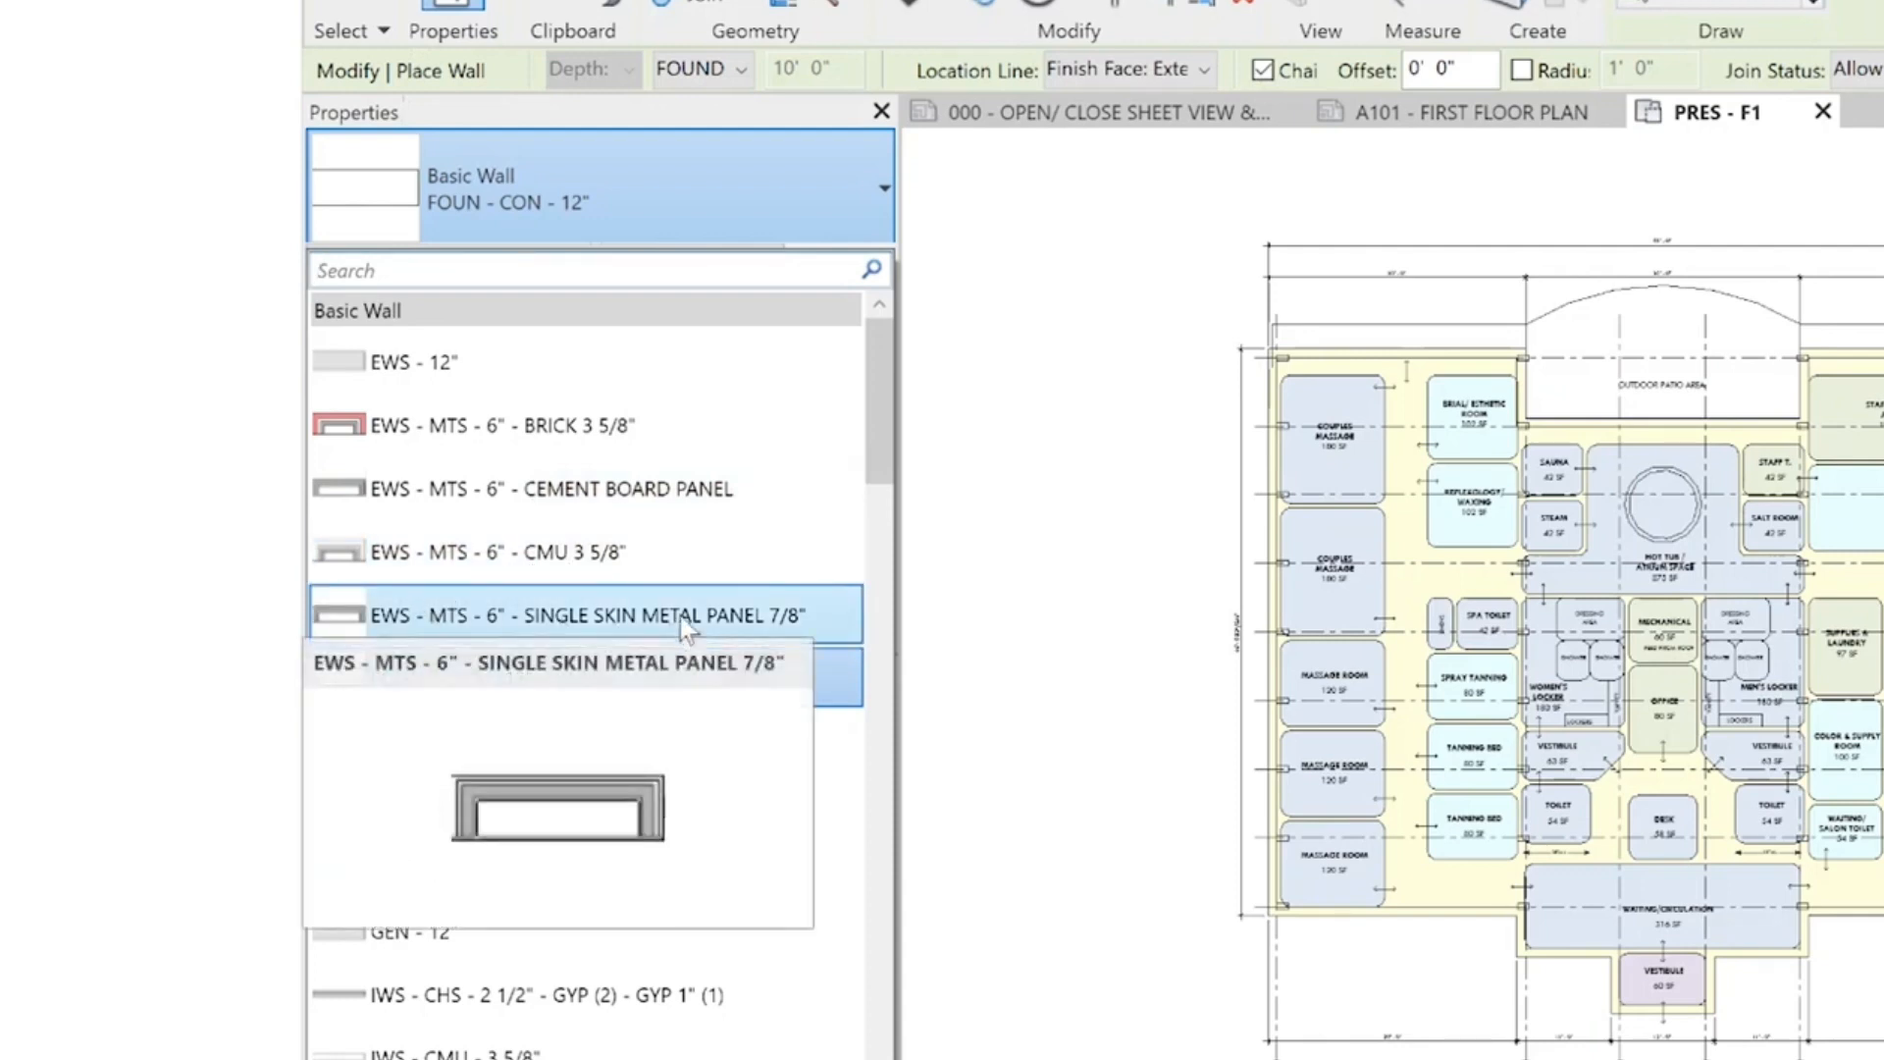
Look through the project's wall types, from the EWS exterior and foundation types to the IWS interior partition types
{"action": "scroll", "coordinate": [609, 624], "scroll_direction": "down", "scroll_amount": 1}
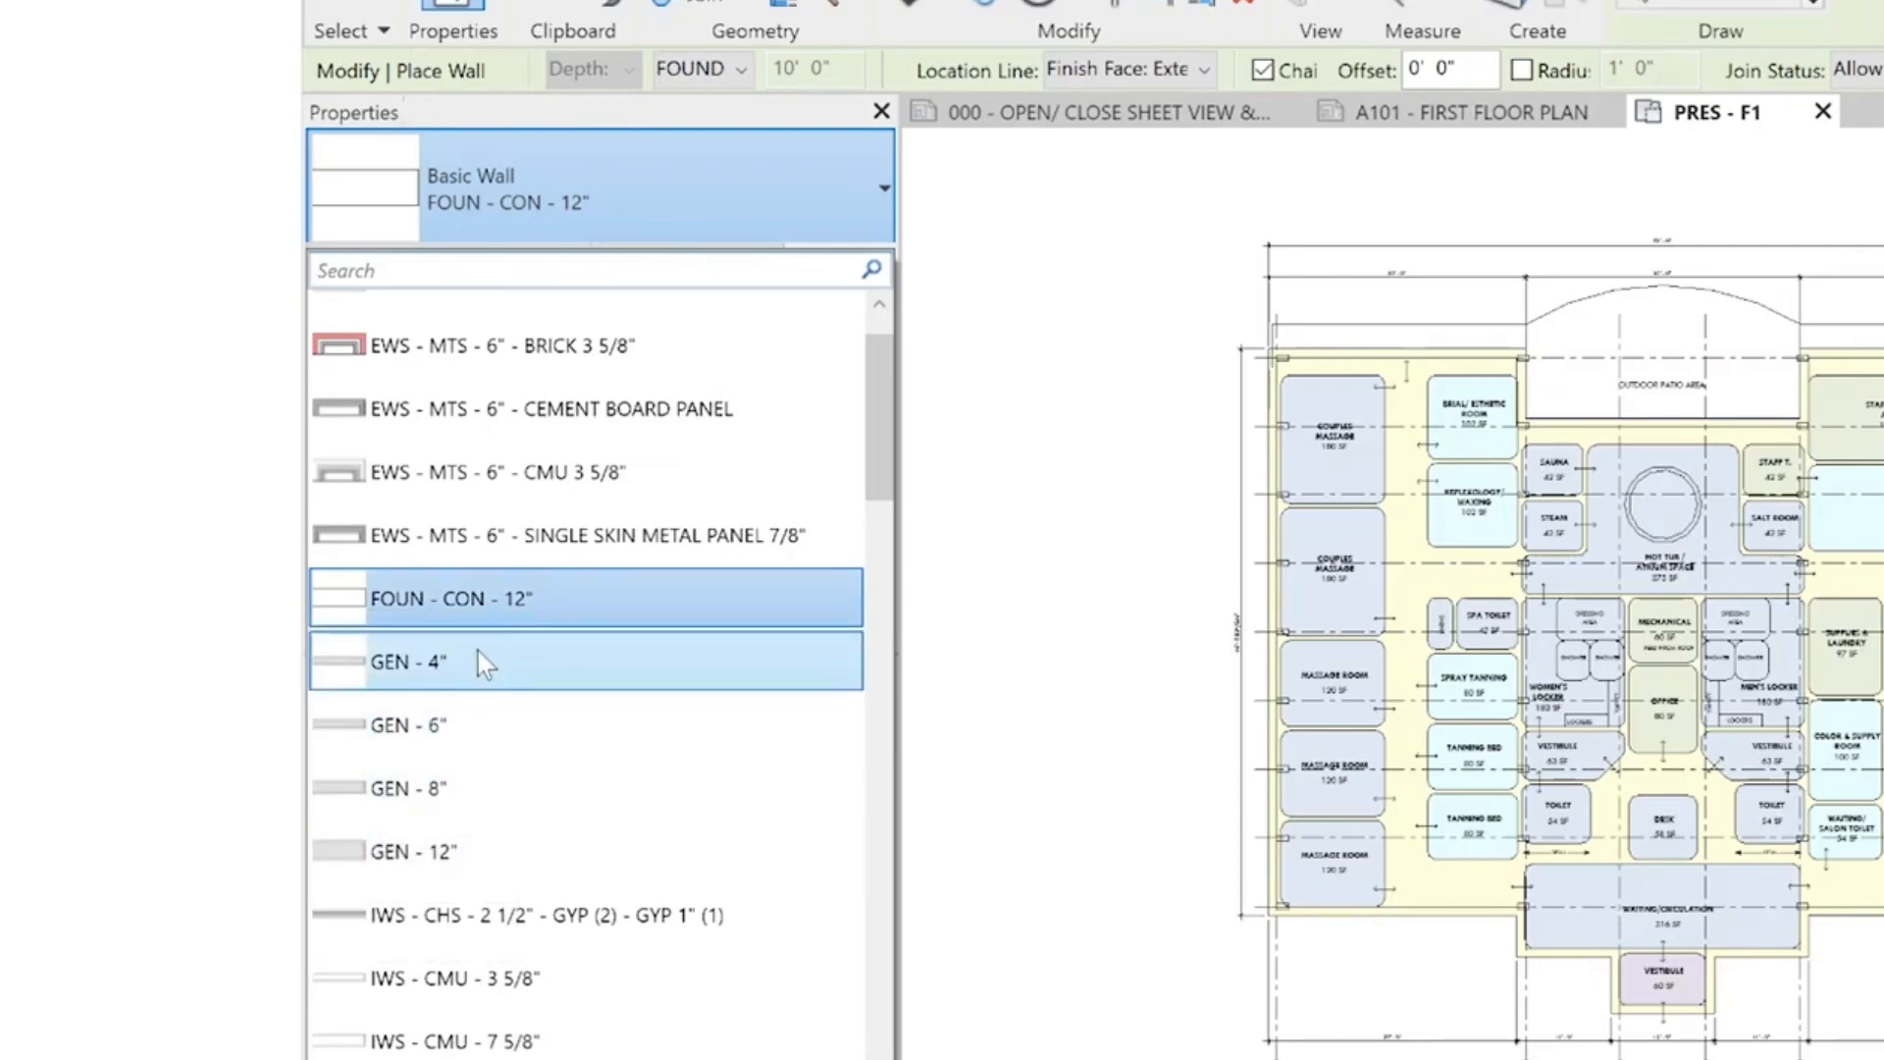
{"action": "scroll", "coordinate": [586, 810], "scroll_direction": "down", "scroll_amount": 3}
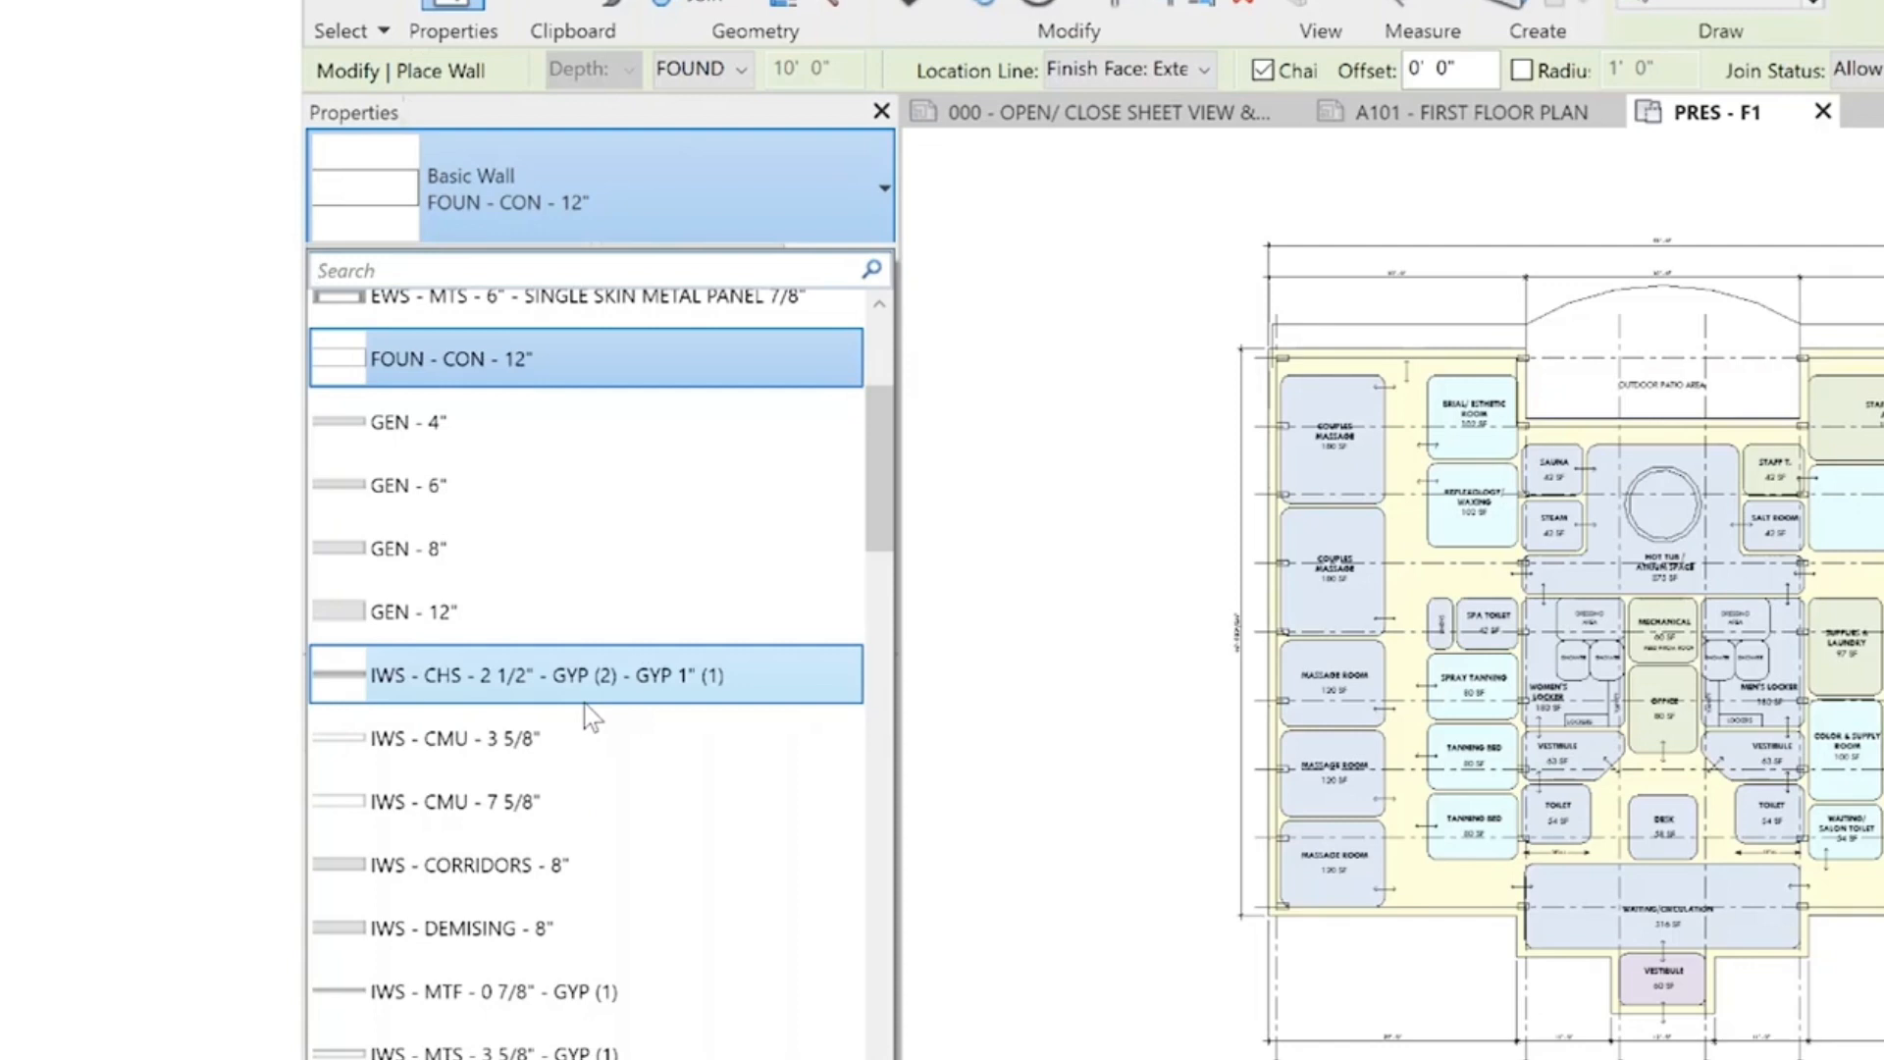
{"action": "scroll", "coordinate": [598, 771], "scroll_direction": "down", "scroll_amount": 3}
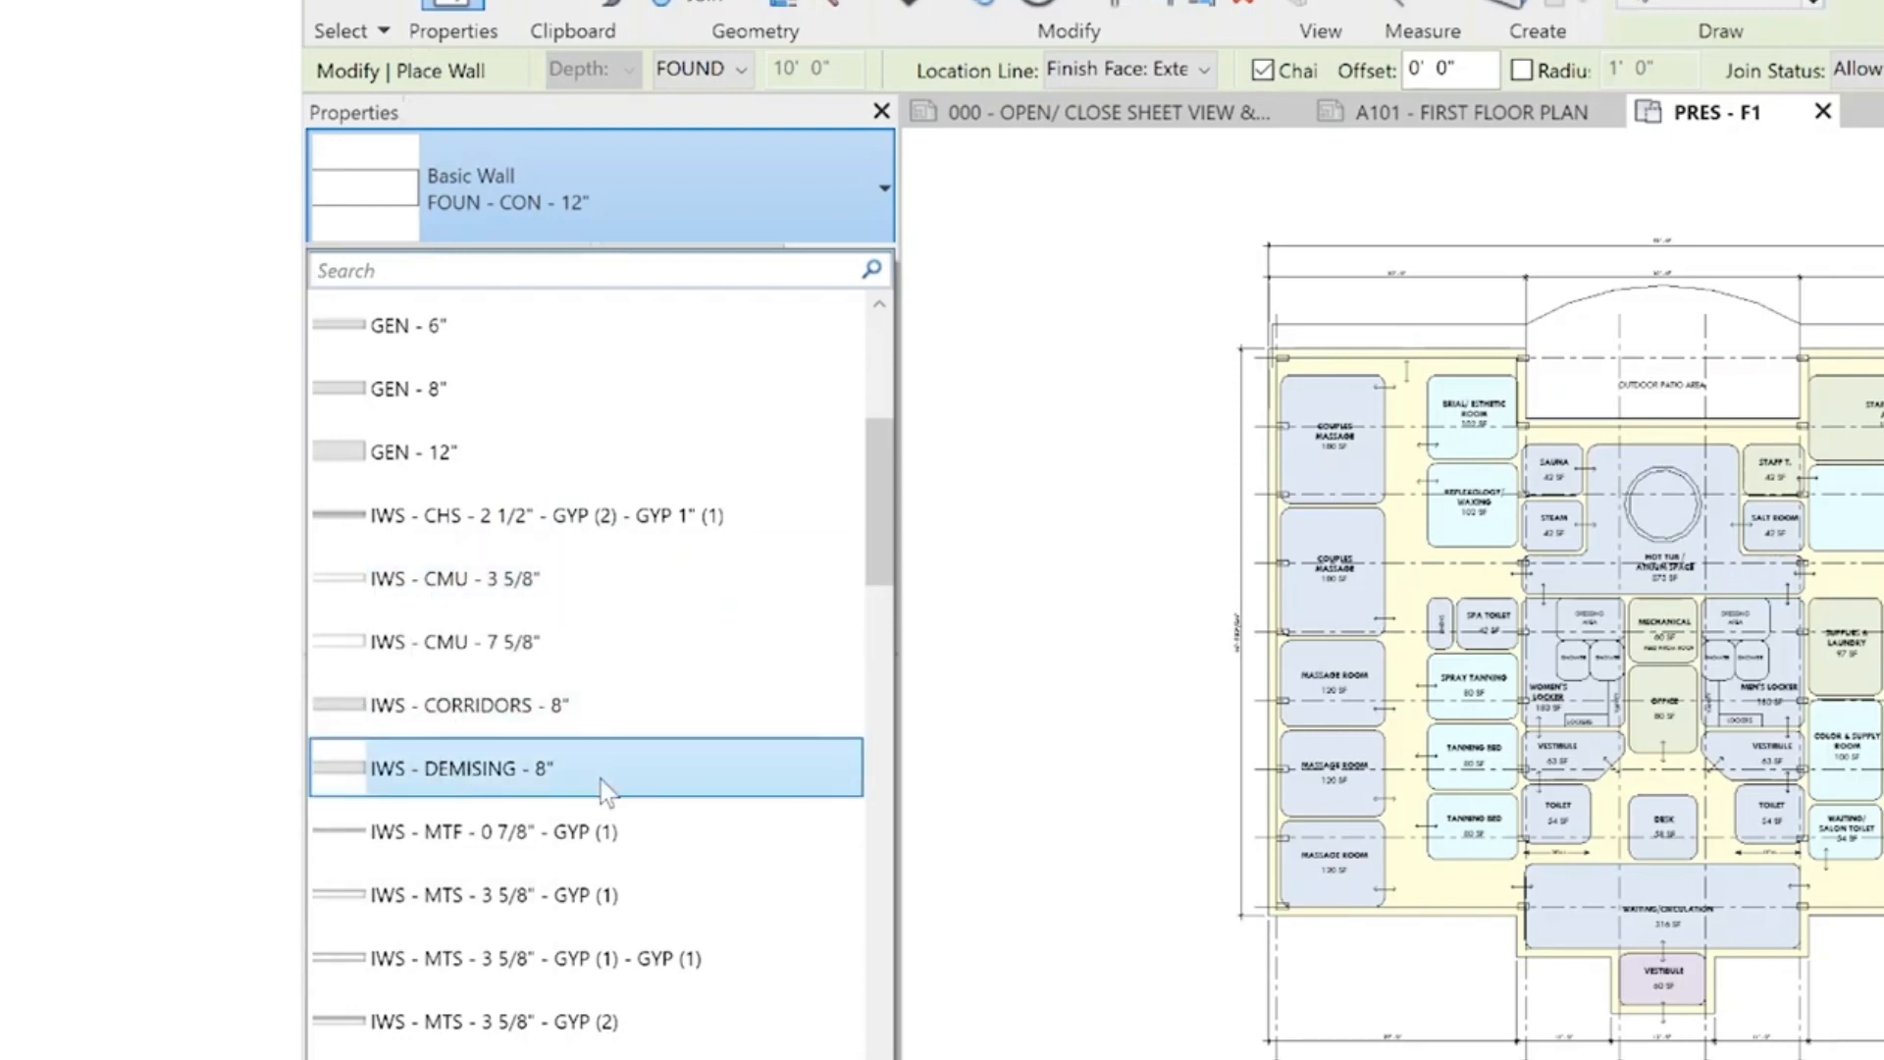
{"action": "mouse_move", "coordinate": [601, 780]}
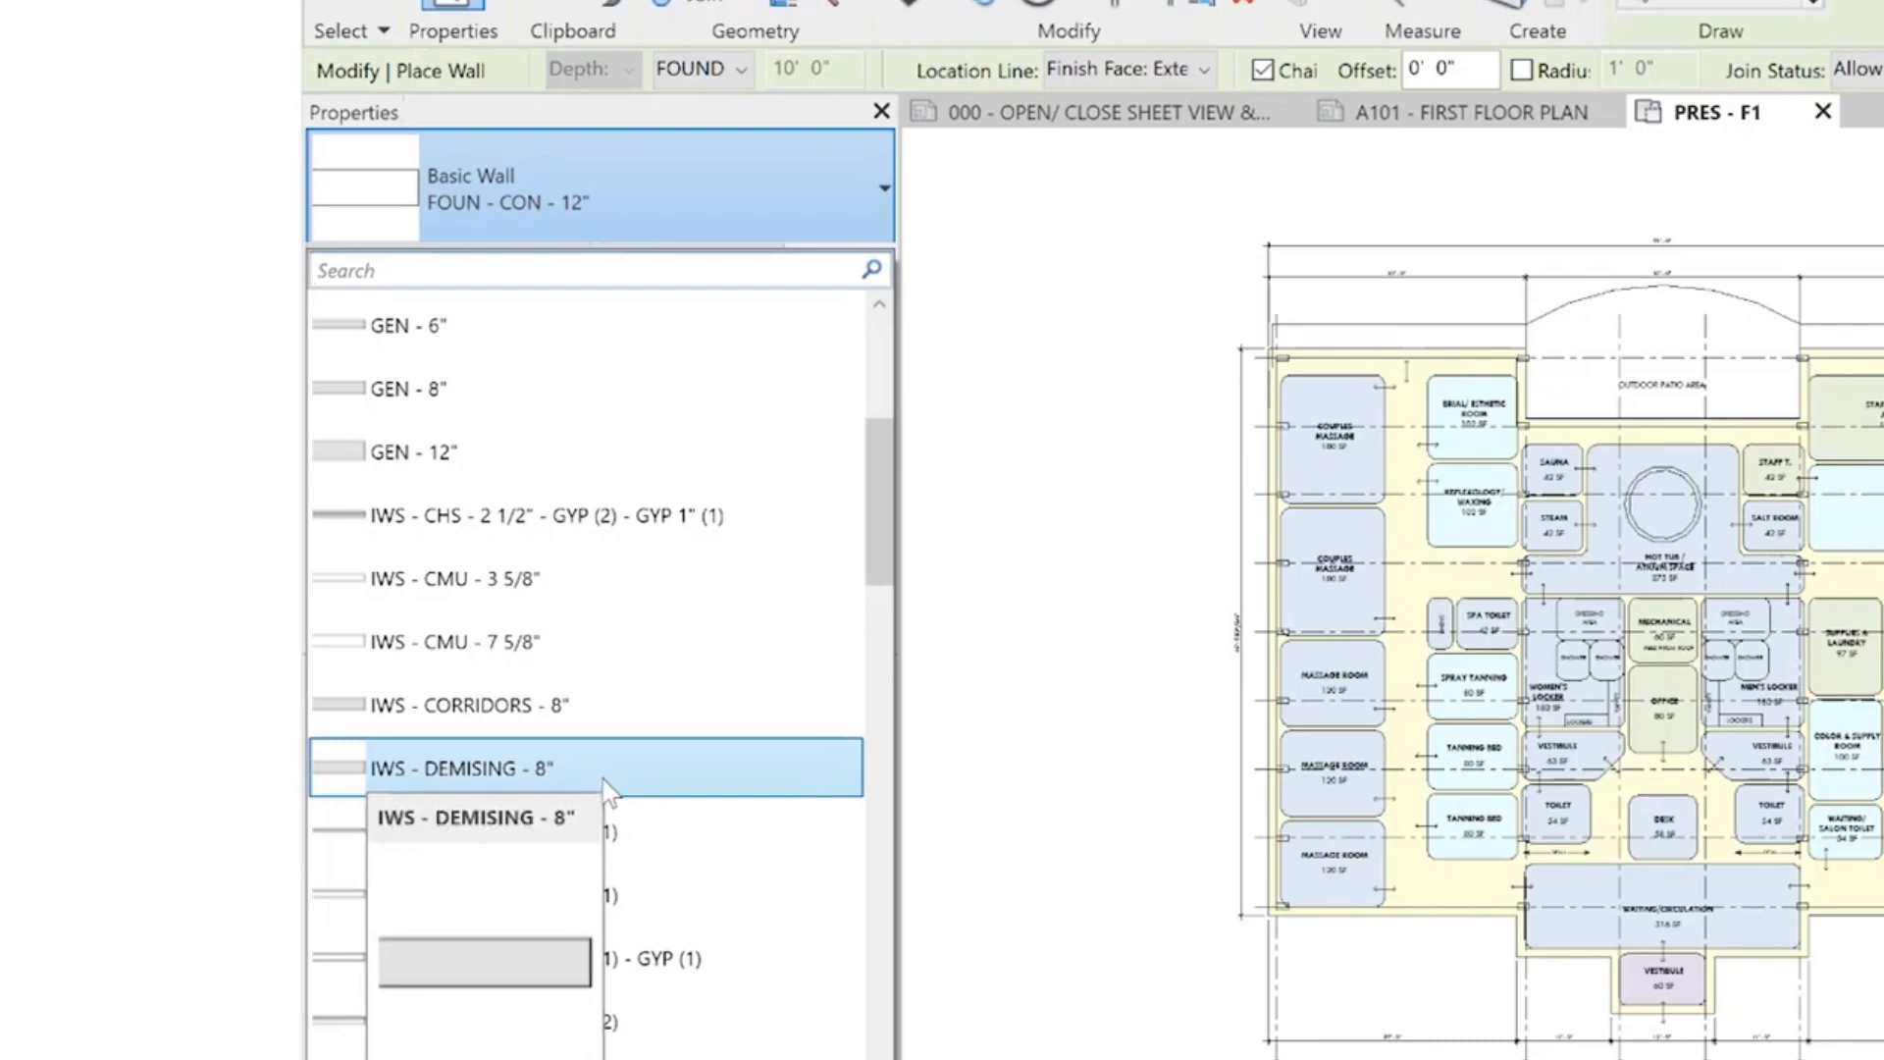
{"action": "scroll", "coordinate": [633, 775], "scroll_direction": "down", "scroll_amount": 2}
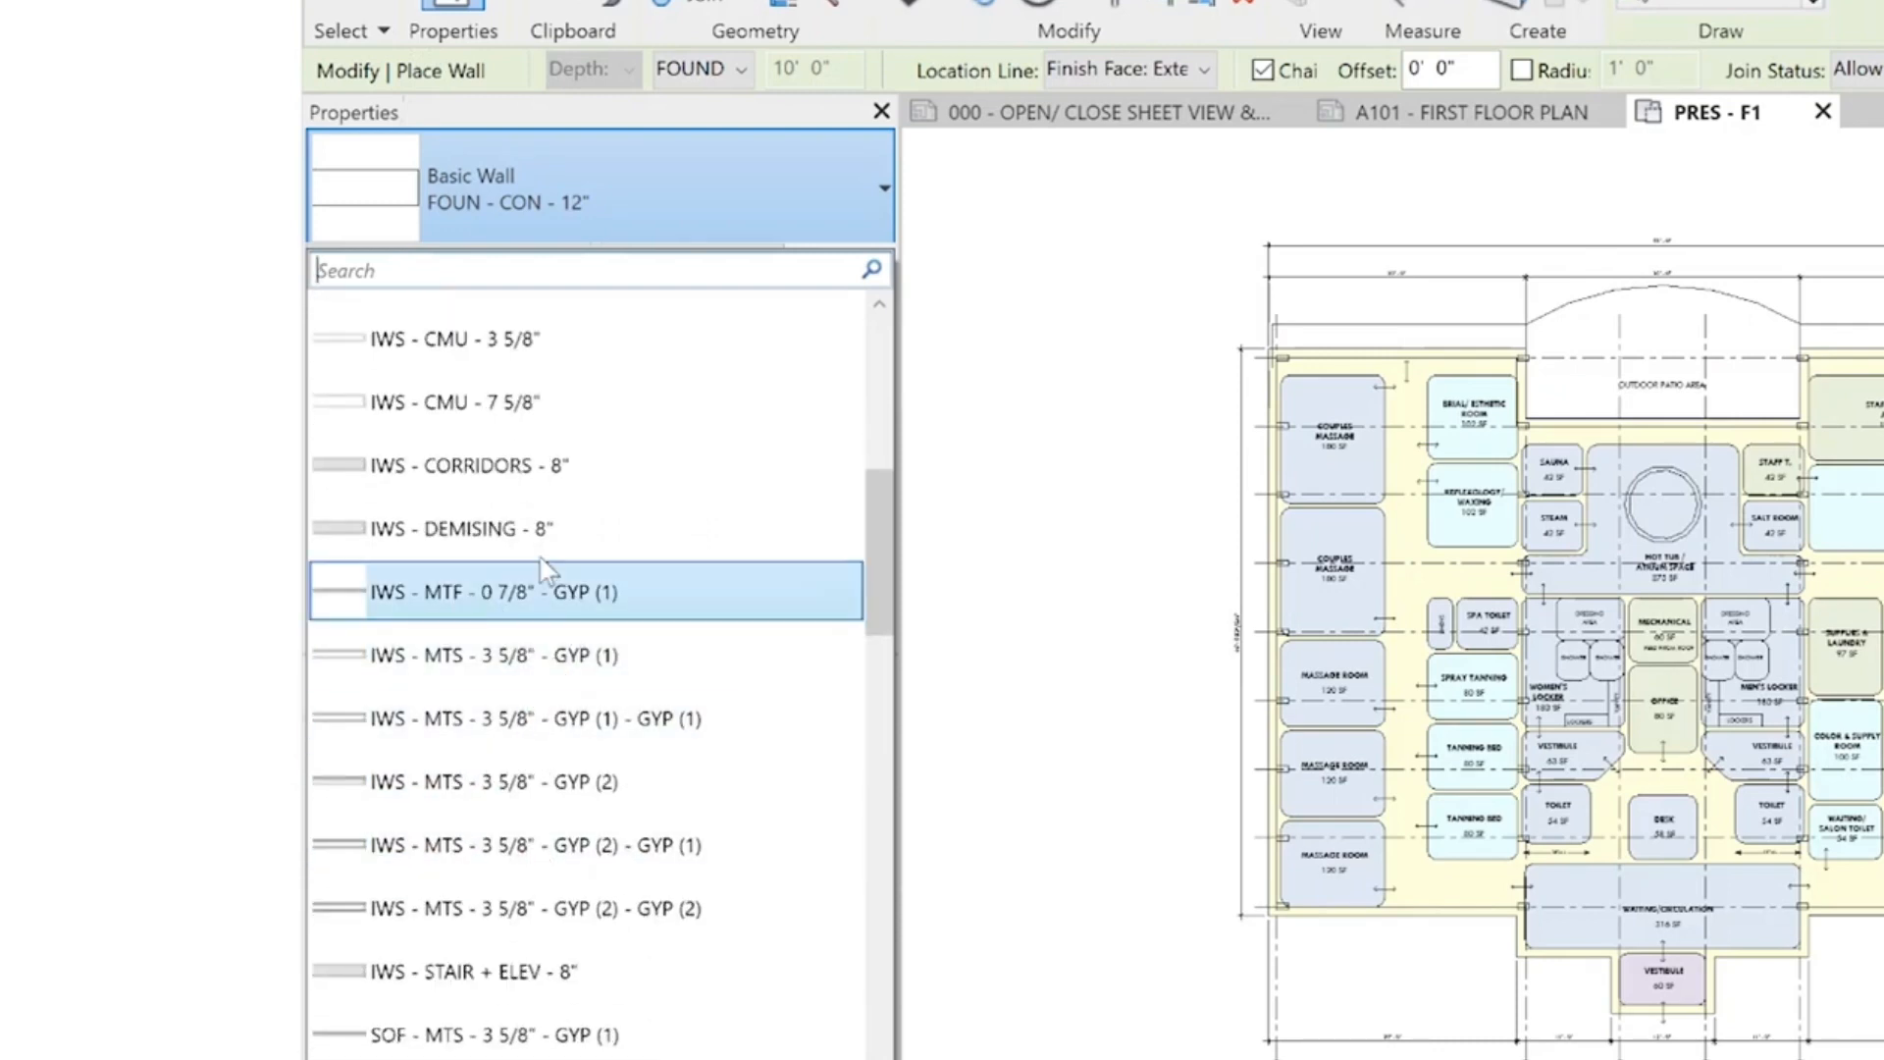
{"action": "scroll", "coordinate": [412, 883], "scroll_direction": "down", "scroll_amount": 2}
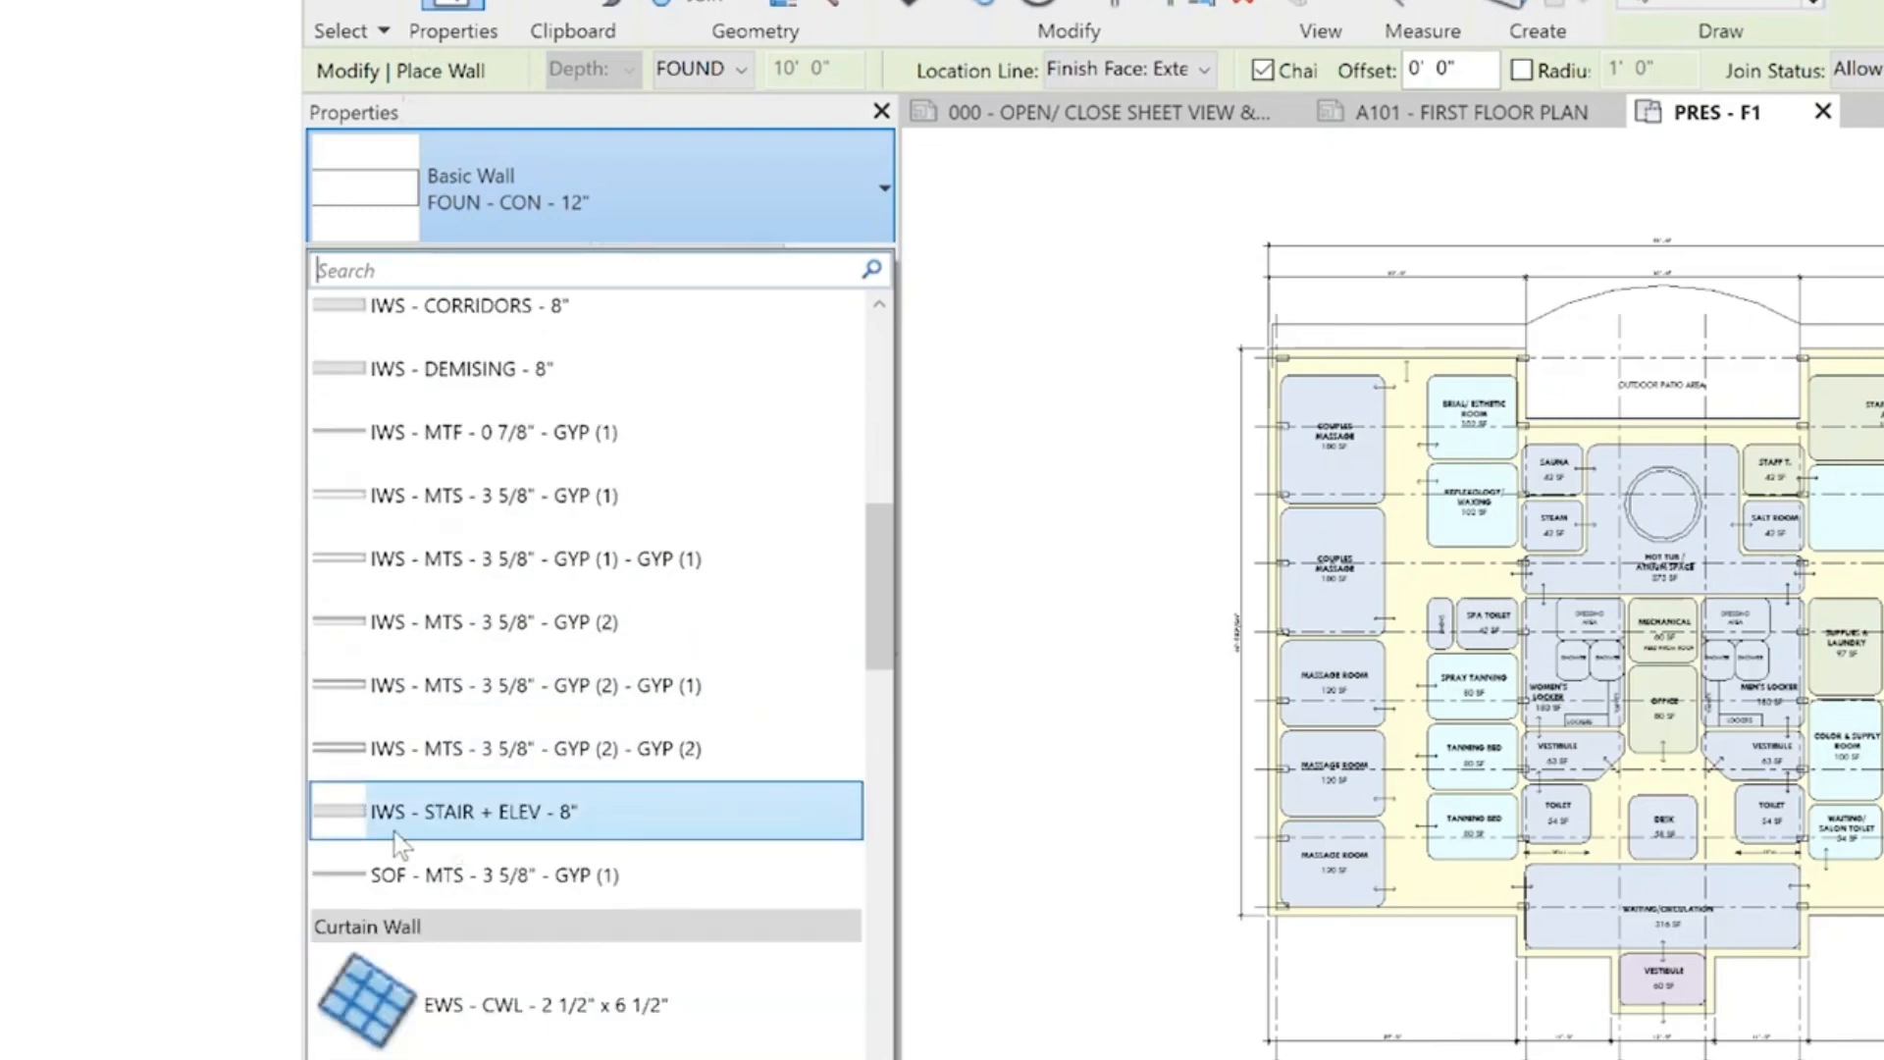
{"action": "mouse_move", "coordinate": [461, 822]}
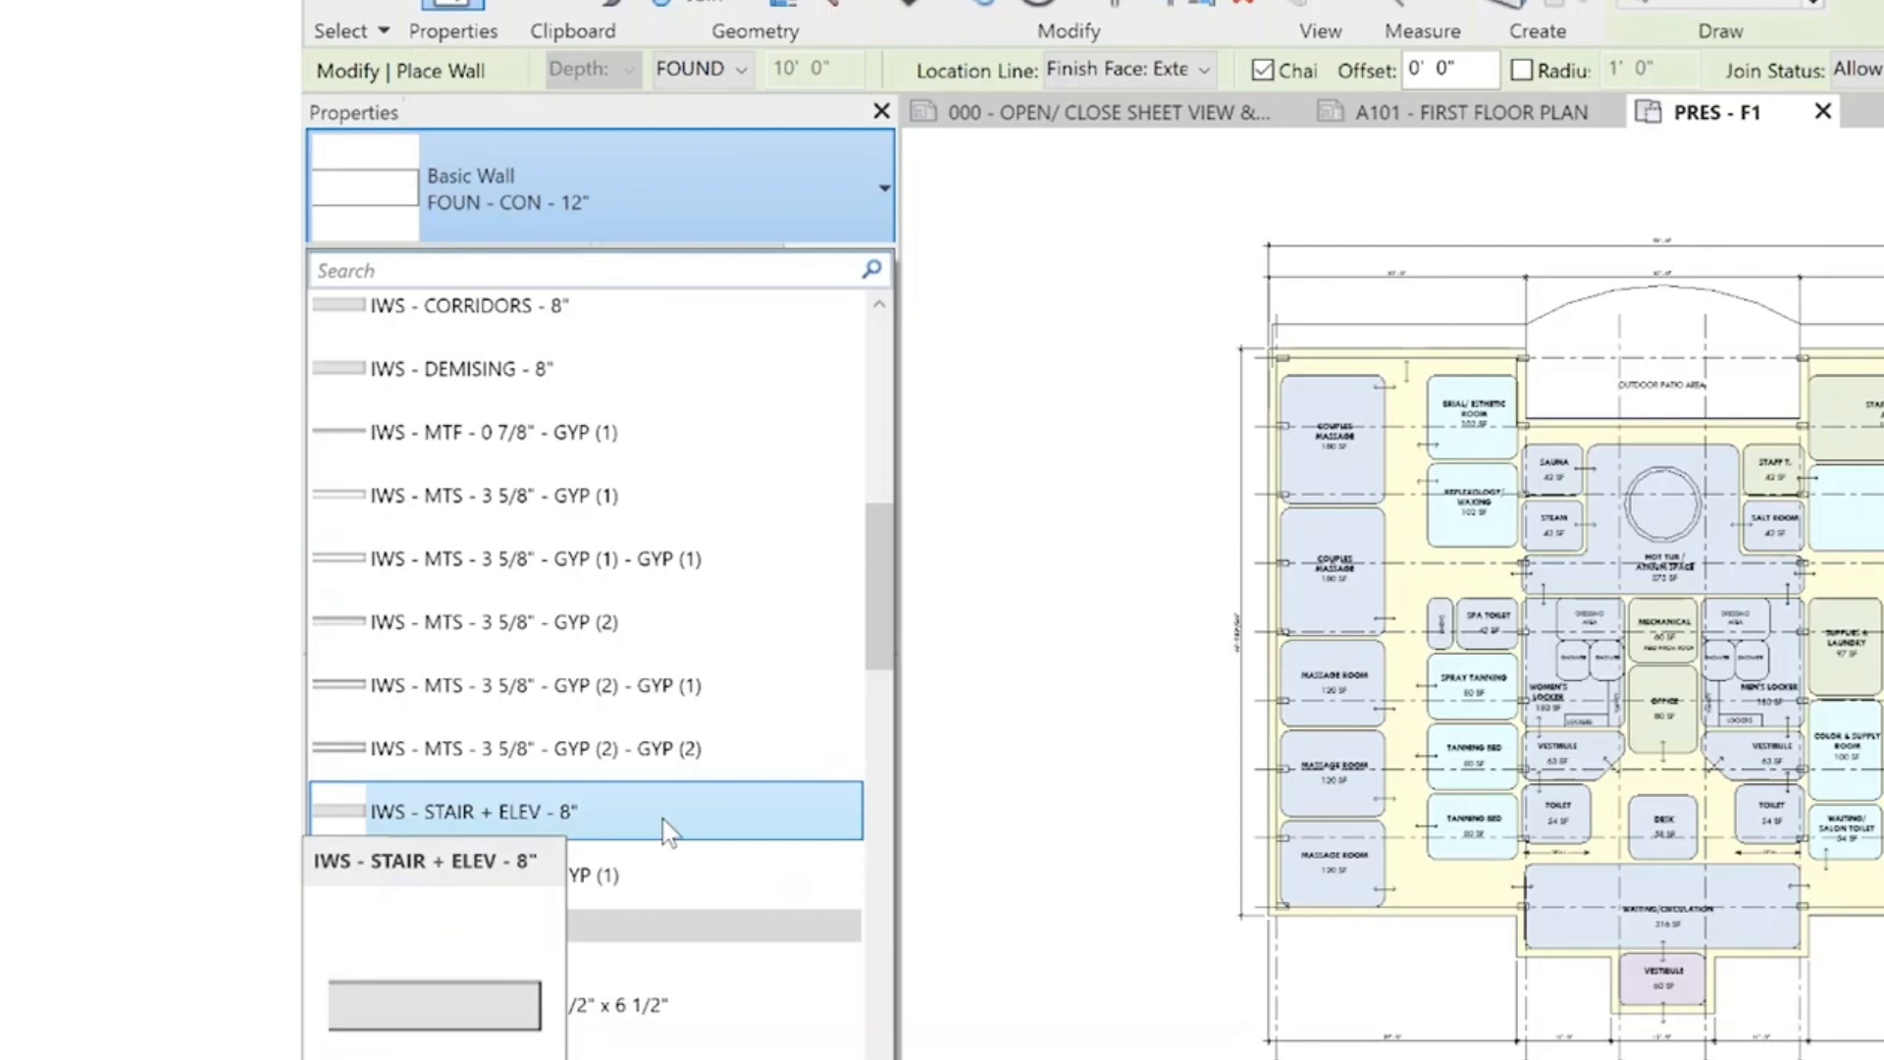
{"action": "scroll", "coordinate": [789, 692], "scroll_direction": "down", "scroll_amount": 1}
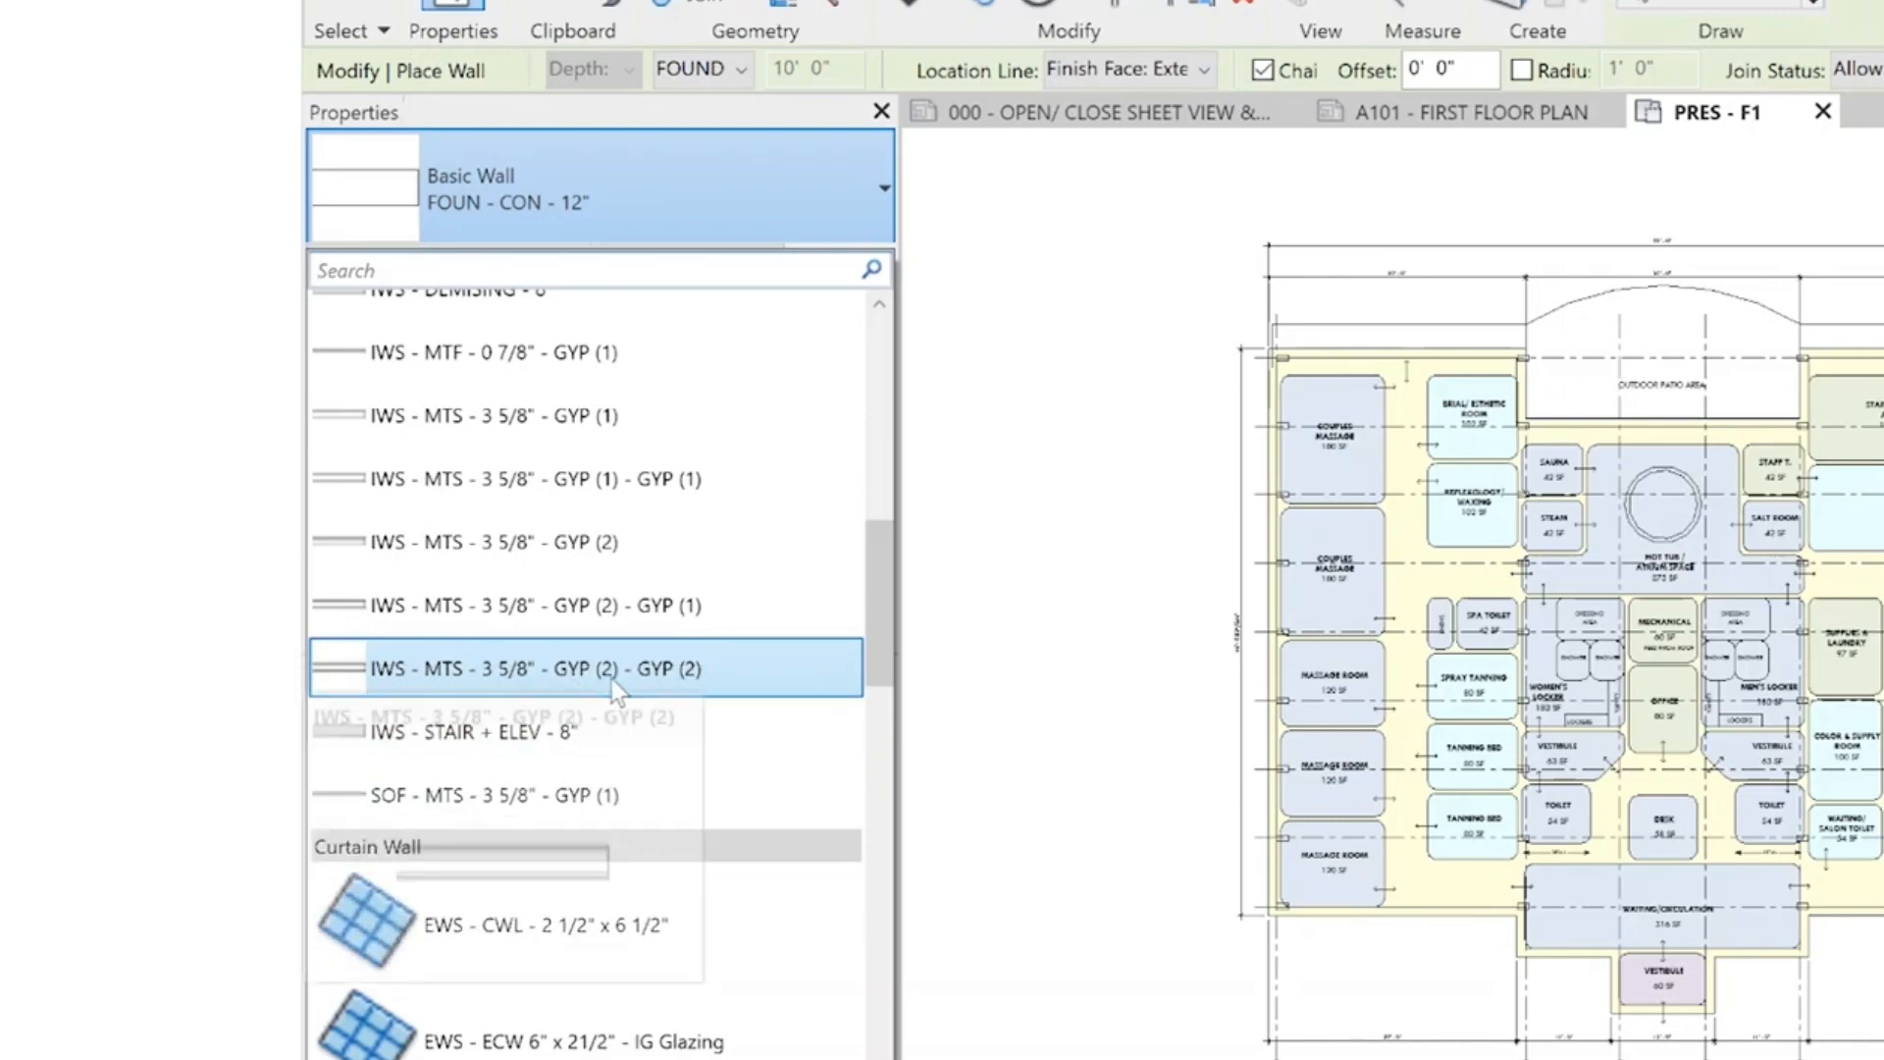
{"action": "mouse_move", "coordinate": [610, 679]}
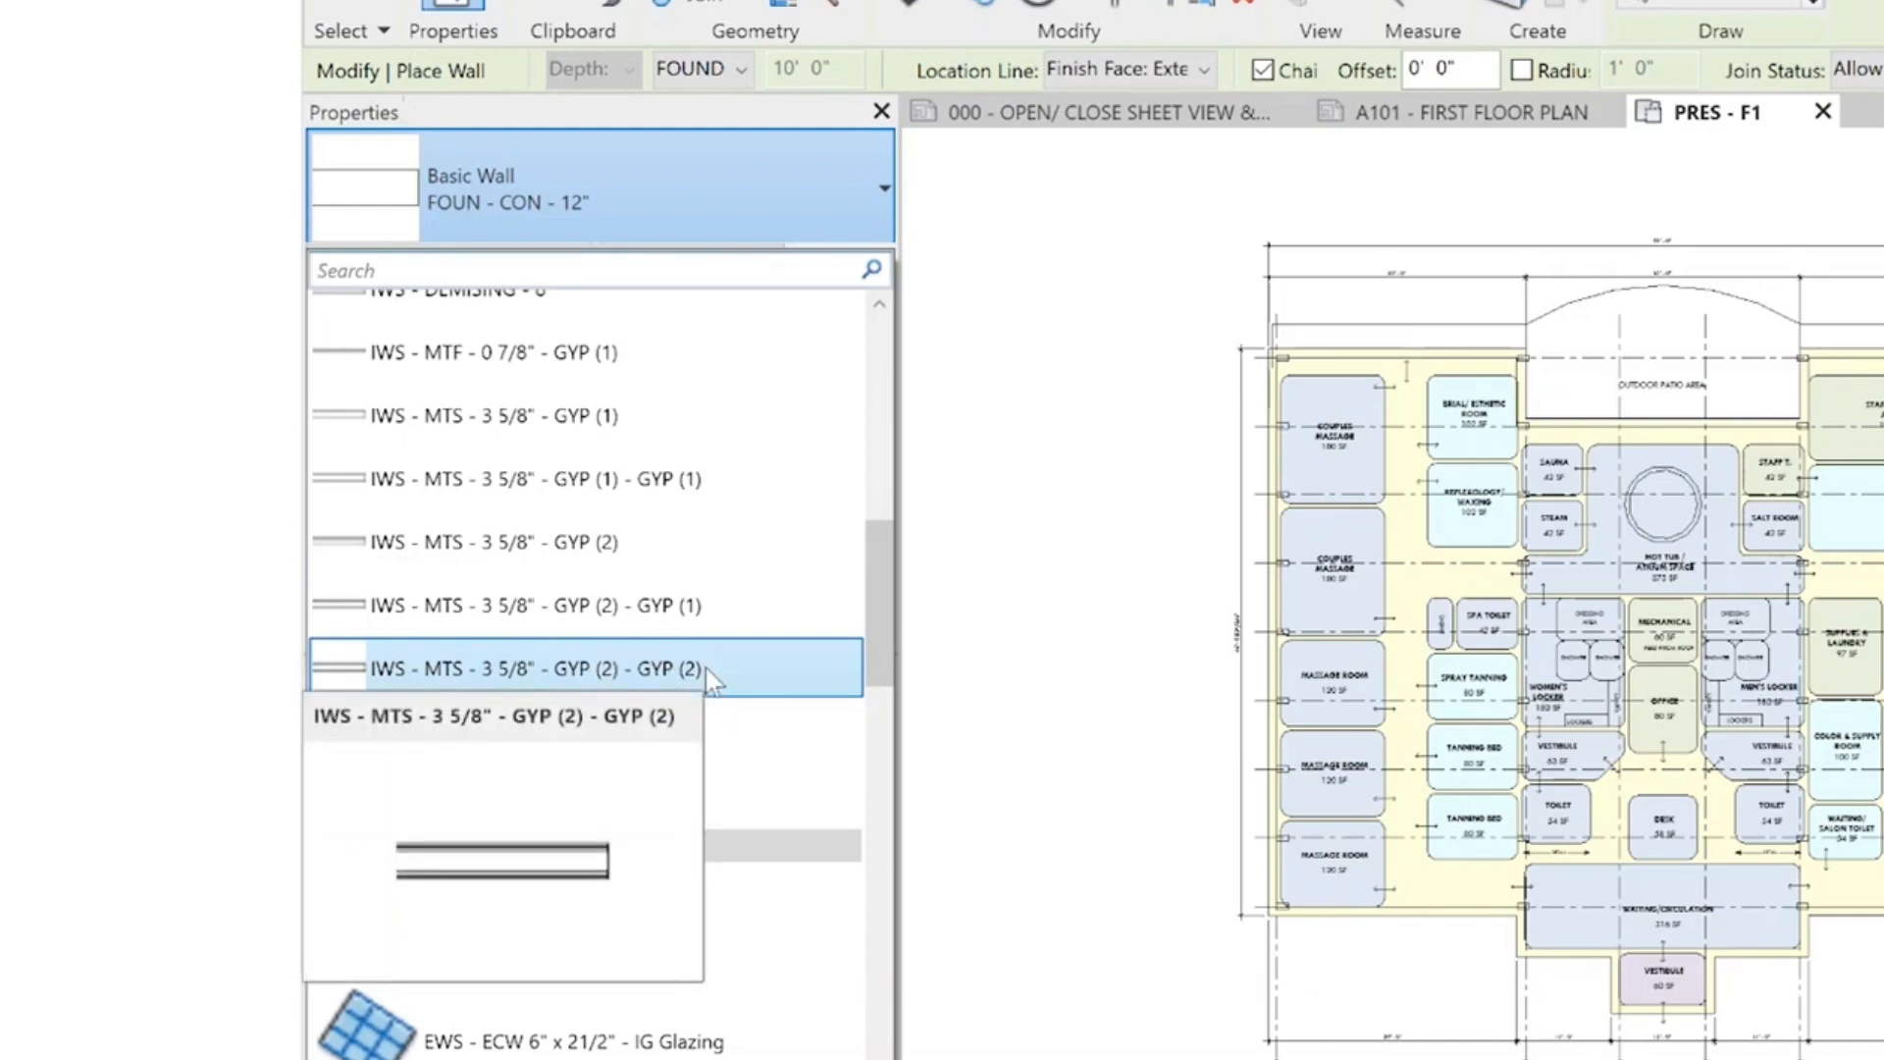
{"action": "mouse_move", "coordinate": [405, 609]}
{"action": "mouse_move", "coordinate": [716, 624]}
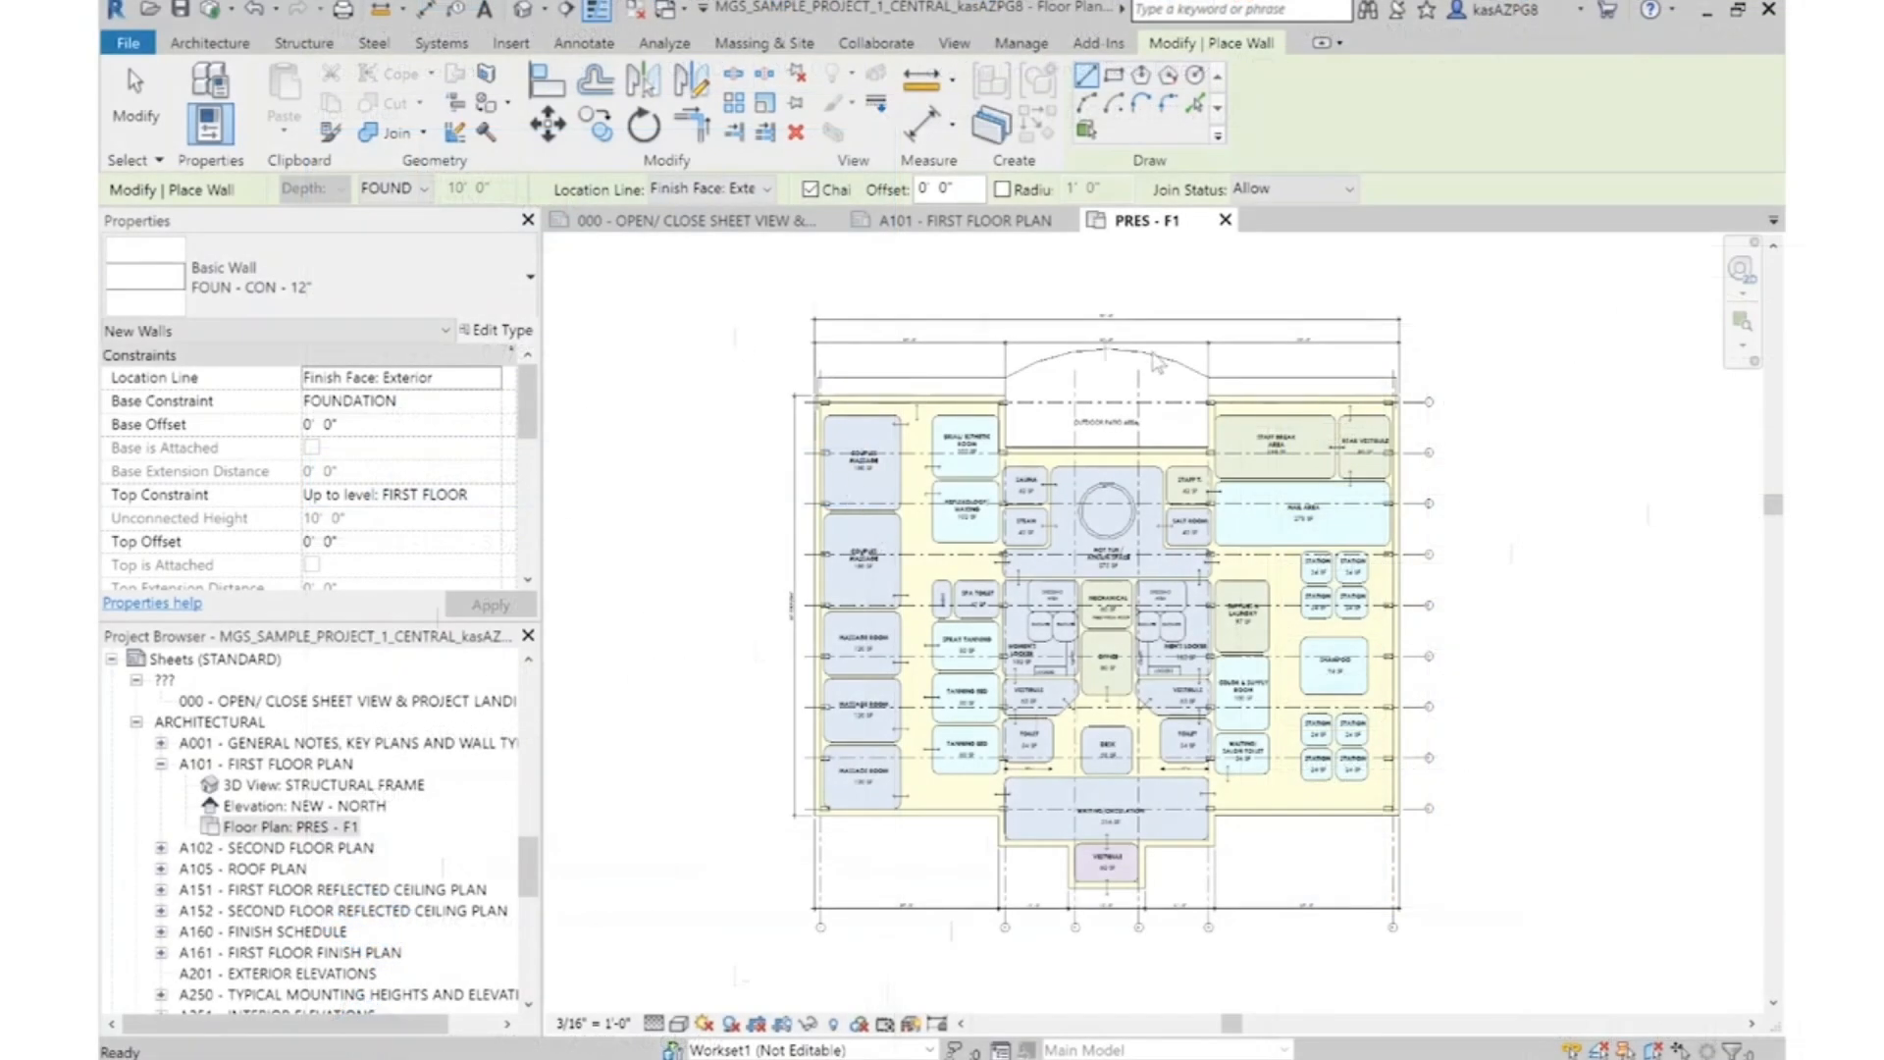
Choose the wall type EWS - MTS - 6" - SINGLE SKIN METAL PANEL 7/8" with its location line at Finish Face: Exterior
{"action": "left_click", "coordinate": [366, 295]}
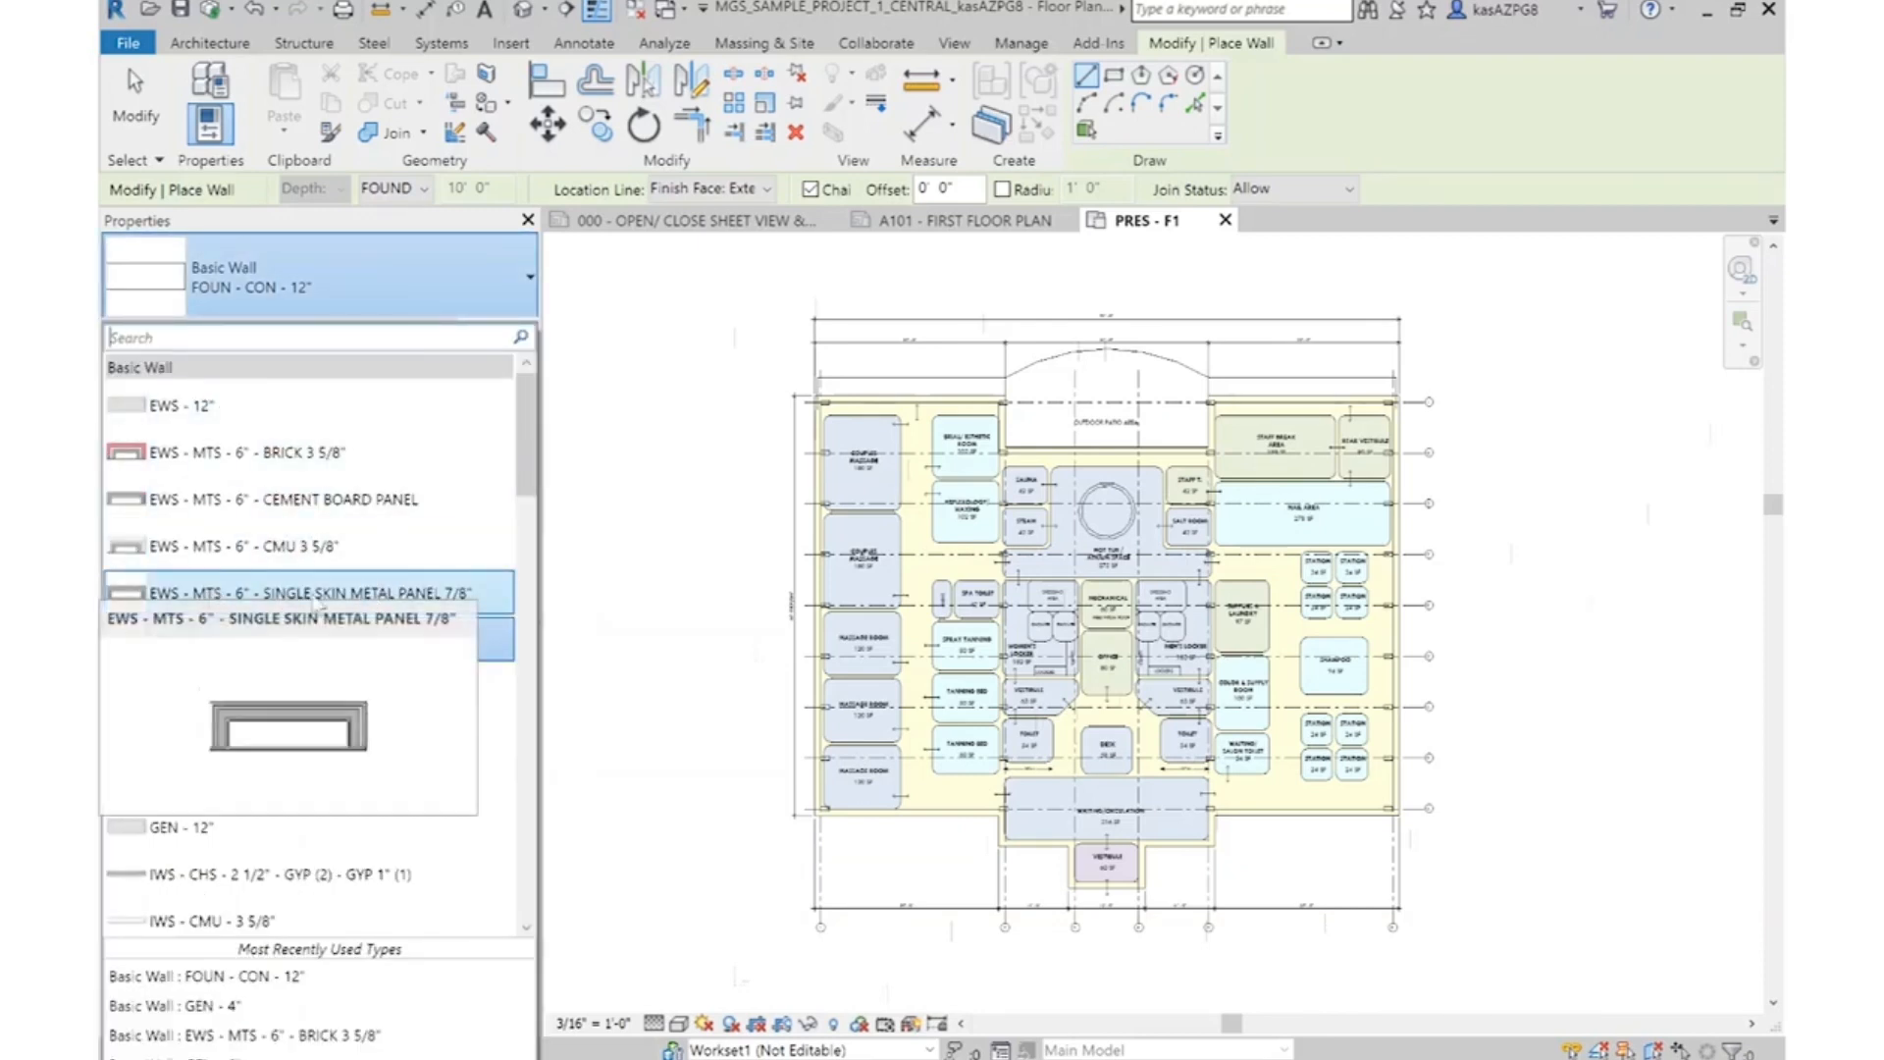
{"action": "left_click", "coordinate": [247, 594]}
{"action": "scroll", "coordinate": [775, 393], "scroll_direction": "up", "scroll_amount": 5}
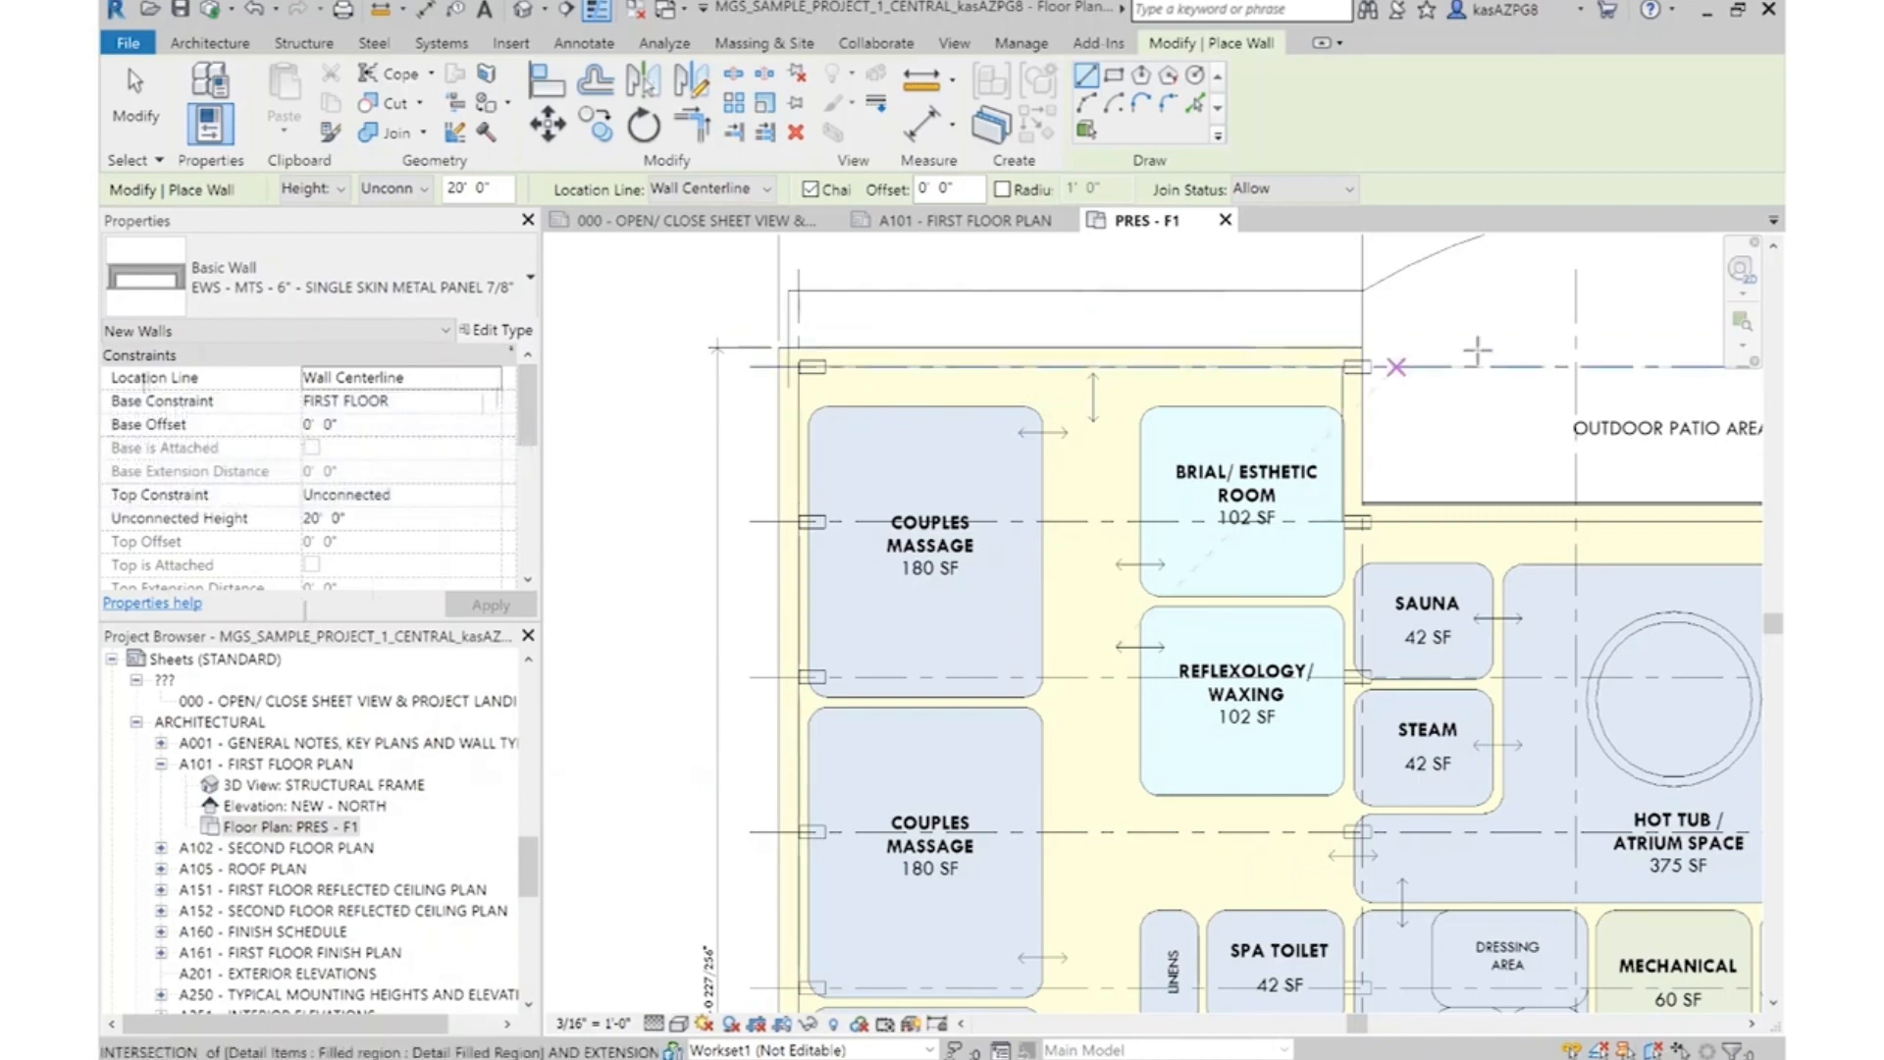
{"action": "left_click", "coordinate": [489, 378]}
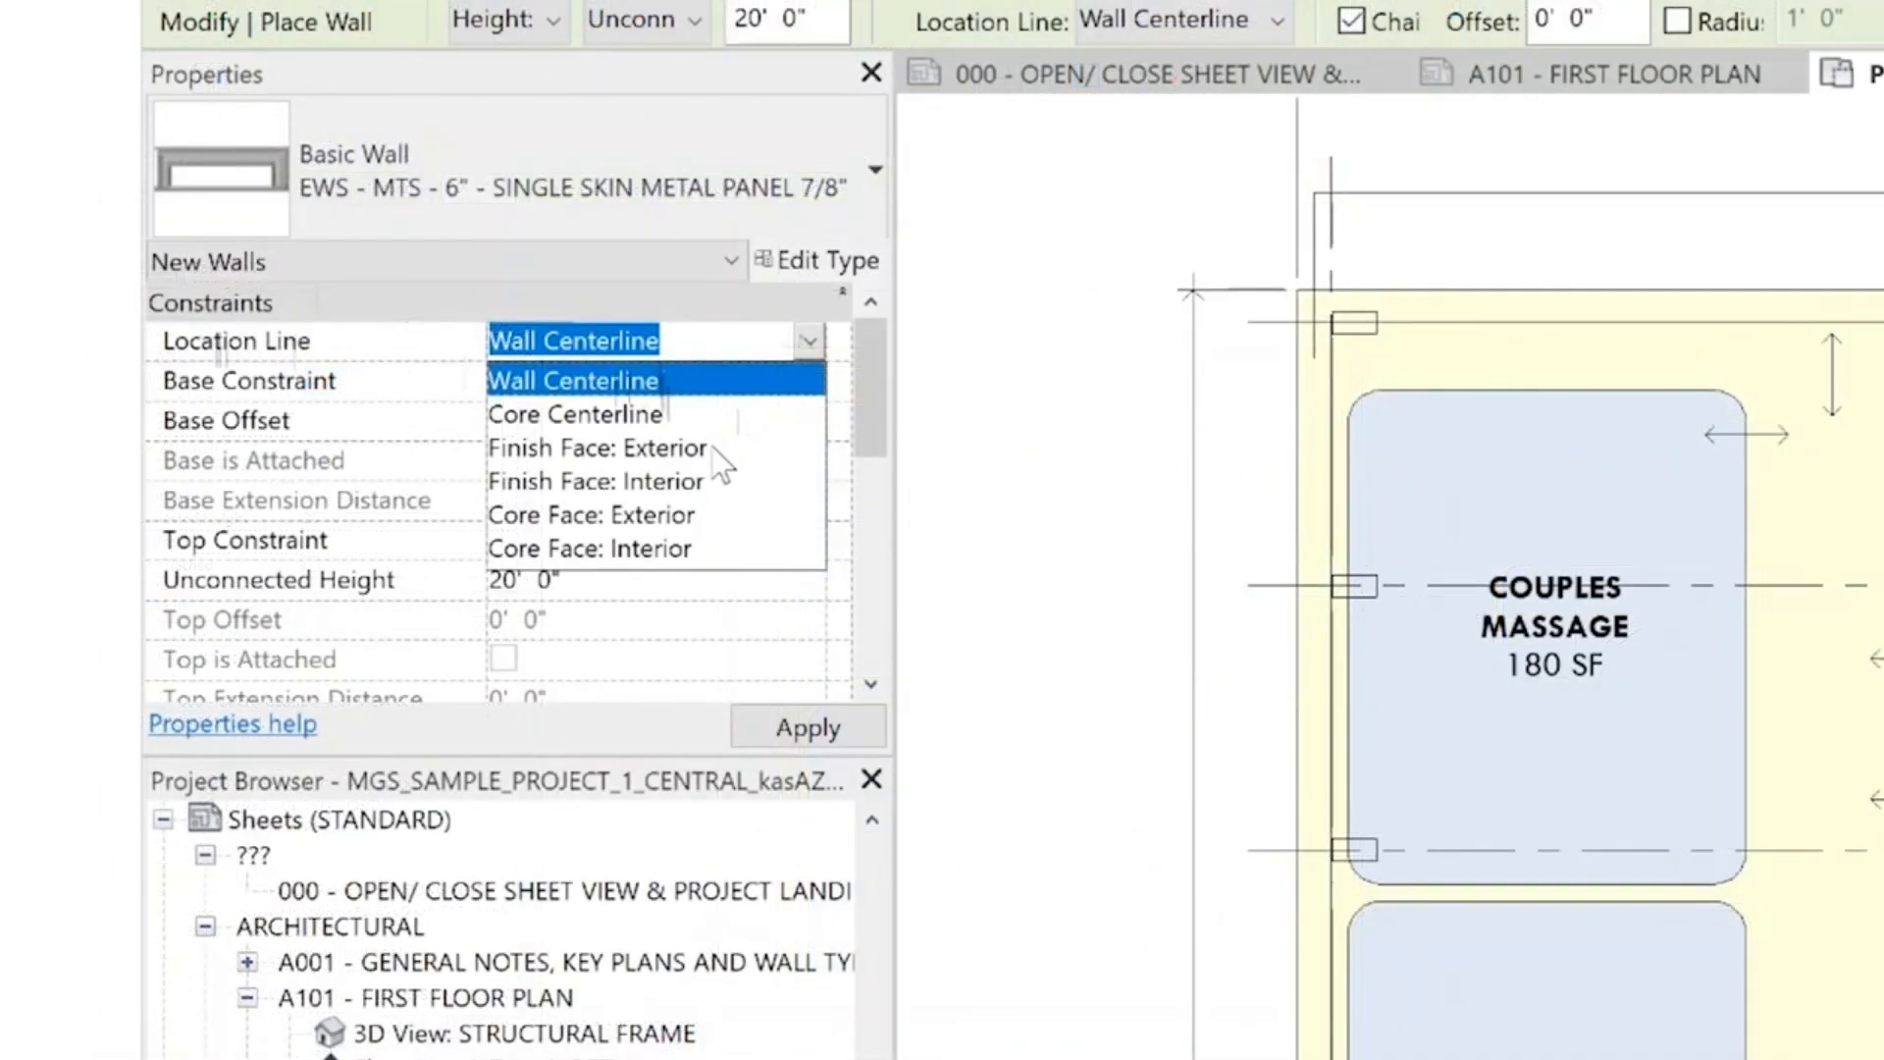
{"action": "left_click", "coordinate": [677, 450]}
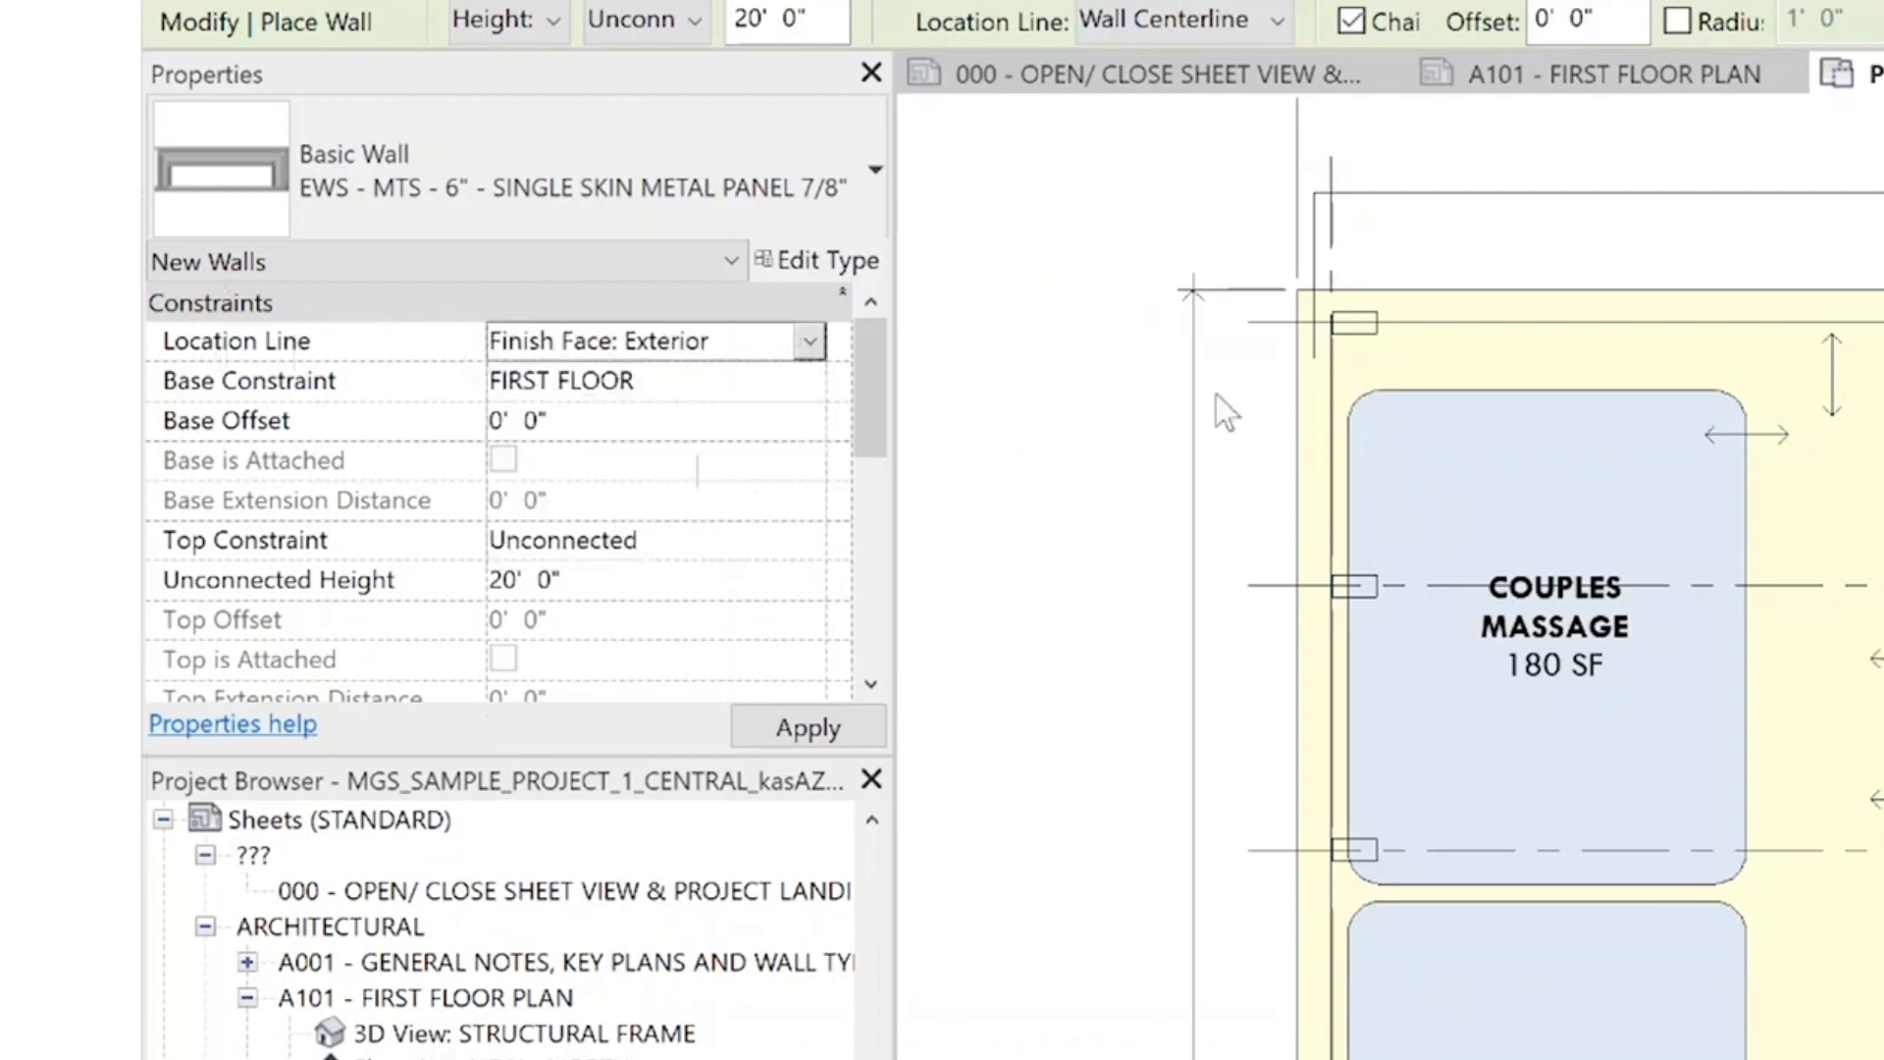
{"action": "scroll", "coordinate": [774, 340], "scroll_direction": "up", "scroll_amount": 1}
{"action": "left_click", "coordinate": [789, 356]}
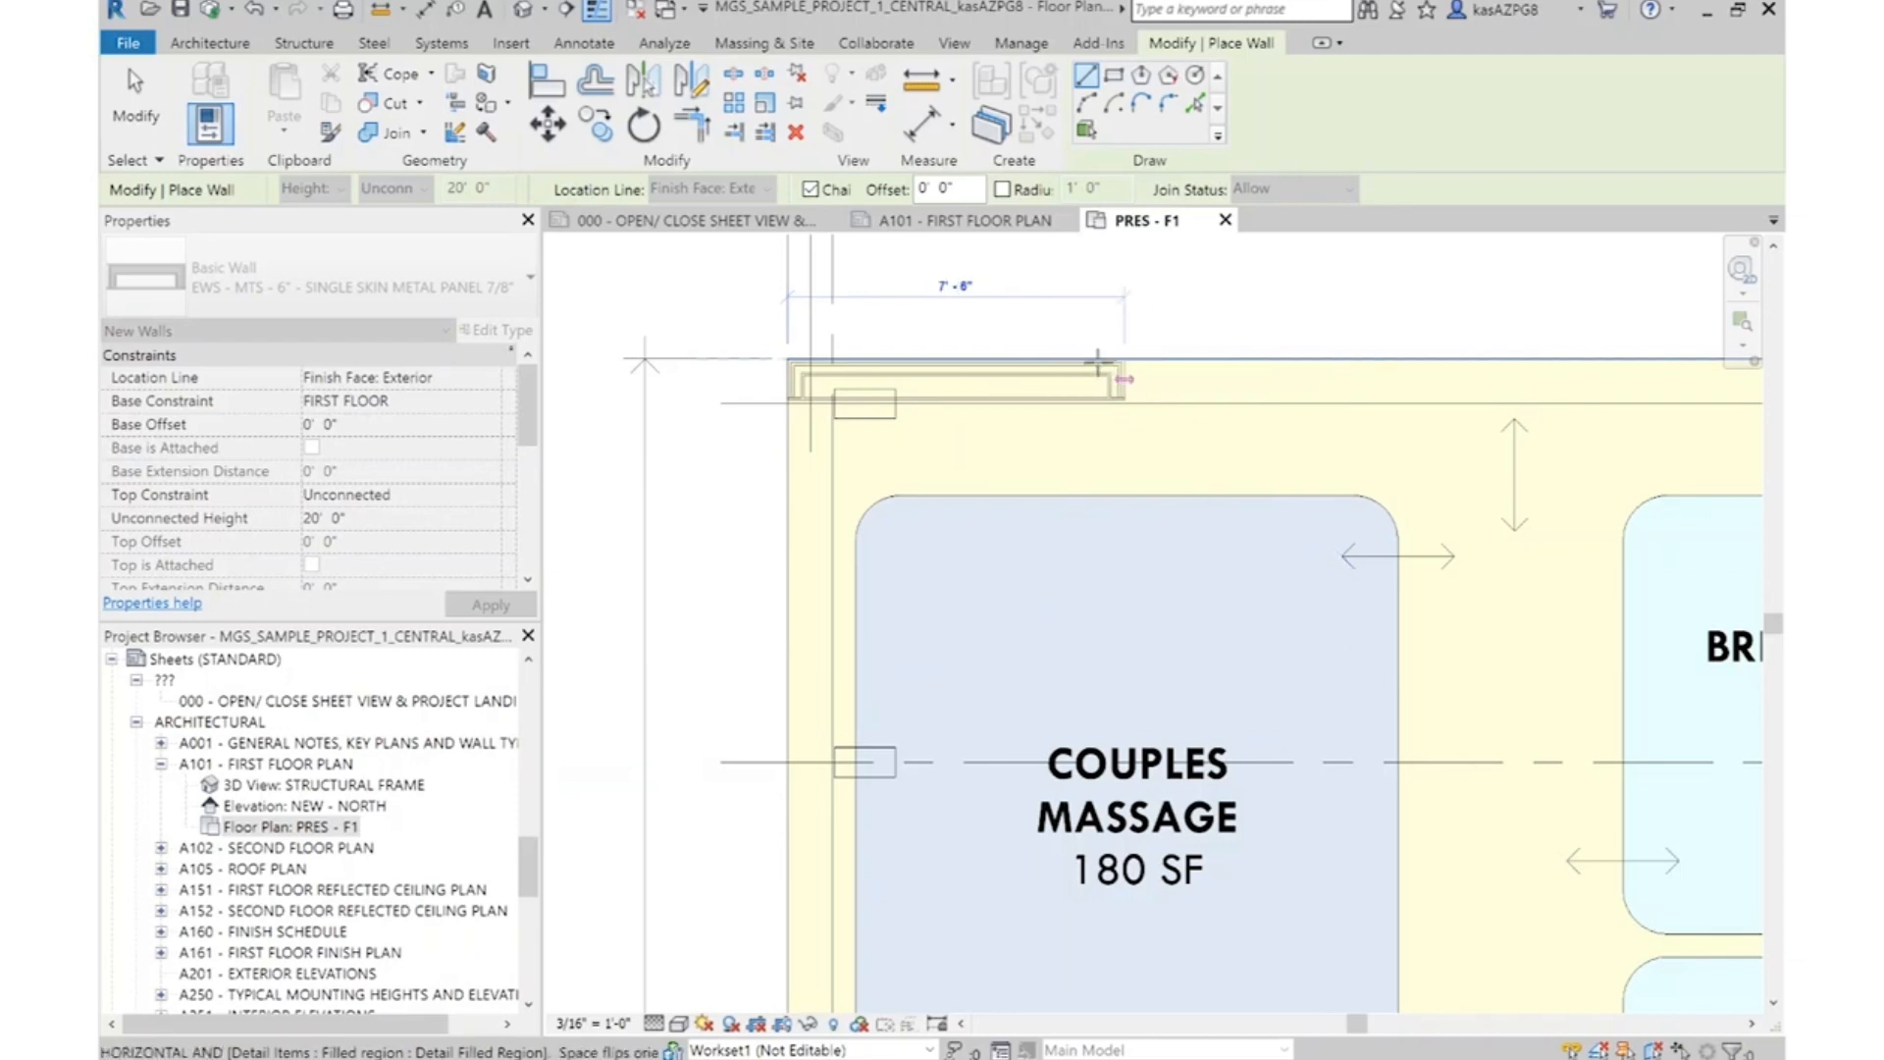
{"action": "left_click", "coordinate": [384, 377]}
{"action": "left_click", "coordinate": [493, 380]}
{"action": "left_click", "coordinate": [393, 400]}
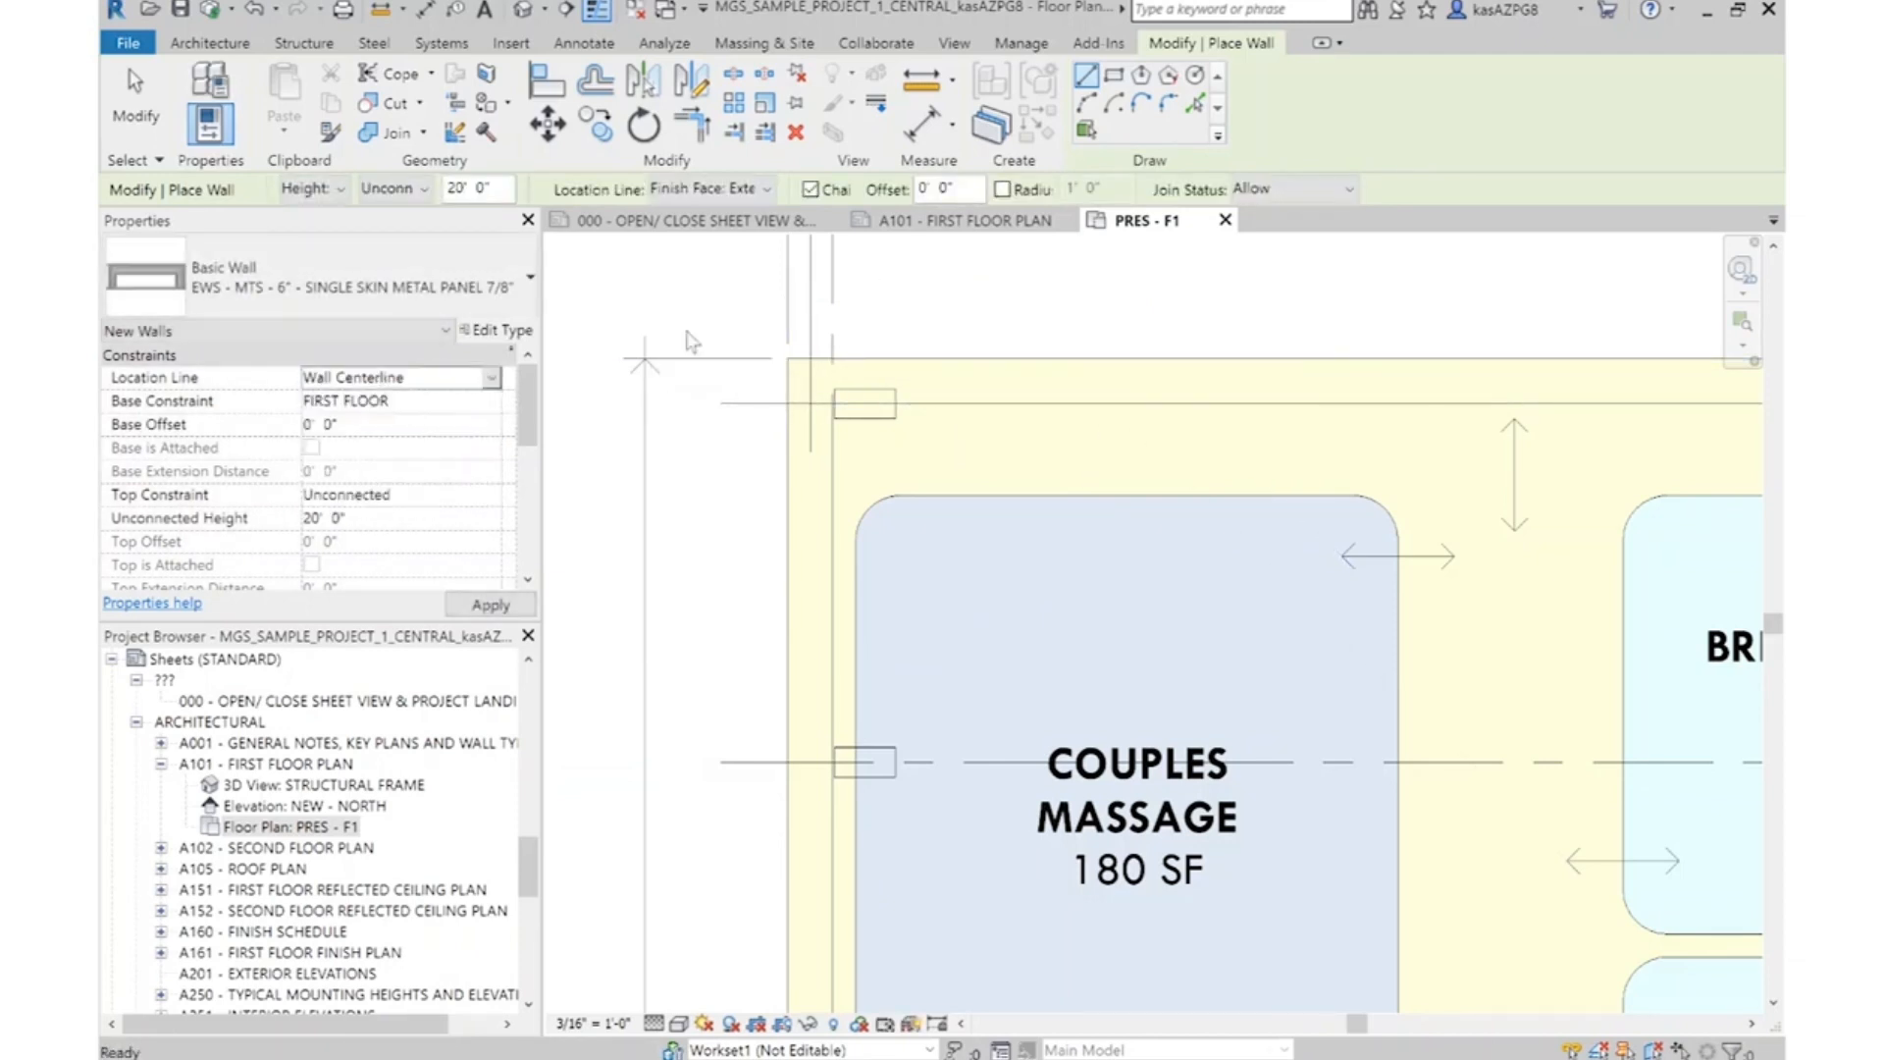
{"action": "left_click", "coordinate": [787, 360]}
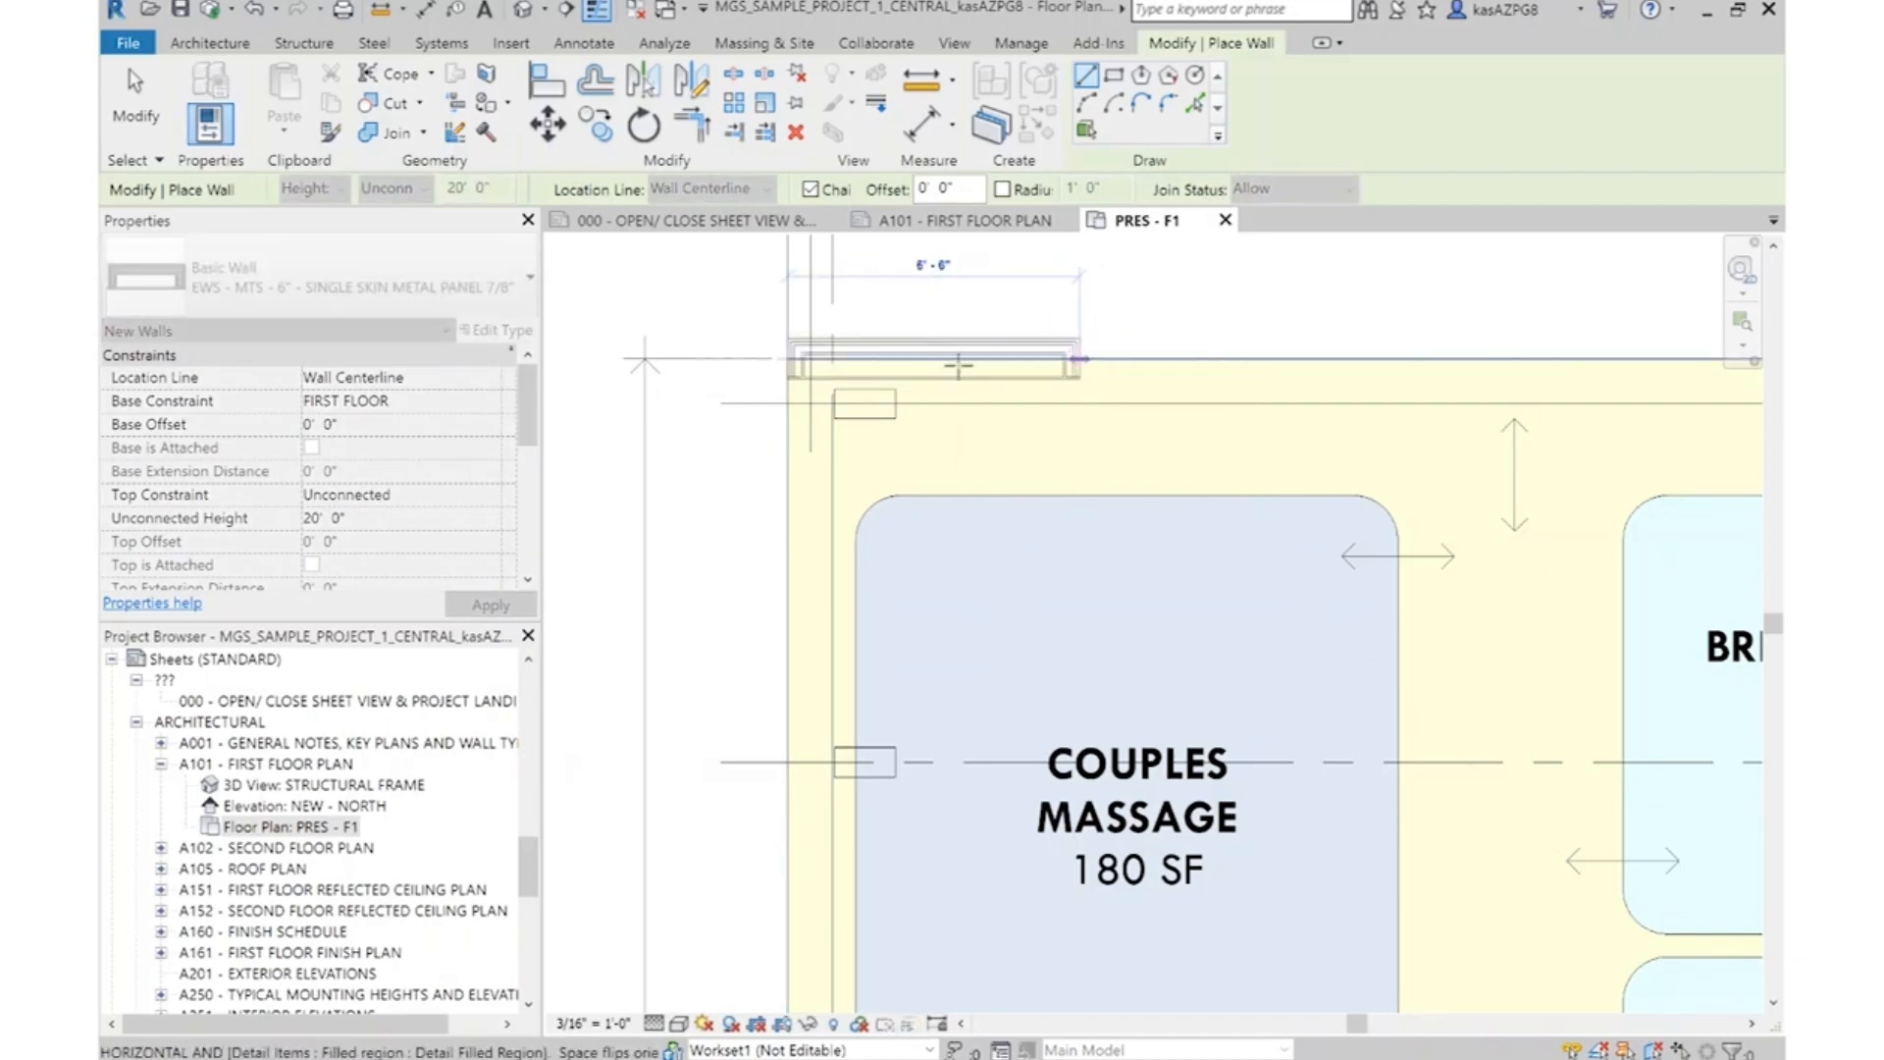
{"action": "key", "text": "Escape"}
Draw the exterior walls along the building outline from the corner above Couples Massage, with the location line at Finish Face: Exterior
{"action": "left_click", "coordinate": [491, 379]}
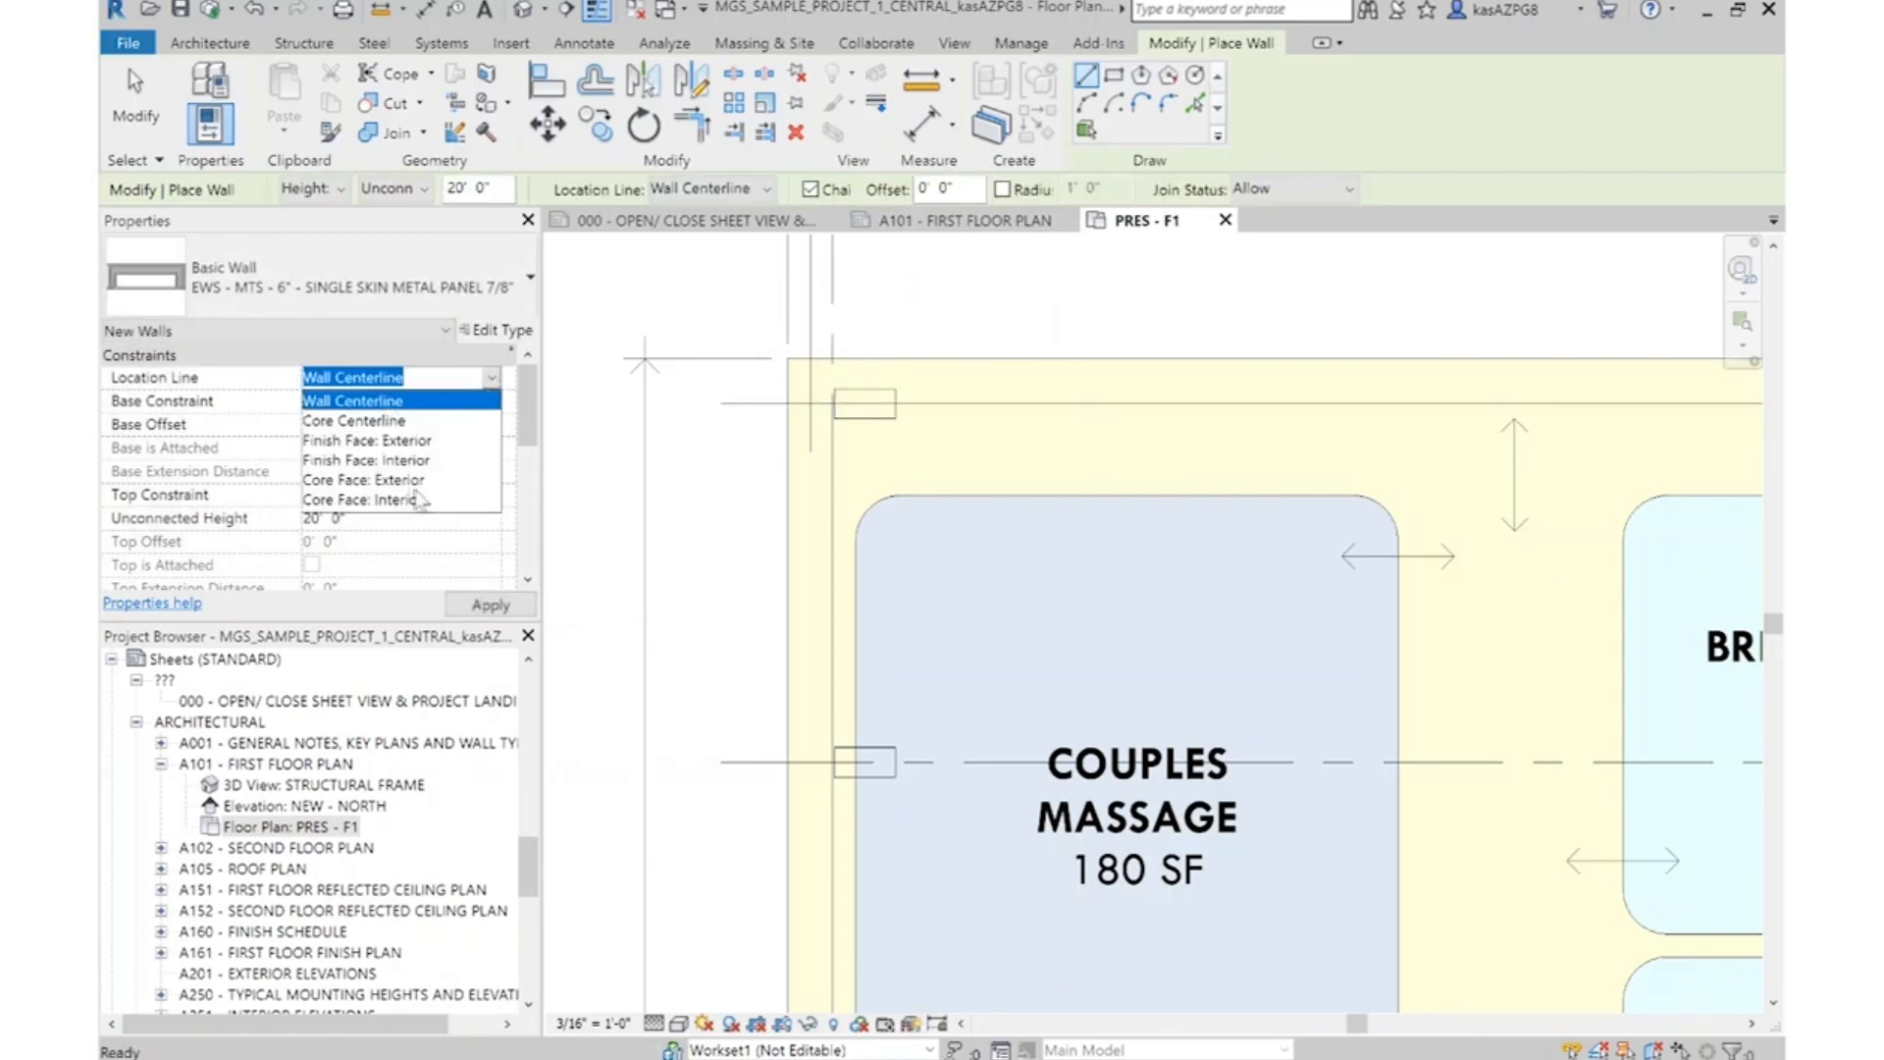
{"action": "left_click", "coordinate": [387, 442]}
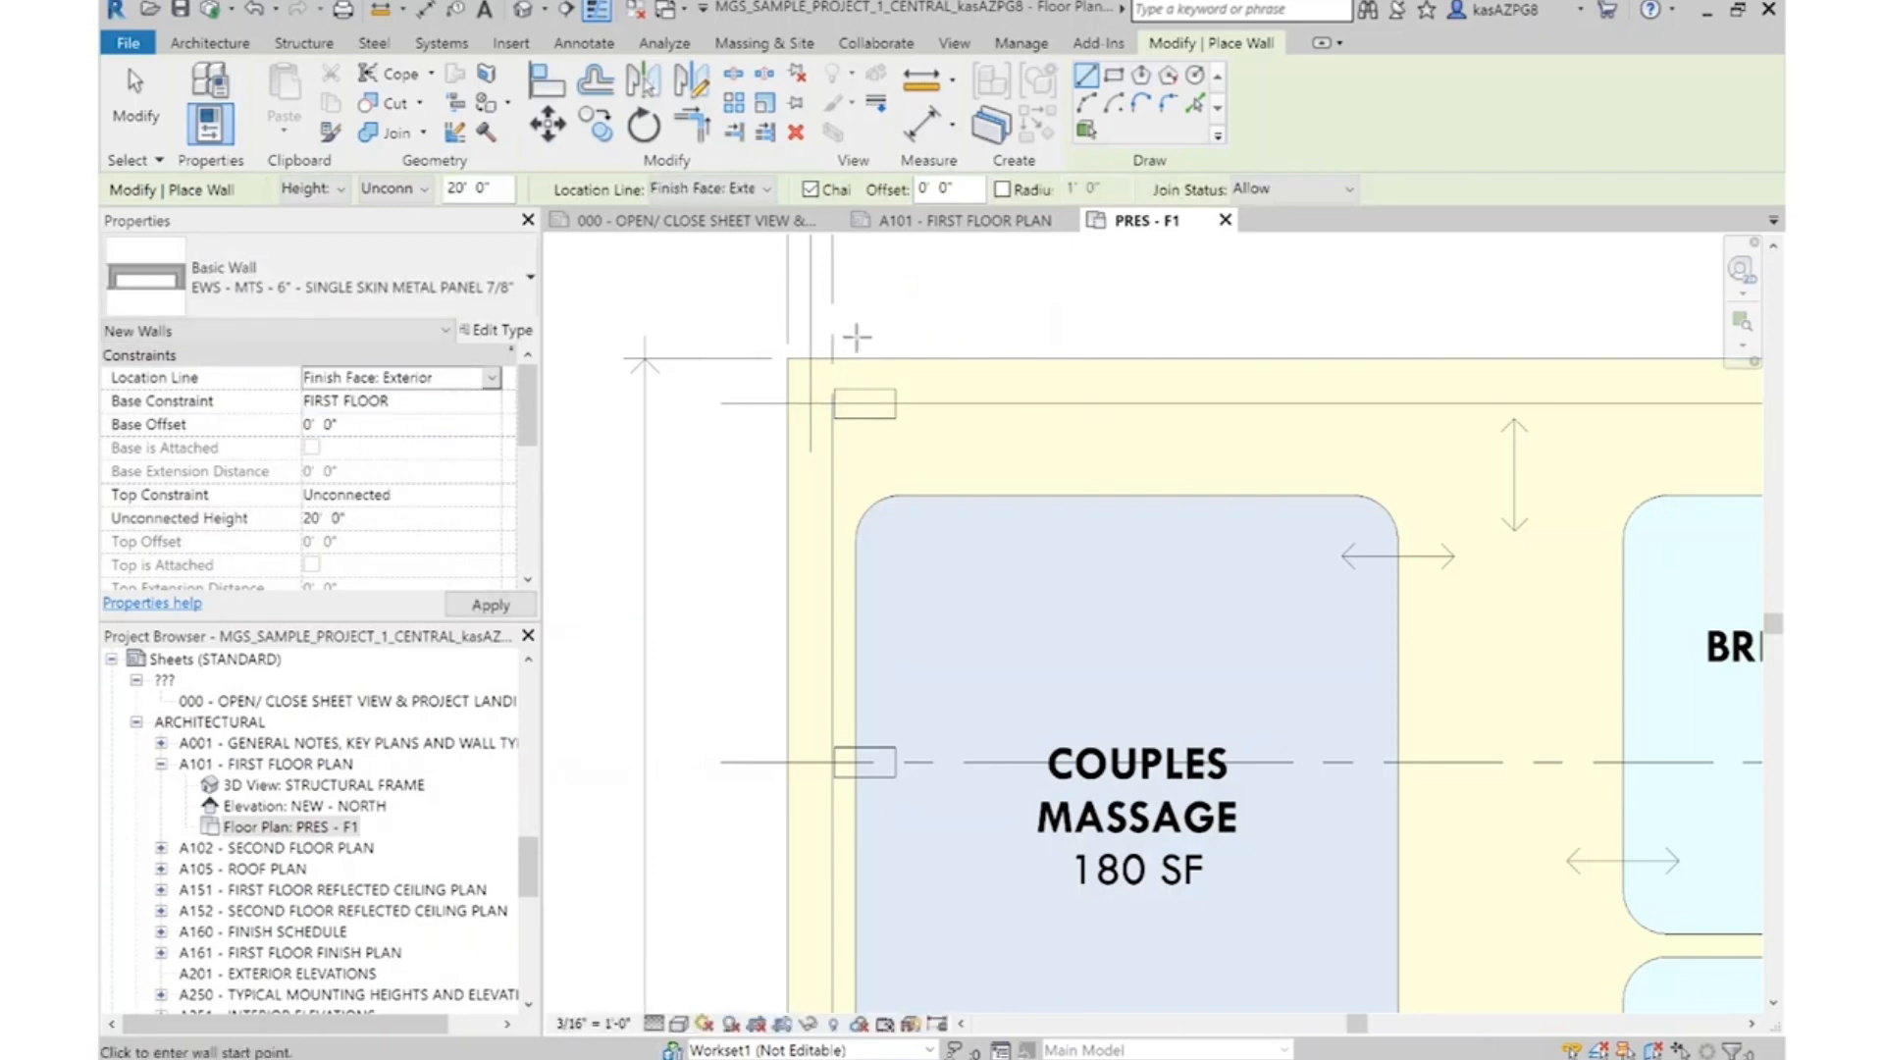
{"action": "left_click", "coordinate": [787, 359]}
{"action": "scroll", "coordinate": [787, 359], "scroll_direction": "down", "scroll_amount": 2}
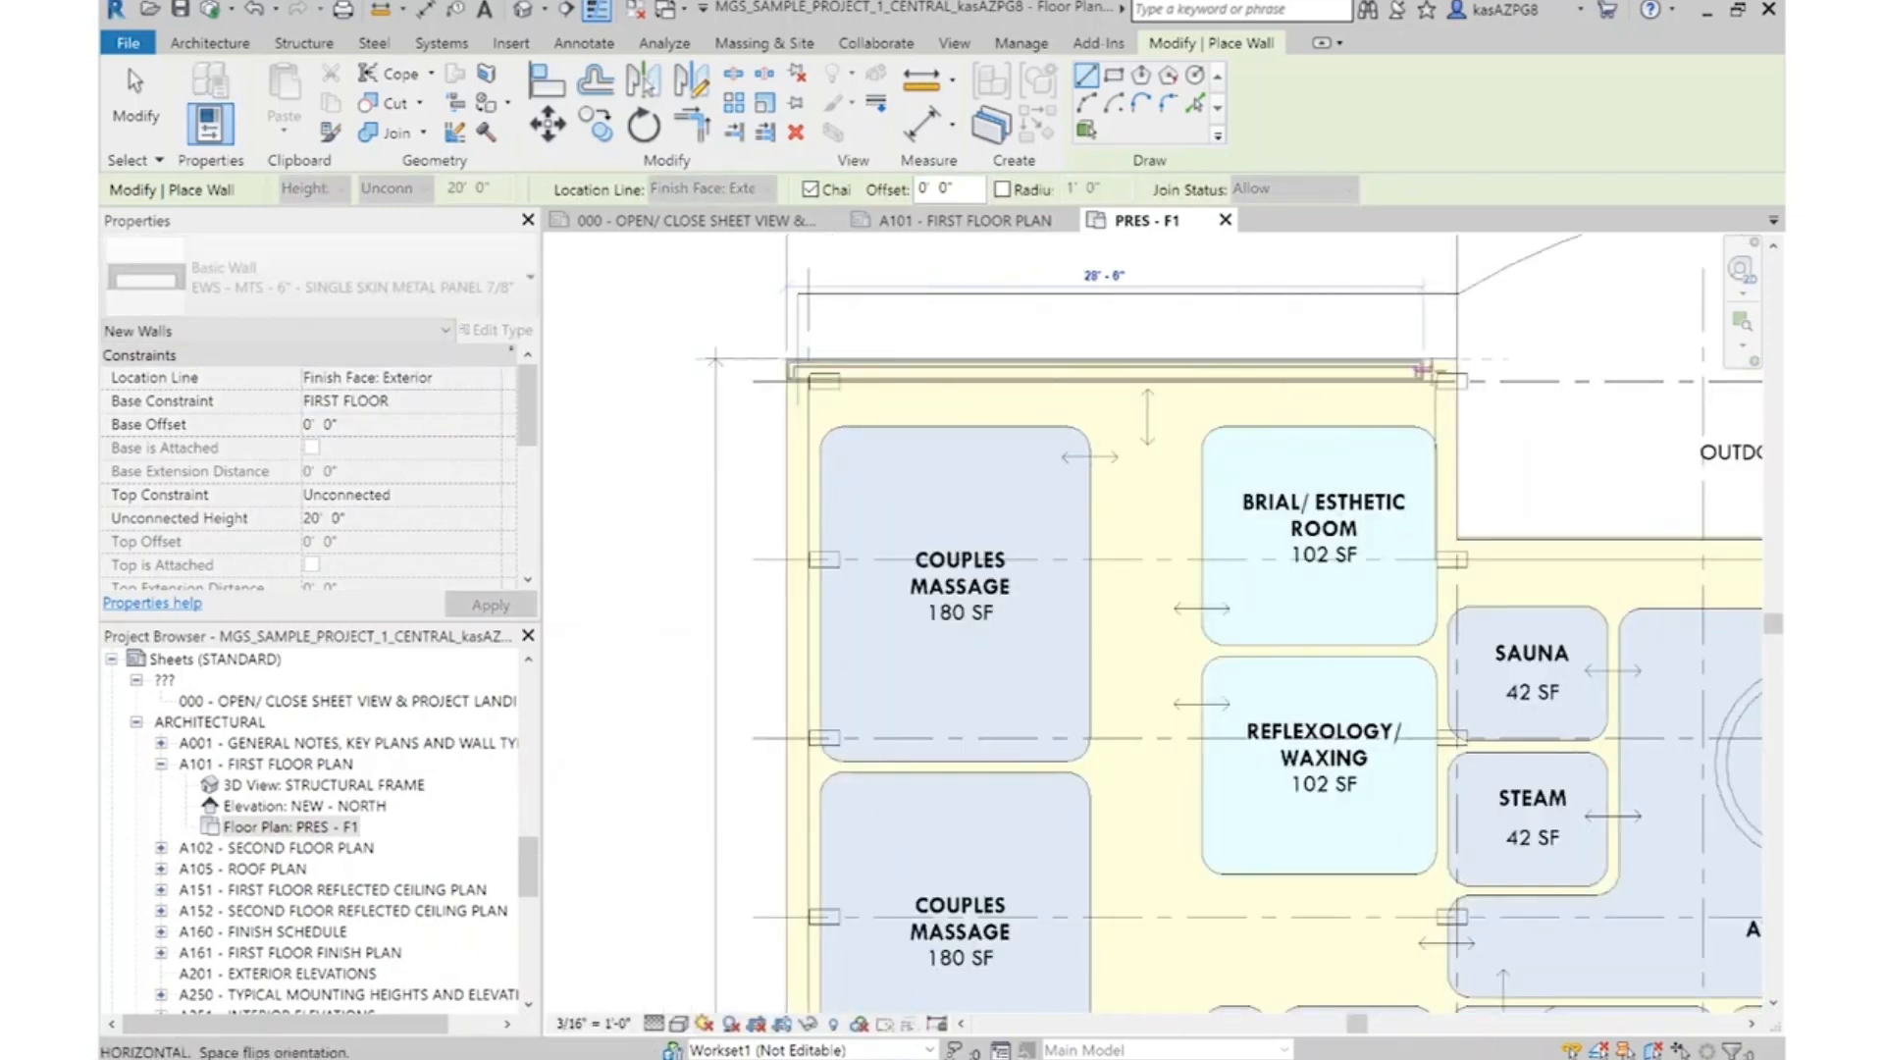
{"action": "left_click", "coordinate": [1457, 360]}
{"action": "scroll", "coordinate": [1457, 359], "scroll_direction": "up", "scroll_amount": 3}
{"action": "left_click", "coordinate": [1460, 715]}
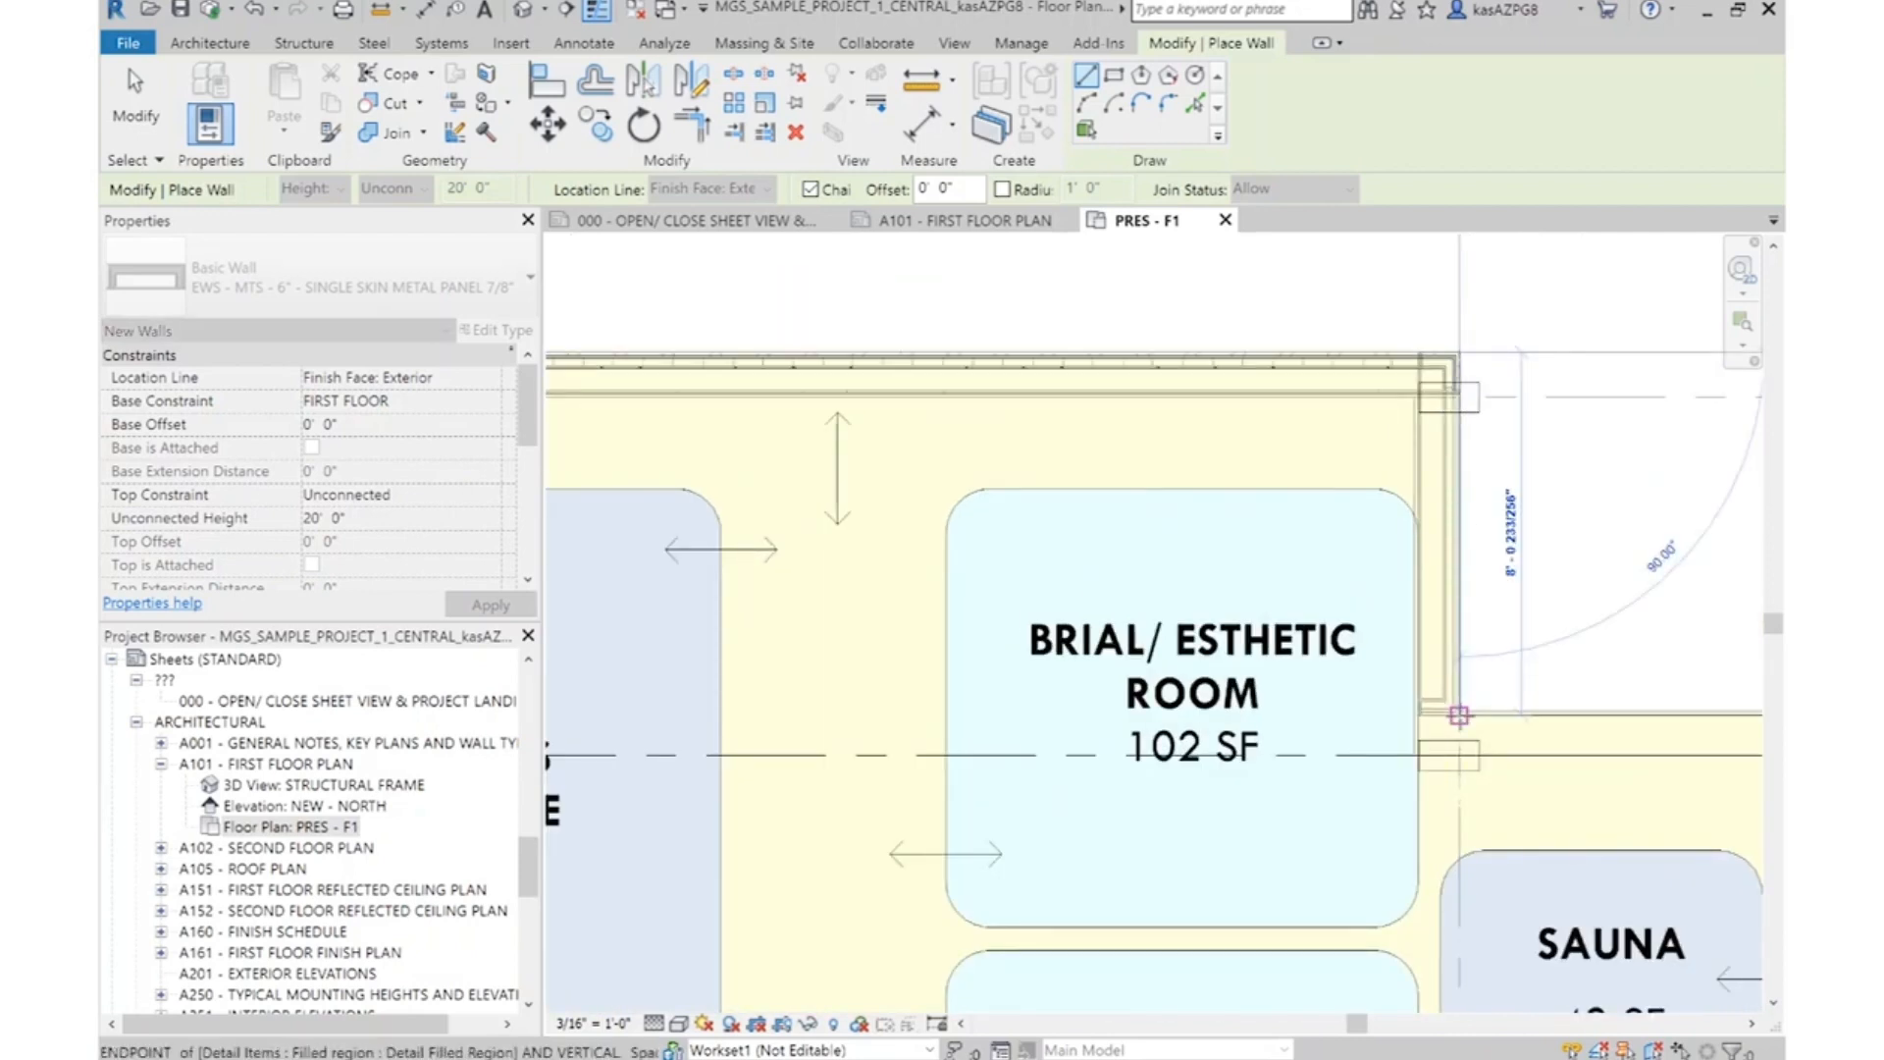
{"action": "scroll", "coordinate": [957, 550], "scroll_direction": "down", "scroll_amount": 6}
{"action": "middle_click_drag", "start_coordinate": [1686, 655], "coordinate": [1051, 653]}
{"action": "scroll", "coordinate": [1050, 653], "scroll_direction": "up", "scroll_amount": 1}
{"action": "scroll", "coordinate": [1247, 599], "scroll_direction": "up", "scroll_amount": 2}
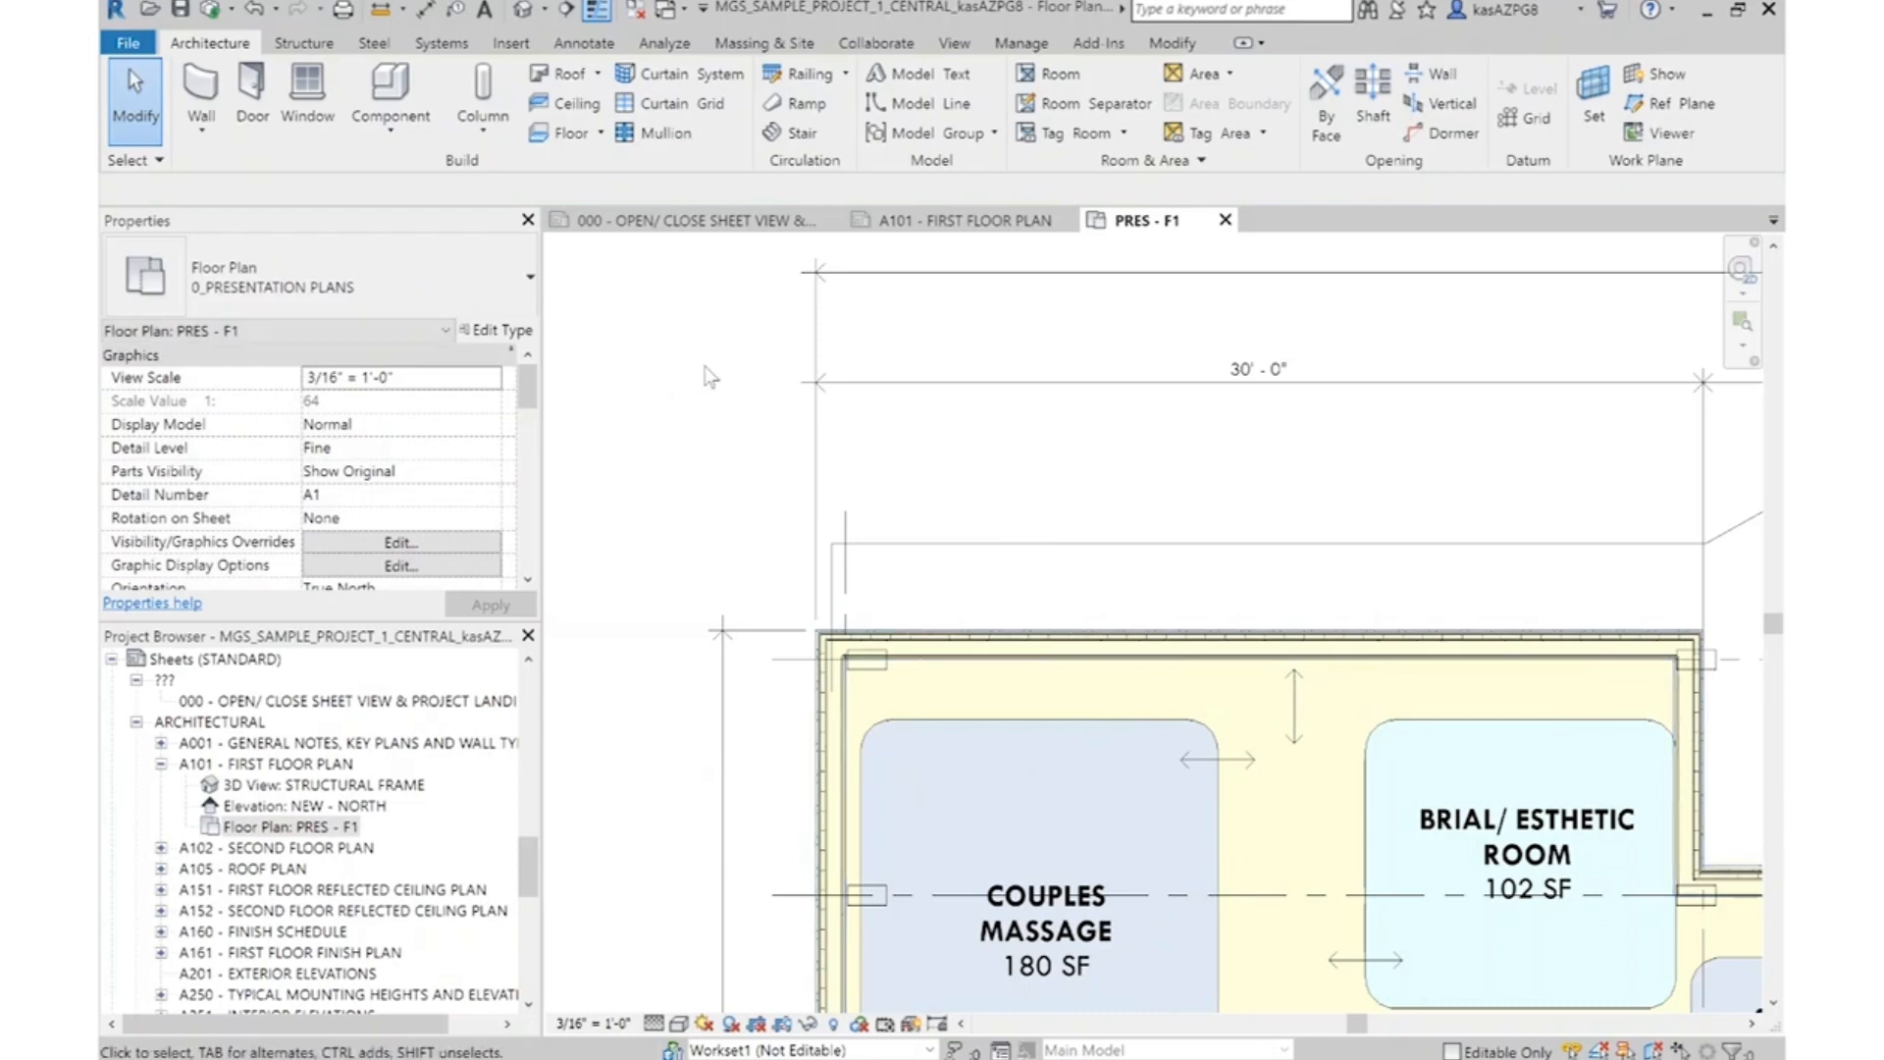
Select the whole chain of exterior walls and set their top constraint to Up to level: T.O. WALL
{"action": "scroll", "coordinate": [837, 484], "scroll_direction": "down", "scroll_amount": 3}
{"action": "scroll", "coordinate": [836, 484], "scroll_direction": "up", "scroll_amount": 2}
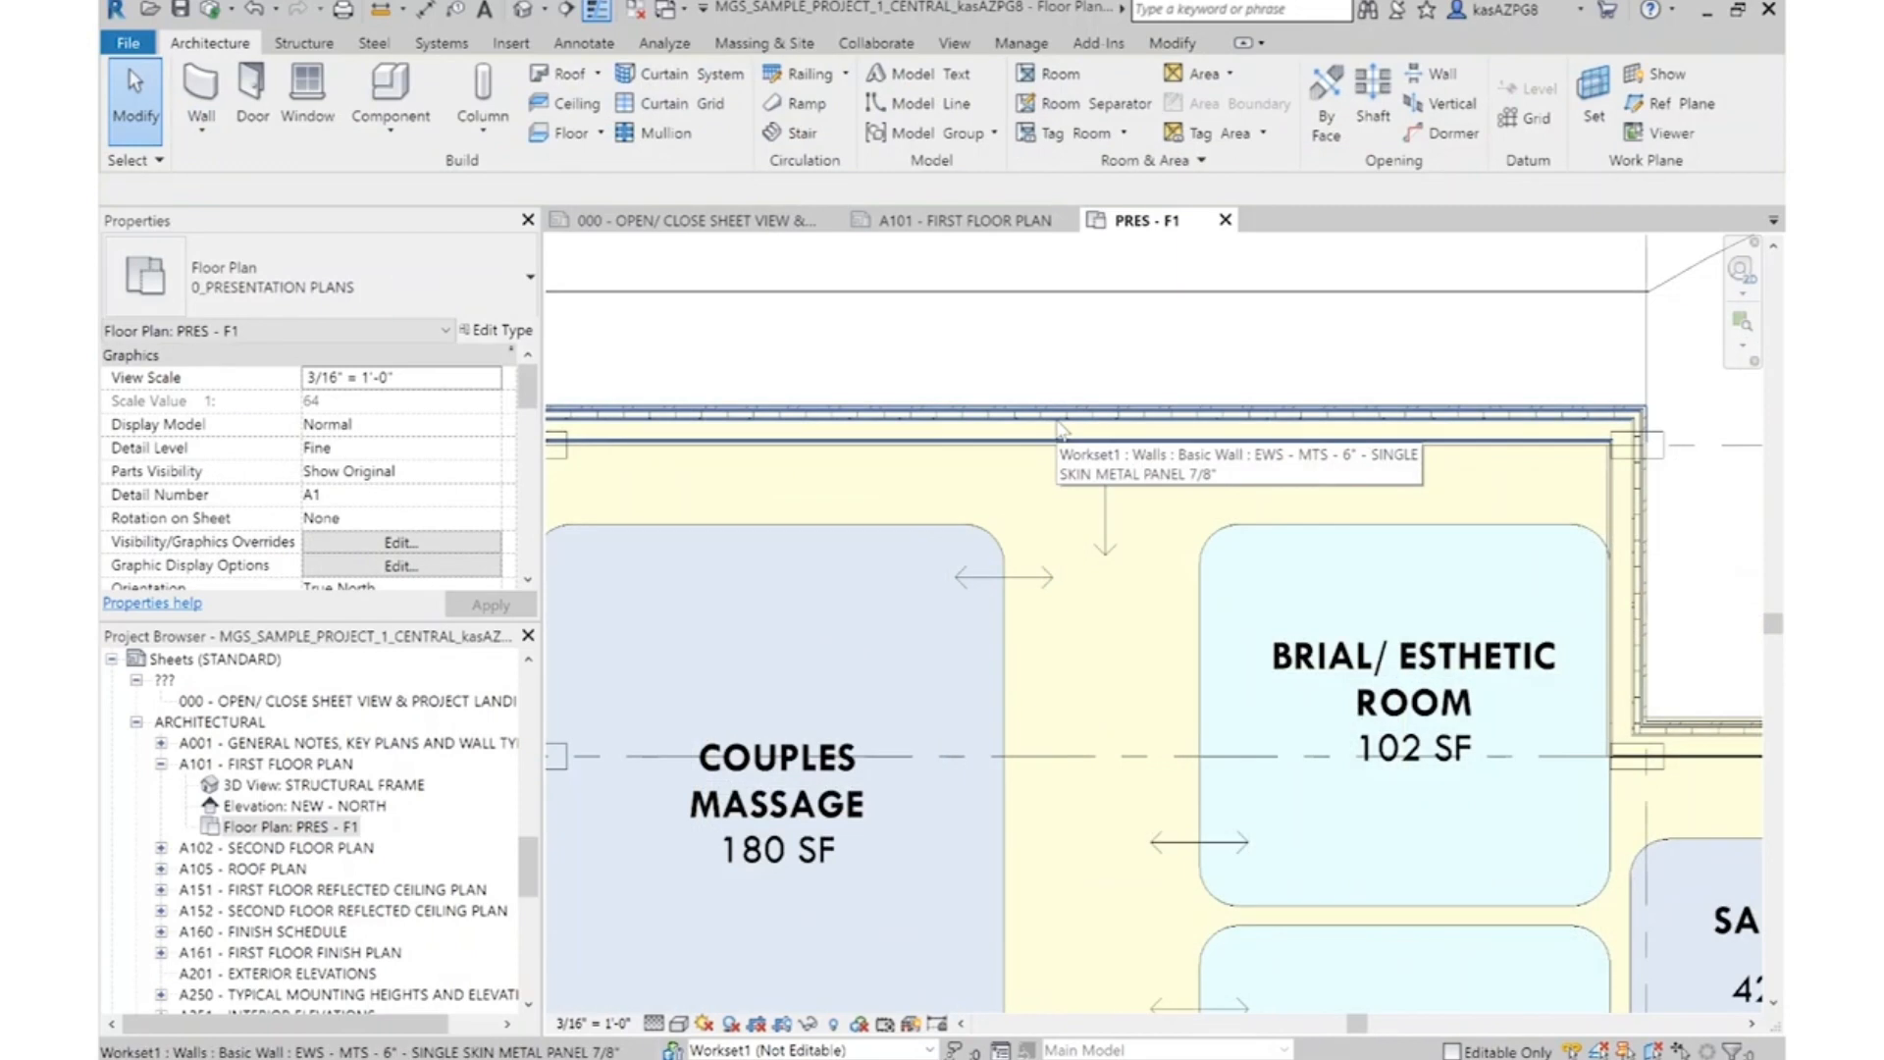
{"action": "scroll", "coordinate": [1023, 431], "scroll_direction": "up", "scroll_amount": 2}
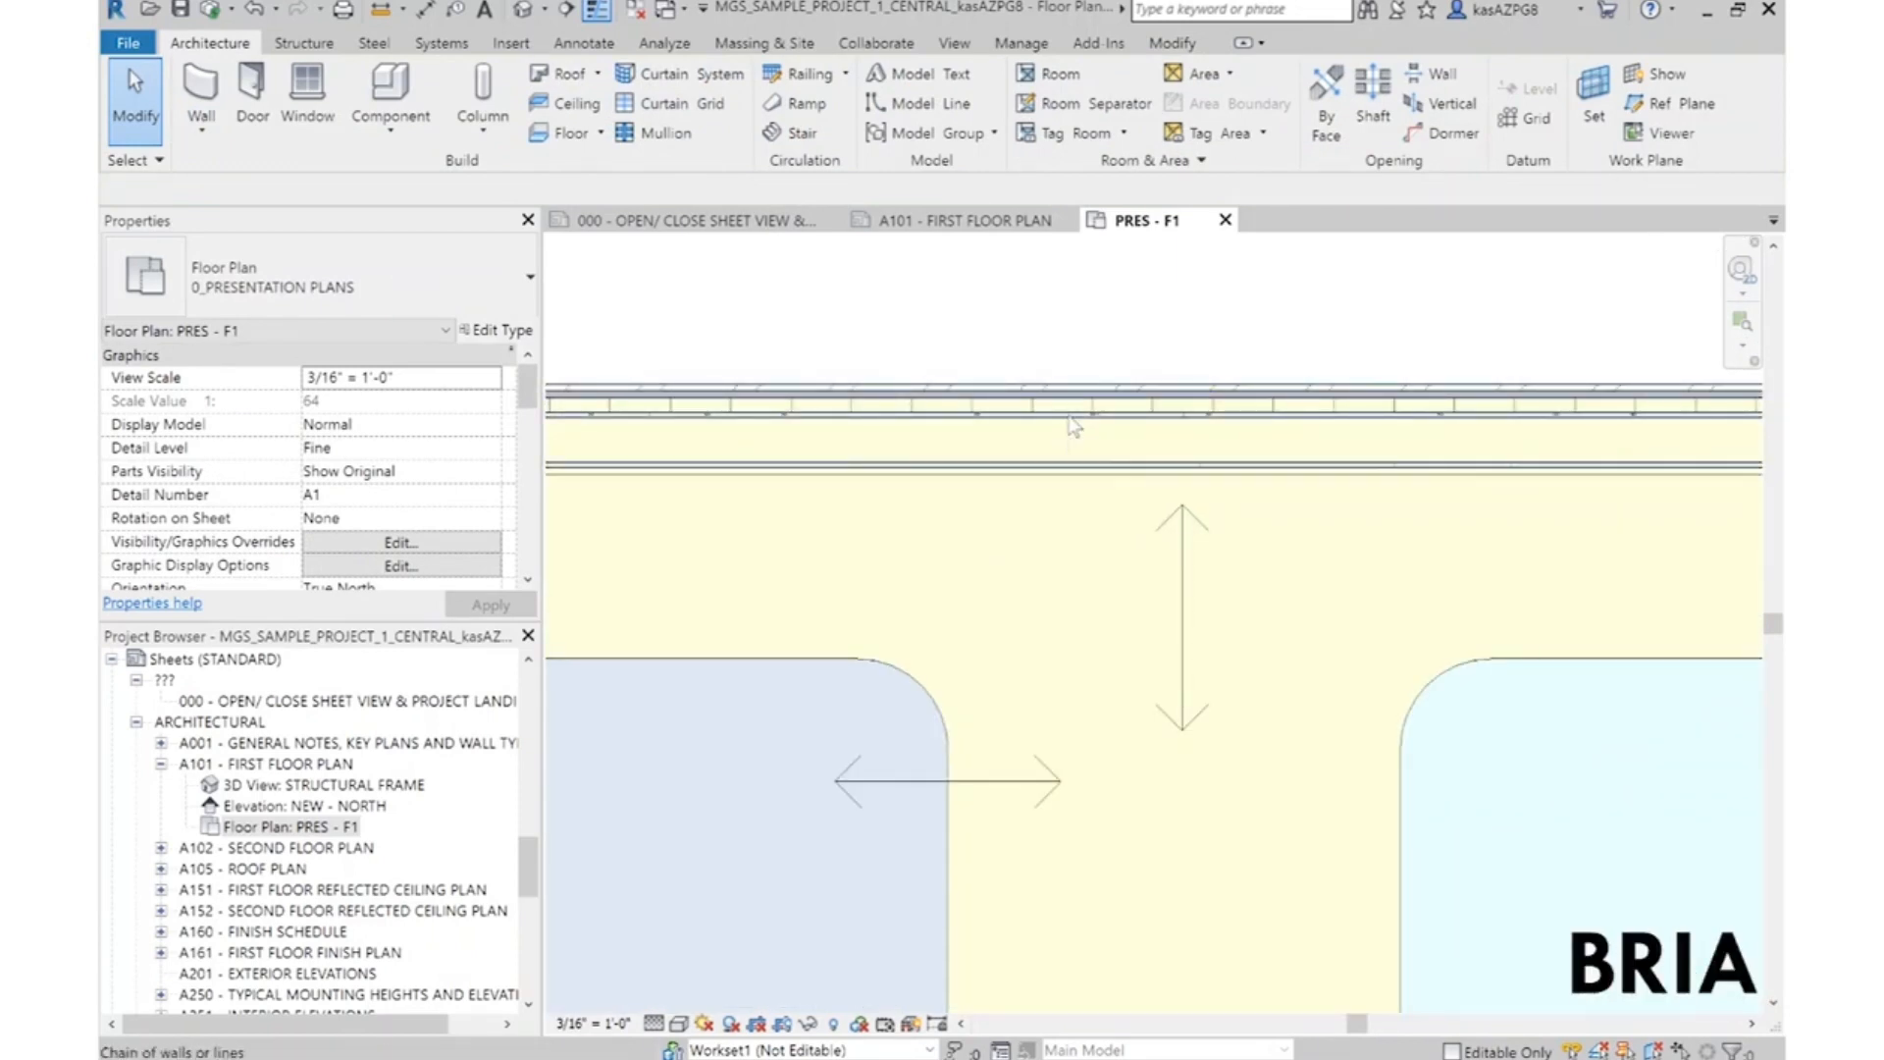
{"action": "scroll", "coordinate": [1074, 424], "scroll_direction": "down", "scroll_amount": 2}
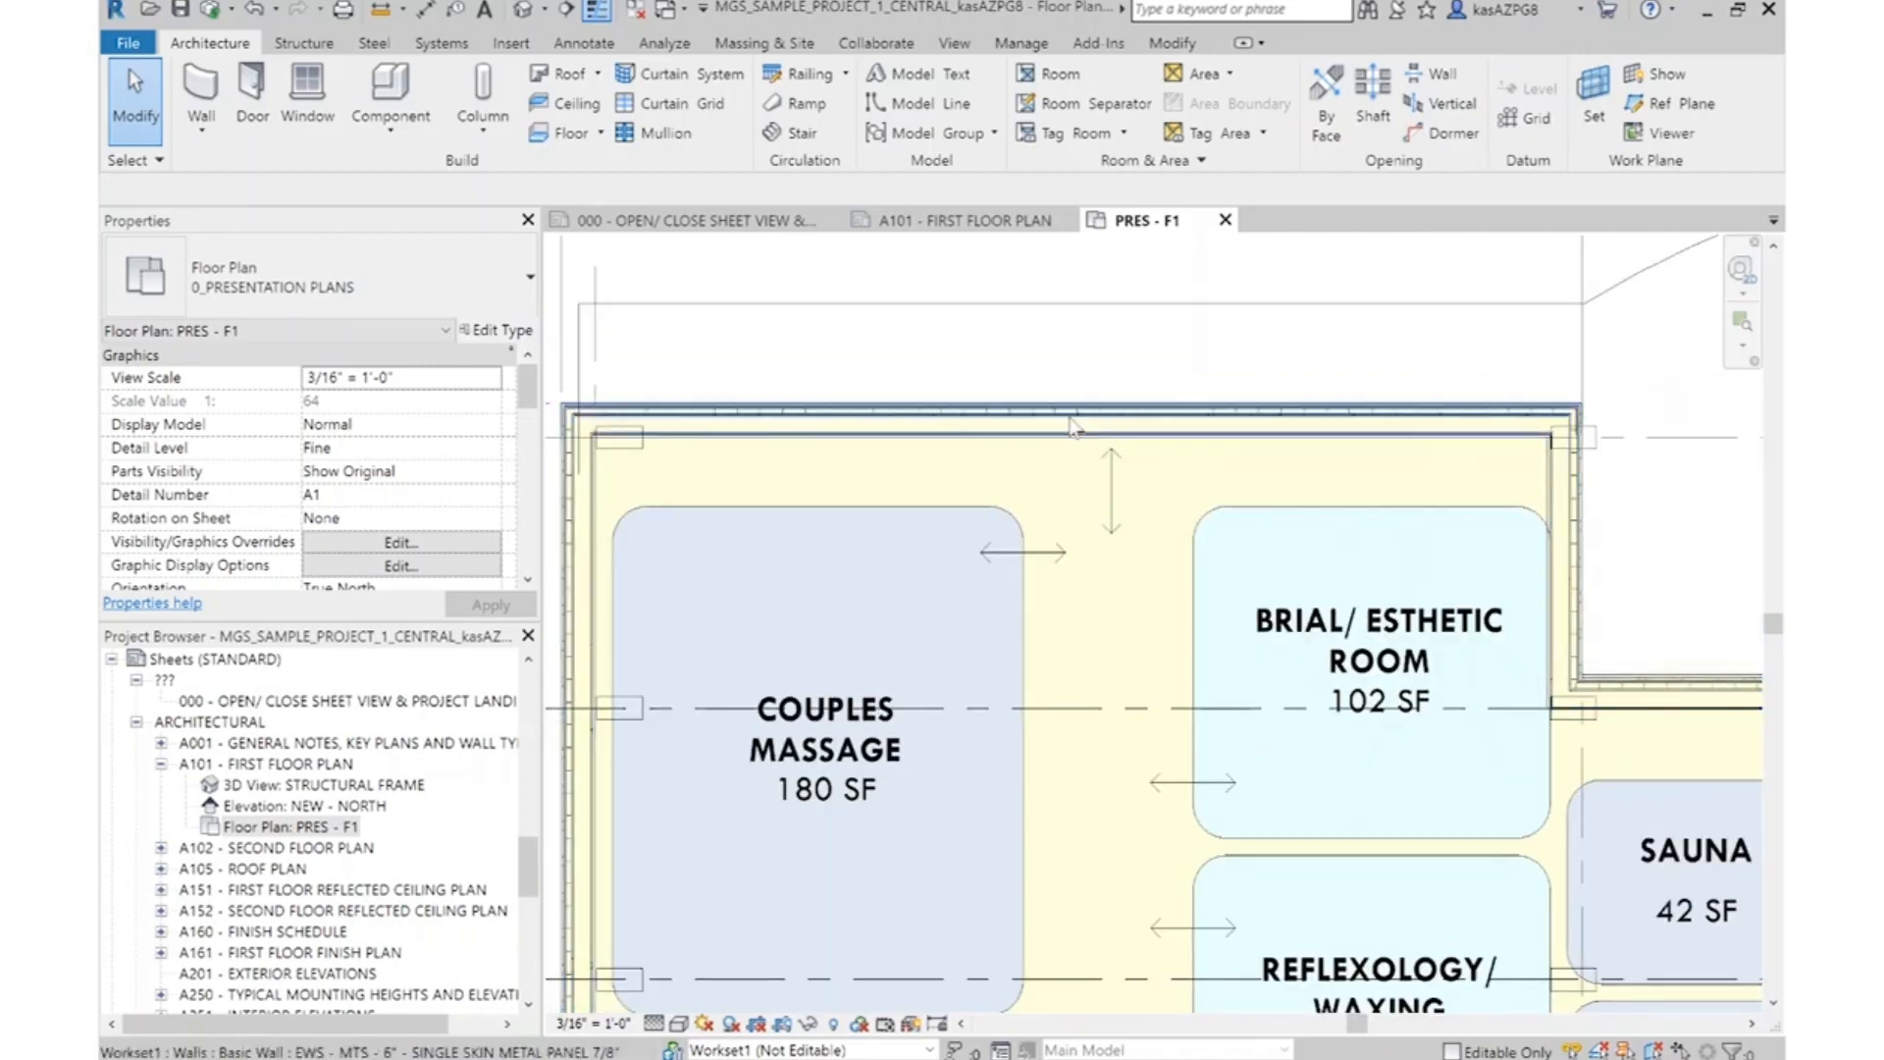
{"action": "key", "text": "Tab"}
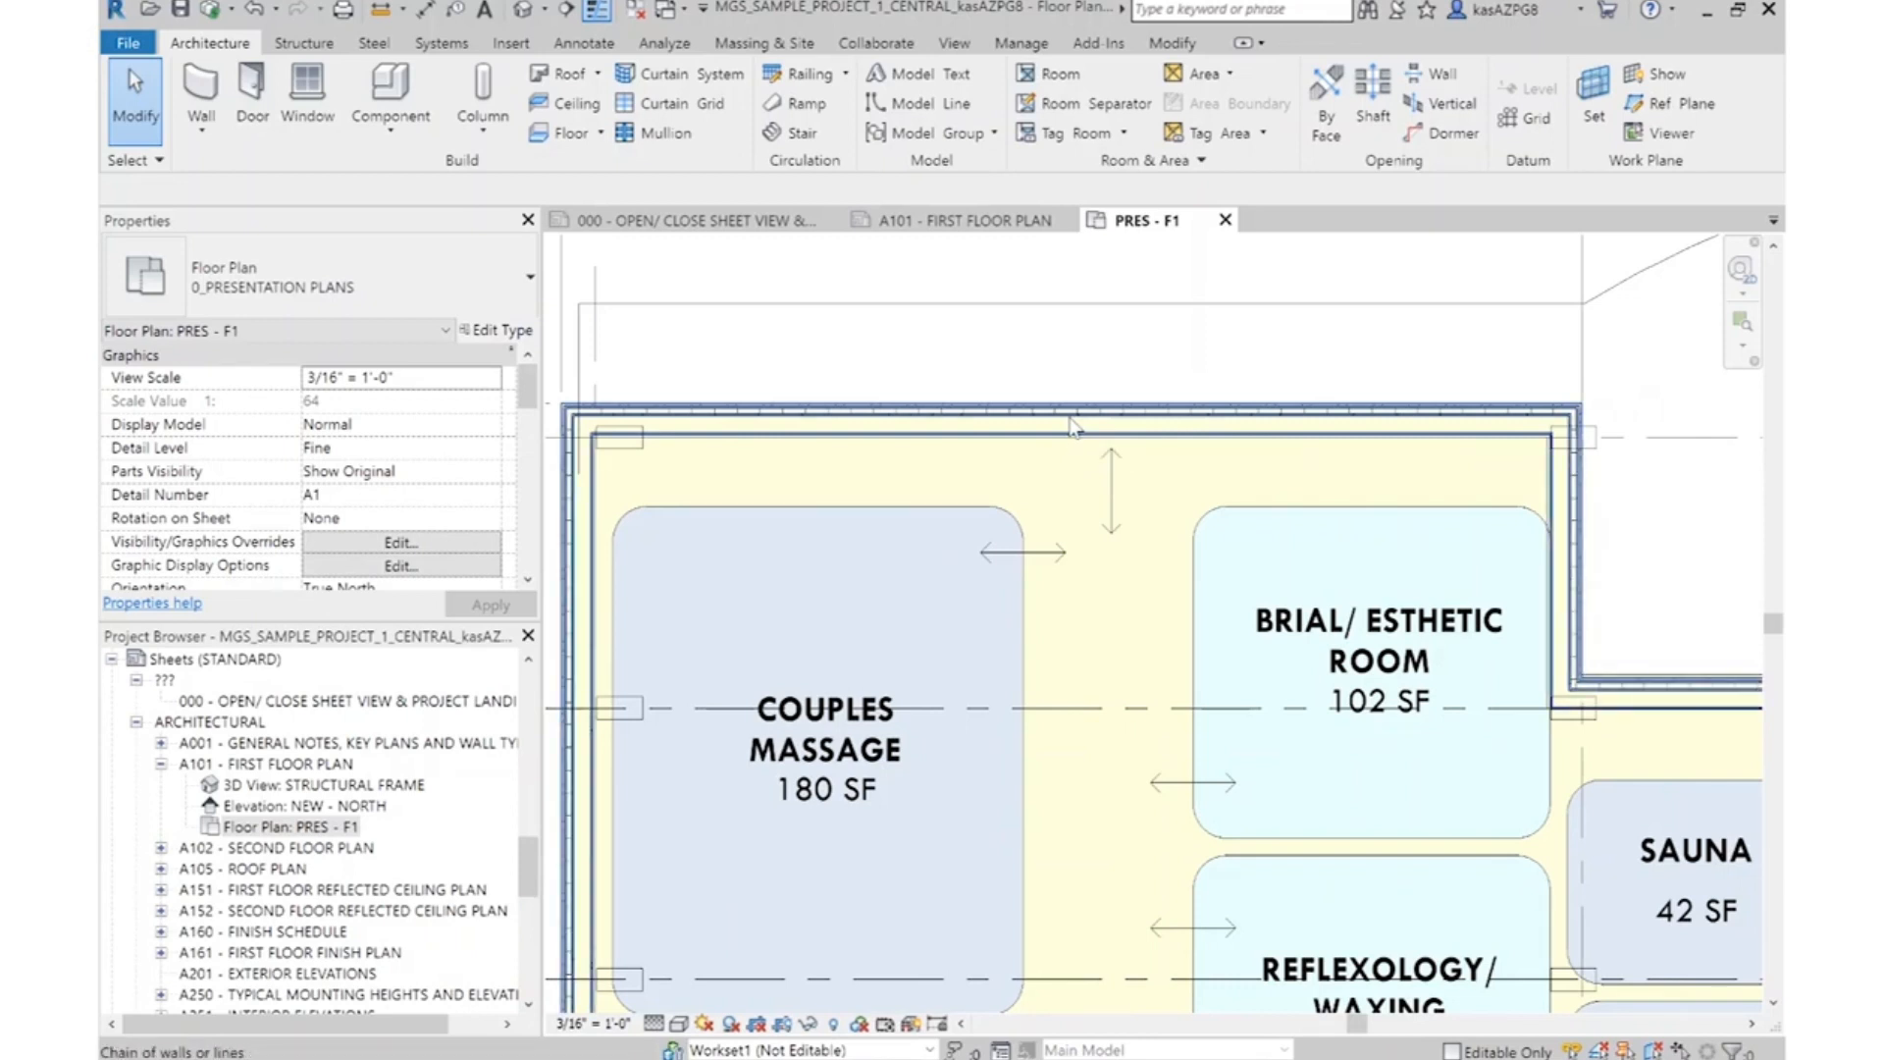
{"action": "key", "text": "Tab"}
{"action": "key", "text": "Tab"}
{"action": "left_click", "coordinate": [1073, 425]}
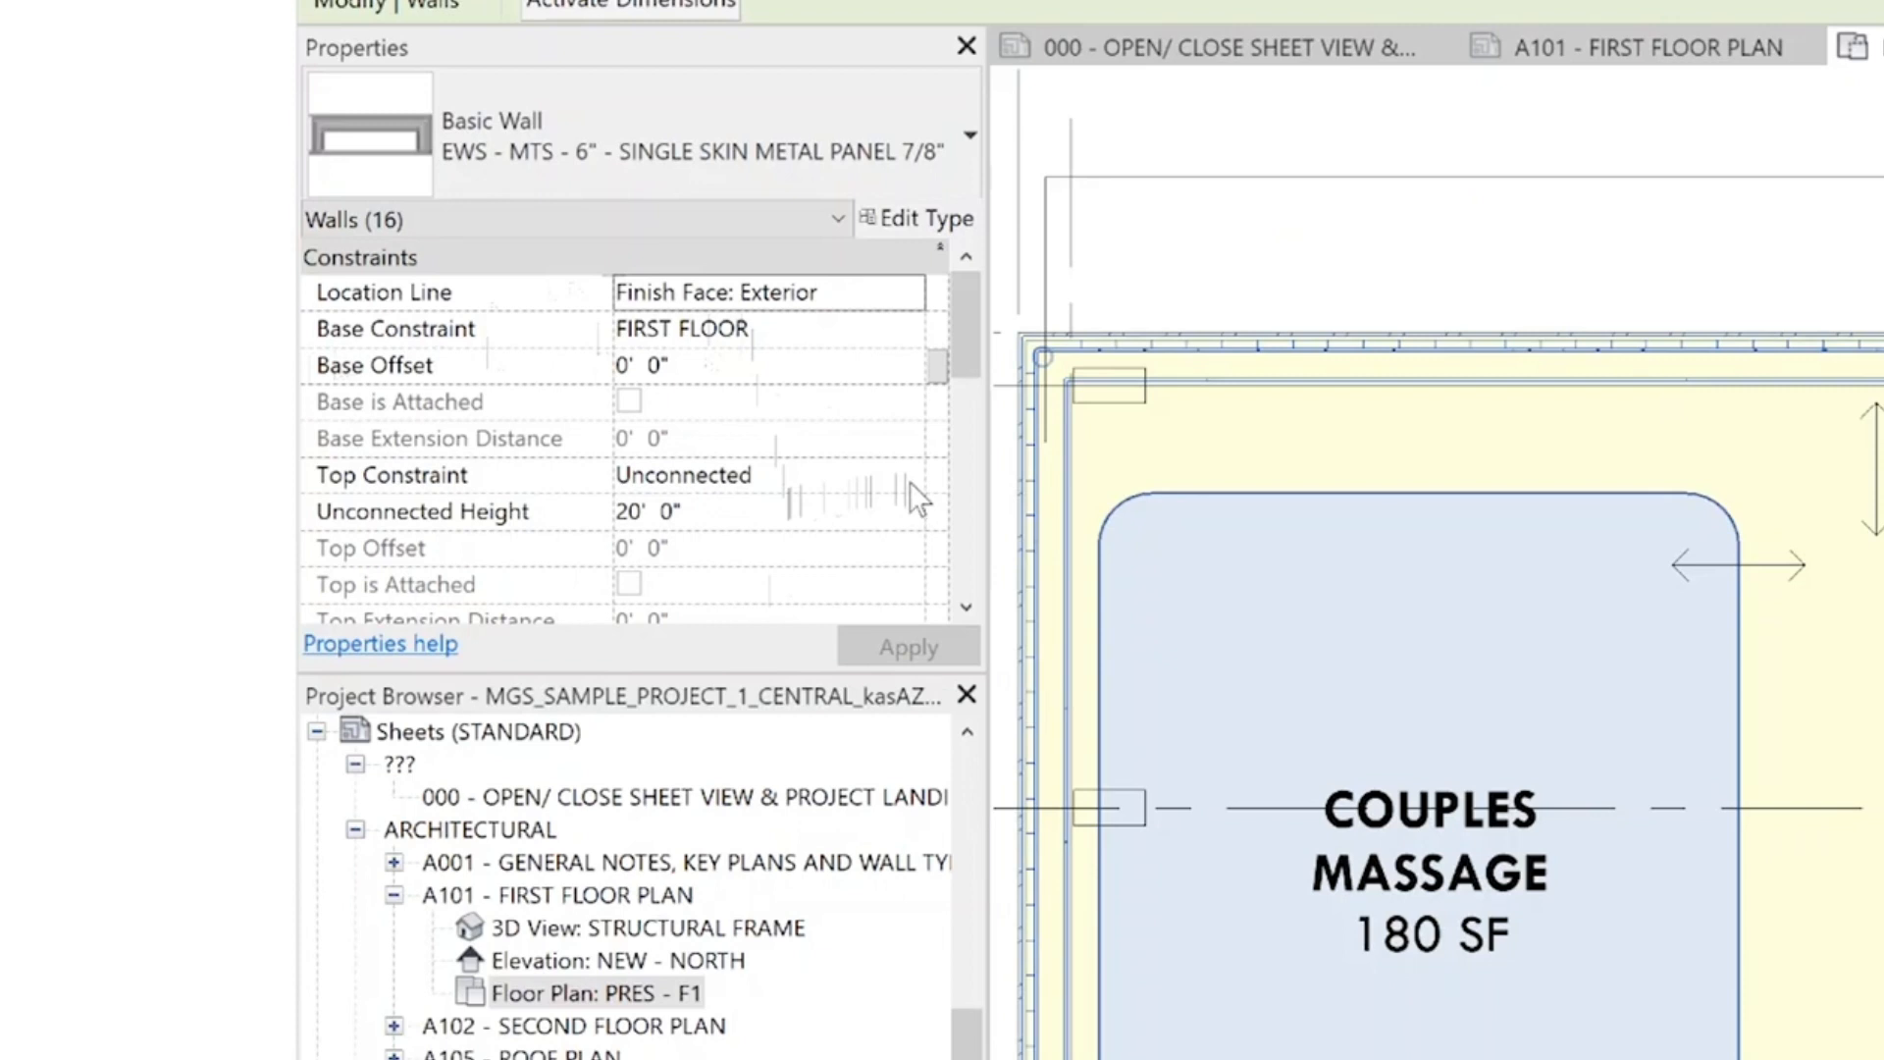
{"action": "left_click", "coordinate": [910, 478]}
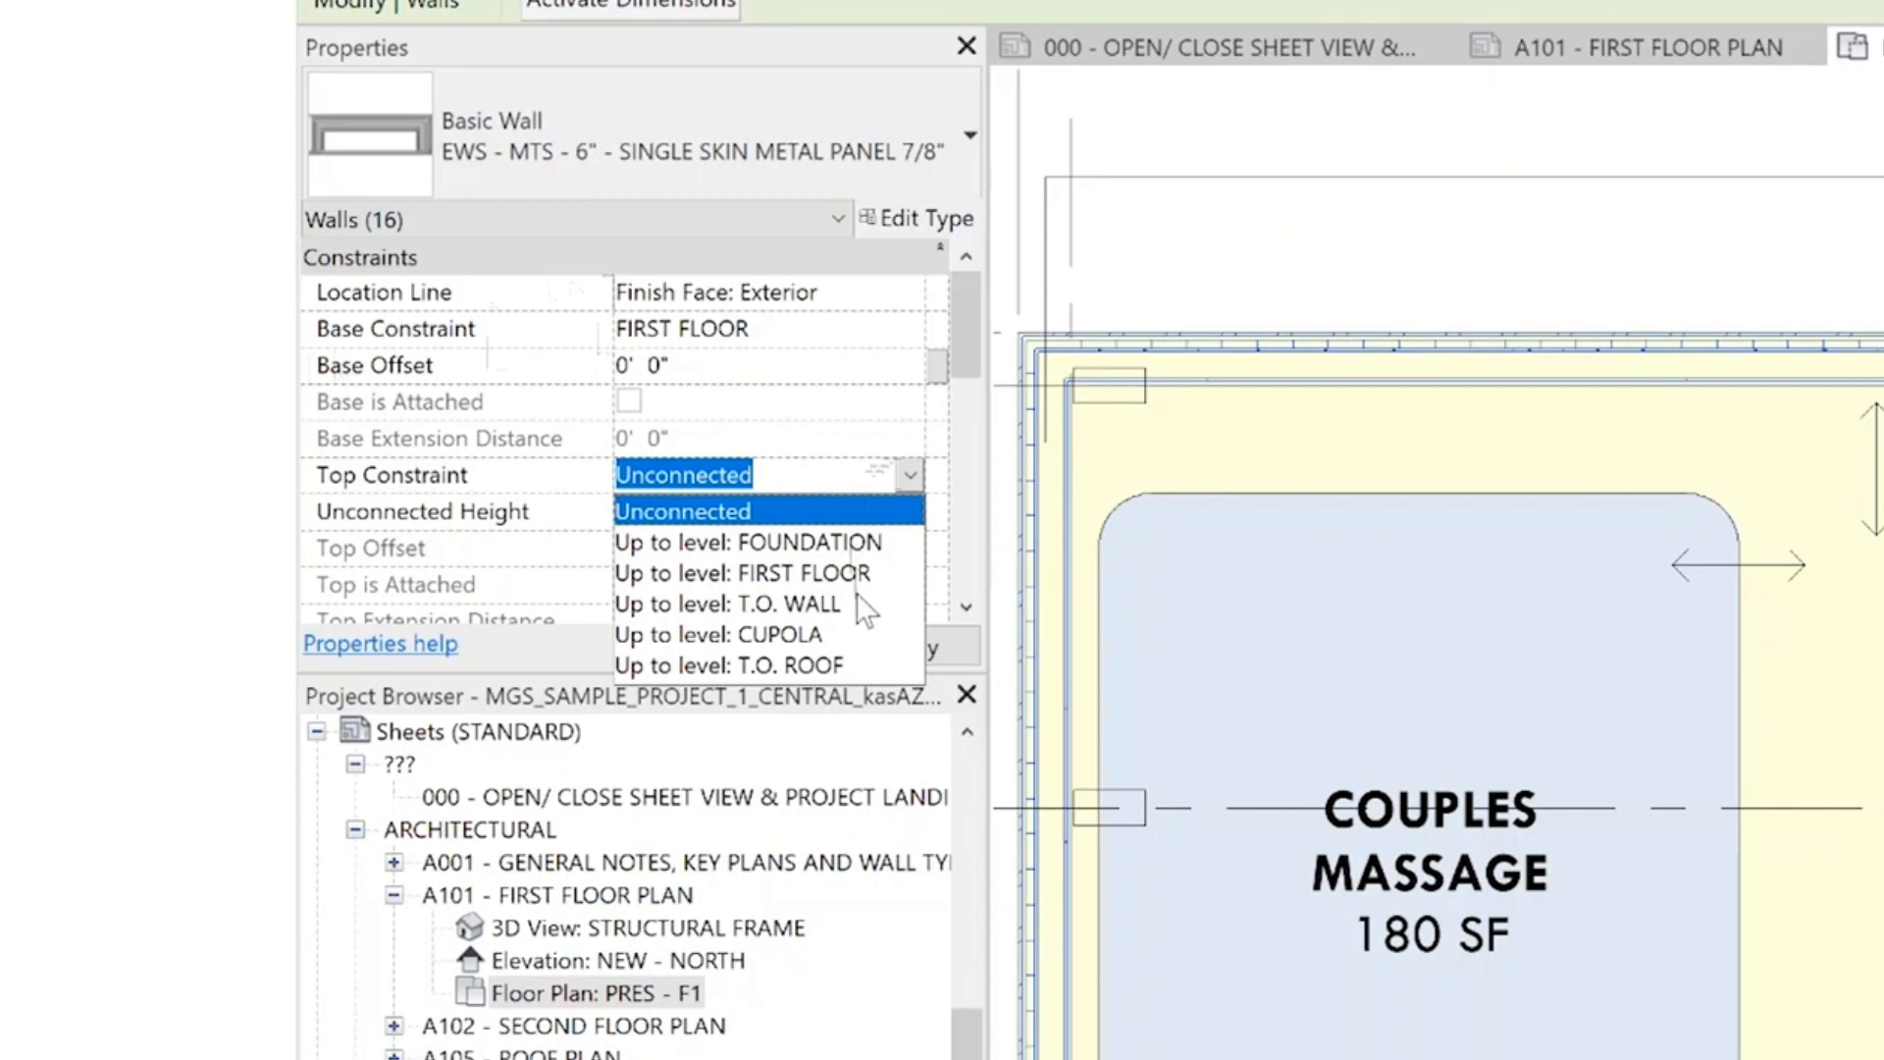
{"action": "left_click", "coordinate": [803, 603]}
Open the NEW - NORTH building elevation and select the metal panel wall beside the level heads
{"action": "scroll", "coordinate": [832, 496], "scroll_direction": "down", "scroll_amount": 1}
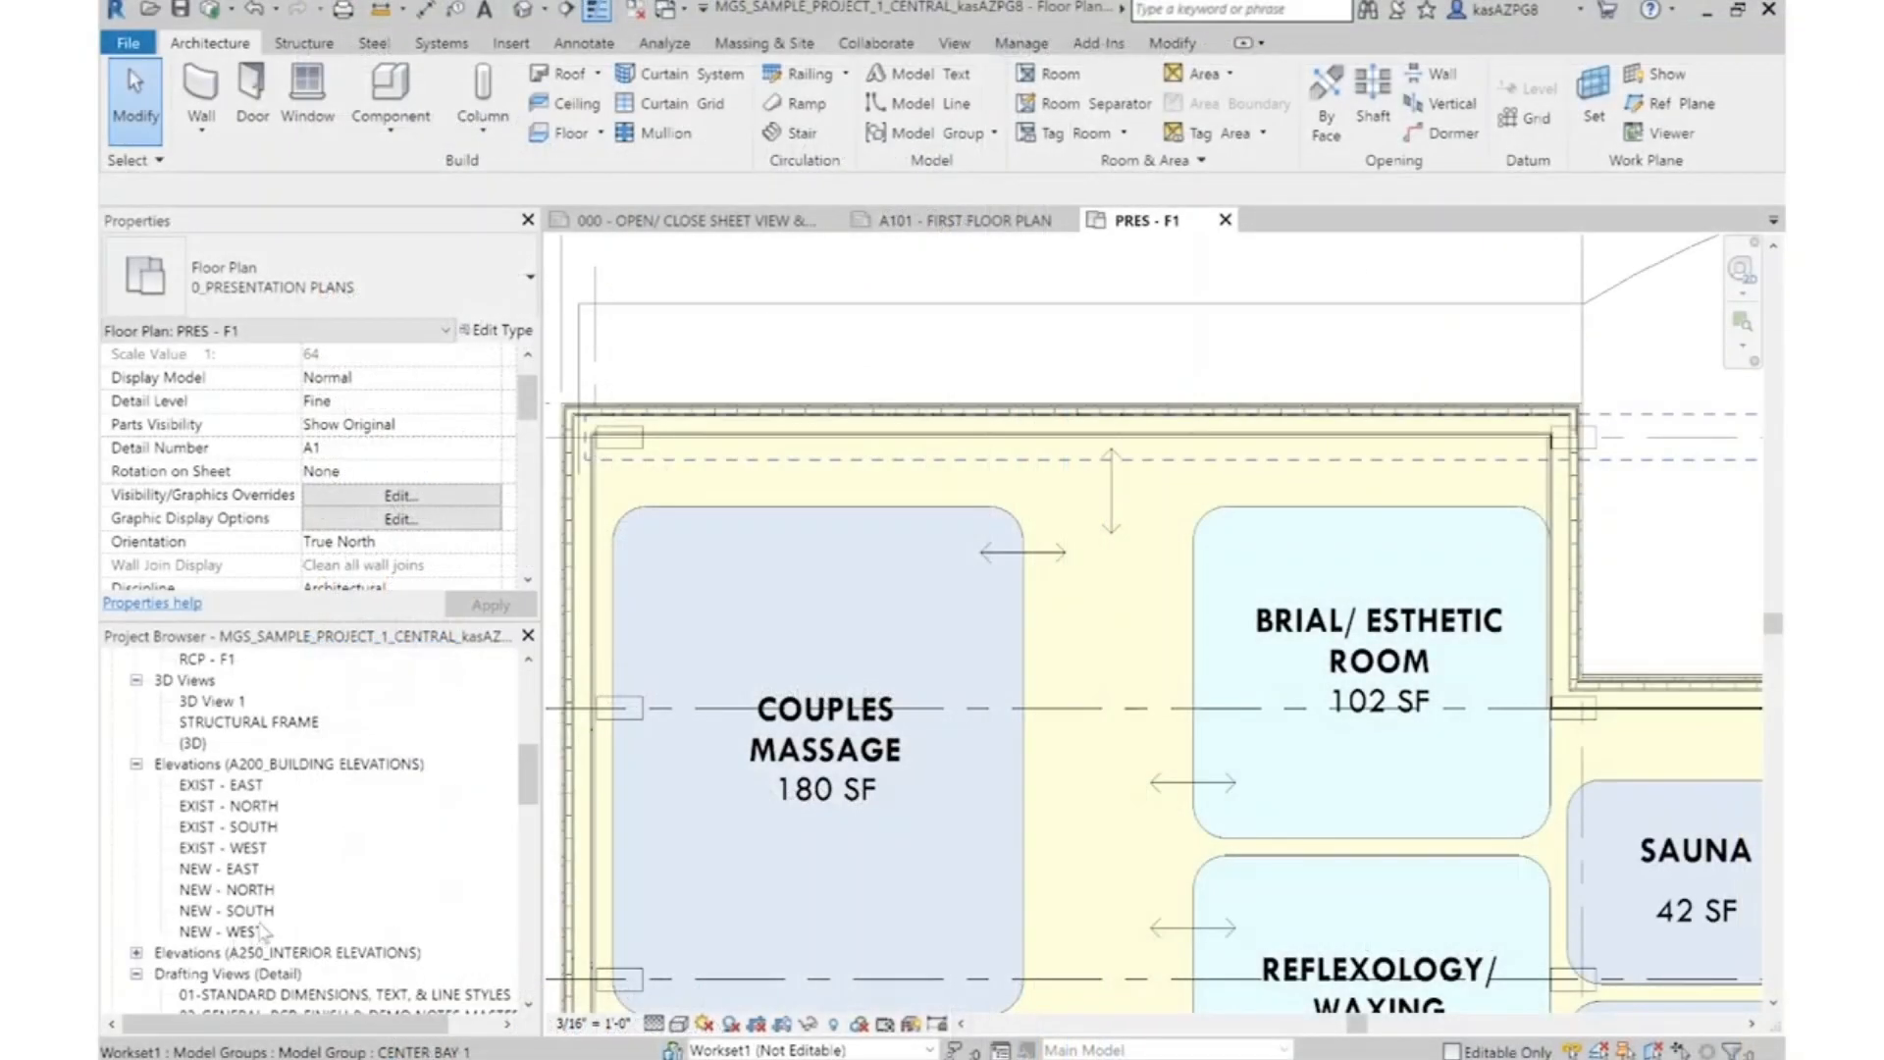
{"action": "double_click", "coordinate": [227, 890]}
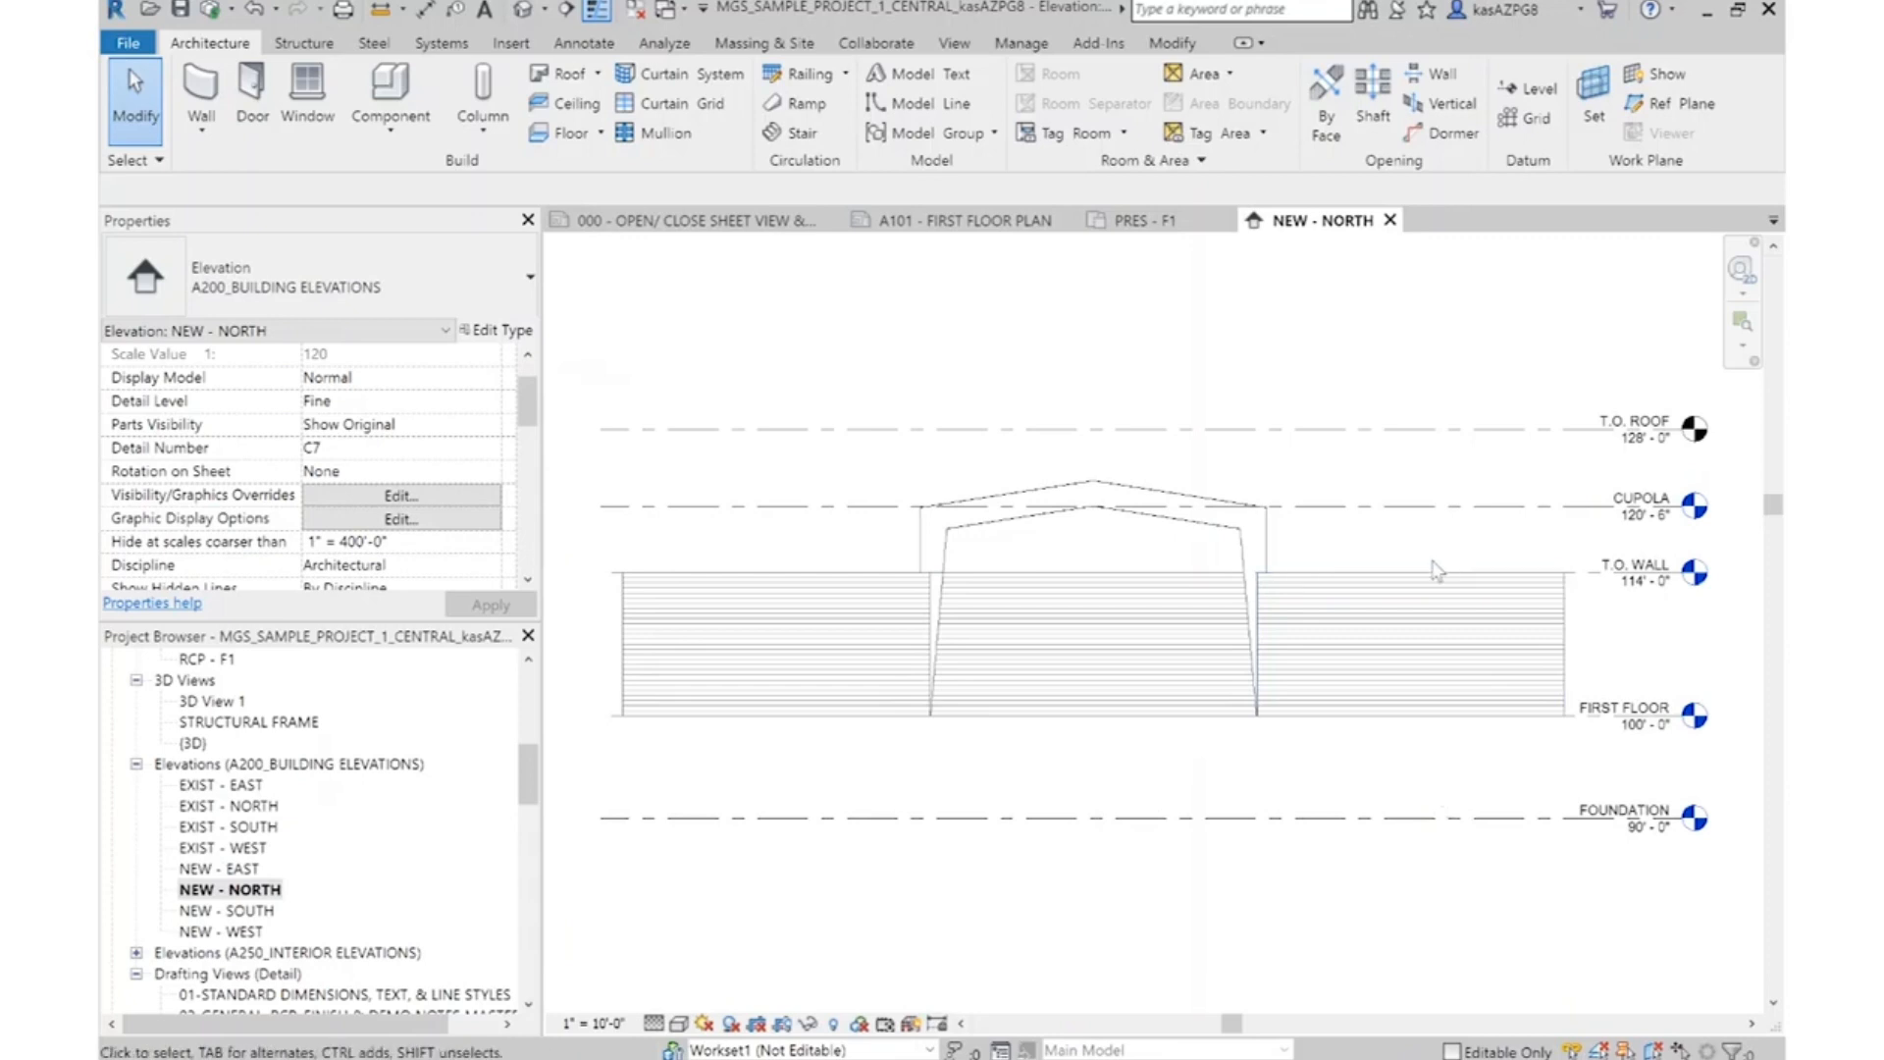
{"action": "left_click", "coordinate": [1433, 579]}
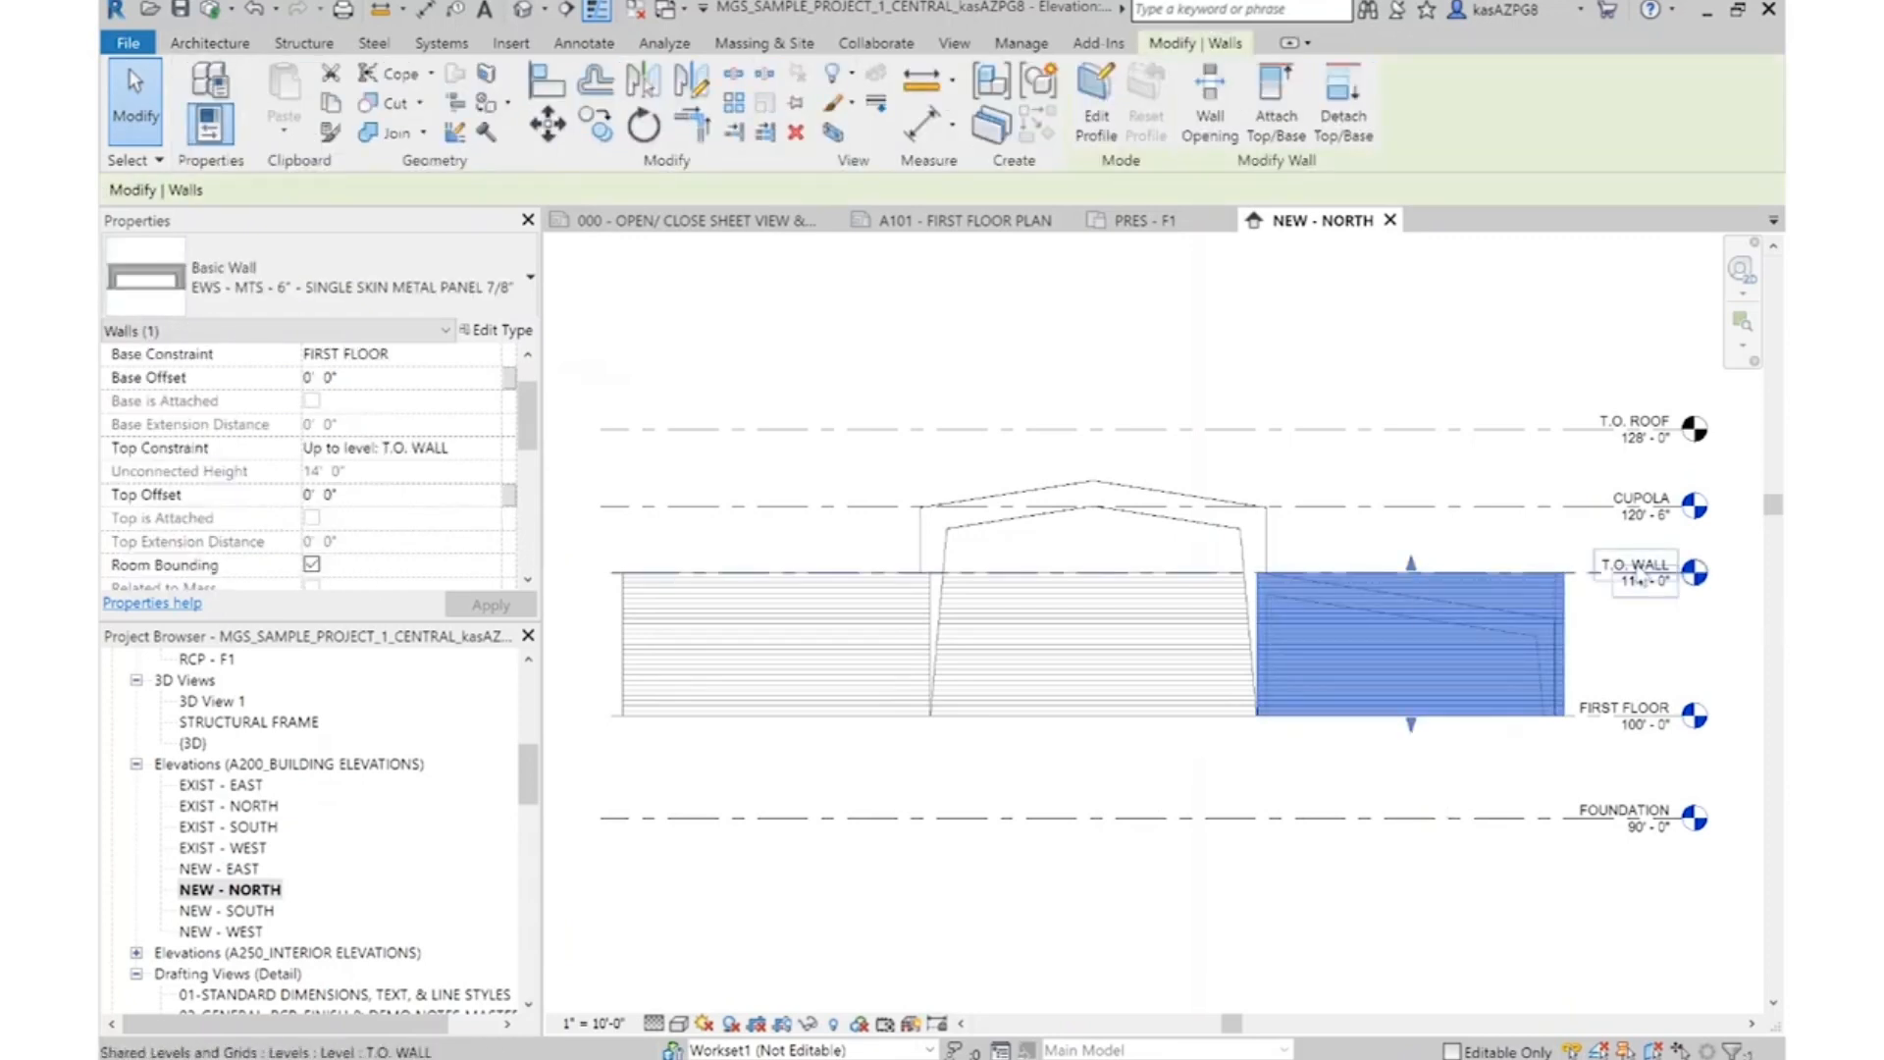
Set the elevation of the T.O. WALL level to 115' - 0"
{"action": "scroll", "coordinate": [1665, 592], "scroll_direction": "up", "scroll_amount": 4}
{"action": "left_click", "coordinate": [1610, 577]}
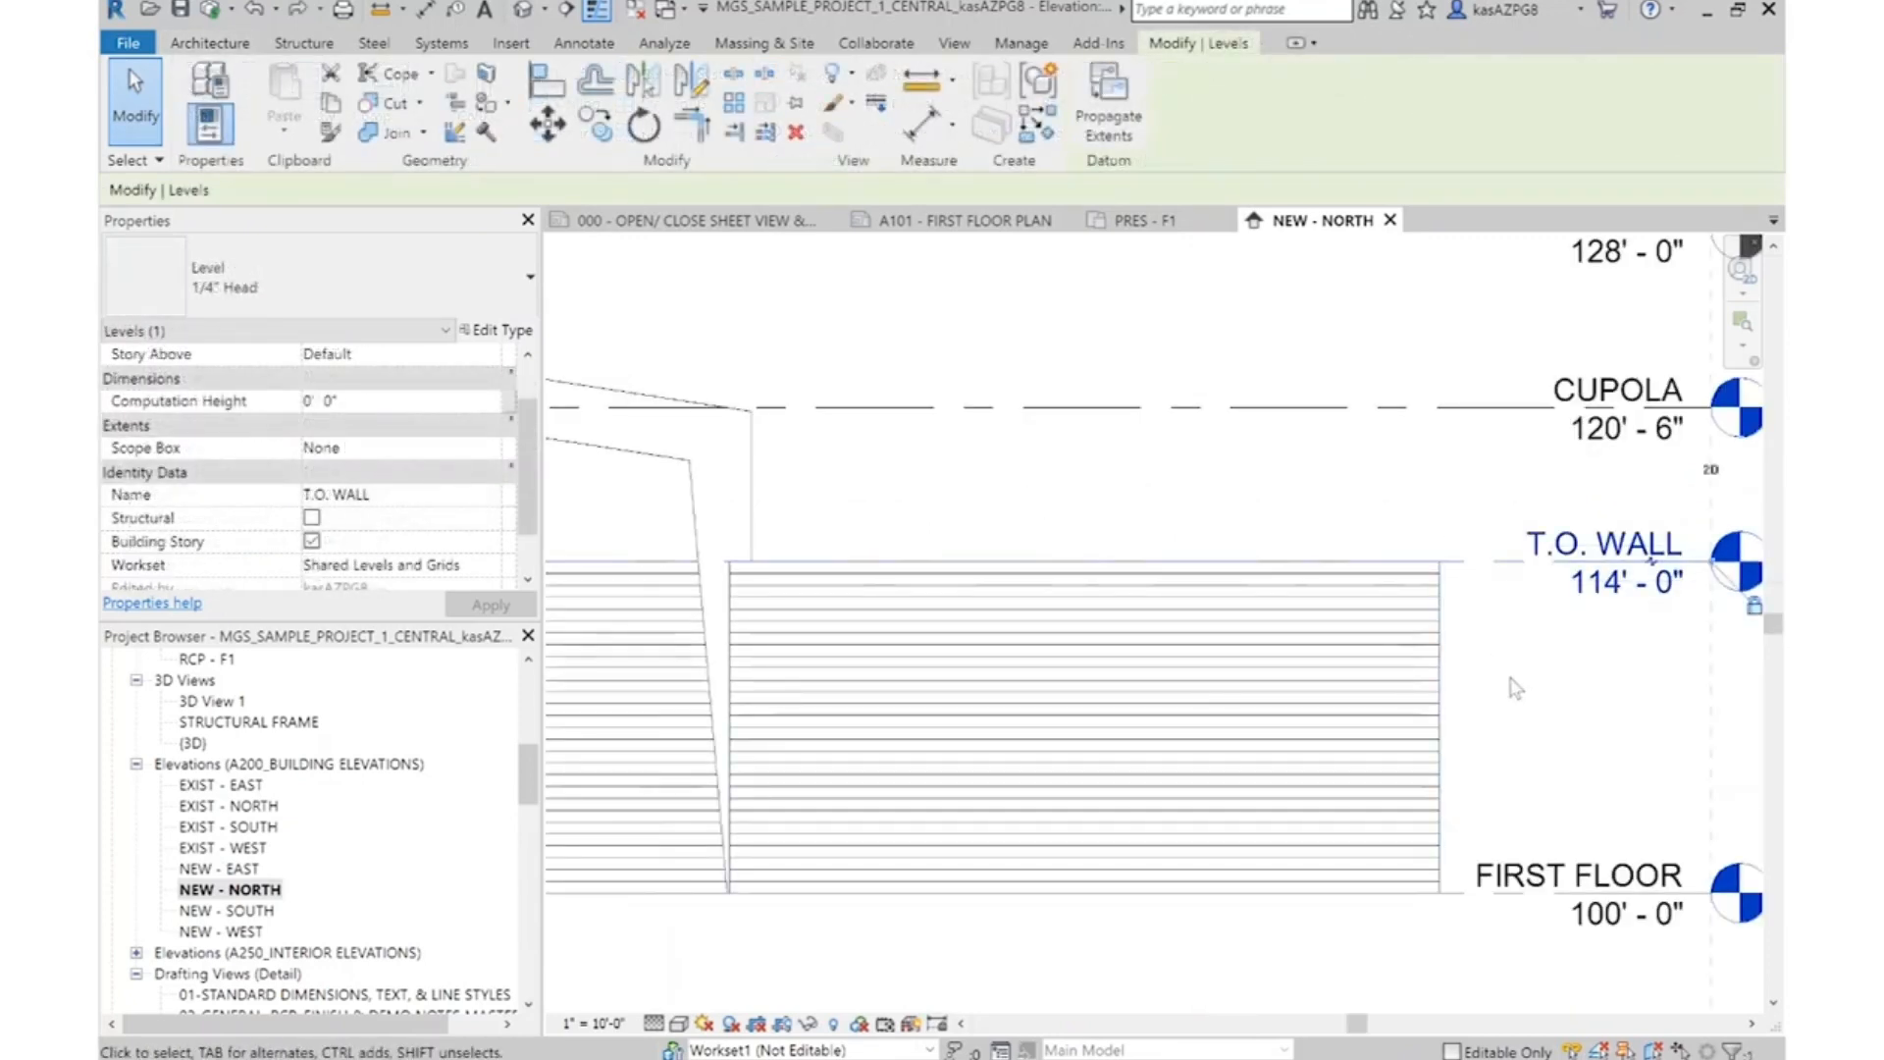
{"action": "left_click", "coordinate": [1600, 586]}
{"action": "left_click", "coordinate": [1602, 579]}
{"action": "key", "text": "BackSpace"}
{"action": "type", "text": "5"}
{"action": "left_click", "coordinate": [1588, 741]}
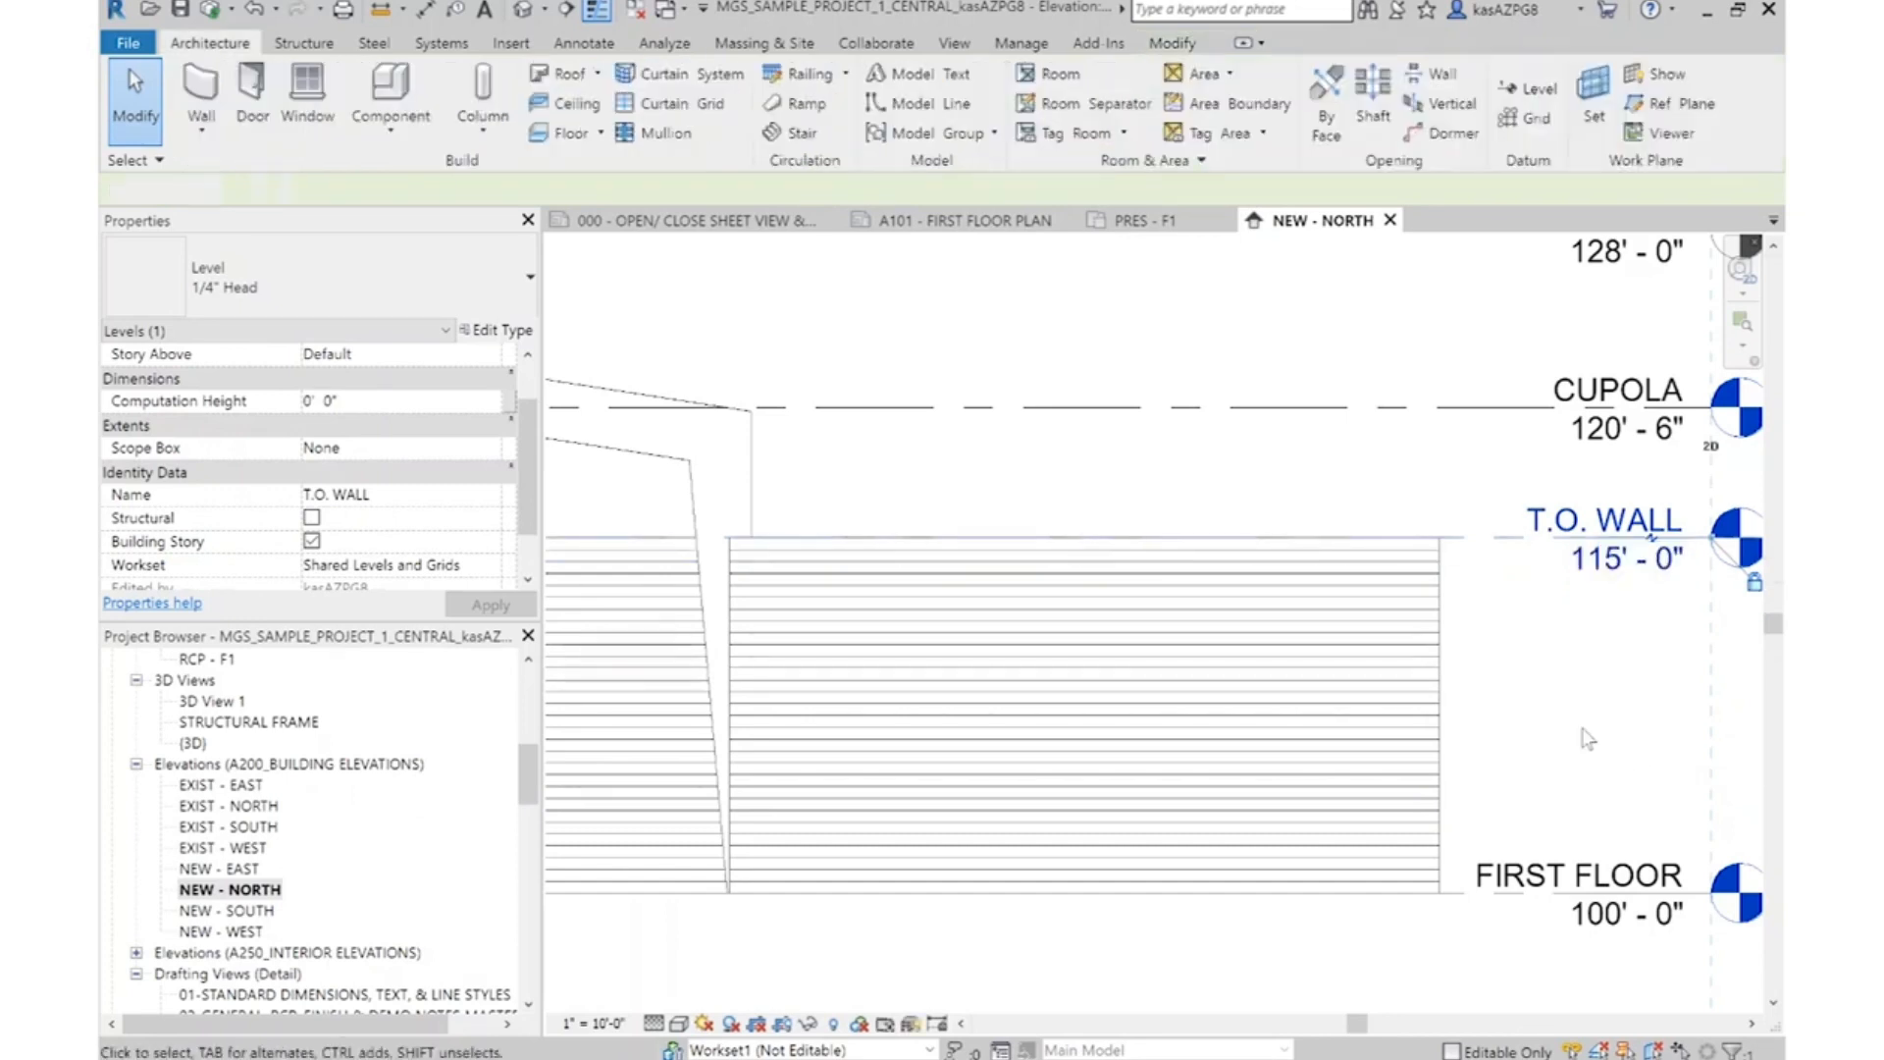
{"action": "scroll", "coordinate": [1588, 734], "scroll_direction": "down", "scroll_amount": 1}
{"action": "scroll", "coordinate": [1518, 606], "scroll_direction": "down", "scroll_amount": 2}
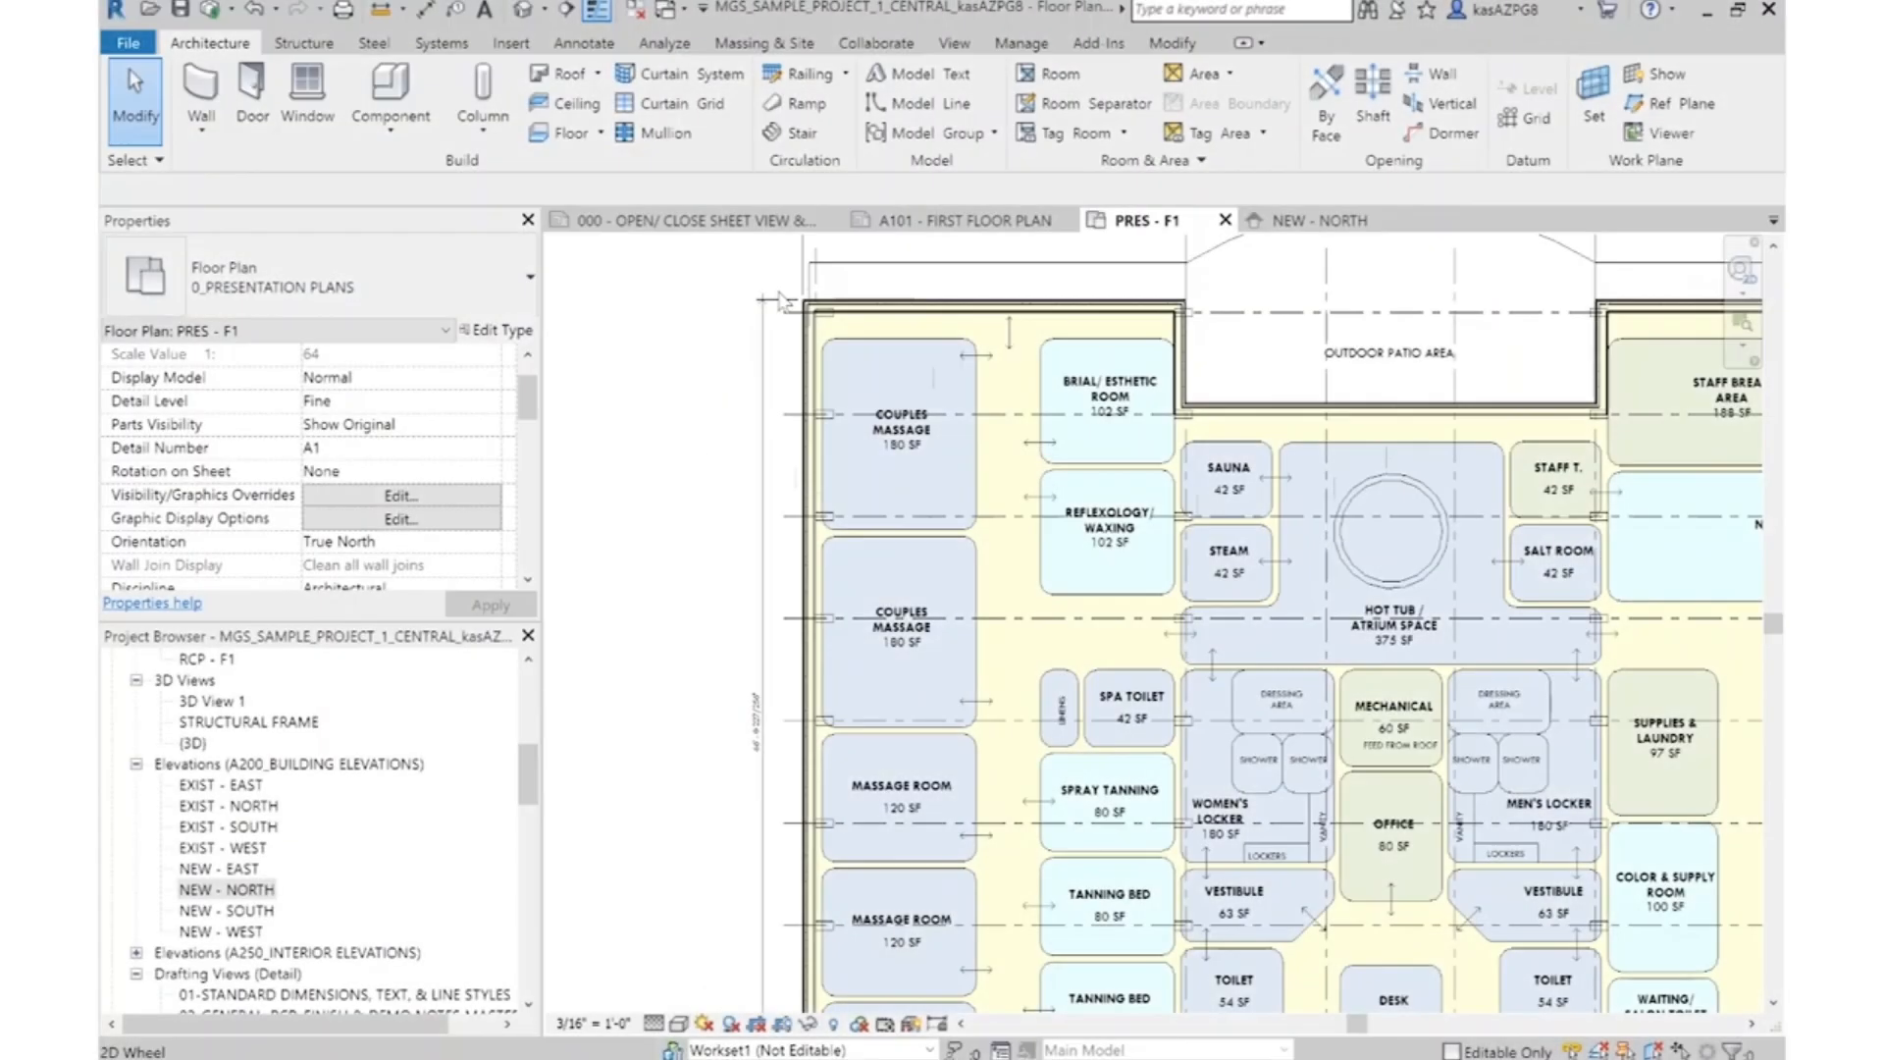
{"action": "scroll", "coordinate": [945, 338], "scroll_direction": "up", "scroll_amount": 4}
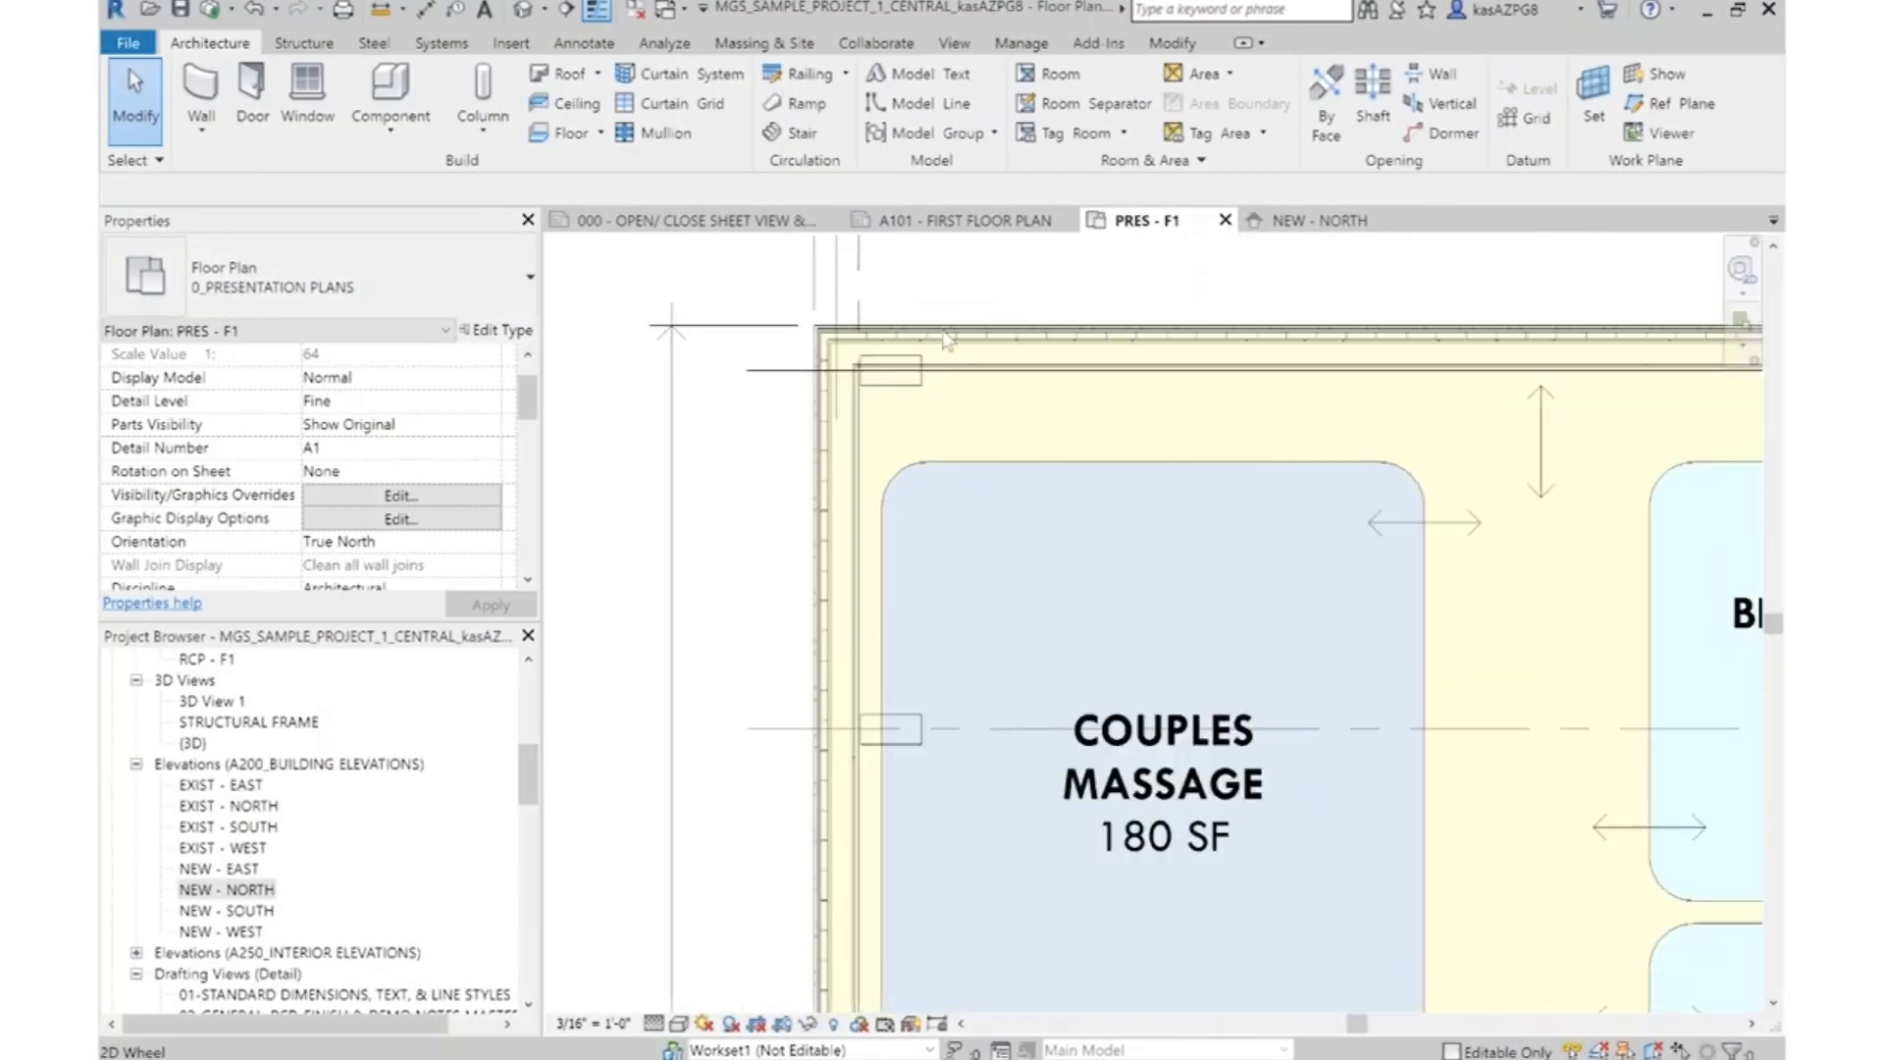
Move the north exterior wall above Couples Massage so its interior face lines up with the outer edge of the corner column
{"action": "scroll", "coordinate": [945, 339], "scroll_direction": "up", "scroll_amount": 3}
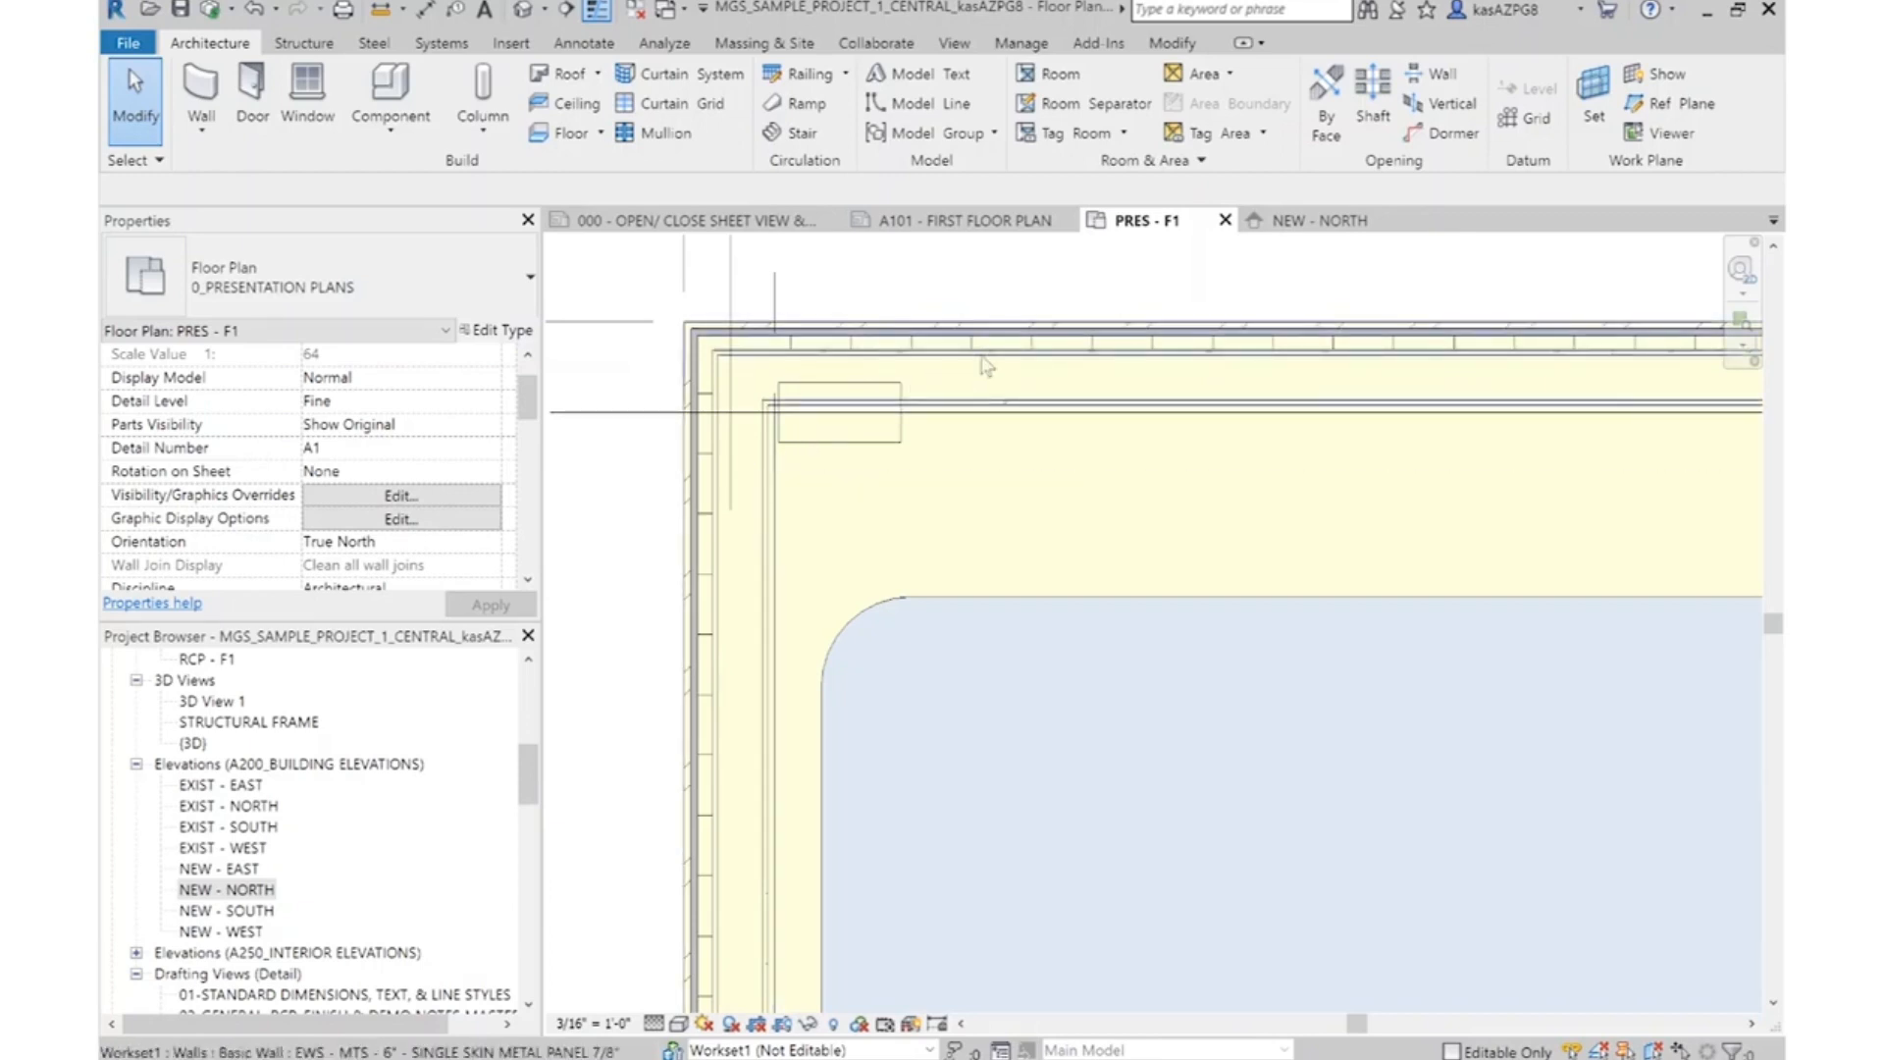
{"action": "left_click", "coordinate": [986, 365]}
{"action": "left_click", "coordinate": [548, 123]}
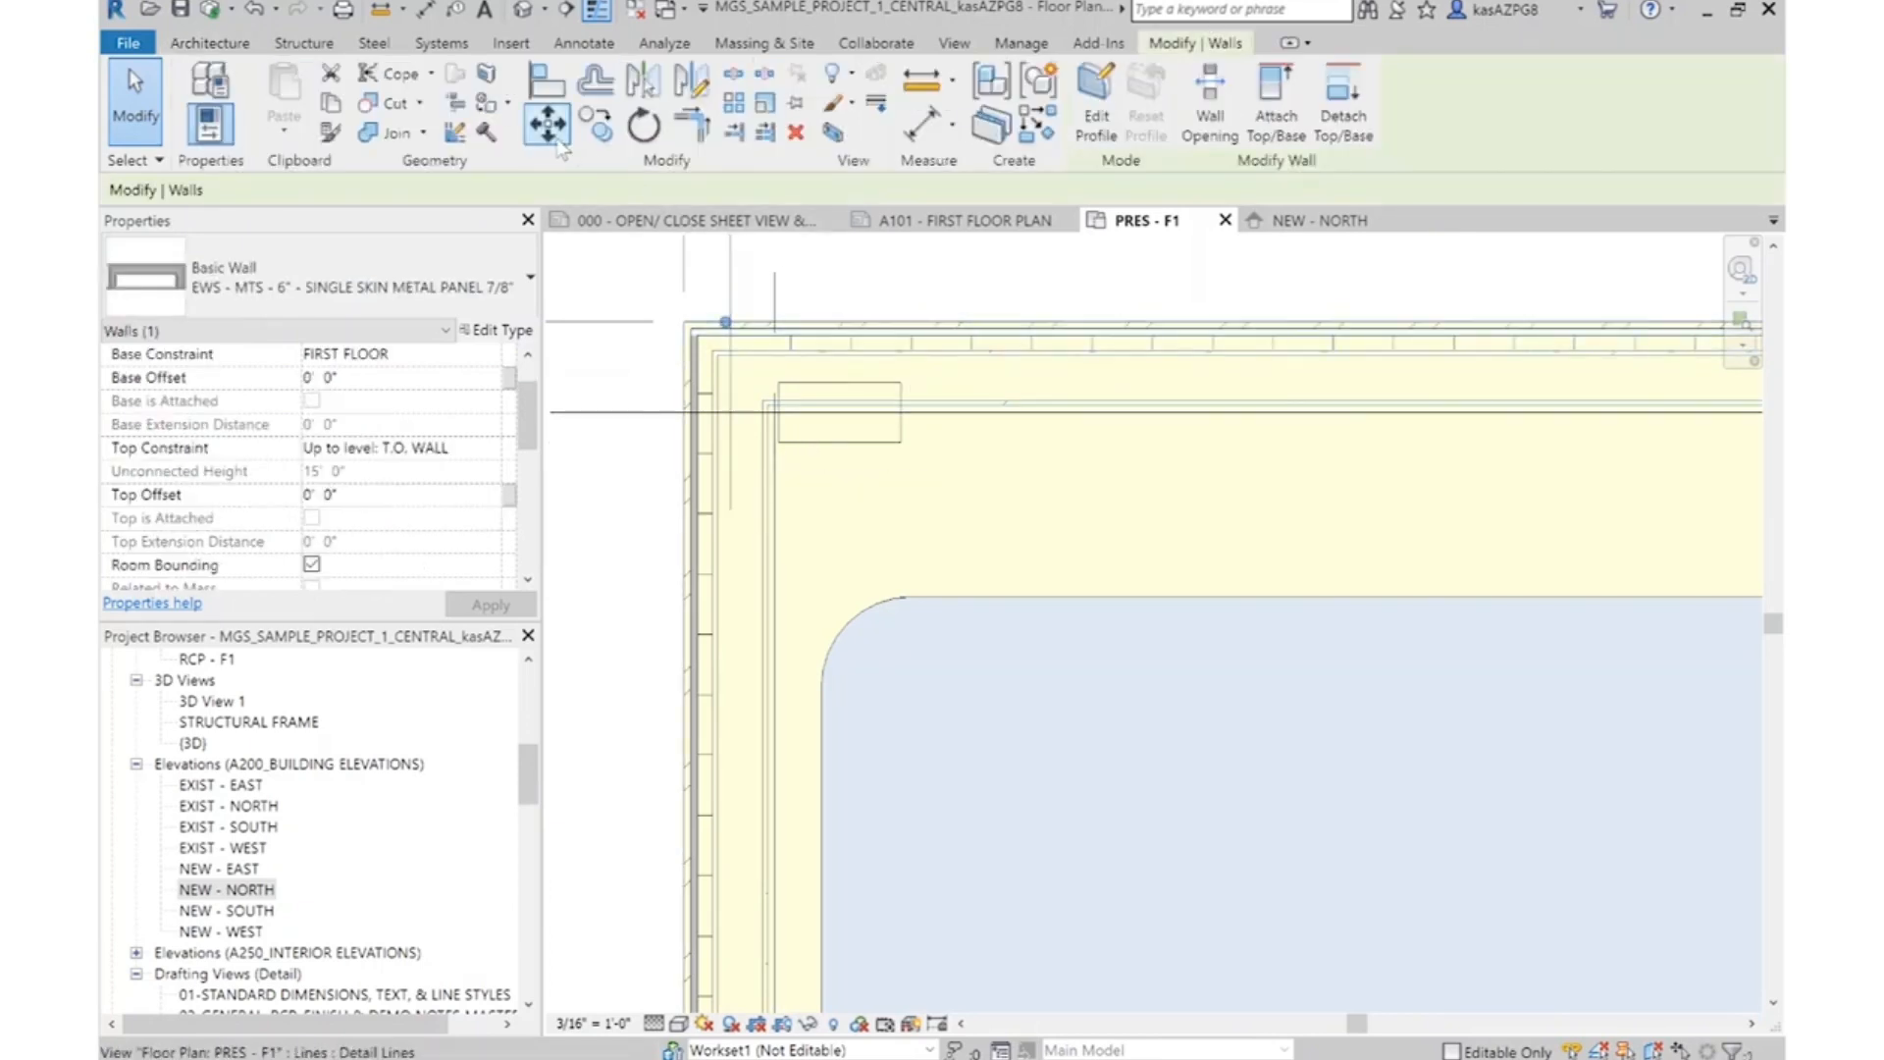
{"action": "scroll", "coordinate": [785, 420], "scroll_direction": "up", "scroll_amount": 3}
{"action": "scroll", "coordinate": [766, 407], "scroll_direction": "up", "scroll_amount": 3}
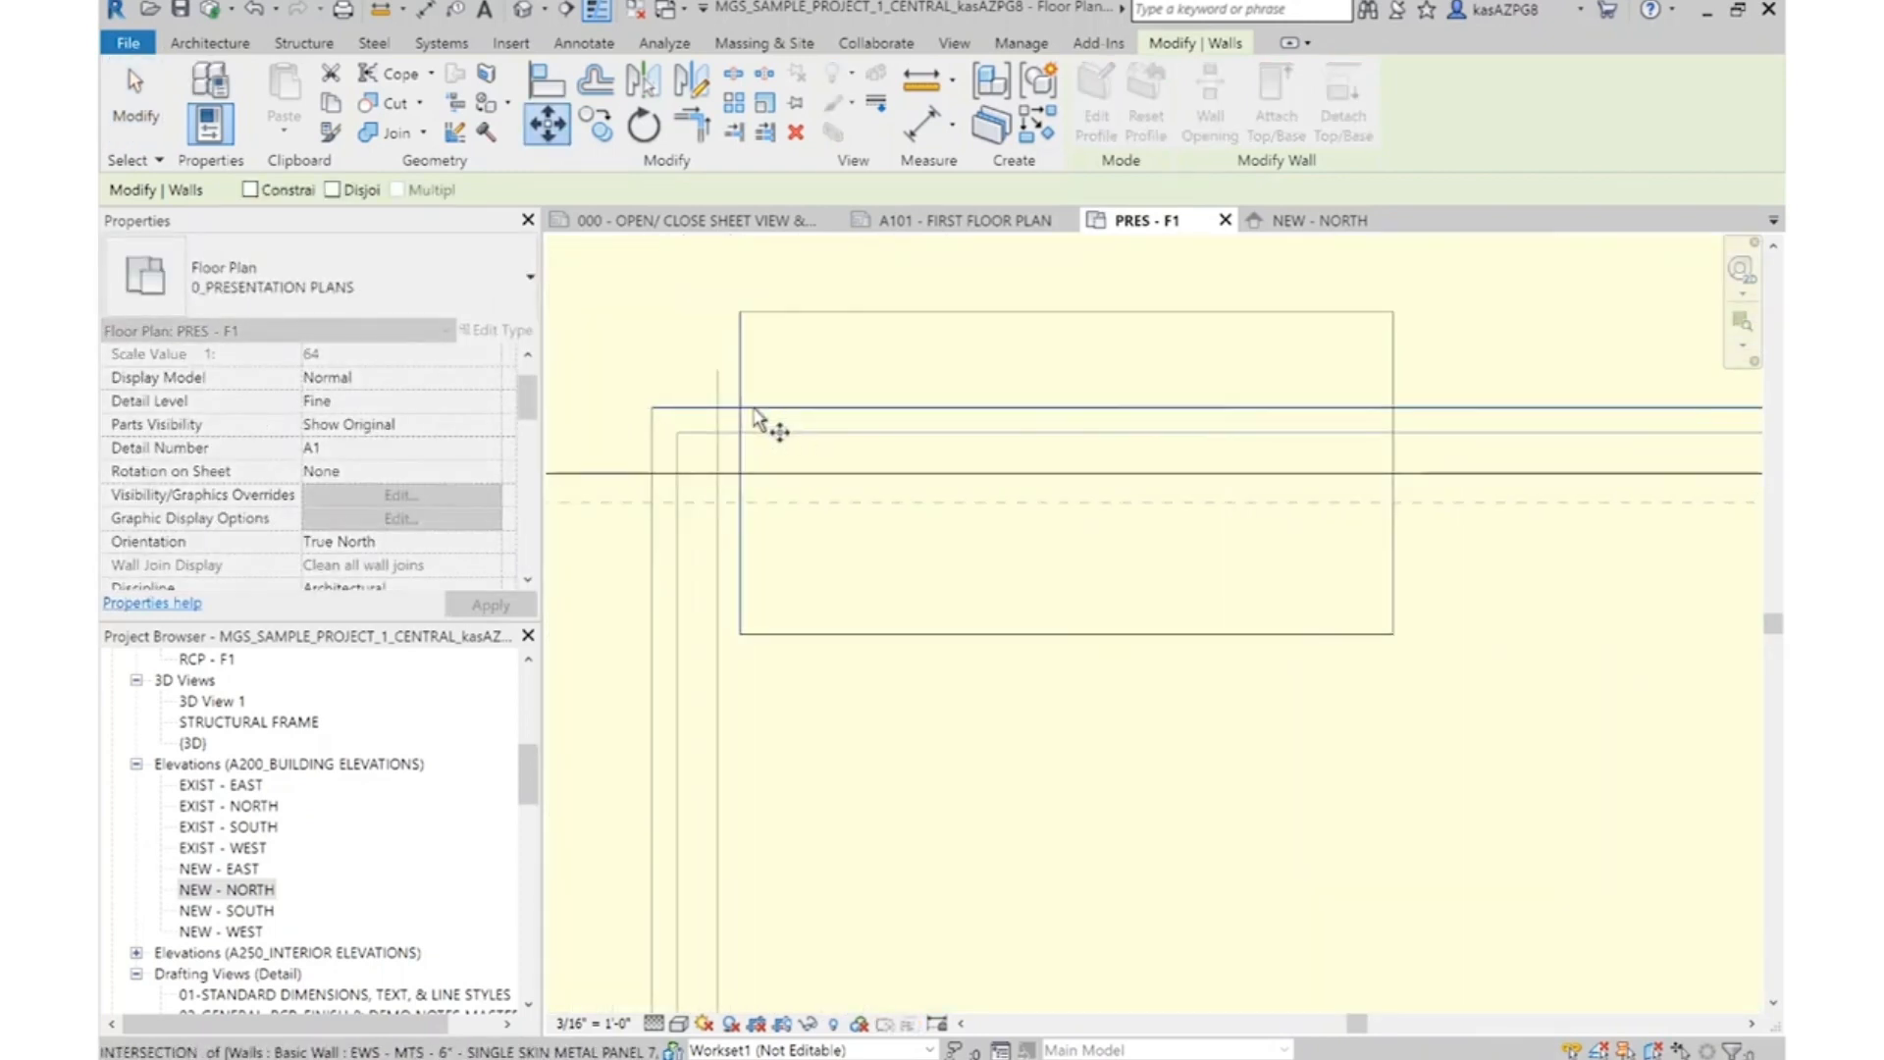
{"action": "left_click", "coordinate": [742, 435]}
{"action": "left_click", "coordinate": [740, 311]}
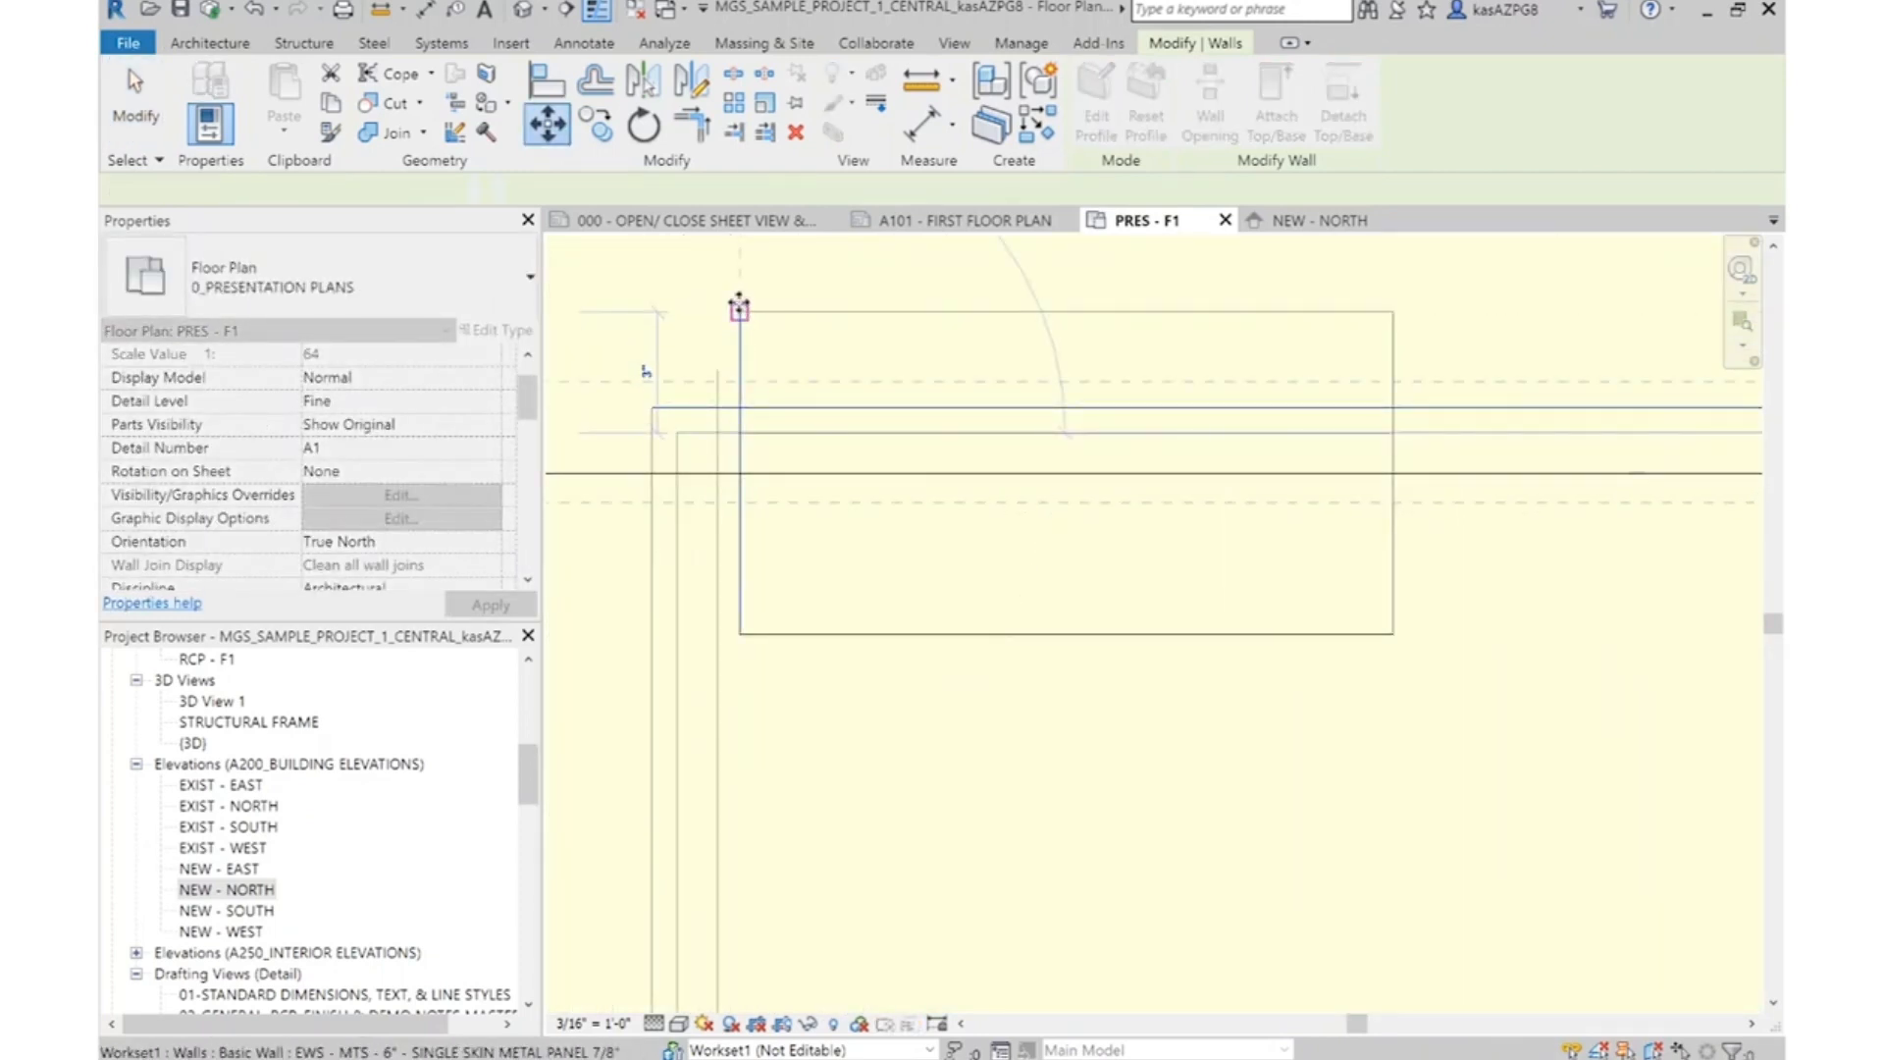
{"action": "scroll", "coordinate": [1066, 479], "scroll_direction": "down", "scroll_amount": 3}
{"action": "key", "text": "Escape"}
{"action": "scroll", "coordinate": [826, 437], "scroll_direction": "down", "scroll_amount": 3}
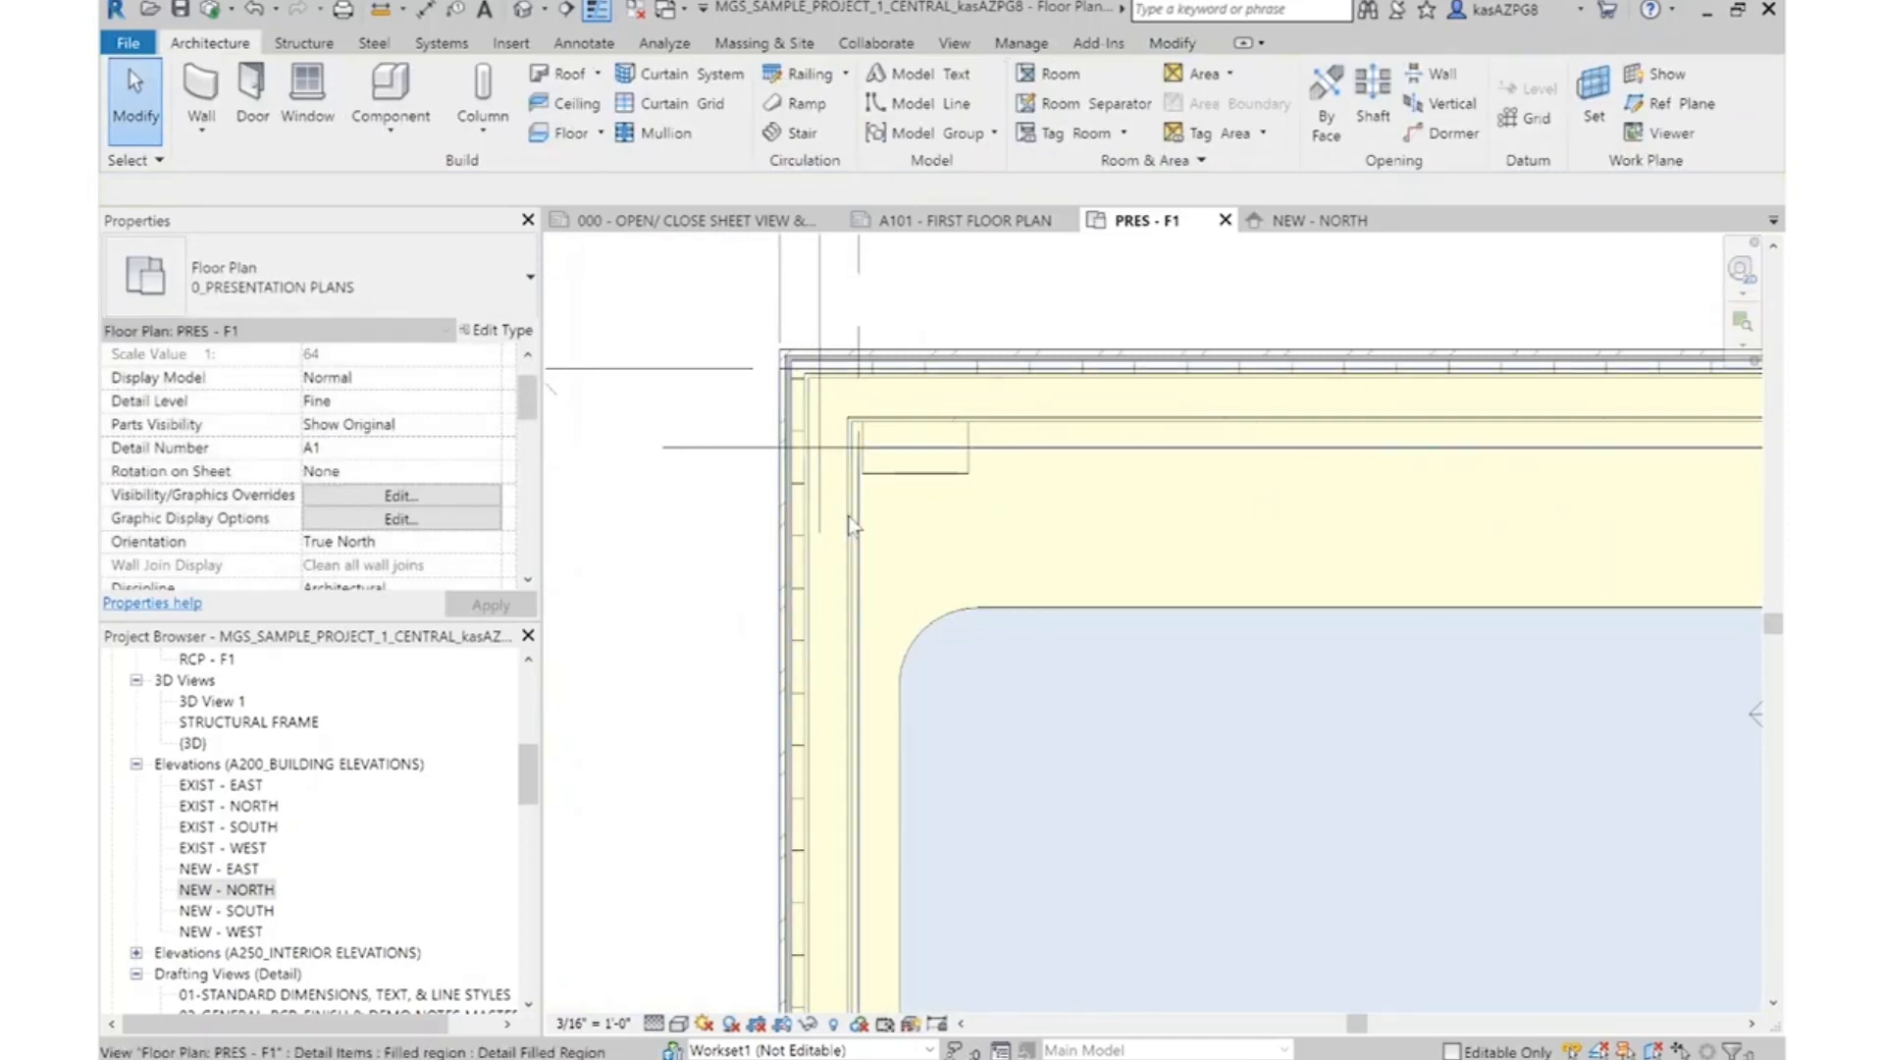
Move the west exterior wall beside Couples Massage so its interior face lines up with the outer edge of the corner column
{"action": "left_click", "coordinate": [841, 526]}
{"action": "left_click", "coordinate": [781, 496]}
{"action": "scroll", "coordinate": [844, 496], "scroll_direction": "up", "scroll_amount": 3}
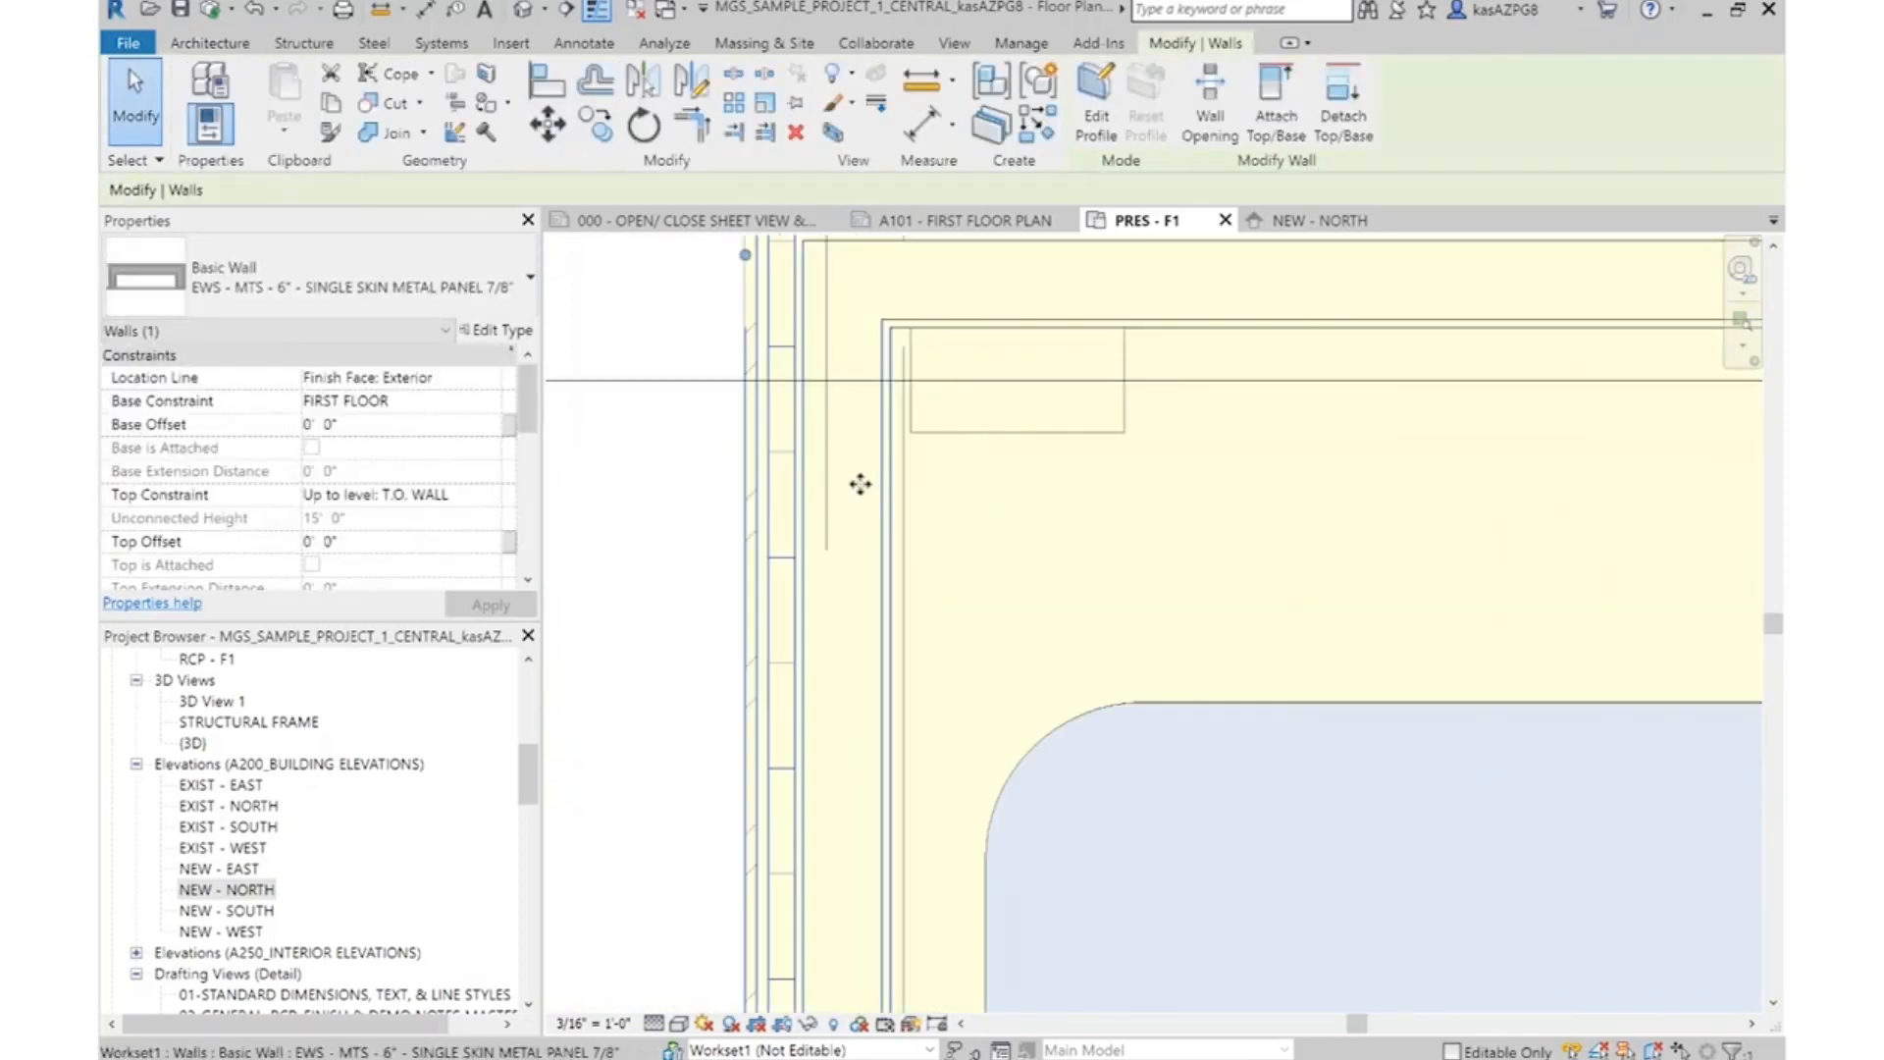
{"action": "left_click", "coordinate": [546, 124]}
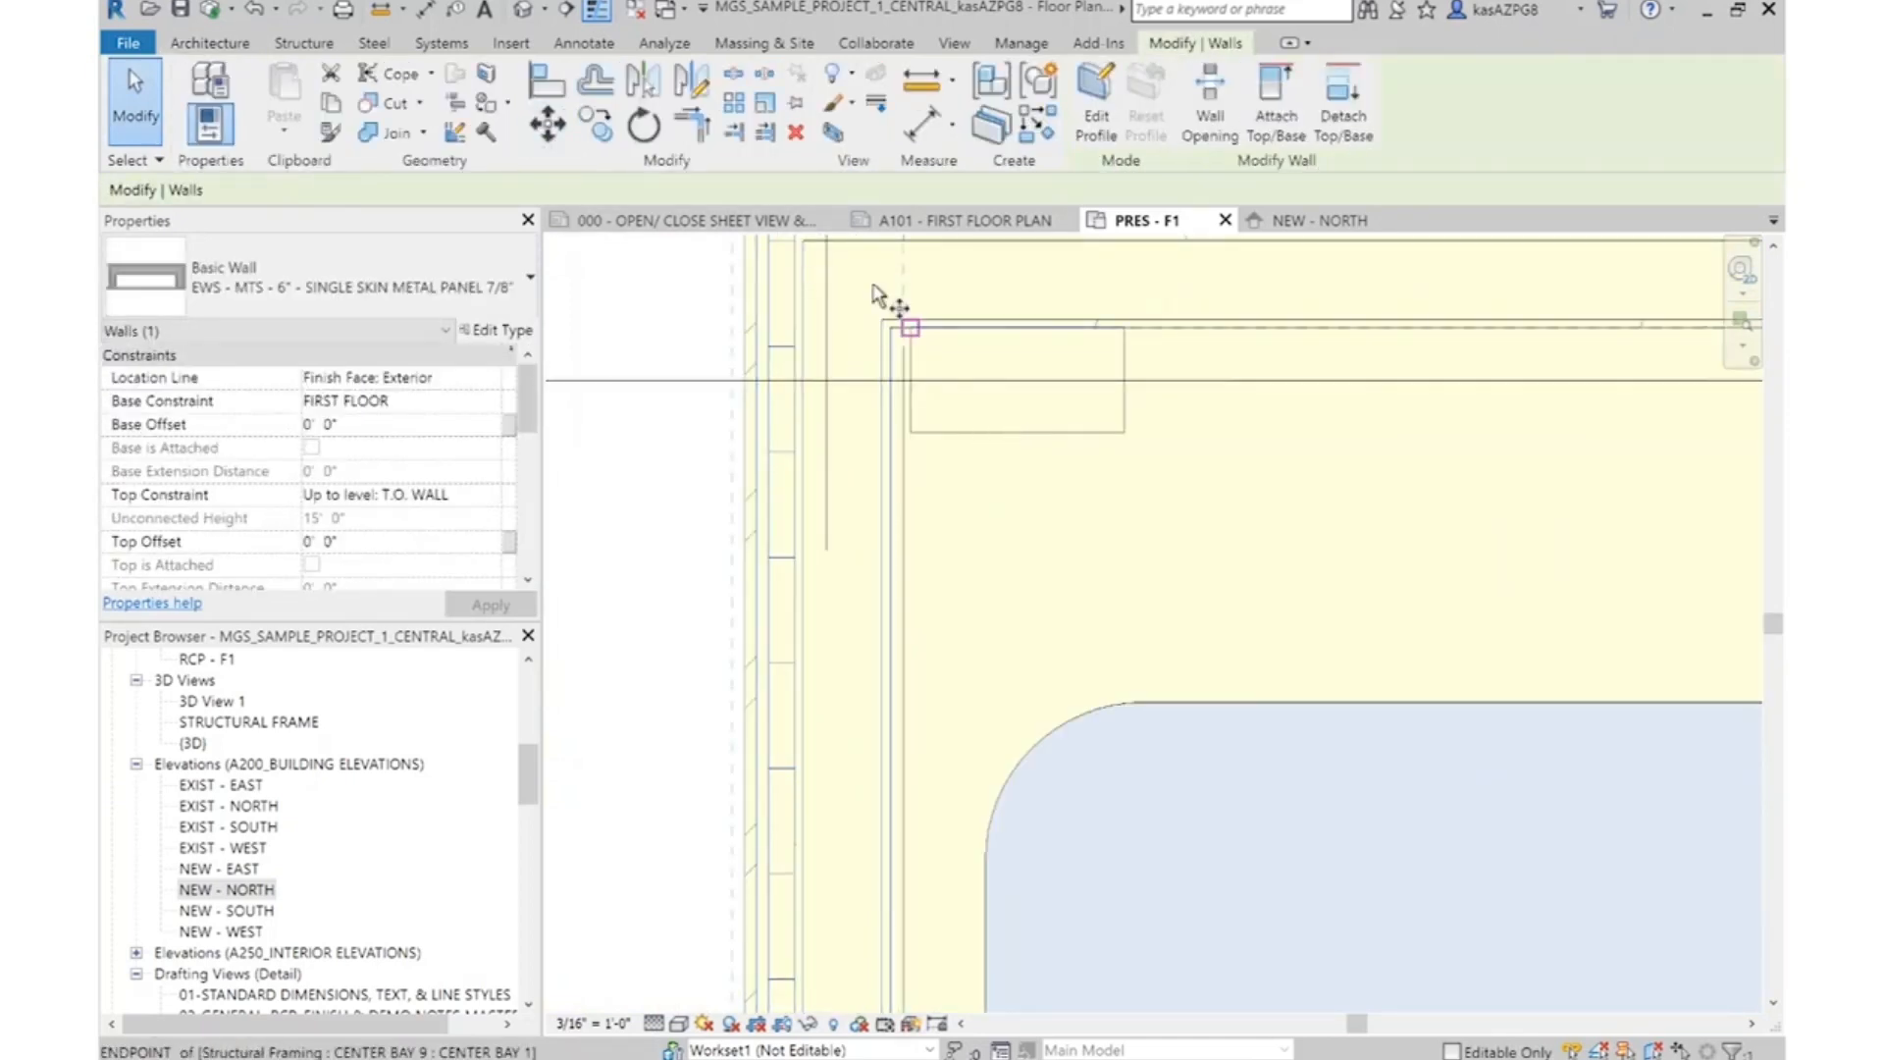
{"action": "scroll", "coordinate": [902, 343], "scroll_direction": "up", "scroll_amount": 3}
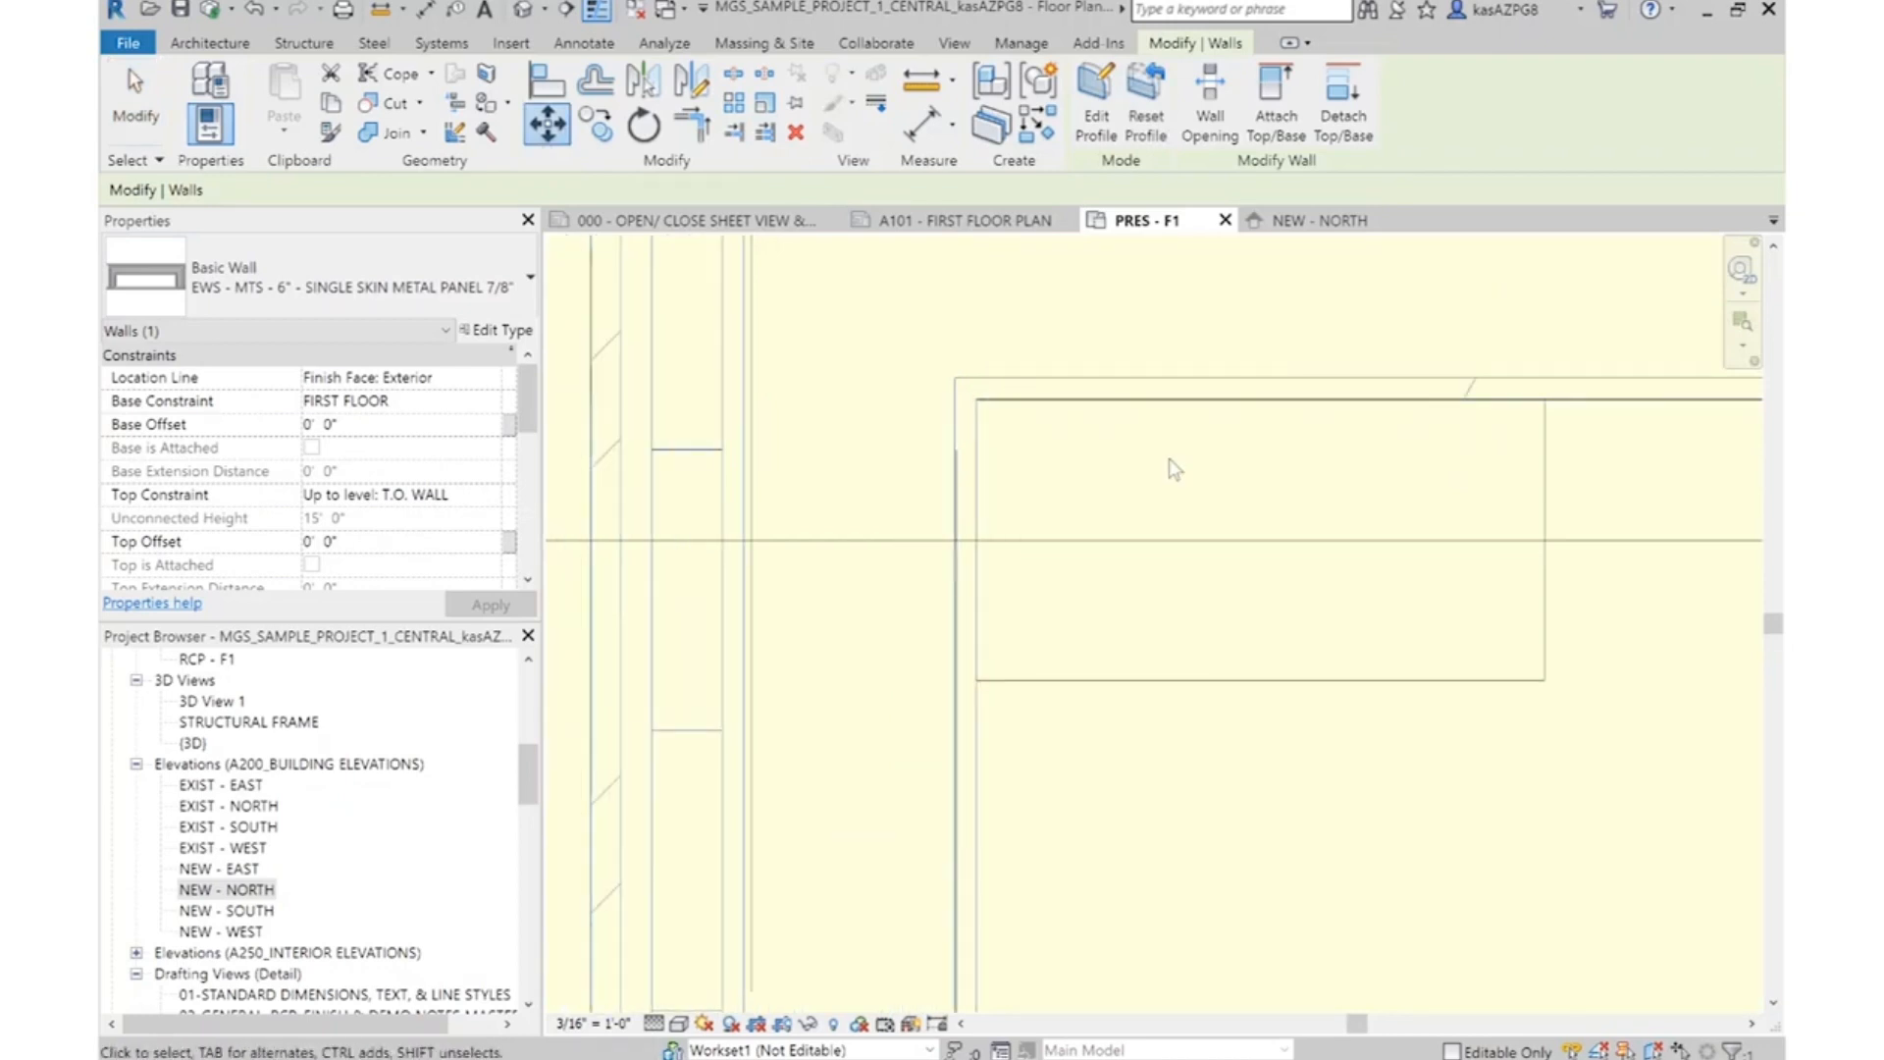
{"action": "key", "text": "Escape"}
{"action": "key", "text": "Escape"}
{"action": "scroll", "coordinate": [1406, 397], "scroll_direction": "down", "scroll_amount": 5}
{"action": "scroll", "coordinate": [1540, 398], "scroll_direction": "up", "scroll_amount": 5}
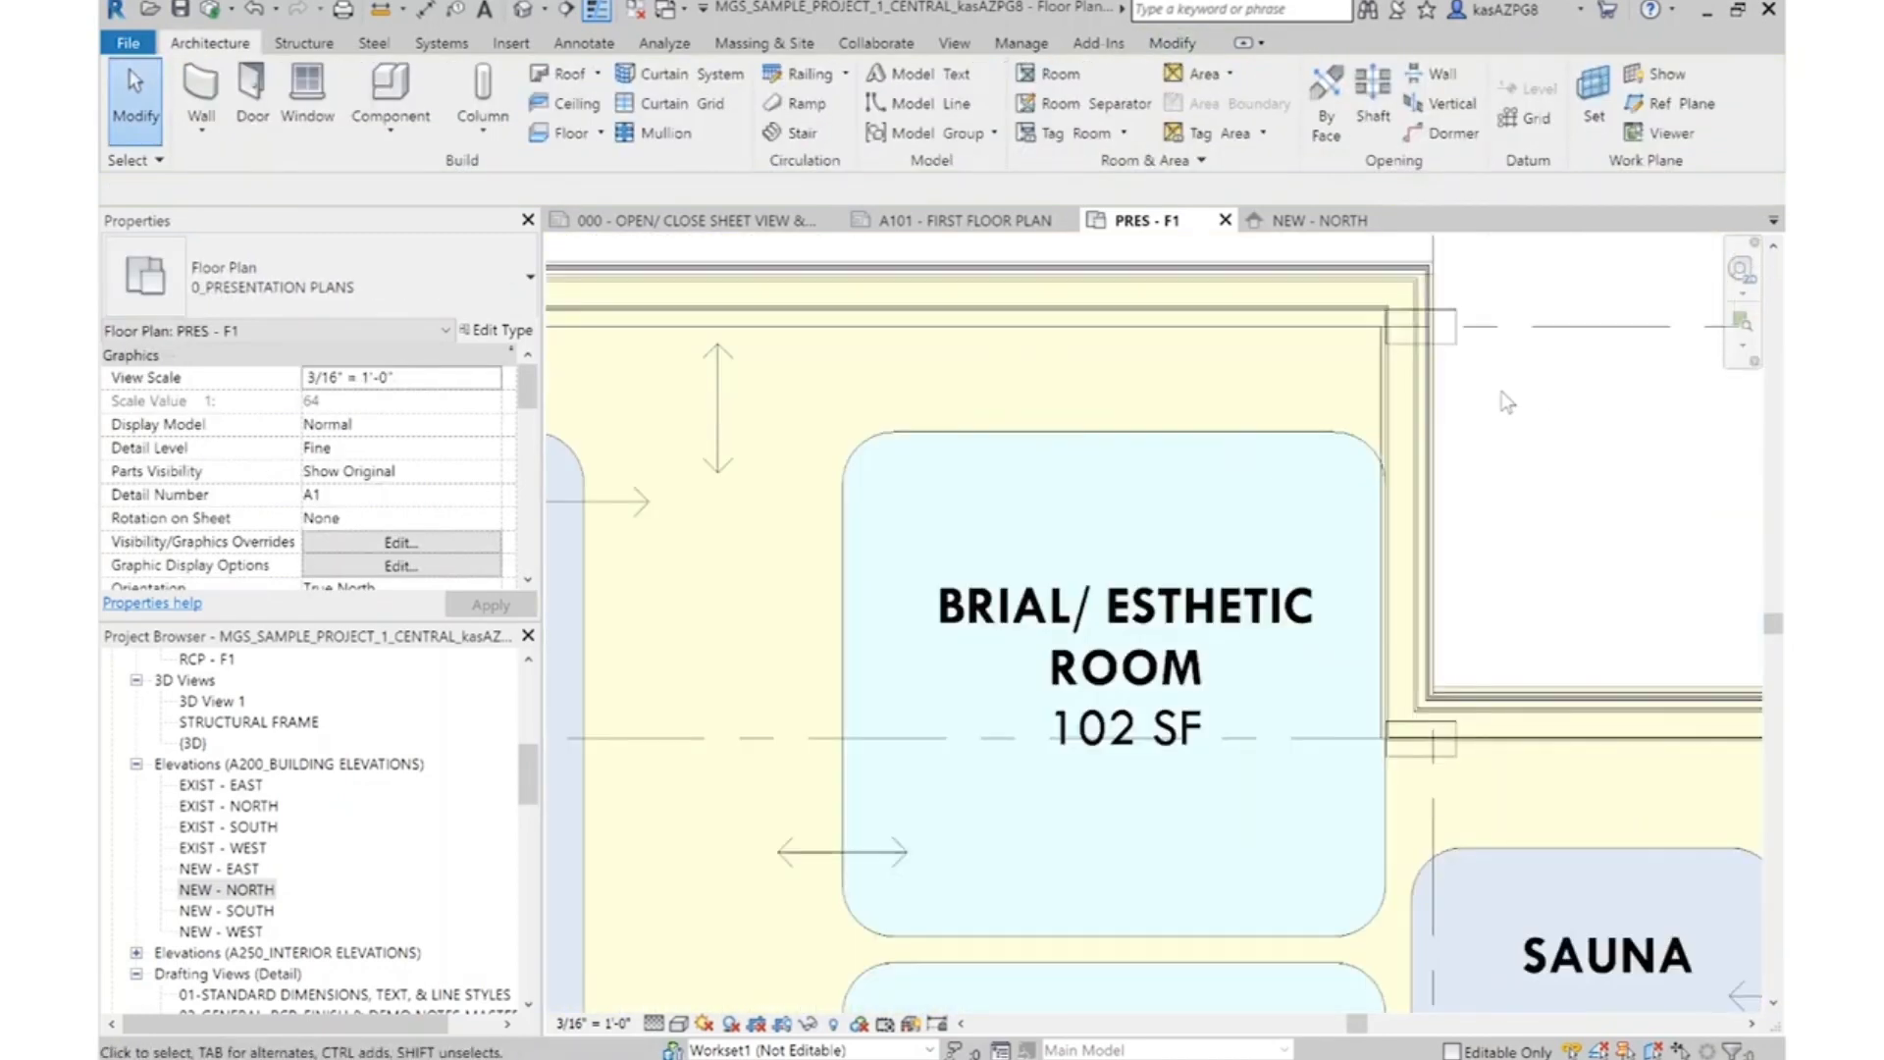
{"action": "left_click", "coordinate": [1363, 426]}
{"action": "middle_click_drag", "start_coordinate": [1498, 406], "coordinate": [1228, 587]}
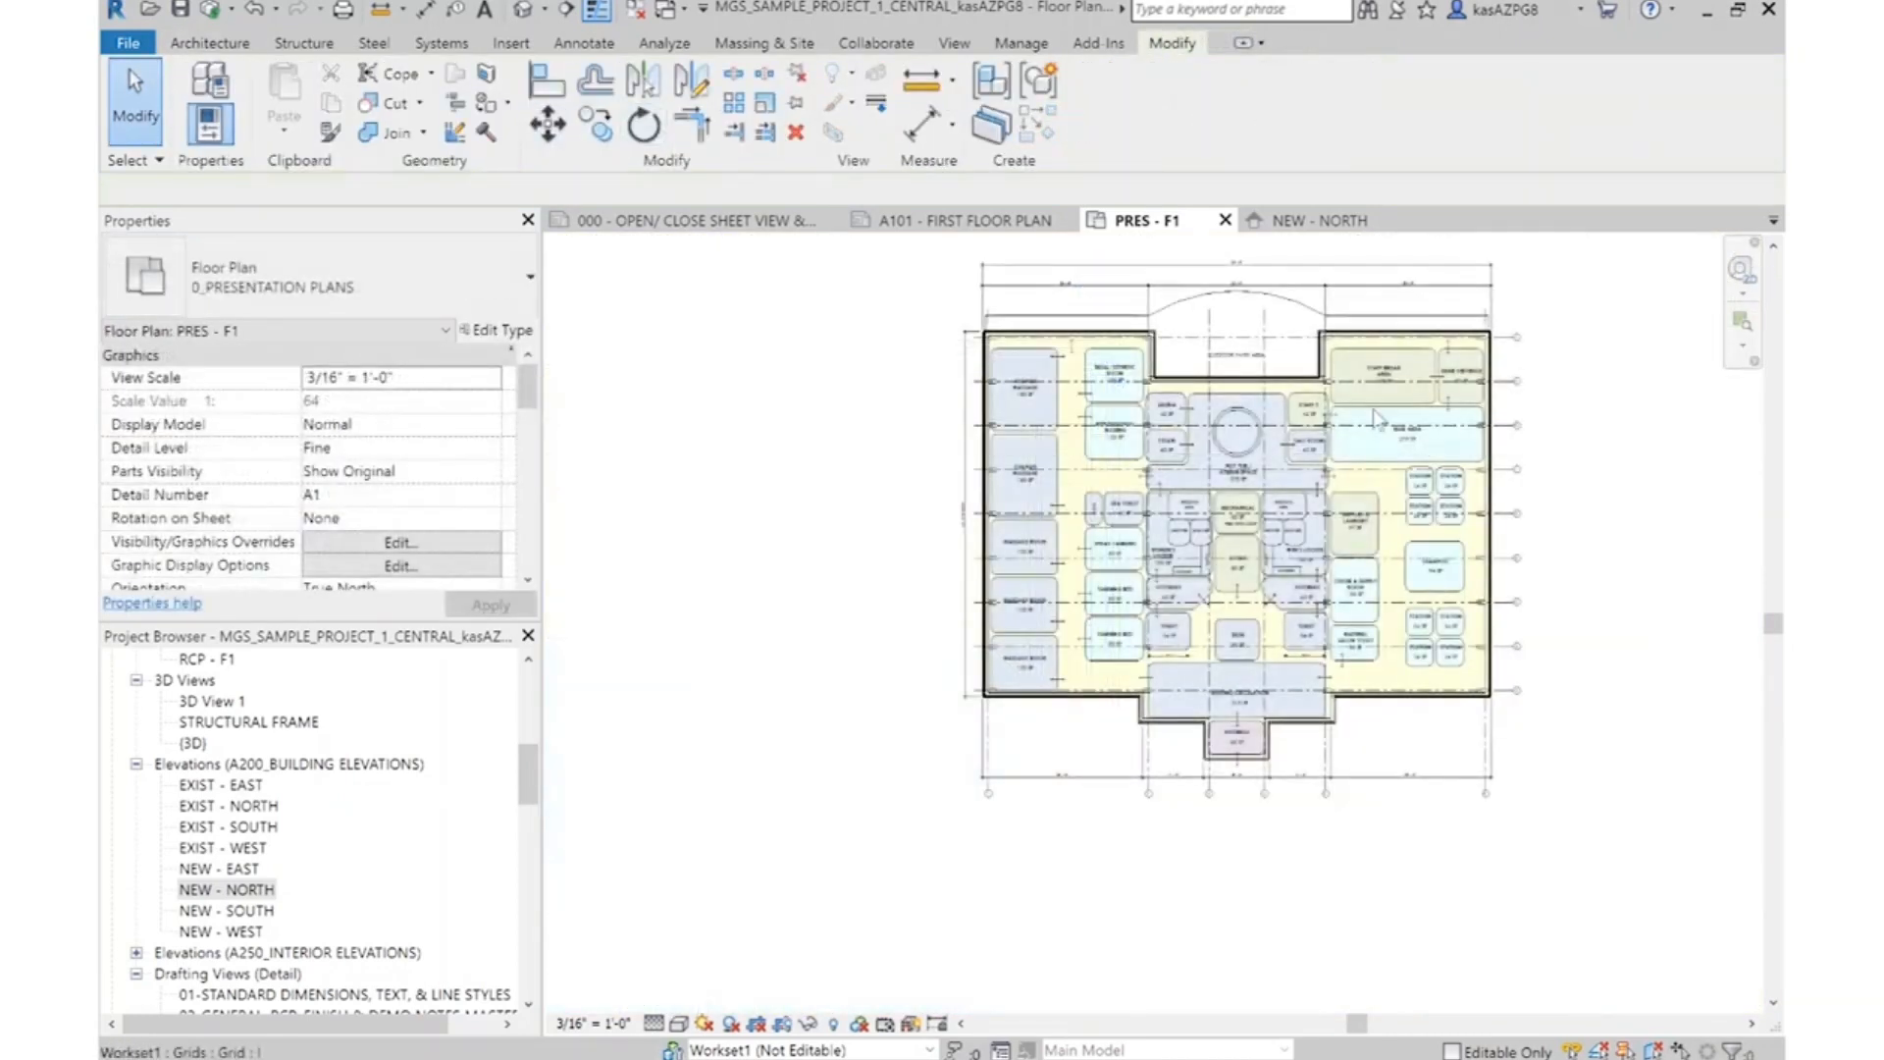
{"action": "key", "text": "Escape"}
{"action": "scroll", "coordinate": [1560, 393], "scroll_direction": "up", "scroll_amount": 2}
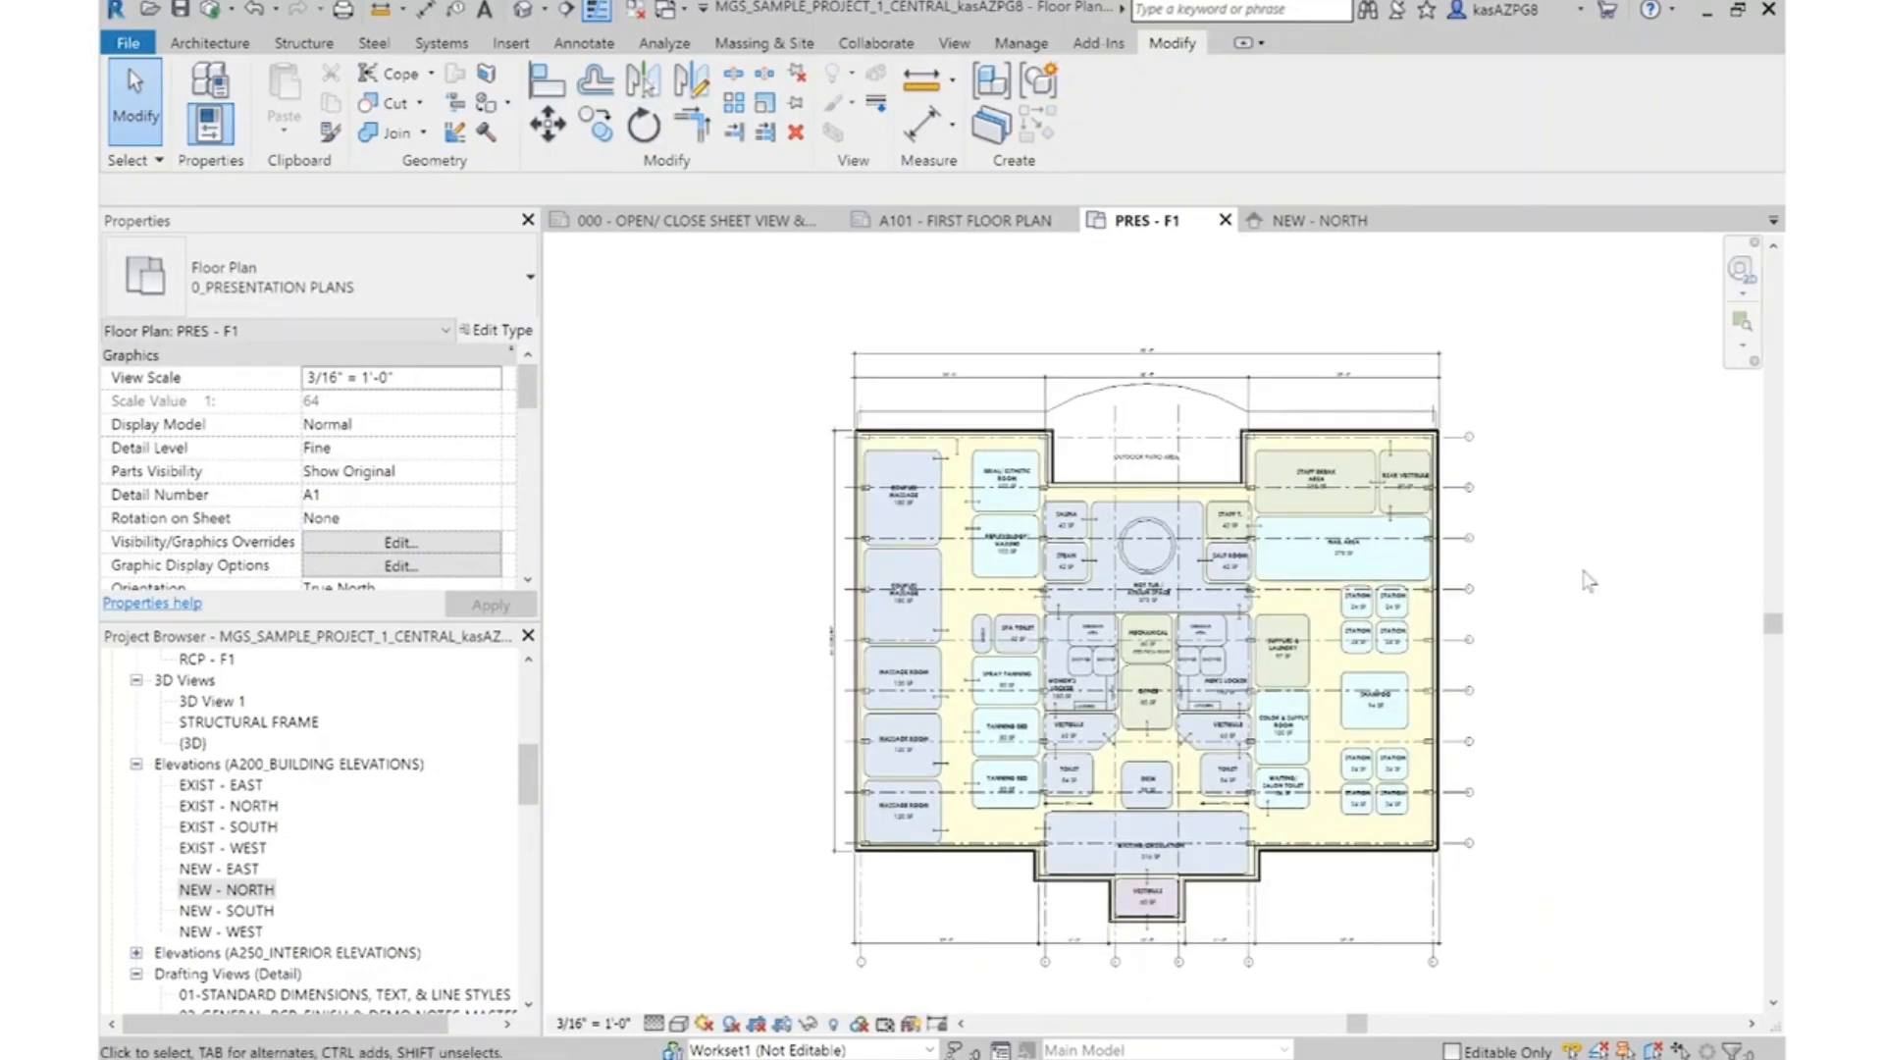
Select the north wall above Couples Massage and open the structure of its wall type for editing
{"action": "scroll", "coordinate": [927, 461], "scroll_direction": "up", "scroll_amount": 5}
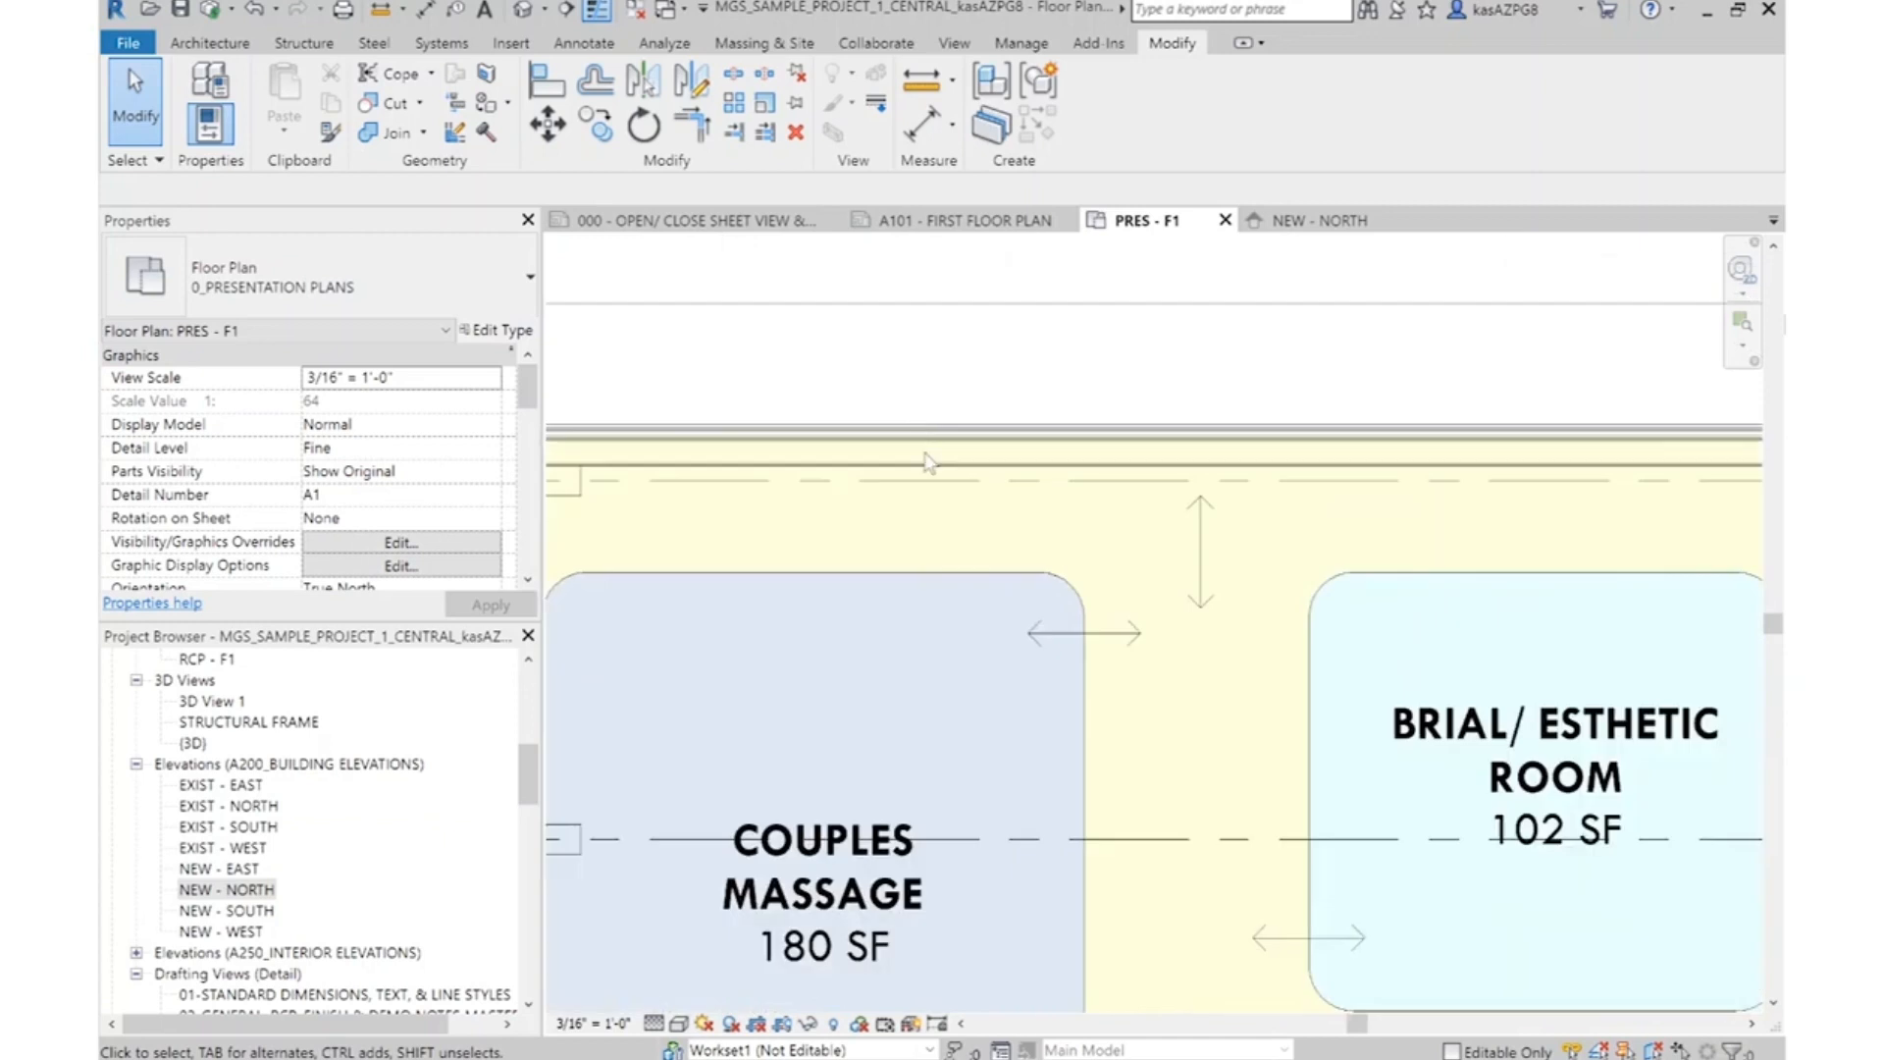
{"action": "left_click", "coordinate": [938, 422]}
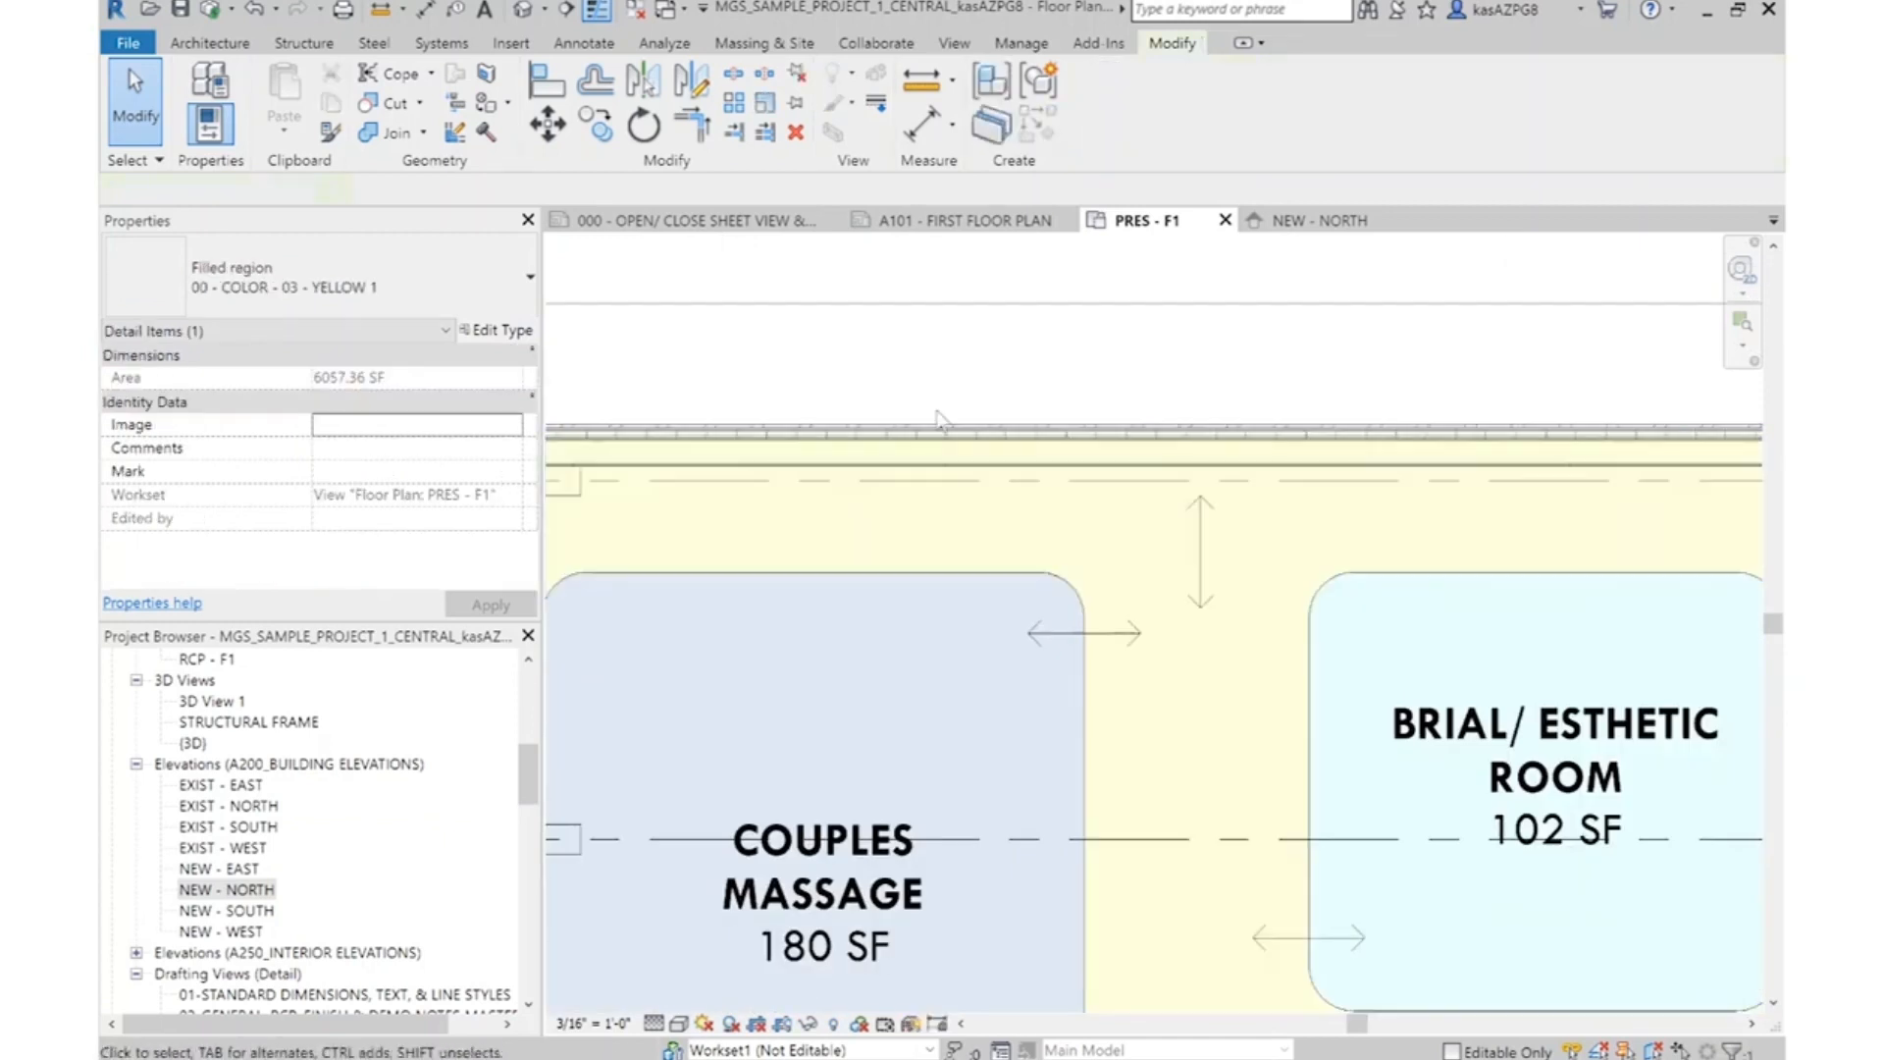
{"action": "left_click", "coordinate": [937, 429]}
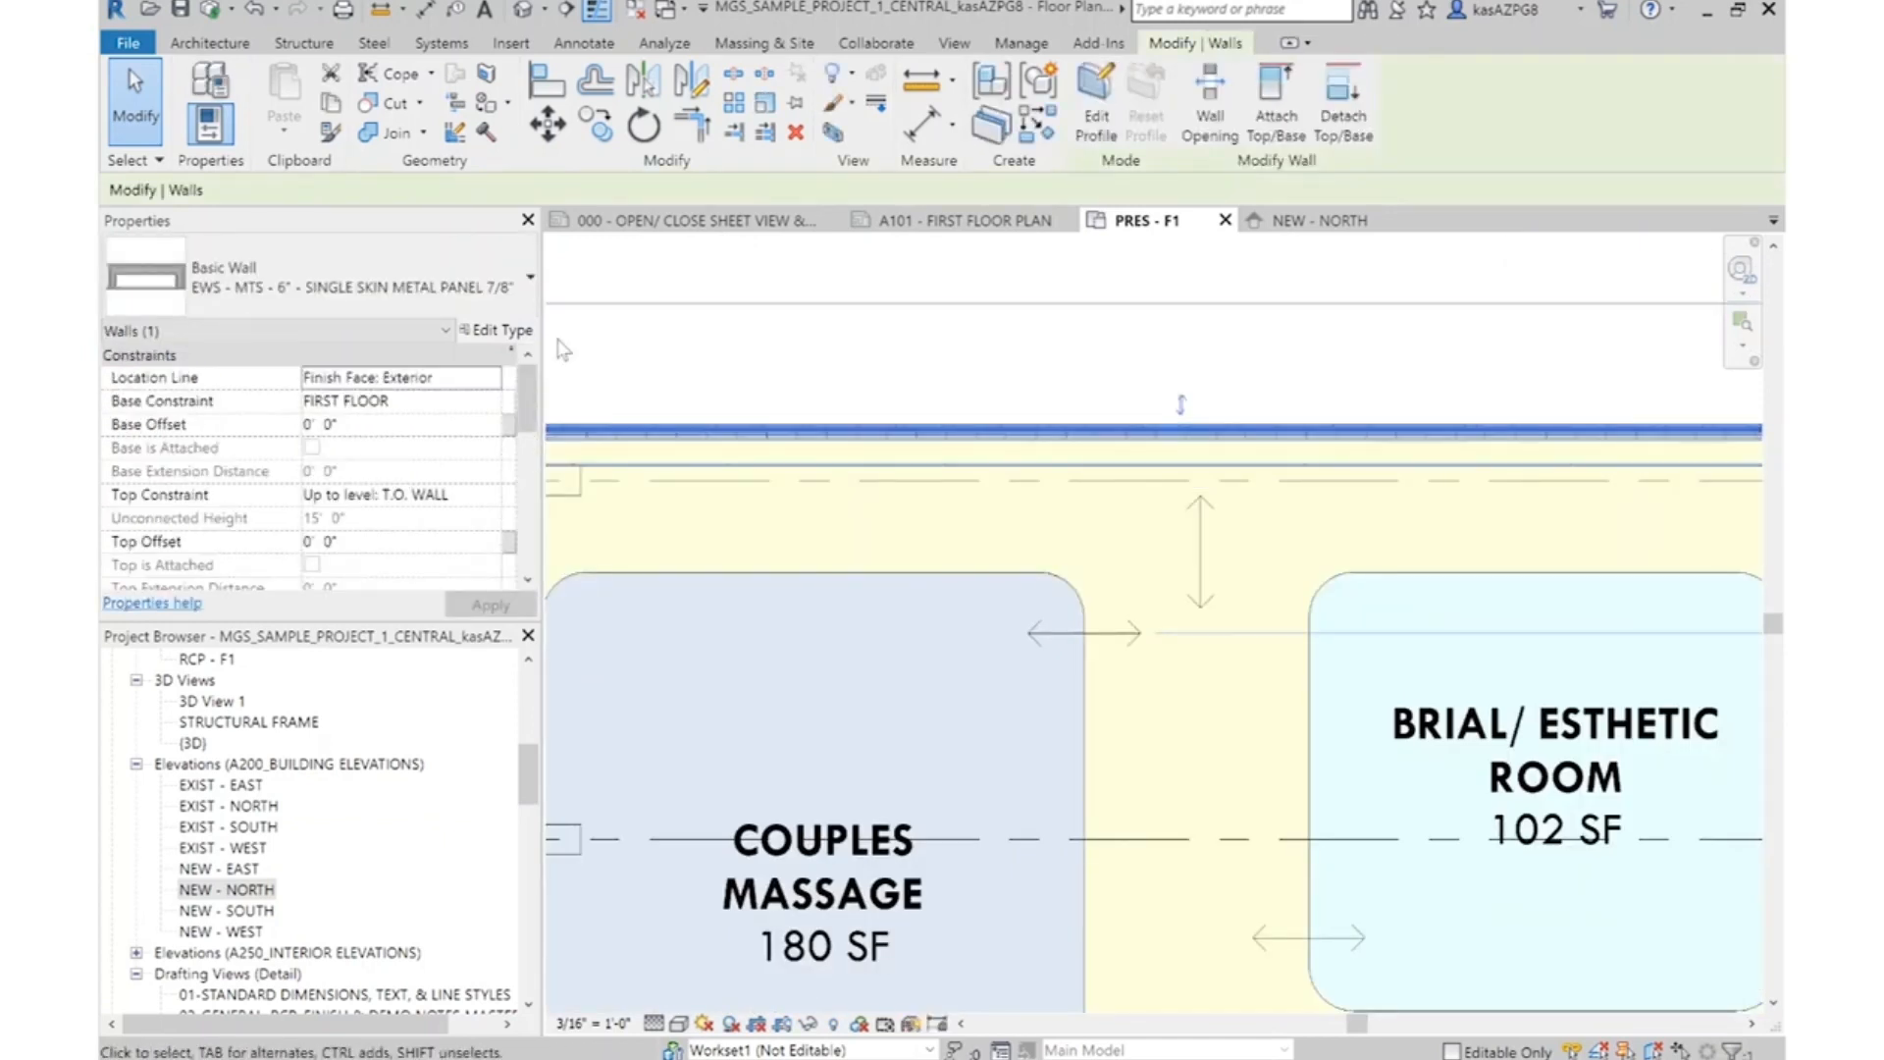
{"action": "left_click", "coordinate": [495, 330]}
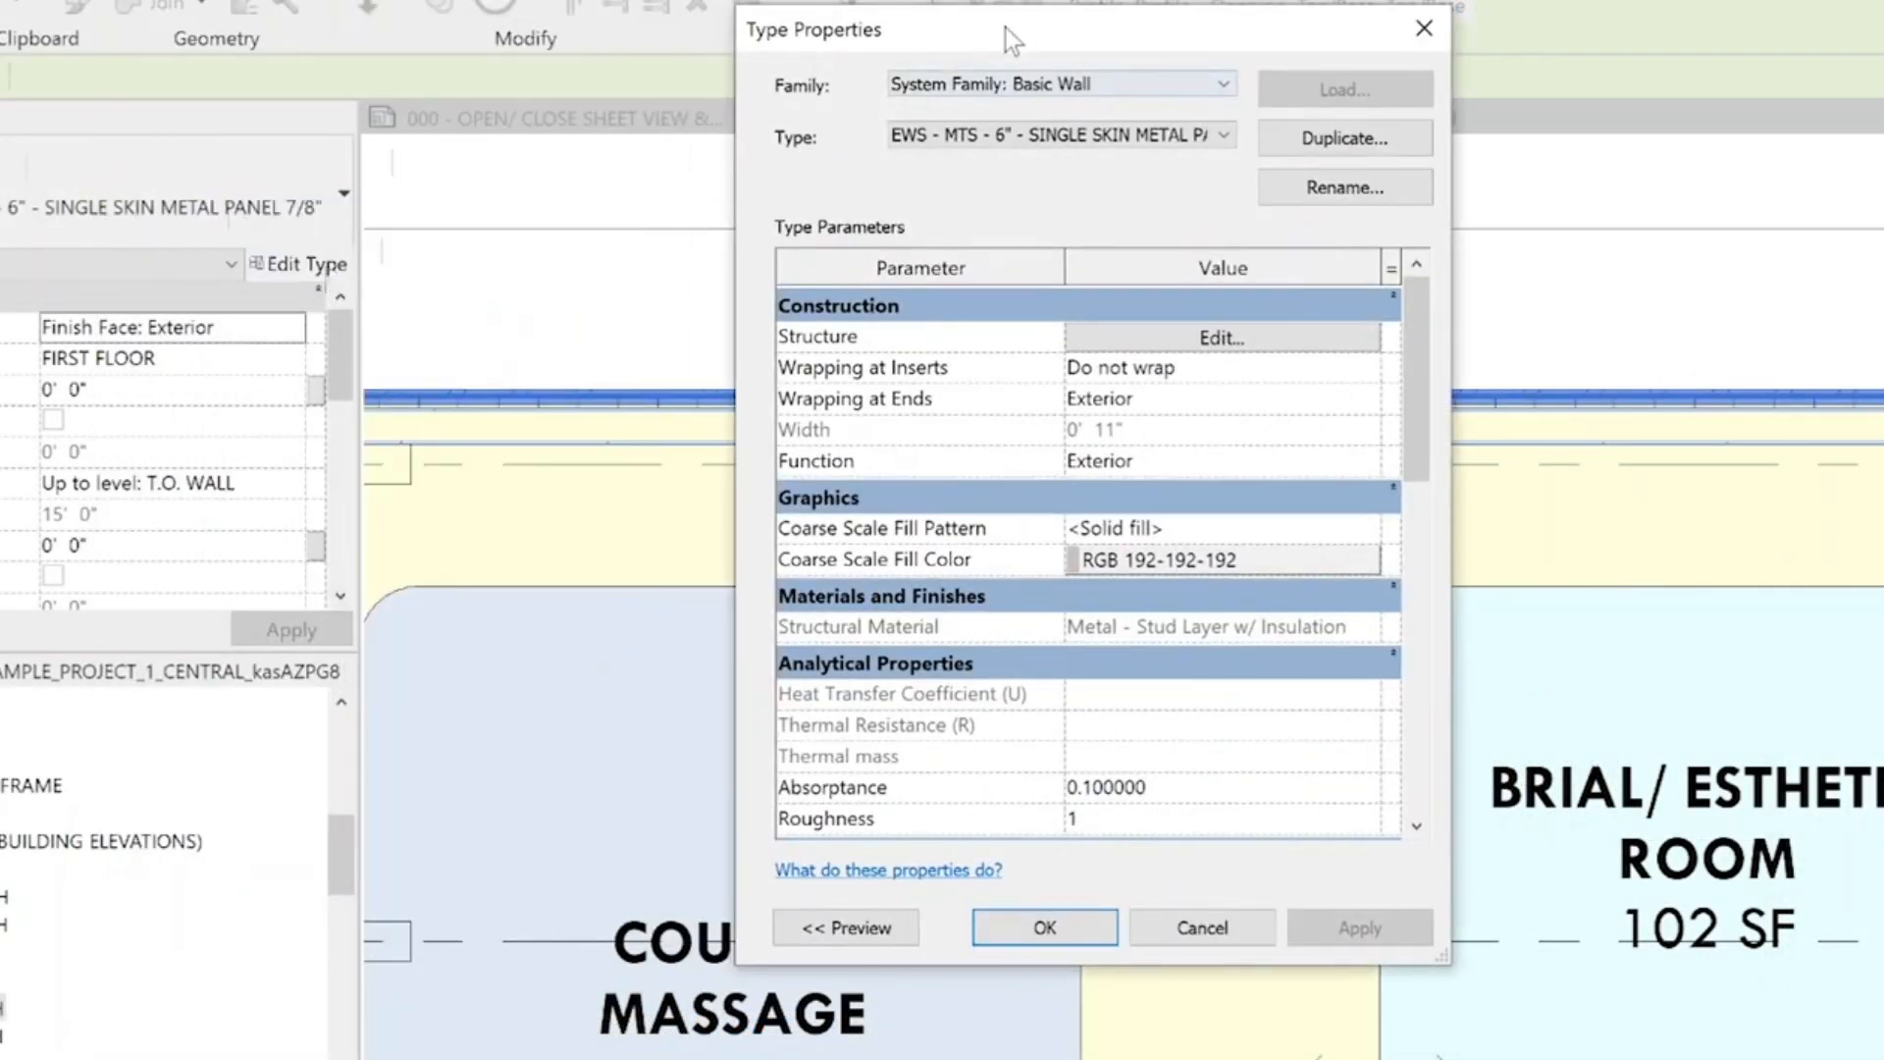
{"action": "left_click_drag", "start_coordinate": [1005, 27], "coordinate": [946, 180]}
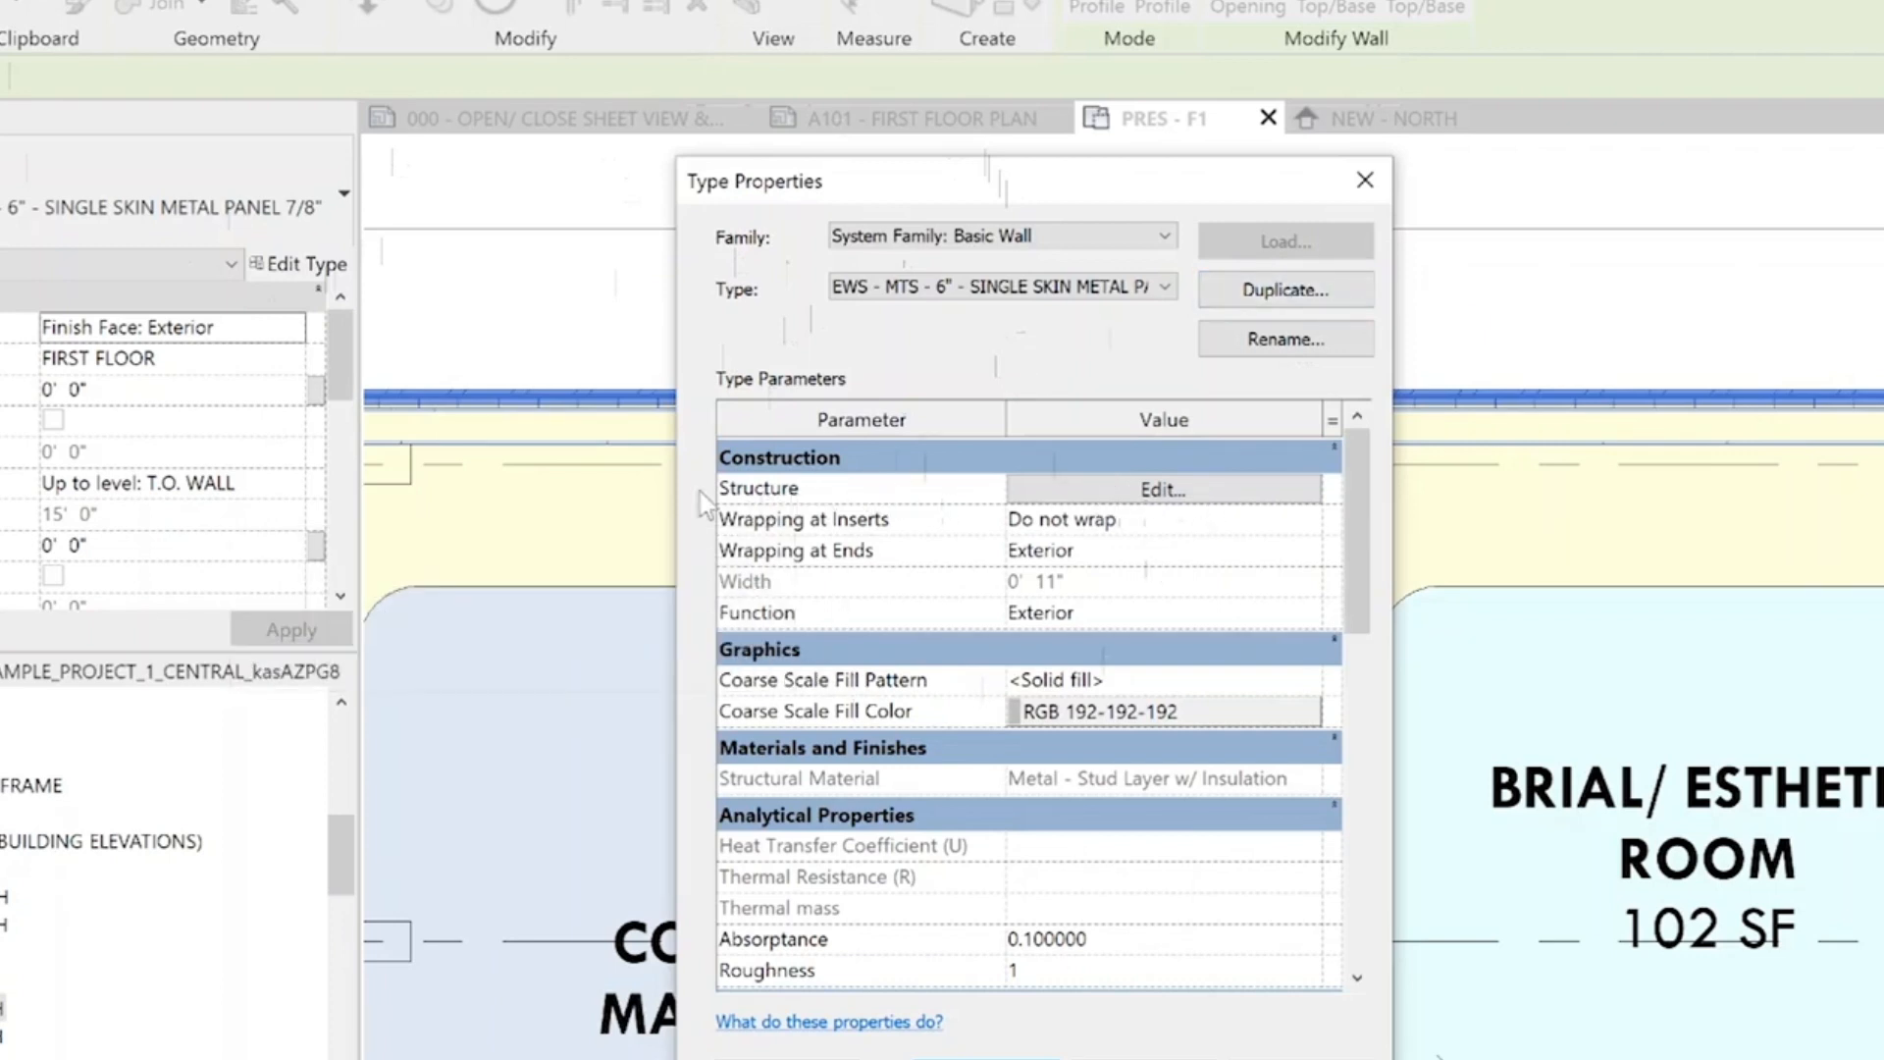
{"action": "left_click", "coordinate": [1168, 489]}
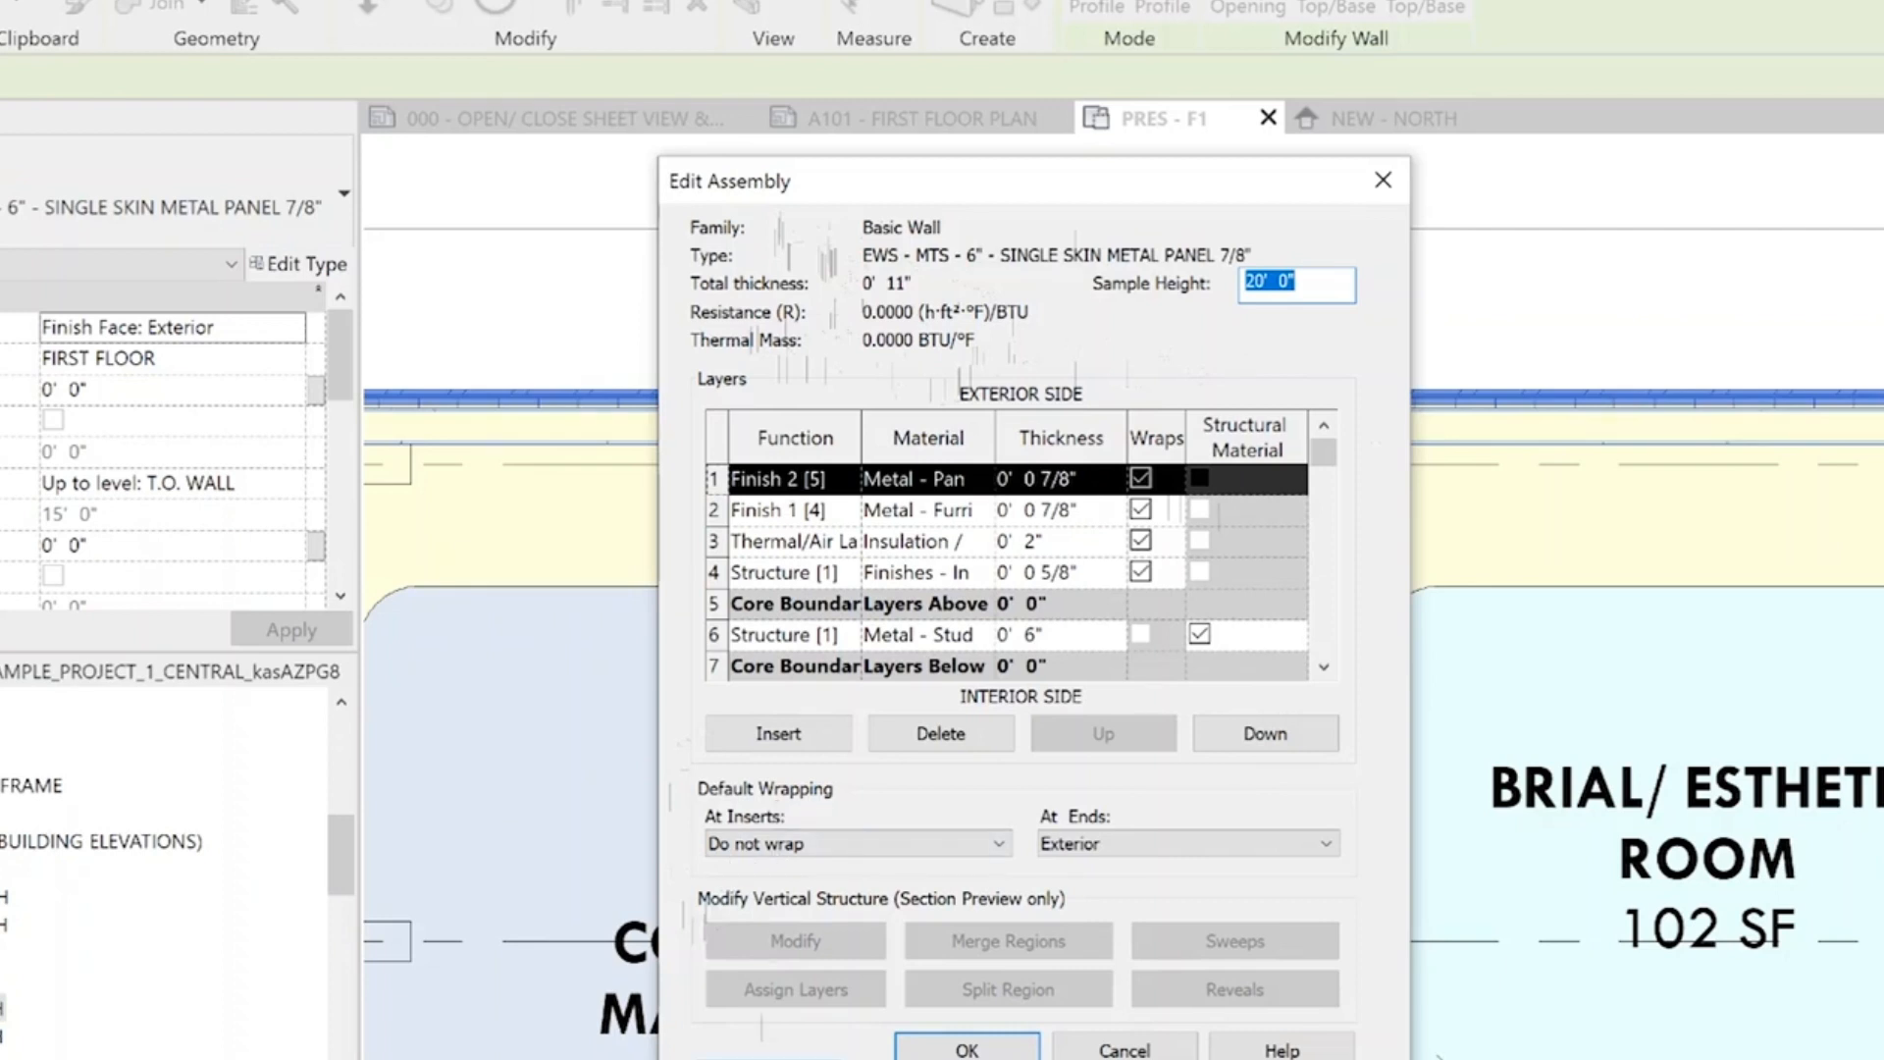
Show the wall assembly preview as a section and frame the base of the wall with all its layers
{"action": "left_click", "coordinate": [770, 1058]}
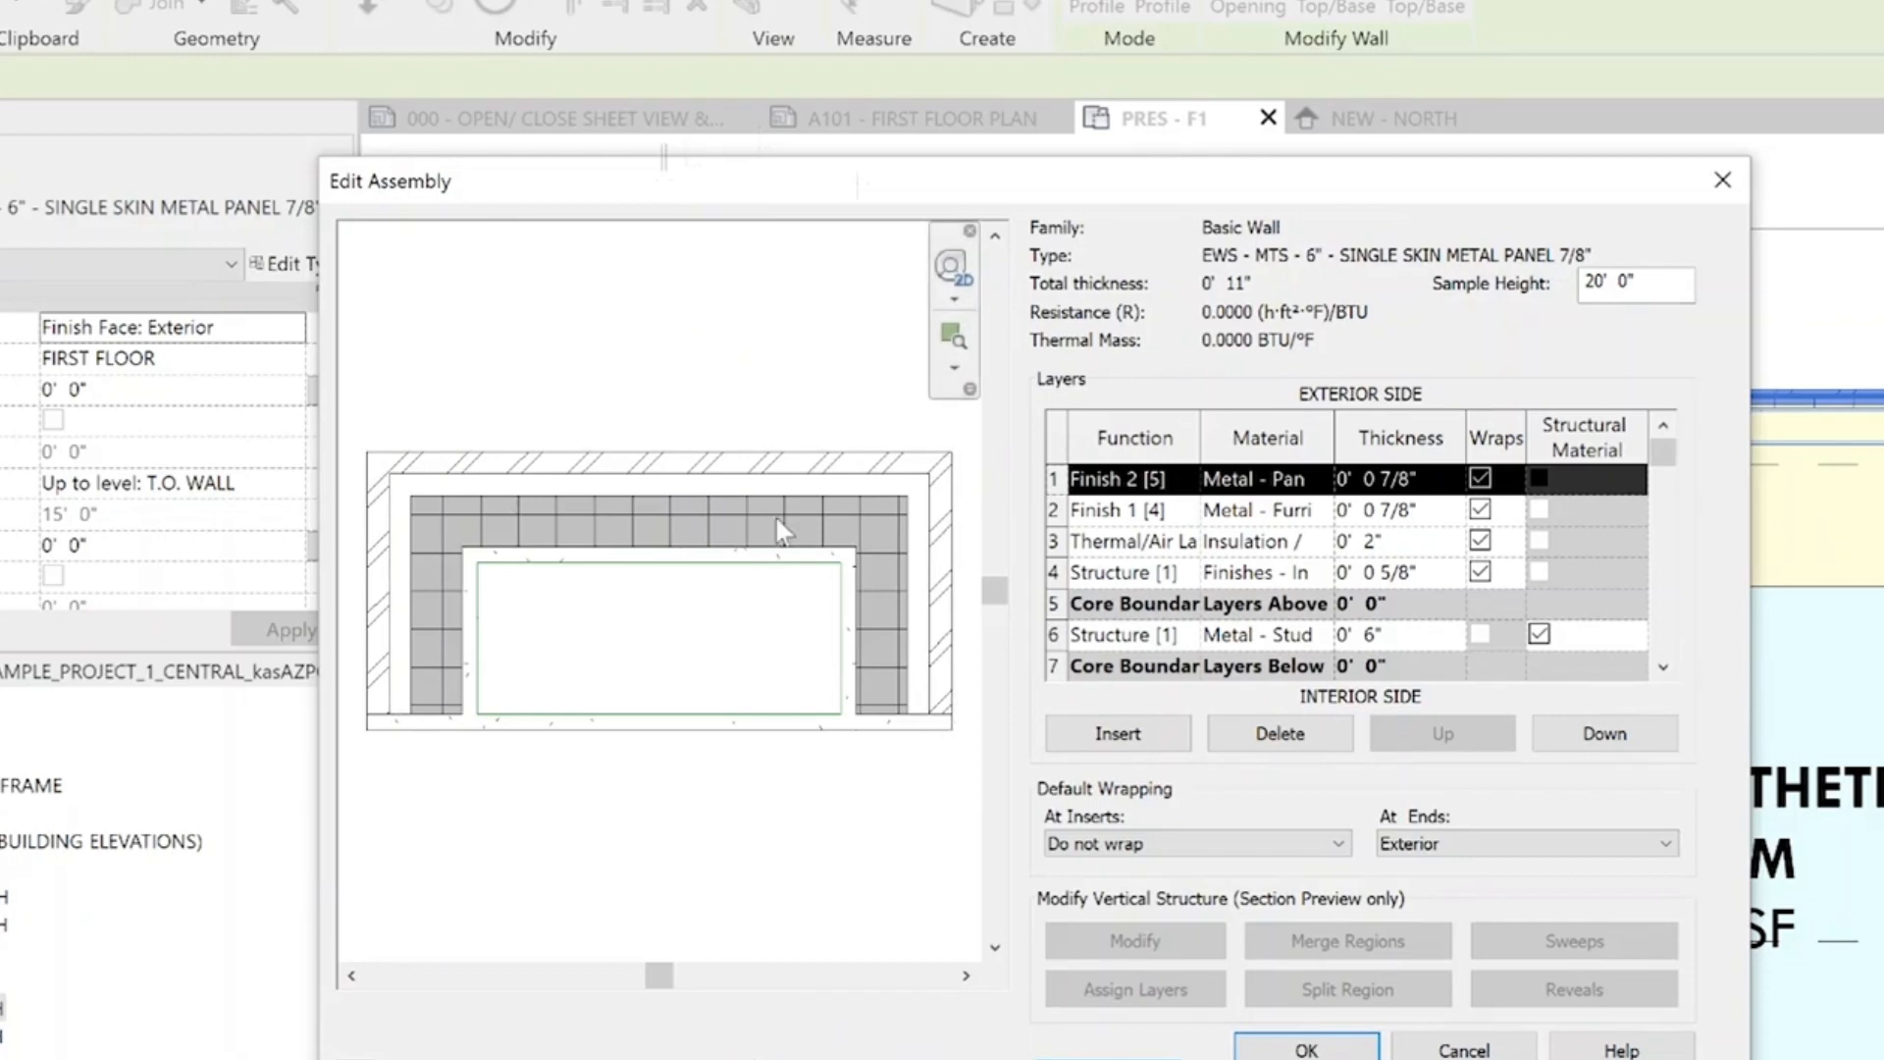
{"action": "left_click", "coordinate": [629, 1059]}
{"action": "scroll", "coordinate": [657, 836], "scroll_direction": "up", "scroll_amount": 6}
{"action": "scroll", "coordinate": [803, 856], "scroll_direction": "up", "scroll_amount": 4}
{"action": "middle_click_drag", "start_coordinate": [809, 856], "coordinate": [771, 349]}
{"action": "scroll", "coordinate": [714, 535], "scroll_direction": "down", "scroll_amount": 3}
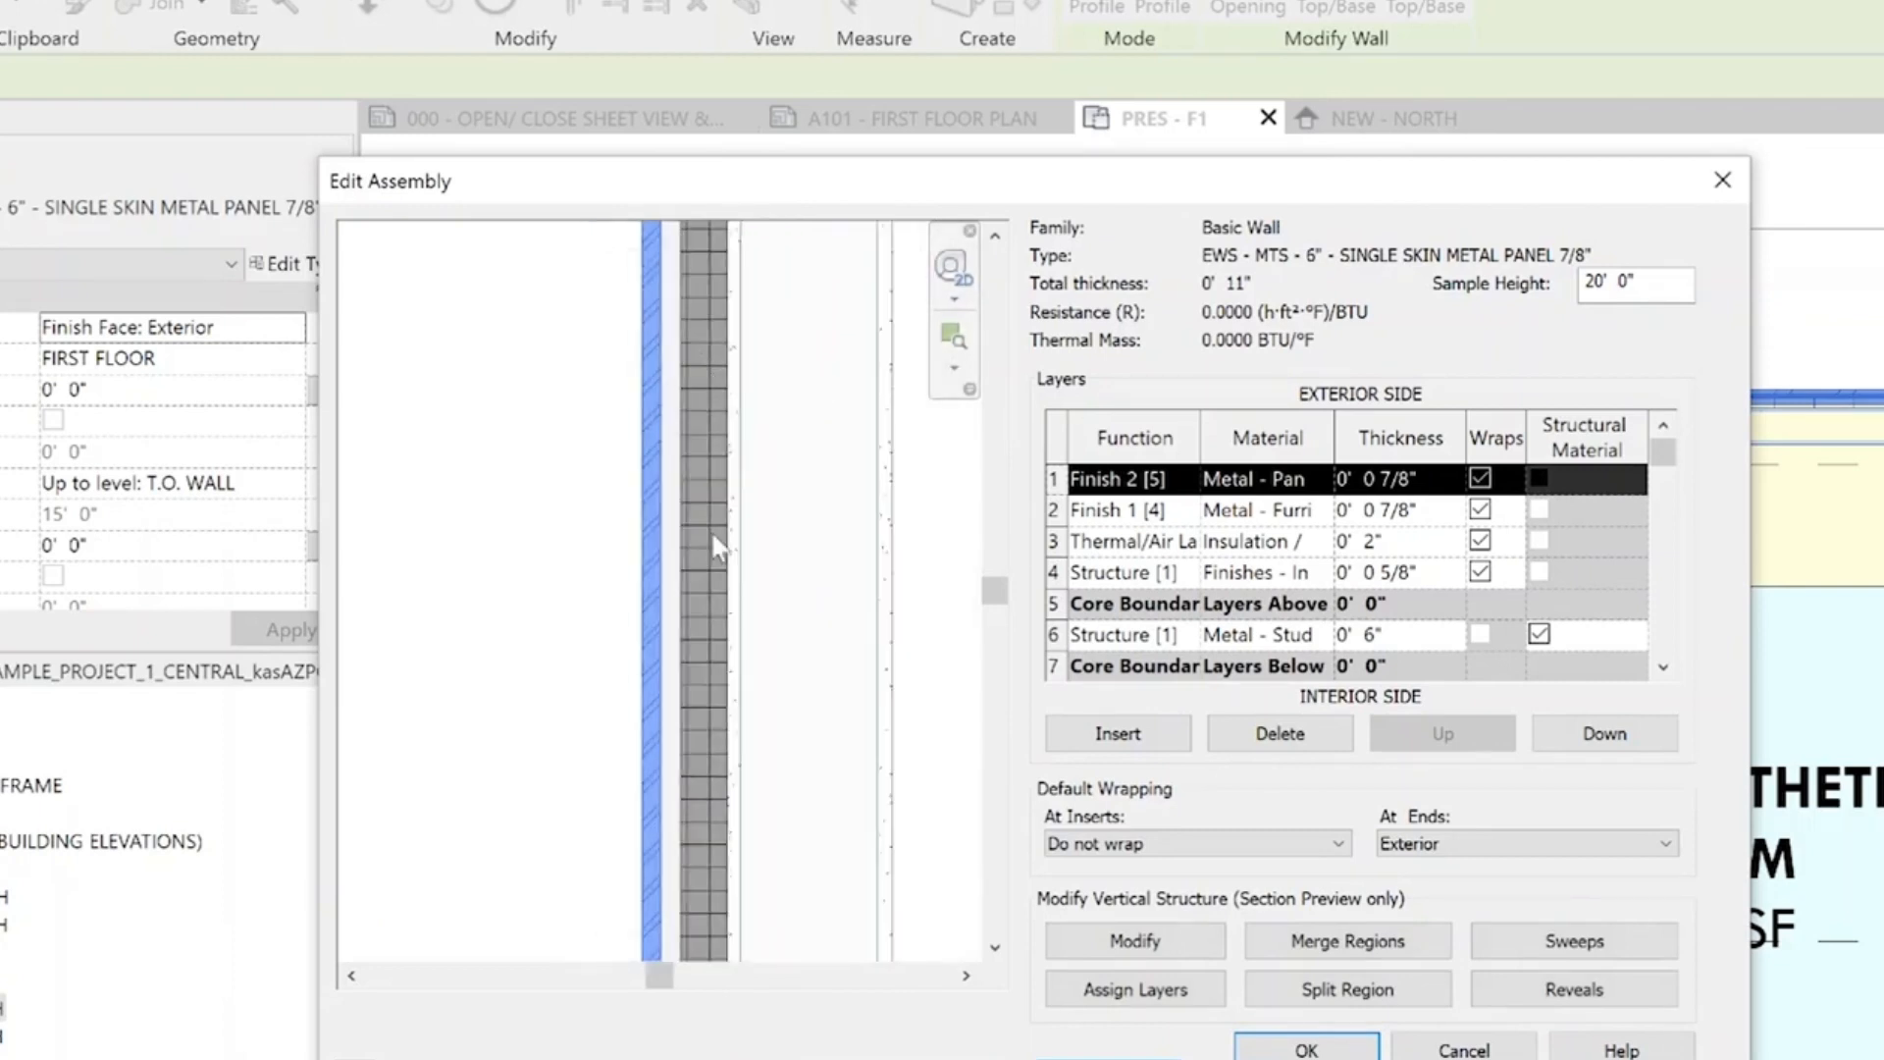
{"action": "middle_click_drag", "start_coordinate": [877, 834], "coordinate": [798, 30]}
{"action": "scroll", "coordinate": [743, 398], "scroll_direction": "up", "scroll_amount": 2}
{"action": "middle_click_drag", "start_coordinate": [758, 422], "coordinate": [743, 675]}
{"action": "scroll", "coordinate": [816, 611], "scroll_direction": "up", "scroll_amount": 1}
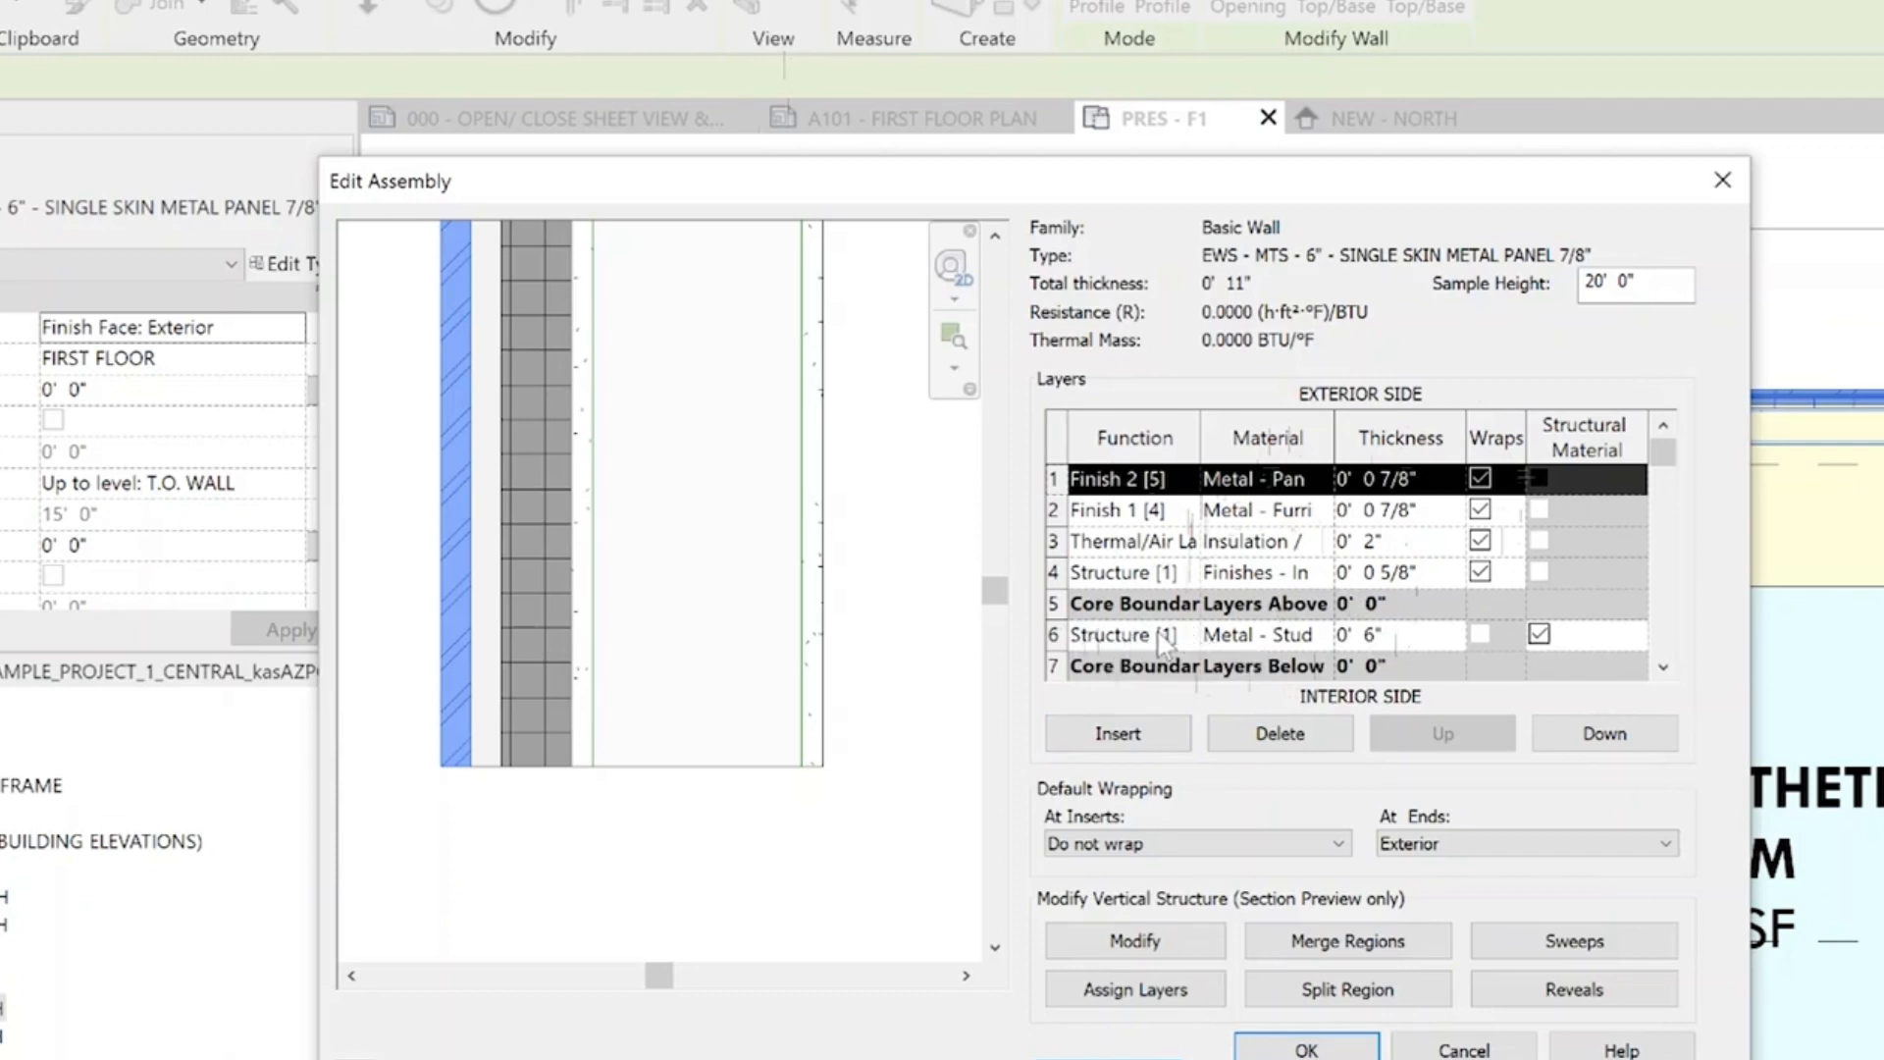
Check the material of the 6" structure layer in the Material Browser, keeping Metal - Stud Layer w/ Insulation
{"action": "left_click", "coordinate": [1317, 635]}
{"action": "left_click", "coordinate": [1317, 635]}
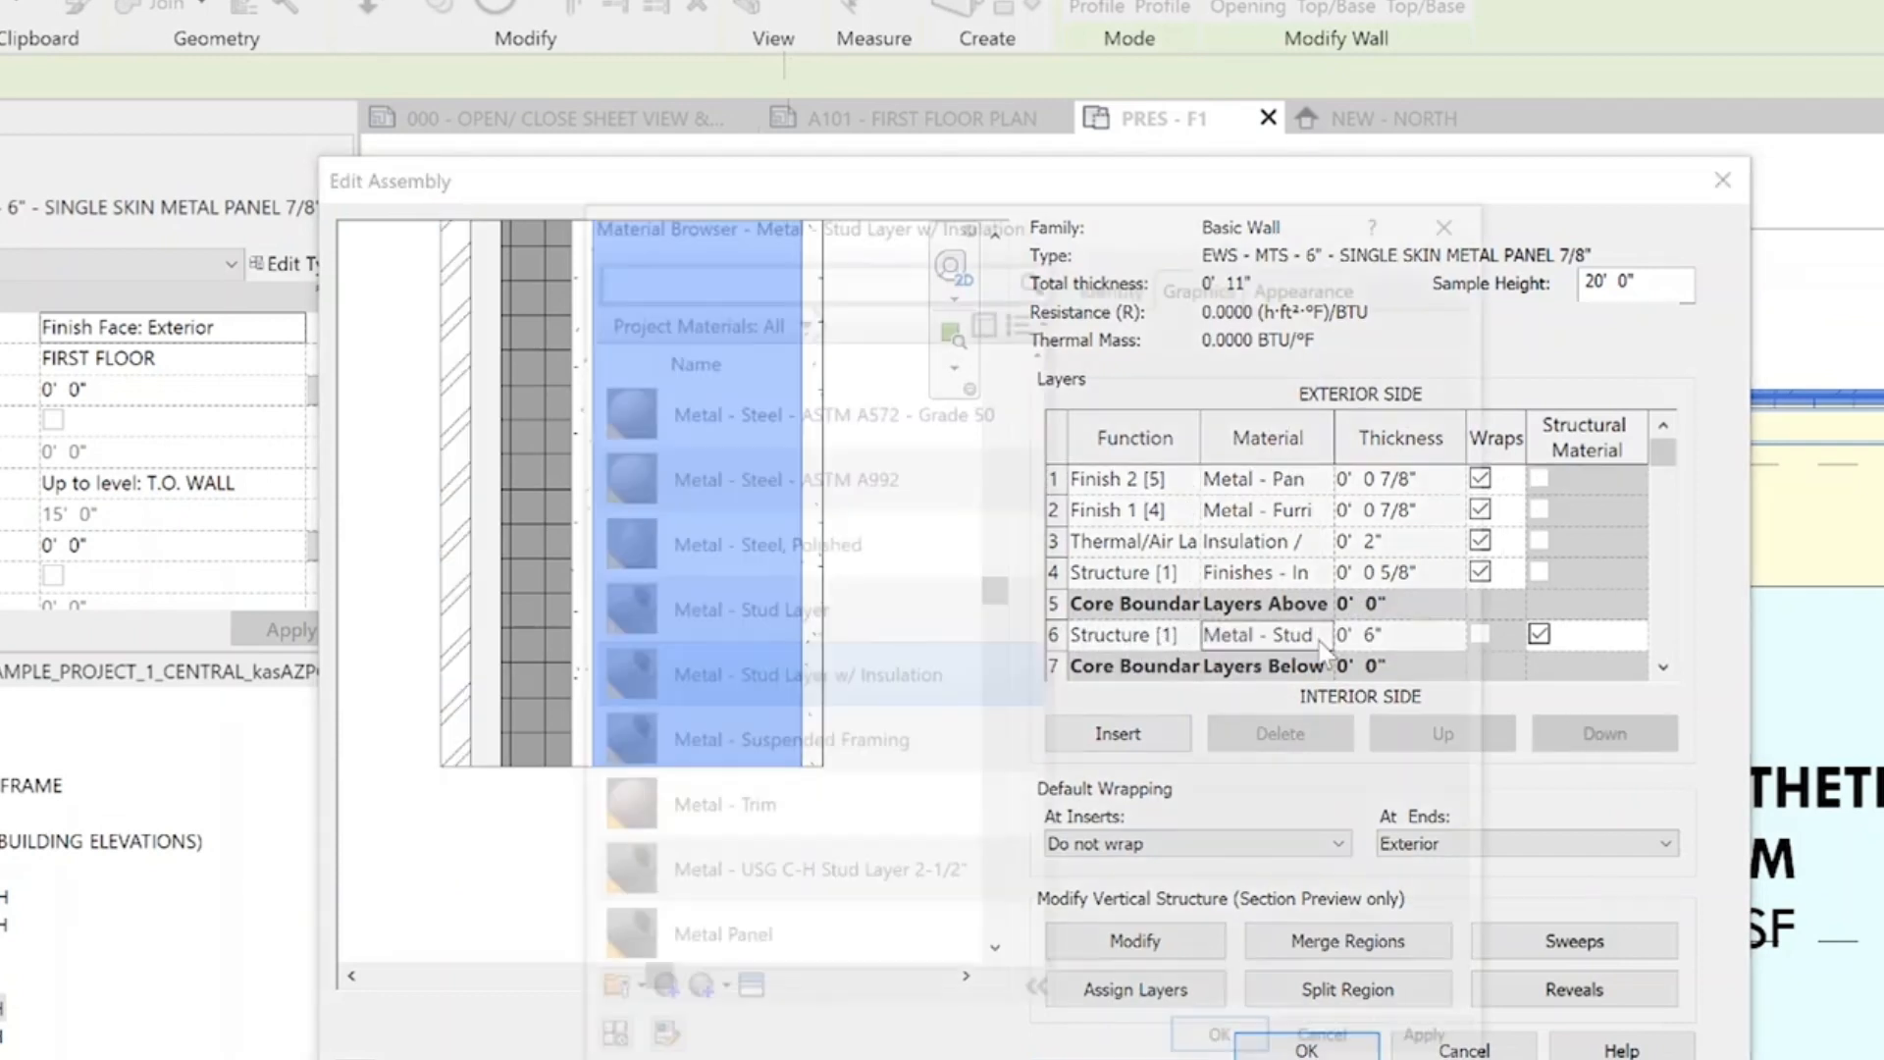
{"action": "left_click_drag", "start_coordinate": [1009, 224], "coordinate": [963, 84]}
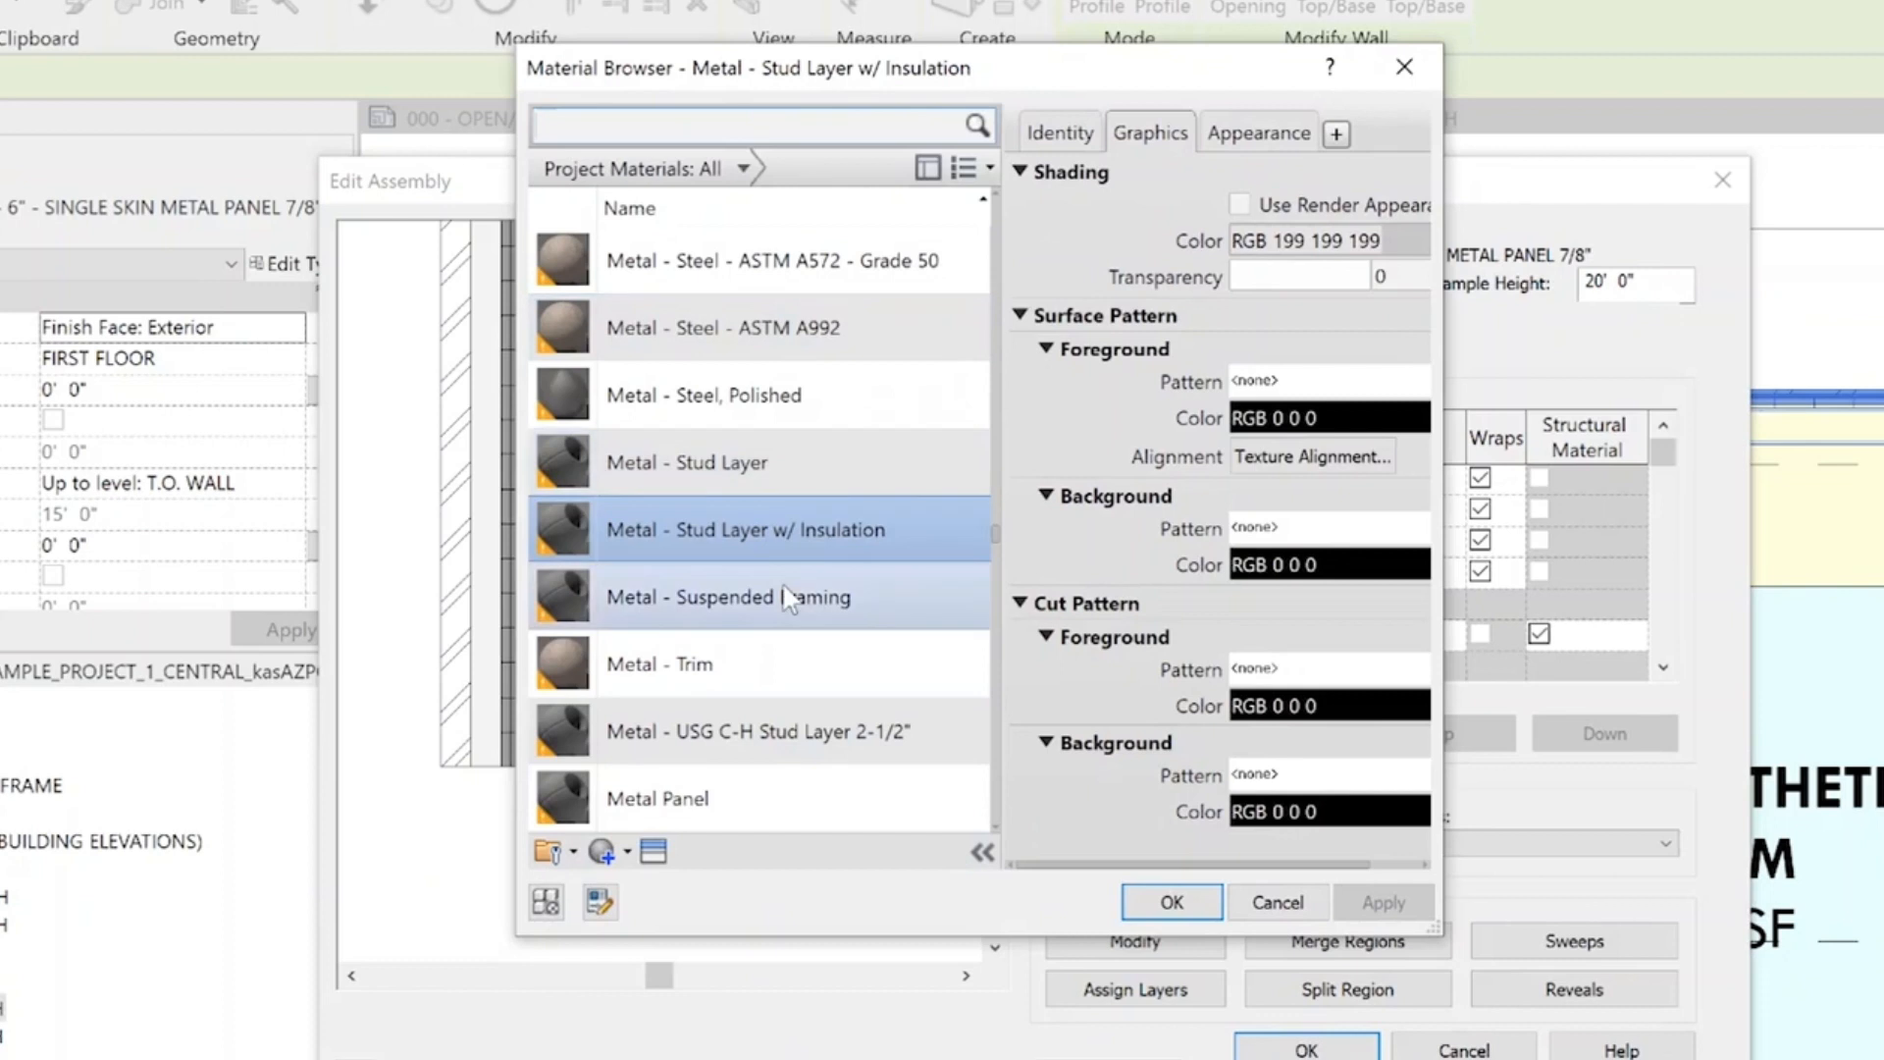
{"action": "left_click", "coordinate": [1187, 909]}
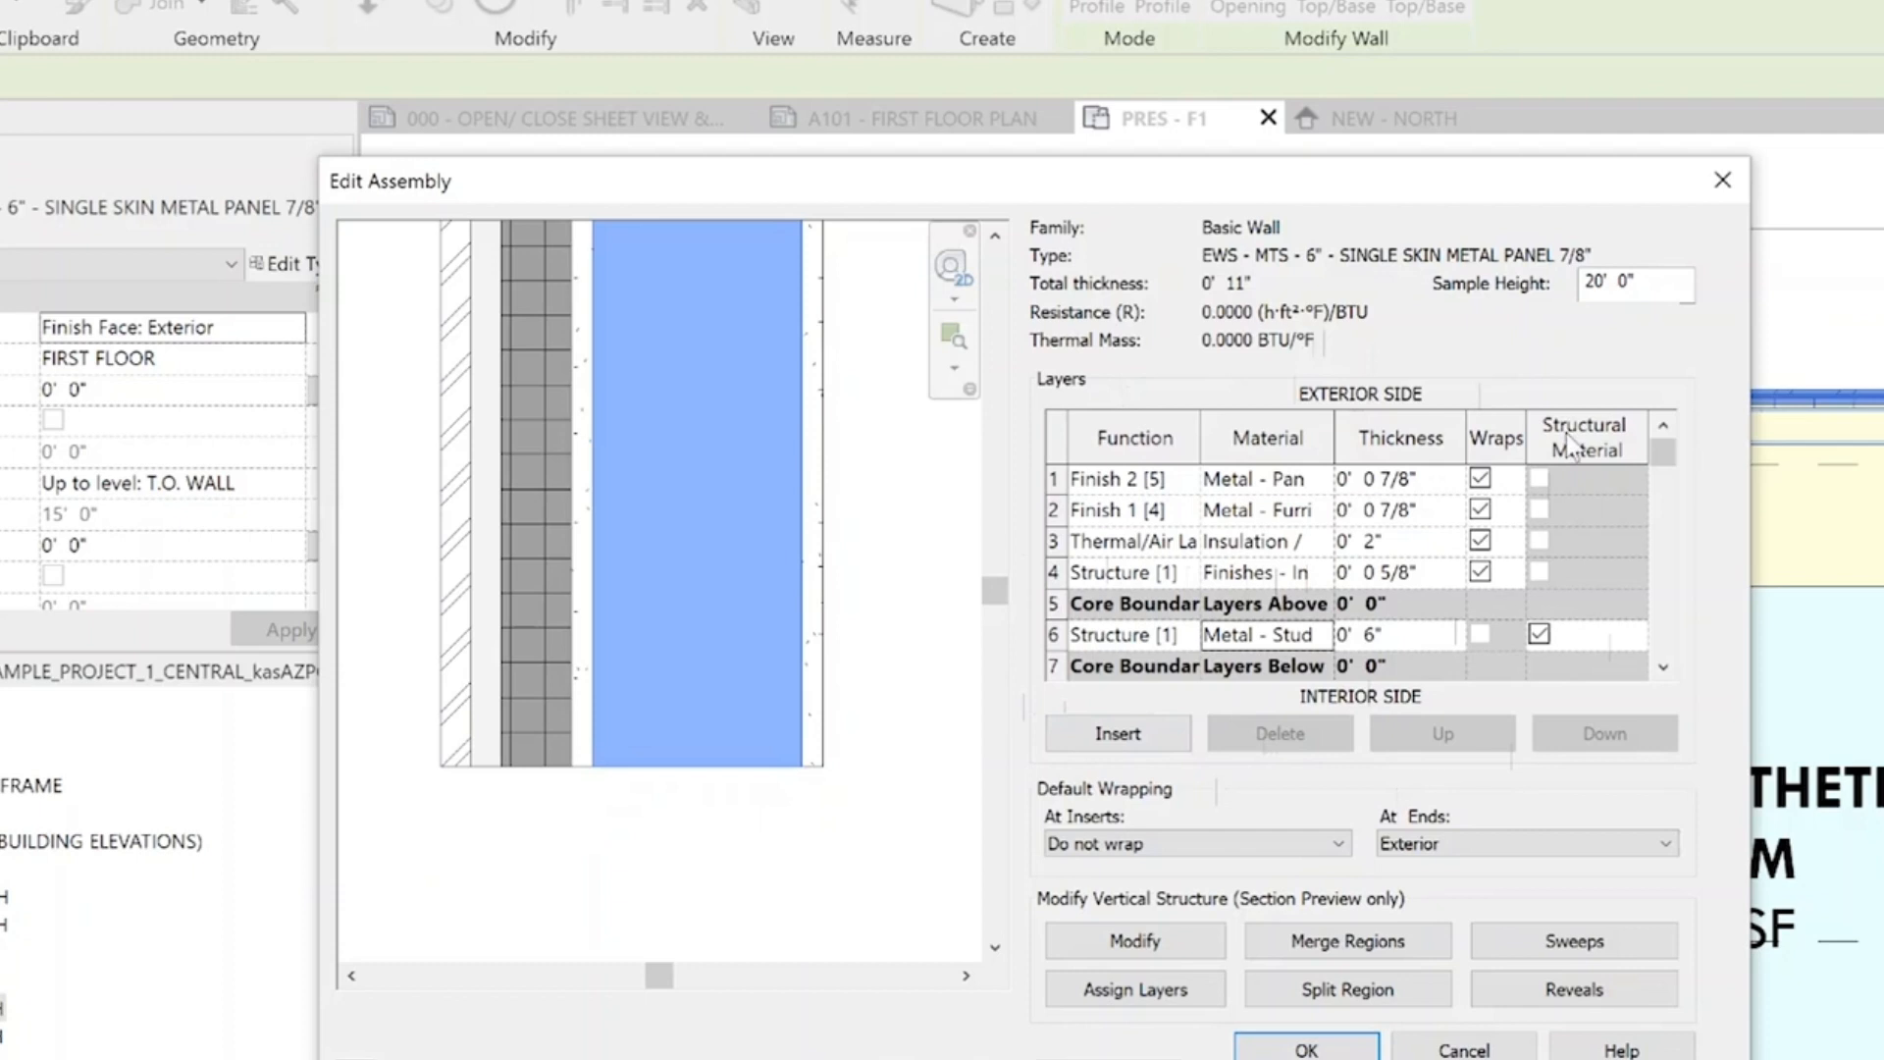
Widen and reposition the Edit Assembly dialog so the layer functions and materials have more room
{"action": "left_click_drag", "start_coordinate": [1749, 508], "coordinate": [1883, 510]}
{"action": "left_click_drag", "start_coordinate": [1330, 187], "coordinate": [1103, 63]}
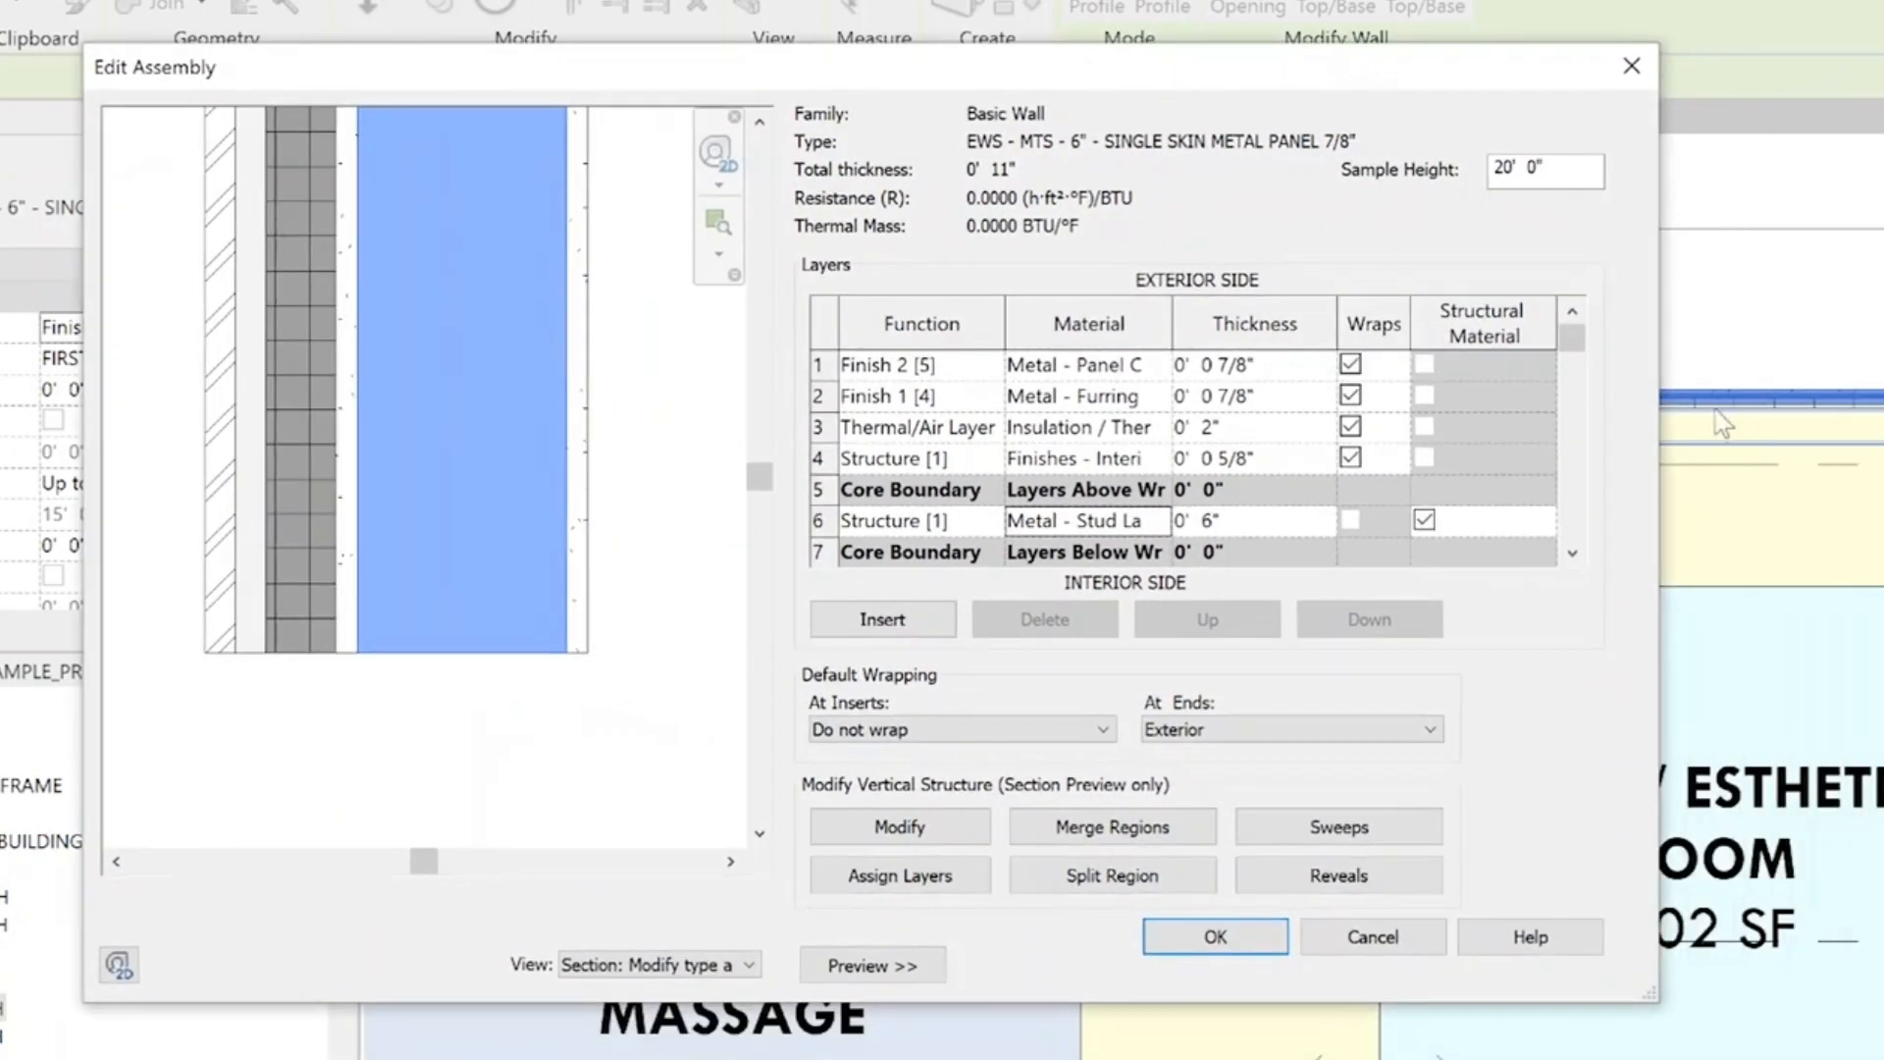
{"action": "left_click_drag", "start_coordinate": [1678, 412], "coordinate": [1883, 407]}
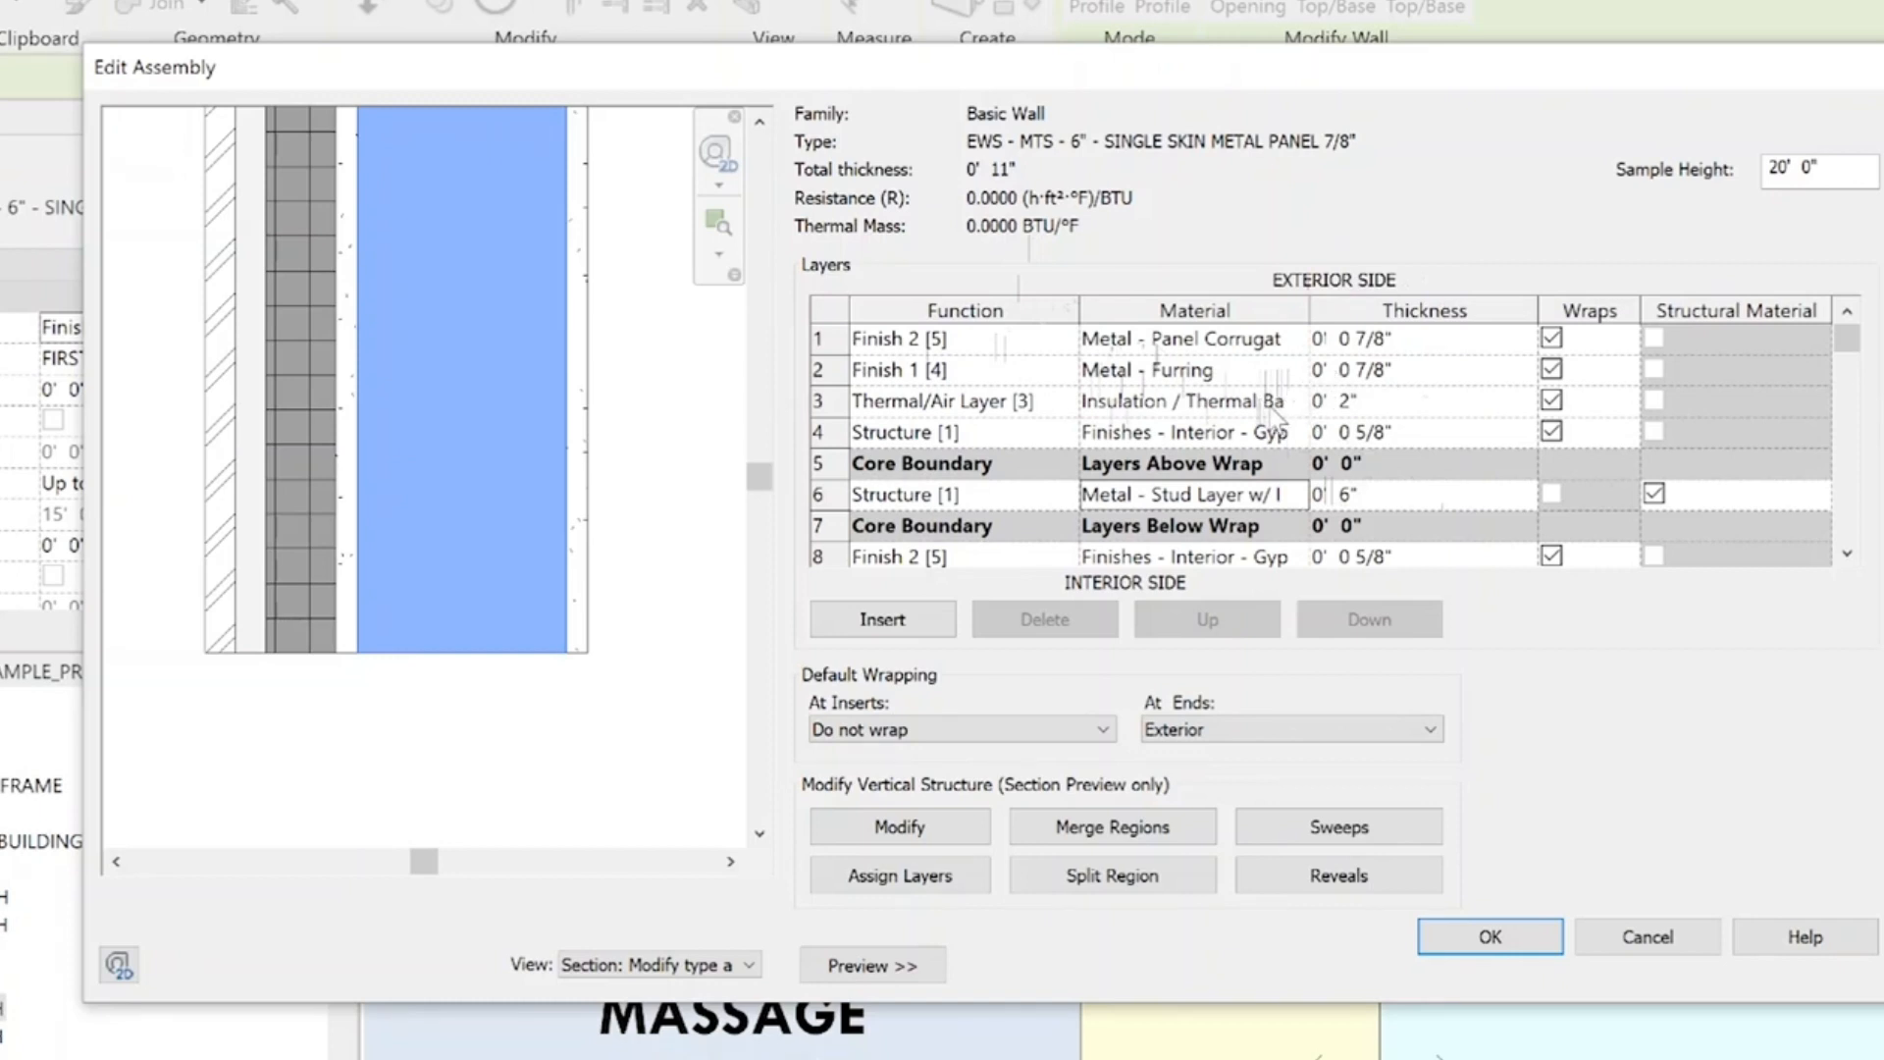
Set the thickness of the Thermal/Air Layer to 2 1/2"
{"action": "left_click", "coordinate": [1355, 403]}
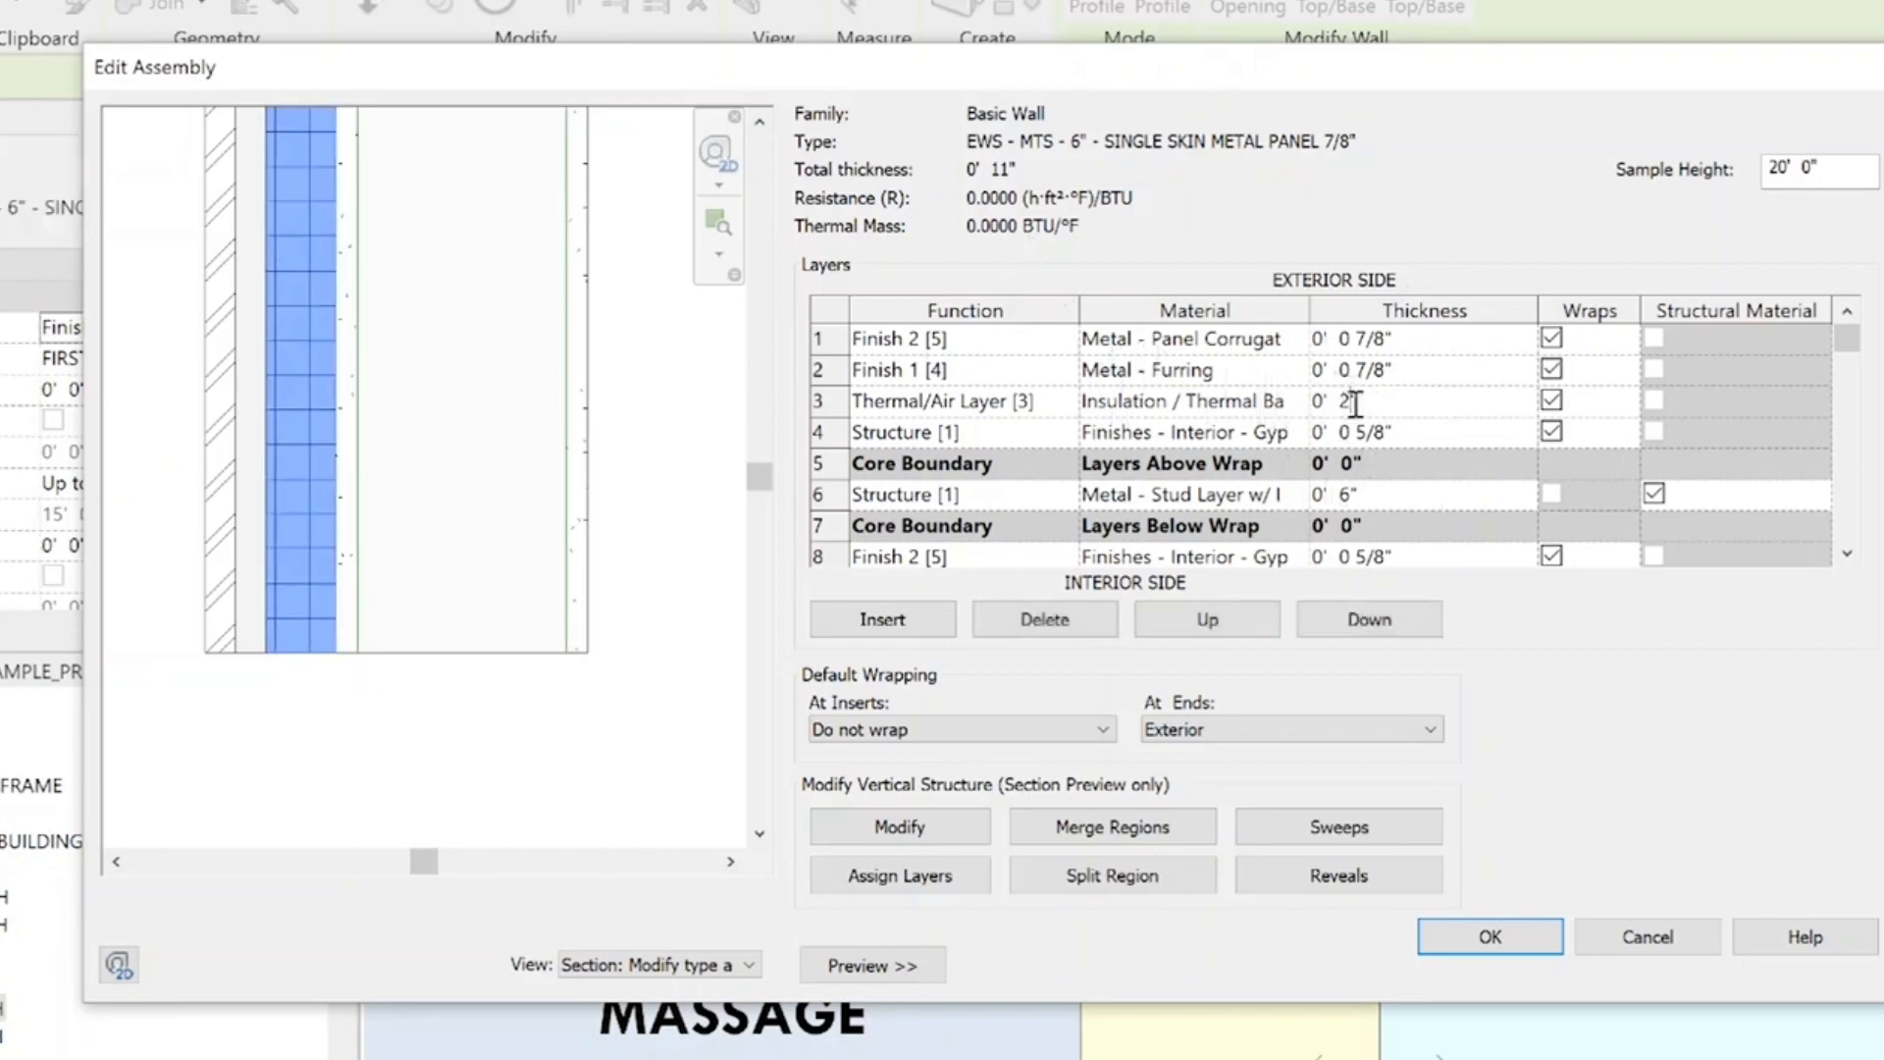
{"action": "type", "text": "1/2"}
{"action": "left_click", "coordinate": [1422, 432]}
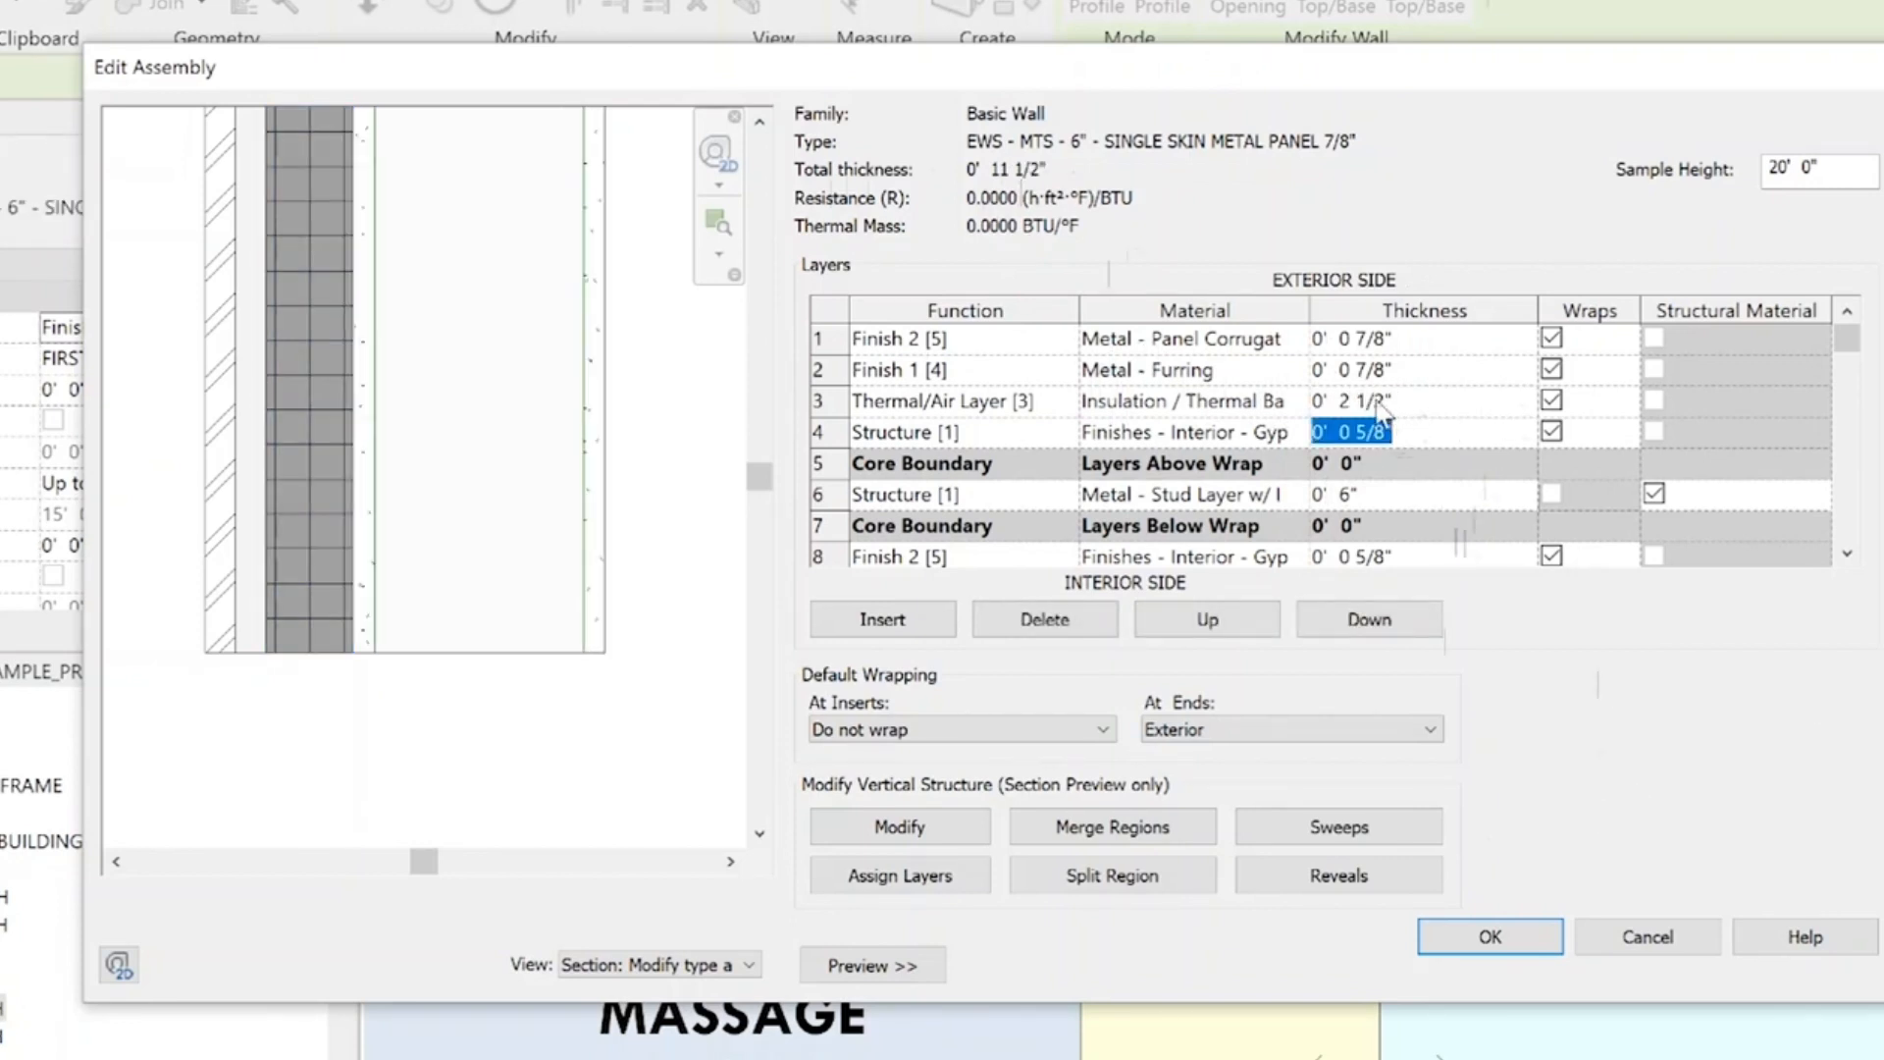
Set the thickness of the Thermal/Air Layer to 3"
{"action": "left_click", "coordinate": [1388, 403]}
{"action": "left_click_drag", "start_coordinate": [1388, 403], "coordinate": [1339, 404]}
{"action": "type", "text": "3"}
{"action": "left_click", "coordinate": [1395, 425]}
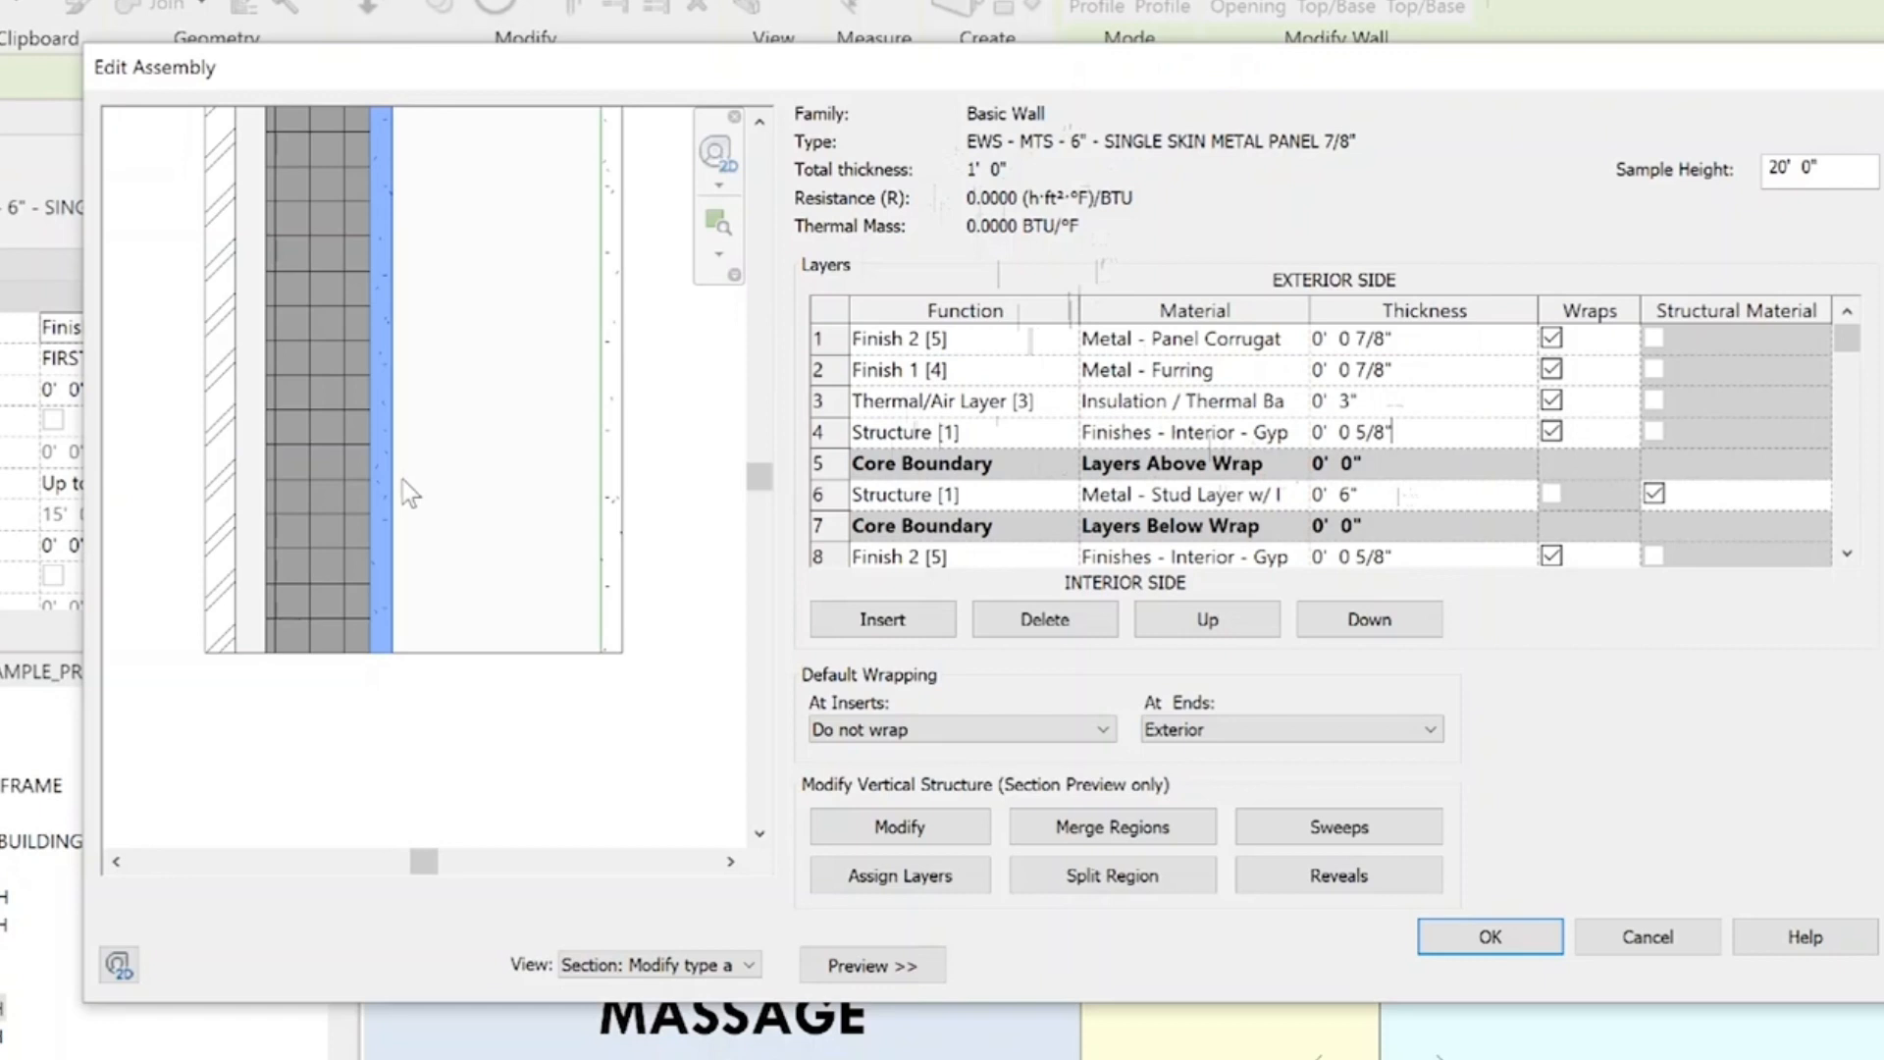
Change the material of the structure layer outside the core to Wood - Sheathing - particleboard/ OSB, searching for SHEATHING
{"action": "left_click", "coordinate": [1292, 434]}
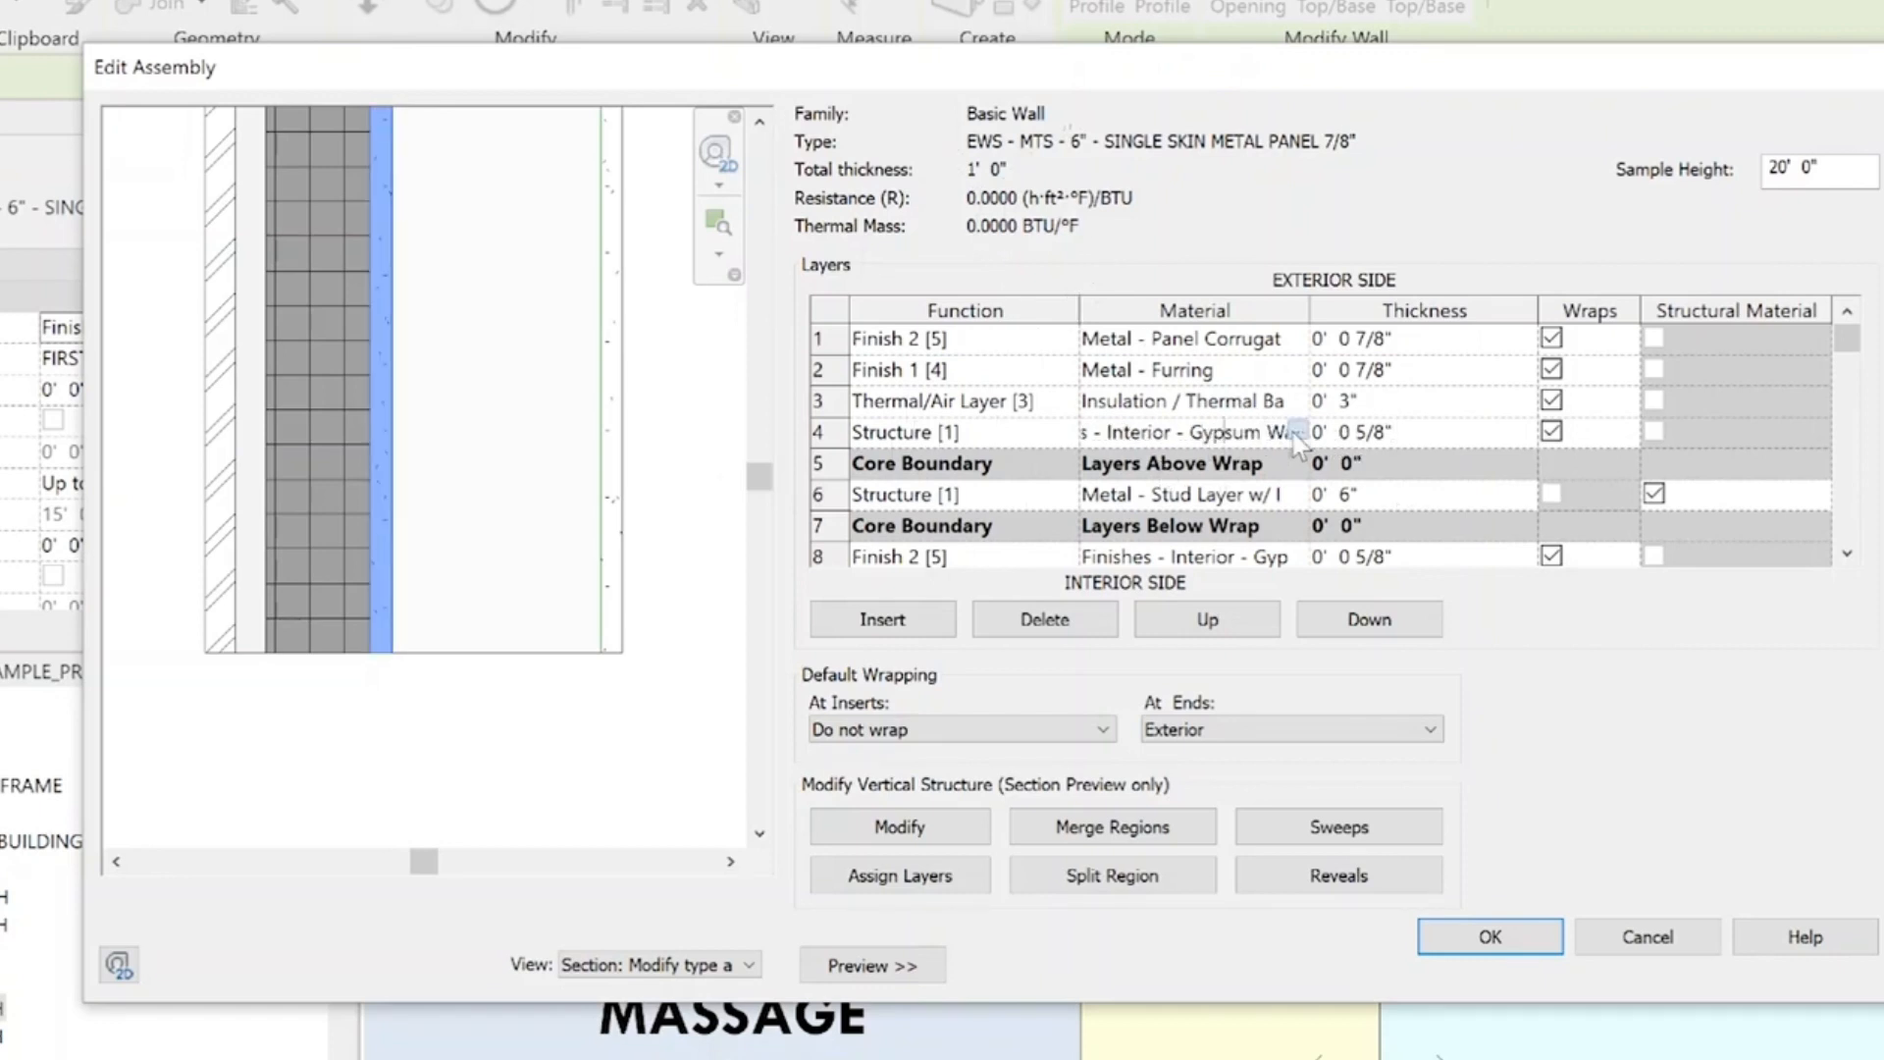
{"action": "left_click", "coordinate": [1296, 432]}
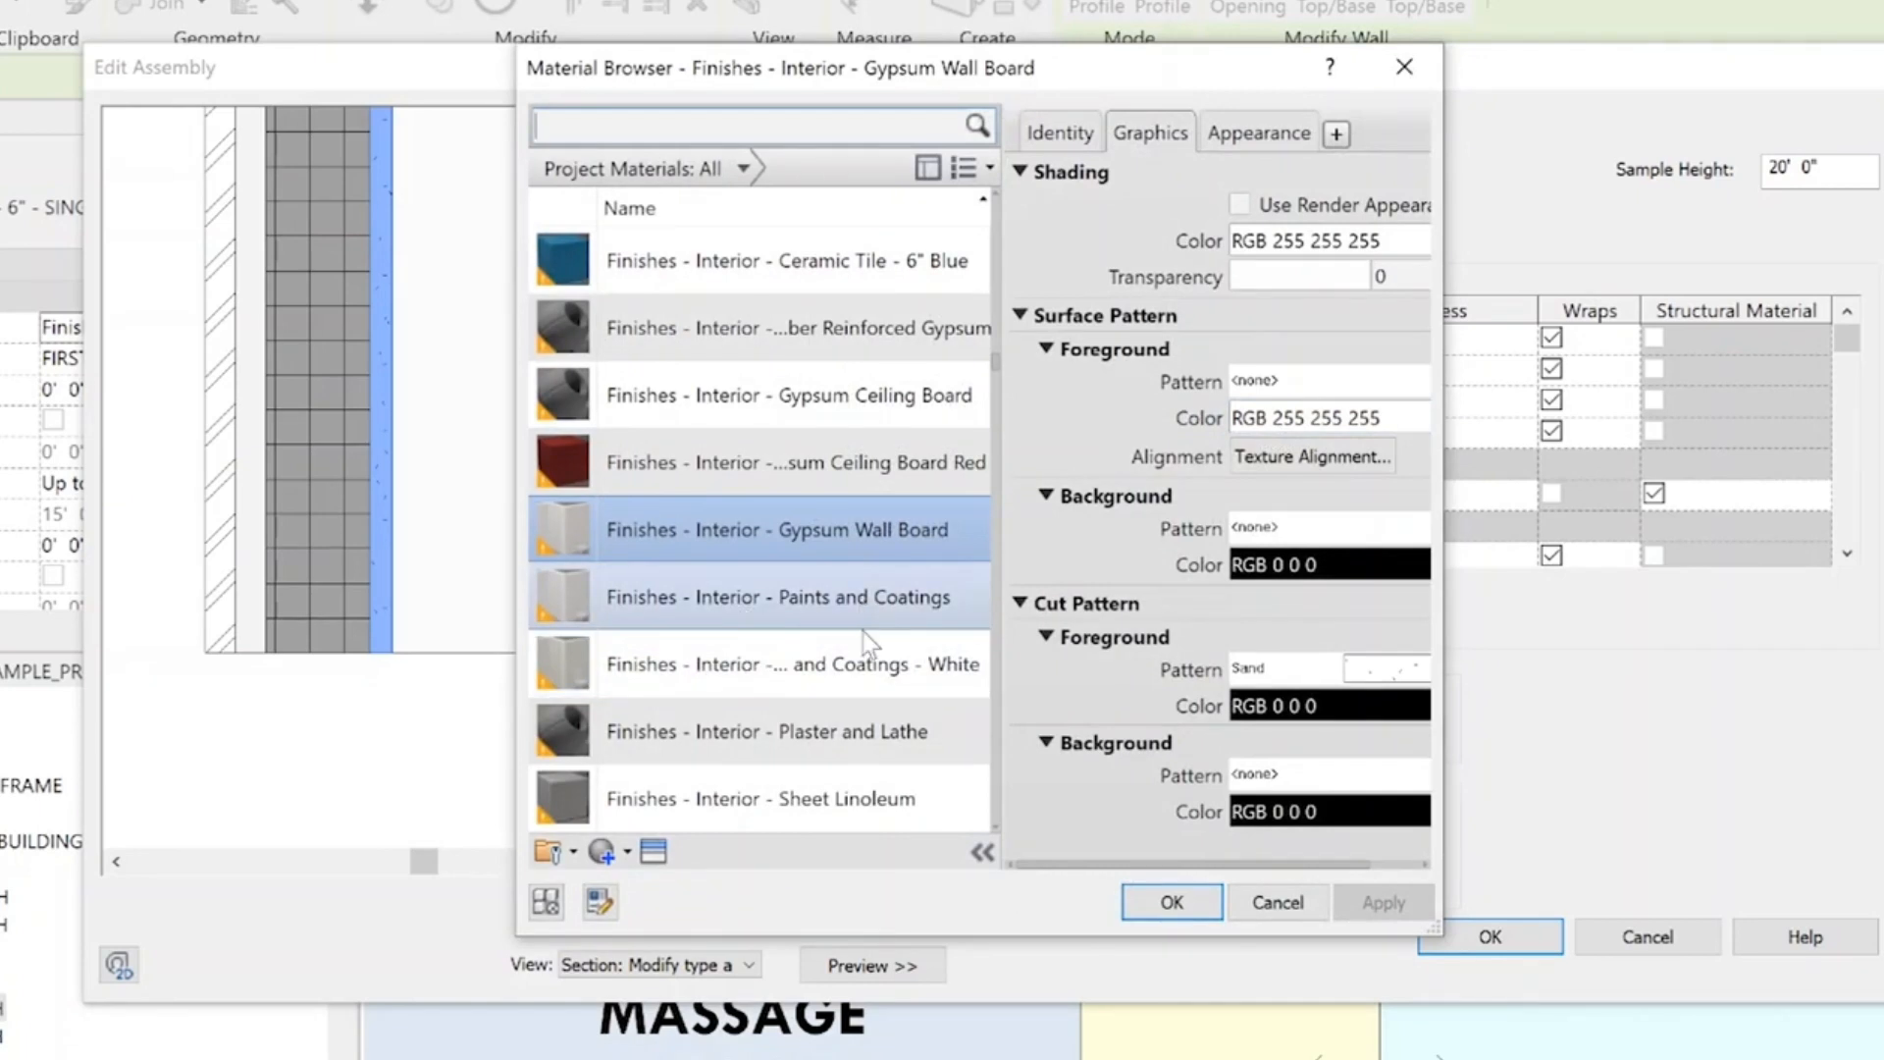
{"action": "type", "text": "SHEATHING"}
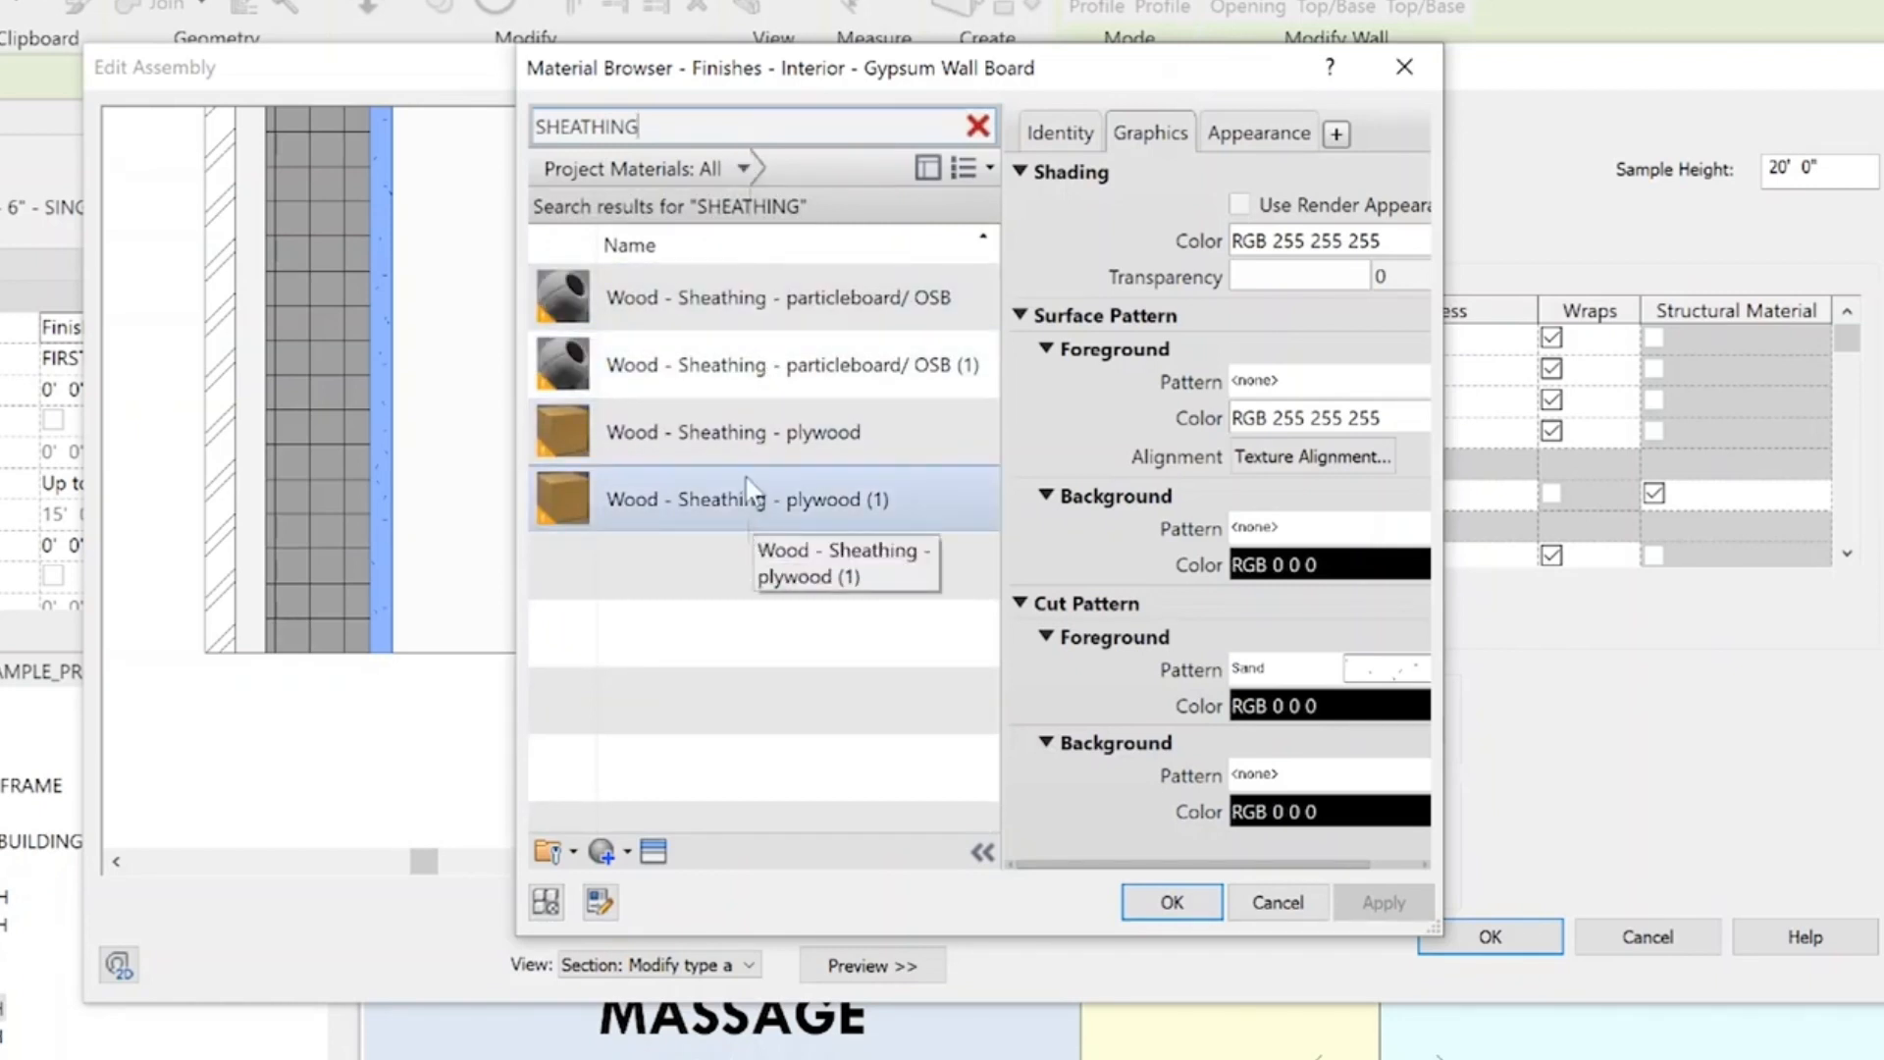
{"action": "double_click", "coordinate": [754, 297]}
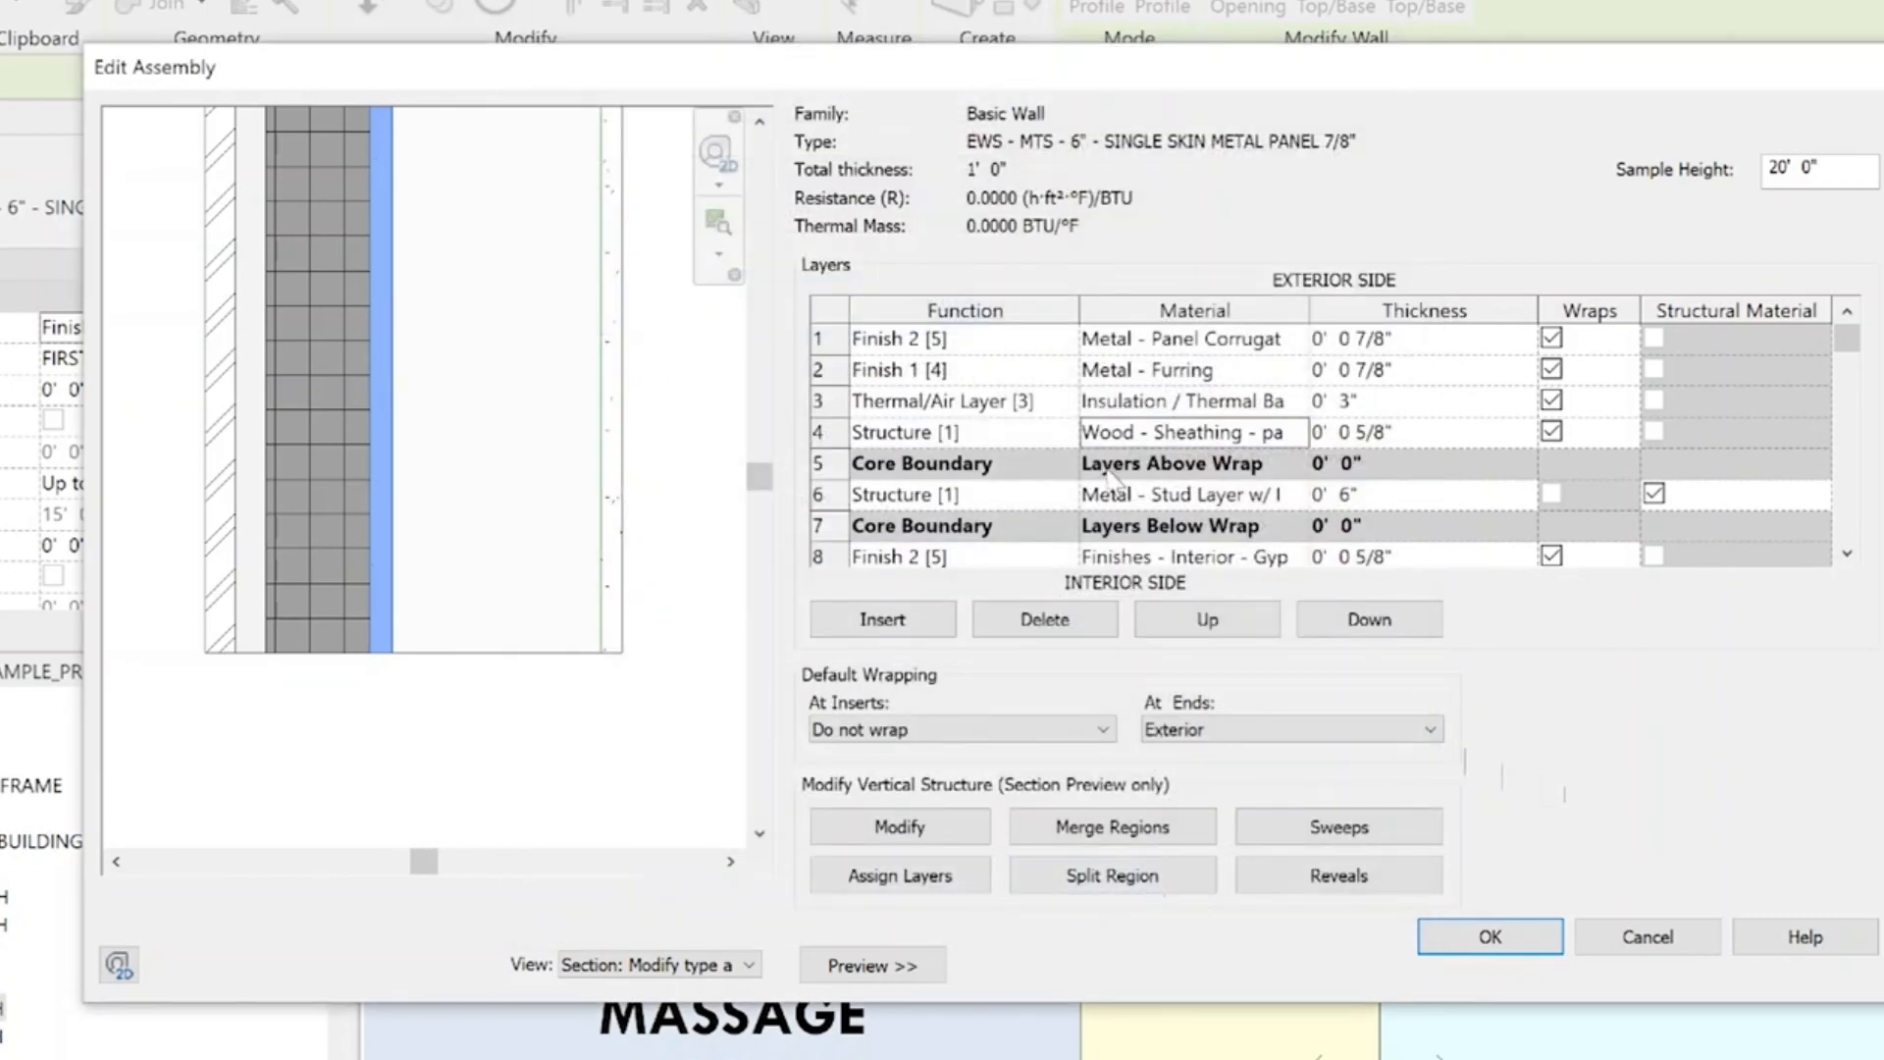
Highlight the stud and interior finish layers in the assembly and switch the preview to Floor Plan: Modify type attributes
{"action": "left_click", "coordinate": [1241, 501]}
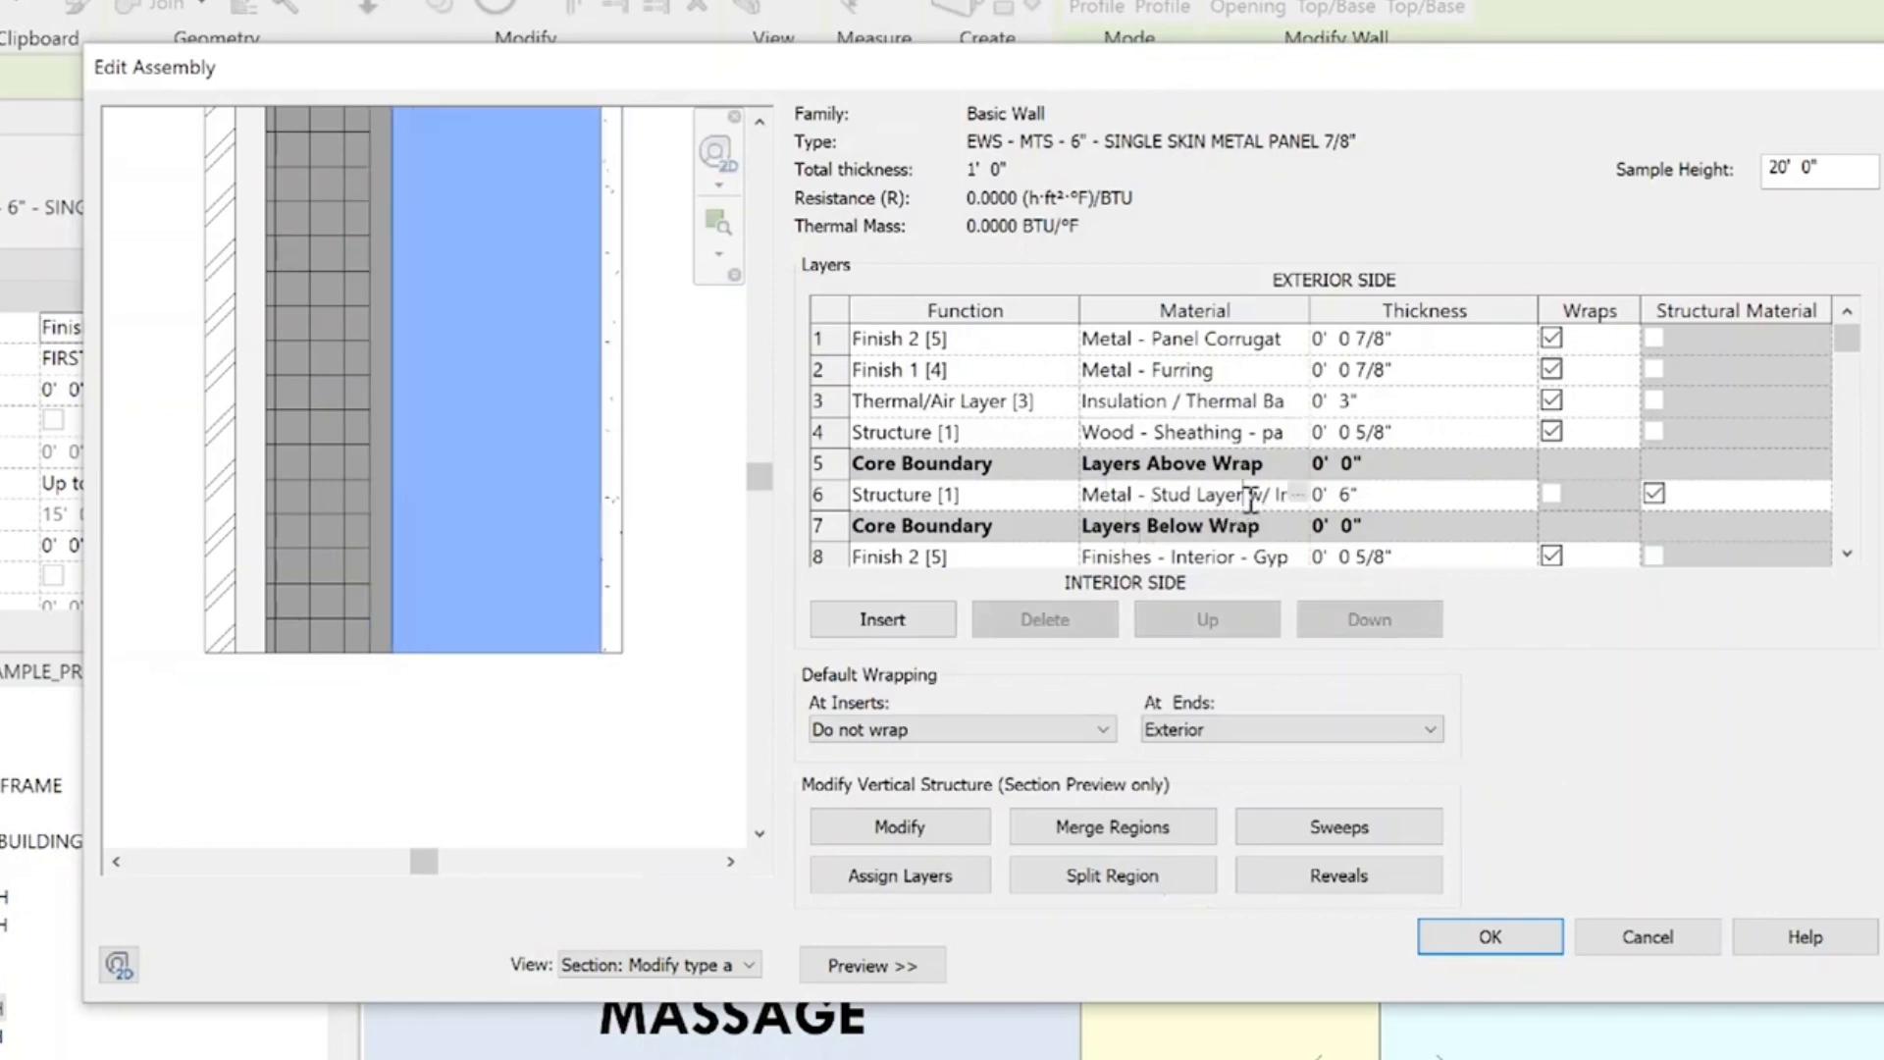
{"action": "left_click", "coordinate": [1233, 558]}
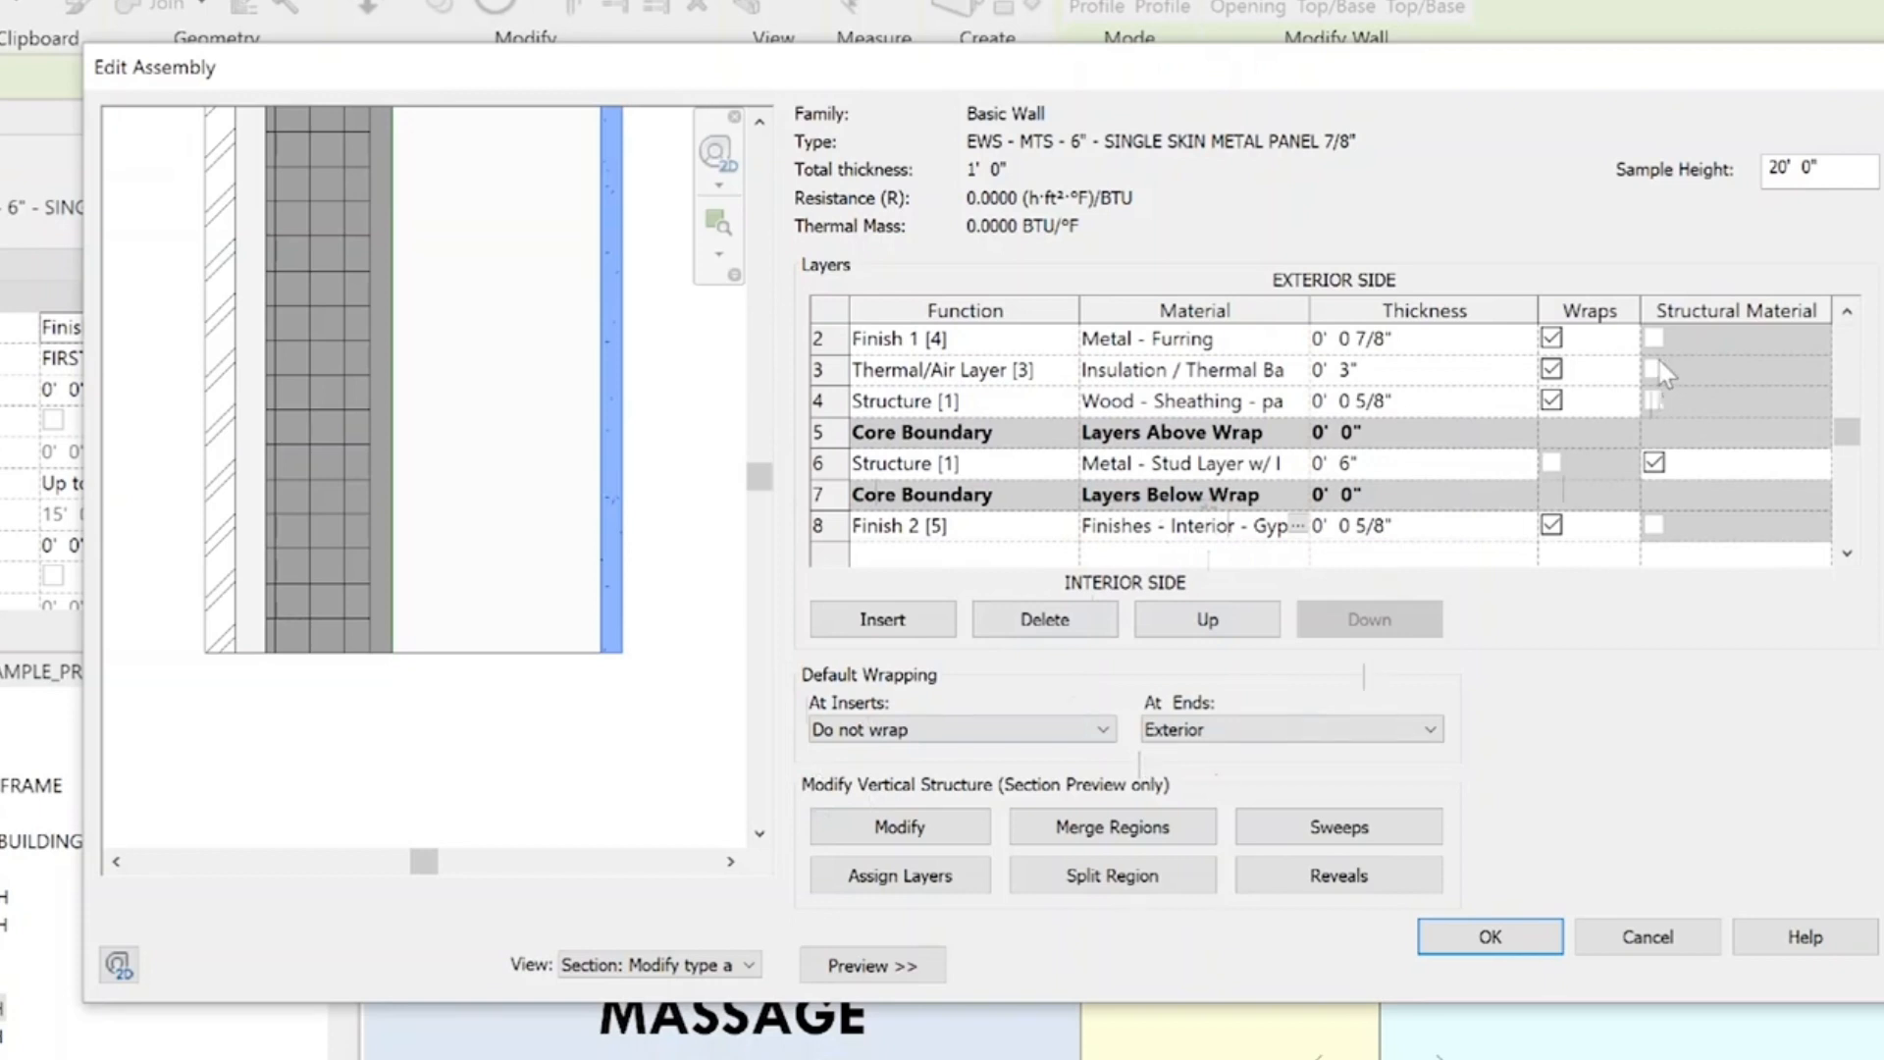
{"action": "left_click", "coordinate": [677, 966]}
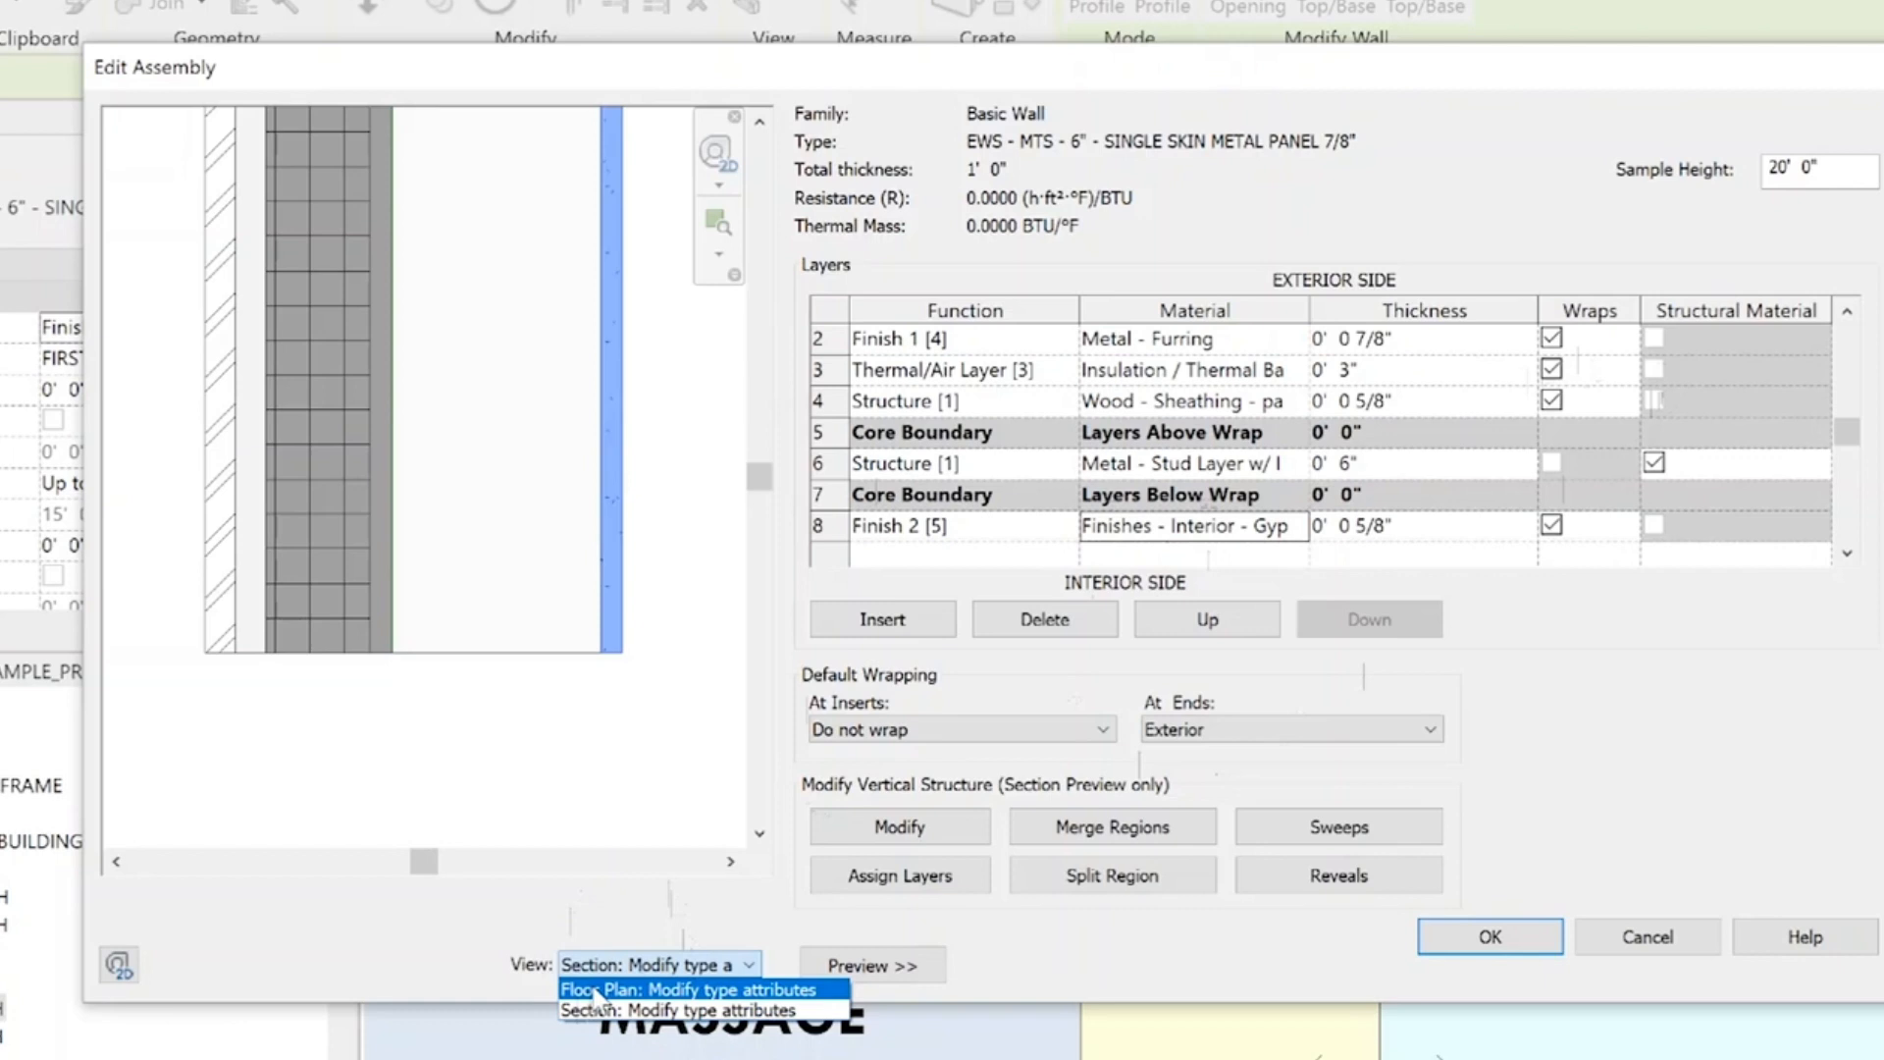
{"action": "left_click", "coordinate": [590, 991]}
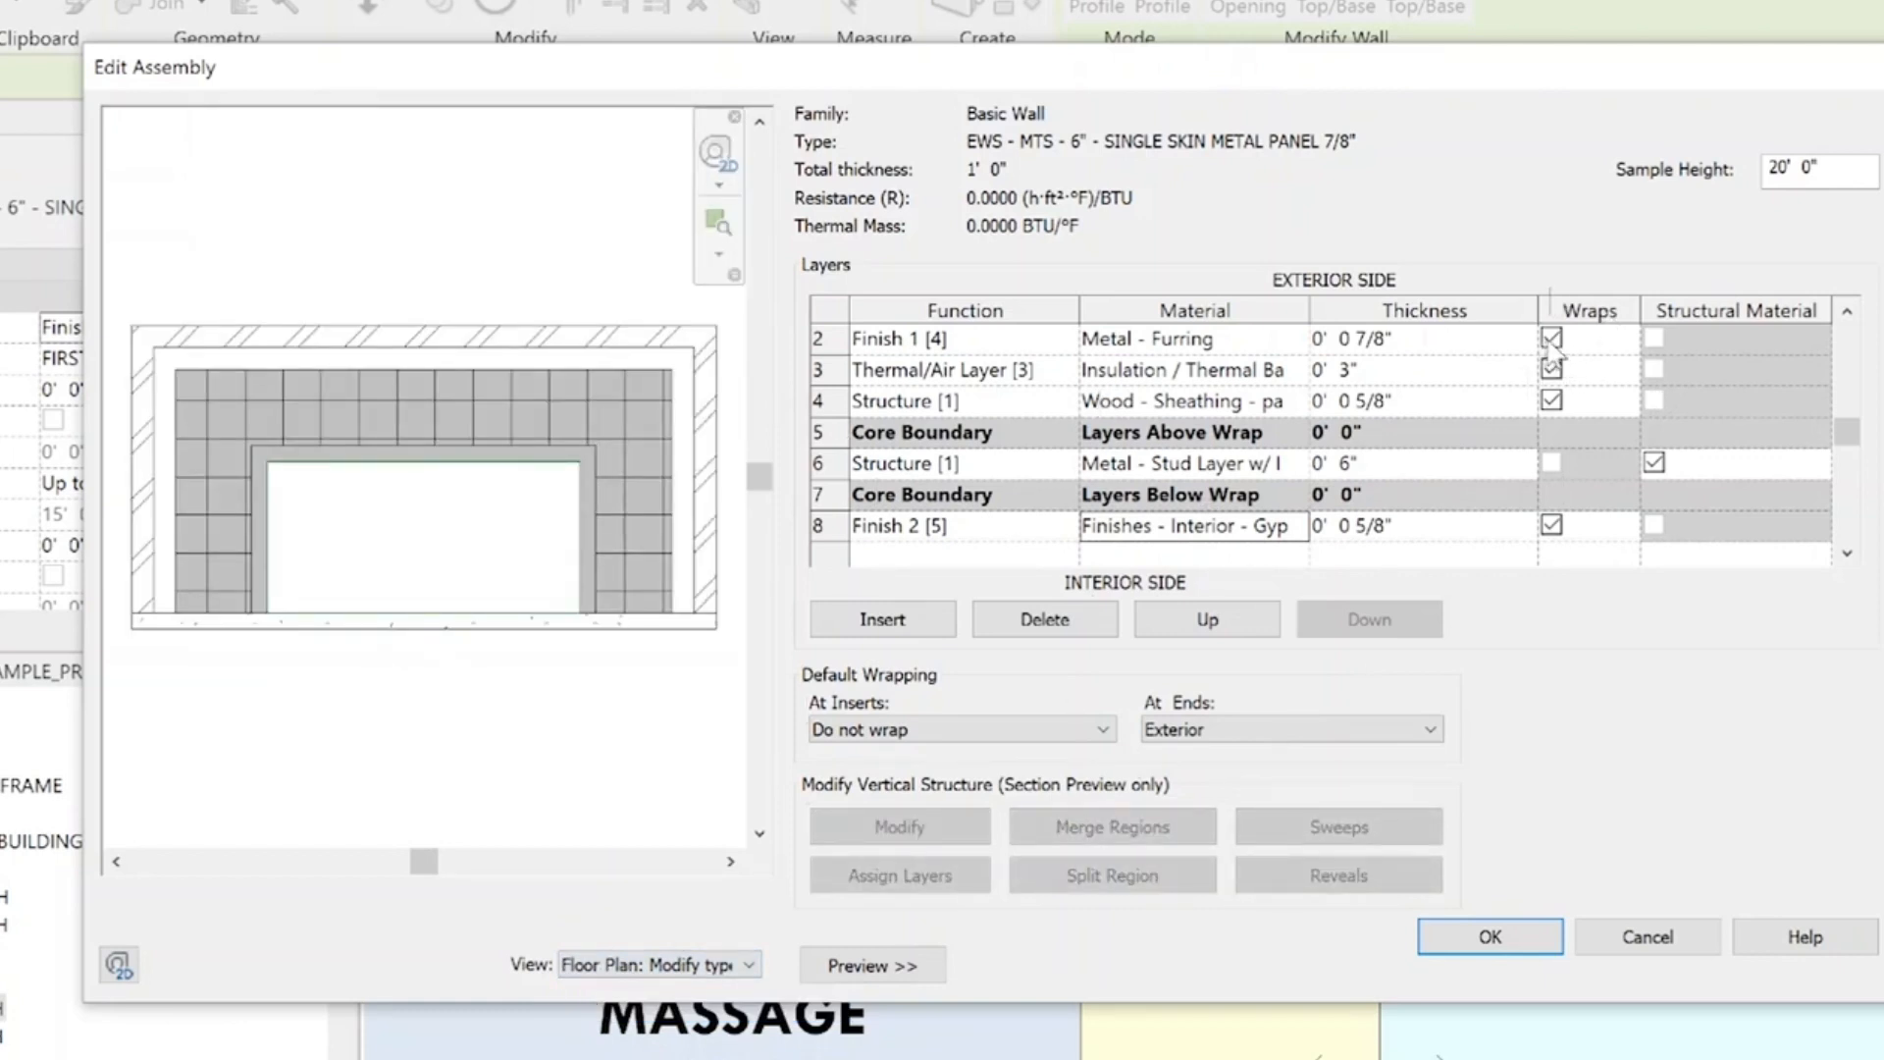
Turn wrapping off and back on for the Metal - Furring layer
{"action": "left_click", "coordinate": [1550, 340]}
{"action": "left_click", "coordinate": [1550, 339]}
{"action": "left_click", "coordinate": [1552, 338]}
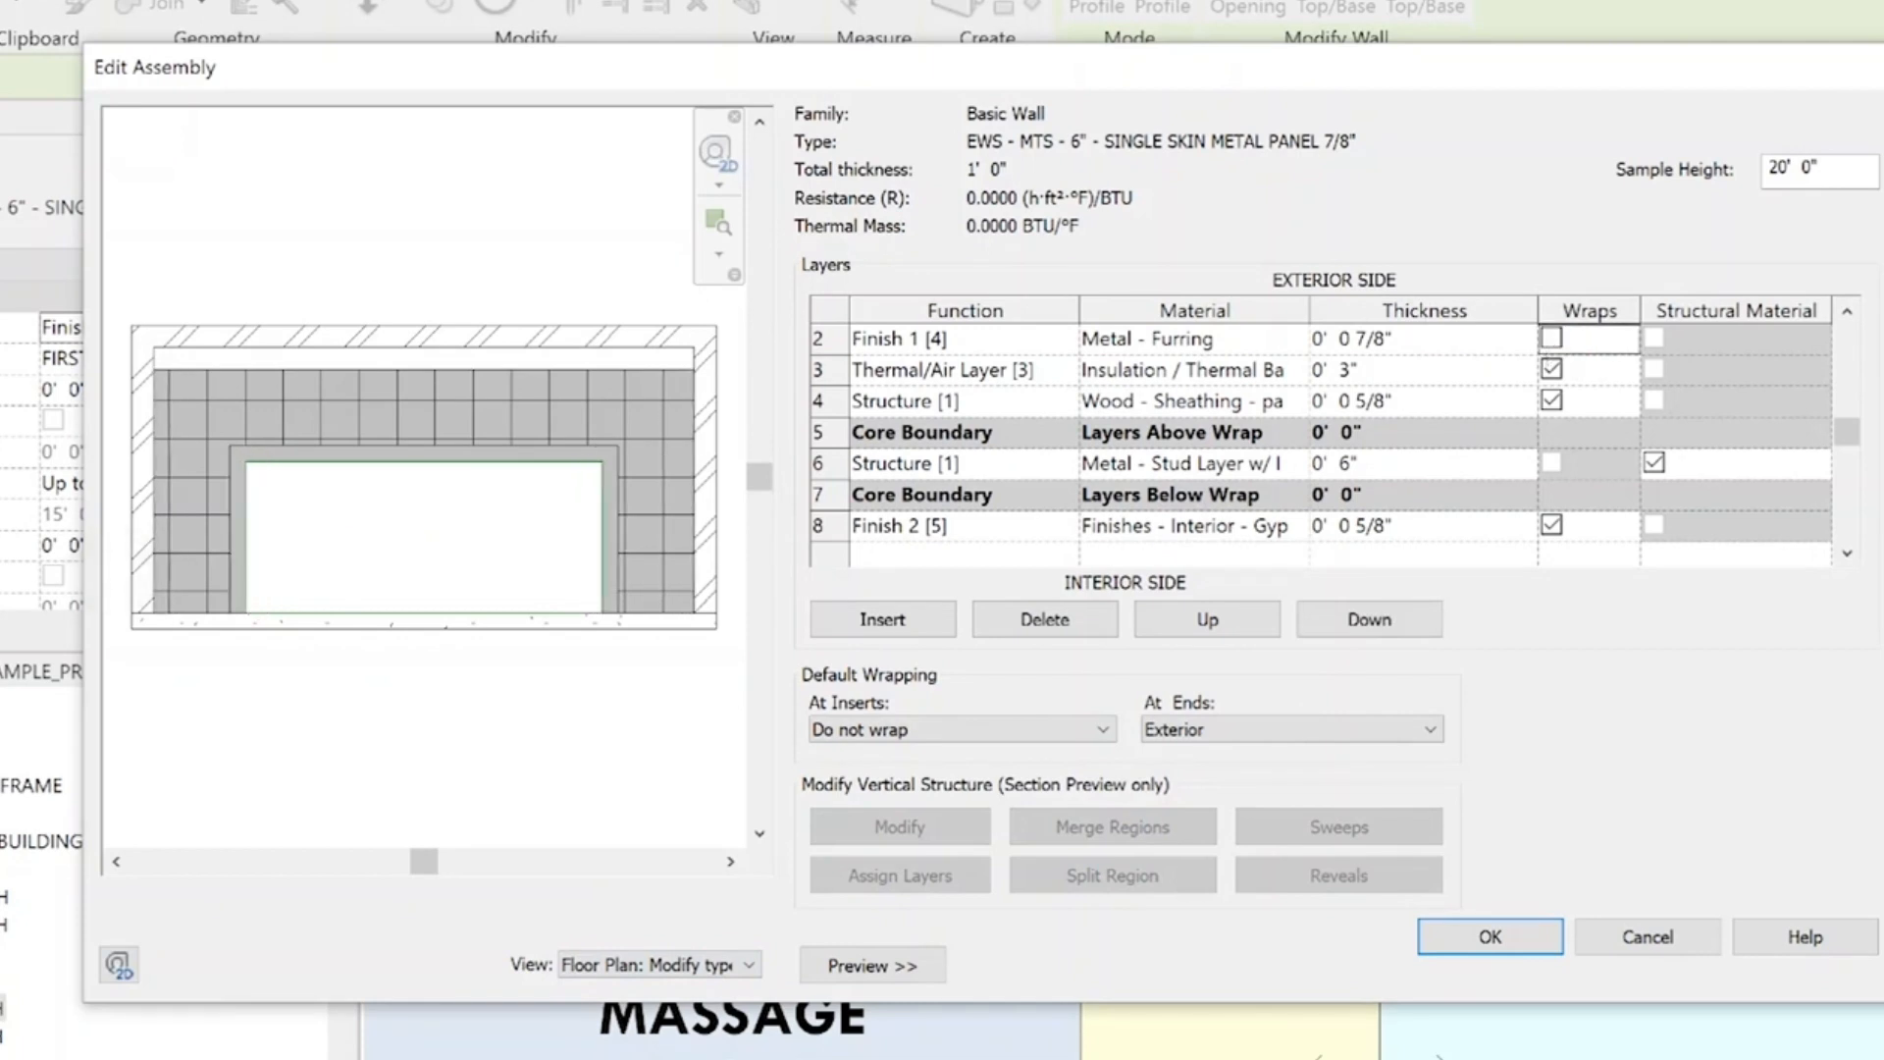
{"action": "left_click", "coordinate": [1554, 341]}
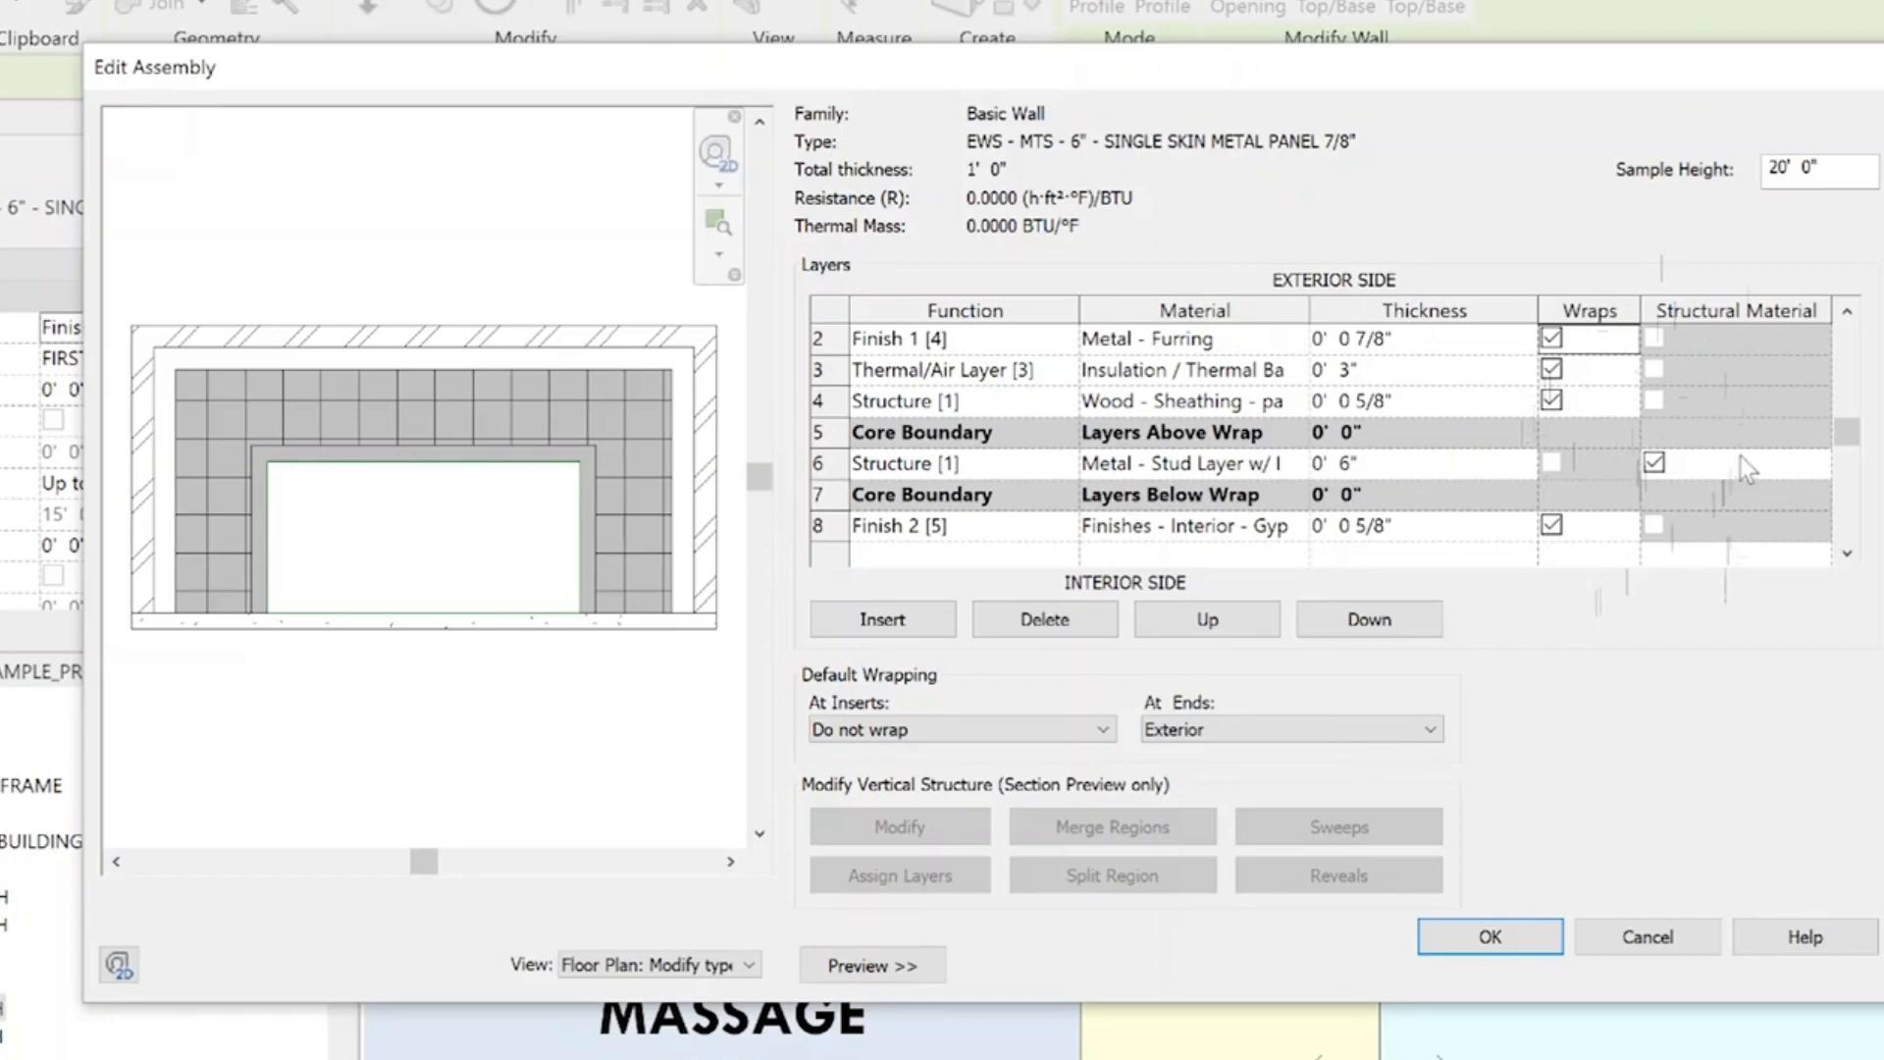
Insert a new layer and place it between the Thermal/Air Layer and the wood sheathing
{"action": "left_click", "coordinate": [1847, 552]}
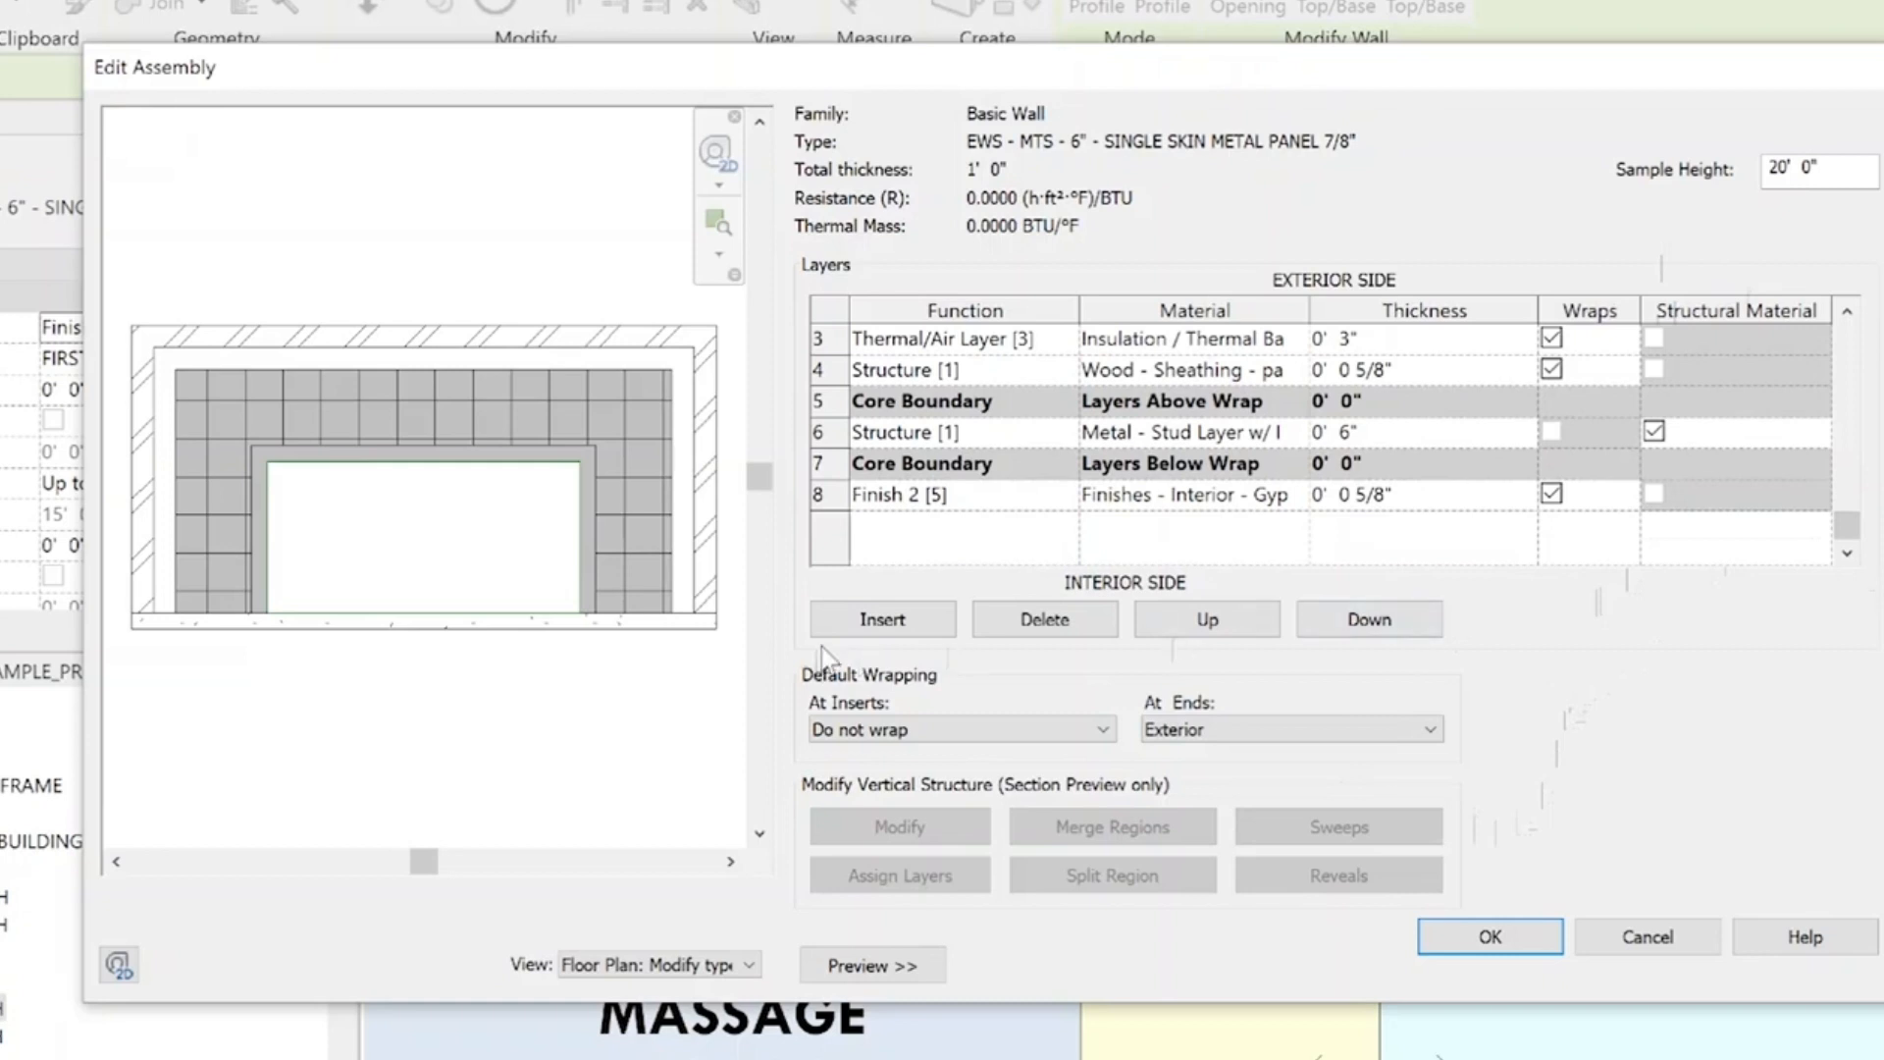
{"action": "left_click", "coordinate": [905, 626]}
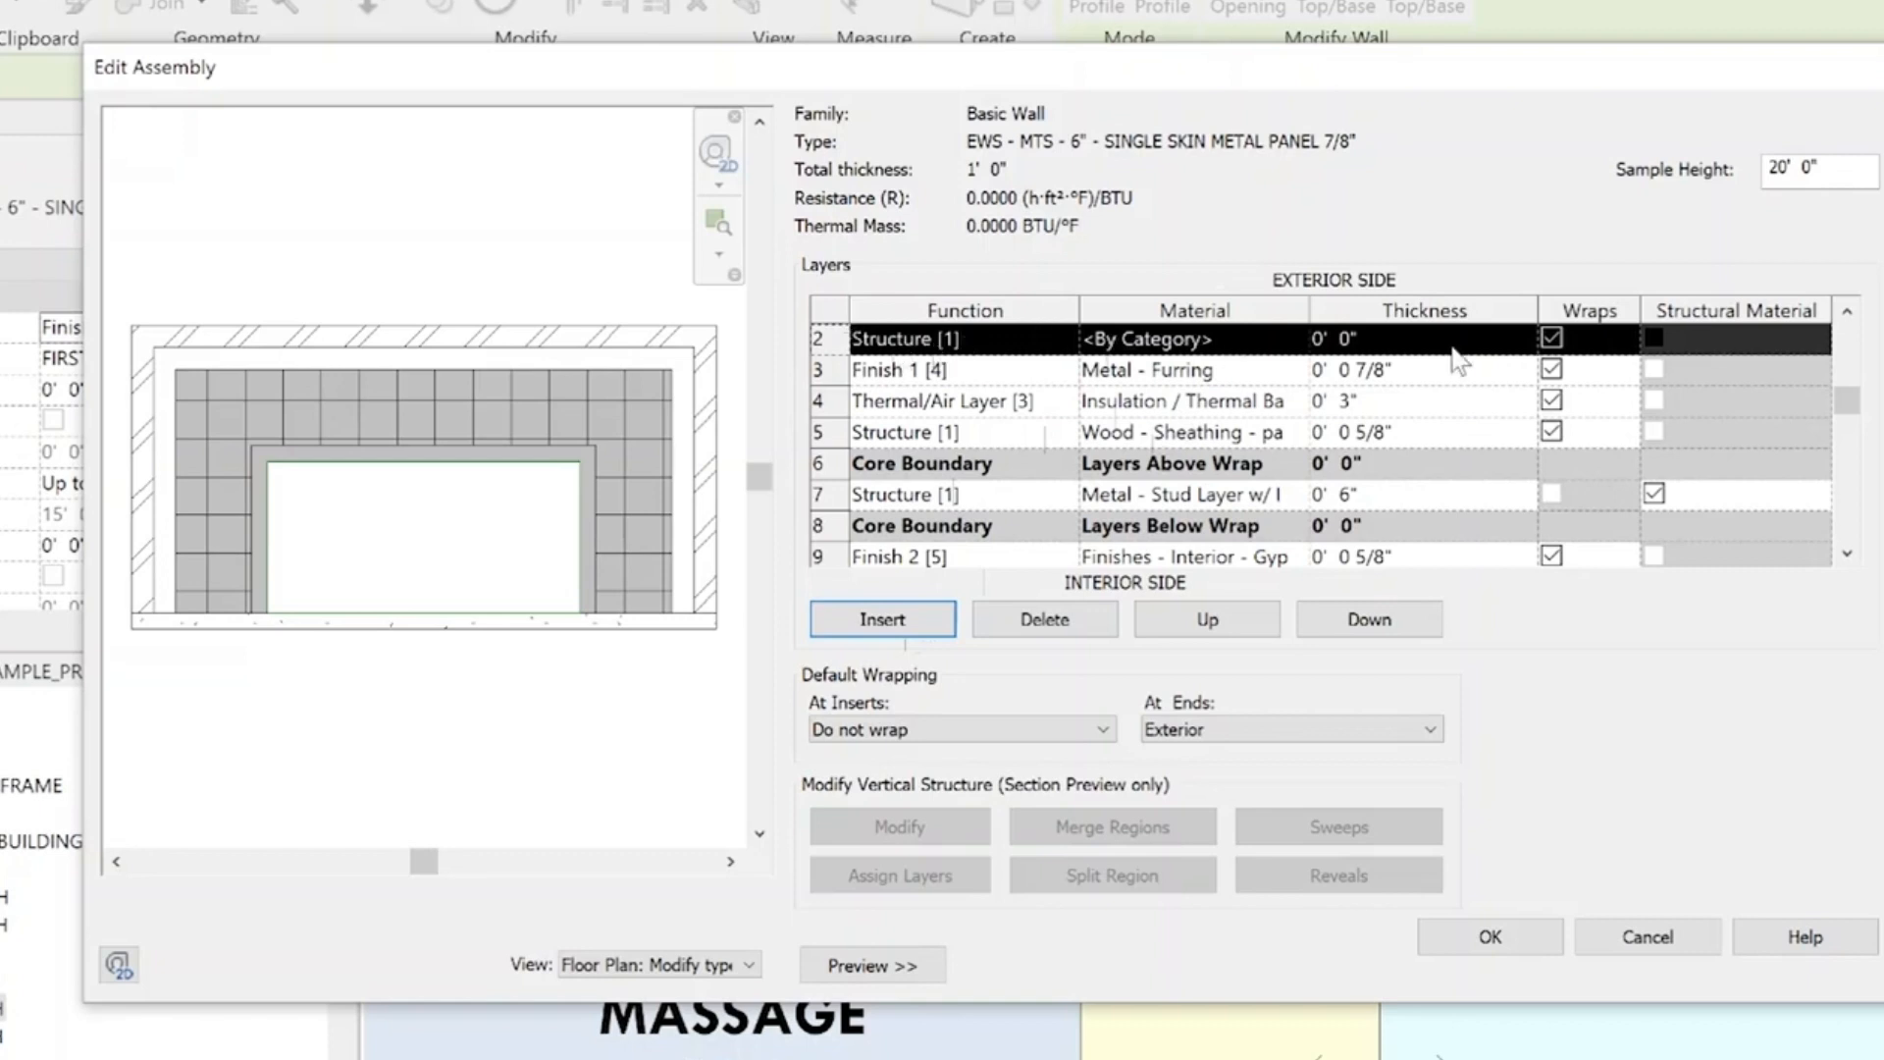
{"action": "scroll", "coordinate": [1453, 358], "scroll_direction": "up", "scroll_amount": 1}
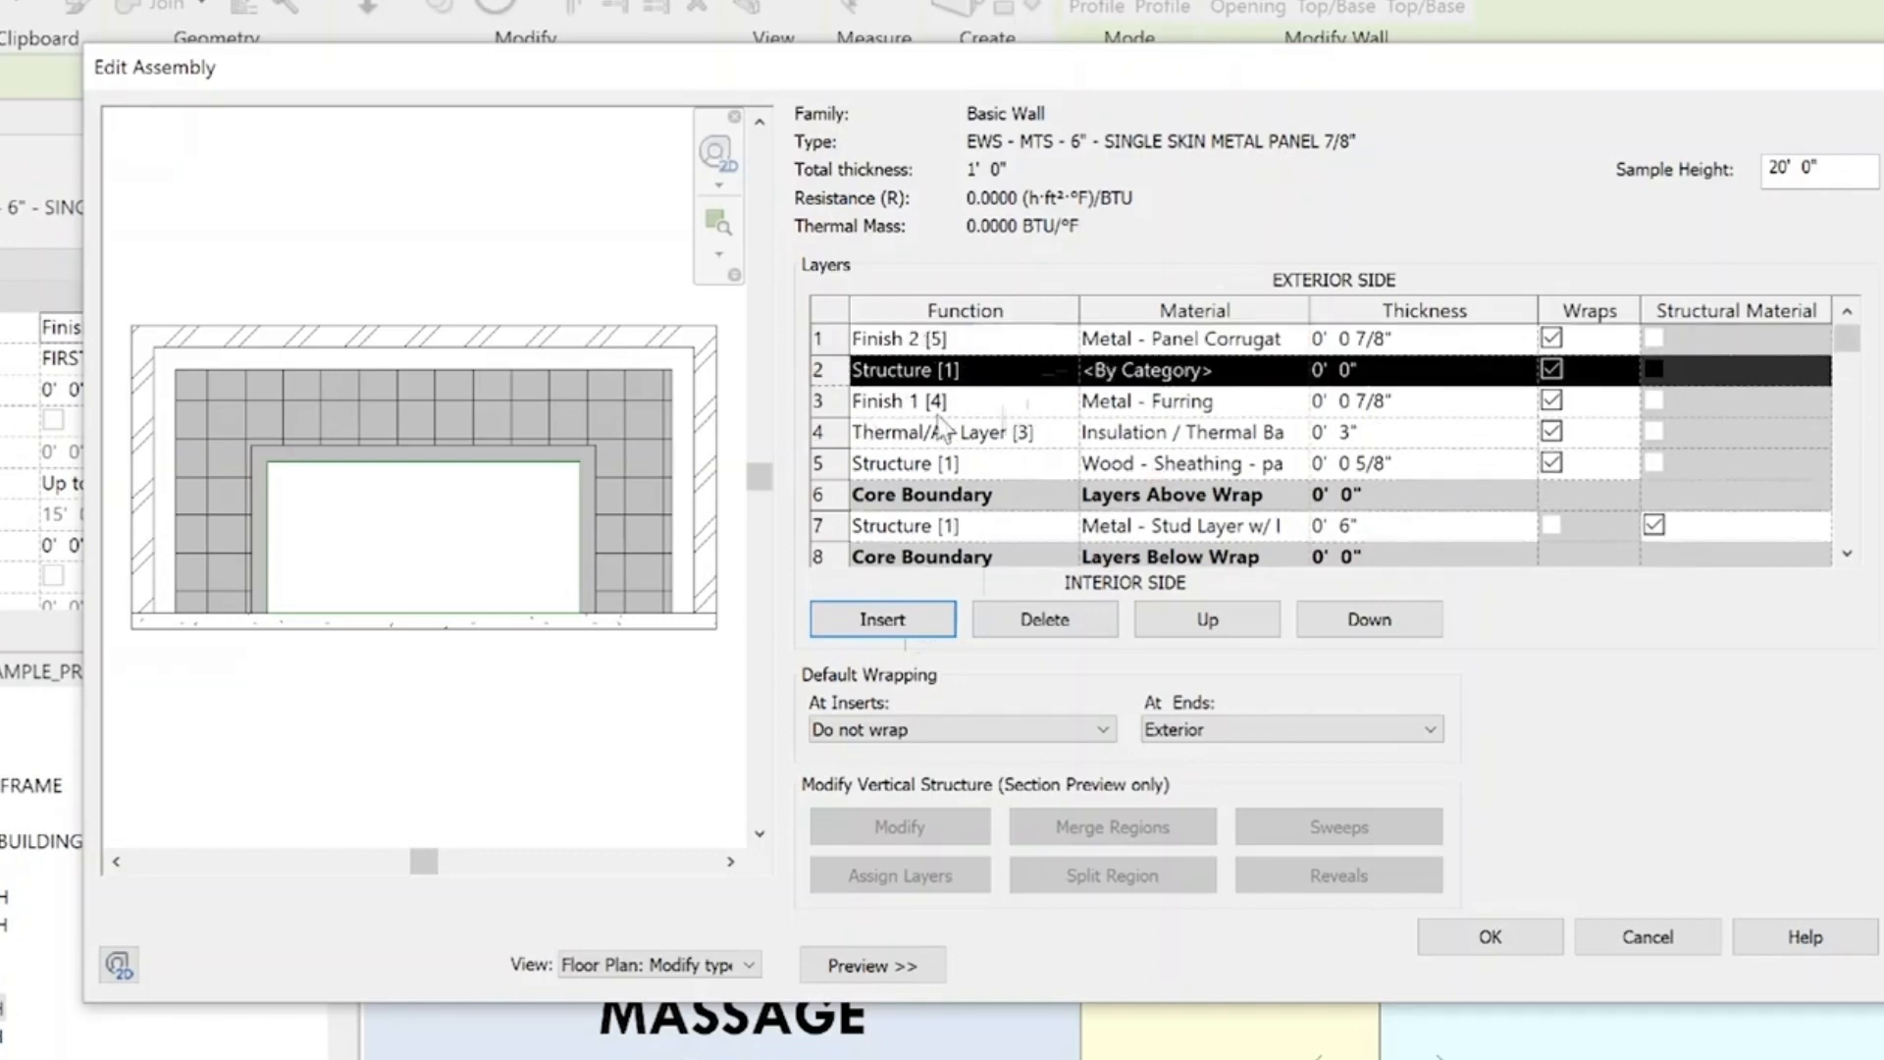
{"action": "left_click", "coordinate": [1439, 631]}
{"action": "left_click", "coordinate": [1439, 631]}
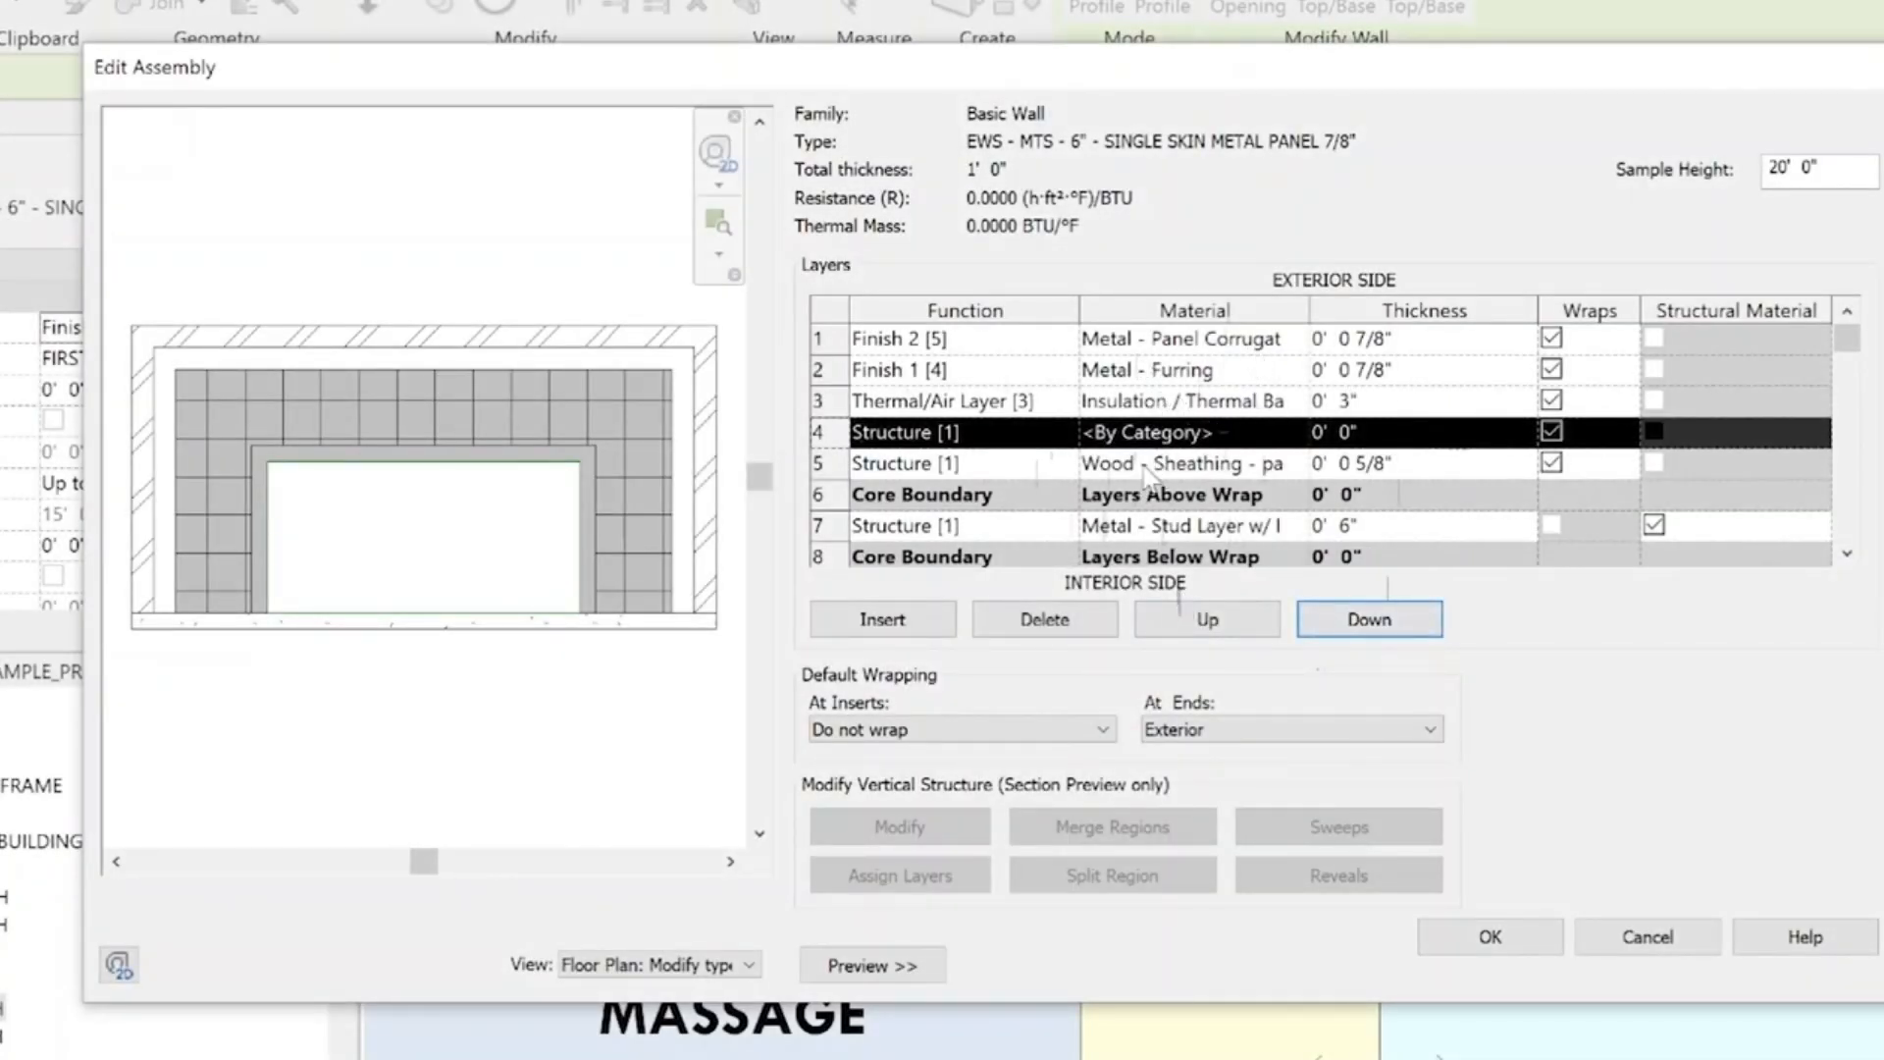
Assign the material Vapor / Moisture Barriers - Vapor Retarder to the new layer, searching the materials for MOISTURE
{"action": "left_click", "coordinate": [1295, 437]}
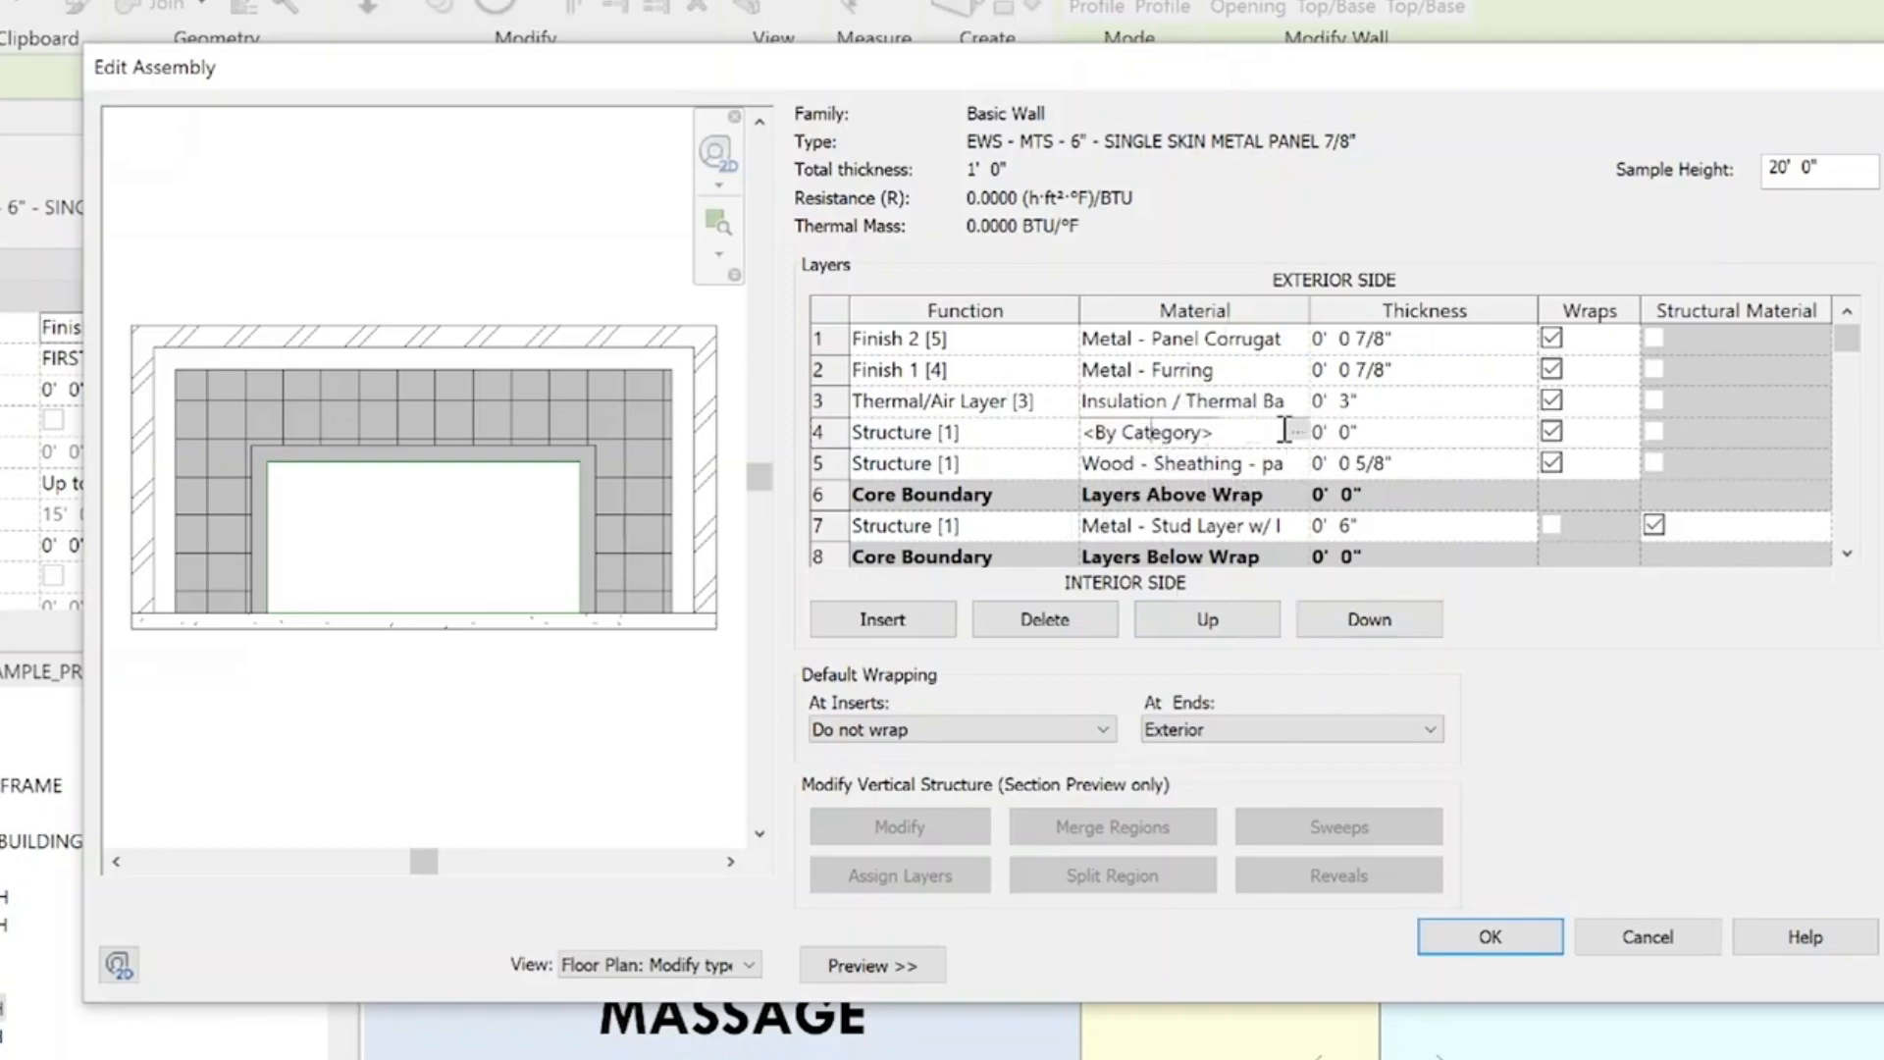
{"action": "left_click", "coordinate": [1298, 433]}
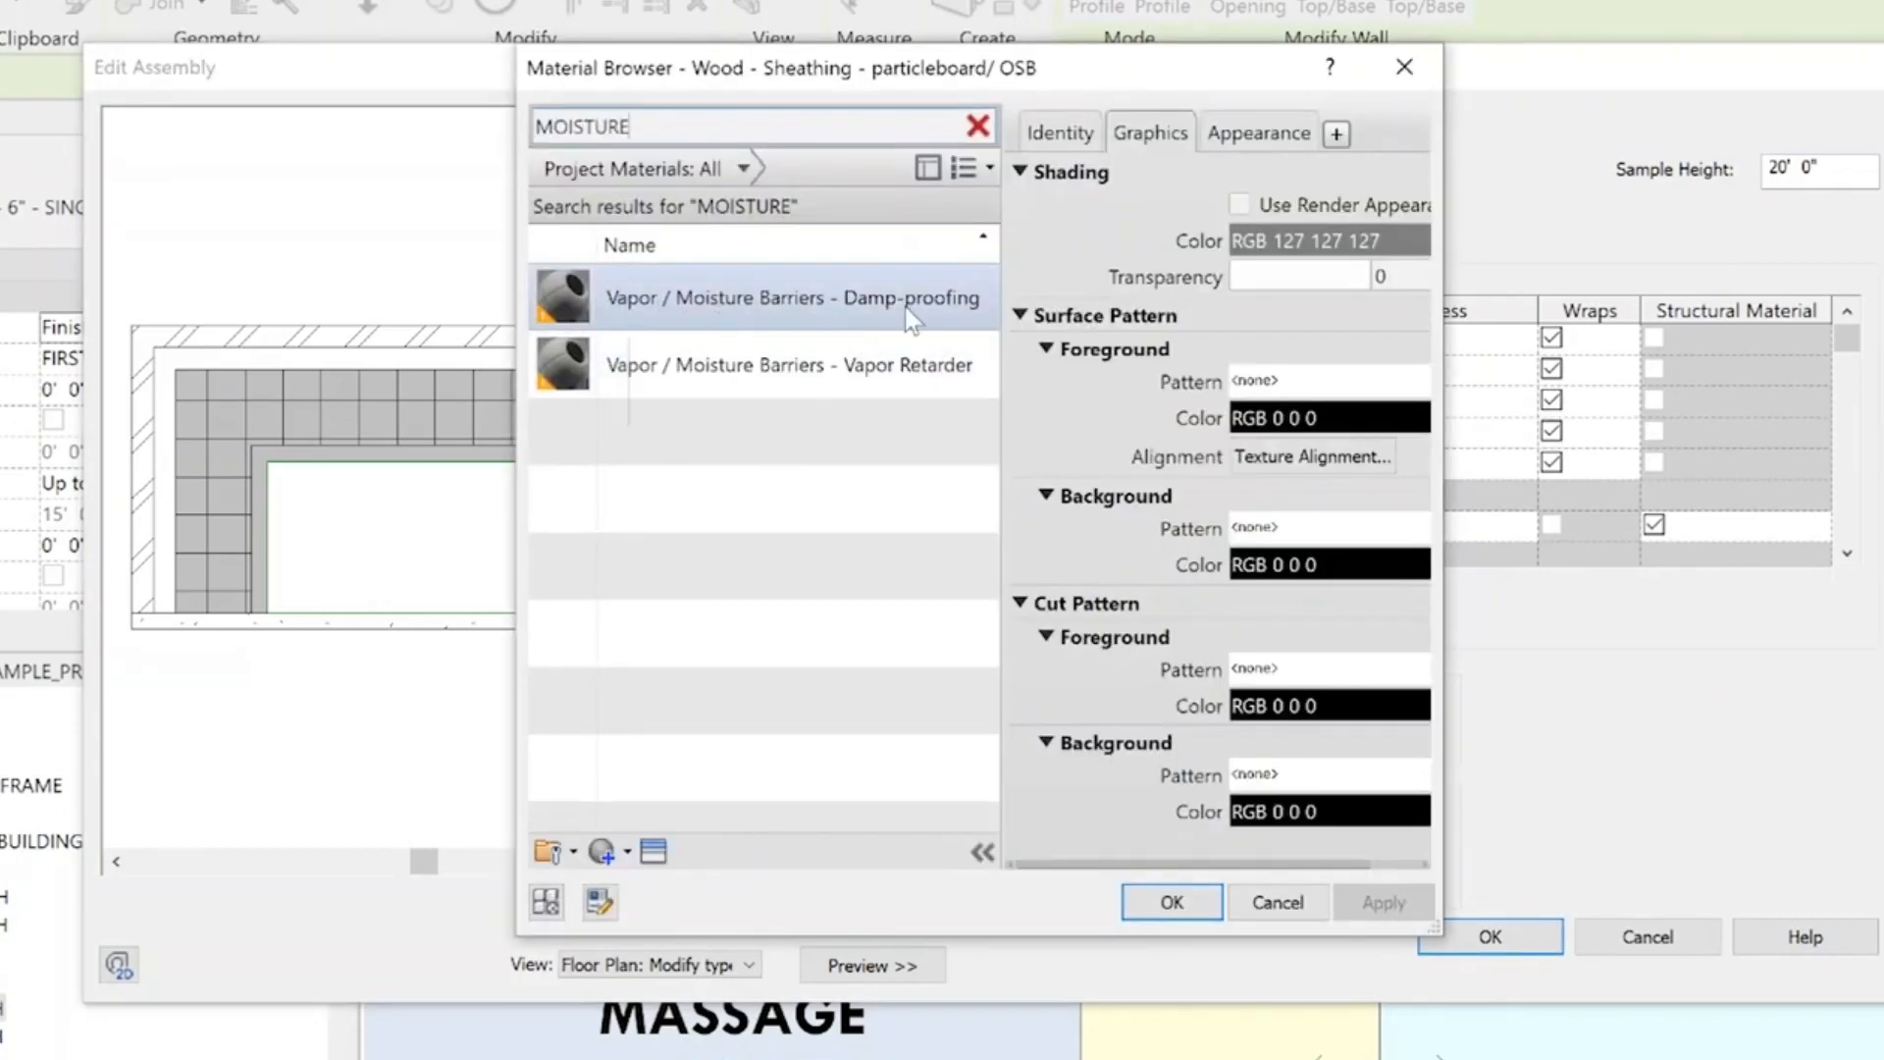
{"action": "left_click", "coordinate": [722, 373]}
{"action": "left_click", "coordinate": [724, 374]}
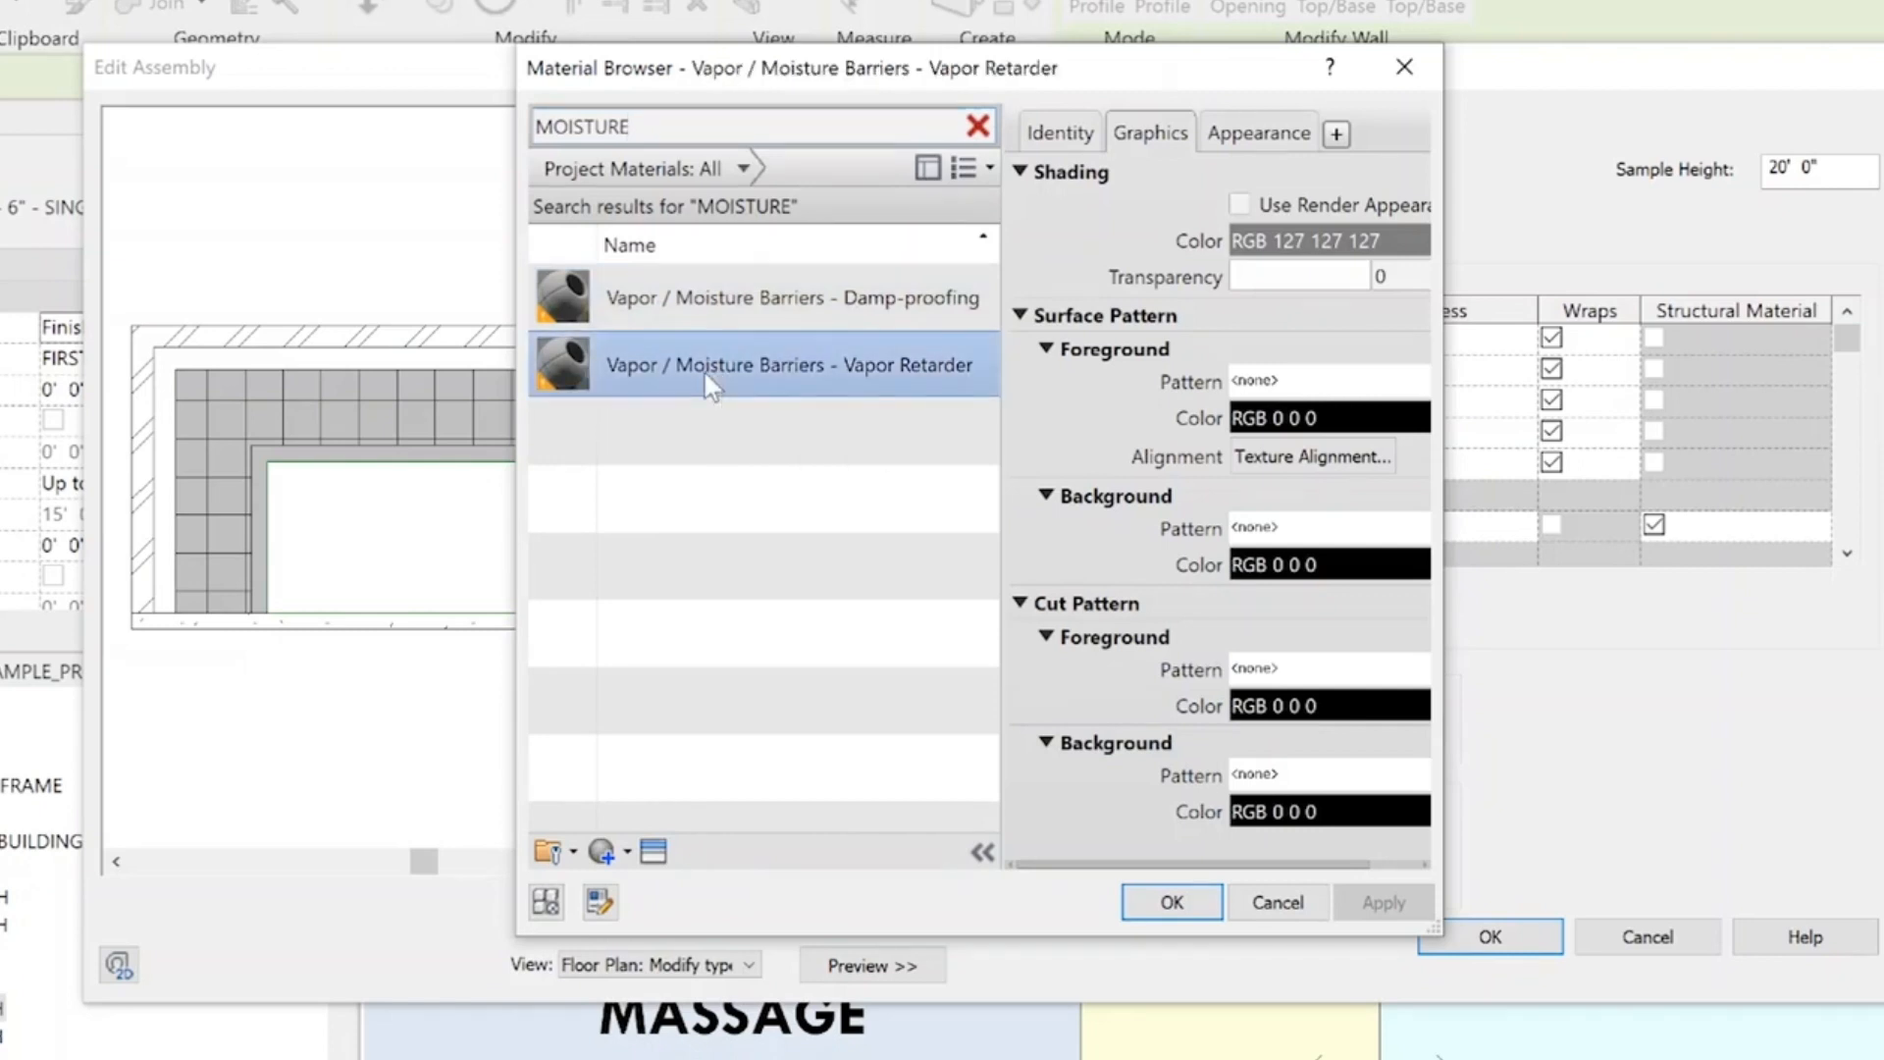
{"action": "double_click", "coordinate": [679, 365]}
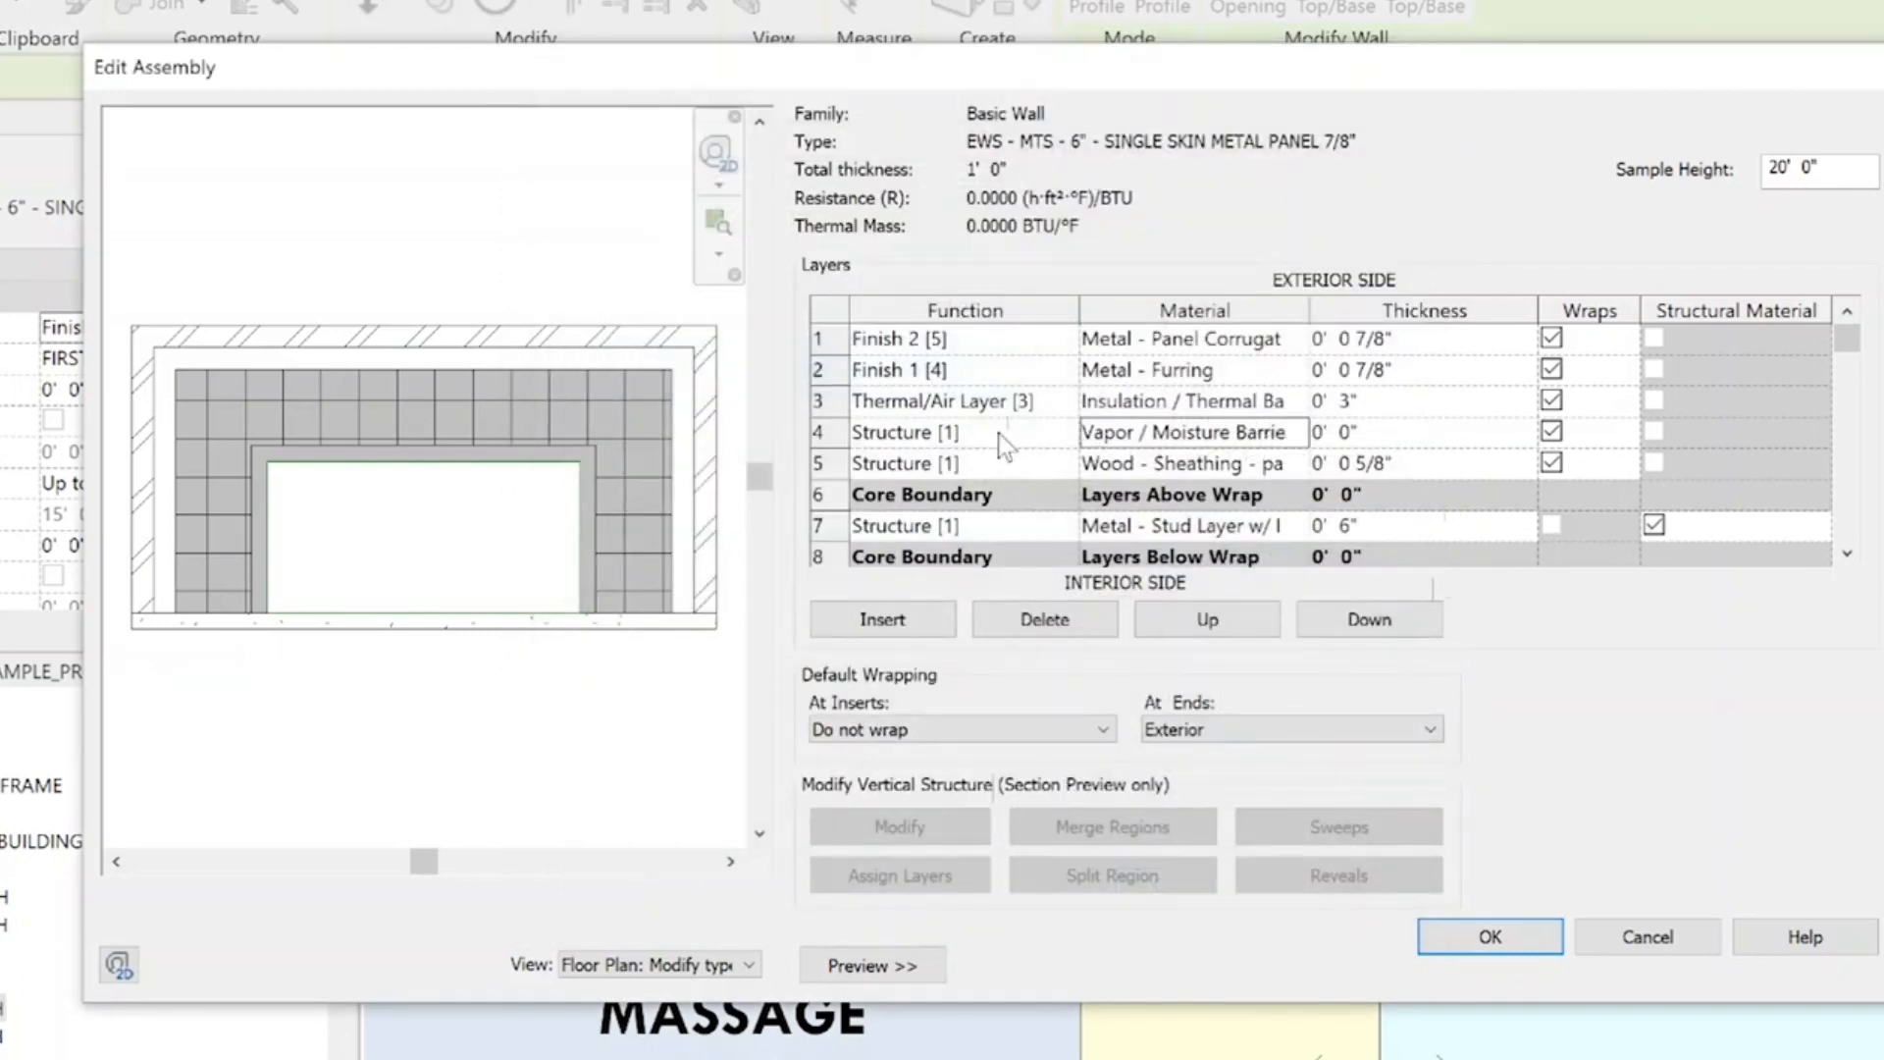
Change the vapor retarder layer's function to Membrane Layer and accept the assembly
{"action": "left_click", "coordinate": [1357, 441]}
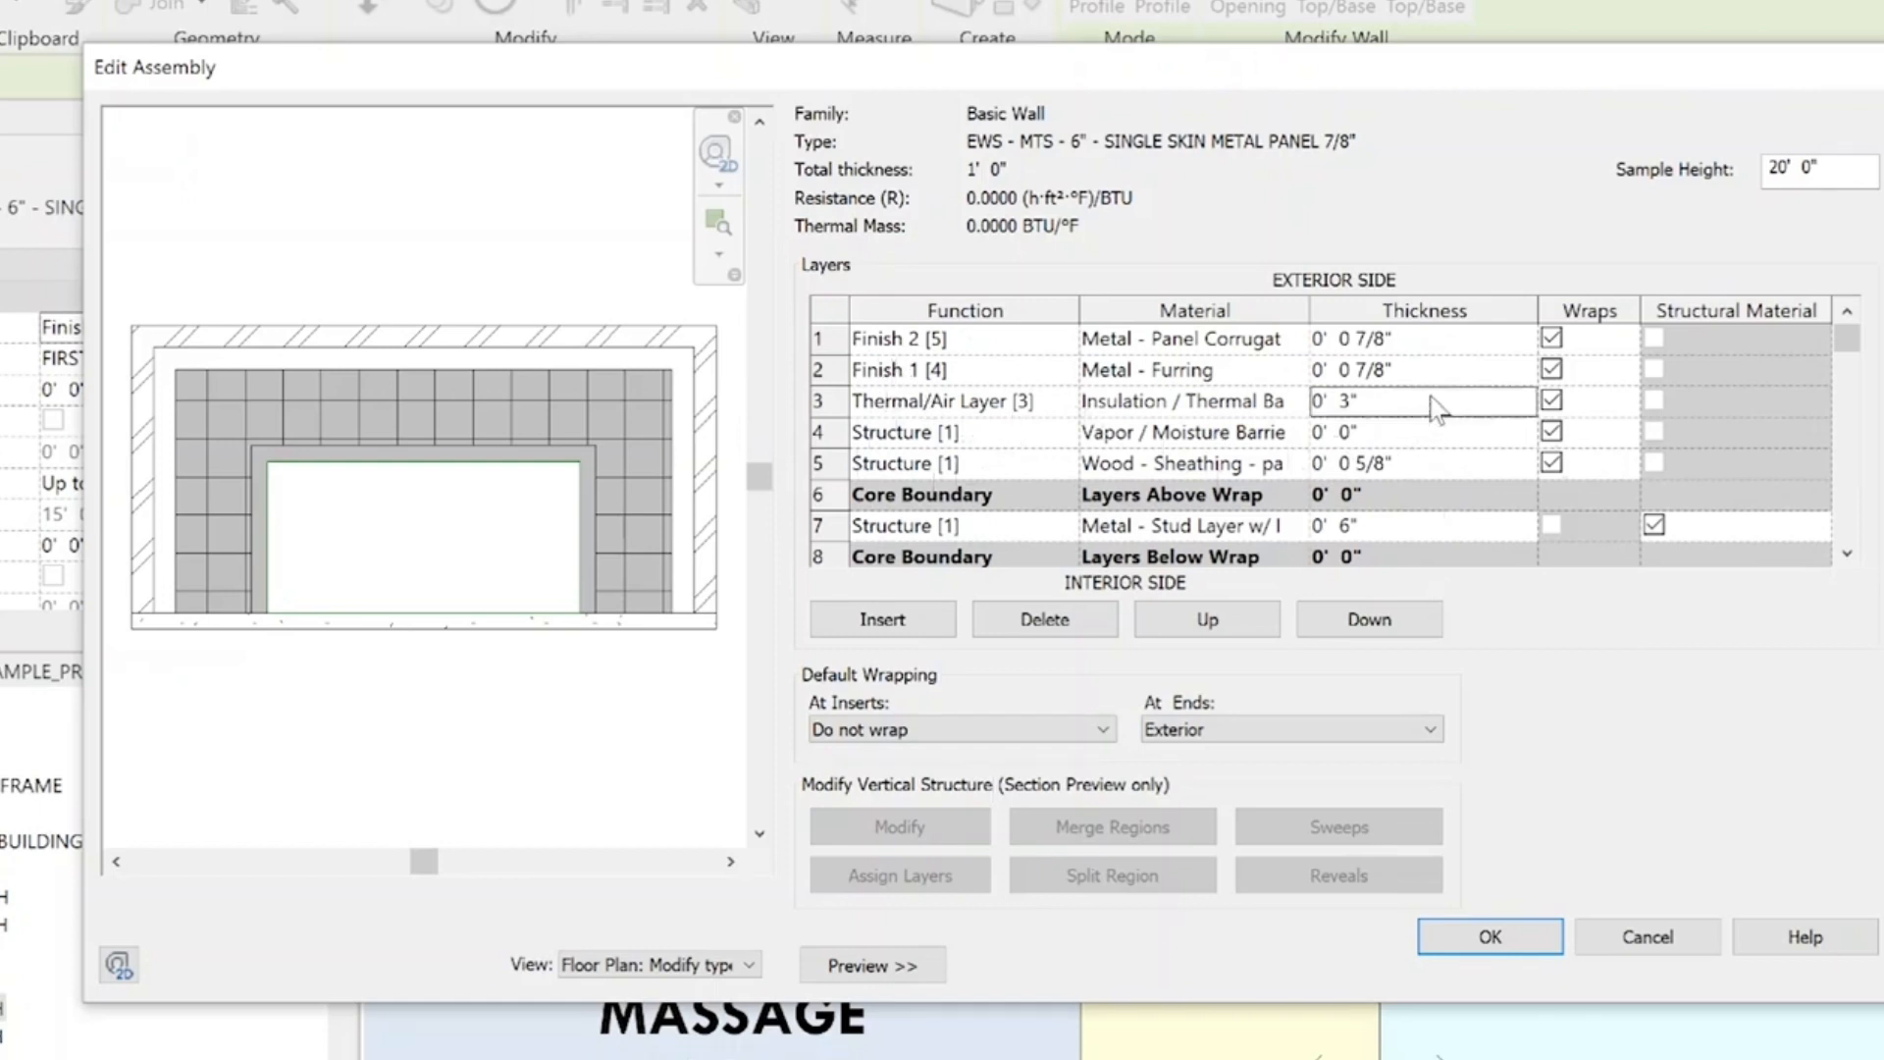
{"action": "left_click", "coordinate": [947, 432]}
{"action": "left_click", "coordinate": [944, 595]}
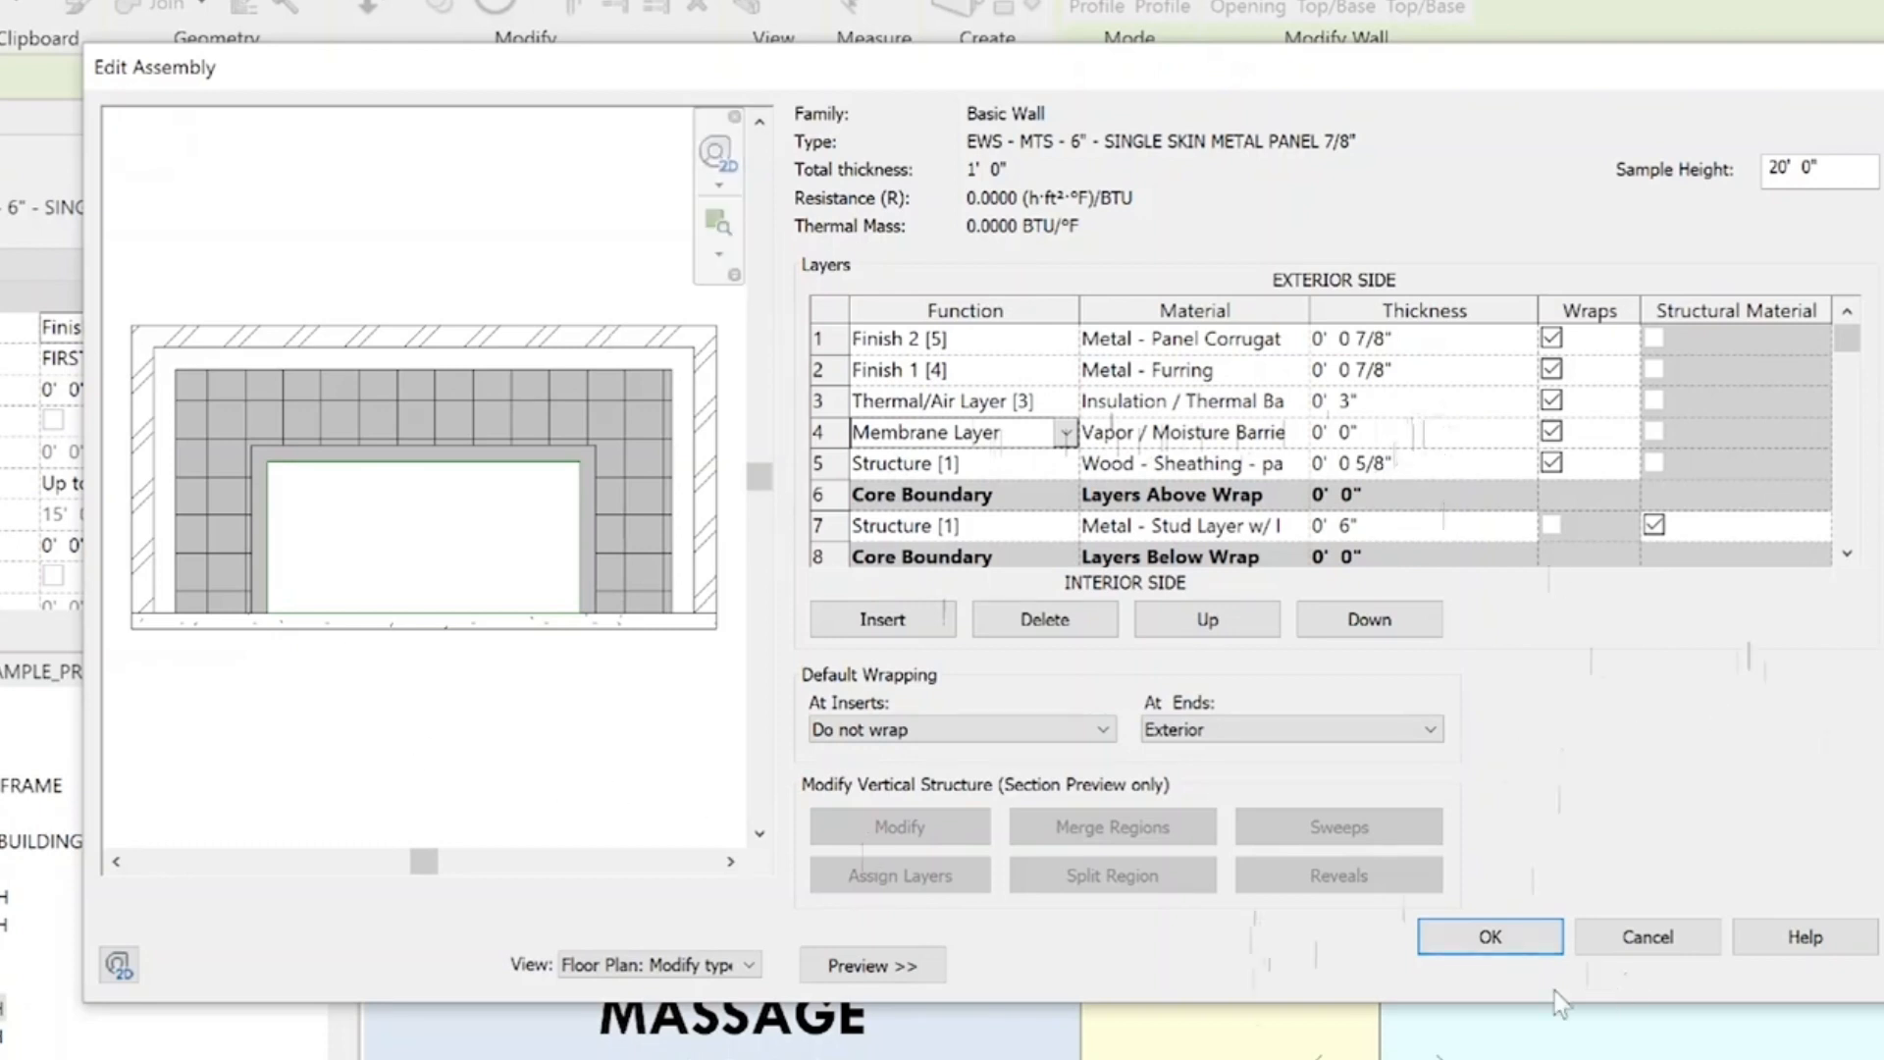
{"action": "left_click", "coordinate": [1523, 937]}
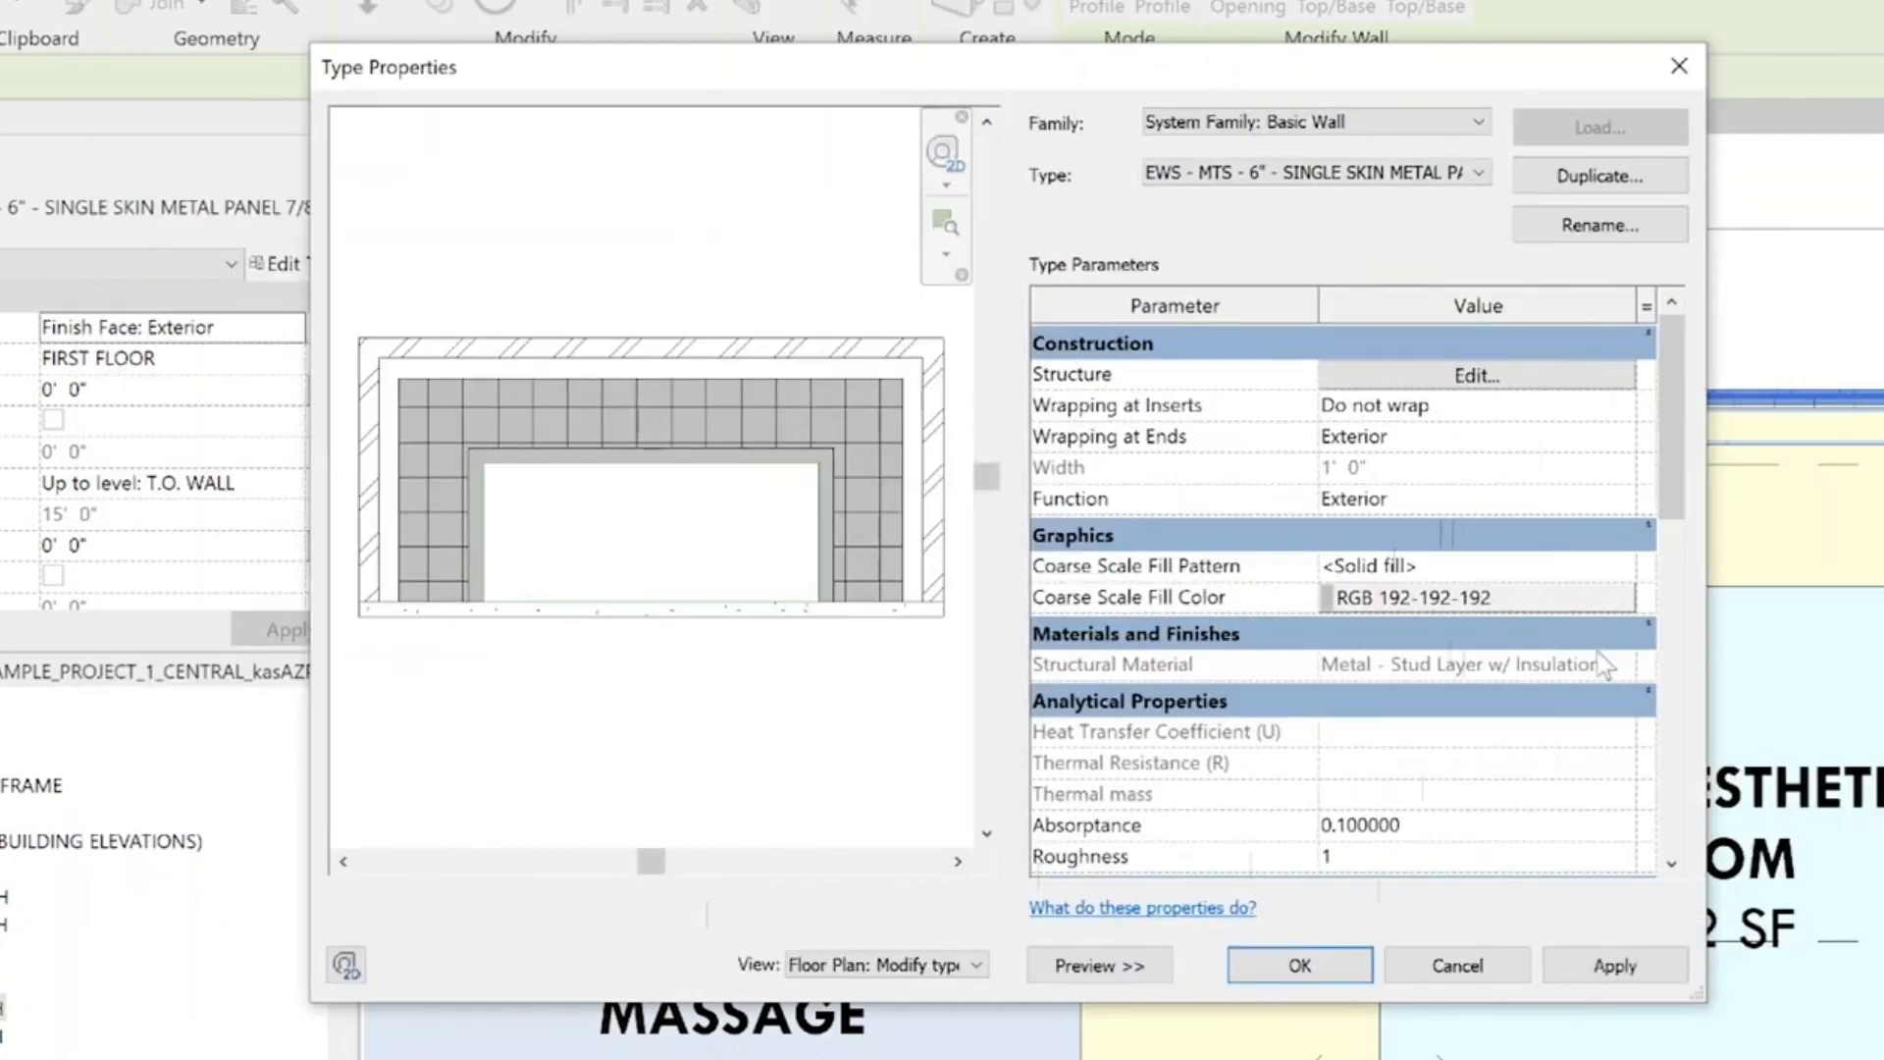
Set the wall type's Type Mark to EWS1 and accept the type properties
{"action": "left_click_drag", "start_coordinate": [1667, 434], "coordinate": [1681, 565]}
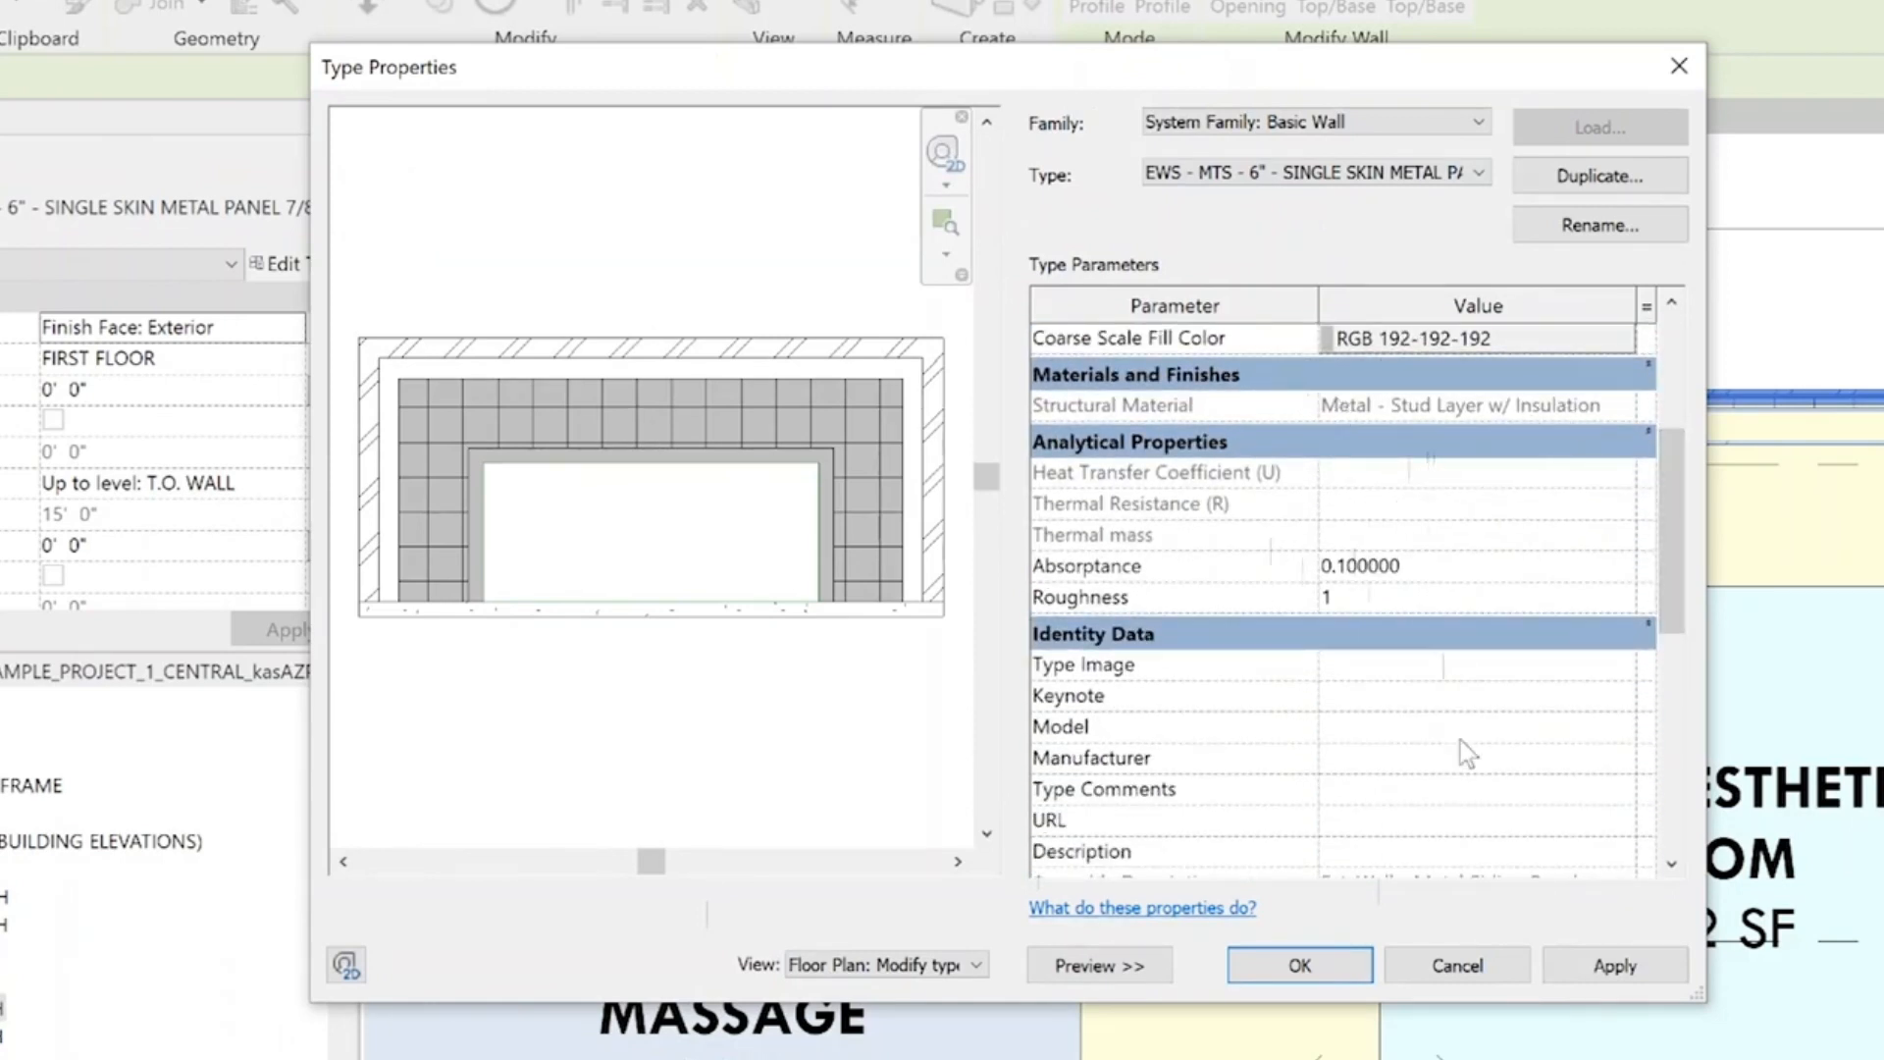
{"action": "left_click_drag", "start_coordinate": [1669, 613], "coordinate": [1668, 689]}
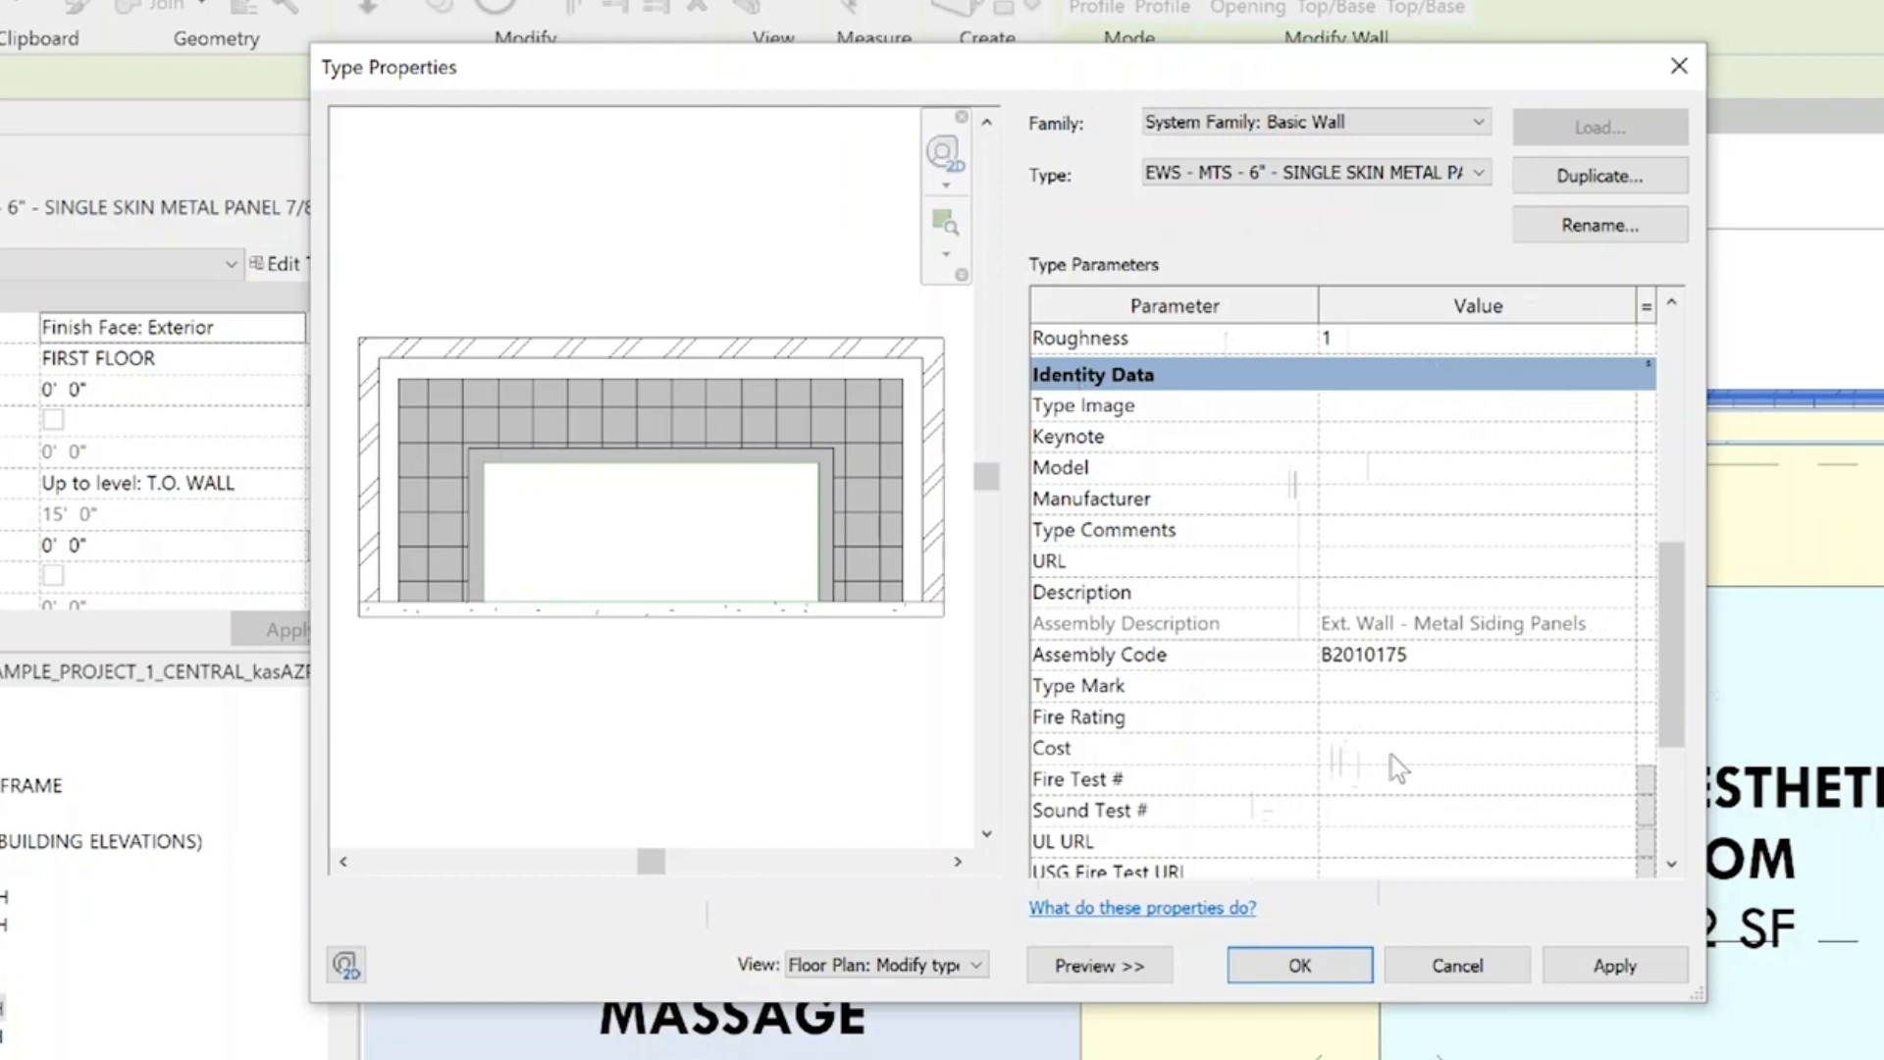
{"action": "scroll", "coordinate": [1400, 755], "scroll_direction": "down", "scroll_amount": 1}
{"action": "left_click", "coordinate": [1385, 619]}
{"action": "type", "text": "EWS1"}
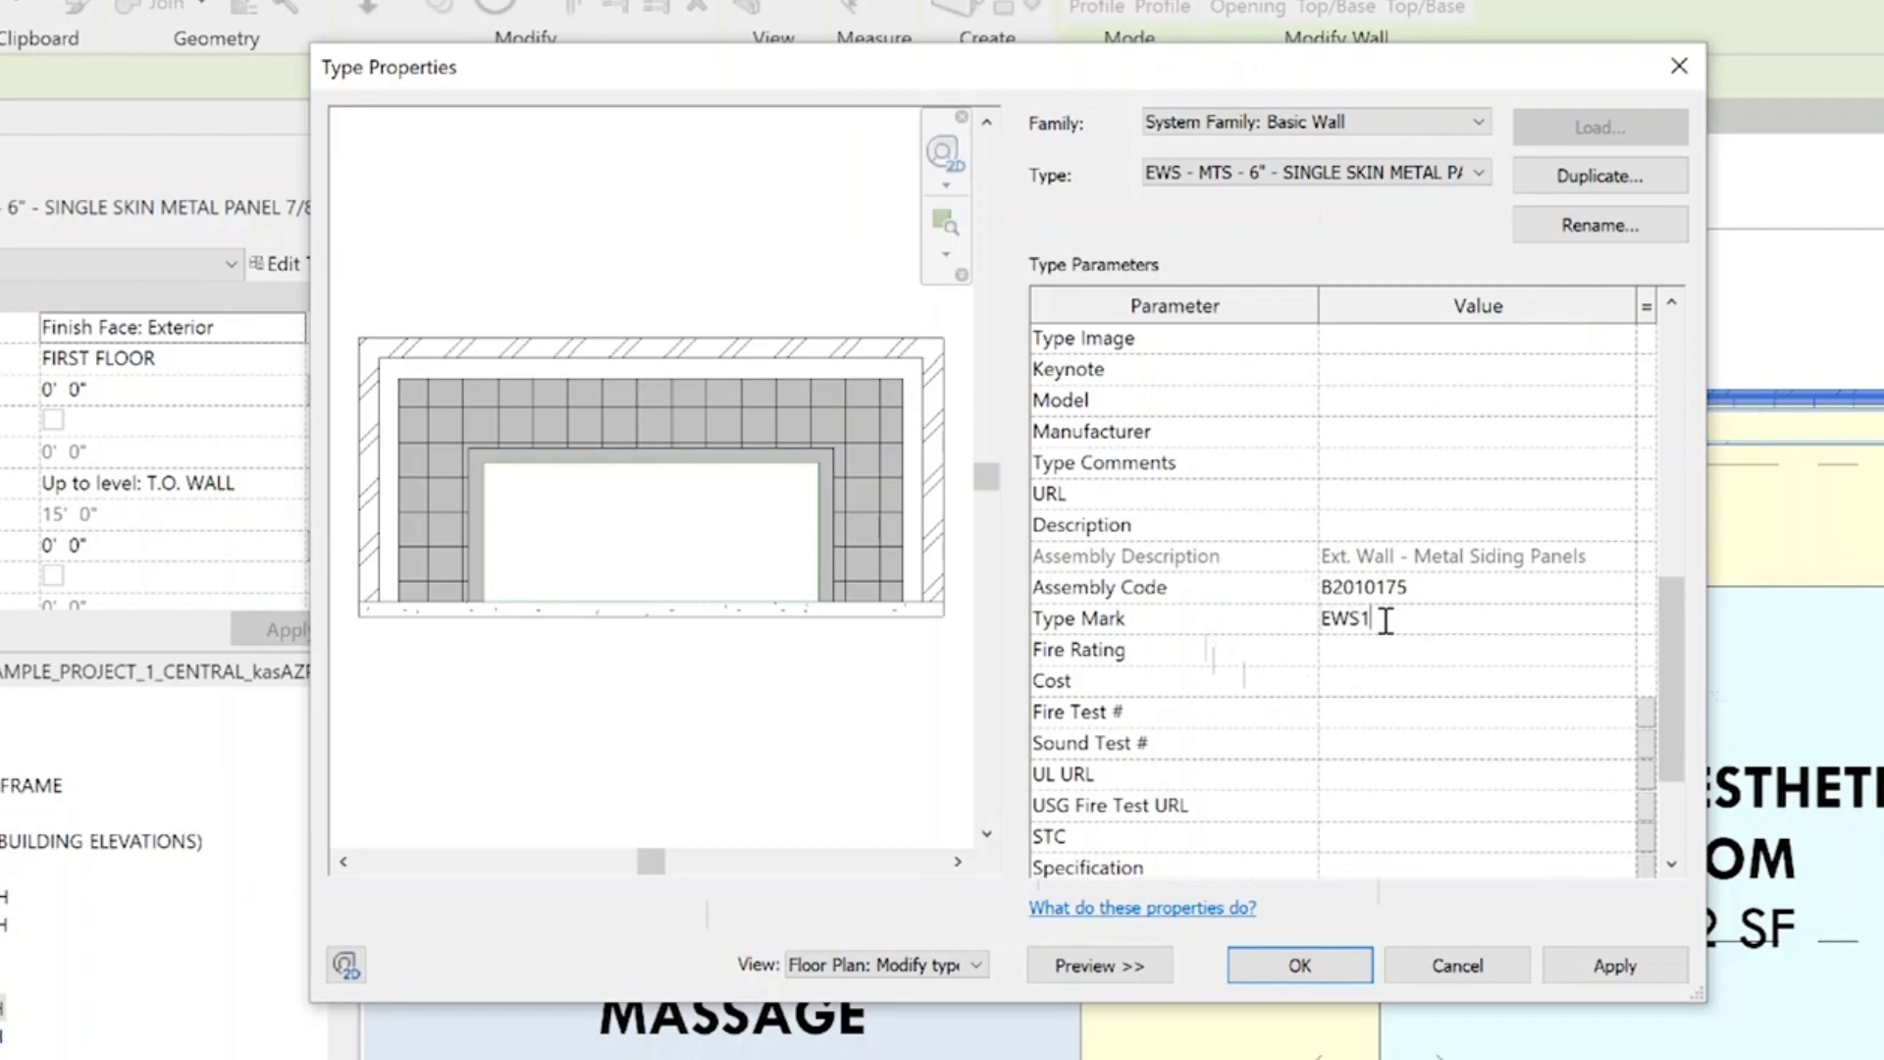
{"action": "scroll", "coordinate": [1385, 620], "scroll_direction": "down", "scroll_amount": 3}
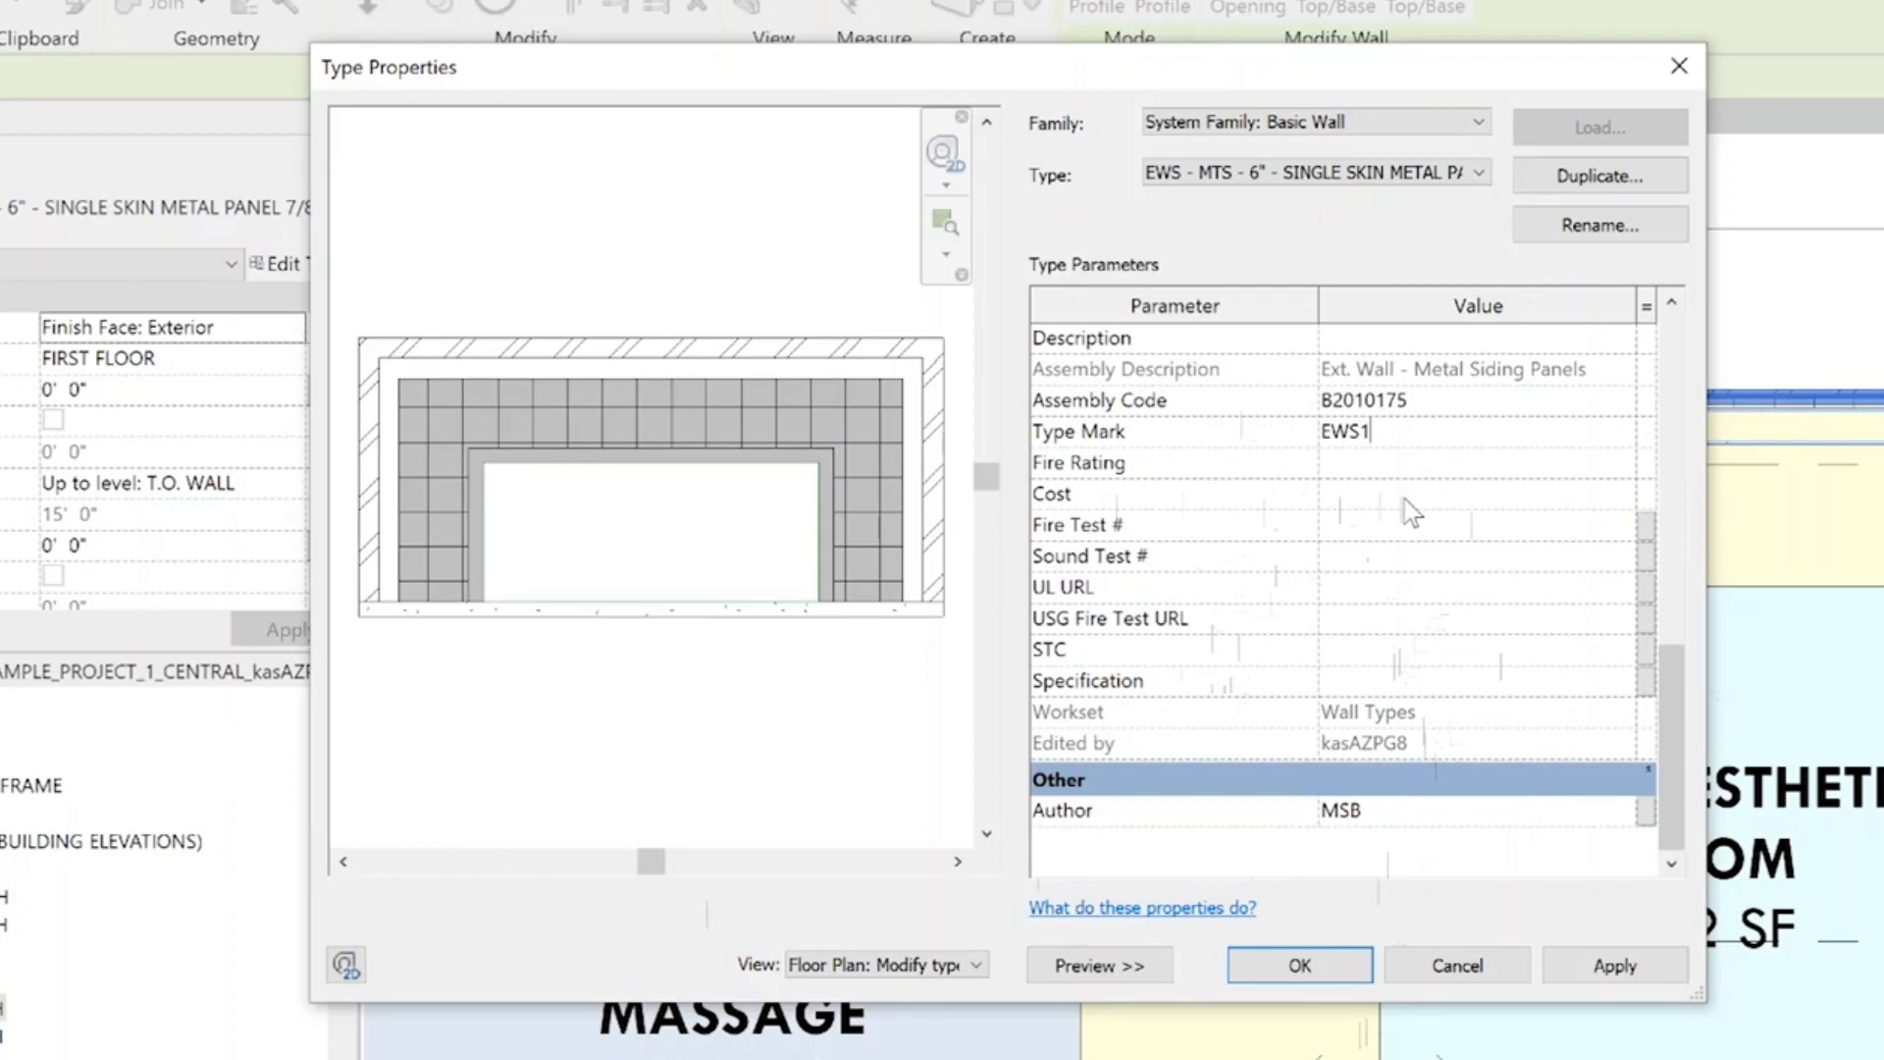
{"action": "left_click", "coordinate": [1300, 964]}
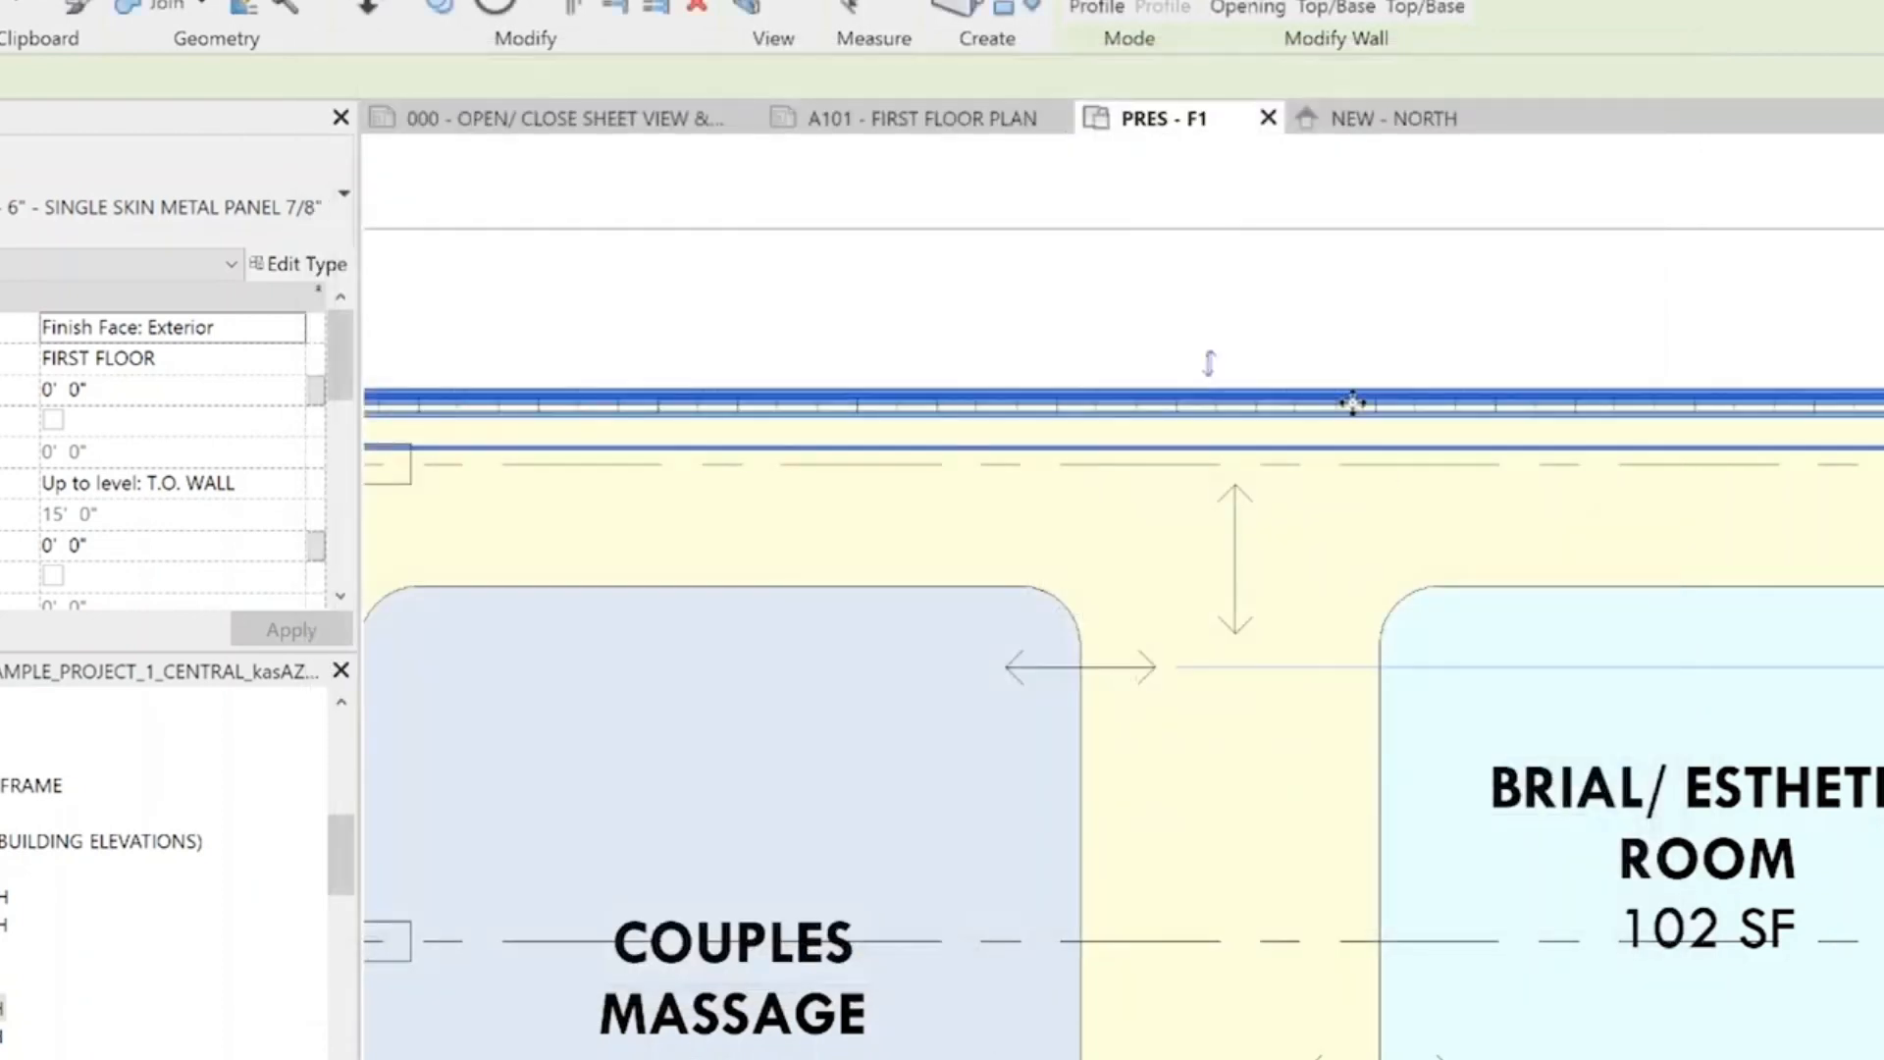
Examine the revised wall's layers and its position against the structure at the building corner by the Couples Massage room
{"action": "left_click", "coordinate": [1038, 309]}
{"action": "scroll", "coordinate": [1312, 363], "scroll_direction": "down", "scroll_amount": 3}
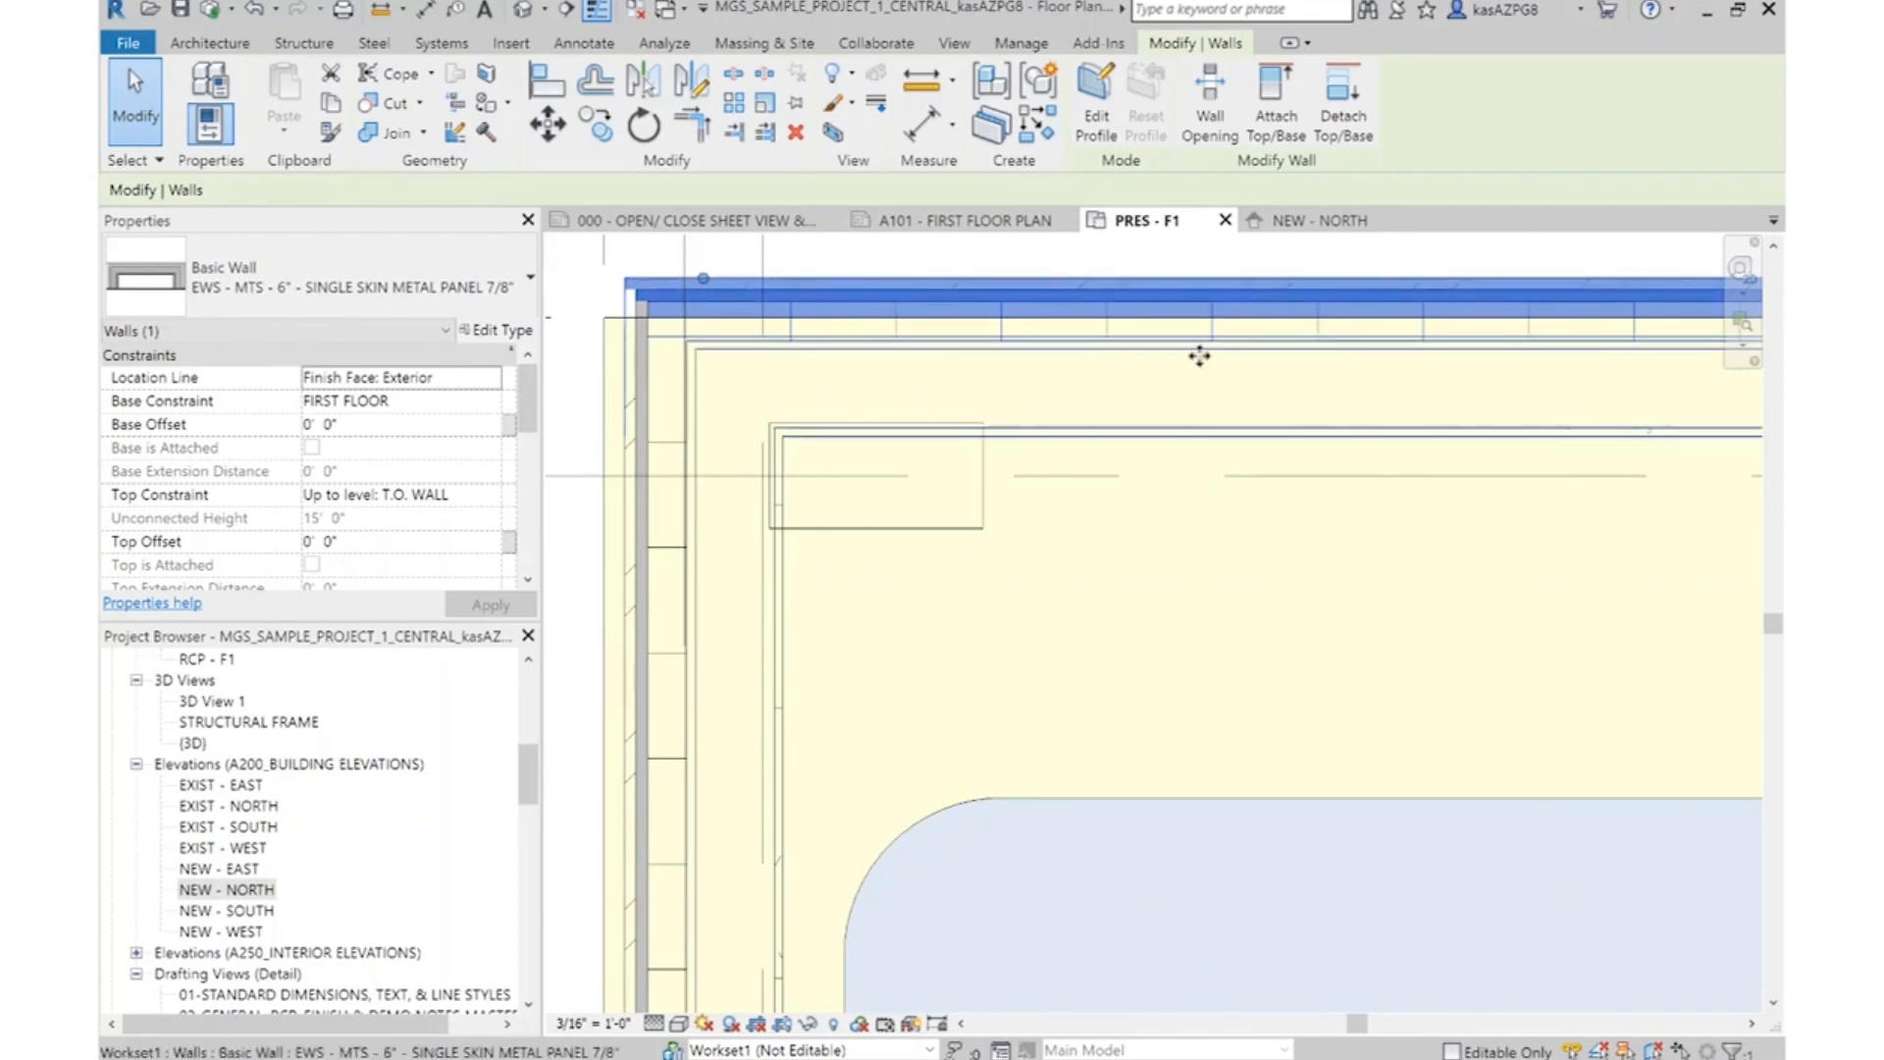
{"action": "key", "text": "Escape"}
{"action": "left_click", "coordinate": [1091, 355]}
{"action": "key", "text": "Escape"}
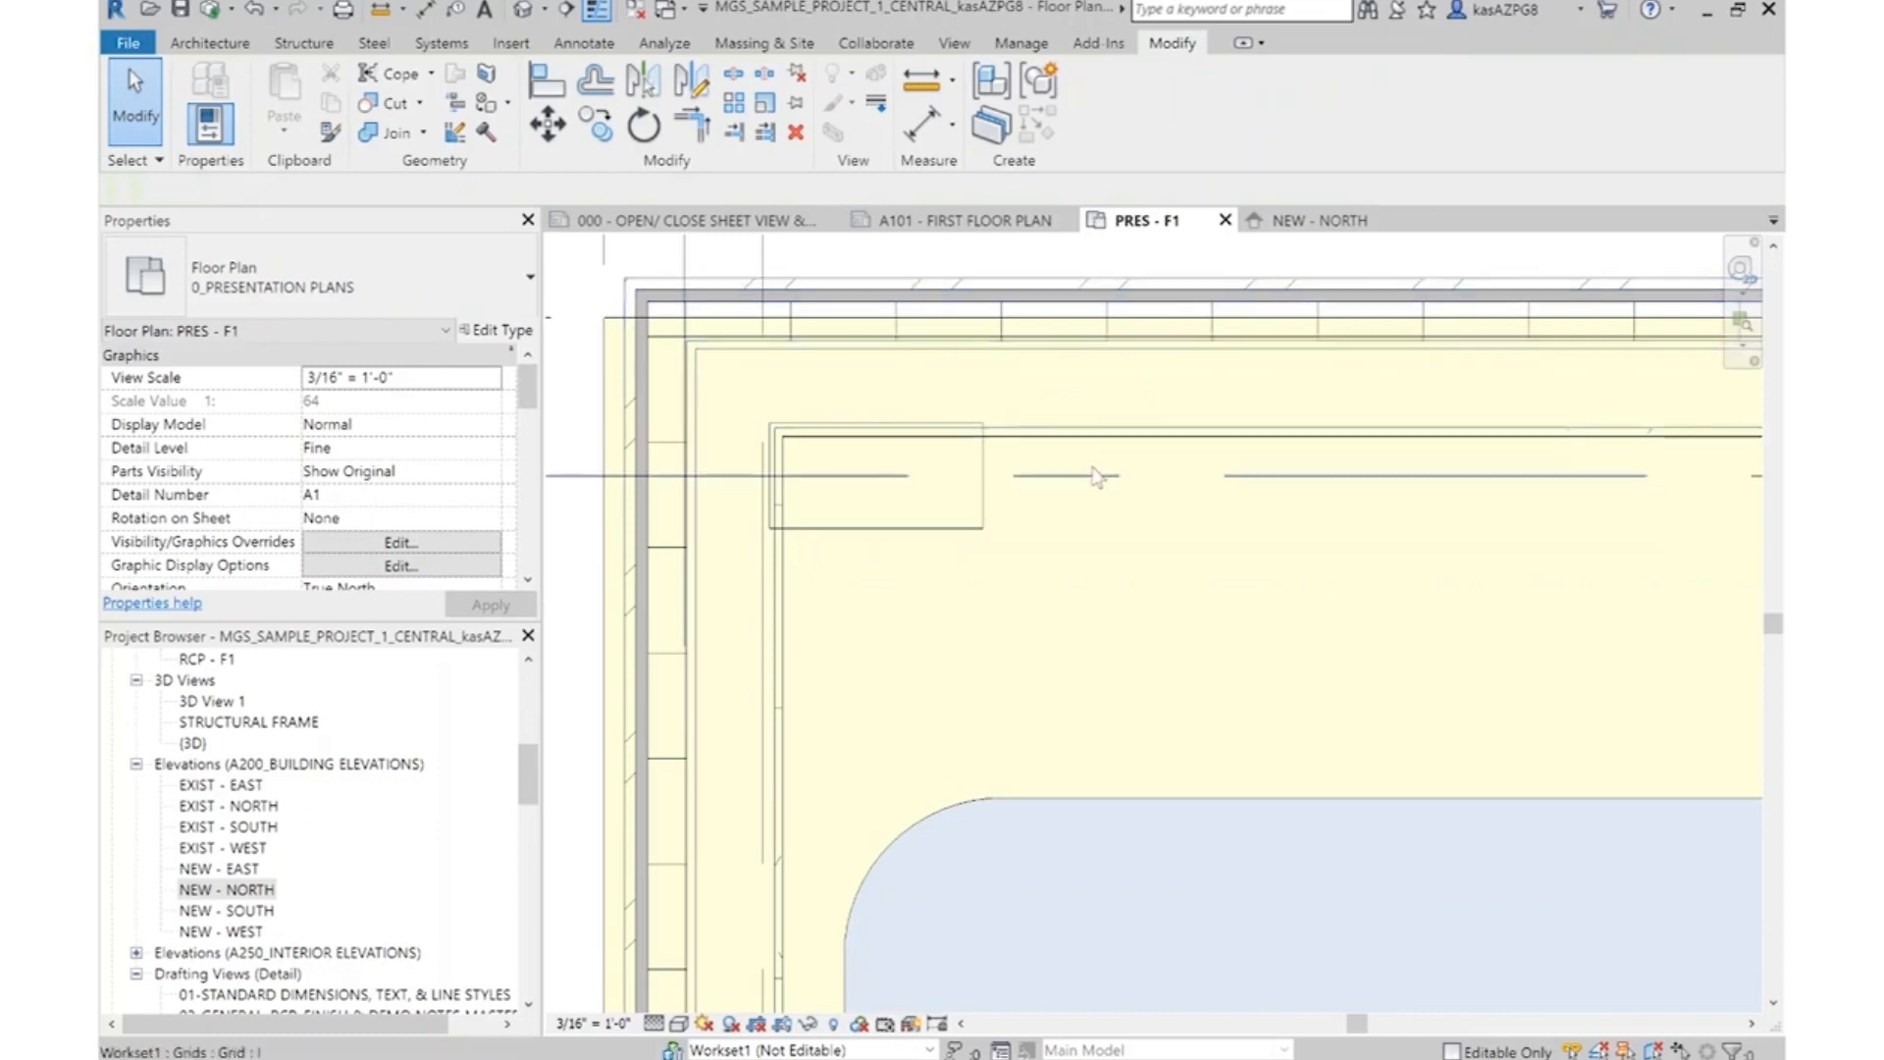
{"action": "scroll", "coordinate": [1139, 451], "scroll_direction": "down", "scroll_amount": 3}
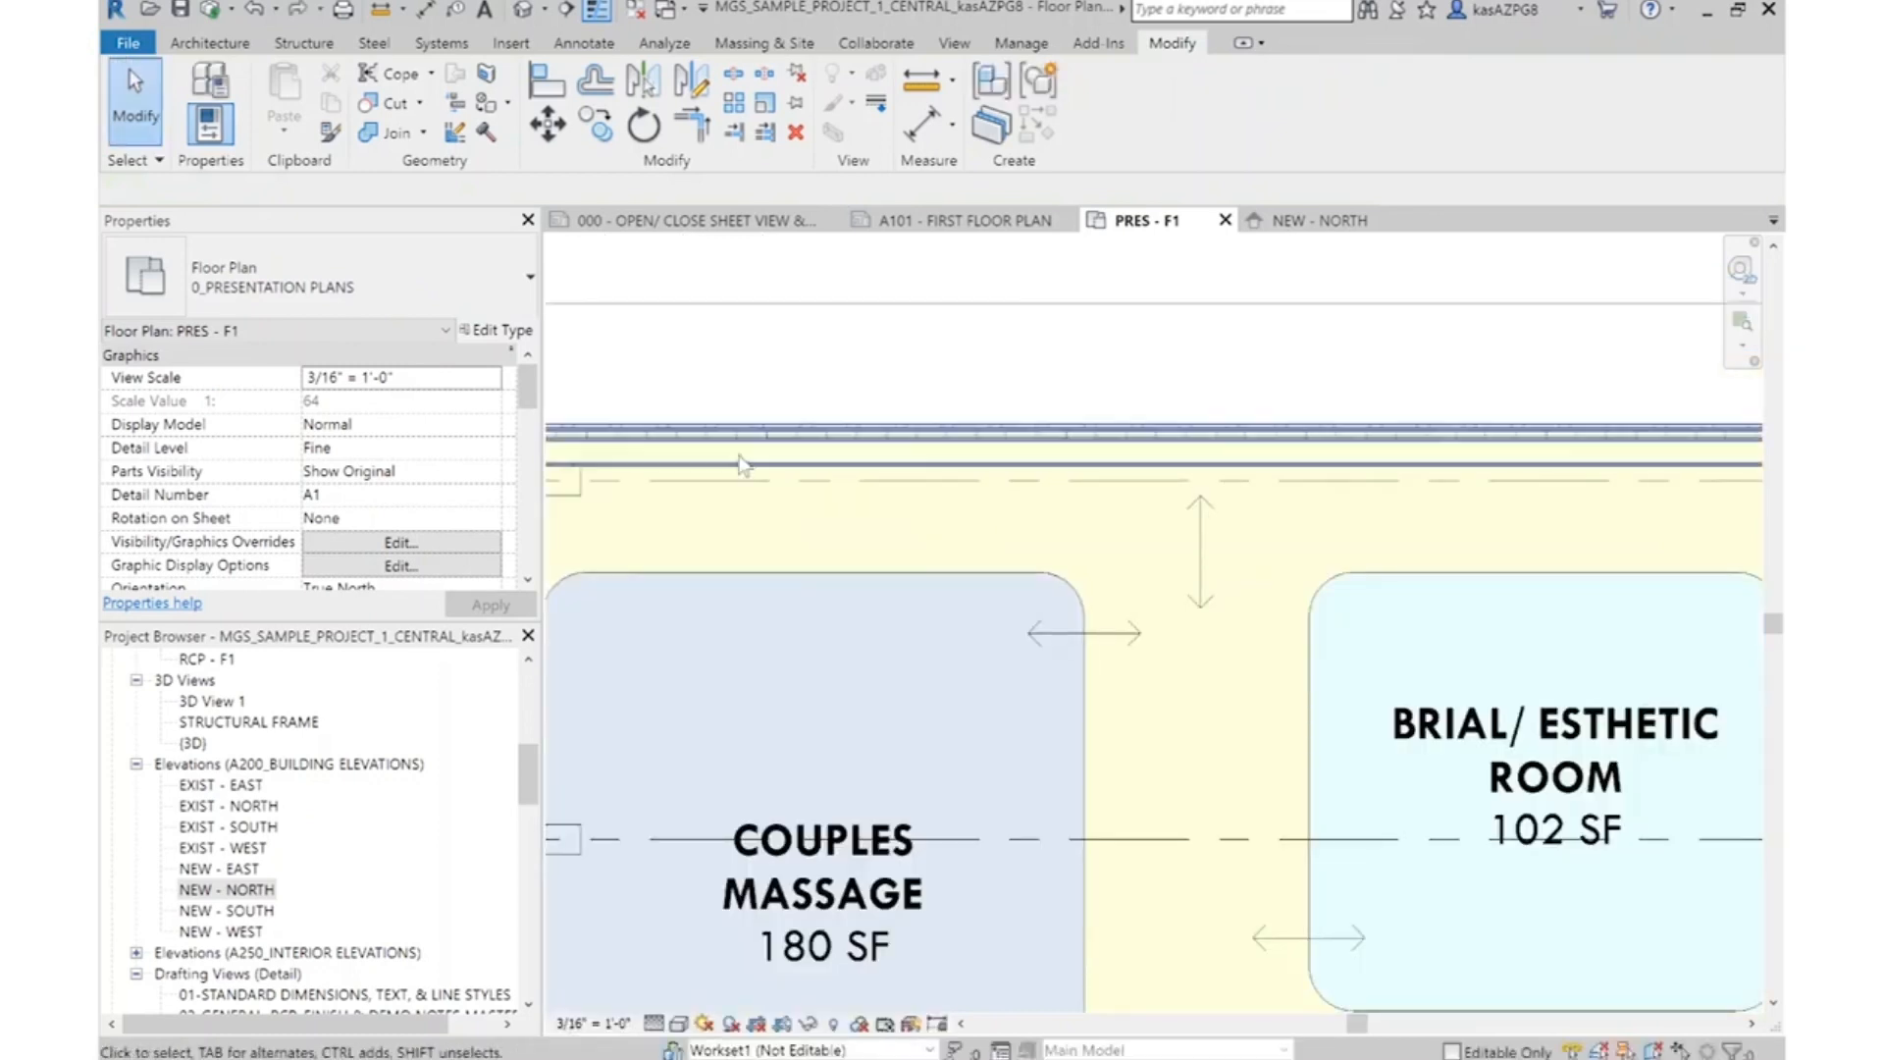
{"action": "middle_click_drag", "start_coordinate": [798, 523], "coordinate": [1084, 509]}
Select the whole chain of connected exterior walls and set their Location Line to Finish Face: Interior
{"action": "left_click", "coordinate": [1107, 456]}
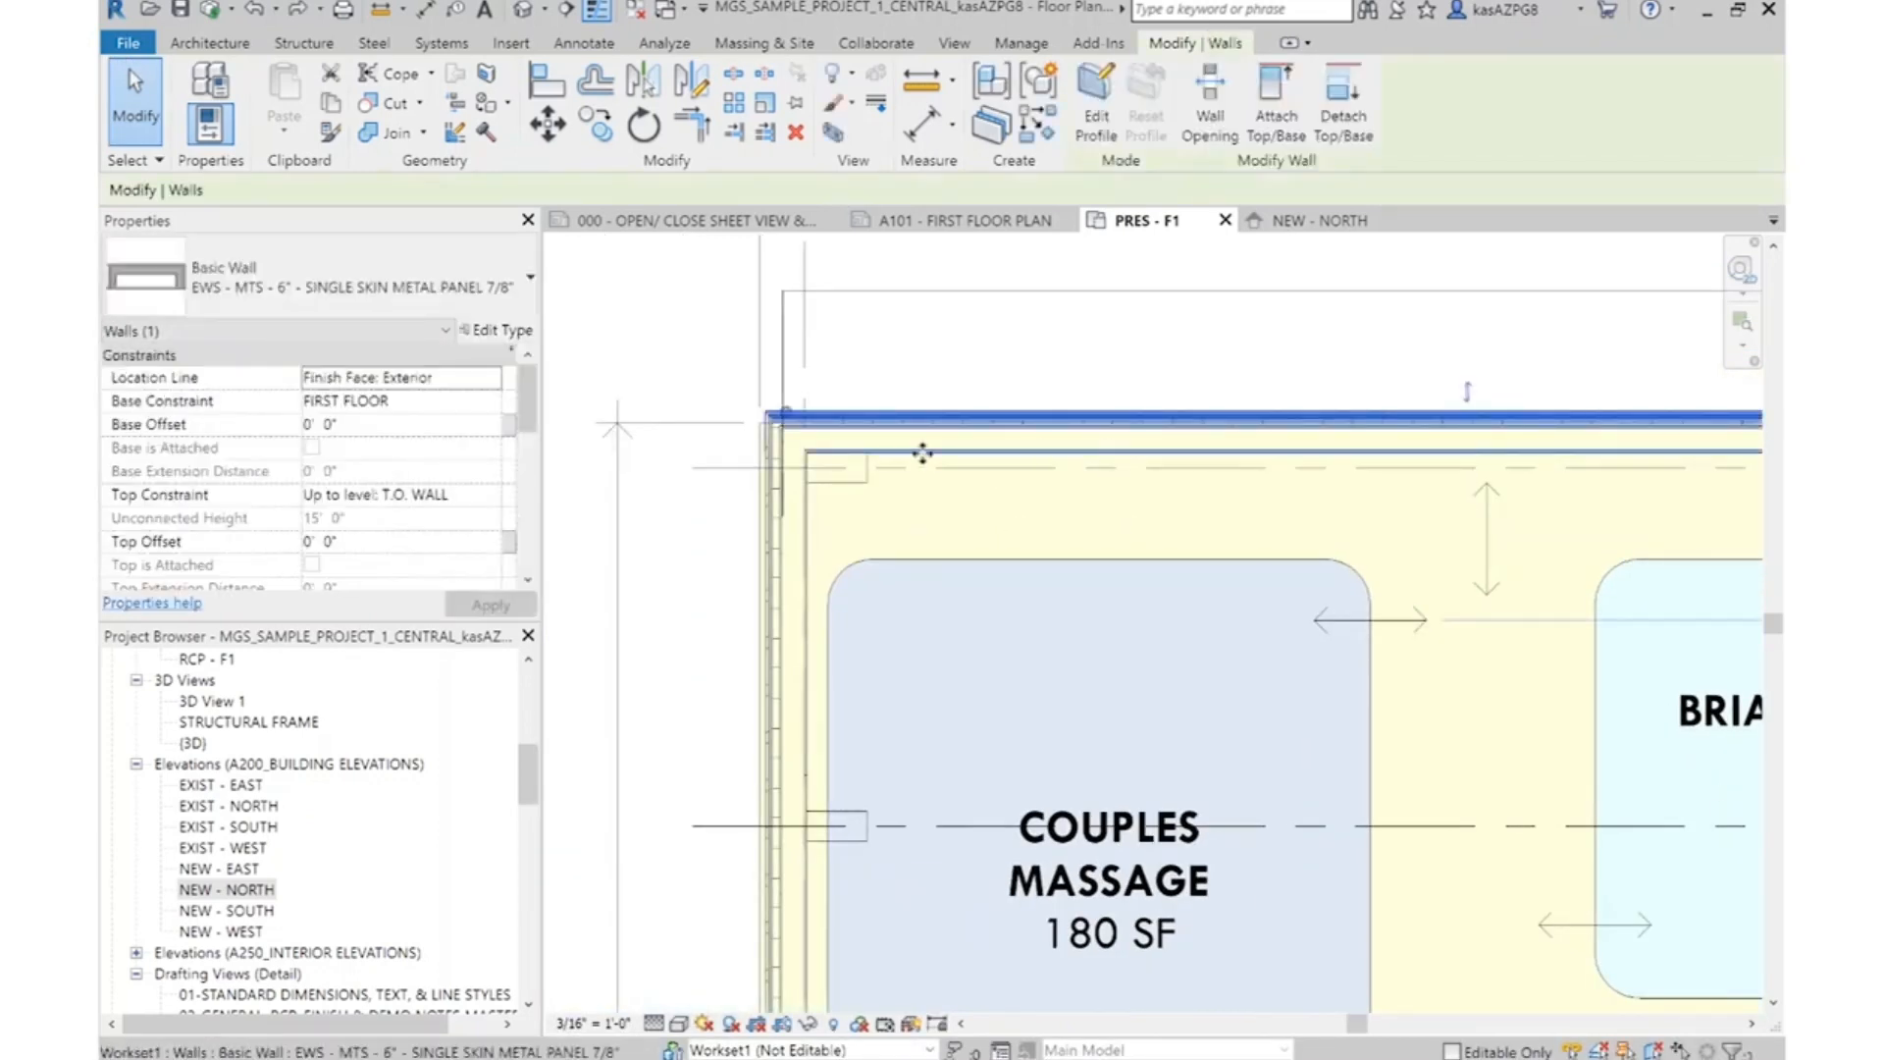
{"action": "key", "text": "Escape"}
{"action": "key", "text": "Tab"}
{"action": "left_click", "coordinate": [1006, 443]}
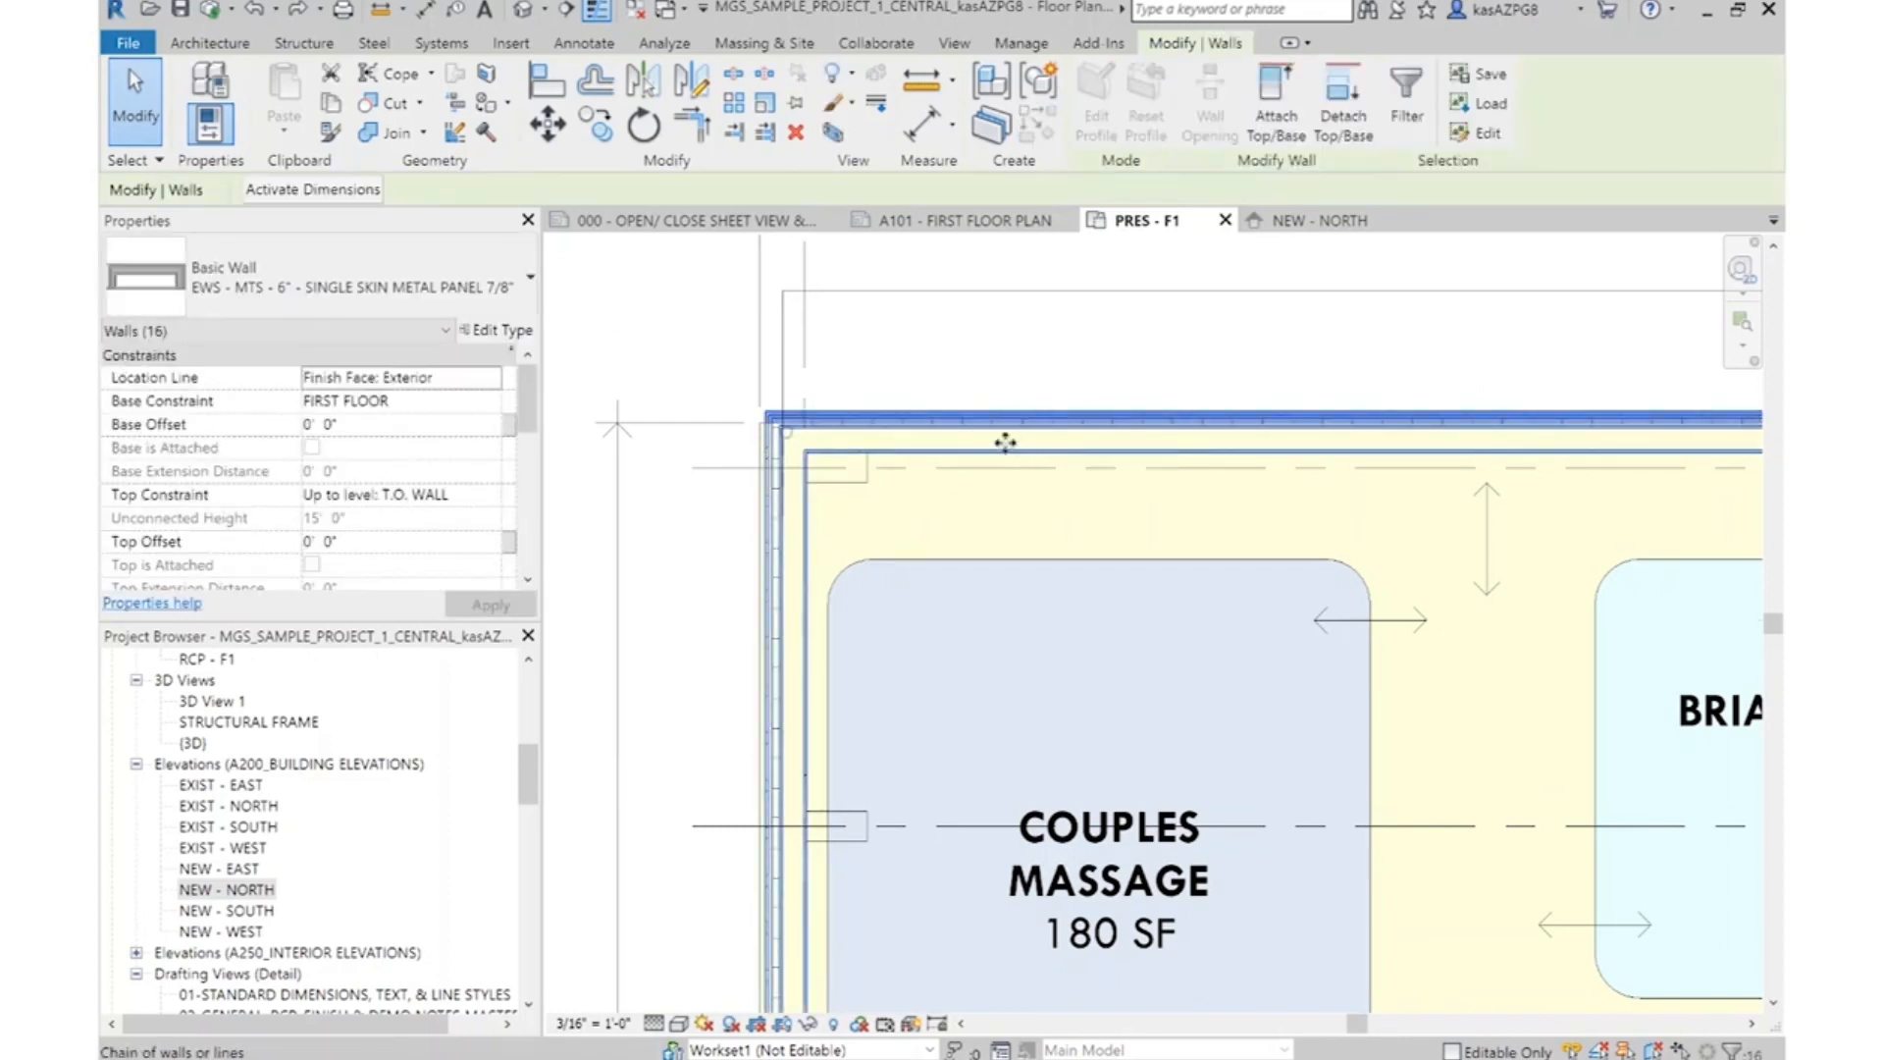
{"action": "left_click", "coordinate": [501, 379]}
{"action": "left_click", "coordinate": [477, 378]}
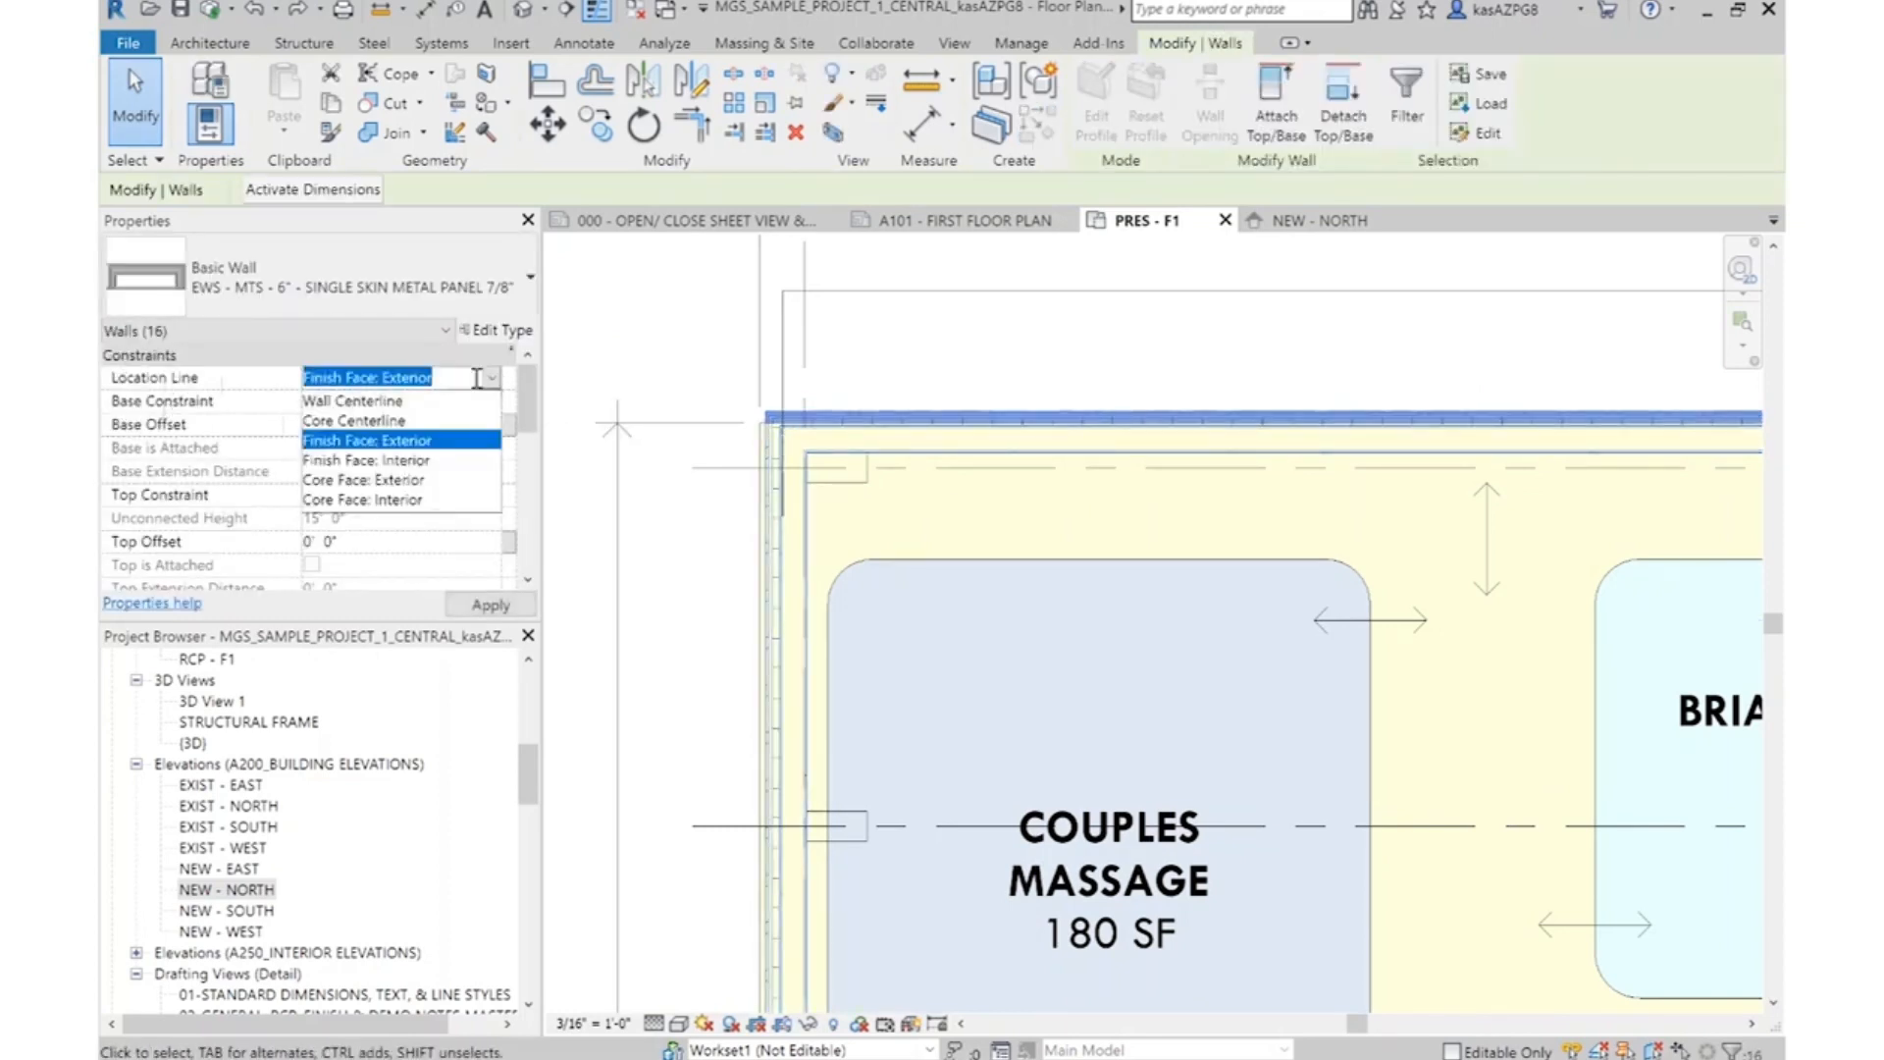
{"action": "left_click", "coordinate": [437, 459]}
Set the Thermal/Air insulation layer of the exterior wall type to 3" thick and accept the assembly and type properties
{"action": "scroll", "coordinate": [954, 489], "scroll_direction": "up", "scroll_amount": 3}
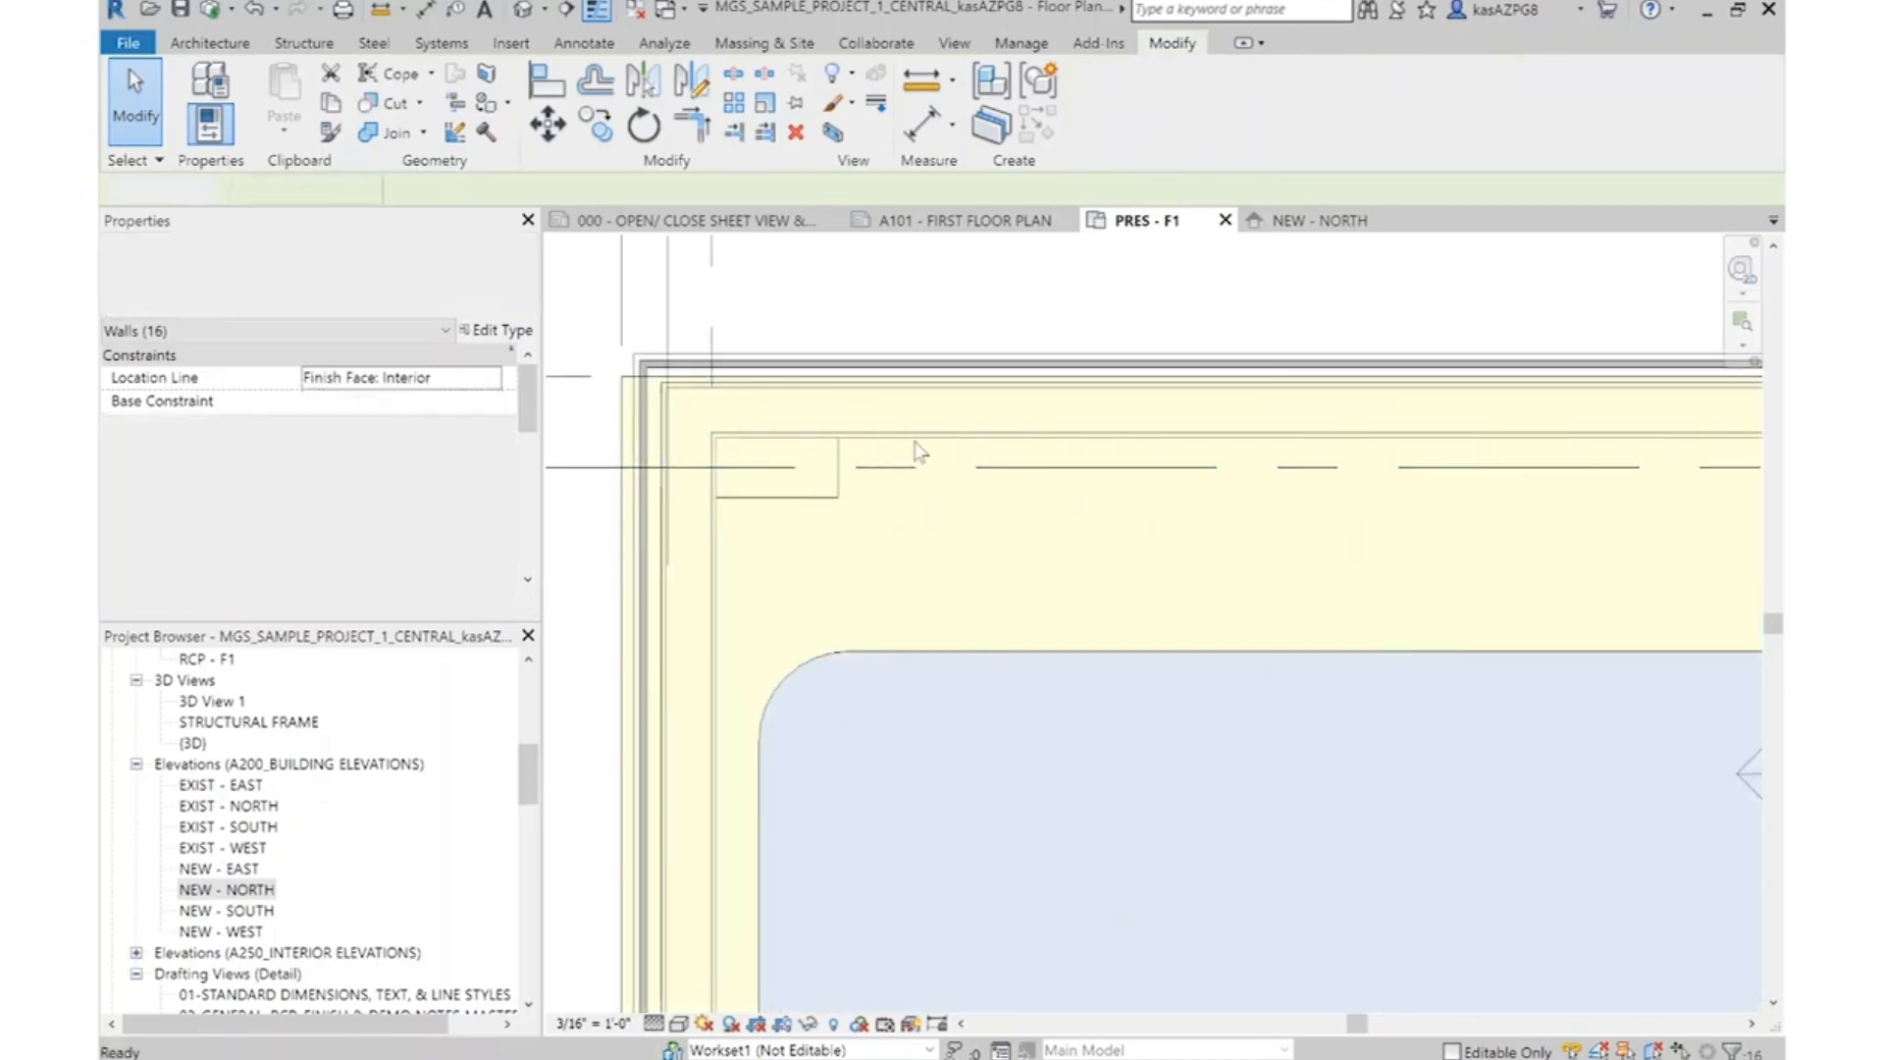
{"action": "left_click", "coordinate": [917, 451]}
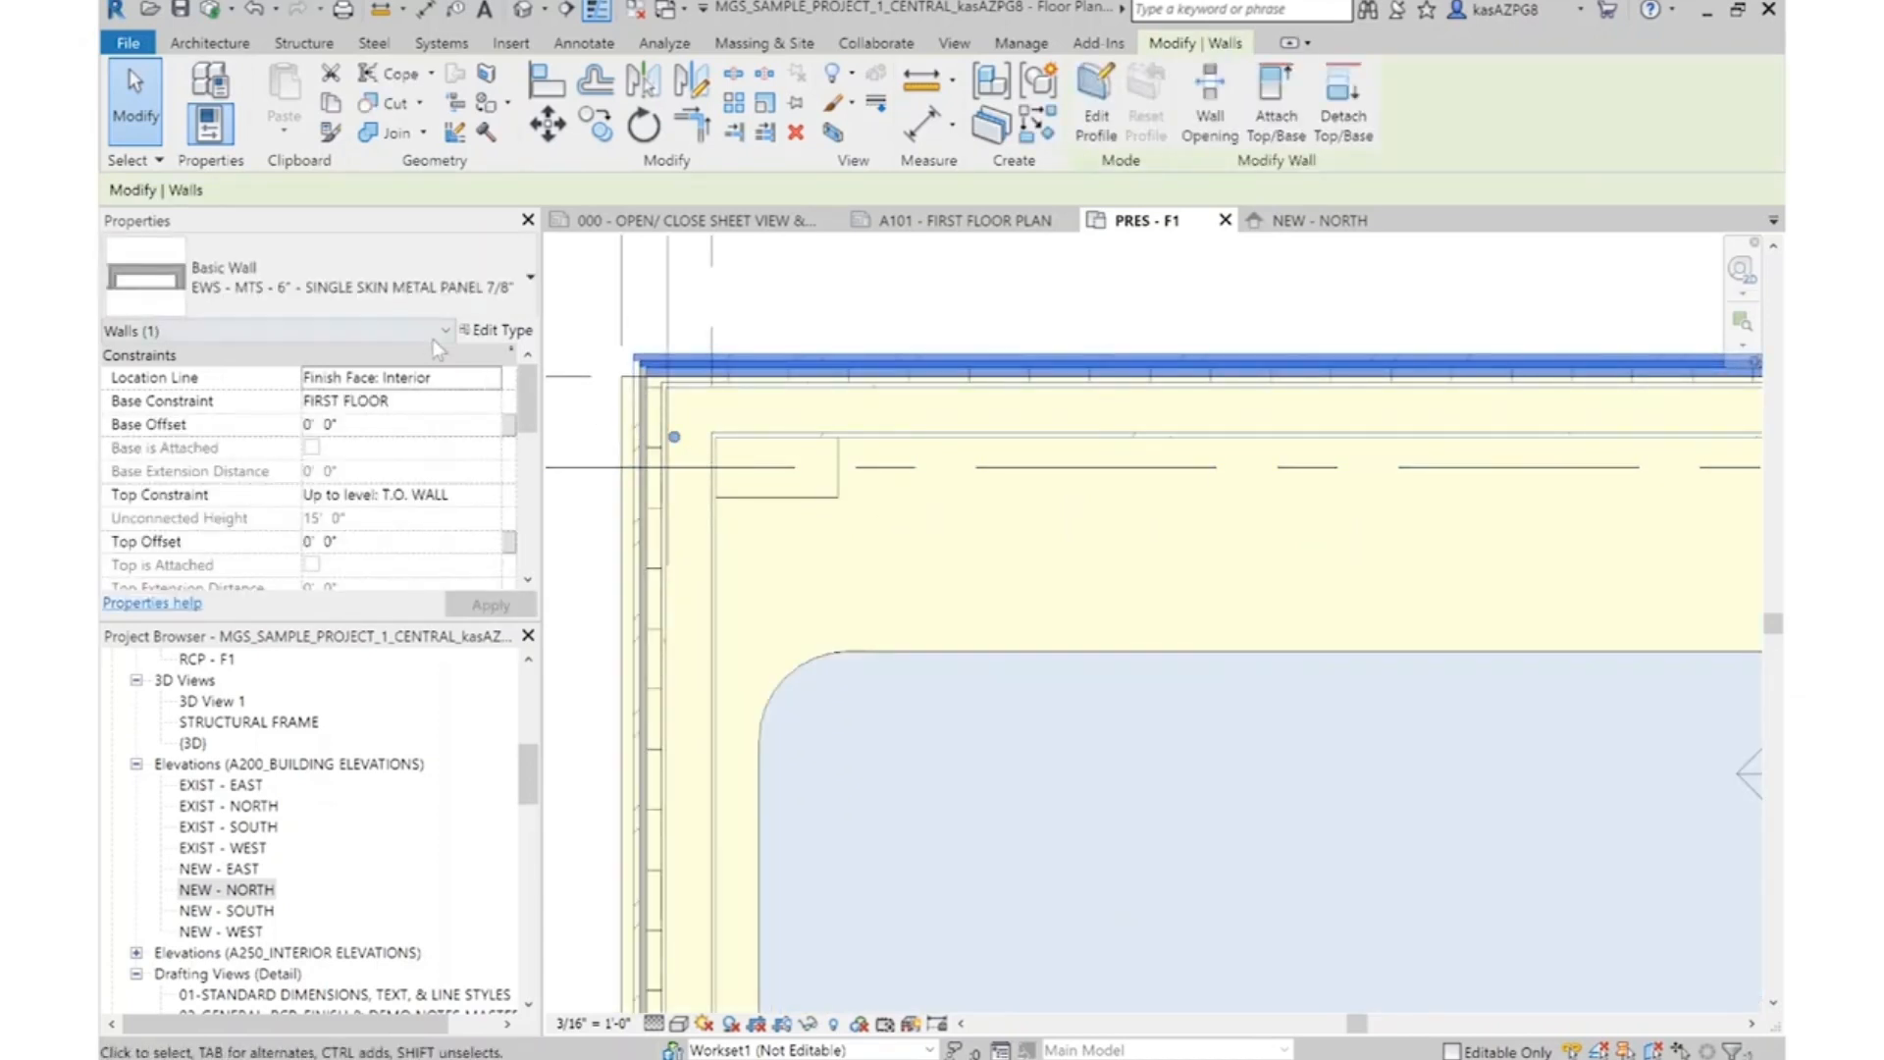
{"action": "left_click", "coordinate": [486, 330]}
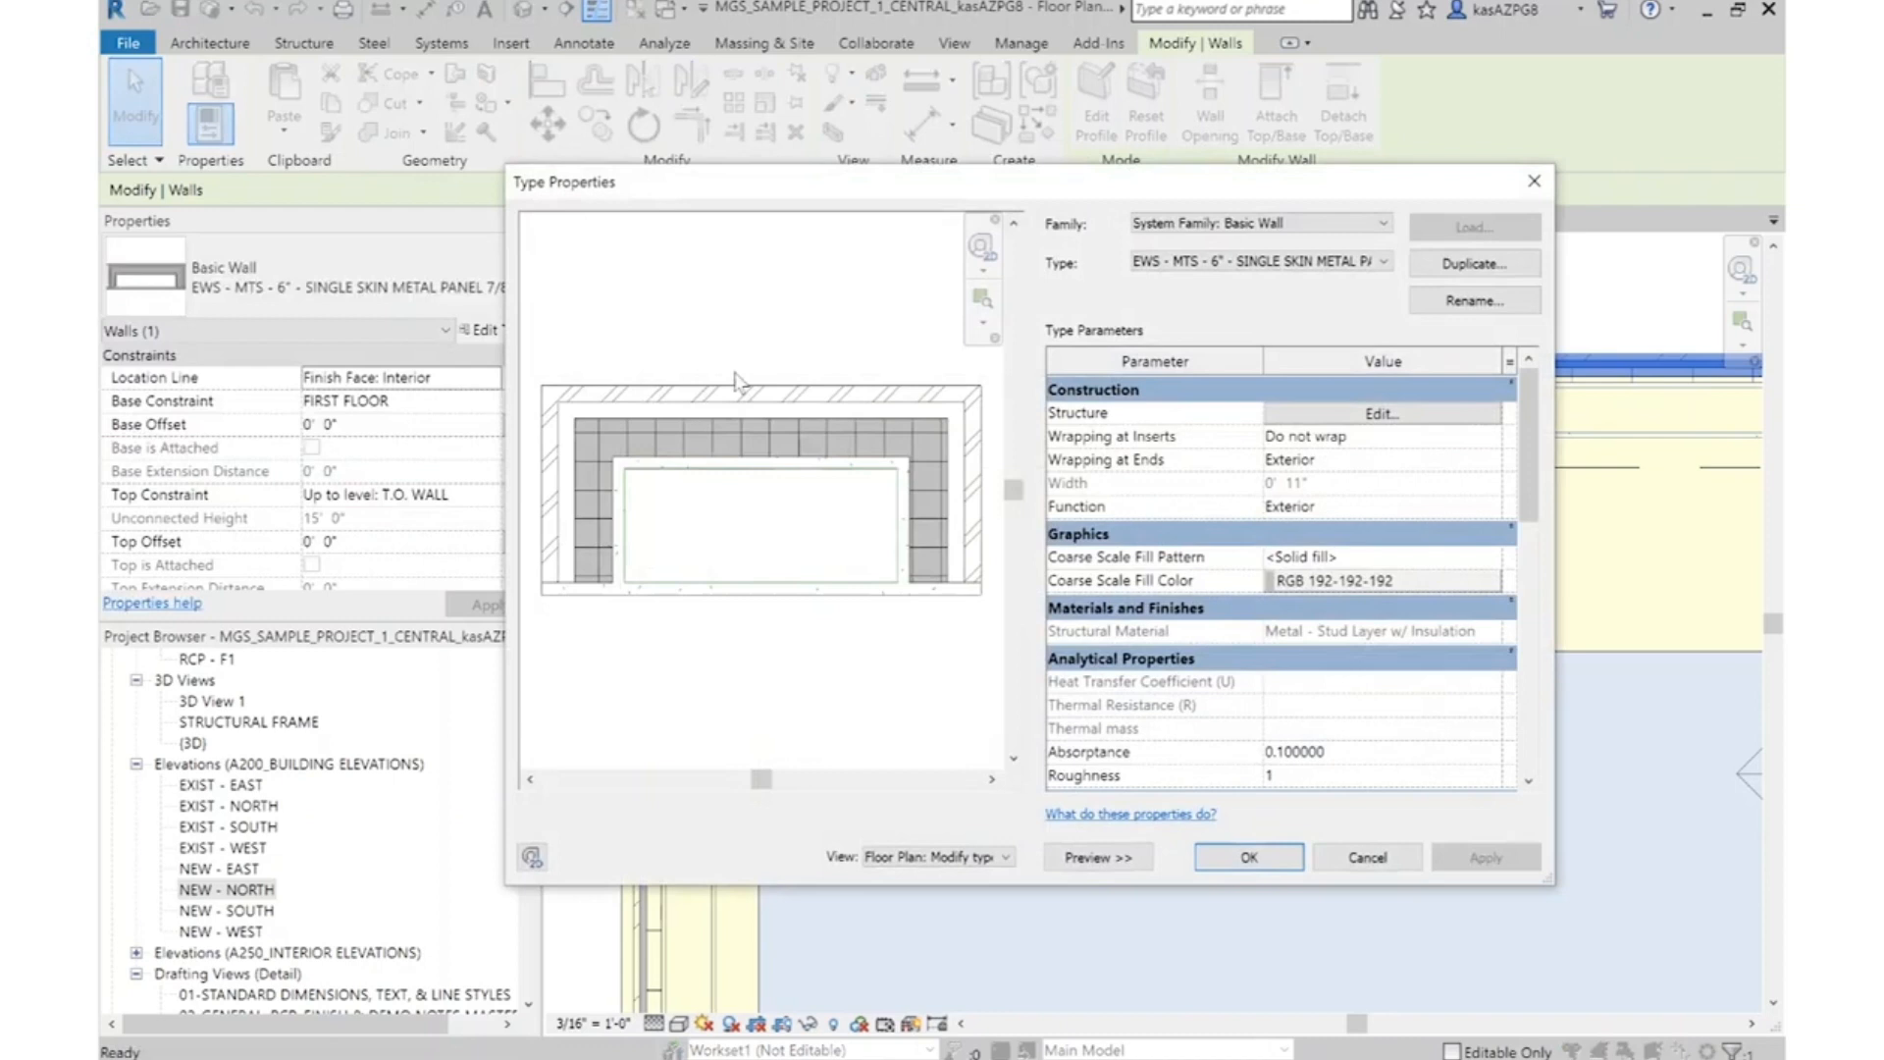
{"action": "left_click", "coordinate": [1361, 415]}
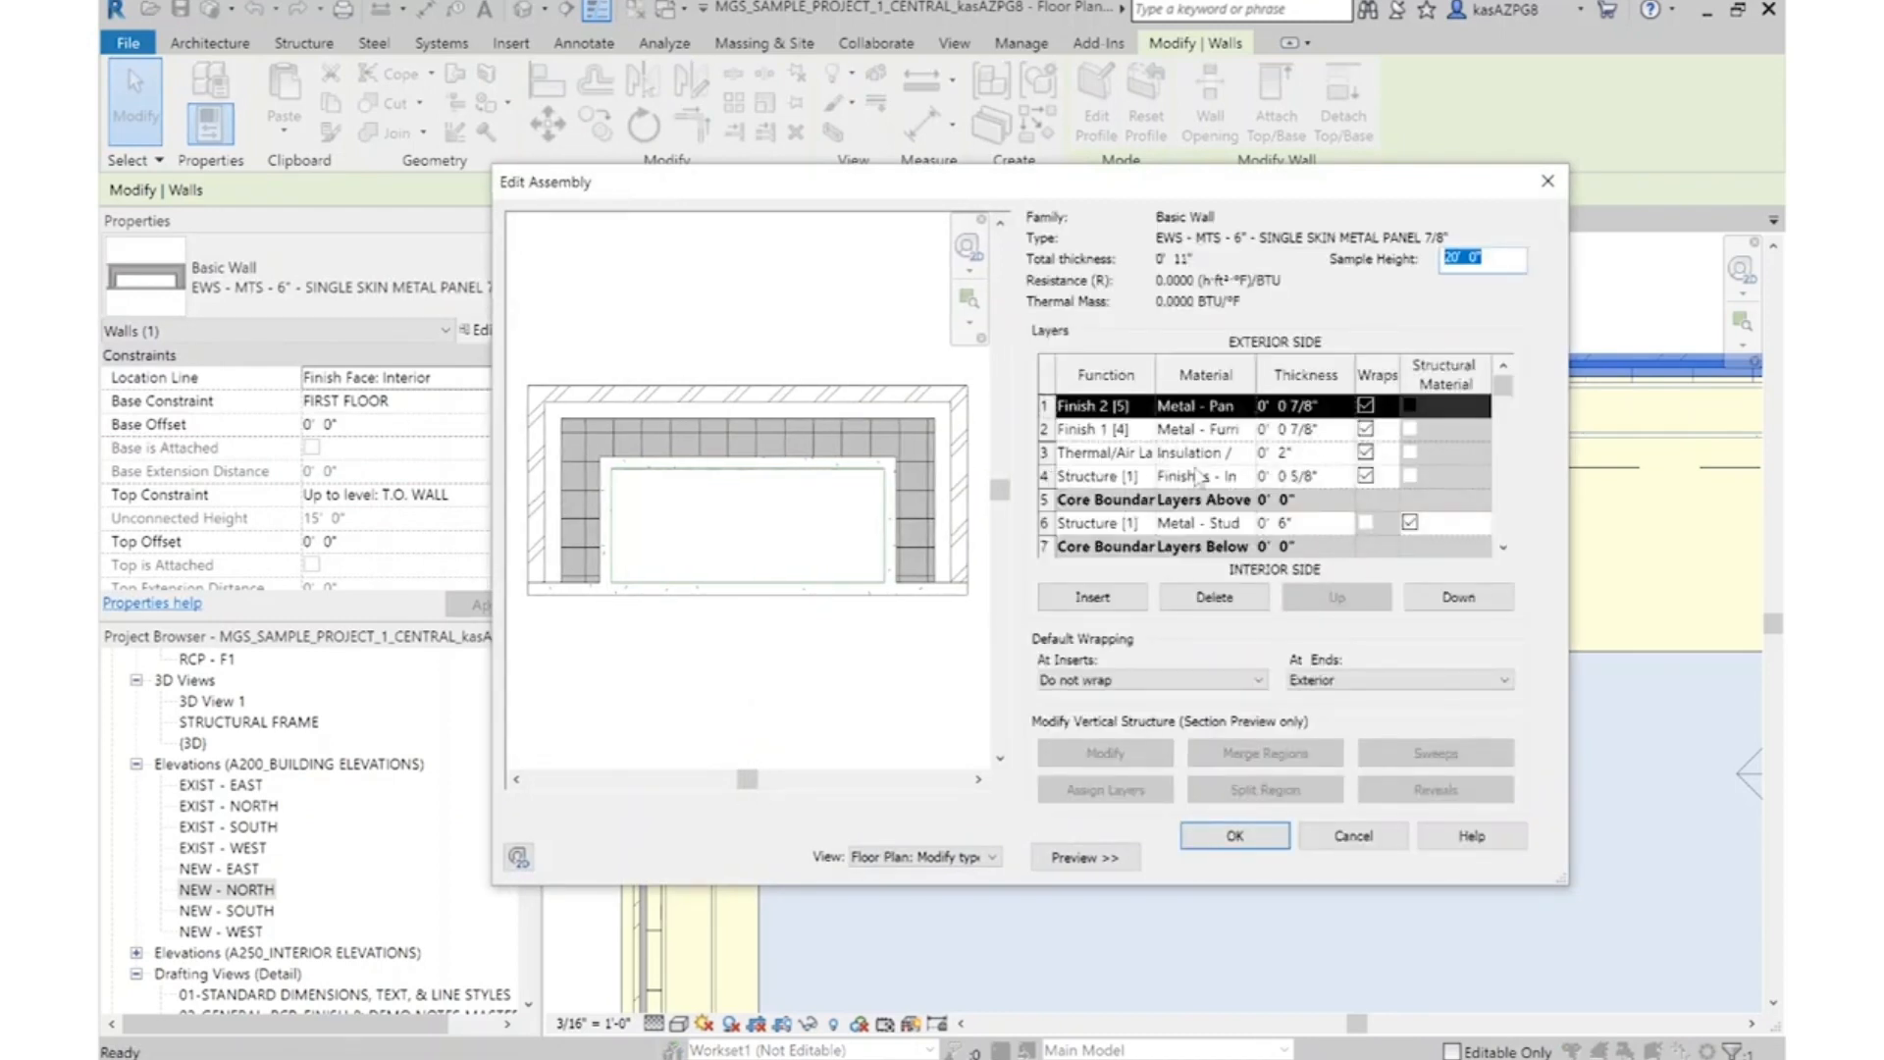
{"action": "left_click", "coordinate": [1311, 454]}
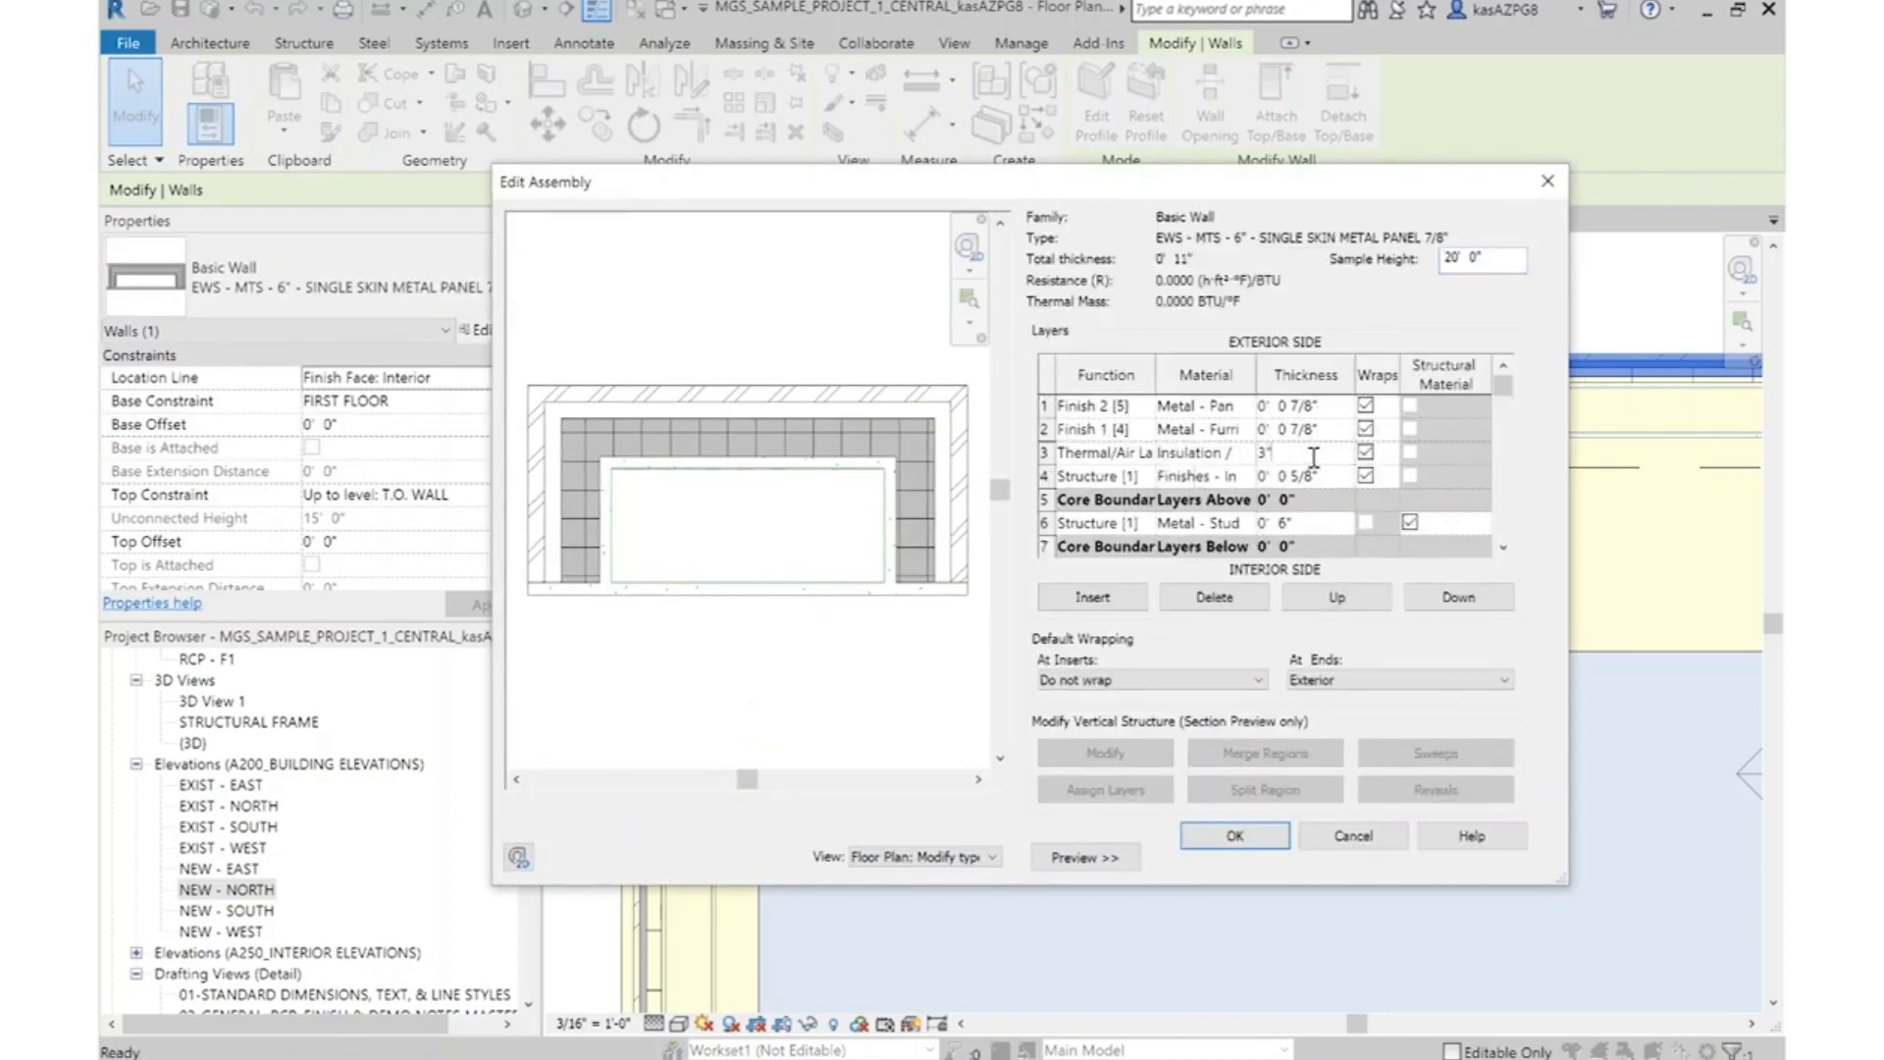
{"action": "key", "text": "Tab"}
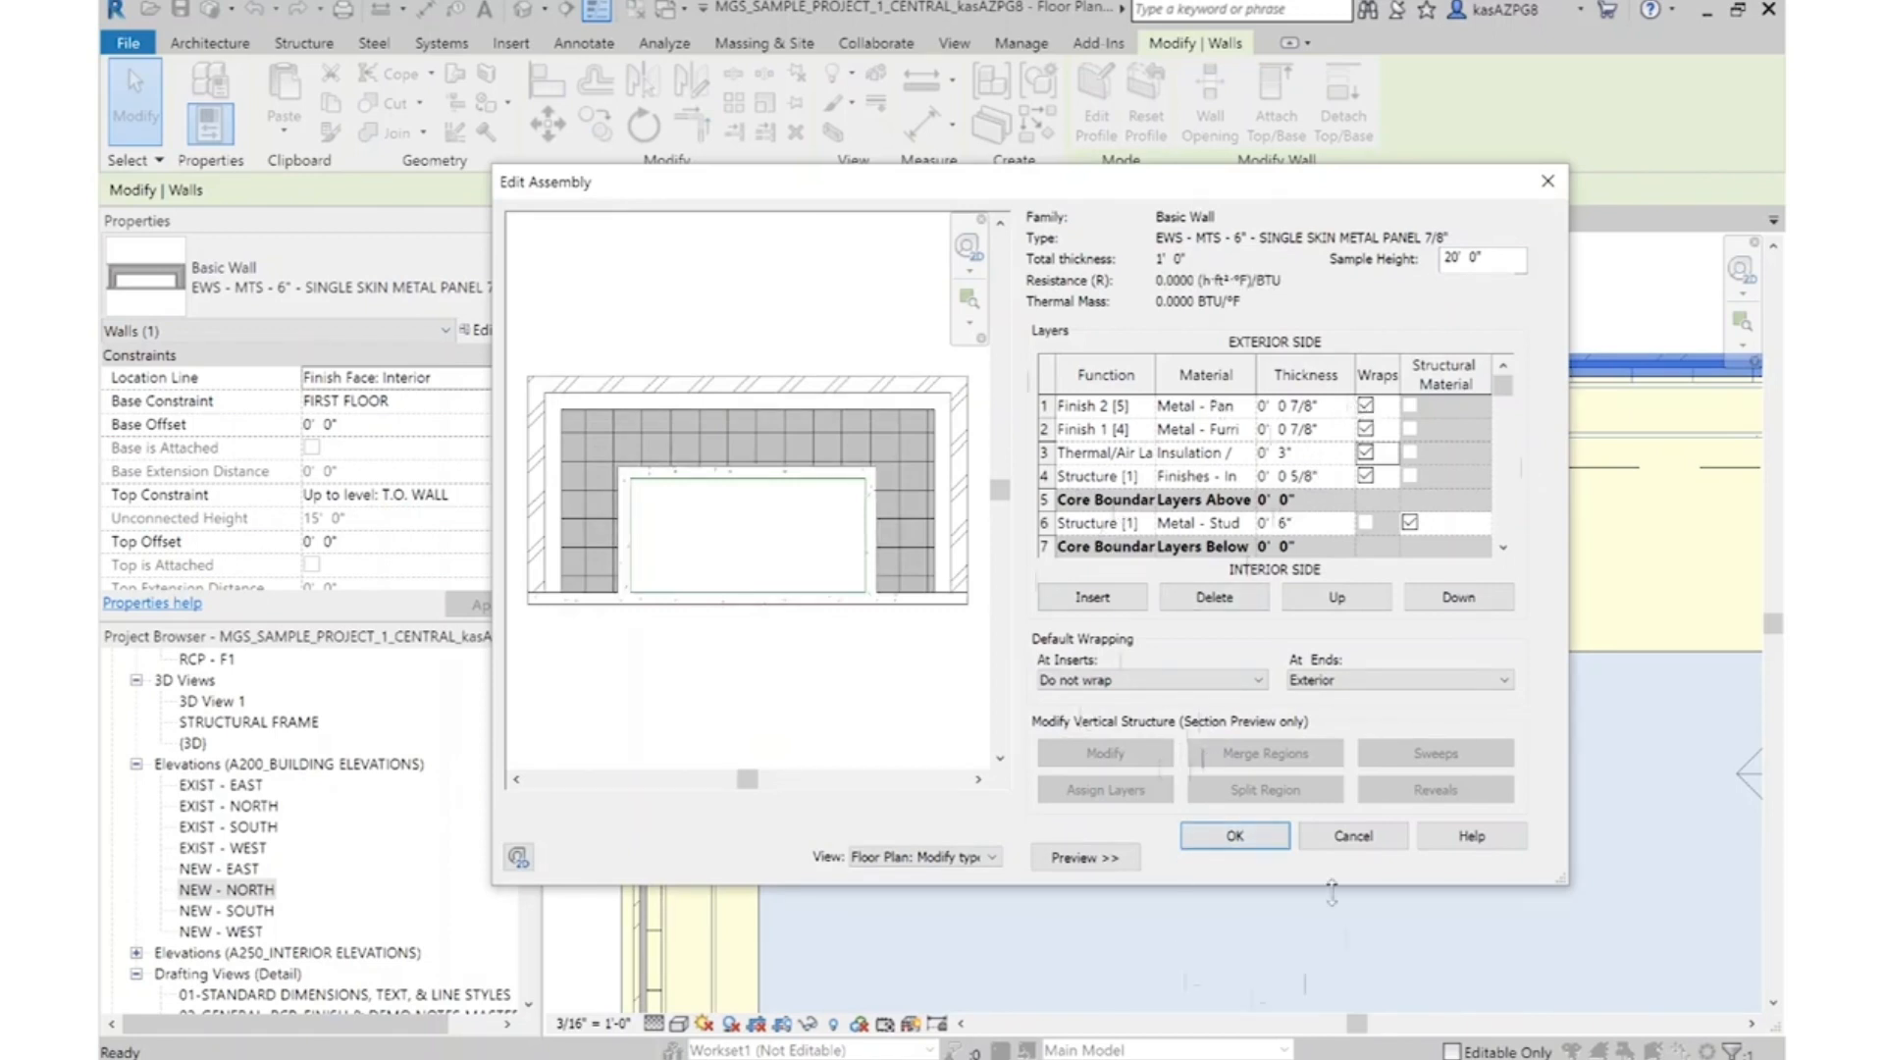
{"action": "left_click", "coordinate": [1222, 835]}
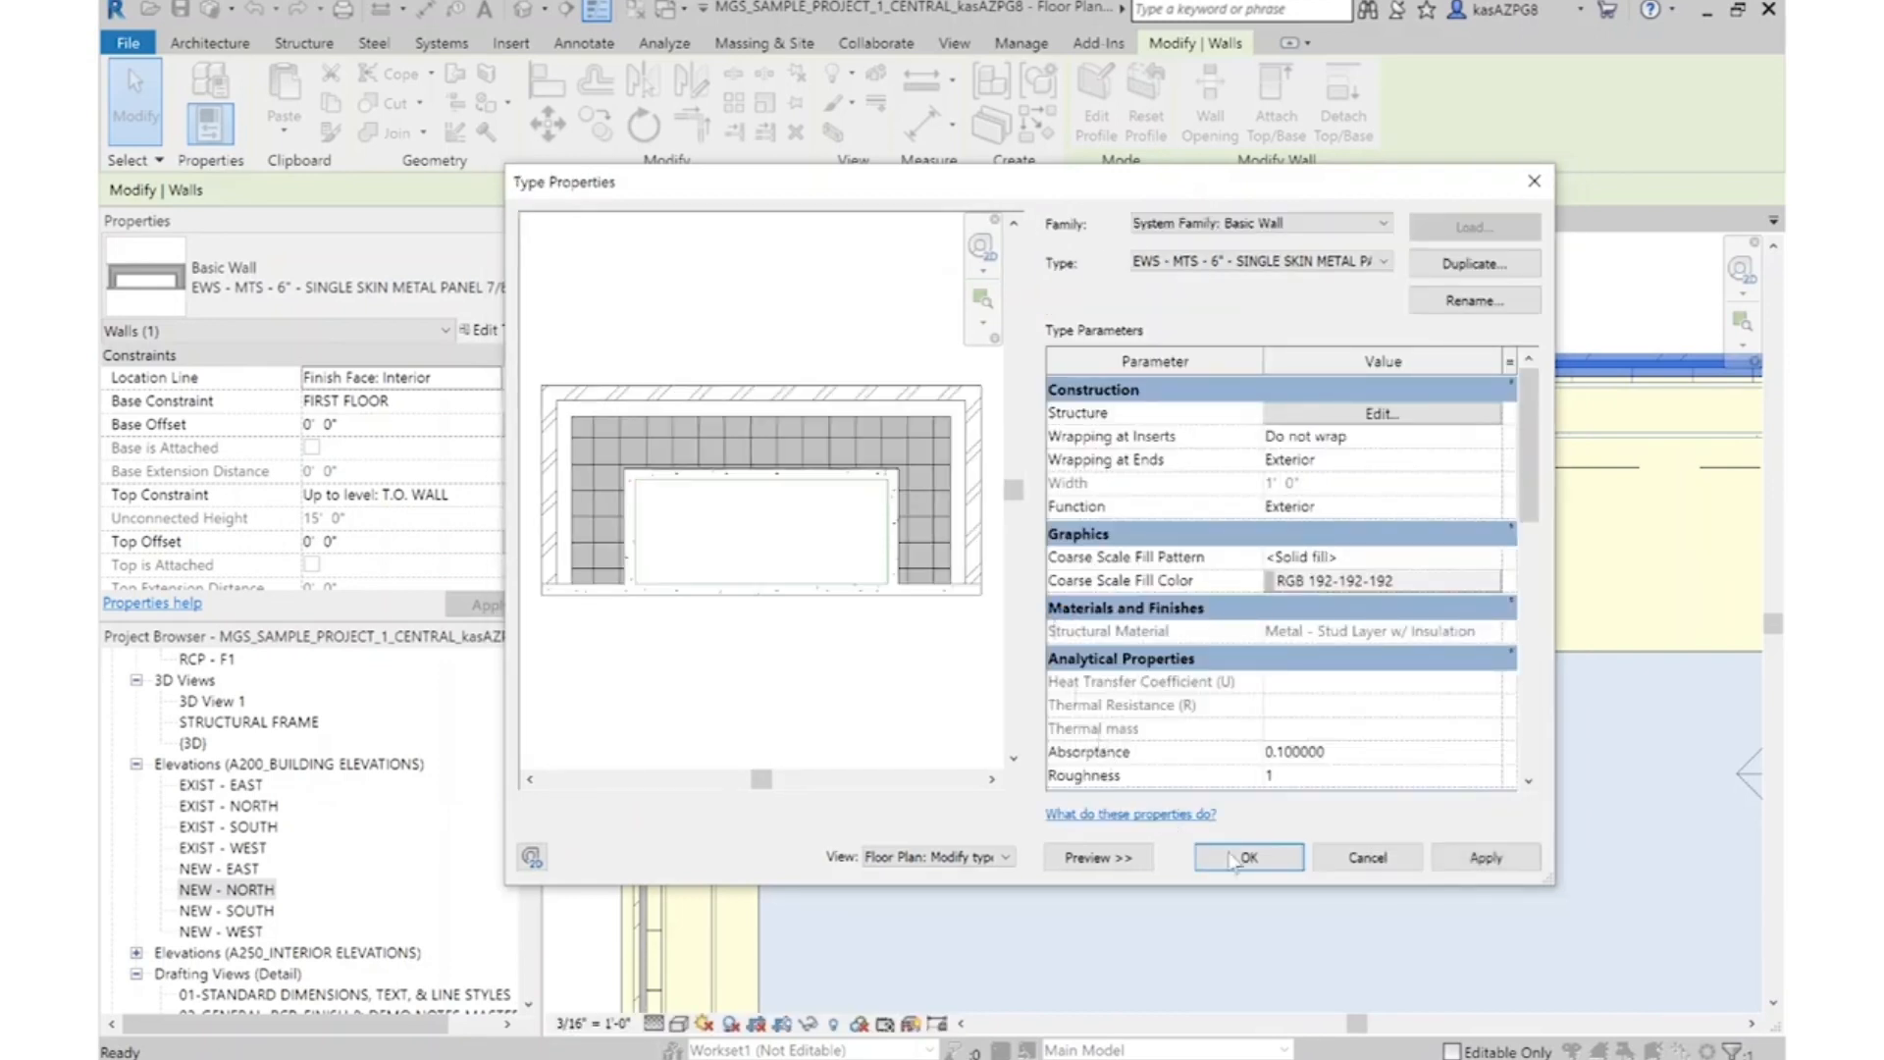
{"action": "left_click", "coordinate": [1233, 860]}
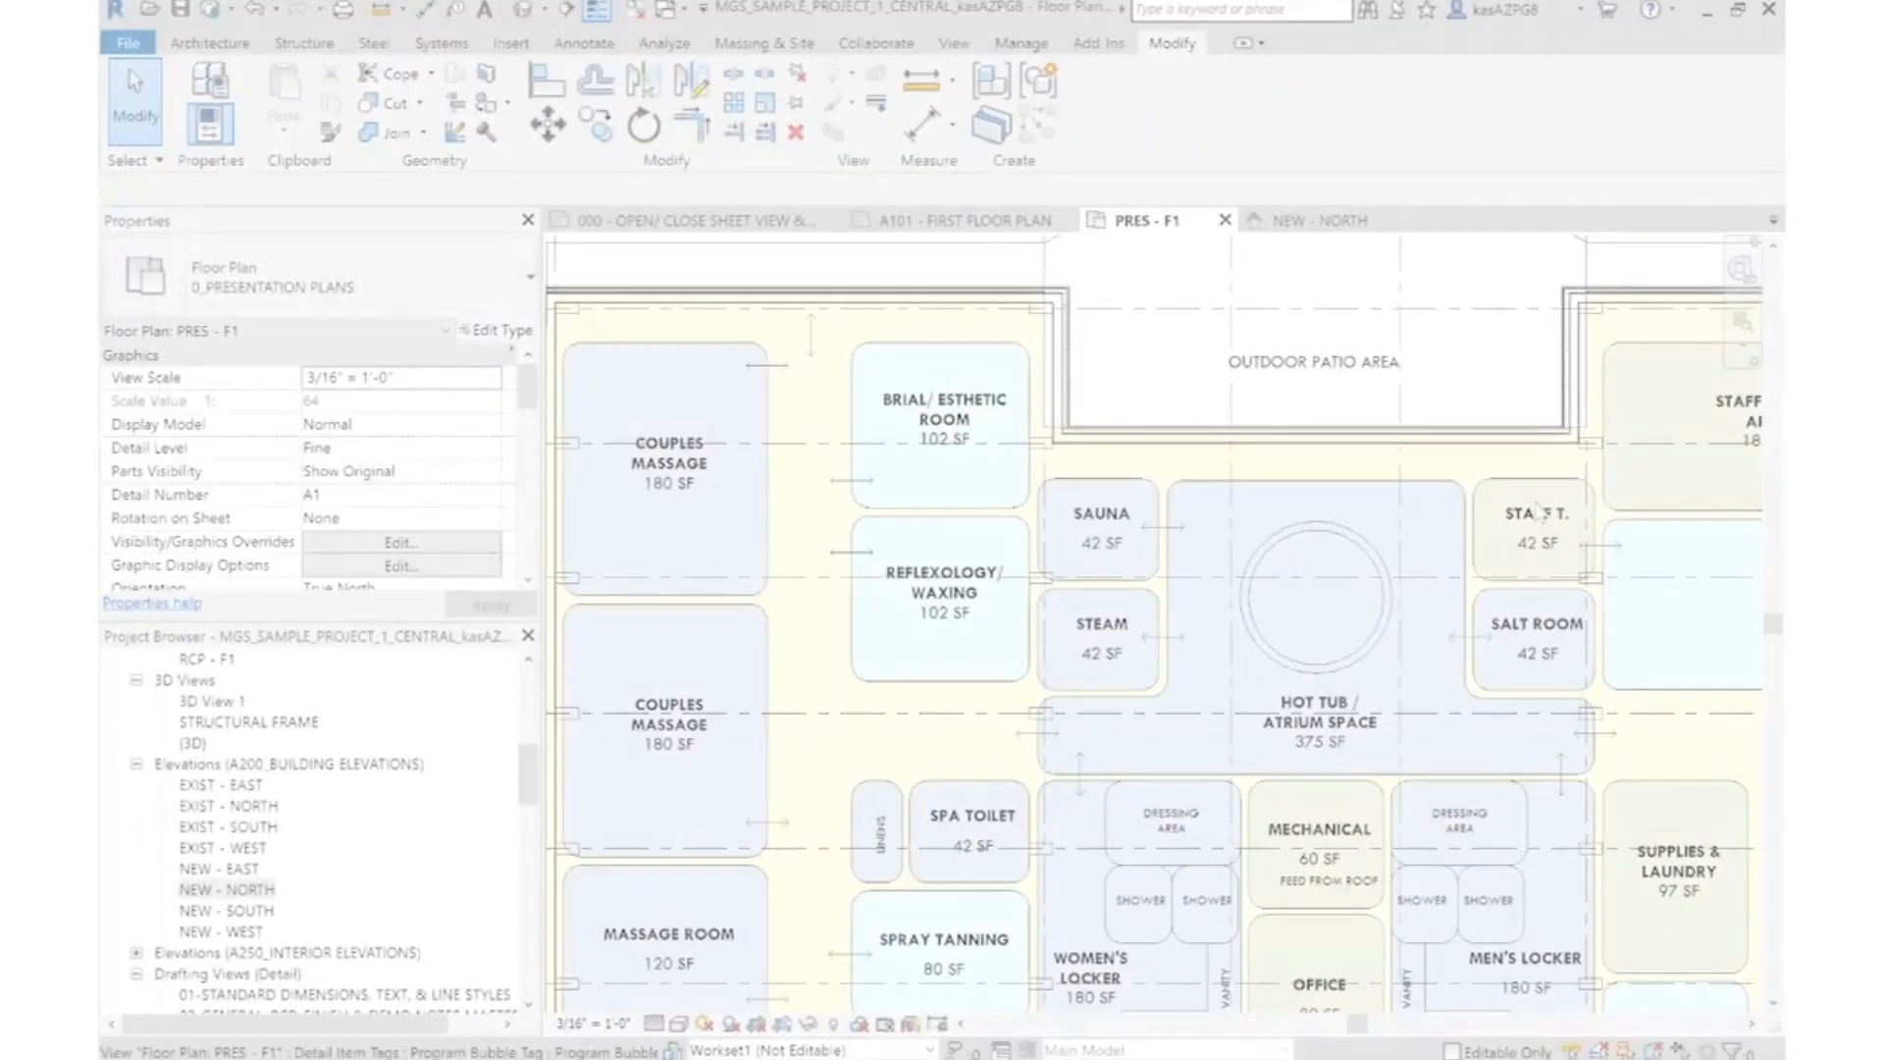
Start the Wall tool near the Sauna and choose the IWS - MTS - 3 5/8" - GYP (1) - GYP (1) wall type
{"action": "scroll", "coordinate": [1099, 398], "scroll_direction": "up", "scroll_amount": 5}
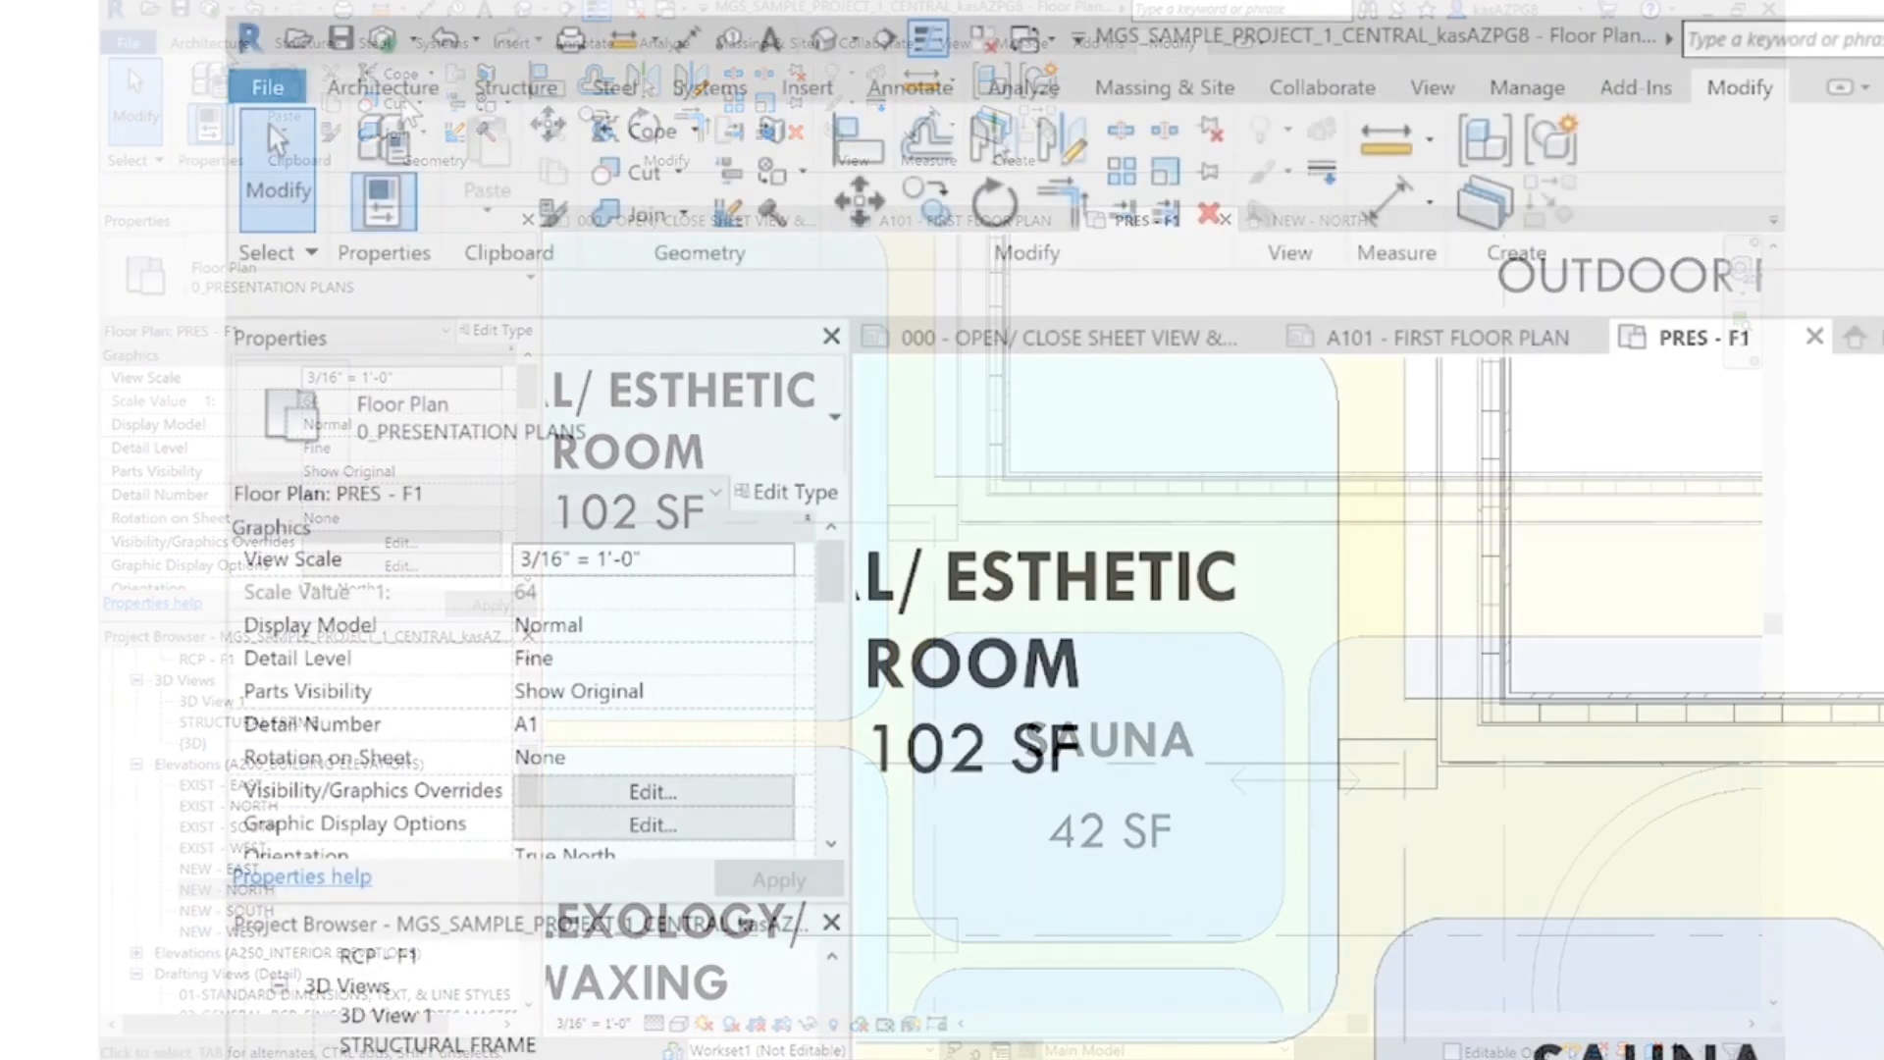
{"action": "left_click", "coordinate": [349, 152]}
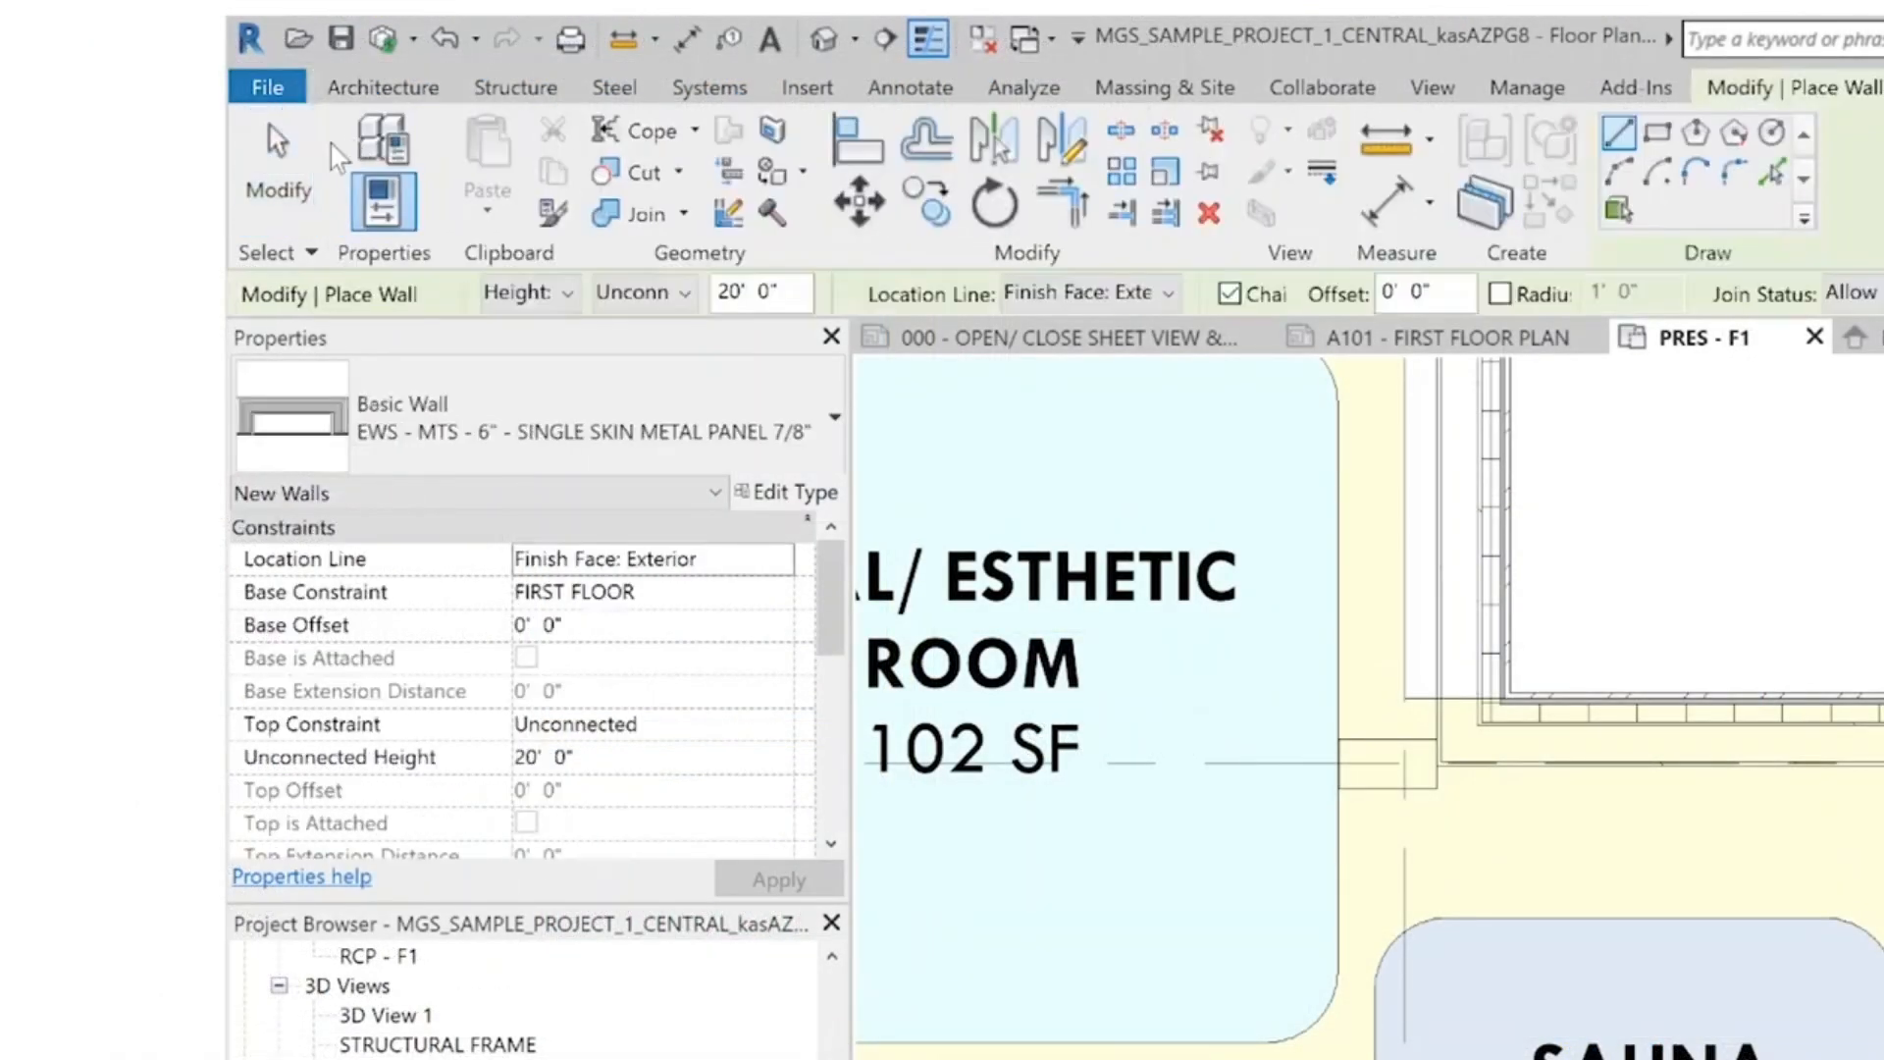
{"action": "left_click", "coordinate": [616, 432]}
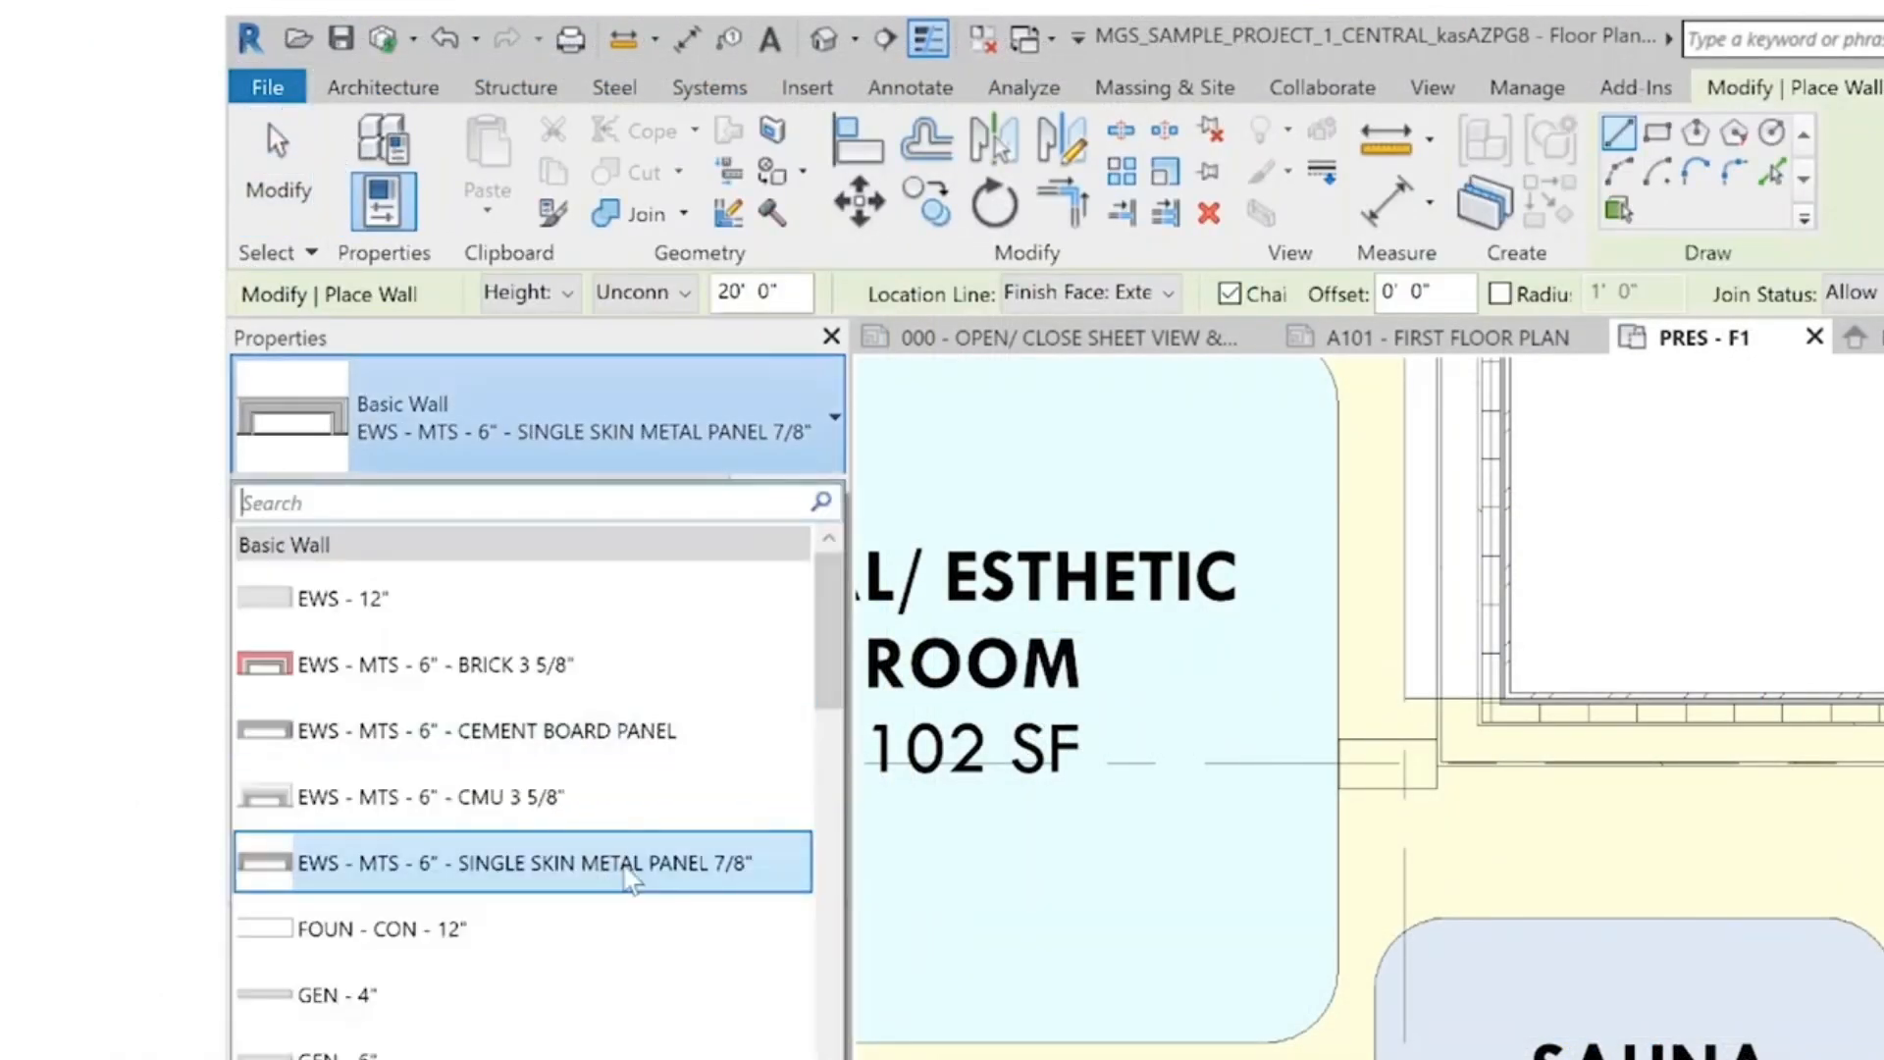
{"action": "scroll", "coordinate": [521, 974], "scroll_direction": "down", "scroll_amount": 6}
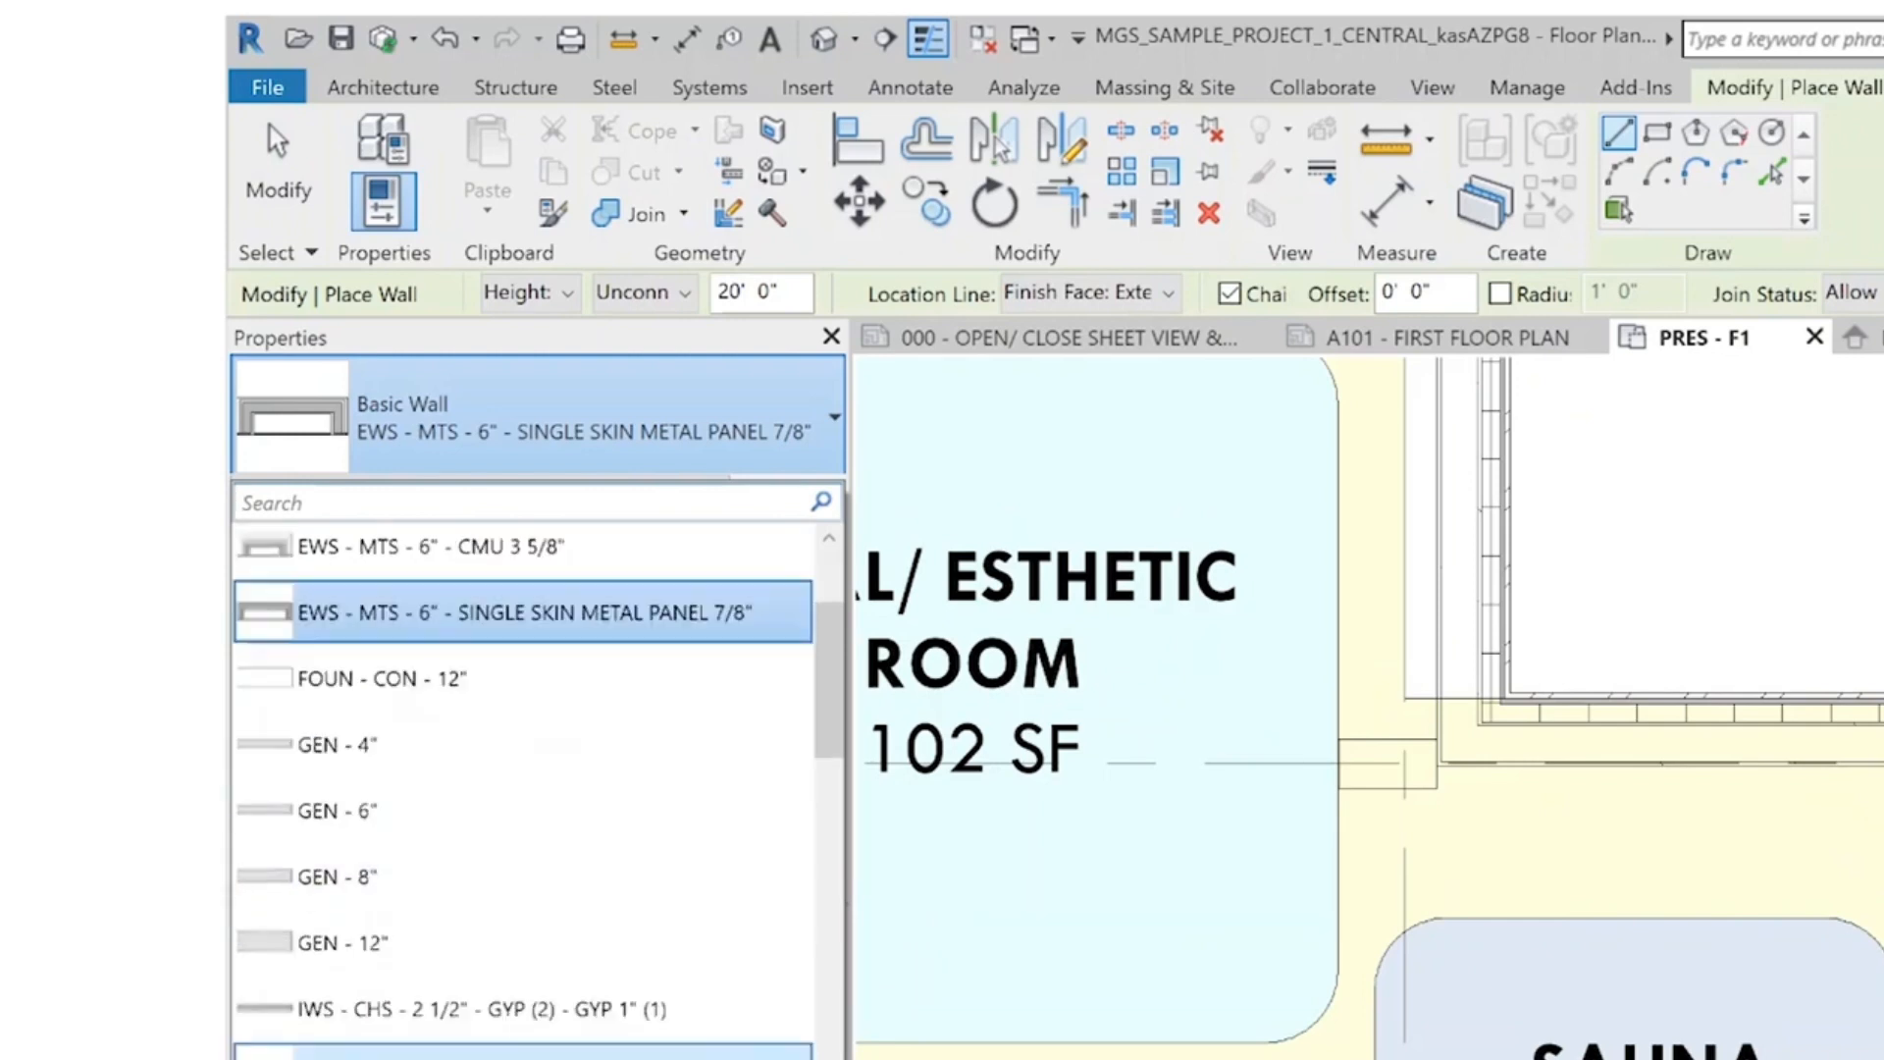
{"action": "scroll", "coordinate": [589, 982], "scroll_direction": "down", "scroll_amount": 6}
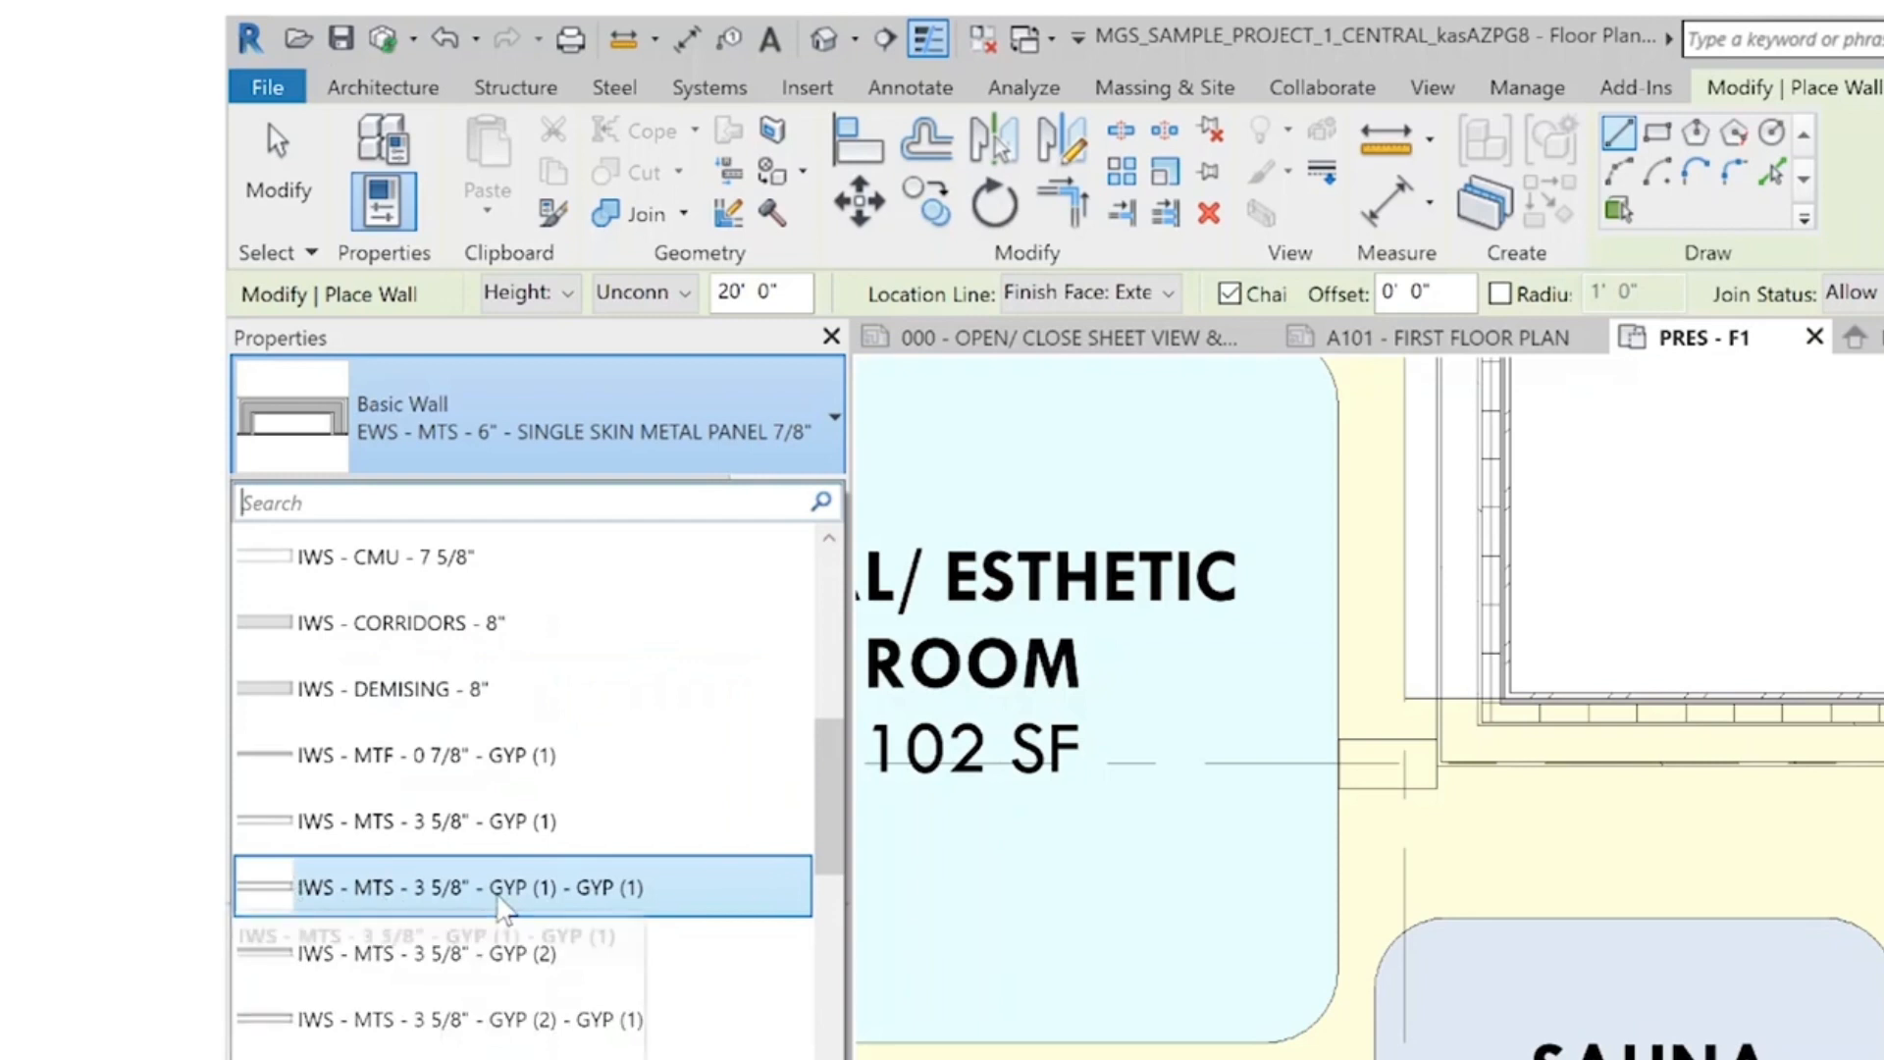
{"action": "left_click", "coordinate": [488, 893]}
Duplicate the interior wall type under the name IWS - MTS - 6" - GYP (1) - GYP (1)
{"action": "left_click", "coordinate": [776, 493]}
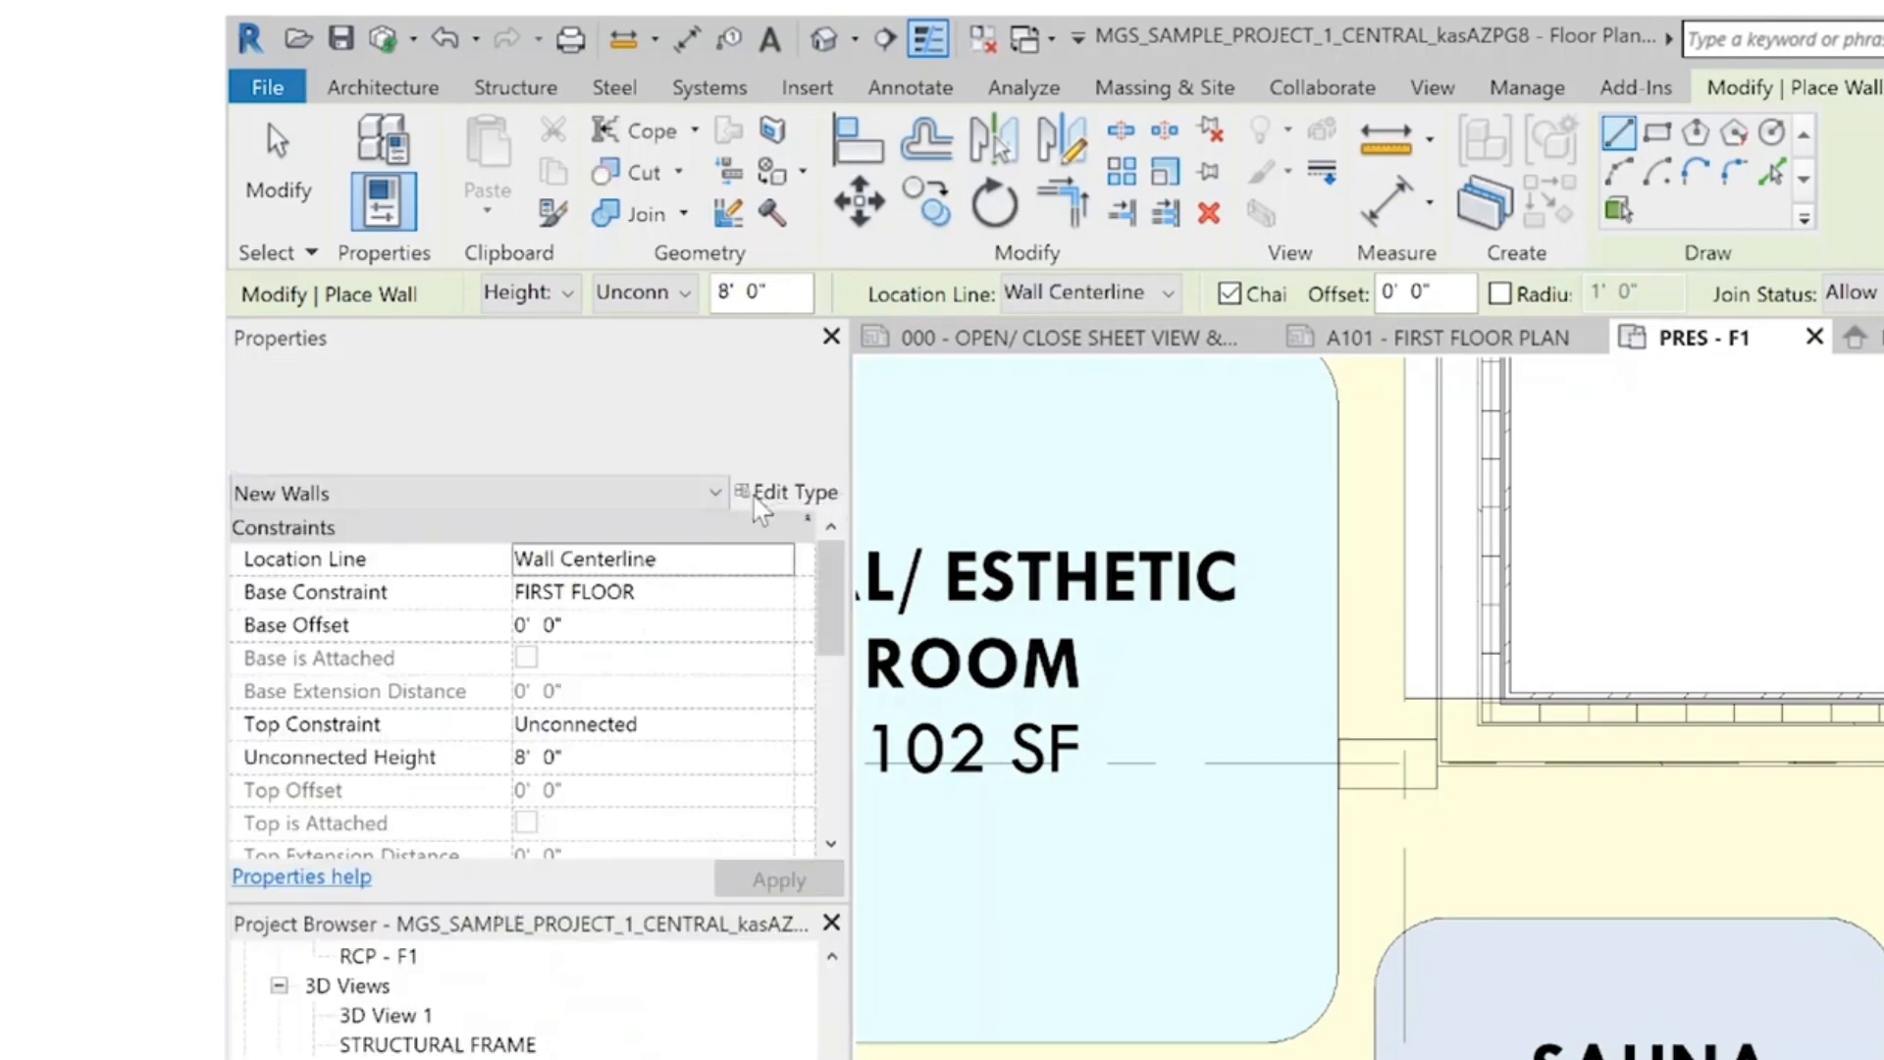
{"action": "left_click", "coordinate": [1696, 169]}
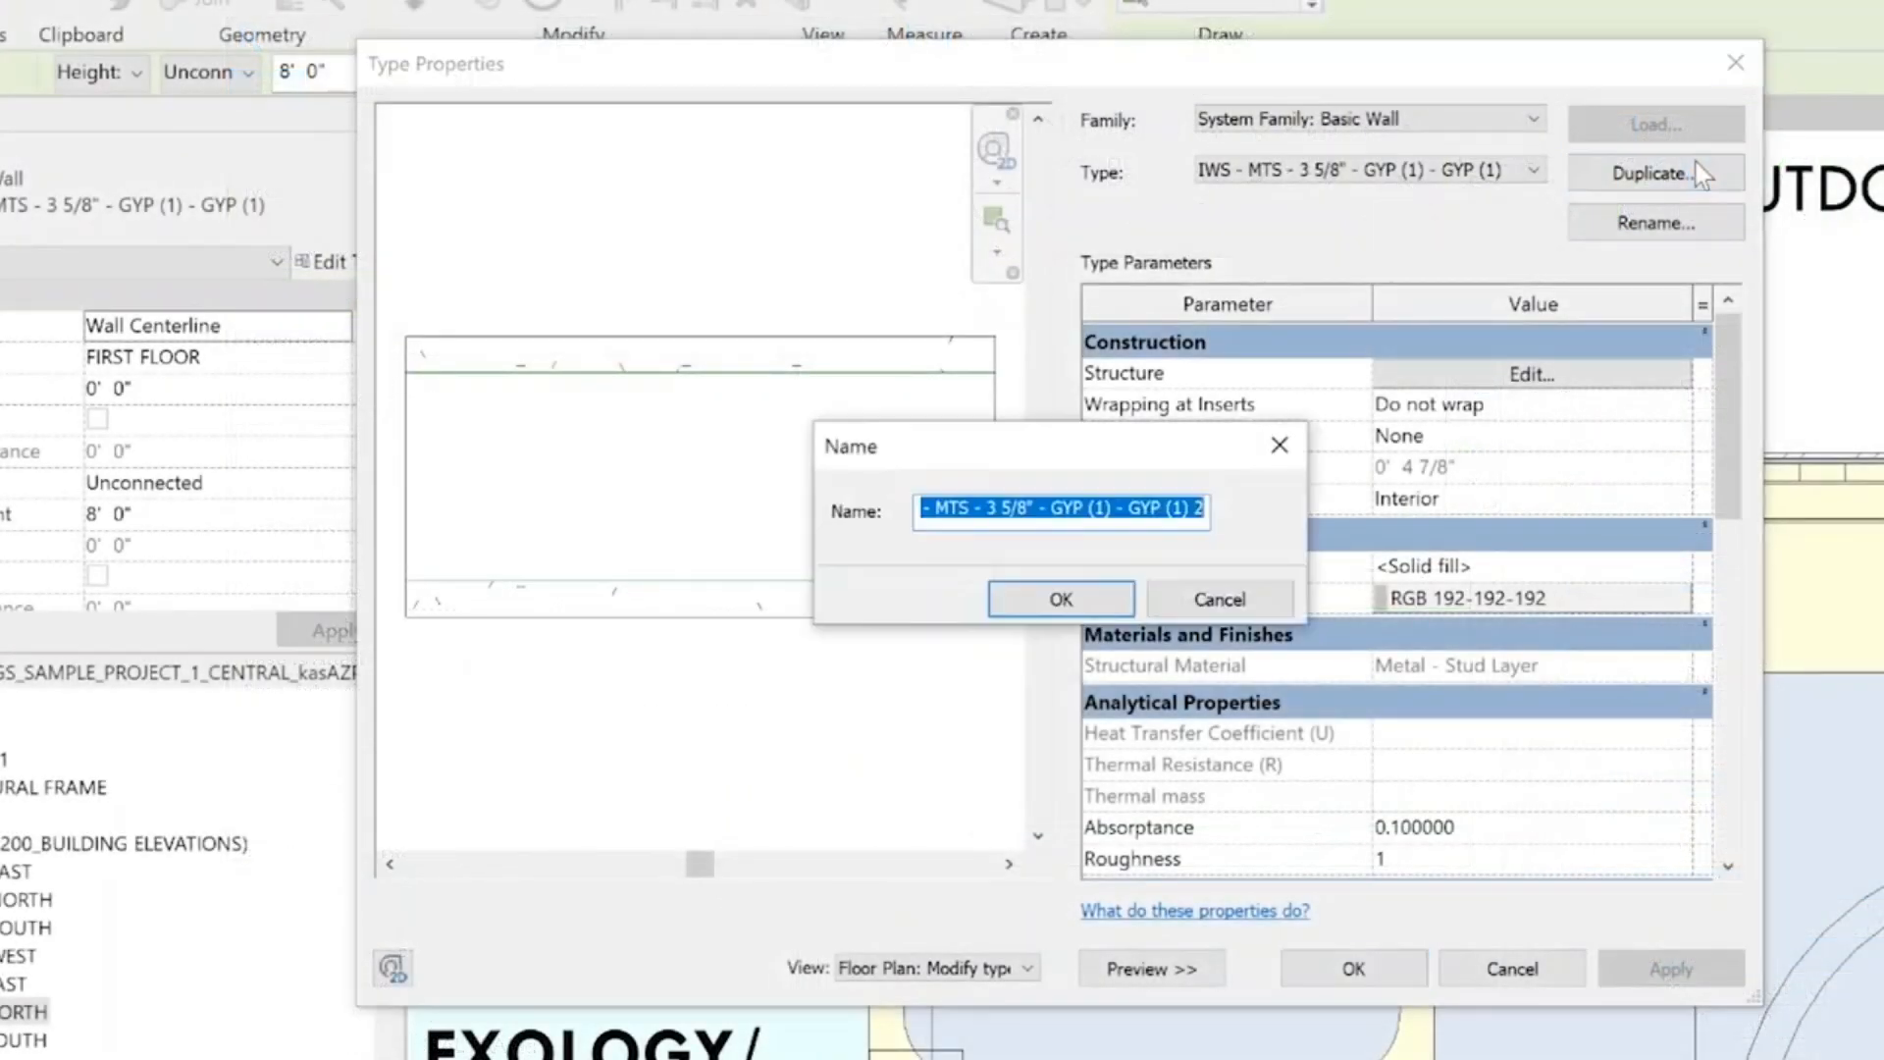
{"action": "left_click", "coordinate": [1023, 512]}
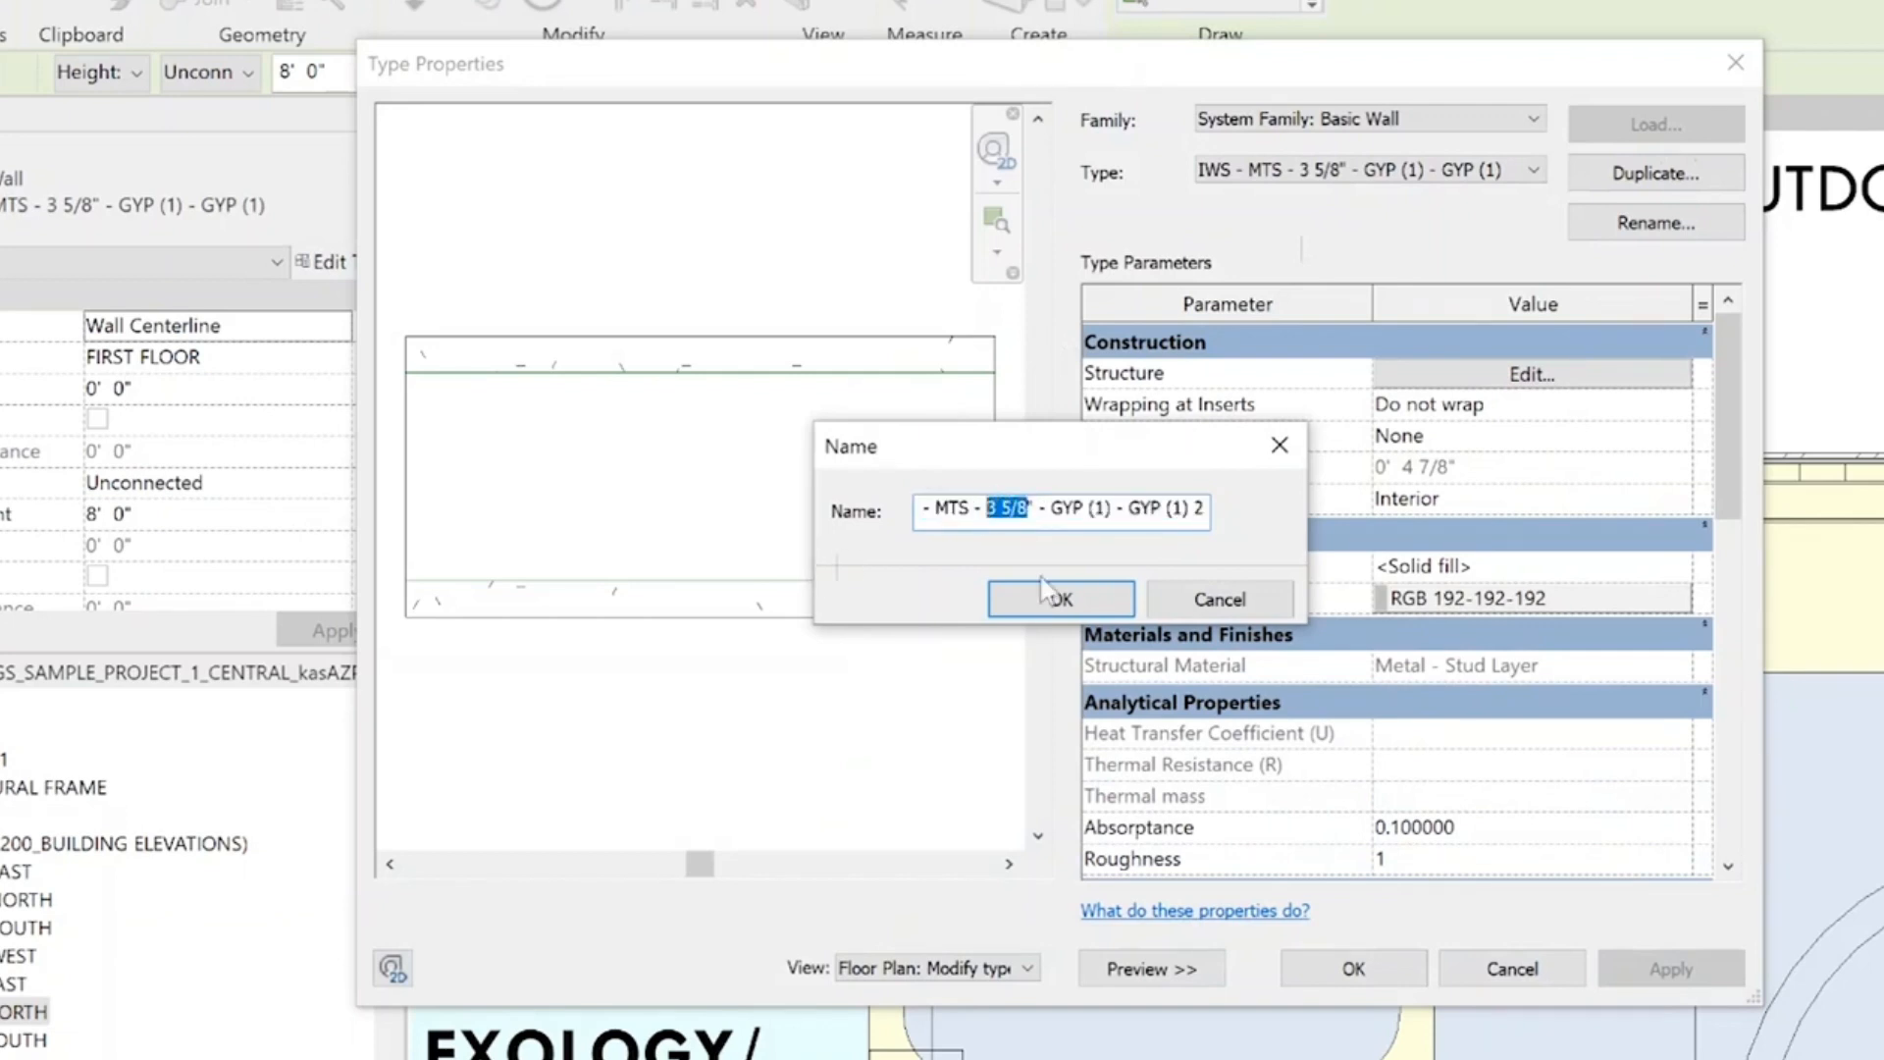
{"action": "type", "text": "6"}
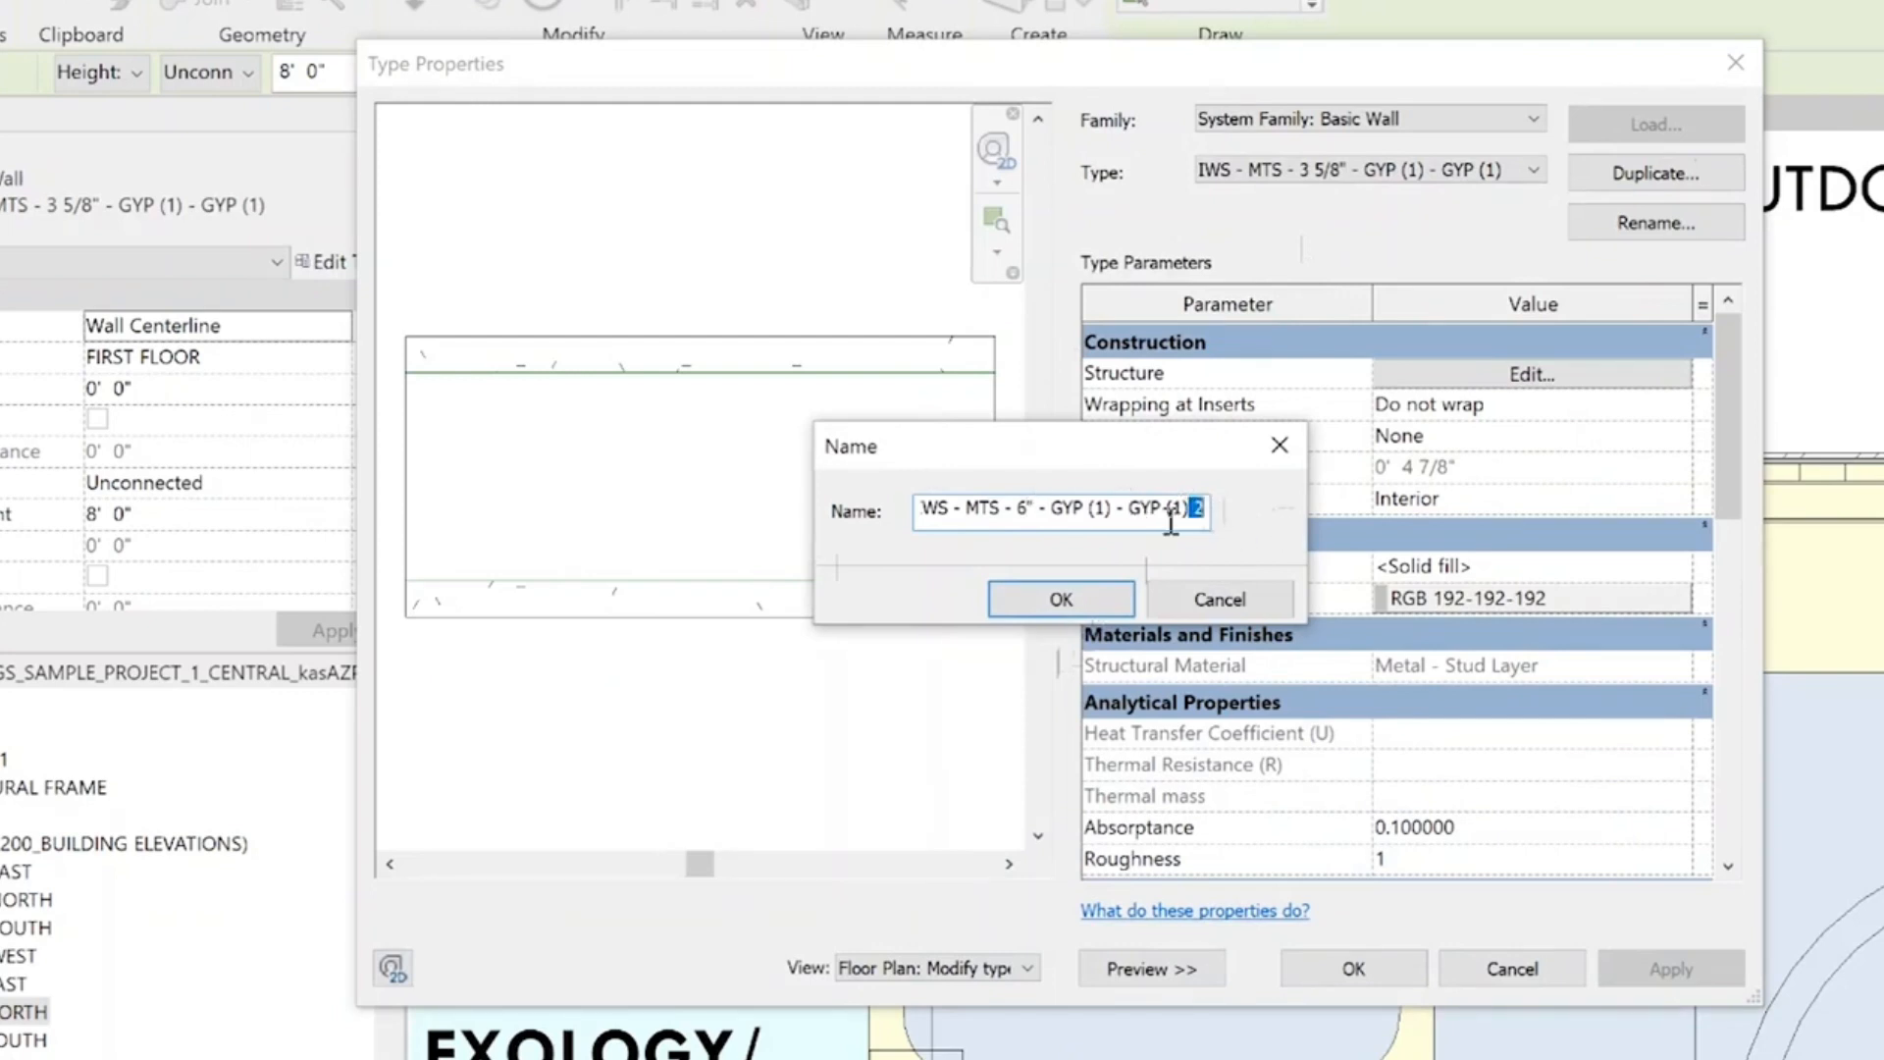
{"action": "left_click", "coordinate": [1058, 603]}
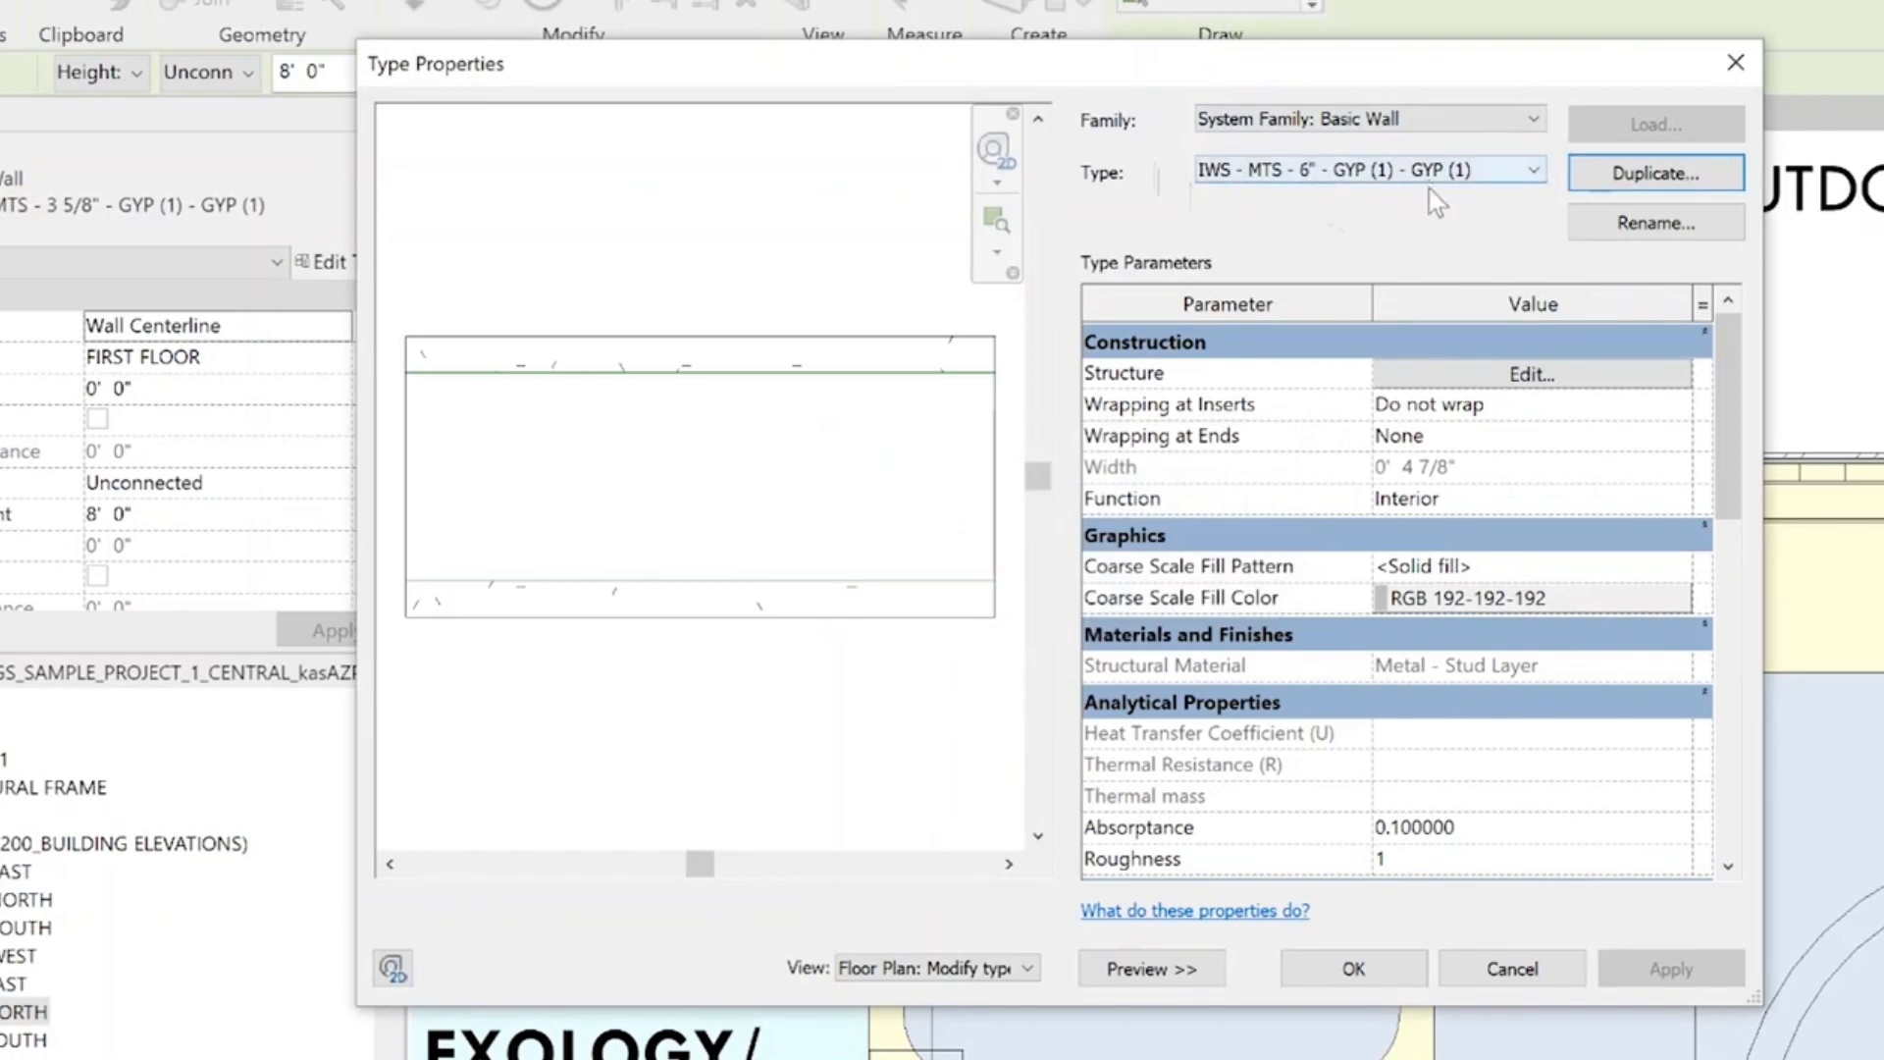
Set the duplicated wall type's metal stud structure layer to 6" thick and accept the assembly and type properties
{"action": "left_click", "coordinate": [1532, 382]}
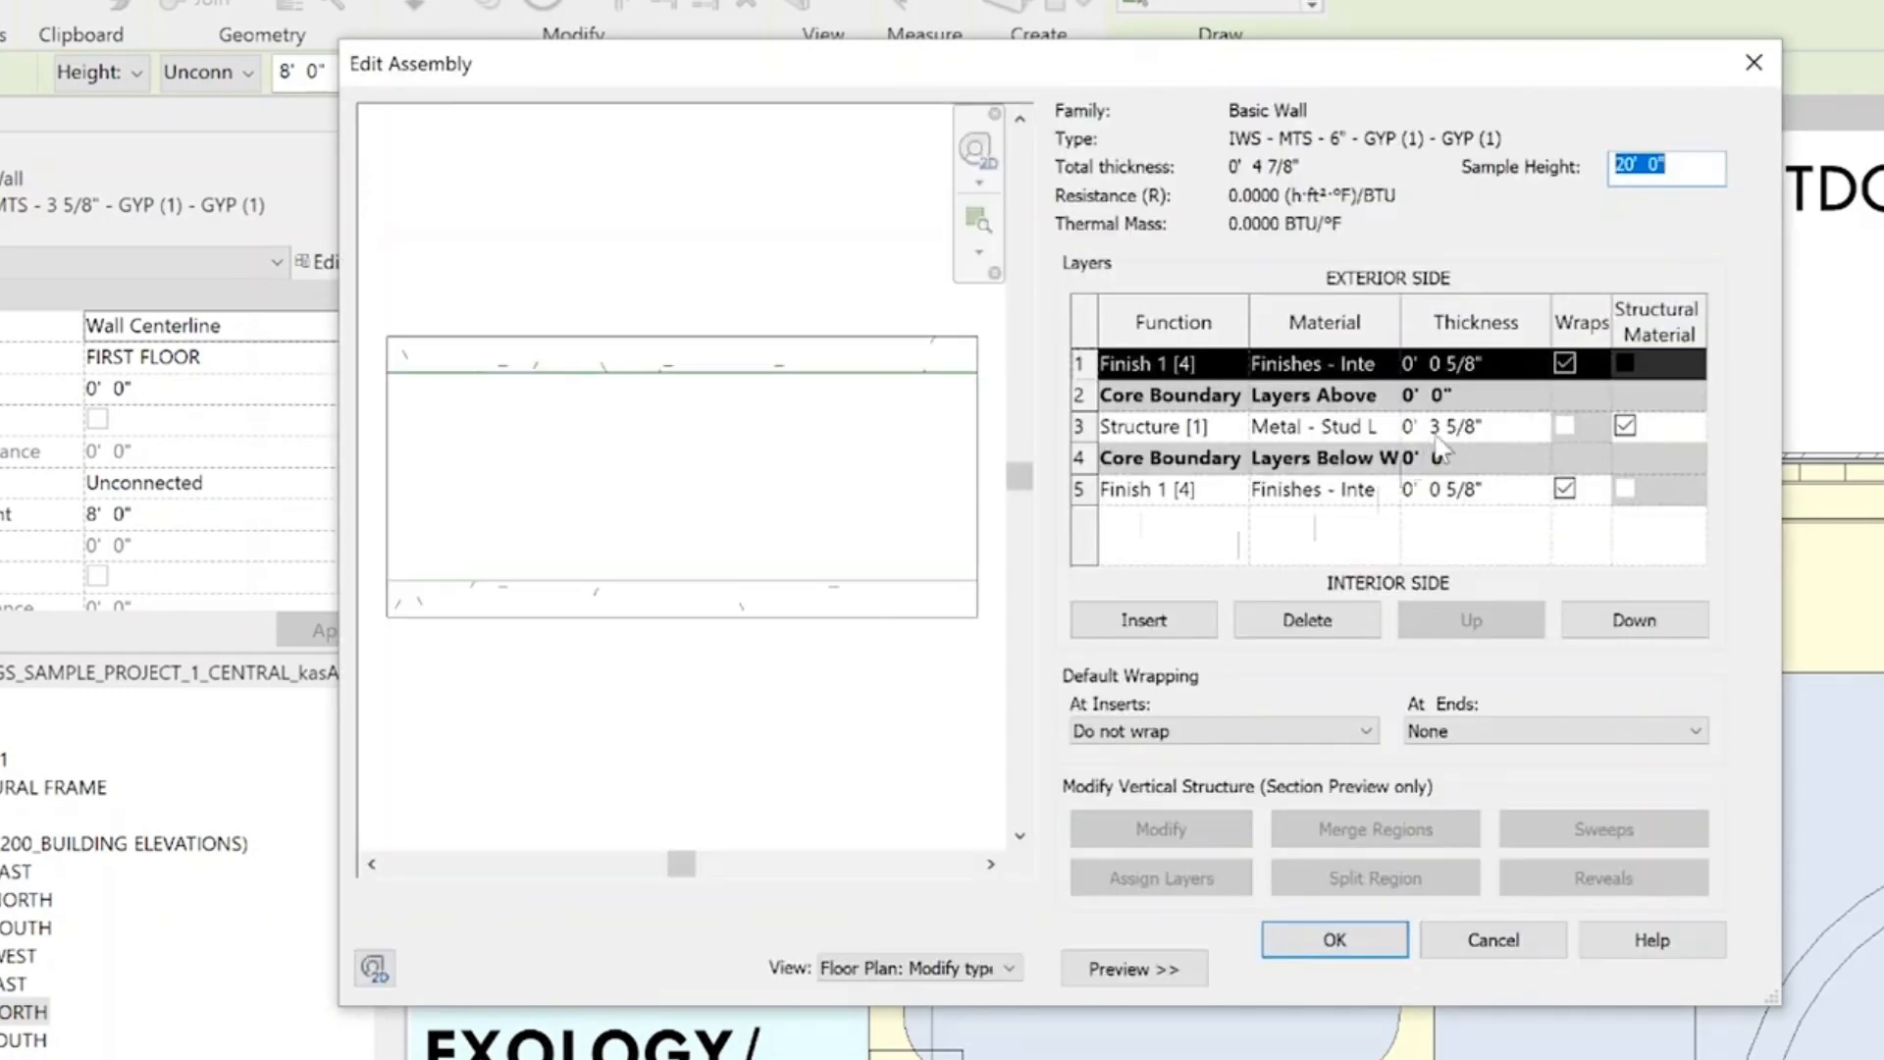
{"action": "left_click", "coordinate": [1434, 428]}
{"action": "type", "text": "6"}
{"action": "left_click", "coordinate": [1335, 939]}
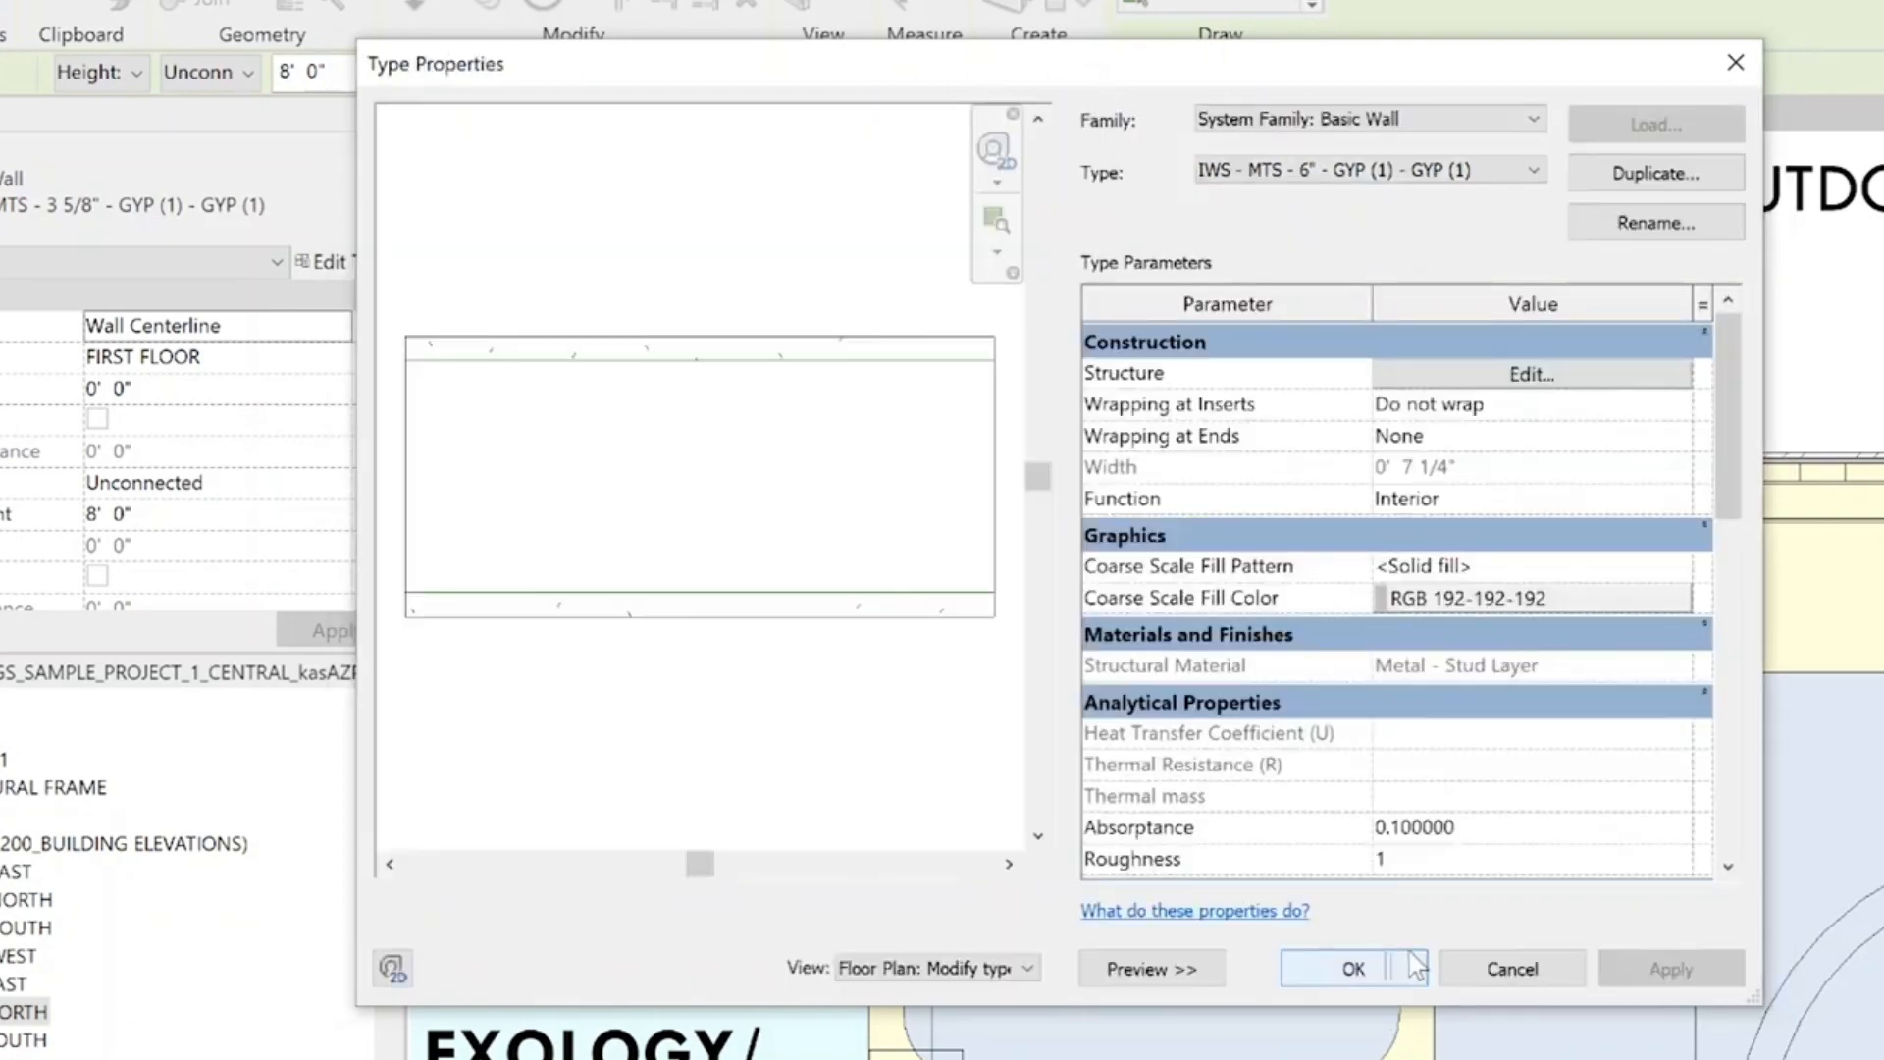
{"action": "left_click", "coordinate": [1368, 977]}
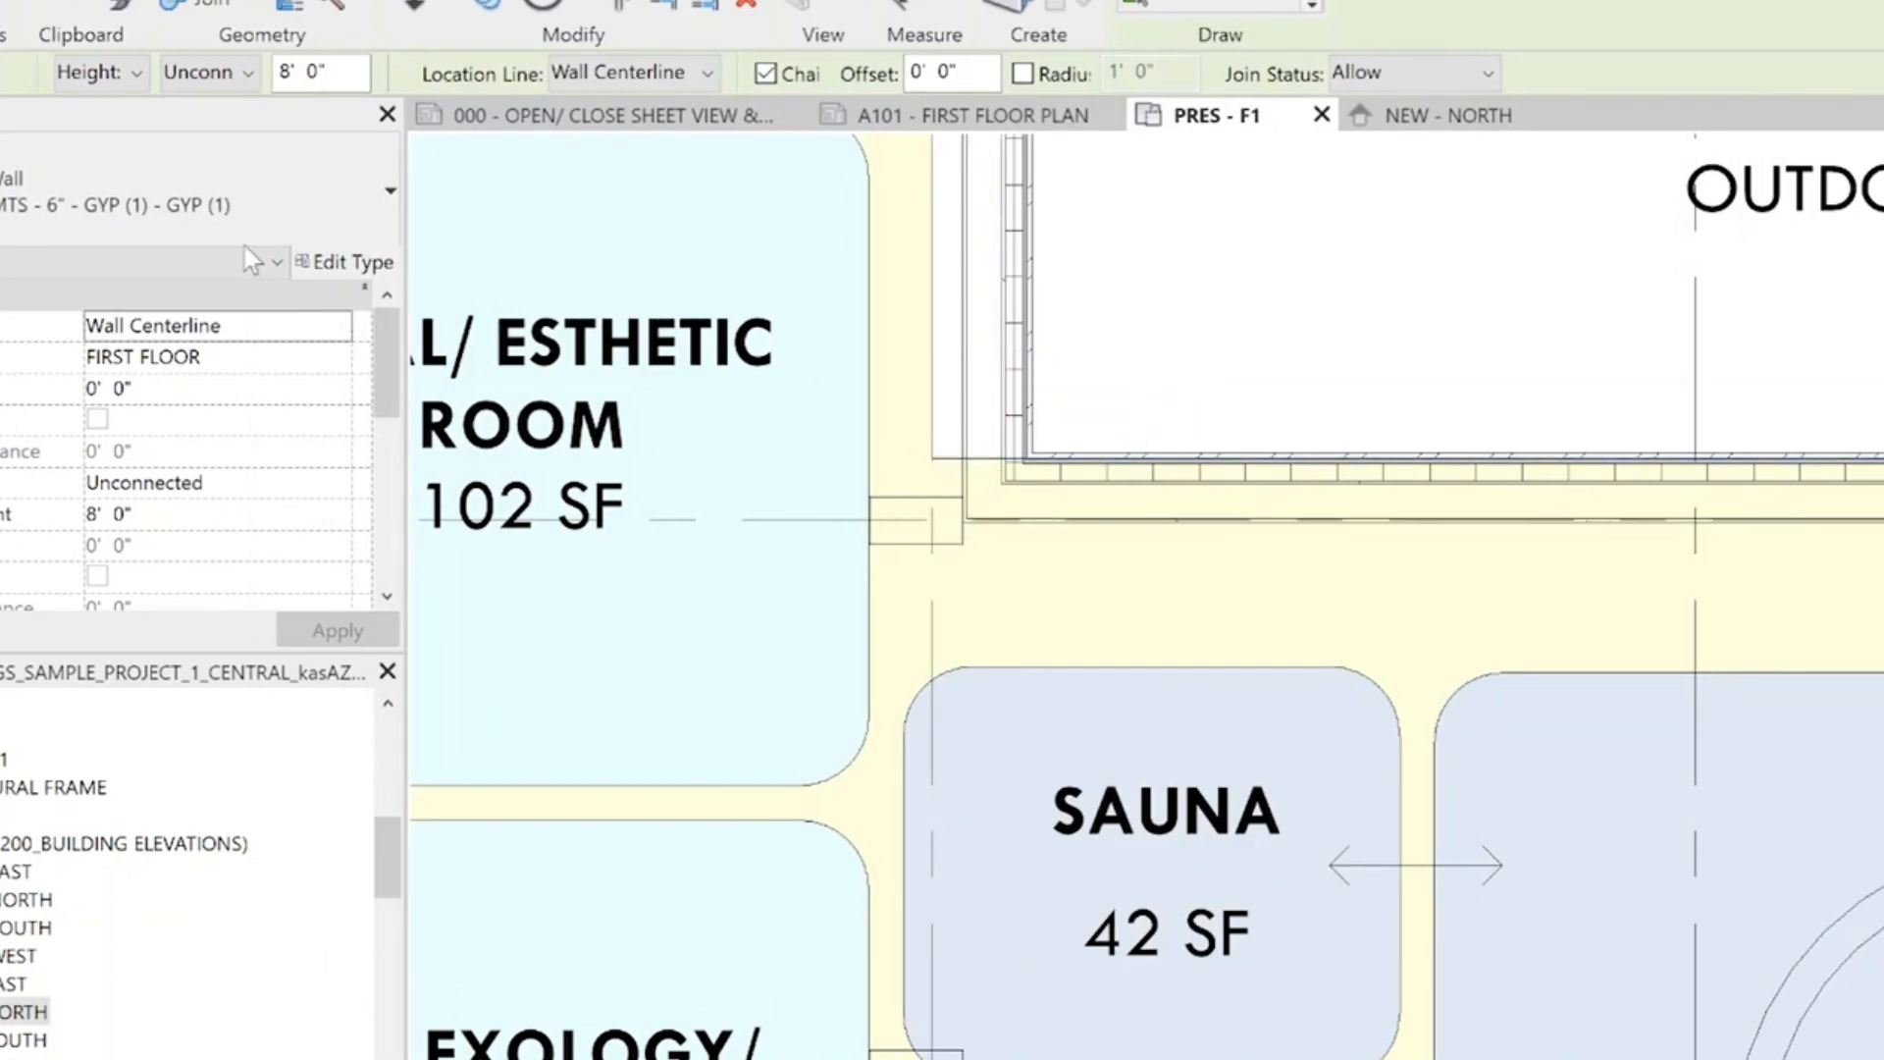
Draw an interior wall with Location Line Finish Face: Interior from the patio wall's inner corner by the Sauna to the Waiting/Circulation area
{"action": "left_click", "coordinate": [340, 325]}
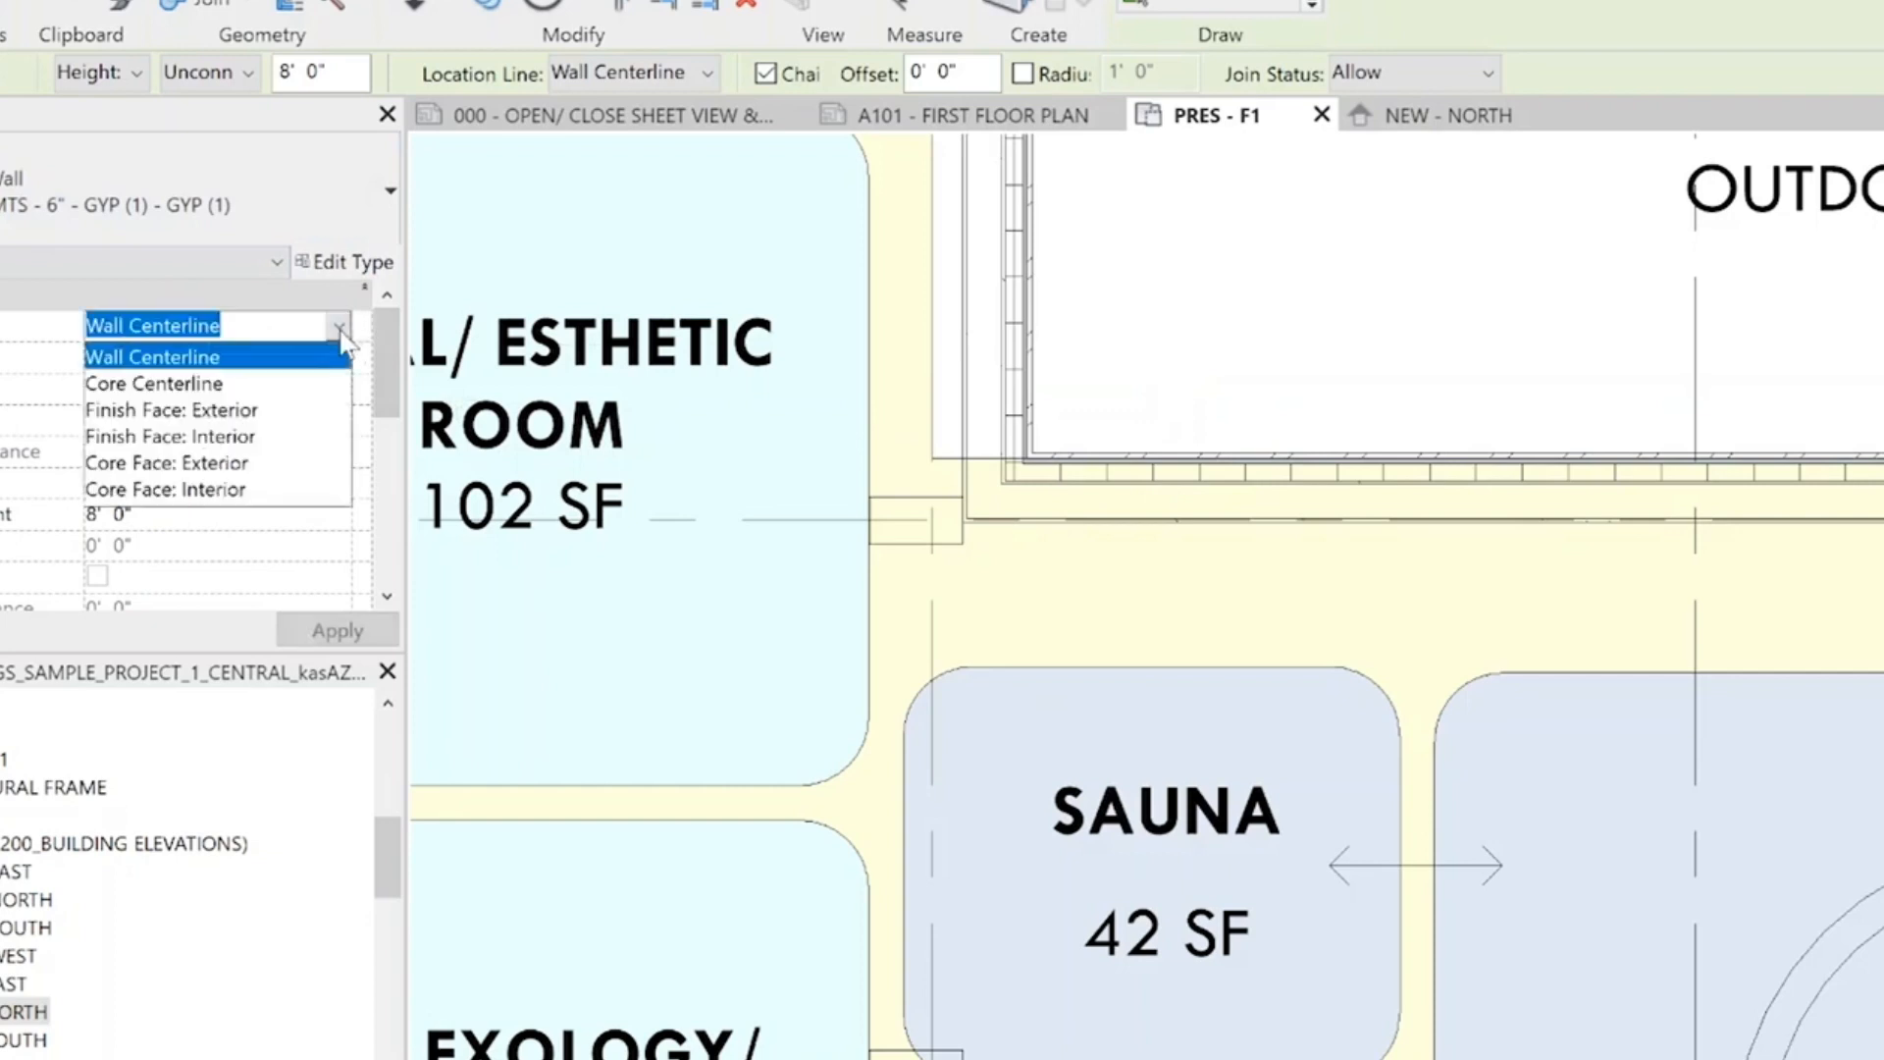
{"action": "left_click", "coordinate": [197, 438]}
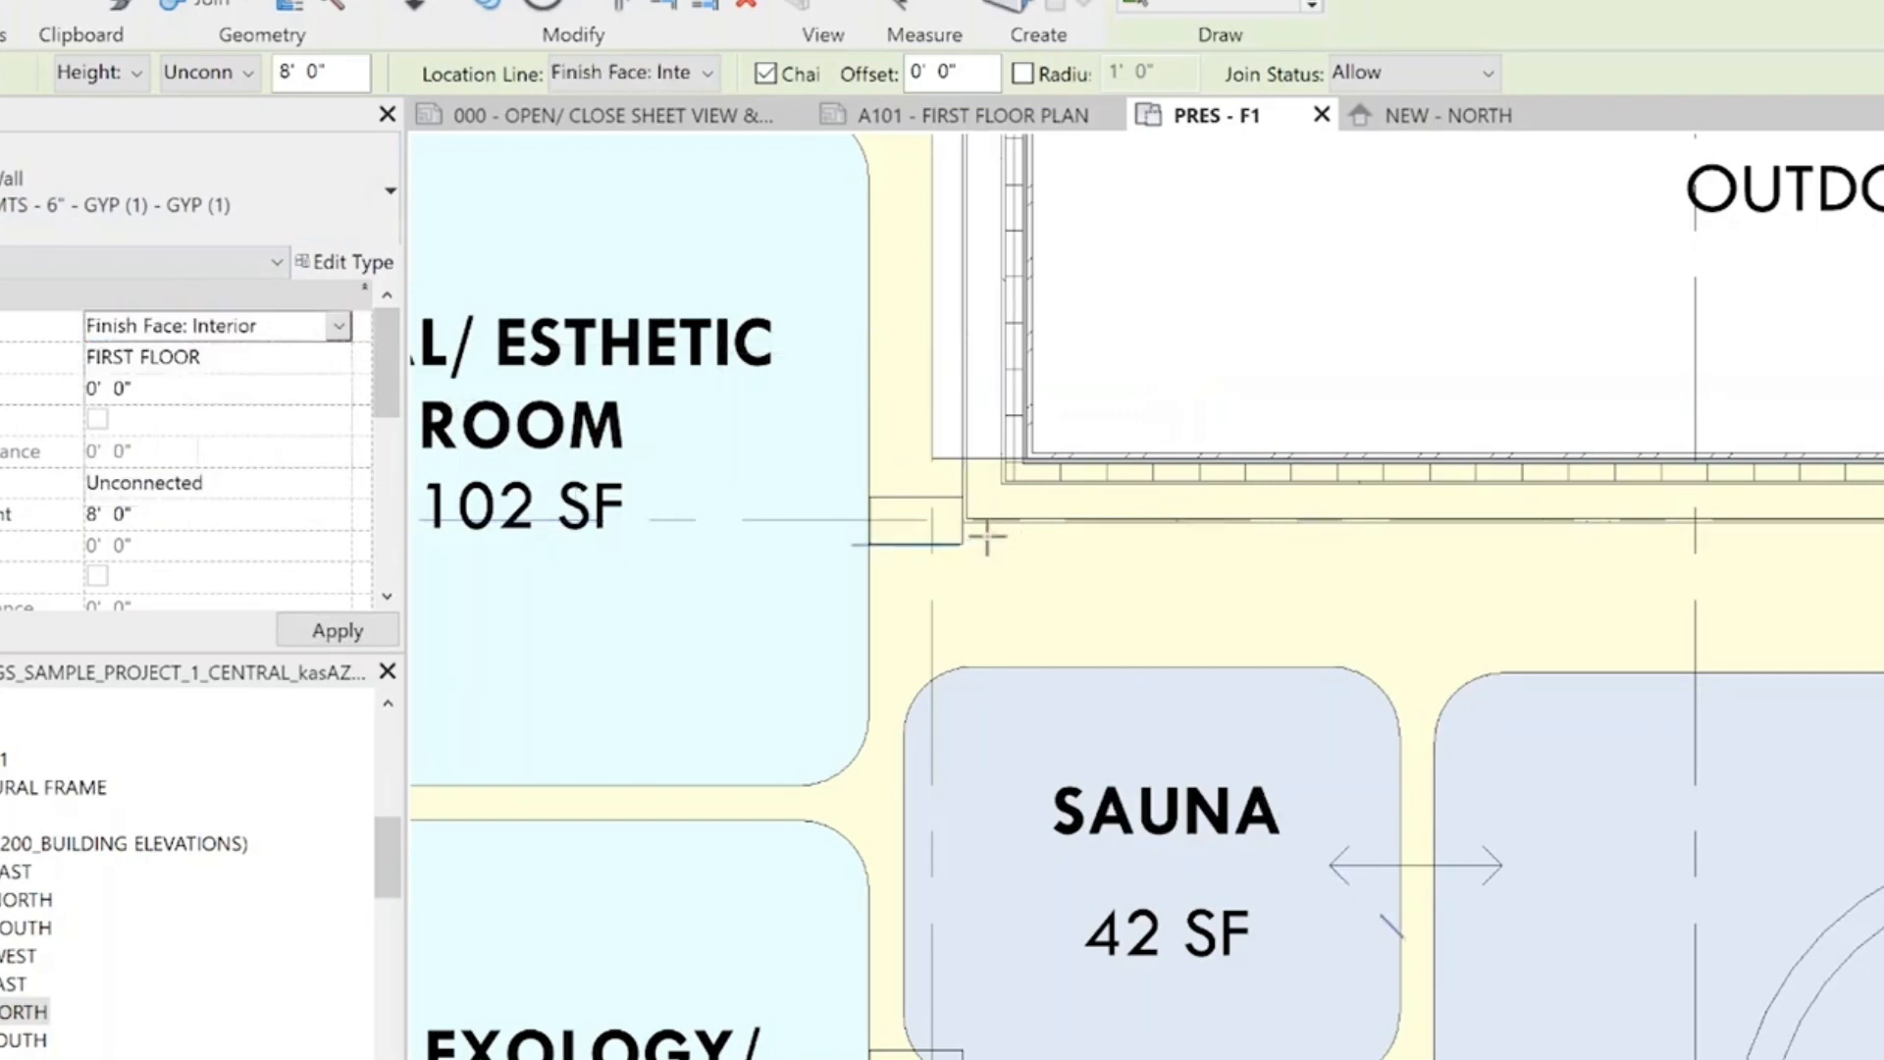
{"action": "scroll", "coordinate": [984, 534], "scroll_direction": "up", "scroll_amount": 3}
{"action": "left_click", "coordinate": [924, 502]}
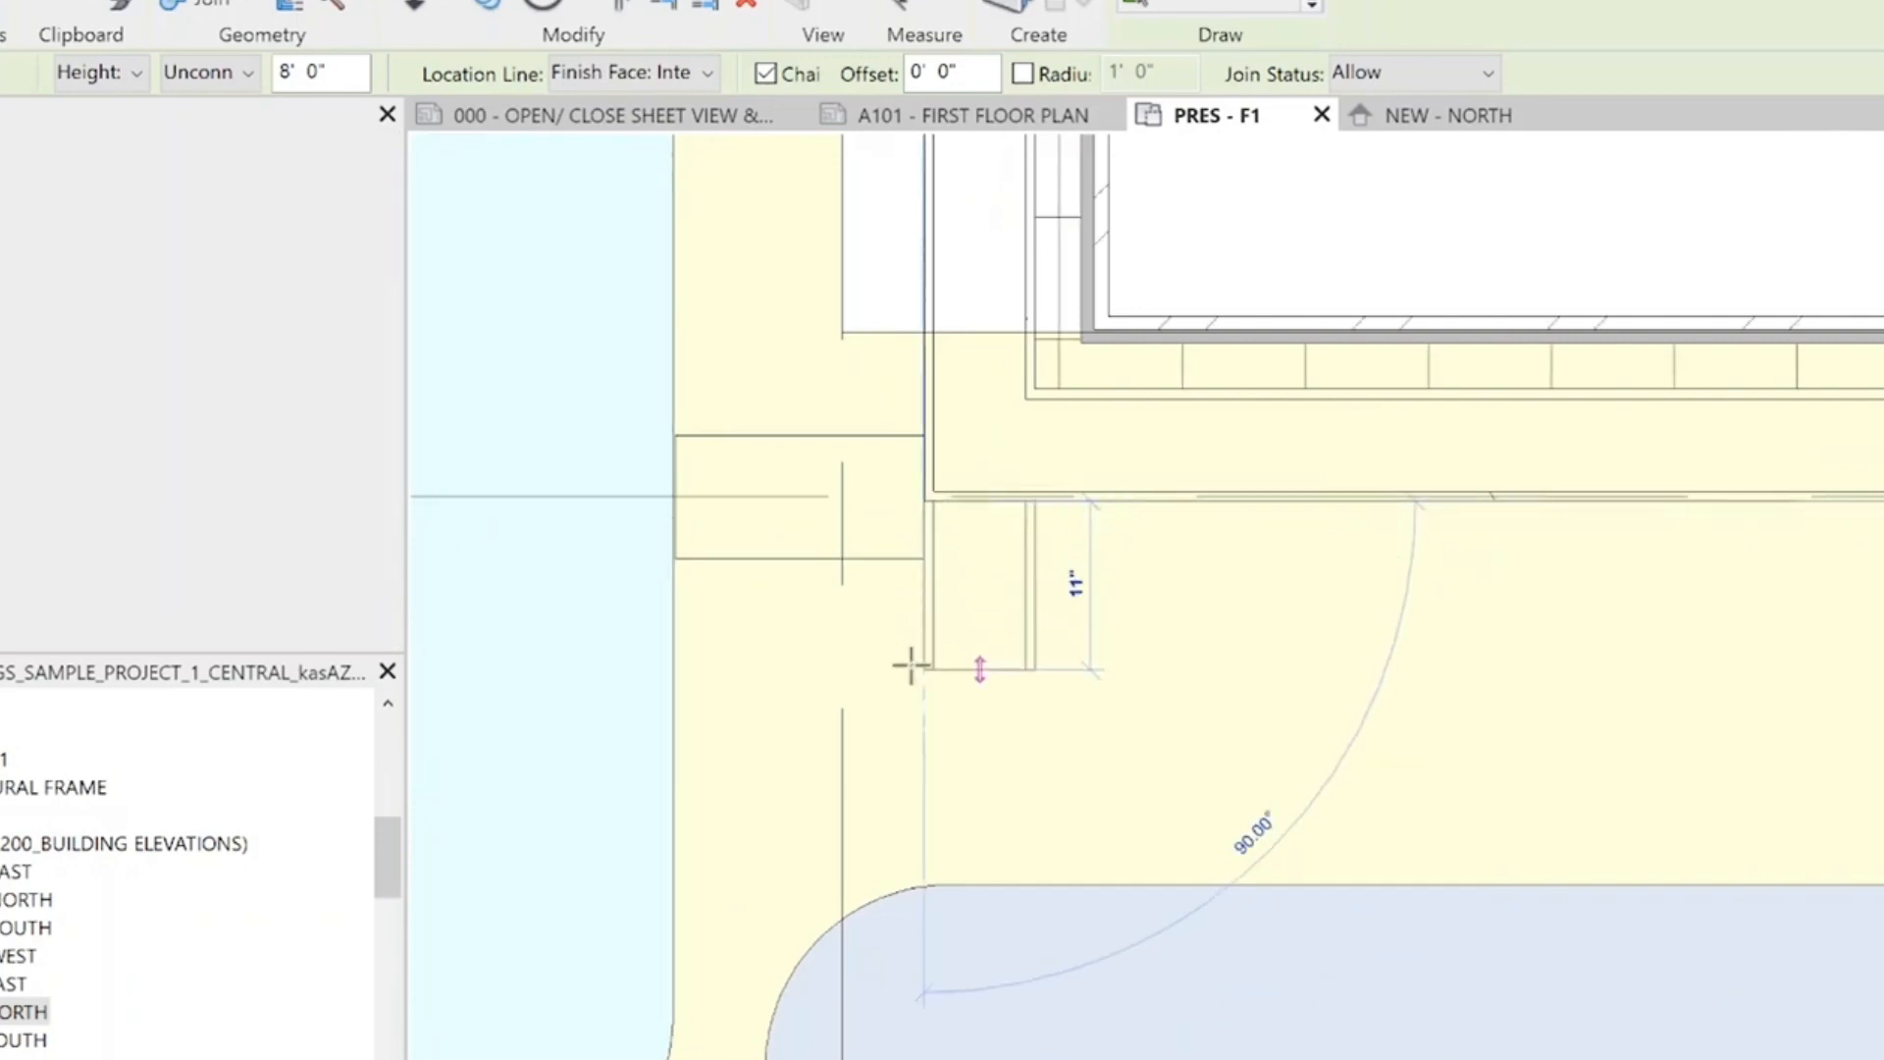
{"action": "scroll", "coordinate": [924, 564], "scroll_direction": "down", "scroll_amount": 8}
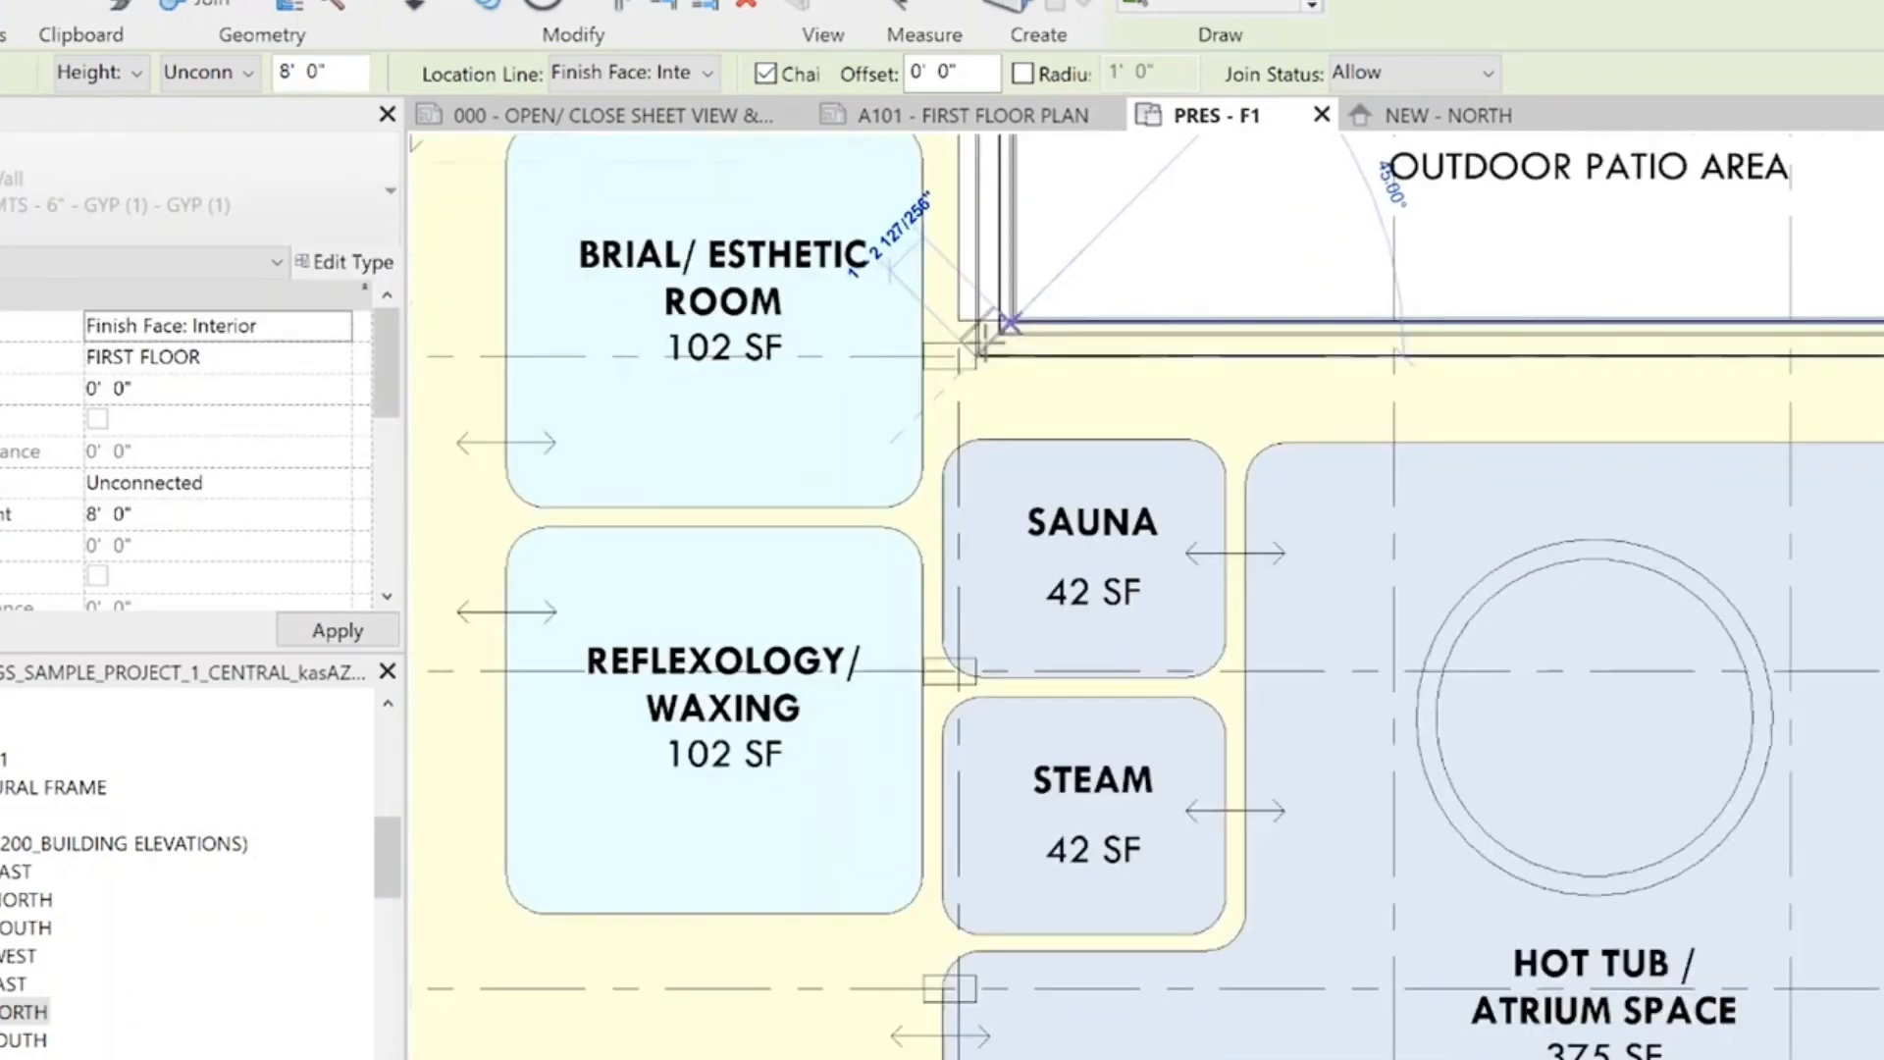
{"action": "scroll", "coordinate": [907, 820], "scroll_direction": "up", "scroll_amount": 4}
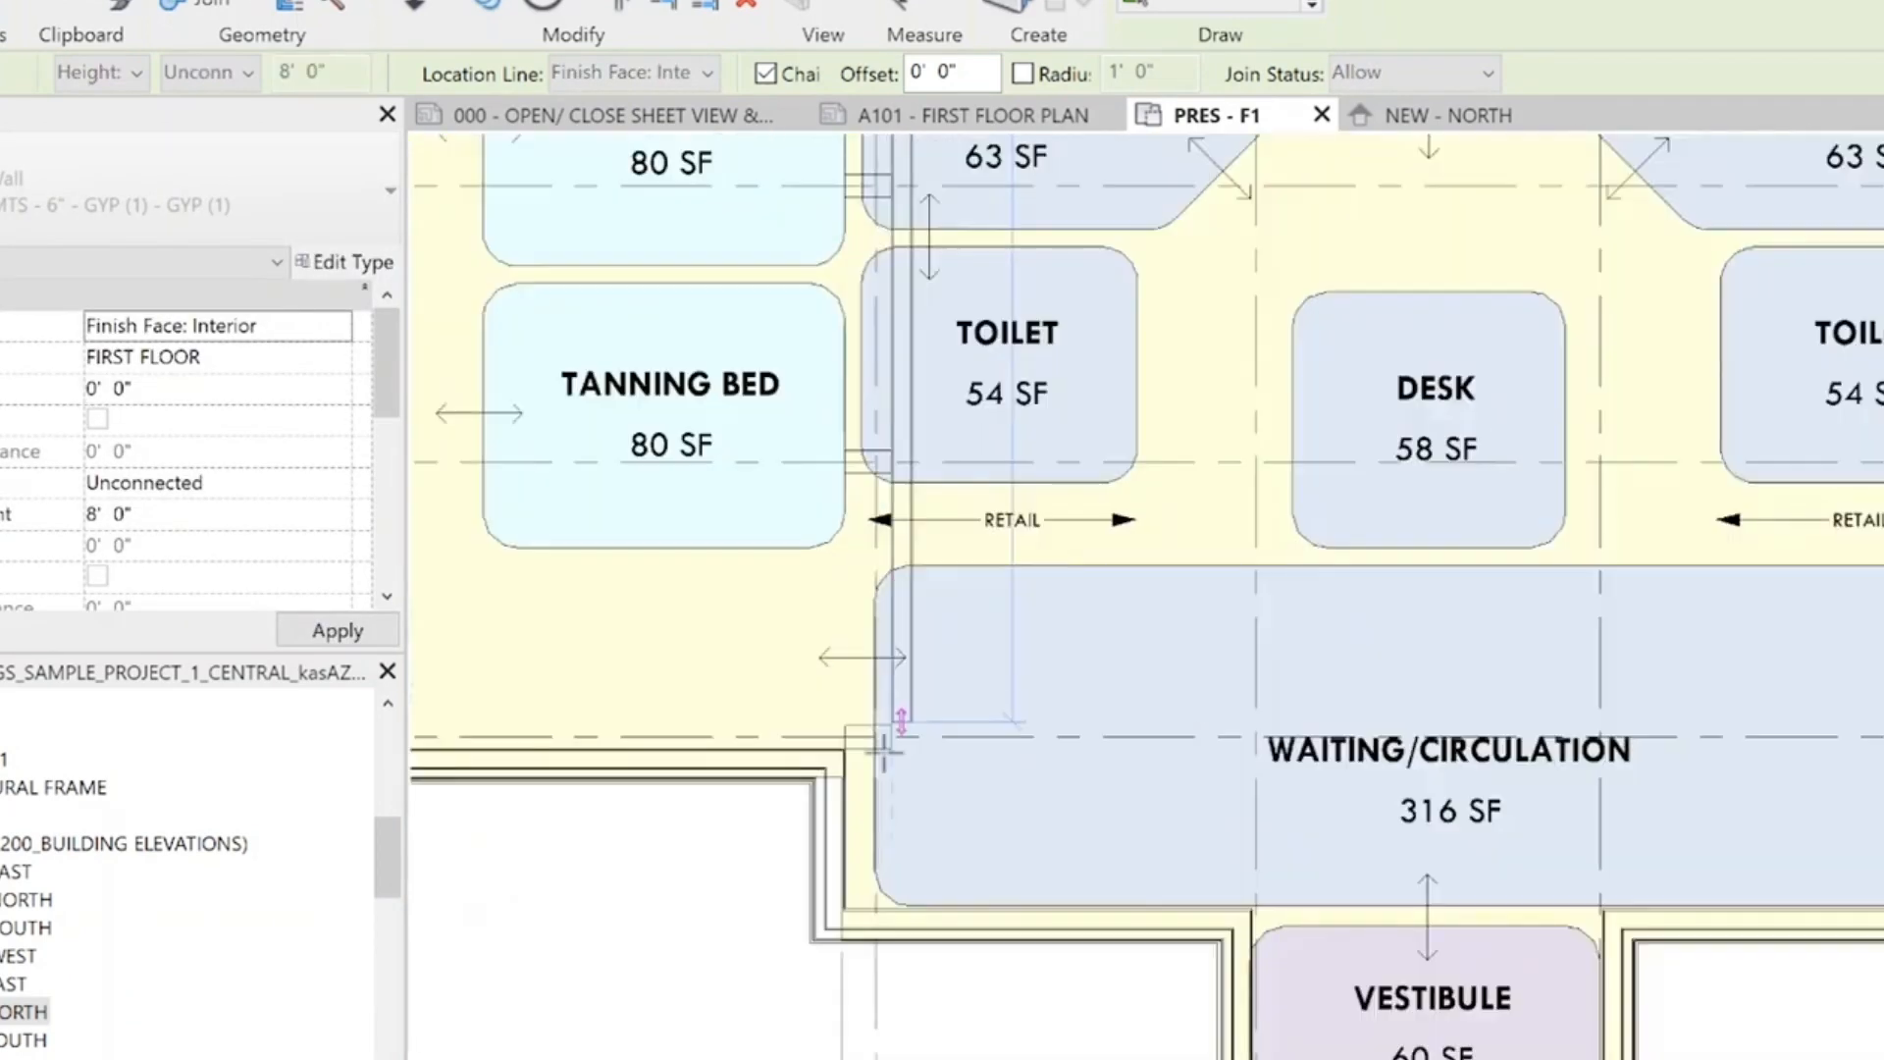
{"action": "left_click", "coordinate": [901, 790]}
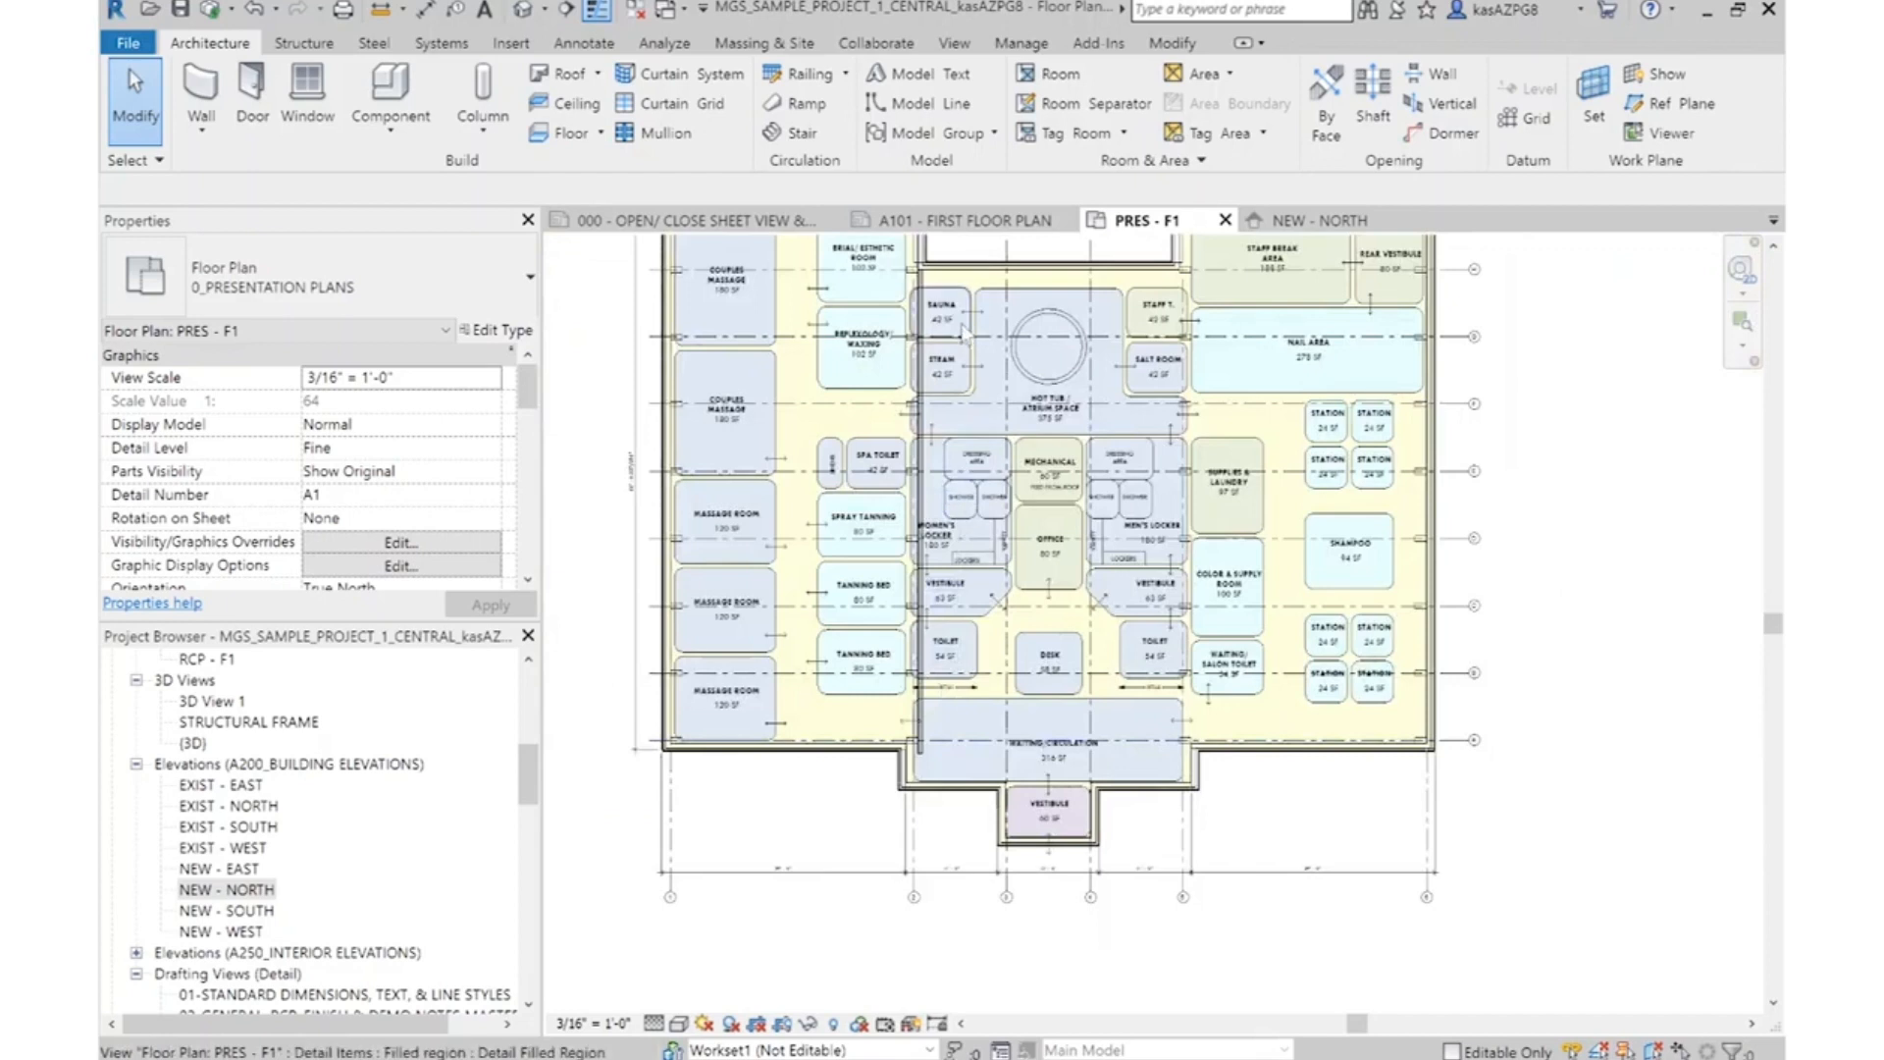
Align the short exterior wall jog beside the Waiting/Circulation area at its core face with the near face of the new interior wall
{"action": "middle_click_drag", "start_coordinate": [950, 312], "coordinate": [984, 403]}
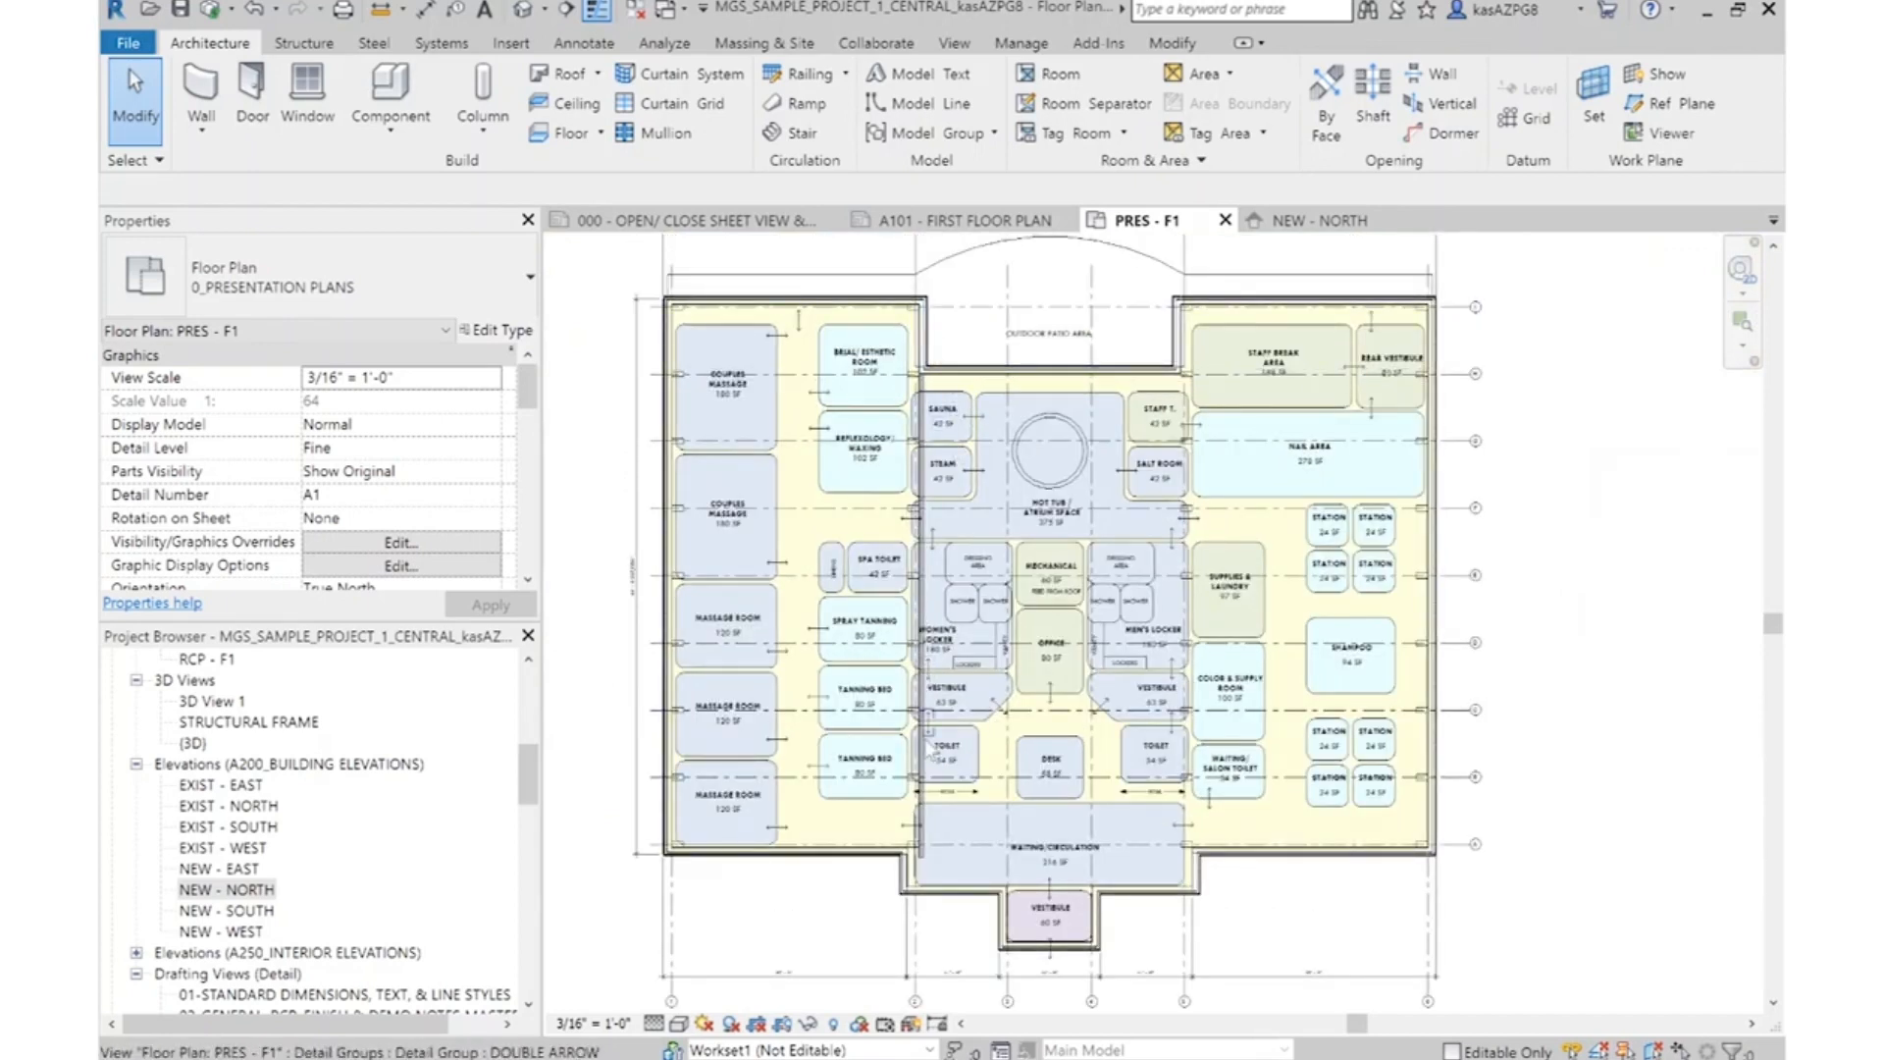
{"action": "scroll", "coordinate": [927, 913], "scroll_direction": "up", "scroll_amount": 3}
{"action": "scroll", "coordinate": [931, 918], "scroll_direction": "up", "scroll_amount": 4}
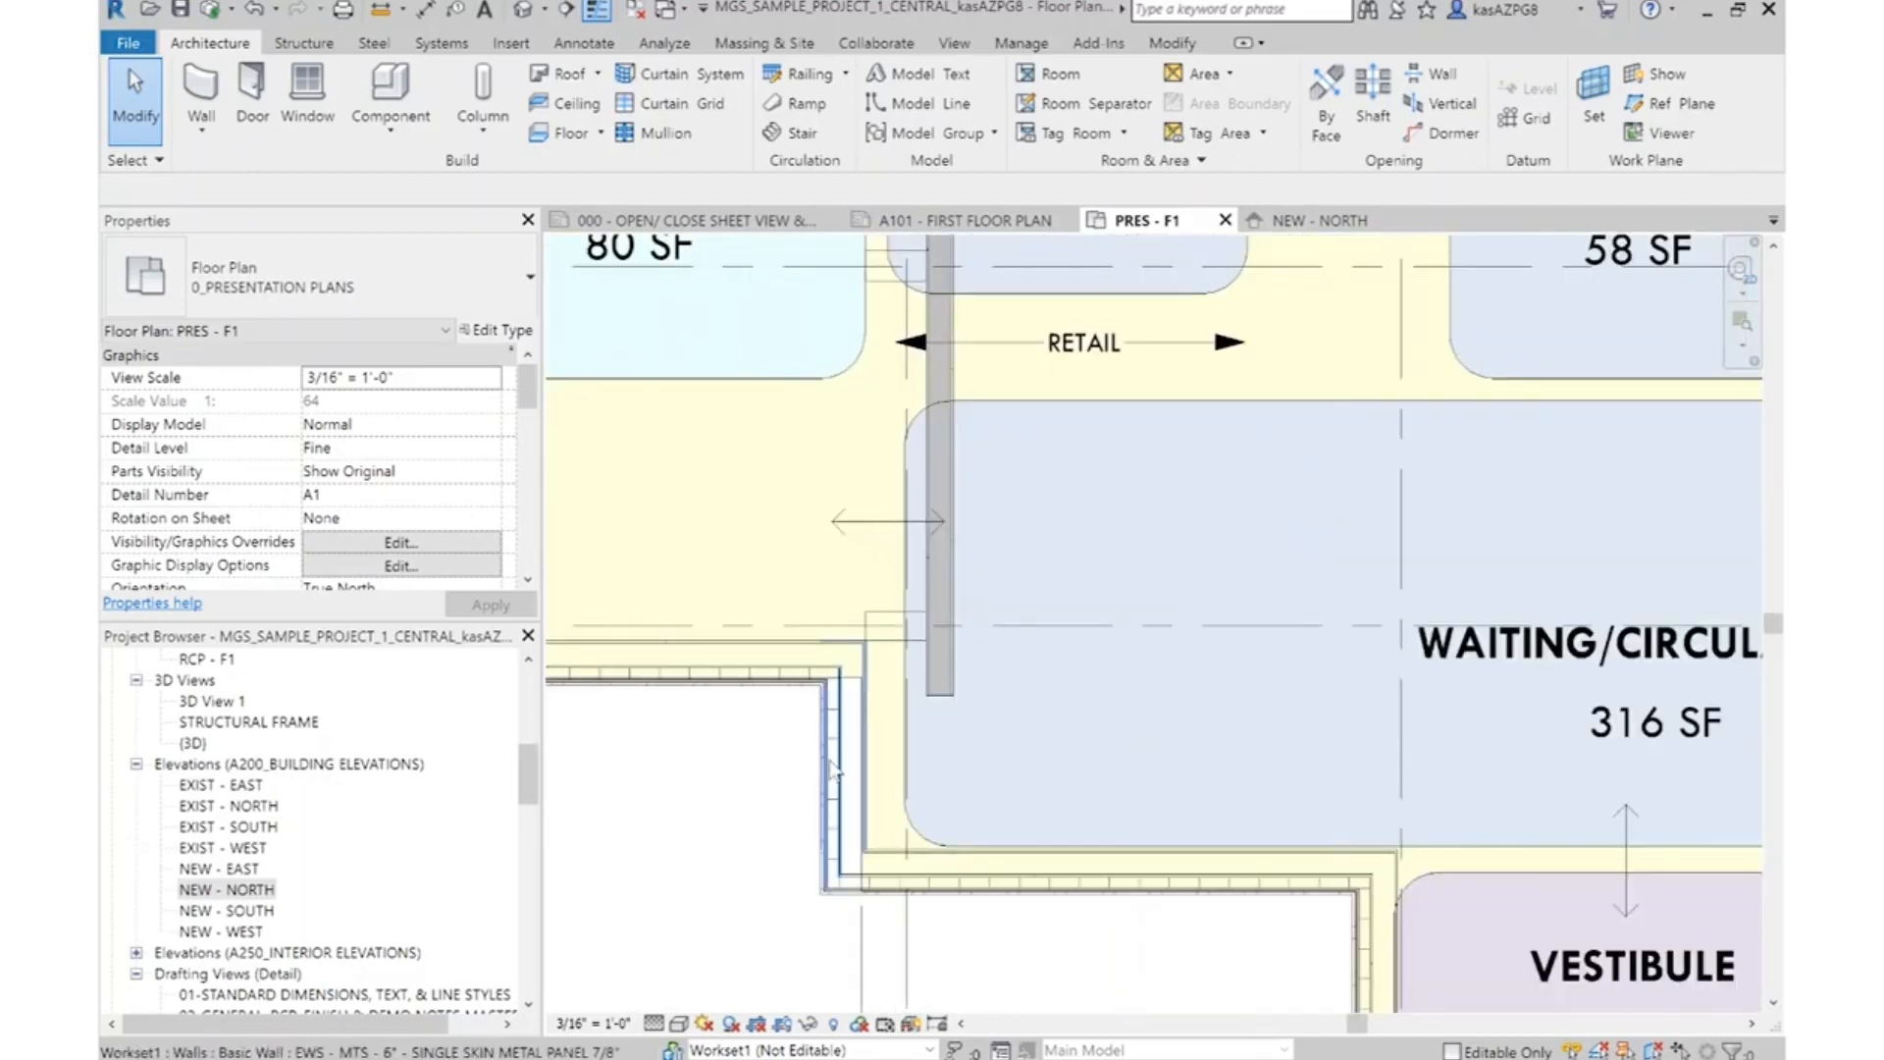
{"action": "left_click", "coordinate": [829, 760]}
{"action": "left_click", "coordinate": [546, 78]}
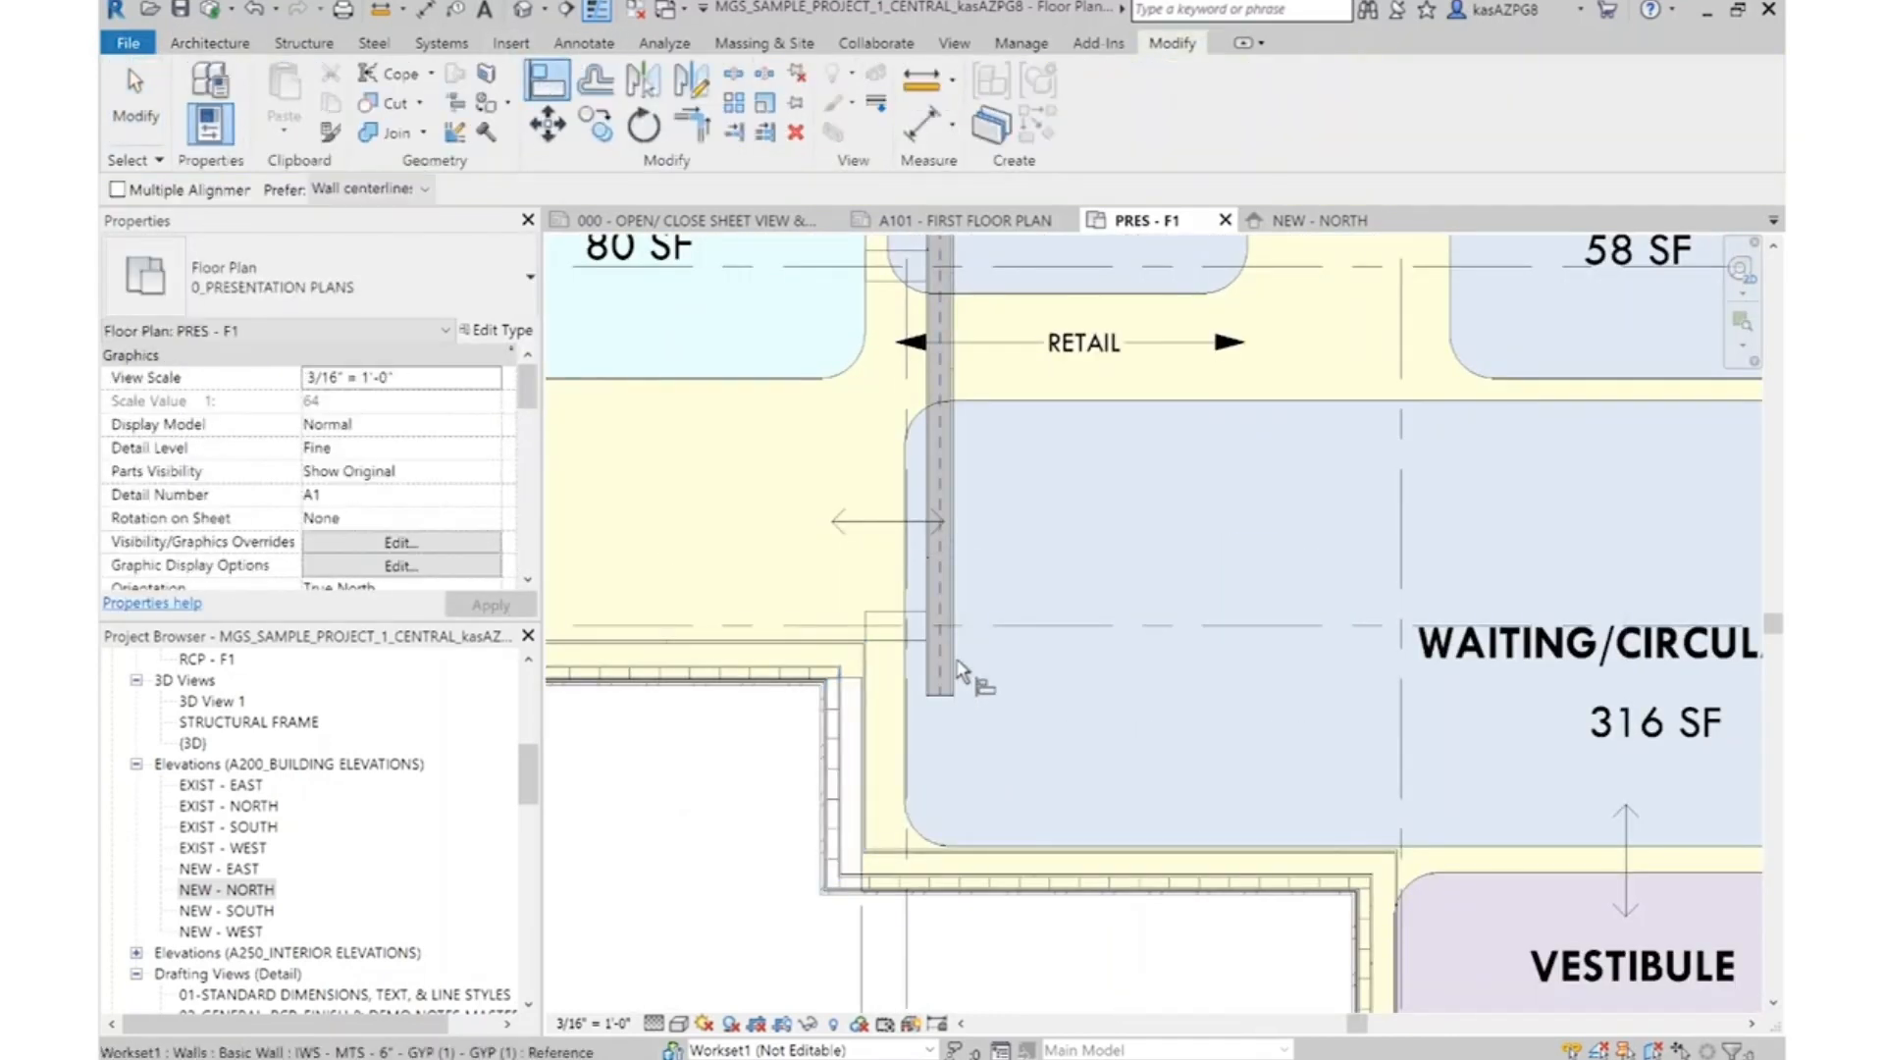
{"action": "scroll", "coordinate": [957, 530], "scroll_direction": "up", "scroll_amount": 3}
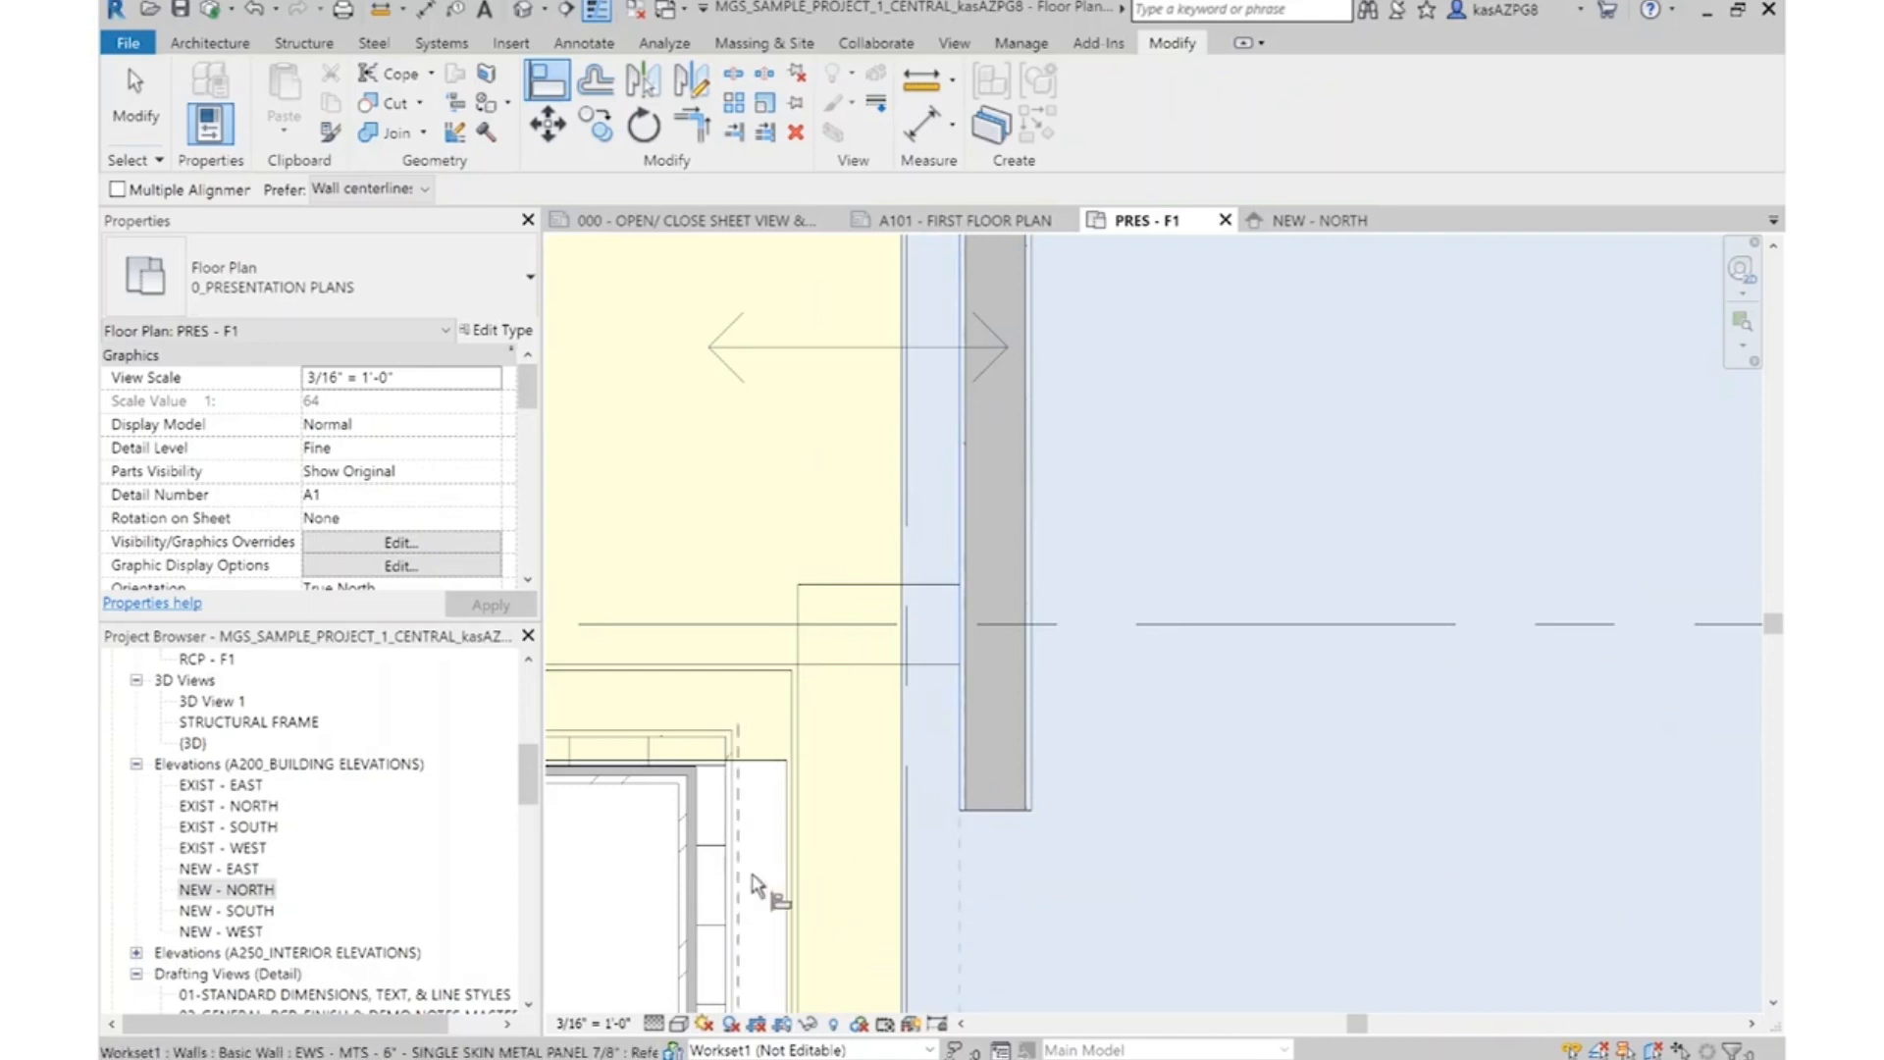
{"action": "middle_click_drag", "start_coordinate": [740, 892], "coordinate": [834, 460]}
{"action": "scroll", "coordinate": [805, 398], "scroll_direction": "up", "scroll_amount": 1}
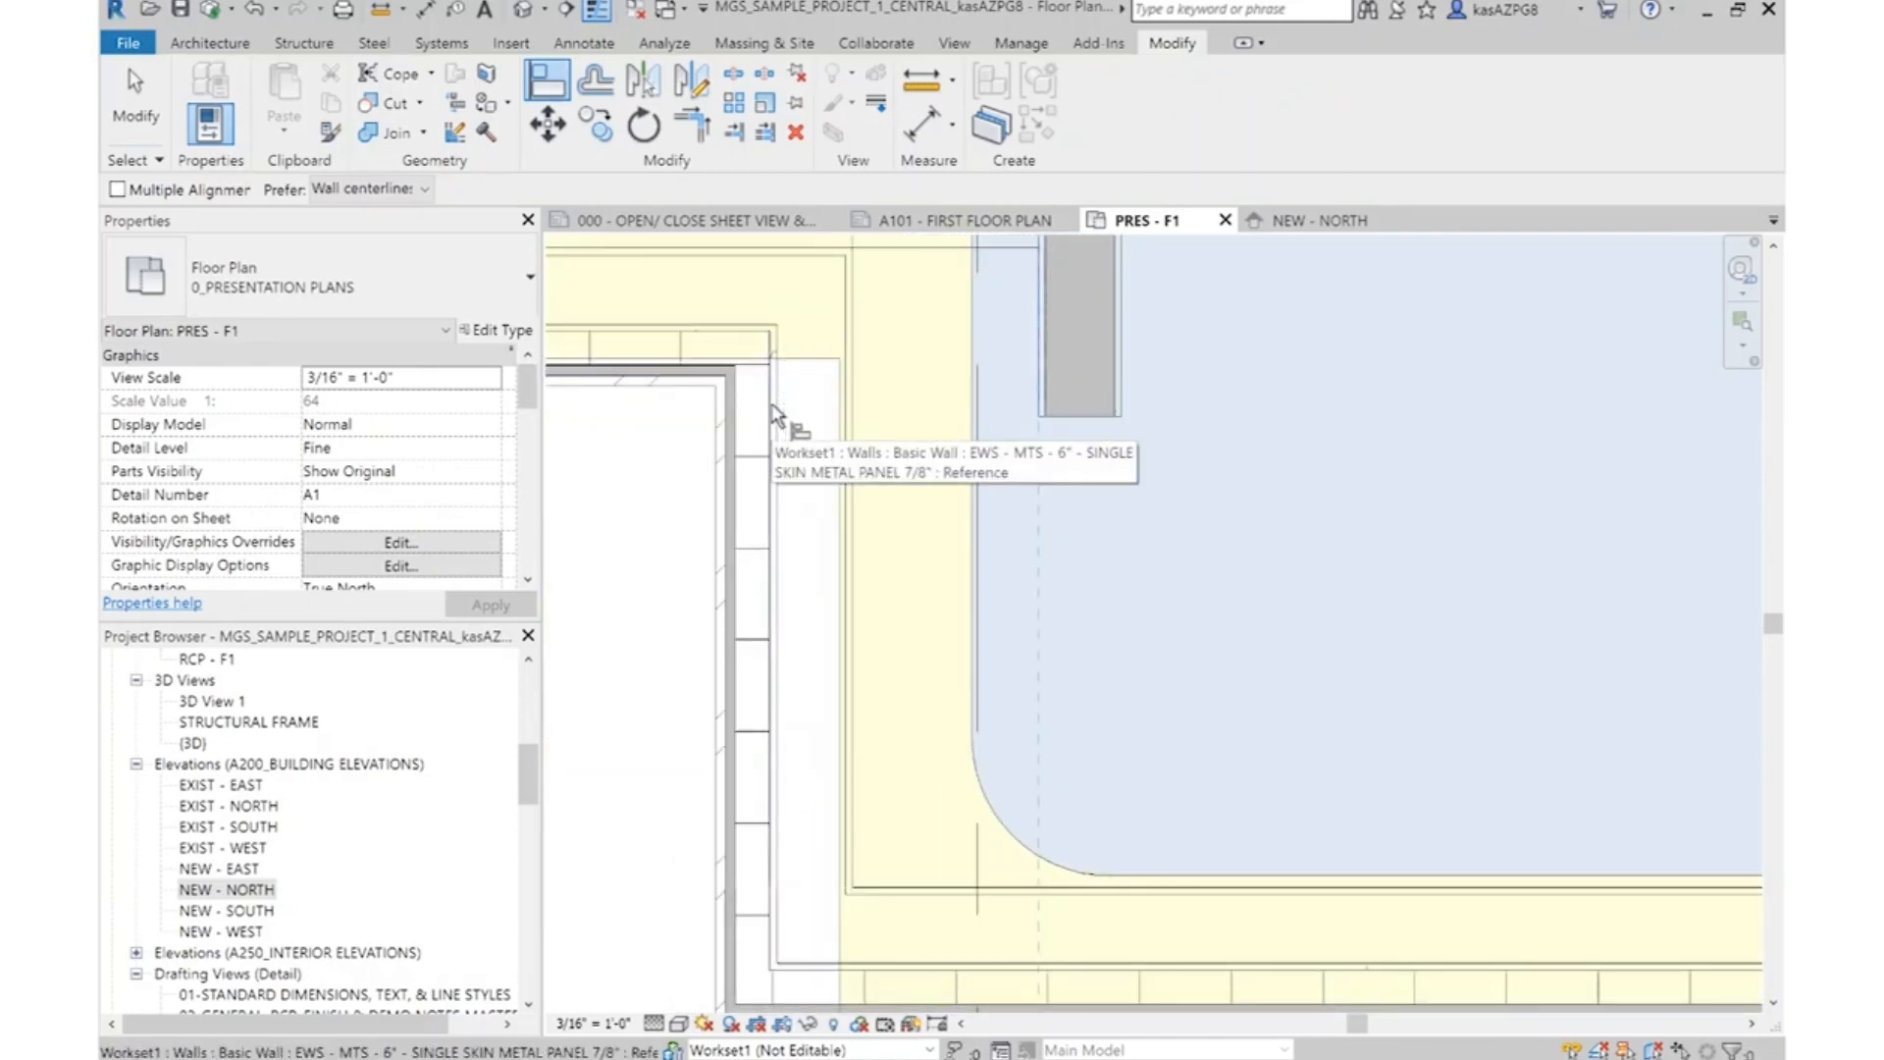
{"action": "left_click", "coordinate": [773, 413]}
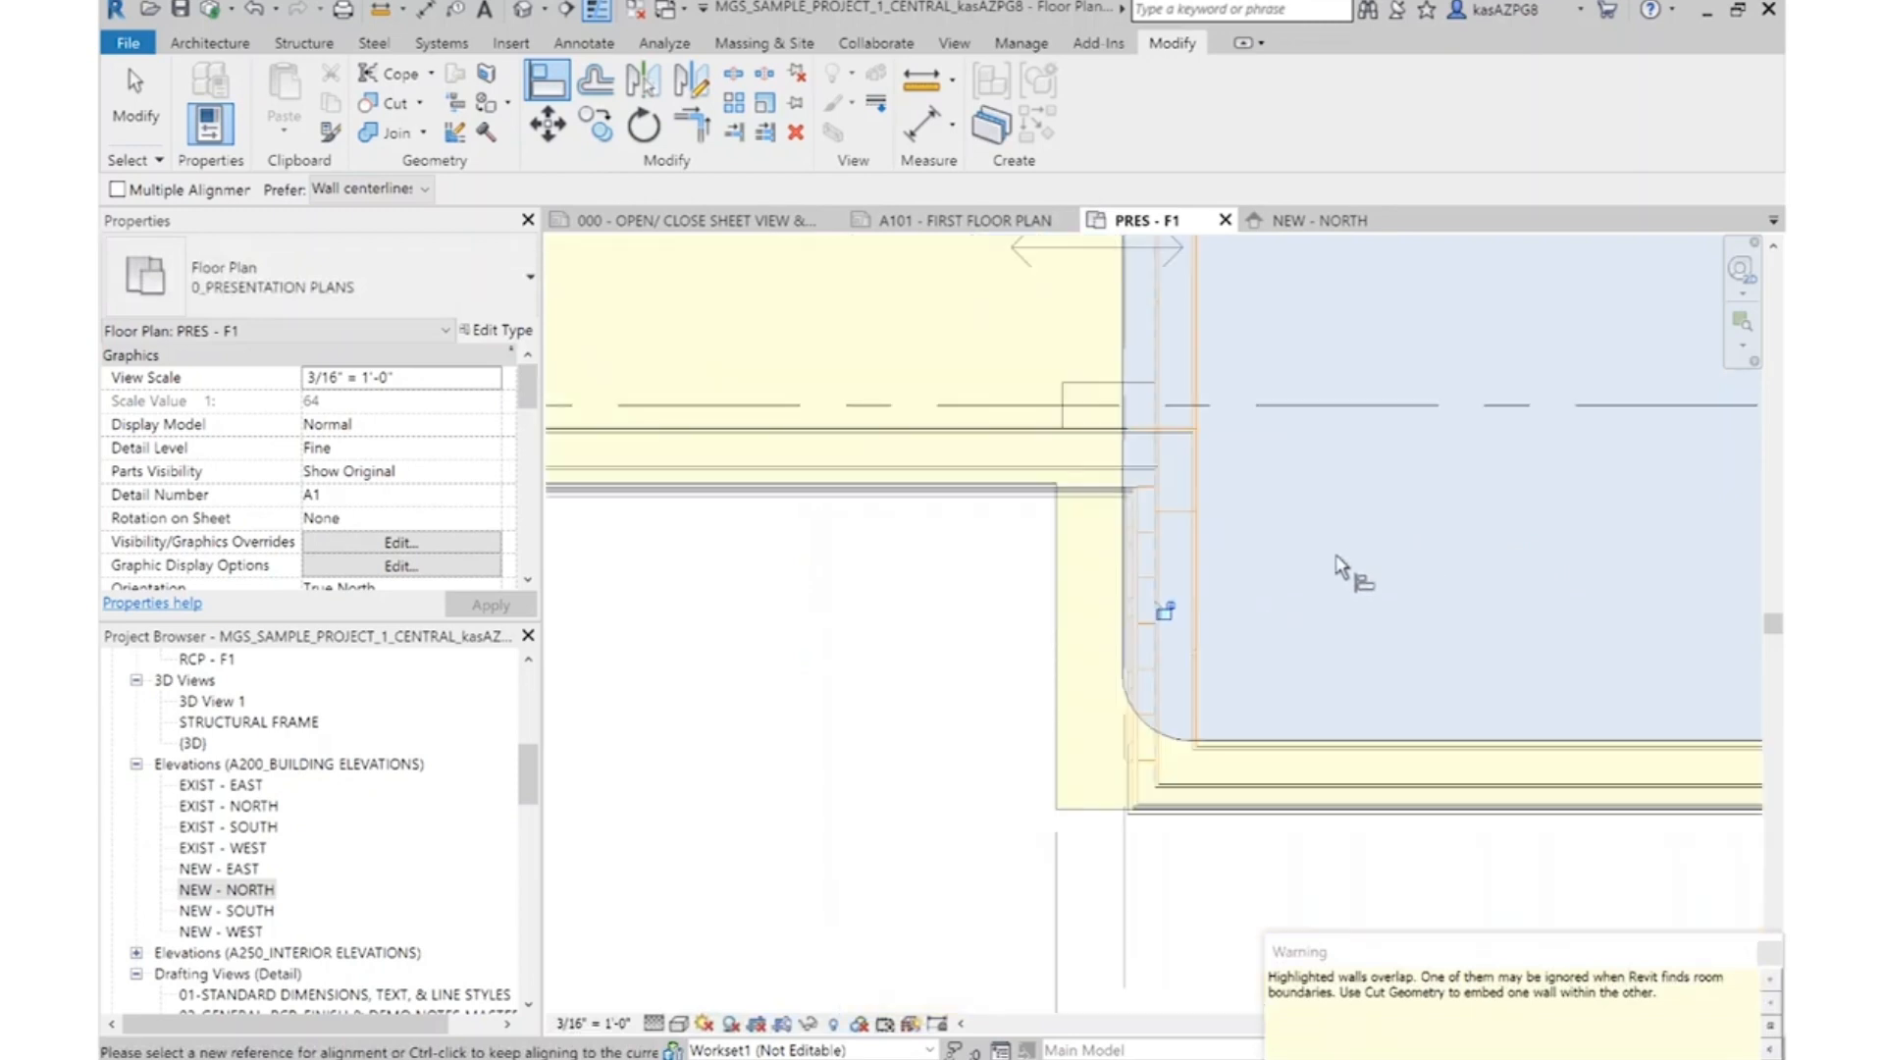
{"action": "scroll", "coordinate": [1359, 579], "scroll_direction": "down", "scroll_amount": 2}
{"action": "key", "text": "Escape"}
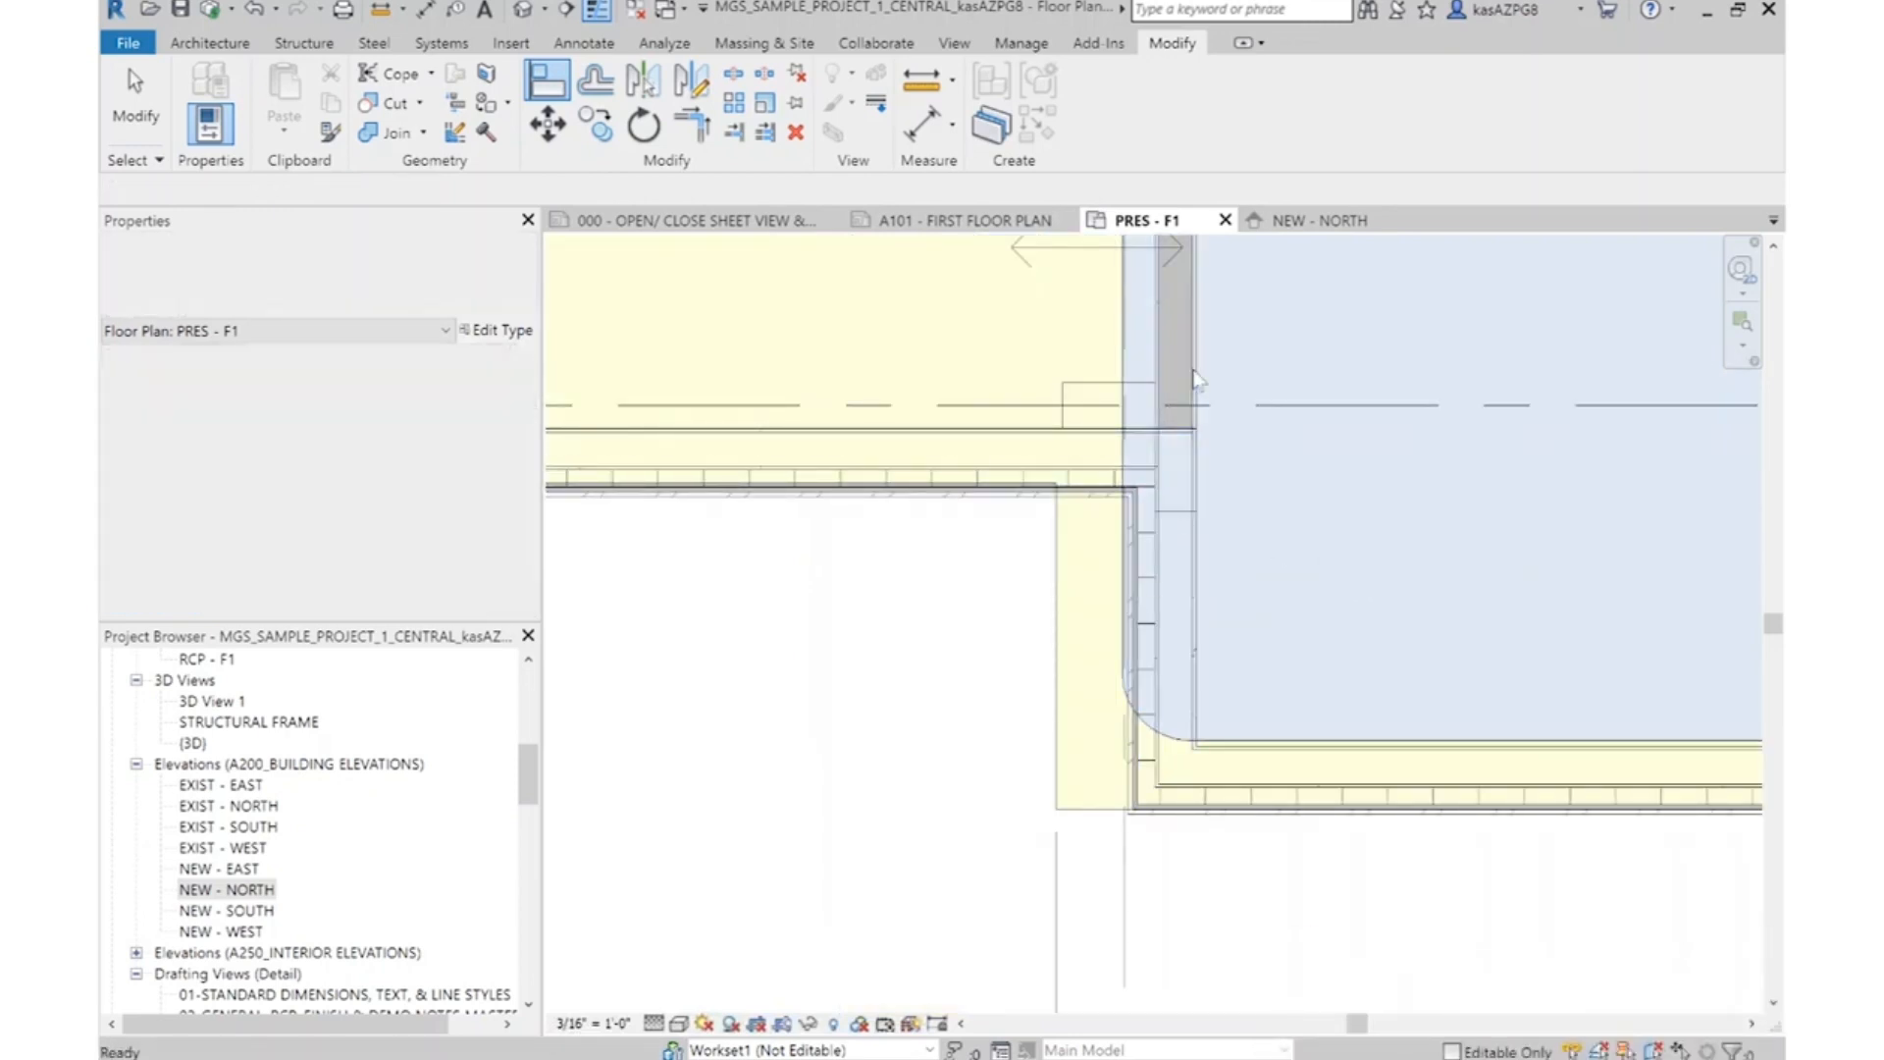
{"action": "left_click", "coordinate": [1158, 466]}
{"action": "scroll", "coordinate": [1158, 471], "scroll_direction": "up", "scroll_amount": 2}
{"action": "key", "text": "Escape"}
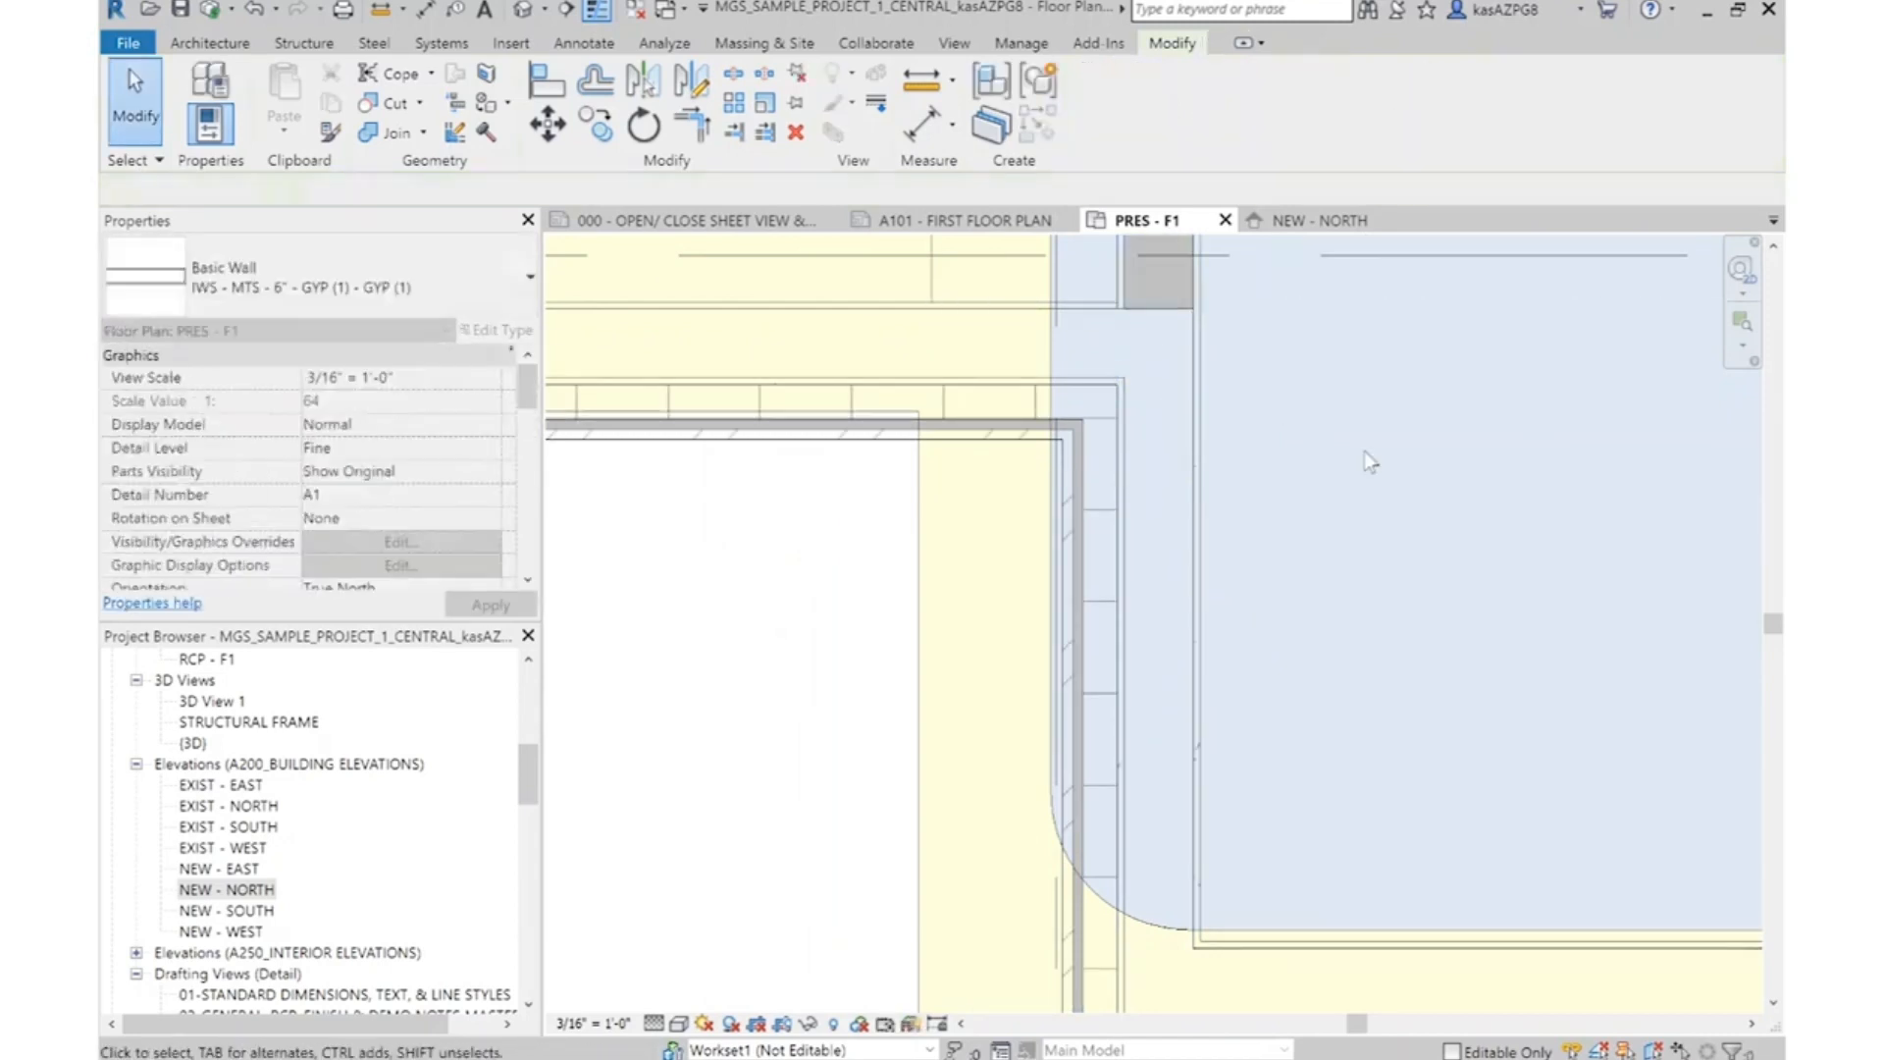
Examine the material of the structure layer in the assembly of the interior wall type IWS - MTS - 6" - GYP (1) - GYP (1)
{"action": "scroll", "coordinate": [1286, 412], "scroll_direction": "down", "scroll_amount": 4}
{"action": "middle_click_drag", "start_coordinate": [1315, 590], "coordinate": [1389, 773]}
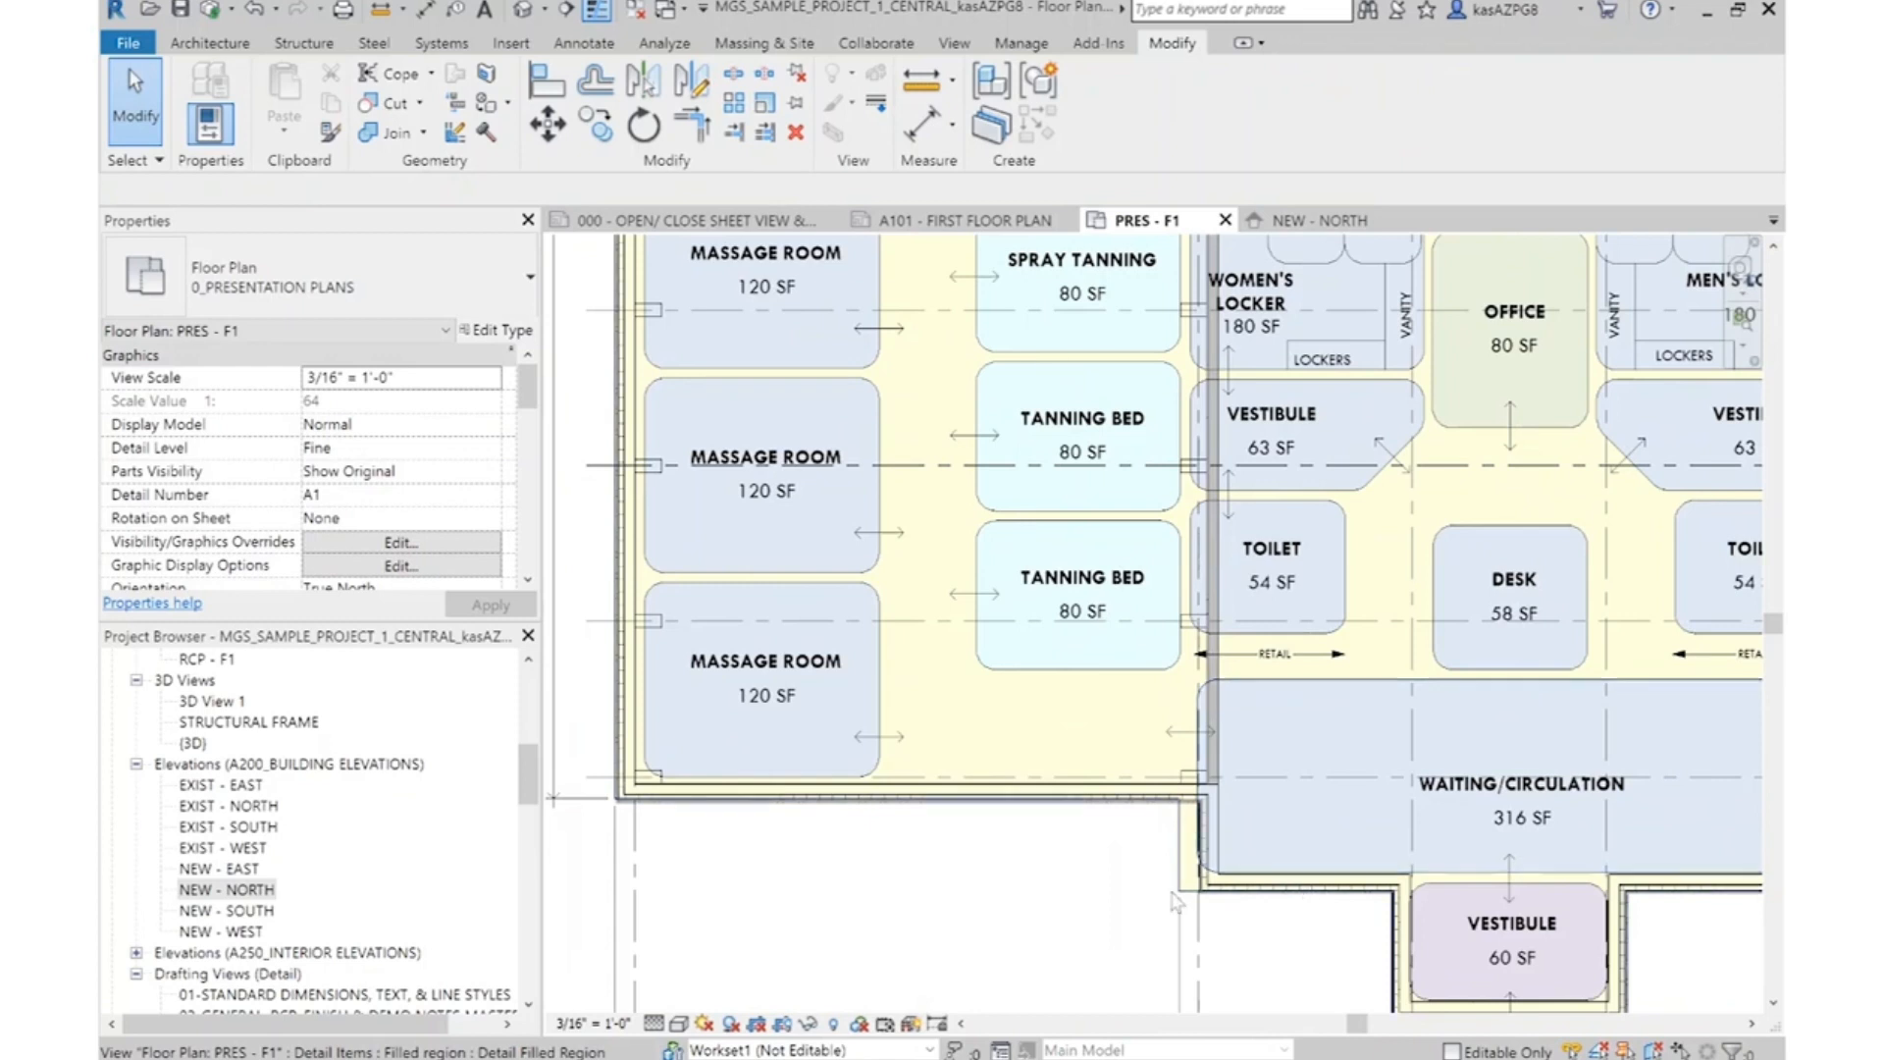
{"action": "scroll", "coordinate": [1255, 824], "scroll_direction": "up", "scroll_amount": 4}
{"action": "left_click", "coordinate": [1134, 772]}
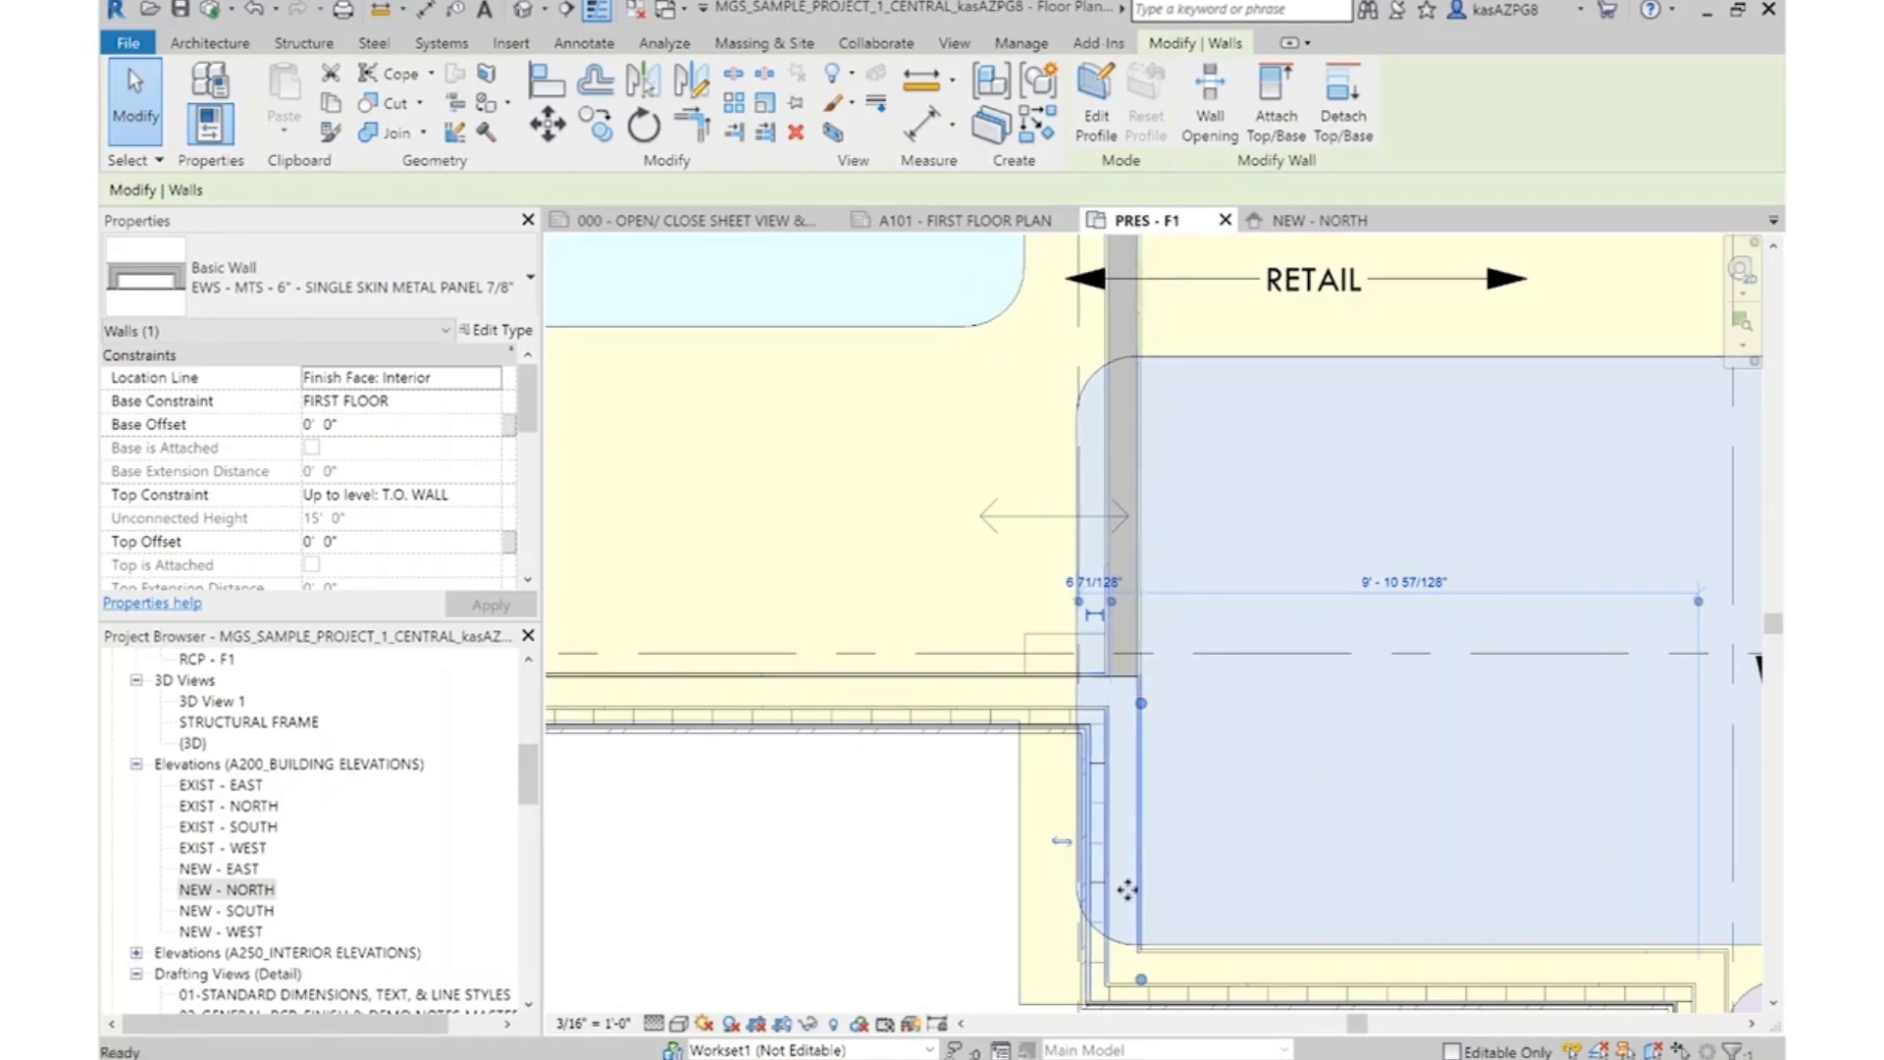
{"action": "key", "text": "Escape"}
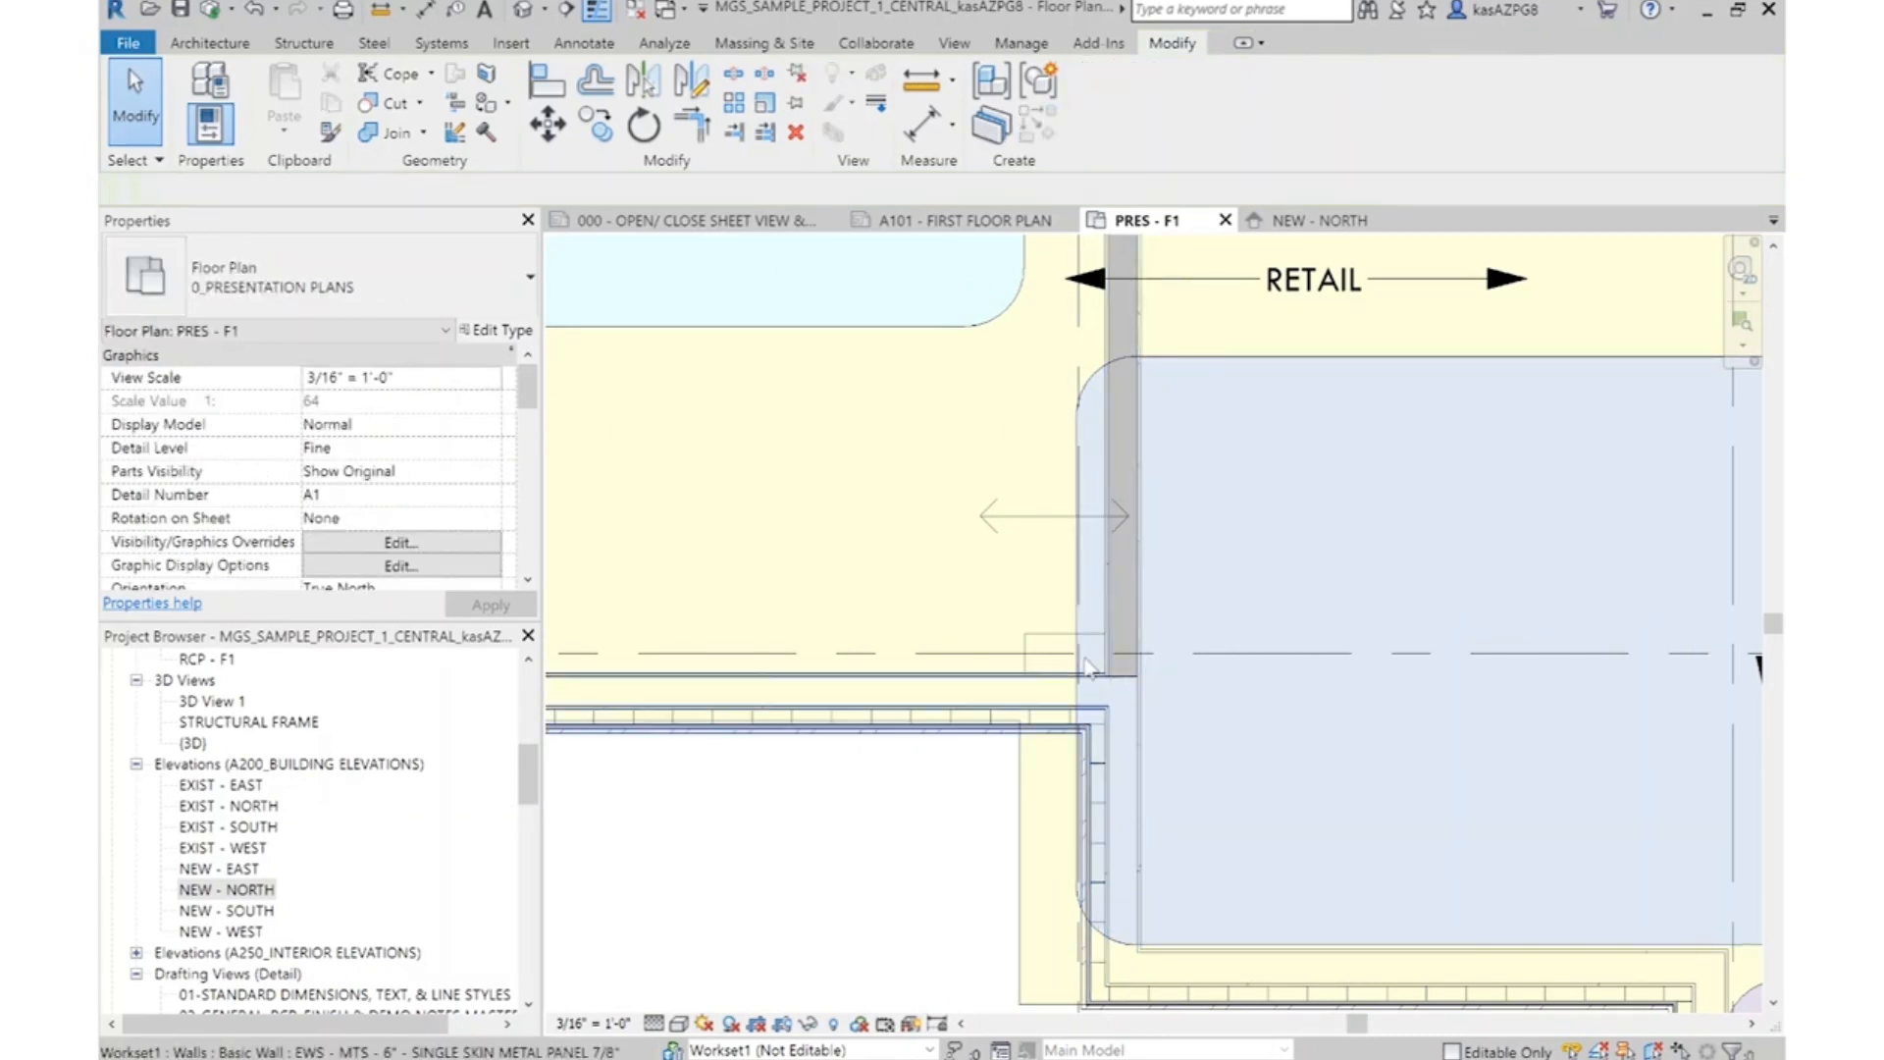
{"action": "left_click", "coordinate": [1136, 413]}
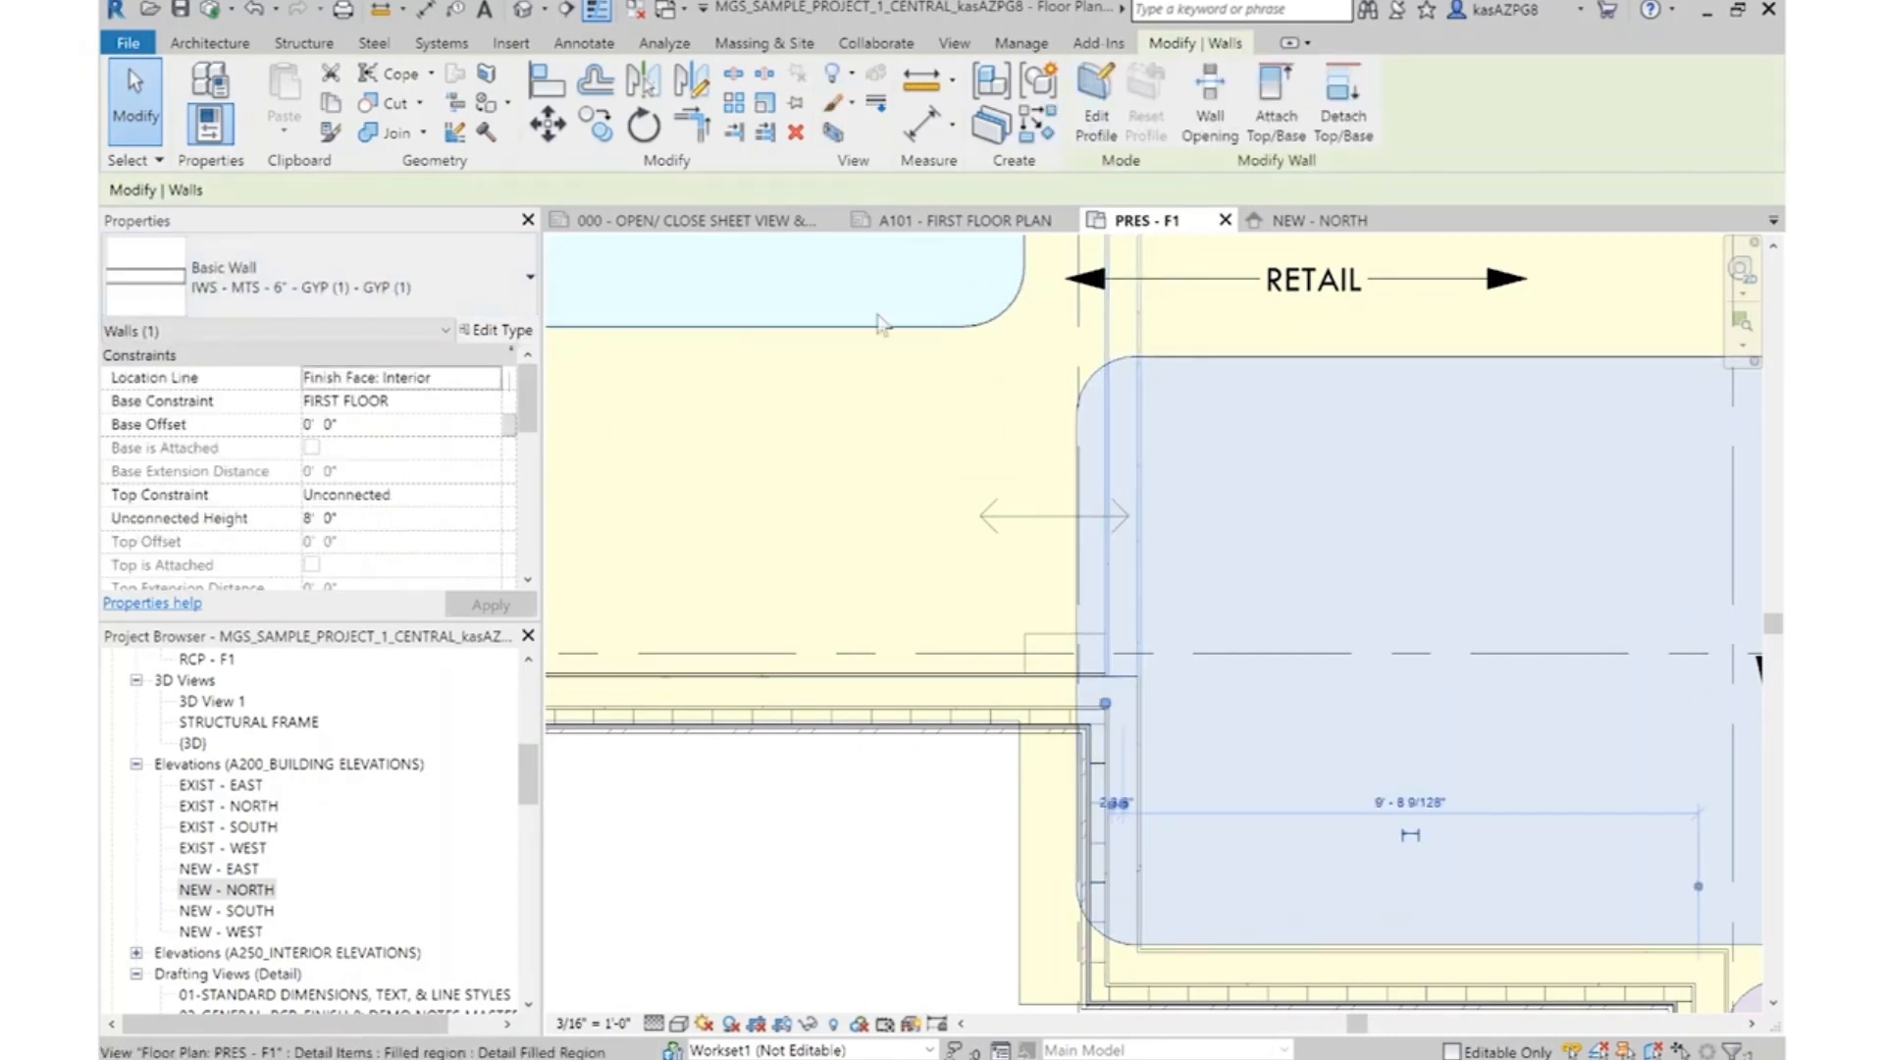
{"action": "left_click", "coordinate": [488, 332]}
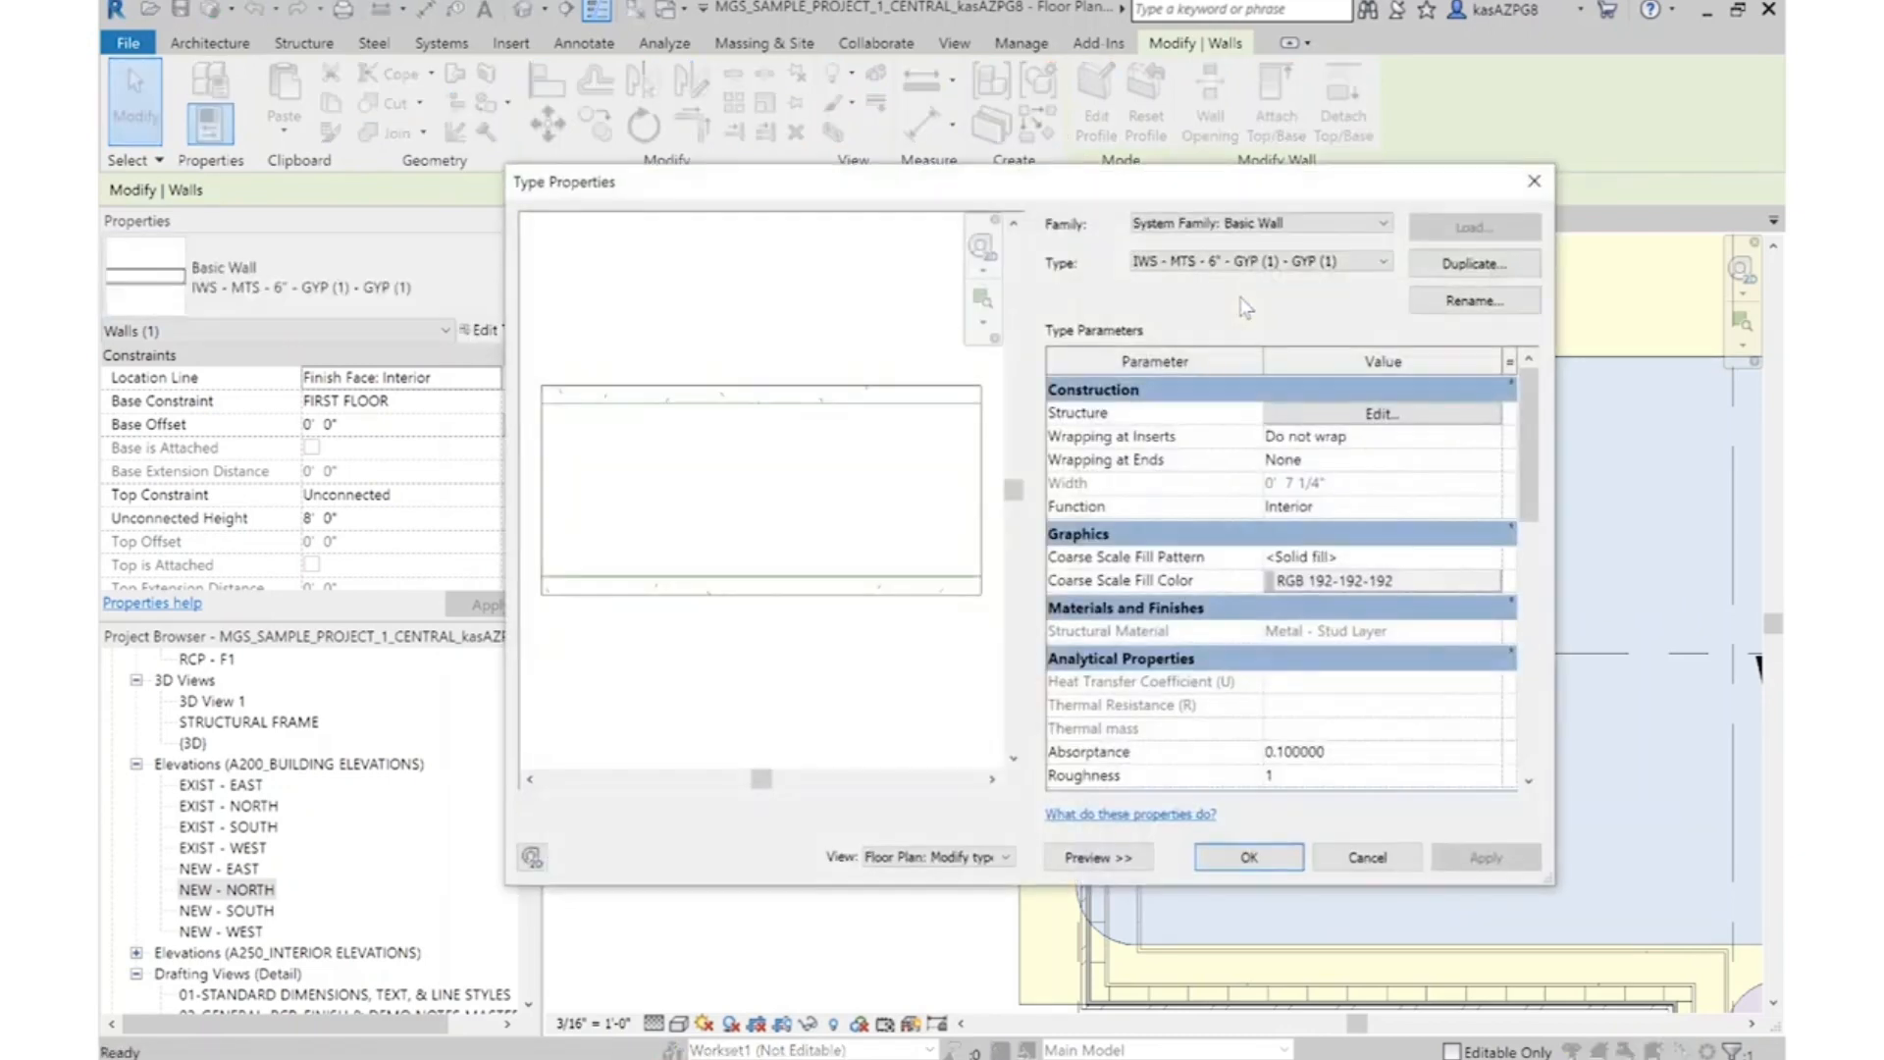
{"action": "left_click", "coordinate": [1384, 416]}
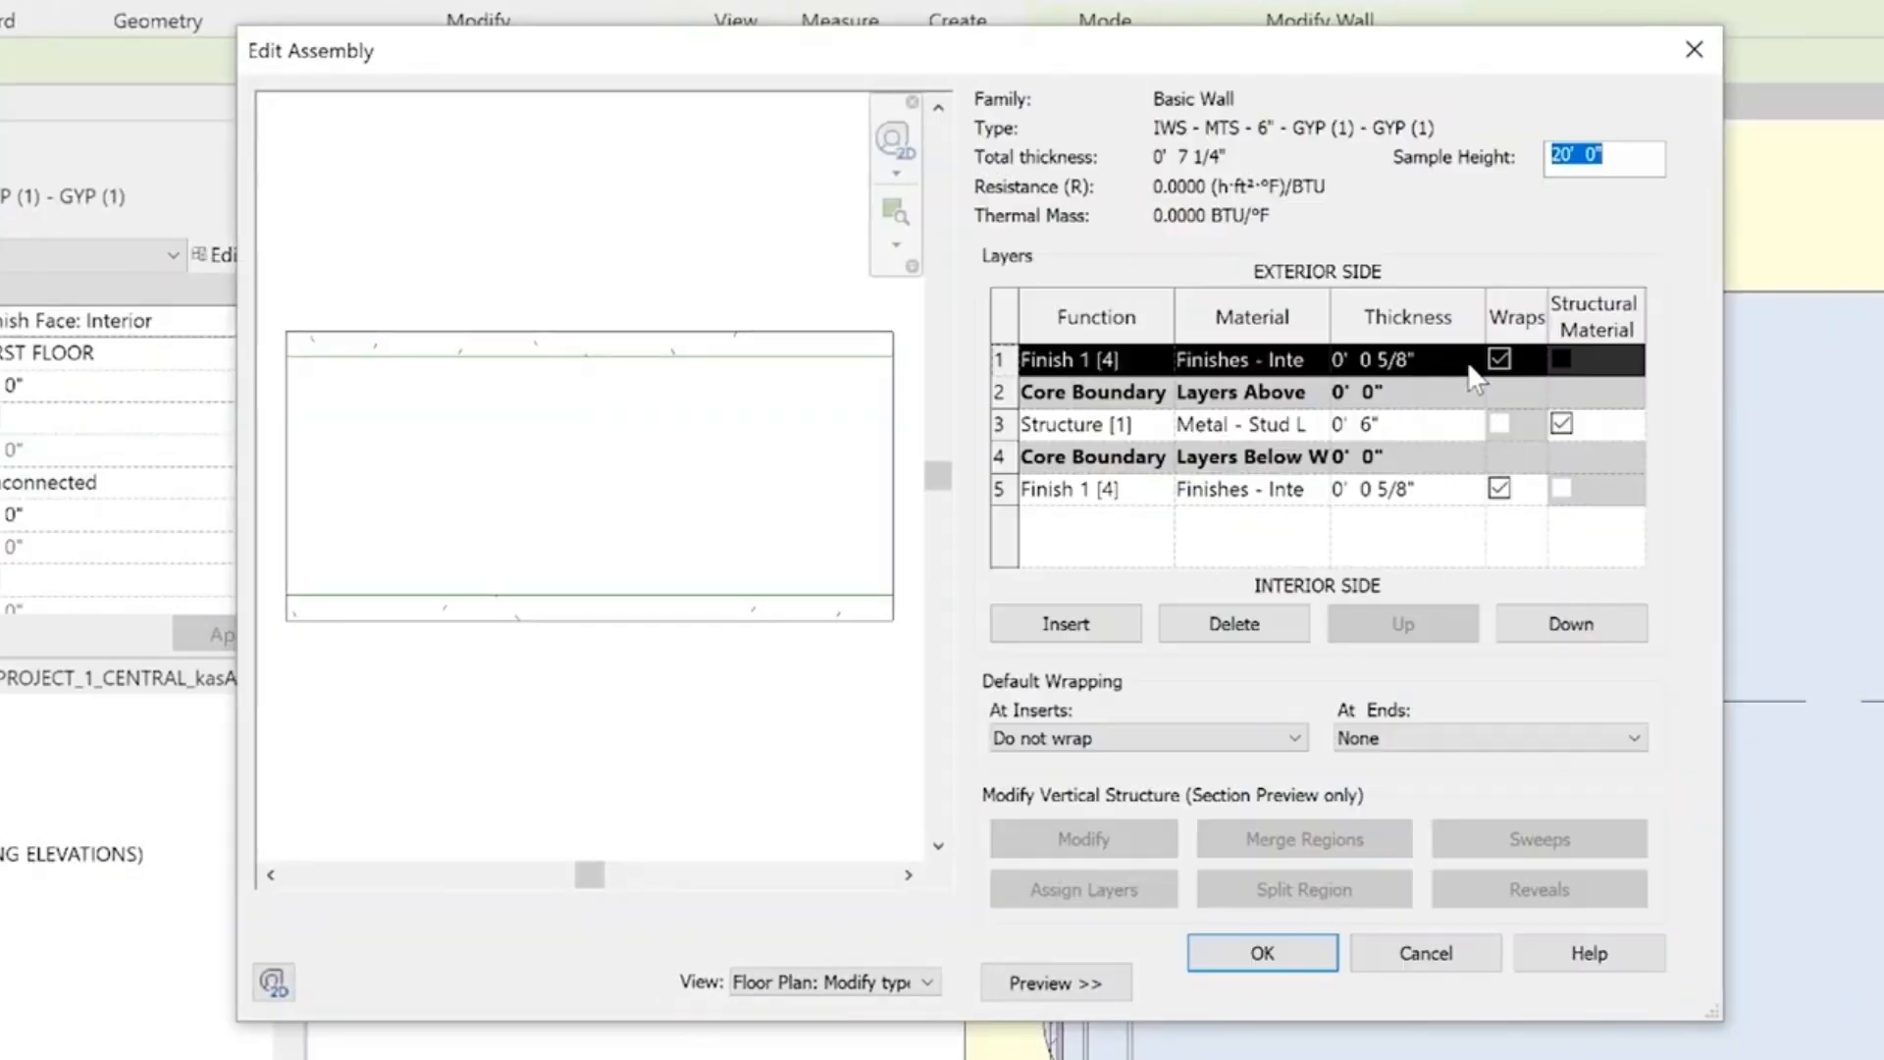
{"action": "left_click", "coordinate": [1321, 432]}
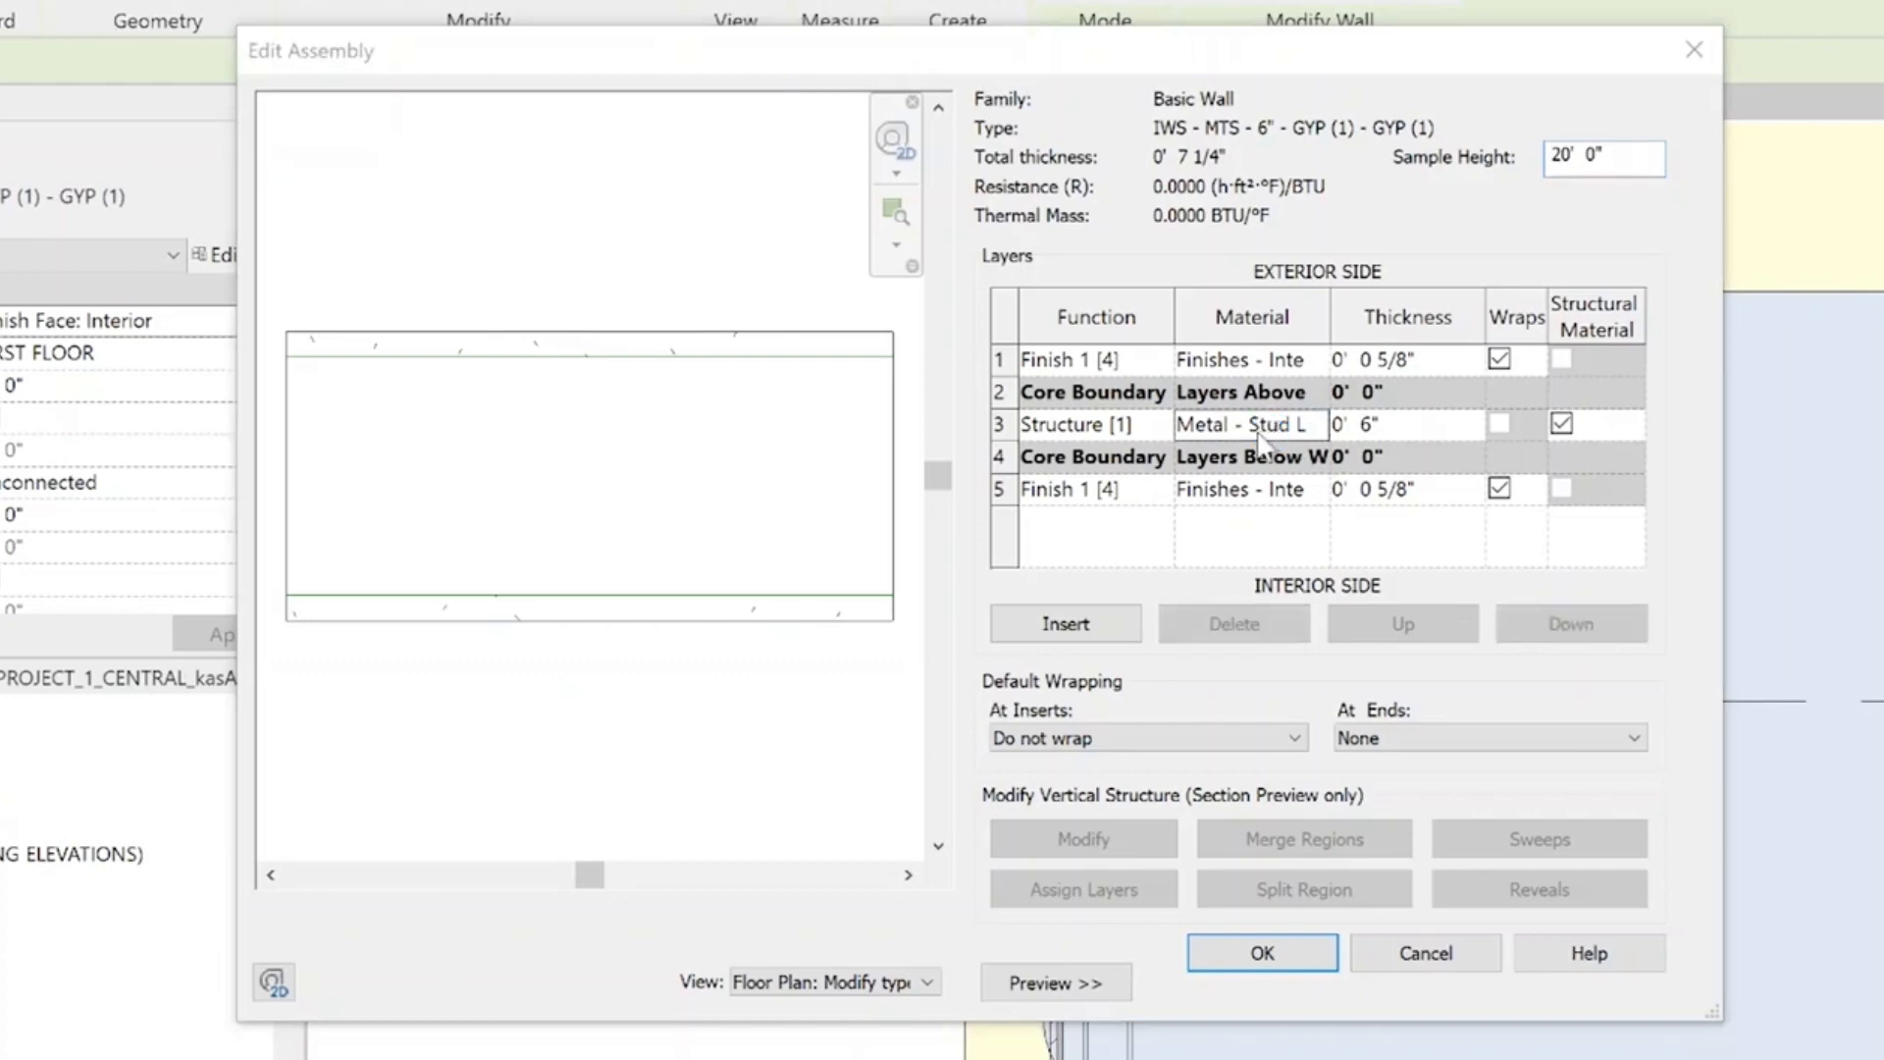
{"action": "left_click", "coordinate": [1316, 424]}
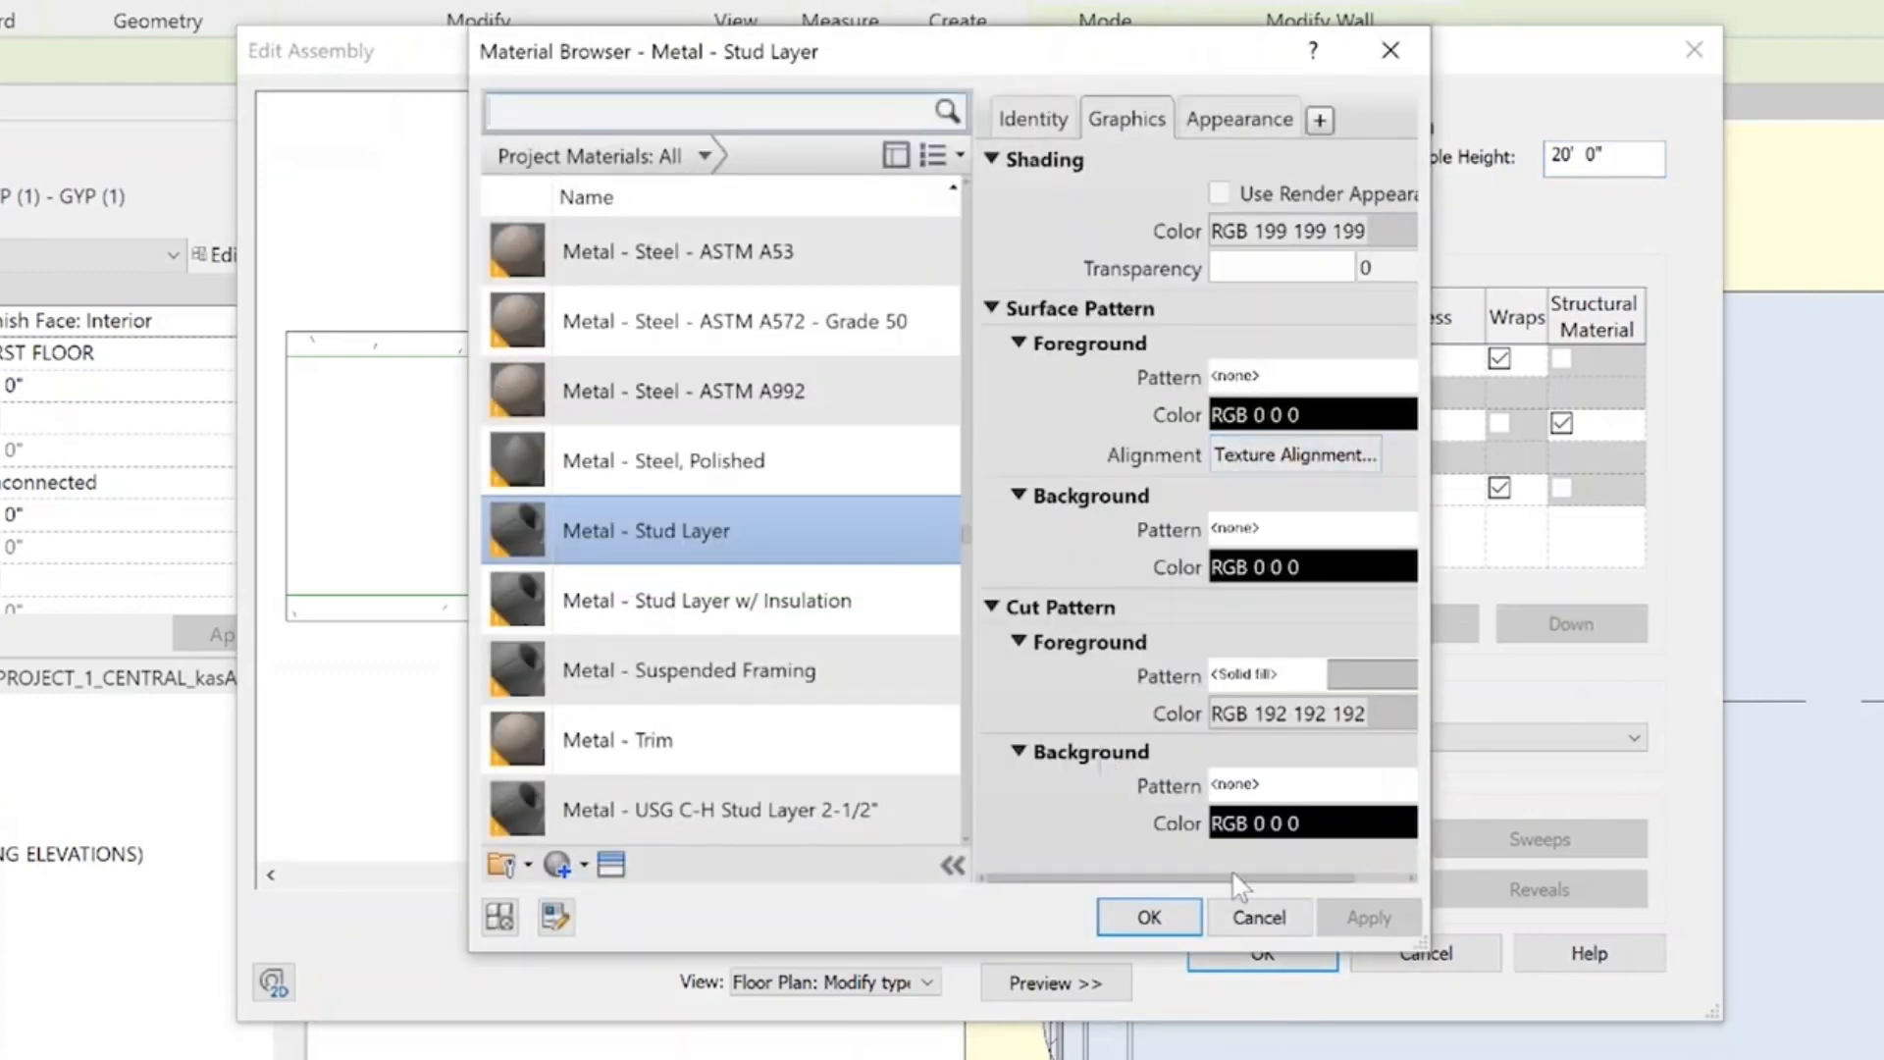
{"action": "left_click", "coordinate": [1259, 917]}
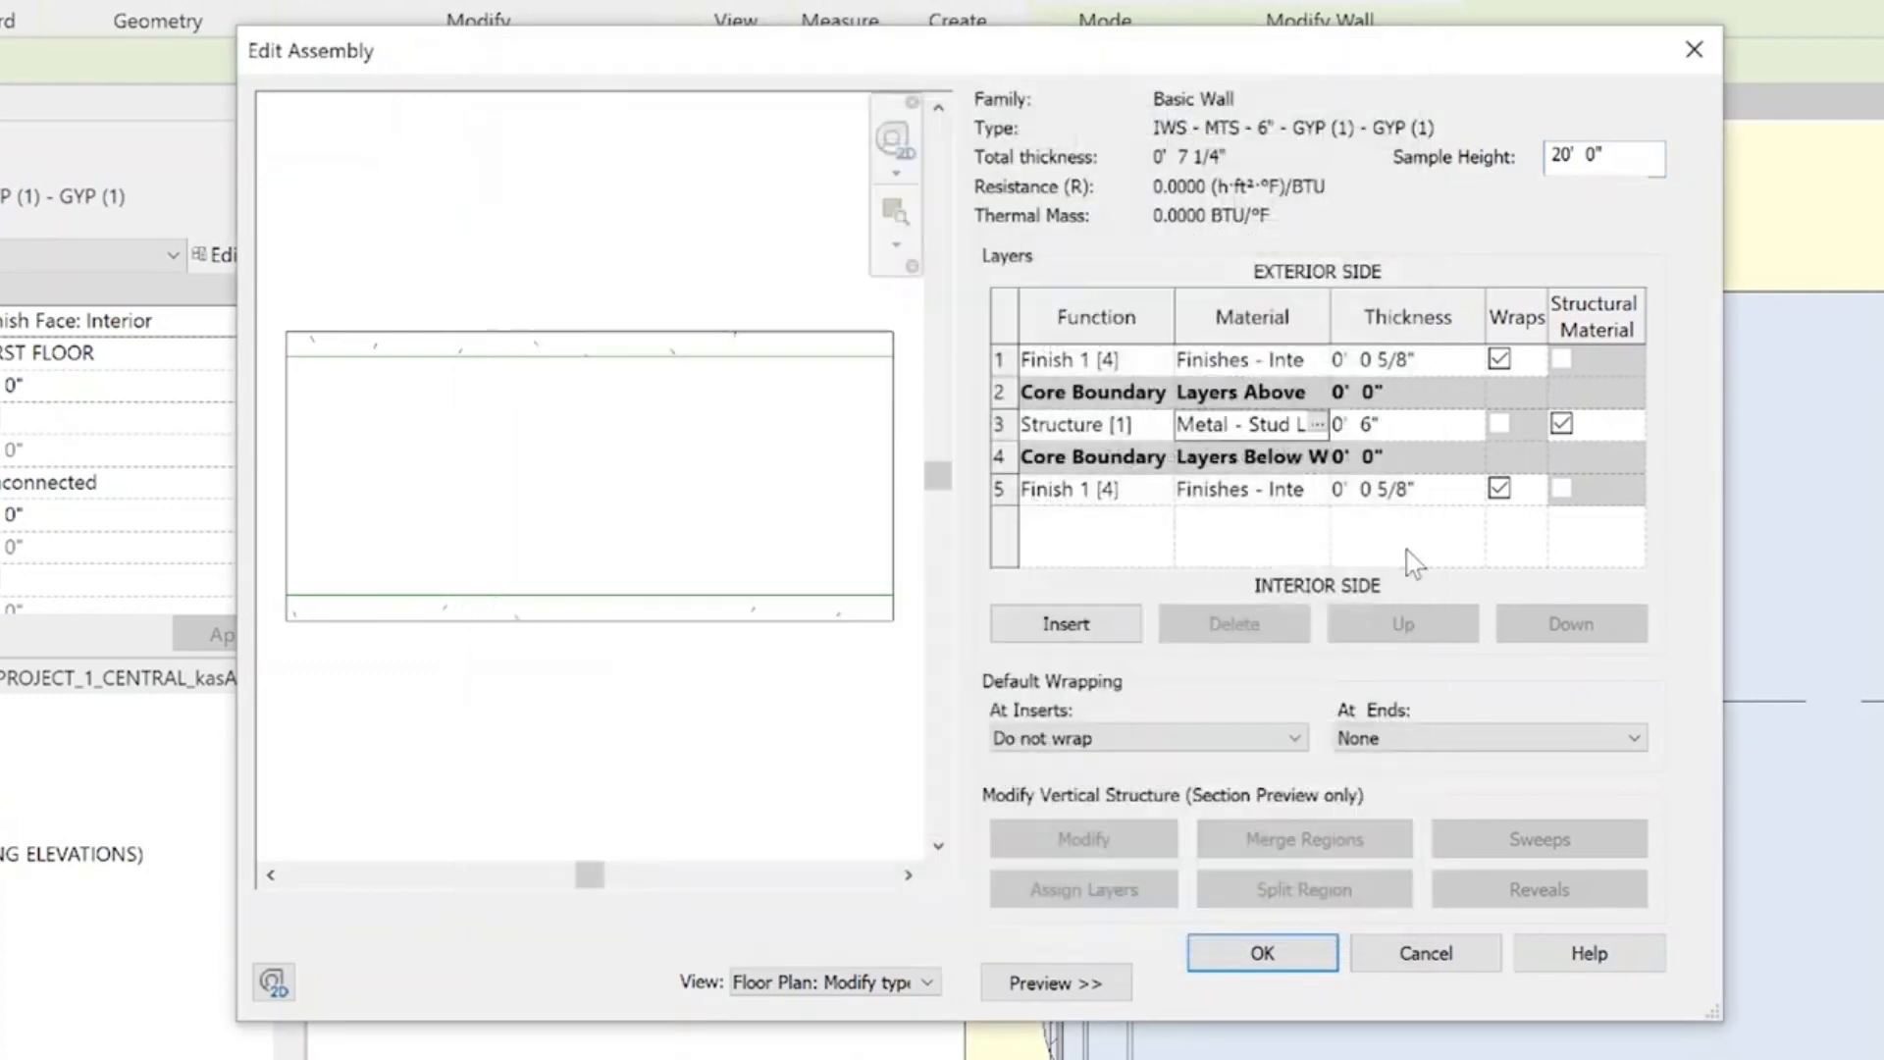
{"action": "left_click", "coordinate": [1270, 422]}
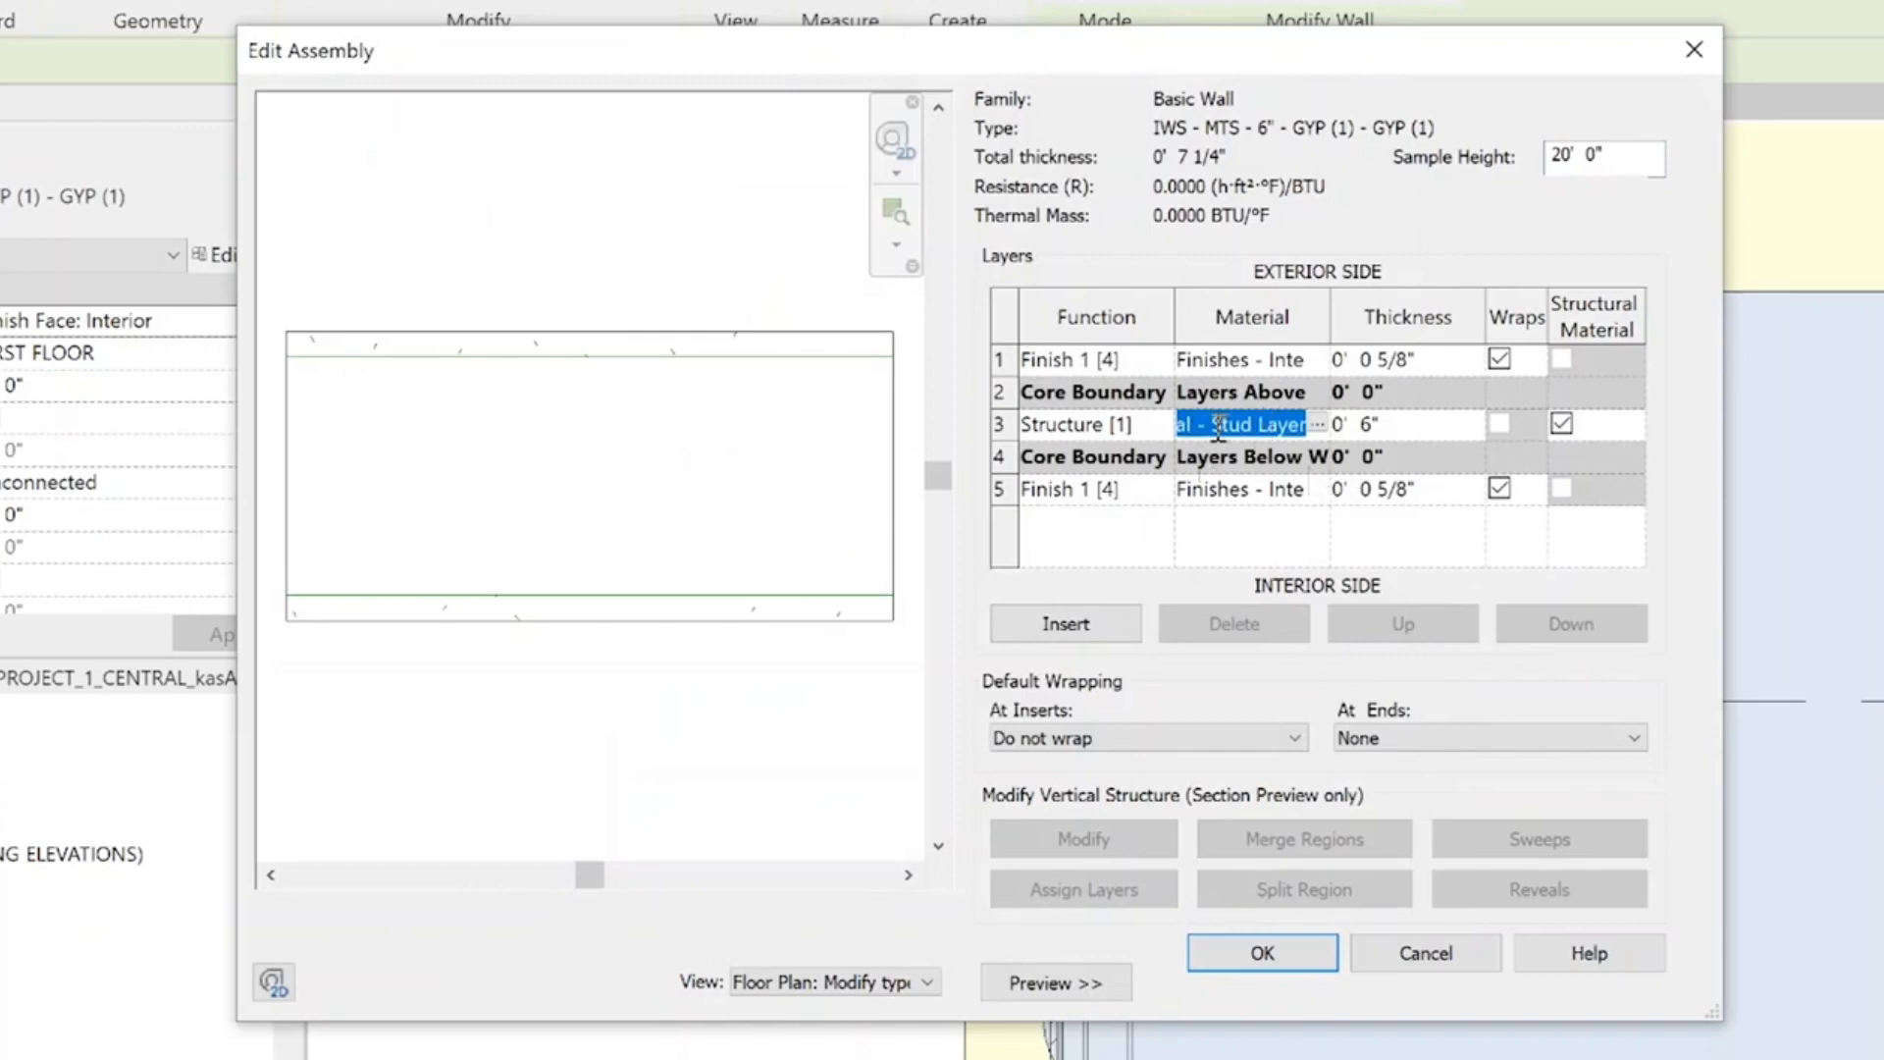
{"action": "left_click", "coordinate": [1322, 954]}
{"action": "left_click", "coordinate": [1282, 975]}
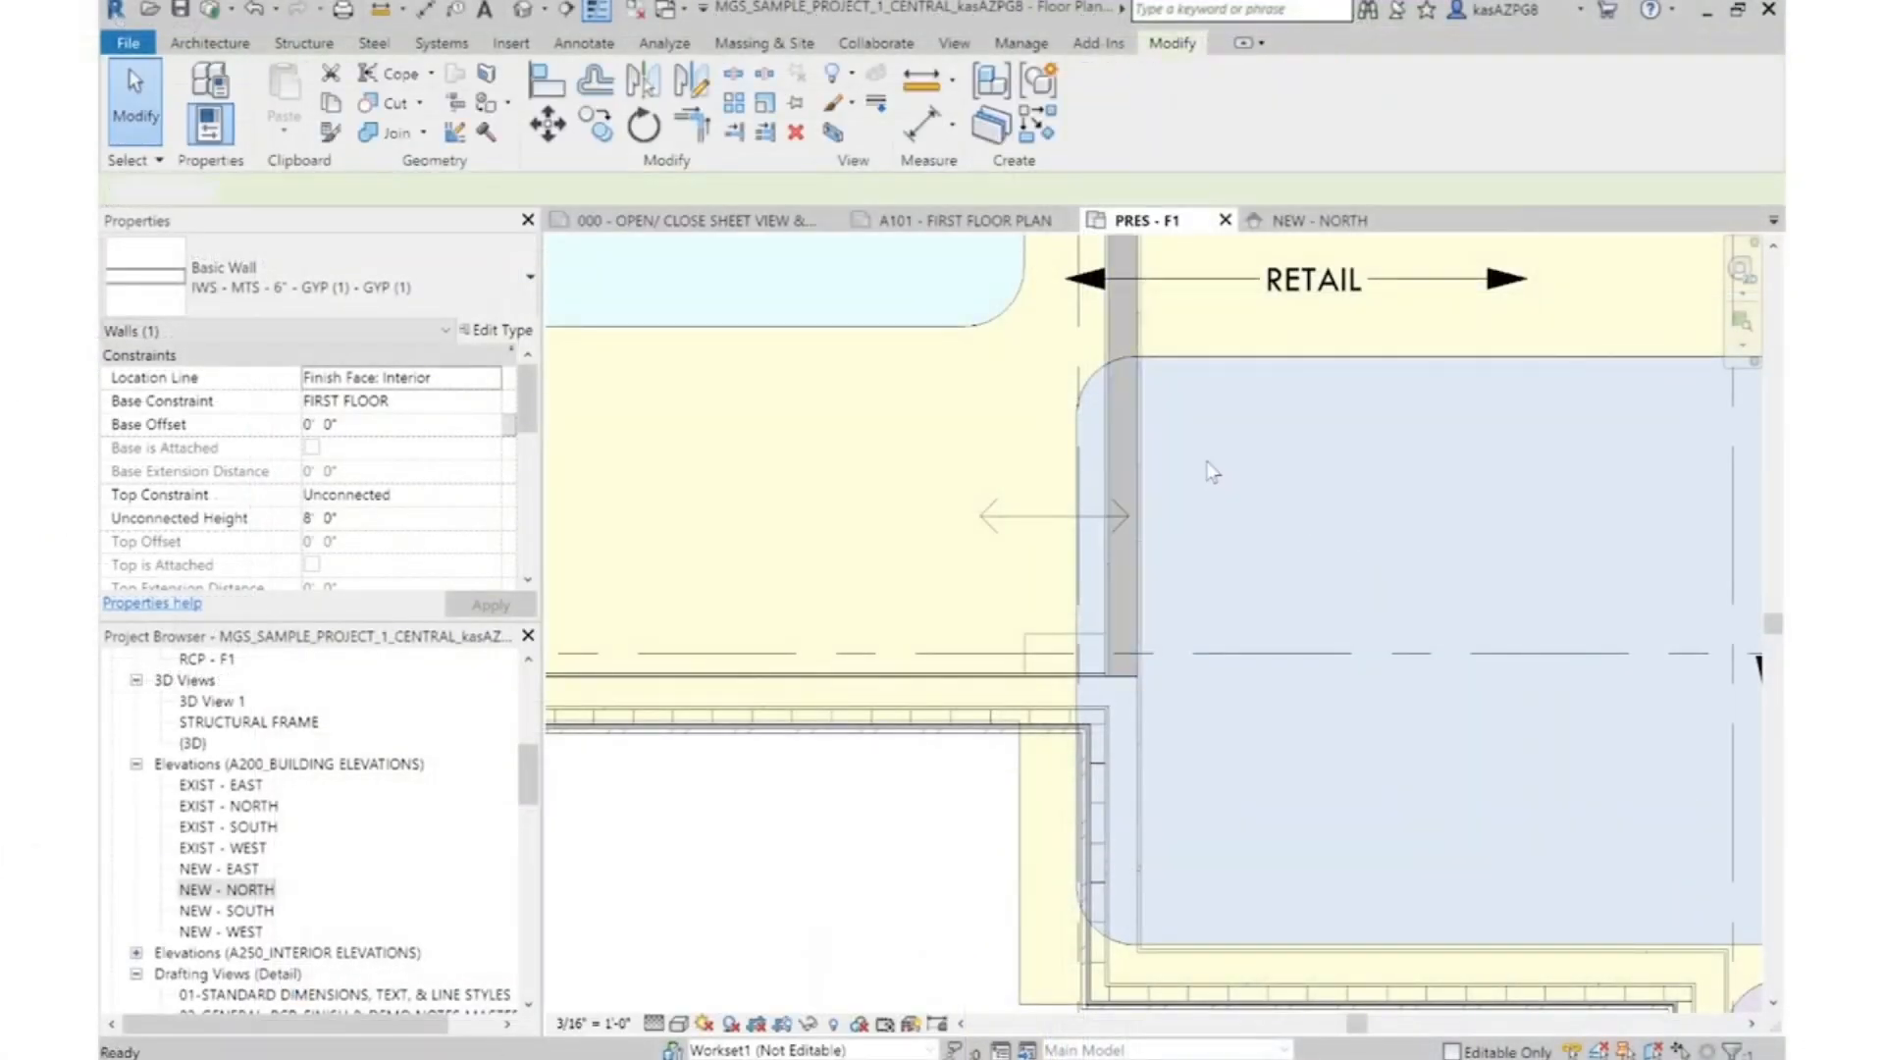
Set the structure layer material of exterior wall type EWS - MTS - 6" - SINGLE SKIN METAL PANEL 7/8" to Metal - Stud Layer and accept the type changes
{"action": "scroll", "coordinate": [1213, 472], "scroll_direction": "down", "scroll_amount": 2}
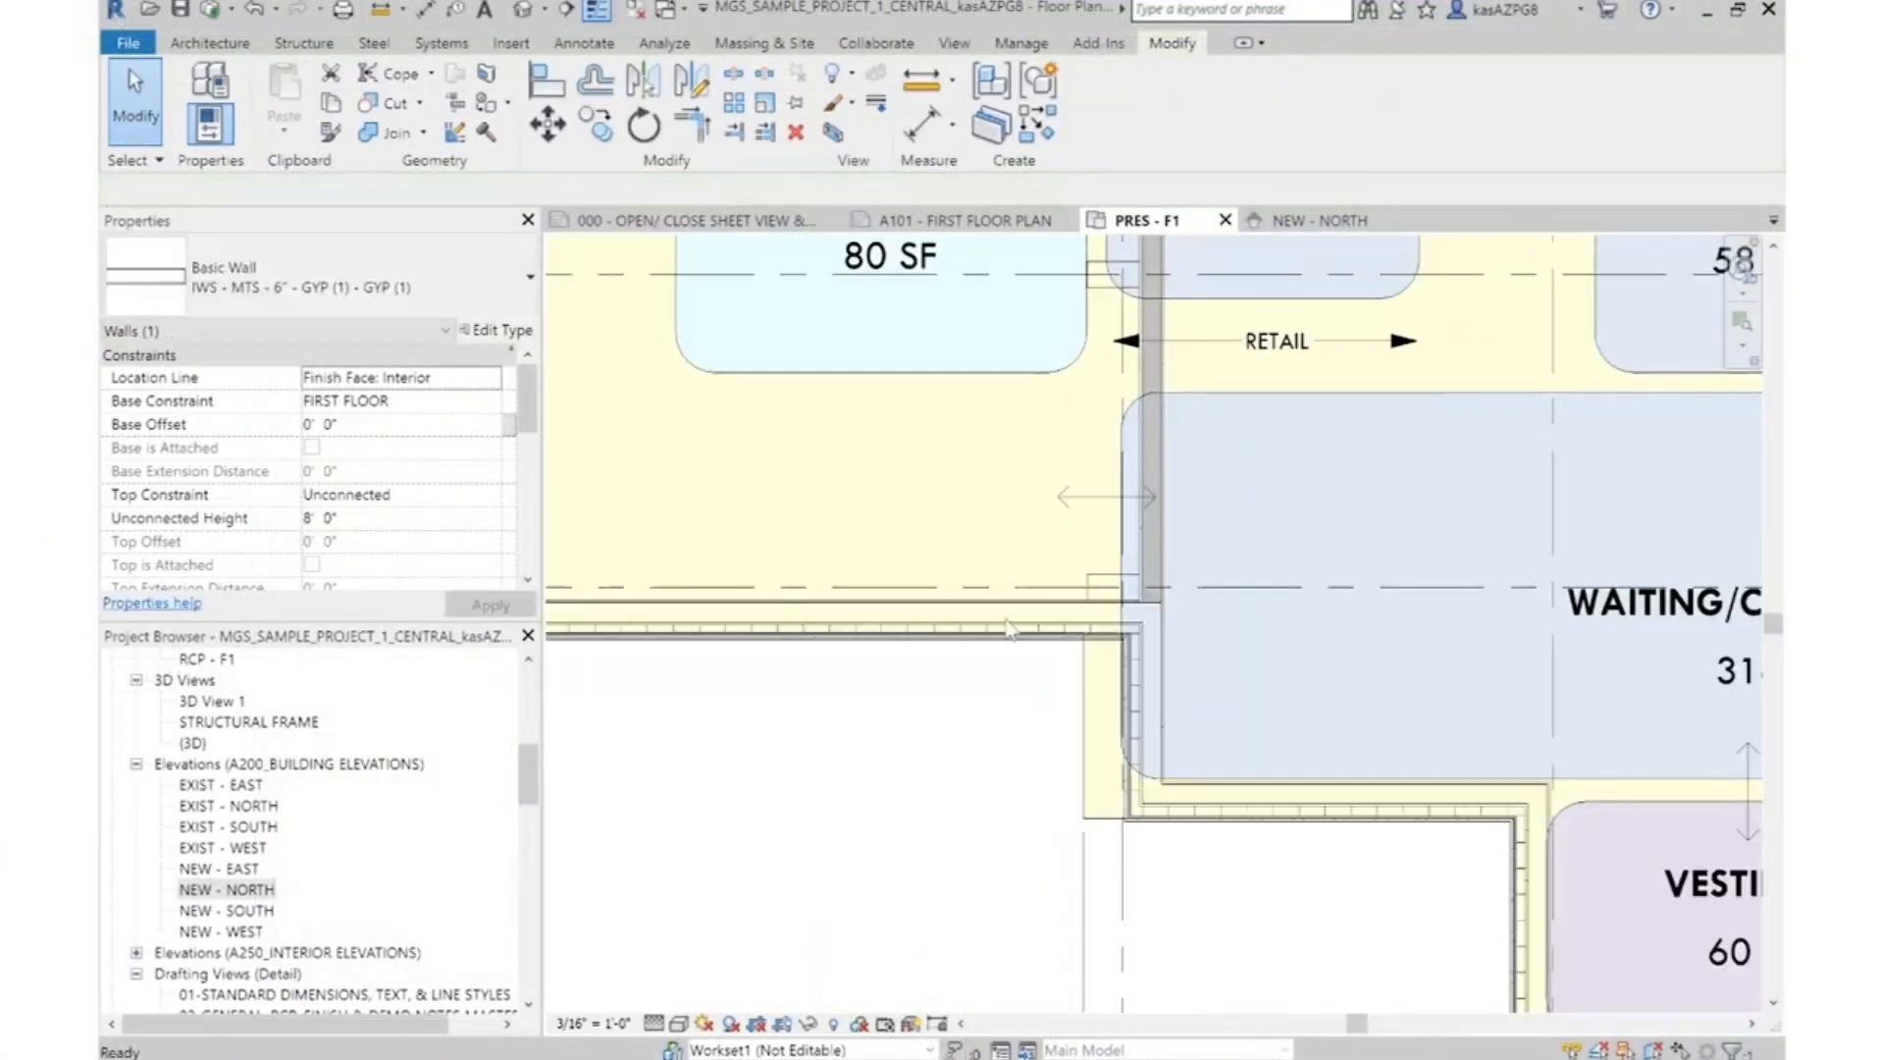
{"action": "key", "text": "Escape"}
{"action": "left_click", "coordinate": [999, 633]}
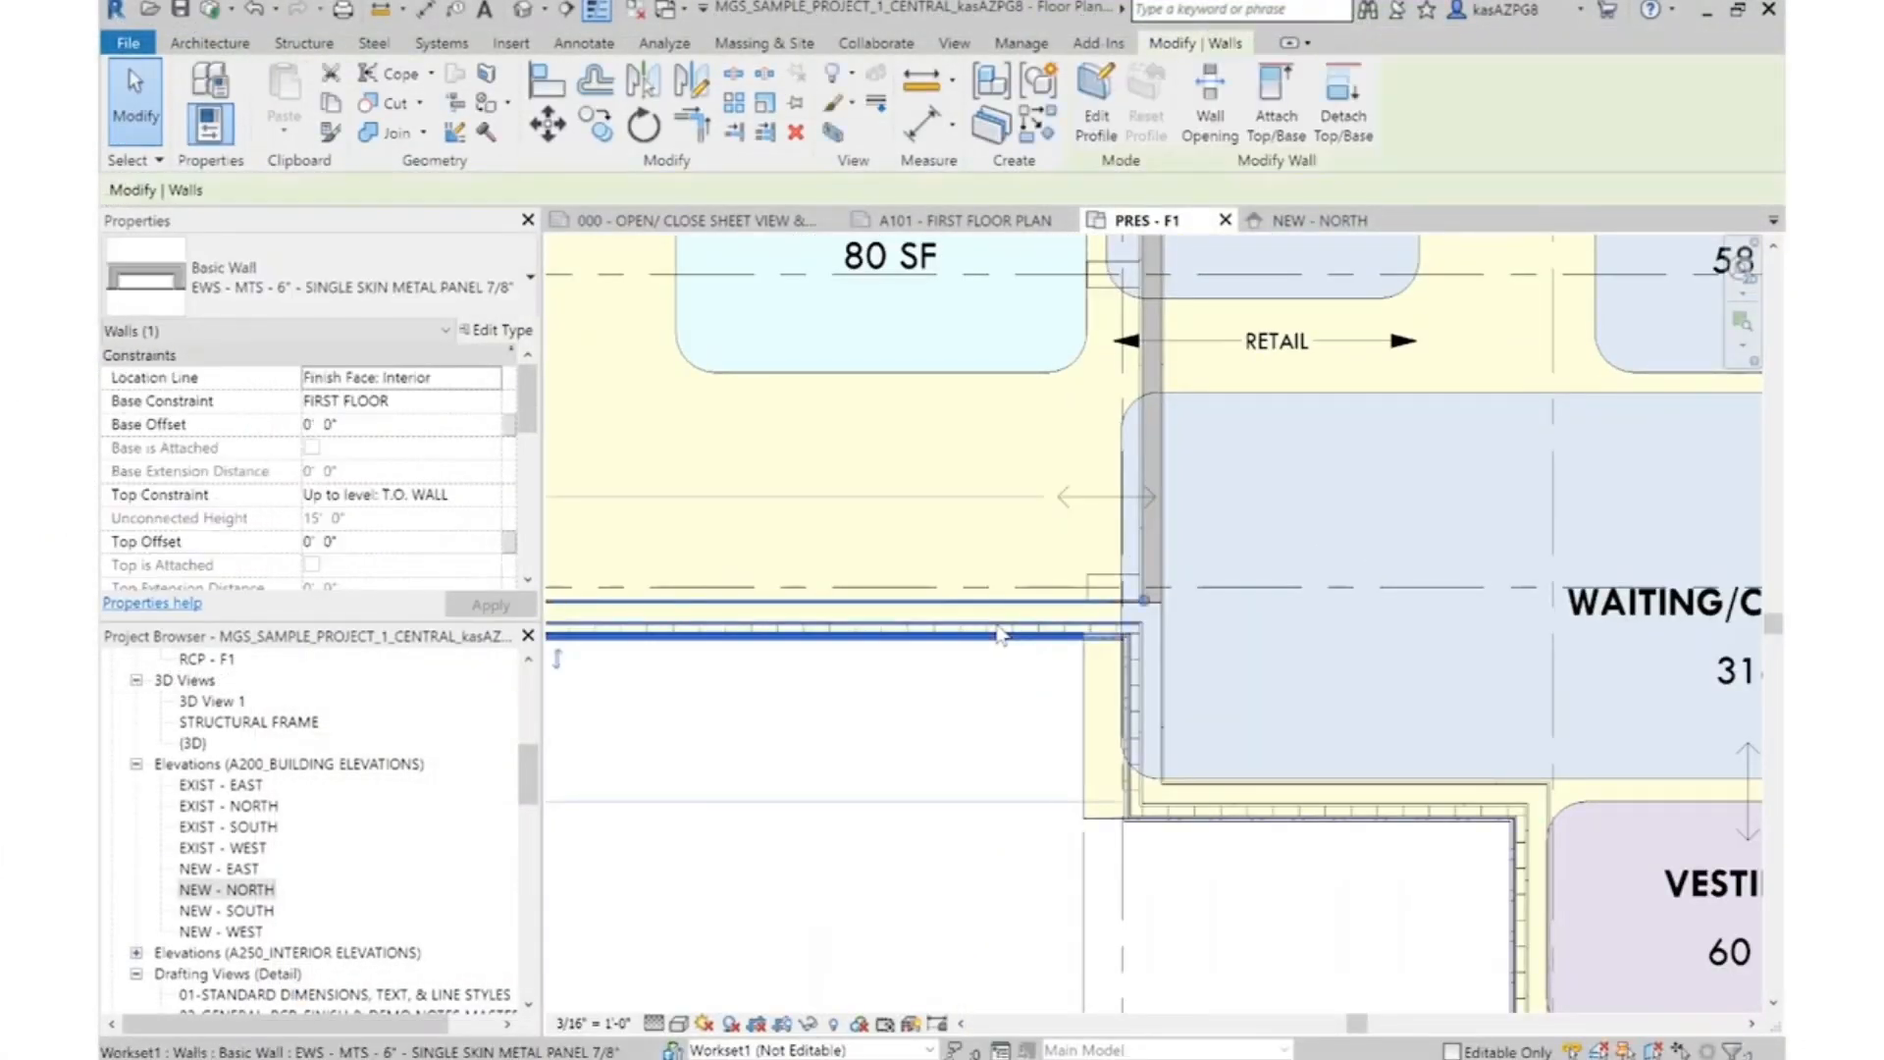
{"action": "left_click", "coordinate": [495, 334]}
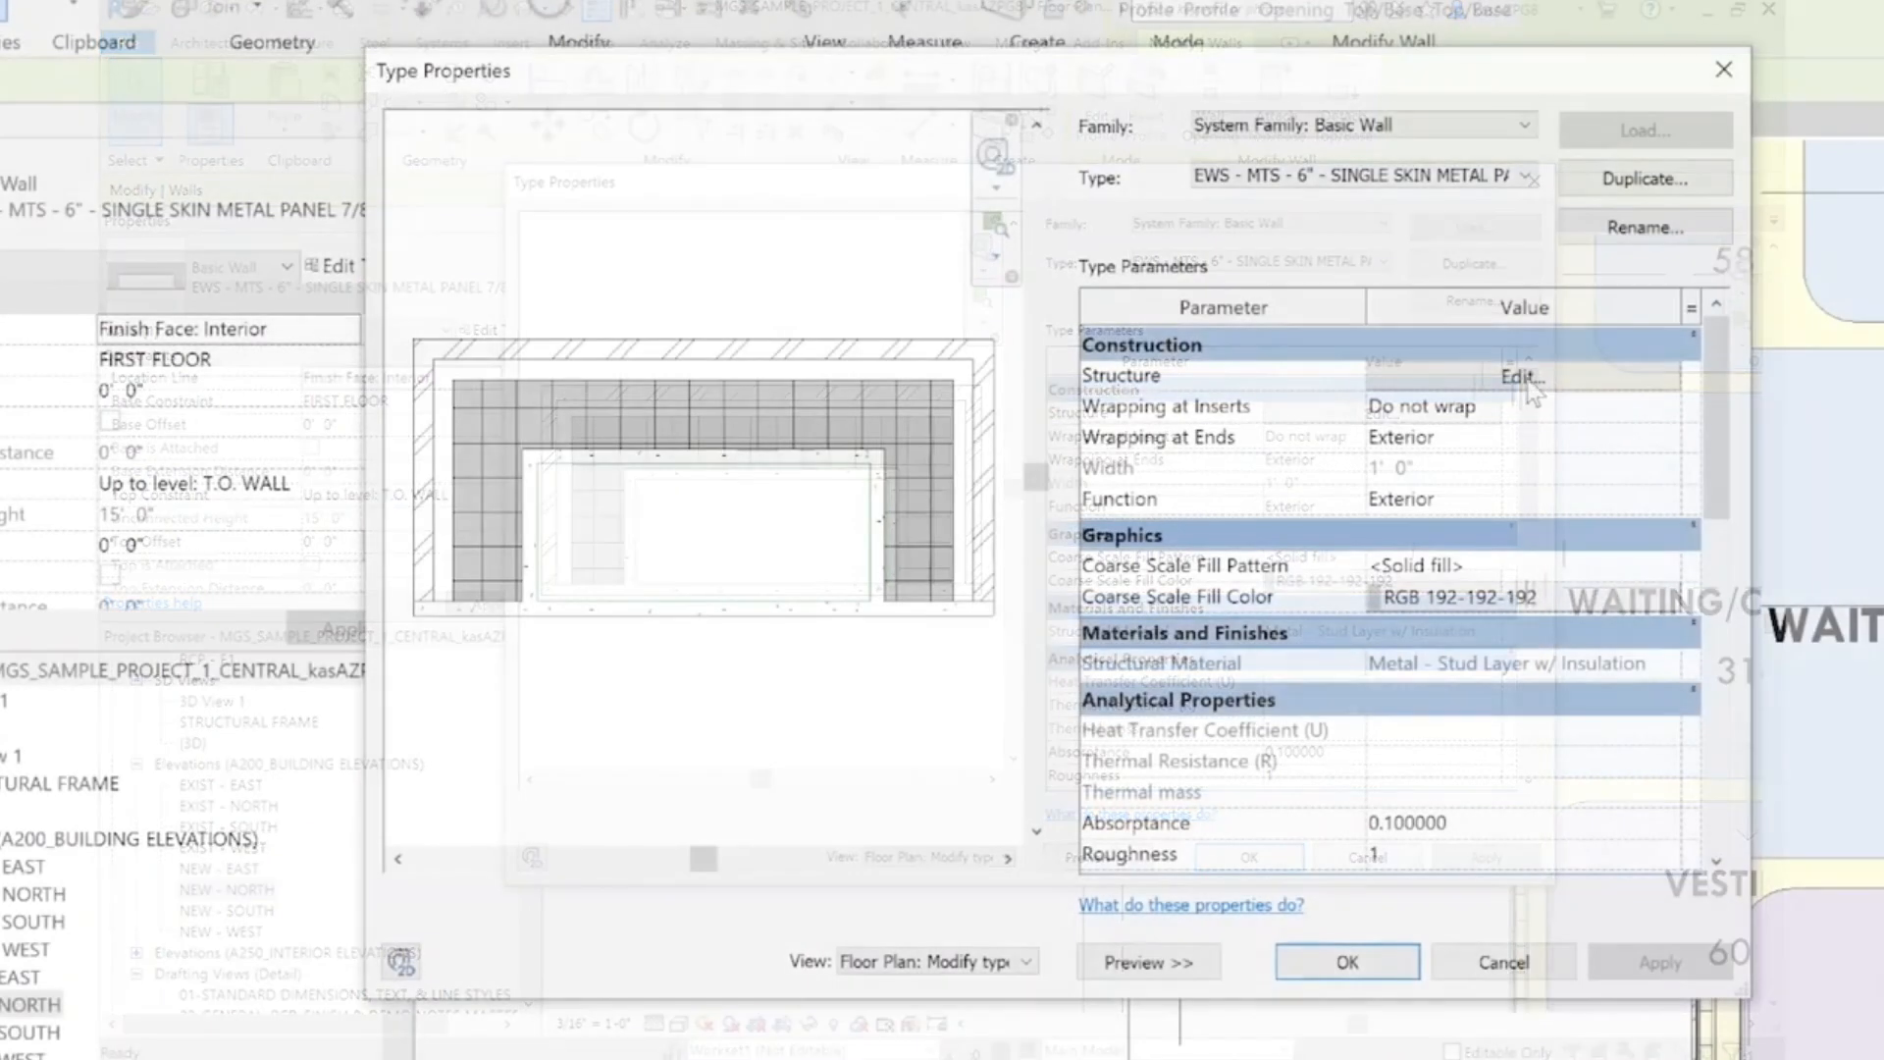
{"action": "left_click", "coordinate": [1493, 408]}
{"action": "left_click", "coordinate": [1251, 523]}
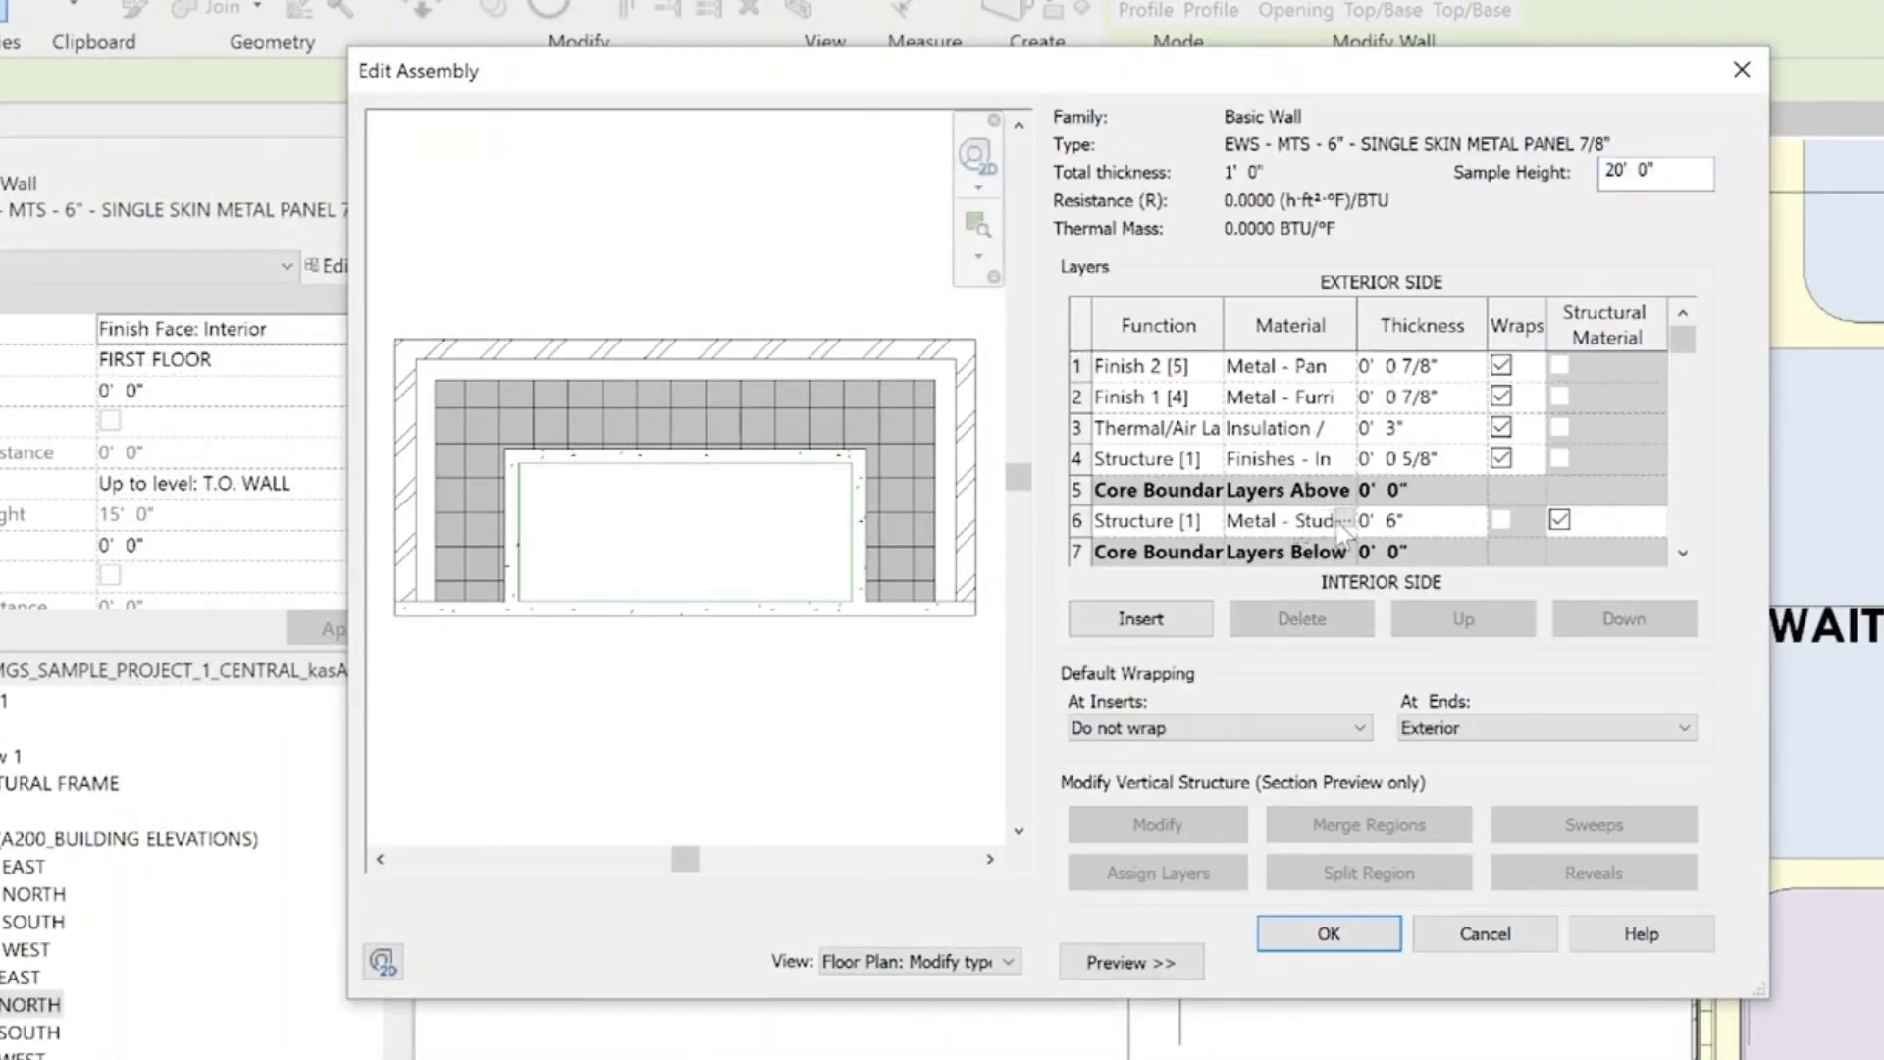
{"action": "left_click", "coordinate": [1342, 520]}
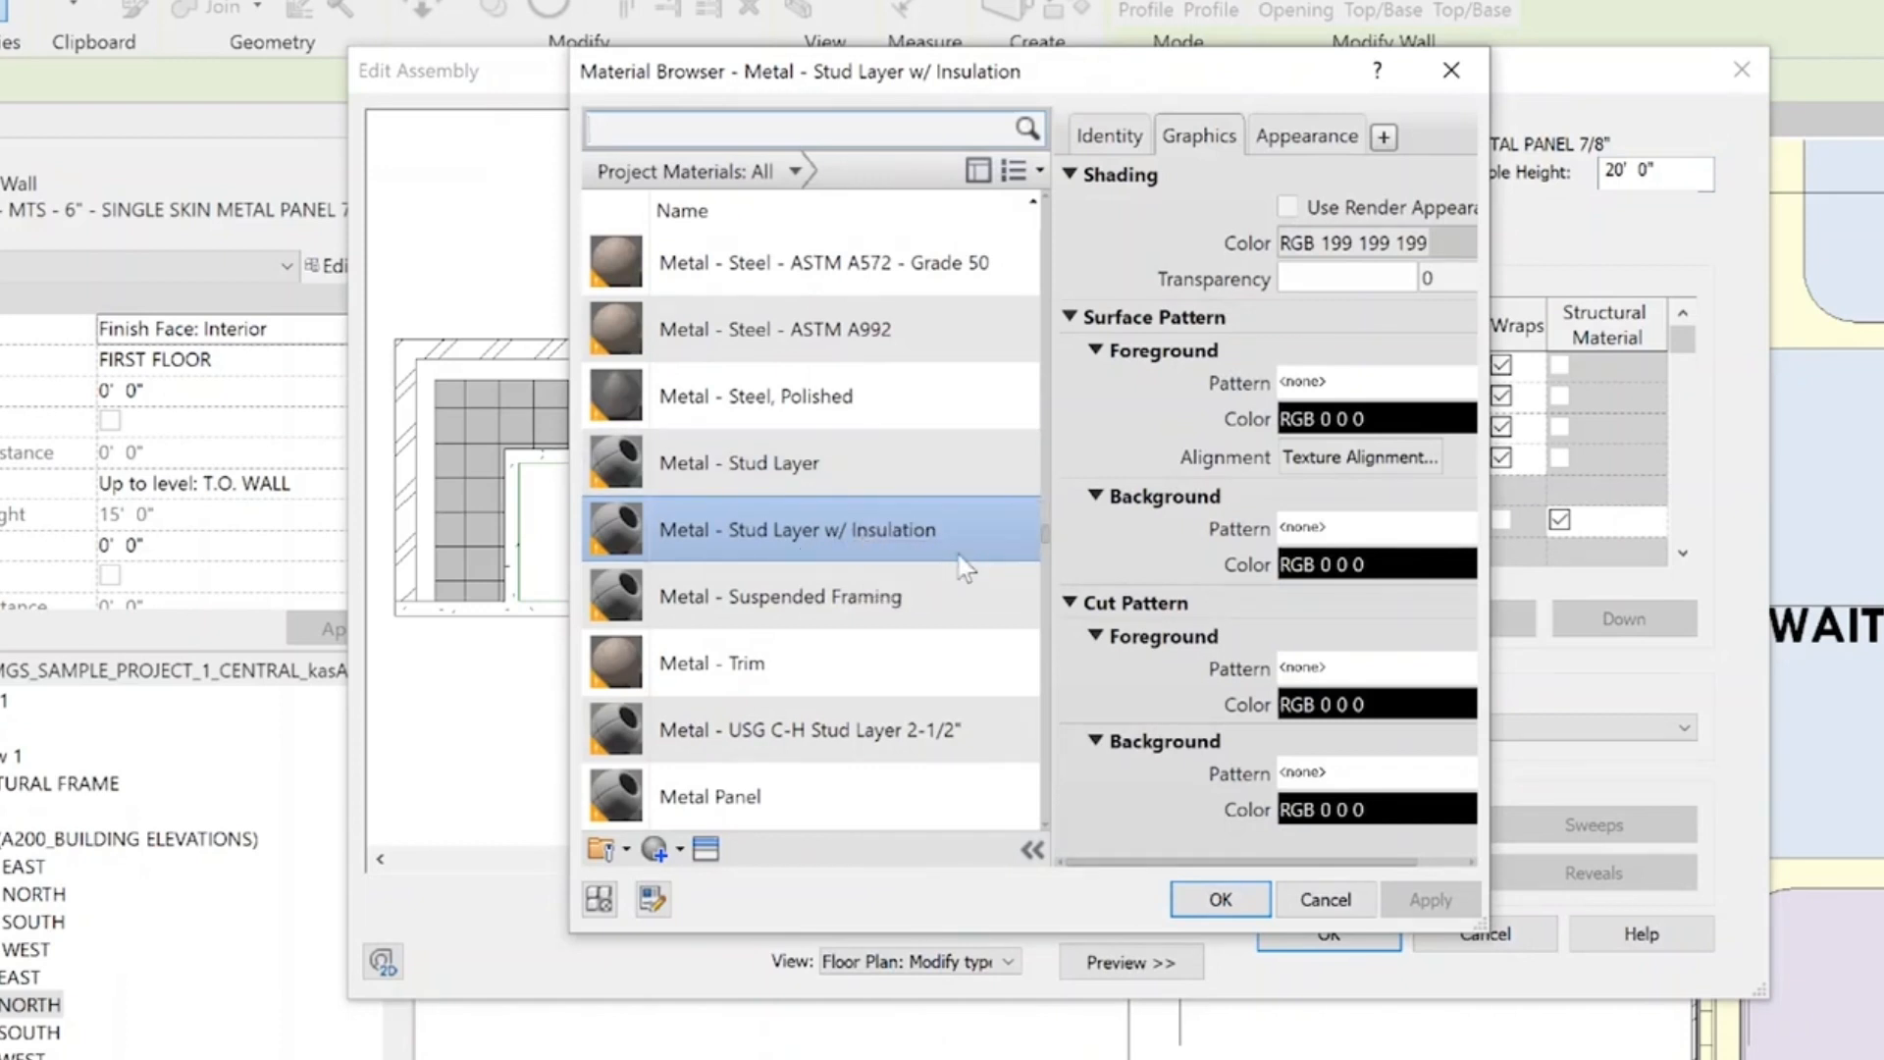
{"action": "double_click", "coordinate": [791, 473]}
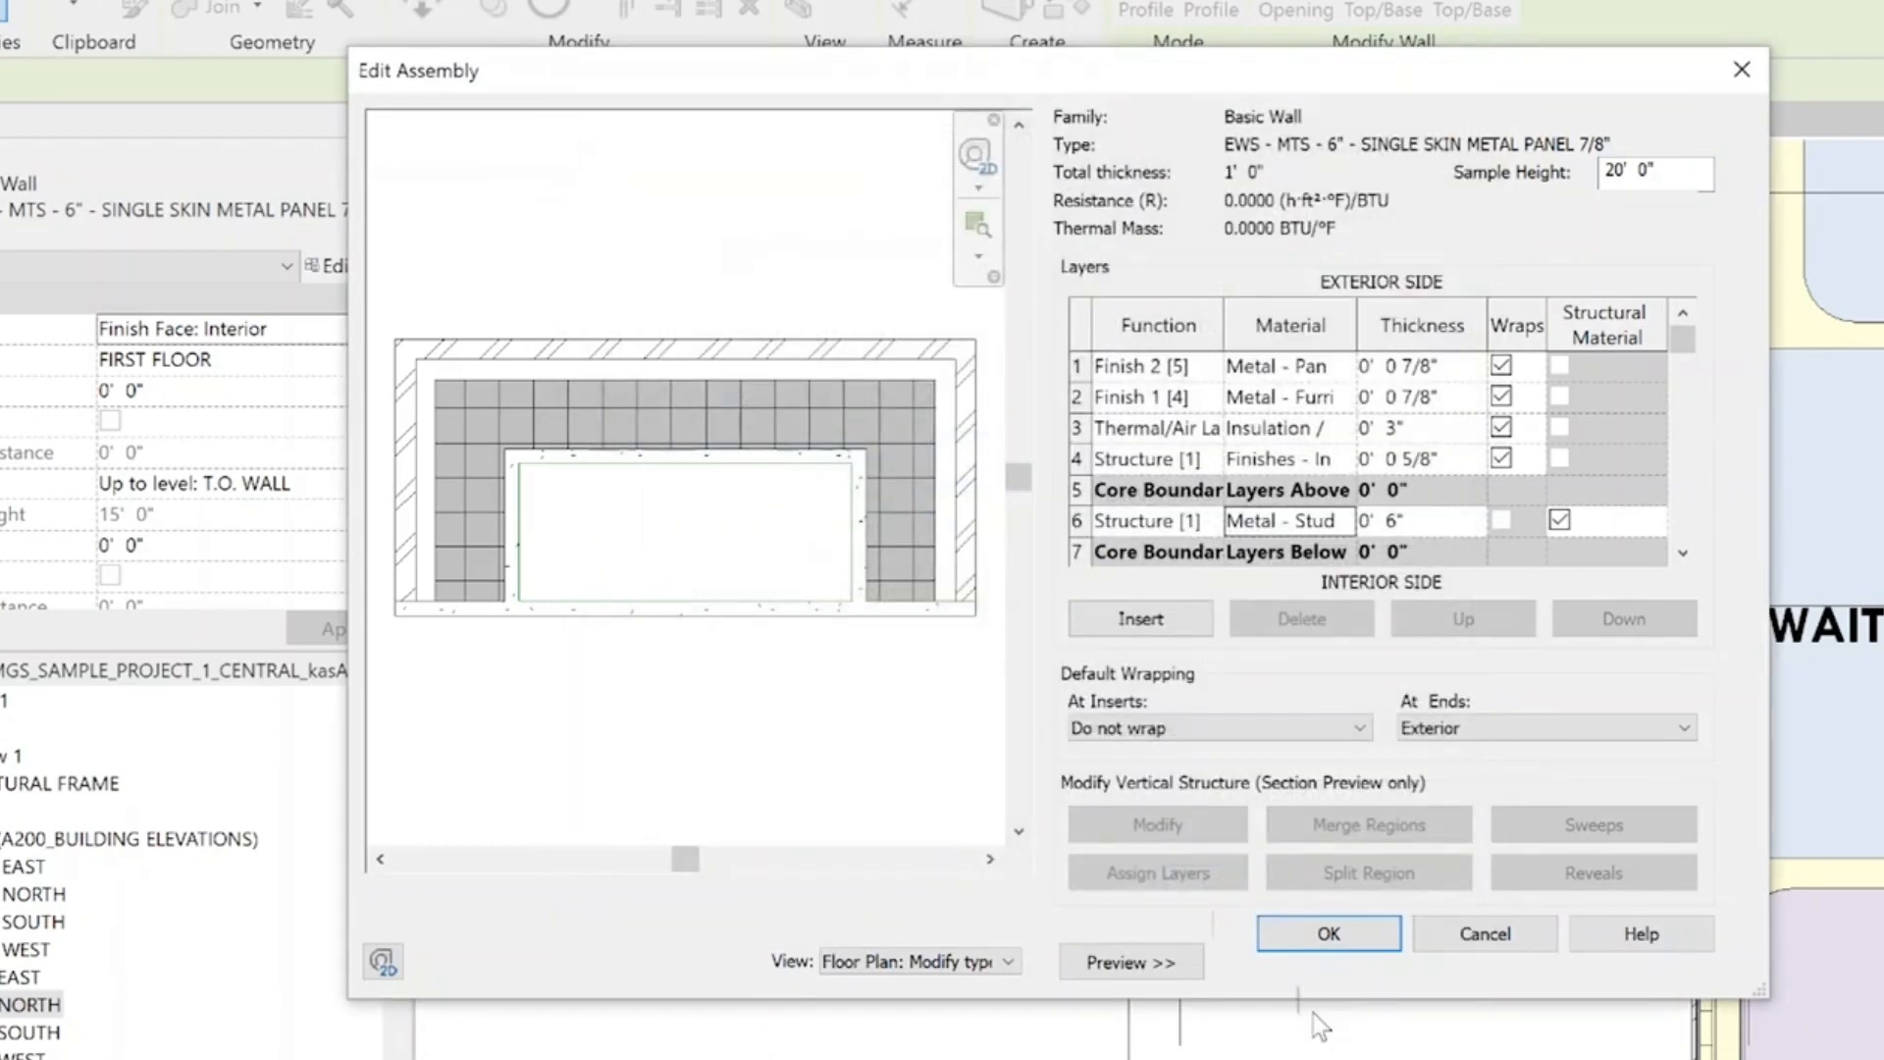
{"action": "left_click", "coordinate": [1329, 934]}
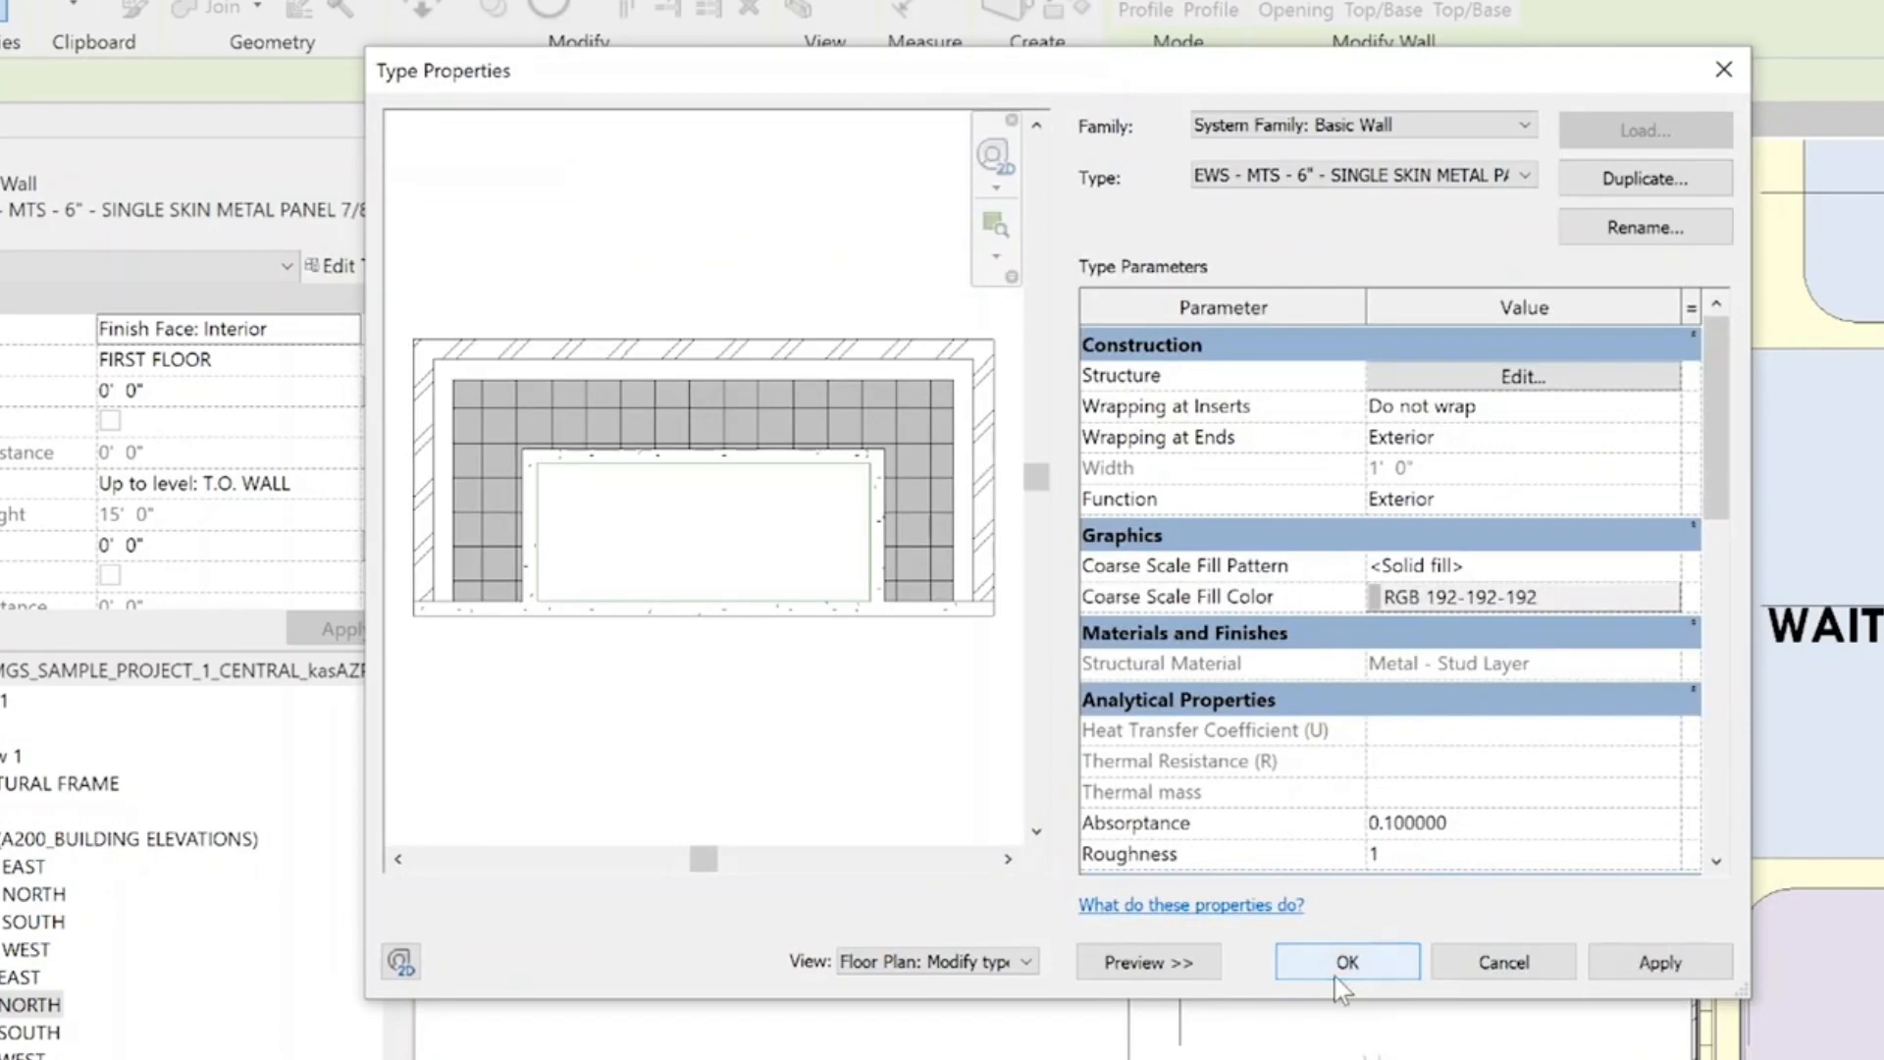
{"action": "left_click", "coordinate": [1337, 971]}
{"action": "key", "text": "Escape"}
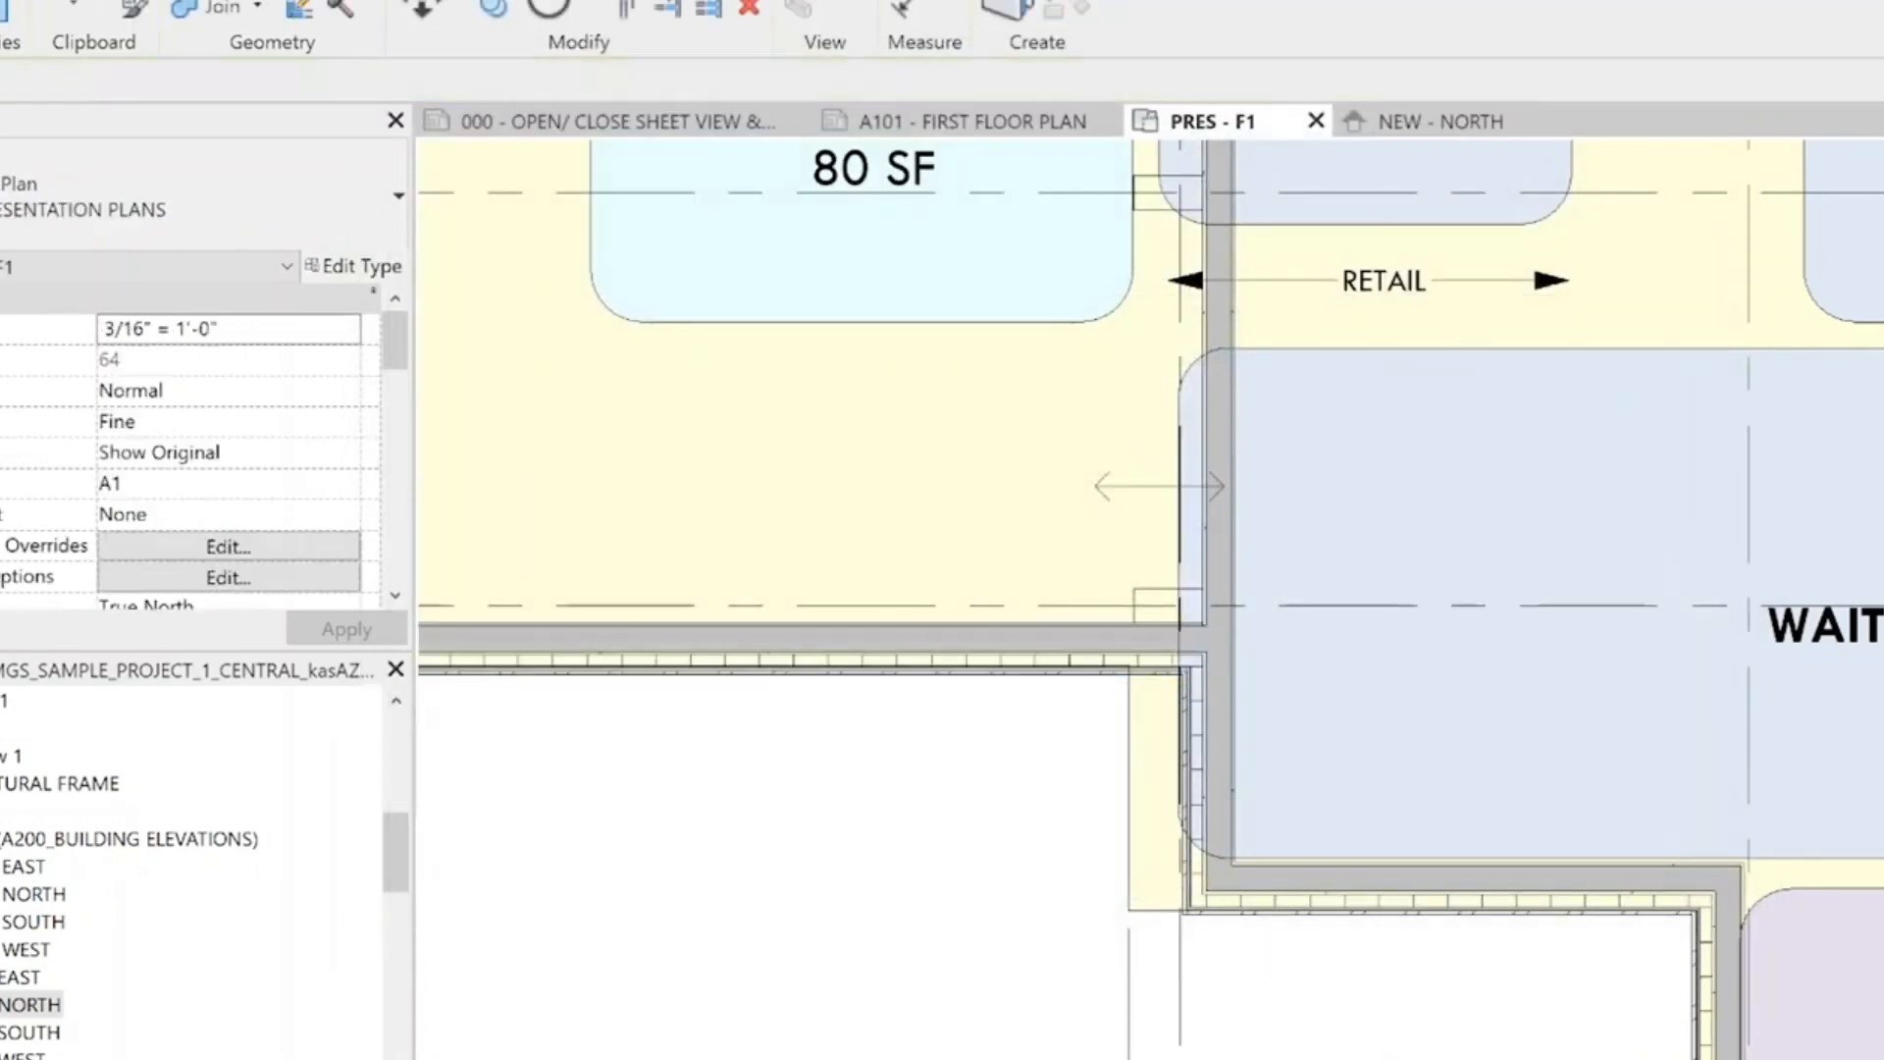
Copy the long interior wall from the patio corner by the Sauna to the opposite patio corner by Staff T
{"action": "scroll", "coordinate": [1446, 627], "scroll_direction": "down", "scroll_amount": 6}
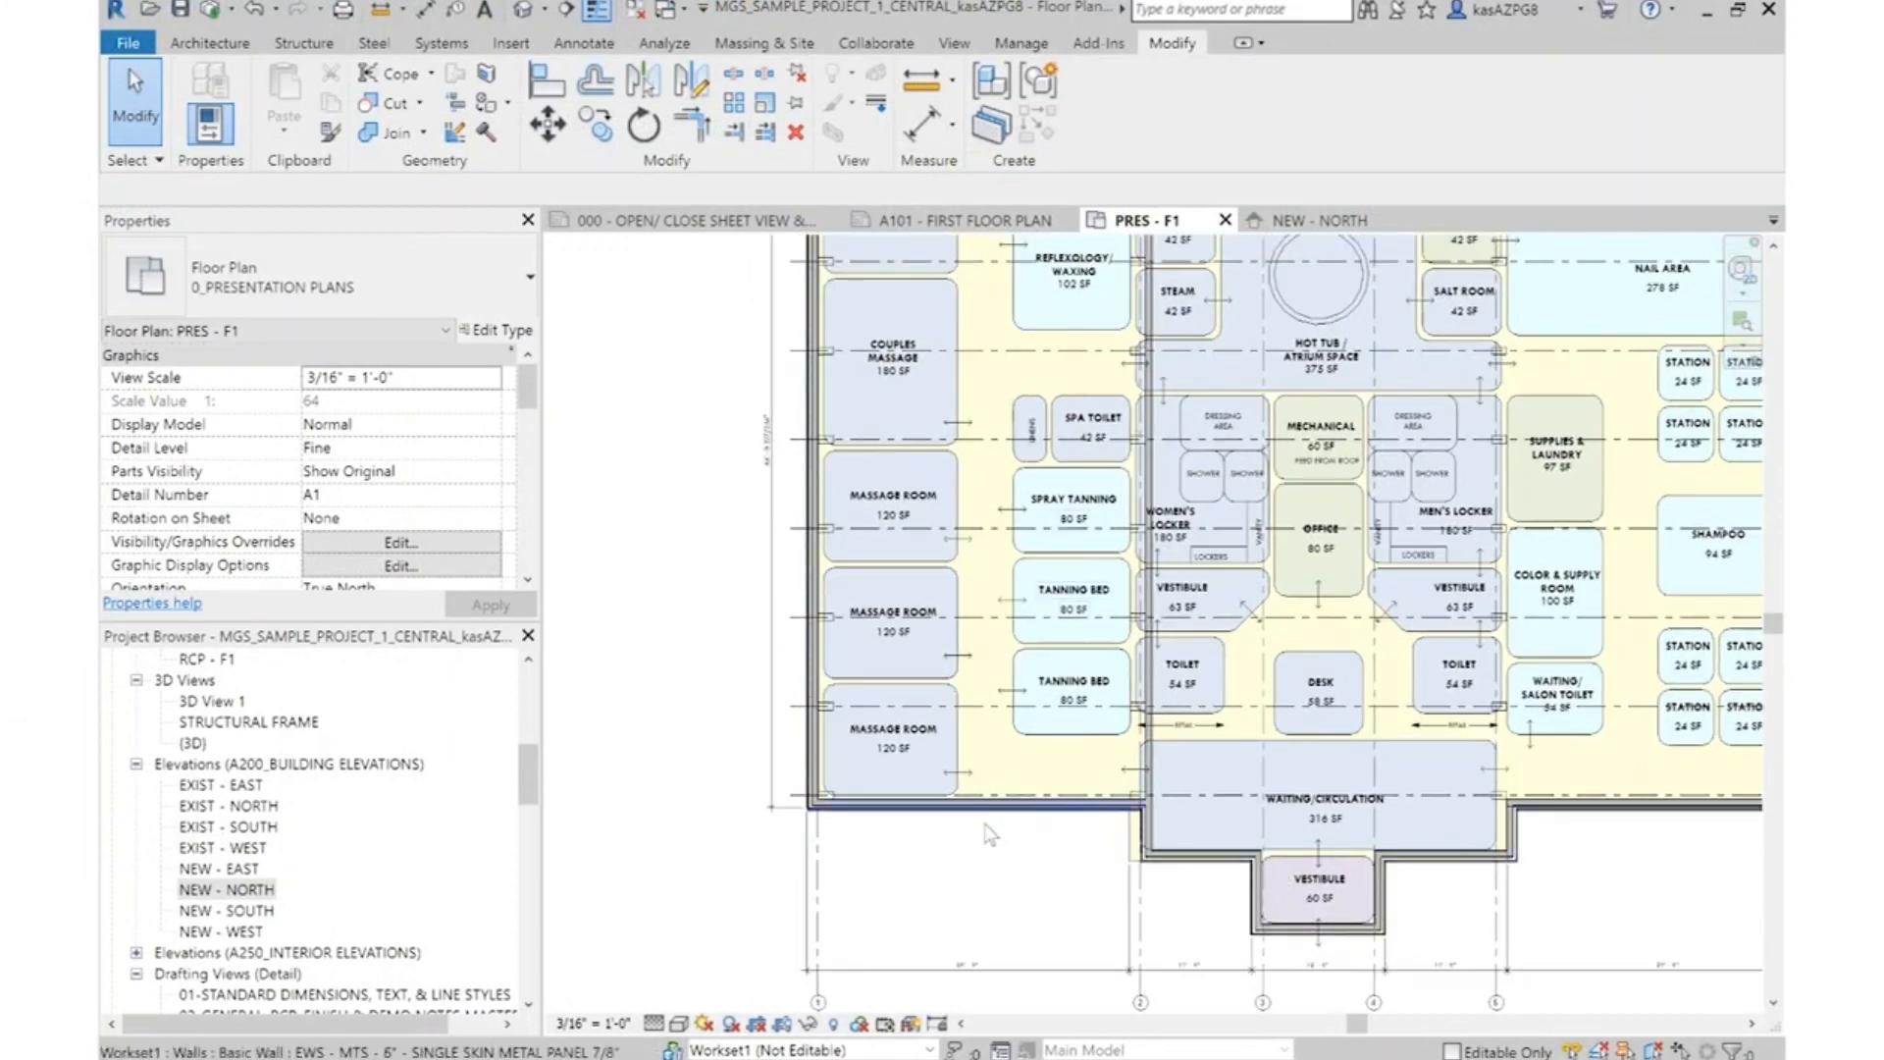
{"action": "scroll", "coordinate": [1092, 640], "scroll_direction": "down", "scroll_amount": 3}
{"action": "scroll", "coordinate": [1123, 420], "scroll_direction": "up", "scroll_amount": 6}
{"action": "left_click", "coordinate": [1080, 432]}
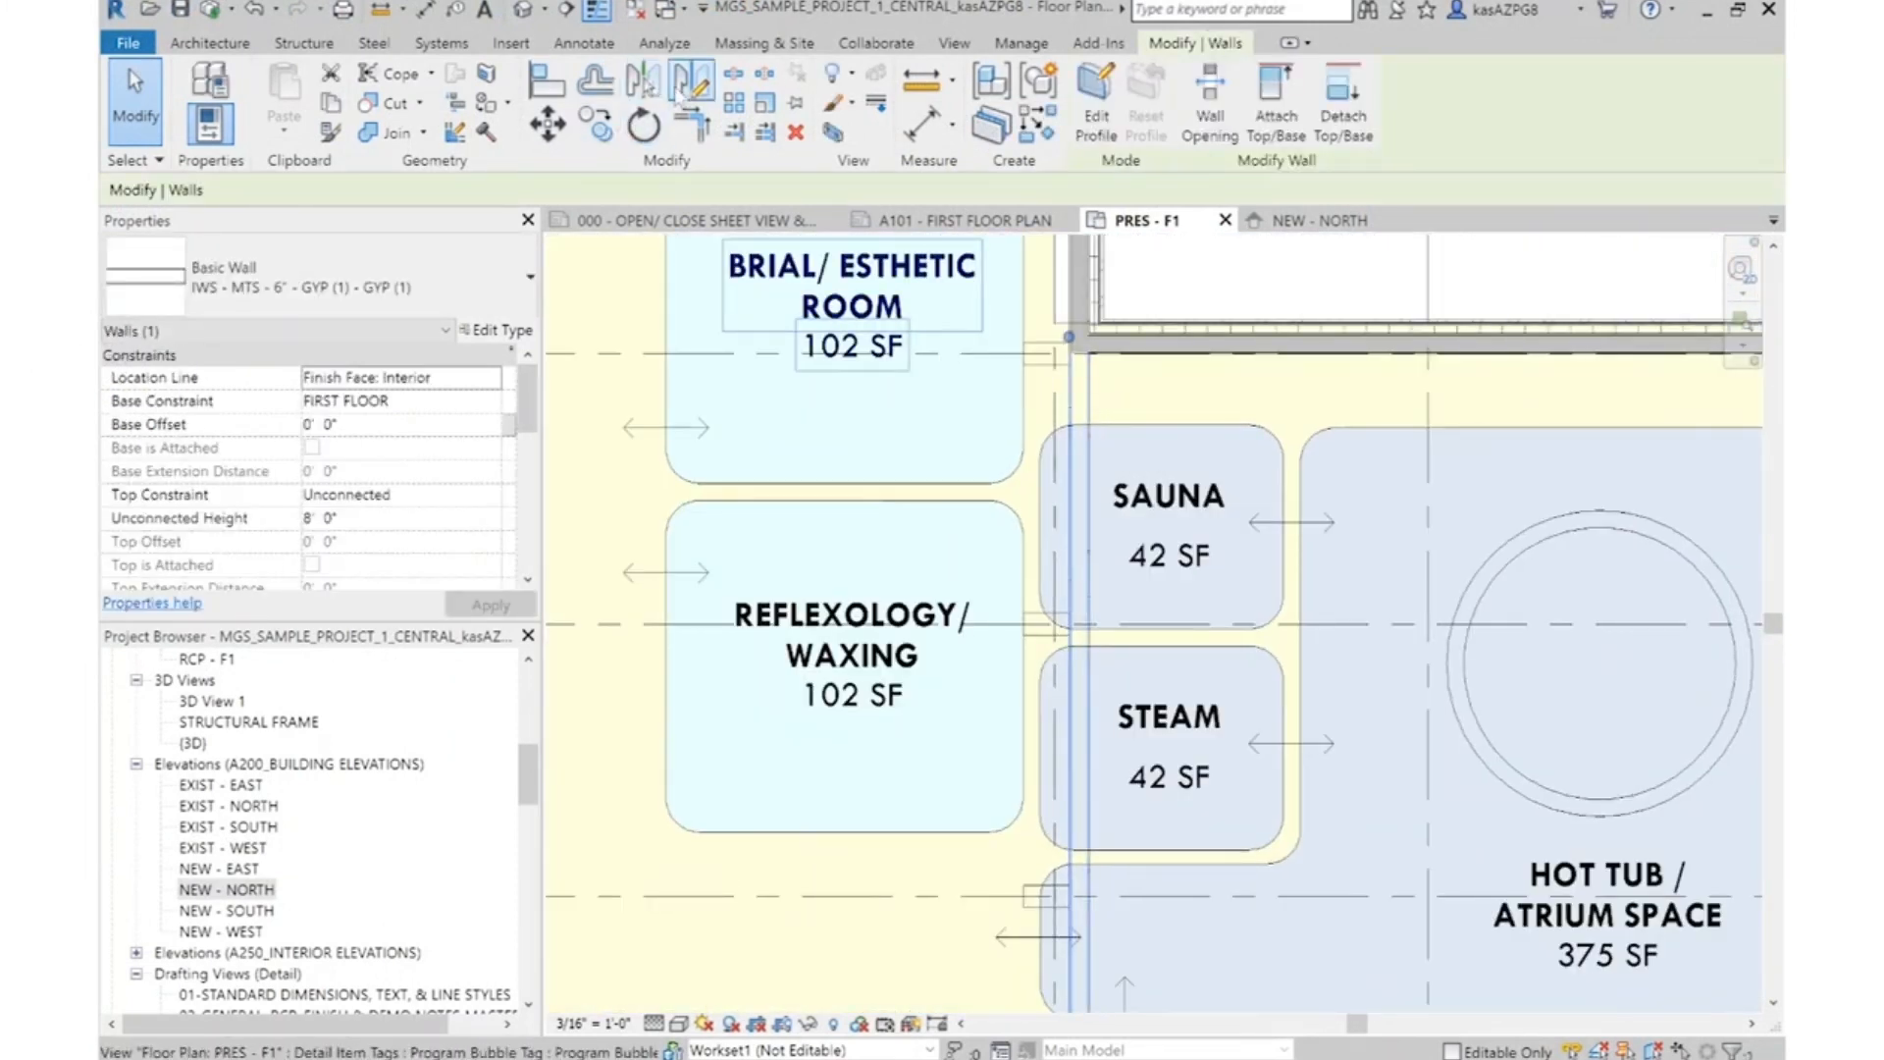
{"action": "left_click", "coordinate": [643, 126]}
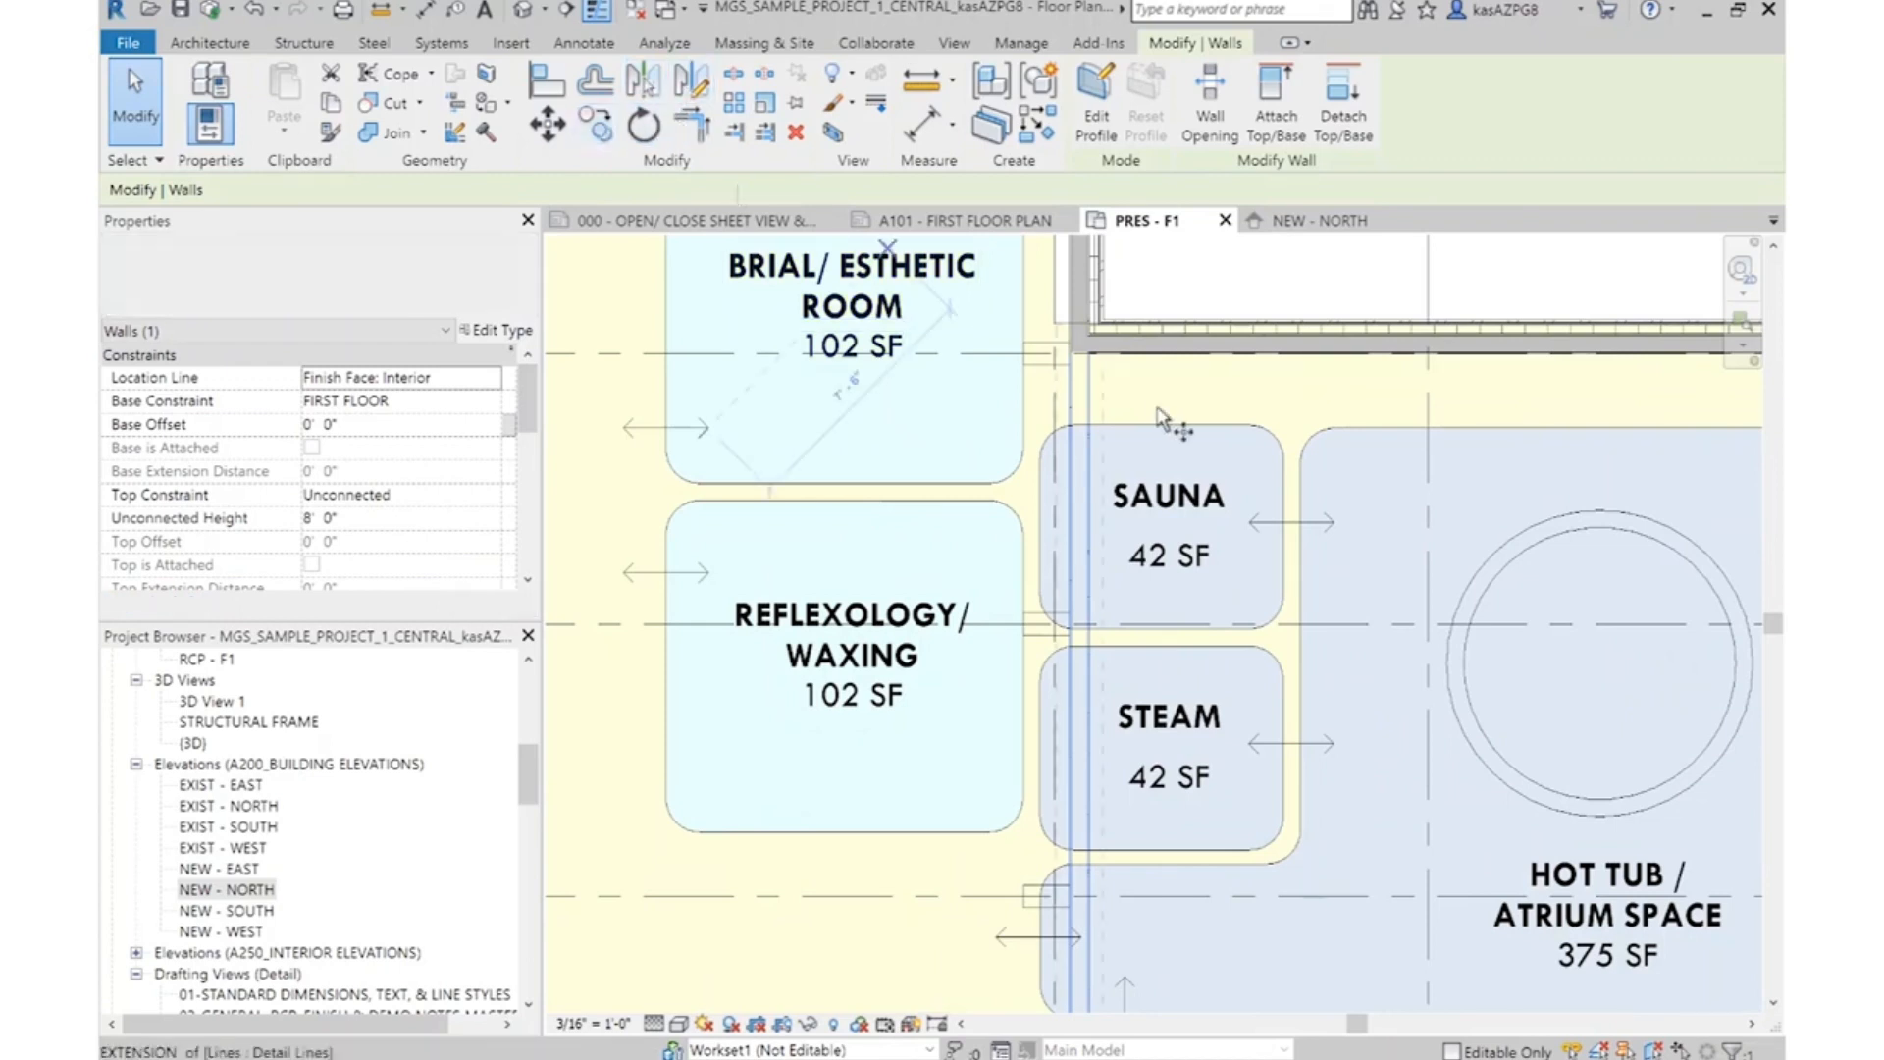
{"action": "scroll", "coordinate": [1074, 343], "scroll_direction": "up", "scroll_amount": 5}
{"action": "left_click", "coordinate": [1016, 397]}
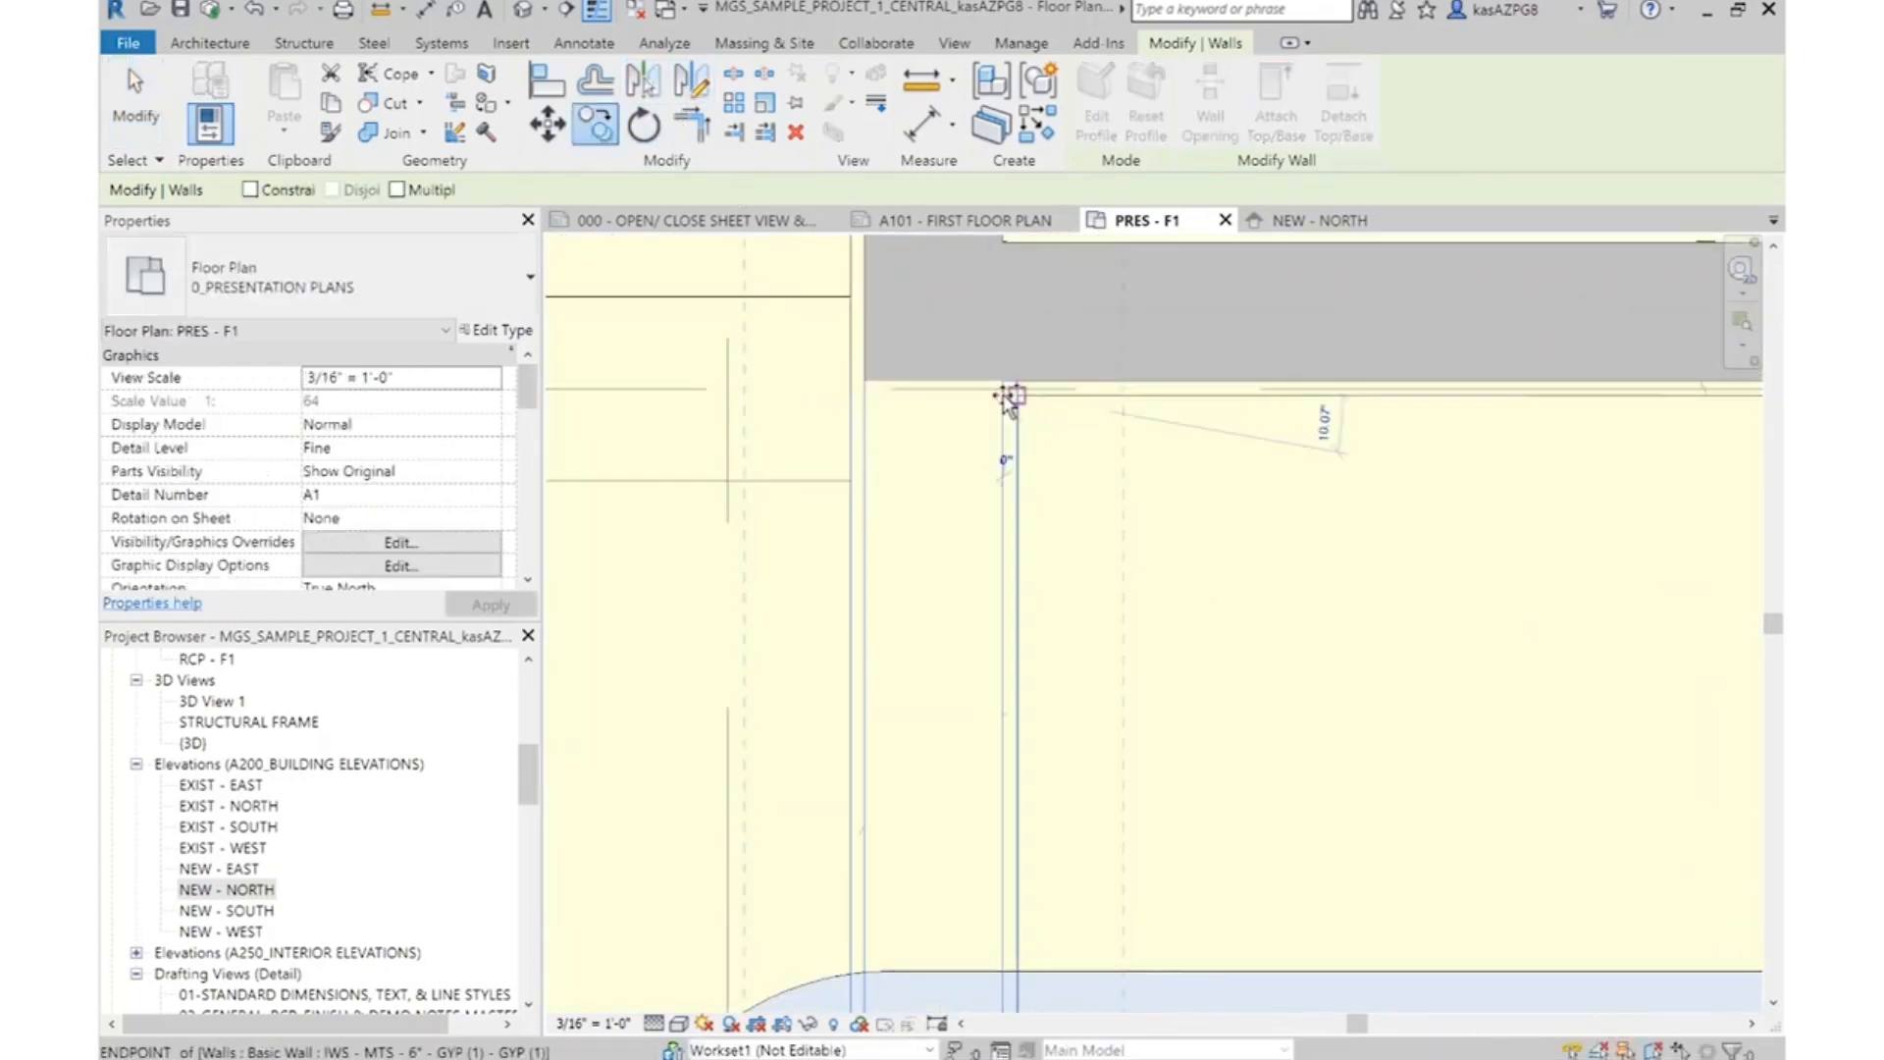
{"action": "scroll", "coordinate": [897, 473], "scroll_direction": "down", "scroll_amount": 7}
{"action": "scroll", "coordinate": [1733, 468], "scroll_direction": "up", "scroll_amount": 6}
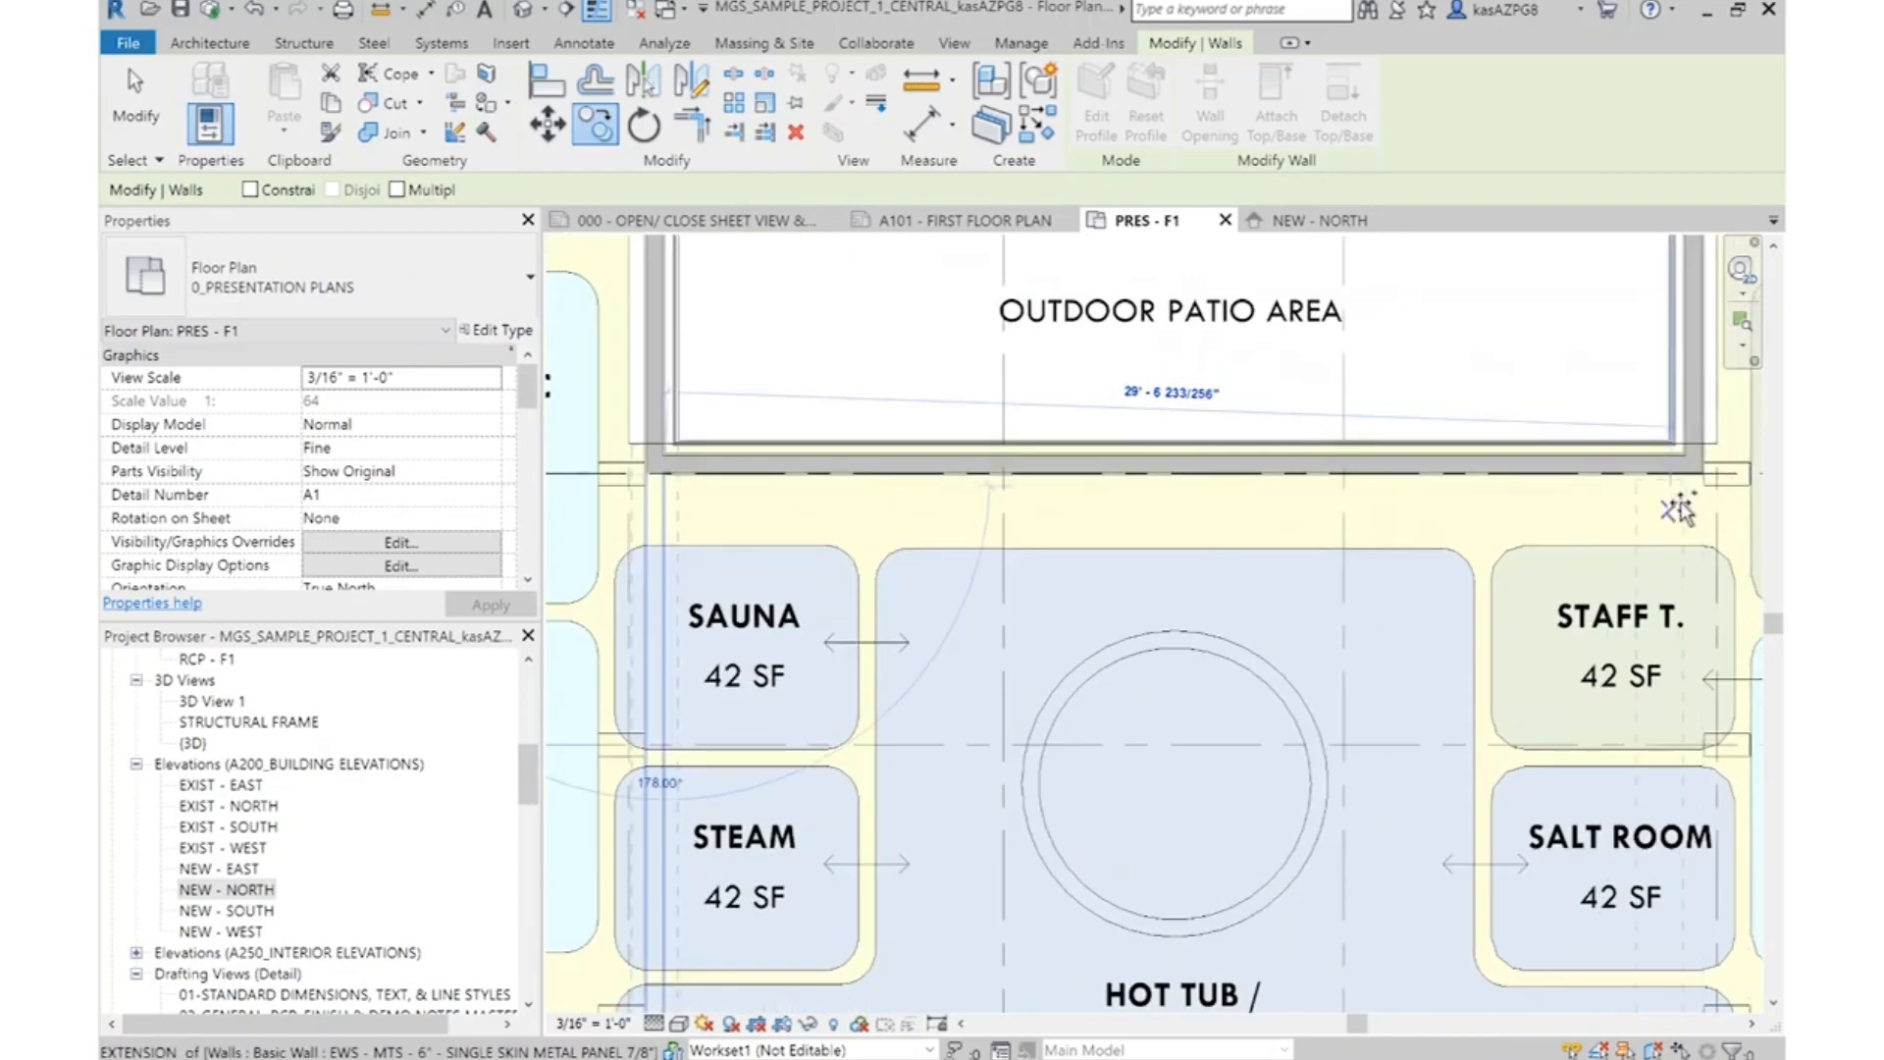
{"action": "scroll", "coordinate": [1452, 511], "scroll_direction": "up", "scroll_amount": 3}
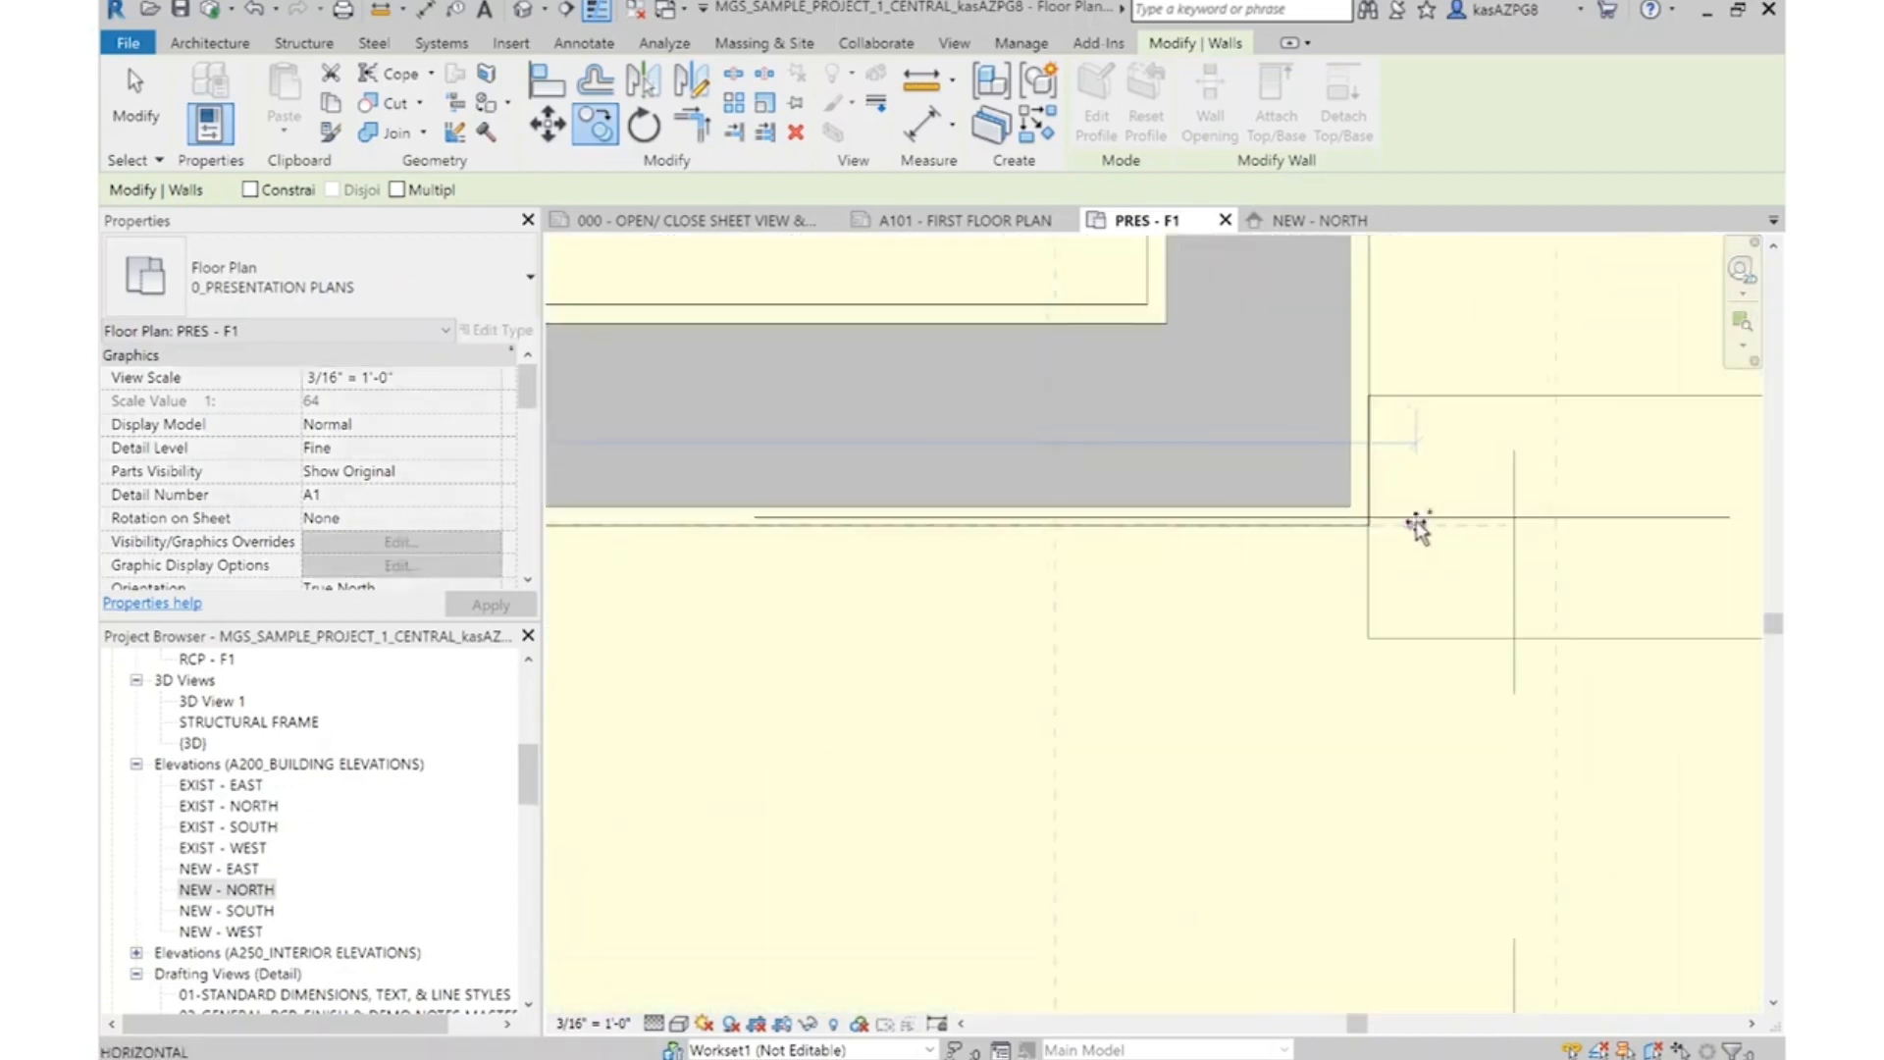
{"action": "left_click", "coordinate": [1370, 528]}
{"action": "scroll", "coordinate": [1374, 491], "scroll_direction": "down", "scroll_amount": 7}
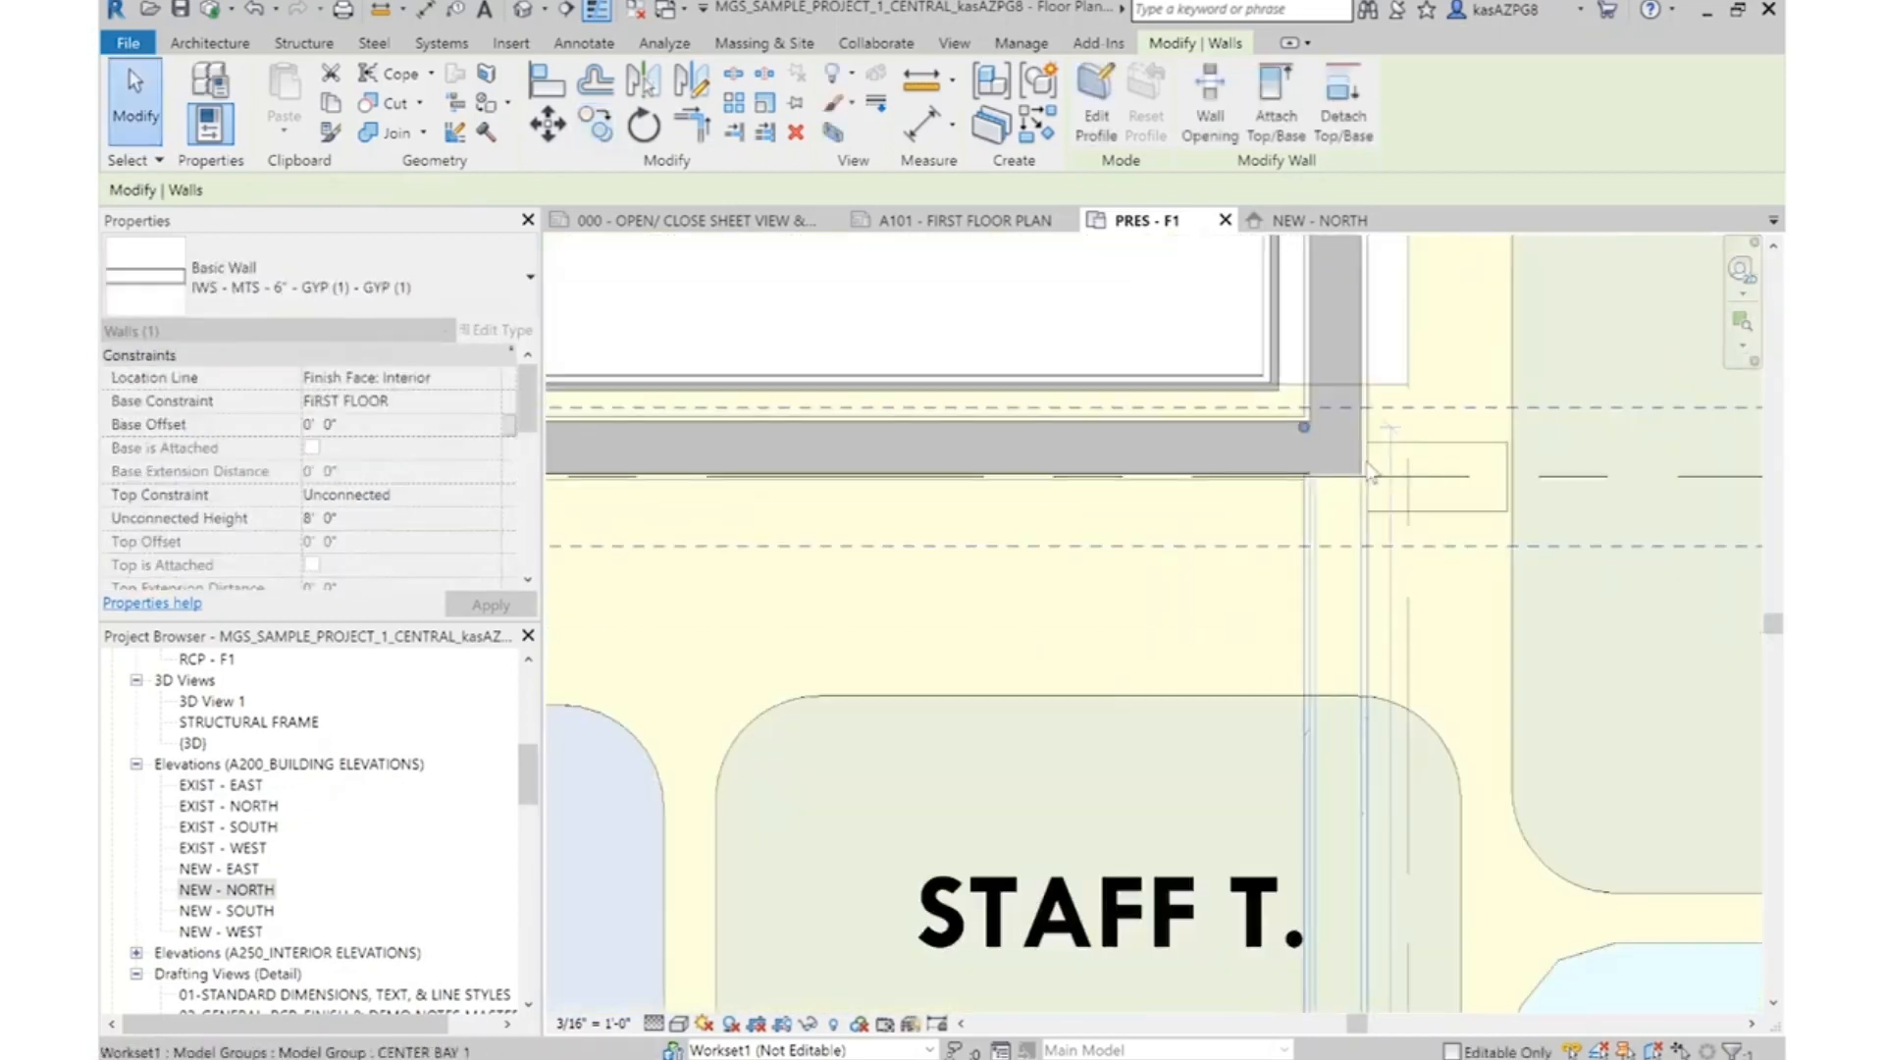
{"action": "key", "text": "Escape"}
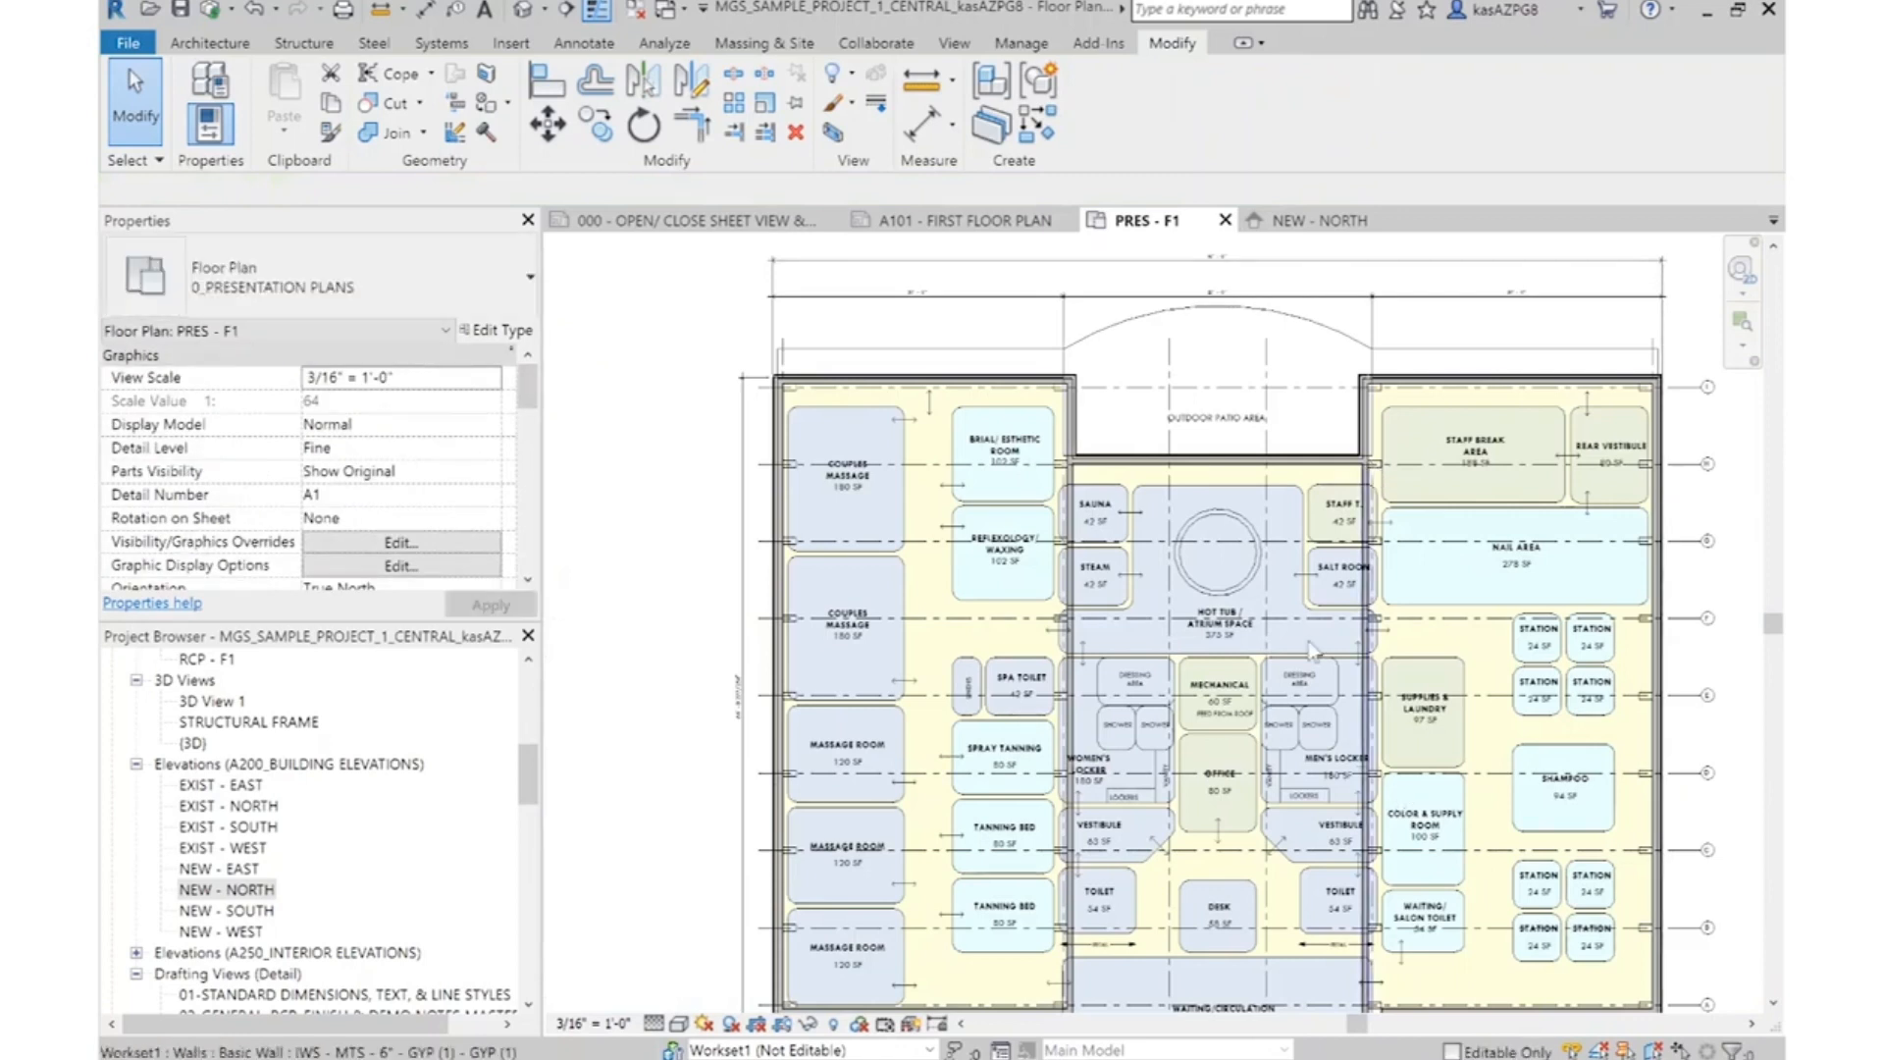
Align the short exterior wall jog on the salon side of Waiting/Circulation at its sheathing face with the salon-side face of the copied interior wall
{"action": "scroll", "coordinate": [1327, 355], "scroll_direction": "down", "scroll_amount": 1}
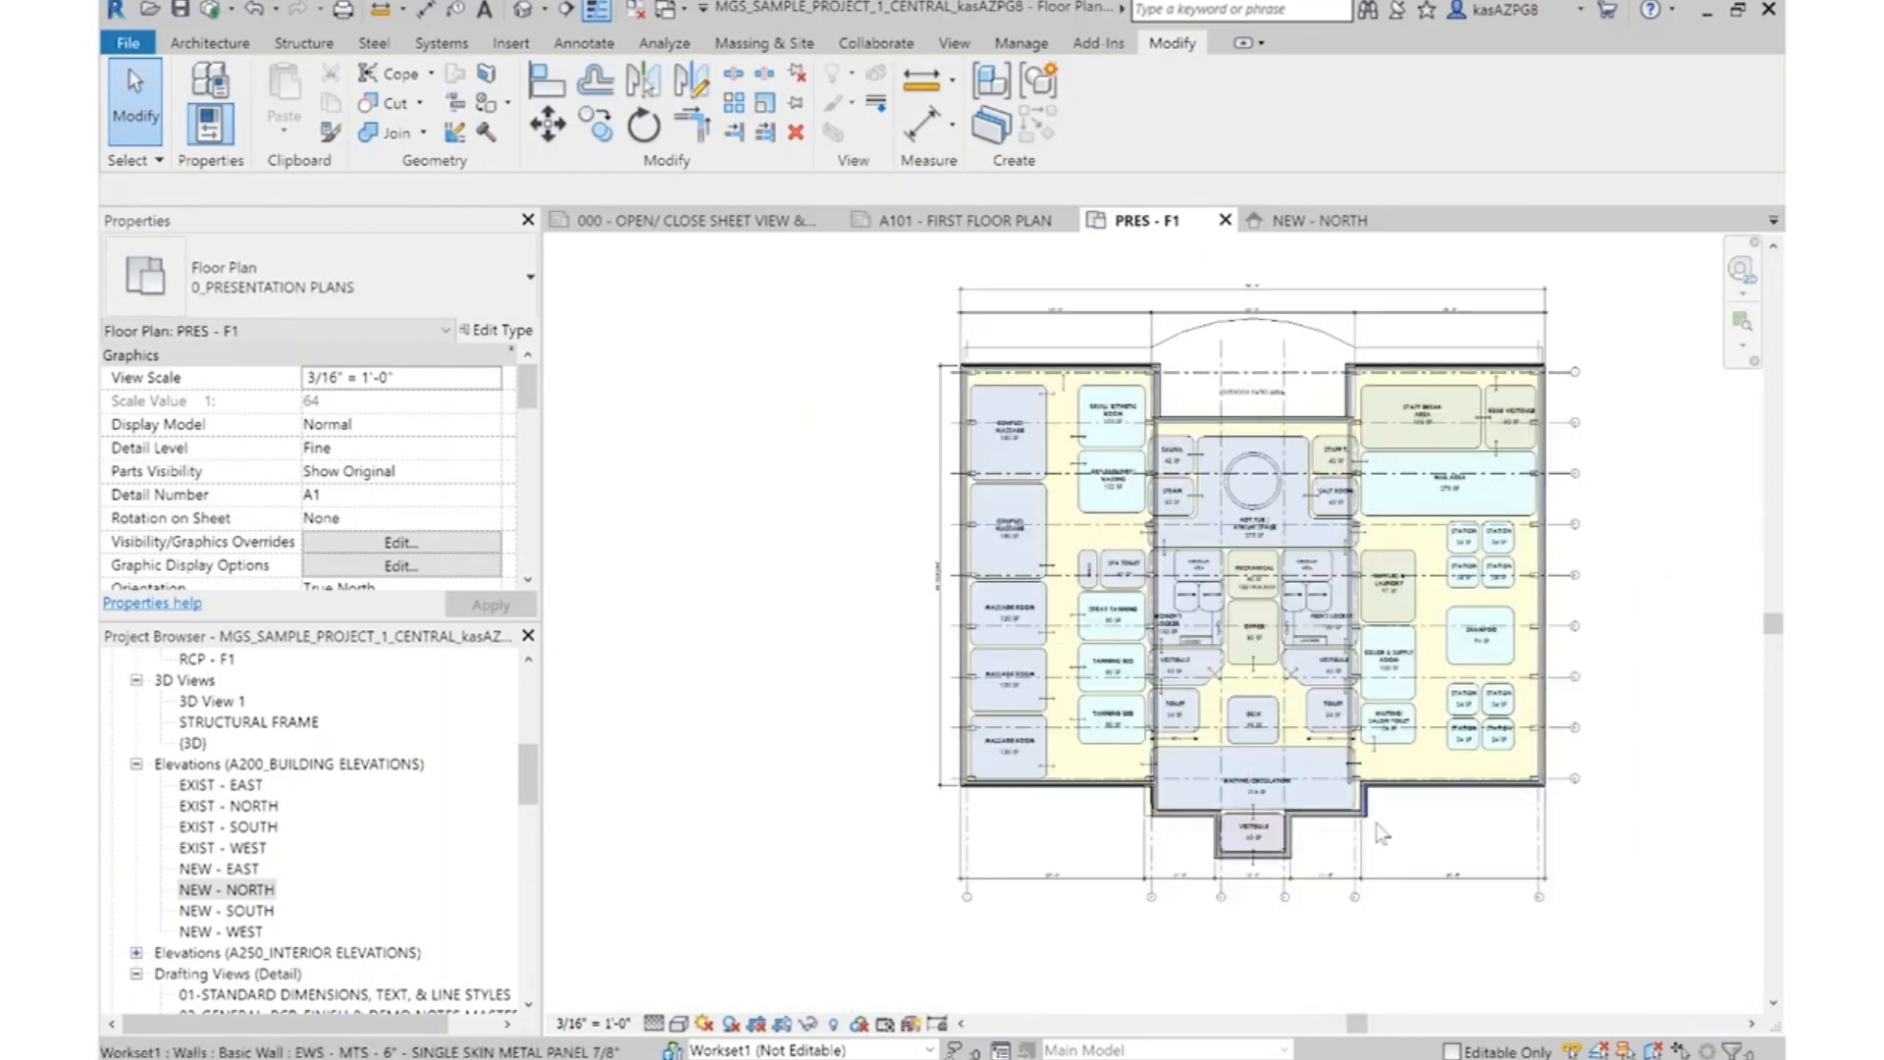
{"action": "scroll", "coordinate": [1389, 996], "scroll_direction": "up", "scroll_amount": 8}
{"action": "left_click", "coordinate": [1310, 640]}
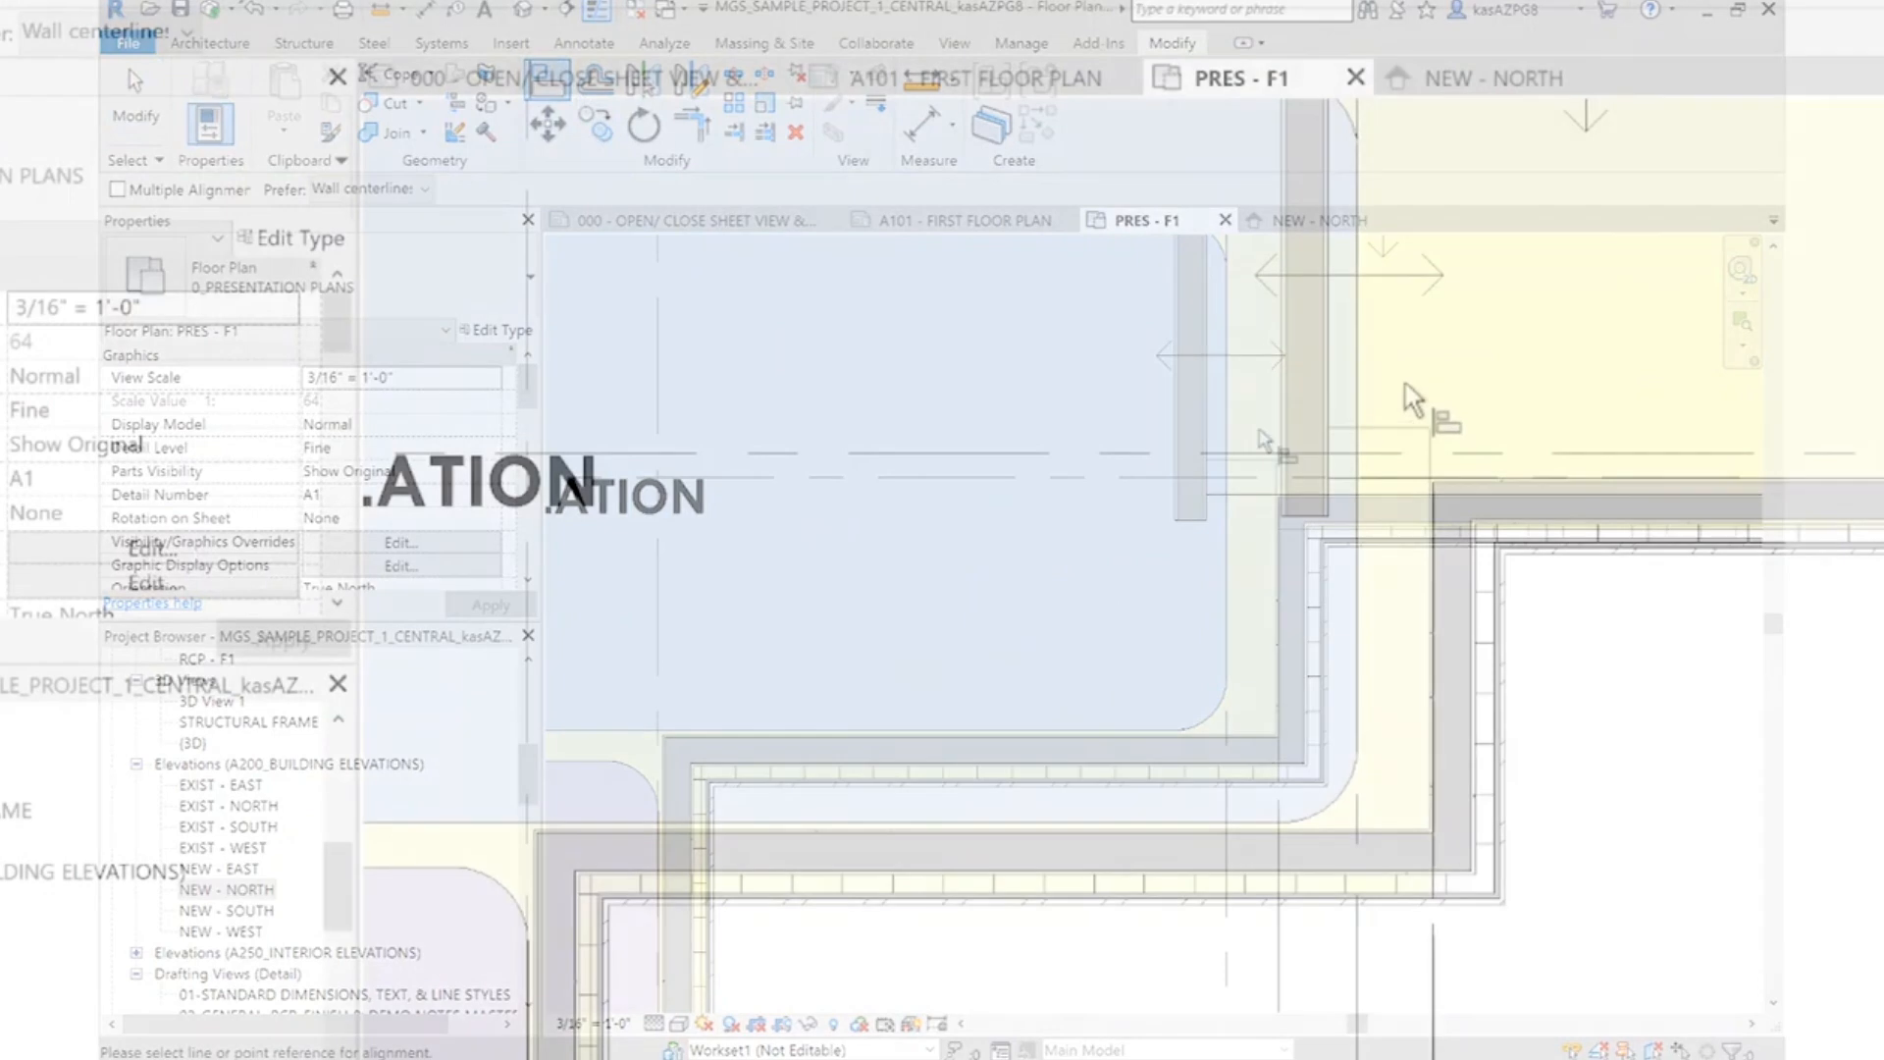
{"action": "scroll", "coordinate": [1335, 369], "scroll_direction": "up", "scroll_amount": 2}
{"action": "scroll", "coordinate": [1333, 367], "scroll_direction": "up", "scroll_amount": 1}
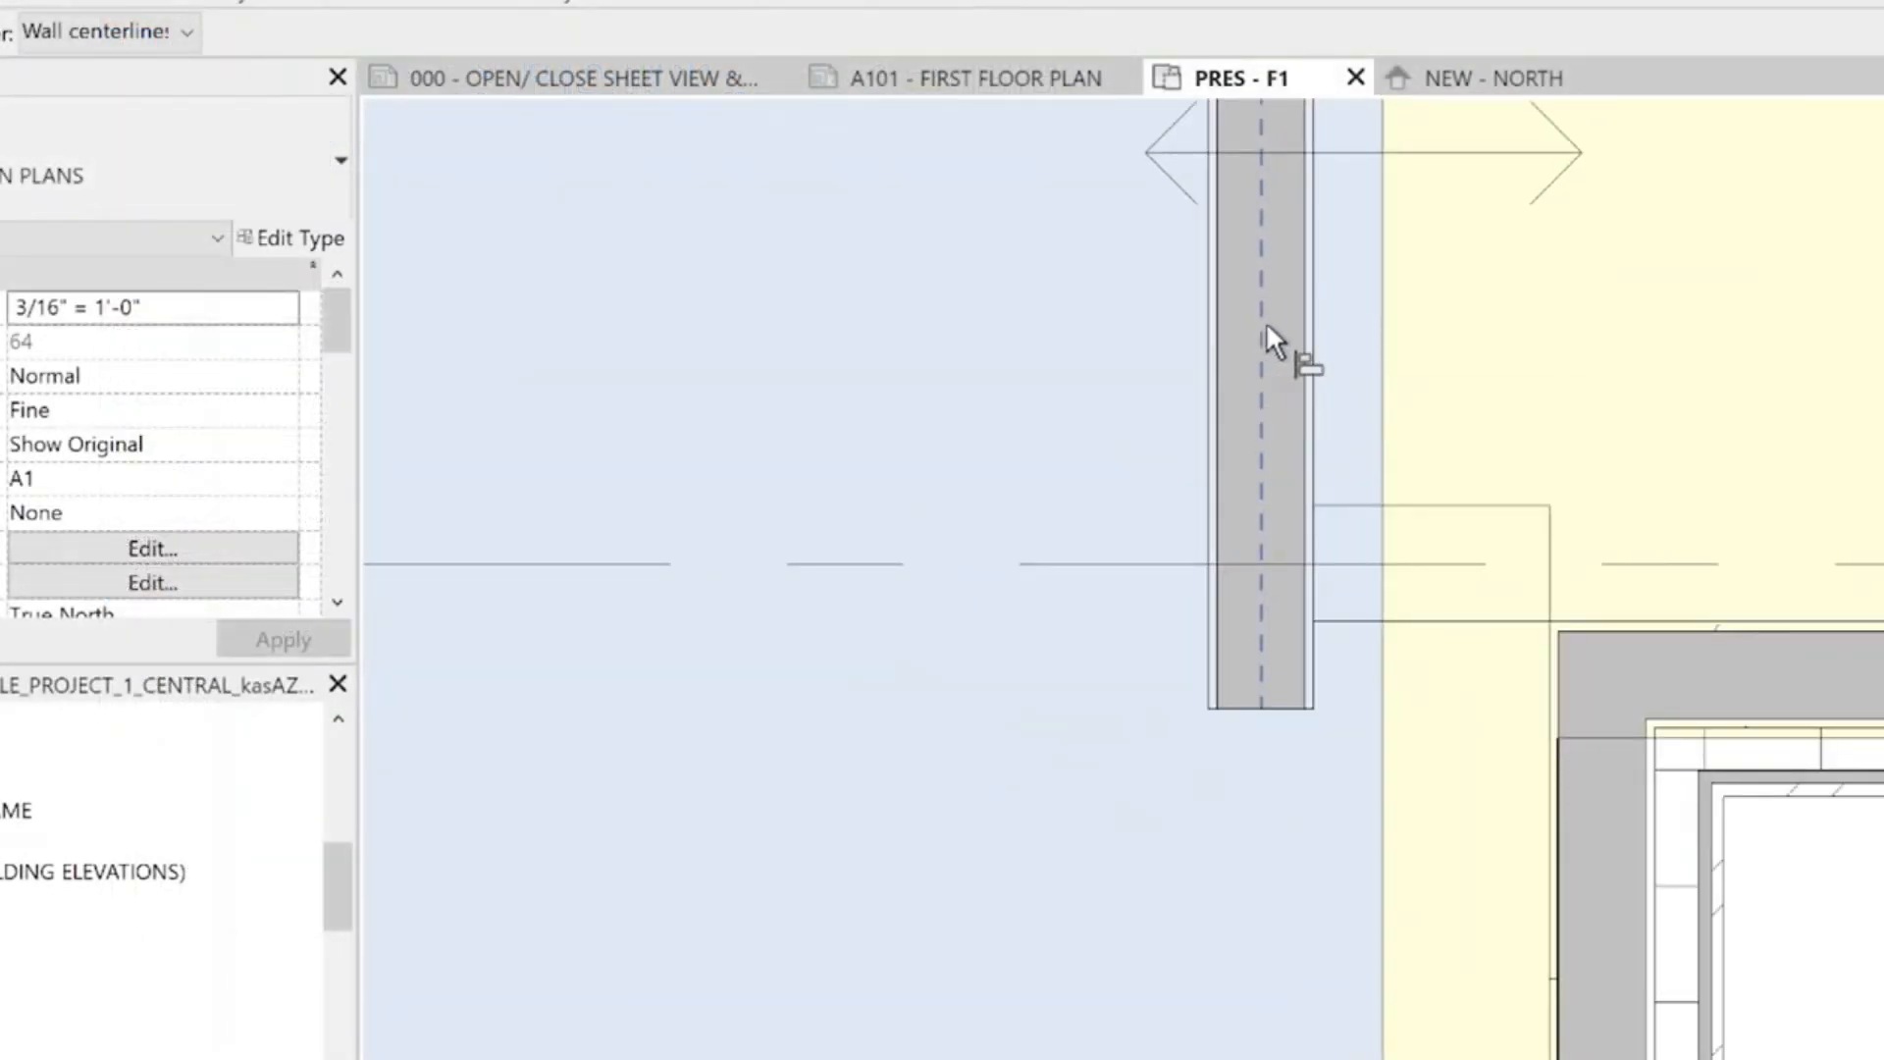
{"action": "left_click", "coordinate": [1319, 312]}
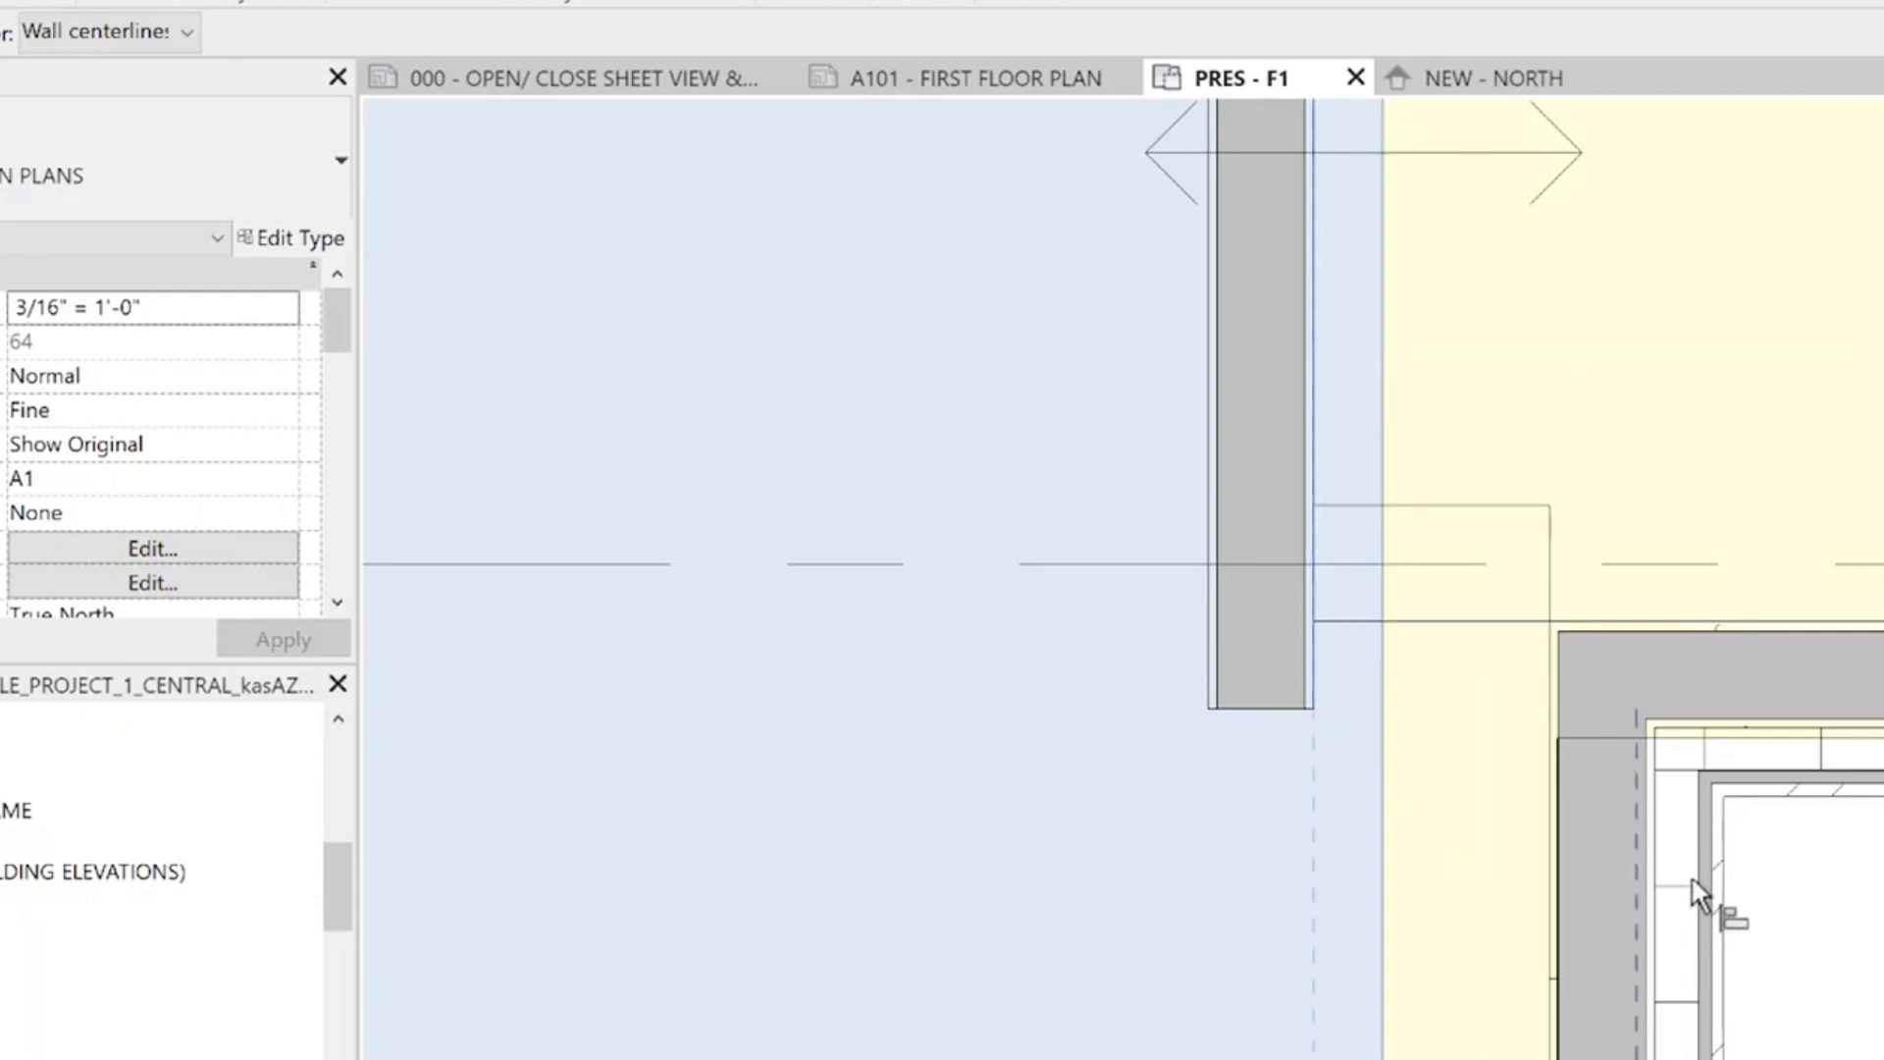
{"action": "scroll", "coordinate": [1700, 893], "scroll_direction": "up", "scroll_amount": 2}
{"action": "left_click", "coordinate": [1664, 846]}
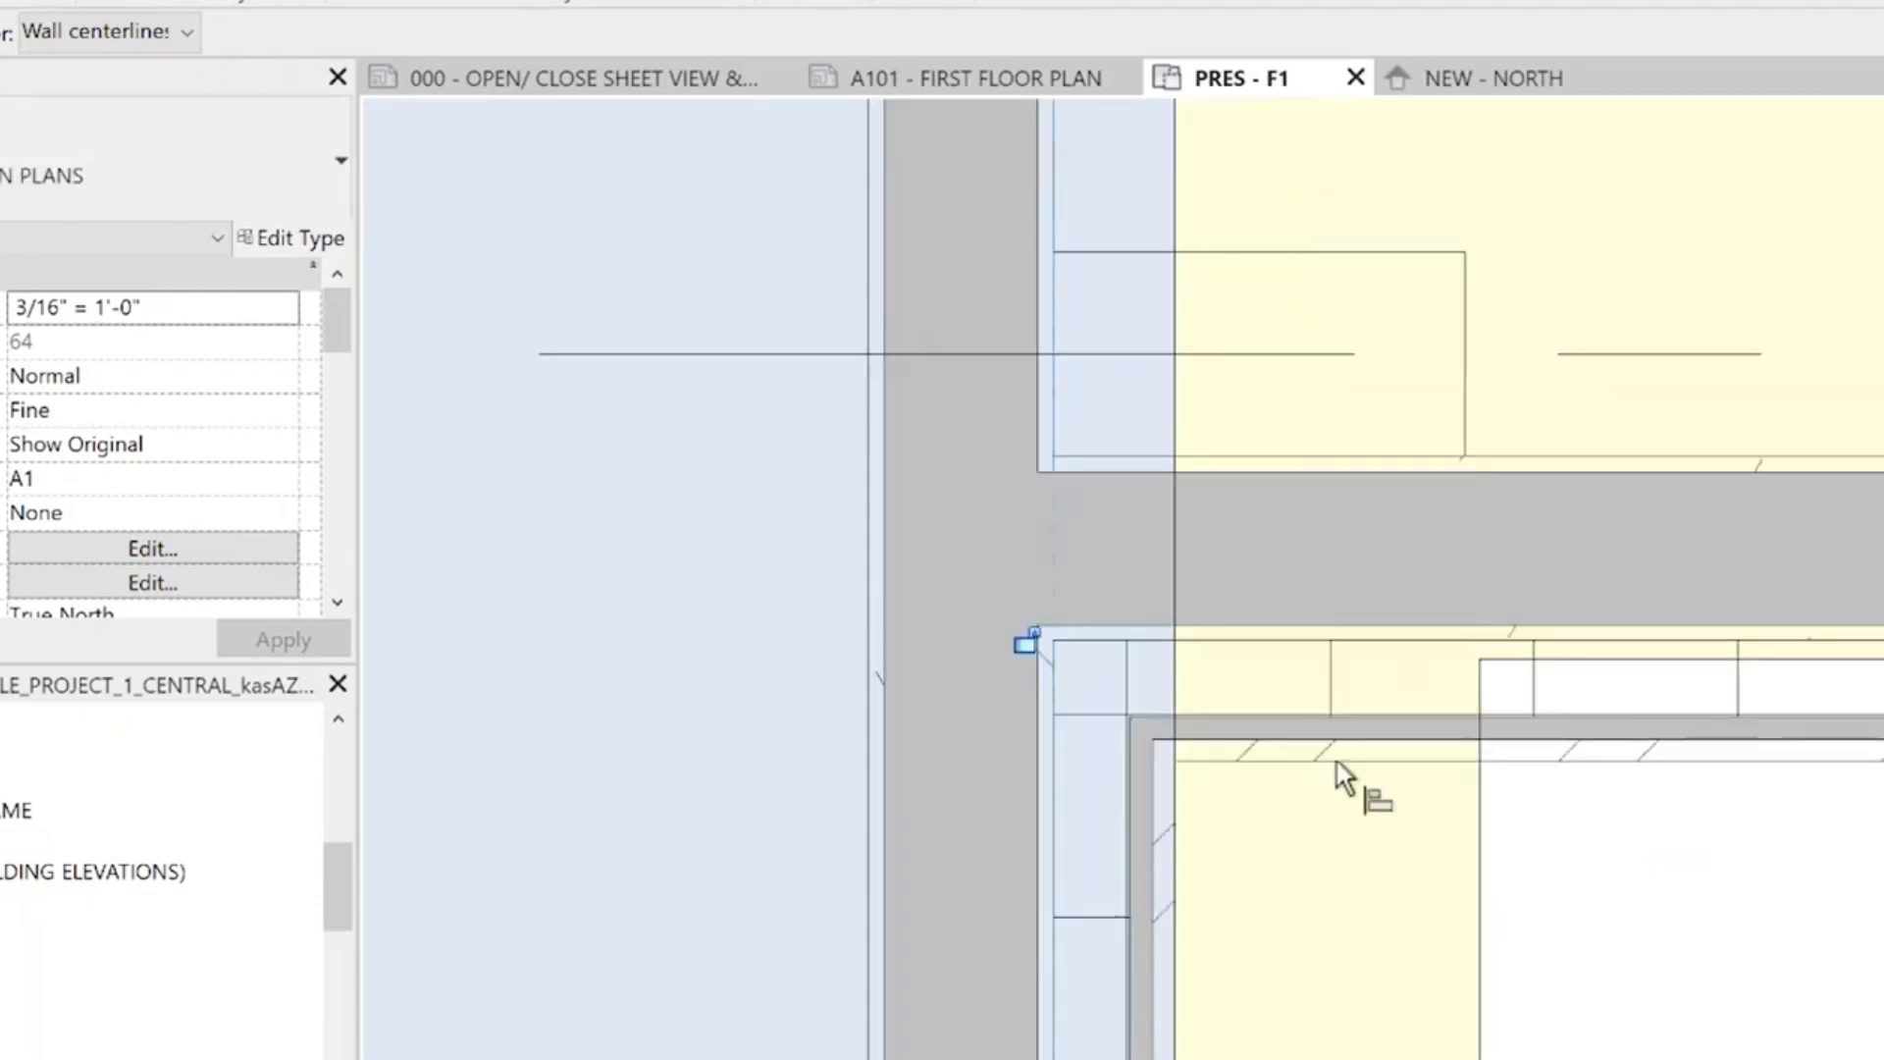
Measure the gap from the salon-side edge of the Toilet bubble to the far face of the interior wall with an aligned dimension
{"action": "scroll", "coordinate": [1213, 526], "scroll_direction": "down", "scroll_amount": 4}
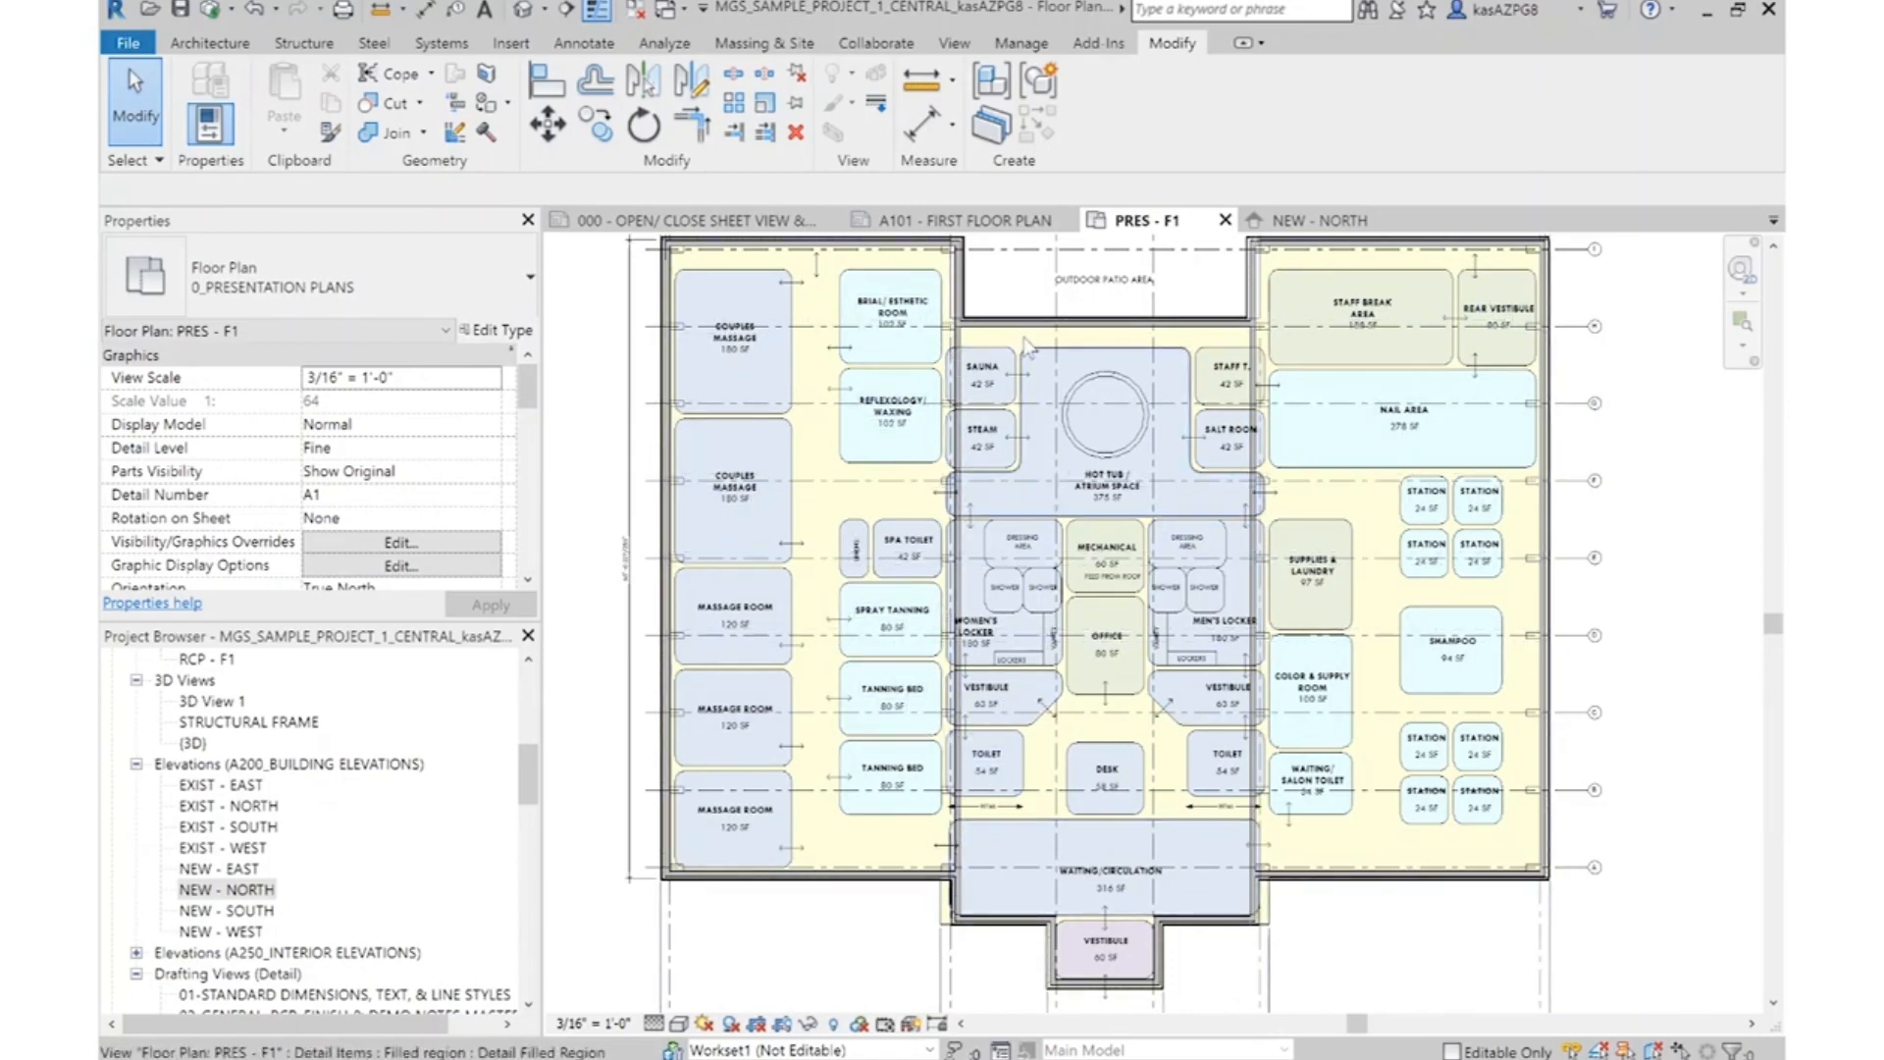
{"action": "scroll", "coordinate": [1025, 349], "scroll_direction": "down", "scroll_amount": 3}
{"action": "scroll", "coordinate": [1073, 844], "scroll_direction": "up", "scroll_amount": 4}
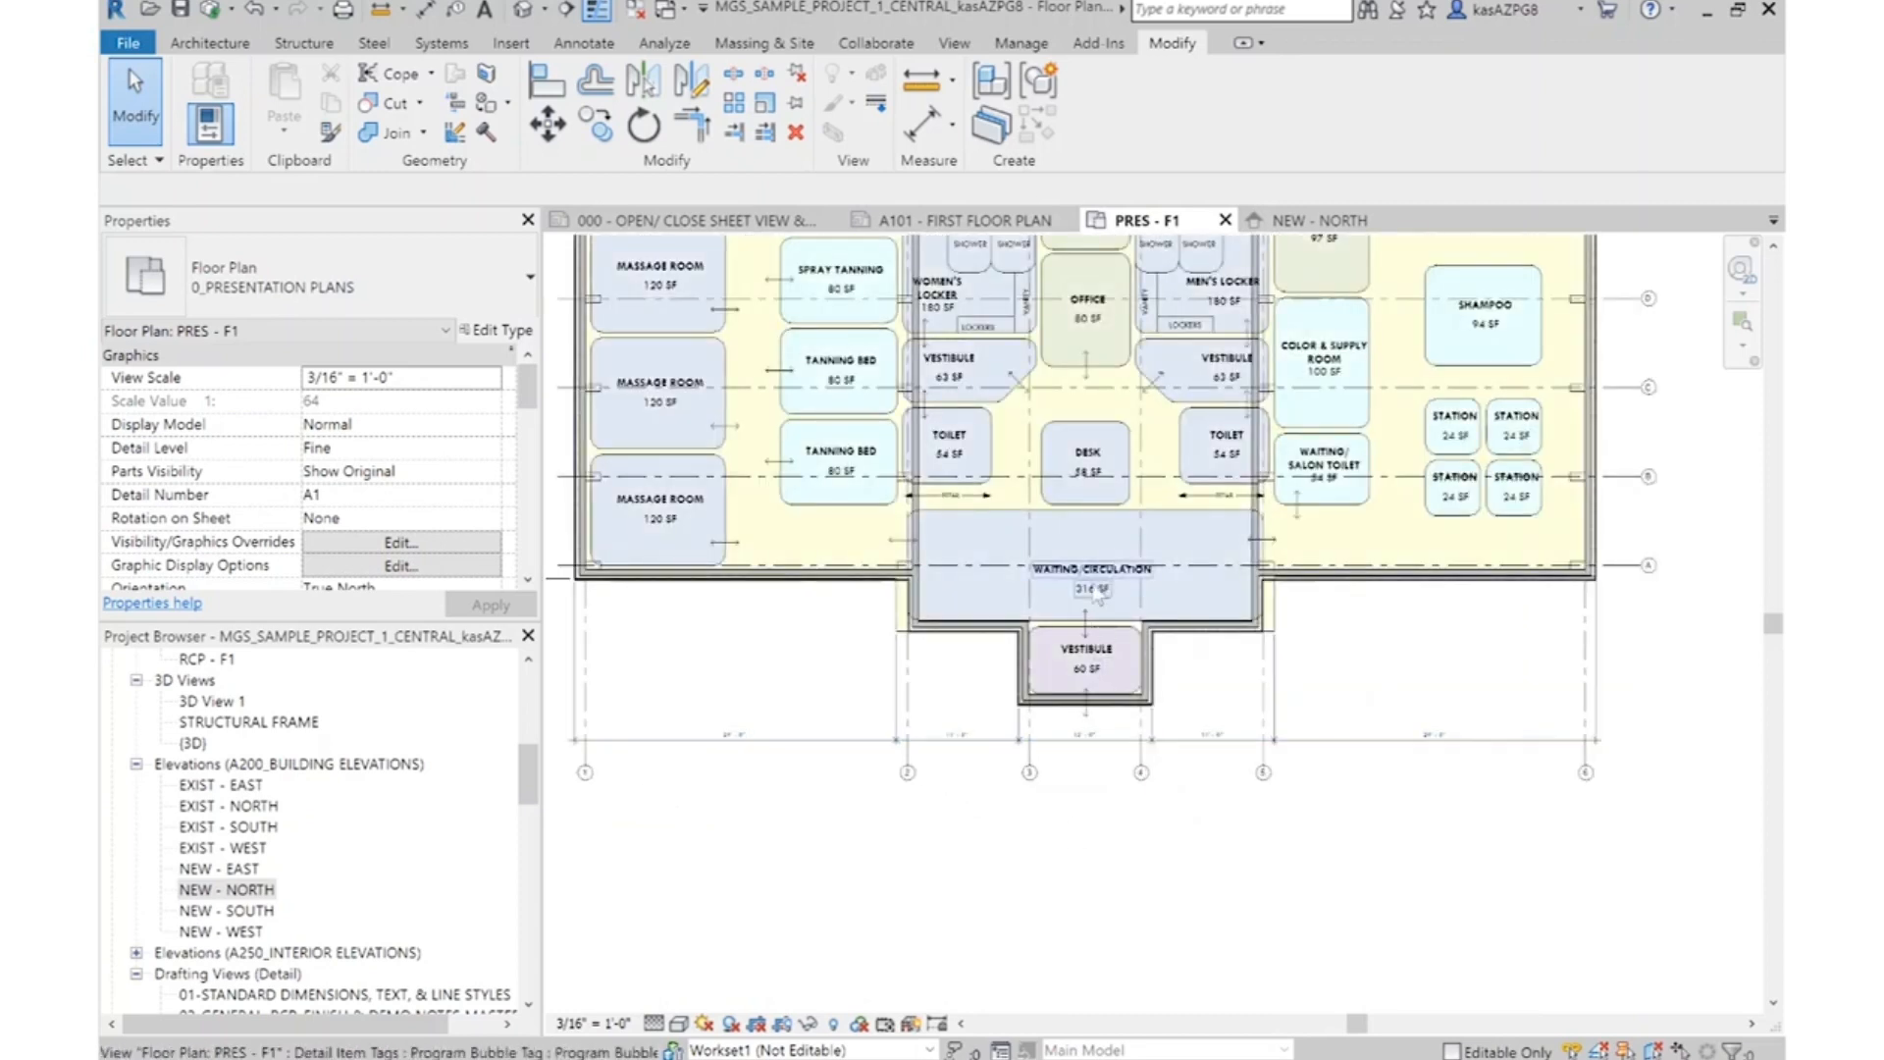
{"action": "scroll", "coordinate": [1266, 589], "scroll_direction": "up", "scroll_amount": 5}
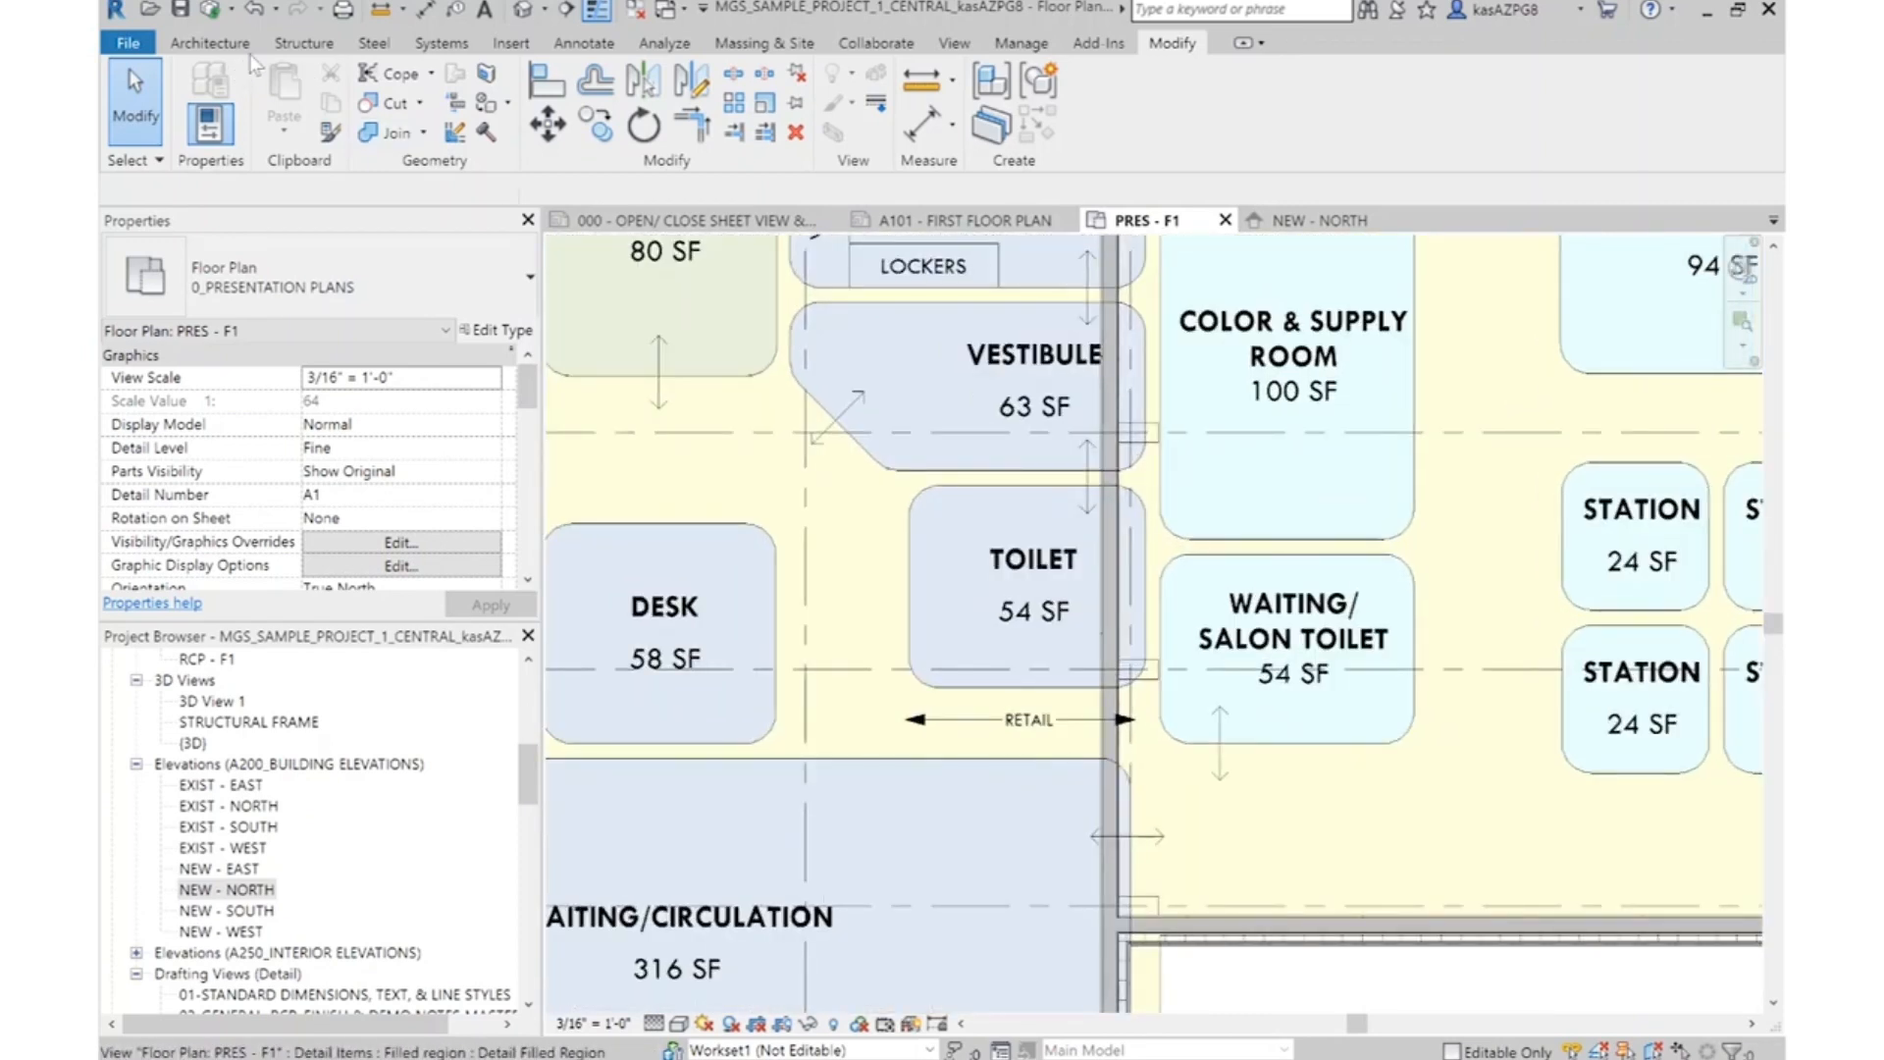
{"action": "left_click", "coordinate": [246, 44]}
{"action": "left_click", "coordinate": [579, 44]}
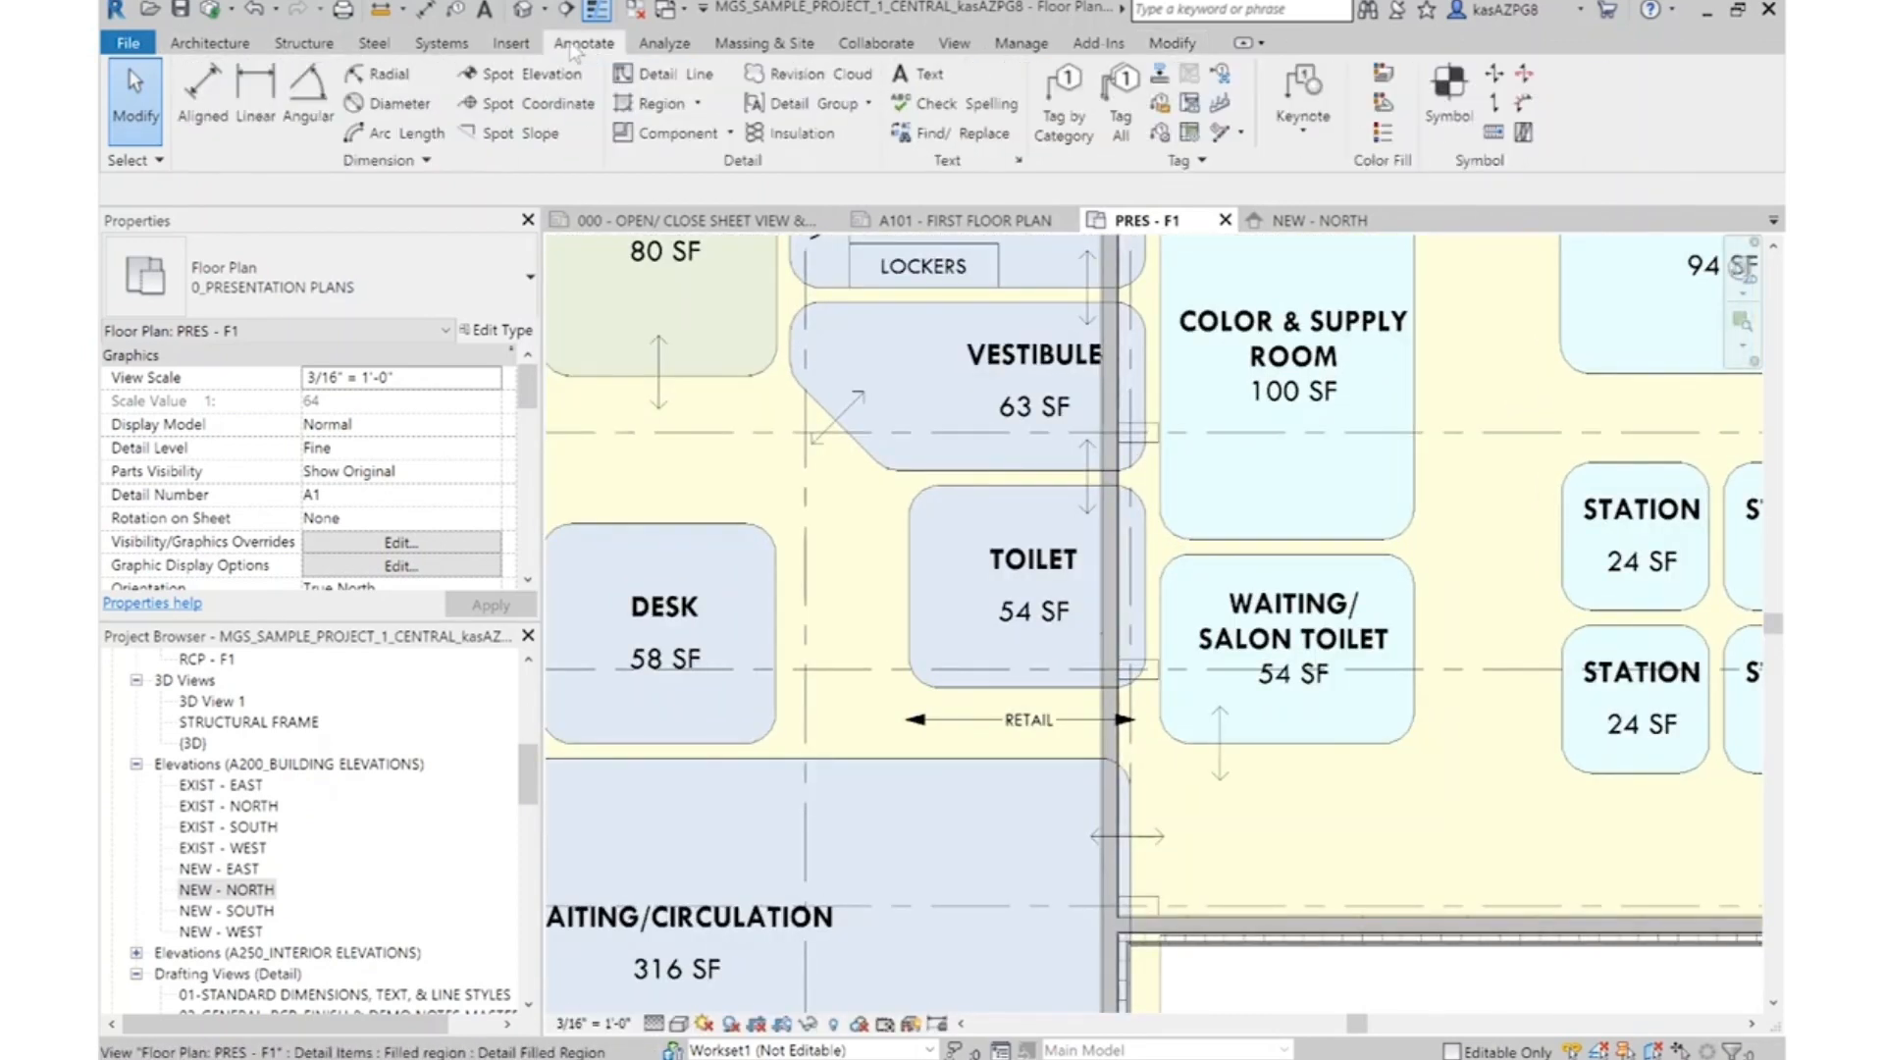
{"action": "left_click", "coordinate": [193, 111]}
{"action": "scroll", "coordinate": [1158, 589], "scroll_direction": "up", "scroll_amount": 3}
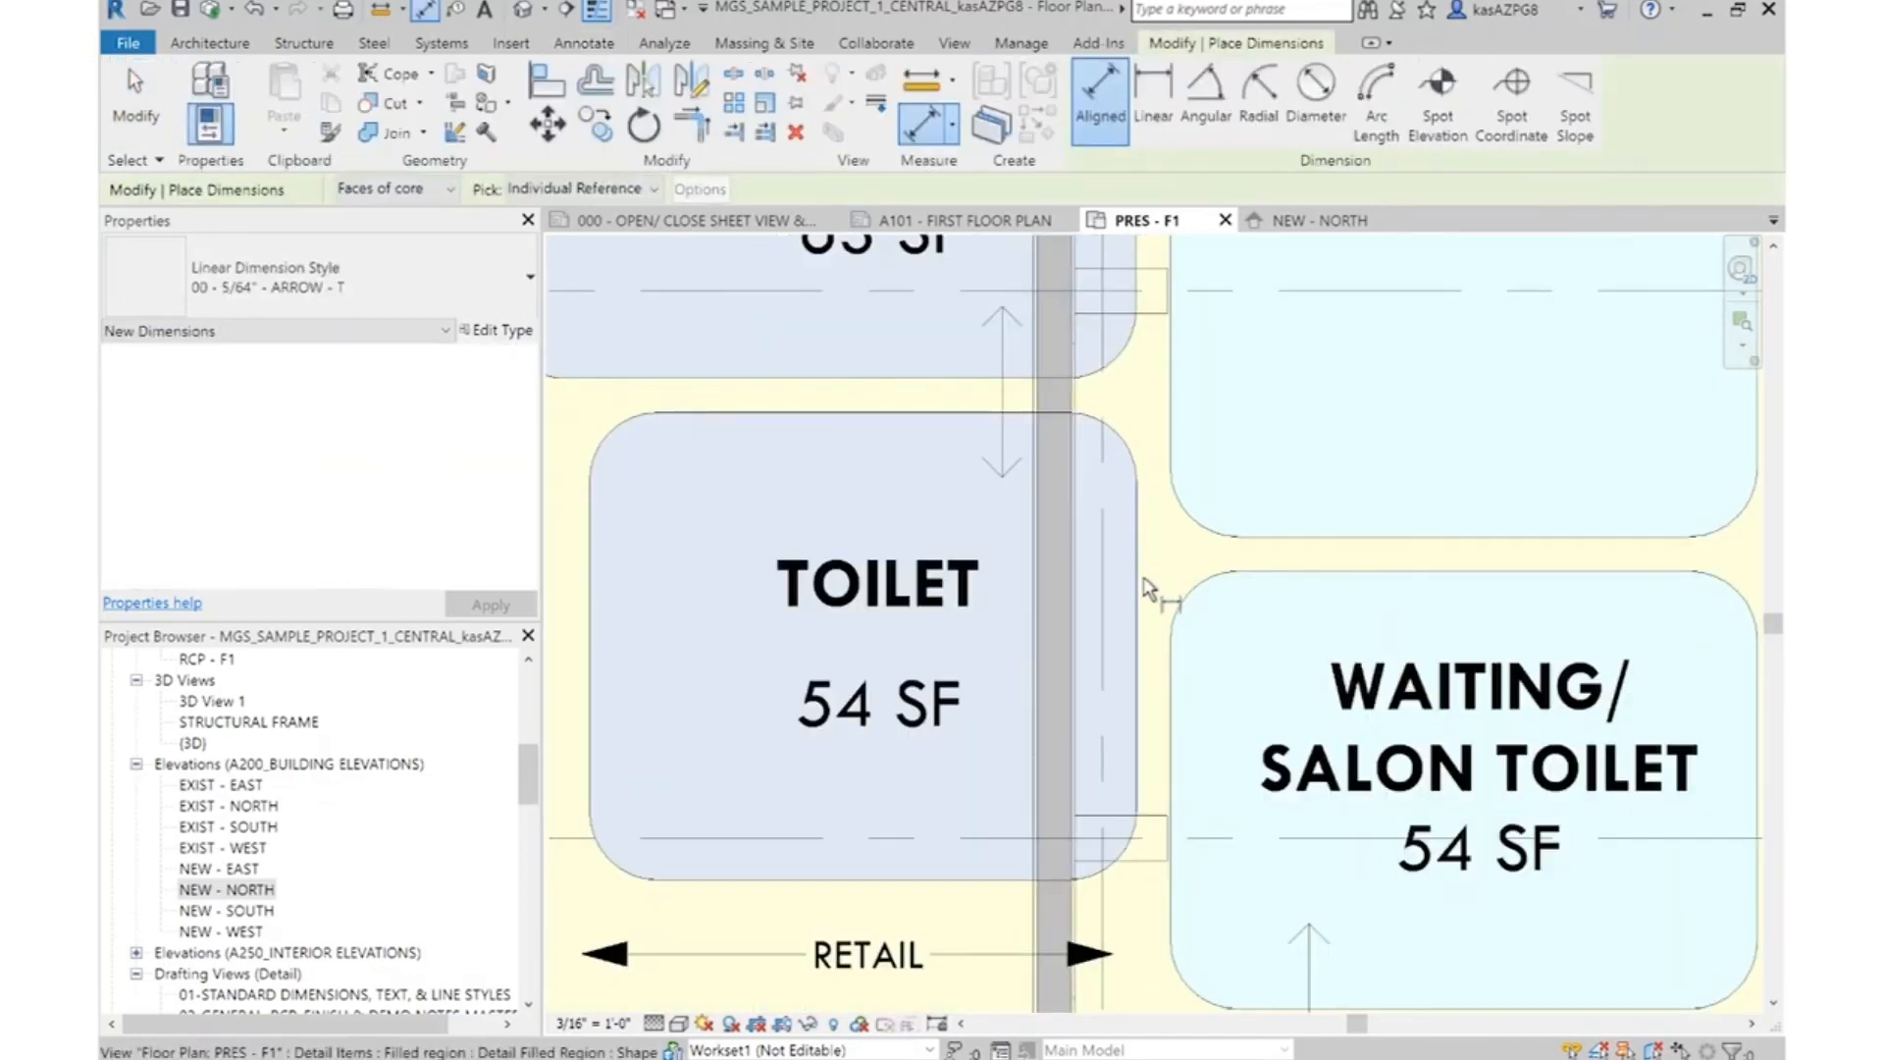
{"action": "left_click", "coordinate": [1148, 588]}
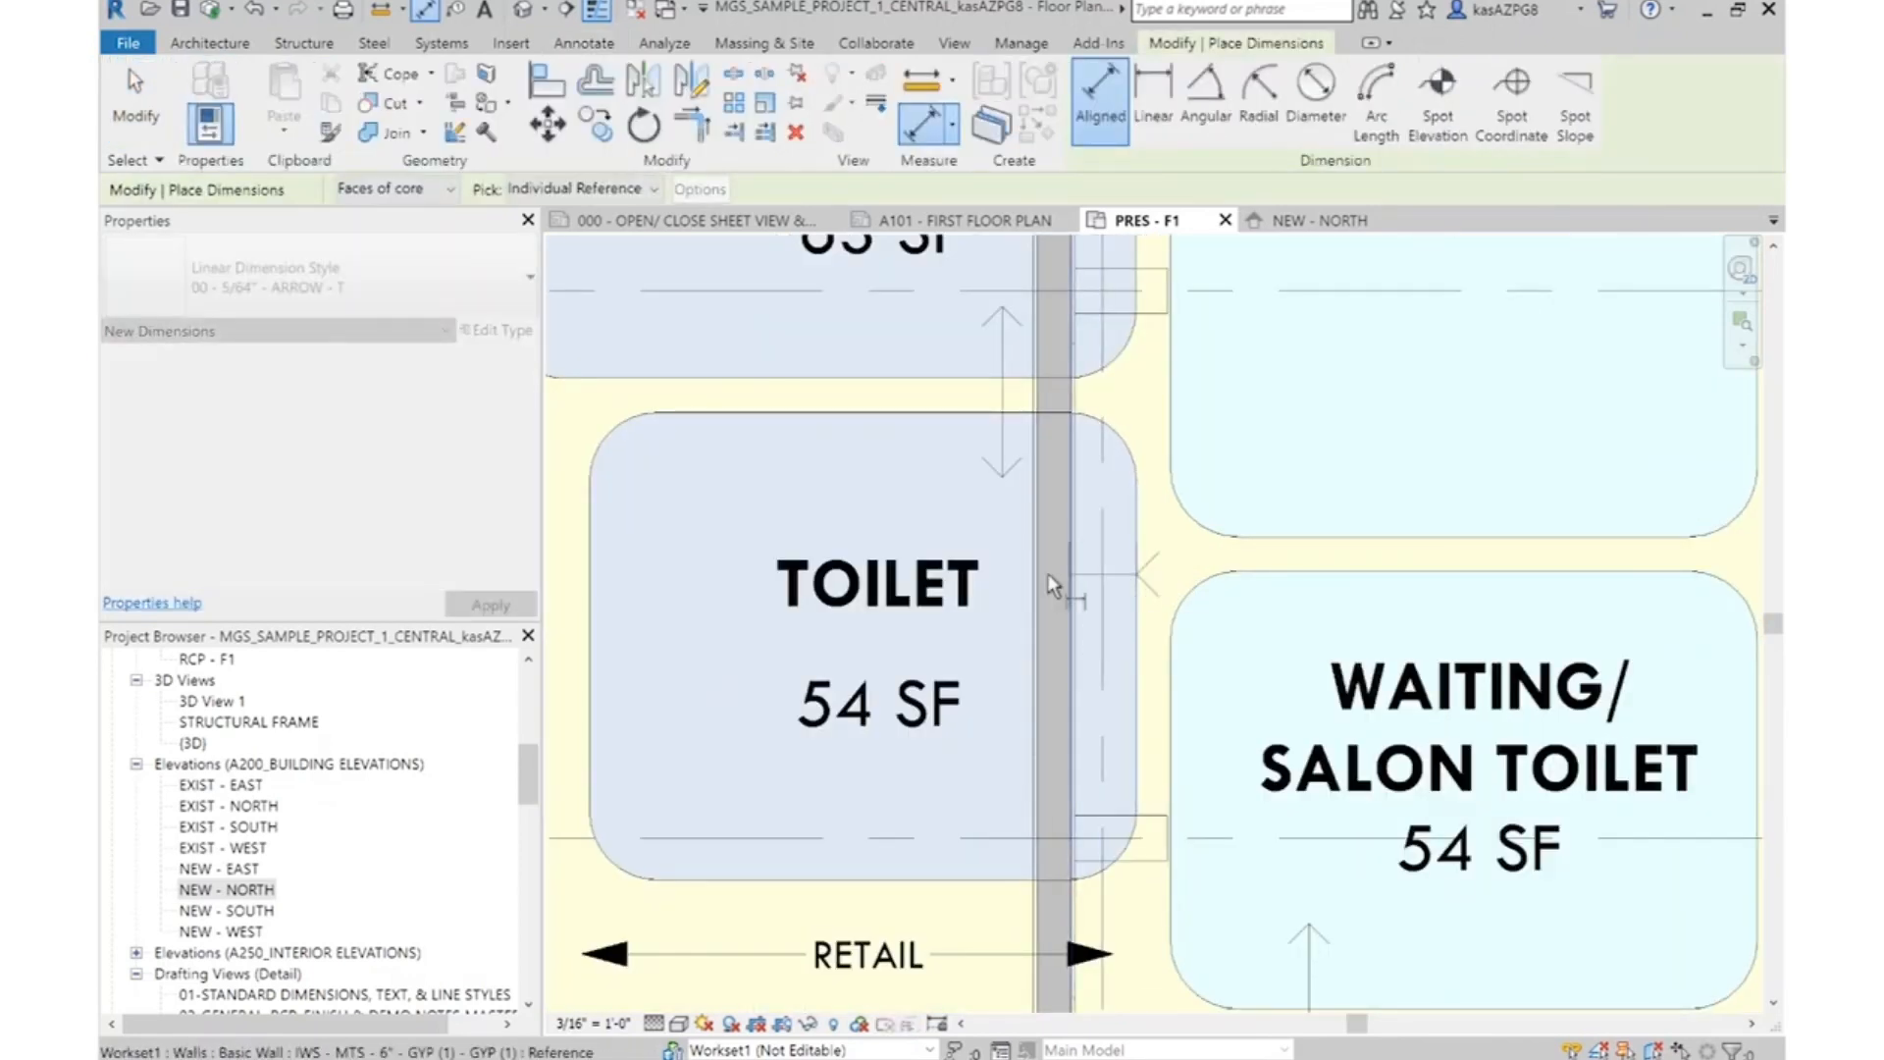
{"action": "scroll", "coordinate": [1040, 573], "scroll_direction": "up", "scroll_amount": 2}
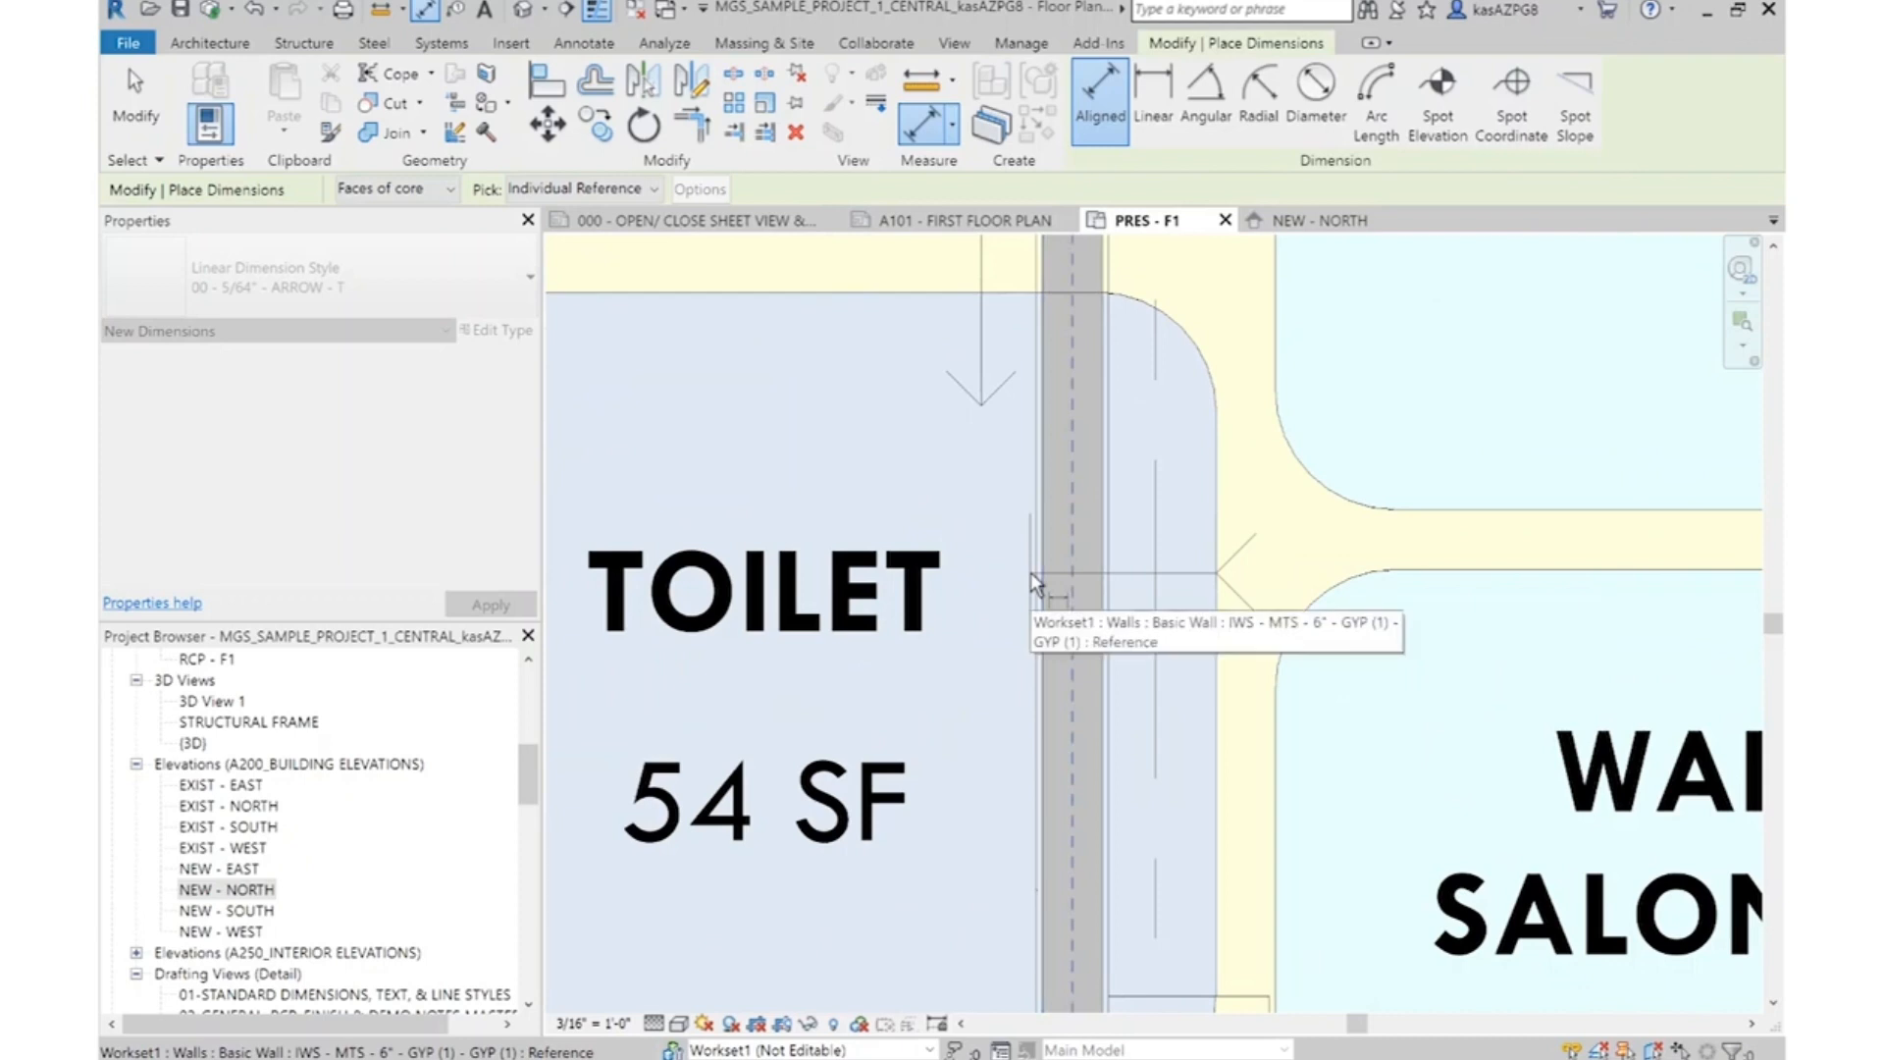
{"action": "left_click", "coordinate": [1036, 585]}
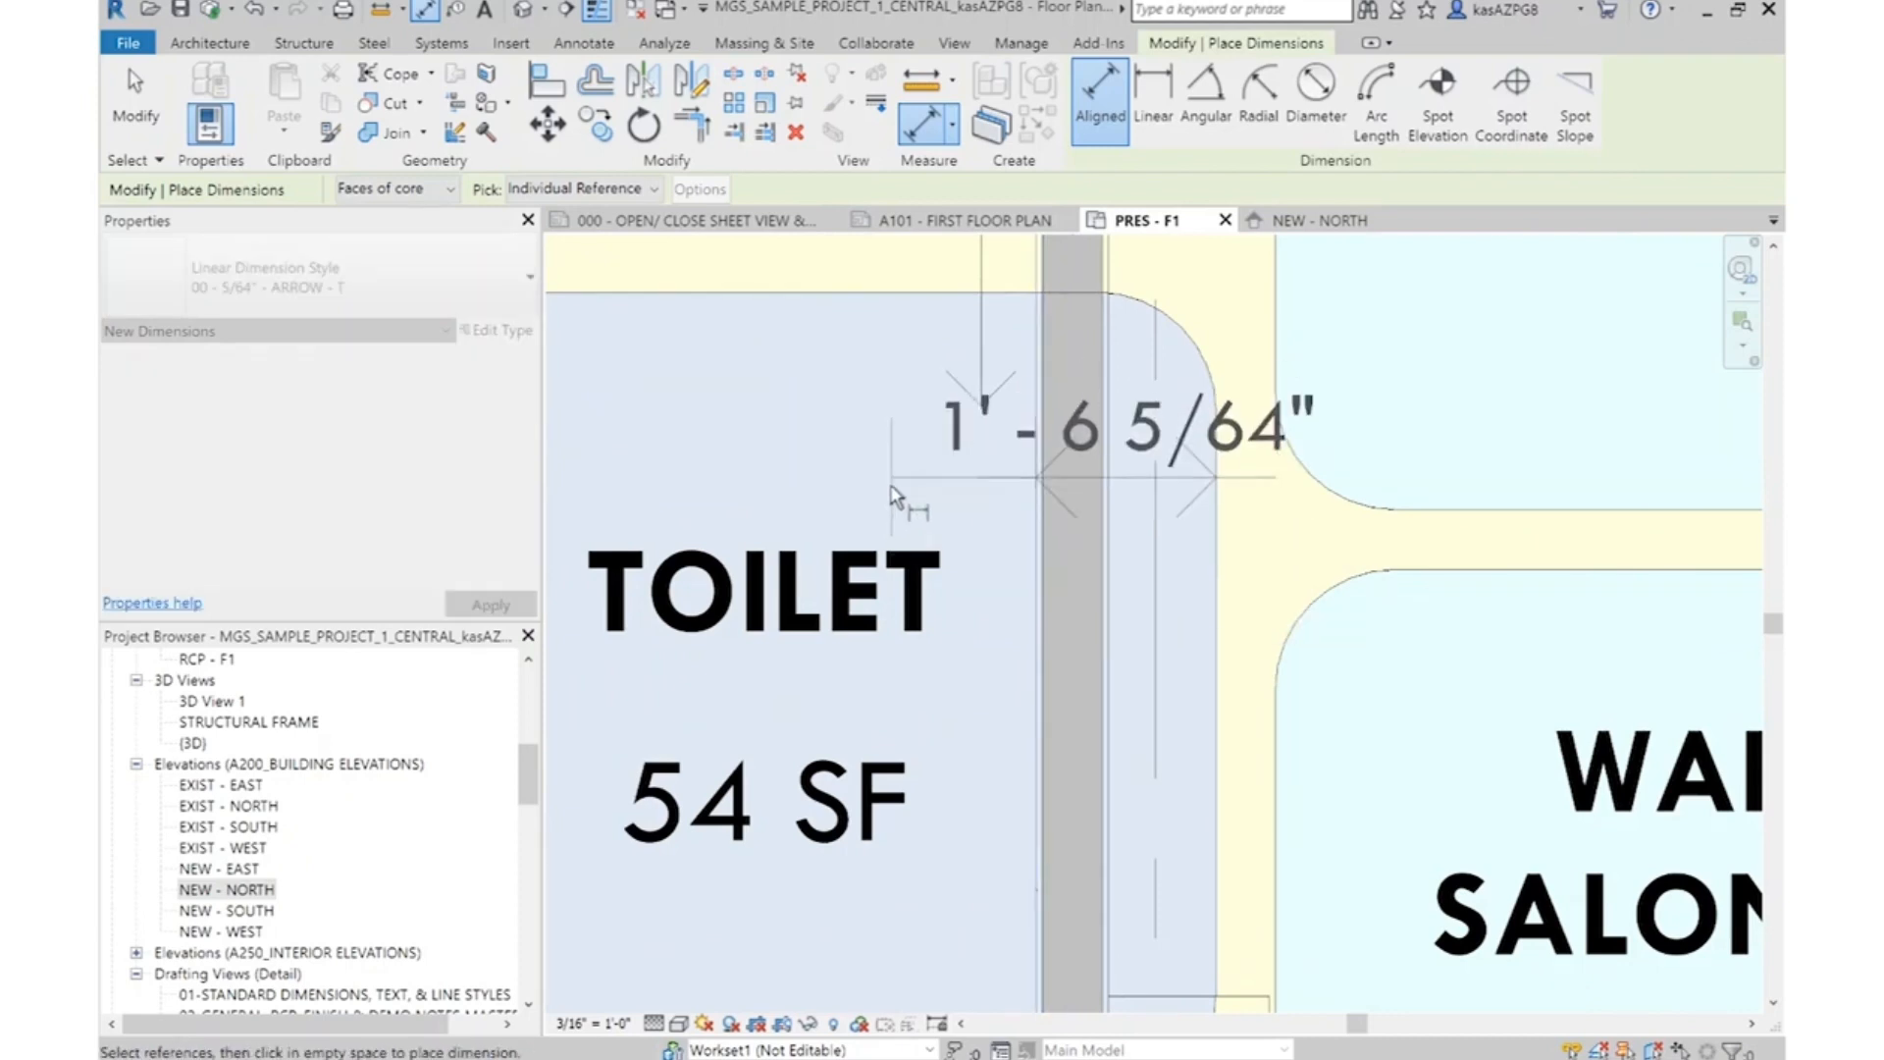
{"action": "scroll", "coordinate": [966, 549], "scroll_direction": "down", "scroll_amount": 4}
{"action": "scroll", "coordinate": [1050, 628], "scroll_direction": "up", "scroll_amount": 4}
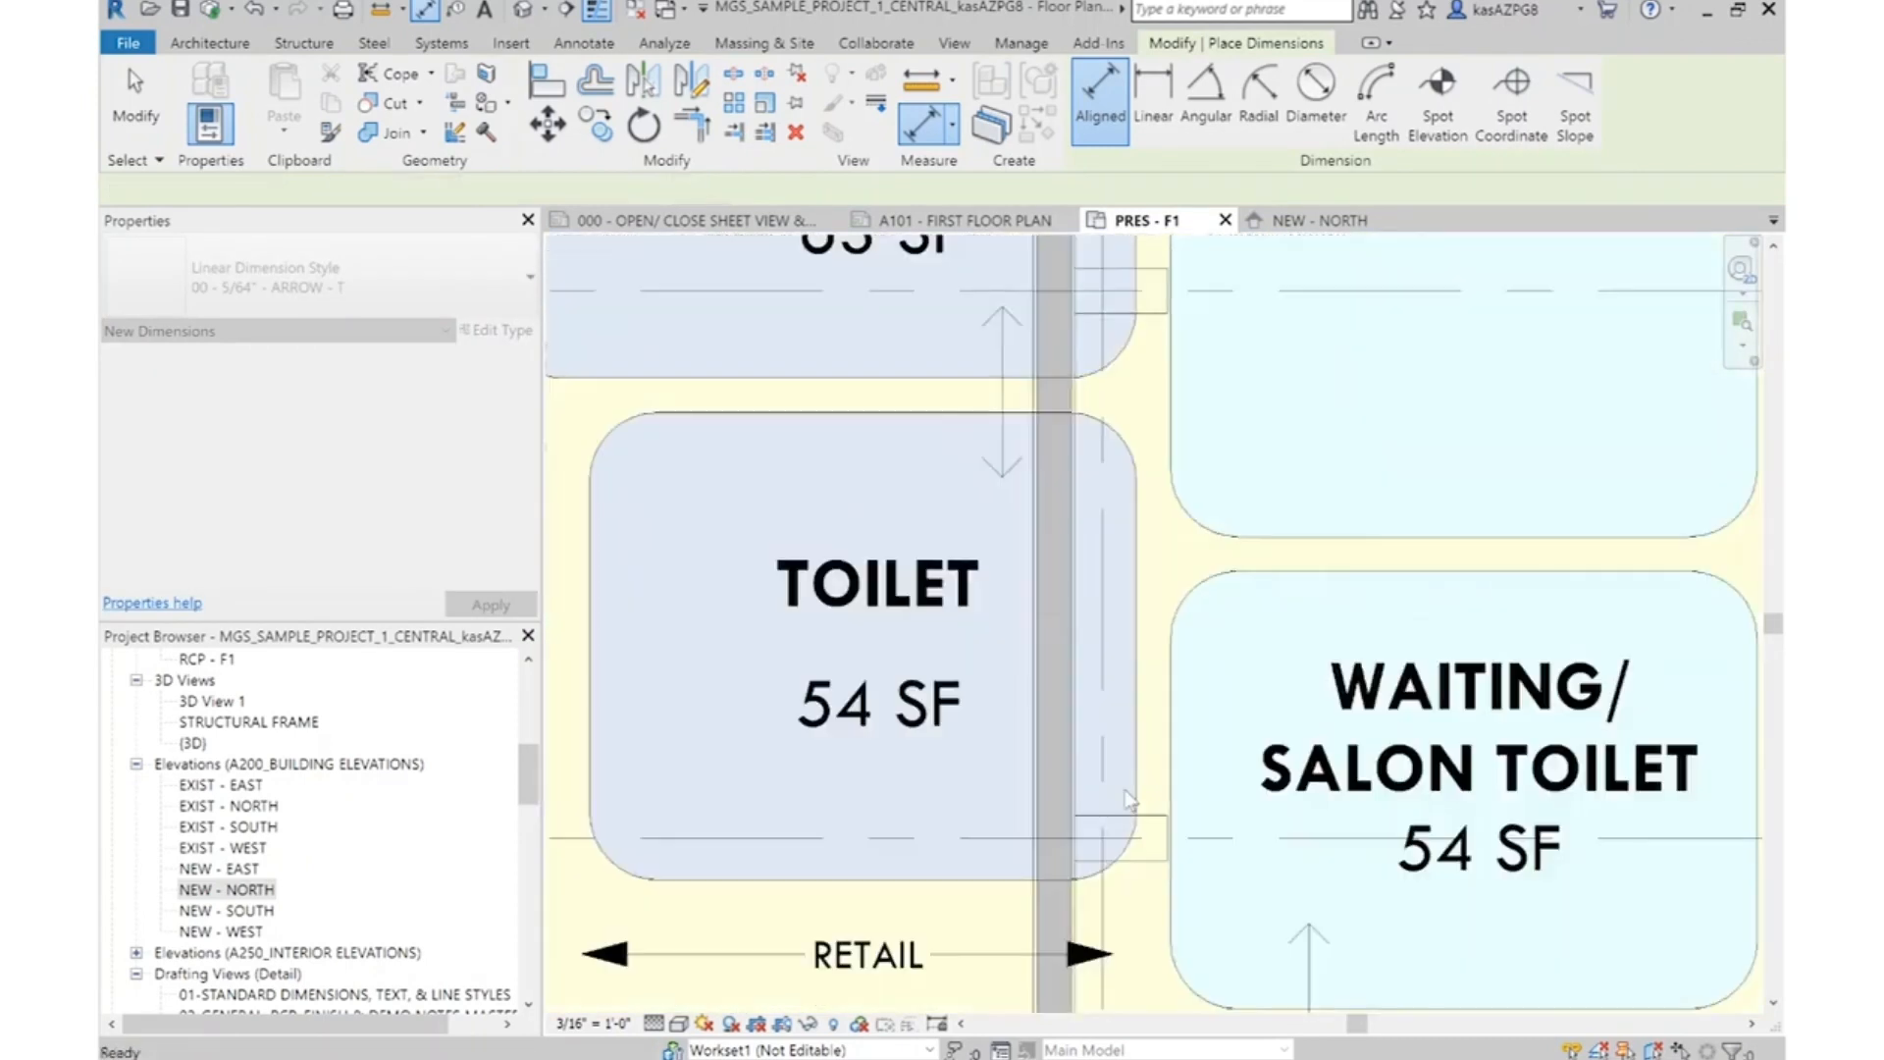
{"action": "key", "text": "Escape"}
{"action": "key", "text": "Escape"}
{"action": "scroll", "coordinate": [1109, 652], "scroll_direction": "down", "scroll_amount": 4}
{"action": "key", "text": "Escape"}
Select the two vertical grid lines on either side of the salon wing, together with all elements of that wing
{"action": "scroll", "coordinate": [1079, 663], "scroll_direction": "down", "scroll_amount": 1}
{"action": "scroll", "coordinate": [1089, 667], "scroll_direction": "up", "scroll_amount": 3}
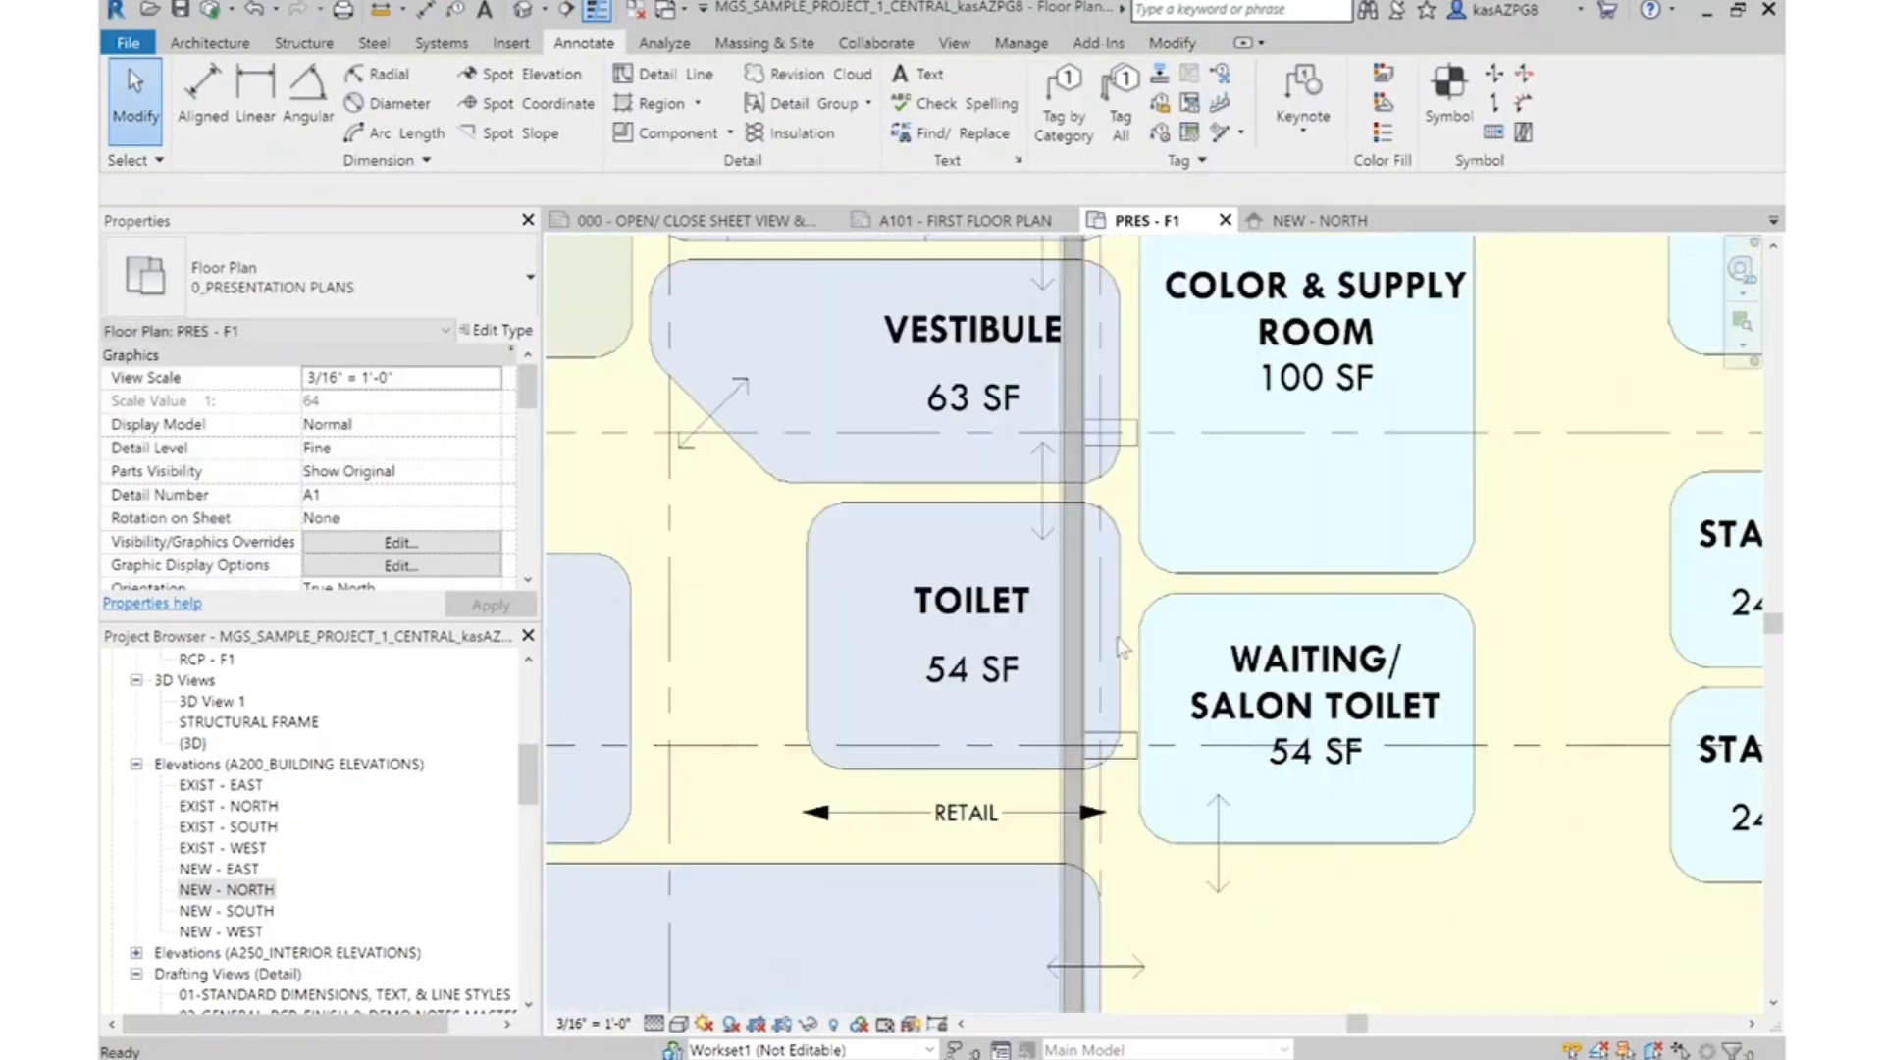
{"action": "left_click", "coordinate": [1110, 643]}
{"action": "scroll", "coordinate": [1227, 766], "scroll_direction": "down", "scroll_amount": 7}
{"action": "left_click", "coordinate": [1387, 677], "text": "ctrl"}
{"action": "scroll", "coordinate": [1349, 486], "scroll_direction": "up", "scroll_amount": 2}
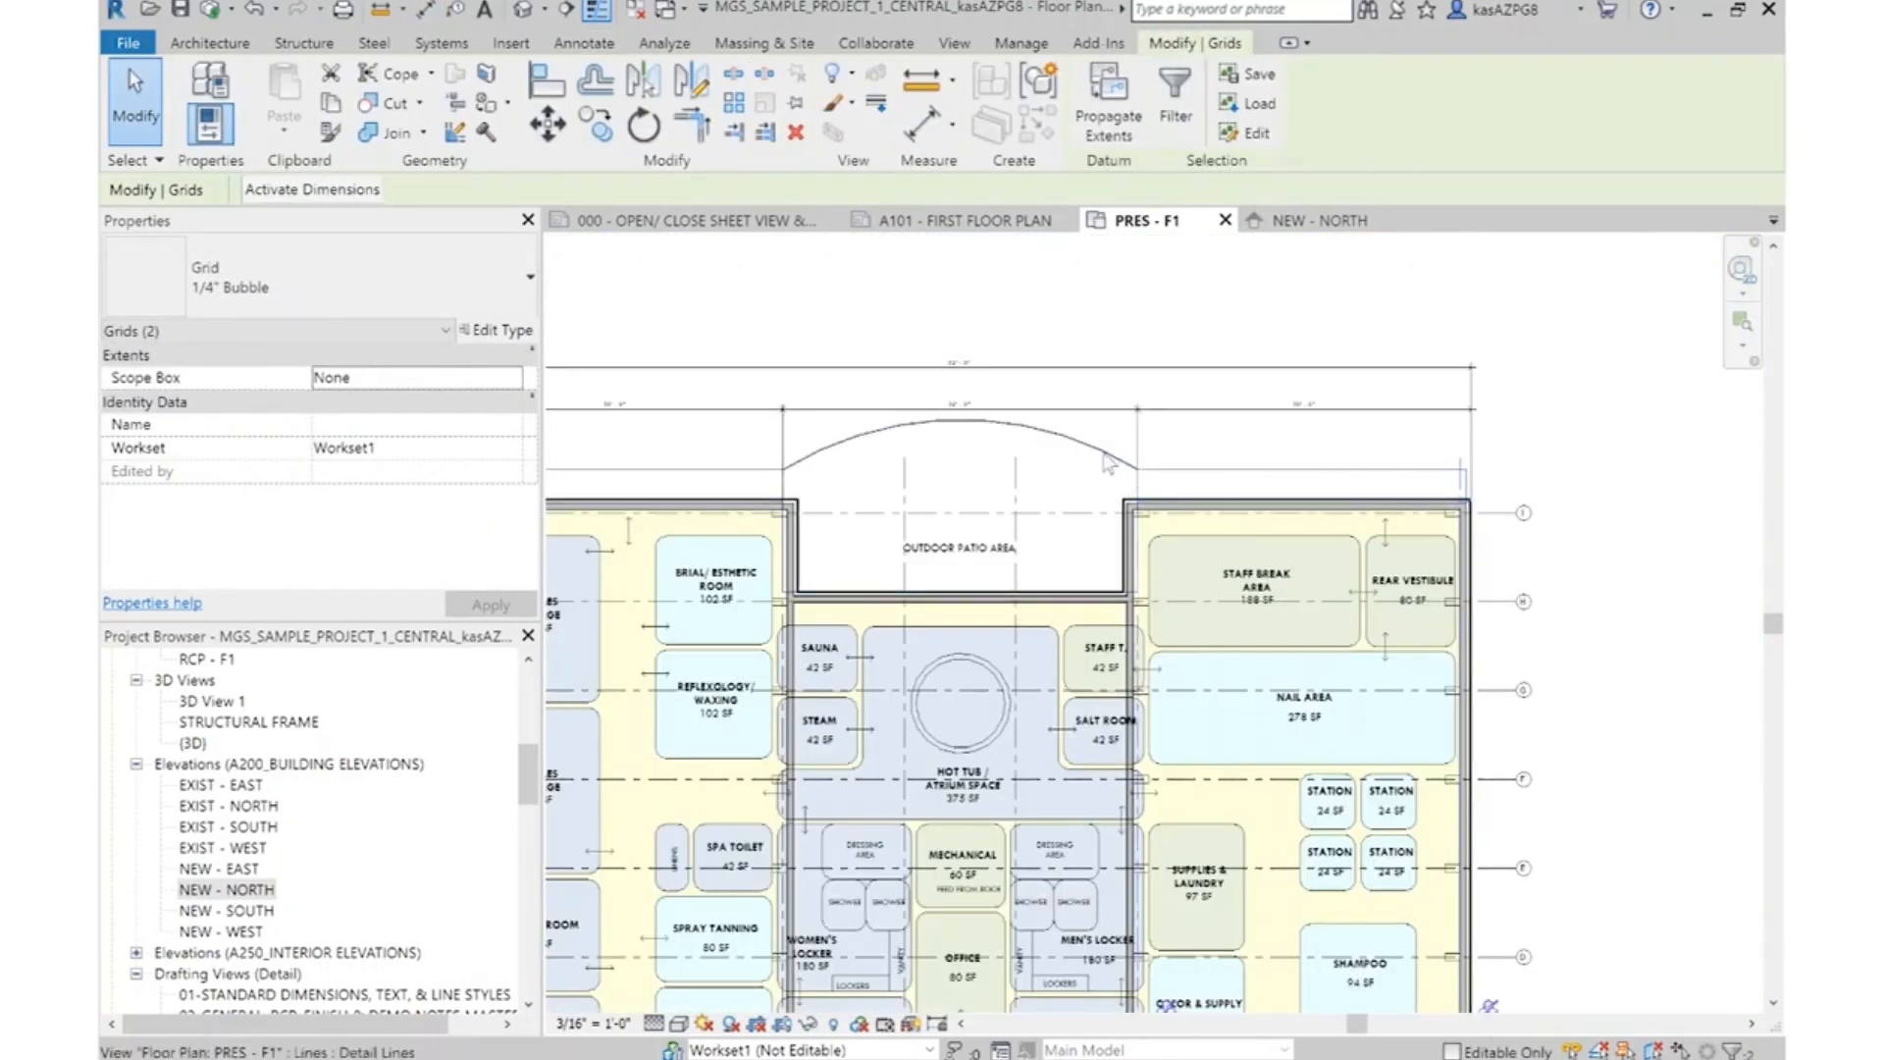
{"action": "scroll", "coordinate": [1083, 459], "scroll_direction": "down", "scroll_amount": 3}
{"action": "left_click_drag", "start_coordinate": [1076, 463], "coordinate": [1382, 978]}
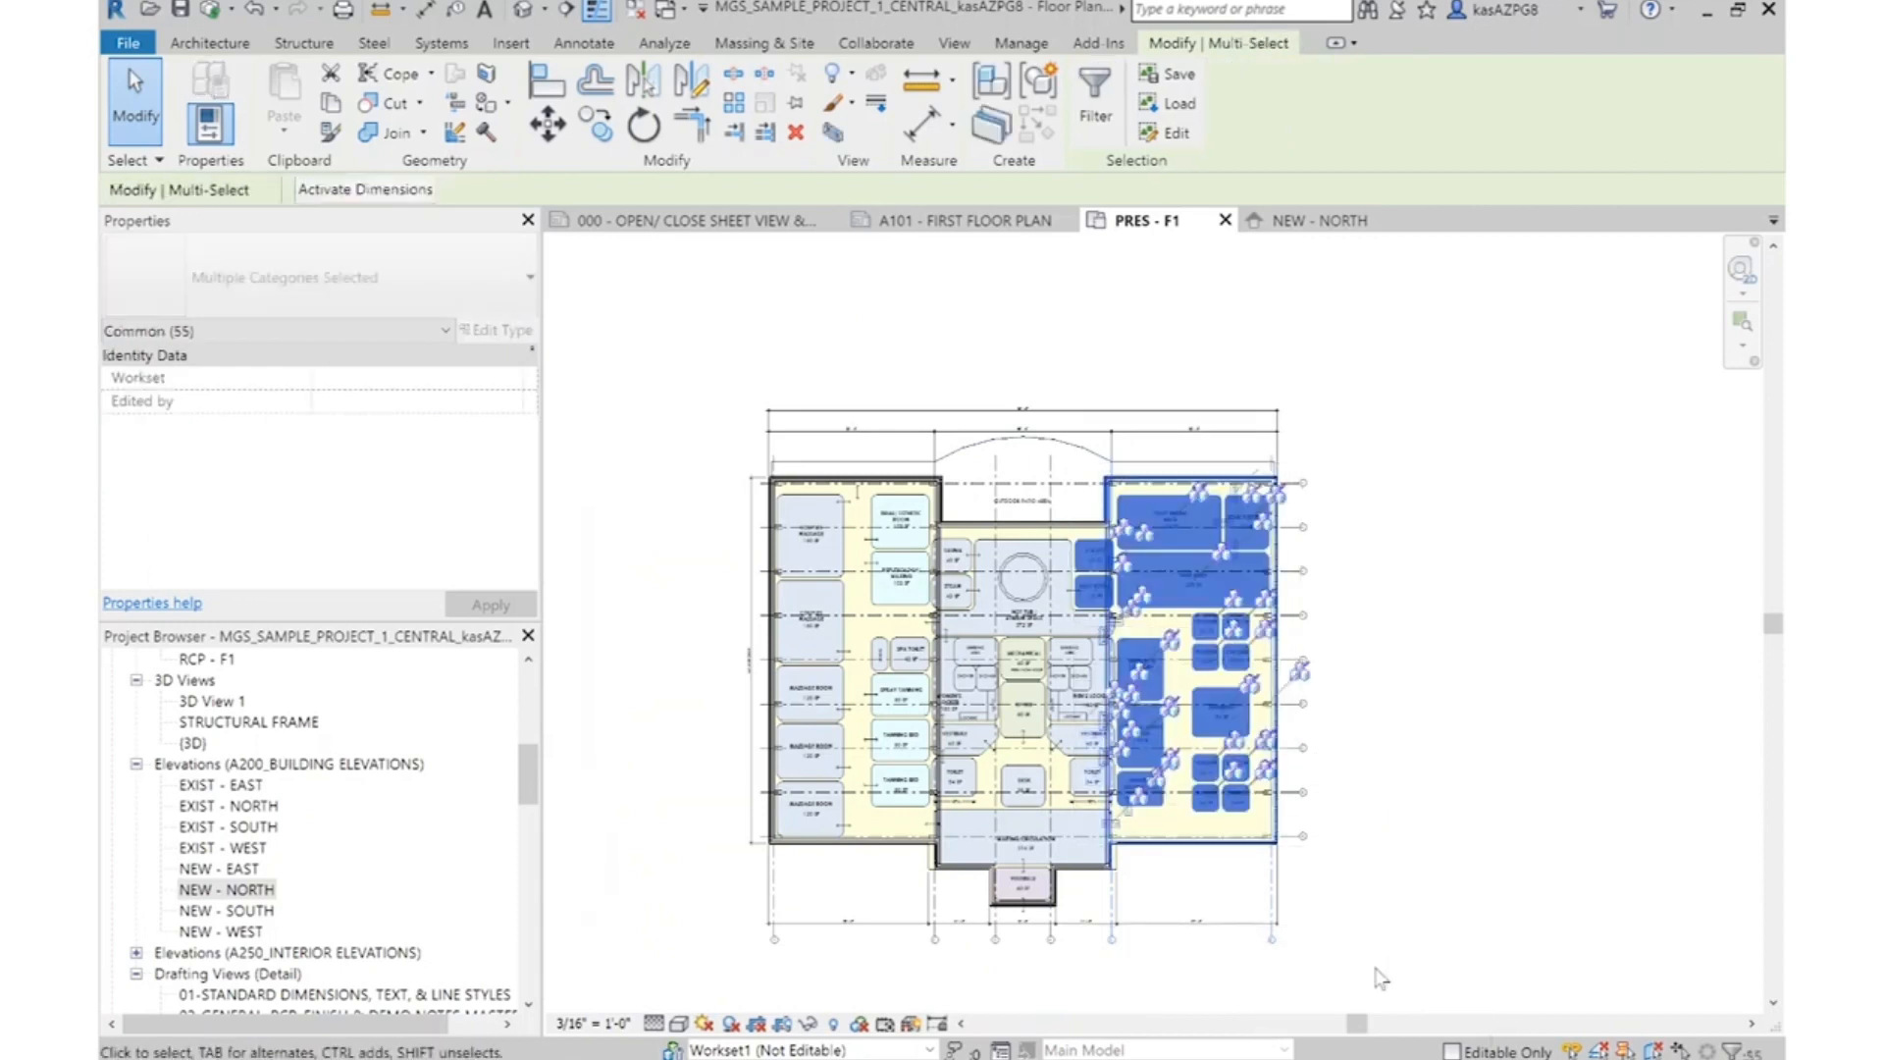
Filter the selection to keep only Grids and Walls, excluding detail groups, detail item tags, detail items and lines
{"action": "left_click", "coordinate": [1093, 110]}
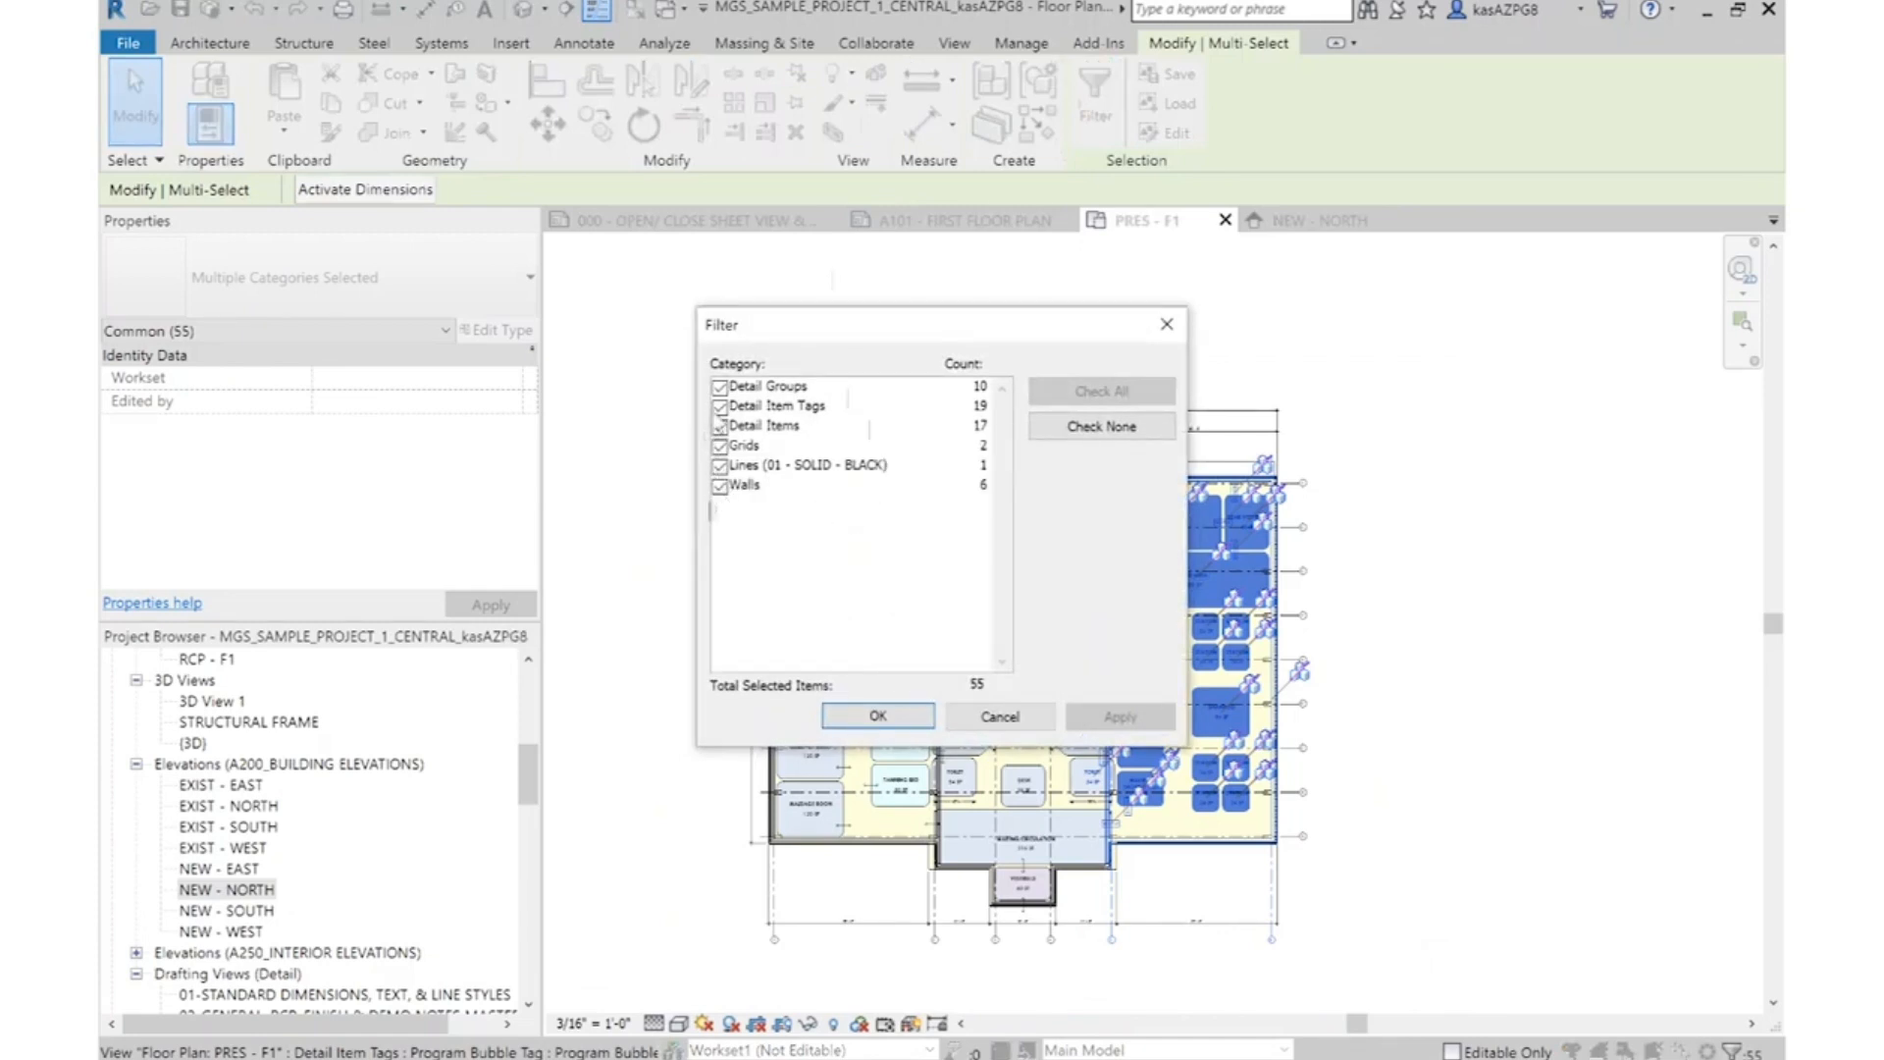
{"action": "left_click", "coordinate": [720, 405]}
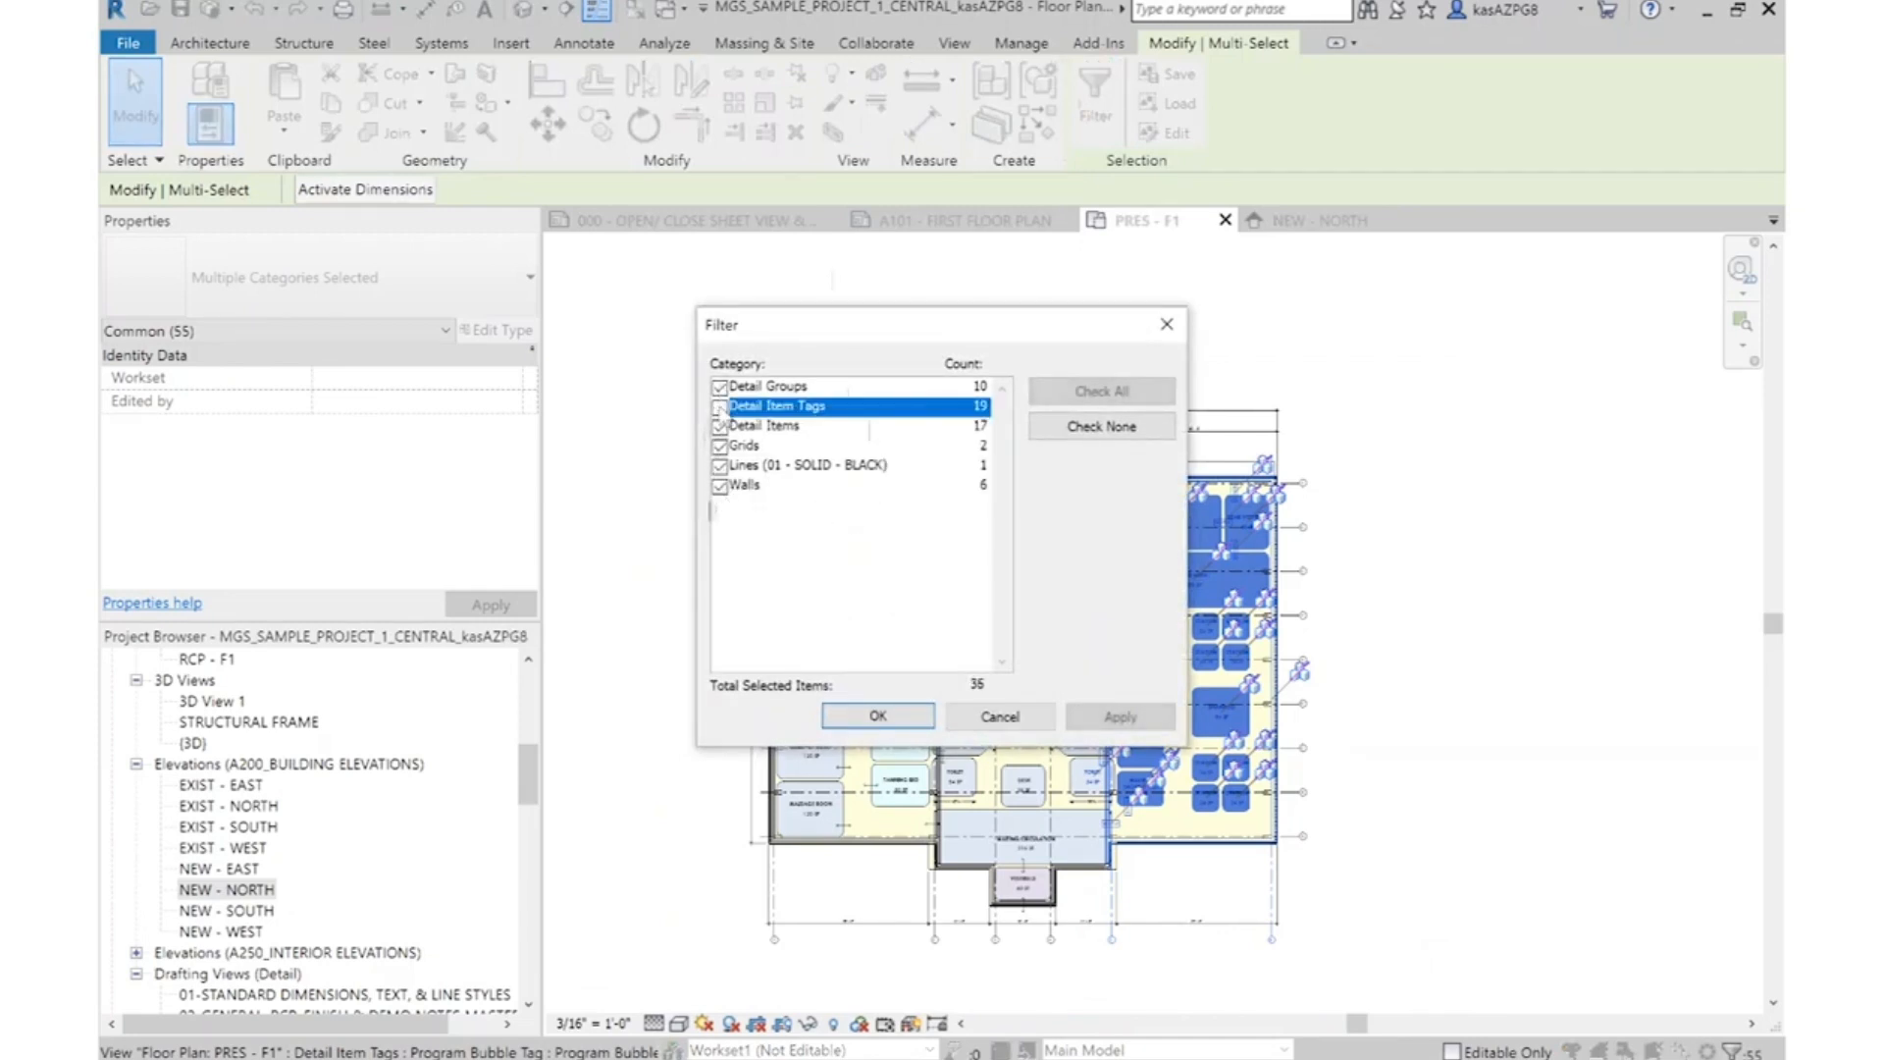
{"action": "left_click", "coordinate": [721, 388]}
{"action": "left_click", "coordinate": [721, 426]}
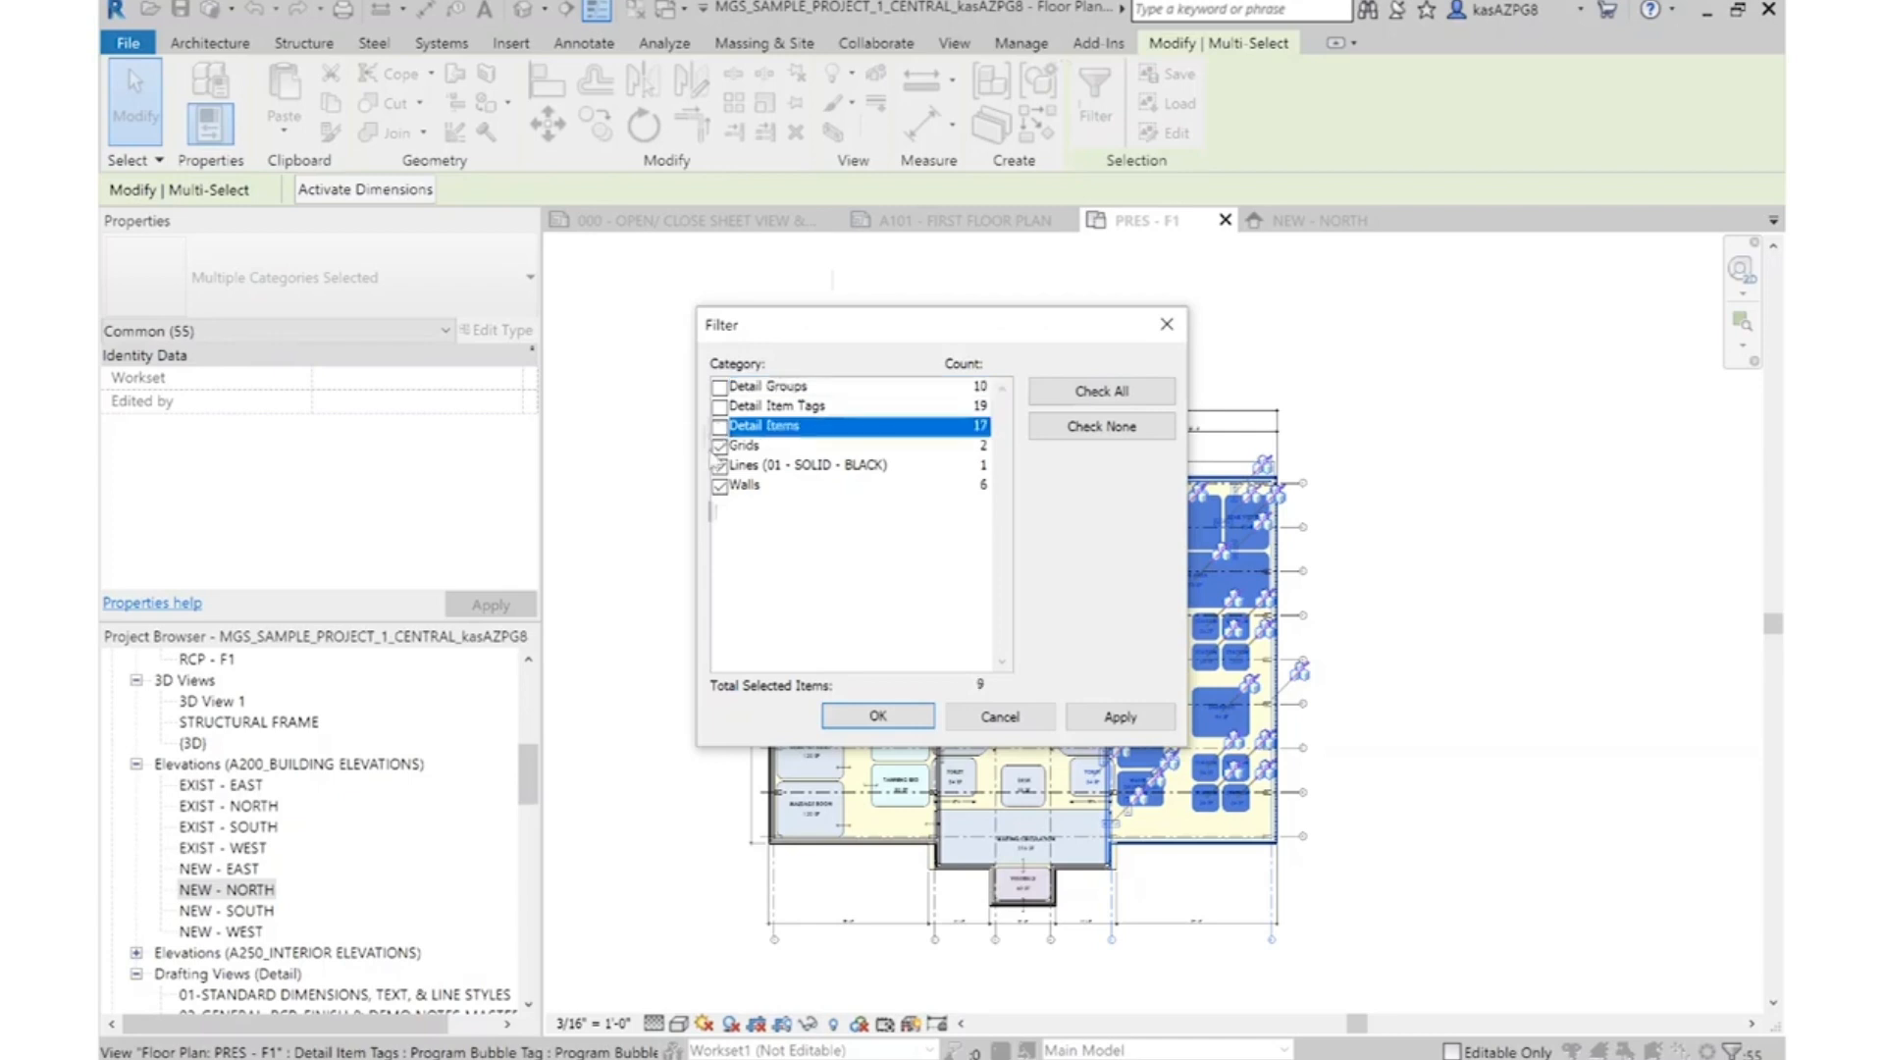
{"action": "left_click", "coordinate": [720, 465]}
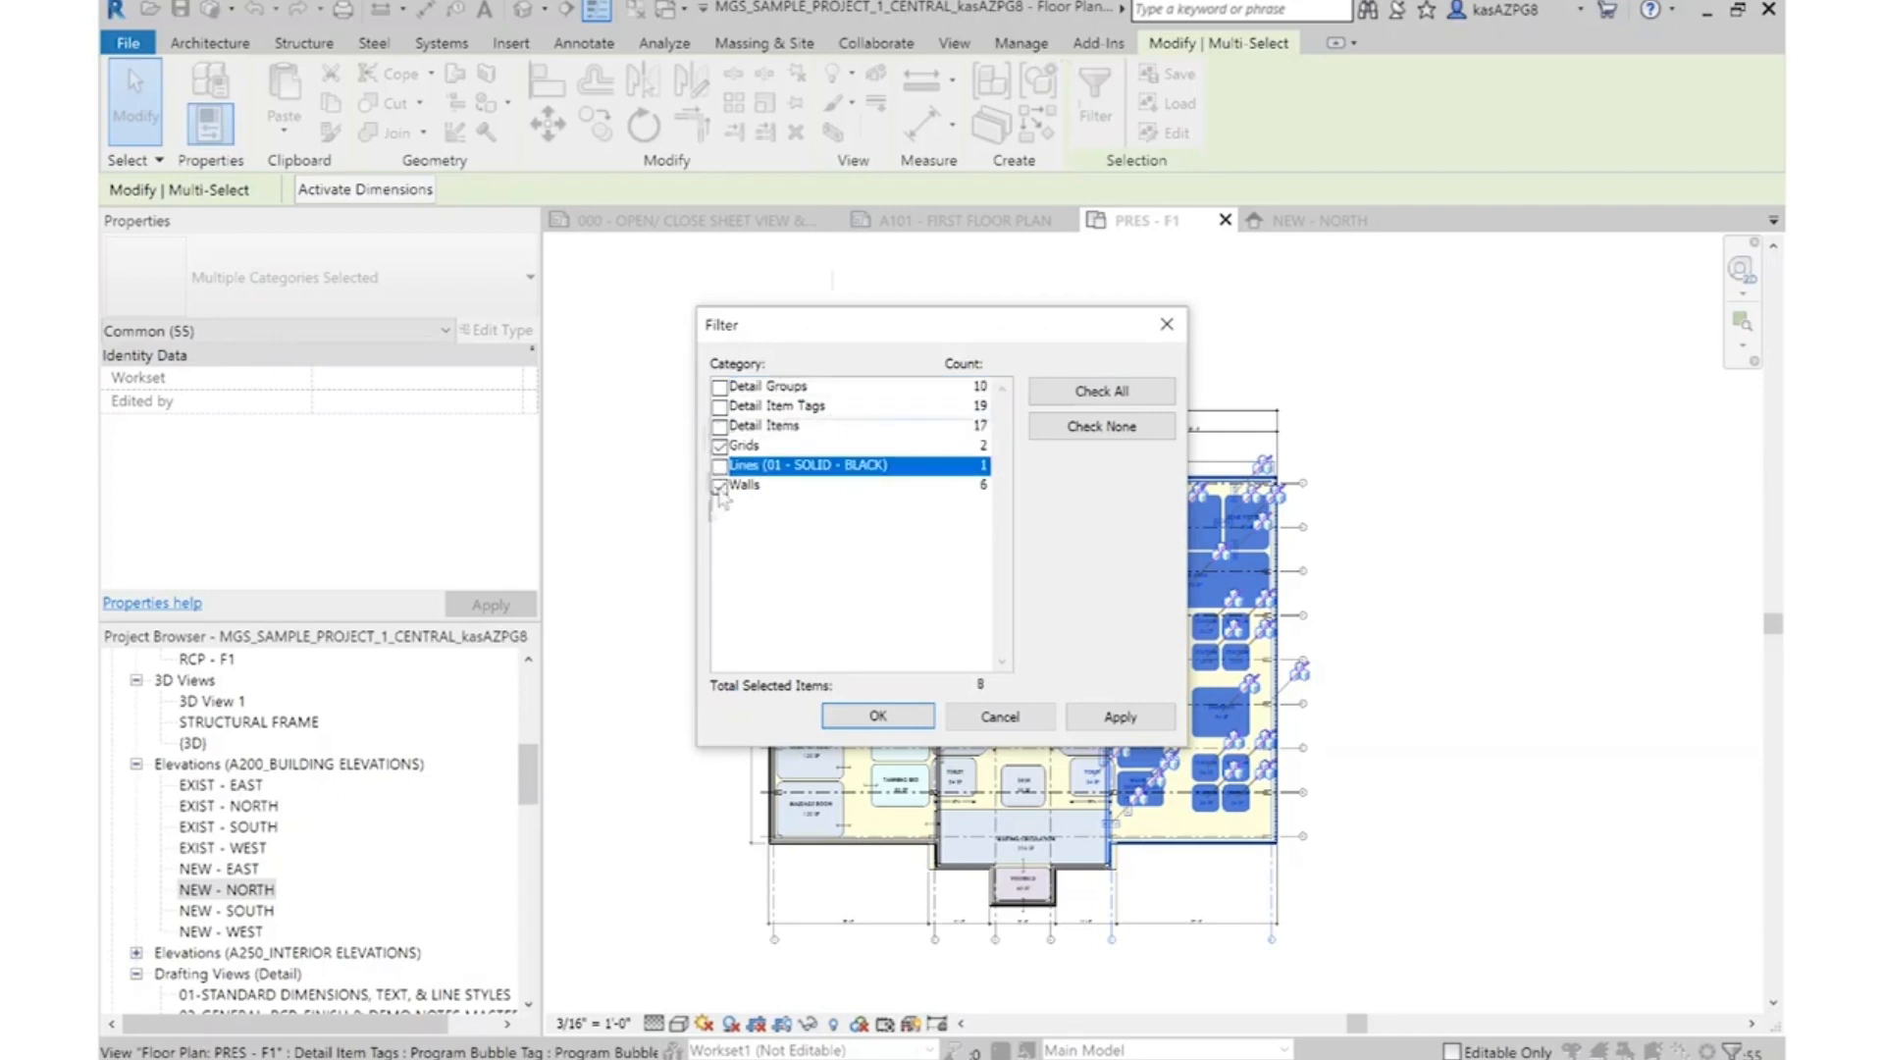
{"action": "left_click", "coordinate": [720, 484]}
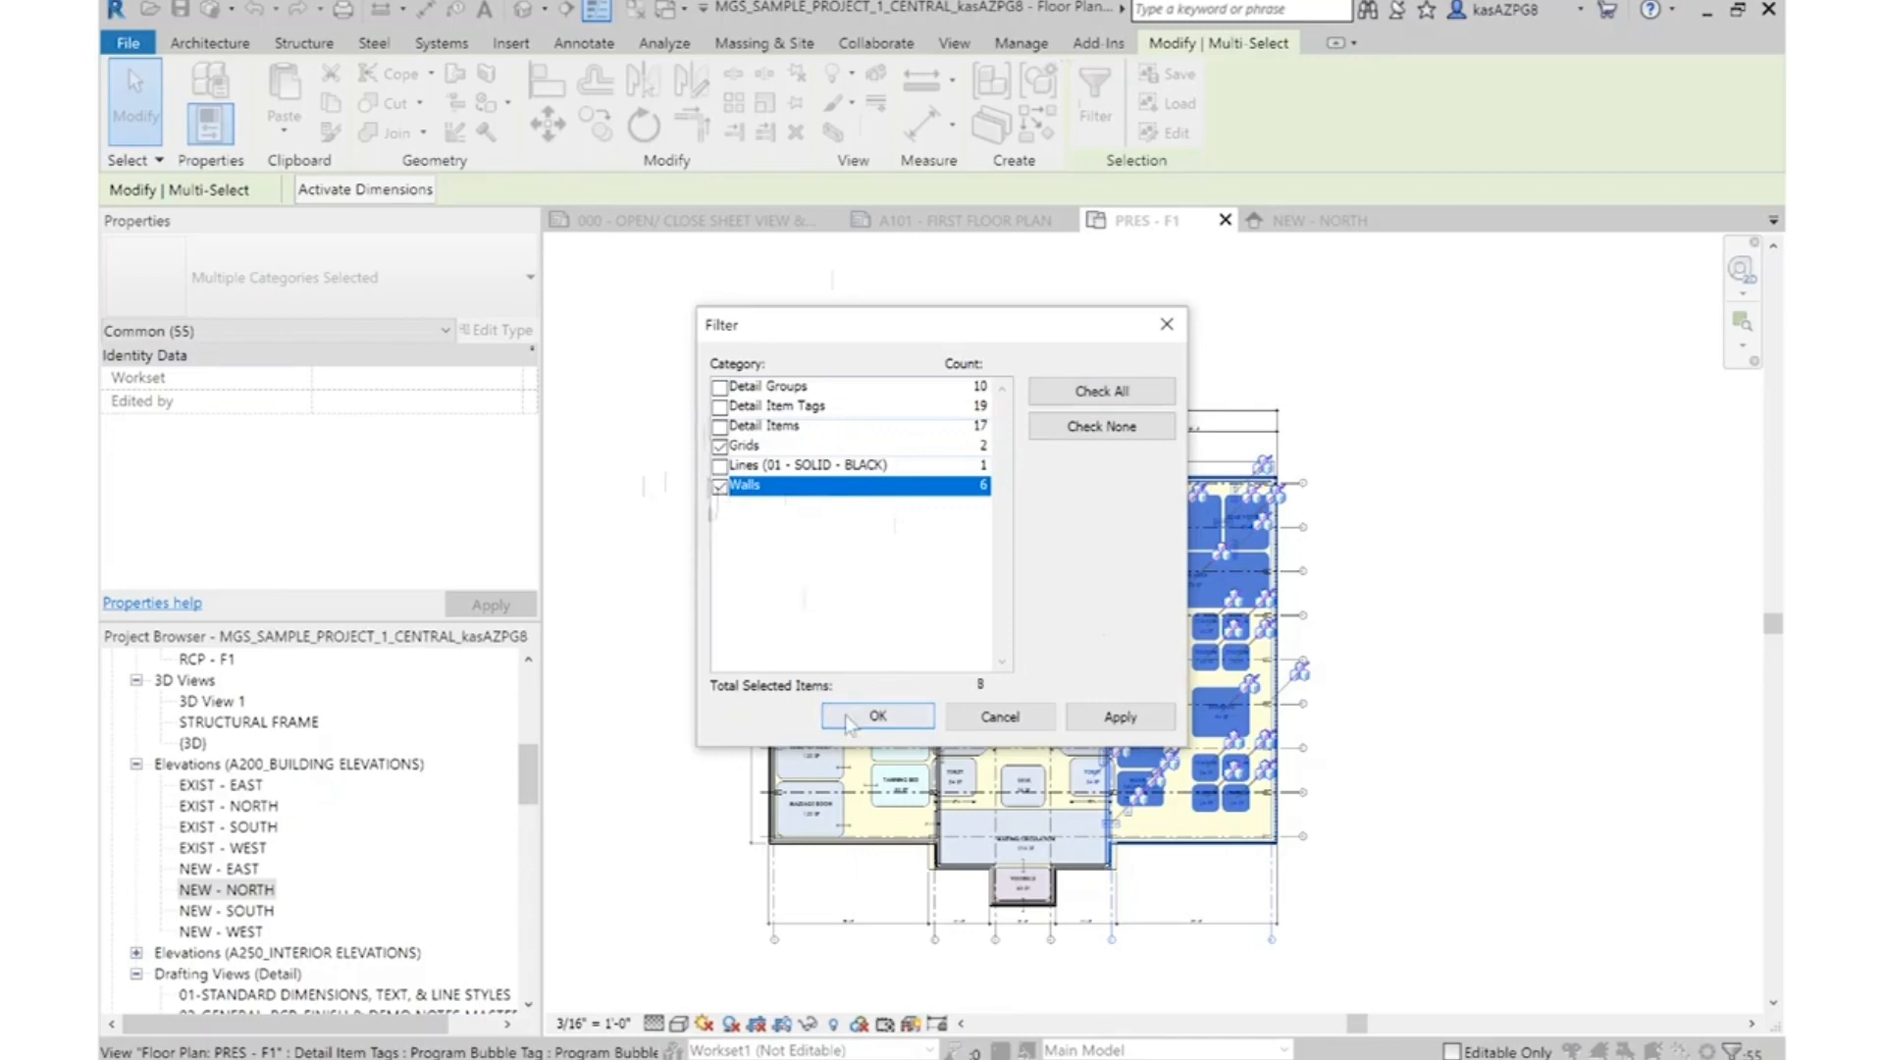
{"action": "left_click", "coordinate": [923, 717]}
Move the selected salon-wing walls and grid lines horizontally outward, away from the building's centre
{"action": "scroll", "coordinate": [1263, 684], "scroll_direction": "up", "scroll_amount": 5}
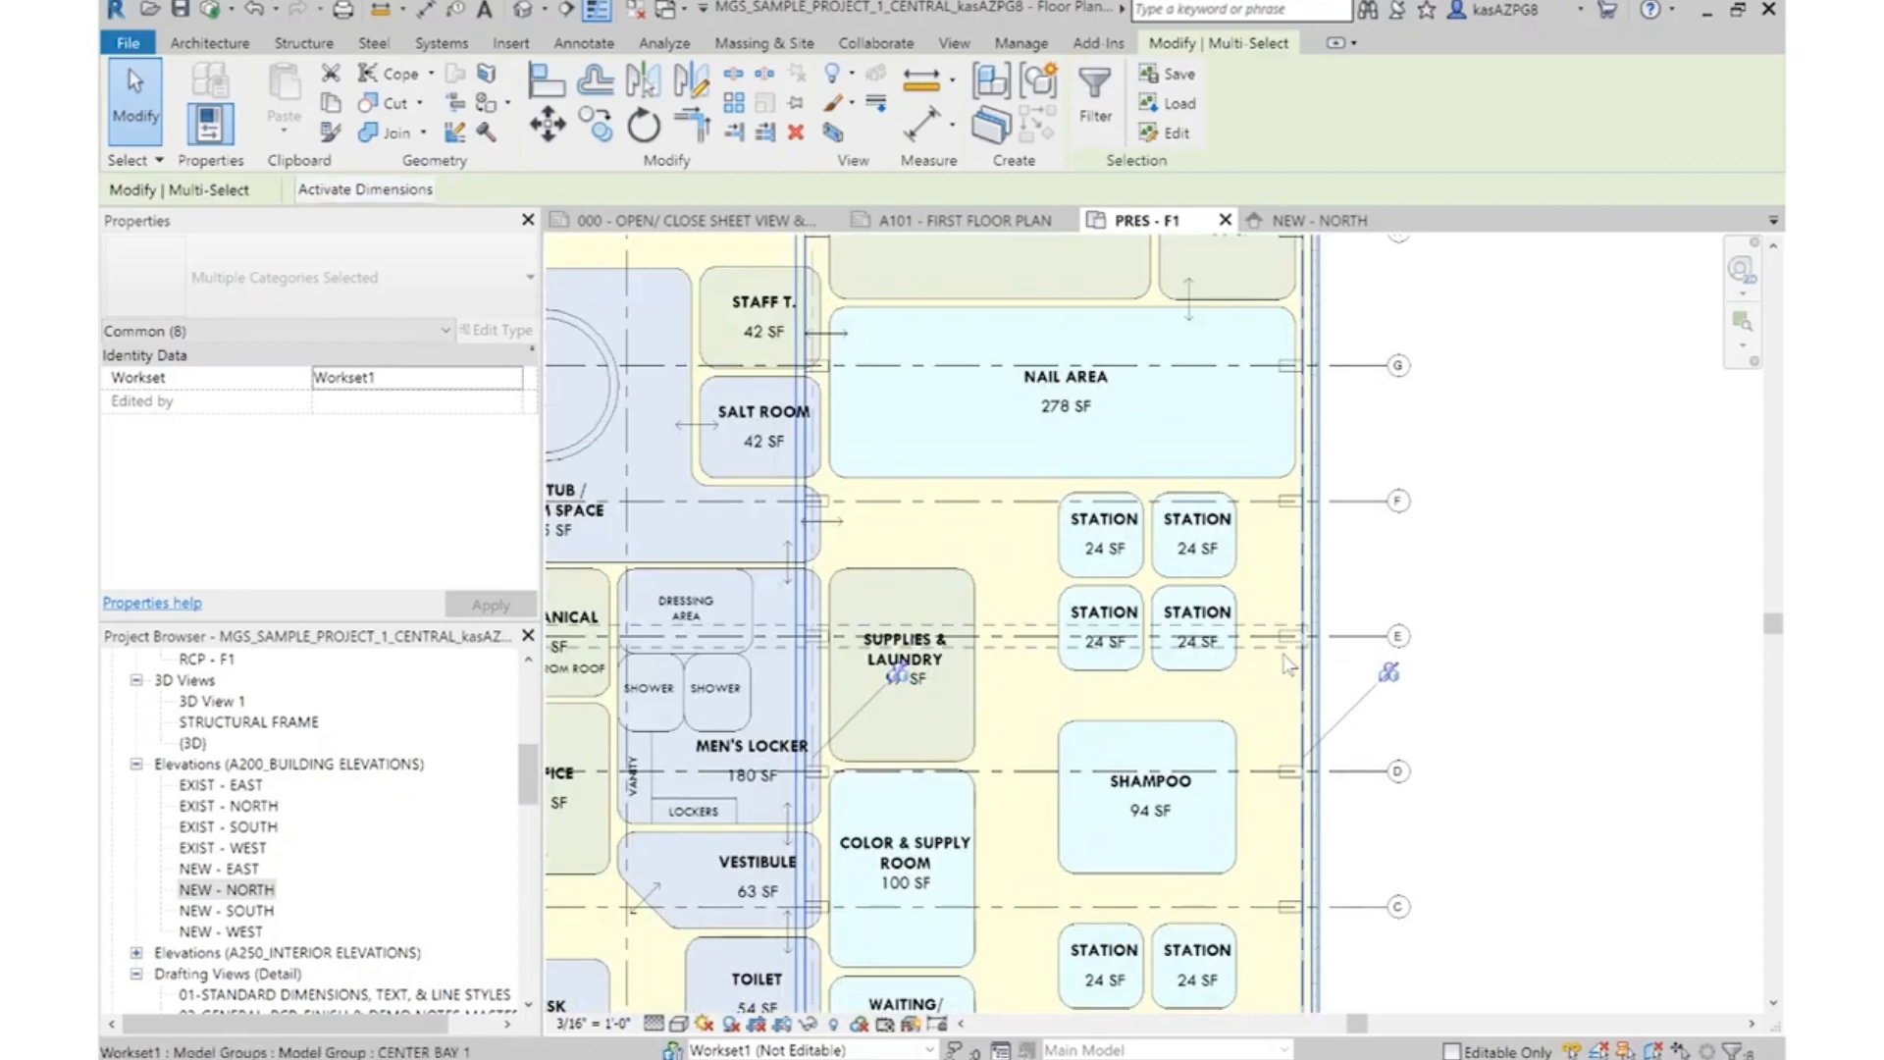
{"action": "scroll", "coordinate": [1288, 663], "scroll_direction": "down", "scroll_amount": 5}
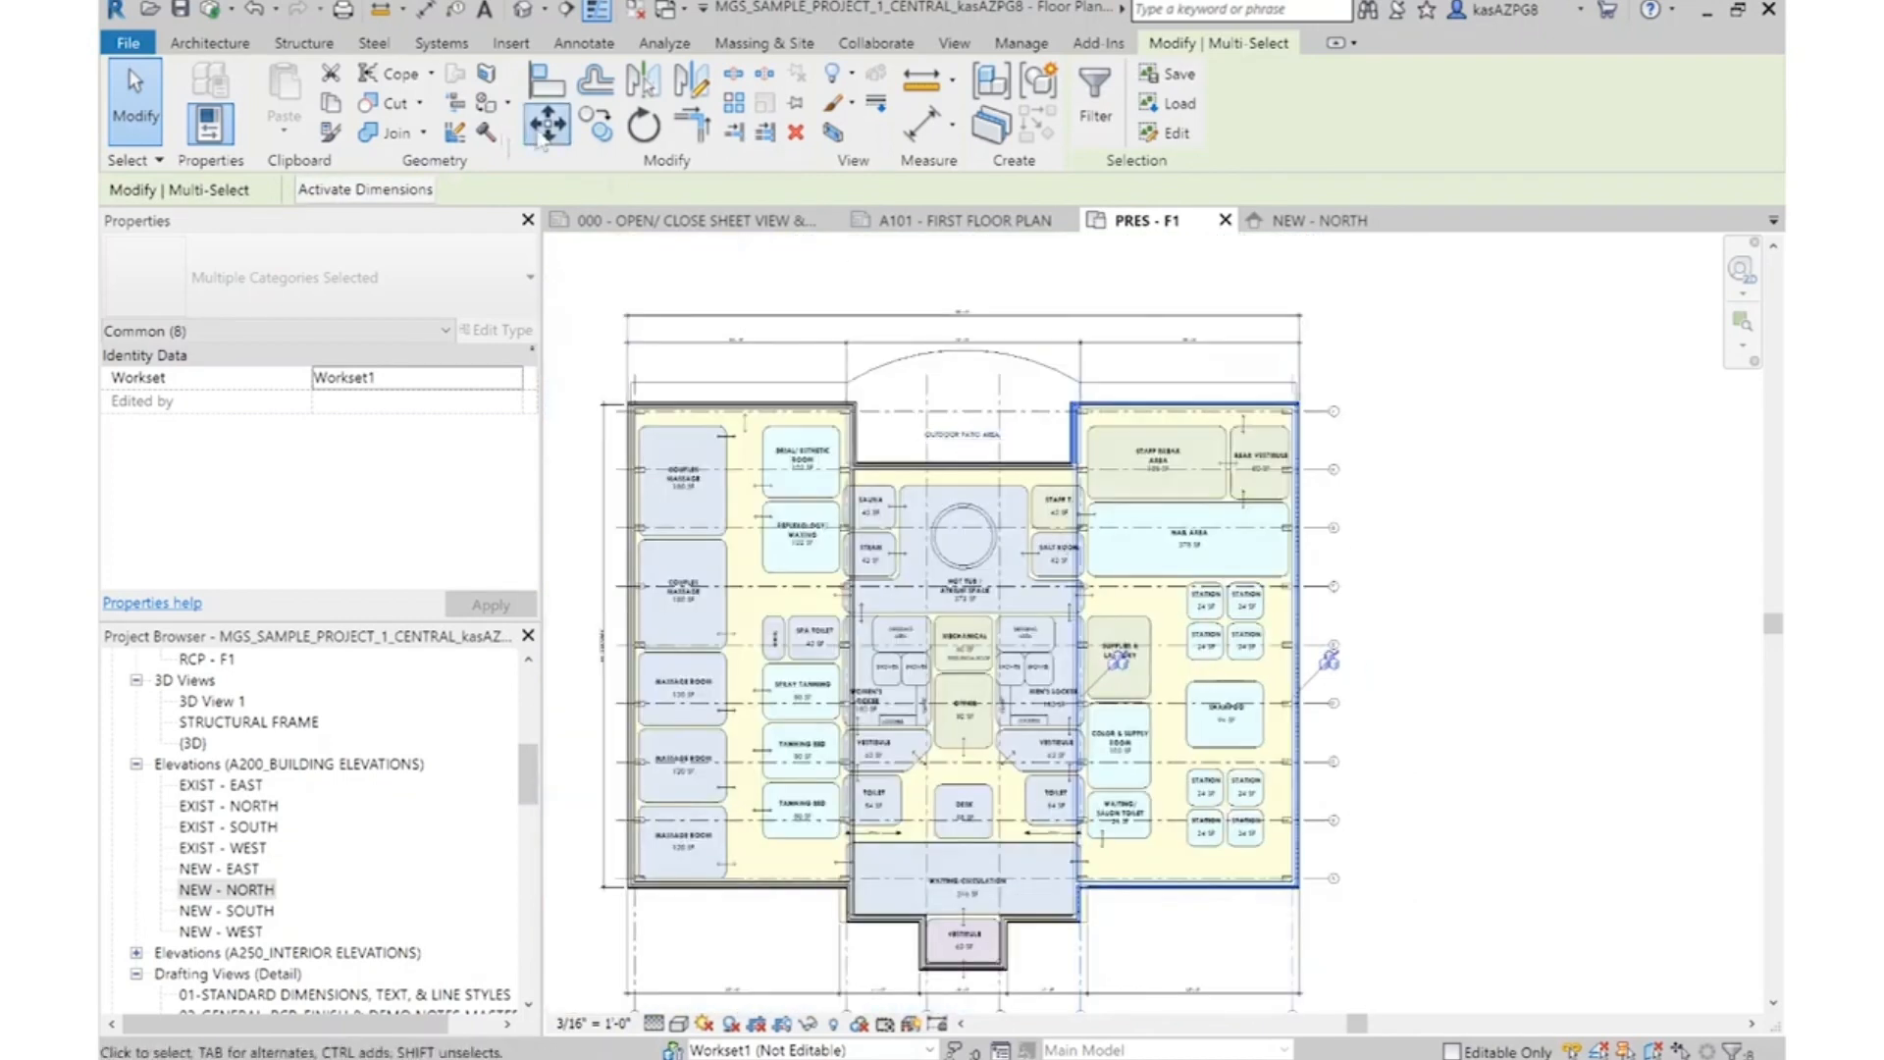
{"action": "left_click", "coordinate": [545, 129]}
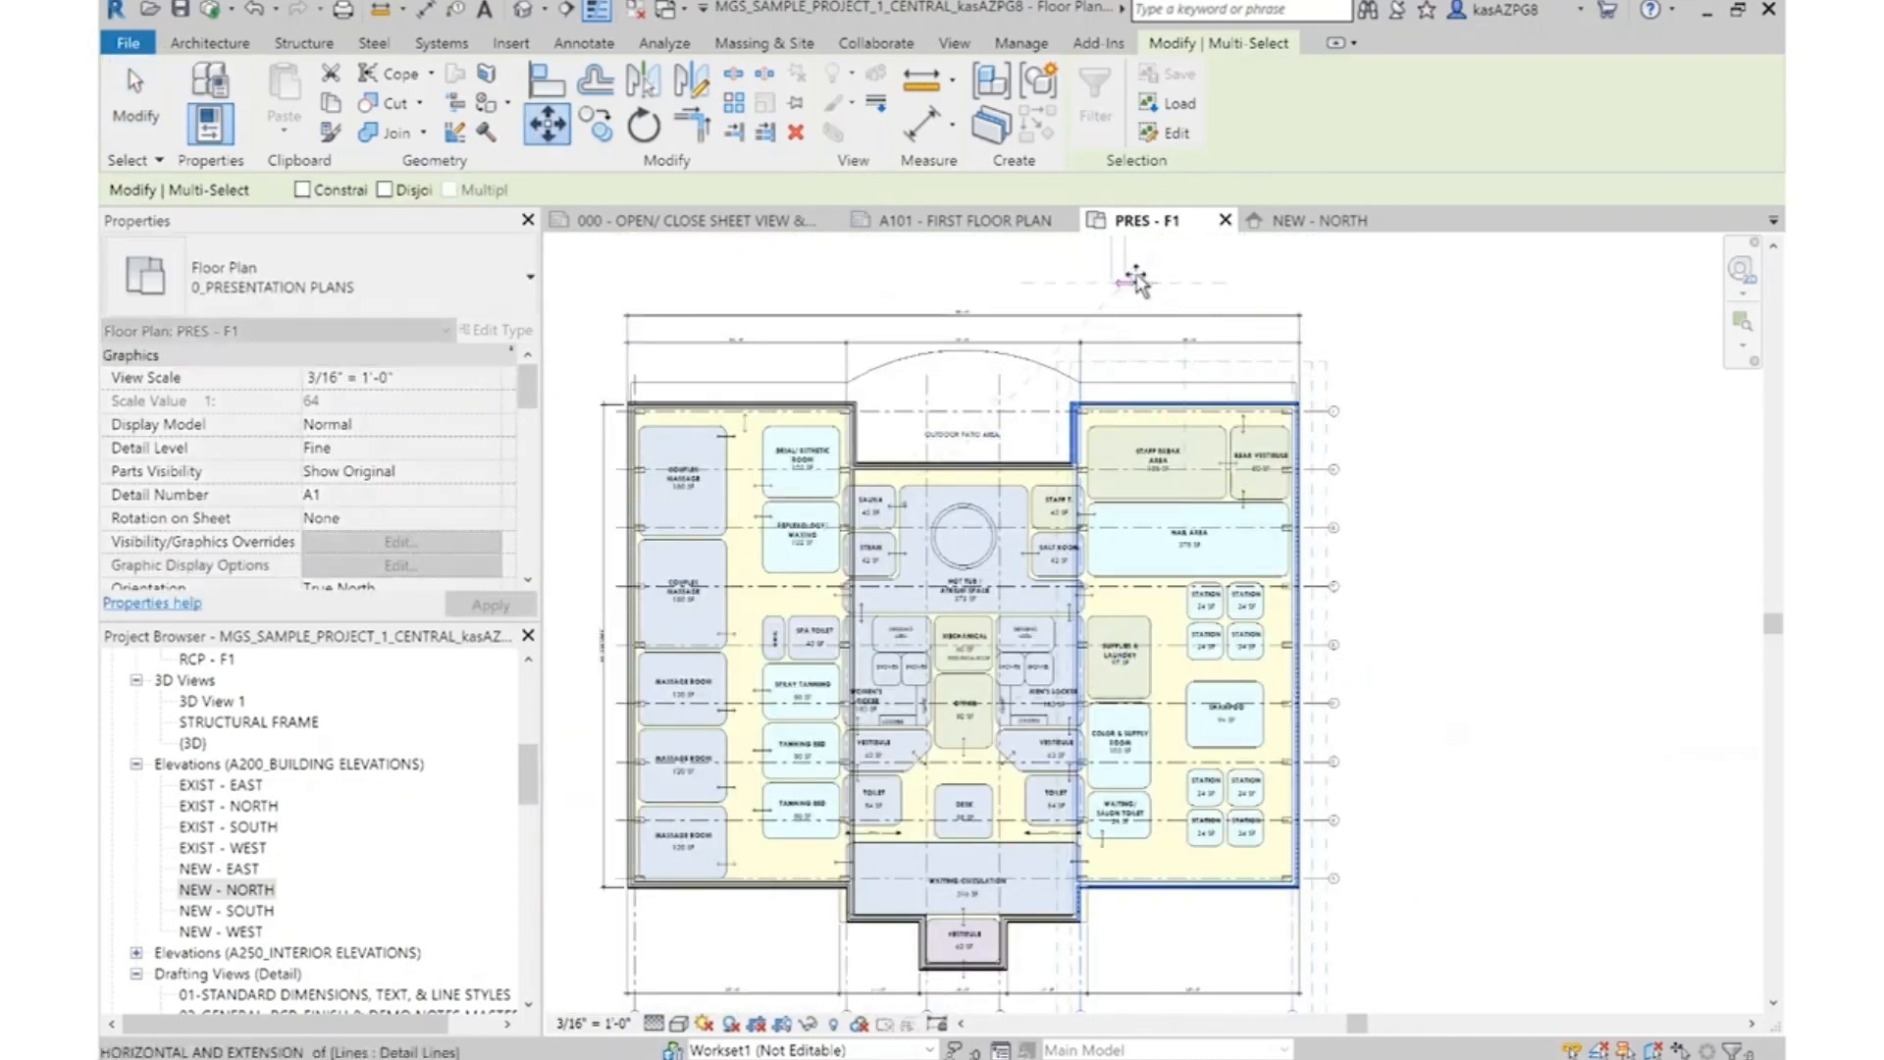
{"action": "left_click", "coordinate": [1135, 280]}
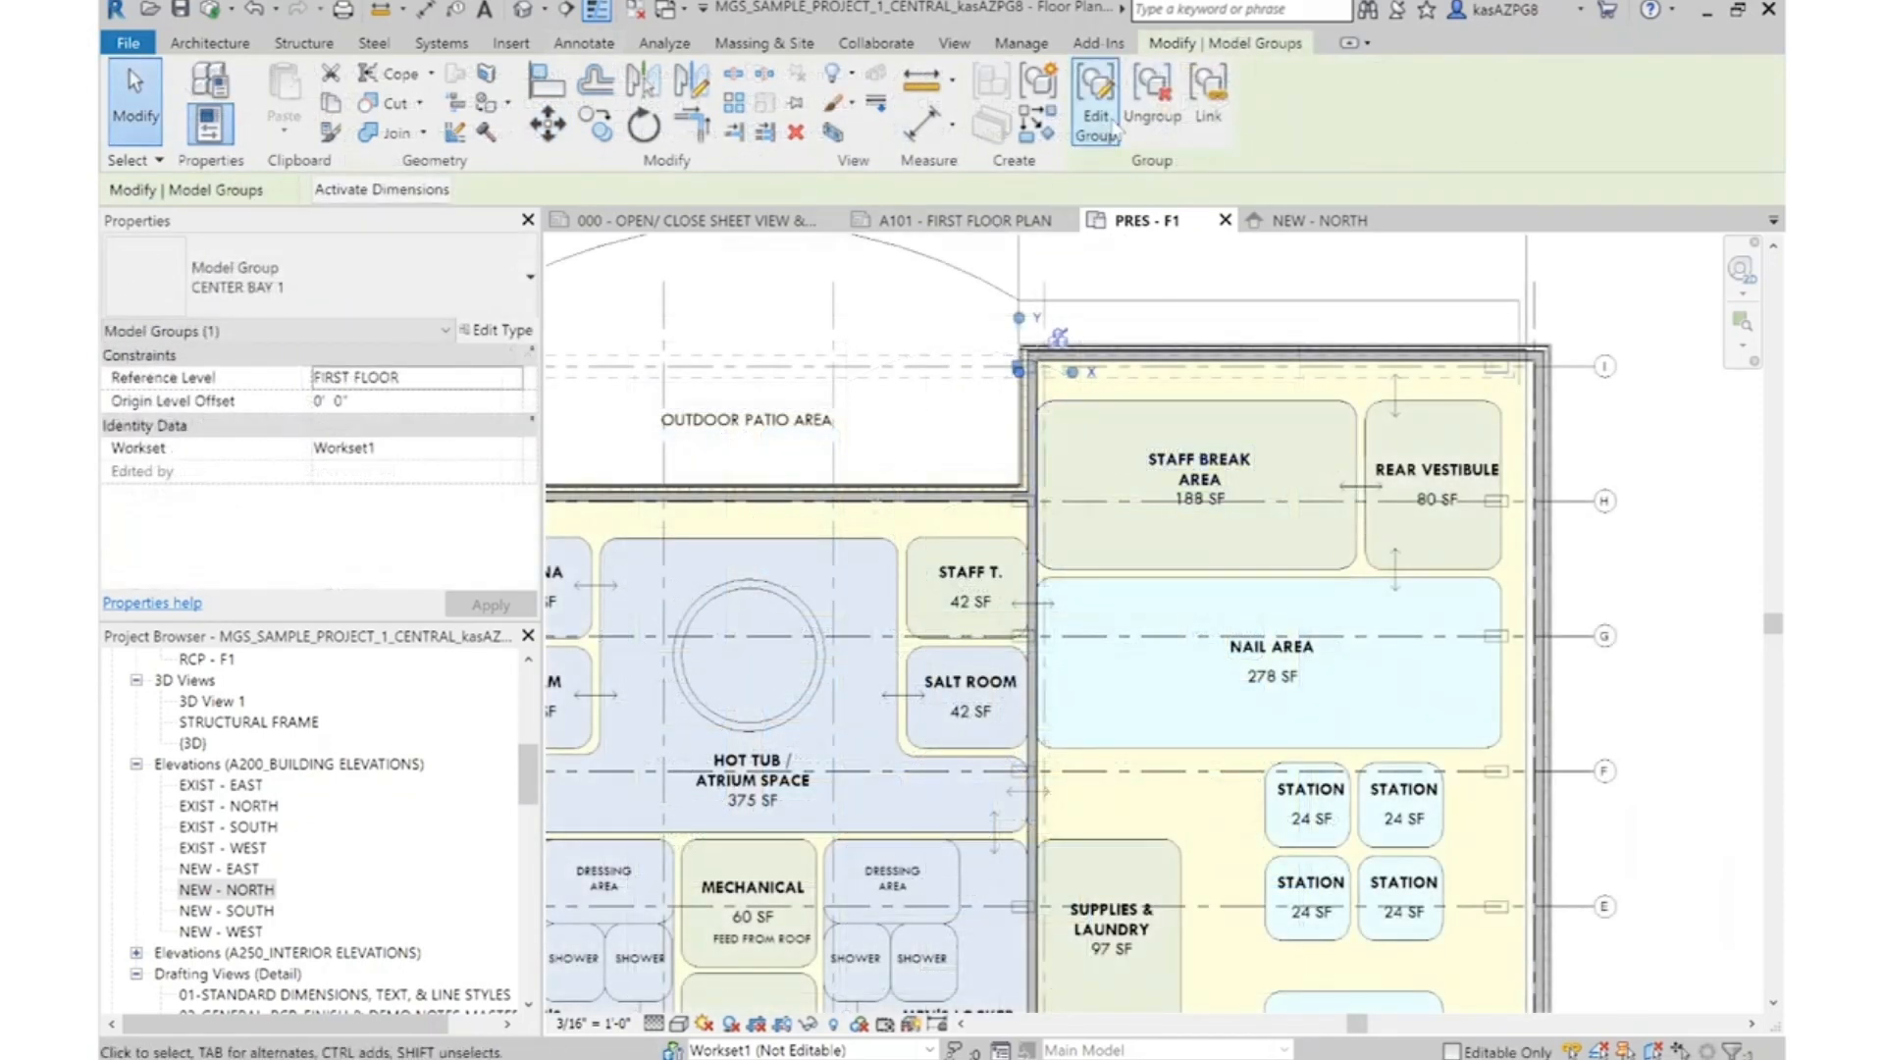
Edit the CENTER BAY 1 model group and open its structural frame's extrusion sketch in the front 3D view
{"action": "left_click", "coordinate": [1096, 113]}
{"action": "scroll", "coordinate": [962, 312], "scroll_direction": "down", "scroll_amount": 3}
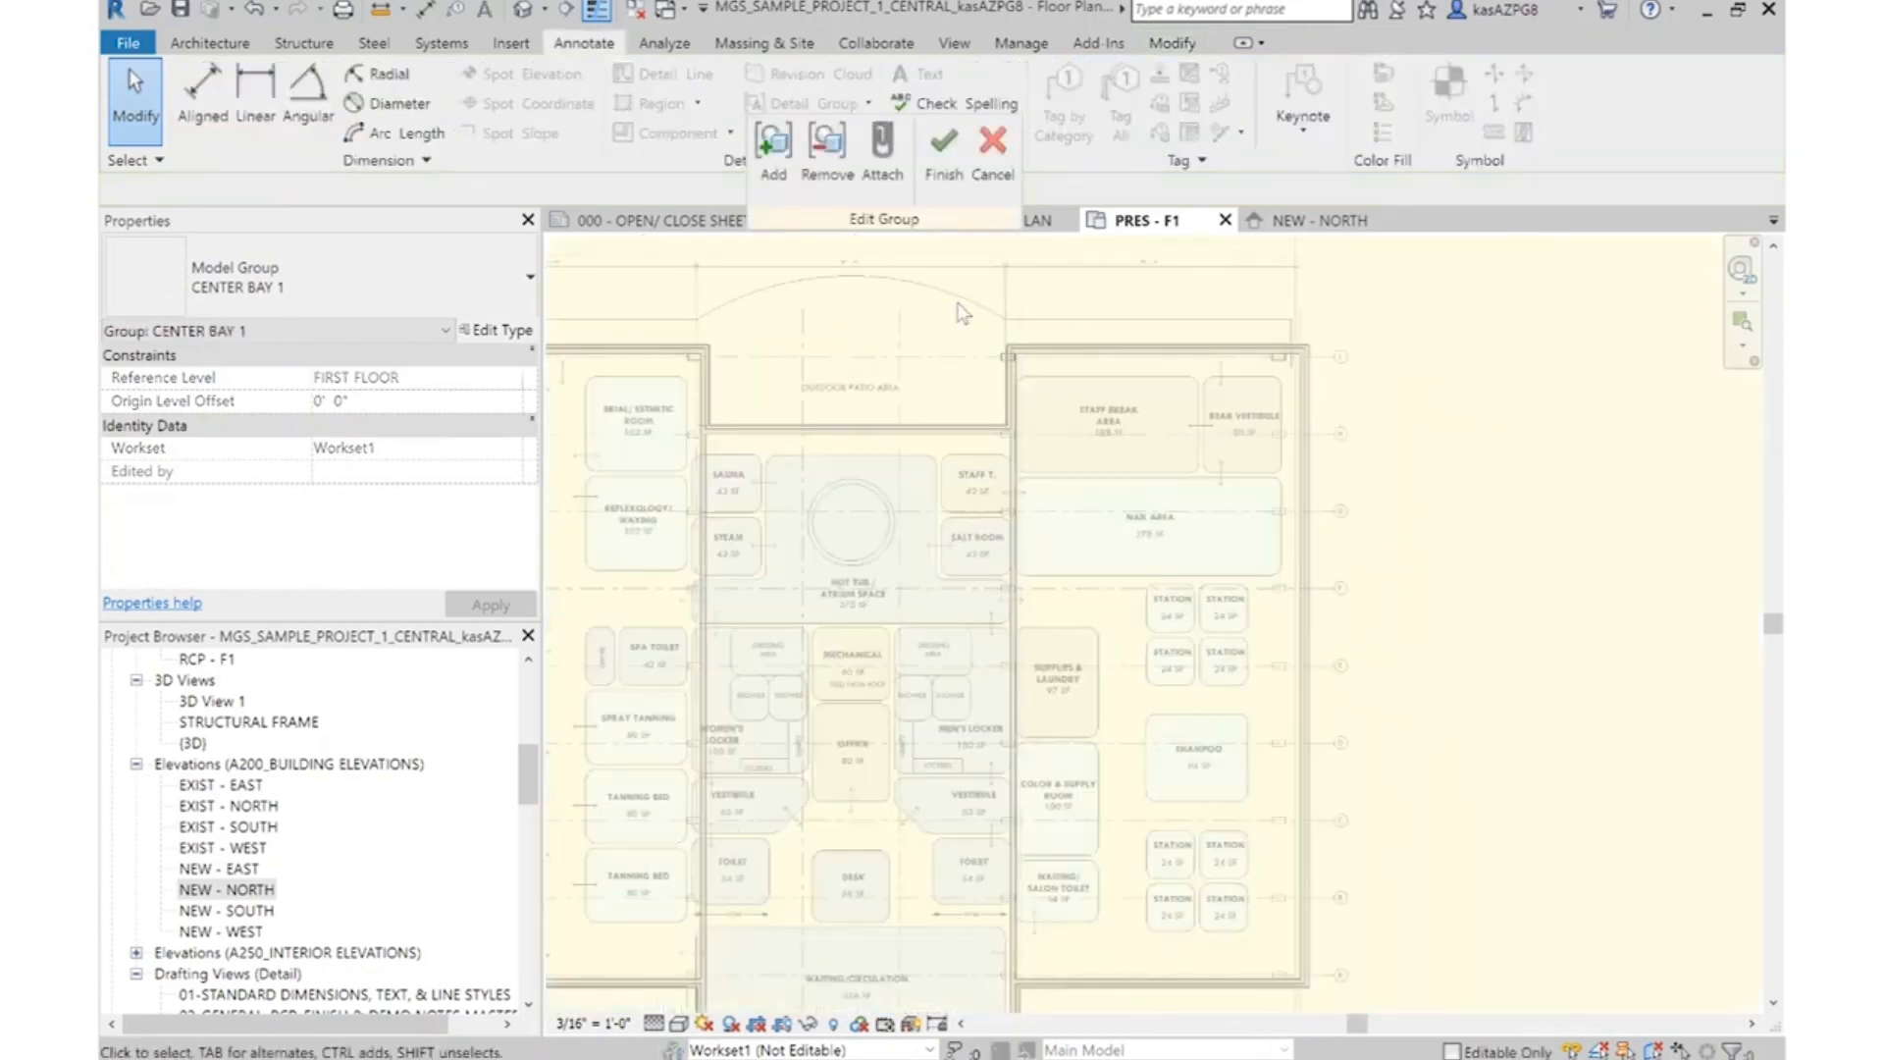
{"action": "scroll", "coordinate": [991, 364], "scroll_direction": "up", "scroll_amount": 4}
{"action": "left_click", "coordinate": [1020, 371]}
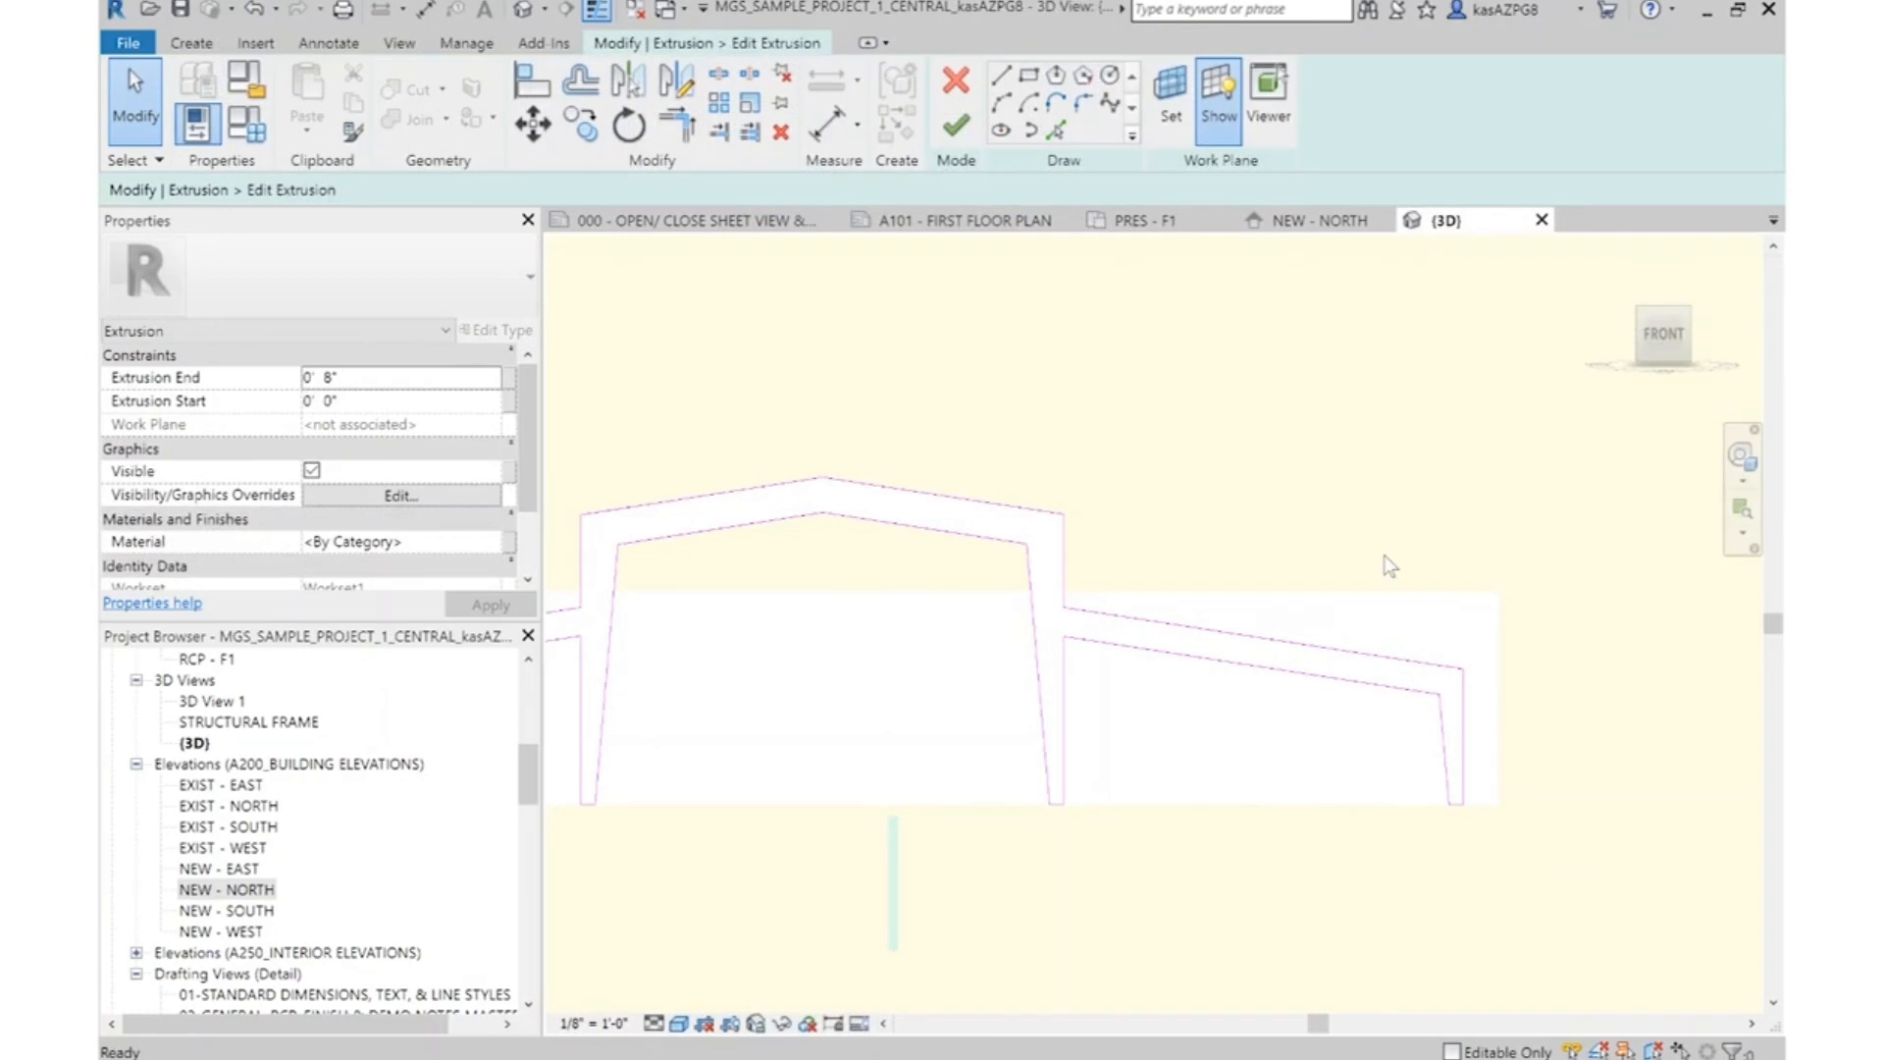
{"action": "left_click", "coordinate": [986, 542]}
Move the salon-side column and sloped wing of the frame profile horizontally outward and finish the sketch
{"action": "mouse_move", "coordinate": [985, 447]}
{"action": "left_mouse_down"}
{"action": "mouse_move", "coordinate": [1439, 803]}
{"action": "mouse_move", "coordinate": [1612, 868]}
{"action": "left_mouse_up"}
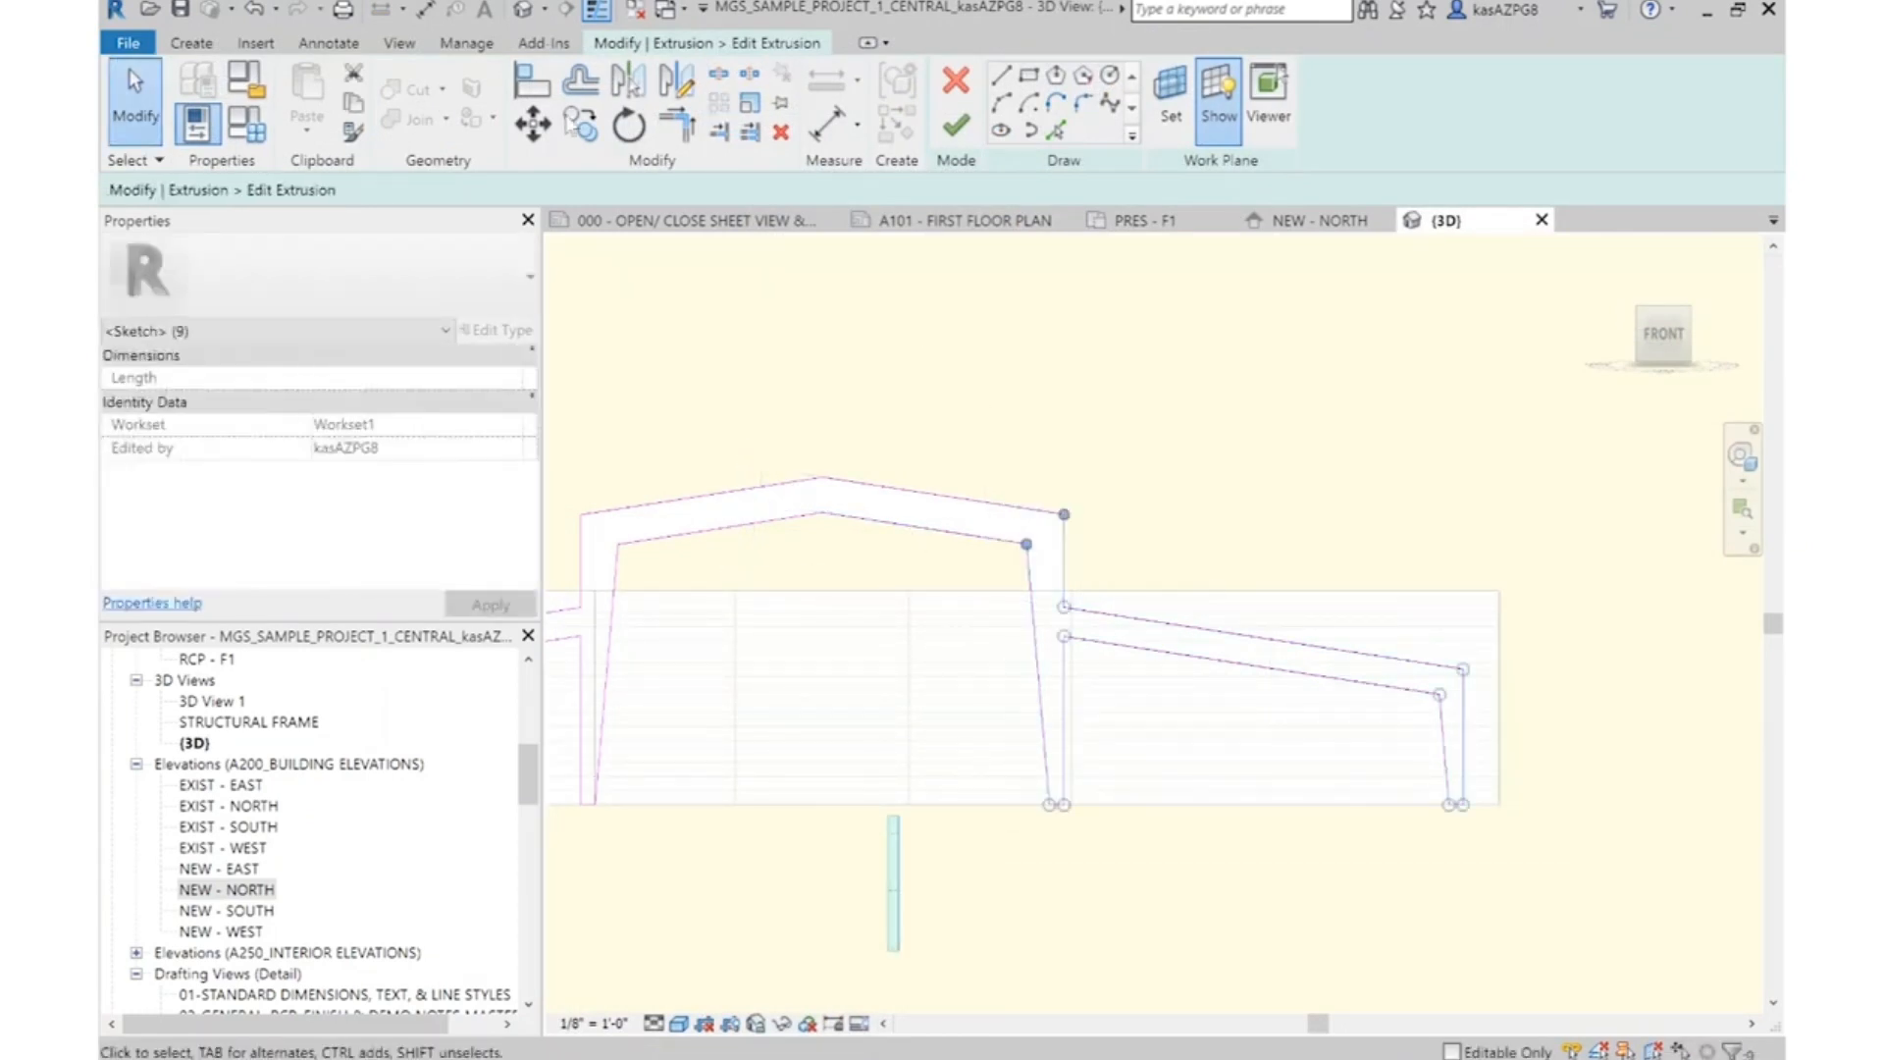
{"action": "left_click", "coordinate": [533, 124]}
{"action": "left_click", "coordinate": [1072, 373]}
{"action": "type", "text": "1'6"}
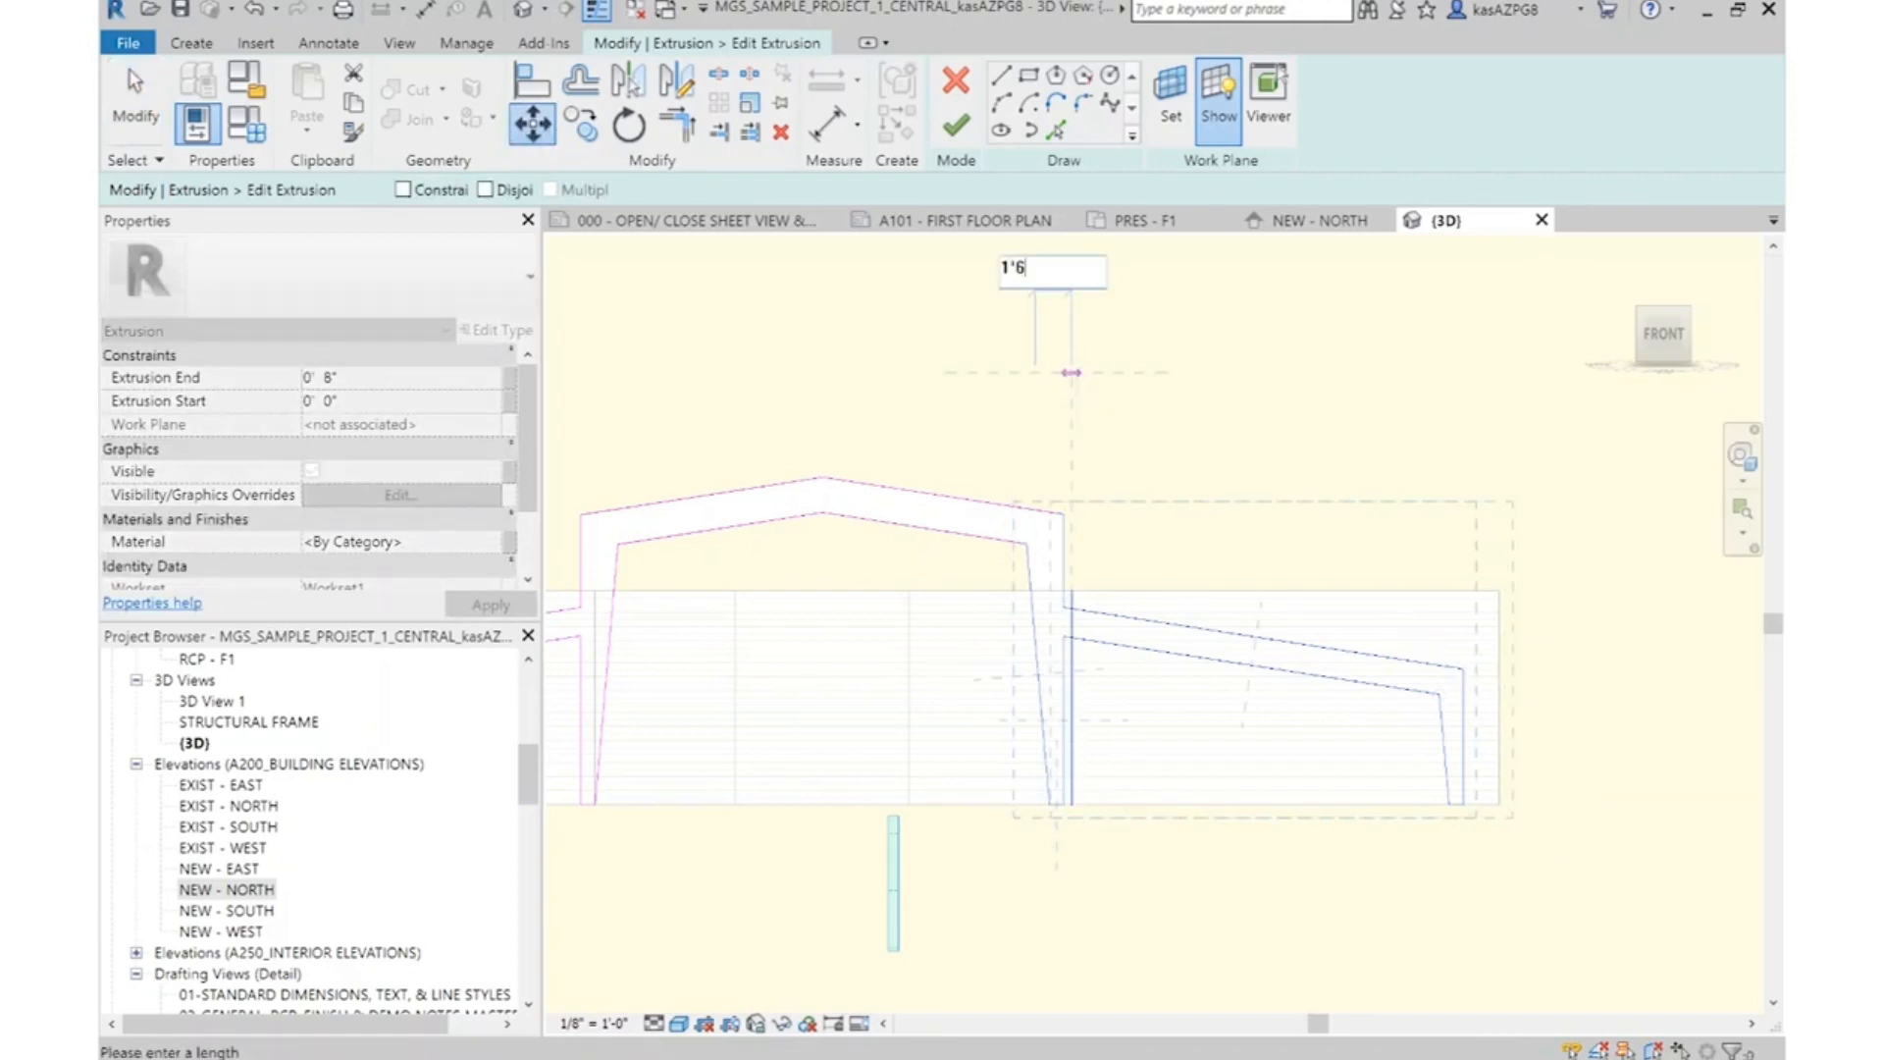
{"action": "key", "text": "Return"}
{"action": "left_click", "coordinate": [1208, 383]}
{"action": "left_click", "coordinate": [957, 126]}
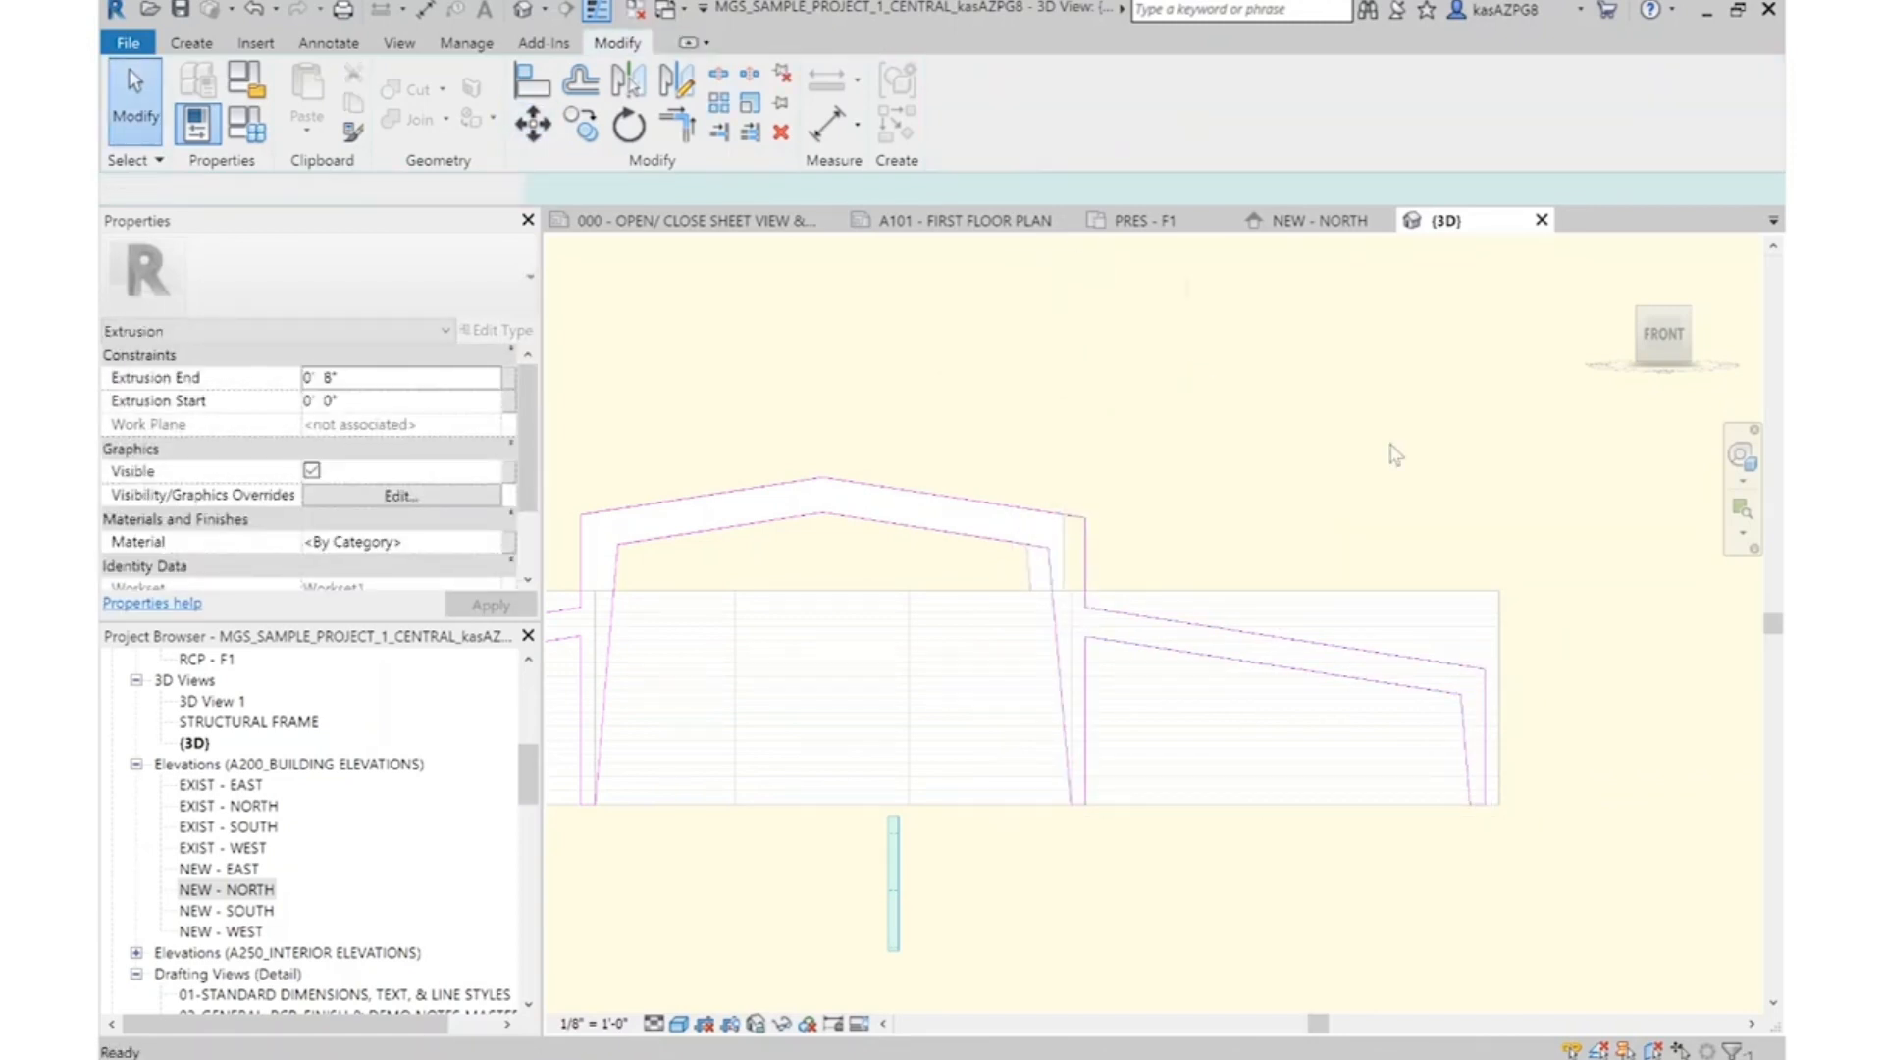
Reopen the frame's extrusion sketch and move the massage-room-side column and sloped wing horizontally outward
{"action": "left_click", "coordinate": [1073, 489]}
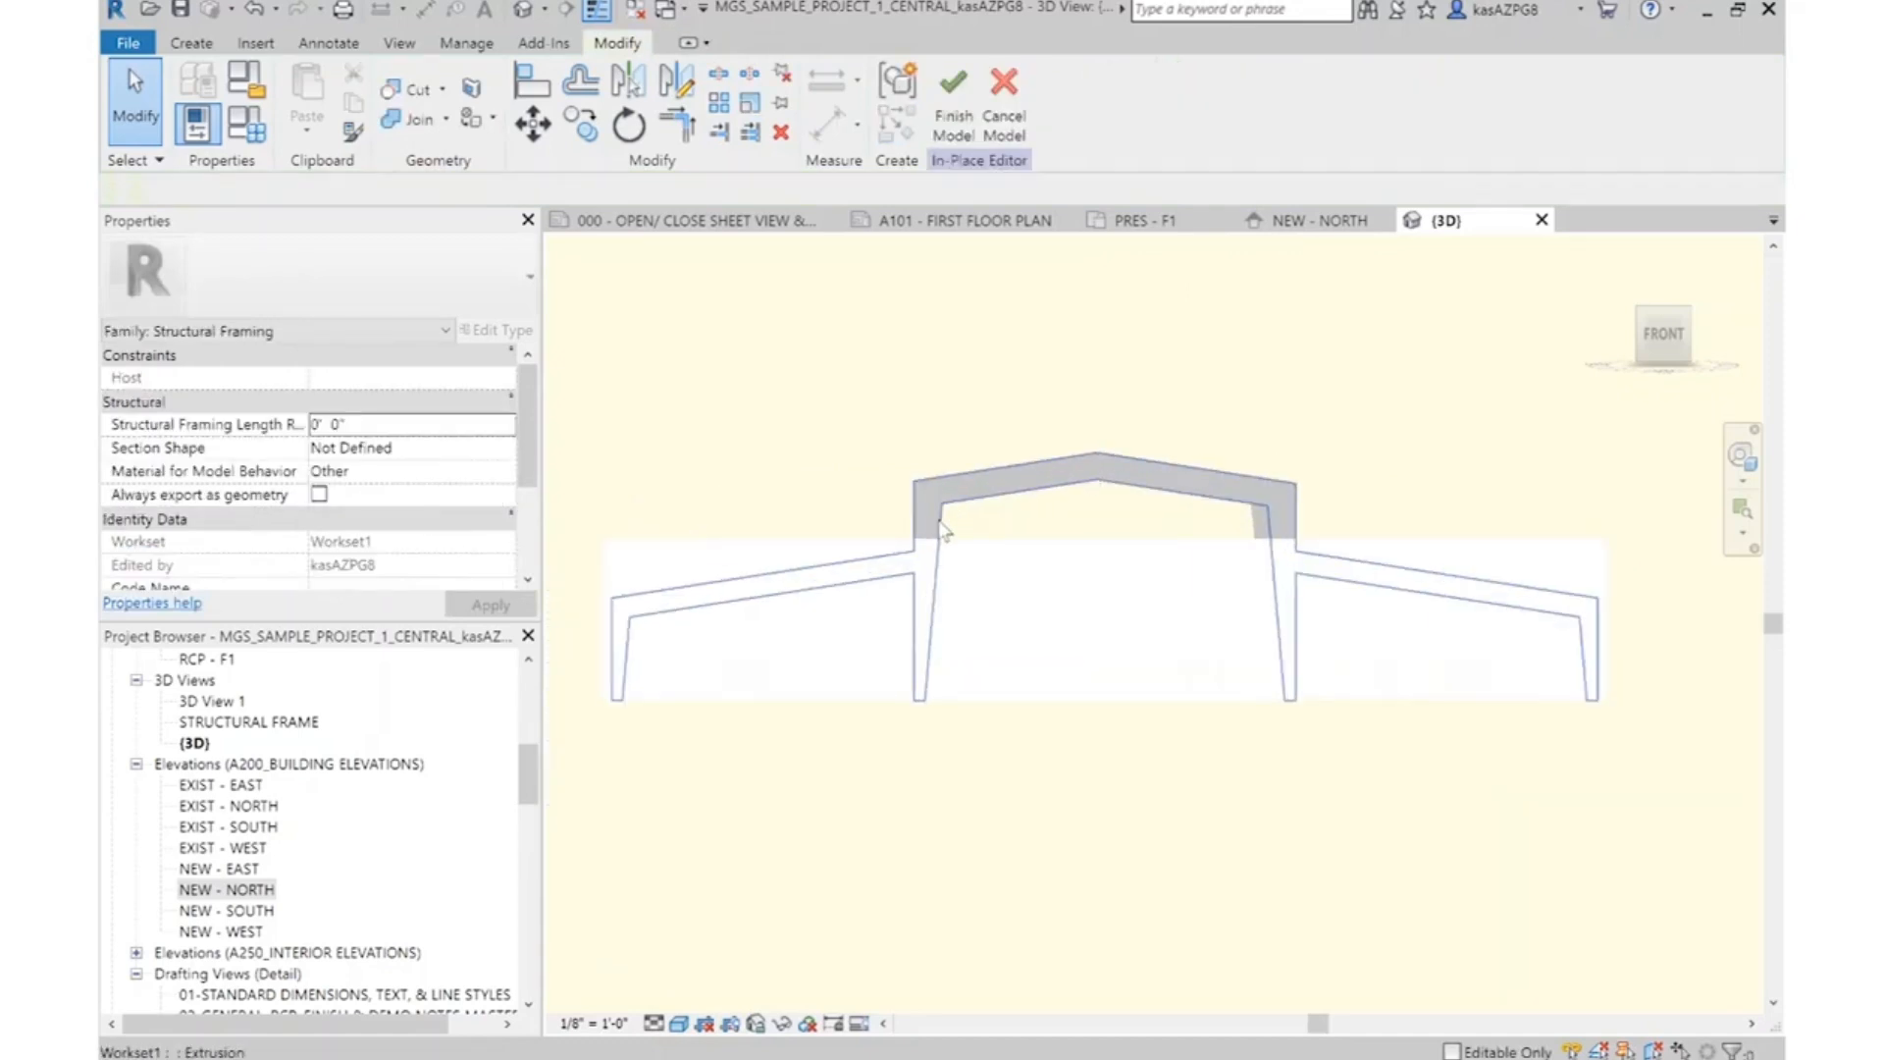
{"action": "left_click", "coordinate": [964, 115]}
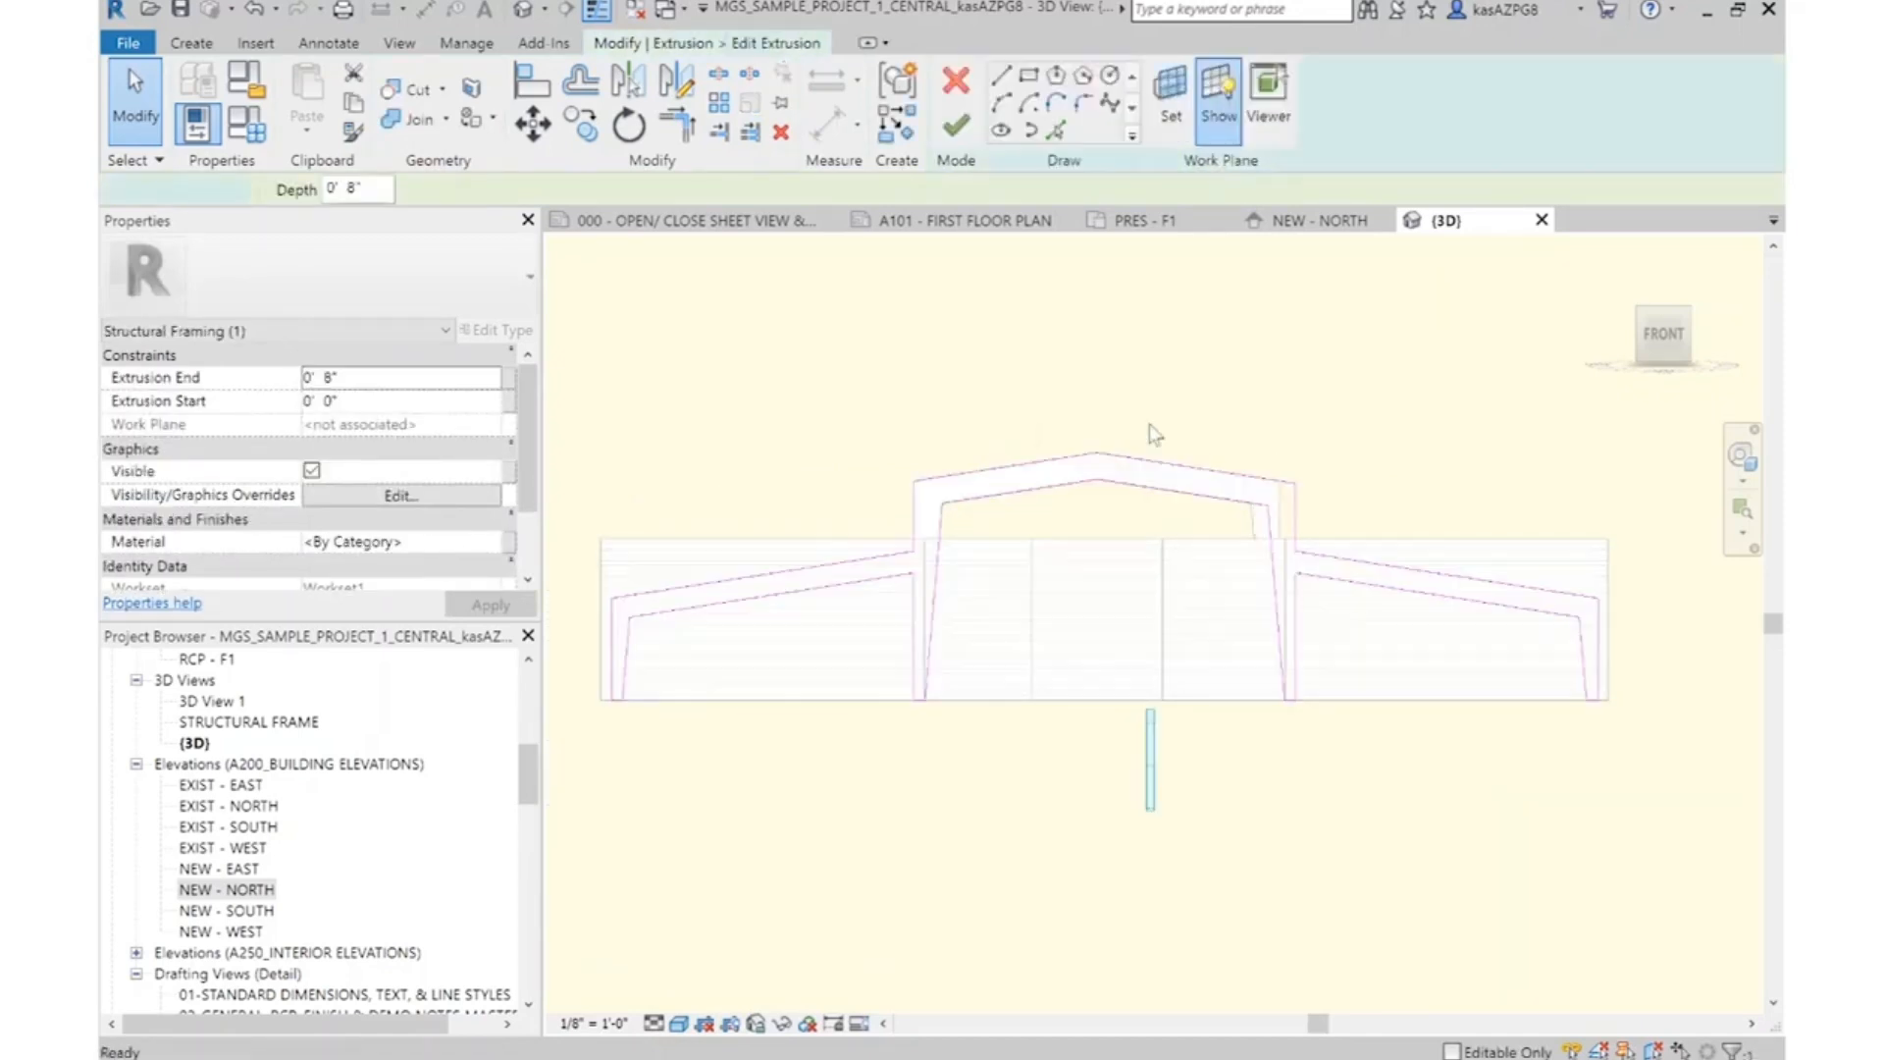
{"action": "left_click_drag", "start_coordinate": [606, 420], "coordinate": [1027, 790]}
{"action": "left_click", "coordinate": [533, 125]}
{"action": "left_click", "coordinate": [972, 351]}
{"action": "type", "text": "1"}
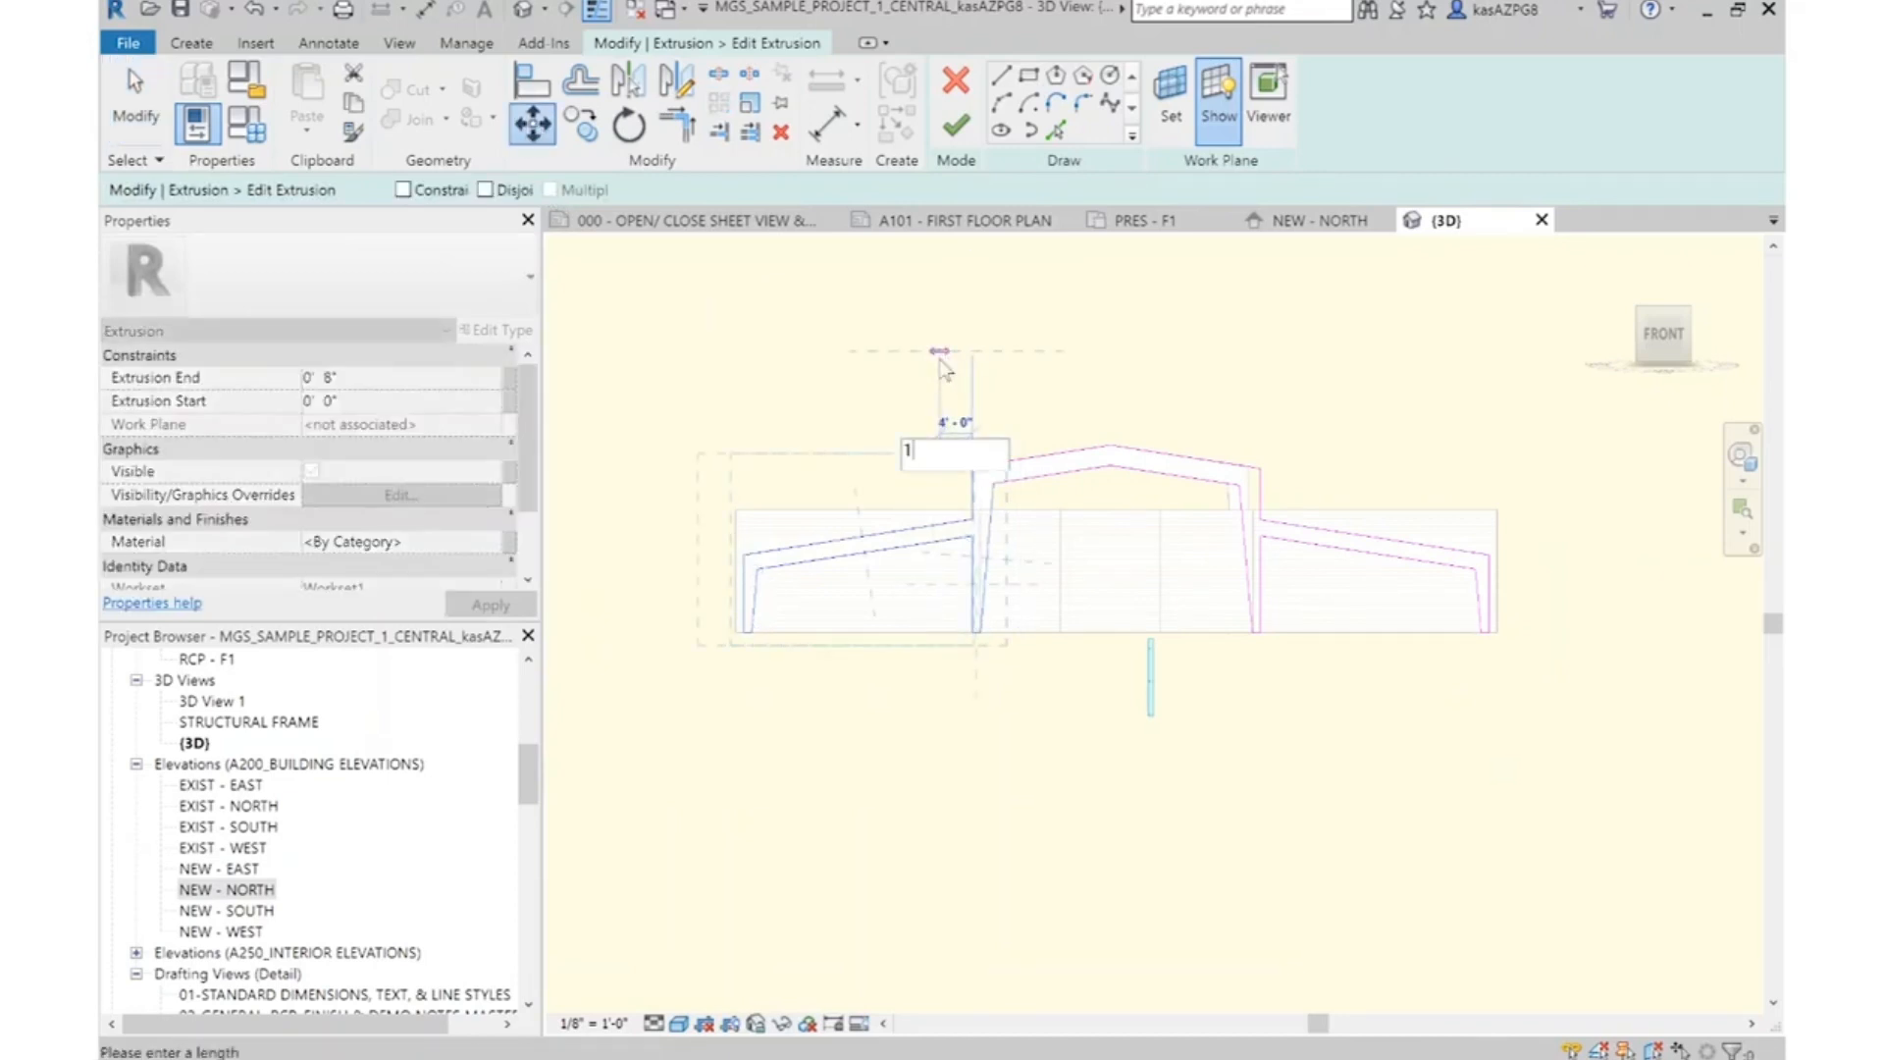
{"action": "key", "text": "Return"}
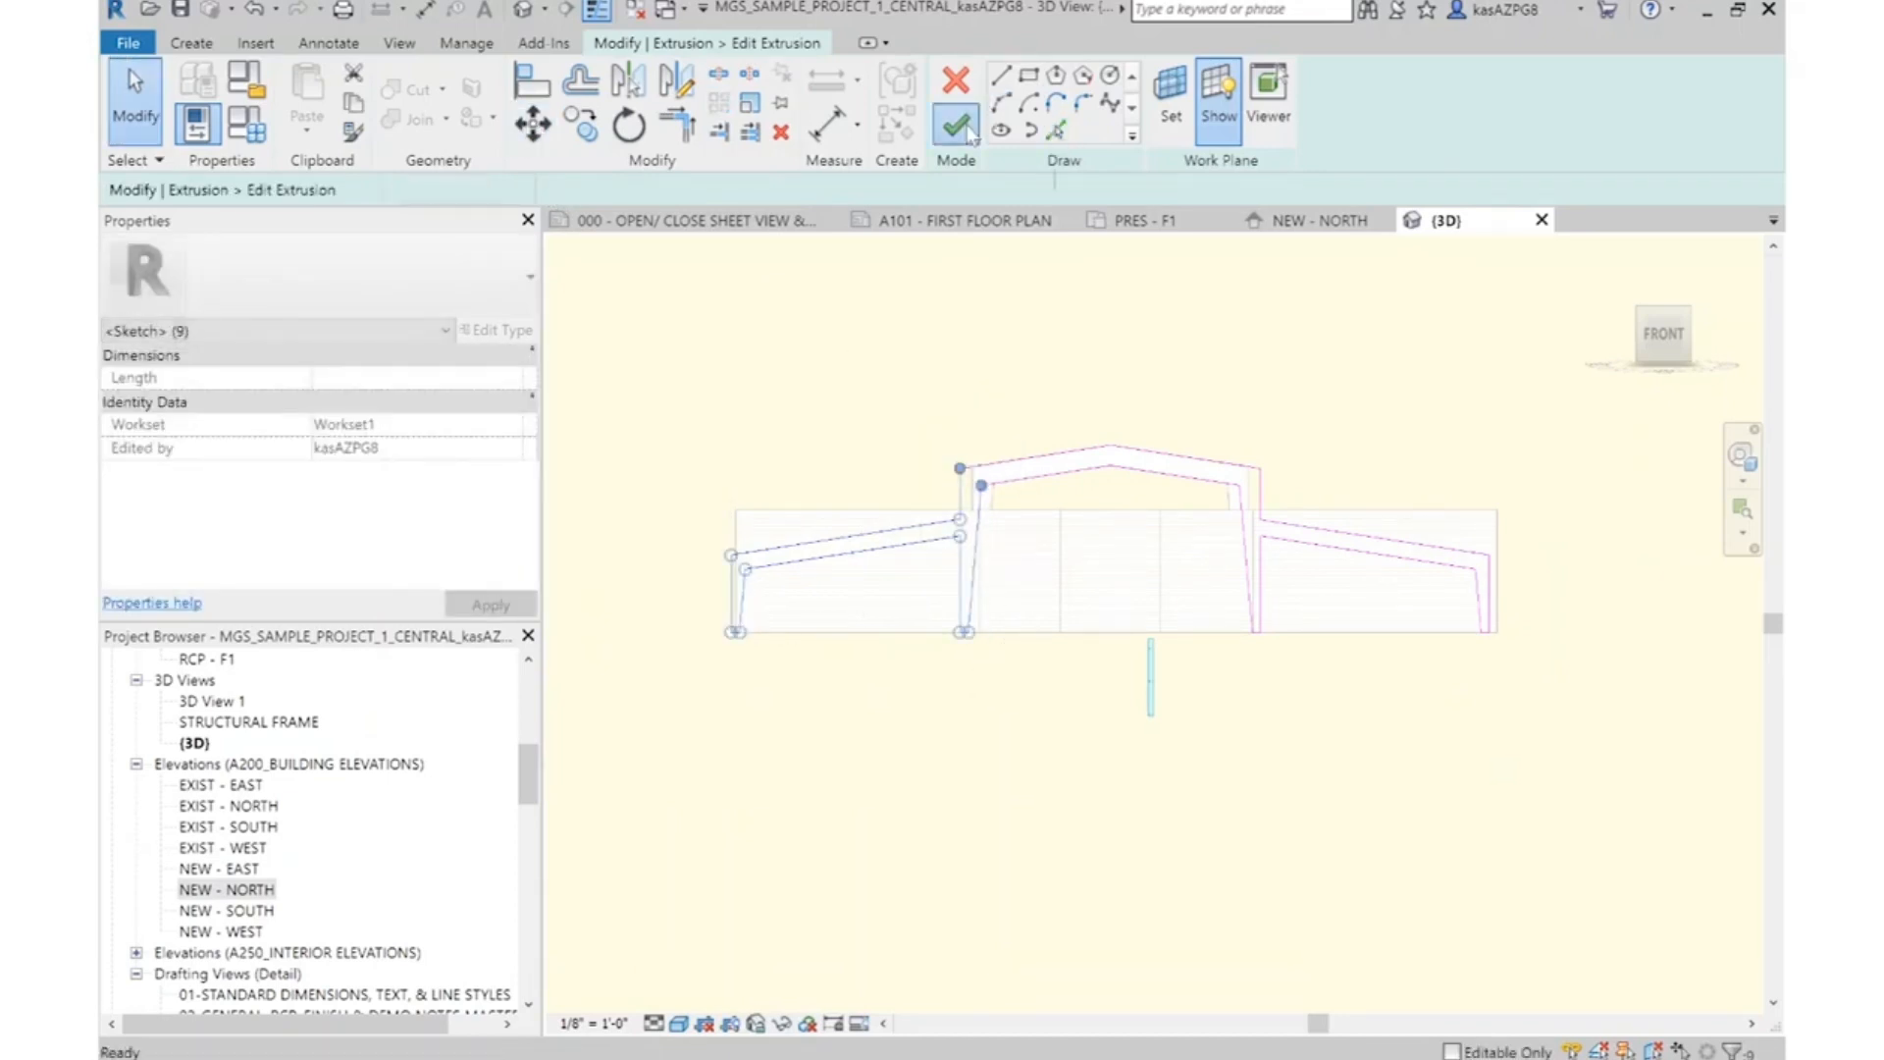
Finish the frame's extrusion sketch, its in-place model and the CENTER BAY 1 group edit
{"action": "left_click", "coordinate": [956, 125]}
{"action": "left_click", "coordinate": [1213, 375]}
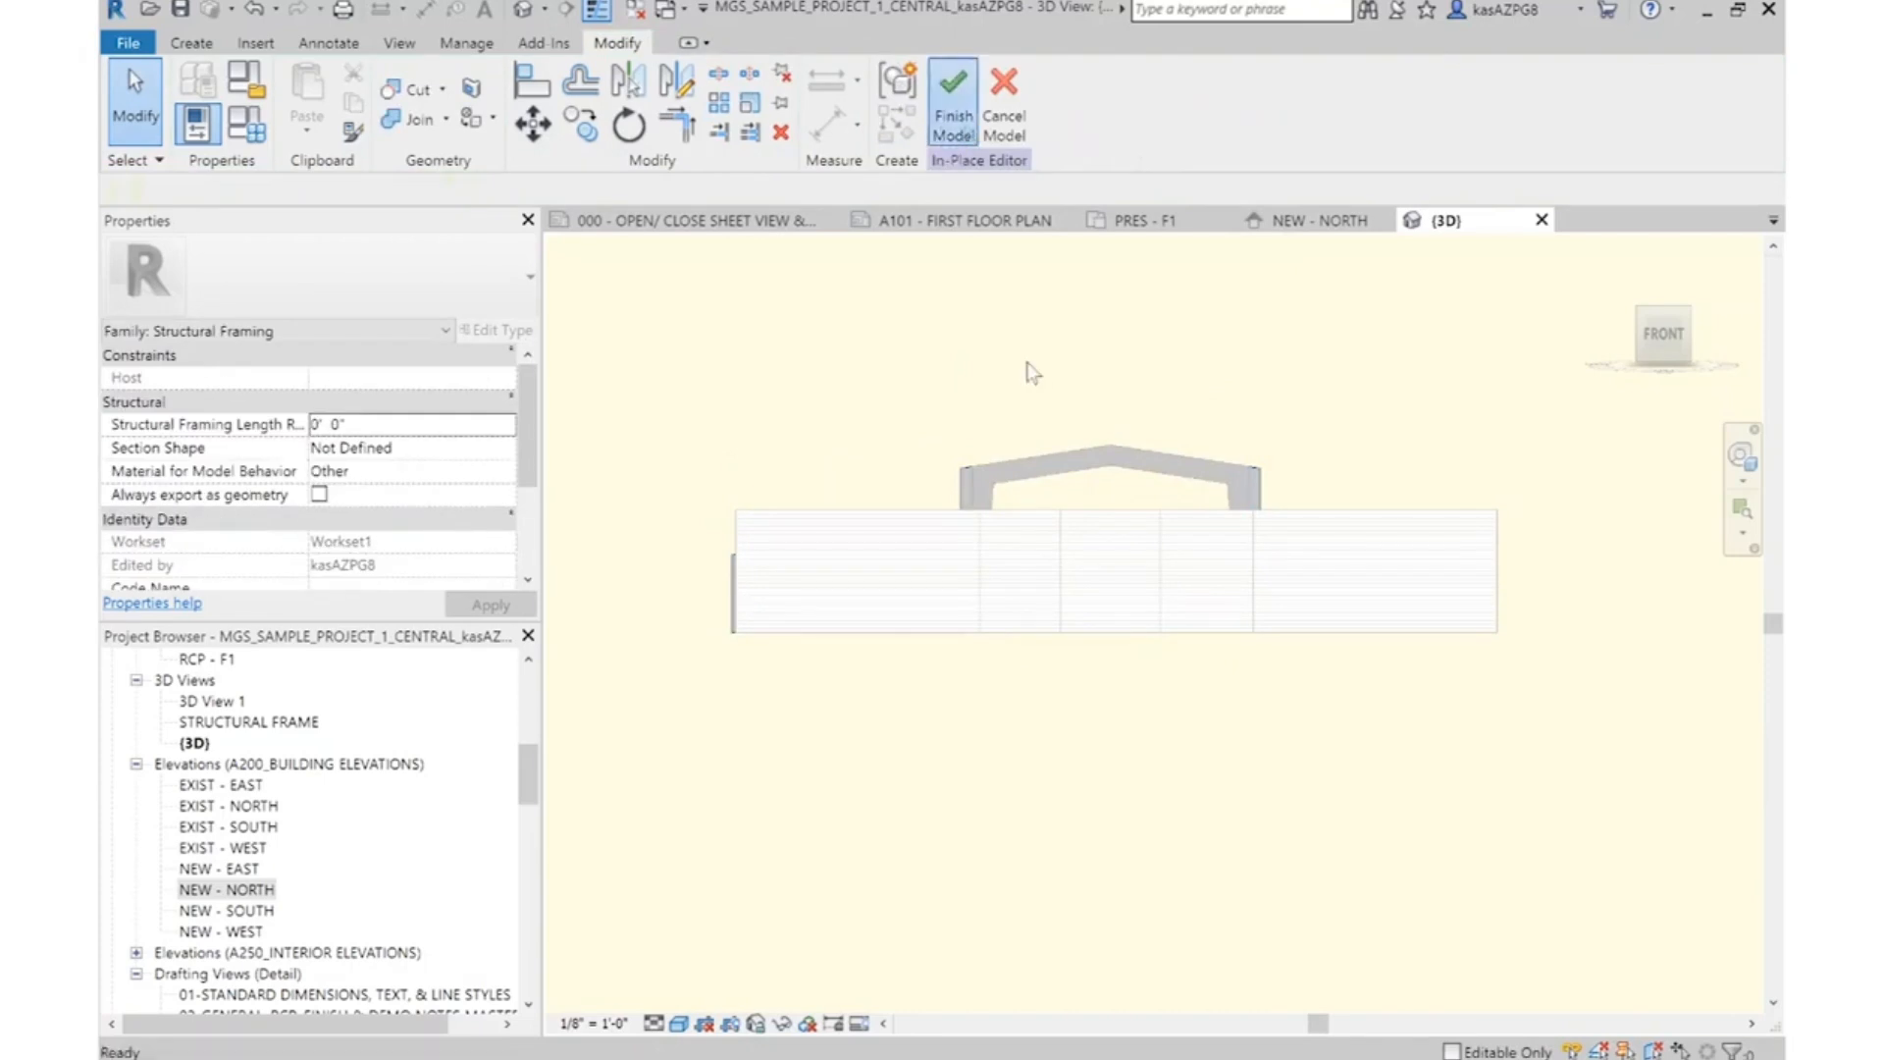
{"action": "left_click", "coordinate": [873, 318]}
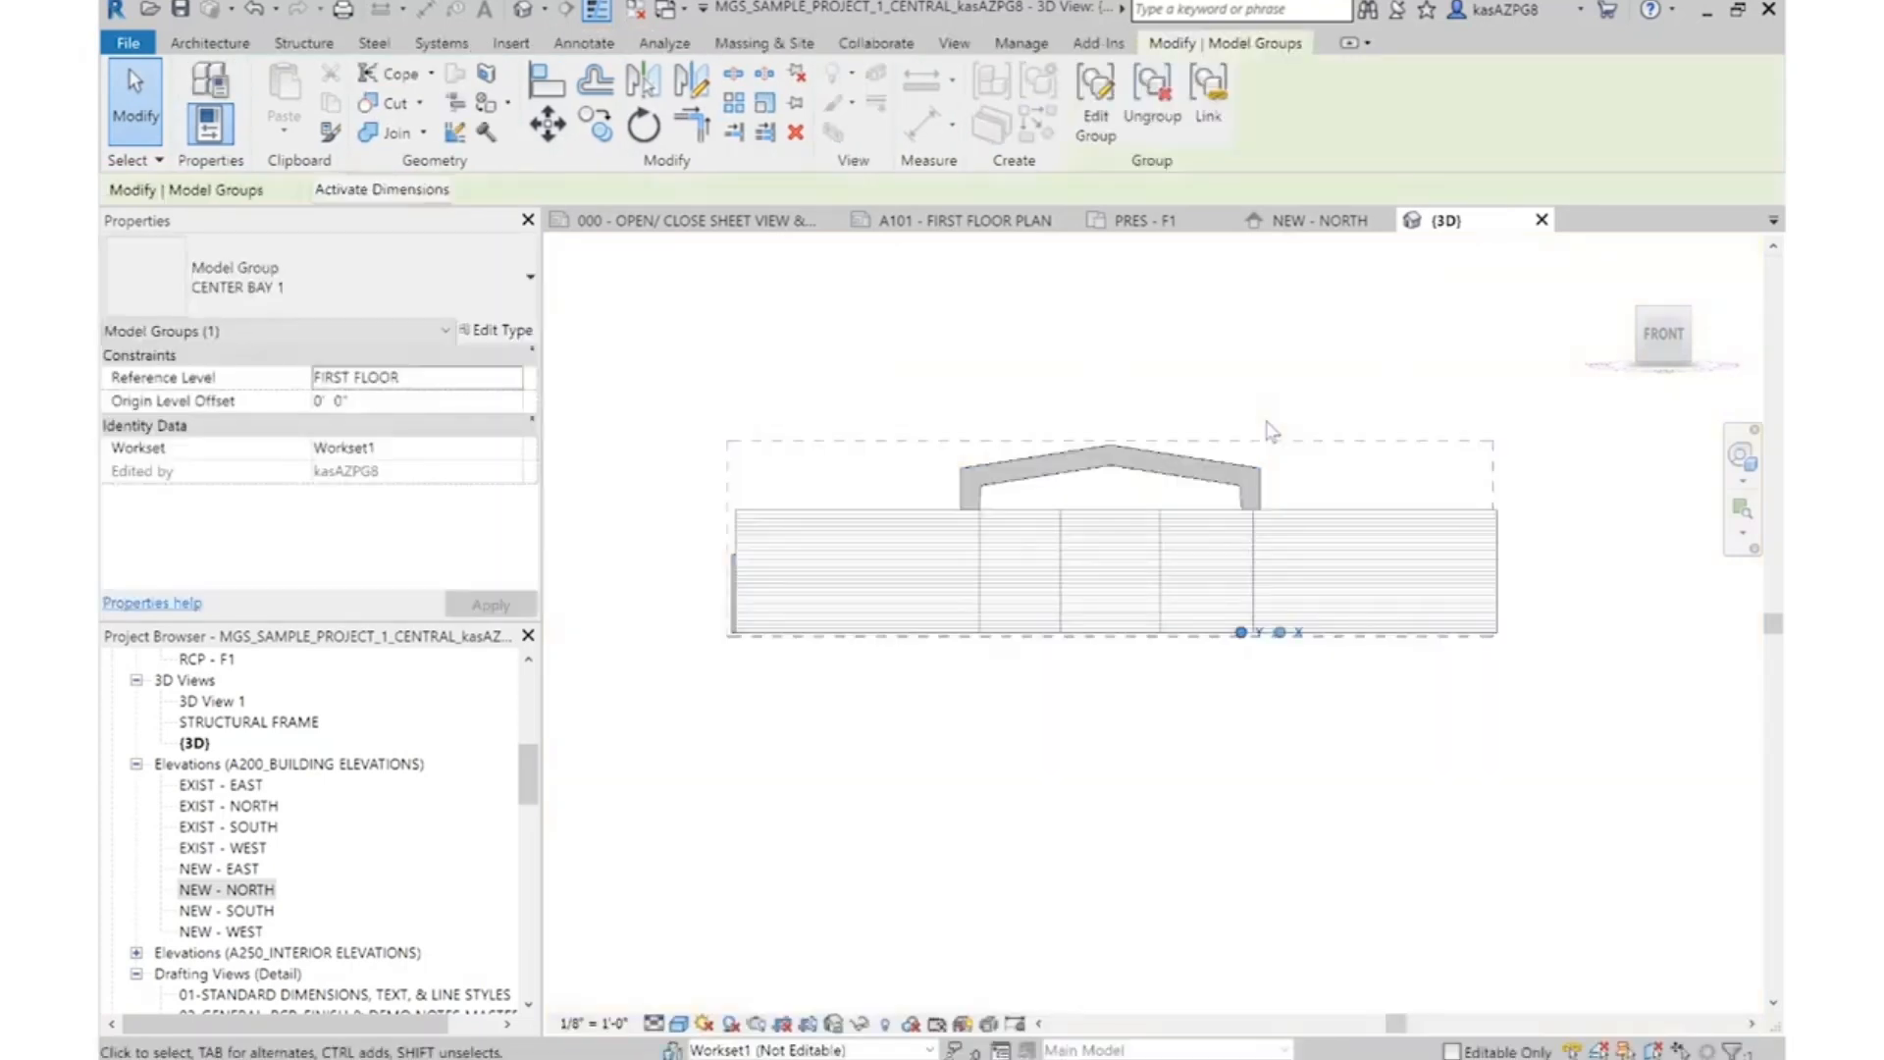
Review the structural frames in an isometric 3D view and check the salon wing's walls and grids on A101 - FIRST FLOOR PLAN
{"action": "left_click", "coordinate": [1266, 420]}
{"action": "left_click", "coordinate": [1689, 309]}
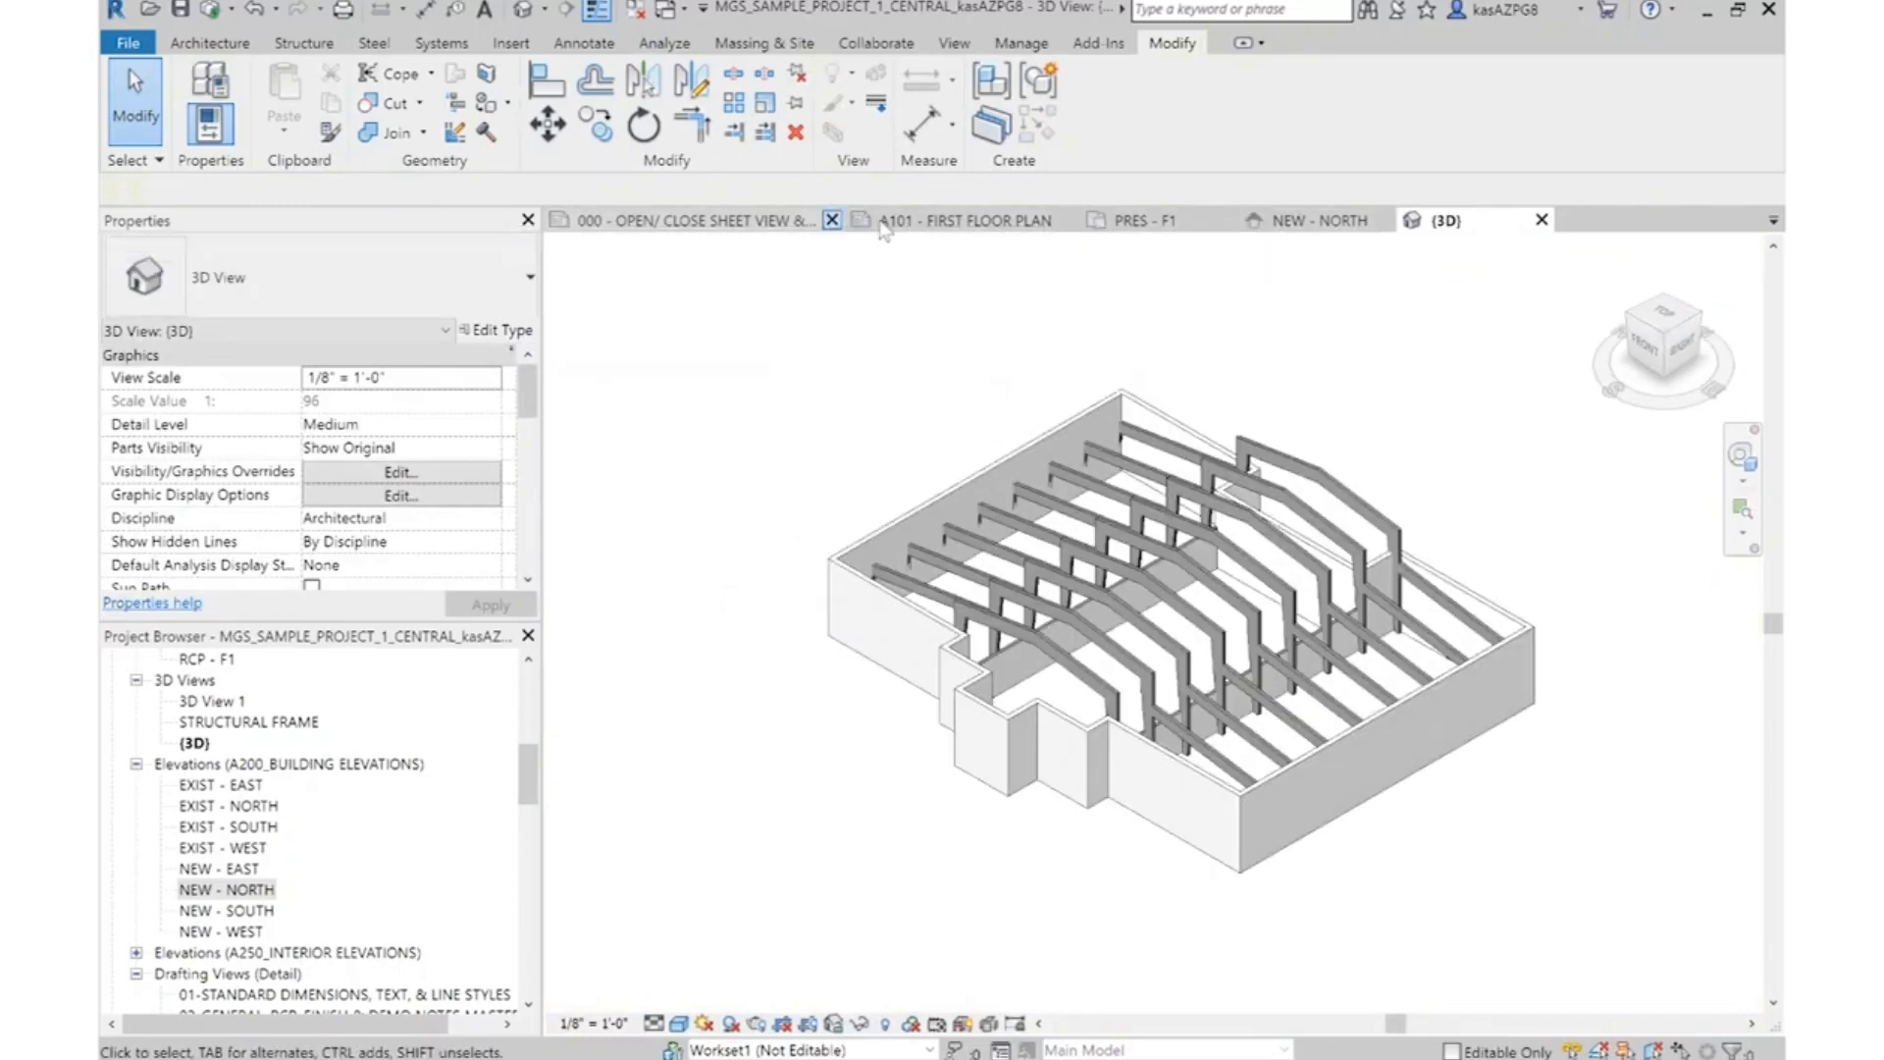
{"action": "left_click", "coordinate": [982, 220]}
{"action": "scroll", "coordinate": [1236, 461], "scroll_direction": "up", "scroll_amount": 6}
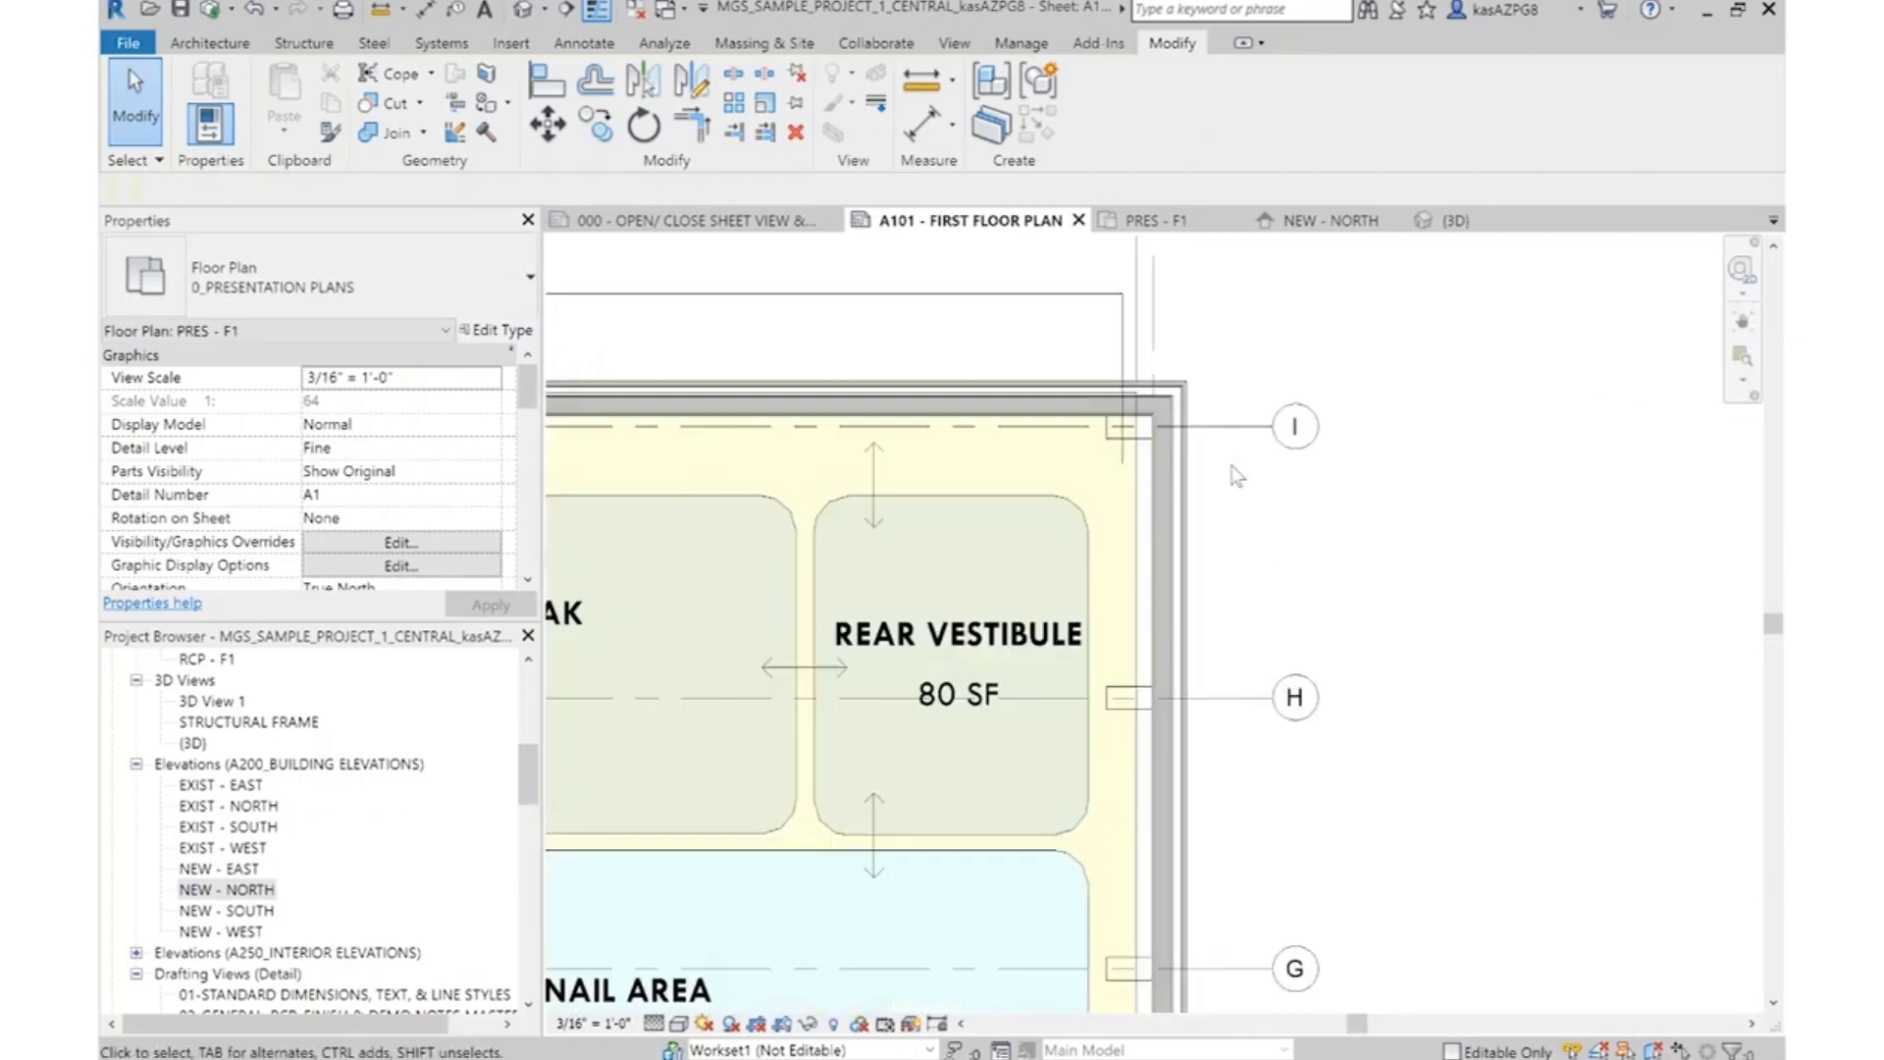
{"action": "scroll", "coordinate": [1237, 461], "scroll_direction": "down", "scroll_amount": 3}
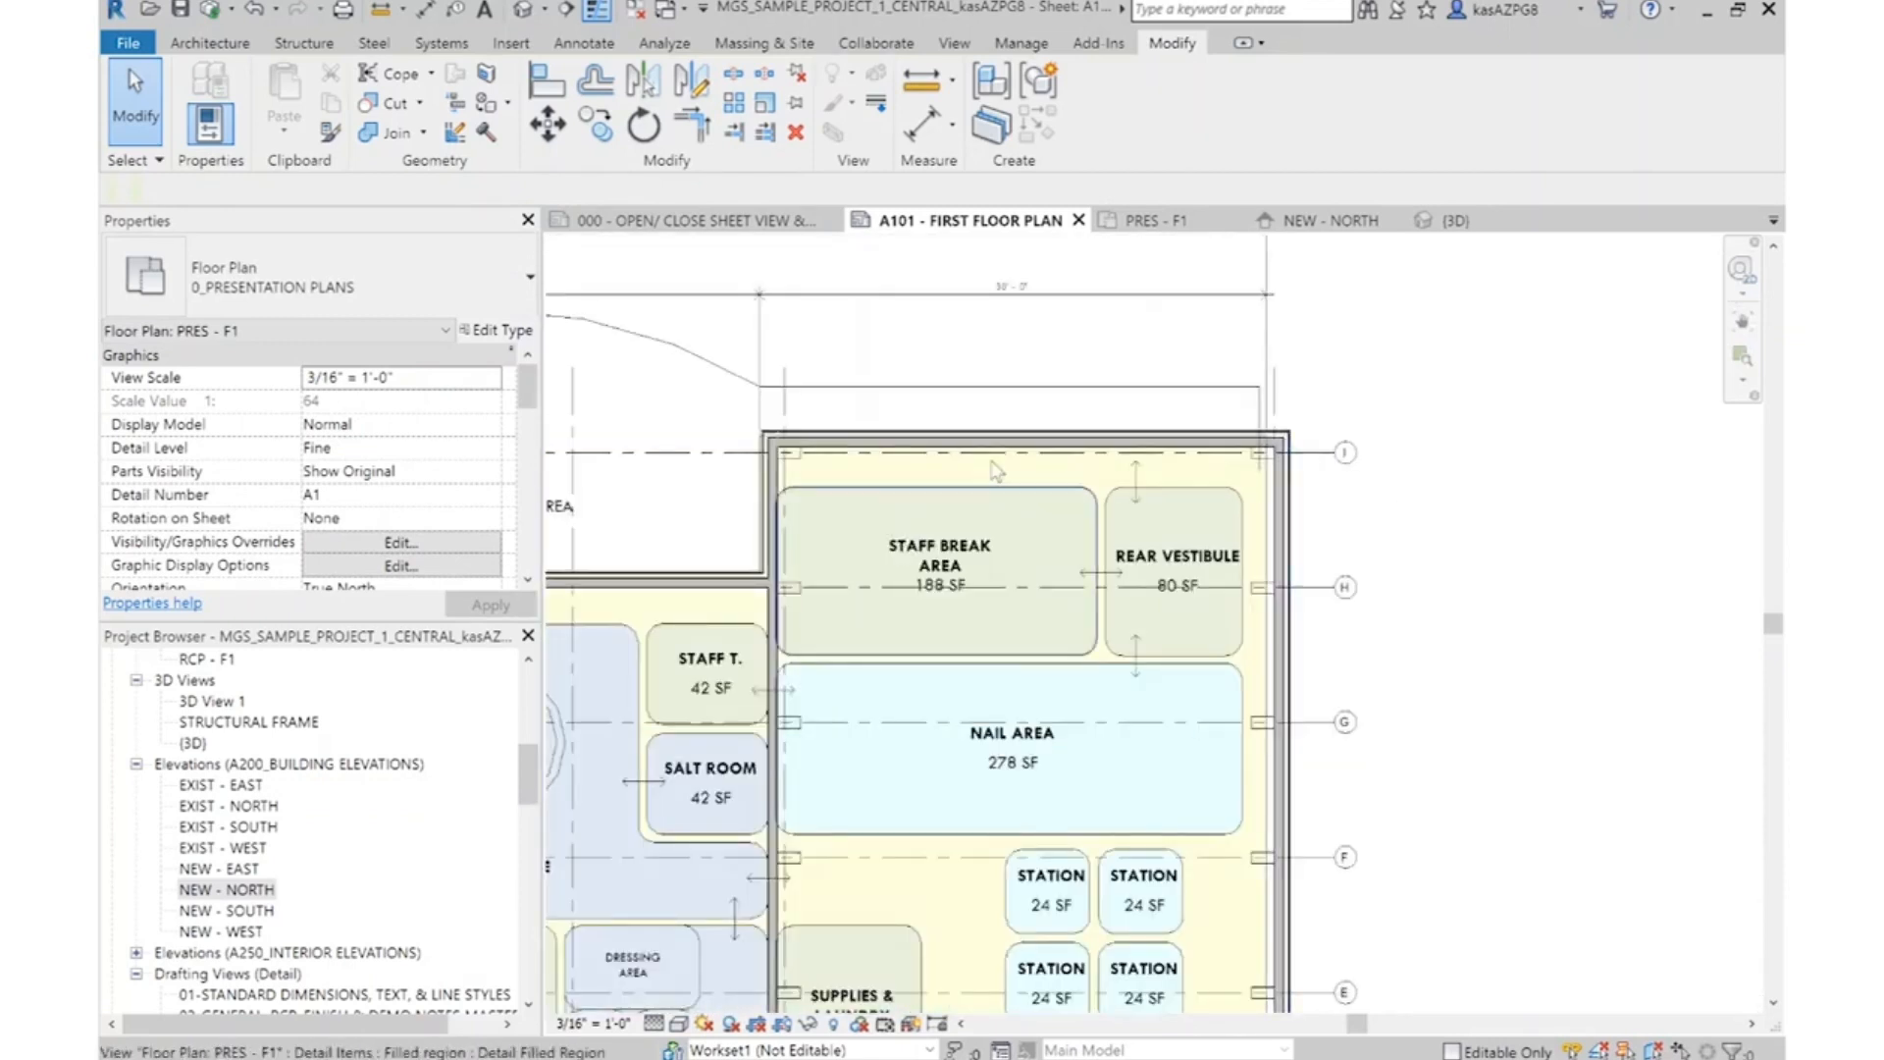
Check the salon wing's corner walls and the wall beside the sauna against the room layout
{"action": "scroll", "coordinate": [854, 520], "scroll_direction": "up", "scroll_amount": 3}
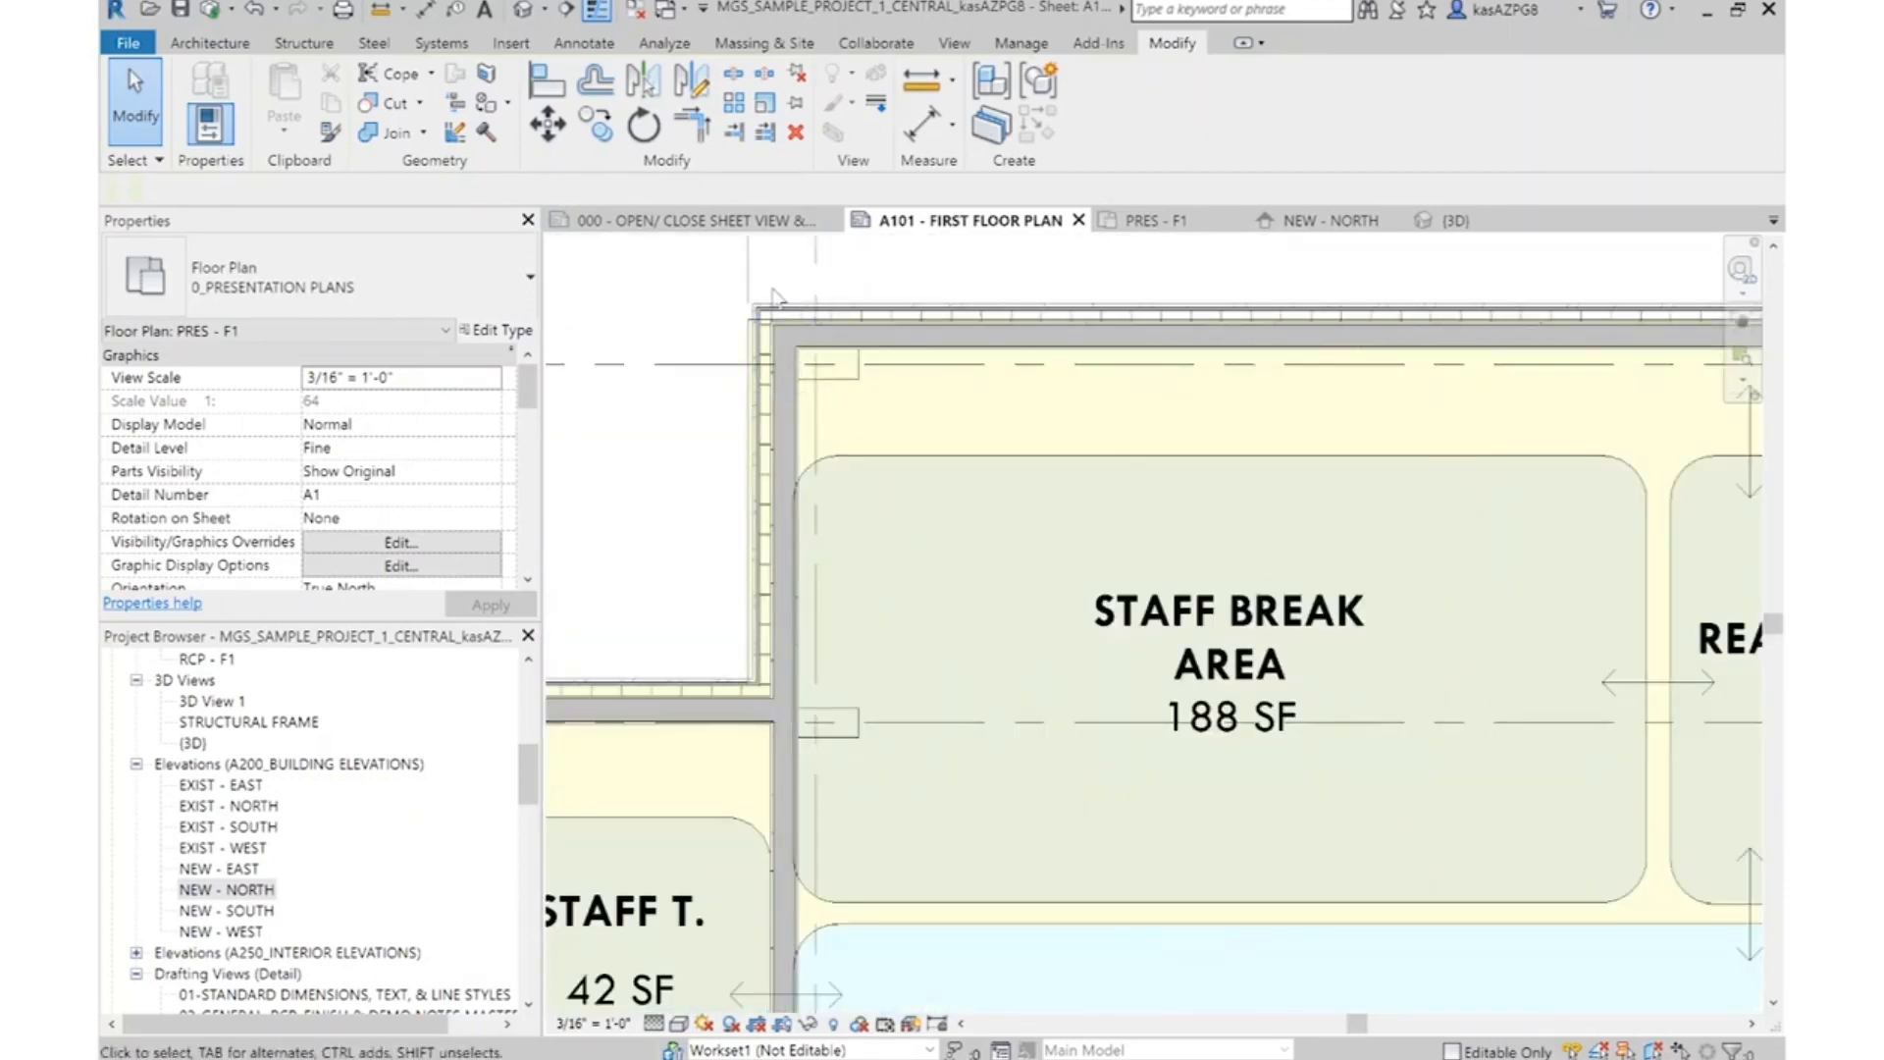
{"action": "scroll", "coordinate": [917, 414], "scroll_direction": "down", "scroll_amount": 5}
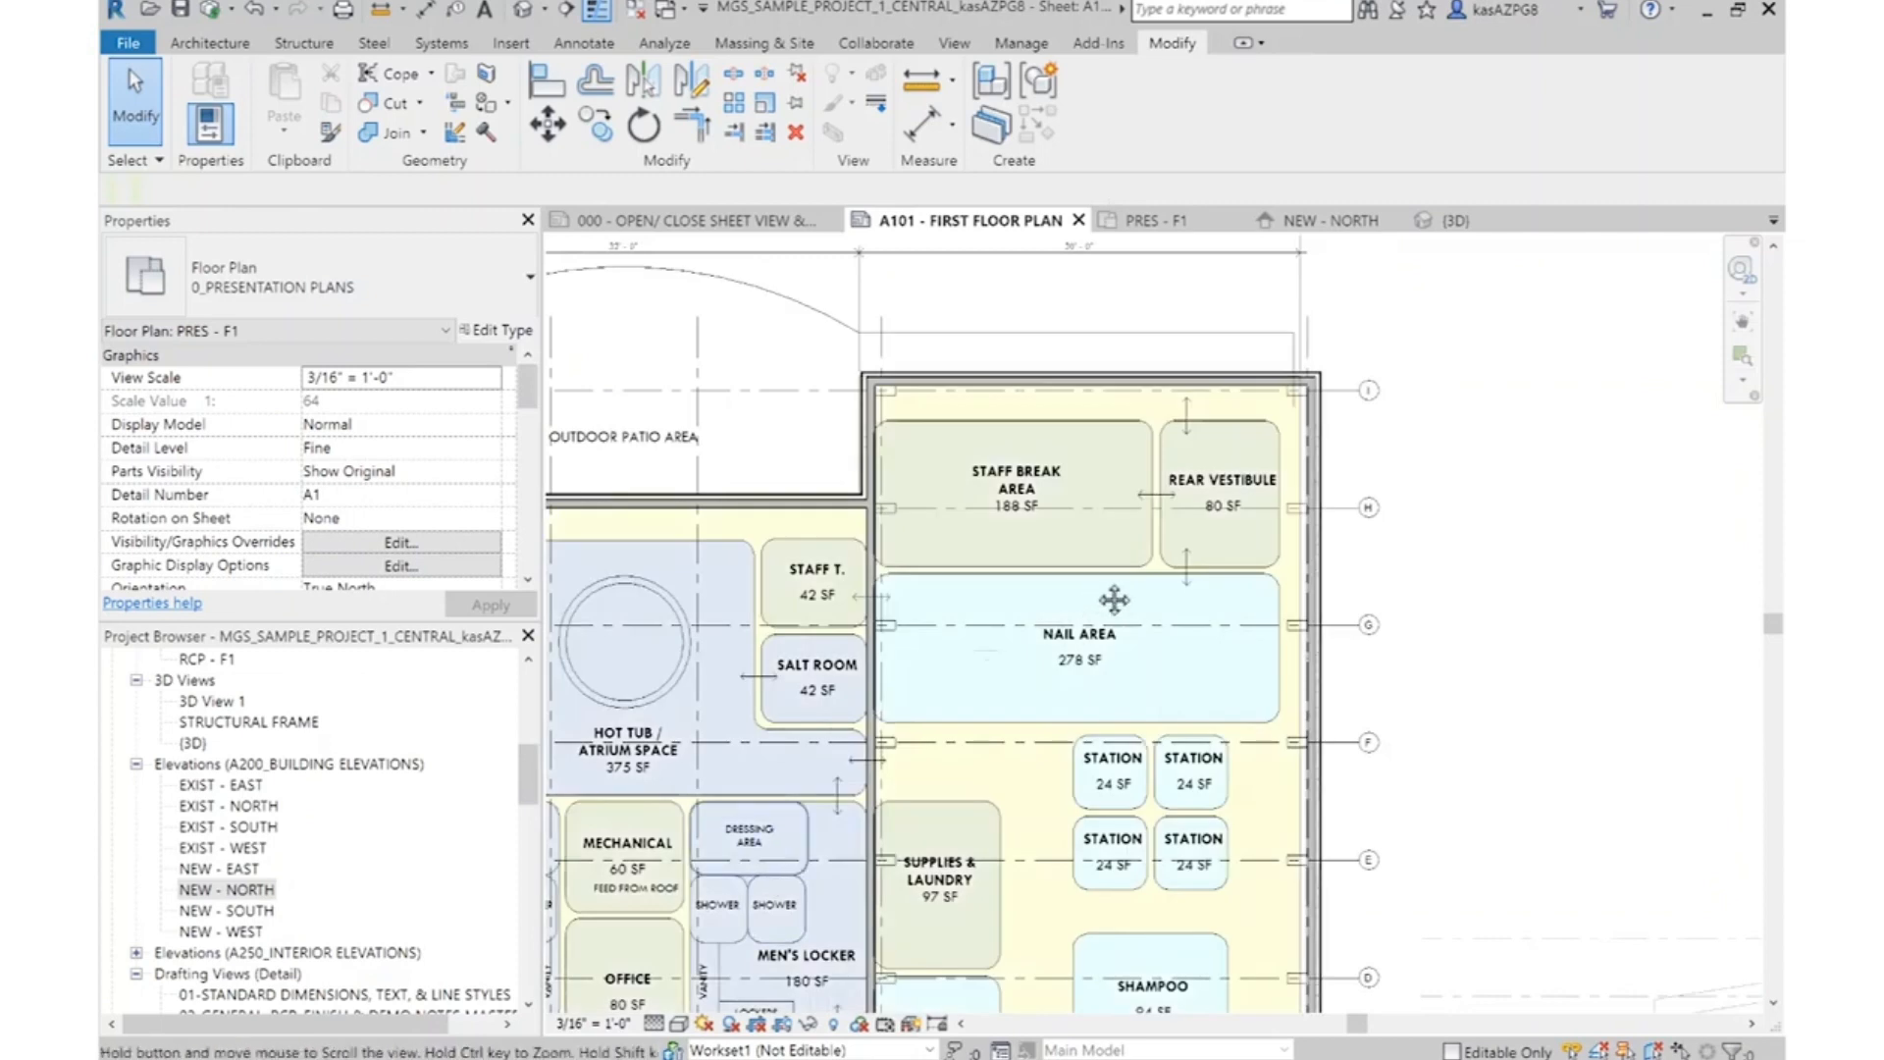
{"action": "scroll", "coordinate": [1102, 589], "scroll_direction": "up", "scroll_amount": 2}
{"action": "middle_click_drag", "start_coordinate": [724, 307], "coordinate": [984, 393]}
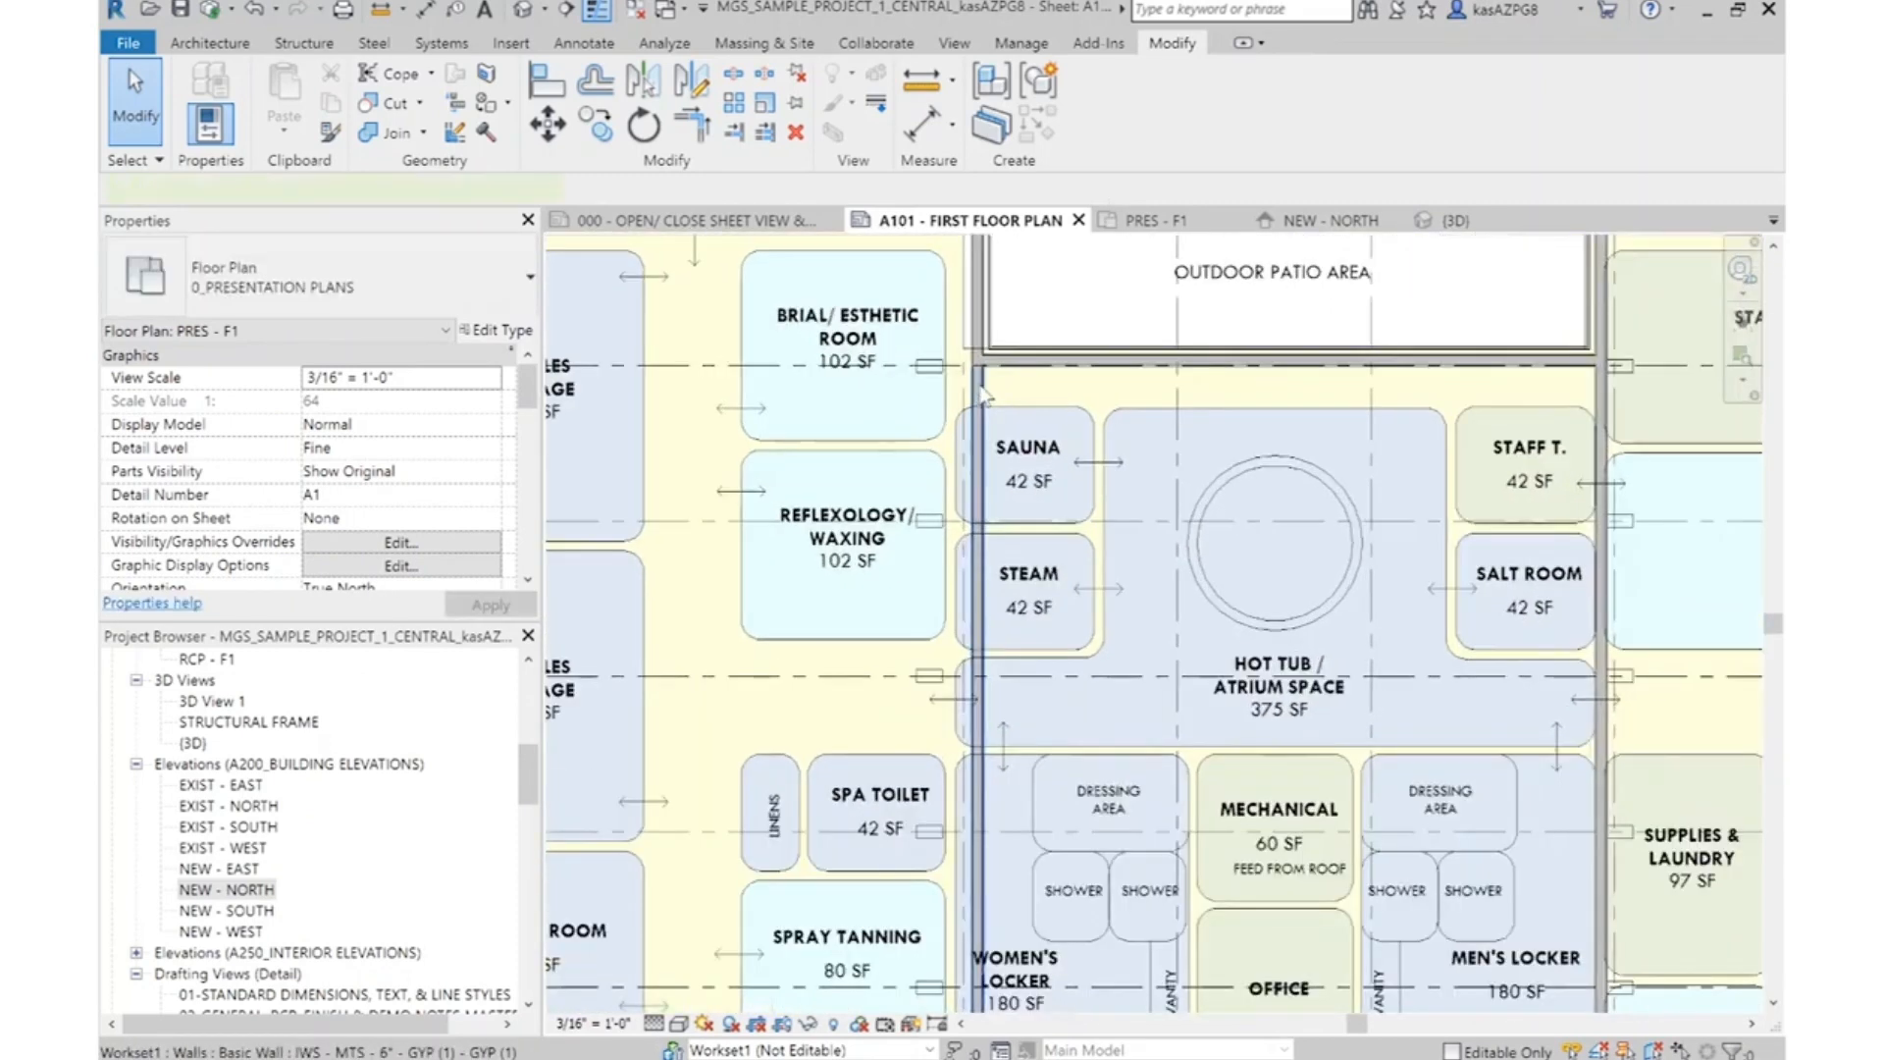
{"action": "left_click", "coordinate": [979, 392]}
{"action": "key", "text": "z"}
{"action": "key", "text": "f"}
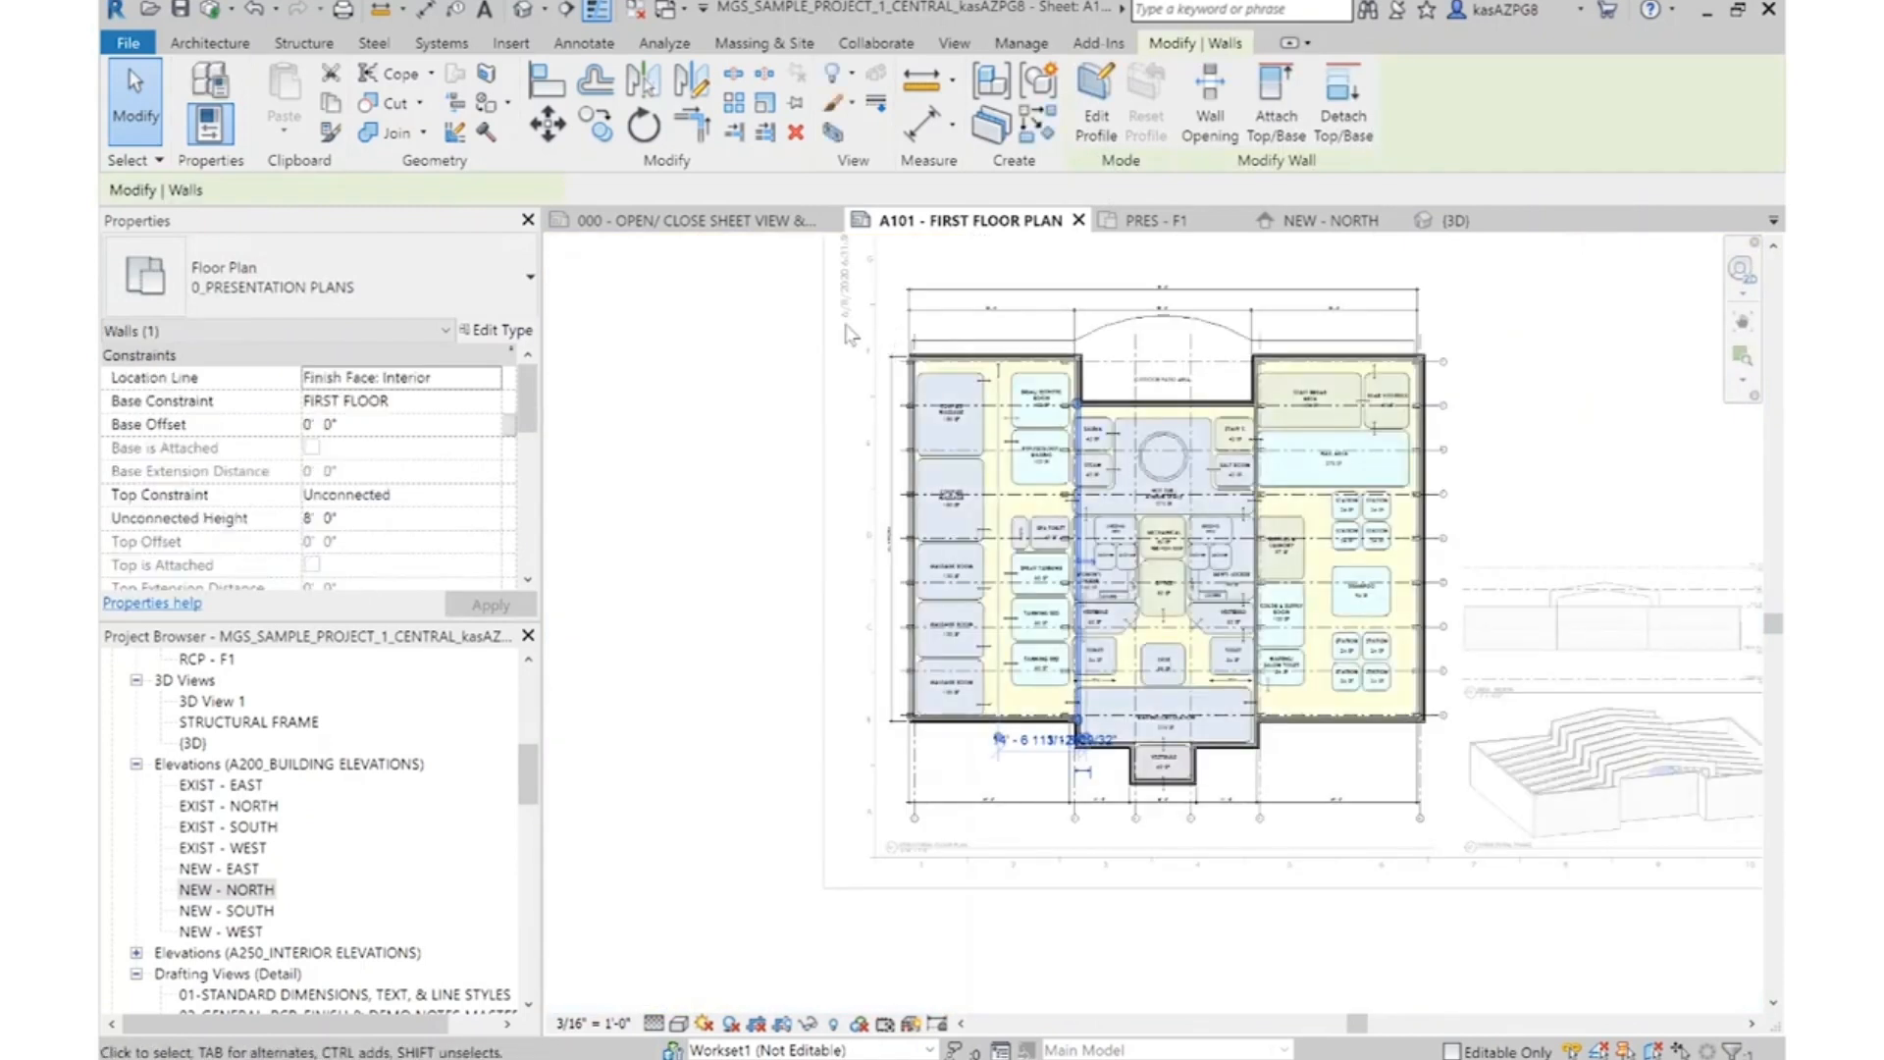
Select the whole massage wing and filter the selection down to its walls only
{"action": "left_click_drag", "start_coordinate": [852, 321], "coordinate": [1102, 775]}
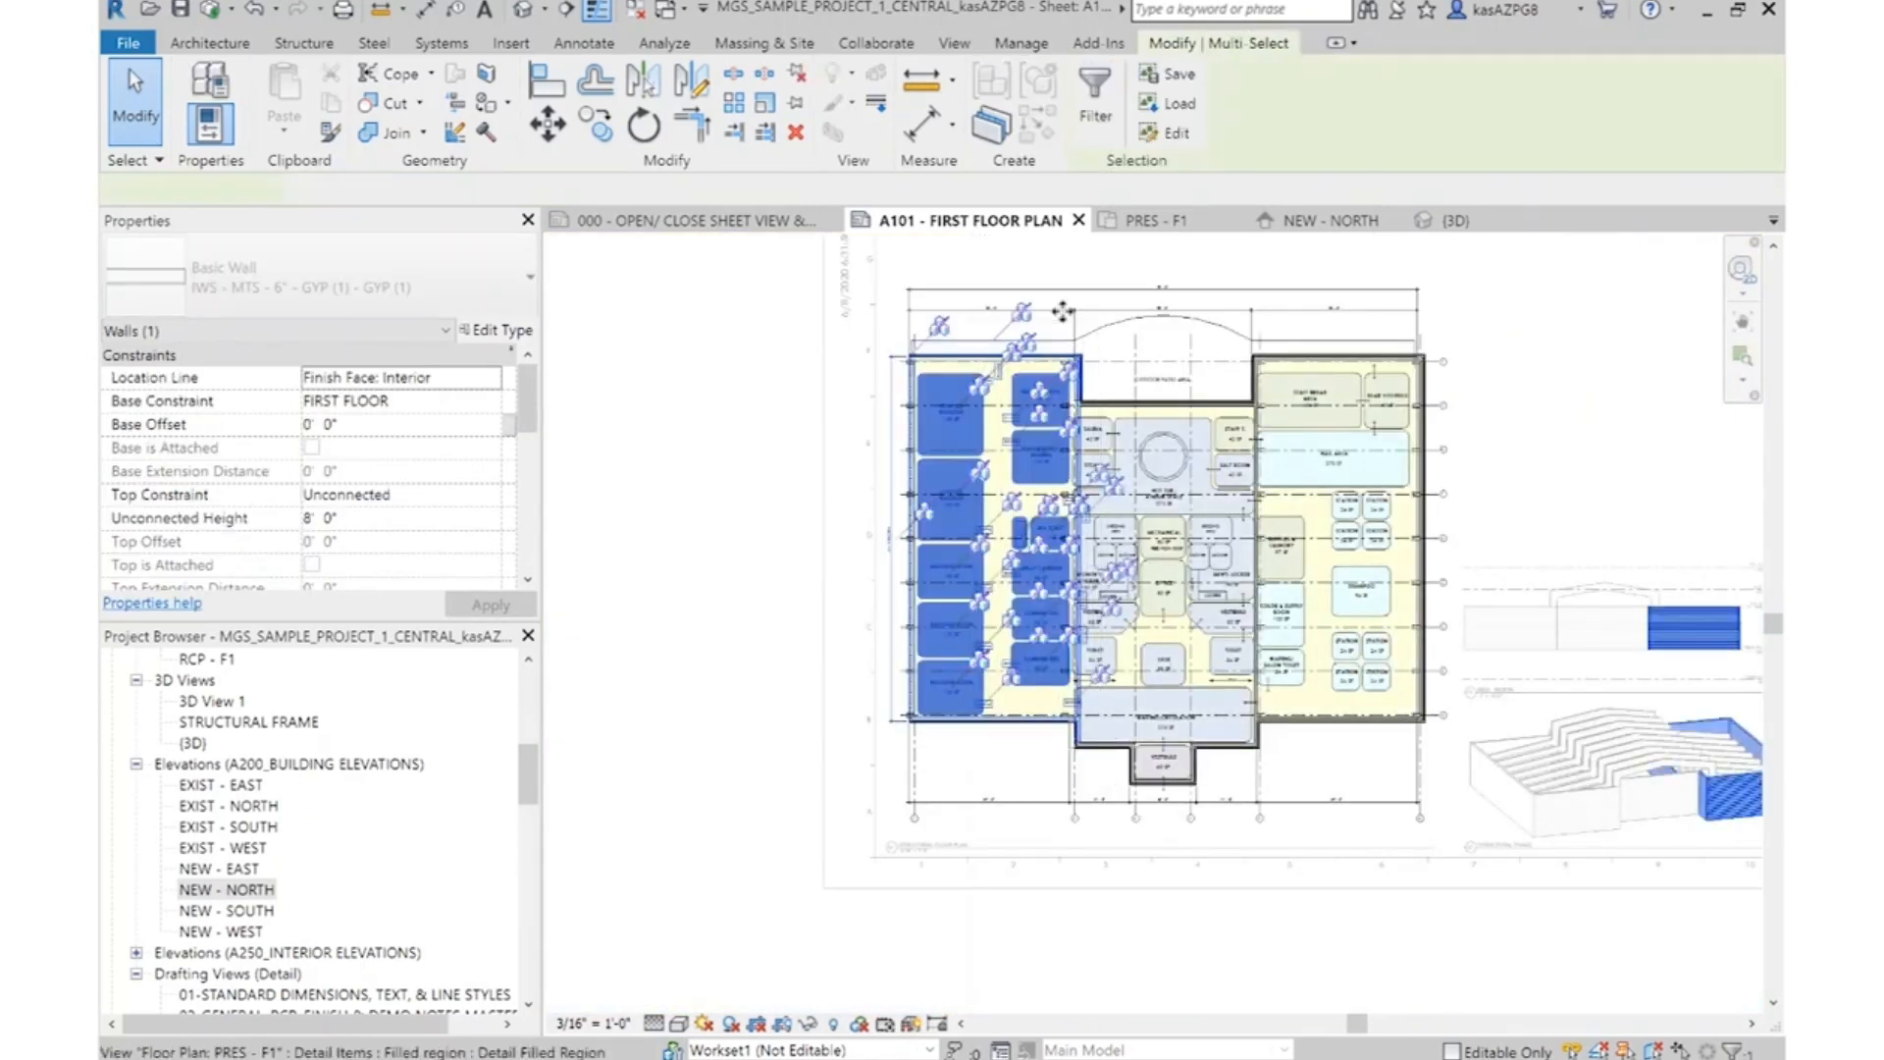
{"action": "left_click", "coordinate": [1095, 108]}
{"action": "left_click", "coordinate": [720, 387]}
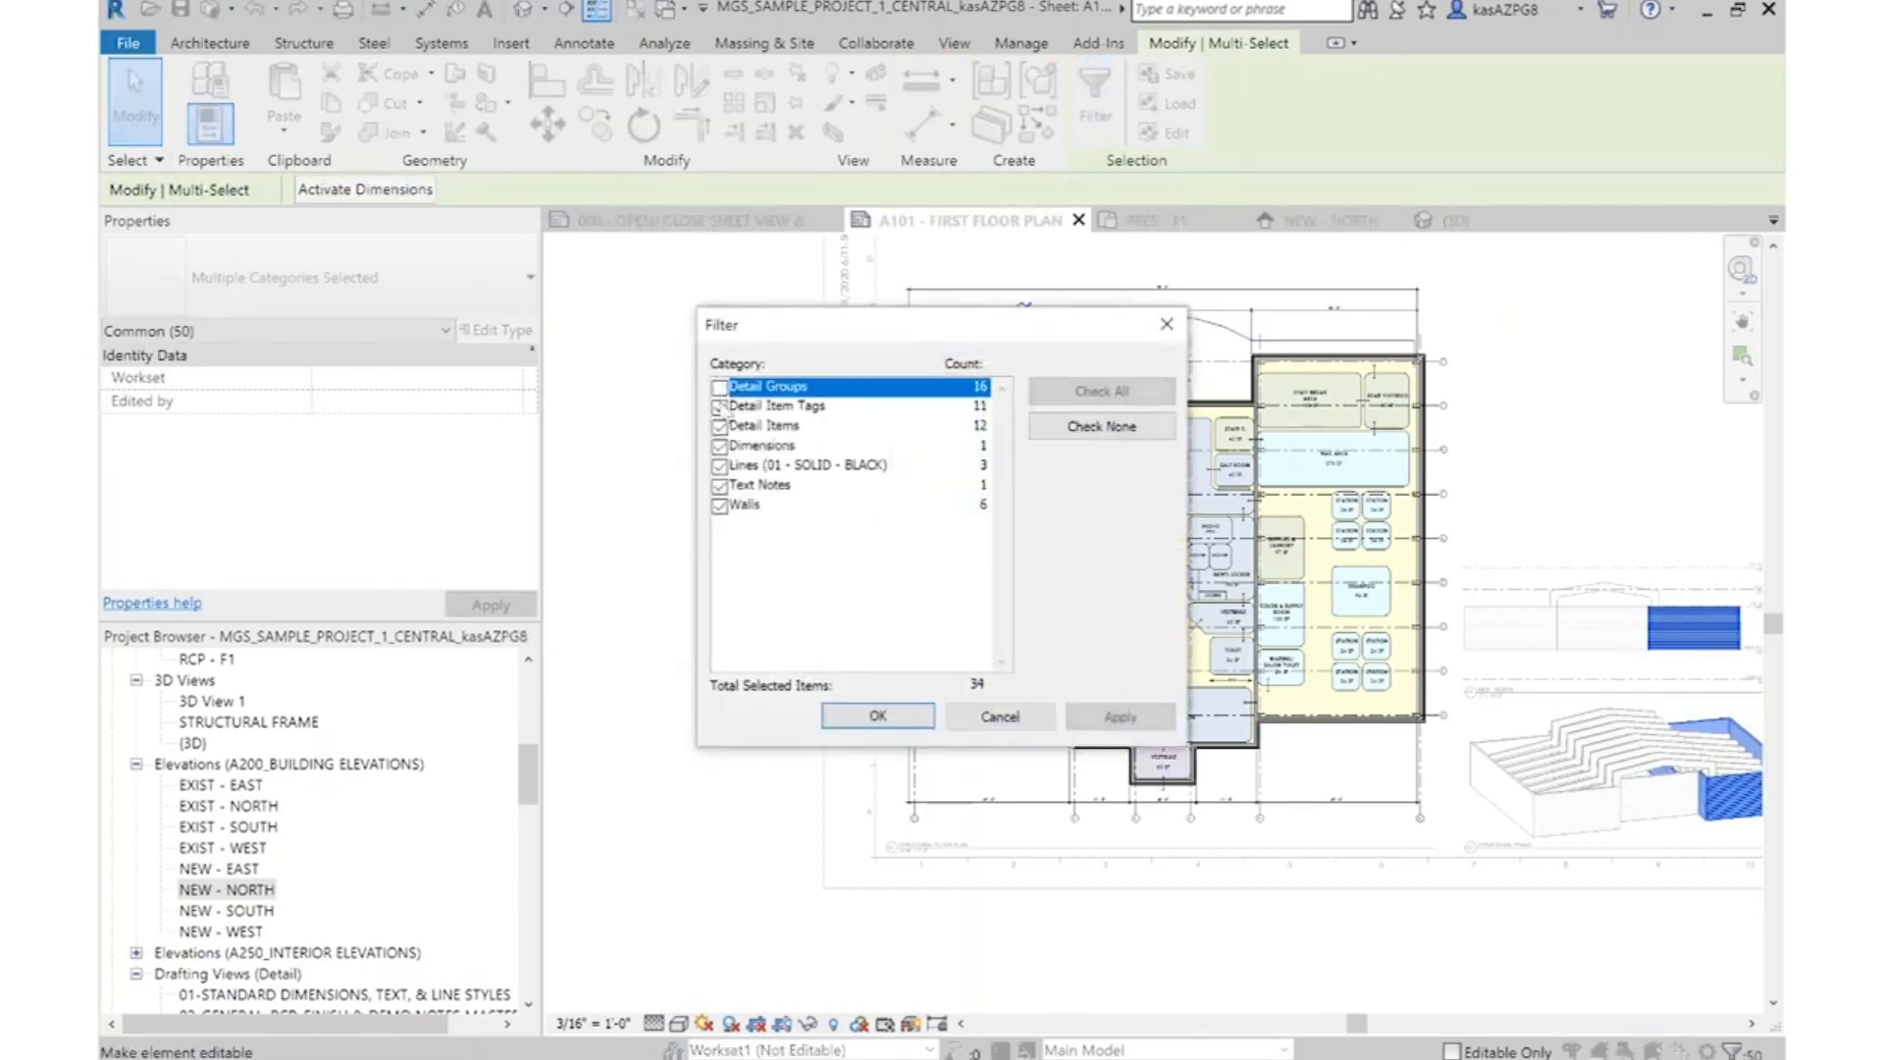
{"action": "left_click", "coordinate": [720, 407]}
{"action": "left_click", "coordinate": [720, 426]}
{"action": "left_click", "coordinate": [720, 446]}
{"action": "left_click", "coordinate": [720, 465]}
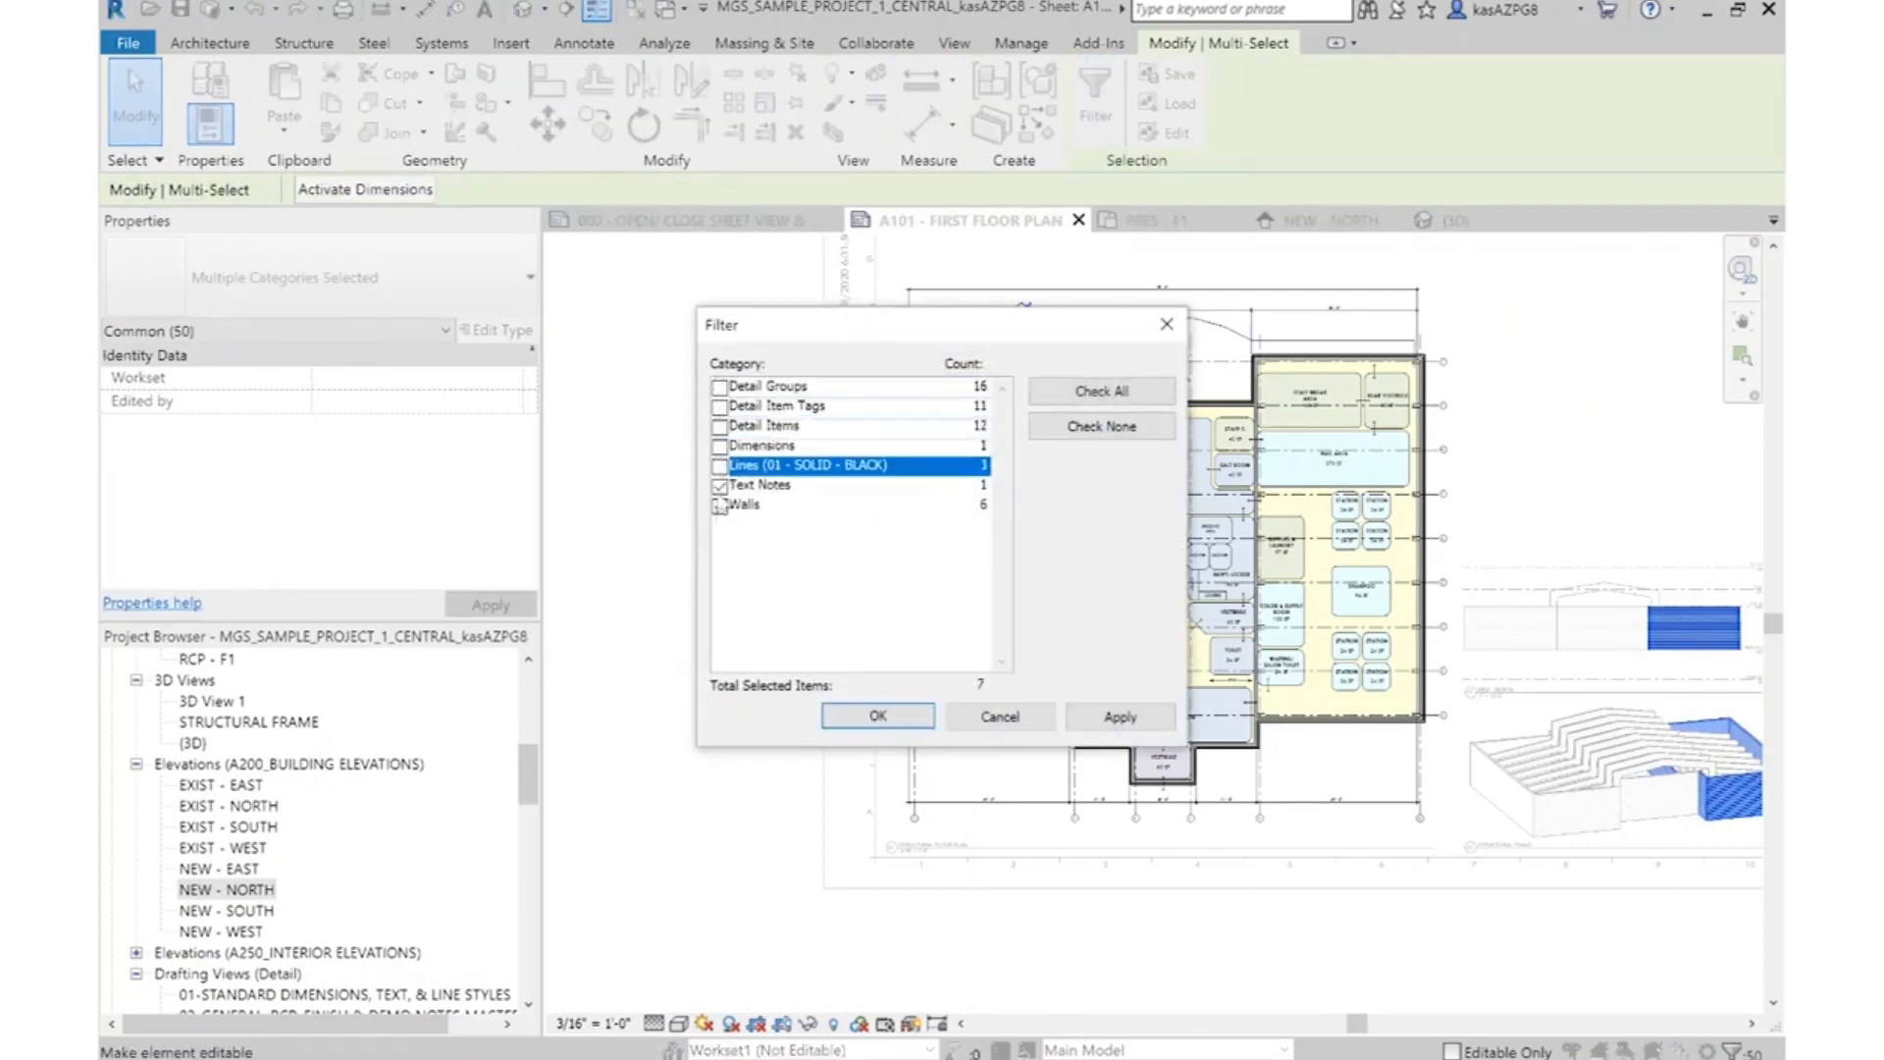
{"action": "left_click", "coordinate": [720, 485]}
{"action": "left_click", "coordinate": [878, 716]}
Add the massage wing's two long grids to the selected walls and move them all 1'6" outward
{"action": "left_click", "coordinate": [919, 767], "text": "ctrl"}
{"action": "scroll", "coordinate": [1084, 779], "scroll_direction": "up", "scroll_amount": 1, "text": "ctrl"}
{"action": "left_click", "coordinate": [1083, 777], "text": "ctrl"}
{"action": "left_click", "coordinate": [547, 126]}
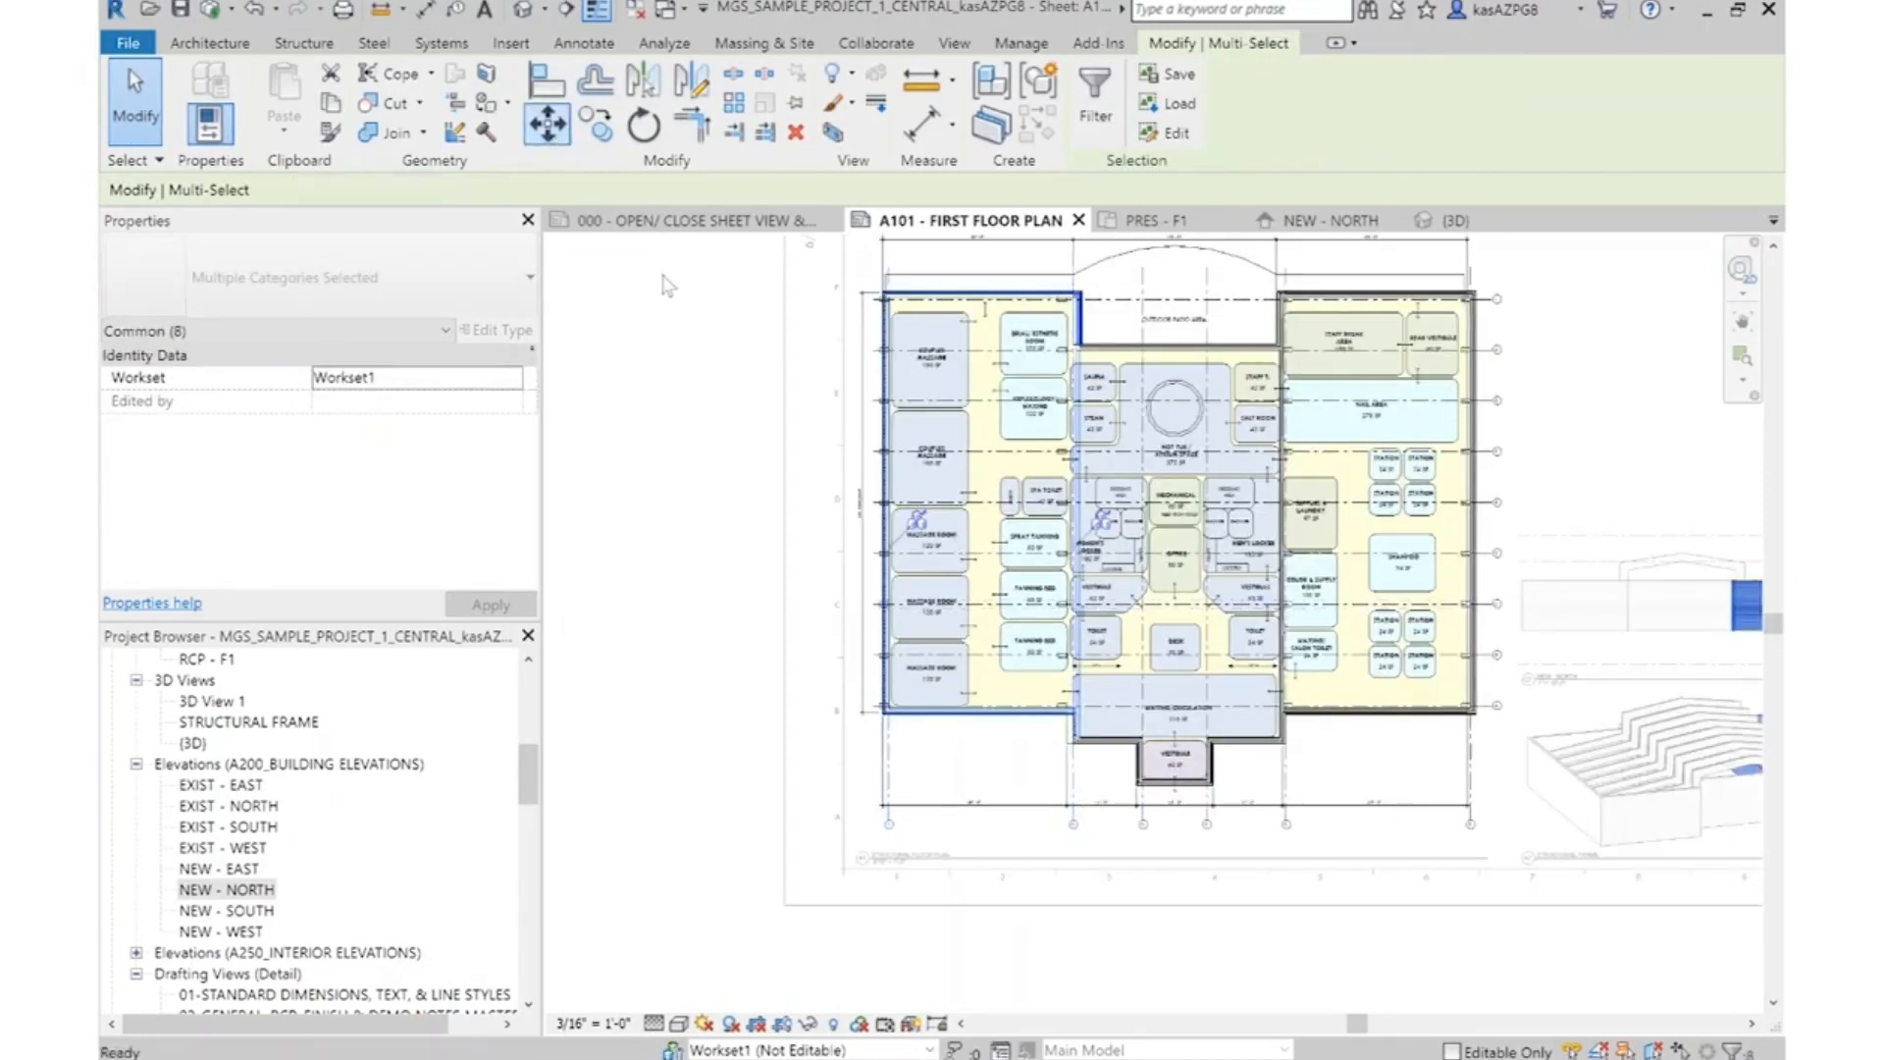
{"action": "left_click", "coordinate": [1016, 780]}
{"action": "type", "text": "1"}
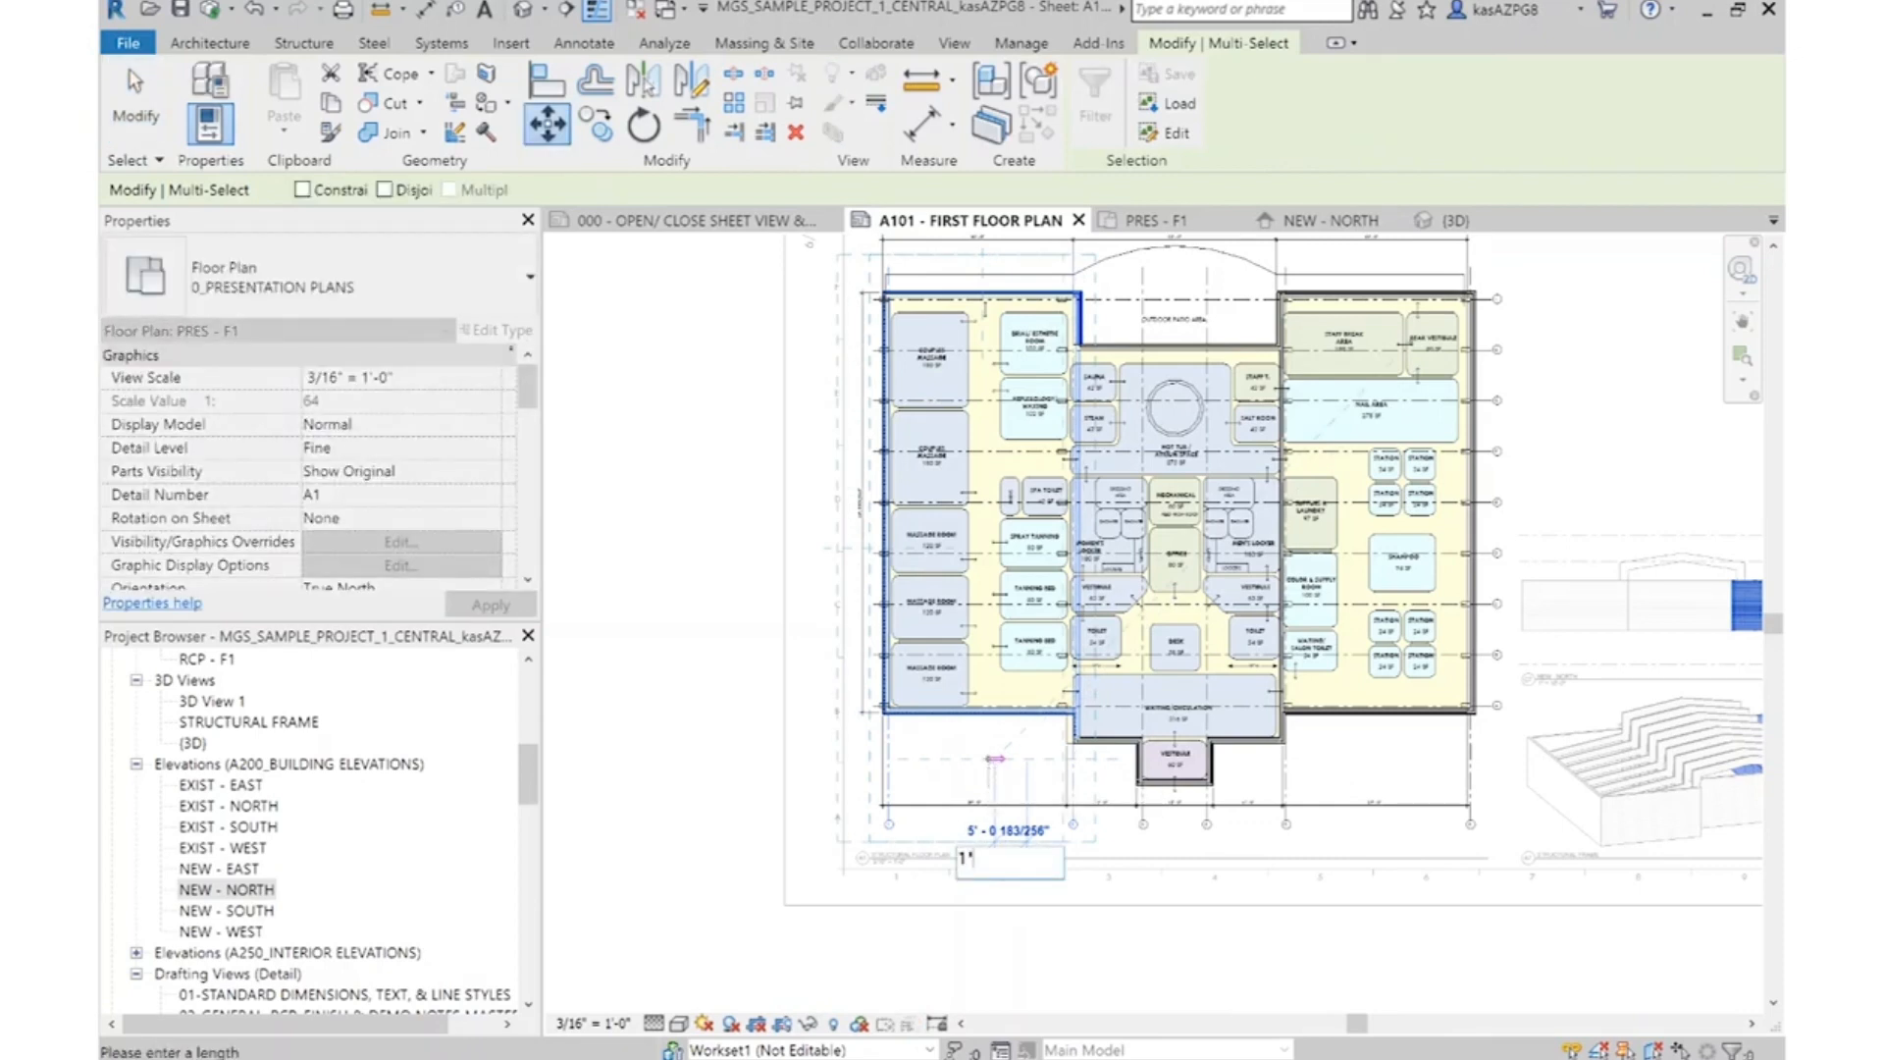
{"action": "type", "text": "'6"}
{"action": "key", "text": "Return"}
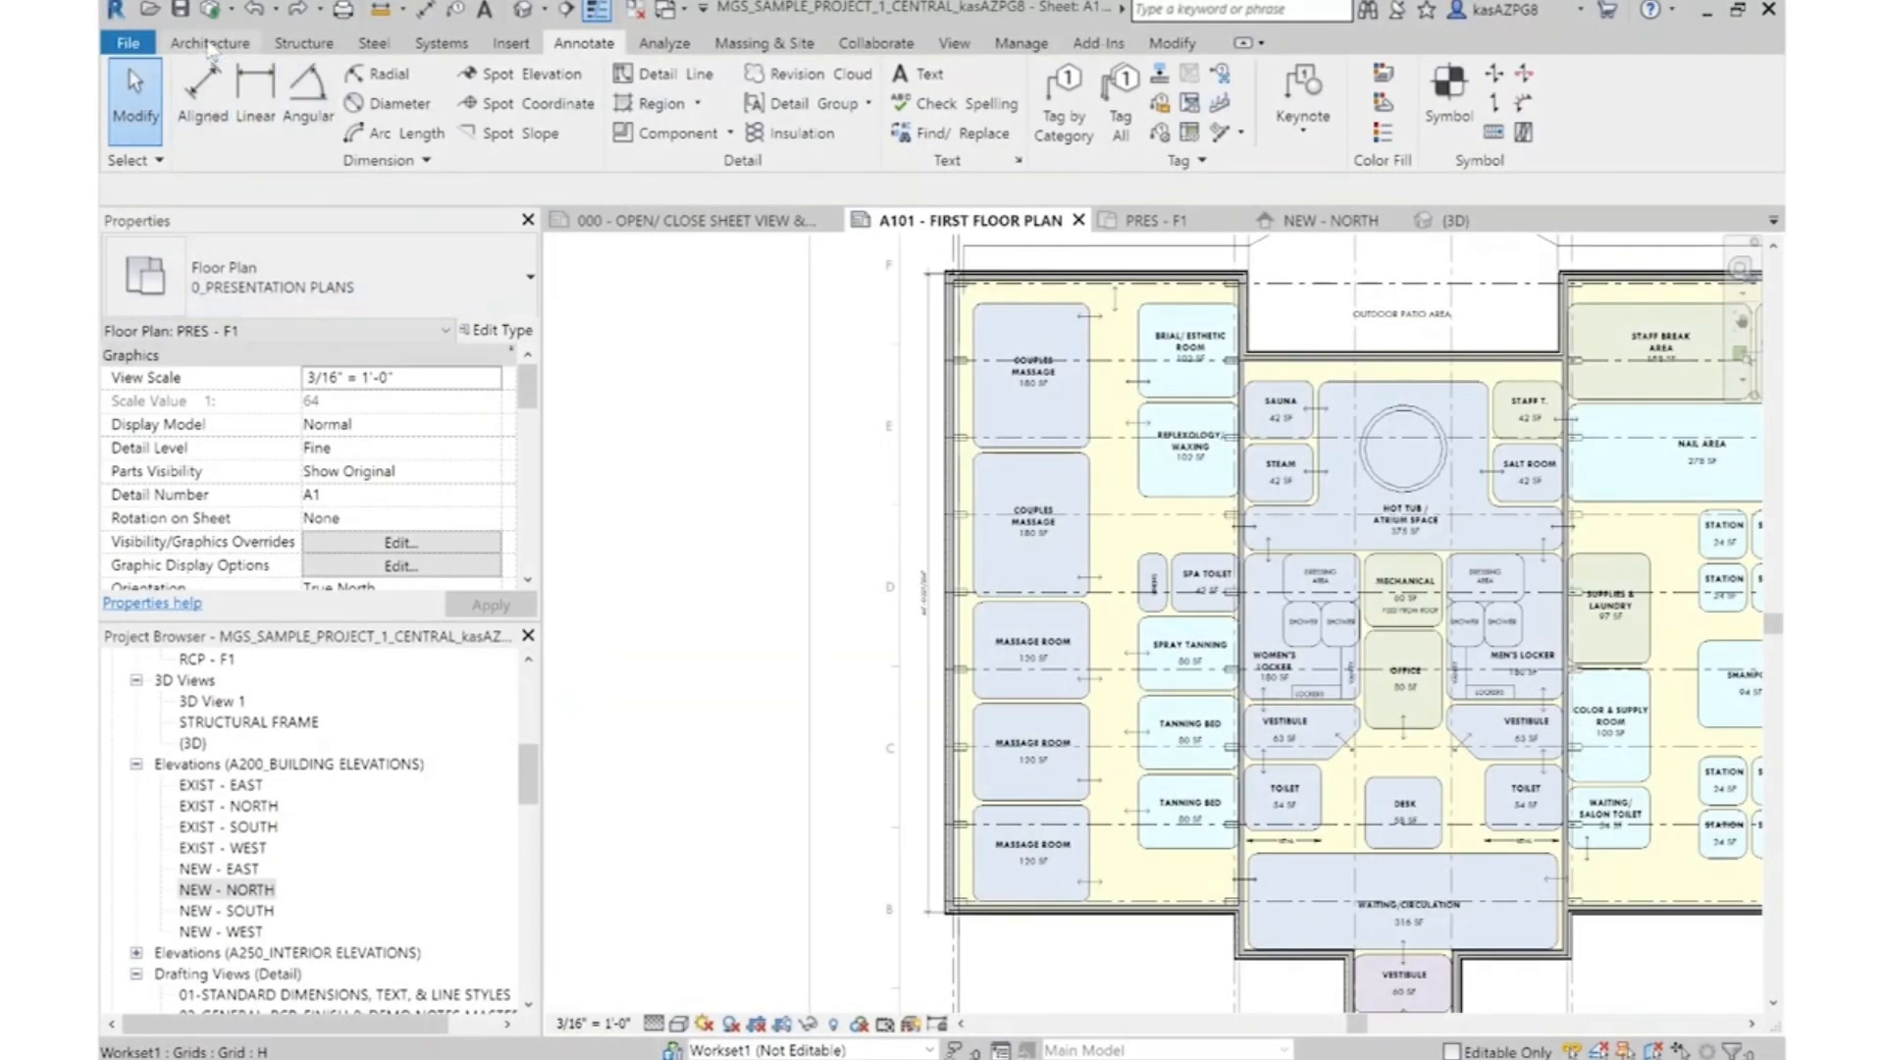
Draw an IWS - MTS - 3 5/8" - GYP (2) - GYP (1) wall along the corridor edge of the massage rooms, spanning the wing's full length
{"action": "left_click", "coordinate": [209, 44]}
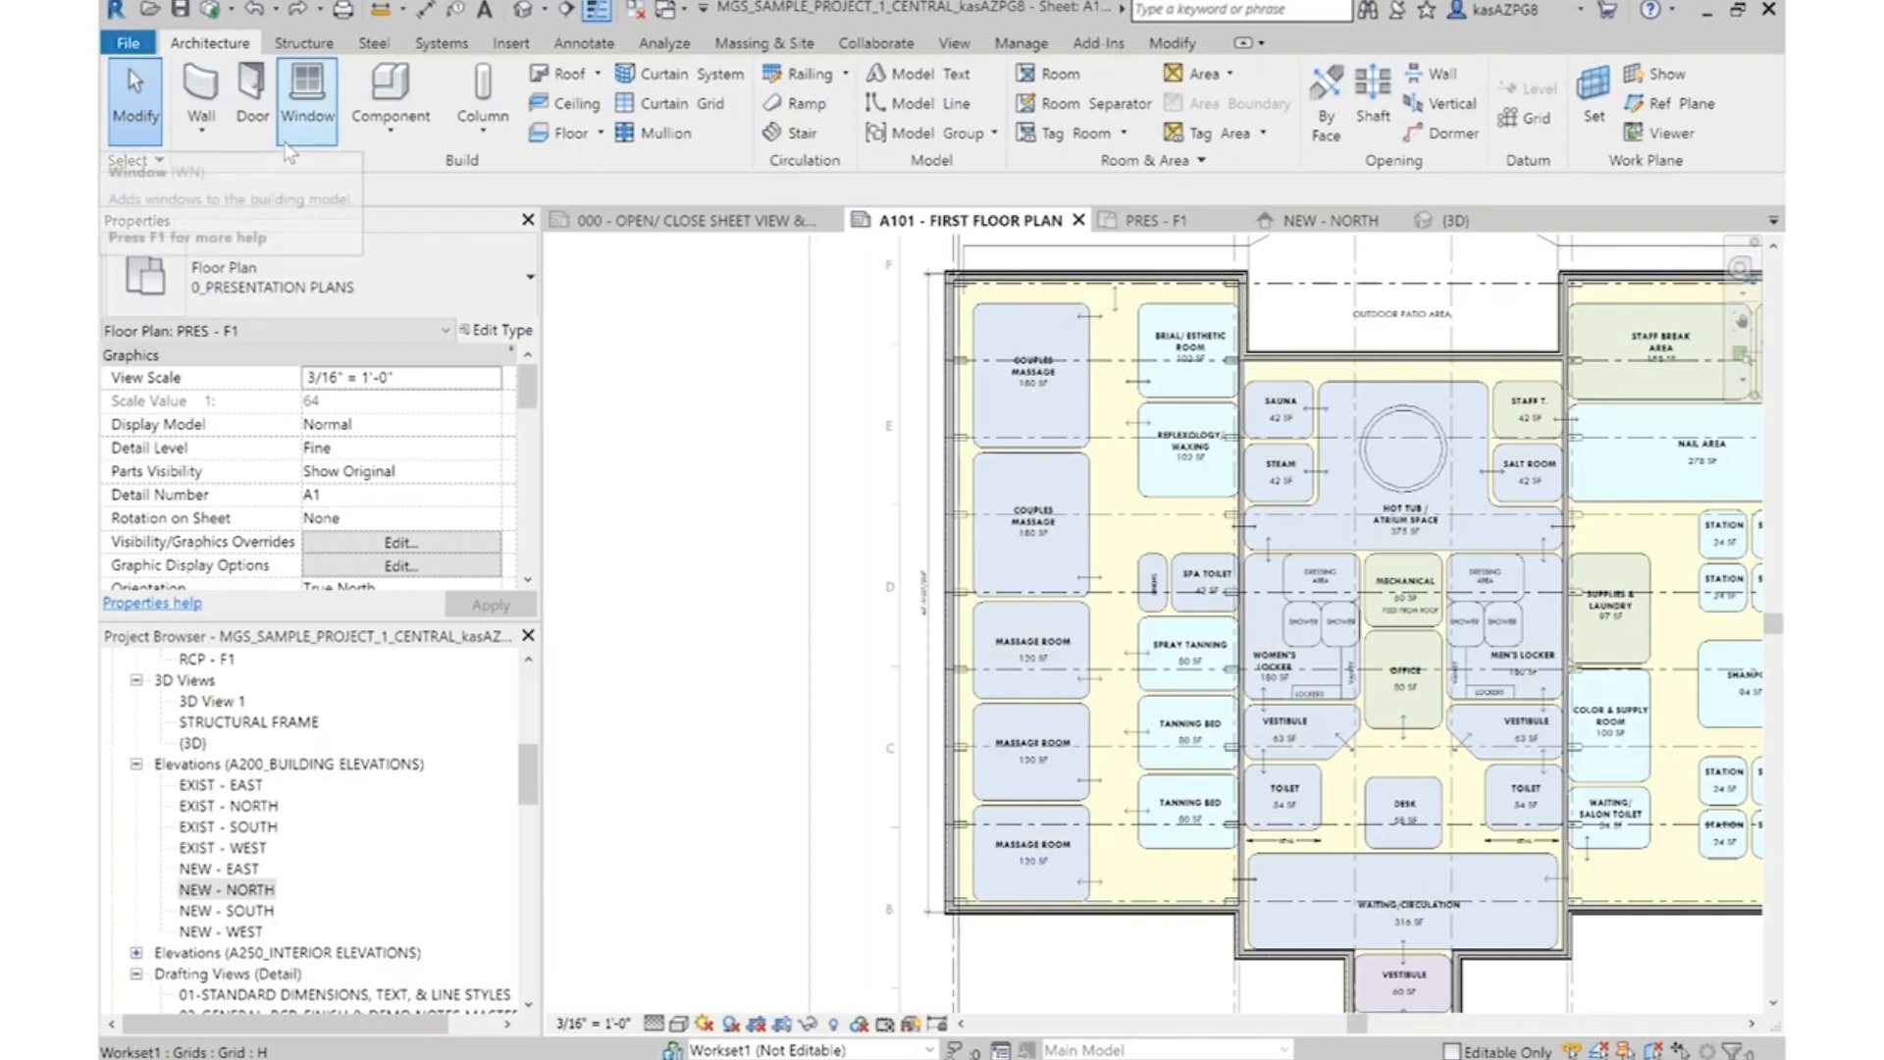
{"action": "left_click", "coordinate": [203, 90]}
{"action": "left_click", "coordinate": [293, 302]}
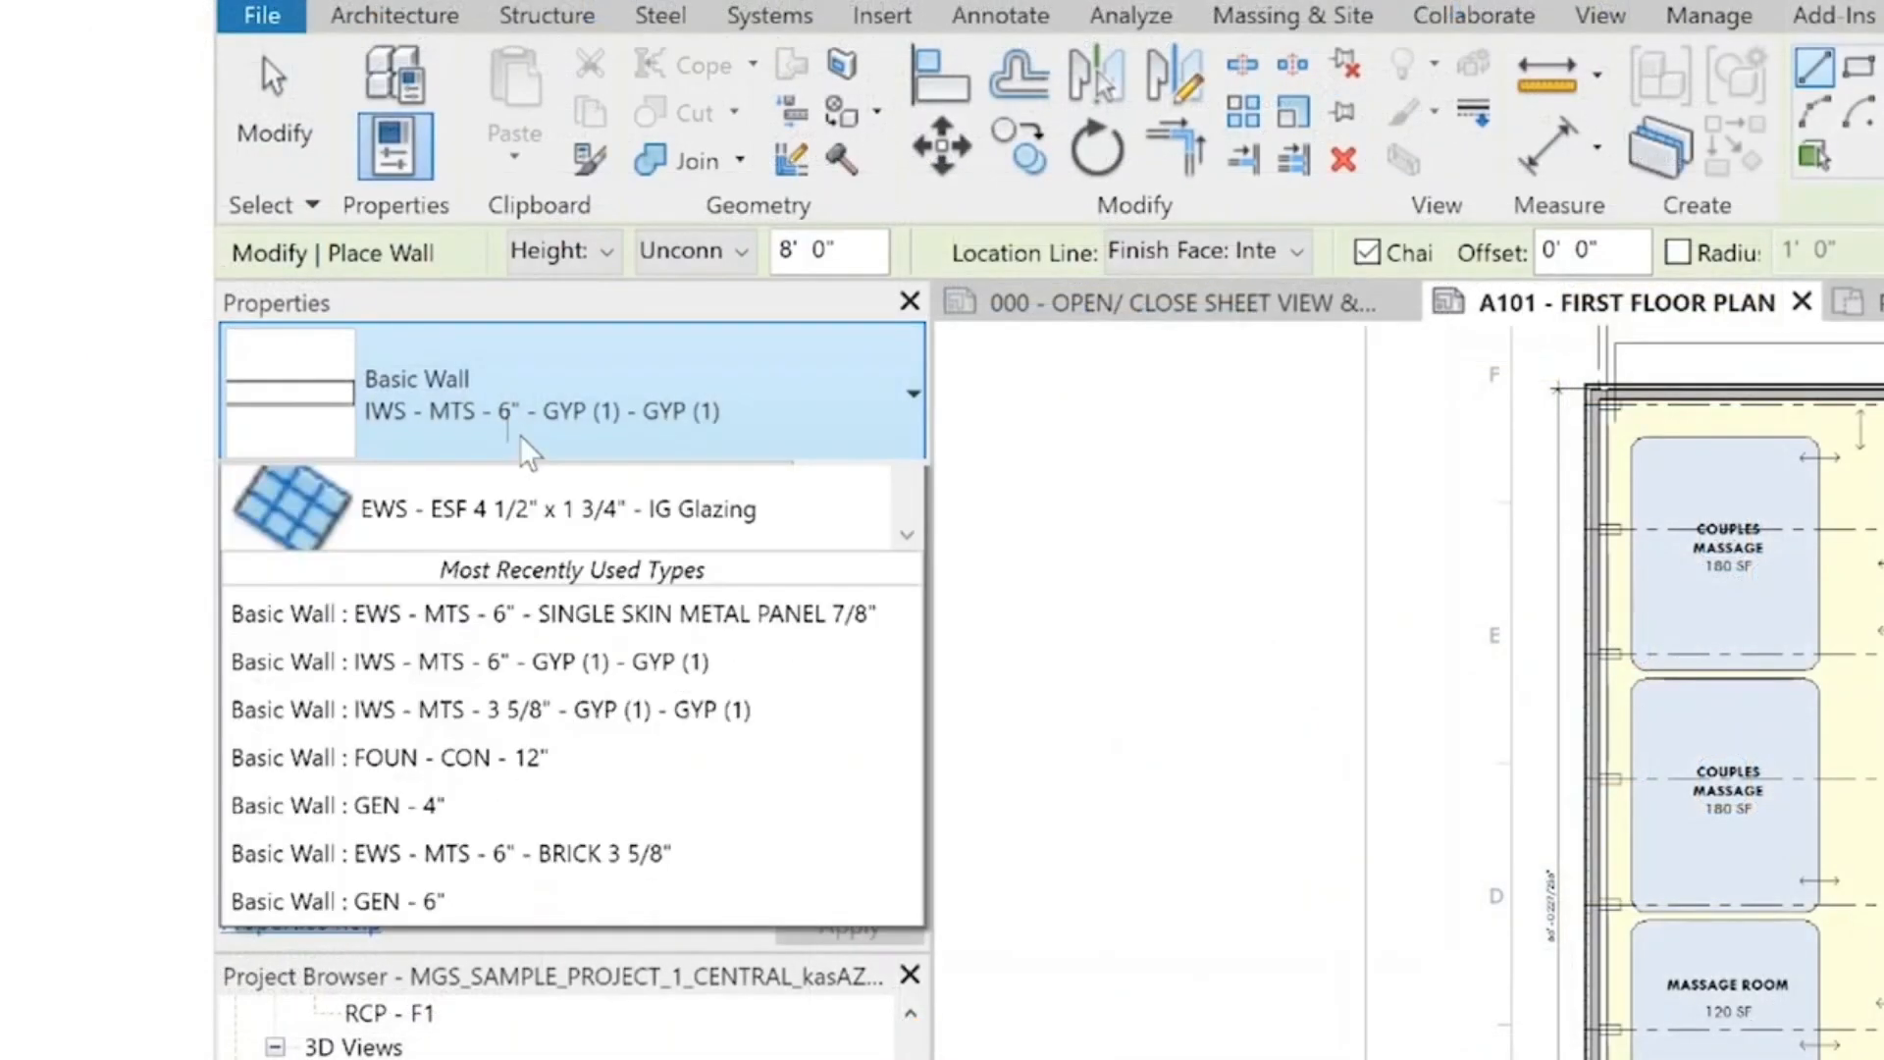
{"action": "scroll", "coordinate": [689, 758], "scroll_direction": "up", "scroll_amount": 2}
{"action": "scroll", "coordinate": [724, 714], "scroll_direction": "up", "scroll_amount": 2}
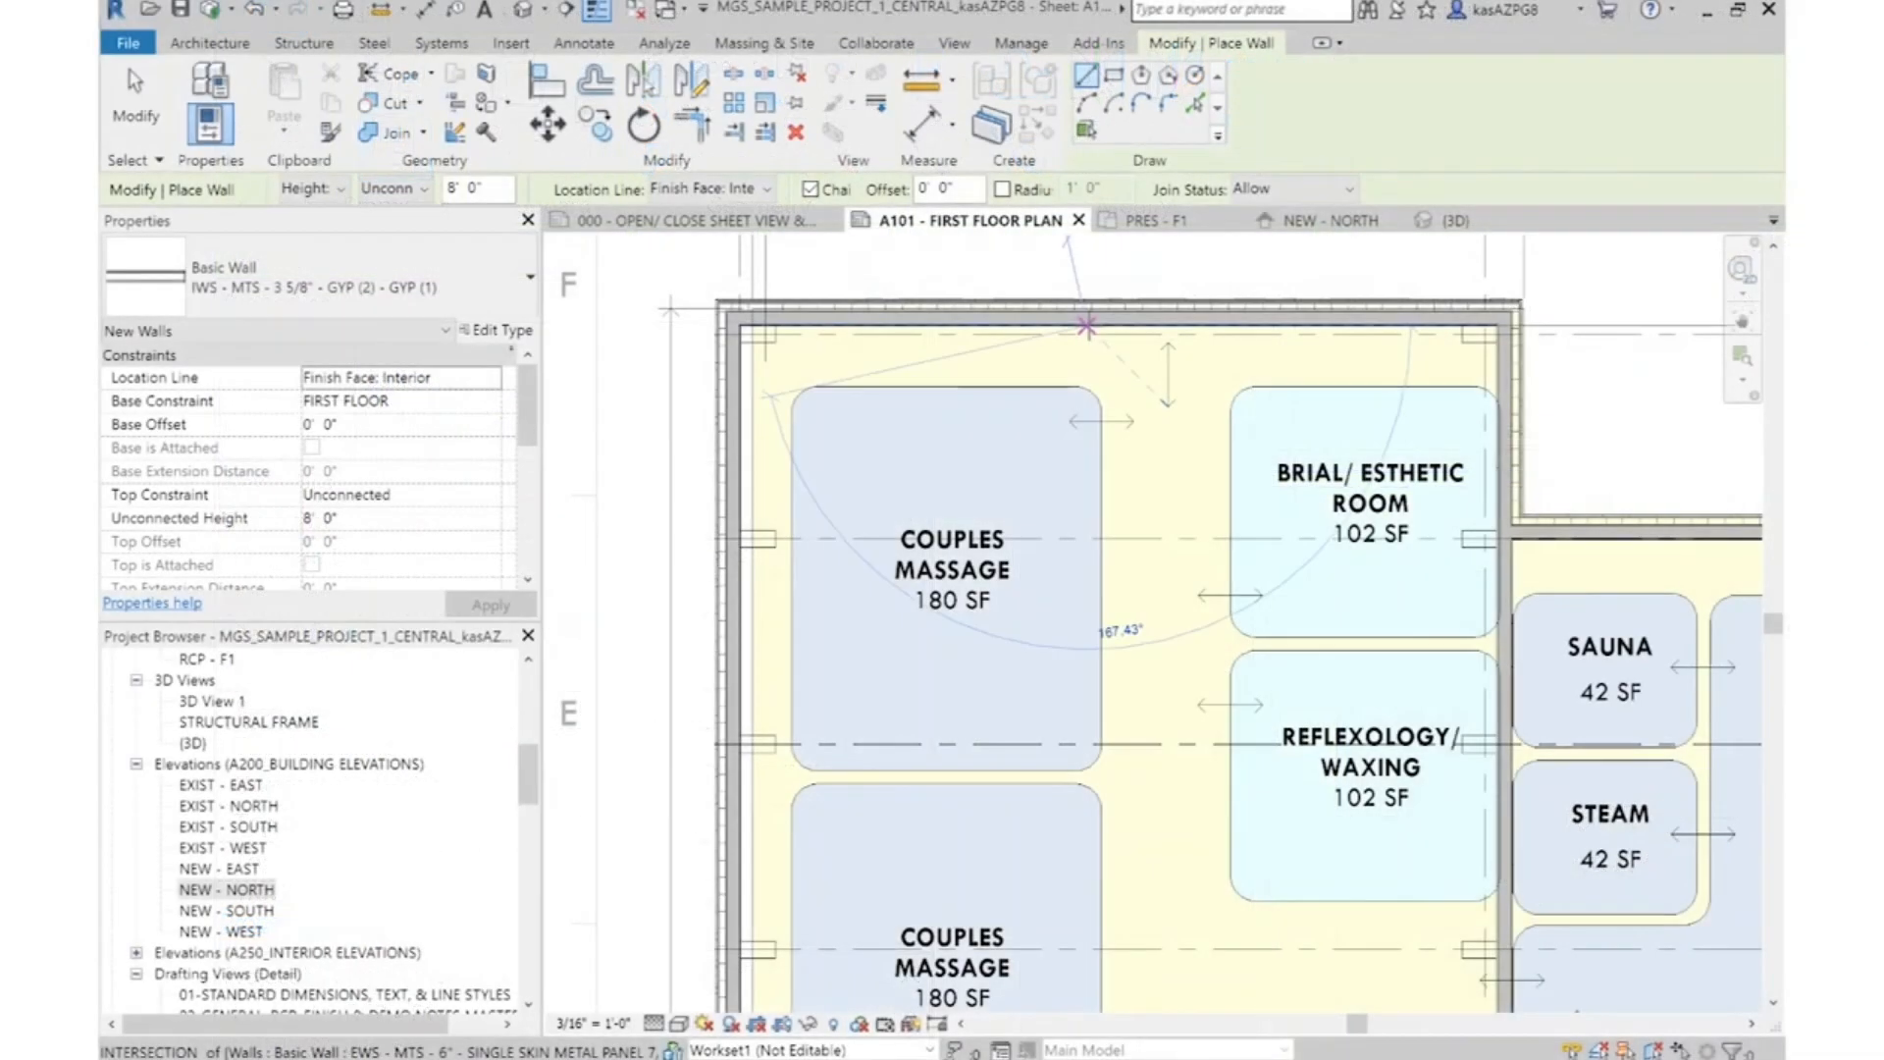
{"action": "scroll", "coordinate": [1086, 339], "scroll_direction": "down", "scroll_amount": 3}
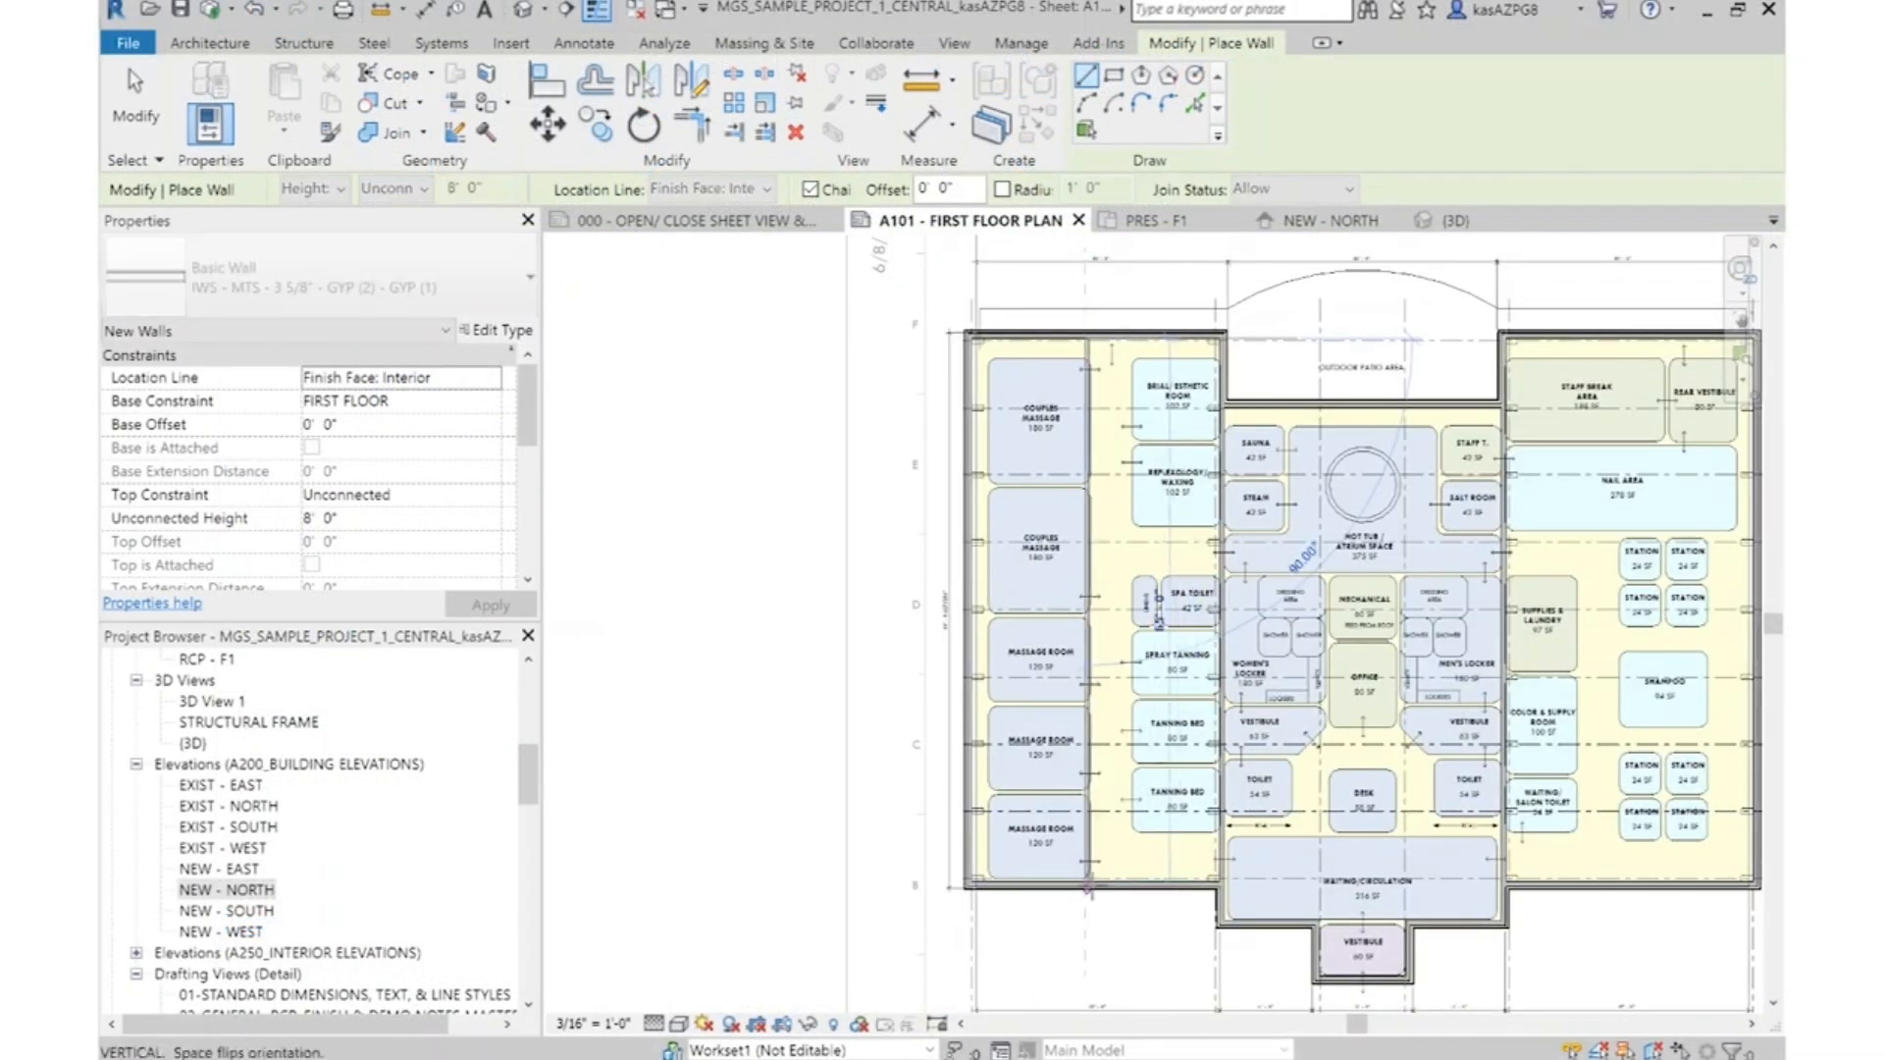
{"action": "key", "text": "Escape"}
{"action": "key", "text": "Escape"}
Create a similar partition wall between the two couples massage rooms, ending at the exterior wall
{"action": "scroll", "coordinate": [1064, 364], "scroll_direction": "up", "scroll_amount": 5}
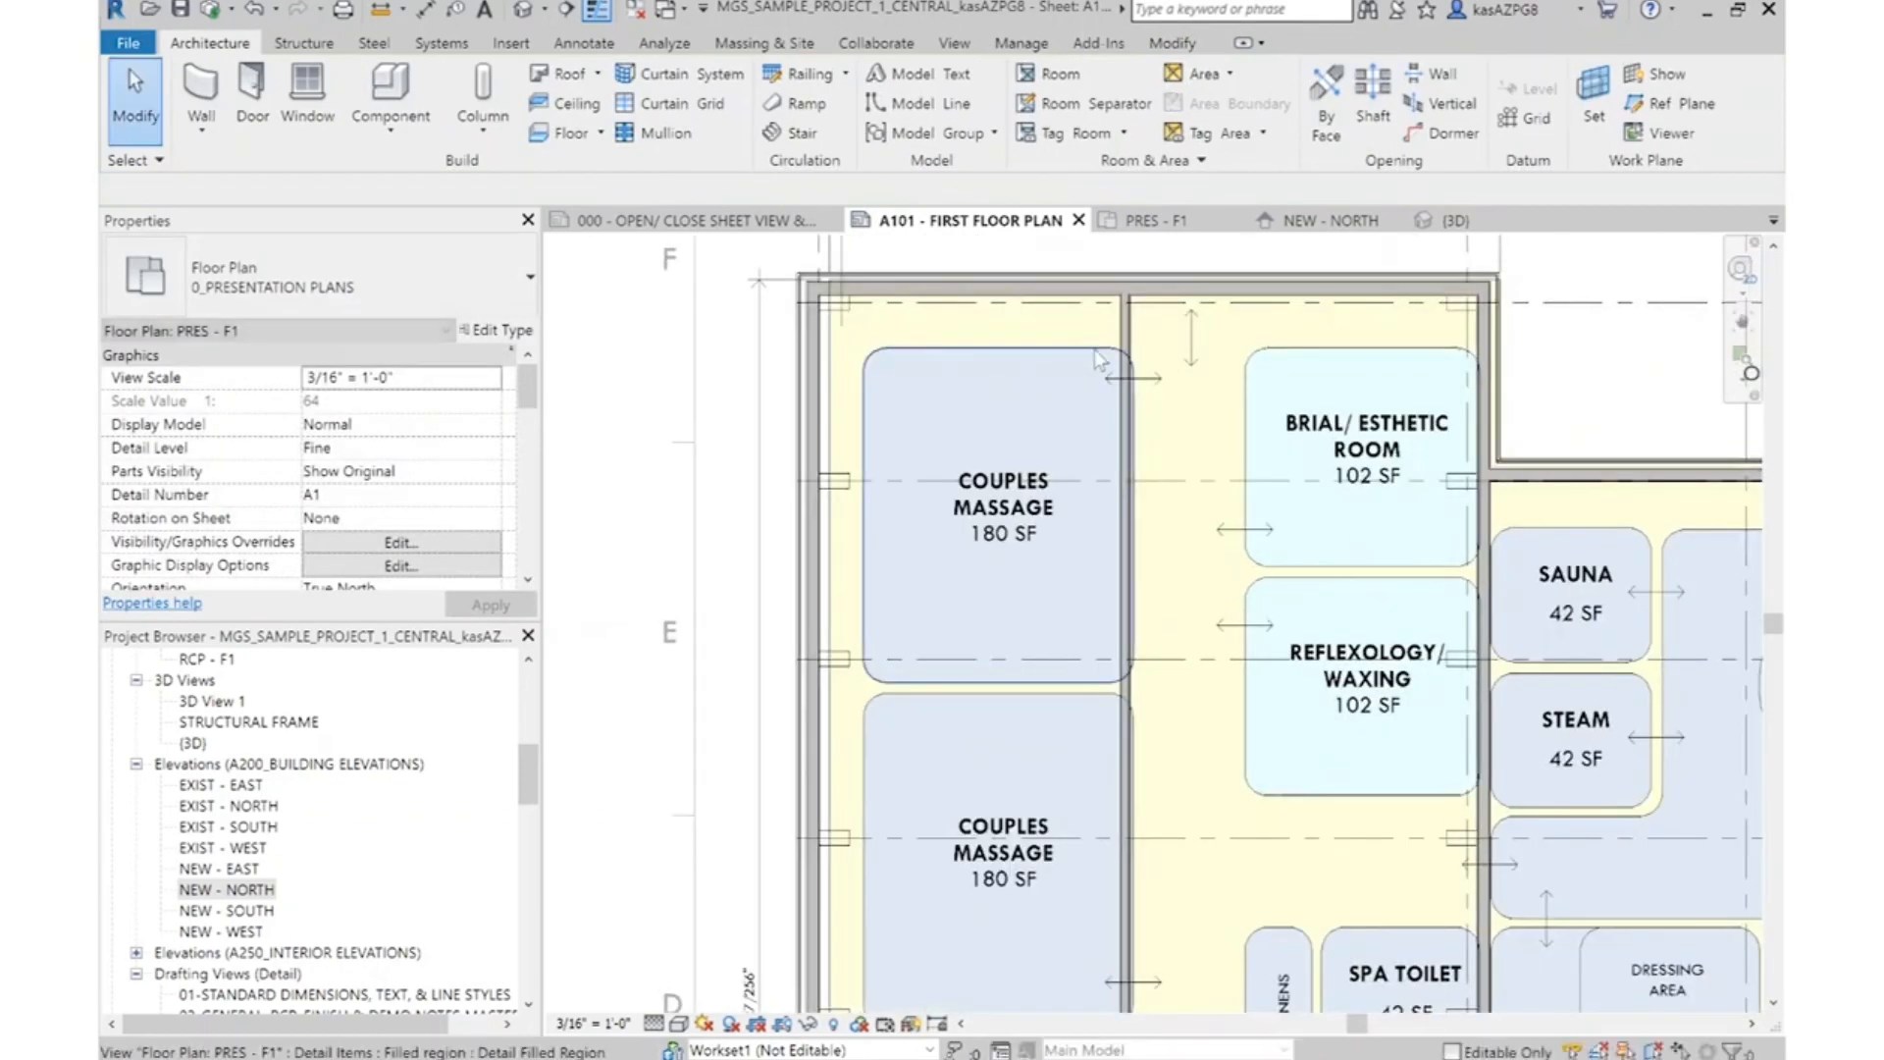
{"action": "scroll", "coordinate": [1135, 334], "scroll_direction": "up", "scroll_amount": 6}
{"action": "left_click", "coordinate": [1126, 309]}
{"action": "right_click", "coordinate": [1129, 305]}
{"action": "left_click", "coordinate": [1201, 529]}
{"action": "scroll", "coordinate": [1217, 589], "scroll_direction": "down", "scroll_amount": 3}
{"action": "mouse_move", "coordinate": [863, 834]}
{"action": "middle_mouse_down"}
{"action": "mouse_move", "coordinate": [1256, 770]}
{"action": "mouse_move", "coordinate": [1285, 631]}
{"action": "middle_mouse_up"}
{"action": "scroll", "coordinate": [1274, 710], "scroll_direction": "up", "scroll_amount": 2}
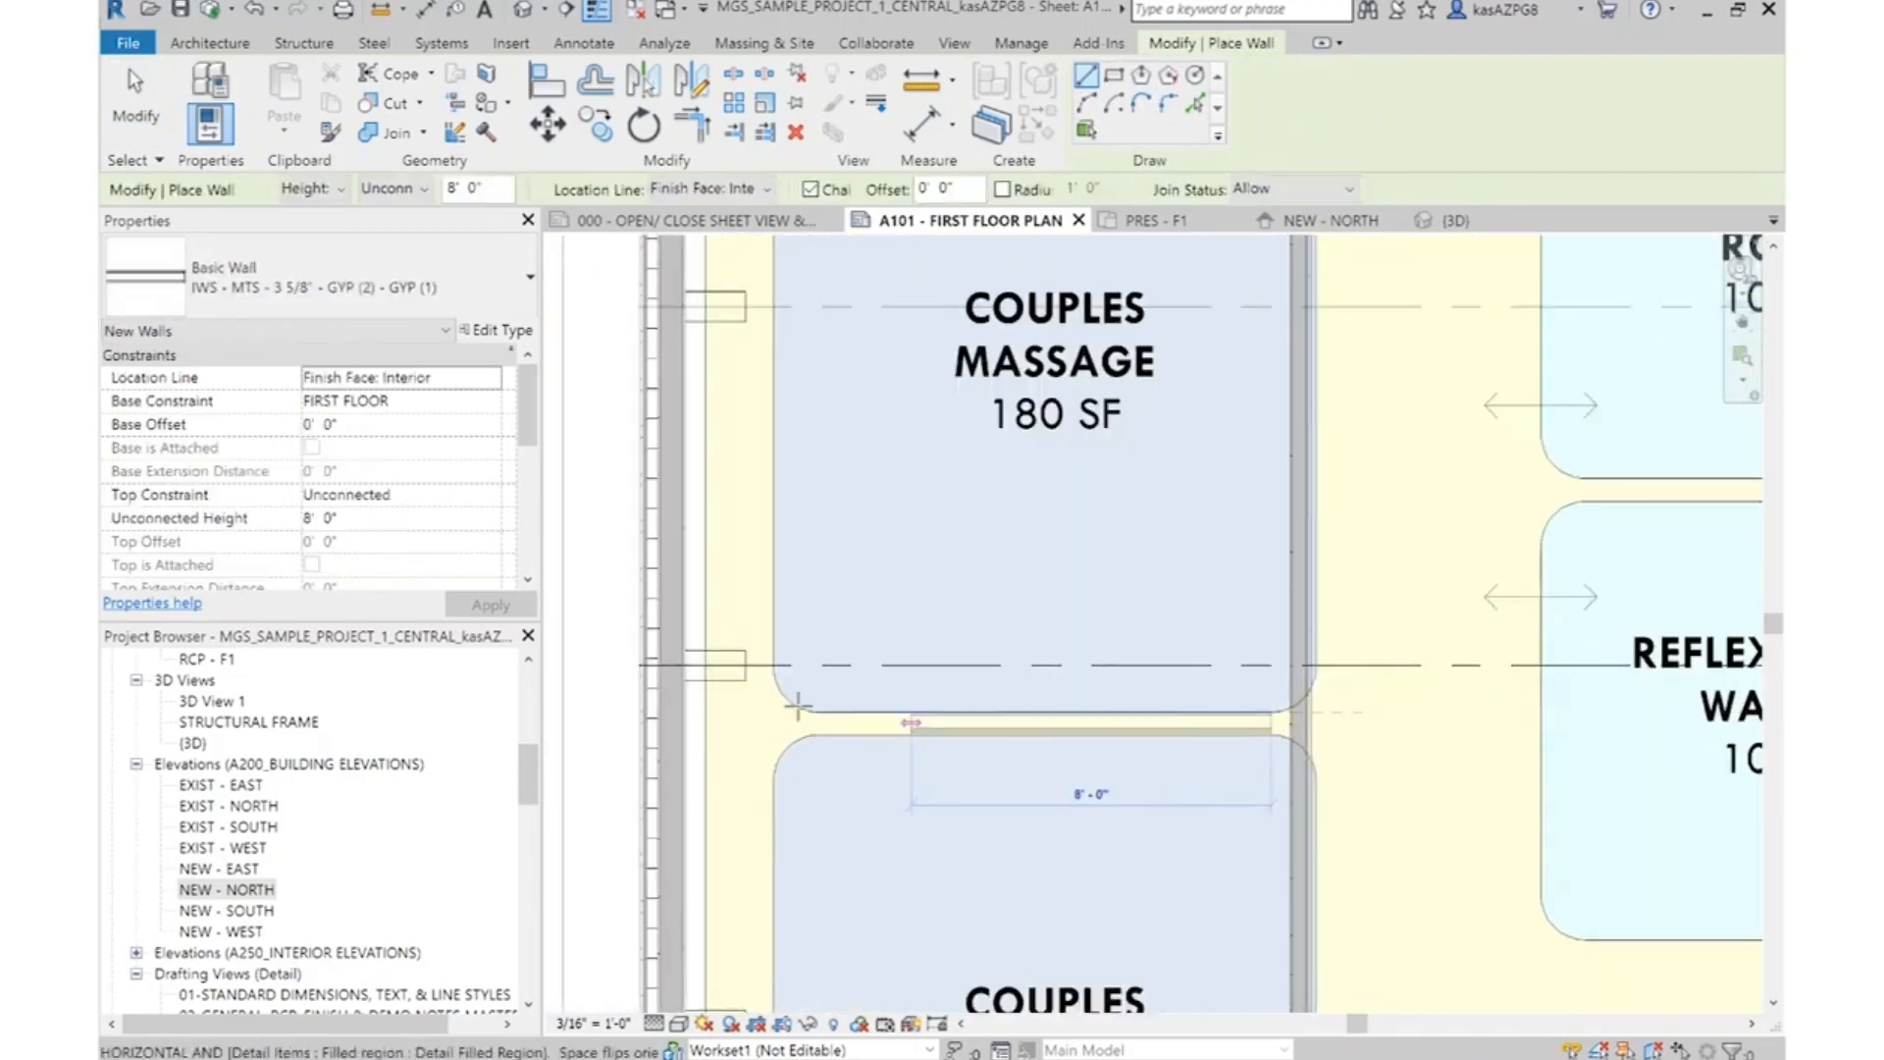
{"action": "left_click", "coordinate": [671, 733]}
{"action": "key", "text": "Escape"}
{"action": "key", "text": "Escape"}
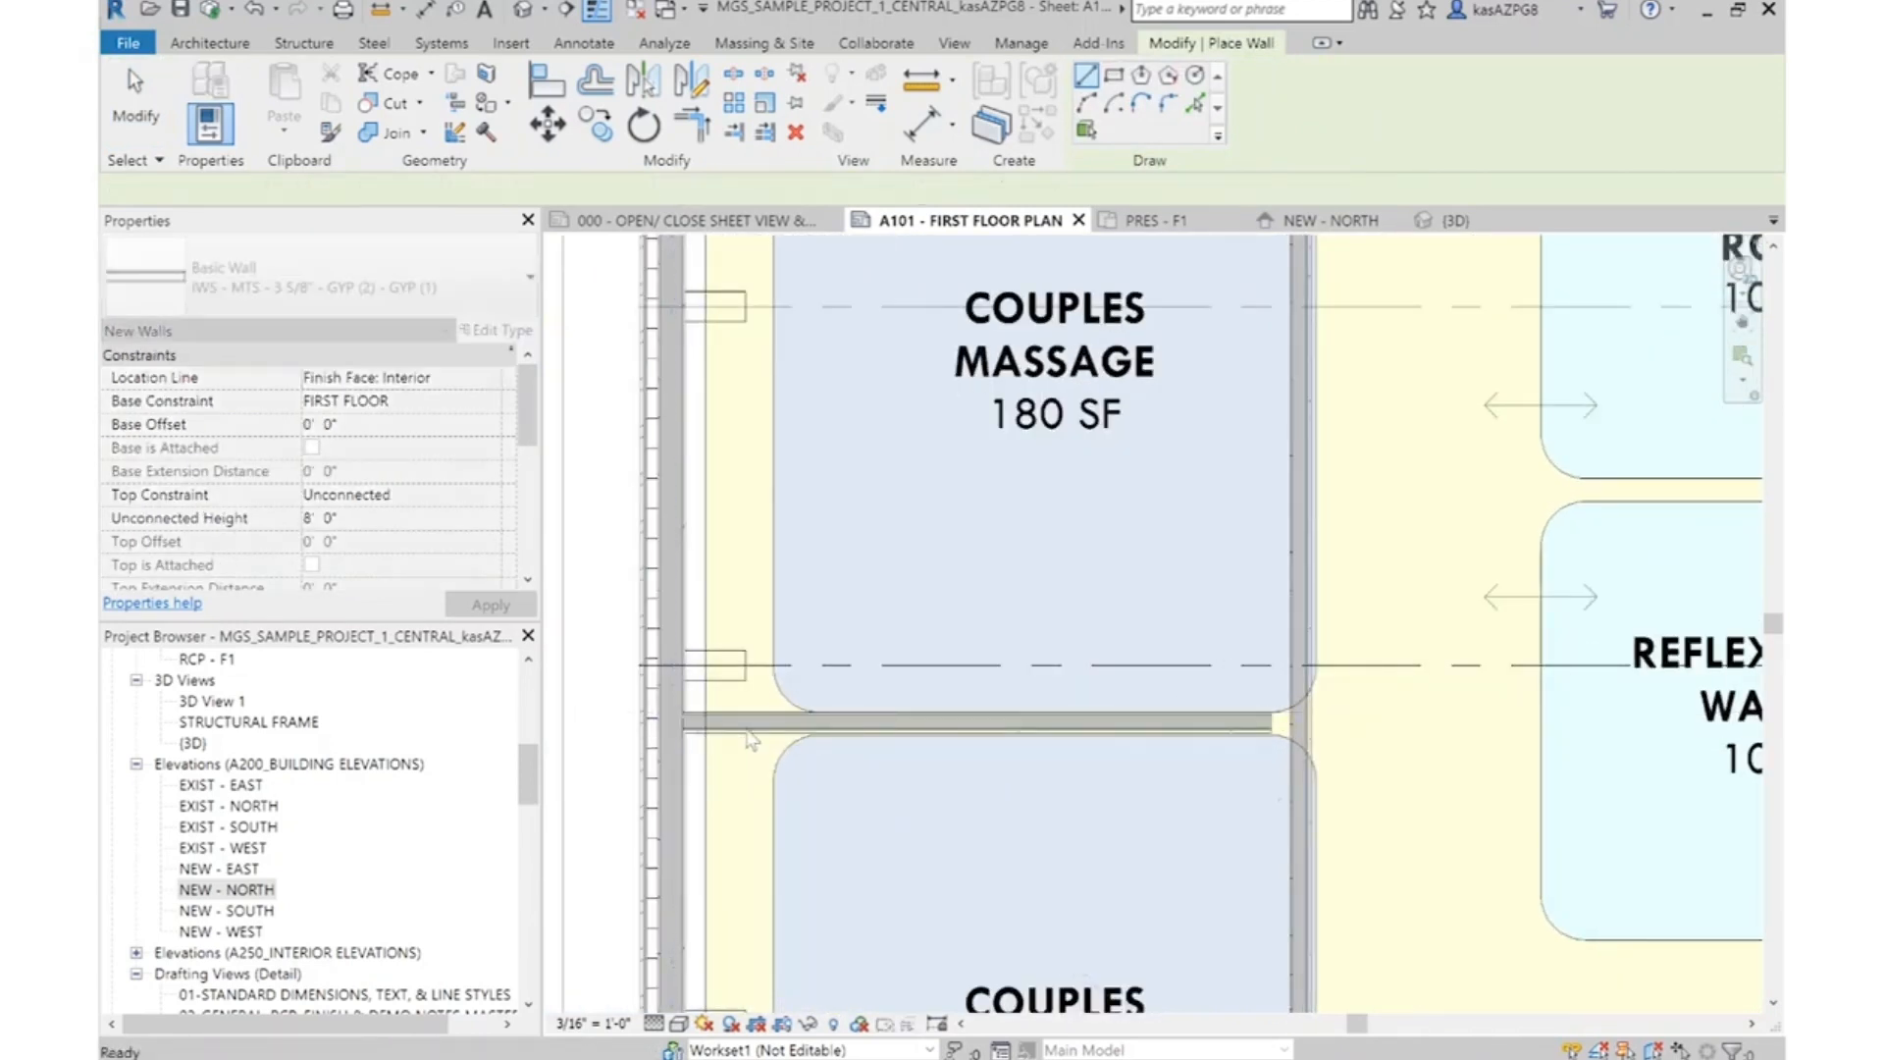
Extend the open end of the couples massage partition to the corridor wall
{"action": "left_click", "coordinate": [1272, 727]}
{"action": "scroll", "coordinate": [1280, 726], "scroll_direction": "up", "scroll_amount": 4}
{"action": "key", "text": "Escape"}
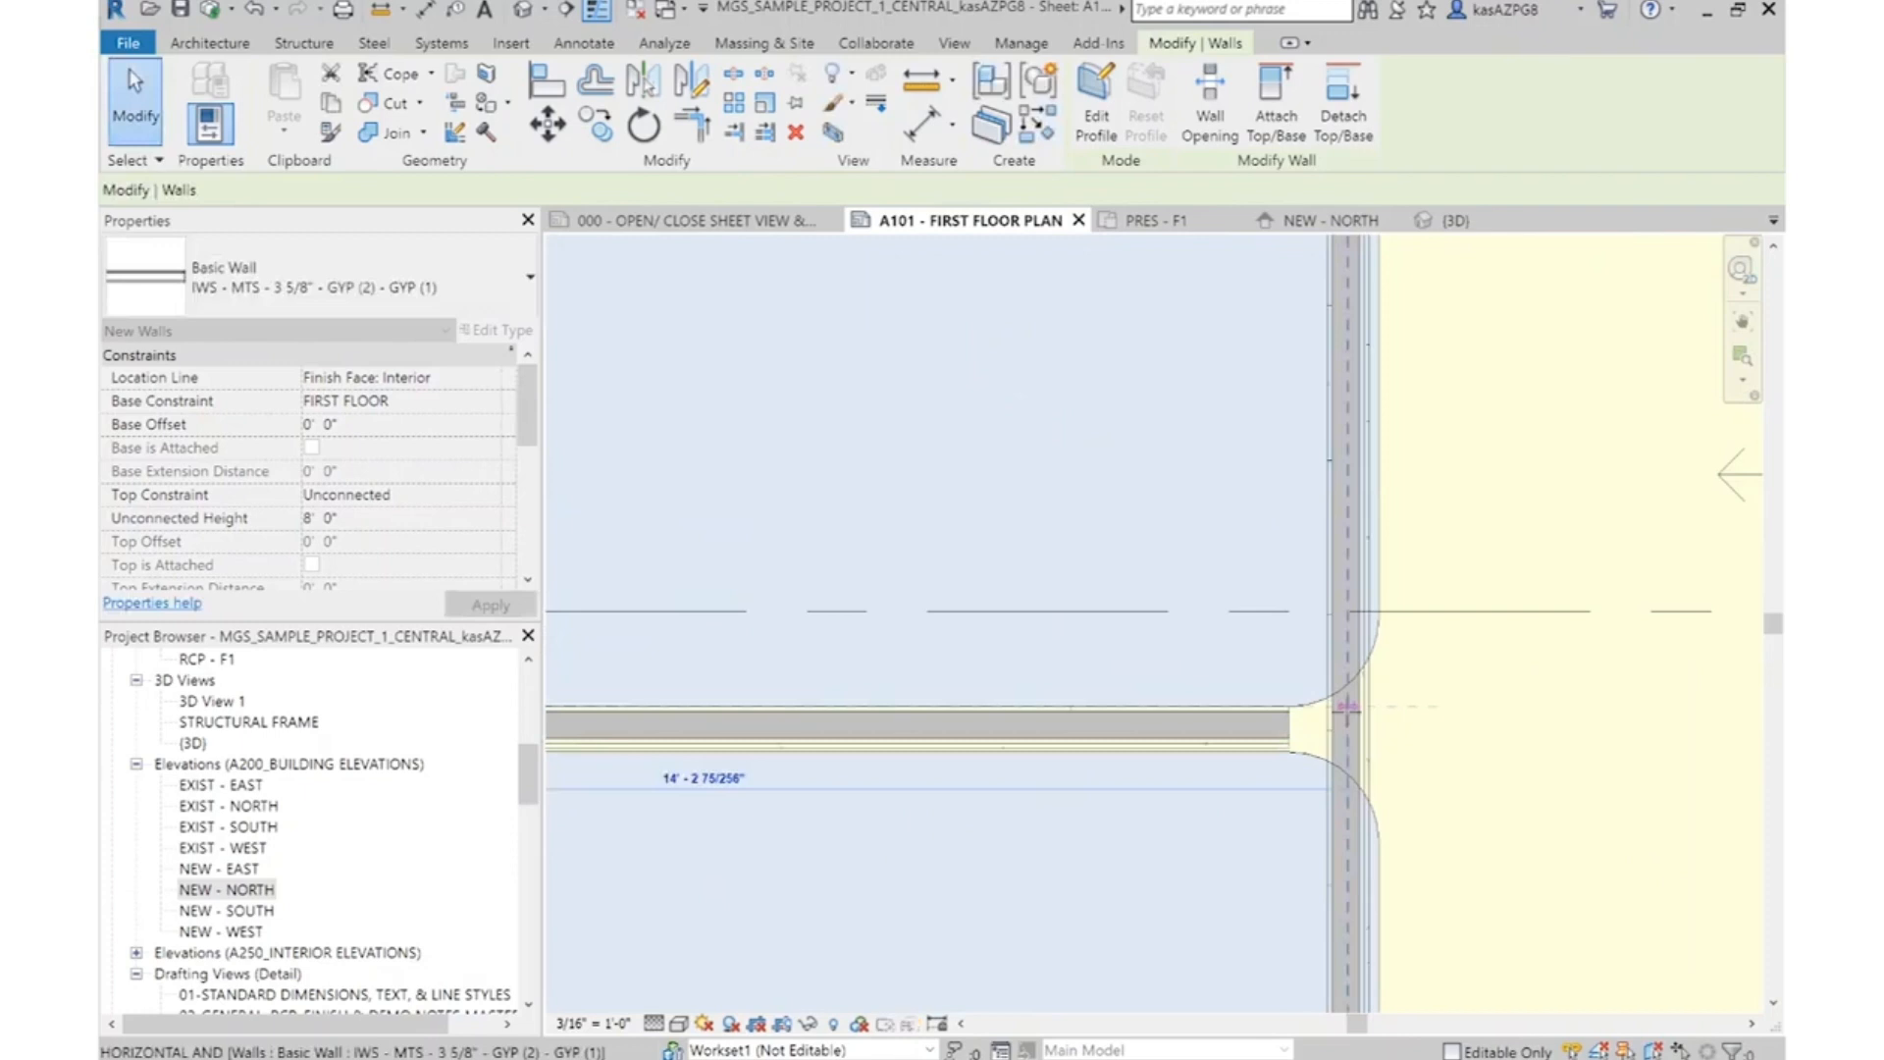
Start an aligned dimension using faces of core from the massage wing's exterior wall across the couples massage room to the corridor wall
{"action": "scroll", "coordinate": [1325, 756], "scroll_direction": "down", "scroll_amount": 5}
{"action": "scroll", "coordinate": [1472, 442], "scroll_direction": "down", "scroll_amount": 1}
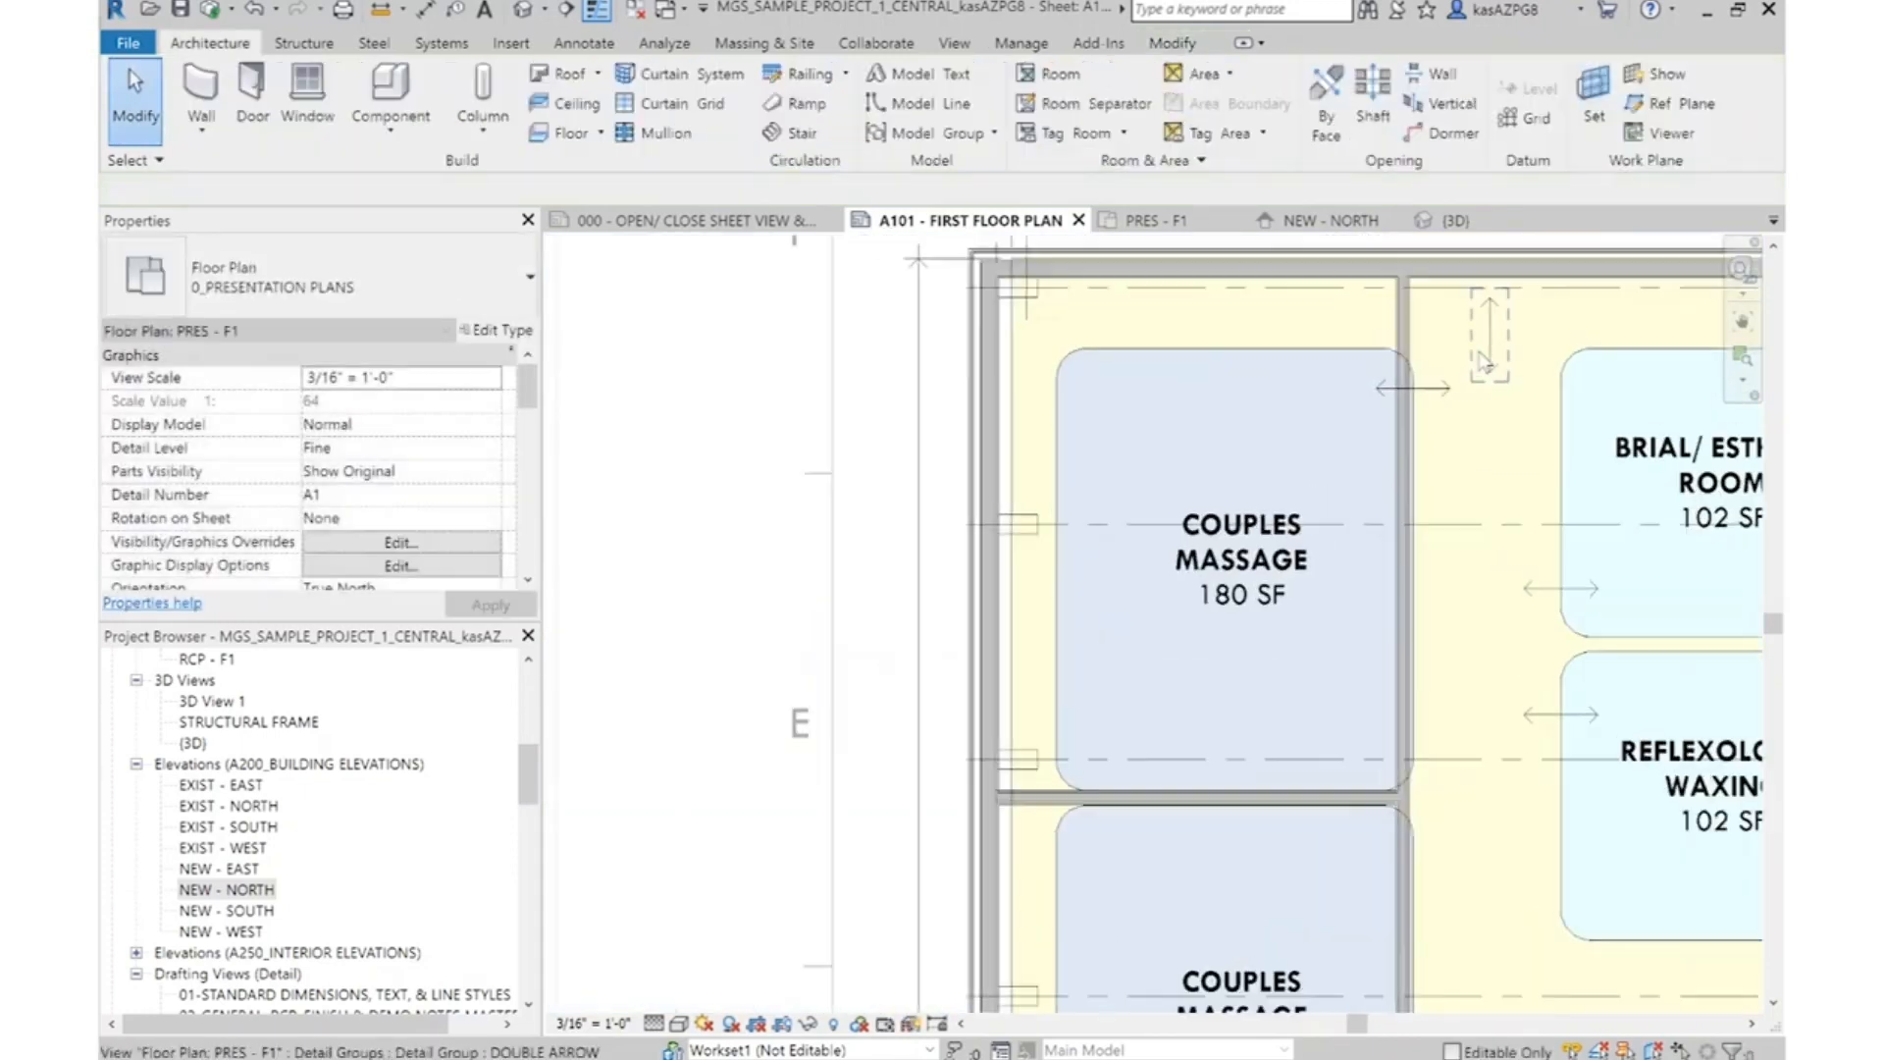
{"action": "scroll", "coordinate": [1450, 368], "scroll_direction": "down", "scroll_amount": 3}
{"action": "scroll", "coordinate": [1451, 368], "scroll_direction": "up", "scroll_amount": 3}
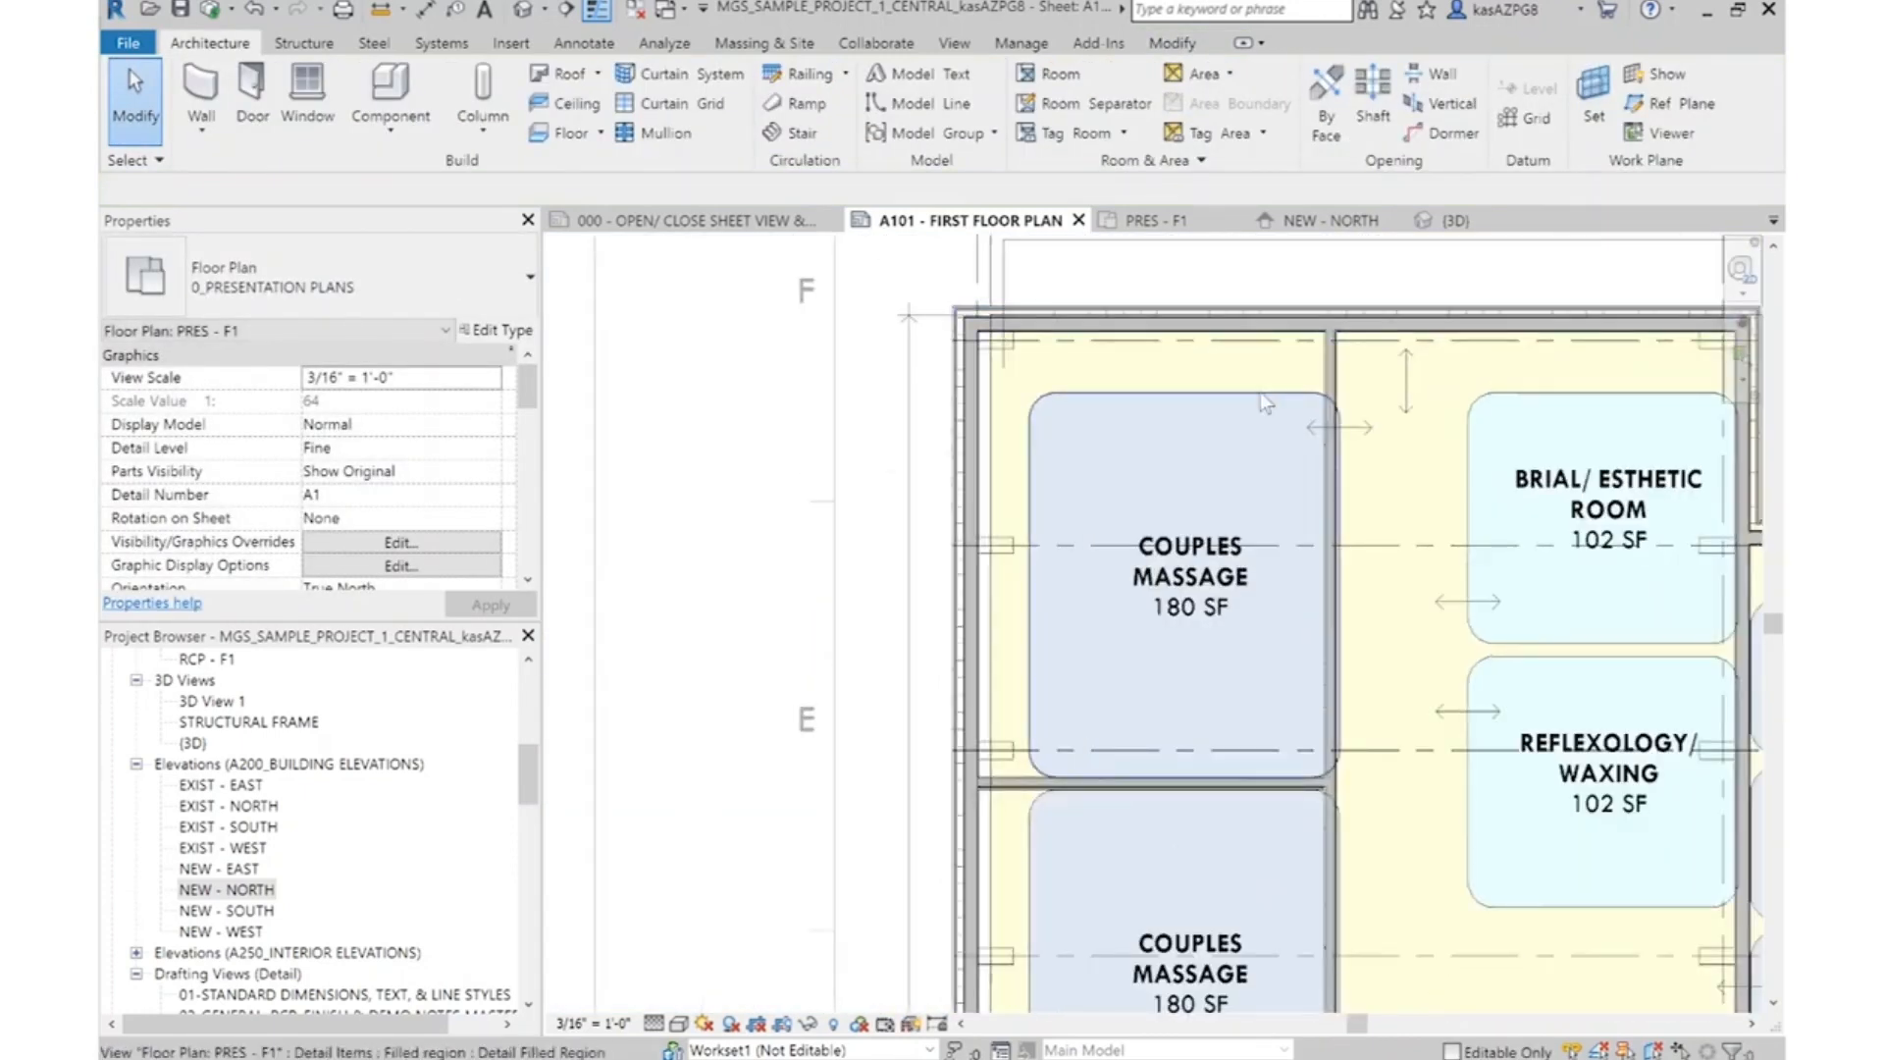
{"action": "left_click", "coordinate": [608, 44]}
{"action": "scroll", "coordinate": [981, 412], "scroll_direction": "up", "scroll_amount": 5}
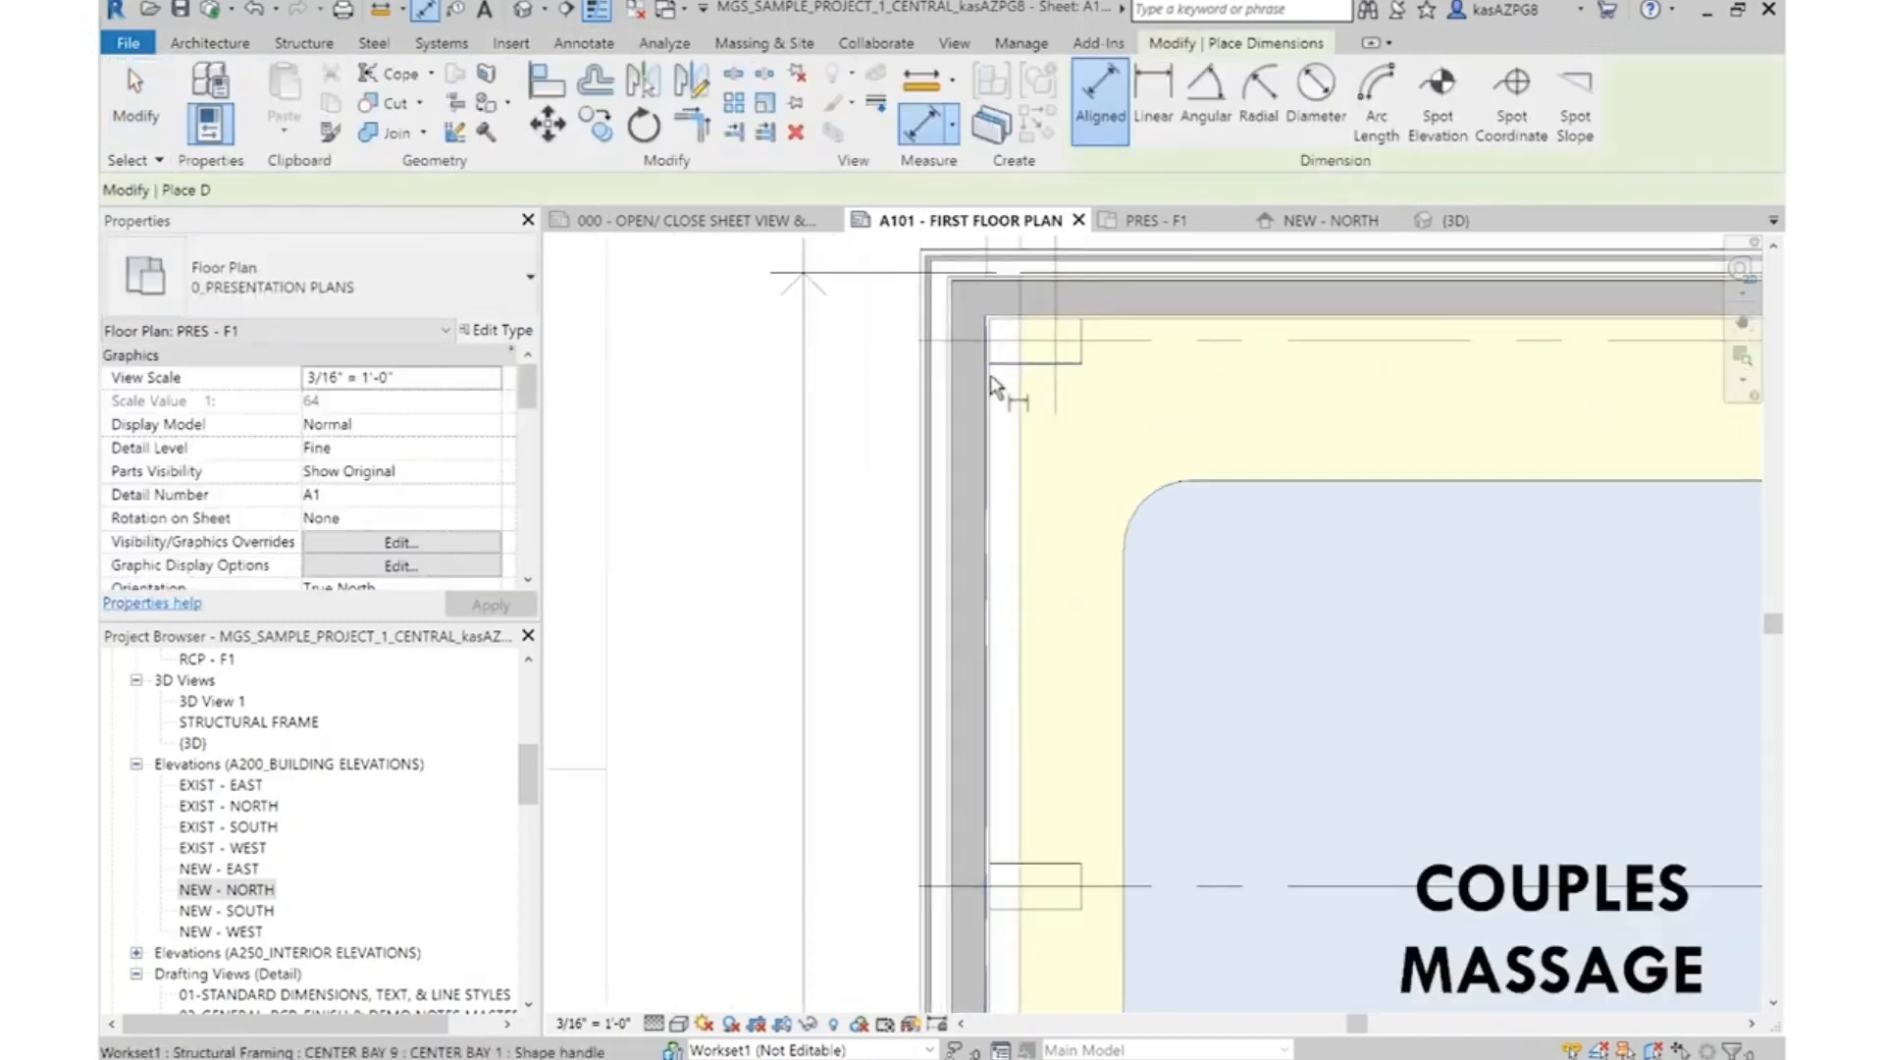
{"action": "scroll", "coordinate": [974, 755], "scroll_direction": "down", "scroll_amount": 4}
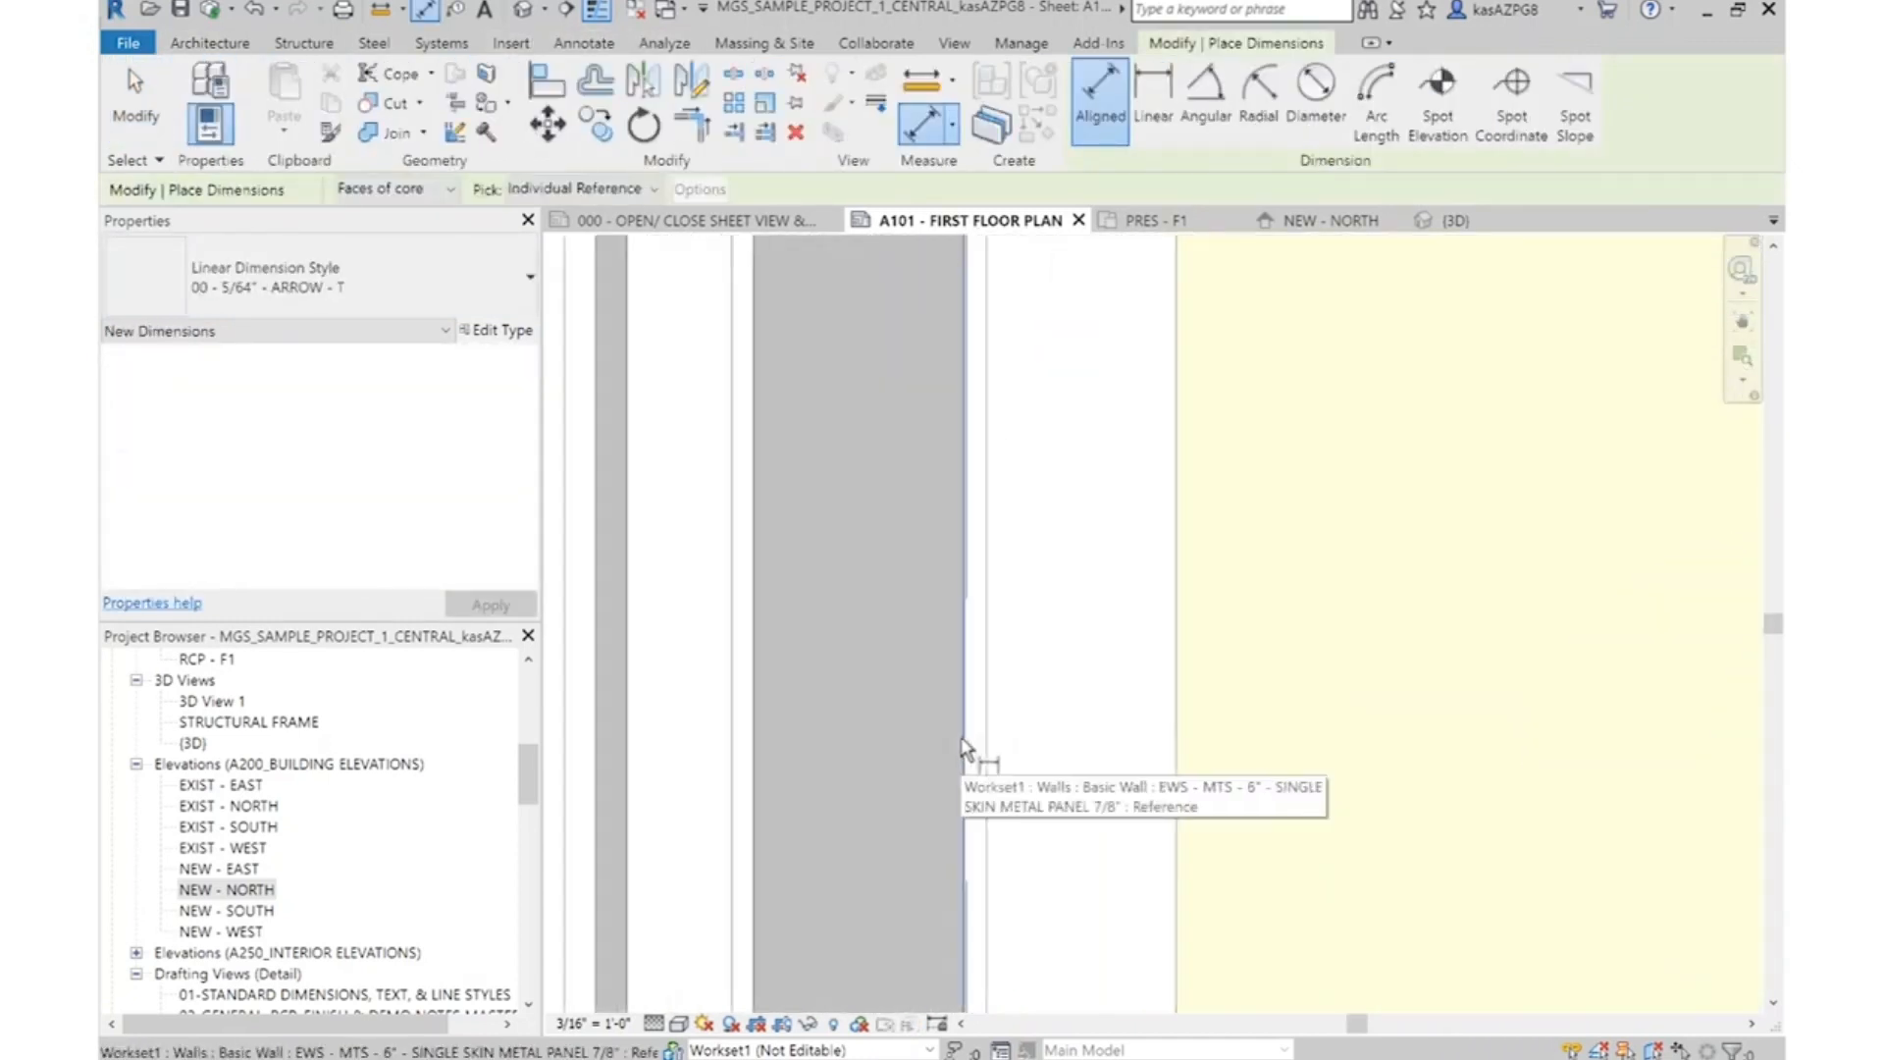
{"action": "scroll", "coordinate": [945, 659], "scroll_direction": "down", "scroll_amount": 1}
{"action": "scroll", "coordinate": [1678, 569], "scroll_direction": "up", "scroll_amount": 4}
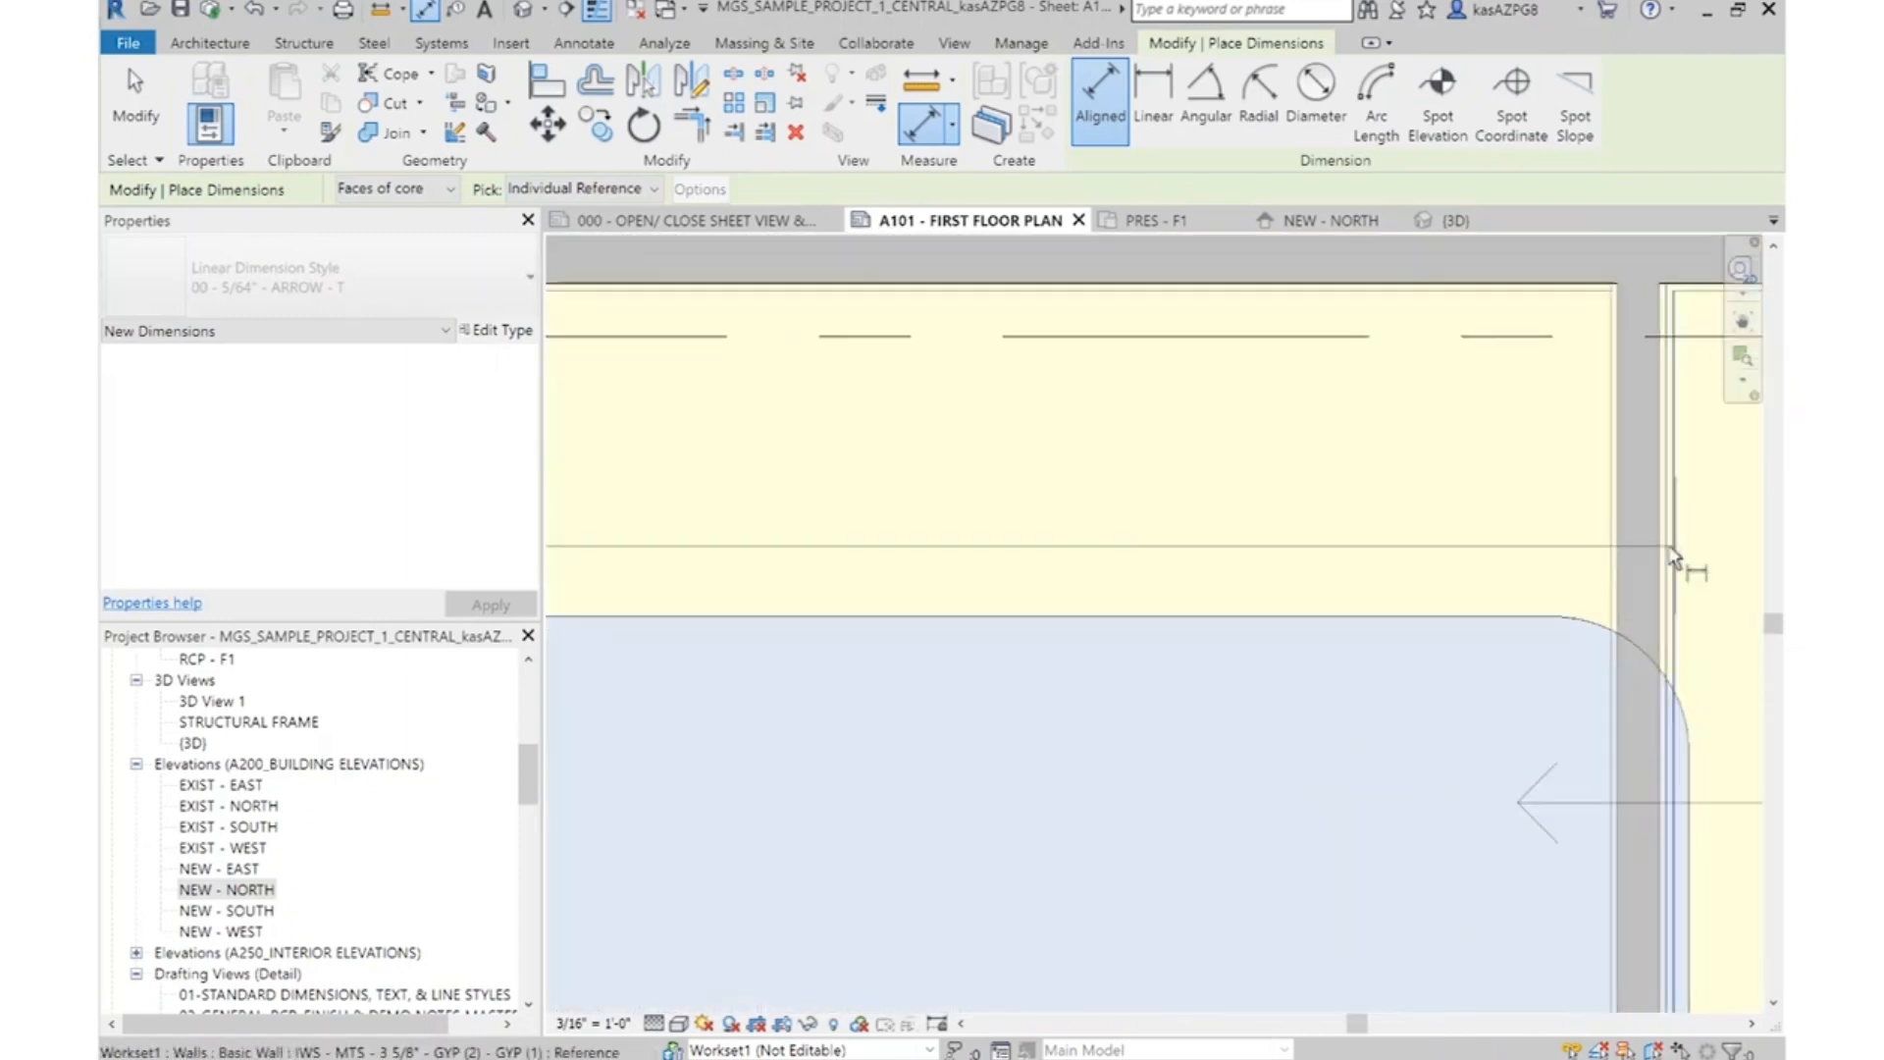
{"action": "left_click", "coordinate": [1658, 574]}
{"action": "scroll", "coordinate": [1232, 589], "scroll_direction": "down", "scroll_amount": 5}
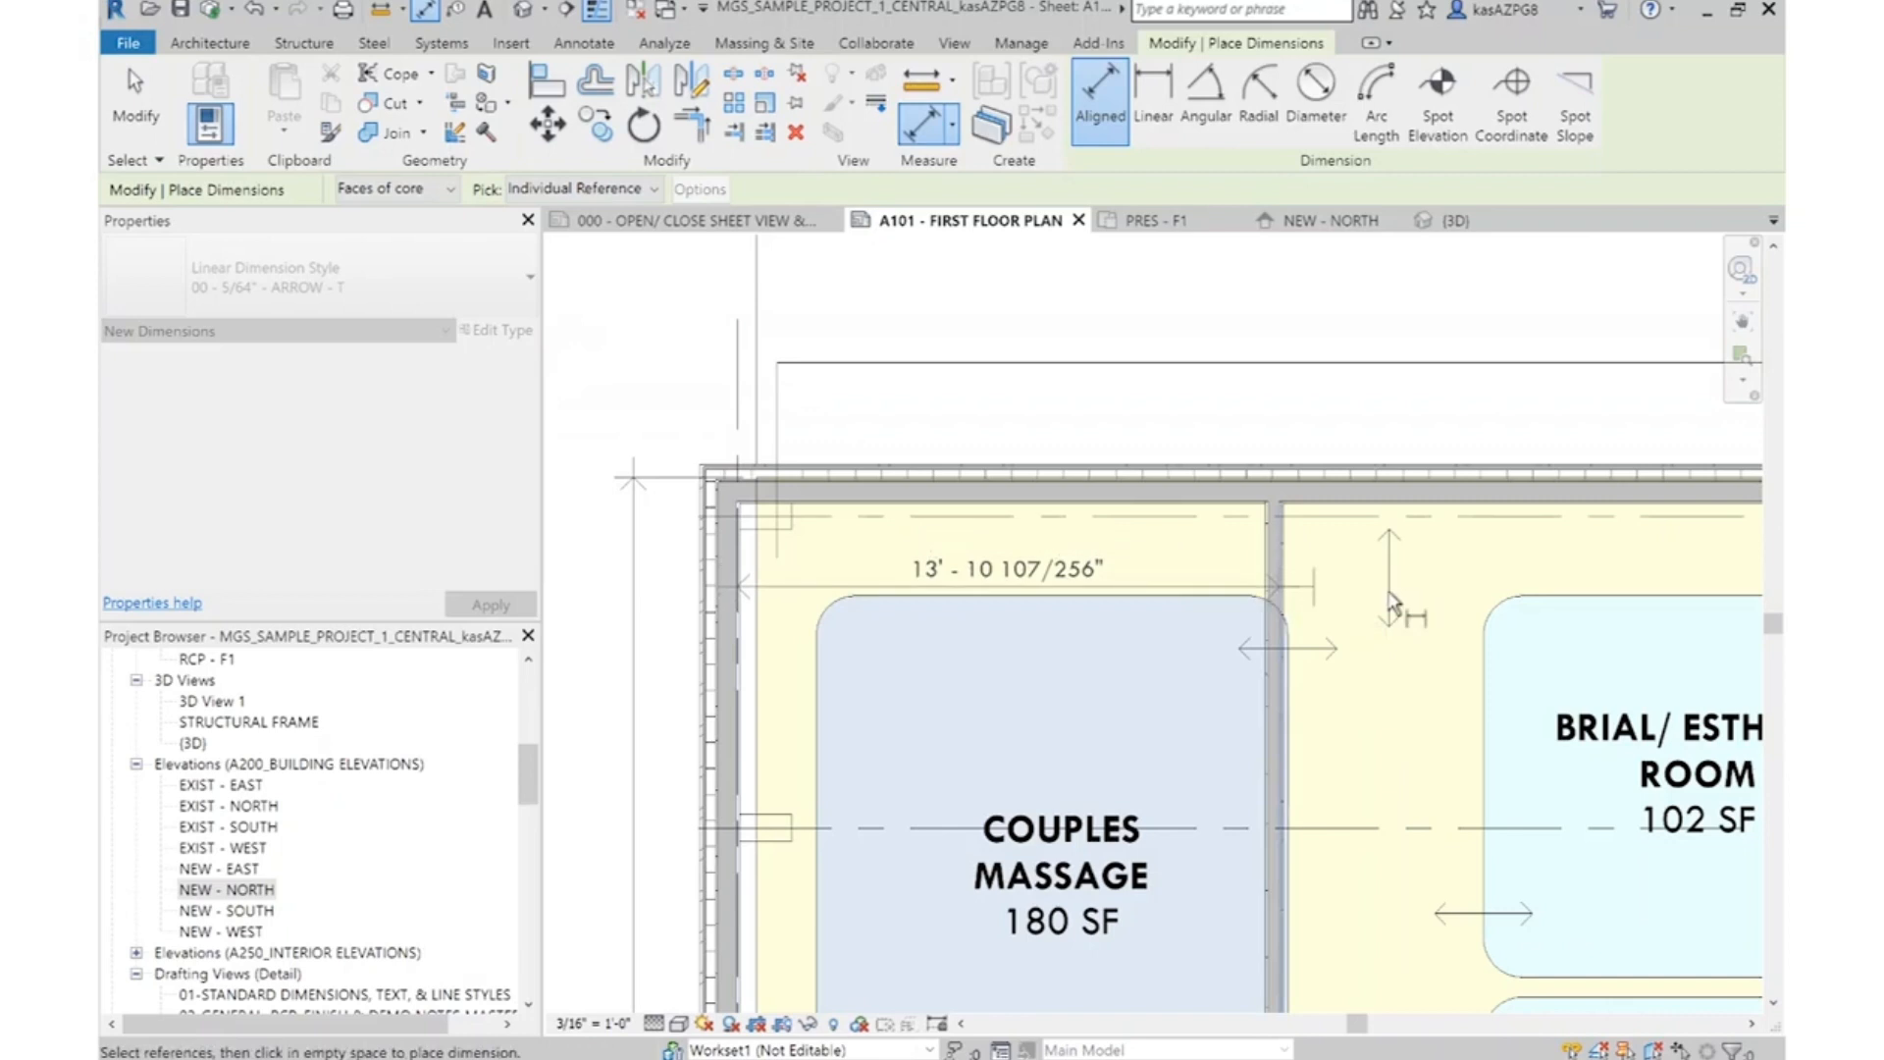
Continue the dimension string to the core face of the wall beyond the bridal/esthetic room and place it
{"action": "scroll", "coordinate": [1571, 594], "scroll_direction": "up", "scroll_amount": 3}
{"action": "scroll", "coordinate": [1652, 591], "scroll_direction": "up", "scroll_amount": 2}
{"action": "left_click", "coordinate": [1631, 573]}
{"action": "scroll", "coordinate": [1626, 573], "scroll_direction": "down", "scroll_amount": 2}
{"action": "left_click", "coordinate": [1374, 589]}
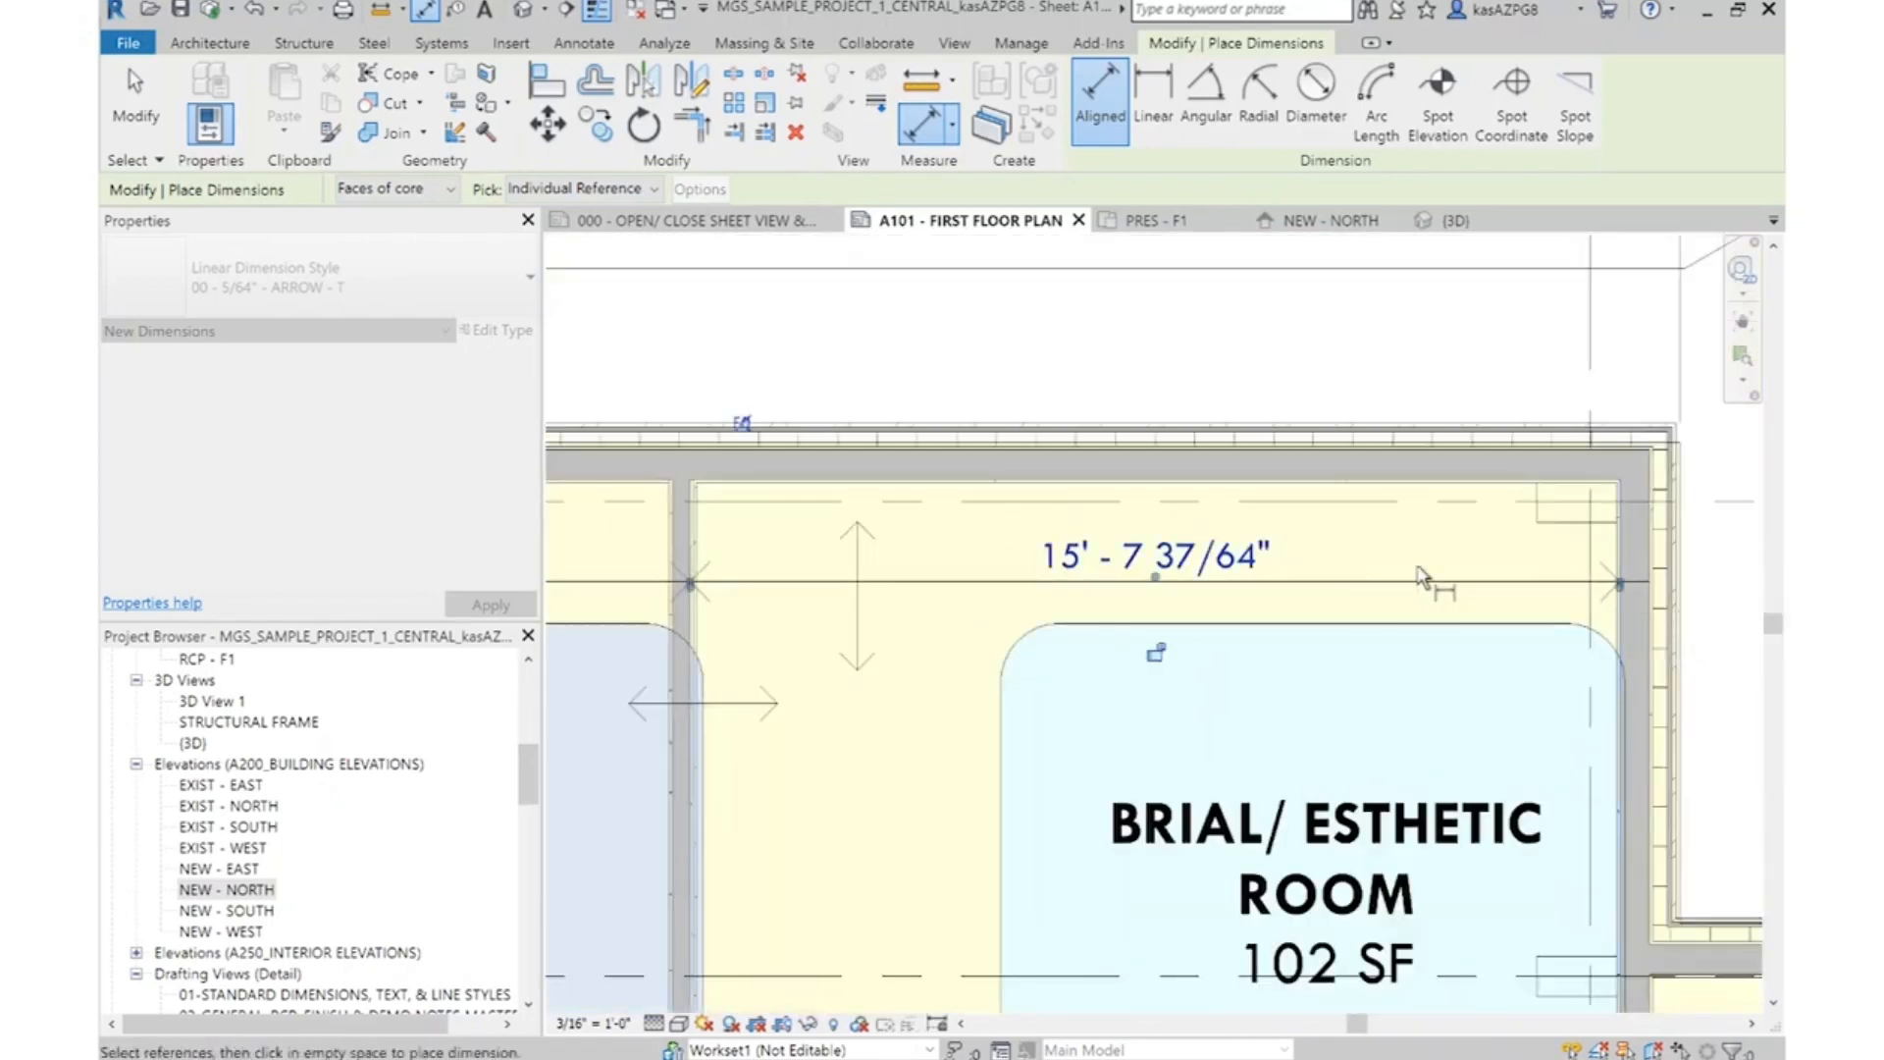
{"action": "scroll", "coordinate": [1262, 651], "scroll_direction": "down", "scroll_amount": 3}
{"action": "key", "text": "Escape"}
{"action": "key", "text": "Escape"}
Add an overall aligned dimension above the massage wing between the core faces of its two outer walls
{"action": "scroll", "coordinate": [1186, 690], "scroll_direction": "up", "scroll_amount": 2}
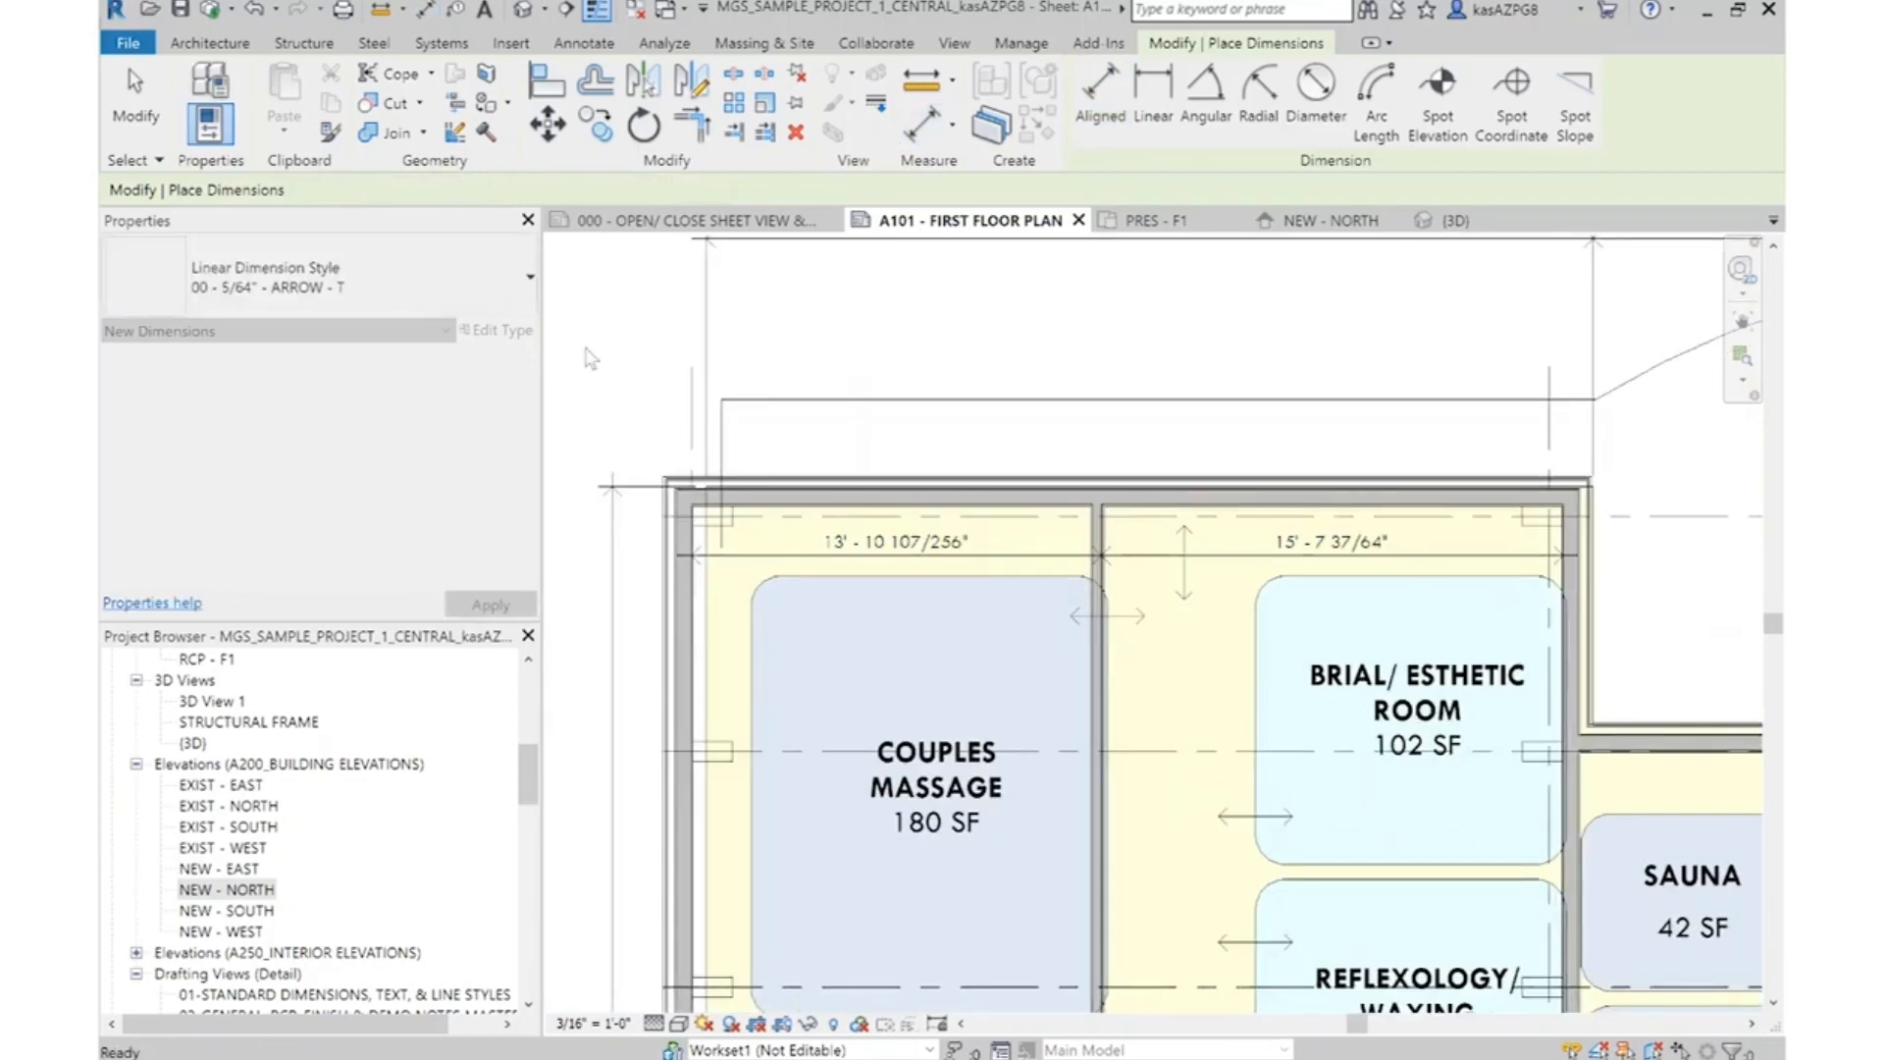
{"action": "key", "text": "d"}
{"action": "key", "text": "i"}
{"action": "scroll", "coordinate": [692, 491], "scroll_direction": "up", "scroll_amount": 5}
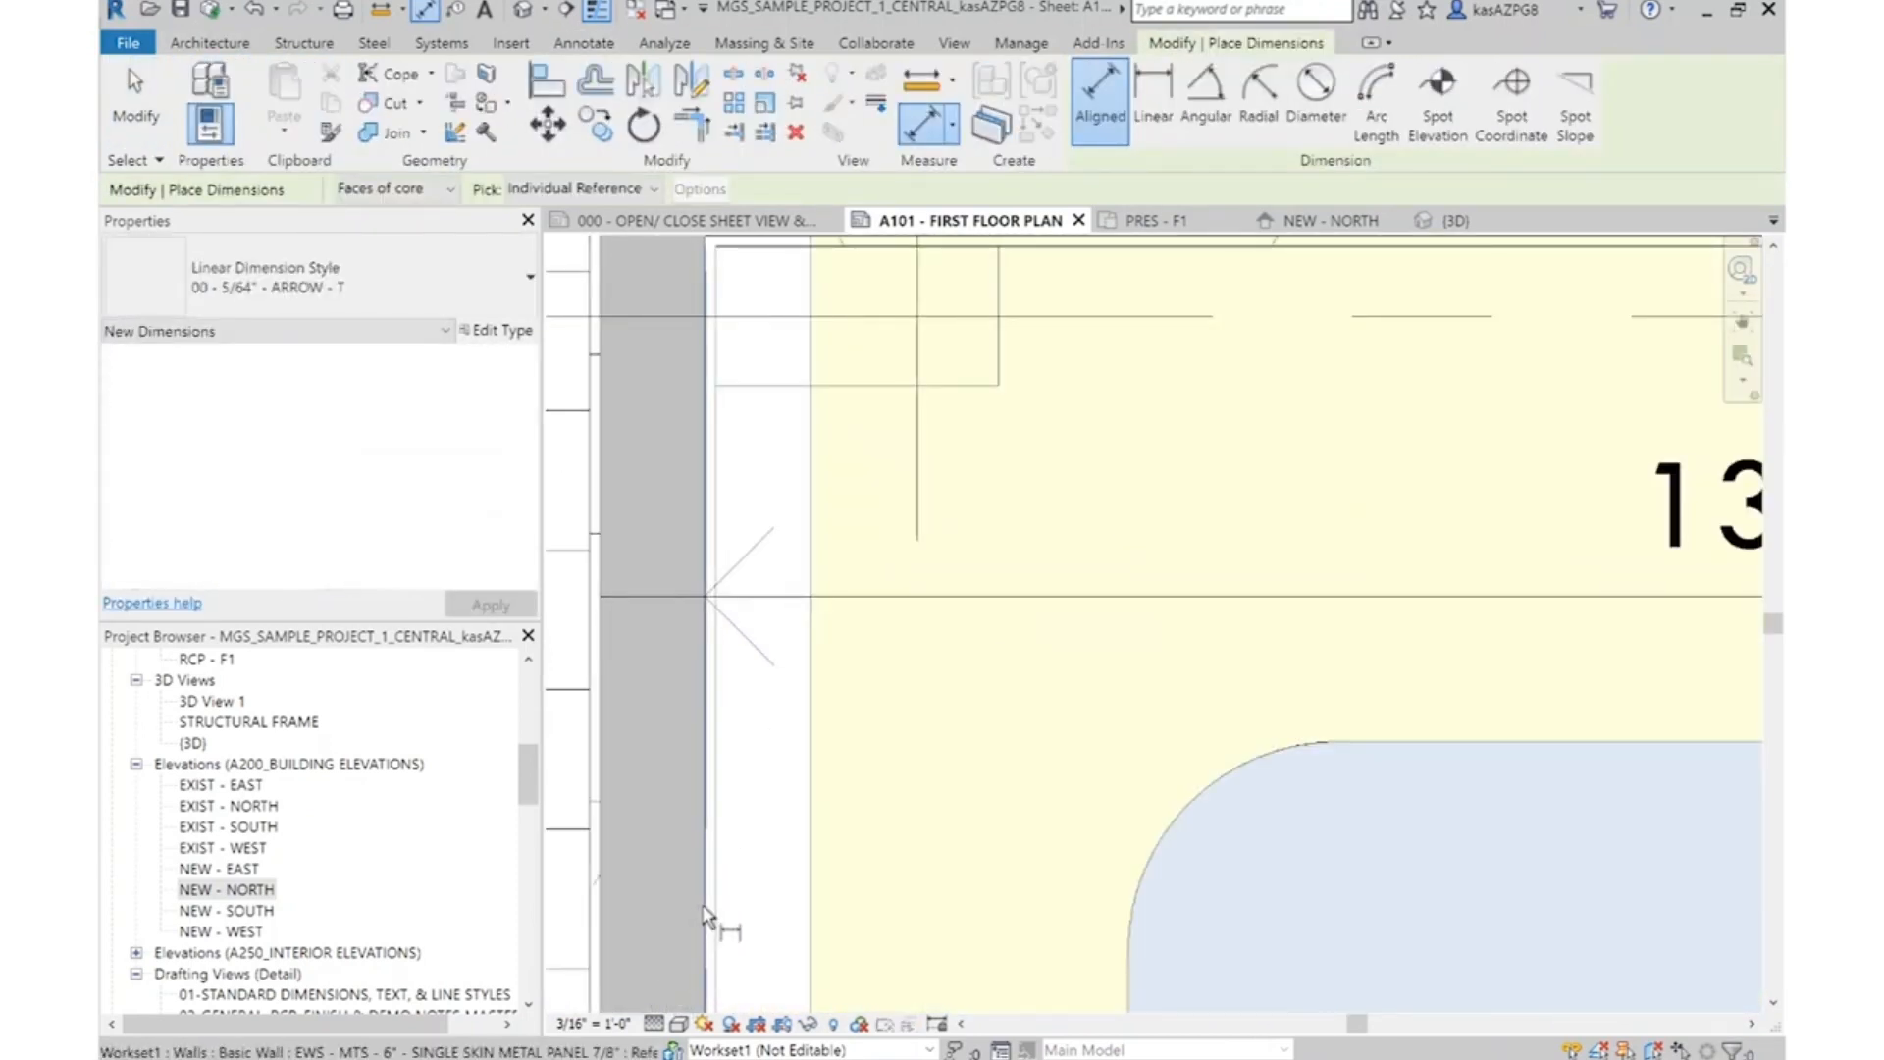
{"action": "scroll", "coordinate": [623, 736], "scroll_direction": "down", "scroll_amount": 3}
{"action": "middle_click_drag", "start_coordinate": [1233, 808], "coordinate": [940, 764]}
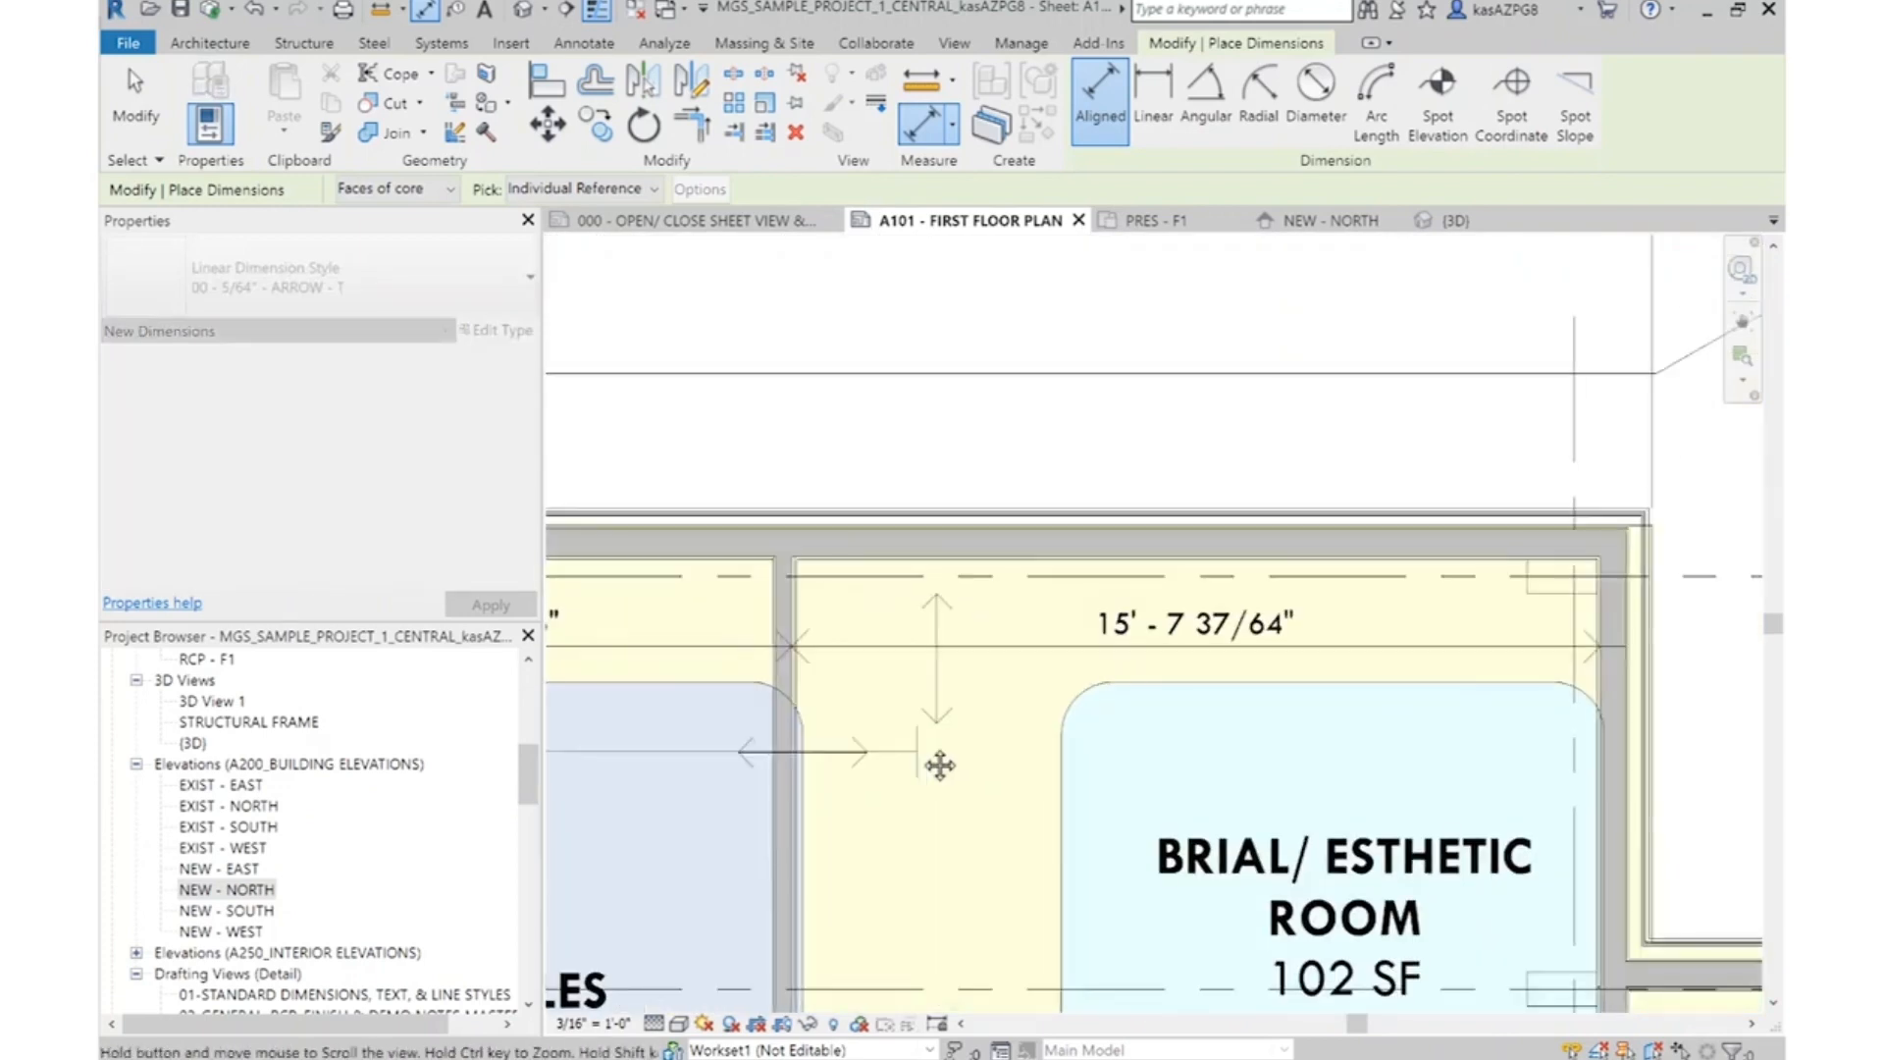
{"action": "scroll", "coordinate": [1549, 645], "scroll_direction": "up", "scroll_amount": 4}
{"action": "scroll", "coordinate": [1597, 650], "scroll_direction": "down", "scroll_amount": 3}
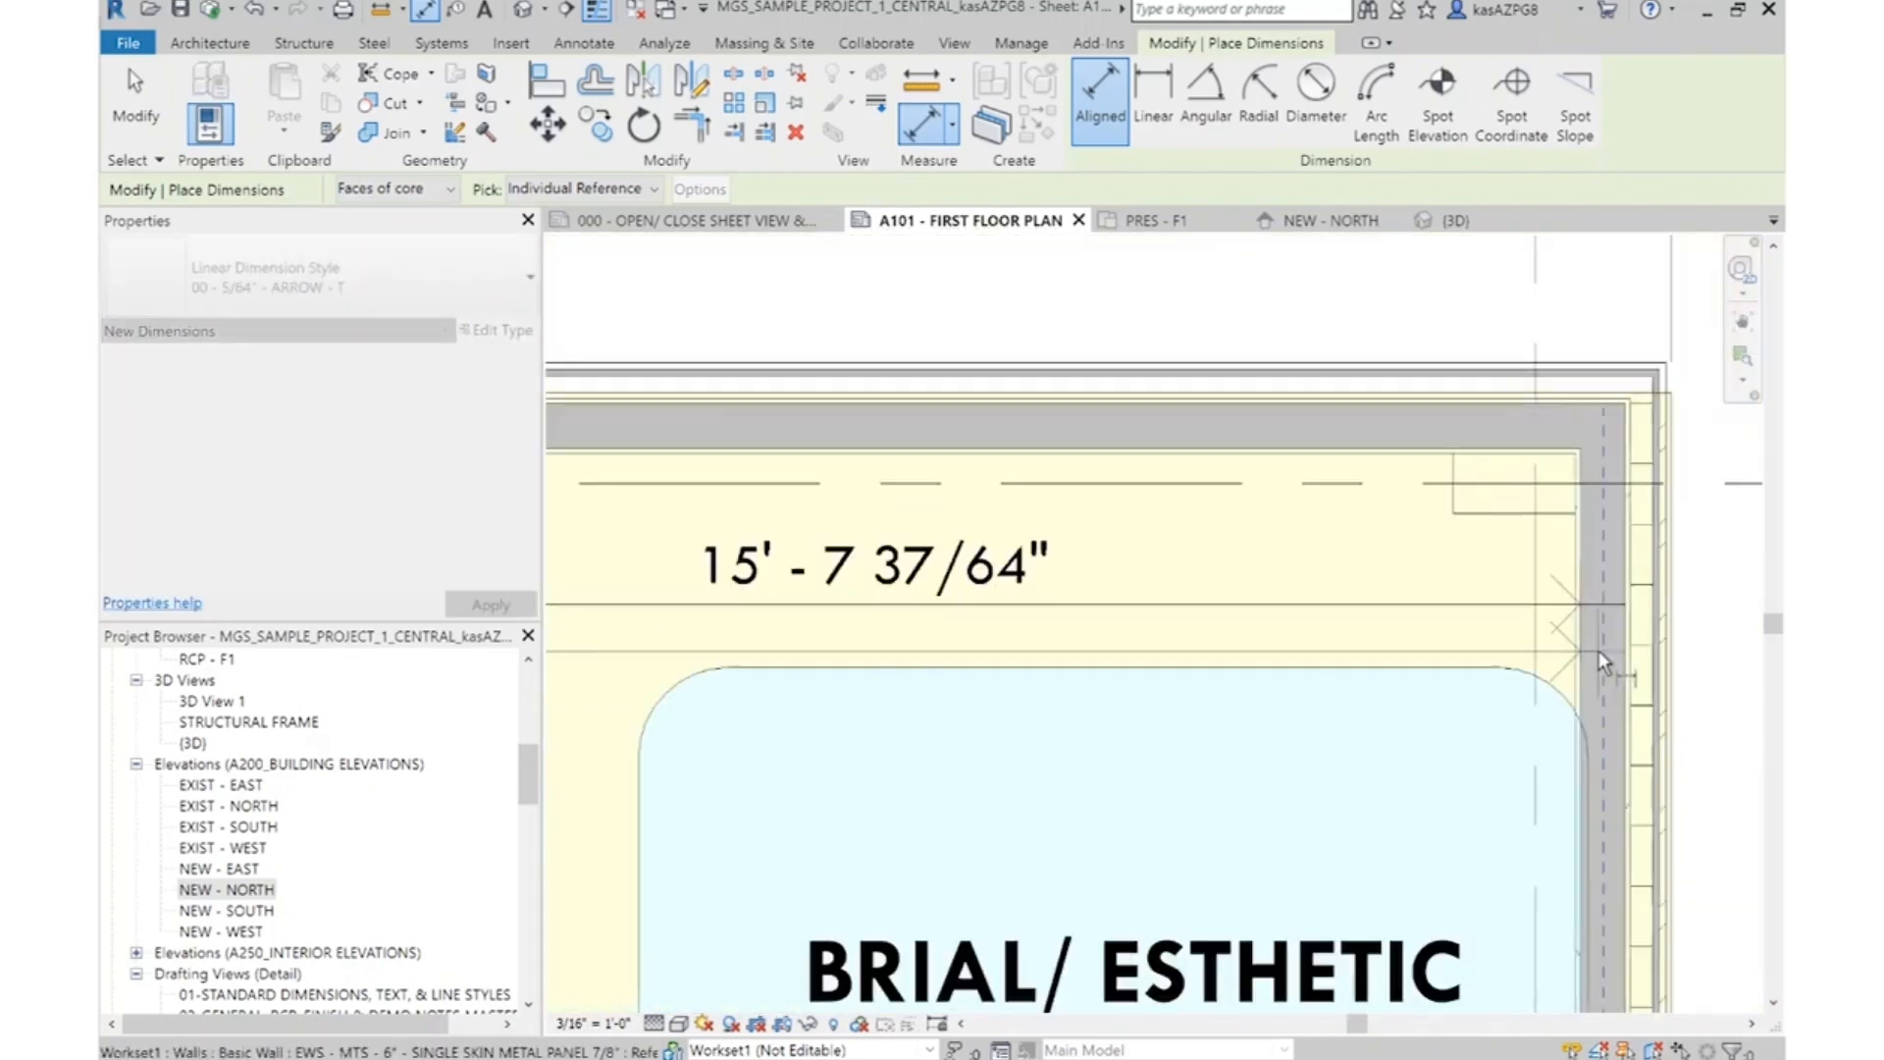
{"action": "scroll", "coordinate": [1598, 649], "scroll_direction": "down", "scroll_amount": 3}
{"action": "left_click", "coordinate": [1426, 520]}
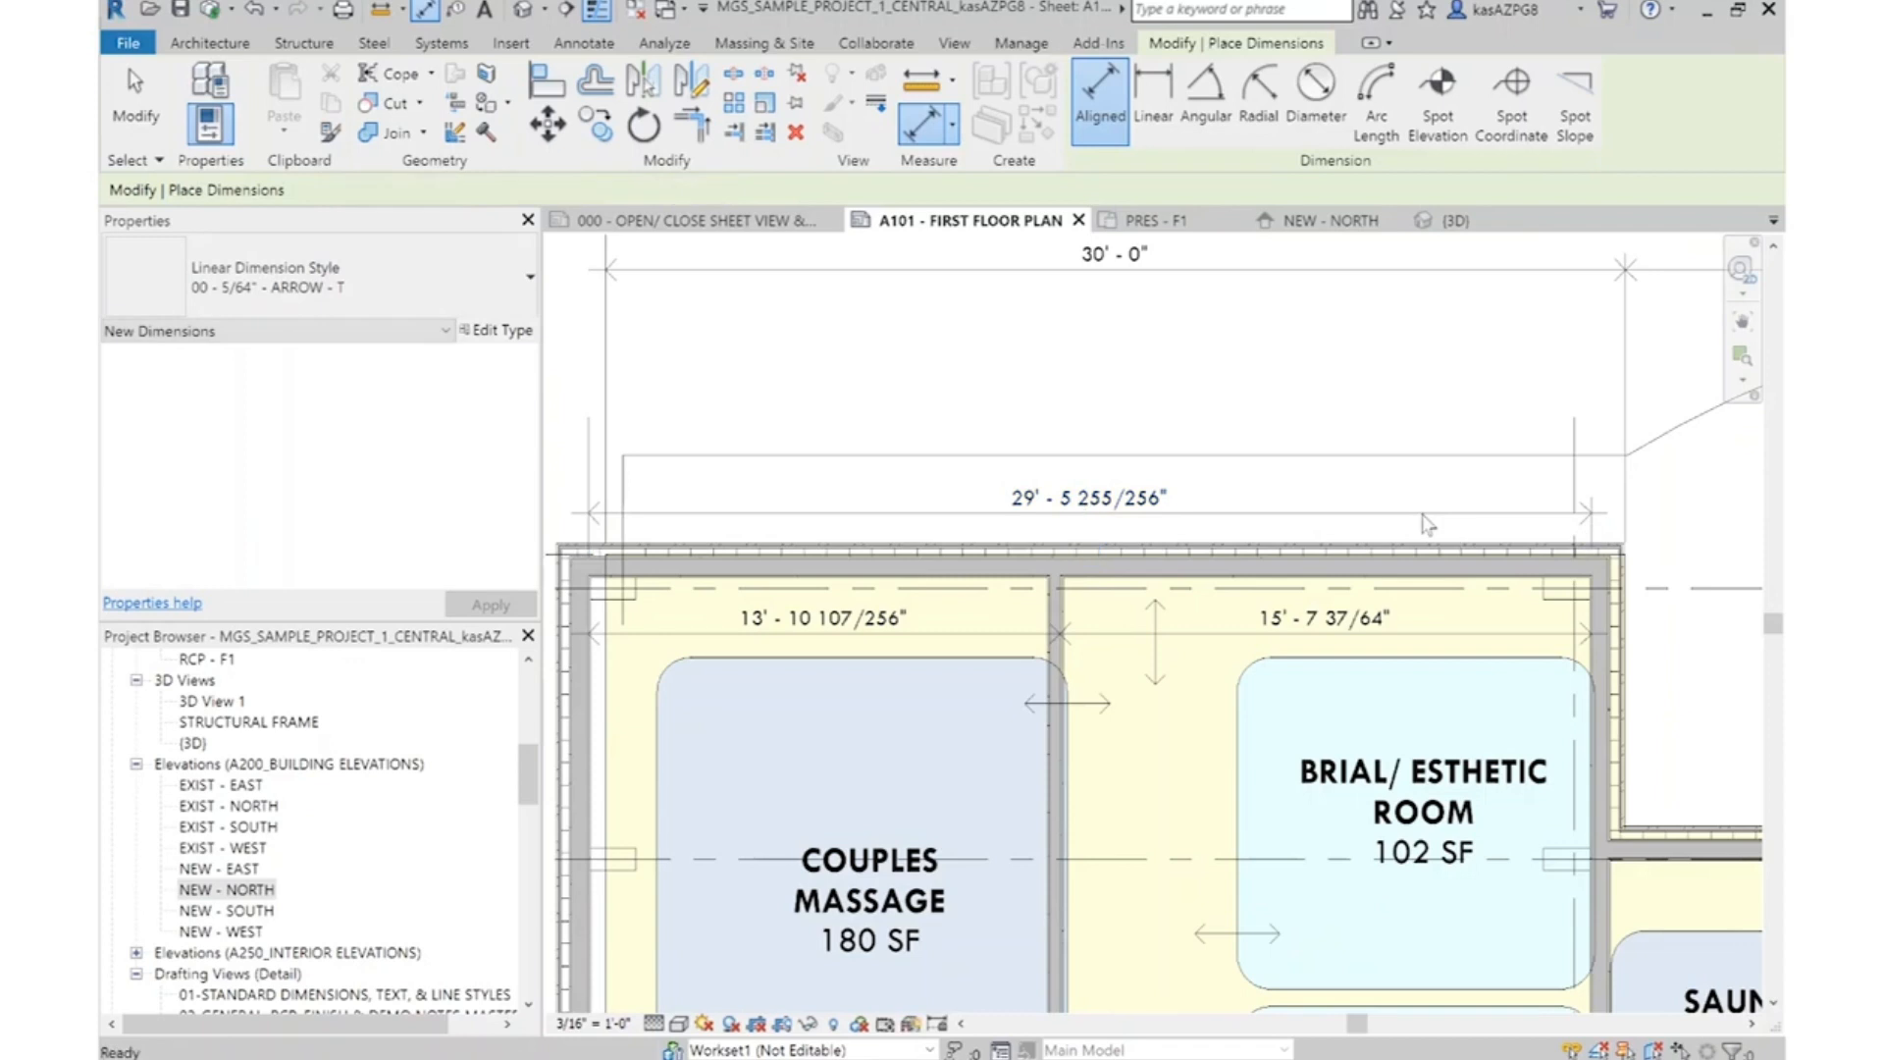
{"action": "key", "text": "Escape"}
{"action": "key", "text": "Escape"}
Shift the massage wing's outer exterior wall by setting the overall core-to-core dimension to 29'-6"
{"action": "middle_click_drag", "start_coordinate": [1197, 702], "coordinate": [1304, 706]}
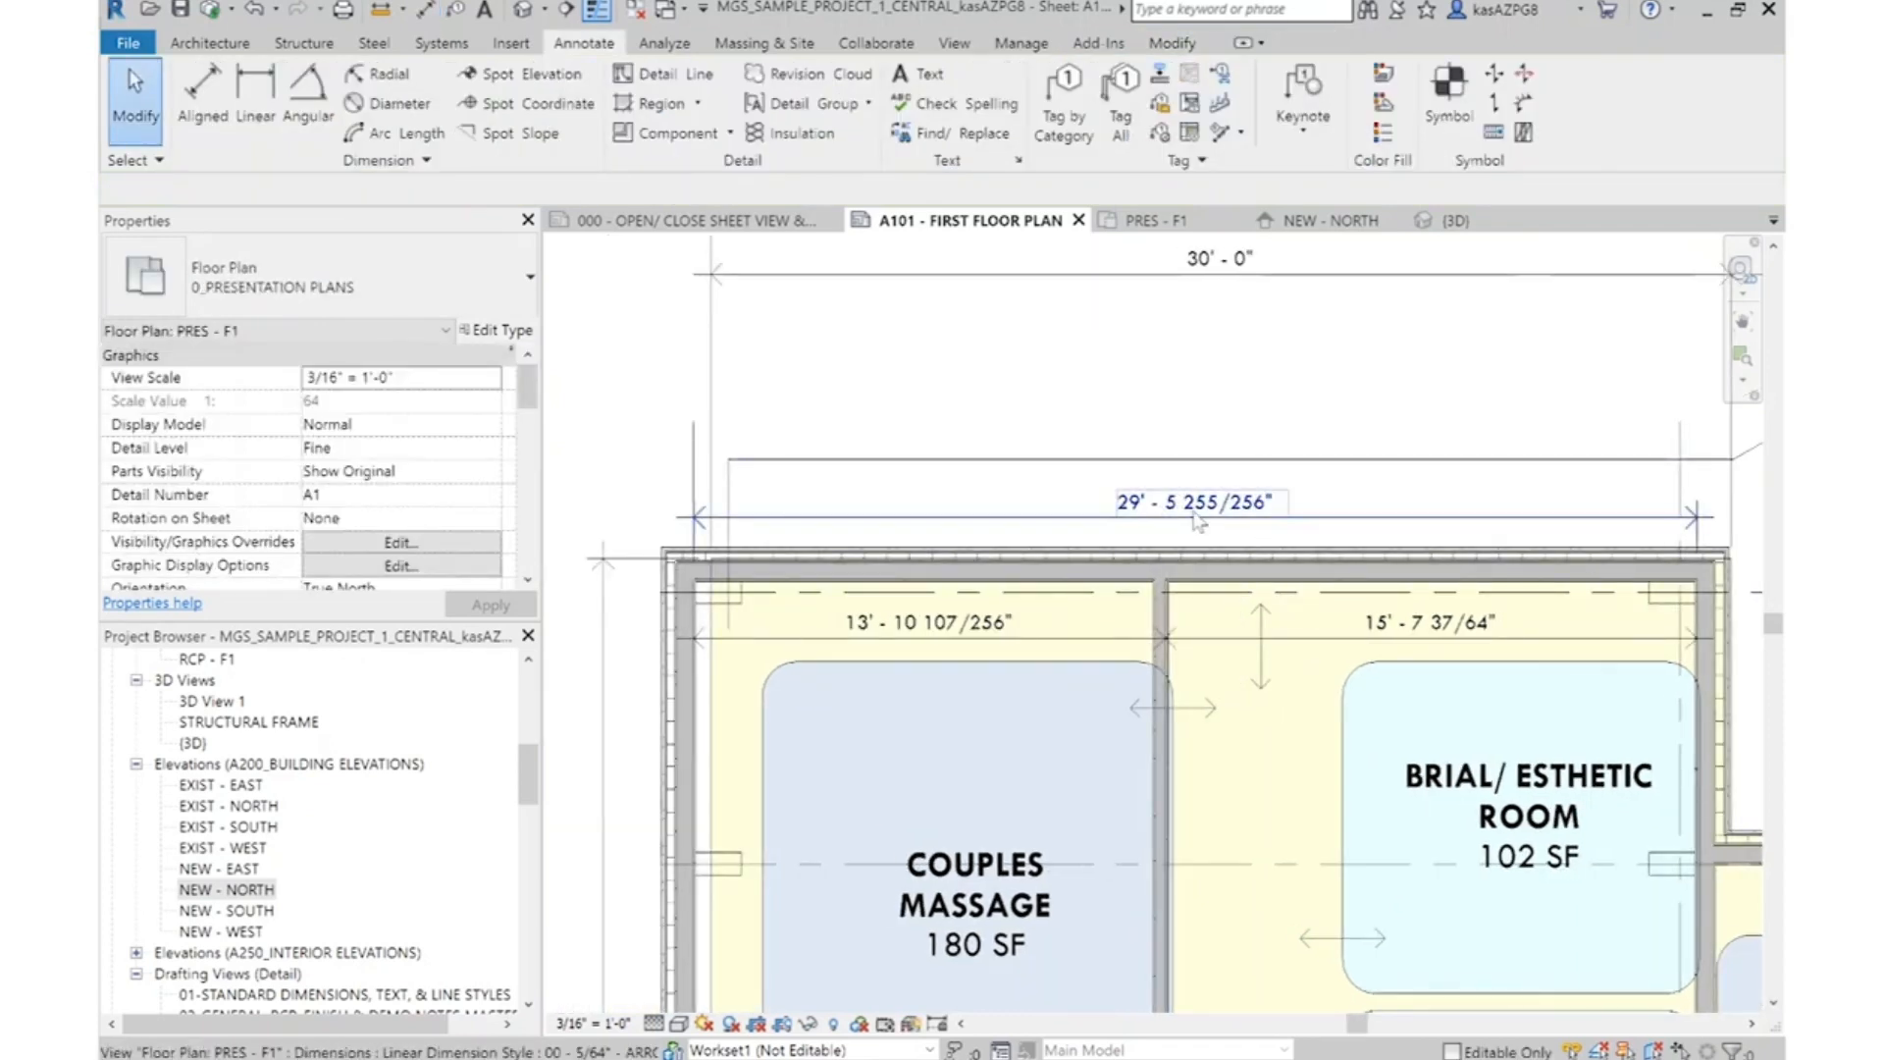
{"action": "left_click", "coordinate": [678, 724]}
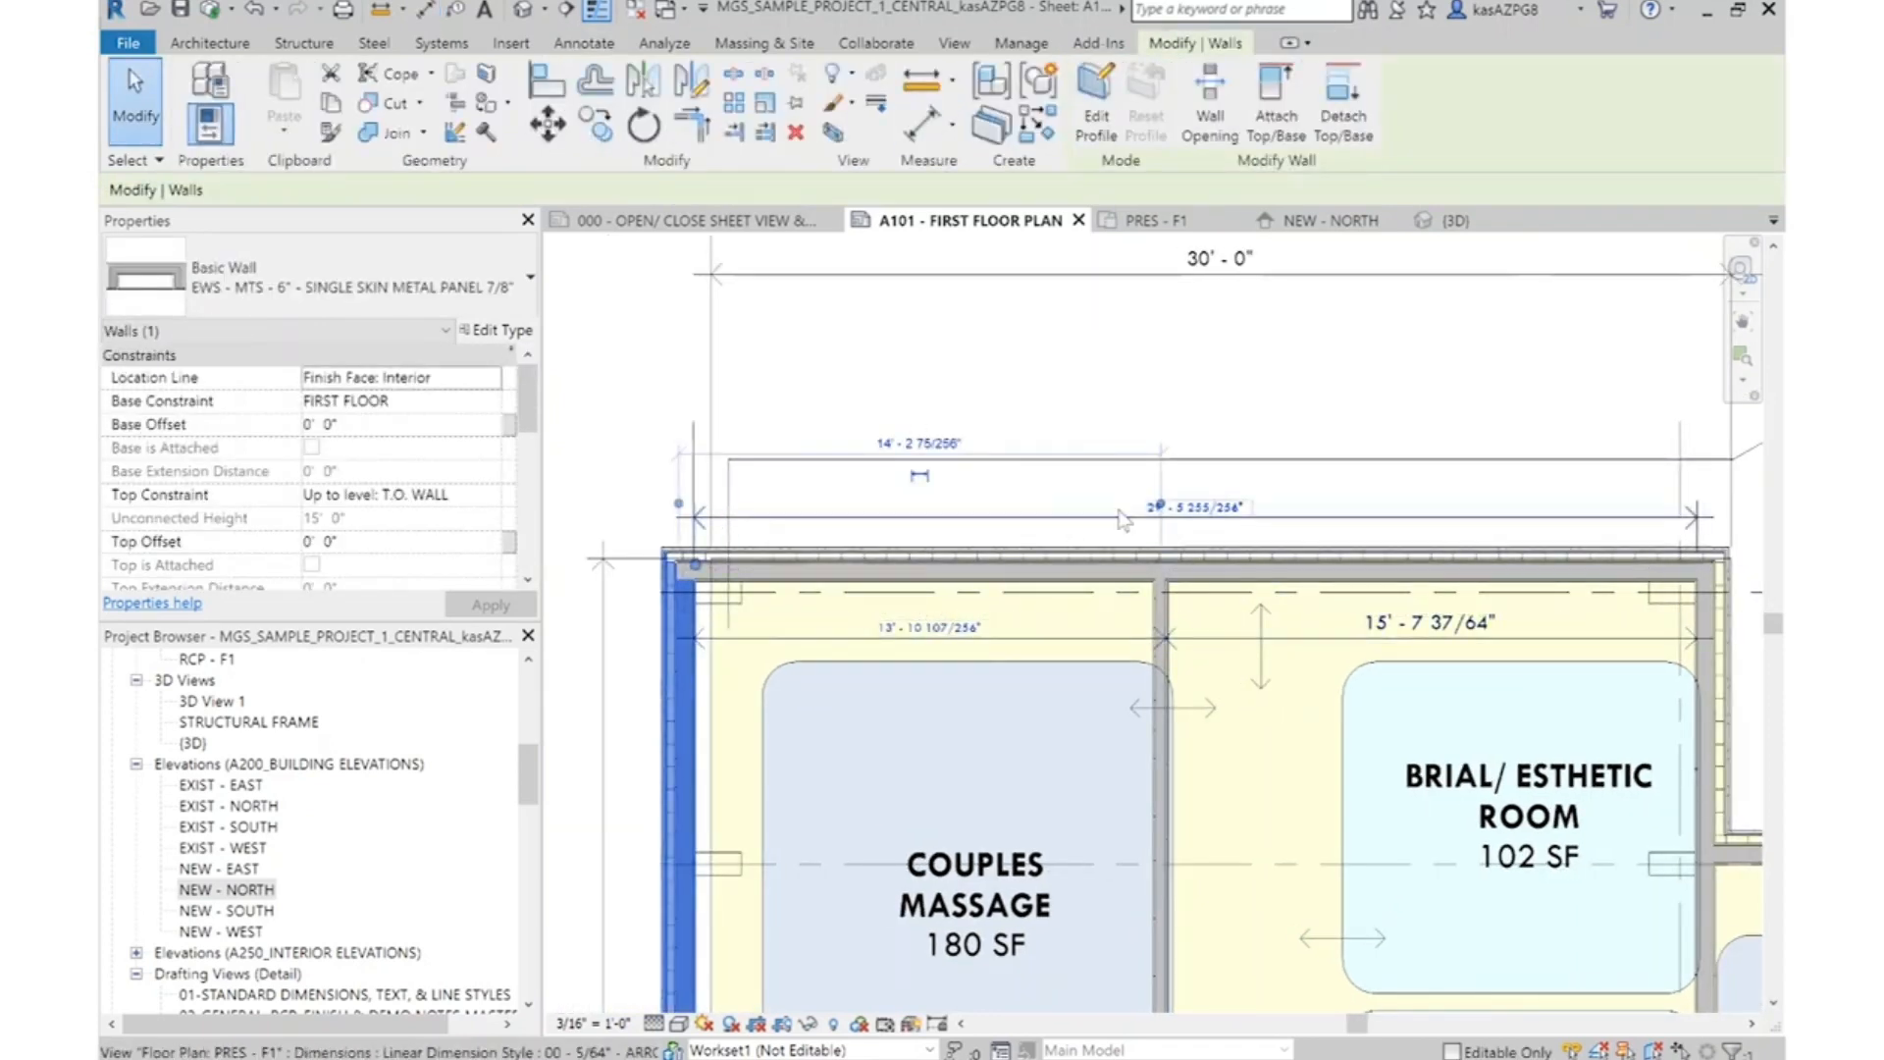
{"action": "scroll", "coordinate": [1206, 506], "scroll_direction": "up", "scroll_amount": 3}
{"action": "scroll", "coordinate": [1227, 518], "scroll_direction": "up", "scroll_amount": 2}
{"action": "left_click", "coordinate": [1160, 530]}
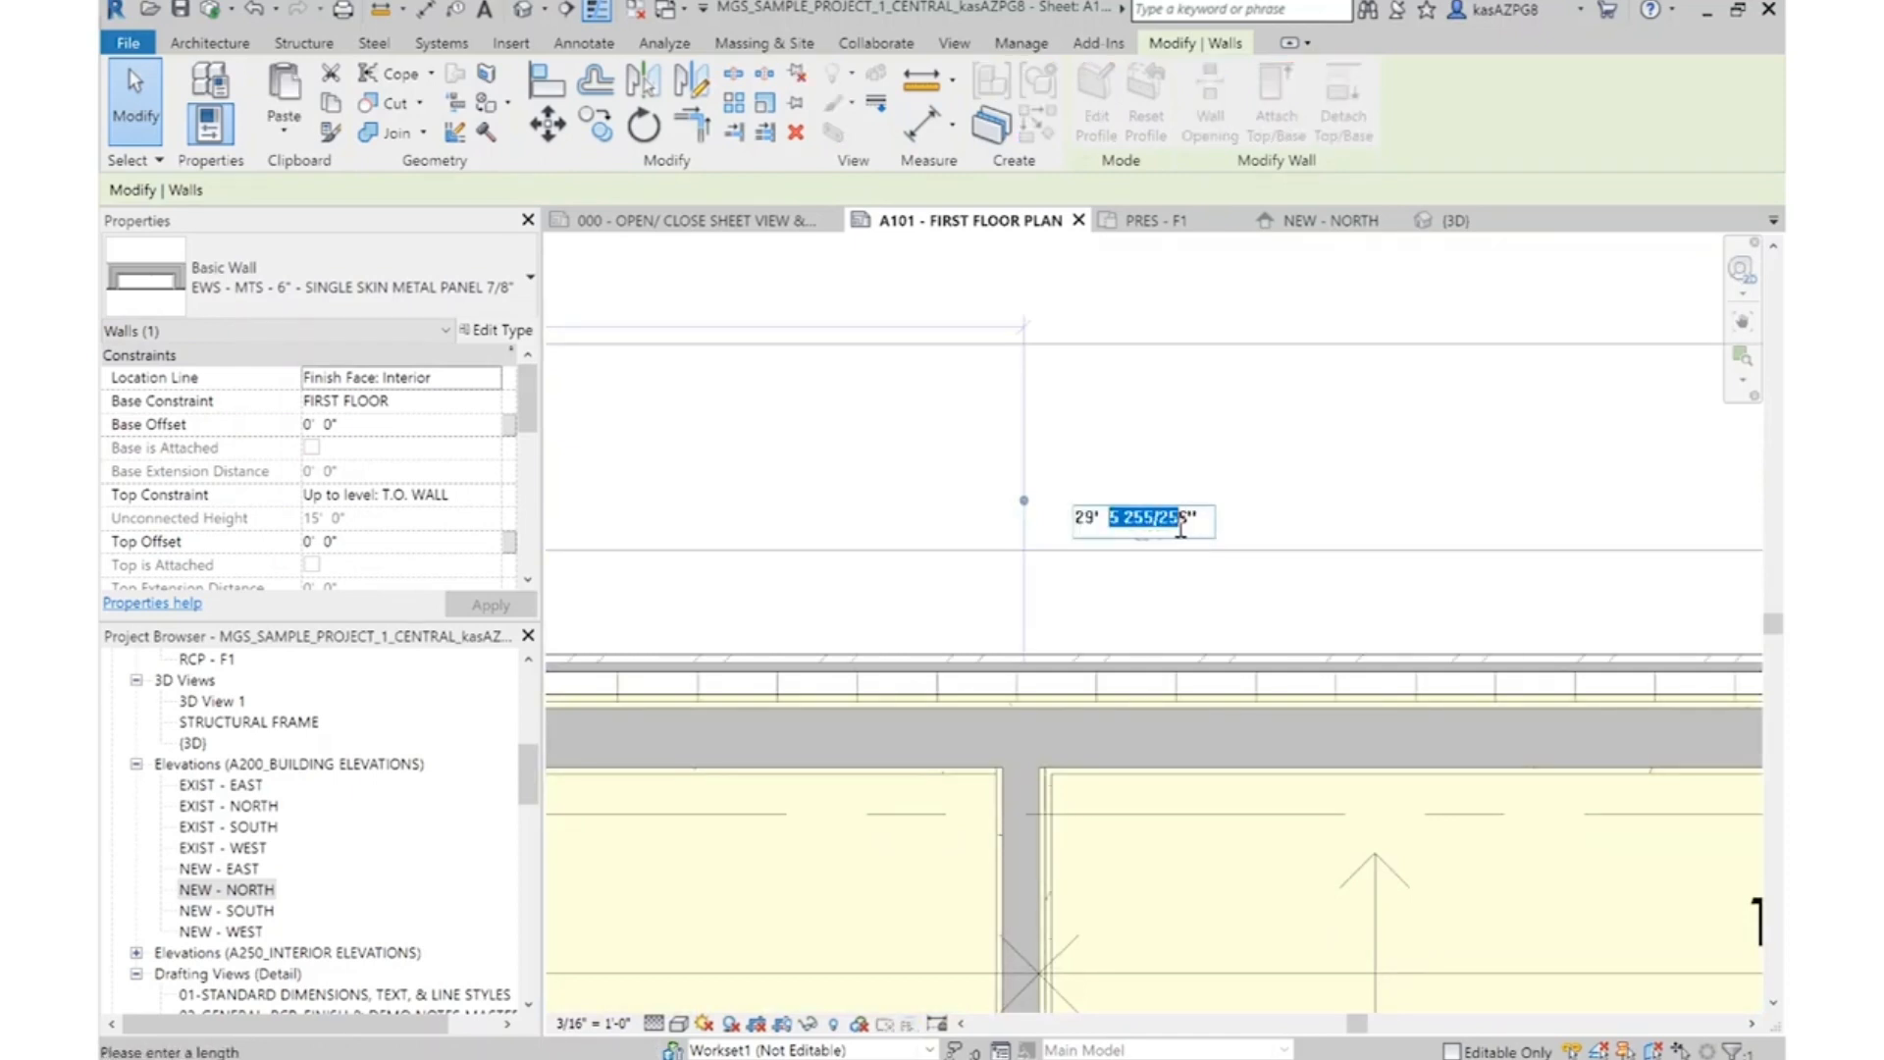
{"action": "key", "text": "Return"}
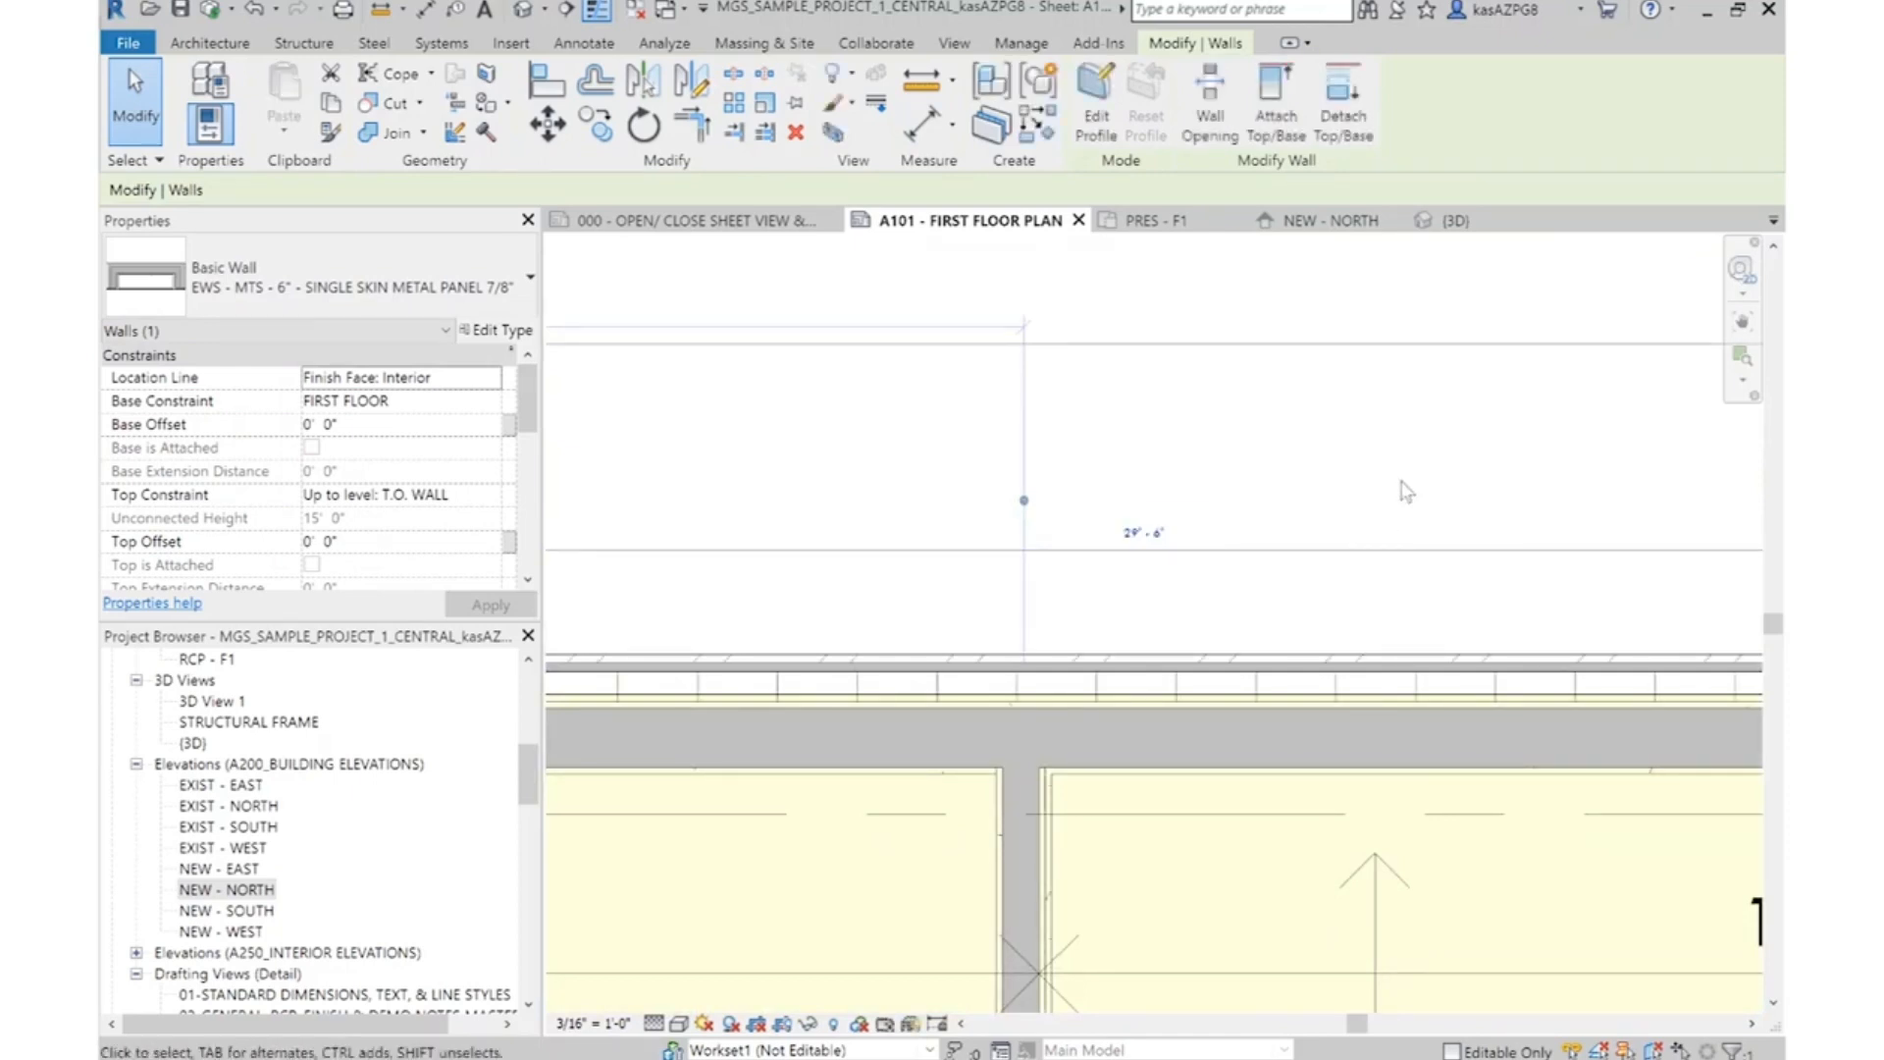
{"action": "key", "text": "Escape"}
{"action": "scroll", "coordinate": [1308, 407], "scroll_direction": "down", "scroll_amount": 2}
{"action": "scroll", "coordinate": [1253, 407], "scroll_direction": "down", "scroll_amount": 1}
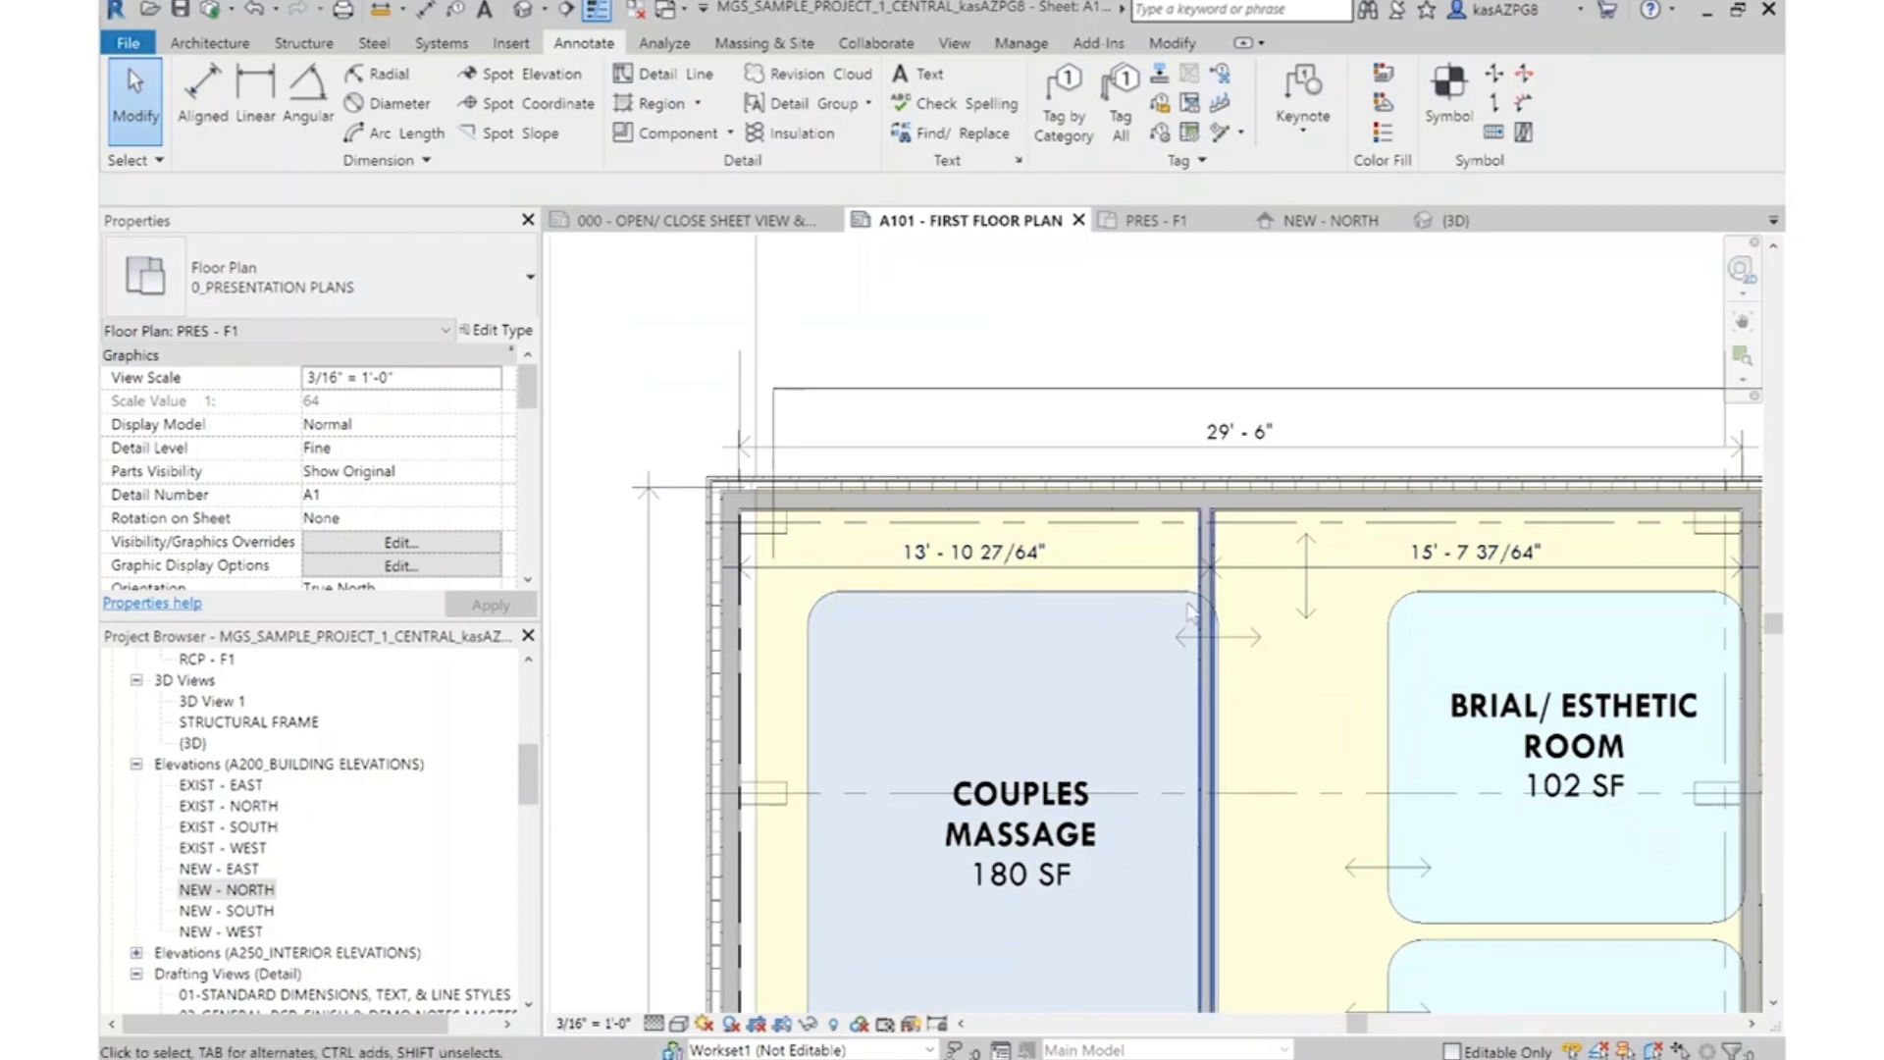
{"action": "middle_click_drag", "start_coordinate": [1126, 578], "coordinate": [1087, 711]}
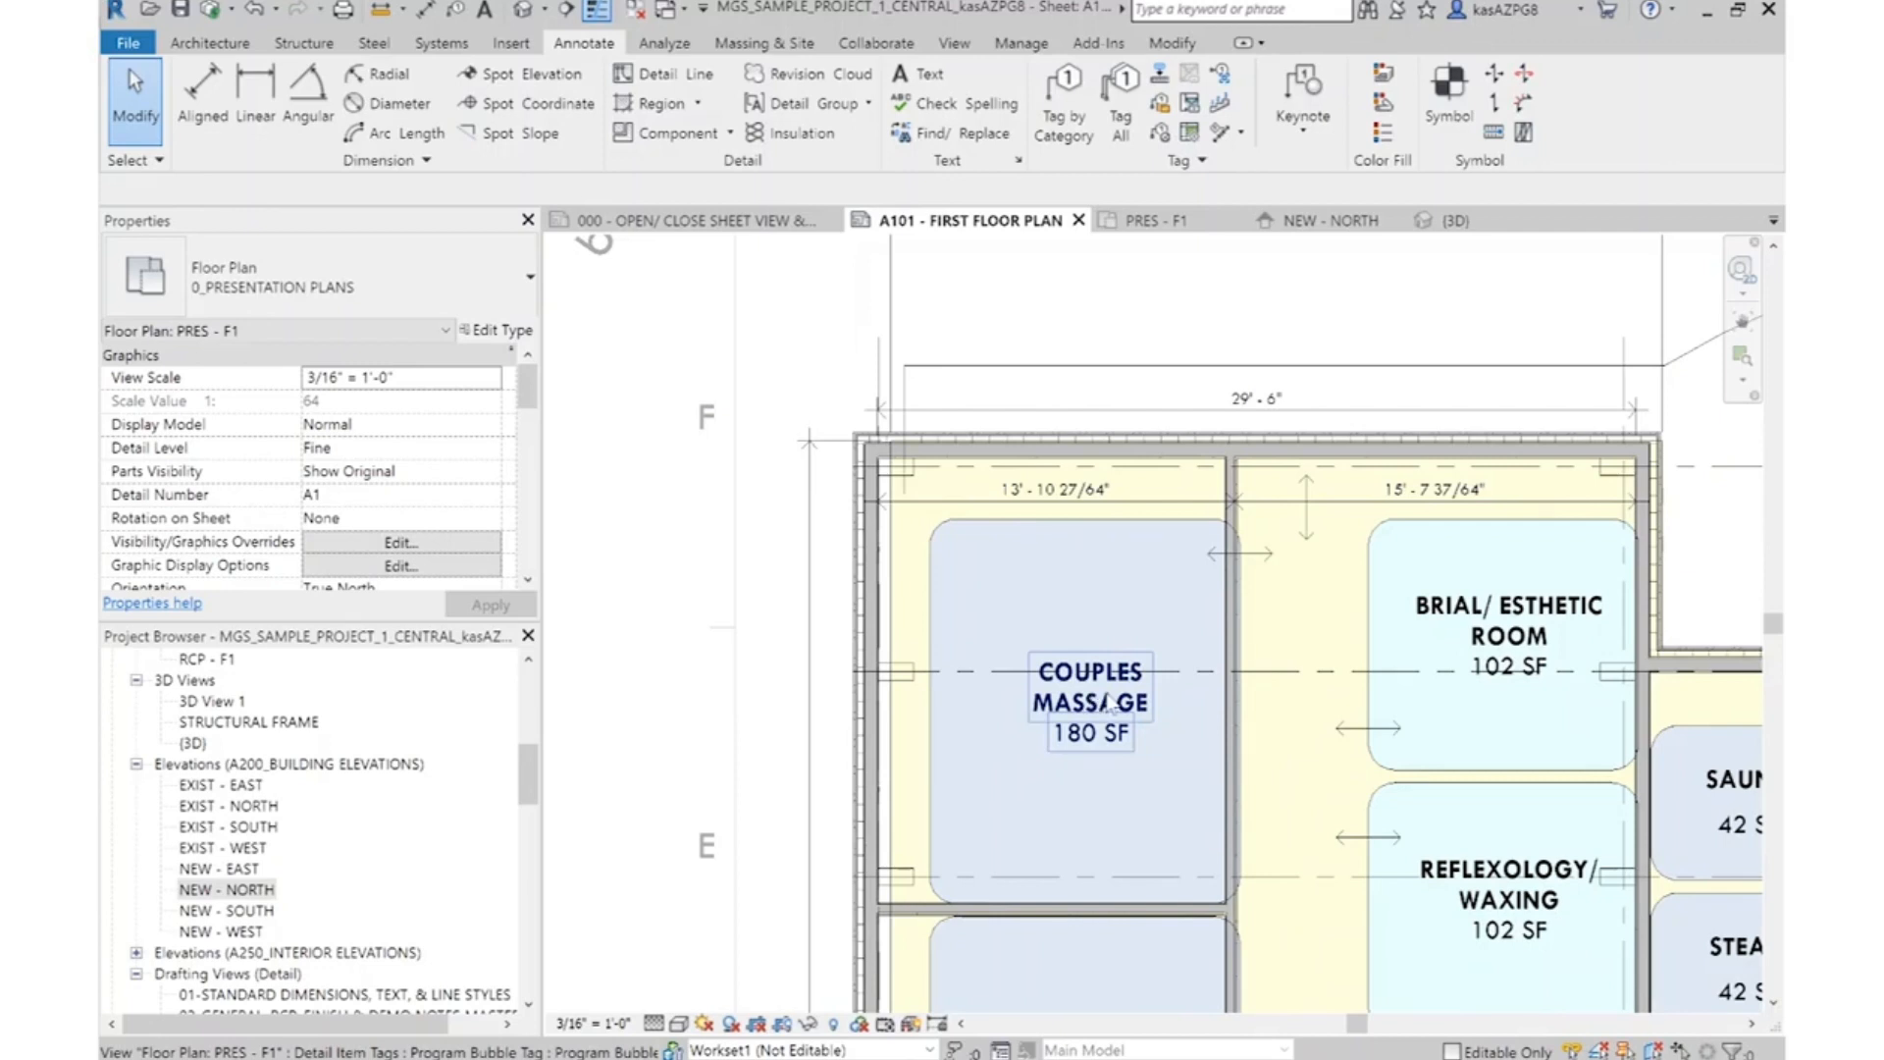
Move the corridor wall beside the couples massage rooms by setting its core-to-core dimension from the exterior wall to 14'-0"
{"action": "scroll", "coordinate": [1231, 481], "scroll_direction": "up", "scroll_amount": 5}
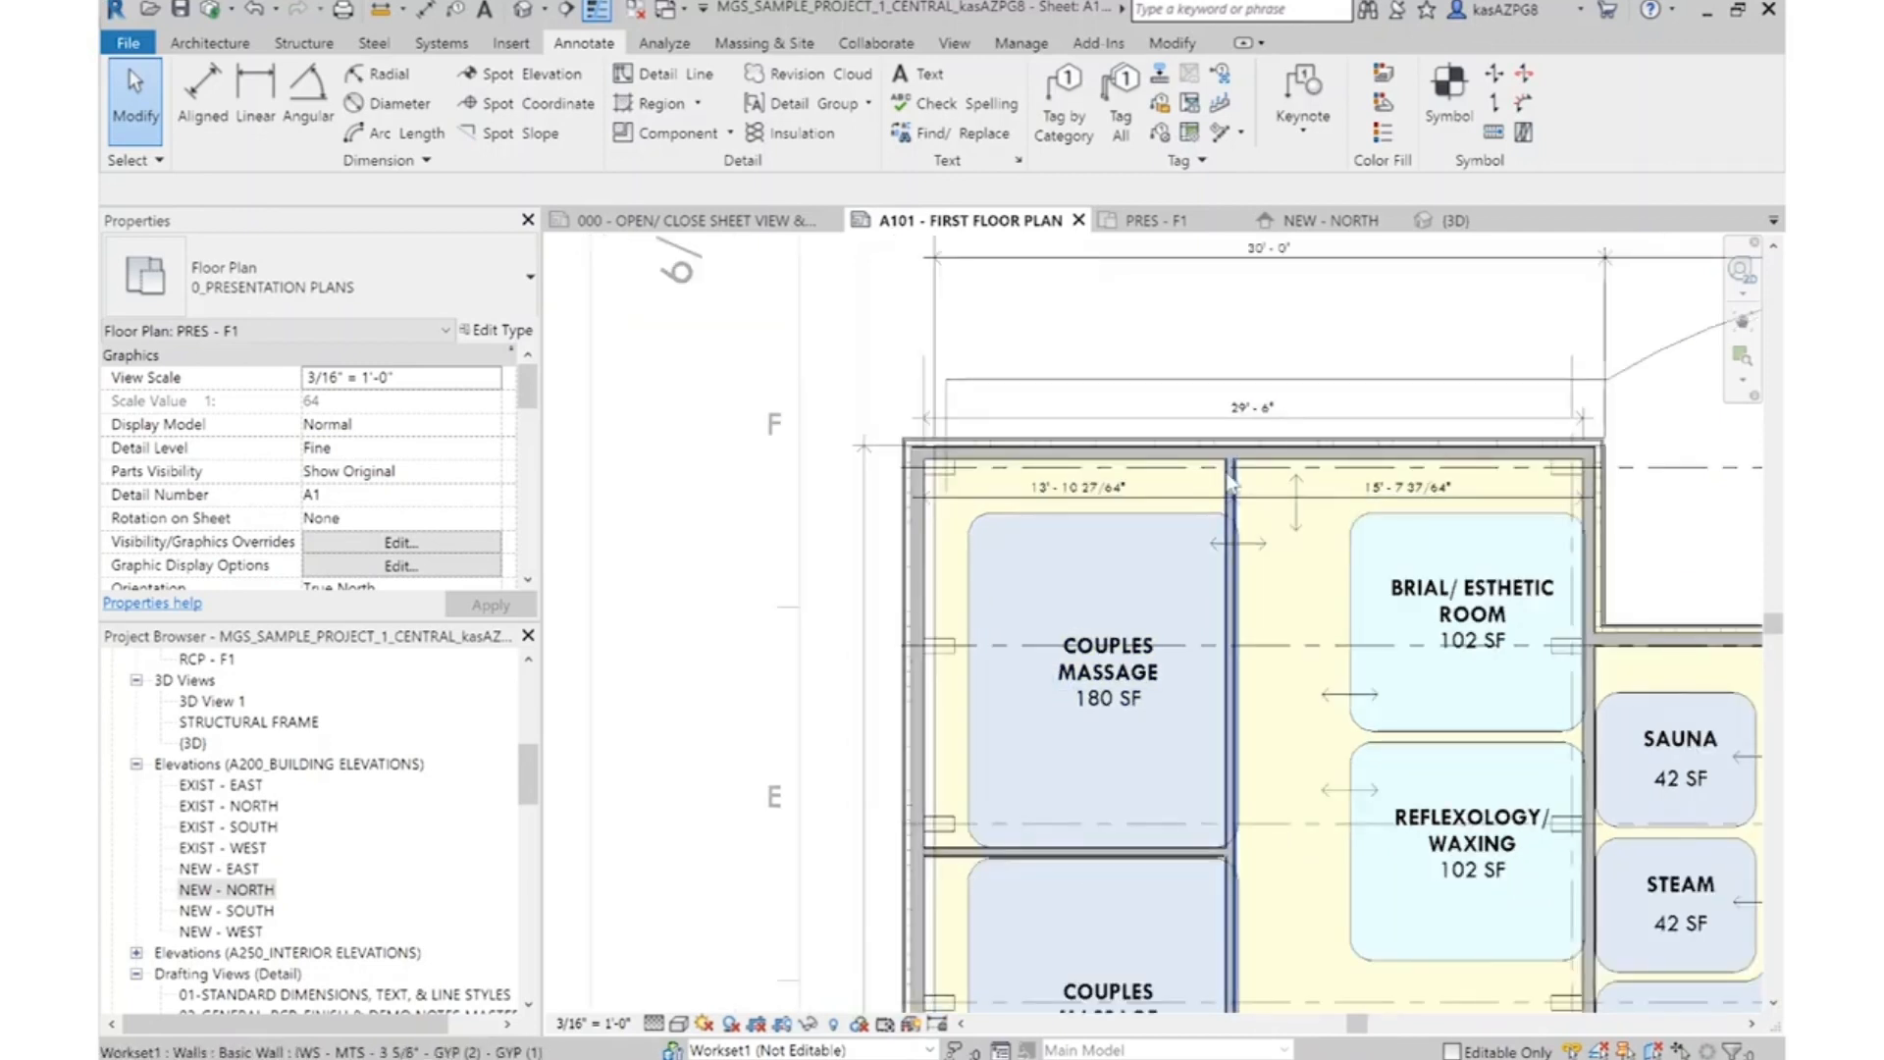
{"action": "left_click", "coordinate": [1238, 496]}
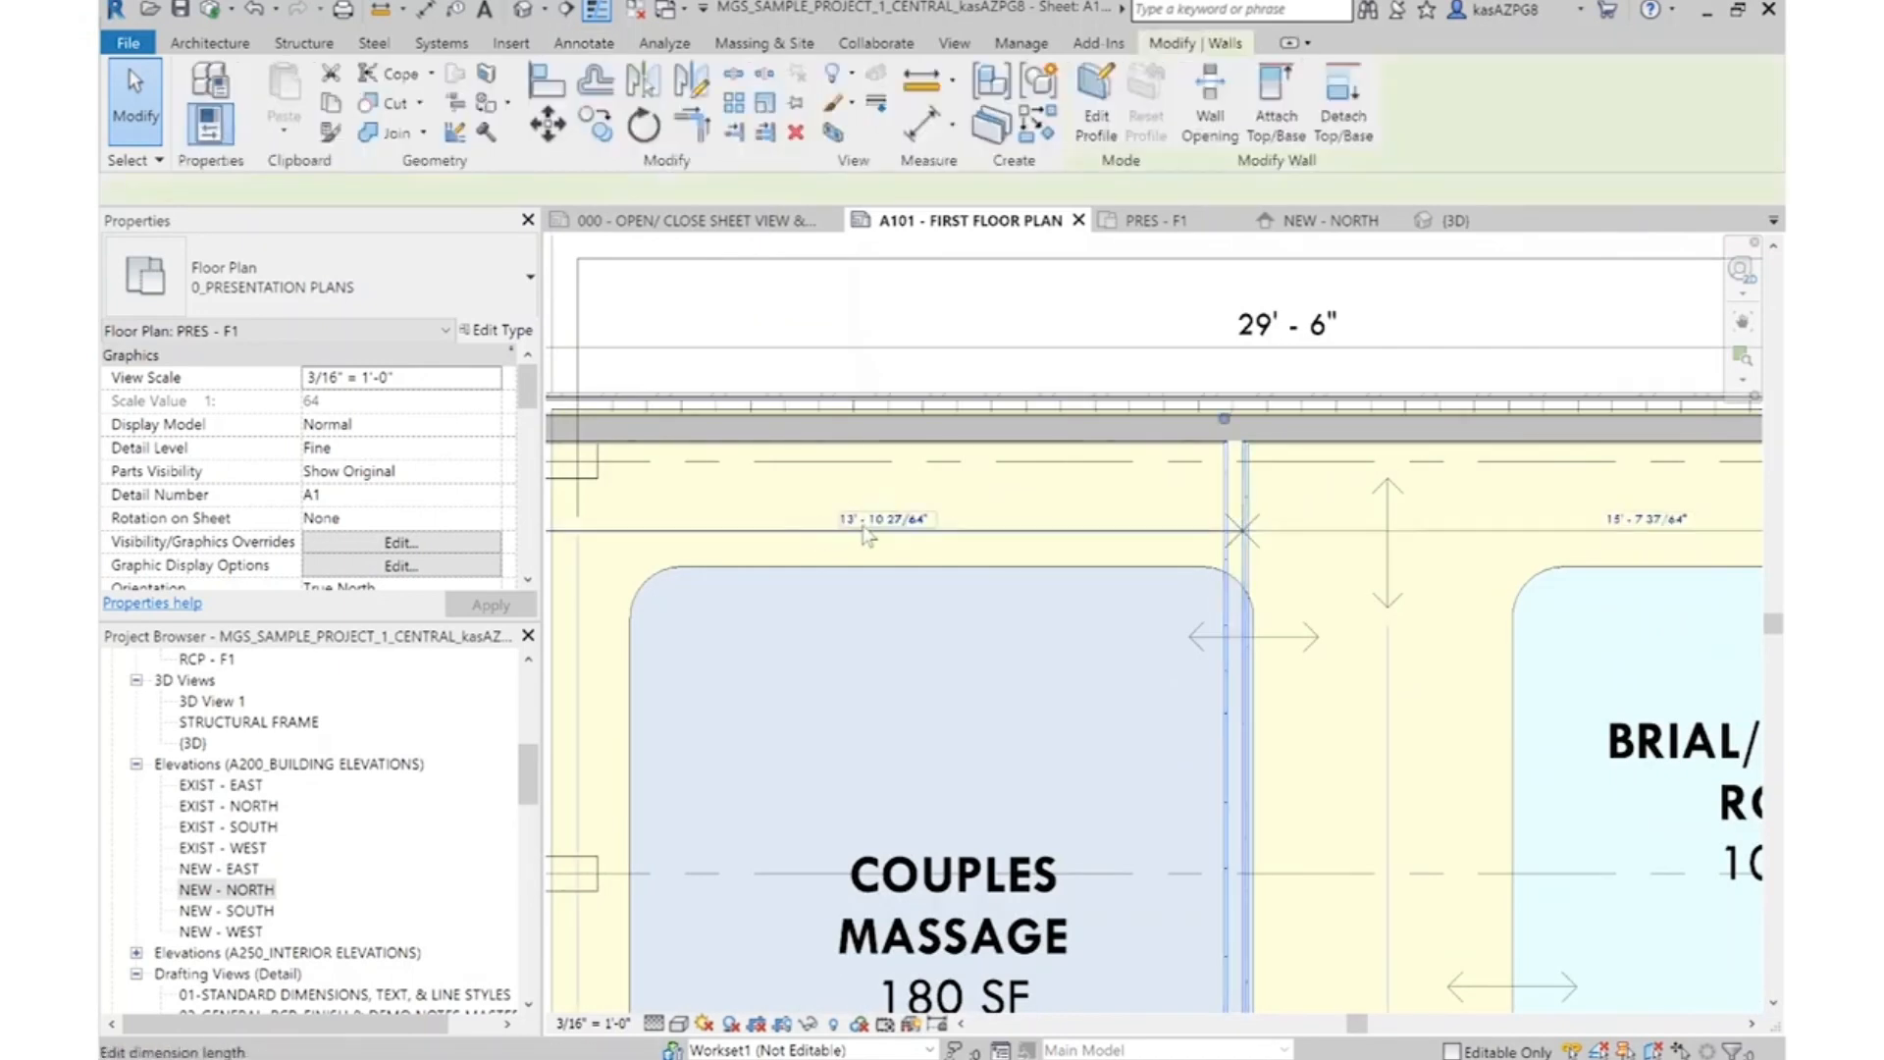
{"action": "left_click", "coordinate": [864, 520]}
{"action": "type", "text": "14'"}
{"action": "key", "text": "Return"}
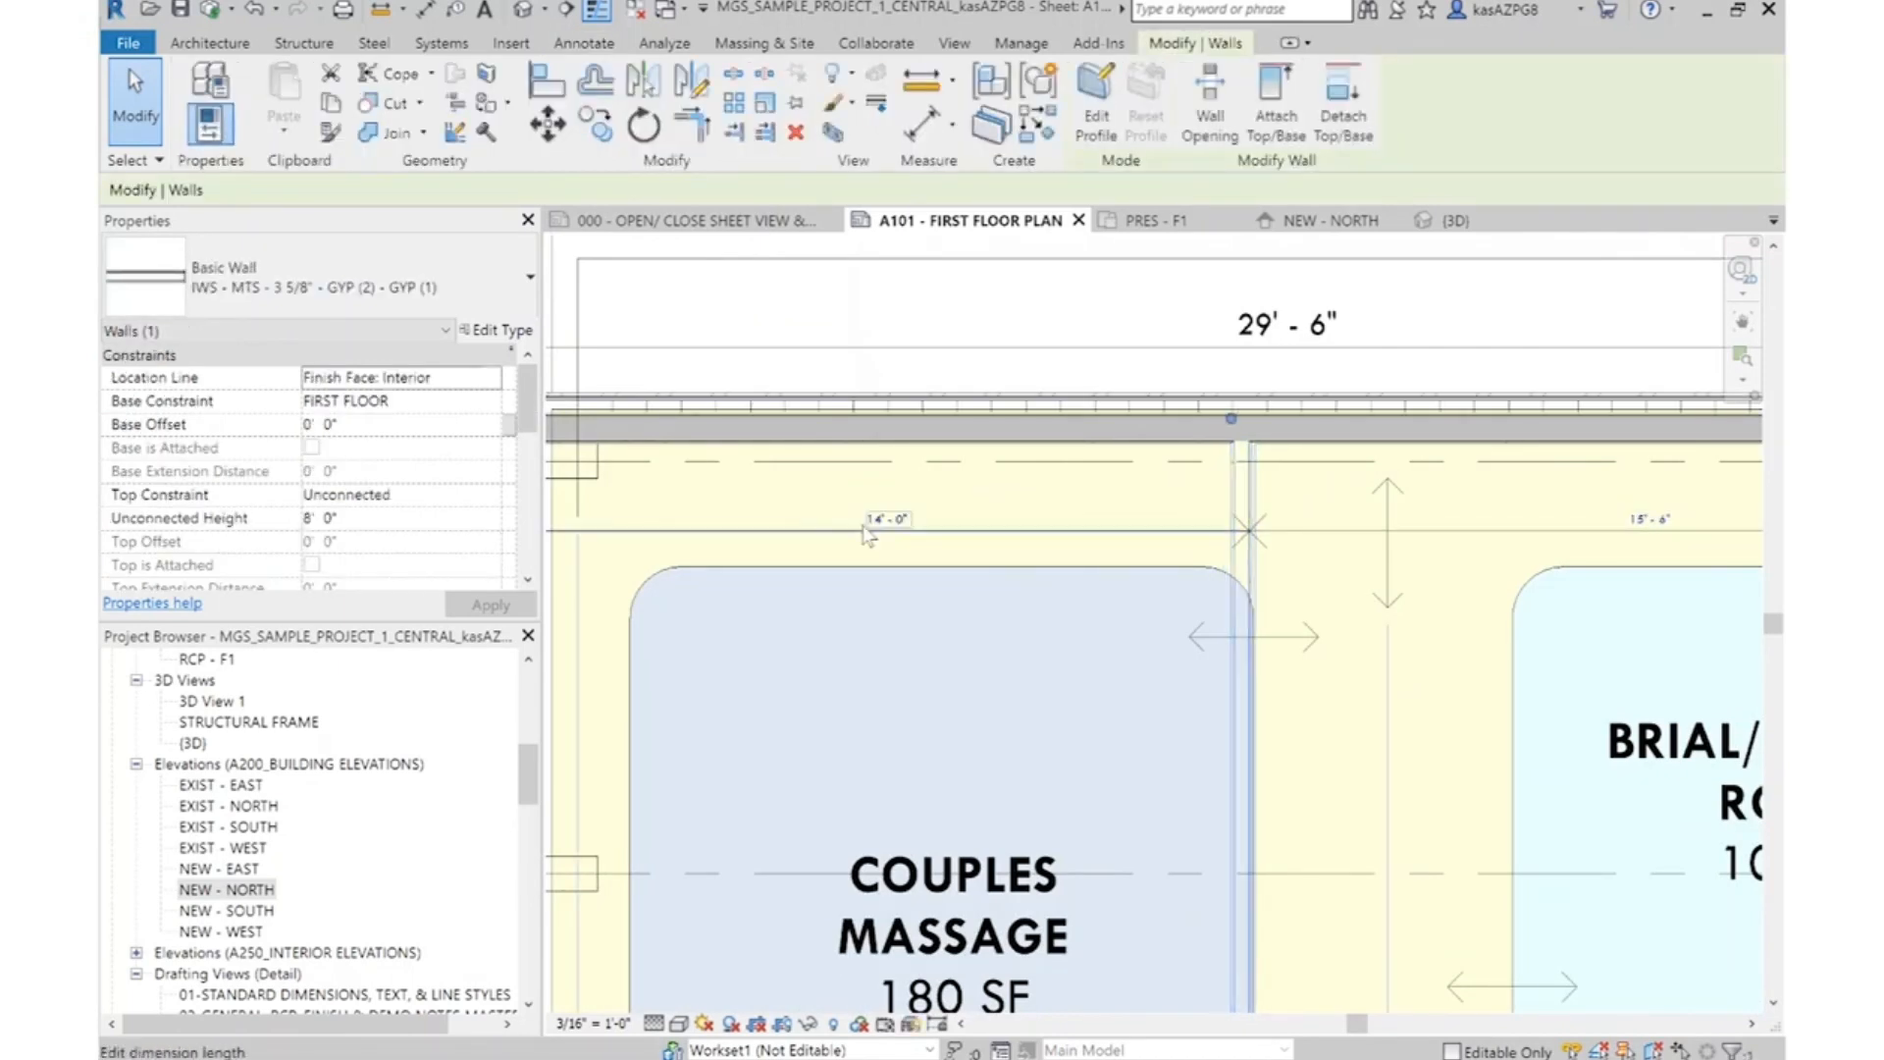
{"action": "key", "text": "Escape"}
{"action": "scroll", "coordinate": [1330, 371], "scroll_direction": "down", "scroll_amount": 5}
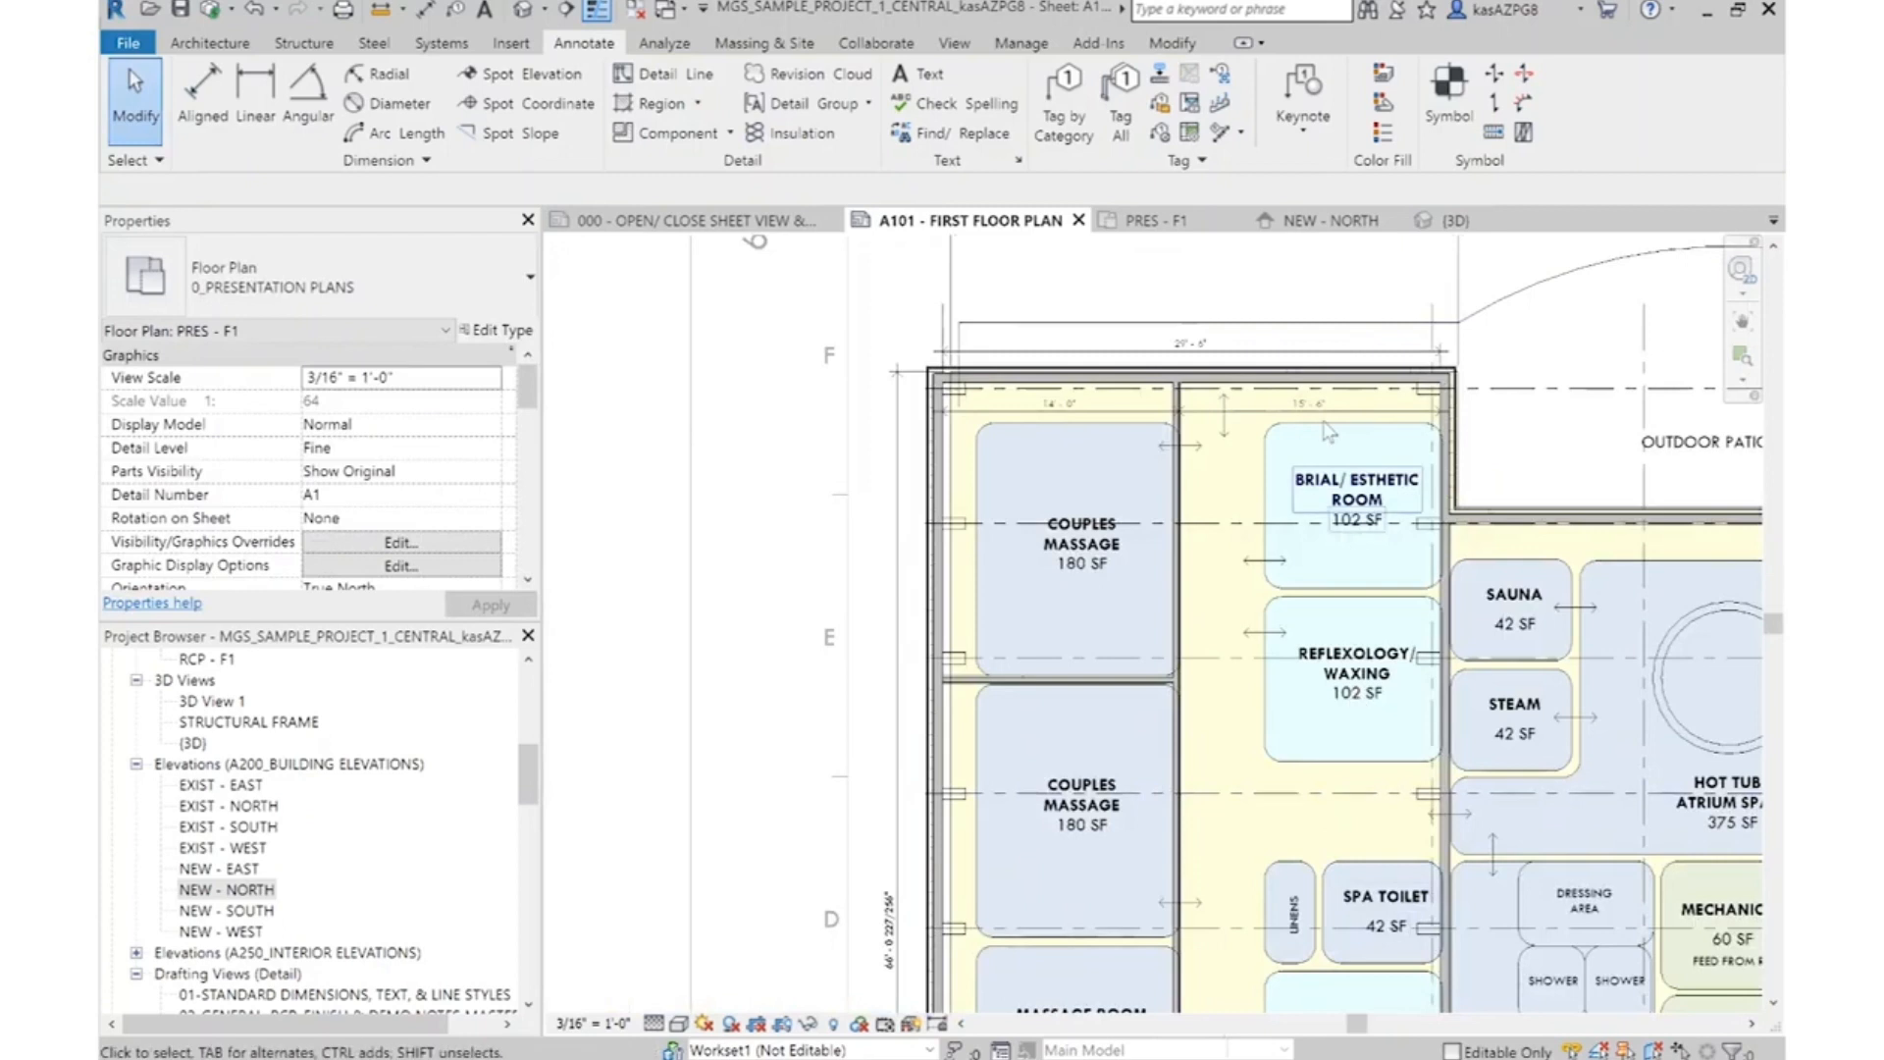
Mirror a copy of the corridor wall about a vertical axis at the corridor's centre to form the opposite corridor wall
{"action": "middle_click_drag", "start_coordinate": [1355, 751], "coordinate": [1331, 493]}
{"action": "middle_click_drag", "start_coordinate": [1341, 416], "coordinate": [1324, 772]}
{"action": "scroll", "coordinate": [1217, 500], "scroll_direction": "up", "scroll_amount": 6}
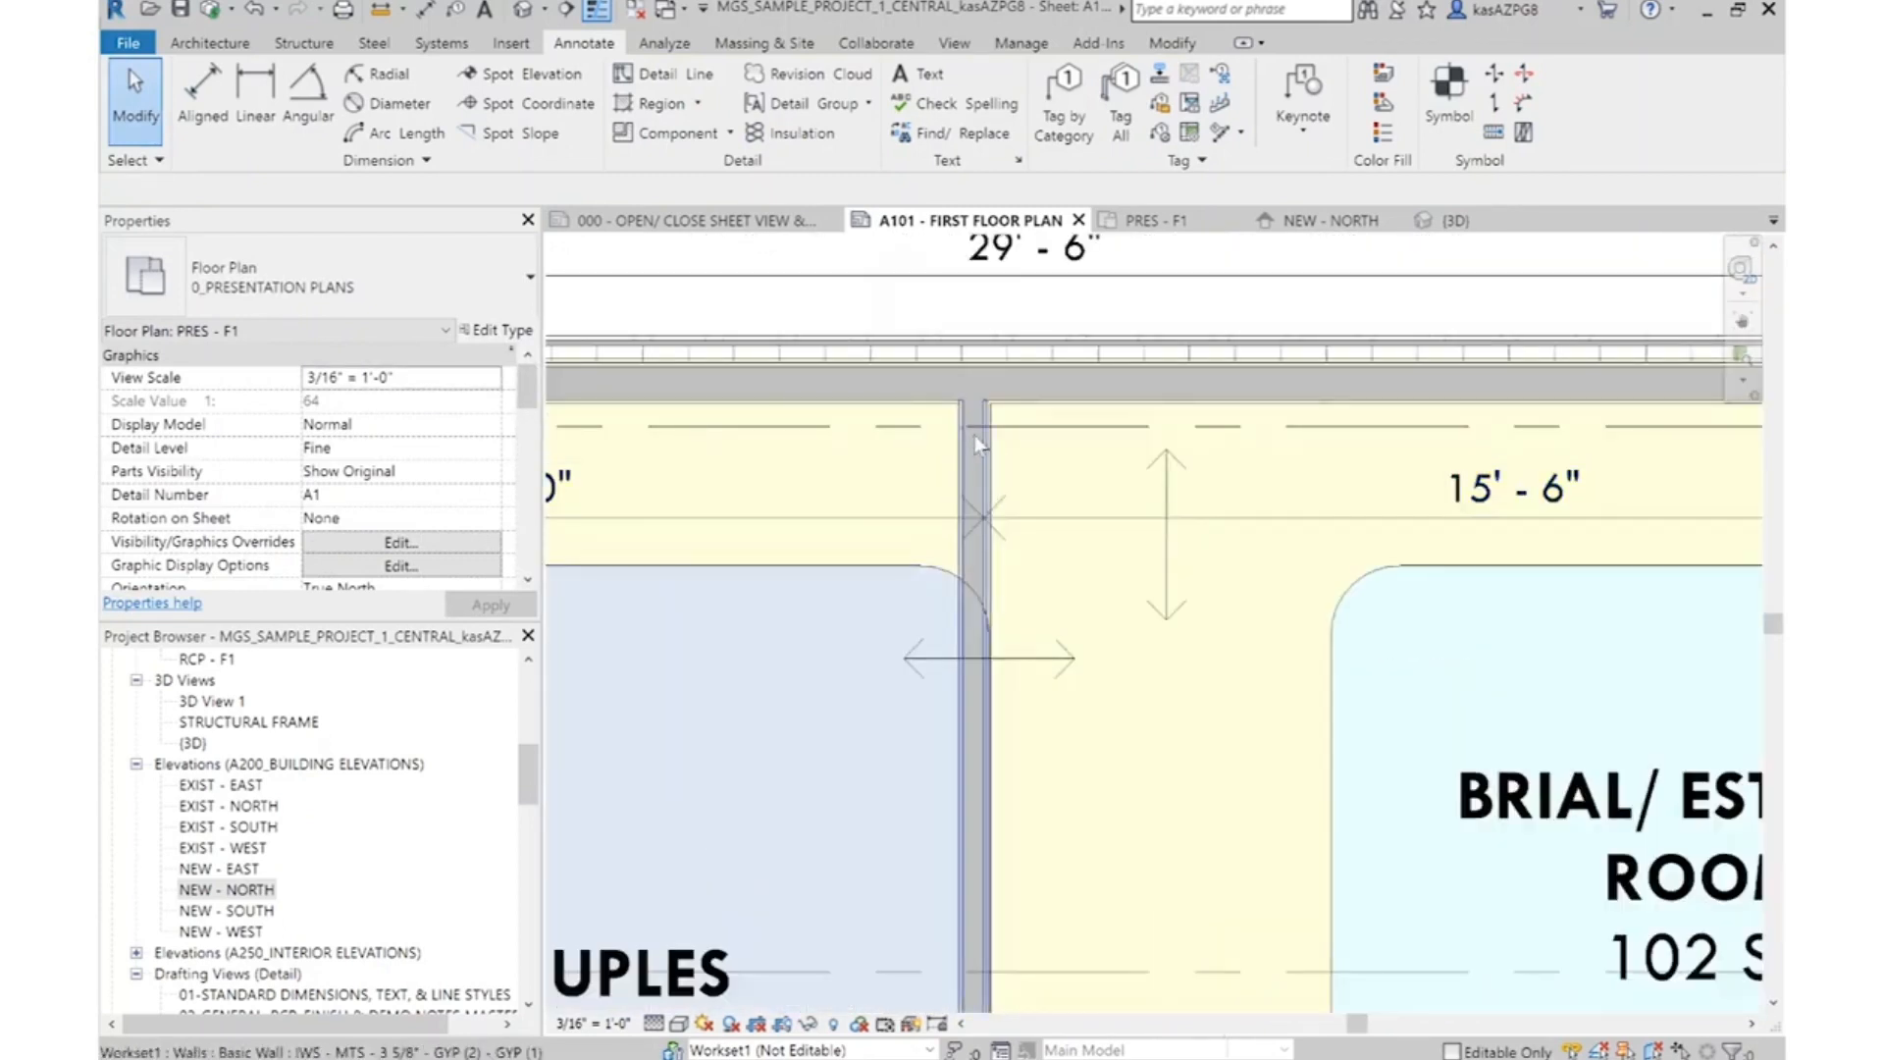
{"action": "left_click", "coordinate": [974, 431]}
{"action": "left_click", "coordinate": [692, 81]}
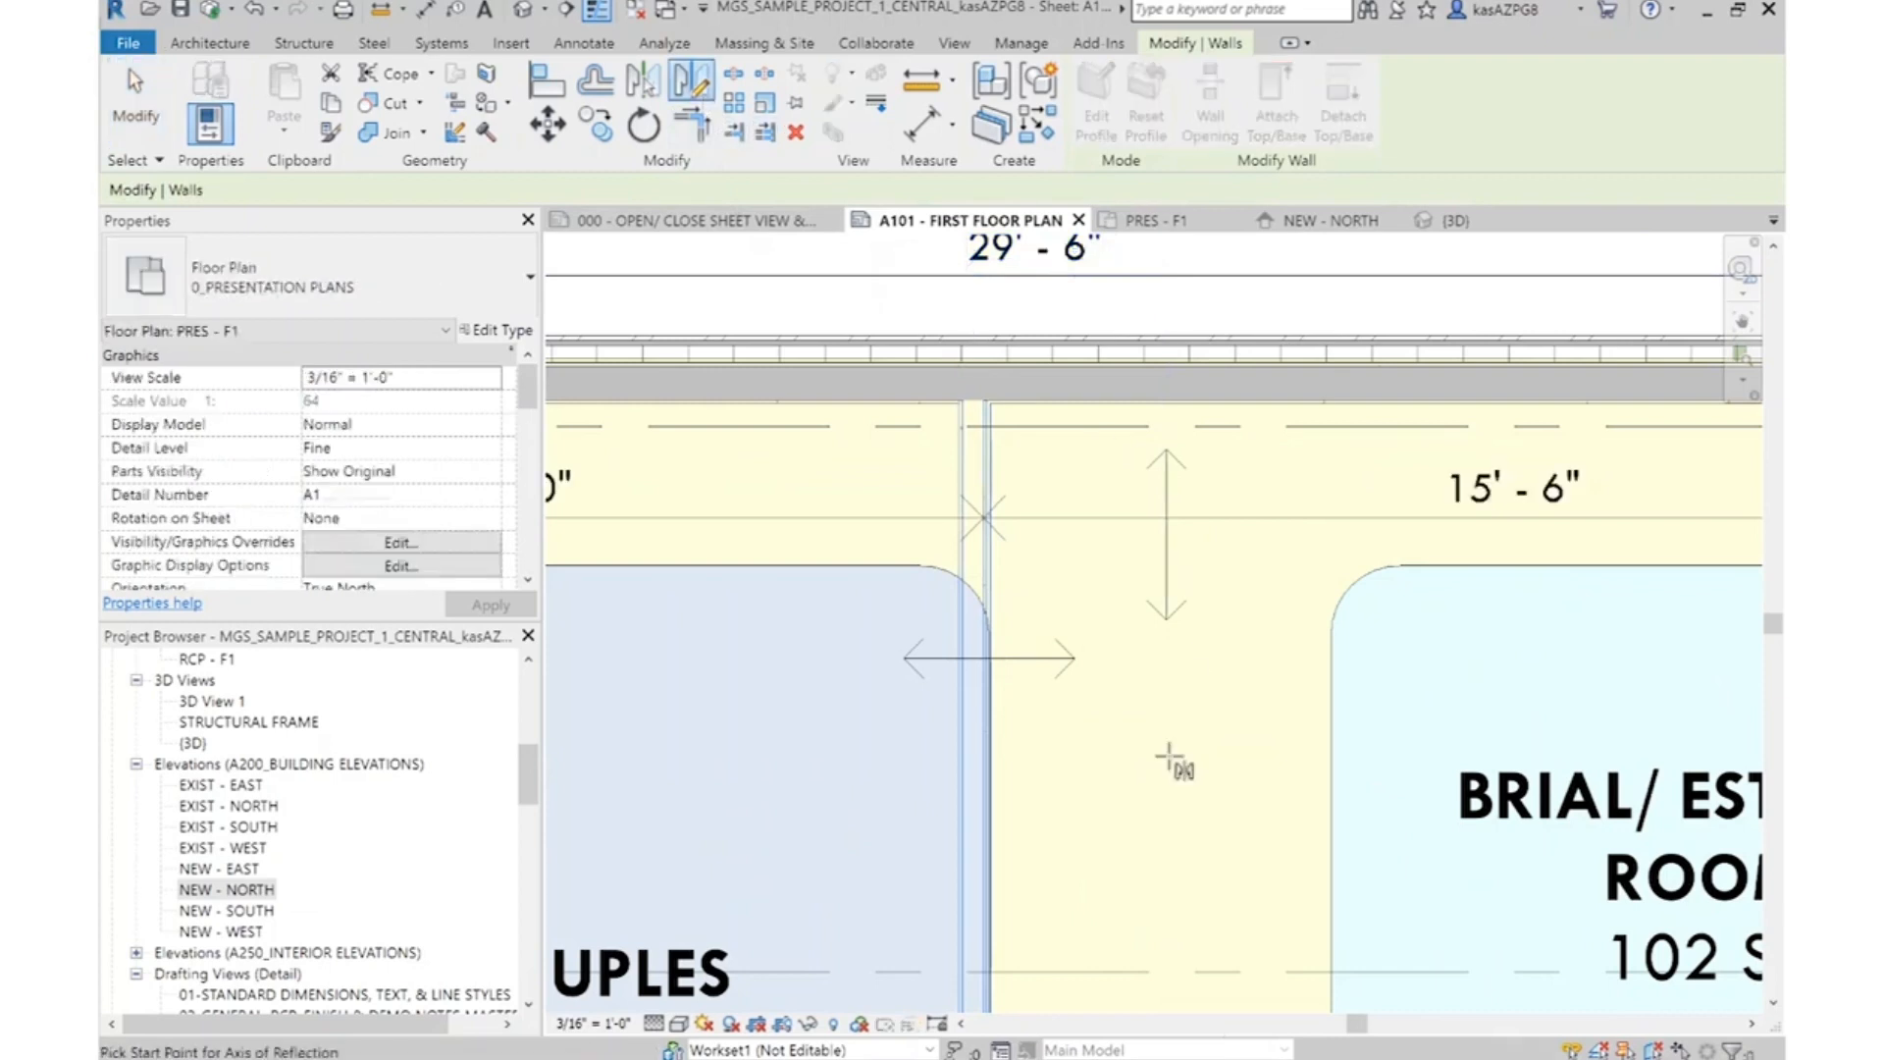
{"action": "left_click", "coordinate": [1166, 790]}
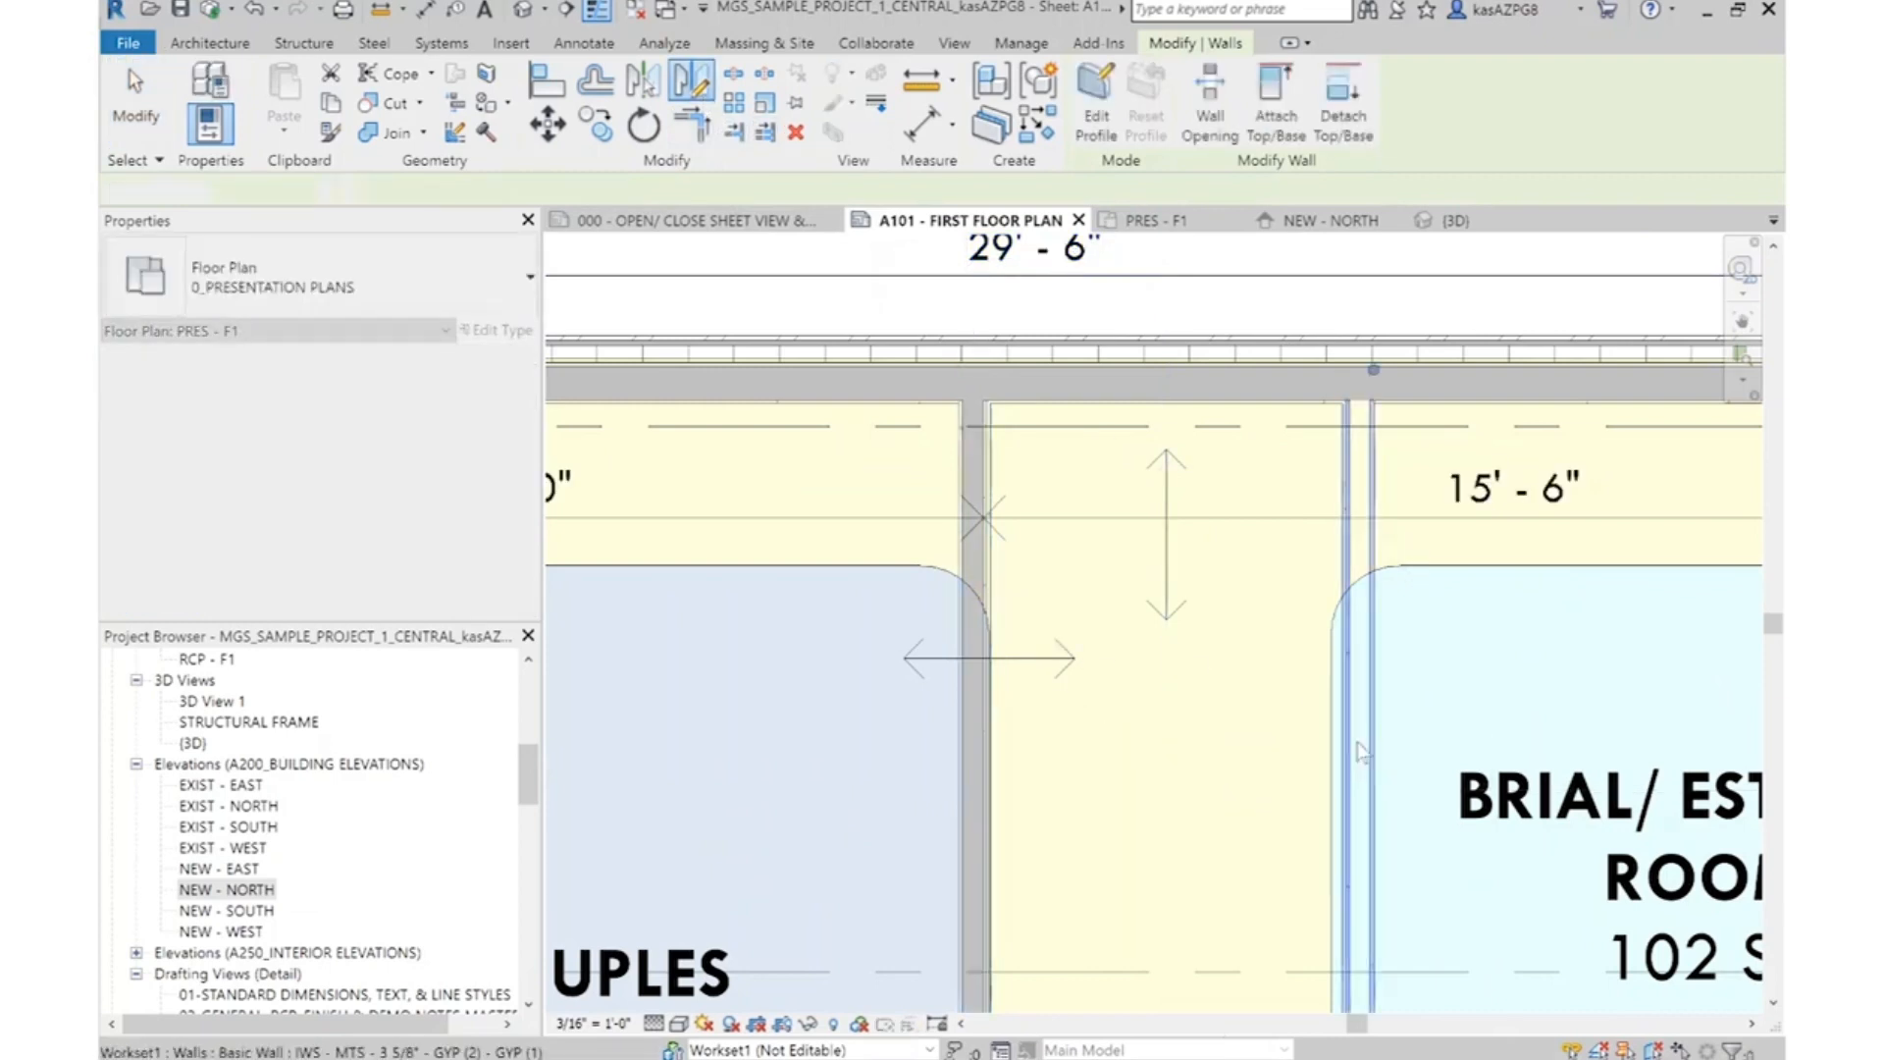
{"action": "key", "text": "Escape"}
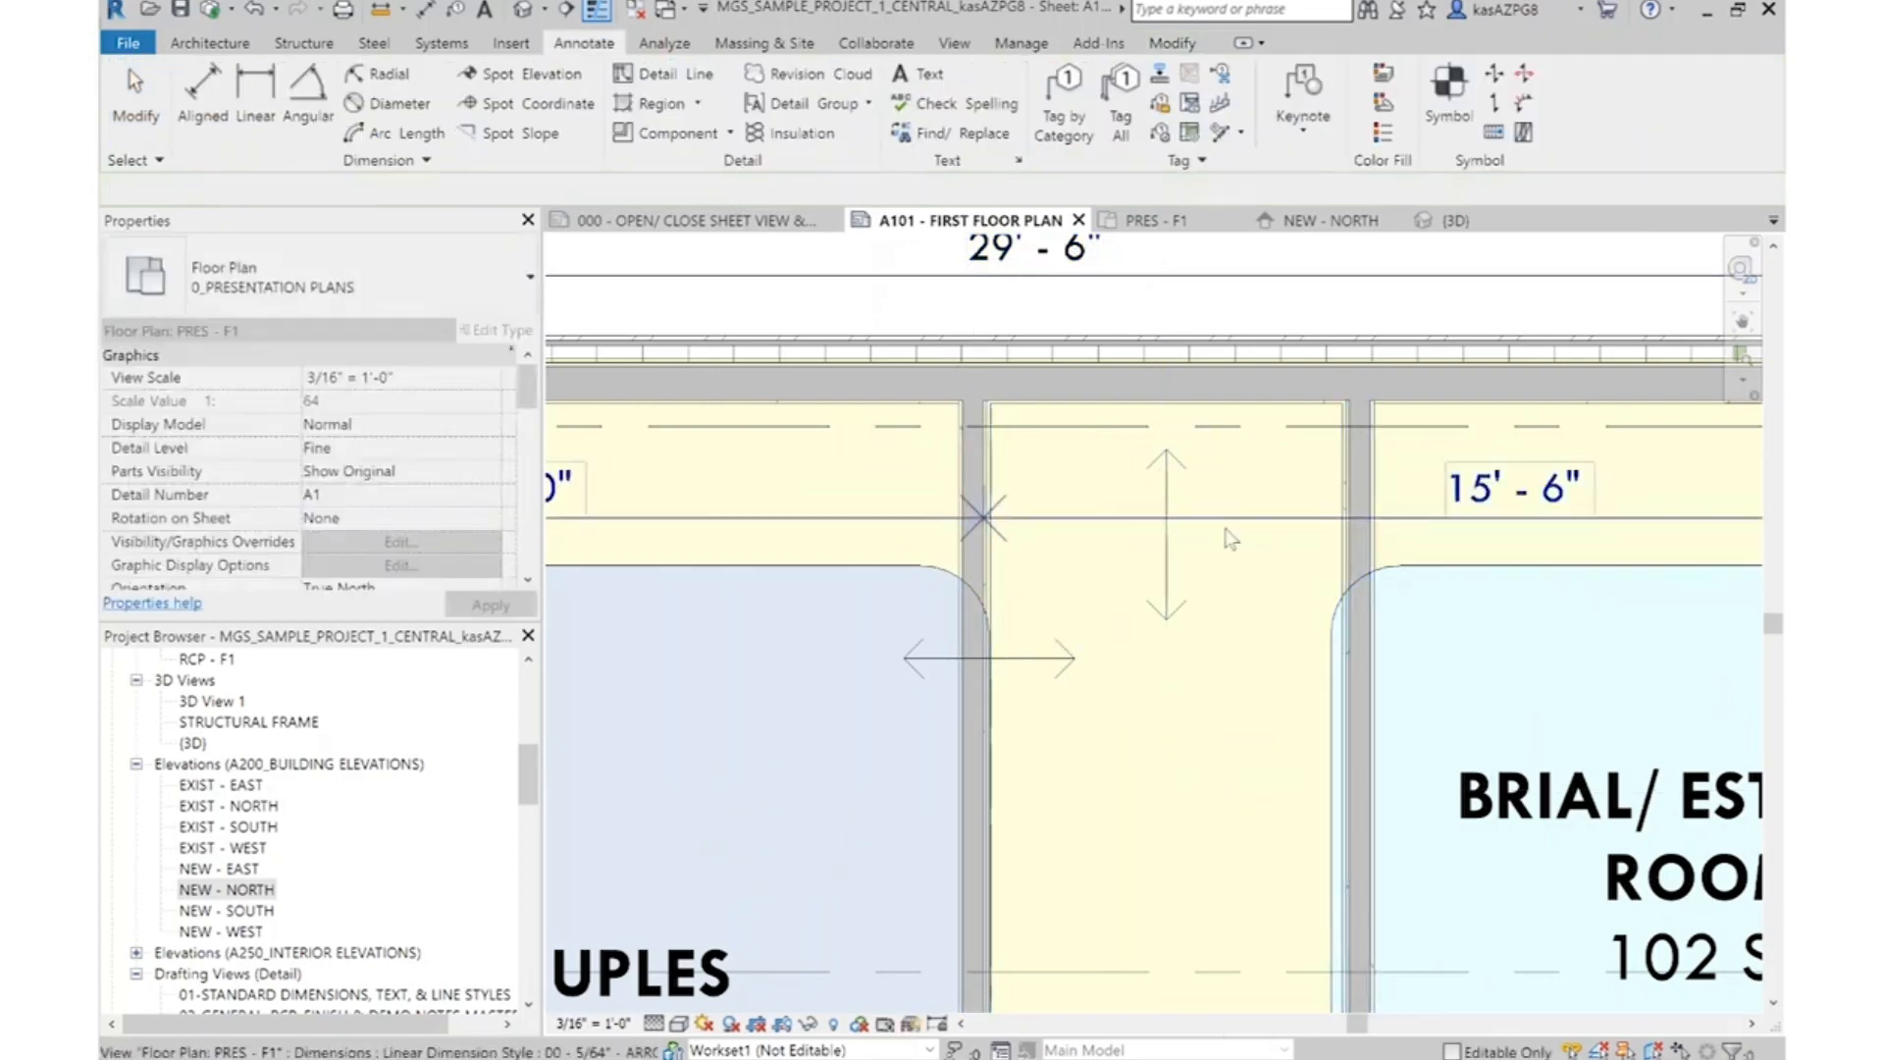
Edit the witness lines of the interior dimension string to include the core face of the new corridor wall
{"action": "left_click", "coordinate": [1217, 520]}
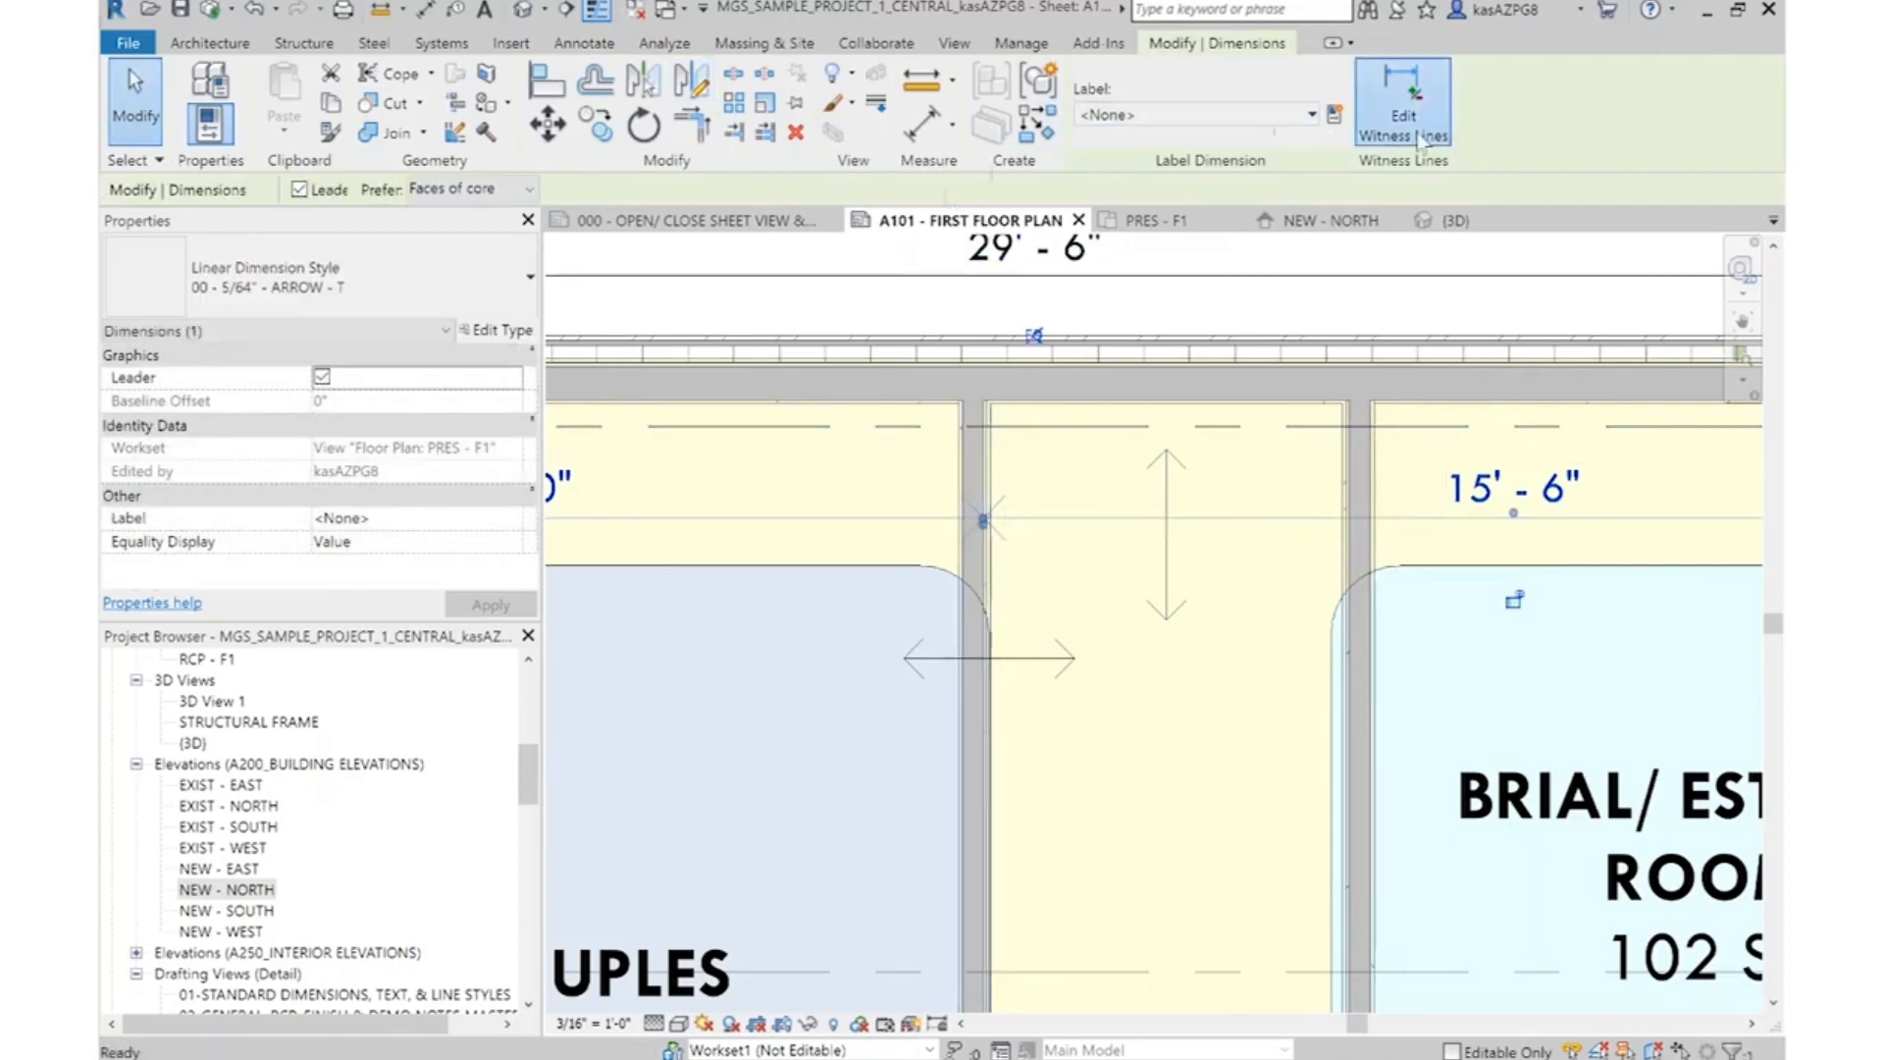
{"action": "key", "text": "Escape"}
{"action": "scroll", "coordinate": [1360, 530], "scroll_direction": "up", "scroll_amount": 4}
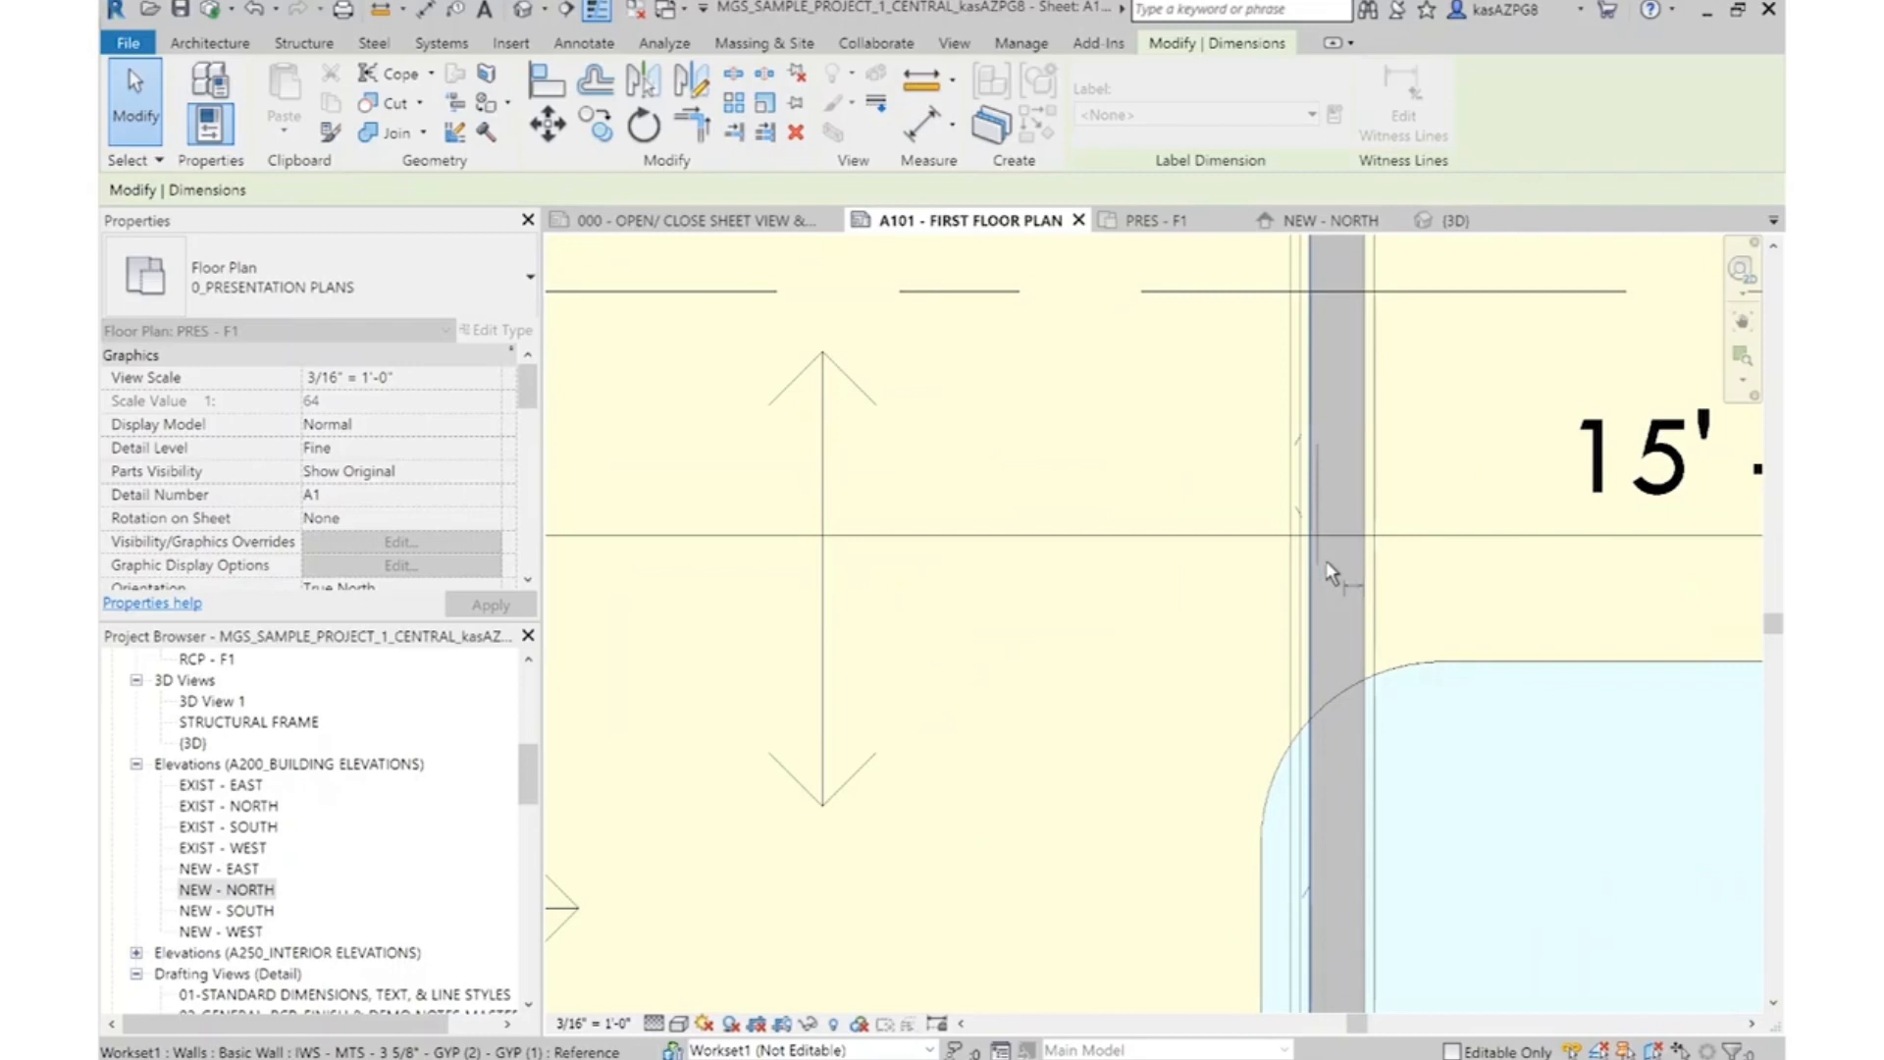
{"action": "scroll", "coordinate": [1315, 573], "scroll_direction": "down", "scroll_amount": 4}
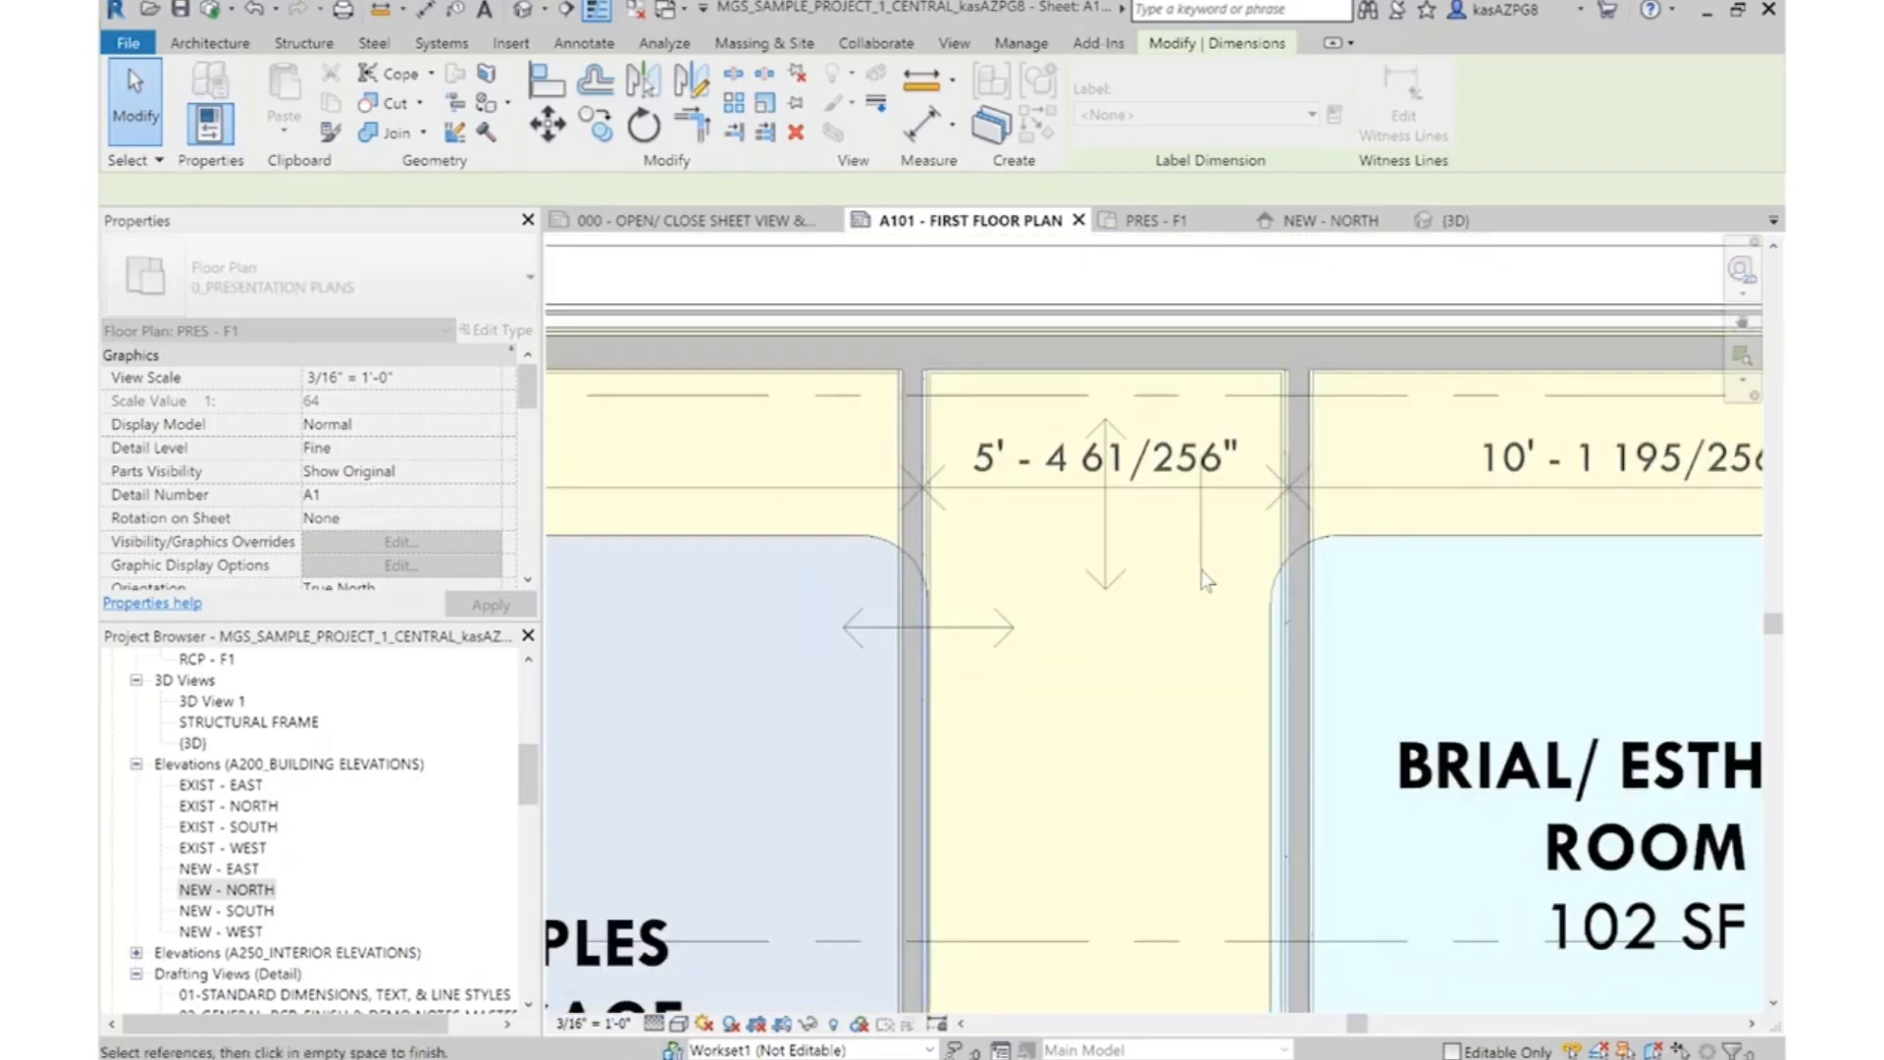
{"action": "key", "text": "Escape"}
{"action": "scroll", "coordinate": [1161, 481], "scroll_direction": "down", "scroll_amount": 2}
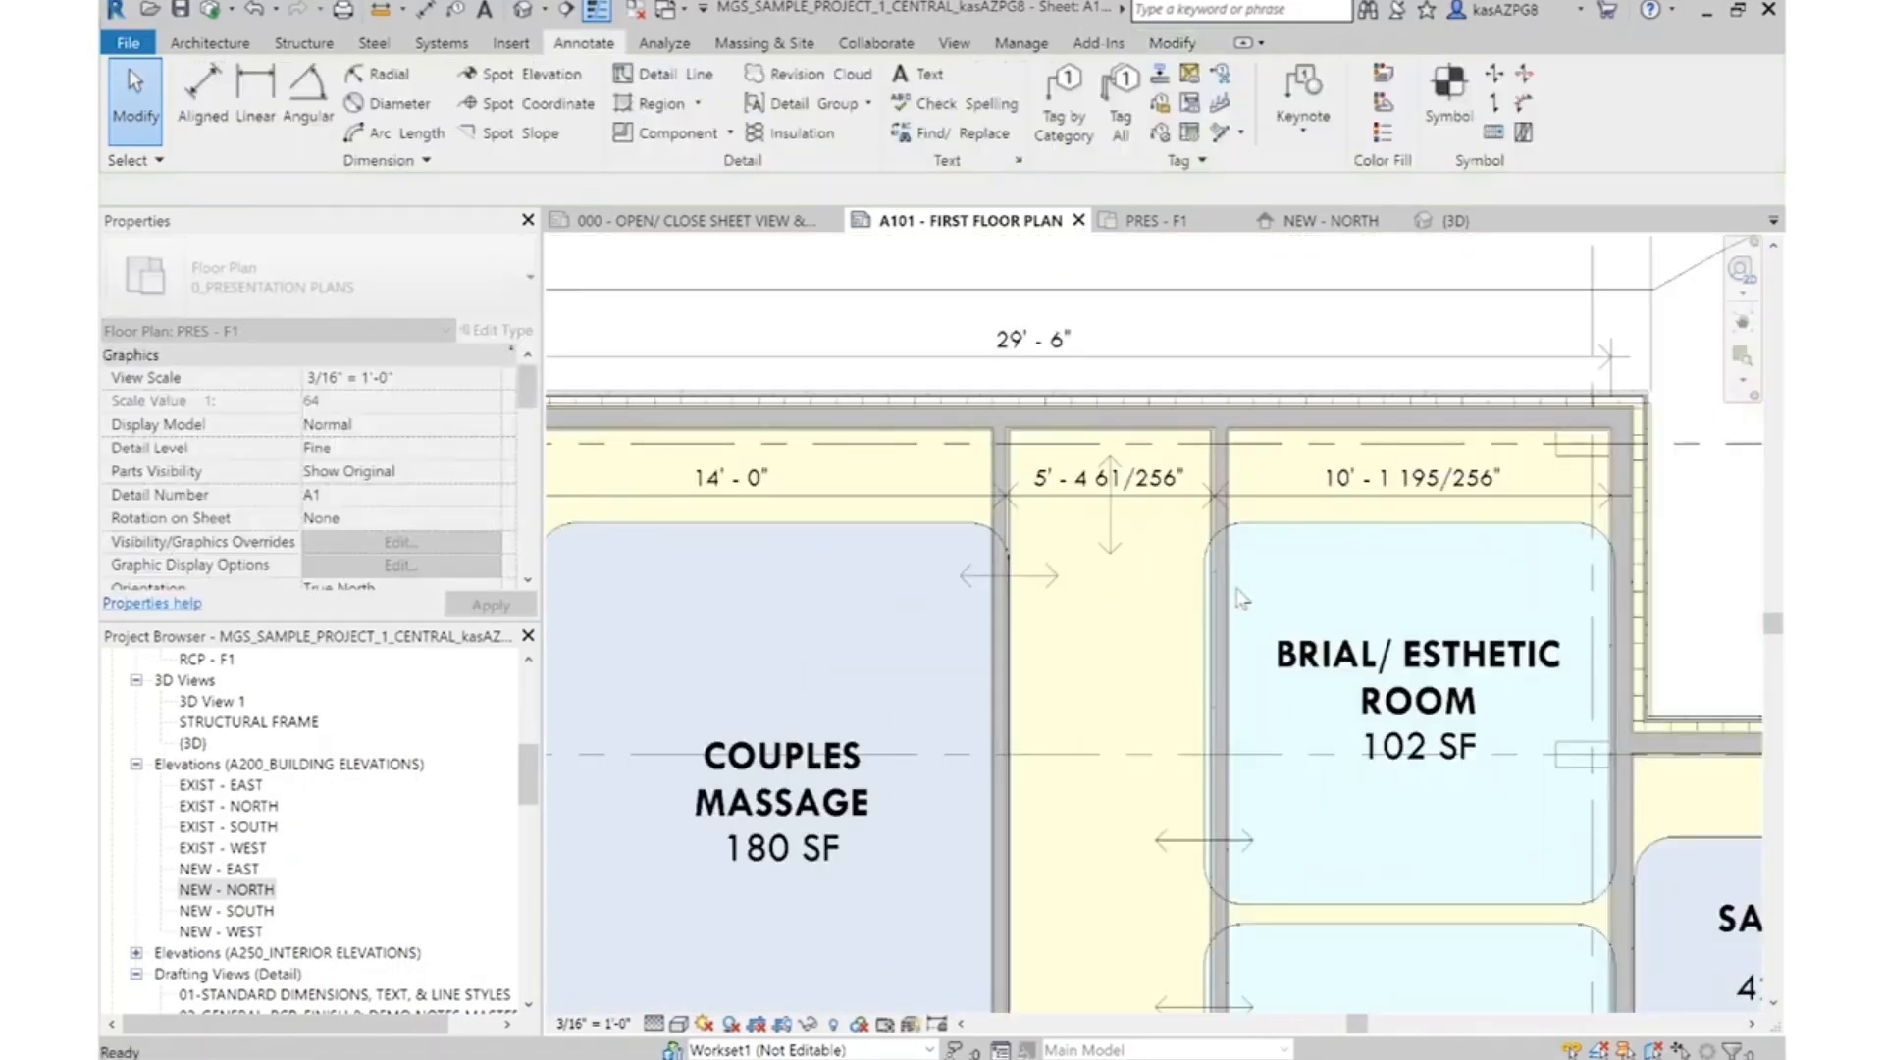
Move the new corridor wall by setting the bridal/esthetic room's core-to-core width to 10'-0"
{"action": "left_click", "coordinate": [1236, 594]}
{"action": "key", "text": "Escape"}
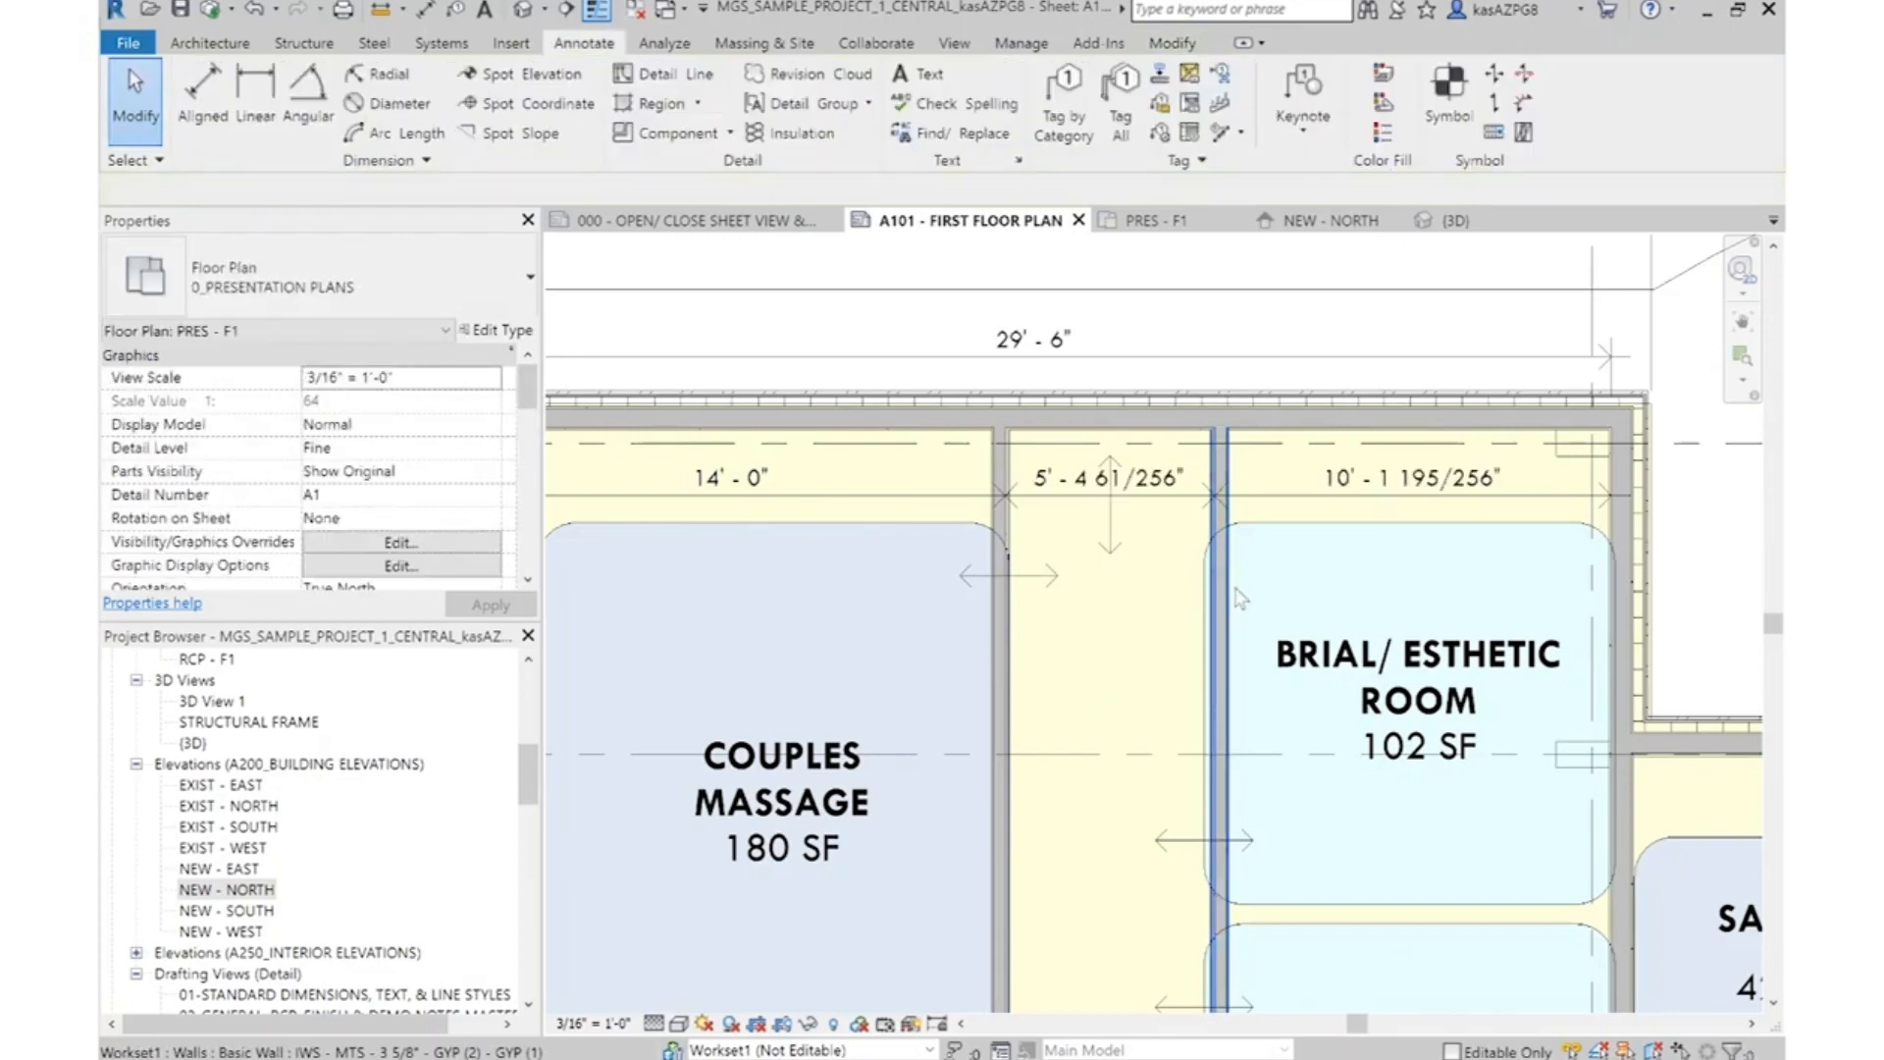
{"action": "scroll", "coordinate": [1239, 598], "scroll_direction": "up", "scroll_amount": 1}
{"action": "left_click", "coordinate": [1217, 589]}
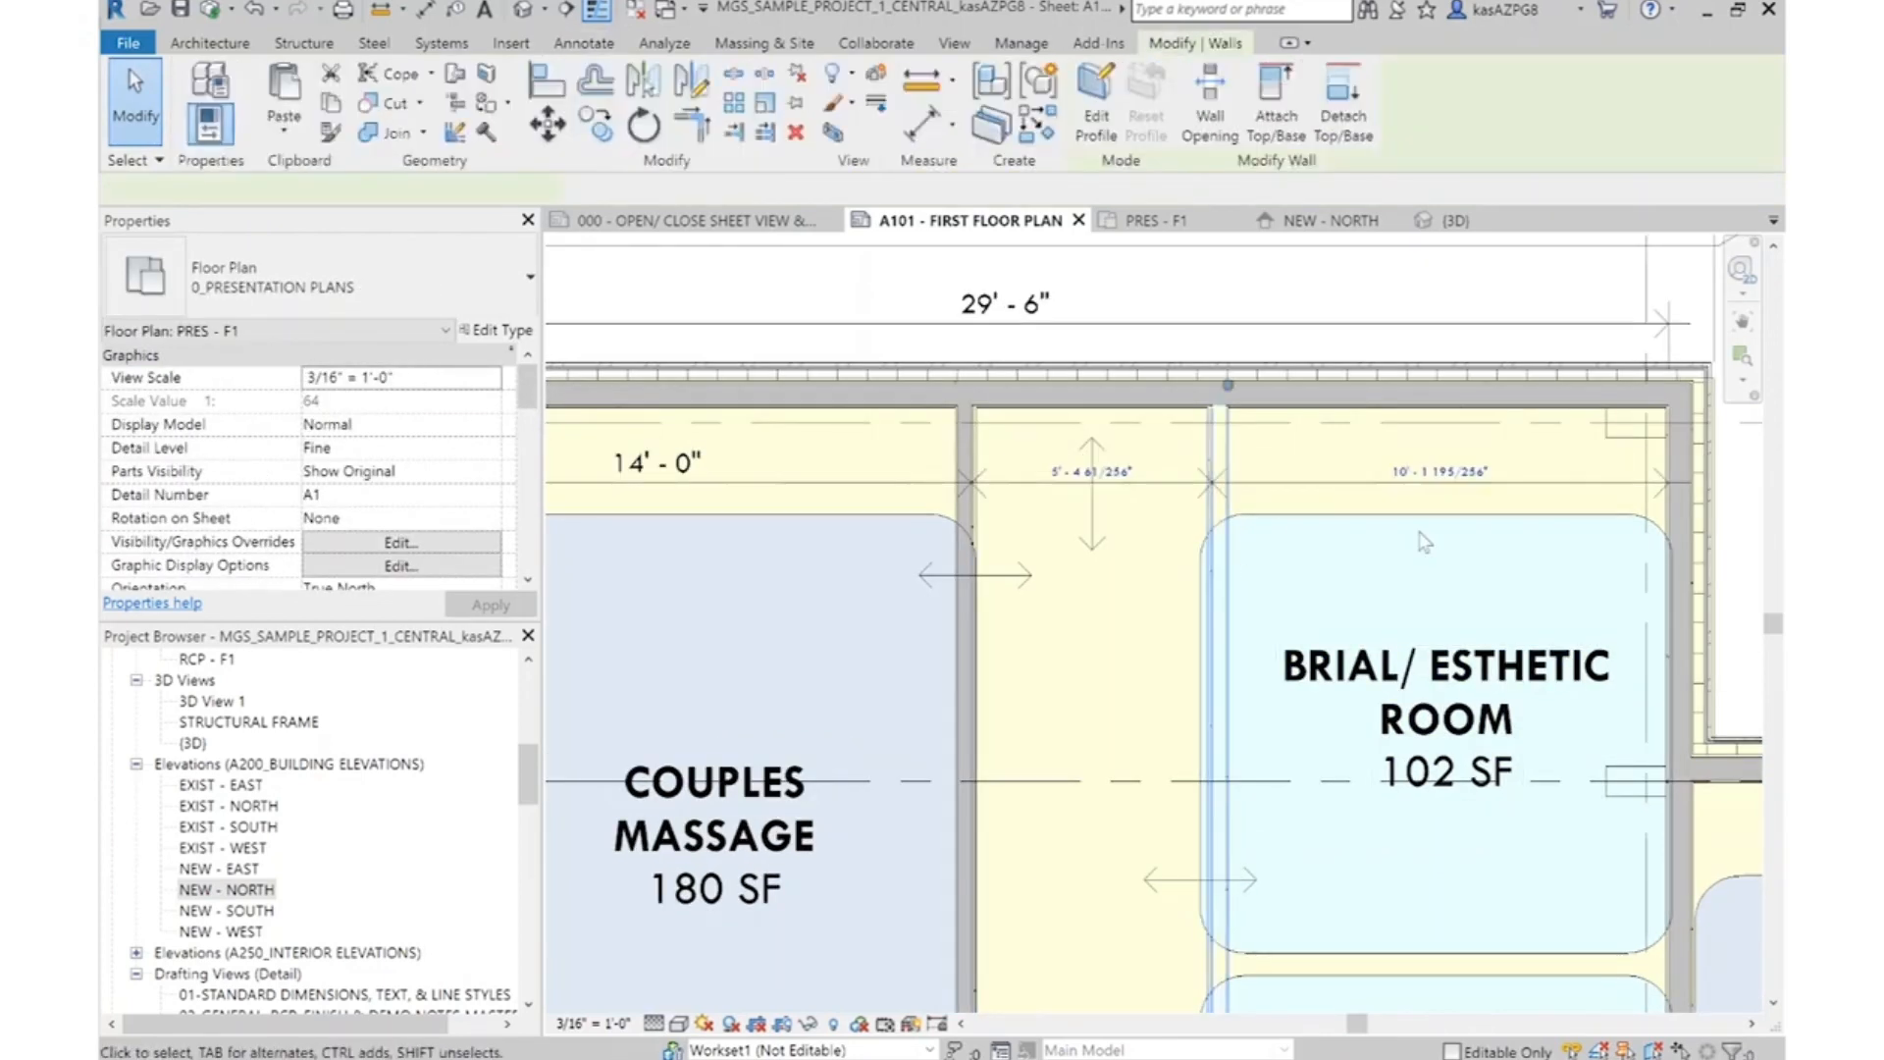
{"action": "left_click", "coordinate": [1473, 474]}
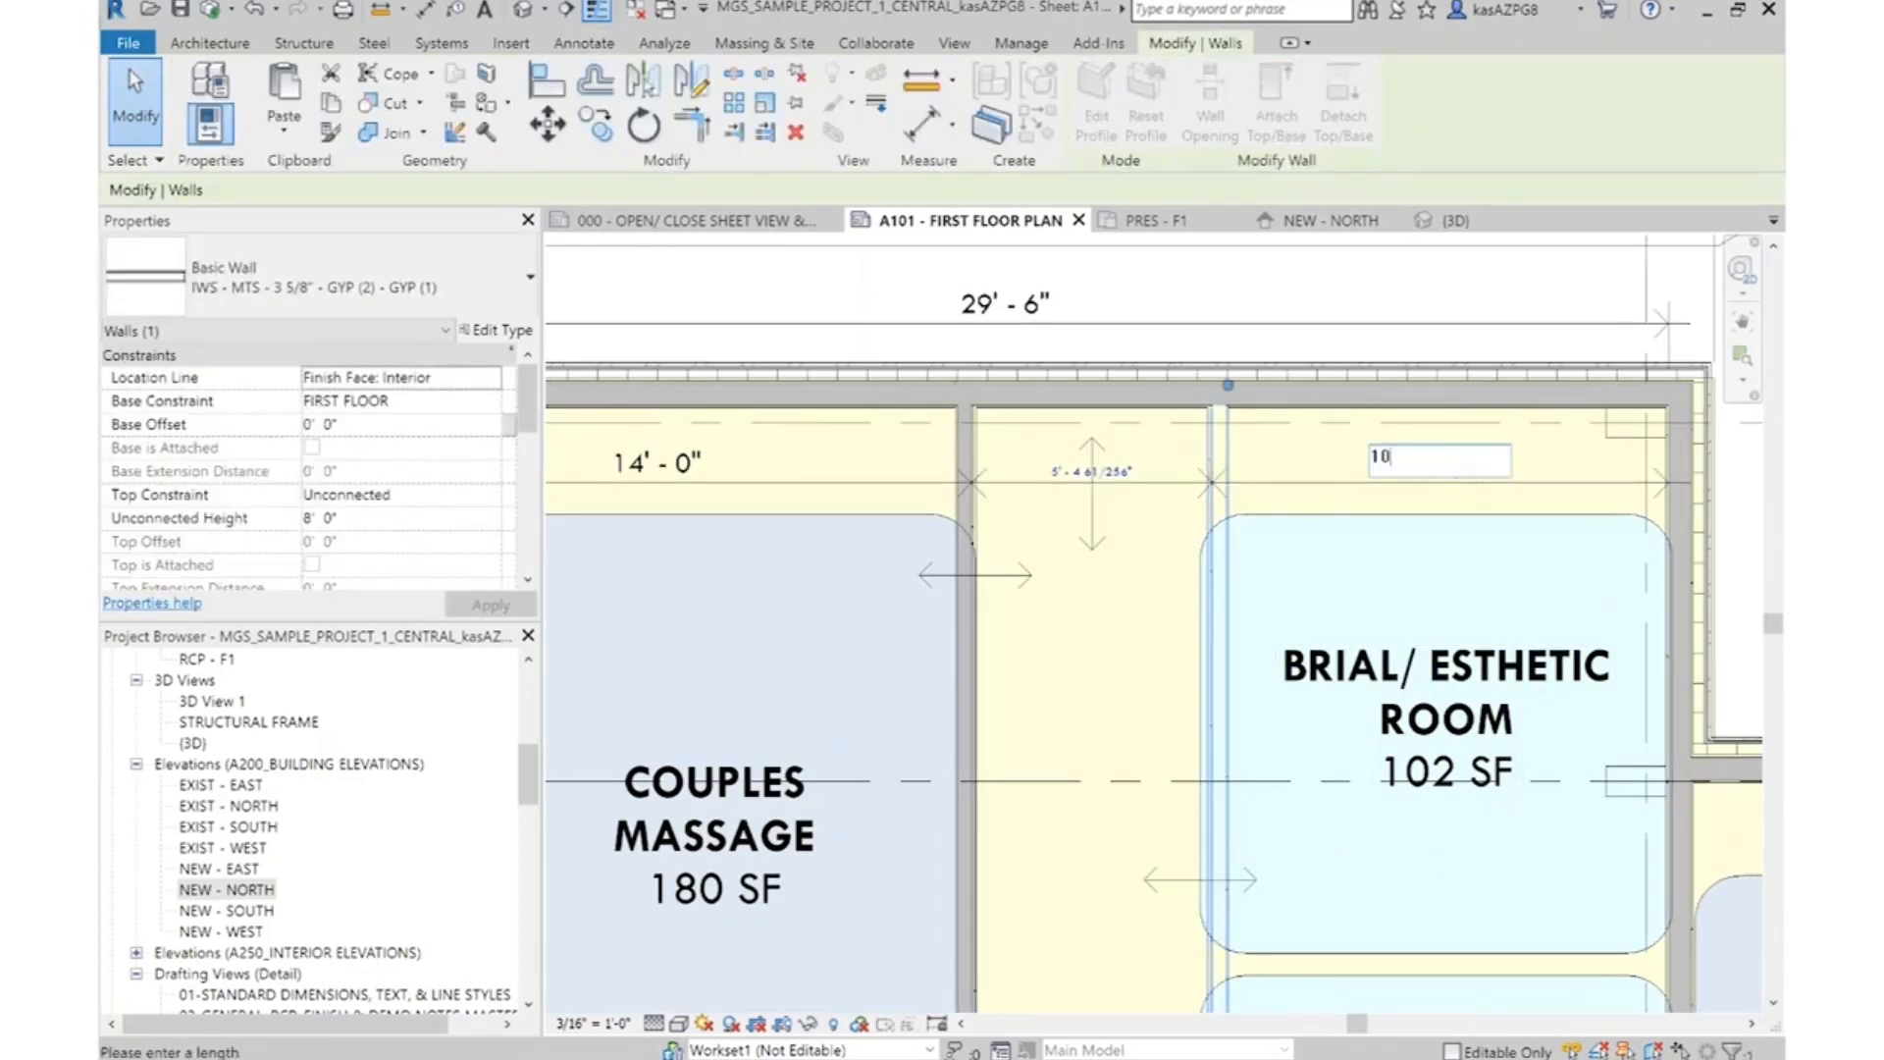
{"action": "key", "text": "Return"}
{"action": "left_click", "coordinate": [1058, 618]}
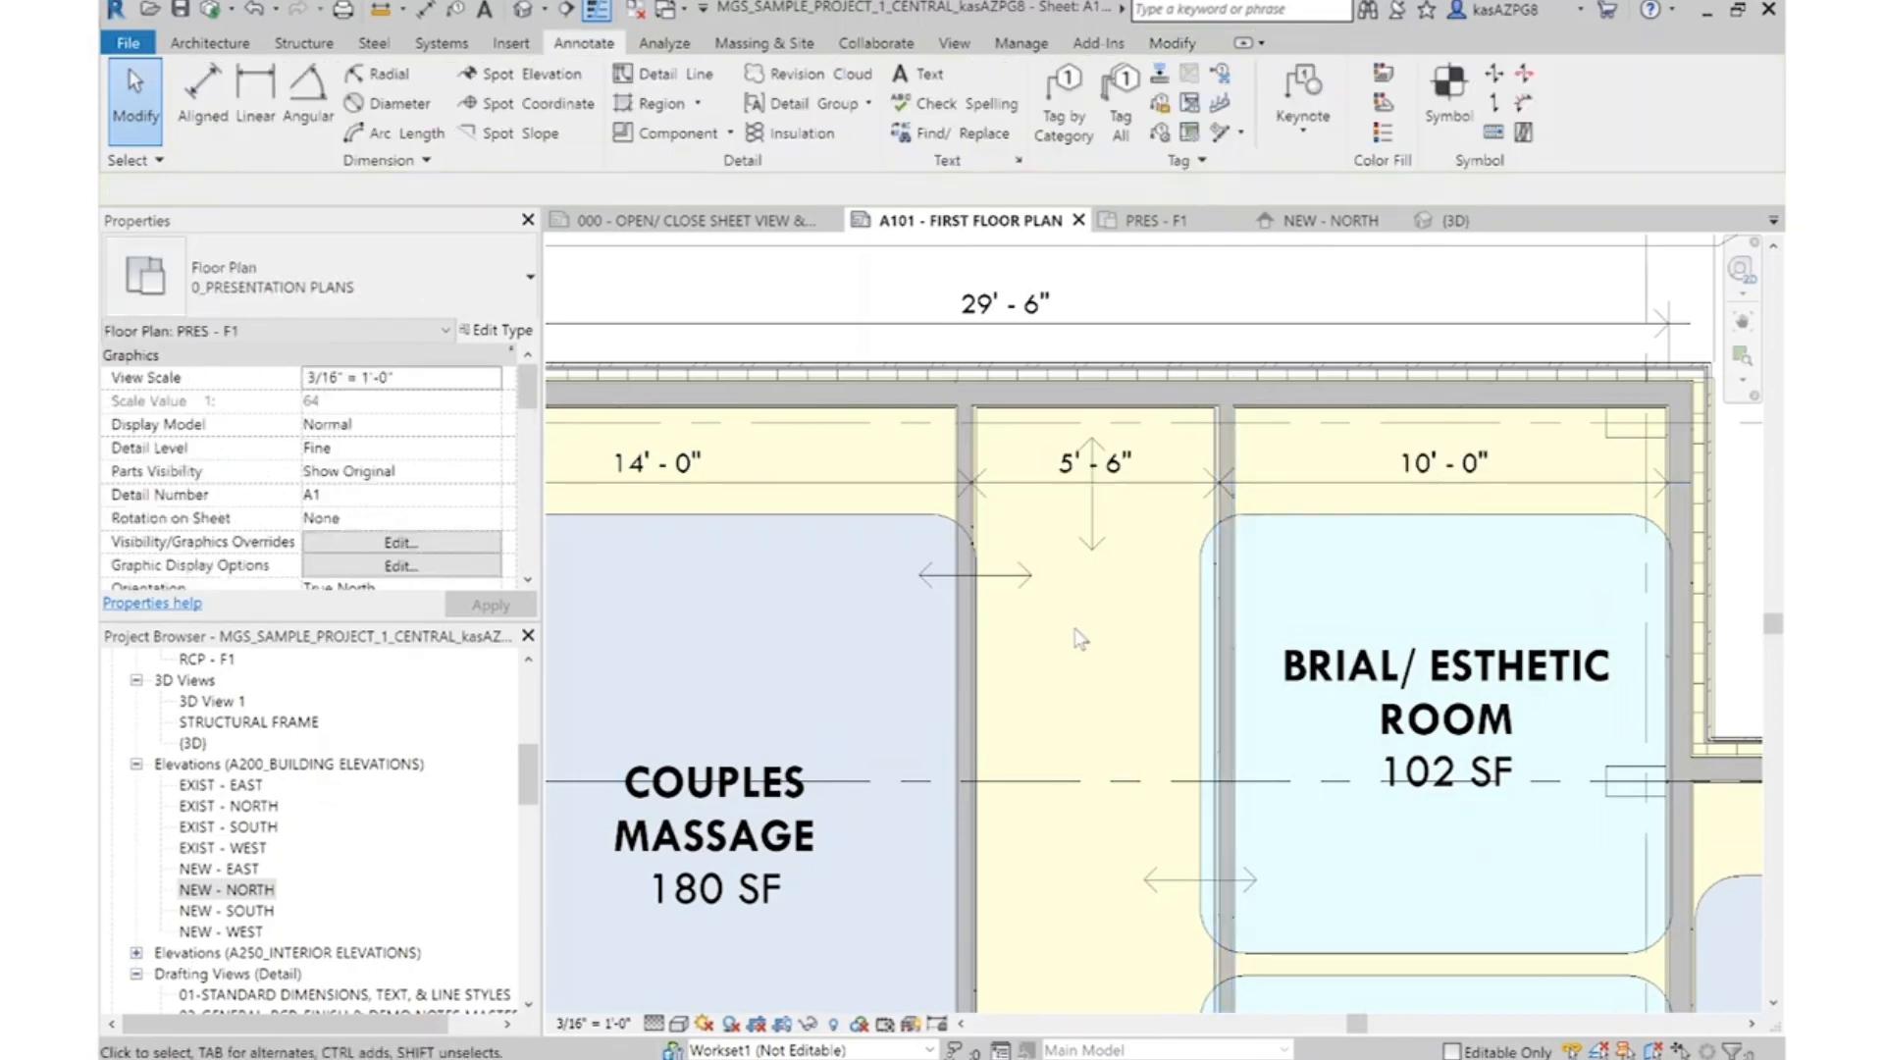
Add an overall aligned dimension alongside the massage wing's length between the core faces of its upper and lower exterior walls
{"action": "scroll", "coordinate": [981, 490], "scroll_direction": "up", "scroll_amount": 2}
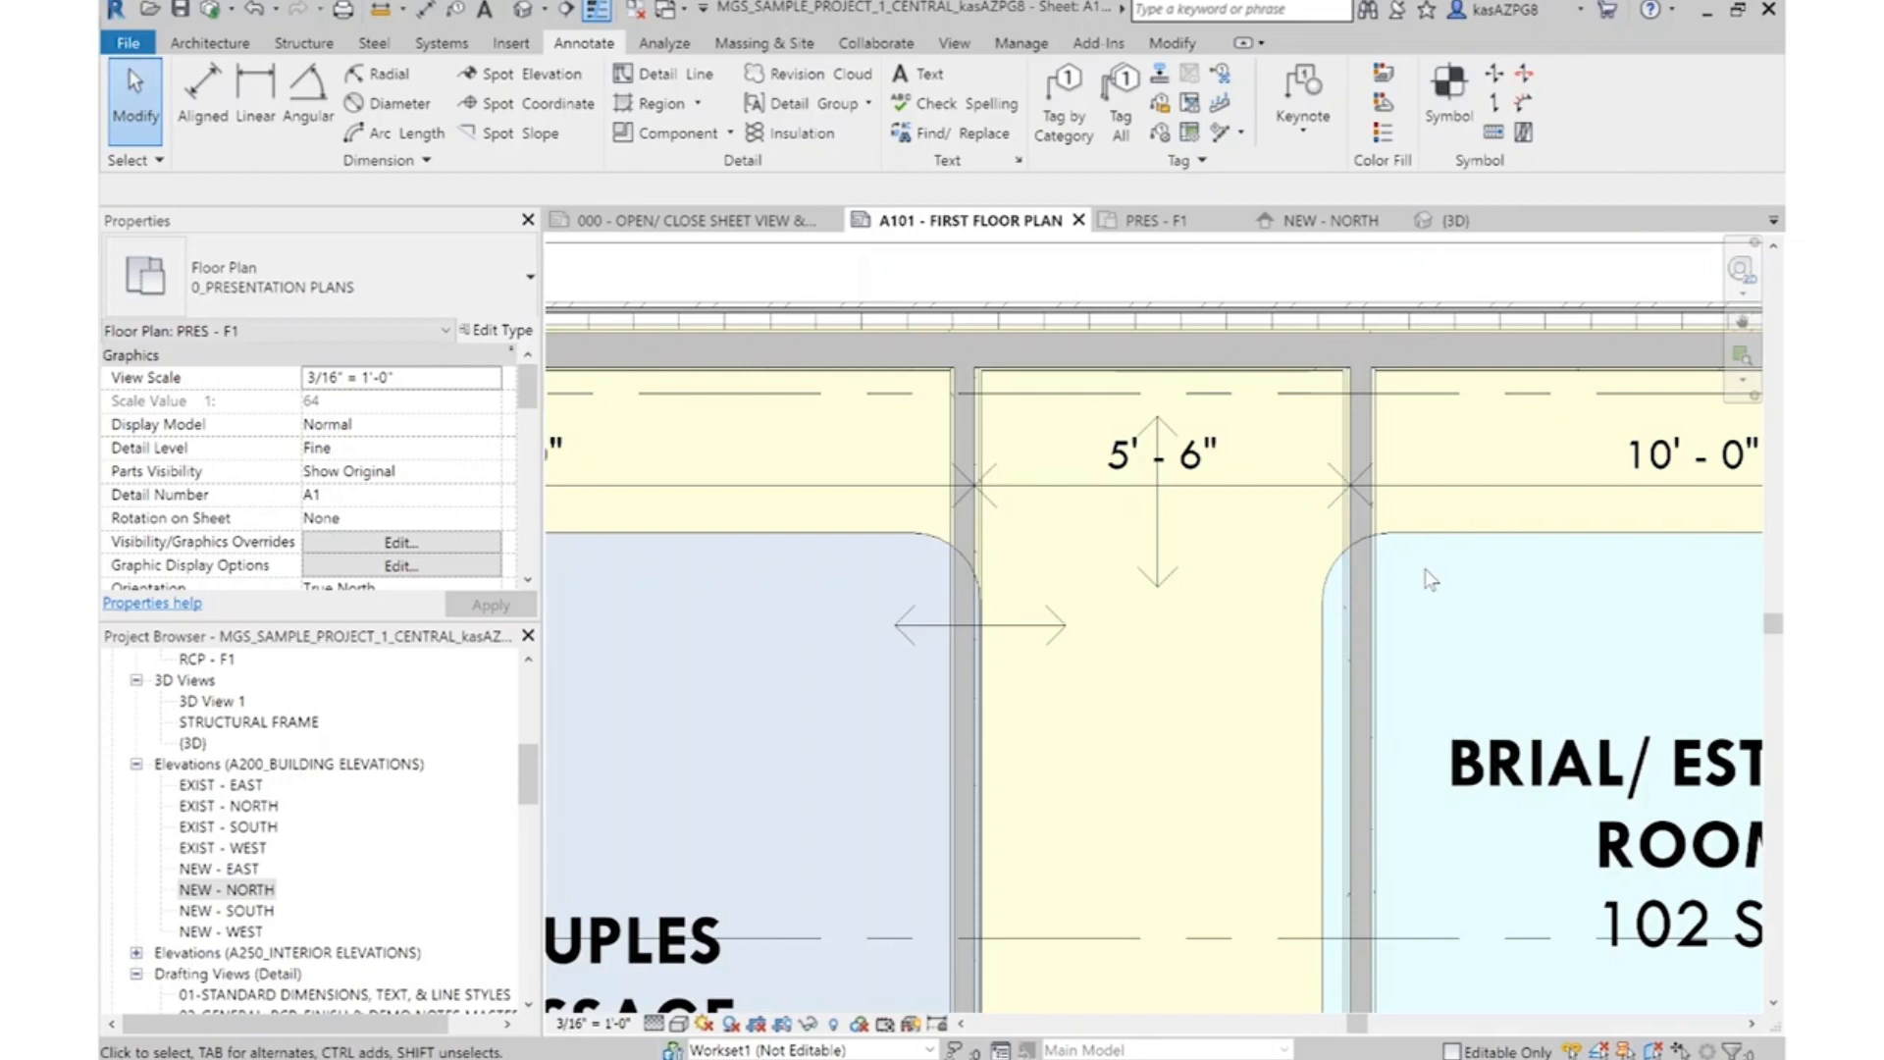
{"action": "scroll", "coordinate": [1172, 432], "scroll_direction": "down", "scroll_amount": 2}
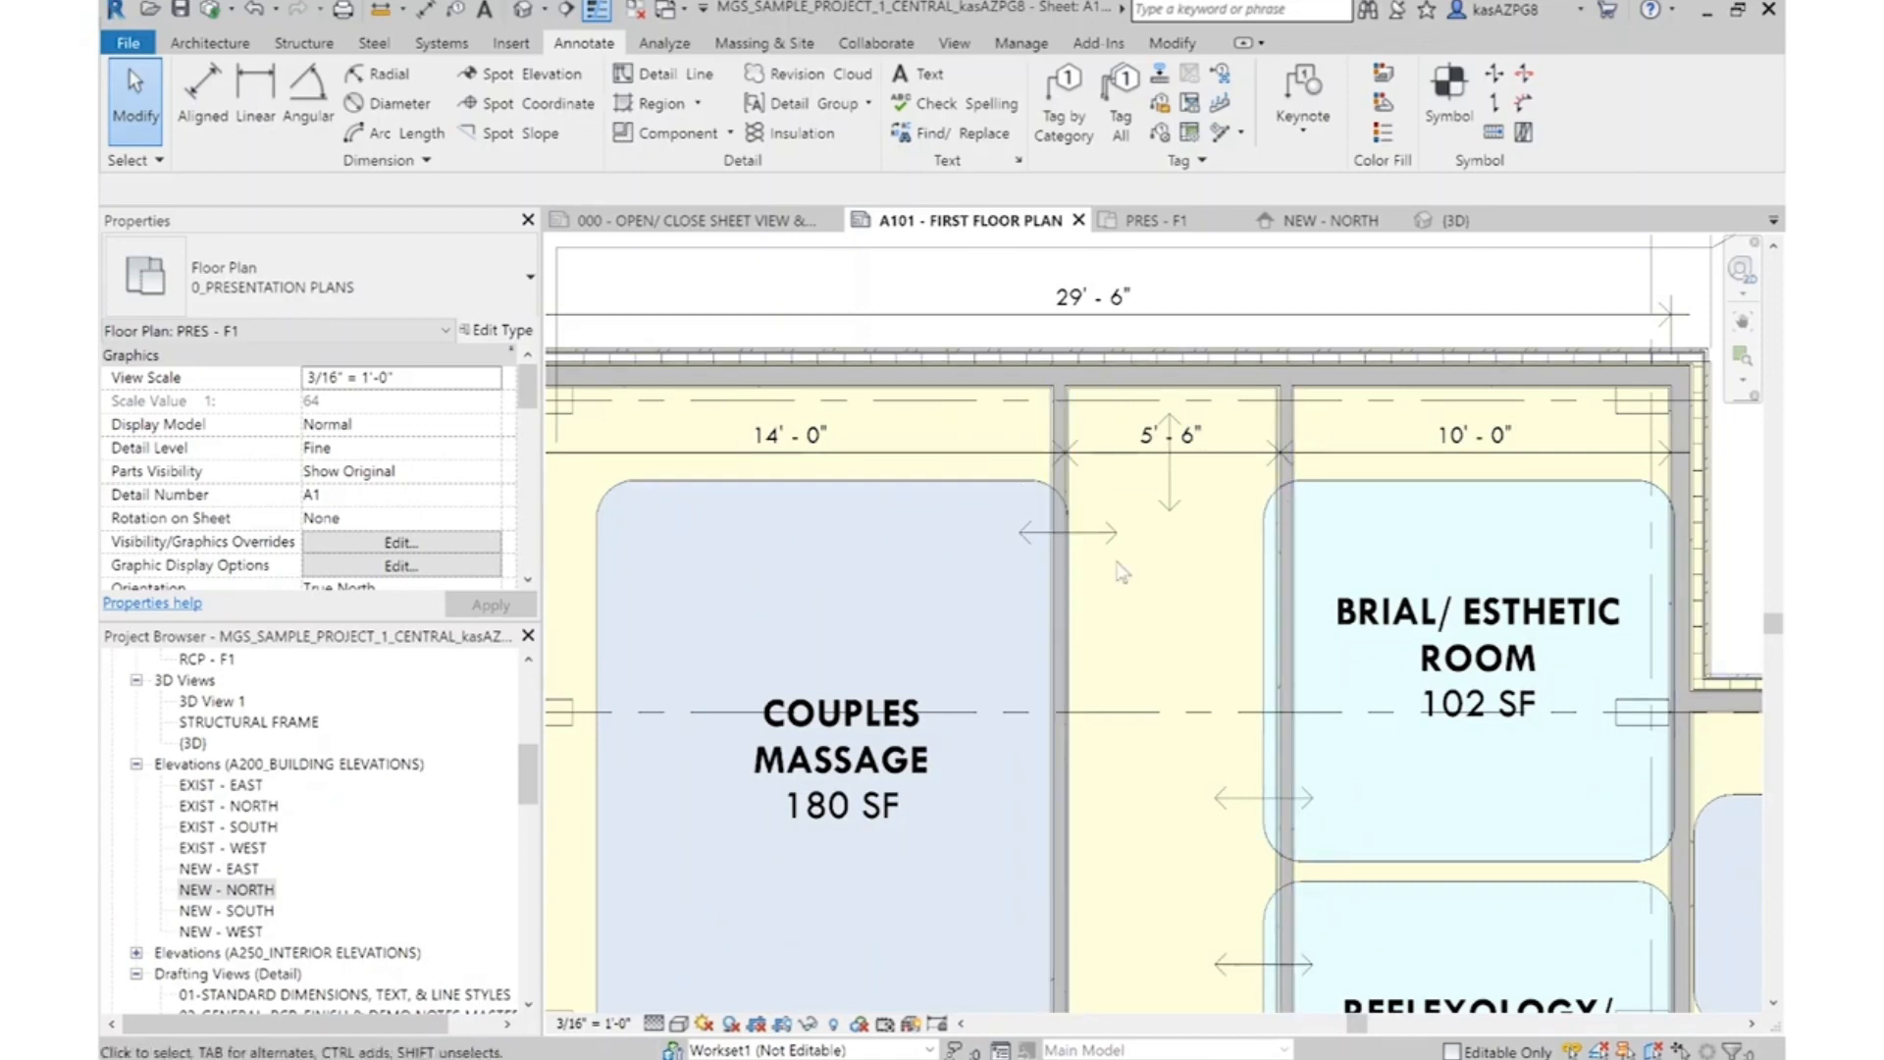
{"action": "scroll", "coordinate": [1227, 555], "scroll_direction": "down", "scroll_amount": 3}
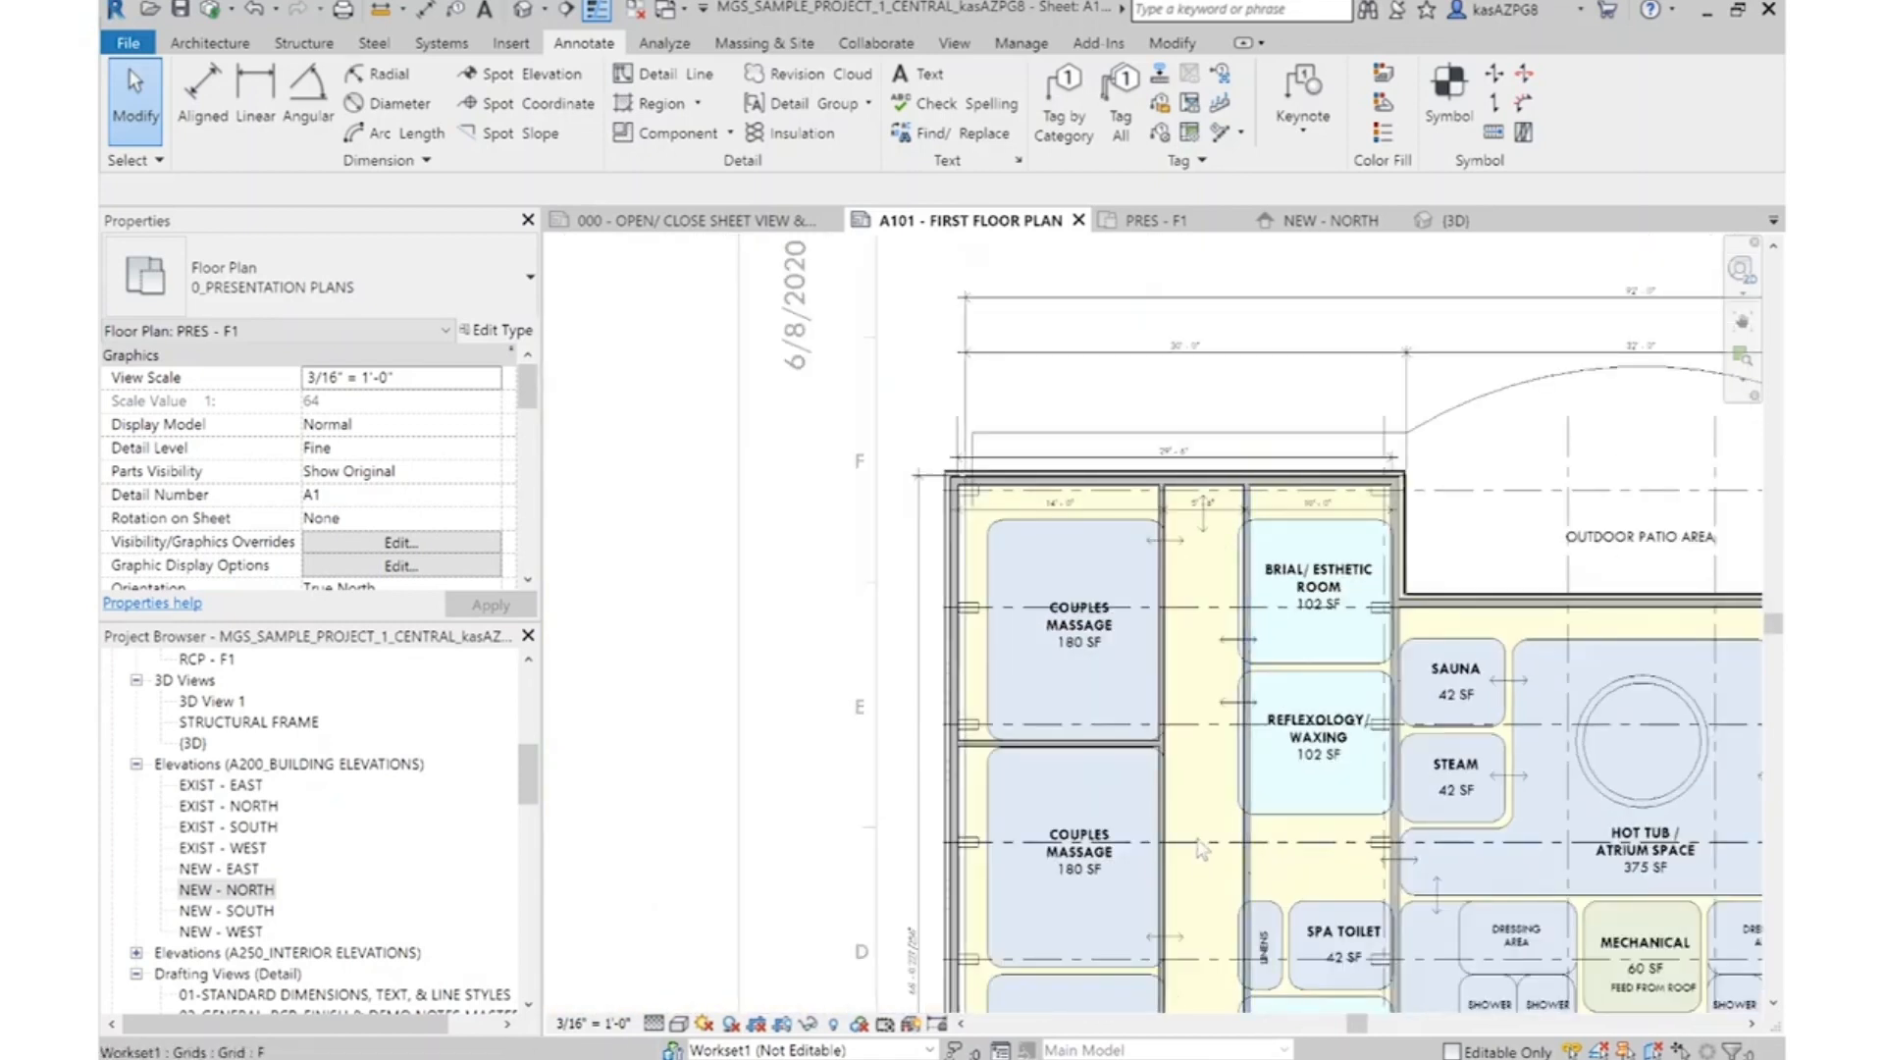
{"action": "scroll", "coordinate": [1202, 848], "scroll_direction": "up", "scroll_amount": 2}
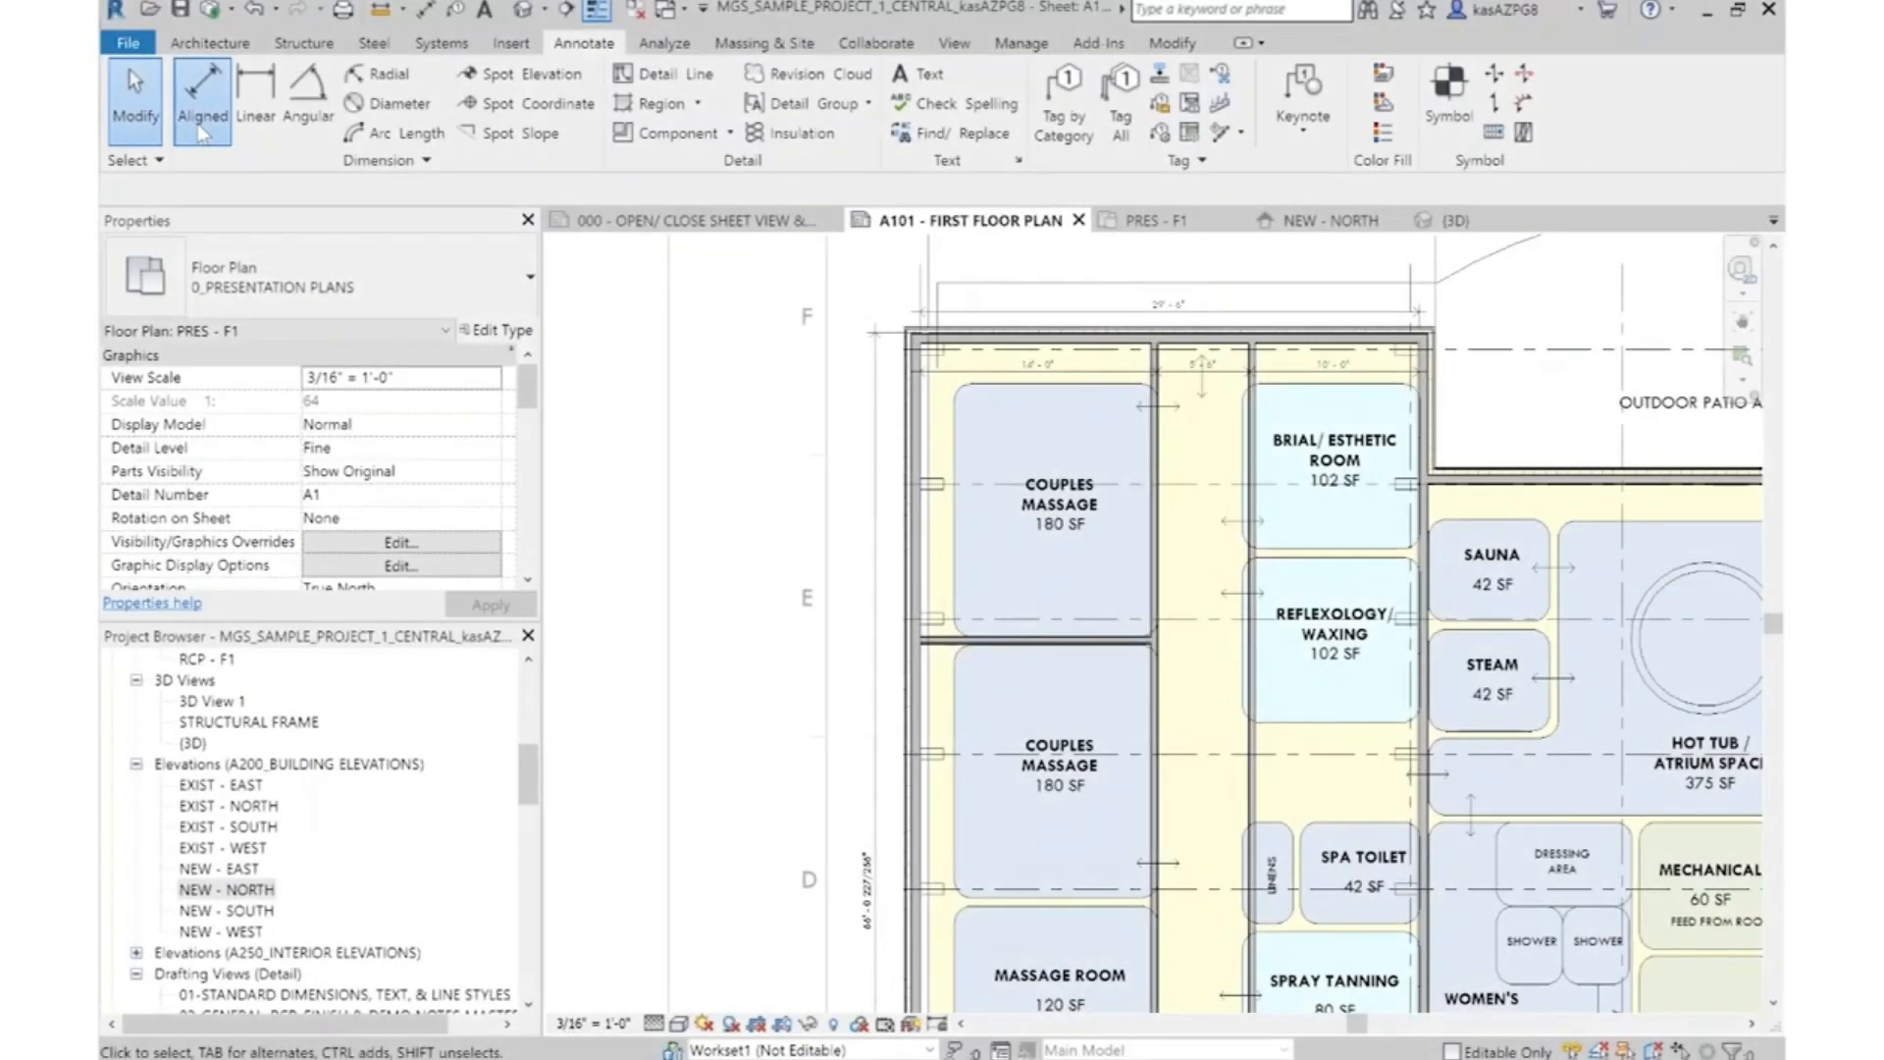
{"action": "left_click", "coordinate": [201, 133]}
{"action": "scroll", "coordinate": [868, 344], "scroll_direction": "up", "scroll_amount": 5}
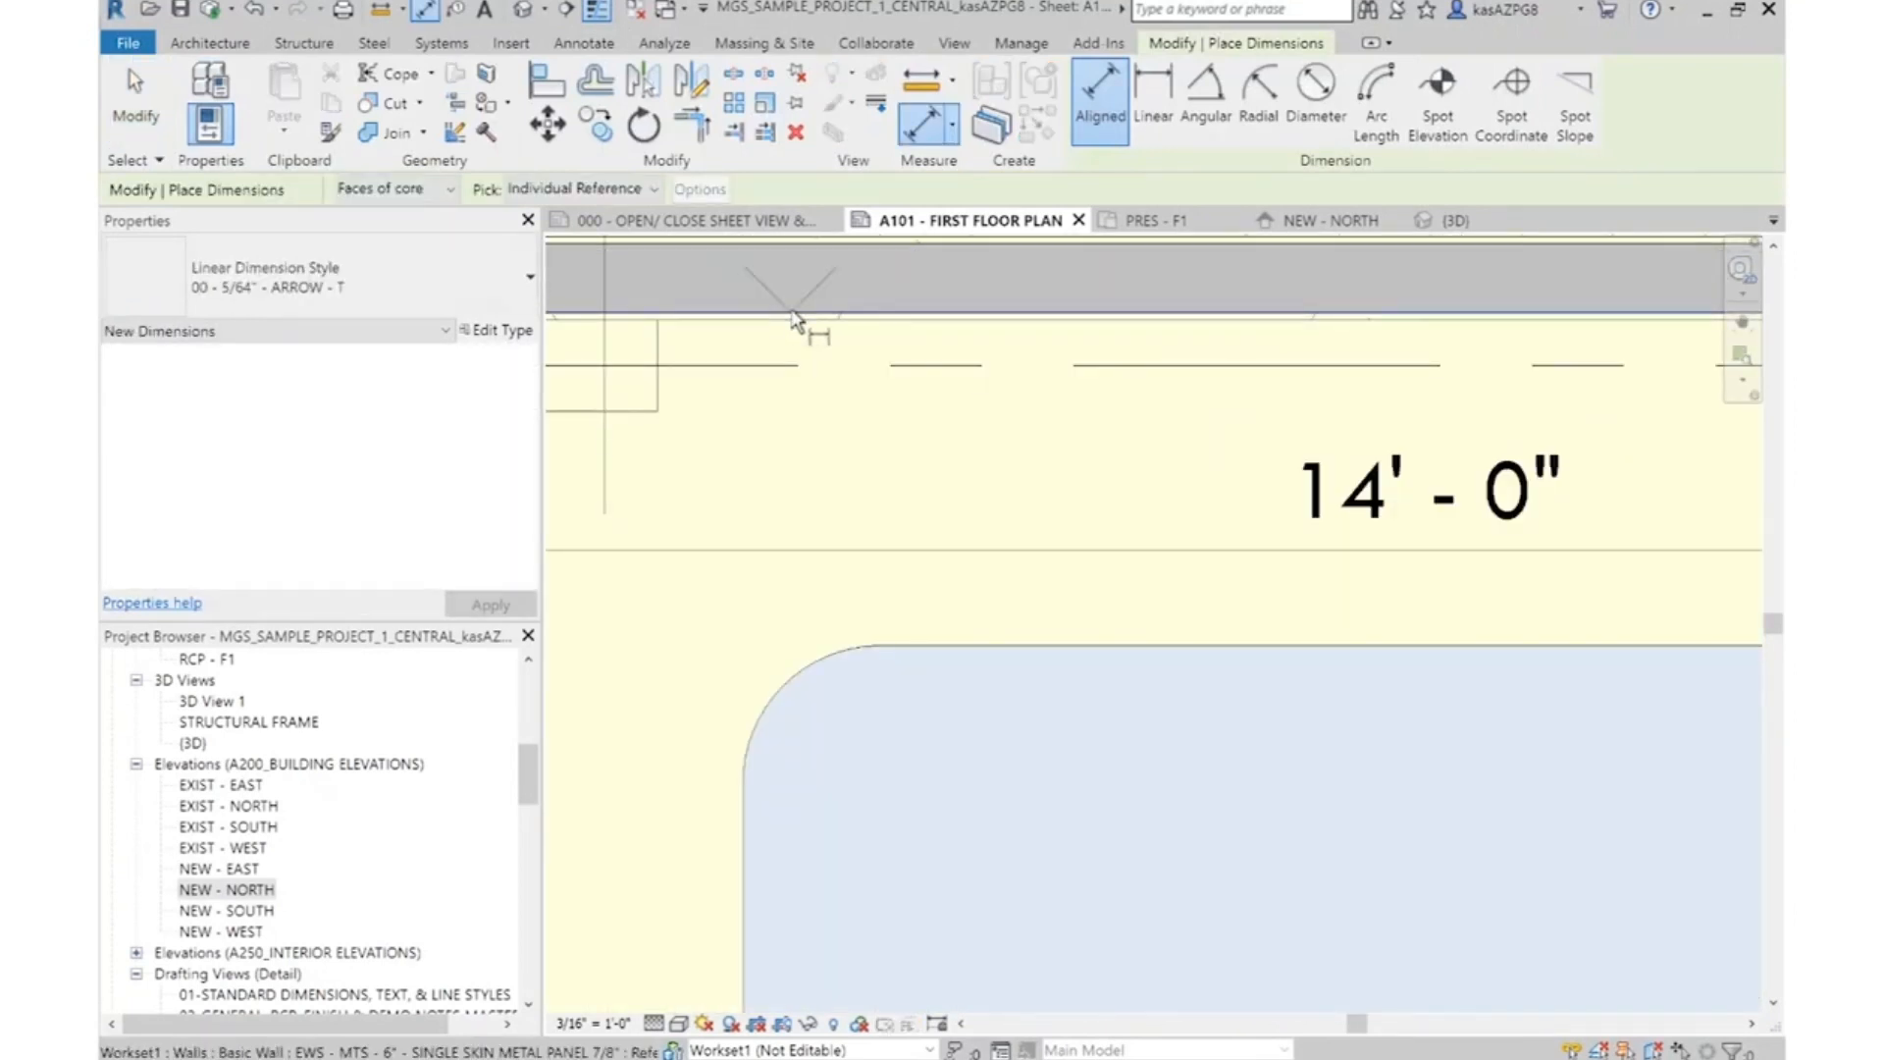
{"action": "scroll", "coordinate": [796, 322], "scroll_direction": "down", "scroll_amount": 5}
{"action": "scroll", "coordinate": [954, 617], "scroll_direction": "up", "scroll_amount": 6}
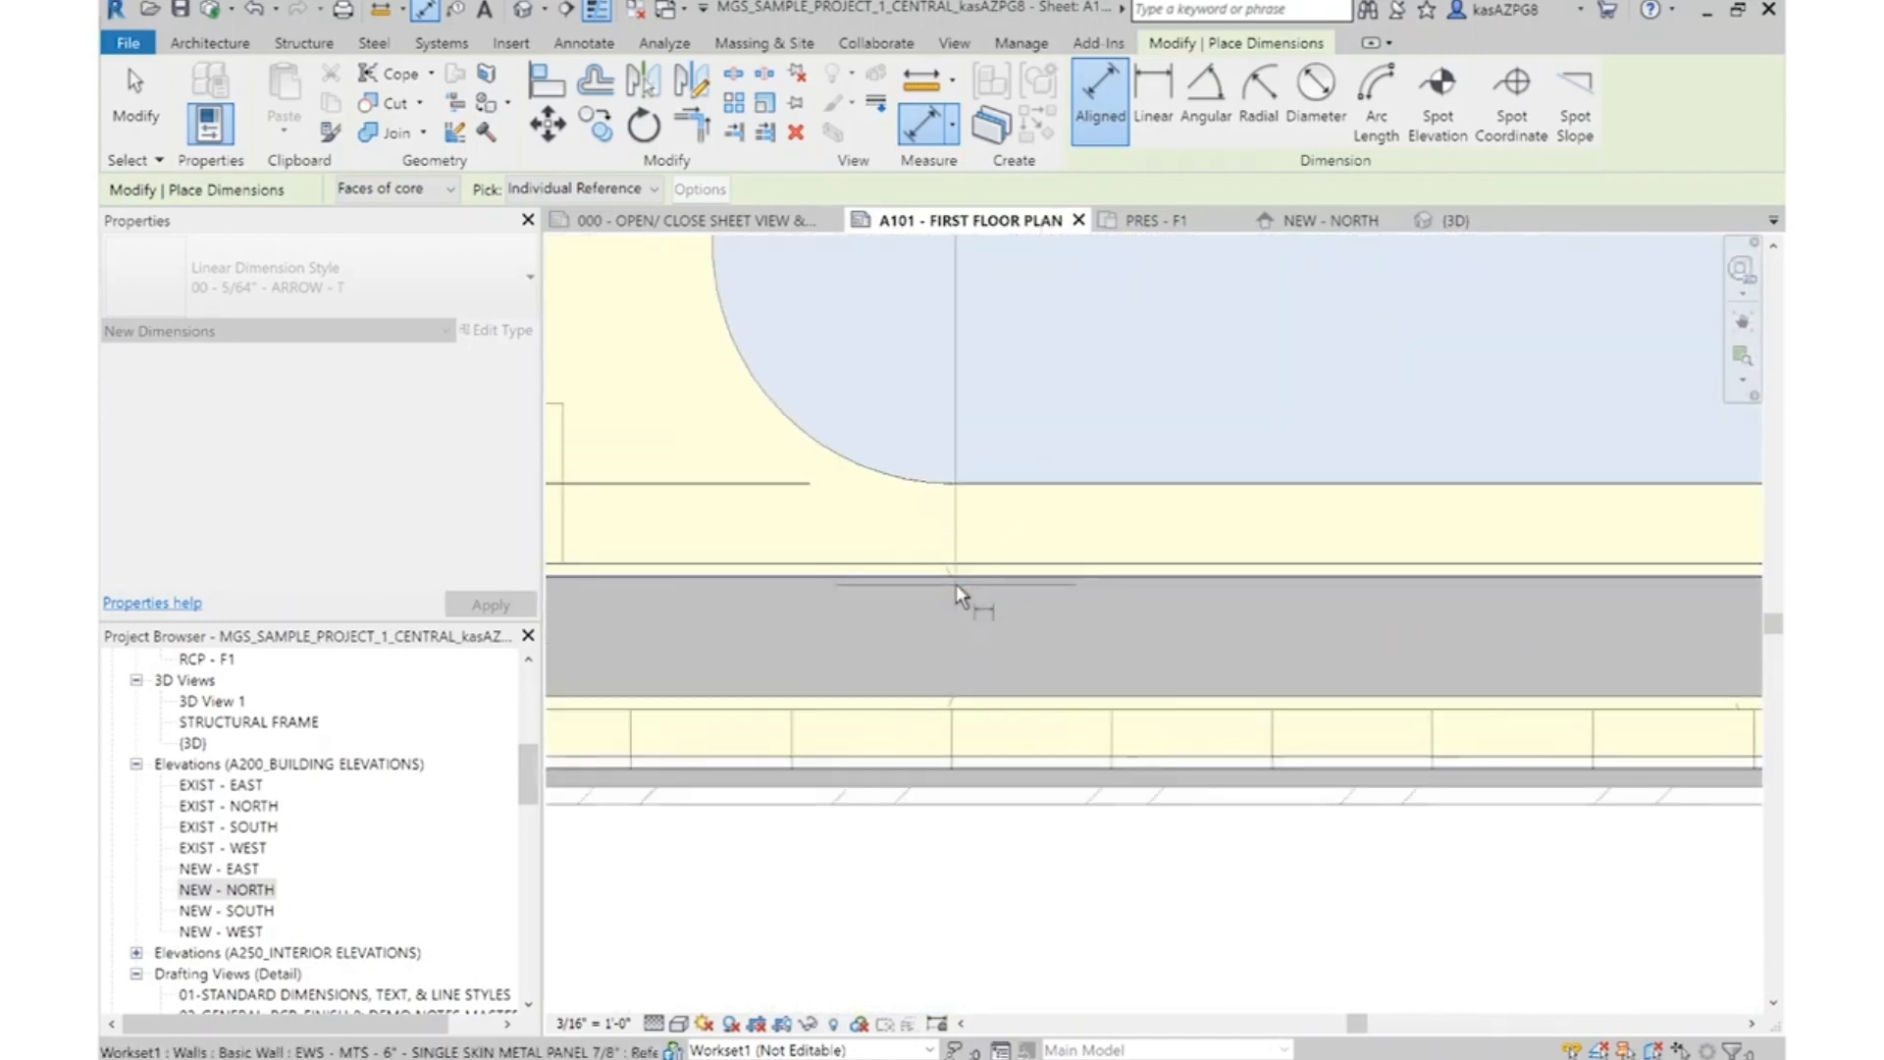
{"action": "scroll", "coordinate": [1103, 606], "scroll_direction": "down", "scroll_amount": 4}
{"action": "scroll", "coordinate": [1103, 605], "scroll_direction": "down", "scroll_amount": 3}
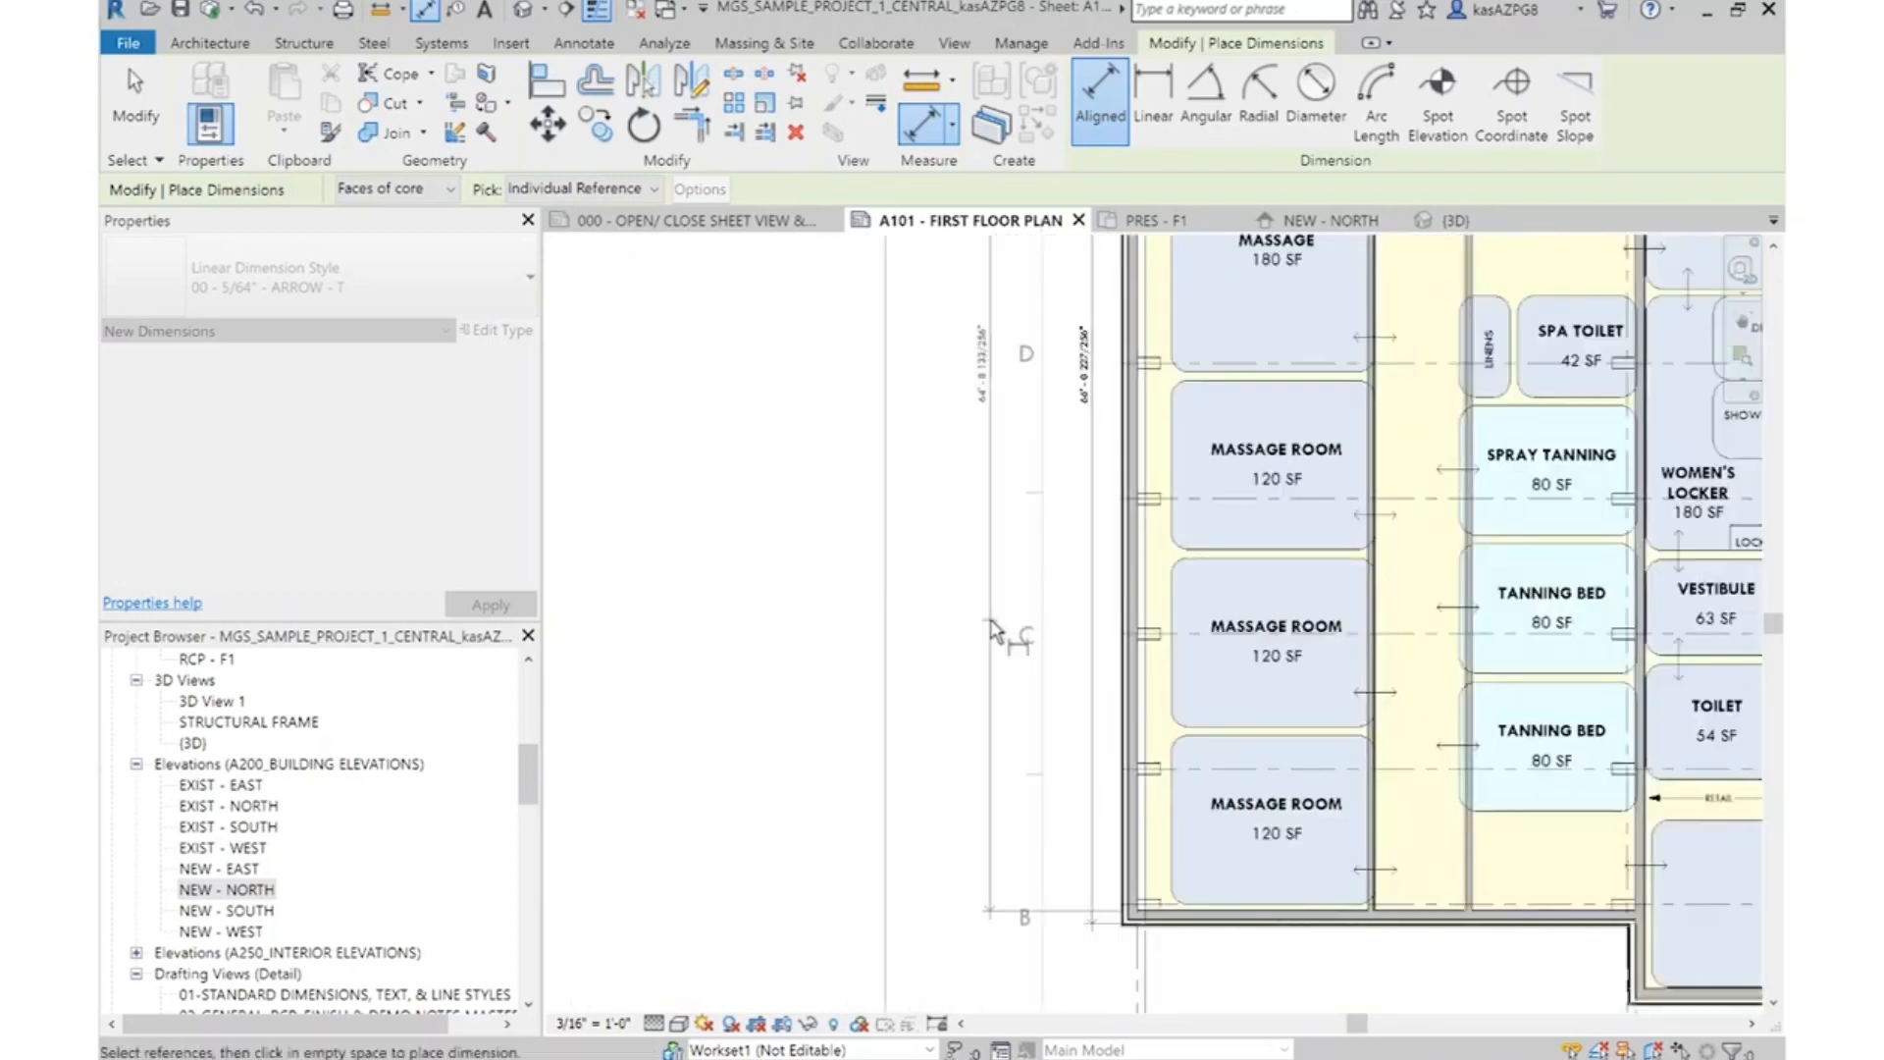
{"action": "key", "text": "Escape"}
{"action": "key", "text": "Escape"}
Shift the massage wing's lower exterior wall by editing the inches of the wing's overall core-to-core length dimension
{"action": "scroll", "coordinate": [1016, 354], "scroll_direction": "up", "scroll_amount": 4}
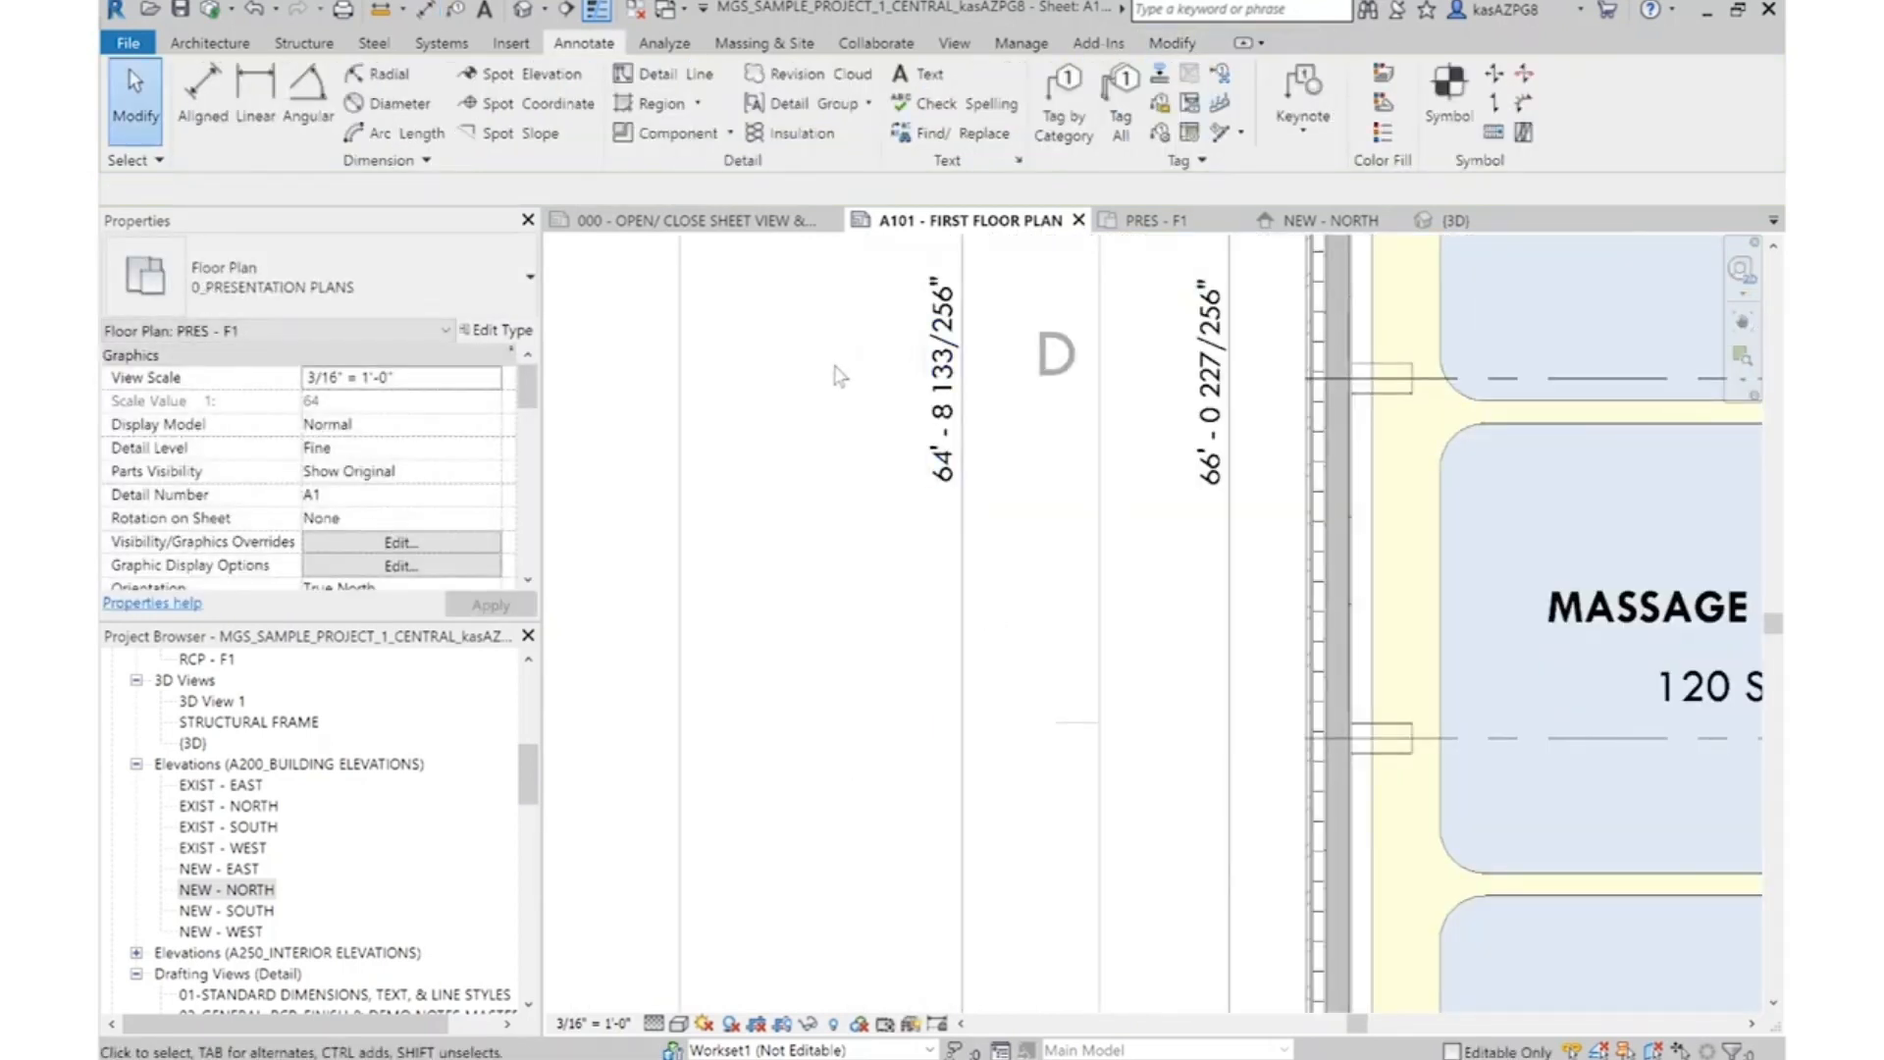
{"action": "scroll", "coordinate": [839, 376], "scroll_direction": "down", "scroll_amount": 4}
{"action": "scroll", "coordinate": [1097, 655], "scroll_direction": "up", "scroll_amount": 5}
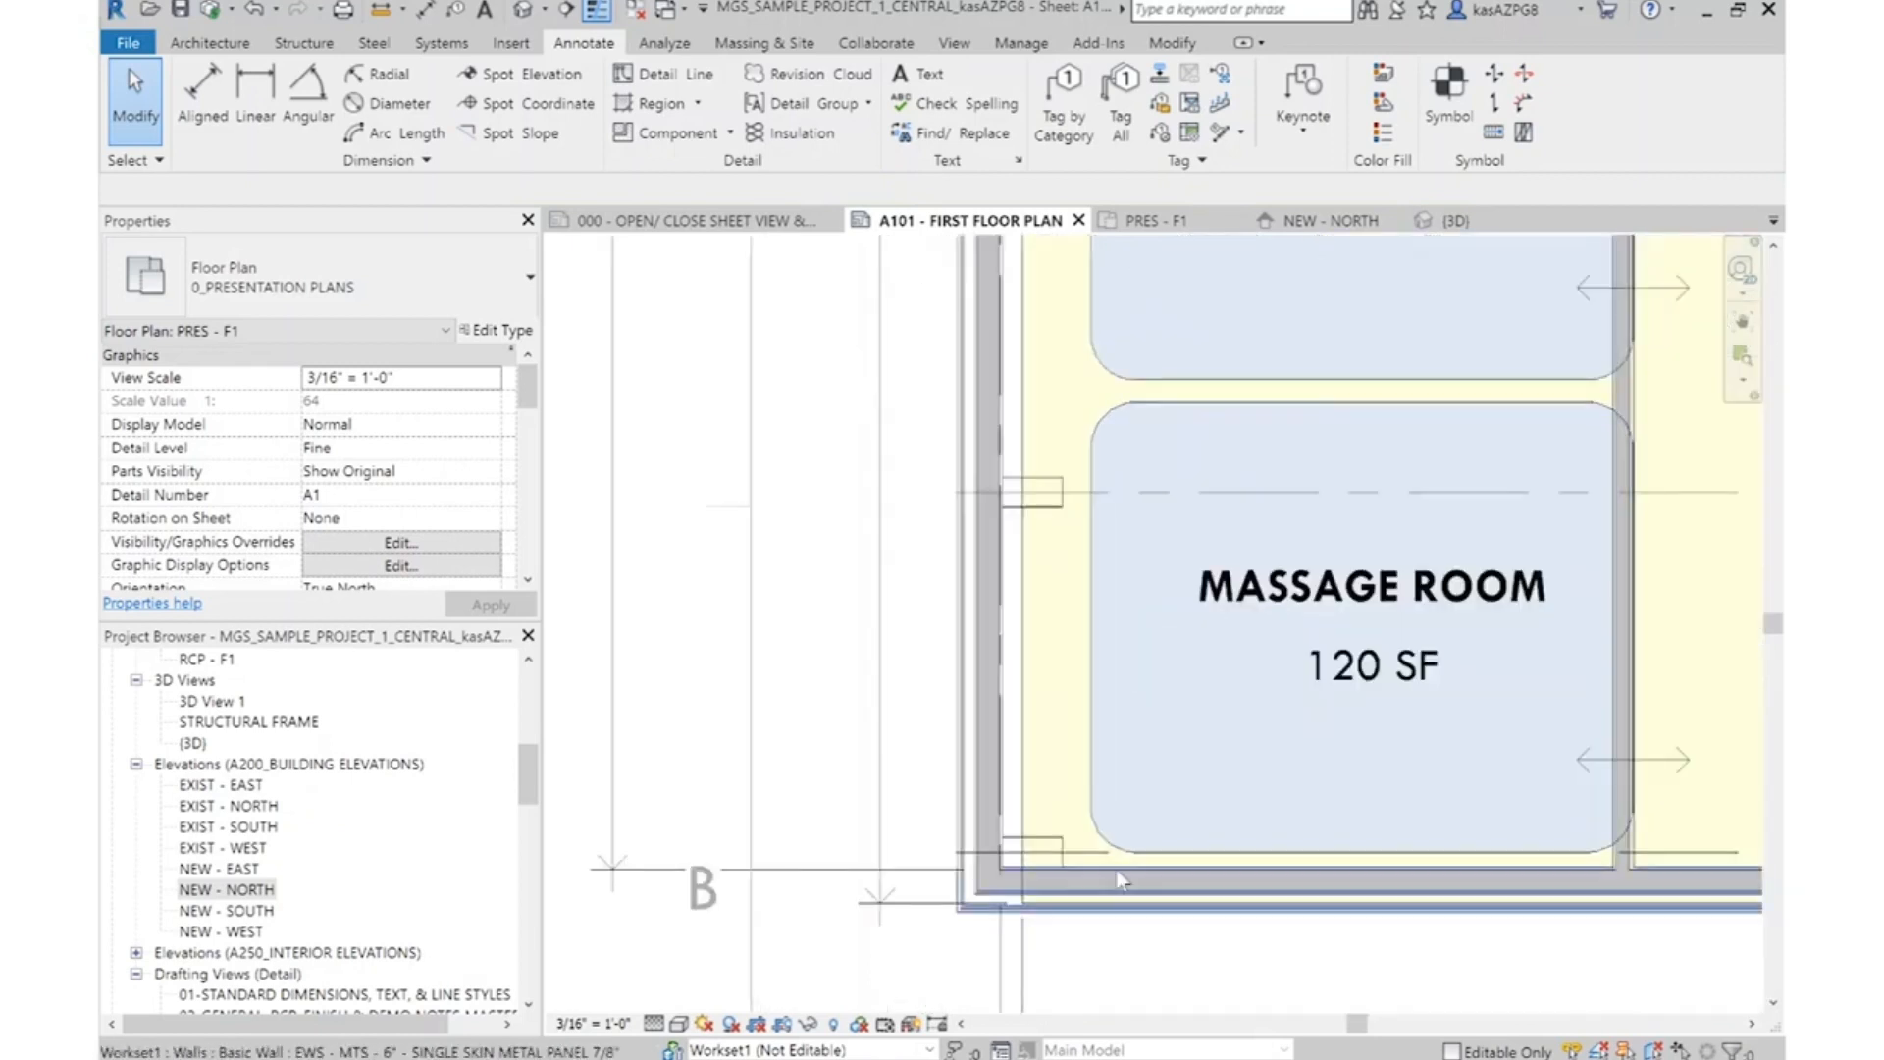
{"action": "left_click", "coordinate": [1118, 877]}
{"action": "key", "text": "Escape"}
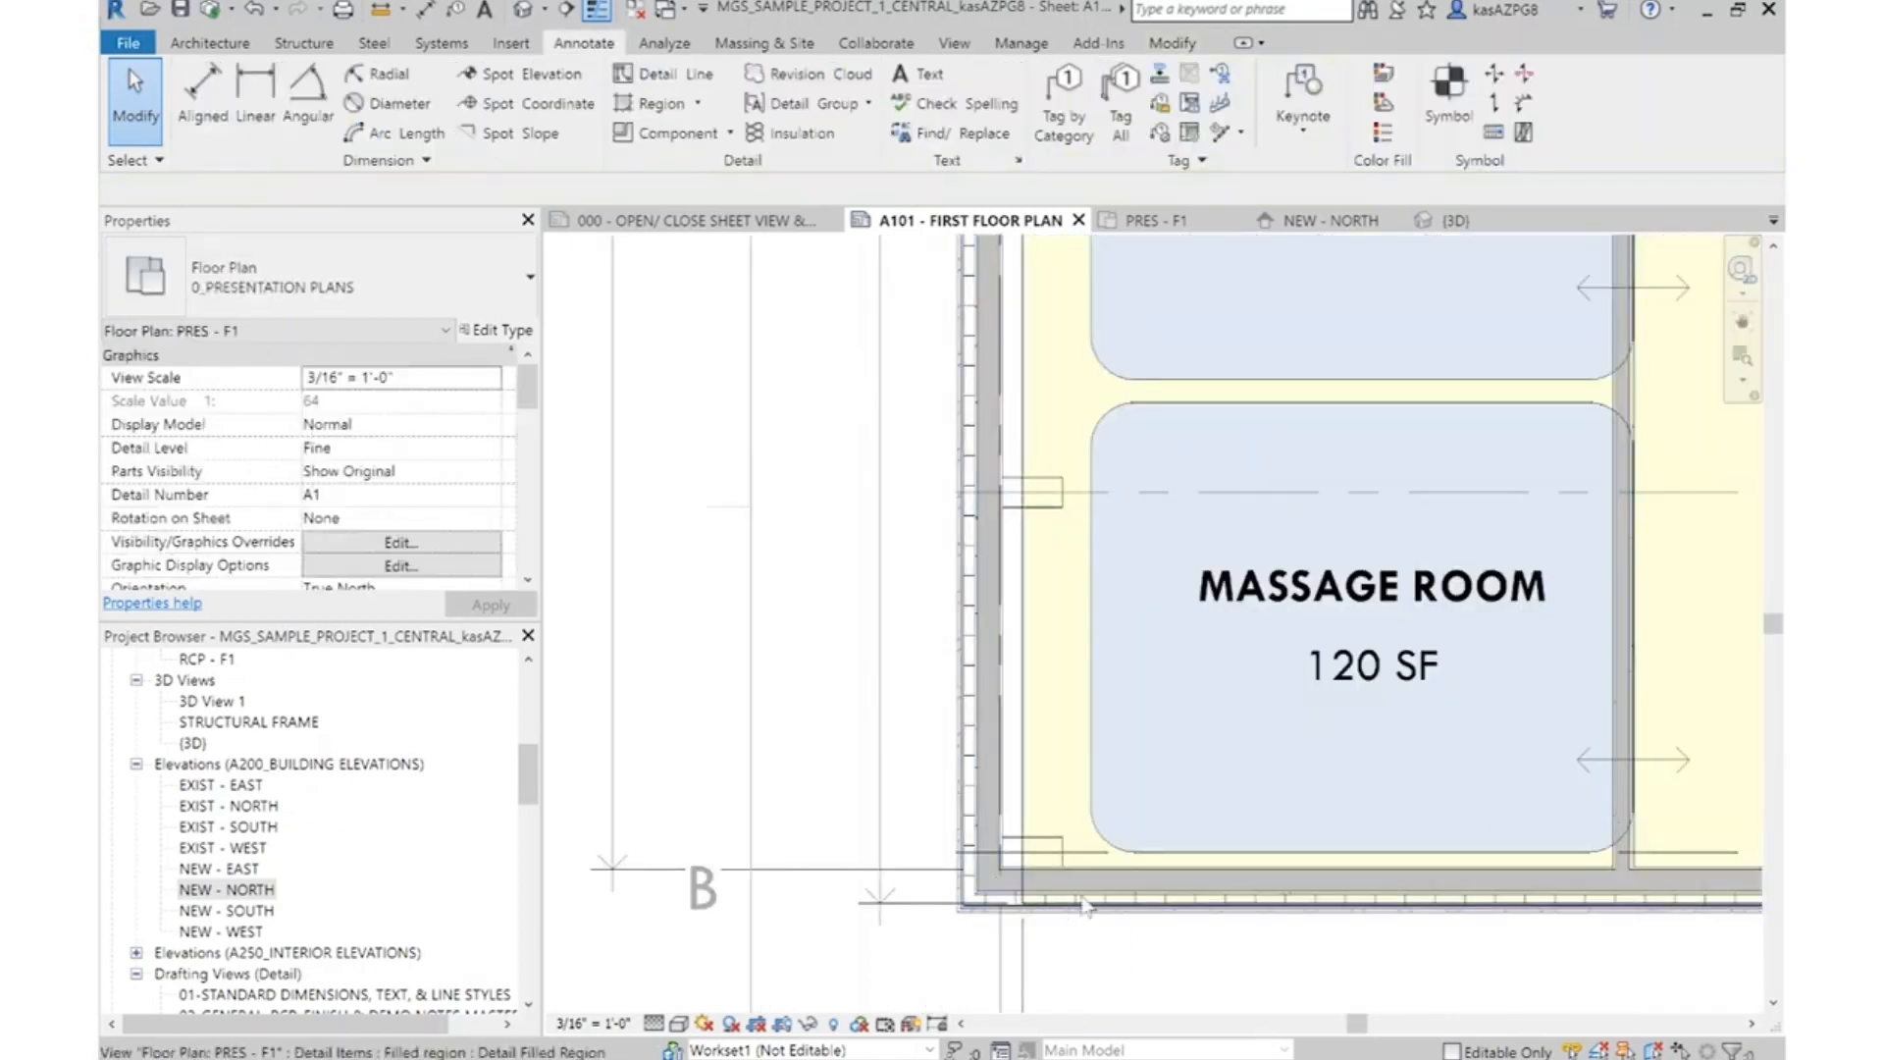
{"action": "scroll", "coordinate": [1085, 905], "scroll_direction": "up", "scroll_amount": 2}
{"action": "left_click", "coordinate": [1173, 927]}
{"action": "scroll", "coordinate": [999, 610], "scroll_direction": "down", "scroll_amount": 5}
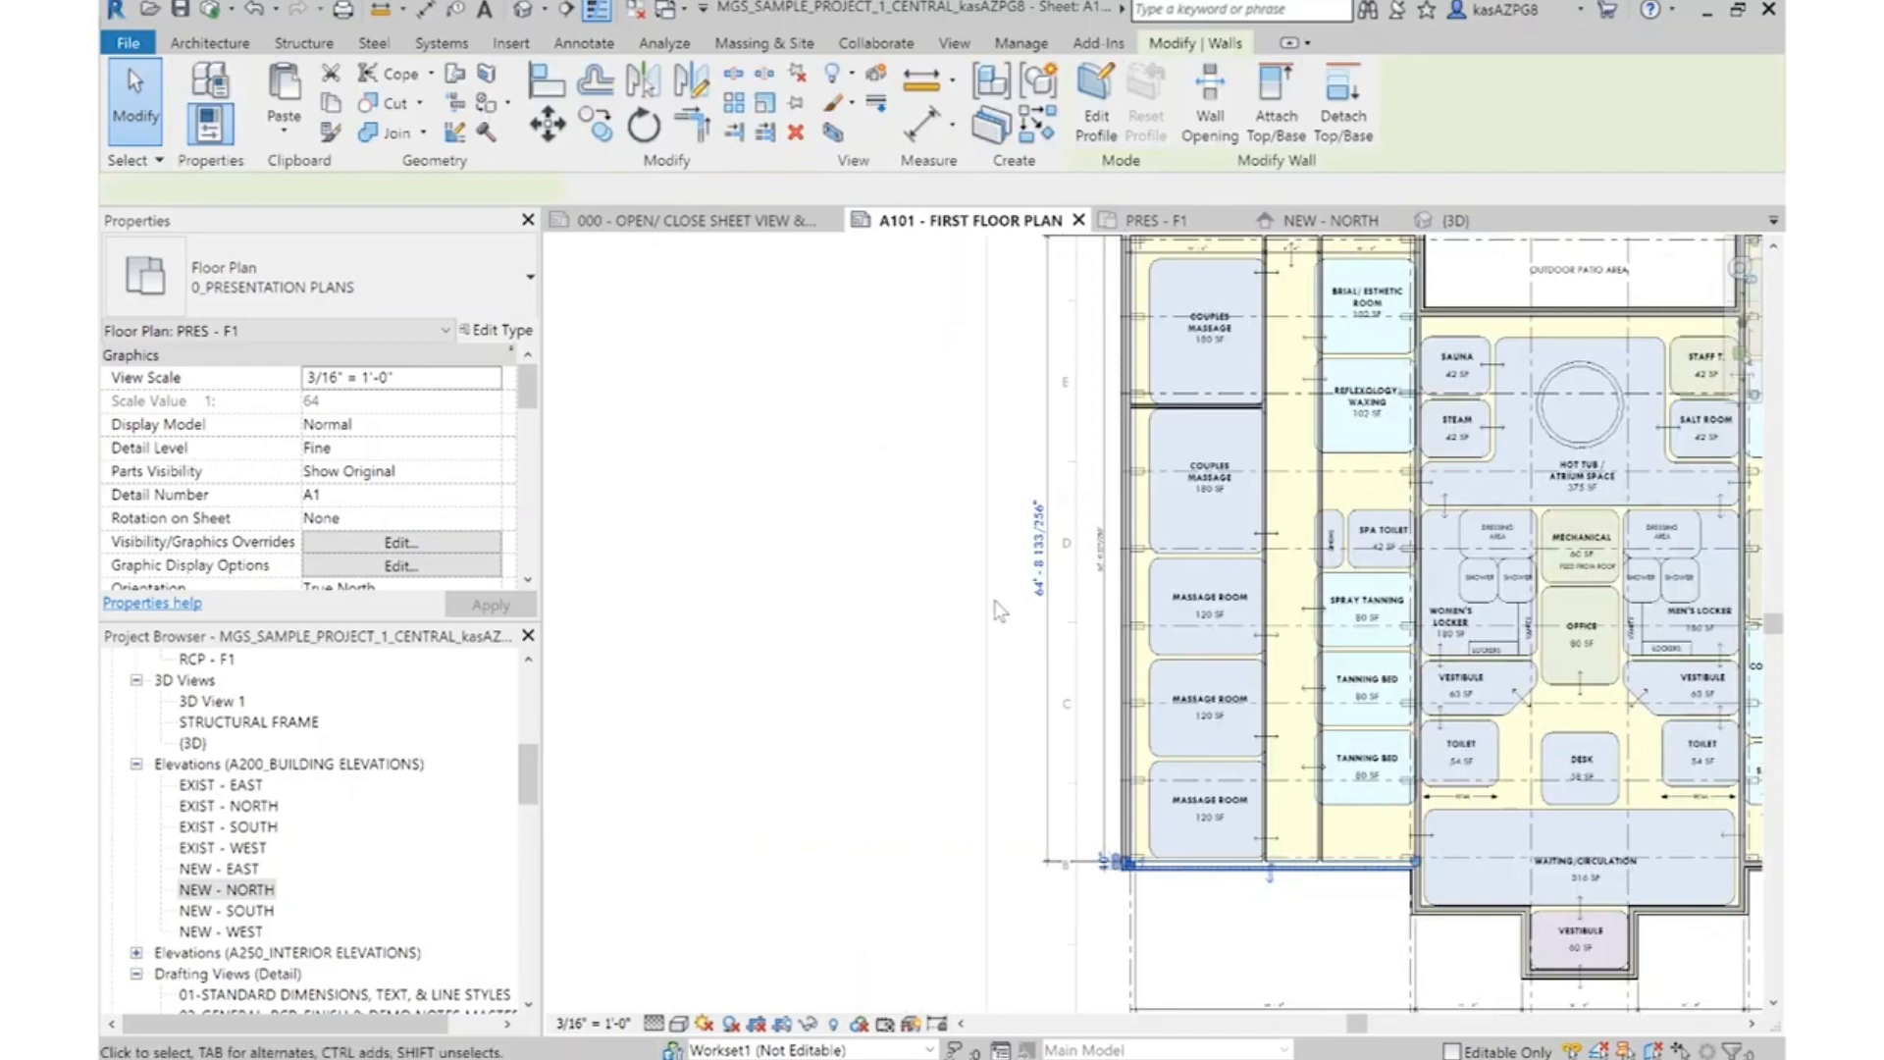
{"action": "scroll", "coordinate": [999, 610], "scroll_direction": "up", "scroll_amount": 6}
{"action": "left_click", "coordinate": [1064, 628]}
{"action": "scroll", "coordinate": [1067, 628], "scroll_direction": "up", "scroll_amount": 2}
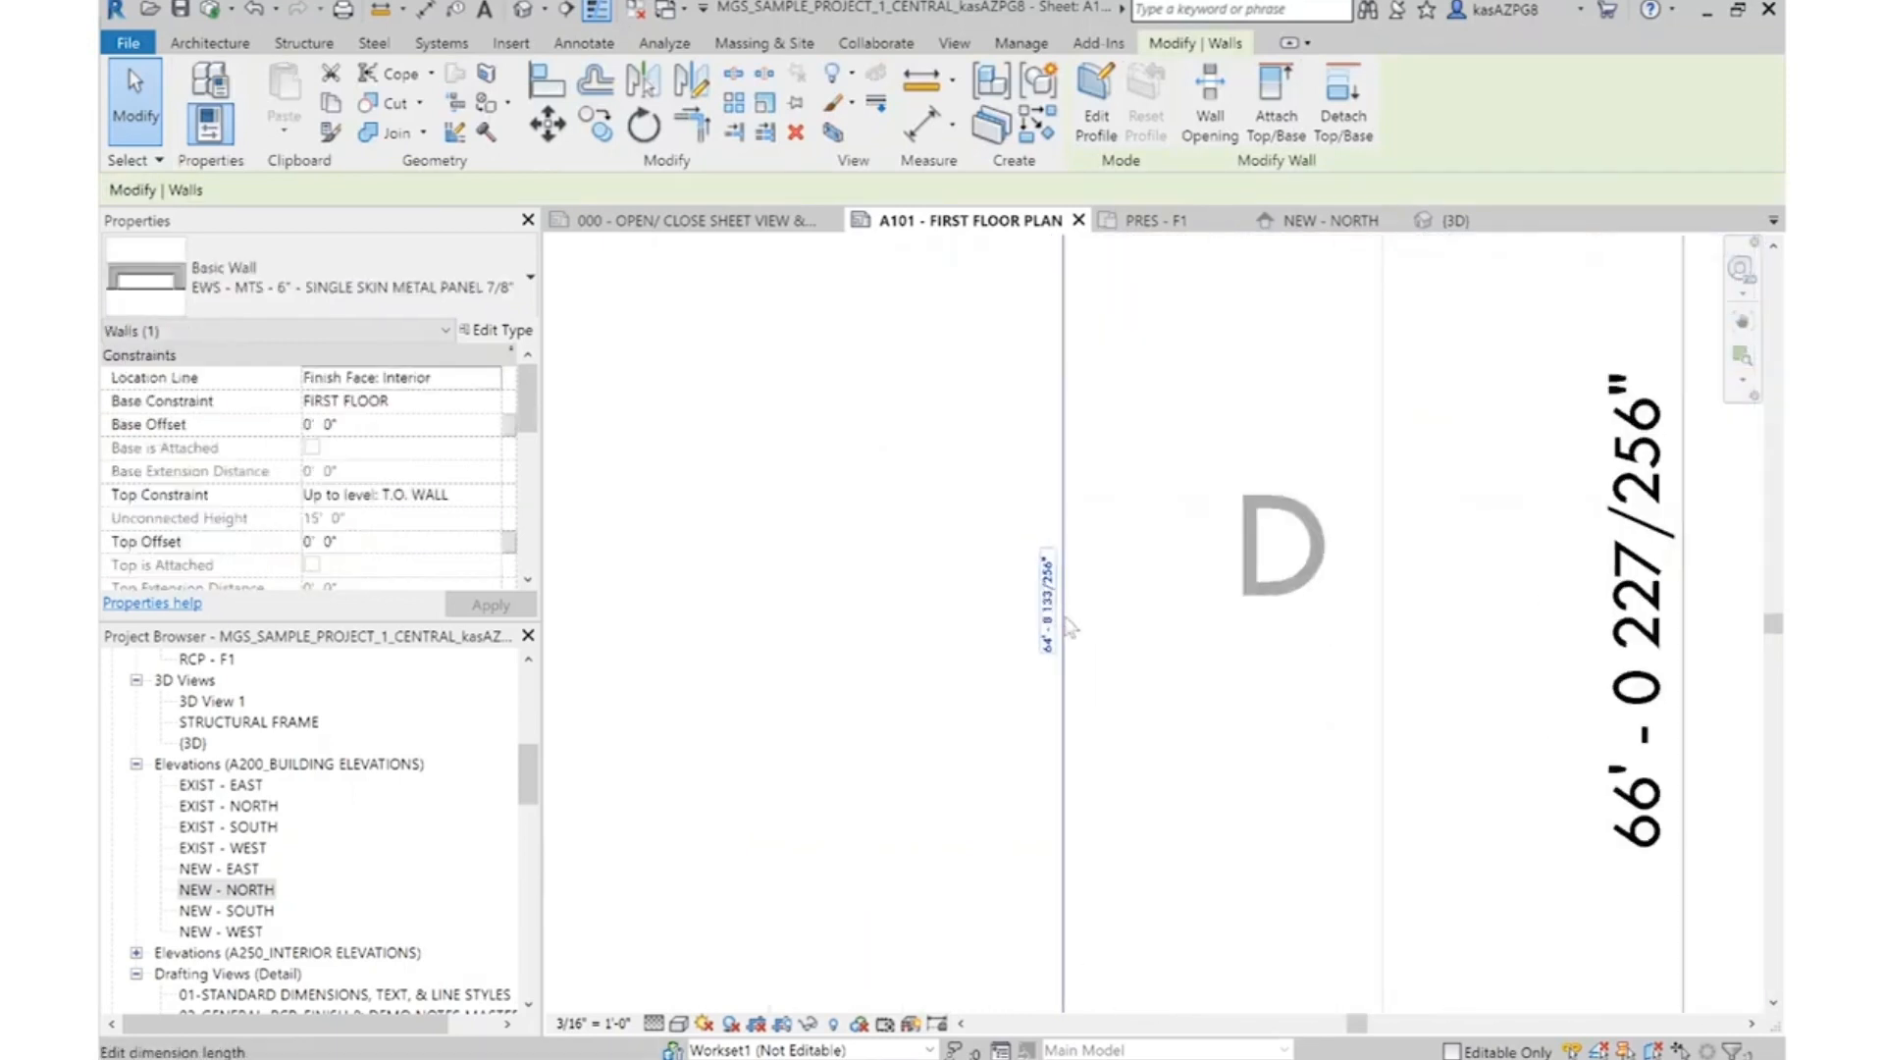
{"action": "left_click", "coordinate": [1054, 588]}
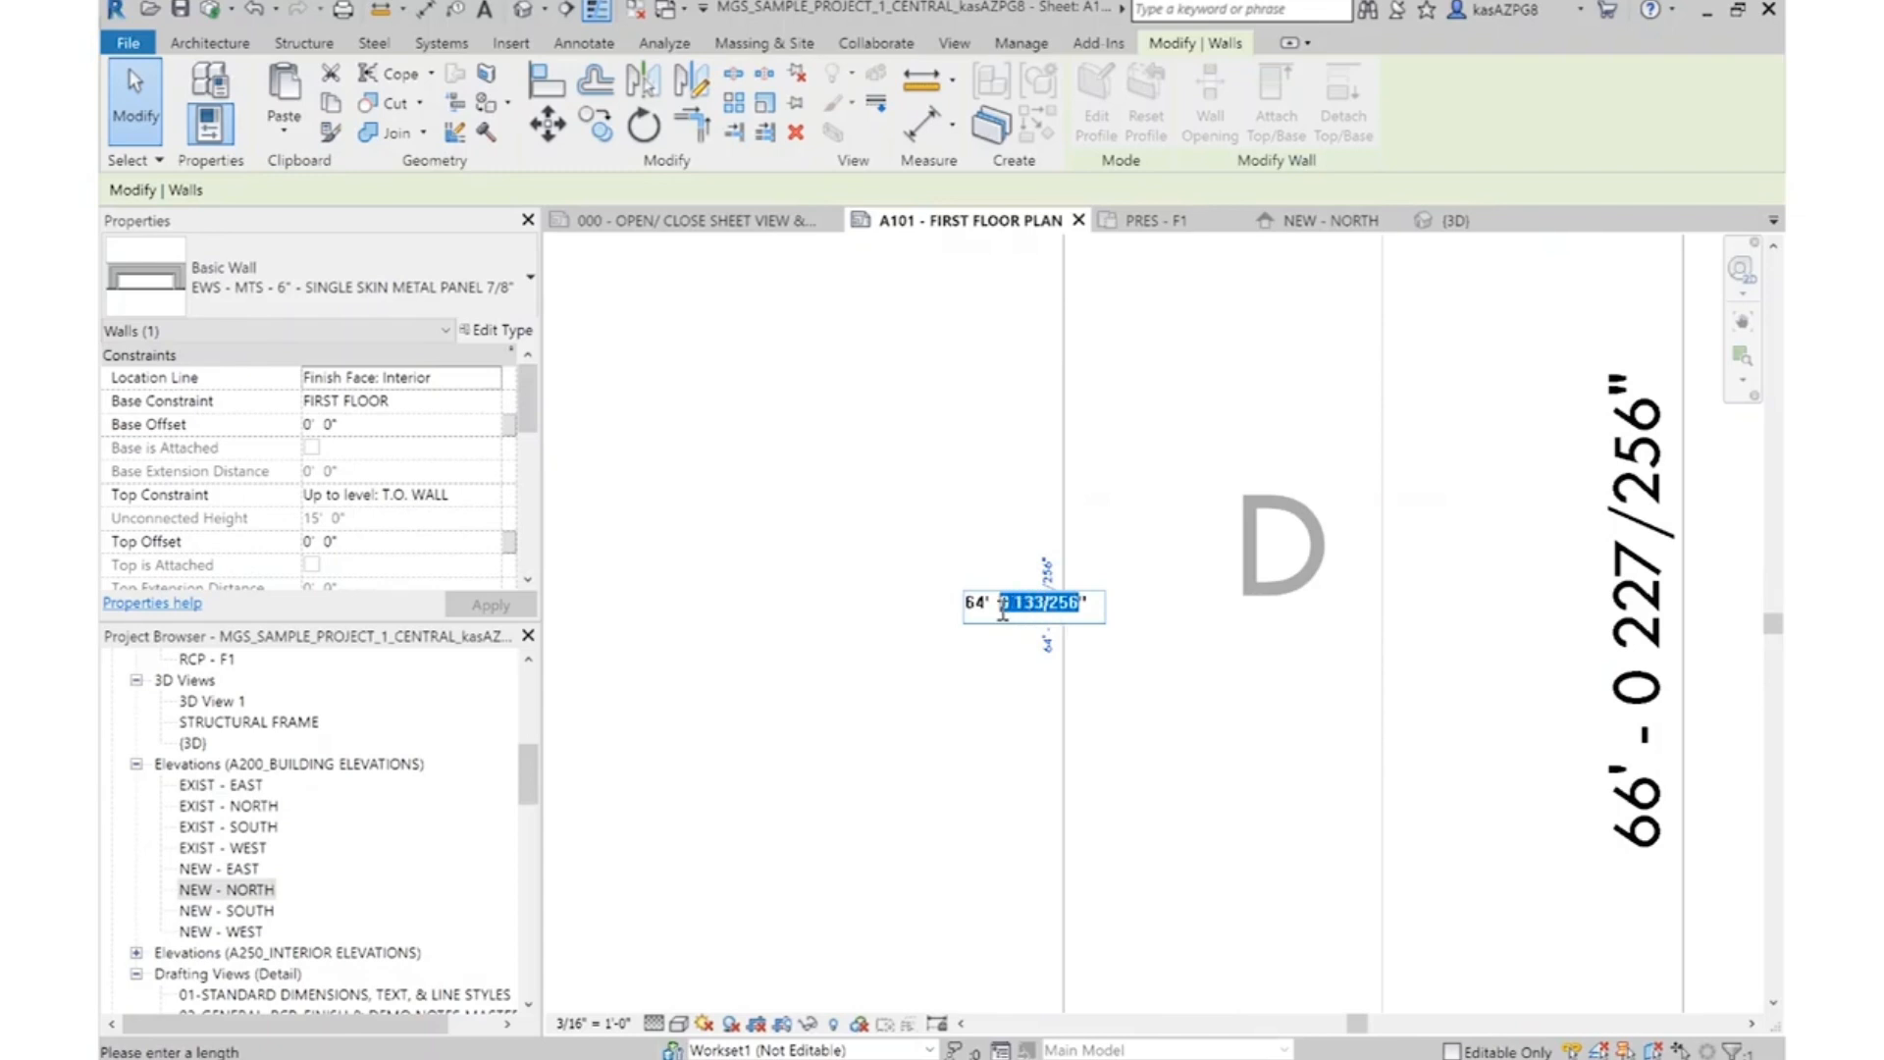
{"action": "key", "text": "Return"}
{"action": "scroll", "coordinate": [1131, 761], "scroll_direction": "down", "scroll_amount": 2}
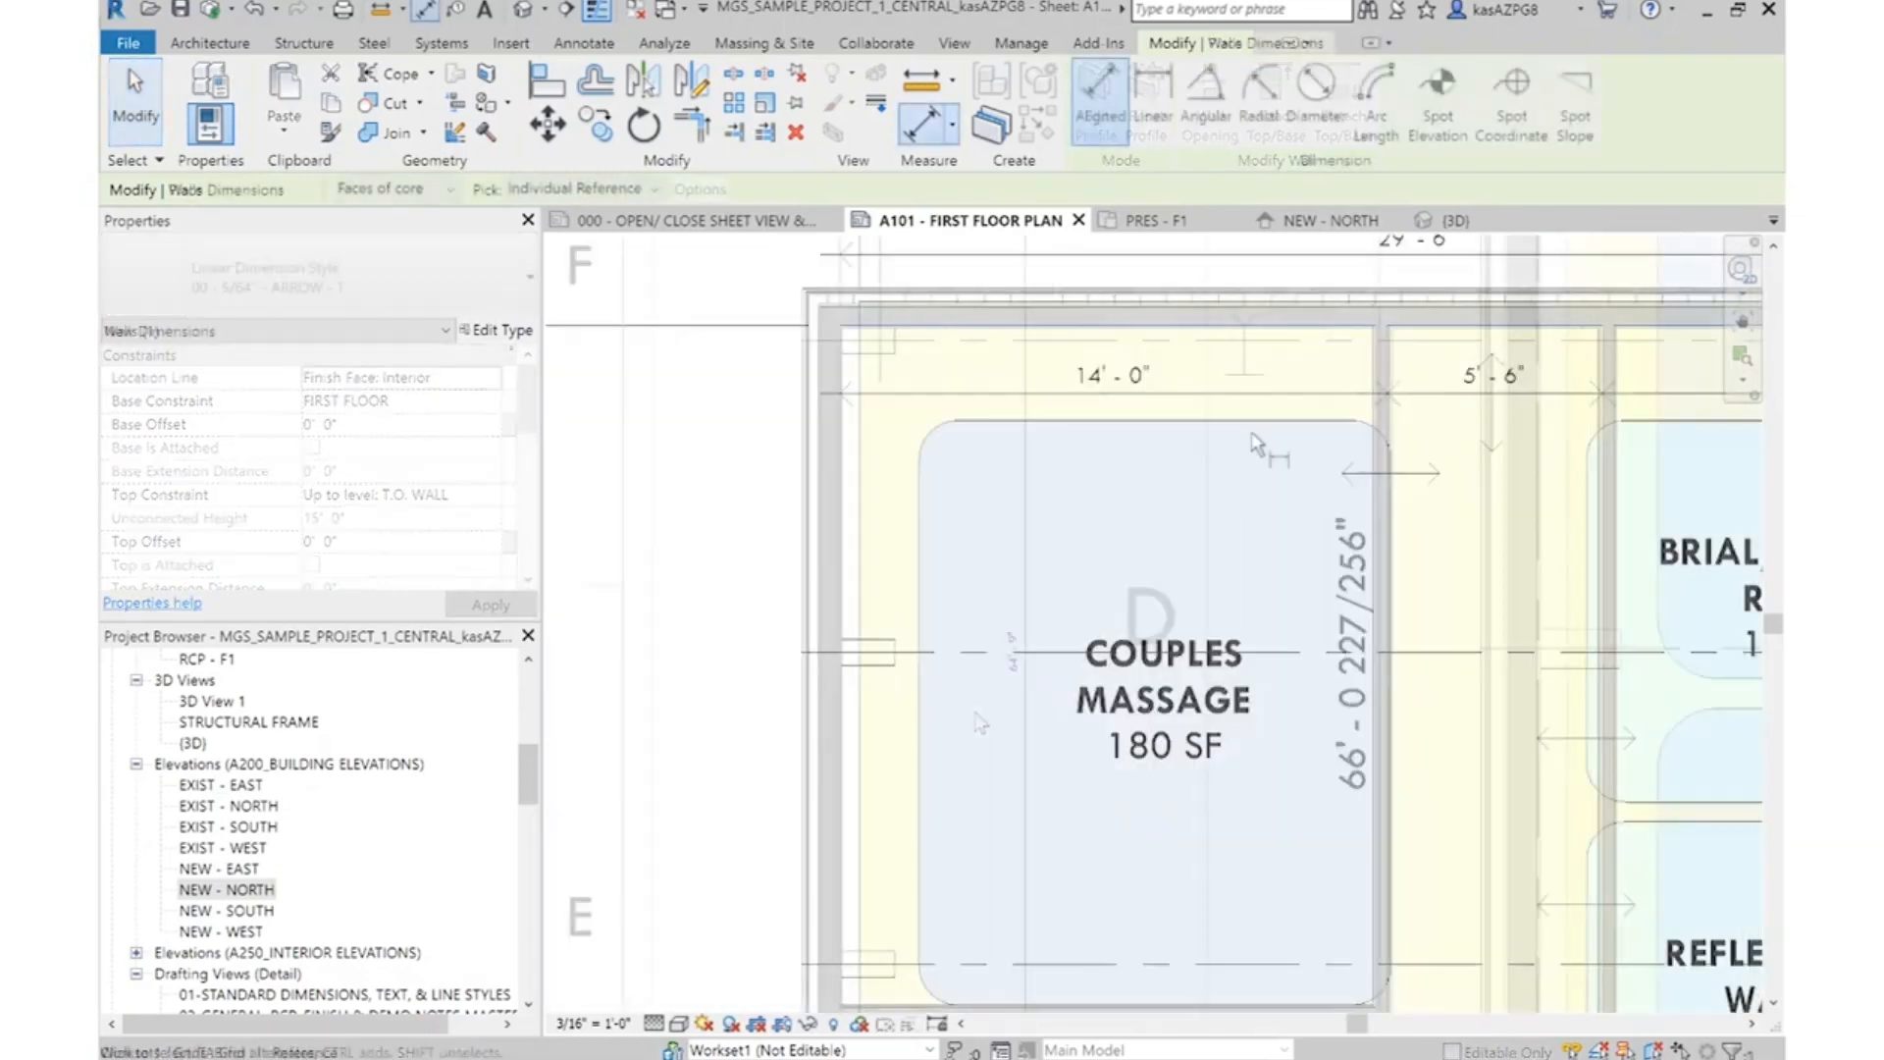
Place an aligned dimension from the upper exterior wall's core face to the lower core face of the partition between the couples massage rooms
{"action": "middle_click_drag", "start_coordinate": [1300, 895], "coordinate": [1261, 628]}
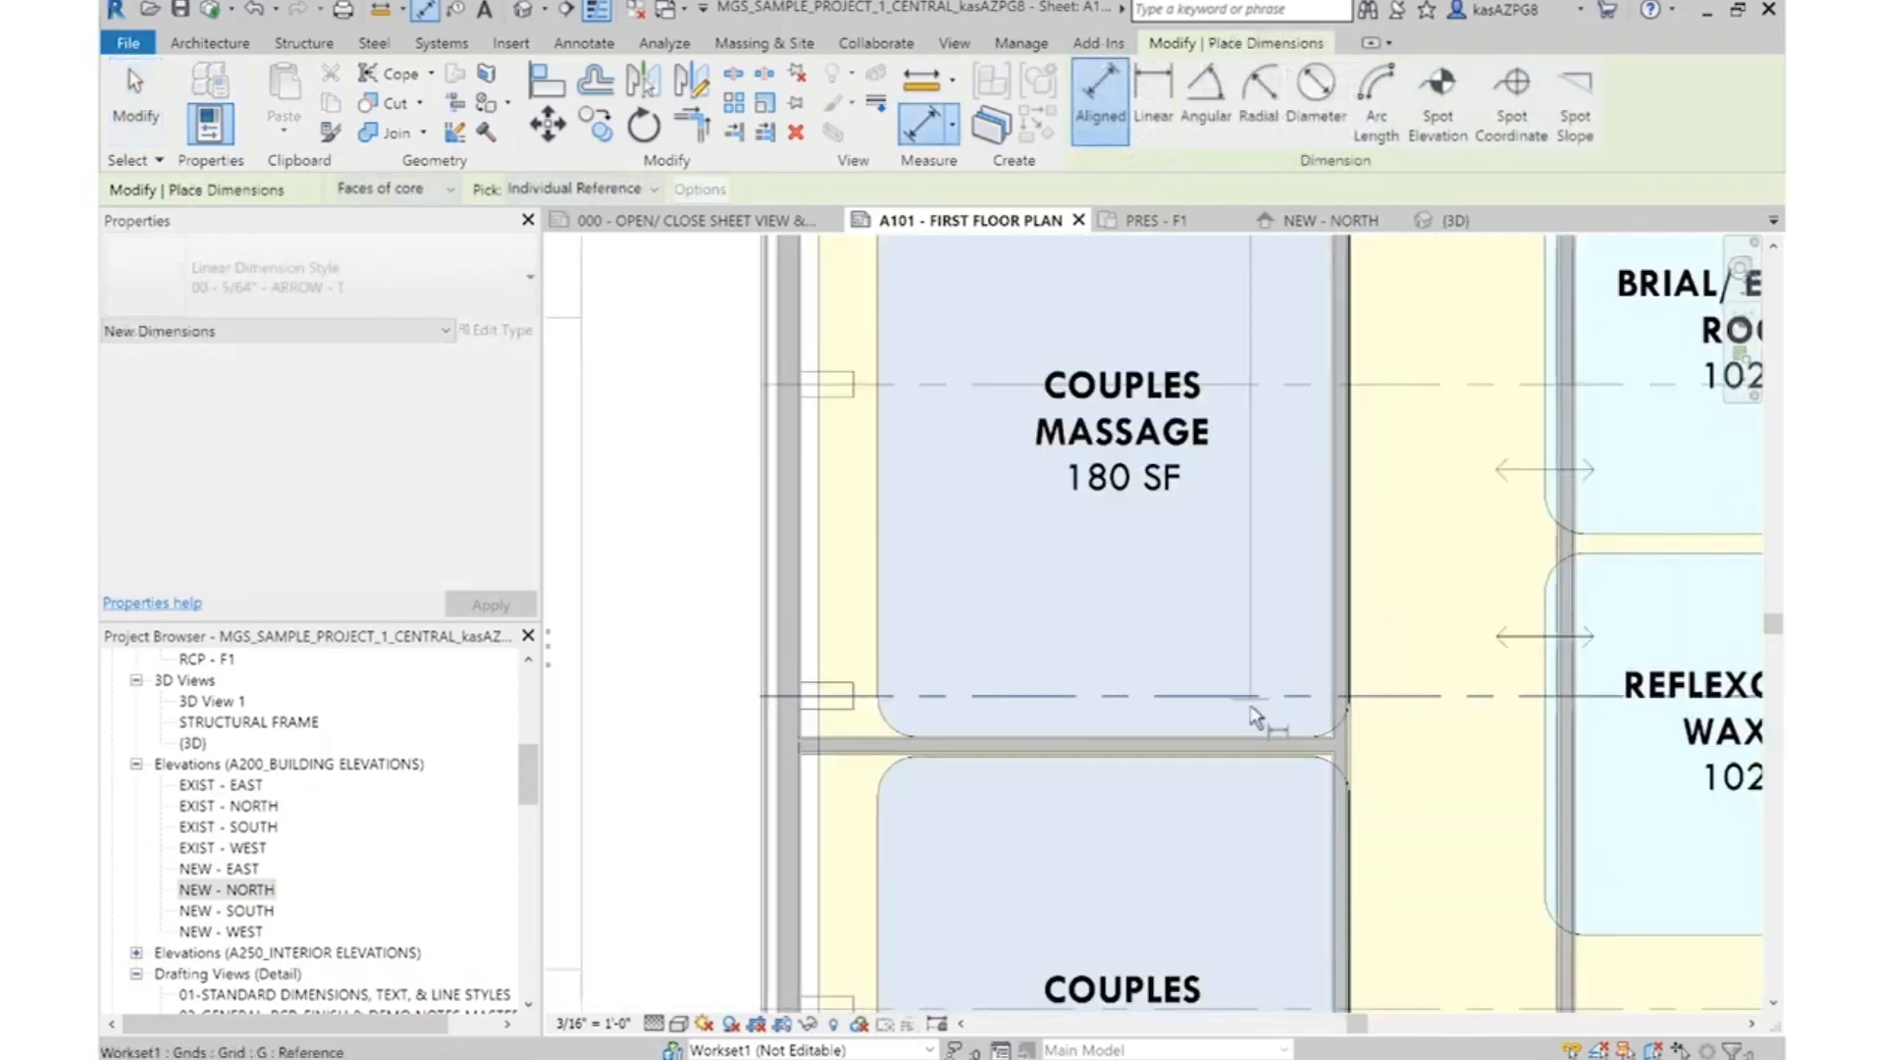
{"action": "scroll", "coordinate": [1276, 775], "scroll_direction": "up", "scroll_amount": 3}
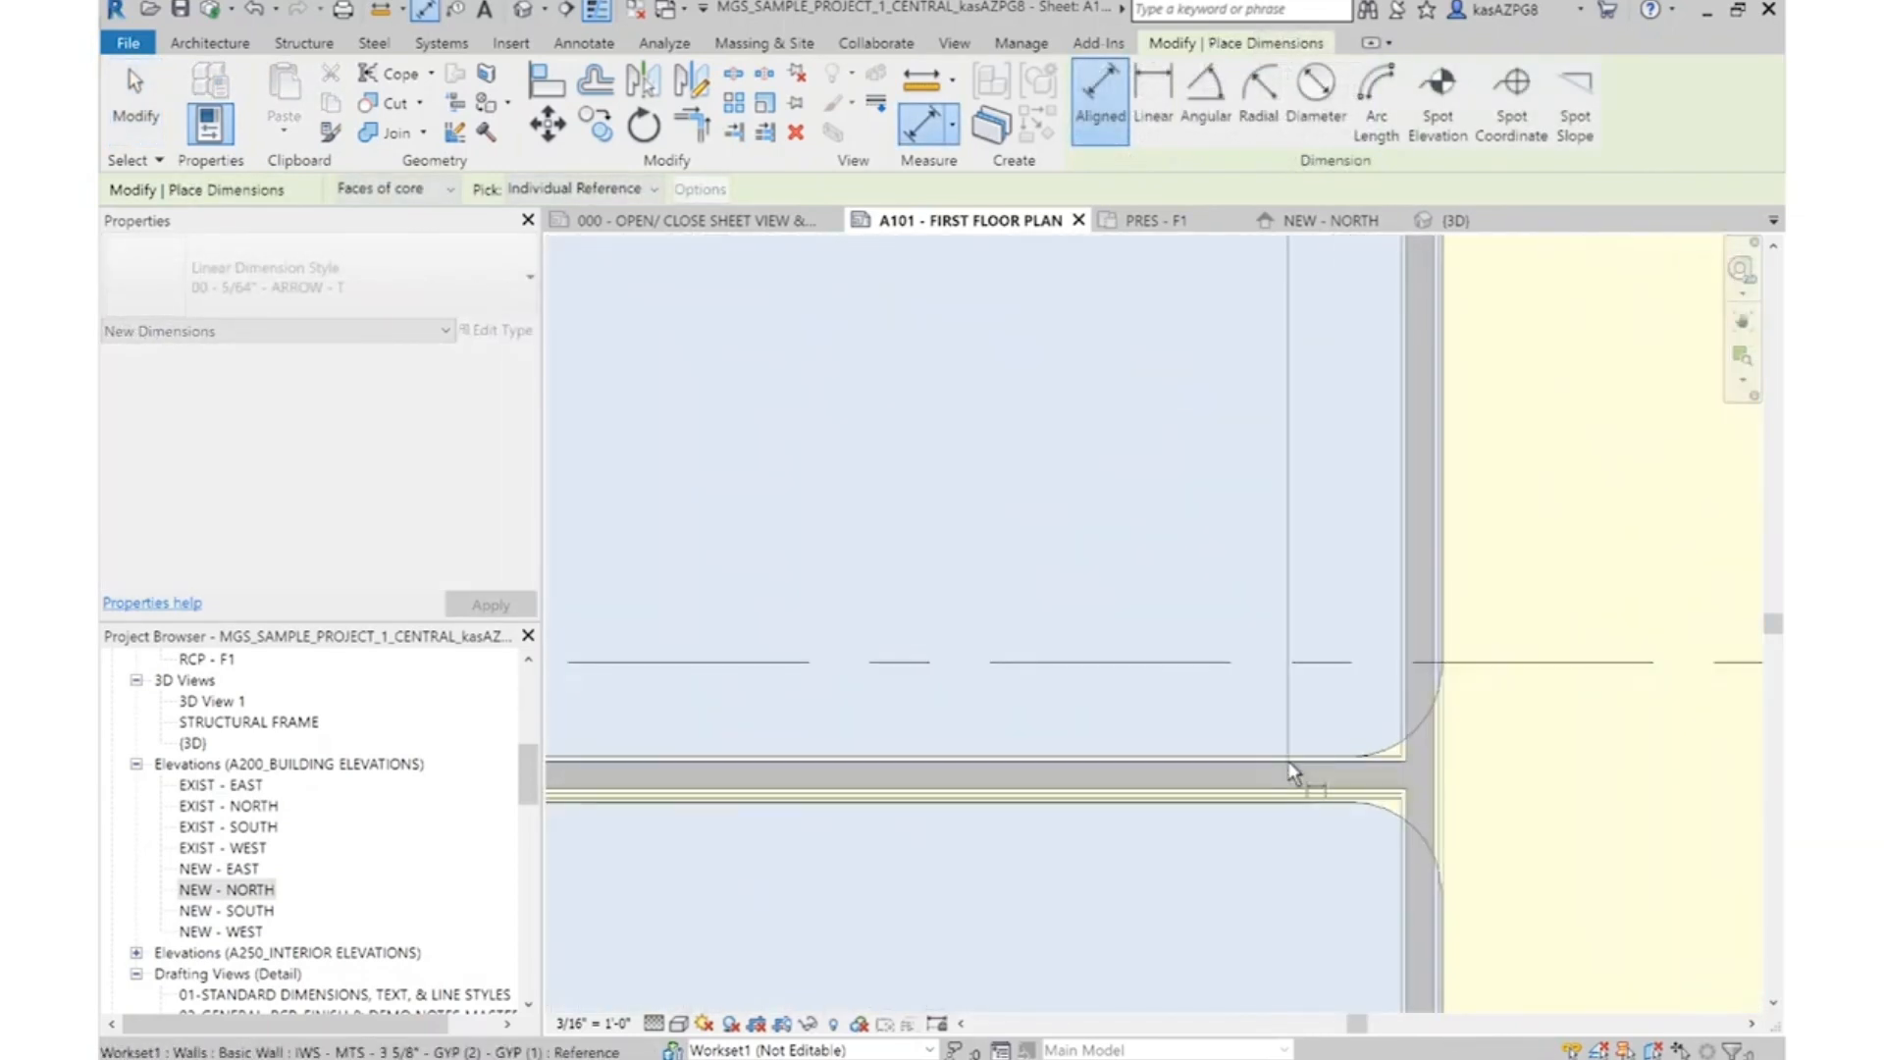
{"action": "scroll", "coordinate": [1294, 795], "scroll_direction": "up", "scroll_amount": 3}
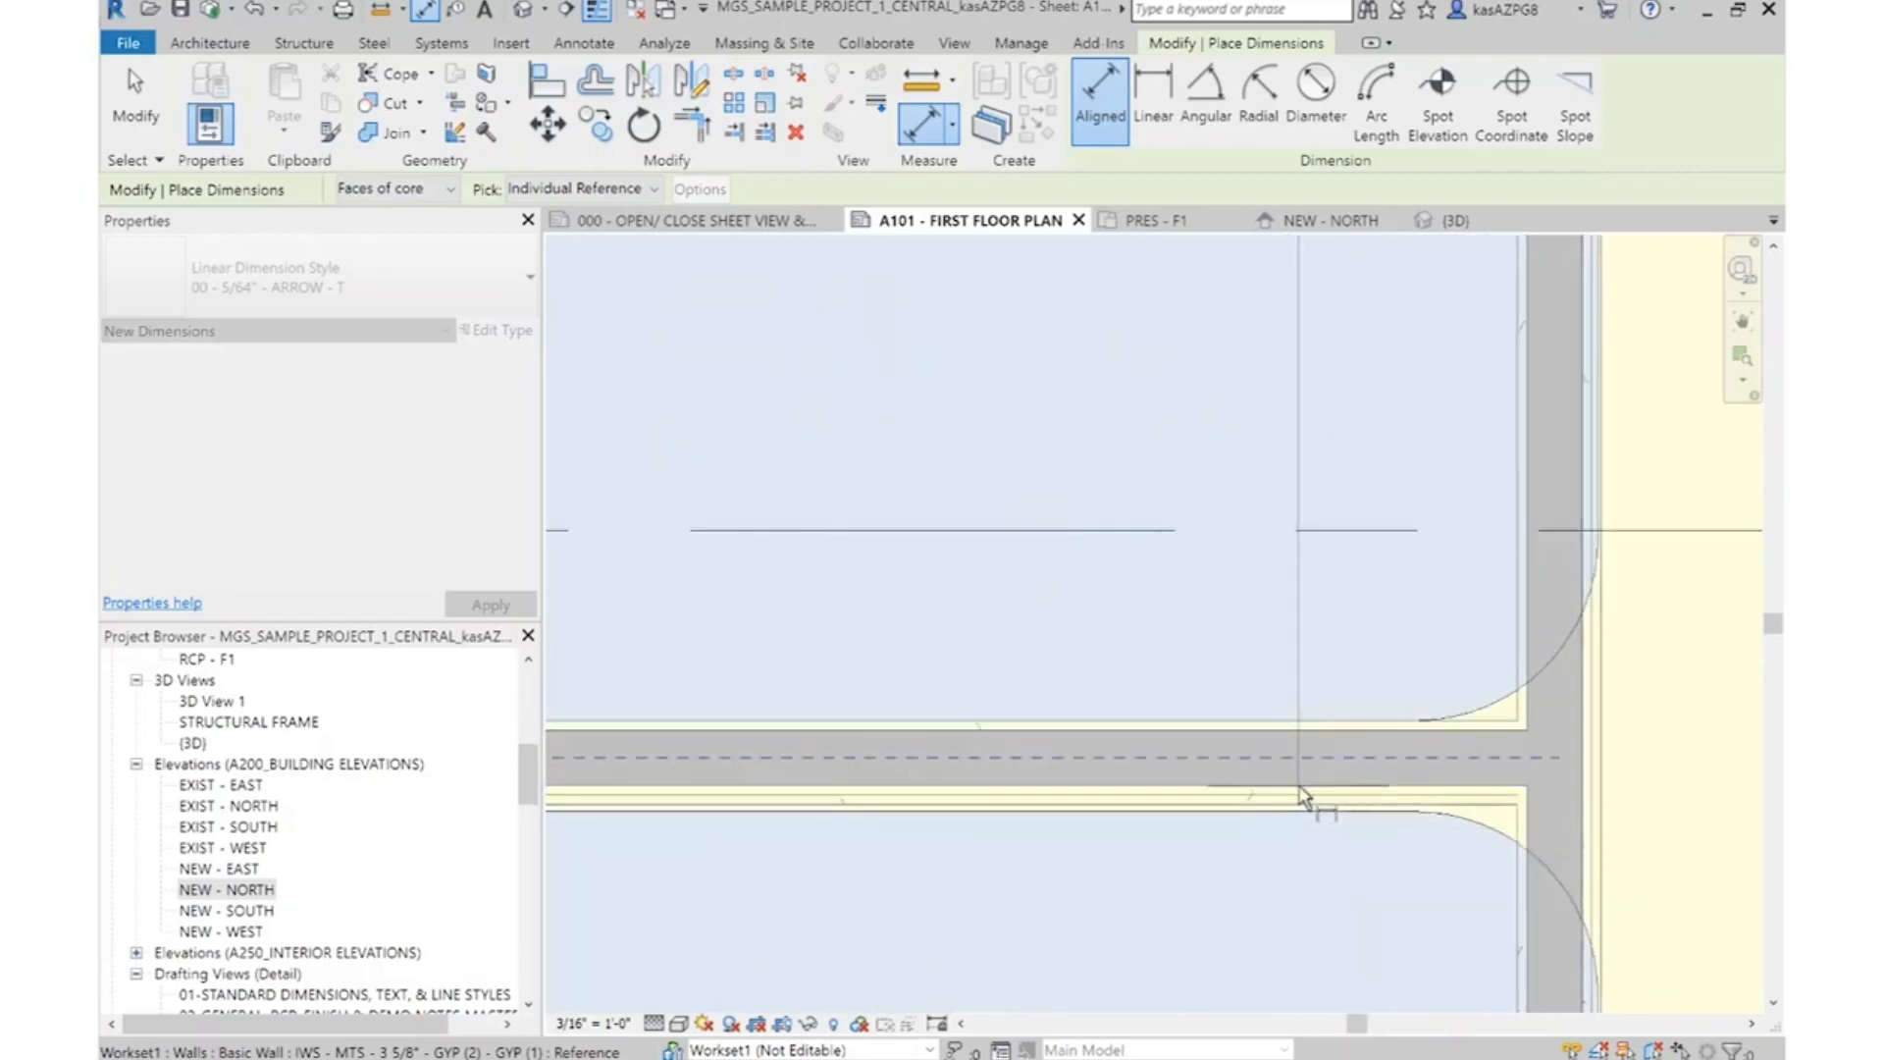
{"action": "left_click", "coordinate": [1300, 790]}
{"action": "scroll", "coordinate": [1299, 790], "scroll_direction": "down", "scroll_amount": 3}
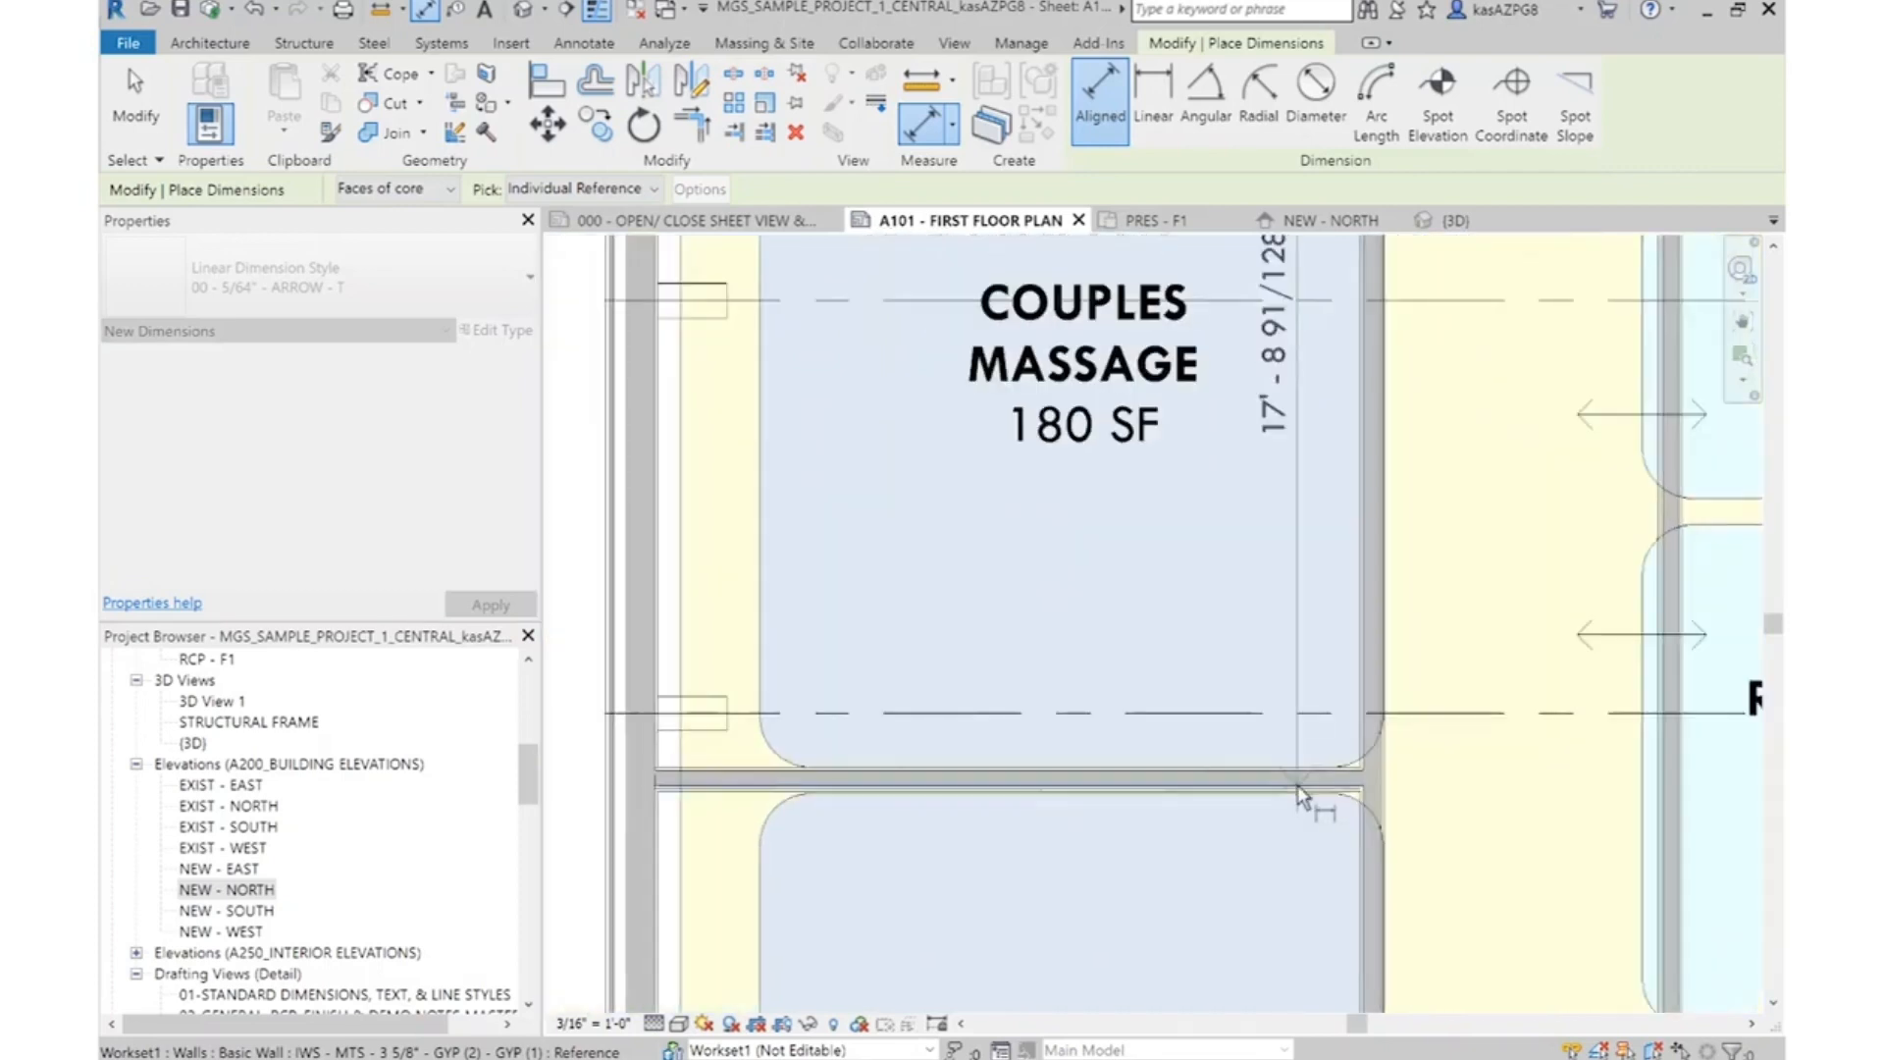
{"action": "key", "text": "Escape"}
{"action": "key", "text": "Escape"}
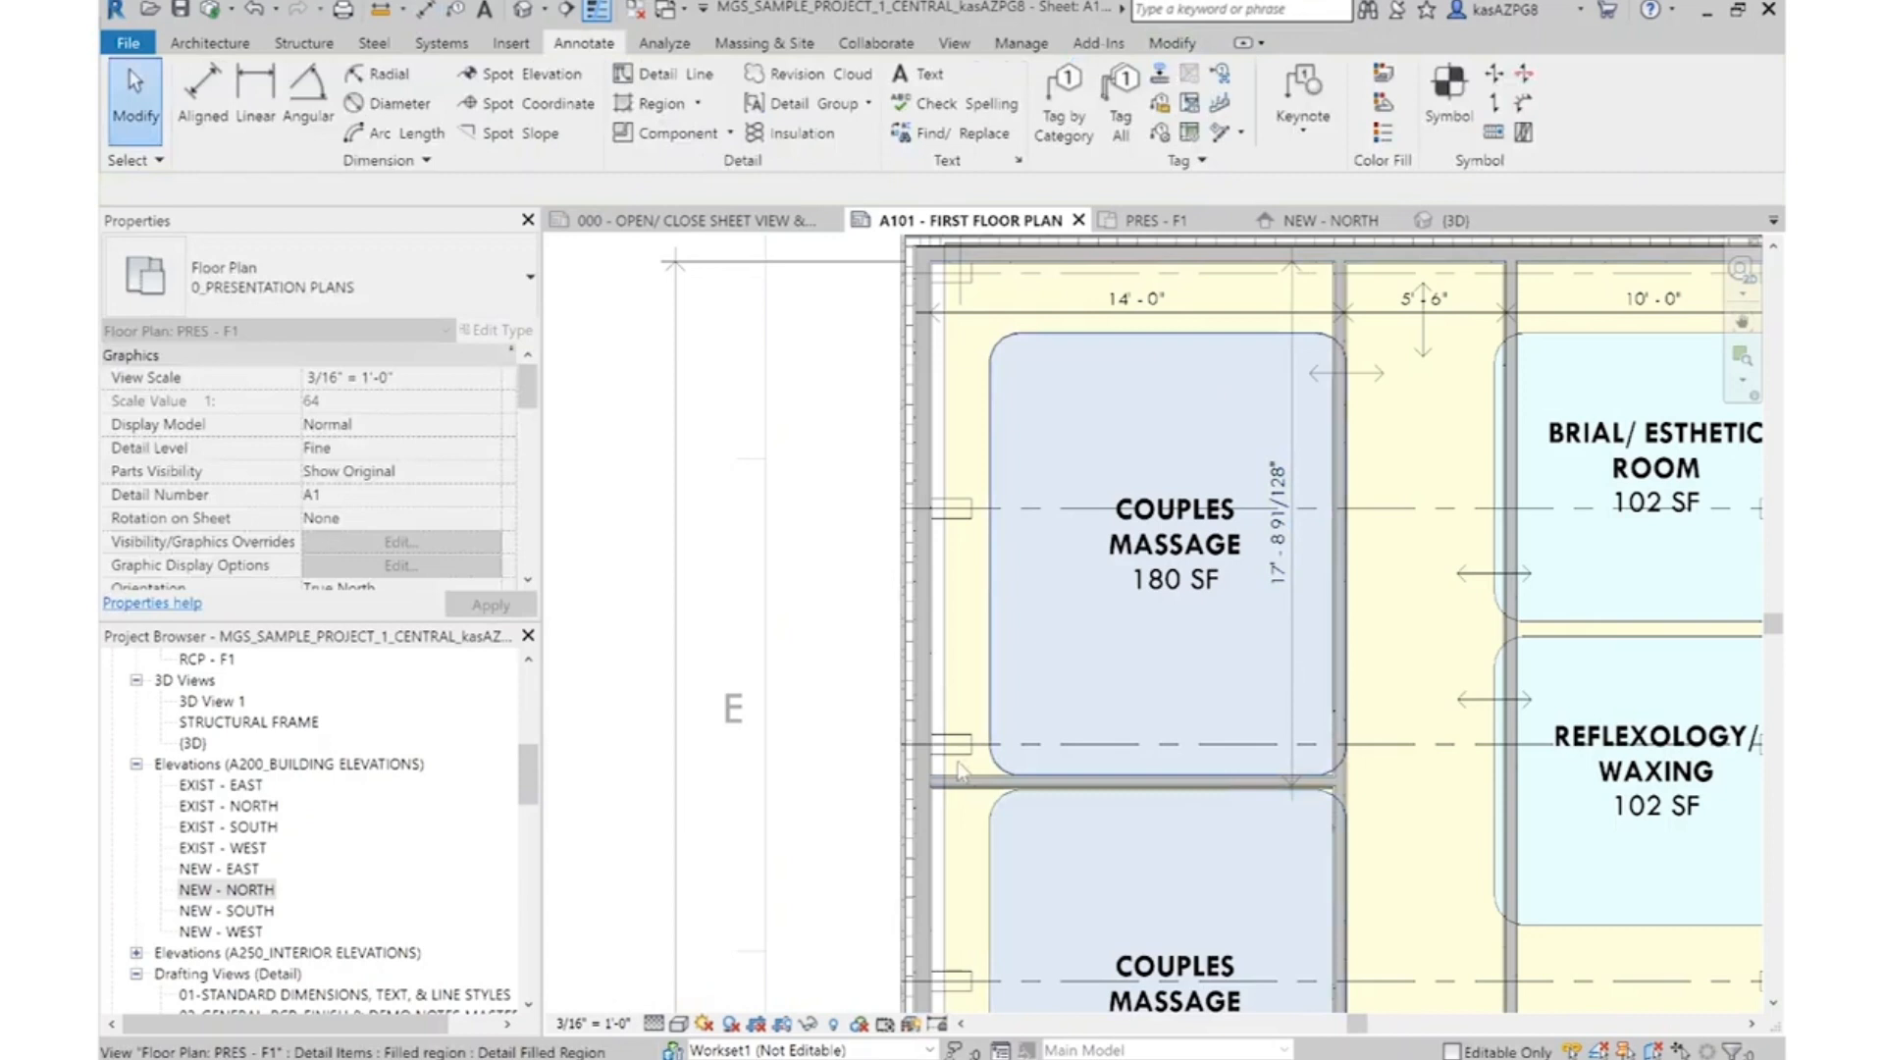
Move the partition between the couples massage rooms by setting the upper room's core-to-core dimension to 17'-8"
{"action": "left_click", "coordinate": [979, 783]}
{"action": "scroll", "coordinate": [1284, 524], "scroll_direction": "up", "scroll_amount": 3}
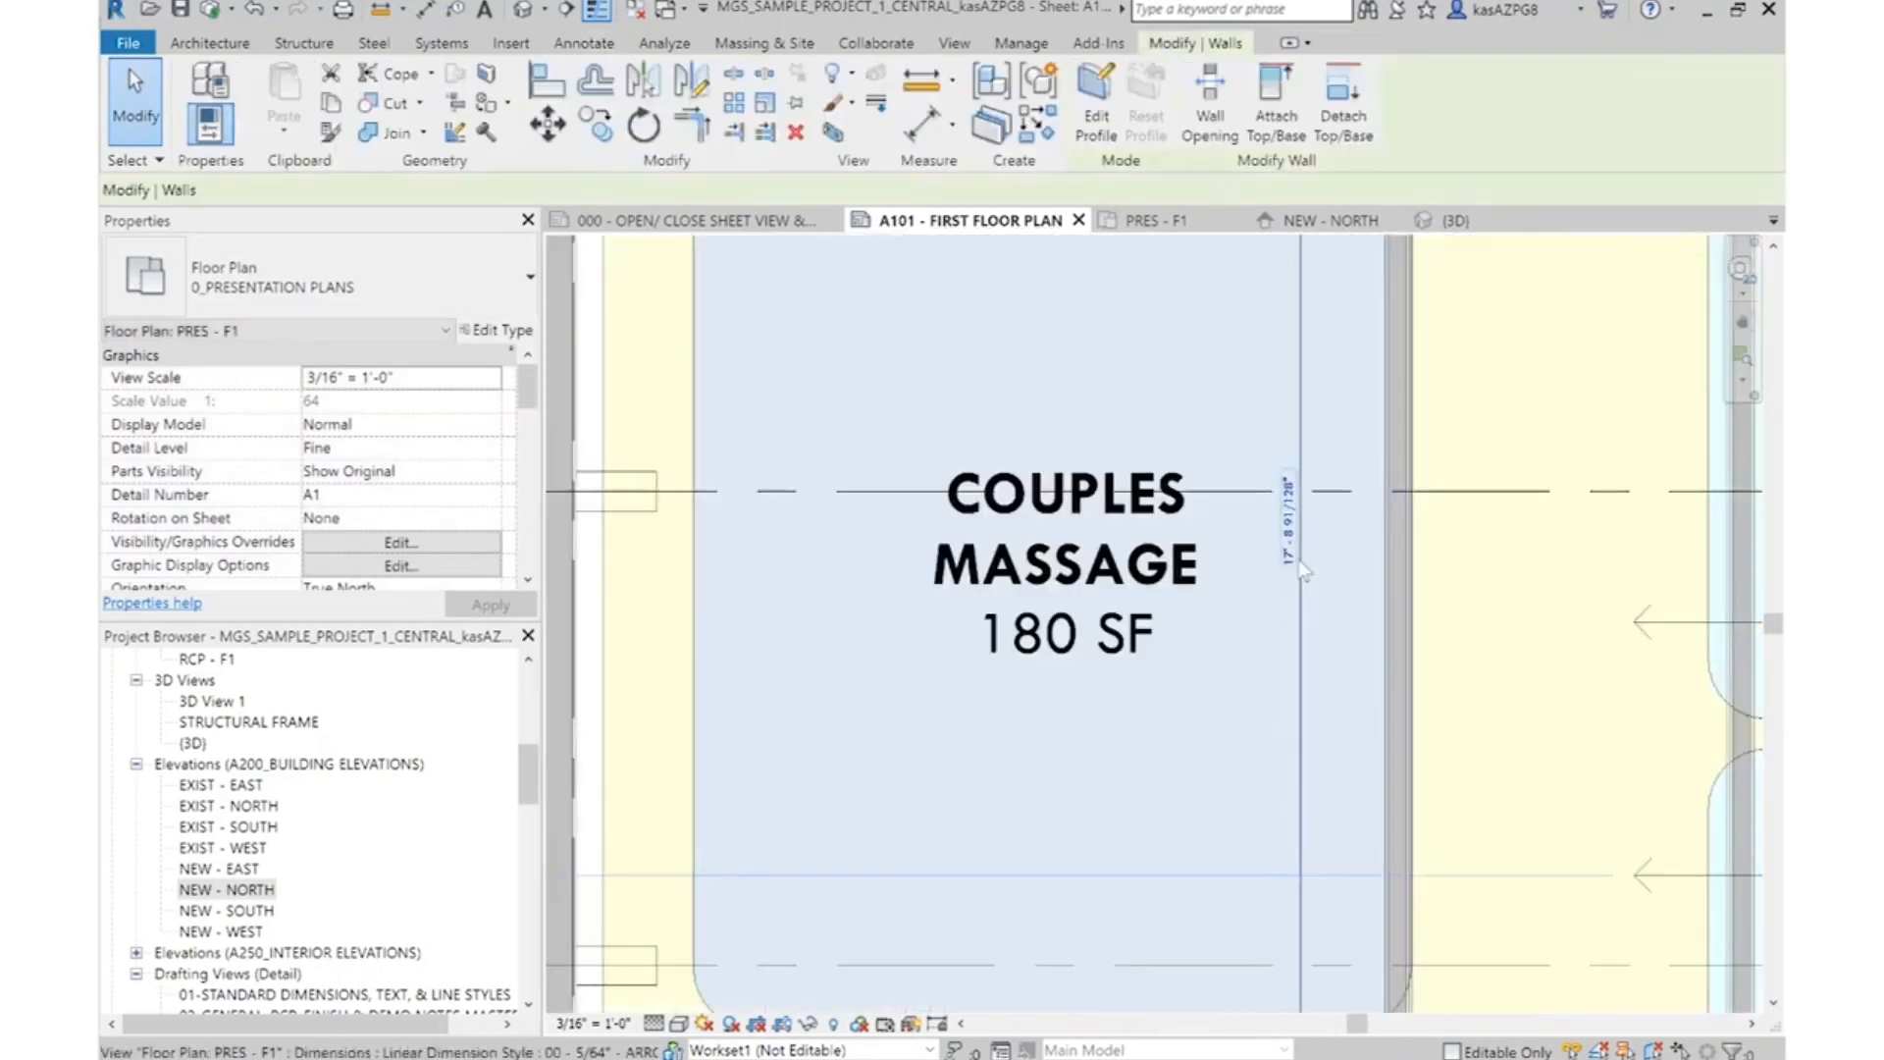
{"action": "left_click", "coordinate": [1281, 521]}
{"action": "type", "text": "1"}
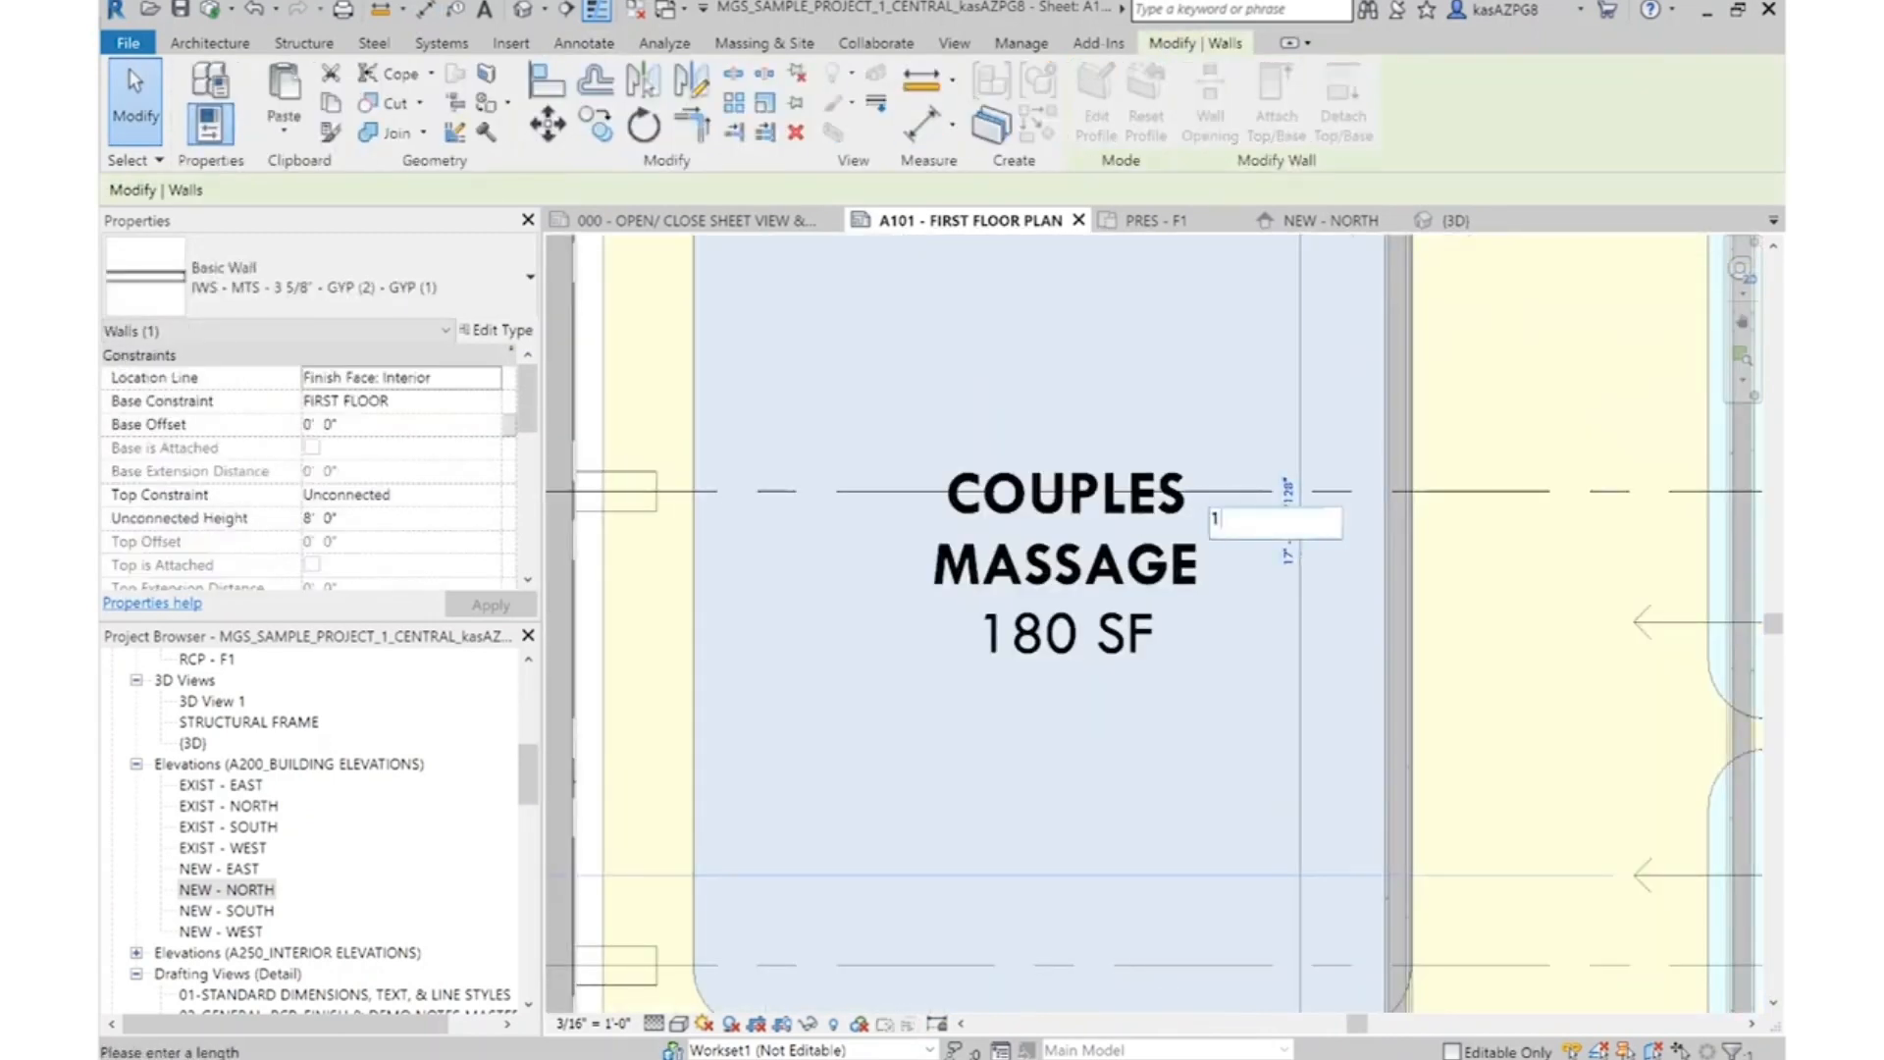
{"action": "key", "text": "Escape"}
{"action": "scroll", "coordinate": [1301, 555], "scroll_direction": "down", "scroll_amount": 4}
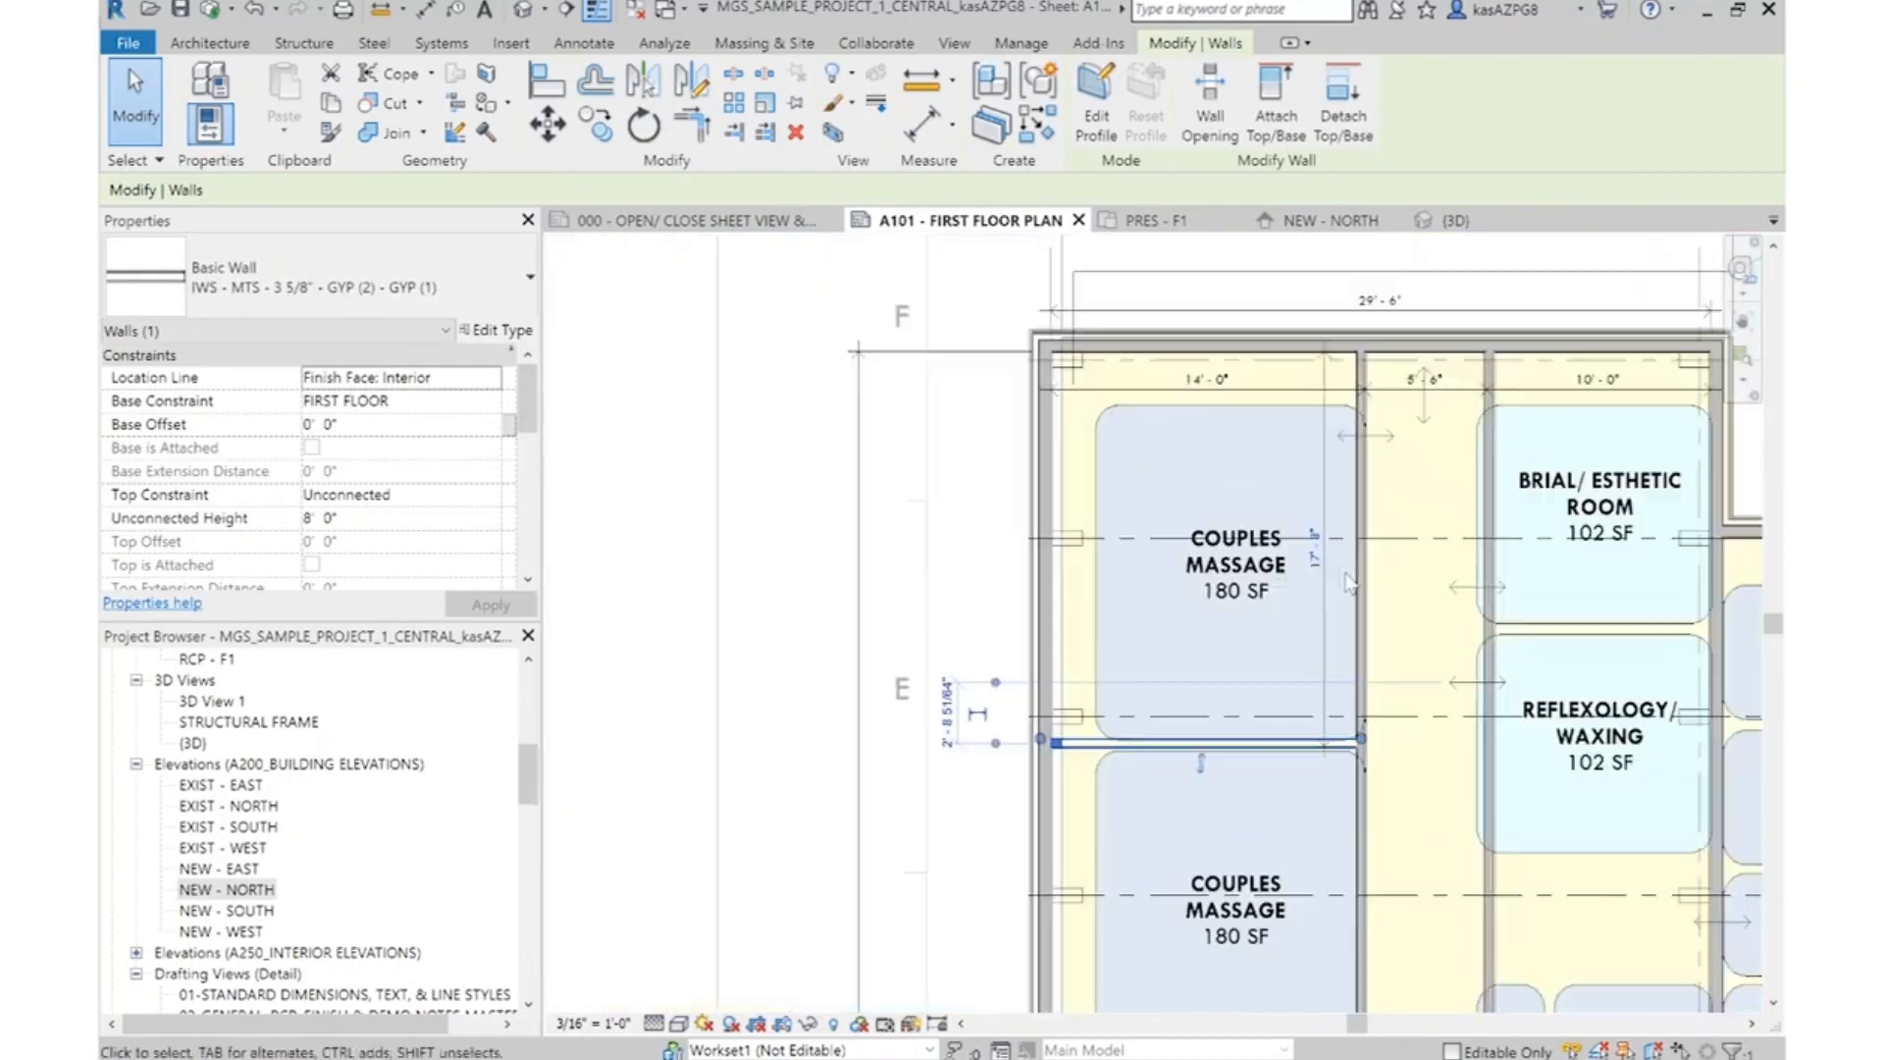
{"action": "middle_click_drag", "start_coordinate": [1441, 607], "coordinate": [1296, 633]}
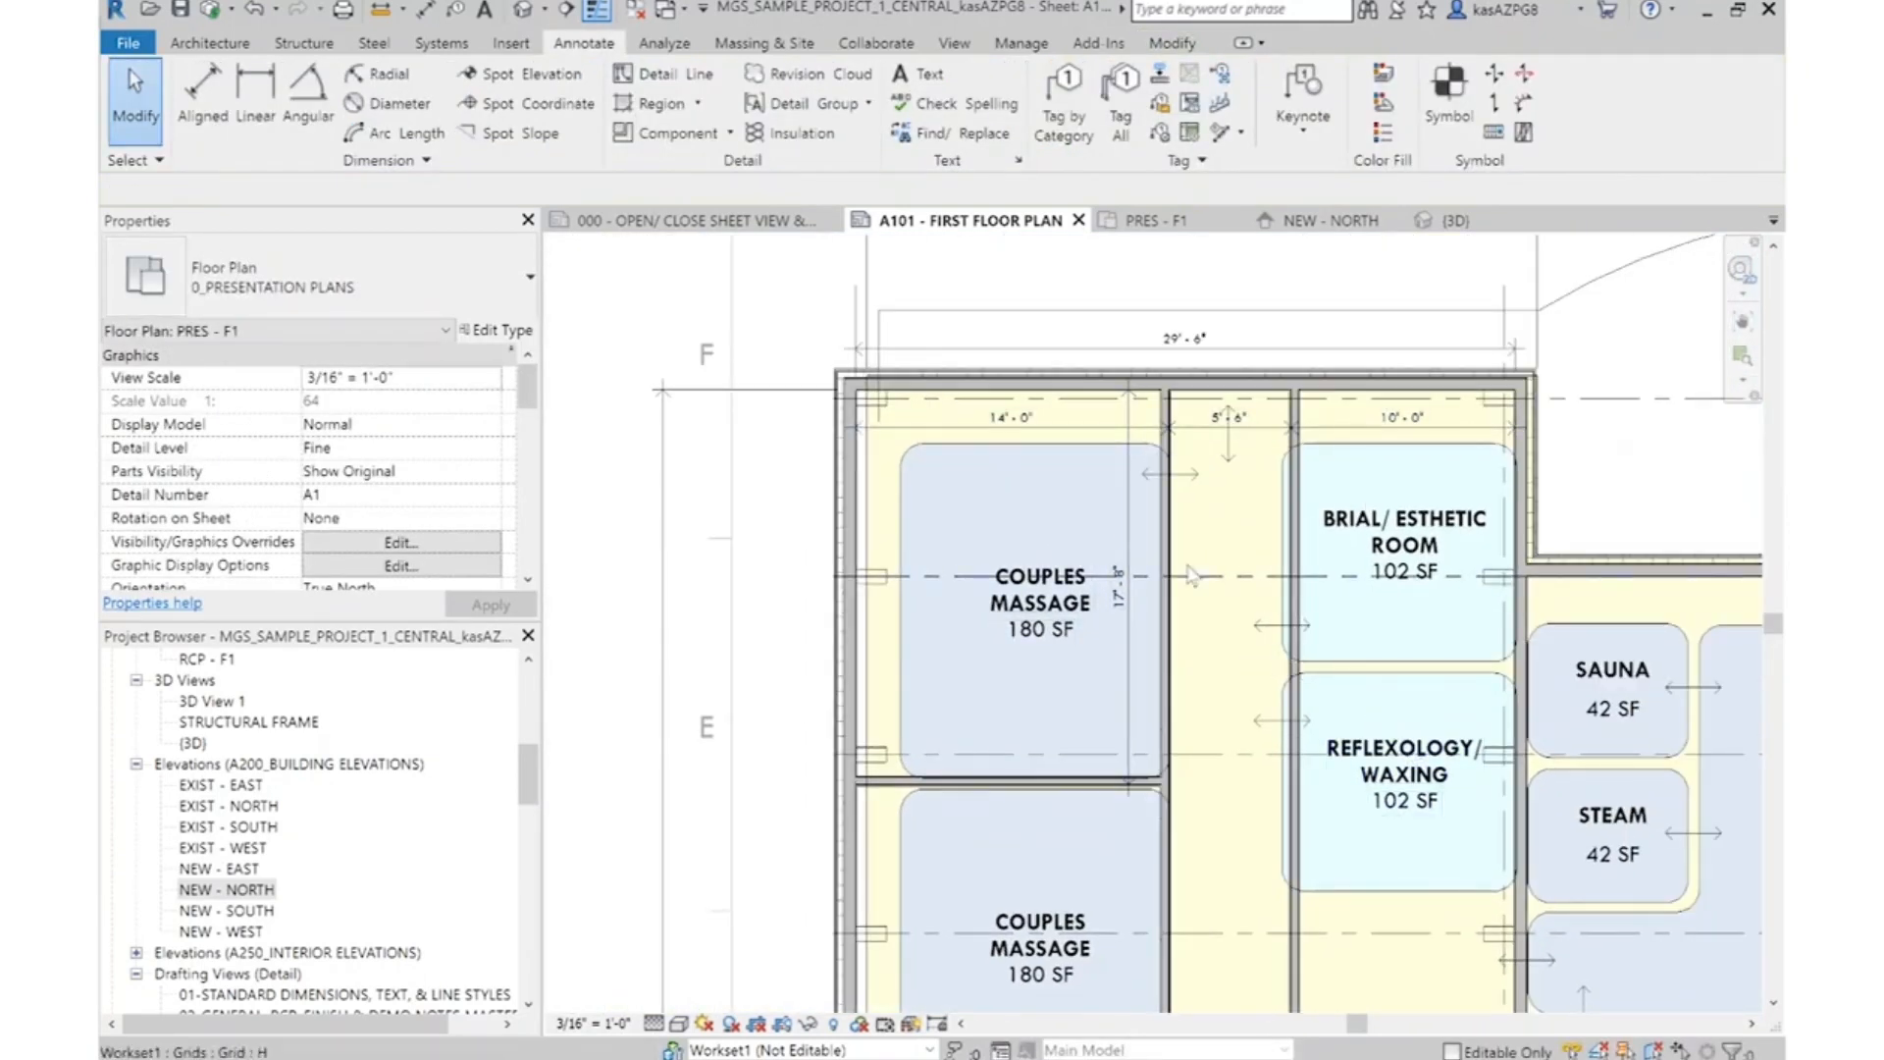
{"action": "scroll", "coordinate": [1229, 551], "scroll_direction": "up", "scroll_amount": 1}
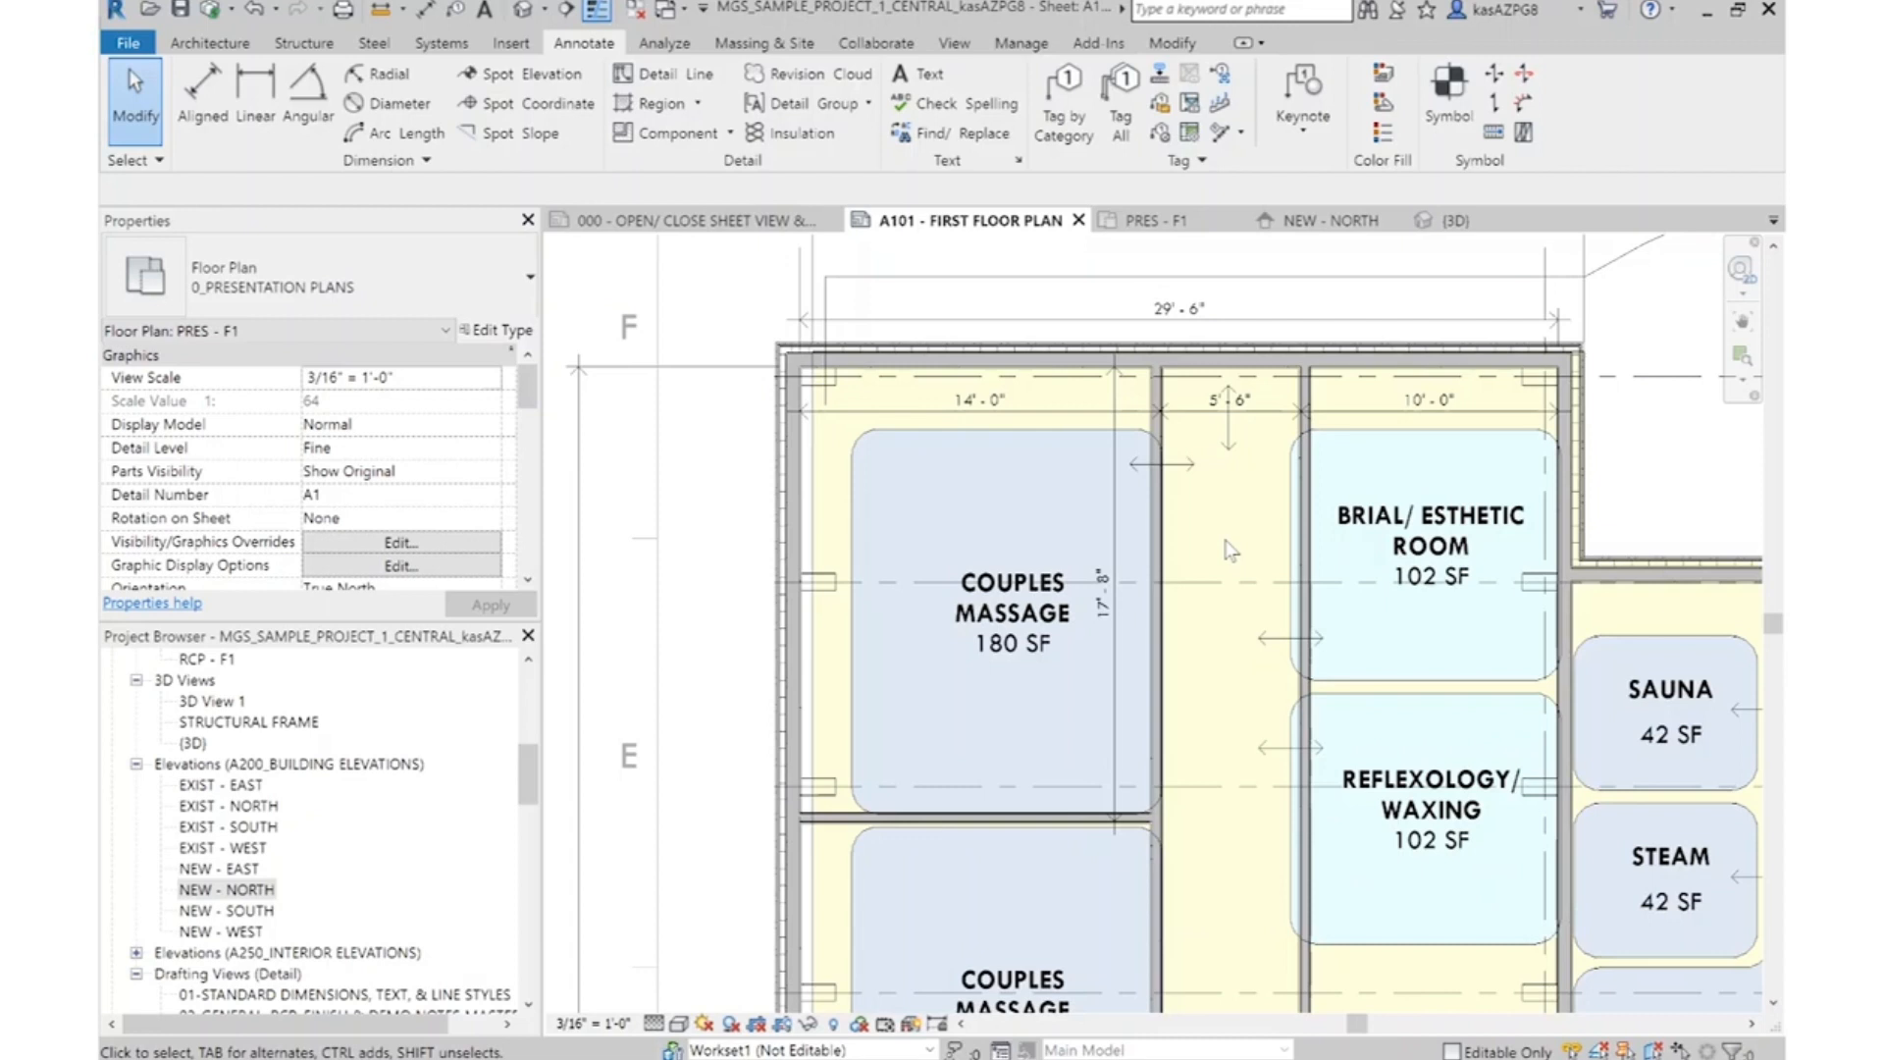
Copy the partition between the couples massage rooms down into the gap between the two lowest massage rooms
{"action": "scroll", "coordinate": [1231, 551], "scroll_direction": "down", "scroll_amount": 2}
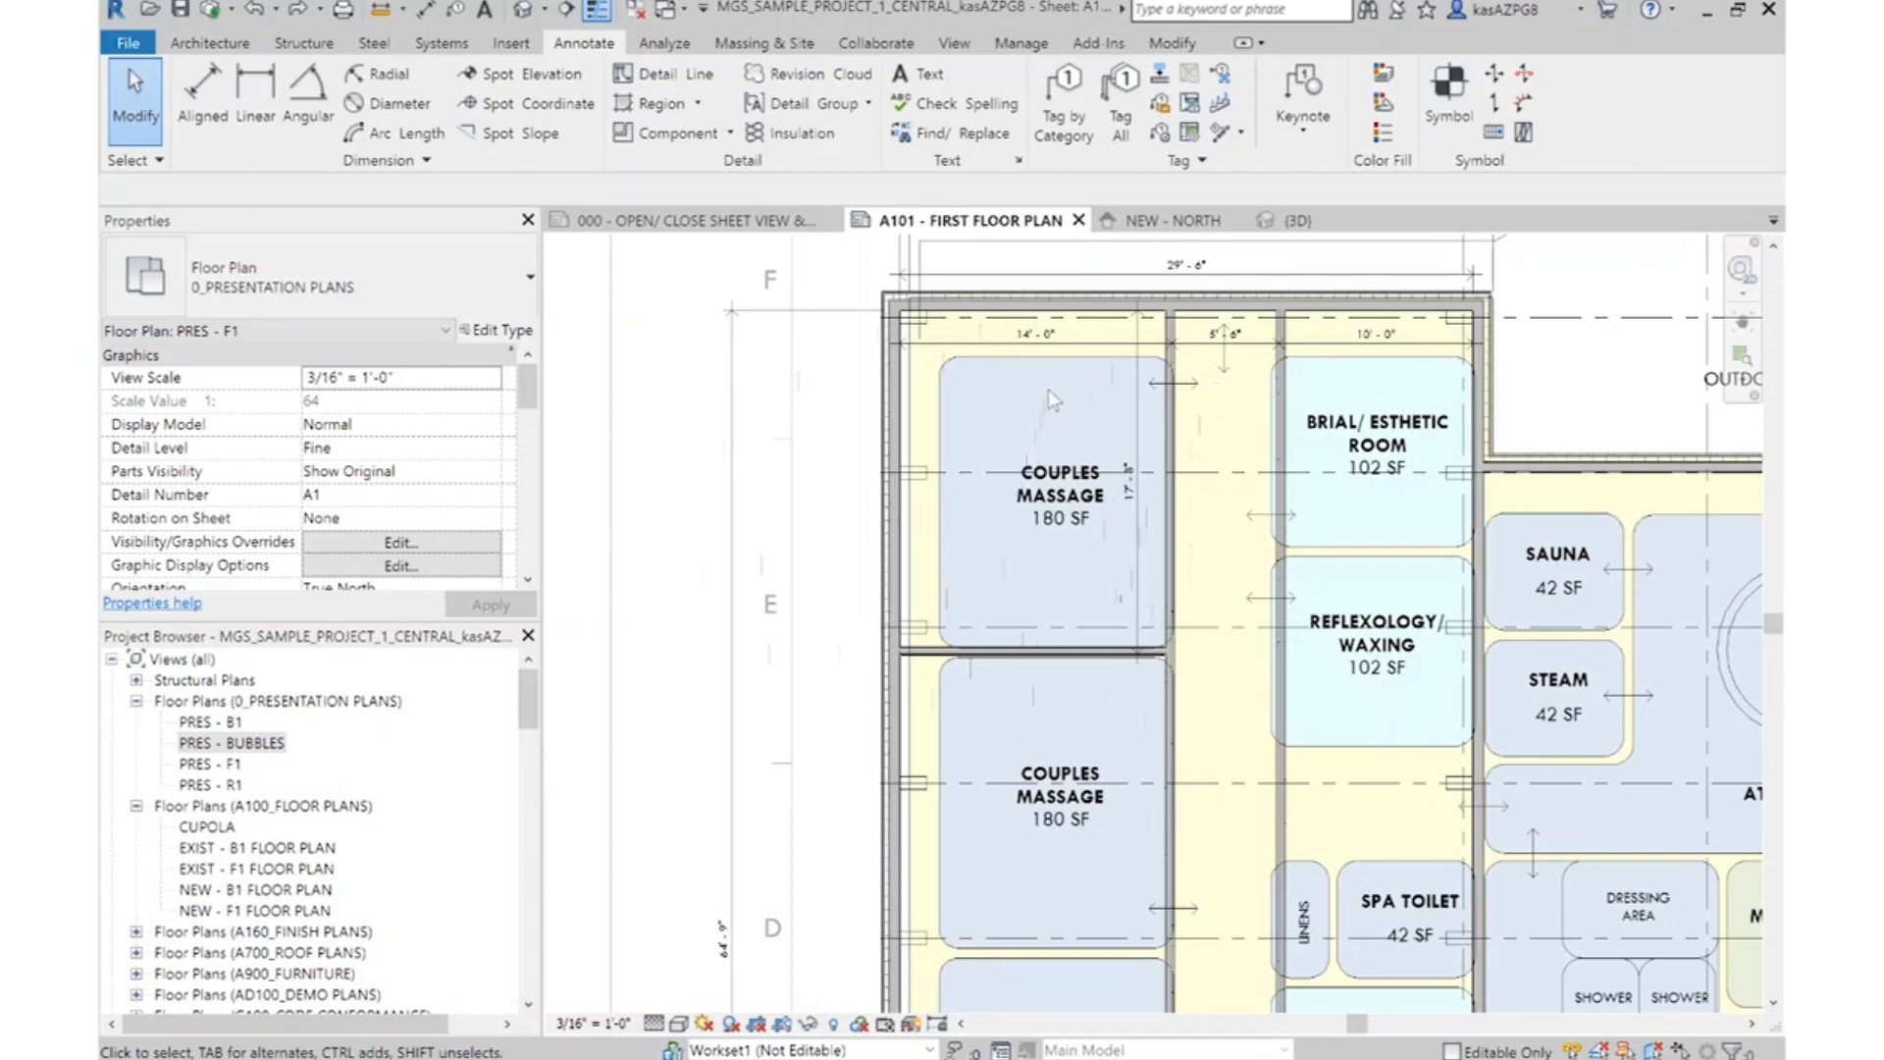
{"action": "scroll", "coordinate": [1080, 388], "scroll_direction": "down", "scroll_amount": 2}
{"action": "middle_click_drag", "start_coordinate": [1134, 774], "coordinate": [1099, 619]}
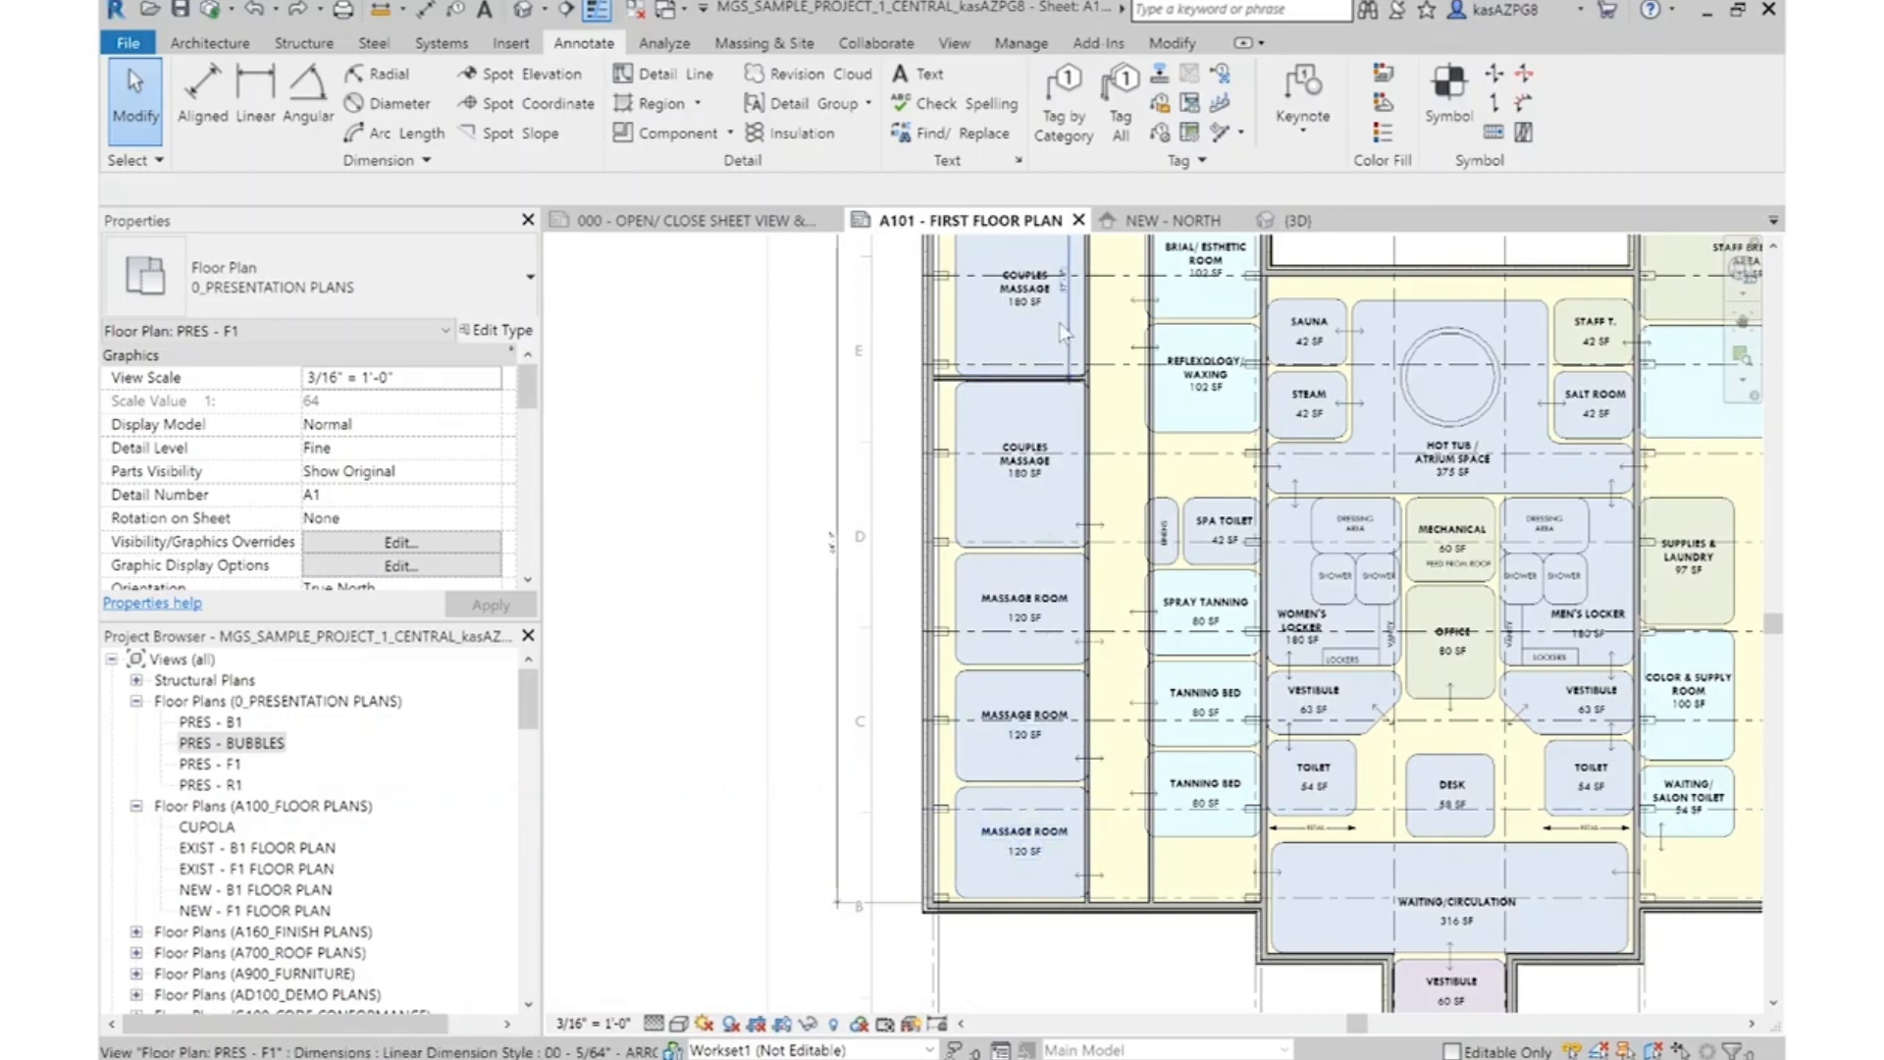
{"action": "scroll", "coordinate": [1014, 385], "scroll_direction": "up", "scroll_amount": 4}
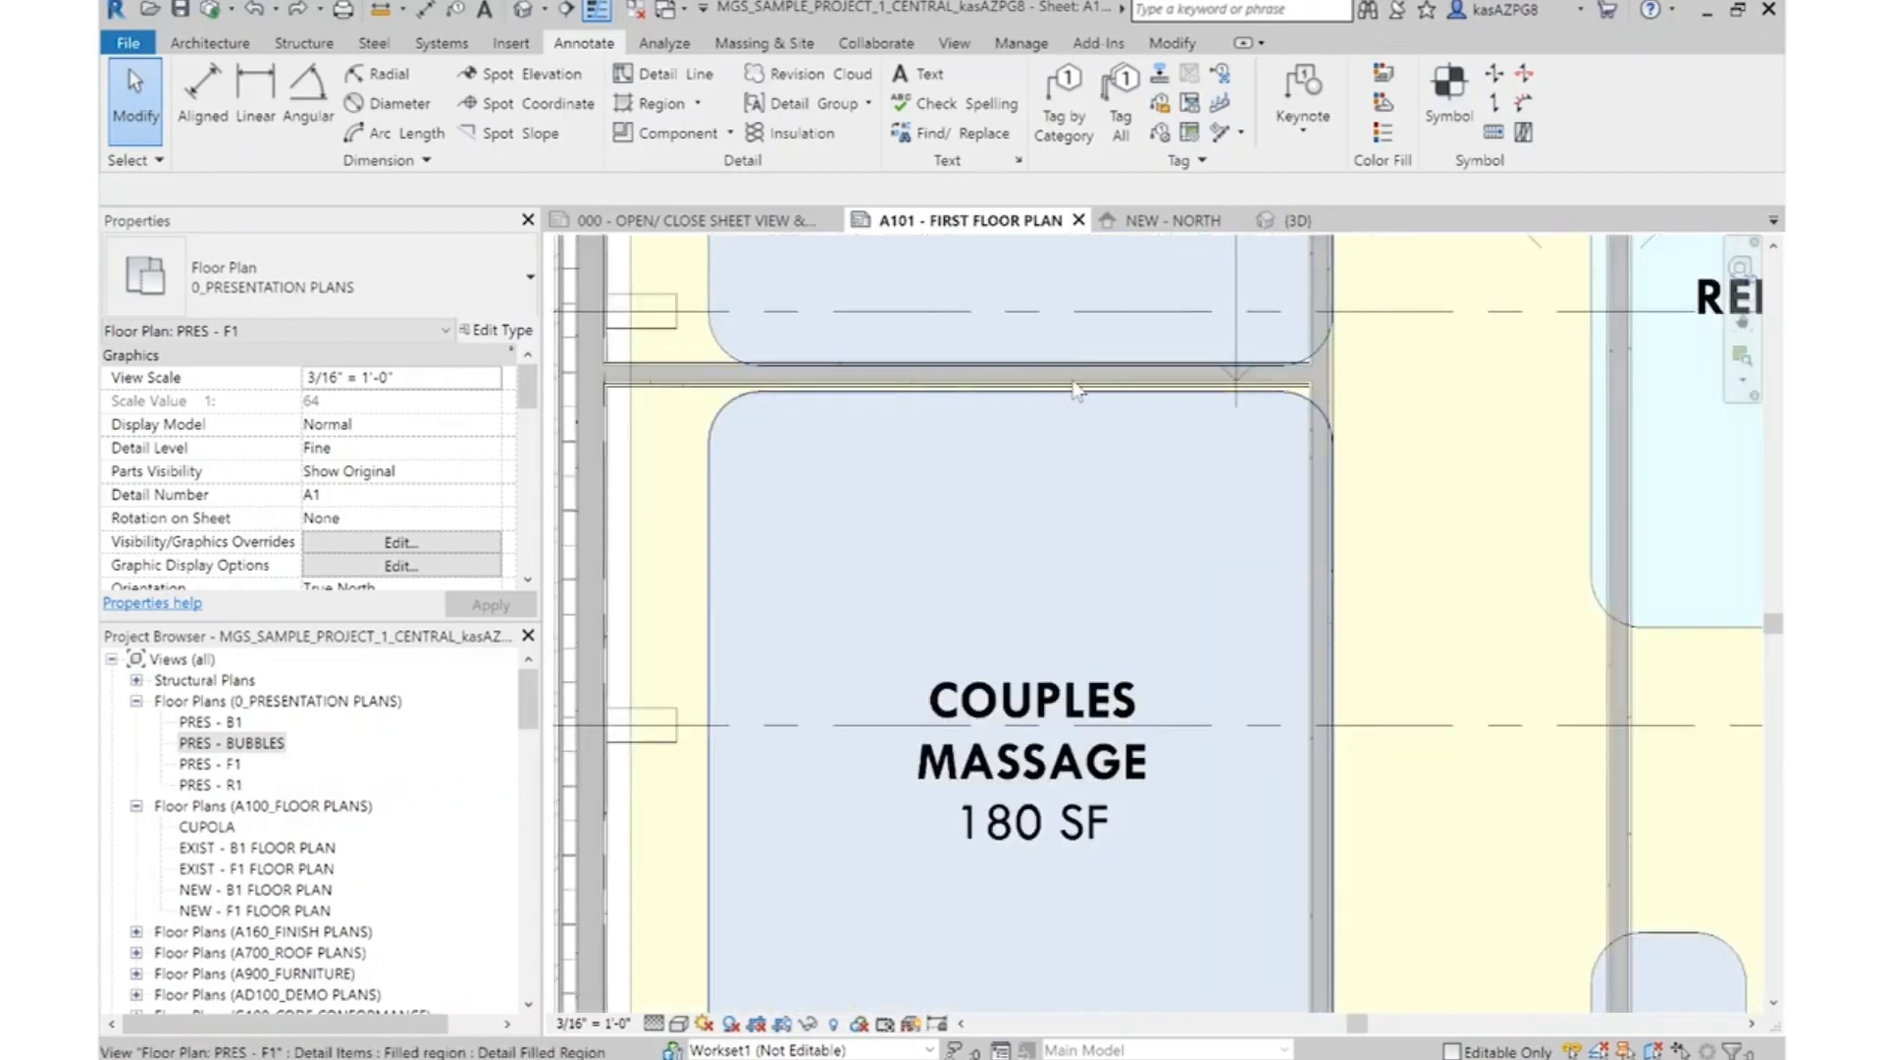
{"action": "scroll", "coordinate": [1077, 390], "scroll_direction": "up", "scroll_amount": 2}
{"action": "left_click", "coordinate": [1081, 381]}
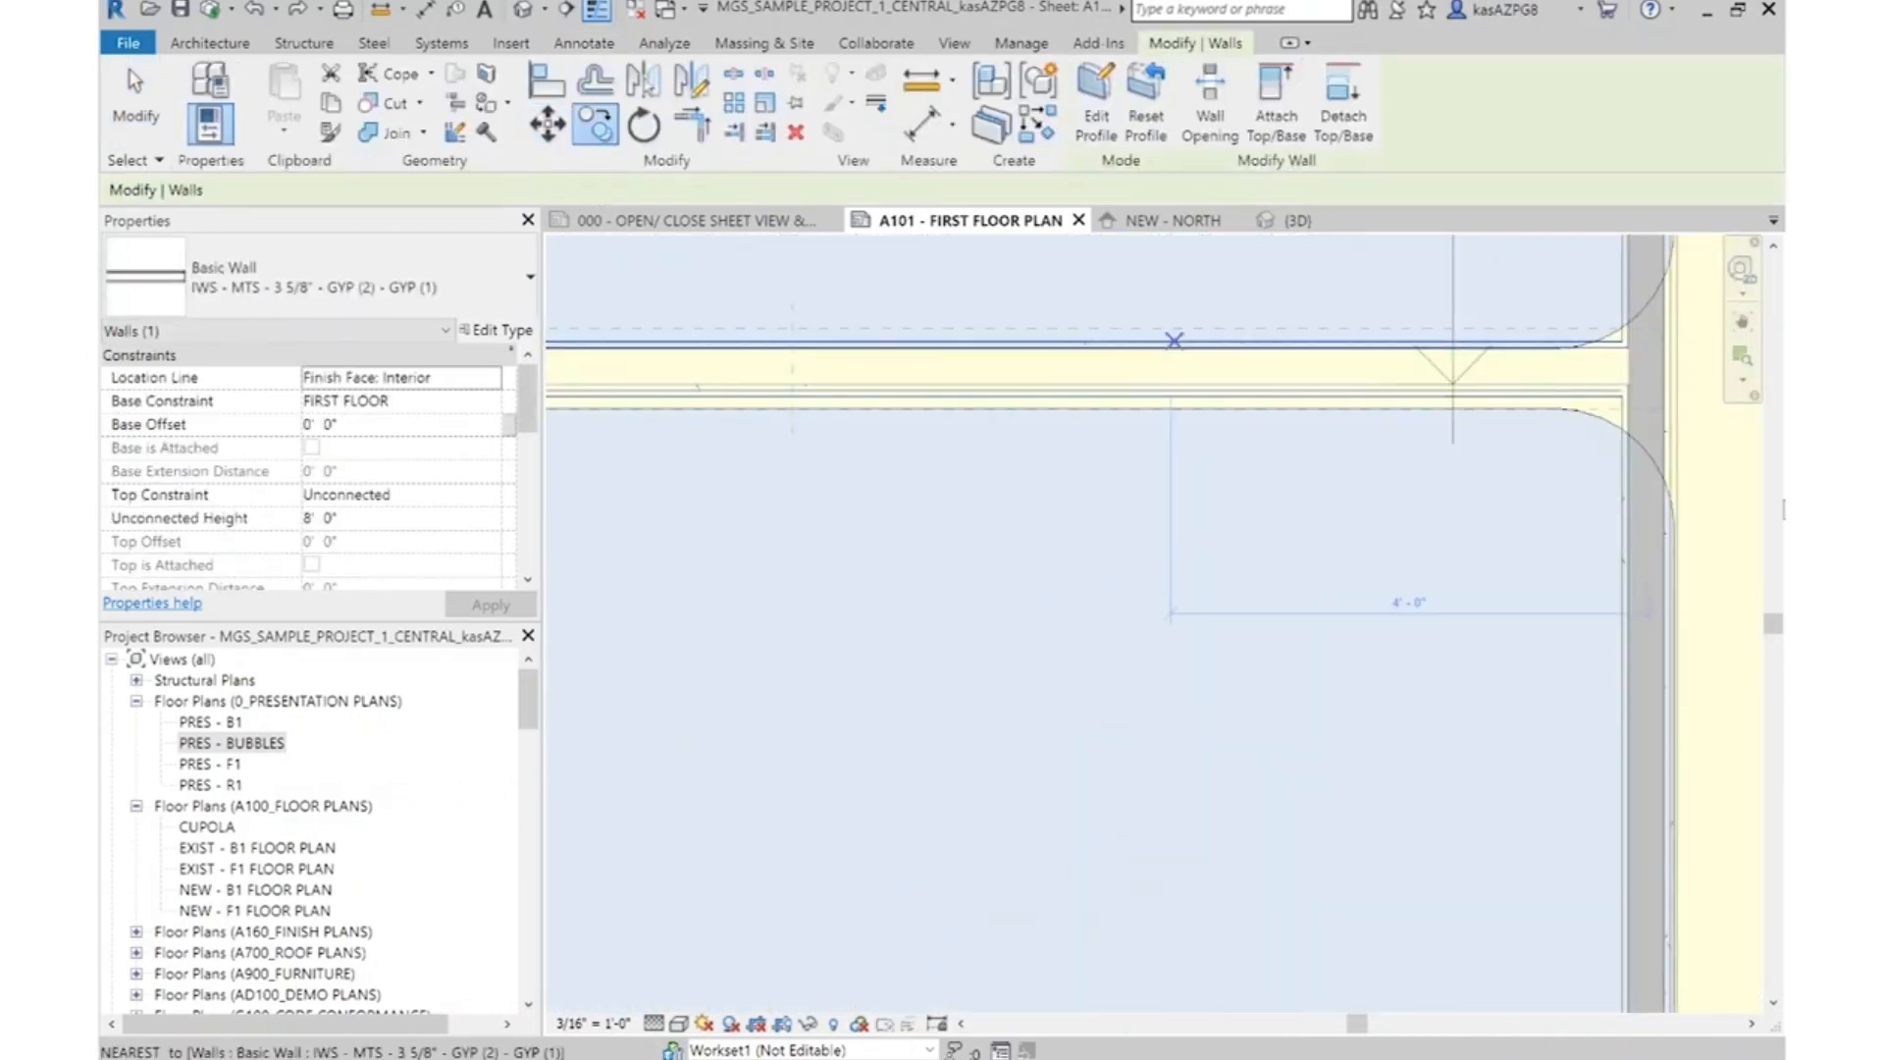
{"action": "left_click", "coordinate": [1624, 396]}
{"action": "scroll", "coordinate": [1476, 362], "scroll_direction": "down", "scroll_amount": 7}
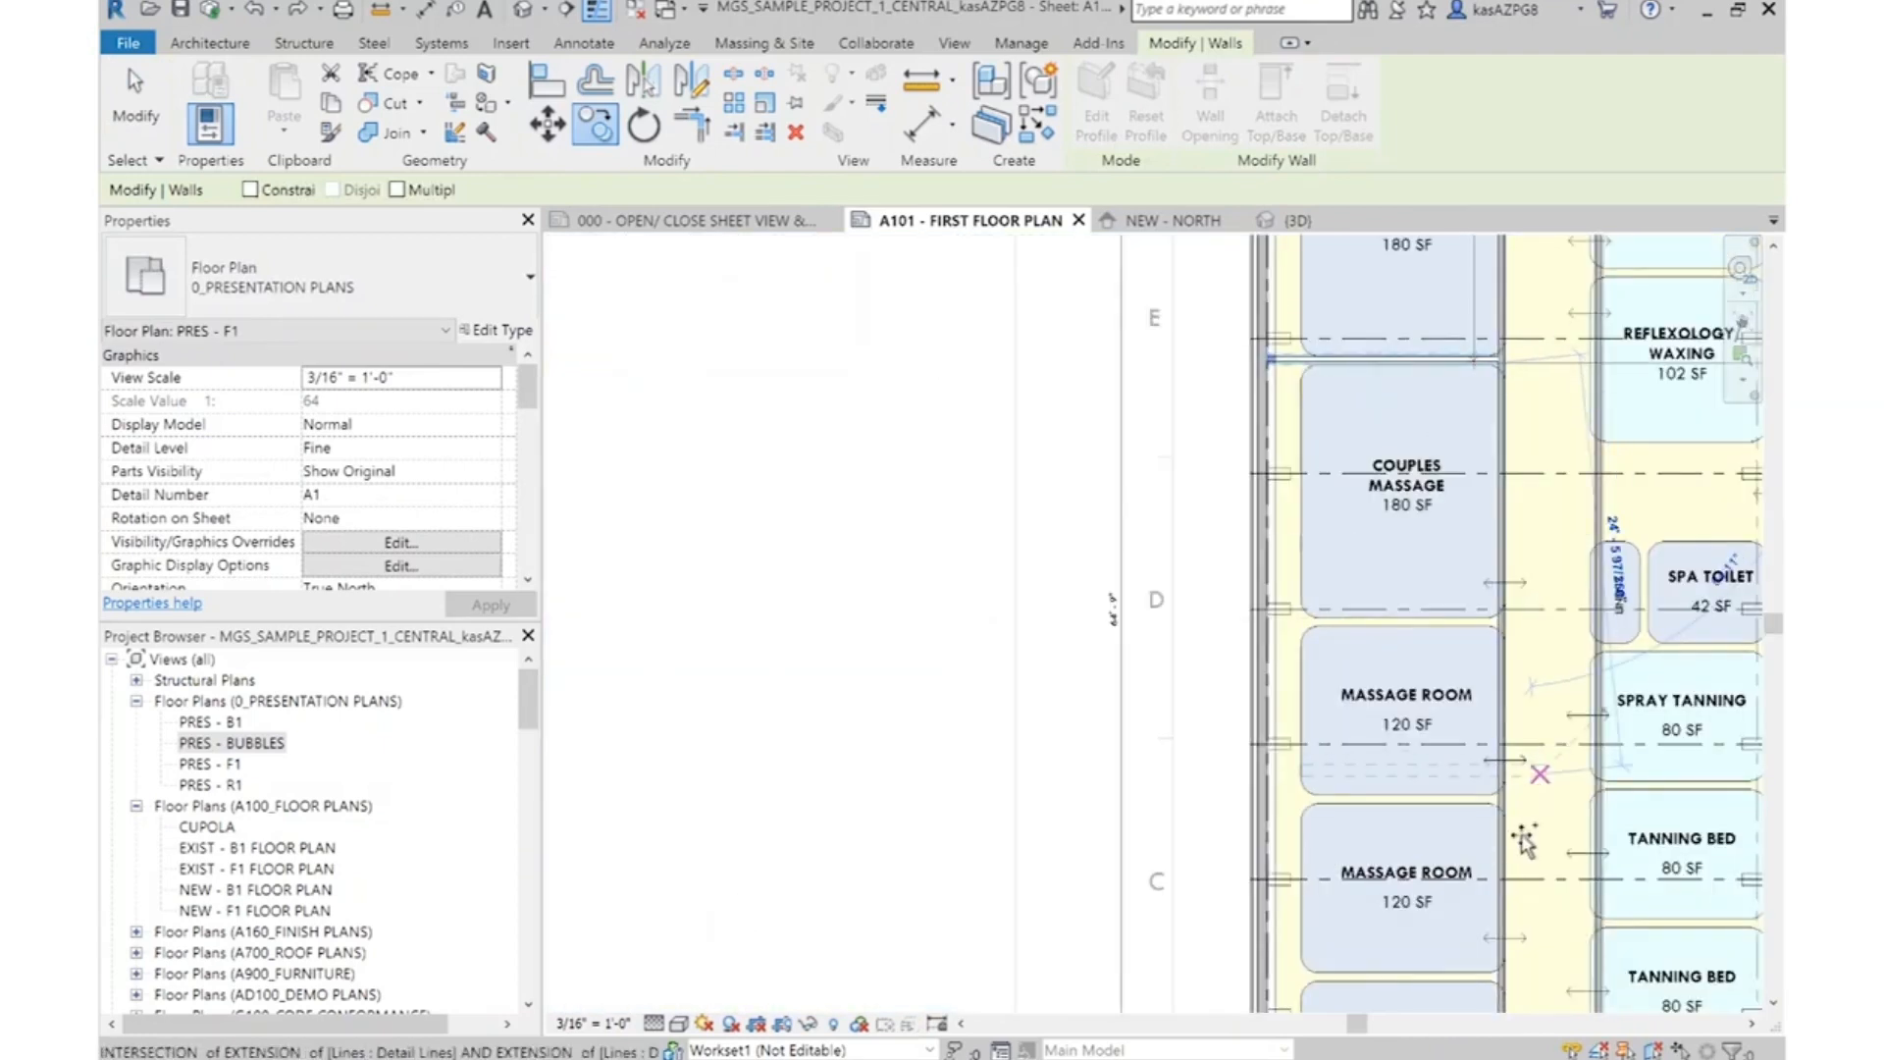
{"action": "scroll", "coordinate": [1442, 549], "scroll_direction": "up", "scroll_amount": 5}
{"action": "left_click", "coordinate": [1425, 650]}
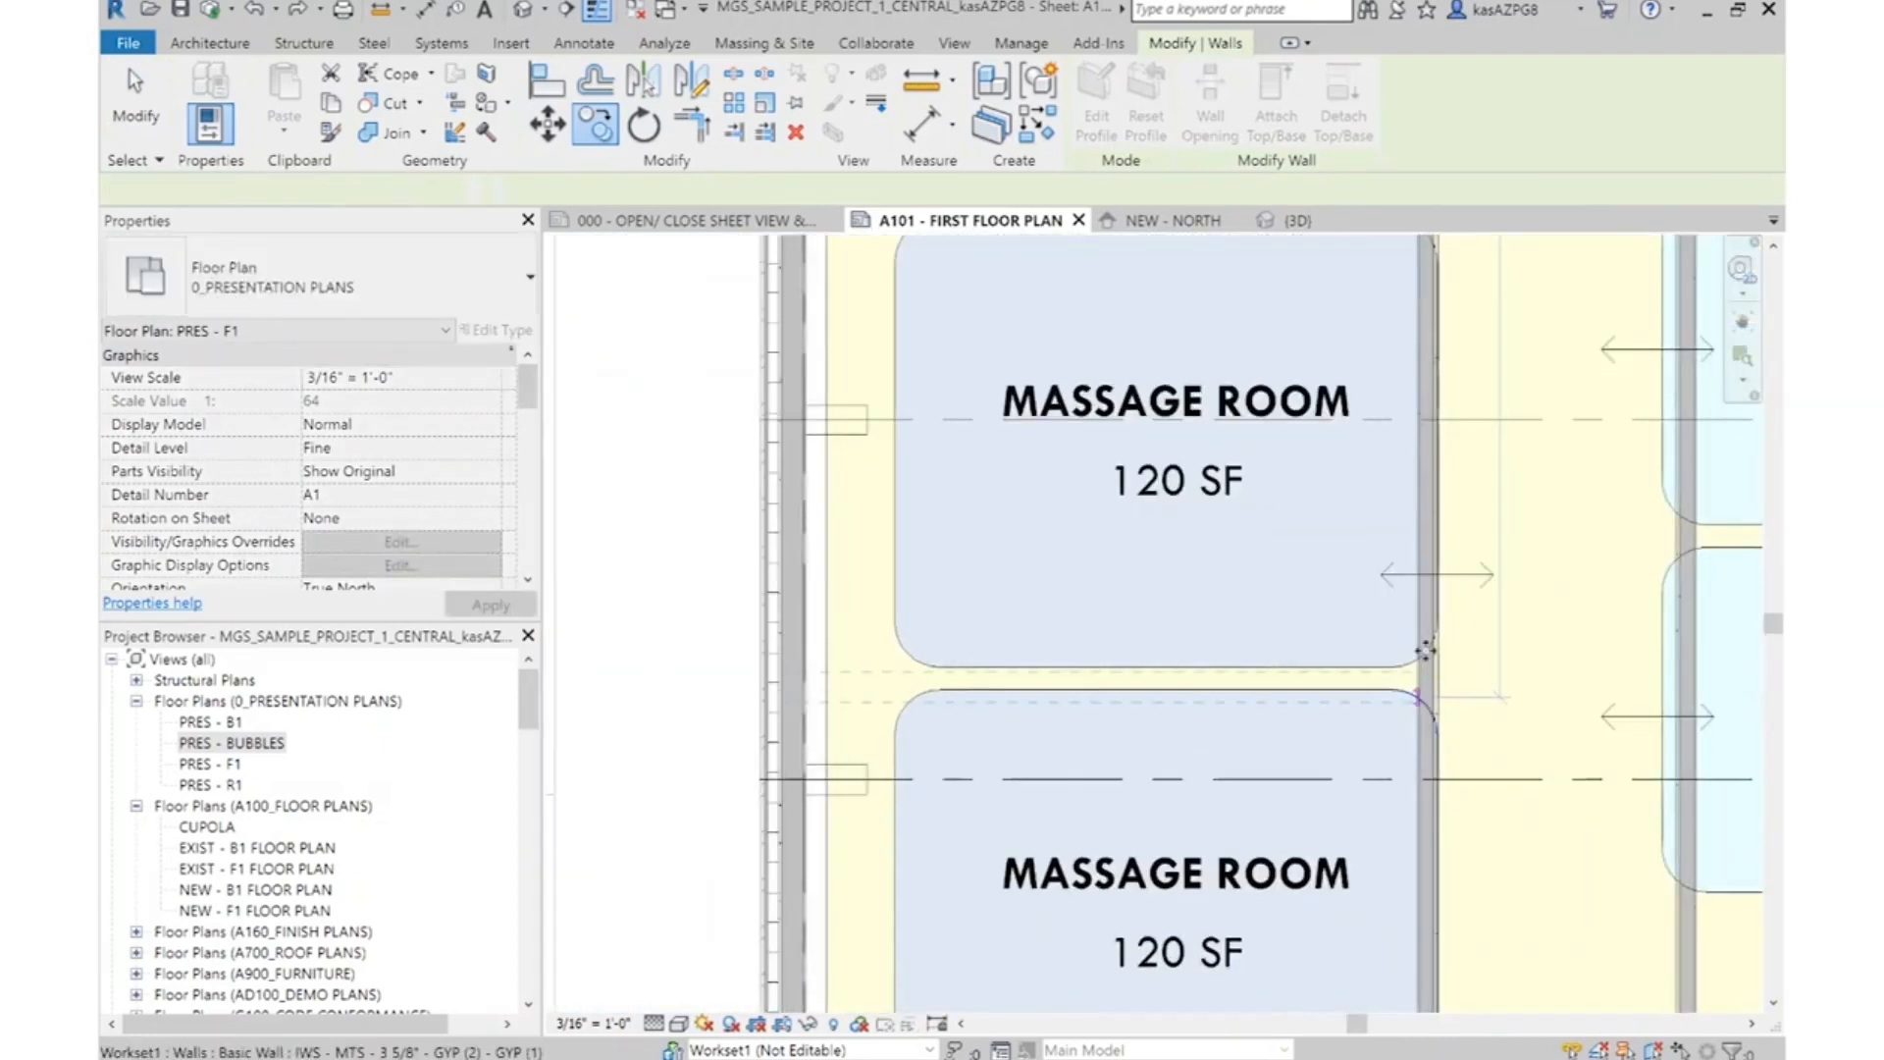
{"action": "key", "text": "Escape"}
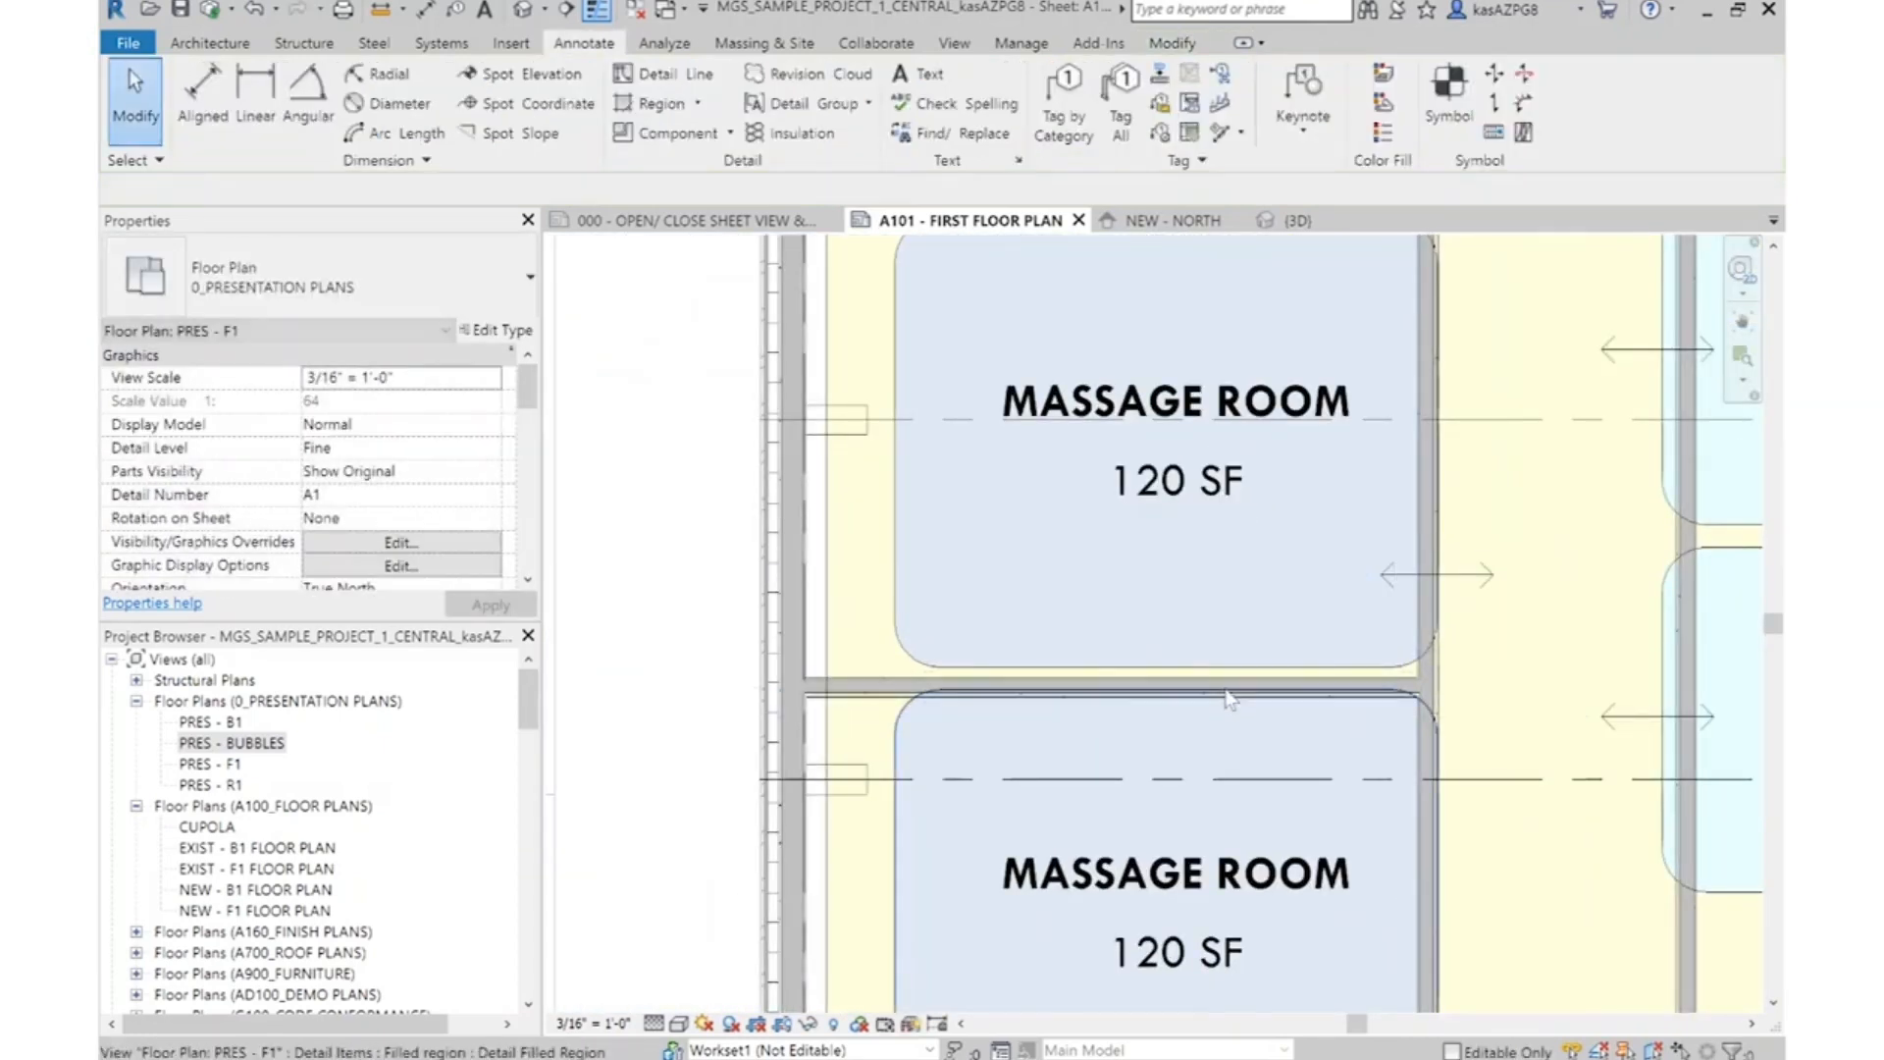
Place an aligned dimension between the core faces of the lower exterior wall and the partition above the lowest massage room
{"action": "left_click", "coordinate": [201, 93]}
{"action": "scroll", "coordinate": [1178, 866], "scroll_direction": "up", "scroll_amount": 4}
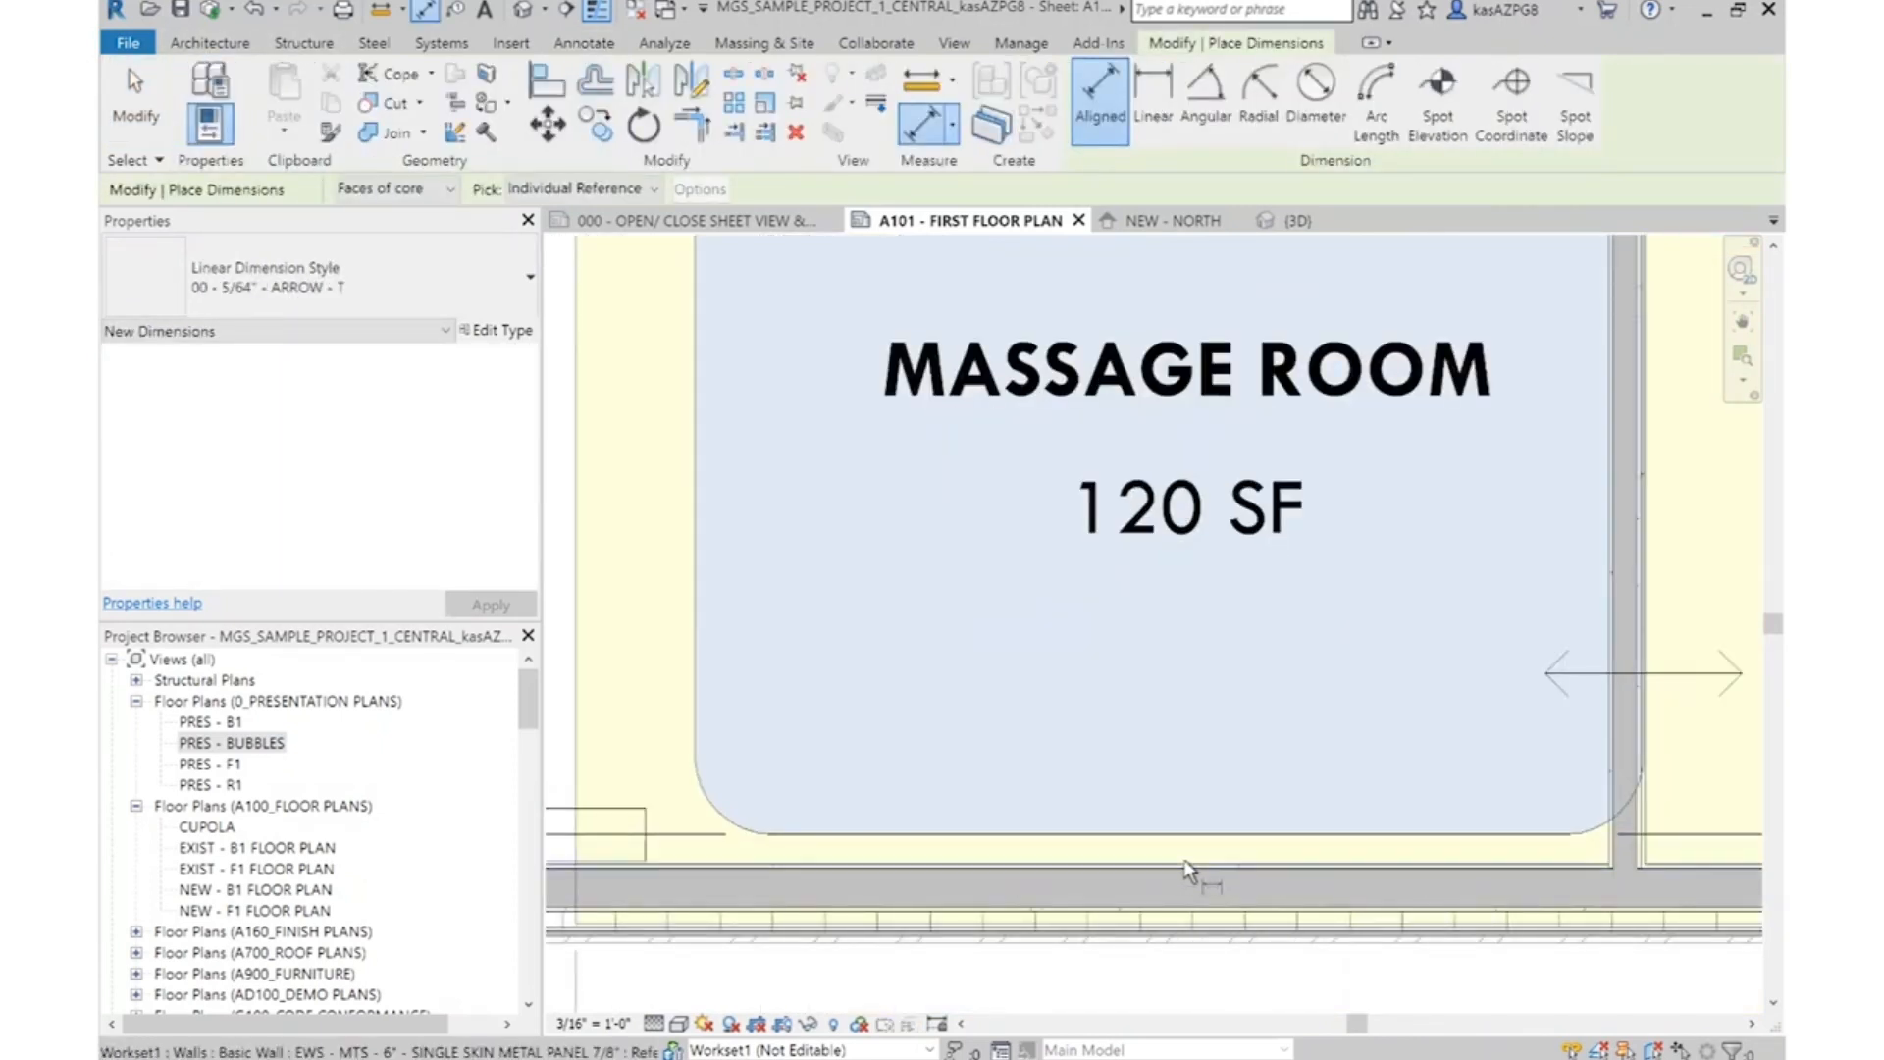
{"action": "scroll", "coordinate": [959, 458], "scroll_direction": "down", "scroll_amount": 2}
{"action": "scroll", "coordinate": [864, 412], "scroll_direction": "up", "scroll_amount": 4}
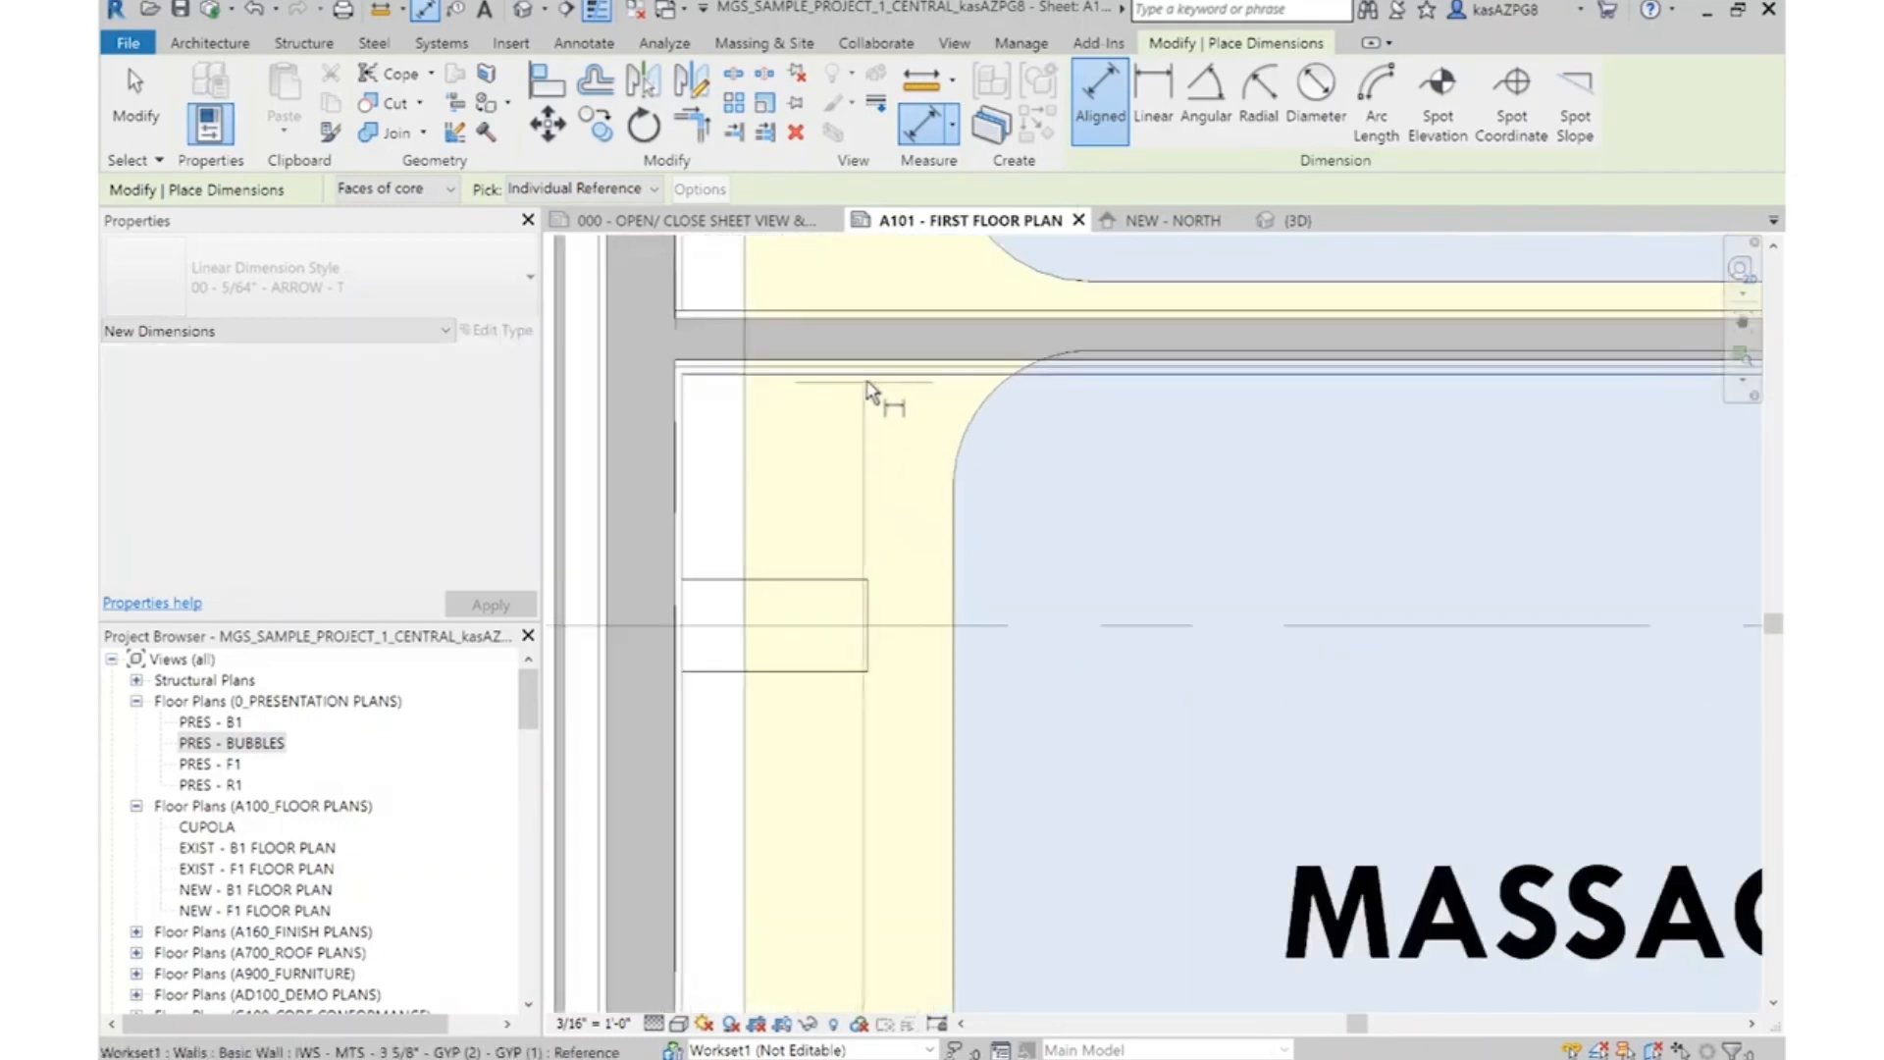
{"action": "scroll", "coordinate": [884, 402], "scroll_direction": "down", "scroll_amount": 4}
{"action": "key", "text": "Escape"}
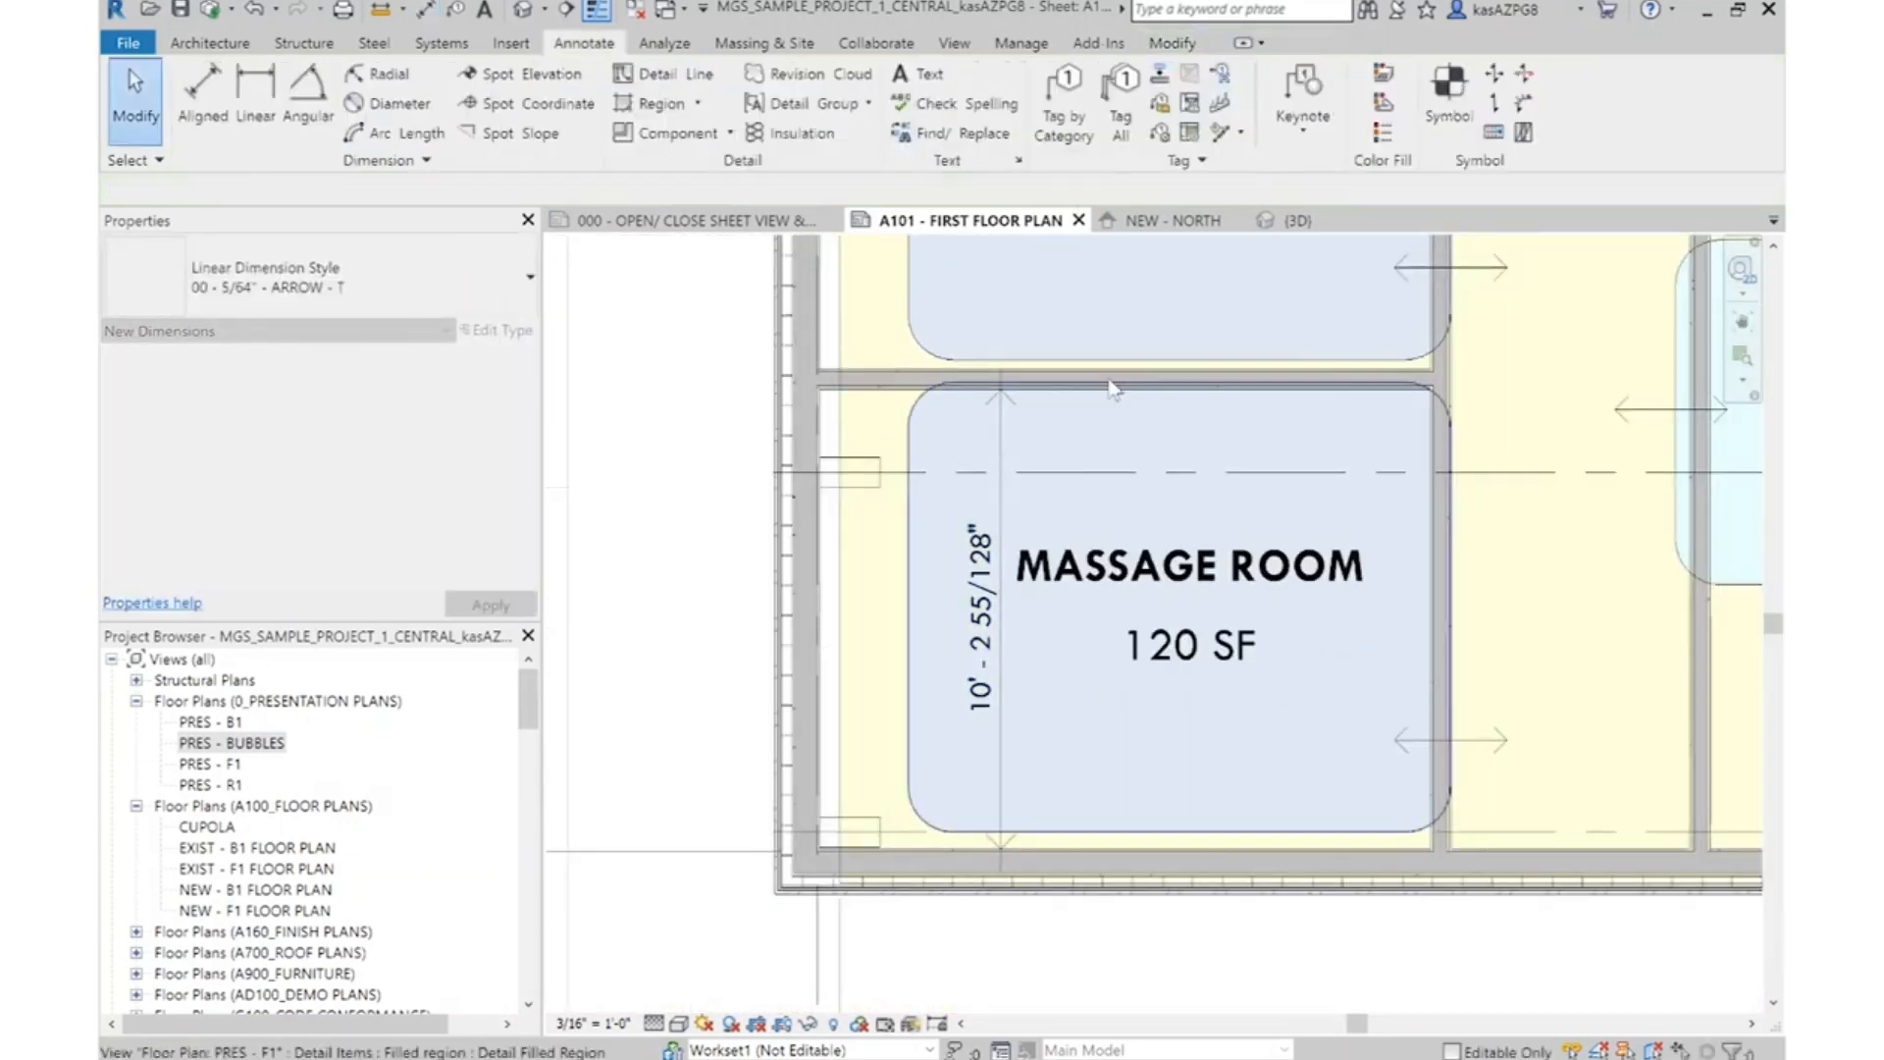
Move the partition above the lowest massage room by setting the room's core-to-core dimension to 10'-0"
{"action": "left_click", "coordinate": [1112, 385]}
{"action": "left_click", "coordinate": [988, 653]}
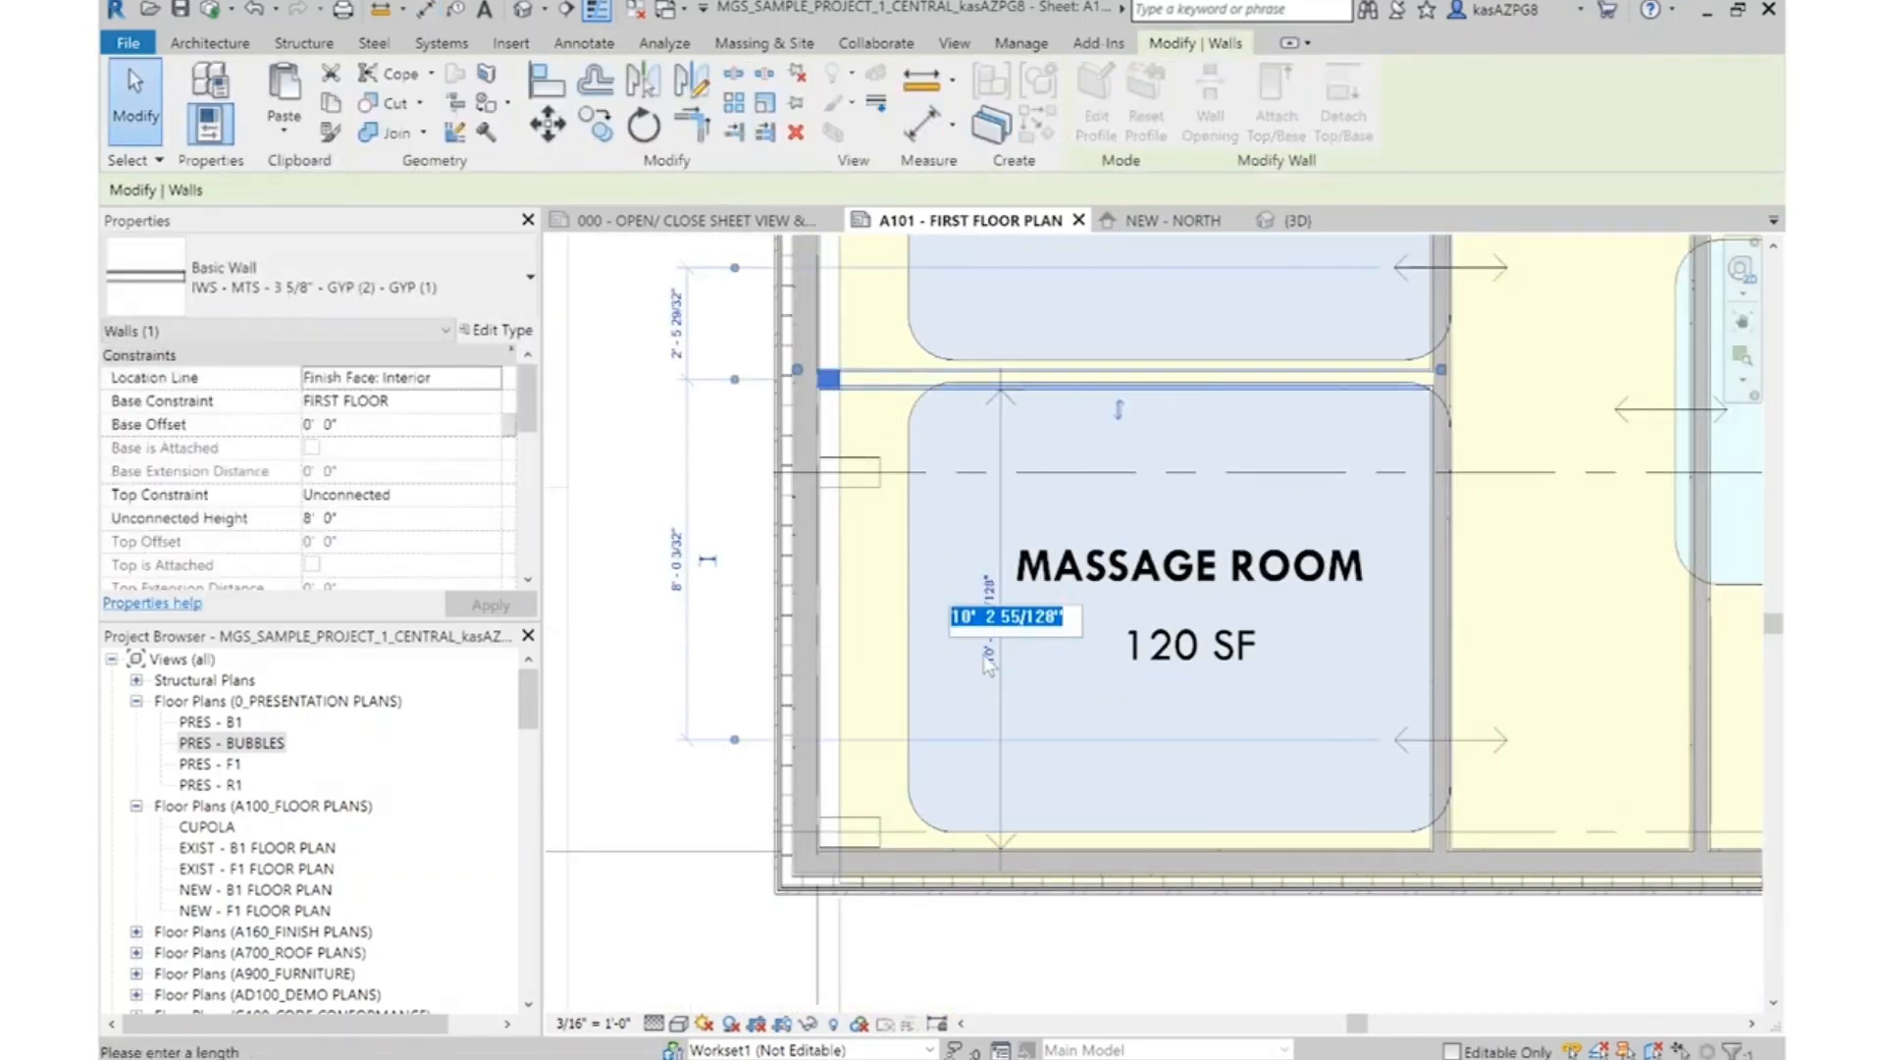
{"action": "type", "text": "10"}
{"action": "key", "text": "Return"}
{"action": "key", "text": "Escape"}
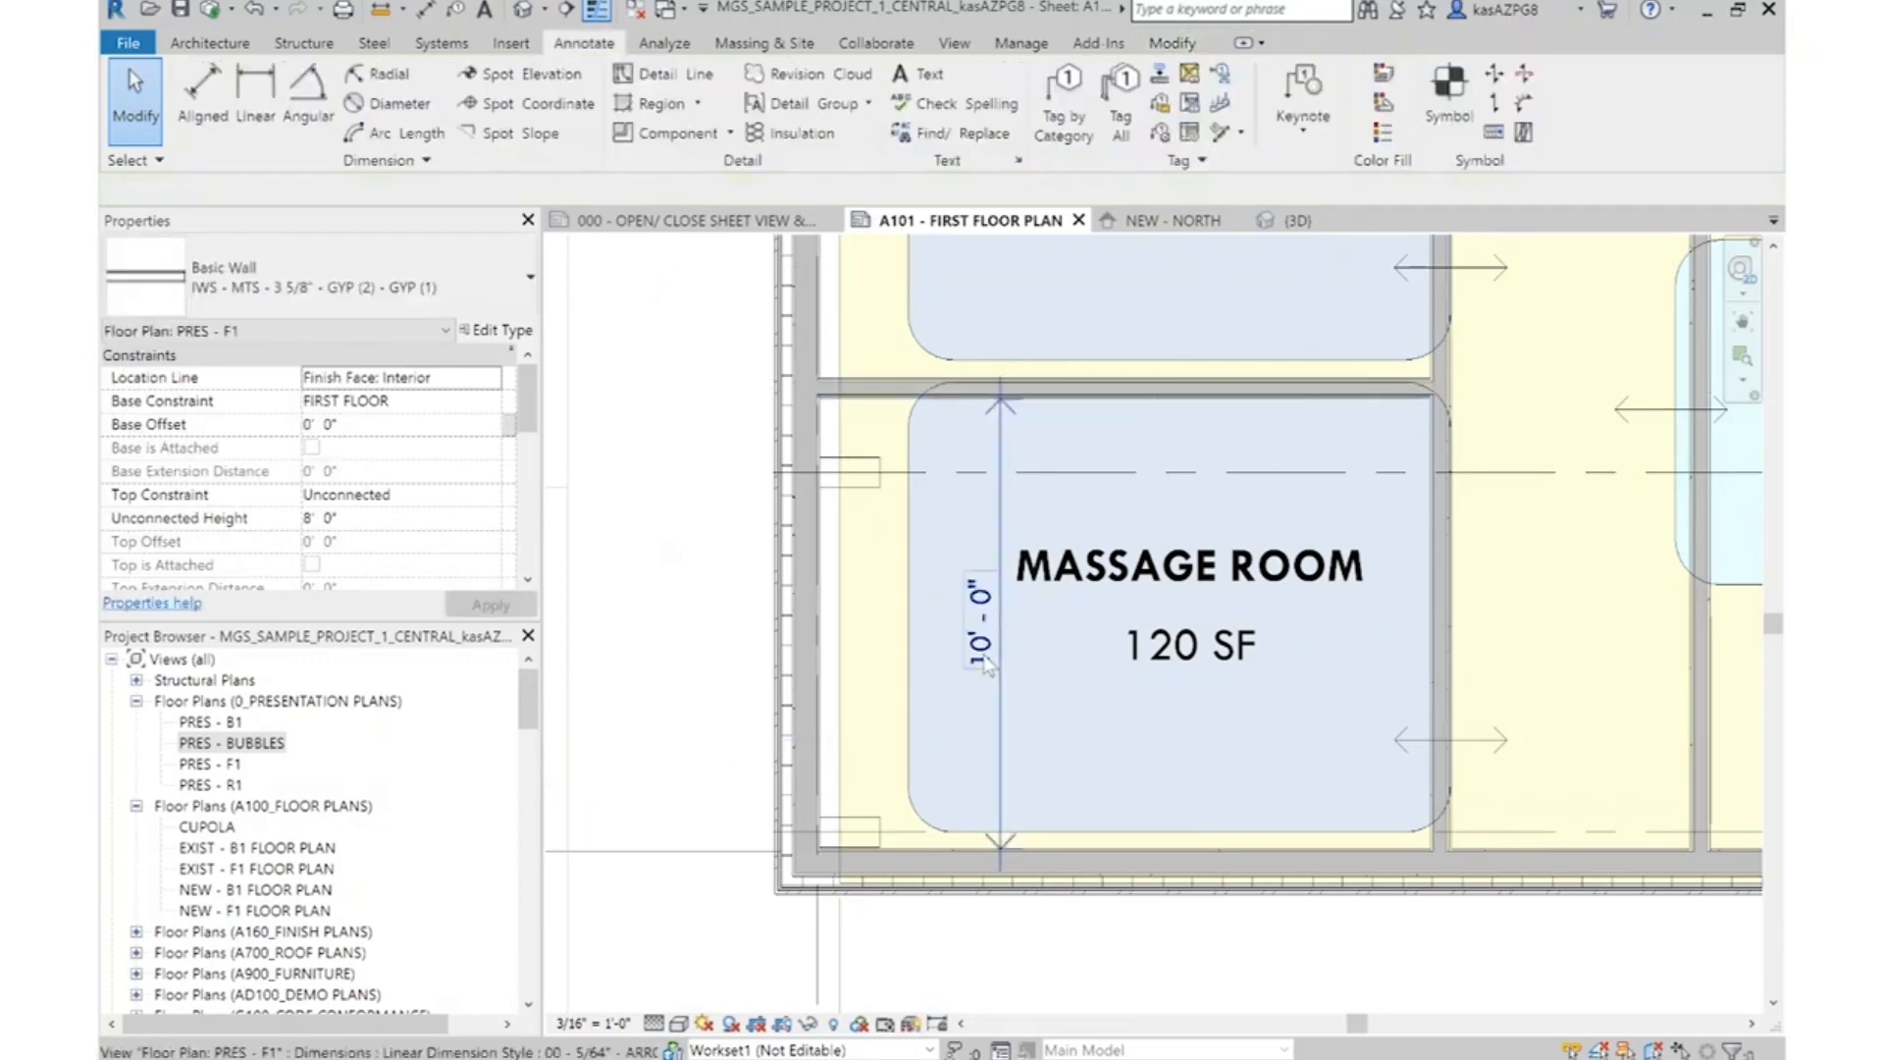
Move the lowest massage room's blue filled region so it fits inside the surrounding walls, just below the upper partition
{"action": "middle_click_drag", "start_coordinate": [1183, 480], "coordinate": [1186, 506]}
{"action": "scroll", "coordinate": [1177, 530], "scroll_direction": "down", "scroll_amount": 1}
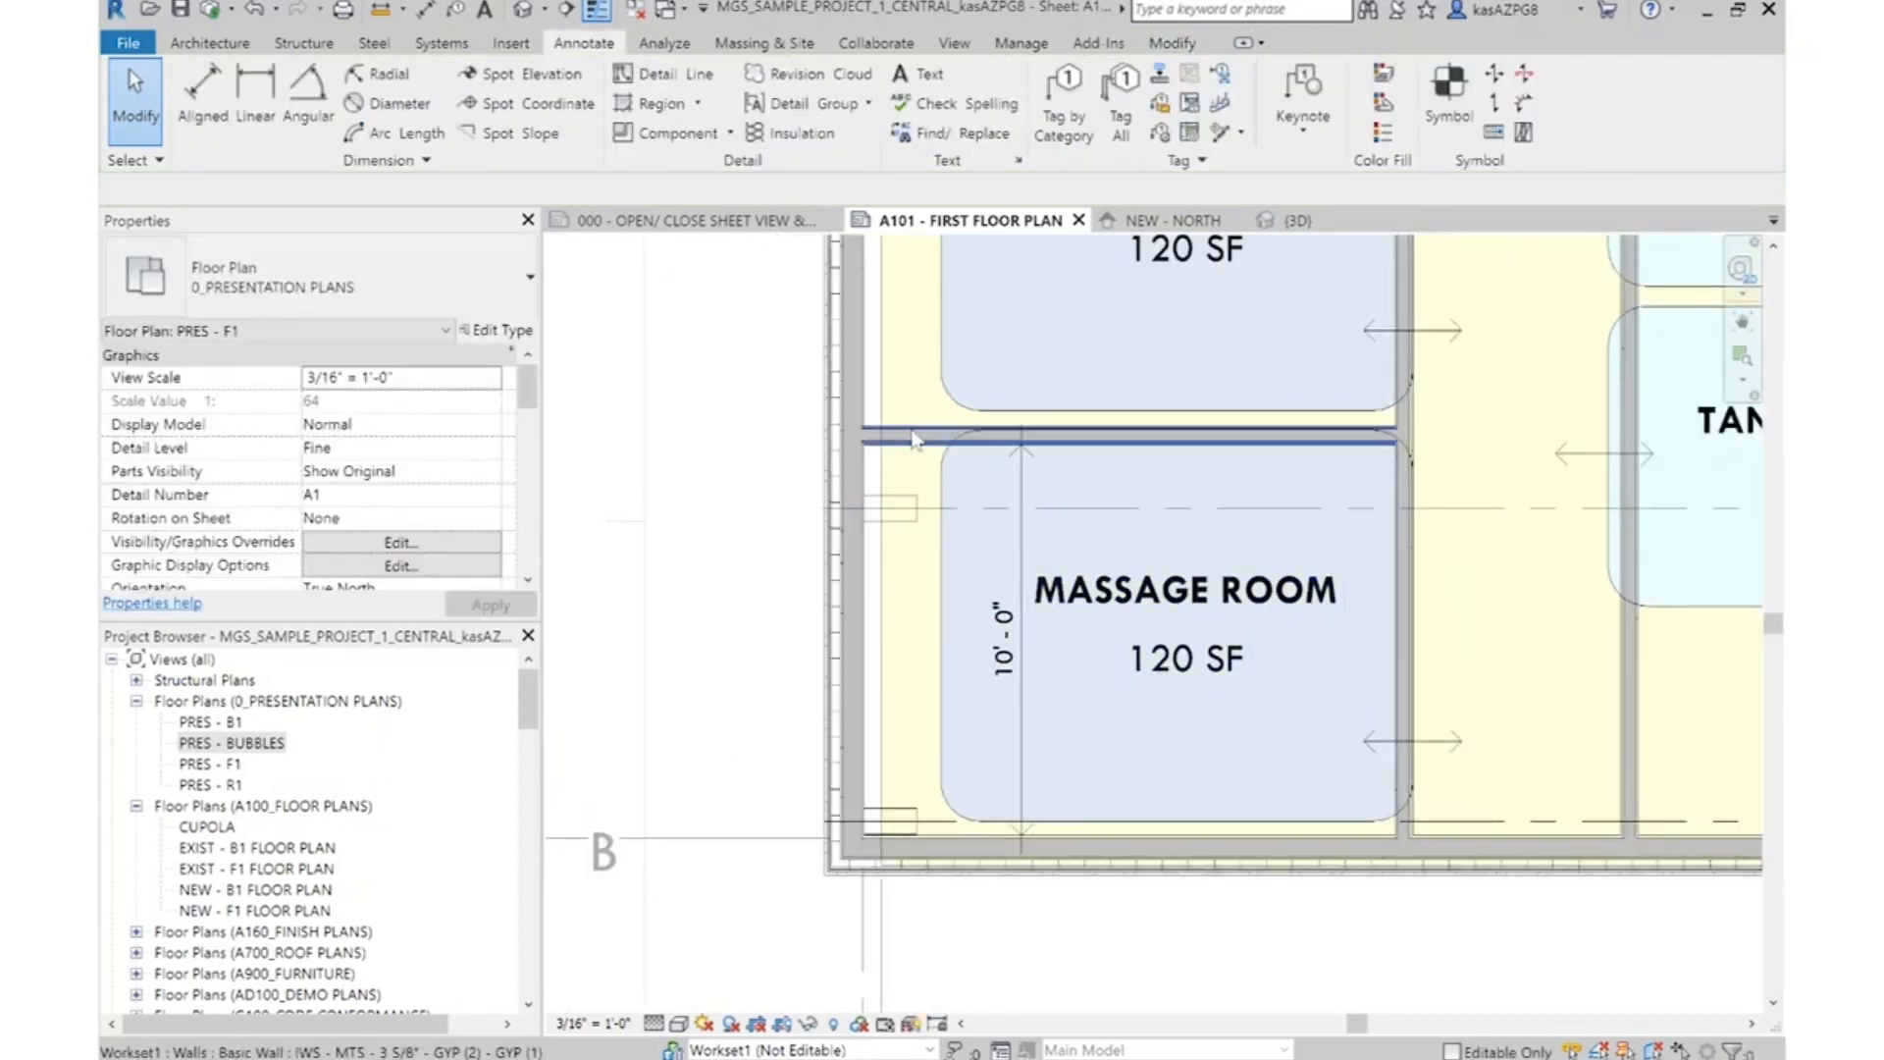
{"action": "left_click", "coordinate": [954, 488]}
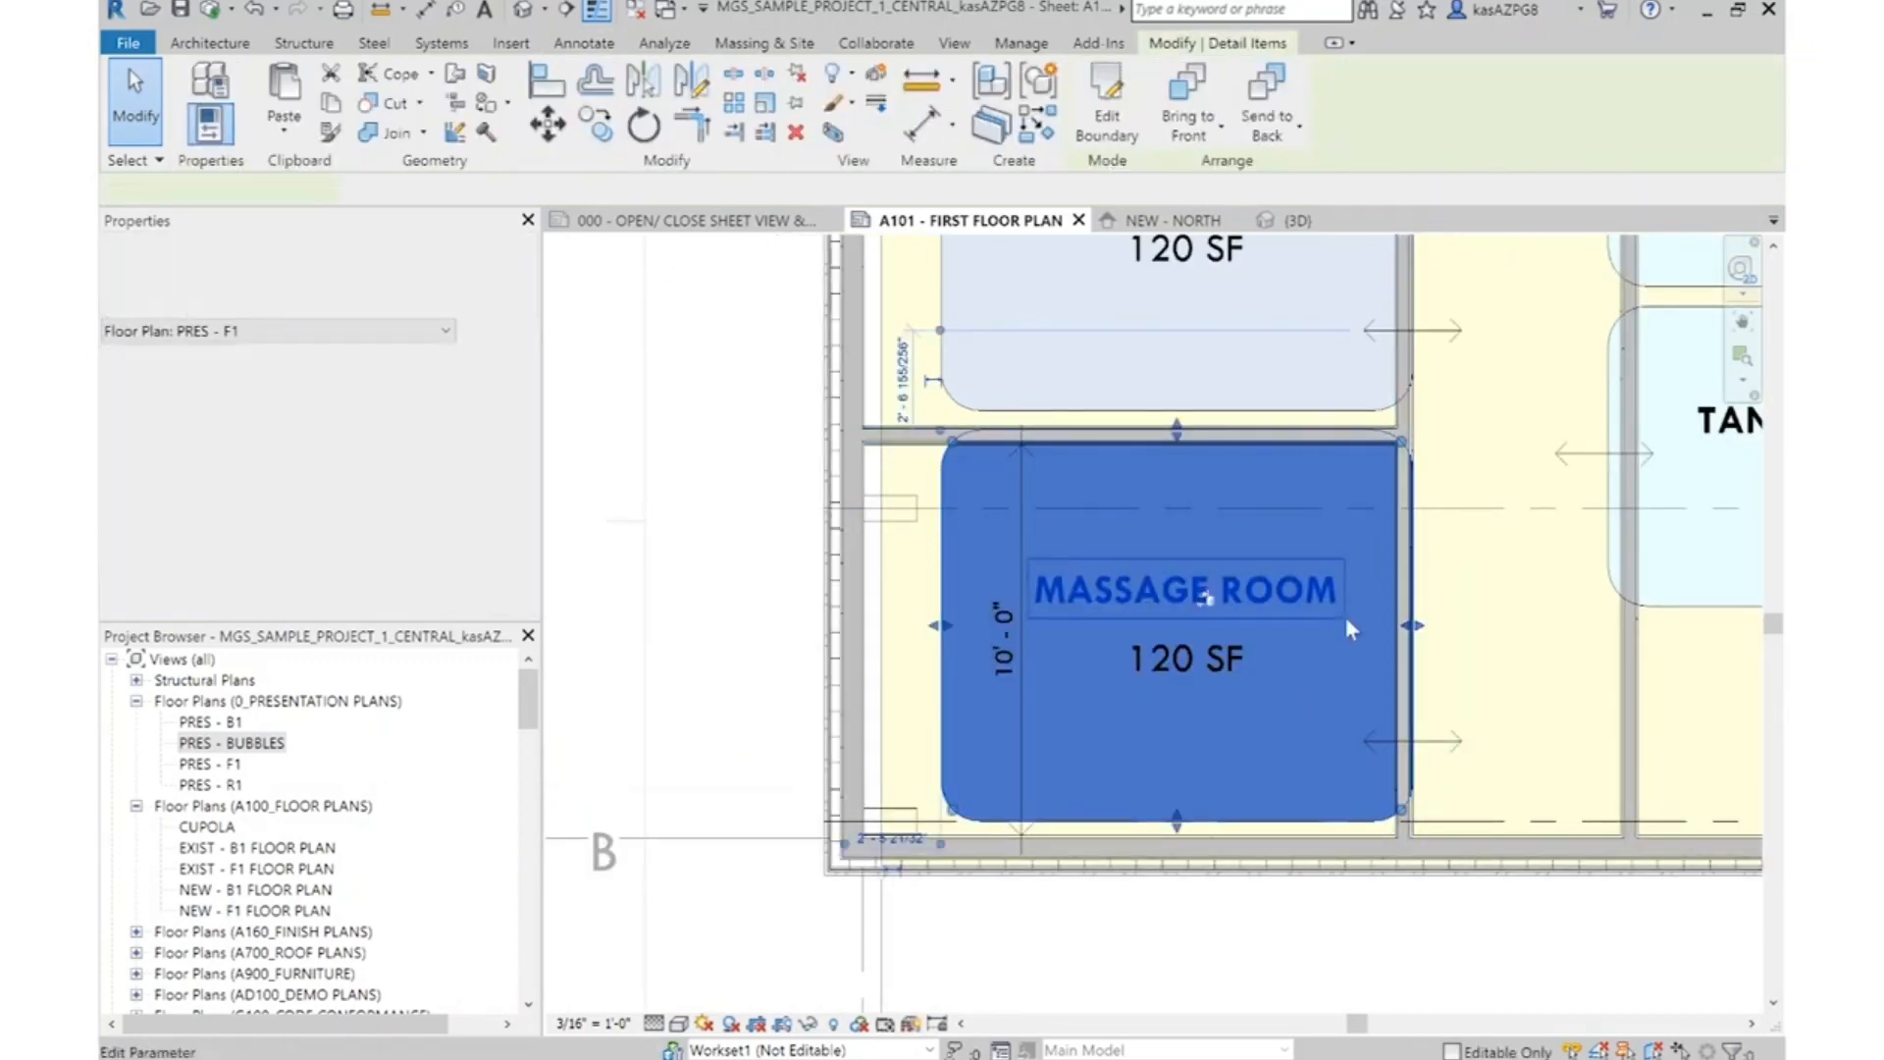
{"action": "key", "text": "m"}
{"action": "key", "text": "v"}
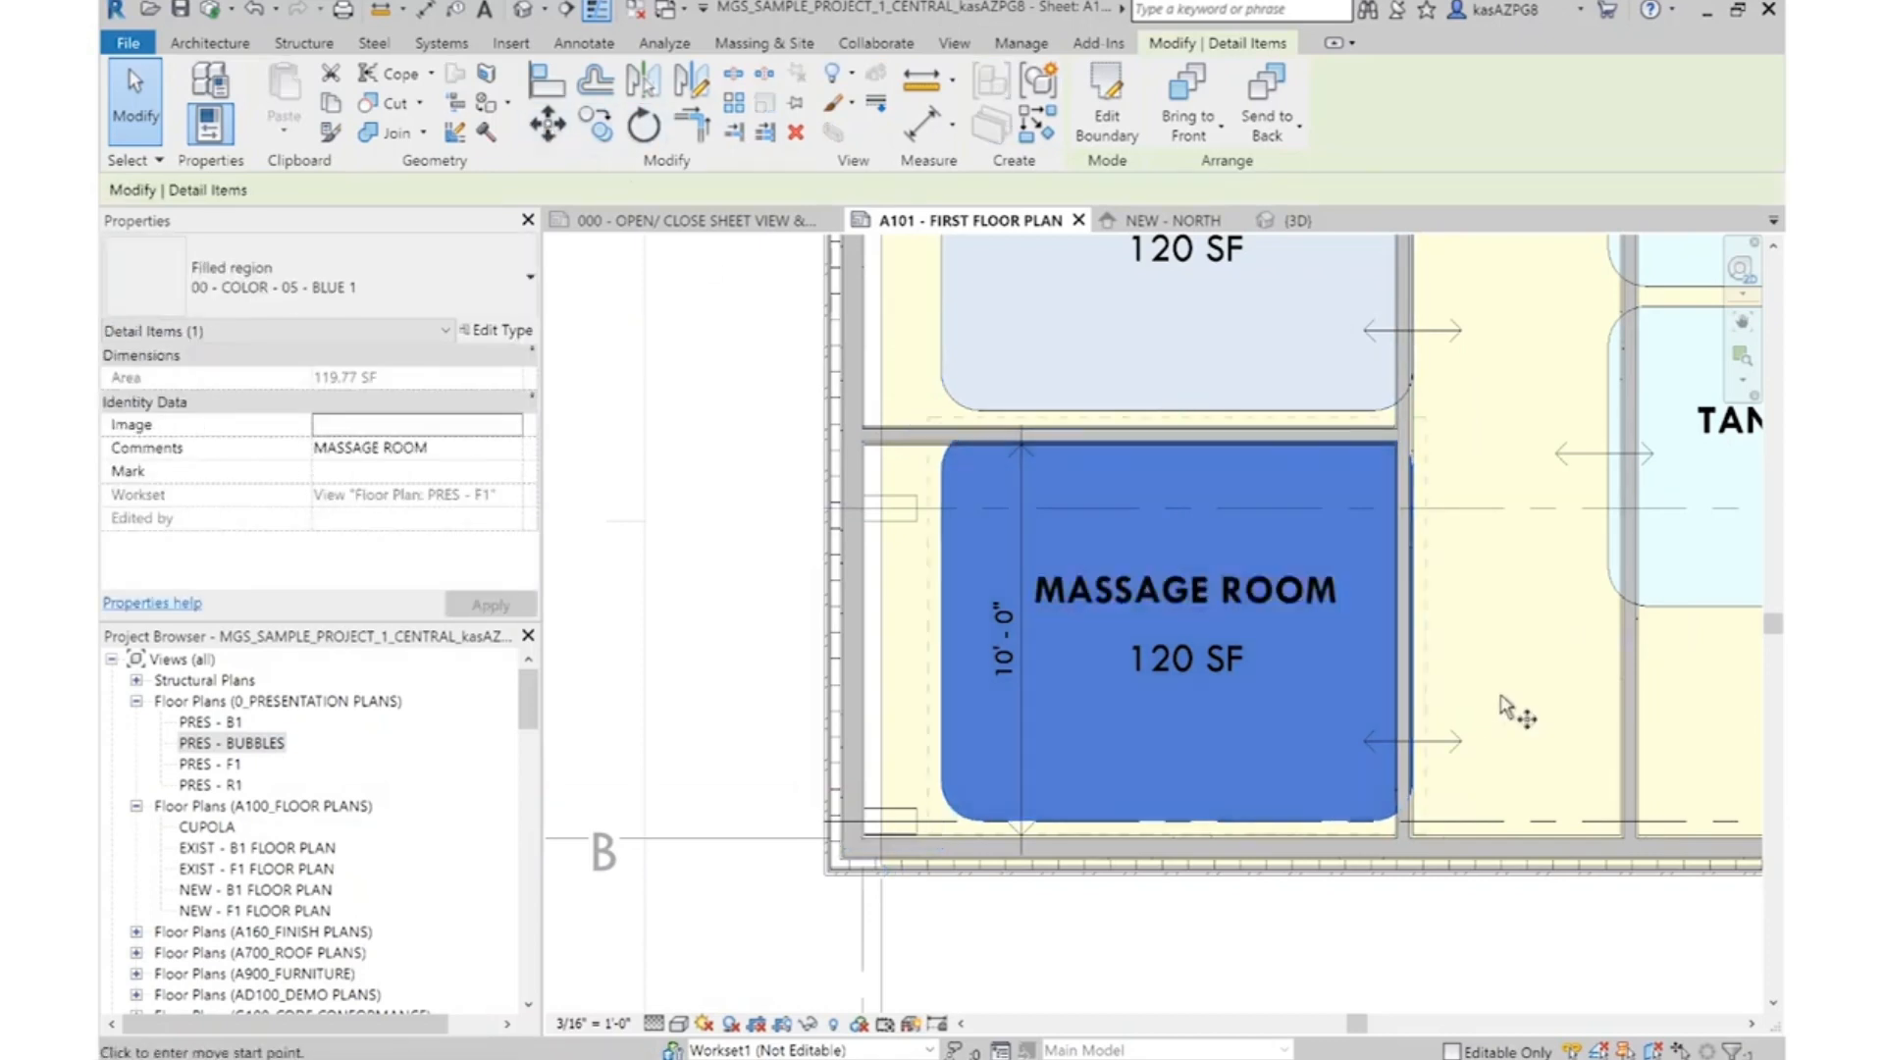
{"action": "left_click", "coordinate": [1423, 620]}
{"action": "left_click", "coordinate": [1140, 450]}
{"action": "scroll", "coordinate": [960, 437], "scroll_direction": "up", "scroll_amount": 1}
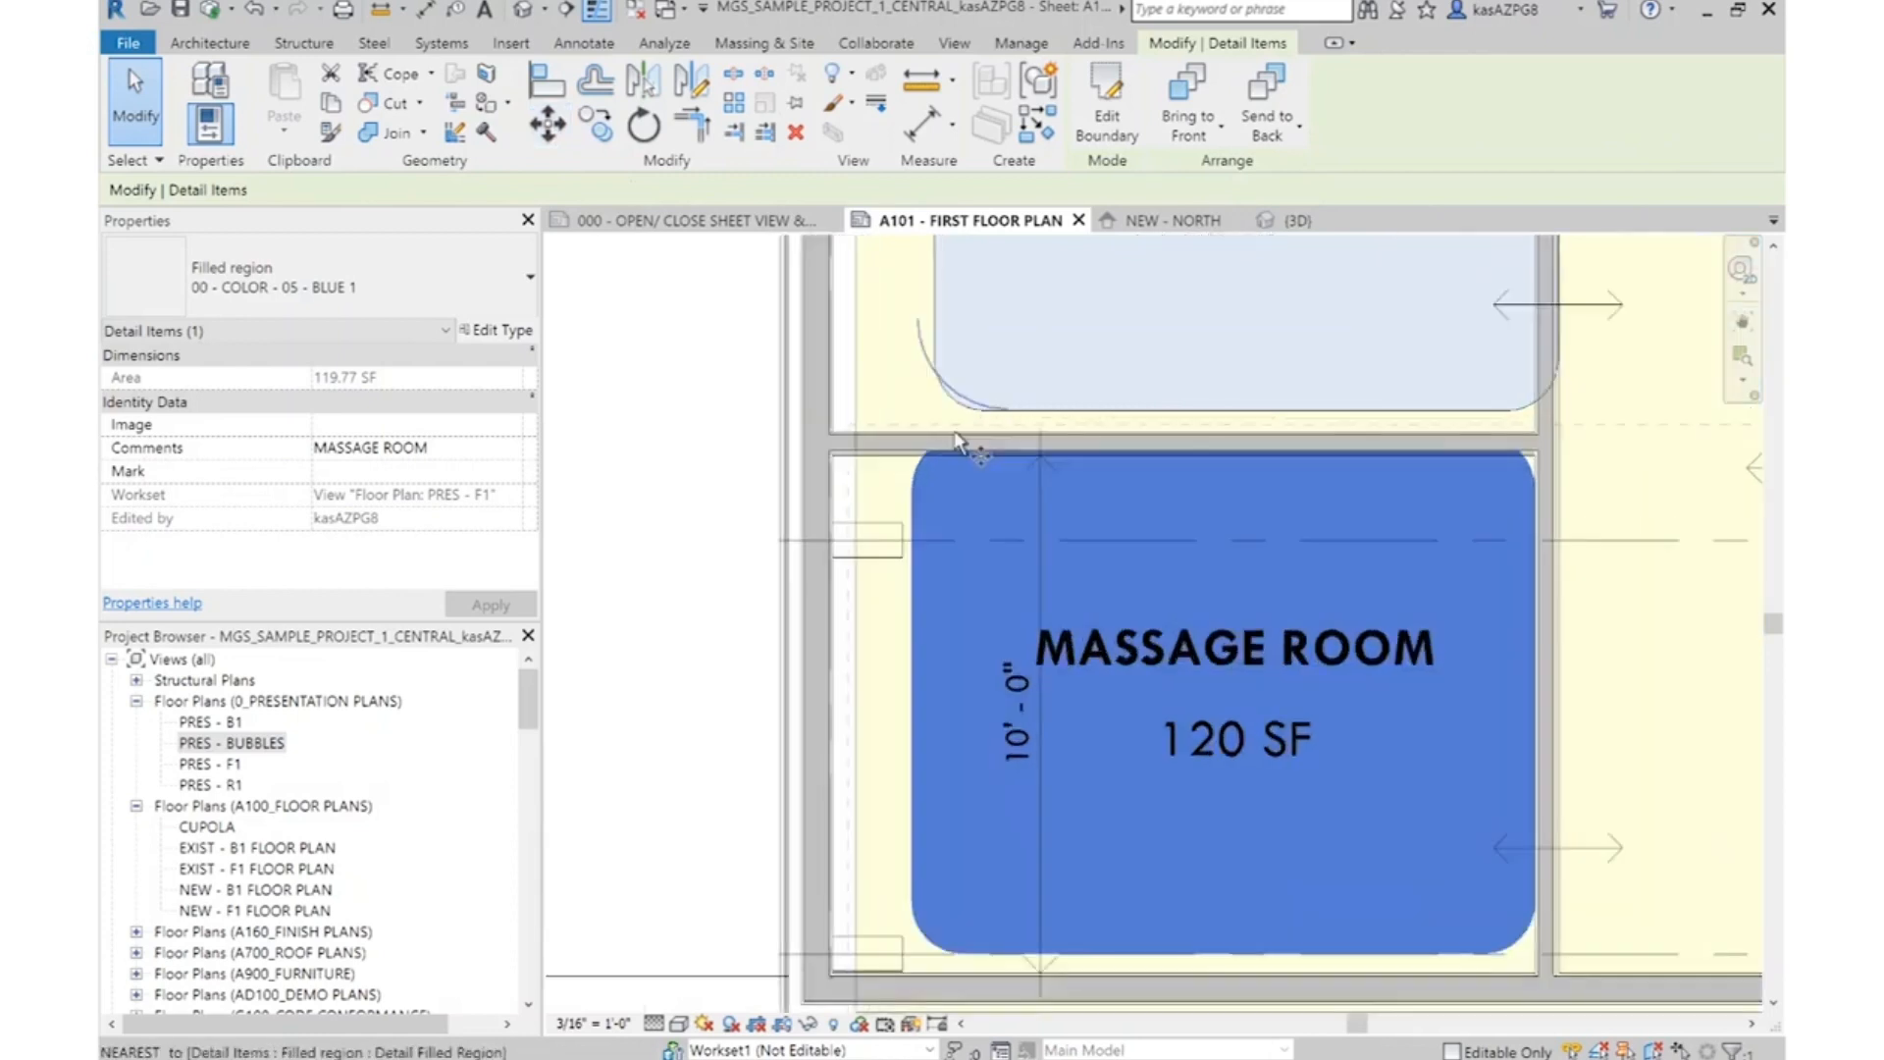
{"action": "scroll", "coordinate": [957, 433], "scroll_direction": "up", "scroll_amount": 2}
{"action": "left_click", "coordinate": [971, 471]}
{"action": "left_click", "coordinate": [971, 494]}
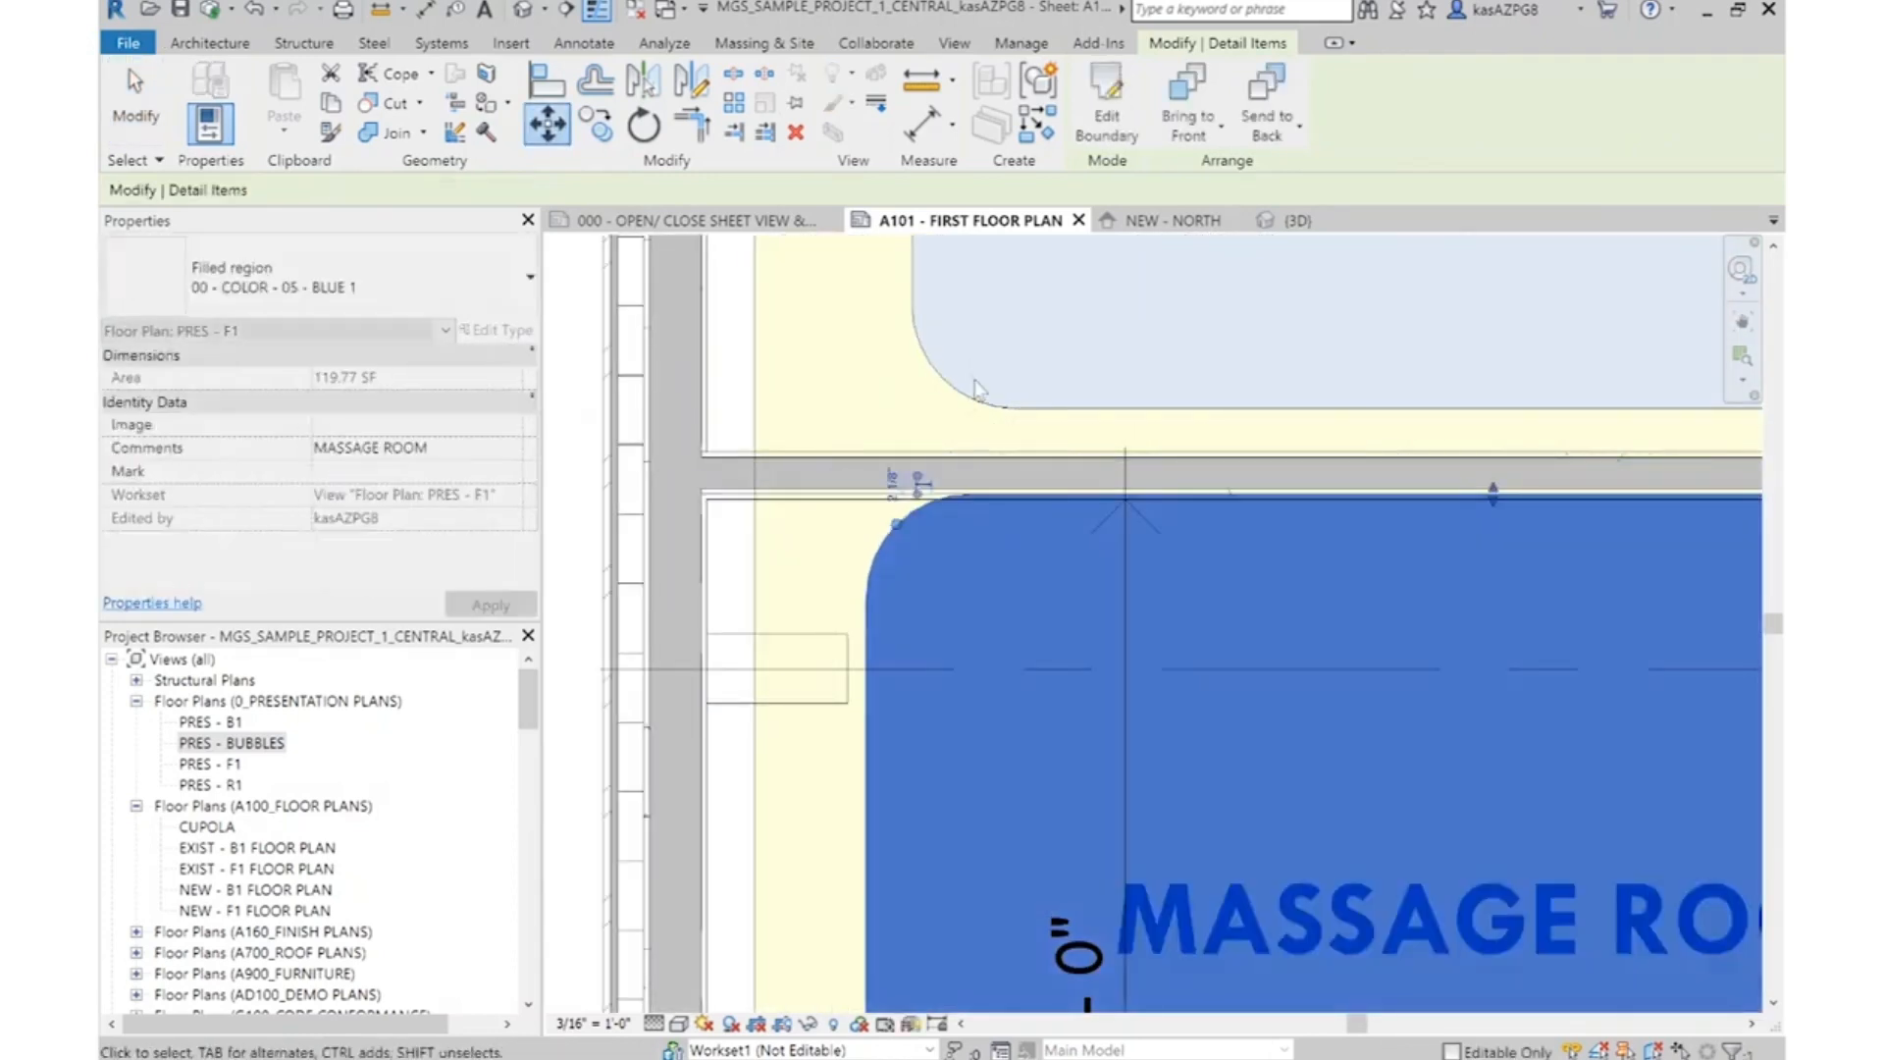
{"action": "scroll", "coordinate": [977, 388], "scroll_direction": "down", "scroll_amount": 2}
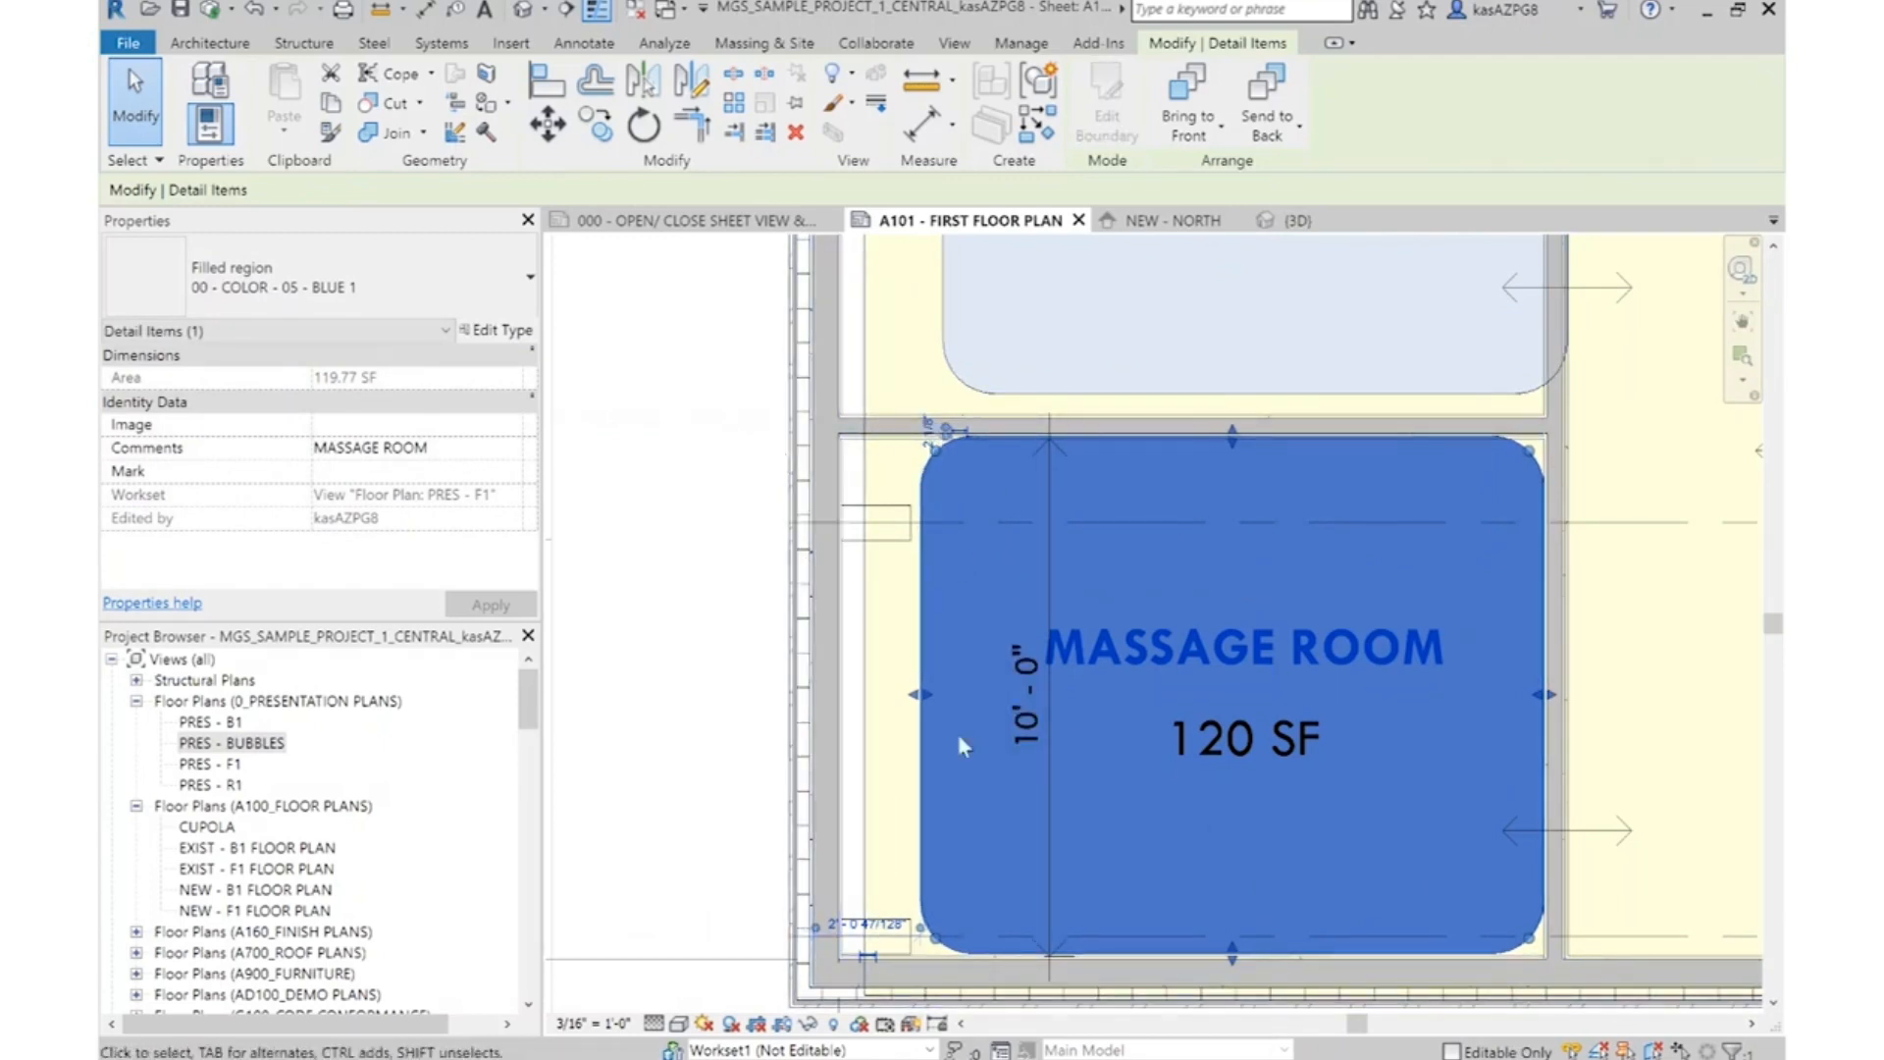
{"action": "key", "text": "Escape"}
{"action": "scroll", "coordinate": [1136, 747], "scroll_direction": "down", "scroll_amount": 2}
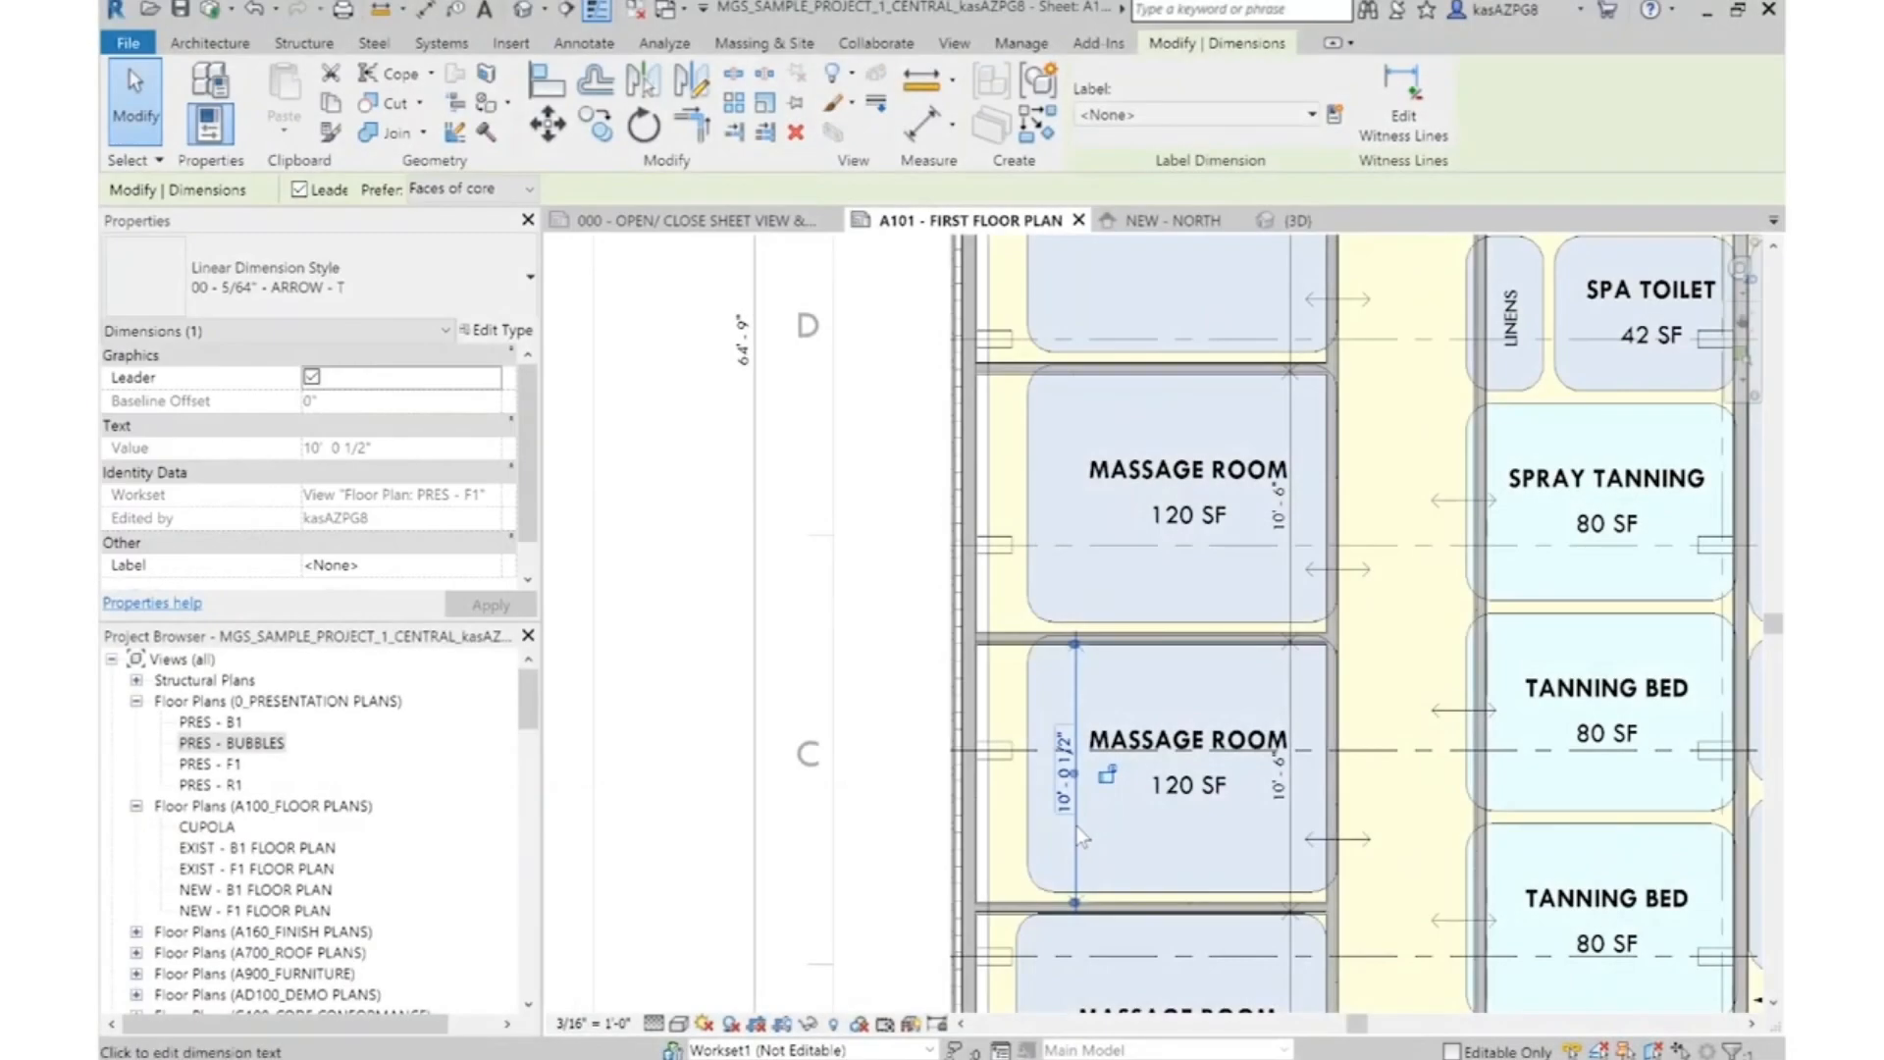
{"action": "key", "text": "Escape"}
Place a two-segment aligned dimension from the partition below the lower couples massage room, through the centreline of the partition between both couples rooms, to the upper exterior wall
{"action": "scroll", "coordinate": [1159, 547], "scroll_direction": "up", "scroll_amount": 2}
{"action": "scroll", "coordinate": [1158, 547], "scroll_direction": "down", "scroll_amount": 3}
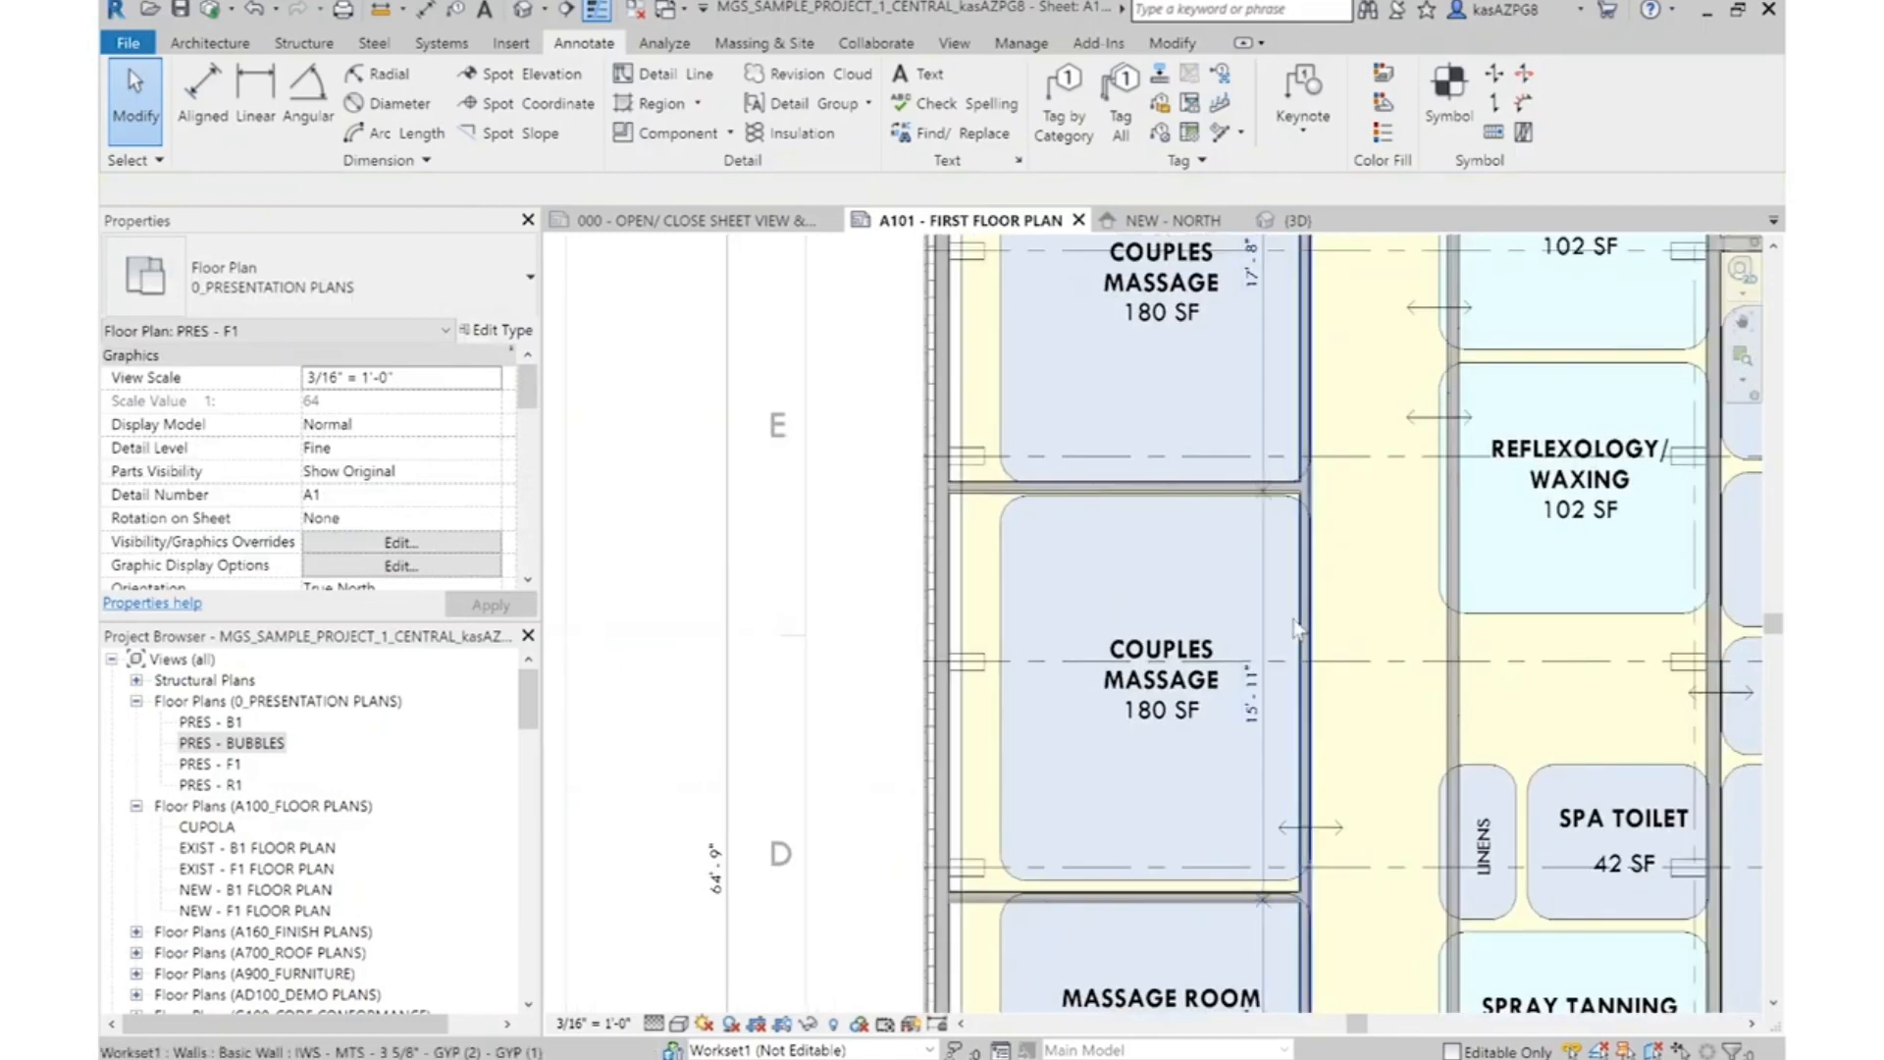
{"action": "middle_click_drag", "start_coordinate": [1205, 397], "coordinate": [1189, 425]}
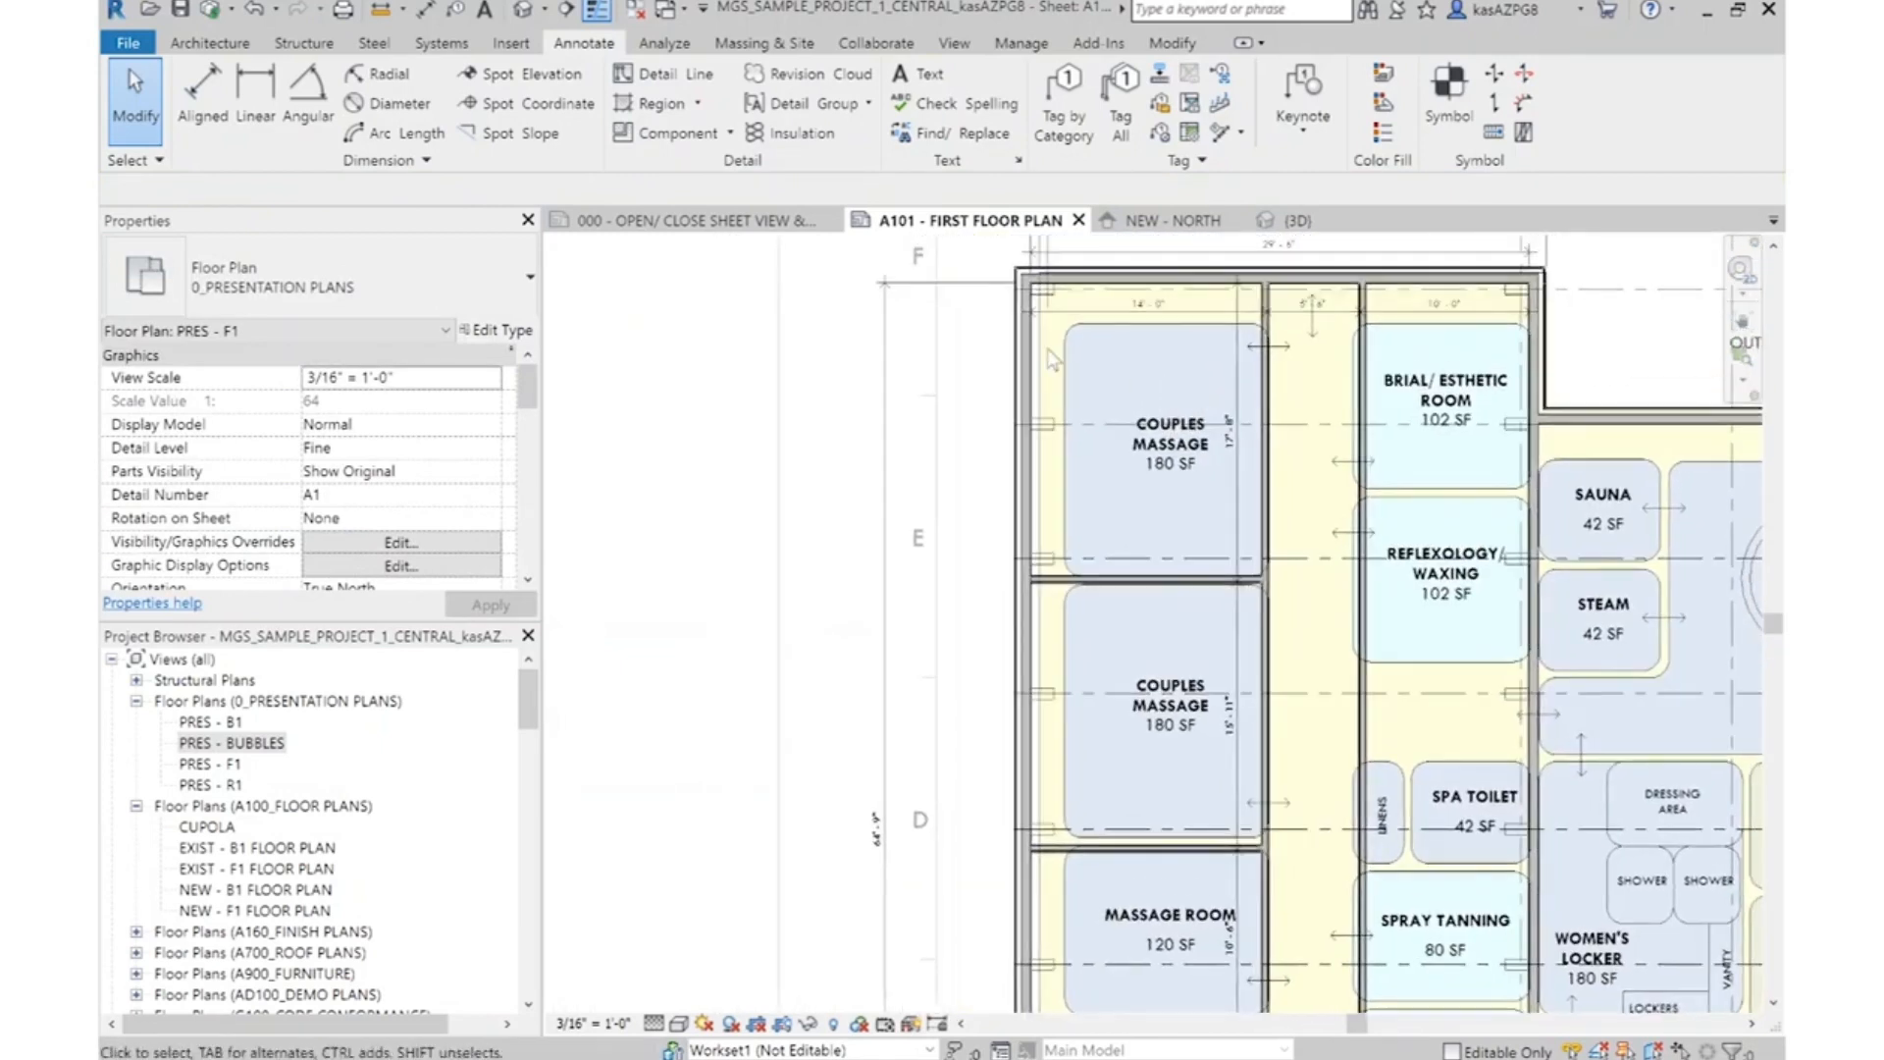
{"action": "left_click", "coordinate": [202, 93]}
{"action": "scroll", "coordinate": [1127, 829], "scroll_direction": "up", "scroll_amount": 4}
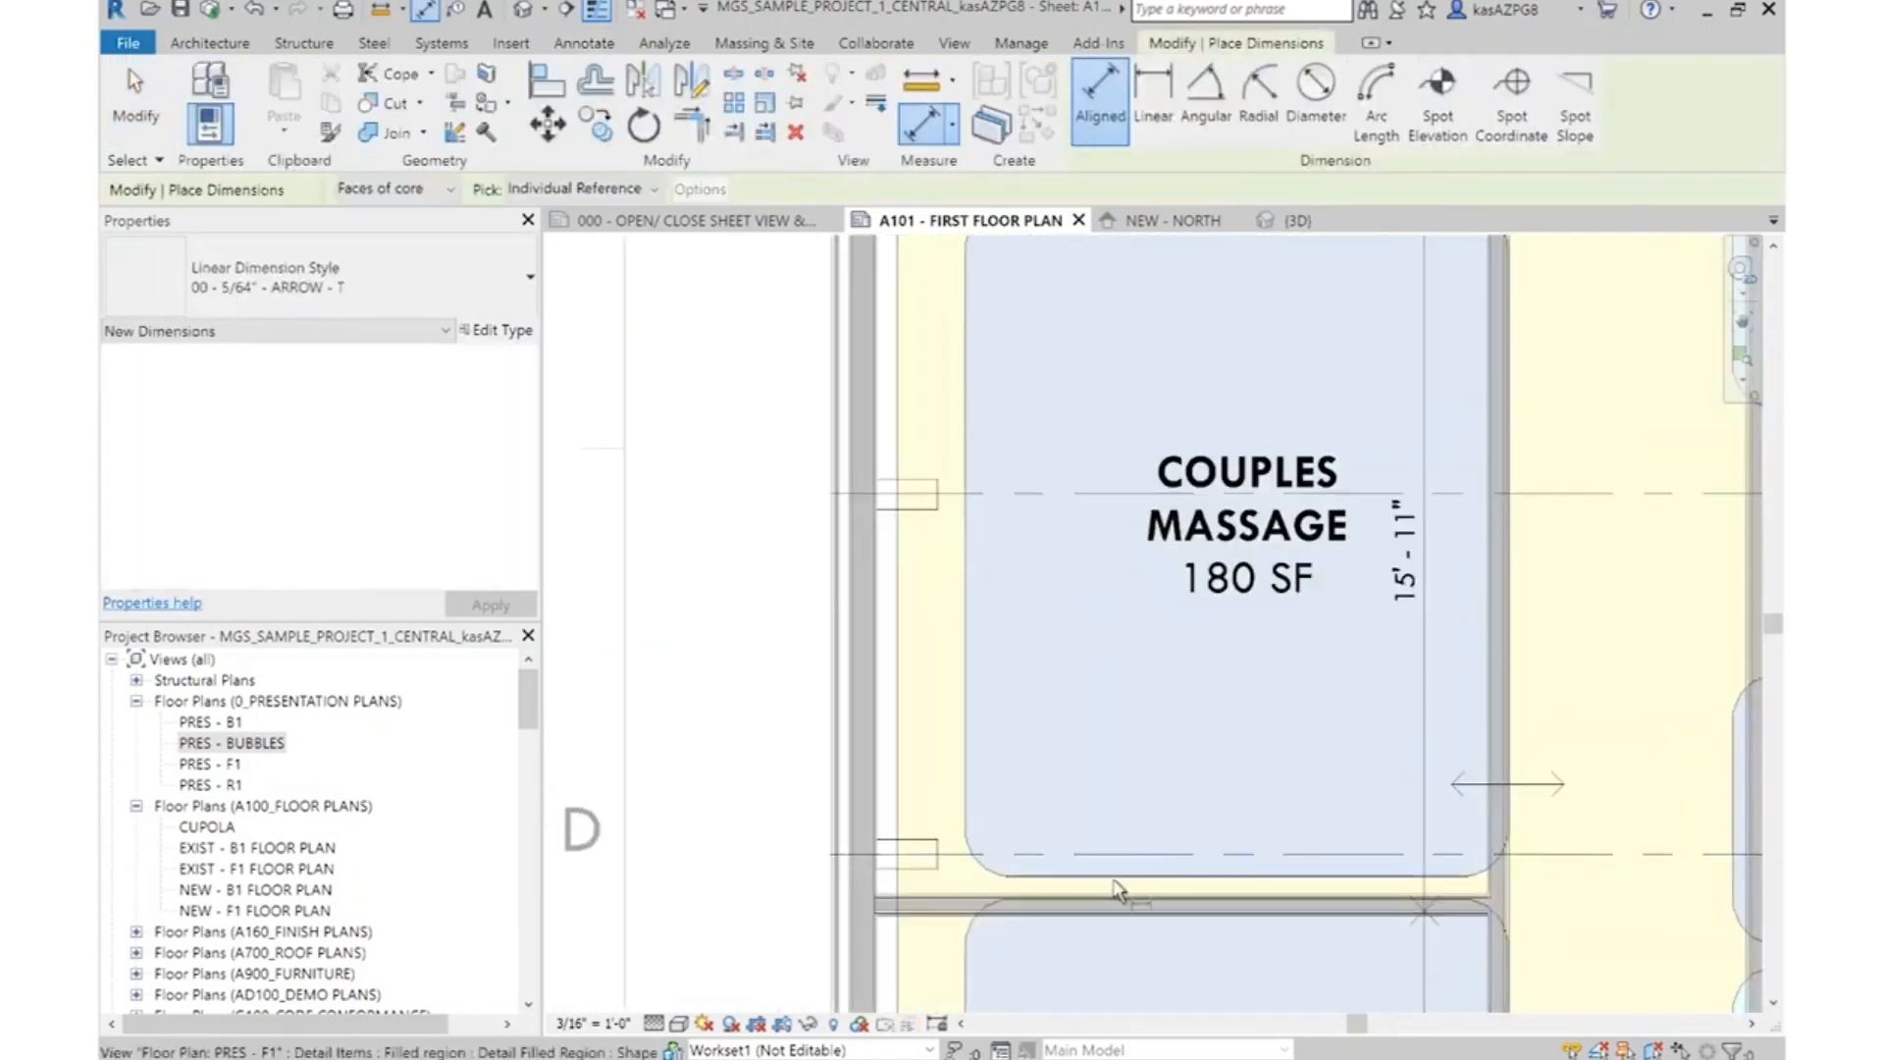
{"action": "scroll", "coordinate": [1112, 903], "scroll_direction": "up", "scroll_amount": 3}
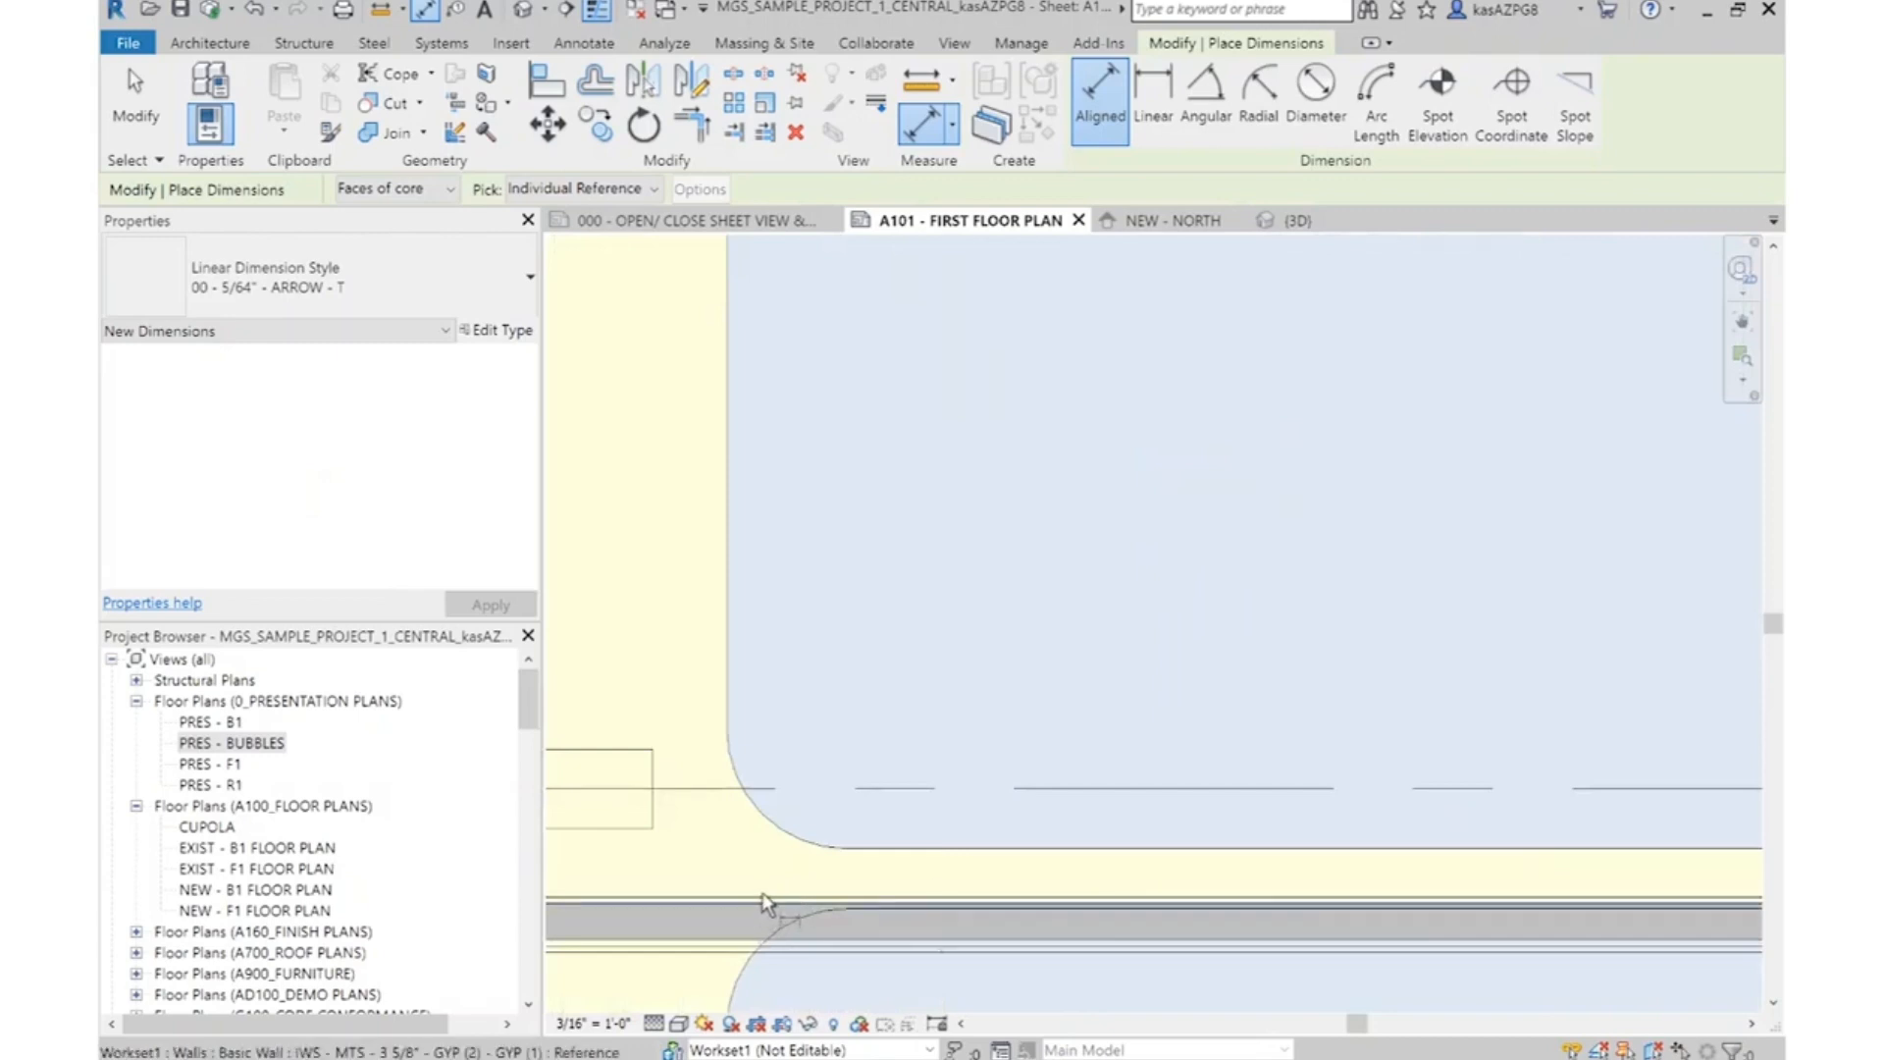
{"action": "left_click", "coordinate": [770, 894]}
{"action": "scroll", "coordinate": [1148, 841], "scroll_direction": "down", "scroll_amount": 5}
{"action": "middle_click_drag", "start_coordinate": [1193, 389], "coordinate": [1161, 790]}
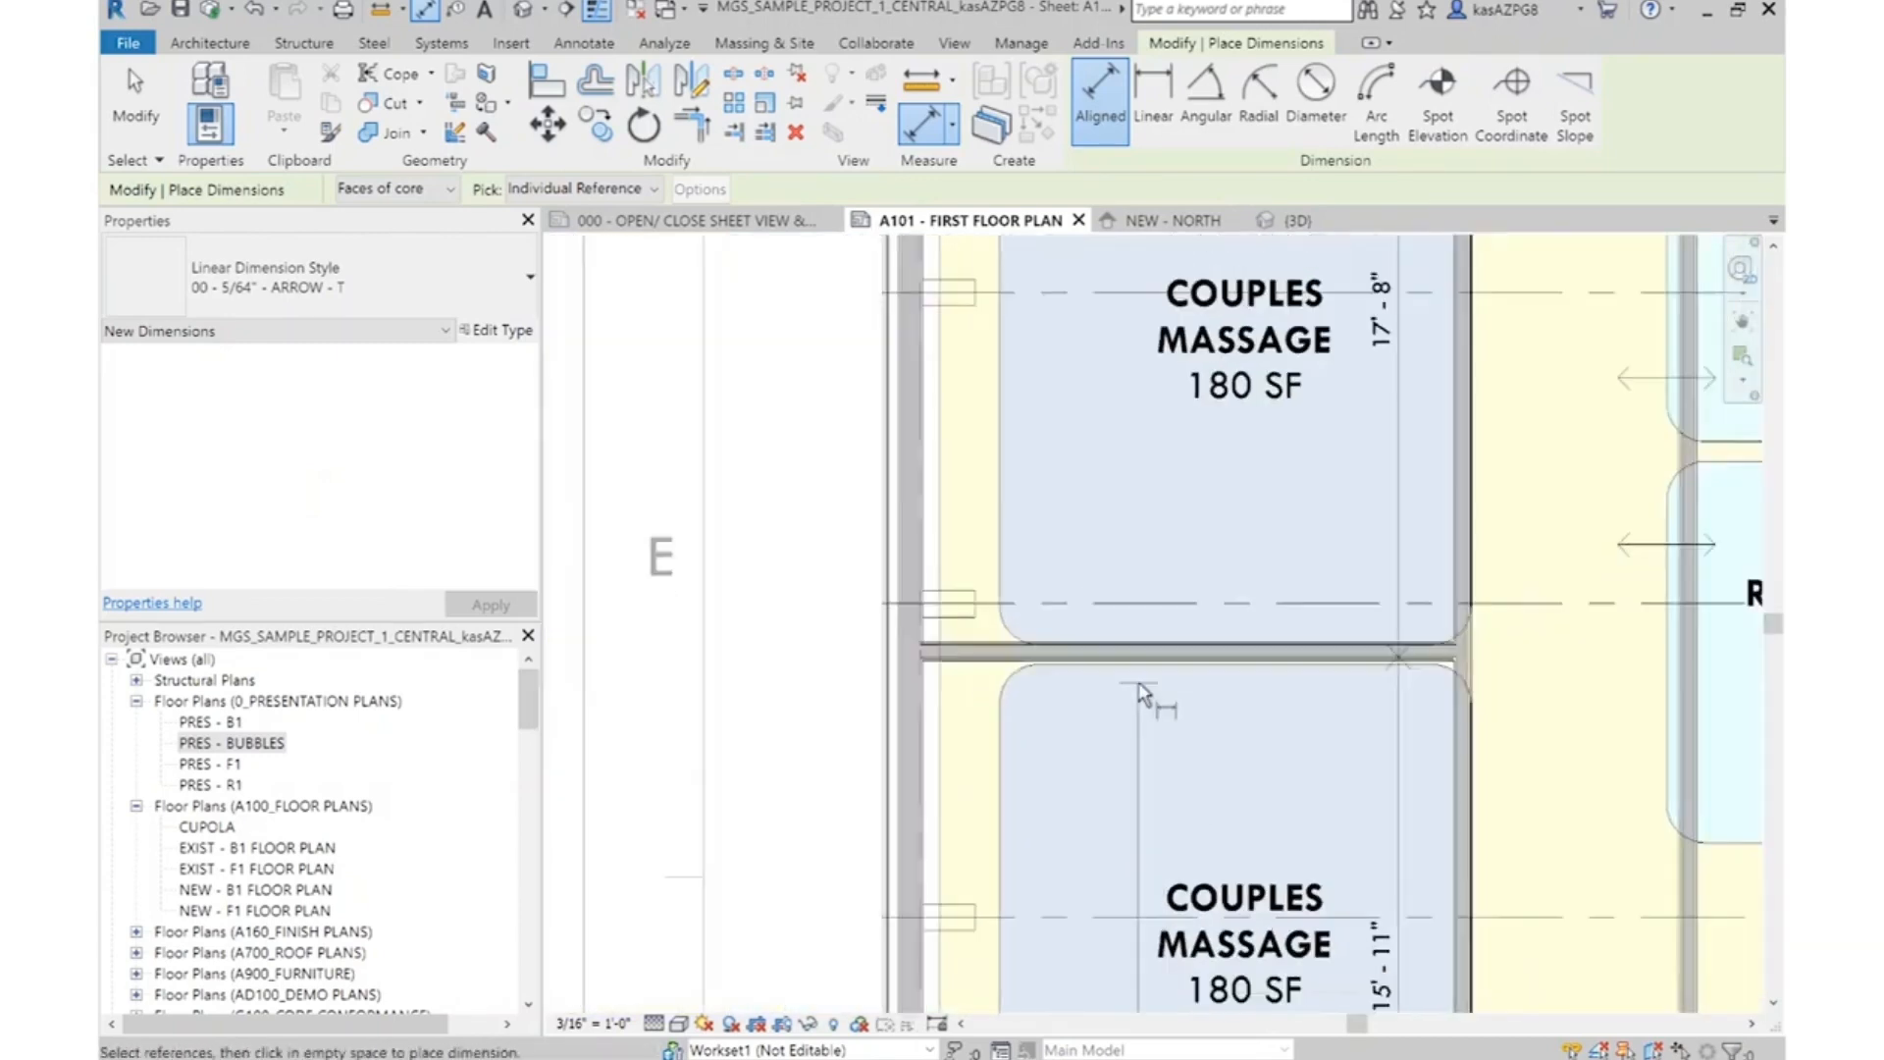
{"action": "scroll", "coordinate": [1133, 682], "scroll_direction": "up", "scroll_amount": 4}
{"action": "left_click", "coordinate": [1166, 606]}
{"action": "scroll", "coordinate": [1171, 738], "scroll_direction": "down", "scroll_amount": 4}
{"action": "middle_click_drag", "start_coordinate": [1175, 524], "coordinate": [1176, 723]}
{"action": "scroll", "coordinate": [1127, 285], "scroll_direction": "up", "scroll_amount": 4}
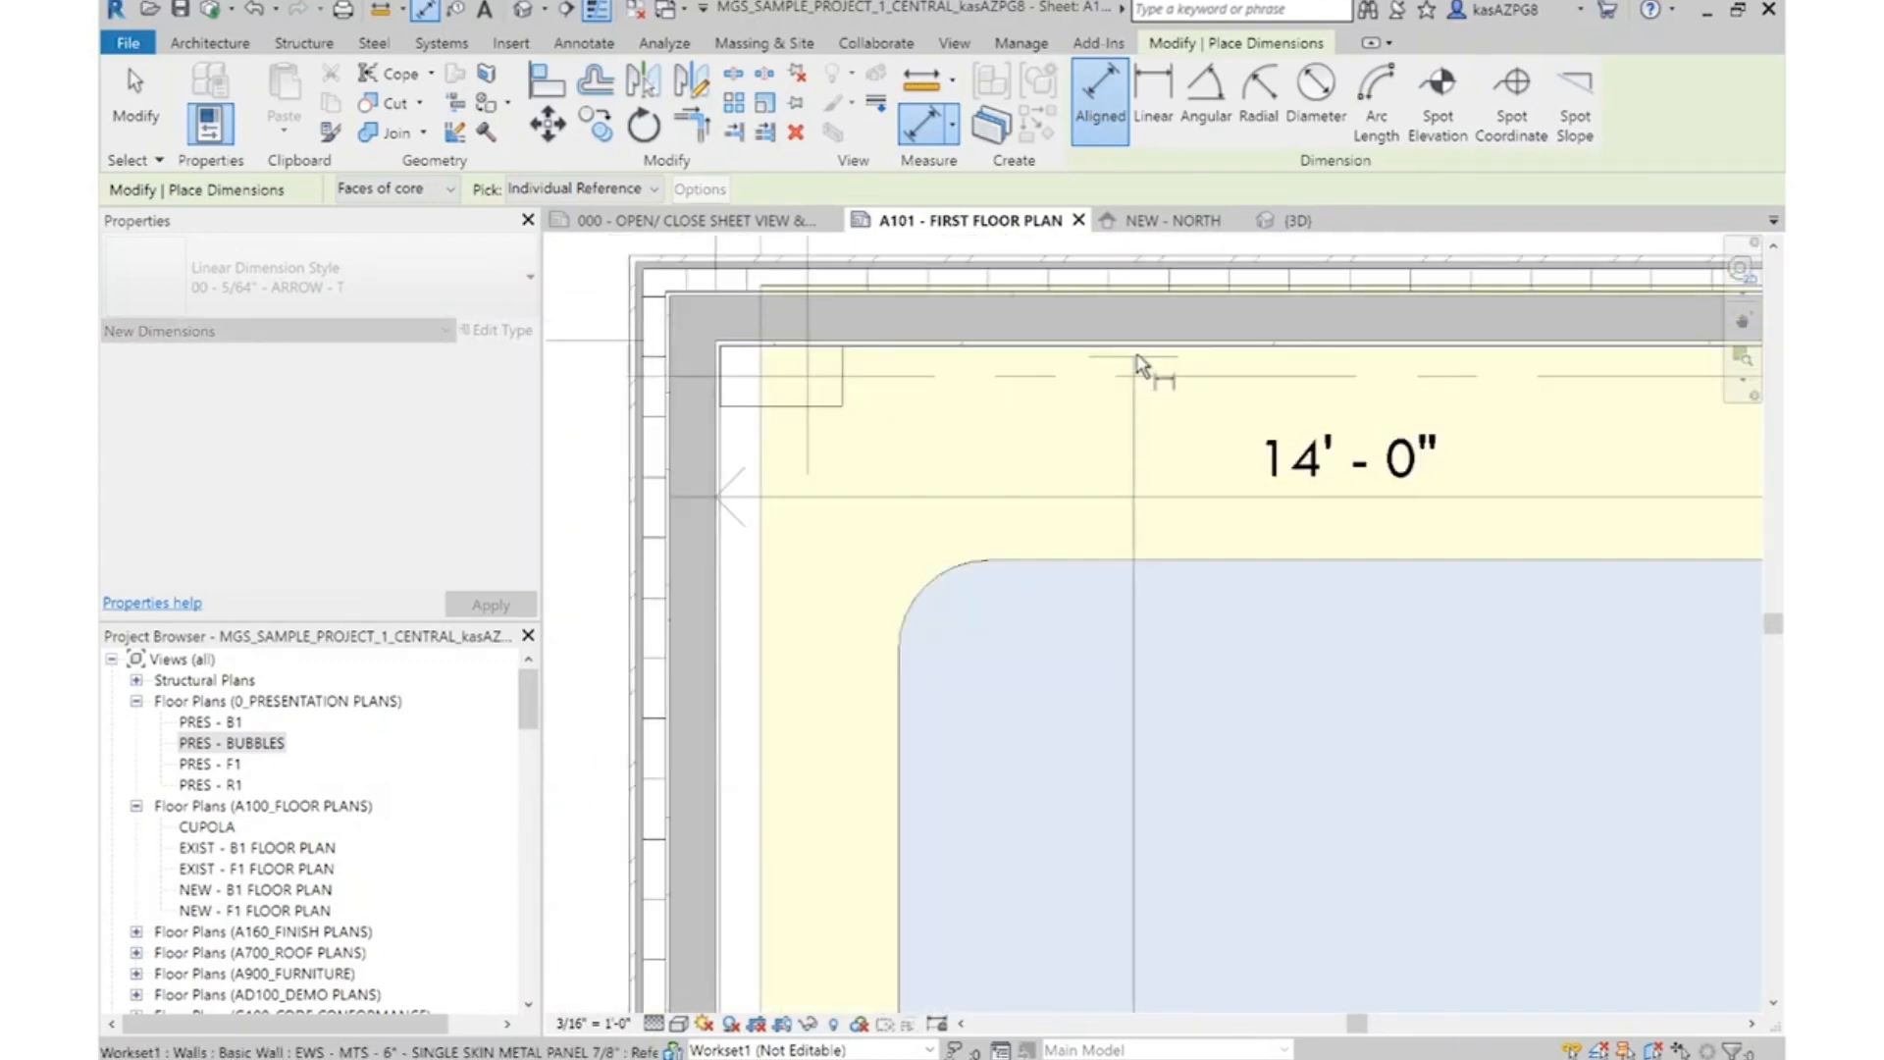
{"action": "left_click", "coordinate": [1139, 363]}
{"action": "scroll", "coordinate": [1142, 365], "scroll_direction": "down", "scroll_amount": 4}
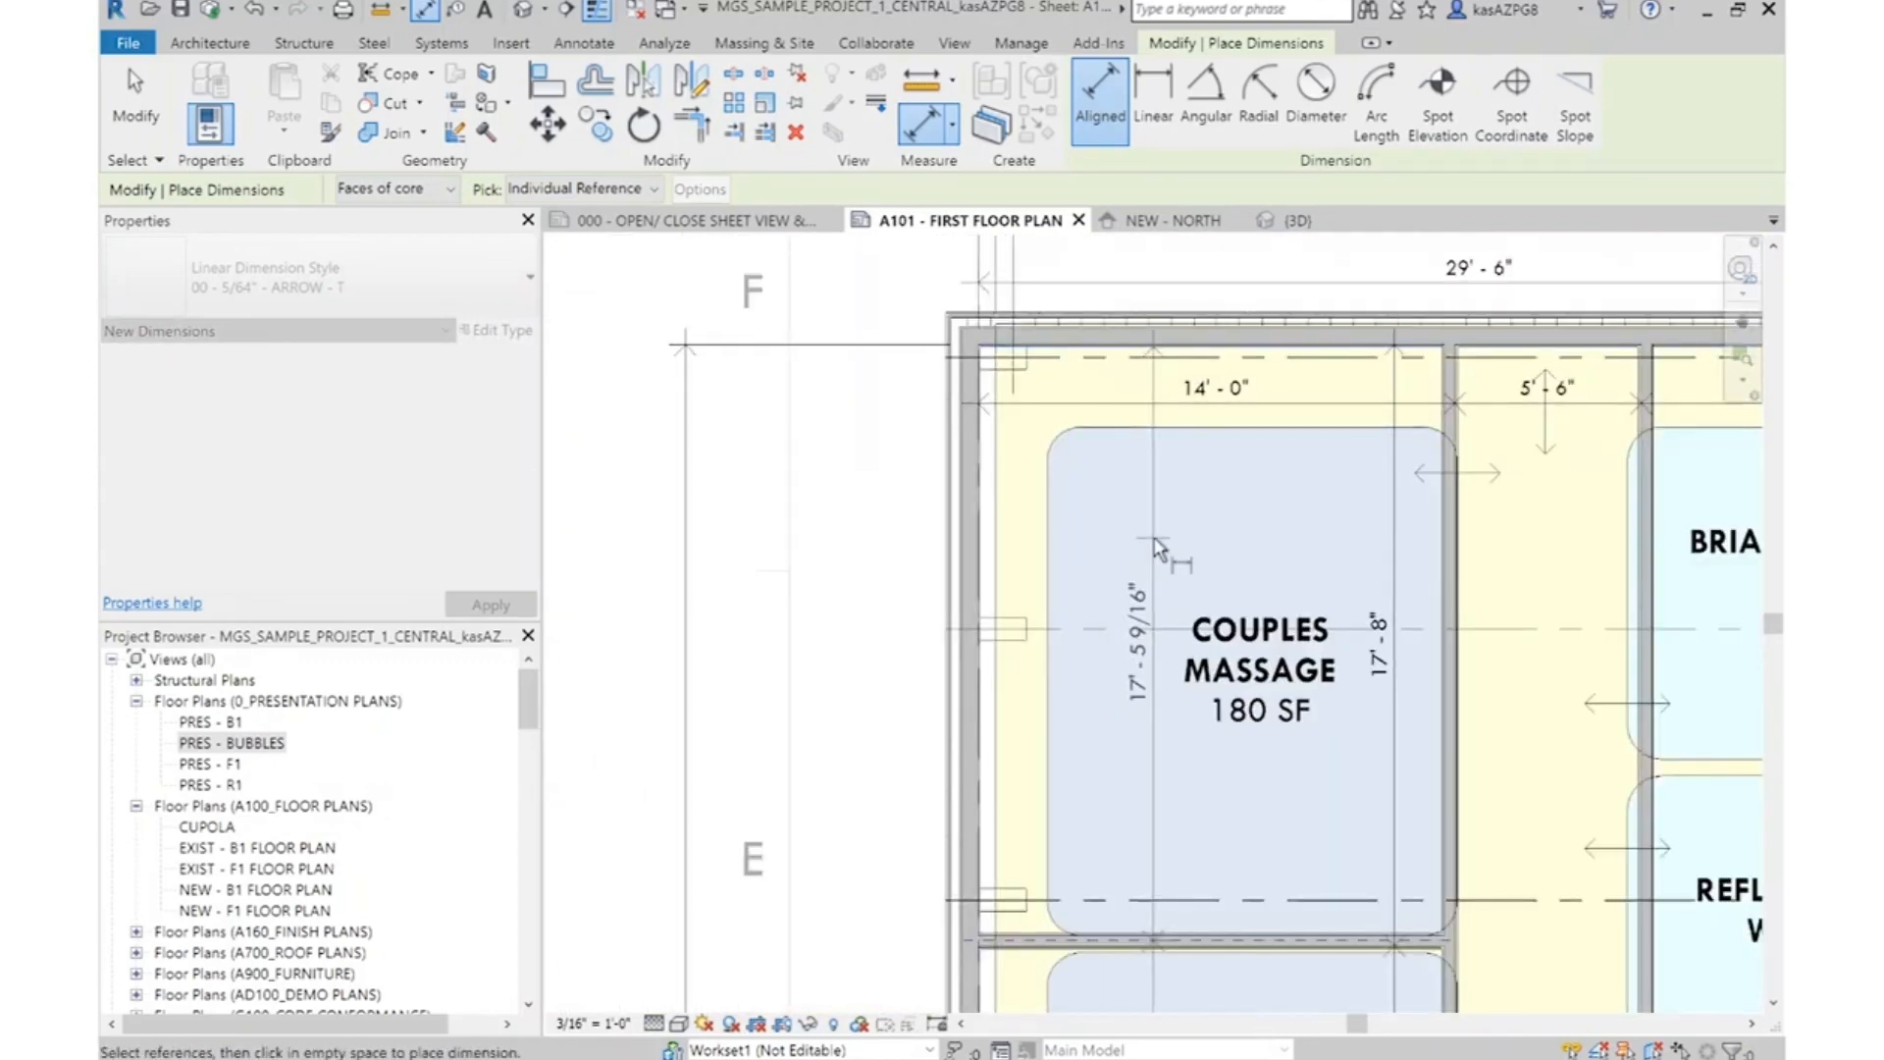
{"action": "middle_click_drag", "start_coordinate": [1154, 567], "coordinate": [1166, 317]}
{"action": "key", "text": "Escape"}
Apply an equality constraint to the two-segment dimension to centre the partition between the couples massage rooms
{"action": "key", "text": "Escape"}
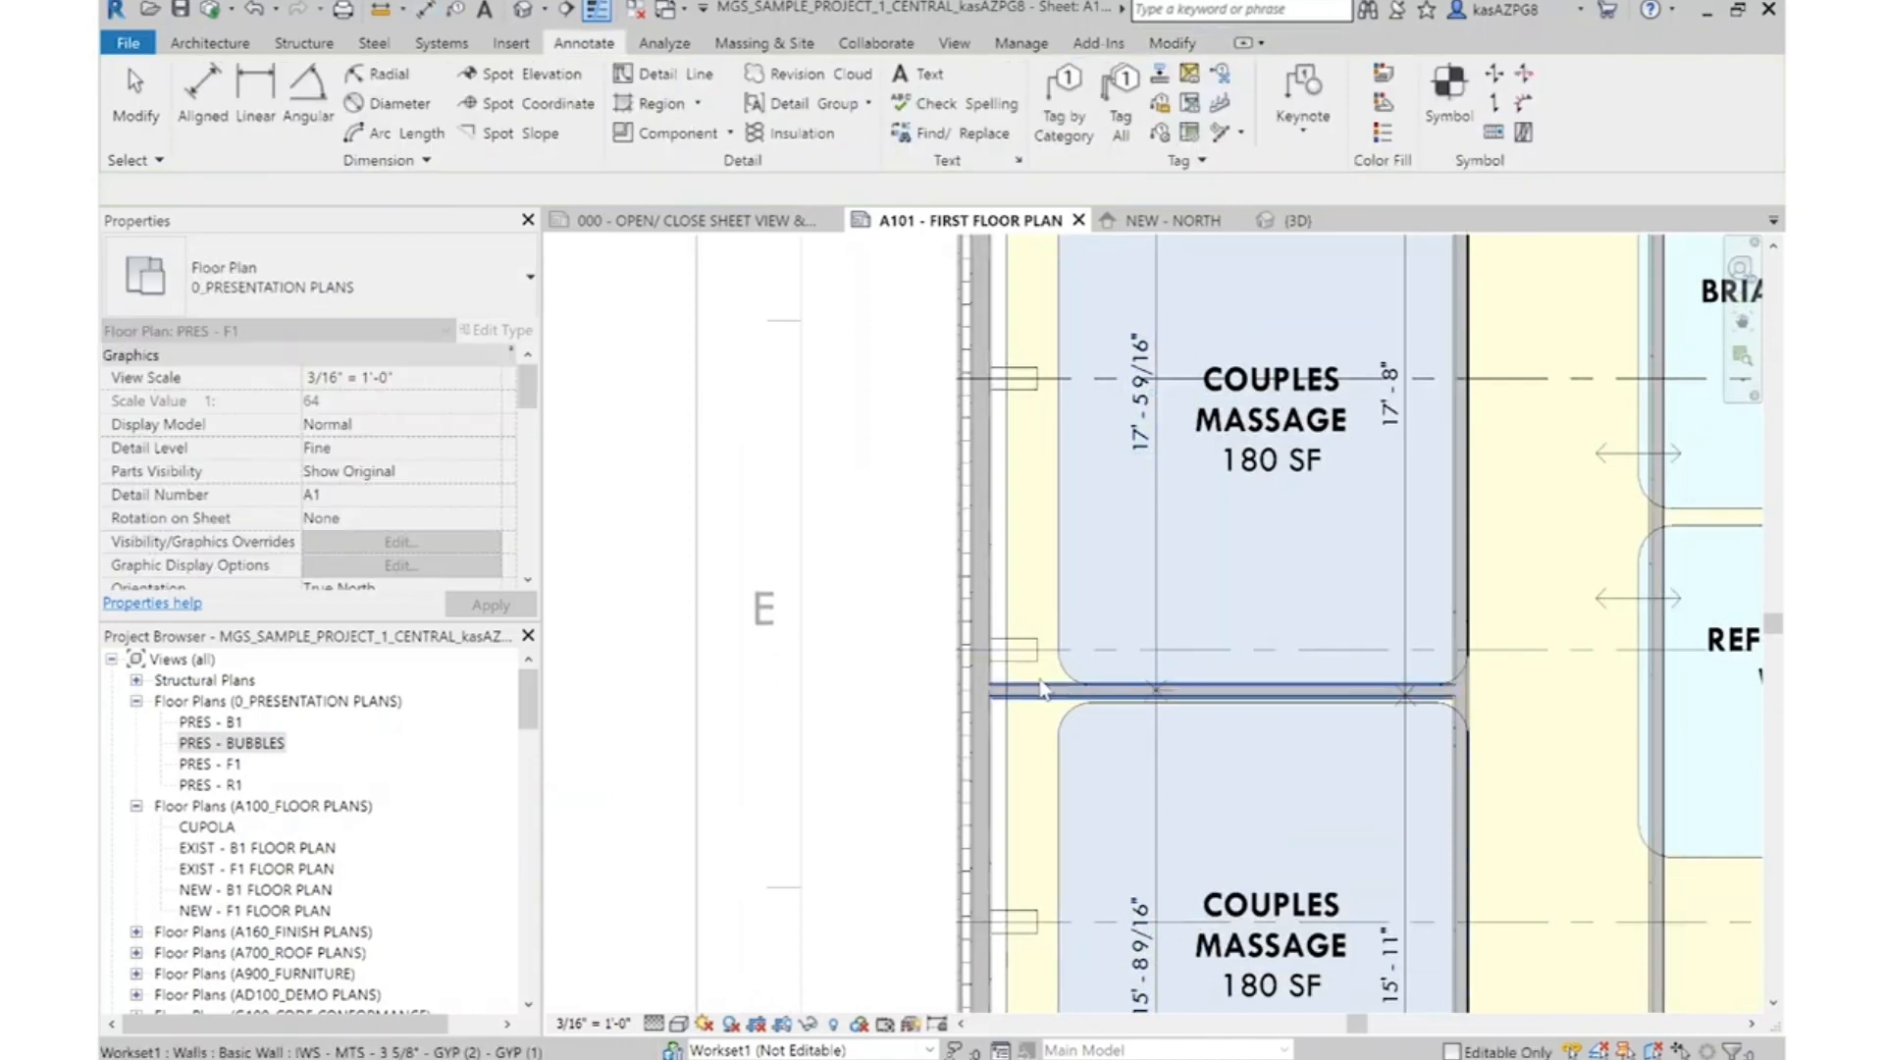
{"action": "left_click", "coordinate": [1041, 693]}
{"action": "key", "text": "Escape"}
{"action": "left_click", "coordinate": [1162, 504]}
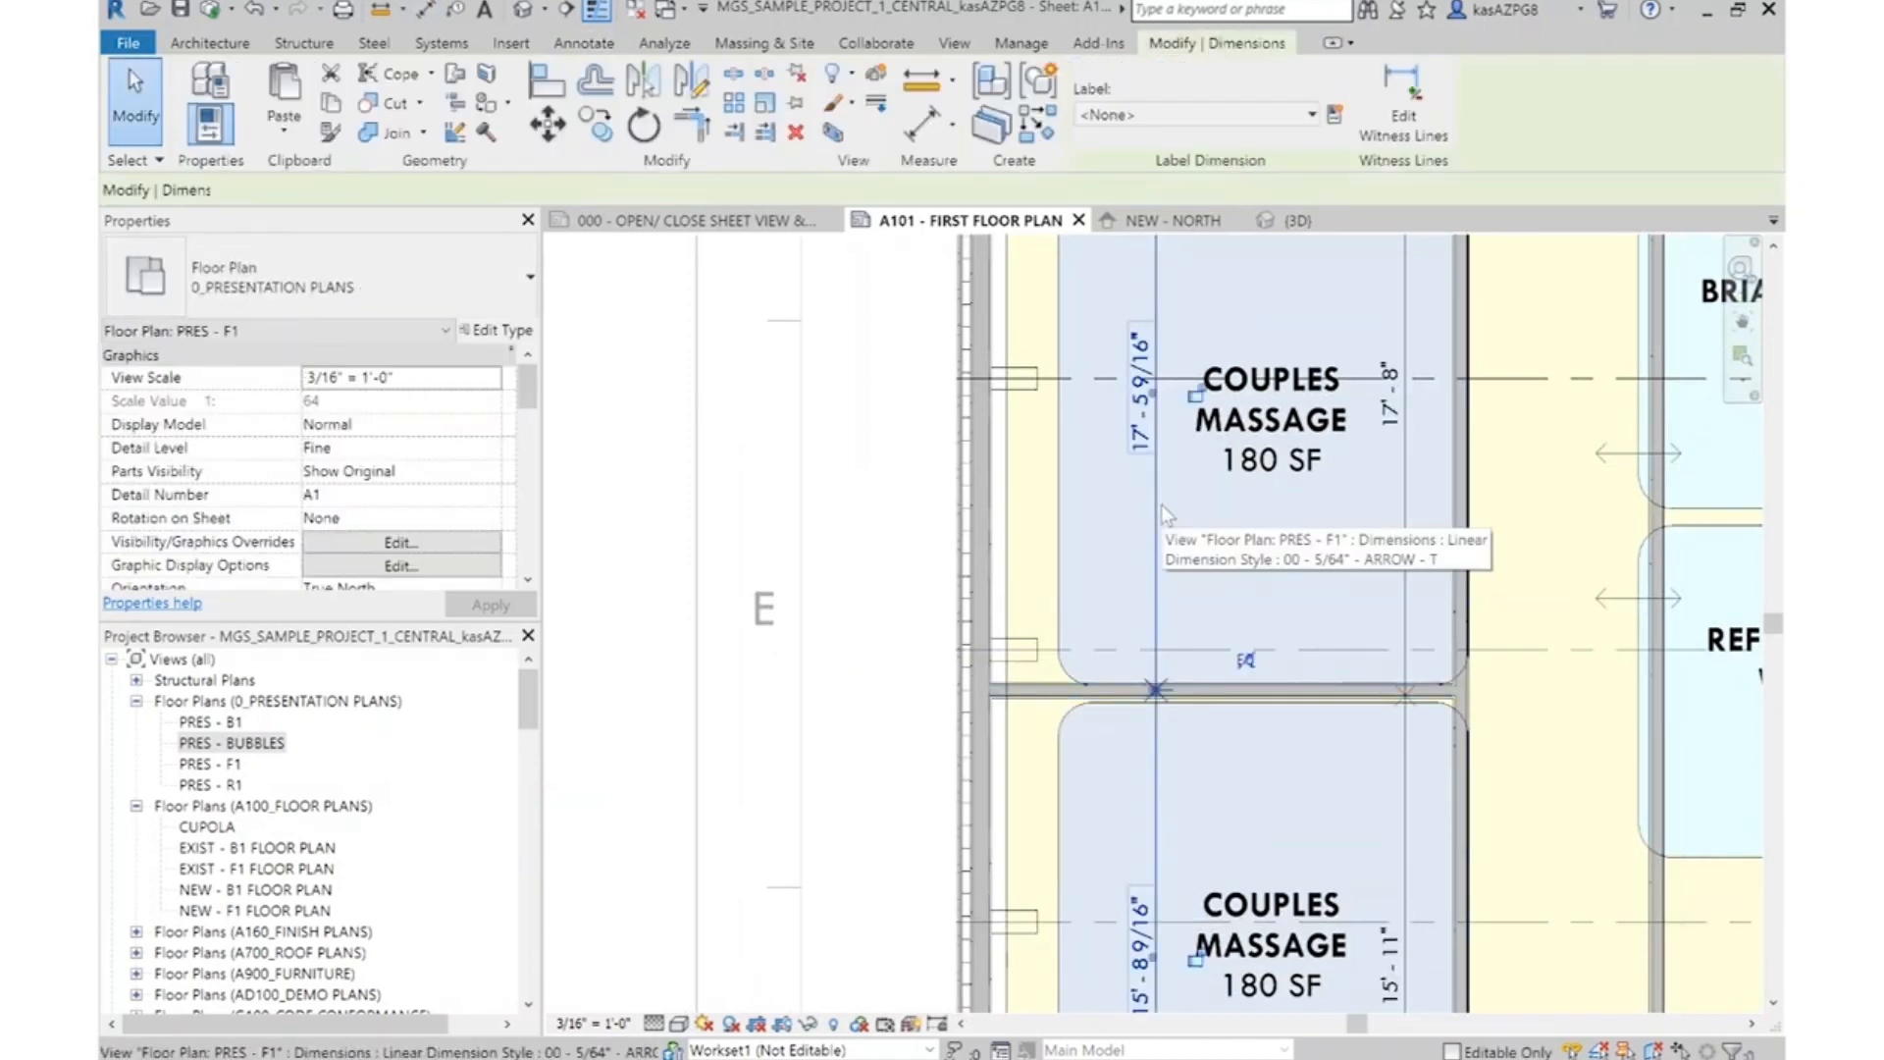
{"action": "left_click", "coordinate": [1248, 664]}
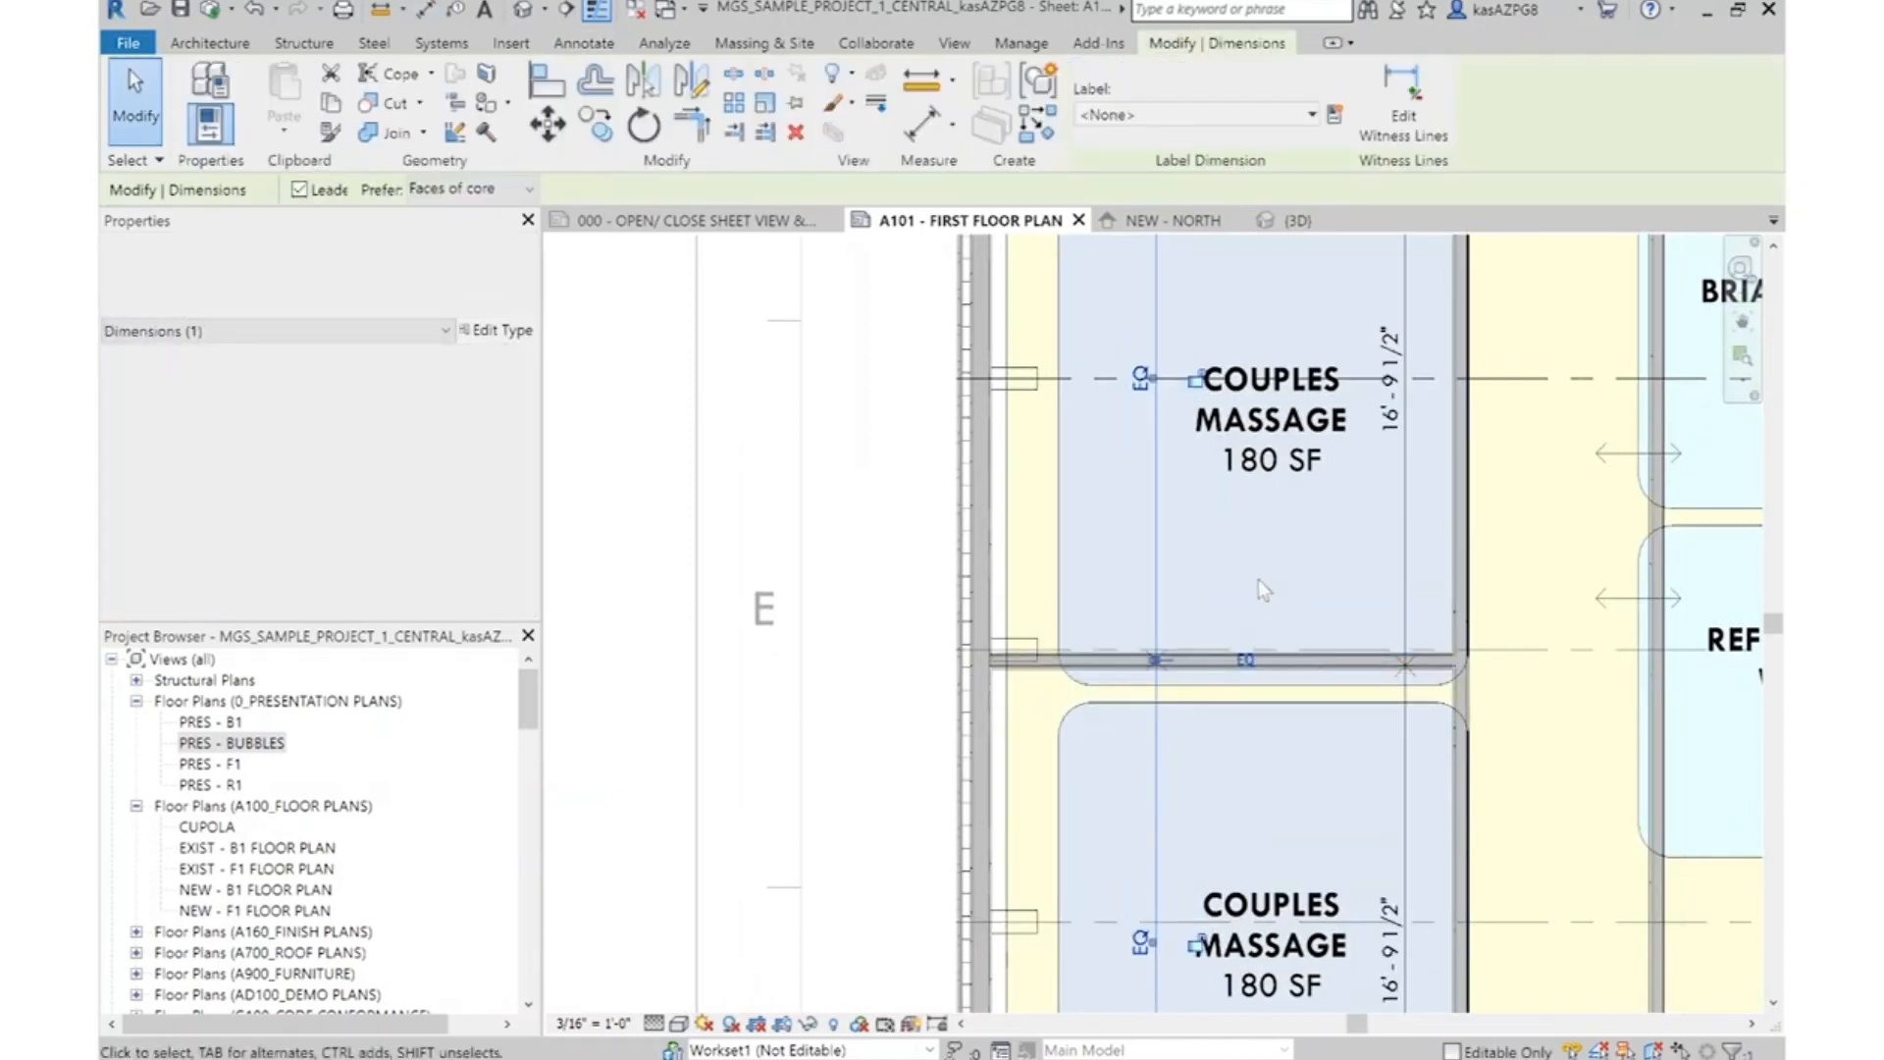
{"action": "scroll", "coordinate": [1258, 579], "scroll_direction": "down", "scroll_amount": 2}
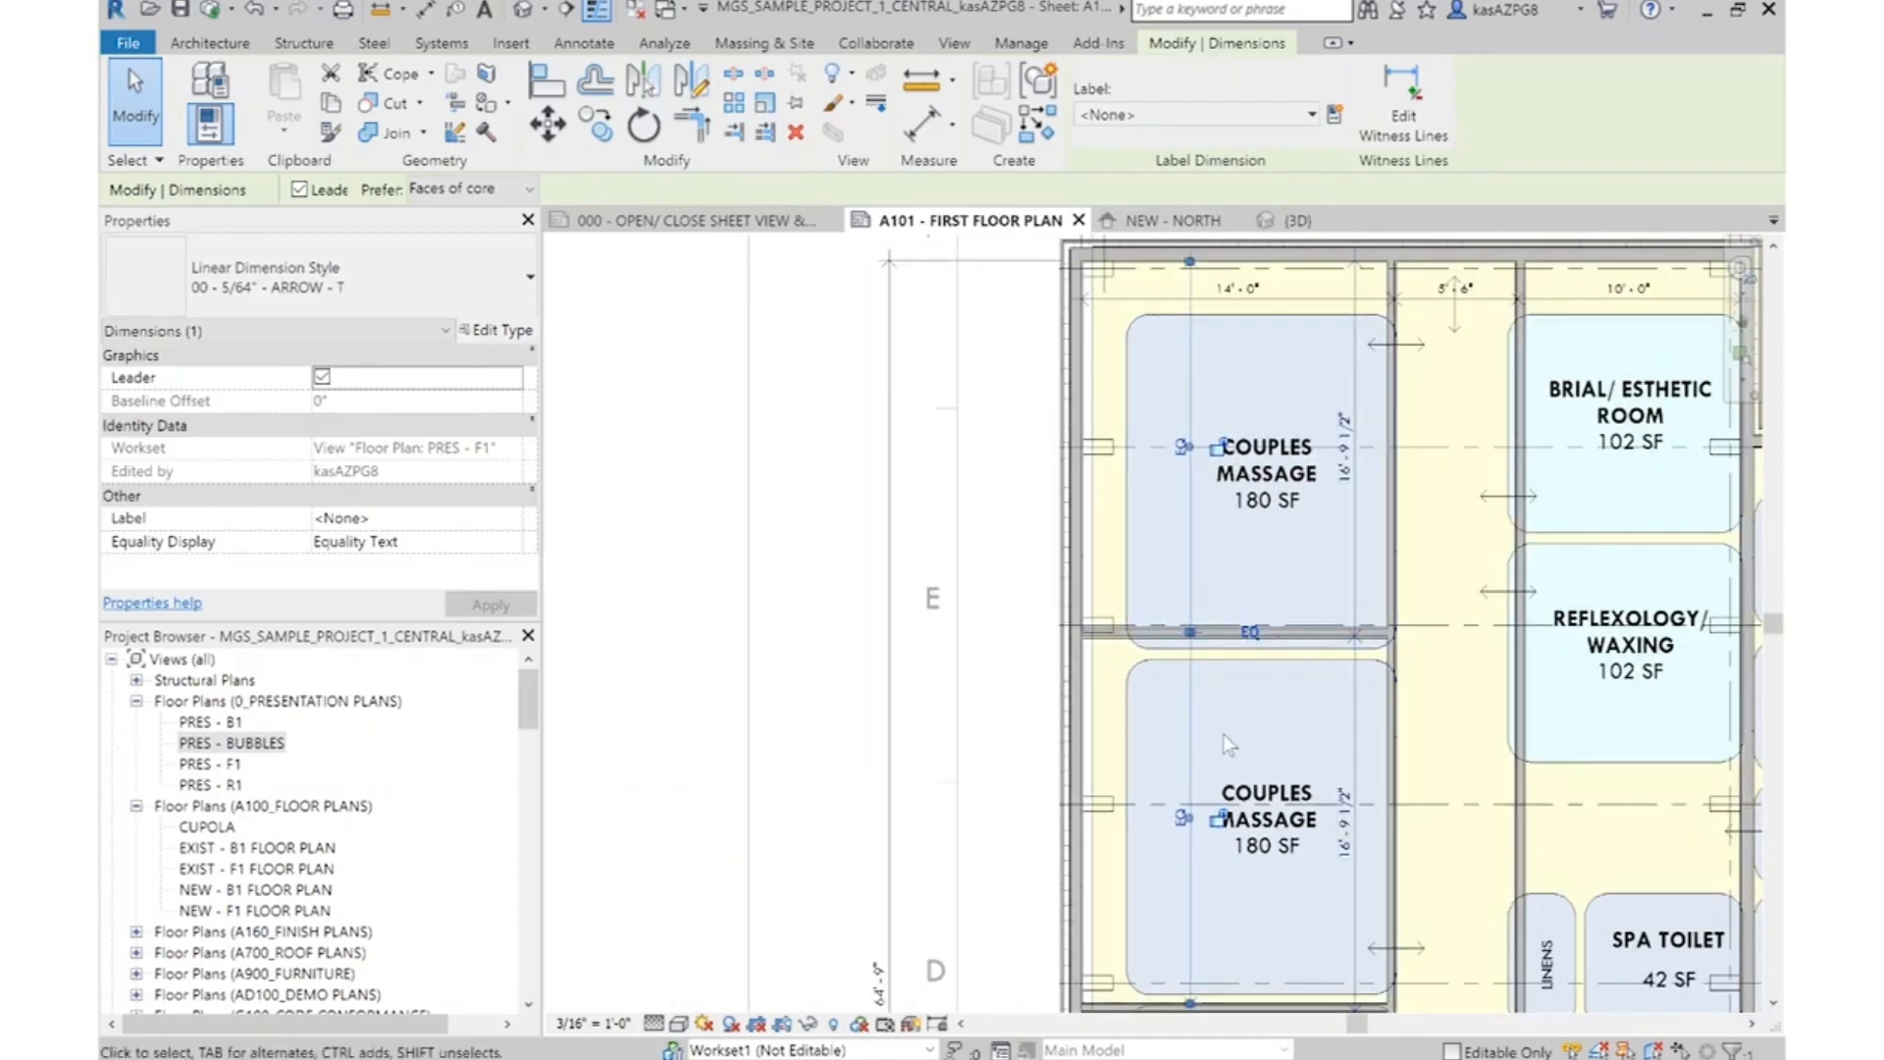
Delete the equality dimension across the couples massage rooms while leaving the elements constrained
{"action": "key", "text": "Escape"}
{"action": "left_click", "coordinate": [1189, 589]}
{"action": "key", "text": "Delete"}
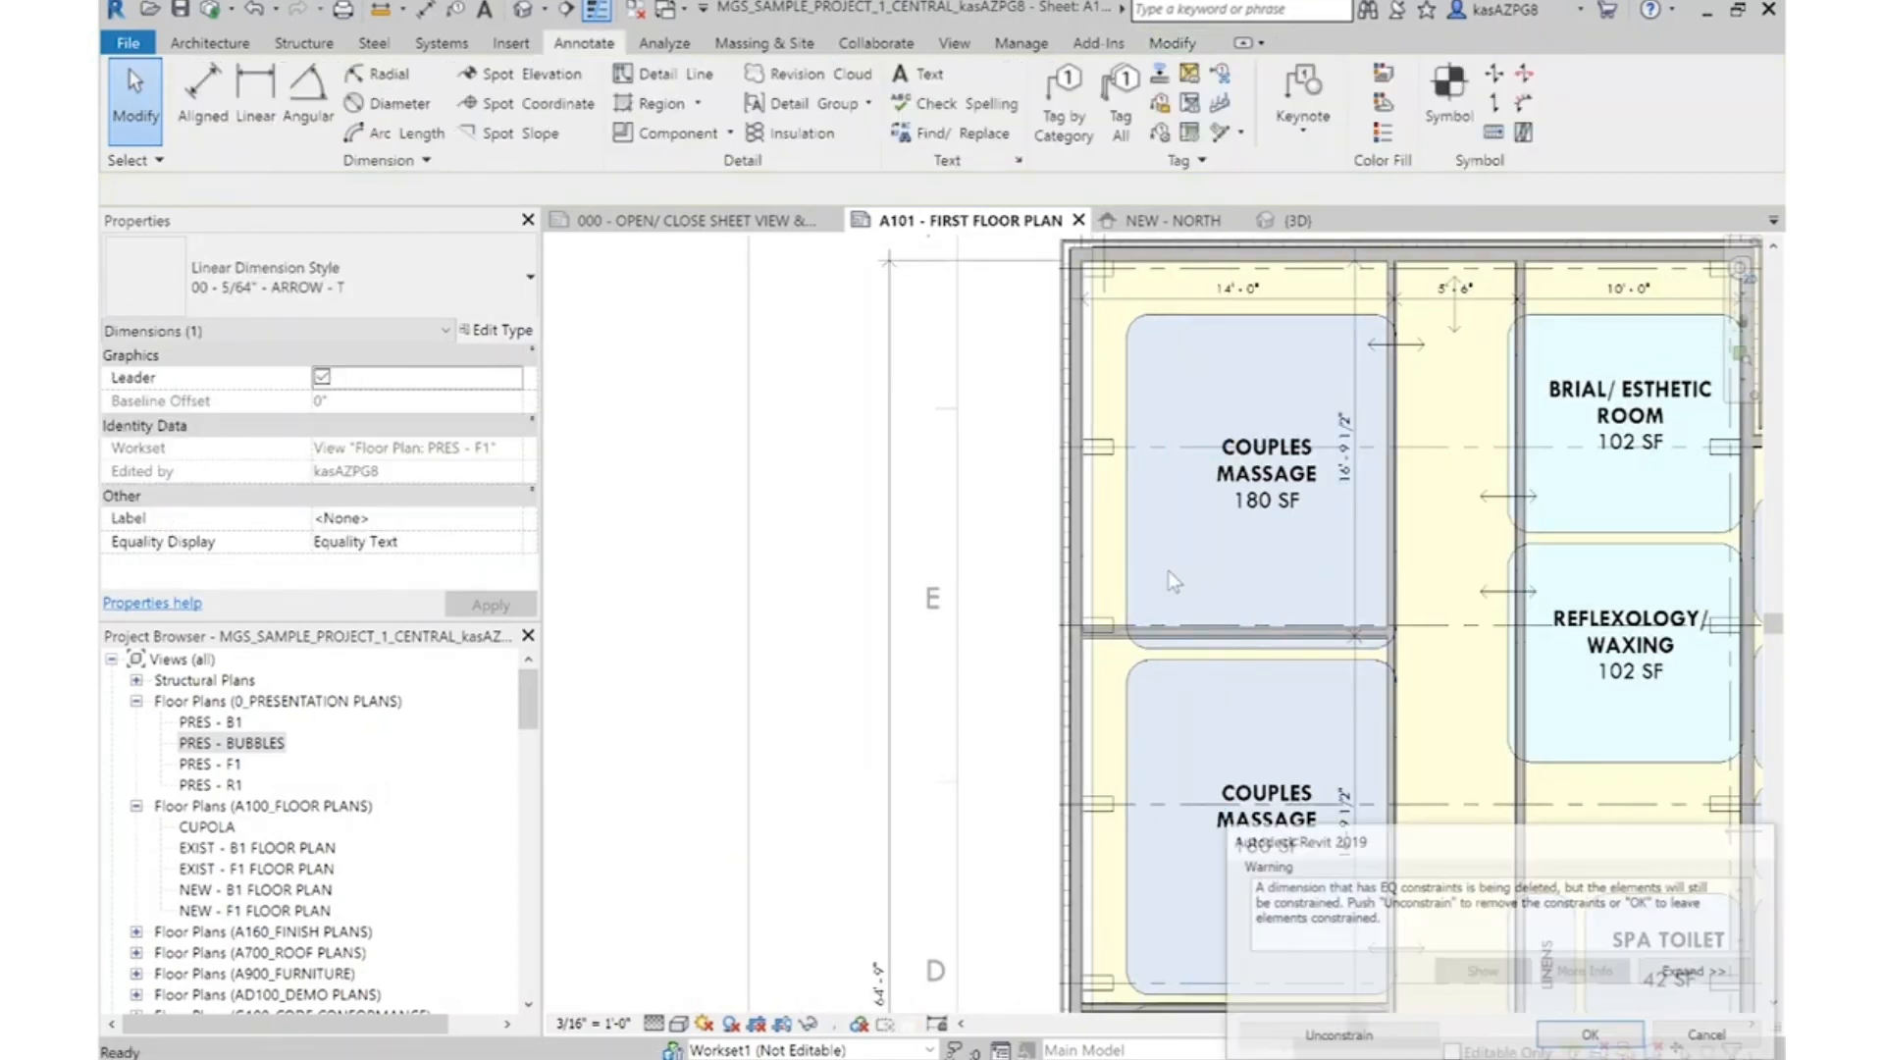
{"action": "left_click", "coordinate": [1589, 1036]}
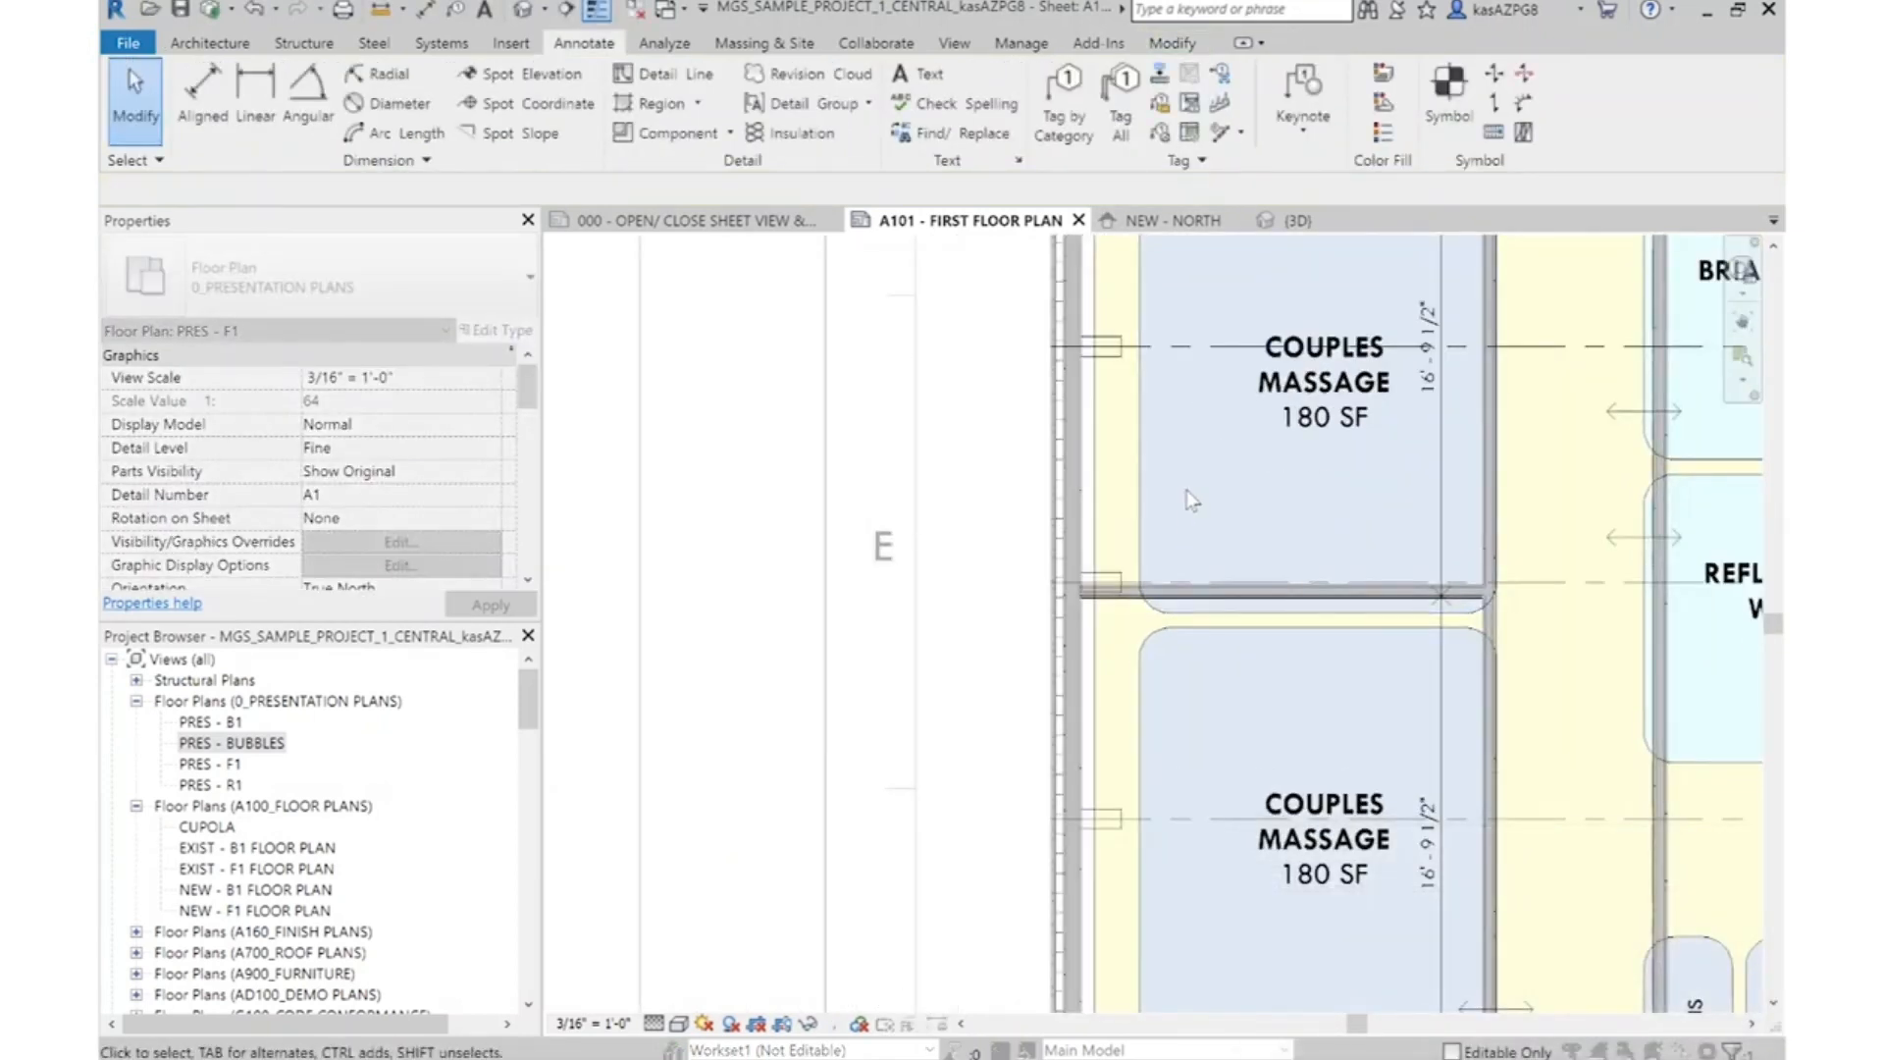
{"action": "scroll", "coordinate": [1187, 506], "scroll_direction": "up", "scroll_amount": 3}
{"action": "scroll", "coordinate": [1162, 420], "scroll_direction": "down", "scroll_amount": 3}
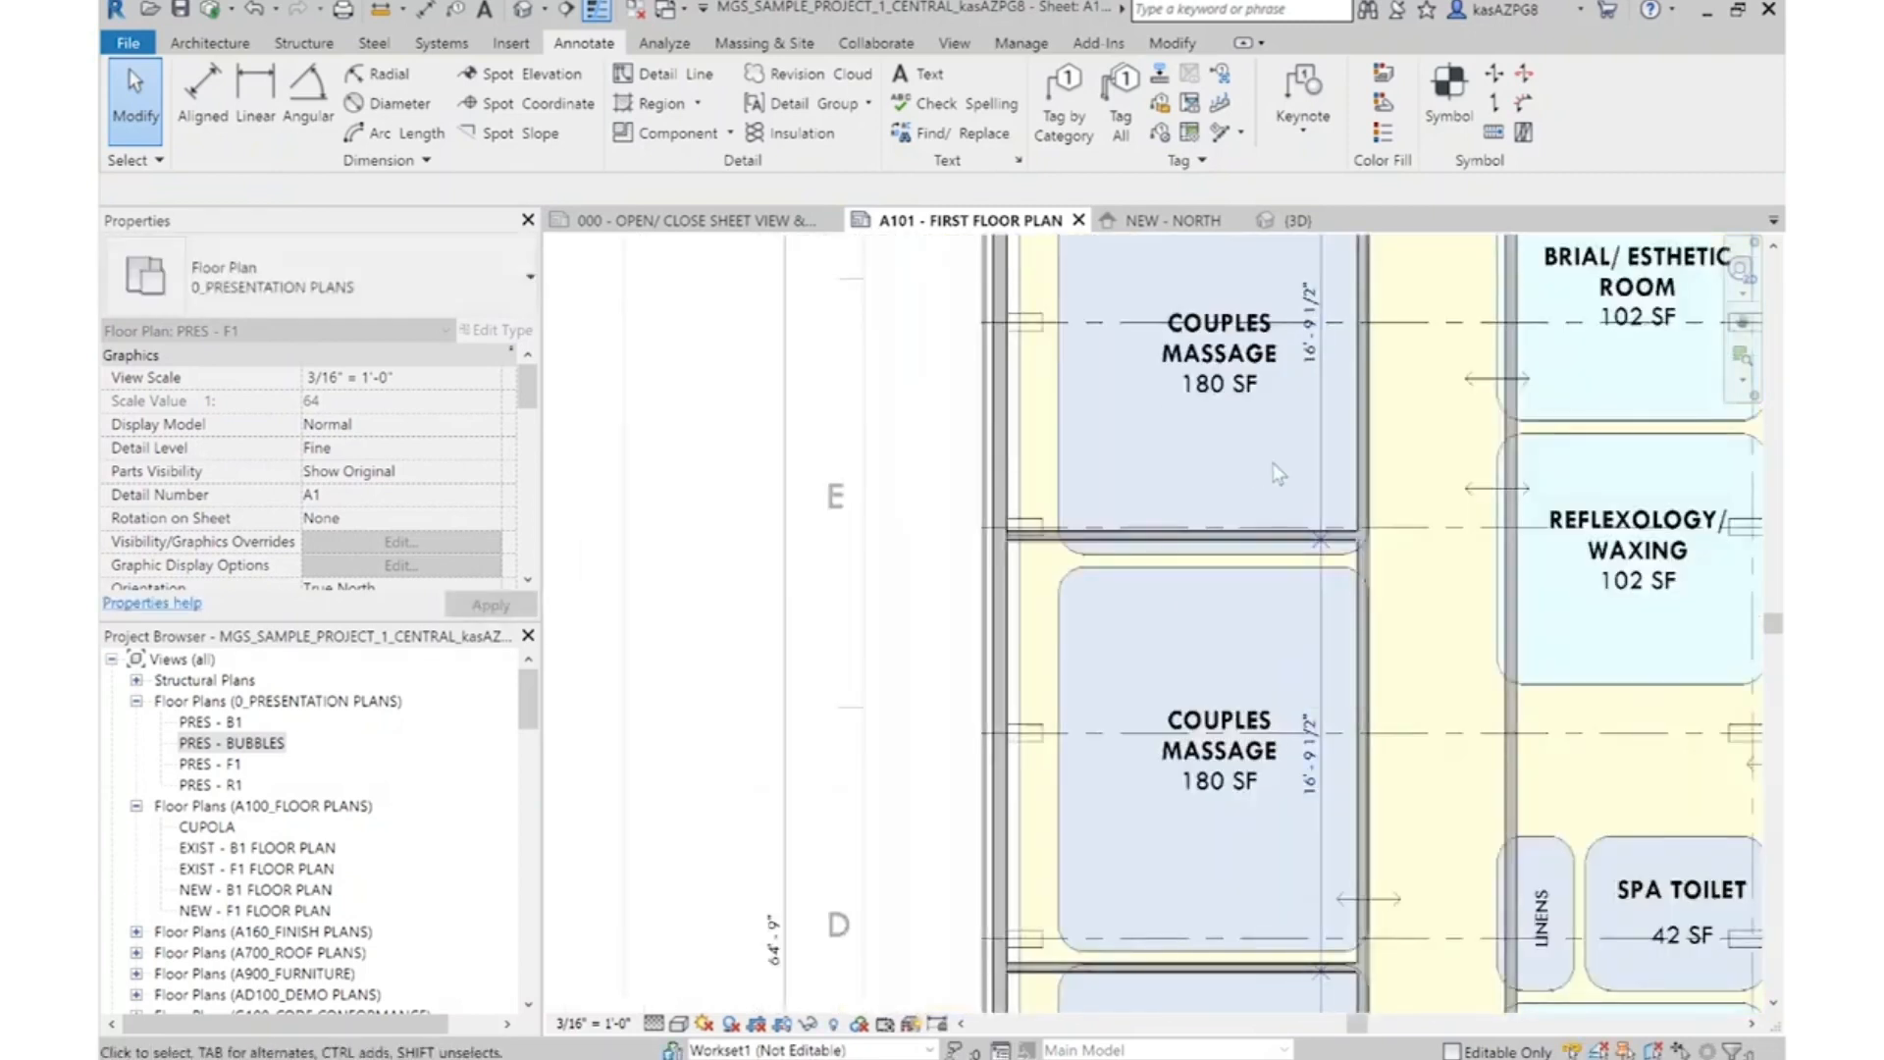
{"action": "scroll", "coordinate": [1190, 481], "scroll_direction": "down", "scroll_amount": 3}
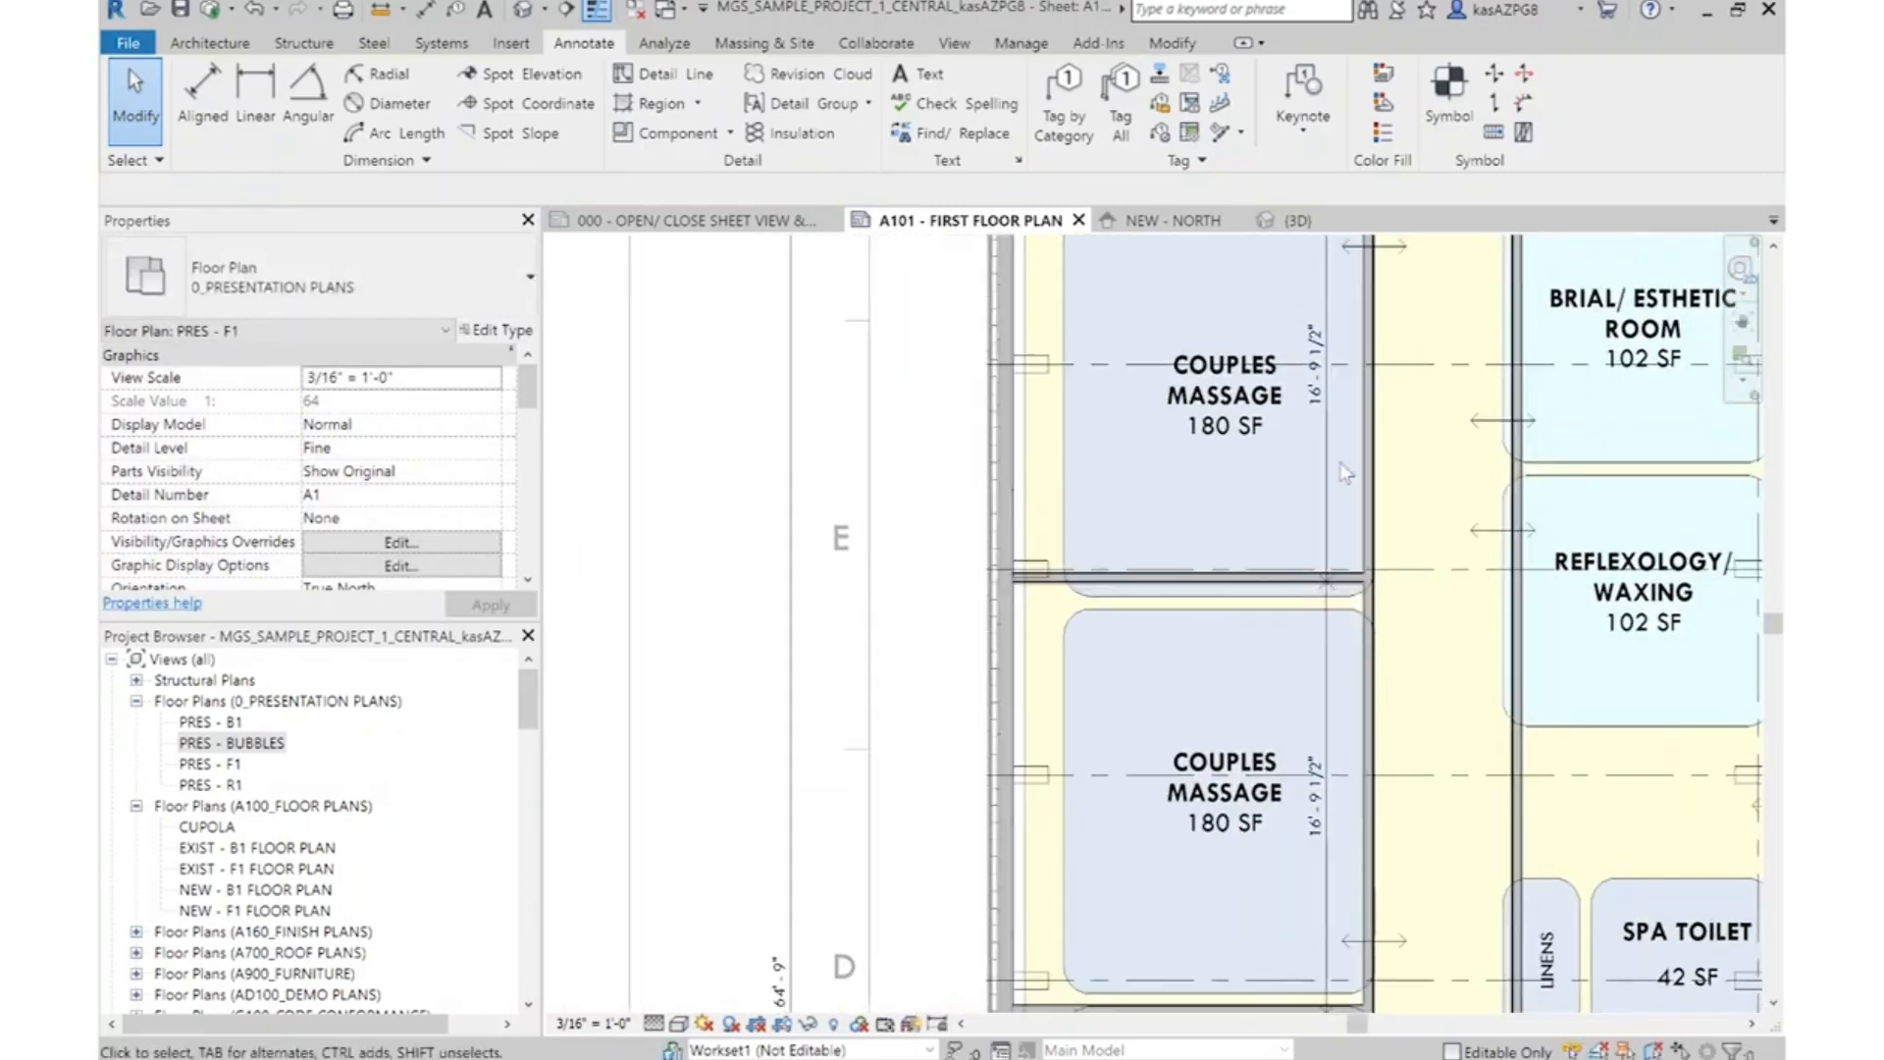
{"action": "scroll", "coordinate": [1234, 523], "scroll_direction": "up", "scroll_amount": 5}
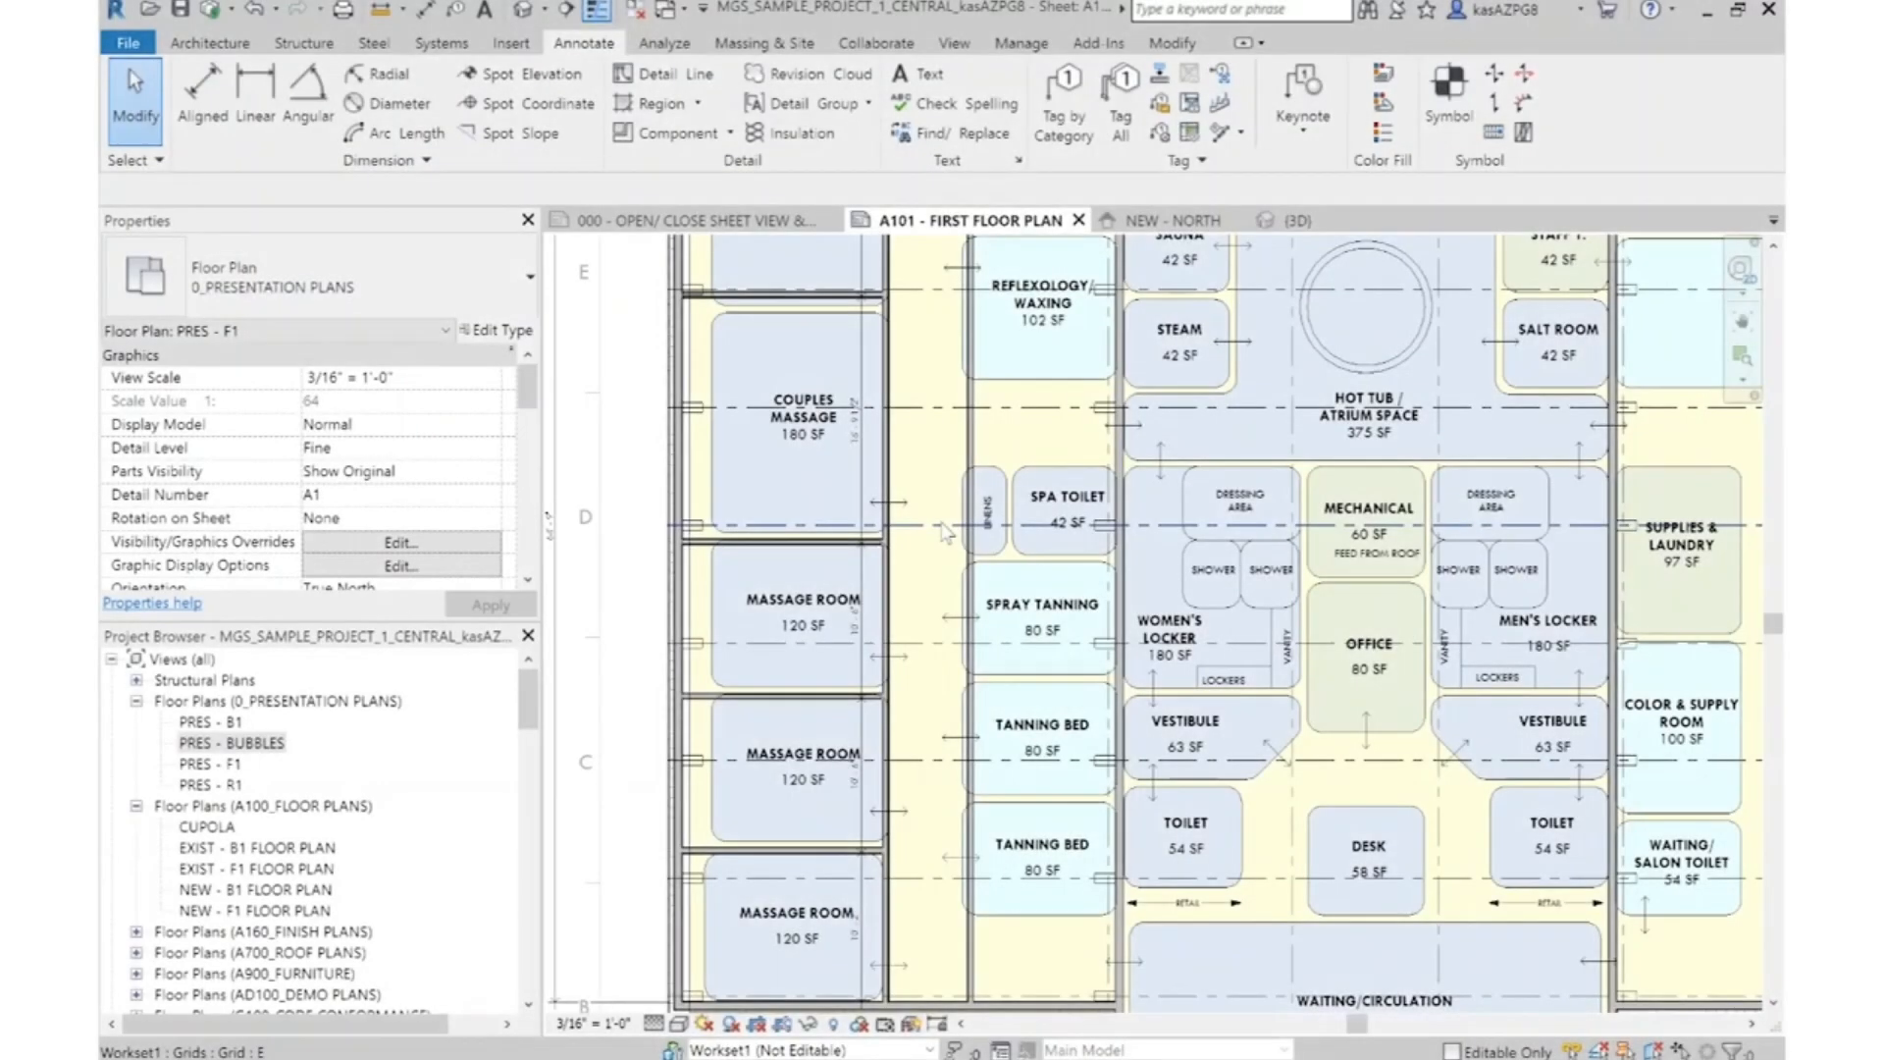
Draw an IWS - MTS - 3 5/8" - GYP (2) - GYP (1) wall just below the lower tanning bed room, spanning between its two side walls
{"action": "middle_click_drag", "start_coordinate": [1016, 986], "coordinate": [1030, 774]}
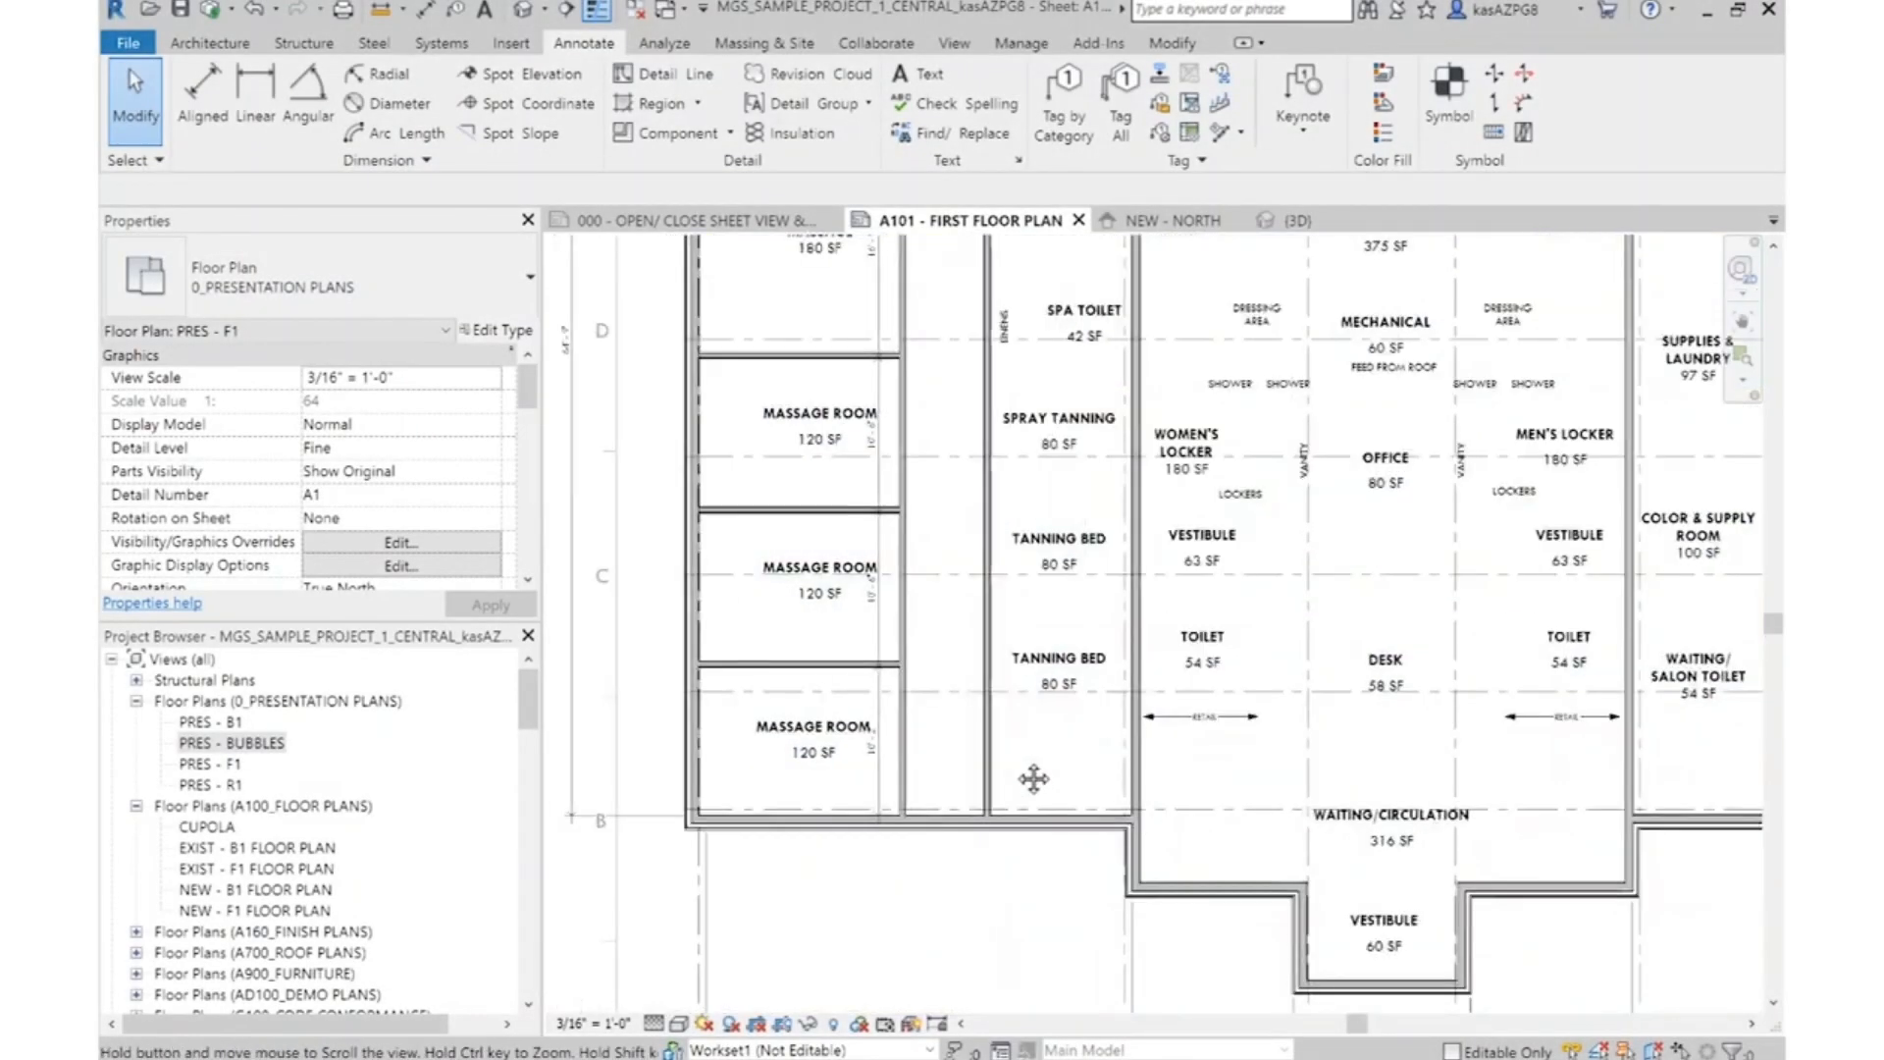
{"action": "scroll", "coordinate": [1030, 770], "scroll_direction": "up", "scroll_amount": 5}
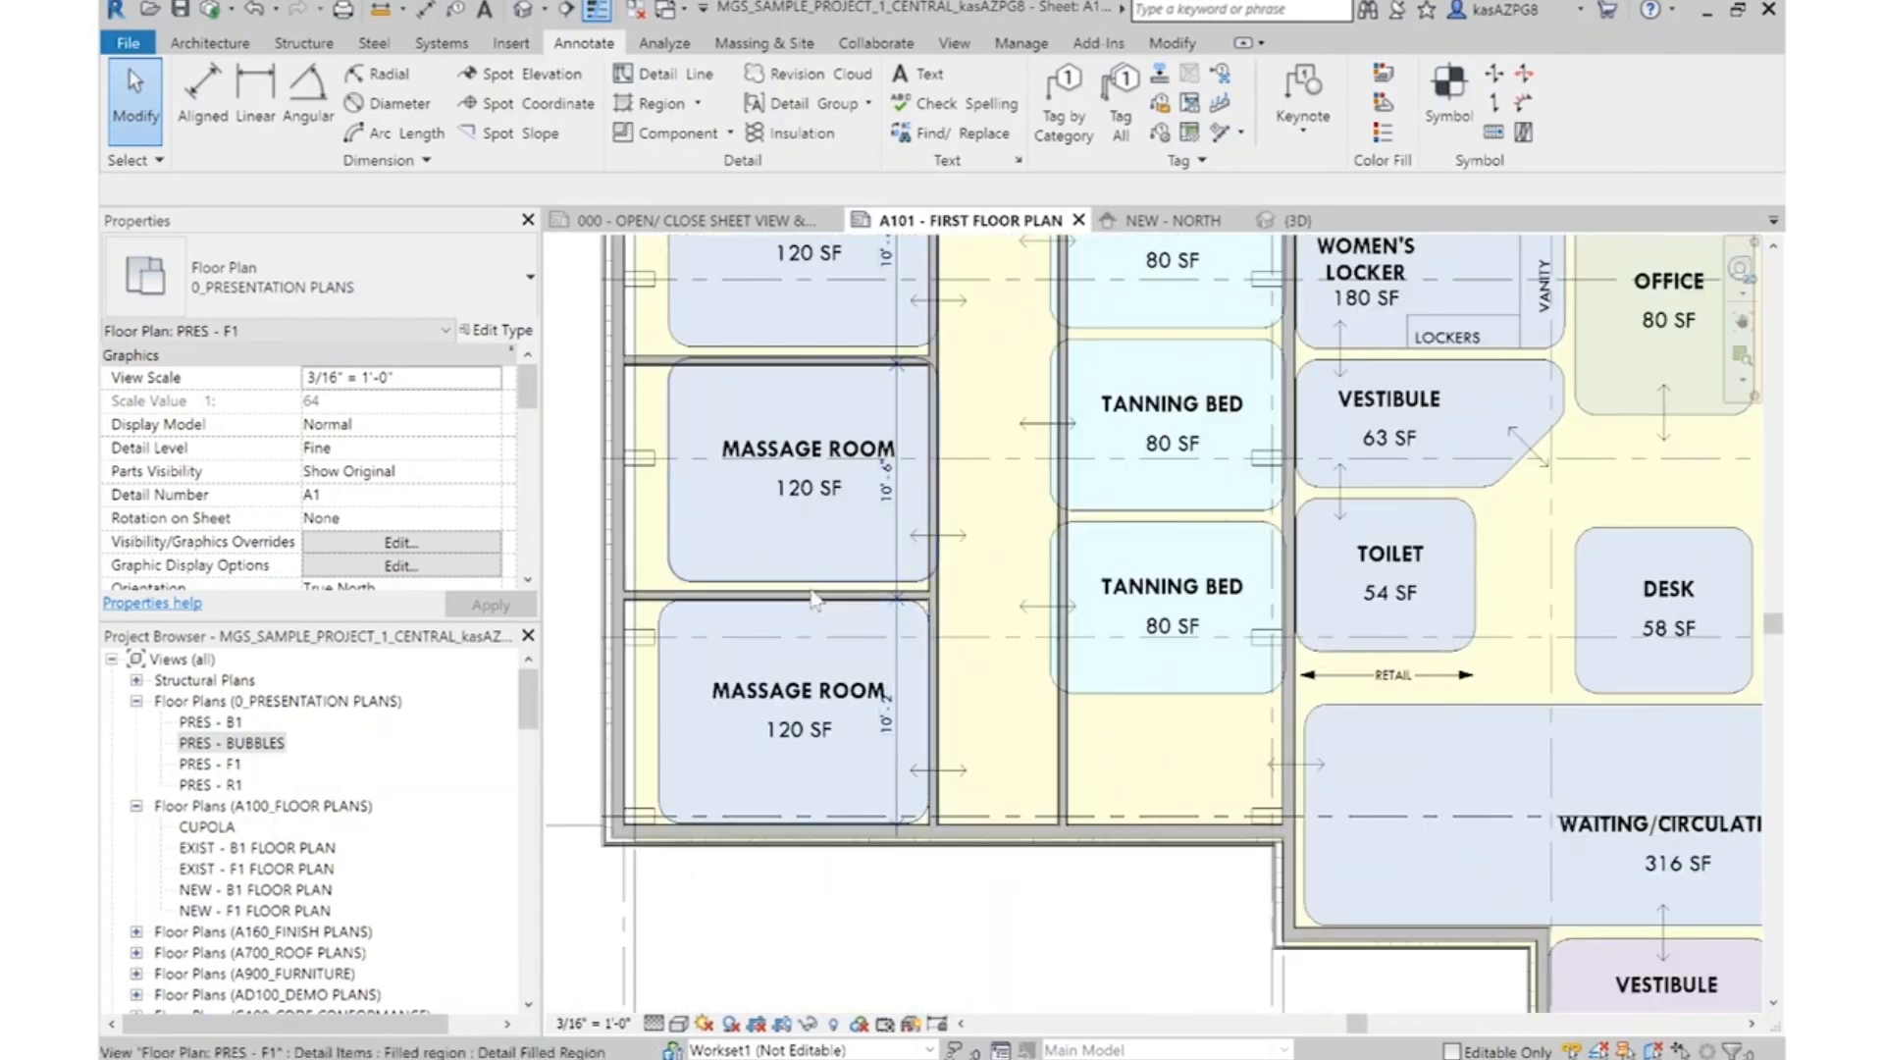
{"action": "scroll", "coordinate": [933, 674], "scroll_direction": "up", "scroll_amount": 2}
{"action": "left_click", "coordinate": [1099, 743]}
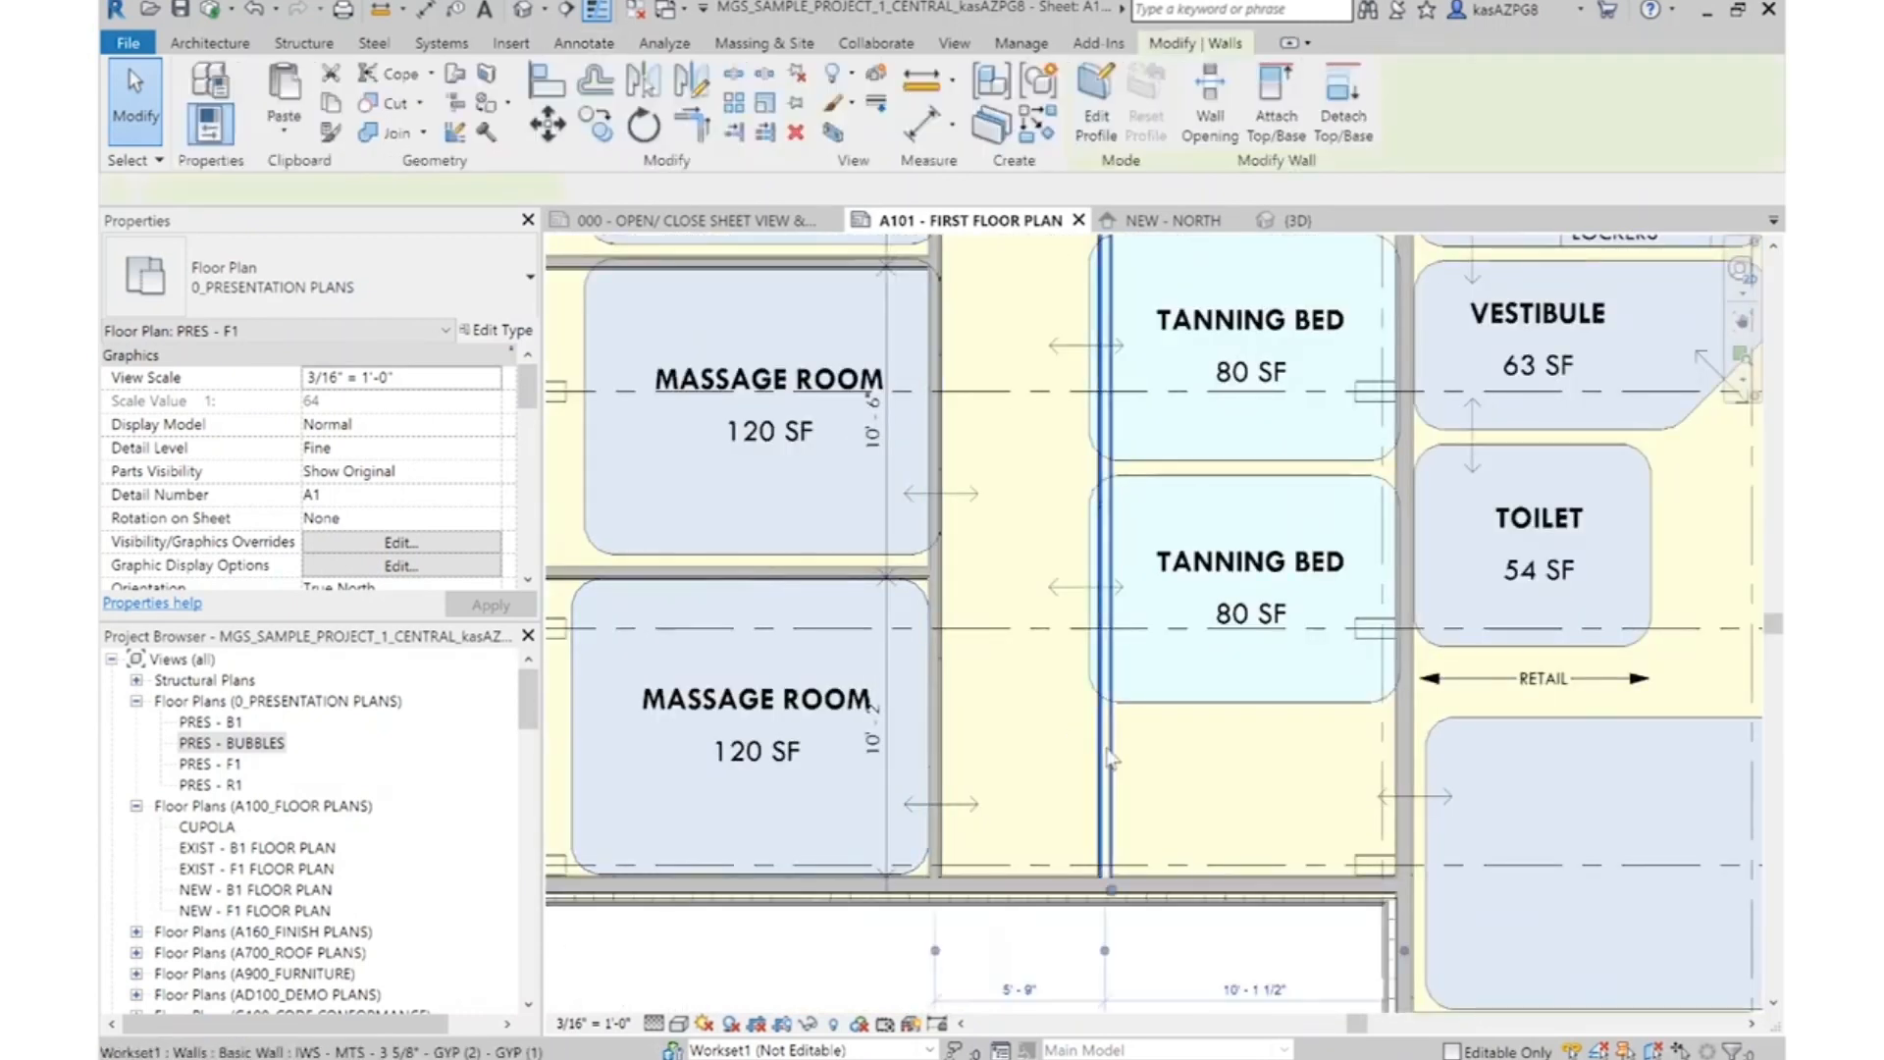
{"action": "right_click", "coordinate": [1105, 746]}
{"action": "left_click", "coordinate": [1183, 362]}
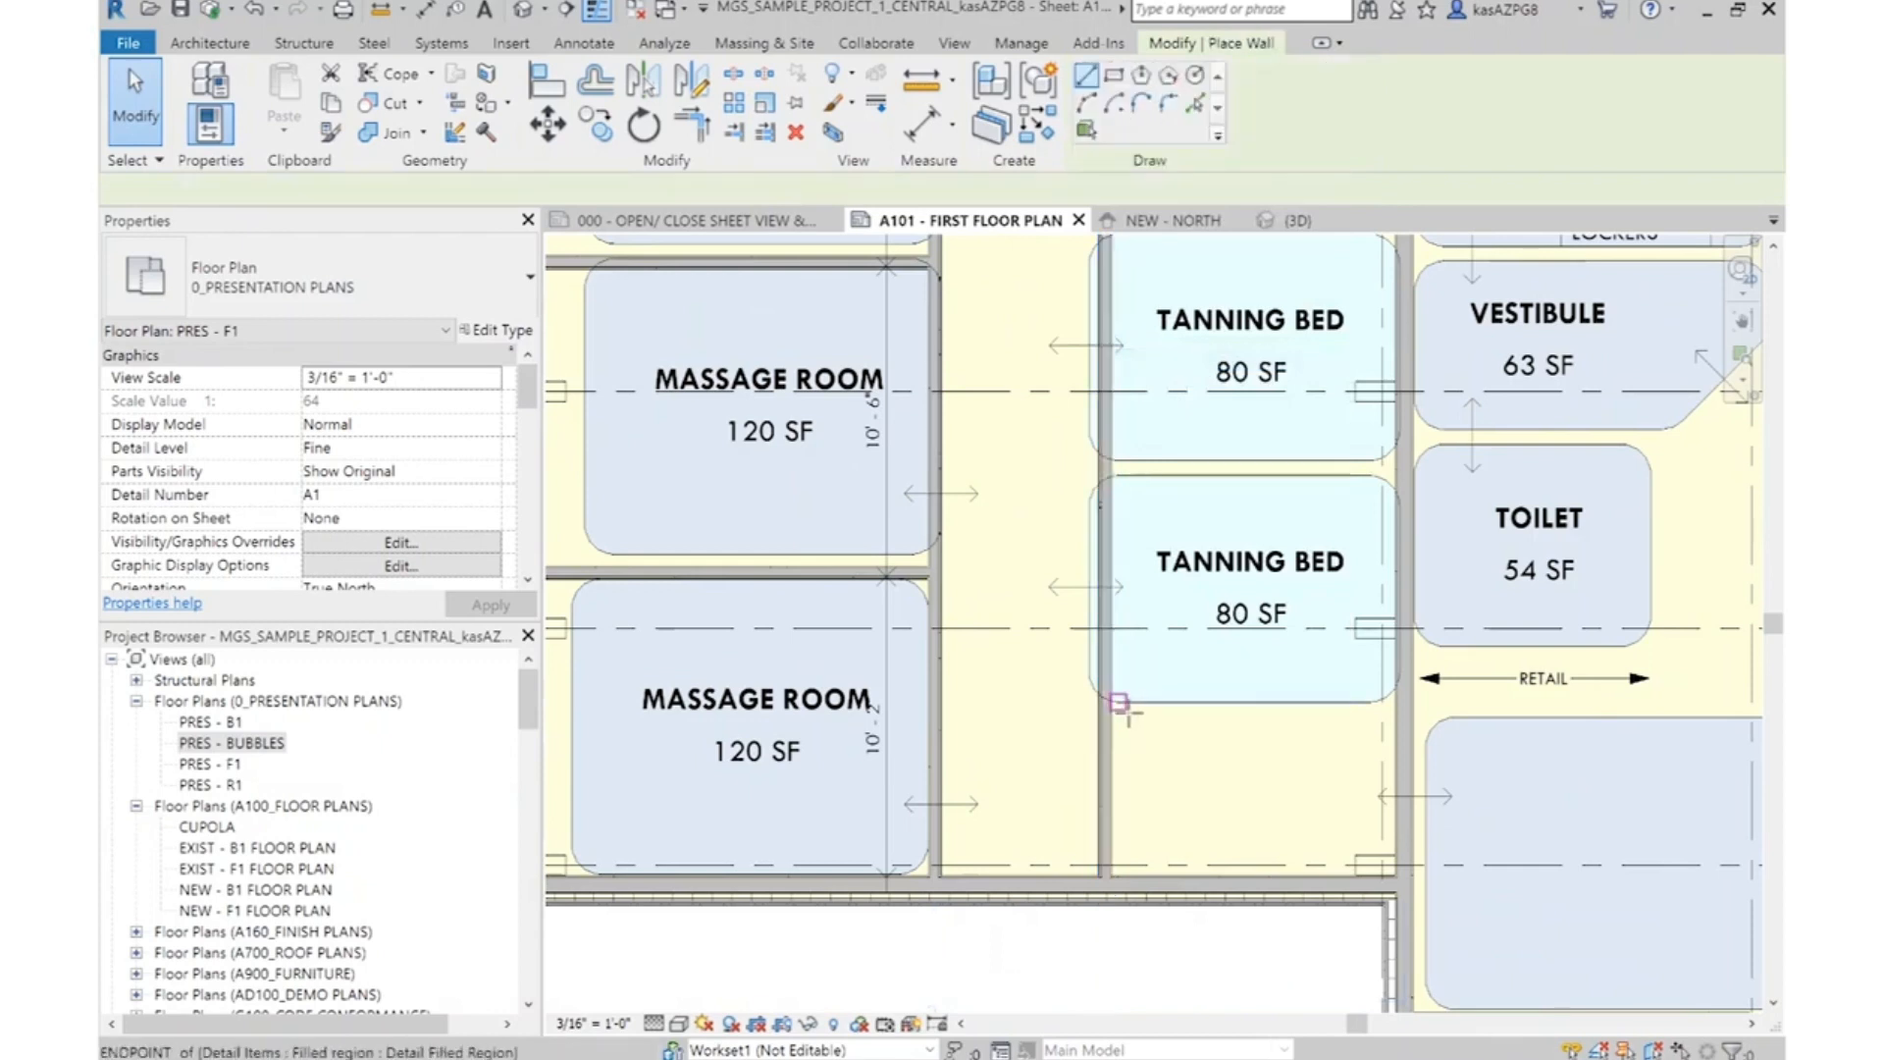
{"action": "scroll", "coordinate": [1114, 721], "scroll_direction": "up", "scroll_amount": 1}
{"action": "left_click", "coordinate": [1109, 723]}
{"action": "left_click", "coordinate": [1438, 714]}
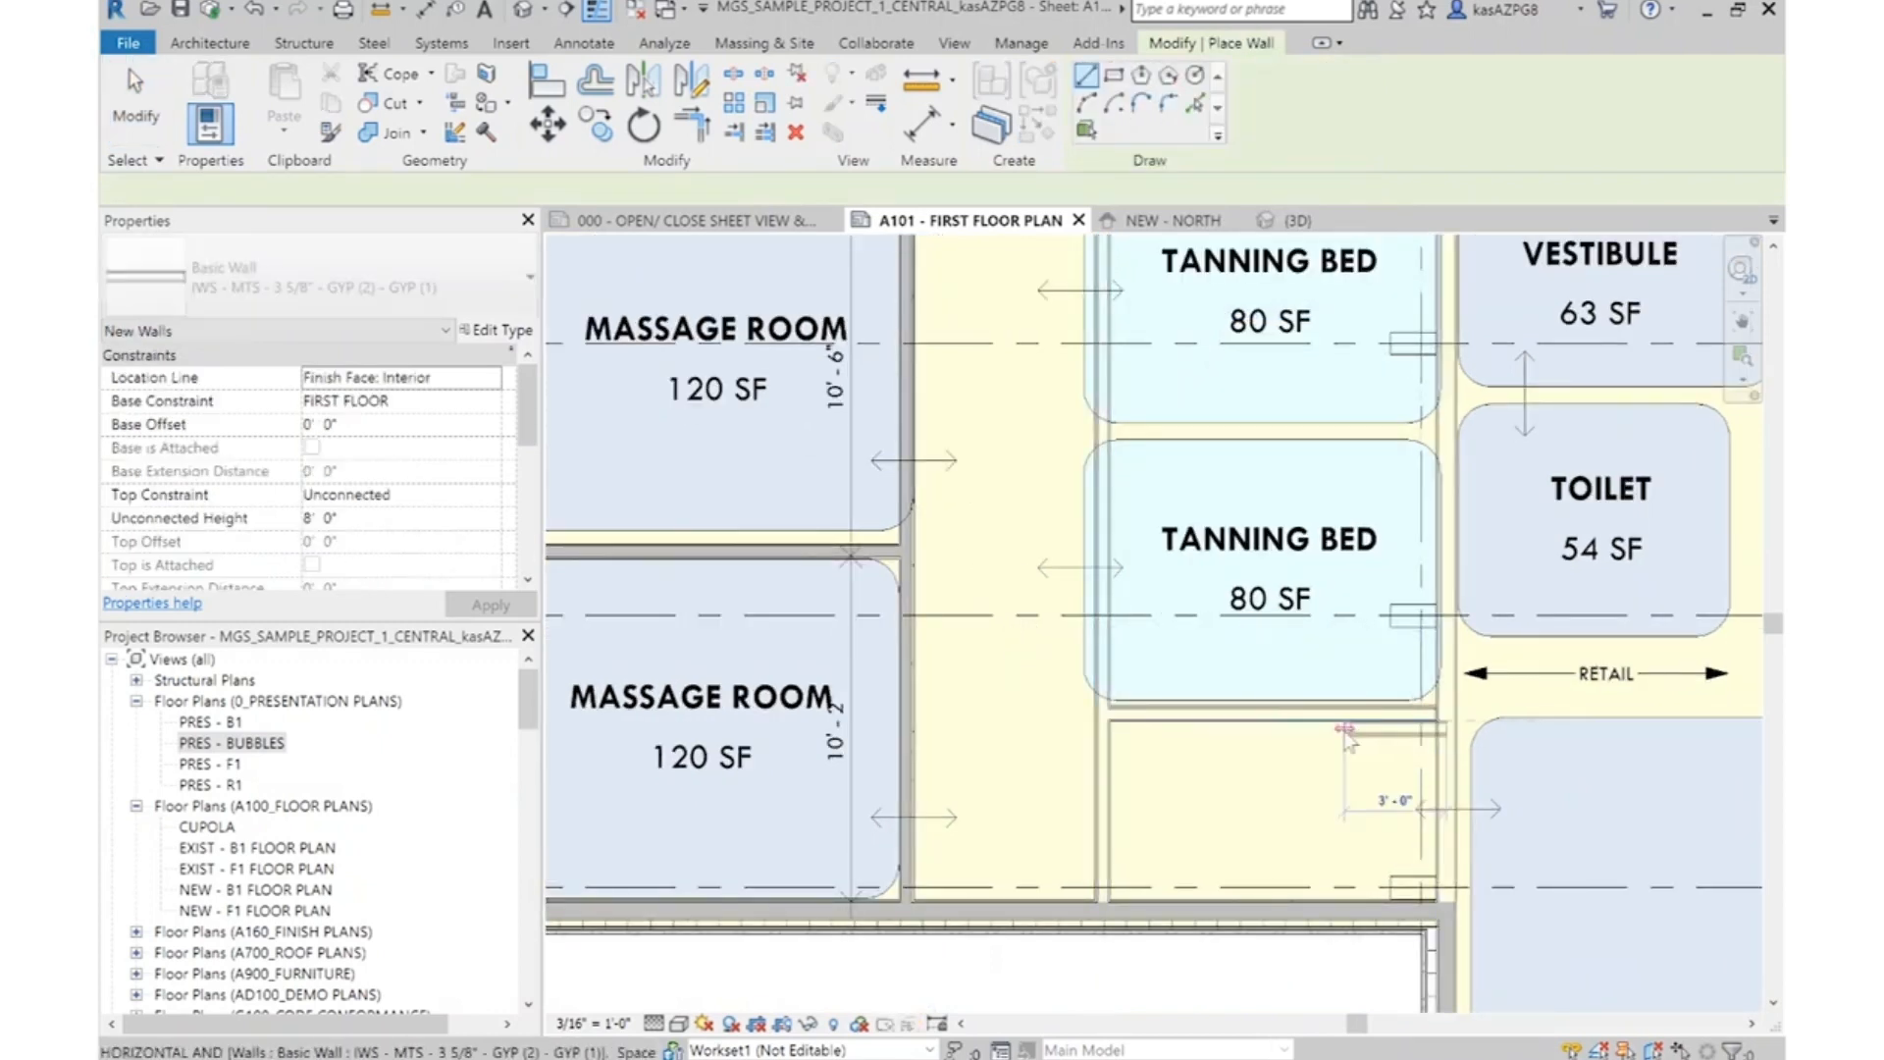
{"action": "scroll", "coordinate": [1324, 736], "scroll_direction": "up", "scroll_amount": 3}
{"action": "key", "text": "Escape"}
{"action": "key", "text": "Escape"}
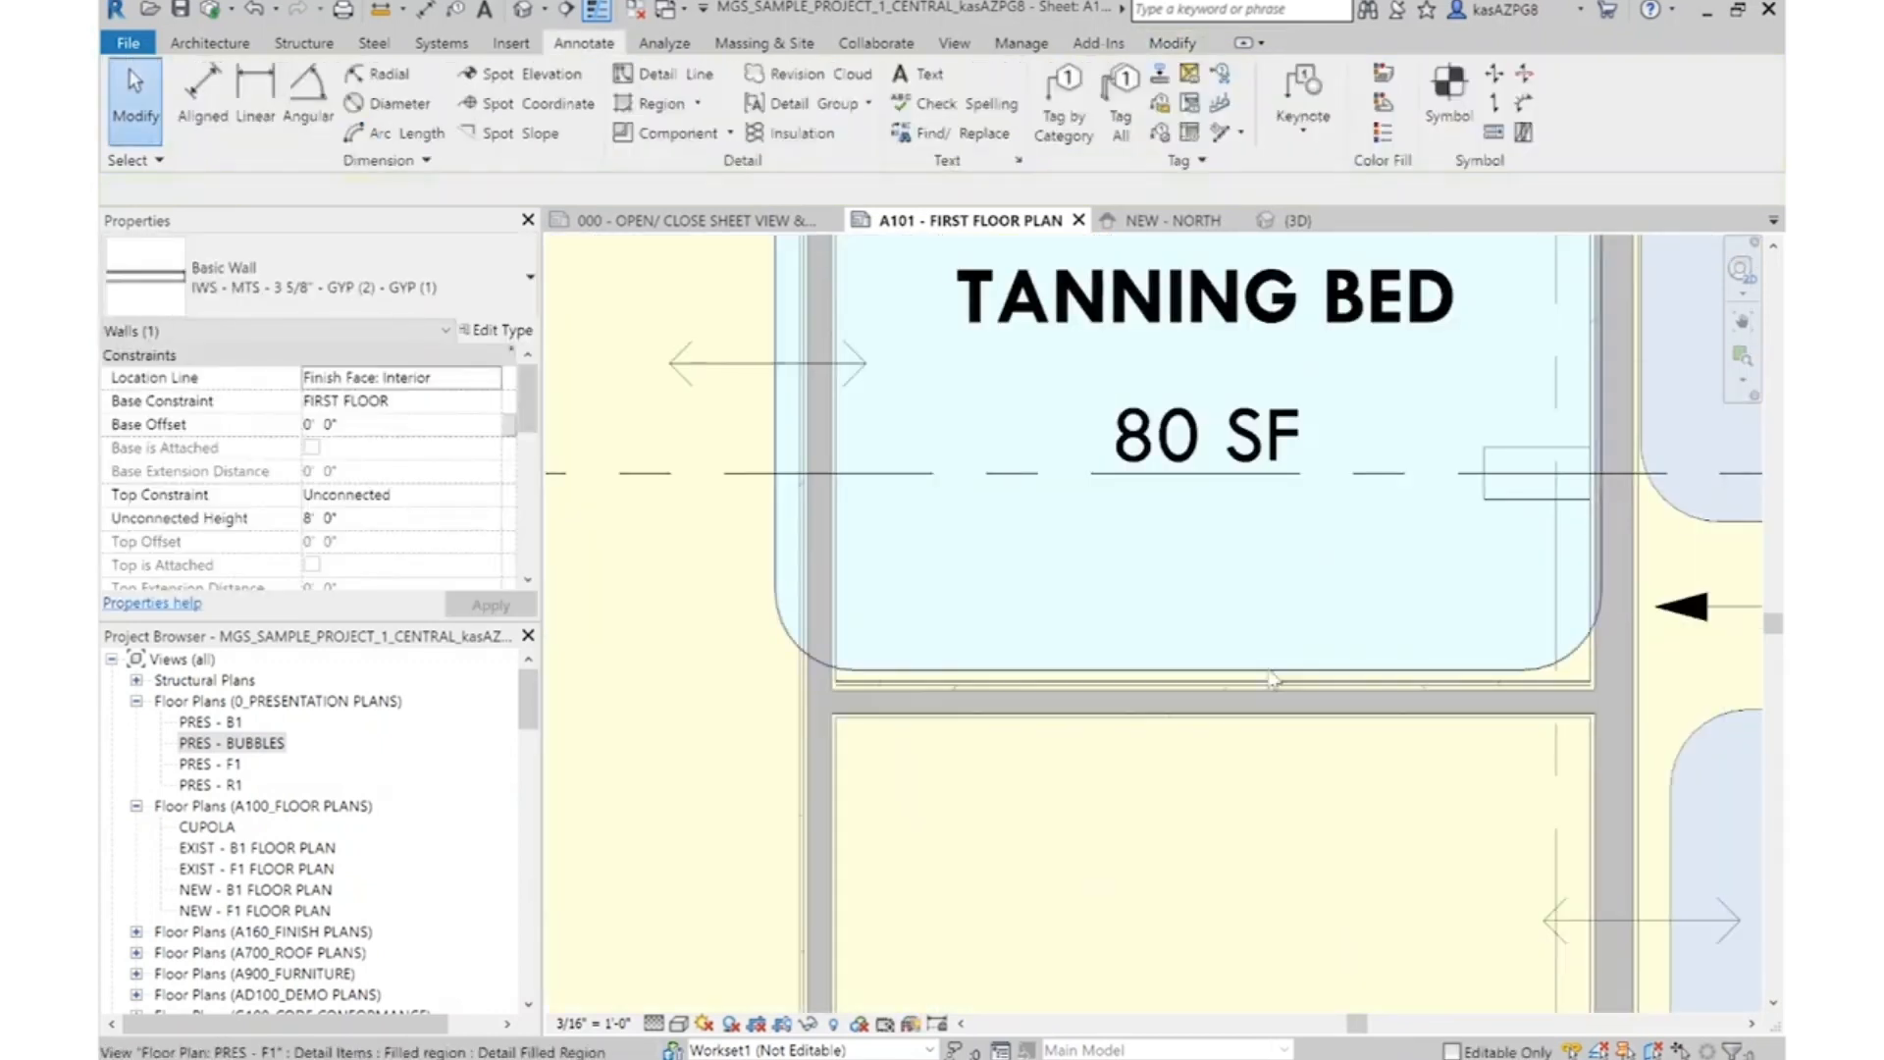
Draw a similar parallel partition slightly below the one under the lower tanning bed room, and delete the upper of the two
{"action": "scroll", "coordinate": [1266, 787], "scroll_direction": "down", "scroll_amount": 1}
{"action": "middle_click_drag", "start_coordinate": [1266, 787], "coordinate": [1253, 649]}
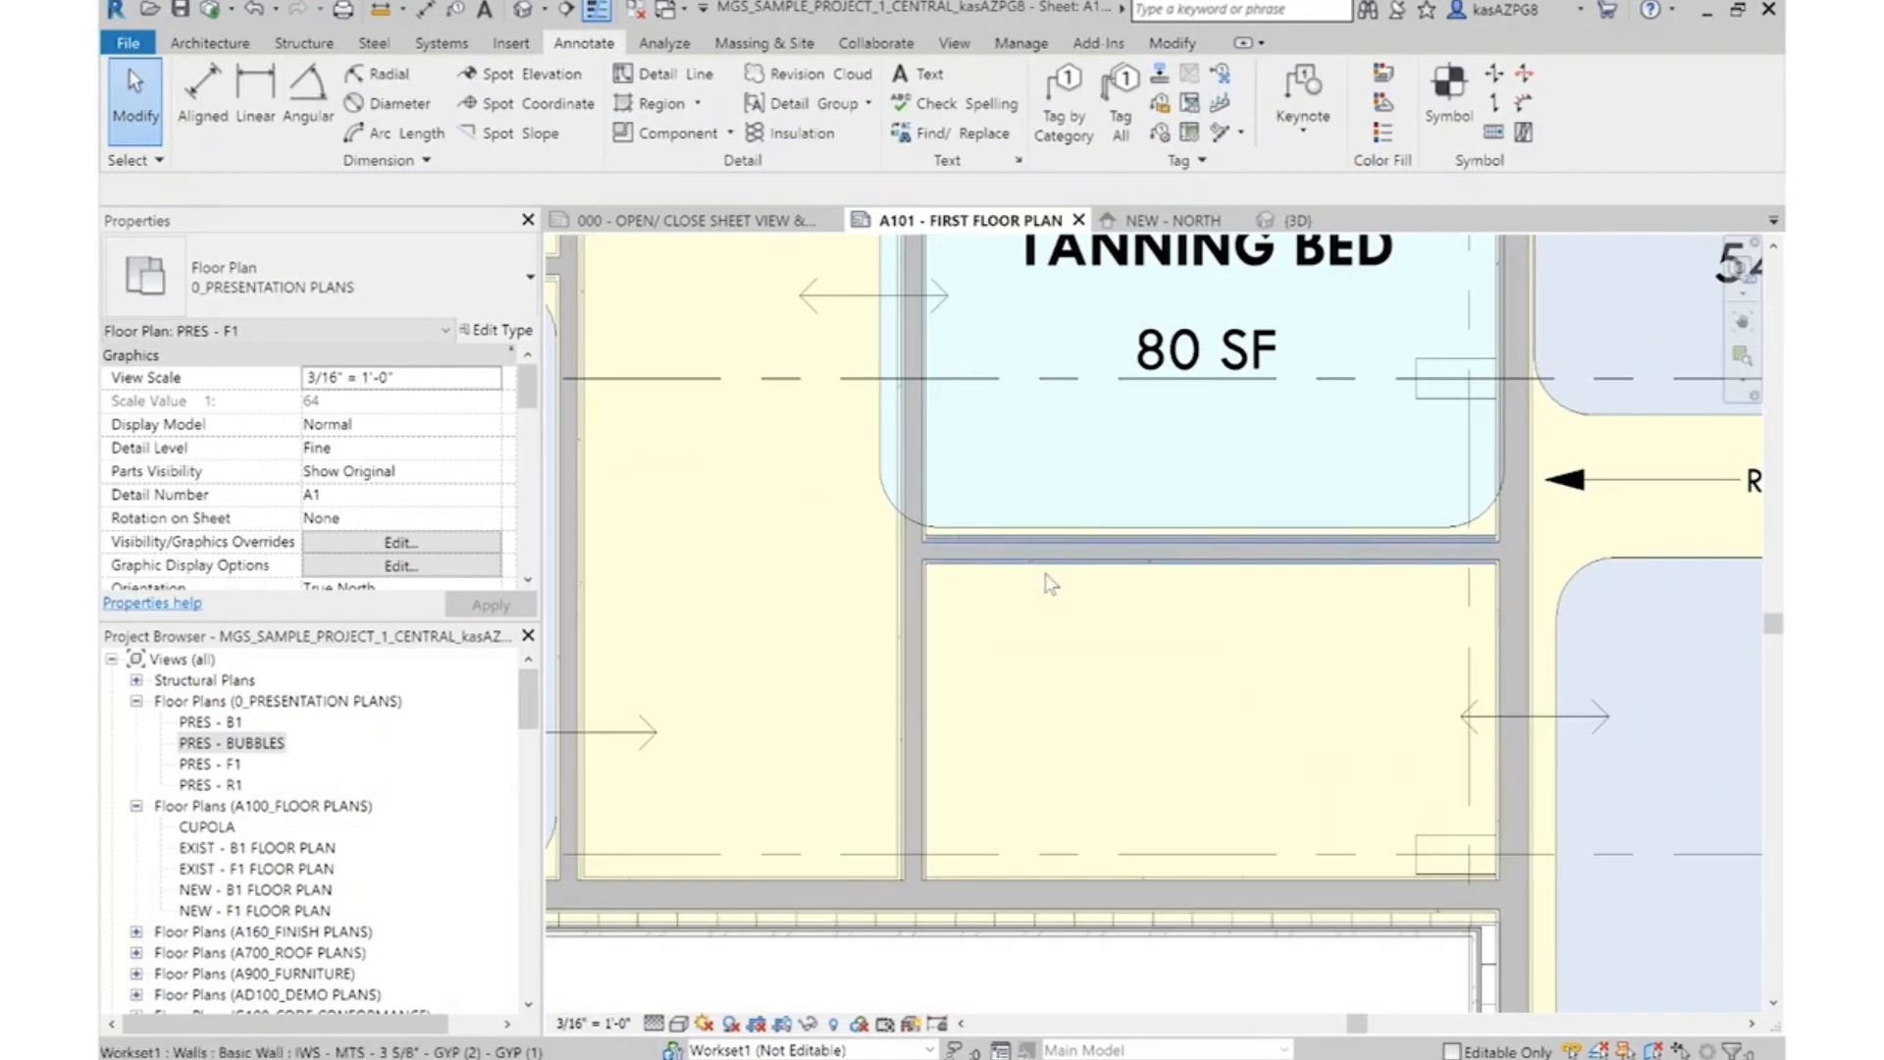
{"action": "scroll", "coordinate": [1266, 564], "scroll_direction": "up", "scroll_amount": 2}
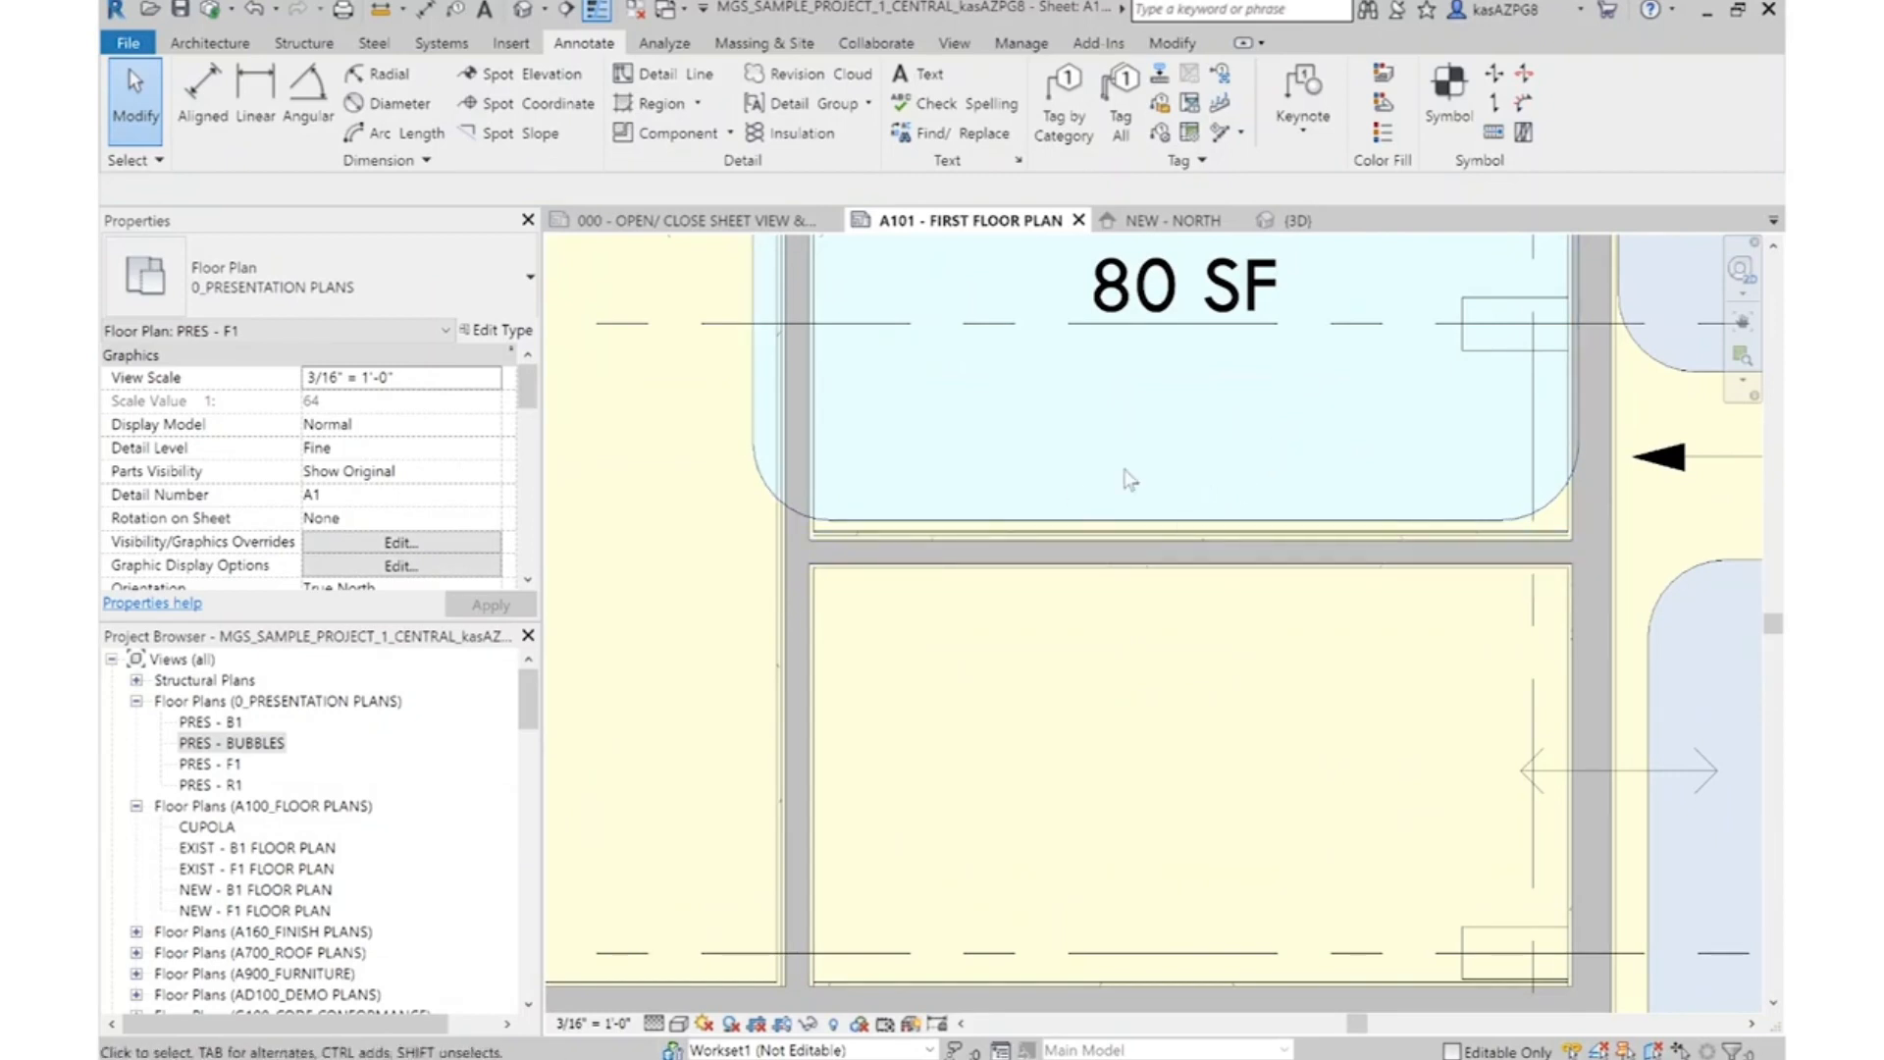
{"action": "right_click", "coordinate": [1151, 563]}
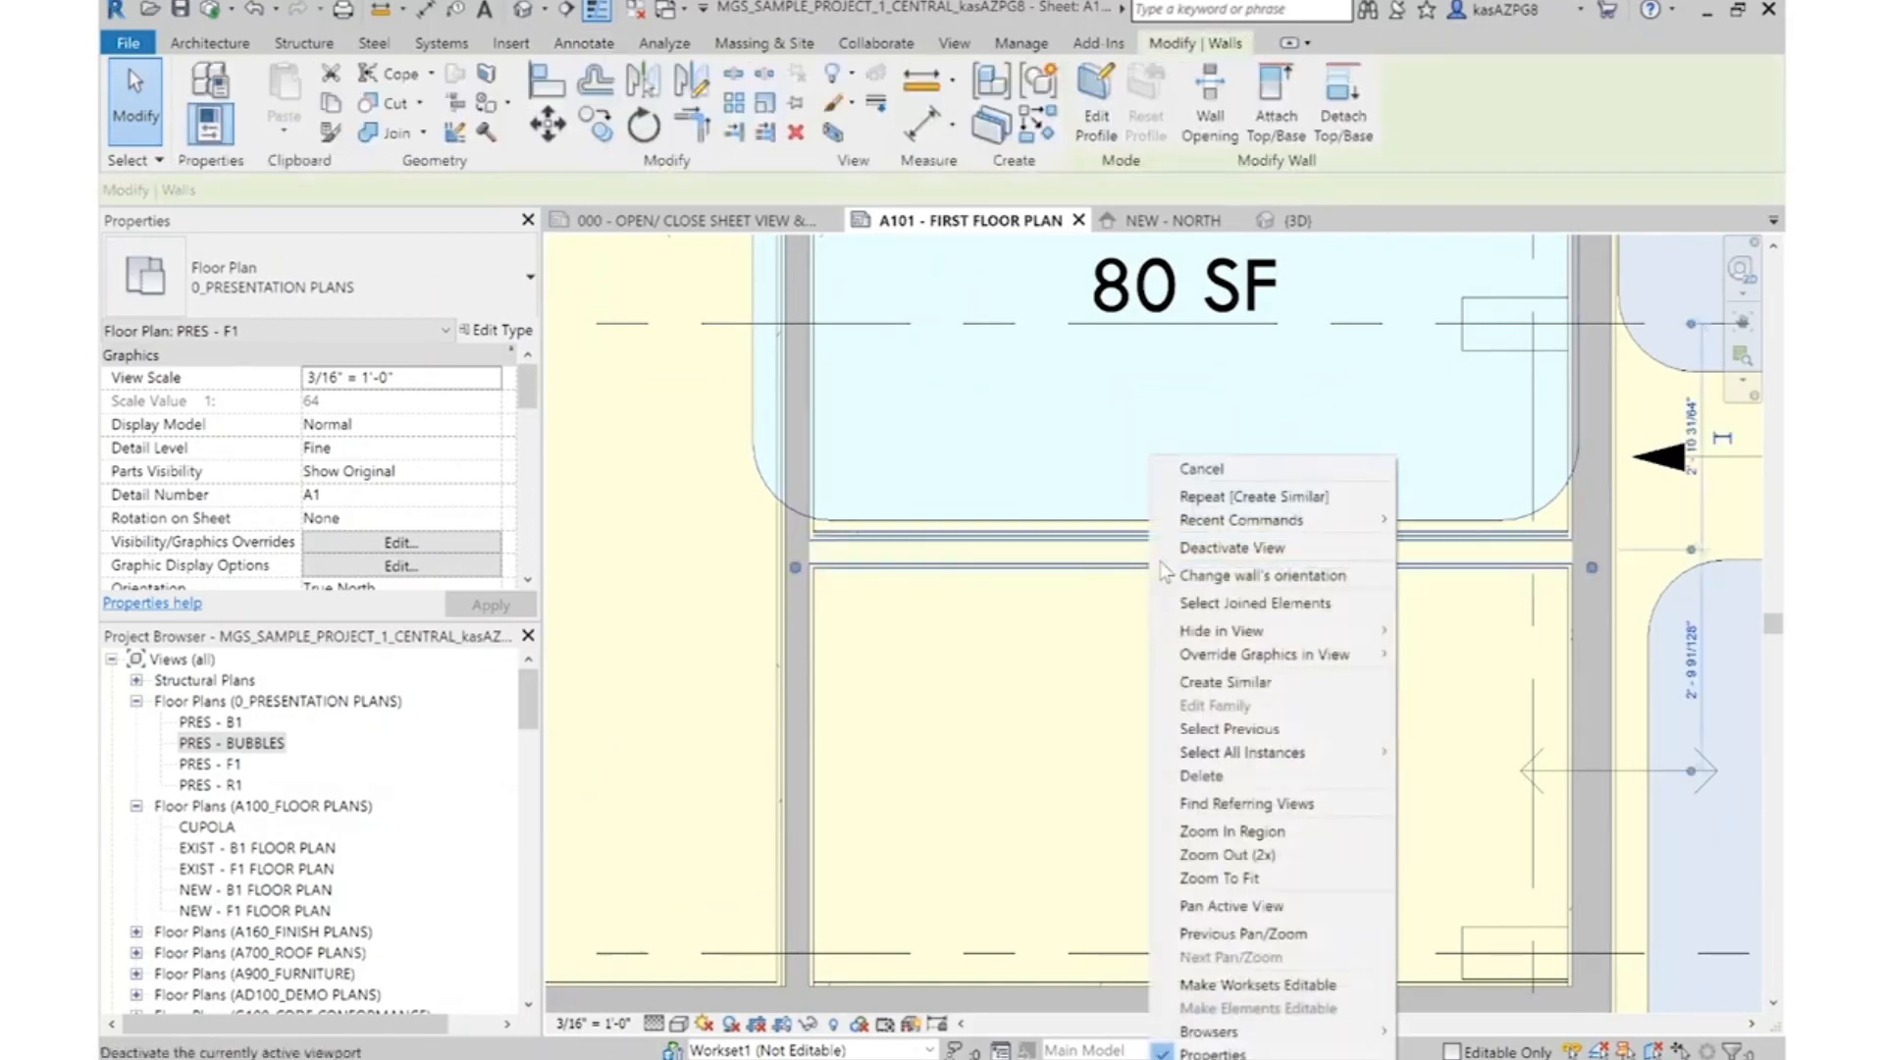
{"action": "left_click", "coordinate": [1296, 682]}
{"action": "left_click", "coordinate": [1570, 643]}
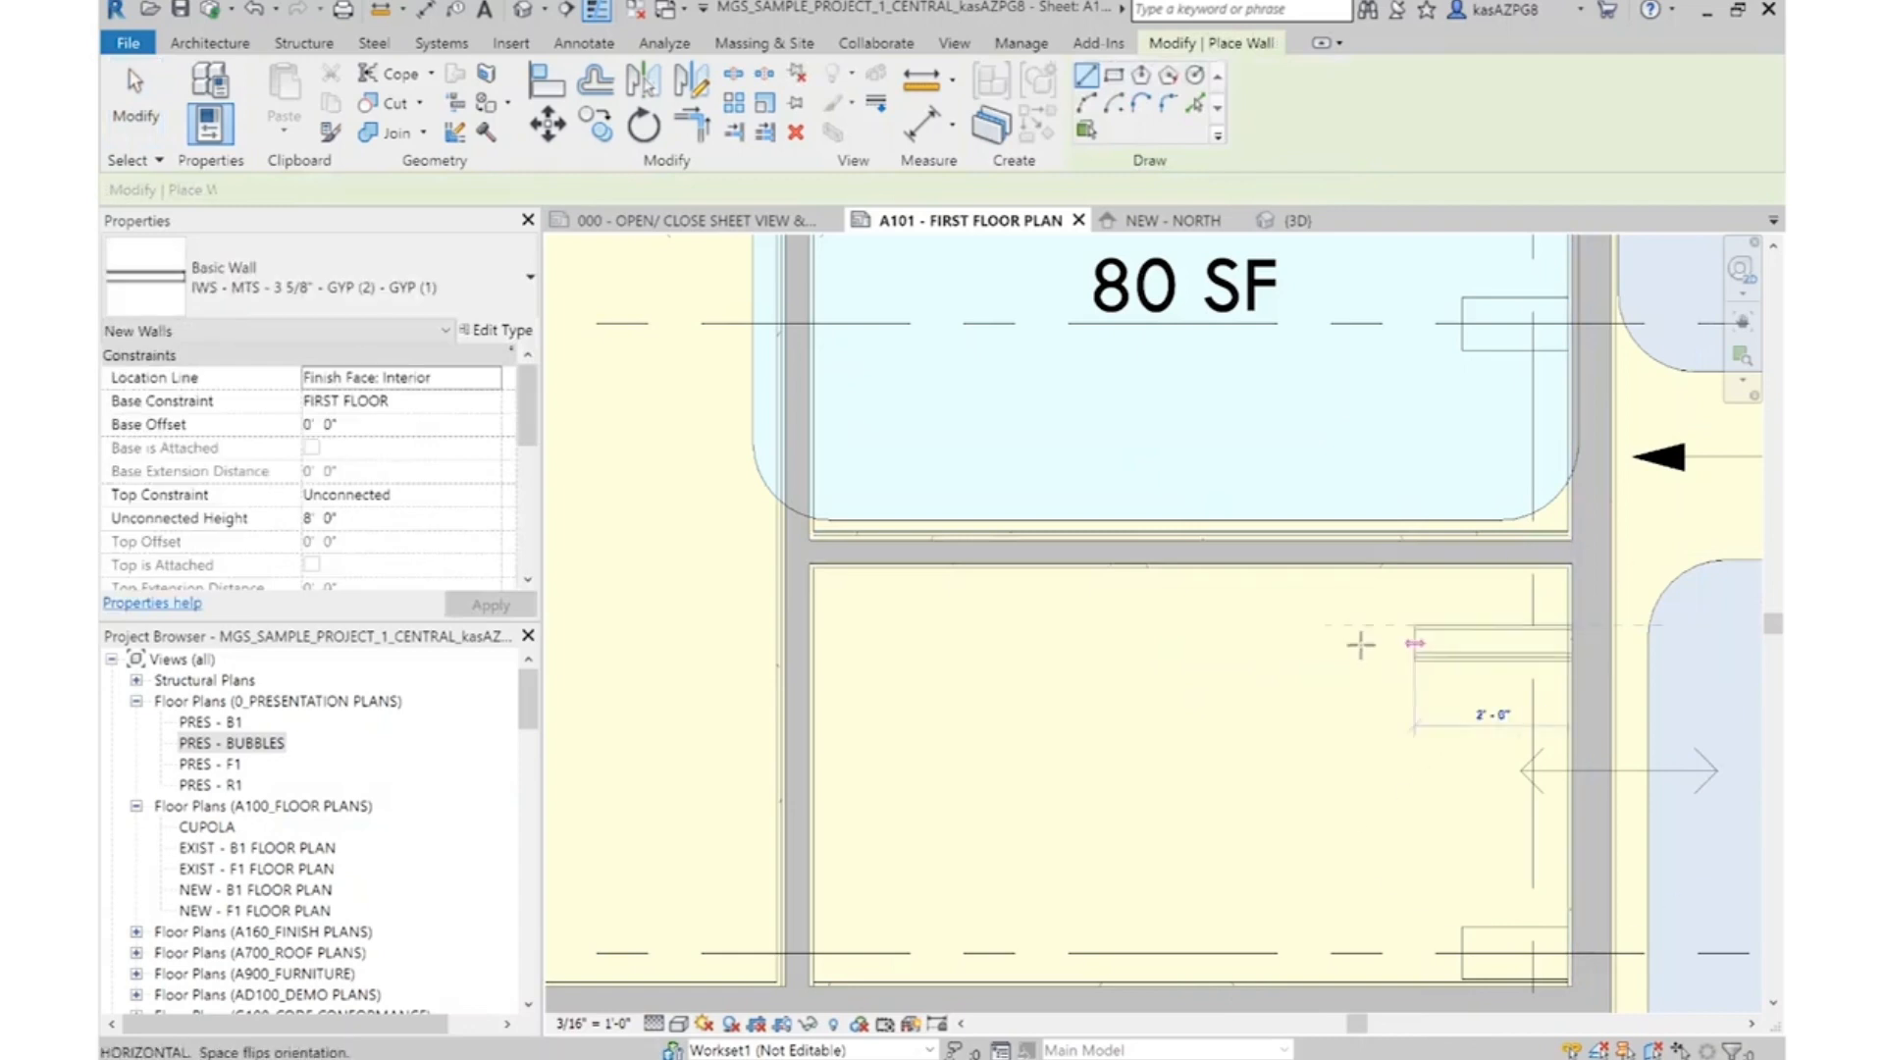
{"action": "left_click", "coordinate": [870, 628]}
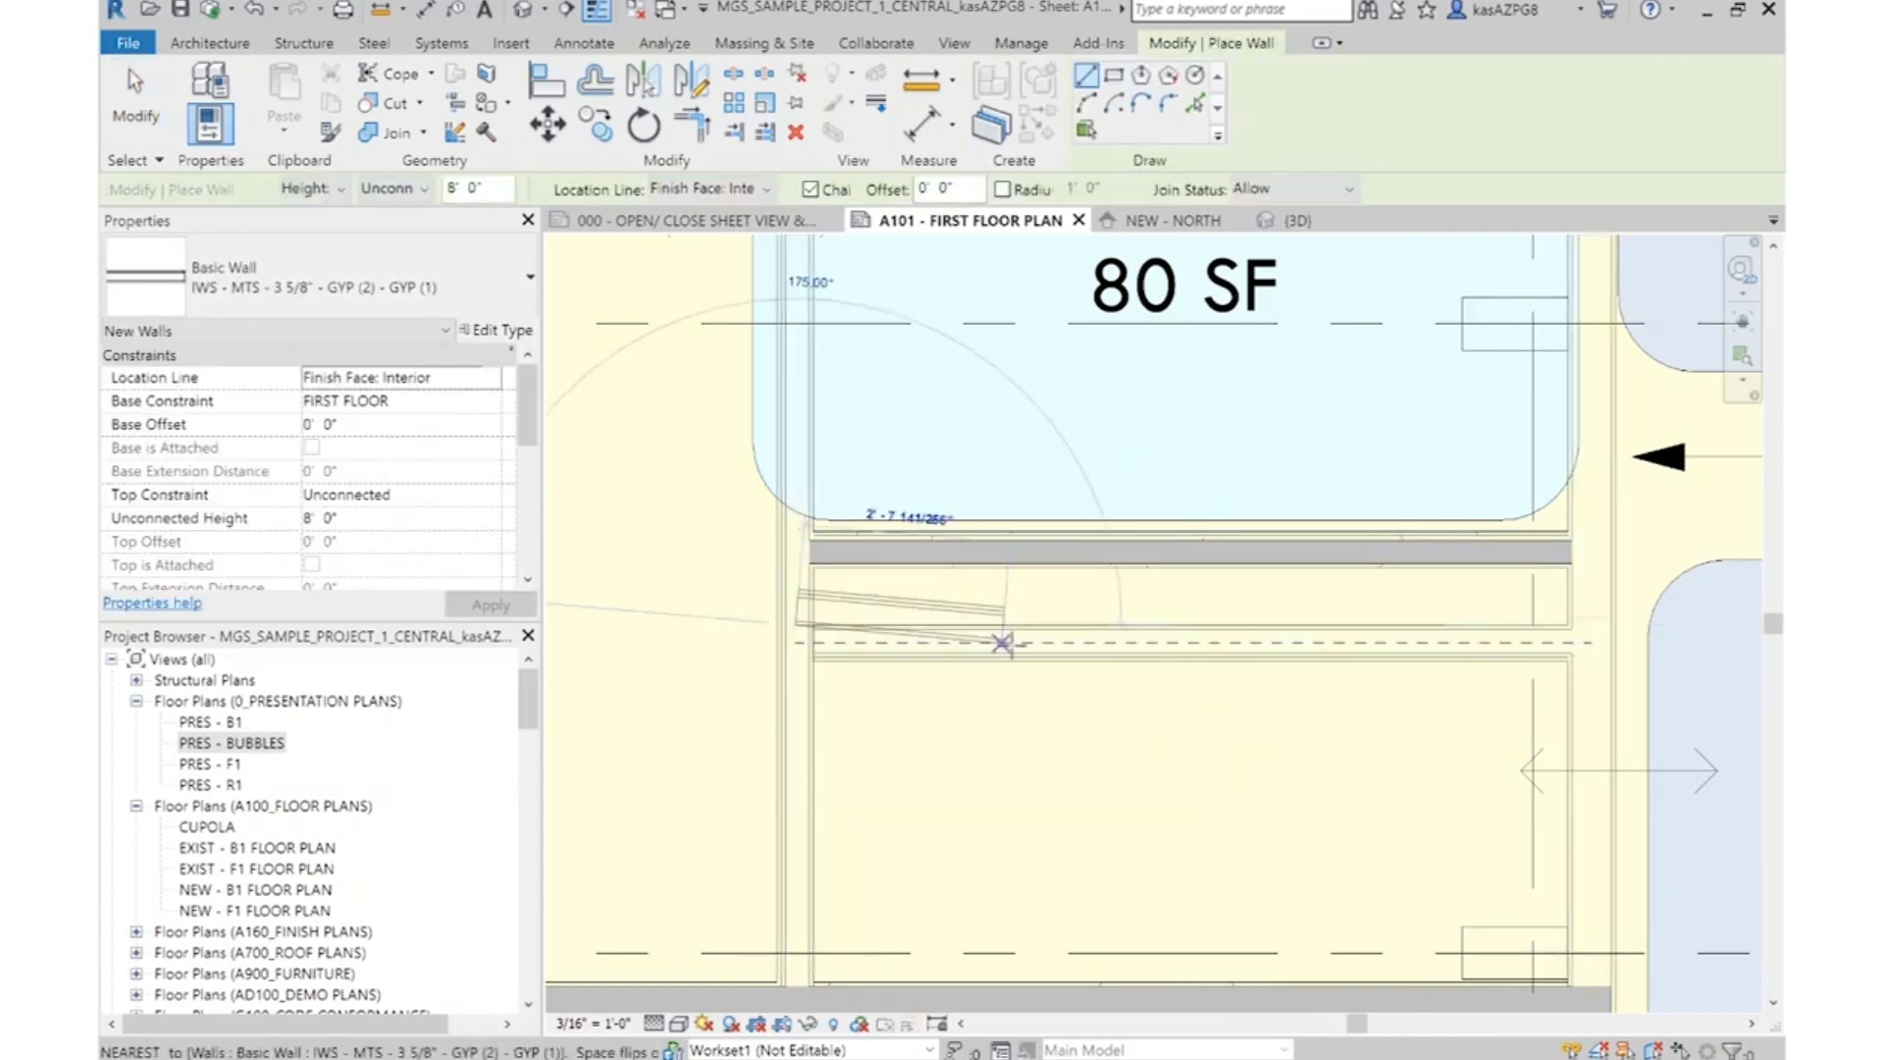
{"action": "key", "text": "Escape"}
{"action": "key", "text": "Escape"}
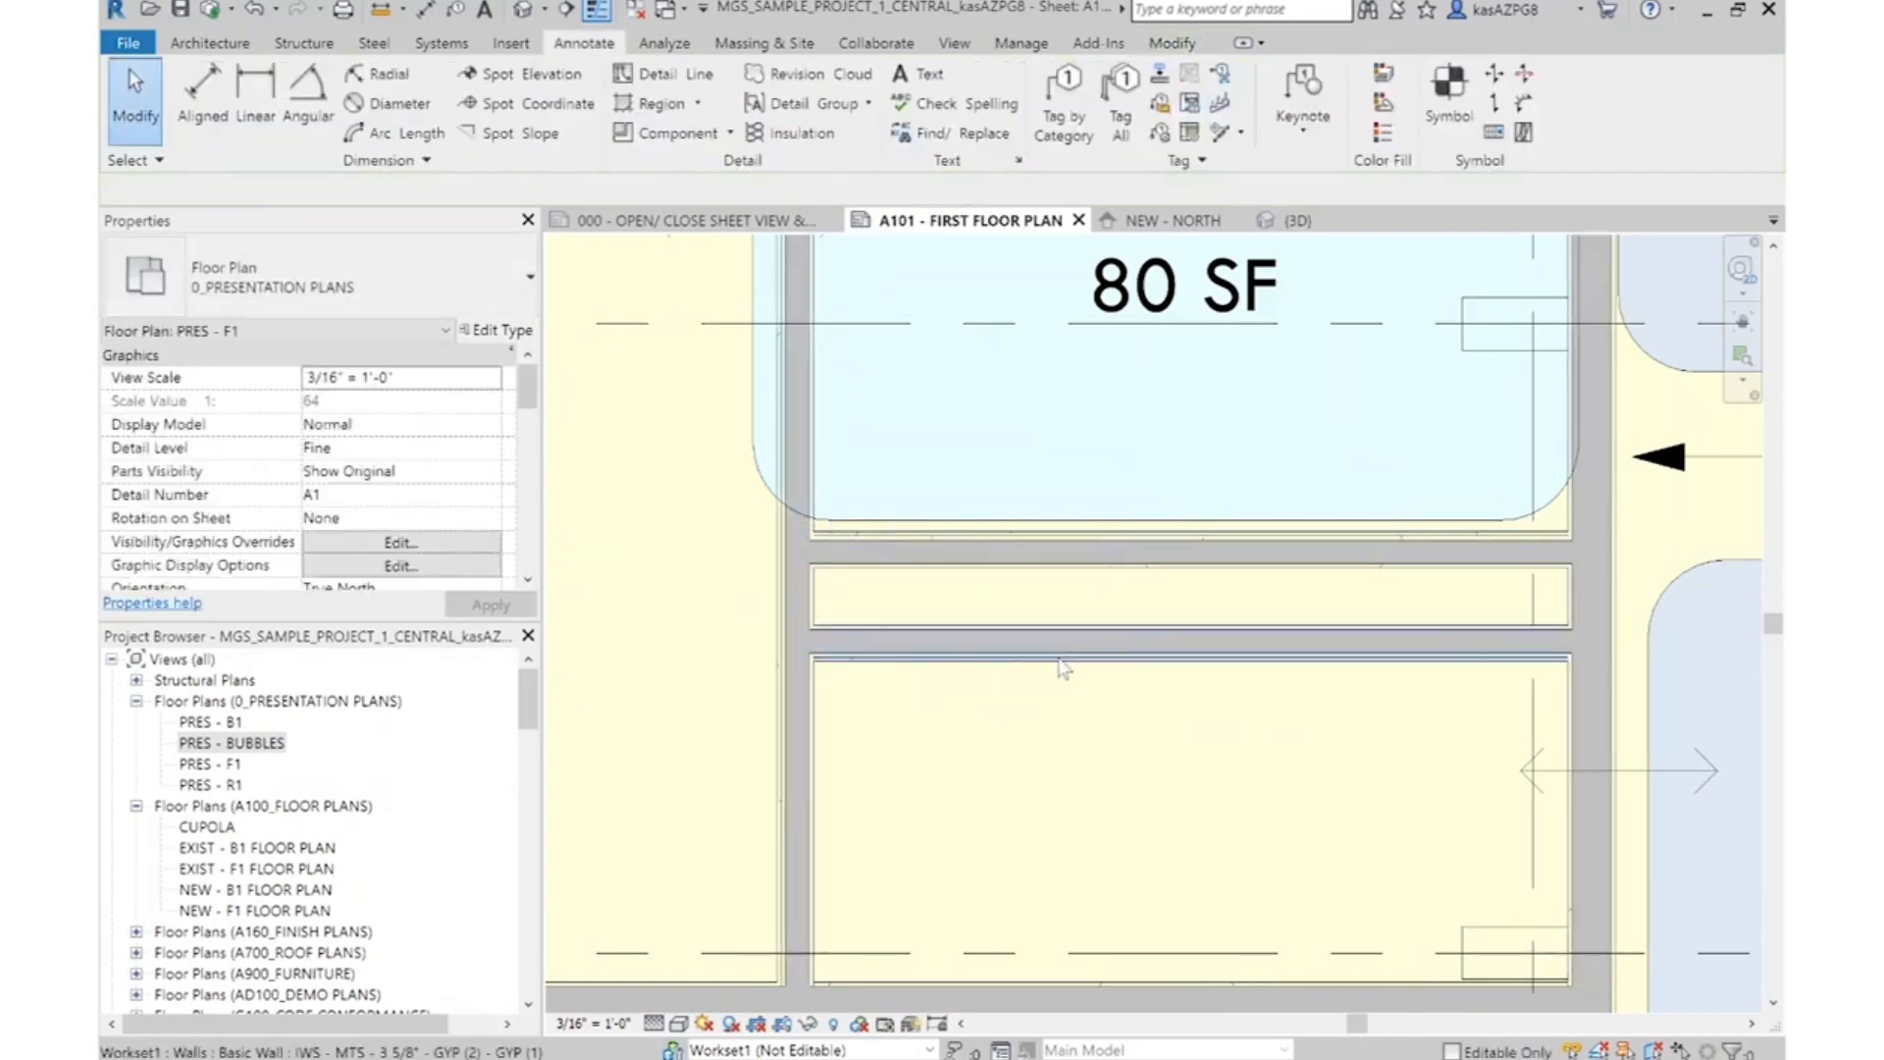
{"action": "left_click", "coordinate": [1009, 549]}
{"action": "key", "text": "Delete"}
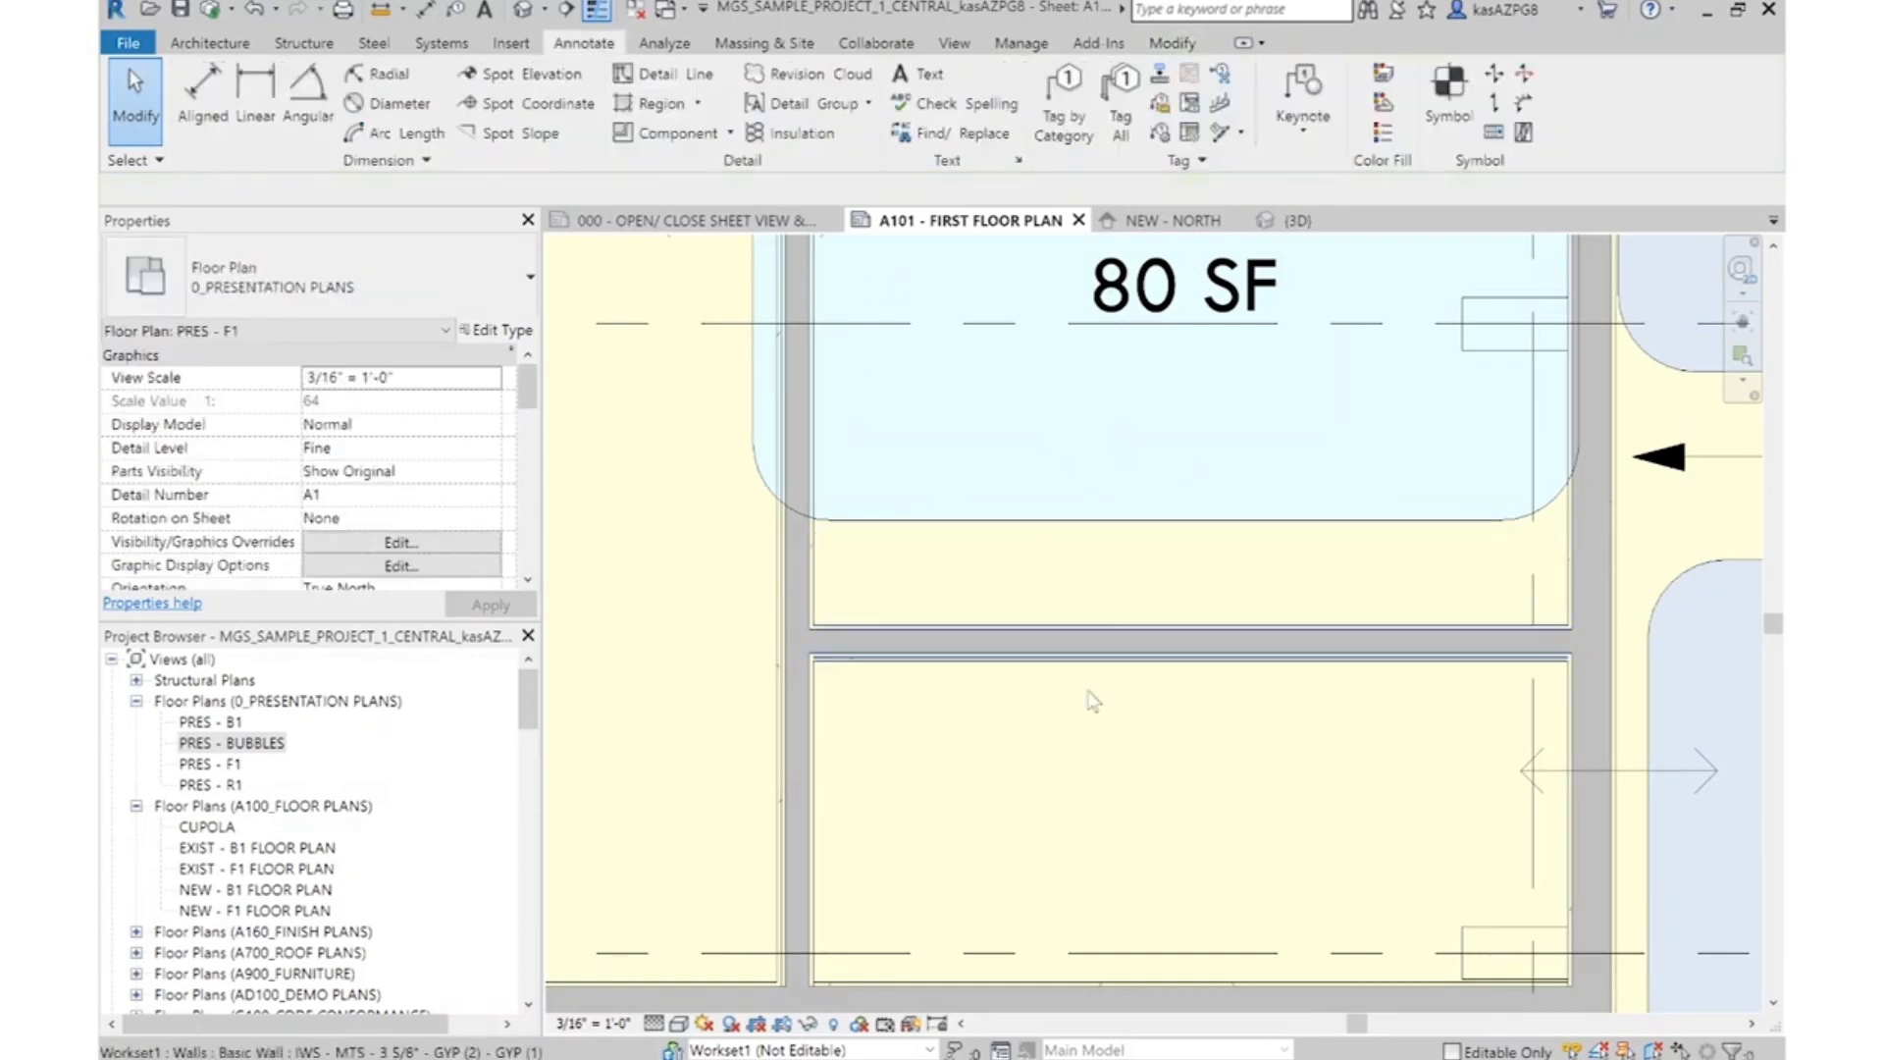
Set the distance between the partition below the lower tanning bed room and the exterior wall beneath it
{"action": "scroll", "coordinate": [1099, 589], "scroll_direction": "down", "scroll_amount": 3, "text": "ctrl"}
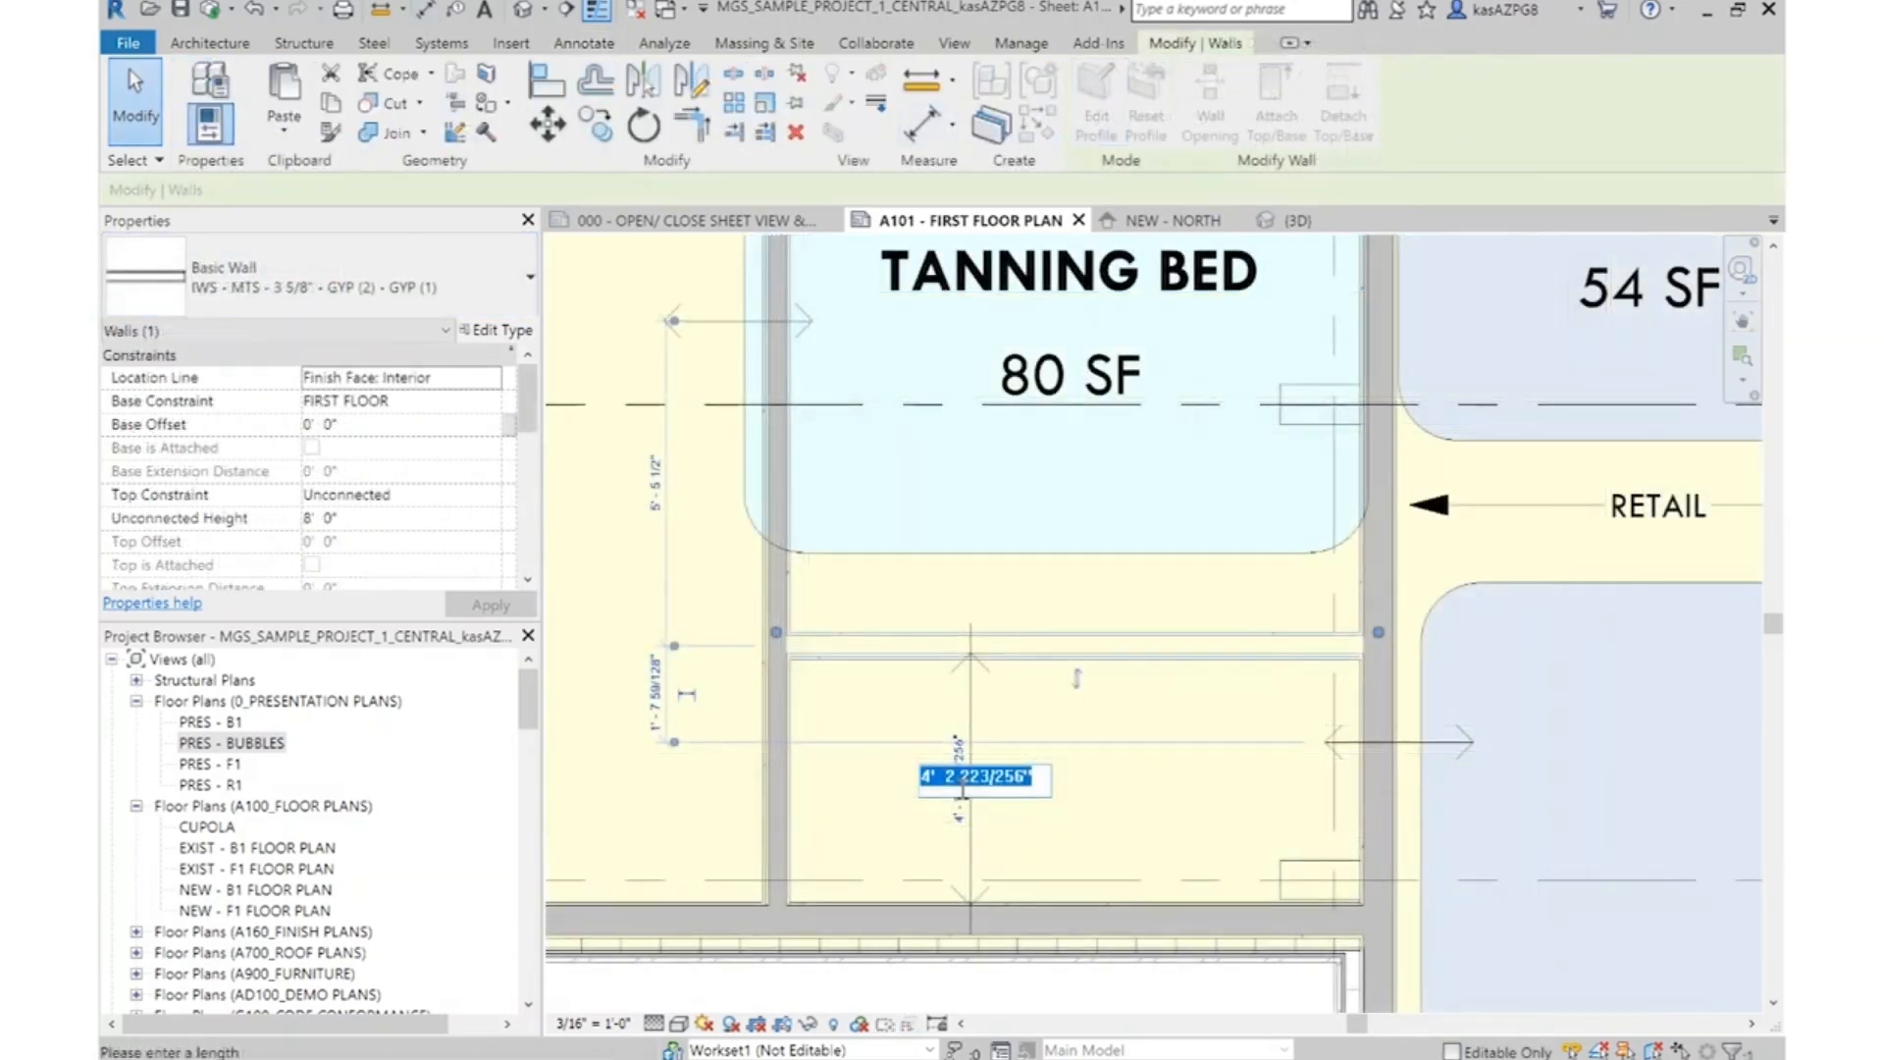
{"action": "key", "text": "Return"}
{"action": "left_click", "coordinate": [1127, 717]}
{"action": "scroll", "coordinate": [1130, 723], "scroll_direction": "down", "scroll_amount": 3}
{"action": "middle_click_drag", "start_coordinate": [1168, 419], "coordinate": [1146, 1029]}
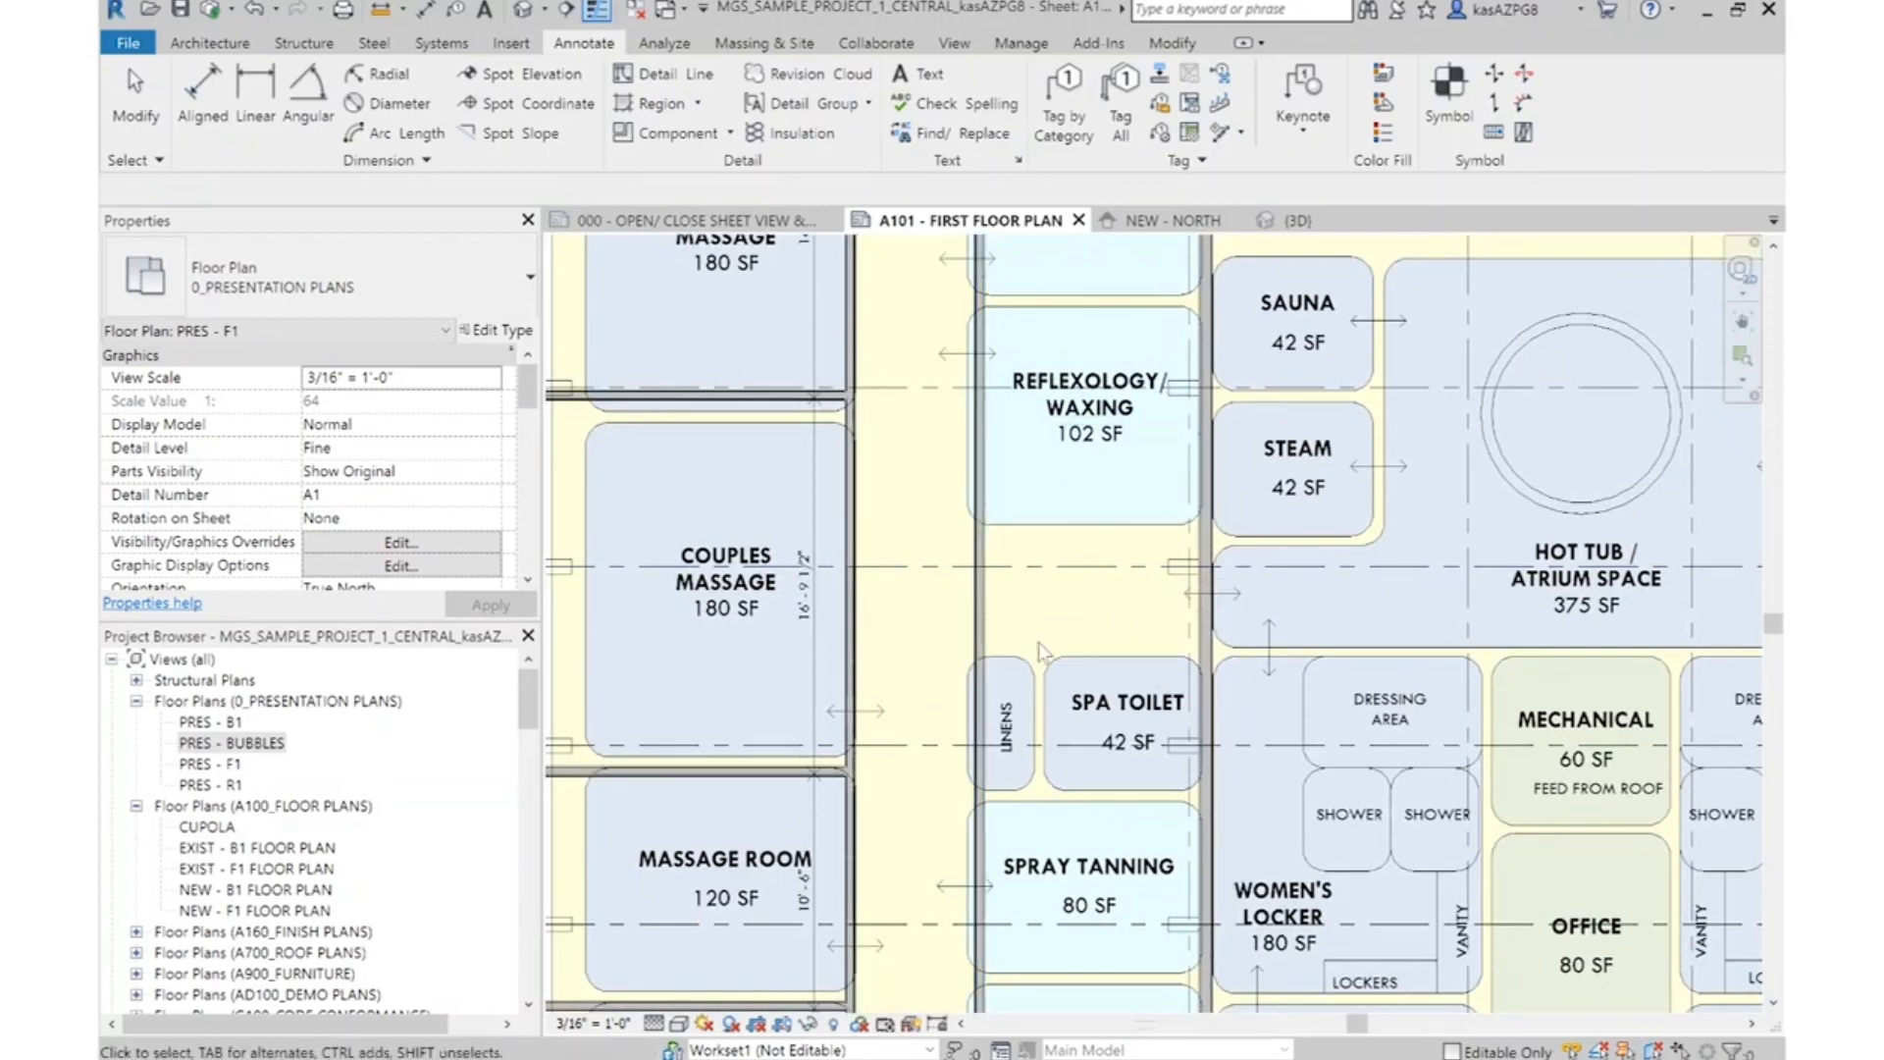
{"action": "middle_click_drag", "start_coordinate": [1128, 707], "coordinate": [1116, 344]}
{"action": "middle_click_drag", "start_coordinate": [1087, 997], "coordinate": [1115, 862]}
{"action": "scroll", "coordinate": [1127, 858], "scroll_direction": "up", "scroll_amount": 5}
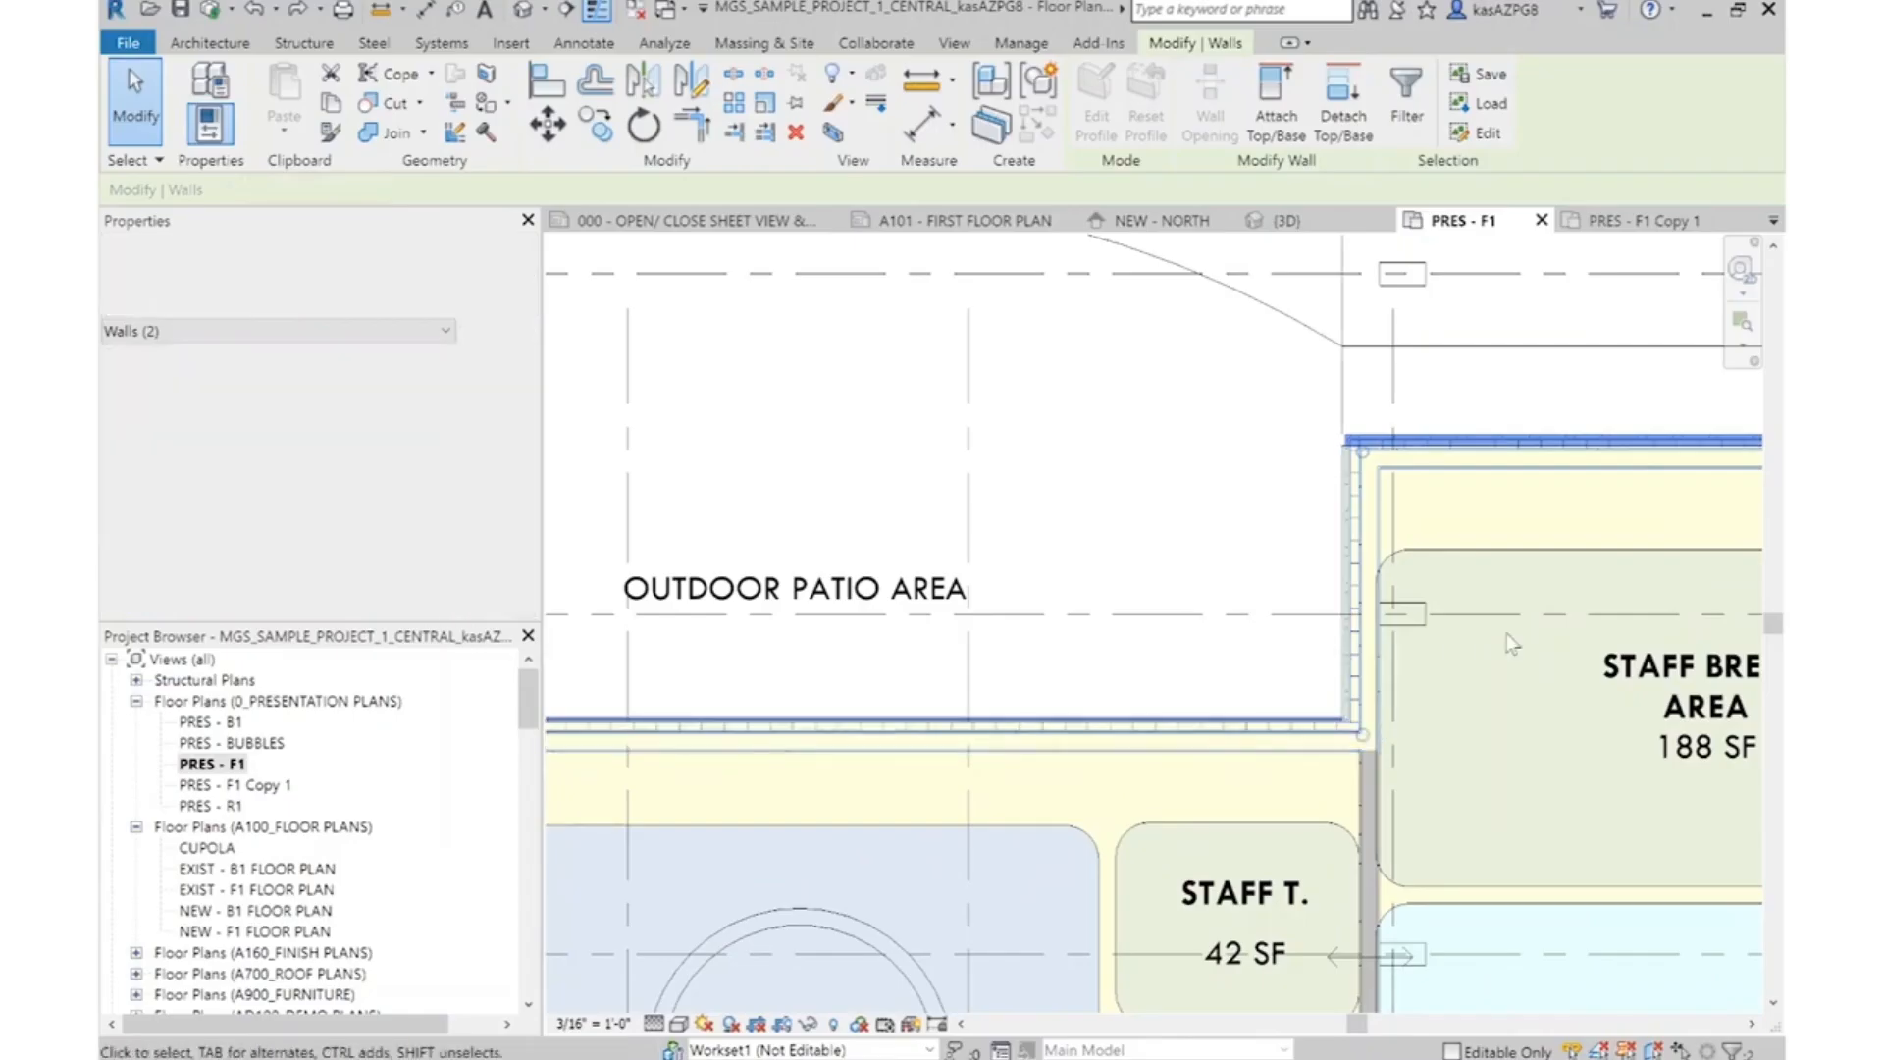
{"action": "scroll", "coordinate": [964, 611], "scroll_direction": "up", "scroll_amount": 3}
{"action": "left_click", "coordinate": [948, 577], "text": "ctrl"}
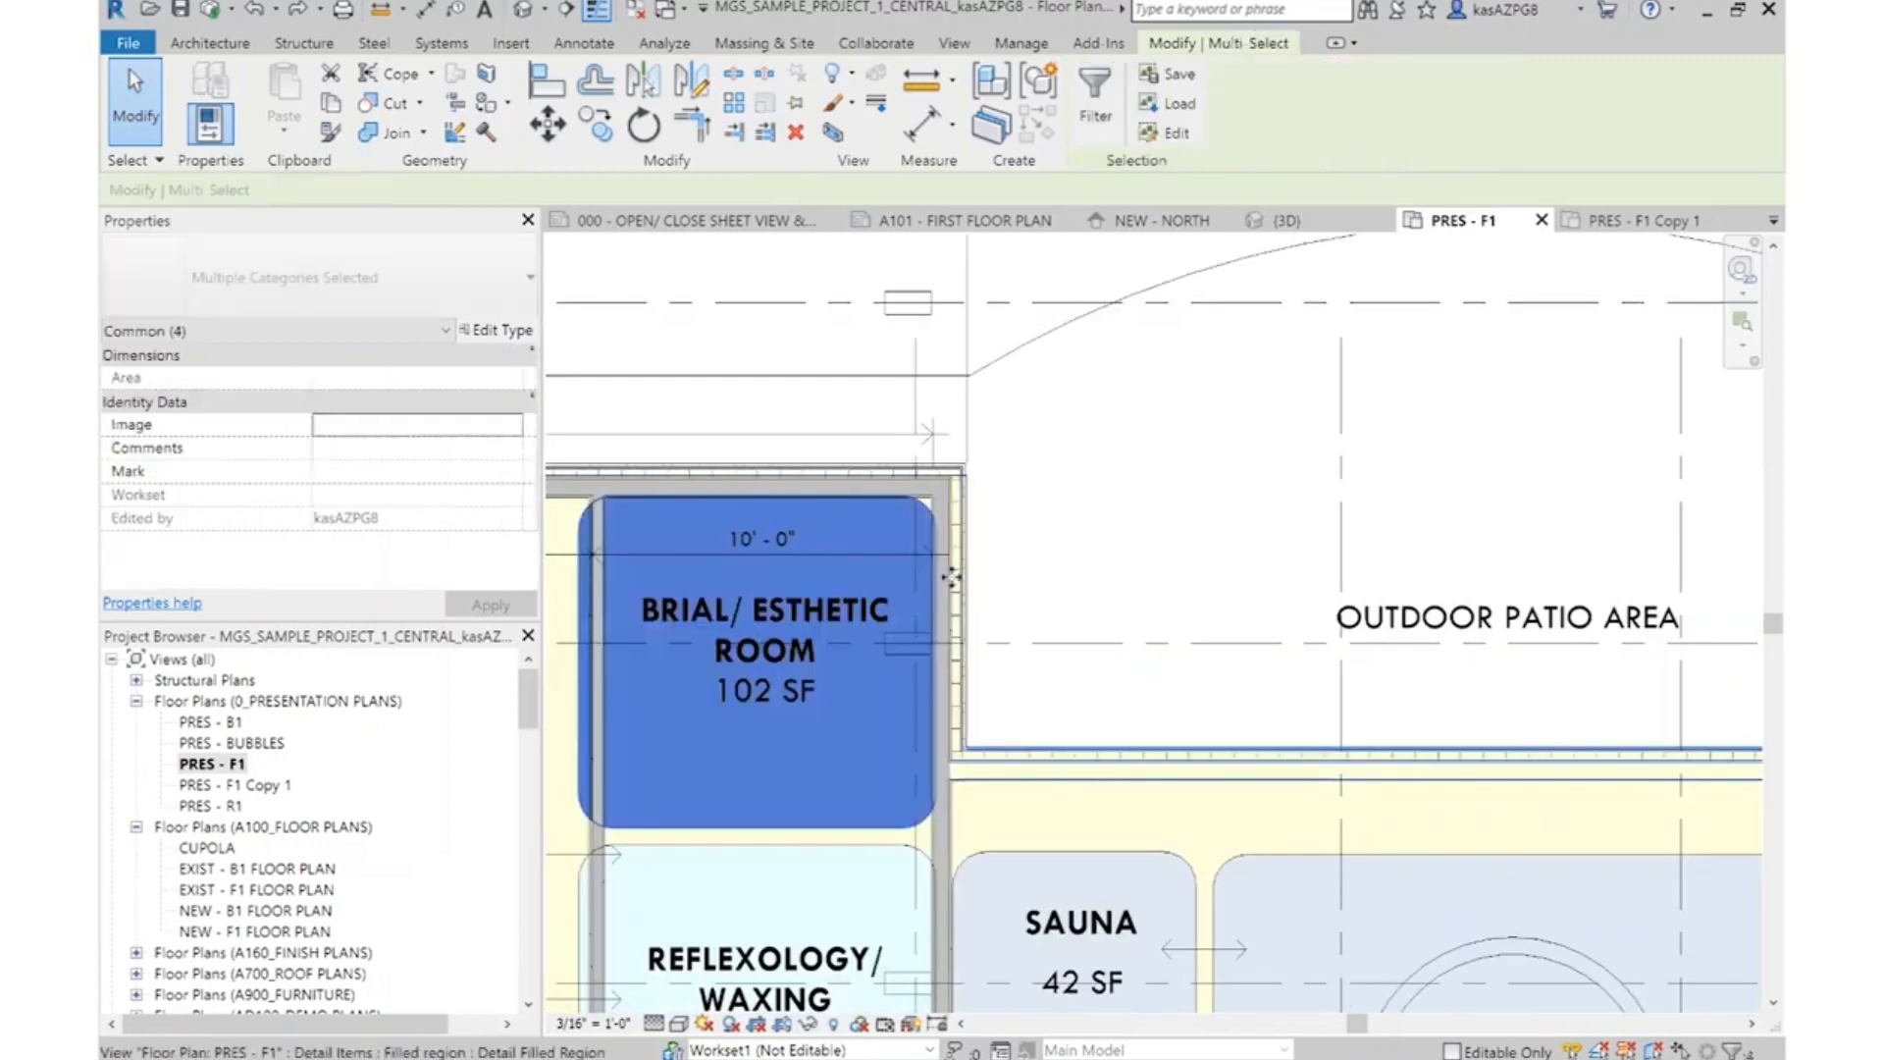
{"action": "left_click", "coordinate": [1022, 581]}
{"action": "left_click", "coordinate": [956, 600]}
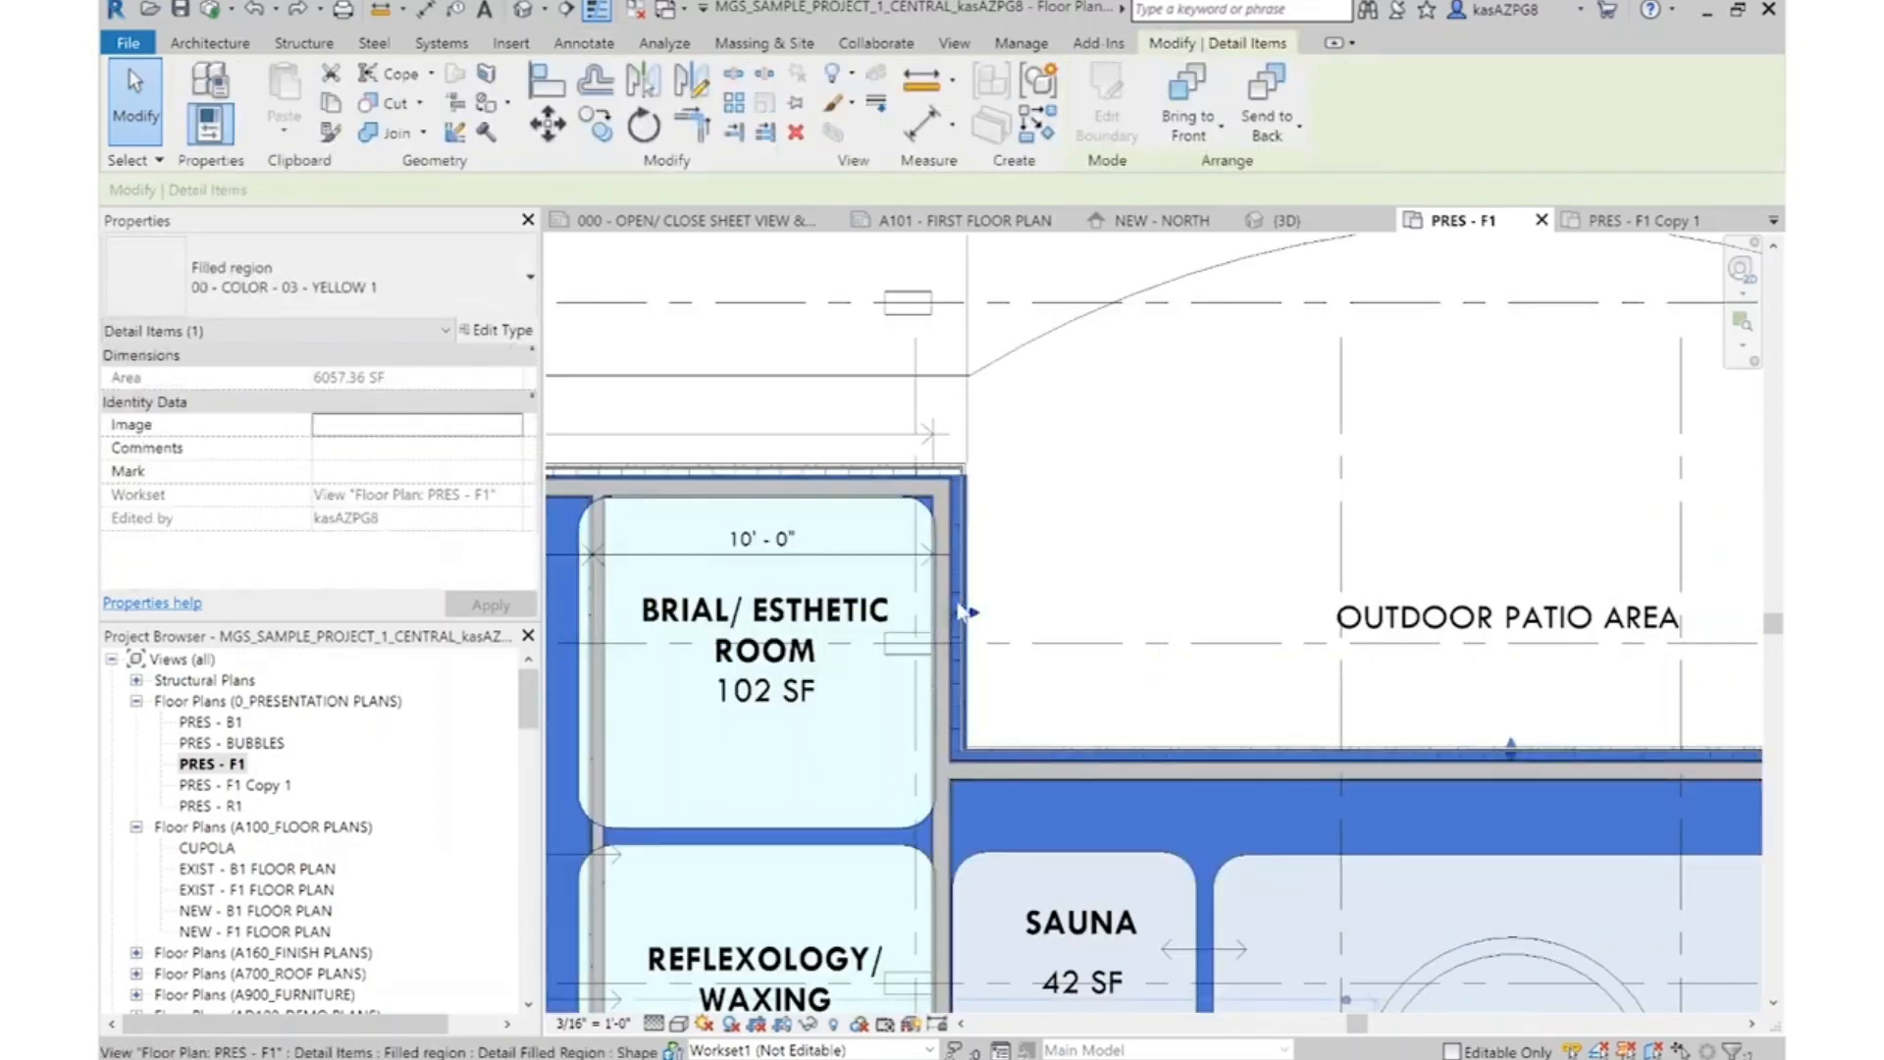
{"action": "left_click", "coordinate": [1011, 587]}
{"action": "left_click", "coordinate": [962, 581]}
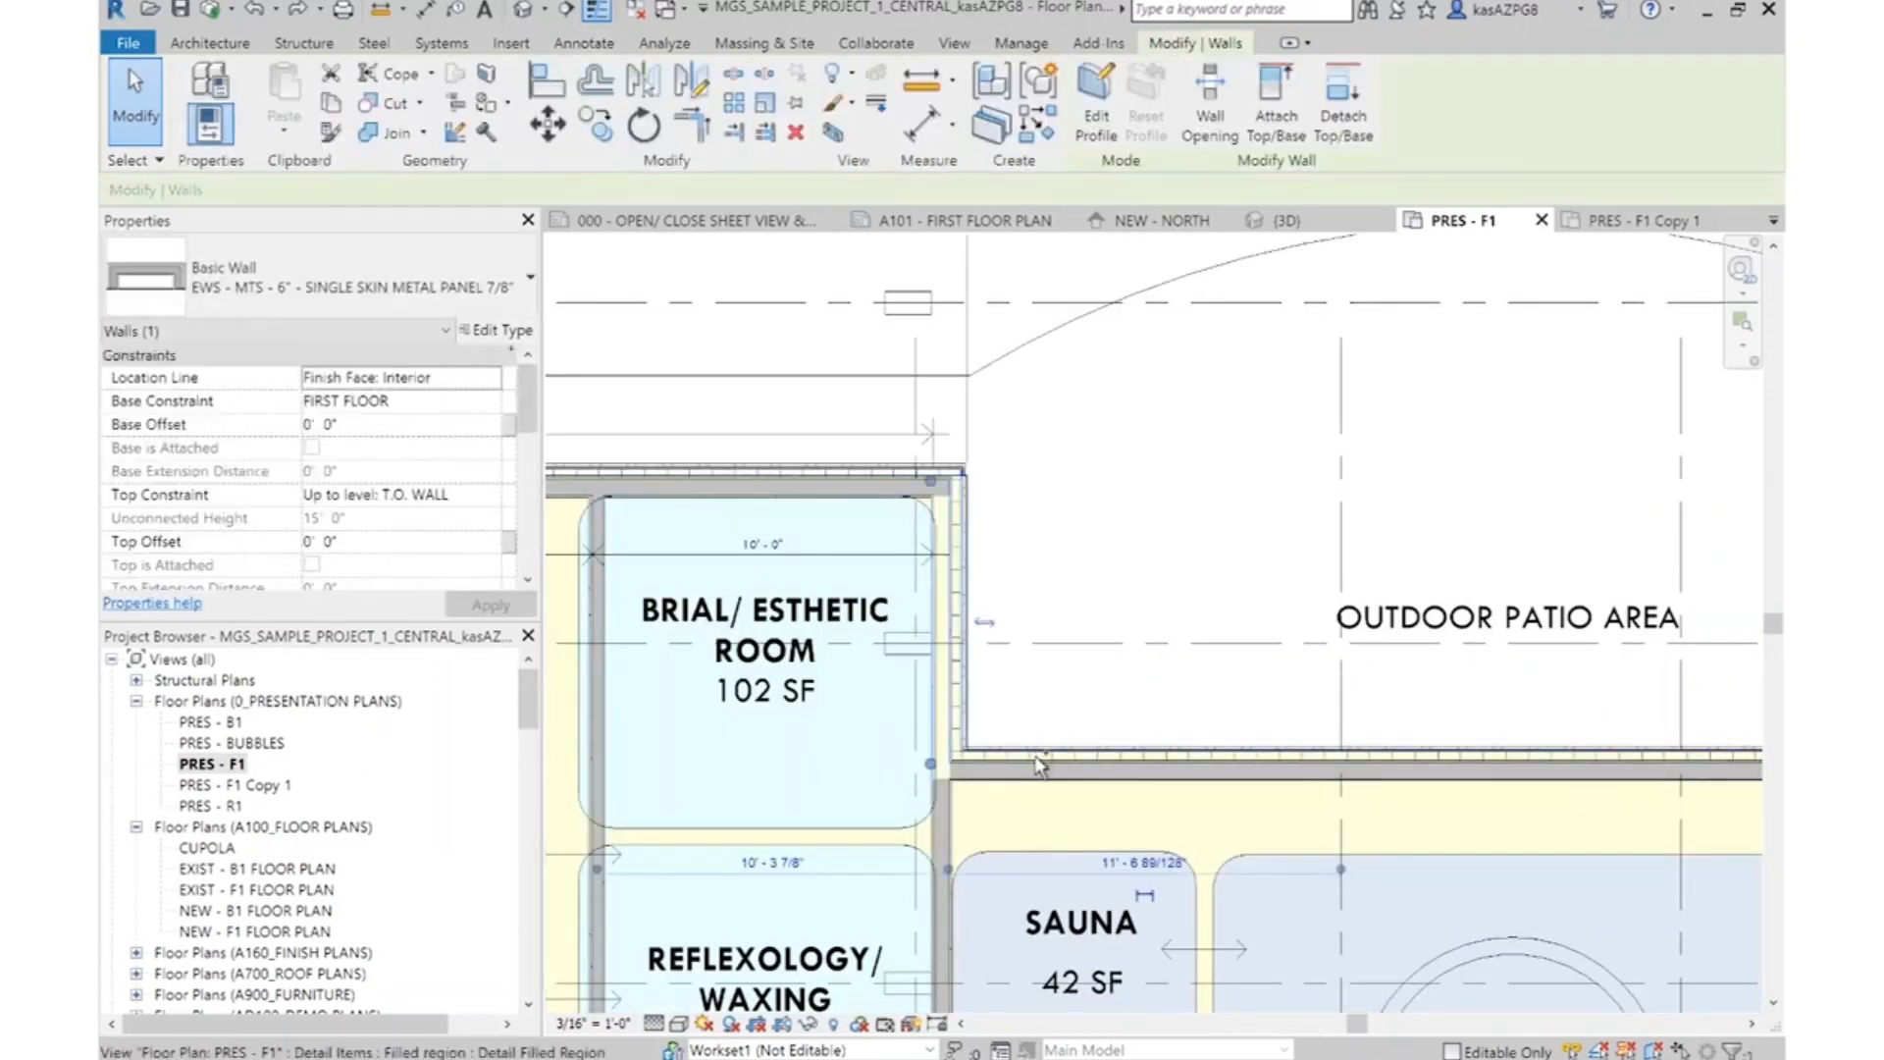
{"action": "left_click", "coordinate": [1014, 756], "text": "ctrl"}
{"action": "left_click", "coordinate": [1106, 628]}
{"action": "scroll", "coordinate": [1118, 556], "scroll_direction": "down", "scroll_amount": 3}
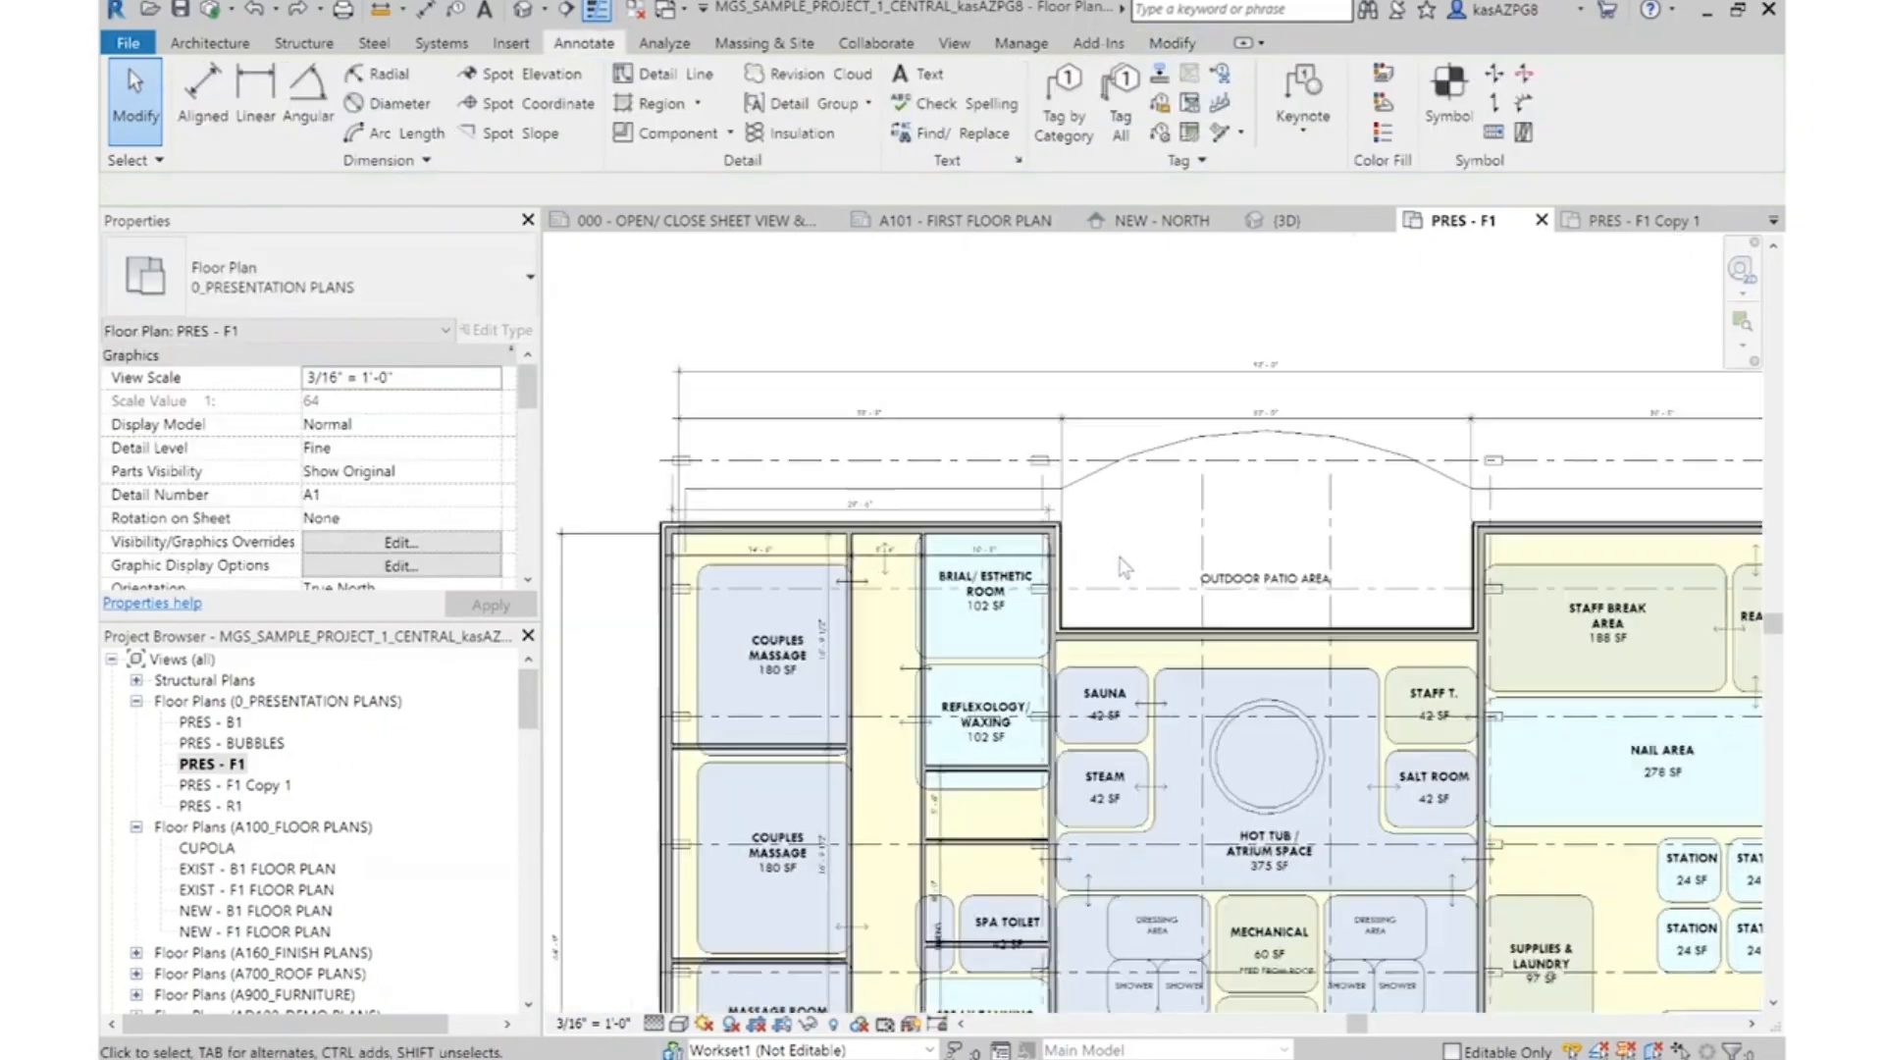
Move the five upper exterior walls, including those around the outdoor patio, straight up from their inner corner to the structural framing endpoint at grid J
{"action": "scroll", "coordinate": [738, 551], "scroll_direction": "up", "scroll_amount": 3}
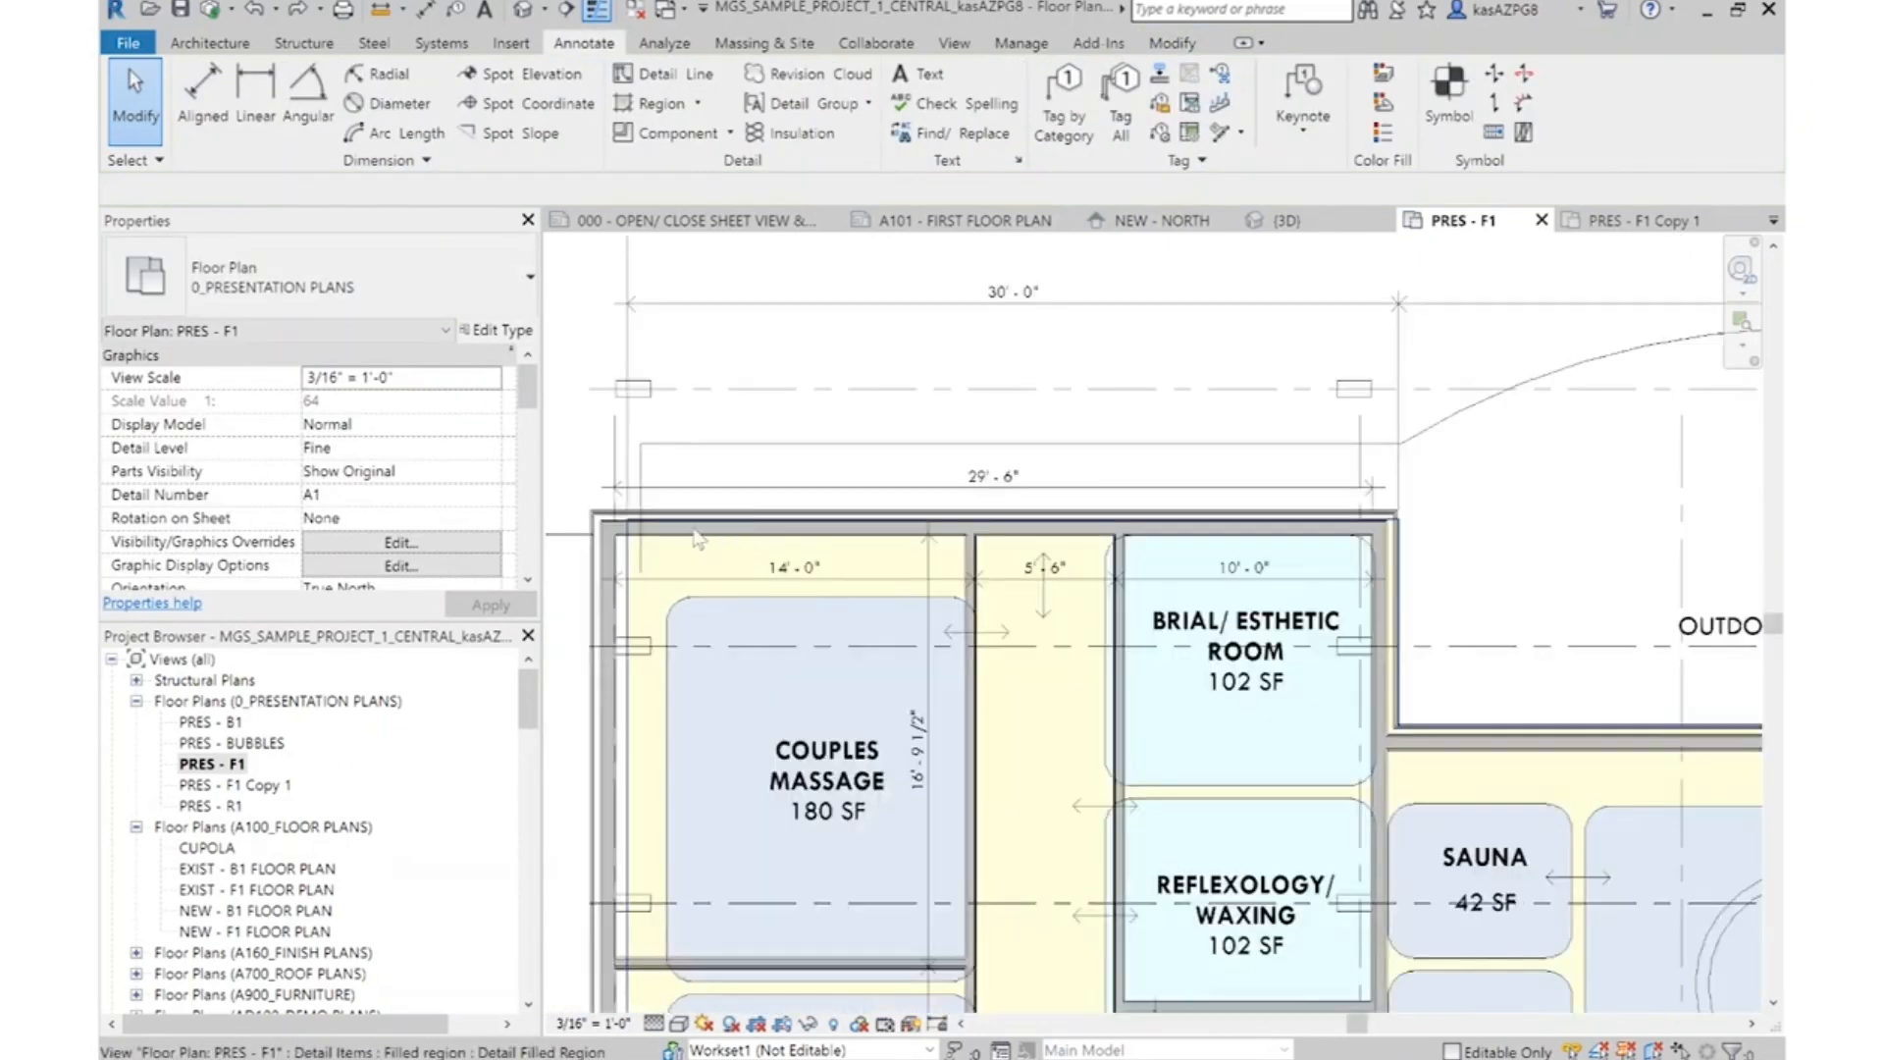
{"action": "scroll", "coordinate": [624, 535], "scroll_direction": "up", "scroll_amount": 2}
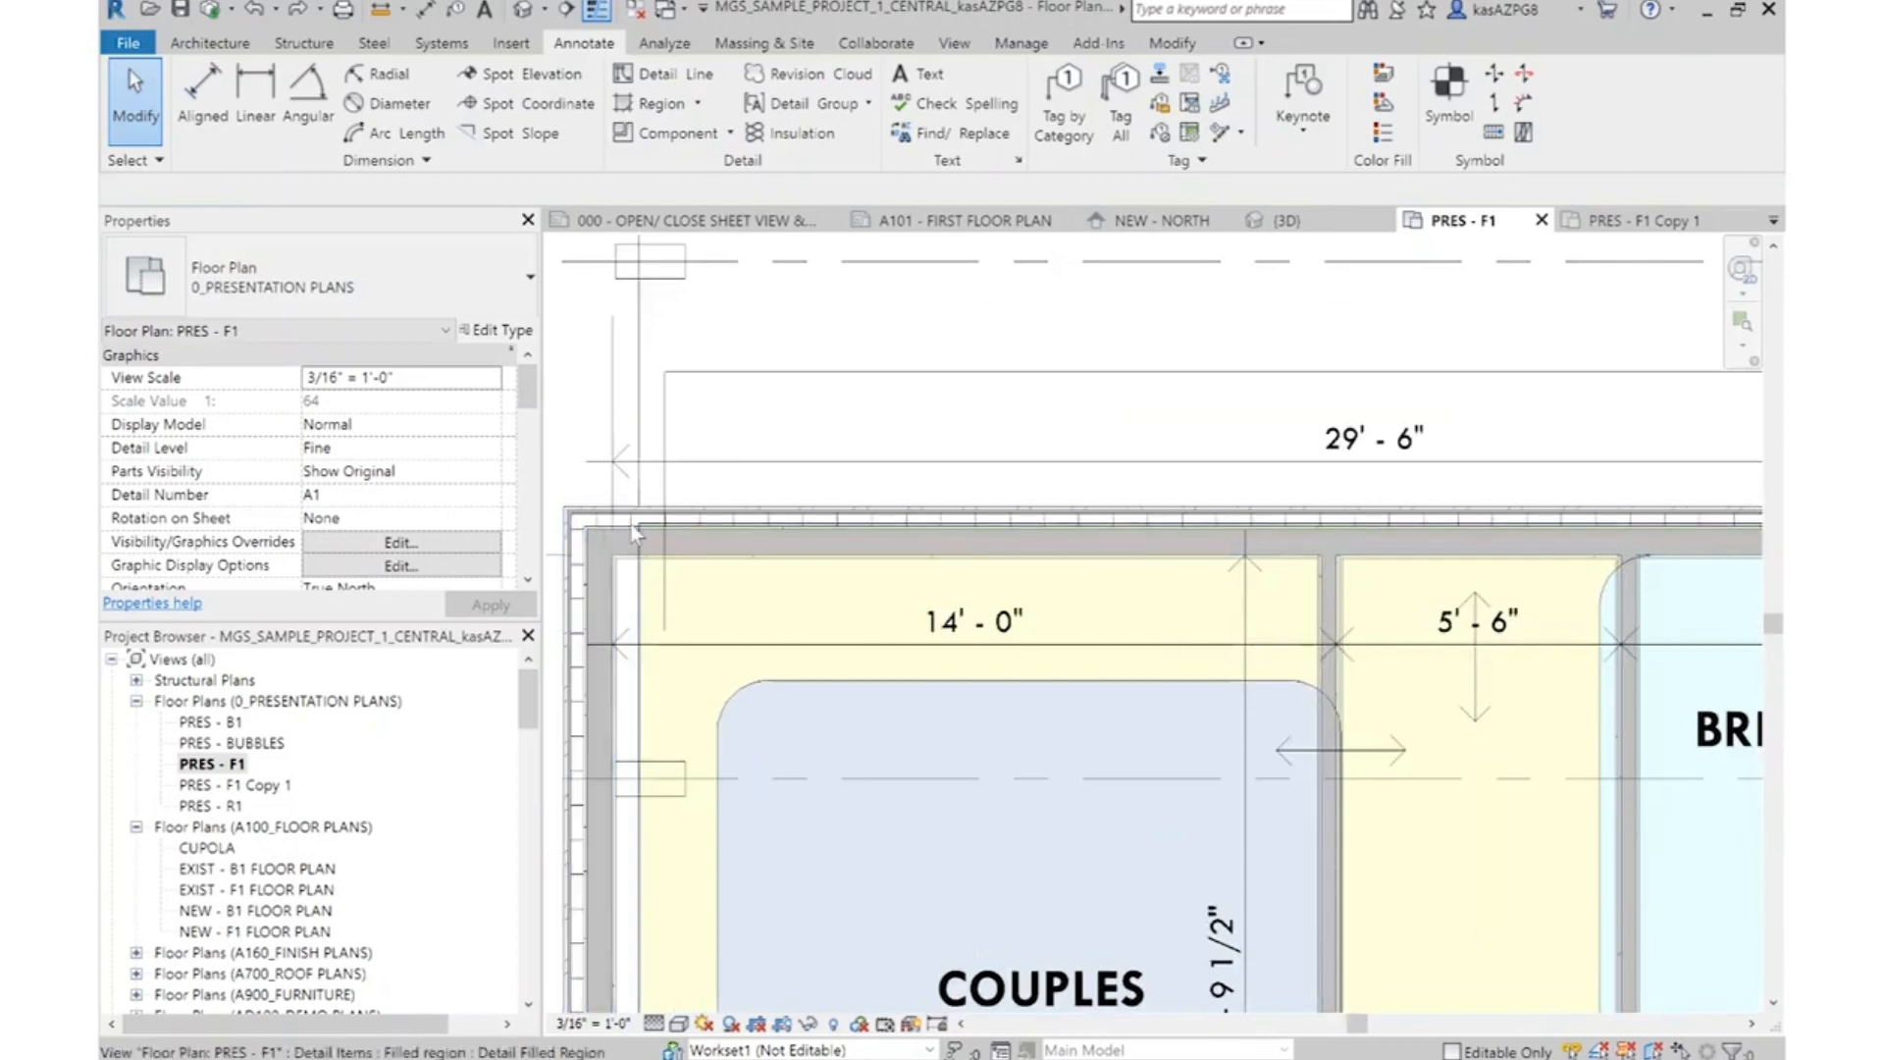
{"action": "left_click", "coordinate": [628, 525]}
{"action": "scroll", "coordinate": [919, 542], "scroll_direction": "down", "scroll_amount": 3}
{"action": "scroll", "coordinate": [1286, 643], "scroll_direction": "up", "scroll_amount": 2}
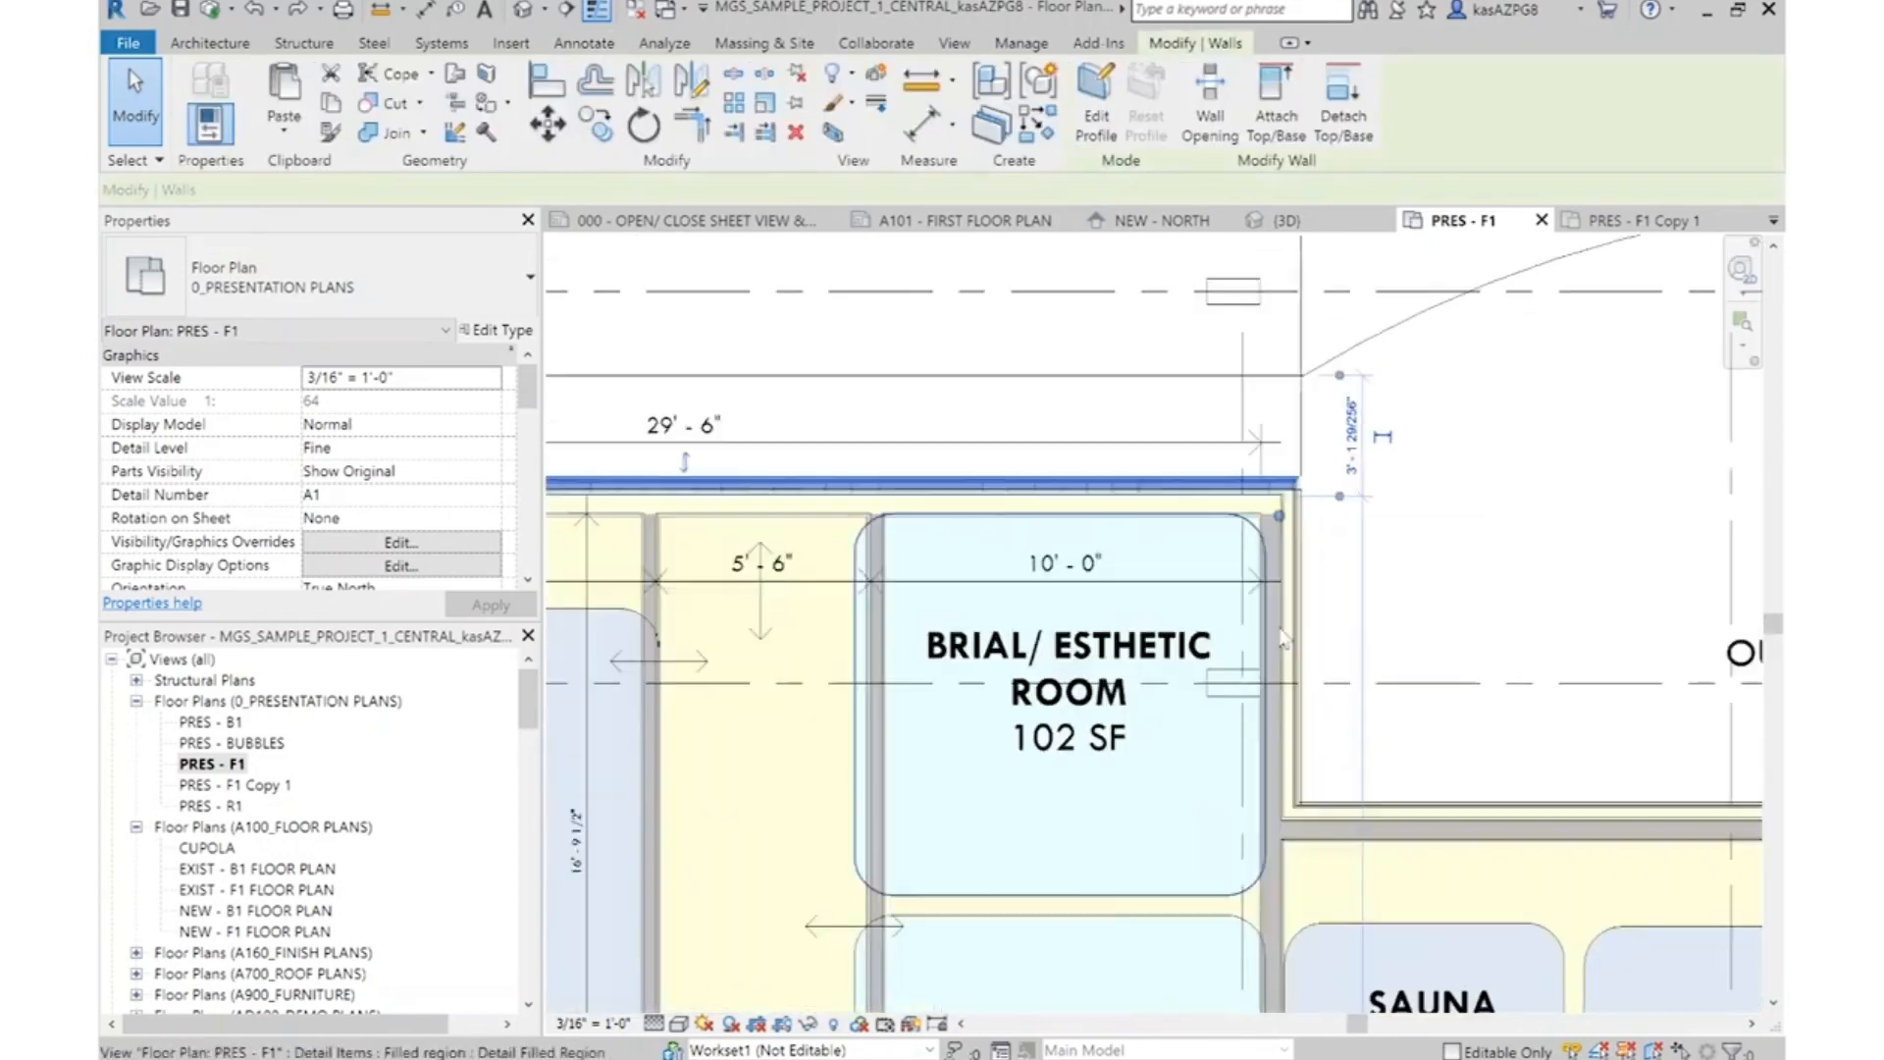
{"action": "left_click", "coordinate": [1284, 642], "text": "ctrl"}
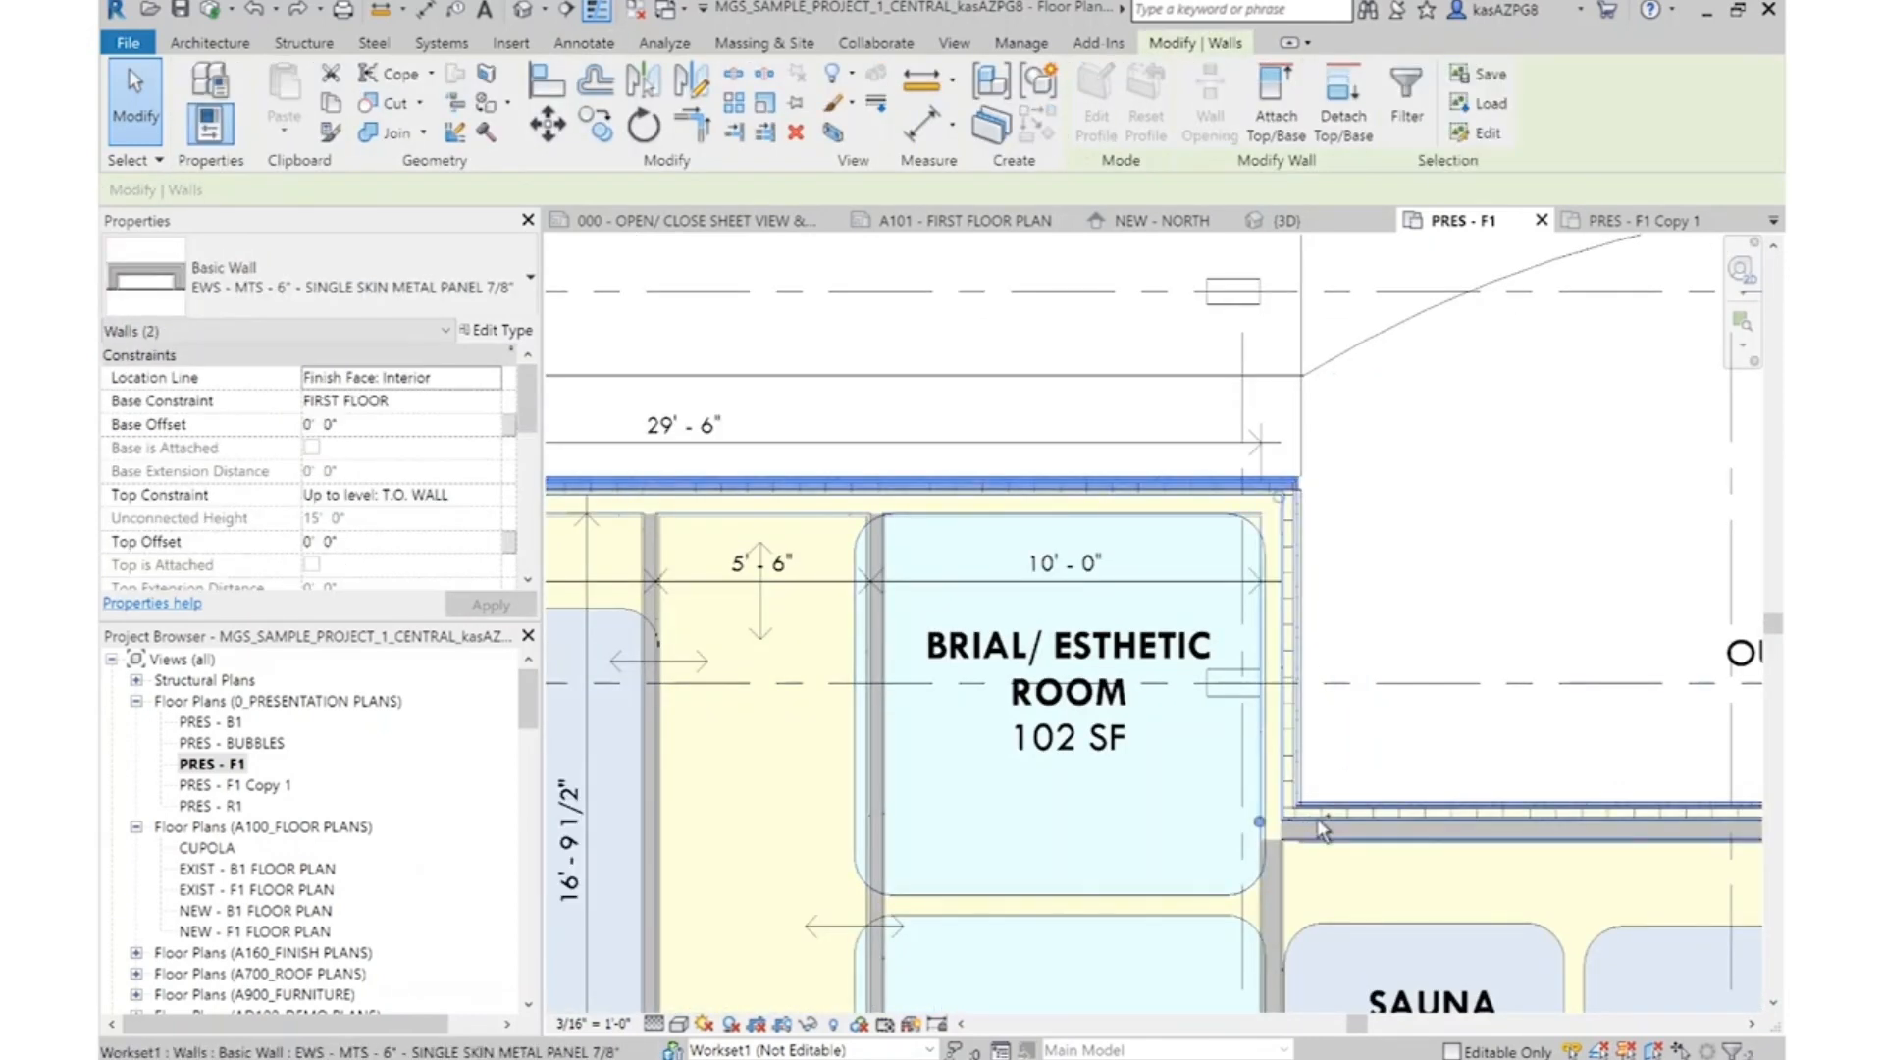
{"action": "scroll", "coordinate": [1023, 588], "scroll_direction": "down", "scroll_amount": 5}
{"action": "scroll", "coordinate": [1378, 543], "scroll_direction": "up", "scroll_amount": 5}
{"action": "left_click", "coordinate": [1486, 643], "text": "ctrl"}
{"action": "left_click", "coordinate": [1568, 594], "text": "ctrl"}
{"action": "scroll", "coordinate": [1564, 610], "scroll_direction": "up", "scroll_amount": 2}
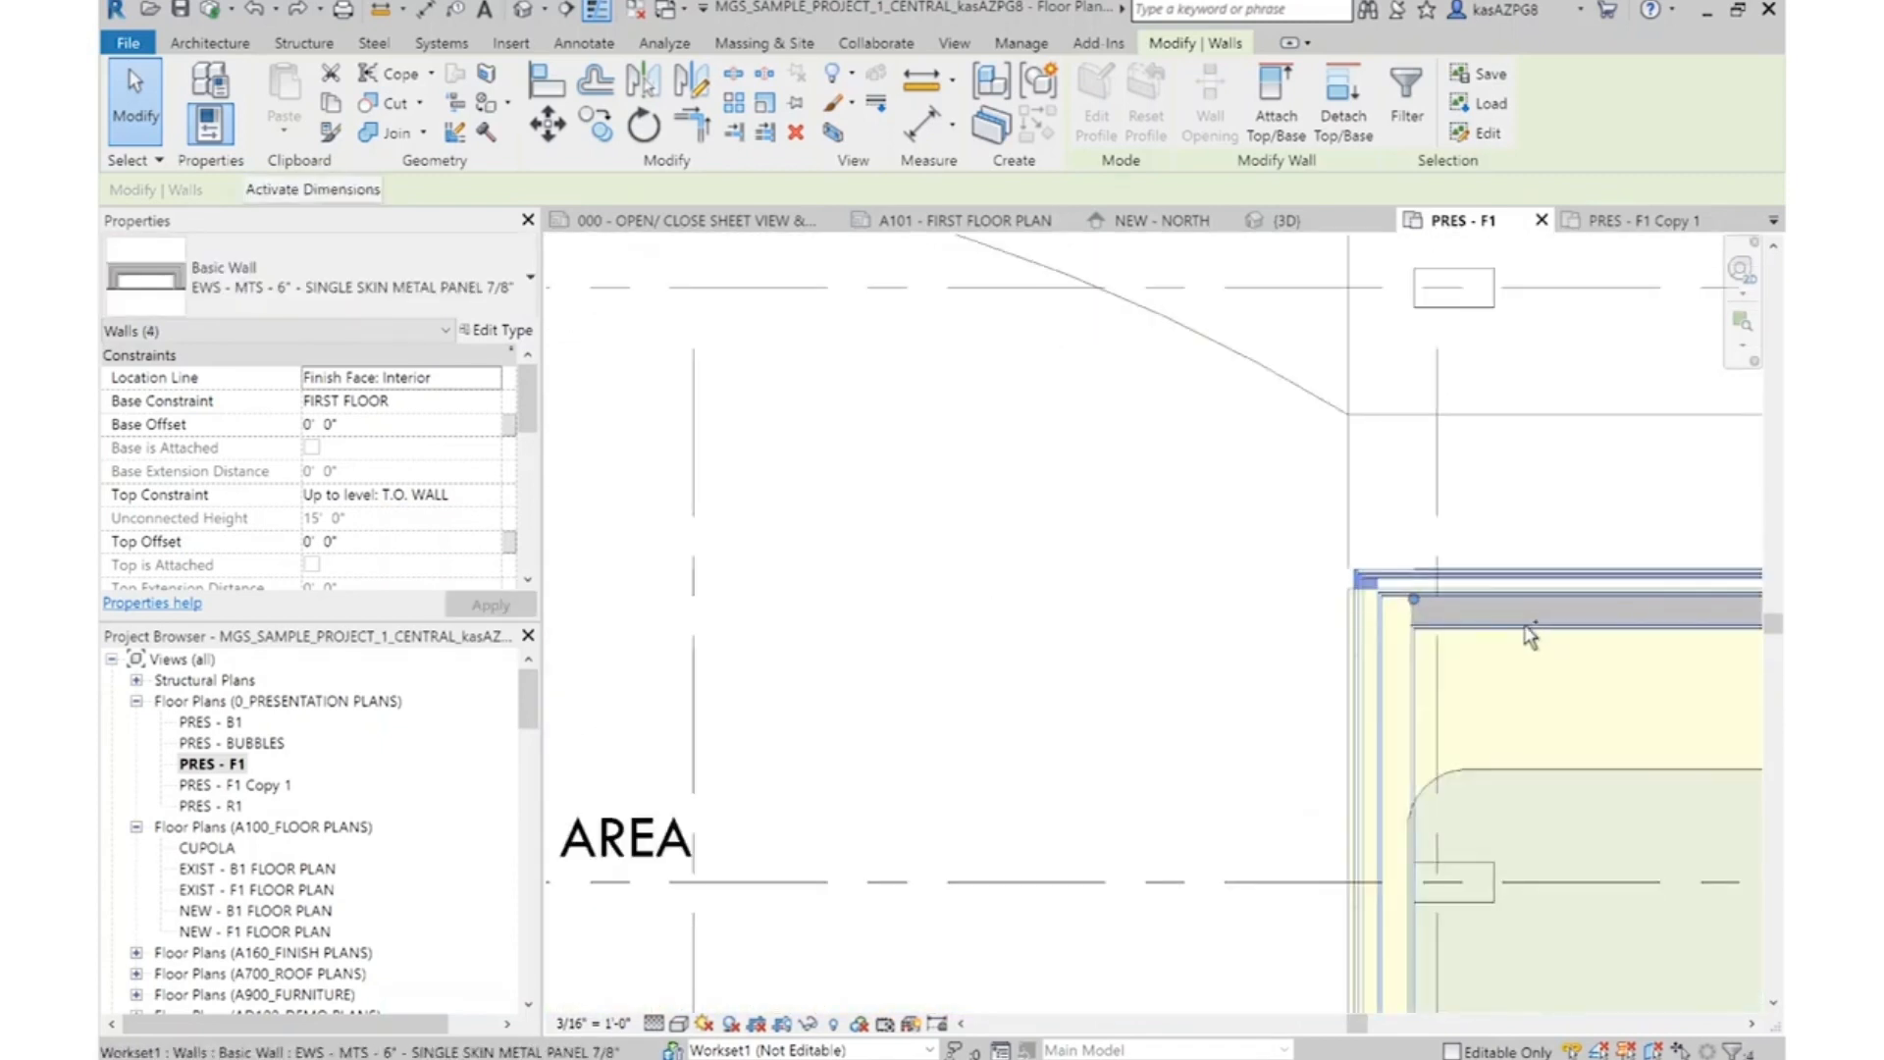
{"action": "left_click", "coordinate": [1531, 638], "text": "ctrl"}
{"action": "scroll", "coordinate": [1531, 638], "scroll_direction": "down", "scroll_amount": 5}
{"action": "scroll", "coordinate": [1501, 589], "scroll_direction": "up", "scroll_amount": 5}
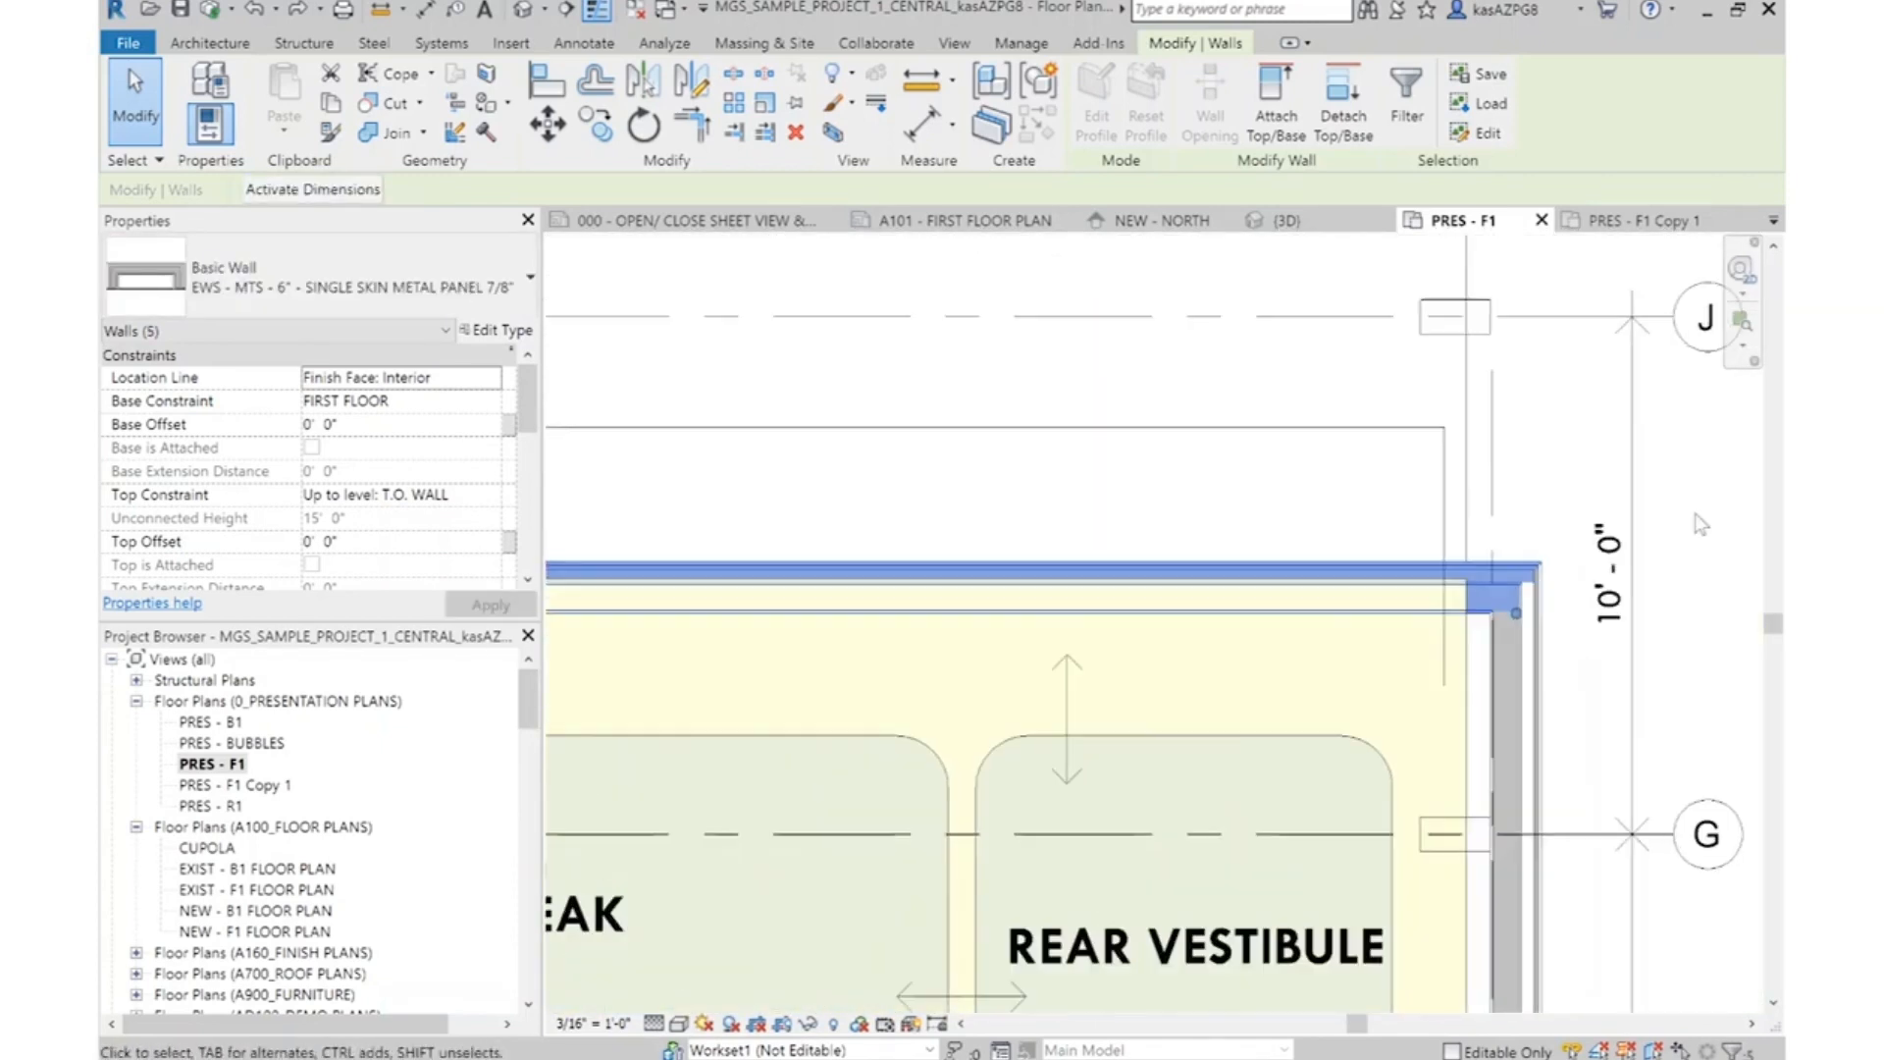
{"action": "left_click", "coordinate": [552, 133]}
{"action": "scroll", "coordinate": [1504, 609], "scroll_direction": "up", "scroll_amount": 2}
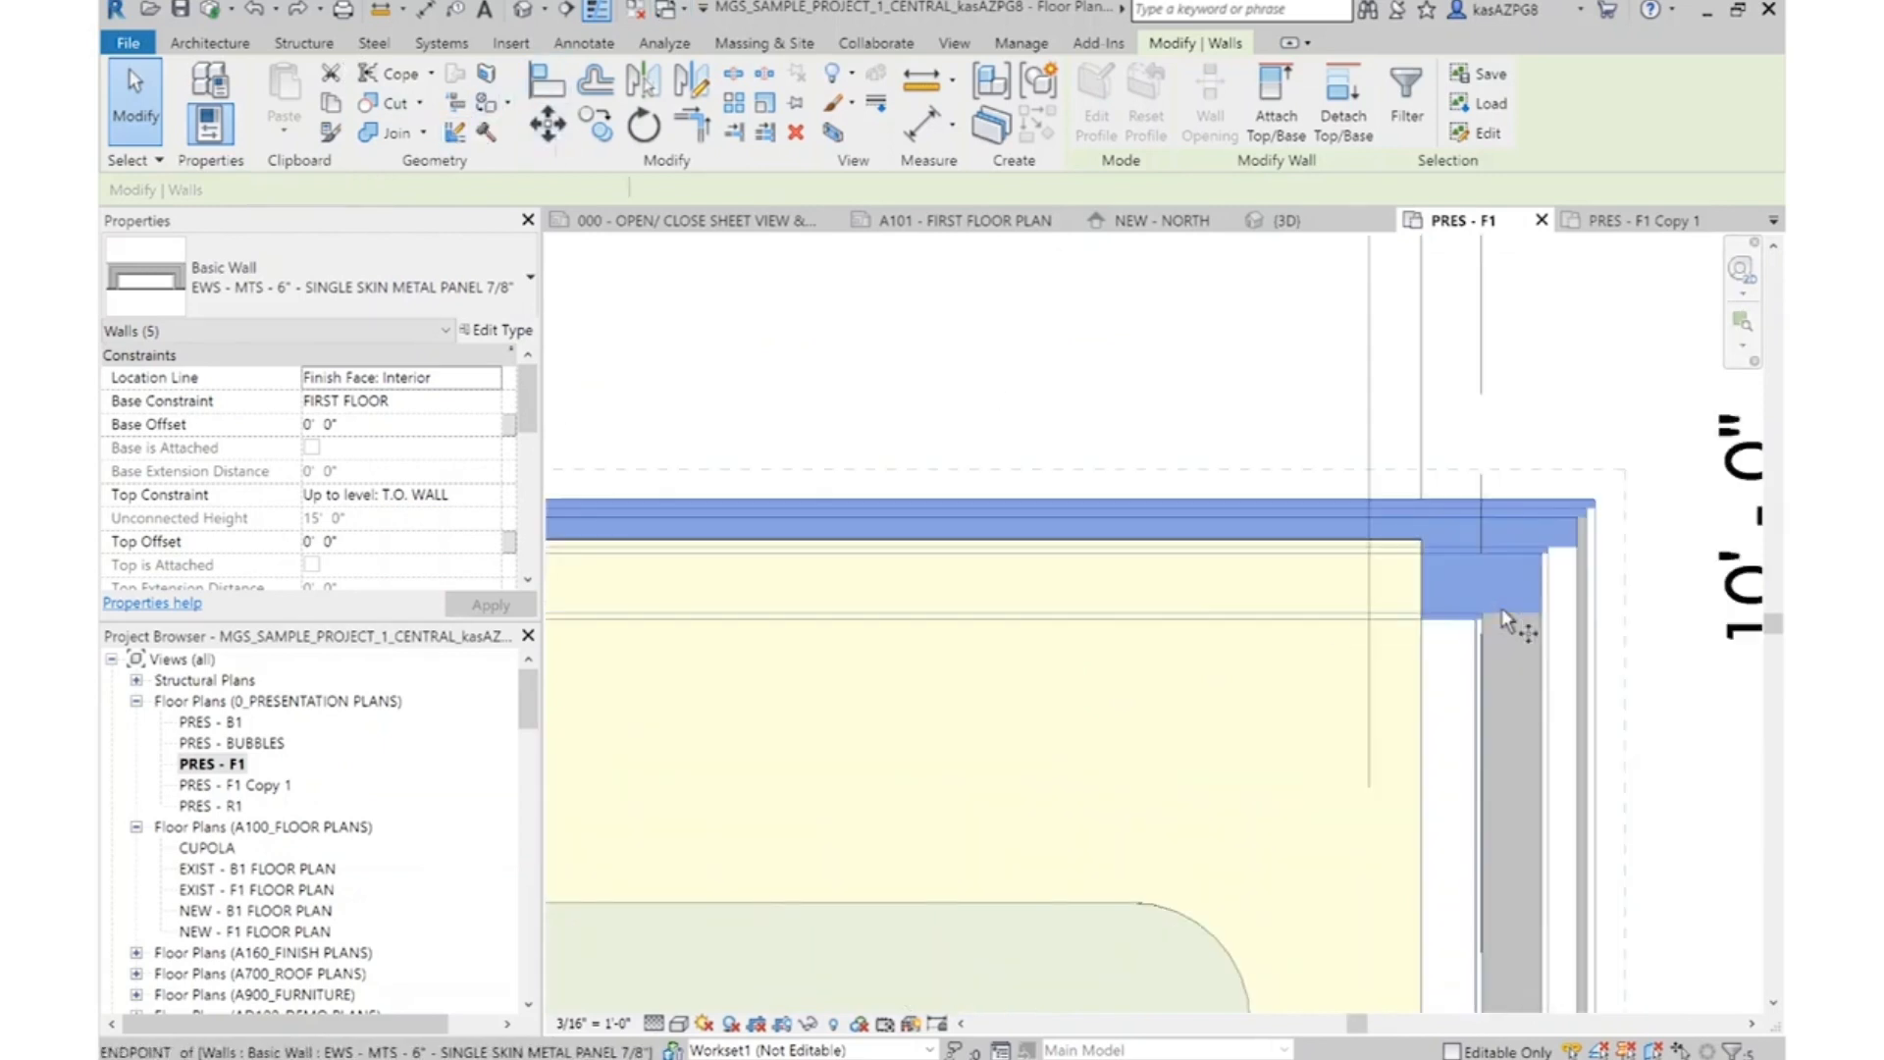
{"action": "left_click", "coordinate": [1477, 624]}
{"action": "scroll", "coordinate": [1477, 624], "scroll_direction": "down", "scroll_amount": 2}
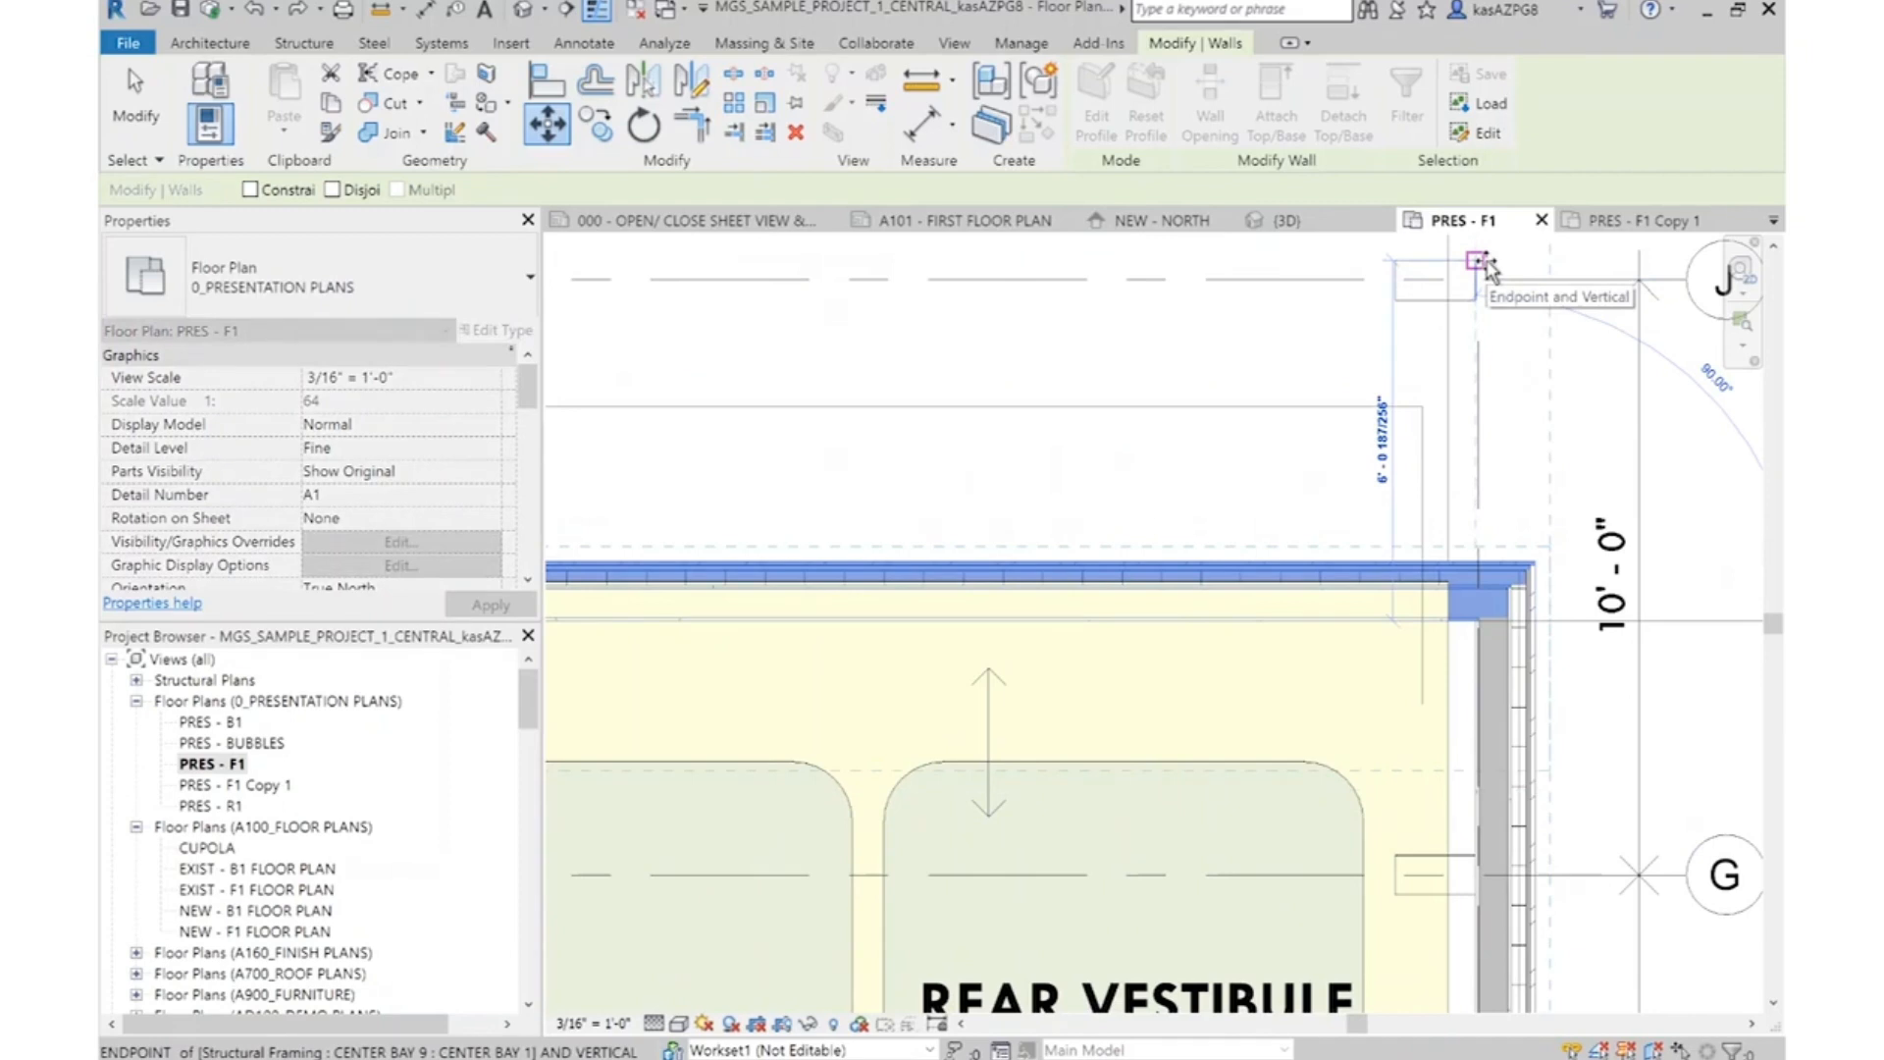
{"action": "left_click", "coordinate": [1486, 261]}
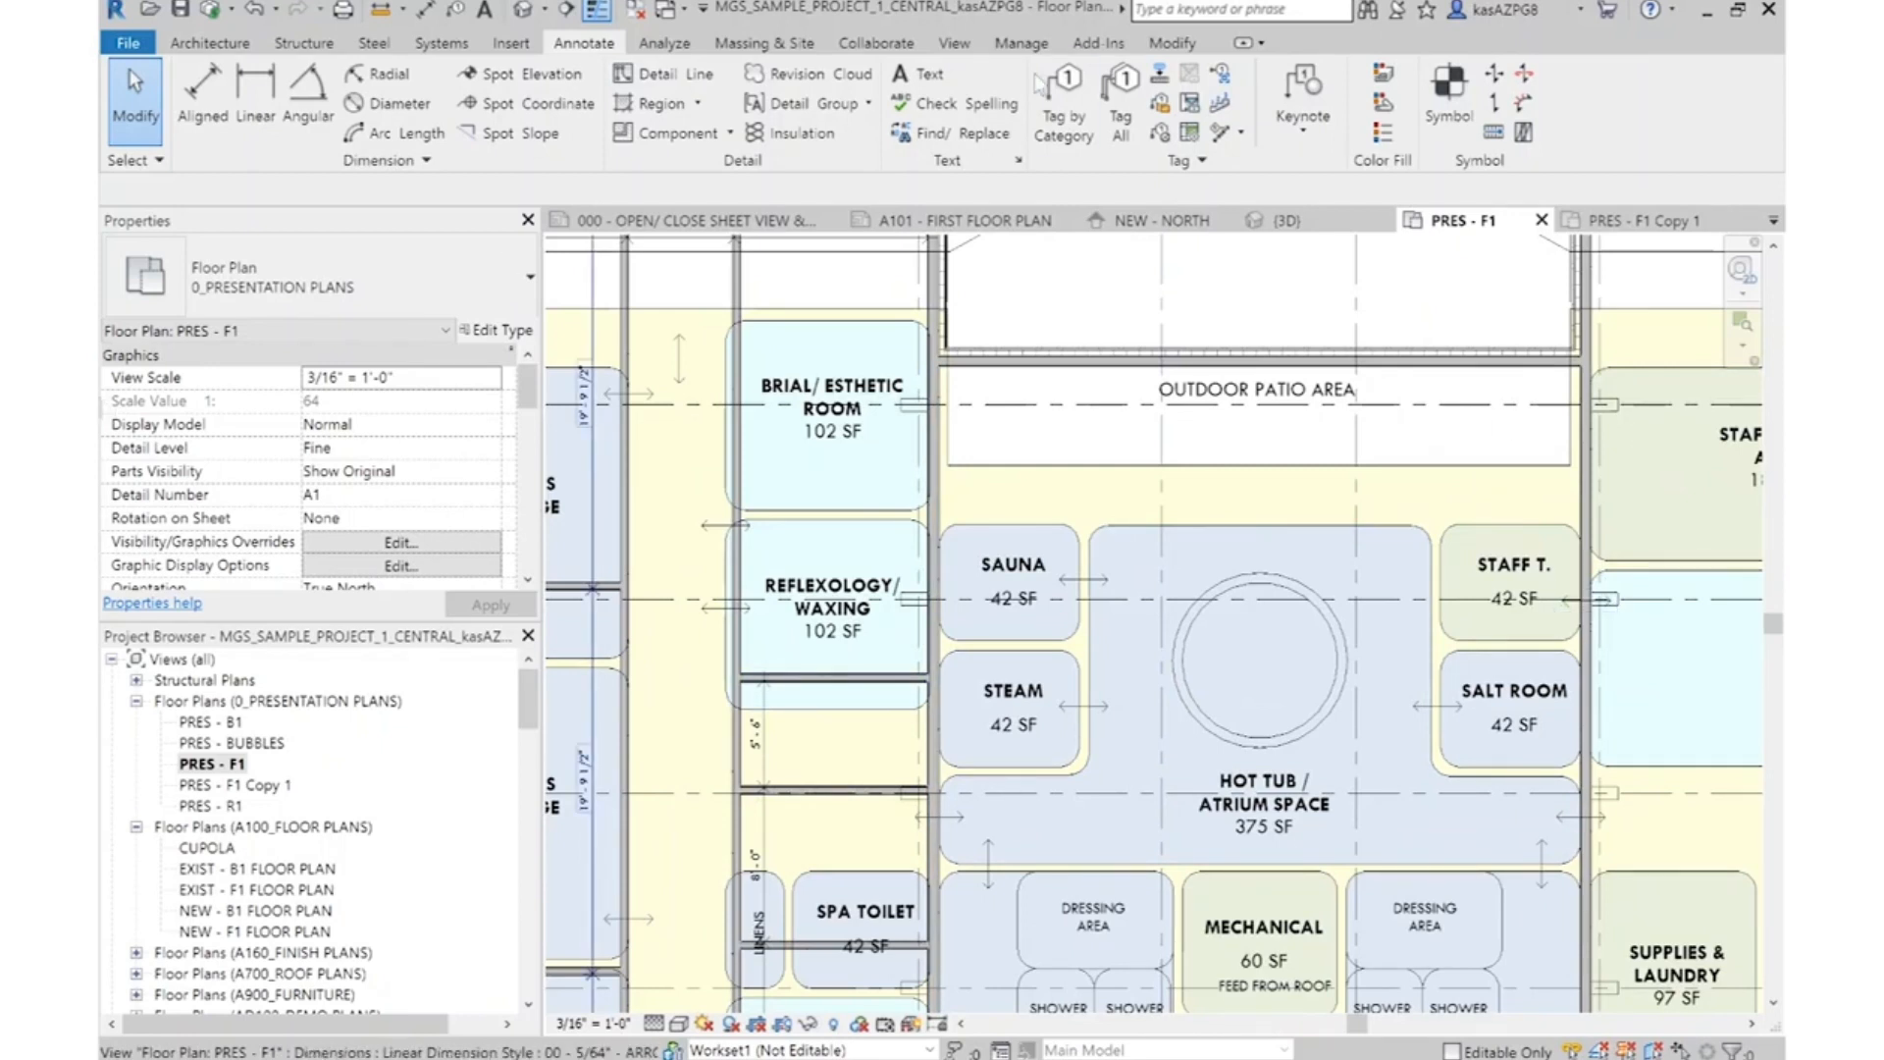
Split the long corridor-side partition alongside the 5' - 6" passage below the Reflexology/Waxing room
{"action": "scroll", "coordinate": [715, 761], "scroll_direction": "up", "scroll_amount": 3}
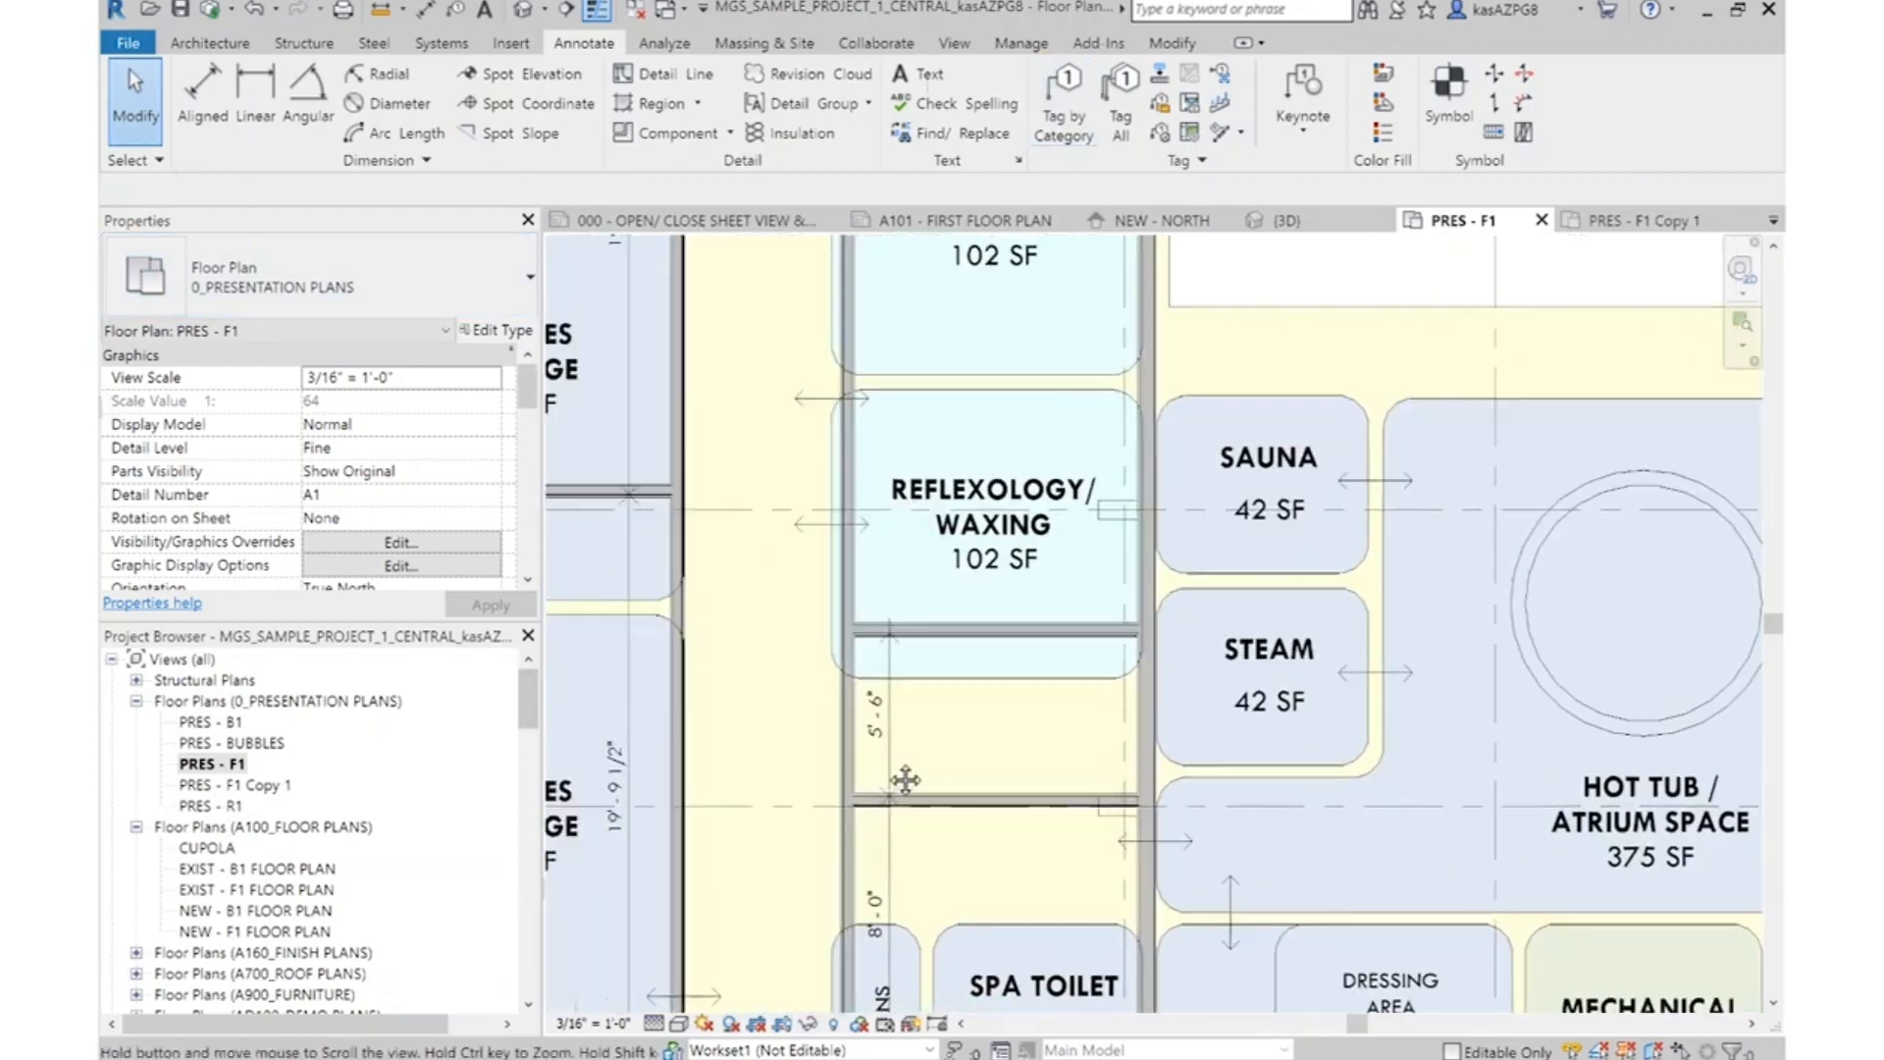
{"action": "left_click", "coordinate": [936, 765]}
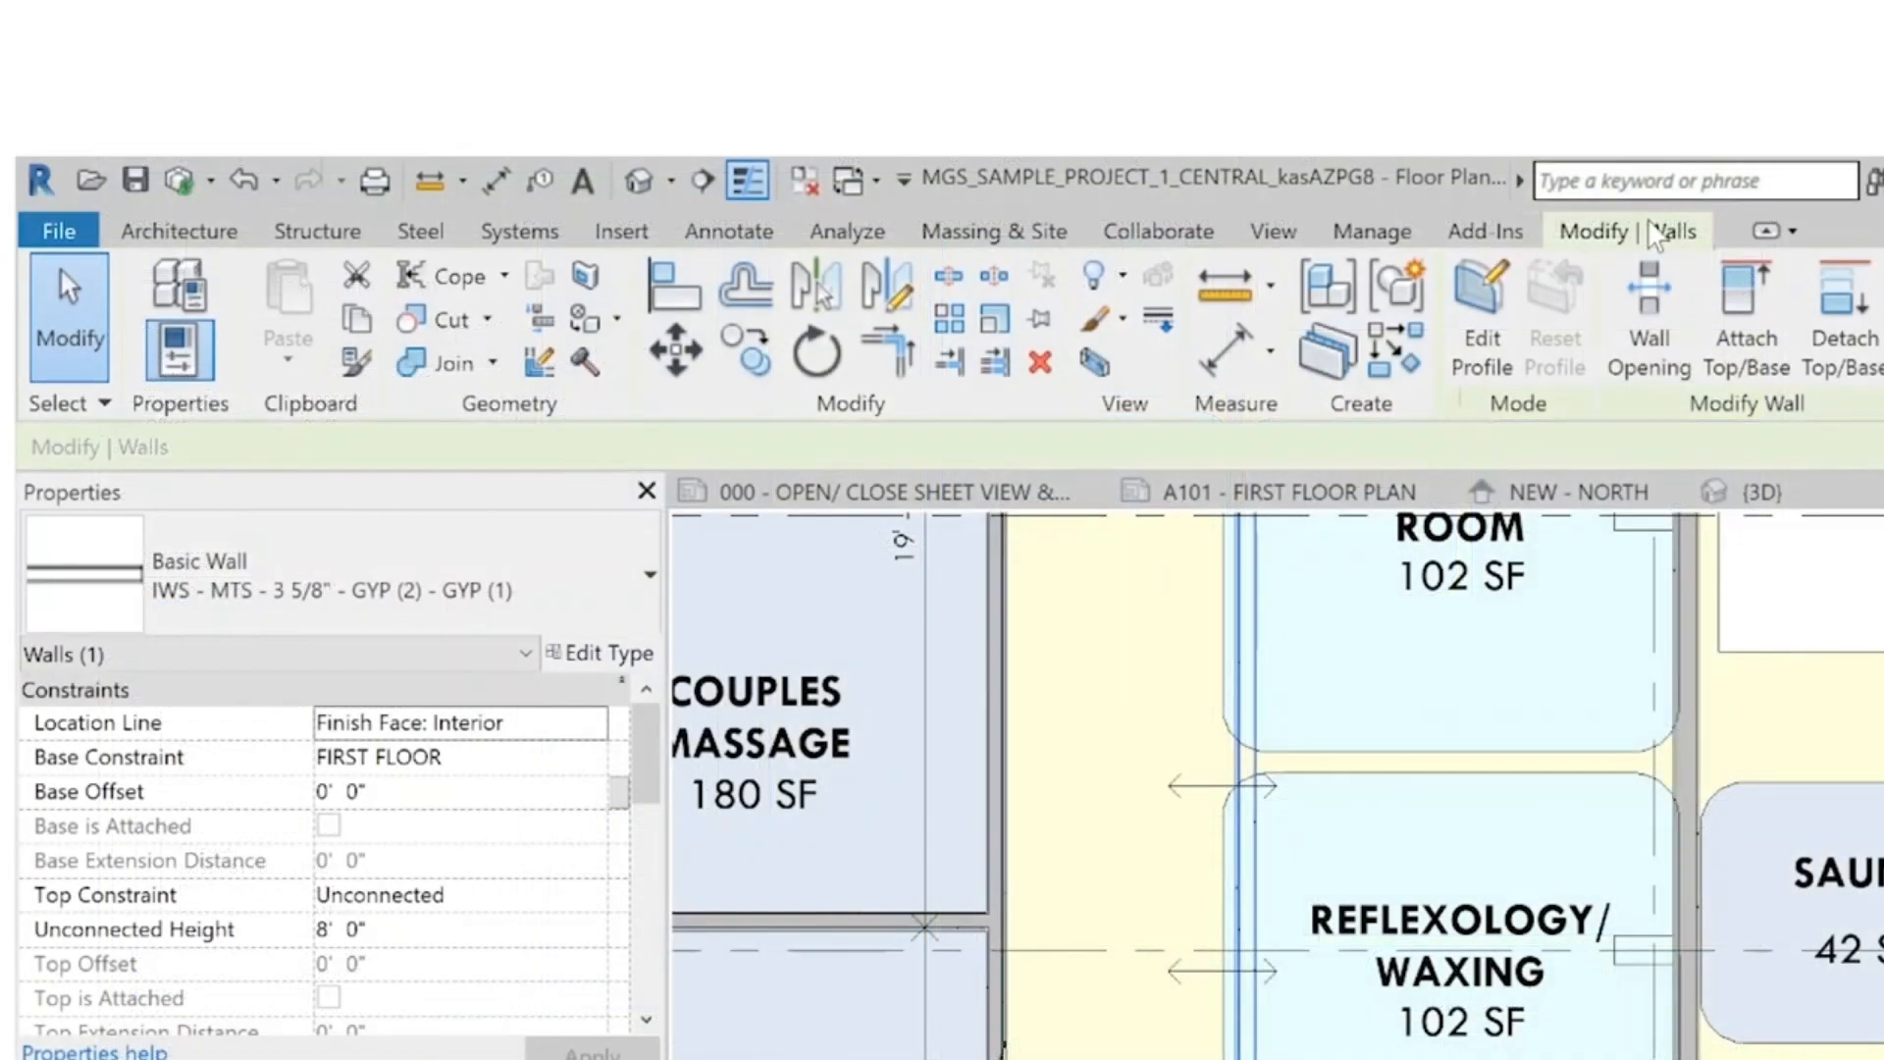
{"action": "left_click", "coordinate": [949, 277]}
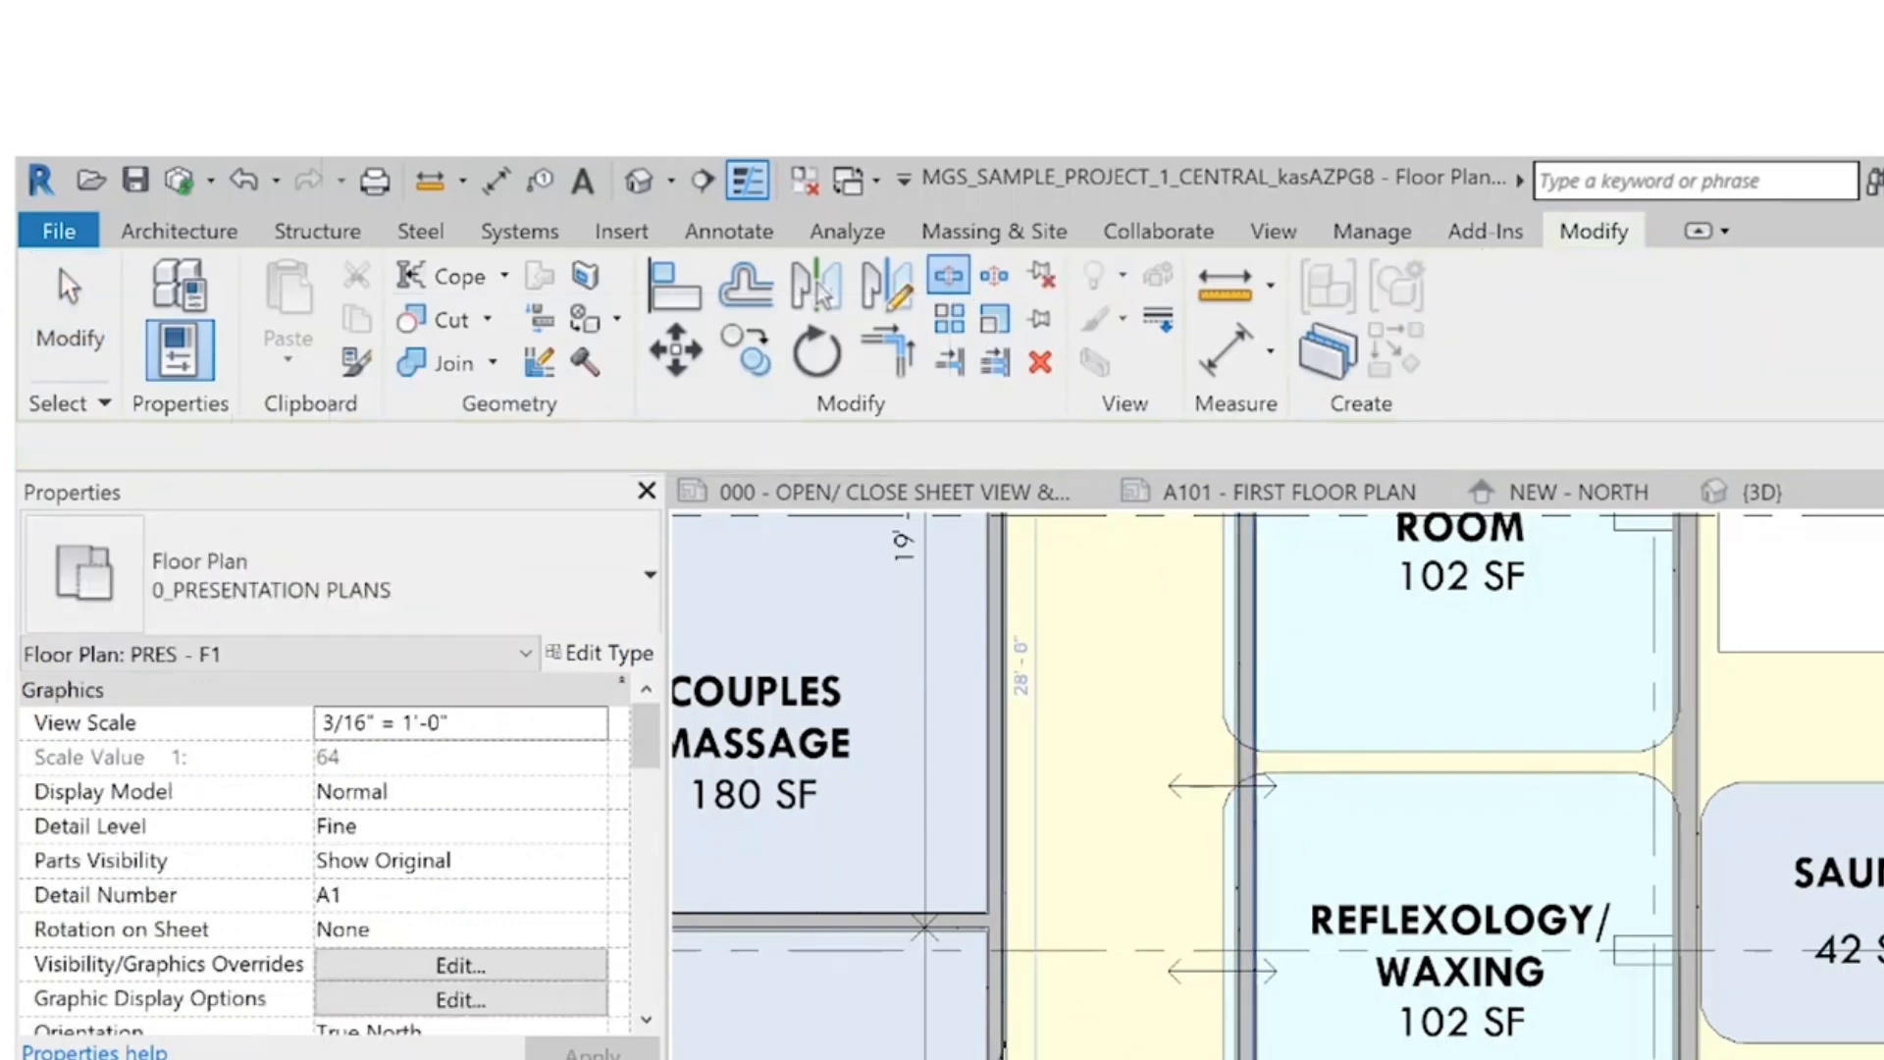
Trim the two split wall pieces into corners with the cross partitions above and below the 5' - 6" passage, leaving it open to the corridor
{"action": "left_click", "coordinate": [703, 138]}
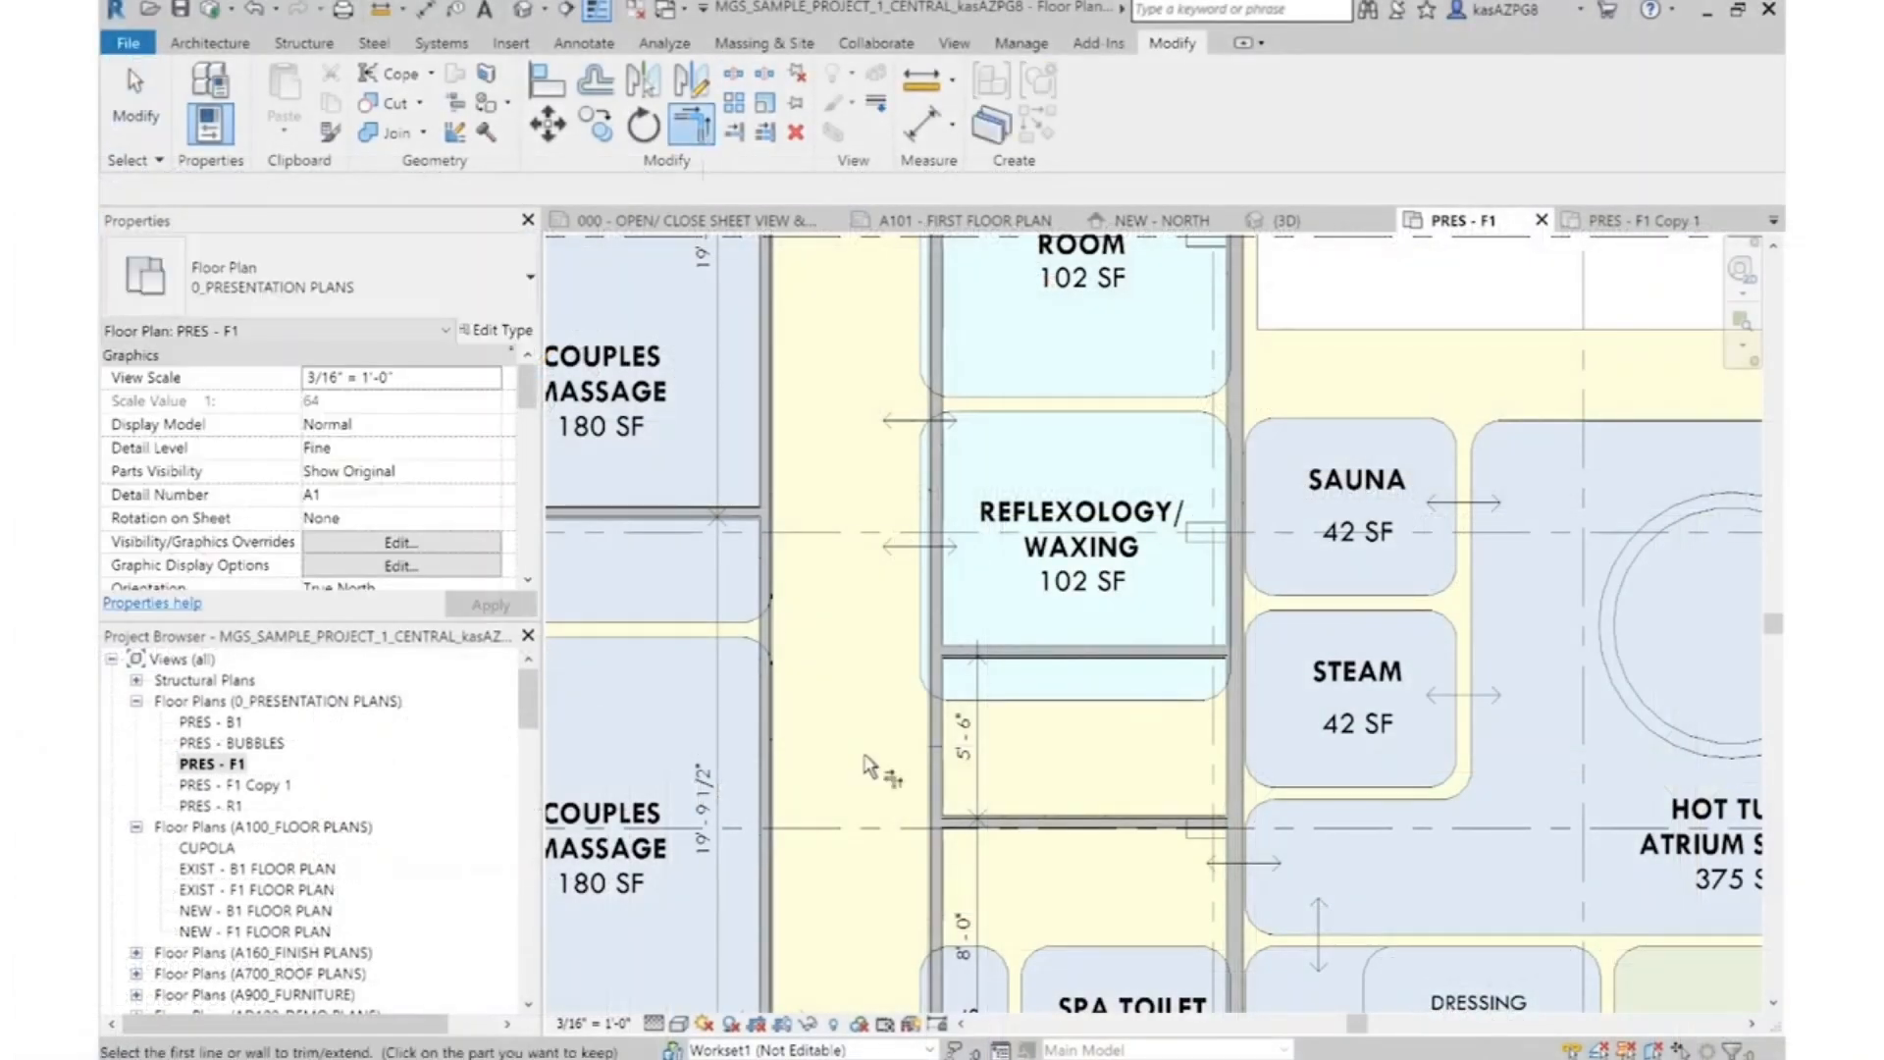
{"action": "left_click", "coordinate": [939, 613]}
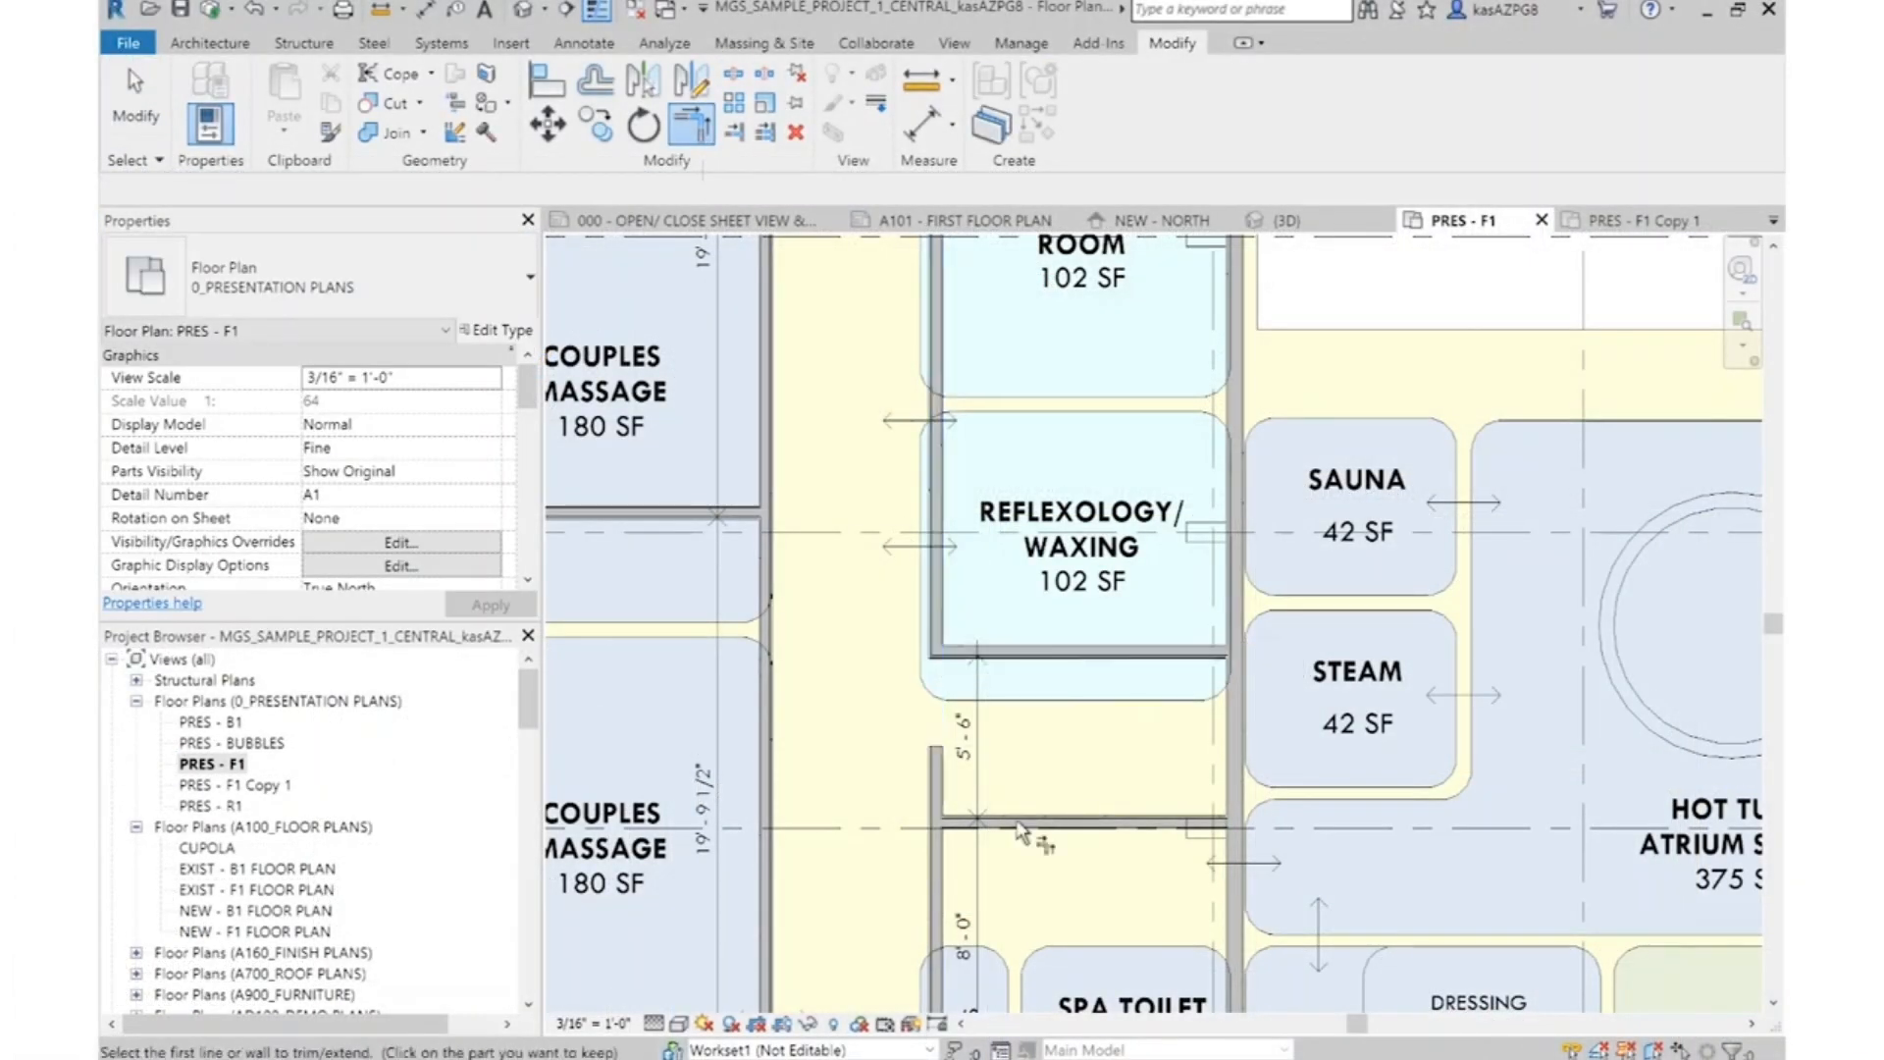
{"action": "left_click", "coordinate": [1191, 827]}
{"action": "left_click", "coordinate": [937, 888]}
{"action": "key", "text": "Escape"}
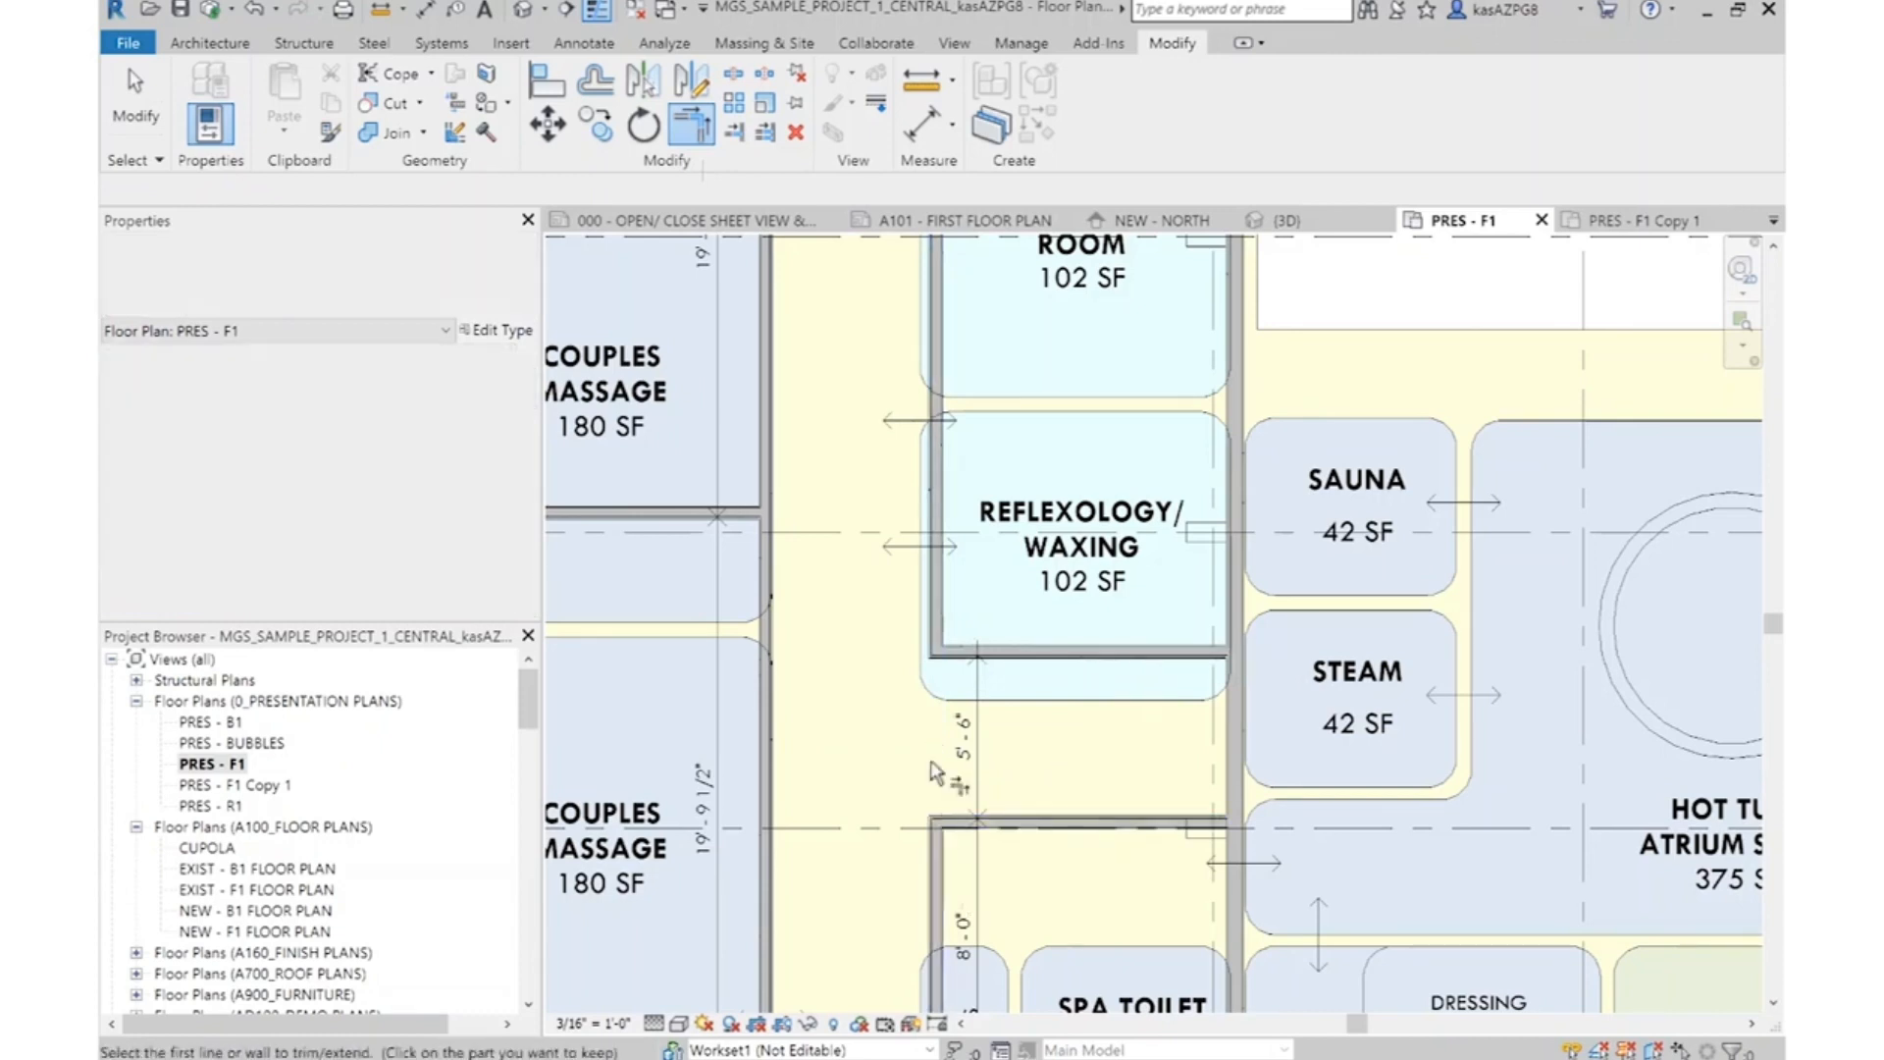
Move the Brial/Esthetic and Reflexology/Waxing bubbles straight up so the lower bubble meets the partition beneath it
{"action": "scroll", "coordinate": [998, 730], "scroll_direction": "down", "scroll_amount": 5}
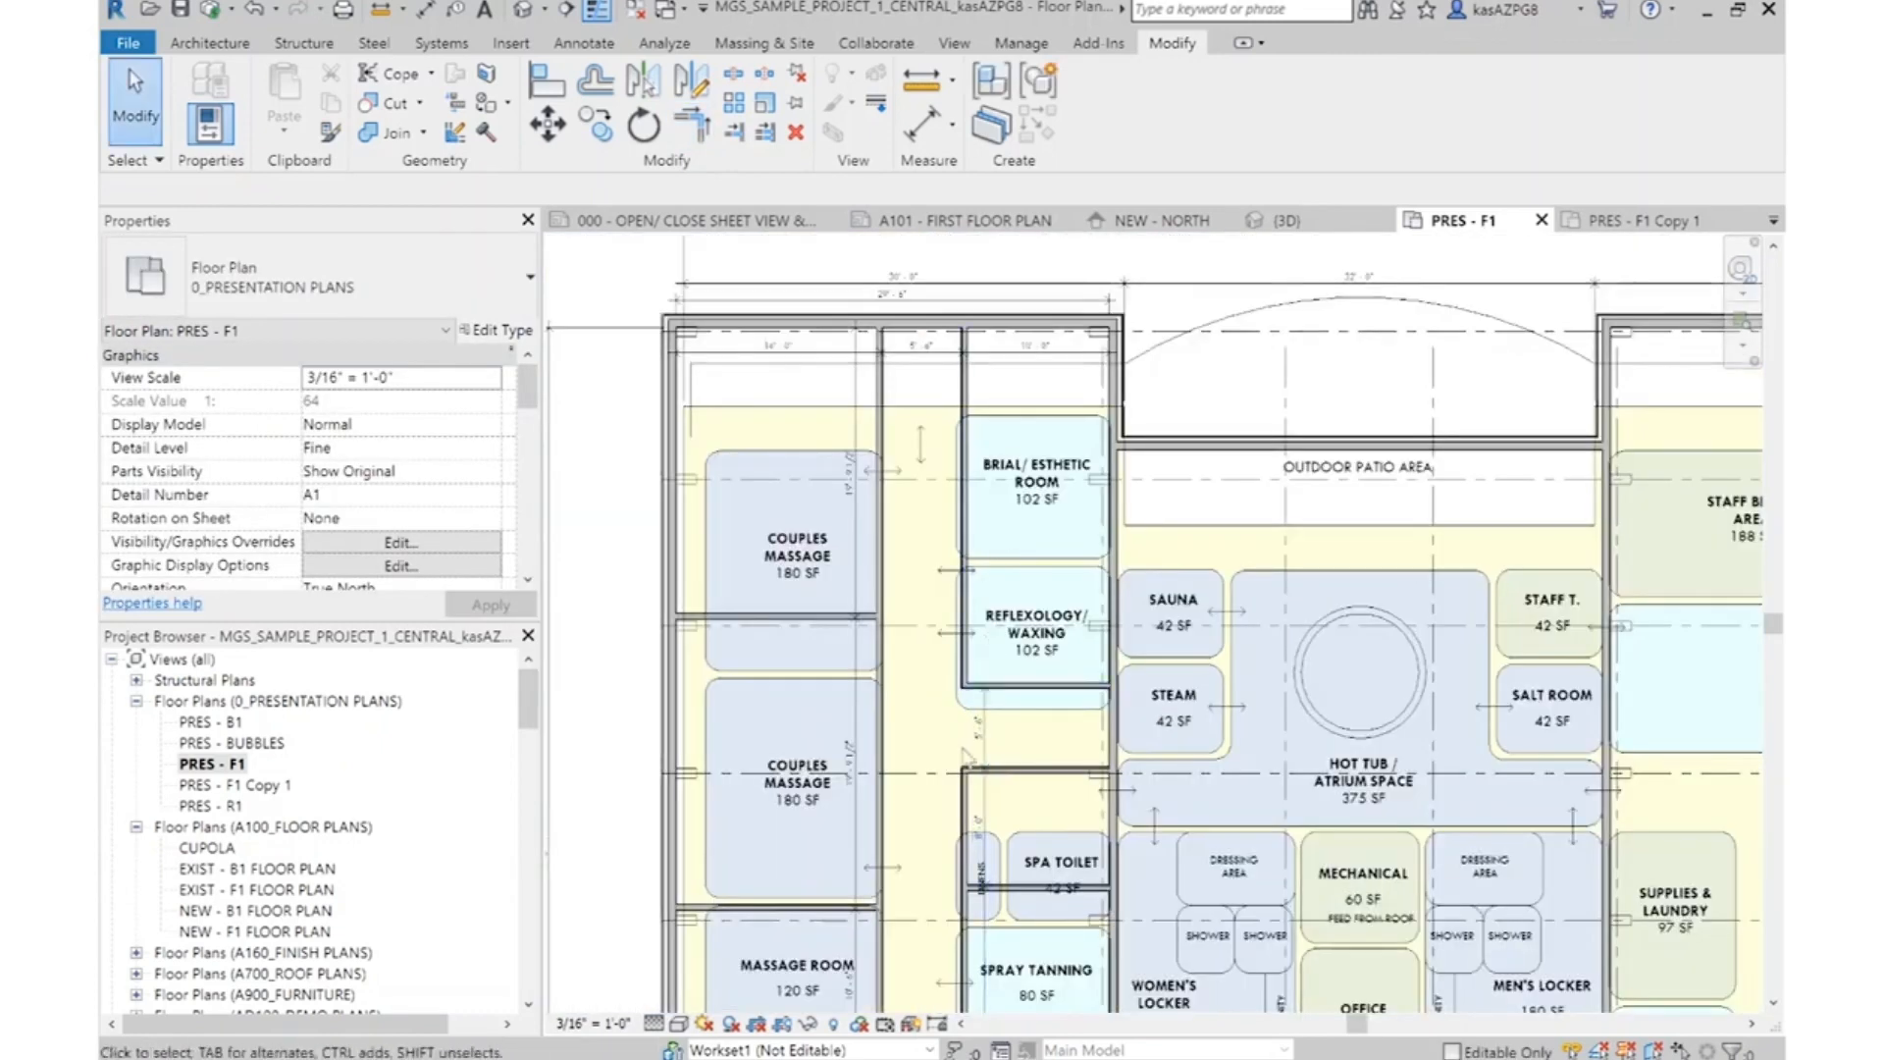
{"action": "scroll", "coordinate": [1060, 525], "scroll_direction": "up", "scroll_amount": 2}
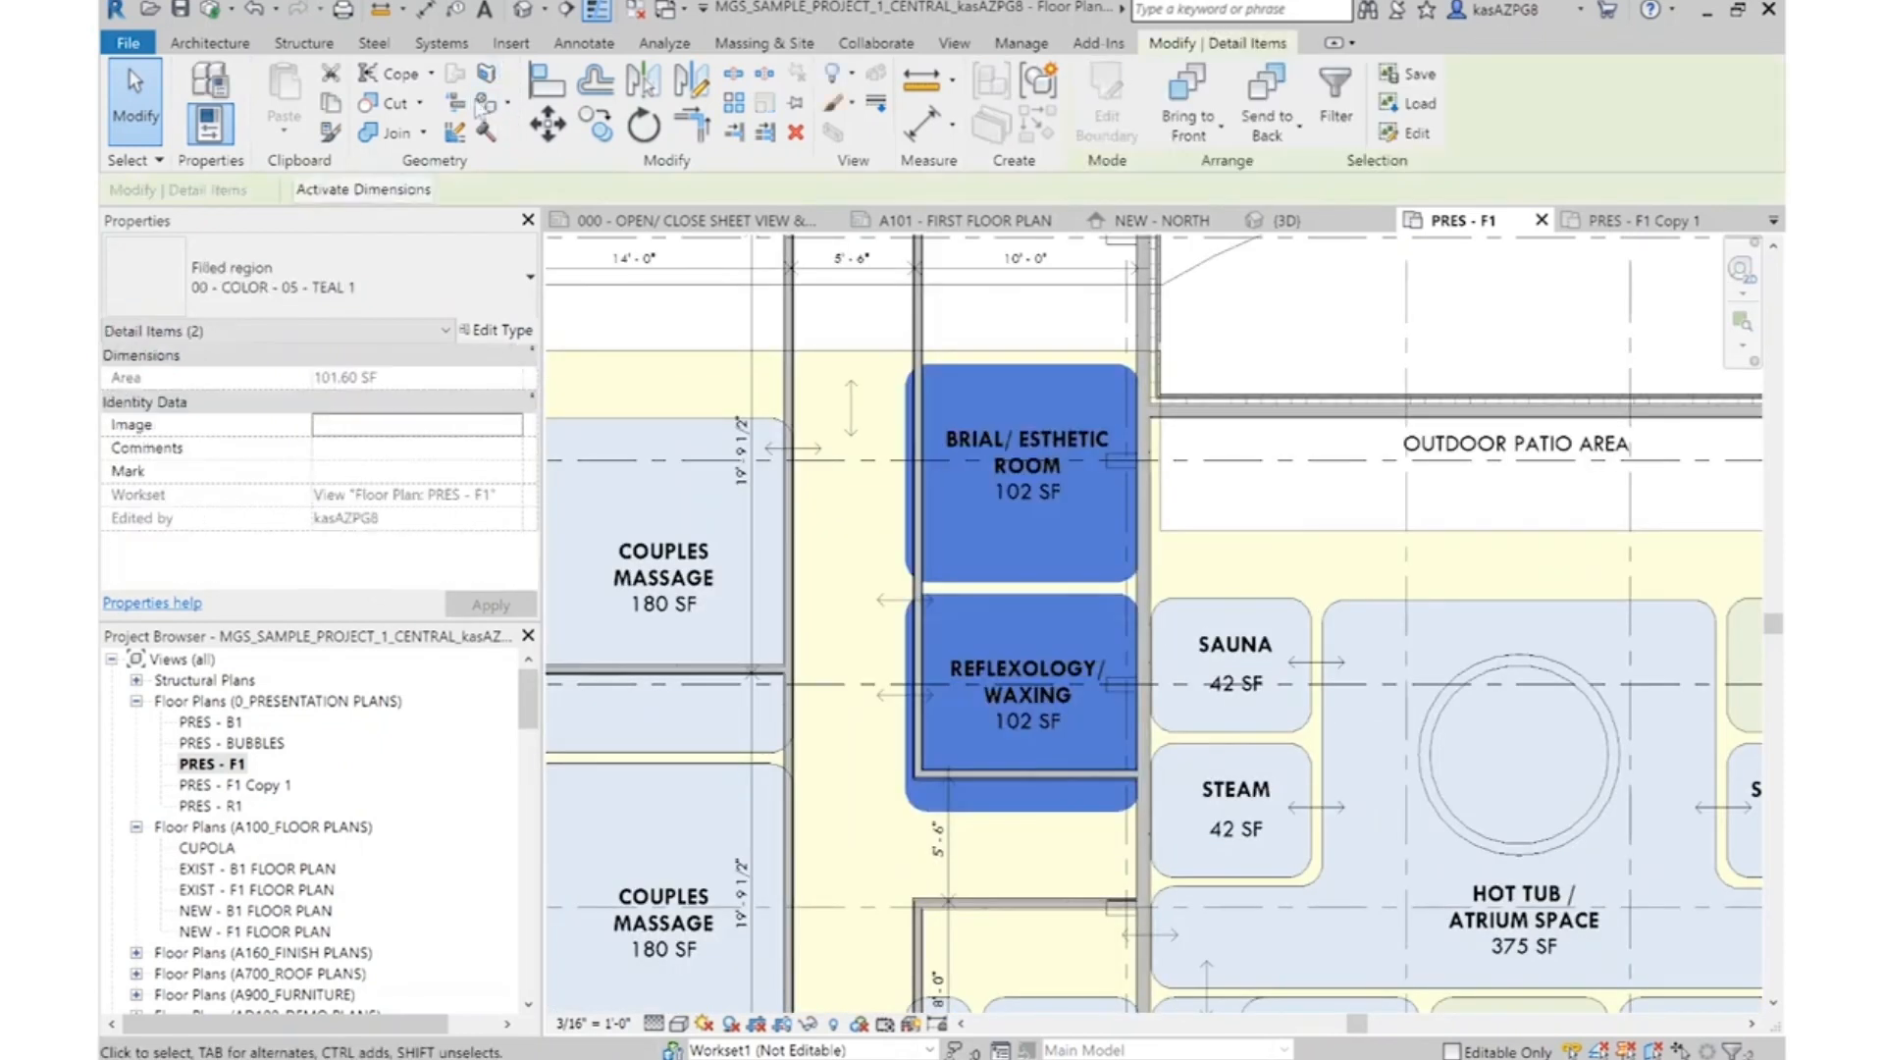
{"action": "left_click", "coordinate": [562, 134]}
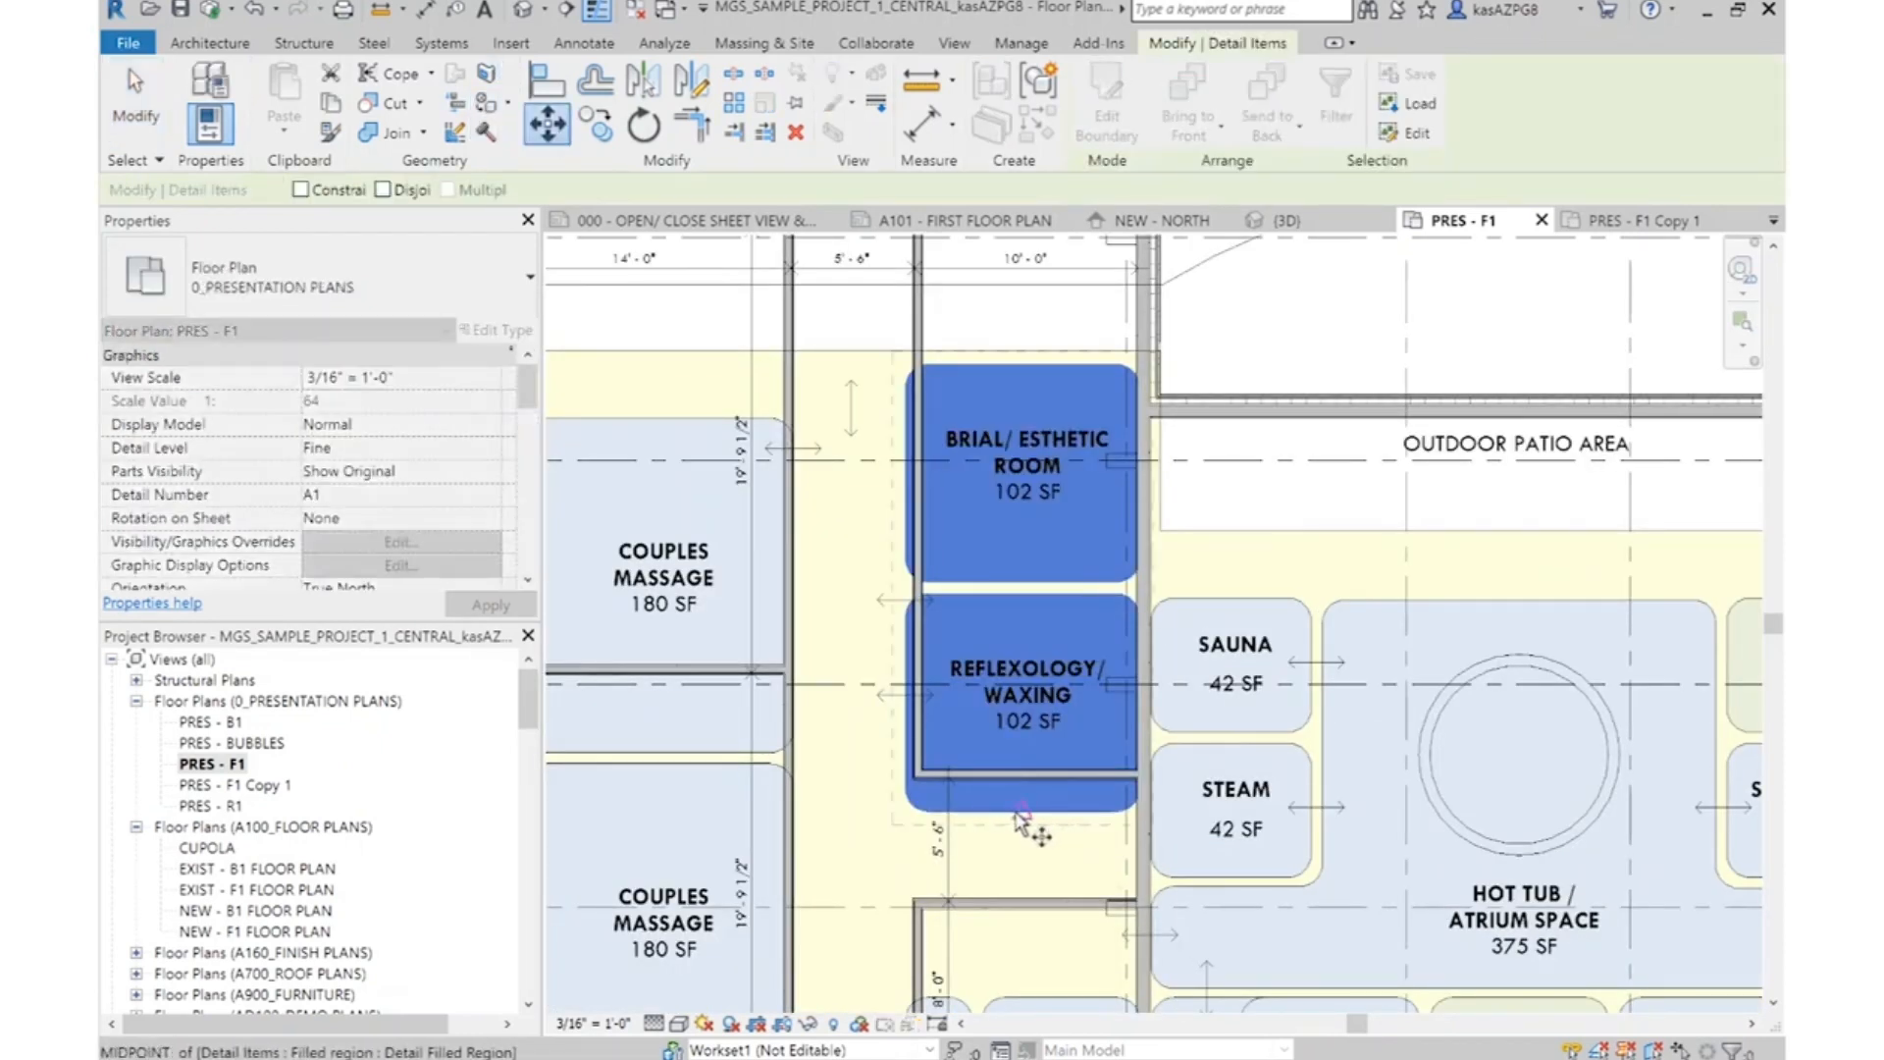
{"action": "left_click", "coordinate": [1023, 767]}
{"action": "key", "text": "Escape"}
{"action": "scroll", "coordinate": [1111, 721], "scroll_direction": "down", "scroll_amount": 3}
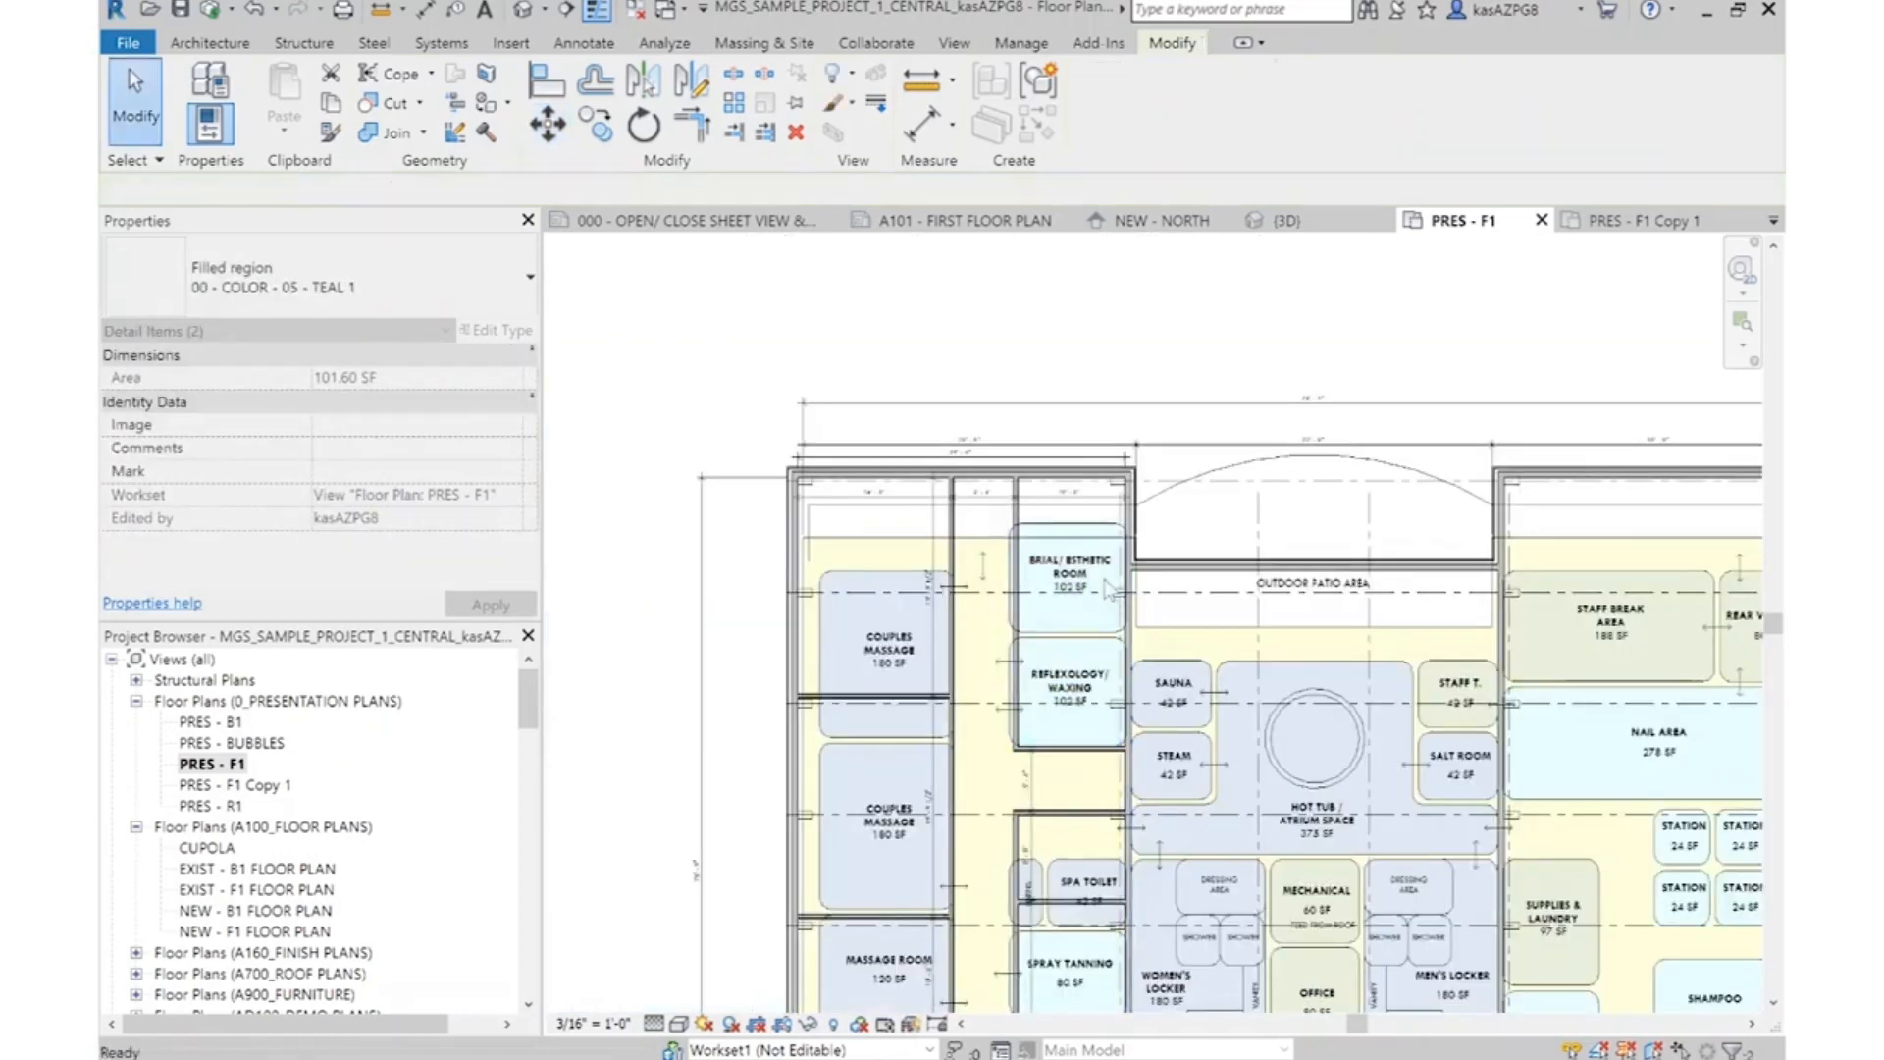
Move the three long corridor-side partitions 1' toward the couples massage rooms, keeping the corridor width between them
{"action": "scroll", "coordinate": [1097, 569], "scroll_direction": "up", "scroll_amount": 2}
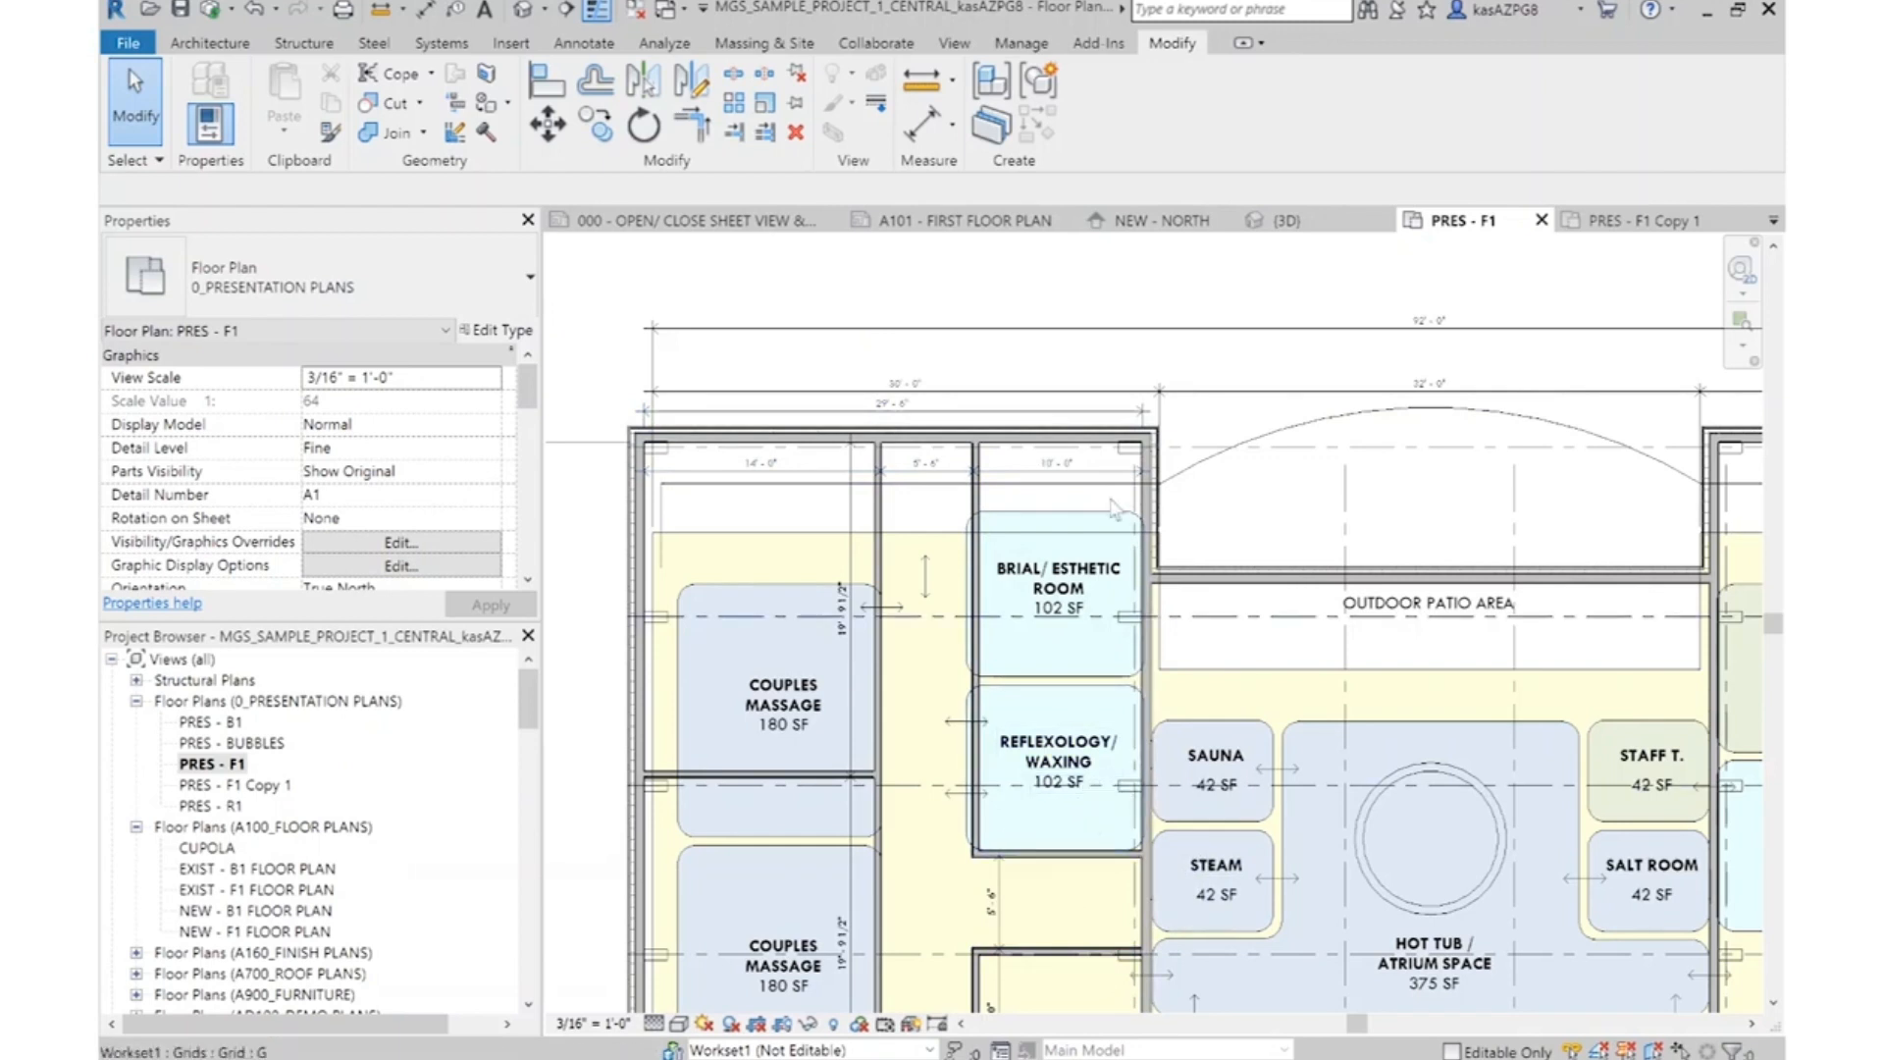
{"action": "scroll", "coordinate": [1089, 515], "scroll_direction": "down", "scroll_amount": 2}
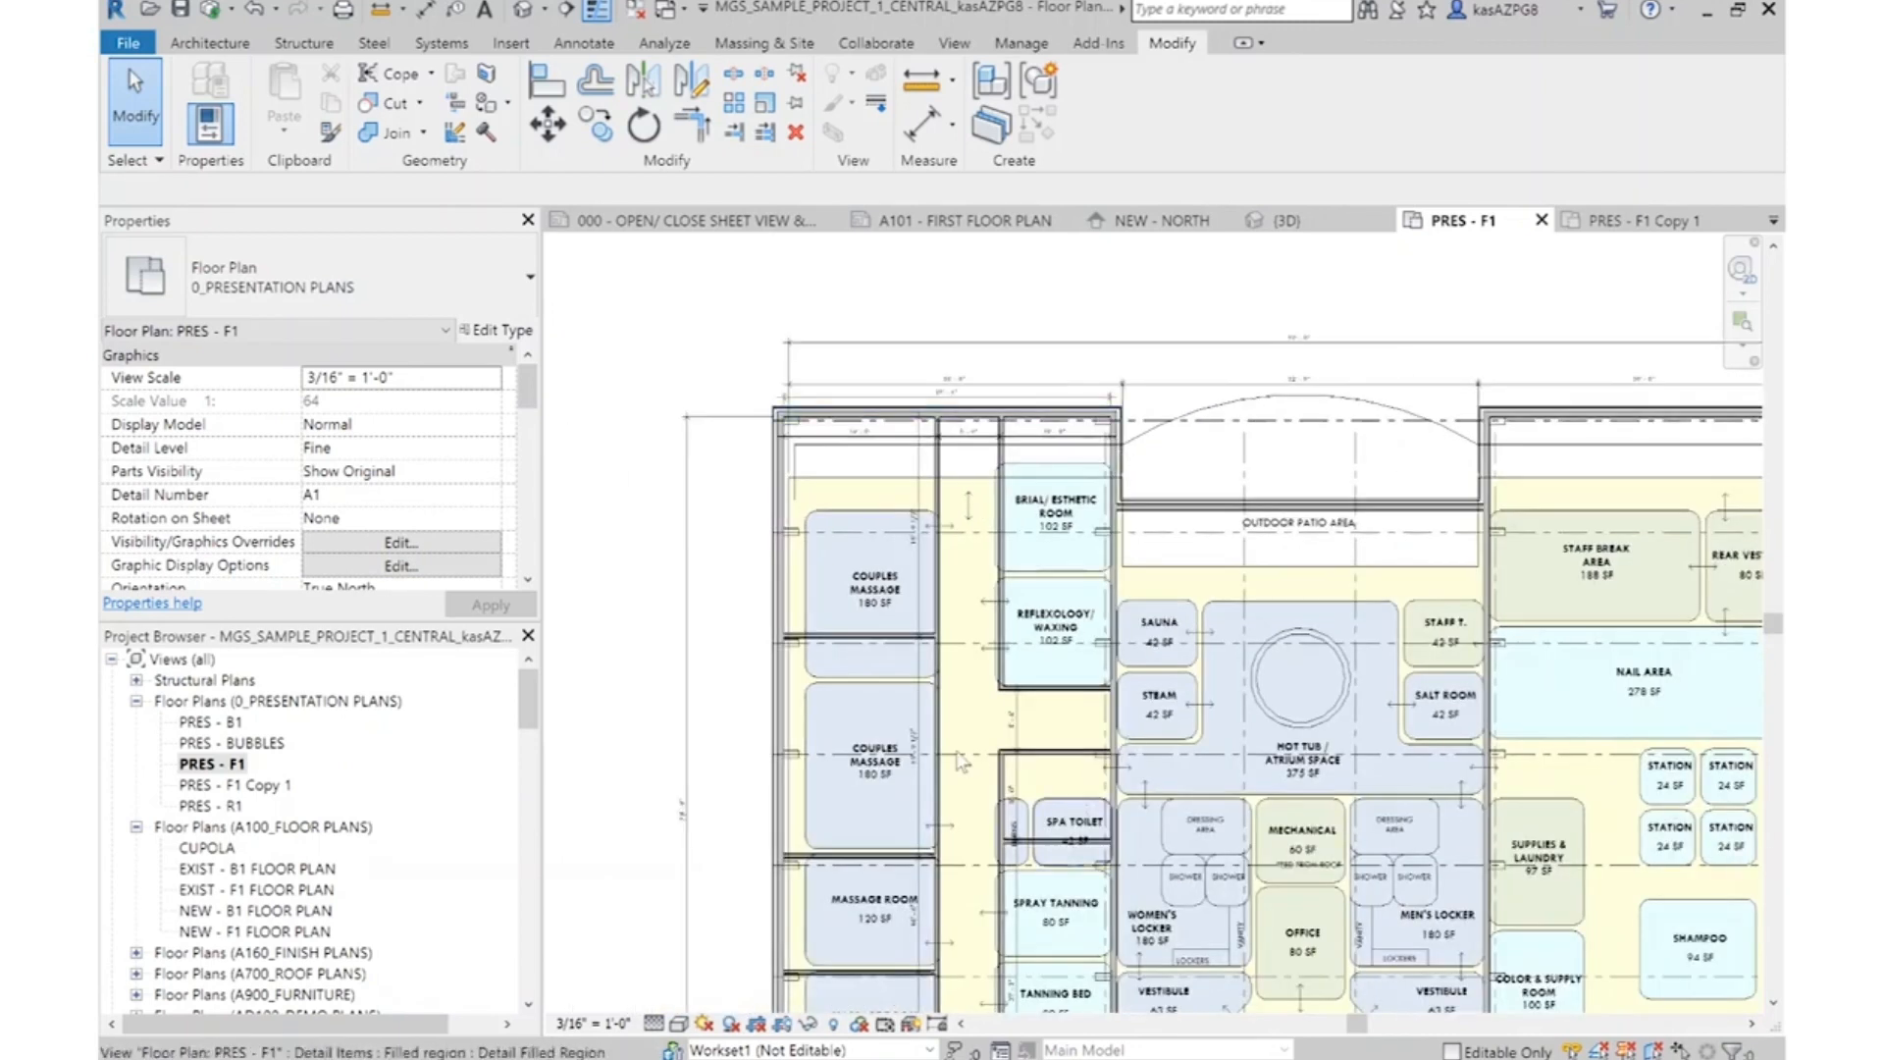
{"action": "scroll", "coordinate": [1061, 530], "scroll_direction": "up", "scroll_amount": 2}
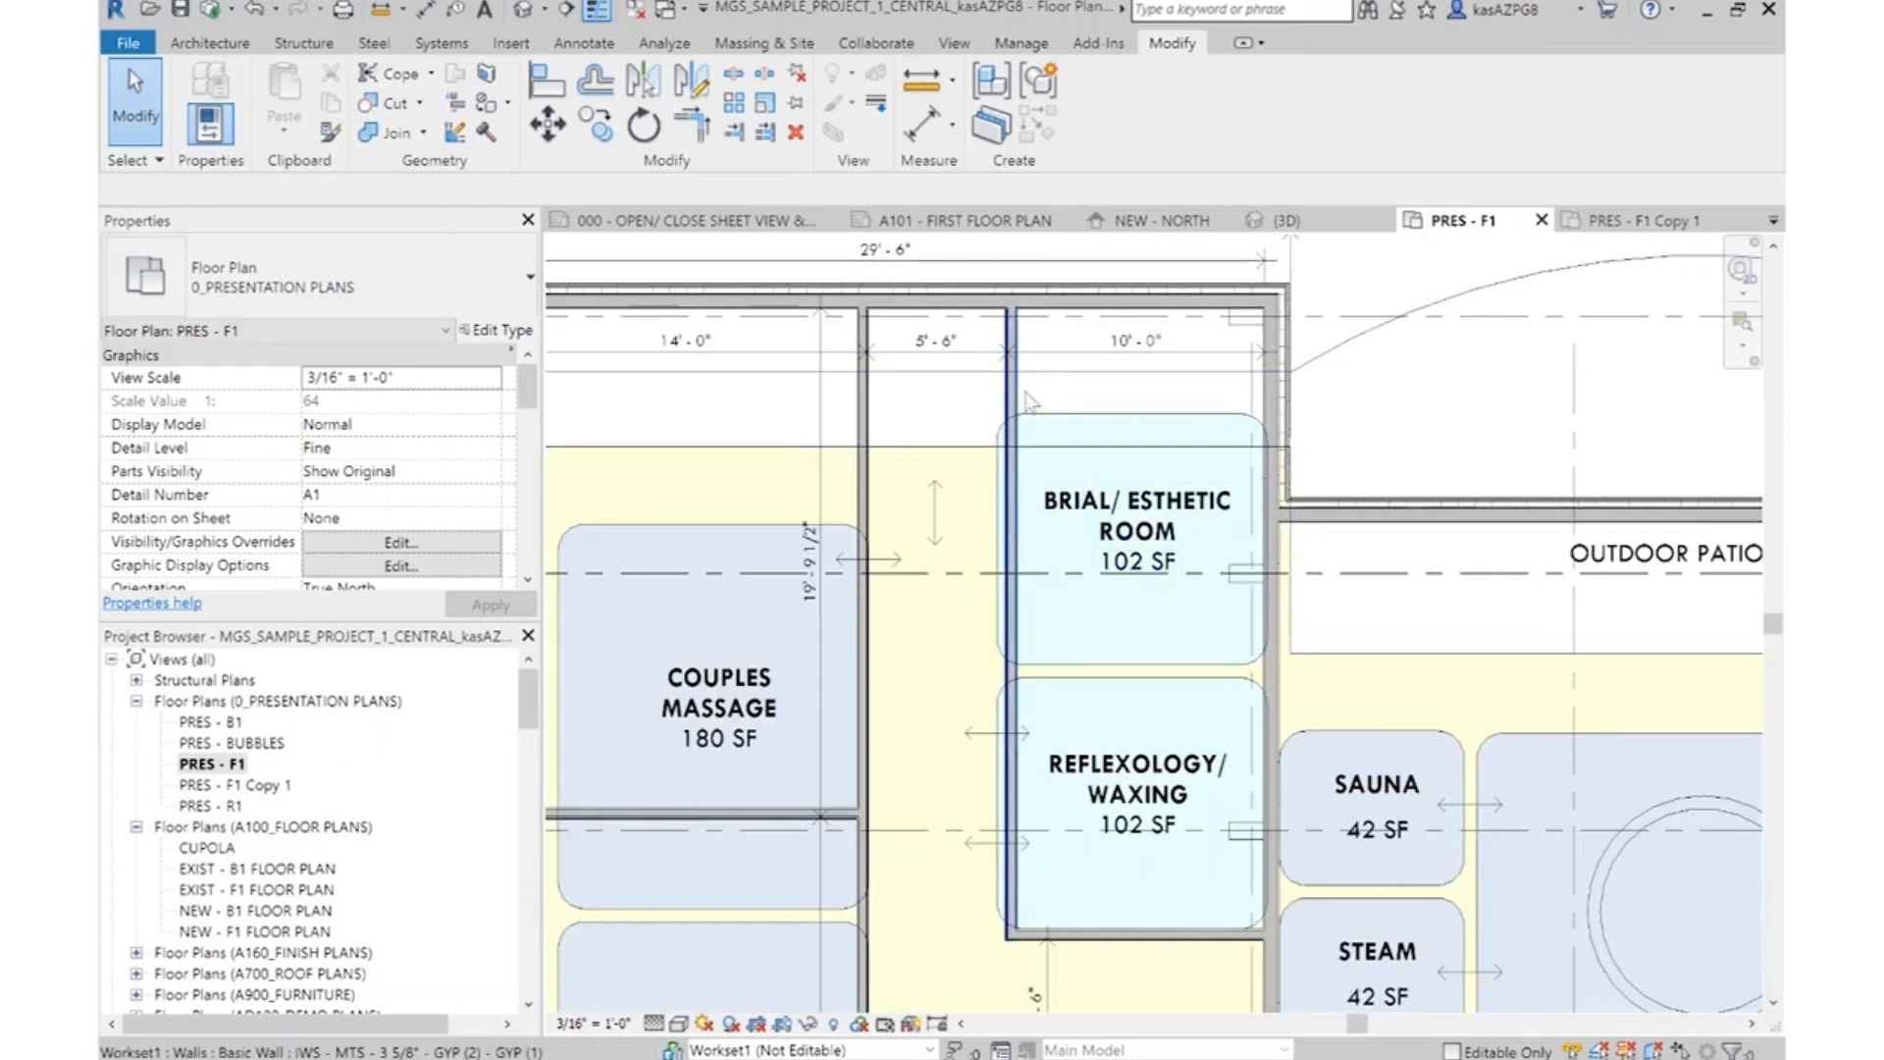
{"action": "scroll", "coordinate": [1276, 522], "scroll_direction": "down", "scroll_amount": 2}
{"action": "scroll", "coordinate": [1099, 417], "scroll_direction": "up", "scroll_amount": 3}
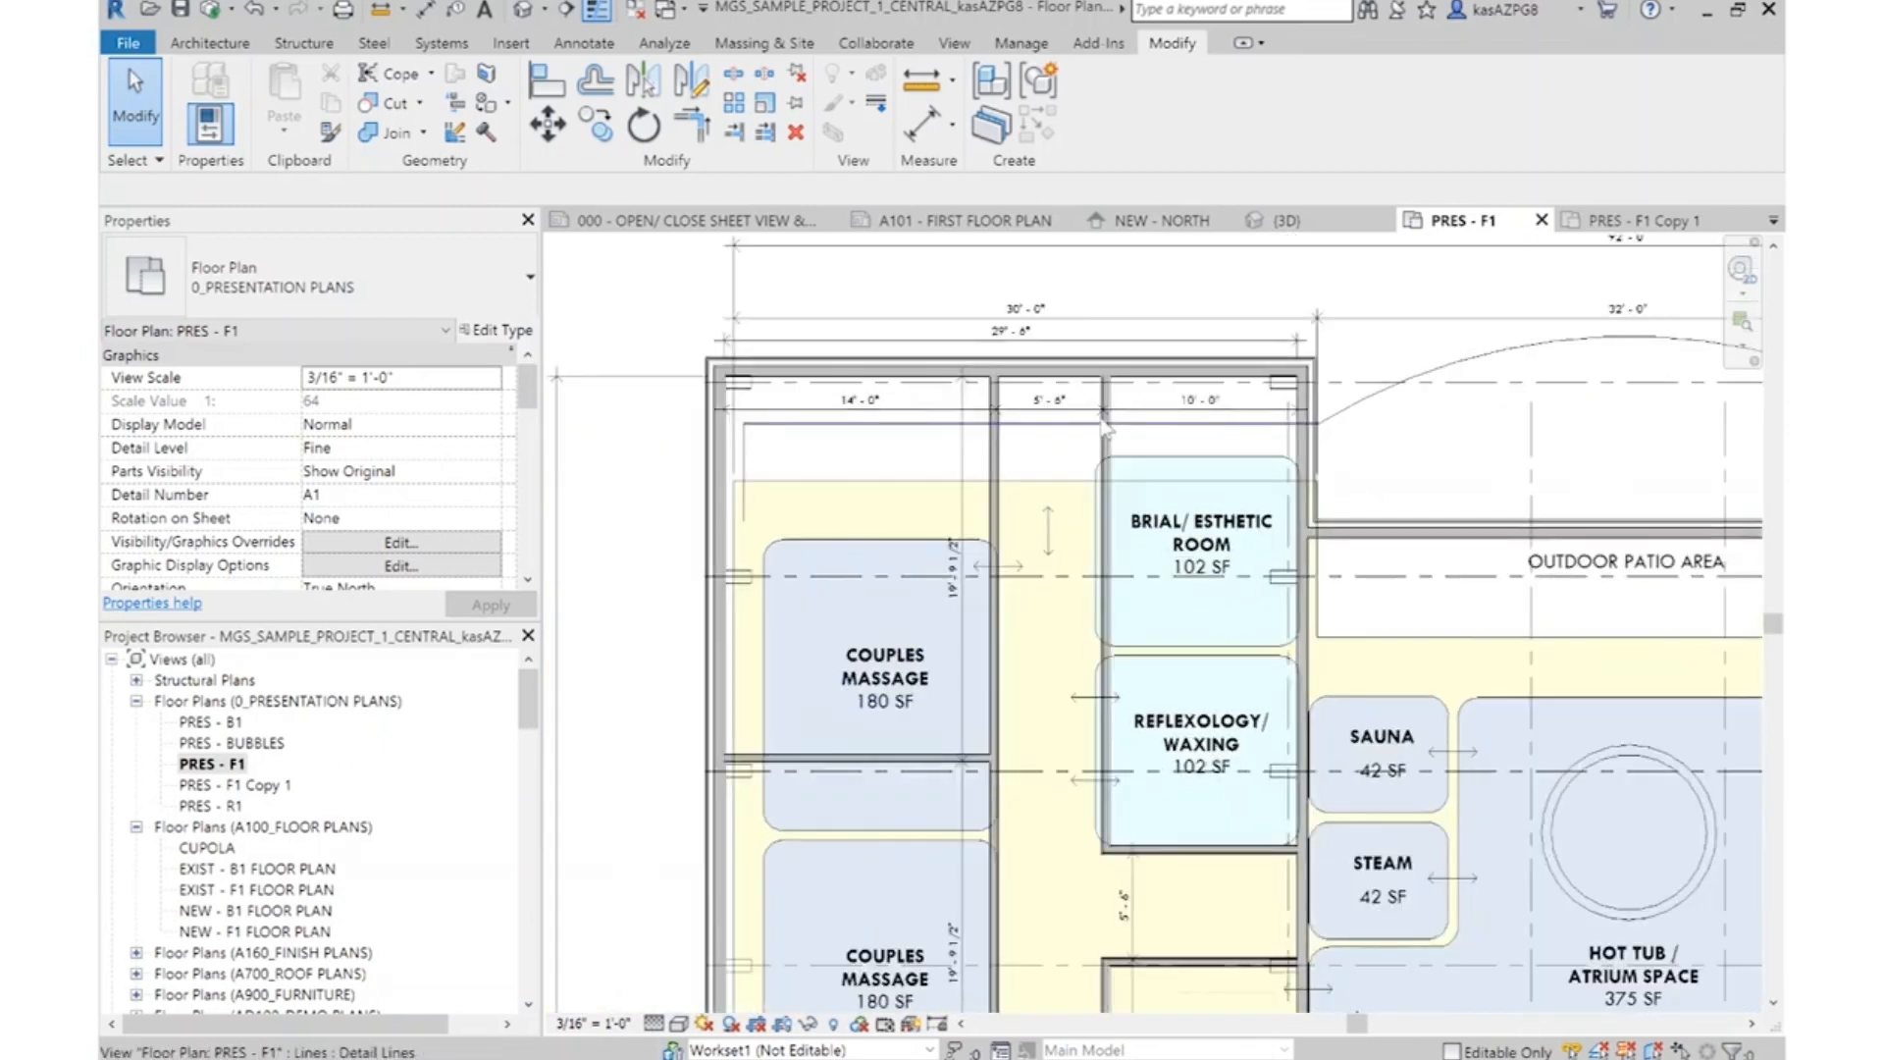
{"action": "left_click", "coordinate": [1106, 383]}
{"action": "scroll", "coordinate": [1073, 327], "scroll_direction": "down", "scroll_amount": 3}
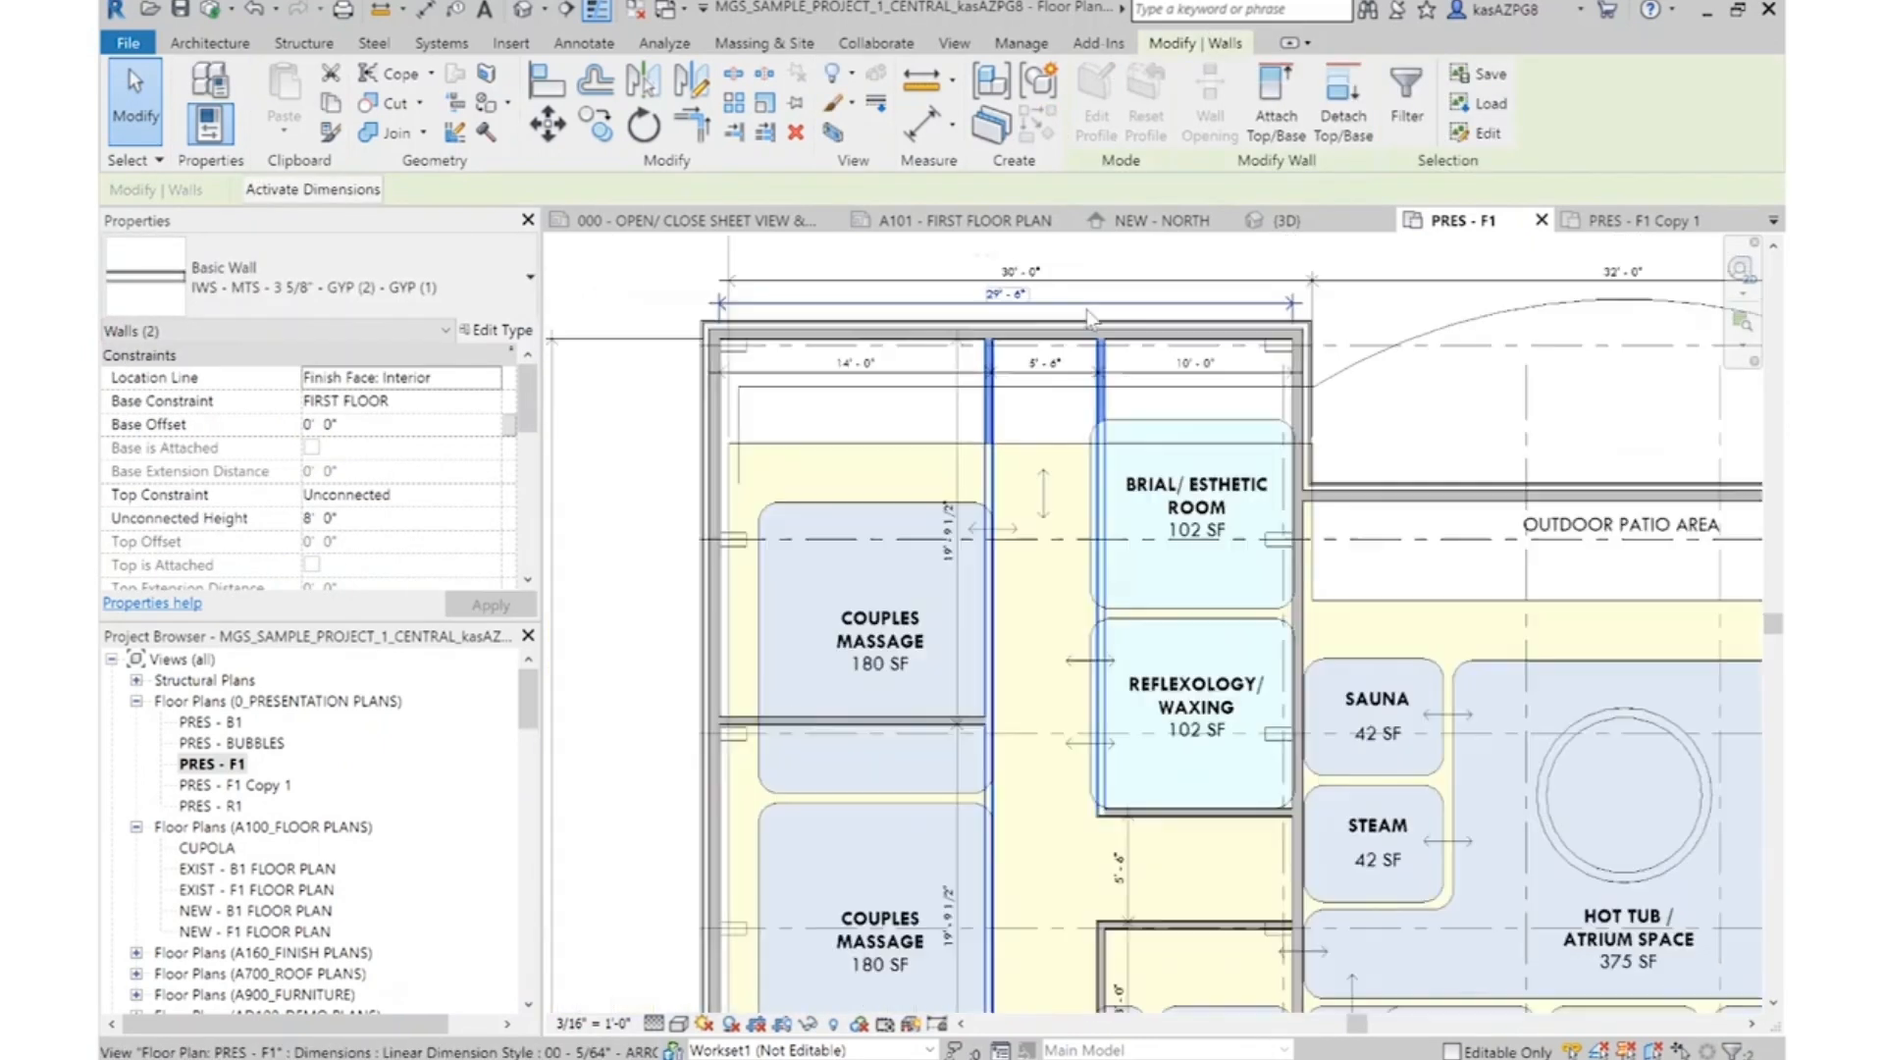
{"action": "middle_click_drag", "start_coordinate": [1063, 873], "coordinate": [1078, 540]}
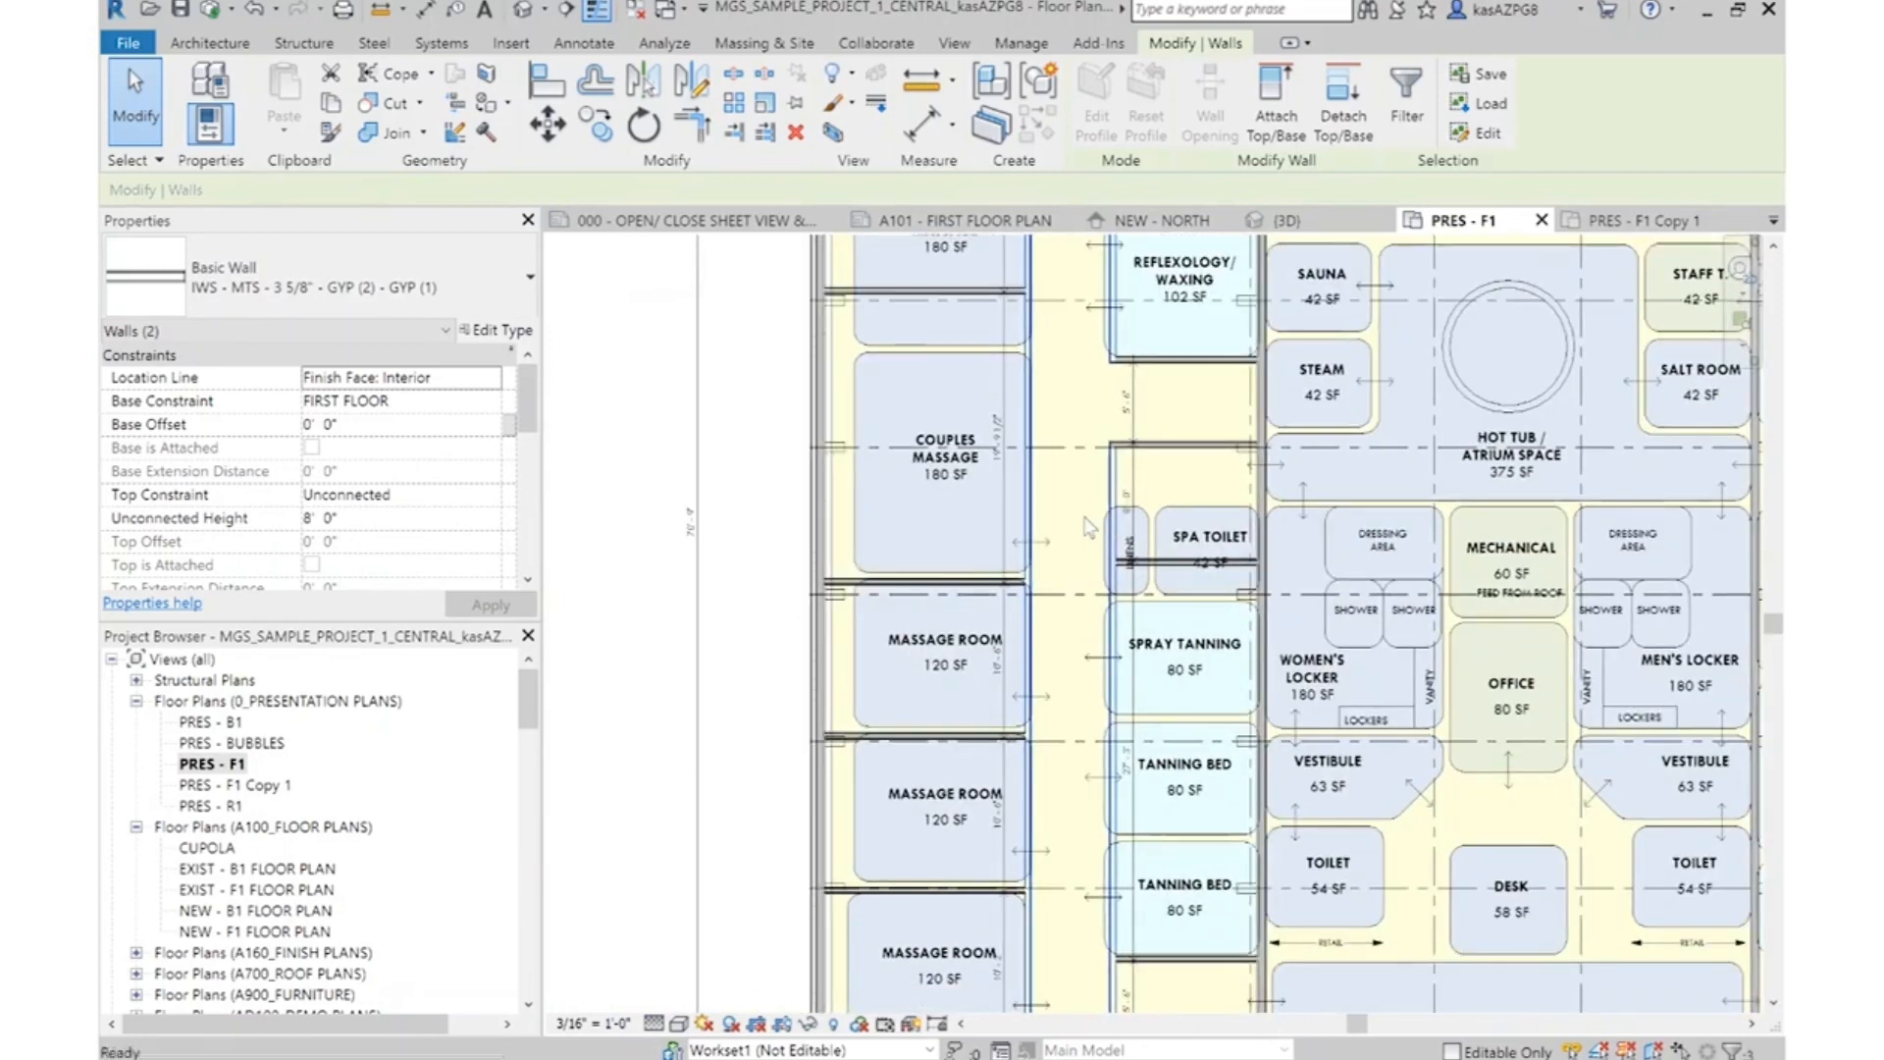
{"action": "scroll", "coordinate": [1091, 528], "scroll_direction": "down", "scroll_amount": 1}
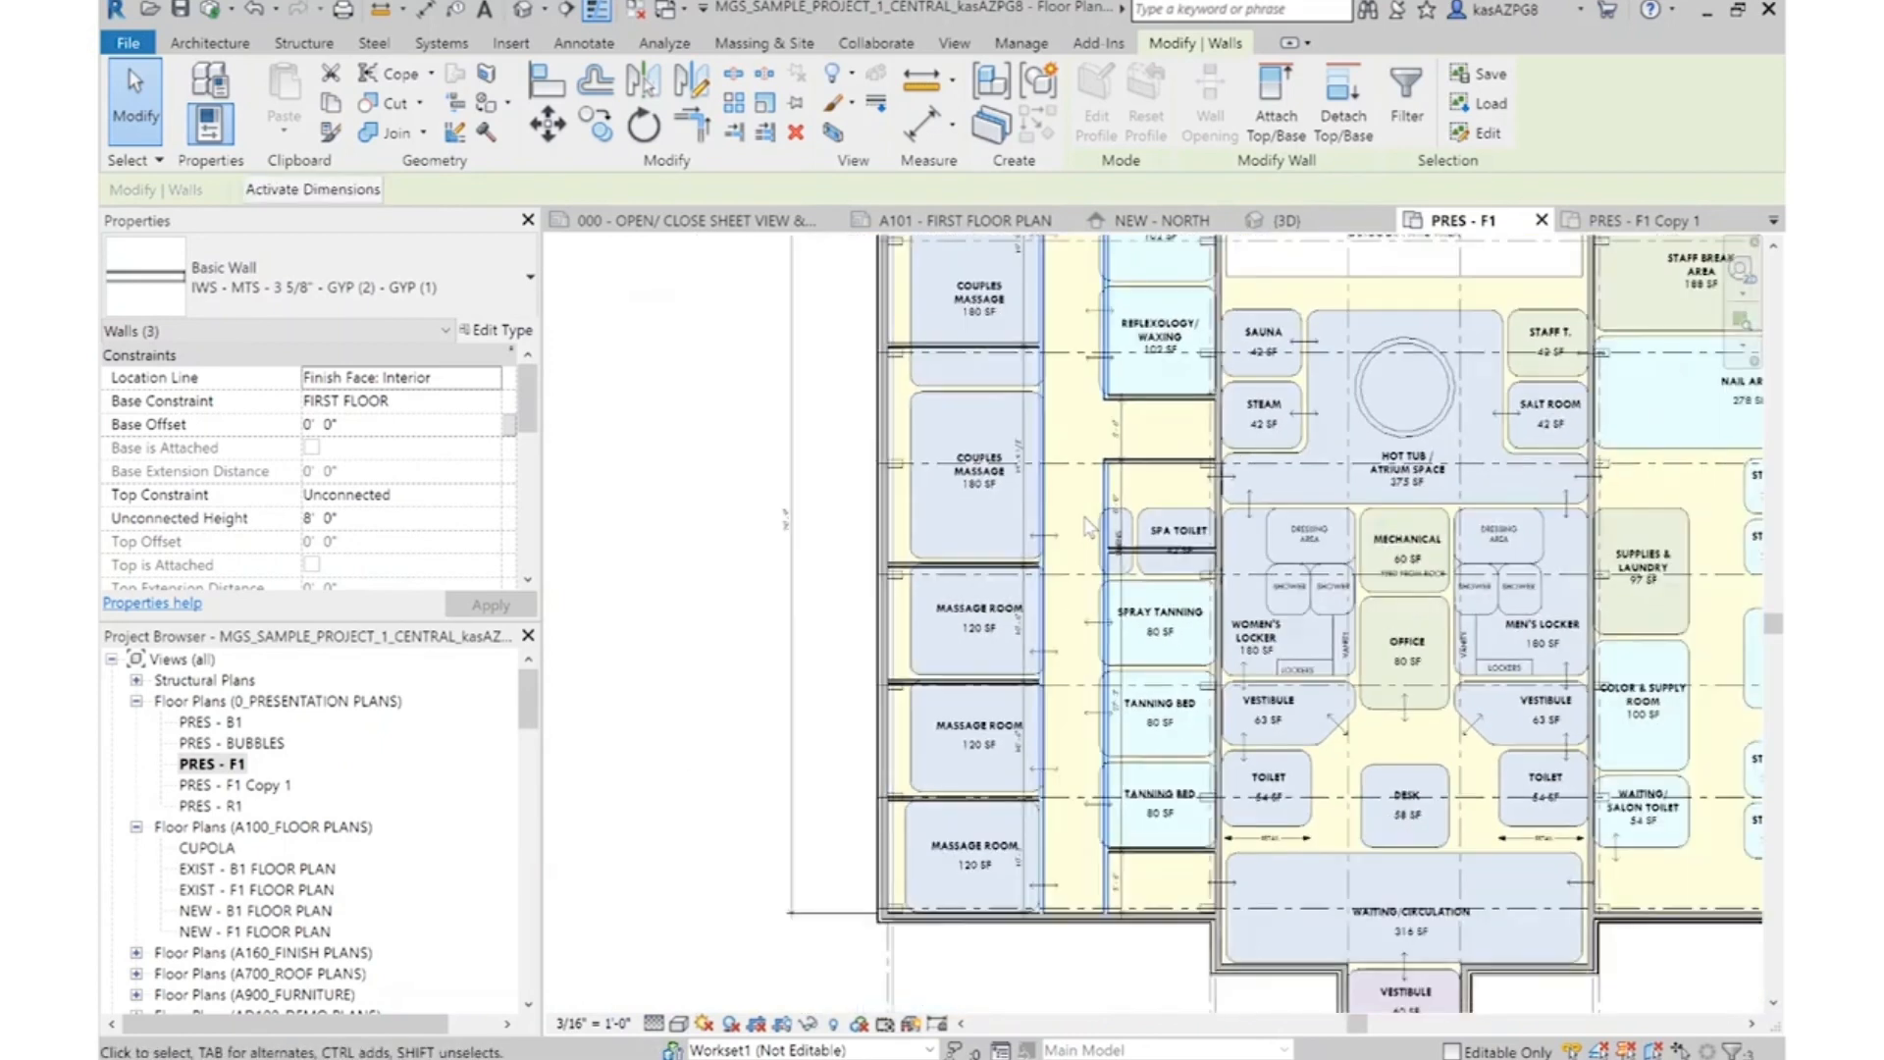
{"action": "left_click", "coordinate": [546, 125]}
{"action": "scroll", "coordinate": [1131, 405], "scroll_direction": "up", "scroll_amount": 2}
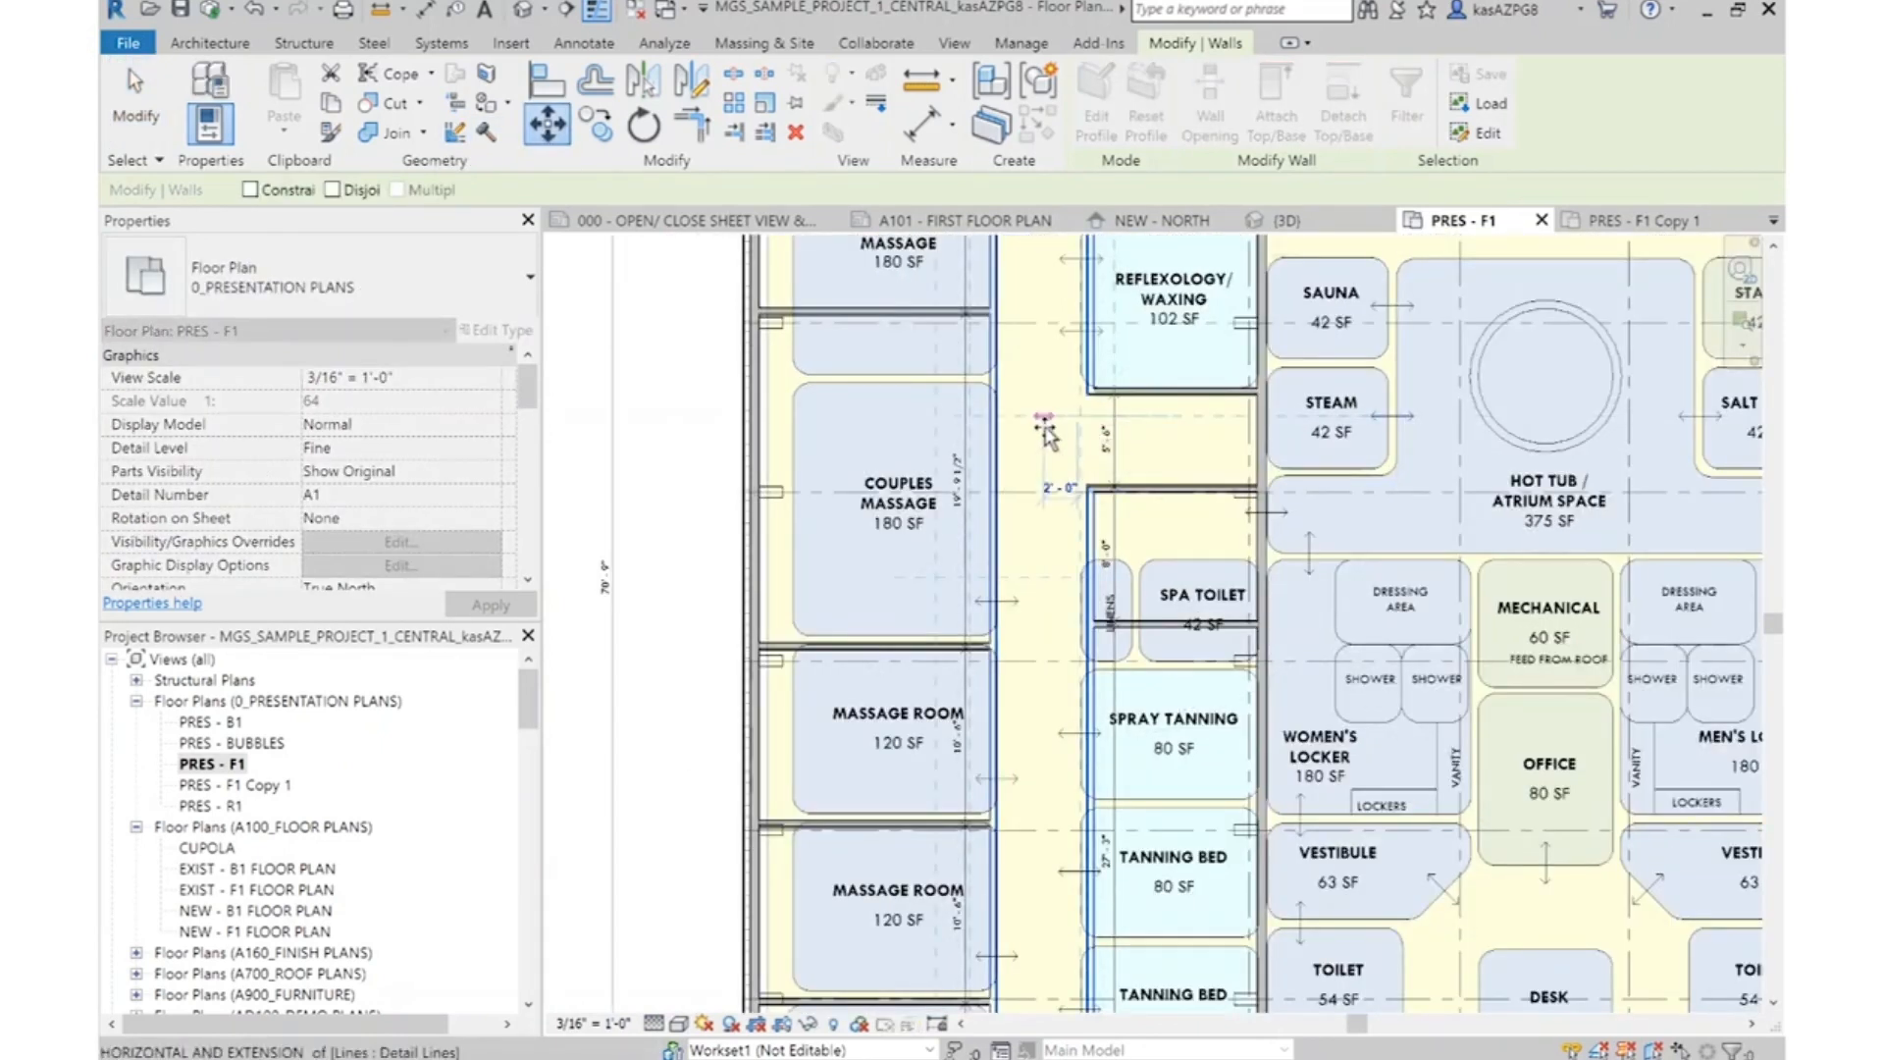
{"action": "type", "text": "'"}
{"action": "key", "text": "Return"}
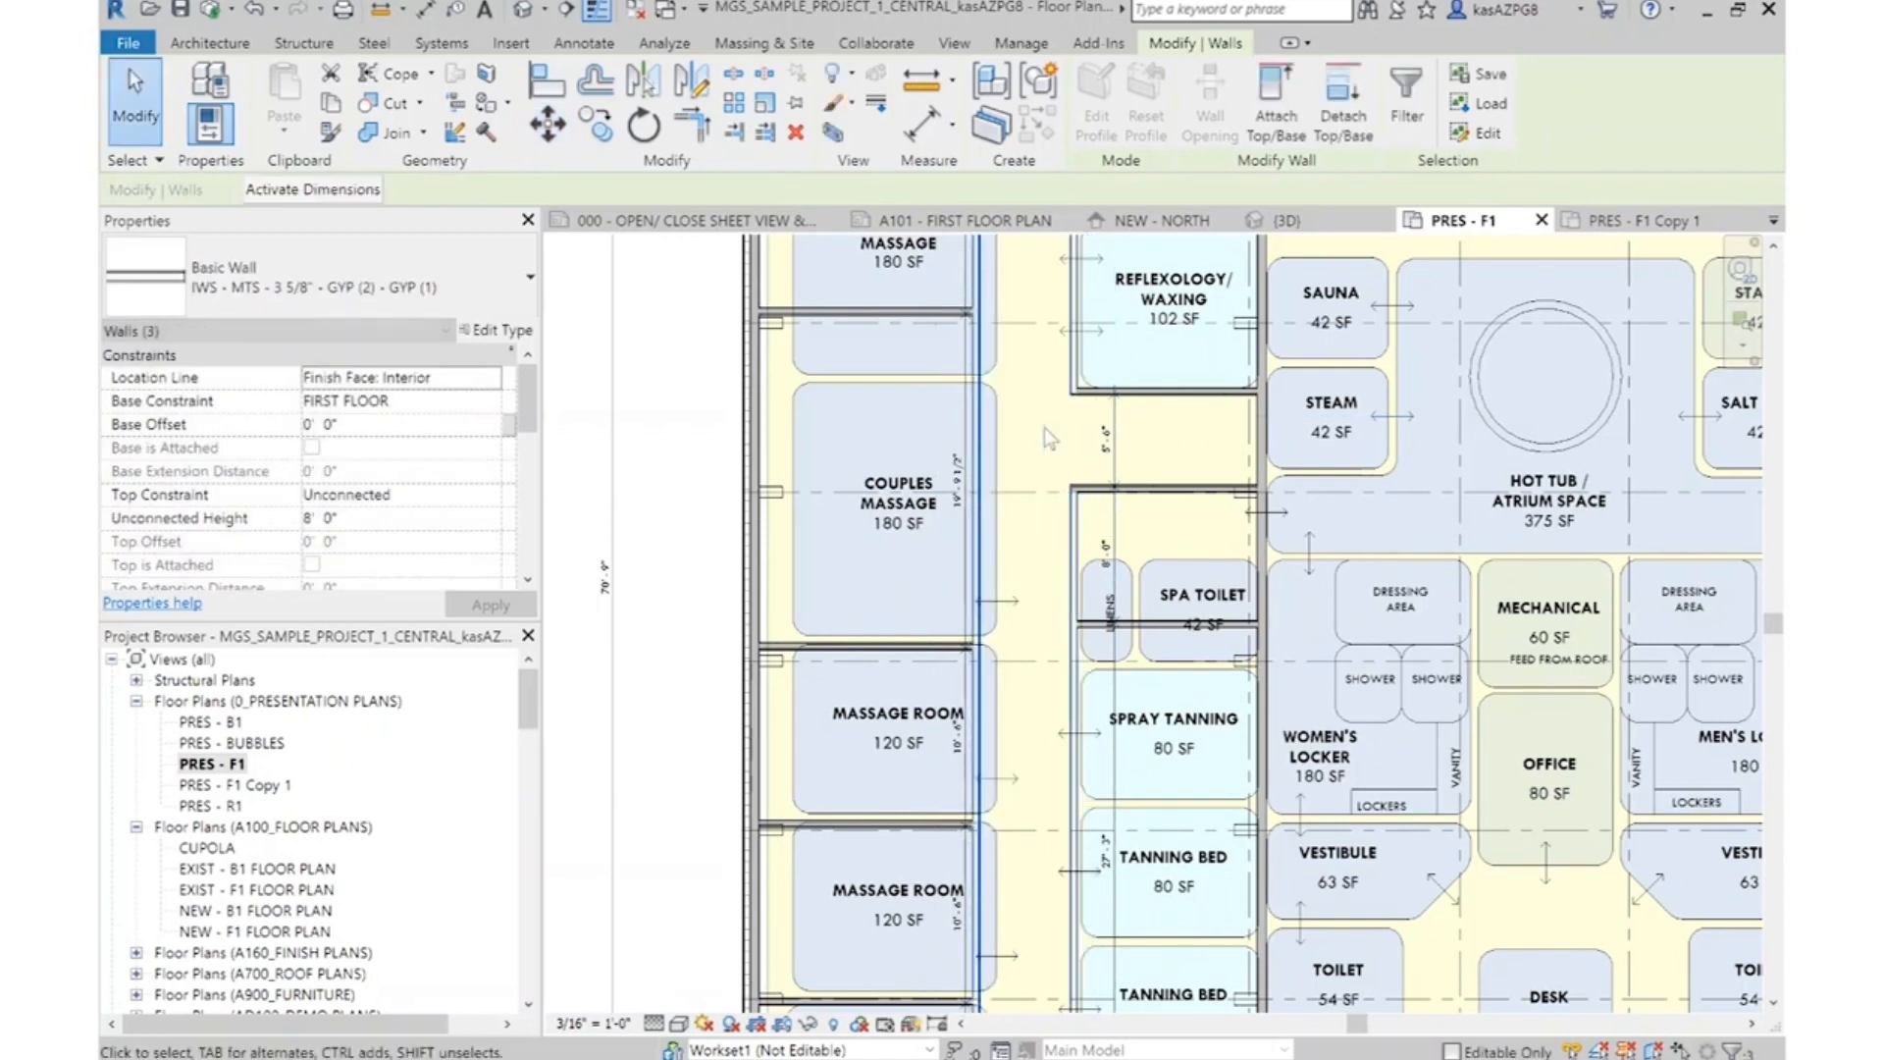
{"action": "key", "text": "Escape"}
Move the two couples massage and three massage room bubbles horizontally so their corridor-side edge meets the shifted partition
{"action": "scroll", "coordinate": [1281, 557], "scroll_direction": "down", "scroll_amount": 2}
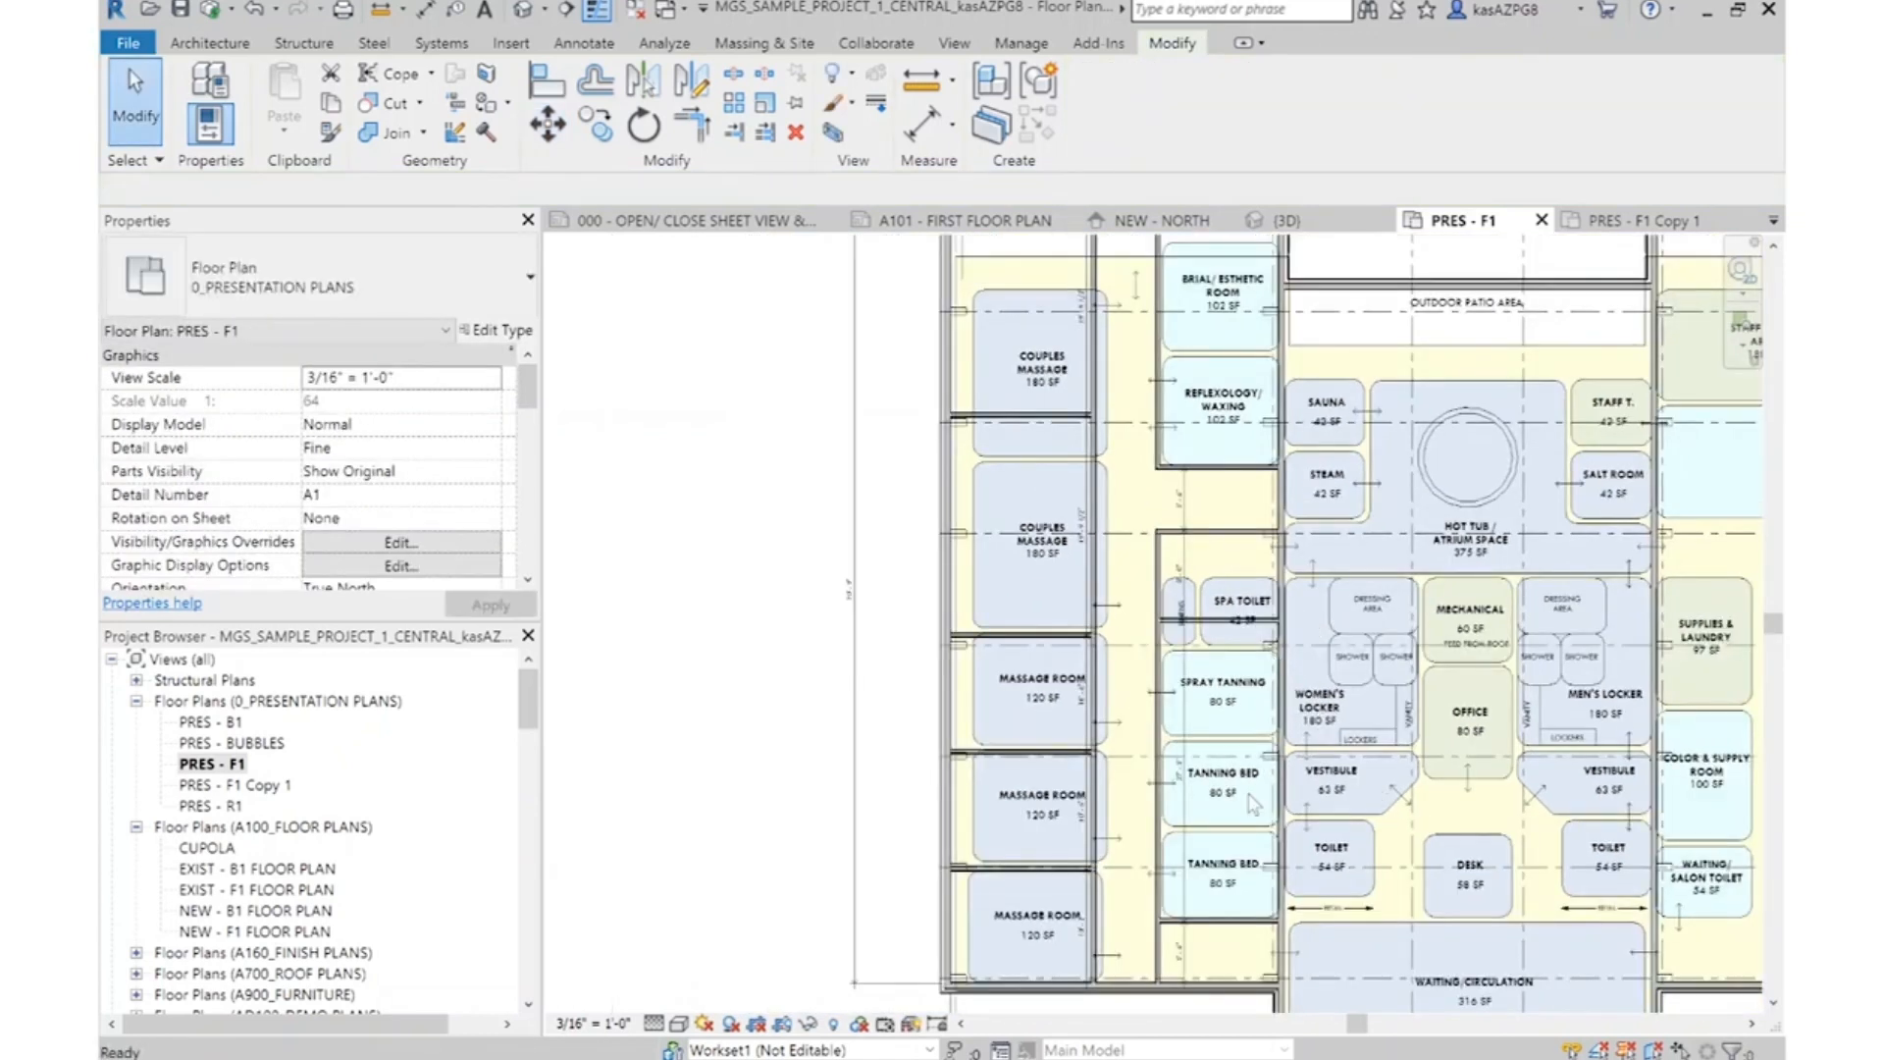
{"action": "left_click", "coordinate": [1025, 300]}
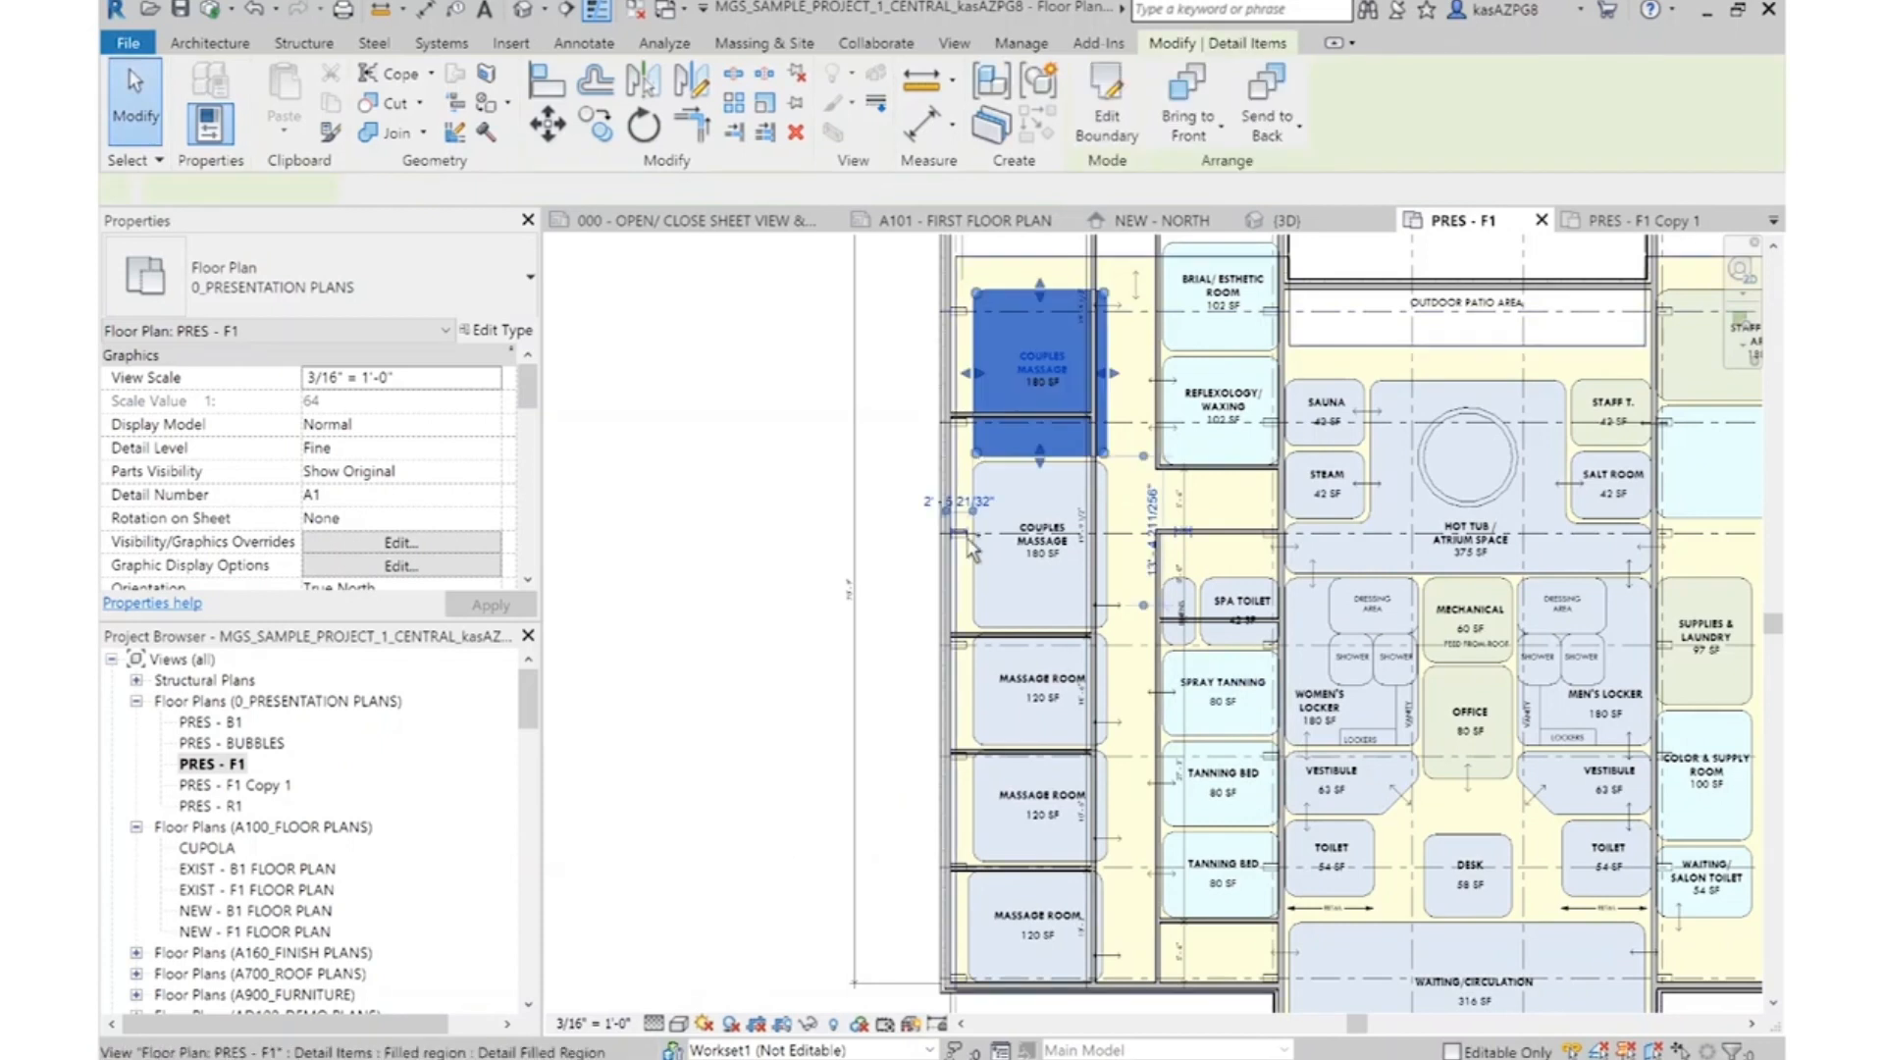
{"action": "left_click", "coordinate": [1064, 520], "text": "ctrl"}
{"action": "left_click", "coordinate": [1065, 662], "text": "ctrl"}
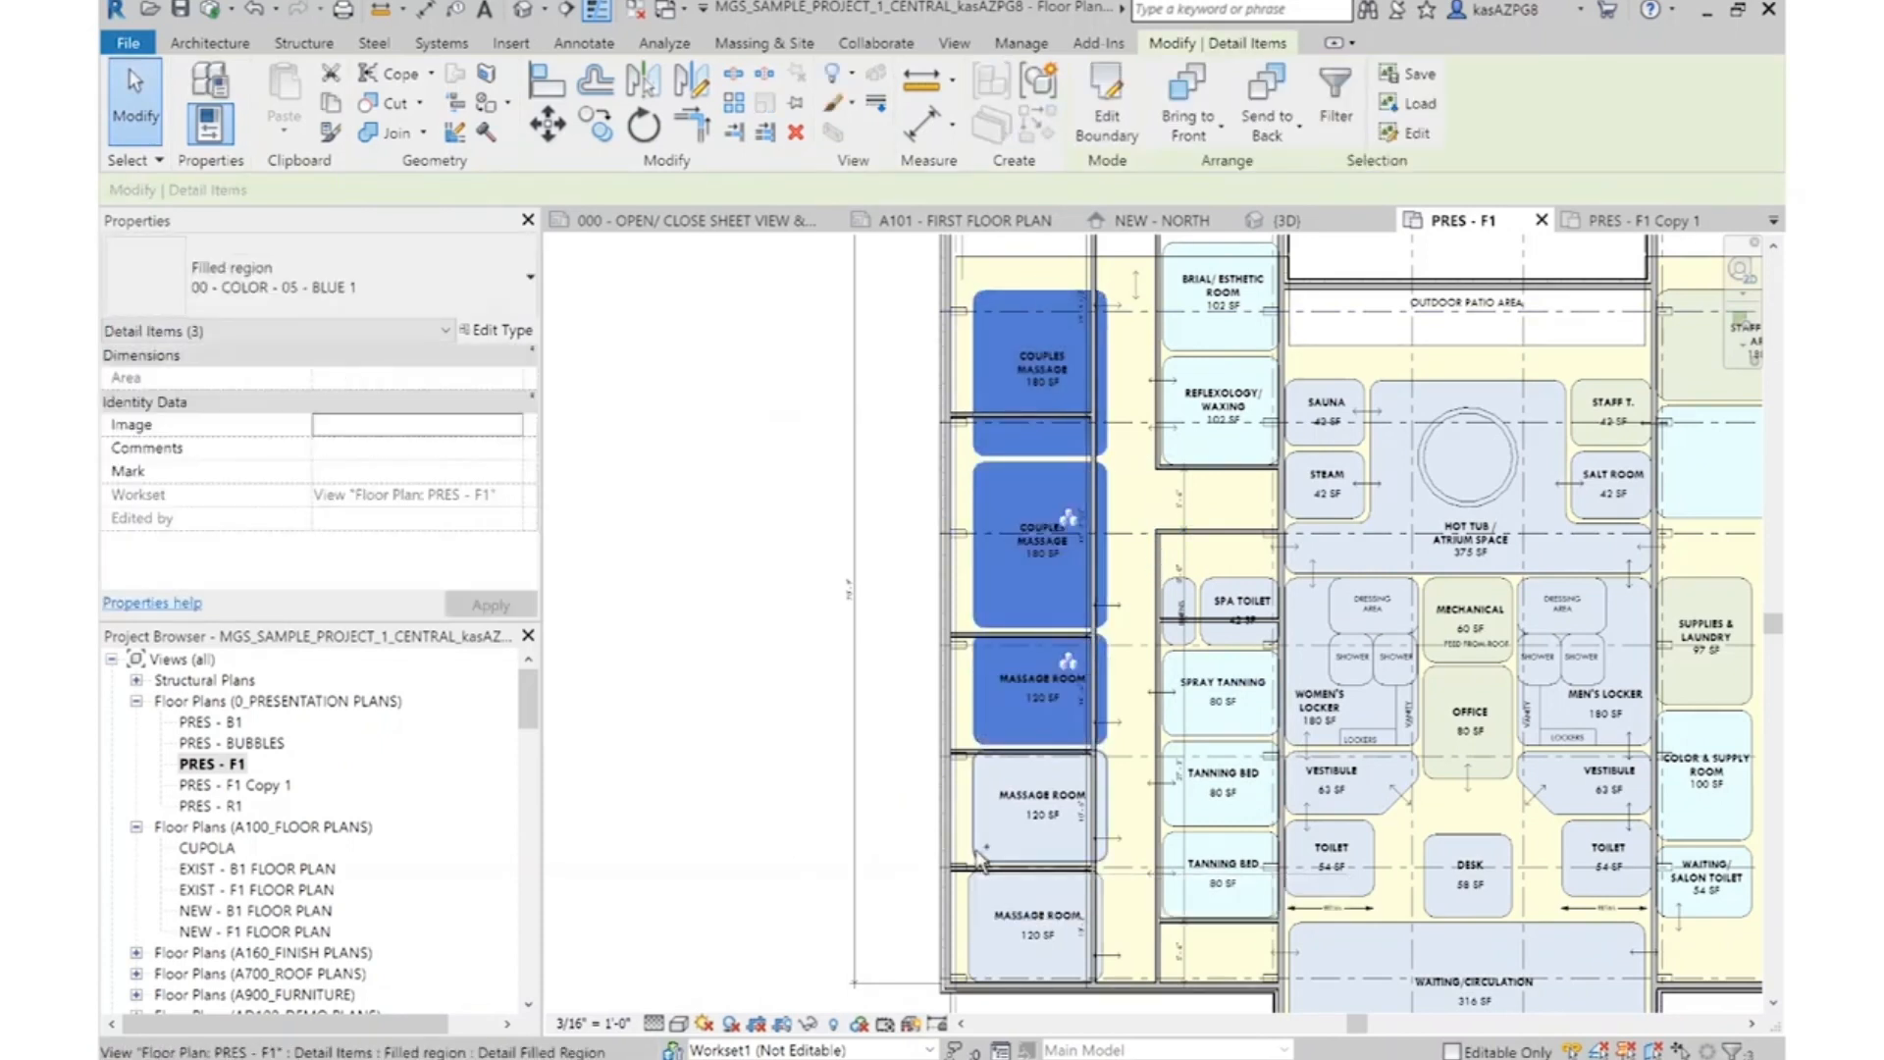
{"action": "left_click", "coordinate": [975, 853], "text": "ctrl"}
{"action": "left_click", "coordinate": [969, 903], "text": "ctrl"}
{"action": "key", "text": "m"}
{"action": "key", "text": "v"}
{"action": "scroll", "coordinate": [1037, 300], "scroll_direction": "up", "scroll_amount": 2}
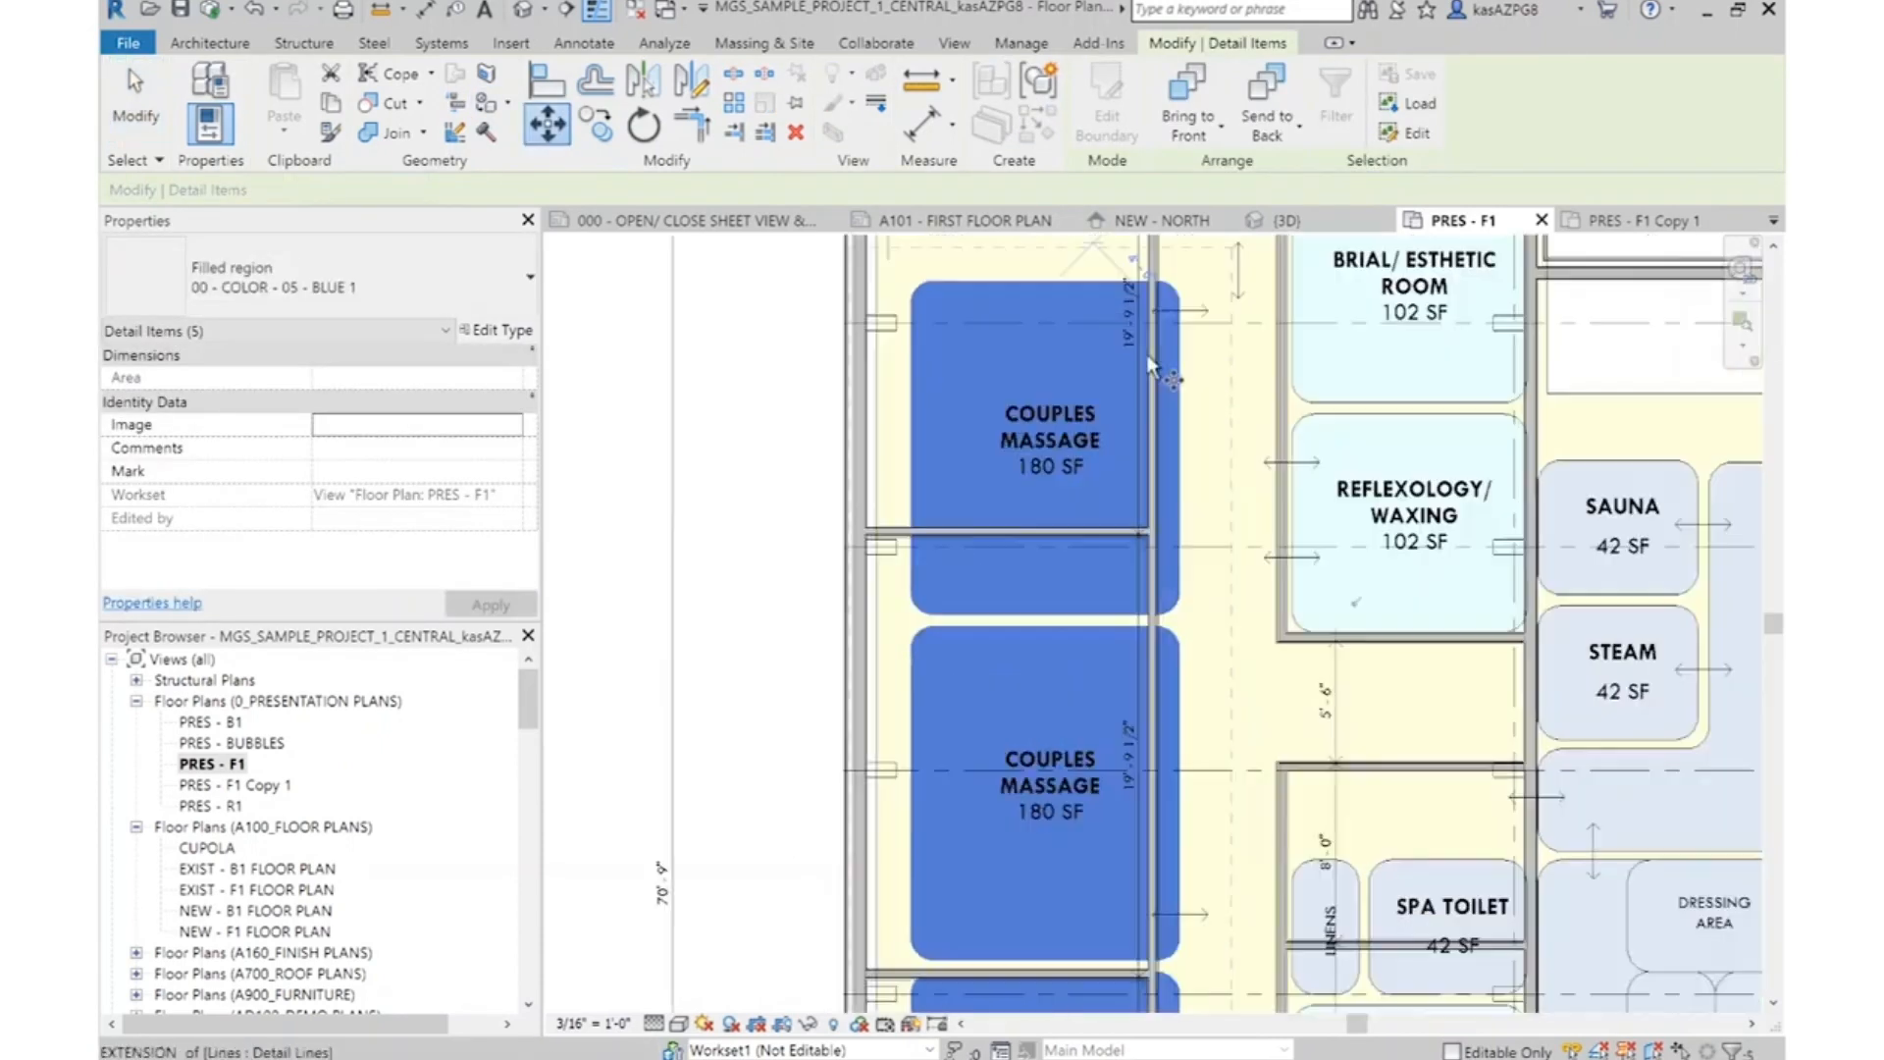
{"action": "left_click", "coordinate": [1227, 388]}
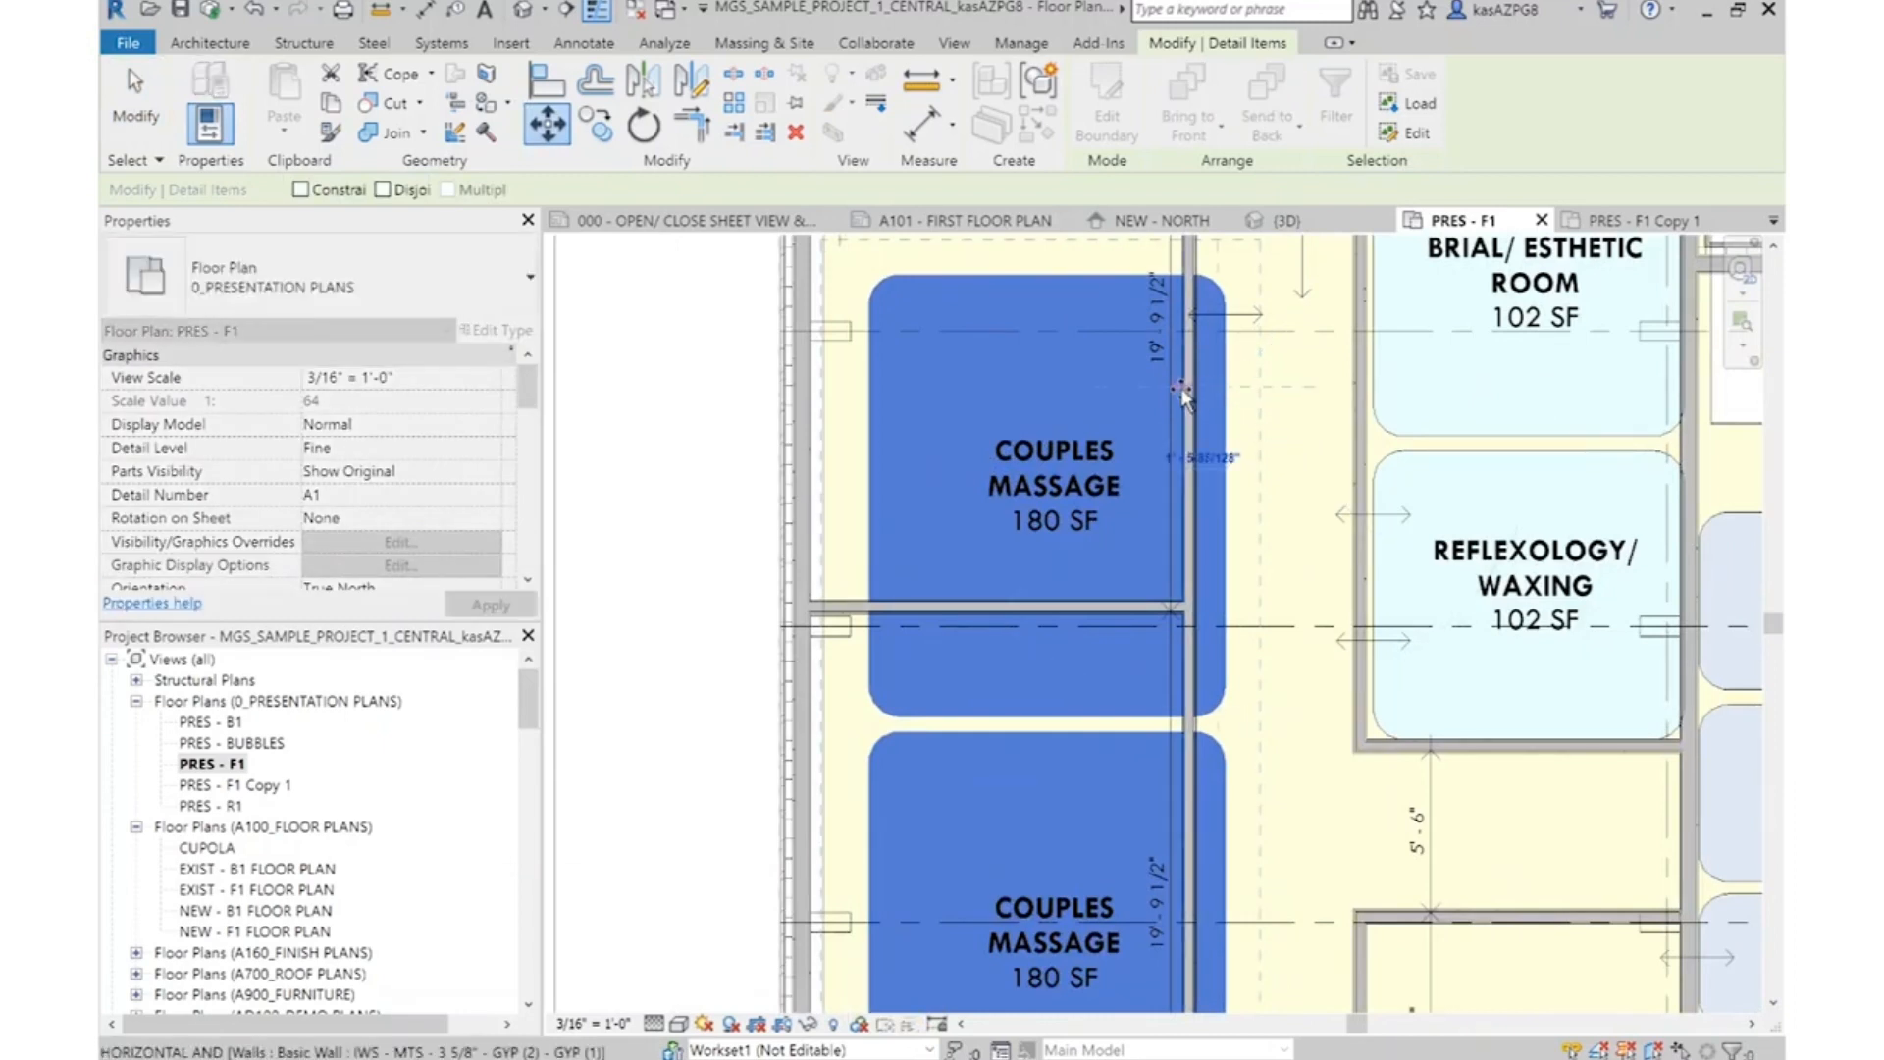
{"action": "key", "text": "Escape"}
{"action": "key", "text": "Escape"}
Move the Linens and Spa Toilet bubbles straight up against the partition above them
{"action": "scroll", "coordinate": [1119, 453], "scroll_direction": "down", "scroll_amount": 3}
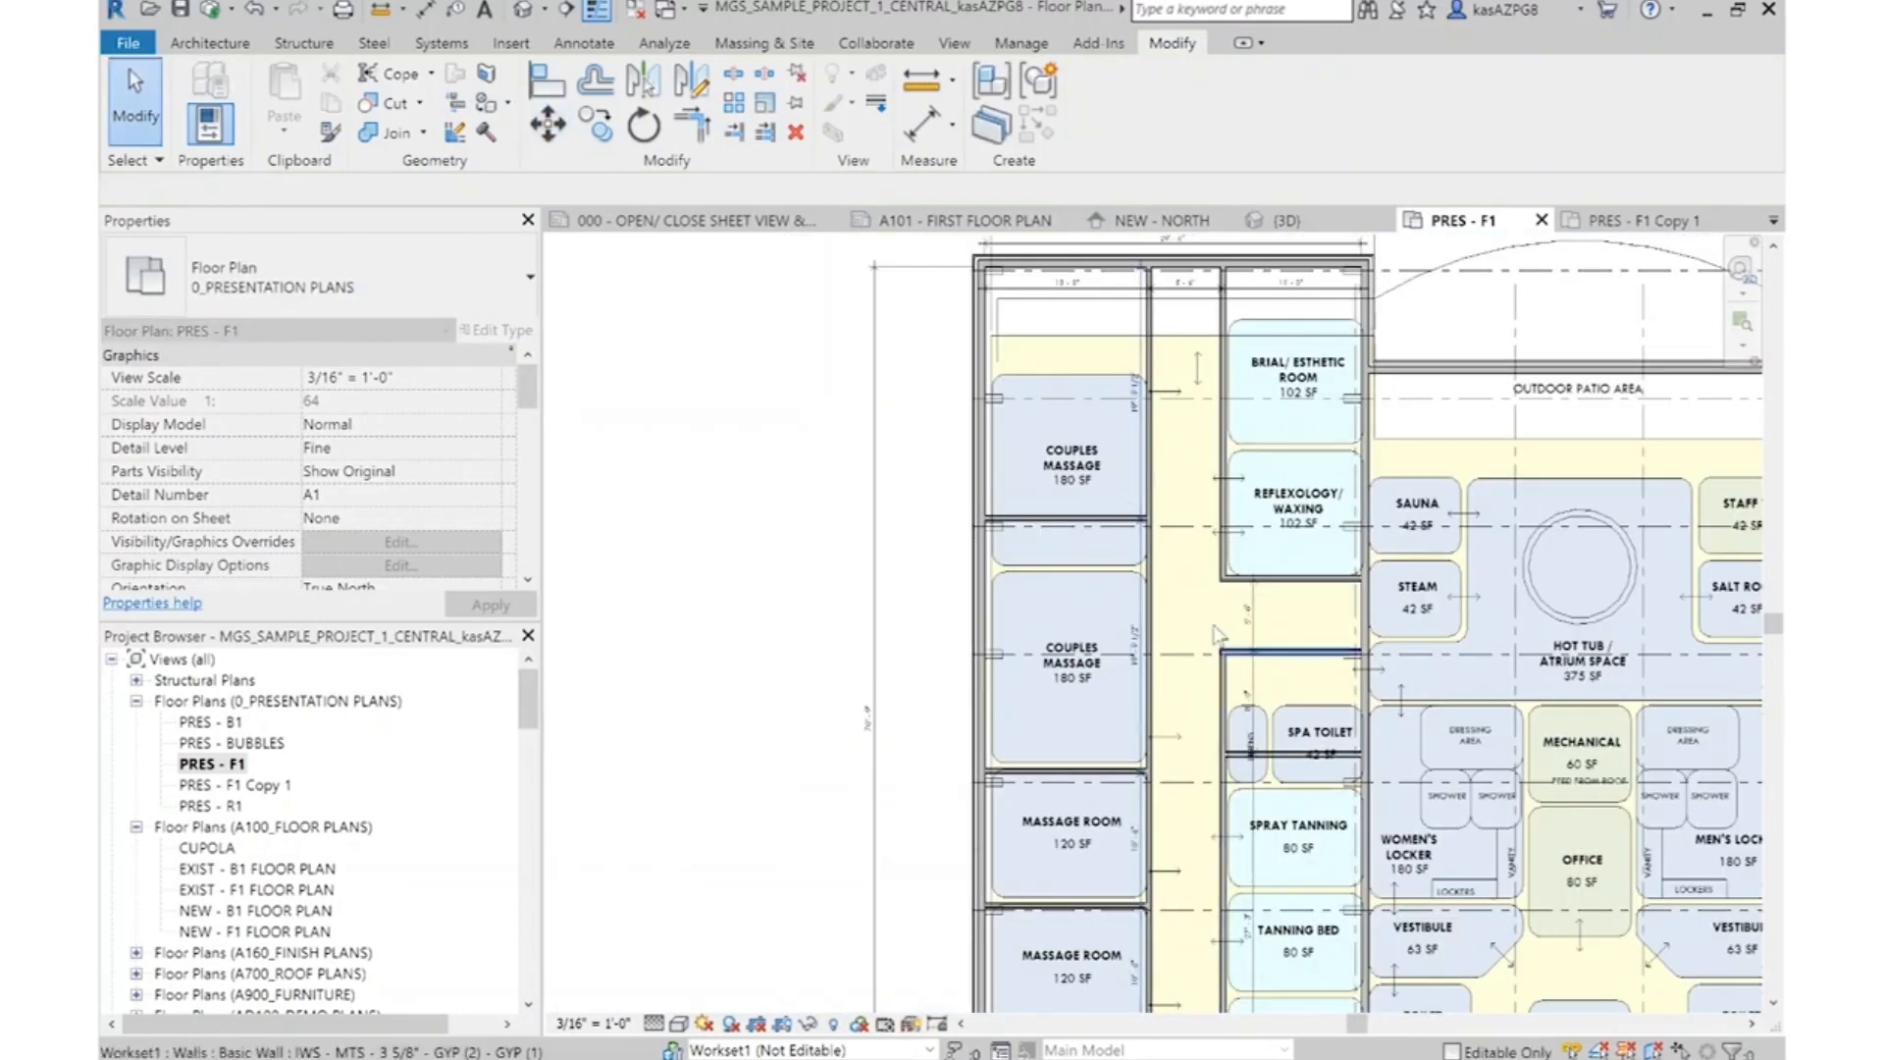
{"action": "middle_click_drag", "start_coordinate": [1218, 641], "coordinate": [1137, 430]}
{"action": "scroll", "coordinate": [1131, 607], "scroll_direction": "down", "scroll_amount": 2}
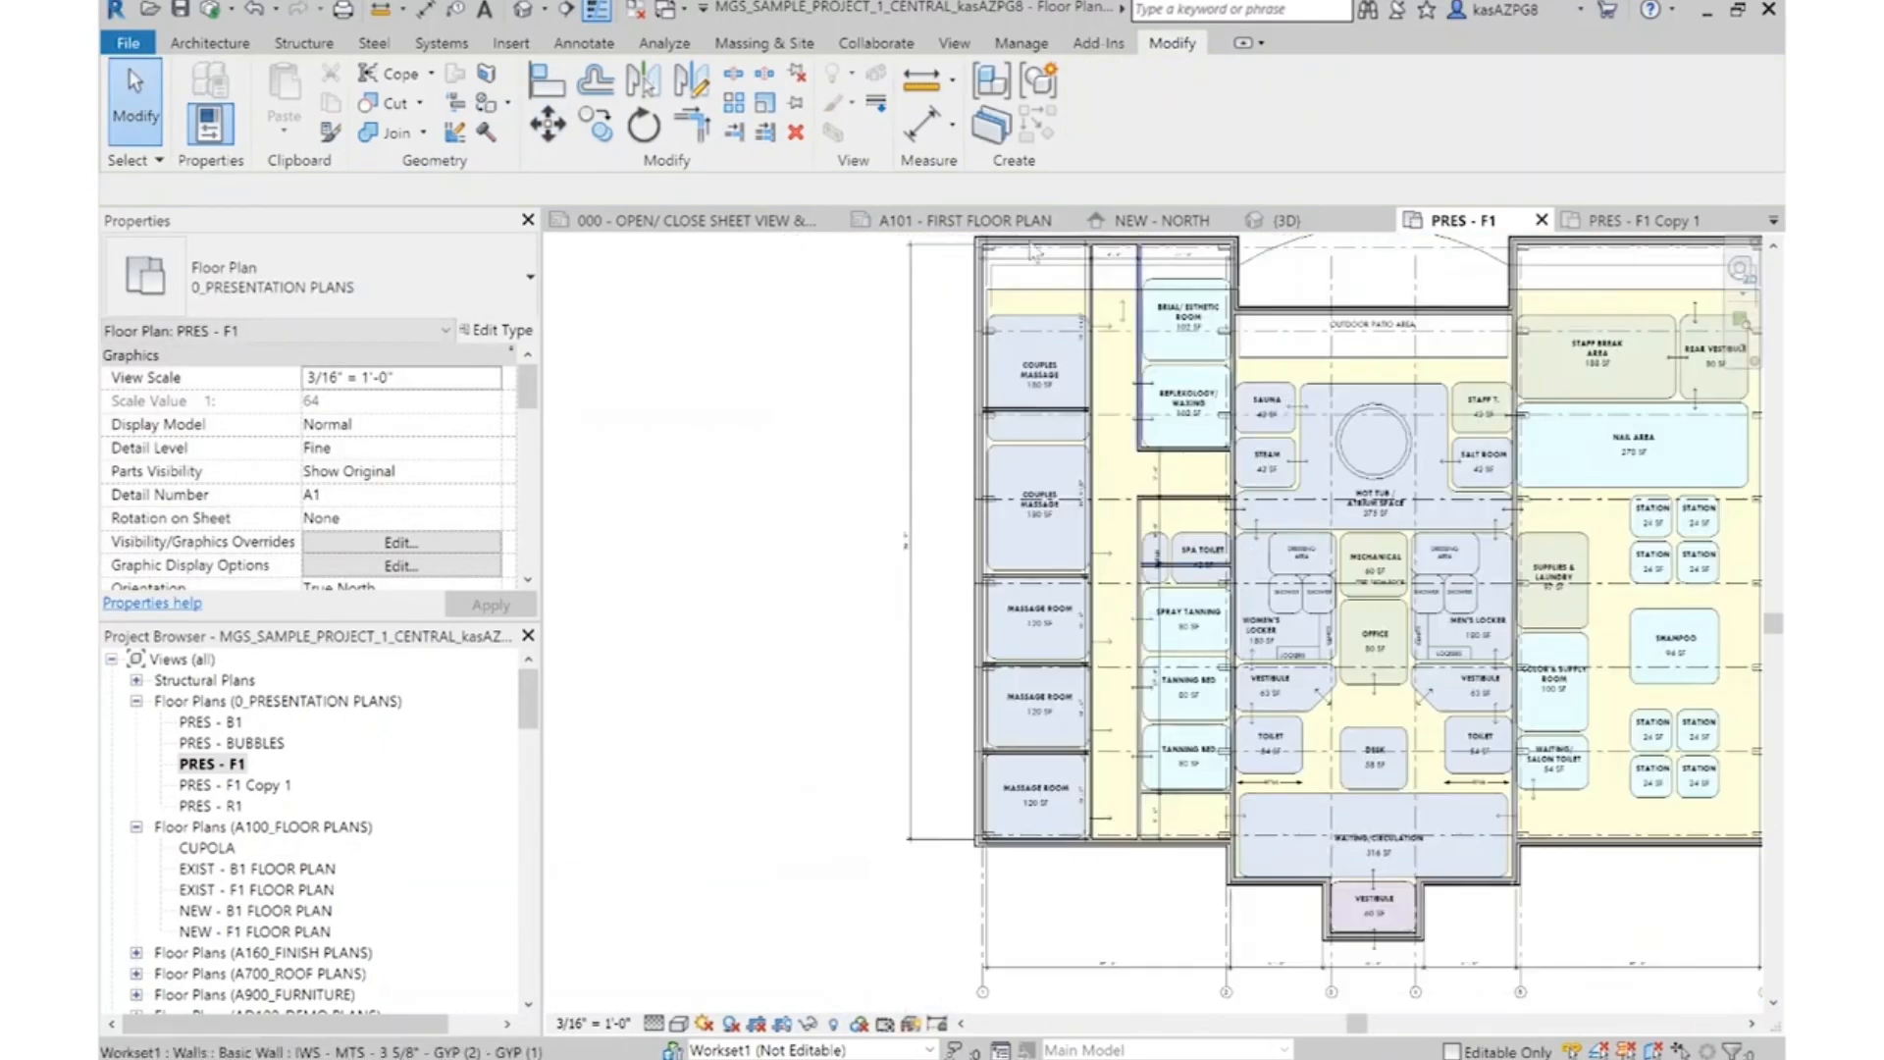
{"action": "middle_click_drag", "start_coordinate": [1300, 552], "coordinate": [983, 638]}
{"action": "scroll", "coordinate": [983, 638], "scroll_direction": "up", "scroll_amount": 1}
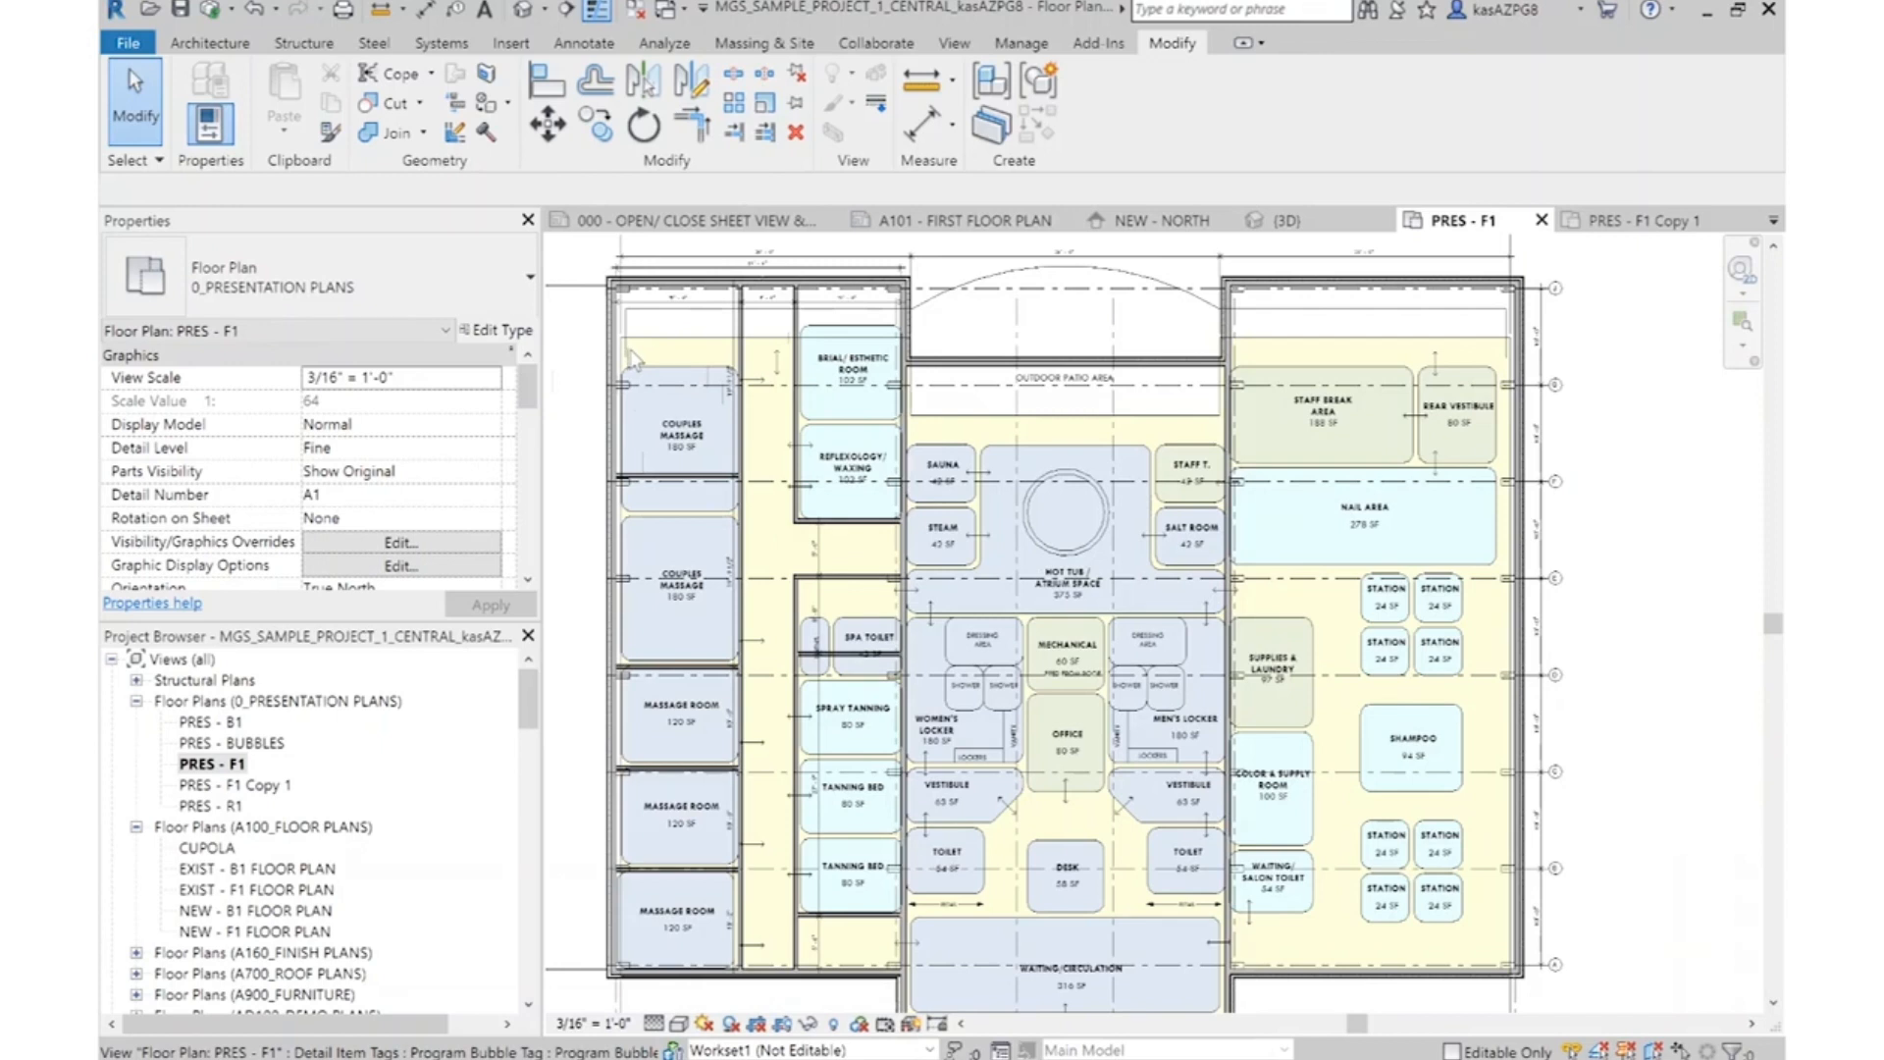
{"action": "scroll", "coordinate": [857, 607], "scroll_direction": "up", "scroll_amount": 5}
{"action": "left_click_drag", "start_coordinate": [834, 754], "coordinate": [715, 679]}
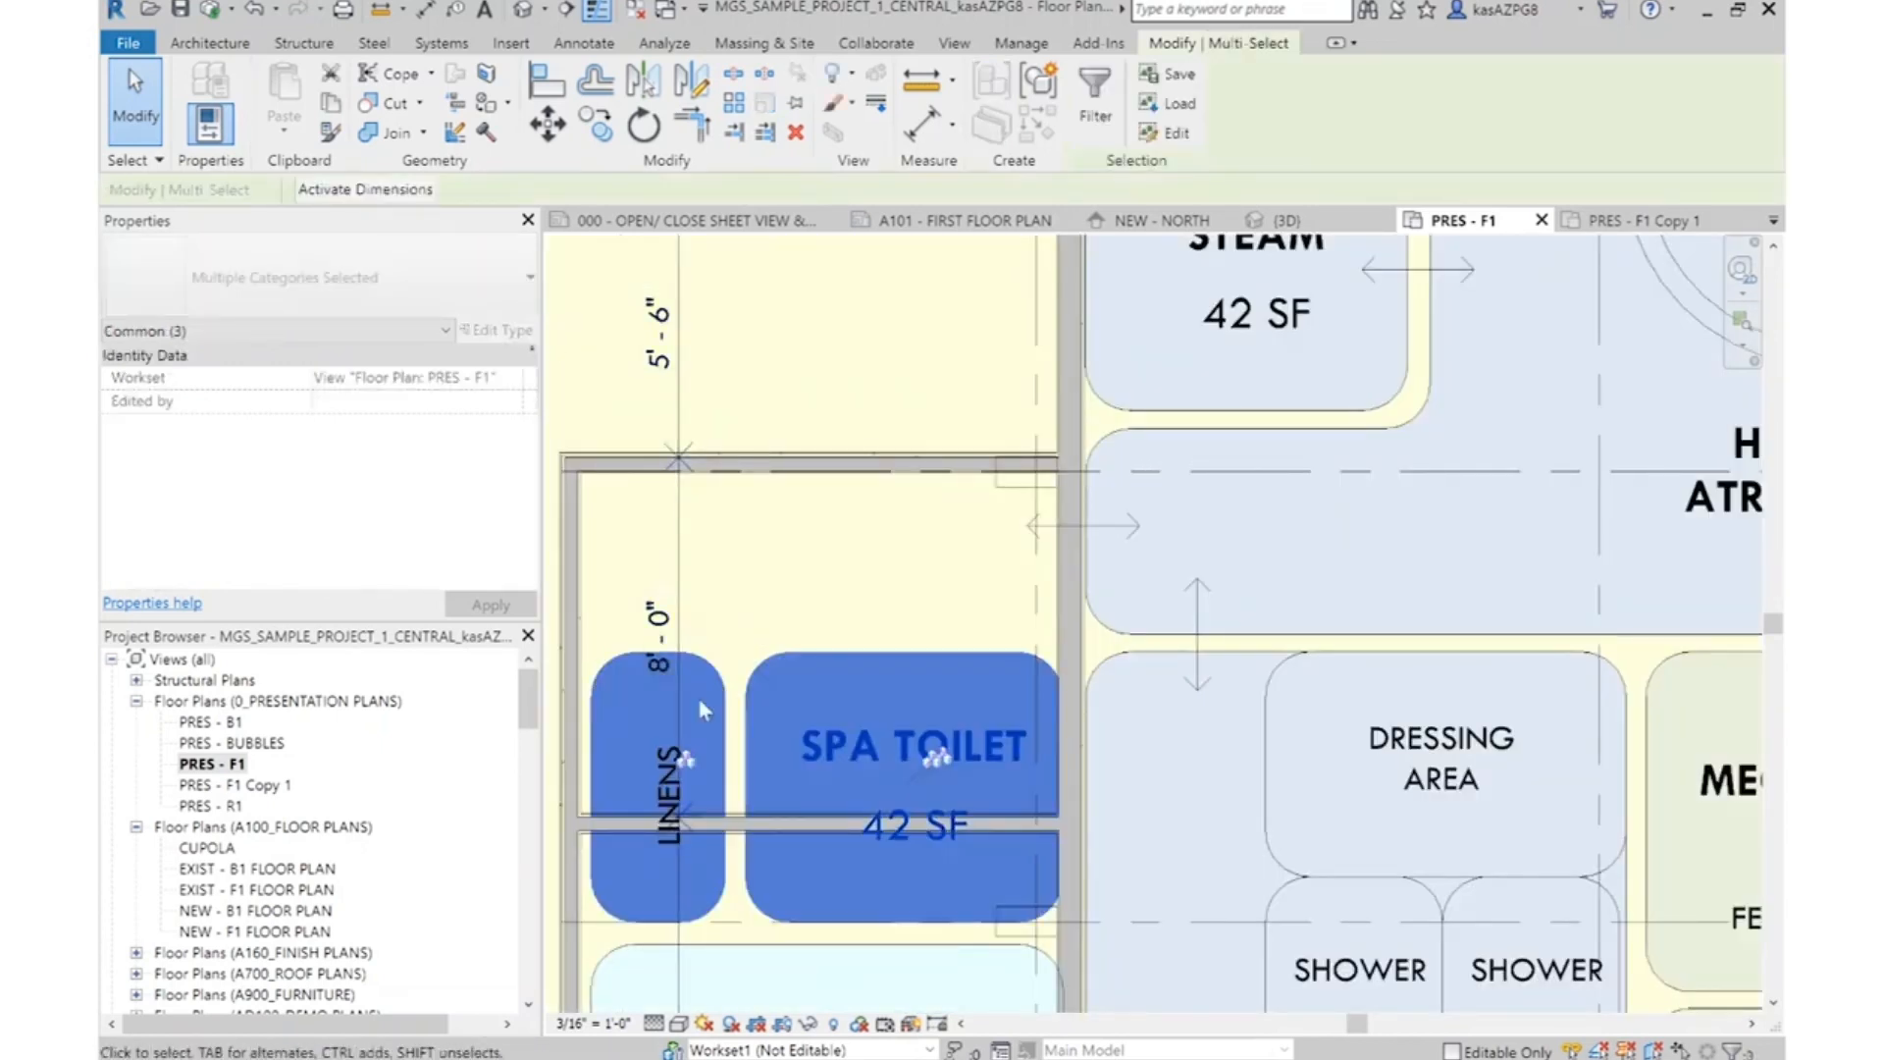
{"action": "left_click", "coordinate": [547, 123]}
{"action": "left_click", "coordinate": [905, 640]}
{"action": "left_click", "coordinate": [905, 473]}
{"action": "scroll", "coordinate": [917, 374], "scroll_direction": "down", "scroll_amount": 2}
{"action": "left_click", "coordinate": [926, 374]}
Set the depth of the Linens and Spa Toilet space to 7'-0" by changing the dimension to its lower partition
{"action": "mouse_move", "coordinate": [954, 746]}
{"action": "middle_mouse_down"}
{"action": "mouse_move", "coordinate": [957, 724]}
{"action": "mouse_move", "coordinate": [957, 746]}
{"action": "middle_mouse_up"}
{"action": "scroll", "coordinate": [883, 461], "scroll_direction": "up", "scroll_amount": 4}
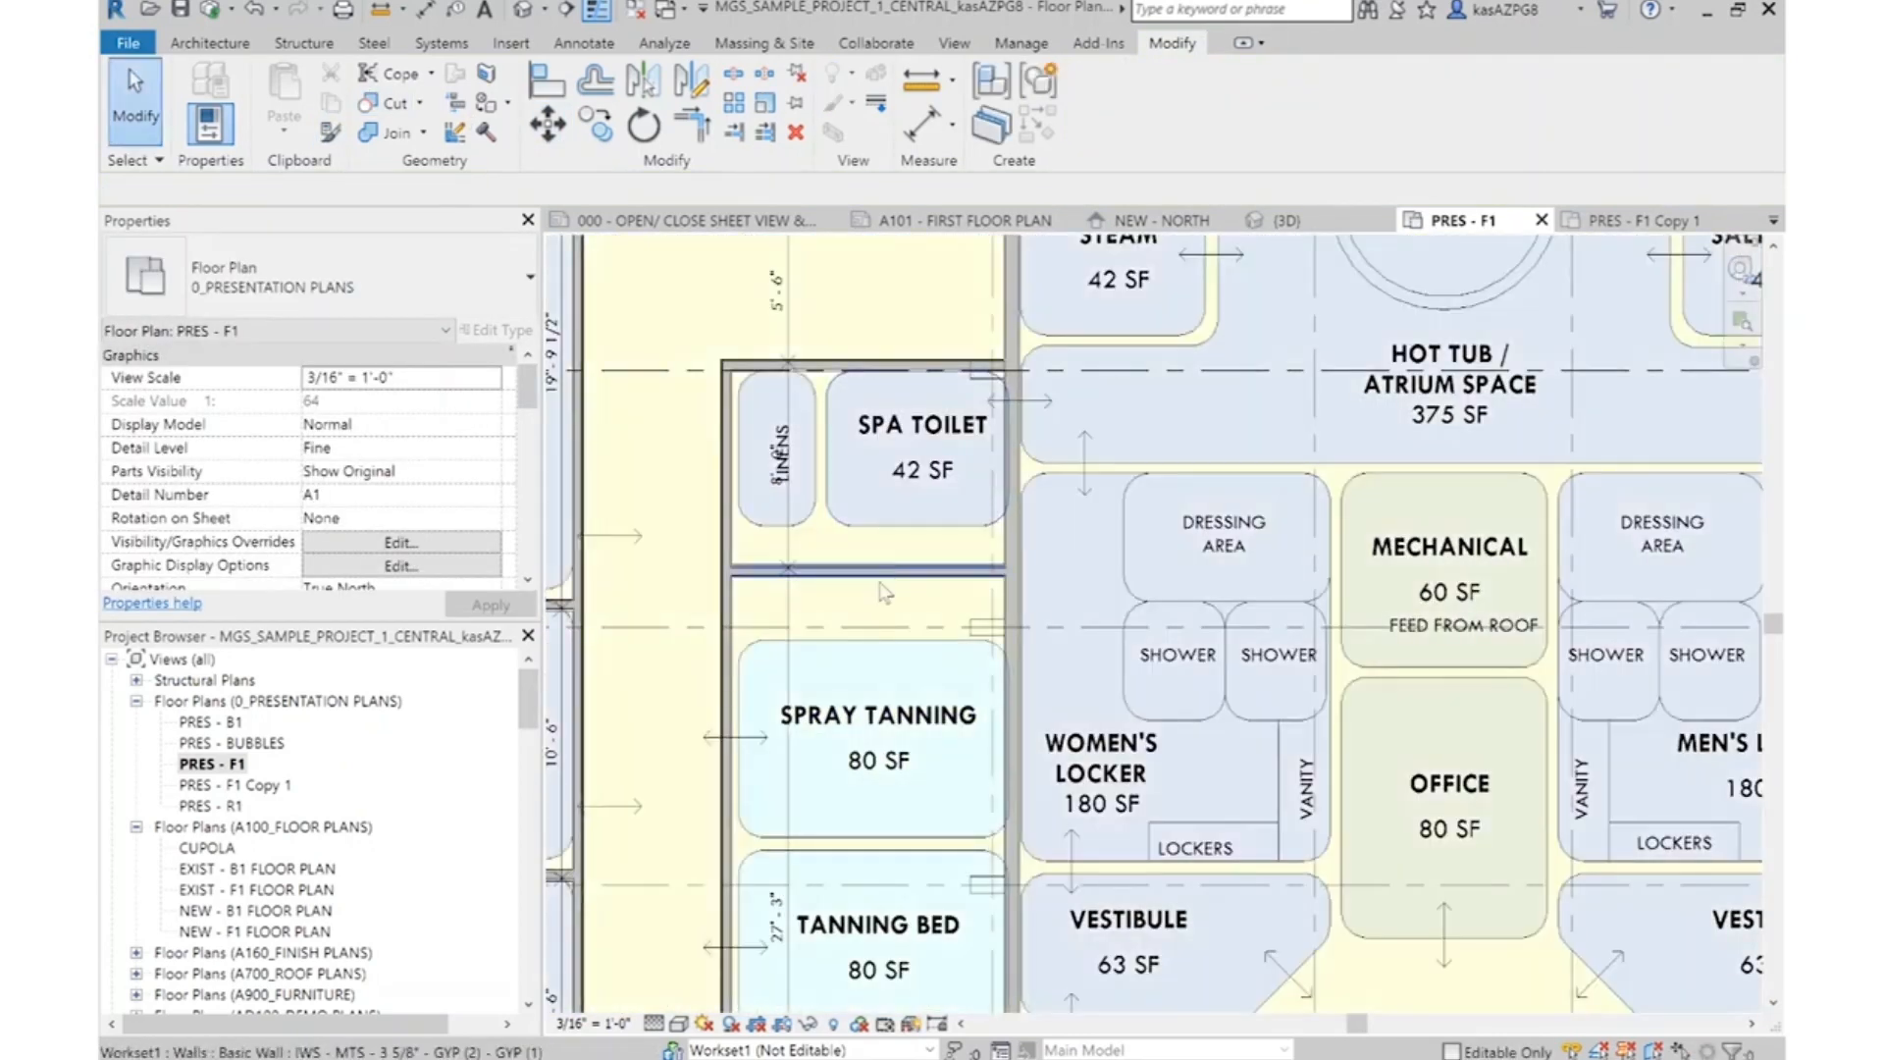
{"action": "scroll", "coordinate": [924, 429], "scroll_direction": "down", "scroll_amount": 5}
{"action": "scroll", "coordinate": [930, 878], "scroll_direction": "up", "scroll_amount": 2}
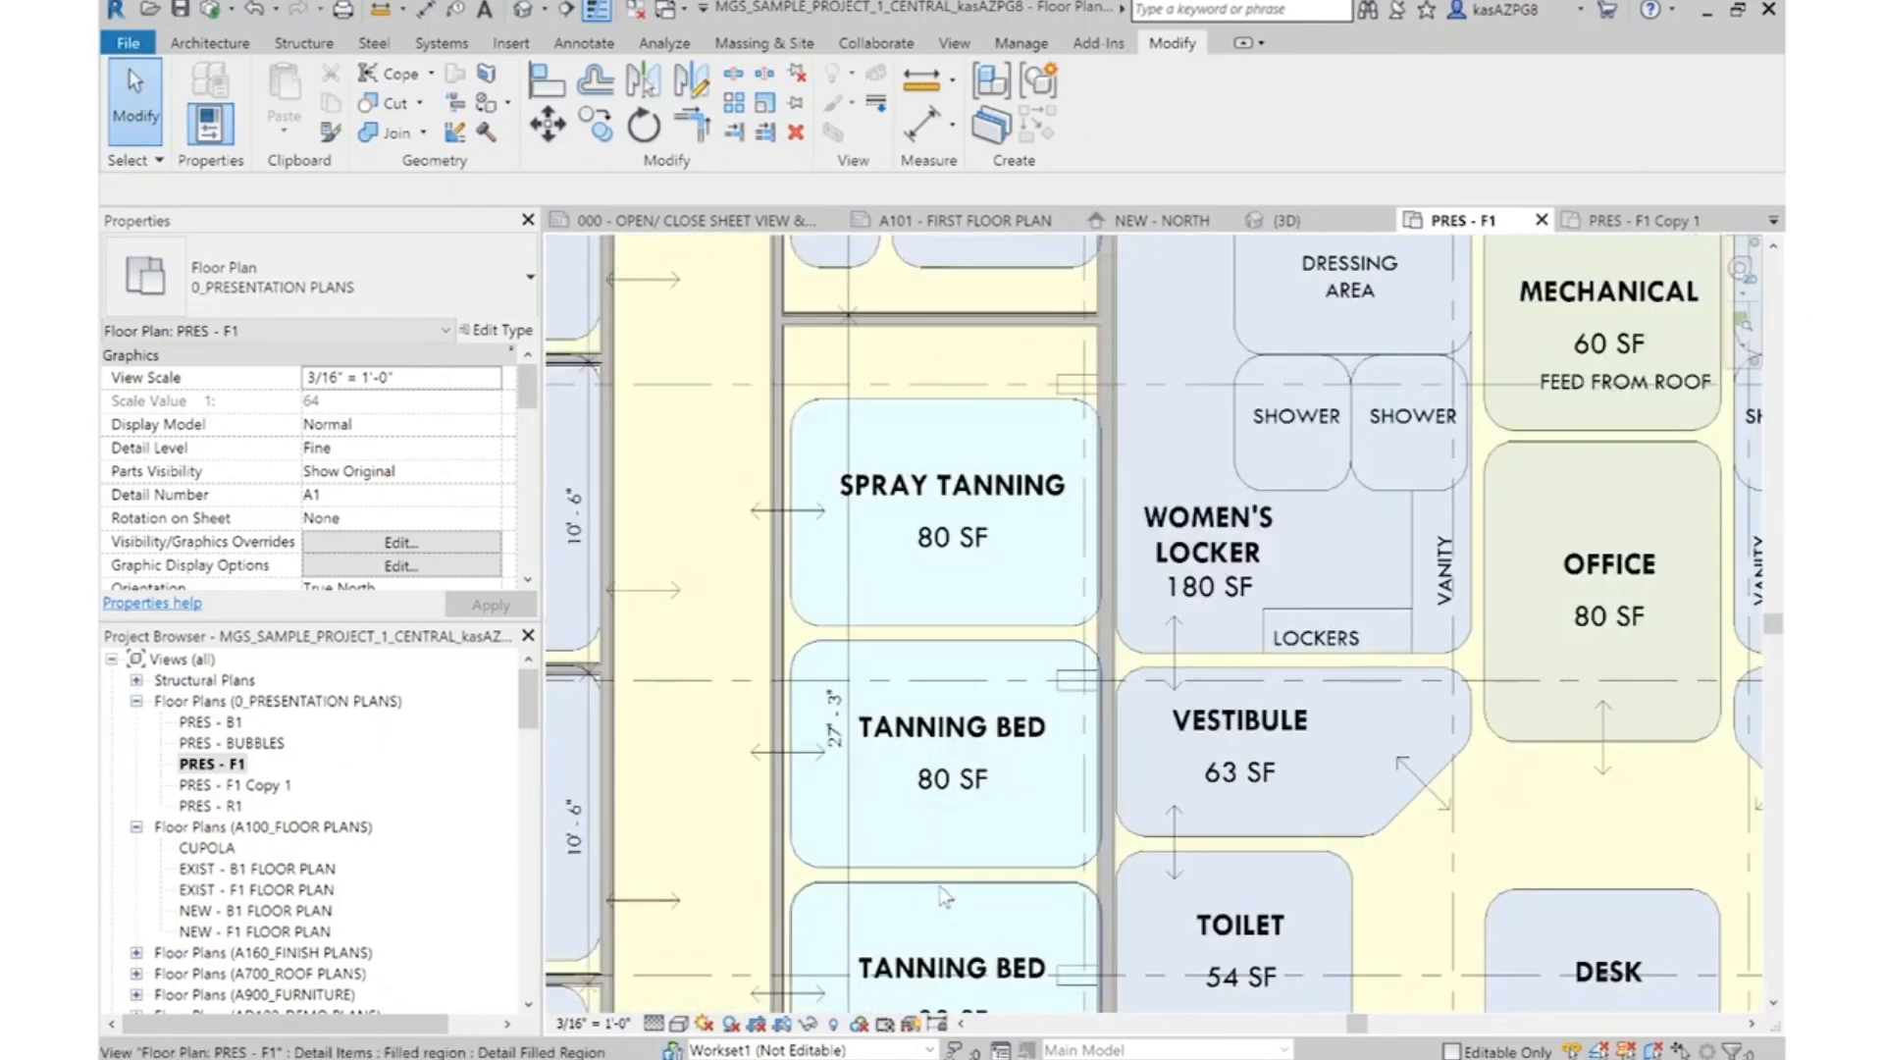
{"action": "middle_click_drag", "start_coordinate": [955, 862], "coordinate": [972, 692]}
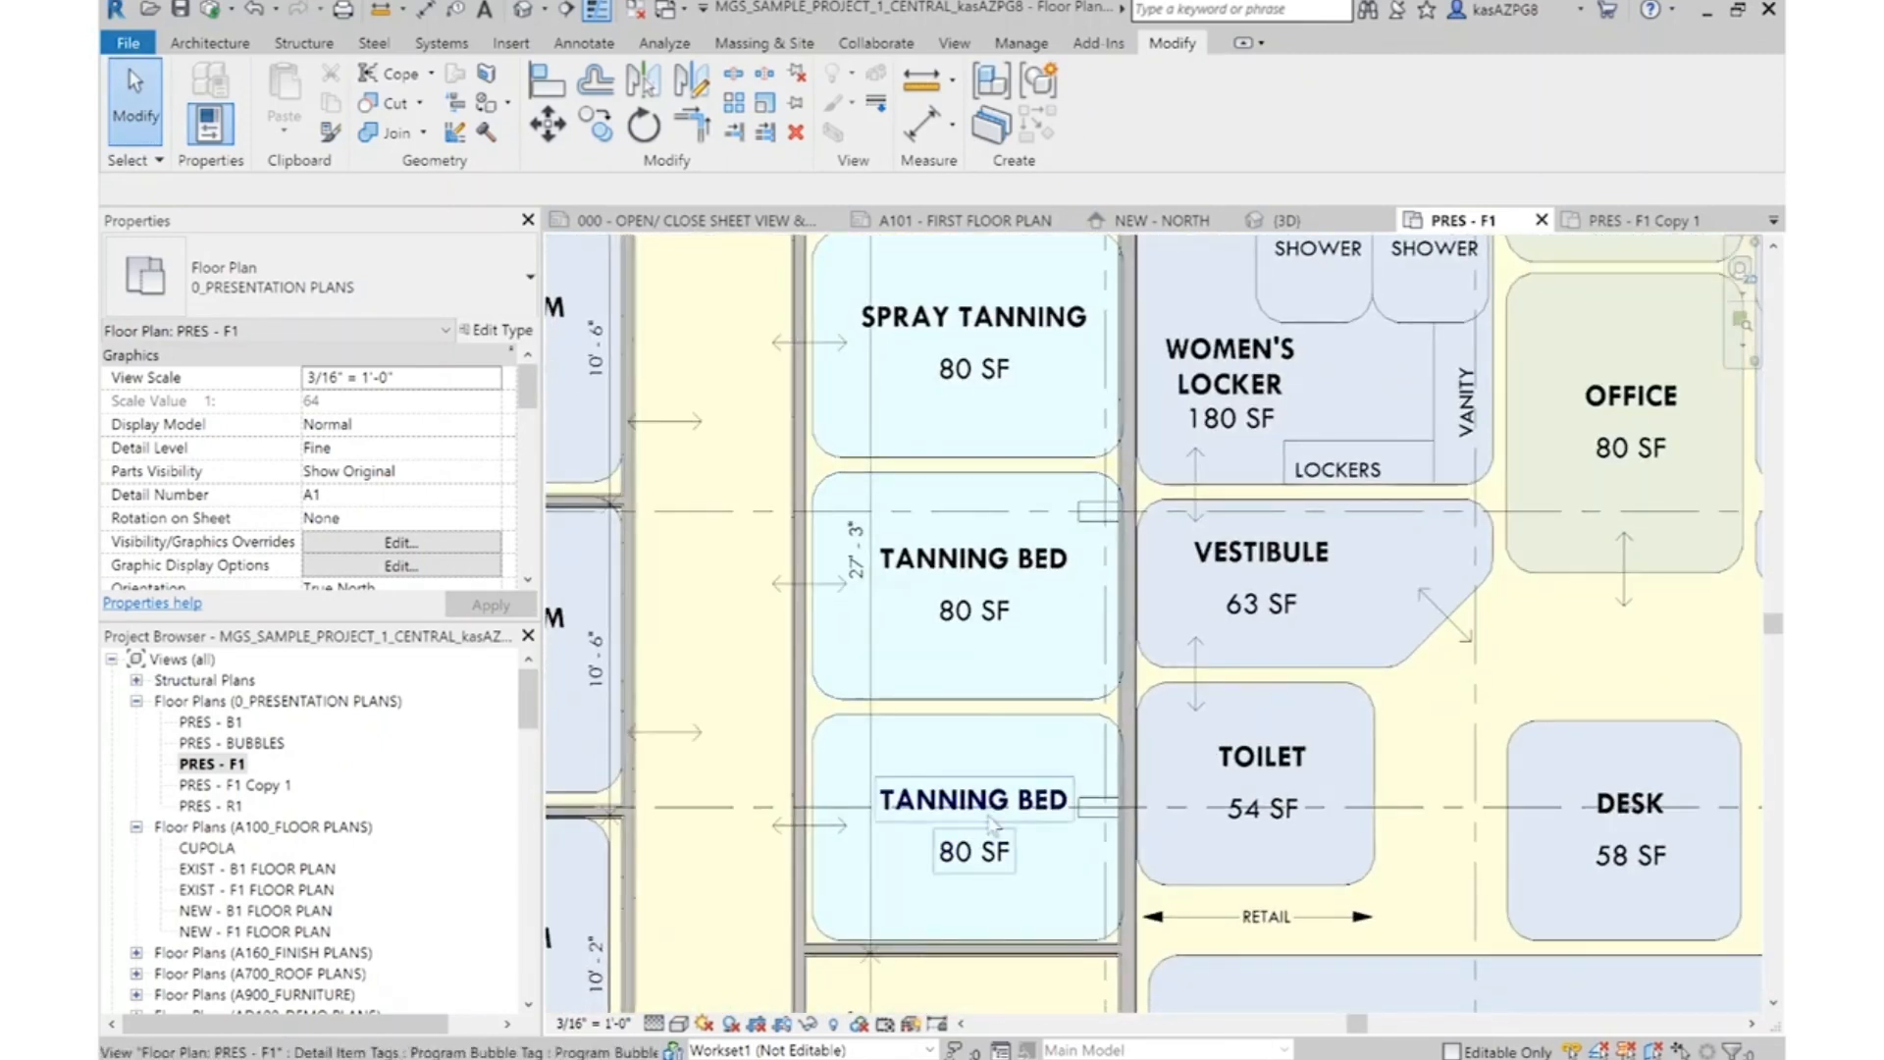
{"action": "scroll", "coordinate": [986, 580], "scroll_direction": "down", "scroll_amount": 3}
{"action": "scroll", "coordinate": [987, 344], "scroll_direction": "up", "scroll_amount": 3}
{"action": "left_click", "coordinate": [993, 417]}
{"action": "scroll", "coordinate": [874, 319], "scroll_direction": "up", "scroll_amount": 1}
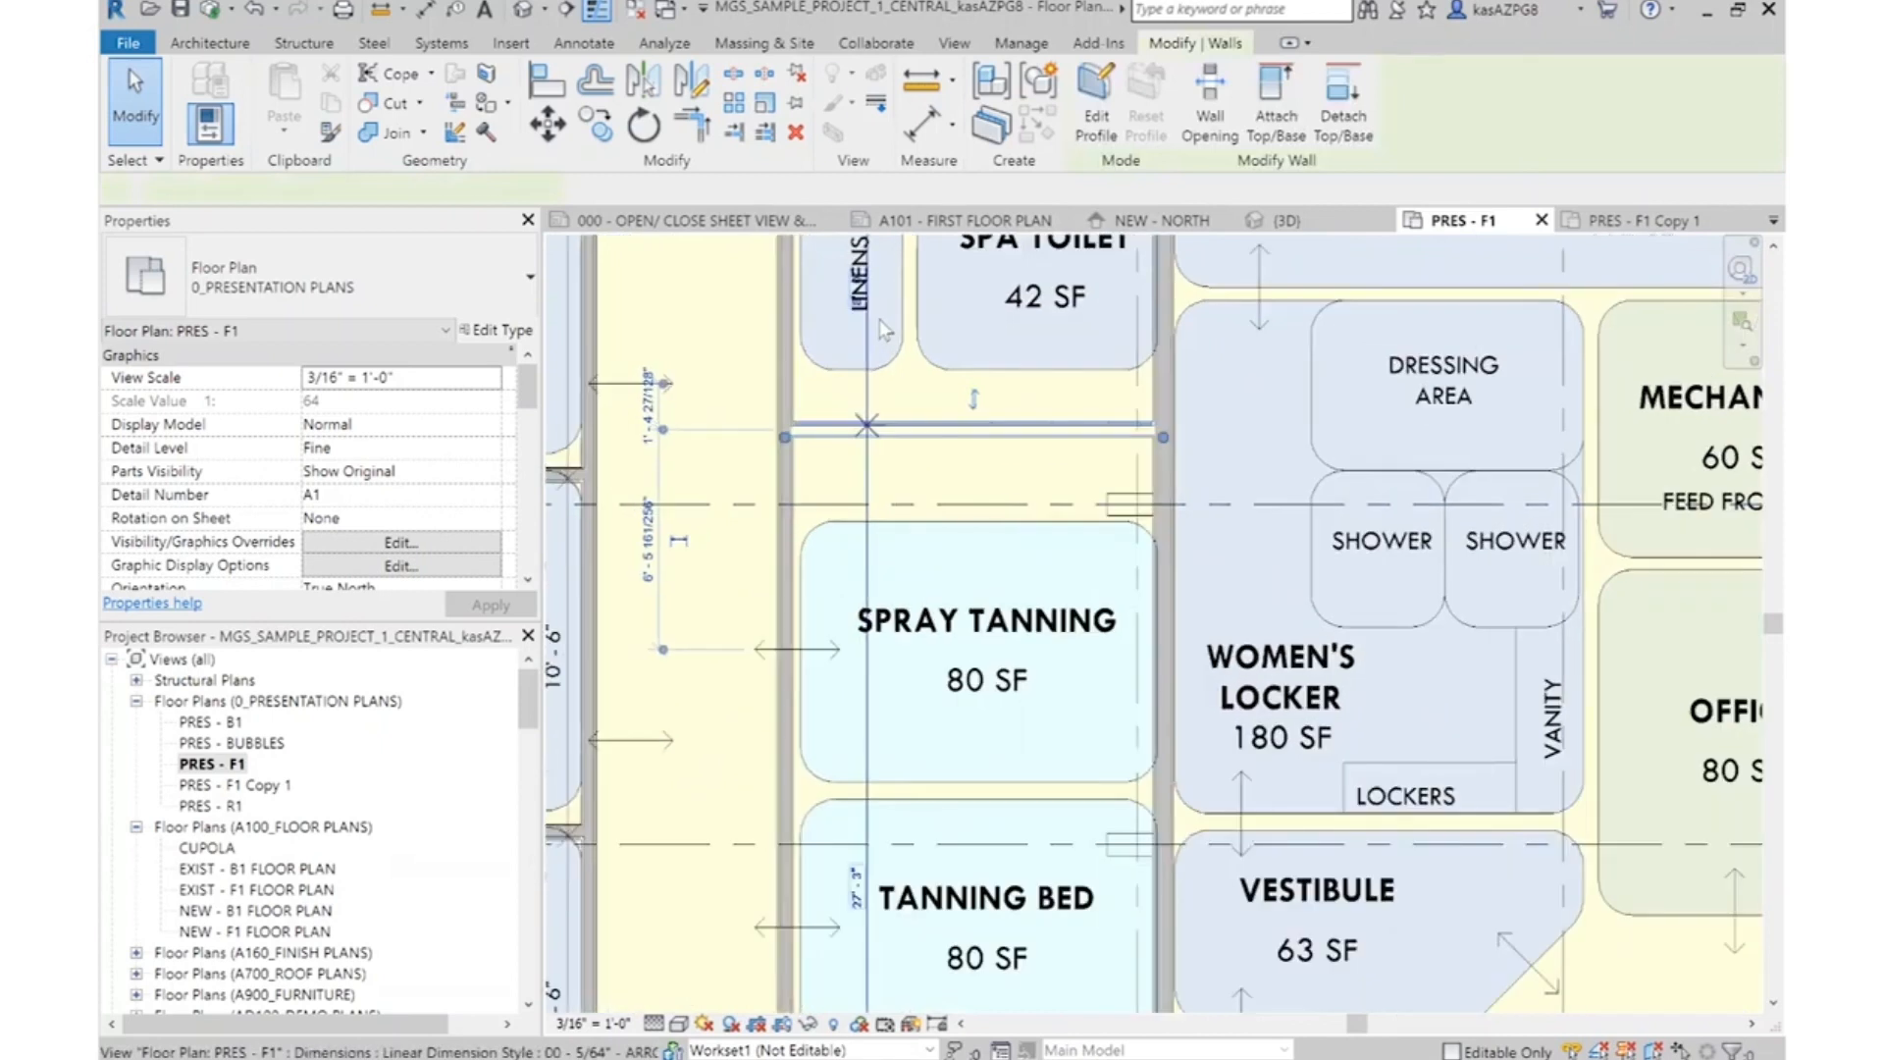
{"action": "left_click", "coordinate": [850, 286]}
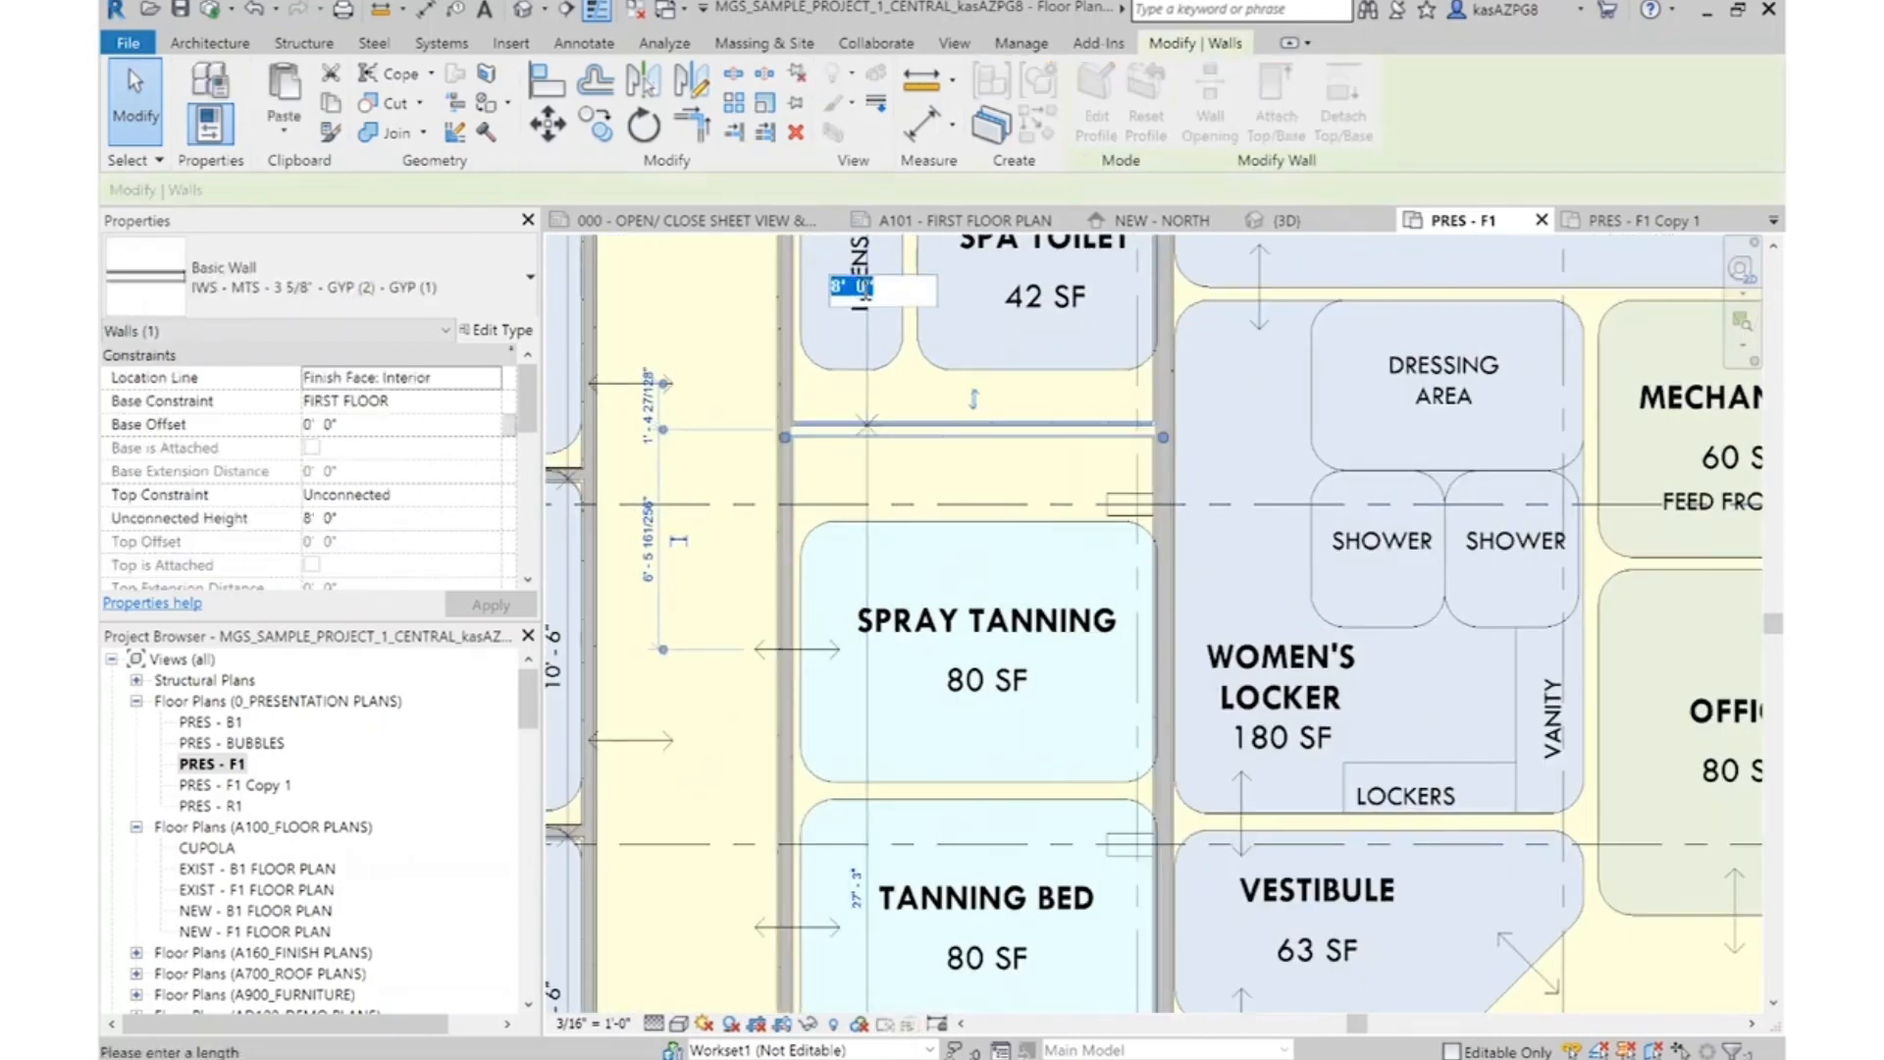
{"action": "key", "text": "Return"}
Copy the partition below the Spa Toilet straight down to the upper part of the Spray Tanning bubble
{"action": "key", "text": "c"}
{"action": "key", "text": "o"}
{"action": "scroll", "coordinate": [1008, 401], "scroll_direction": "up", "scroll_amount": 2}
{"action": "left_click", "coordinate": [1300, 375]}
{"action": "left_click", "coordinate": [1298, 699]}
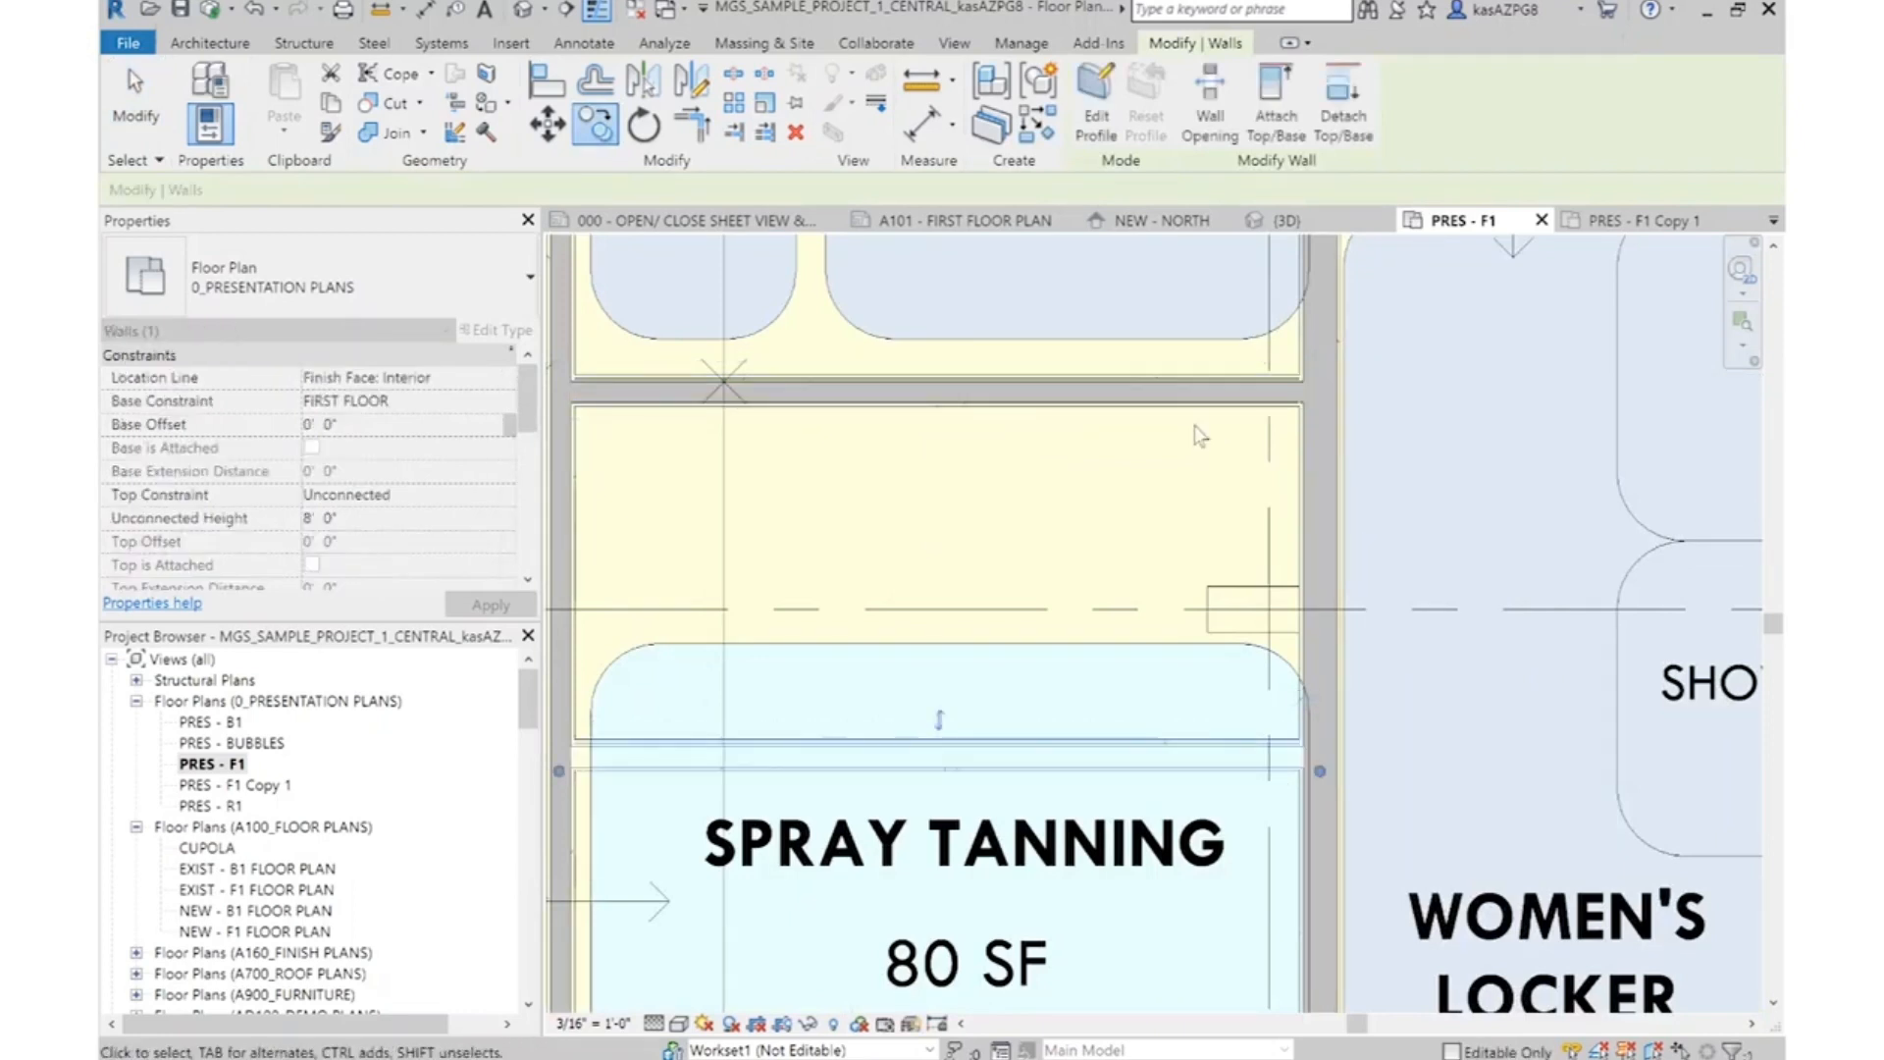
{"action": "scroll", "coordinate": [1194, 426], "scroll_direction": "down", "scroll_amount": 2}
{"action": "key", "text": "Escape"}
Change the copied partition above the Spray Tanning label to wall type IWS - MTS - 3 5/8" - GYP (1) - GYP (1)
{"action": "left_click", "coordinate": [1150, 618]}
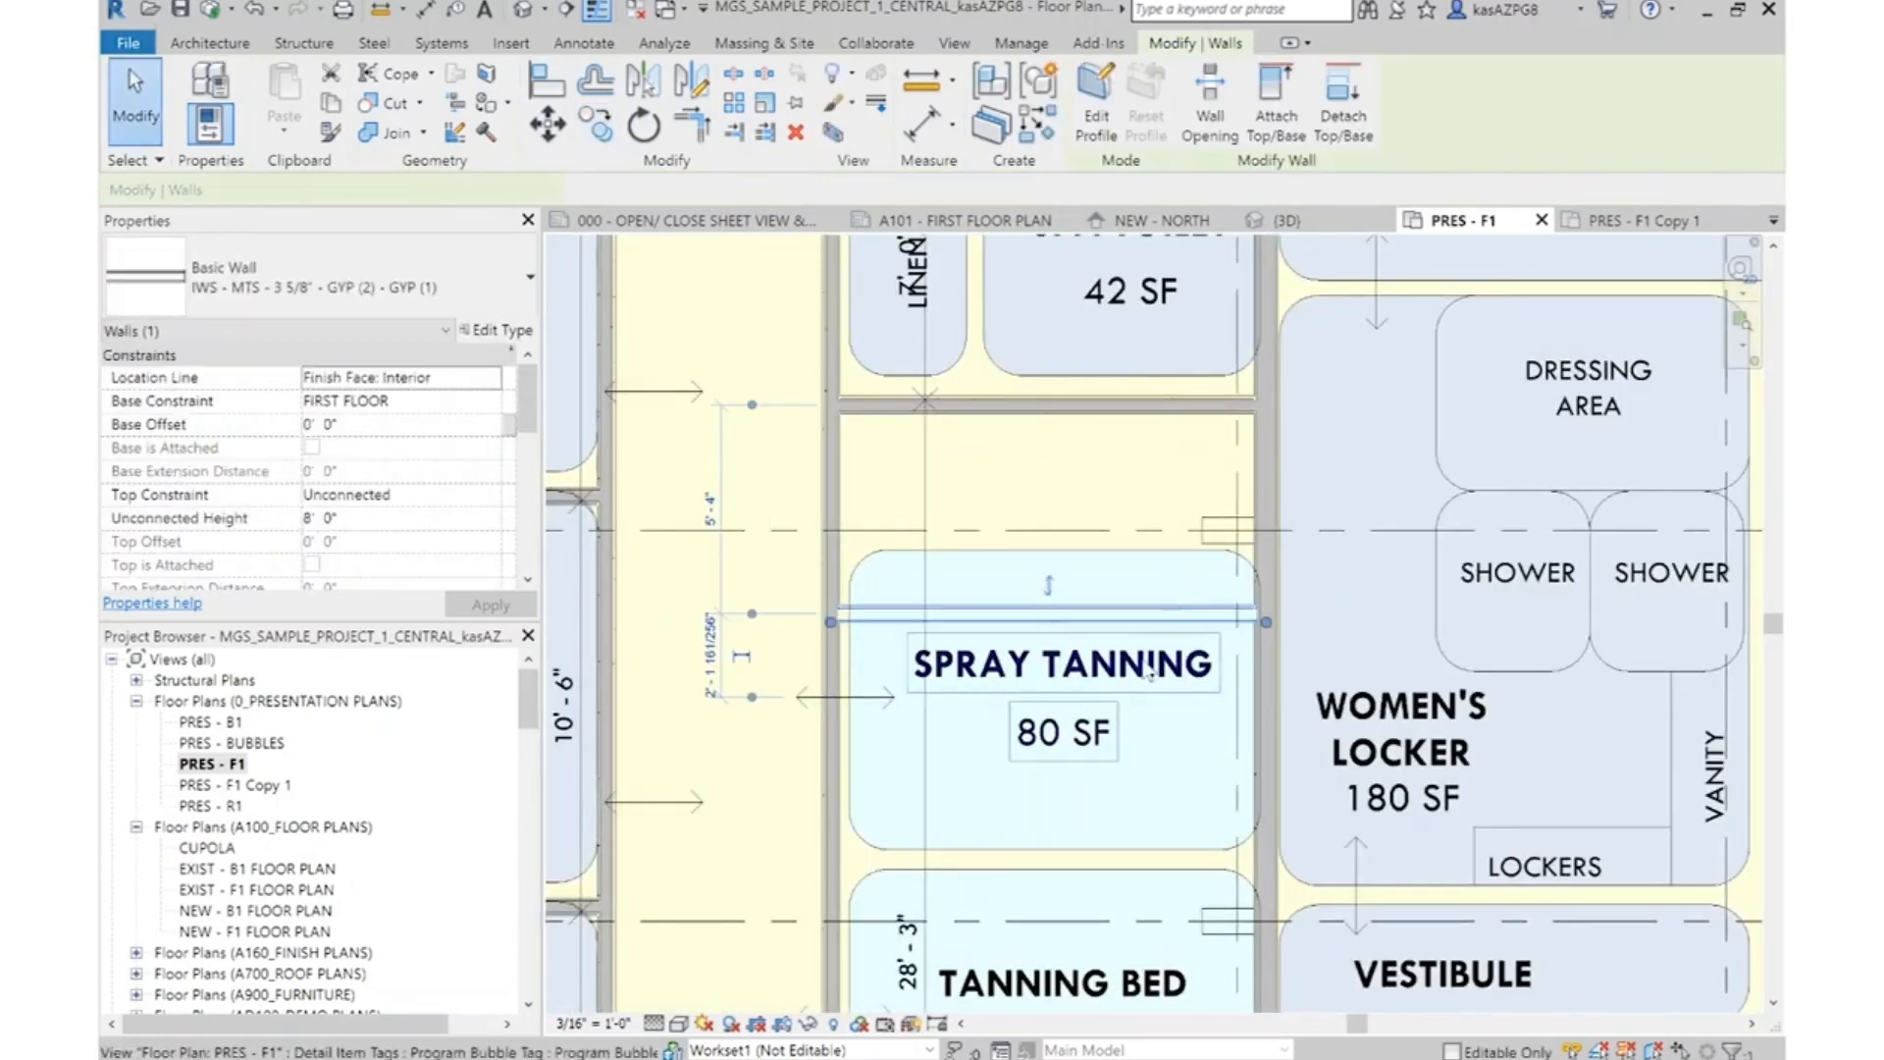
{"action": "left_click", "coordinate": [308, 263]}
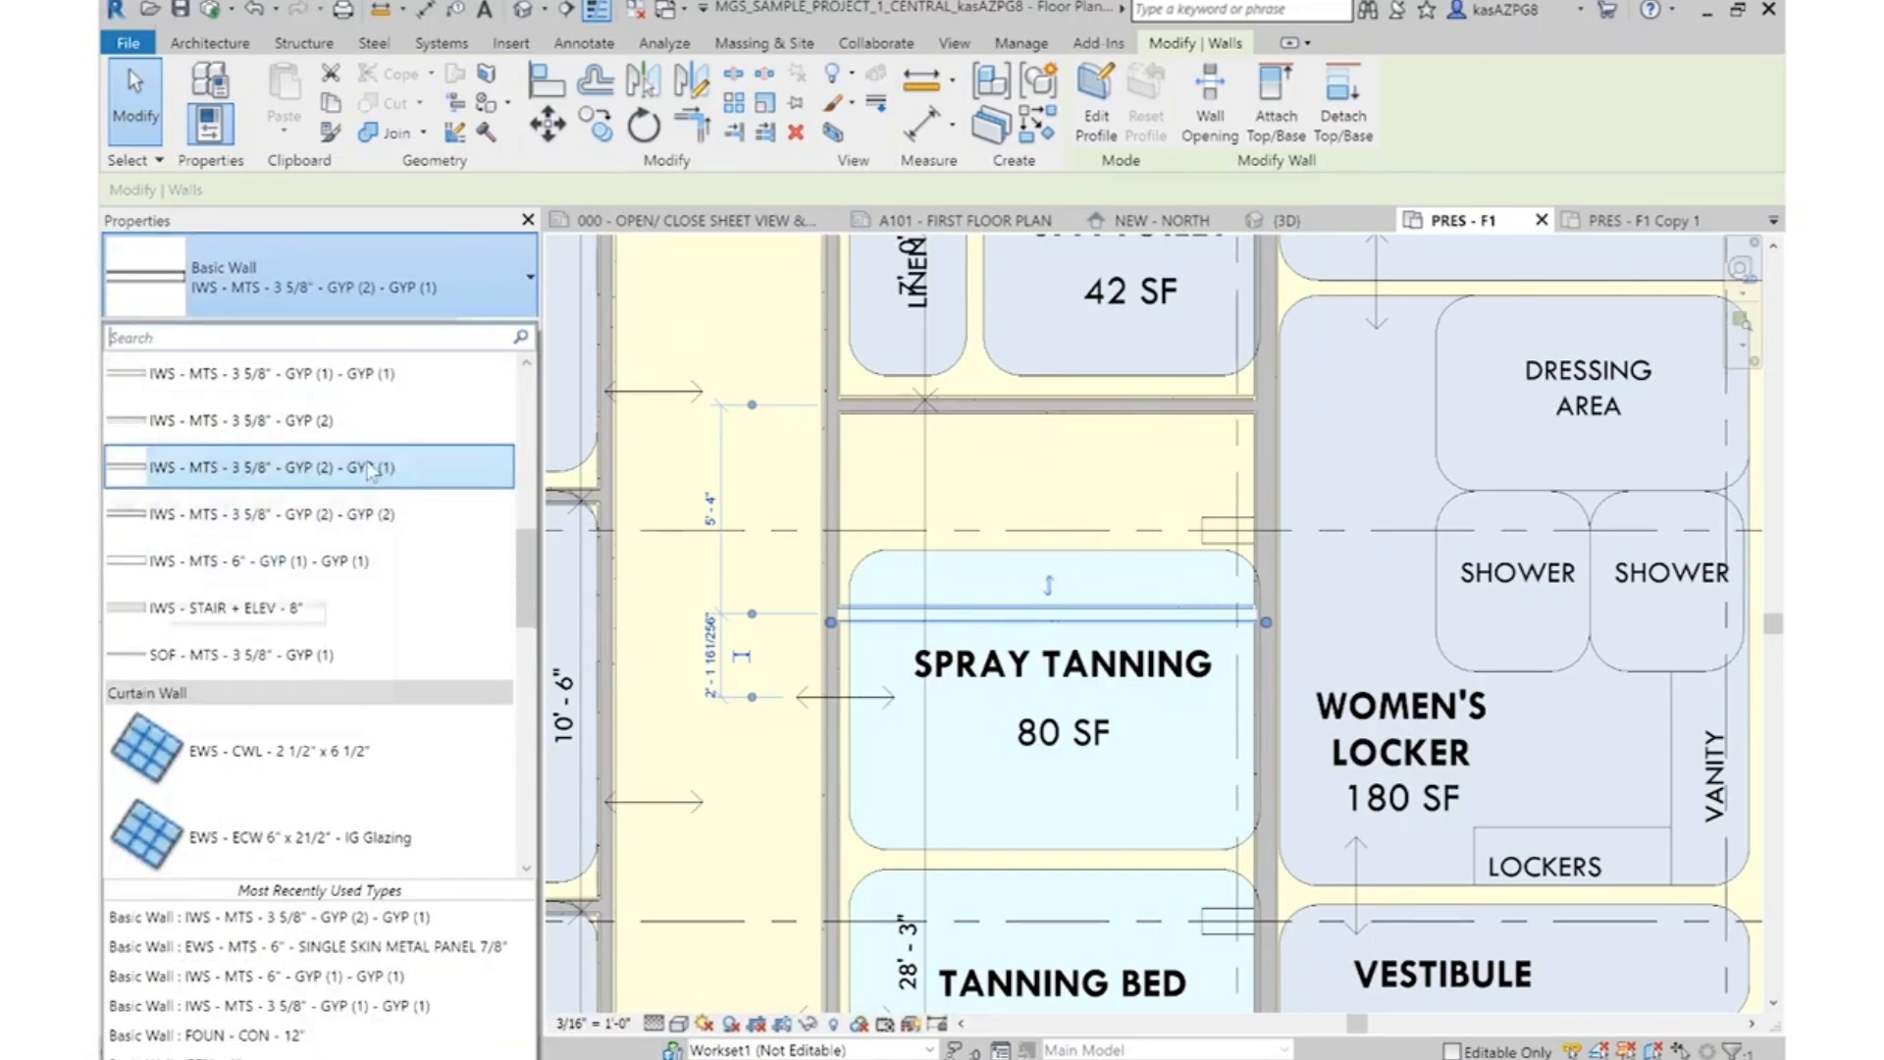
{"action": "left_click", "coordinate": [294, 373]}
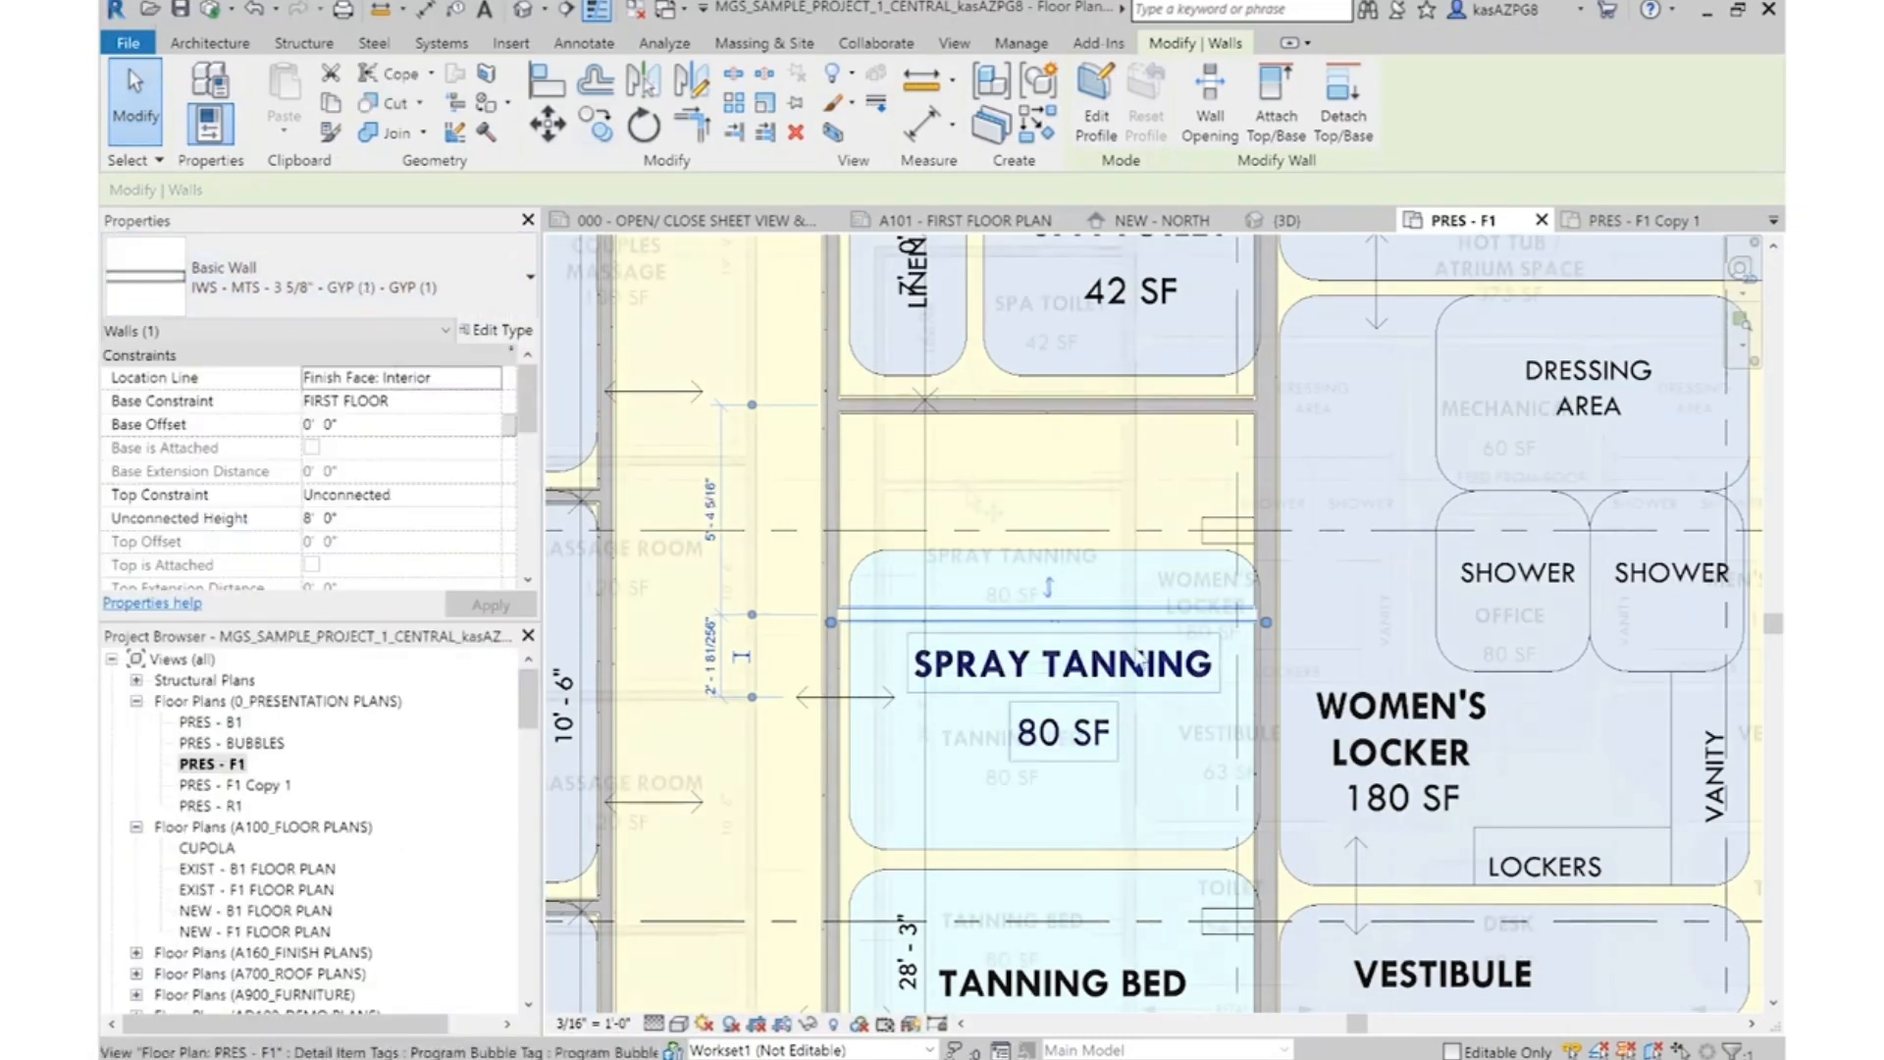
{"action": "scroll", "coordinate": [1056, 711], "scroll_direction": "down", "scroll_amount": 3}
{"action": "key", "text": "Escape"}
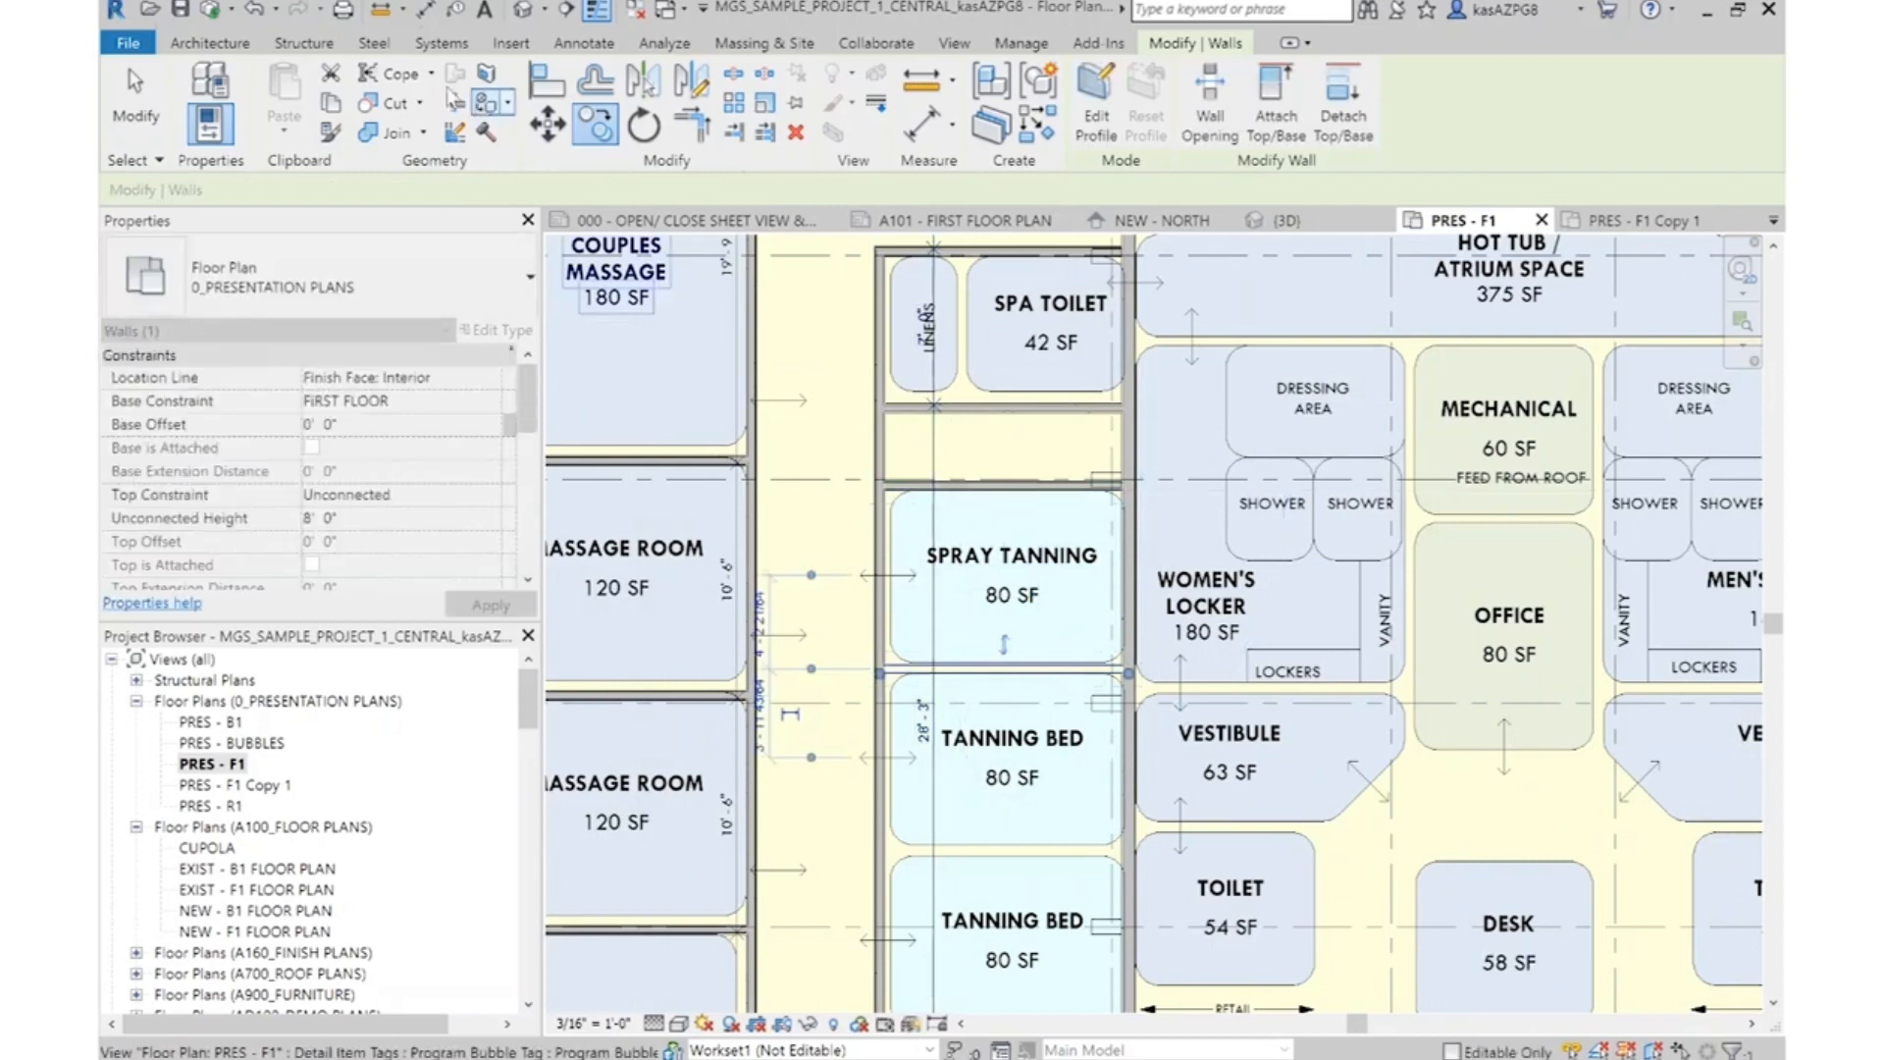
Copy the partition below the Spray Tanning room straight down to the gap between the two Tanning Bed rooms
{"action": "left_click", "coordinate": [1011, 671]}
{"action": "left_click", "coordinate": [1038, 677]}
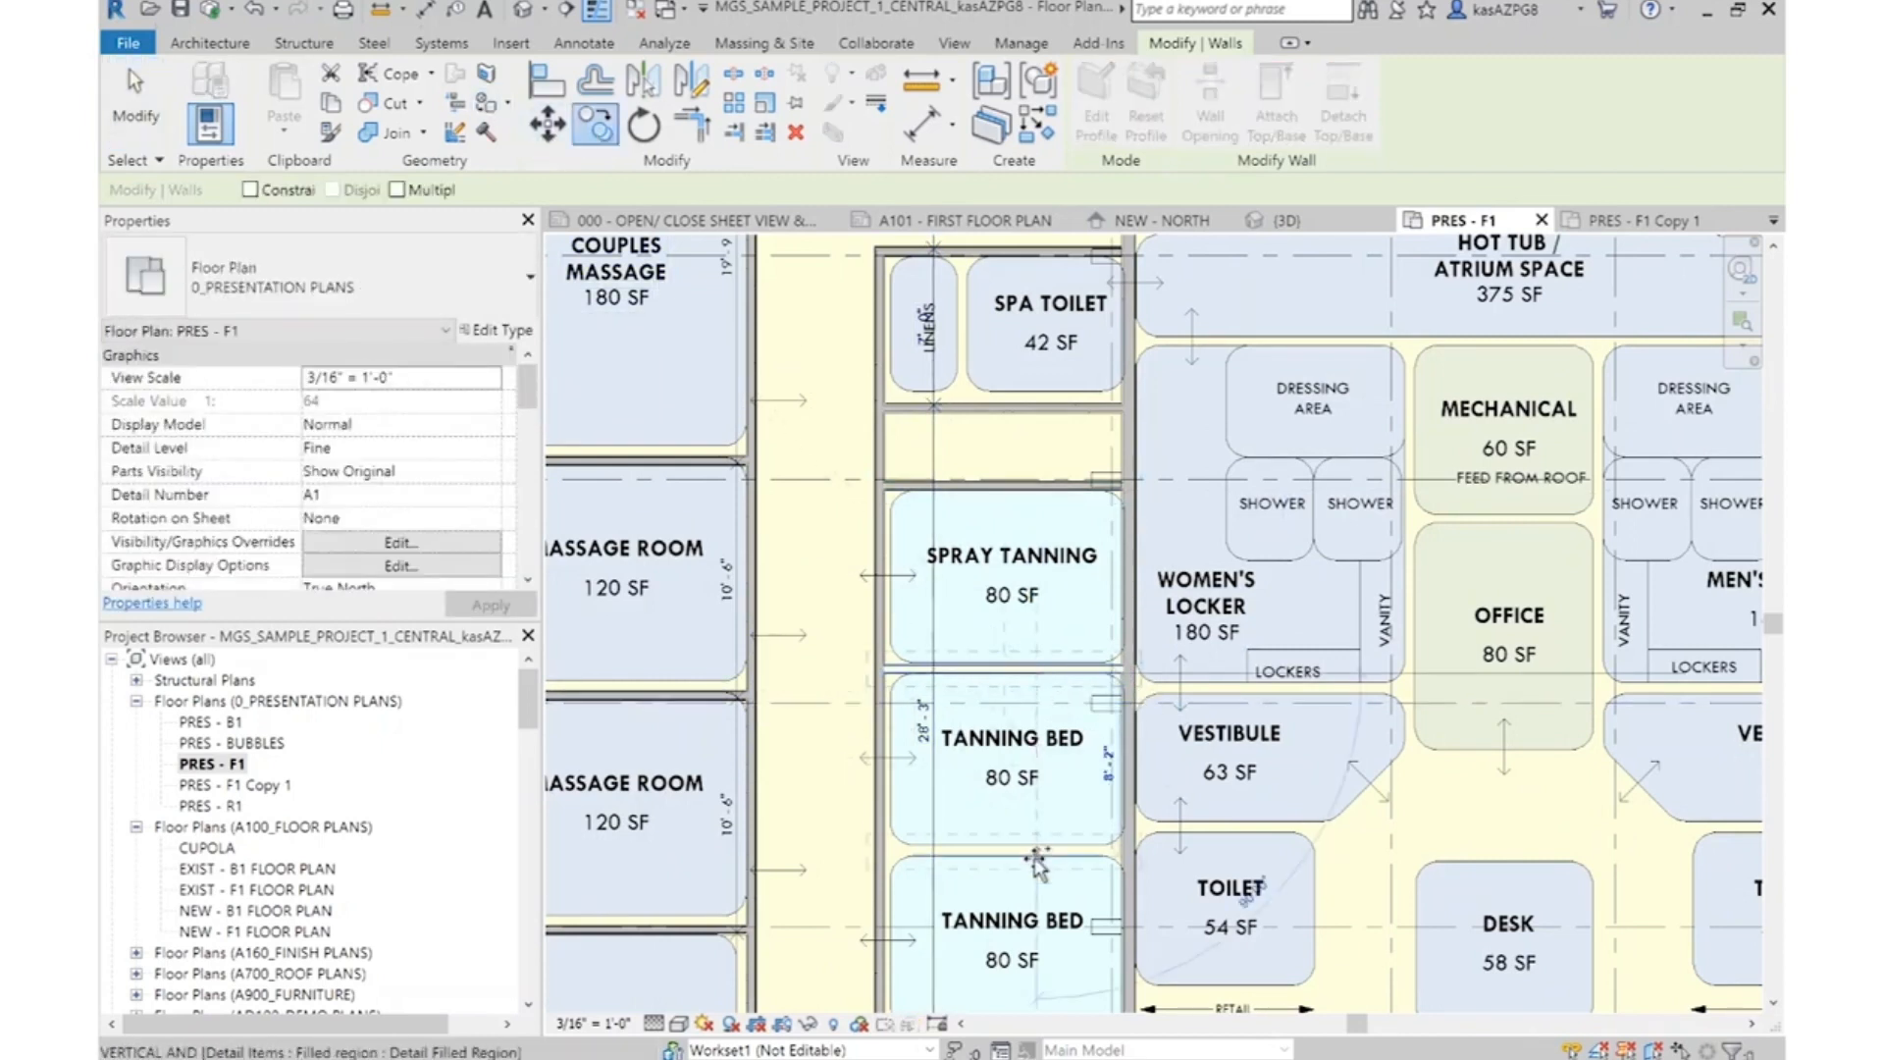
{"action": "scroll", "coordinate": [1079, 617], "scroll_direction": "down", "scroll_amount": 4}
{"action": "key", "text": "Escape"}
{"action": "key", "text": "Escape"}
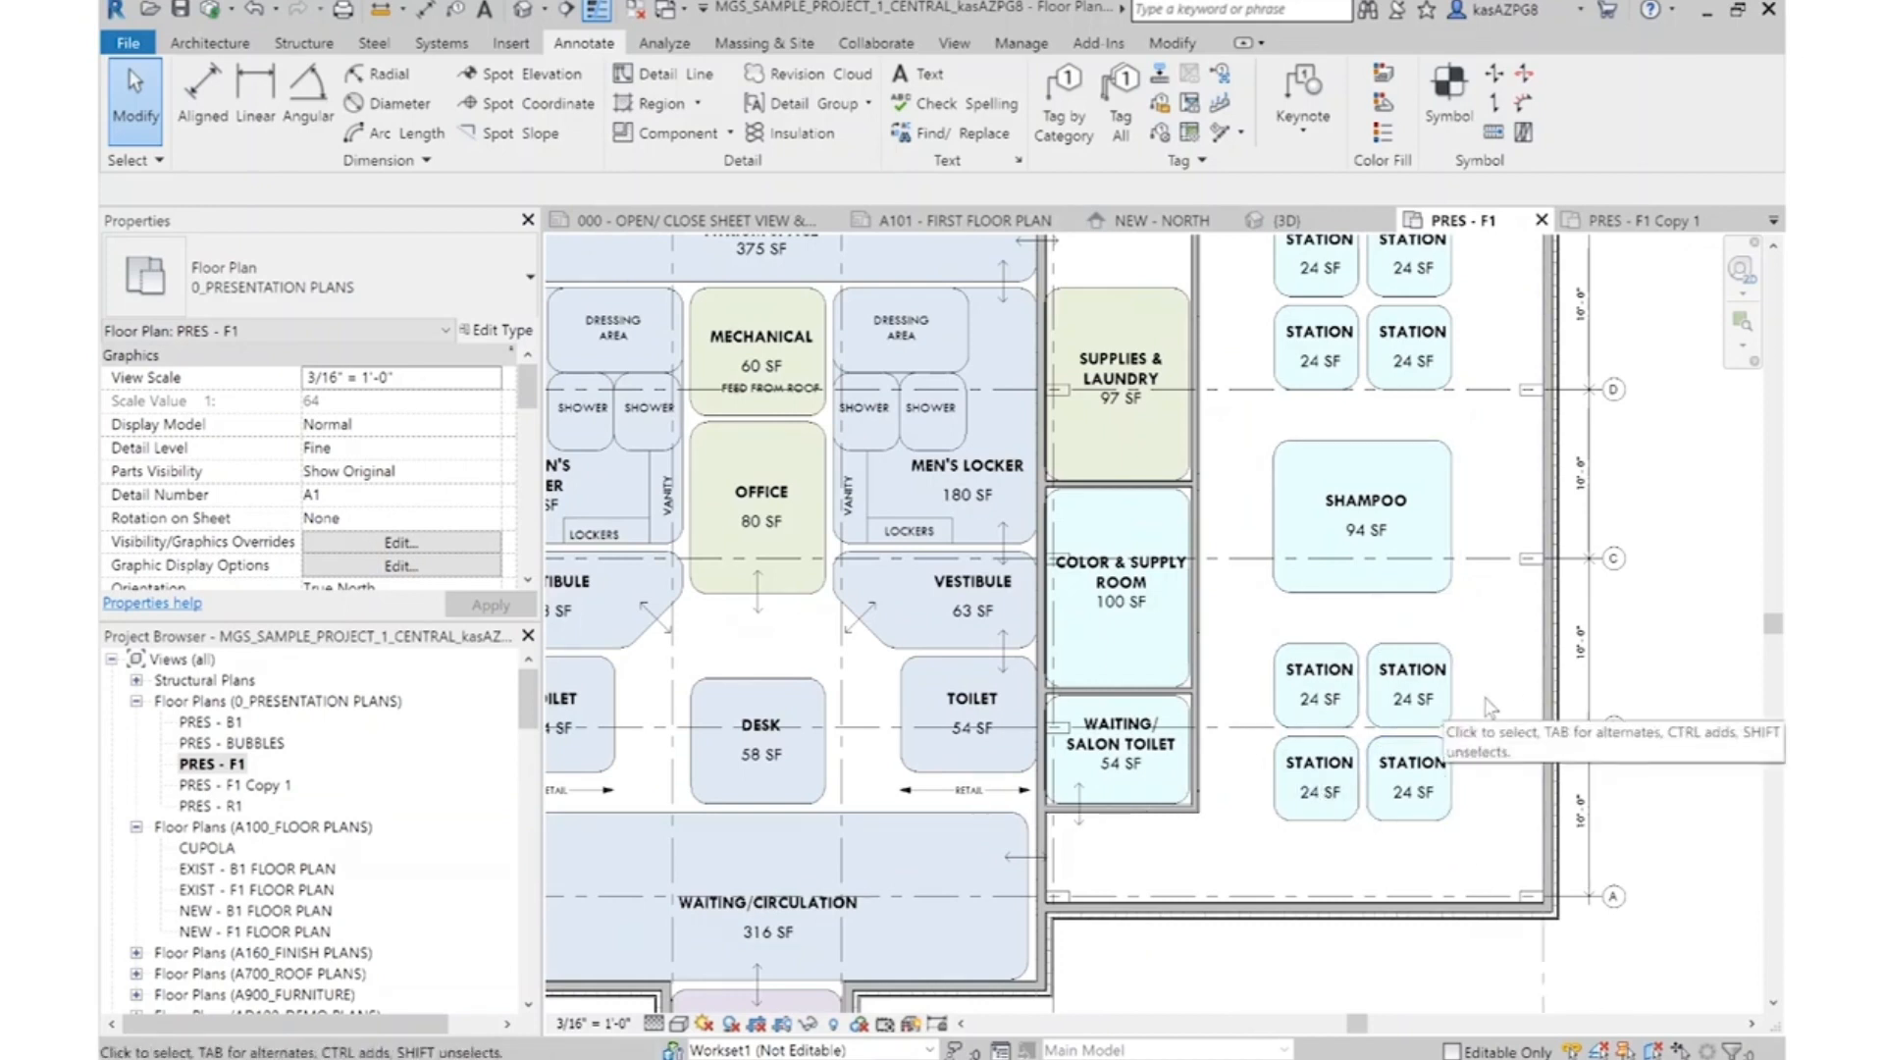
{"action": "scroll", "coordinate": [1516, 690], "scroll_direction": "up", "scroll_amount": 1}
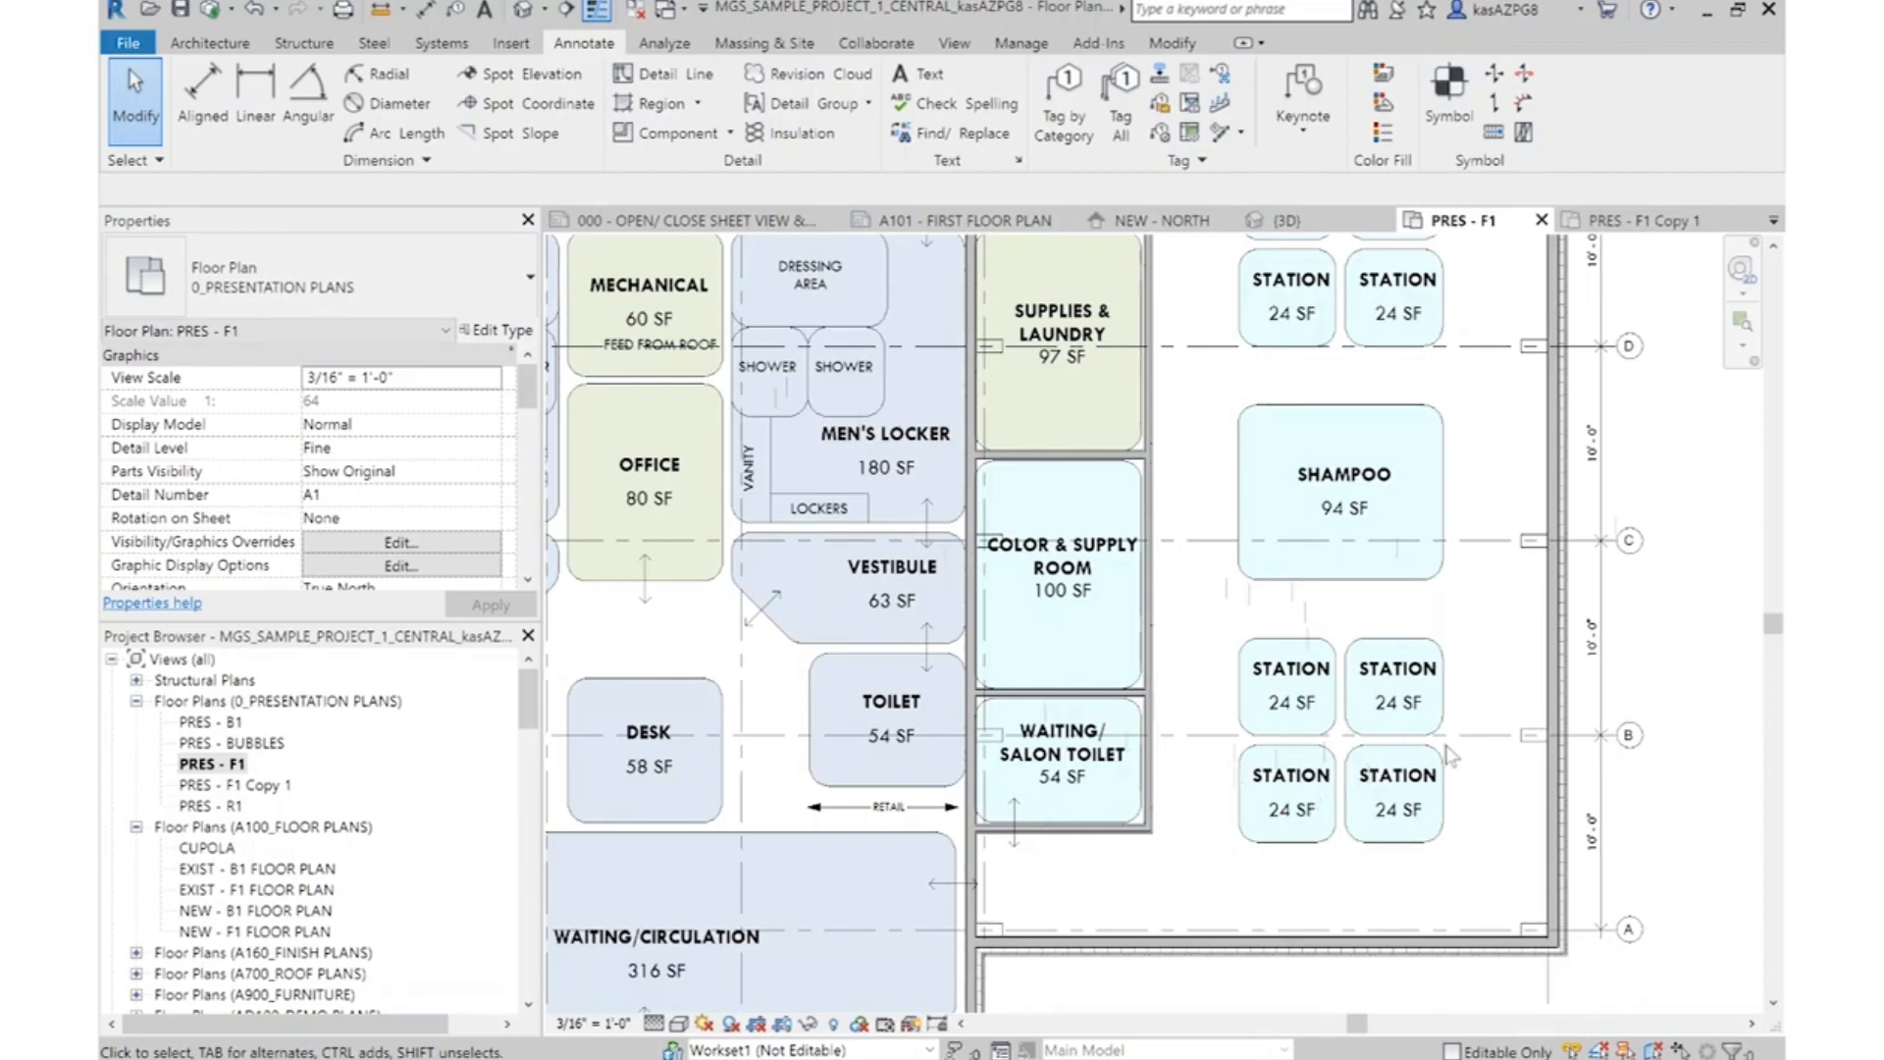
Draw a horizontal IWS - MTS - 3 5/8" - GYP (1) - GYP (1) partition about 10'-0" long between the upper and lower Station rooms
{"action": "scroll", "coordinate": [1060, 716], "scroll_direction": "up", "scroll_amount": 5}
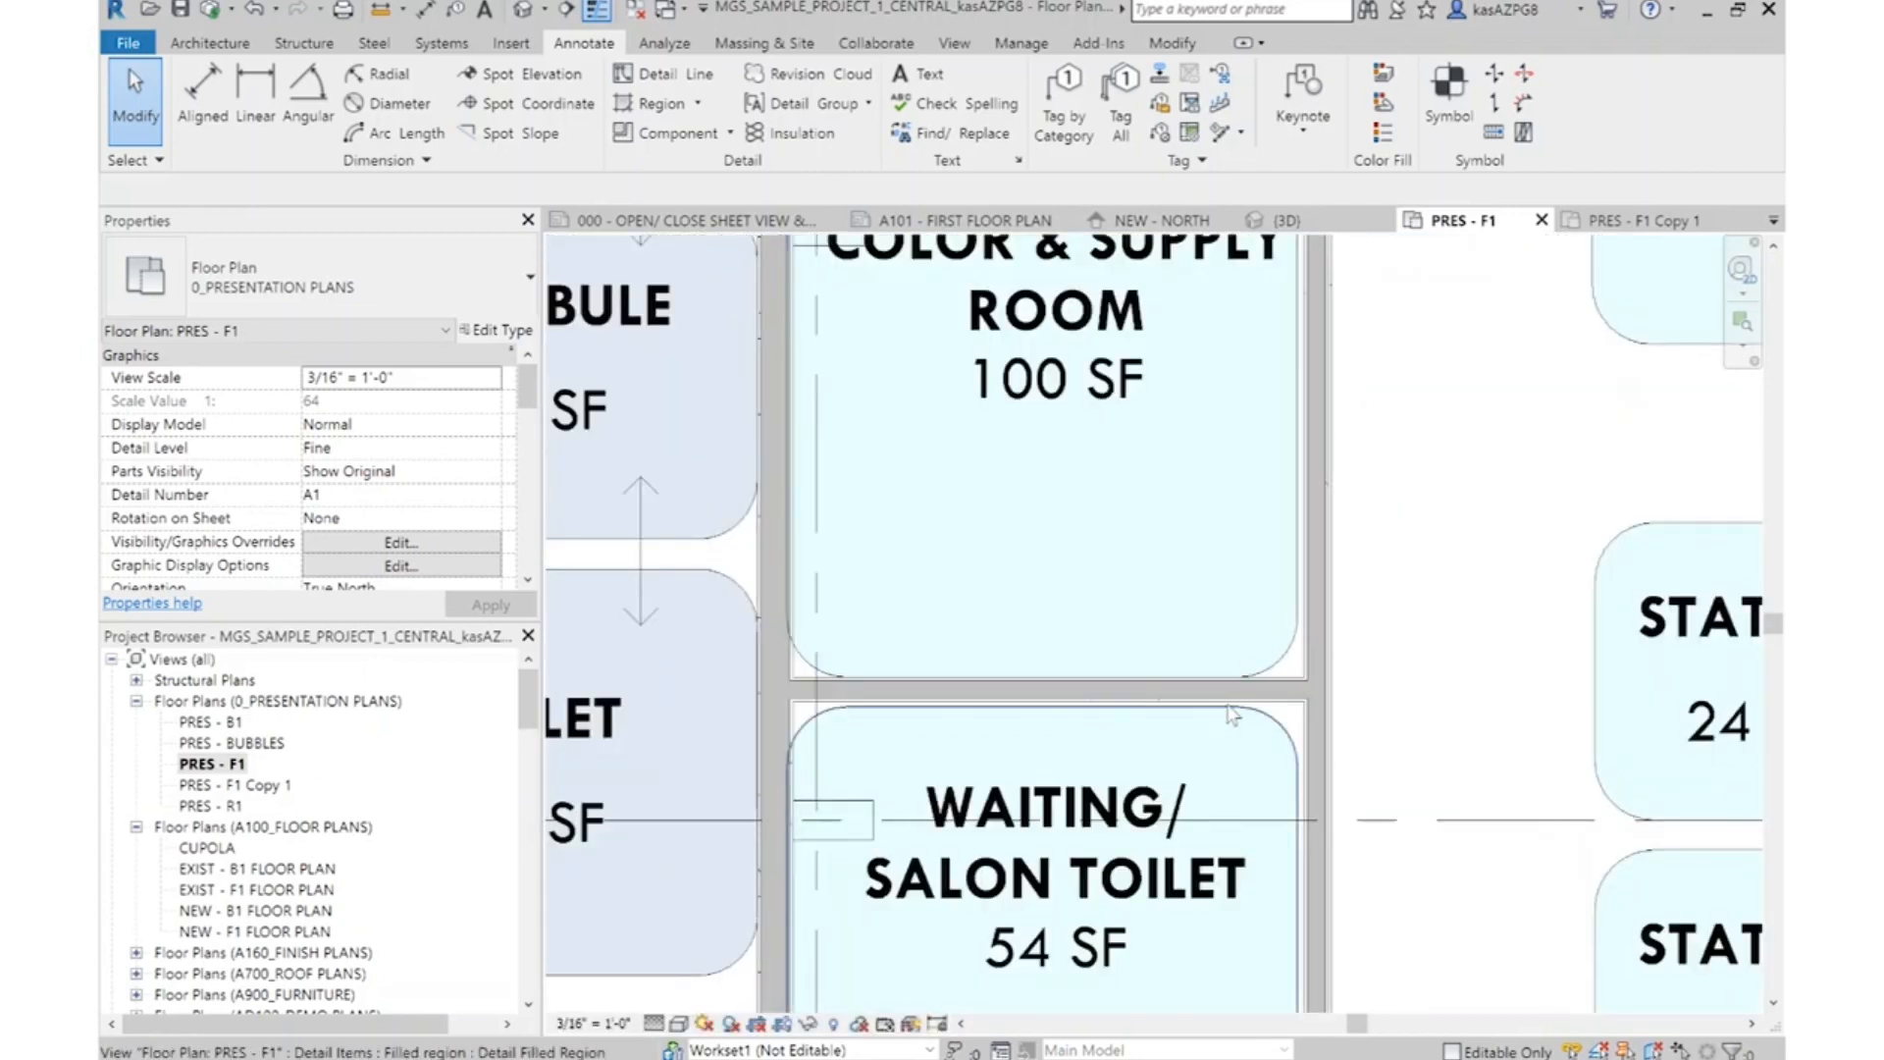
{"action": "scroll", "coordinate": [1273, 690], "scroll_direction": "up", "scroll_amount": 2}
{"action": "left_click", "coordinate": [1281, 699]}
{"action": "right_click", "coordinate": [1281, 699]}
{"action": "left_click", "coordinate": [1315, 329]}
{"action": "scroll", "coordinate": [1187, 388], "scroll_direction": "down", "scroll_amount": 4}
{"action": "scroll", "coordinate": [1425, 587], "scroll_direction": "up", "scroll_amount": 3}
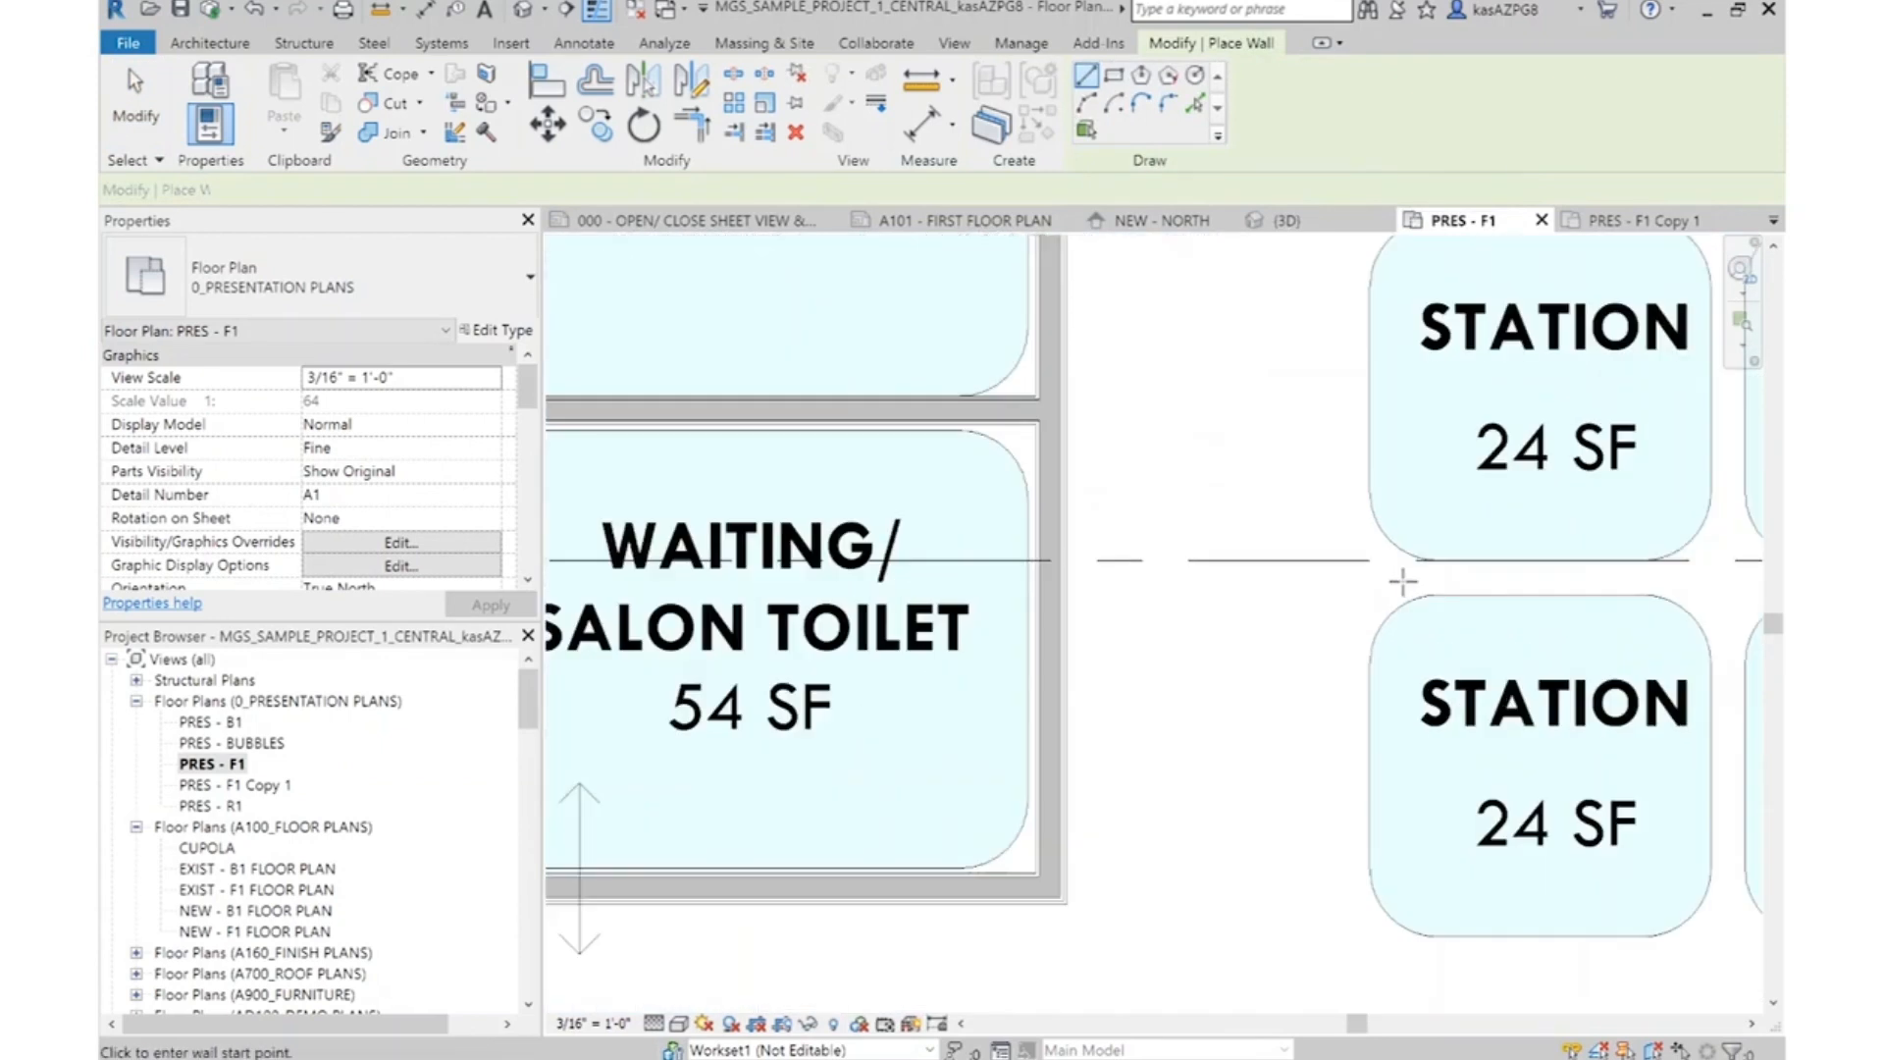
{"action": "scroll", "coordinate": [1509, 574], "scroll_direction": "down", "scroll_amount": 3}
{"action": "middle_click_drag", "start_coordinate": [1740, 580], "coordinate": [1491, 546]}
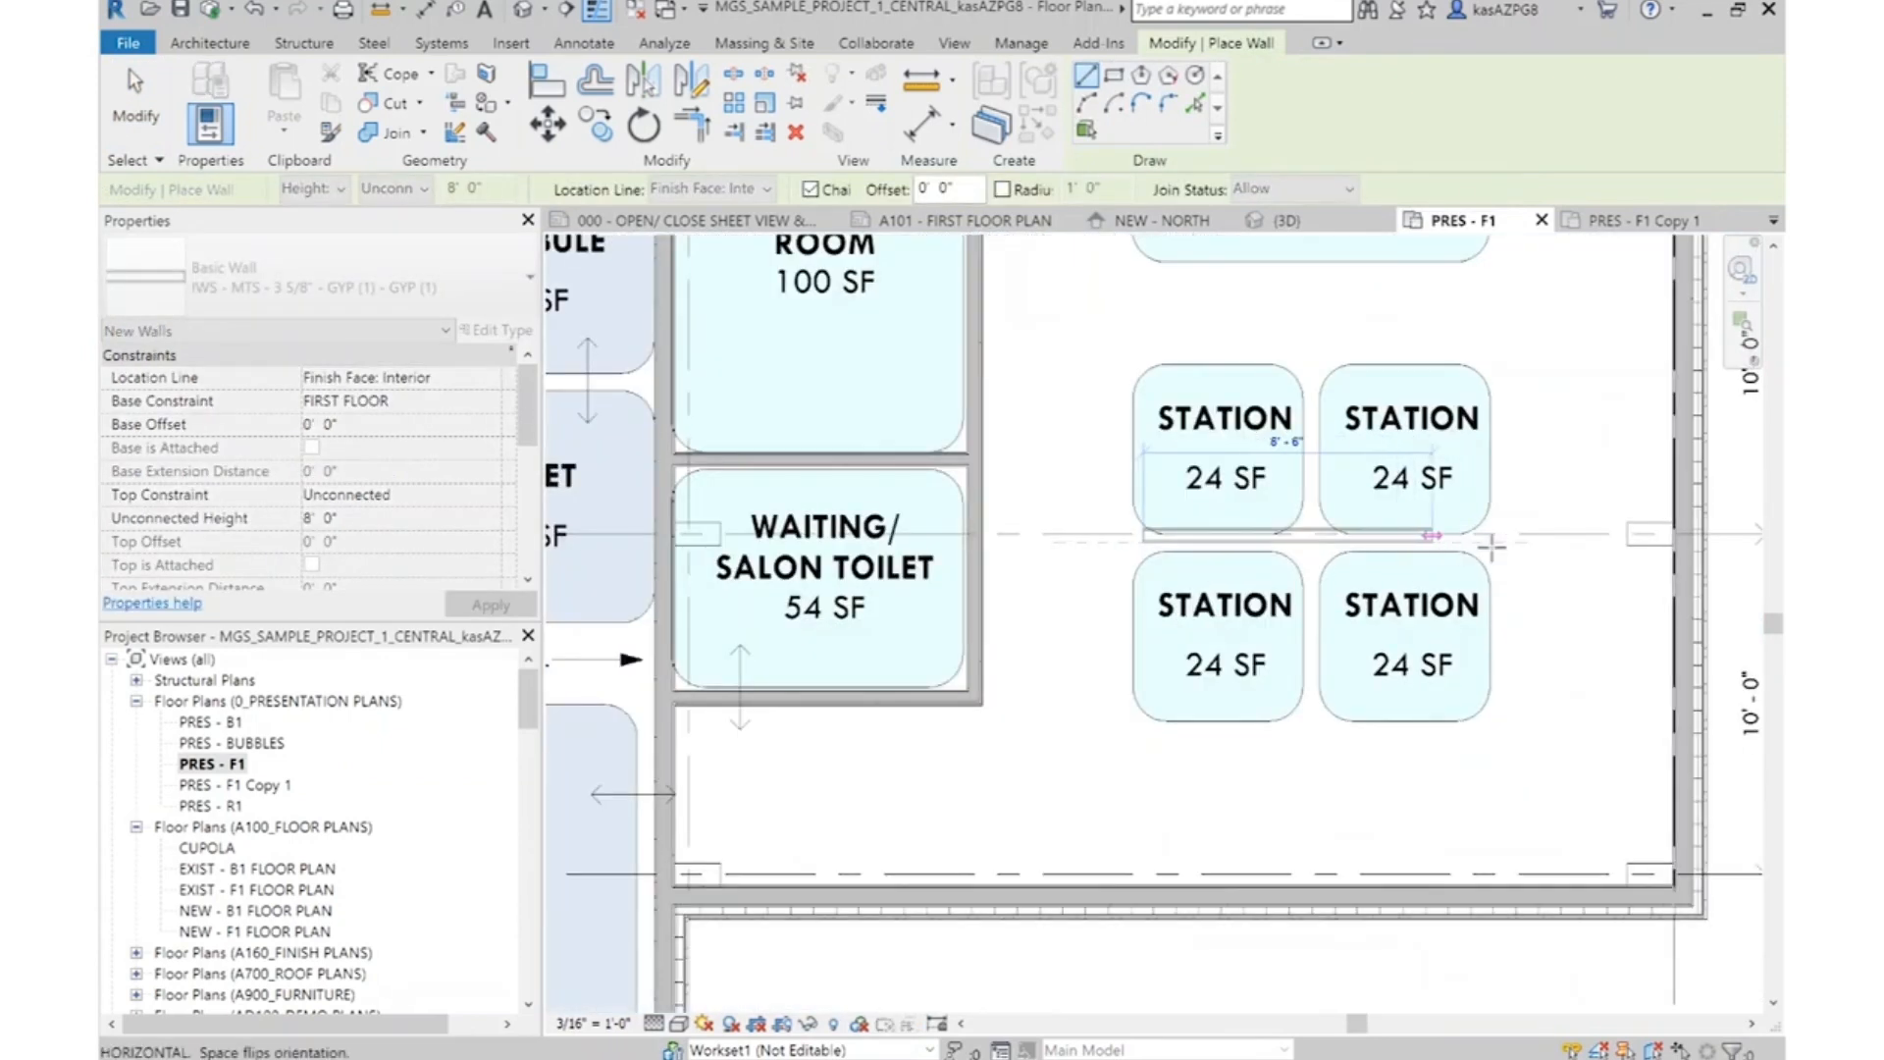
{"action": "scroll", "coordinate": [1492, 545], "scroll_direction": "up", "scroll_amount": 1}
{"action": "scroll", "coordinate": [1489, 544], "scroll_direction": "down", "scroll_amount": 1}
{"action": "left_click", "coordinate": [1486, 542]}
Align the new partition with the upper edge of the lower Station bubbles, and draw a matching vertical partition between the two Station columns
{"action": "left_click", "coordinate": [547, 78]}
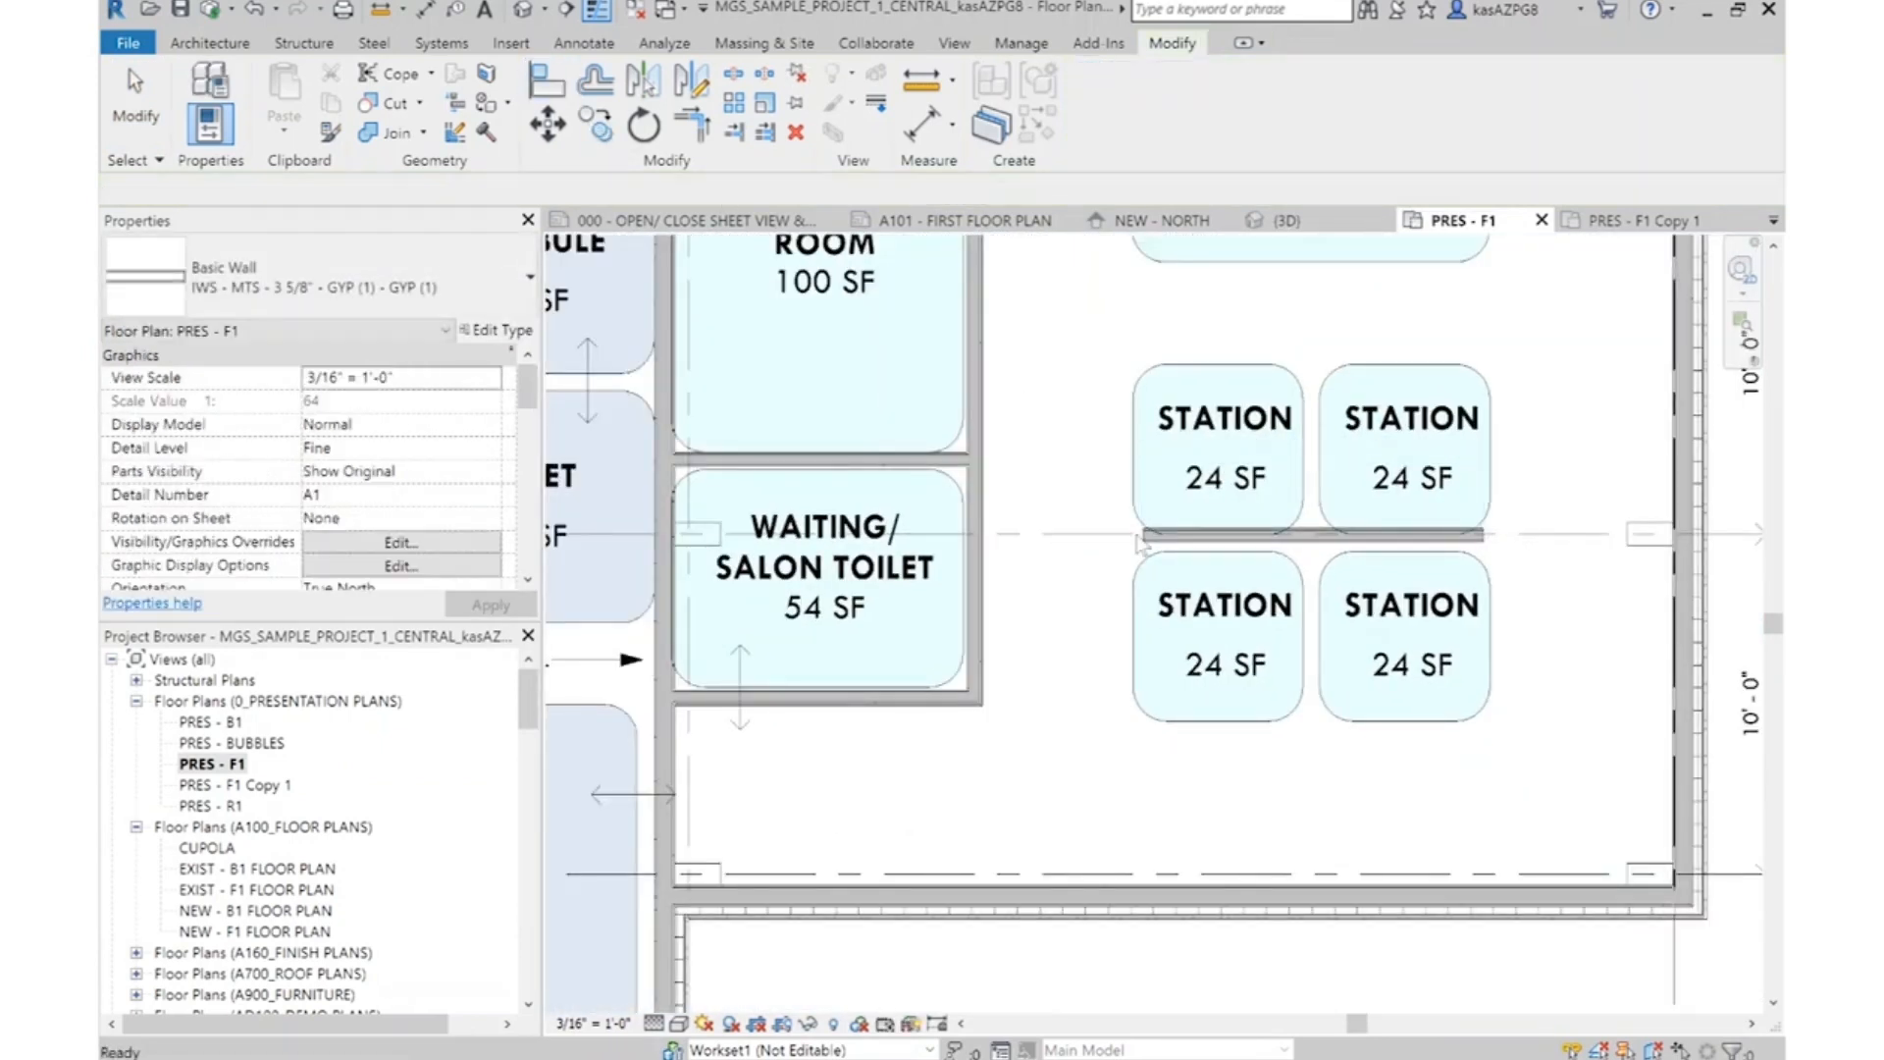
{"action": "scroll", "coordinate": [1380, 542], "scroll_direction": "up", "scroll_amount": 3}
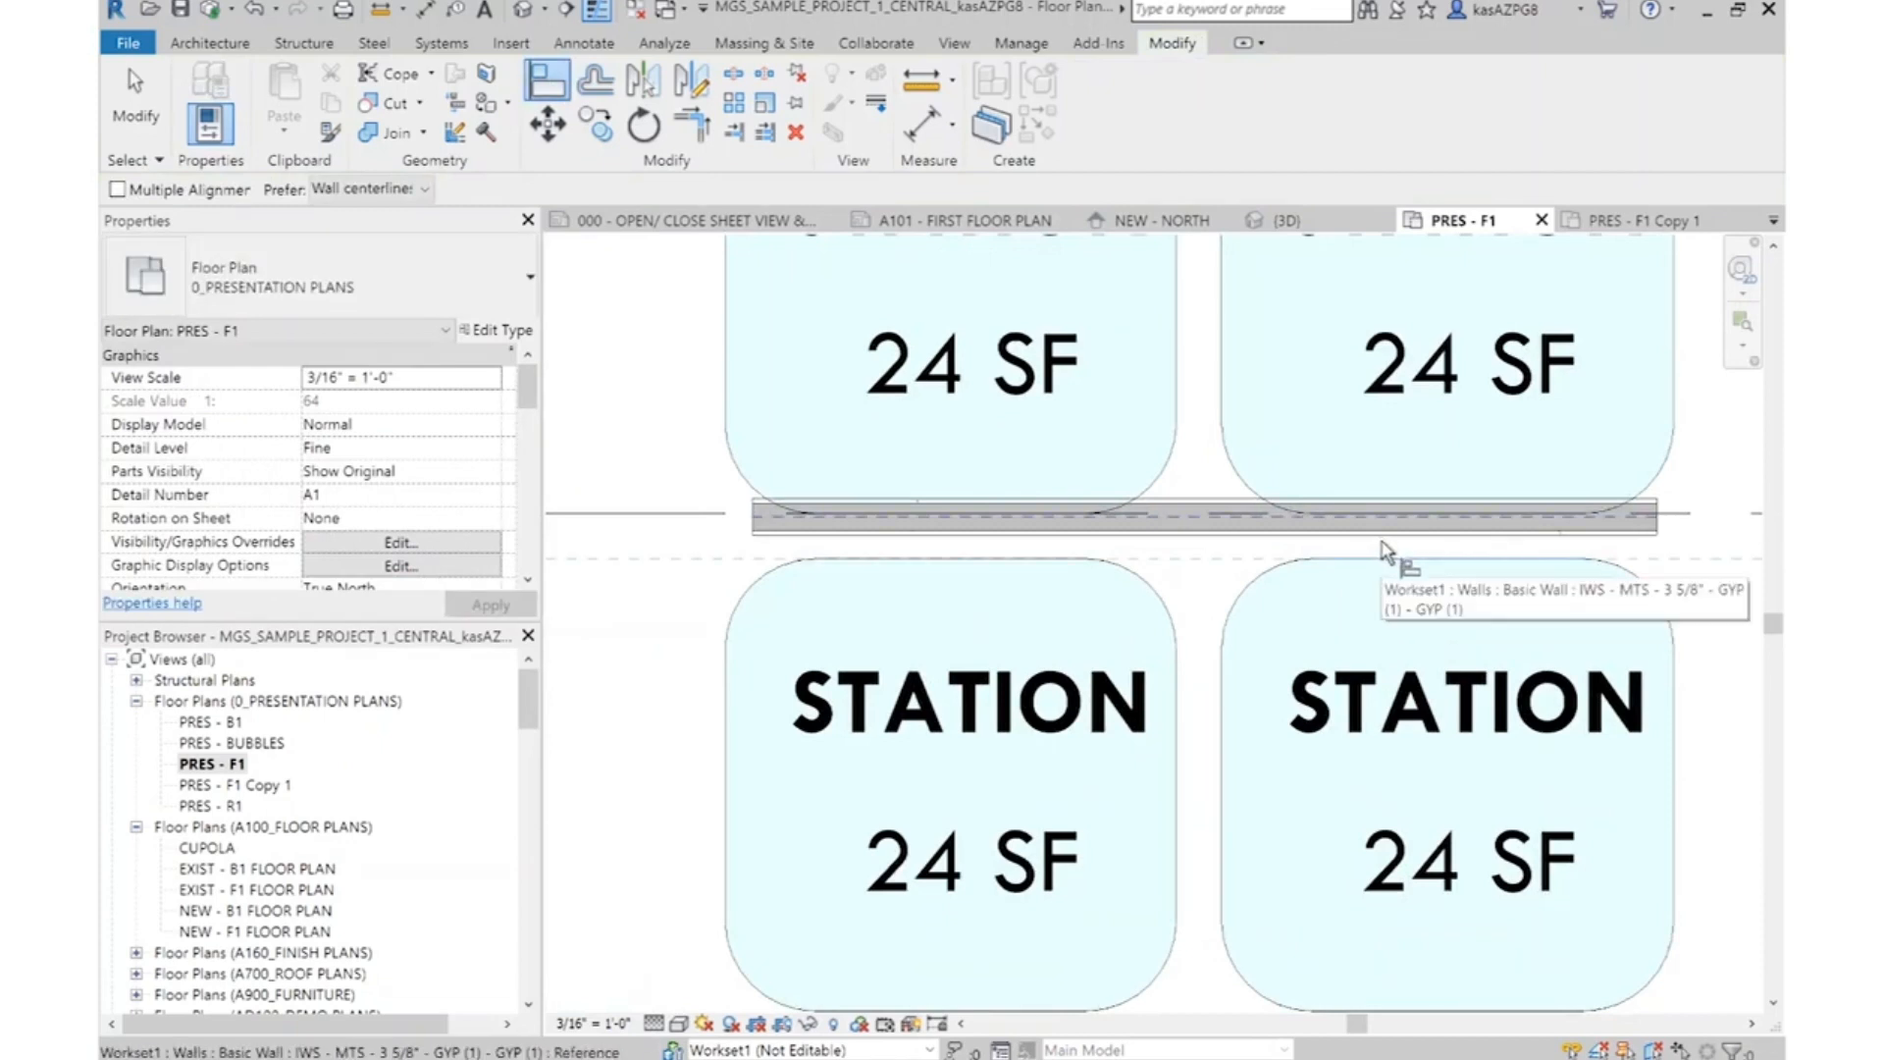
{"action": "left_click", "coordinate": [1382, 541]}
{"action": "key", "text": "Escape"}
{"action": "key", "text": "Escape"}
{"action": "right_click", "coordinate": [1205, 544]}
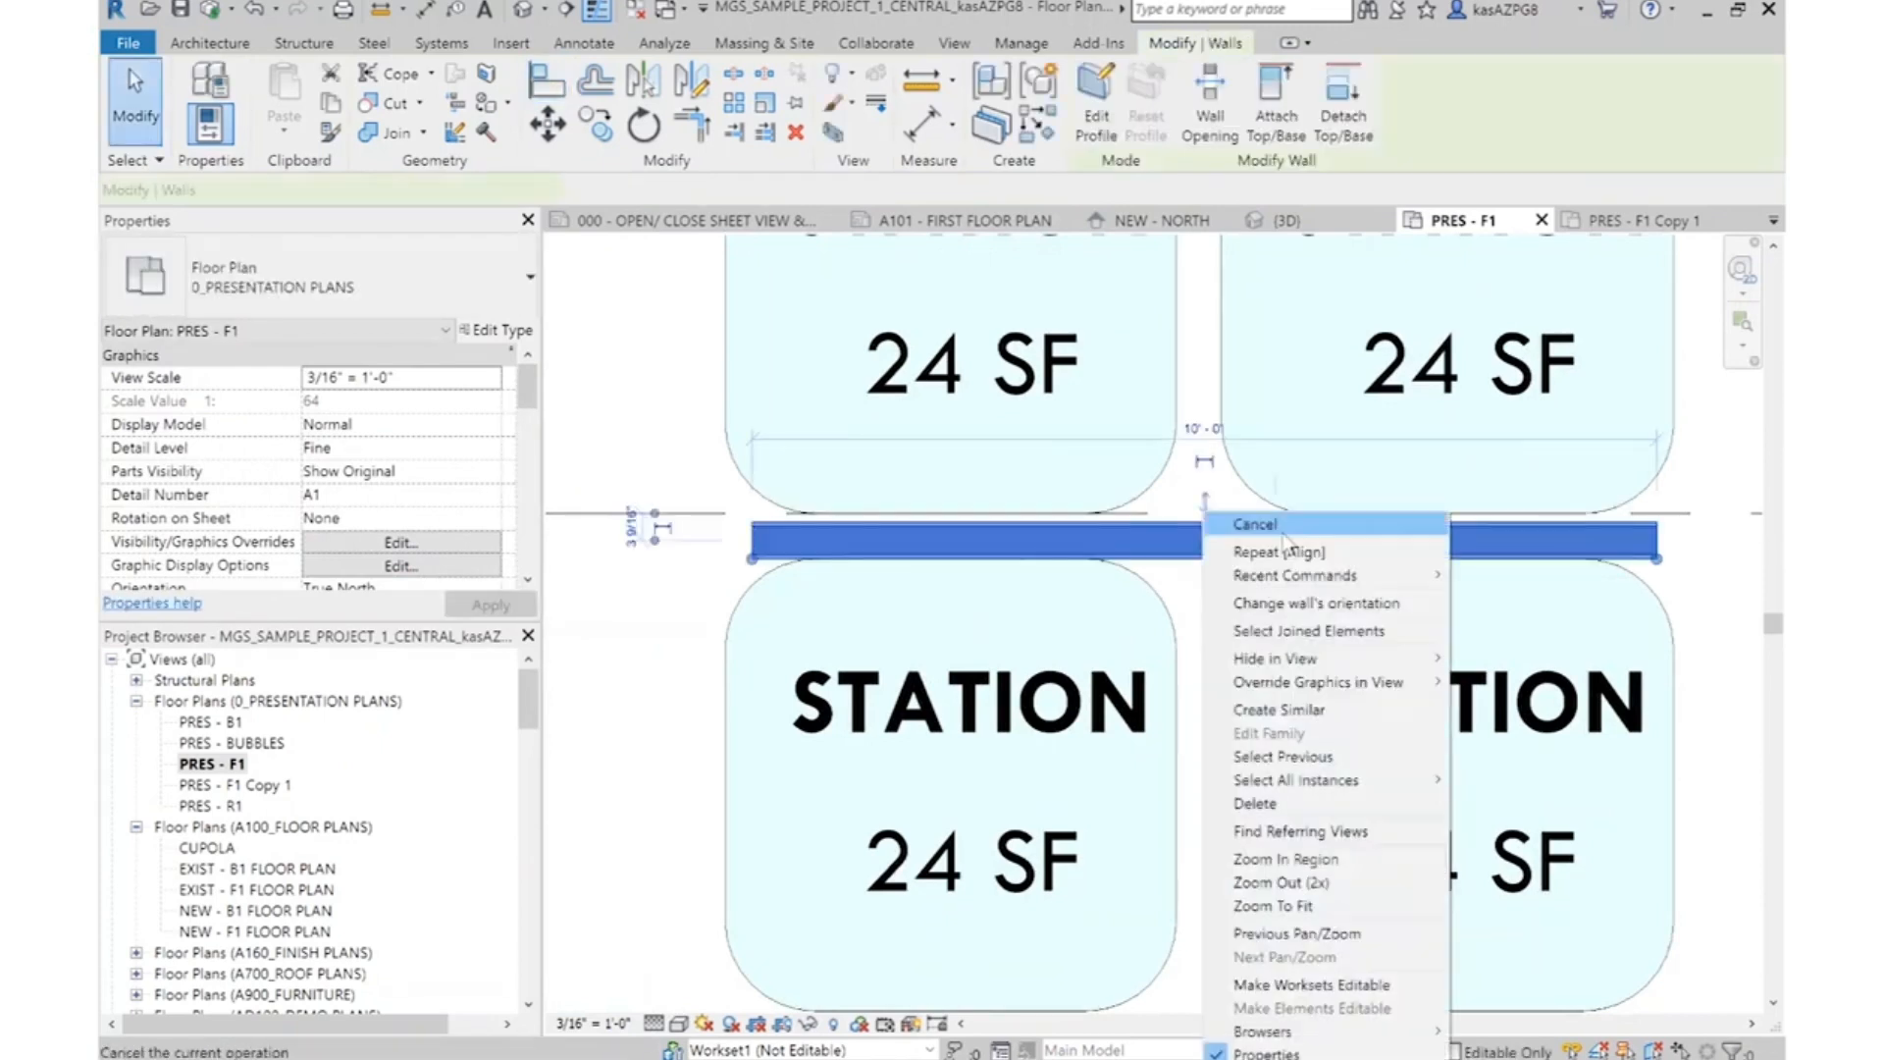
Dimension the length of the horizontal station partition from end to end, placing the dimension above the Station rooms
{"action": "key", "text": "d"}
{"action": "key", "text": "i"}
{"action": "scroll", "coordinate": [969, 643], "scroll_direction": "up", "scroll_amount": 4}
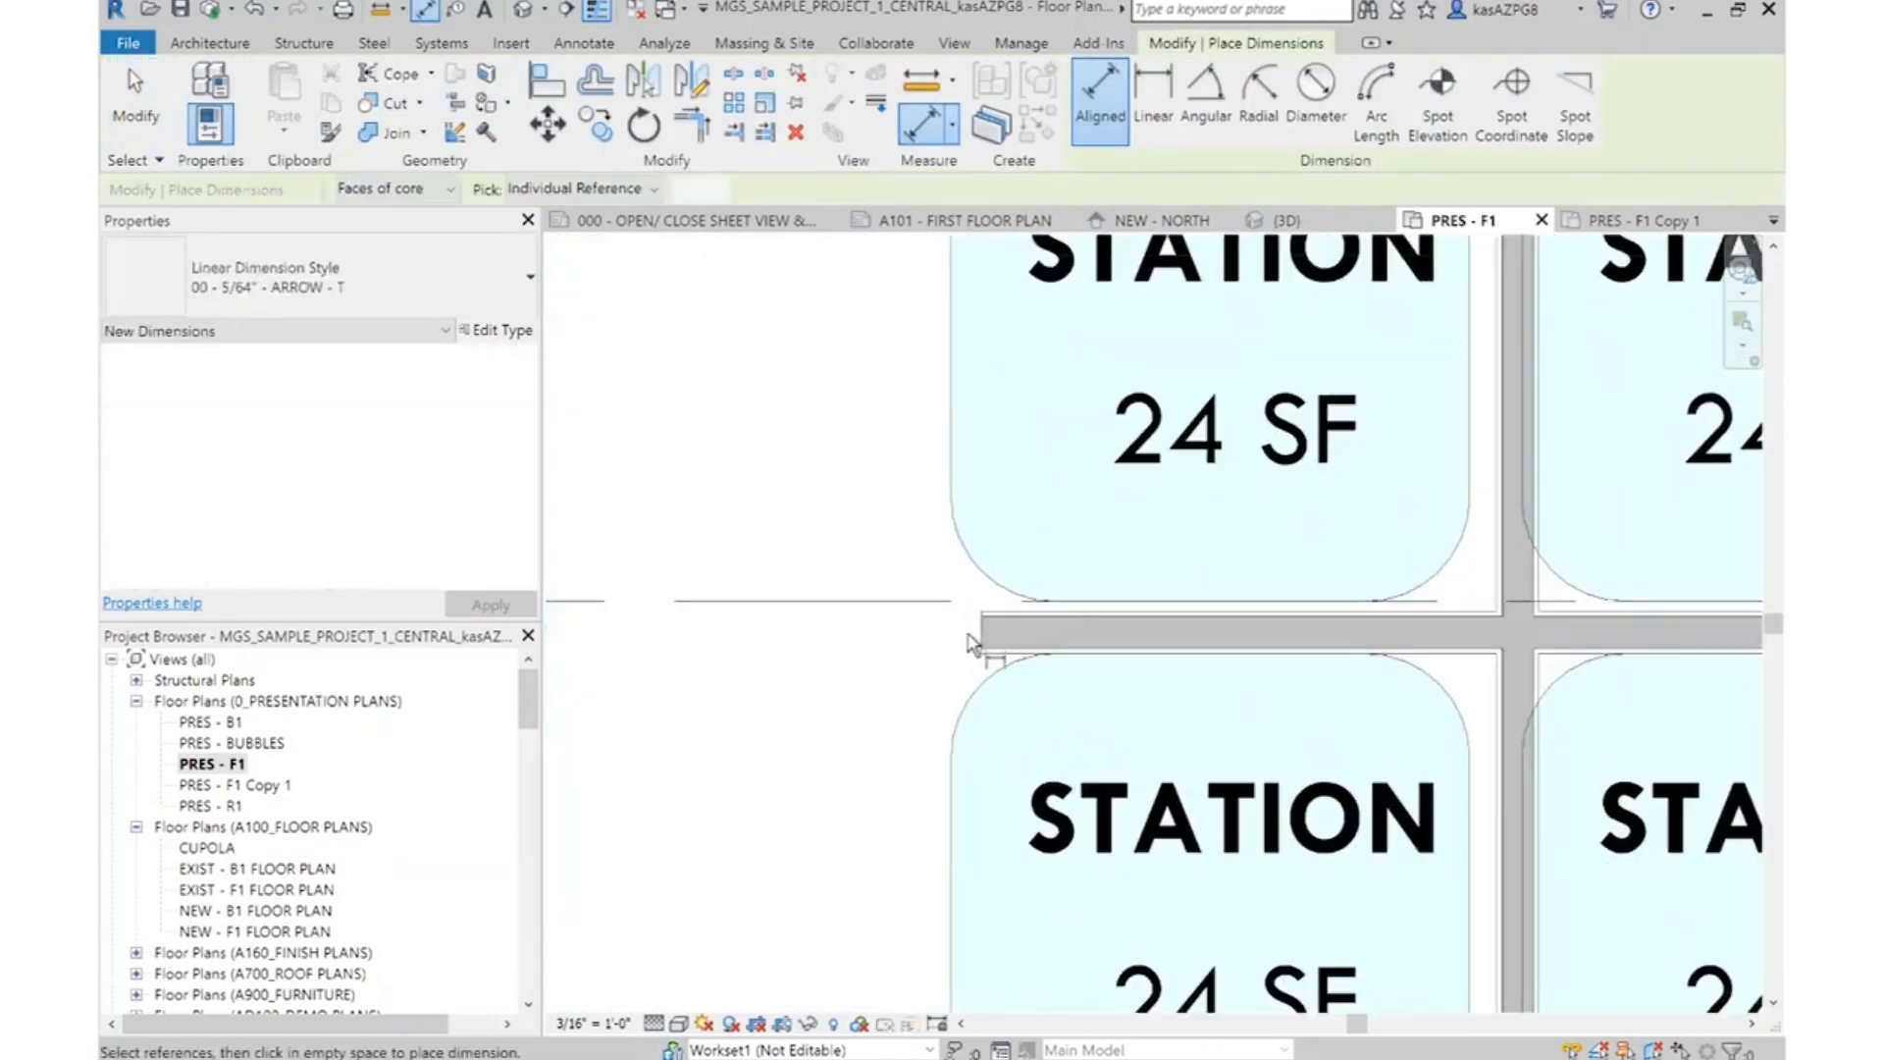
{"action": "left_click", "coordinate": [972, 640]}
{"action": "scroll", "coordinate": [975, 638], "scroll_direction": "down", "scroll_amount": 3}
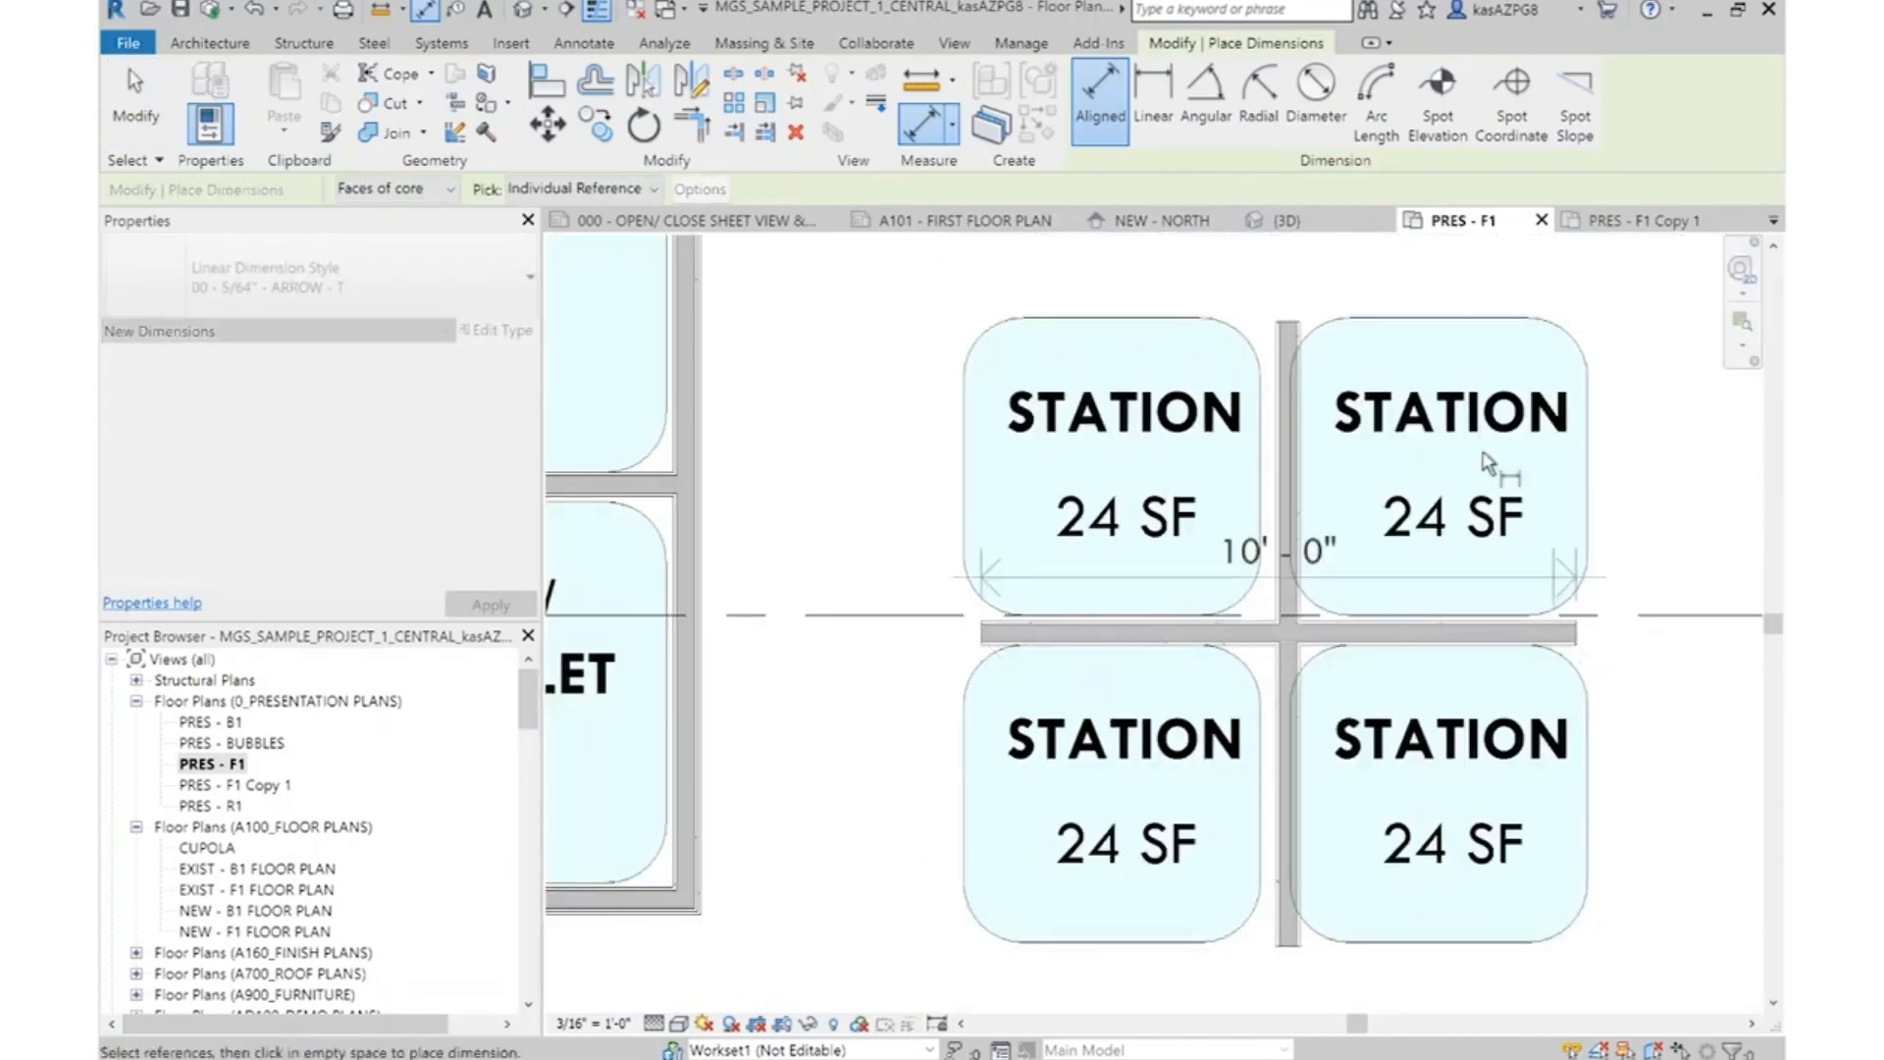
{"action": "left_click", "coordinate": [1580, 628]}
{"action": "middle_click_drag", "start_coordinate": [1384, 350], "coordinate": [1355, 505]}
Dimension the length of the vertical station partition, placing the dimension to the right of the Station rooms
{"action": "scroll", "coordinate": [1249, 453], "scroll_direction": "up", "scroll_amount": 3}
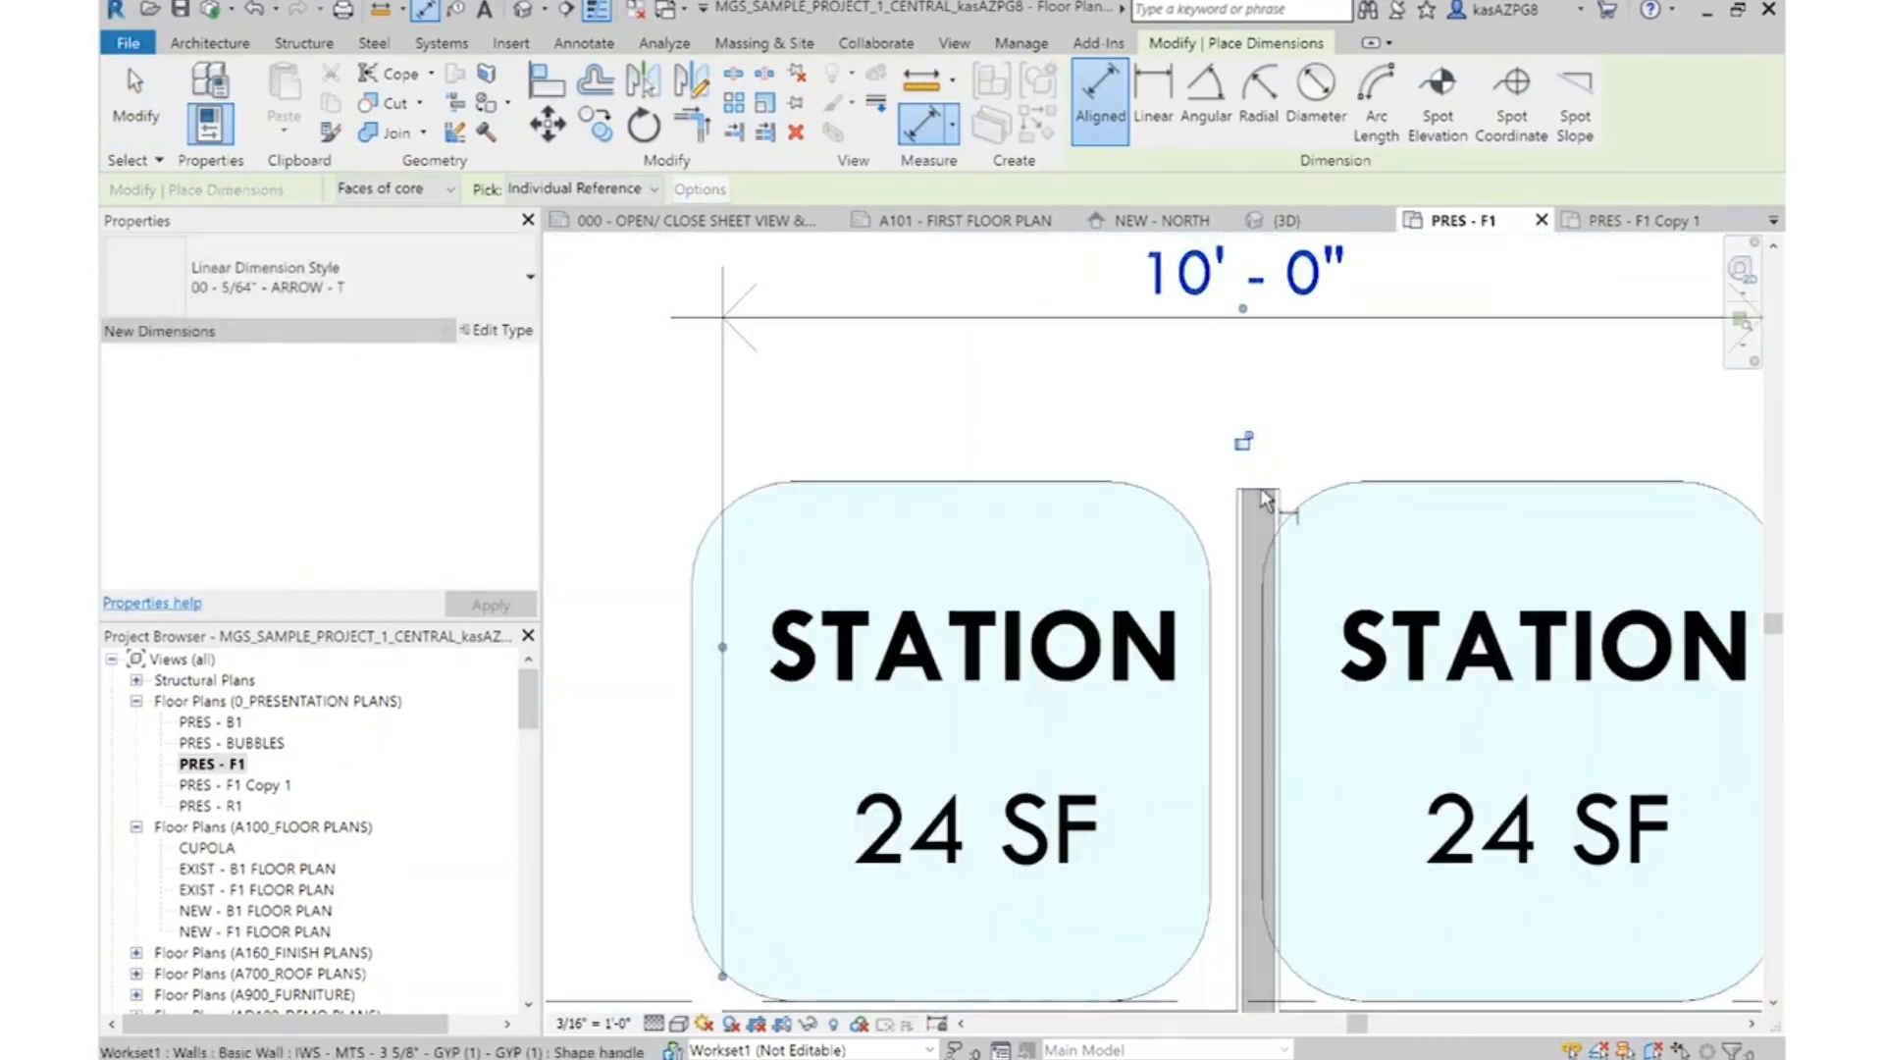
{"action": "scroll", "coordinate": [1255, 381], "scroll_direction": "down", "scroll_amount": 3}
{"action": "middle_click_drag", "start_coordinate": [1279, 896], "coordinate": [1254, 606]}
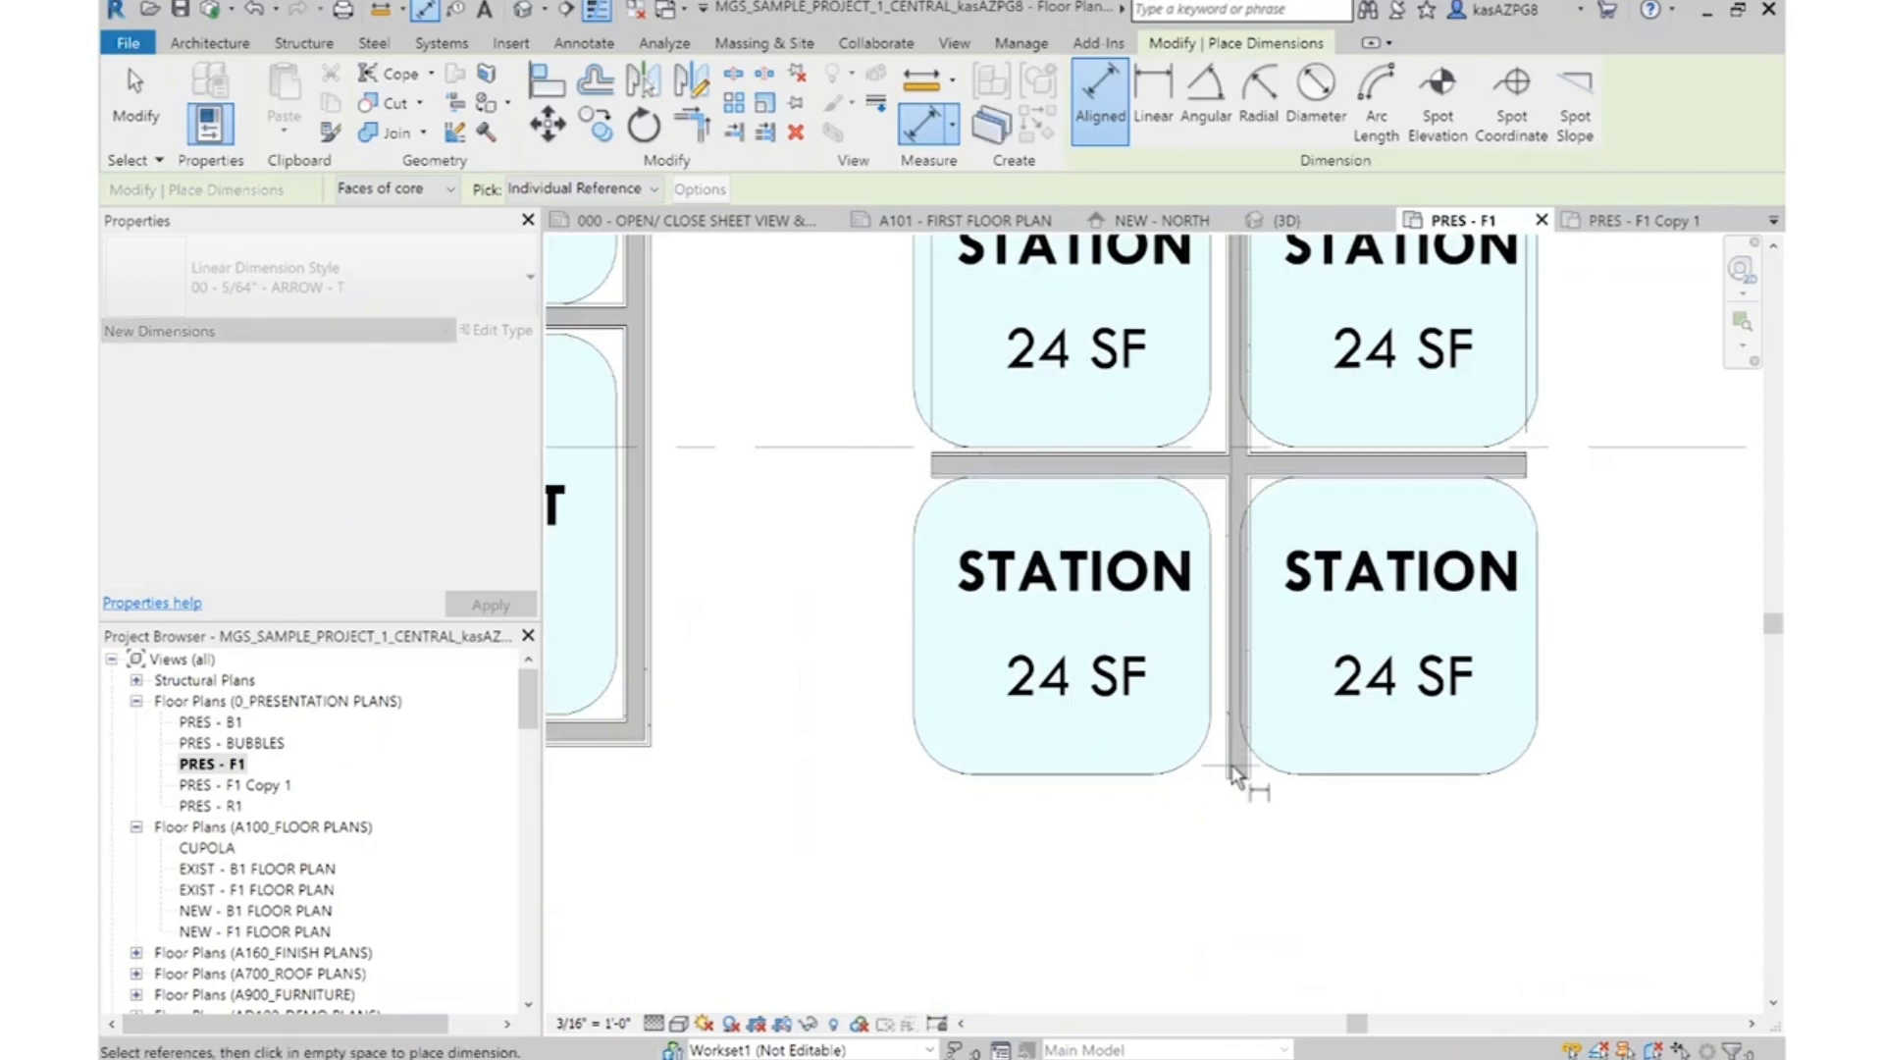
{"action": "scroll", "coordinate": [1241, 785], "scroll_direction": "down", "scroll_amount": 2}
{"action": "left_click", "coordinate": [1533, 754]}
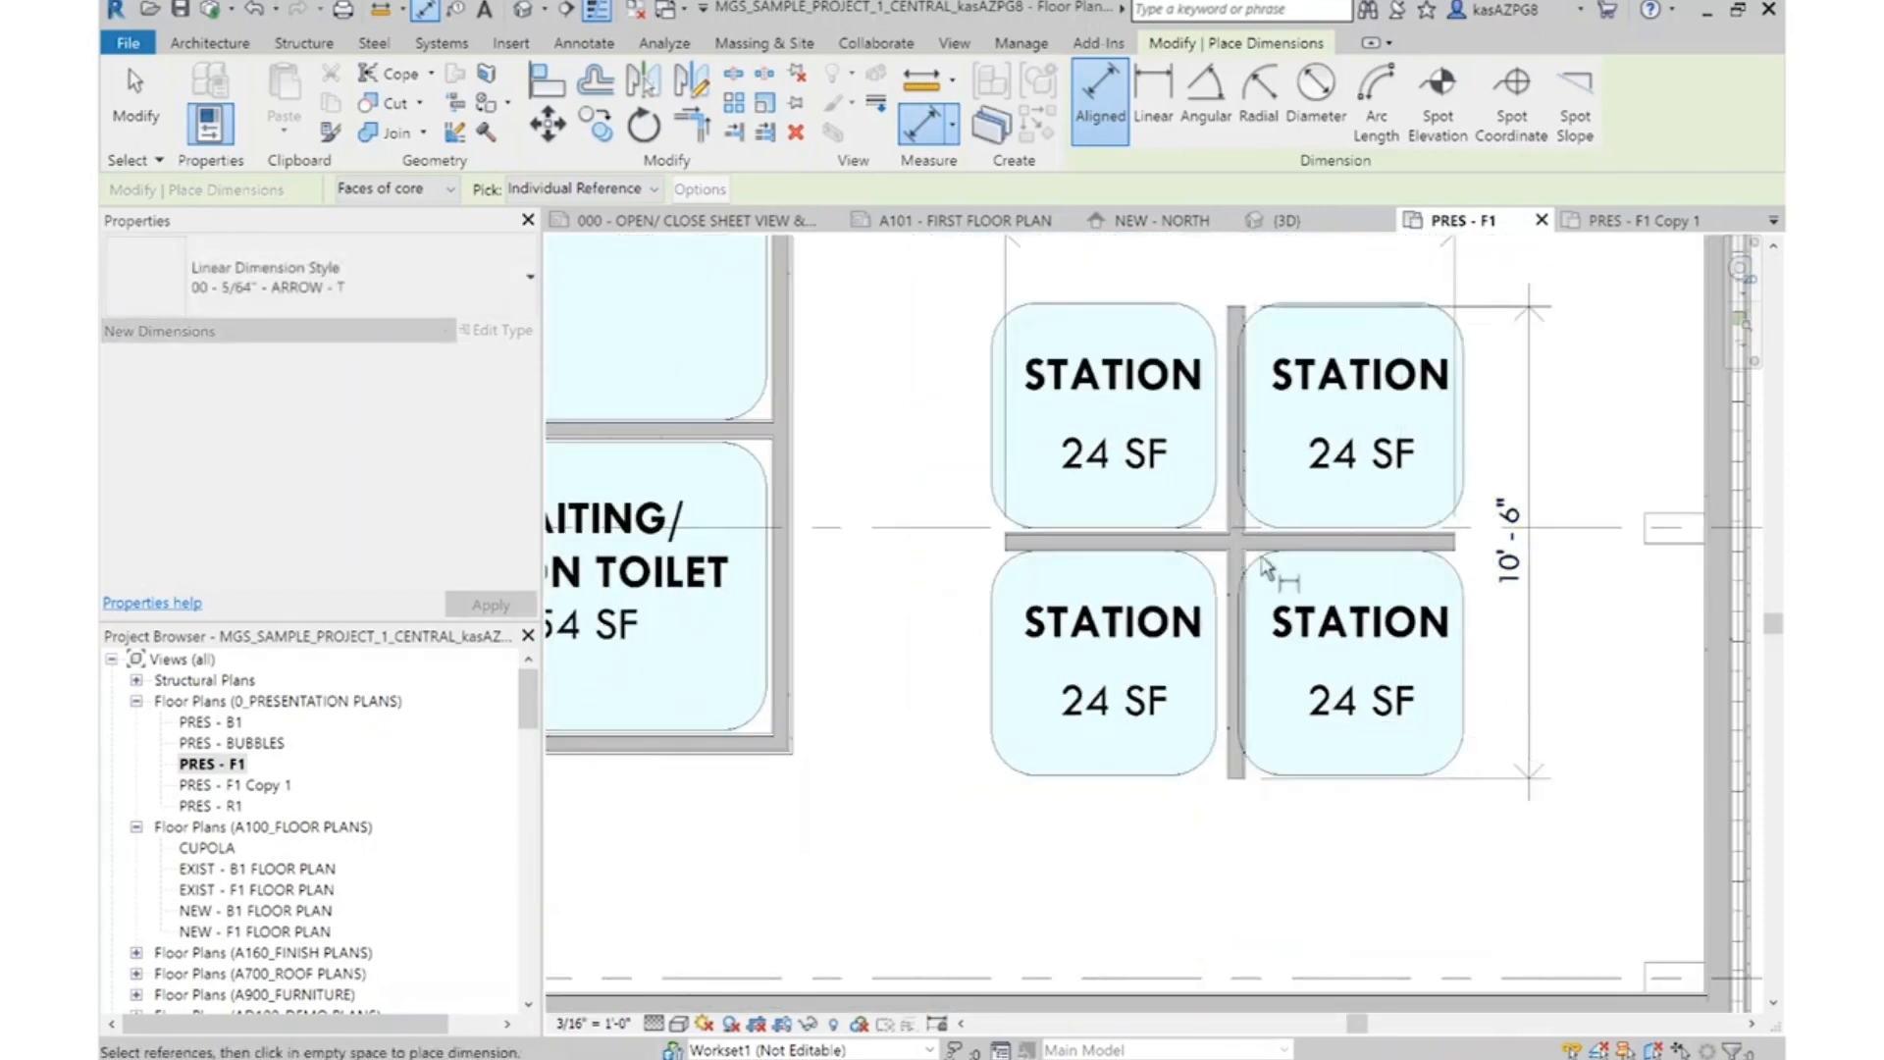
{"action": "key", "text": "Escape"}
{"action": "key", "text": "Escape"}
Set the horizontal station partition's length to 10'-6" through its dimension, and delete both dimensions around the Station rooms
{"action": "scroll", "coordinate": [1155, 557], "scroll_direction": "up", "scroll_amount": 3}
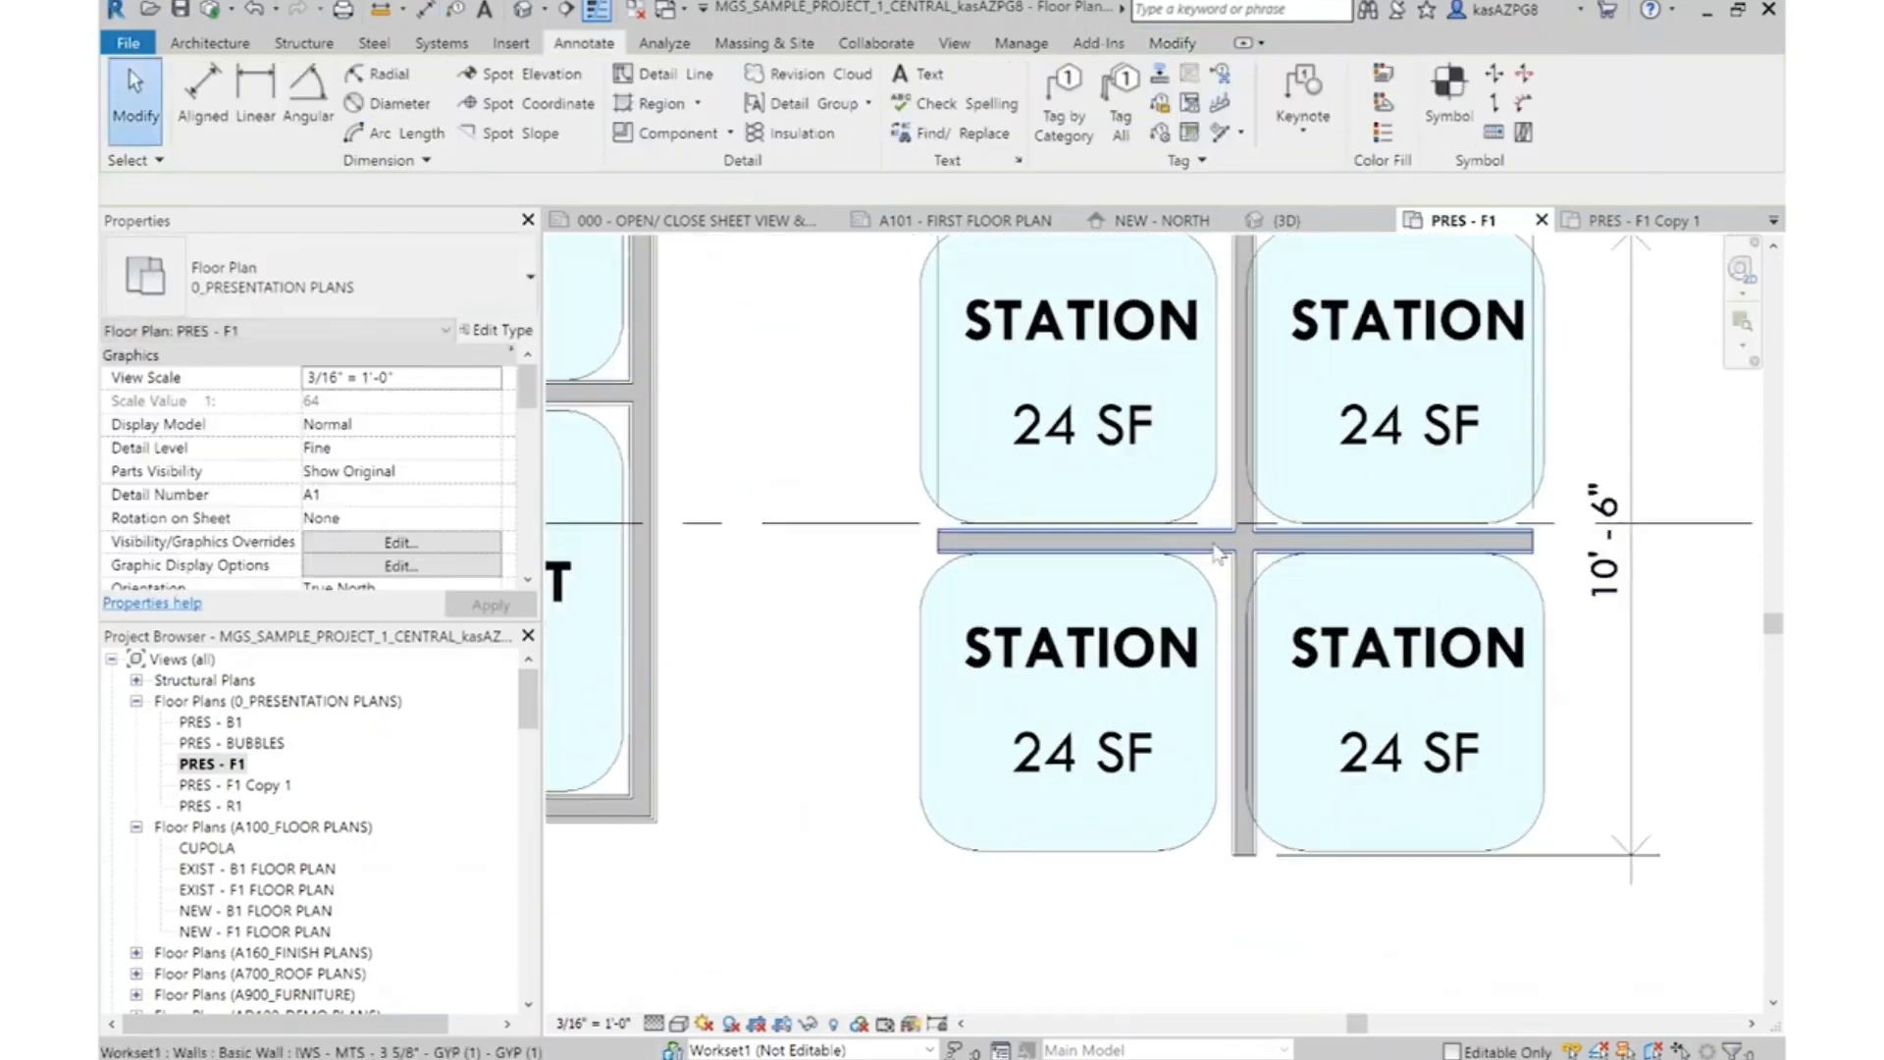
{"action": "left_click", "coordinate": [1155, 543]}
{"action": "scroll", "coordinate": [1452, 903], "scroll_direction": "down", "scroll_amount": 3}
{"action": "left_click", "coordinate": [1291, 335]}
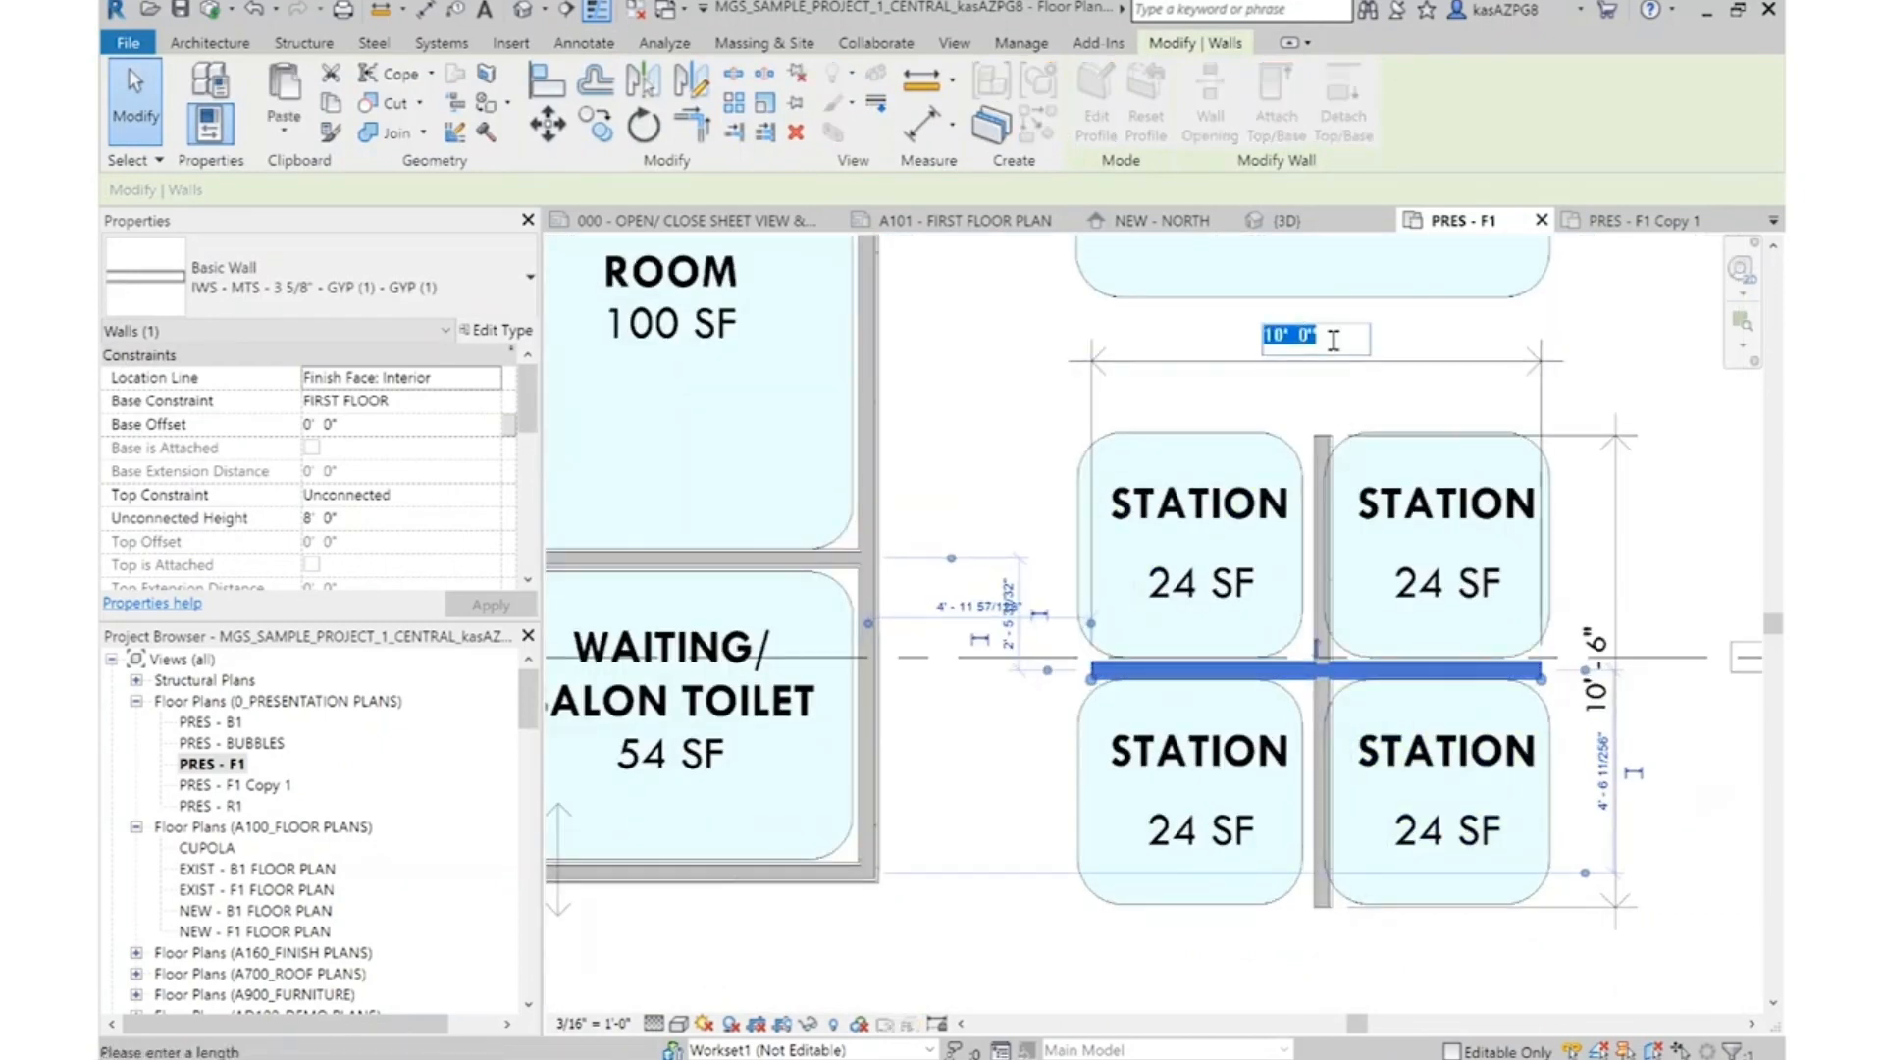
{"action": "key", "text": "Return"}
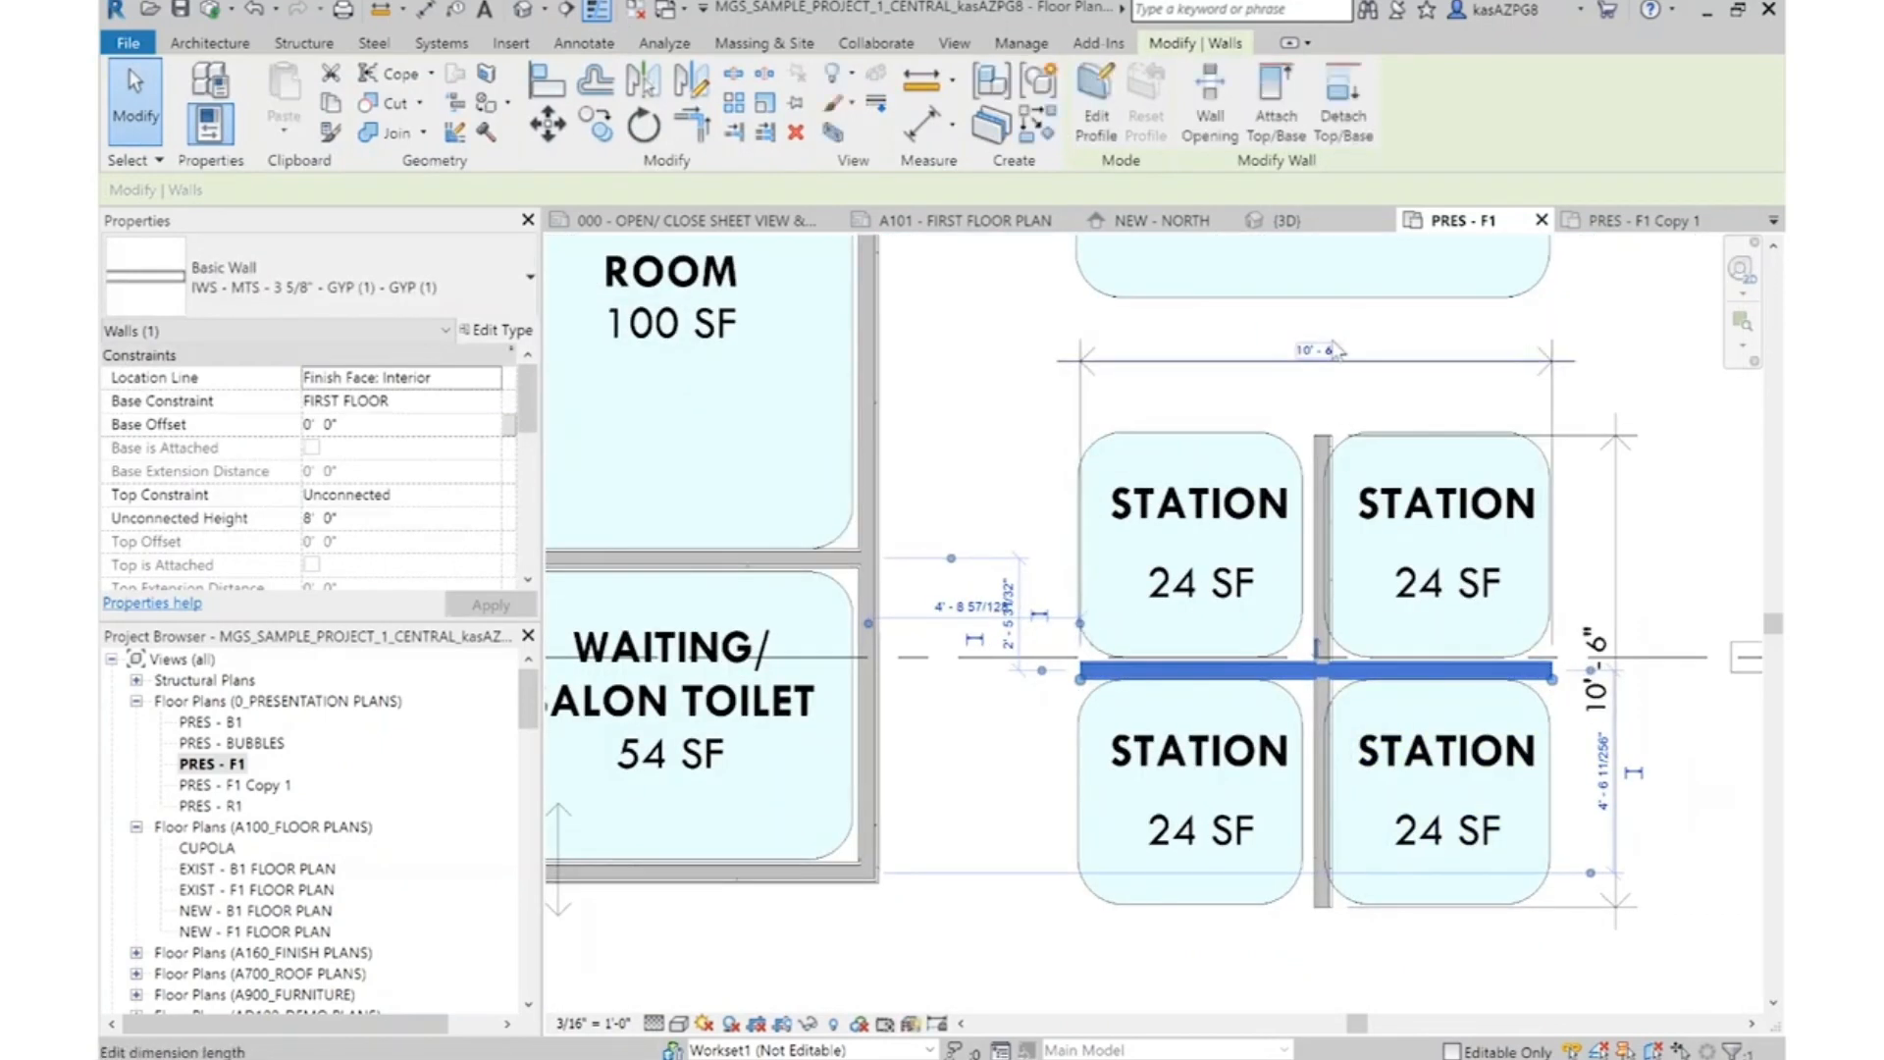
{"action": "key", "text": "Escape"}
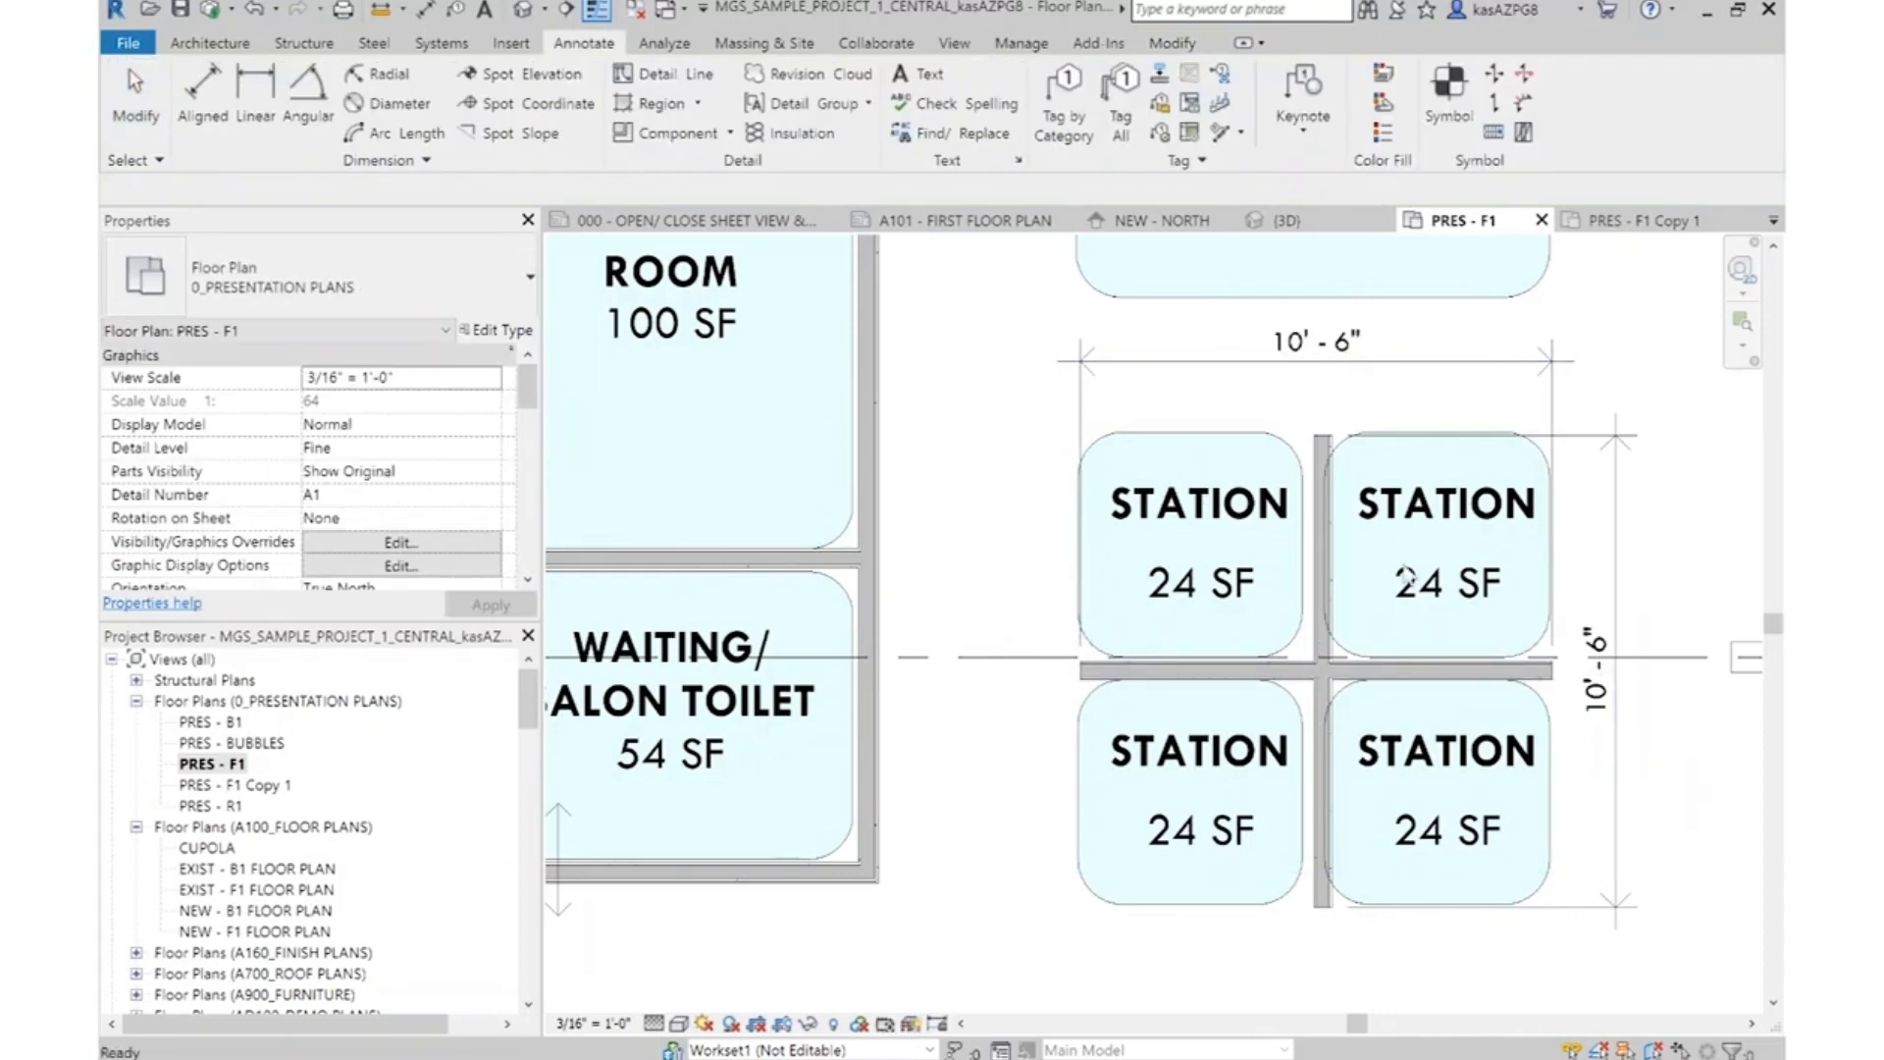
{"action": "left_click", "coordinate": [1556, 424]}
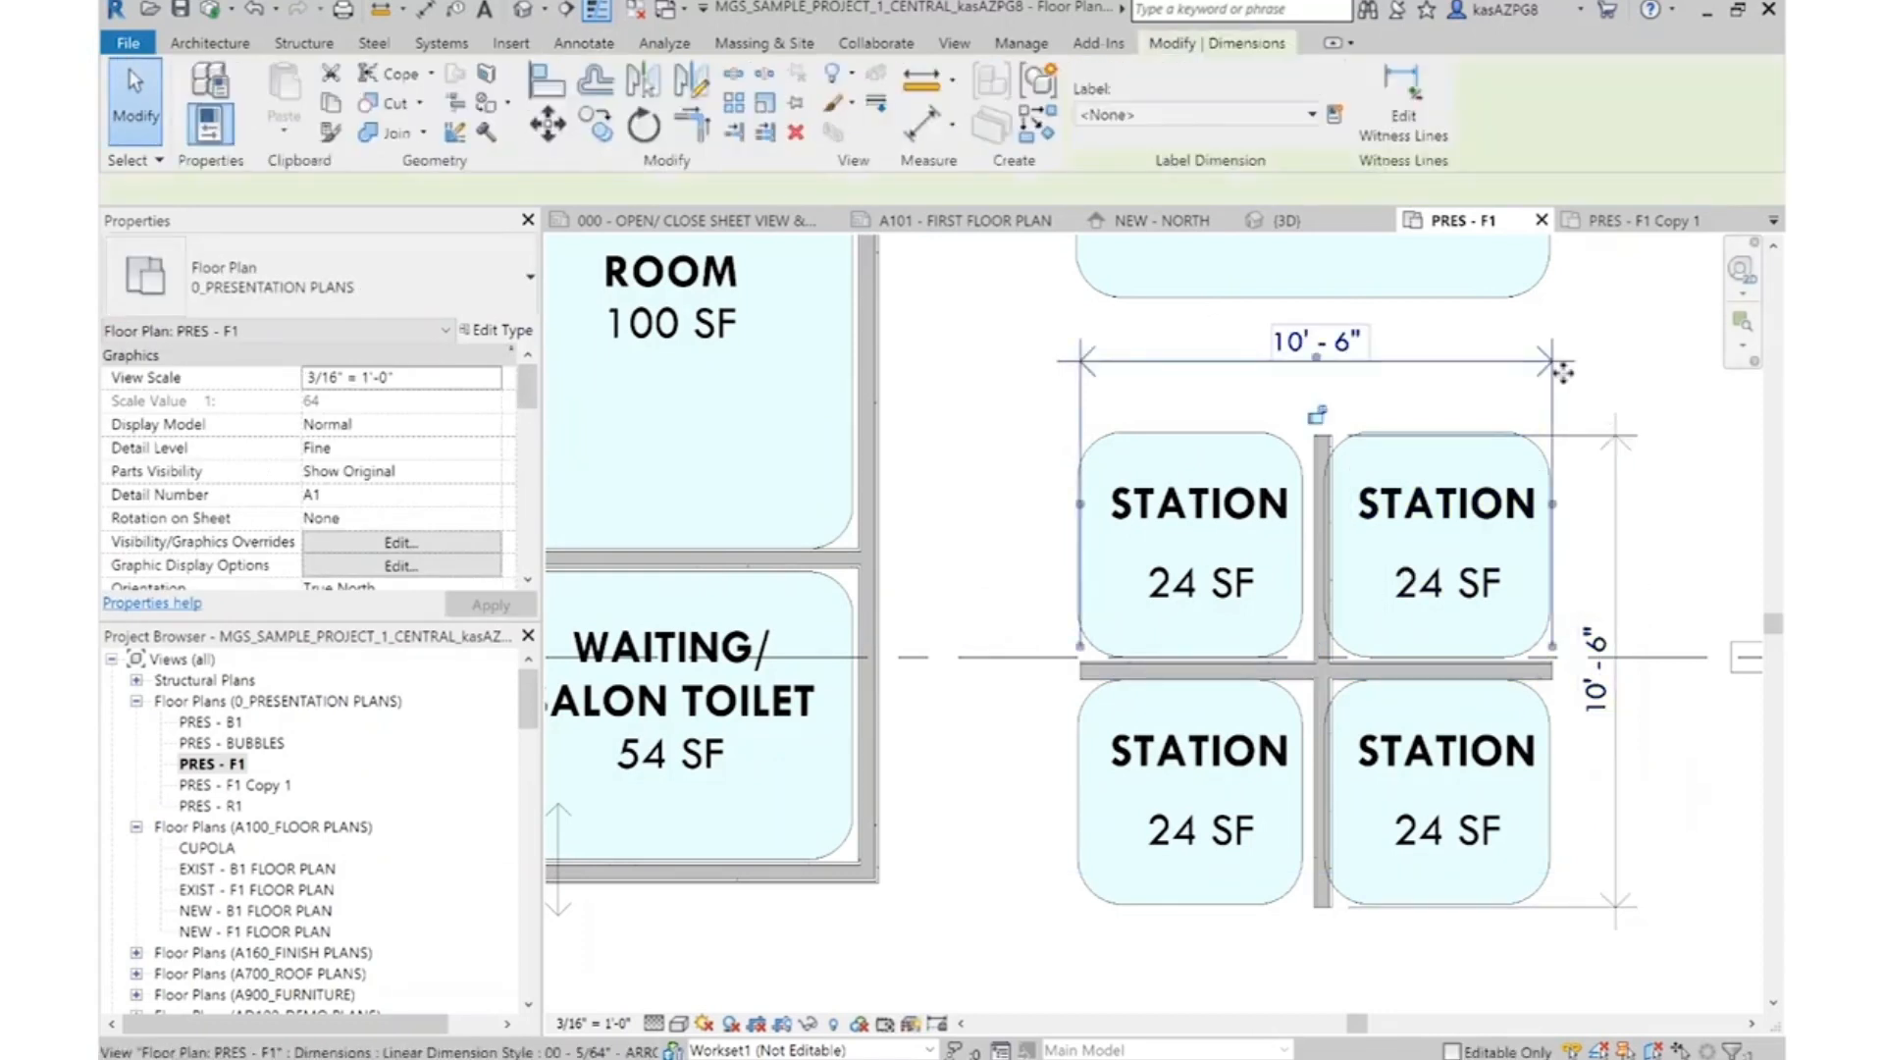
{"action": "key", "text": "Delete"}
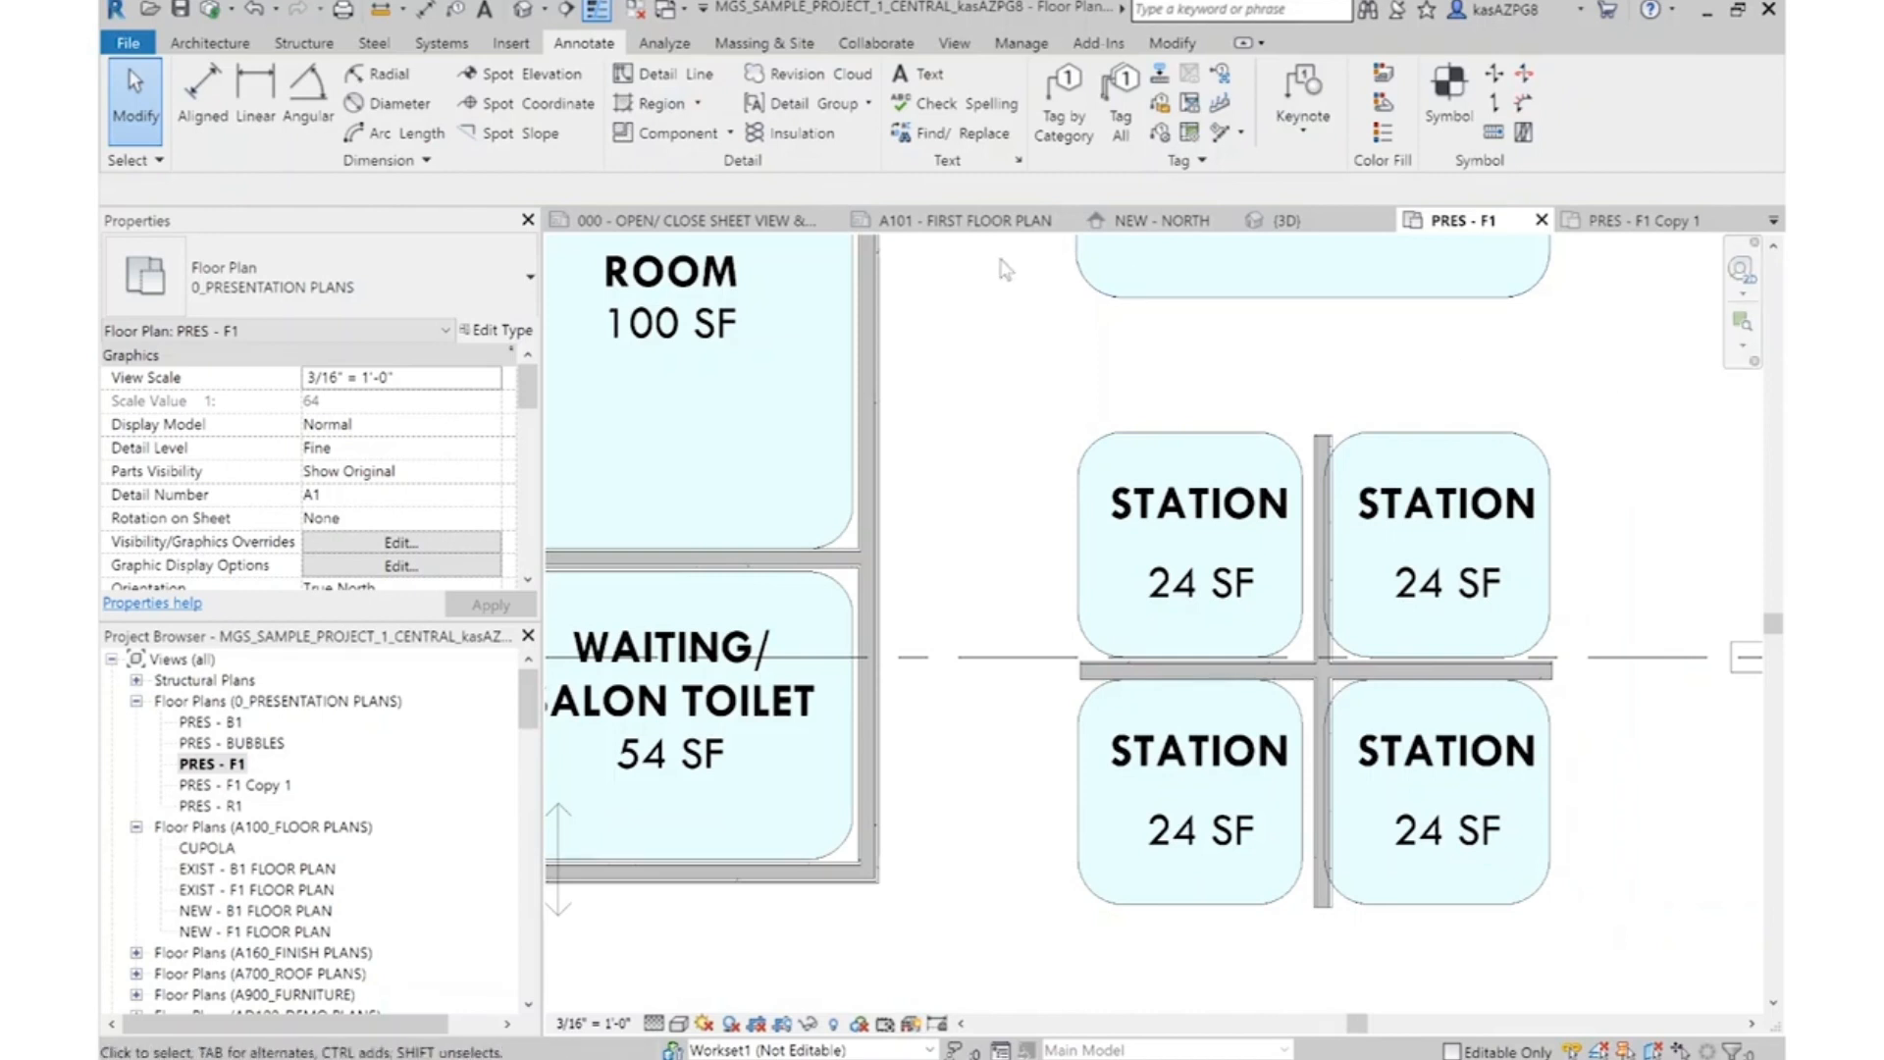
Draw room separation lines along the upper-left Station's top edge, about 5'-2" long, and down the left side of the stations, about 10'-0" long
{"action": "left_click", "coordinate": [242, 46]}
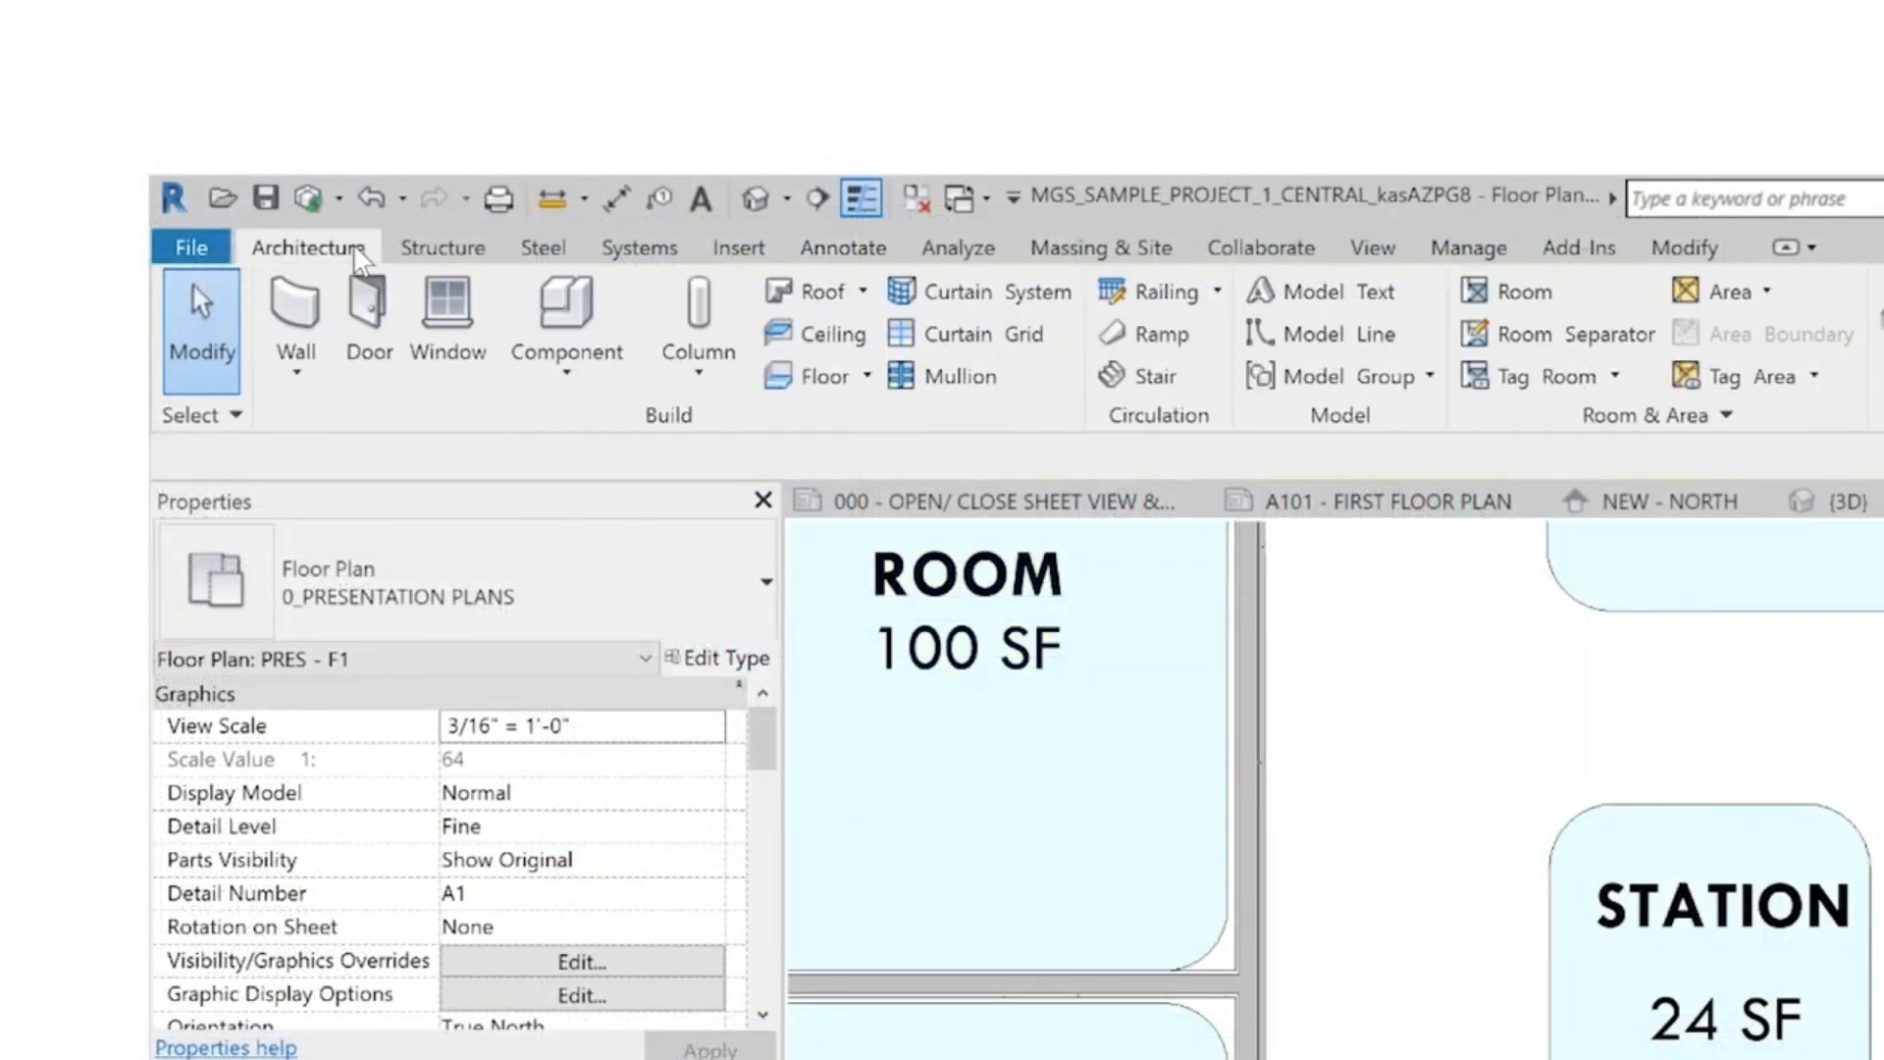
{"action": "left_click", "coordinate": [1595, 332]}
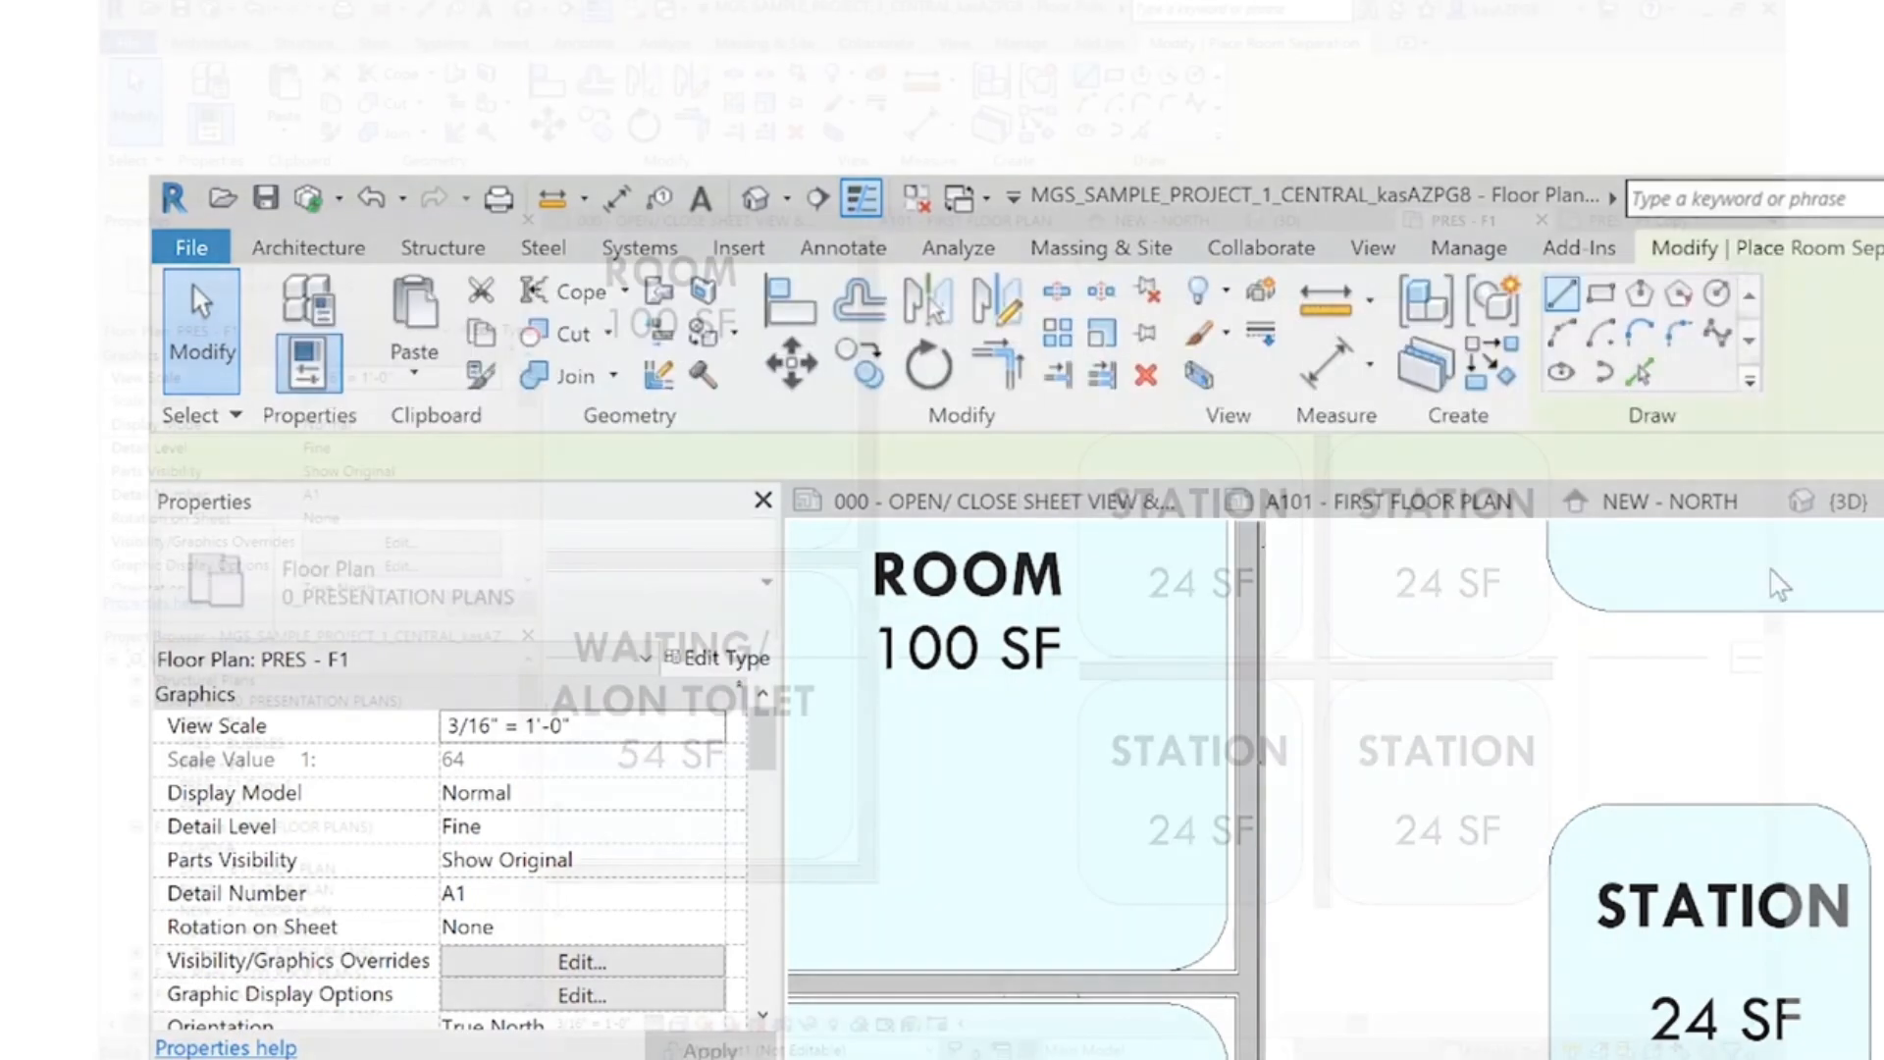
{"action": "left_click", "coordinate": [1882, 806]}
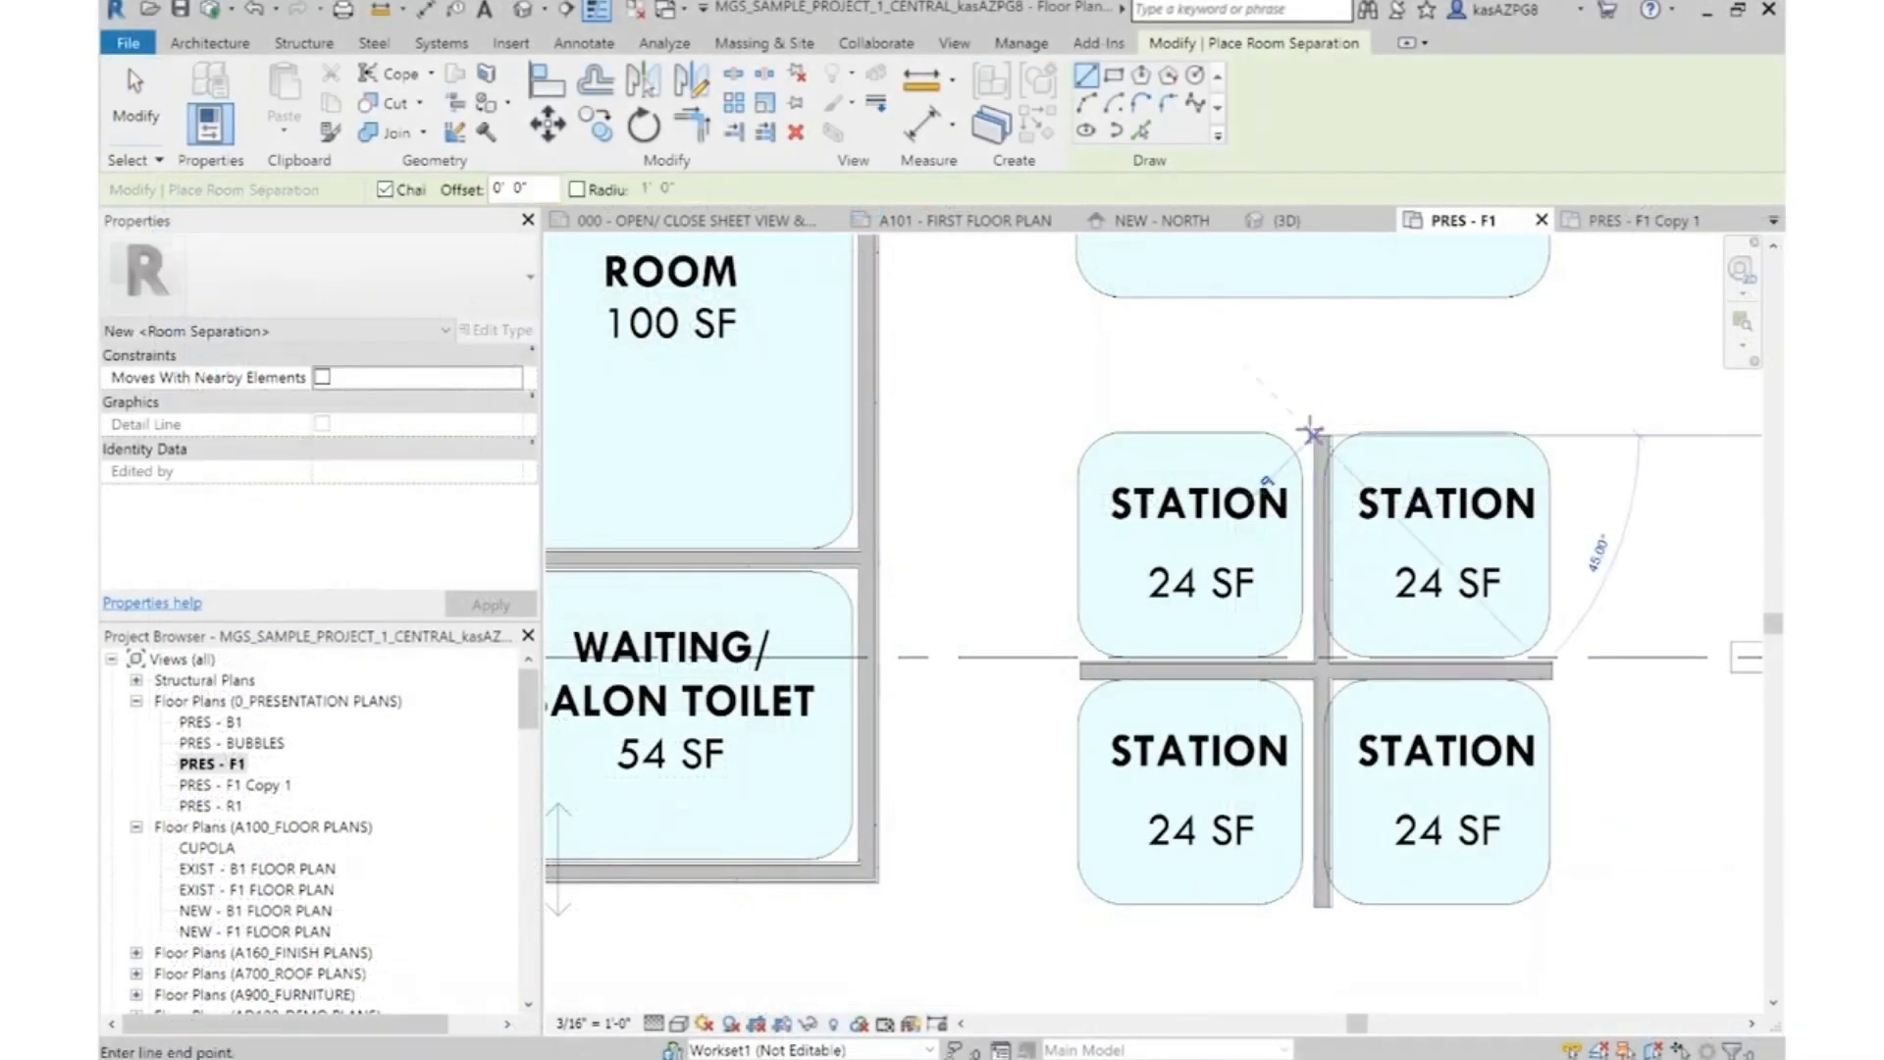
{"action": "left_click", "coordinate": [1078, 435]}
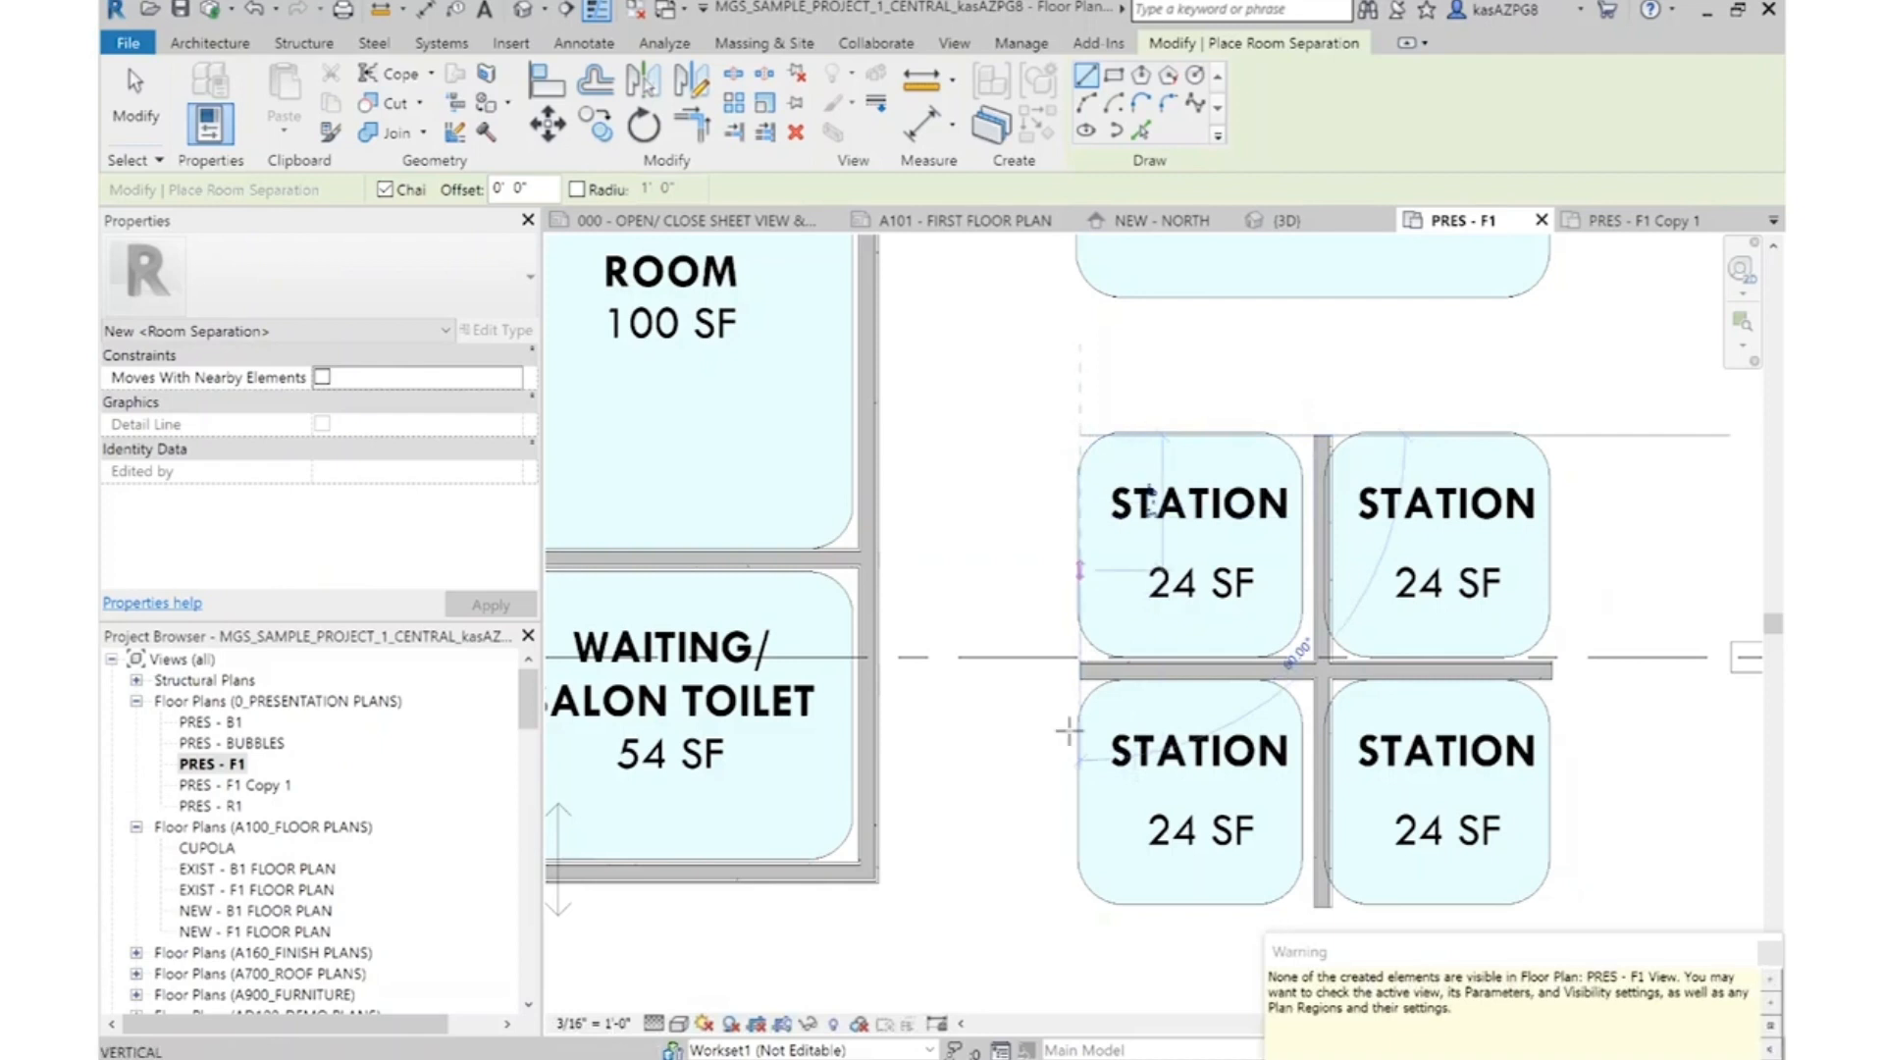
{"action": "left_click", "coordinate": [1080, 871]}
{"action": "left_click", "coordinate": [1080, 439]}
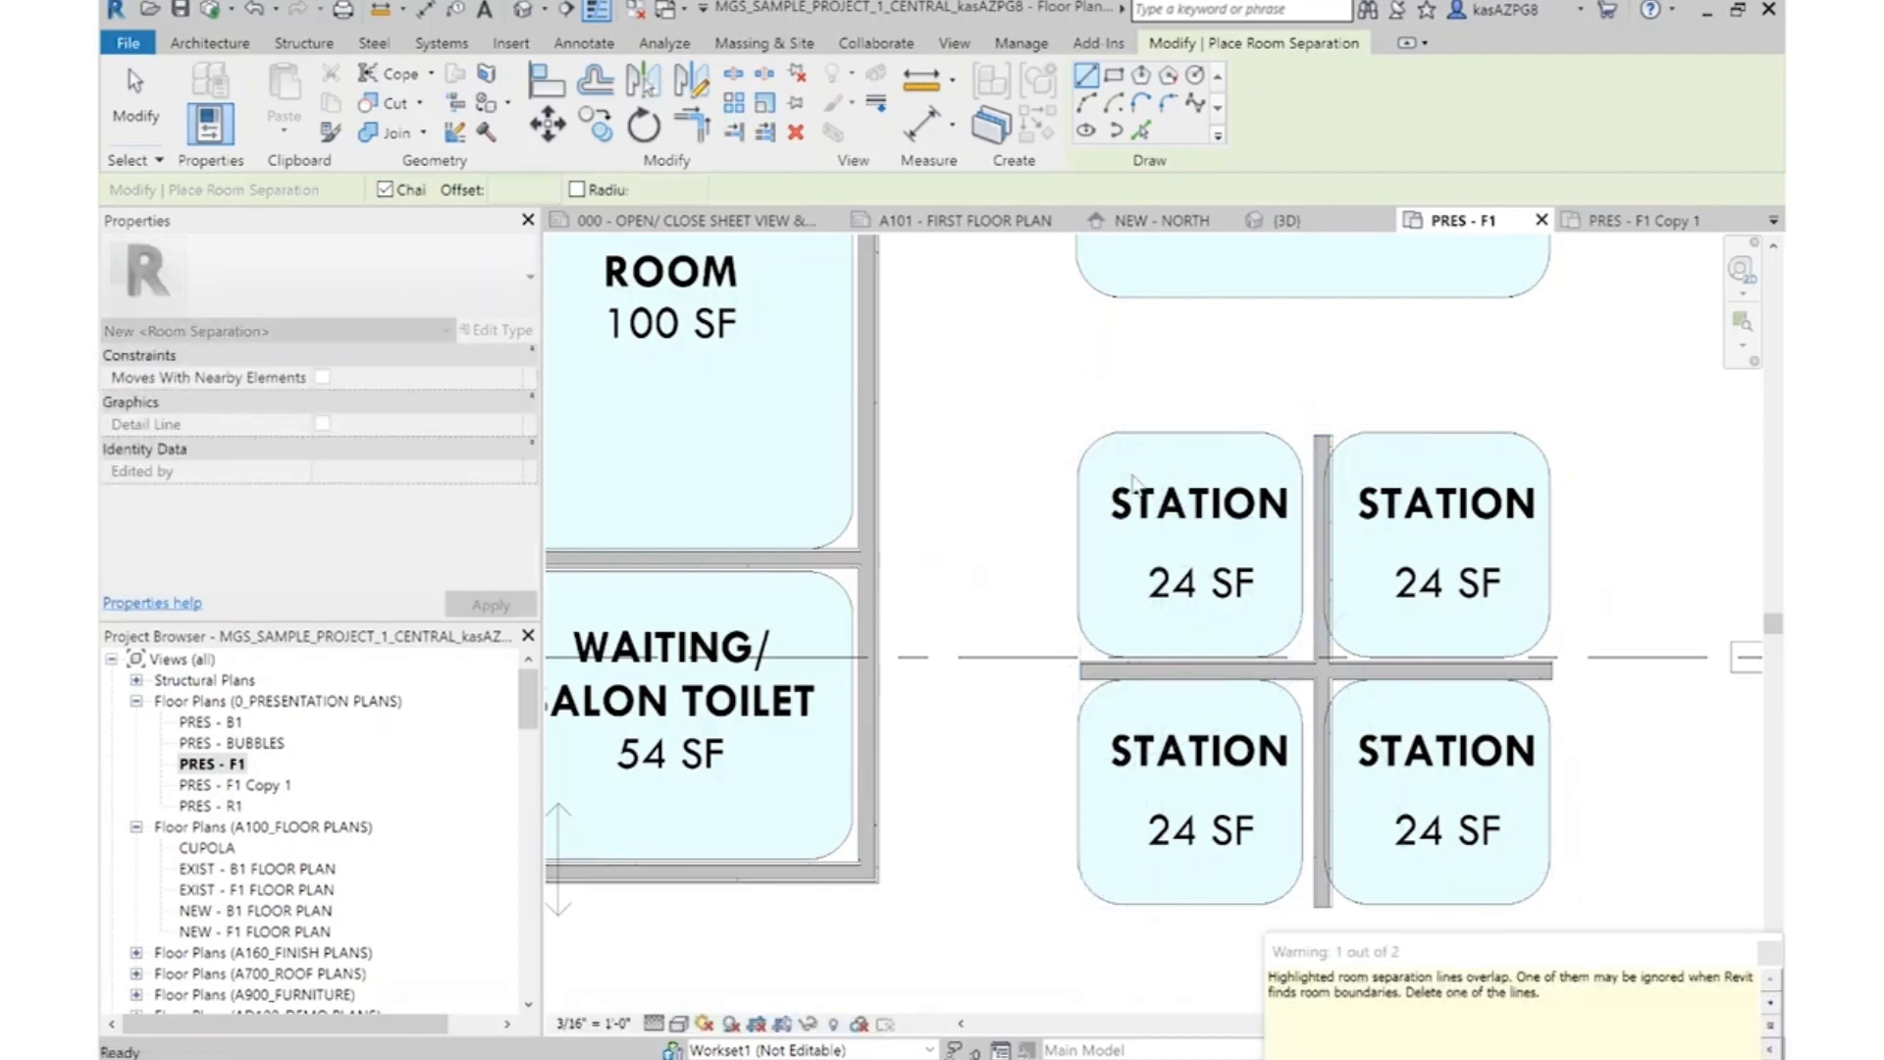
{"action": "key", "text": "Escape"}
{"action": "key", "text": "Escape"}
{"action": "left_click_drag", "start_coordinate": [1575, 940], "coordinate": [1178, 501]}
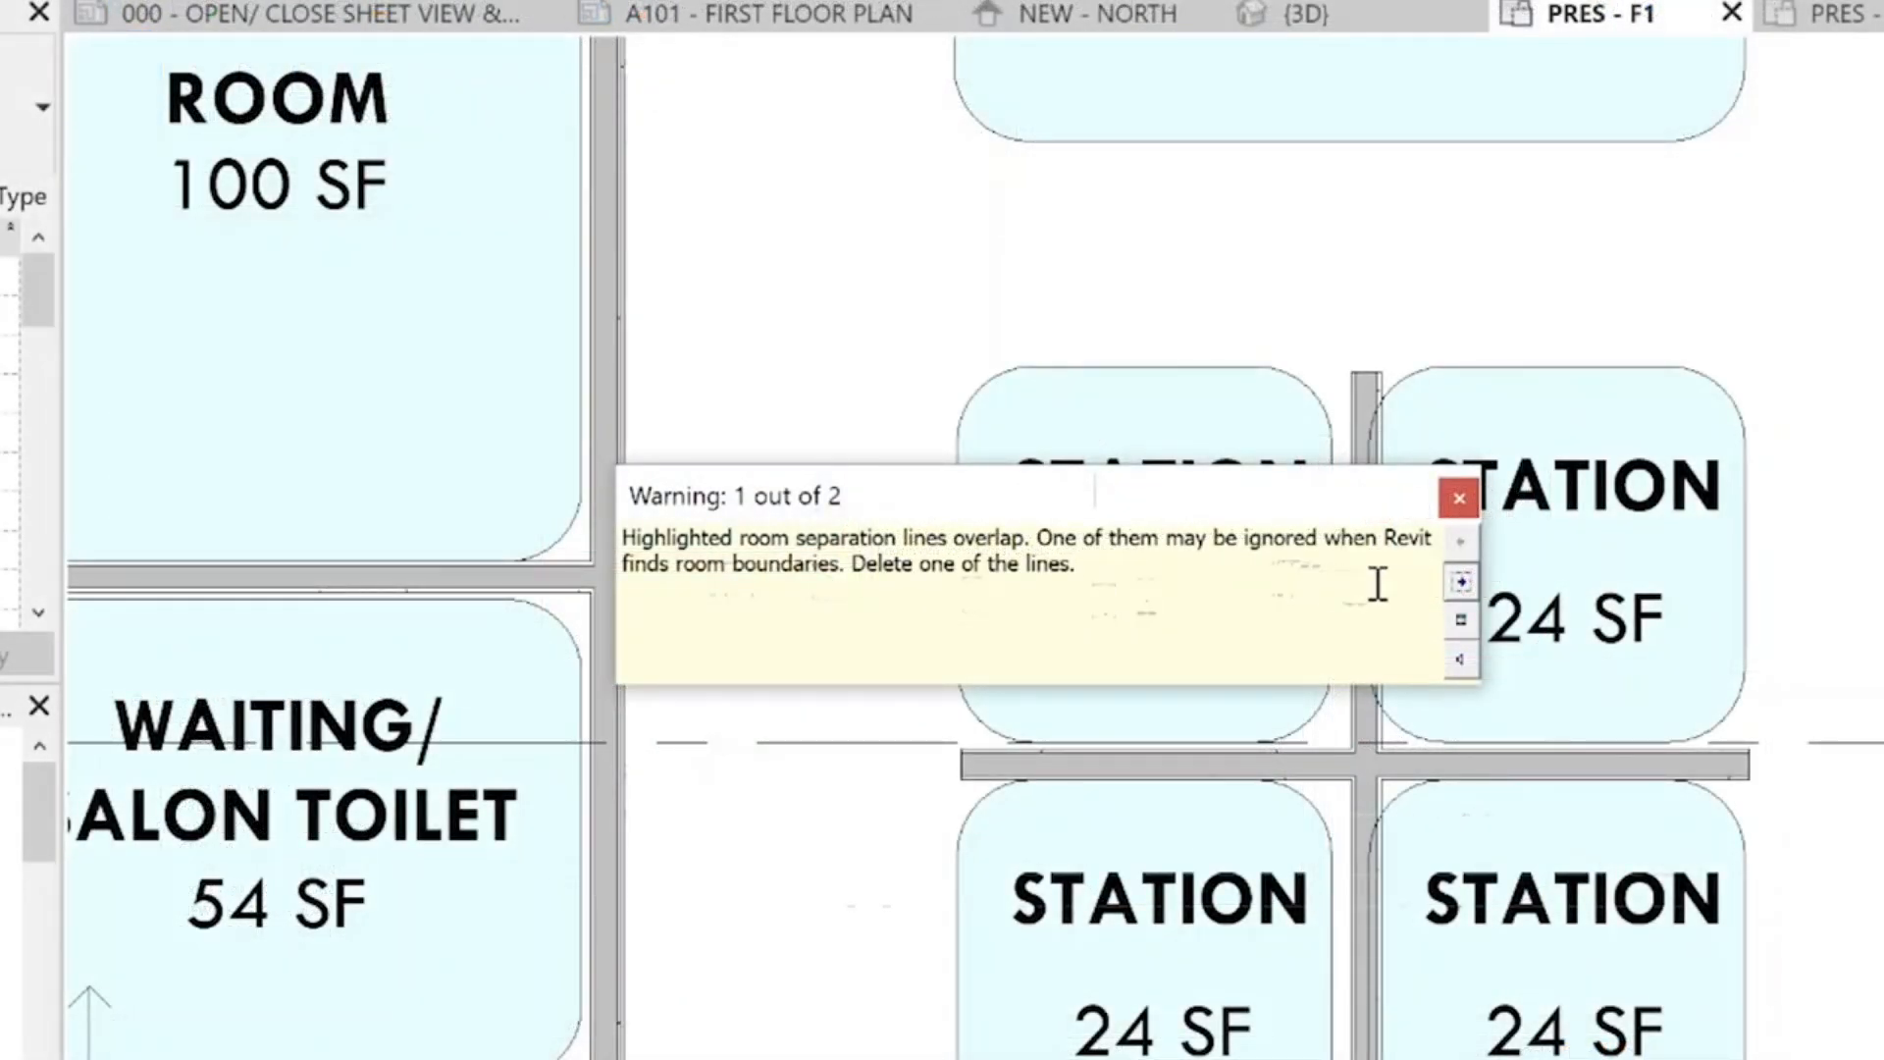
{"action": "left_click", "coordinate": [1460, 500]}
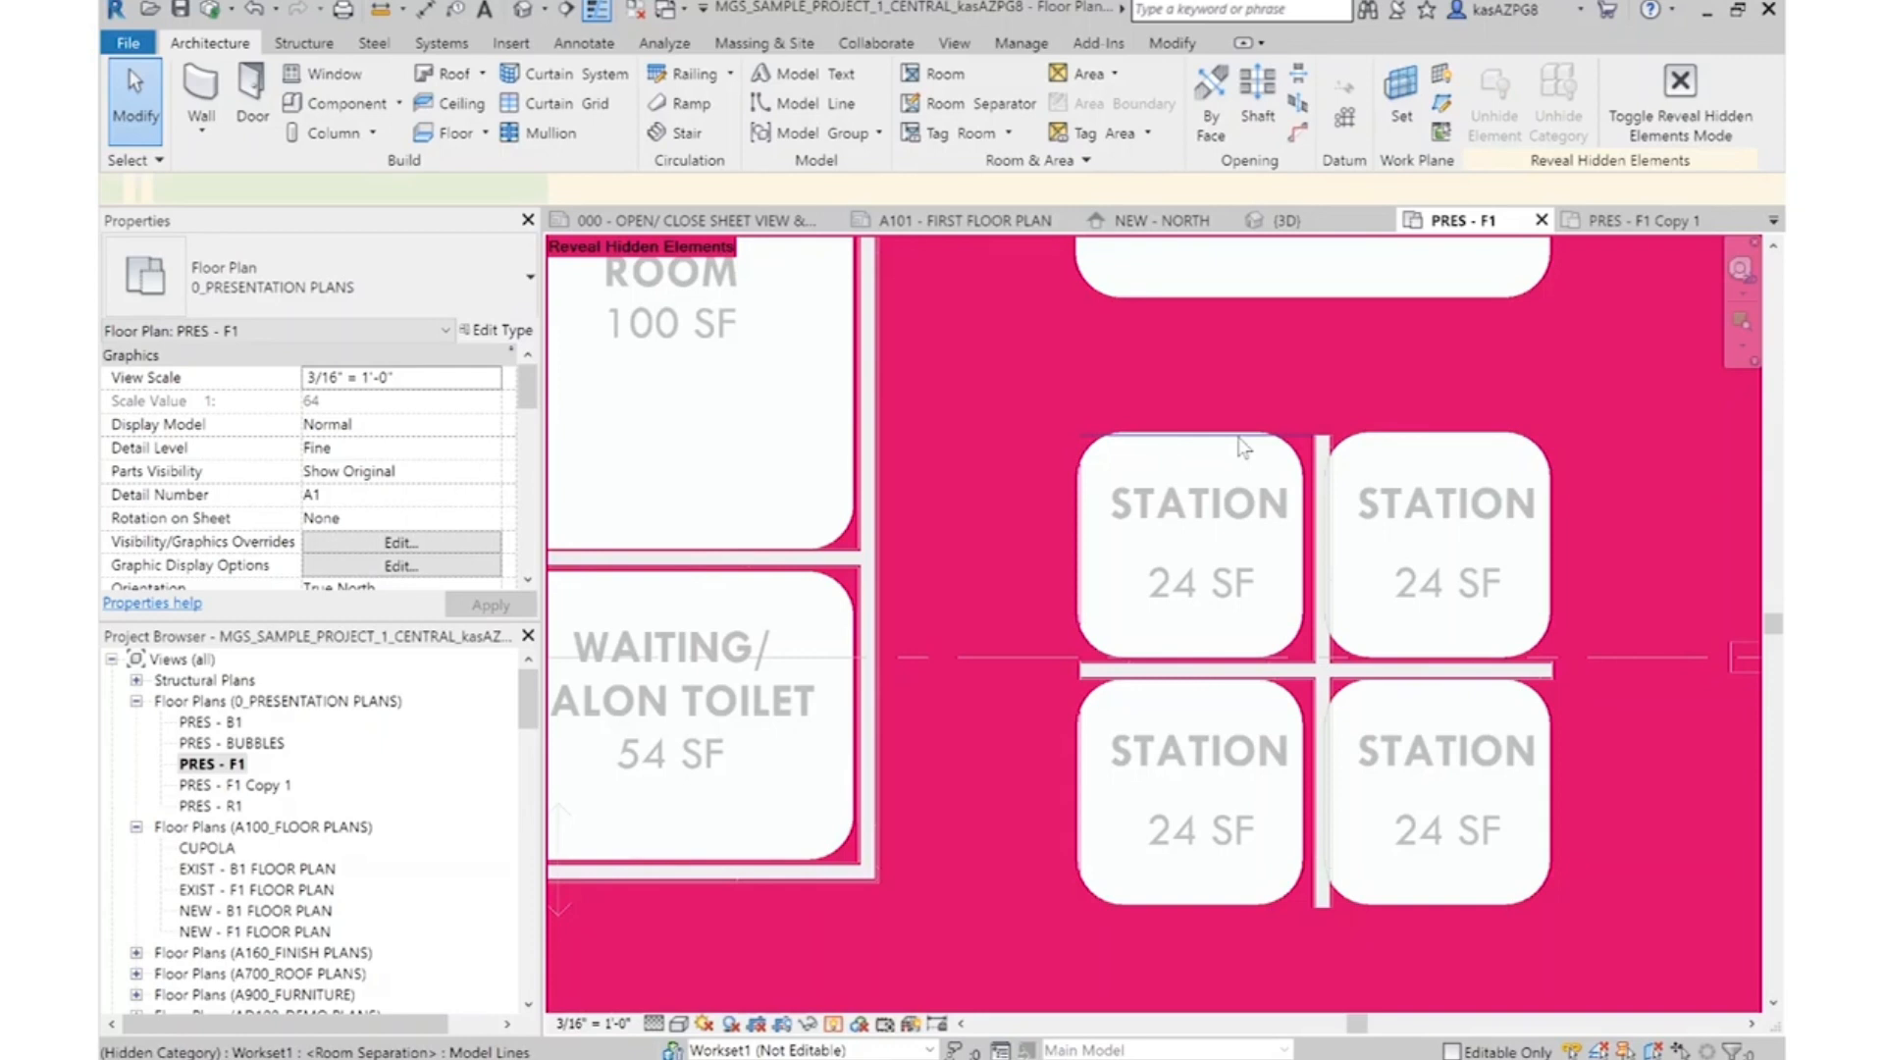
Reveal the hidden elements and unhide the Room Separation category in this view
{"action": "left_click", "coordinate": [1240, 438]}
{"action": "right_click", "coordinate": [1244, 447]}
{"action": "mouse_move", "coordinate": [1355, 545]}
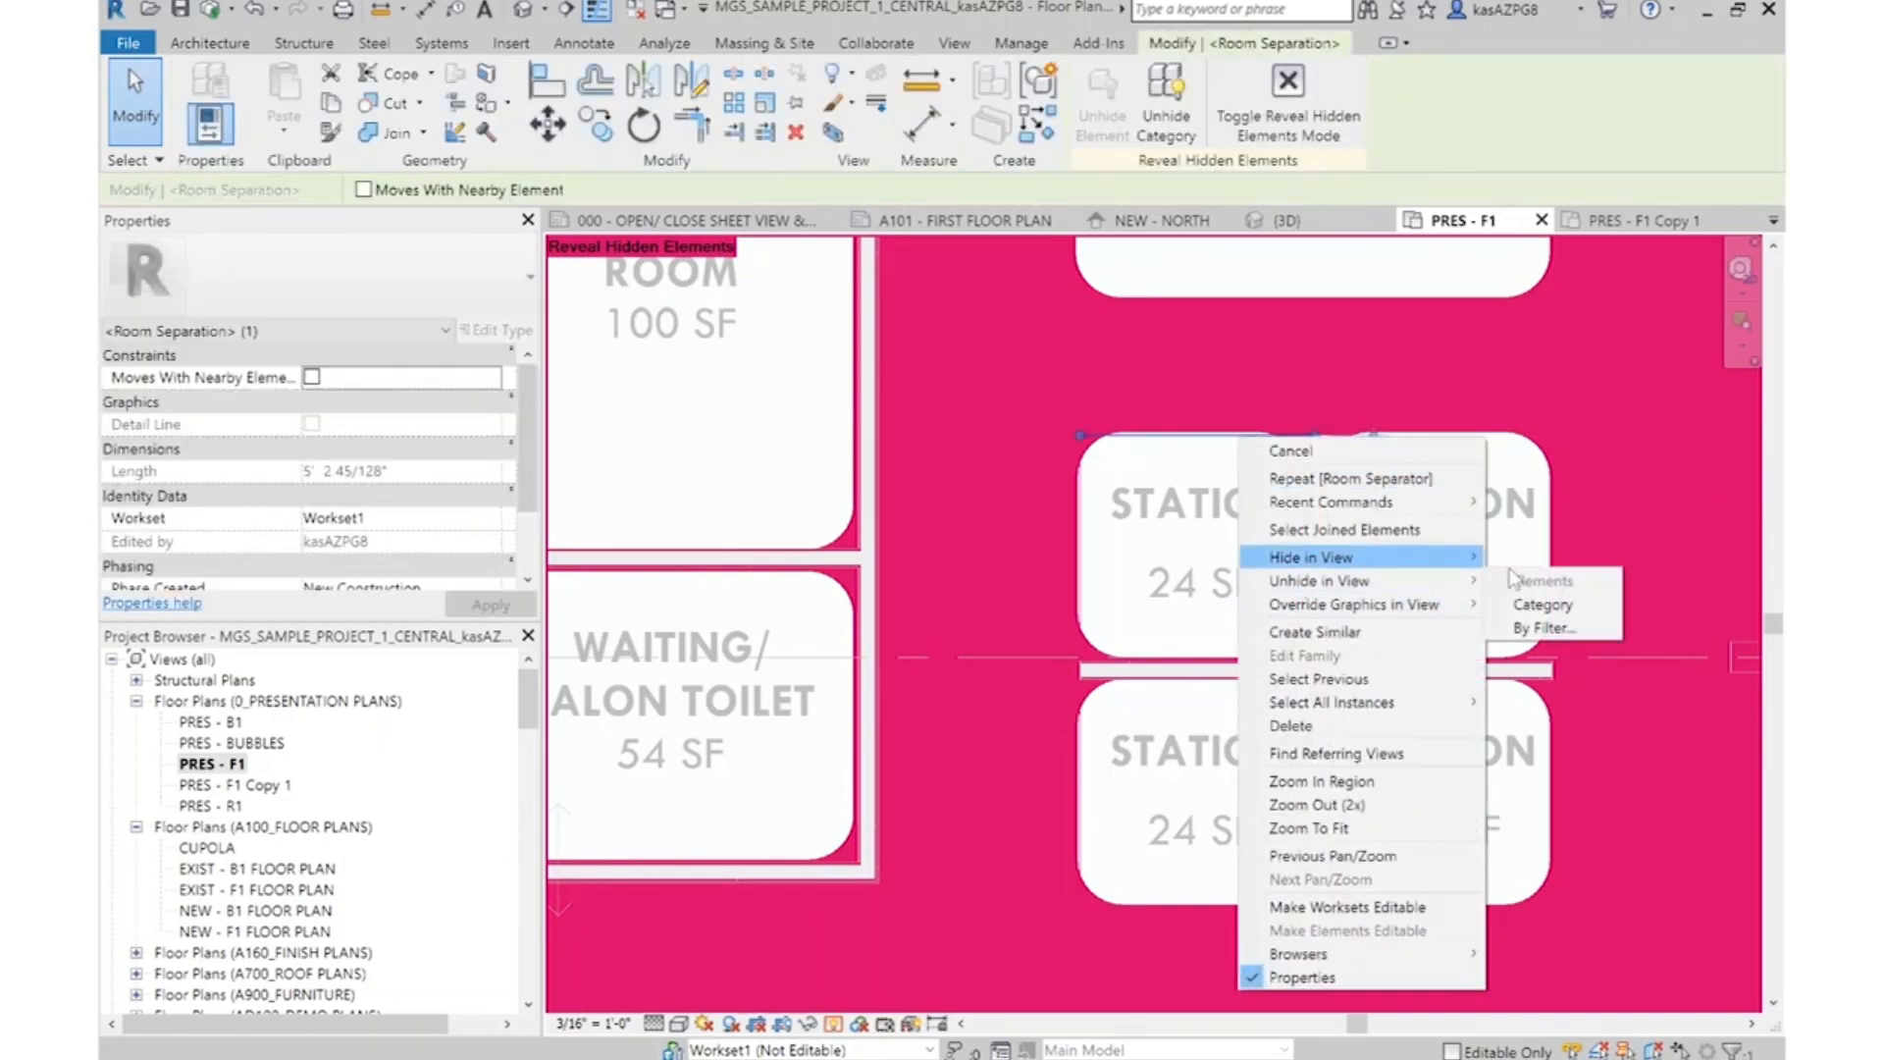
{"action": "left_click", "coordinate": [1524, 607]}
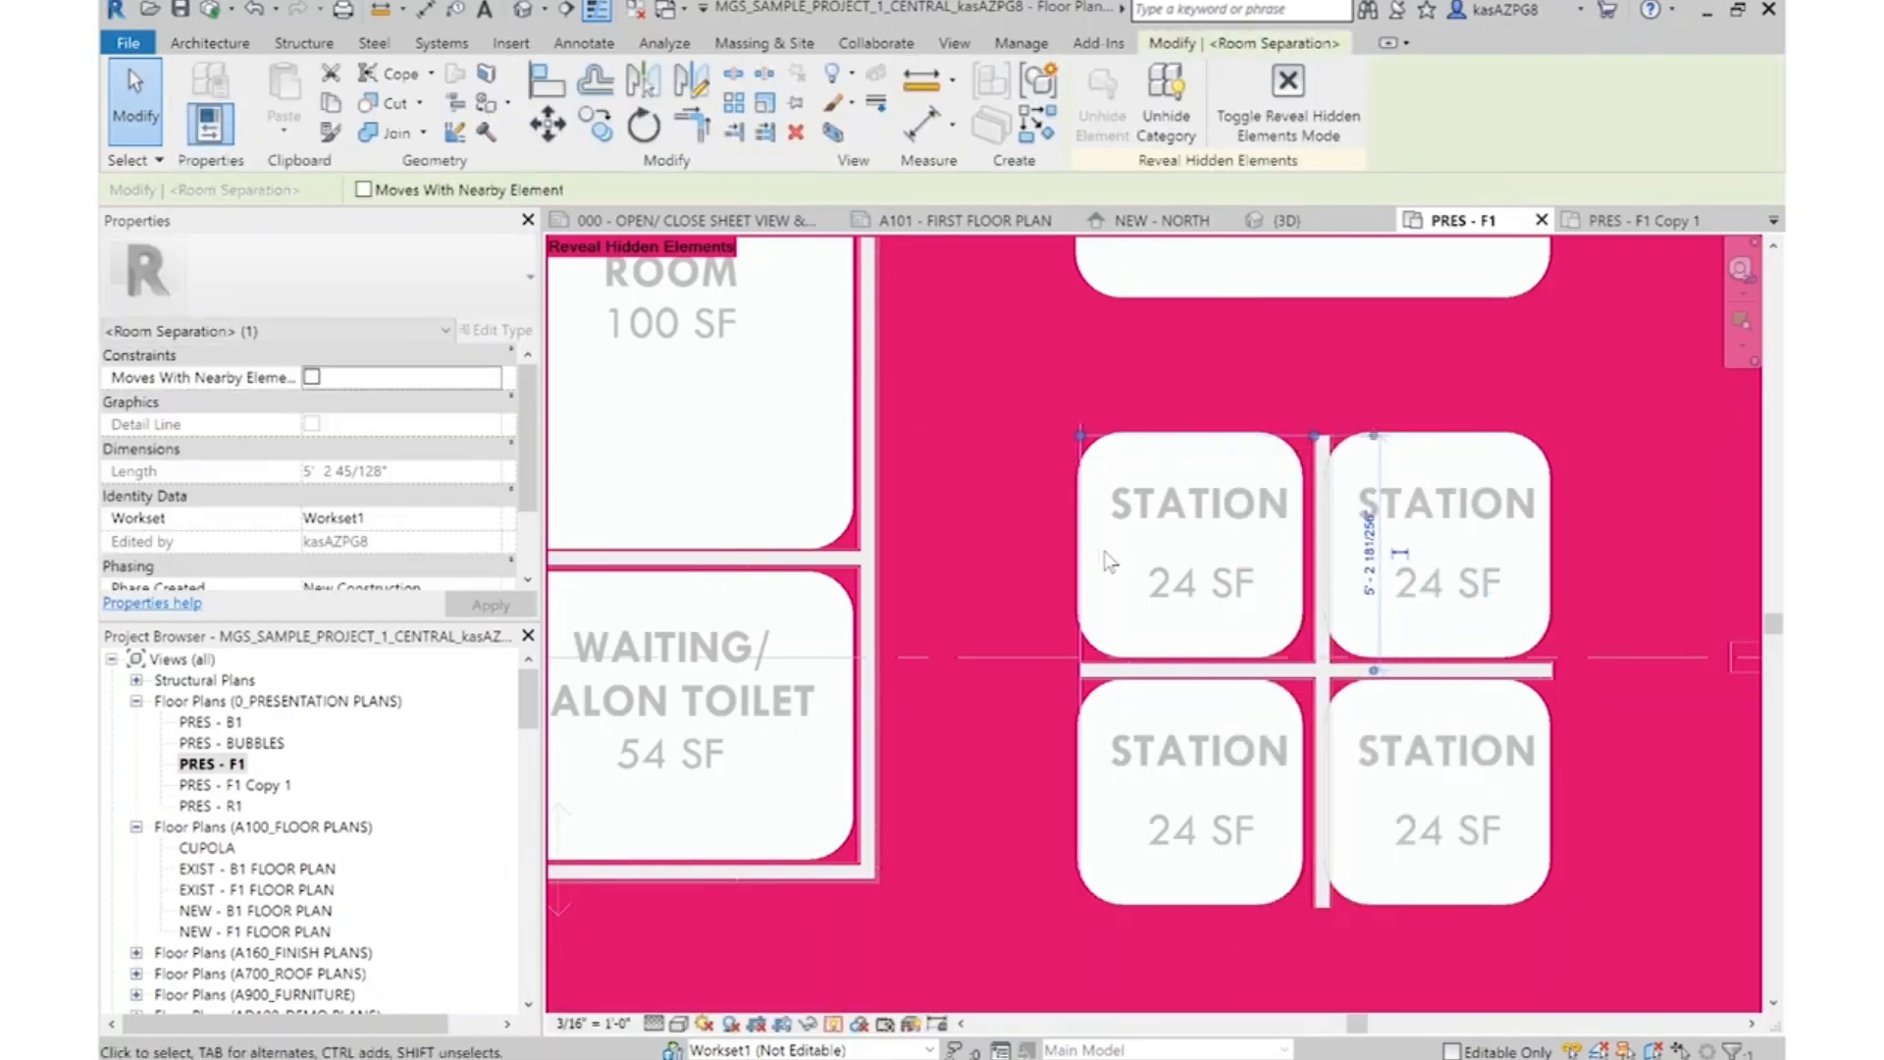
{"action": "key", "text": "Escape"}
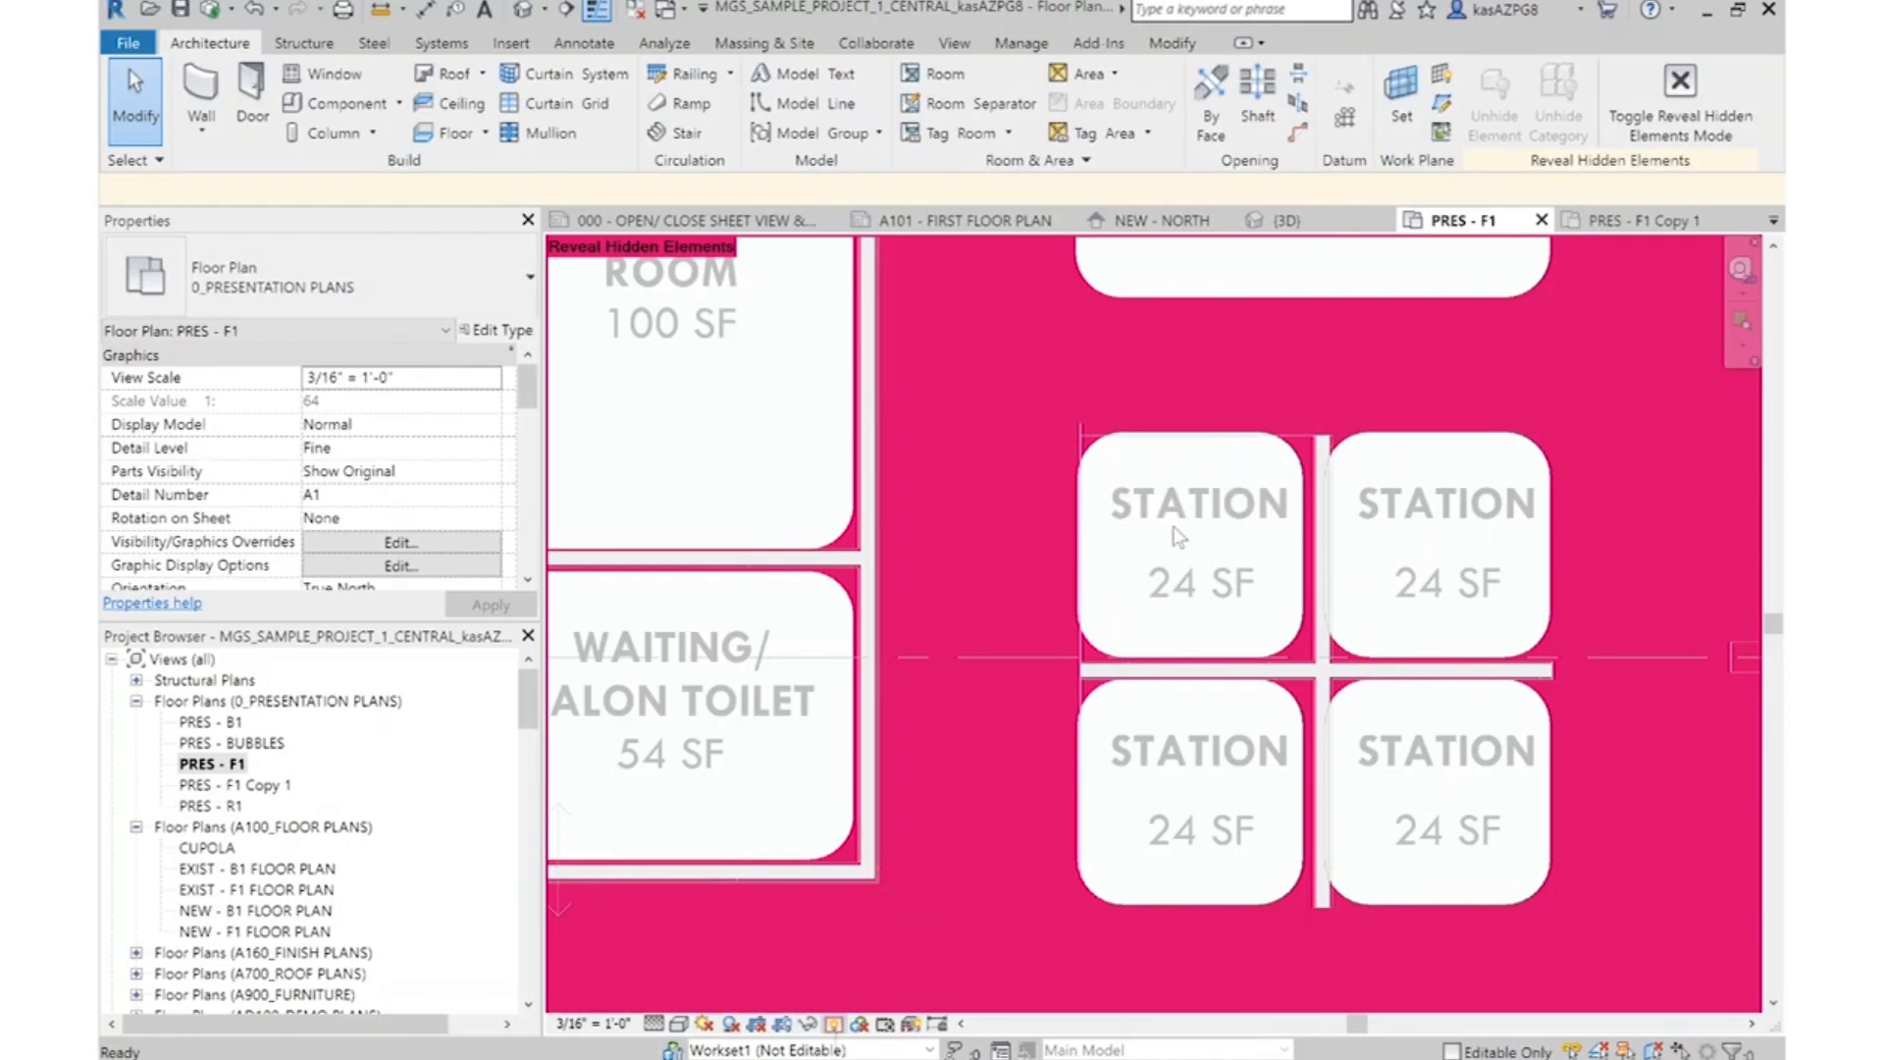
{"action": "key", "text": "r"}
{"action": "key", "text": "h"}
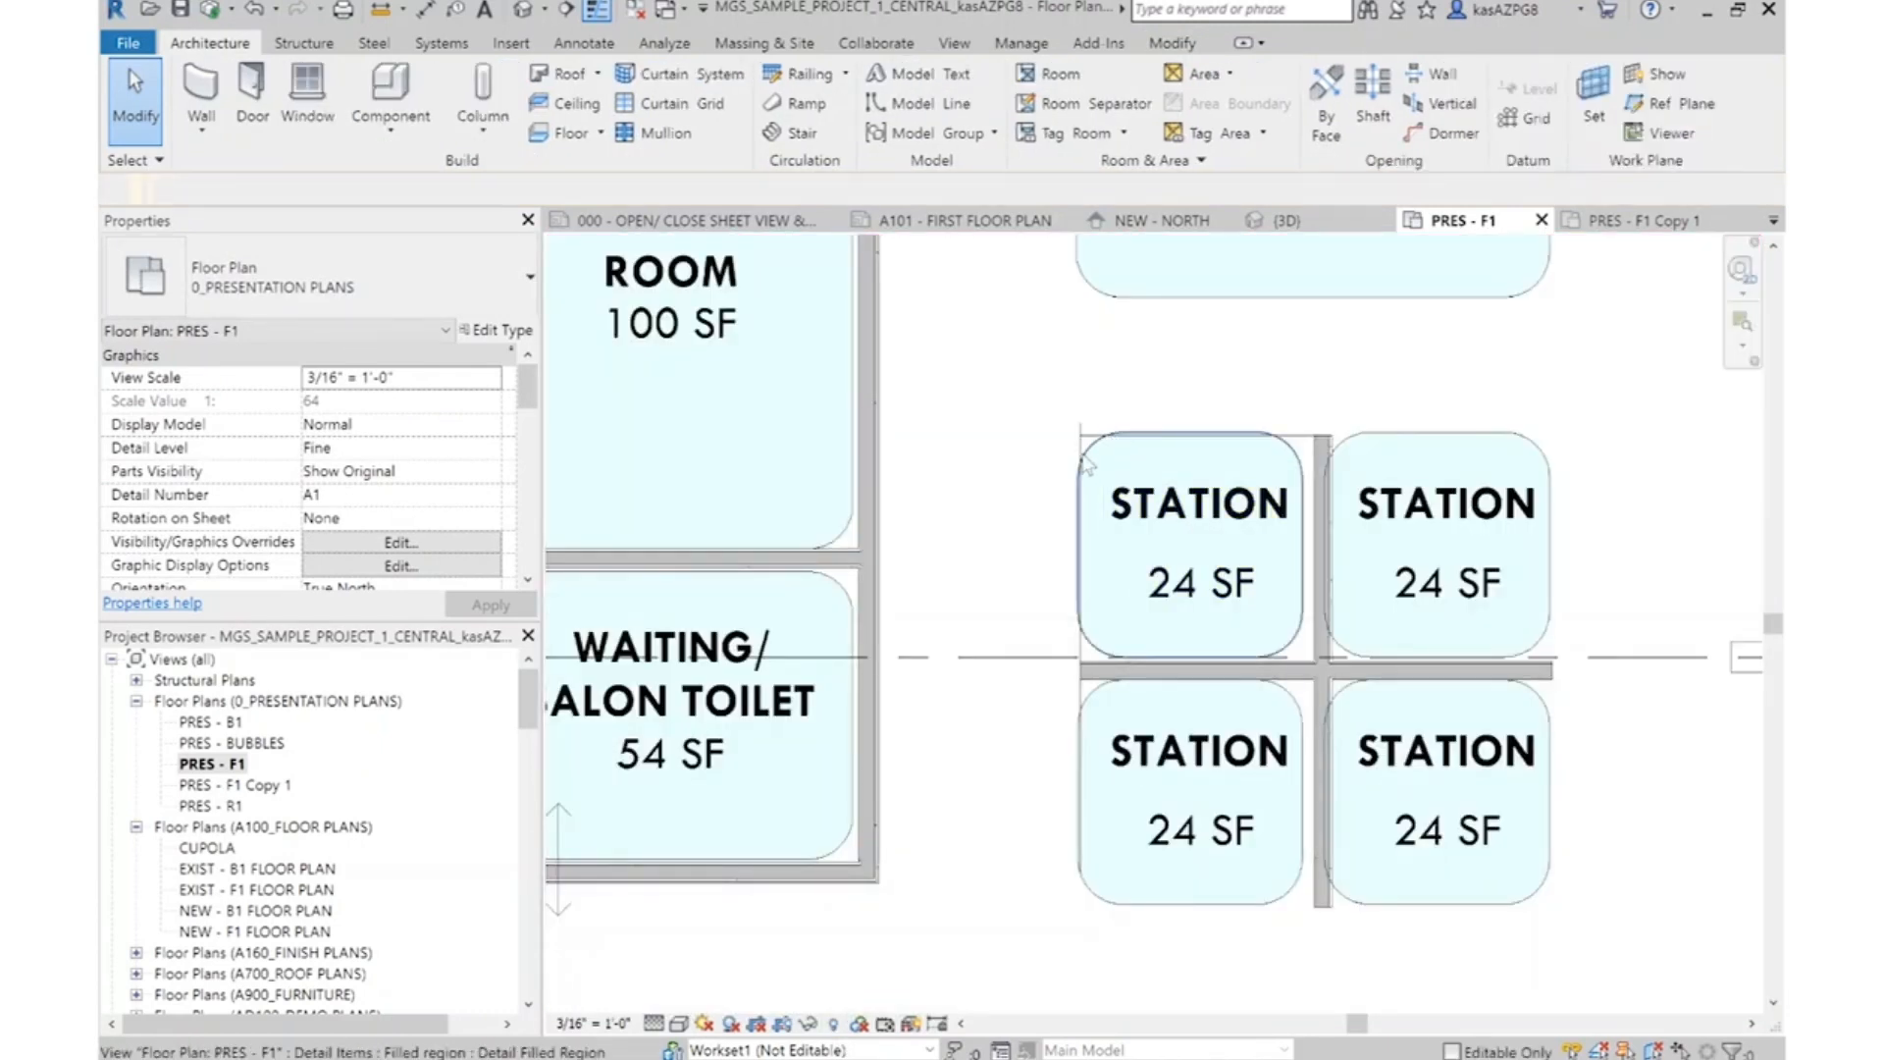
Trim the two room separation lines to a clean corner at the upper left of the station cluster
{"action": "scroll", "coordinate": [1086, 463], "scroll_direction": "up", "scroll_amount": 2}
{"action": "left_click", "coordinate": [1087, 456]}
{"action": "key", "text": "t"}
{"action": "key", "text": "r"}
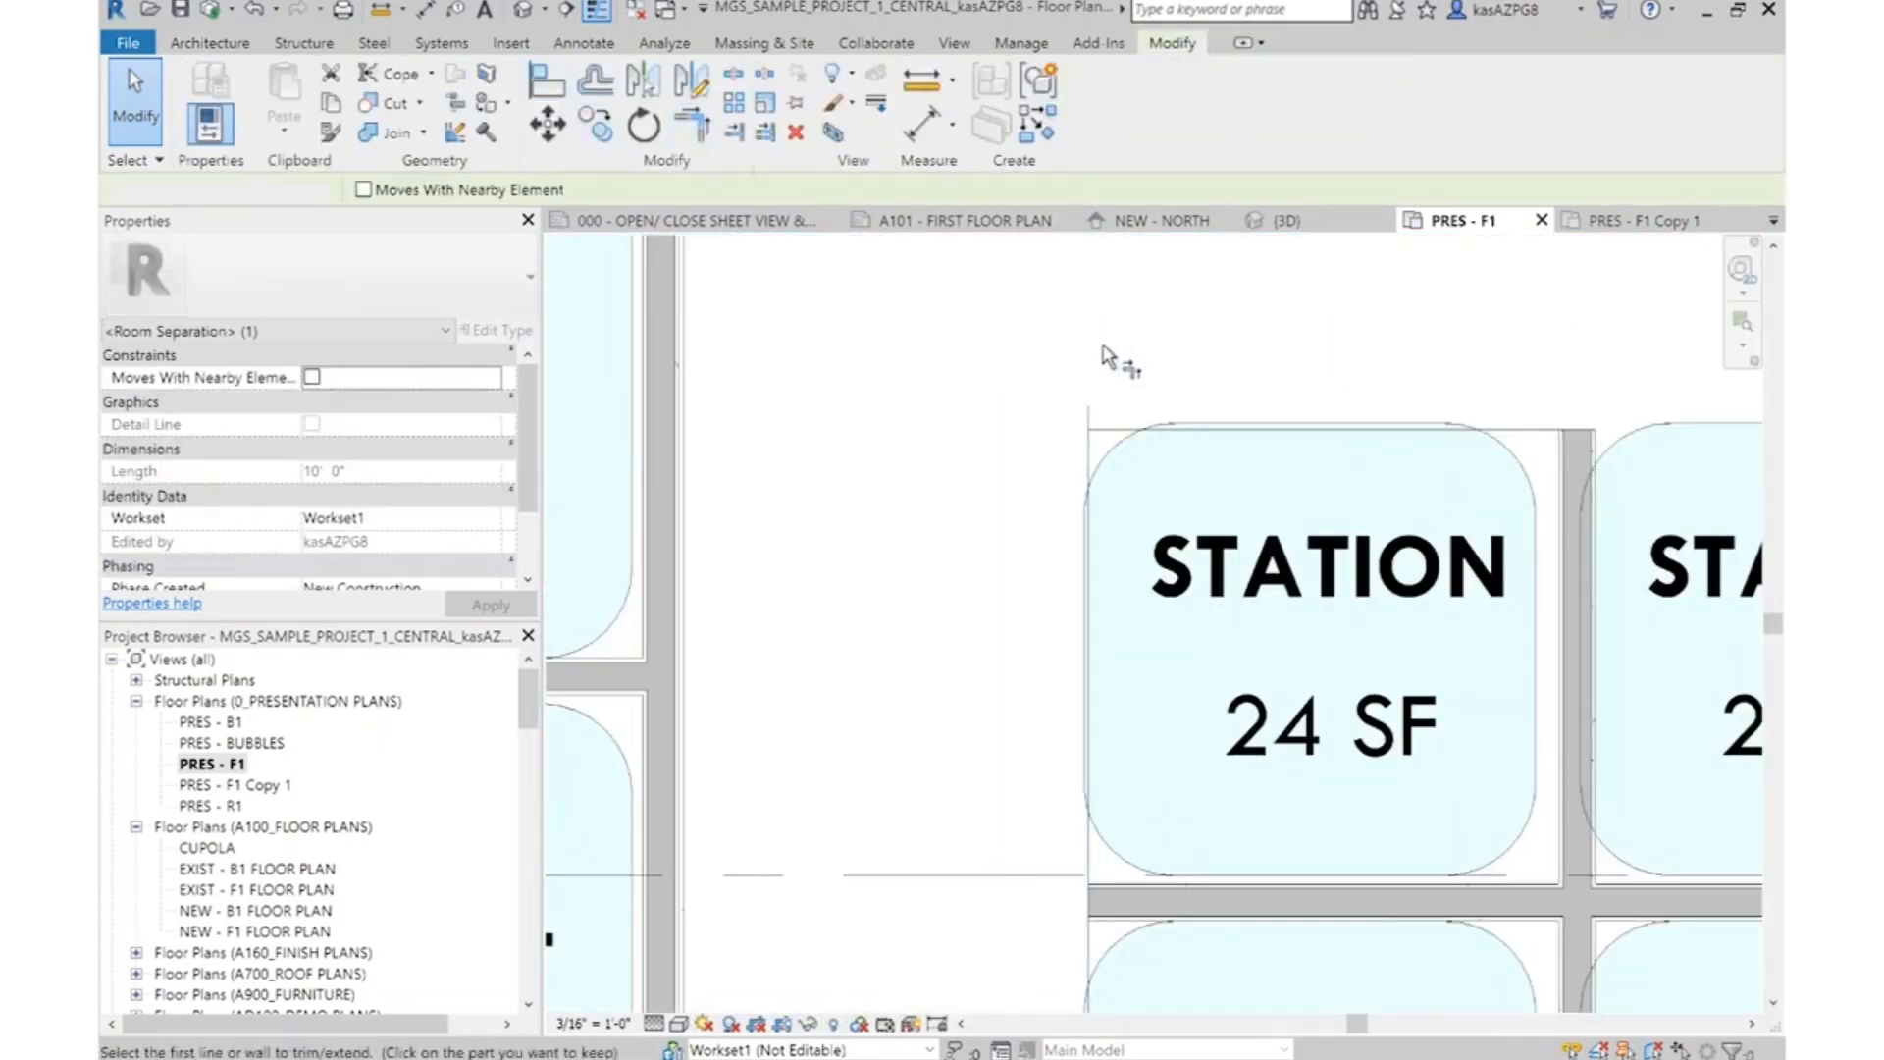
{"action": "key", "text": "Escape"}
{"action": "scroll", "coordinate": [1276, 383], "scroll_direction": "down", "scroll_amount": 2}
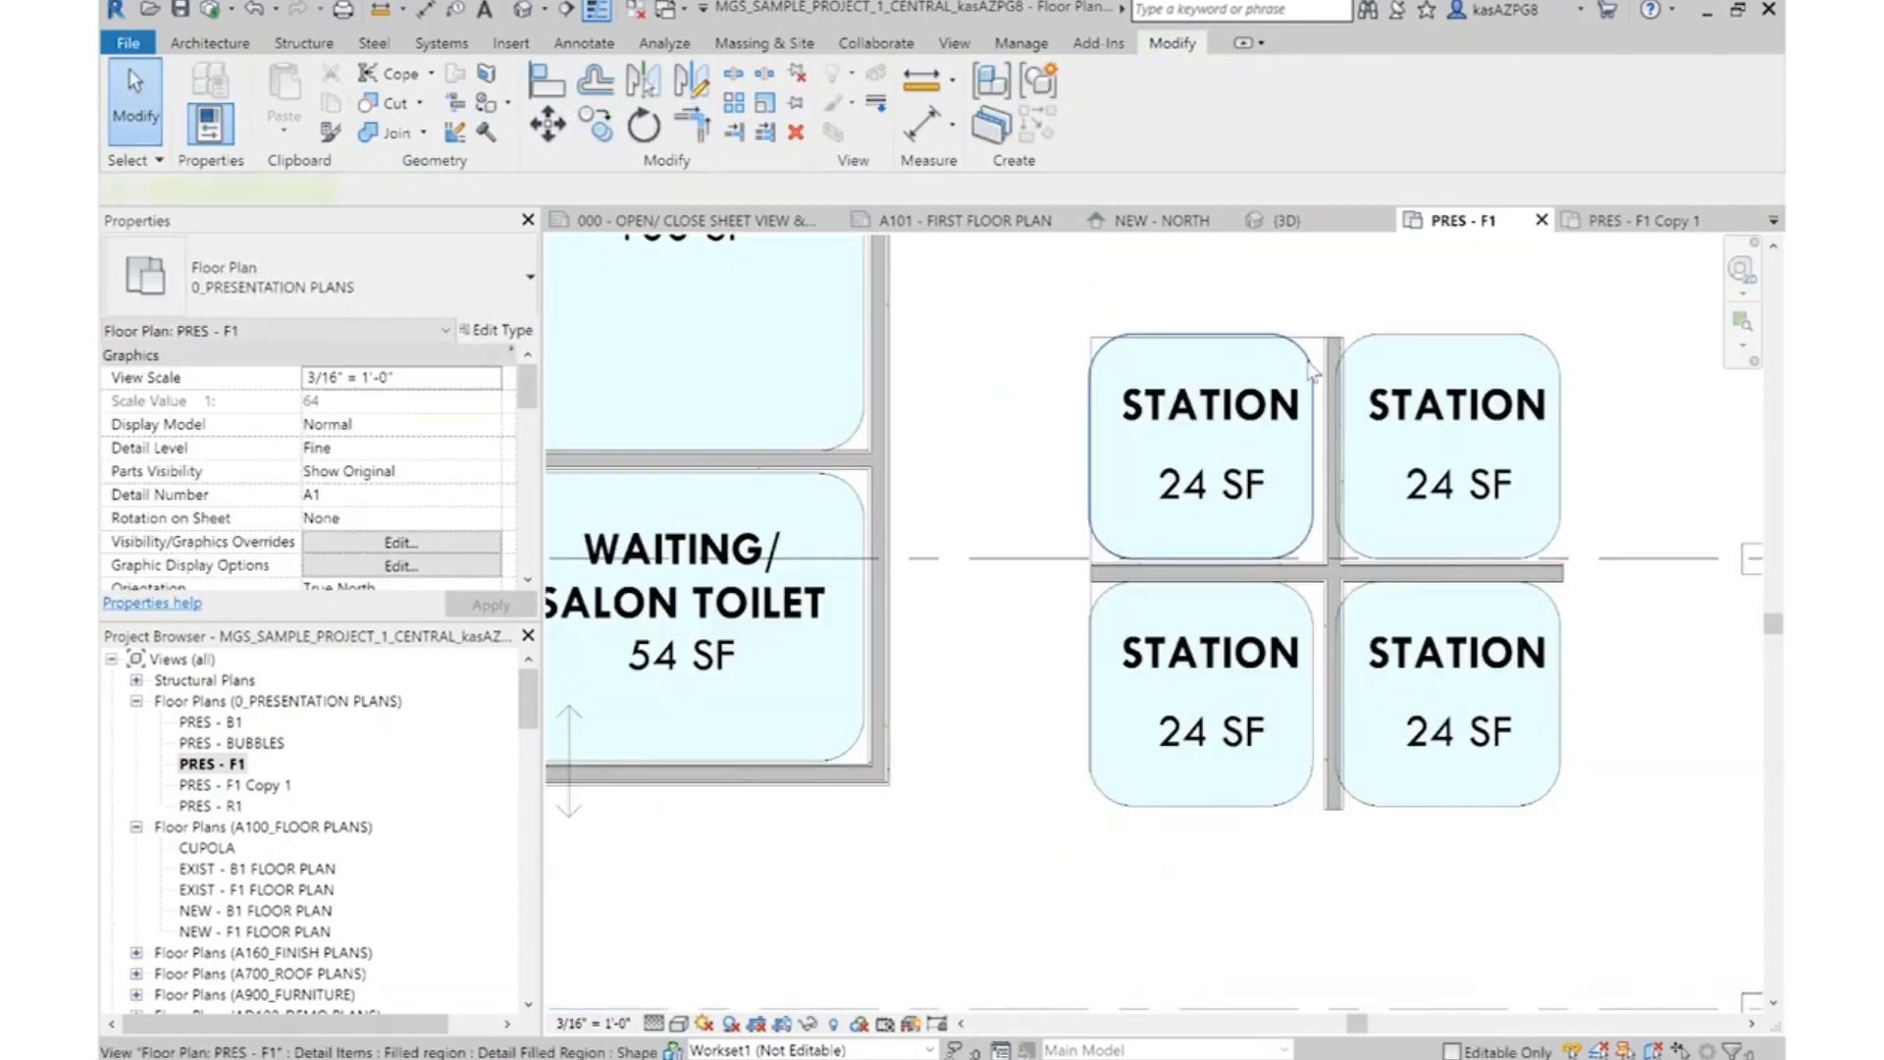
Delete all four Station room bubbles around the crossing partitions
{"action": "left_click", "coordinate": [1311, 372]}
{"action": "key", "text": "Delete"}
{"action": "left_click", "coordinate": [1354, 373]}
{"action": "key", "text": "Delete"}
{"action": "left_click", "coordinate": [1305, 628]}
{"action": "key", "text": "Delete"}
{"action": "left_click", "coordinate": [1343, 628]}
{"action": "key", "text": "Delete"}
Mirror copies of the left and top room separation lines about the centre of the vertical station partition
{"action": "left_click", "coordinate": [1089, 554]}
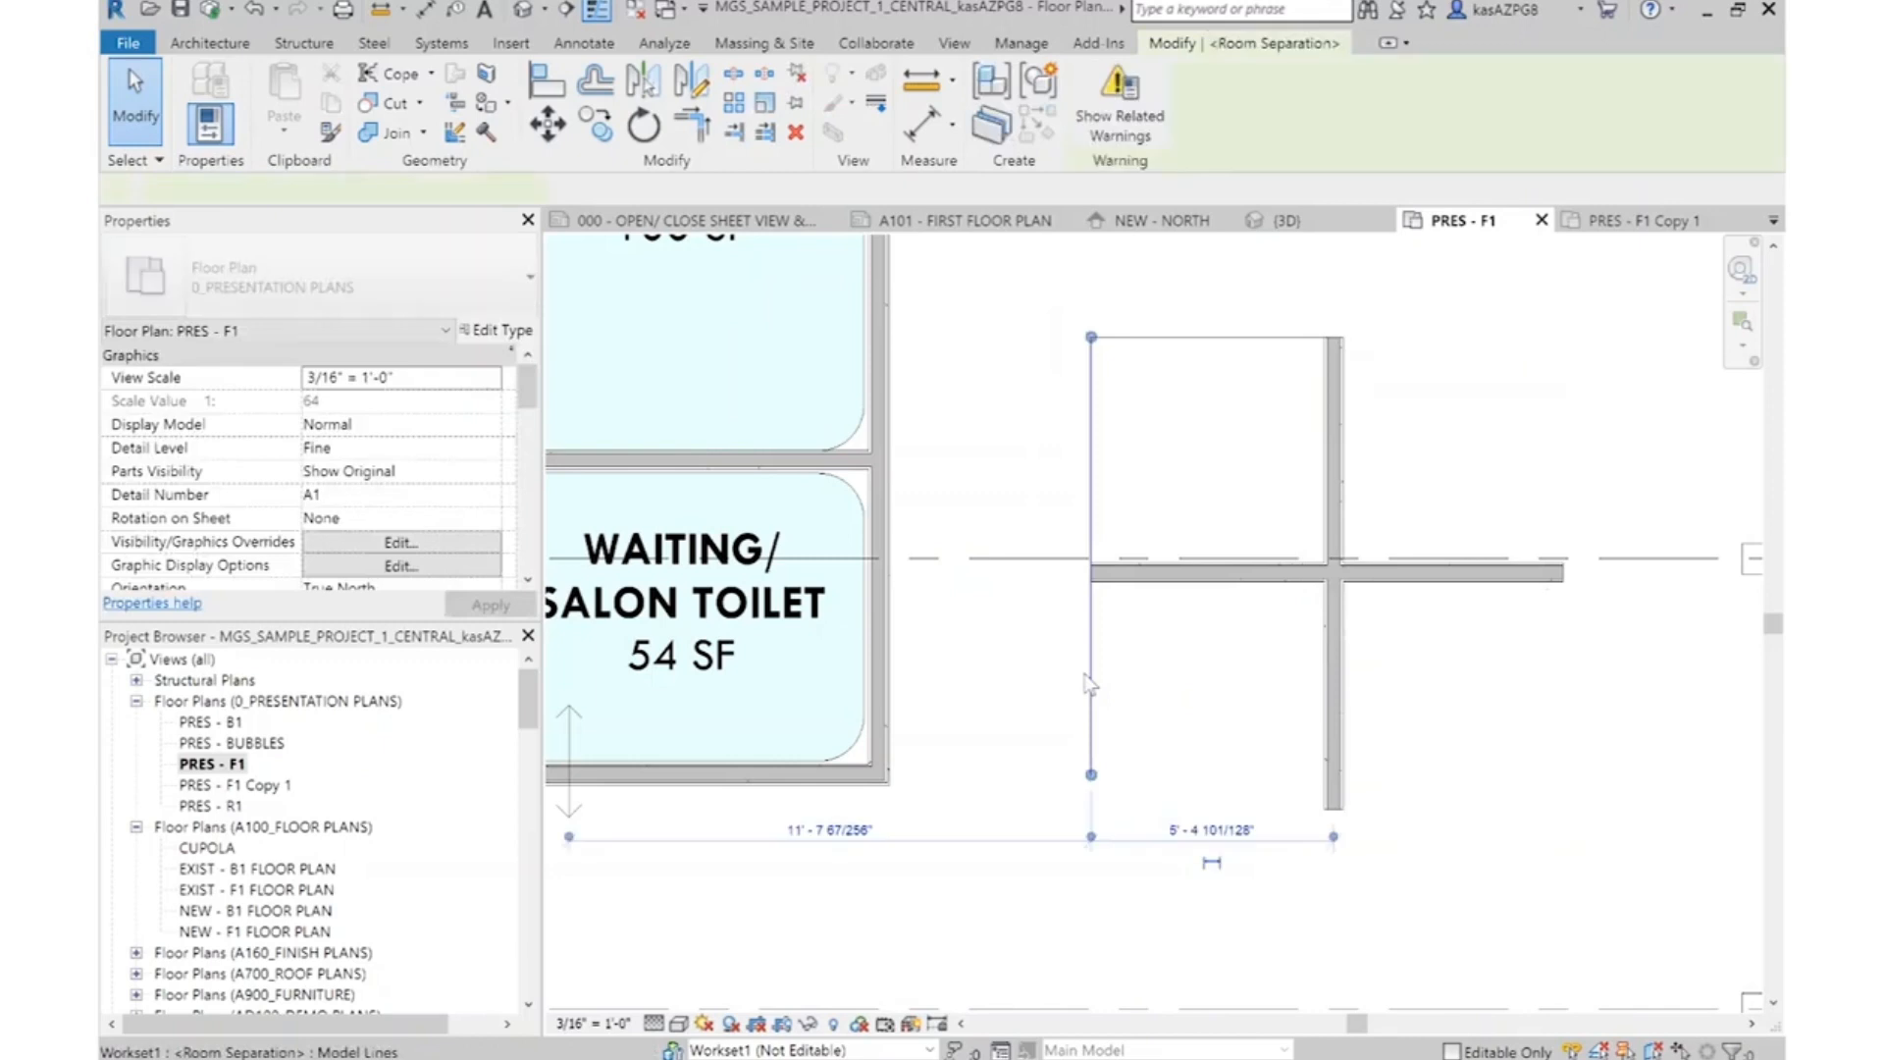
{"action": "left_click", "coordinate": [1245, 336]}
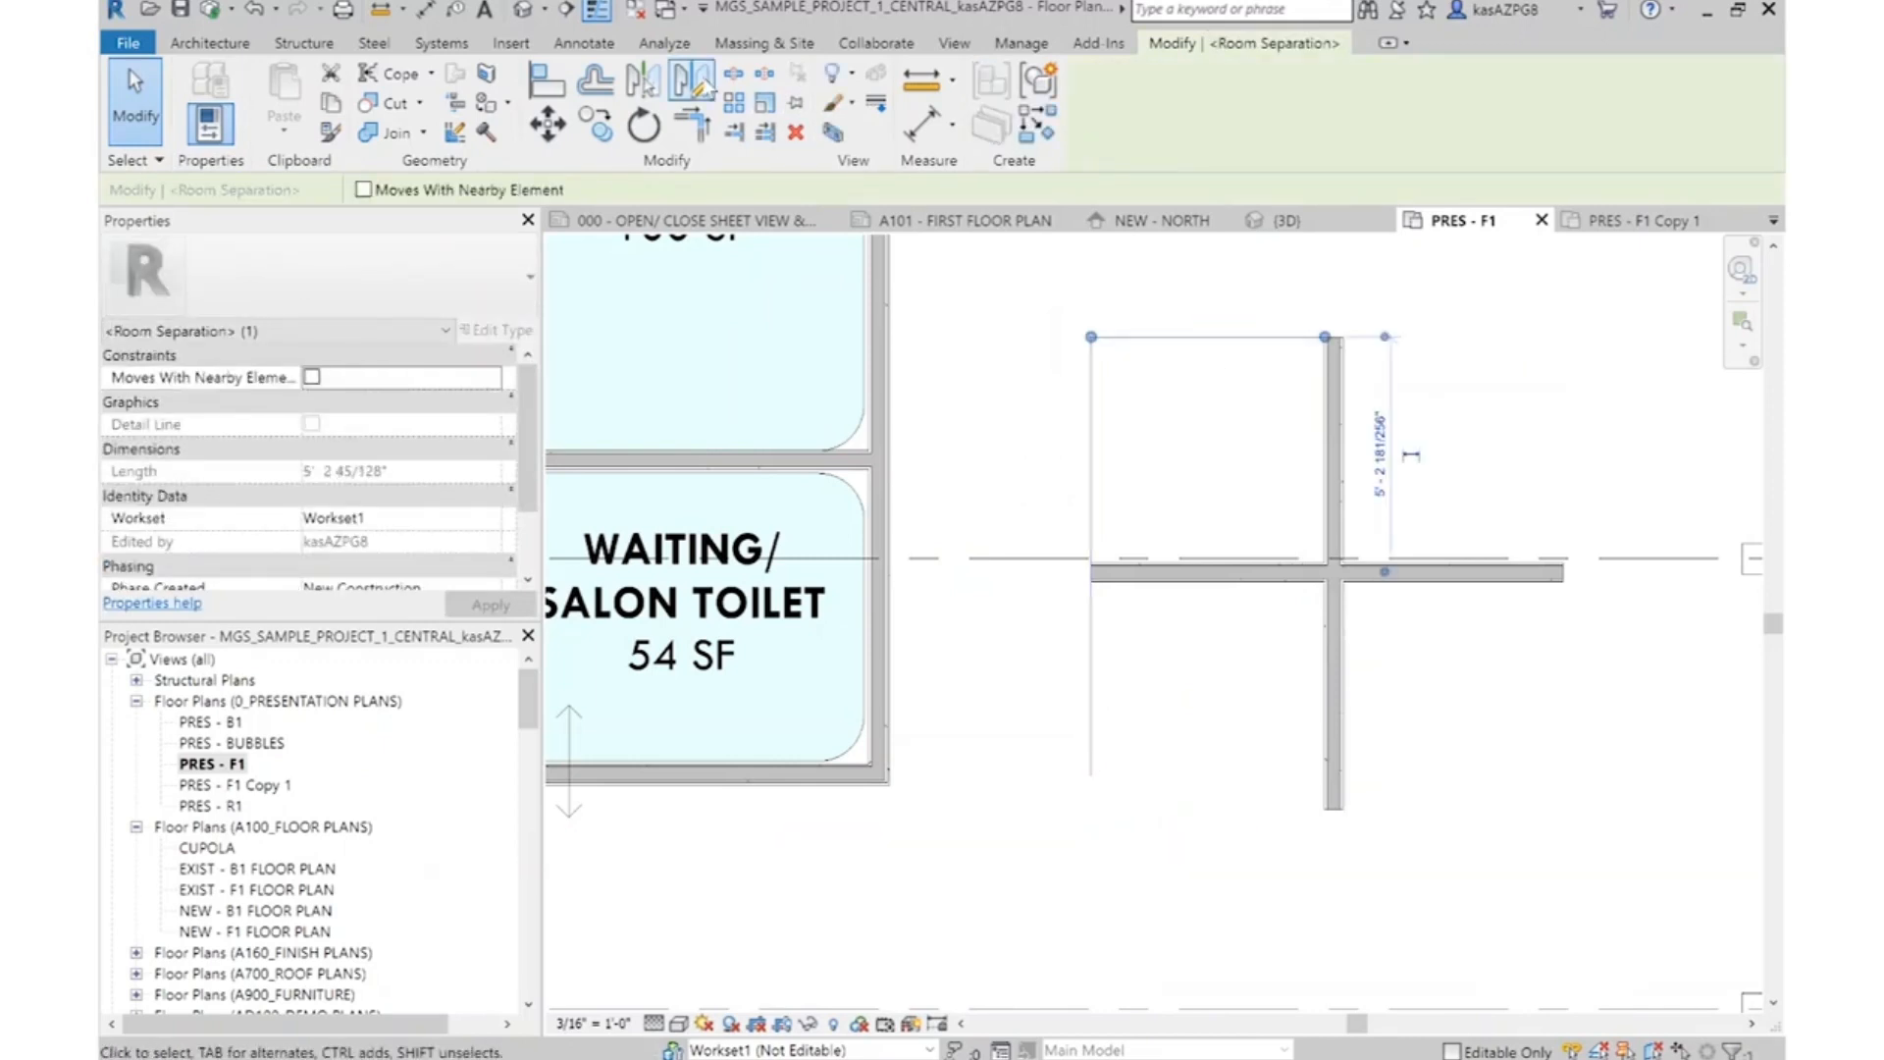
{"action": "left_click", "coordinate": [703, 80]}
{"action": "left_click", "coordinate": [1333, 336]}
{"action": "left_click", "coordinate": [1335, 315]}
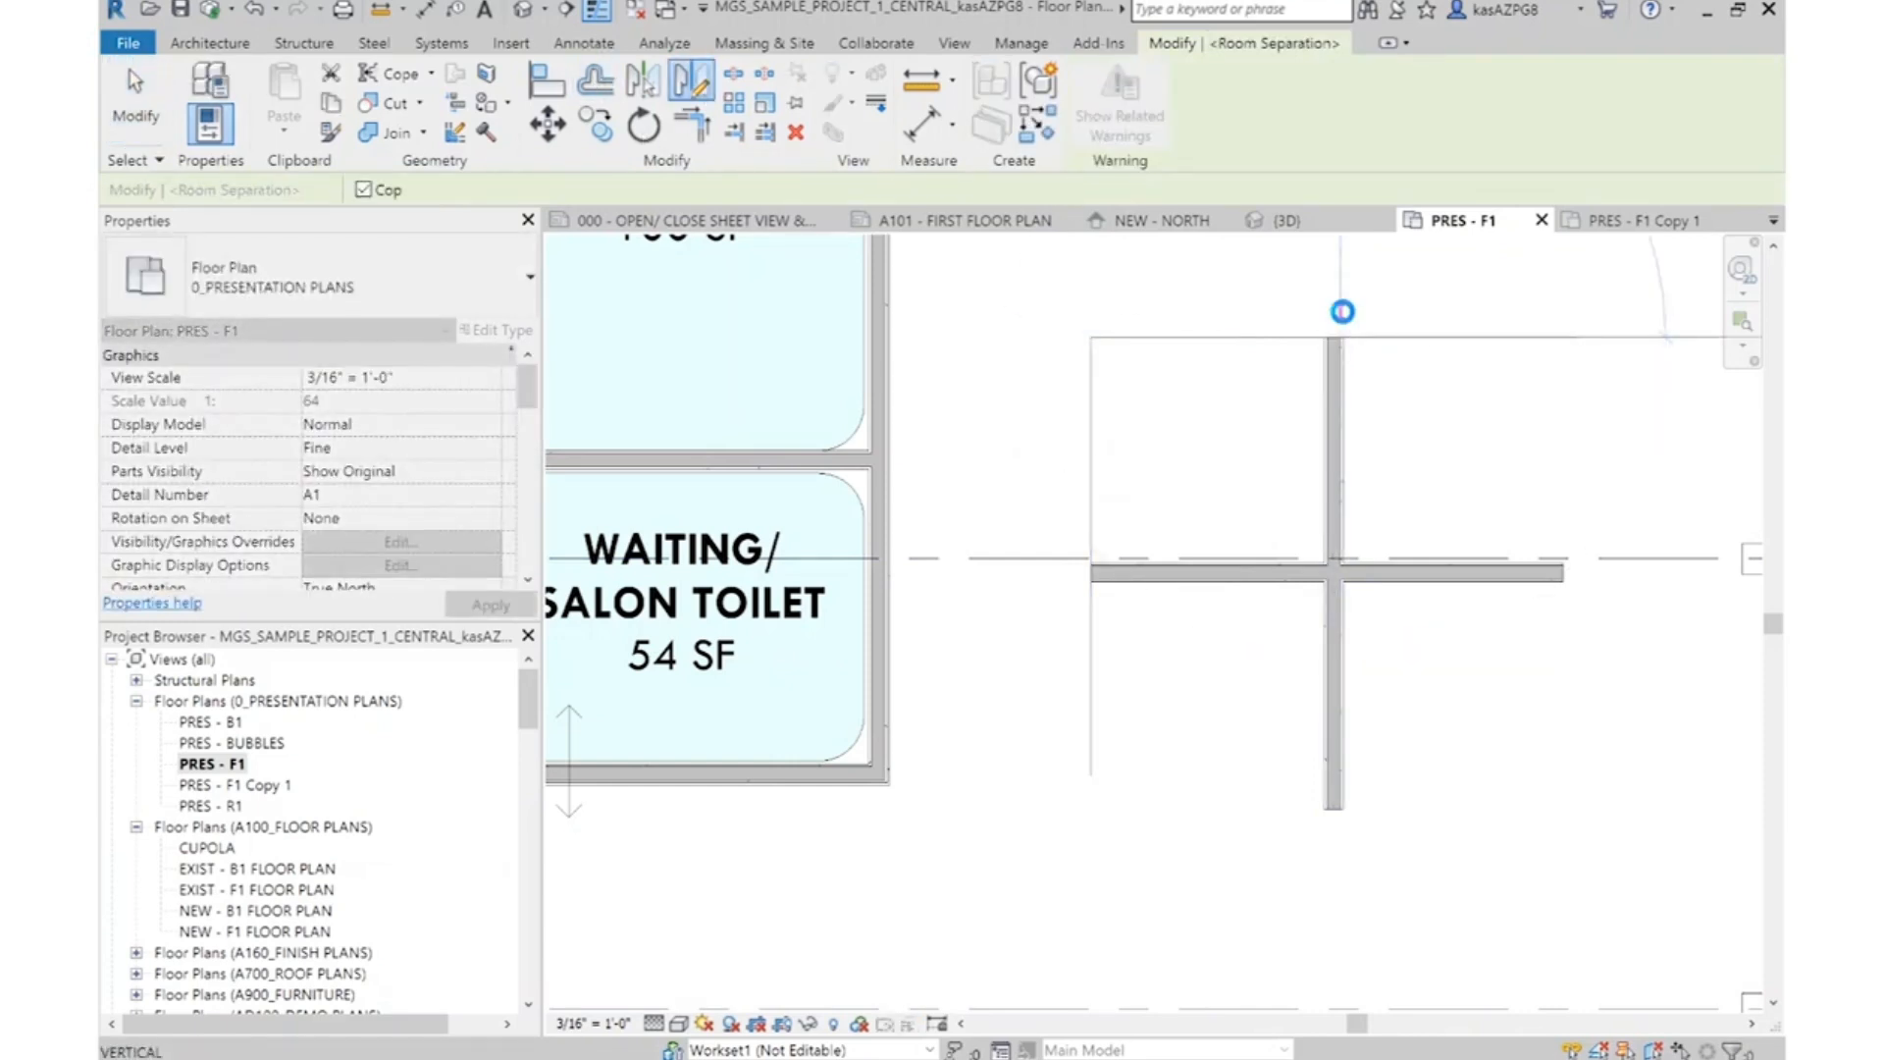
Align the mirrored vertical room separation line with the right end of the horizontal station partition
{"action": "key", "text": "a"}
{"action": "key", "text": "l"}
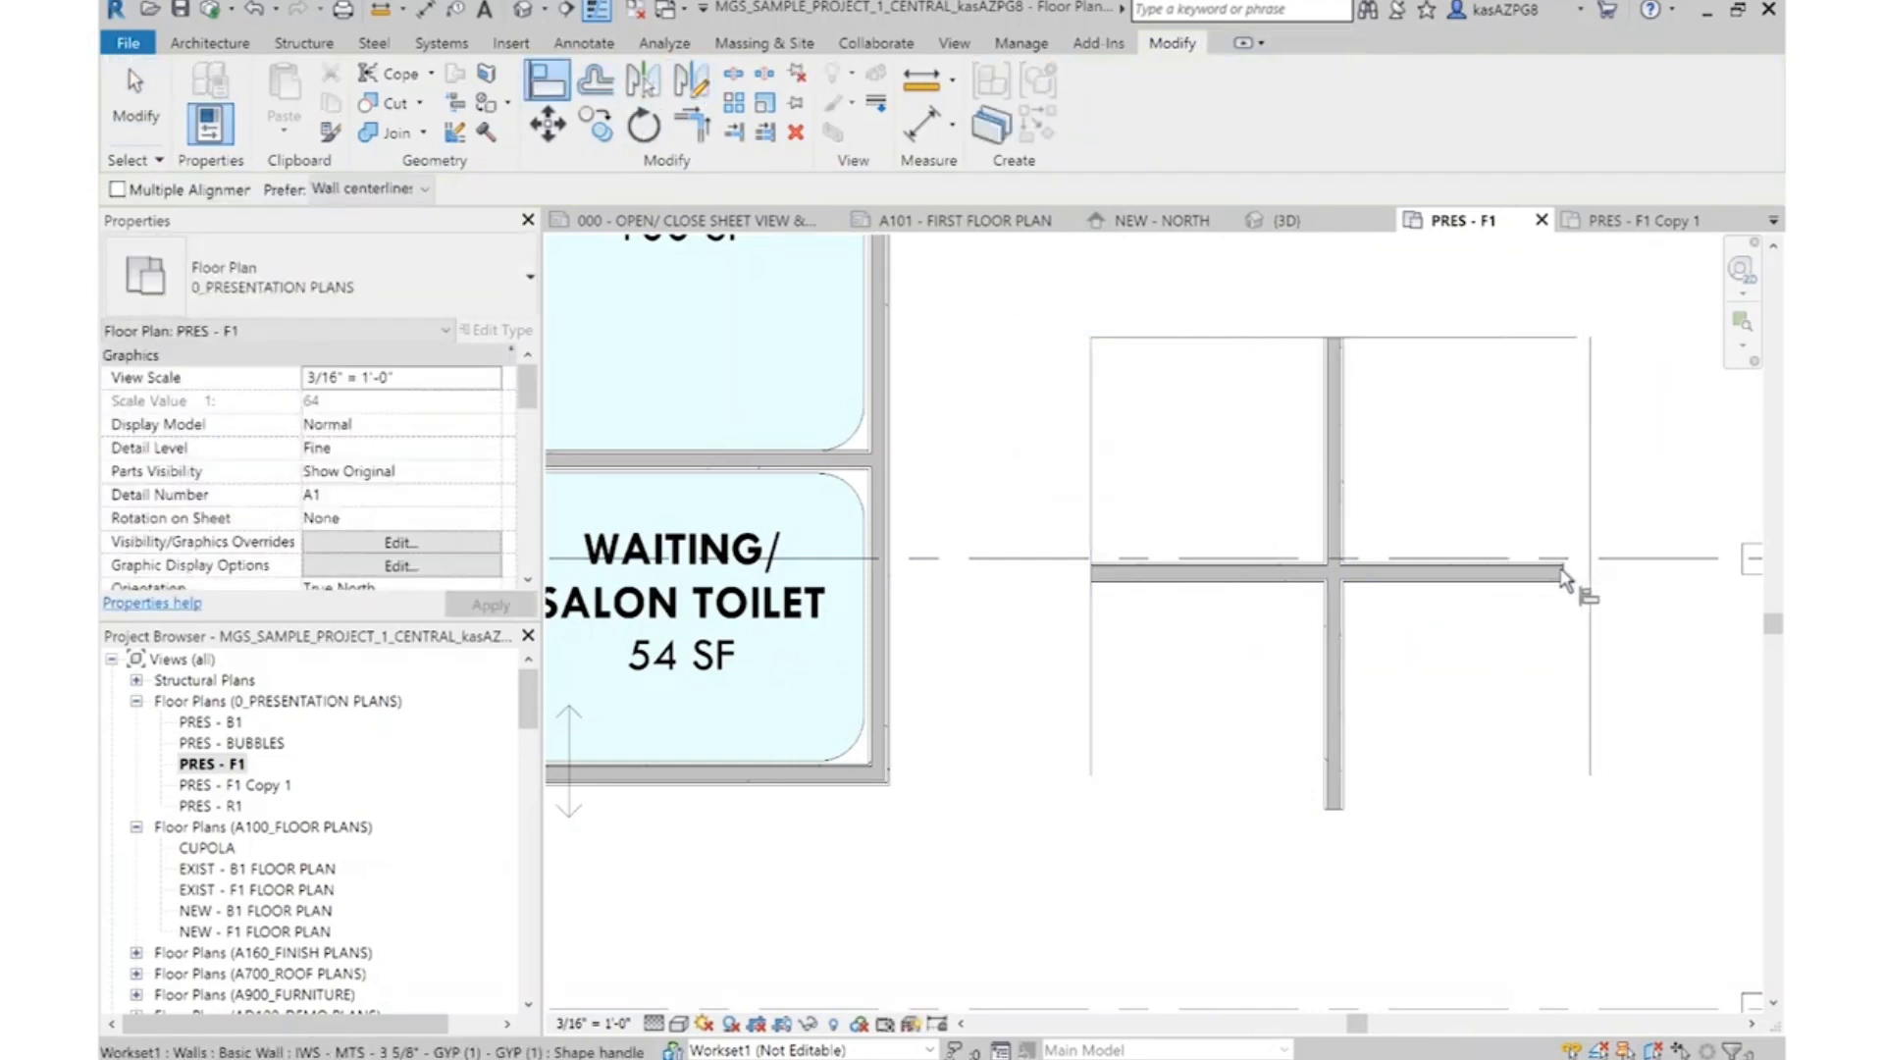
{"action": "left_click", "coordinate": [1588, 582]}
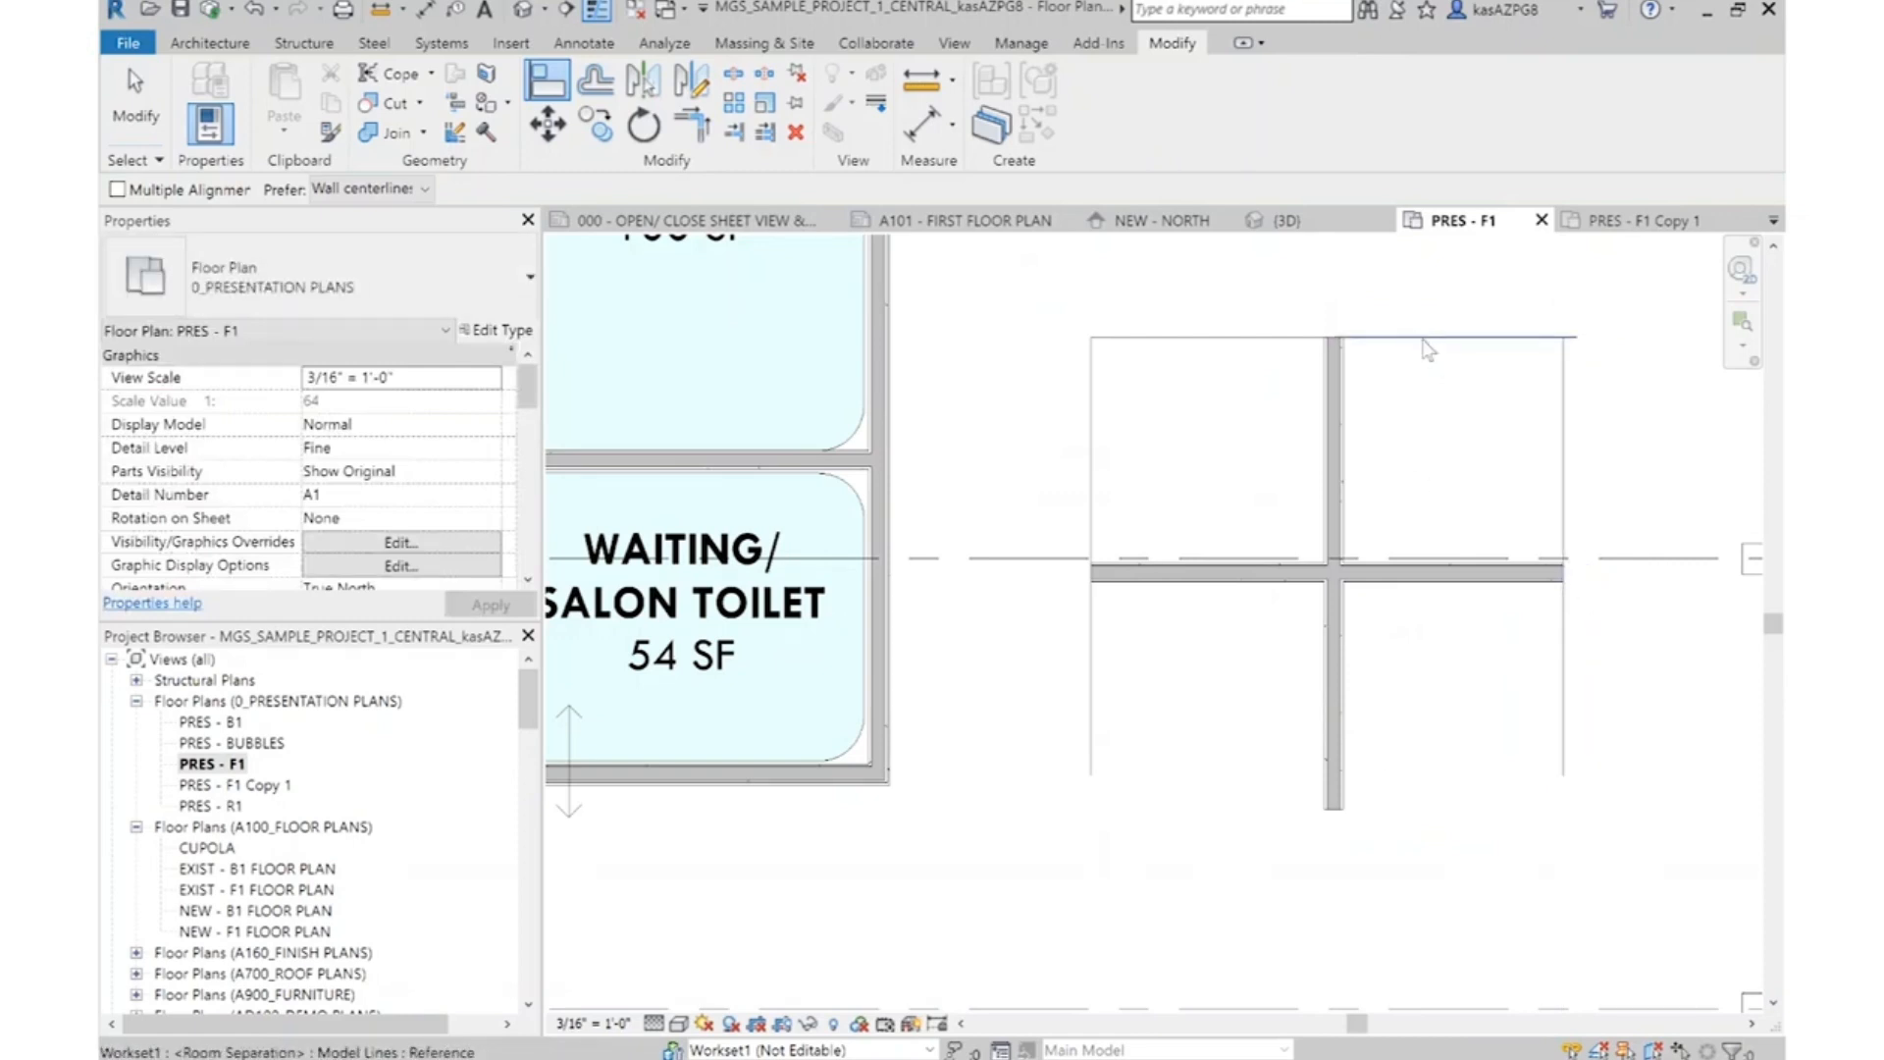
Shorten the top room separation line over the upper-right station so it ends at the right-hand separation line
{"action": "key", "text": "Escape"}
{"action": "key", "text": "Escape"}
{"action": "left_click", "coordinate": [1466, 337]}
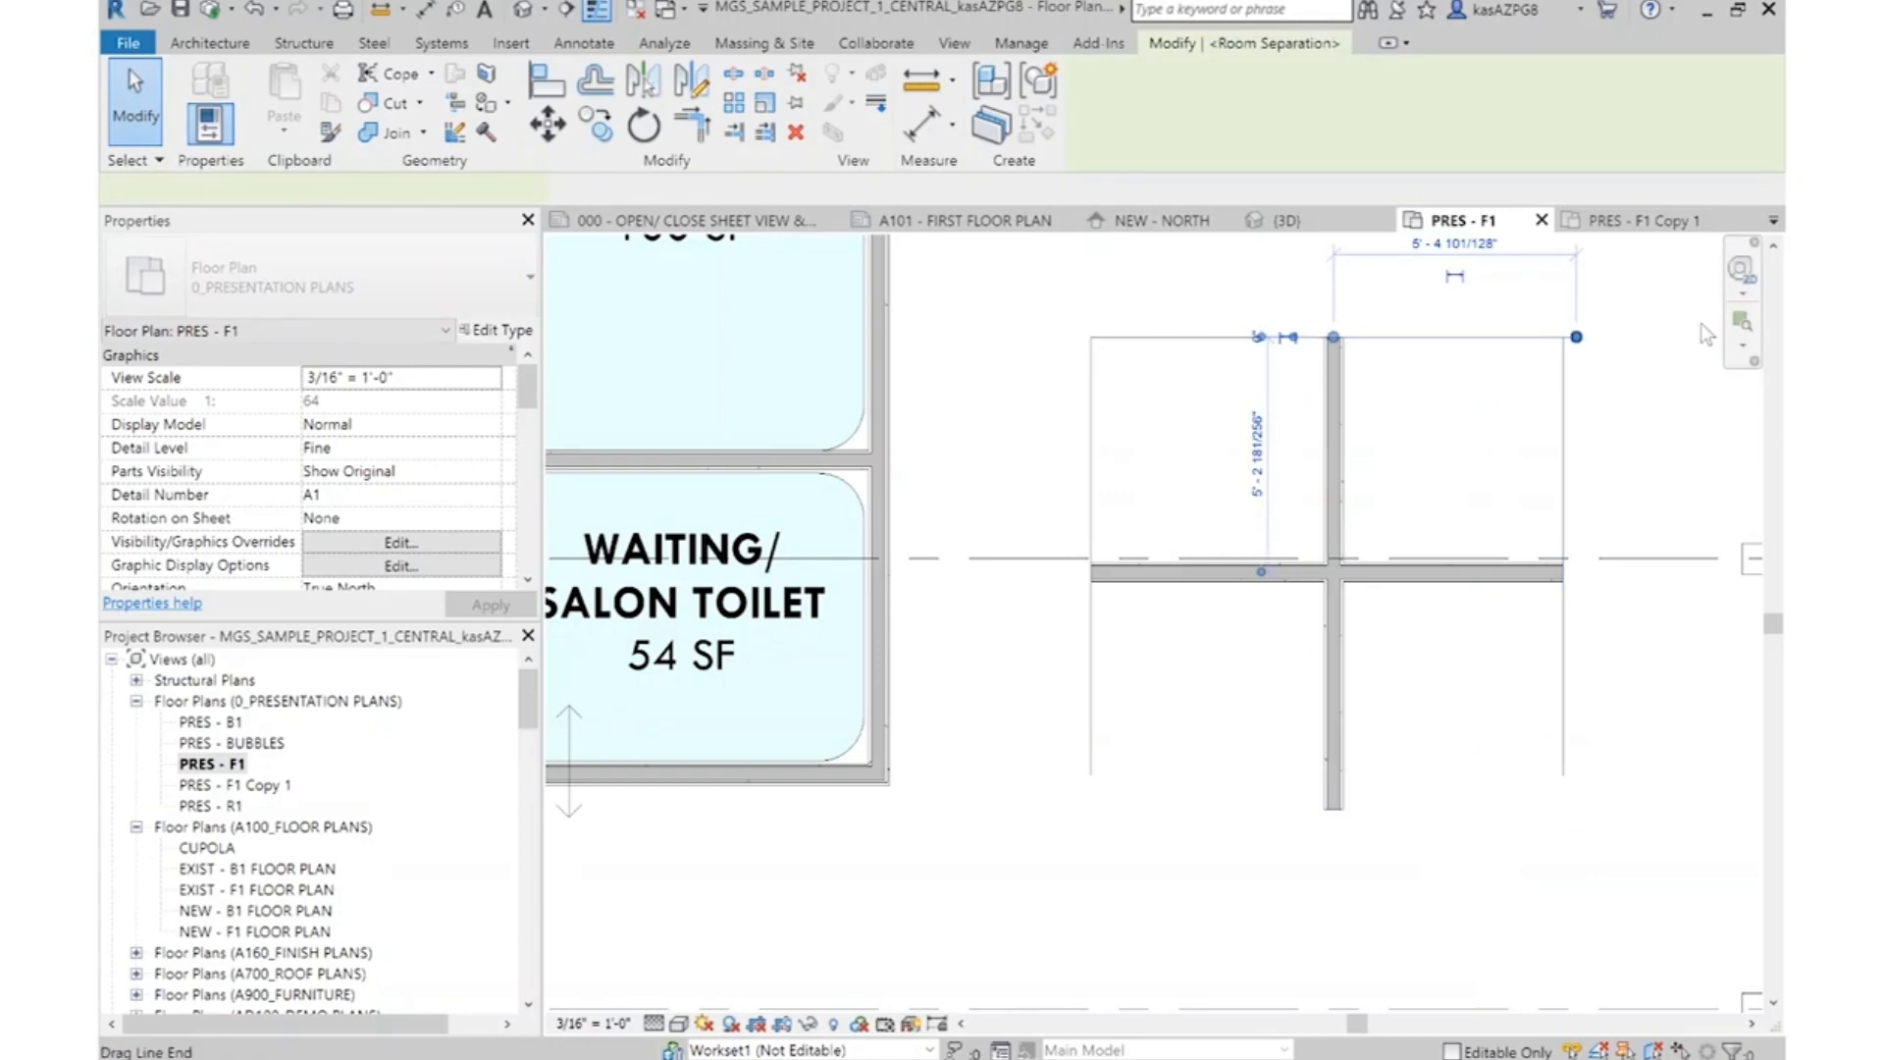
{"action": "left_click_drag", "start_coordinate": [1577, 338], "coordinate": [1563, 337]}
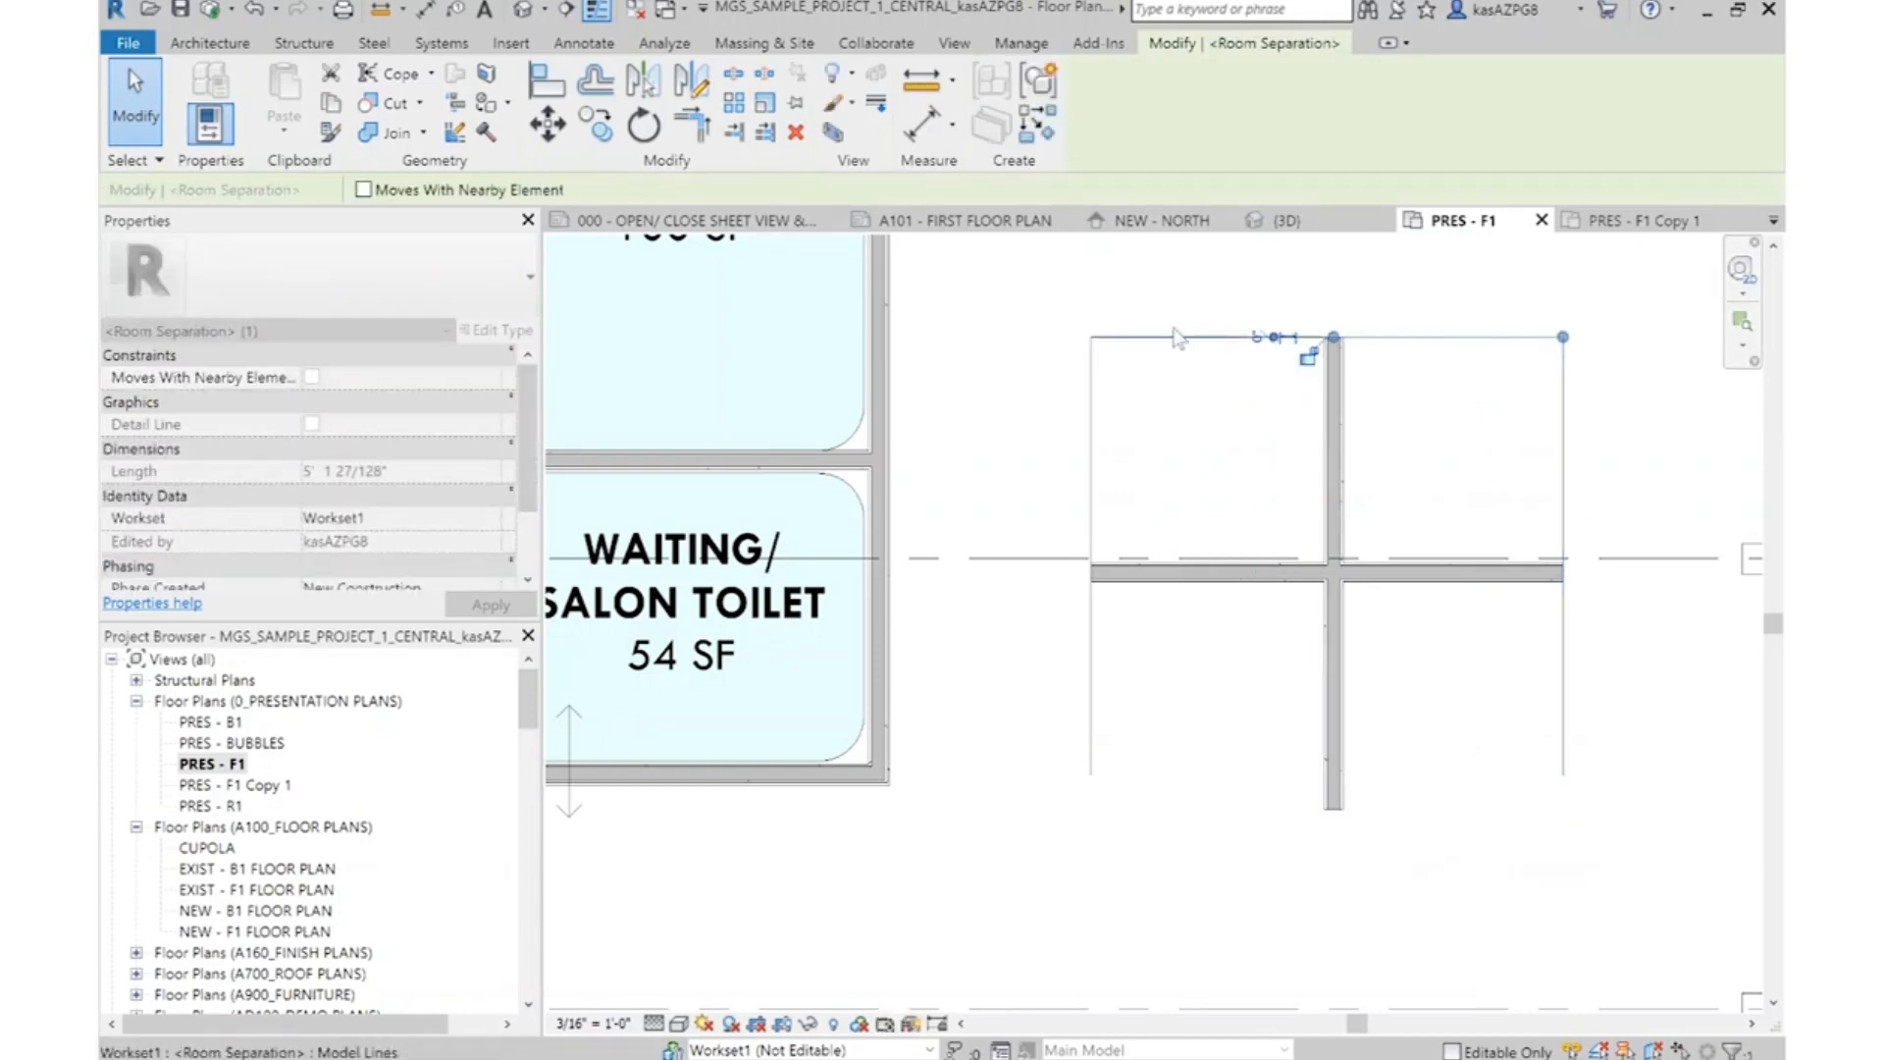
Mirror copies of the two top room separation lines about the centre of the horizontal station partition
{"action": "left_click", "coordinate": [690, 79]}
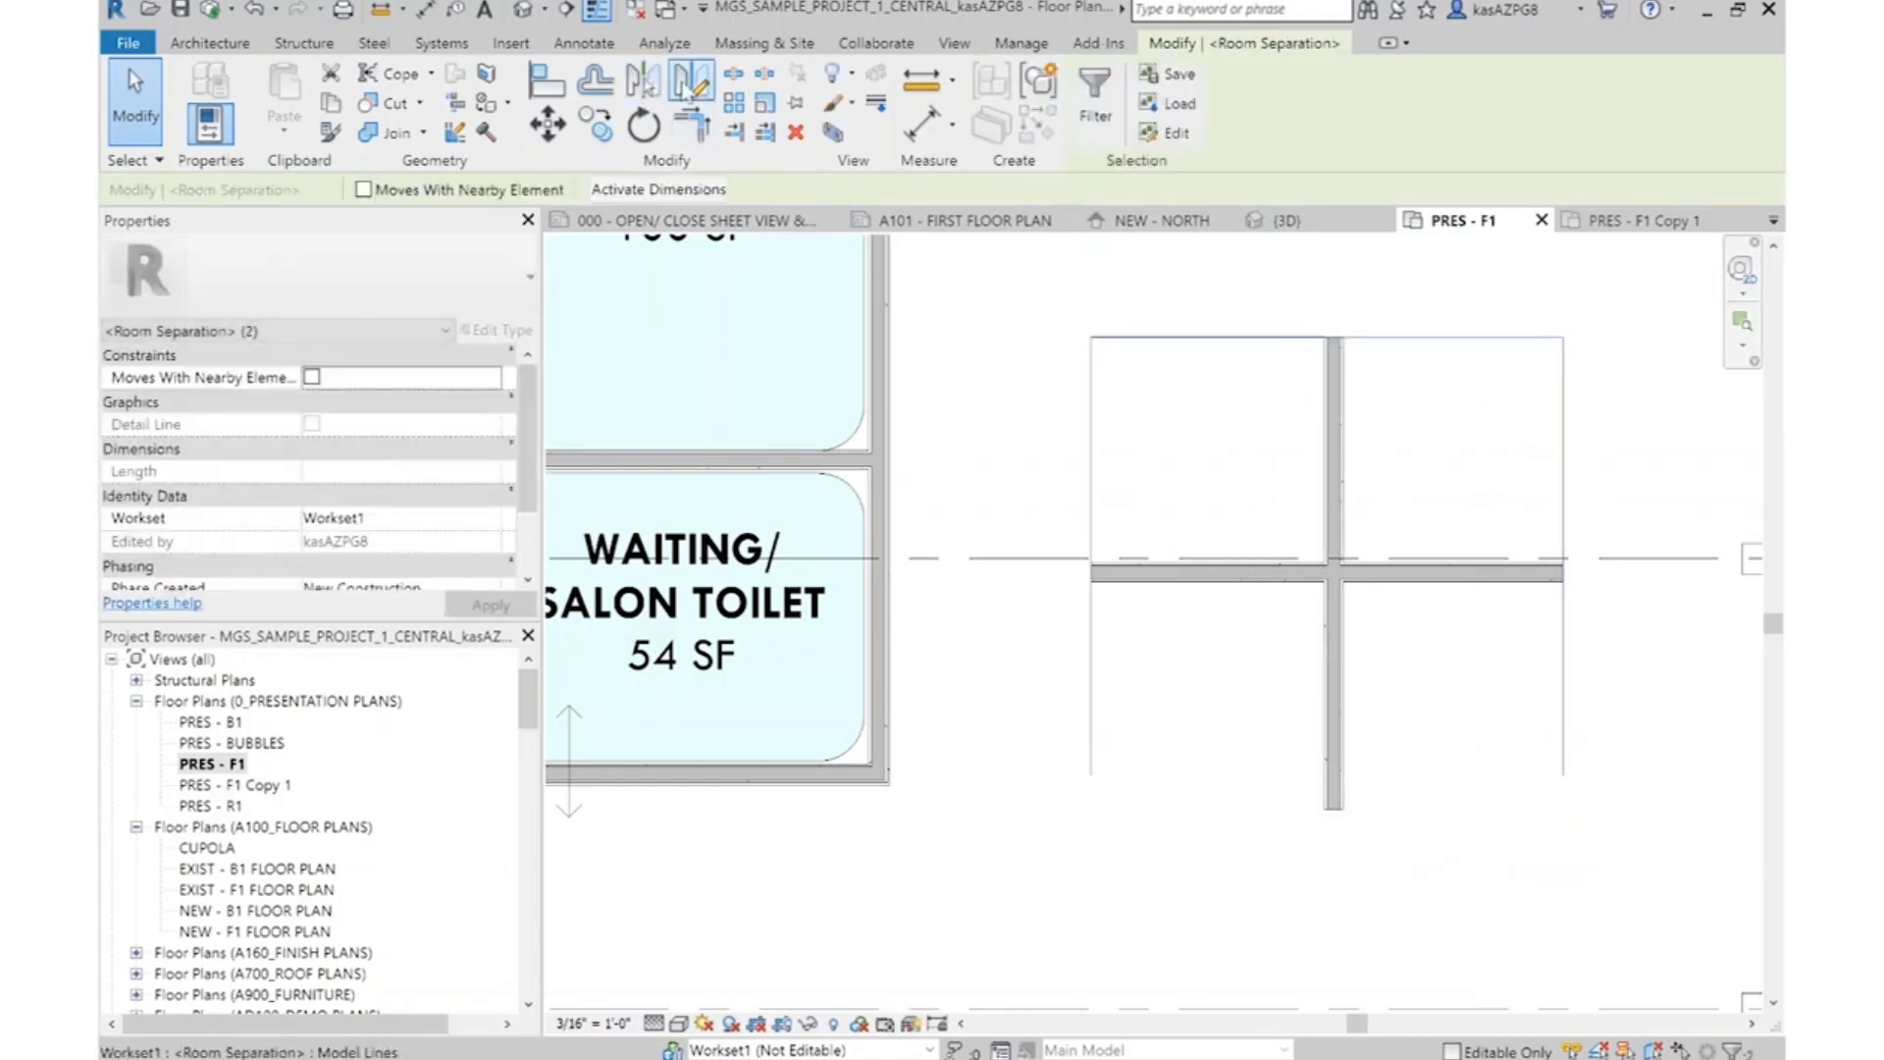
{"action": "left_click", "coordinate": [1563, 578]}
{"action": "left_click", "coordinate": [1584, 572]}
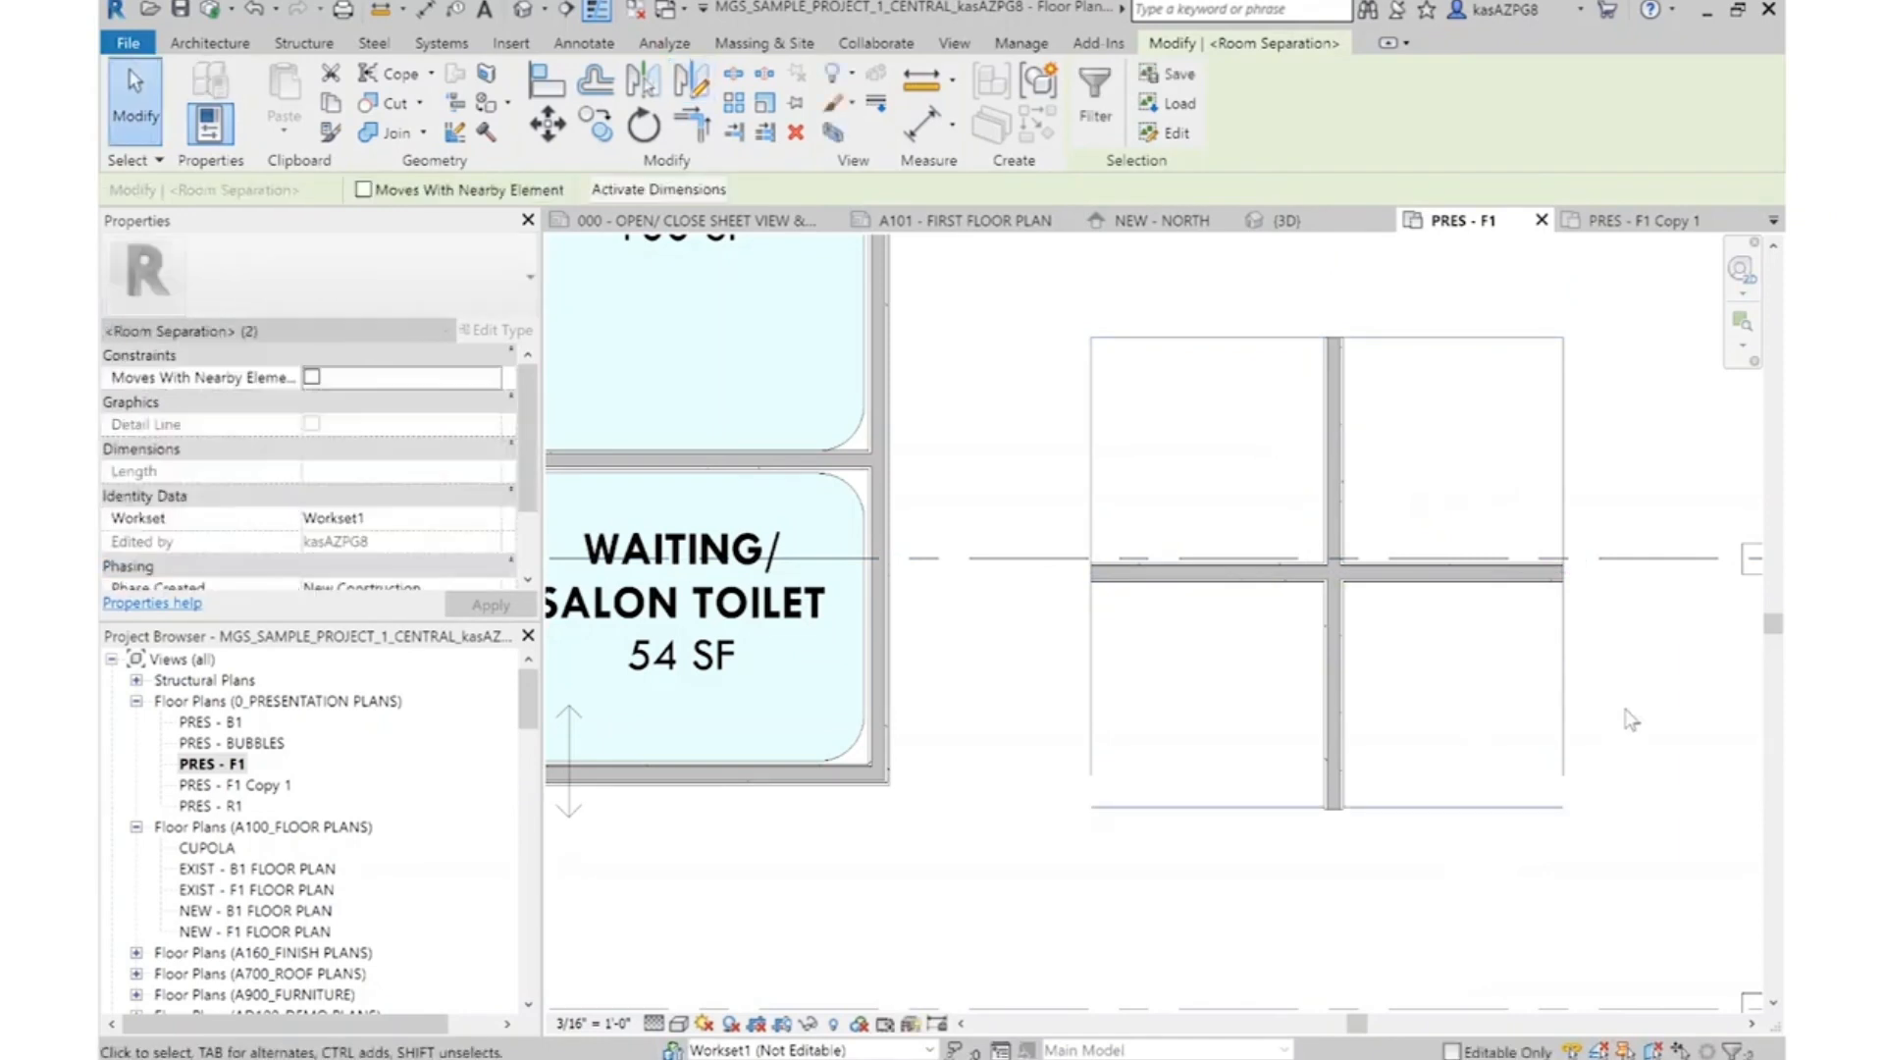
Trim the side and bottom room separation lines to closed corners at both lower ends of the station cluster
{"action": "left_click", "coordinate": [696, 138]}
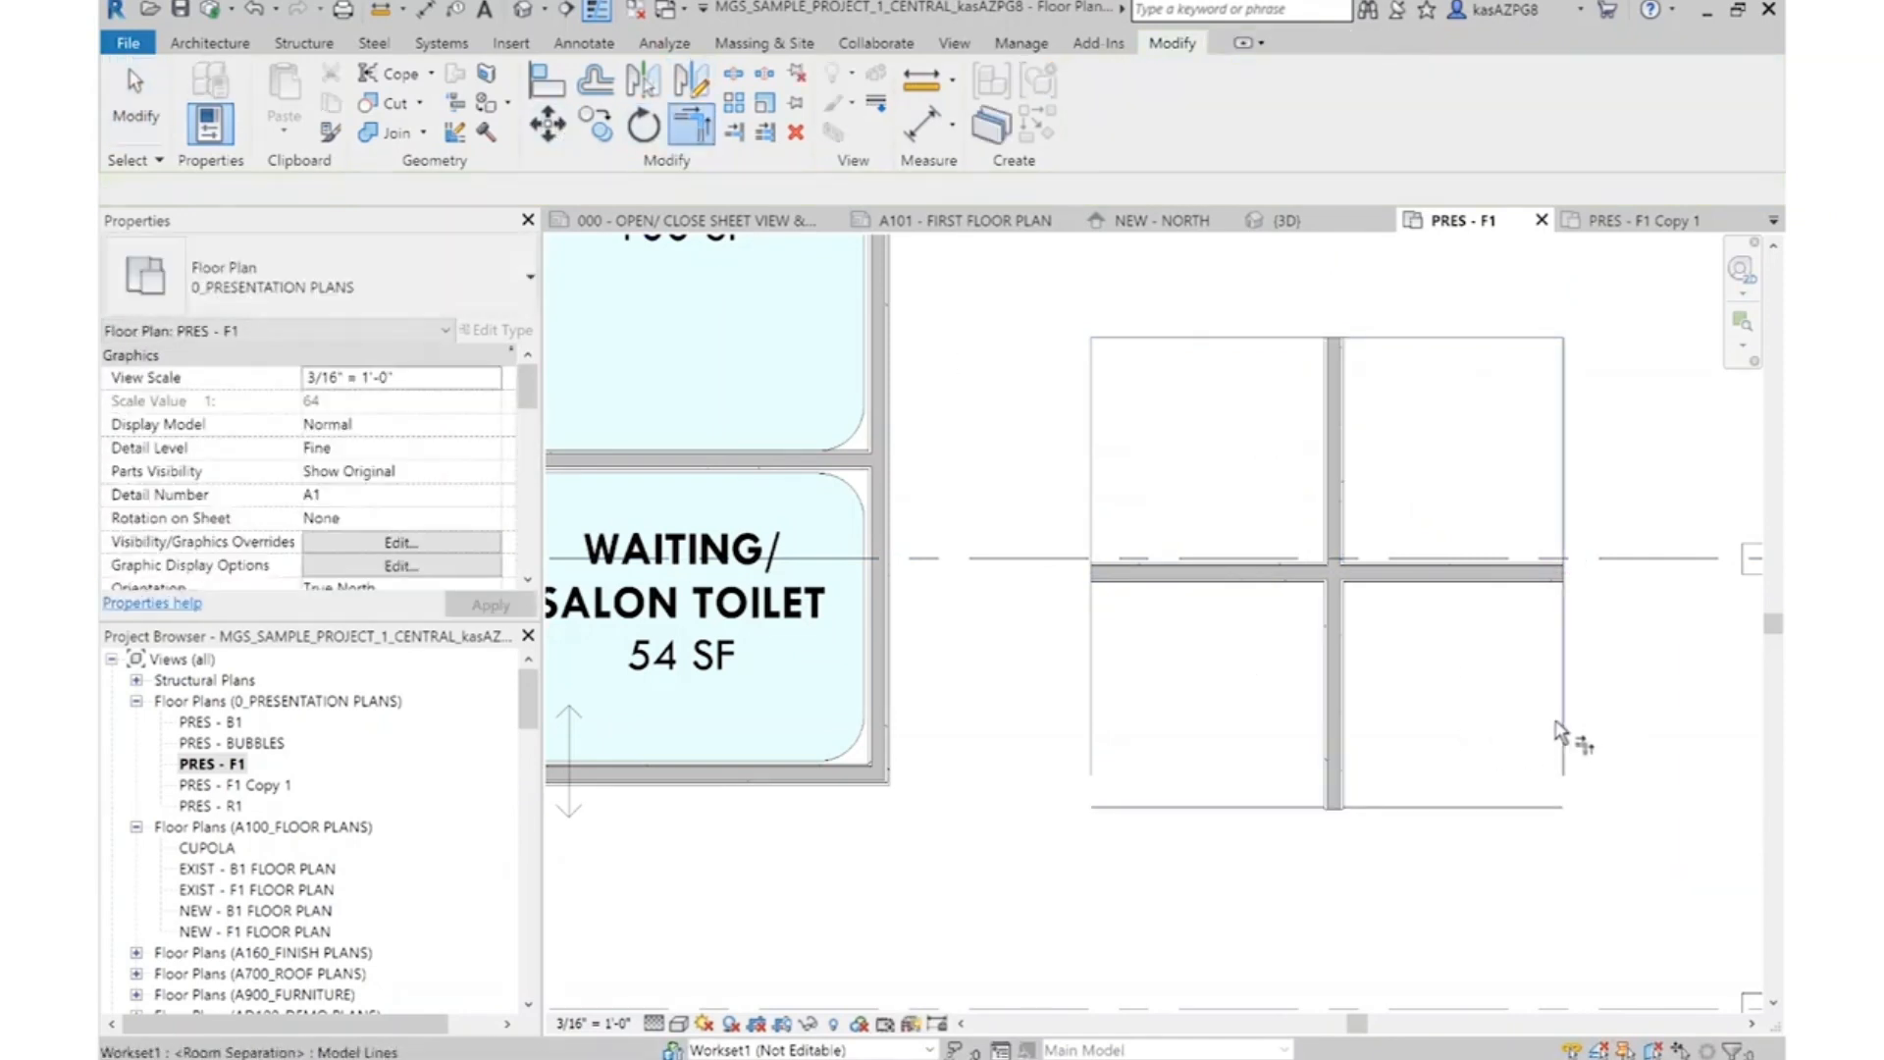
{"action": "left_click", "coordinate": [1091, 704]}
{"action": "key", "text": "Escape"}
Move both bottom room separation lines down to the lower end of the vertical station partition
{"action": "left_click", "coordinate": [1407, 813]}
{"action": "left_click", "coordinate": [1220, 813], "text": "ctrl"}
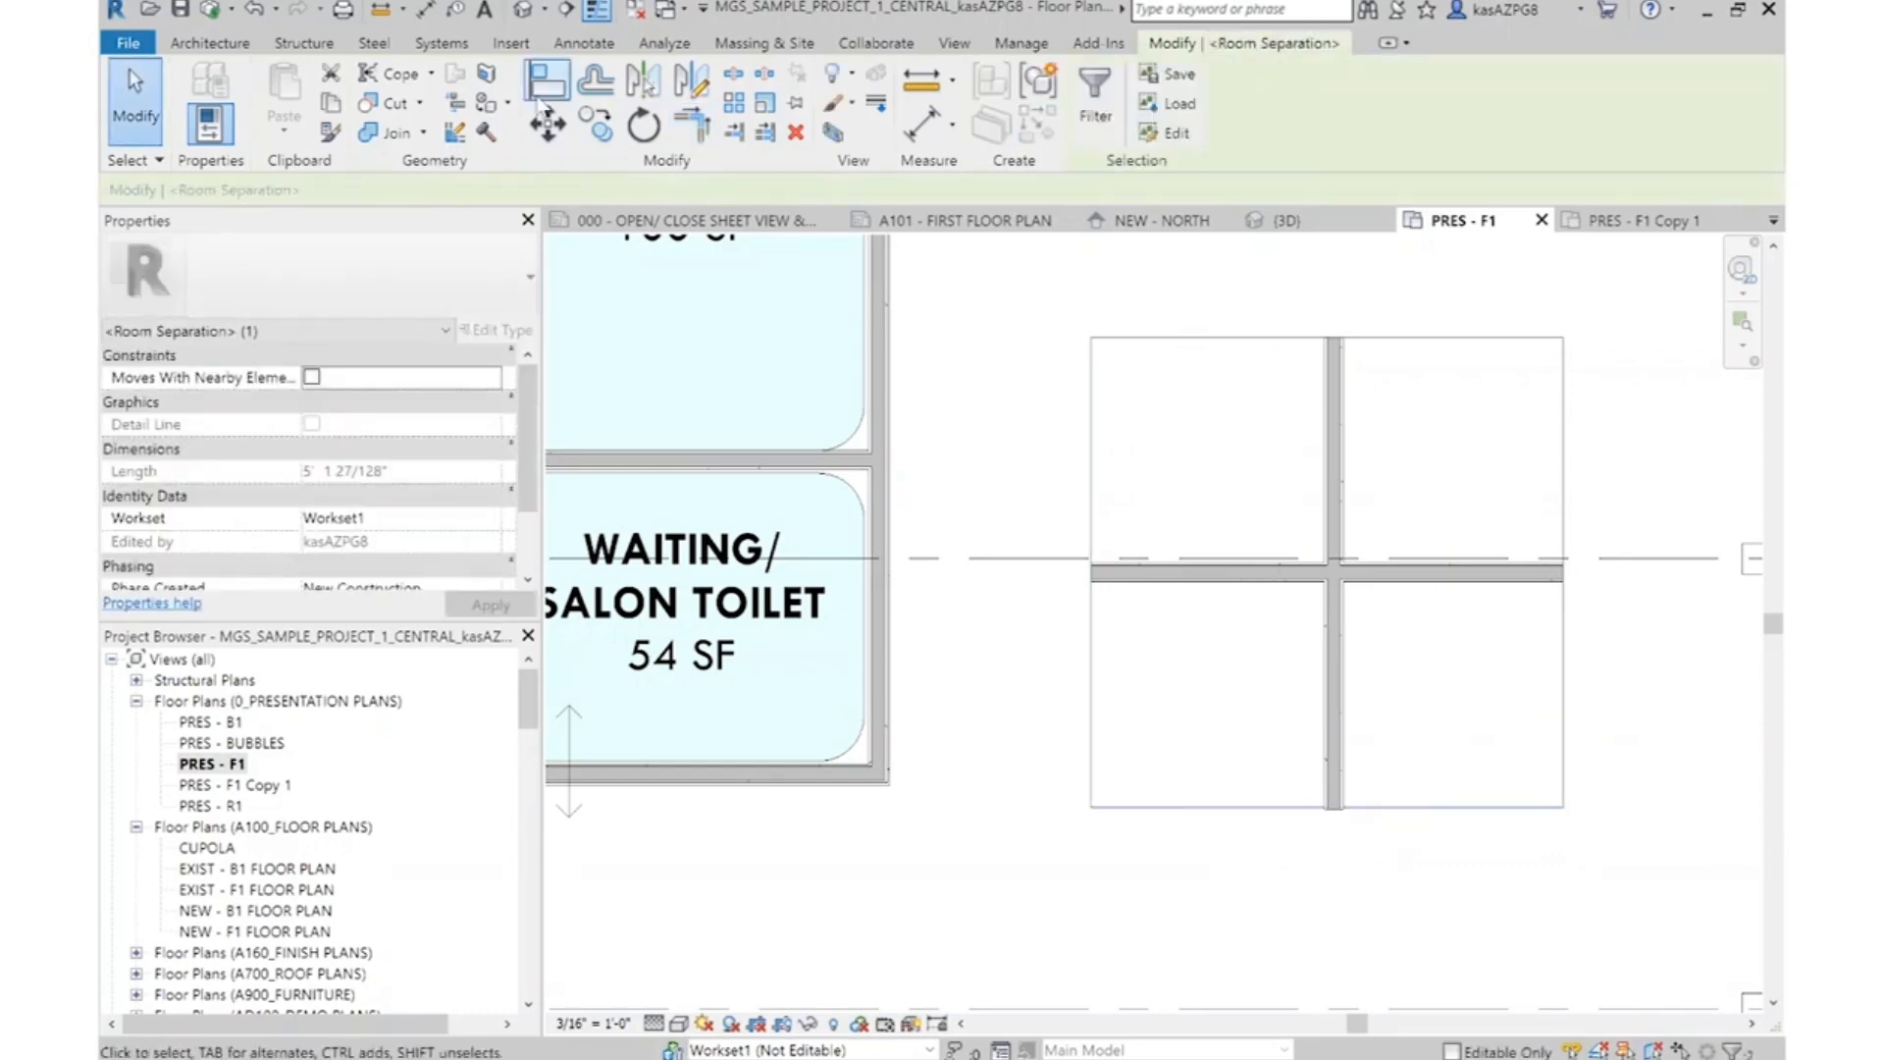
{"action": "left_click", "coordinate": [548, 124]}
{"action": "left_click", "coordinate": [1298, 813]}
{"action": "scroll", "coordinate": [1369, 824], "scroll_direction": "up", "scroll_amount": 5}
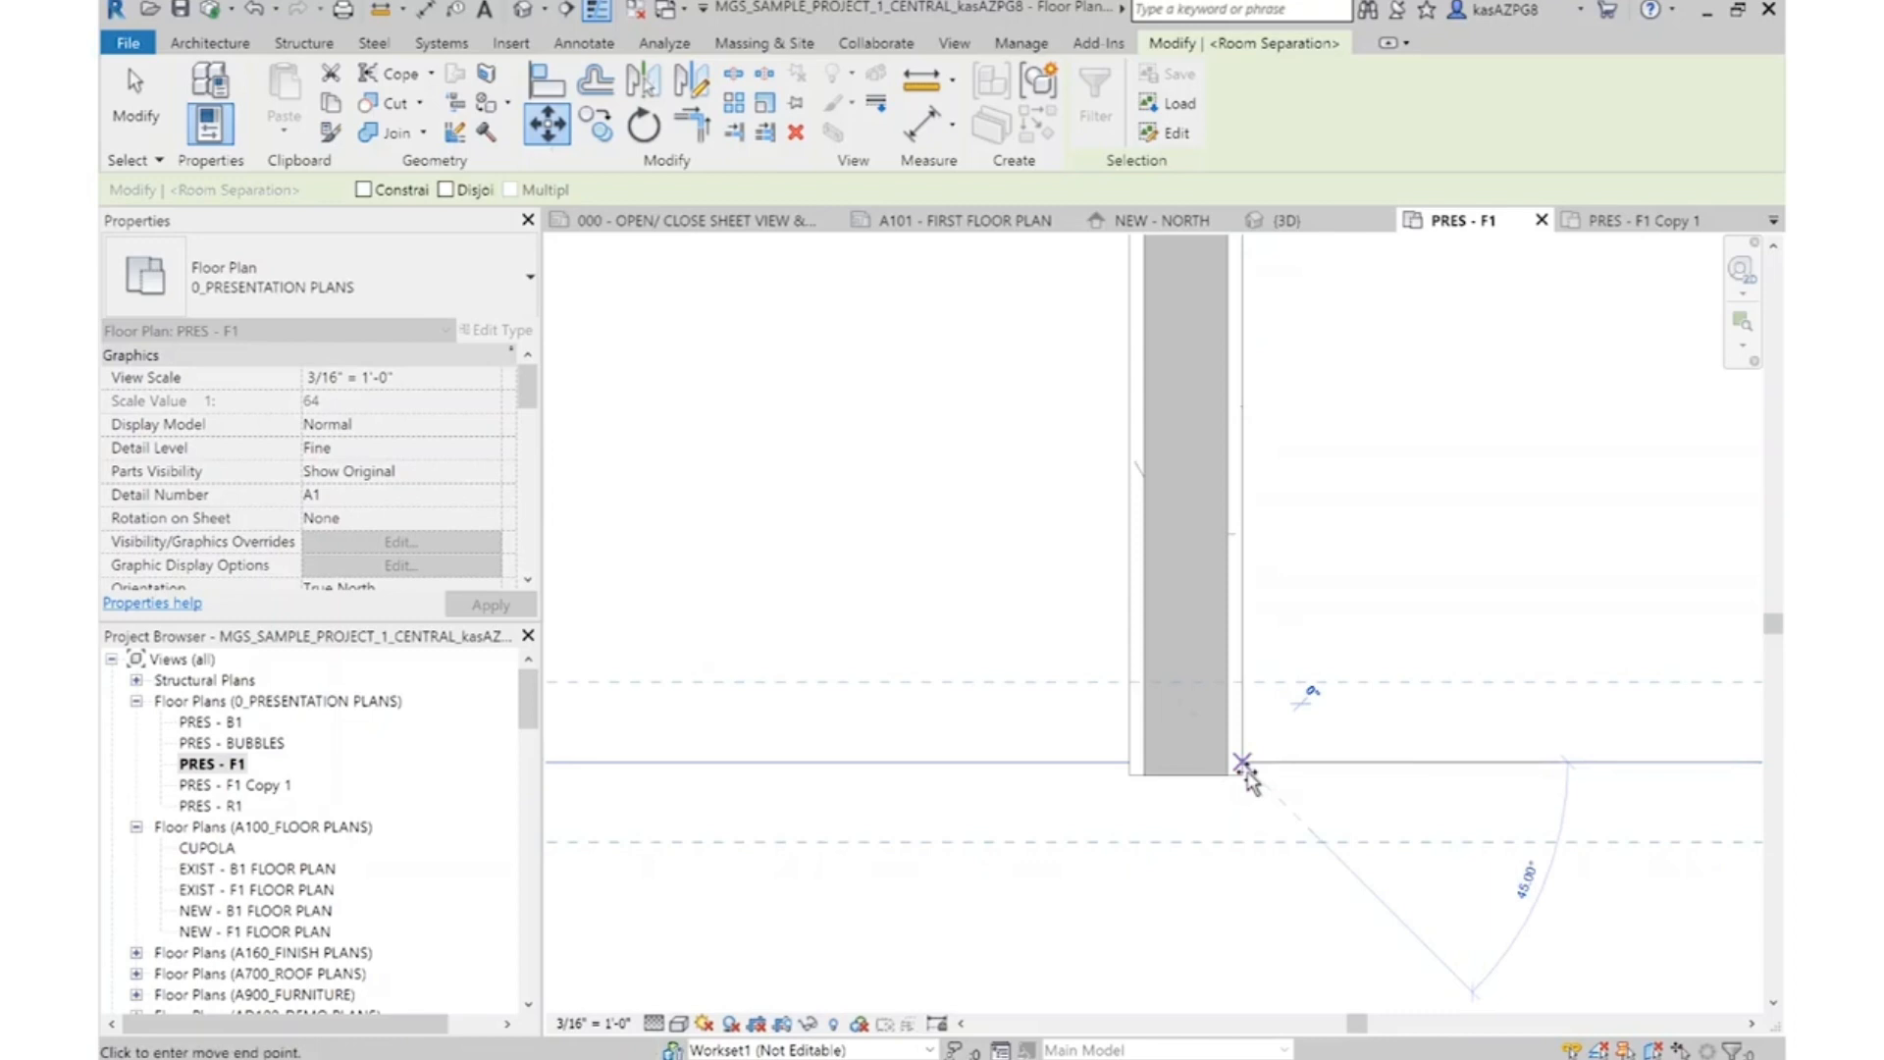
{"action": "left_click", "coordinate": [1245, 776]}
{"action": "scroll", "coordinate": [1376, 762], "scroll_direction": "down", "scroll_amount": 4}
{"action": "key", "text": "Escape"}
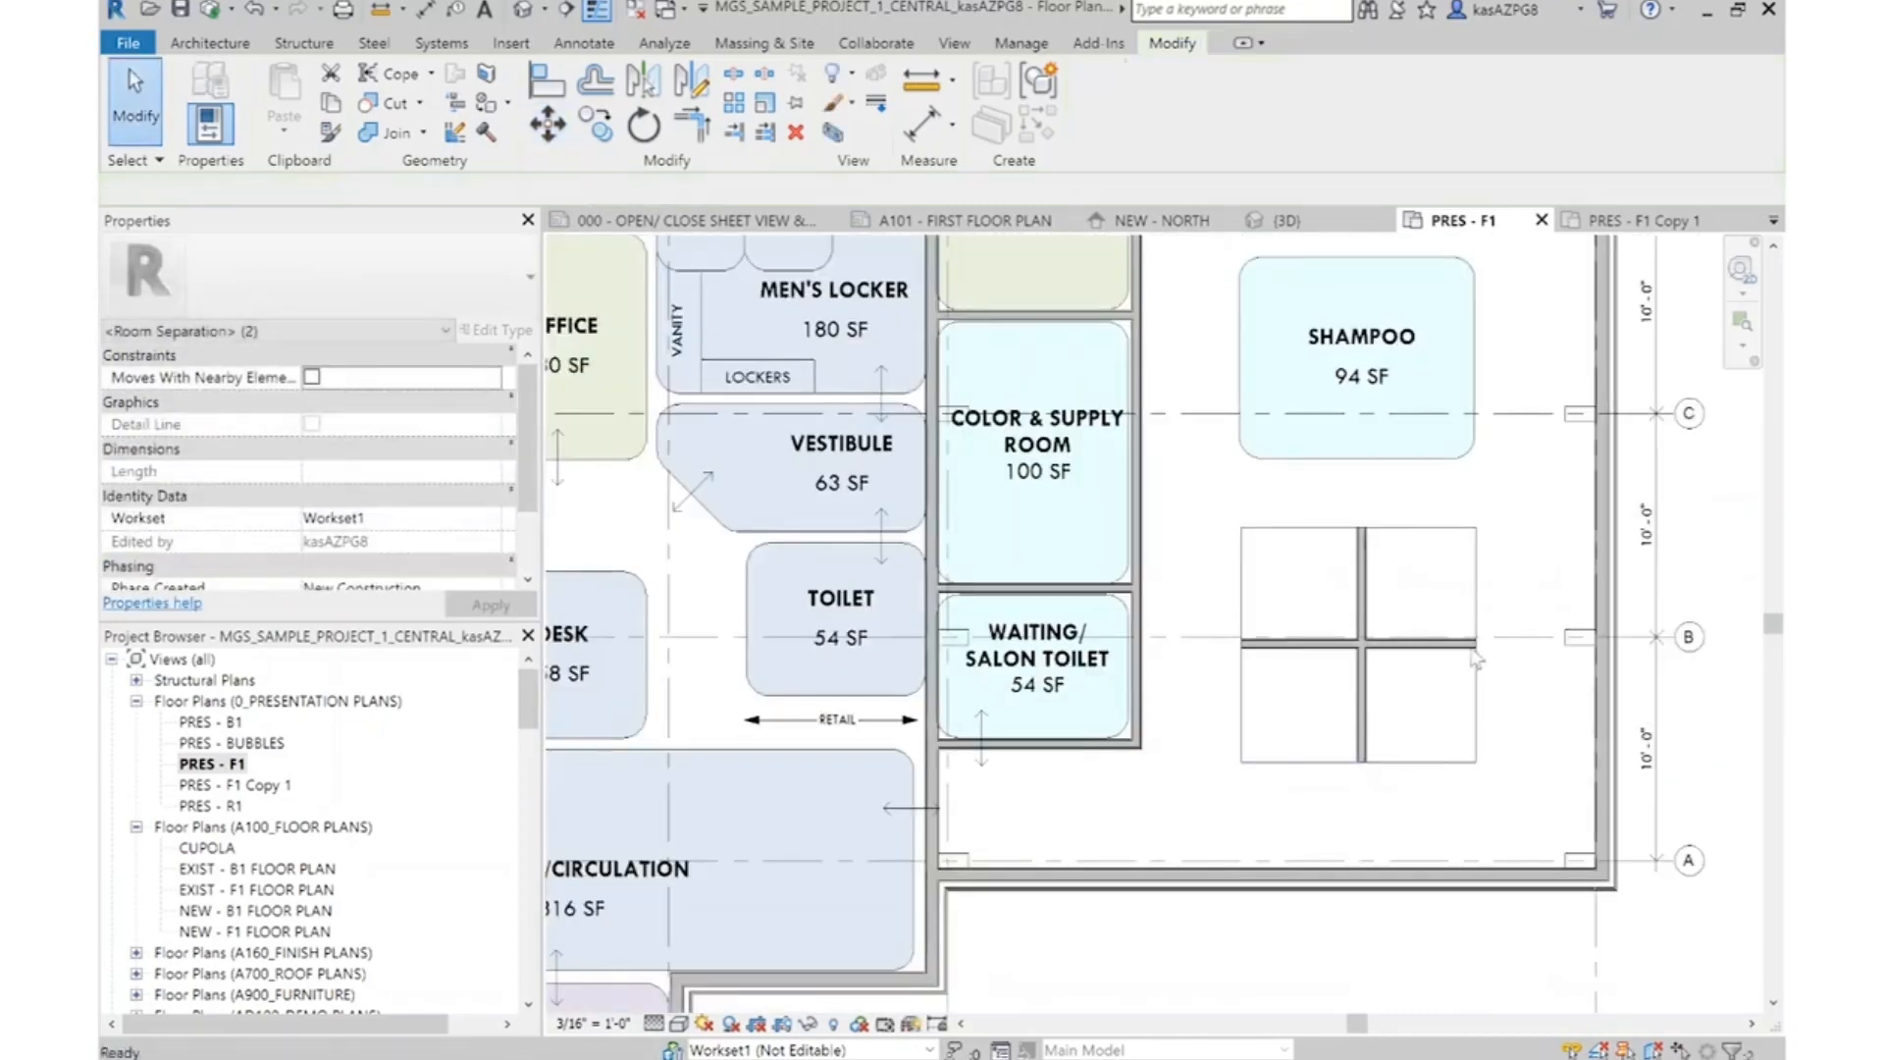
{"action": "scroll", "coordinate": [587, 723], "scroll_direction": "down", "scroll_amount": 1}
{"action": "left_click", "coordinate": [210, 43]}
{"action": "left_click", "coordinate": [1062, 73]}
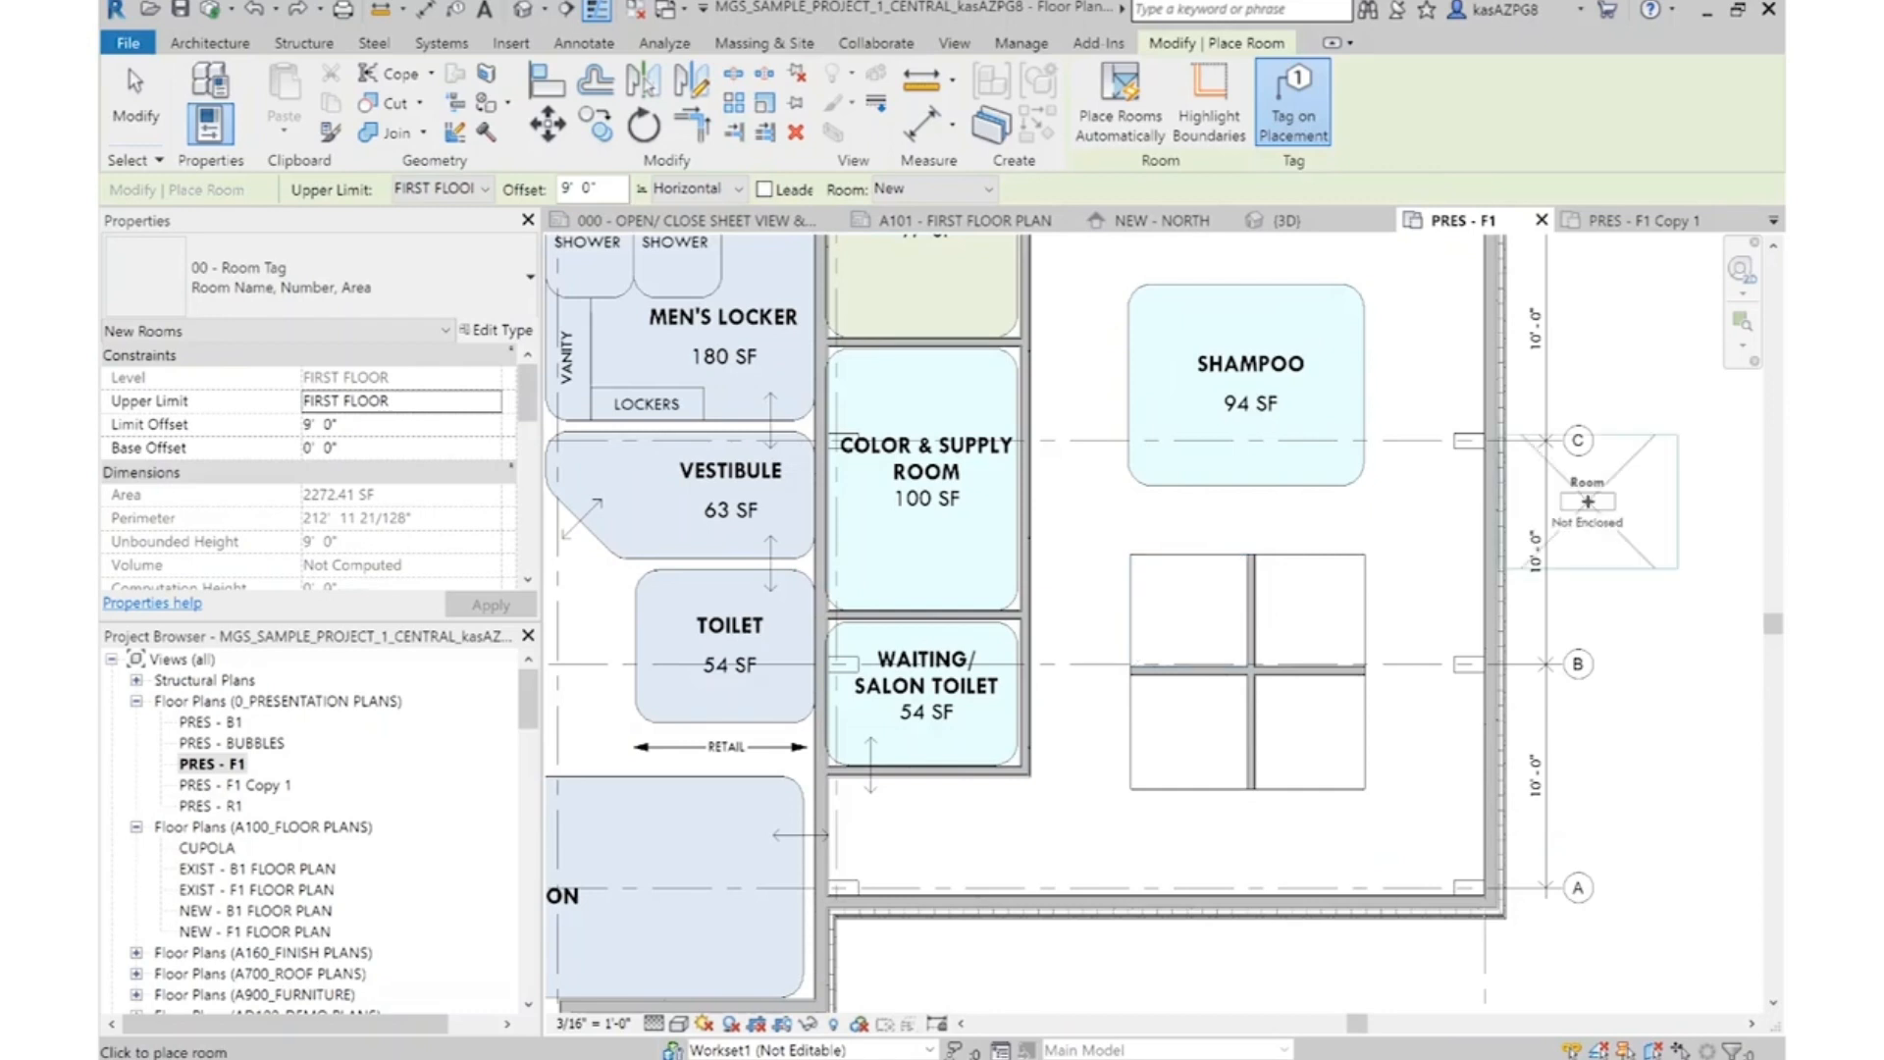
{"action": "key", "text": "Escape"}
{"action": "scroll", "coordinate": [1200, 708], "scroll_direction": "down", "scroll_amount": 3}
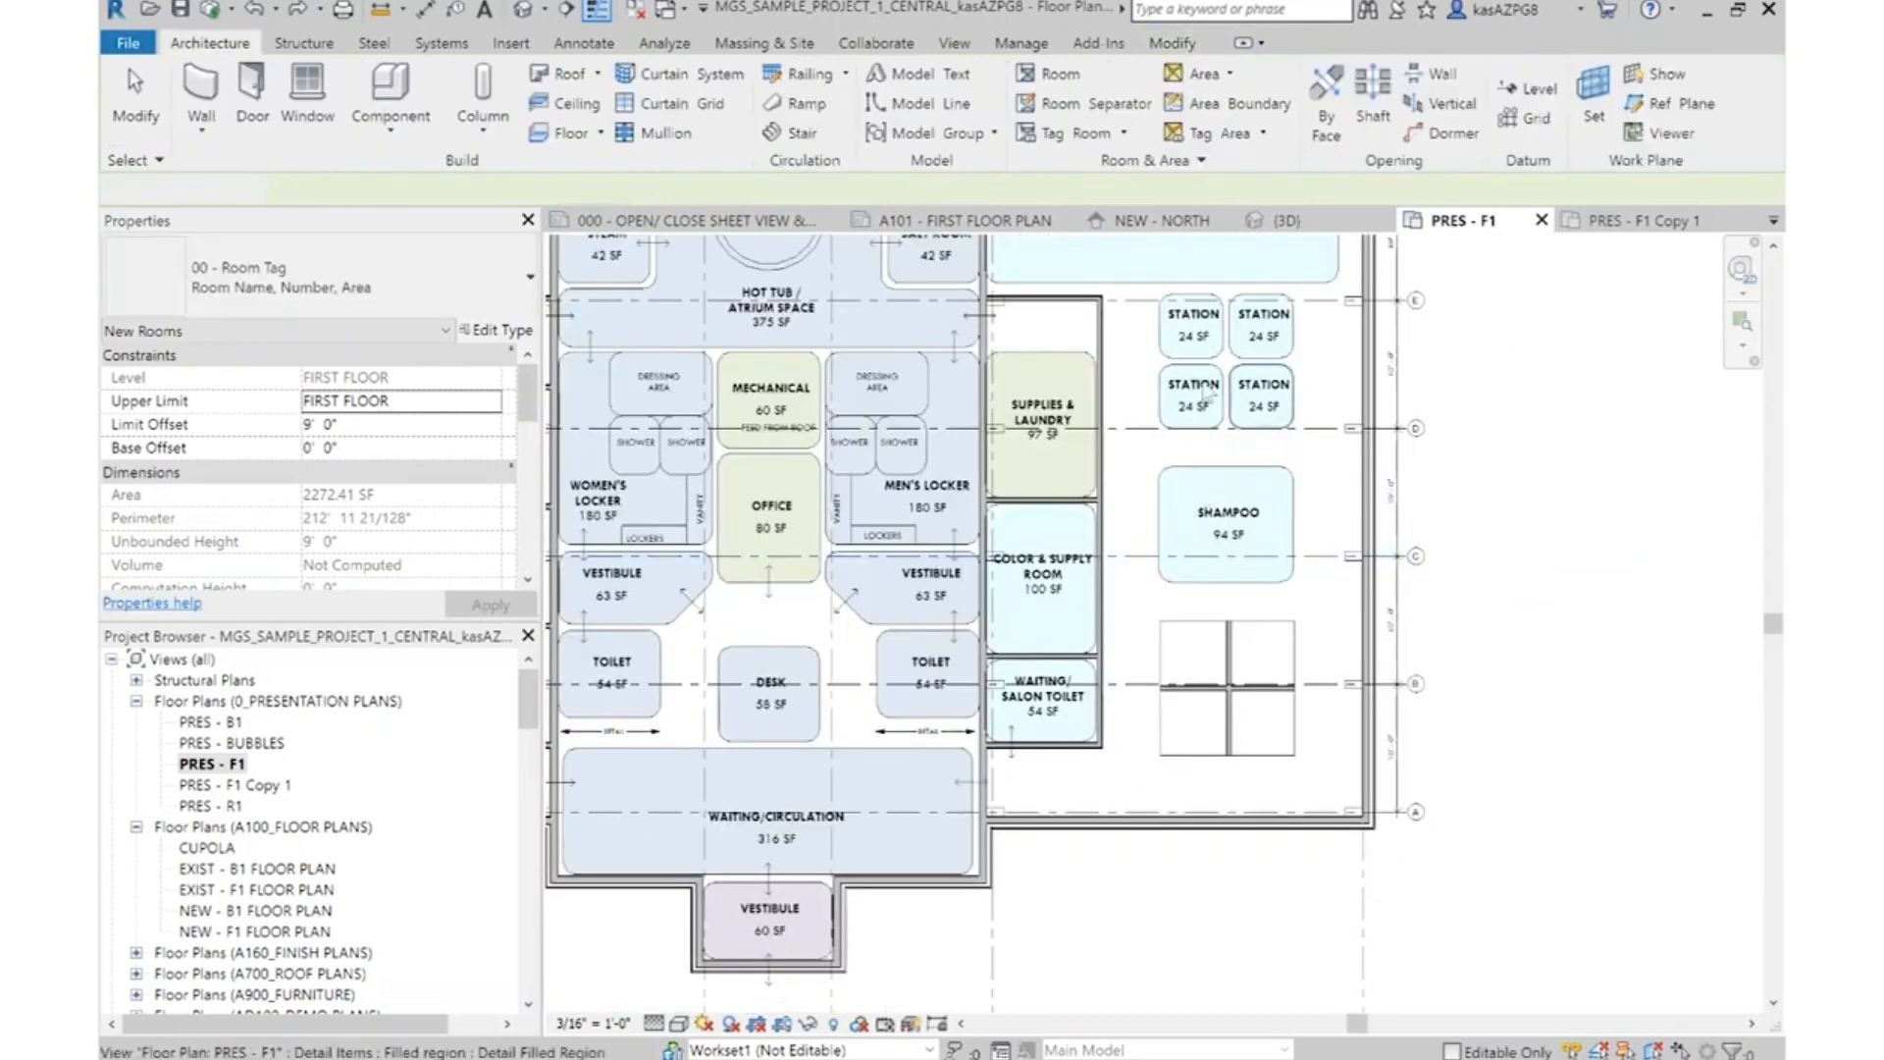
{"action": "key", "text": "Escape"}
Draw a horizontal wall about 10'-6" long across the middle of the Shampoo bubble, using the station partition's wall type
{"action": "scroll", "coordinate": [1261, 442], "scroll_direction": "up", "scroll_amount": 4}
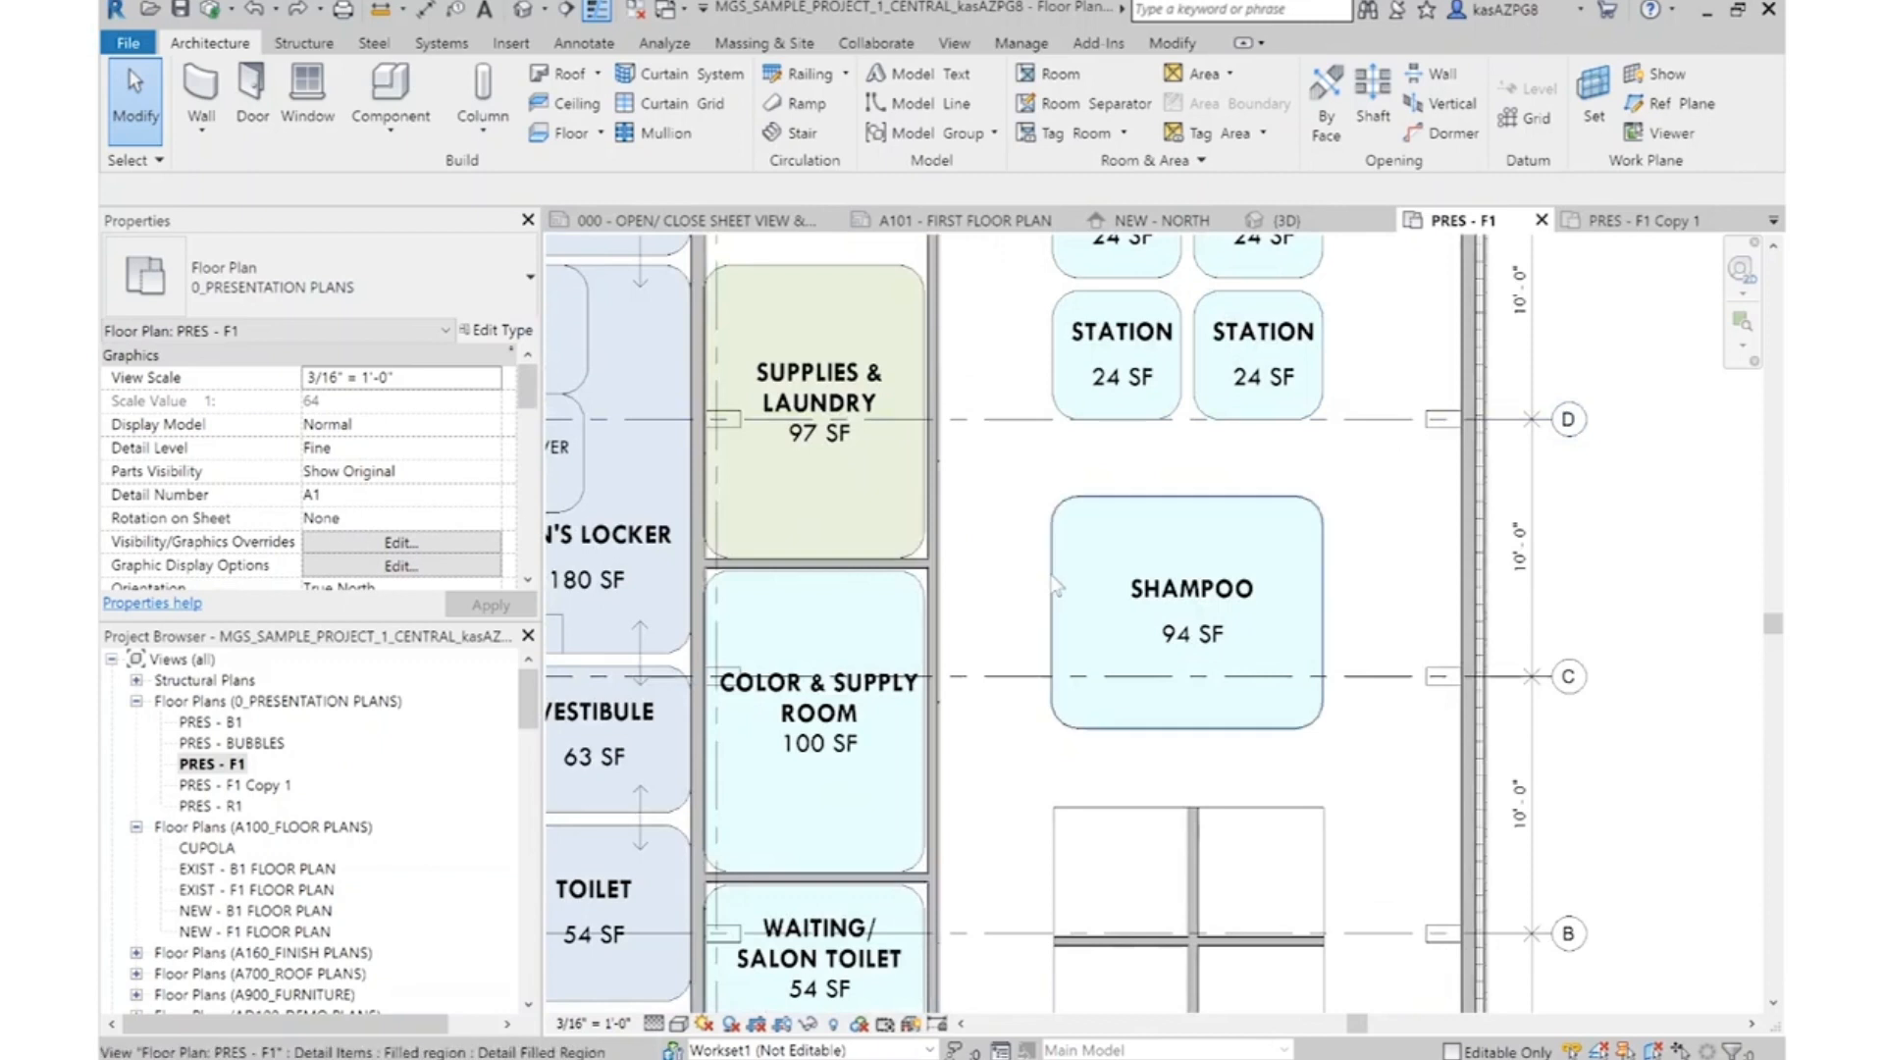
{"action": "left_click", "coordinate": [1193, 883]}
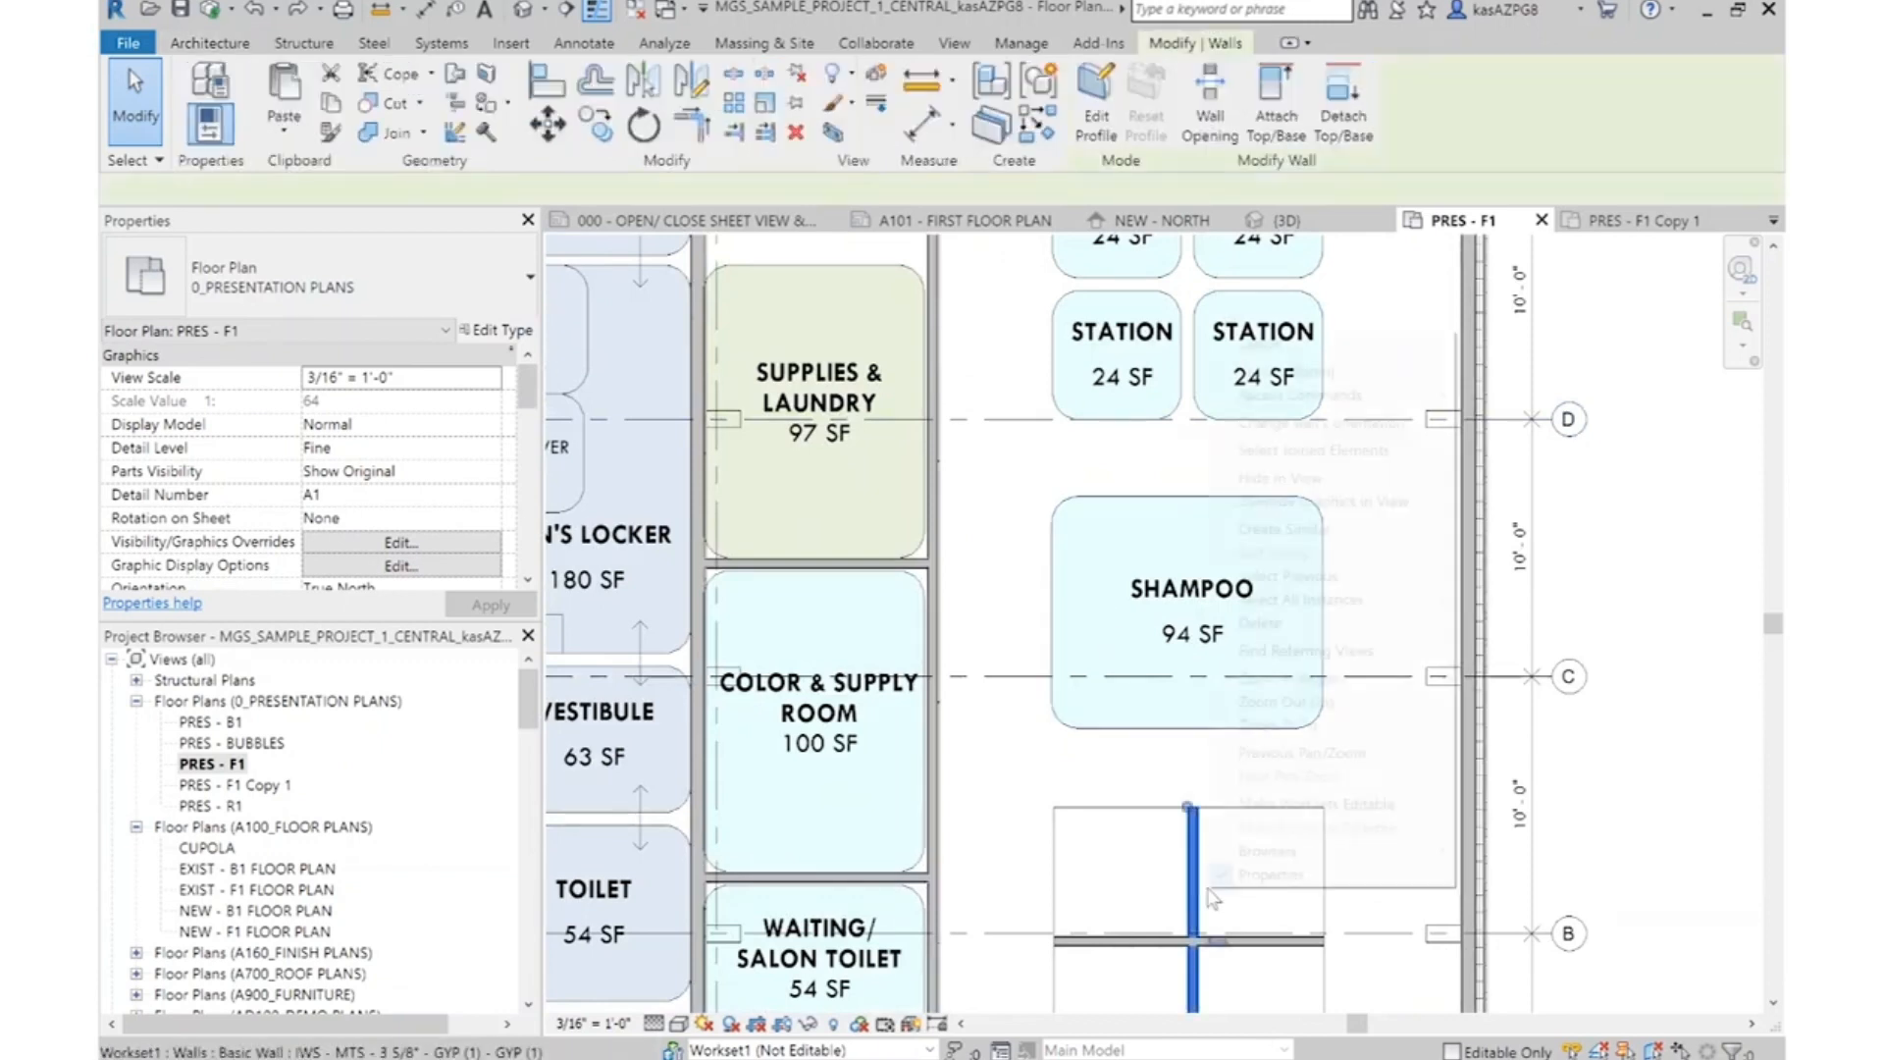
{"action": "right_click", "coordinate": [1197, 887]}
{"action": "left_click", "coordinate": [1337, 536]}
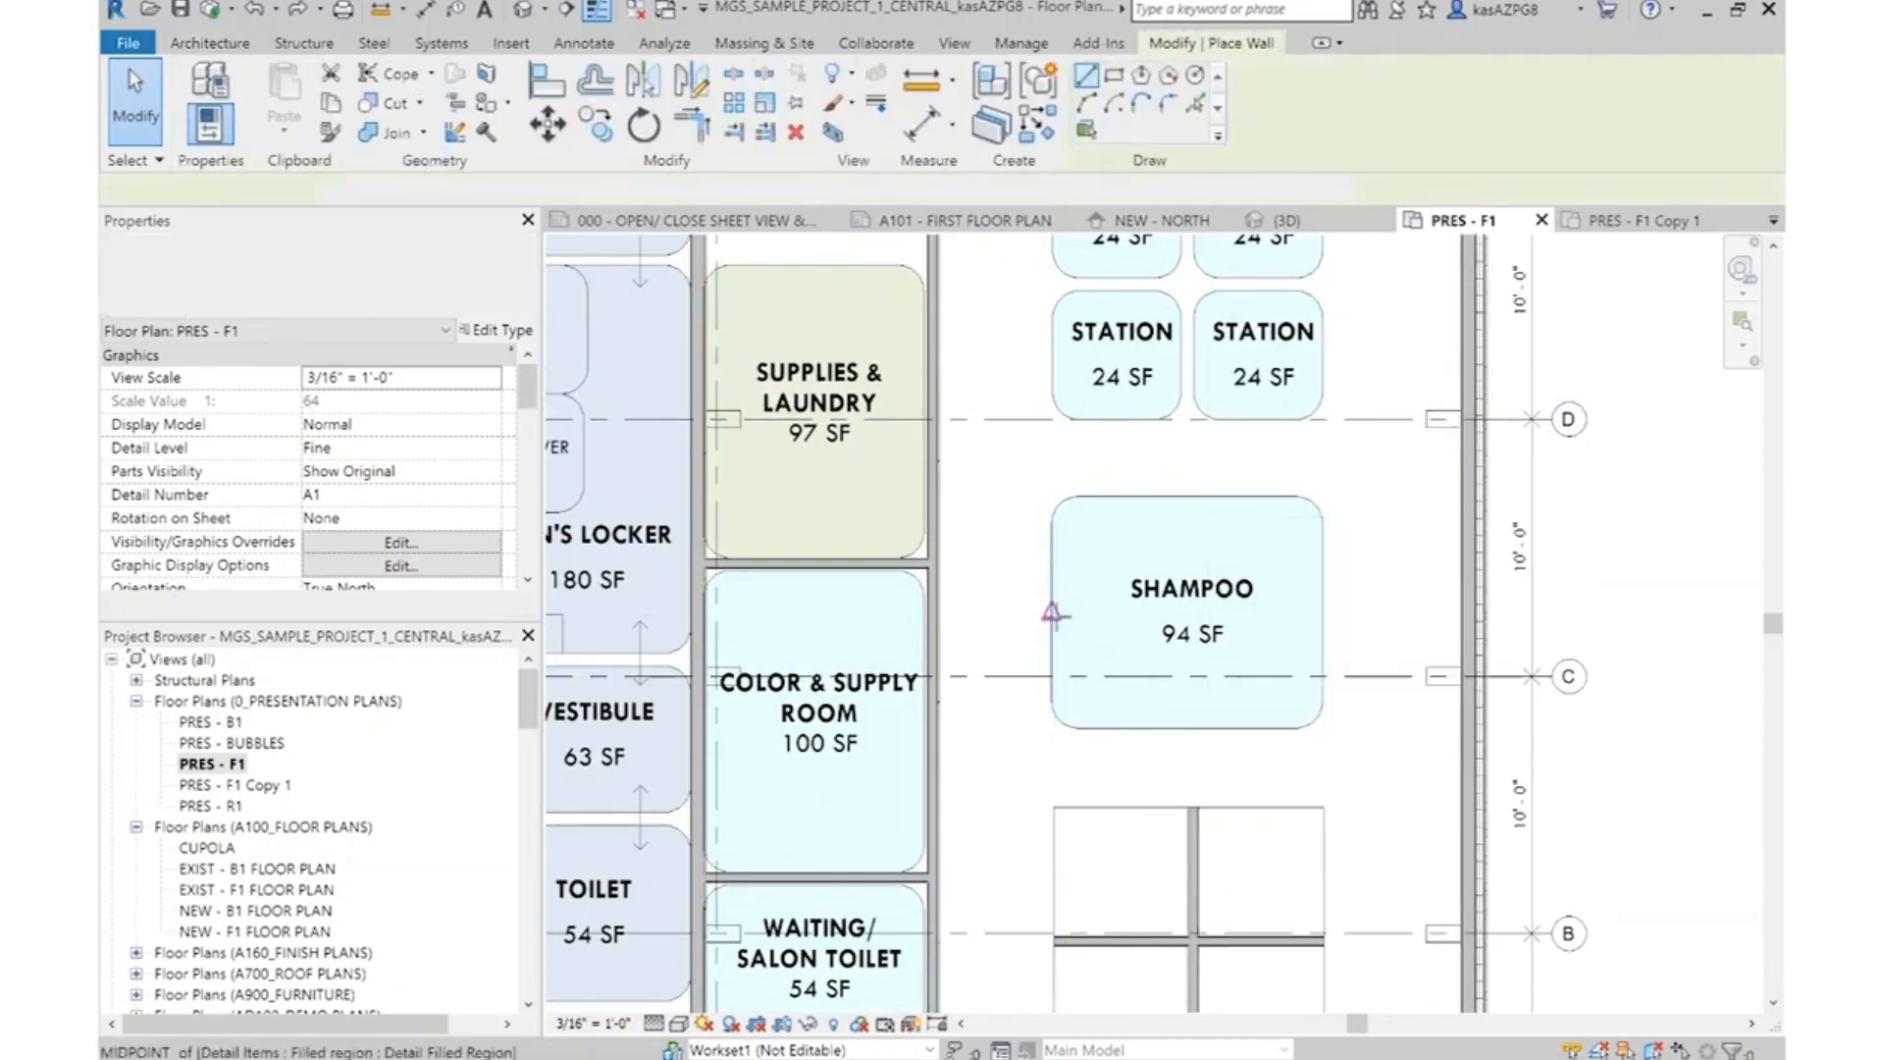
{"action": "left_click", "coordinate": [1055, 607]}
{"action": "left_click", "coordinate": [1317, 609]}
{"action": "key", "text": "Escape"}
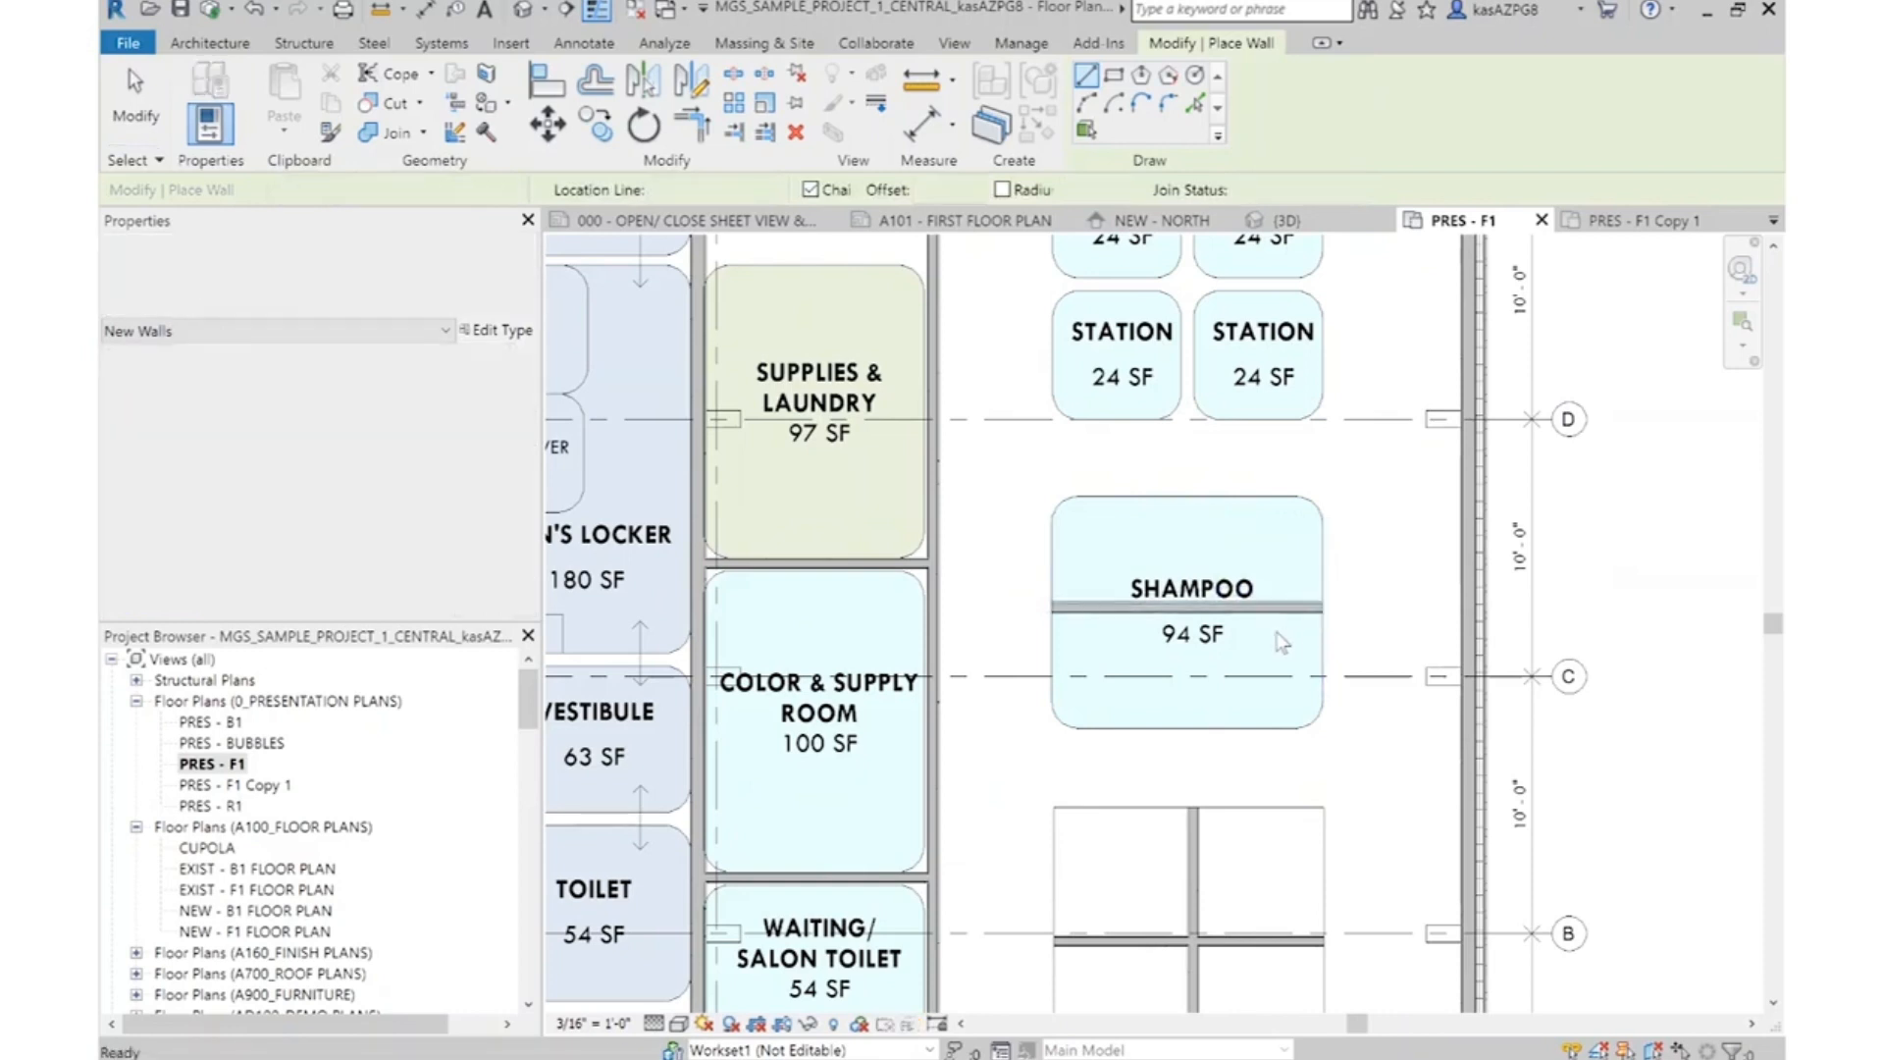
{"action": "key", "text": "Escape"}
Change the Shampoo wall's type to IWS - MTS - 6" - GYP (1) - GYP (1)
{"action": "left_click", "coordinate": [323, 285]}
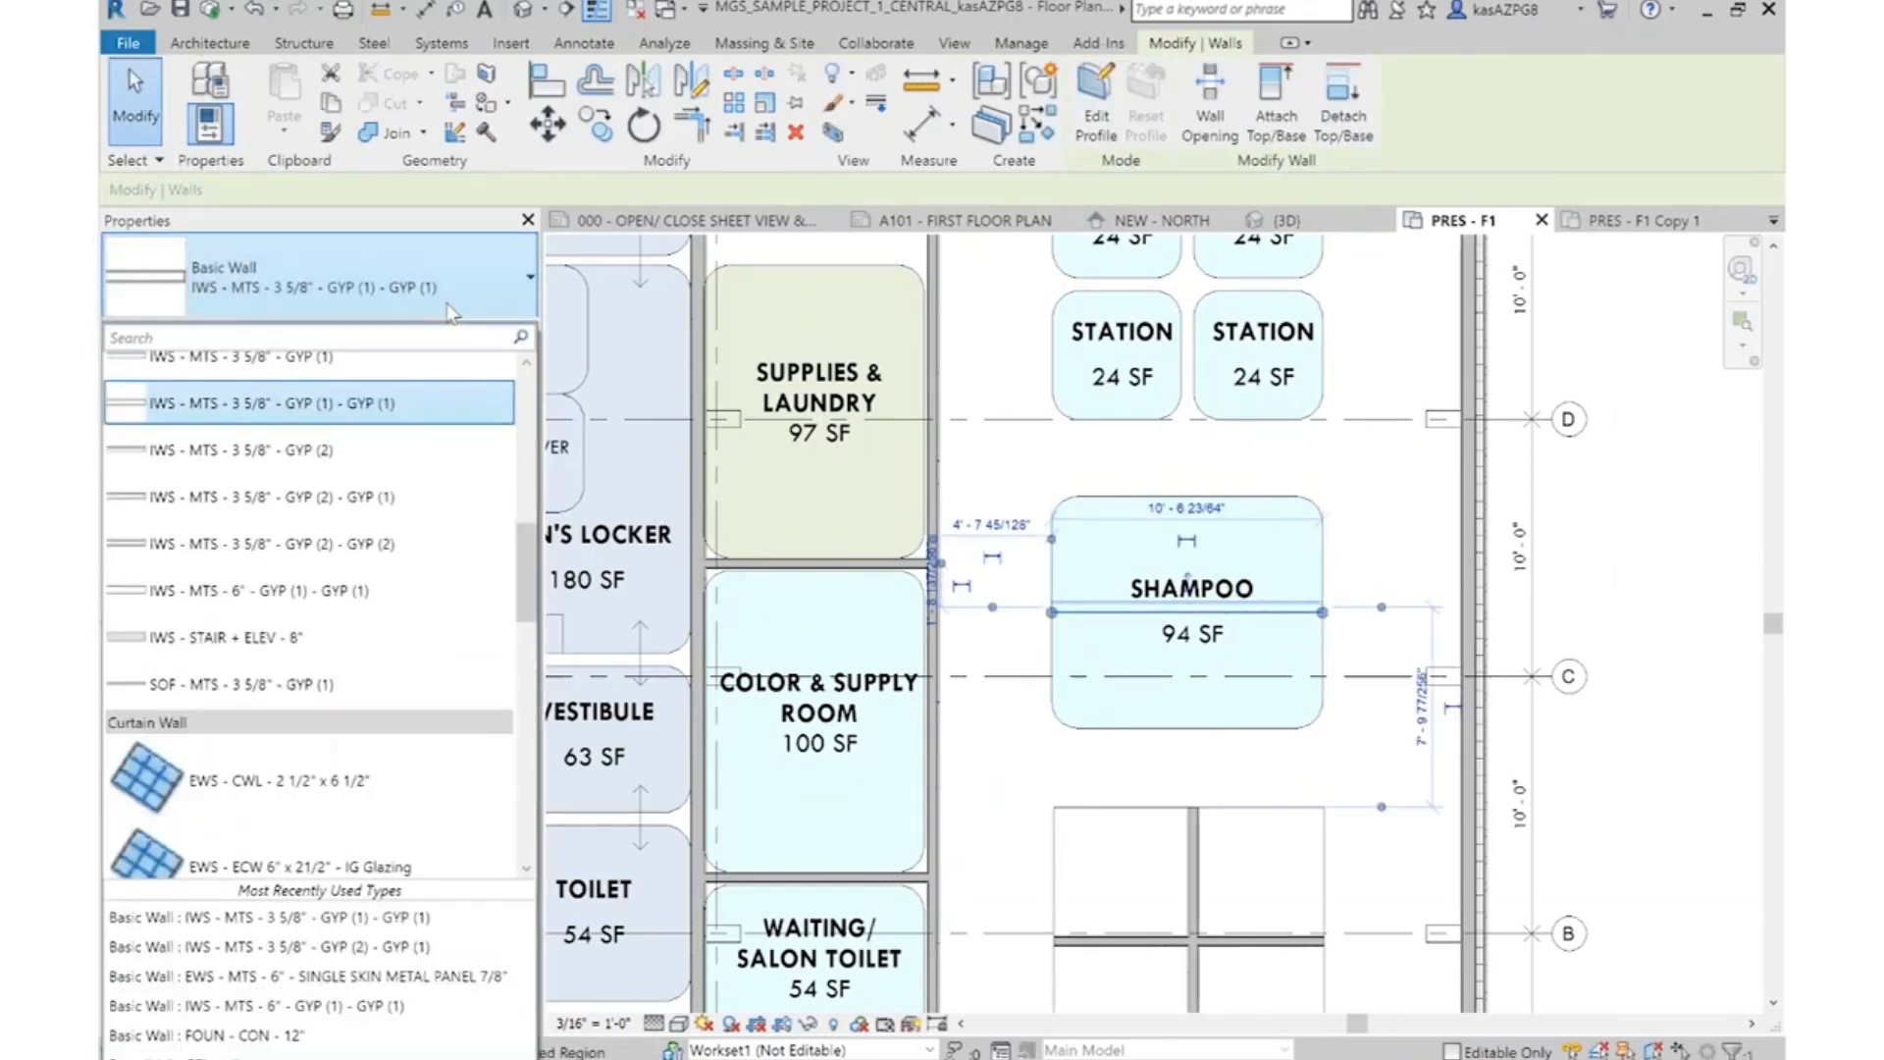
{"action": "left_click", "coordinate": [365, 594]}
{"action": "left_click", "coordinate": [1269, 638]}
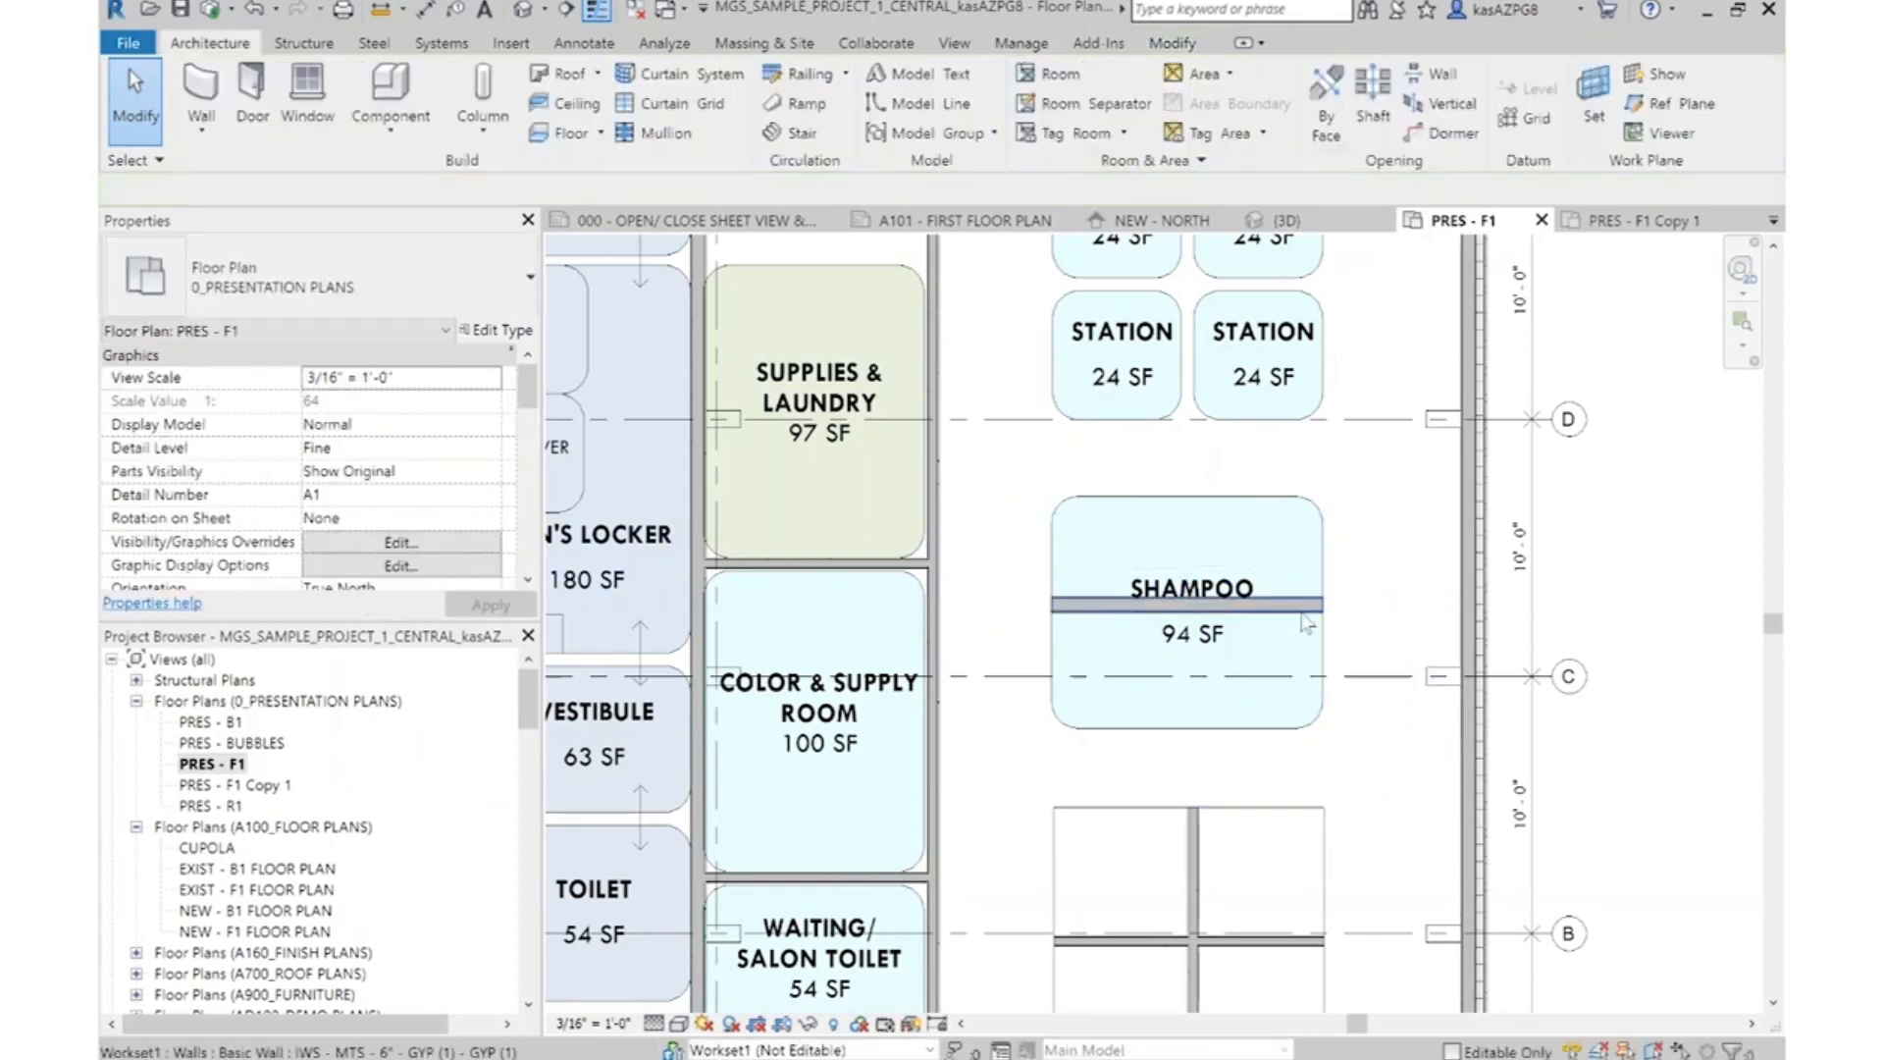
Shift the Shampoo wall slightly down by its end, towards the mid-height of the Shampoo bubble
{"action": "left_click", "coordinate": [1301, 610]}
{"action": "left_click", "coordinate": [545, 125]}
{"action": "scroll", "coordinate": [1337, 622], "scroll_direction": "up", "scroll_amount": 5}
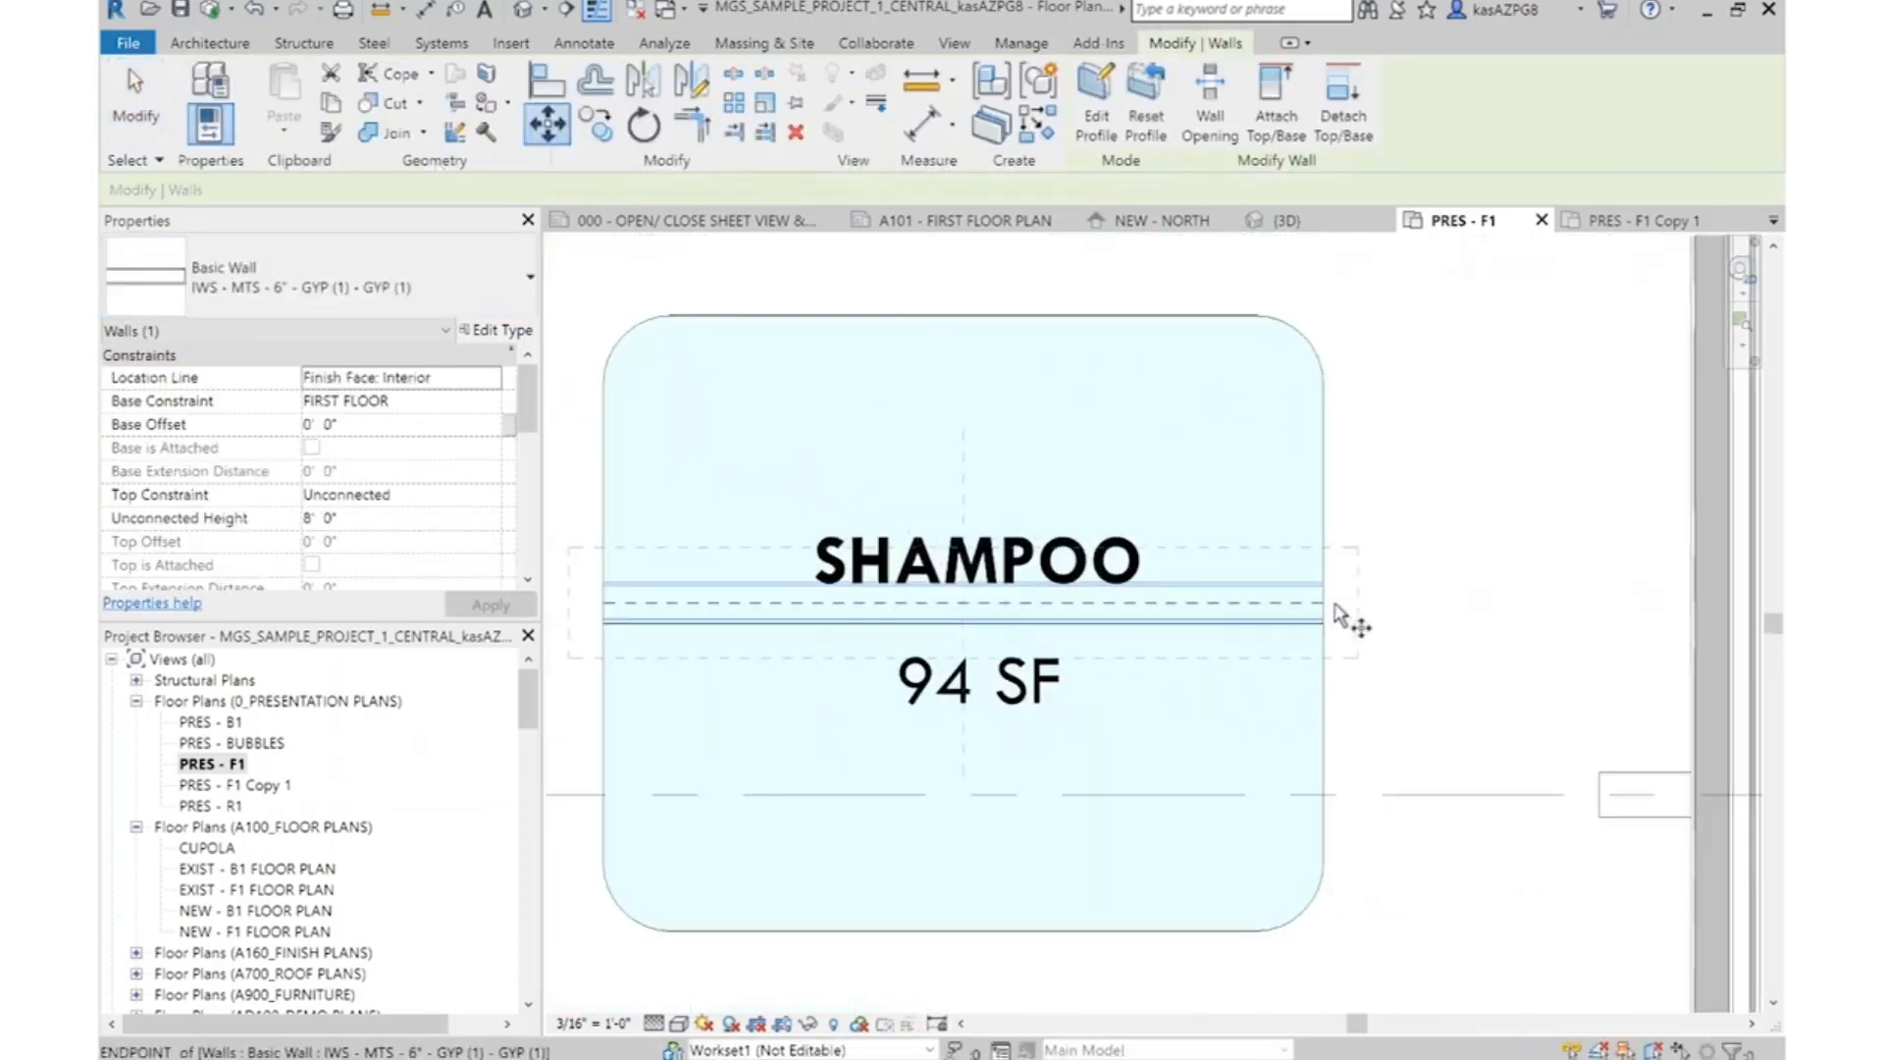
{"action": "scroll", "coordinate": [1327, 633], "scroll_direction": "up", "scroll_amount": 2}
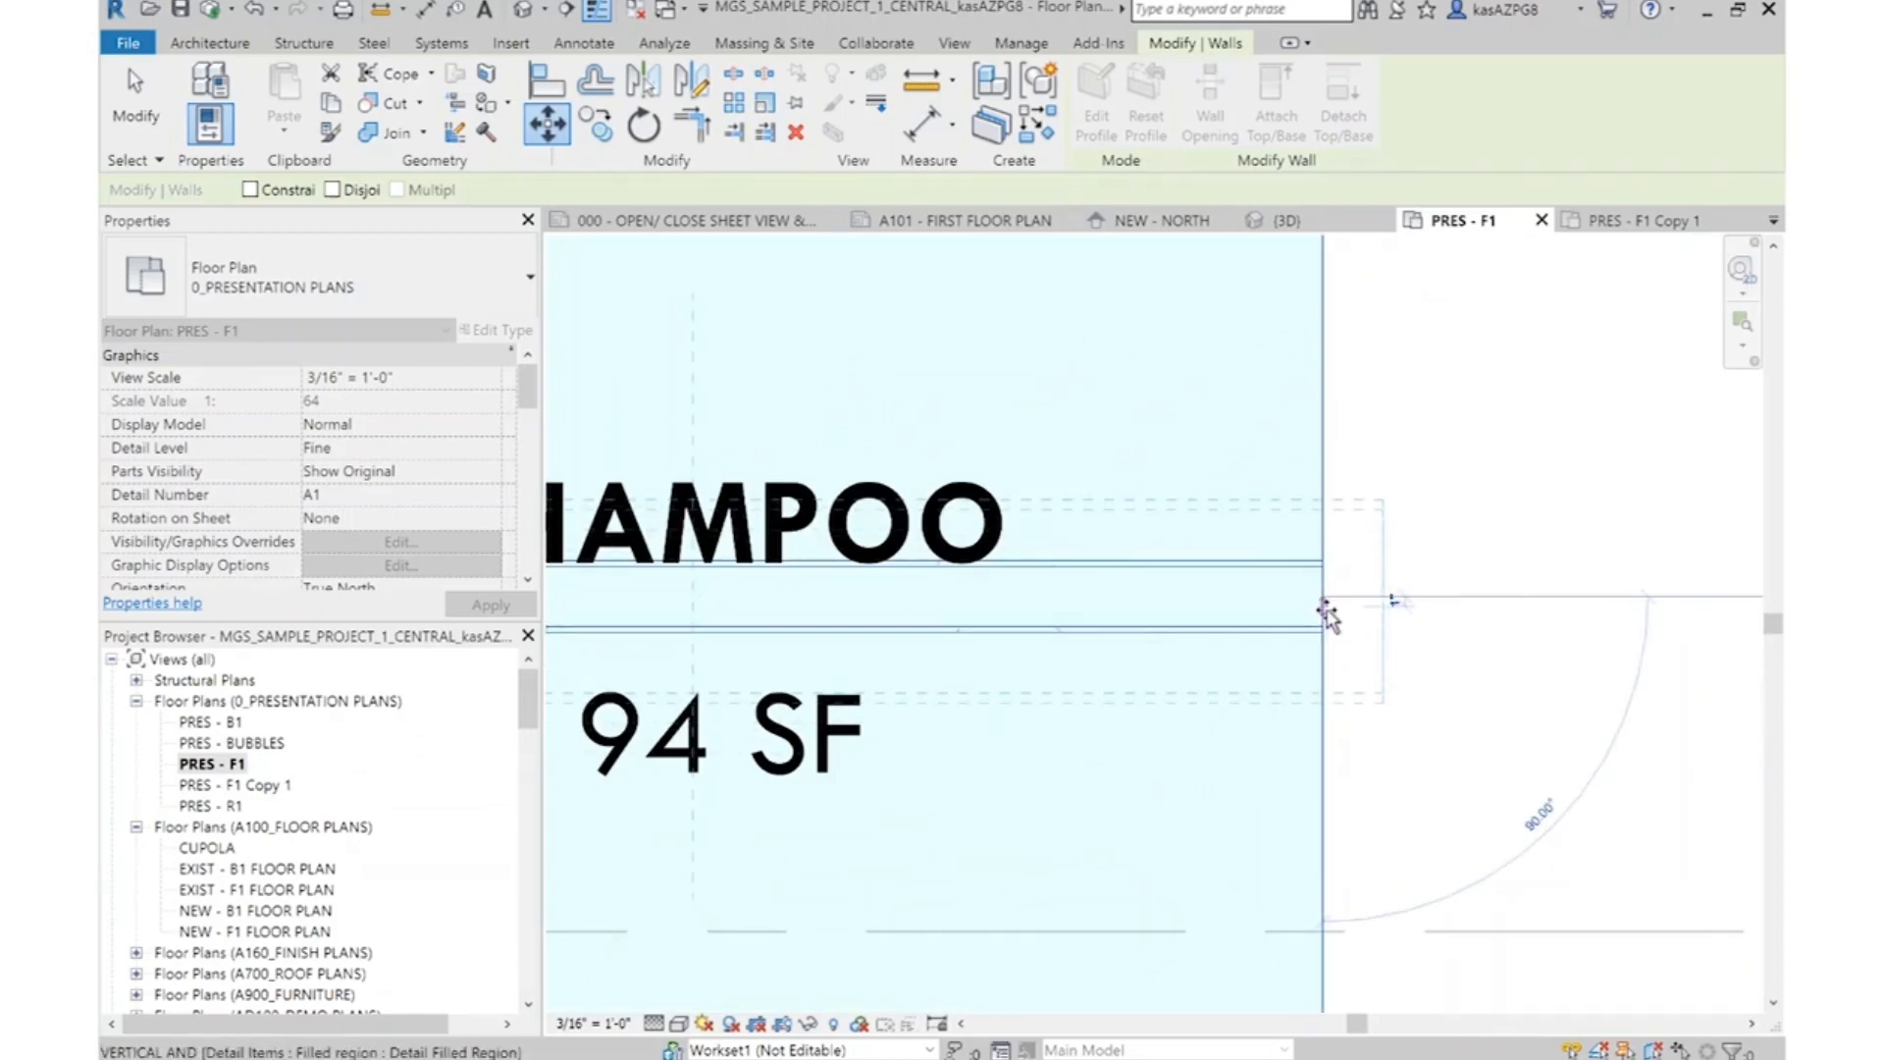
{"action": "scroll", "coordinate": [1433, 677], "scroll_direction": "down", "scroll_amount": 6}
{"action": "key", "text": "Escape"}
{"action": "key", "text": "Escape"}
Enclose the Shampoo area above and below its wall with room separation lines like those around the stations
{"action": "scroll", "coordinate": [1423, 589], "scroll_direction": "up", "scroll_amount": 3}
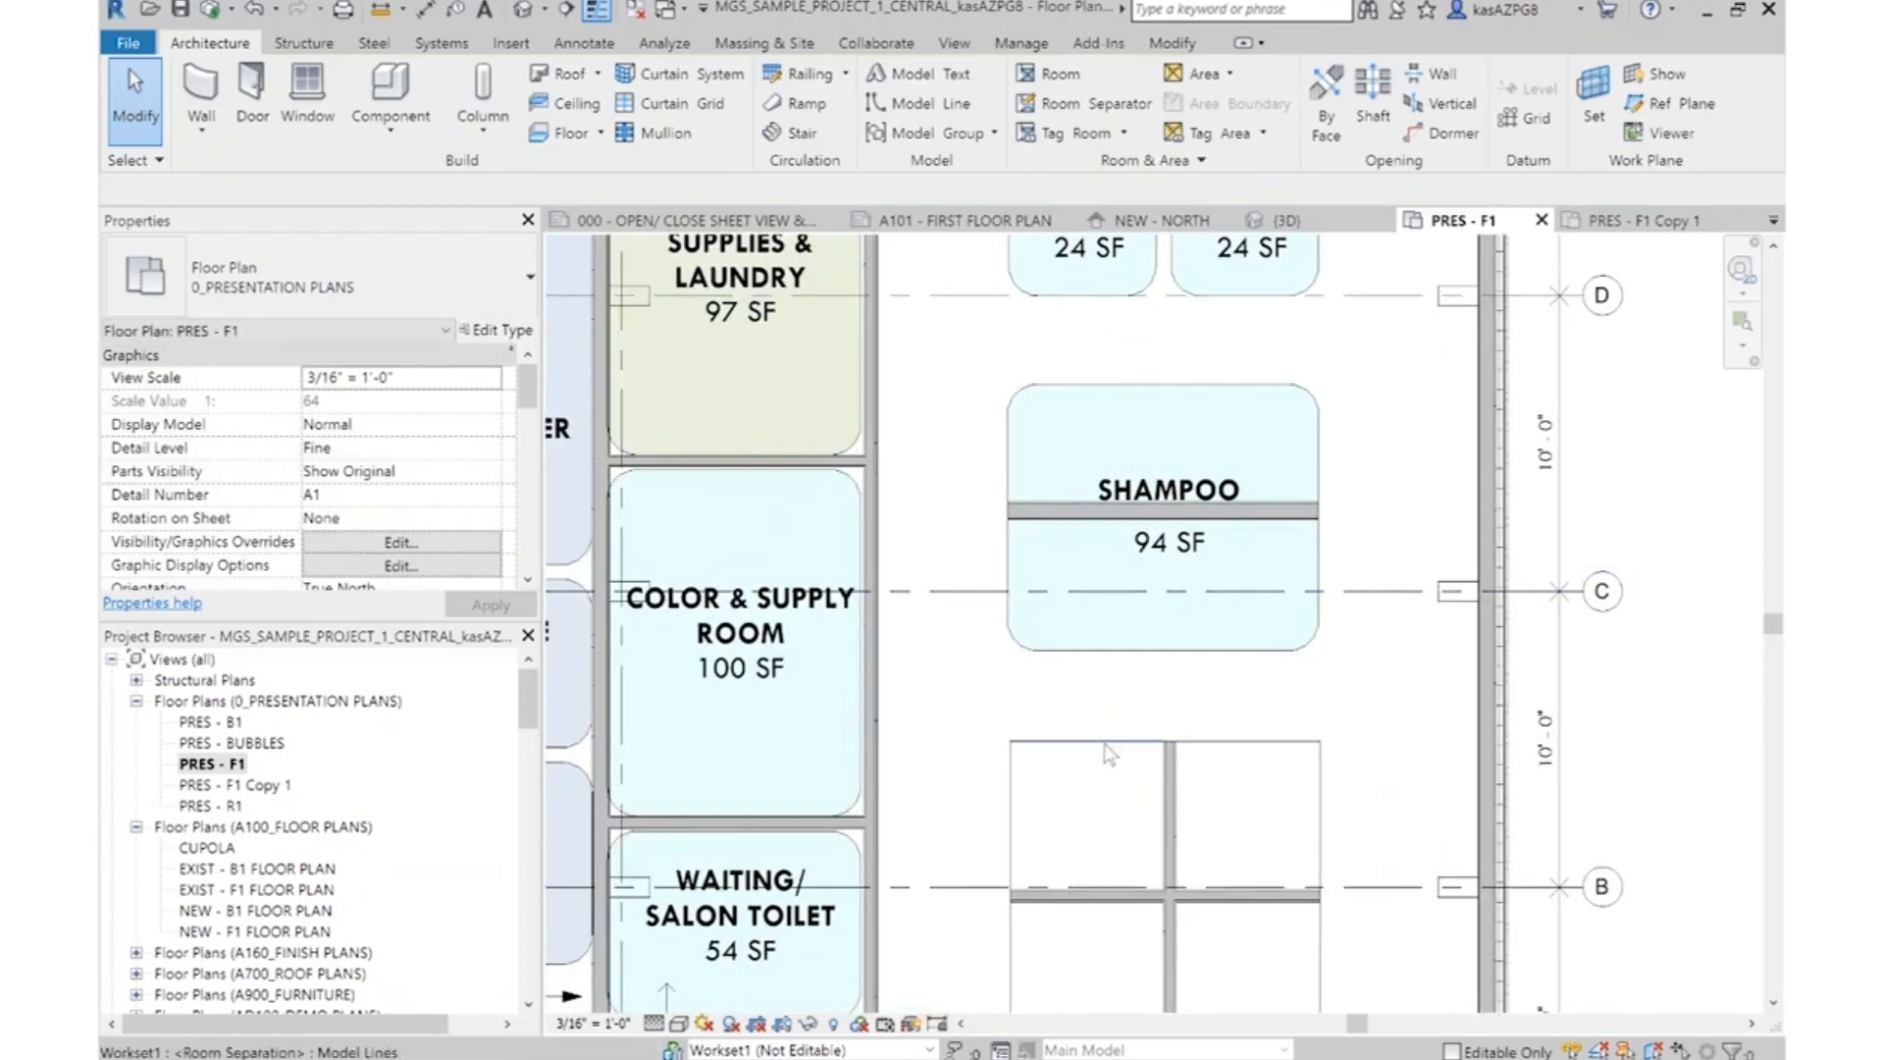
{"action": "left_click", "coordinate": [1105, 772]}
{"action": "right_click", "coordinate": [1178, 790]}
{"action": "key", "text": "Escape"}
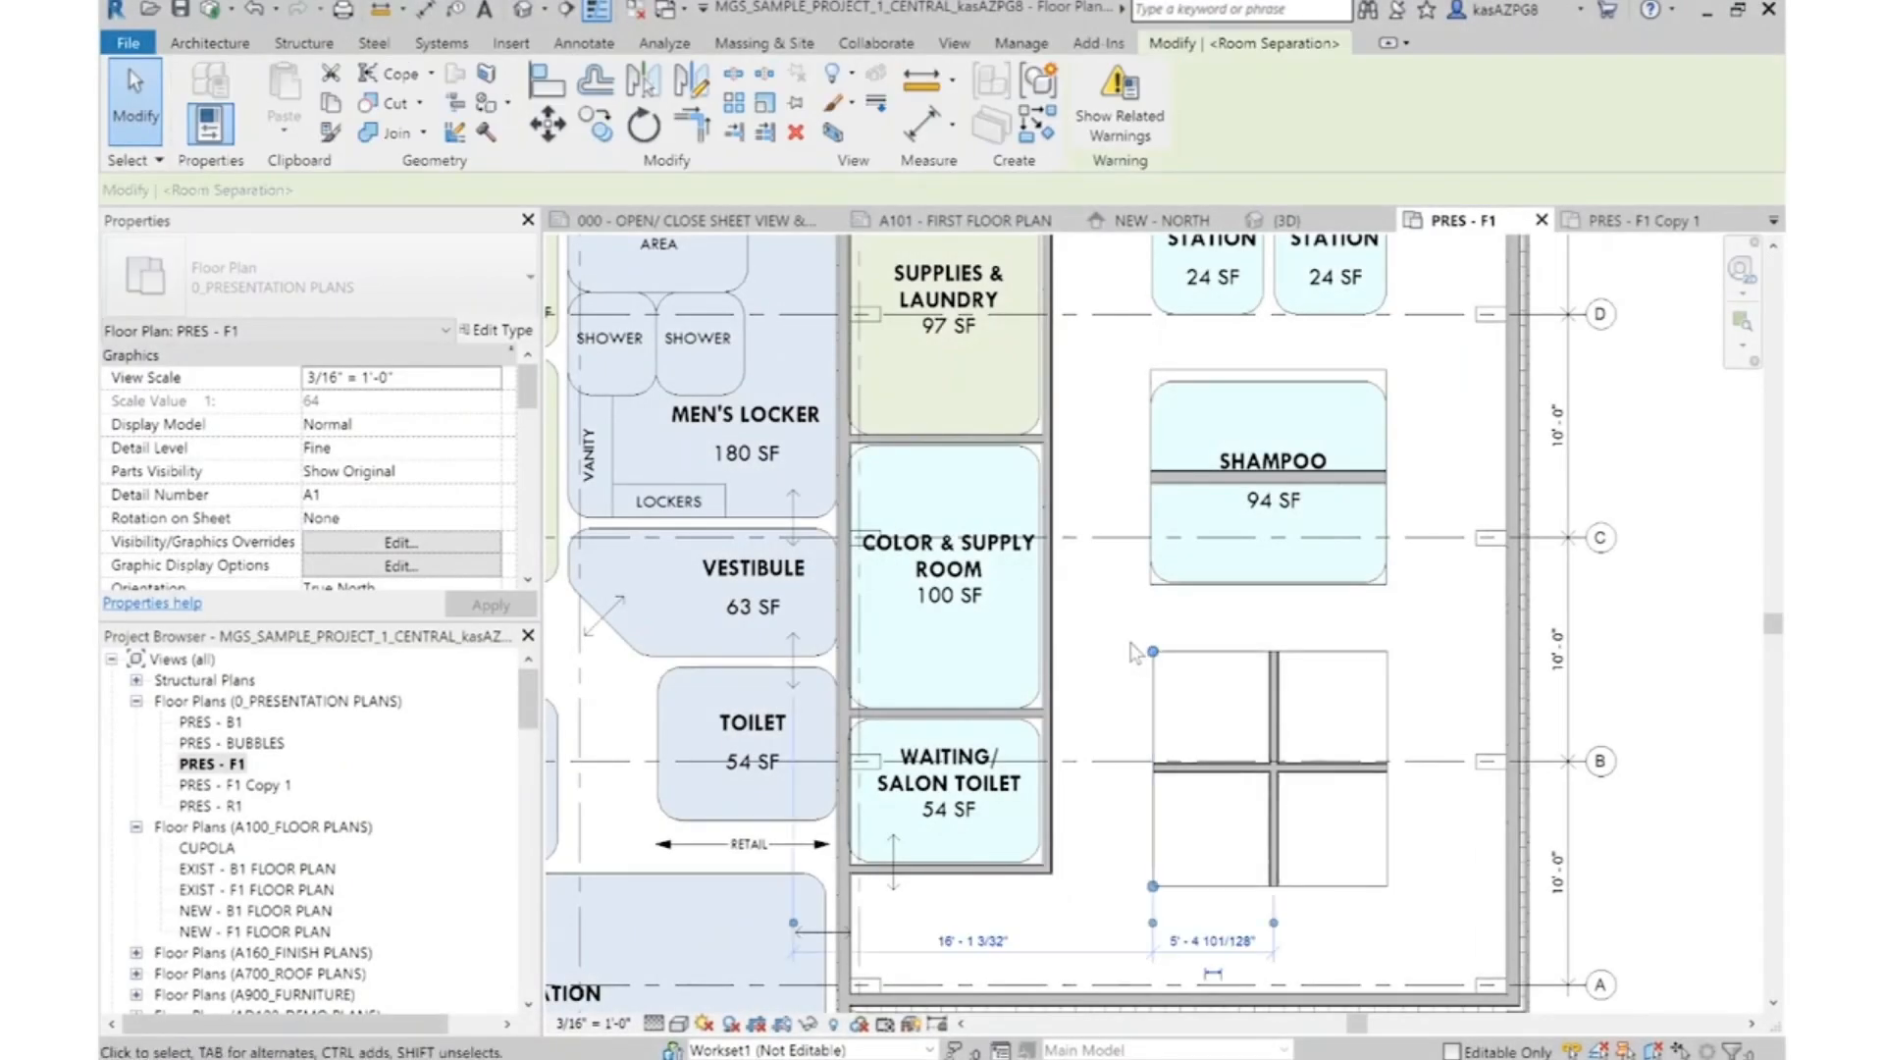
Mirror a copy of the whole station cluster about the centreline of the Shampoo wall, onto the upper Station bubbles
{"action": "left_click_drag", "start_coordinate": [1120, 629], "coordinate": [1421, 918]}
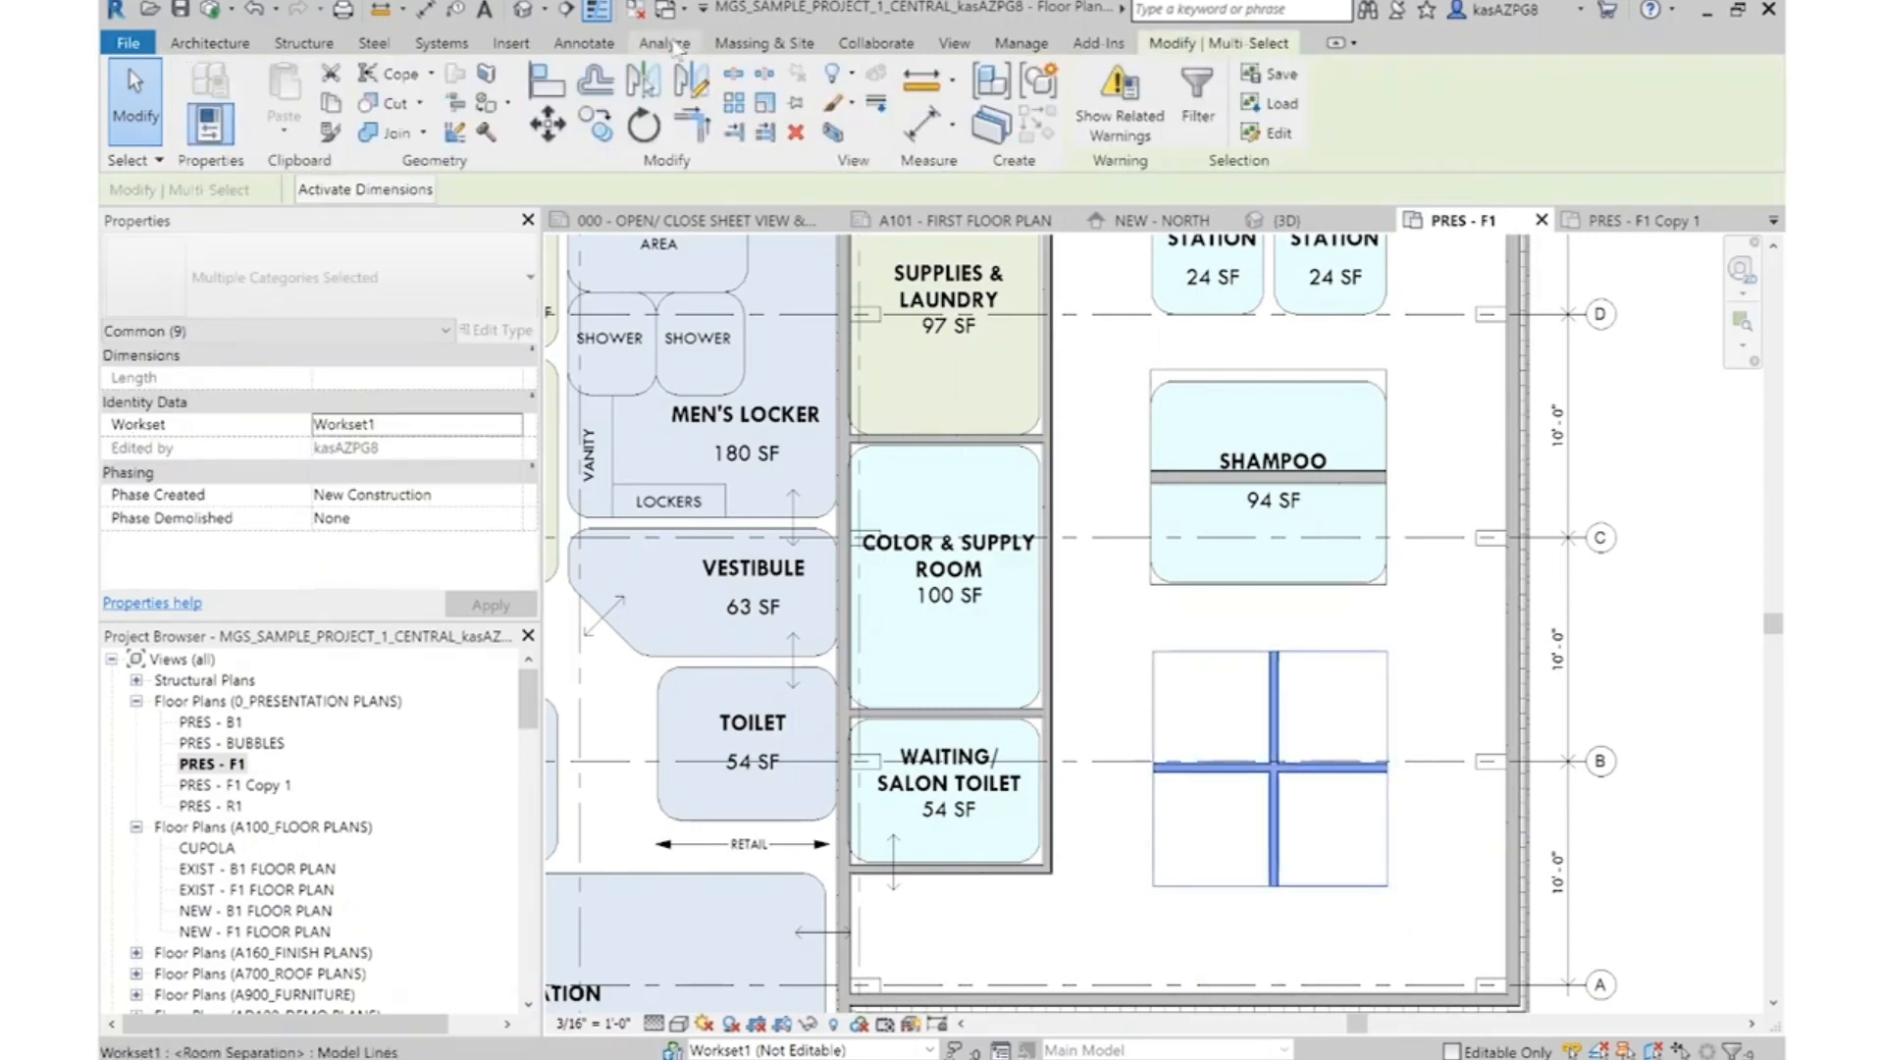
{"action": "scroll", "coordinate": [1379, 473], "scroll_direction": "up", "scroll_amount": 4}
{"action": "left_click", "coordinate": [1405, 486]}
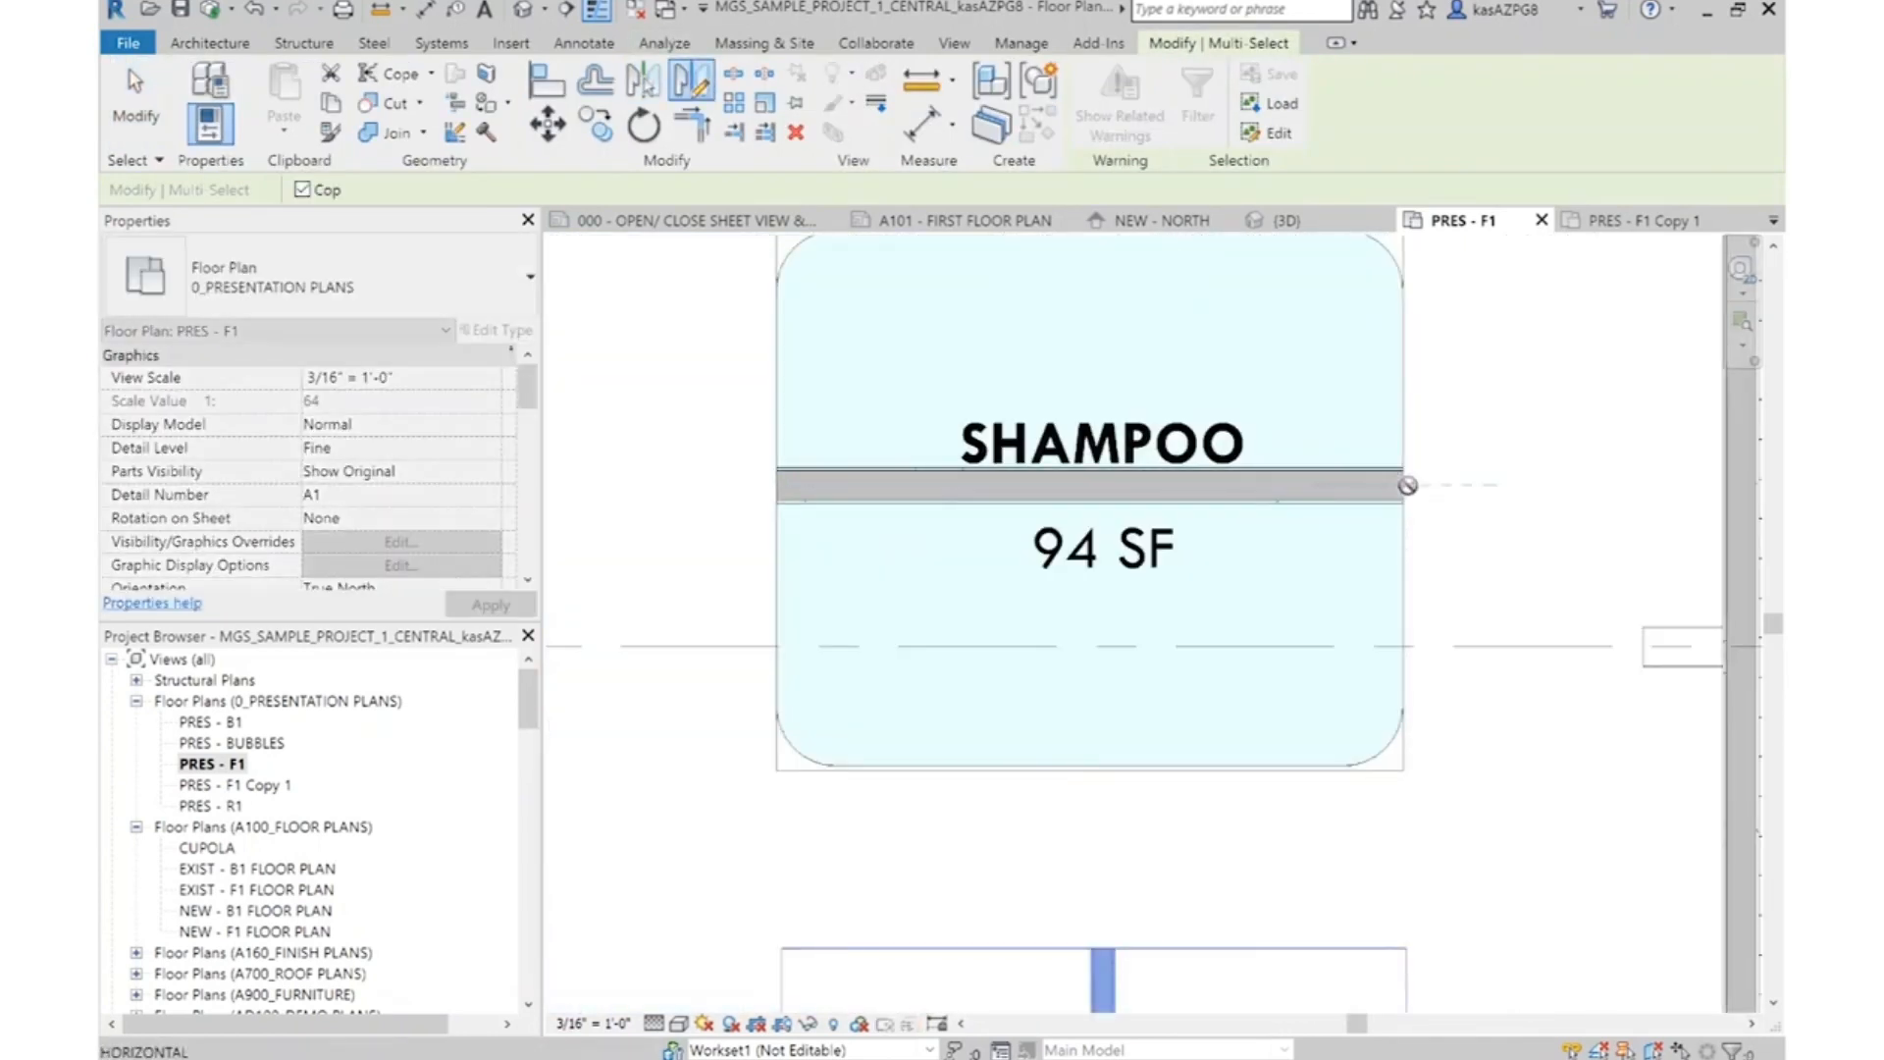
{"action": "left_click", "coordinate": [1499, 484]}
{"action": "scroll", "coordinate": [1491, 604], "scroll_direction": "down", "scroll_amount": 4}
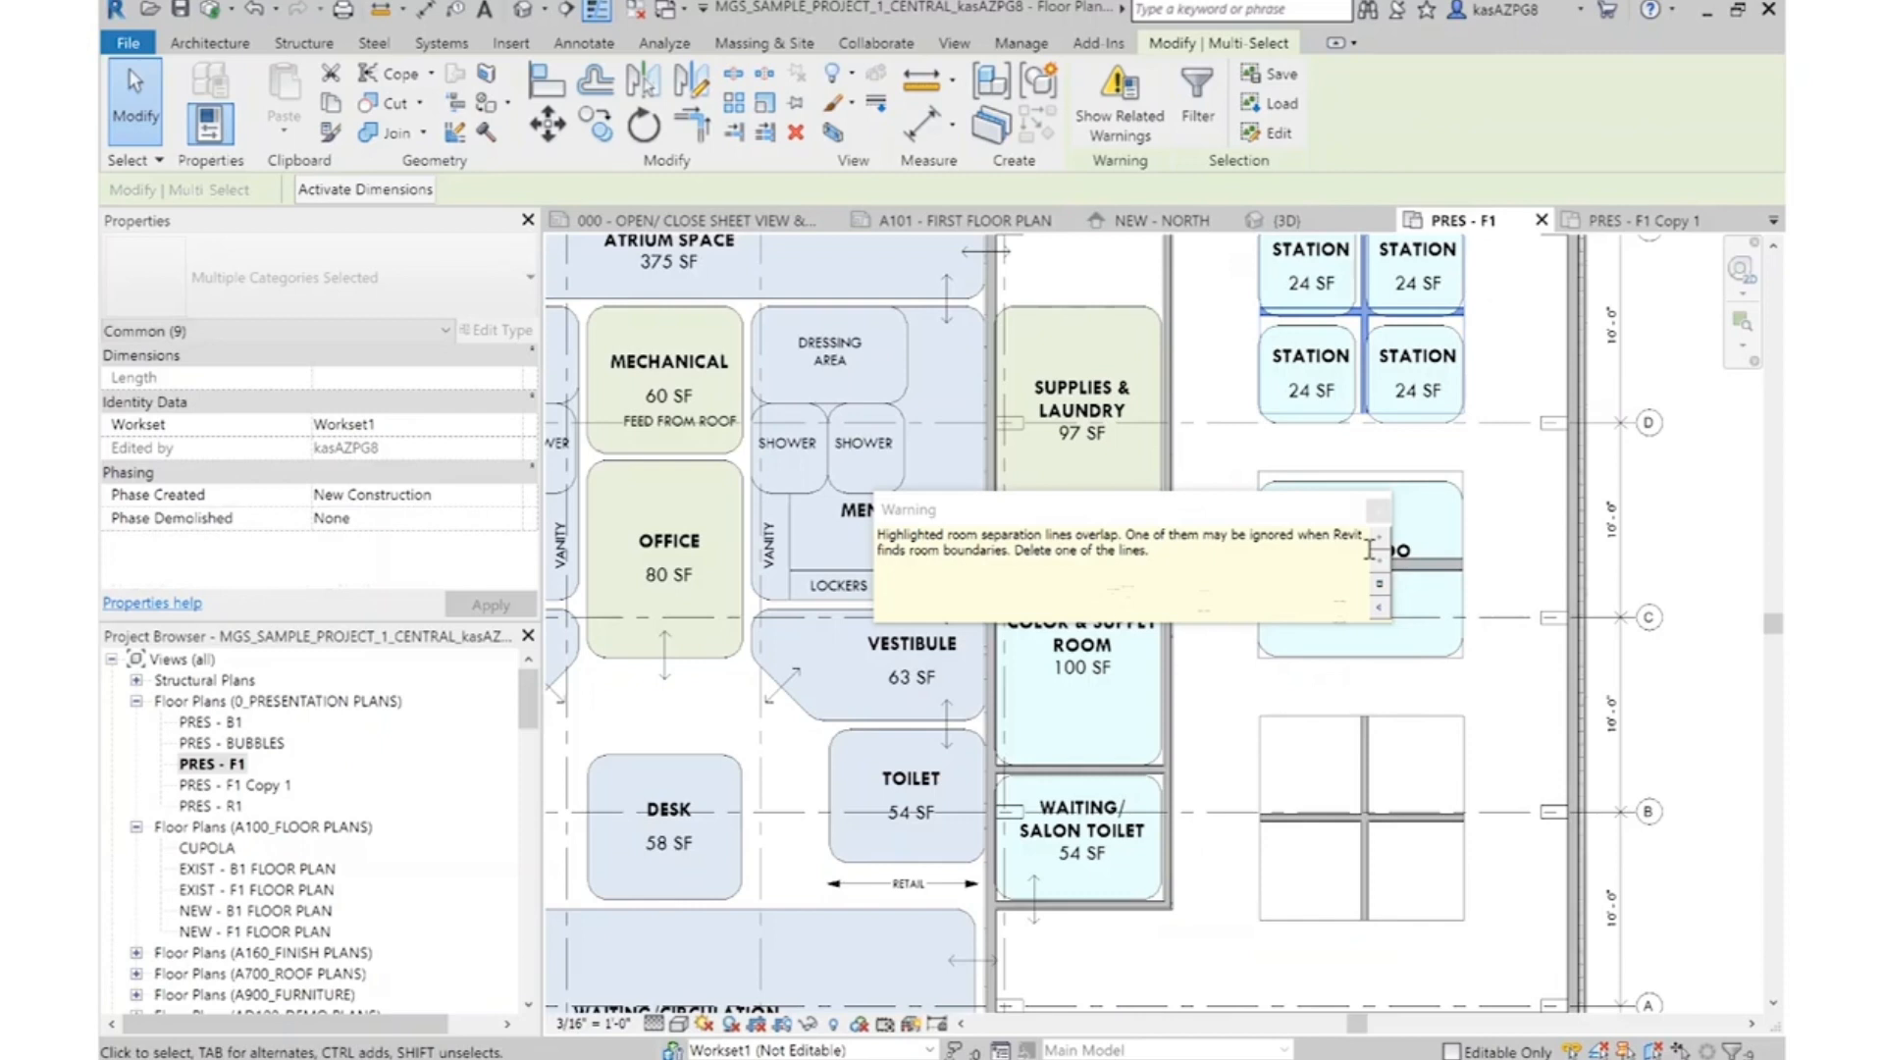
{"action": "left_click", "coordinate": [1379, 510]}
{"action": "left_click", "coordinate": [1533, 326]}
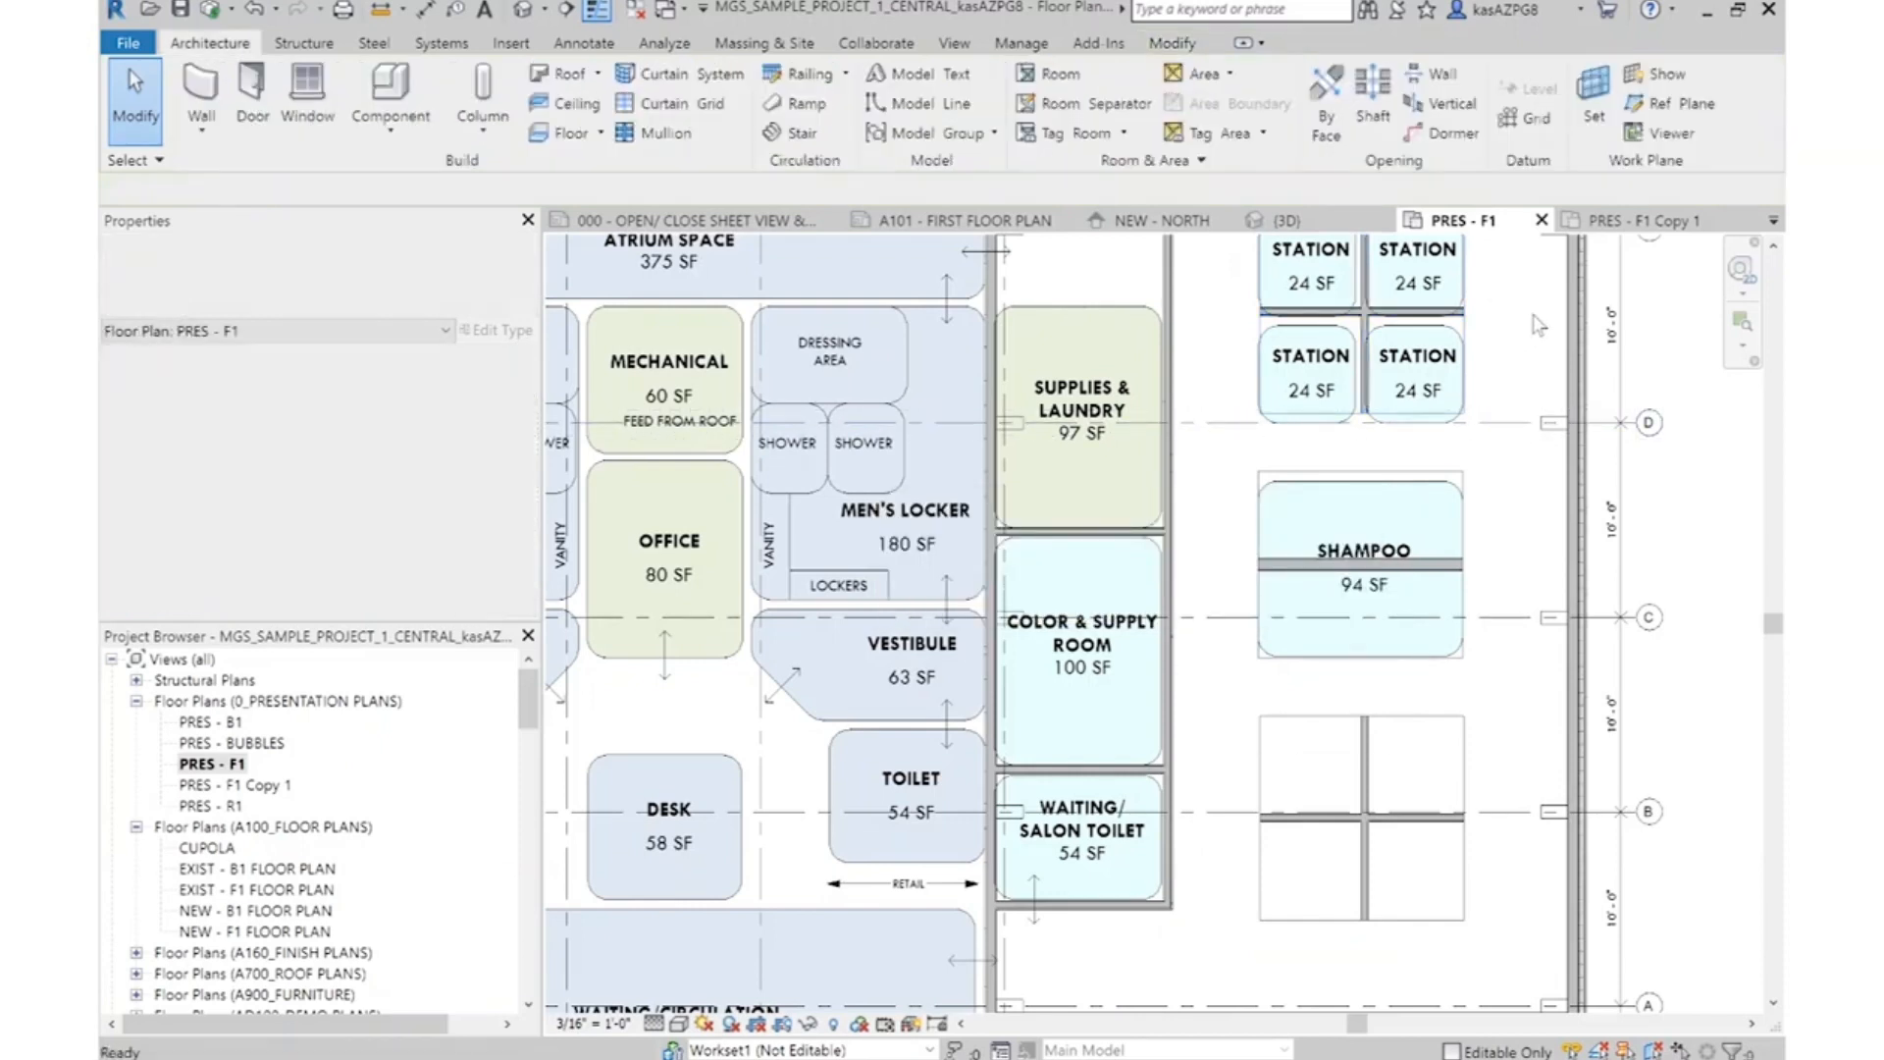
Delete the four Station bubbles in the upper cluster and the Shampoo bubble
{"action": "middle_click_drag", "start_coordinate": [1544, 350], "coordinate": [1512, 539]}
{"action": "scroll", "coordinate": [1361, 371], "scroll_direction": "up", "scroll_amount": 3}
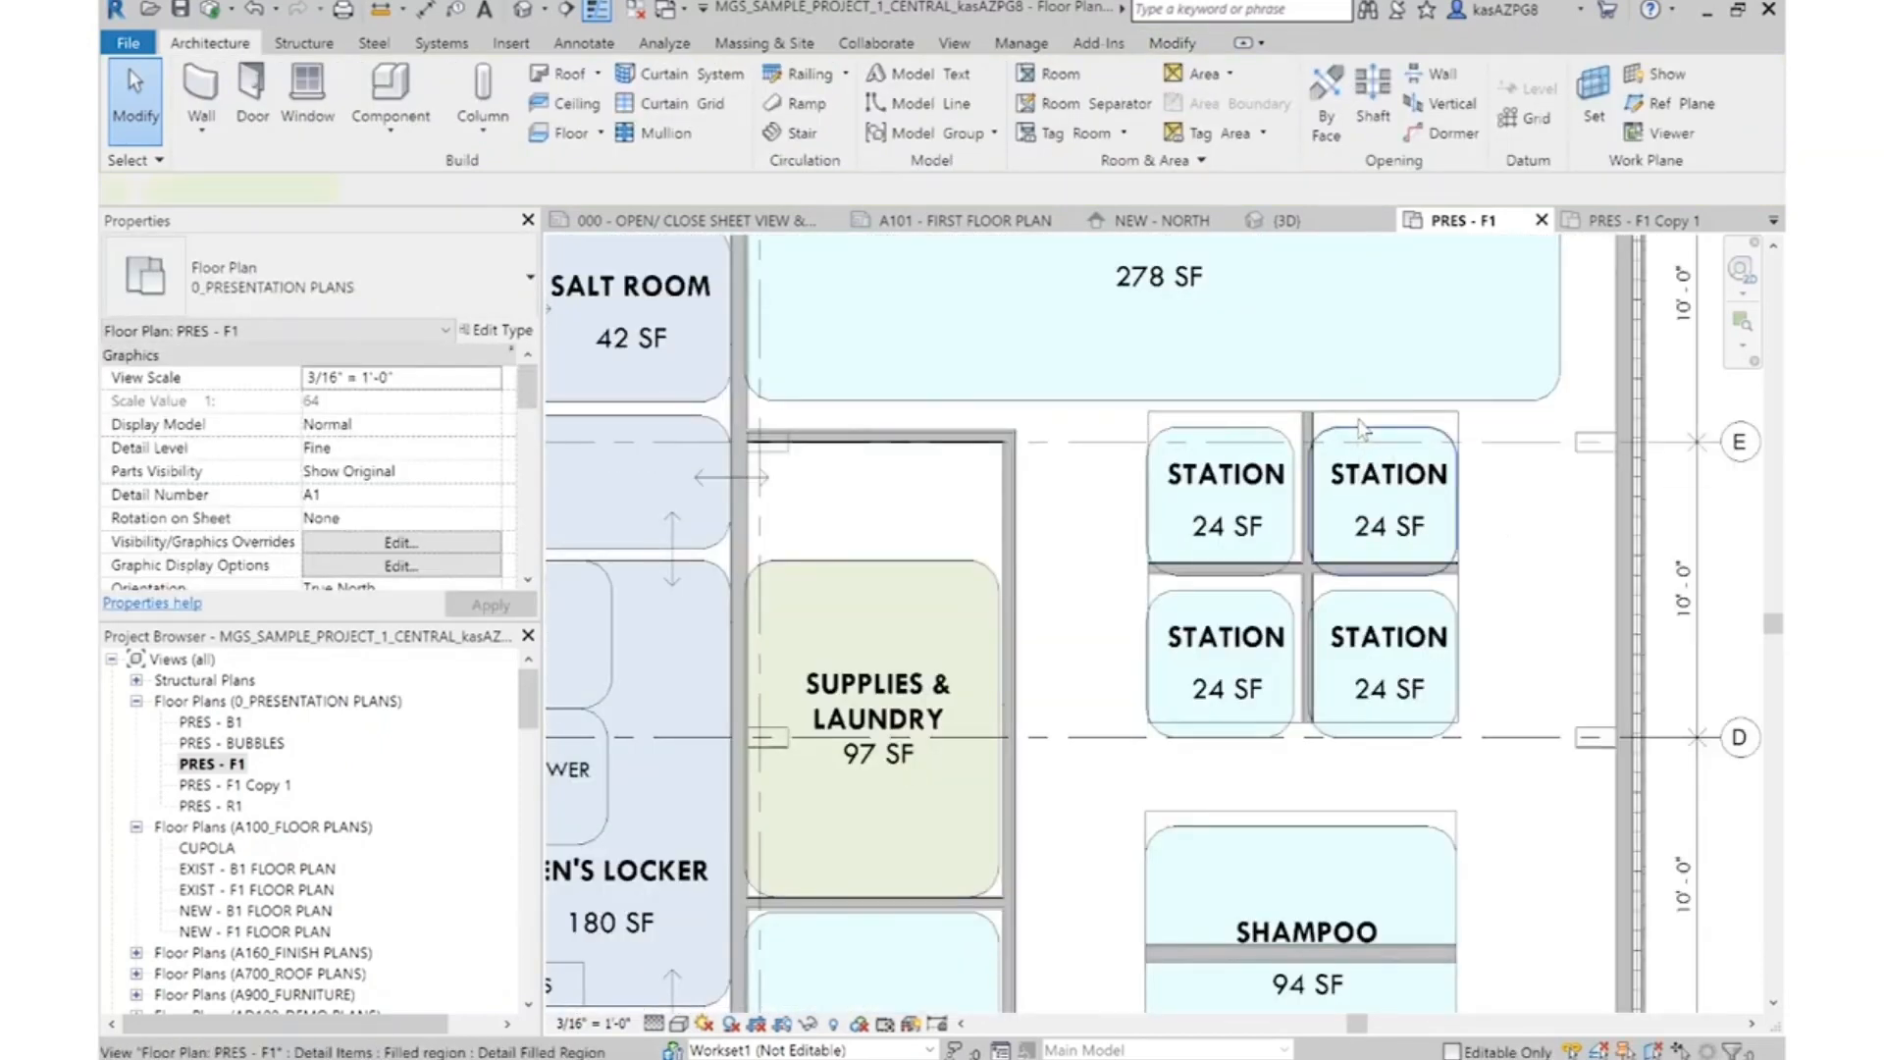
{"action": "left_click", "coordinate": [1360, 427]}
{"action": "key", "text": "Delete"}
{"action": "left_click", "coordinate": [1218, 429]}
{"action": "key", "text": "Delete"}
{"action": "left_click", "coordinate": [1346, 603]}
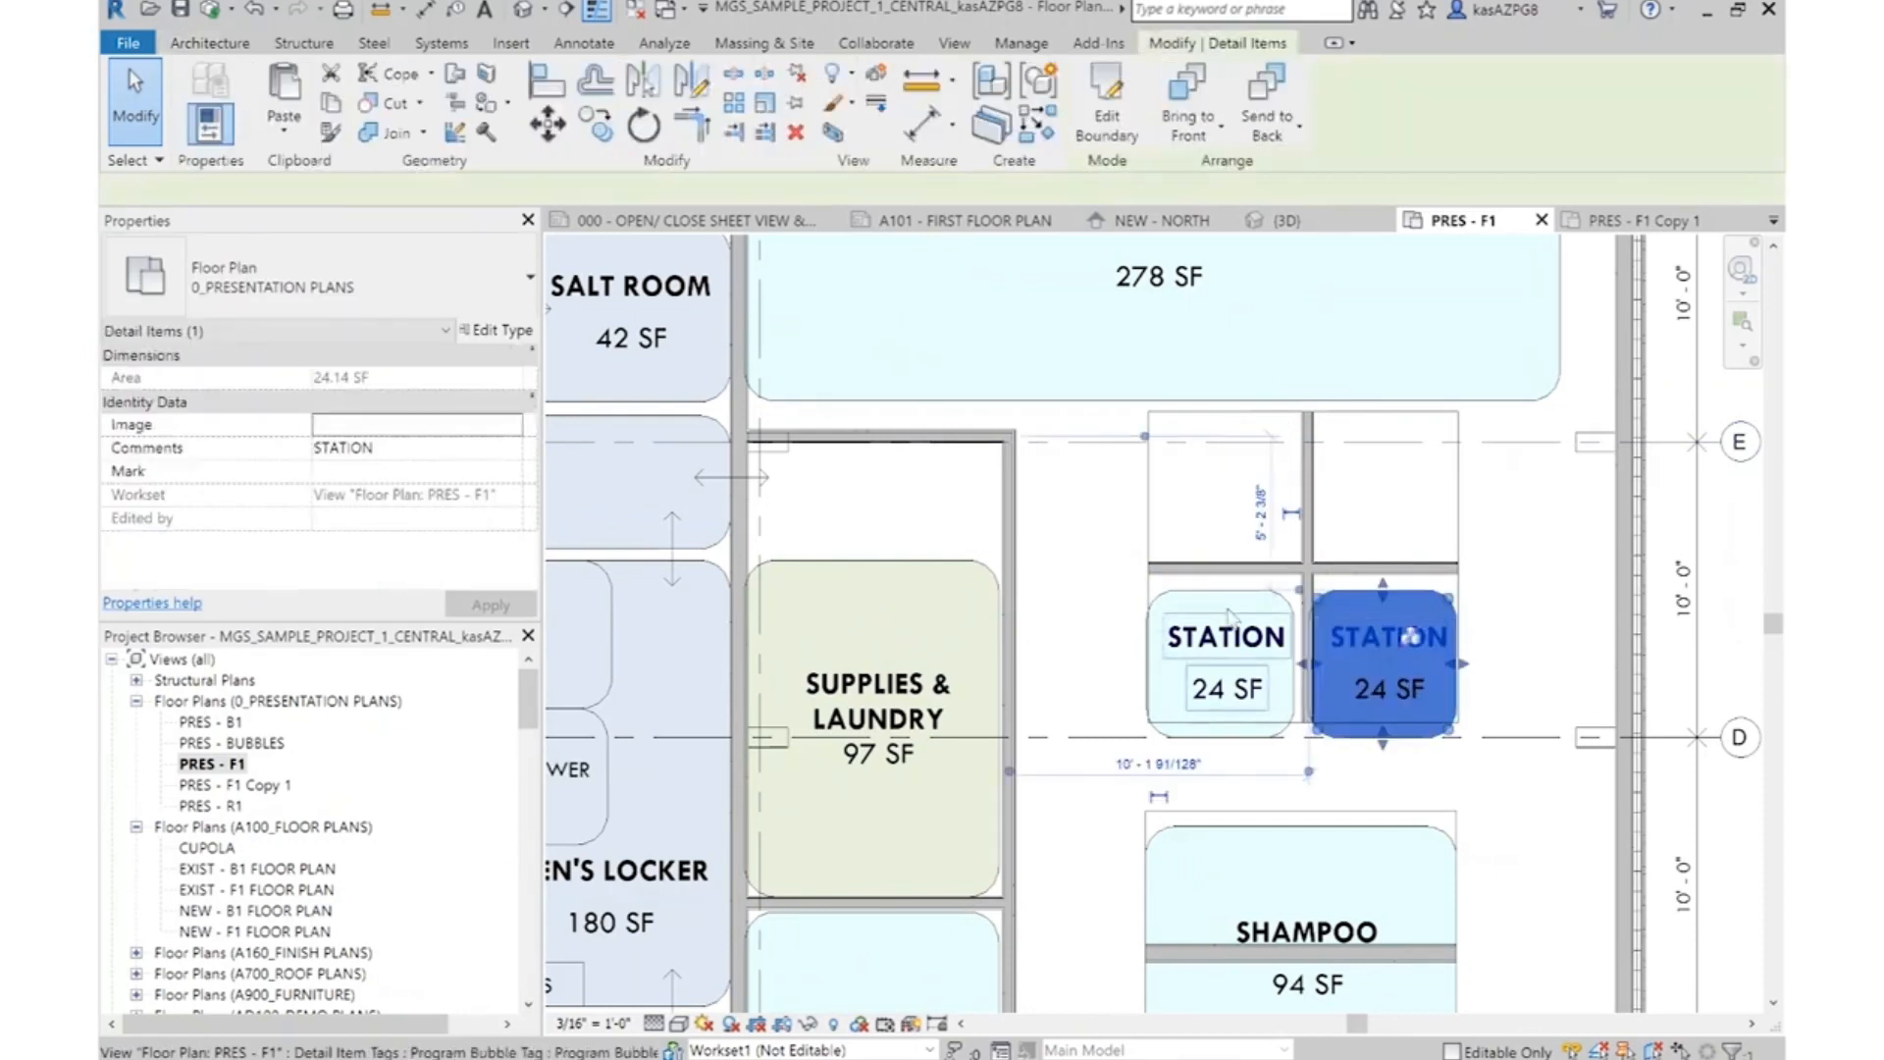
{"action": "key", "text": "Delete"}
{"action": "left_click", "coordinate": [1261, 613]}
{"action": "key", "text": "Delete"}
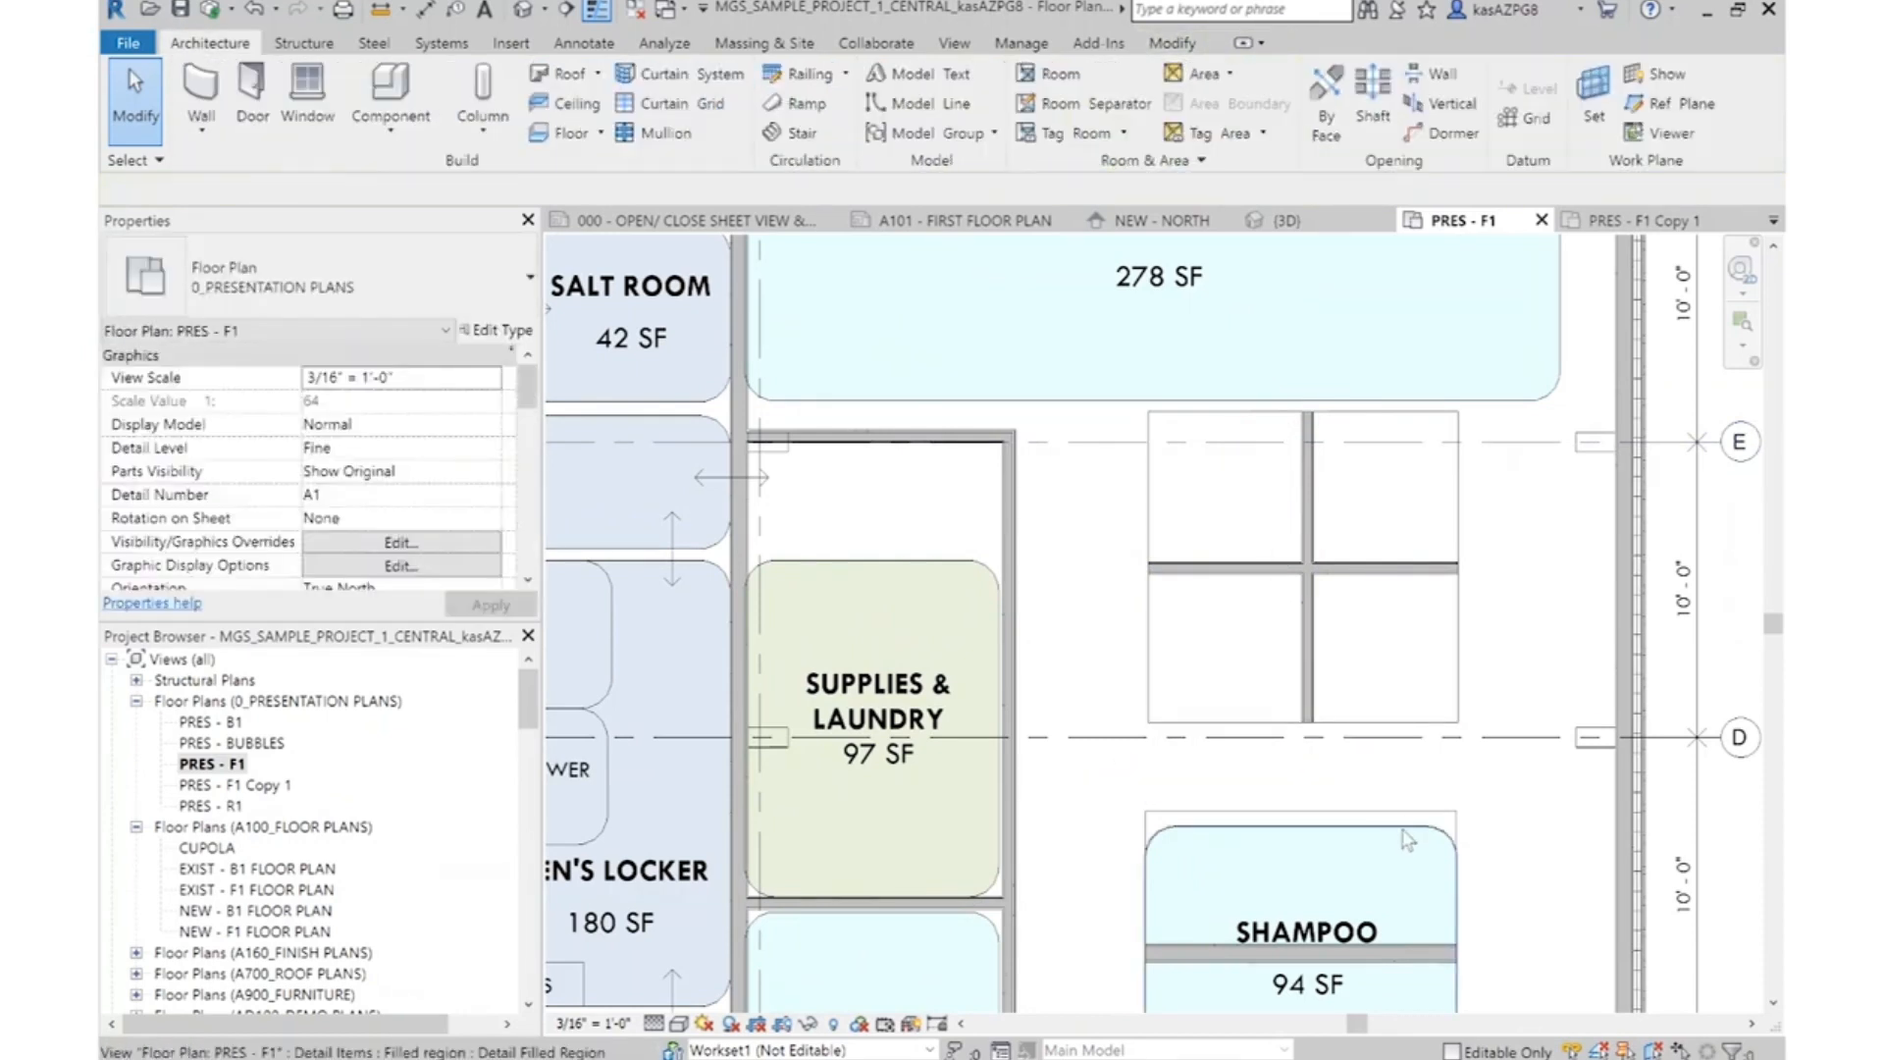
{"action": "scroll", "coordinate": [1408, 841], "scroll_direction": "down", "scroll_amount": 5}
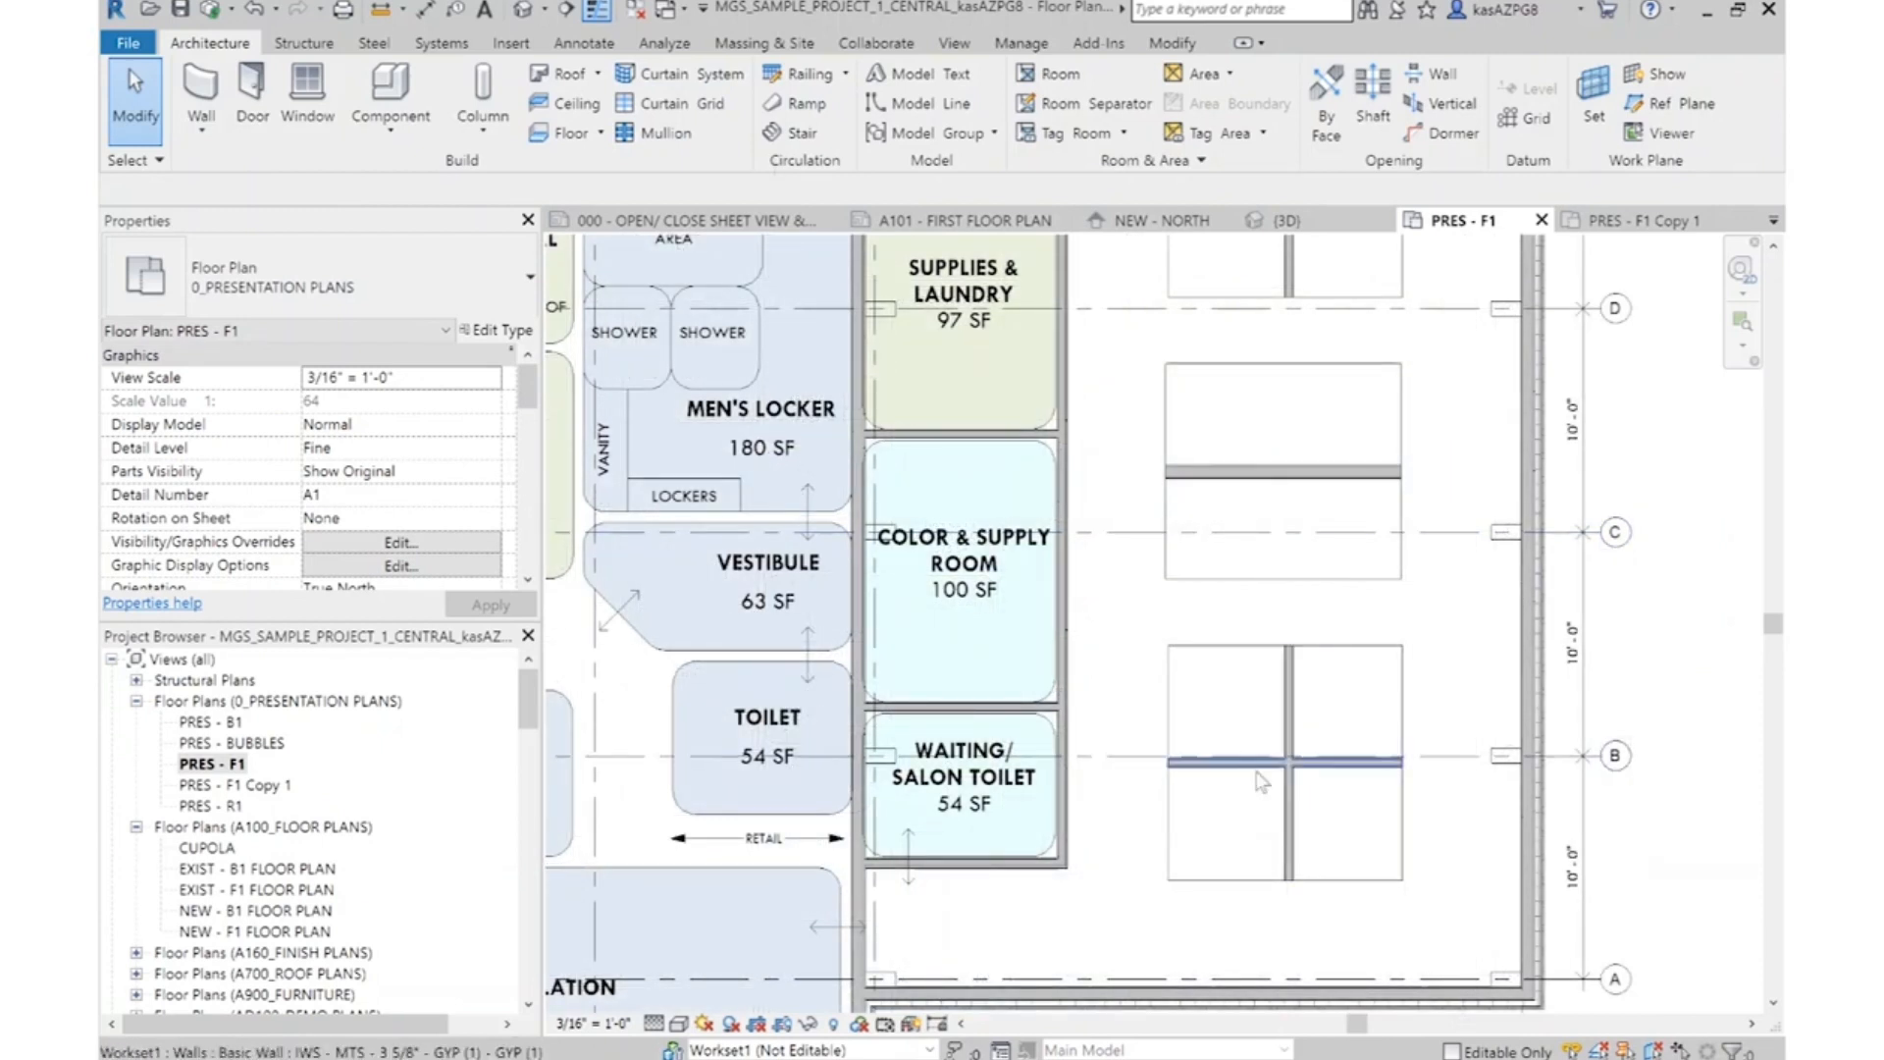
Draw a horizontal 00 - SKETCH LINE detail line from the Waiting/Salon Toilet's lower wall to beyond the exterior wall
{"action": "left_click", "coordinate": [587, 49]}
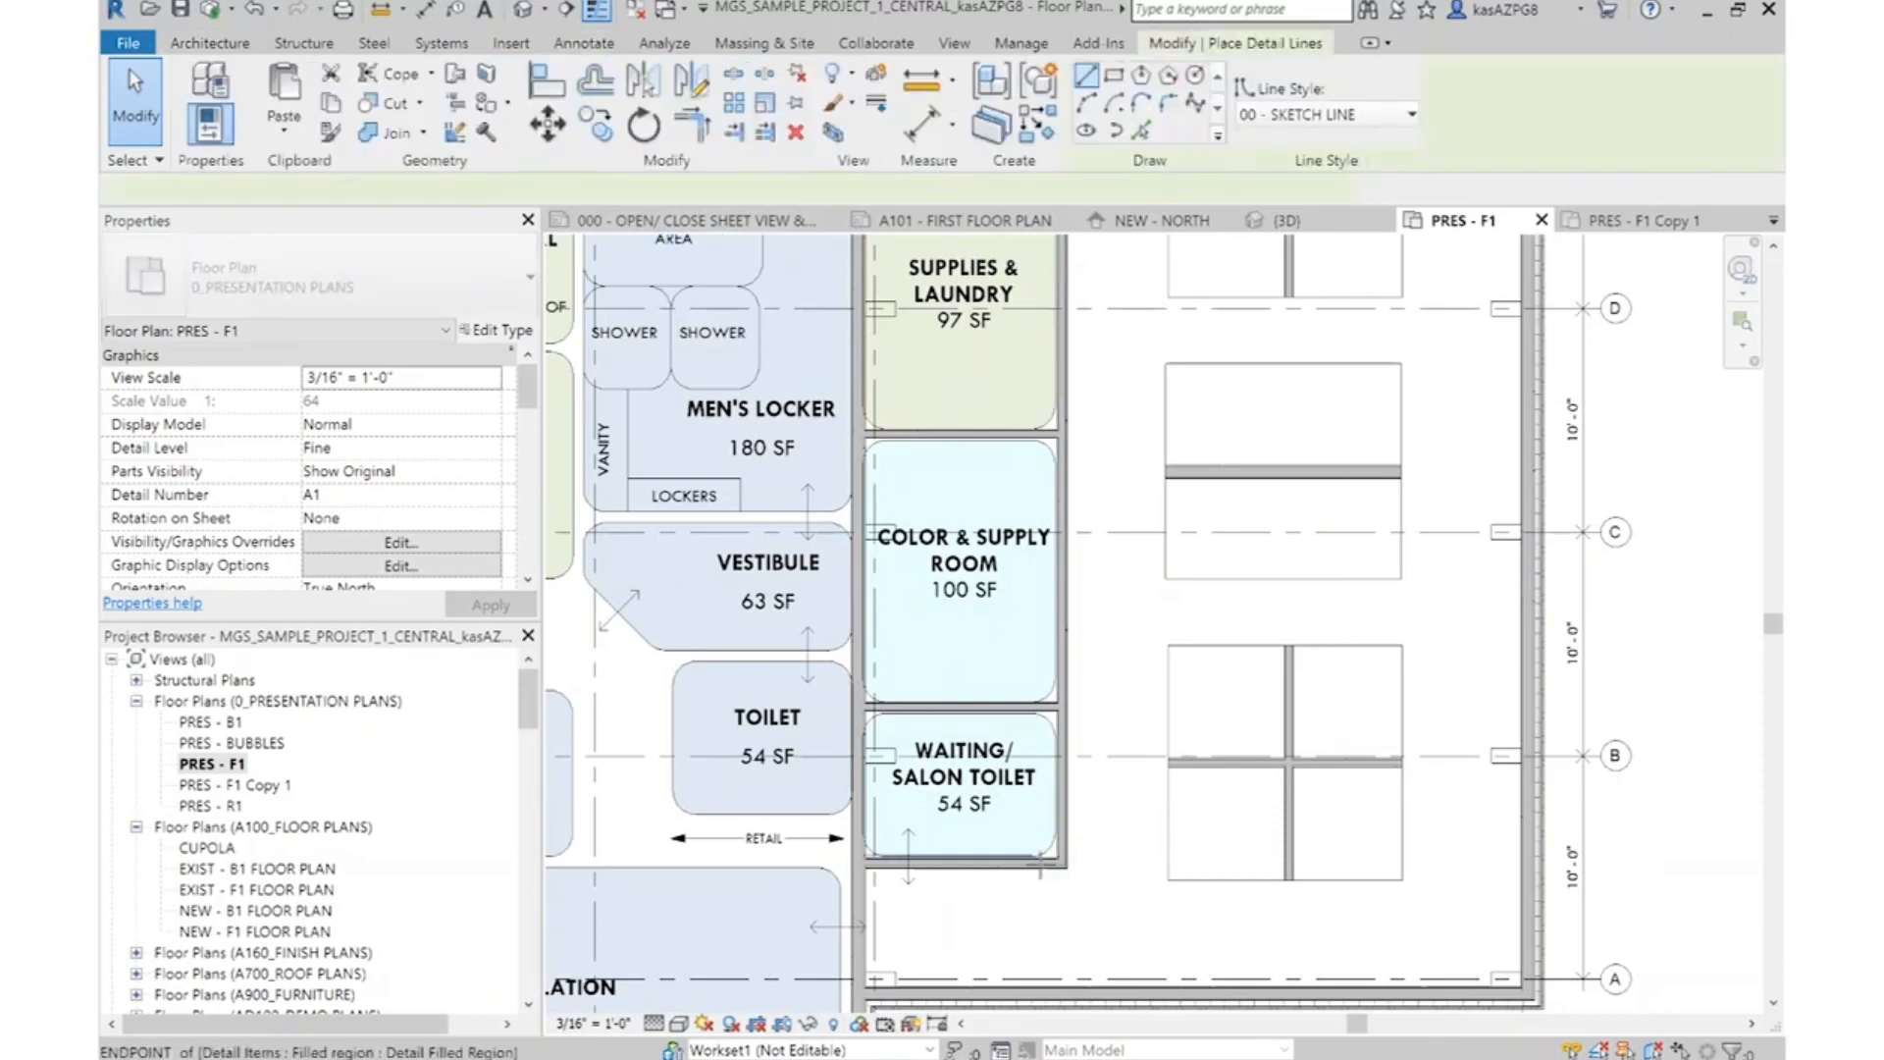
{"action": "scroll", "coordinate": [1047, 867], "scroll_direction": "up", "scroll_amount": 5}
{"action": "left_click", "coordinate": [1030, 872]}
{"action": "scroll", "coordinate": [1085, 874], "scroll_direction": "down", "scroll_amount": 6}
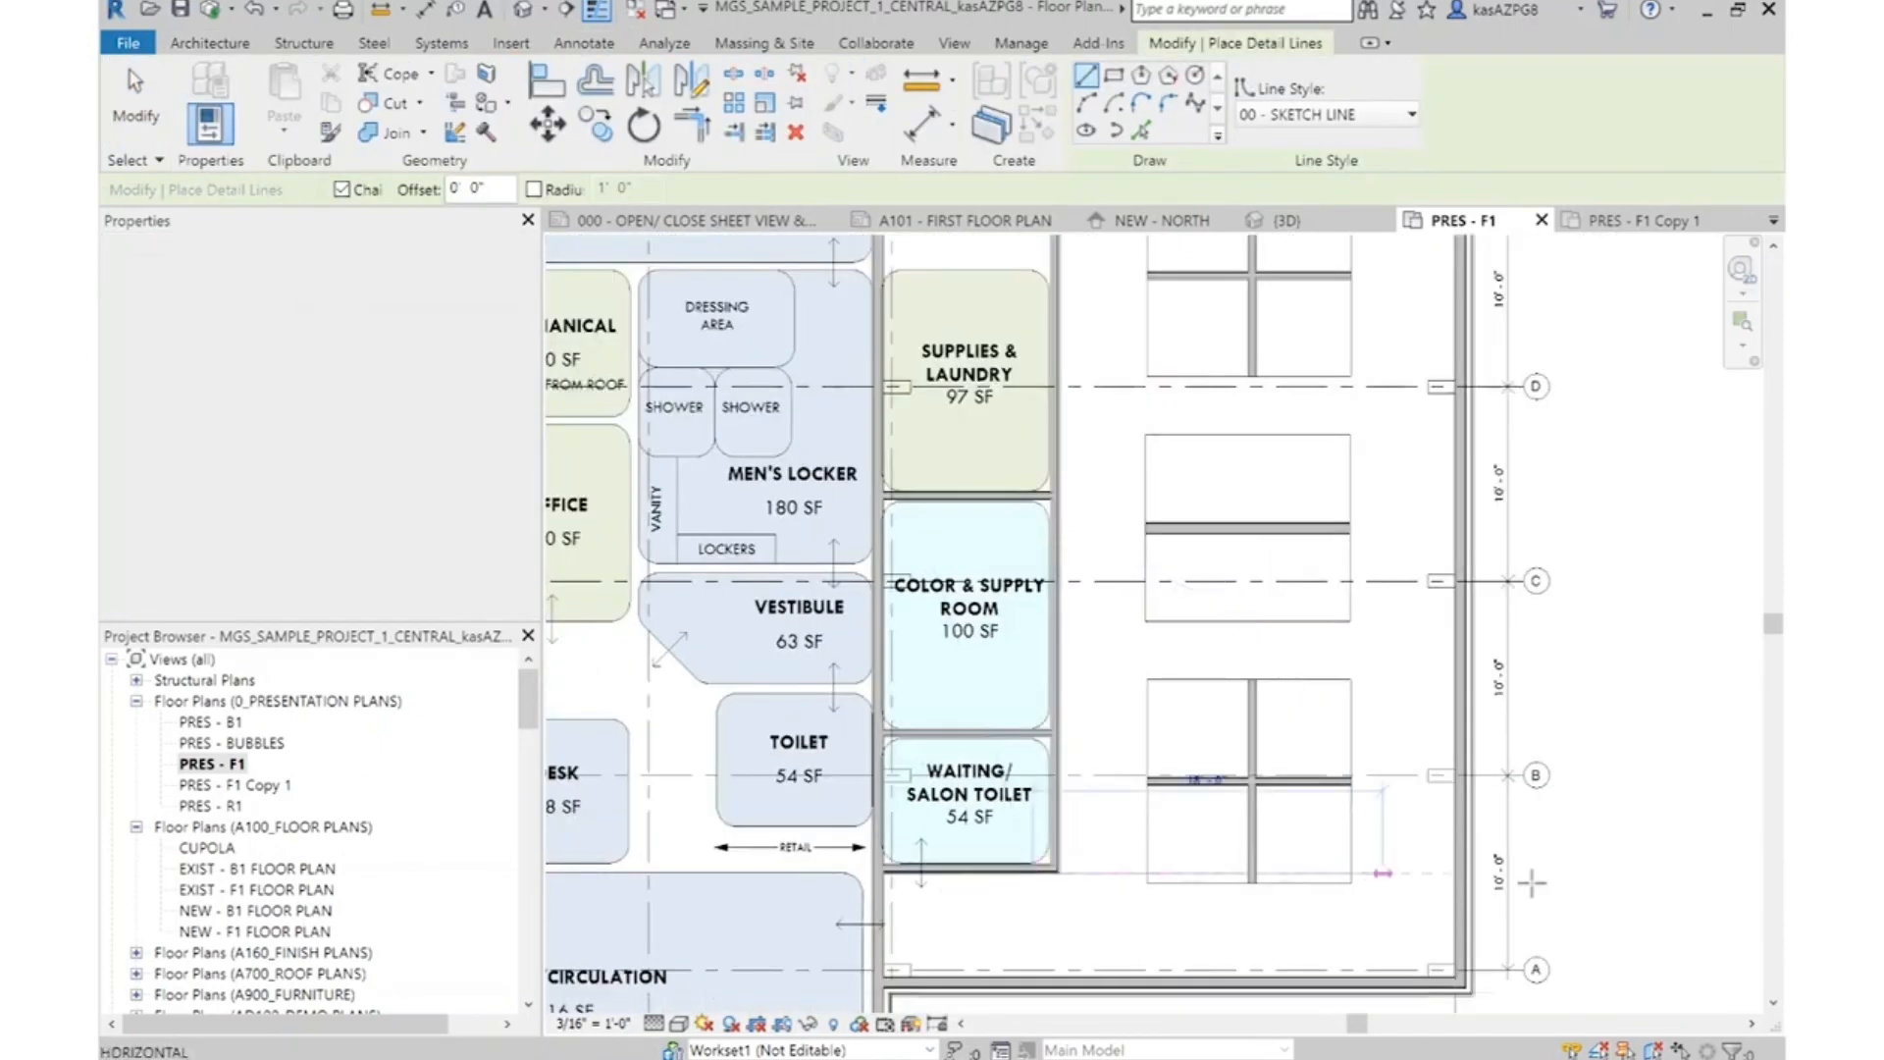
{"action": "left_click", "coordinate": [1626, 874]}
{"action": "key", "text": "Escape"}
{"action": "key", "text": "Escape"}
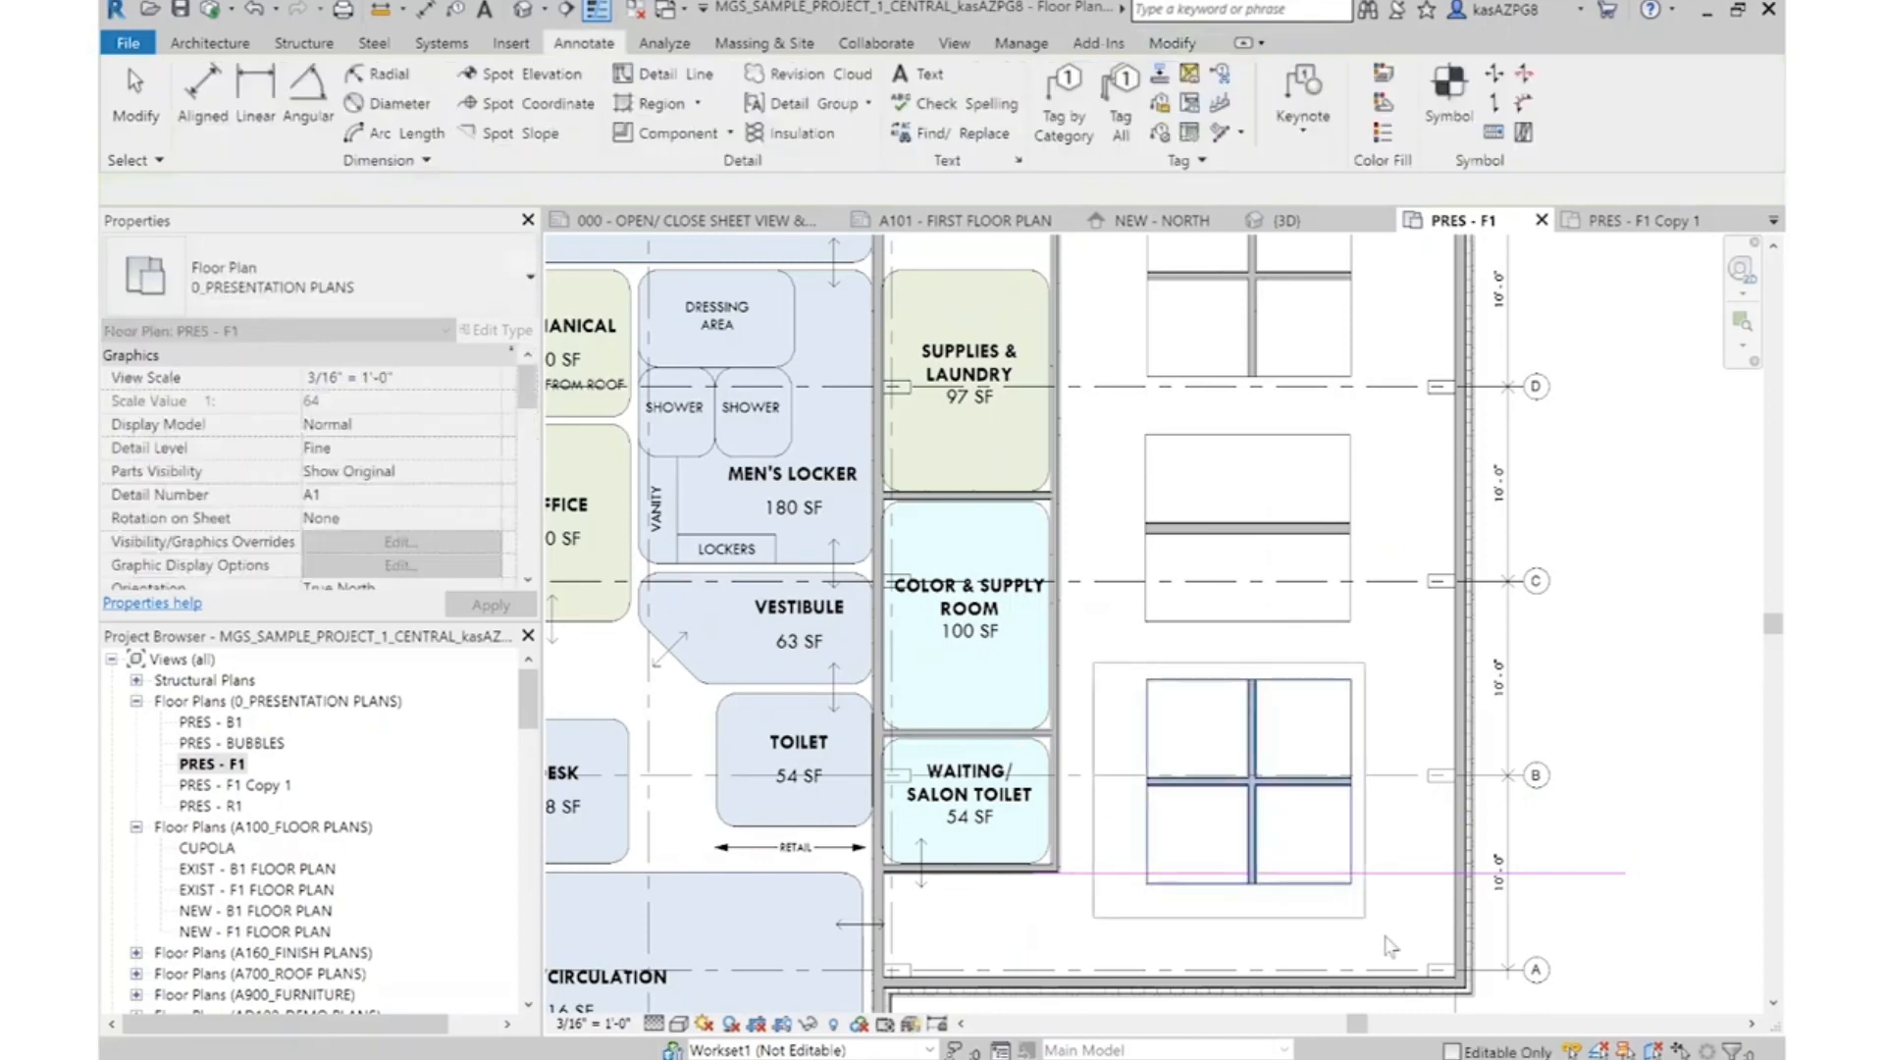
Move the lower station cluster up so its bottom edge sits on the horizontal detail line
{"action": "left_click", "coordinate": [547, 126]}
{"action": "scroll", "coordinate": [1089, 788], "scroll_direction": "up", "scroll_amount": 5}
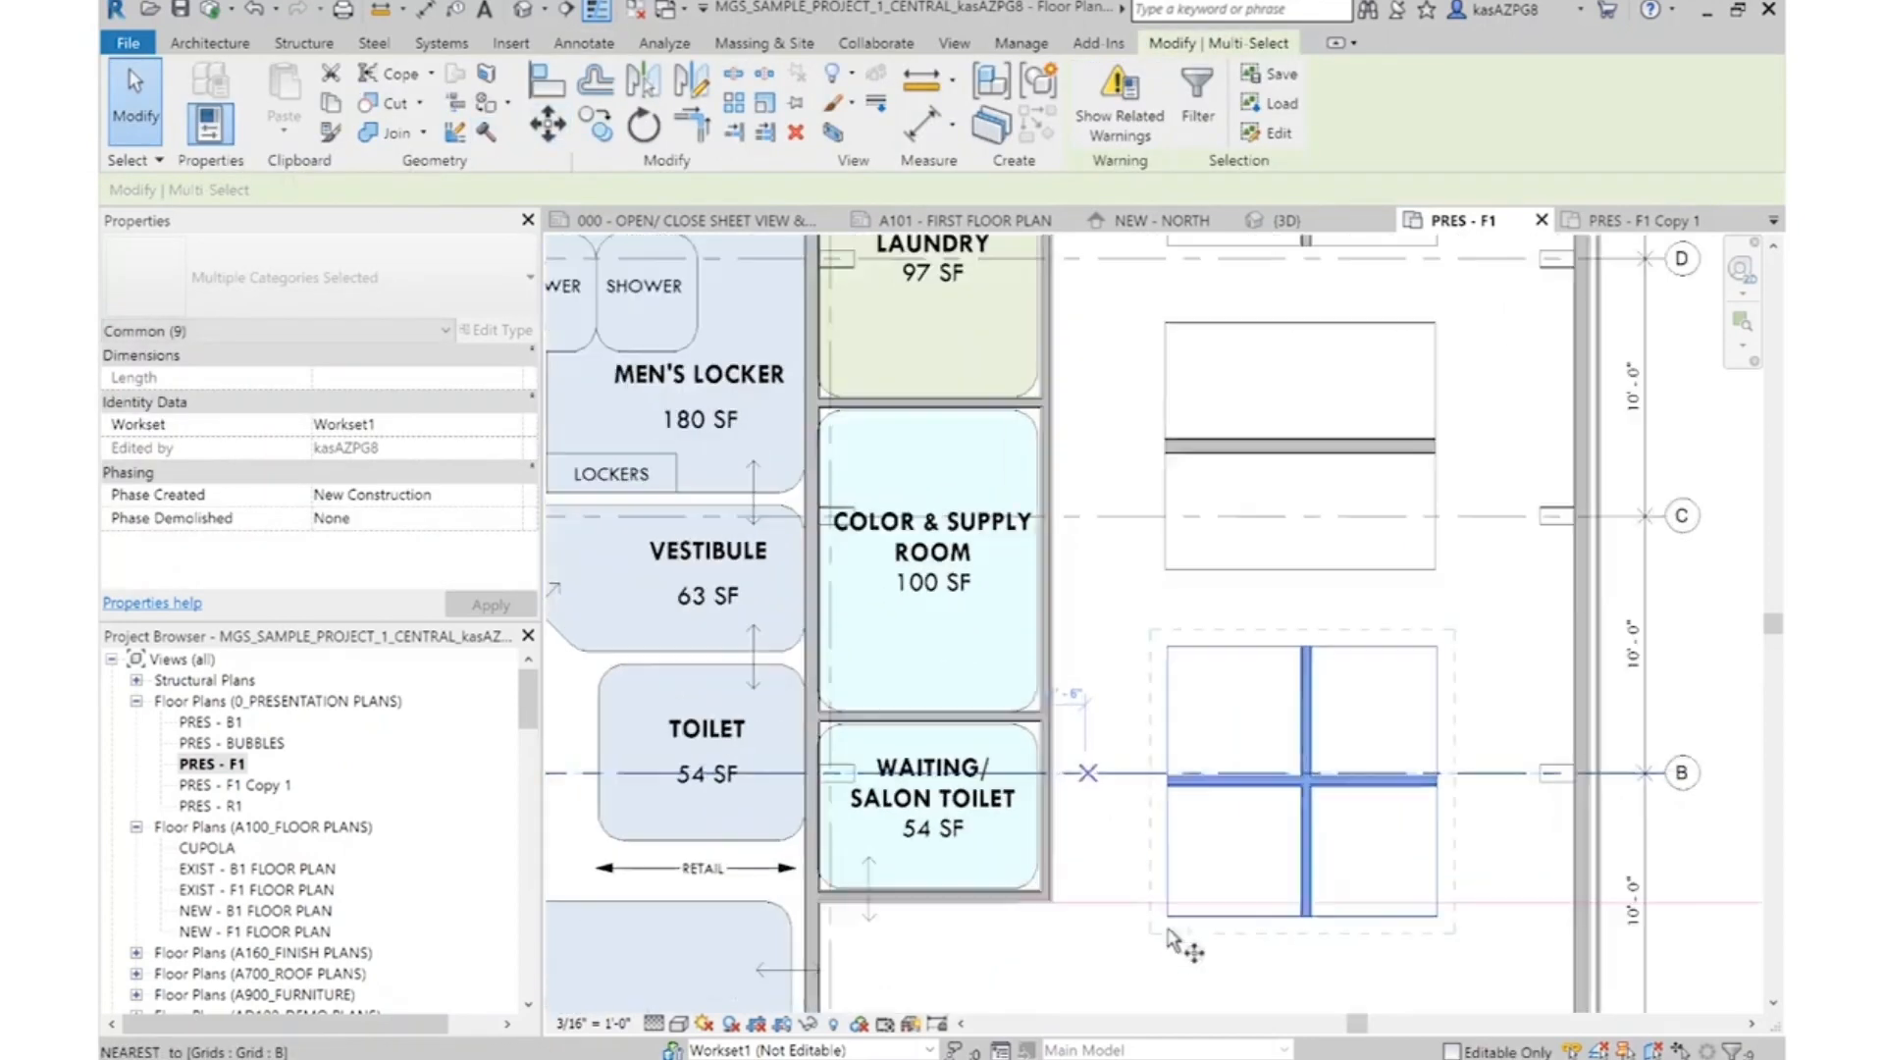
{"action": "scroll", "coordinate": [1093, 723], "scroll_direction": "up", "scroll_amount": 5}
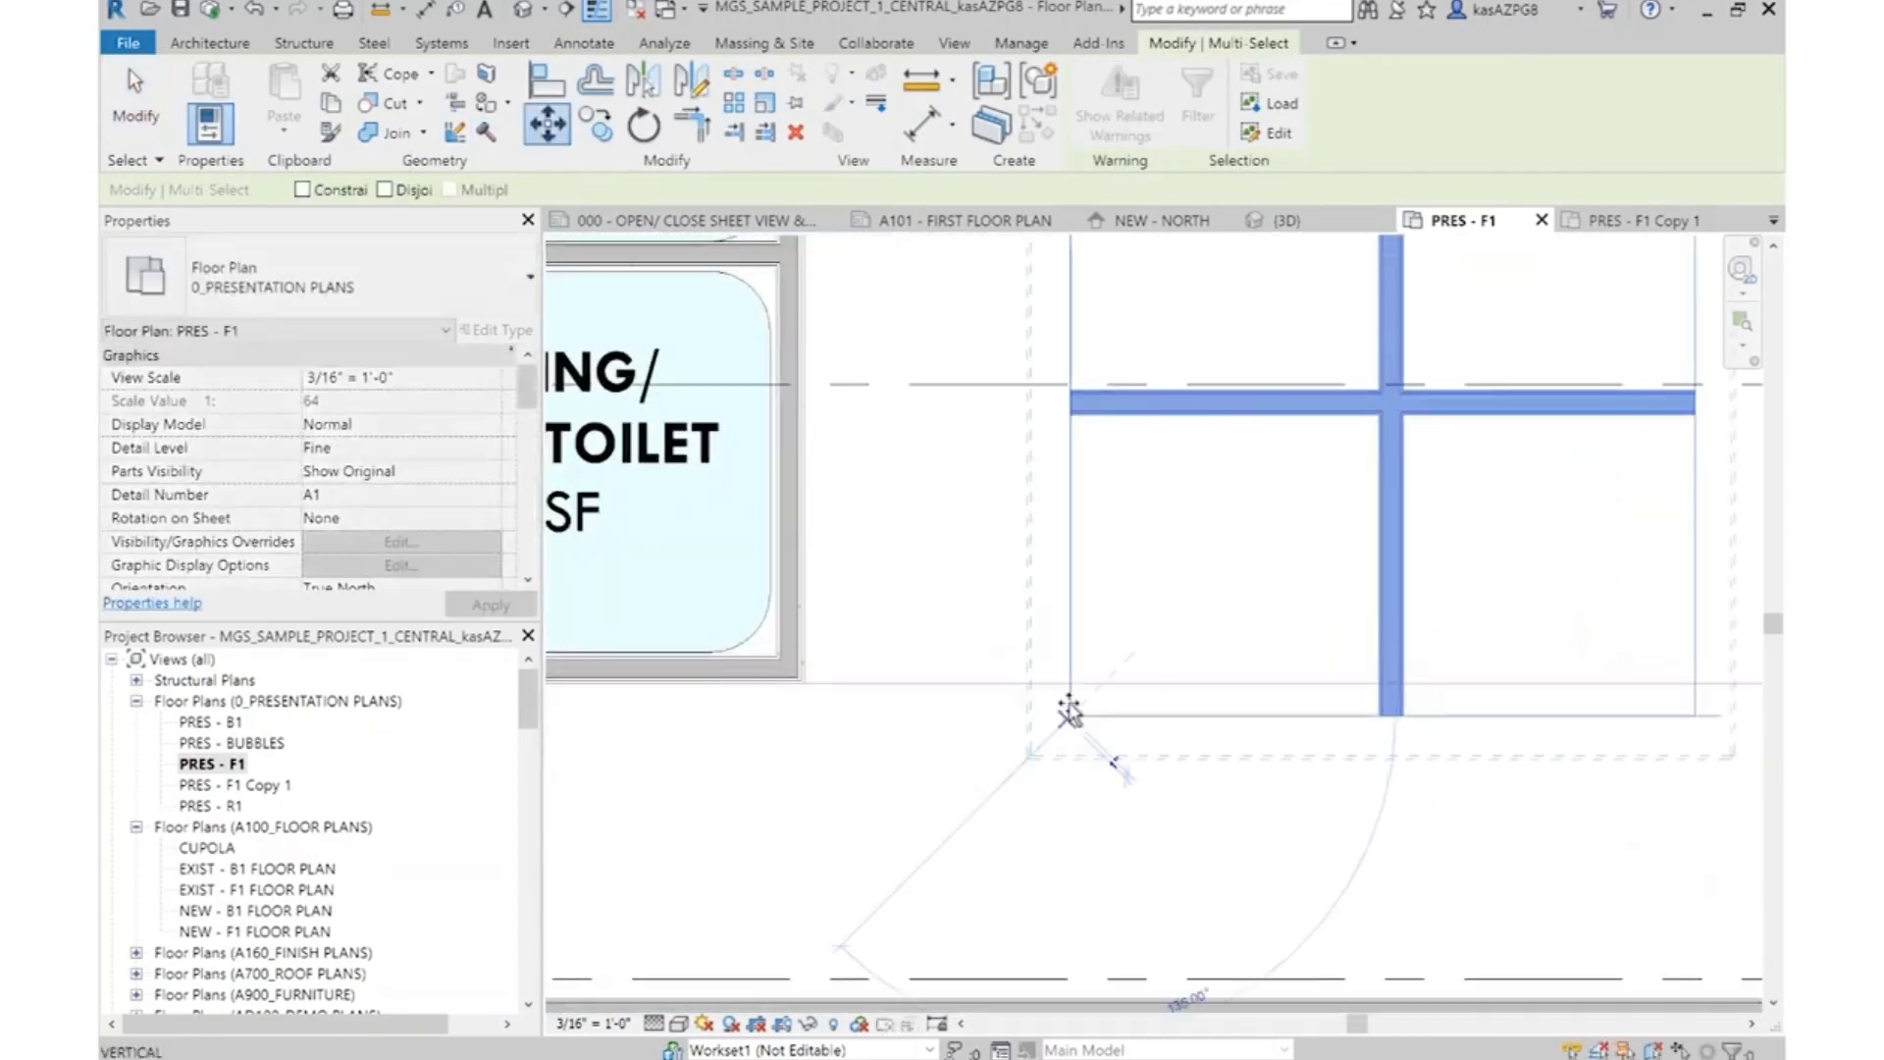
{"action": "left_click", "coordinate": [1070, 684]}
{"action": "scroll", "coordinate": [1098, 810], "scroll_direction": "down", "scroll_amount": 5}
{"action": "key", "text": "Escape"}
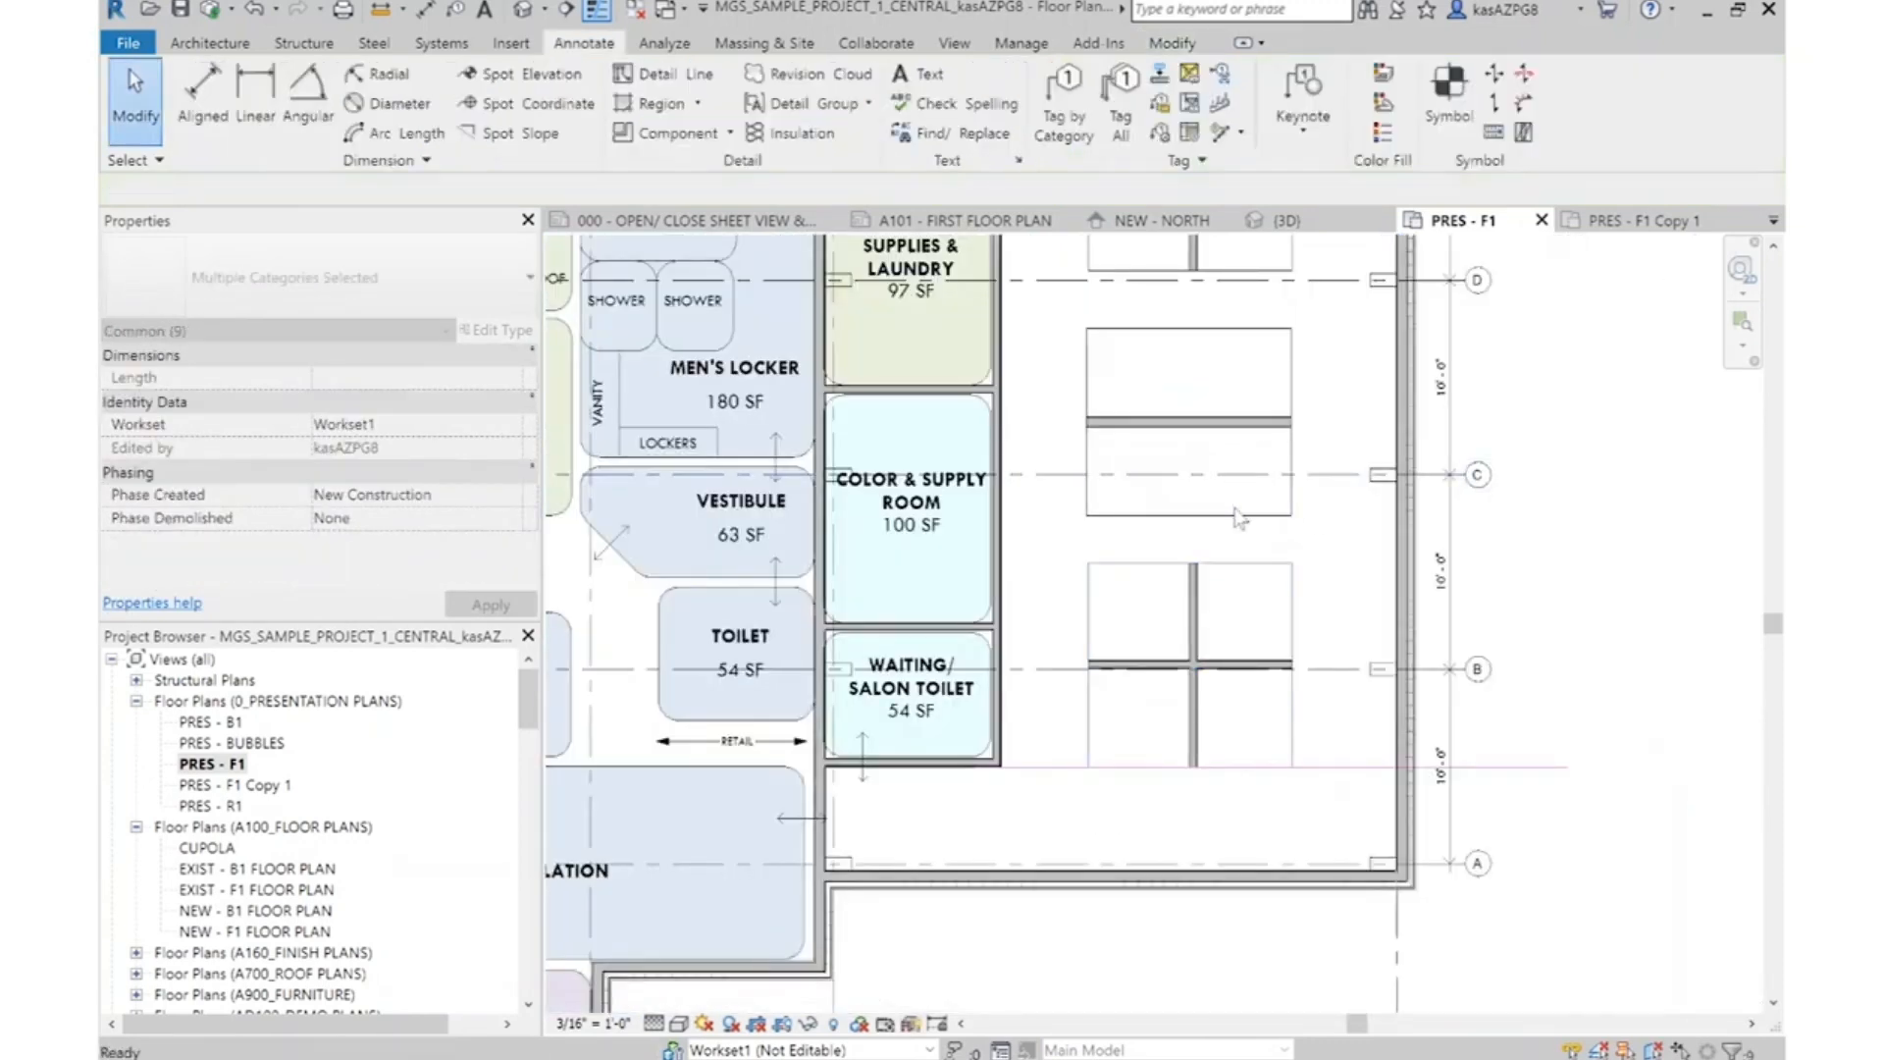
Dimension the gap between the Shampoo block's bottom edge and the lower station cluster's top edge
{"action": "scroll", "coordinate": [1233, 508], "scroll_direction": "up", "scroll_amount": 2}
{"action": "key", "text": "d"}
{"action": "key", "text": "i"}
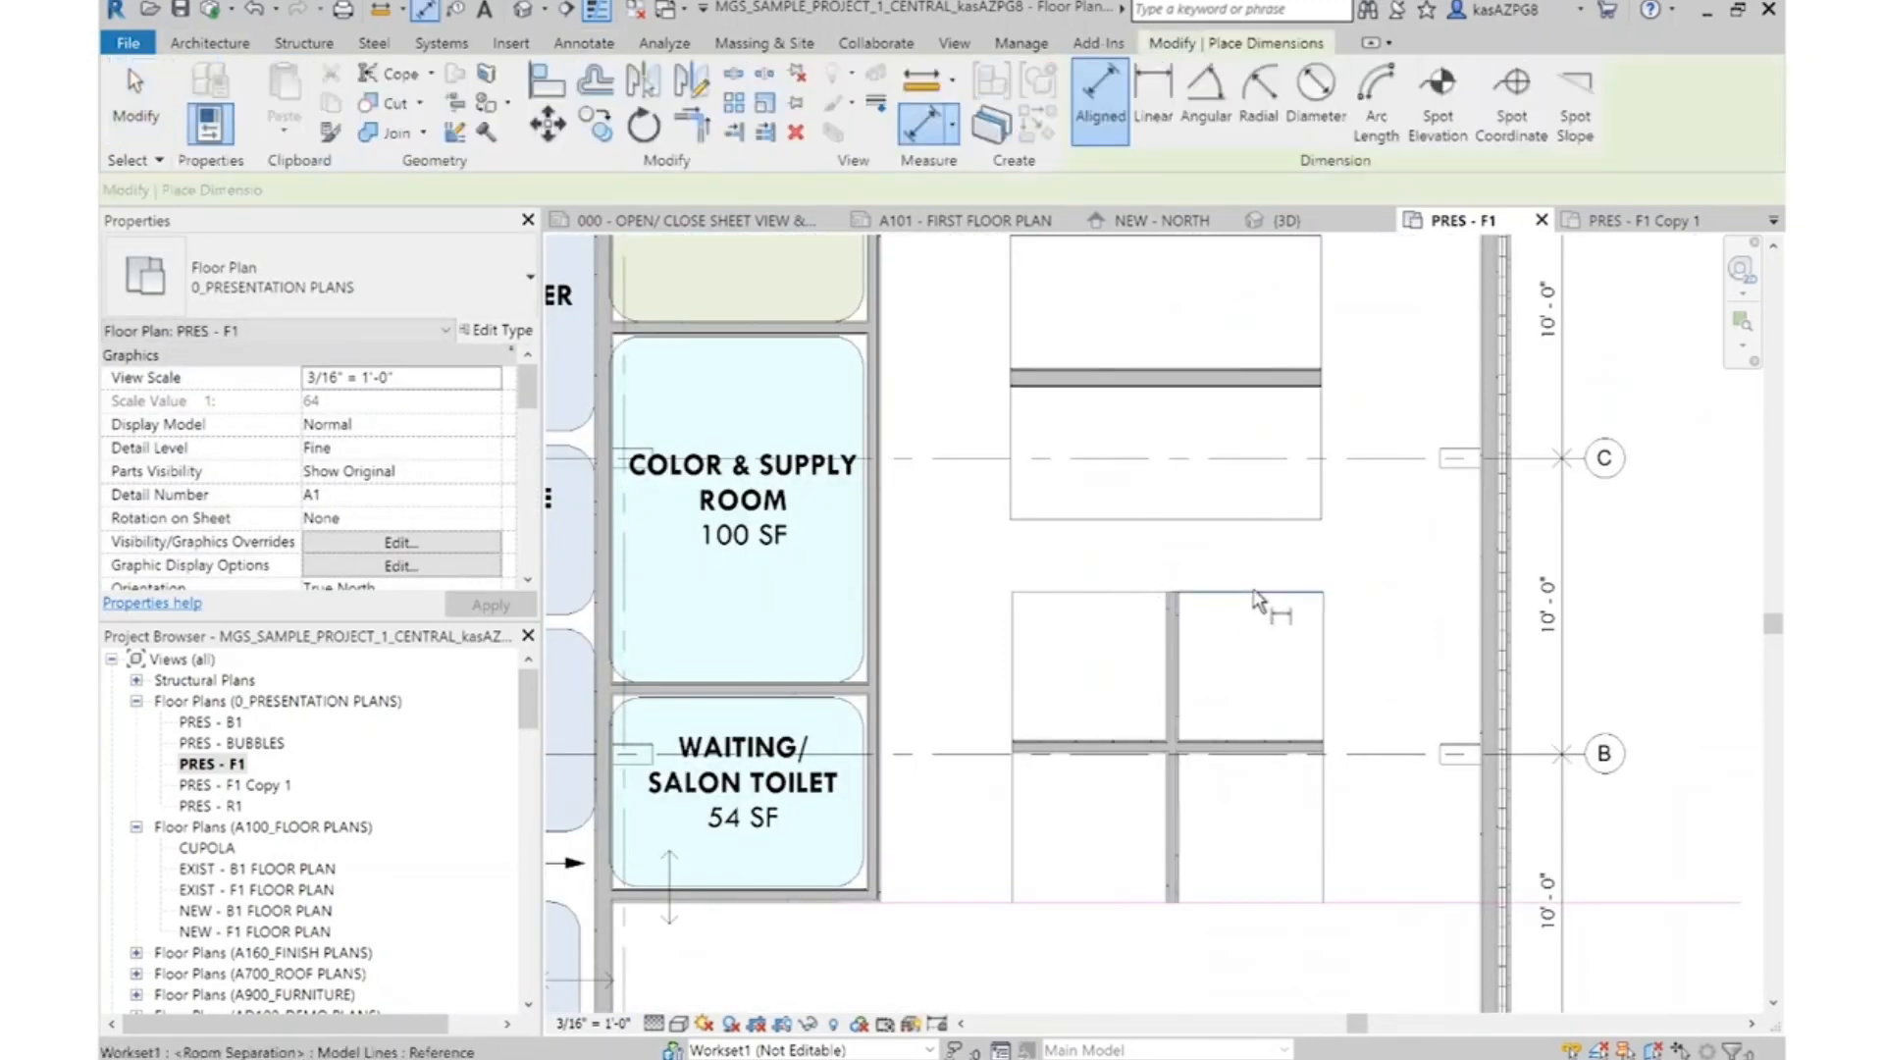
{"action": "left_click", "coordinate": [1266, 543]}
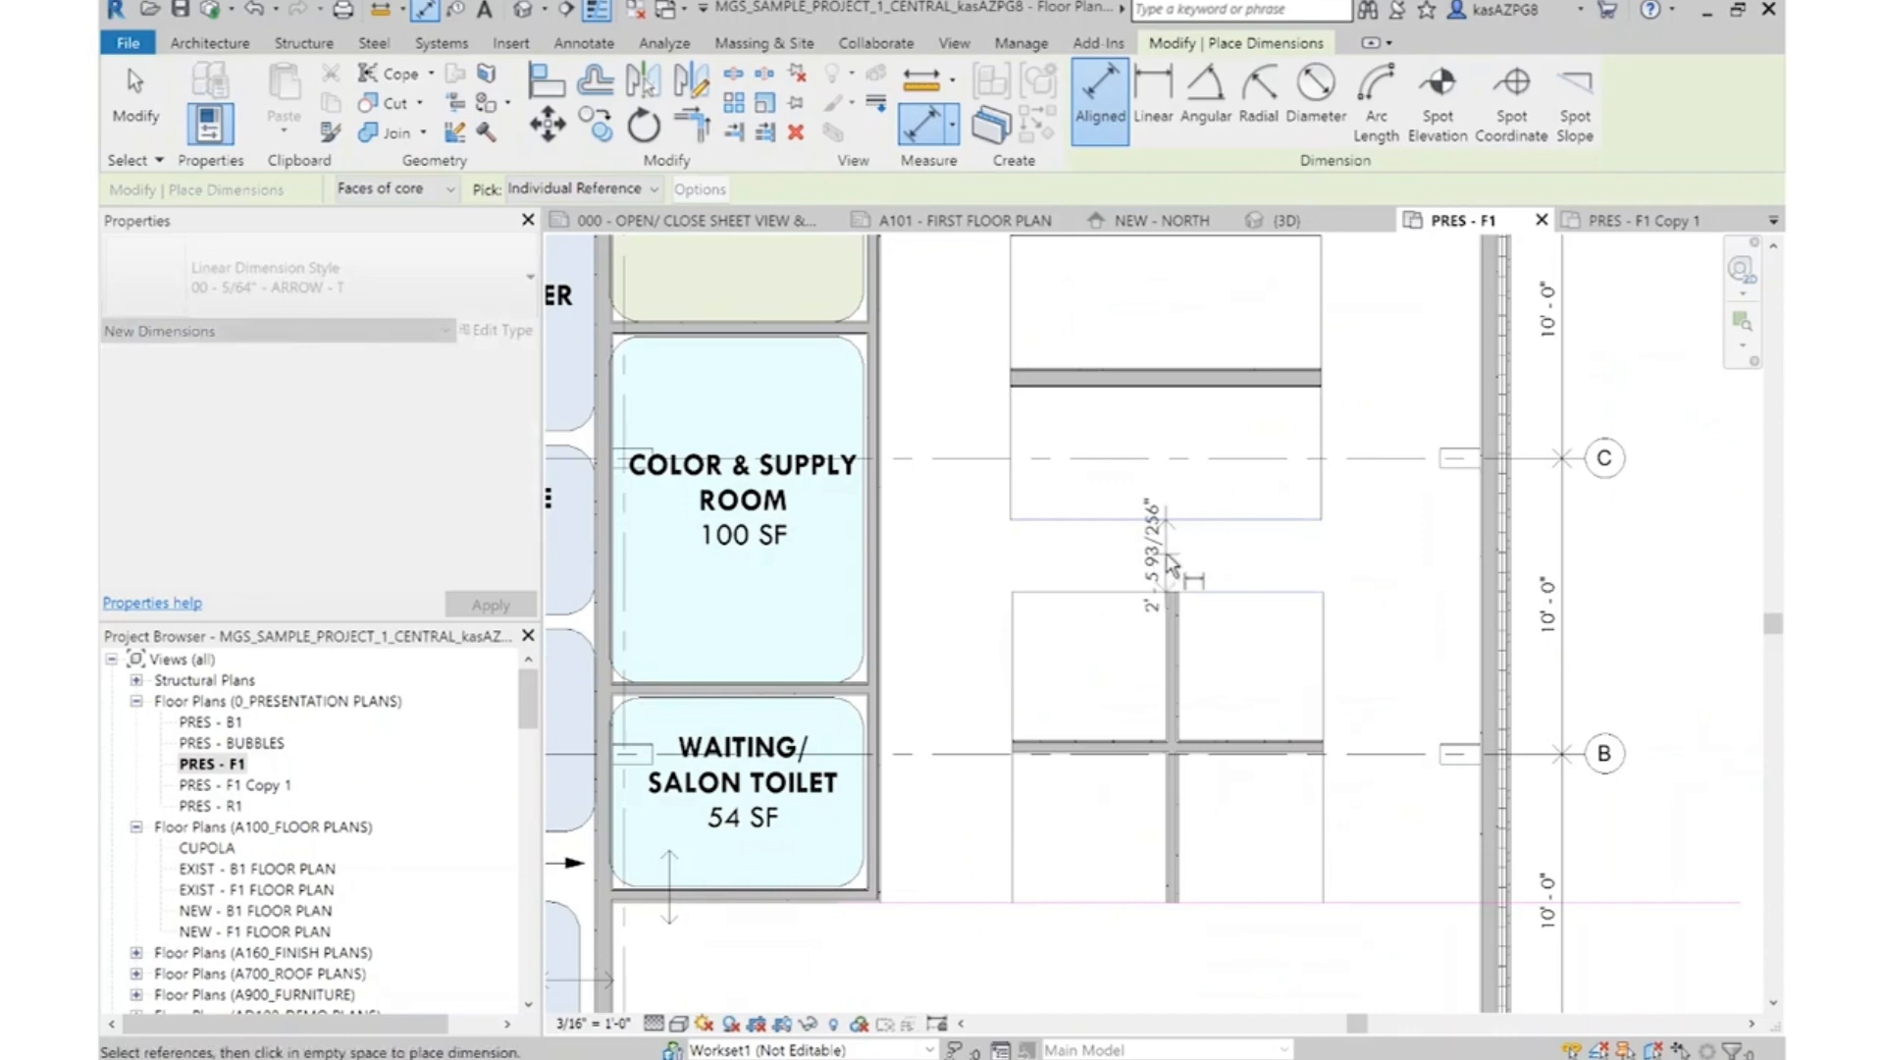
{"action": "left_click", "coordinate": [1078, 552]}
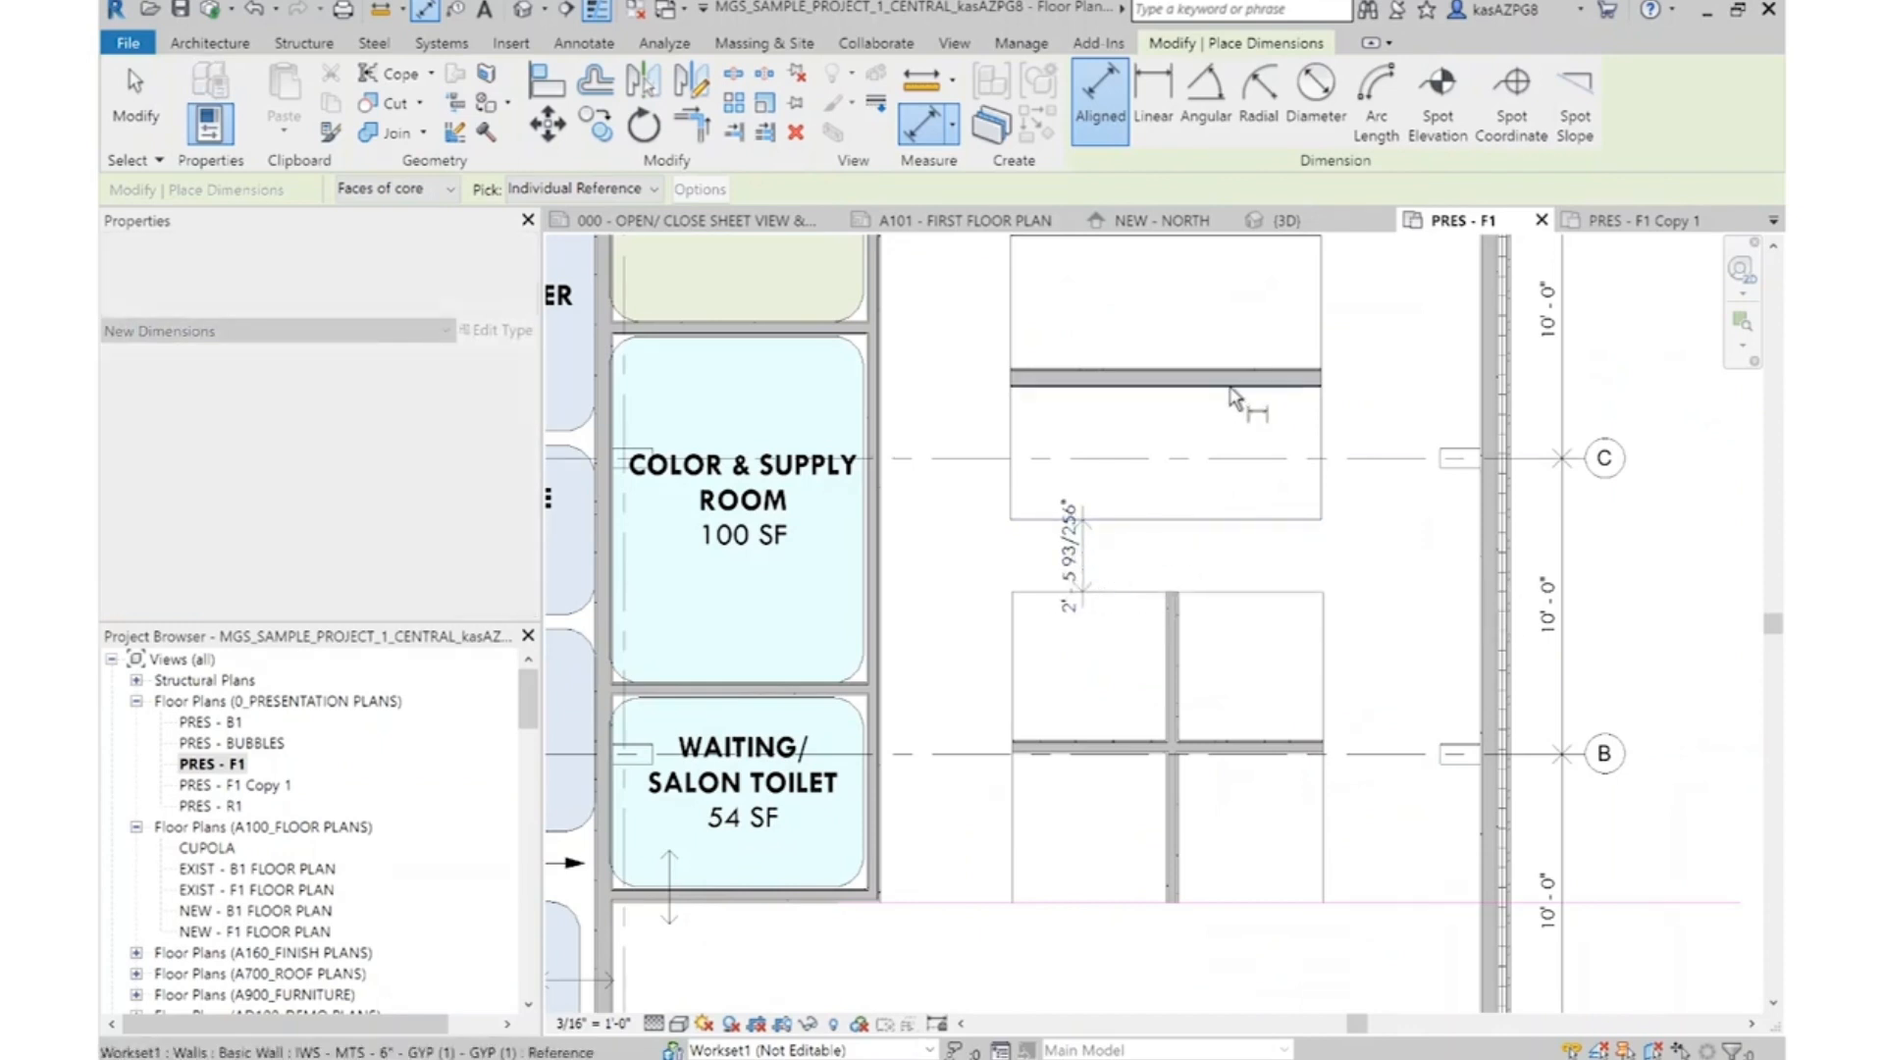
{"action": "key", "text": "Escape"}
{"action": "key", "text": "Escape"}
Move the Shampoo block and upper station cluster down together until the block's bottom edge meets the lower cluster's top edge
{"action": "mouse_move", "coordinate": [1227, 579]}
{"action": "middle_mouse_down"}
{"action": "mouse_move", "coordinate": [1211, 673]}
{"action": "mouse_move", "coordinate": [1256, 699]}
{"action": "middle_mouse_up"}
{"action": "scroll", "coordinate": [1261, 703], "scroll_direction": "down", "scroll_amount": 2}
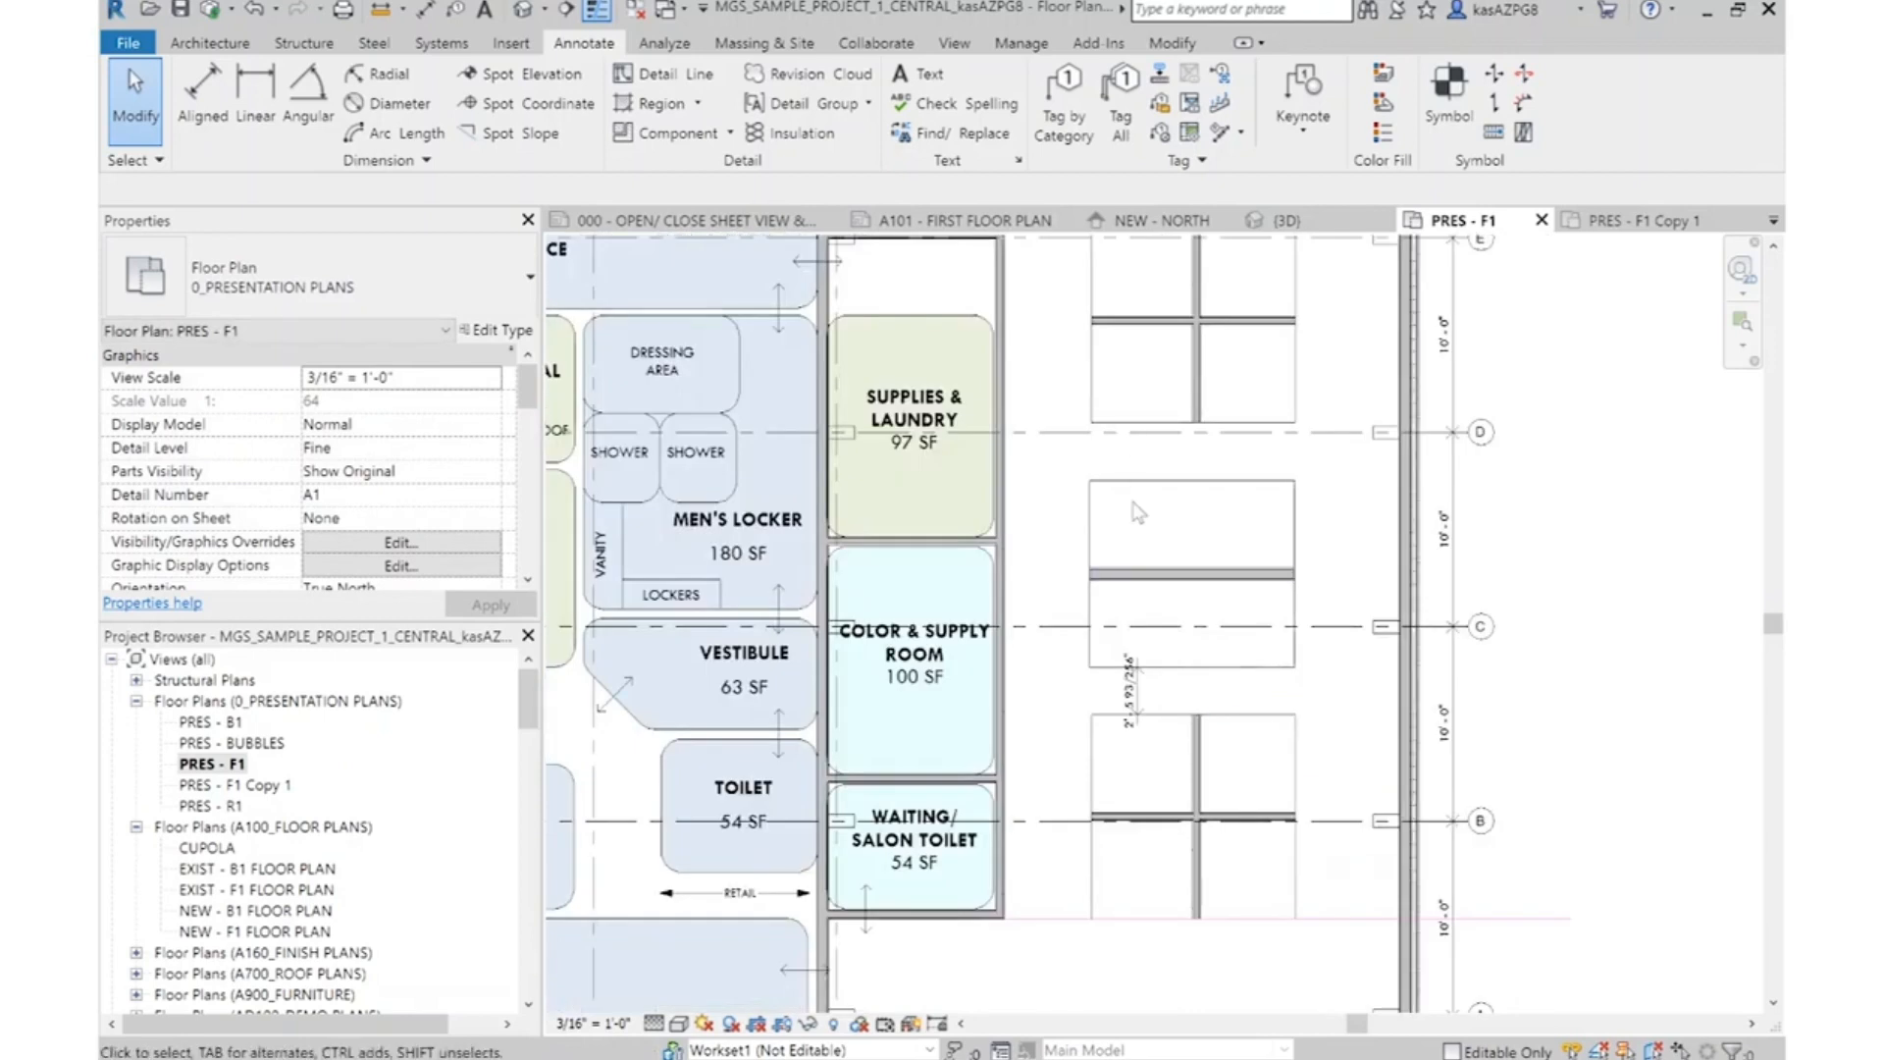
{"action": "middle_click_drag", "start_coordinate": [1129, 491], "coordinate": [1112, 545]}
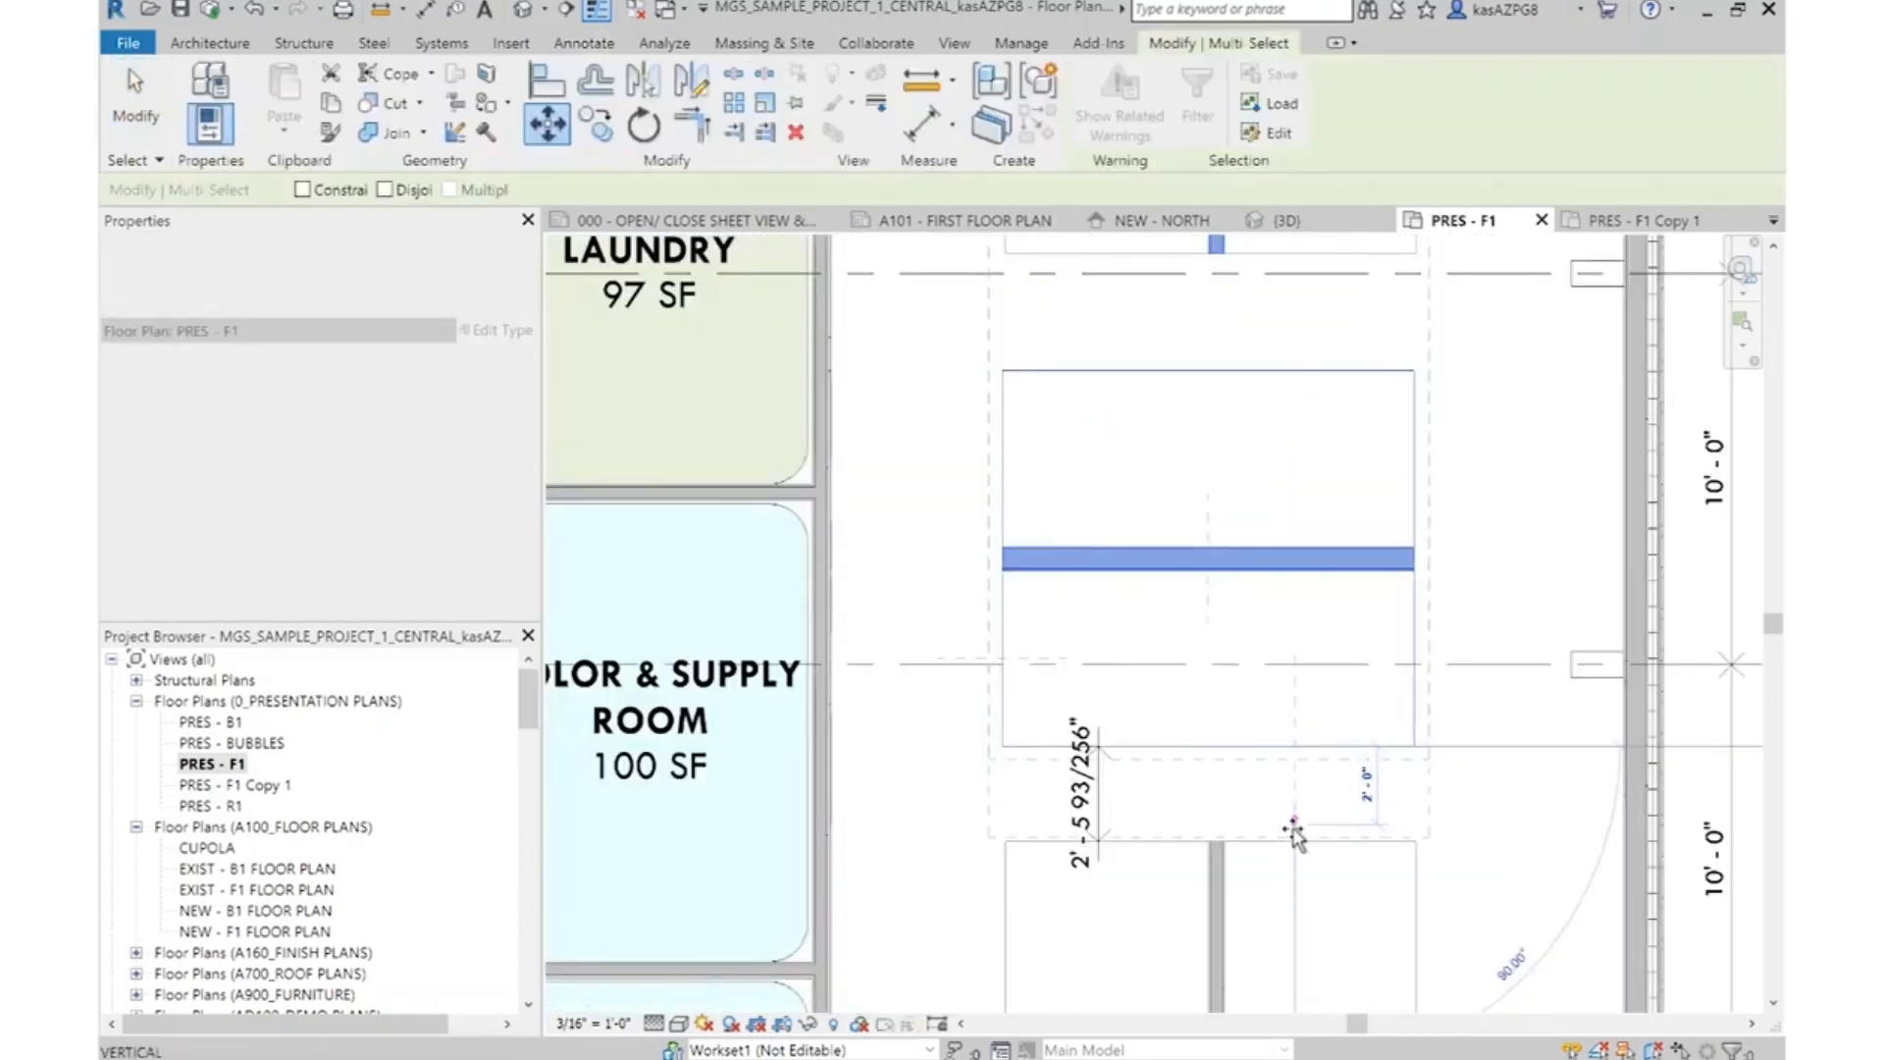
{"action": "left_click", "coordinate": [1379, 510]}
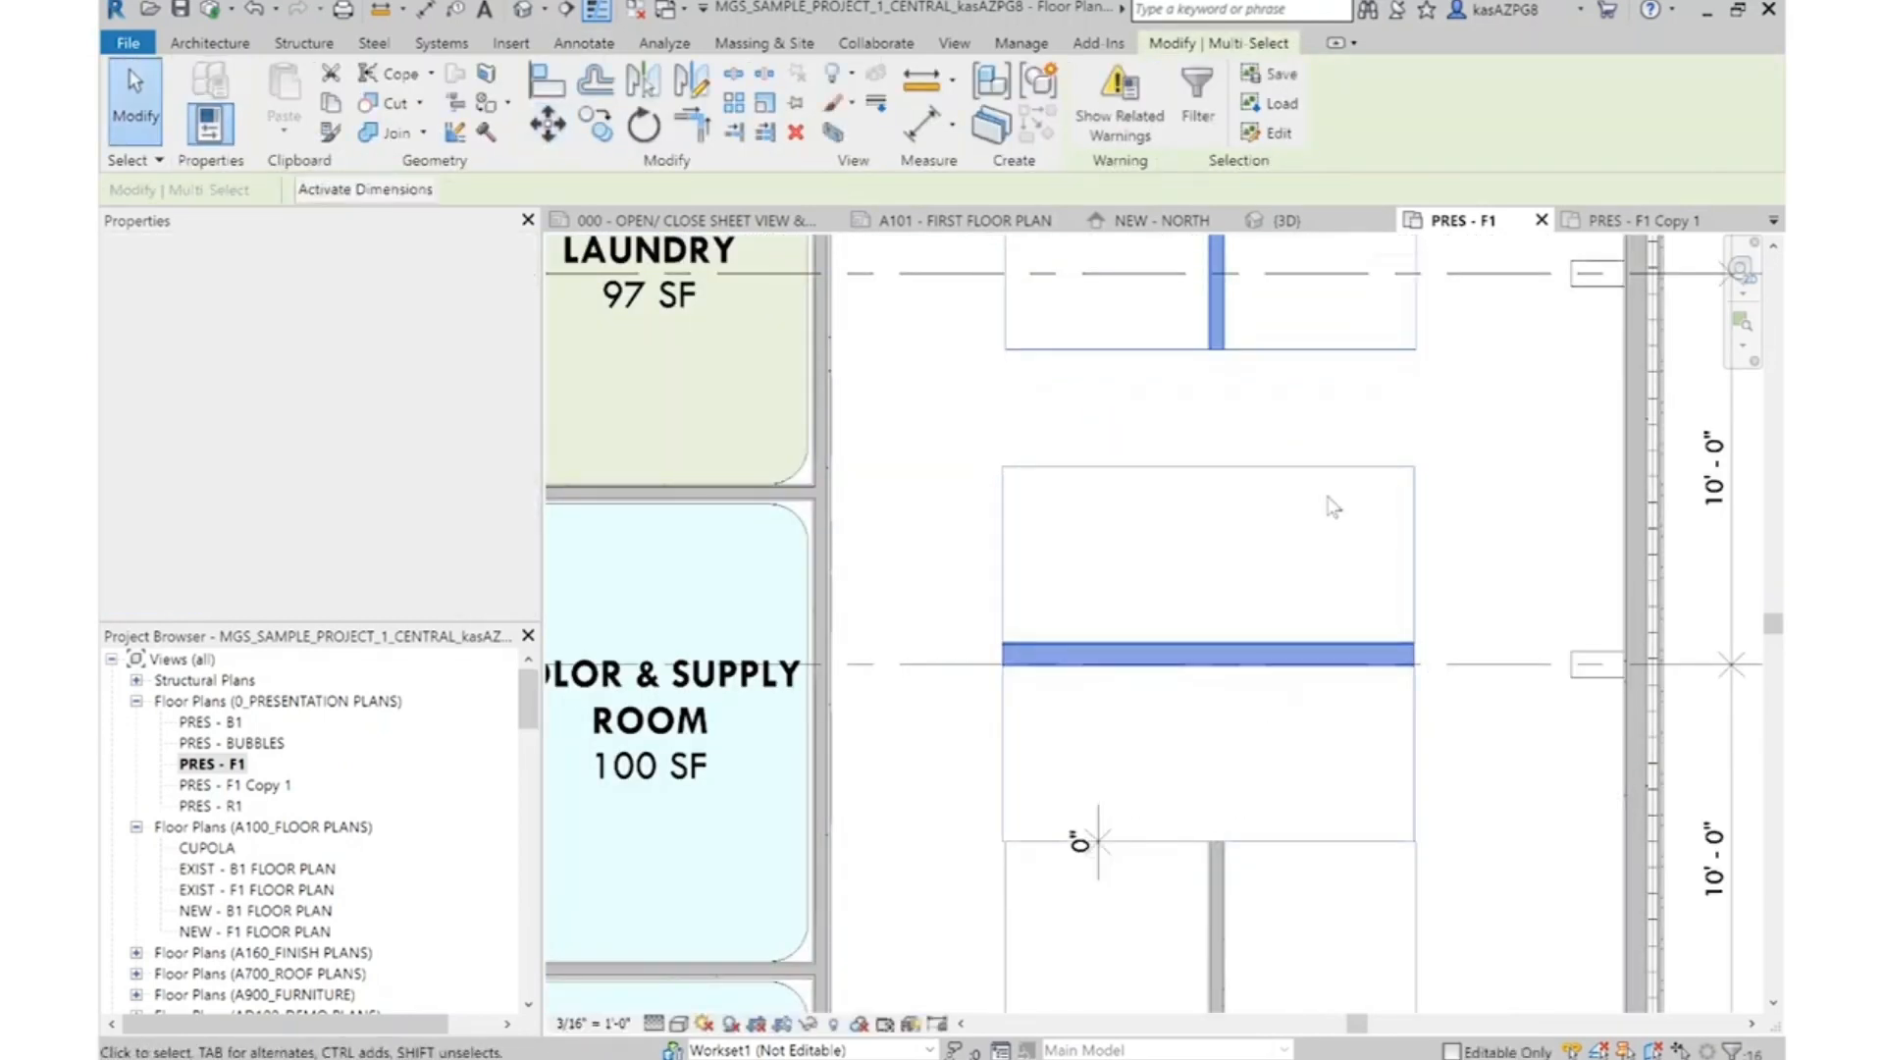
Move the Shampoo block and upper station cluster straight up 3'
{"action": "left_click", "coordinate": [547, 122]}
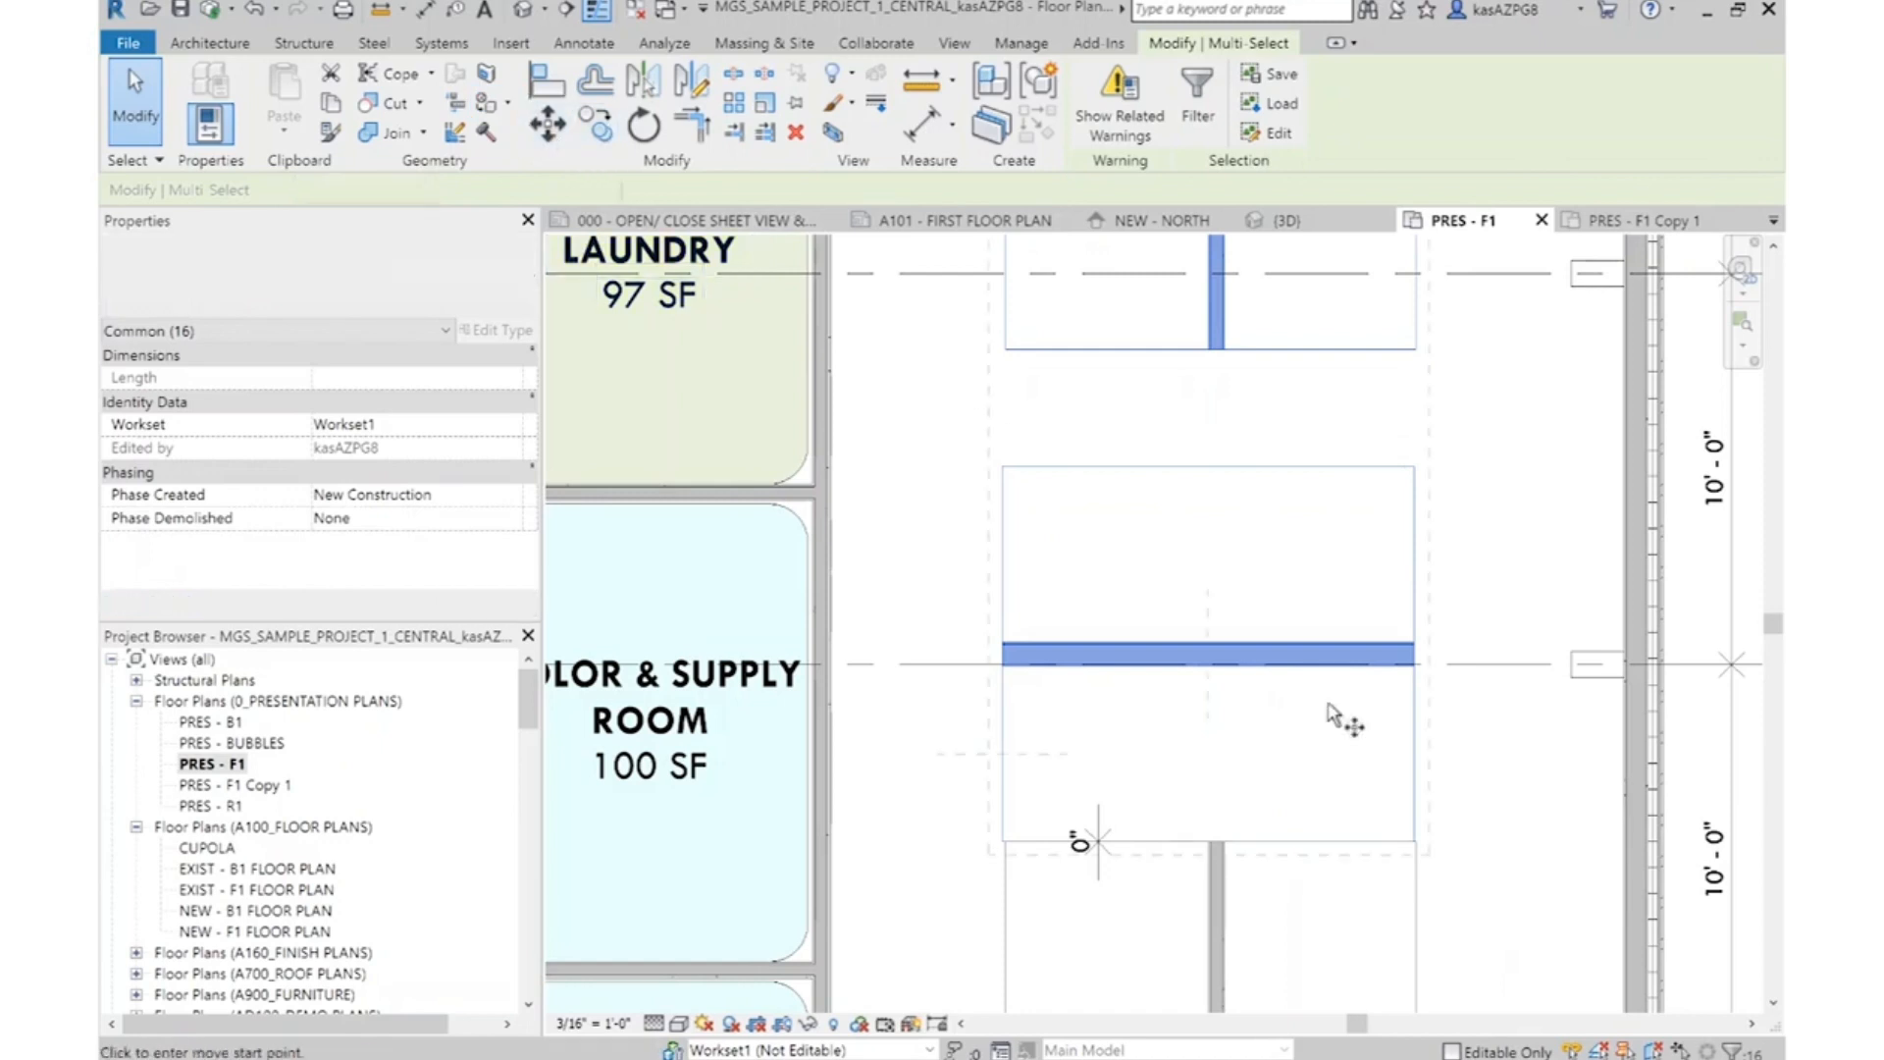
{"action": "left_click", "coordinate": [1322, 797]}
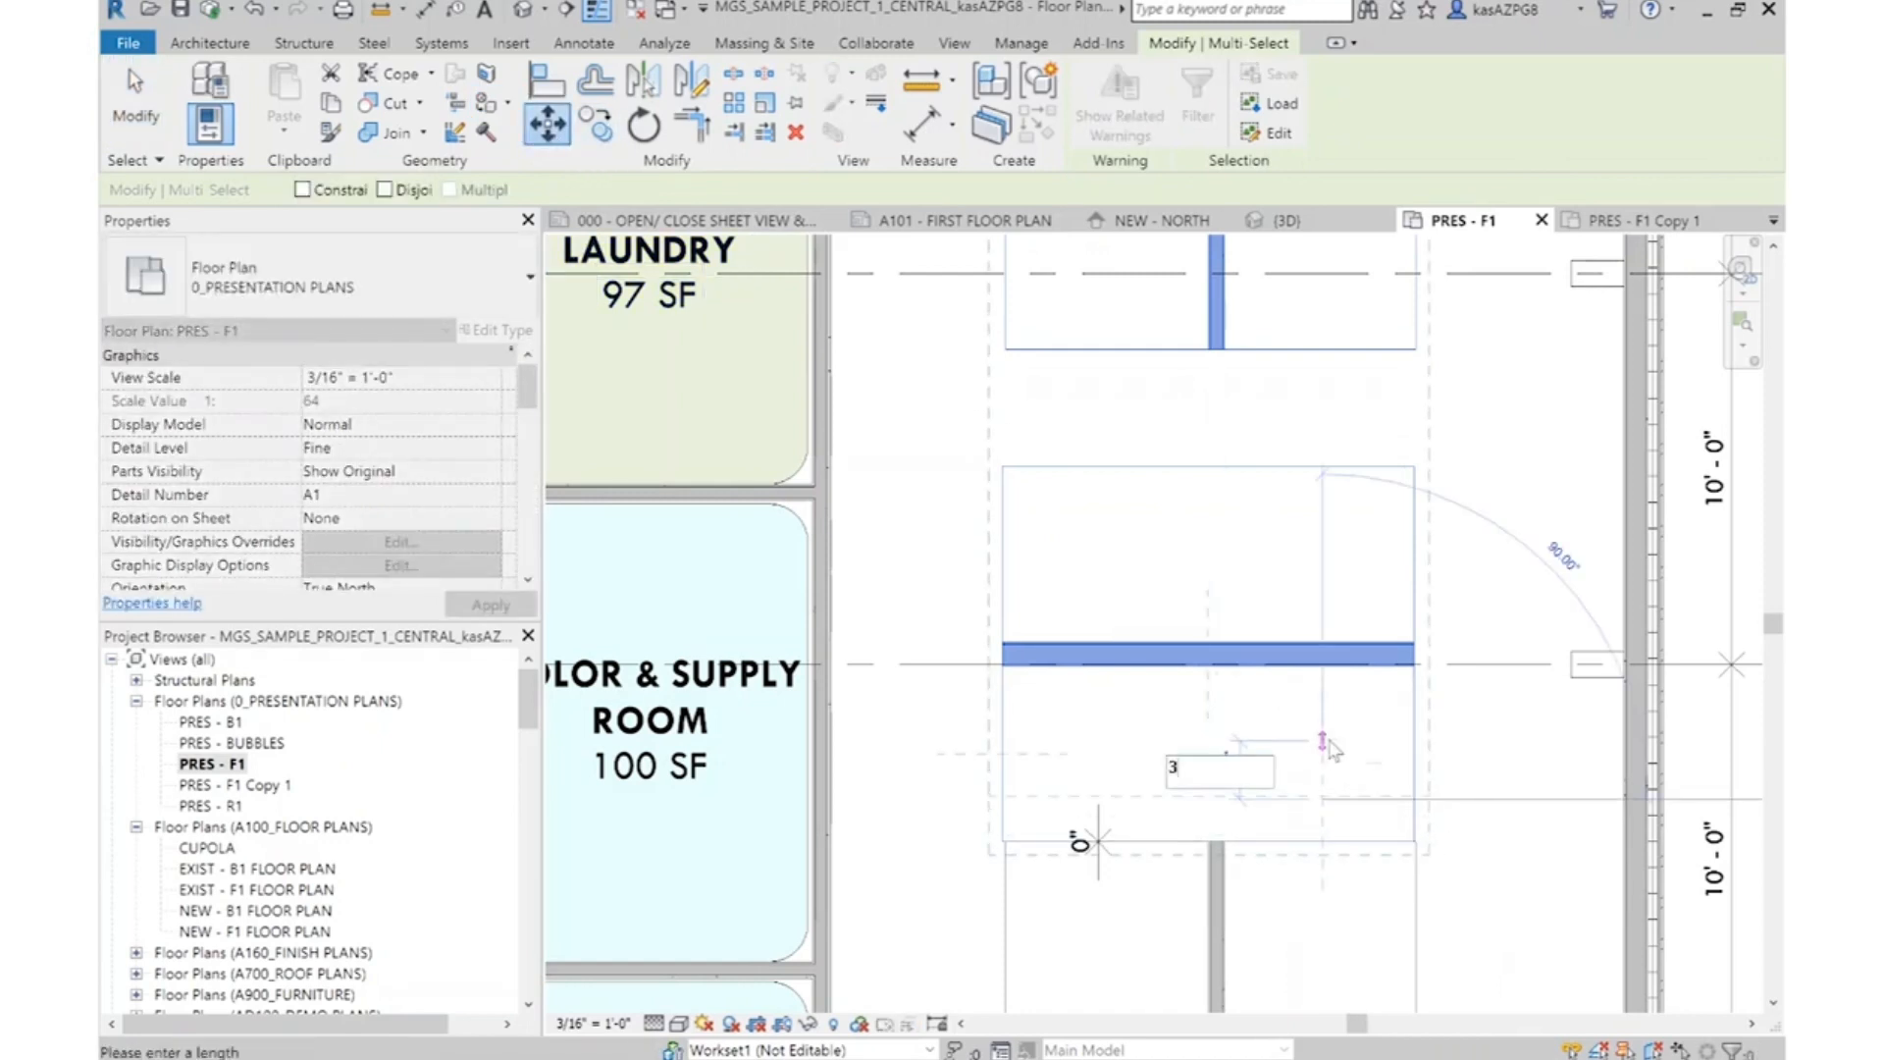
{"action": "type", "text": "3'"}
{"action": "key", "text": "Return"}
{"action": "key", "text": "Escape"}
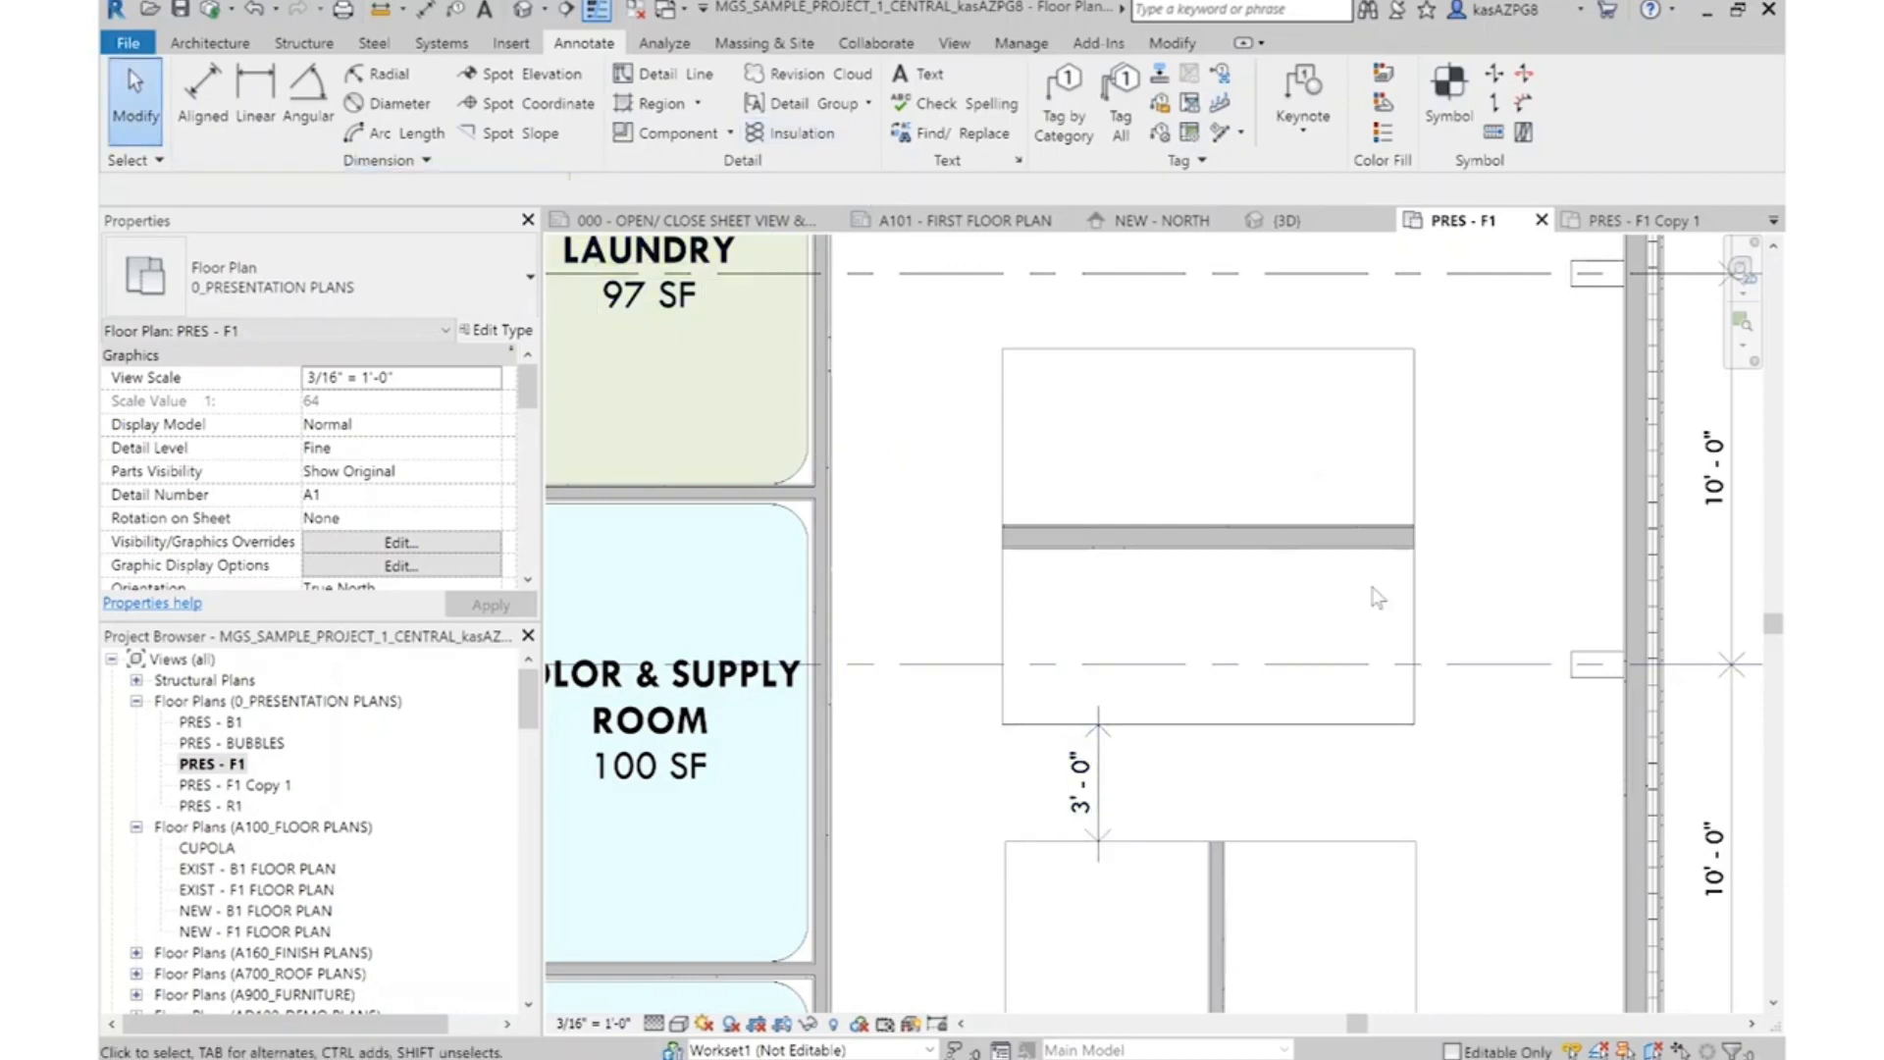
Align the Shampoo block's left room separation lines and wall end with the lower station cluster's left edge, unjoining the conflicting elements
{"action": "key", "text": "a"}
{"action": "key", "text": "l"}
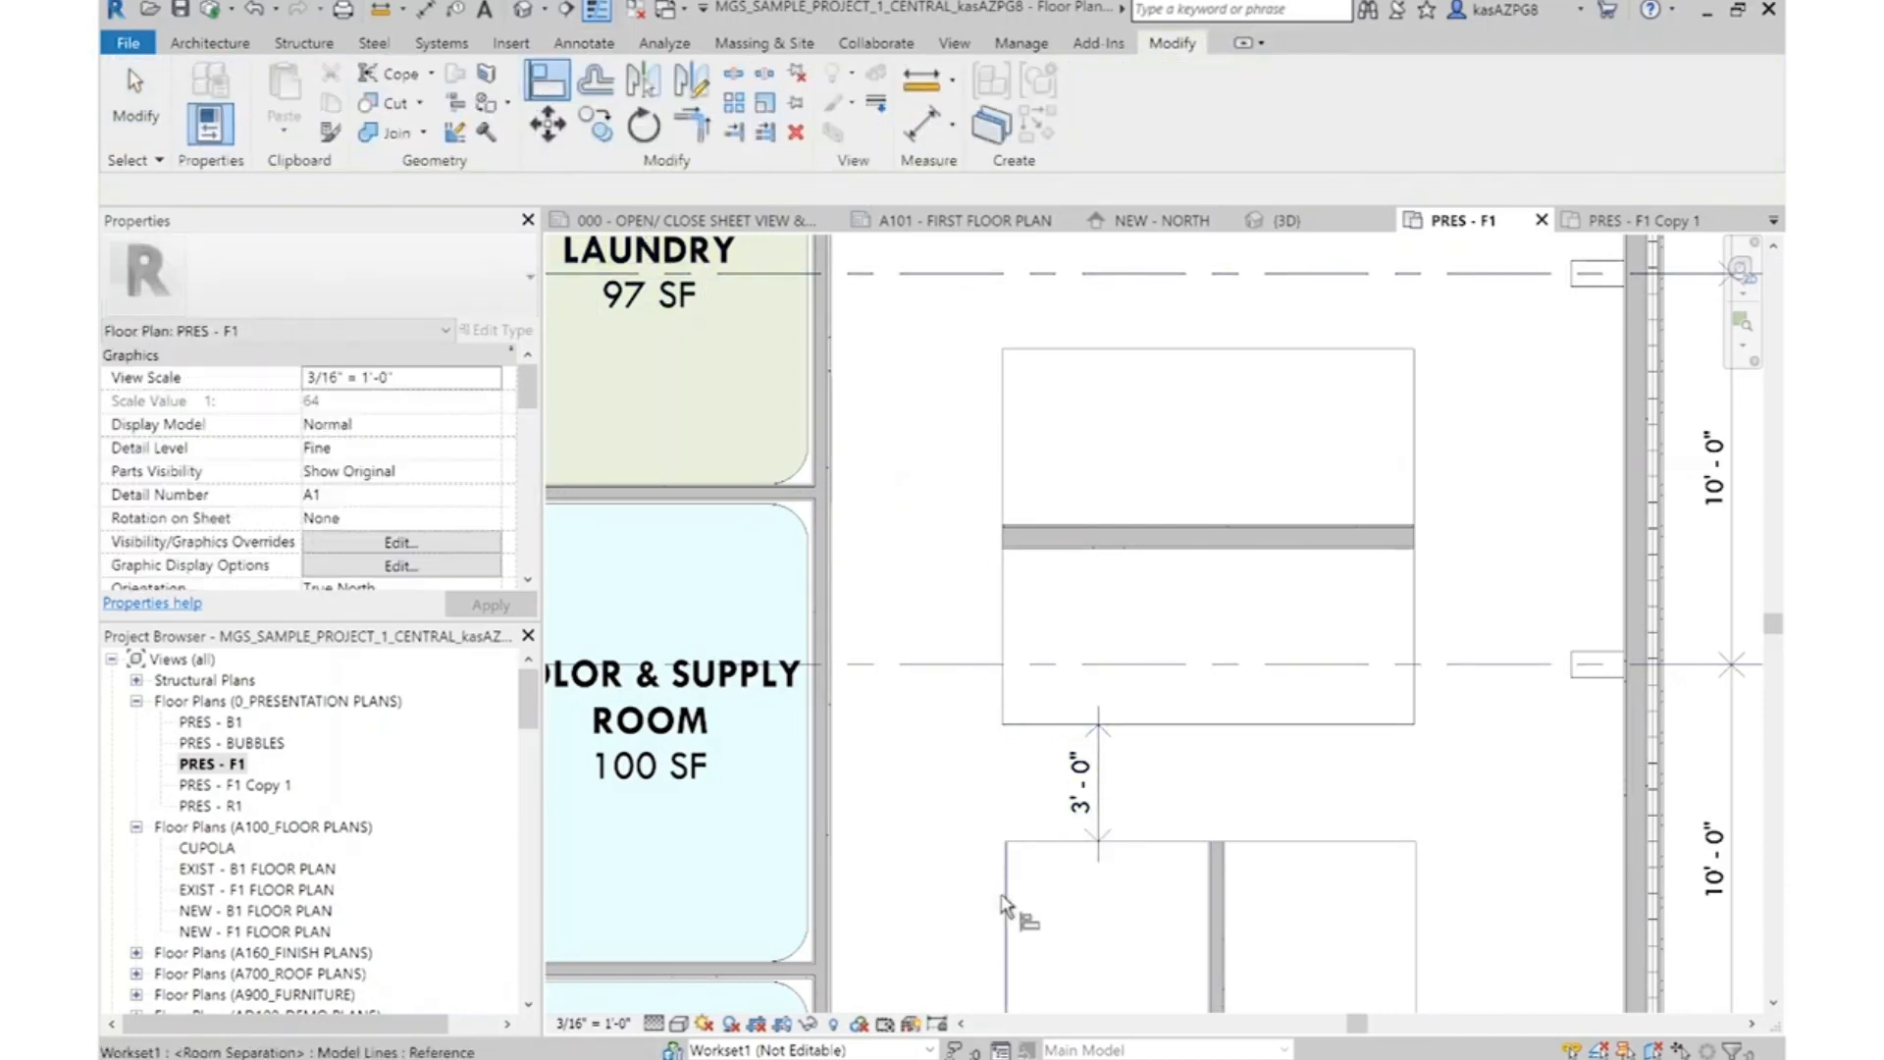
{"action": "scroll", "coordinate": [996, 603], "scroll_direction": "up", "scroll_amount": 3}
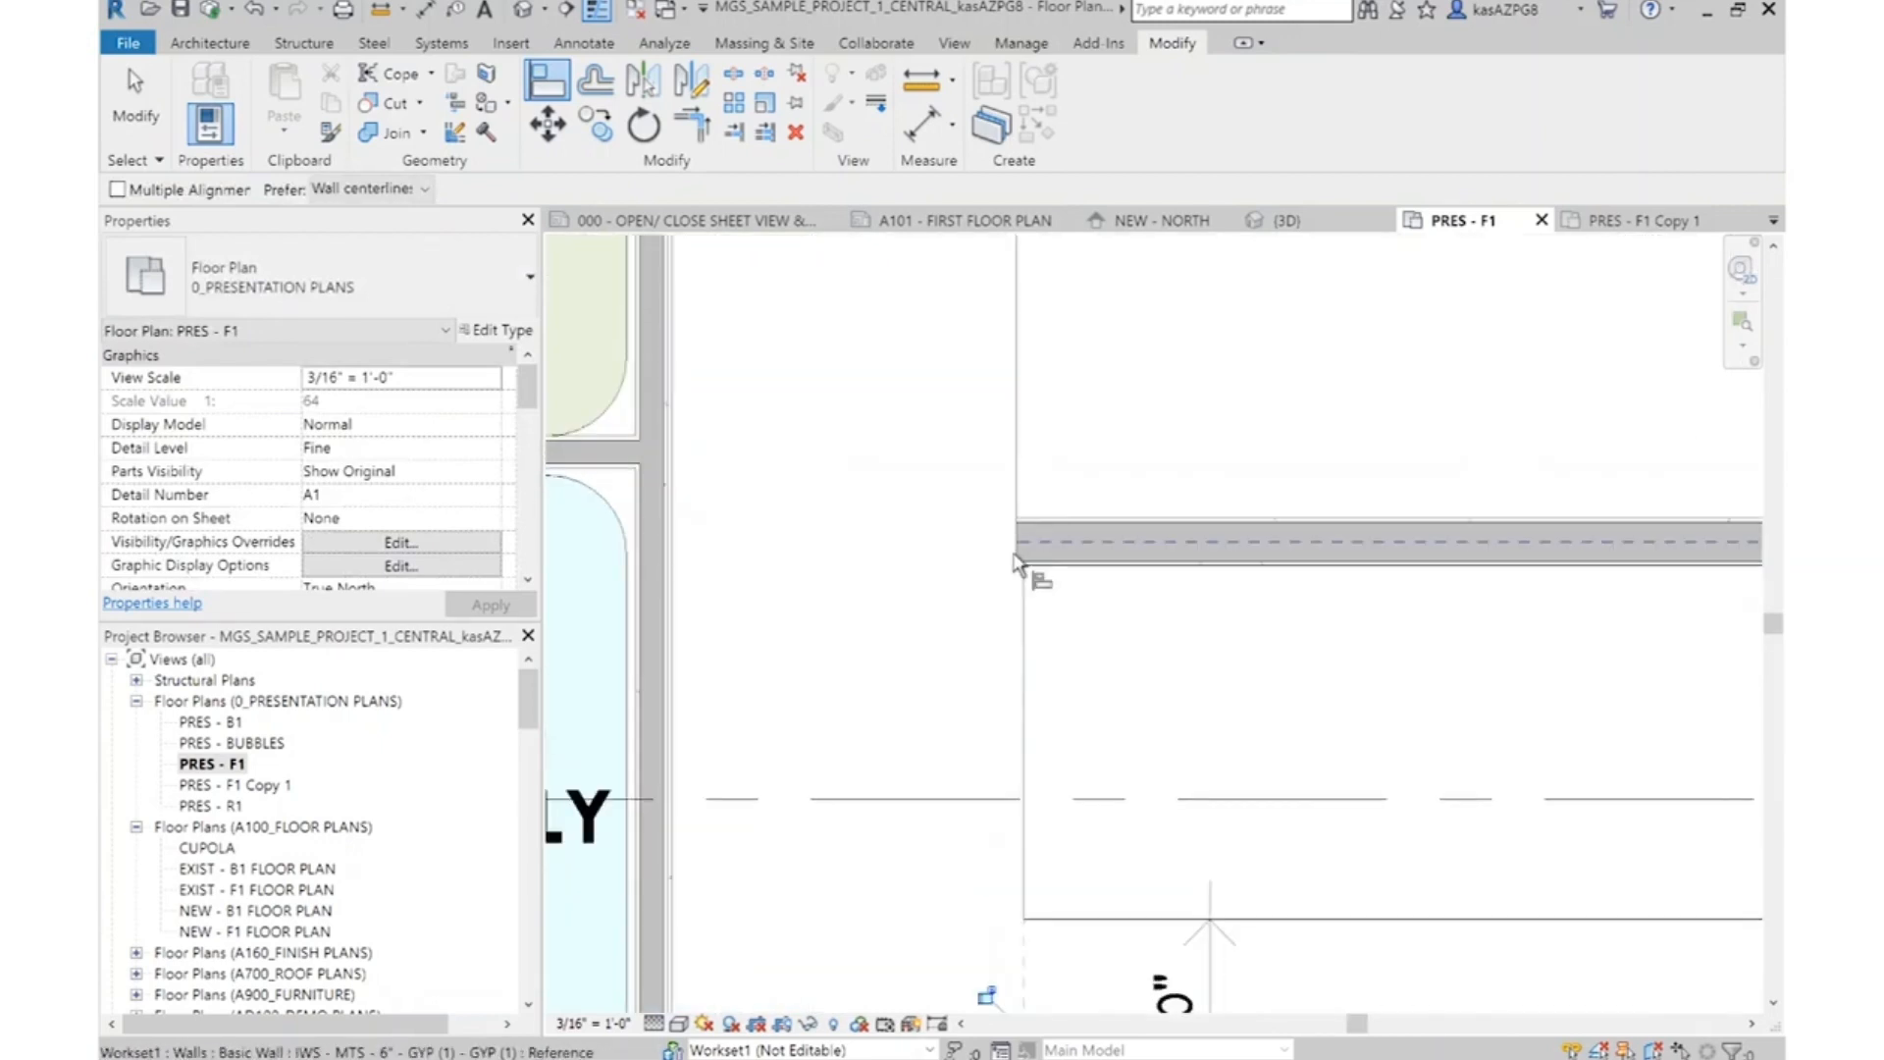
{"action": "scroll", "coordinate": [1016, 550], "scroll_direction": "up", "scroll_amount": 2}
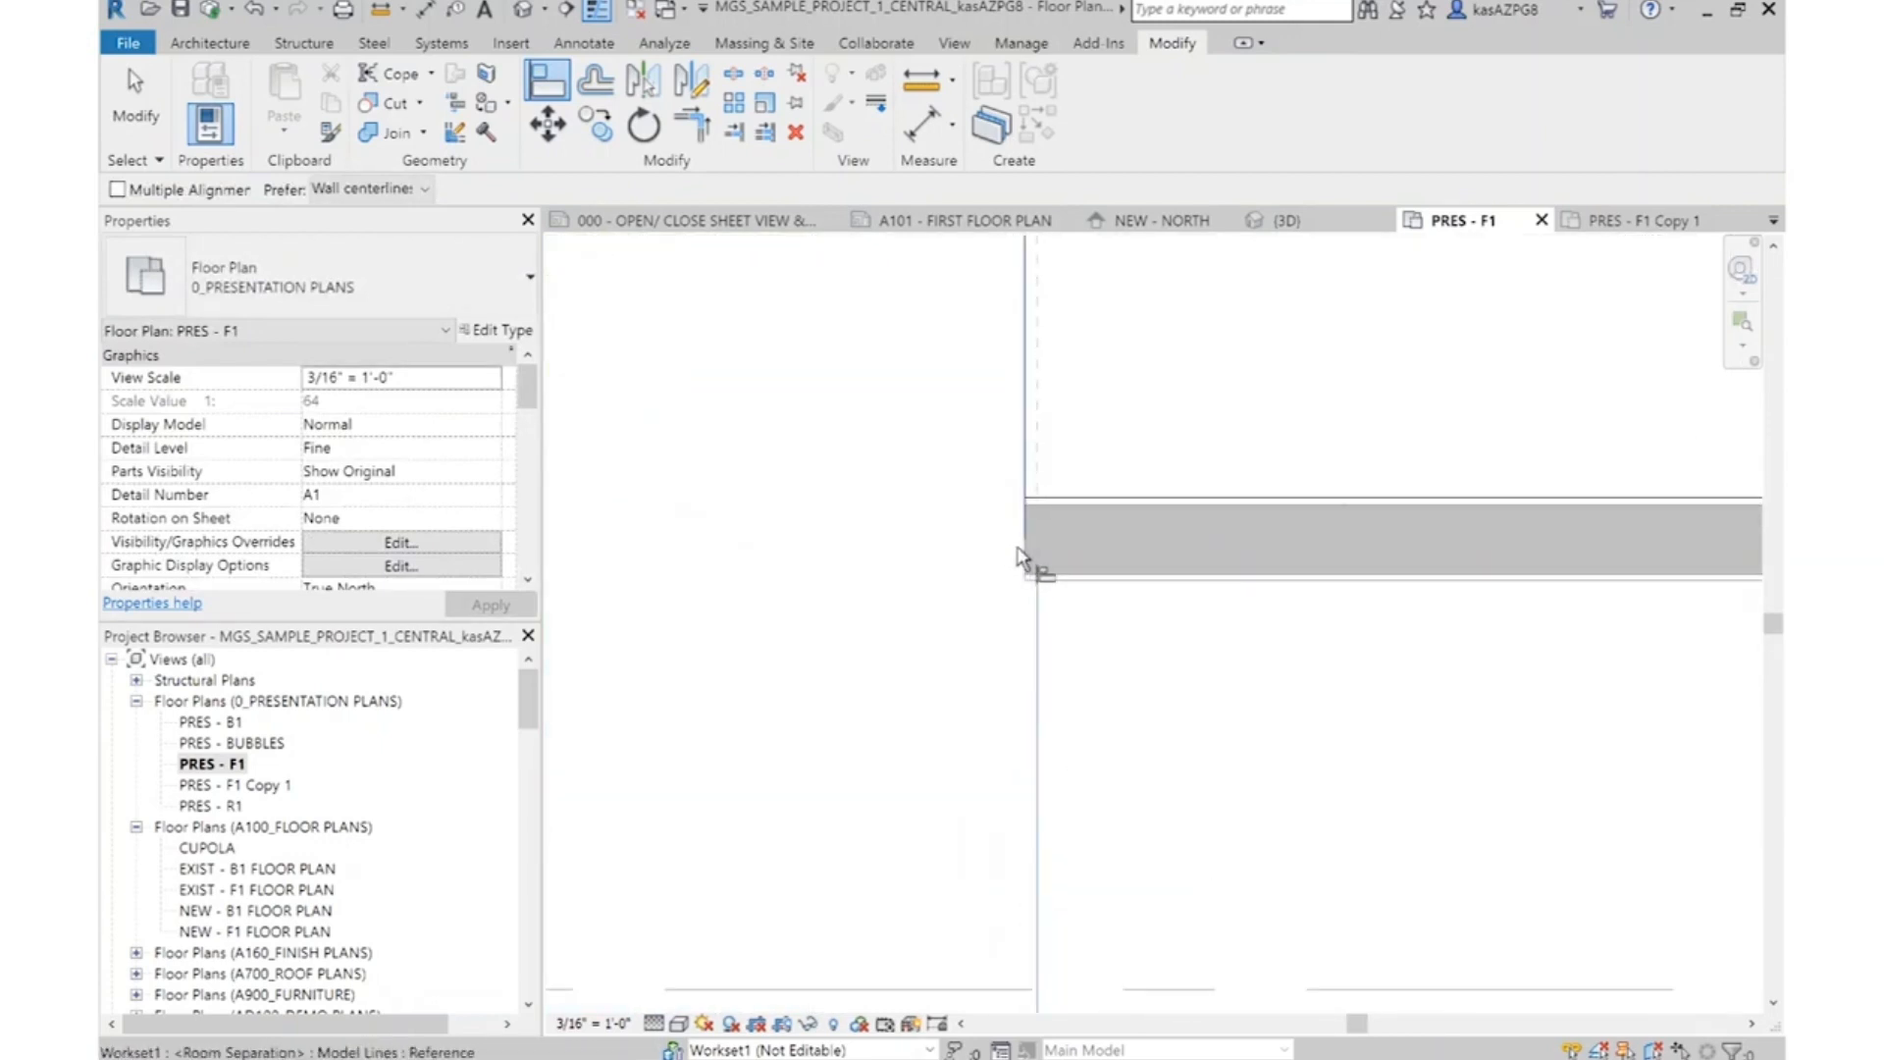
{"action": "left_click", "coordinate": [1025, 572]}
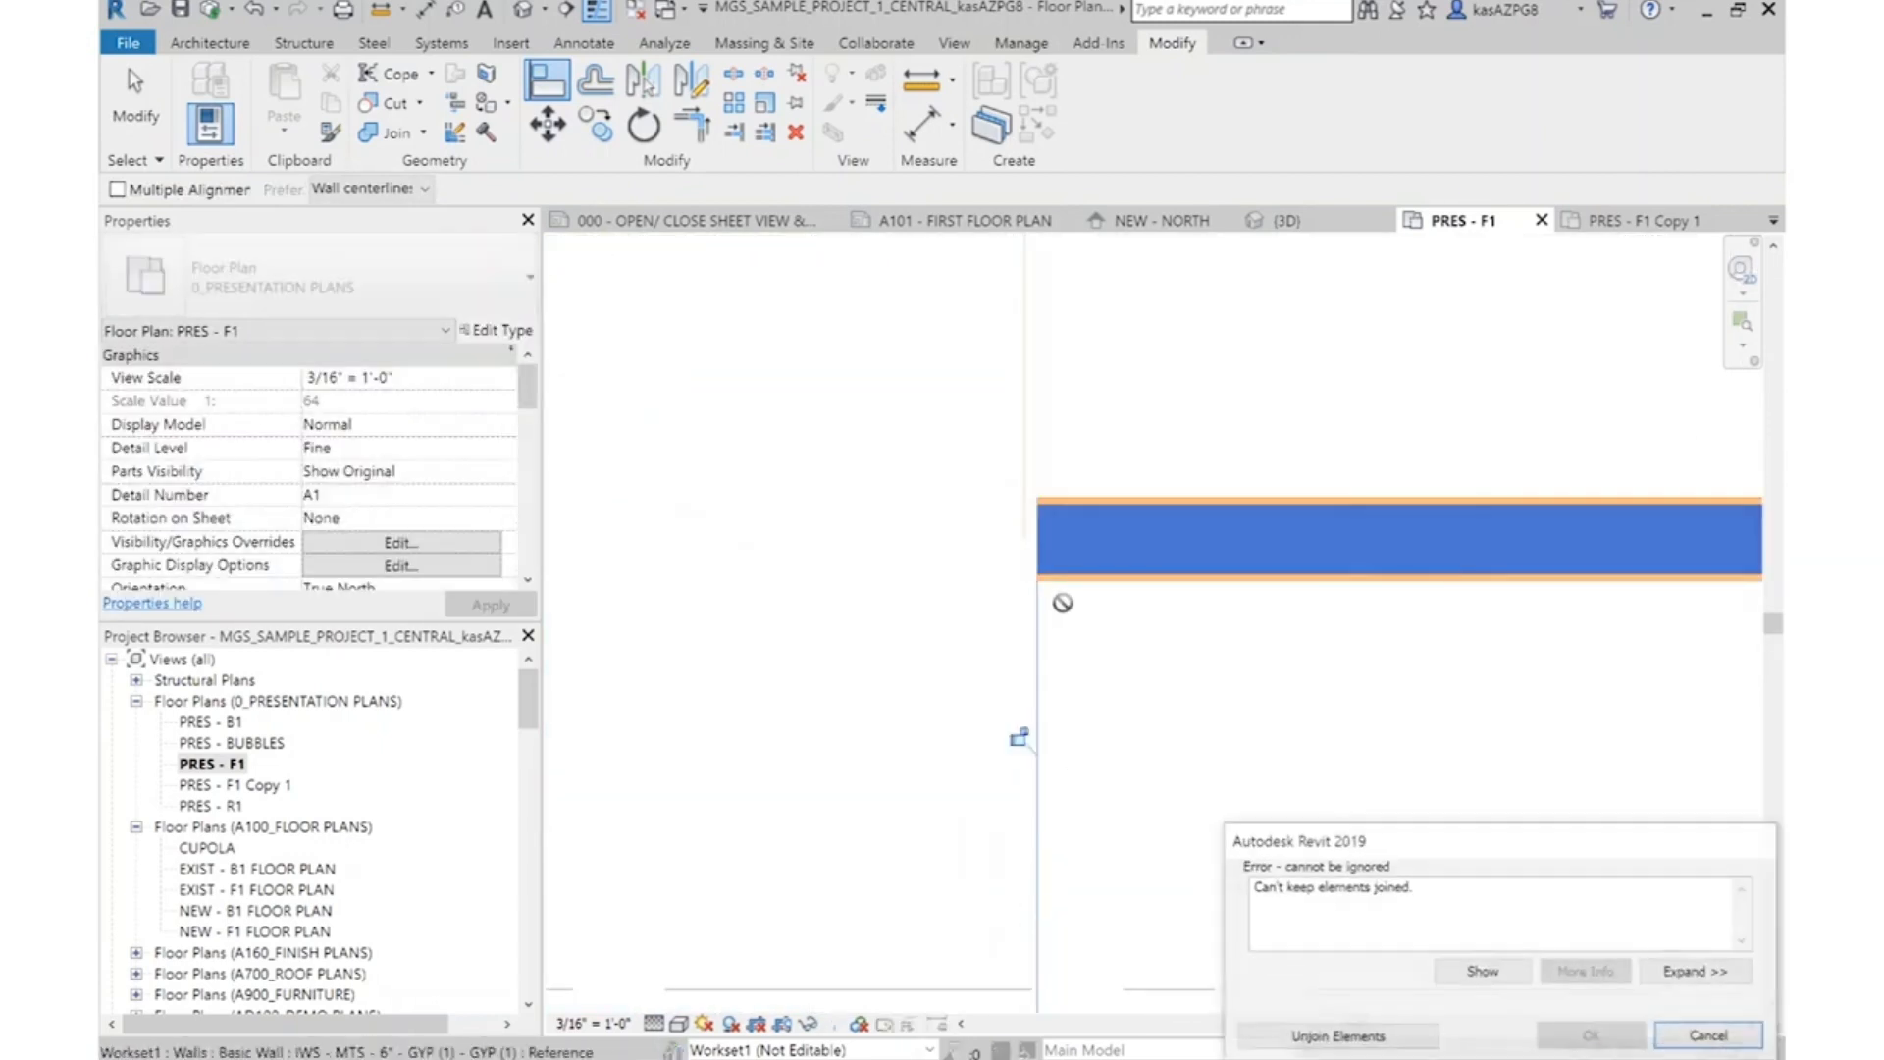
{"action": "left_click", "coordinate": [1409, 1042]}
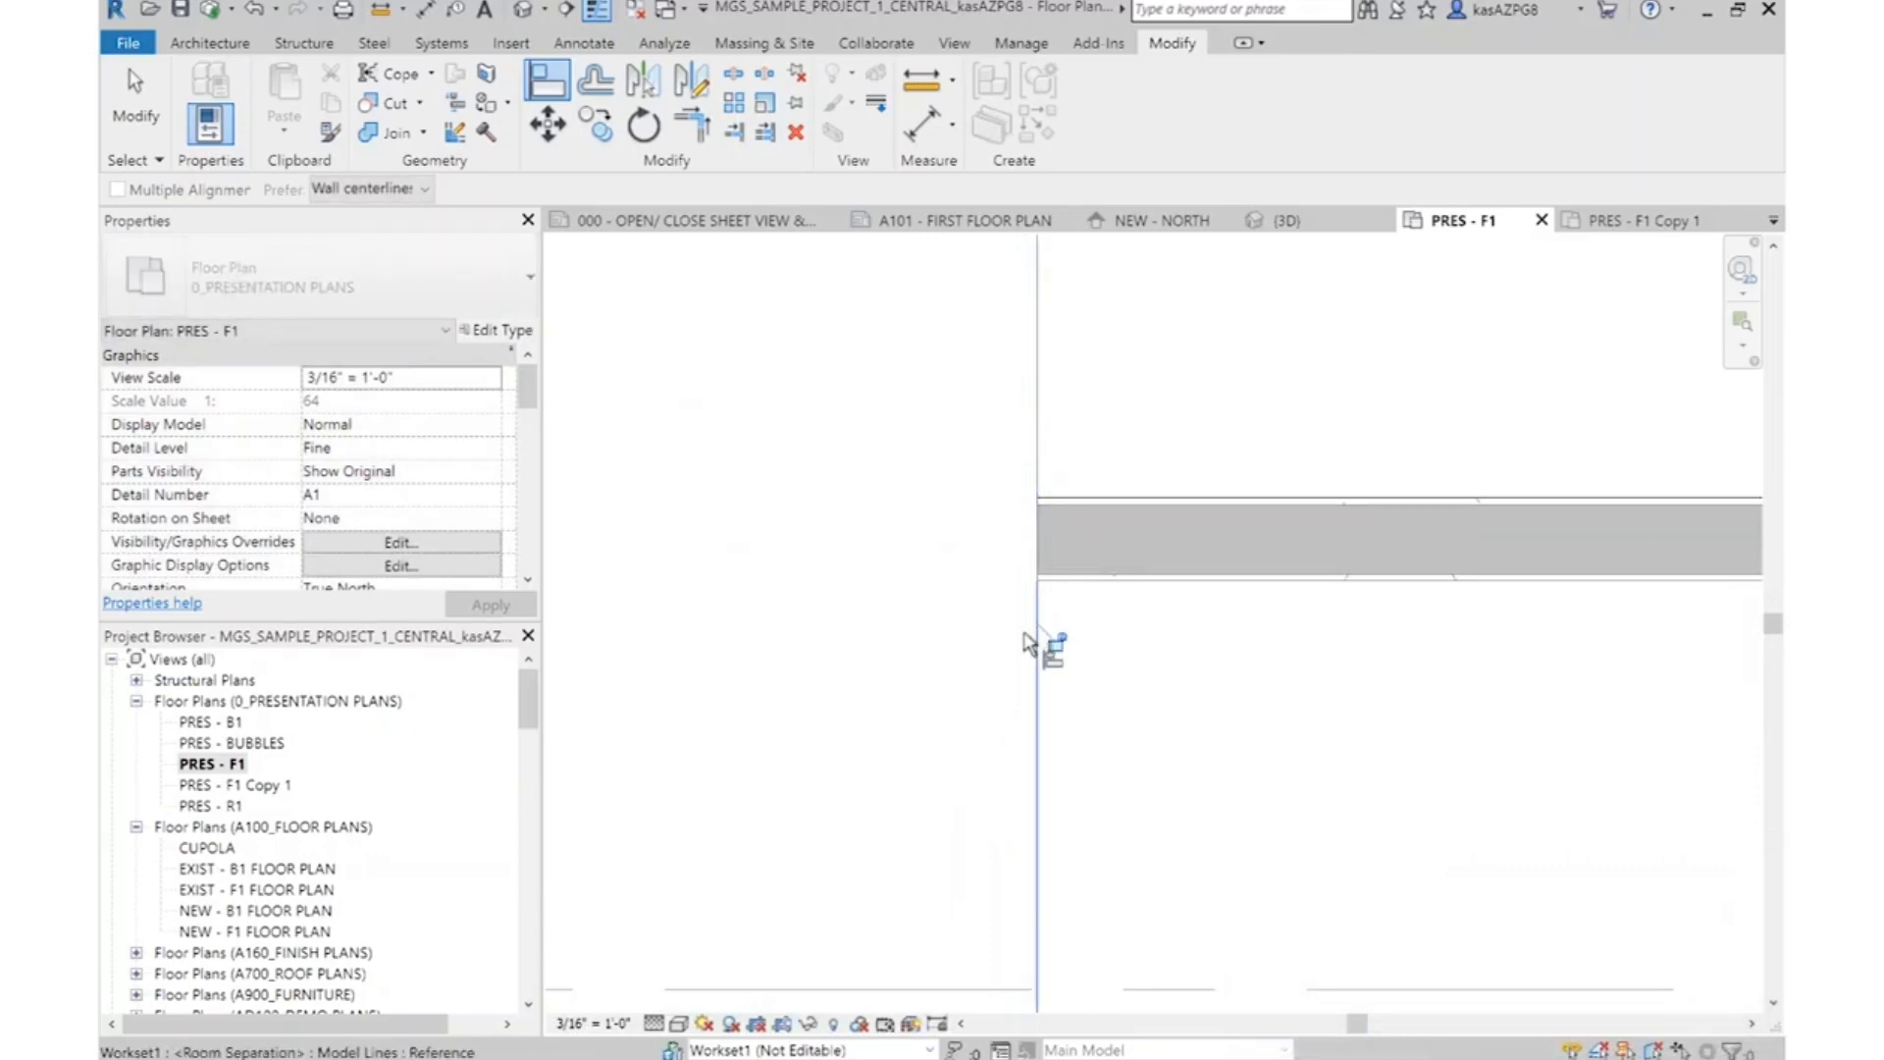
Align the Shampoo block's right room separation lines and wall end with the lower station cluster's right edge, unjoining the conflicting elements
{"action": "scroll", "coordinate": [1025, 642], "scroll_direction": "down", "scroll_amount": 3}
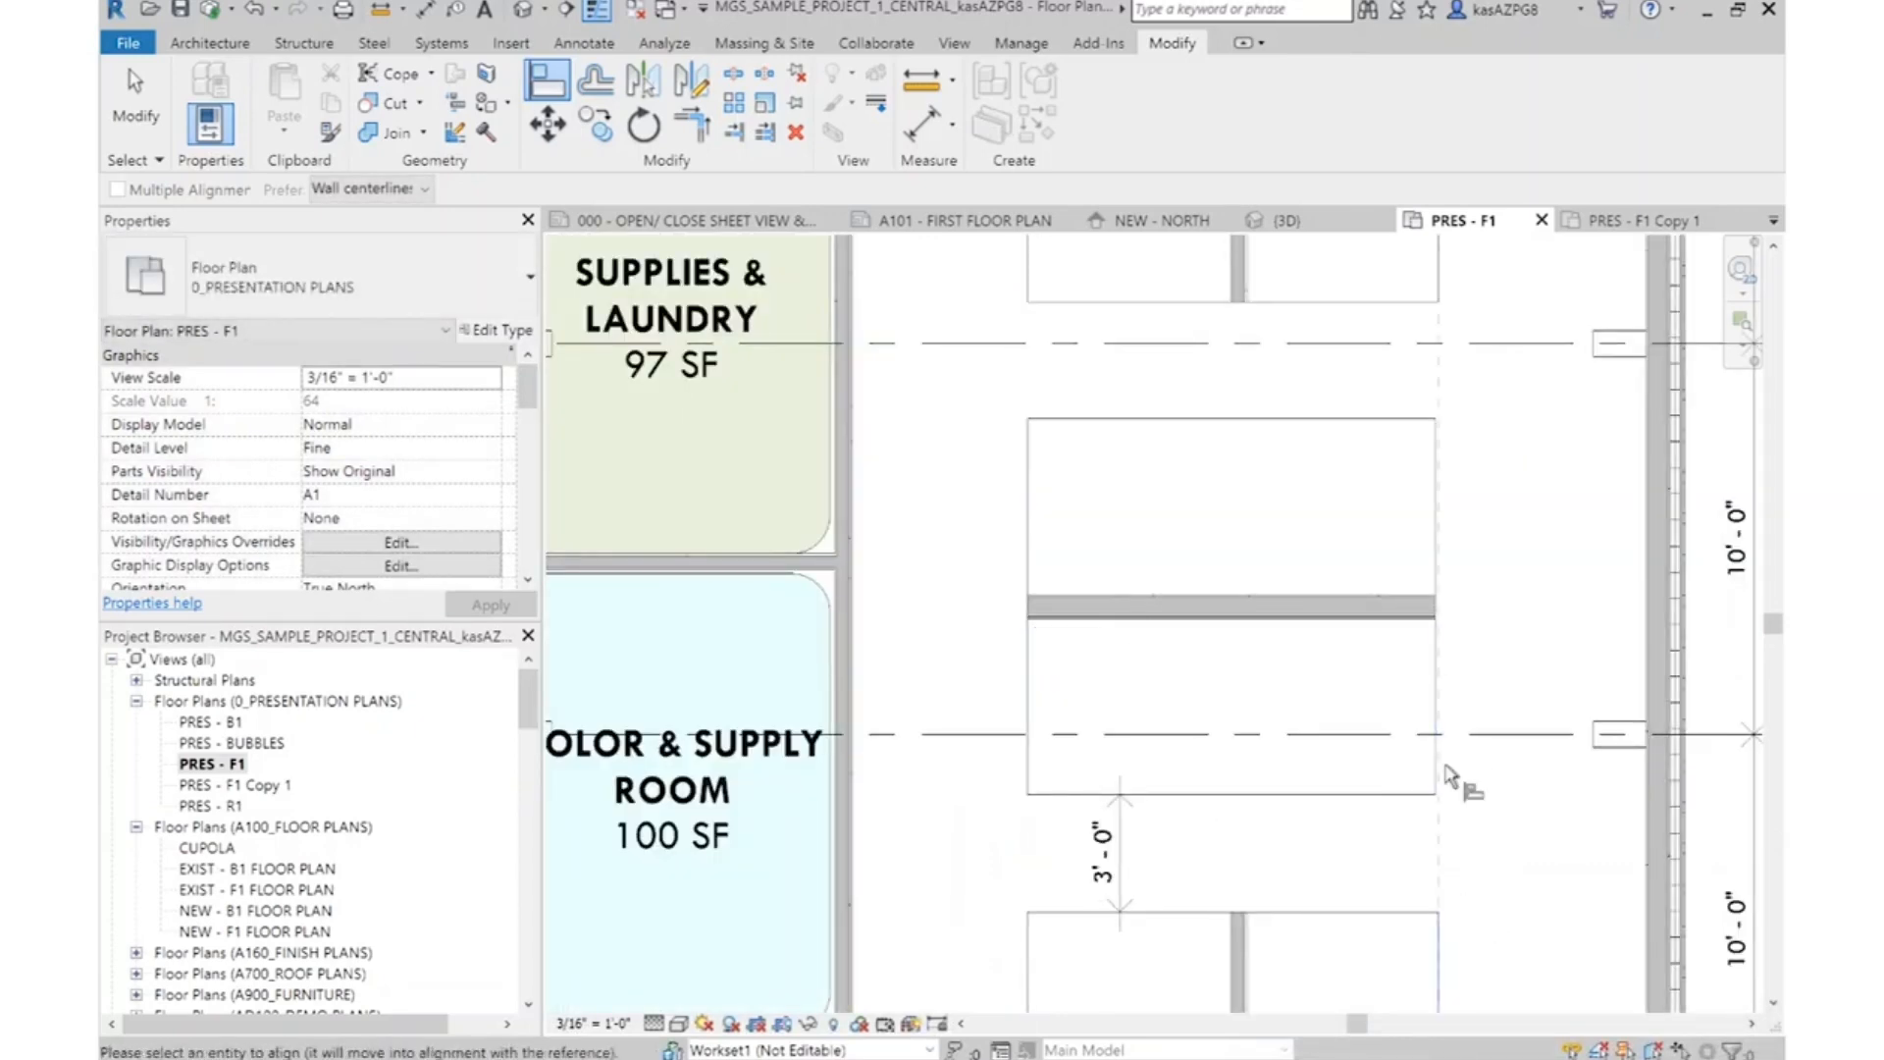
{"action": "scroll", "coordinate": [1433, 672], "scroll_direction": "up", "scroll_amount": 2}
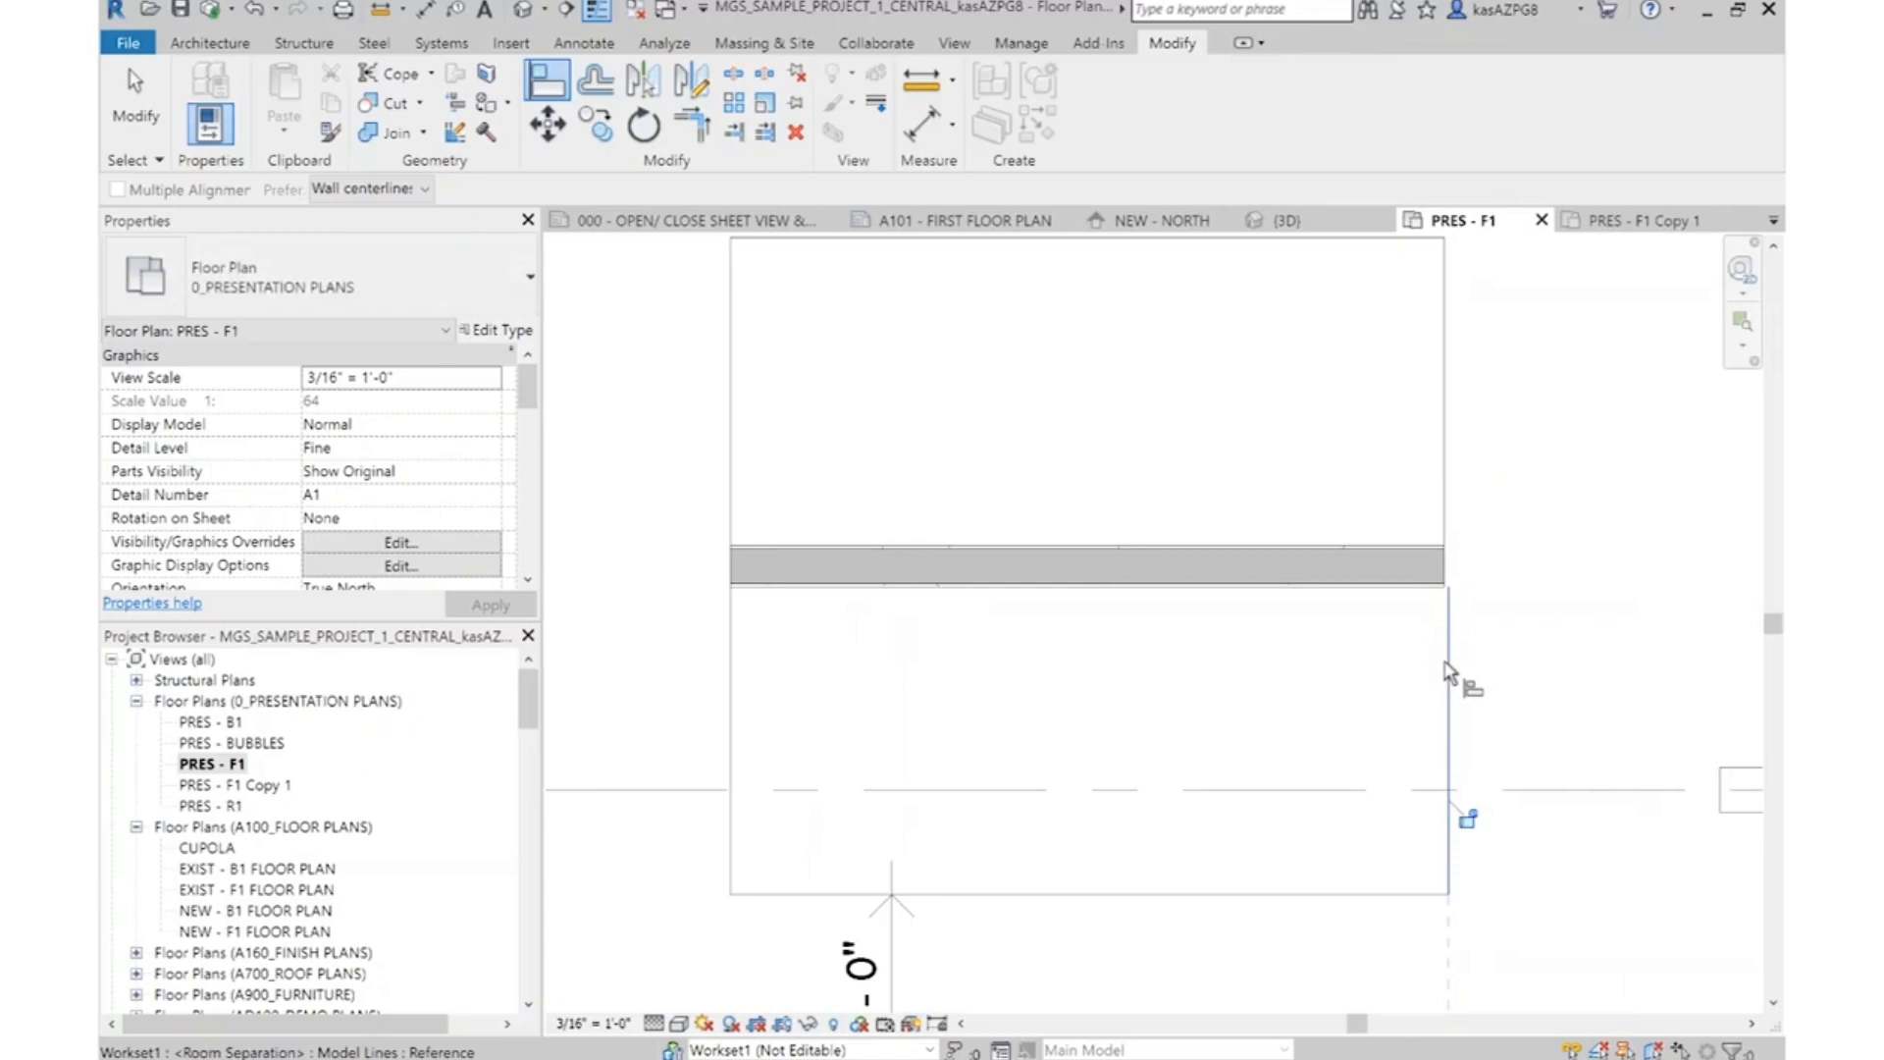
{"action": "scroll", "coordinate": [1449, 628], "scroll_direction": "up", "scroll_amount": 1}
{"action": "scroll", "coordinate": [1443, 589], "scroll_direction": "up", "scroll_amount": 2}
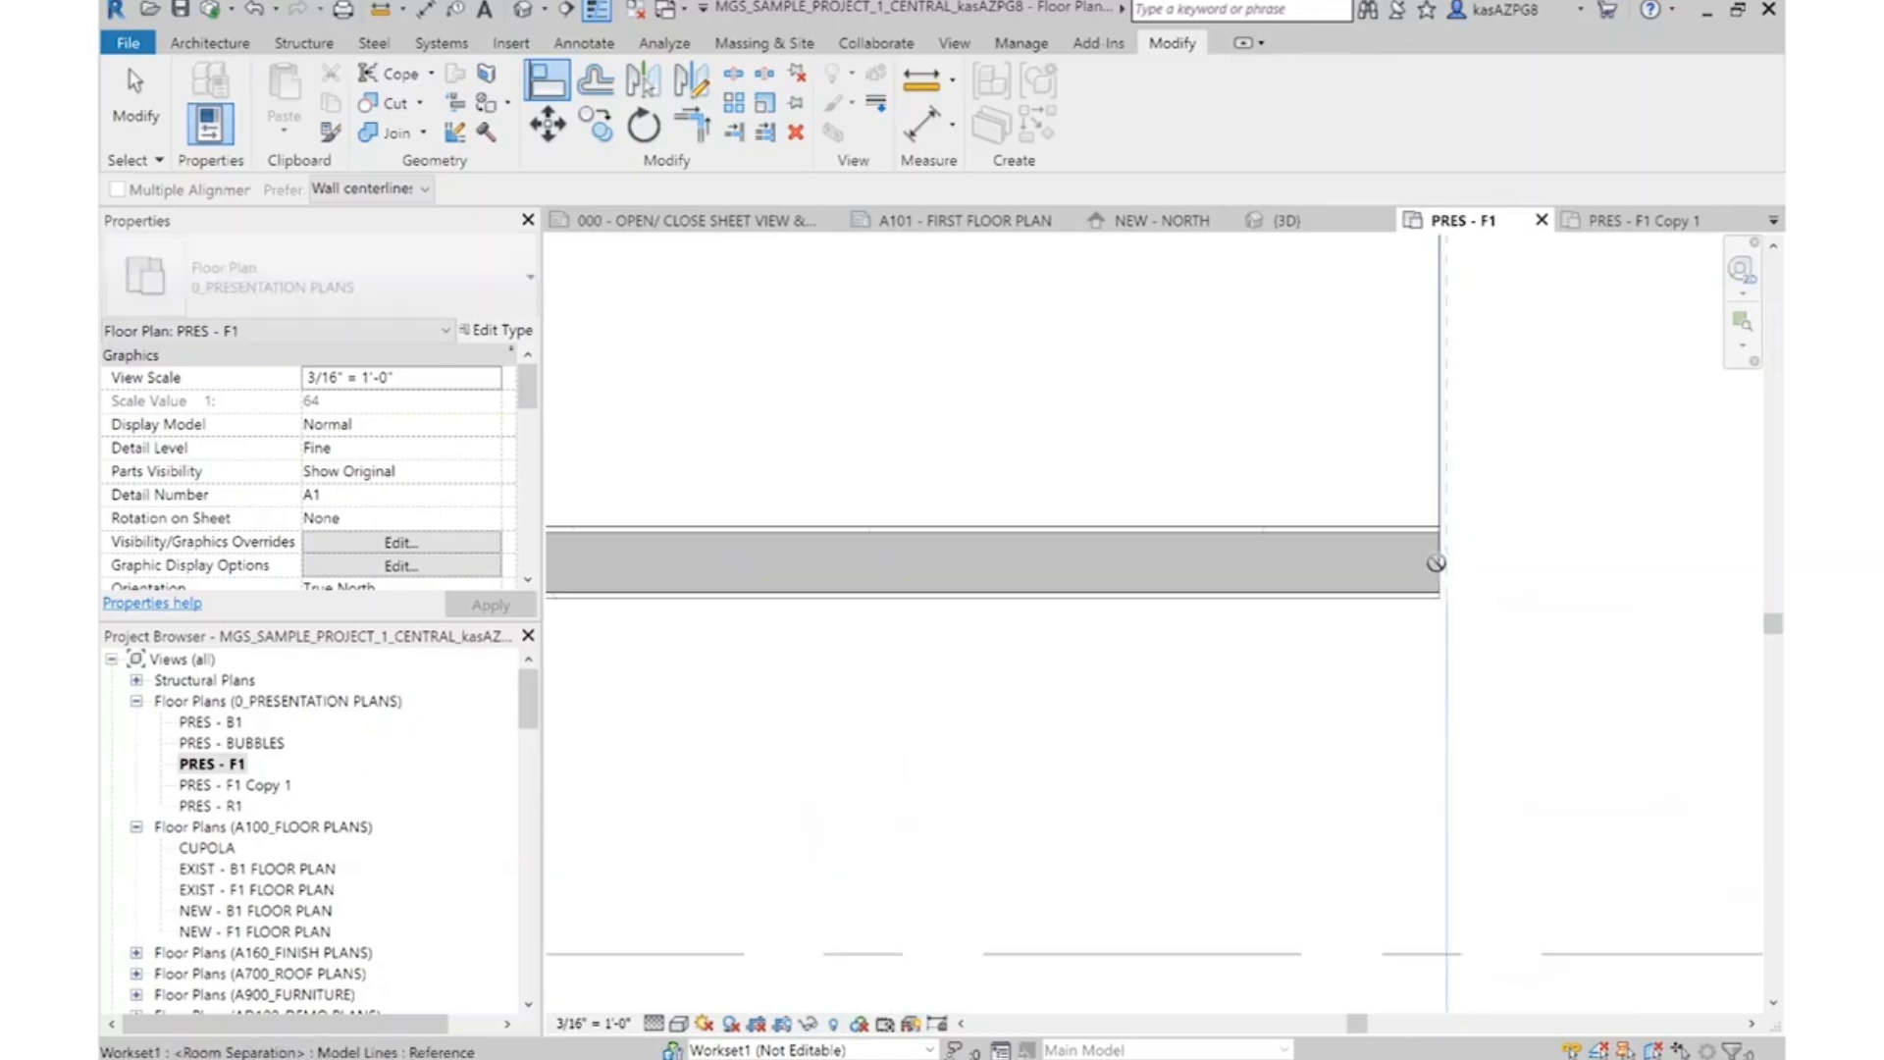
{"action": "left_click", "coordinate": [1440, 569]}
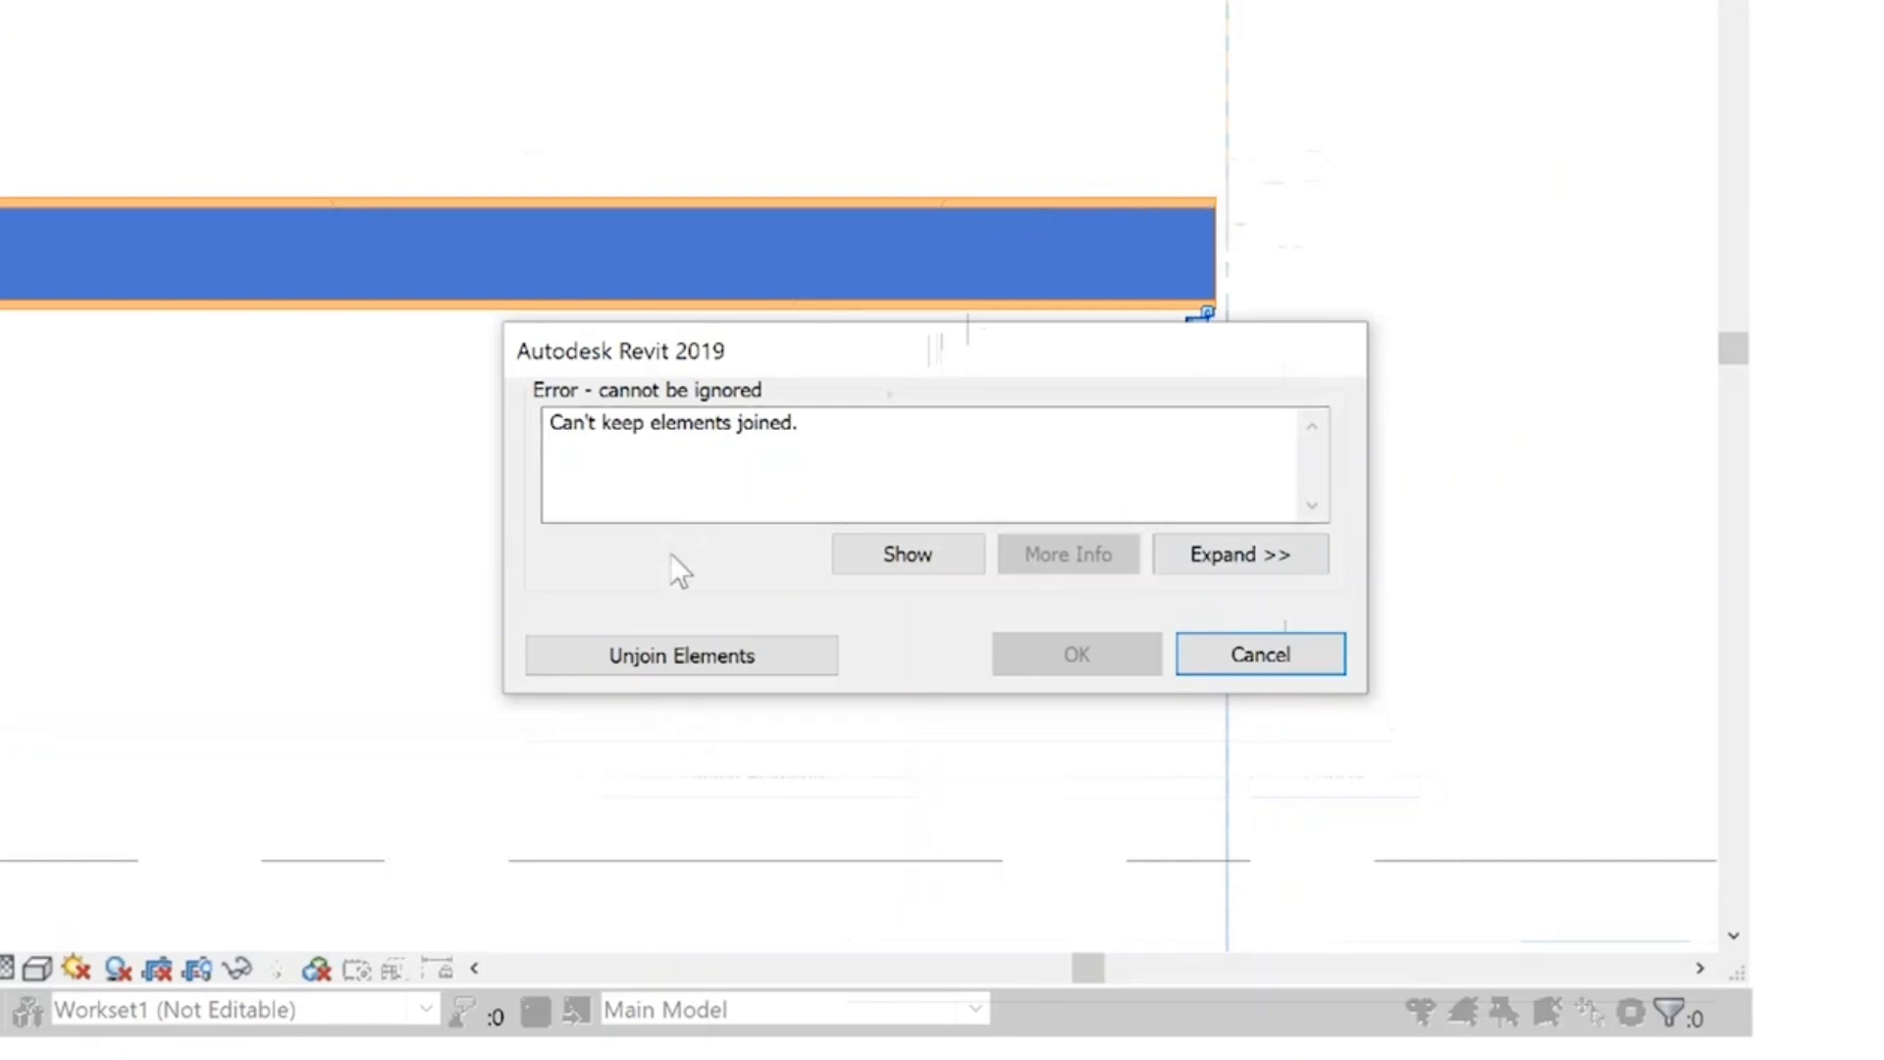
{"action": "left_click", "coordinate": [684, 656]}
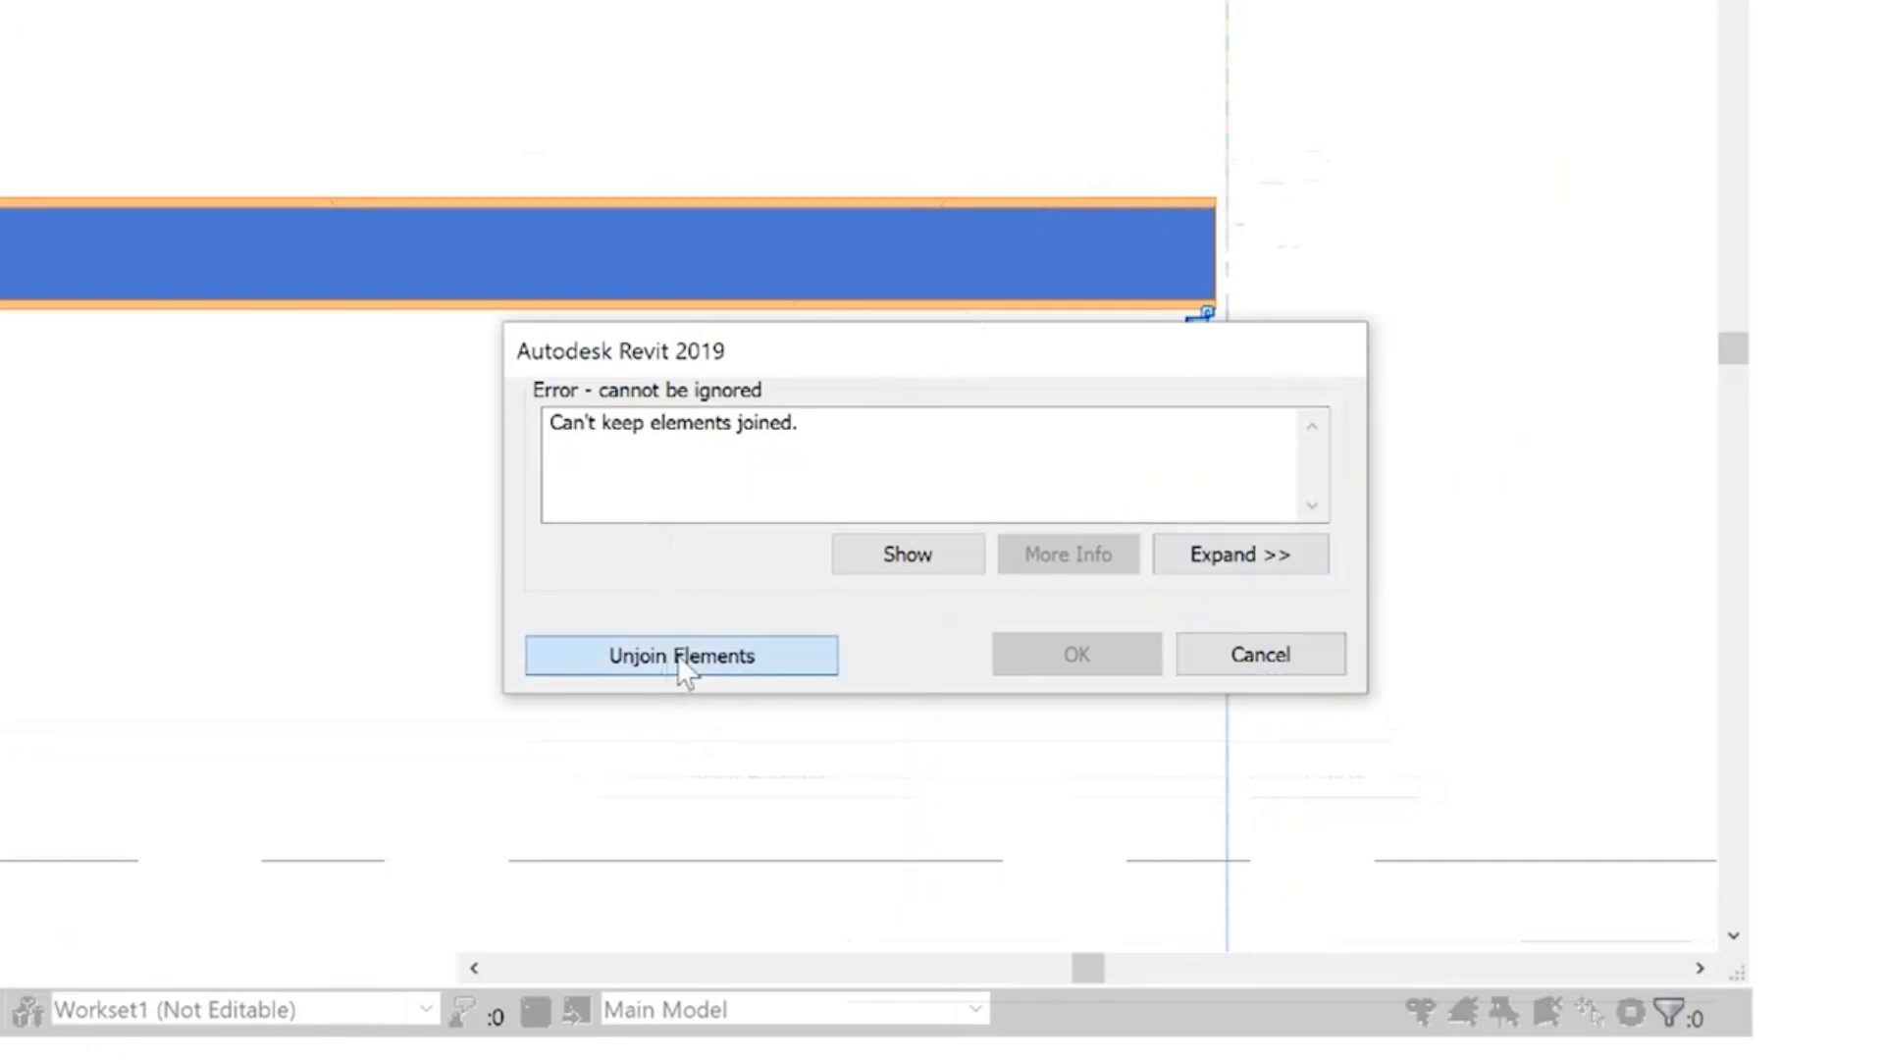
{"action": "left_click", "coordinate": [1436, 571]}
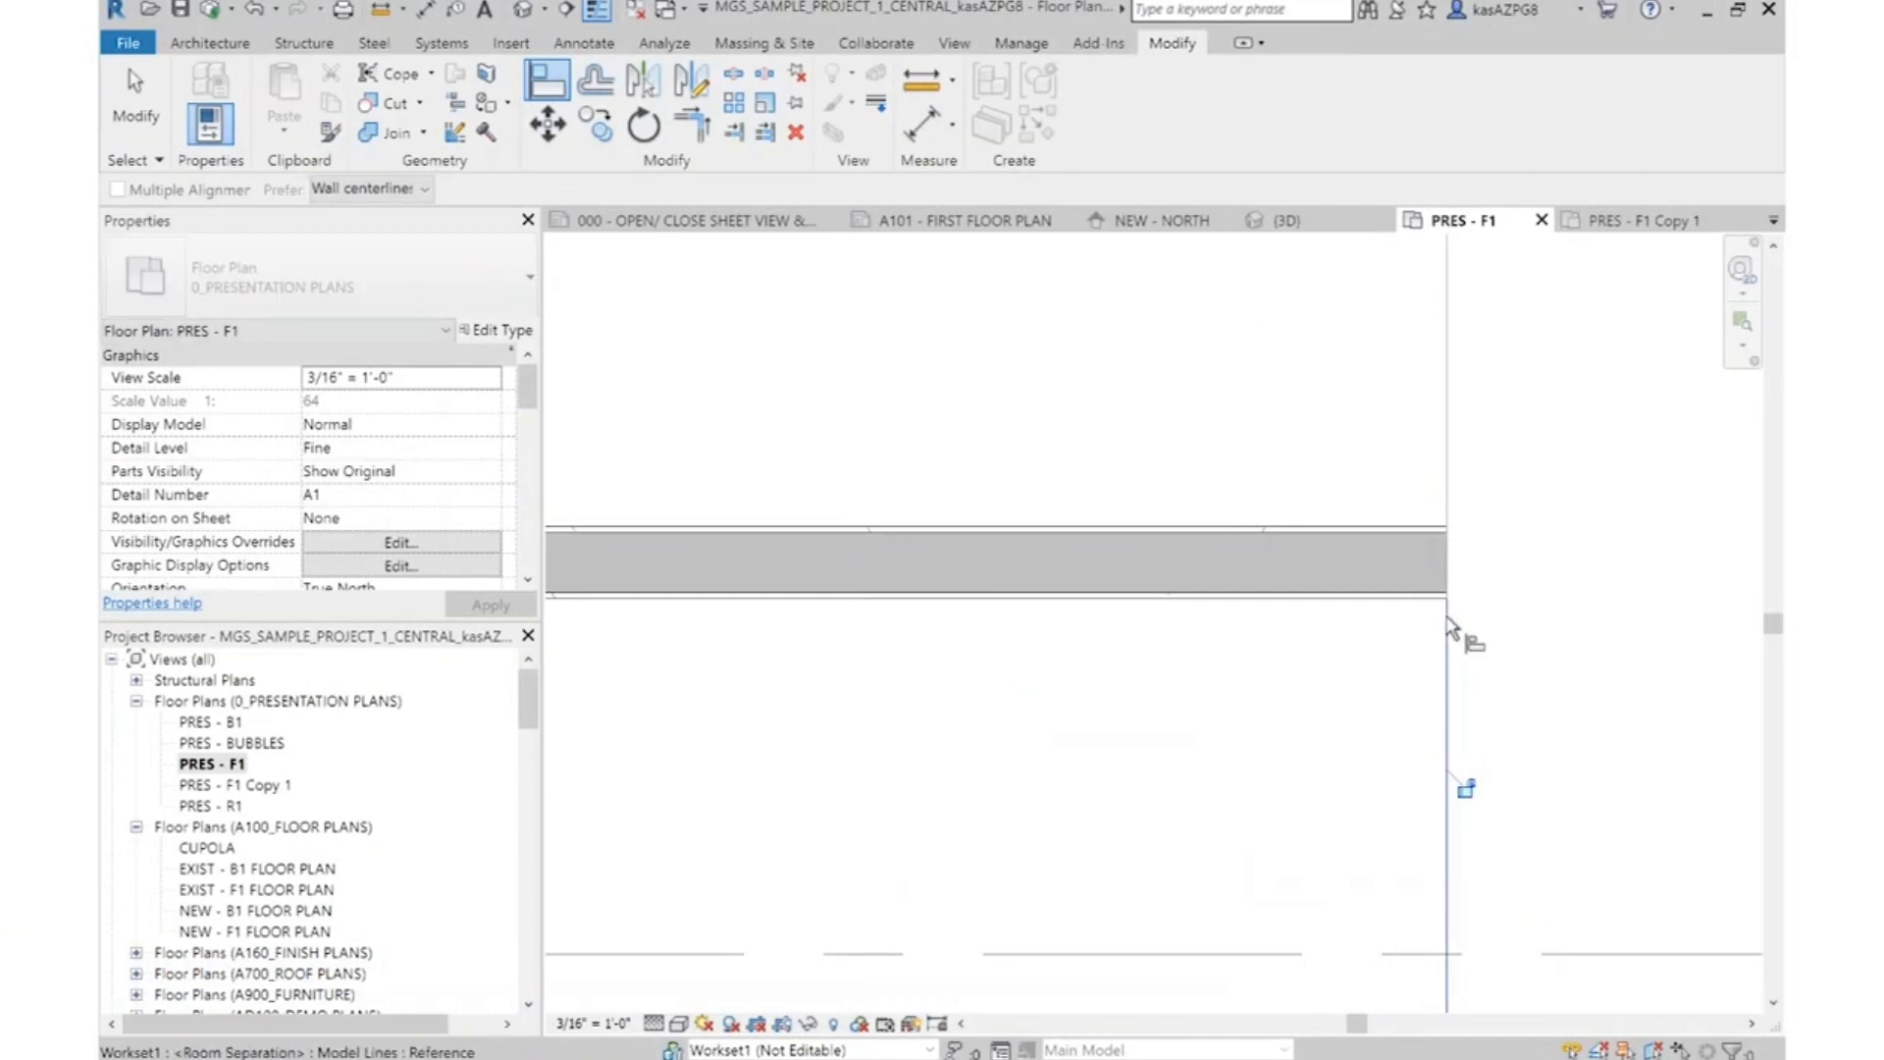
{"action": "scroll", "coordinate": [1503, 627], "scroll_direction": "down", "scroll_amount": 5}
{"action": "key", "text": "Escape"}
{"action": "key", "text": "Escape"}
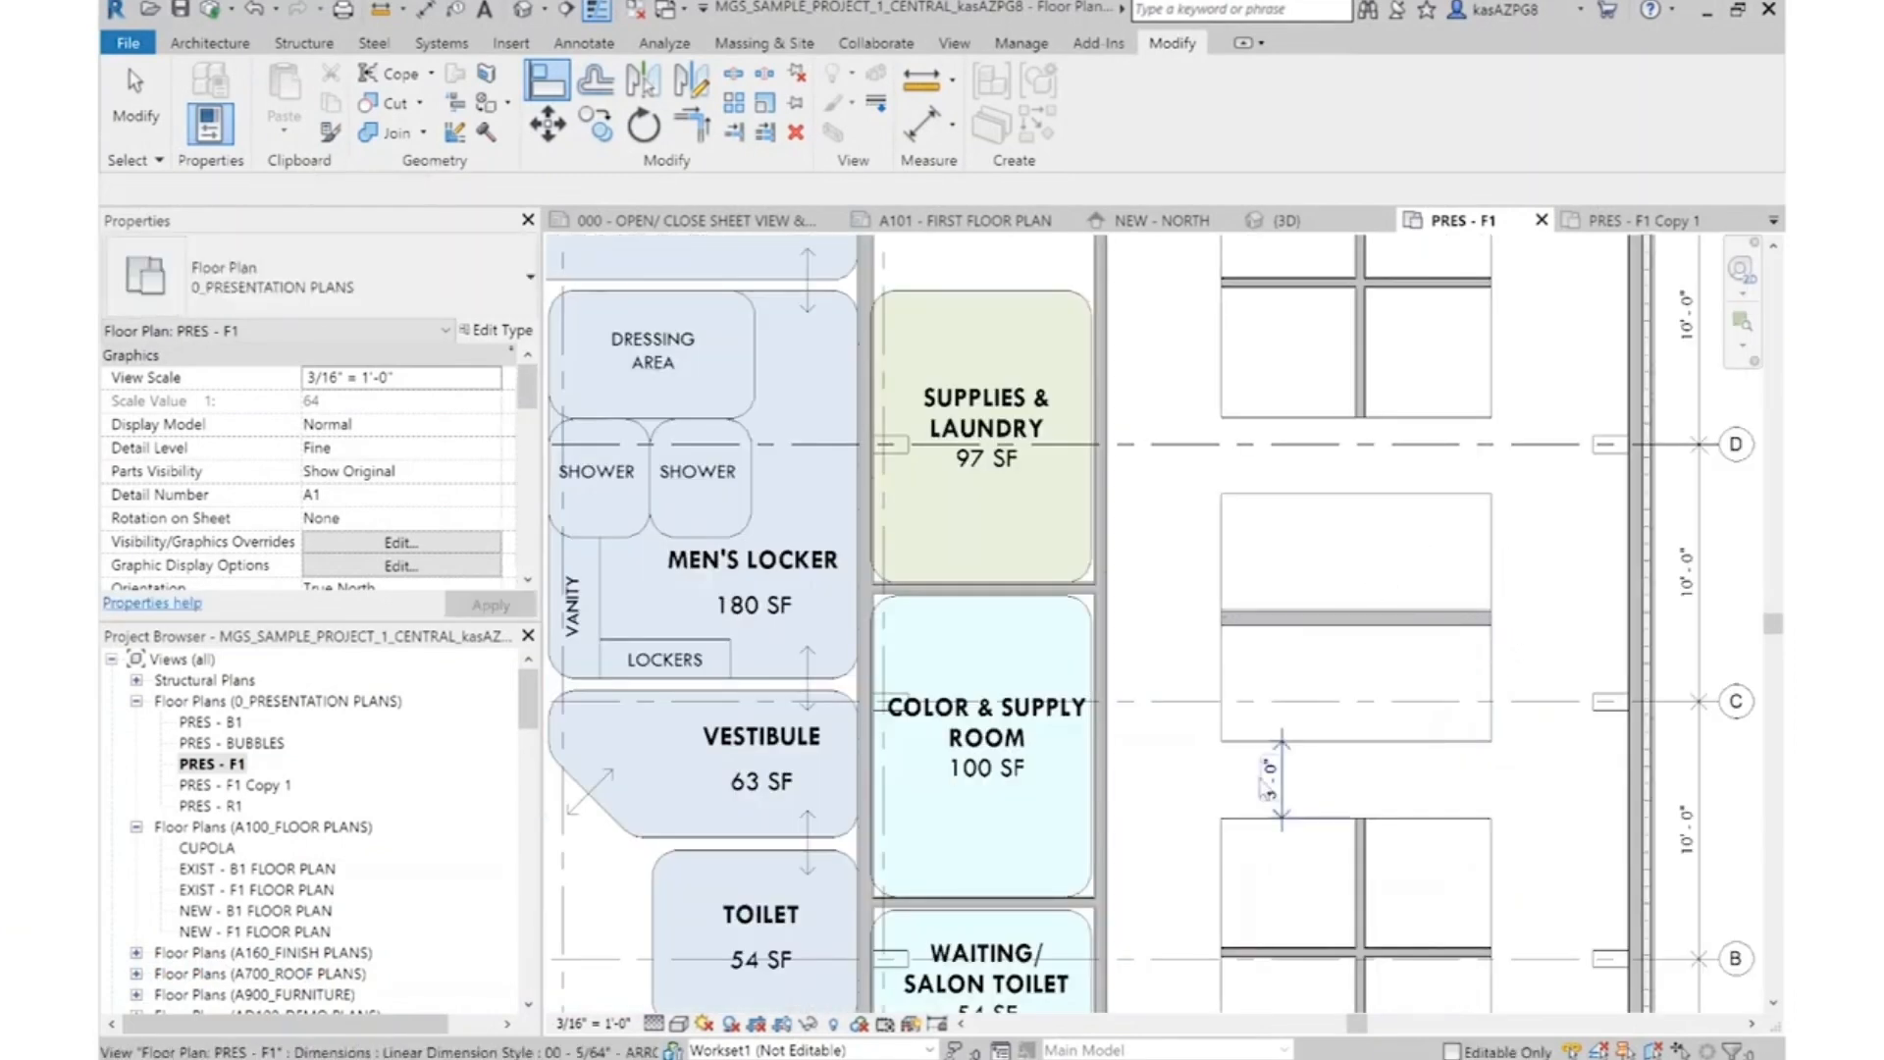
Dimension the gap between the upper station cluster and the Shampoo block with a dimension similar to the existing 3' - 0" one
{"action": "right_click", "coordinate": [1285, 768]}
{"action": "left_click", "coordinate": [1430, 408]}
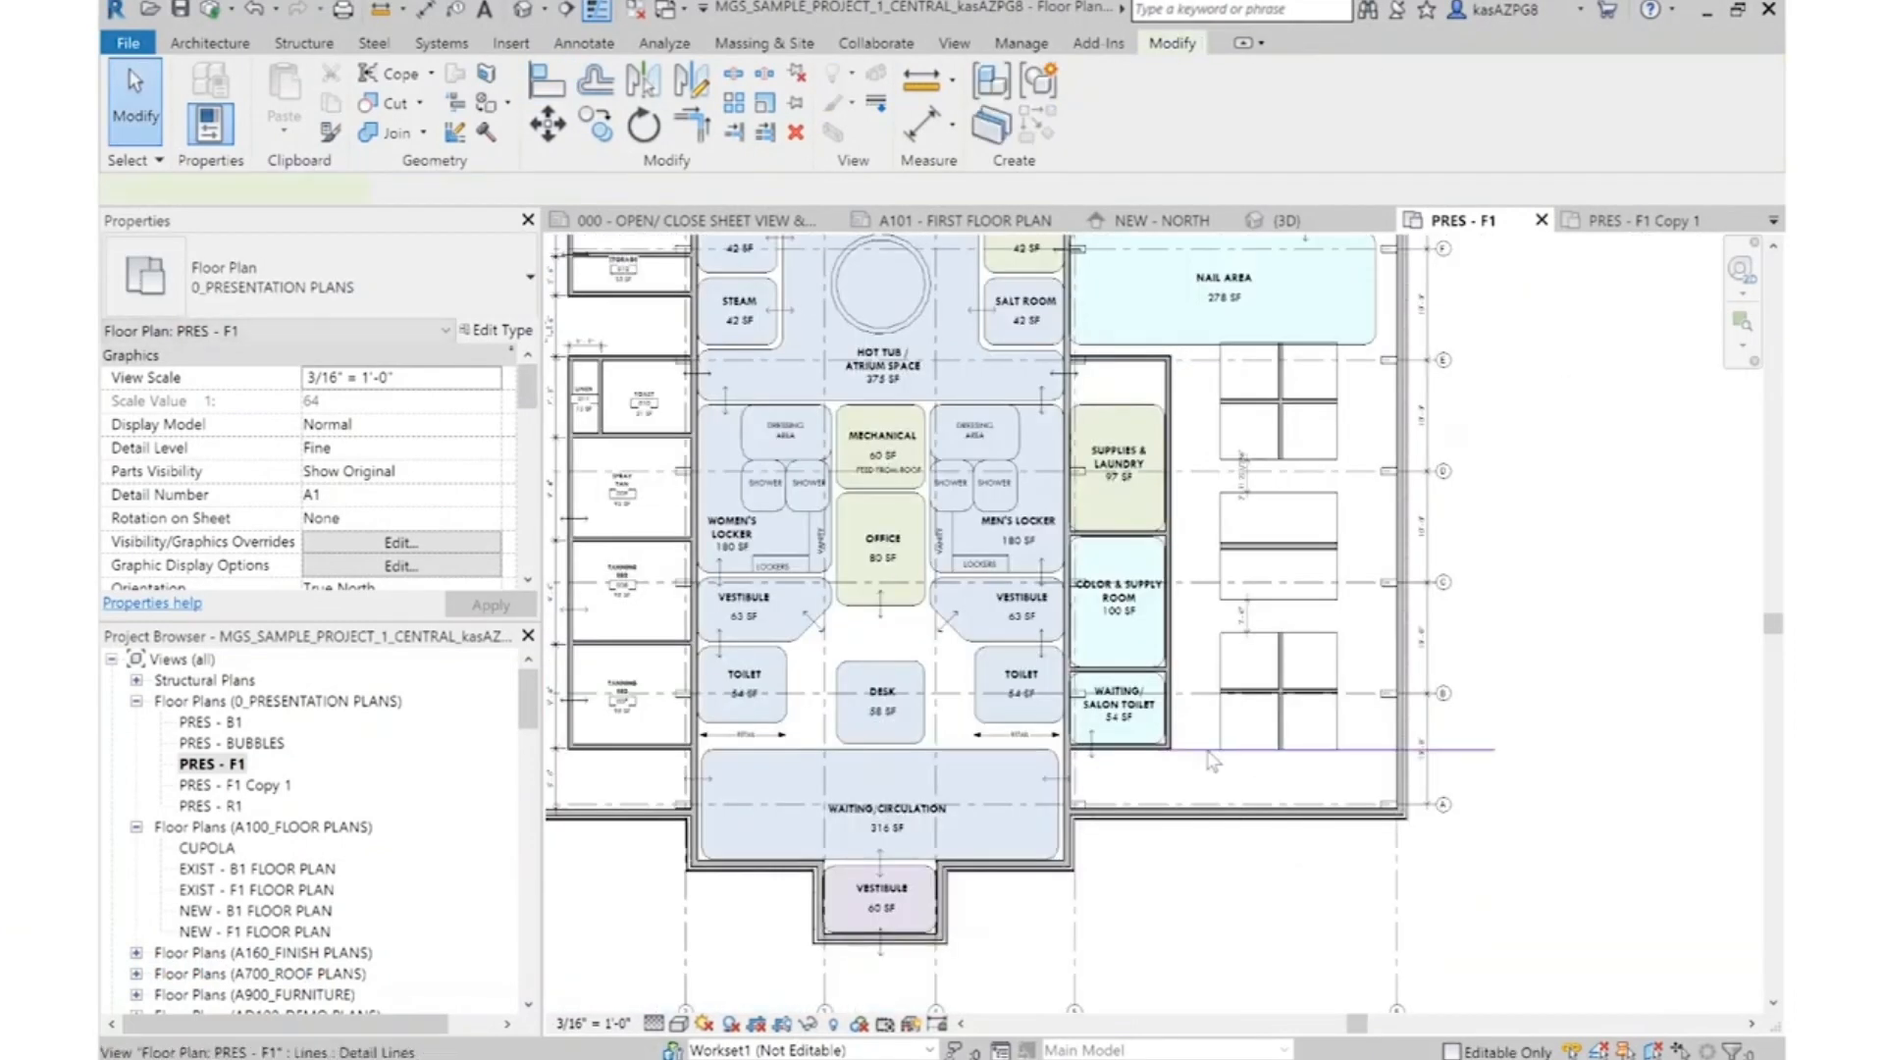
Draw a horizontal 00 - SKETCH LINE detail line about 29' long from the wall corner above Supplies & Laundry to beyond the exterior wall
{"action": "right_click", "coordinate": [1213, 760]}
{"action": "left_click", "coordinate": [1276, 392]}
{"action": "scroll", "coordinate": [1196, 333], "scroll_direction": "up", "scroll_amount": 5}
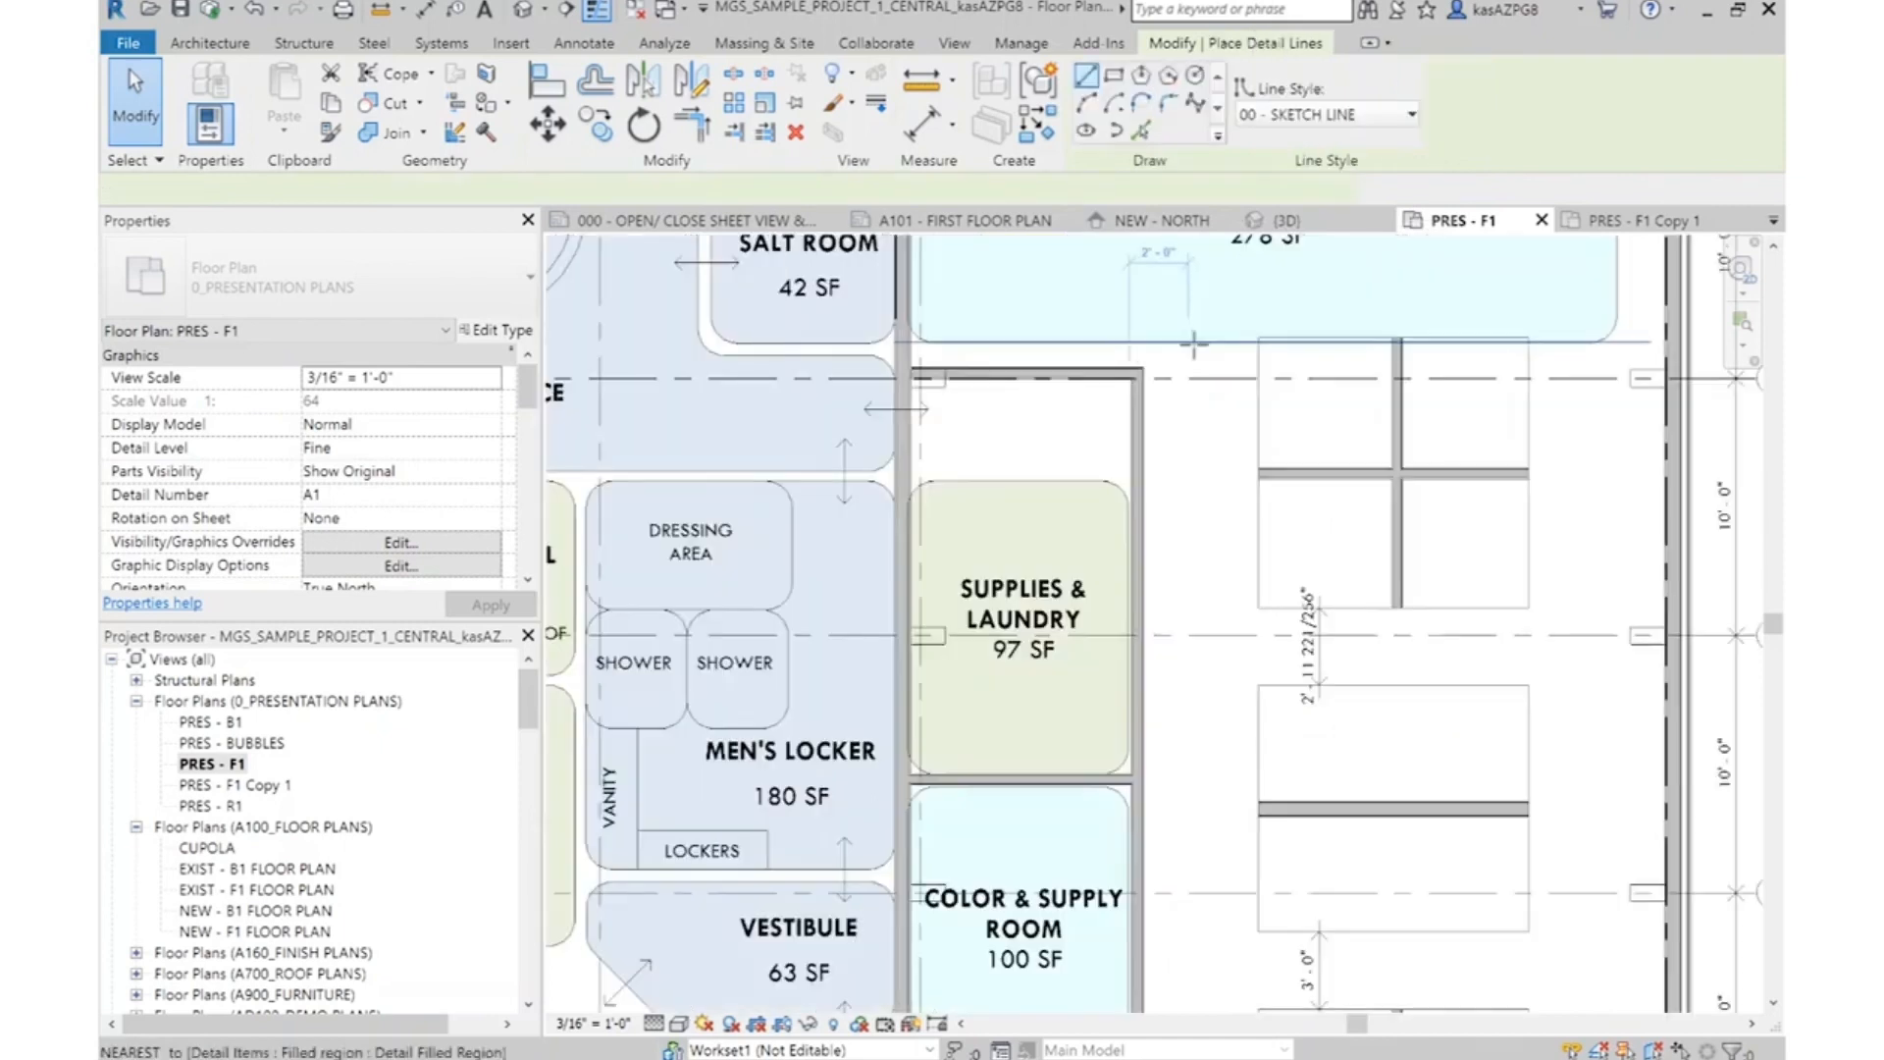
{"action": "scroll", "coordinate": [1195, 343], "scroll_direction": "up", "scroll_amount": 1}
{"action": "scroll", "coordinate": [1153, 457], "scroll_direction": "down", "scroll_amount": 3}
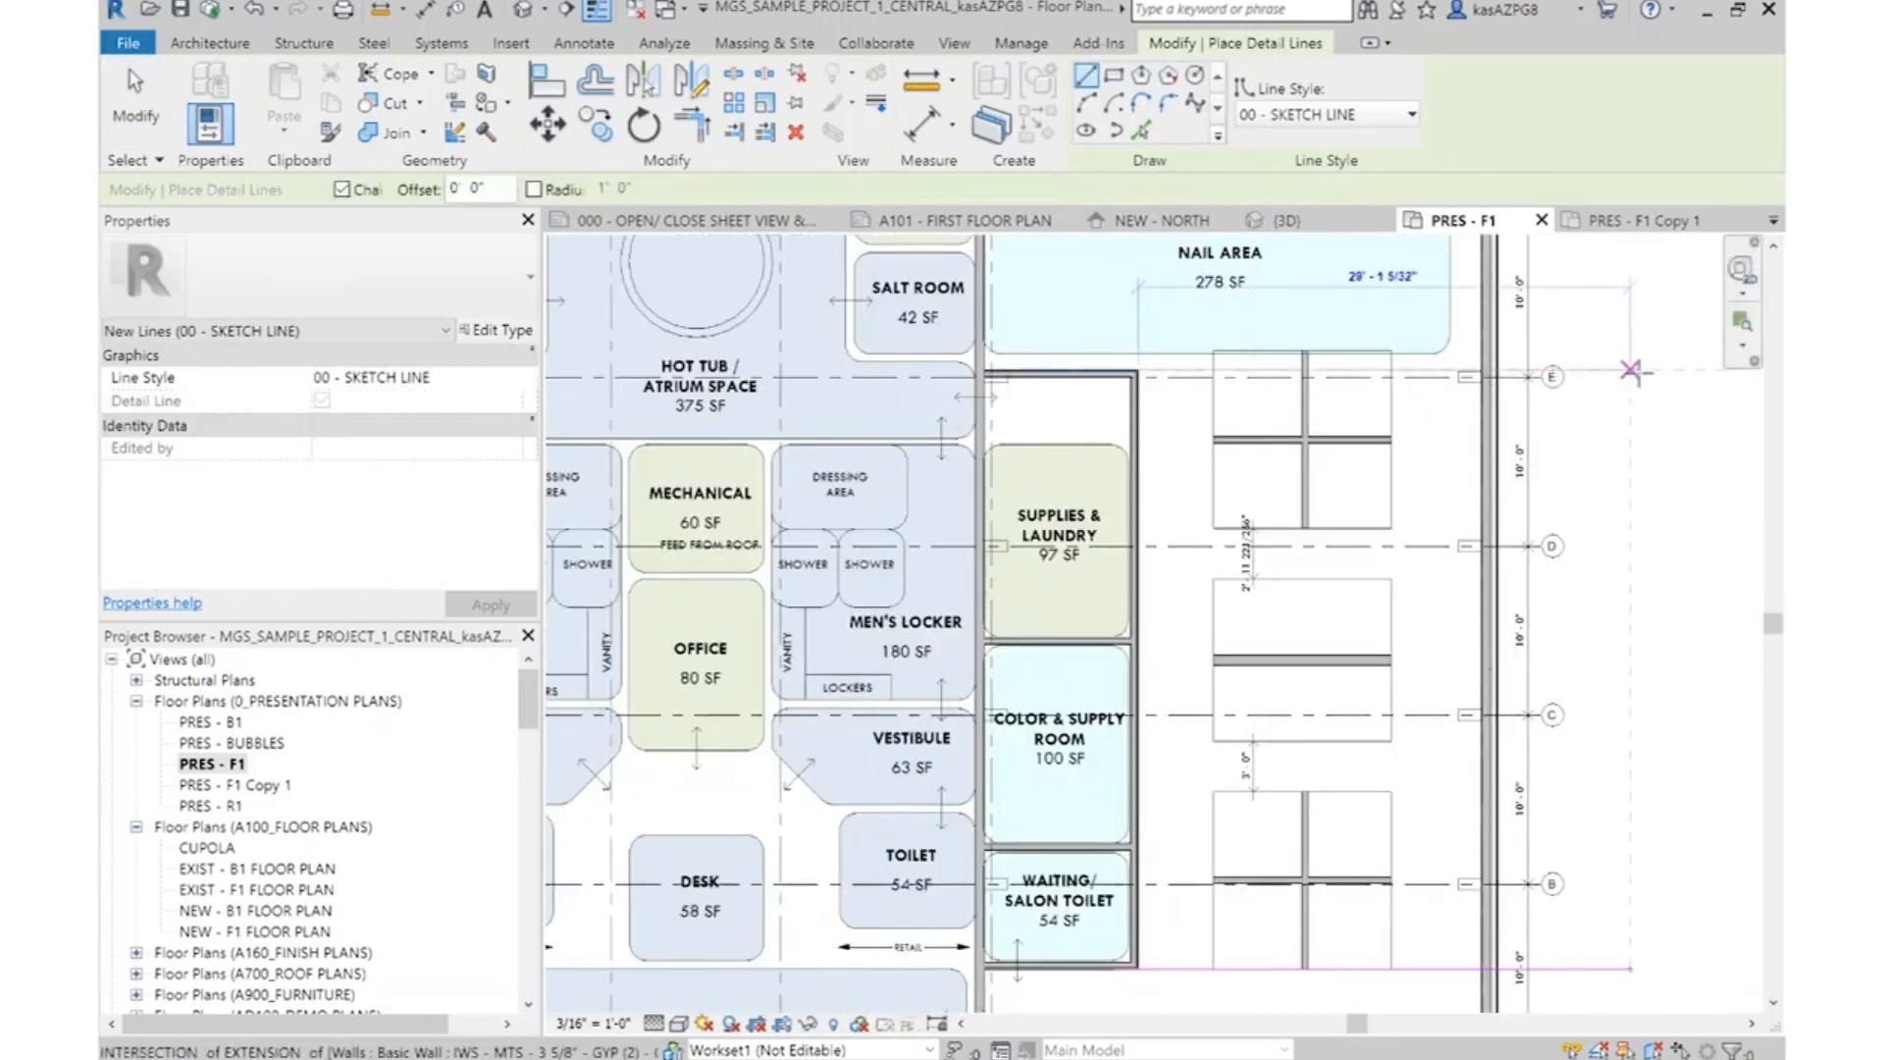
{"action": "left_click", "coordinate": [1630, 370]}
{"action": "key", "text": "Escape"}
{"action": "key", "text": "Escape"}
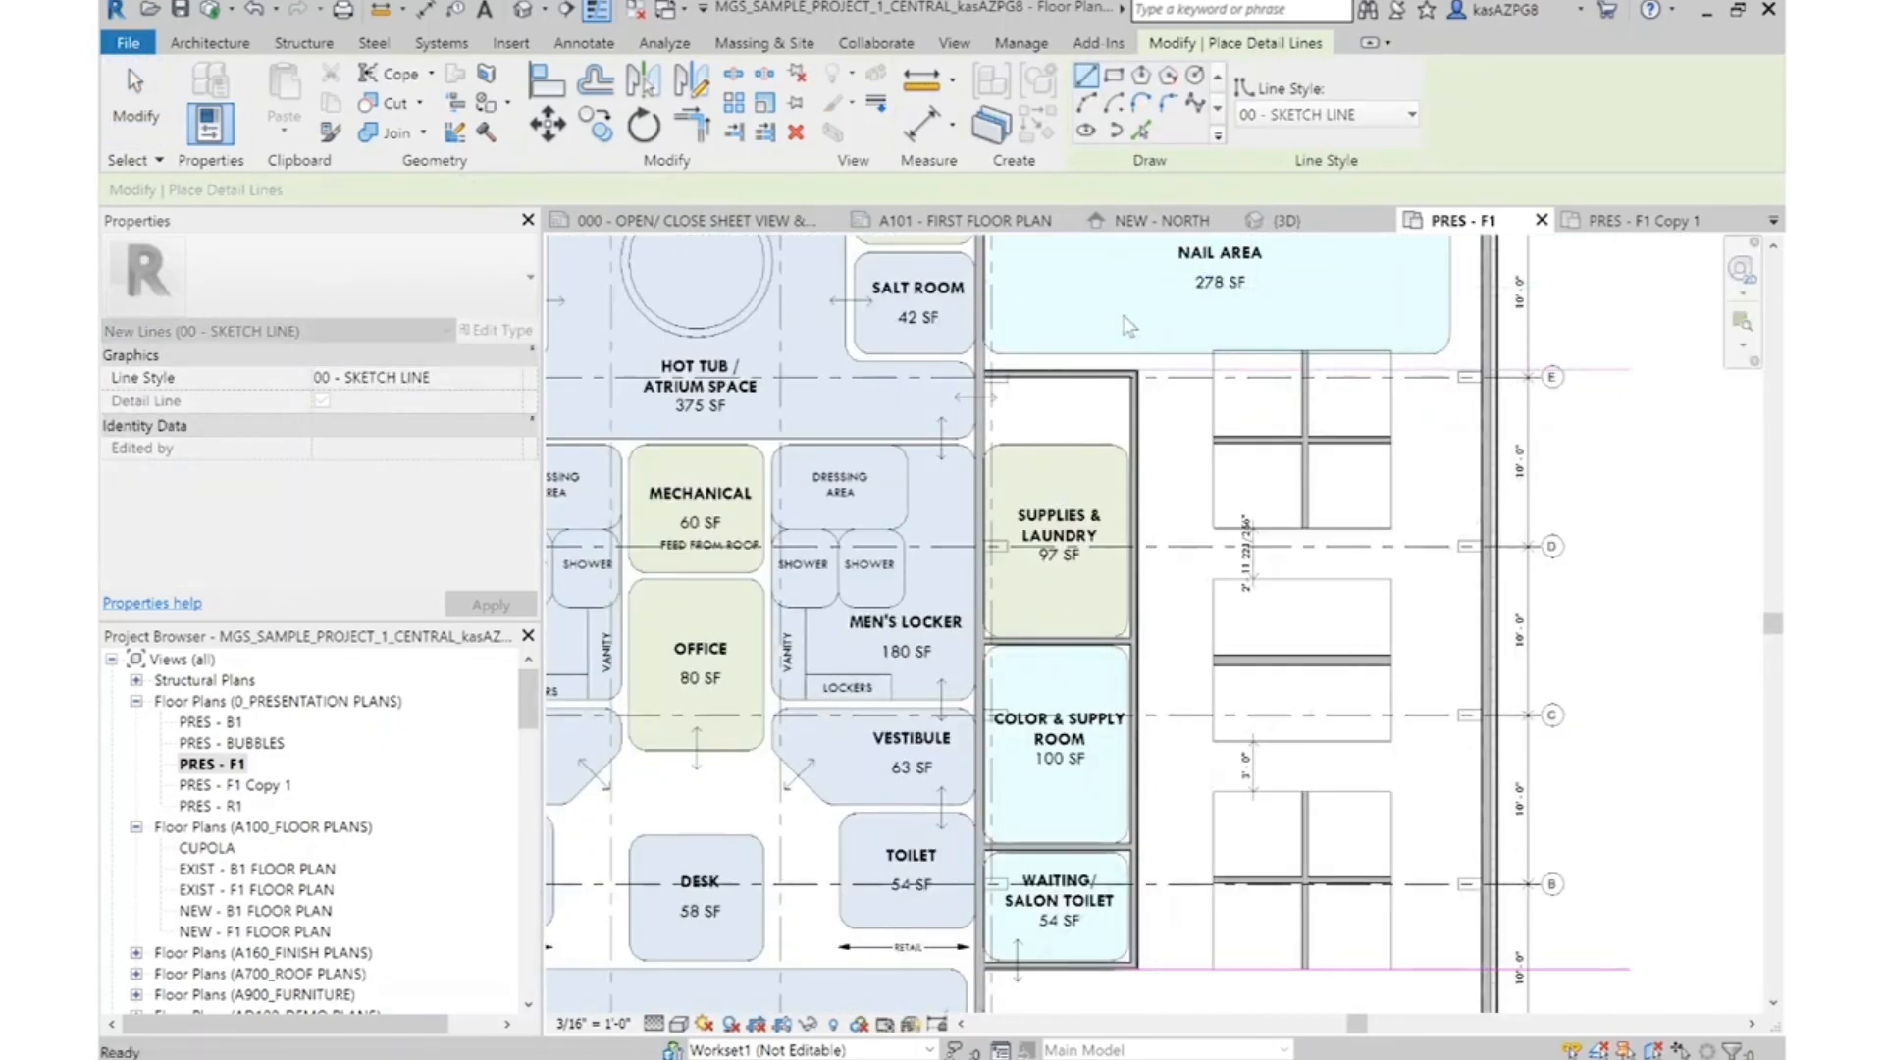
Move the upper station cluster down from its wall's top end onto the upper horizontal detail line
{"action": "scroll", "coordinate": [1128, 326], "scroll_direction": "up", "scroll_amount": 2}
{"action": "left_click_drag", "start_coordinate": [1205, 326], "coordinate": [1663, 762]}
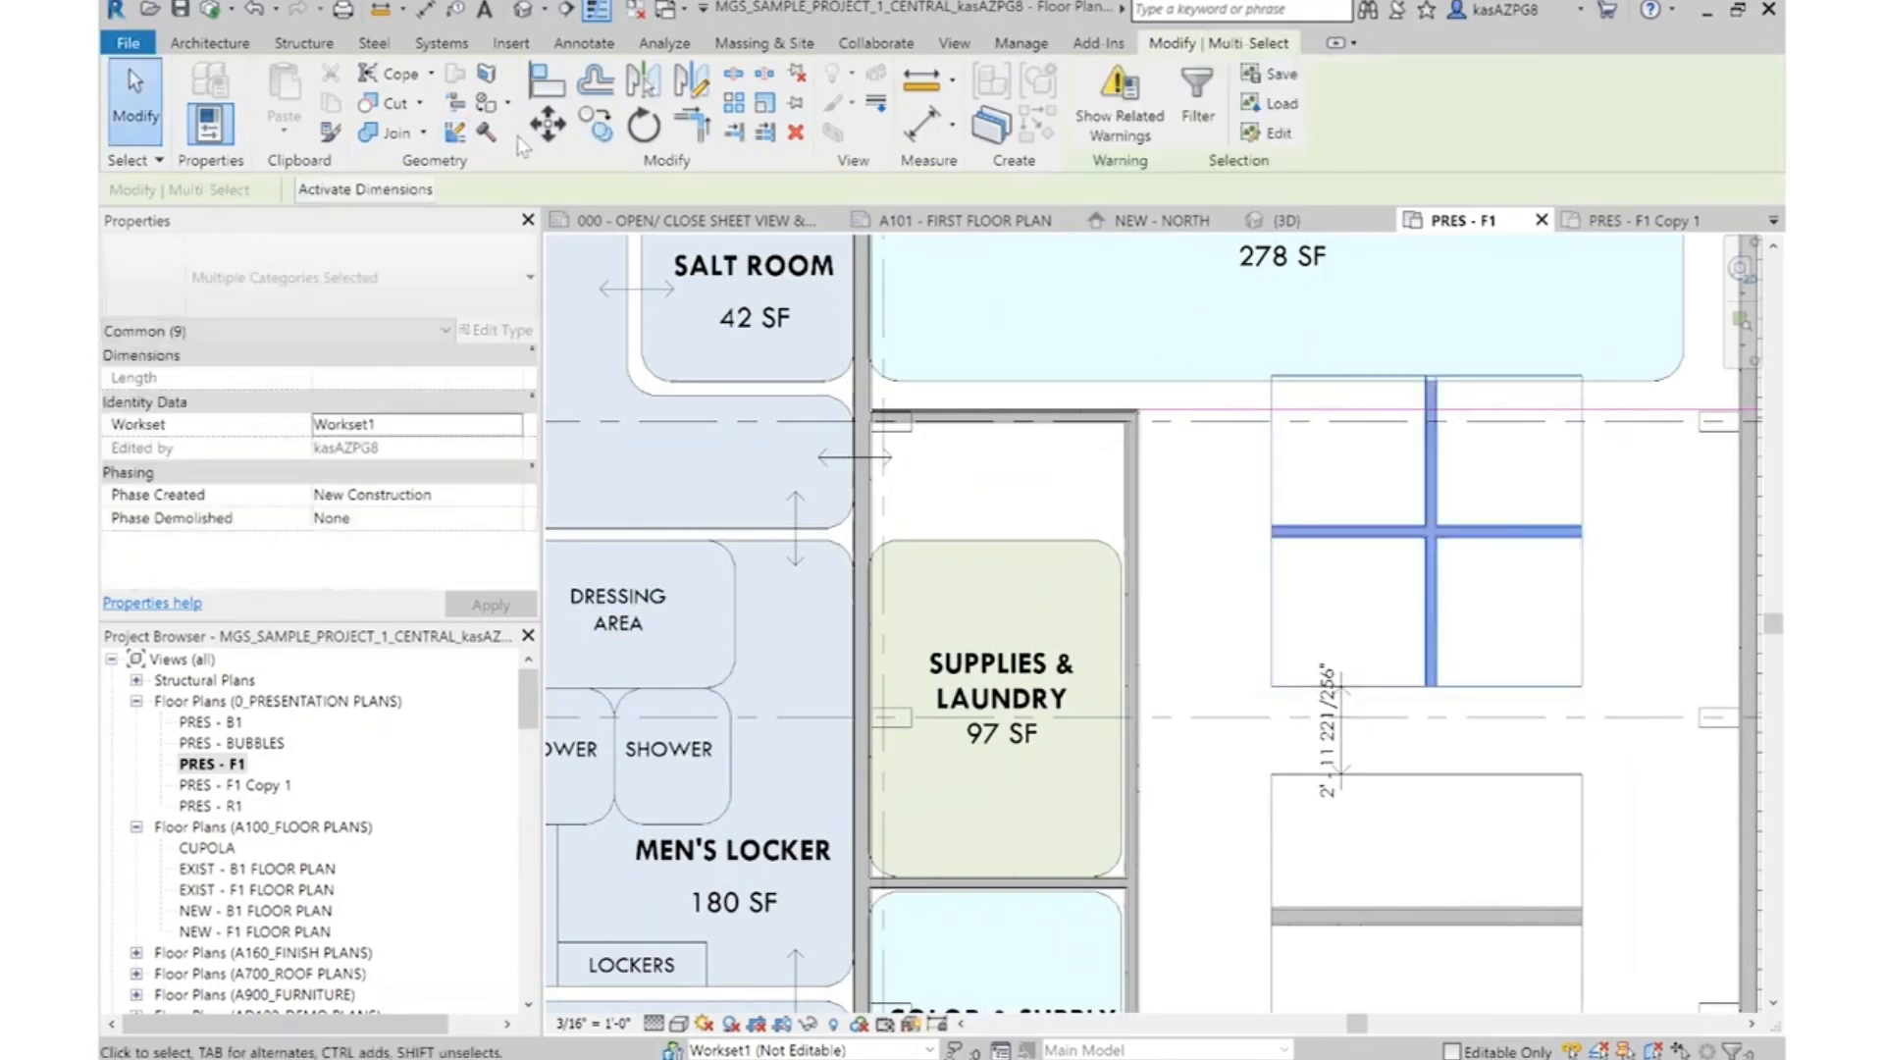
{"action": "left_click", "coordinate": [547, 124]}
{"action": "scroll", "coordinate": [1564, 454], "scroll_direction": "down", "scroll_amount": 1}
{"action": "scroll", "coordinate": [1564, 455], "scroll_direction": "up", "scroll_amount": 4}
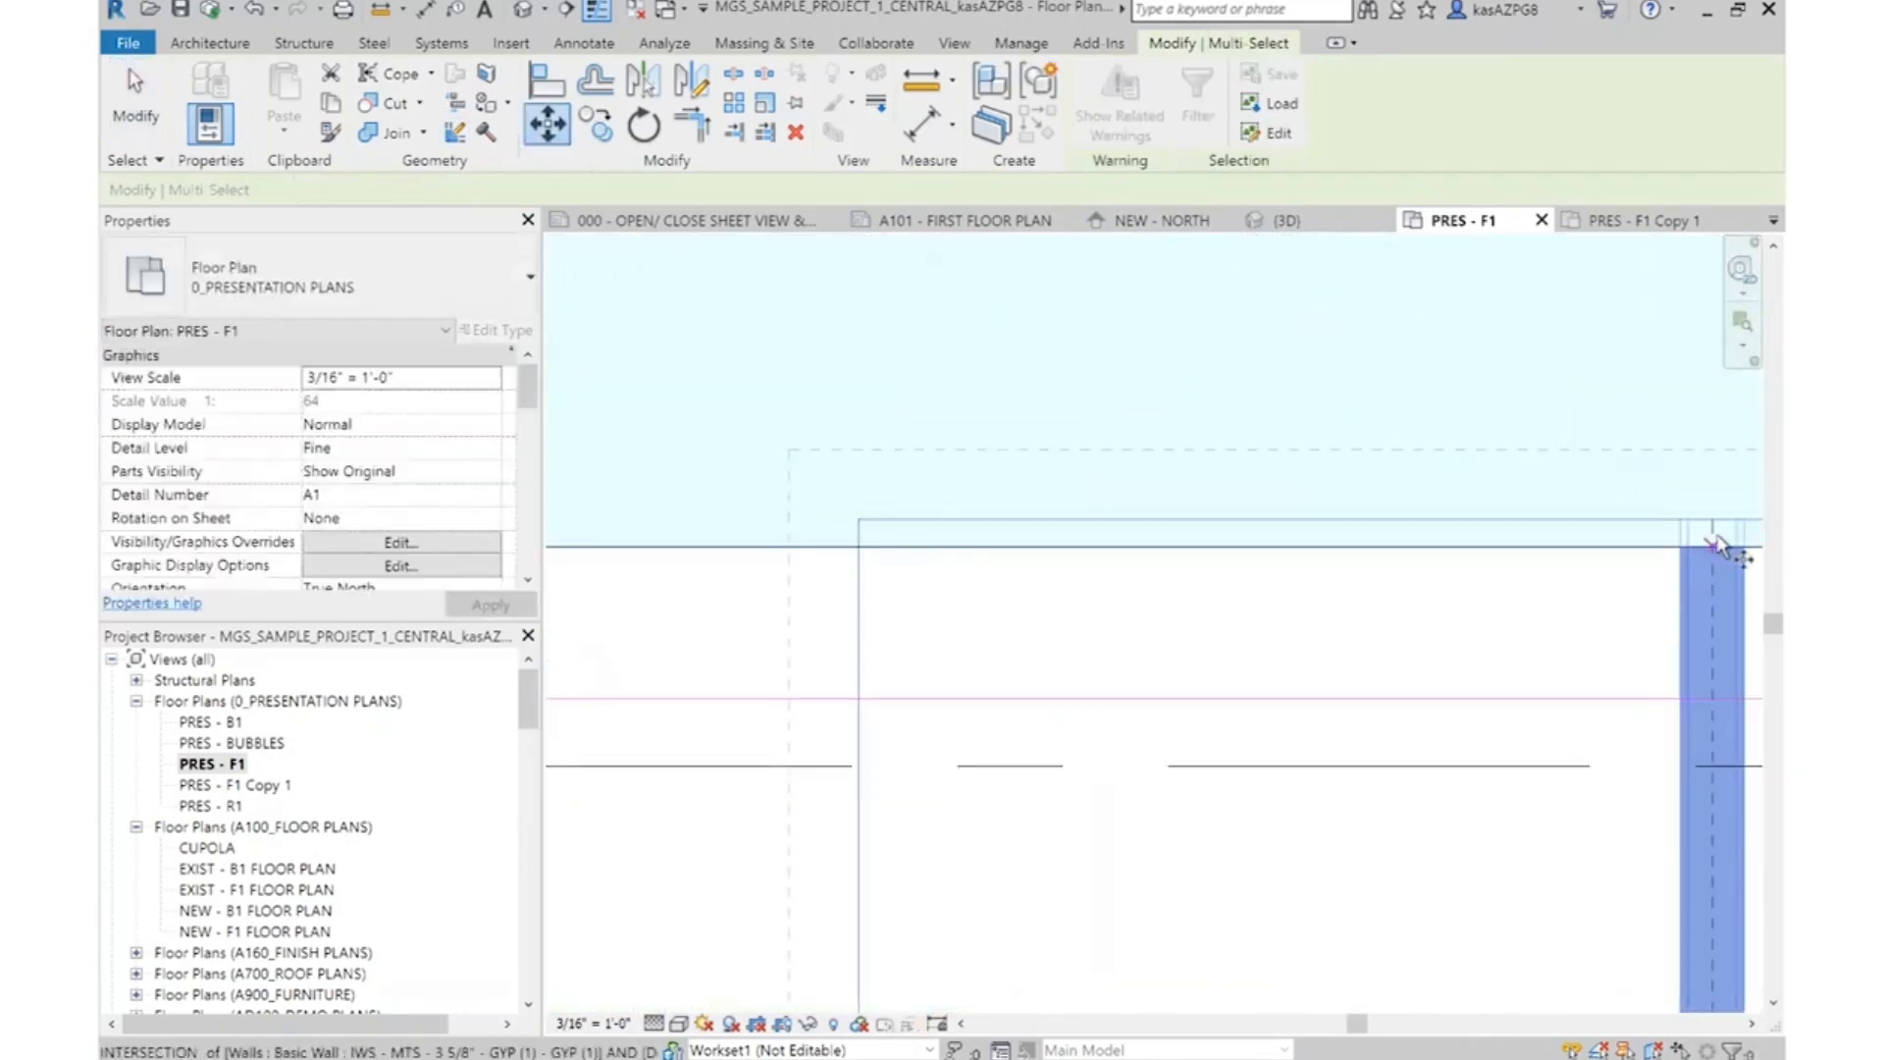
{"action": "left_click", "coordinate": [1717, 546]}
{"action": "left_click", "coordinate": [1681, 698]}
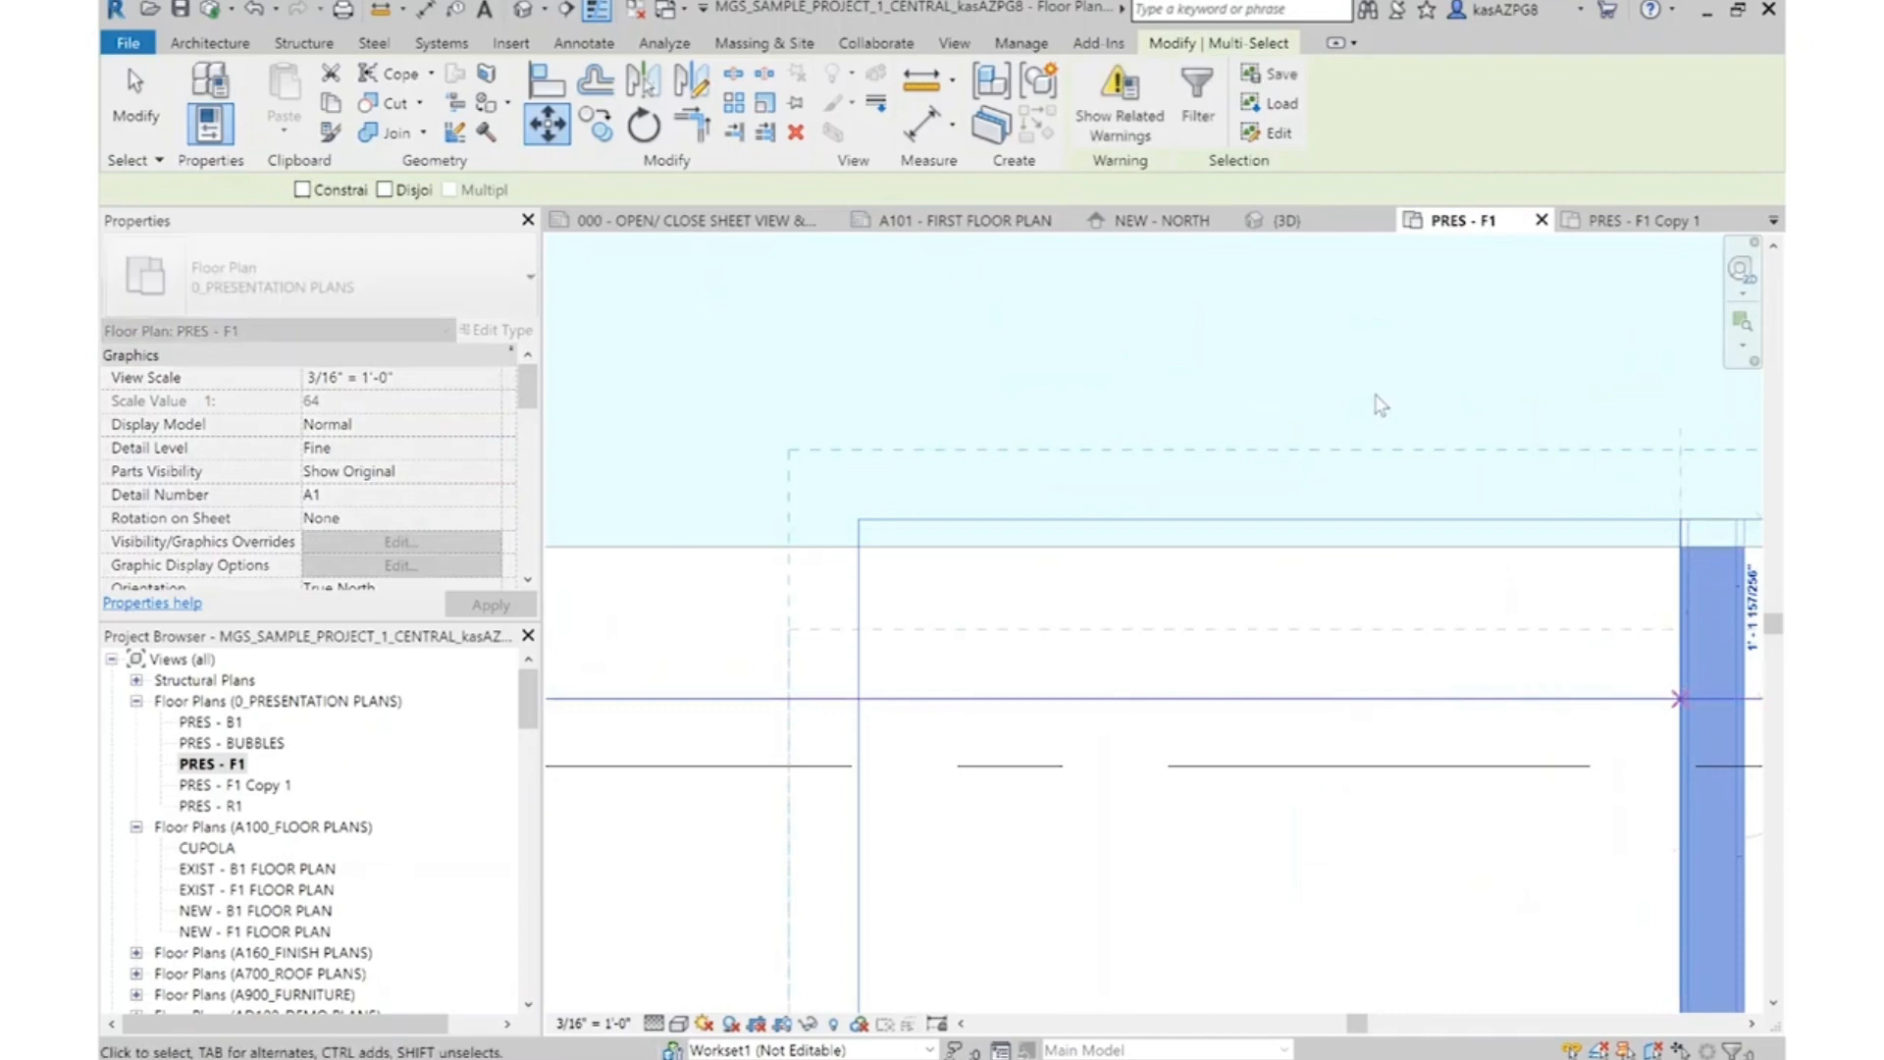
{"action": "scroll", "coordinate": [1364, 398], "scroll_direction": "down", "scroll_amount": 6}
{"action": "key", "text": "Escape"}
Draw a vertical 00 - SKETCH LINE detail line from the upper station cluster's bottom edge to the lower cluster's top edge
{"action": "middle_click_drag", "start_coordinate": [1539, 835], "coordinate": [1331, 593]}
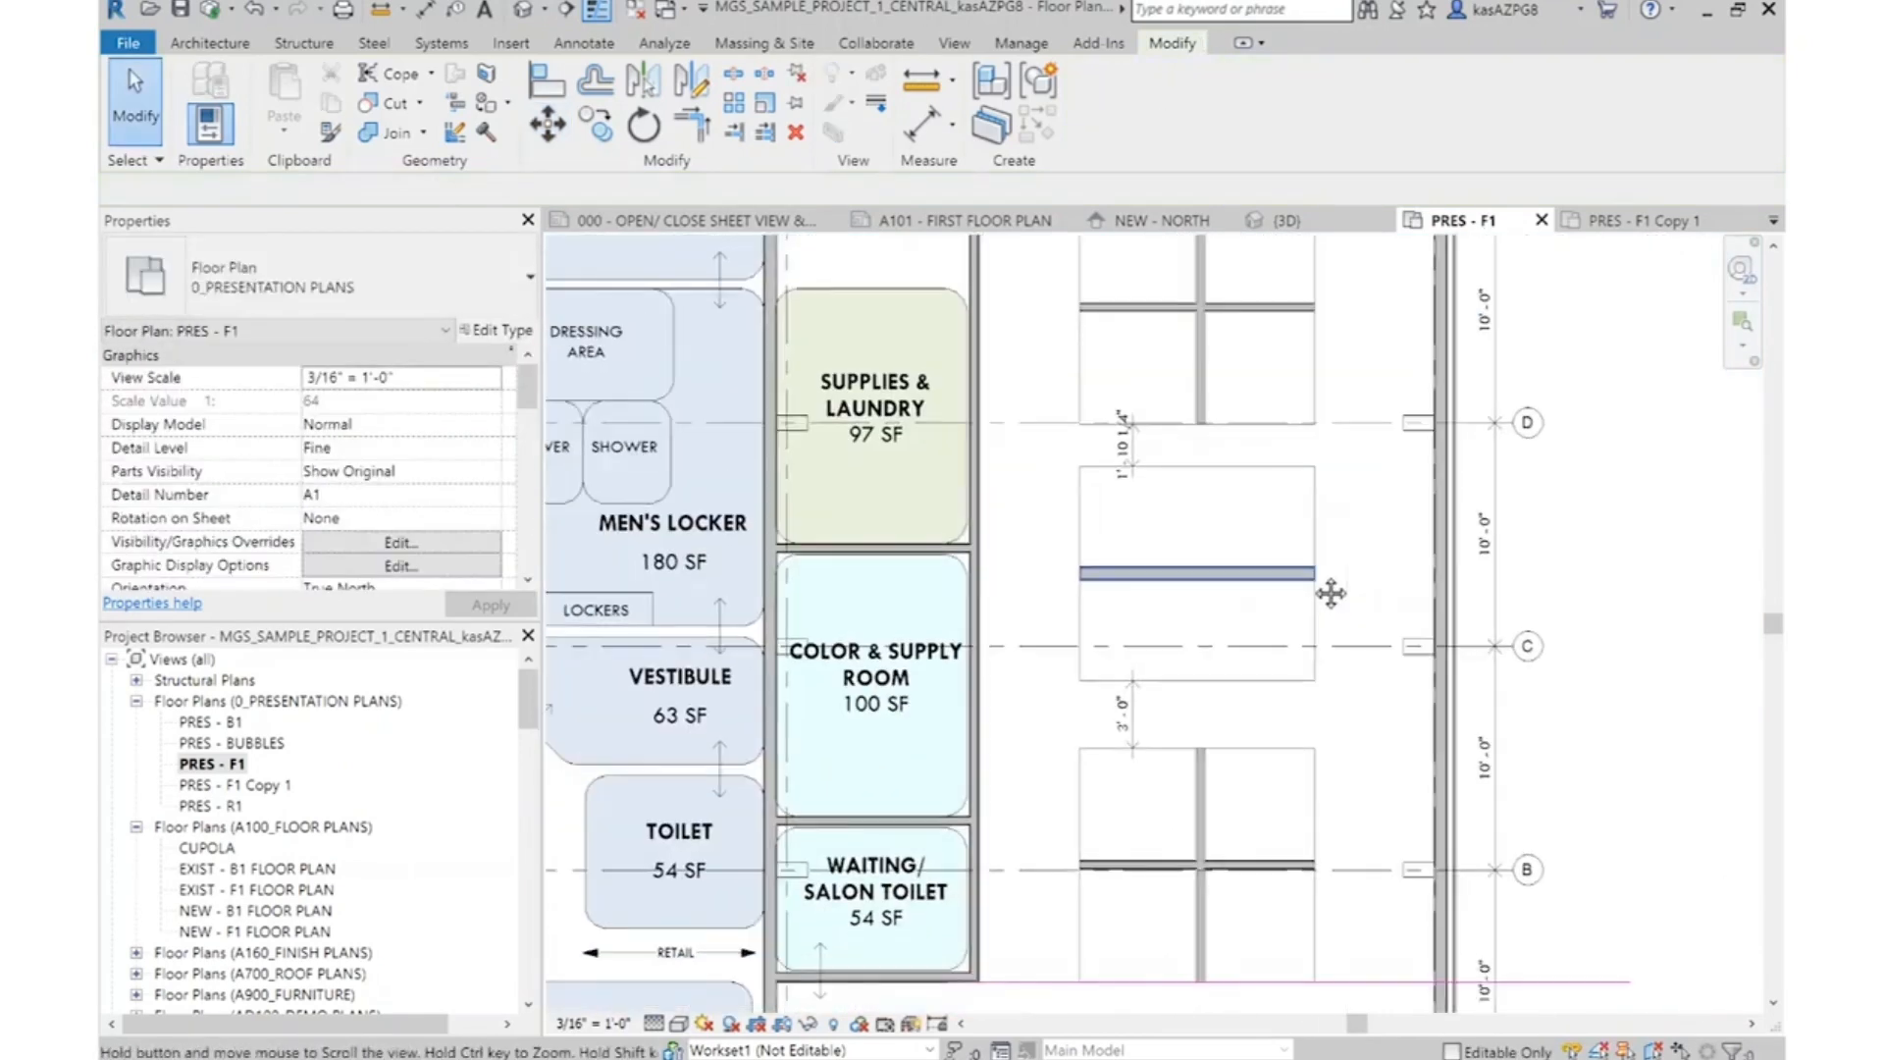
{"action": "scroll", "coordinate": [1233, 530], "scroll_direction": "up", "scroll_amount": 1}
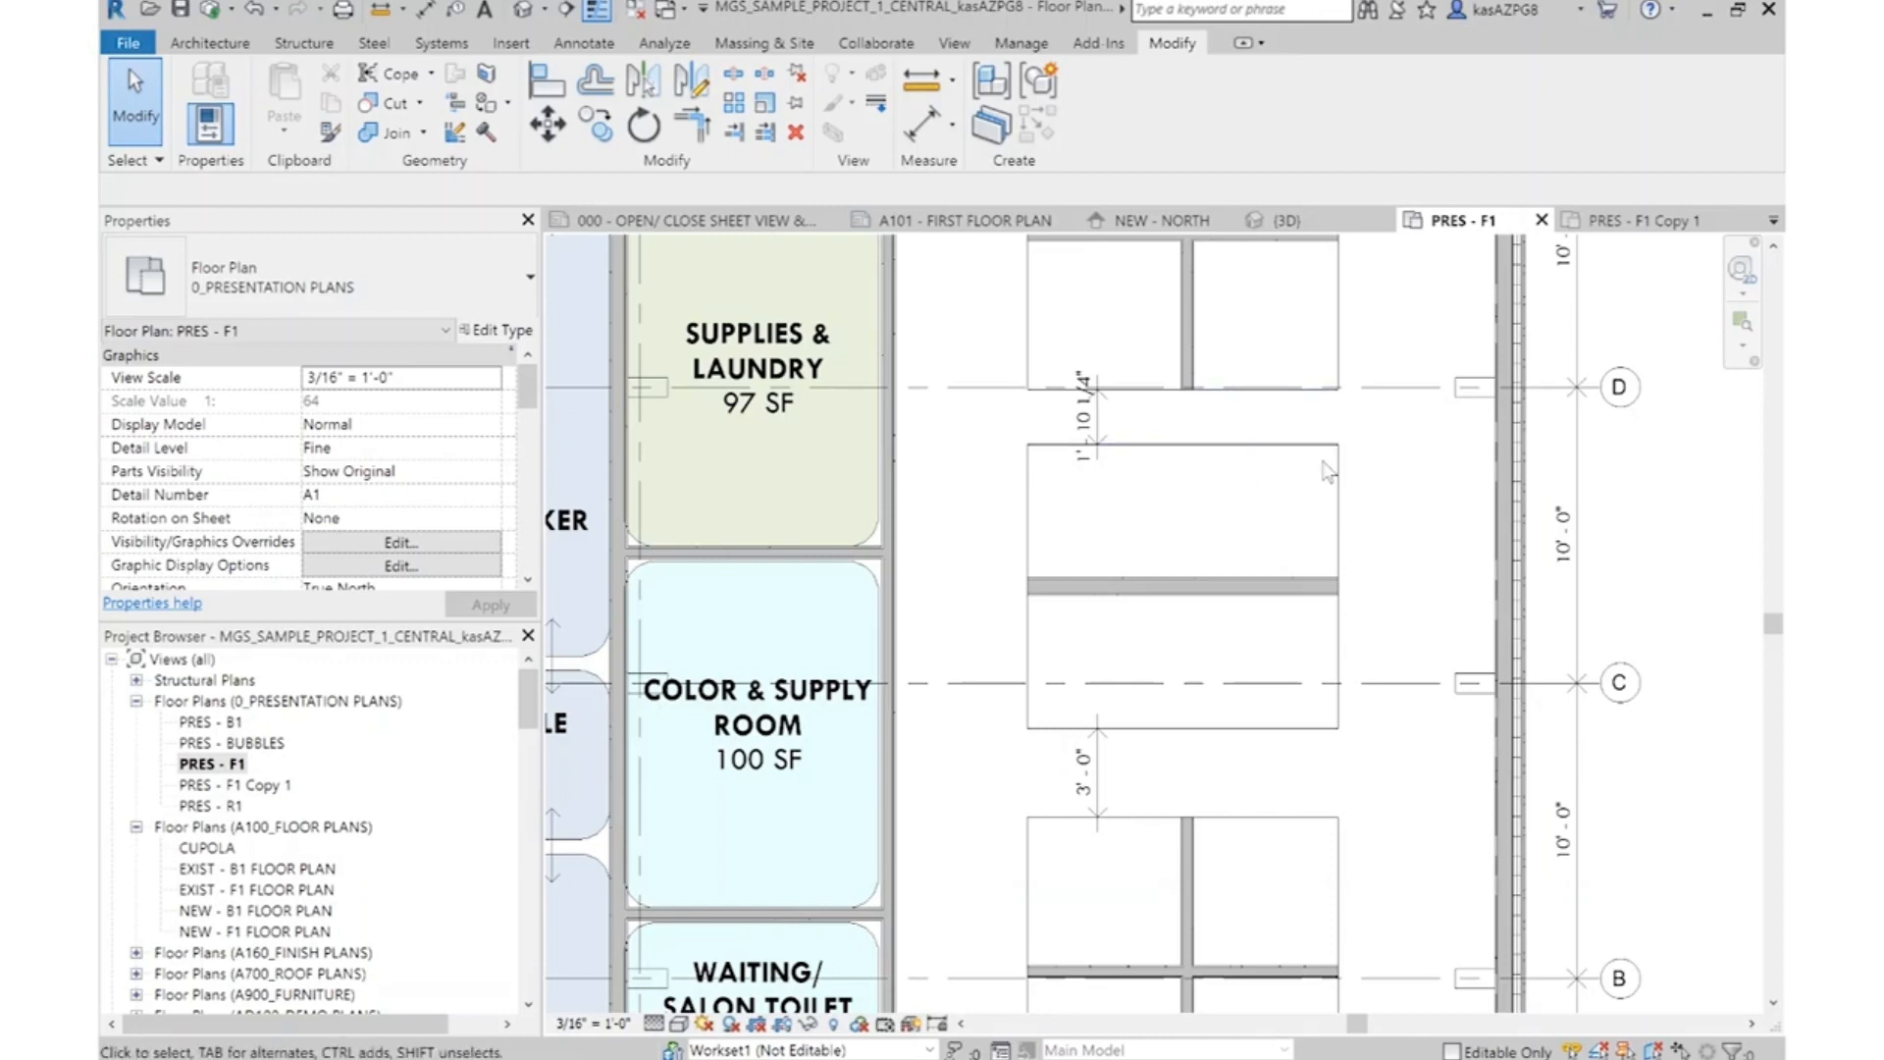
{"action": "scroll", "coordinate": [1270, 619], "scroll_direction": "down", "scroll_amount": 1}
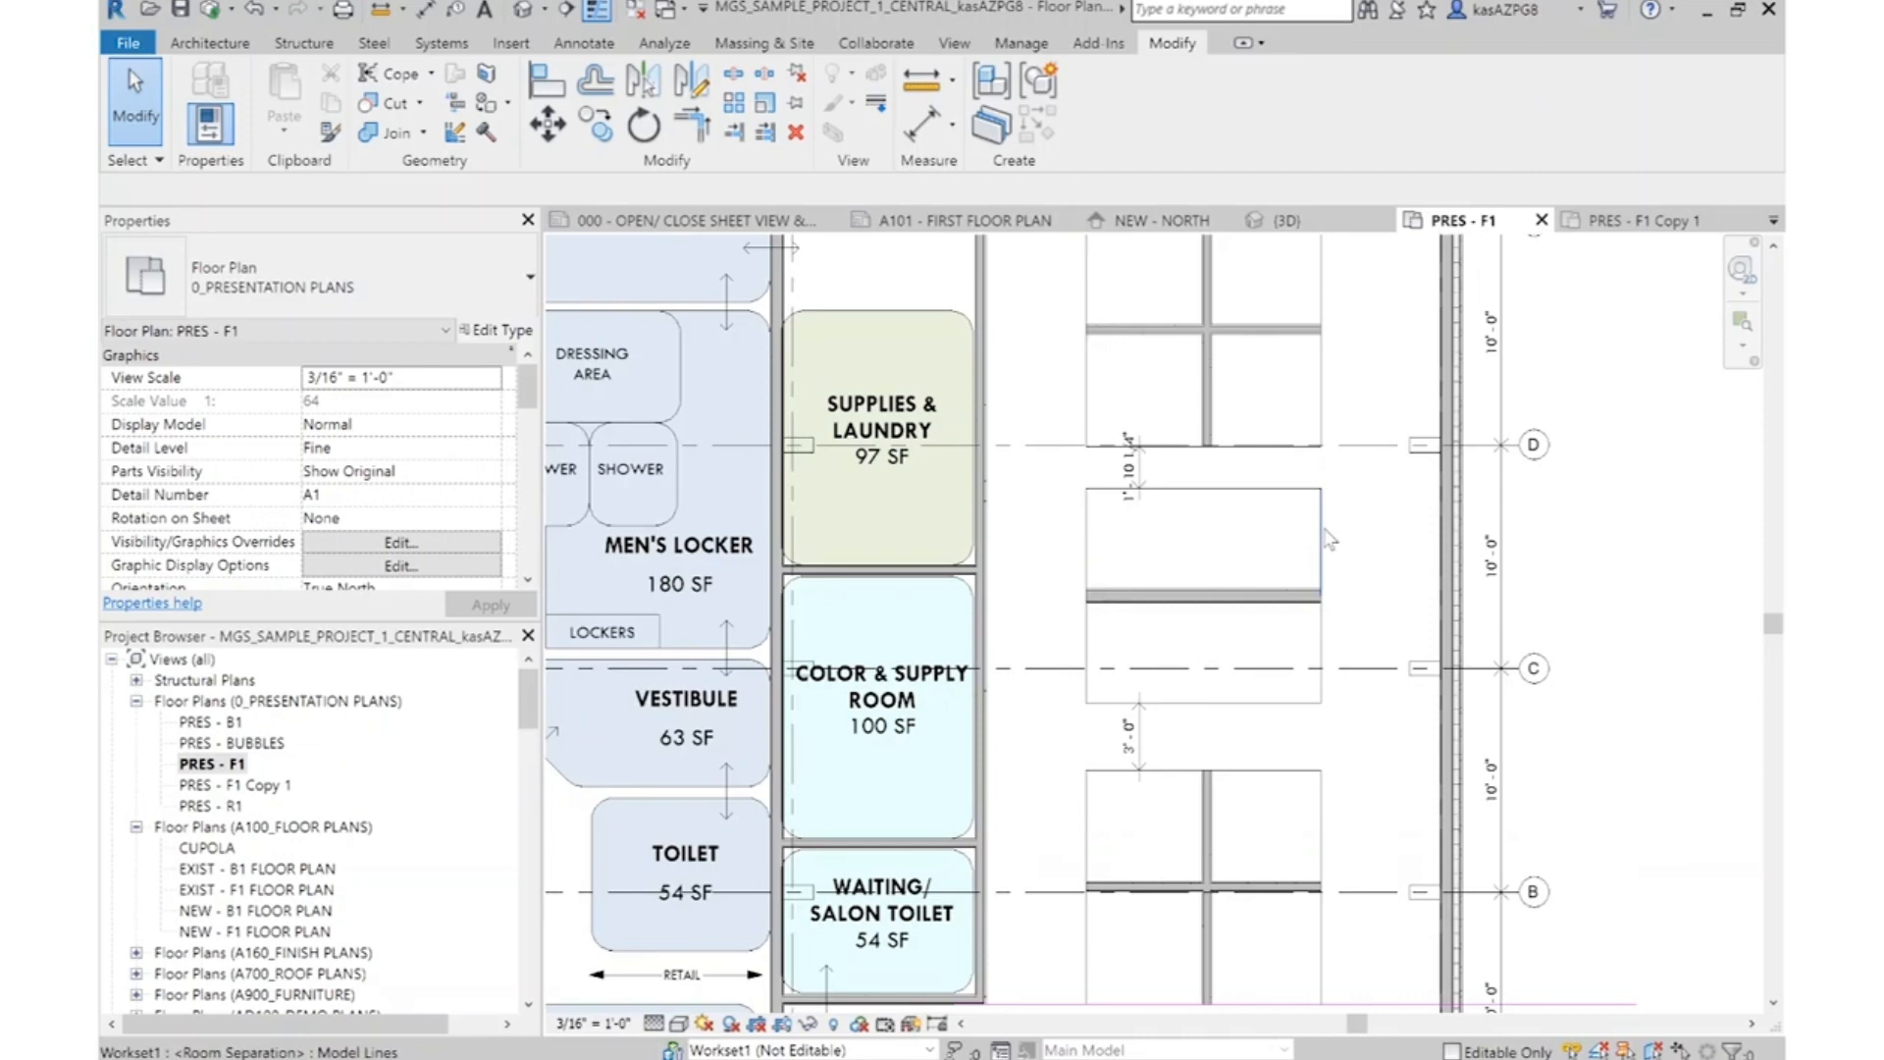
{"action": "left_click", "coordinate": [581, 43]}
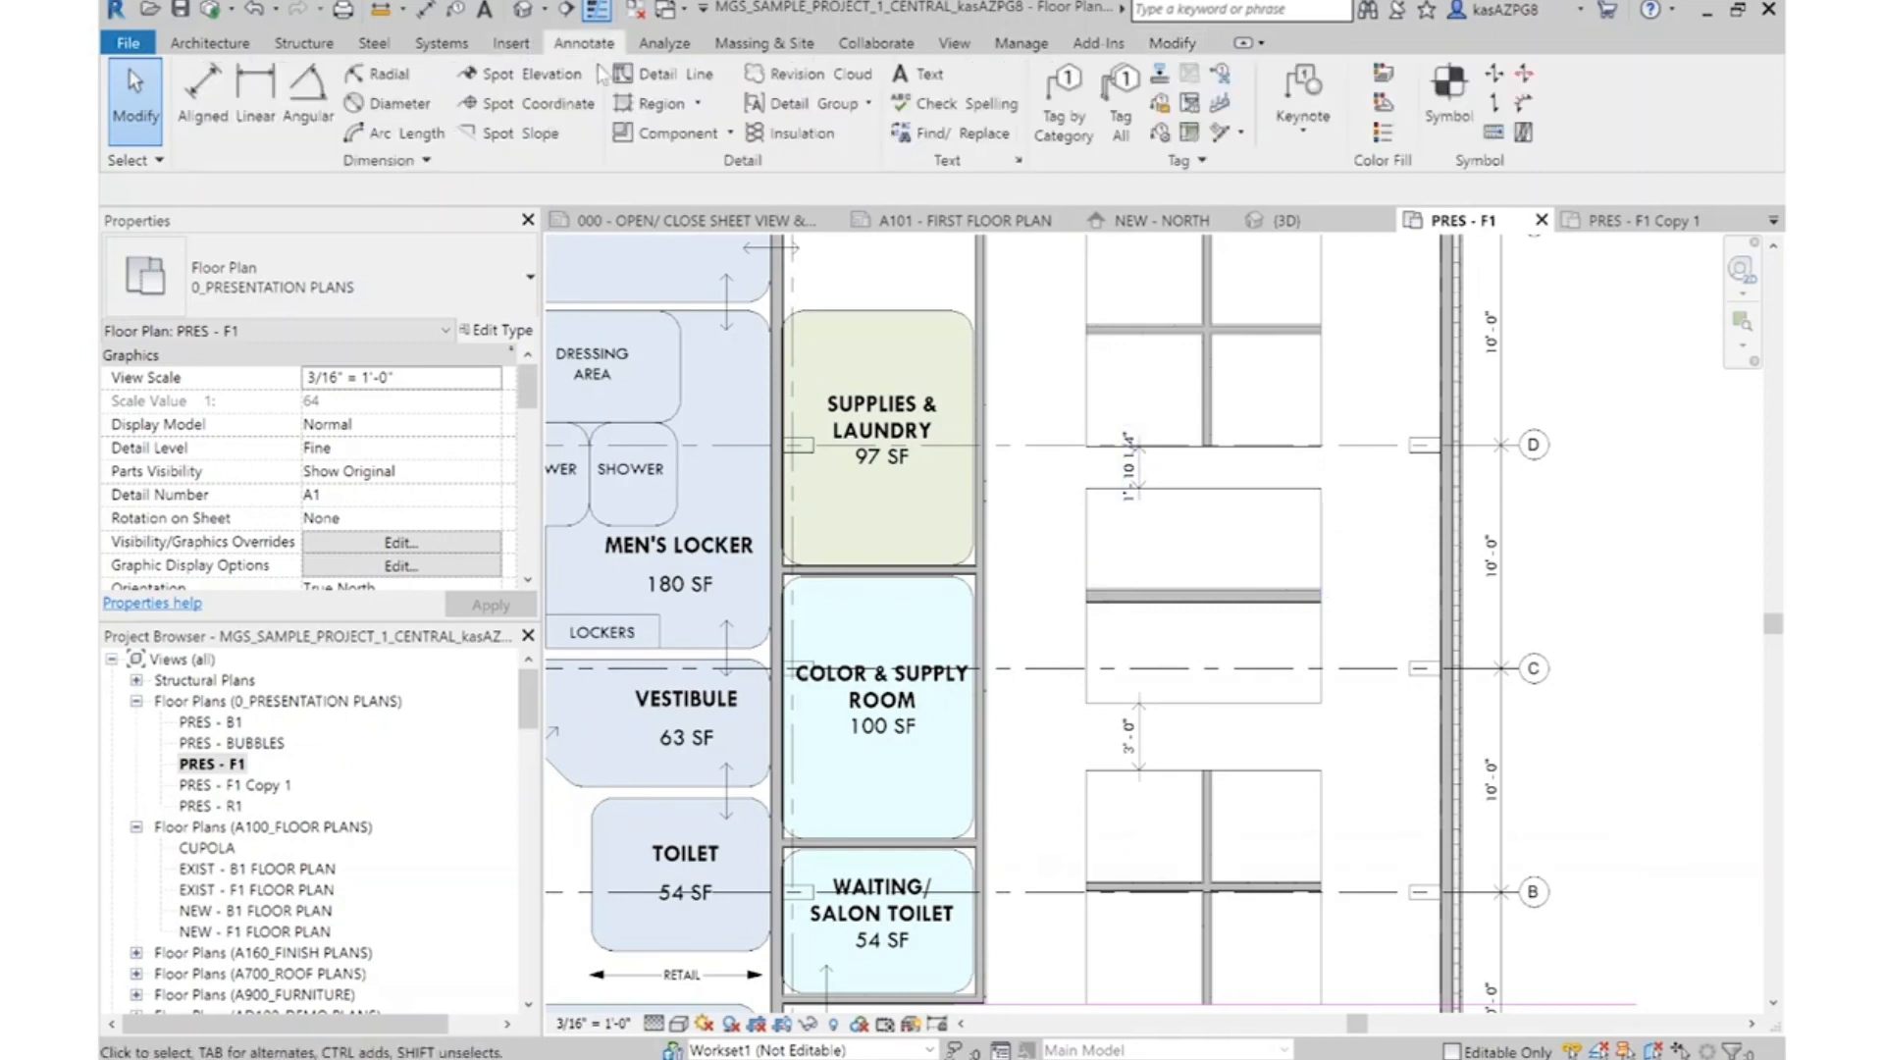
{"action": "left_click", "coordinate": [673, 77]}
{"action": "scroll", "coordinate": [1318, 423], "scroll_direction": "up", "scroll_amount": 3}
{"action": "scroll", "coordinate": [1318, 425], "scroll_direction": "up", "scroll_amount": 4}
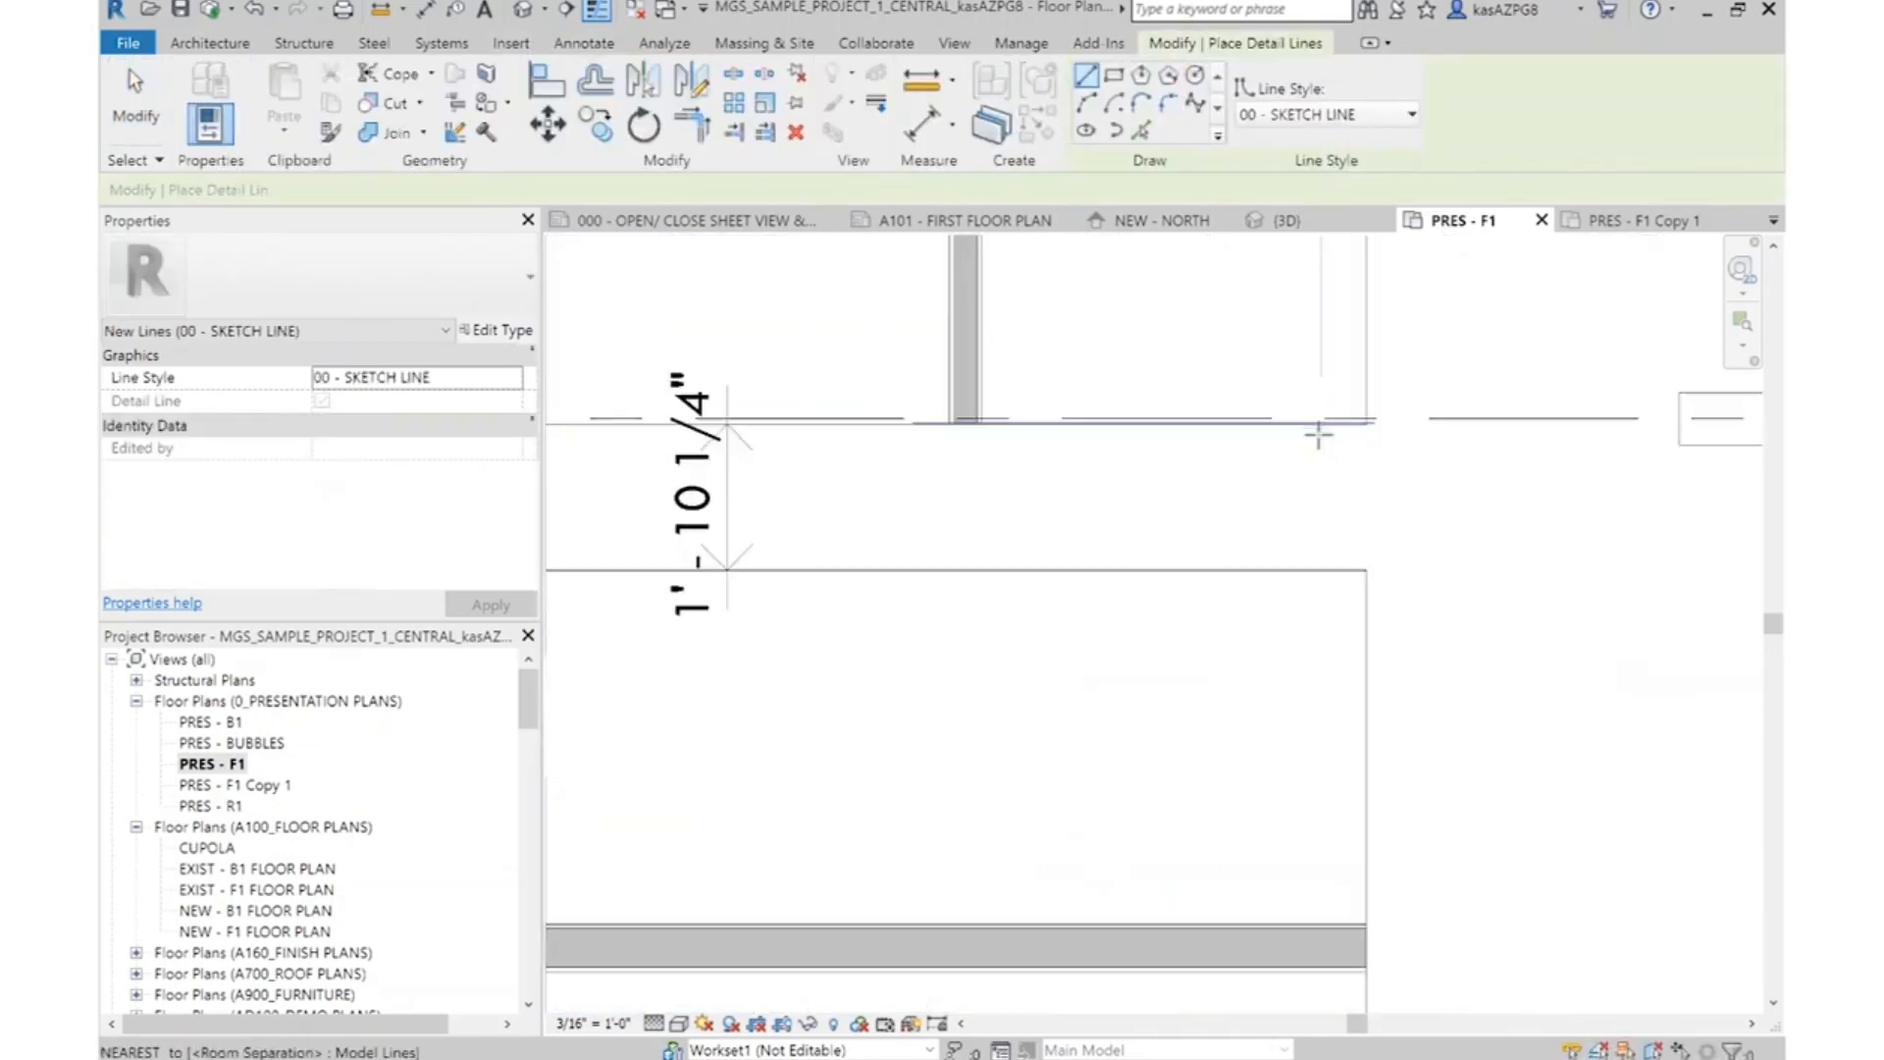
{"action": "left_click", "coordinate": [1297, 426]}
{"action": "scroll", "coordinate": [1297, 427], "scroll_direction": "down", "scroll_amount": 7}
{"action": "left_click", "coordinate": [1297, 918]}
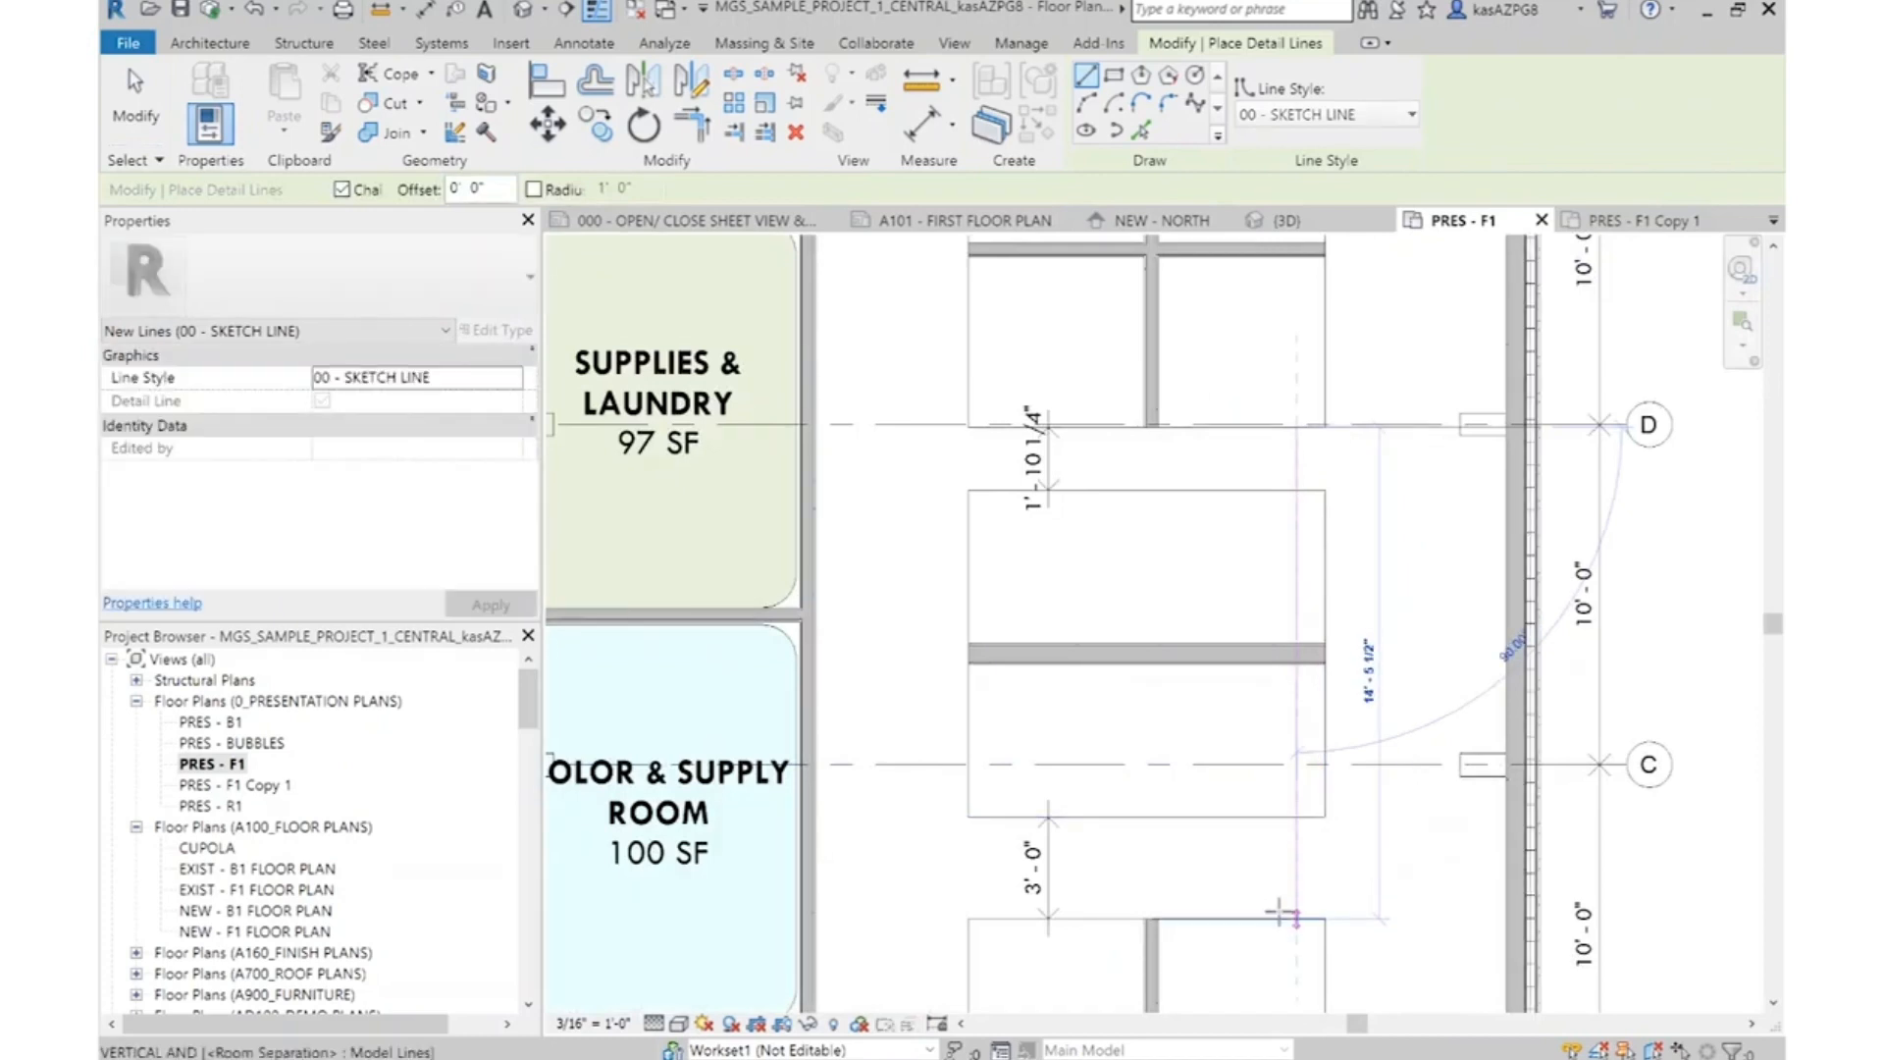
Draw a horizontal 00 - SKETCH LINE detail line about 11' 6" long from the vertical line's midpoint past the middle block's side edge
{"action": "left_click", "coordinate": [1296, 672]}
{"action": "key", "text": "Escape"}
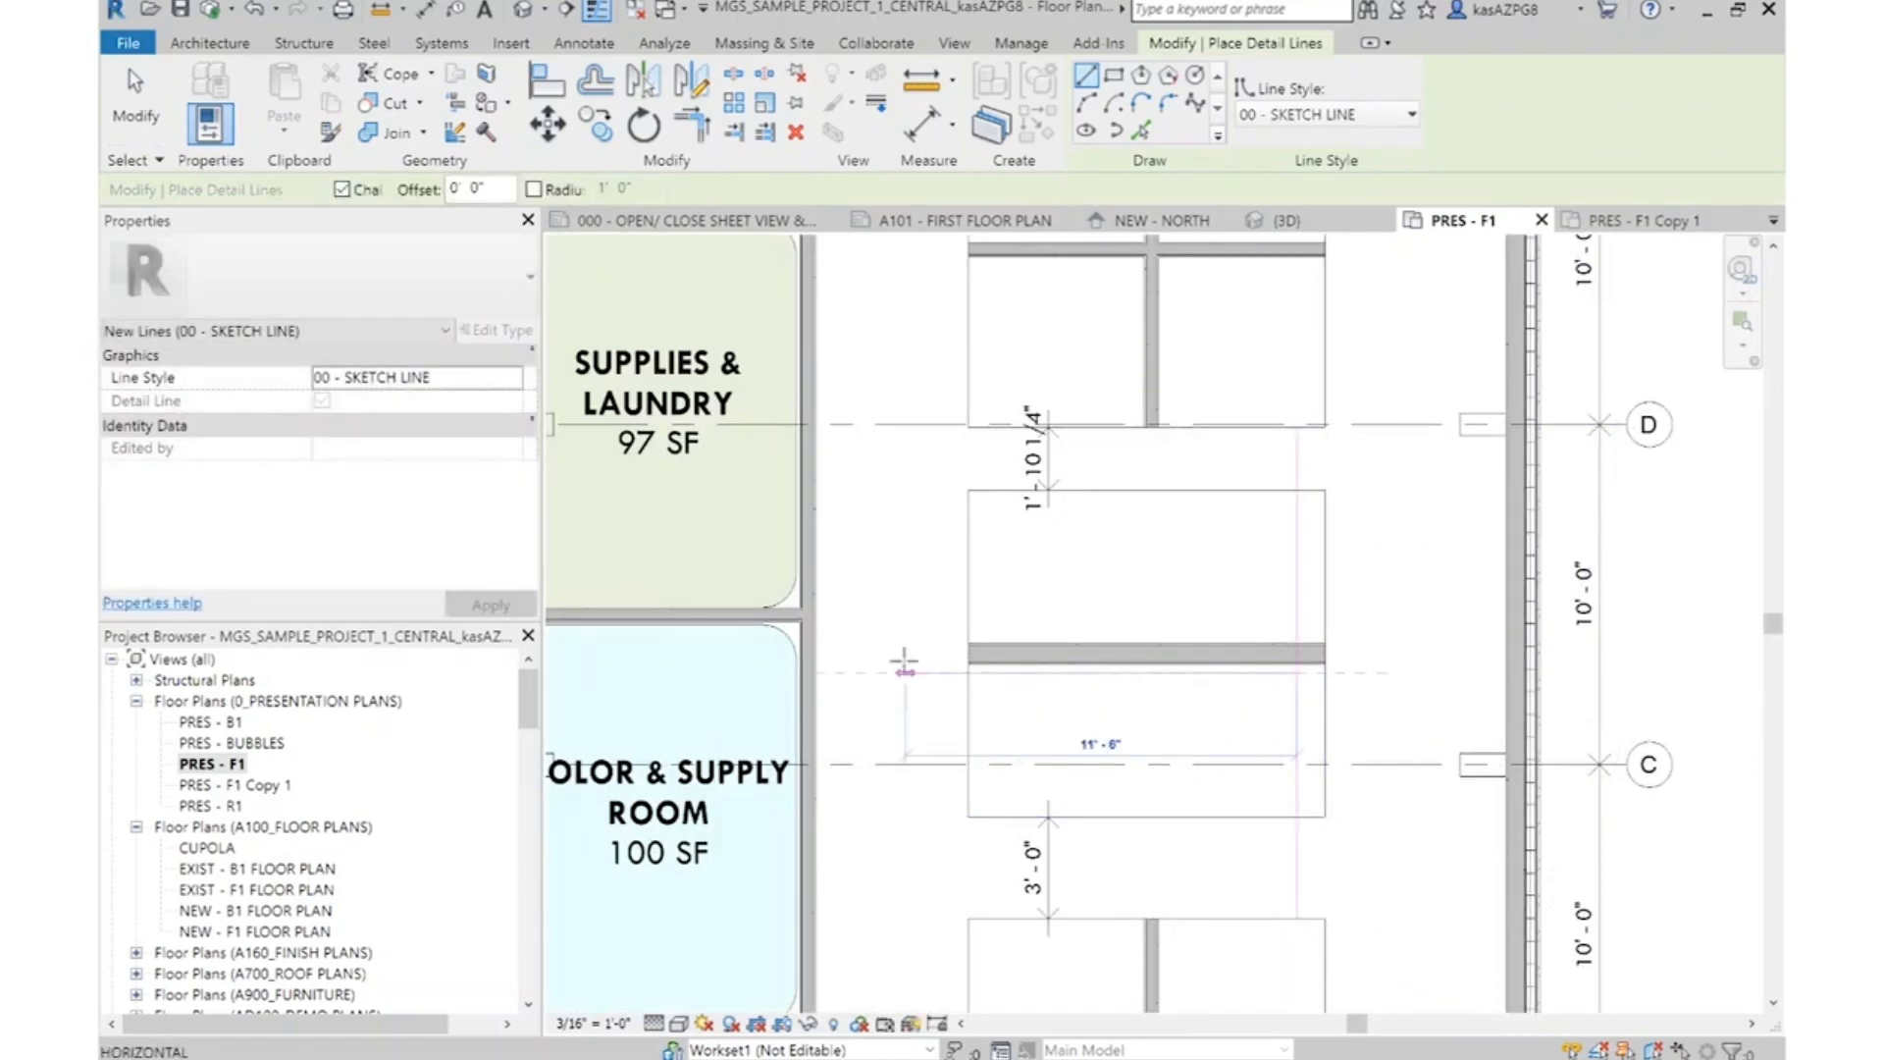
{"action": "key", "text": "Escape"}
Move the middle partition block down so its wall's centre sits on the new horizontal sketch line
{"action": "left_click_drag", "start_coordinate": [943, 475], "coordinate": [1387, 849]}
{"action": "left_click", "coordinate": [547, 125]}
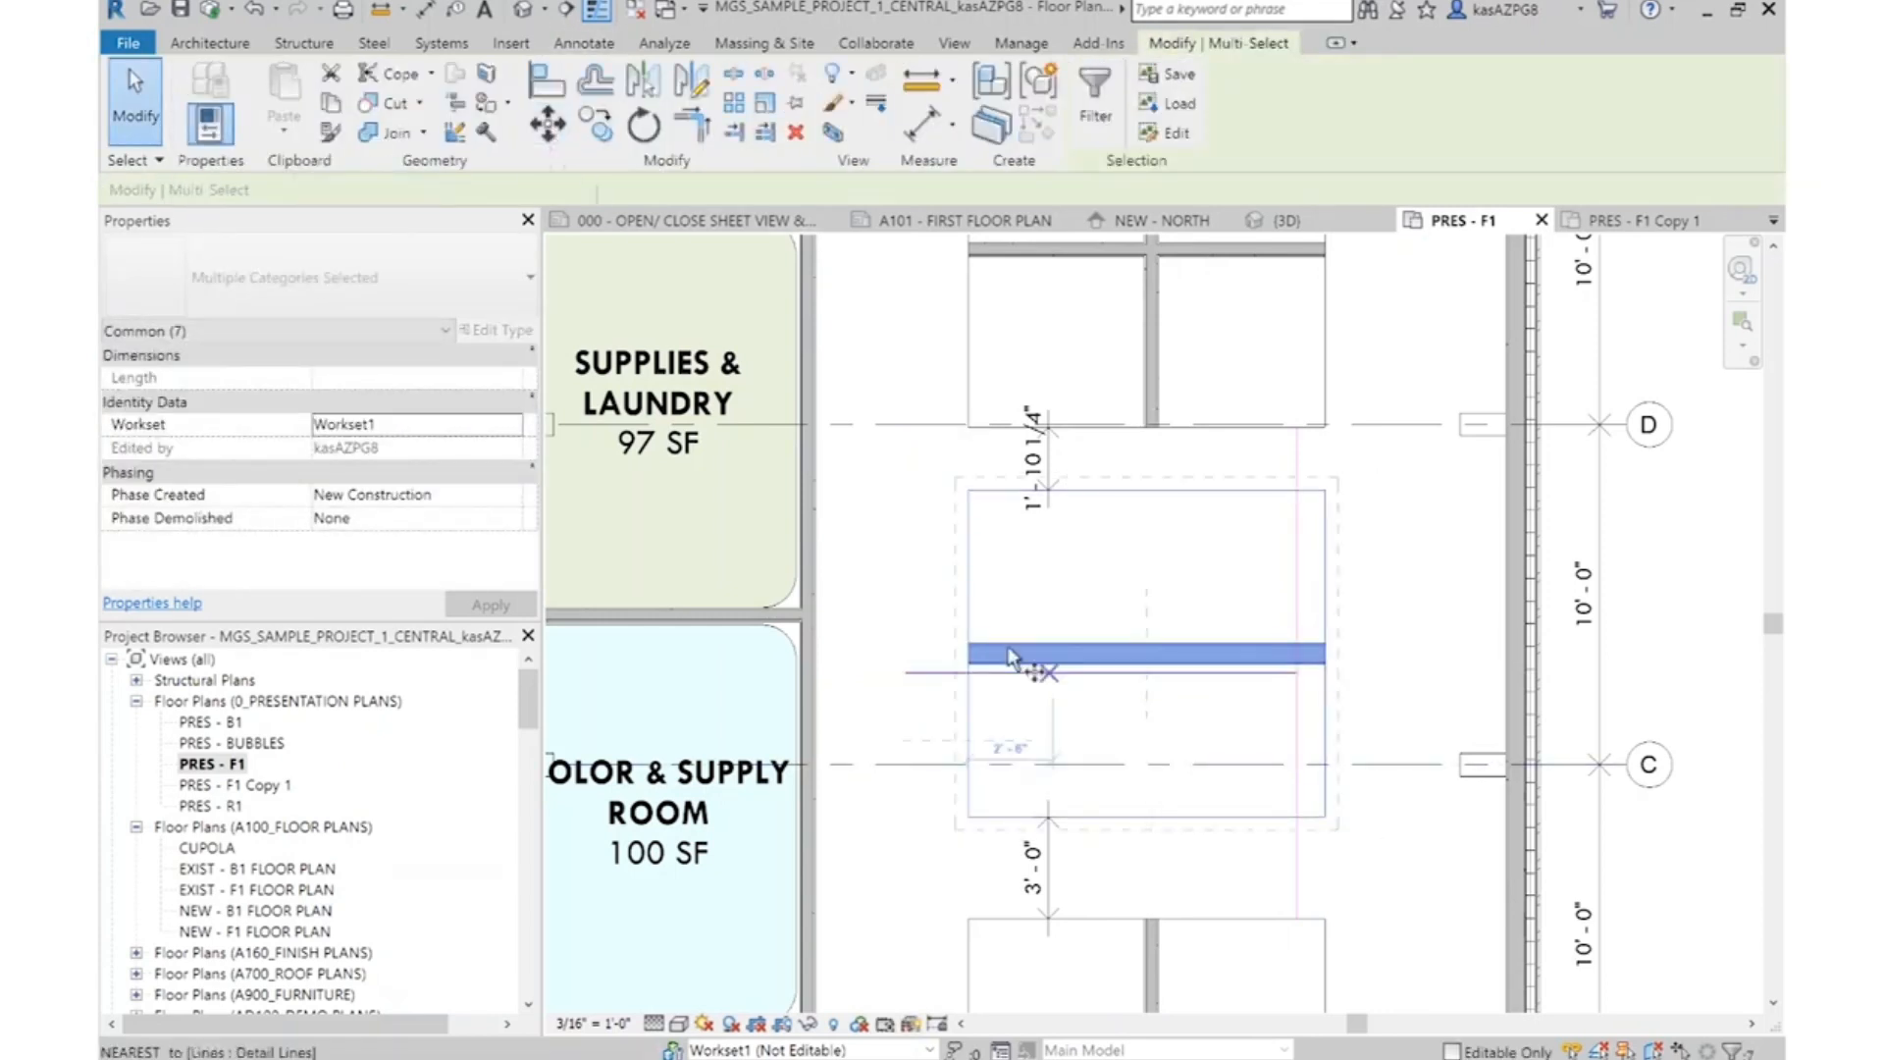
{"action": "scroll", "coordinate": [992, 665], "scroll_direction": "up", "scroll_amount": 5}
{"action": "left_click", "coordinate": [911, 638]}
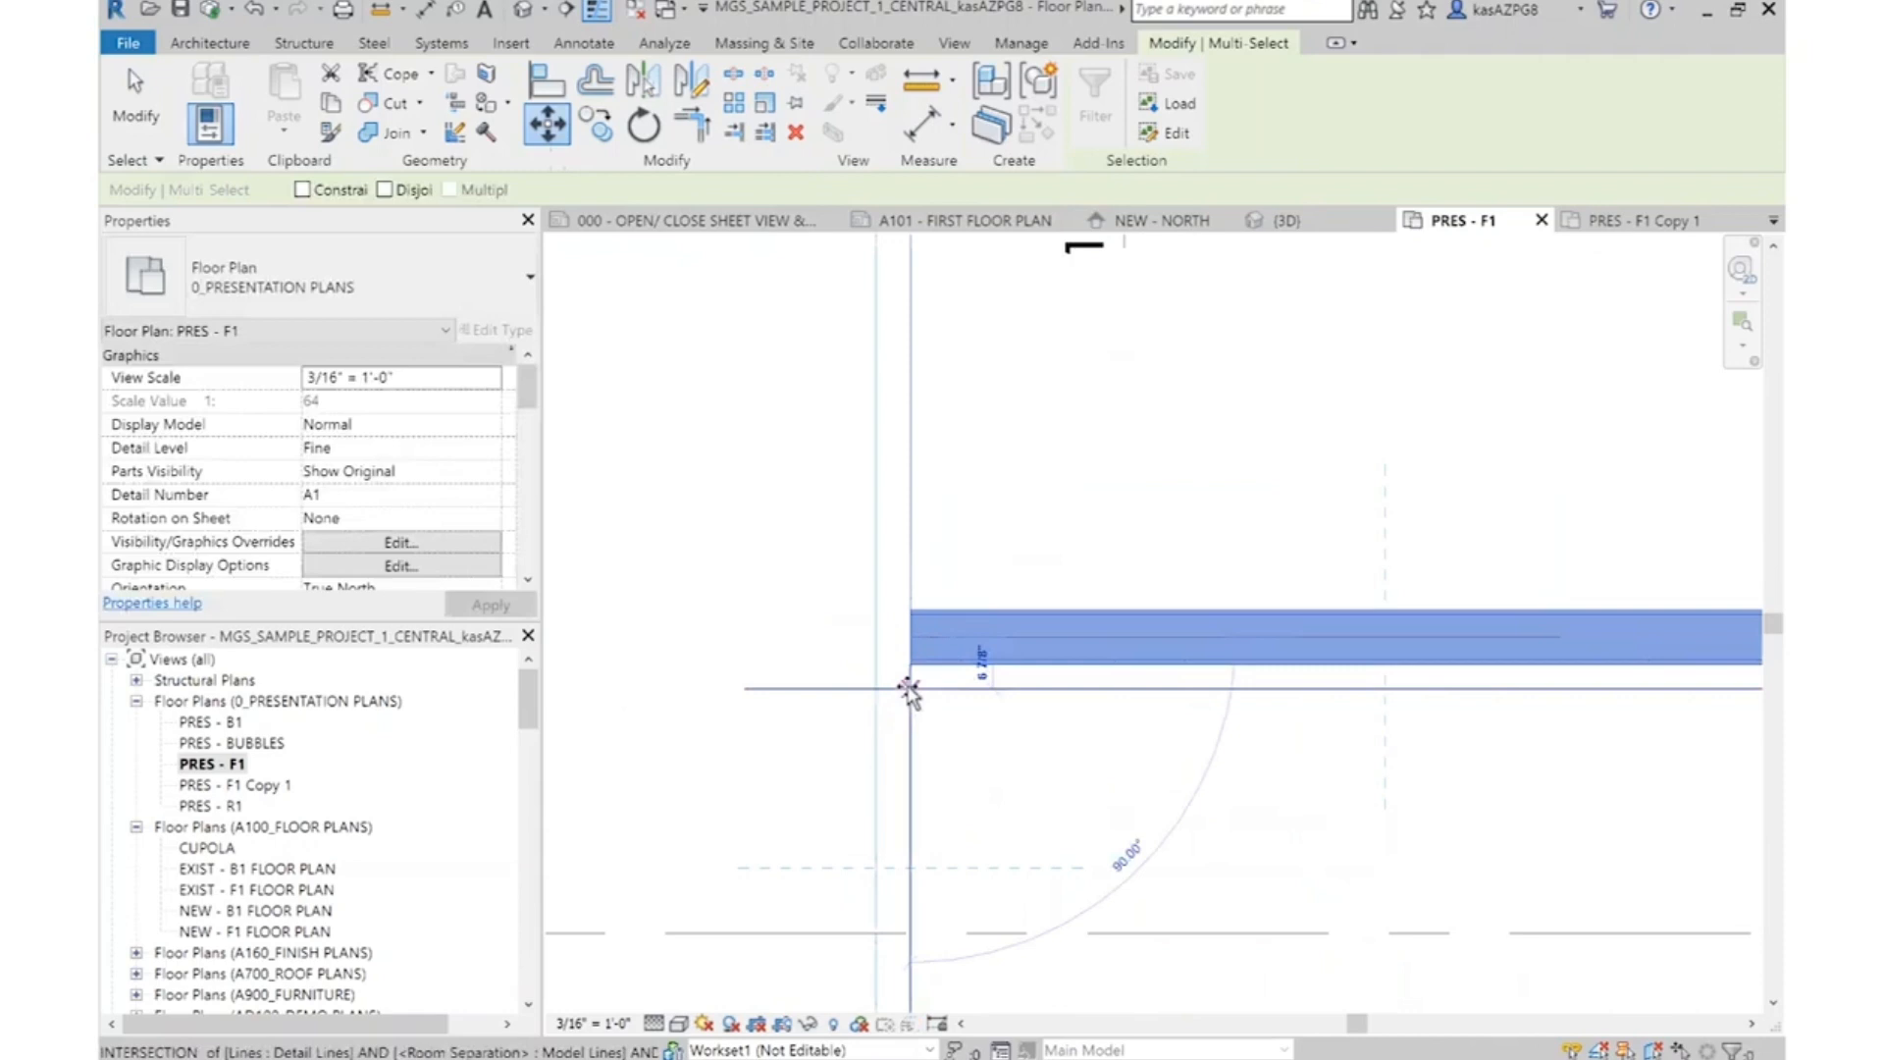
{"action": "left_click", "coordinate": [911, 689]}
{"action": "scroll", "coordinate": [973, 568], "scroll_direction": "down", "scroll_amount": 5}
{"action": "key", "text": "Escape"}
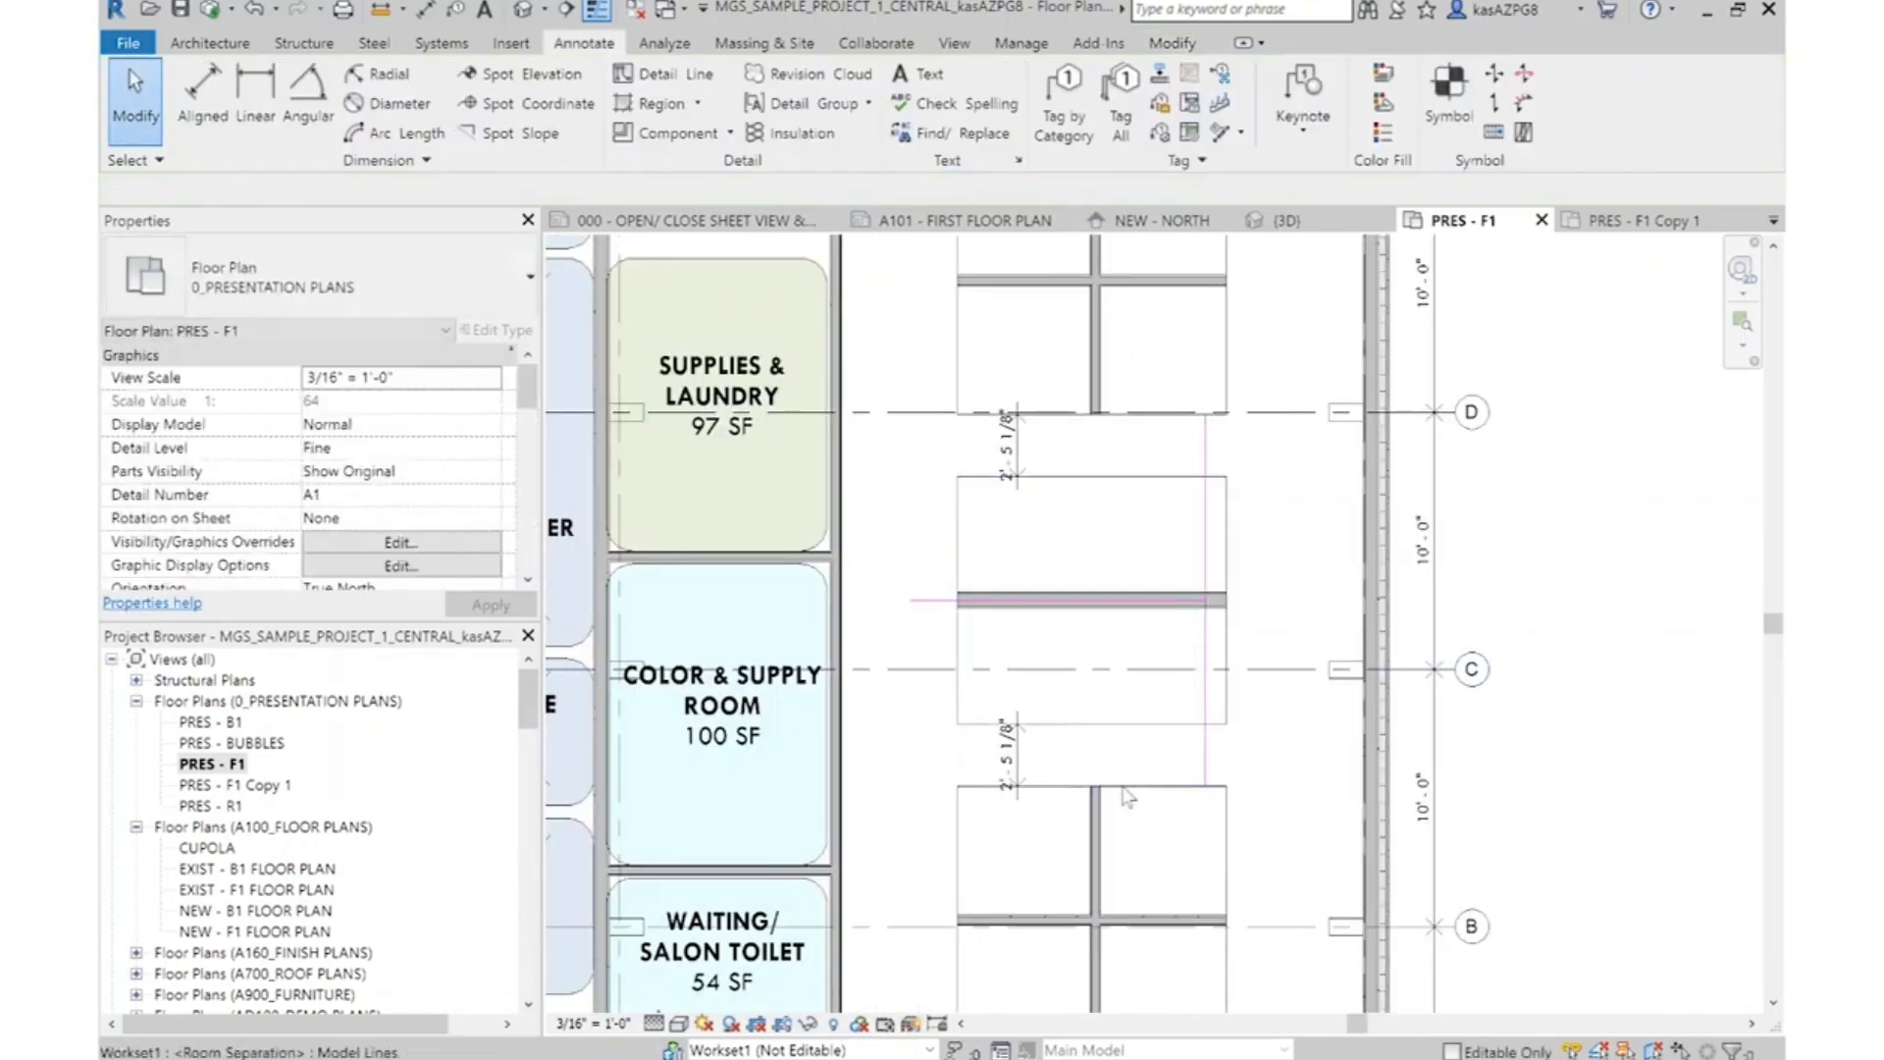
Delete the two gap dimensions and the vertical sketch line between the station clusters
{"action": "scroll", "coordinate": [1099, 694], "scroll_direction": "up", "scroll_amount": 2}
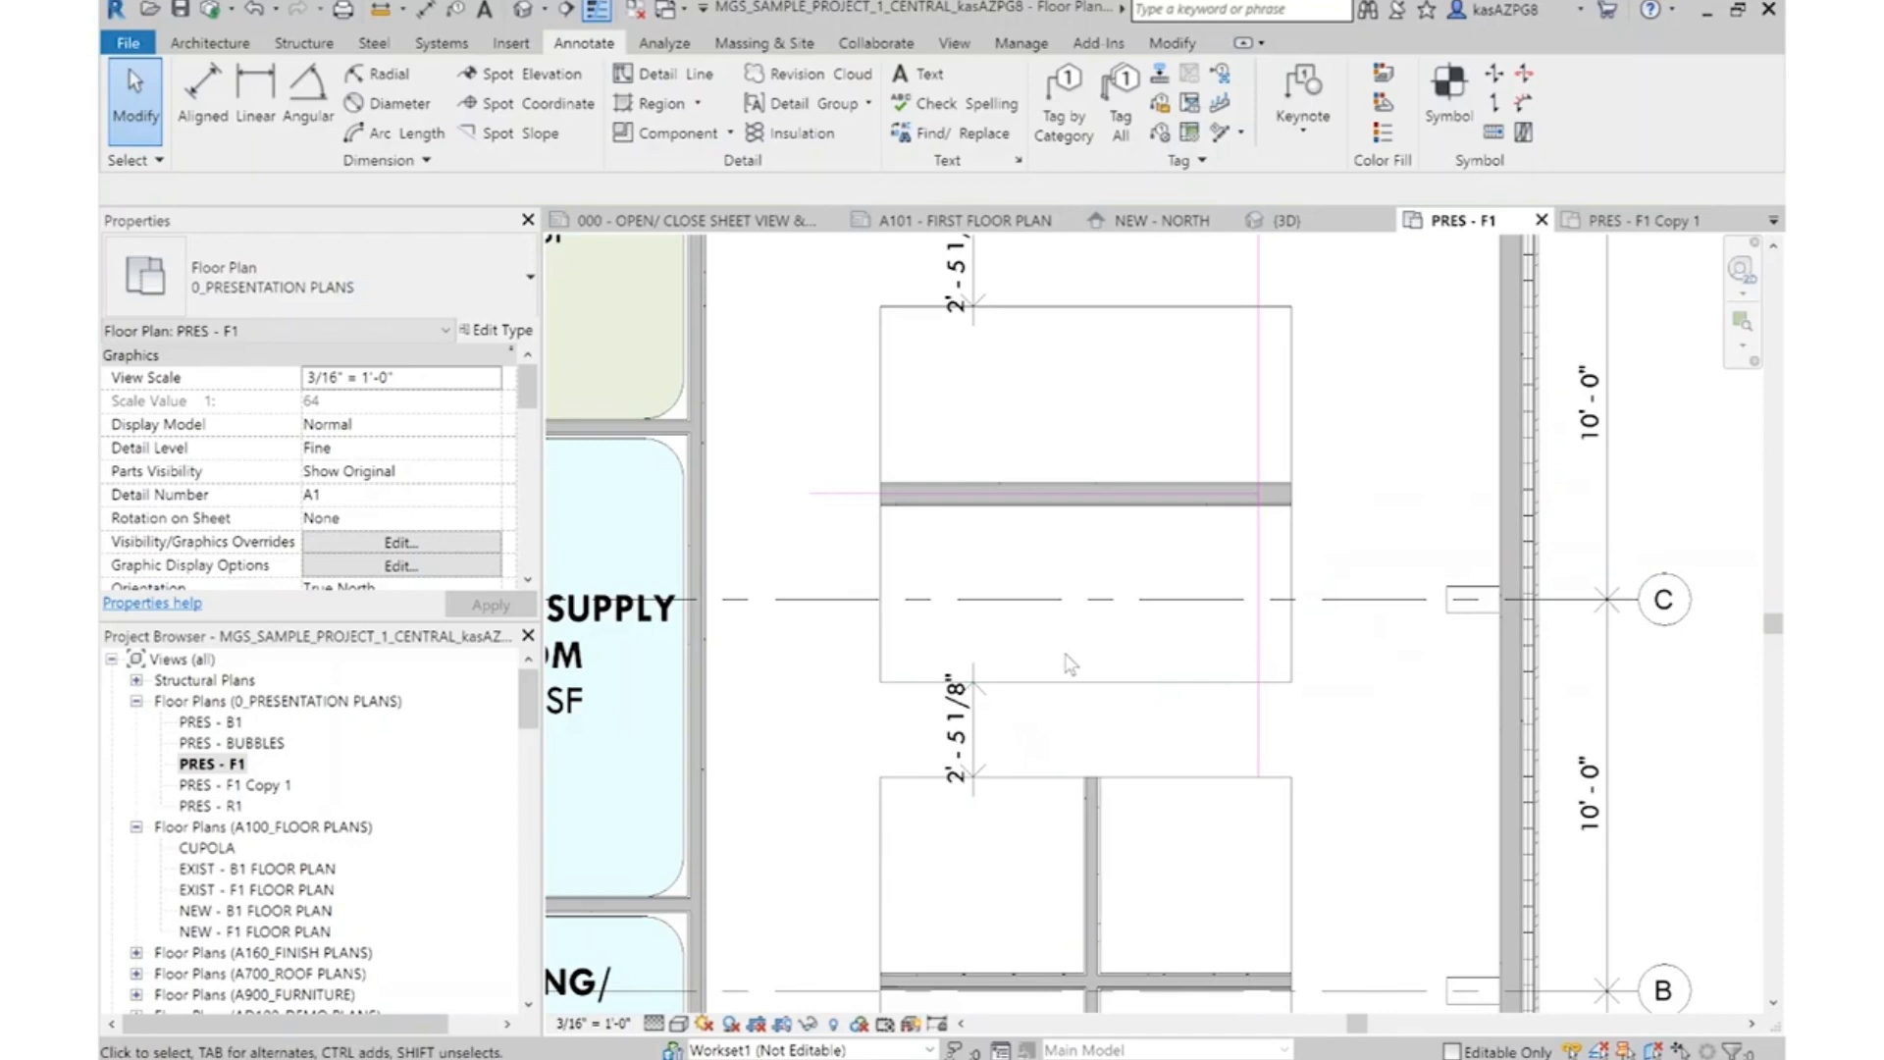
{"action": "scroll", "coordinate": [1026, 741], "scroll_direction": "down", "scroll_amount": 1}
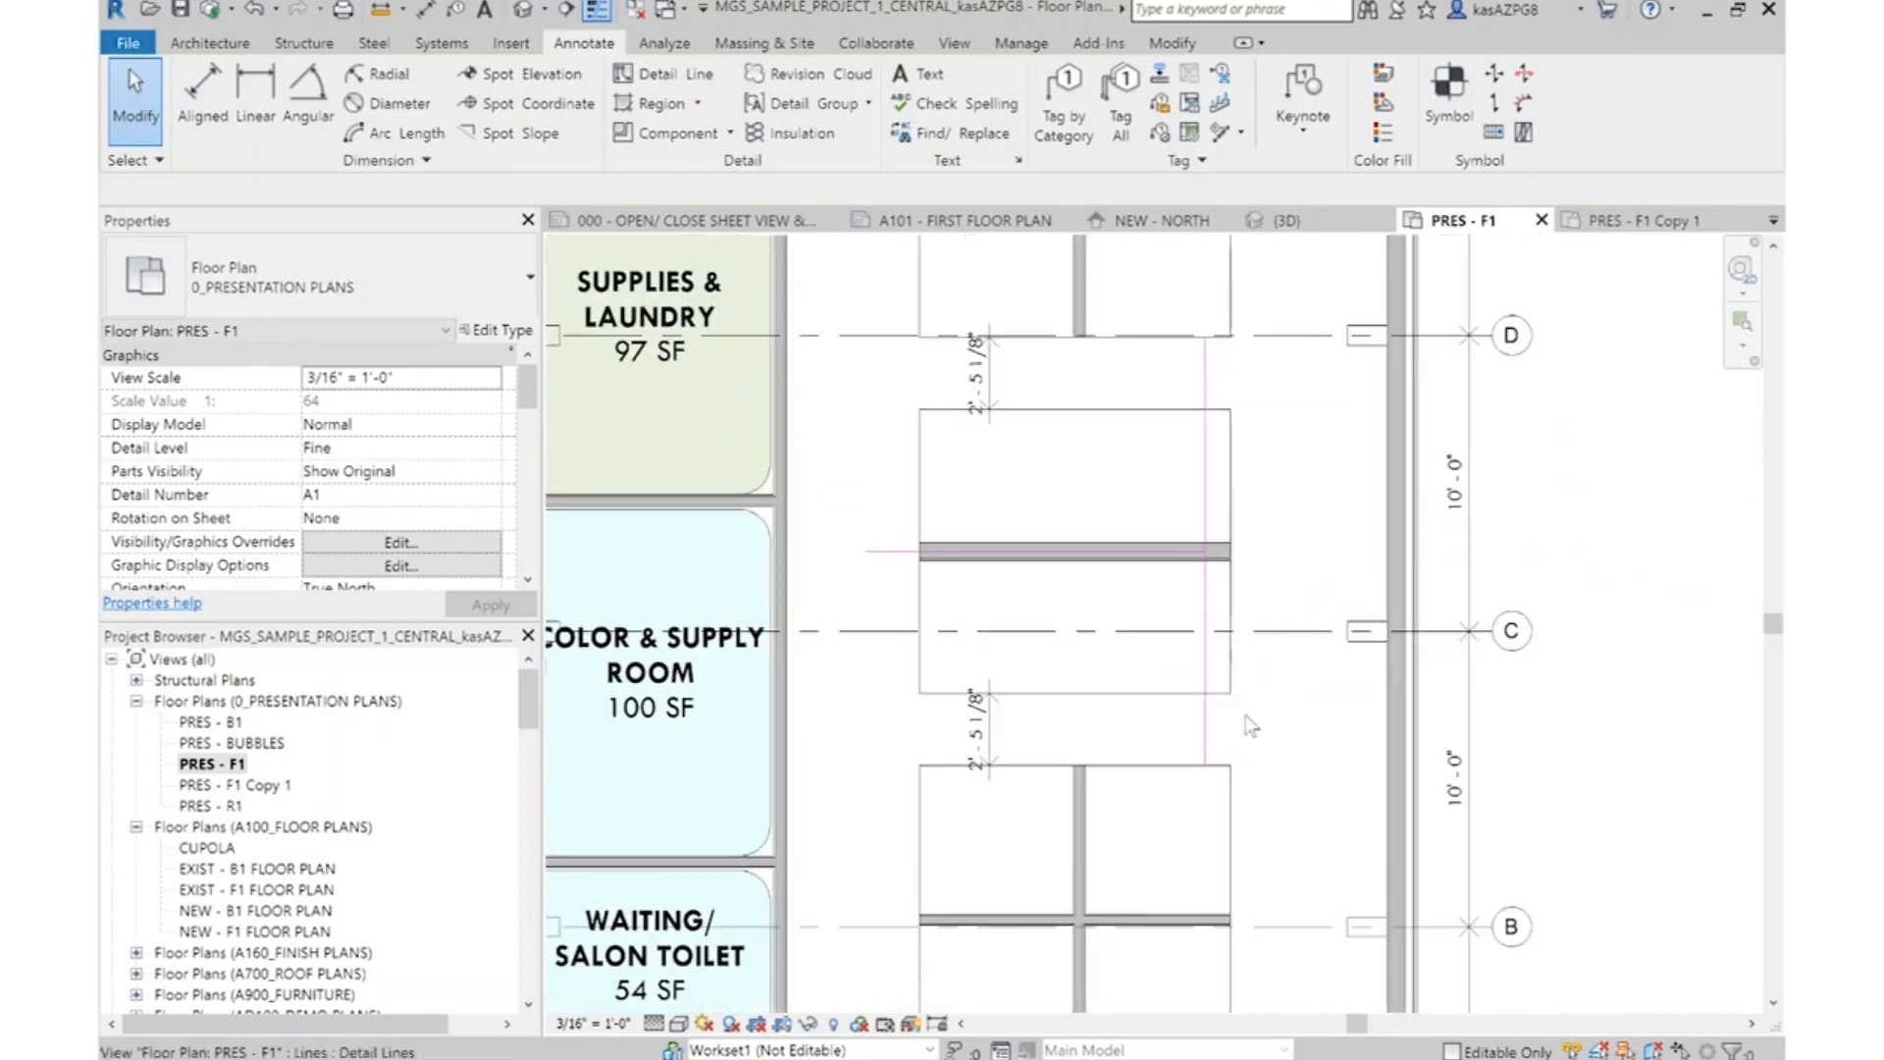
{"action": "left_click", "coordinate": [1003, 738]}
{"action": "key", "text": "Delete"}
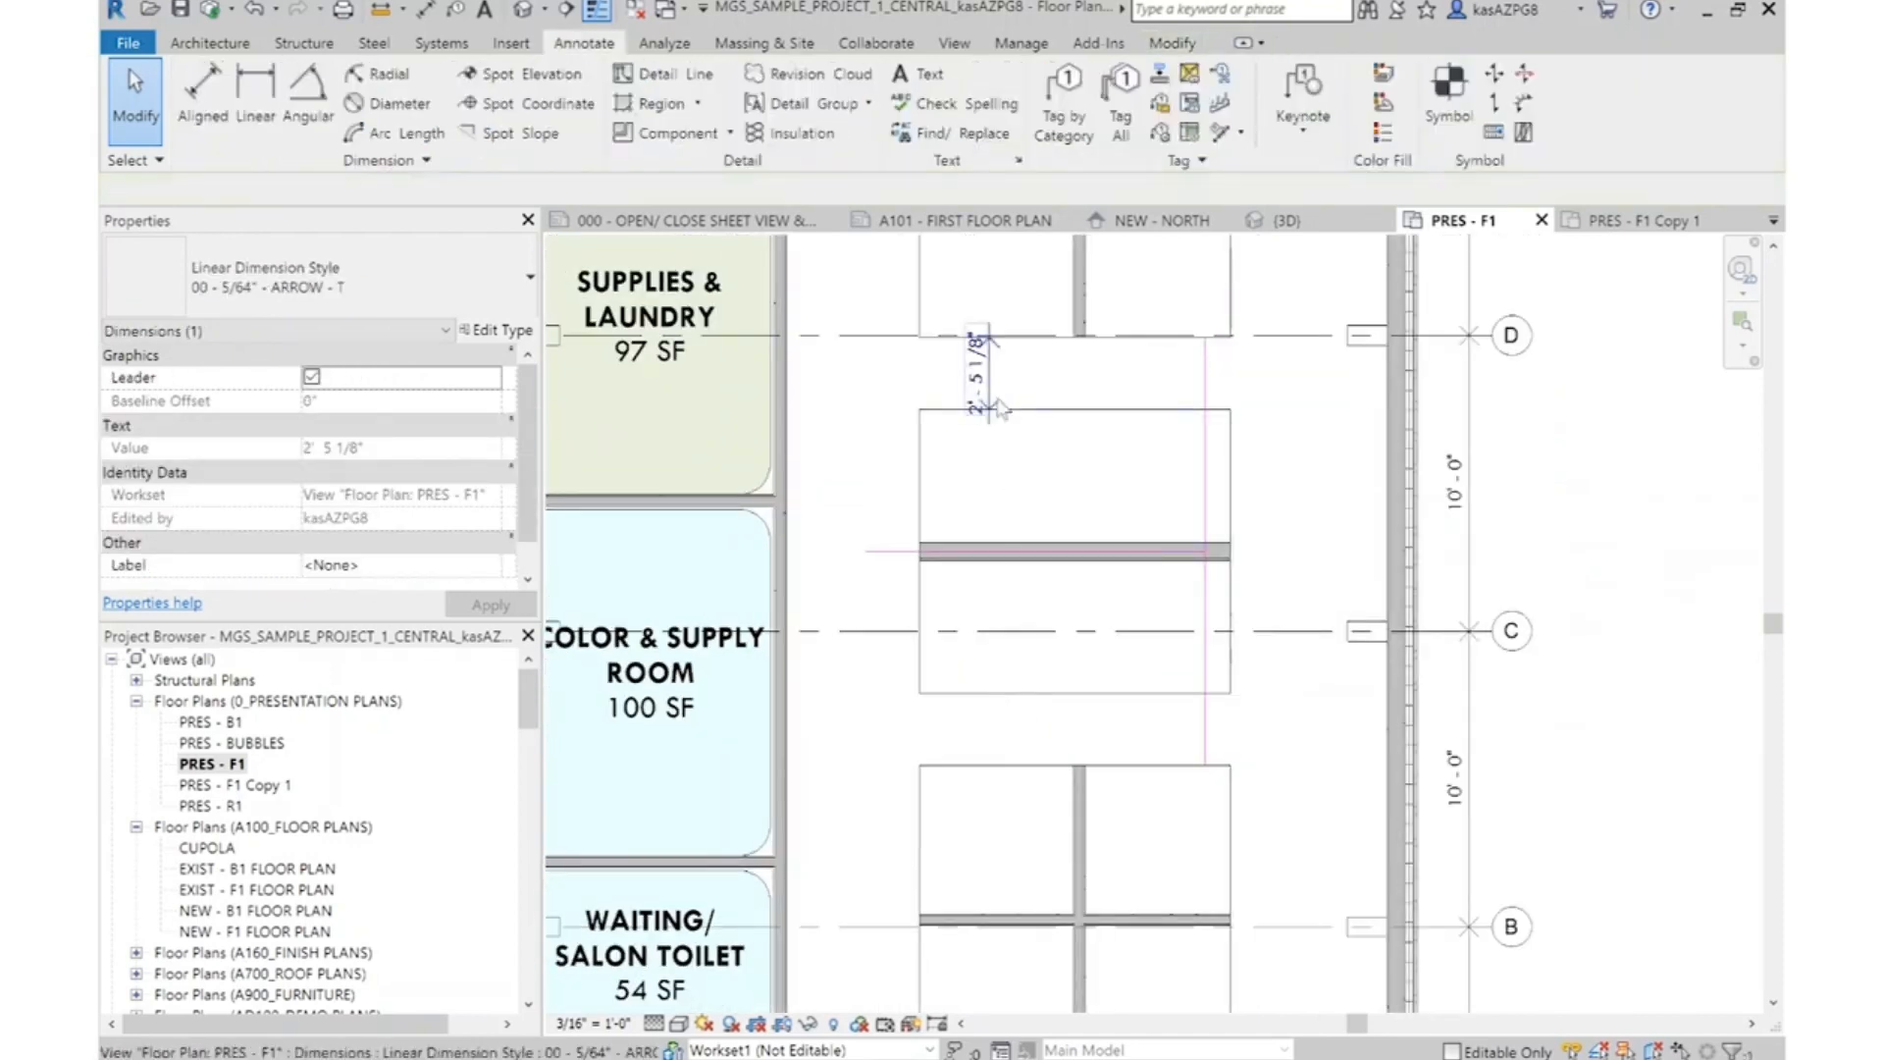
{"action": "left_click", "coordinate": [1207, 412]}
{"action": "key", "text": "Delete"}
Delete the horizontal and vertical 01 - SOLID - BLACK lines in the corner above Staff Break Area and Rear Vestibule
{"action": "scroll", "coordinate": [1305, 682], "scroll_direction": "down", "scroll_amount": 4}
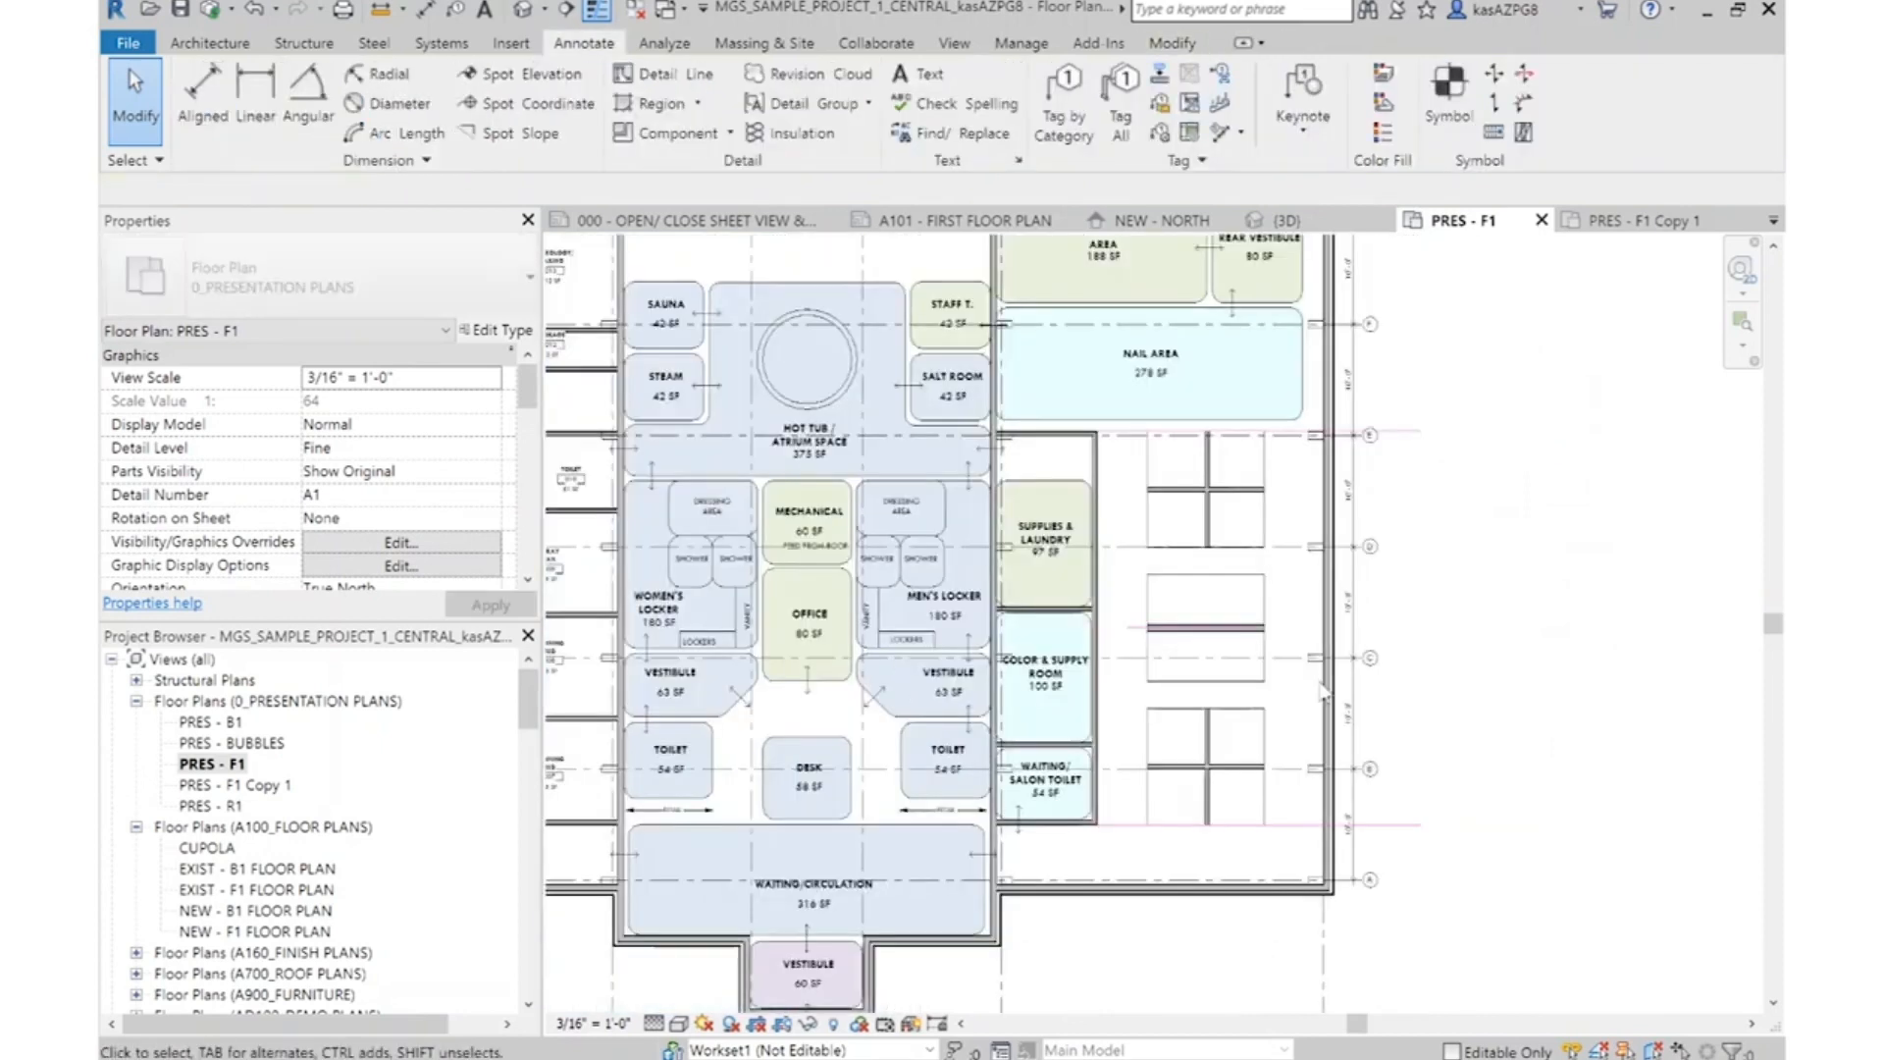
{"action": "middle_click_drag", "start_coordinate": [1266, 628], "coordinate": [1269, 778]}
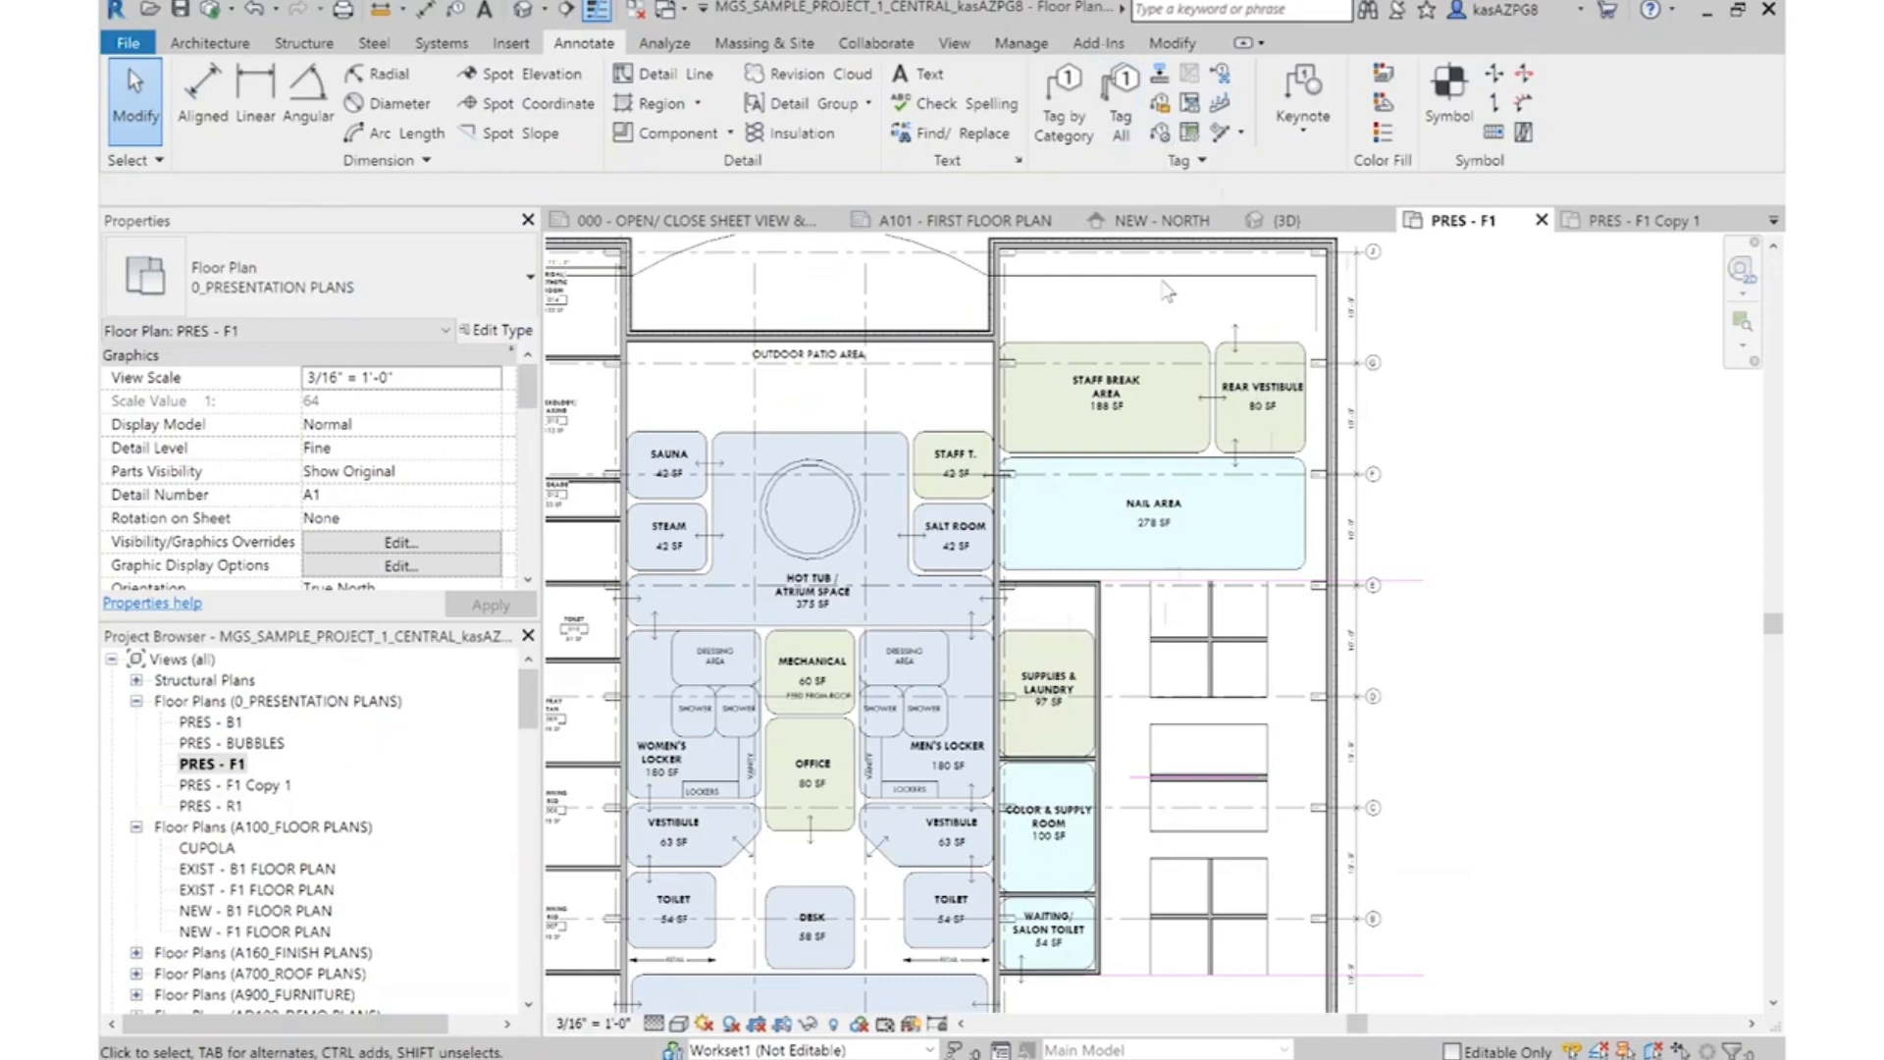
{"action": "scroll", "coordinate": [1187, 287], "scroll_direction": "up", "scroll_amount": 3}
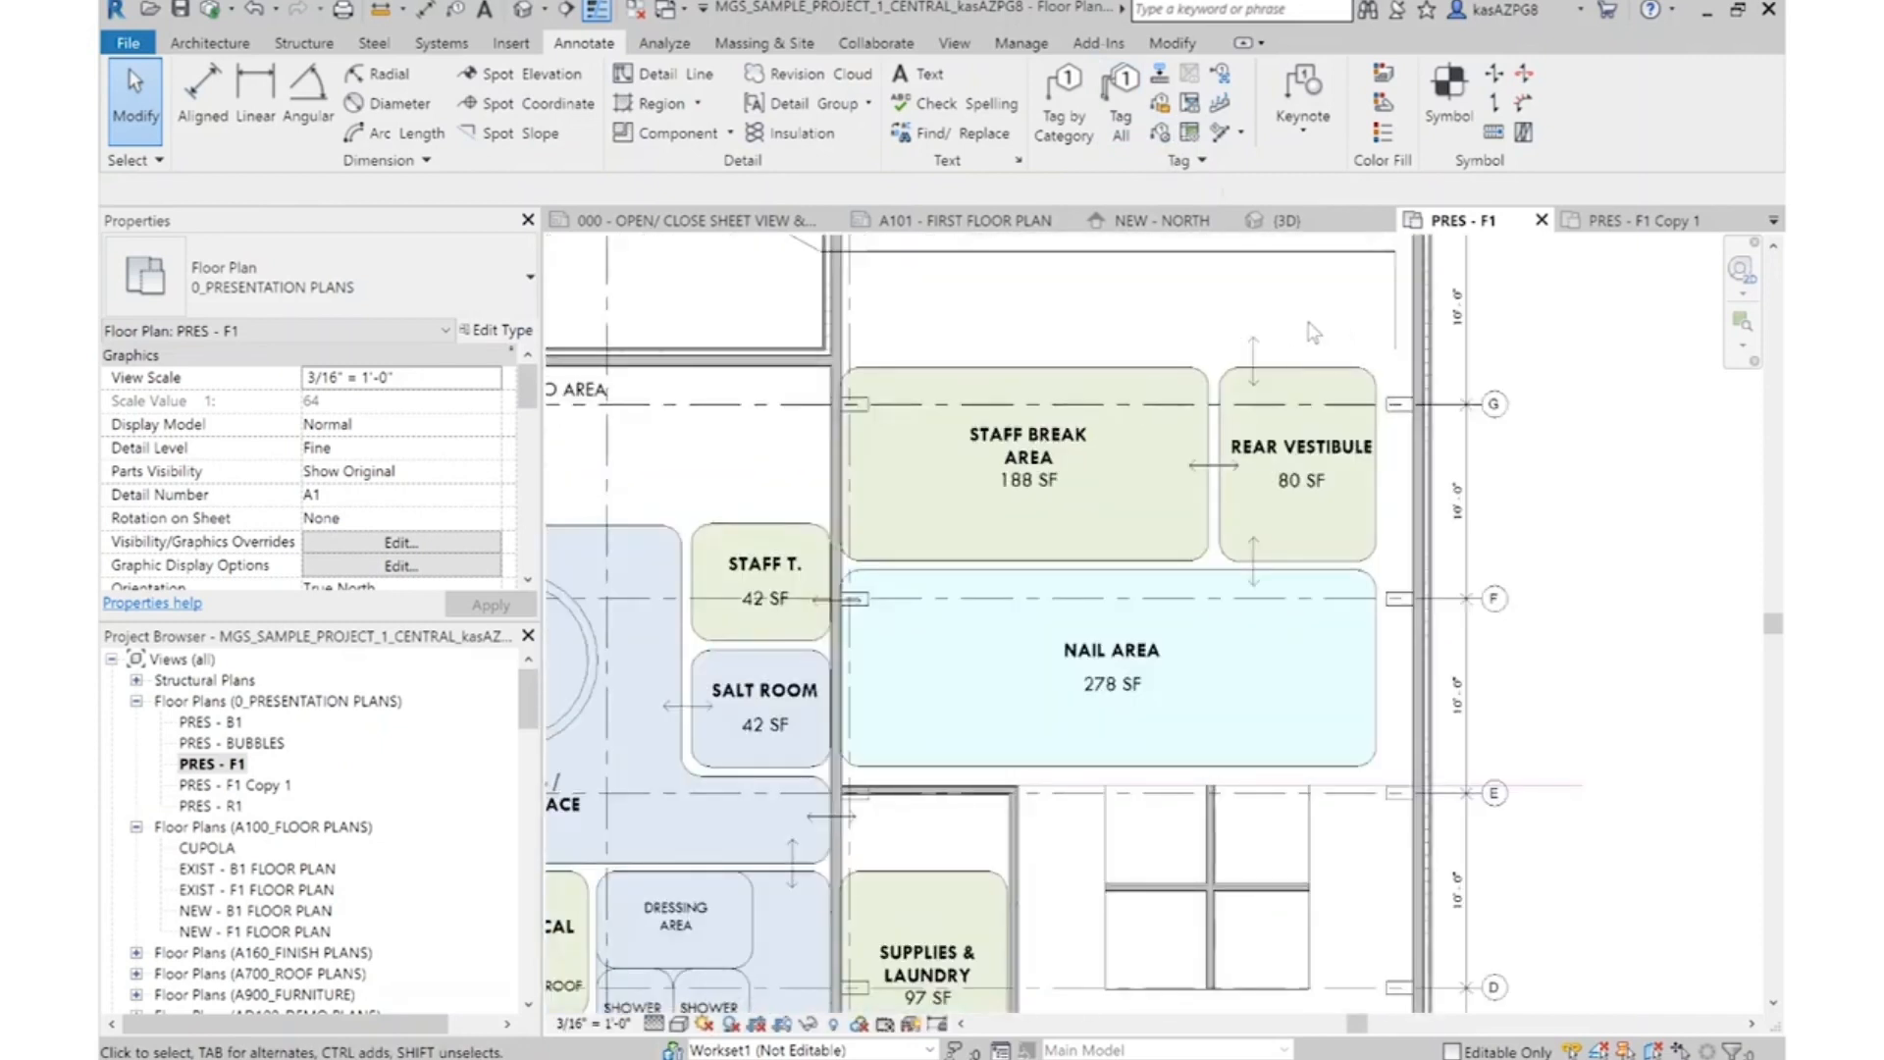
{"action": "scroll", "coordinate": [1318, 461], "scroll_direction": "down", "scroll_amount": 3}
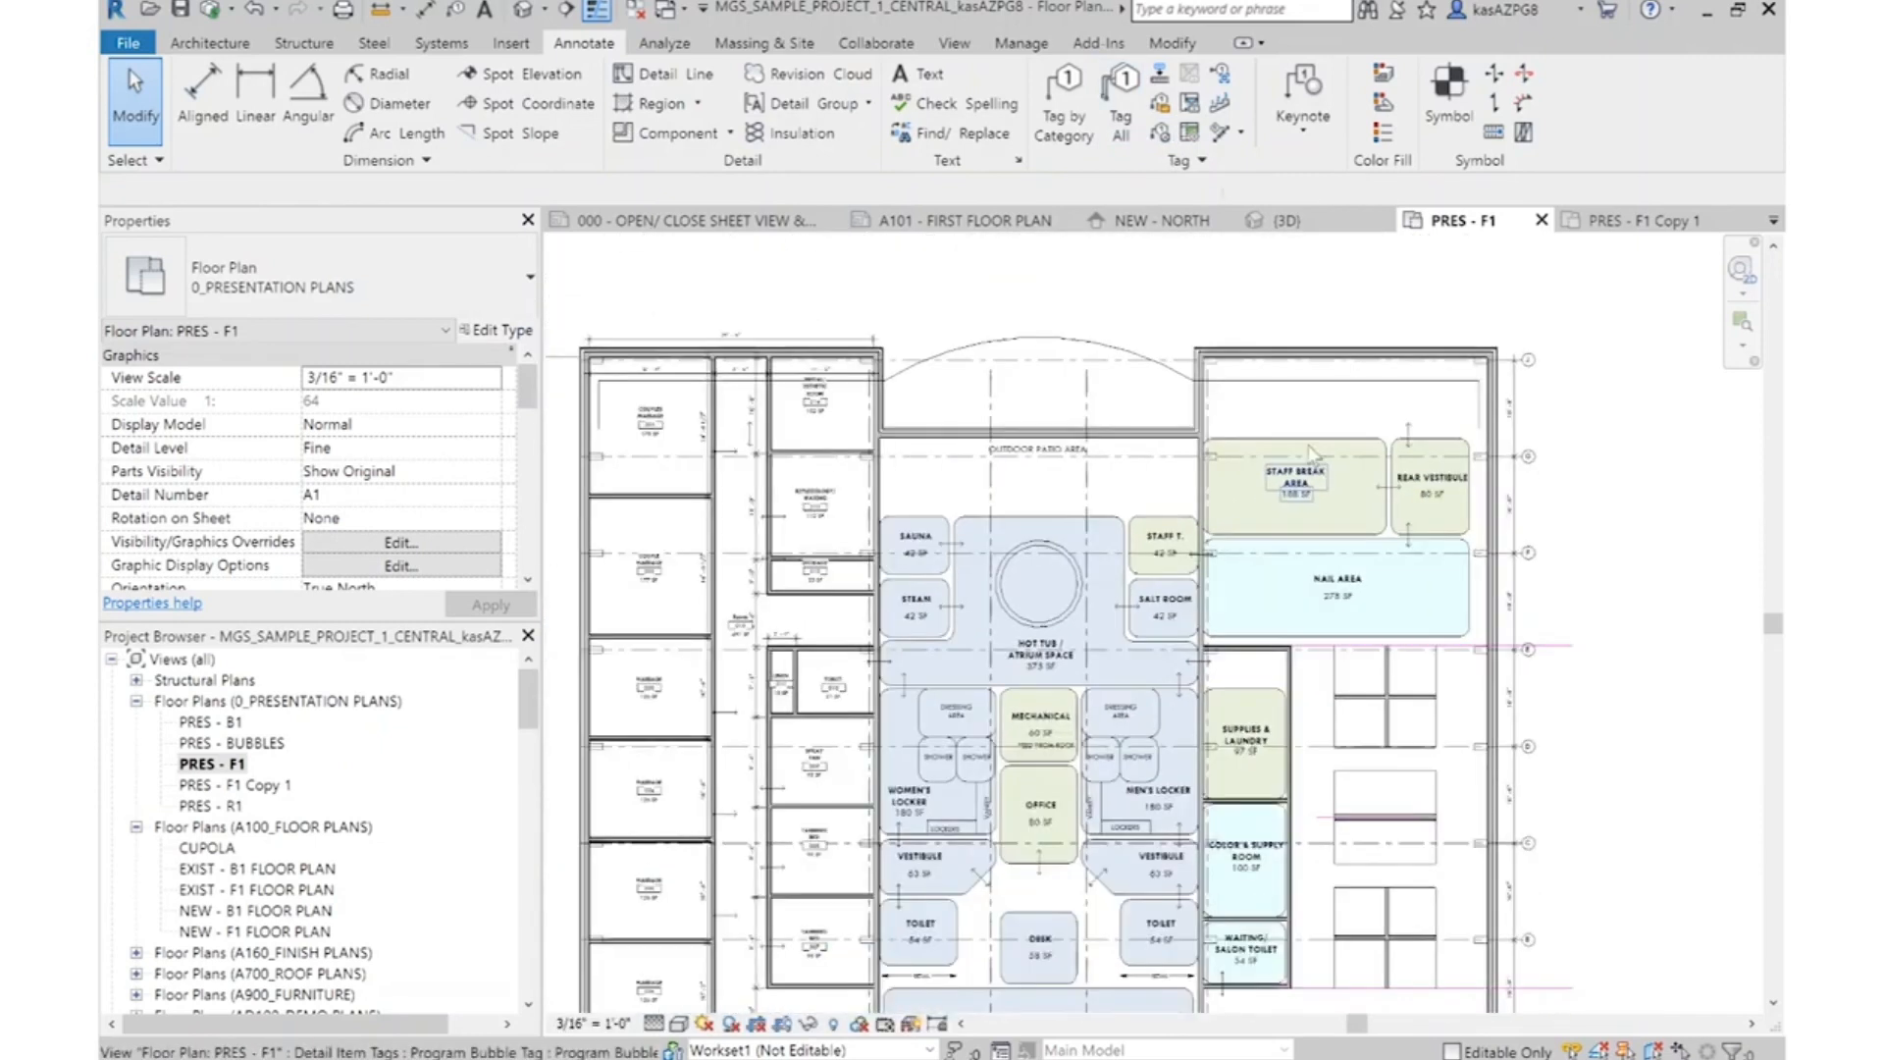
{"action": "scroll", "coordinate": [1462, 411], "scroll_direction": "up", "scroll_amount": 2}
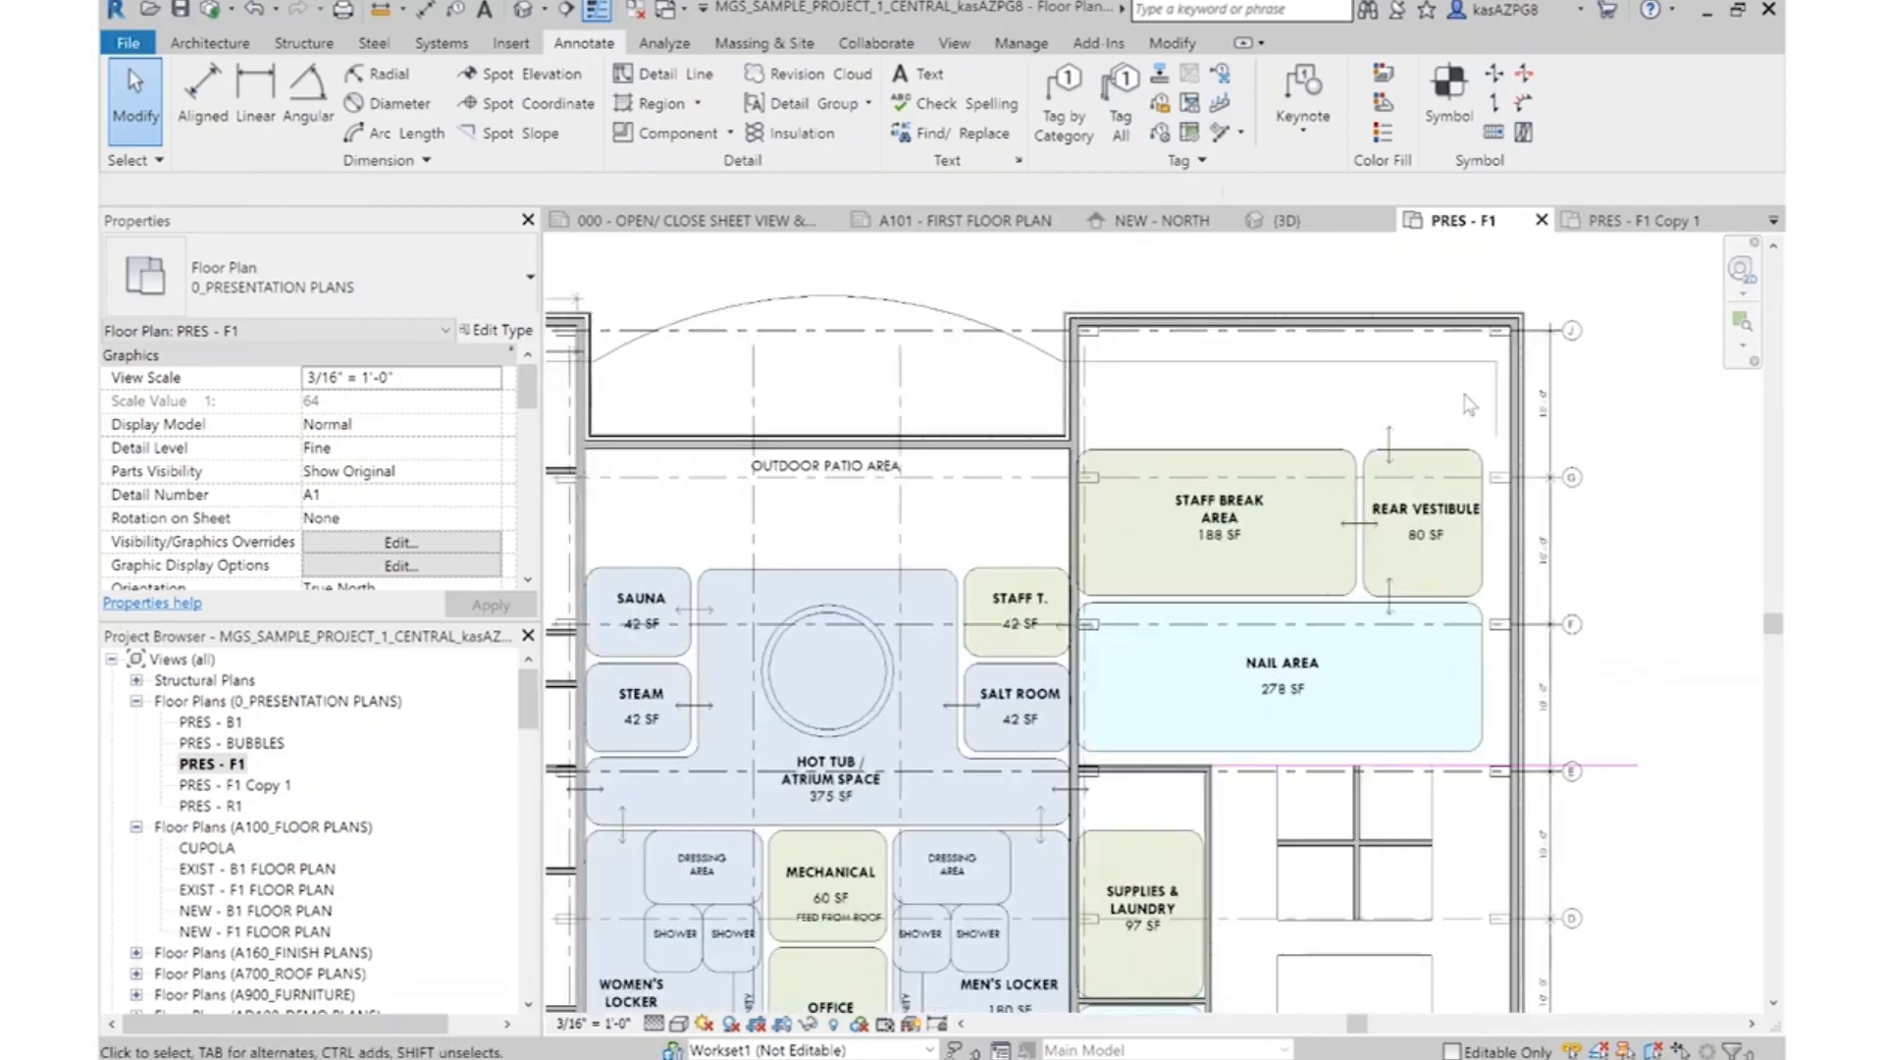
{"action": "left_click", "coordinate": [1488, 362]}
{"action": "key", "text": "Delete"}
{"action": "left_click", "coordinate": [1496, 414]}
{"action": "key", "text": "Delete"}
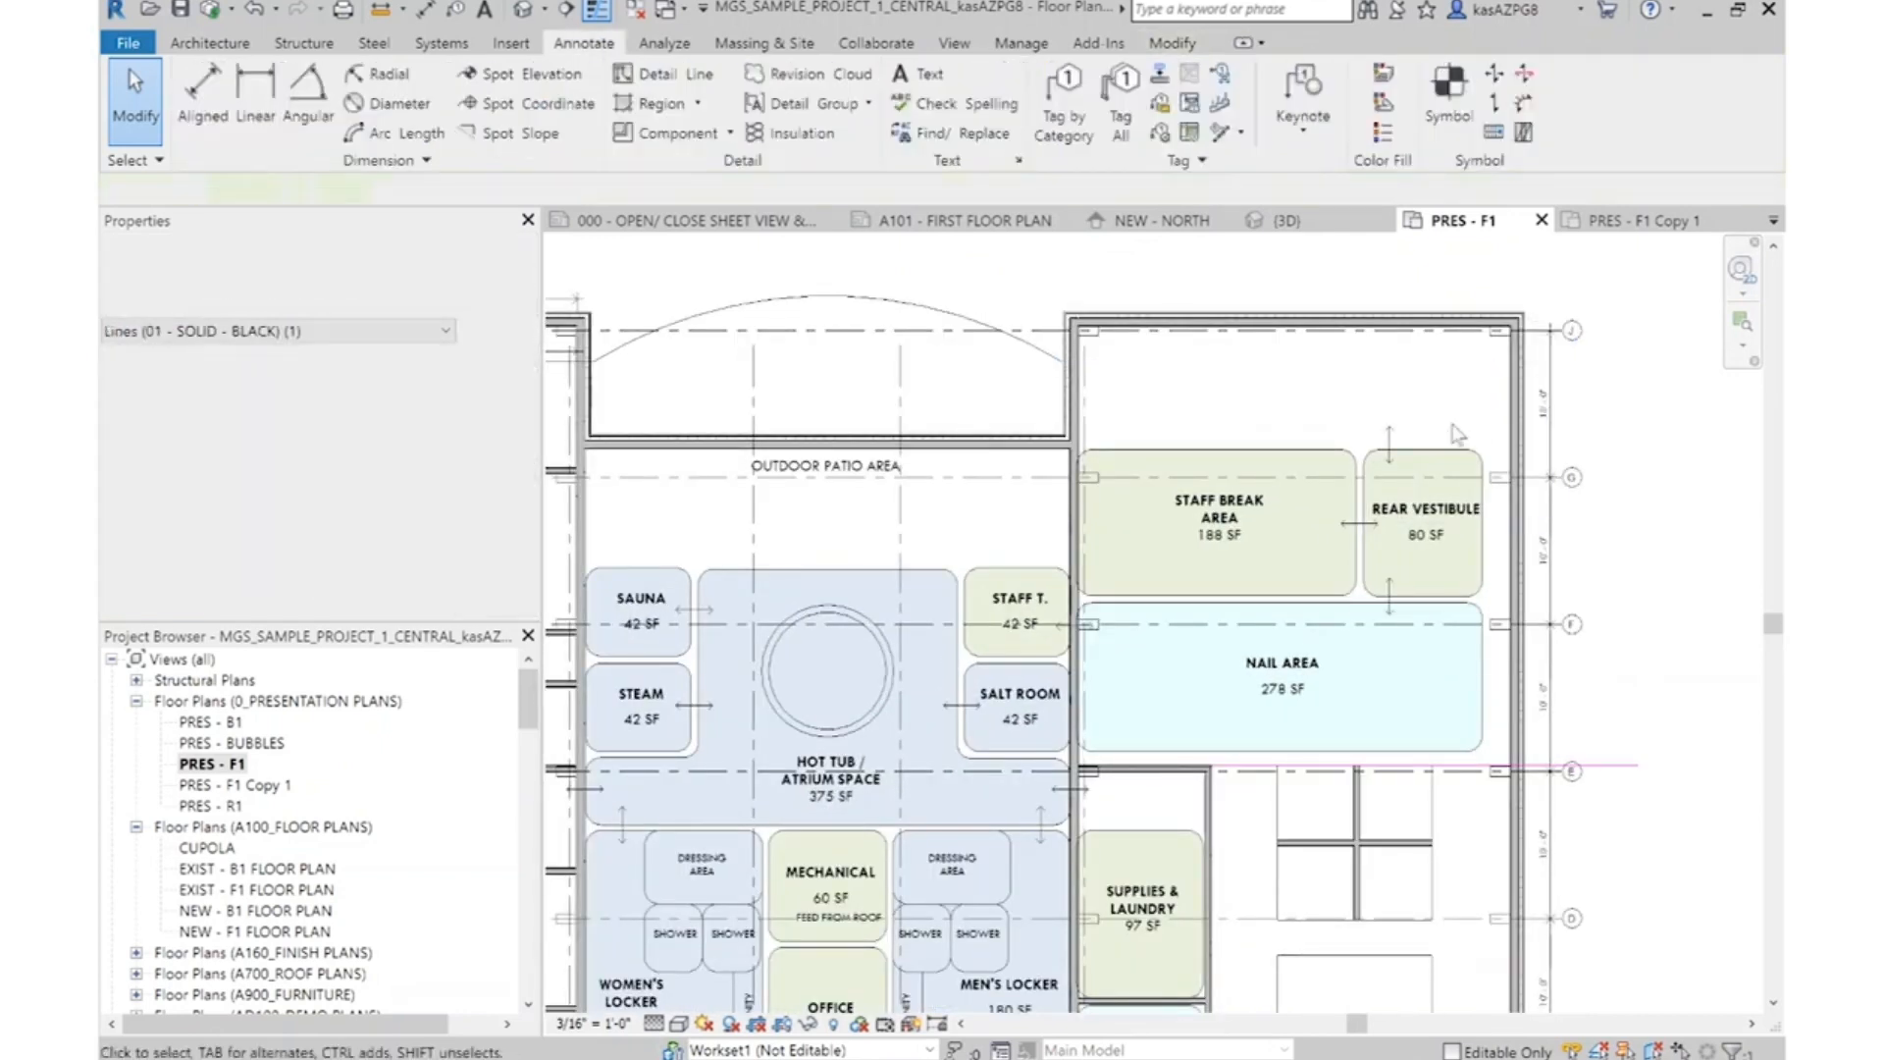
Move the Staff Break Area, Rear Vestibule and Nail Area bubbles with their vertical arrows up to the exterior wall's inner face
{"action": "scroll", "coordinate": [1472, 422], "scroll_direction": "up", "scroll_amount": 2}
{"action": "left_click_drag", "start_coordinate": [1454, 400], "coordinate": [1220, 481]}
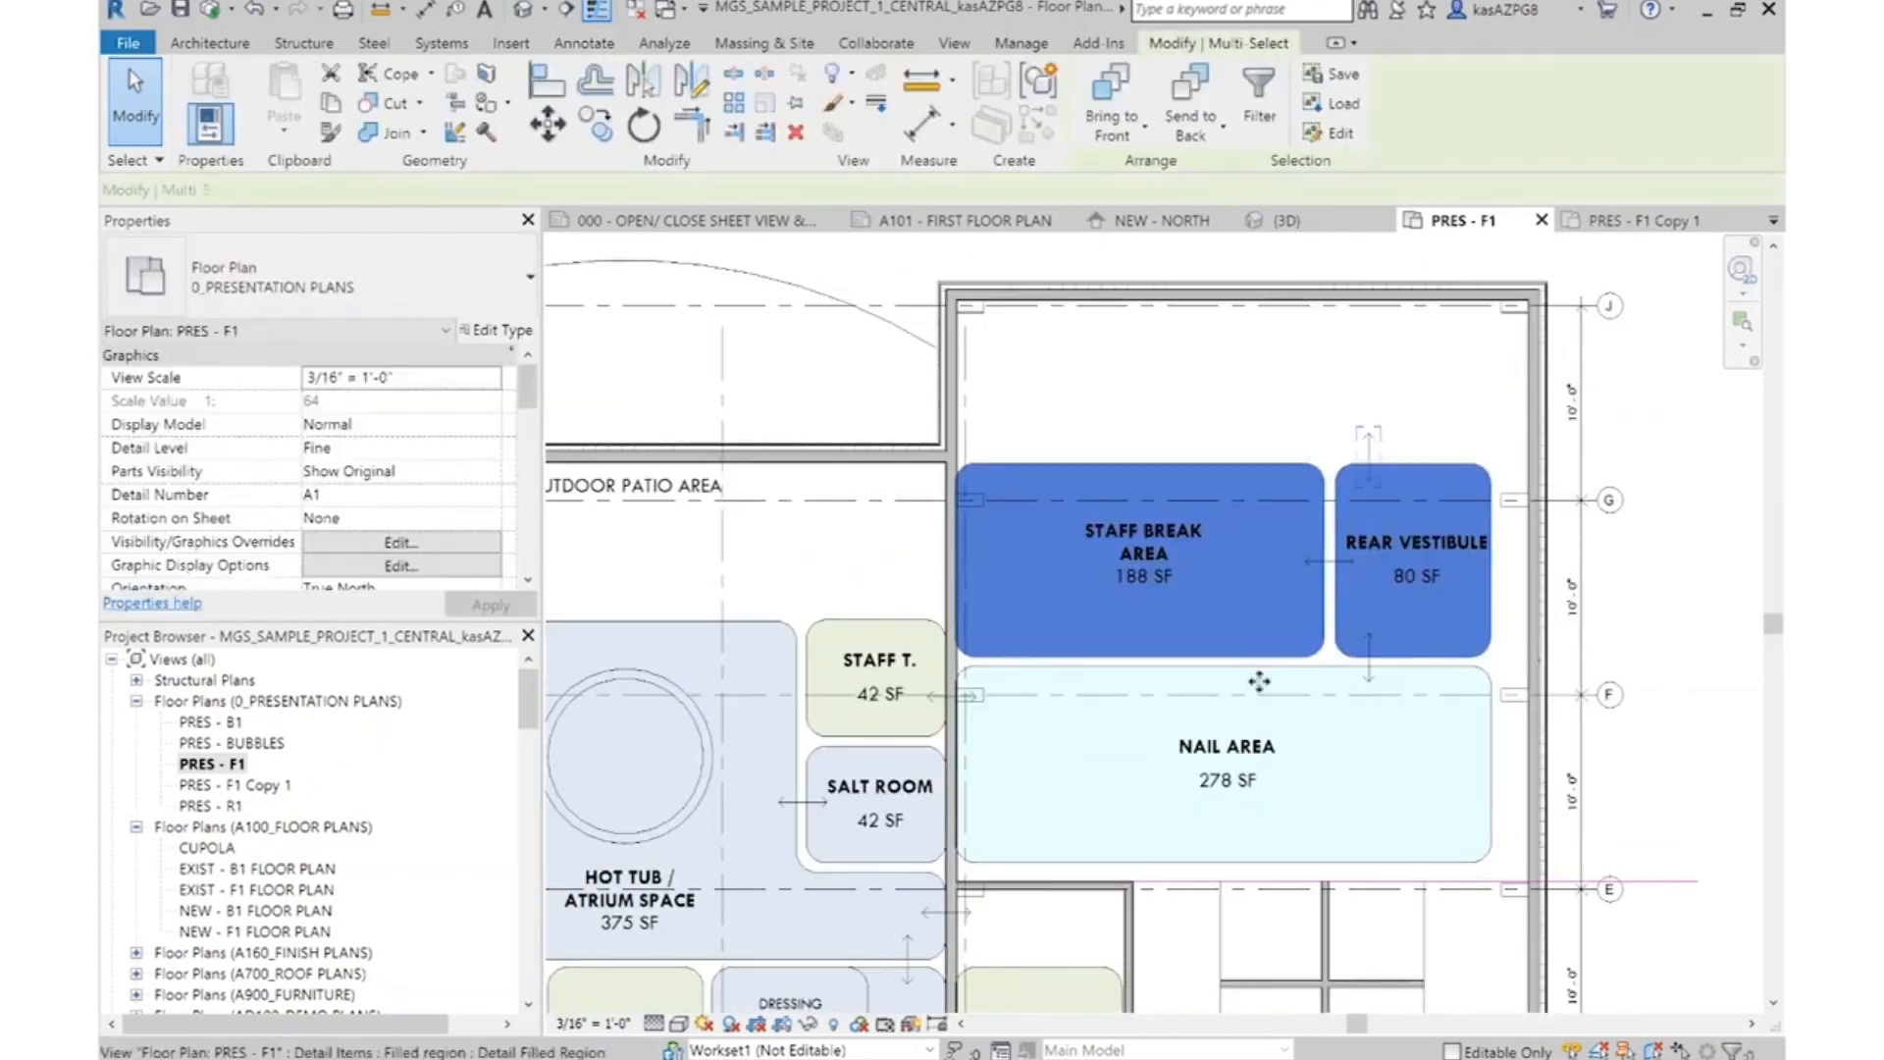
{"action": "left_click", "coordinate": [1369, 656], "text": "ctrl"}
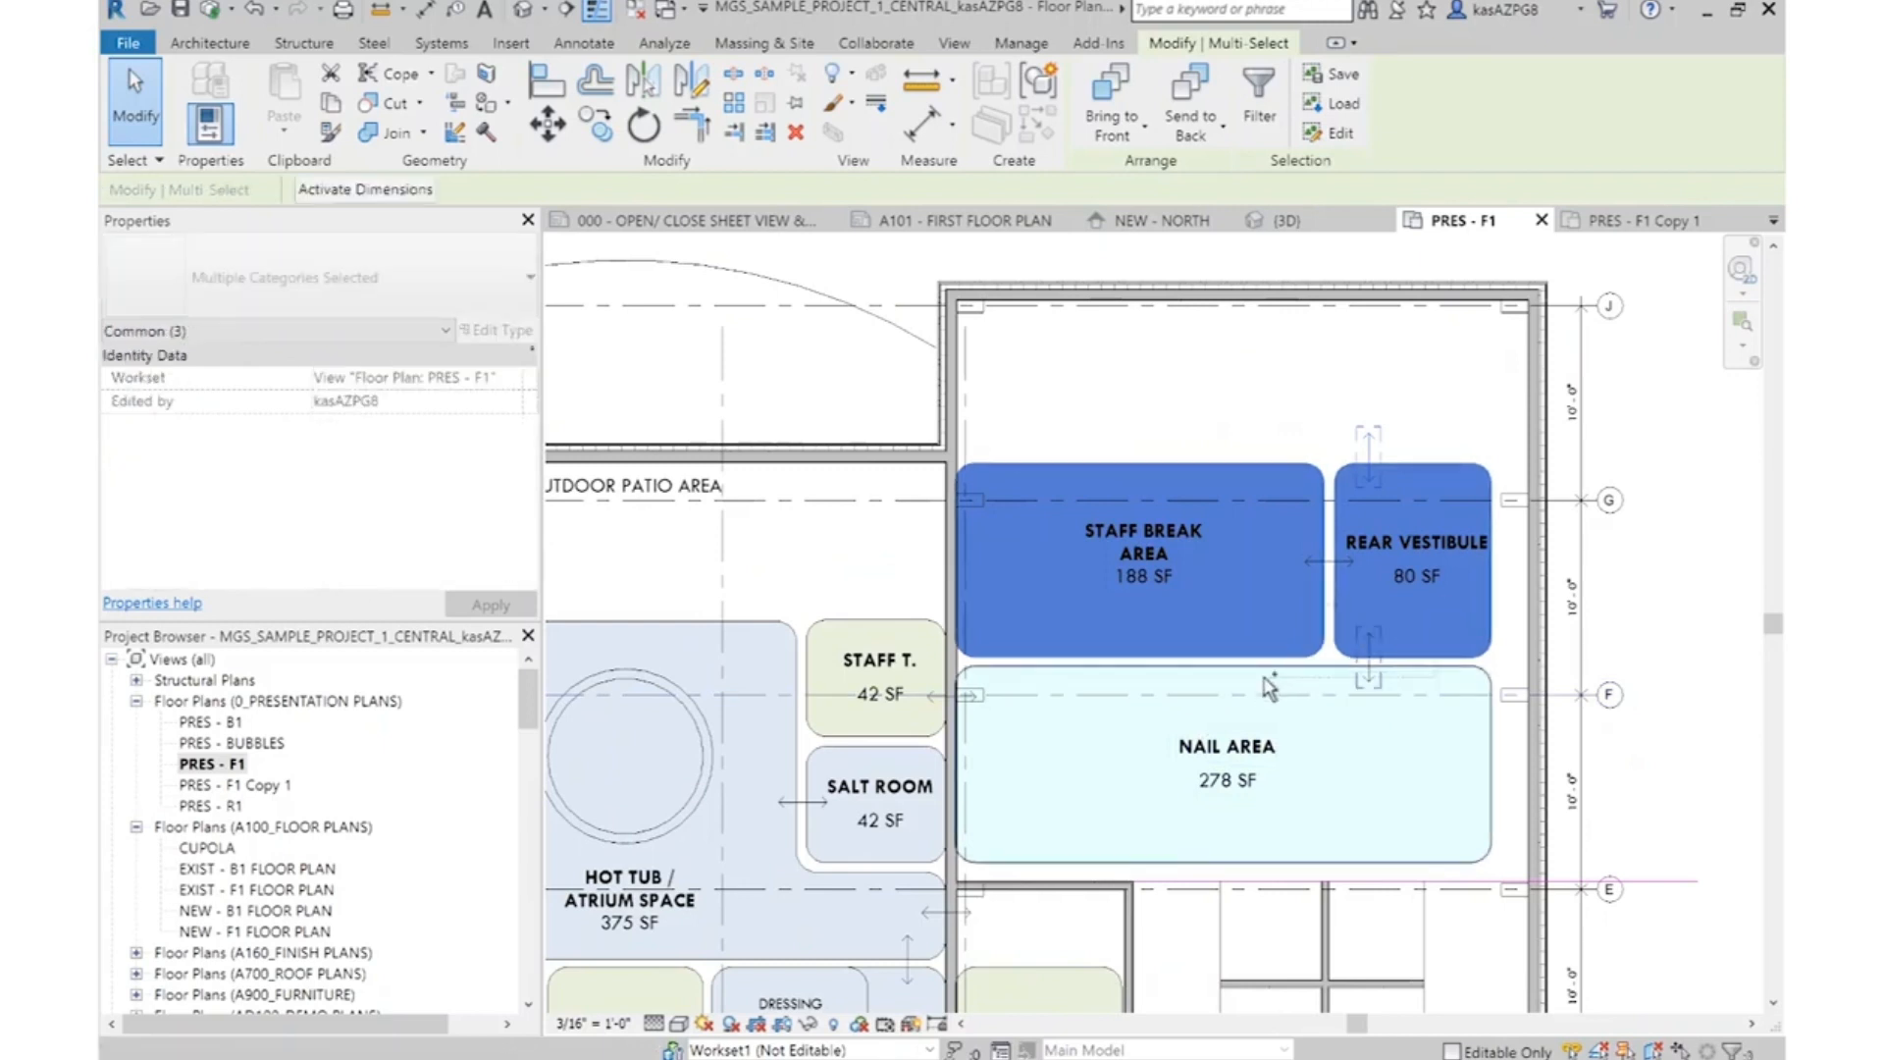
{"action": "left_click", "coordinate": [1270, 687], "text": "ctrl"}
{"action": "left_click", "coordinate": [548, 122]}
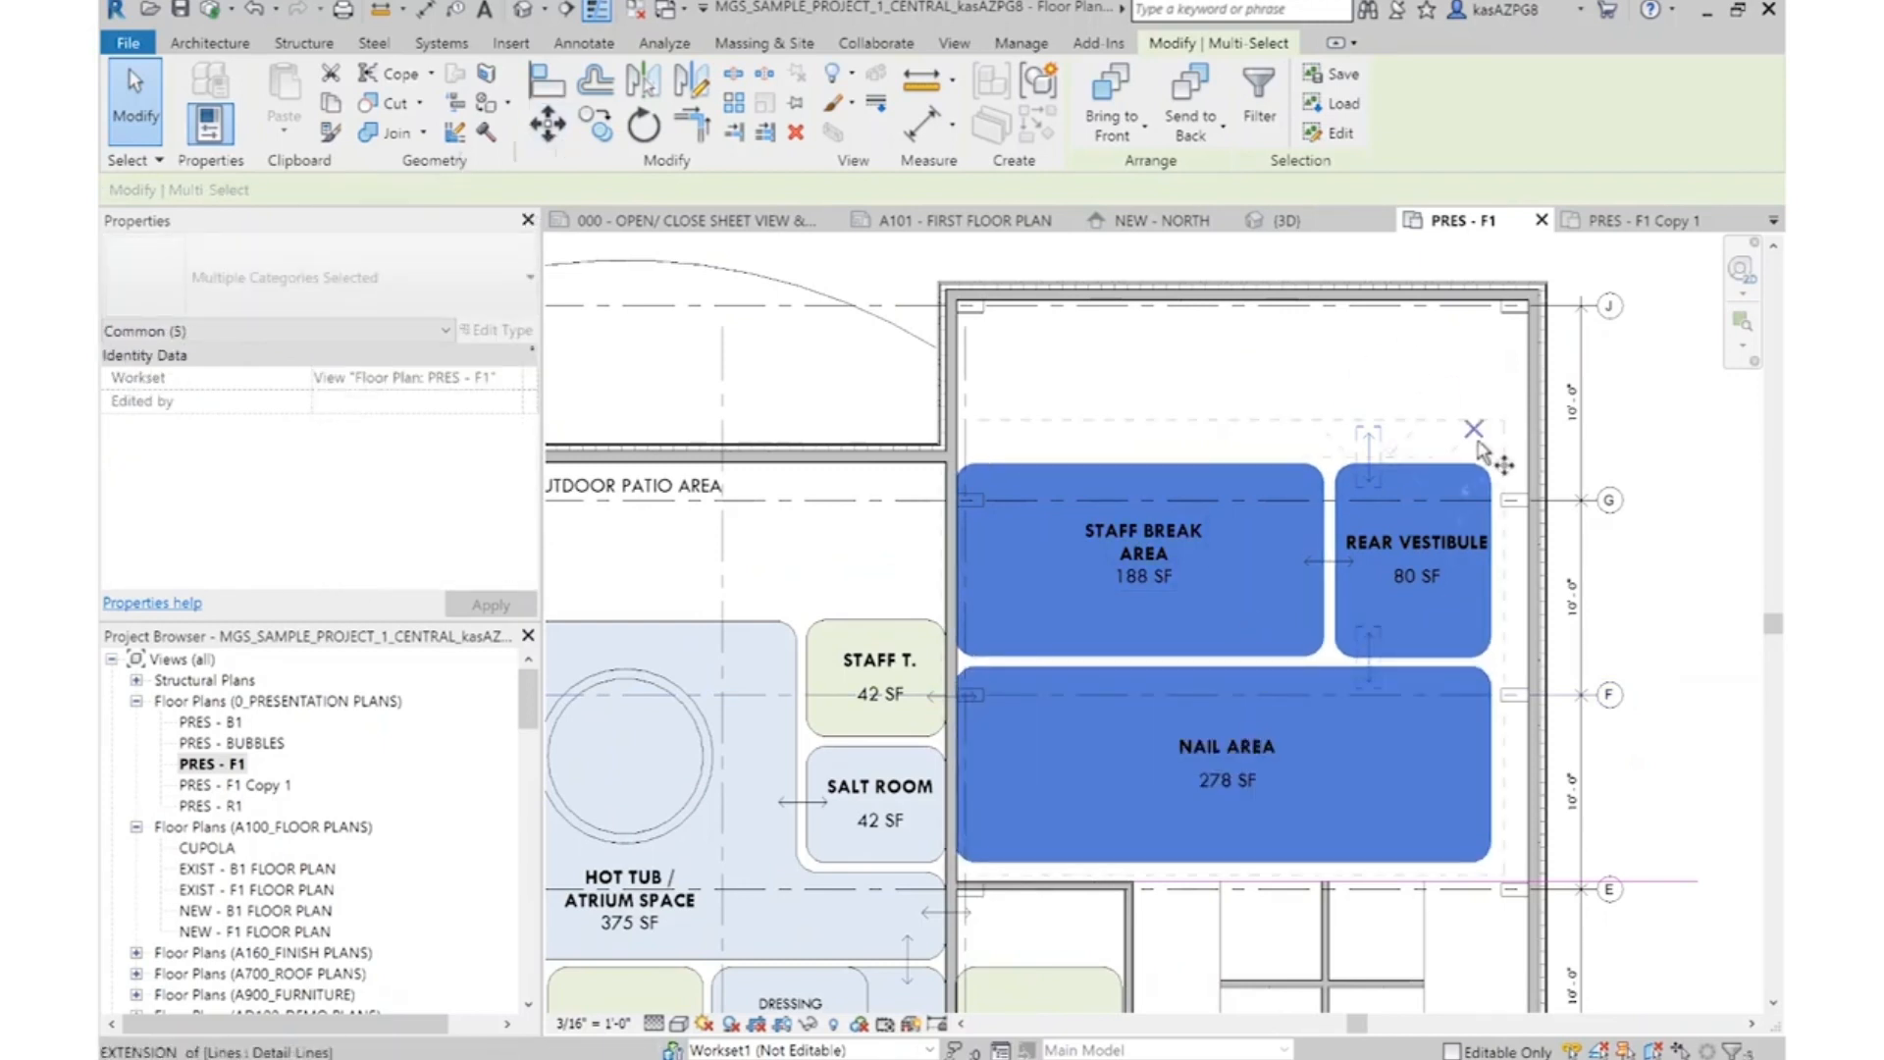
{"action": "left_click", "coordinate": [1414, 431]}
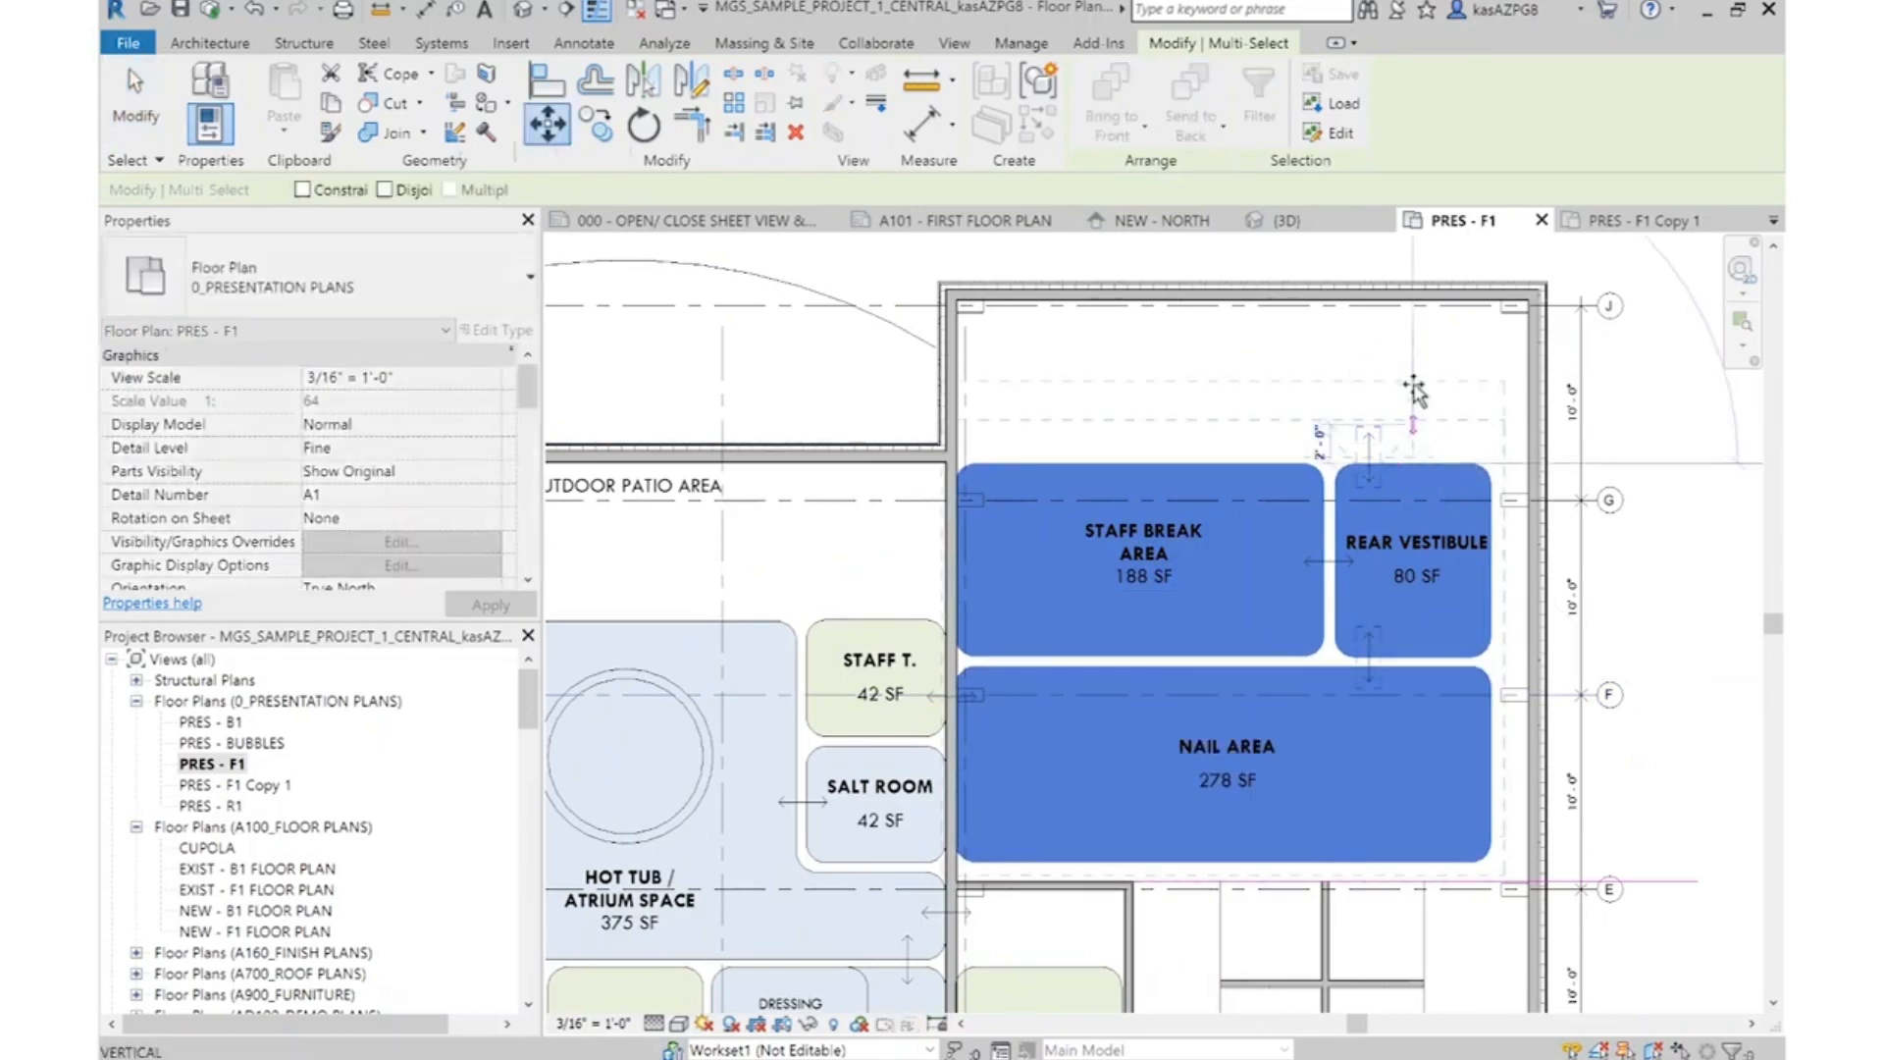
{"action": "left_click", "coordinate": [1413, 307]}
{"action": "key", "text": "Escape"}
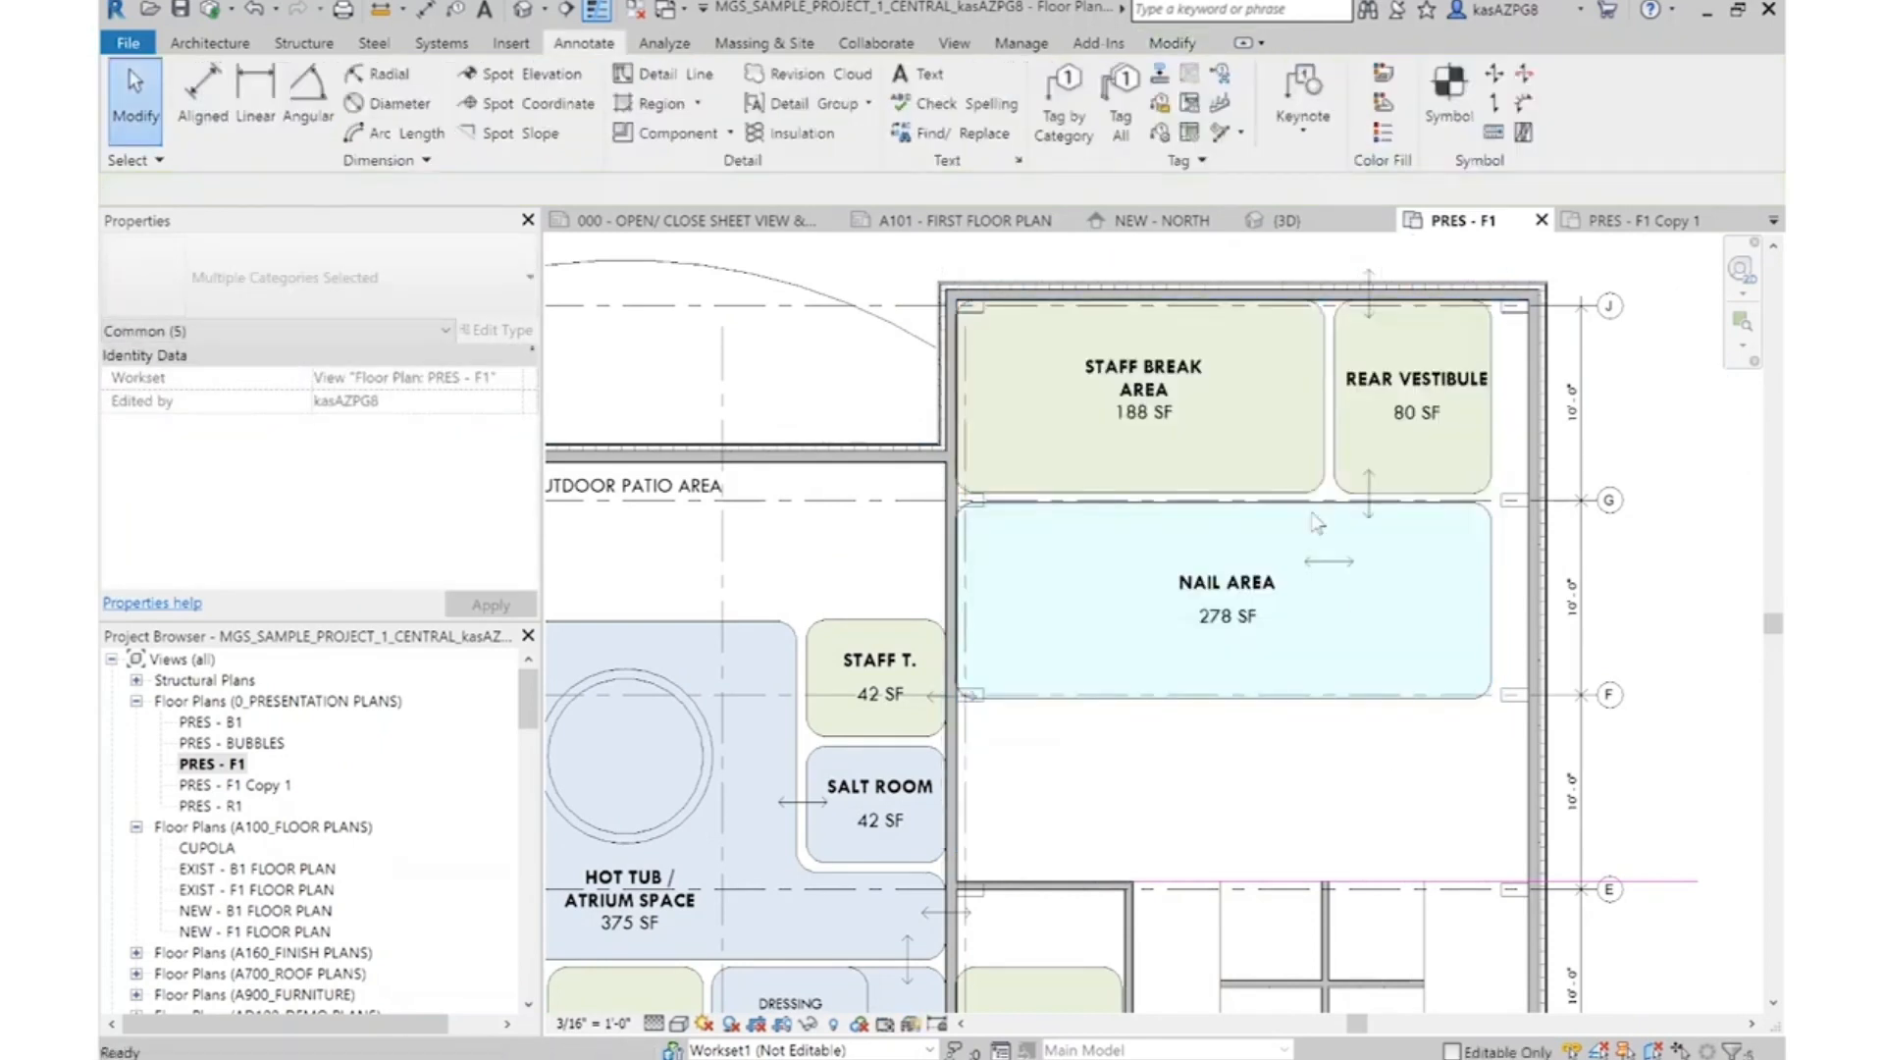
{"action": "scroll", "coordinate": [1337, 455], "scroll_direction": "down", "scroll_amount": 3}
{"action": "scroll", "coordinate": [1405, 673], "scroll_direction": "up", "scroll_amount": 2}
{"action": "scroll", "coordinate": [1411, 684], "scroll_direction": "up", "scroll_amount": 2}
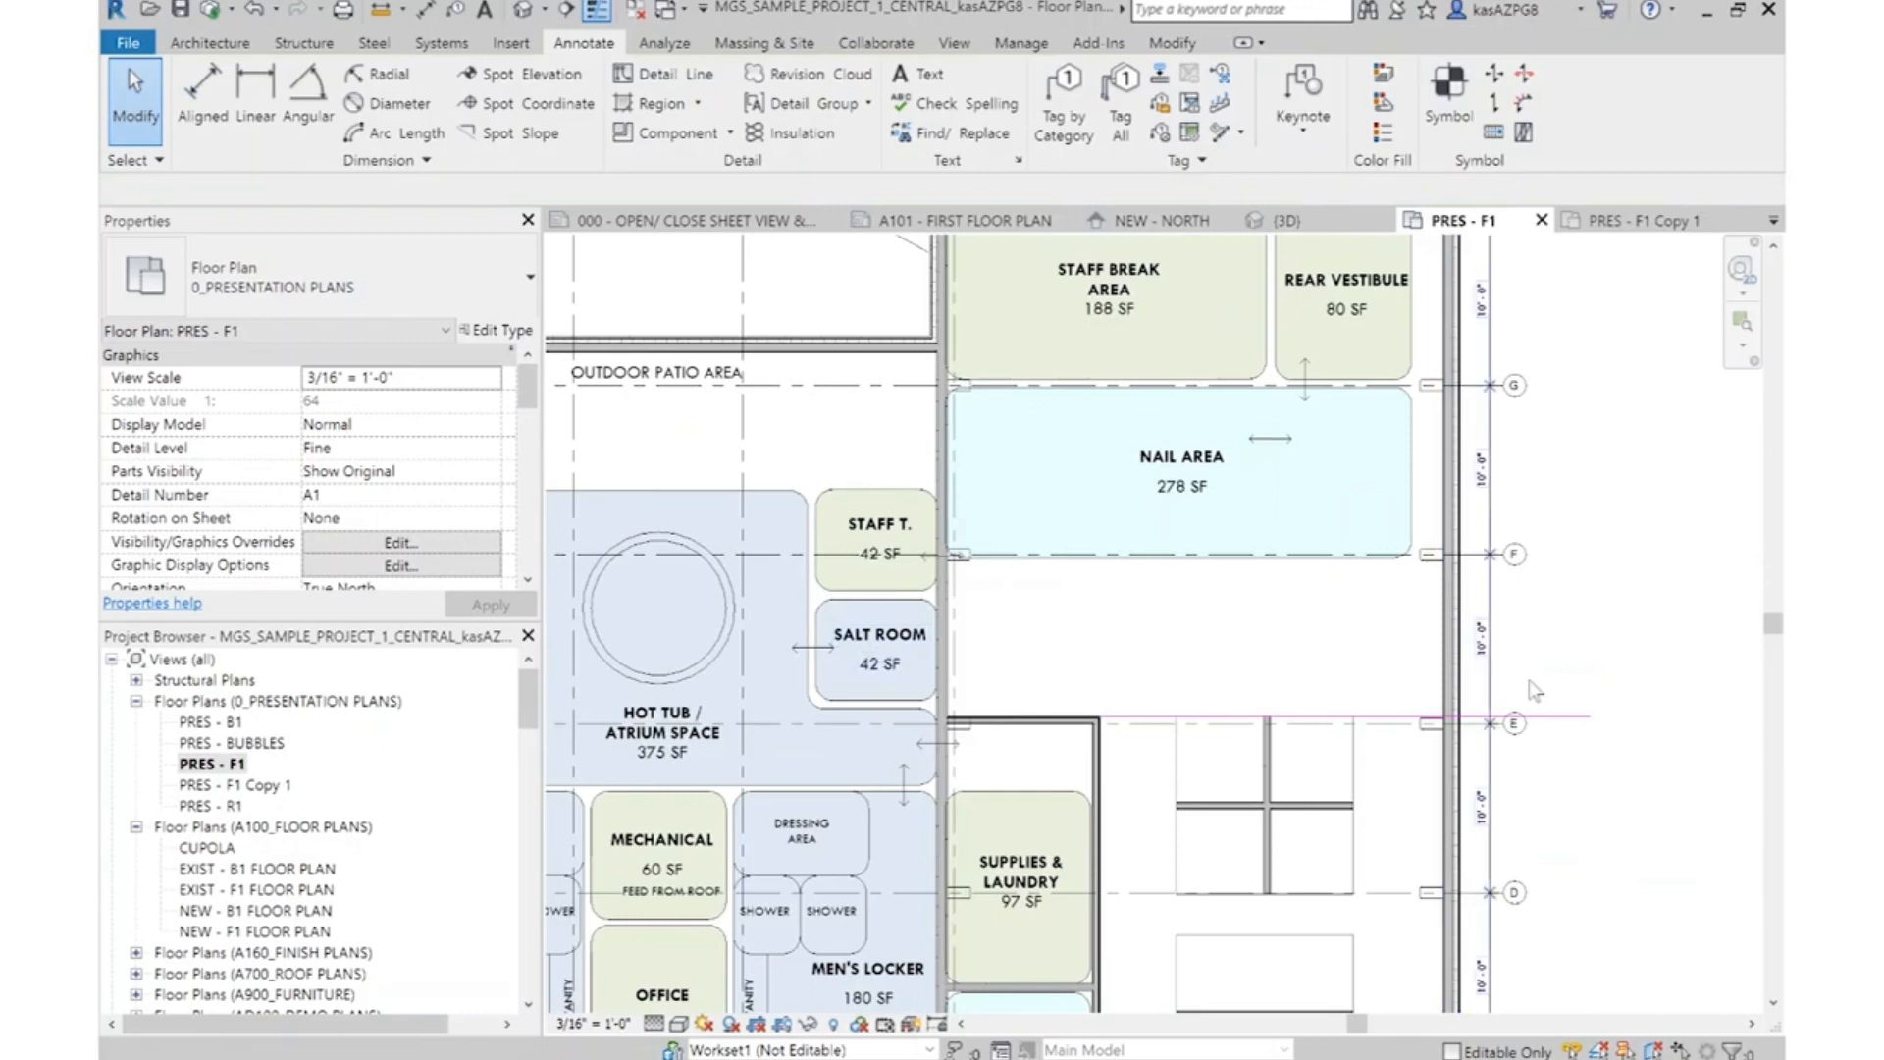
{"action": "left_click", "coordinate": [1415, 463]}
{"action": "key", "text": "Escape"}
Draw a horizontal wall similar to the one above Supplies & Laundry across the upper Nail Area, starting at the exterior wall
{"action": "scroll", "coordinate": [956, 678], "scroll_direction": "up", "scroll_amount": 2}
{"action": "right_click", "coordinate": [1097, 759]}
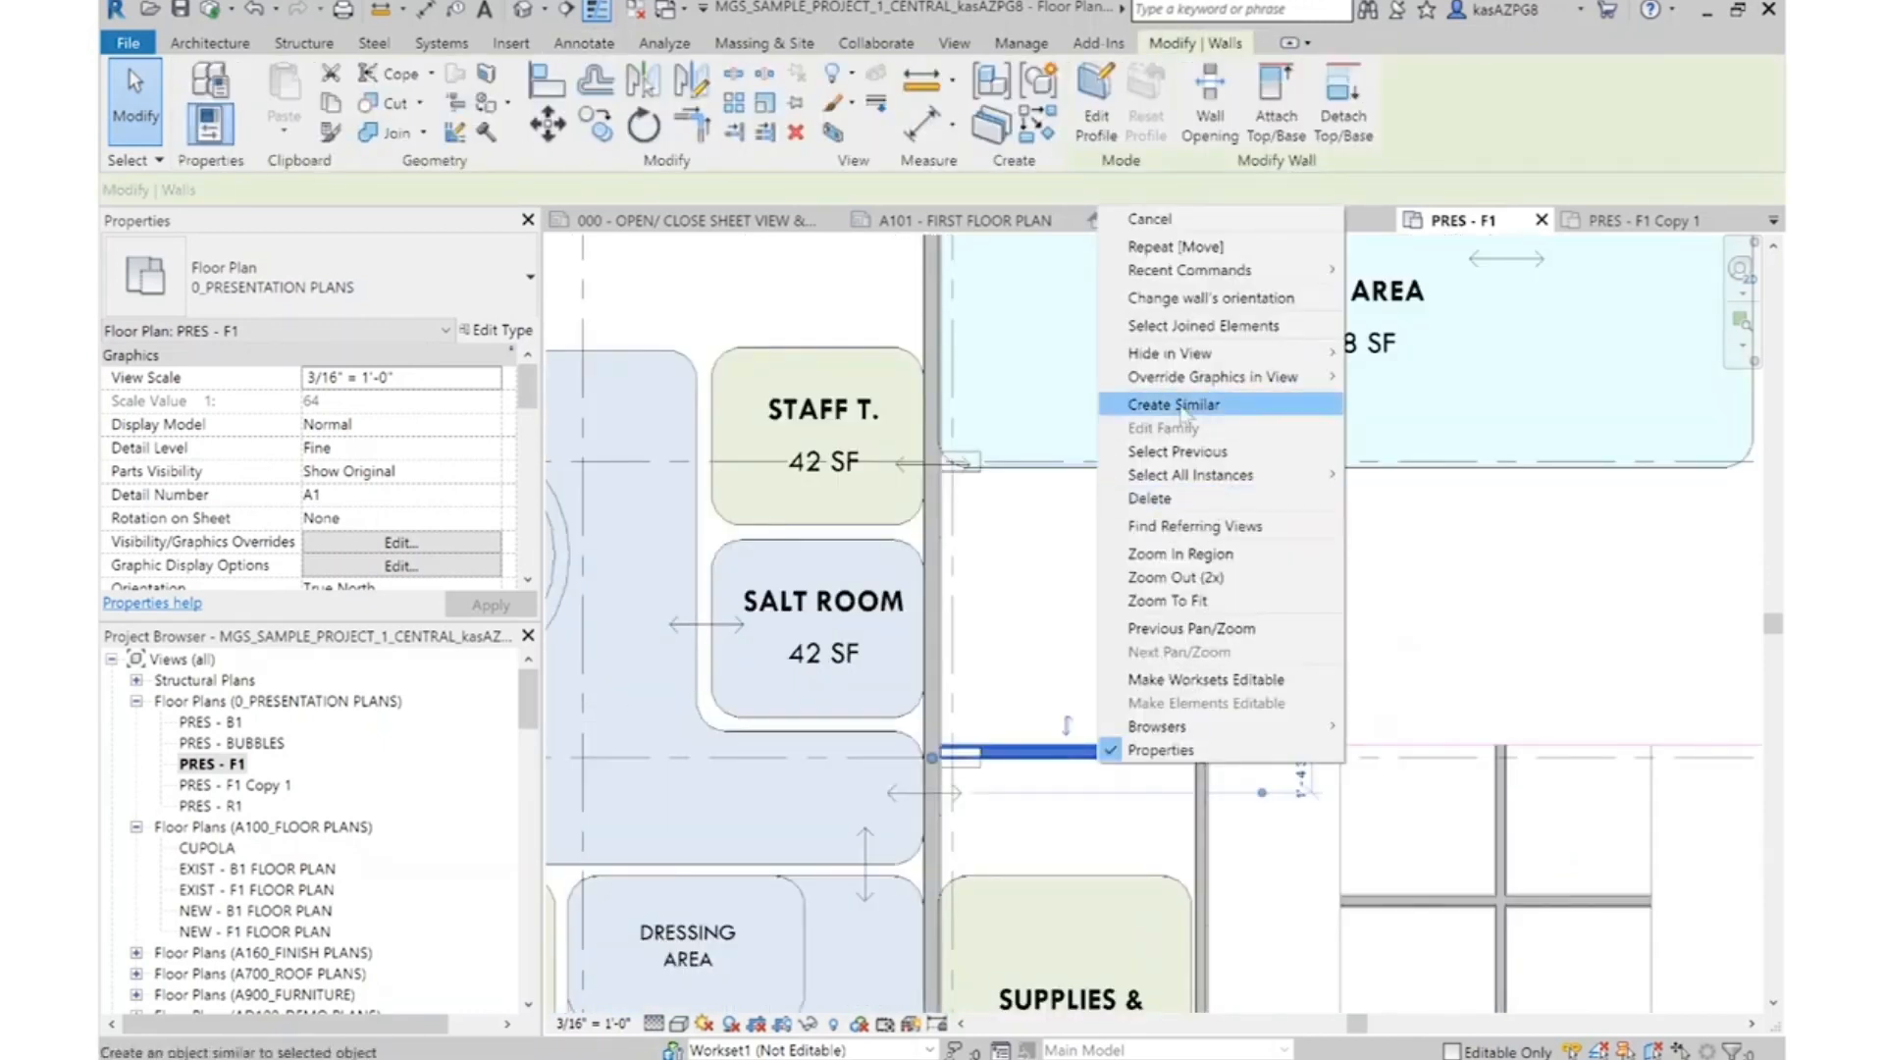
{"action": "left_click", "coordinate": [1278, 405]}
{"action": "scroll", "coordinate": [1282, 636], "scroll_direction": "down", "scroll_amount": 4}
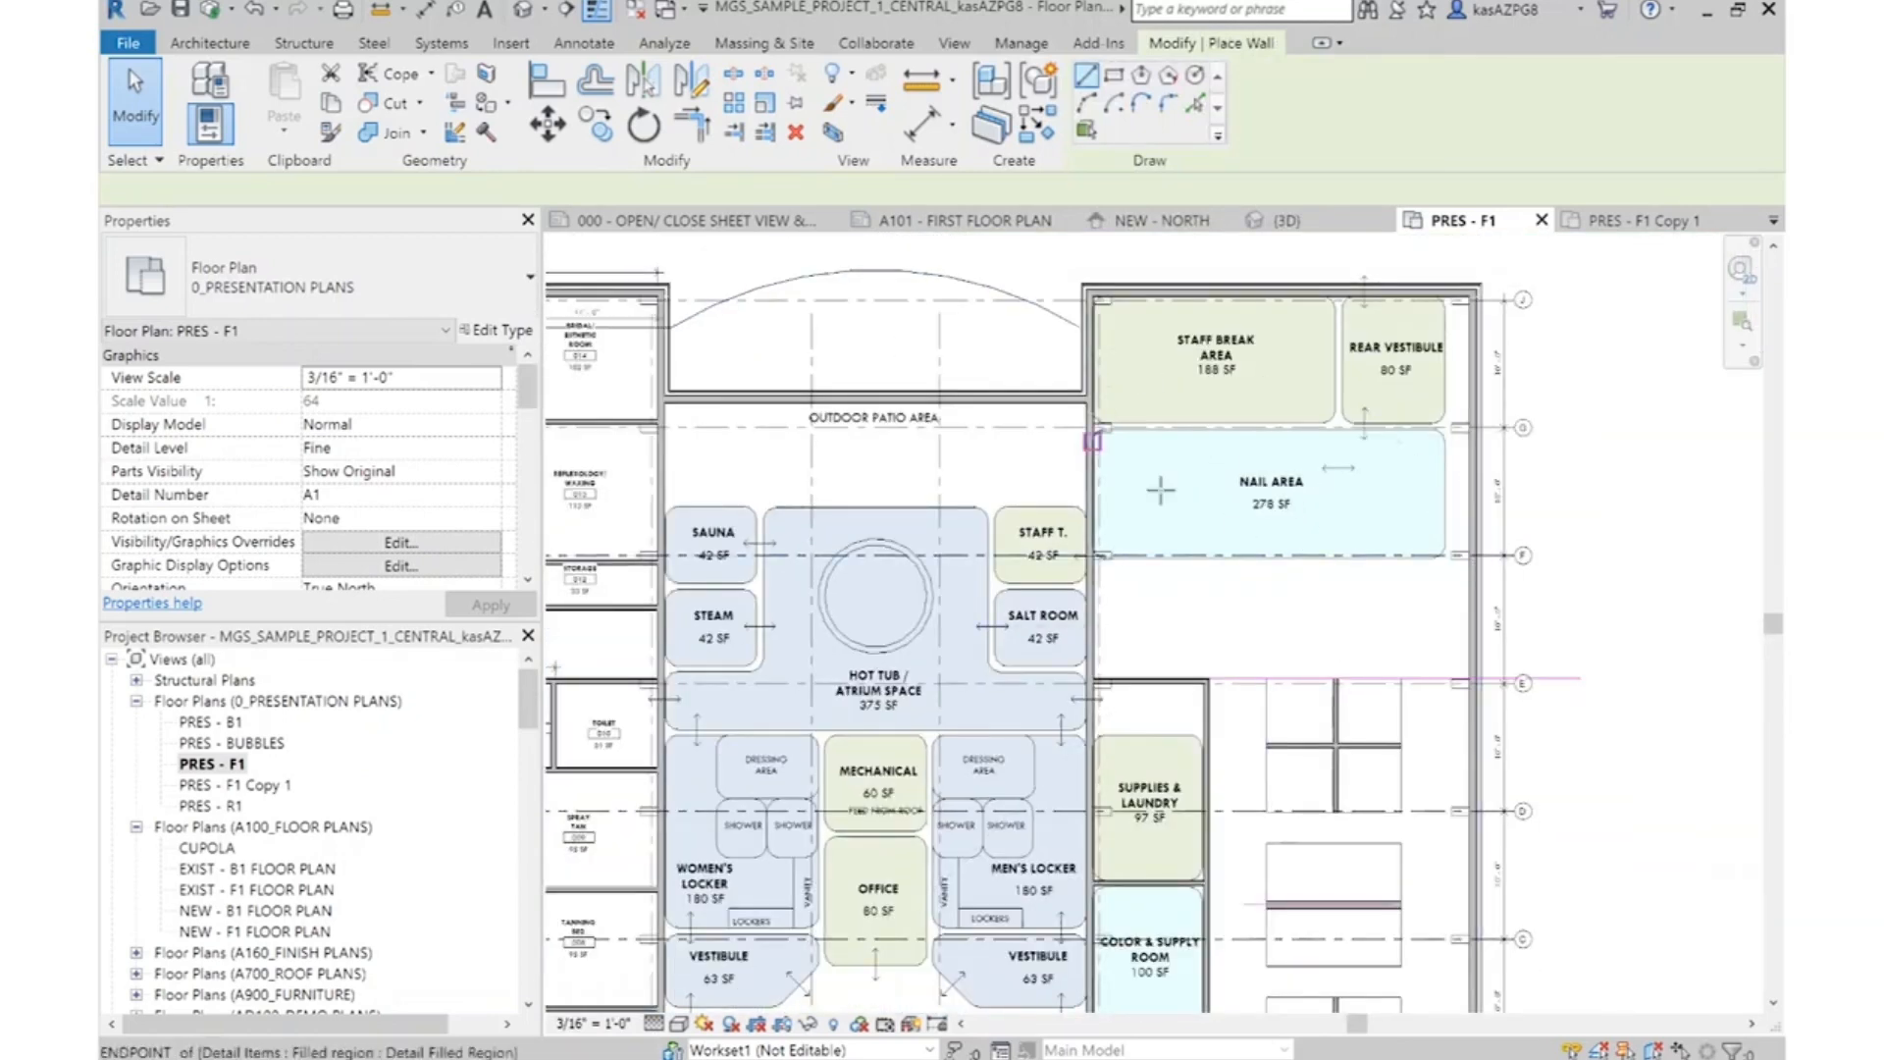
{"action": "scroll", "coordinate": [1119, 422], "scroll_direction": "up", "scroll_amount": 5}
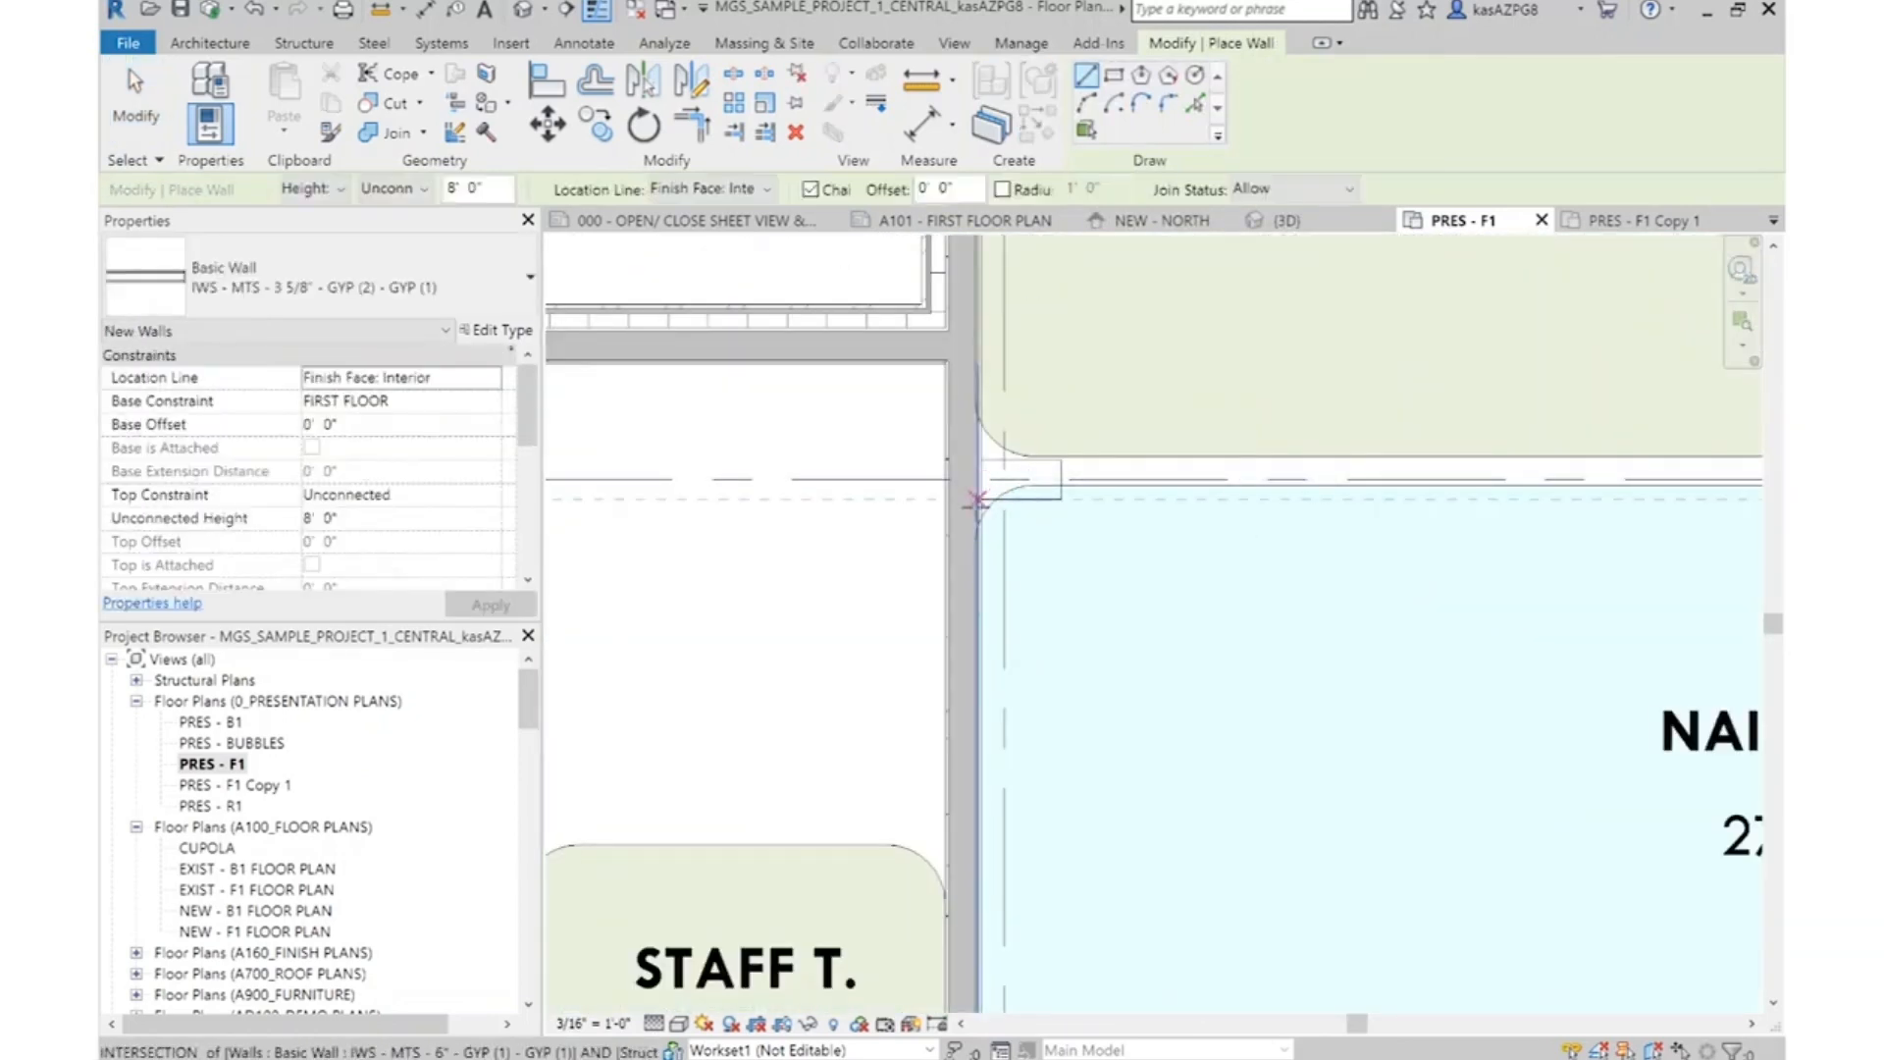
{"action": "left_click", "coordinate": [977, 480]}
{"action": "scroll", "coordinate": [1069, 516], "scroll_direction": "down", "scroll_amount": 3}
{"action": "key", "text": "Escape"}
{"action": "scroll", "coordinate": [1210, 519], "scroll_direction": "down", "scroll_amount": 3}
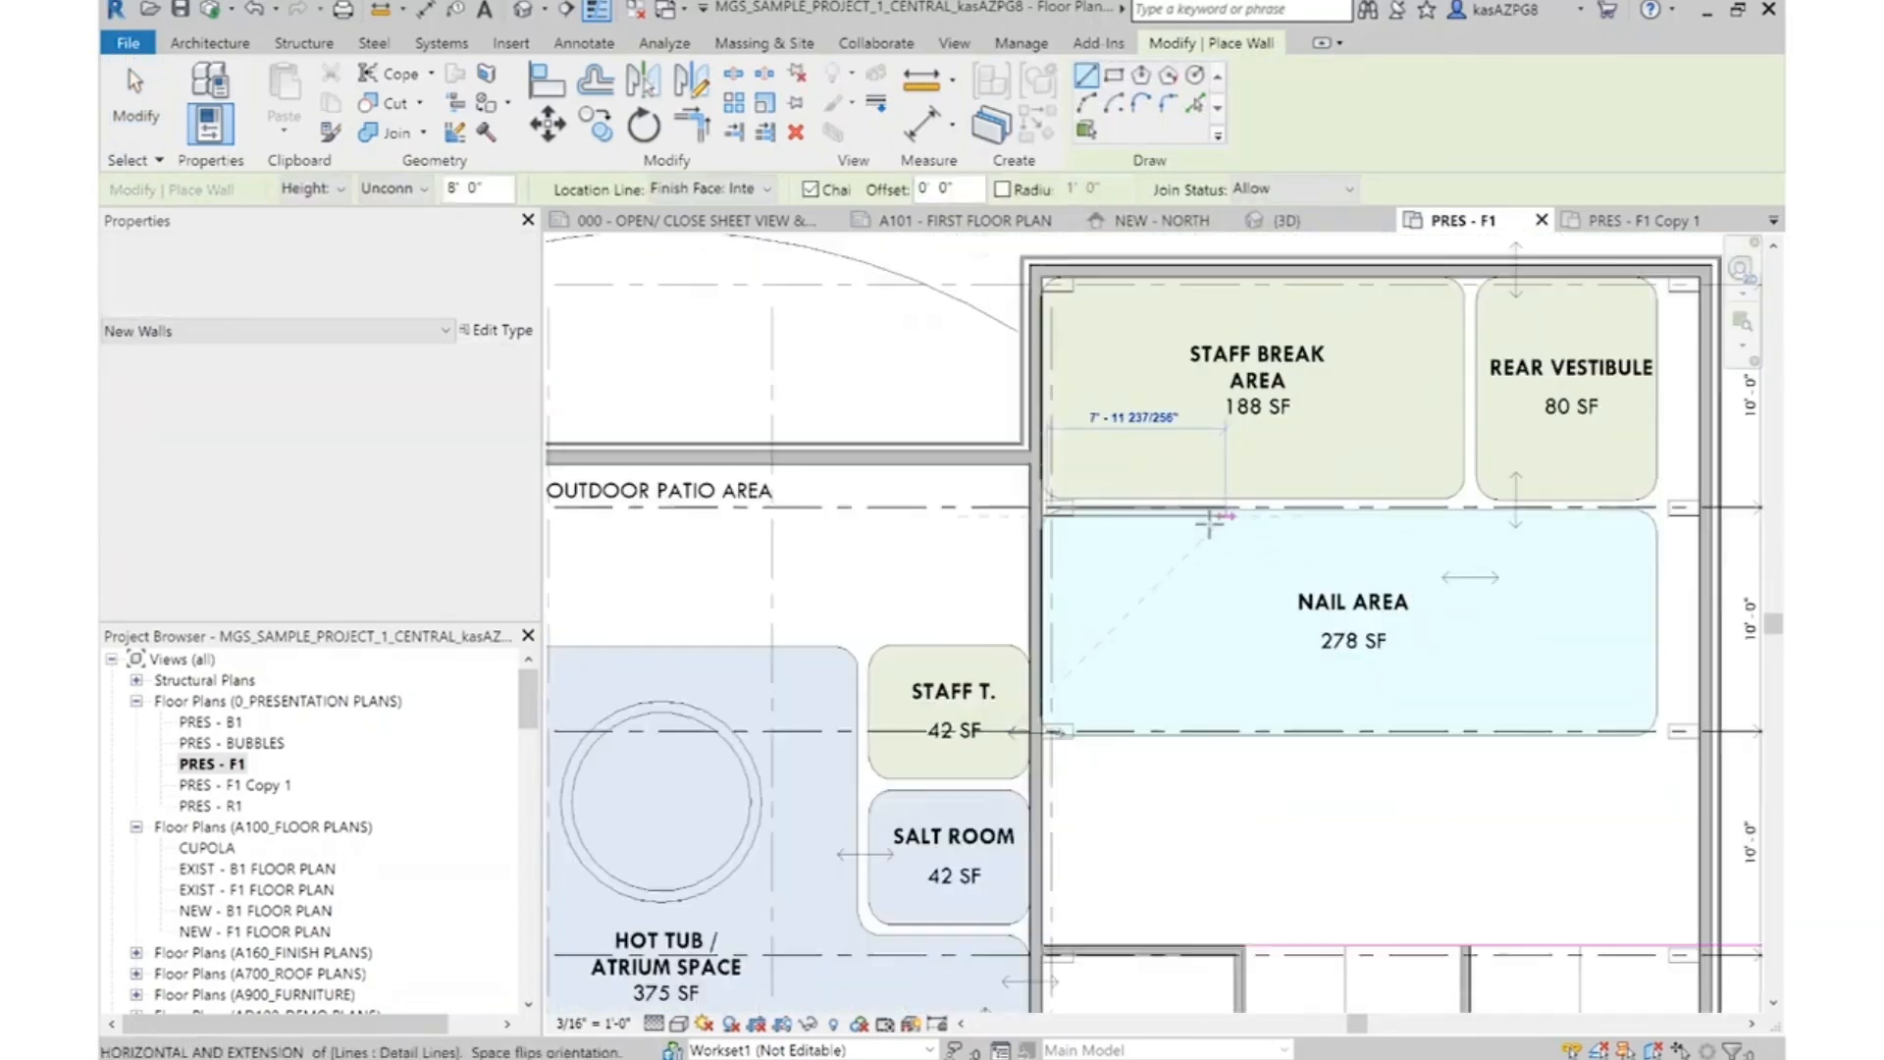
{"action": "key", "text": "Escape"}
{"action": "scroll", "coordinate": [1561, 540], "scroll_direction": "up", "scroll_amount": 3}
{"action": "left_click", "coordinate": [1600, 538]}
{"action": "left_click", "coordinate": [772, 539]}
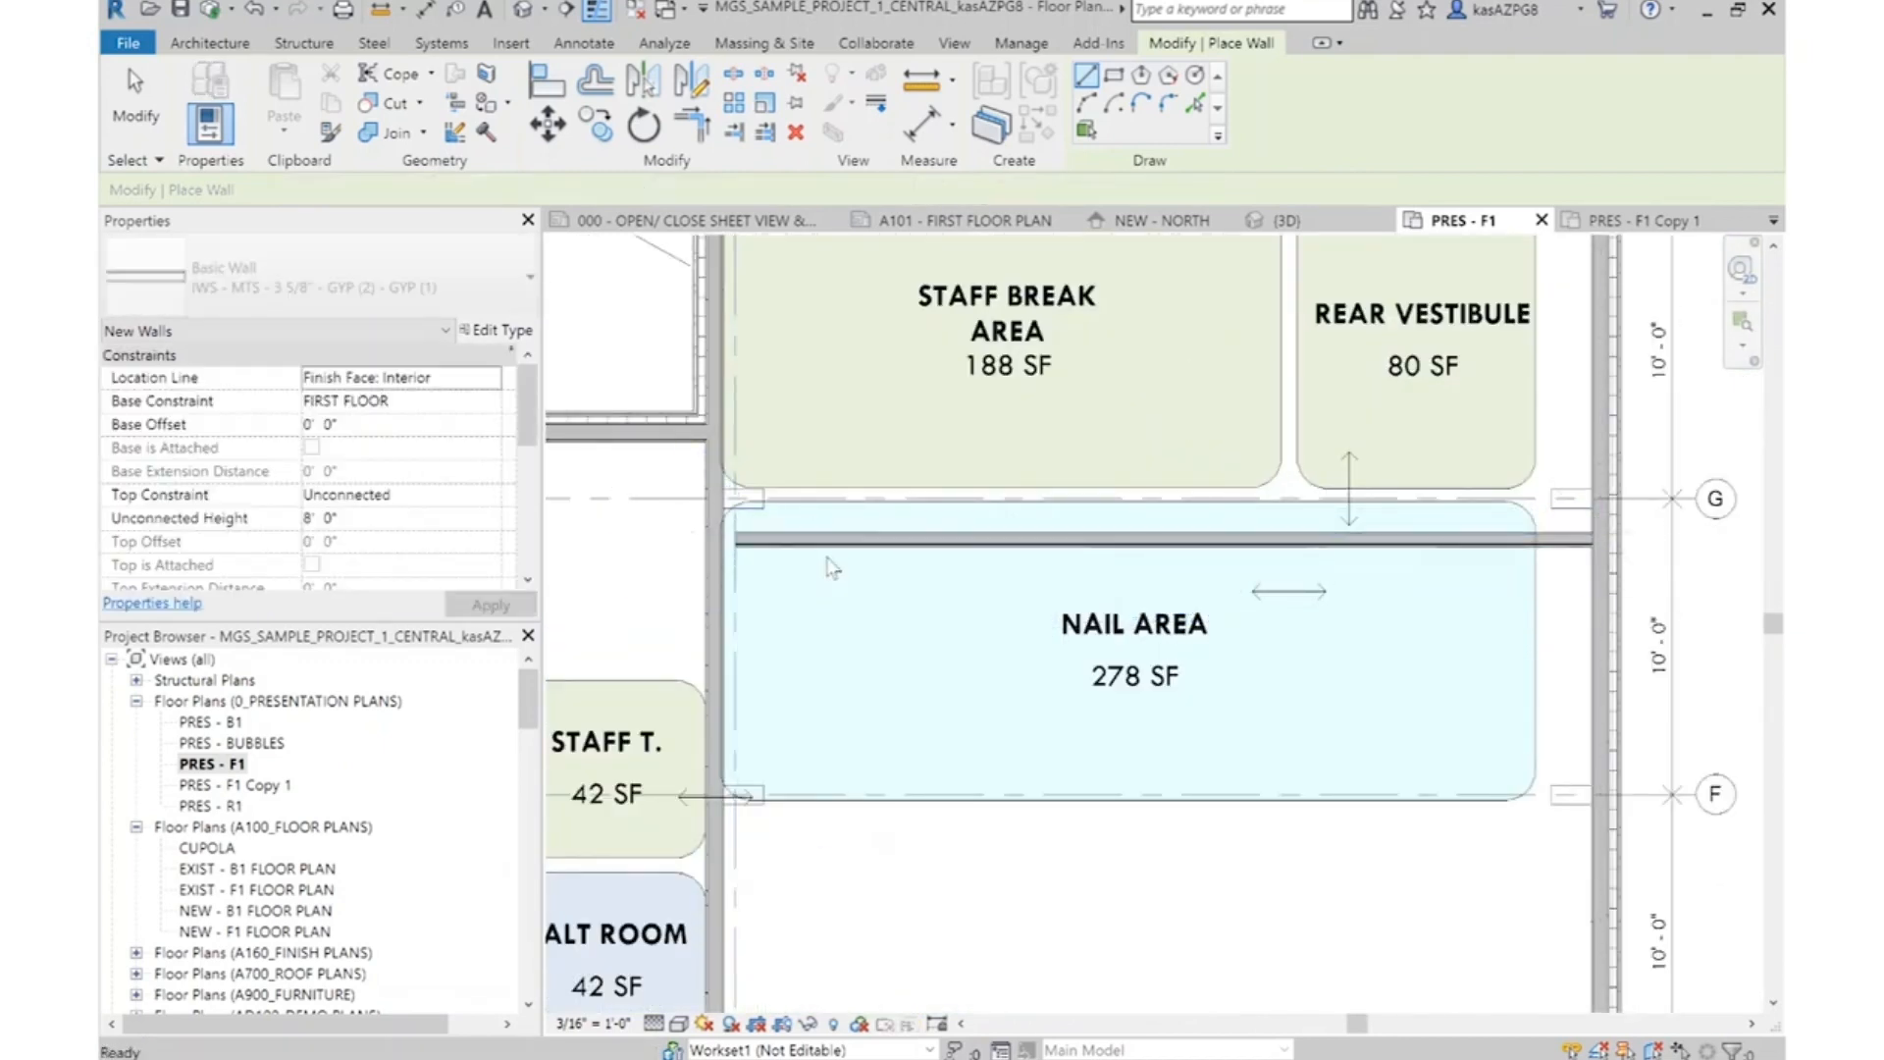
Extend the new wall's free end to meet the vertical wall beside the Nail Area
{"action": "key", "text": "Escape"}
{"action": "scroll", "coordinate": [776, 540], "scroll_direction": "up", "scroll_amount": 4}
{"action": "scroll", "coordinate": [795, 549], "scroll_direction": "up", "scroll_amount": 2}
{"action": "key", "text": "Escape"}
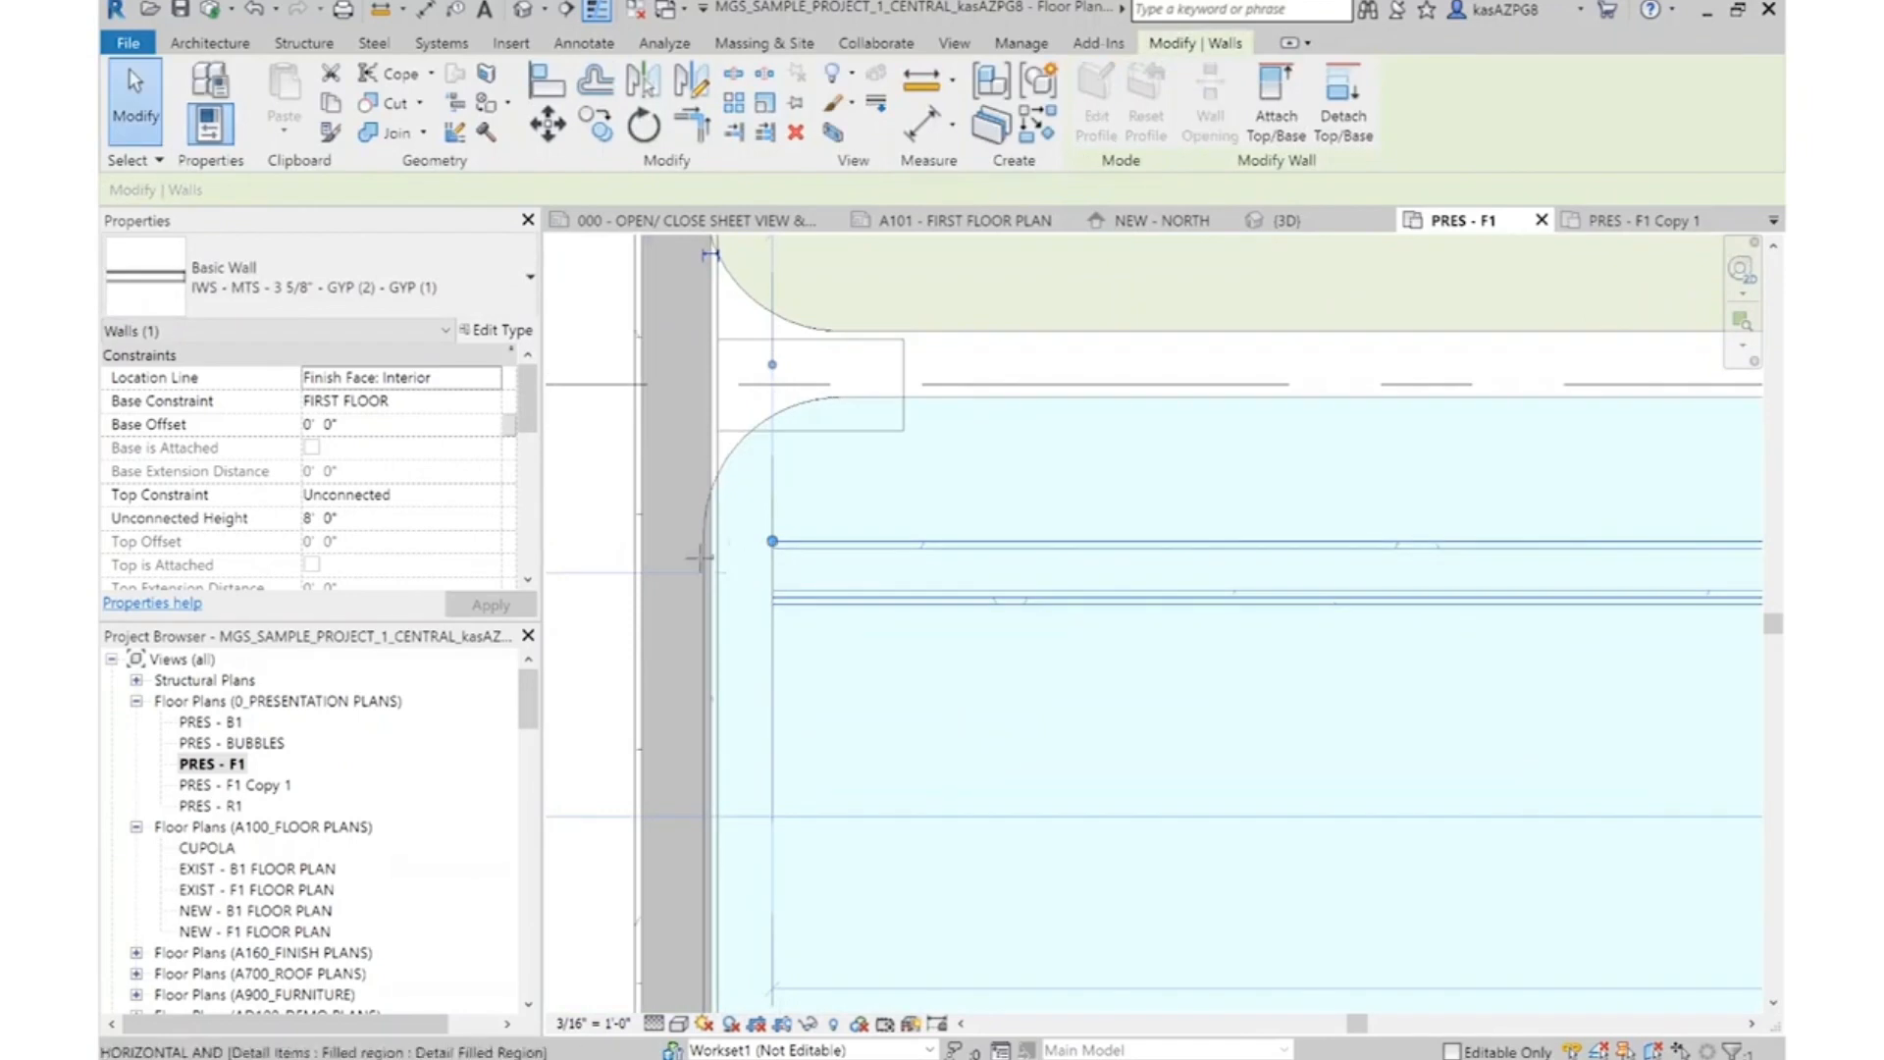
{"action": "left_click", "coordinate": [842, 604]}
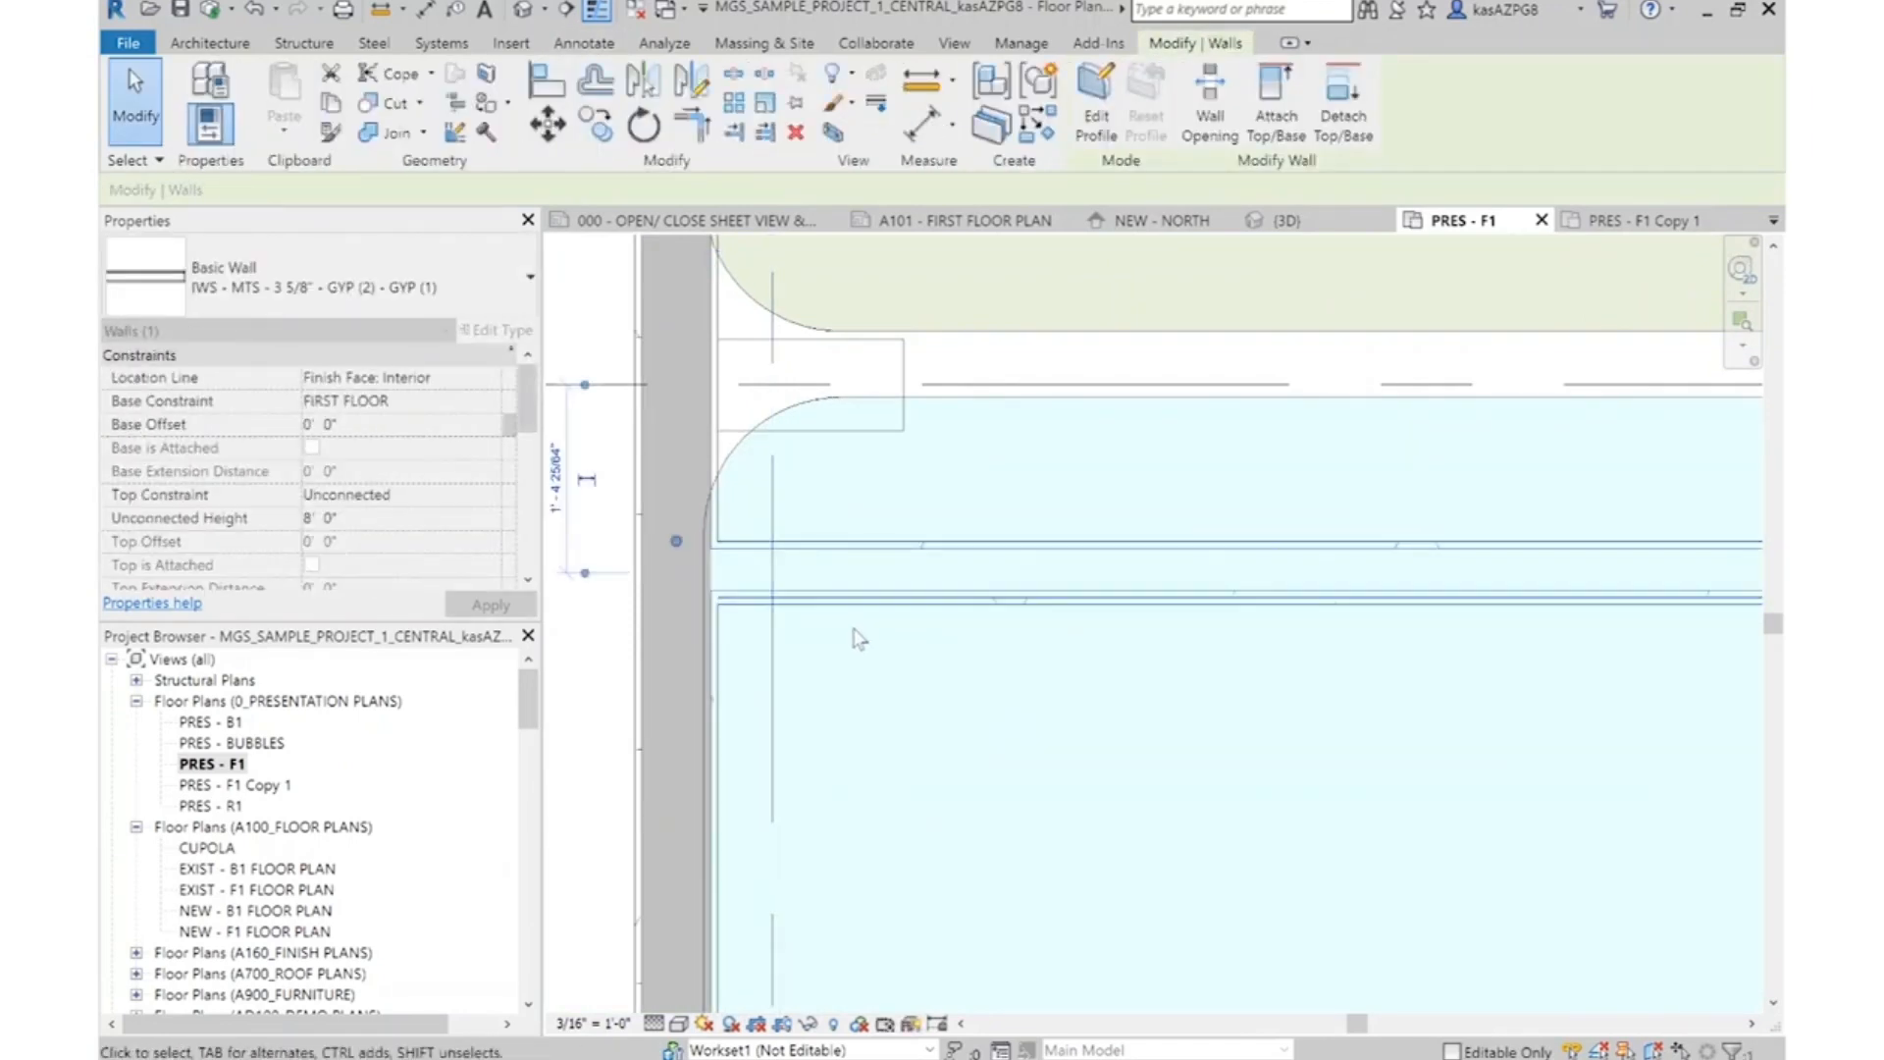
Move the new wall up until its upper face meets the lower edge of the column on grid G
{"action": "scroll", "coordinate": [893, 643], "scroll_direction": "down", "scroll_amount": 2}
{"action": "left_click", "coordinate": [547, 126]}
{"action": "scroll", "coordinate": [842, 624], "scroll_direction": "up", "scroll_amount": 5}
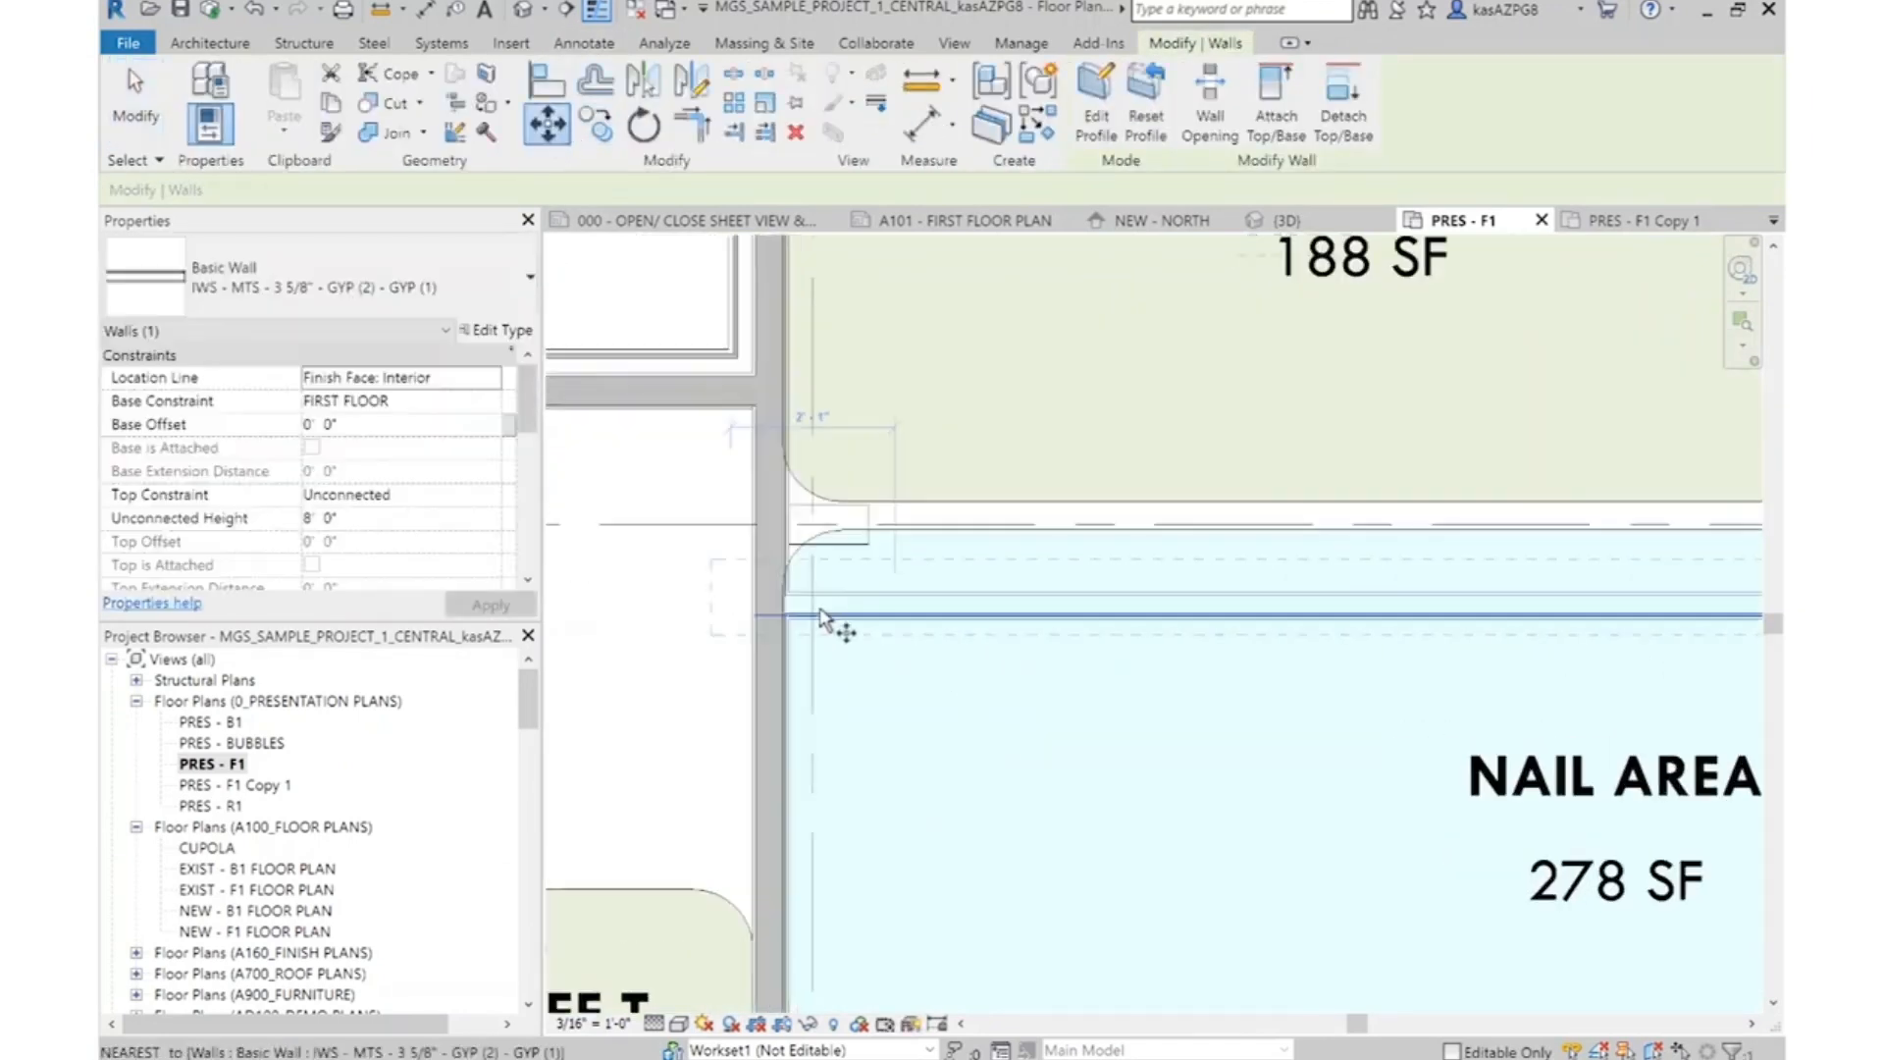
{"action": "left_click", "coordinate": [658, 560]}
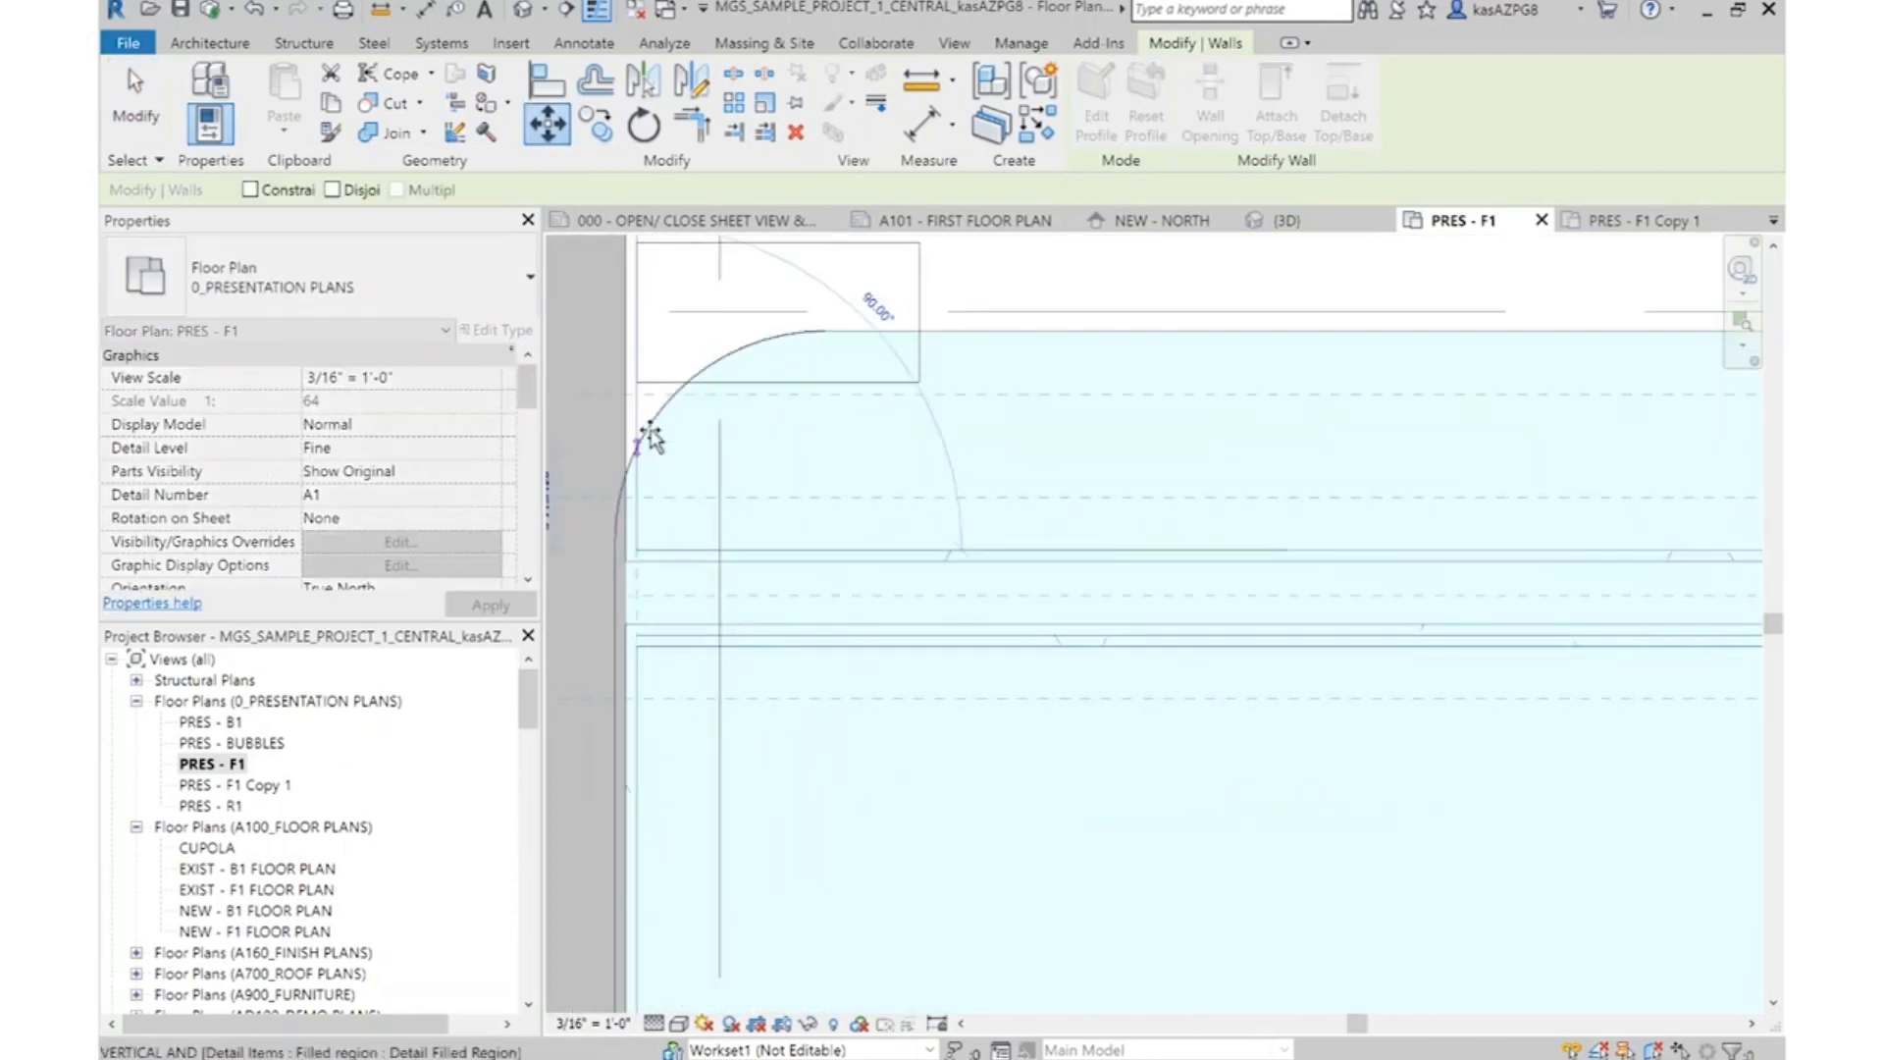
{"action": "left_click", "coordinate": [639, 384]}
{"action": "scroll", "coordinate": [780, 363], "scroll_direction": "down", "scroll_amount": 6}
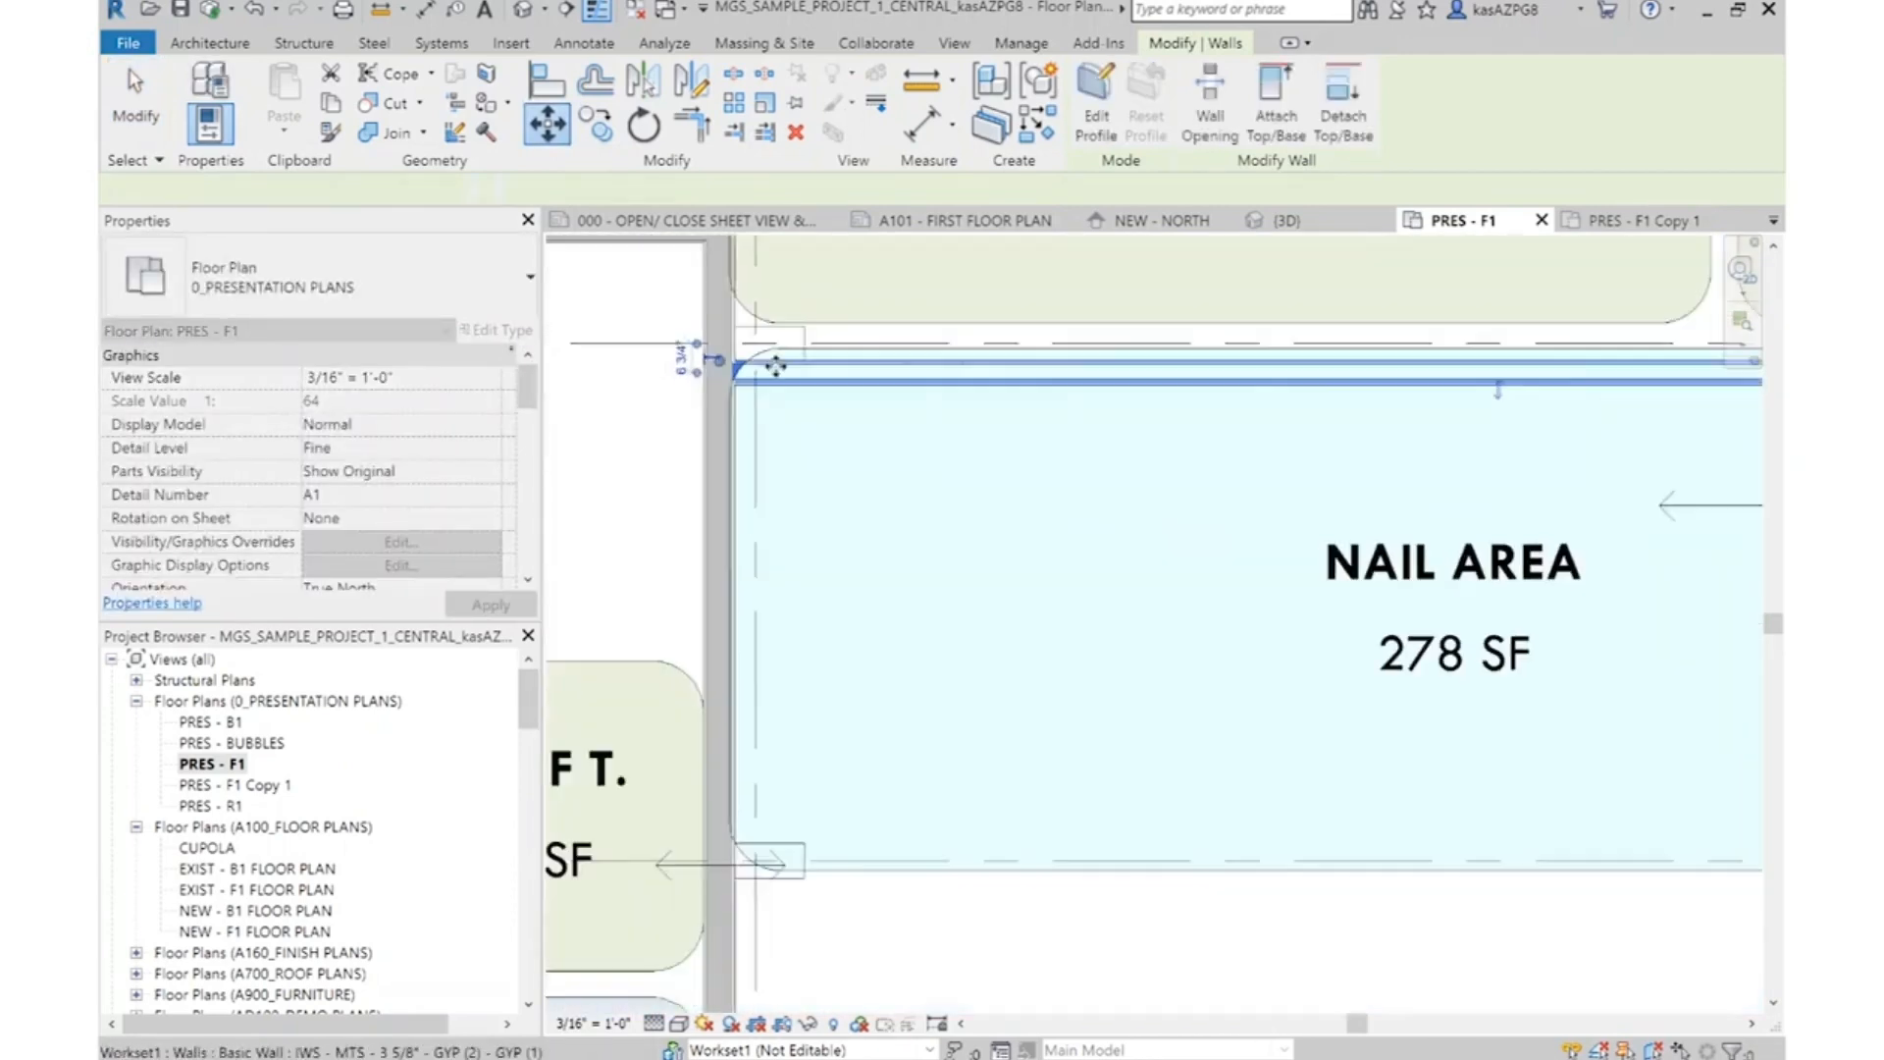
{"action": "key", "text": "Escape"}
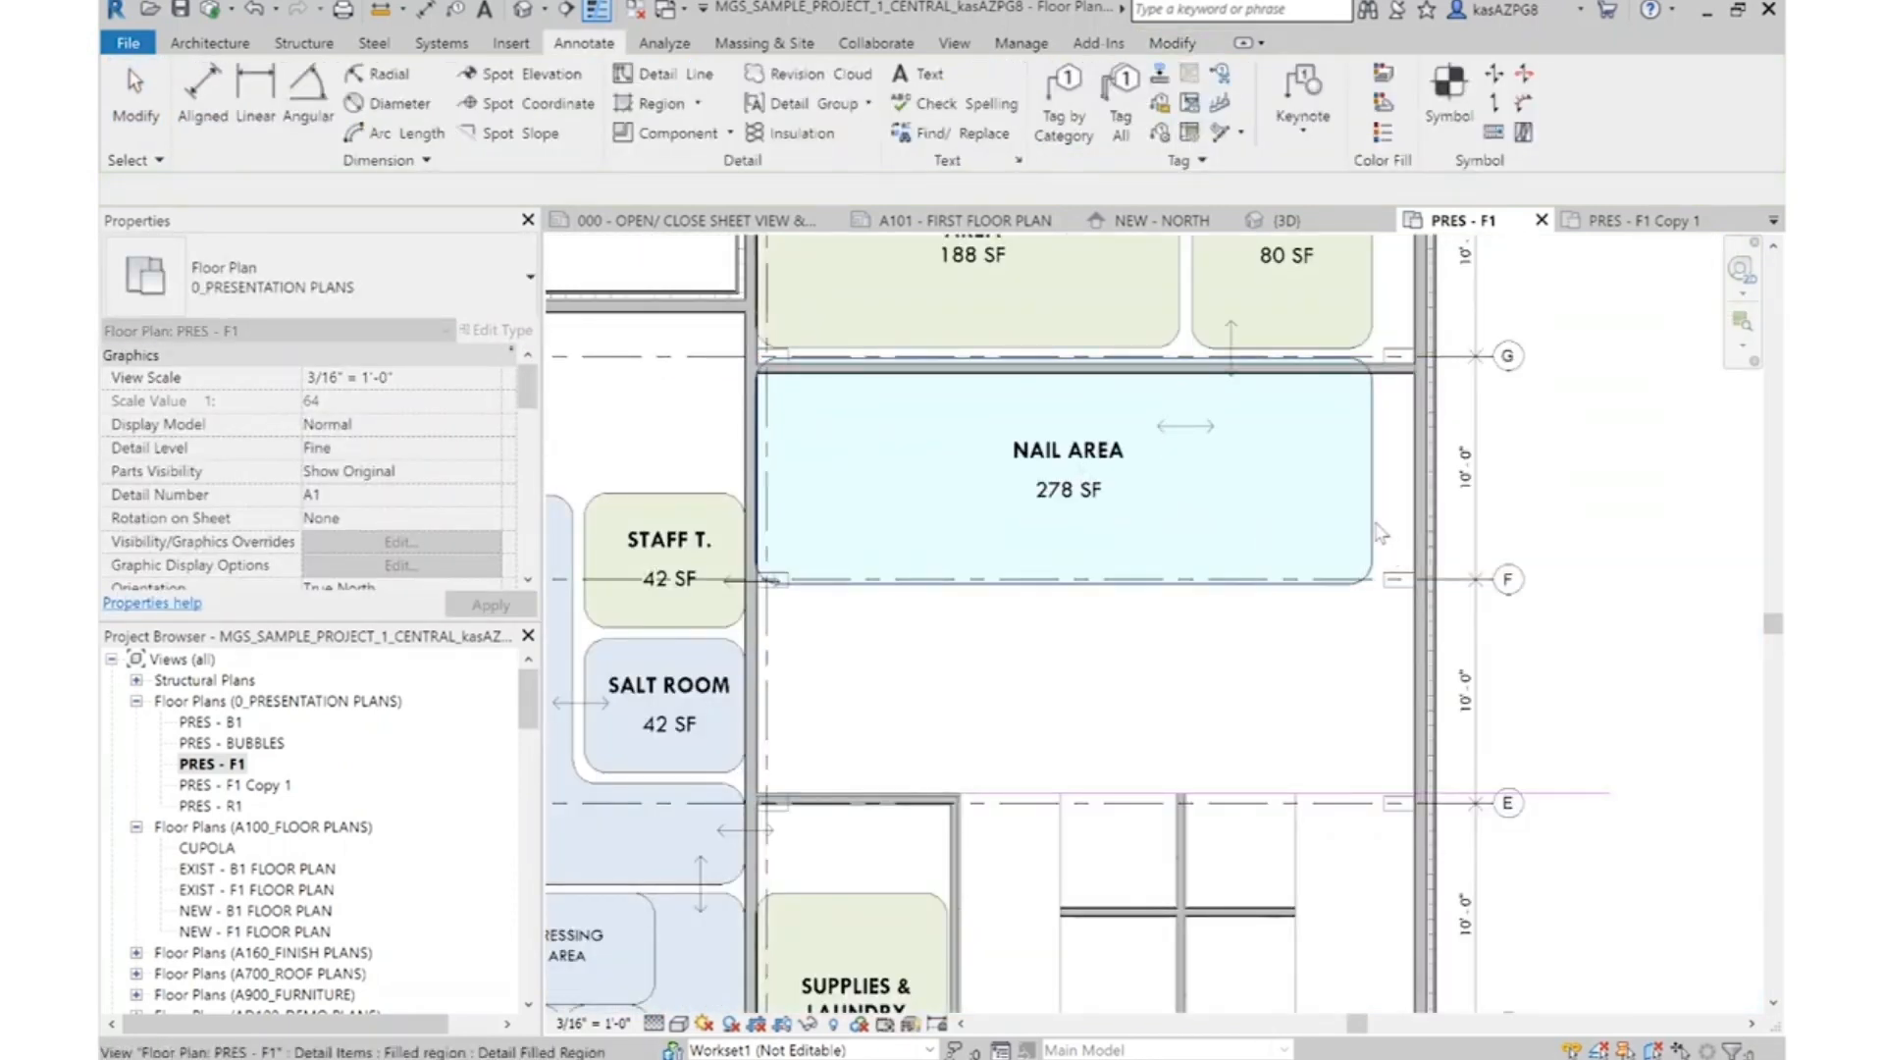
Delete the Nail Area bubble and the leftover arrows around it and the Rear Vestibule
{"action": "left_click", "coordinate": [1379, 533]}
{"action": "key", "text": "Delete"}
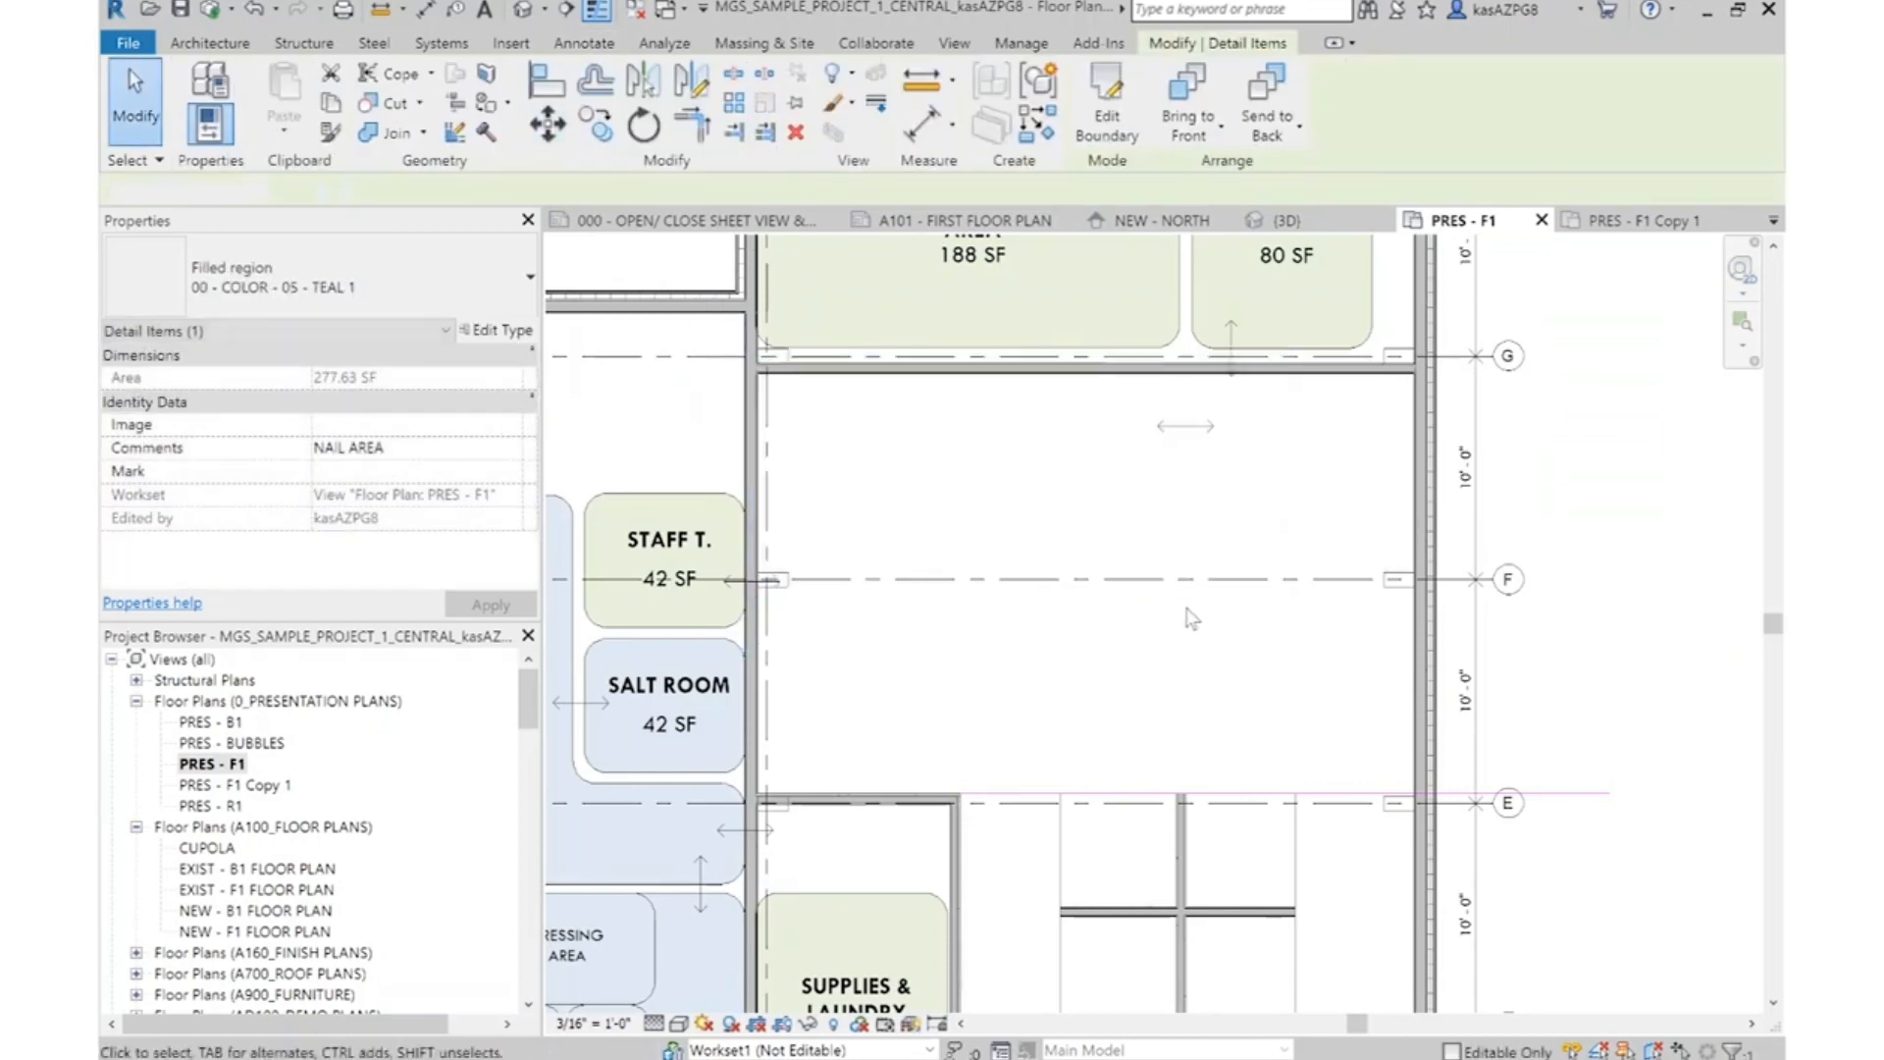
{"action": "middle_click_drag", "start_coordinate": [1209, 448], "coordinate": [1300, 573]}
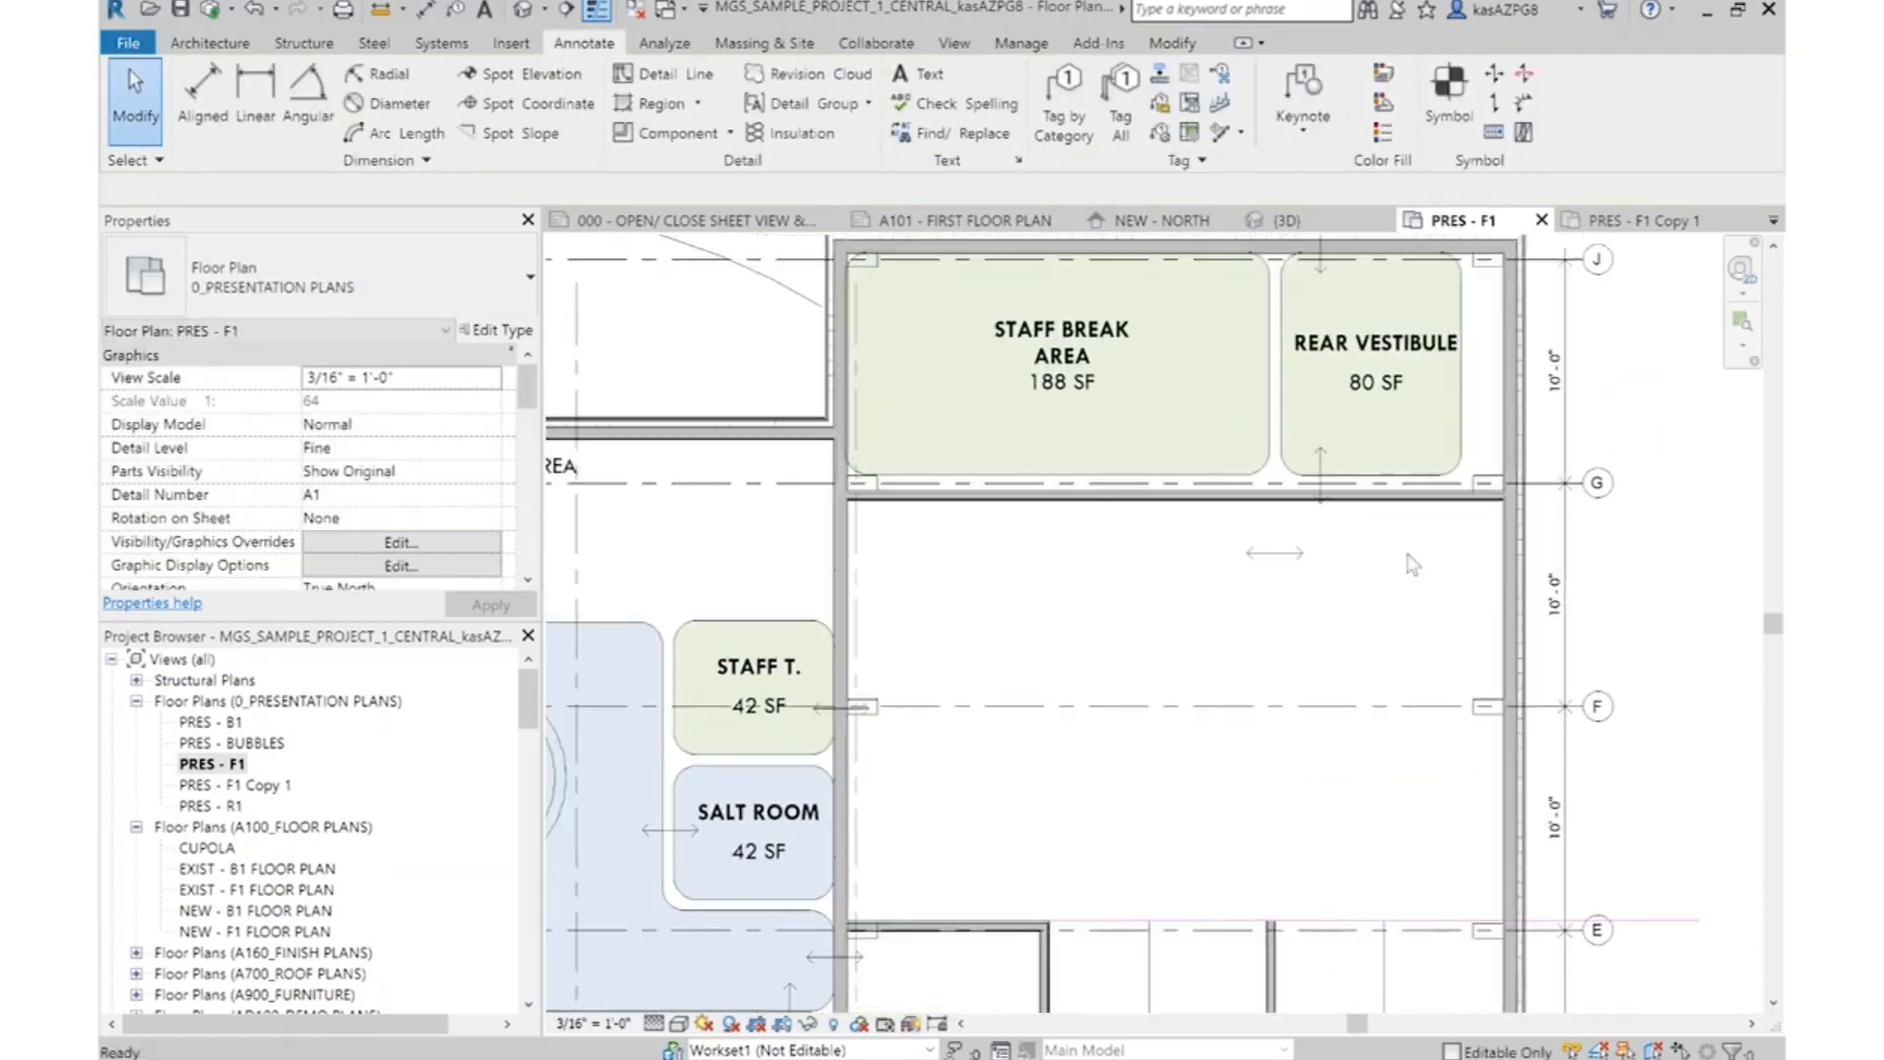
{"action": "left_click", "coordinate": [1321, 506]}
{"action": "key", "text": "Delete"}
{"action": "left_click", "coordinate": [1281, 553]}
{"action": "key", "text": "Delete"}
{"action": "middle_click_drag", "start_coordinate": [1390, 334], "coordinate": [1382, 516]}
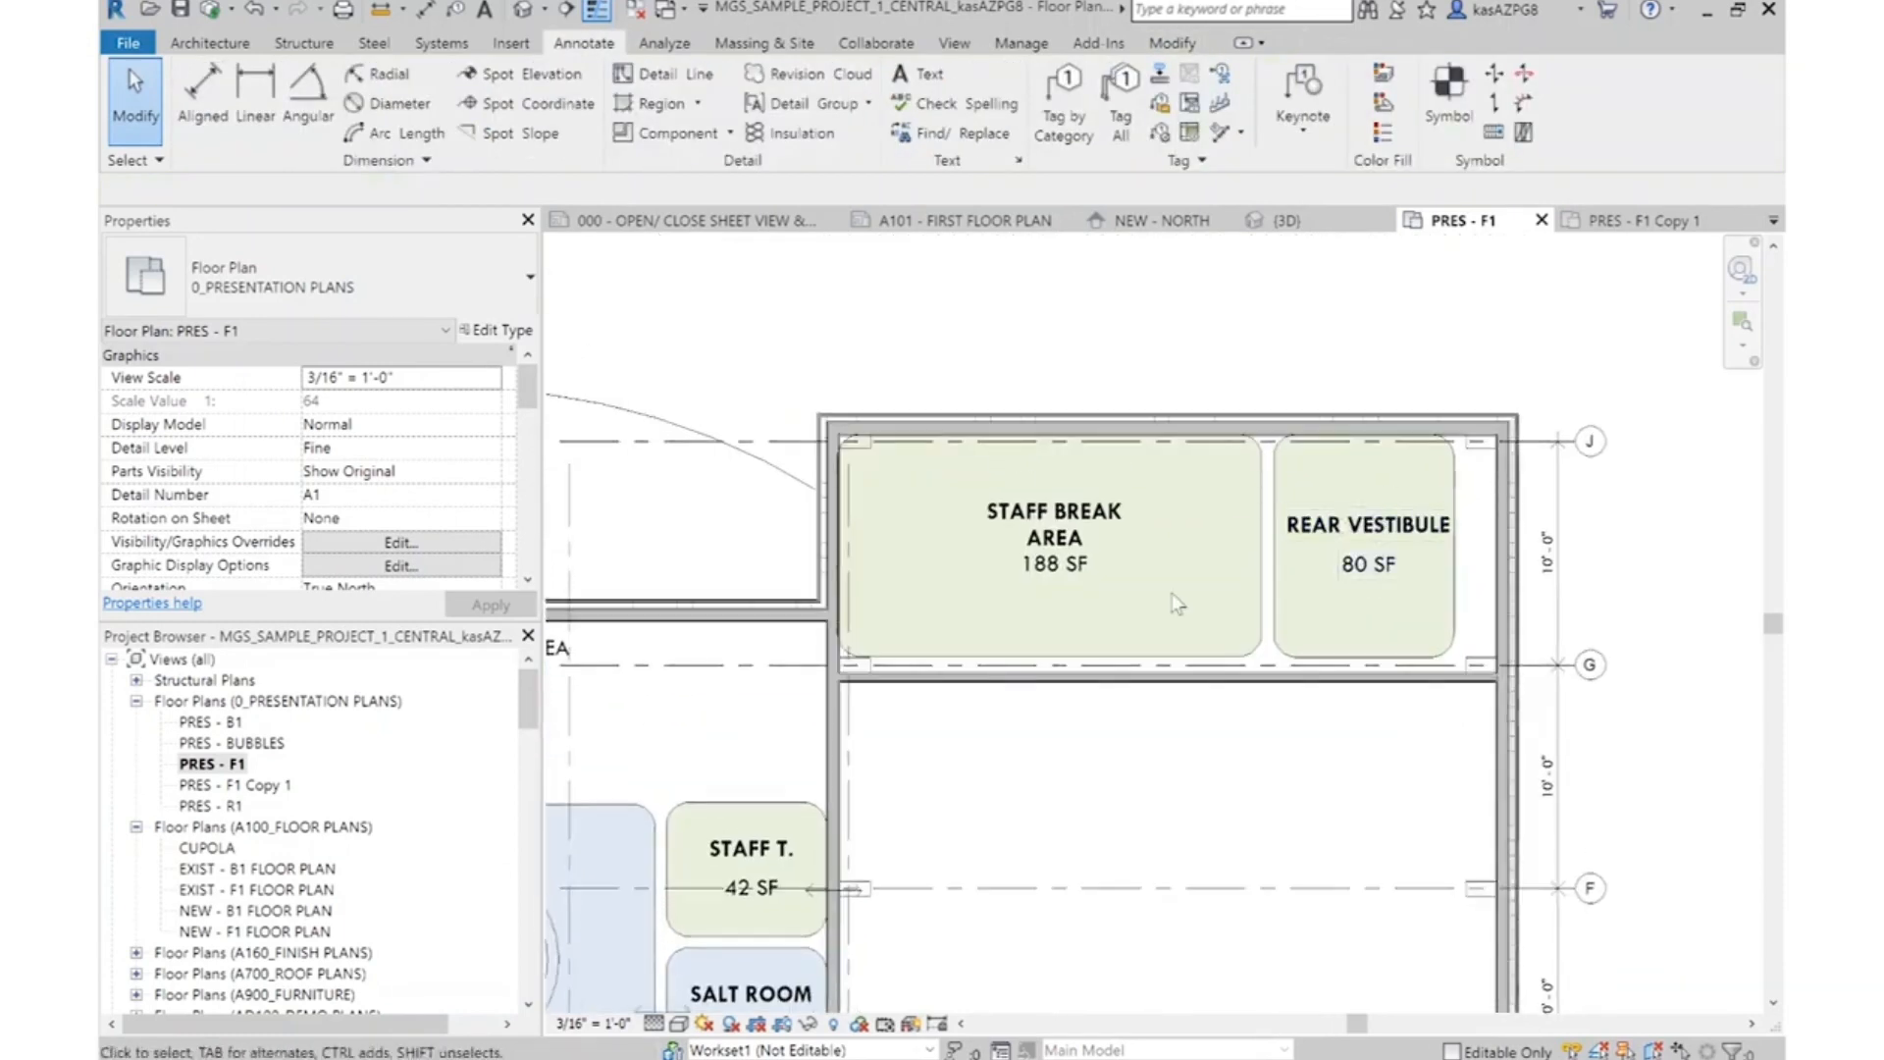
{"action": "right_click", "coordinate": [1198, 681]}
{"action": "left_click", "coordinate": [1095, 475]}
{"action": "key", "text": "Escape"}
{"action": "scroll", "coordinate": [1159, 351], "scroll_direction": "down", "scroll_amount": 4}
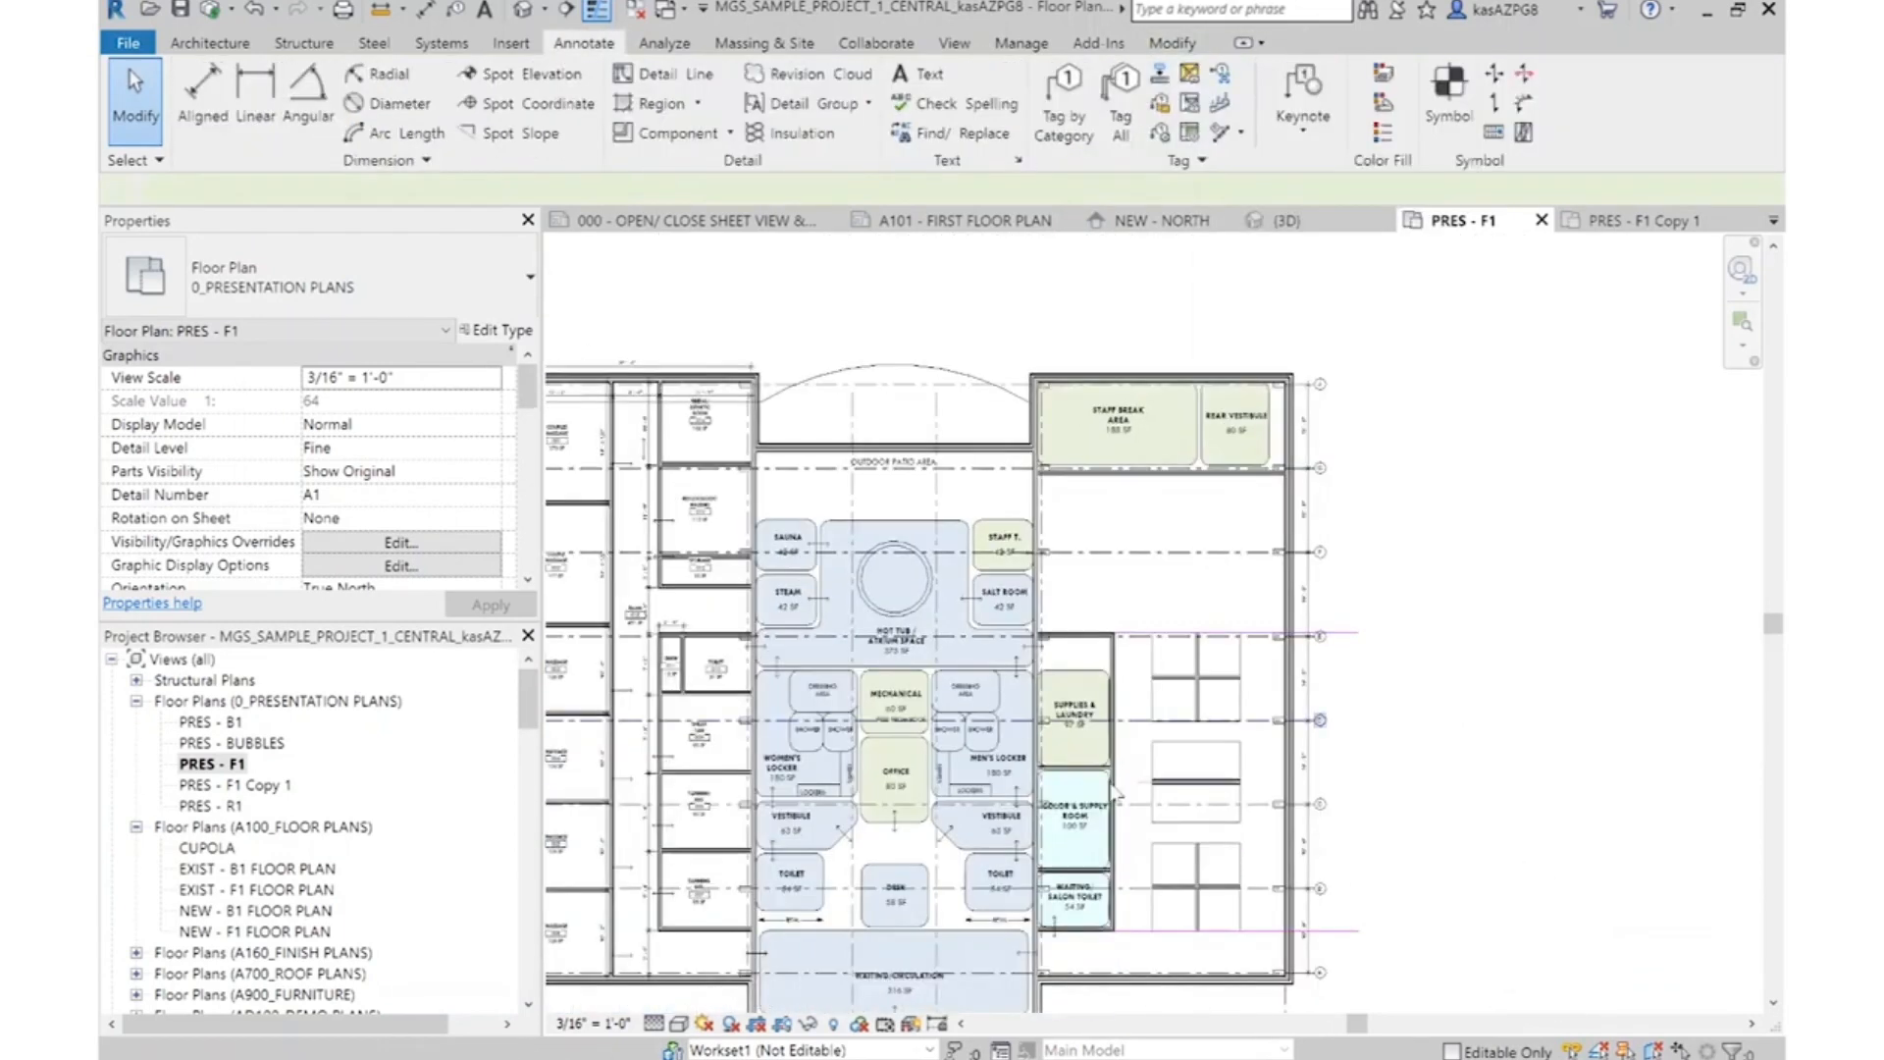
Draw a vertical wall similar to the one below Supplies & Laundry between the Staff Break Area and Rear Vestibule, ending at the wall along grid G
{"action": "scroll", "coordinate": [1107, 751], "scroll_direction": "up", "scroll_amount": 8}
{"action": "left_click", "coordinate": [1135, 722]}
{"action": "key", "text": "Escape"}
{"action": "right_click", "coordinate": [1146, 719]}
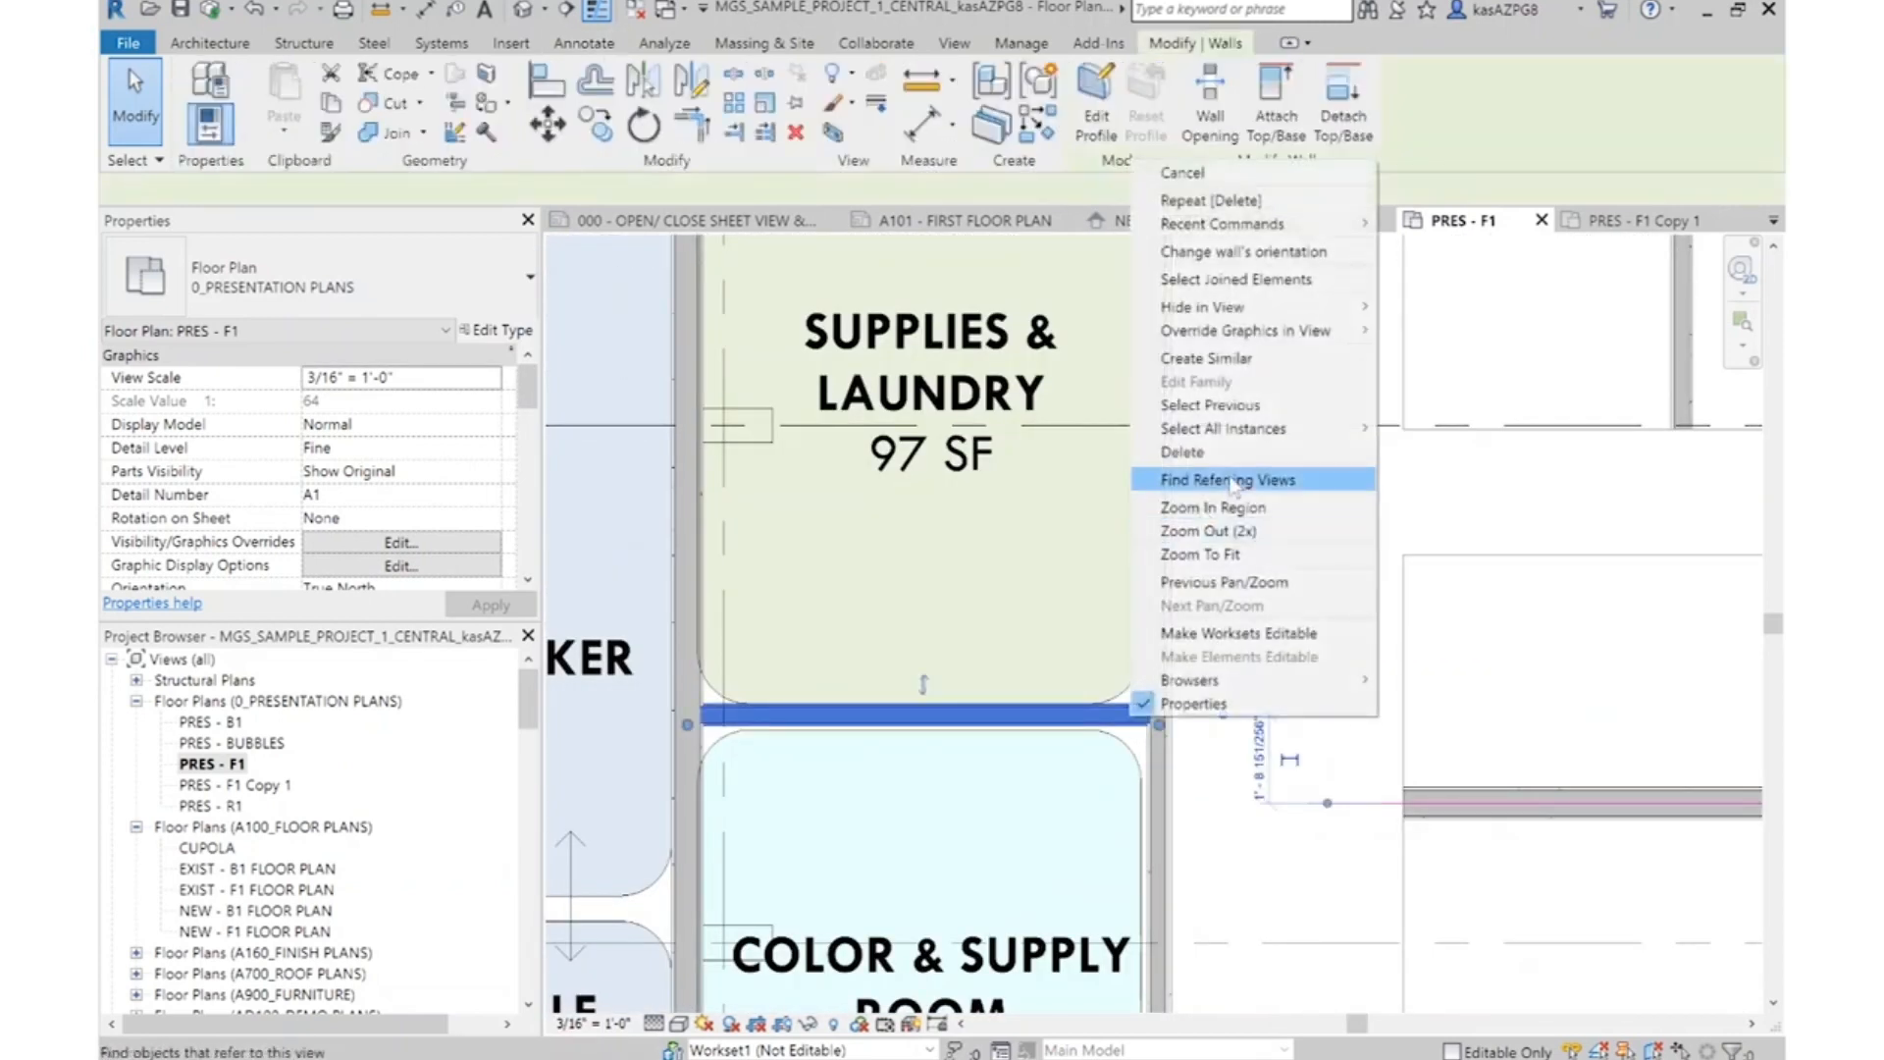
{"action": "left_click", "coordinate": [1241, 363]}
{"action": "scroll", "coordinate": [1227, 731], "scroll_direction": "down", "scroll_amount": 5}
{"action": "scroll", "coordinate": [1433, 445], "scroll_direction": "up", "scroll_amount": 1}
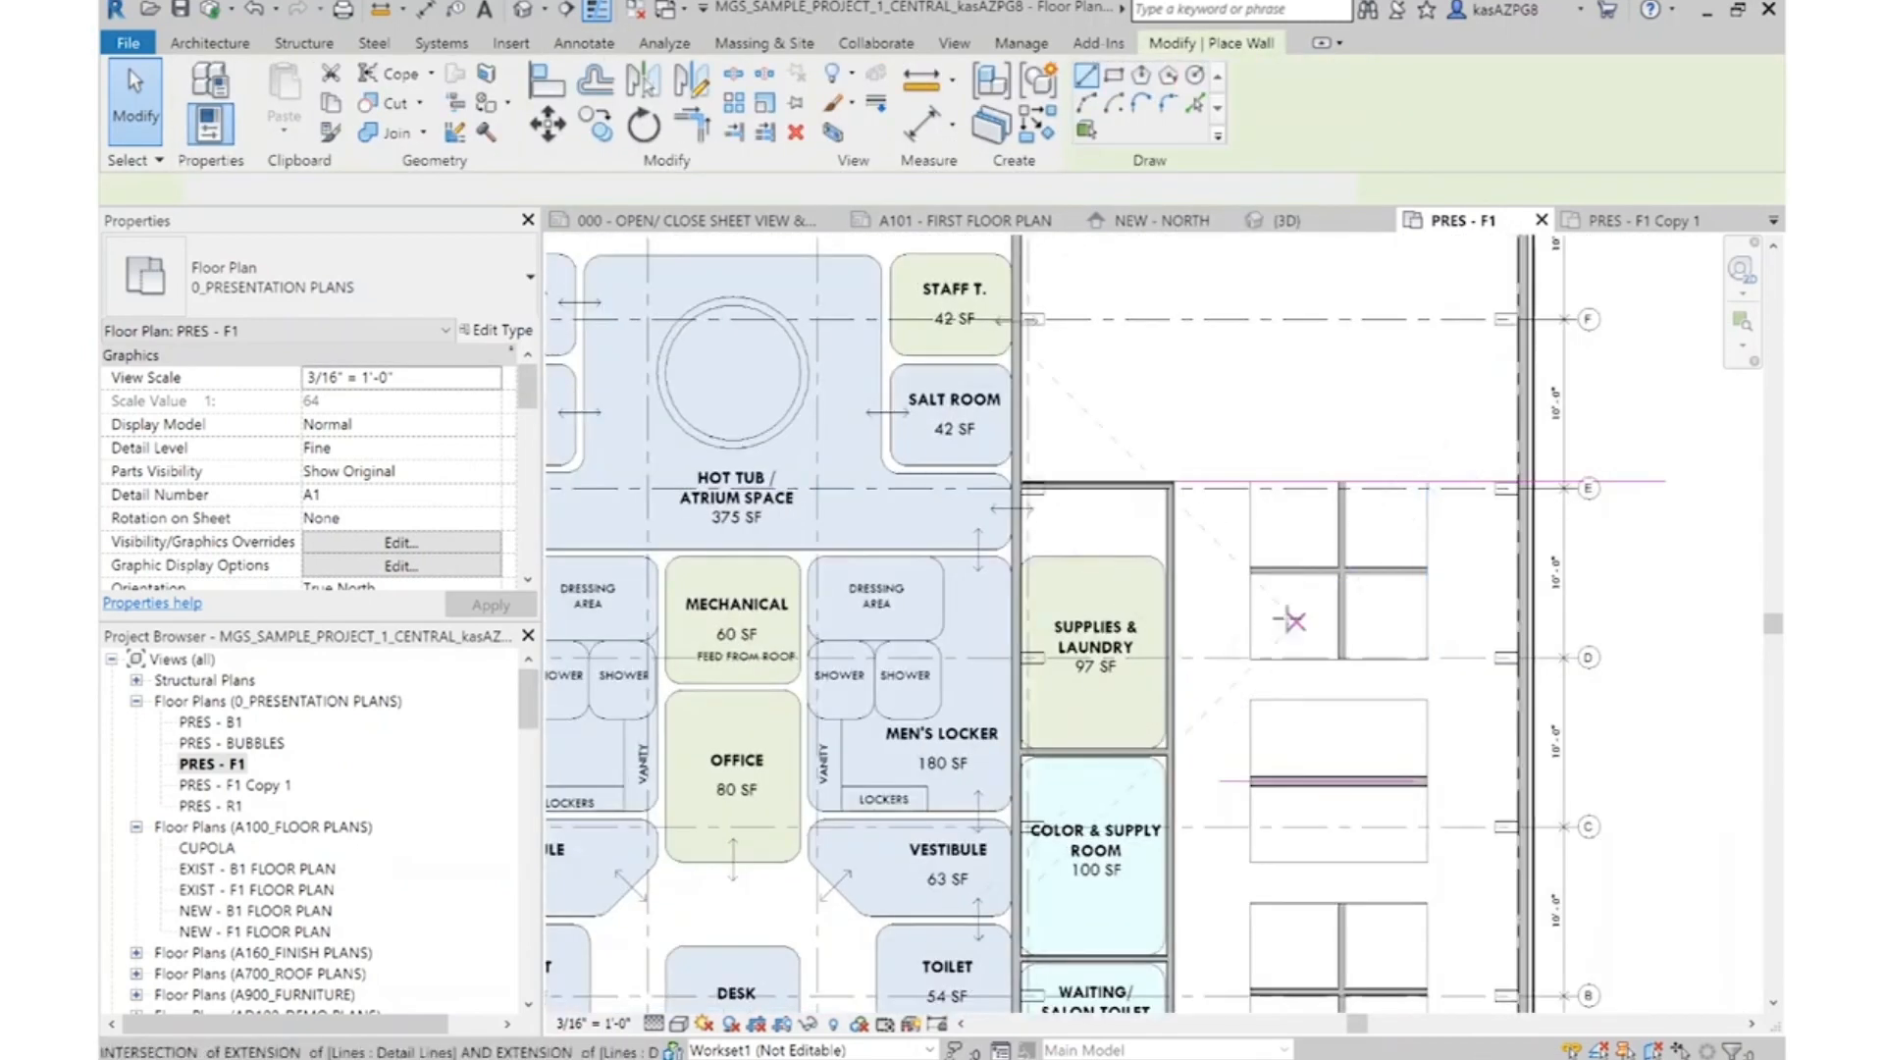
{"action": "scroll", "coordinate": [1372, 336], "scroll_direction": "down", "scroll_amount": 5}
{"action": "scroll", "coordinate": [1273, 635], "scroll_direction": "up", "scroll_amount": 10}
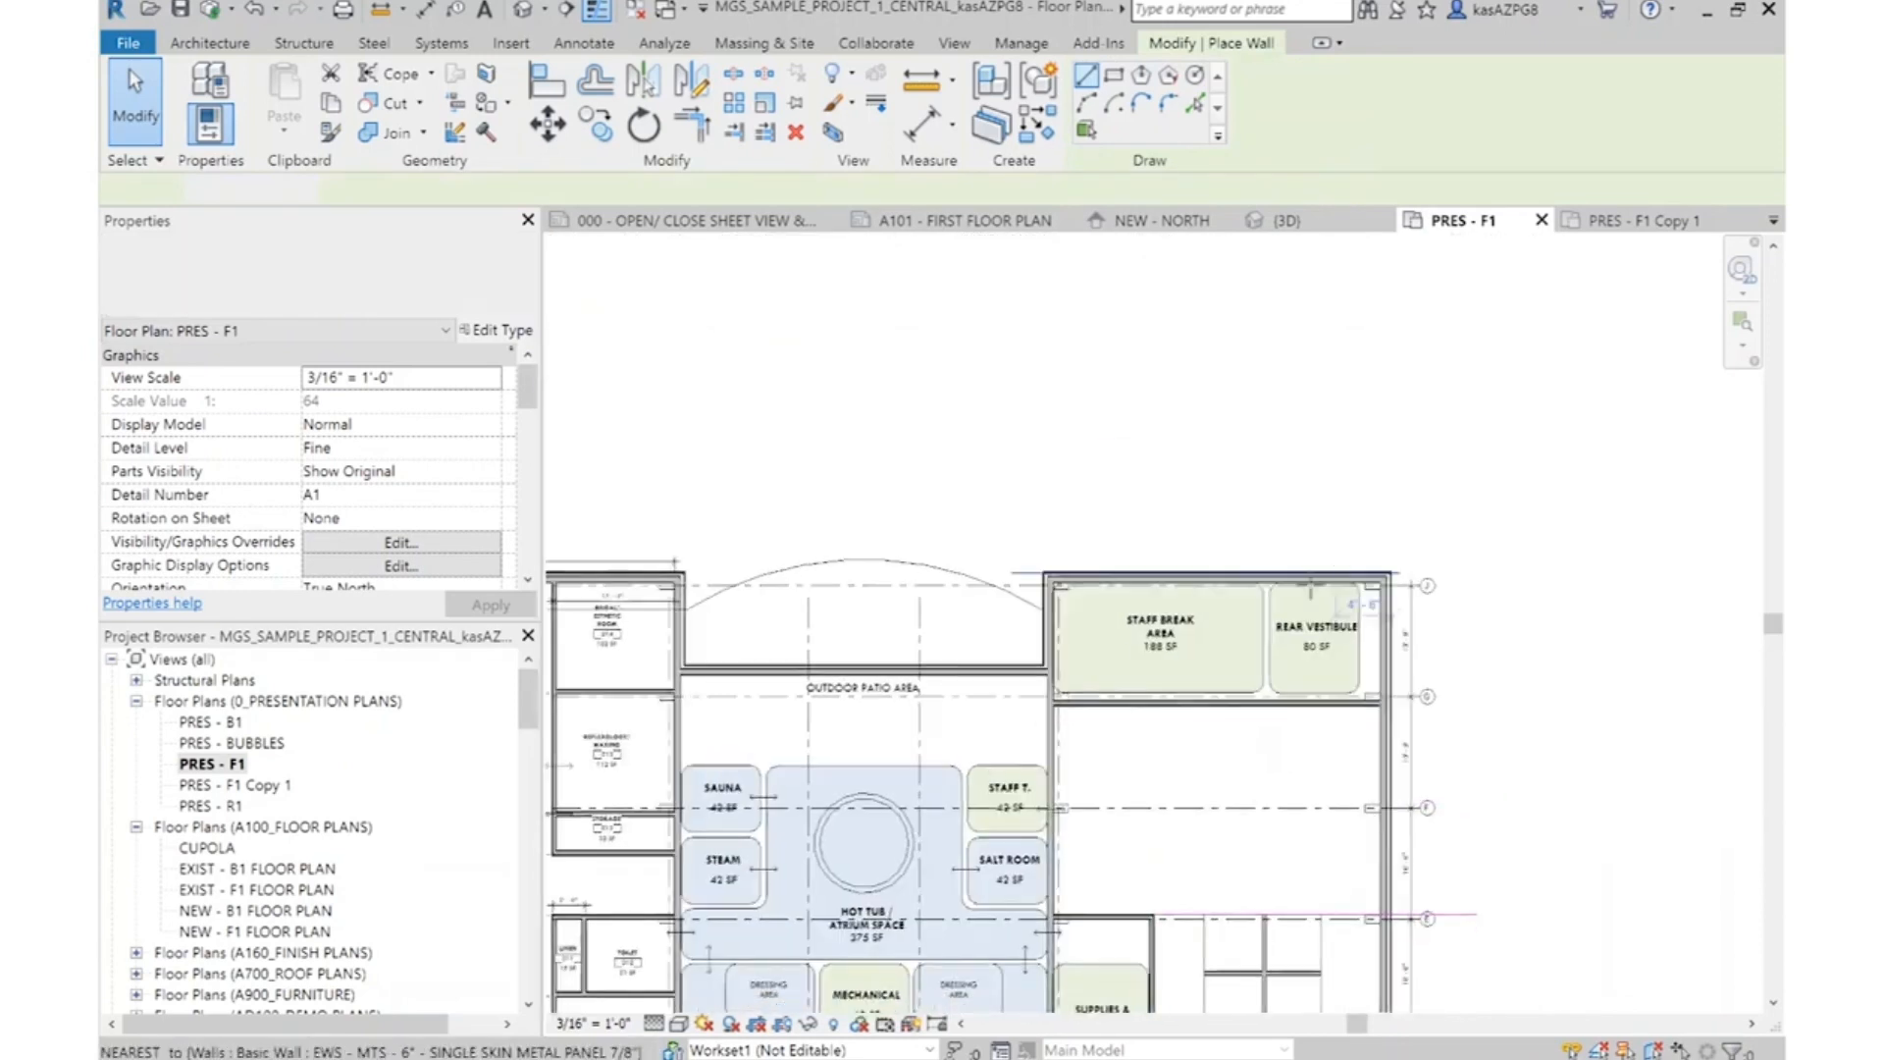
{"action": "left_click", "coordinate": [1191, 536]}
{"action": "key", "text": "Escape"}
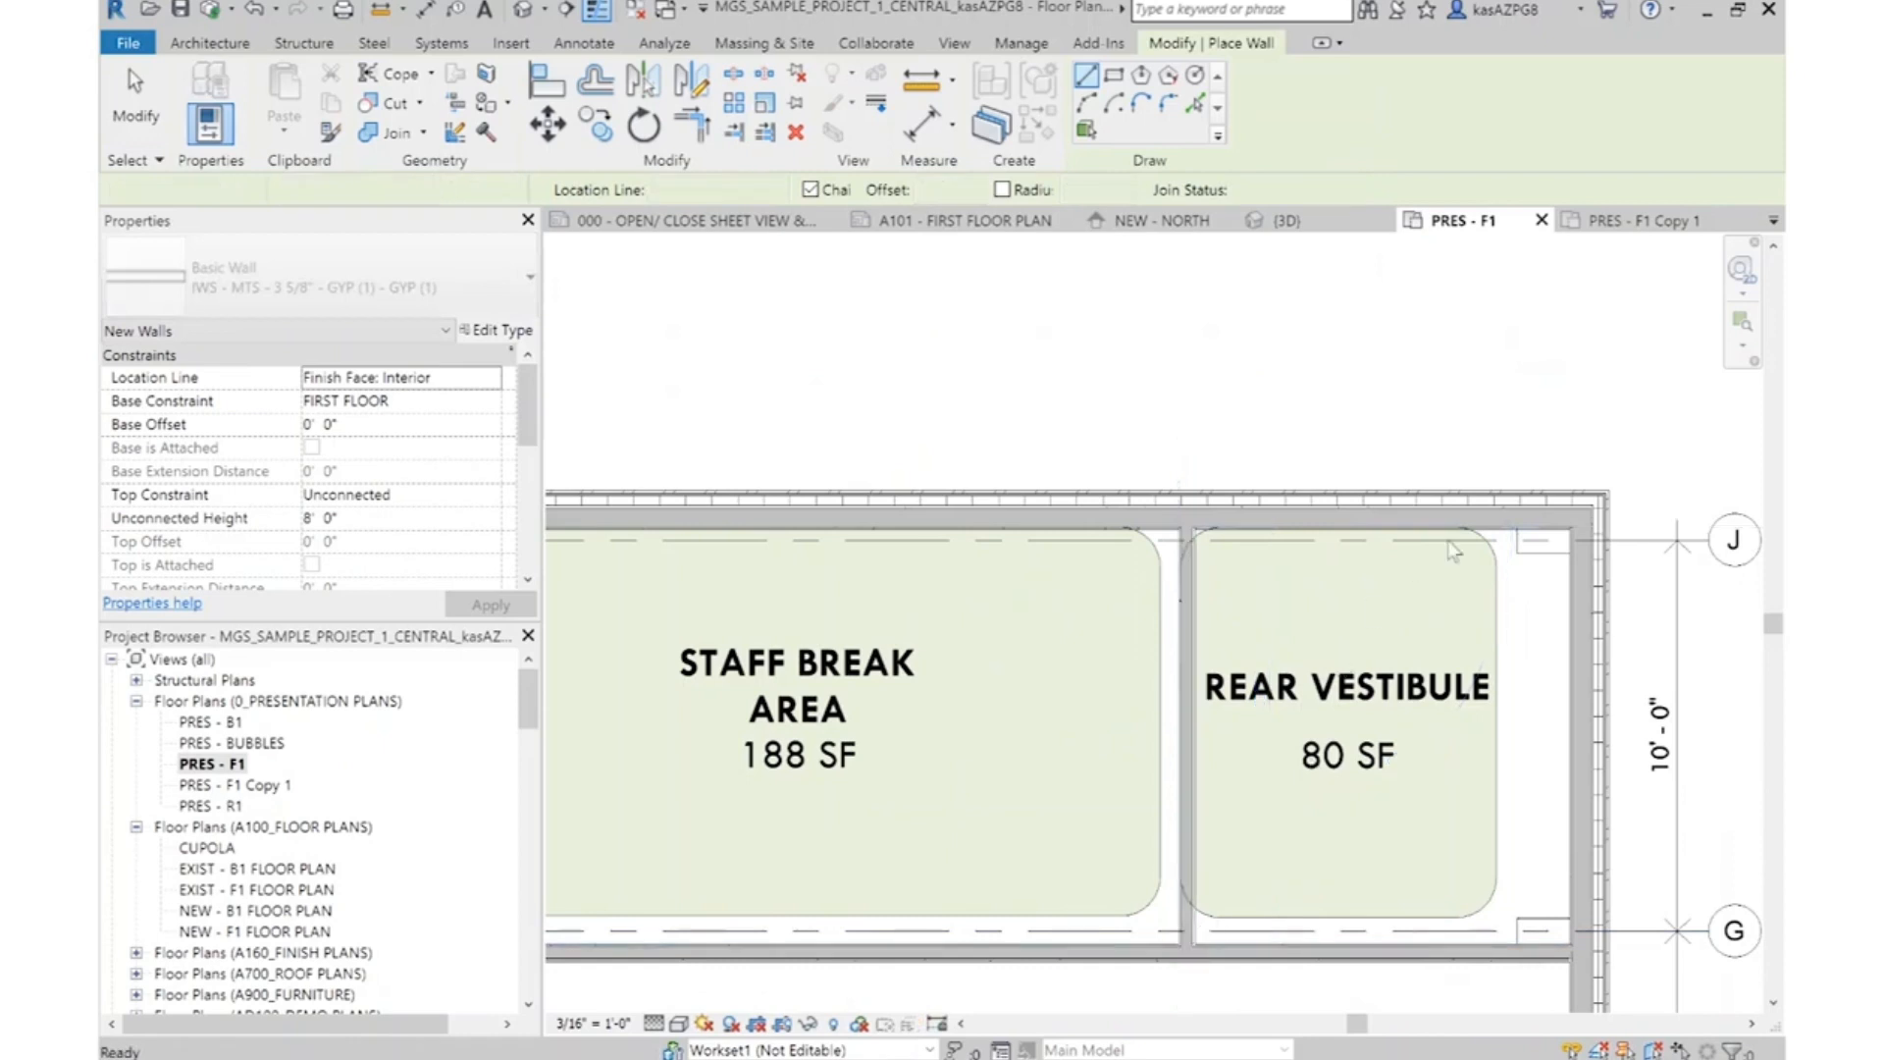
{"action": "scroll", "coordinate": [1453, 550], "scroll_direction": "down", "scroll_amount": 3}
{"action": "key", "text": "Escape"}
{"action": "scroll", "coordinate": [1502, 628], "scroll_direction": "up", "scroll_amount": 2}
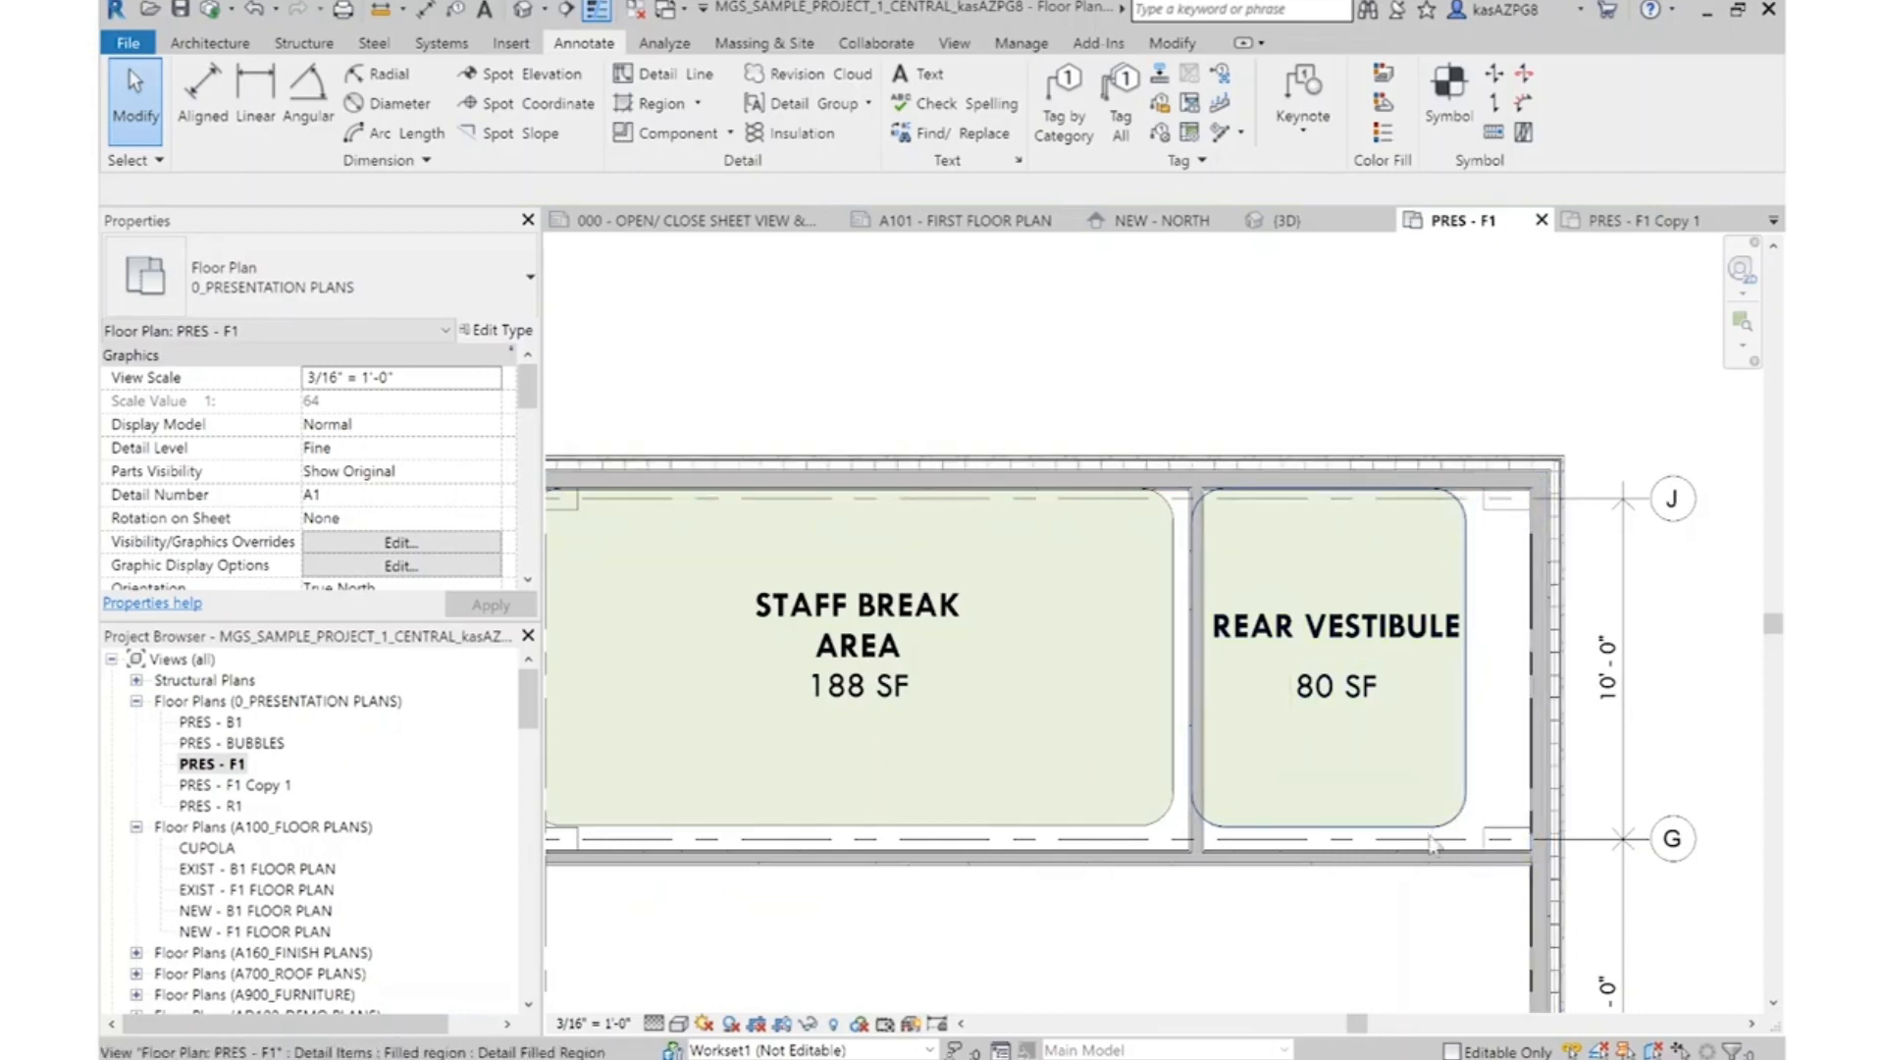
Delete the Staff Break Area and Rear Vestibule bubbles
{"action": "scroll", "coordinate": [1423, 495], "scroll_direction": "down", "scroll_amount": 3}
{"action": "middle_click_drag", "start_coordinate": [1328, 690], "coordinate": [1287, 446]}
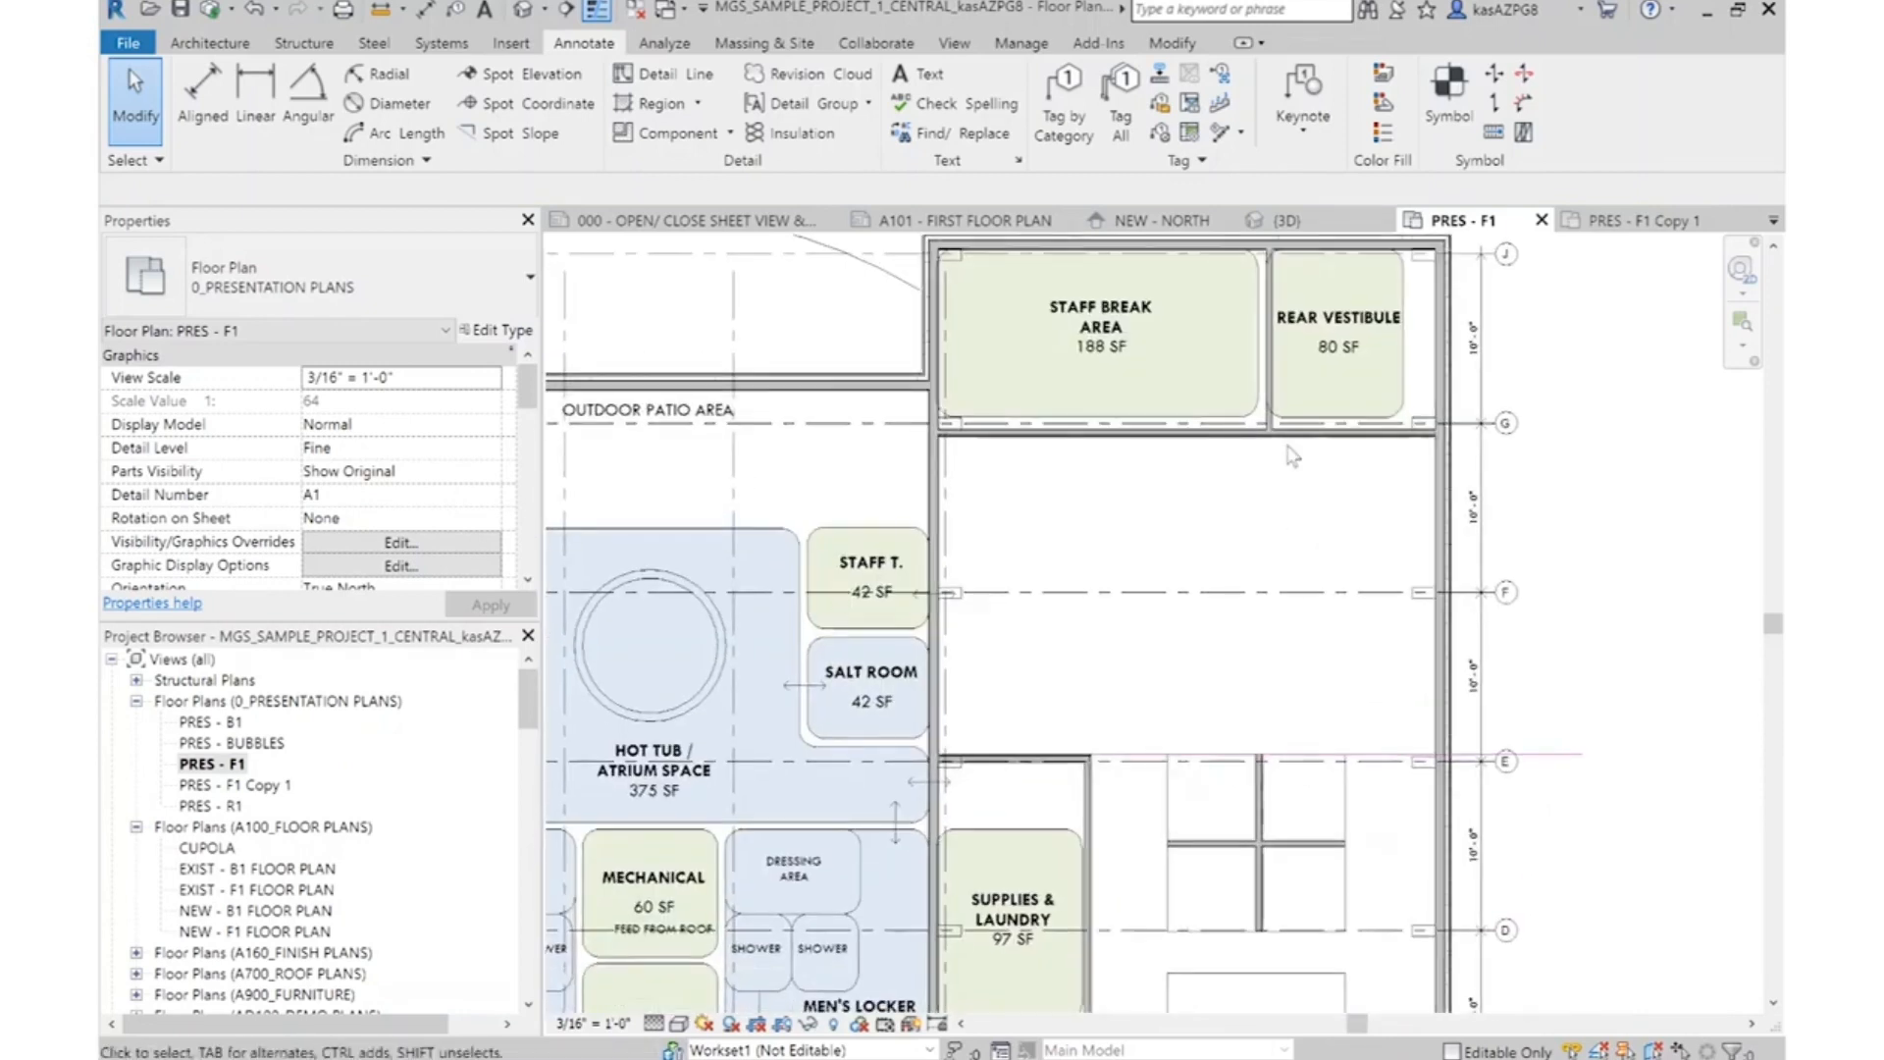
{"action": "key", "text": "Delete"}
{"action": "left_click", "coordinate": [1255, 406]}
{"action": "key", "text": "Delete"}
Delete the Supplies & Laundry, Color & Supply Room and Waiting/Salon Toilet bubbles and the sketch line along the lower edge of the stations
{"action": "middle_click_drag", "start_coordinate": [1068, 834], "coordinate": [1046, 418]}
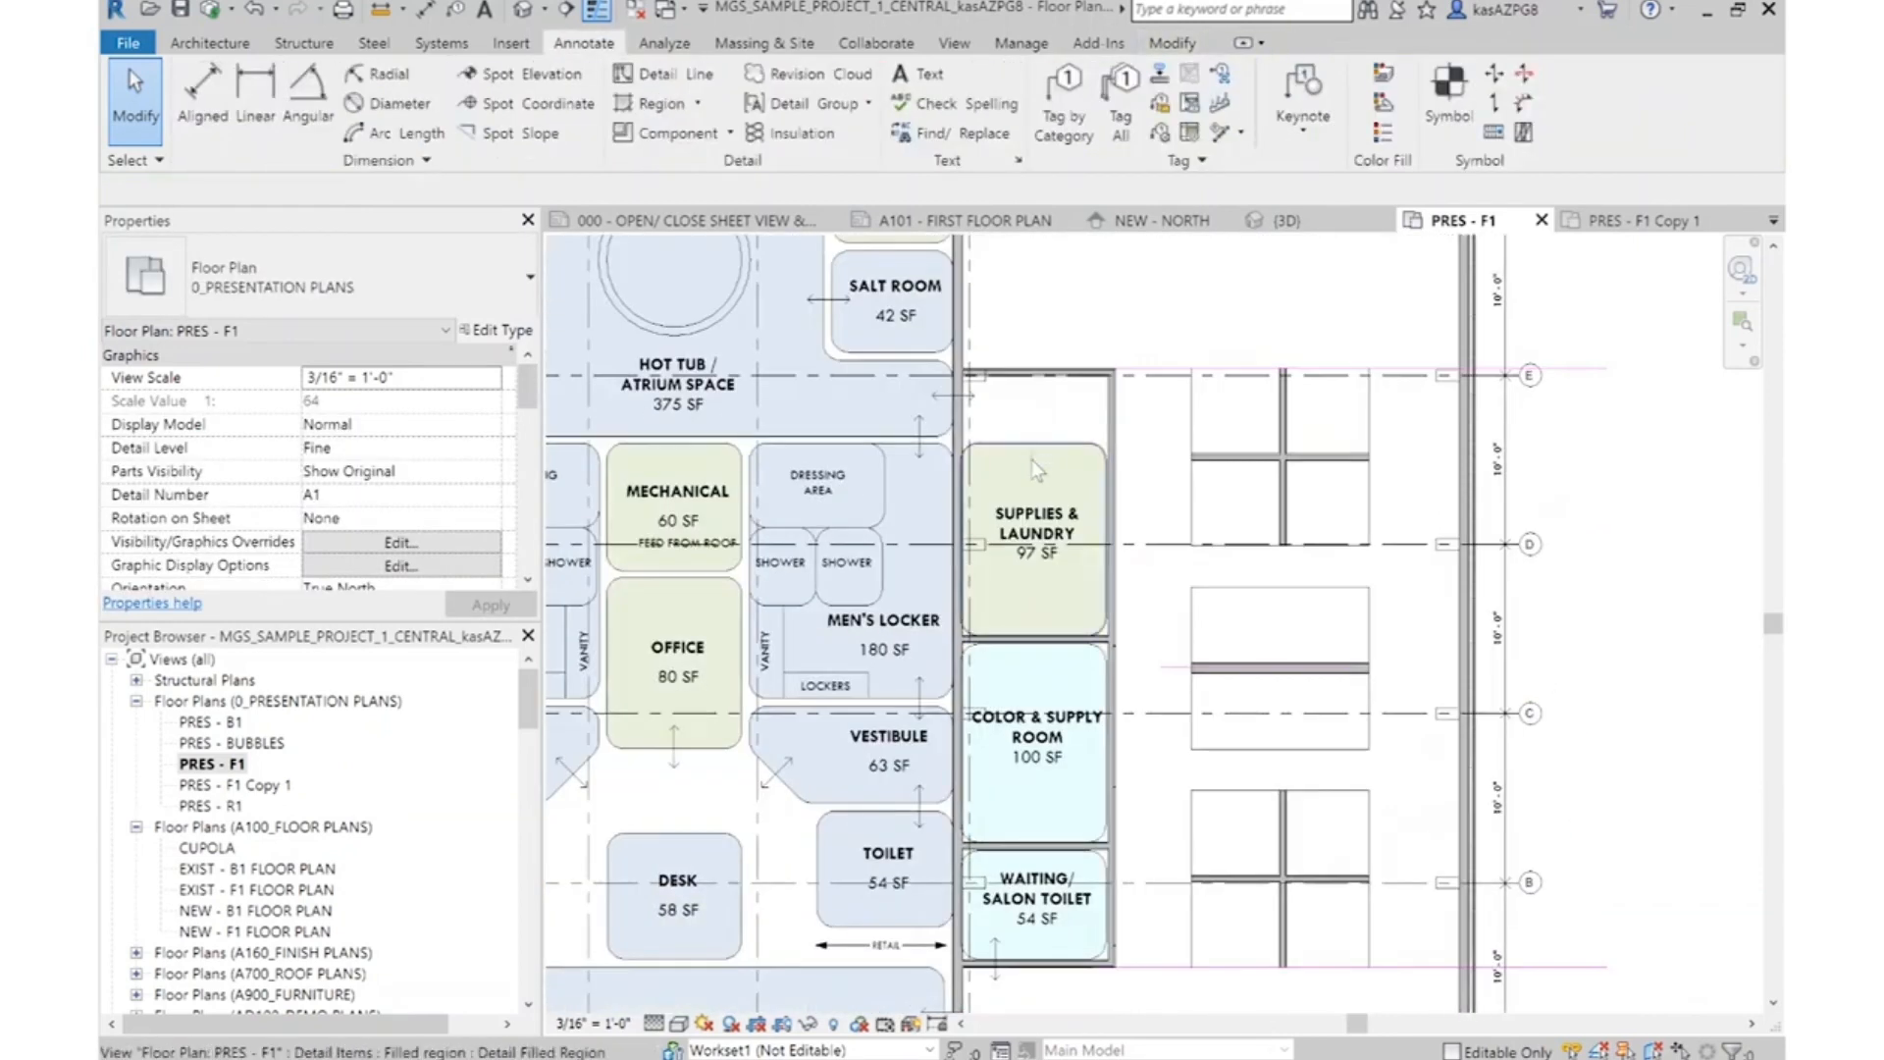
{"action": "left_click", "coordinate": [1032, 459]}
{"action": "key", "text": "Delete"}
{"action": "left_click", "coordinate": [1089, 839]}
{"action": "key", "text": "Delete"}
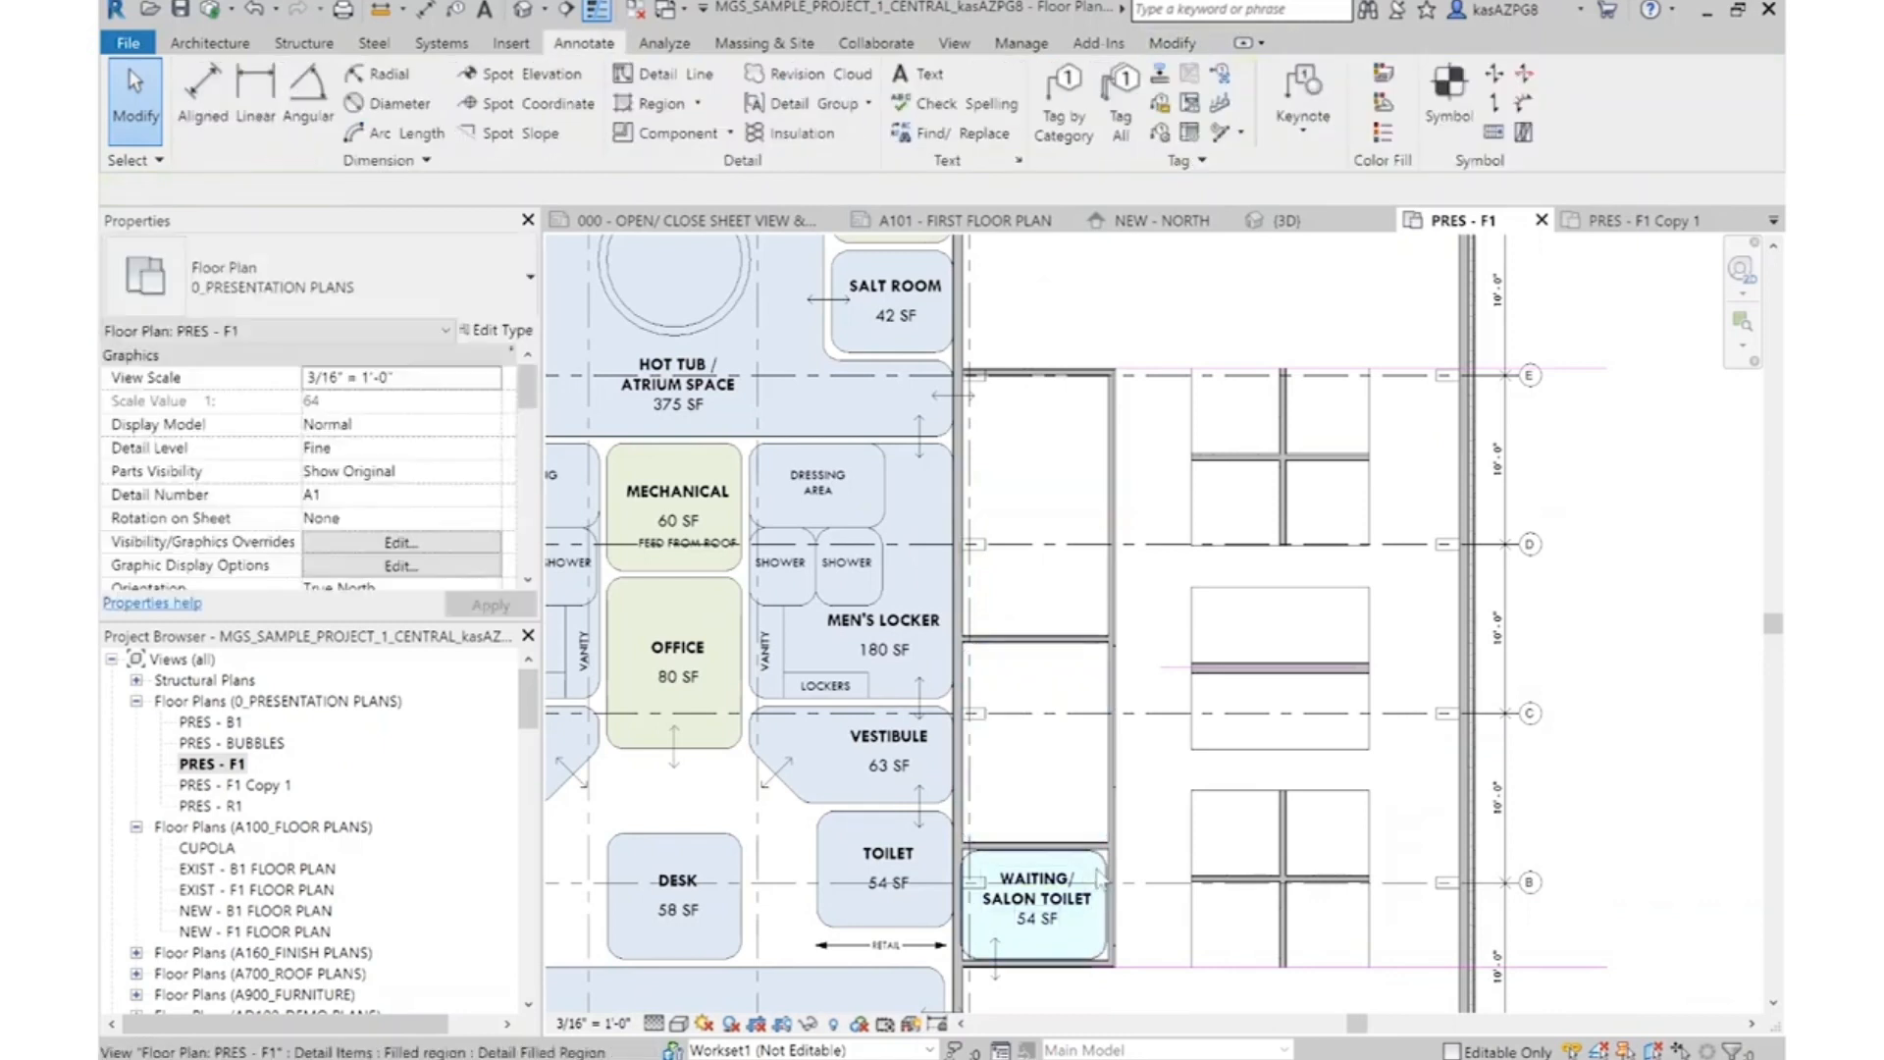
{"action": "left_click", "coordinate": [1100, 865]}
{"action": "key", "text": "Delete"}
{"action": "left_click", "coordinate": [1168, 967]}
{"action": "key", "text": "Delete"}
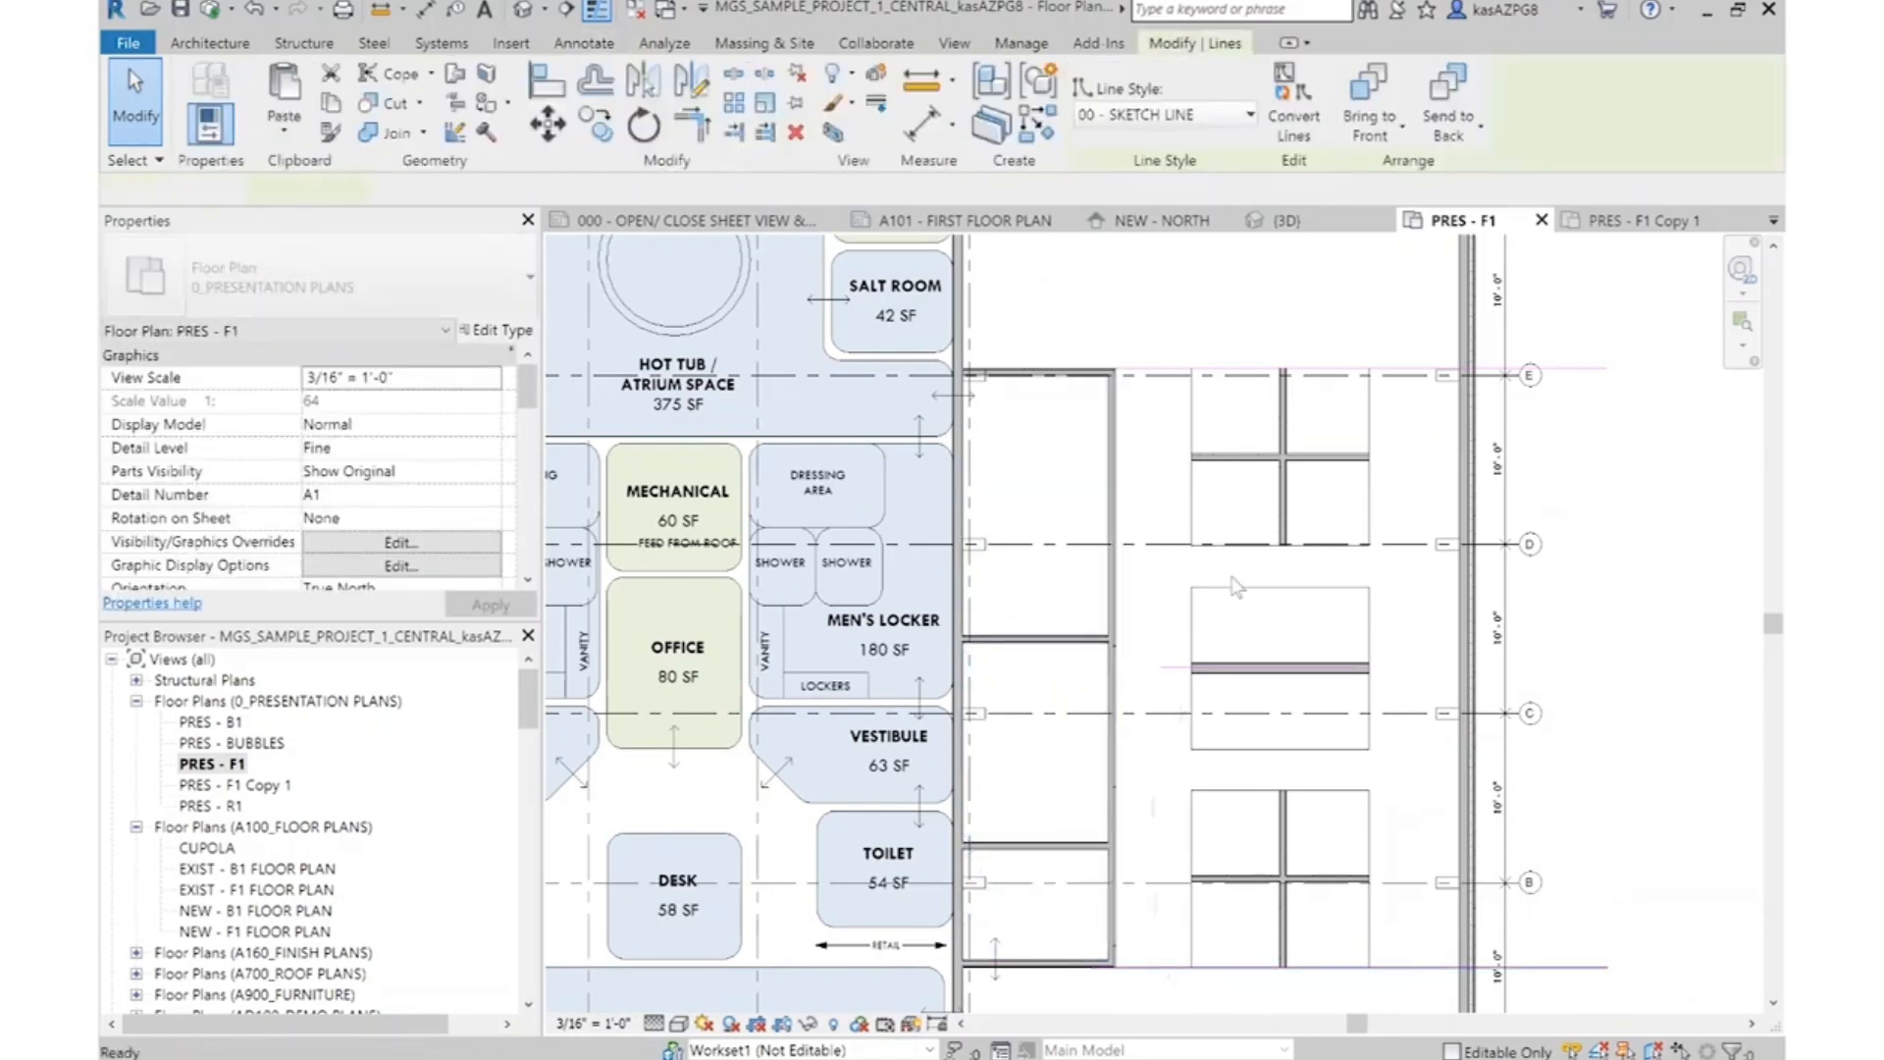
Draw a horizontal room separation line between grids F and E, from the wall beside the Salt Room to the exterior wall
{"action": "scroll", "coordinate": [1179, 424], "scroll_direction": "down", "scroll_amount": 3}
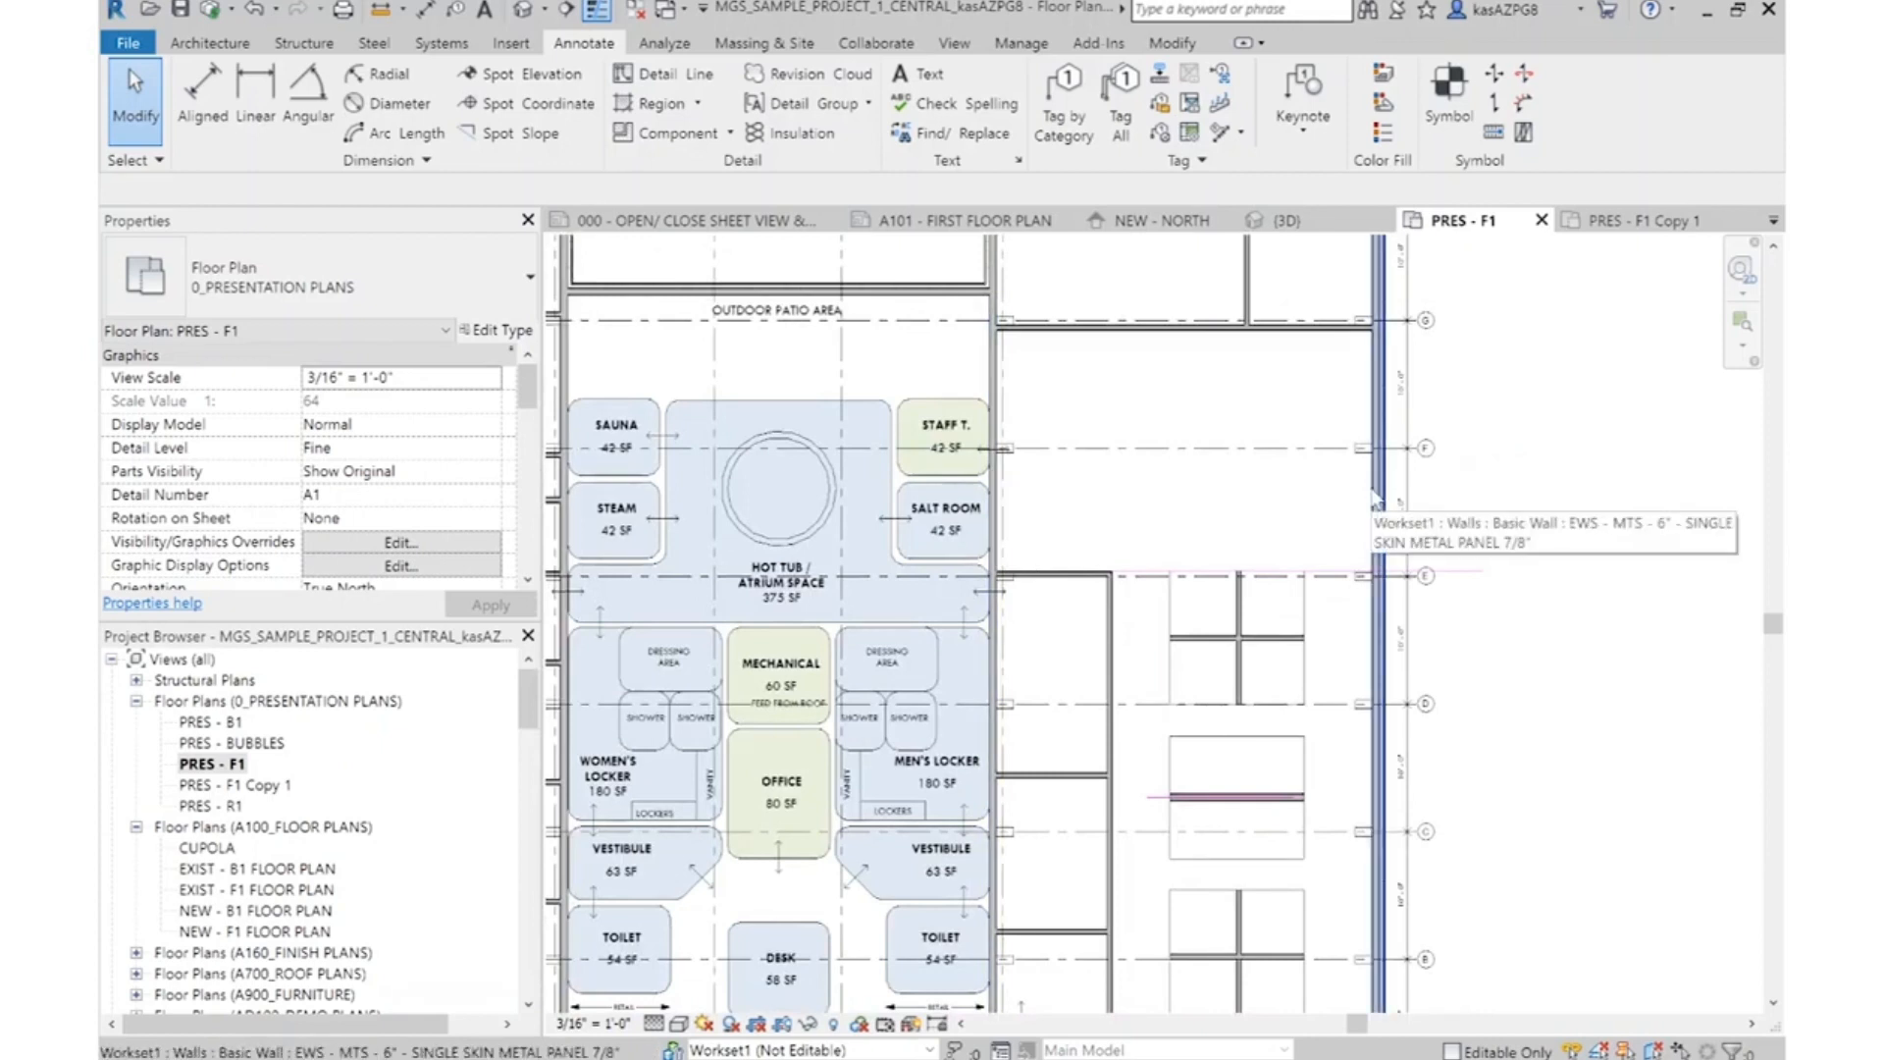
{"action": "scroll", "coordinate": [1188, 601], "scroll_direction": "up", "scroll_amount": 1}
{"action": "left_click", "coordinate": [1169, 617]}
{"action": "right_click", "coordinate": [1179, 618]}
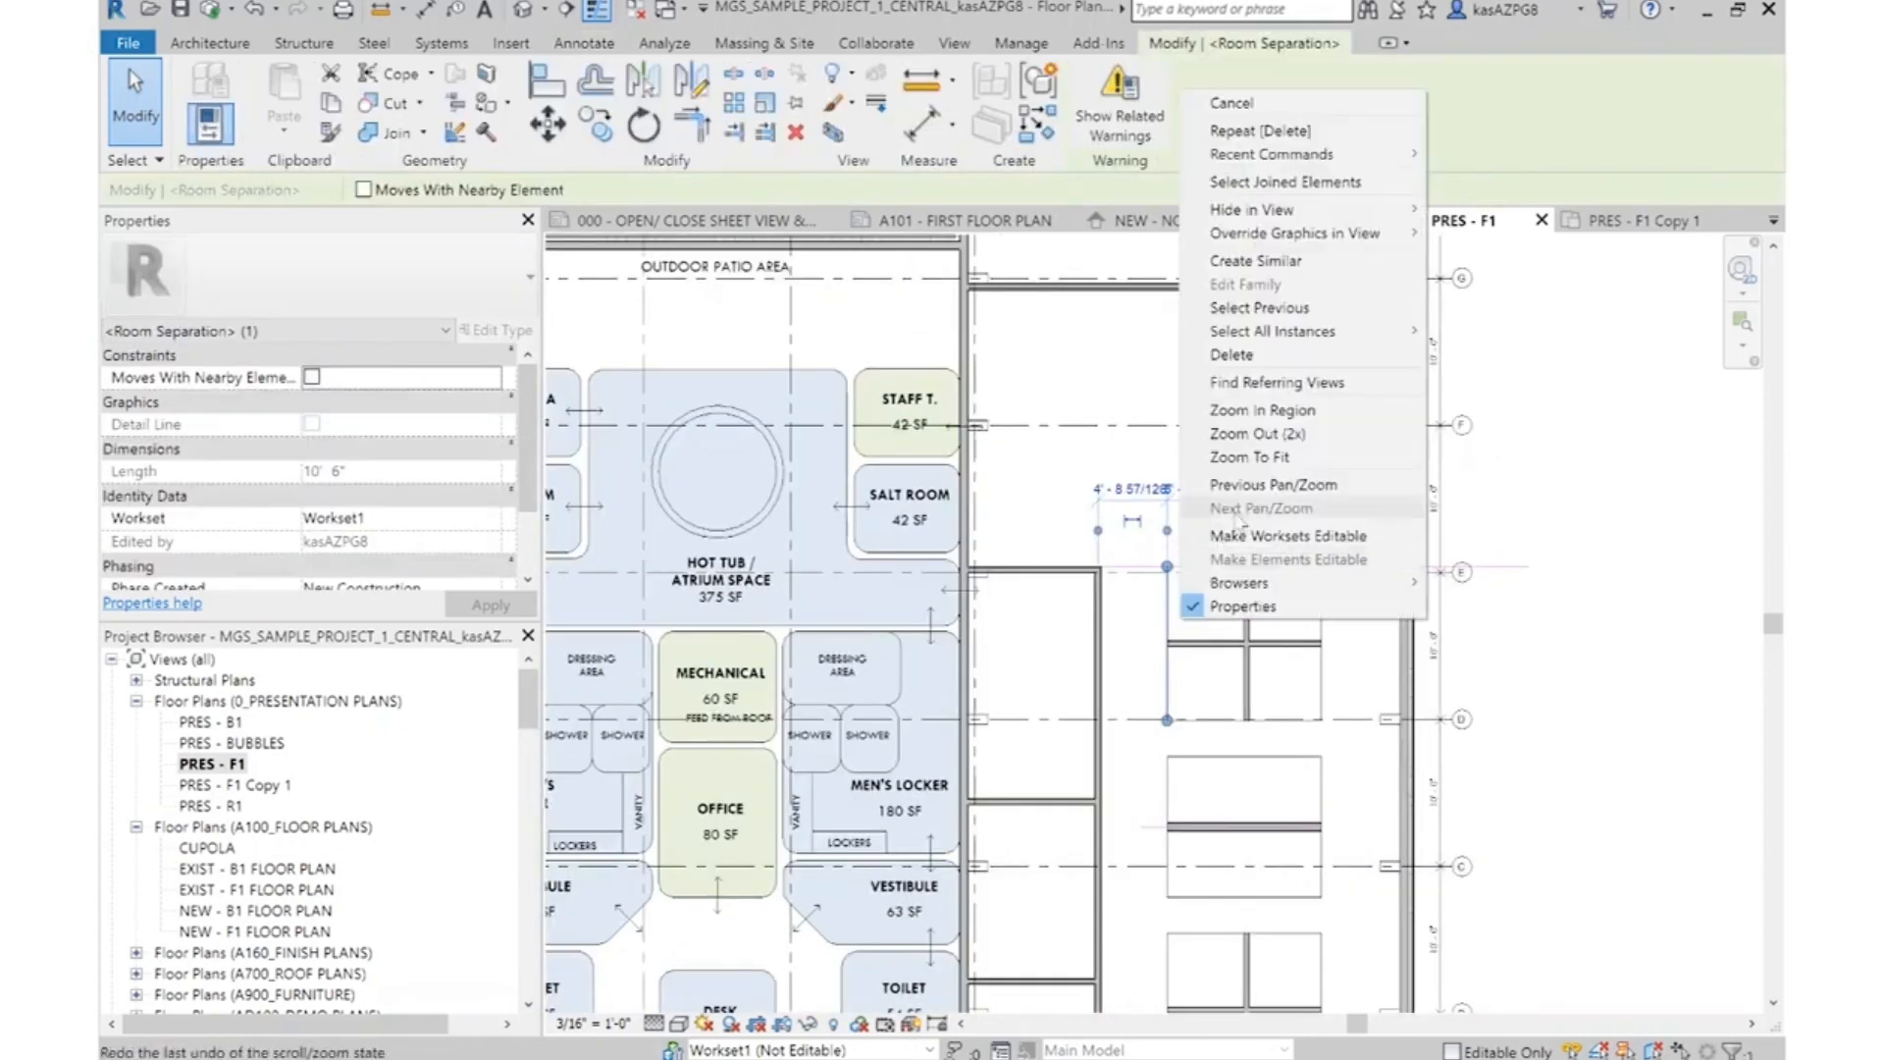
{"action": "left_click", "coordinate": [1257, 260]}
{"action": "scroll", "coordinate": [1210, 539], "scroll_direction": "down", "scroll_amount": 2}
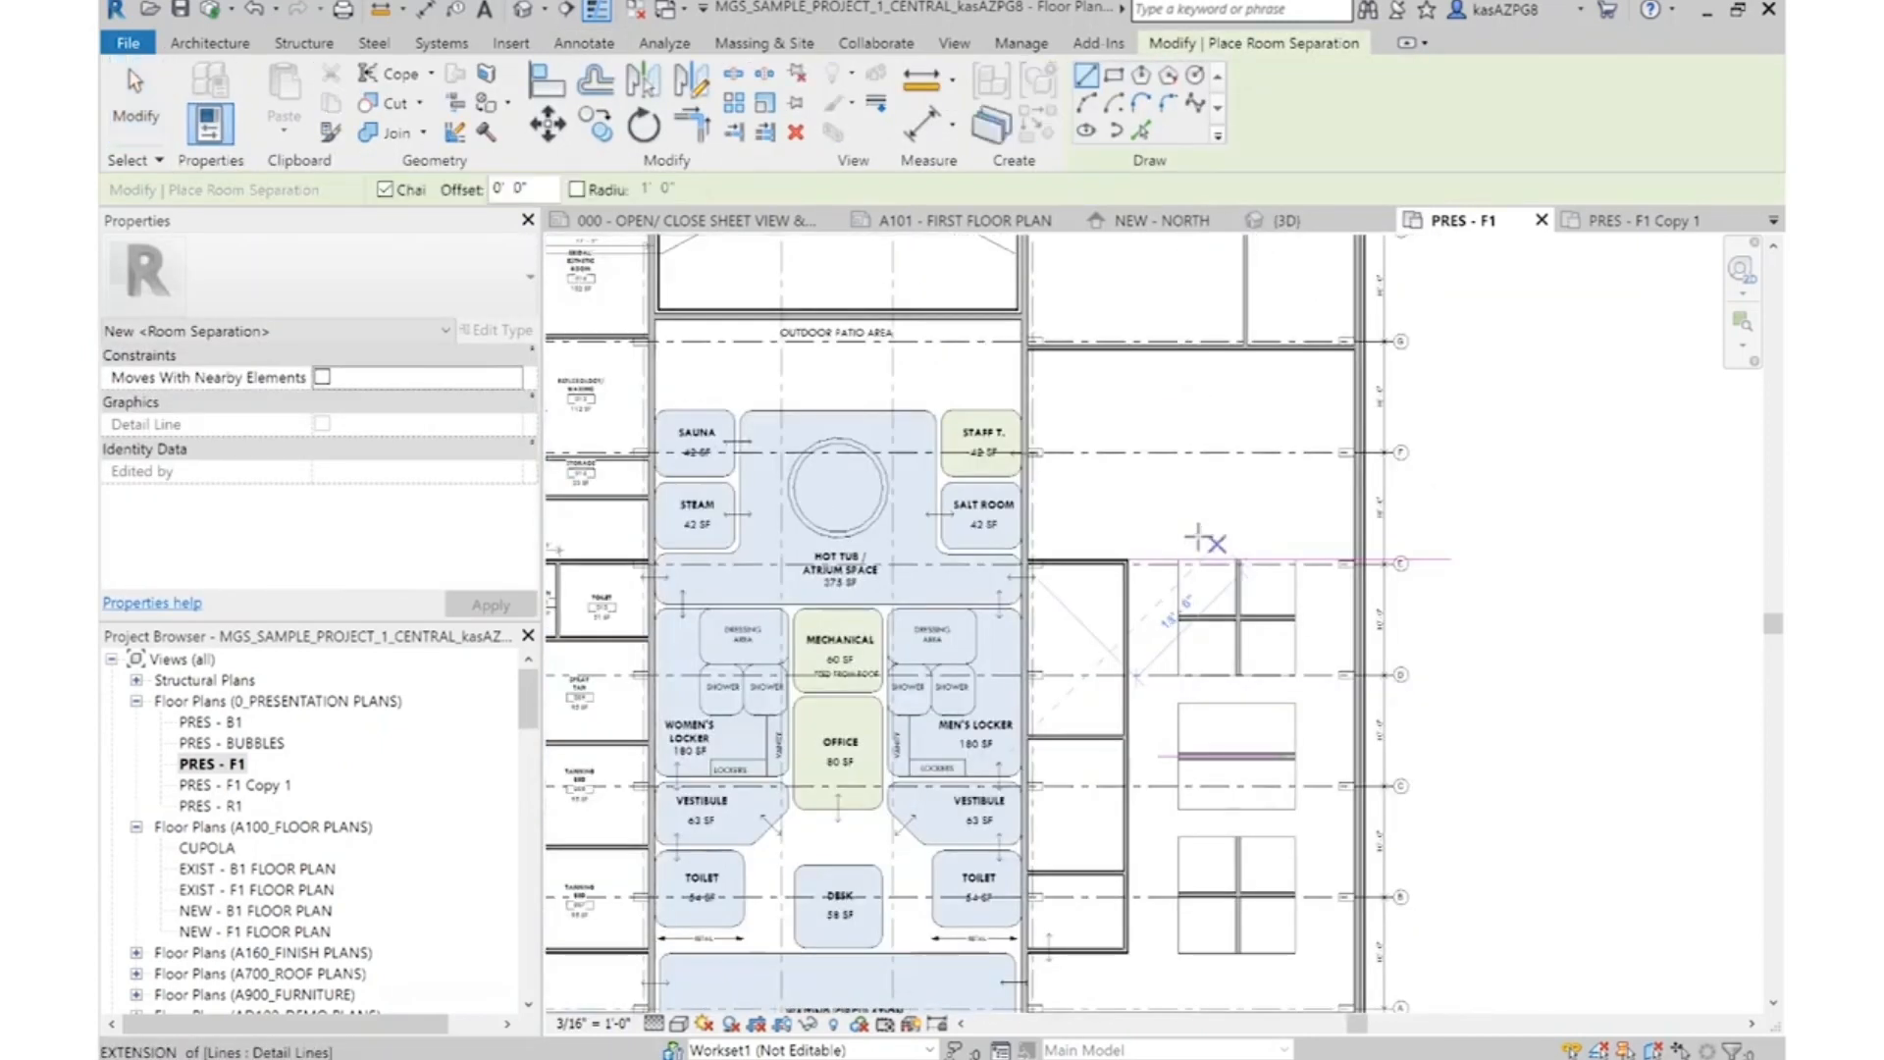
{"action": "scroll", "coordinate": [638, 490], "scroll_direction": "up", "scroll_amount": 4}
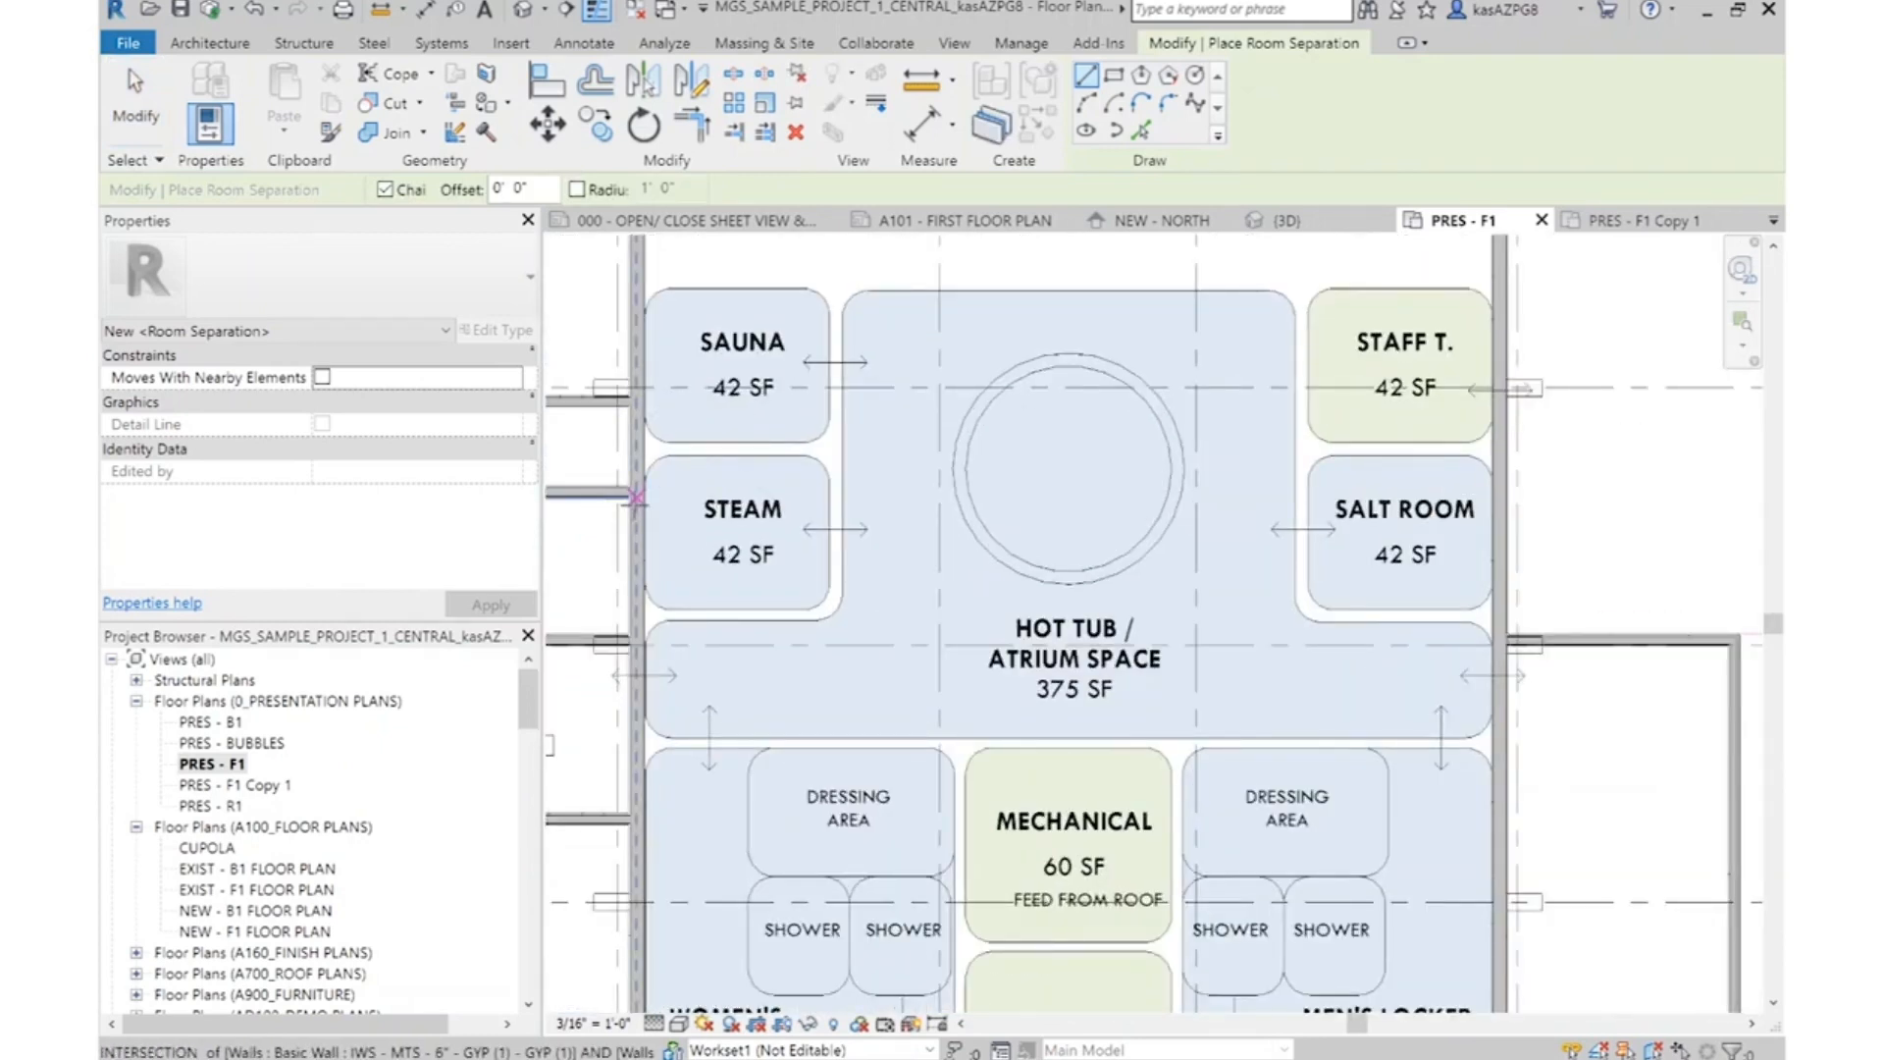
{"action": "left_click", "coordinate": [1511, 491]}
{"action": "scroll", "coordinate": [1531, 501], "scroll_direction": "down", "scroll_amount": 2}
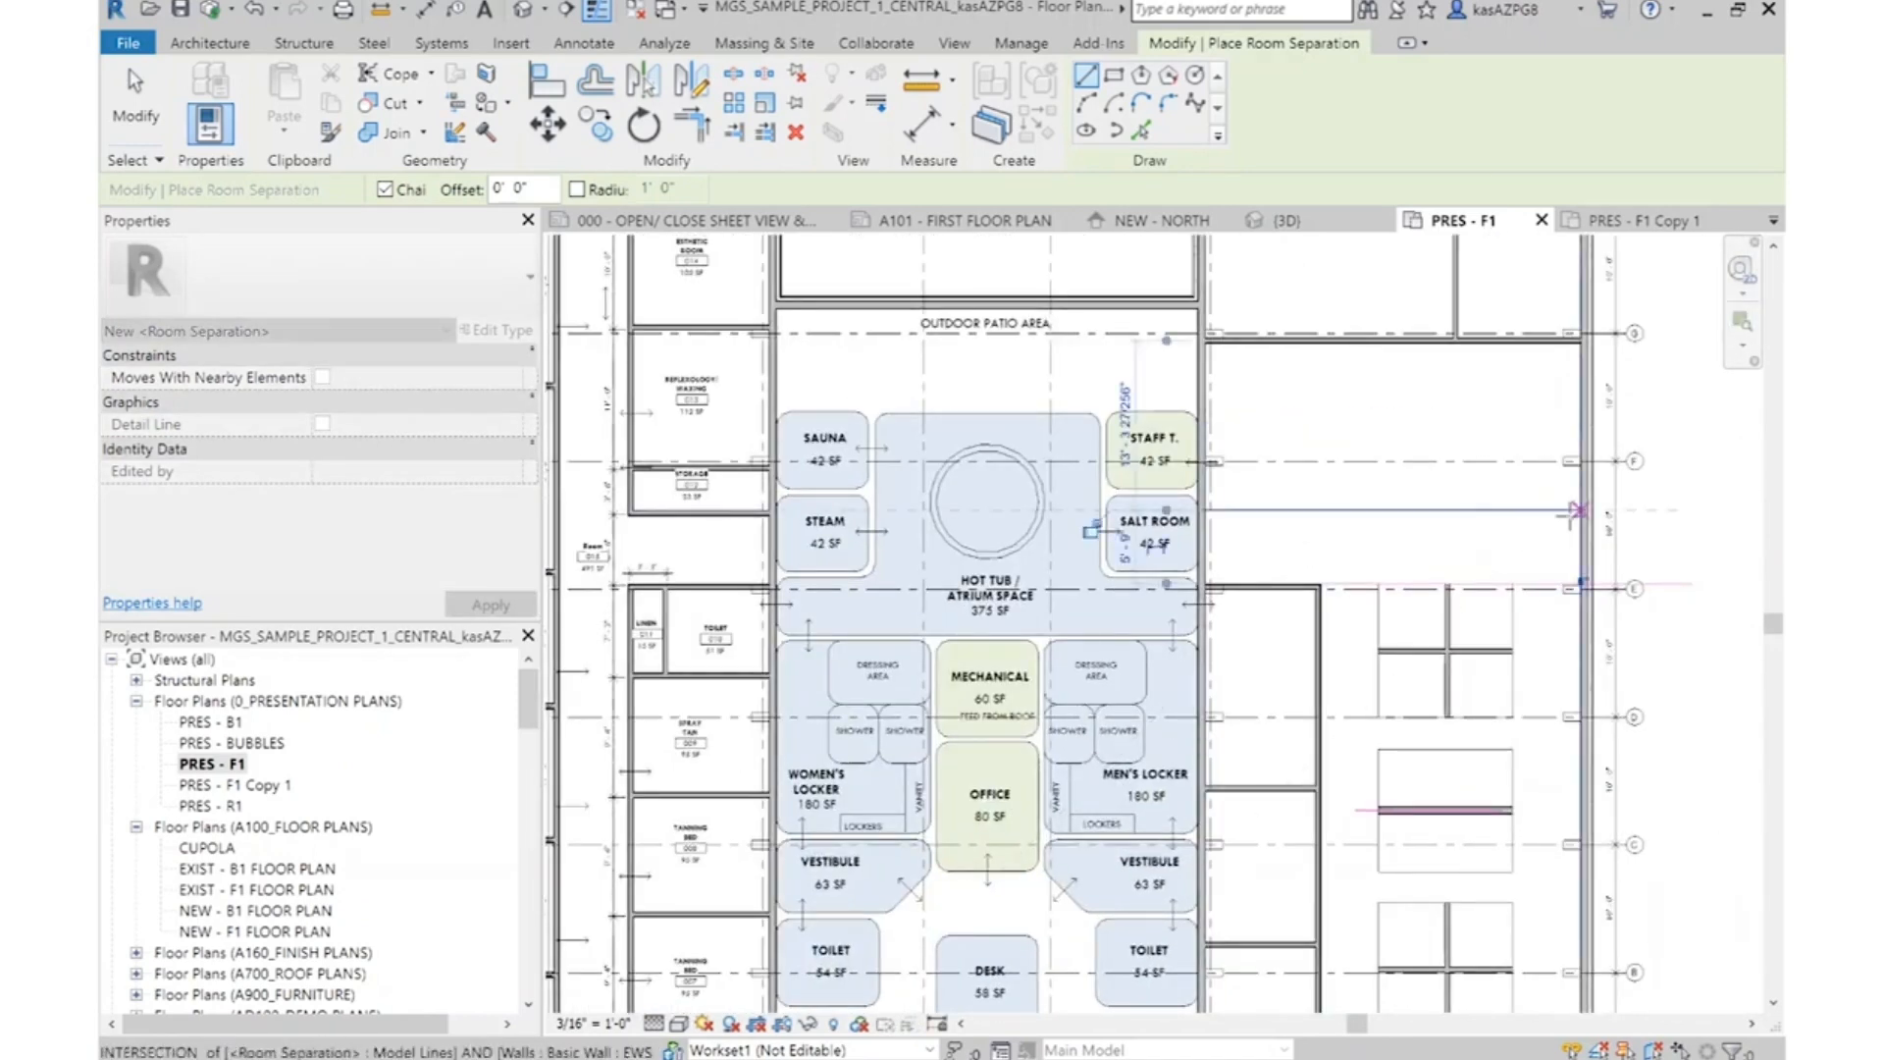
{"action": "left_click", "coordinate": [1577, 509]}
{"action": "key", "text": "Escape"}
{"action": "key", "text": "Escape"}
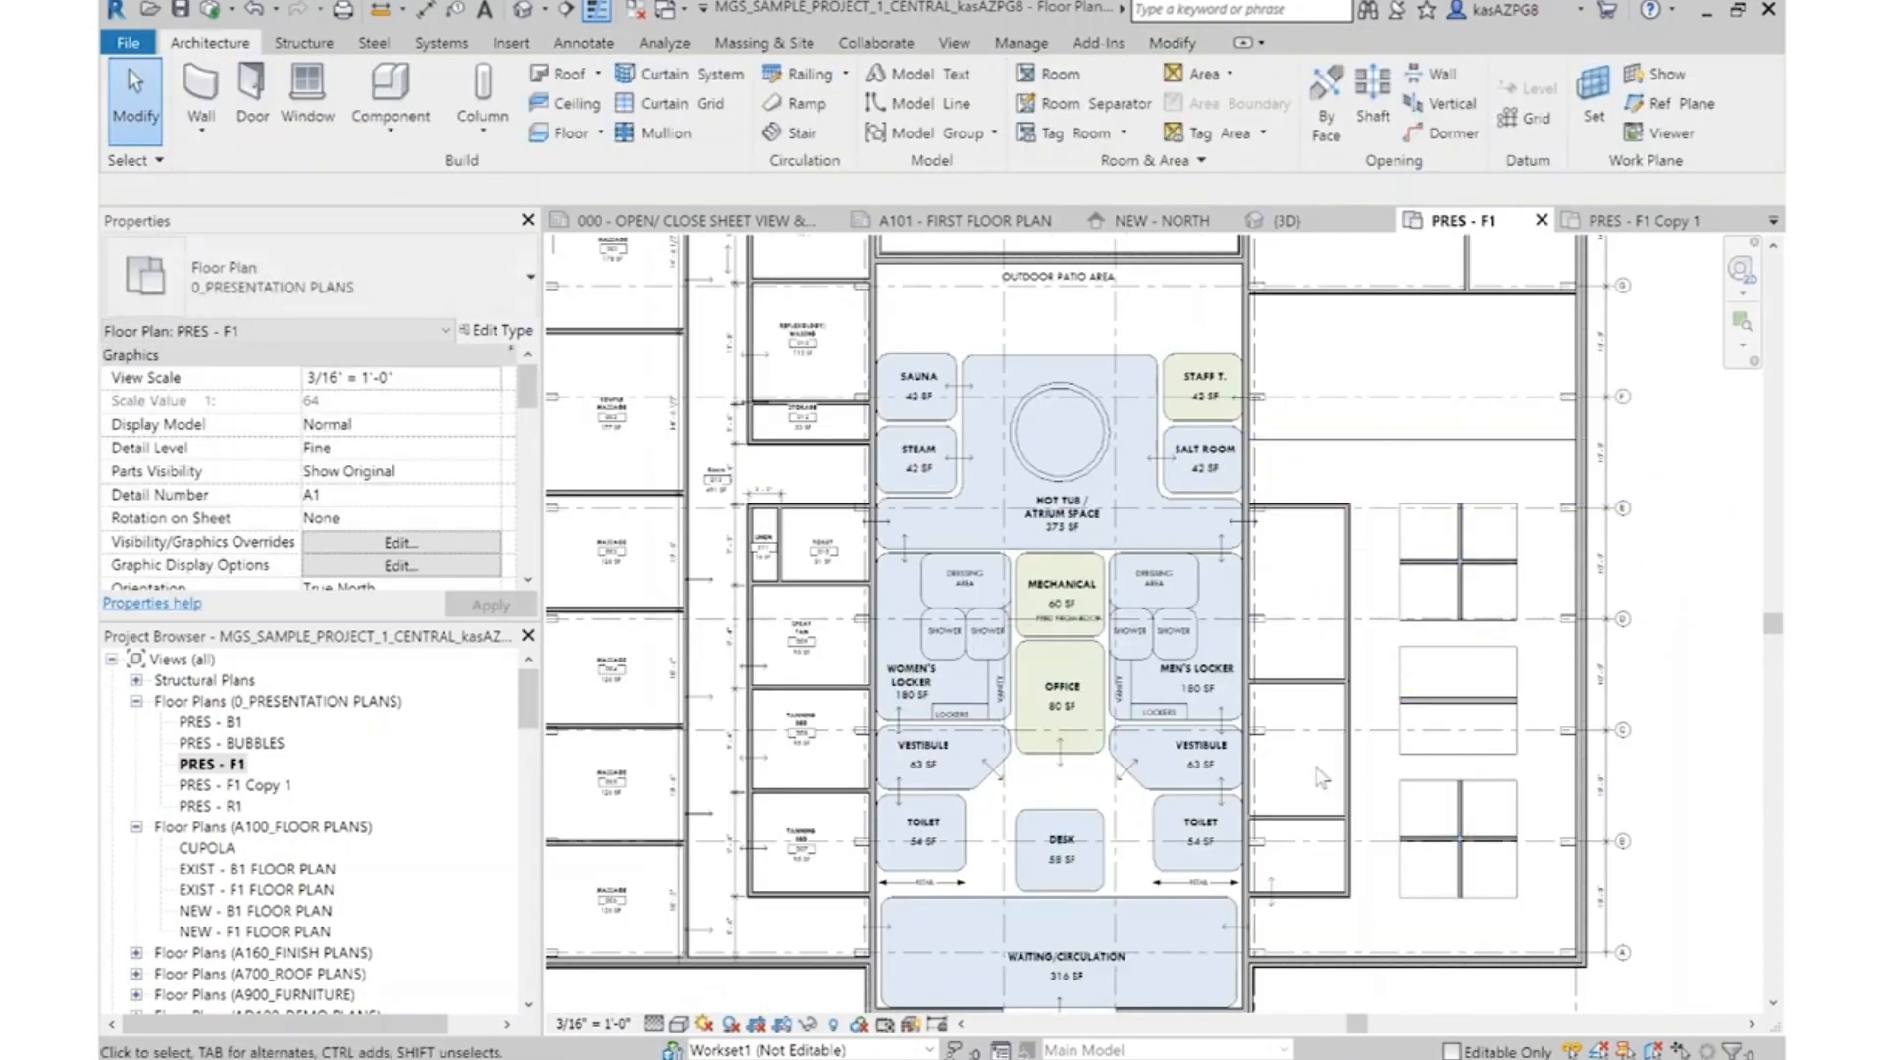
Move the Hot Tub, Sauna, Steam, Staff Toilet and Salt Room bubbles with their labels up toward the Outdoor Patio Area
{"action": "scroll", "coordinate": [1358, 806], "scroll_direction": "down", "scroll_amount": 1}
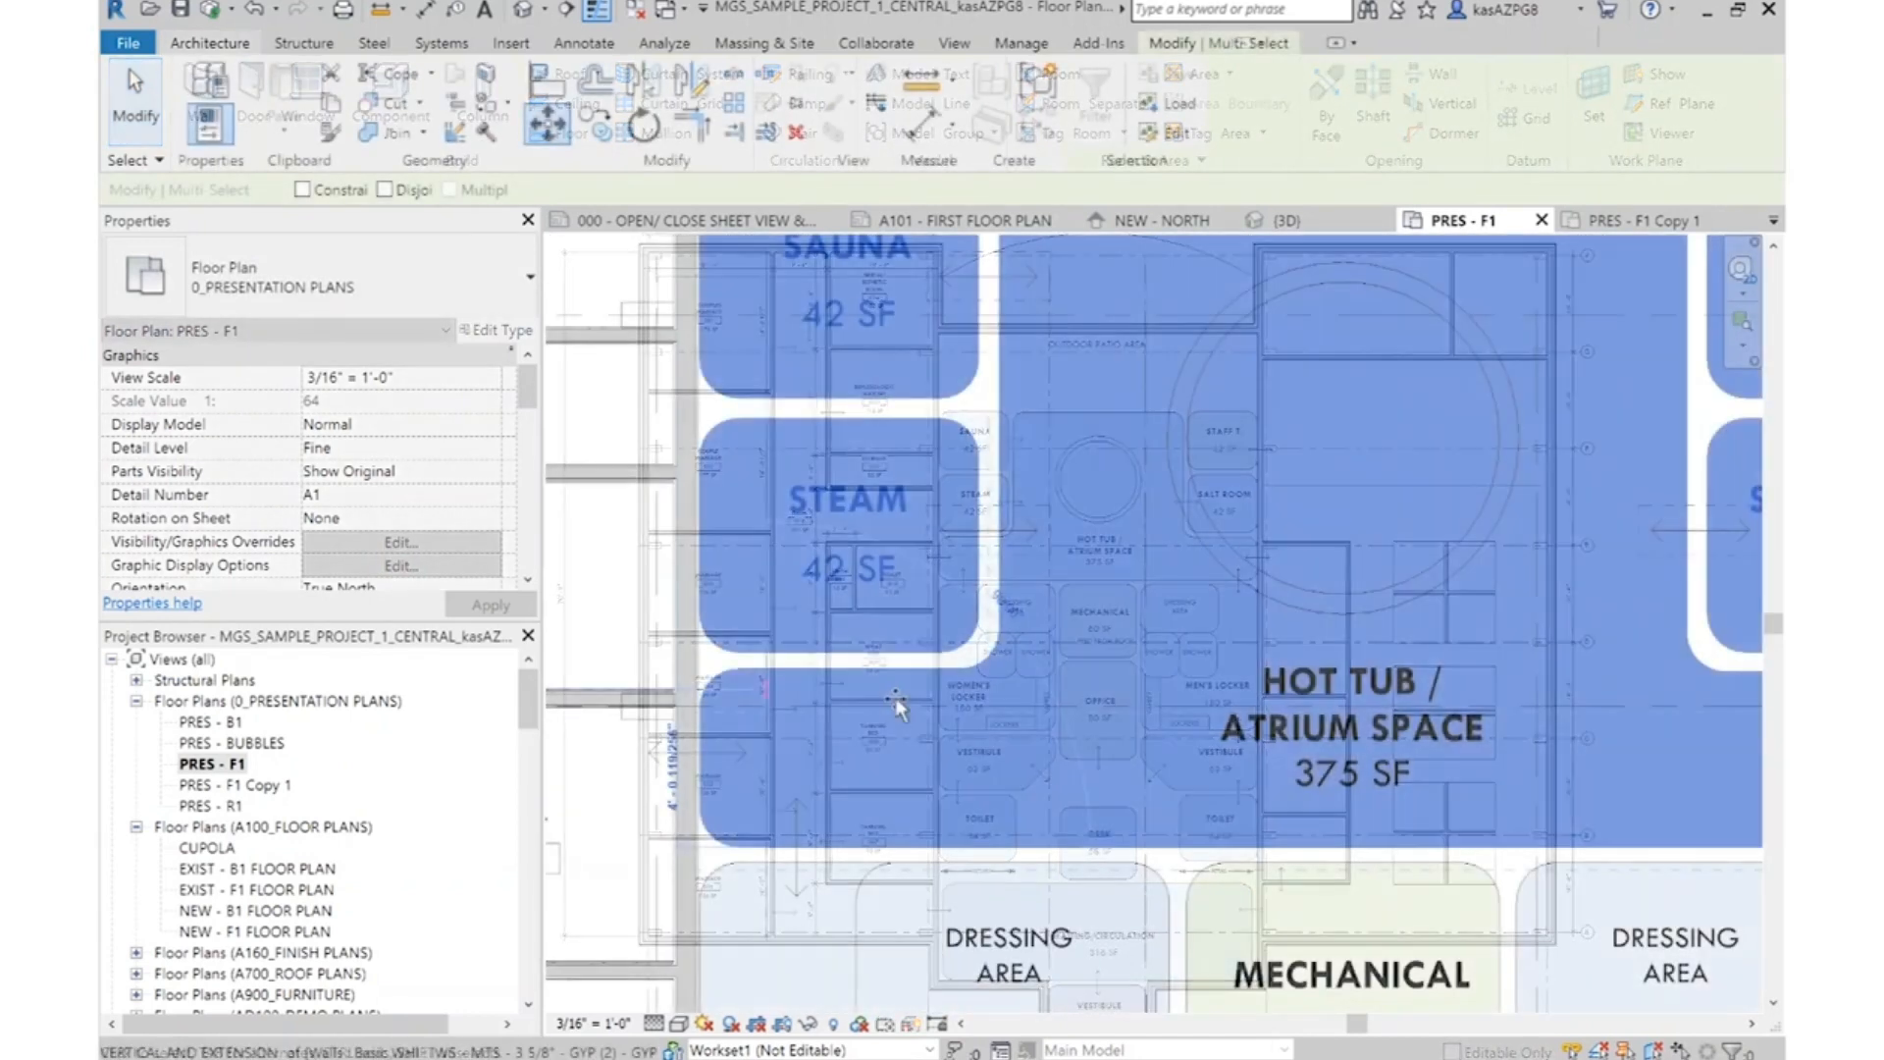
{"action": "left_click", "coordinate": [896, 695]}
{"action": "scroll", "coordinate": [895, 697], "scroll_direction": "down", "scroll_amount": 3}
{"action": "scroll", "coordinate": [896, 694], "scroll_direction": "down", "scroll_amount": 1}
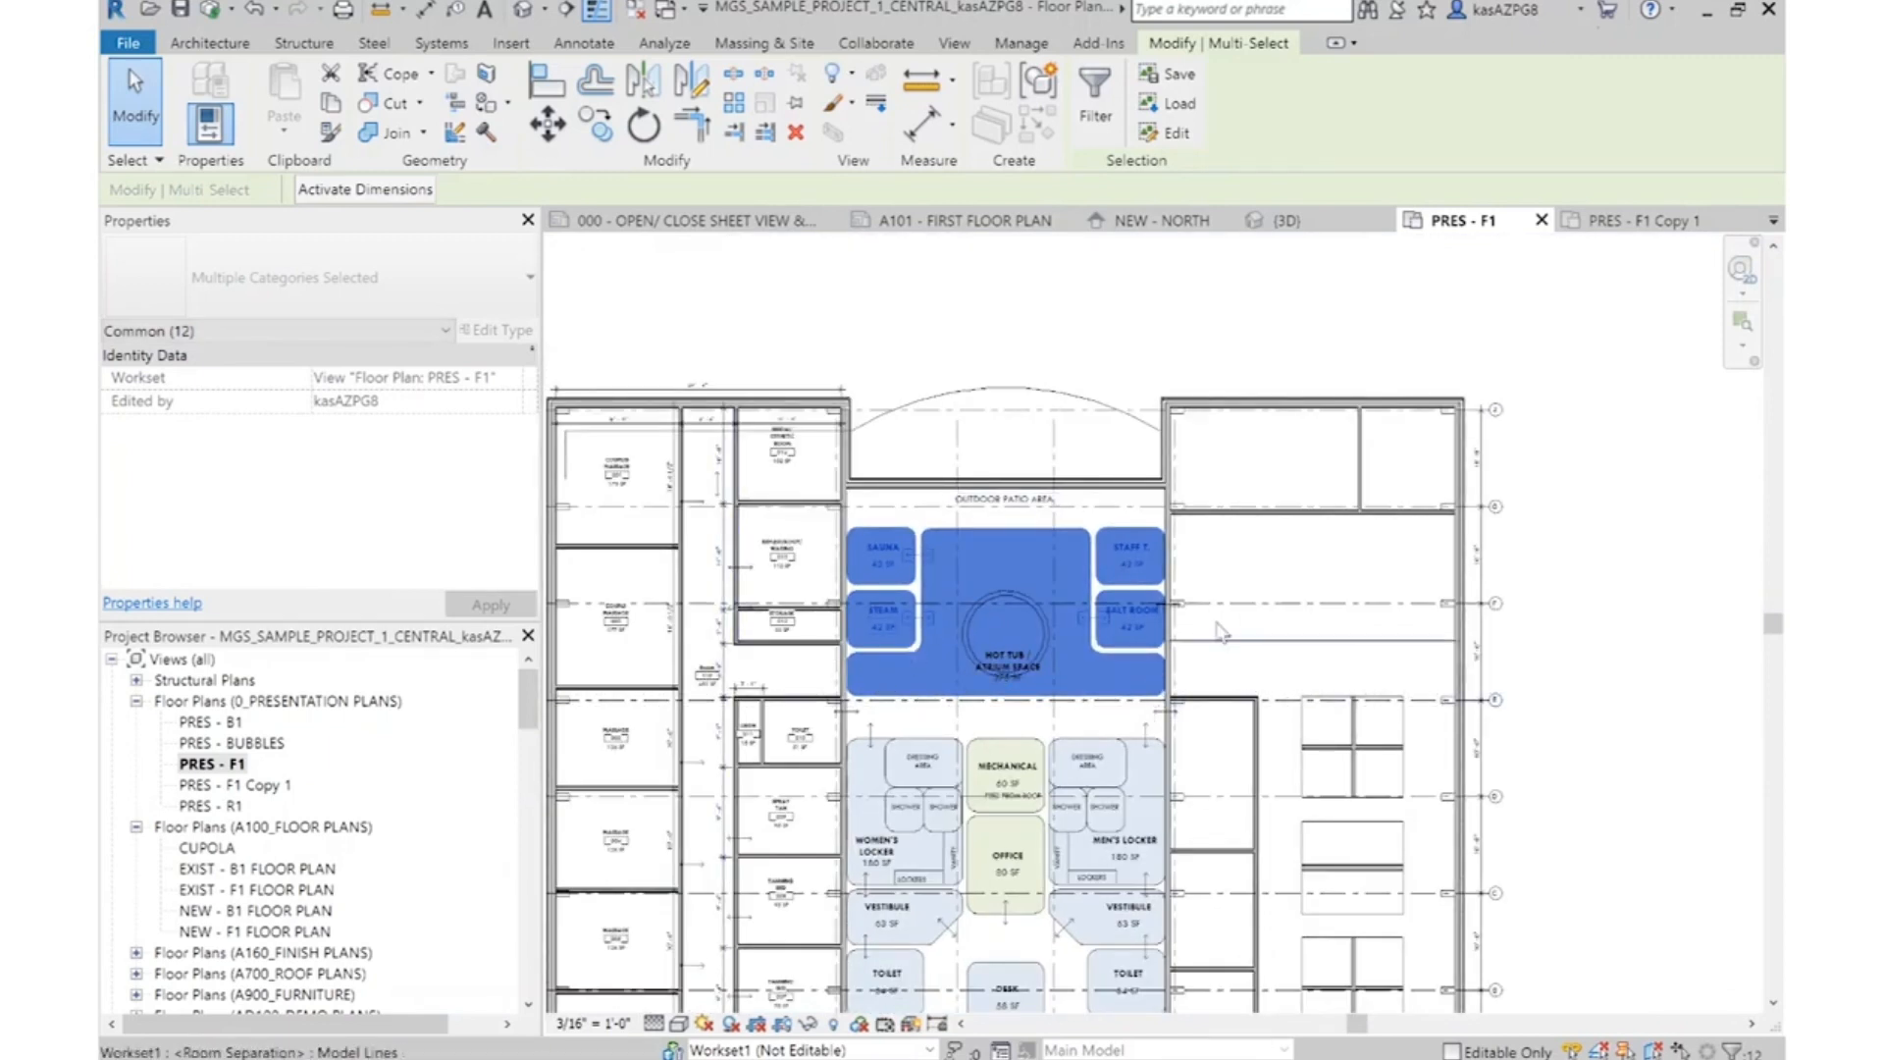
{"action": "key", "text": "Escape"}
Delete the short horizontal wall along grid E that closes the top of the former Supplies & Laundry room
{"action": "scroll", "coordinate": [1042, 643], "scroll_direction": "up", "scroll_amount": 1}
{"action": "middle_click_drag", "start_coordinate": [1050, 630], "coordinate": [1055, 391]}
{"action": "scroll", "coordinate": [1009, 471], "scroll_direction": "down", "scroll_amount": 1}
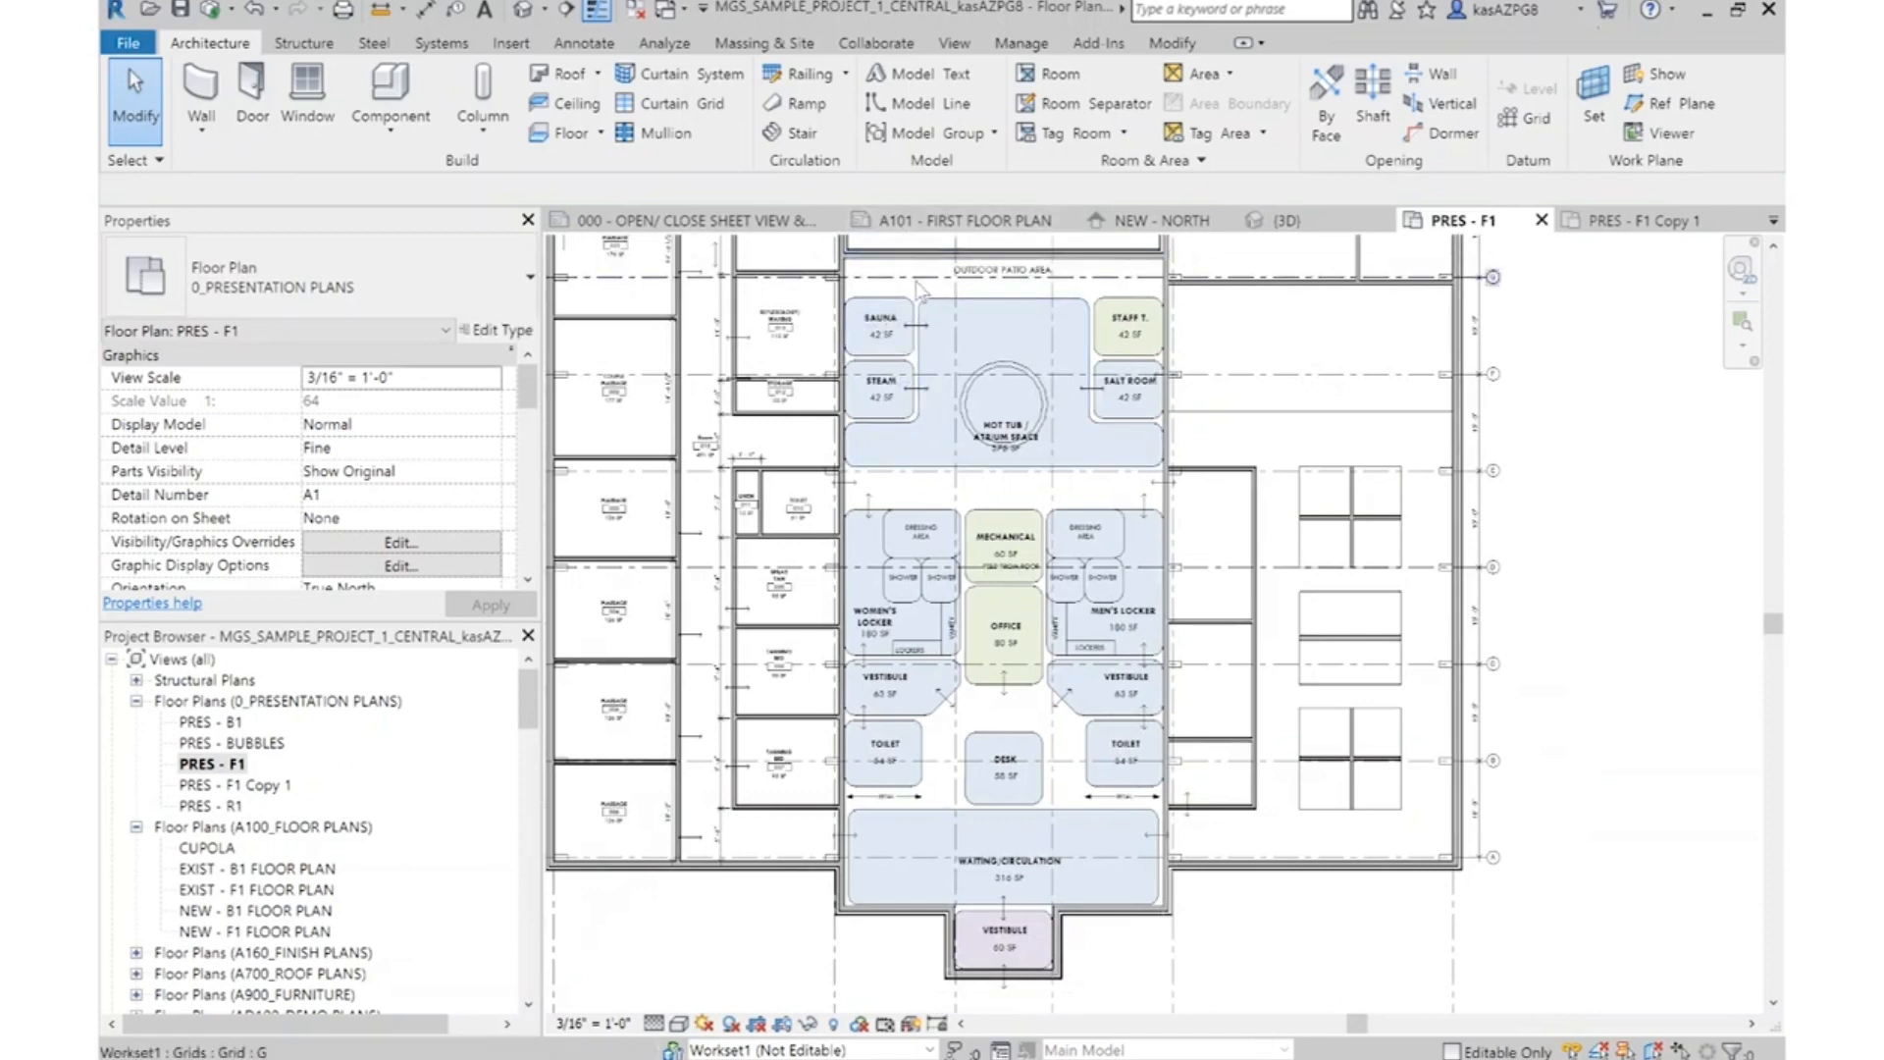
{"action": "scroll", "coordinate": [916, 281], "scroll_direction": "up", "scroll_amount": 2}
{"action": "middle_click_drag", "start_coordinate": [1299, 478], "coordinate": [1265, 577]}
{"action": "scroll", "coordinate": [928, 691], "scroll_direction": "up", "scroll_amount": 1}
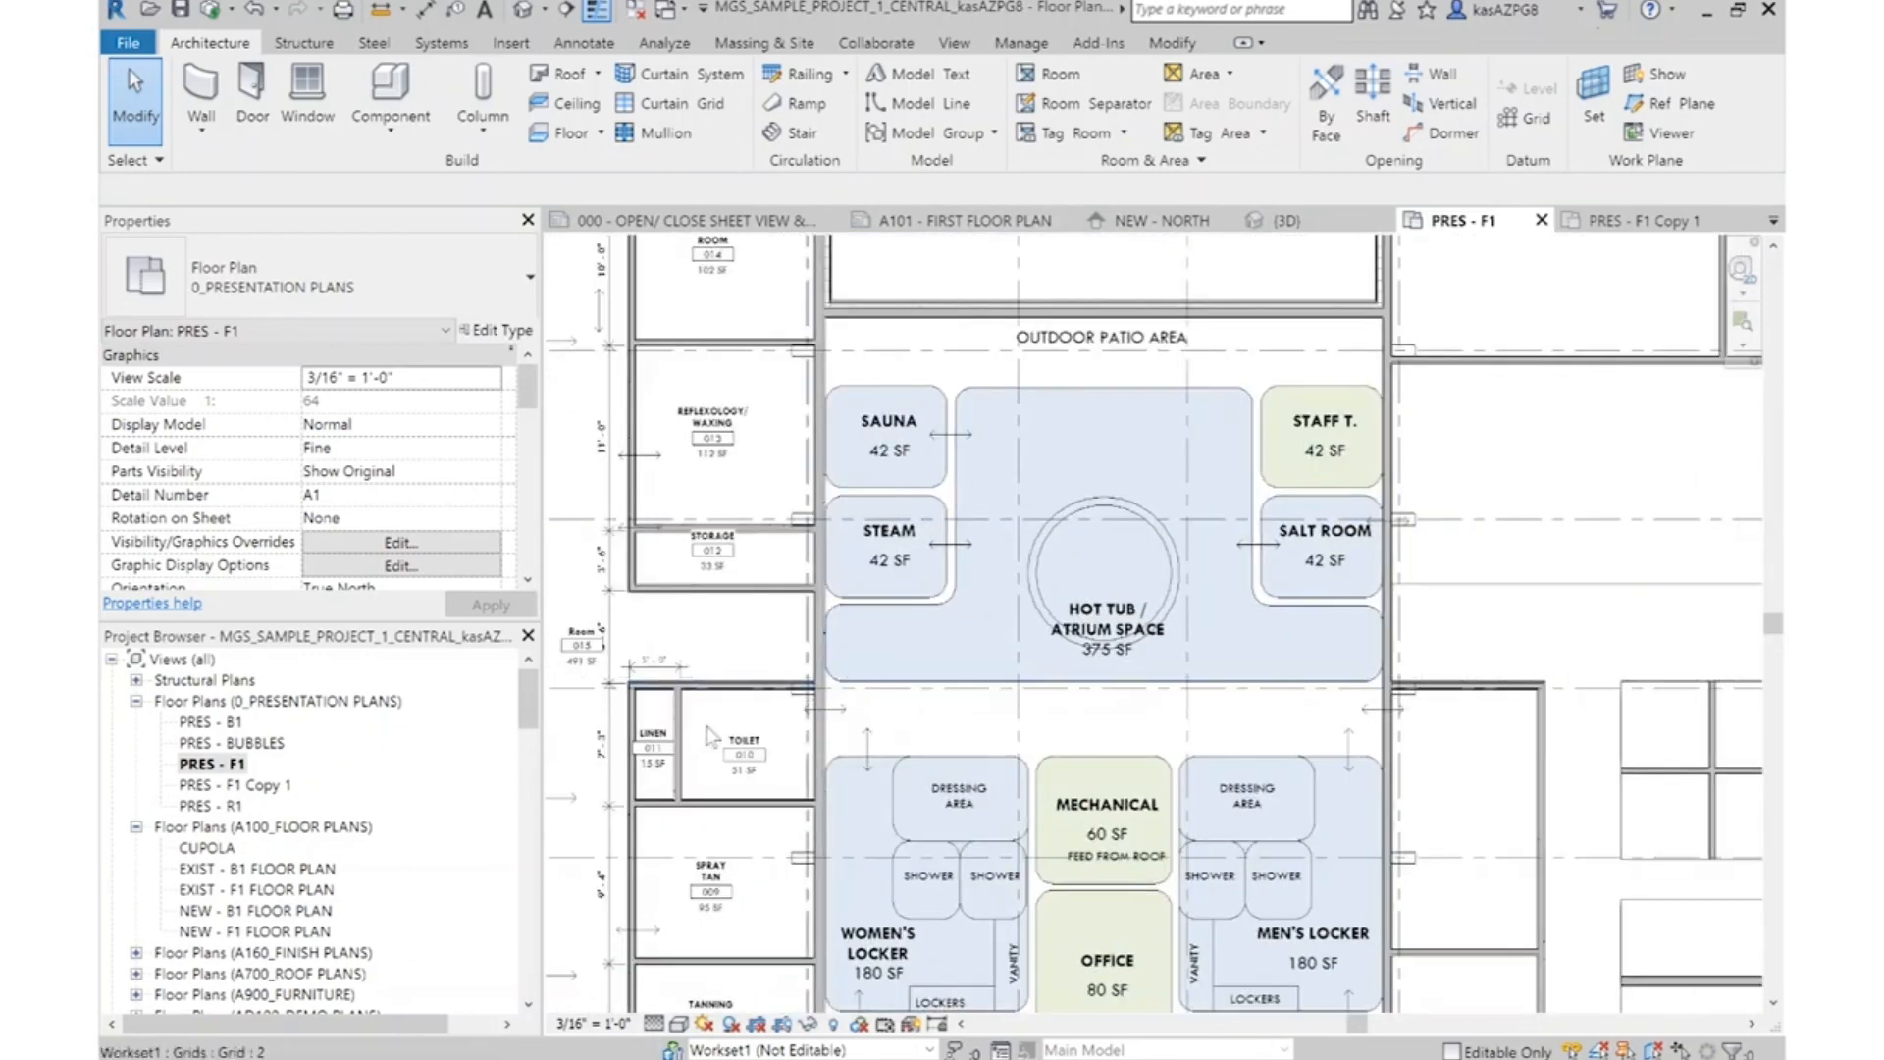
{"action": "left_click", "coordinate": [1511, 690]}
{"action": "key", "text": "Delete"}
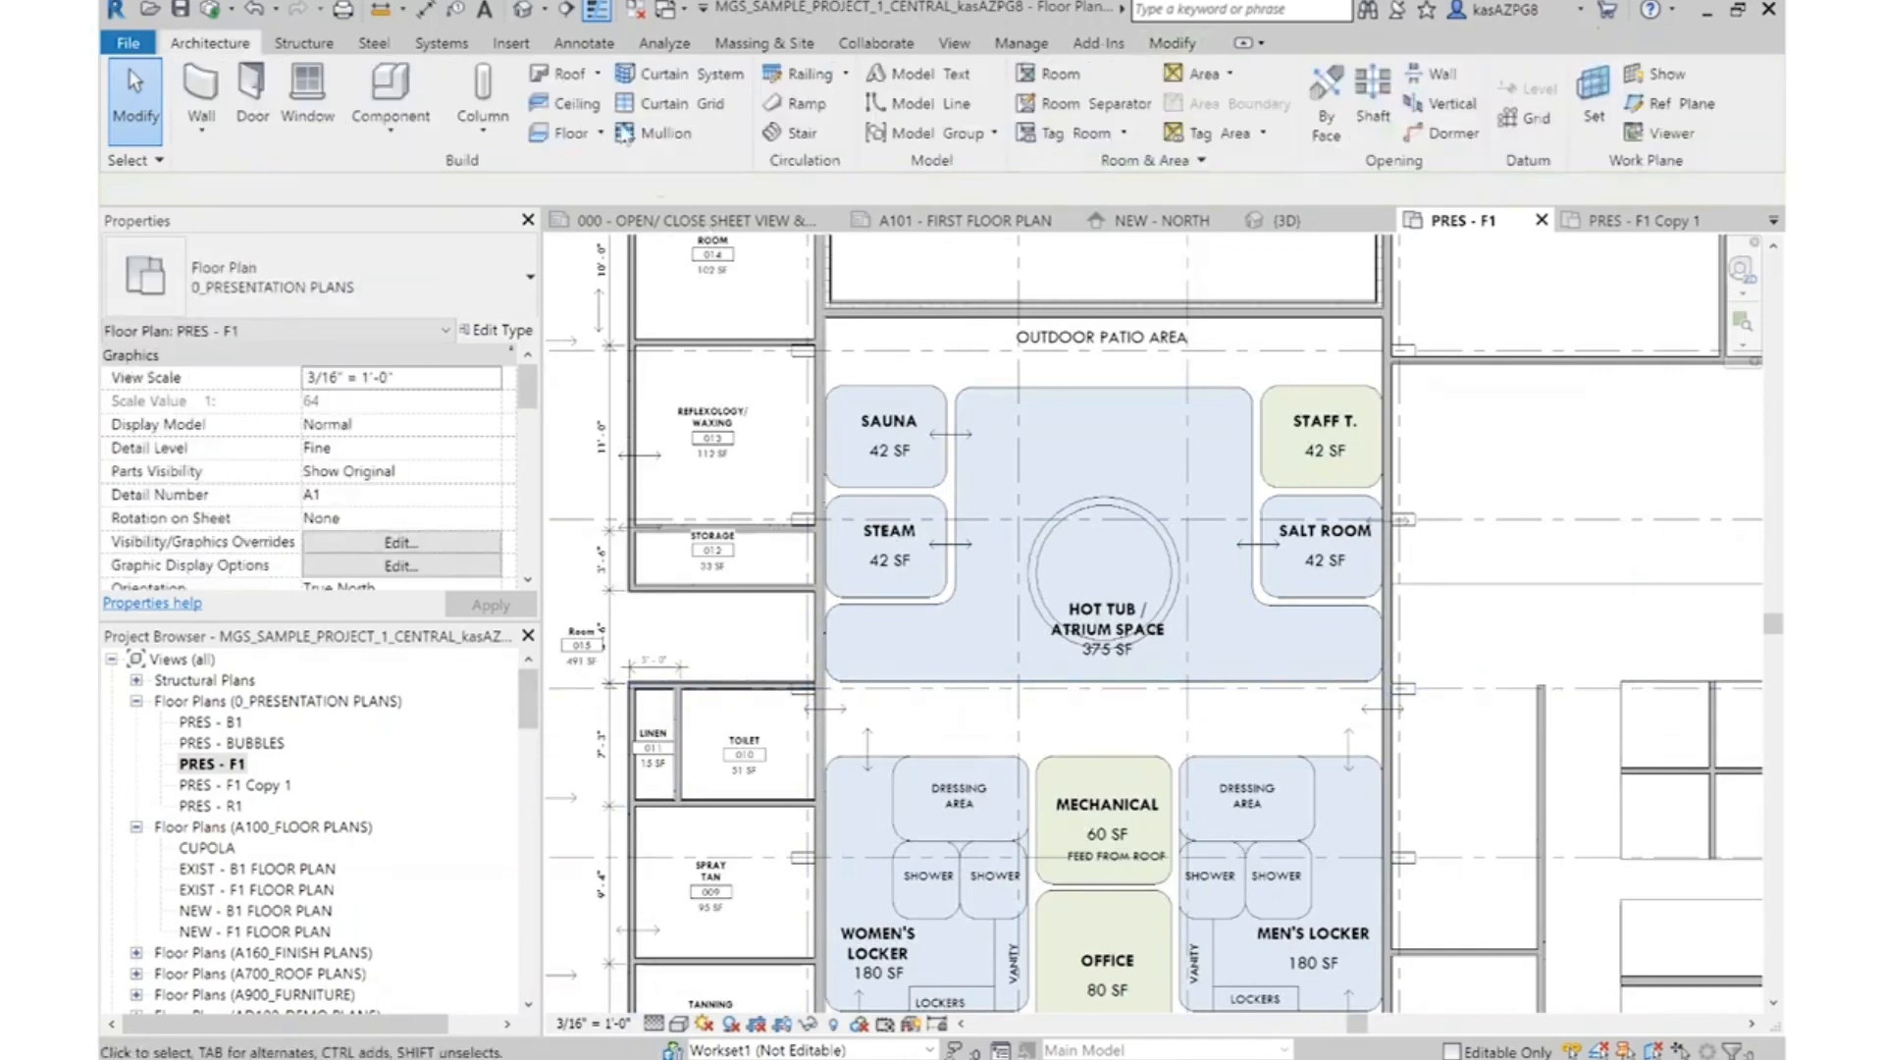
Trim/extend the wall above Linen and Toilet across the spa to form a corner with the vertical wall of the former Supplies & Laundry room
{"action": "left_click", "coordinate": [760, 699]}
{"action": "key", "text": "t"}
{"action": "key", "text": "r"}
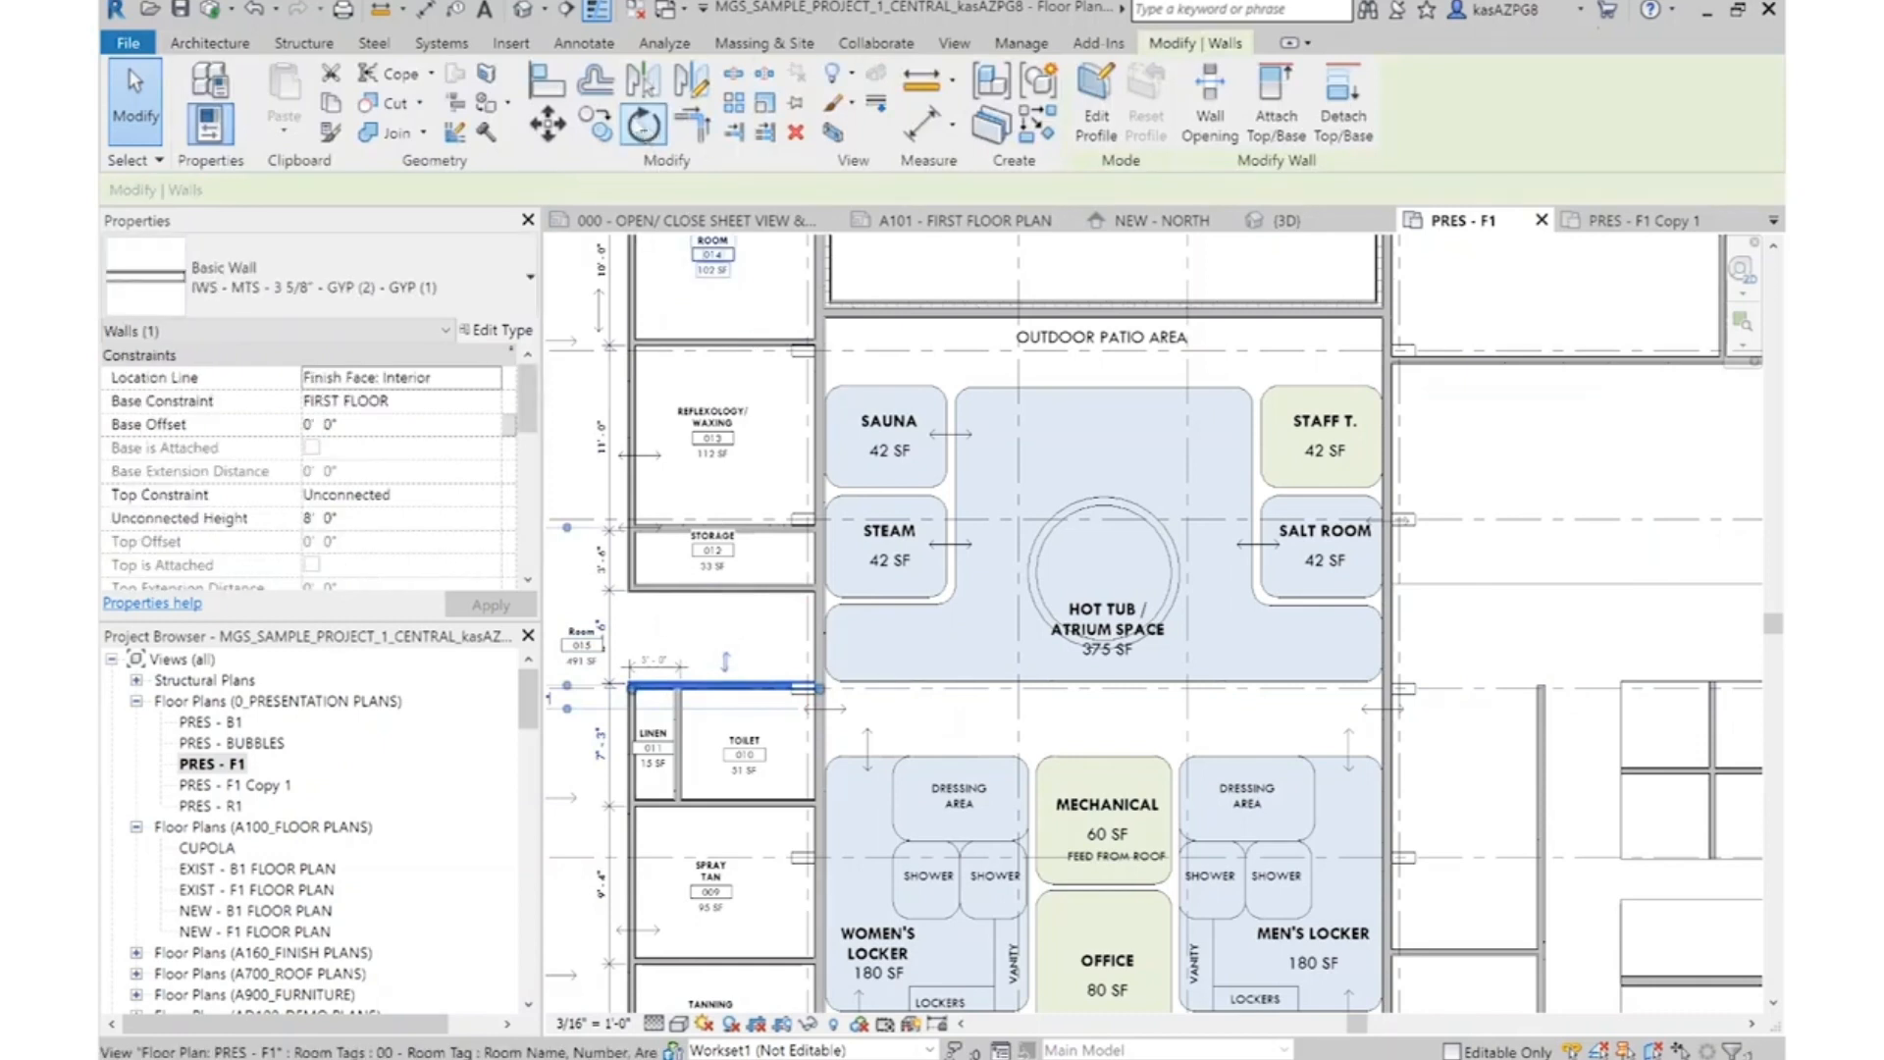
{"action": "left_click", "coordinate": [731, 685]}
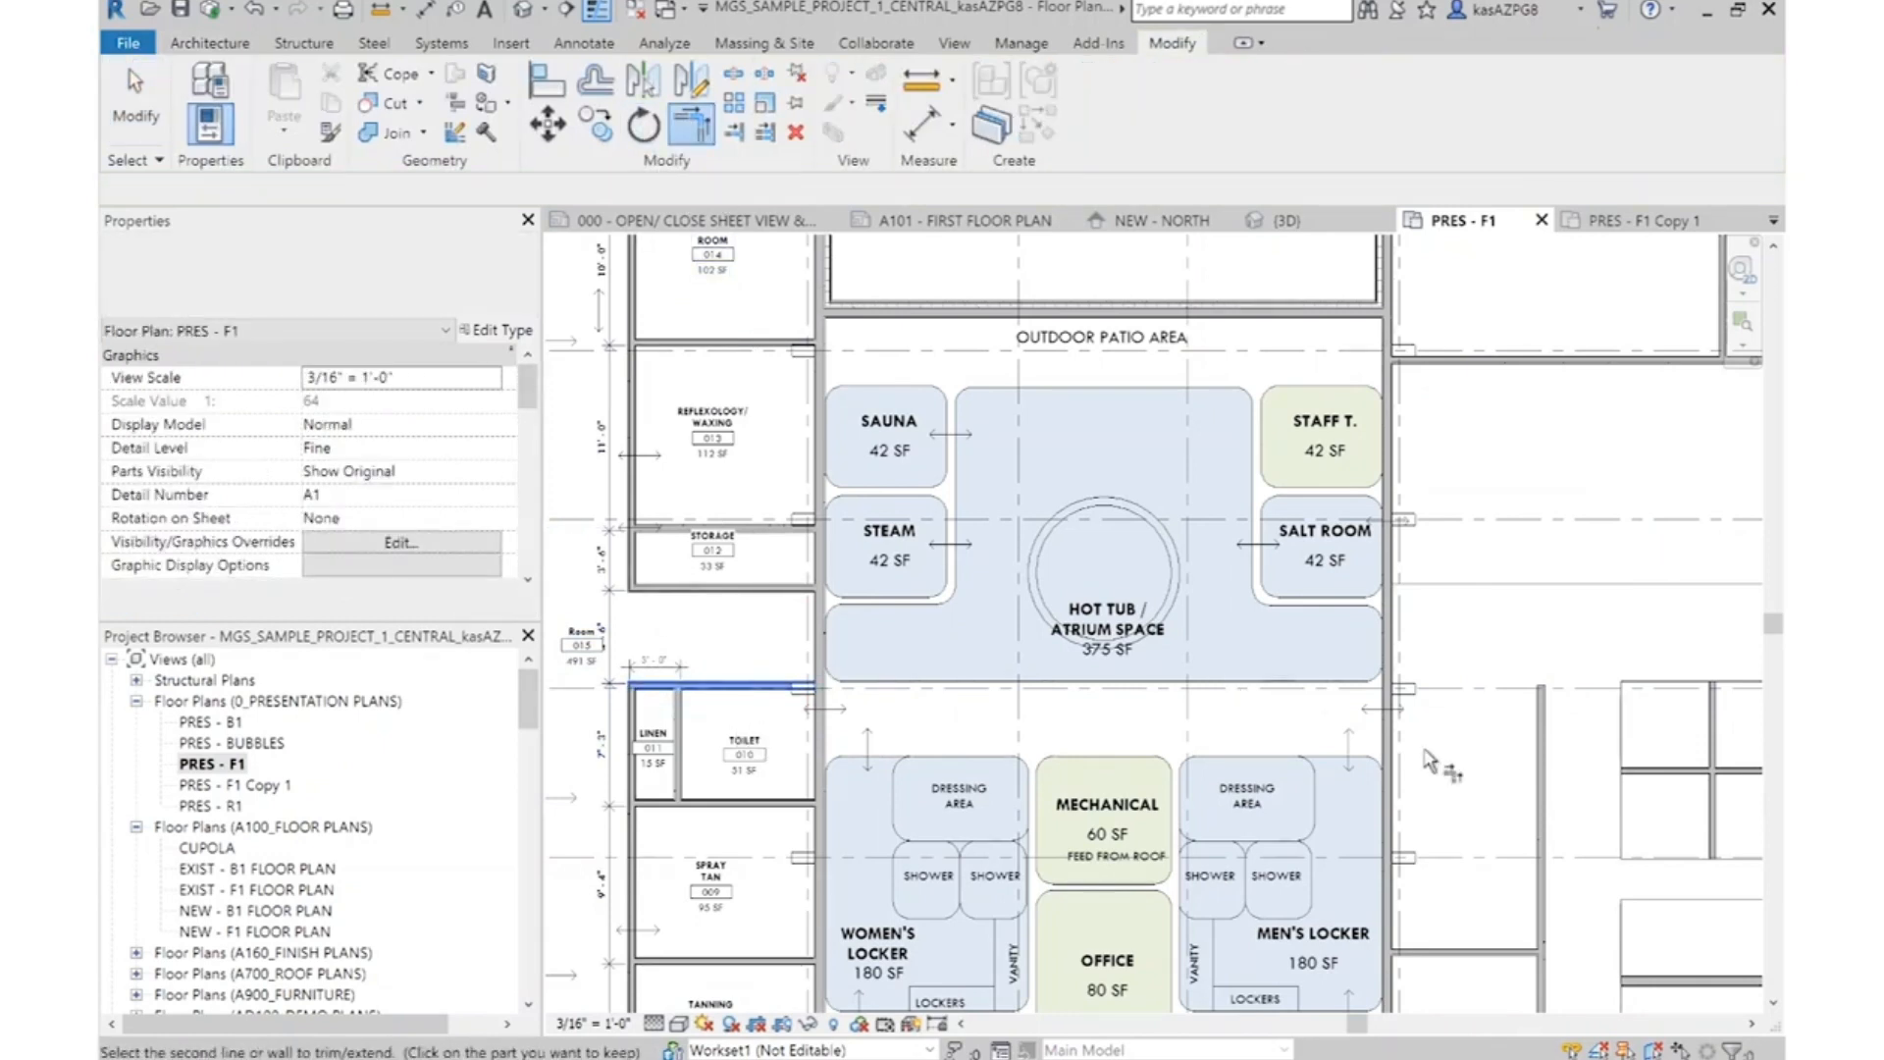
{"action": "left_click", "coordinate": [1534, 770]}
{"action": "key", "text": "Escape"}
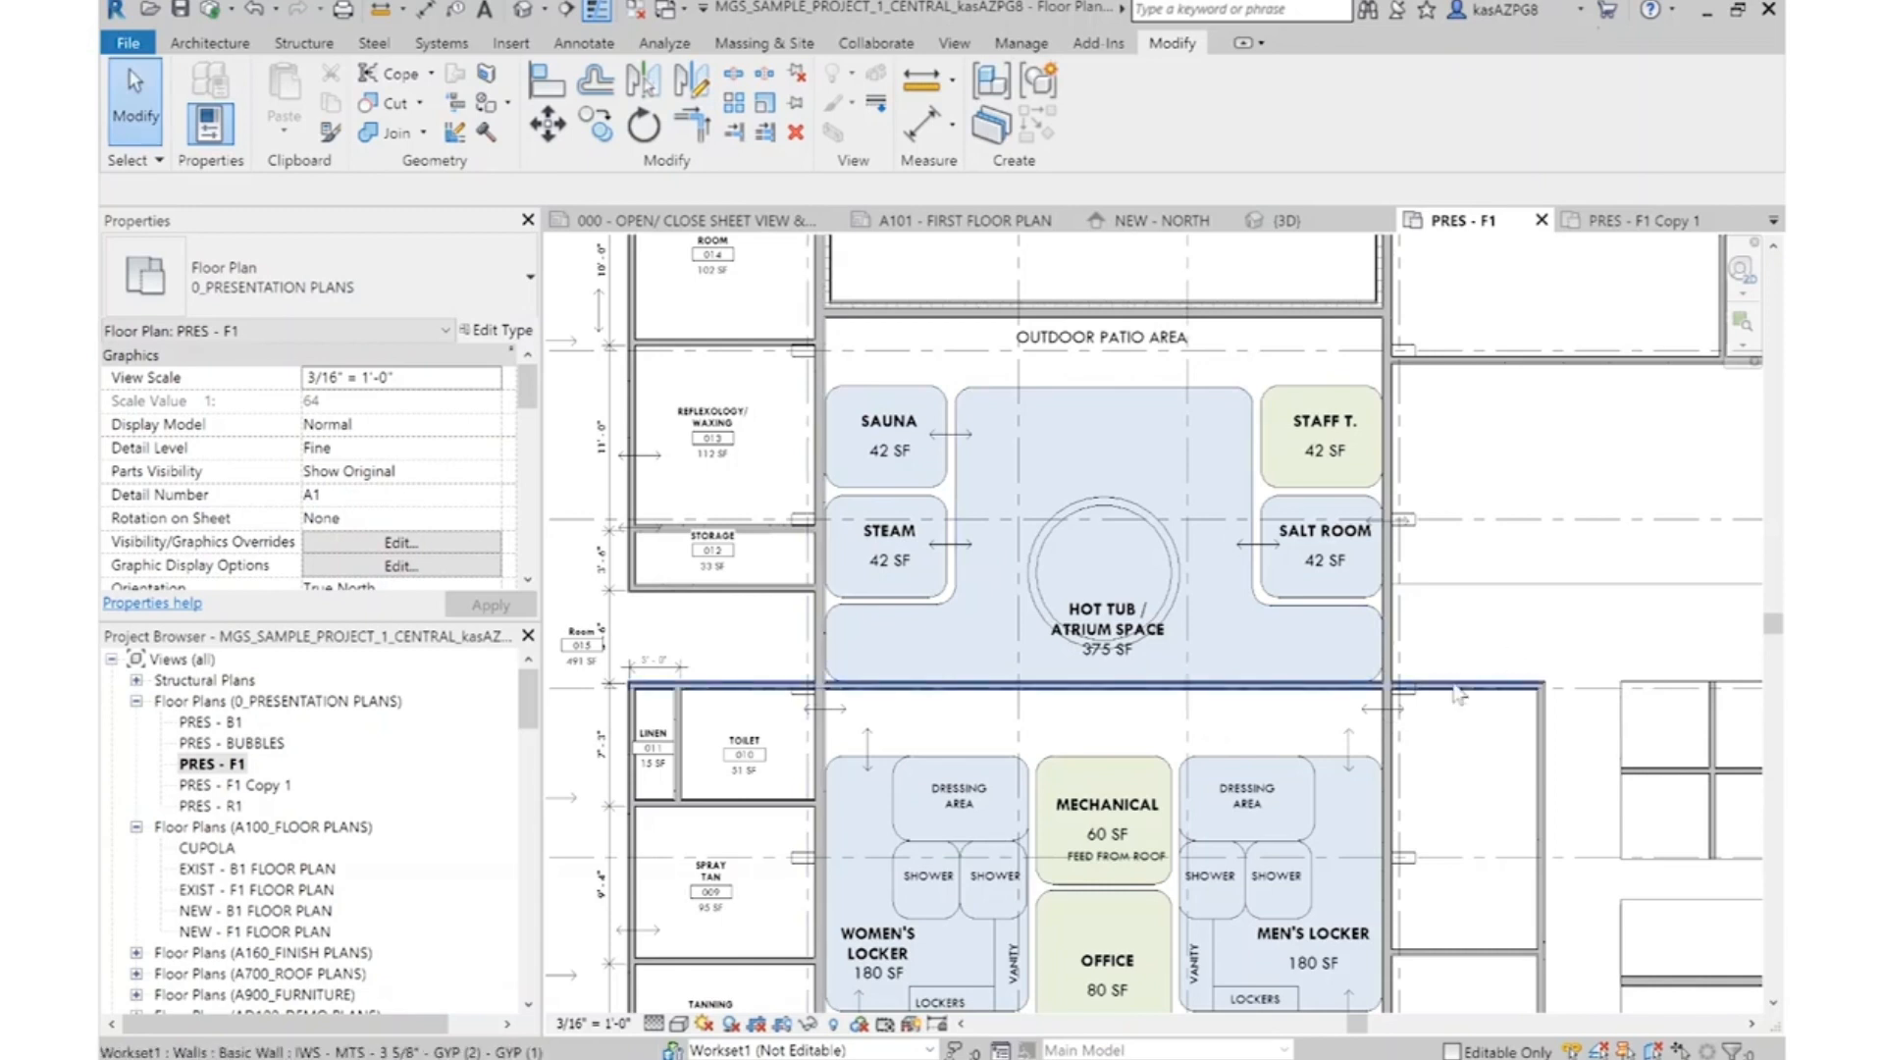
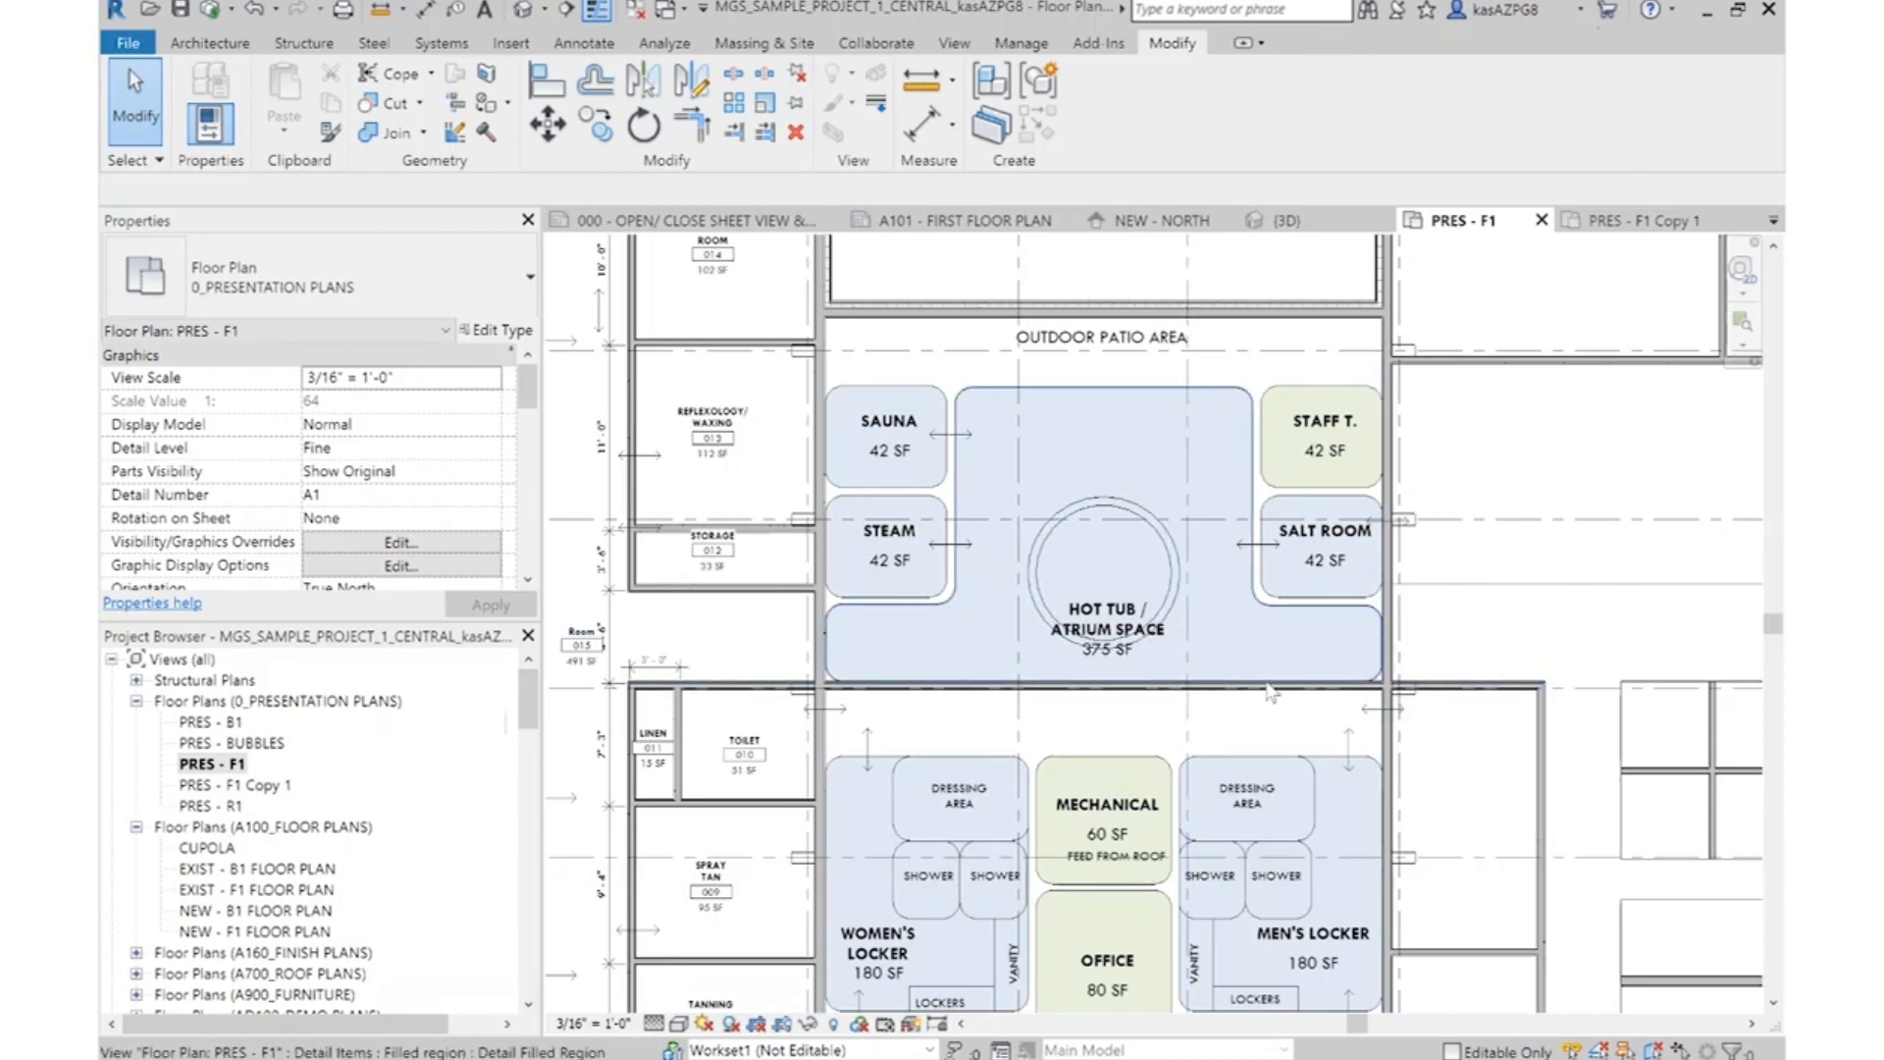
Extend the wall below Storage across the spa and draw a vertical partition between the Sauna and Steam bubbles and the Hot Tub bubble
{"action": "middle_click_drag", "start_coordinate": [881, 554], "coordinate": [831, 567]}
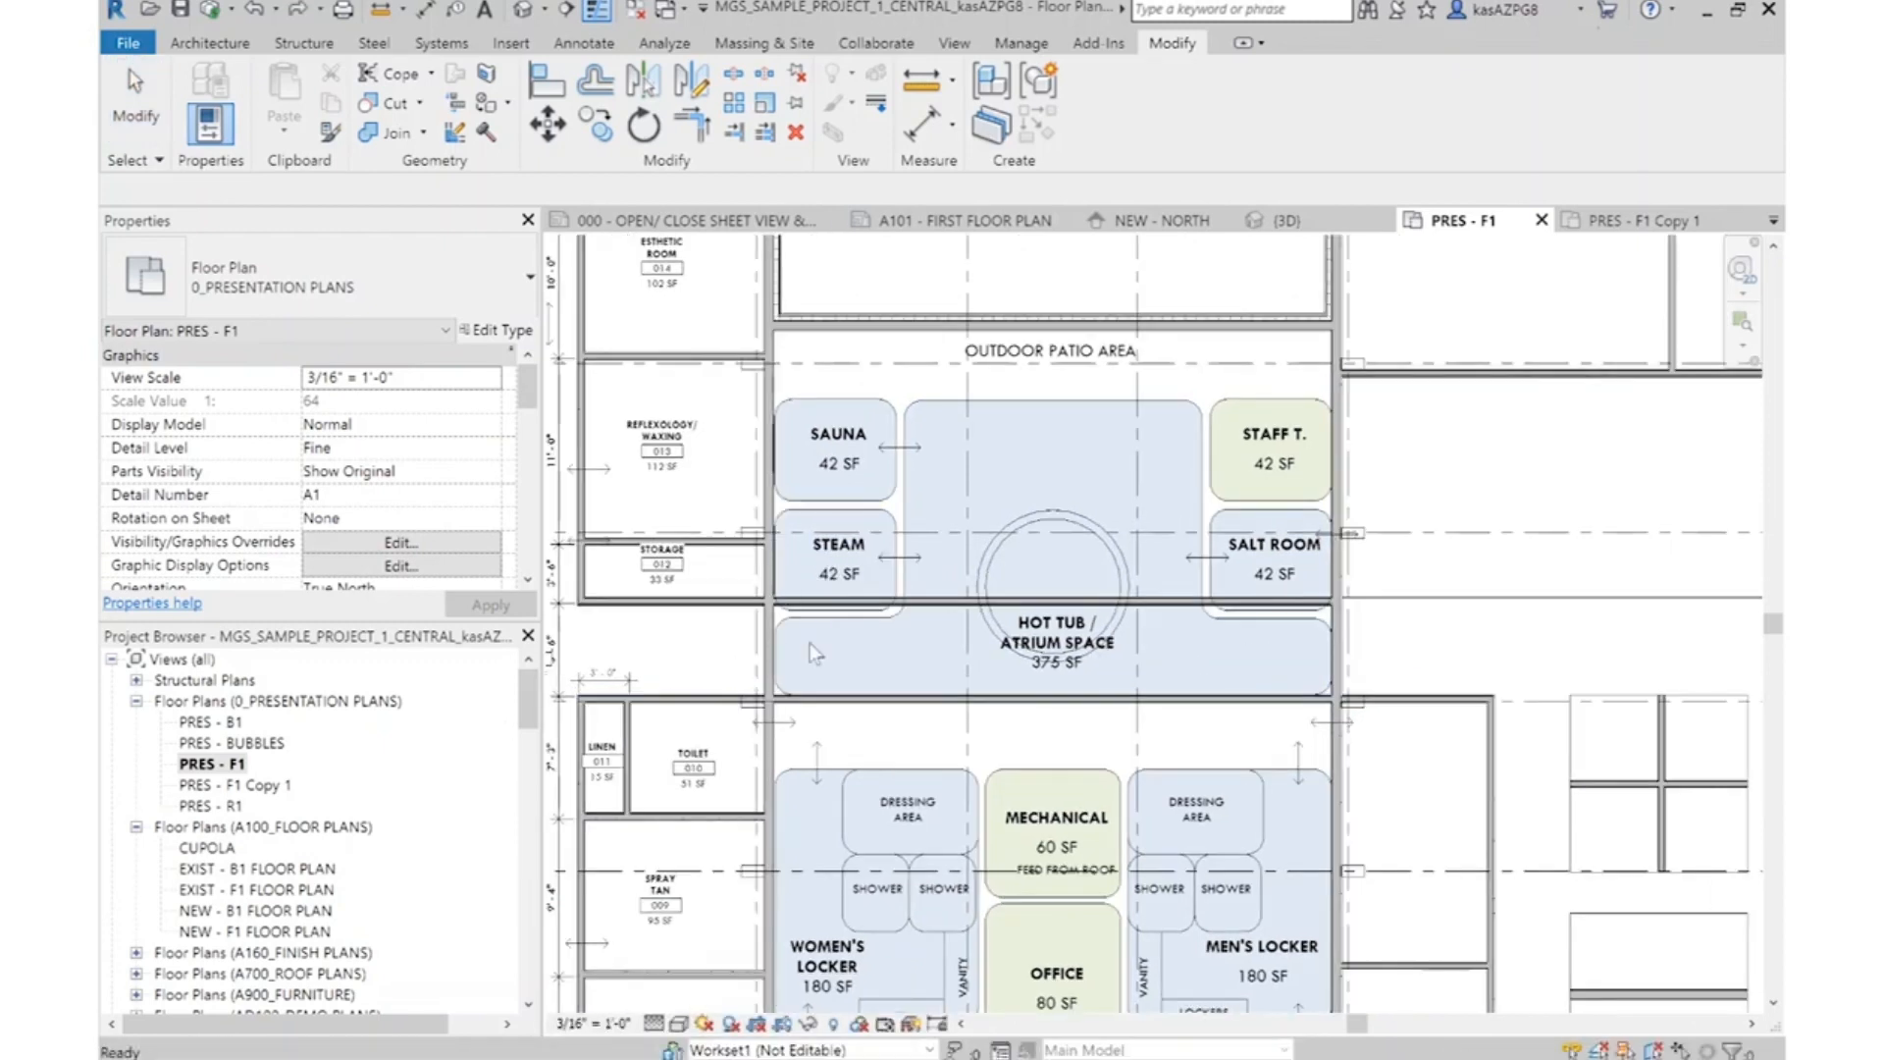
{"action": "left_click", "coordinate": [962, 600]}
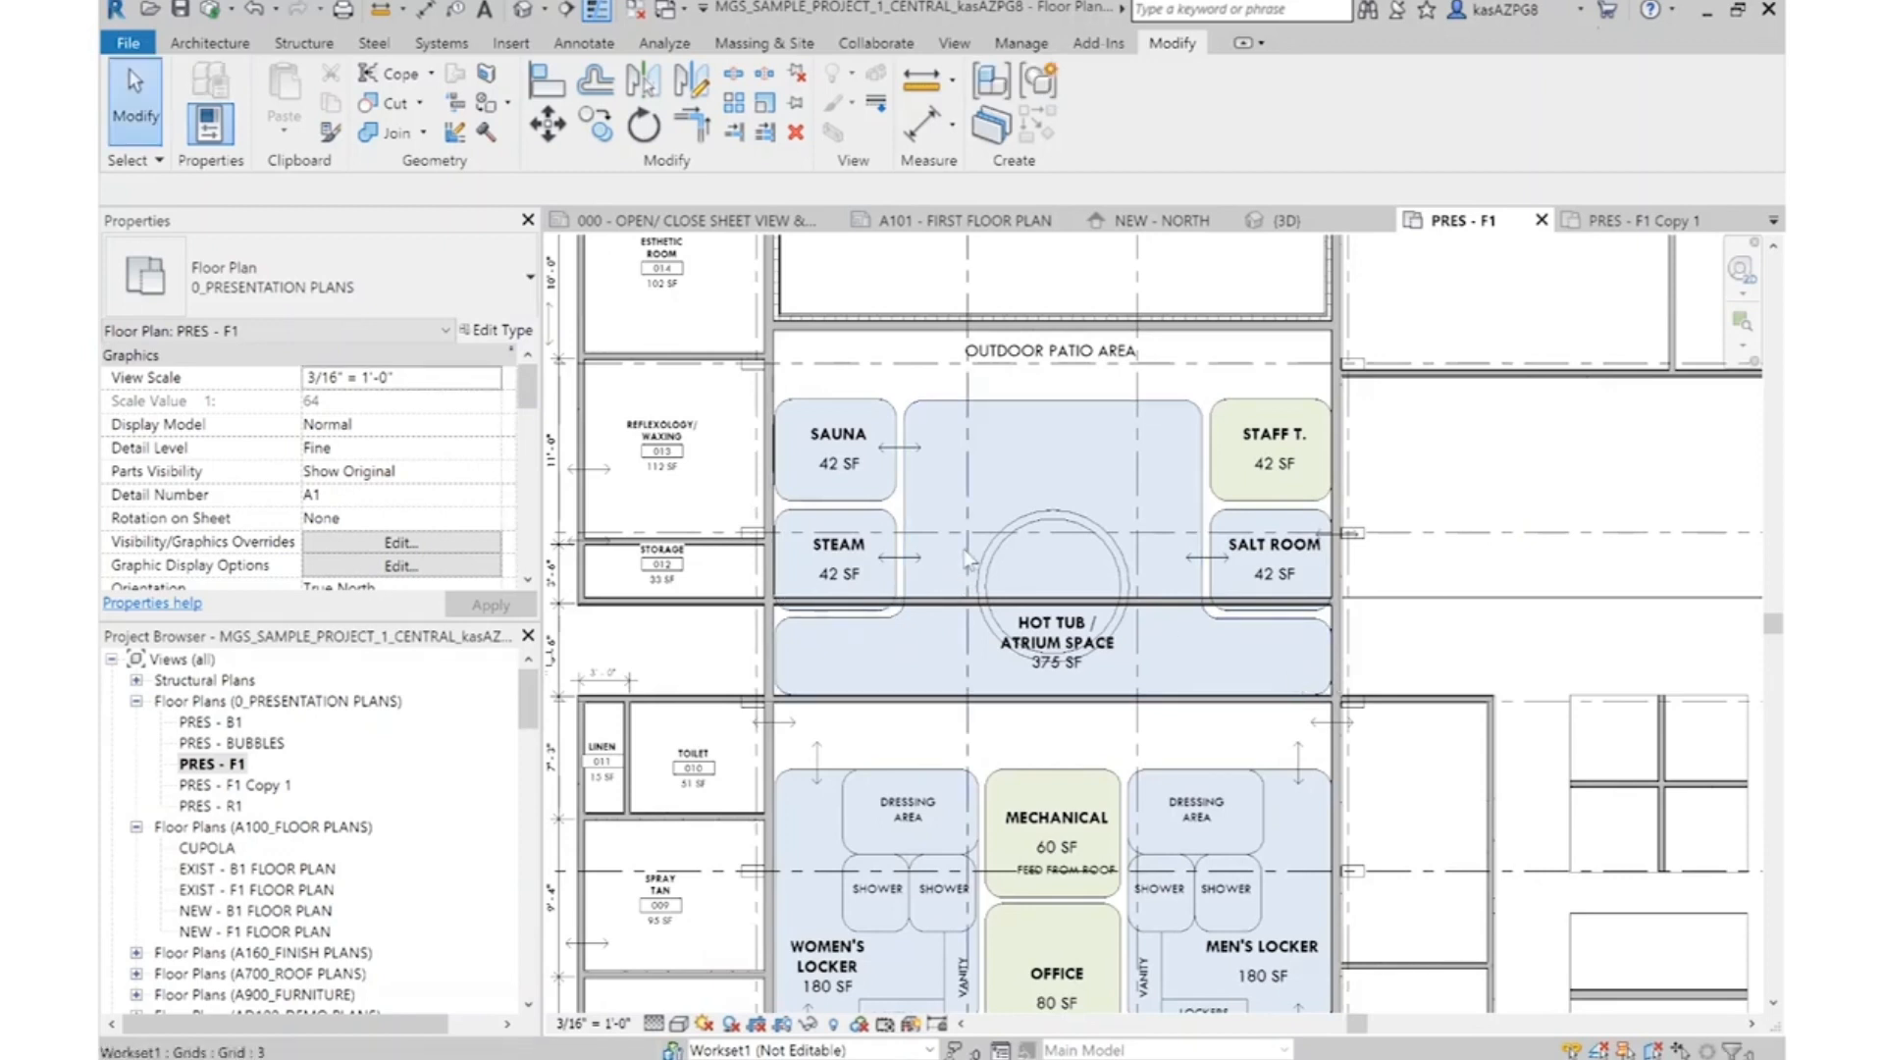
{"action": "scroll", "coordinate": [959, 550], "scroll_direction": "up", "scroll_amount": 2}
{"action": "right_click", "coordinate": [919, 636]}
{"action": "left_click", "coordinate": [994, 282]}
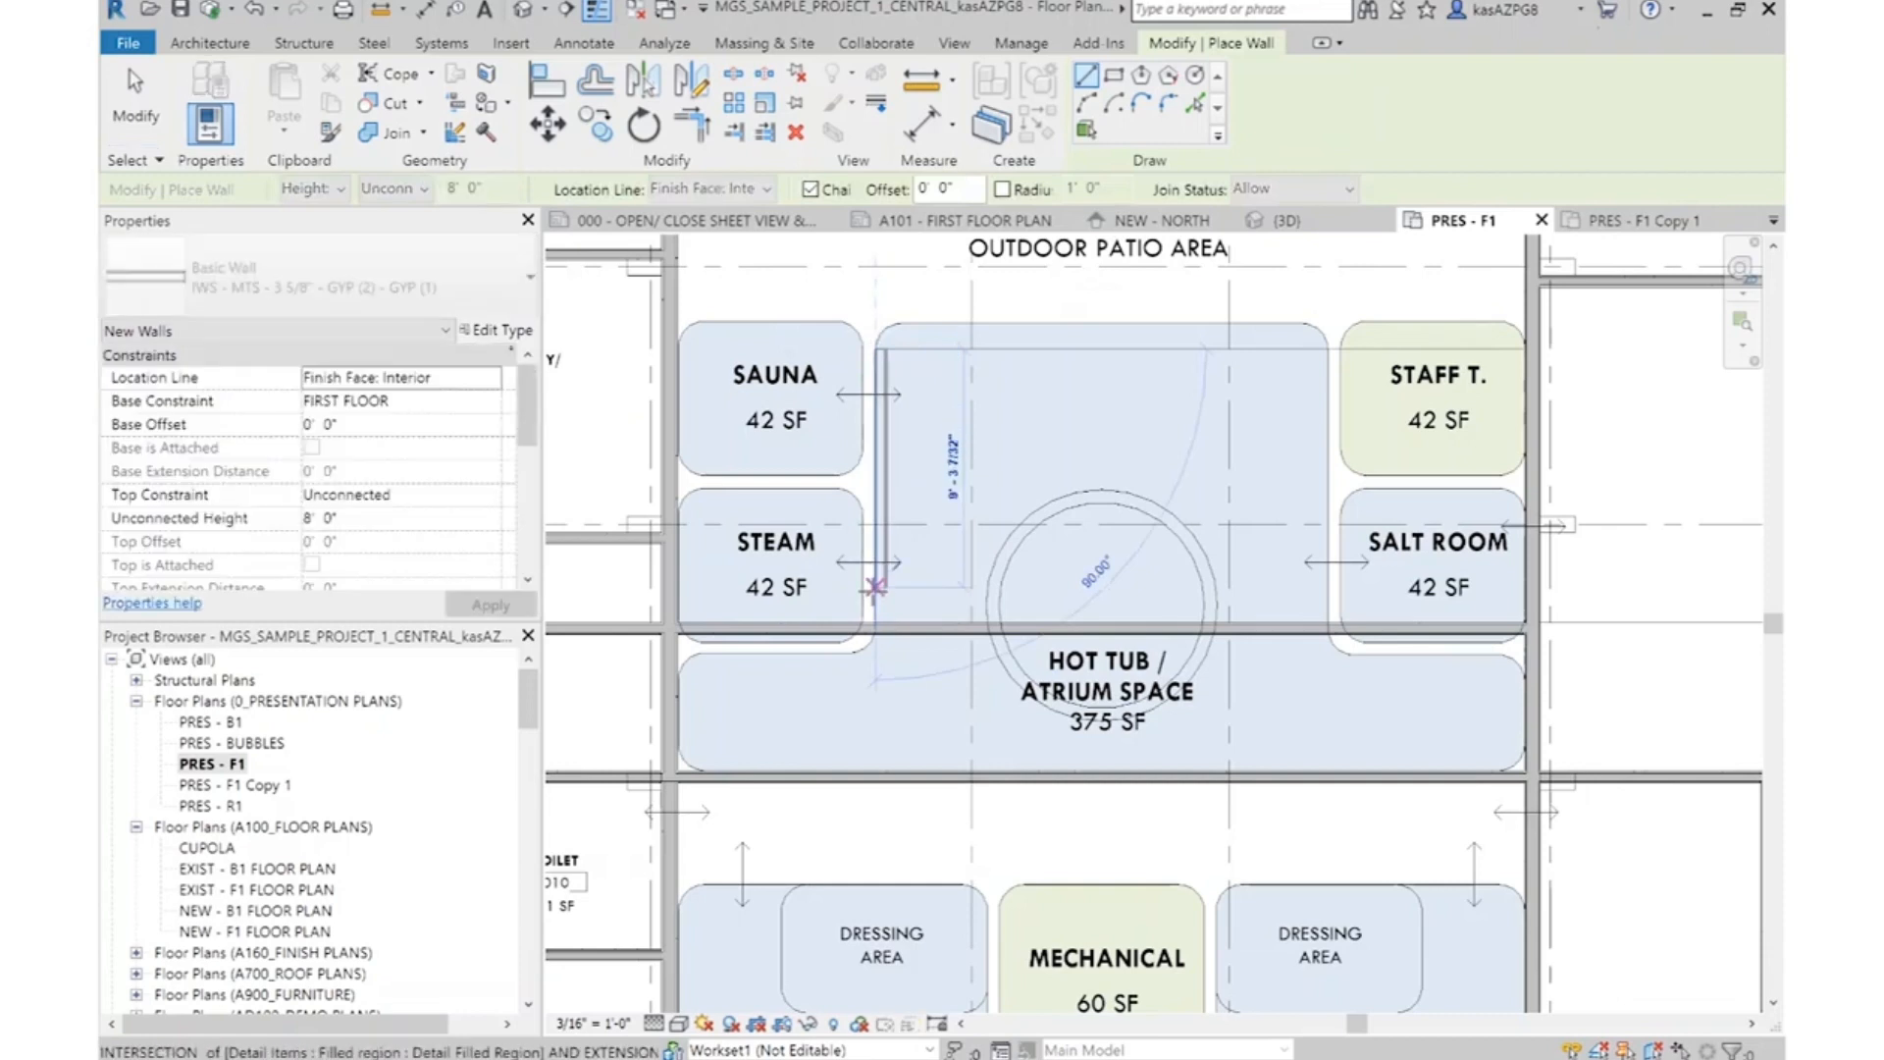
{"action": "scroll", "coordinate": [847, 579], "scroll_direction": "up", "scroll_amount": 5}
{"action": "scroll", "coordinate": [869, 609], "scroll_direction": "down", "scroll_amount": 6}
{"action": "key", "text": "Escape"}
{"action": "scroll", "coordinate": [897, 589], "scroll_direction": "up", "scroll_amount": 5}
{"action": "key", "text": "Escape"}
Stretch the upper end of the vertical partition beside Sauna and Steam up to the wall above the Outdoor Patio Area label
{"action": "middle_click_drag", "start_coordinate": [925, 407], "coordinate": [934, 597]}
{"action": "scroll", "coordinate": [923, 564], "scroll_direction": "down", "scroll_amount": 4}
{"action": "left_click", "coordinate": [920, 524]}
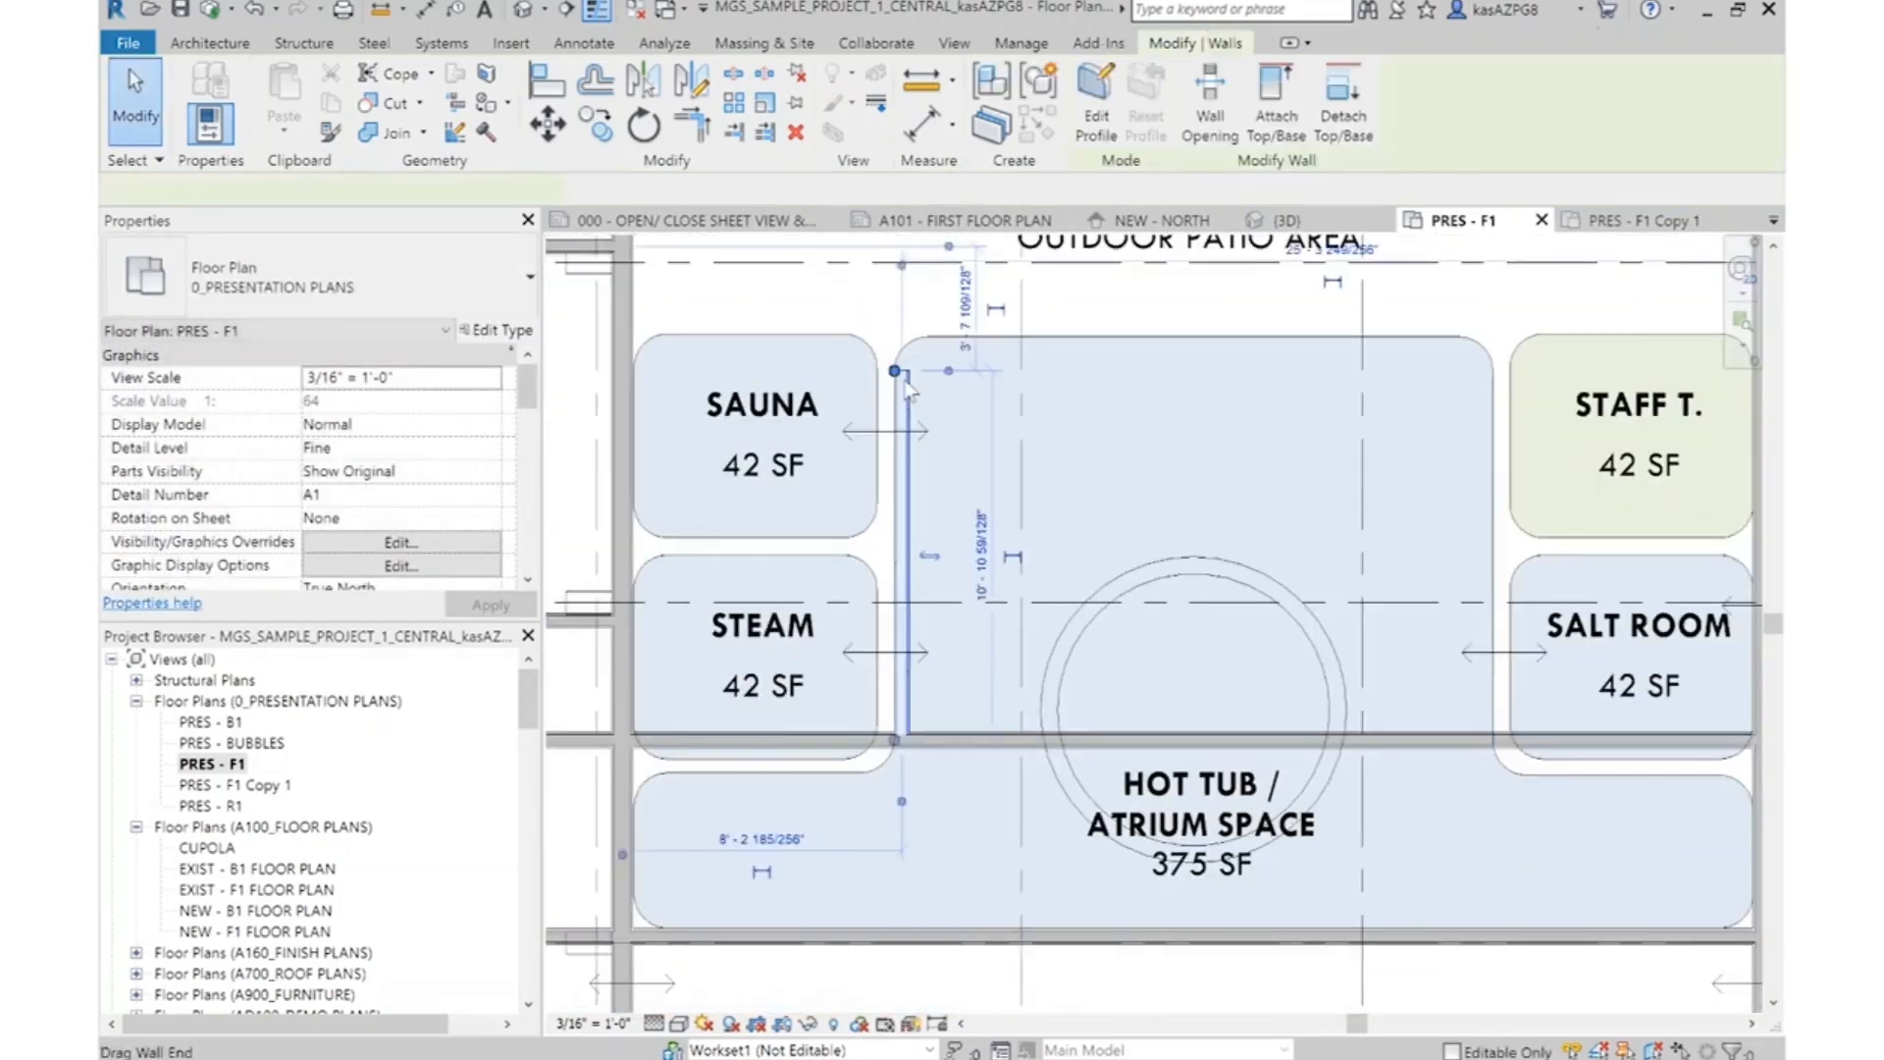
{"action": "scroll", "coordinate": [887, 363], "scroll_direction": "down", "scroll_amount": 3}
{"action": "left_click_drag", "start_coordinate": [888, 247], "coordinate": [889, 251]}
{"action": "key", "text": "Escape"}
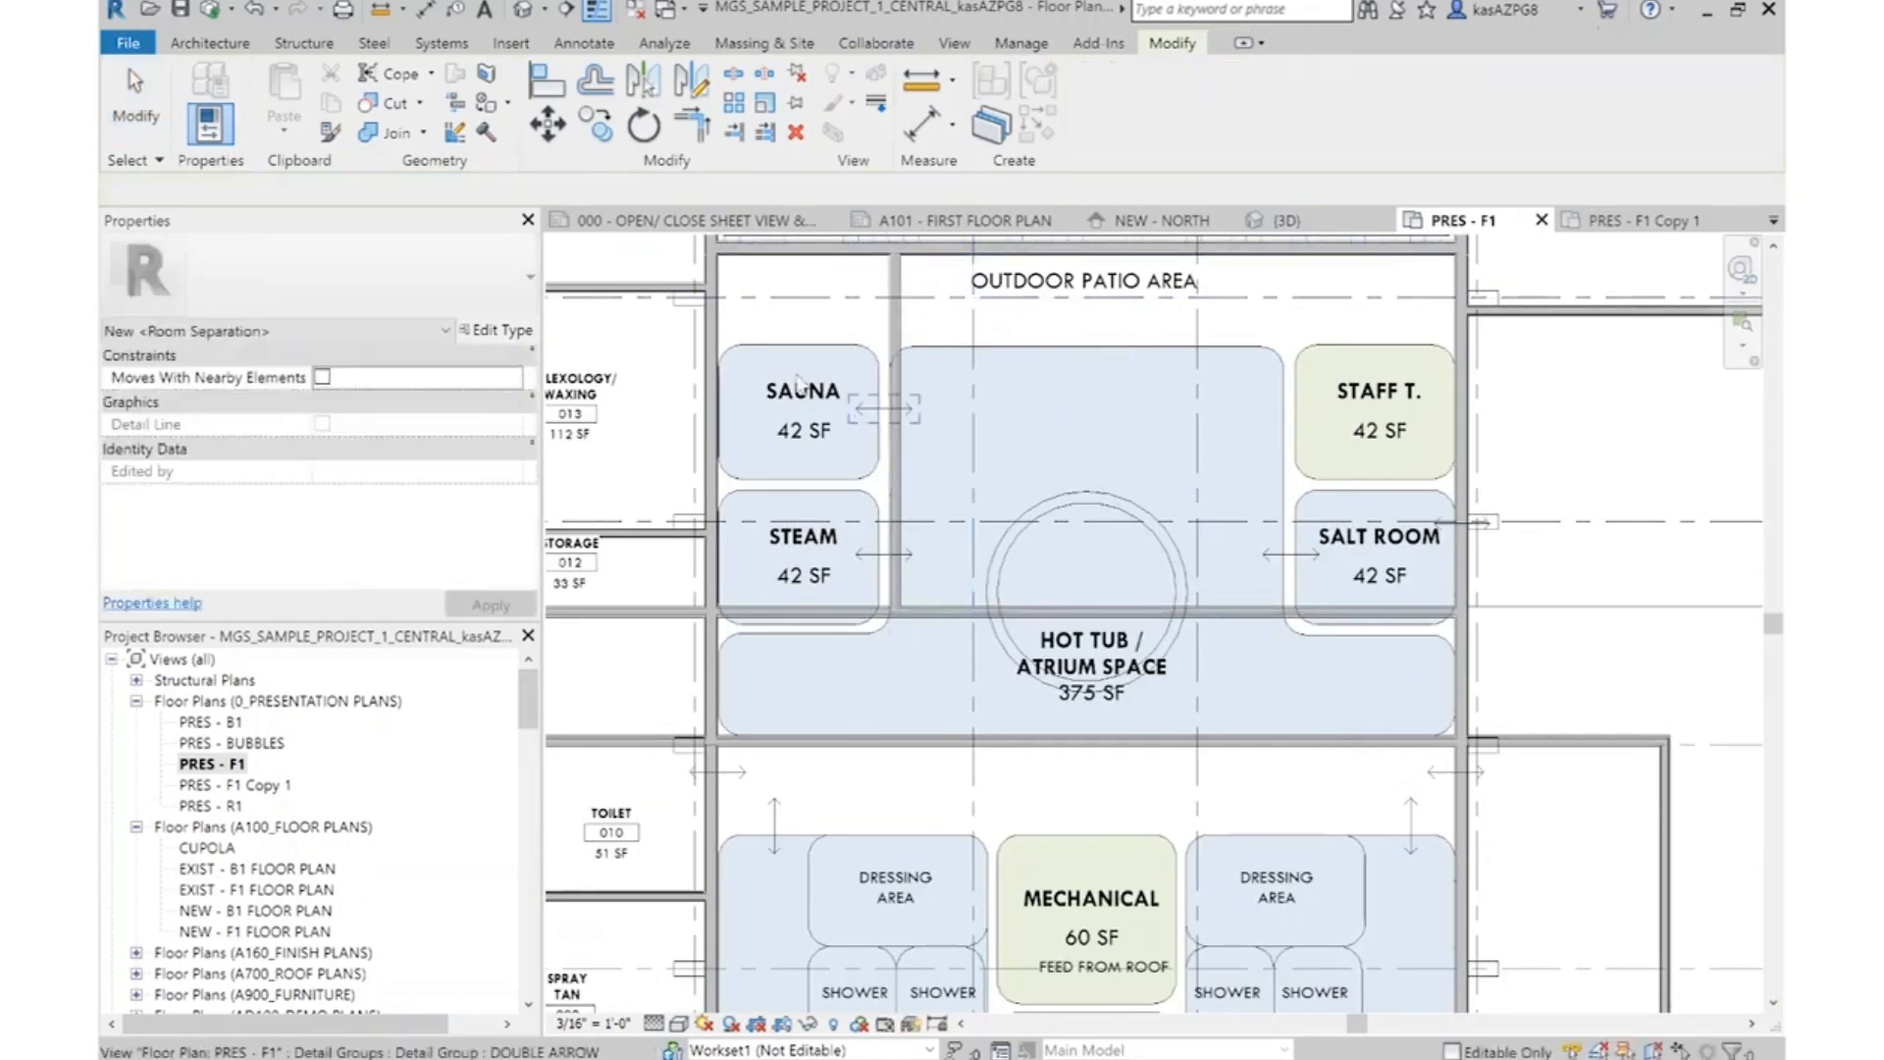
Add an aligned dimension above the Sauna bubble, from the wall beside Reflexology/Waxing to the far face of the partition
{"action": "middle_click_drag", "start_coordinate": [864, 471], "coordinate": [1109, 621]}
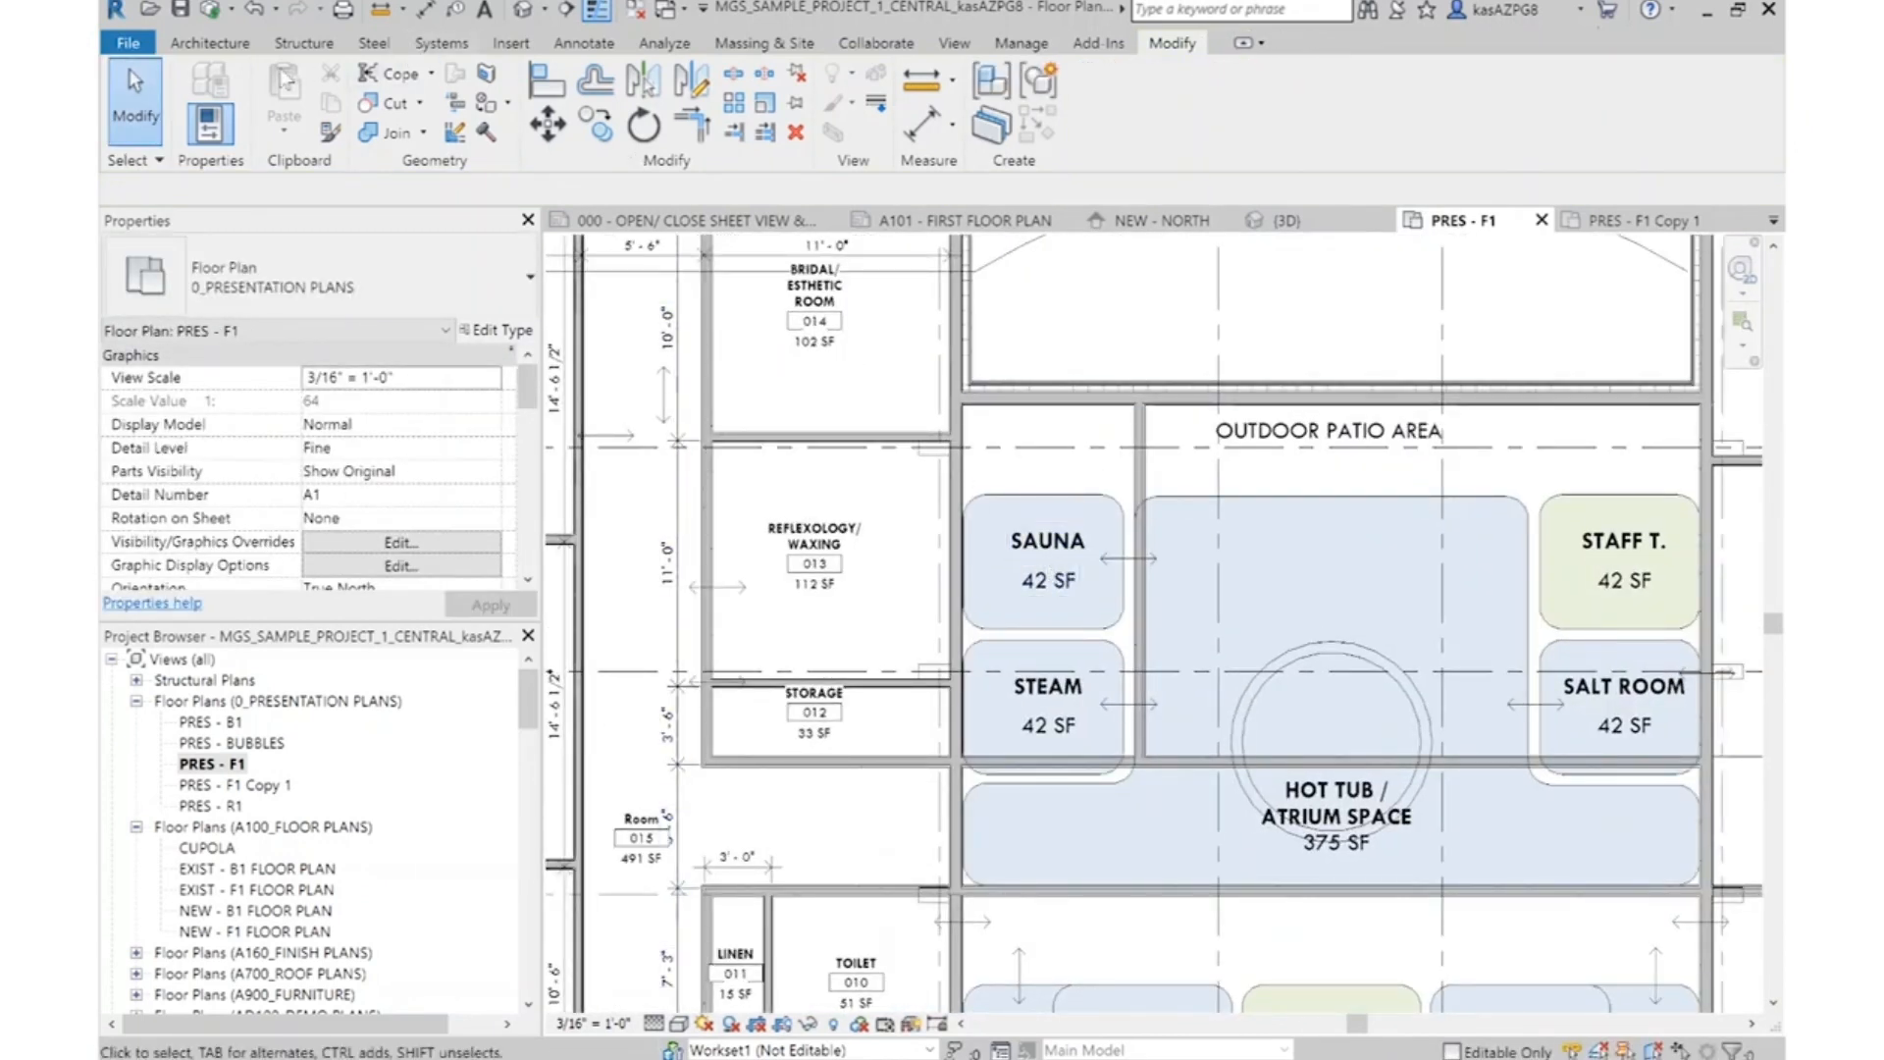
{"action": "left_click", "coordinate": [584, 43]}
{"action": "scroll", "coordinate": [1168, 670], "scroll_direction": "down", "scroll_amount": 3}
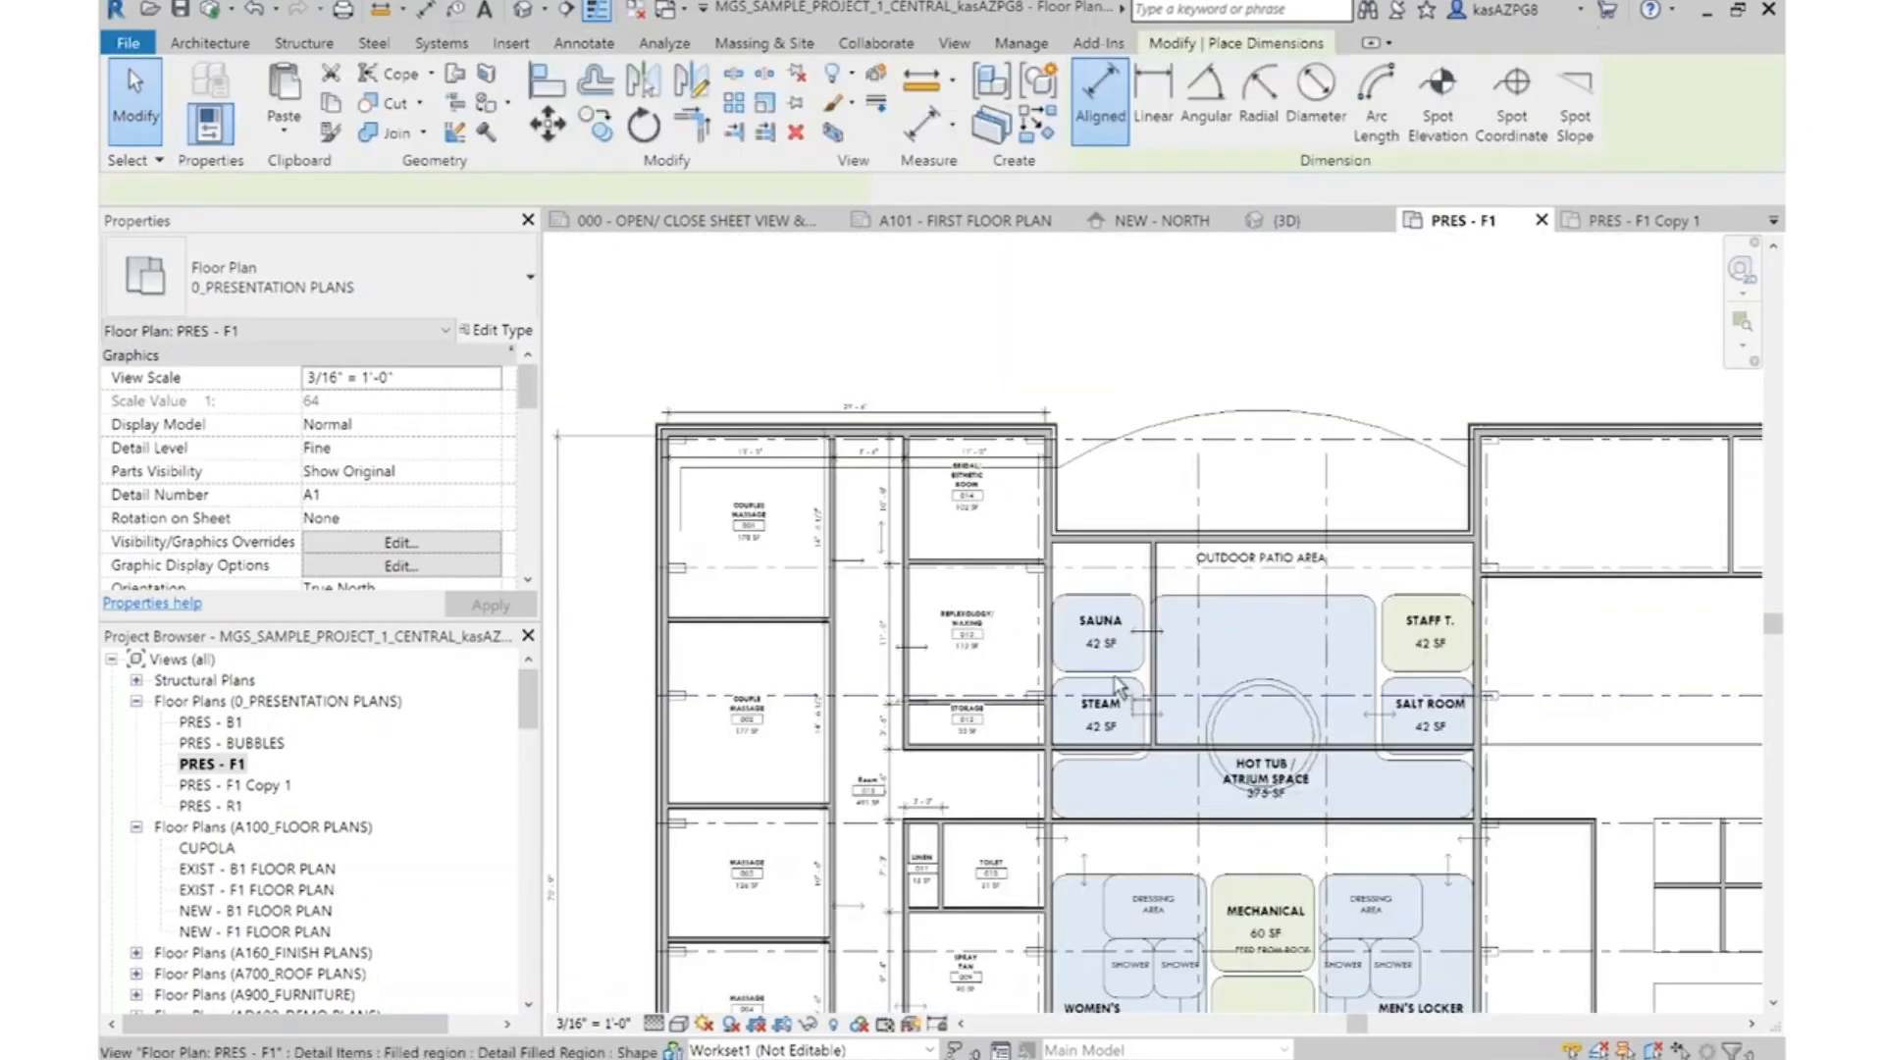
{"action": "scroll", "coordinate": [1011, 464], "scroll_direction": "up", "scroll_amount": 4}
{"action": "key", "text": "Escape"}
{"action": "left_click", "coordinate": [972, 464]}
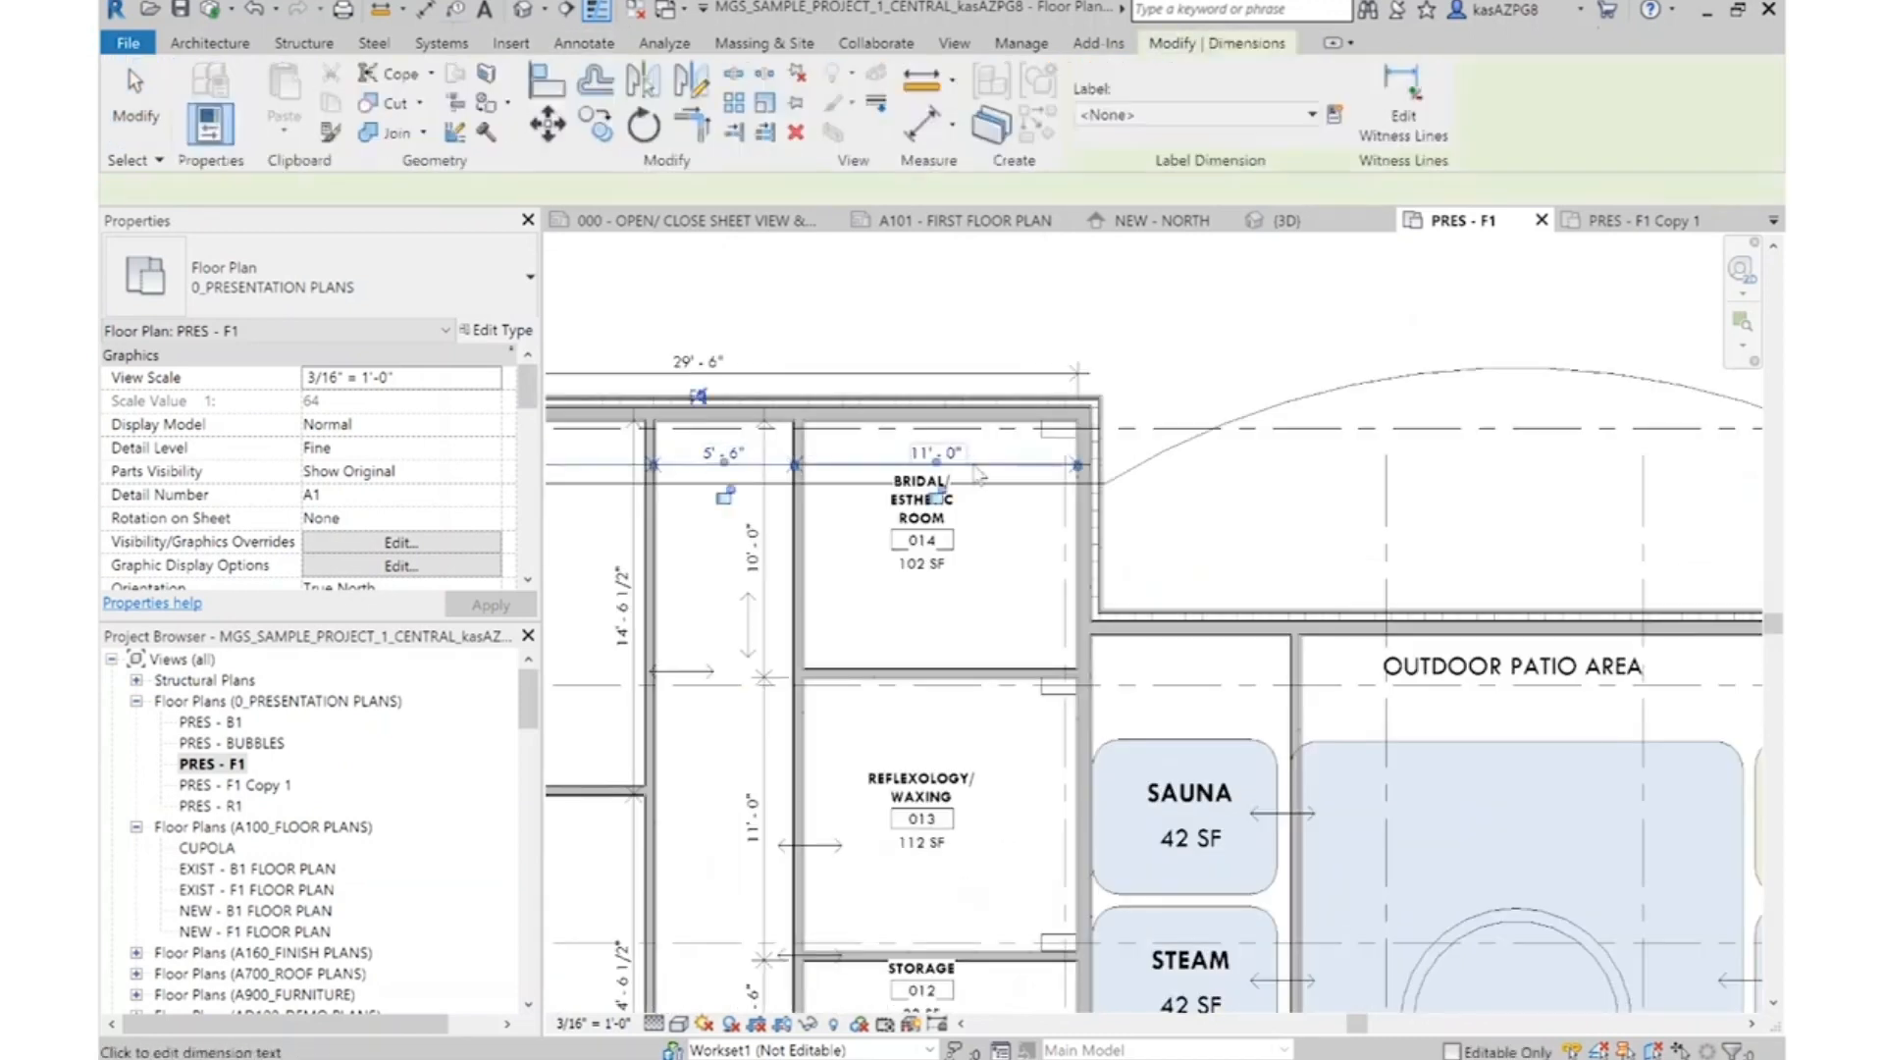
{"action": "left_click", "coordinate": [1221, 499]}
{"action": "scroll", "coordinate": [1100, 718], "scroll_direction": "up", "scroll_amount": 2}
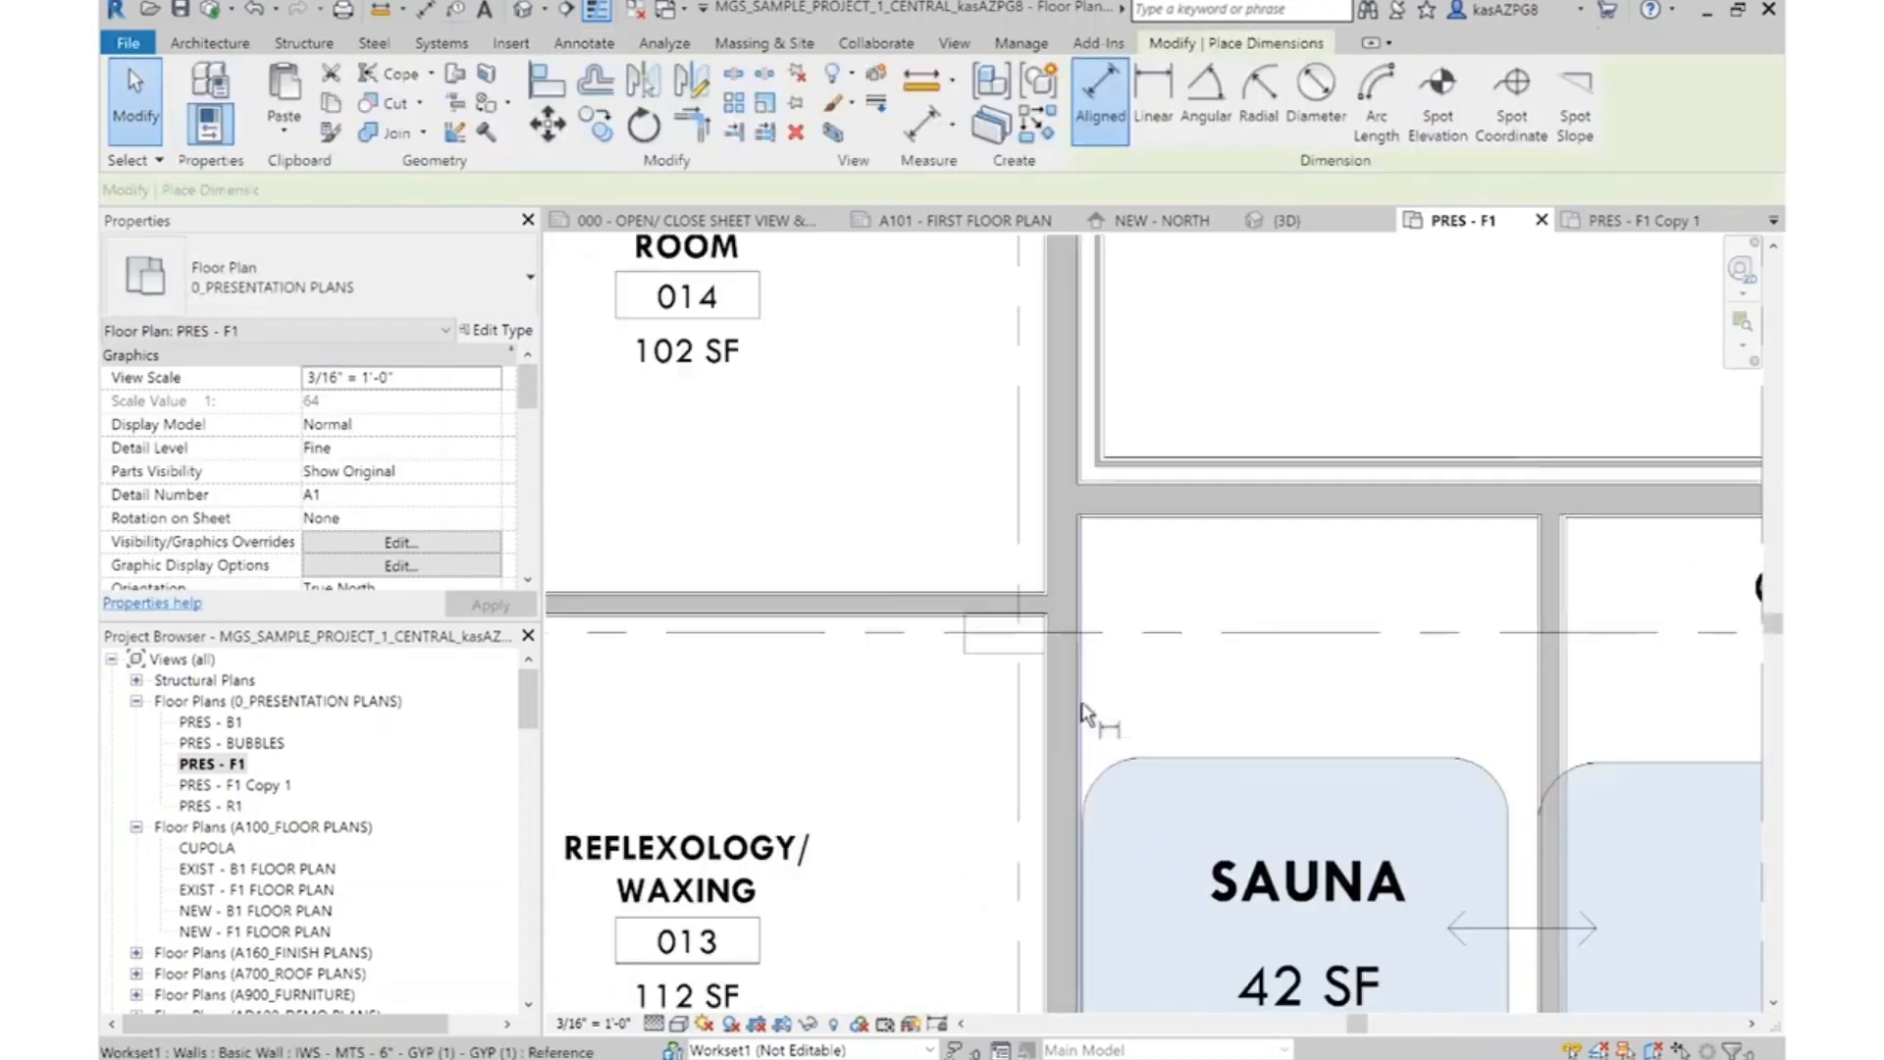
{"action": "left_click", "coordinate": [1078, 702]}
{"action": "left_click", "coordinate": [1562, 692]}
{"action": "left_click", "coordinate": [1462, 698]}
{"action": "key", "text": "Escape"}
Reposition the partition beside Sauna by setting its dimension to 8'-0"
{"action": "left_click", "coordinate": [1563, 574]}
{"action": "left_click", "coordinate": [1347, 683]}
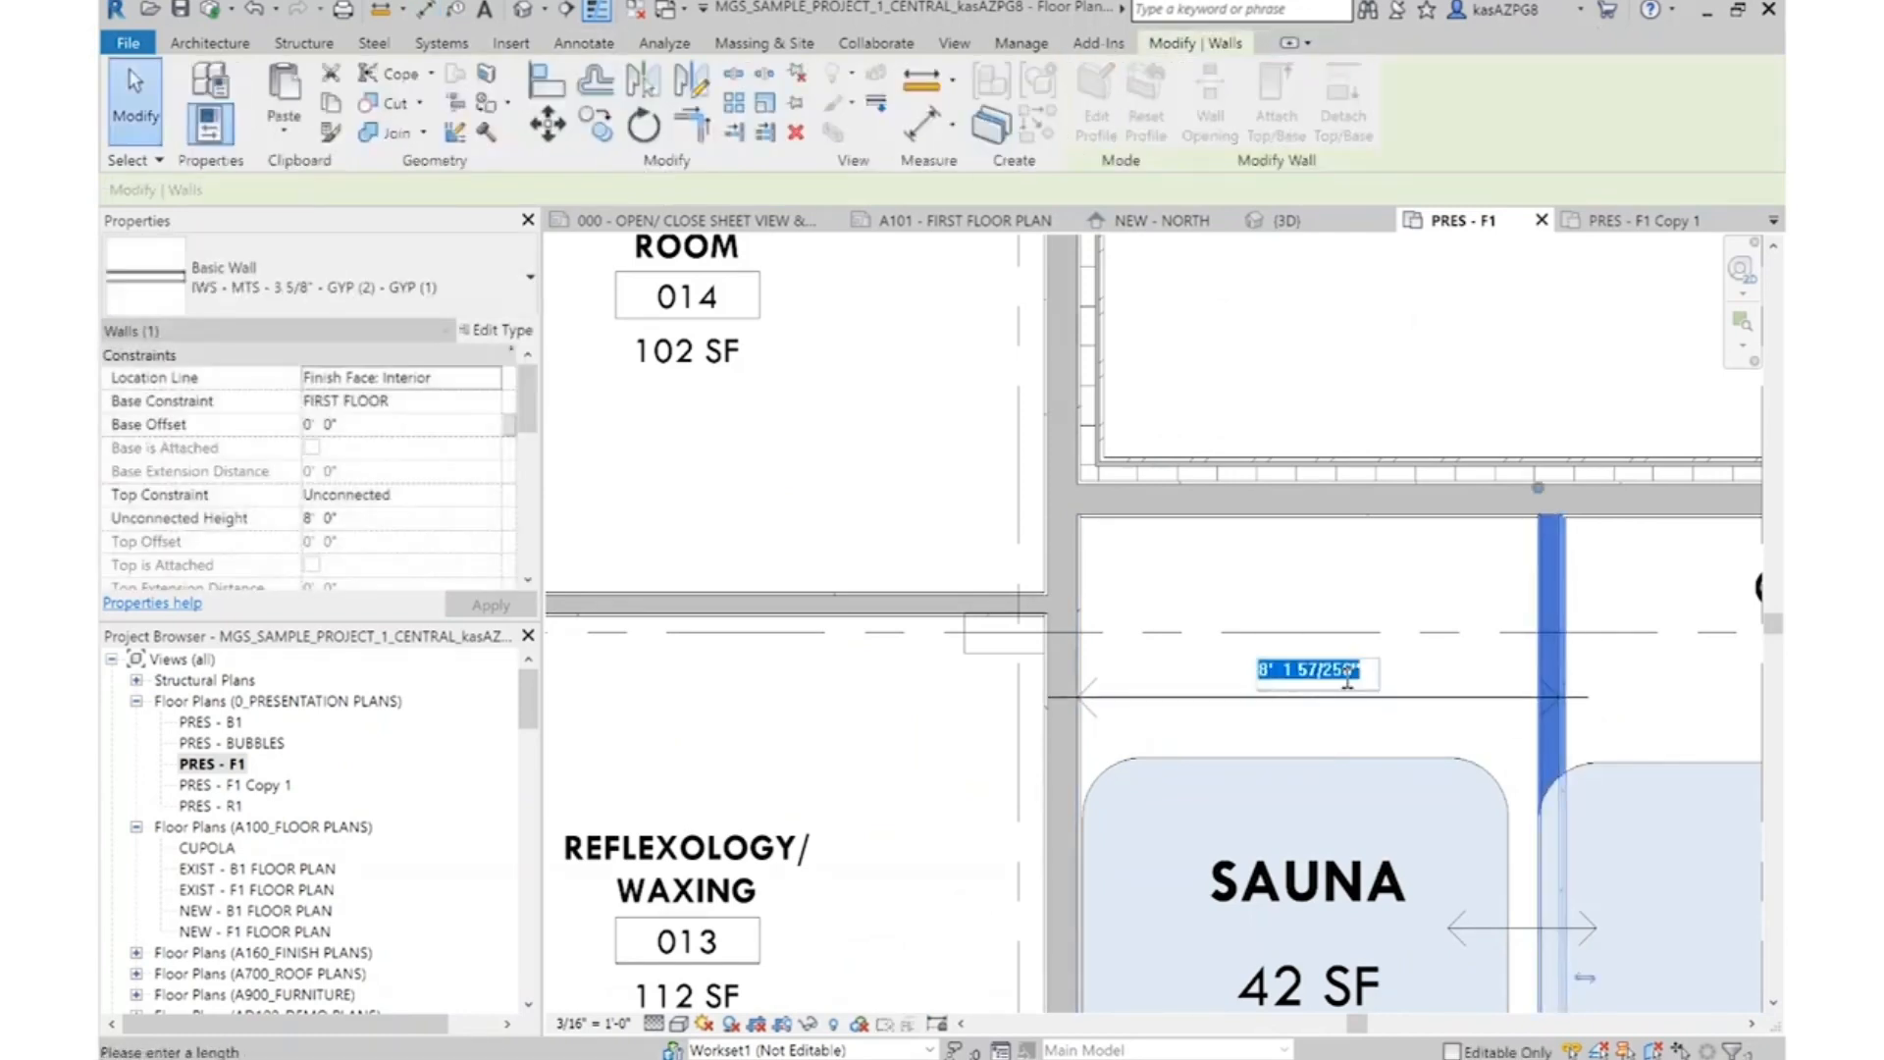
{"action": "type", "text": "8'"}
{"action": "key", "text": "Return"}
{"action": "key", "text": "Escape"}
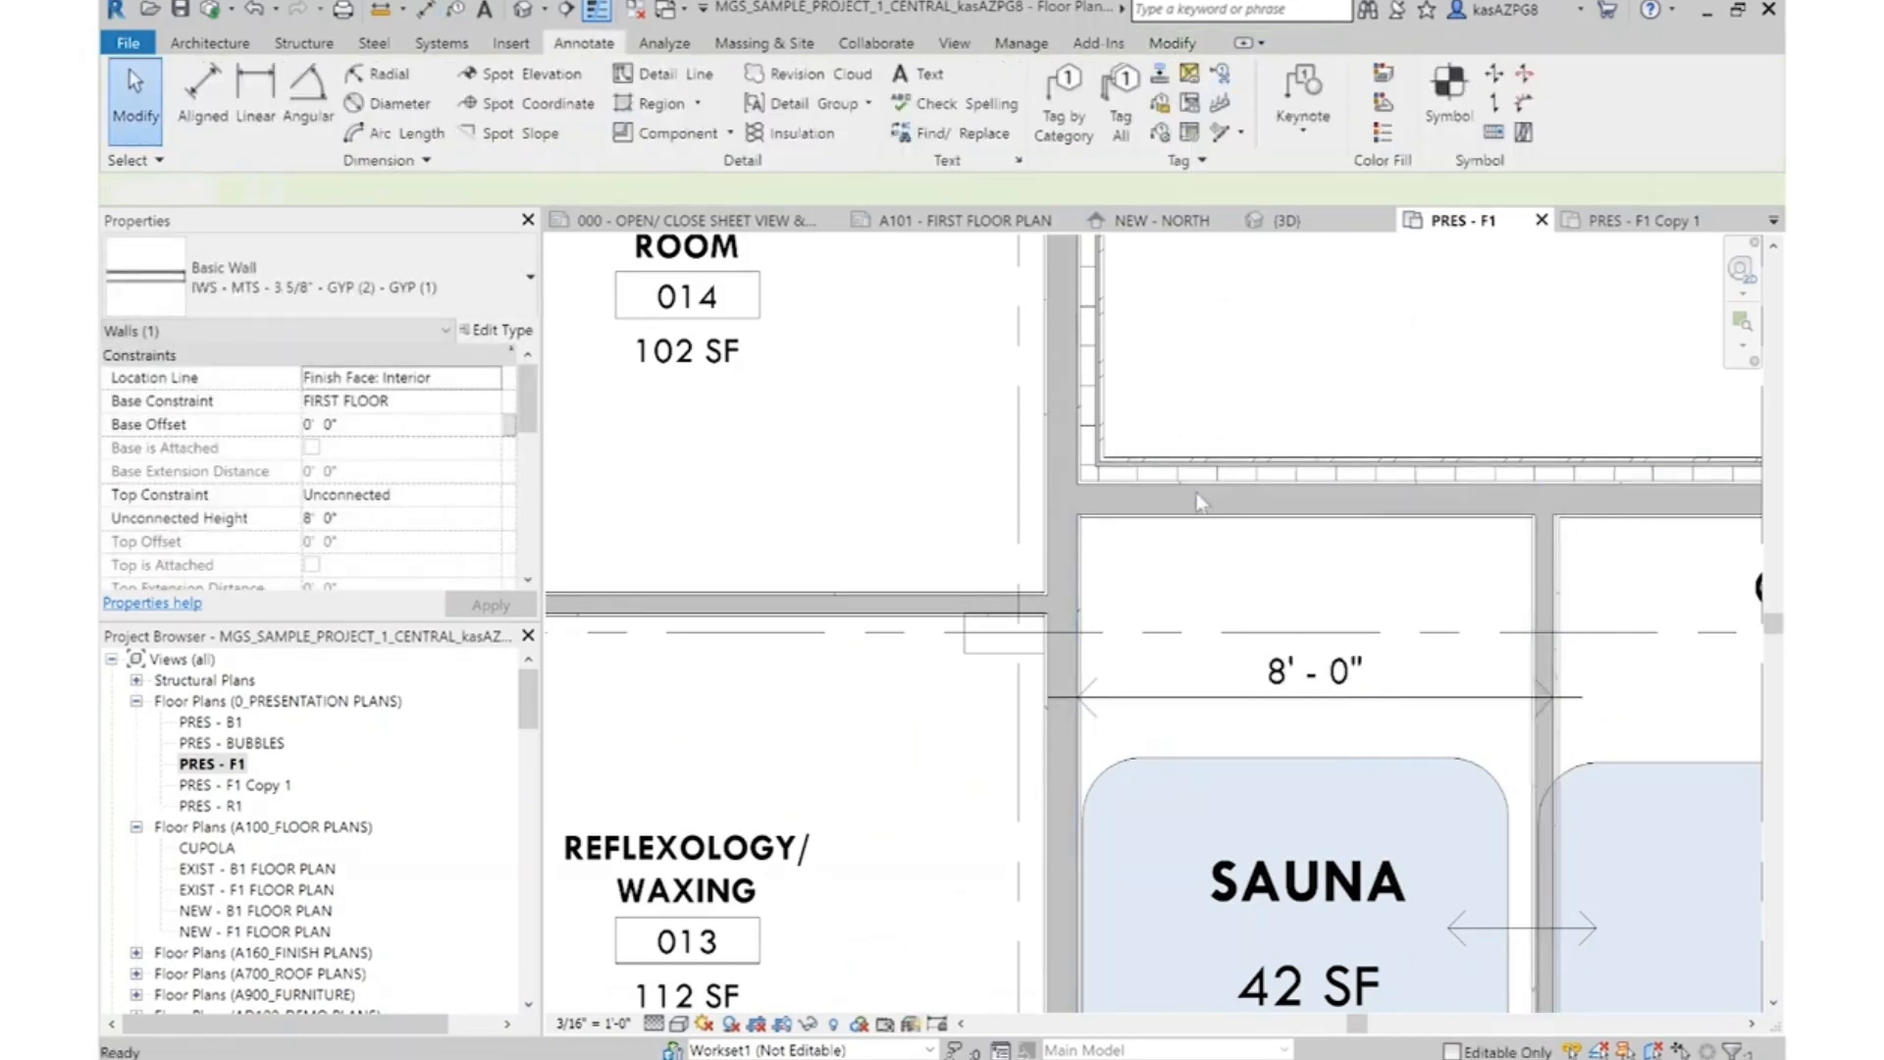
Mirror a copy of the partition beside Sauna and Steam to the Salt Room side, about a vertical axis through the spa's centre
{"action": "scroll", "coordinate": [1405, 719], "scroll_direction": "down", "scroll_amount": 4}
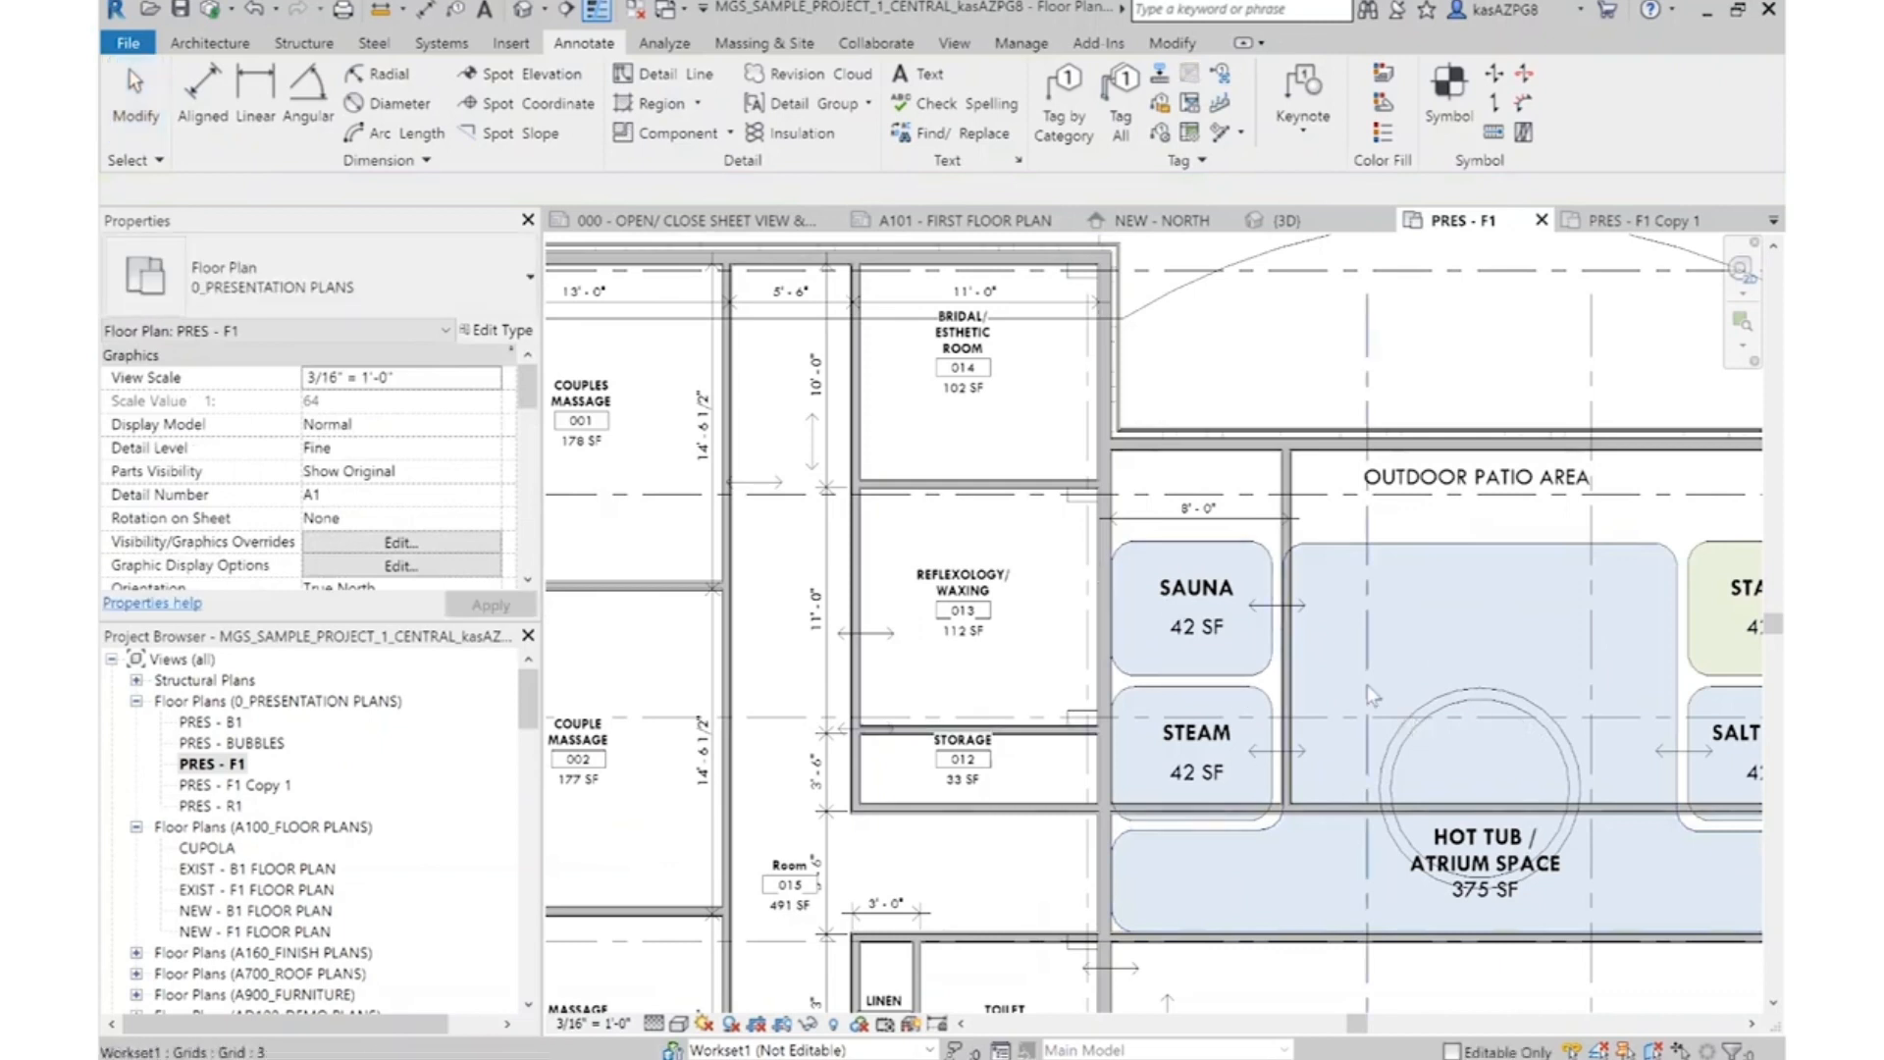
{"action": "middle_click_drag", "start_coordinate": [1368, 685], "coordinate": [1122, 630]}
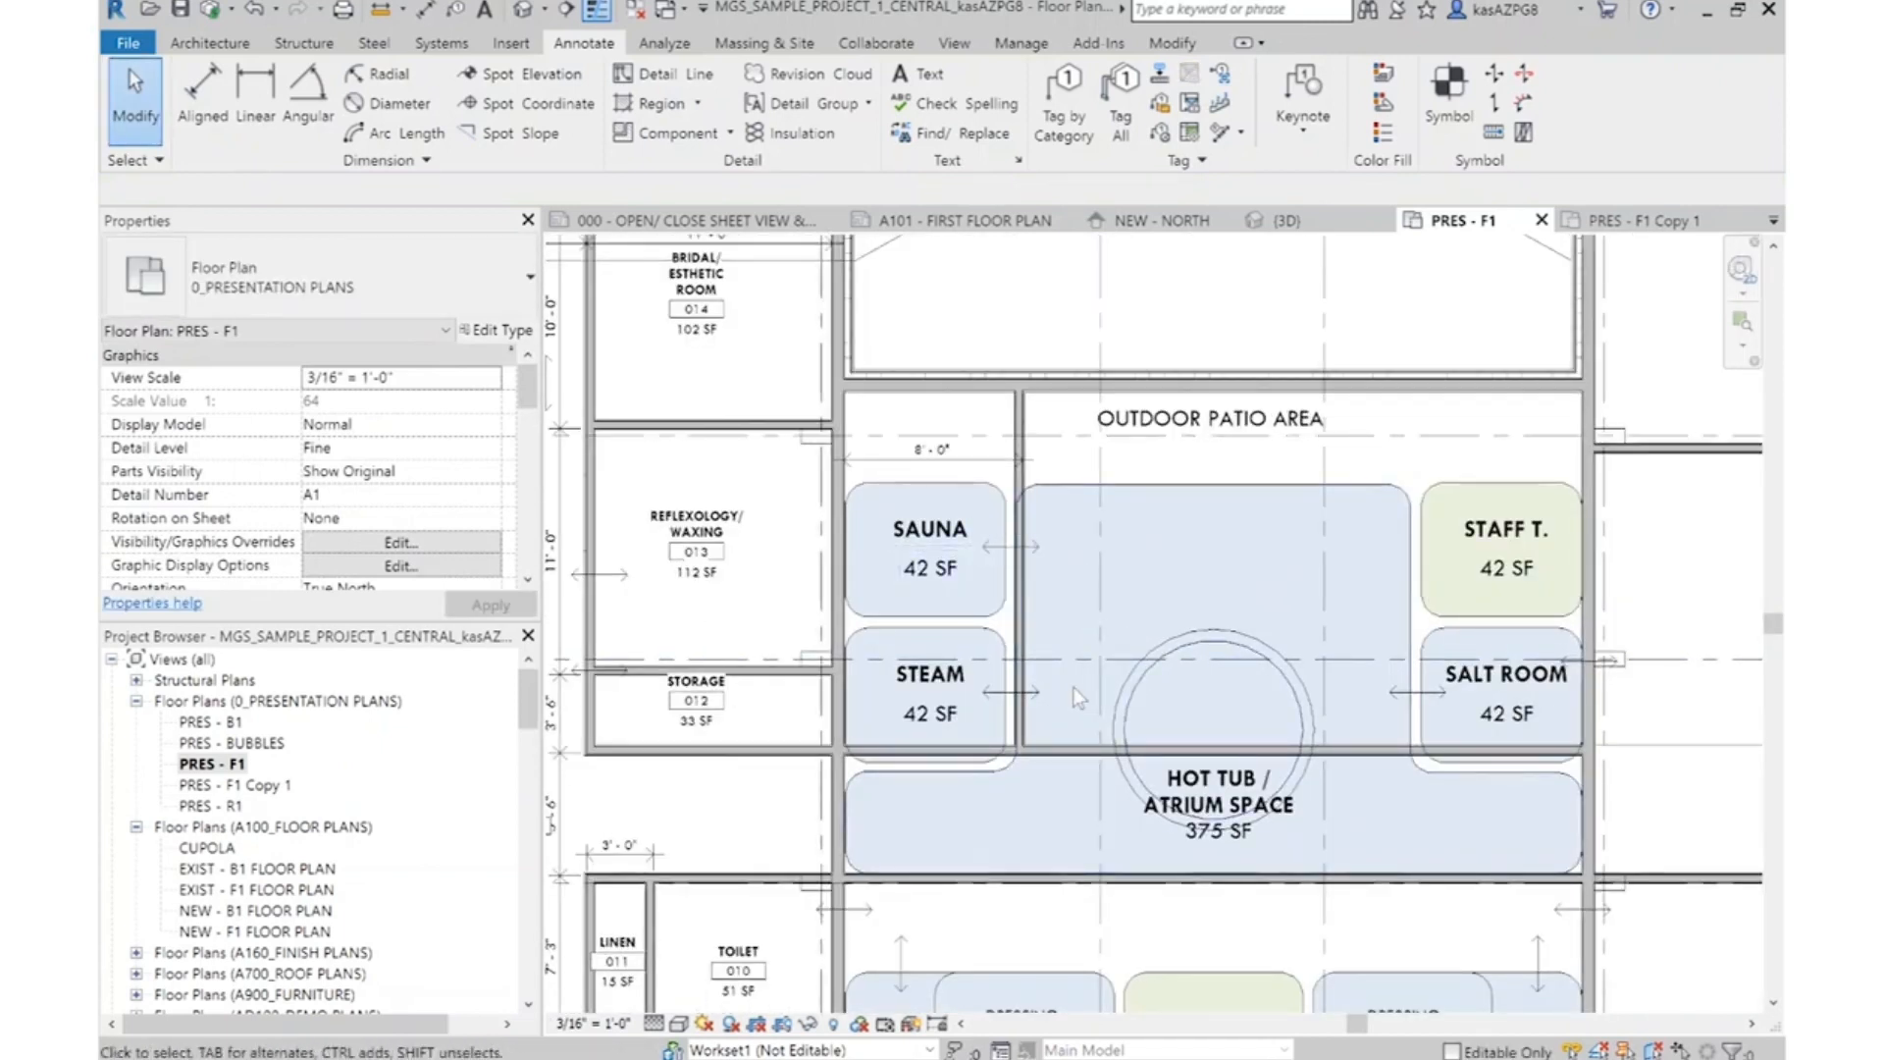
{"action": "scroll", "coordinate": [1038, 538], "scroll_direction": "up", "scroll_amount": 3}
{"action": "left_click", "coordinate": [1017, 431]}
{"action": "scroll", "coordinate": [954, 594], "scroll_direction": "down", "scroll_amount": 5}
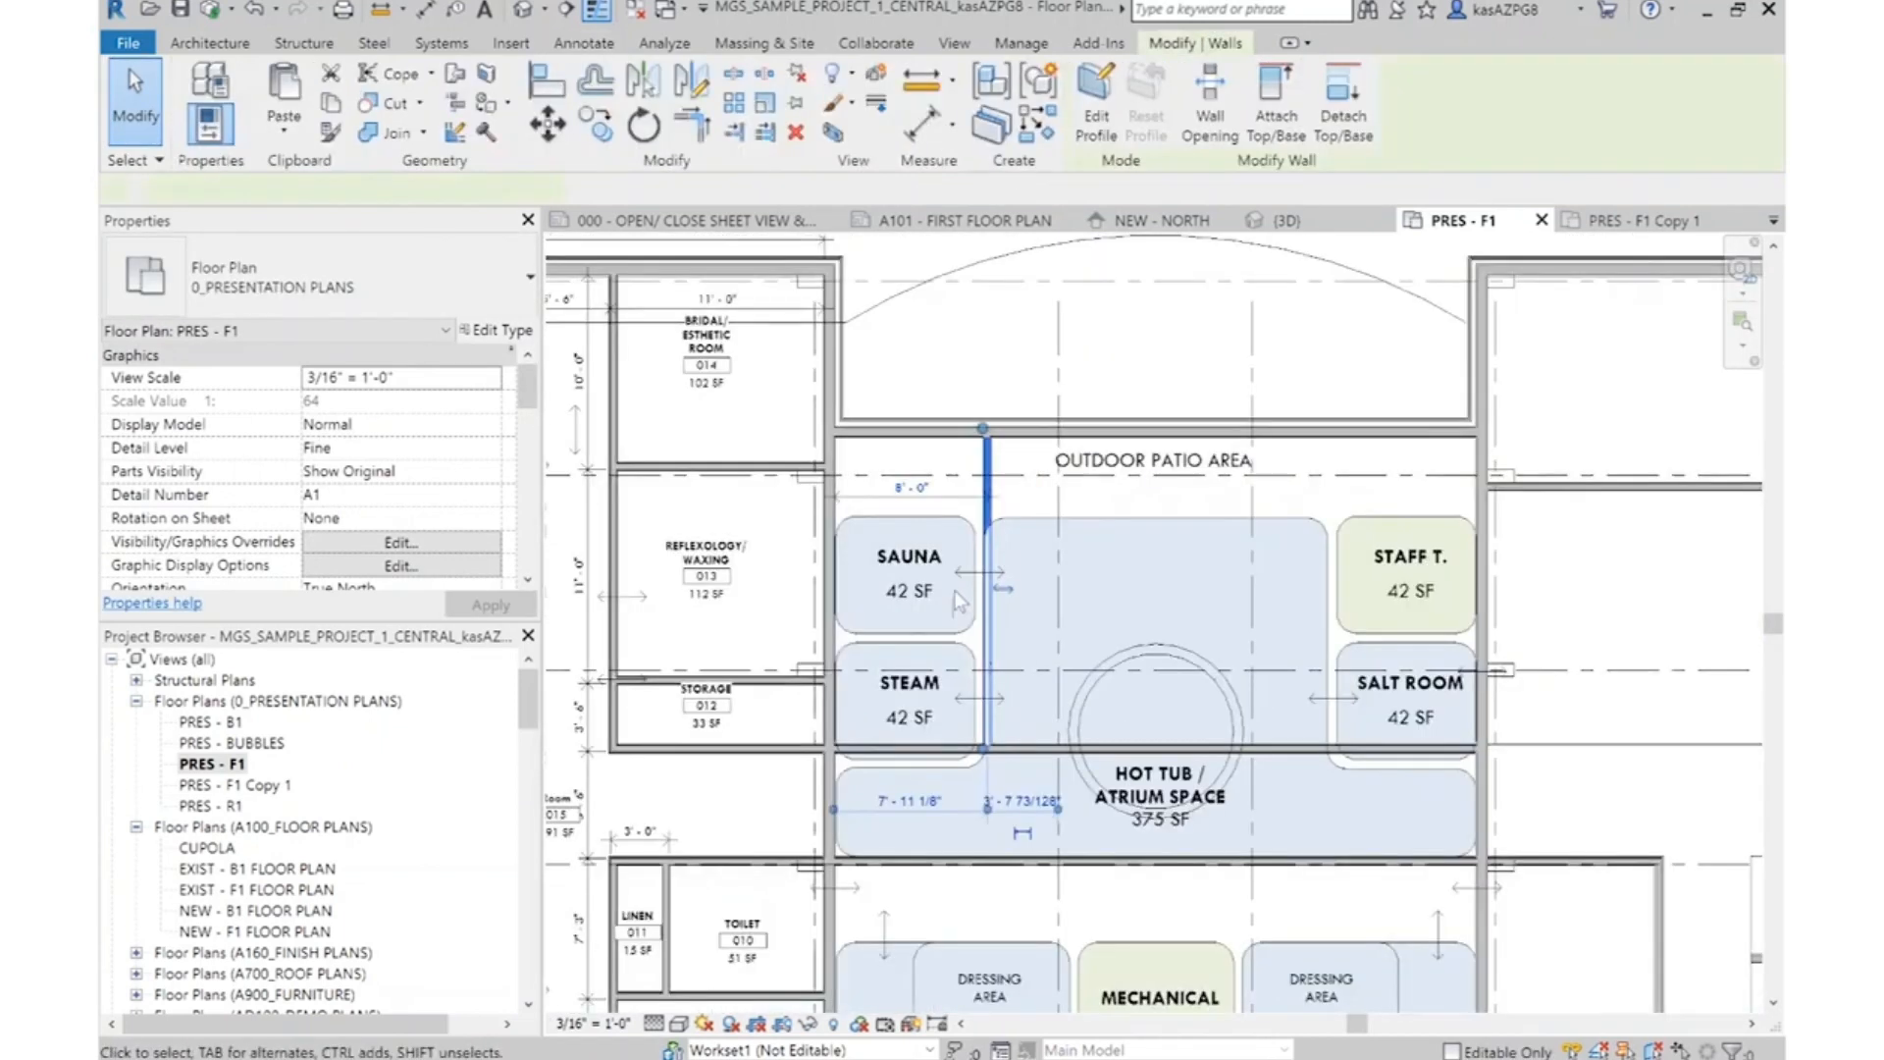
{"action": "left_click", "coordinate": [693, 86]}
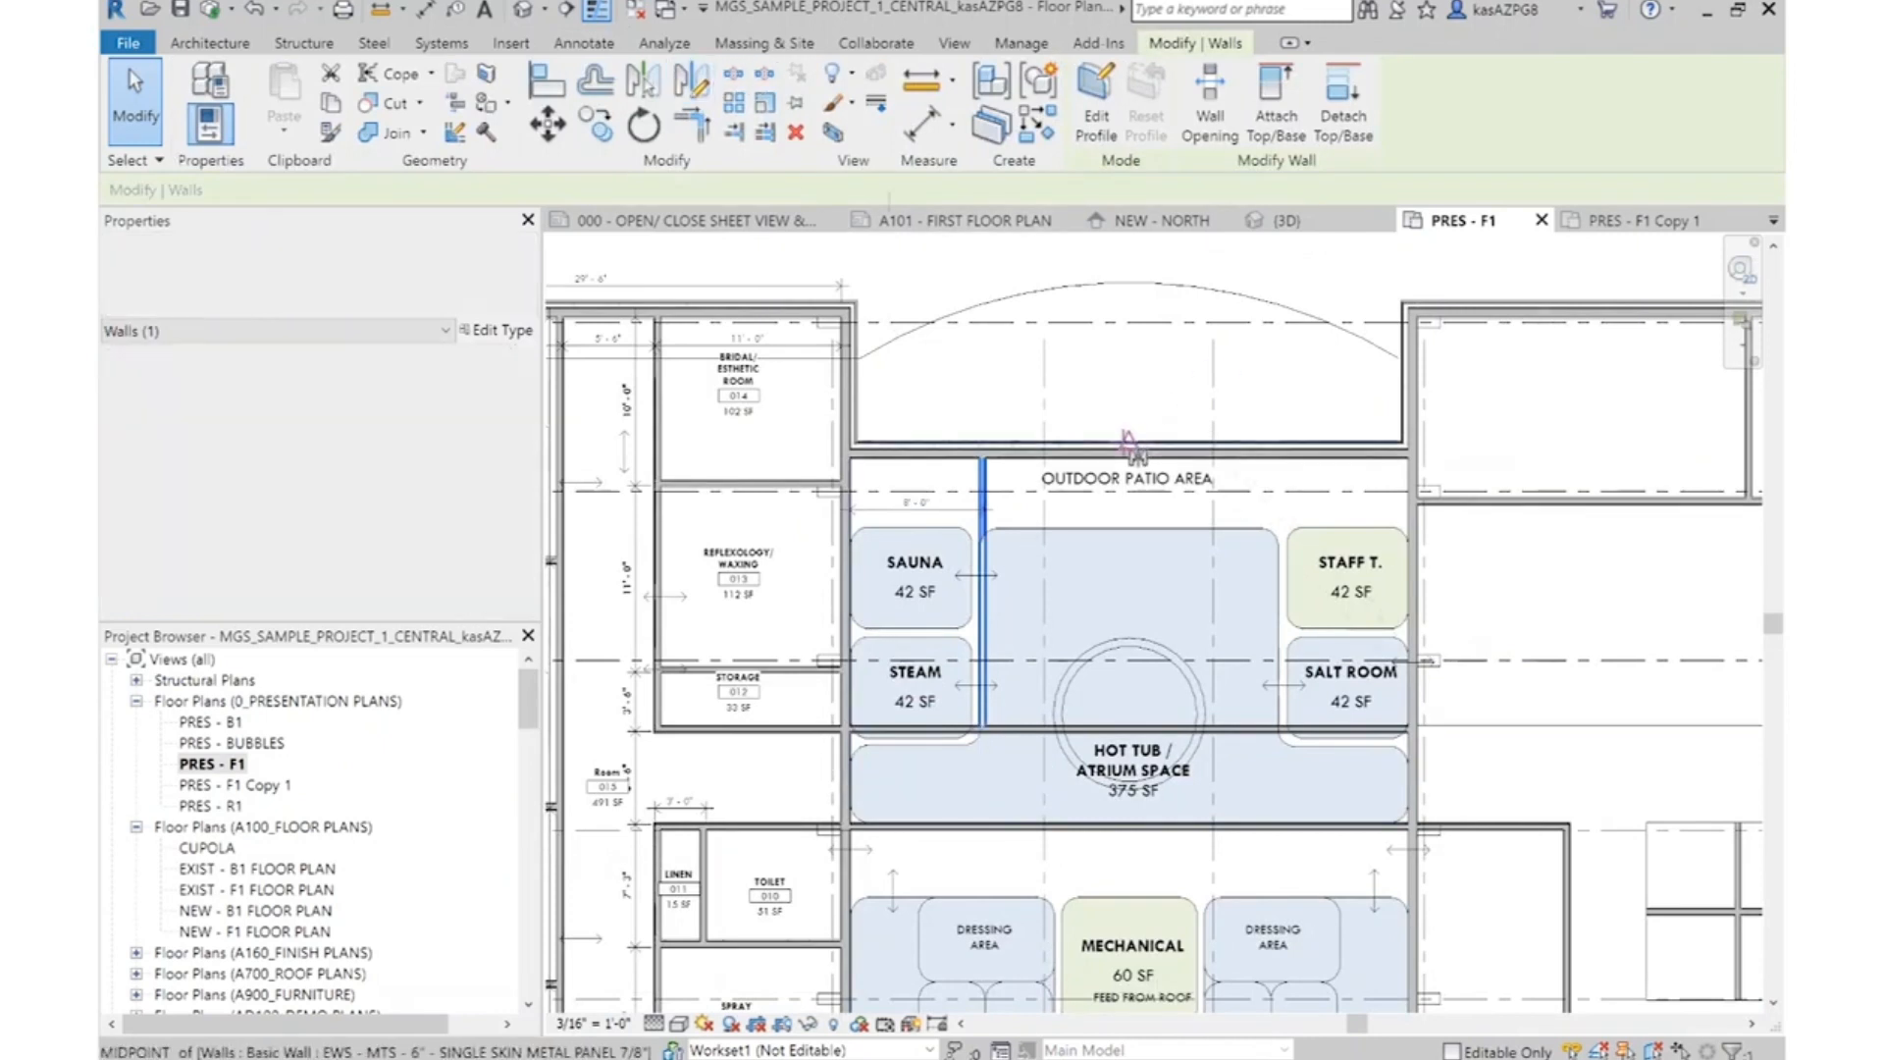
{"action": "left_click", "coordinate": [1128, 365]}
{"action": "key", "text": "Escape"}
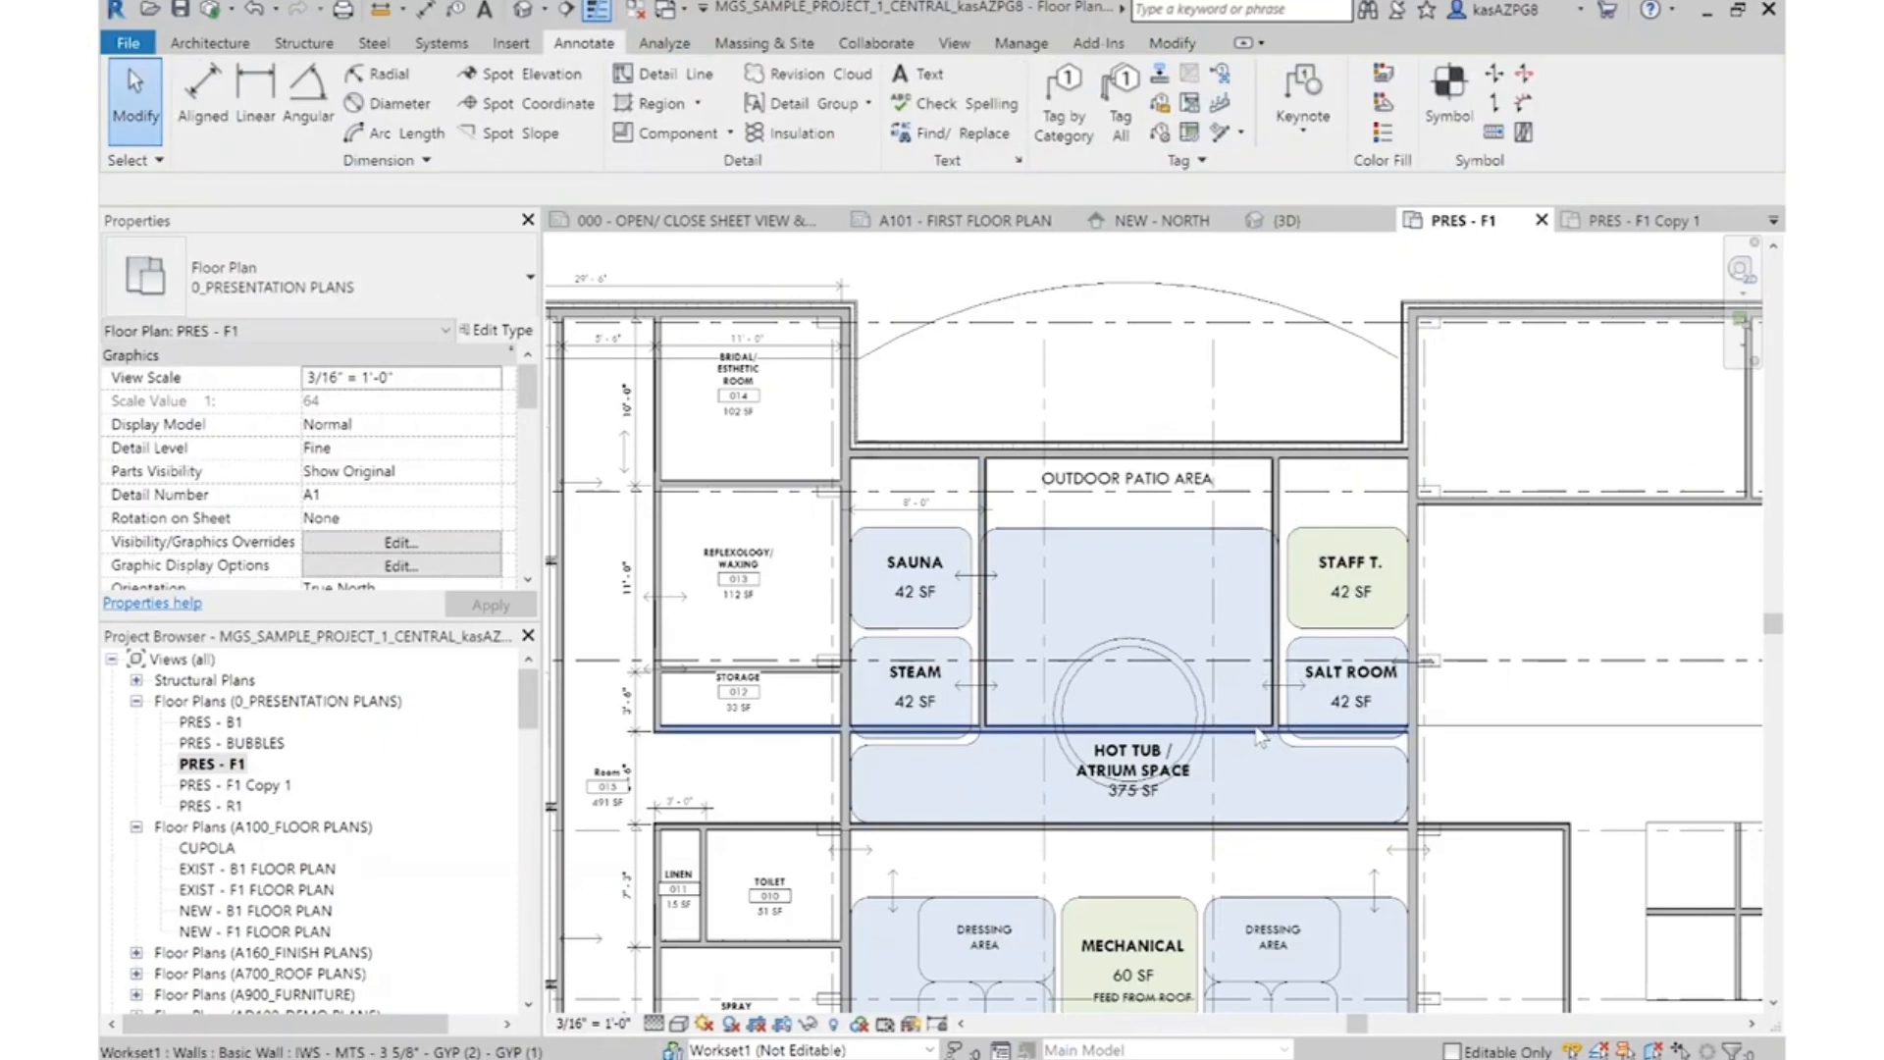
Split the horizontal wall crossing the hot tub and trim its two parts into corners with the Steam and Salt Room partitions
{"action": "left_click", "coordinate": [1261, 736]}
{"action": "left_click", "coordinate": [732, 76]}
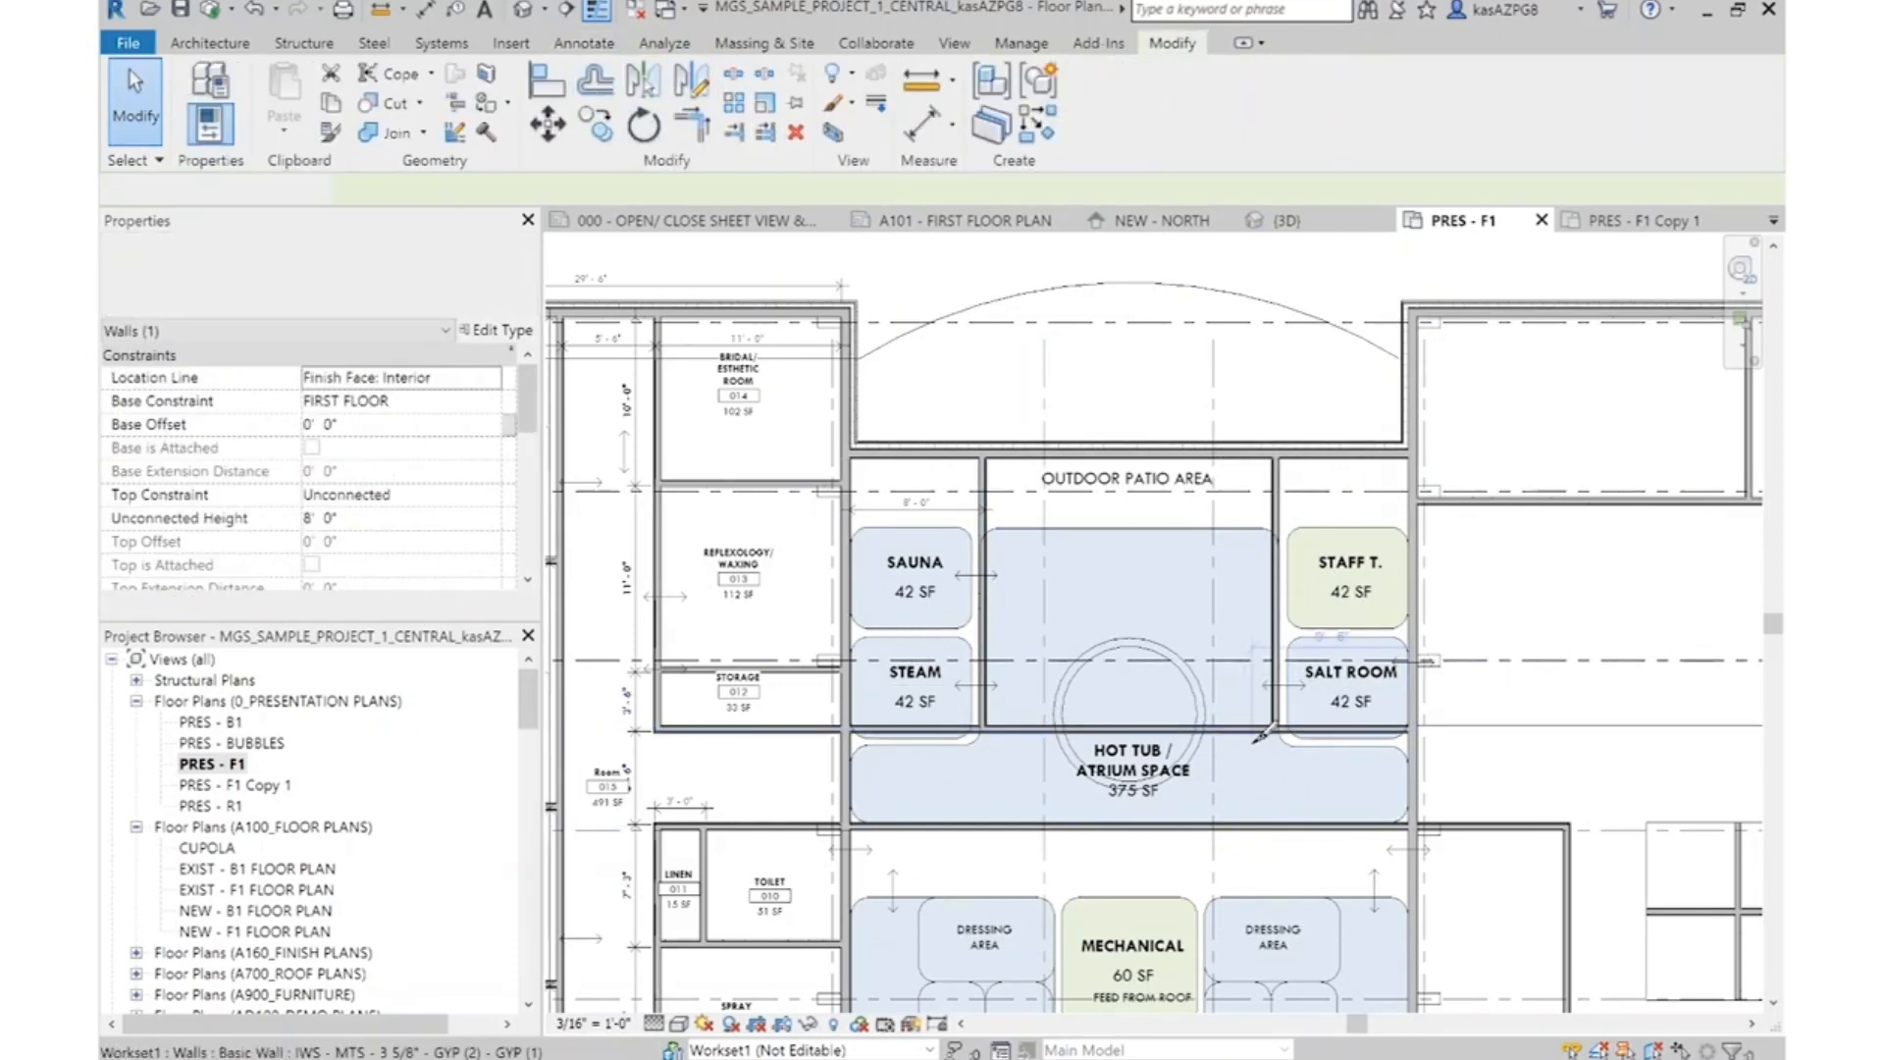
{"action": "left_click", "coordinate": [691, 124]}
{"action": "left_click", "coordinate": [1273, 653]}
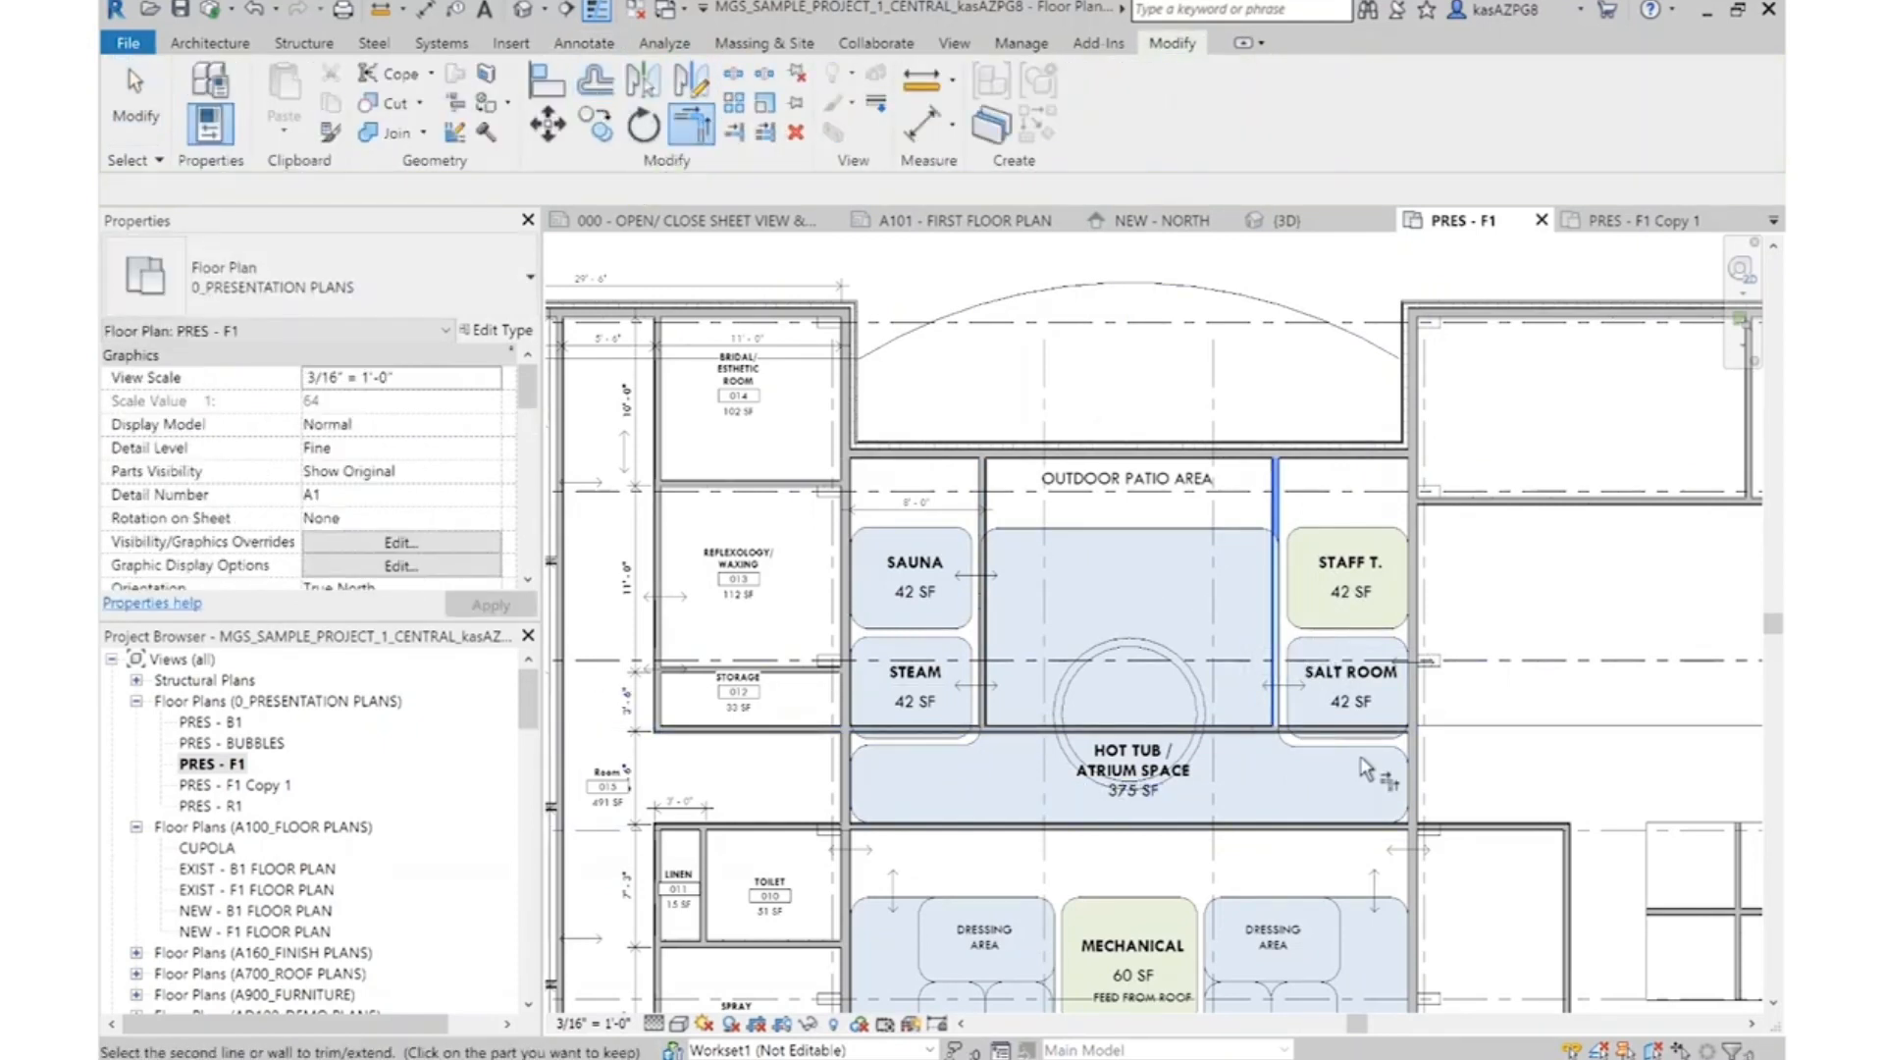
{"action": "left_click", "coordinate": [972, 732]}
{"action": "key", "text": "Escape"}
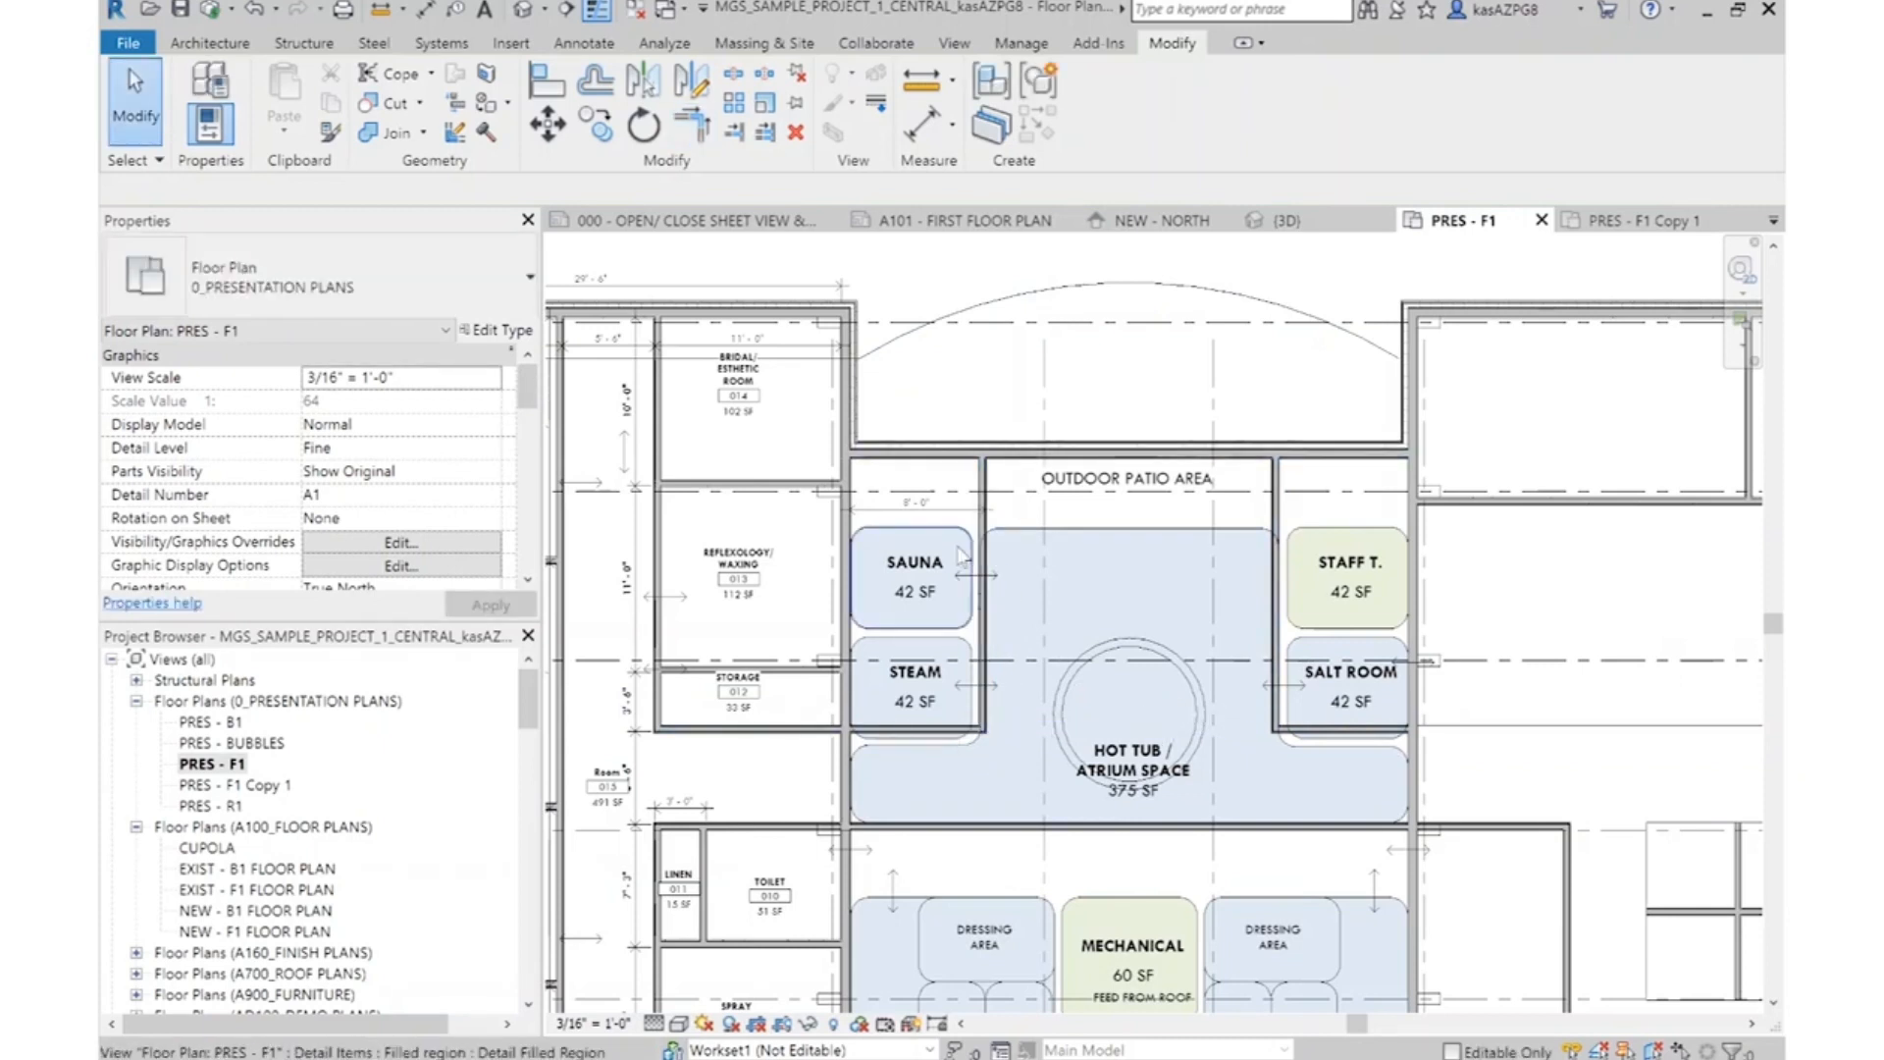
{"action": "left_click", "coordinate": [983, 521]}
{"action": "scroll", "coordinate": [984, 521], "scroll_direction": "up", "scroll_amount": 1}
{"action": "key", "text": "Escape"}
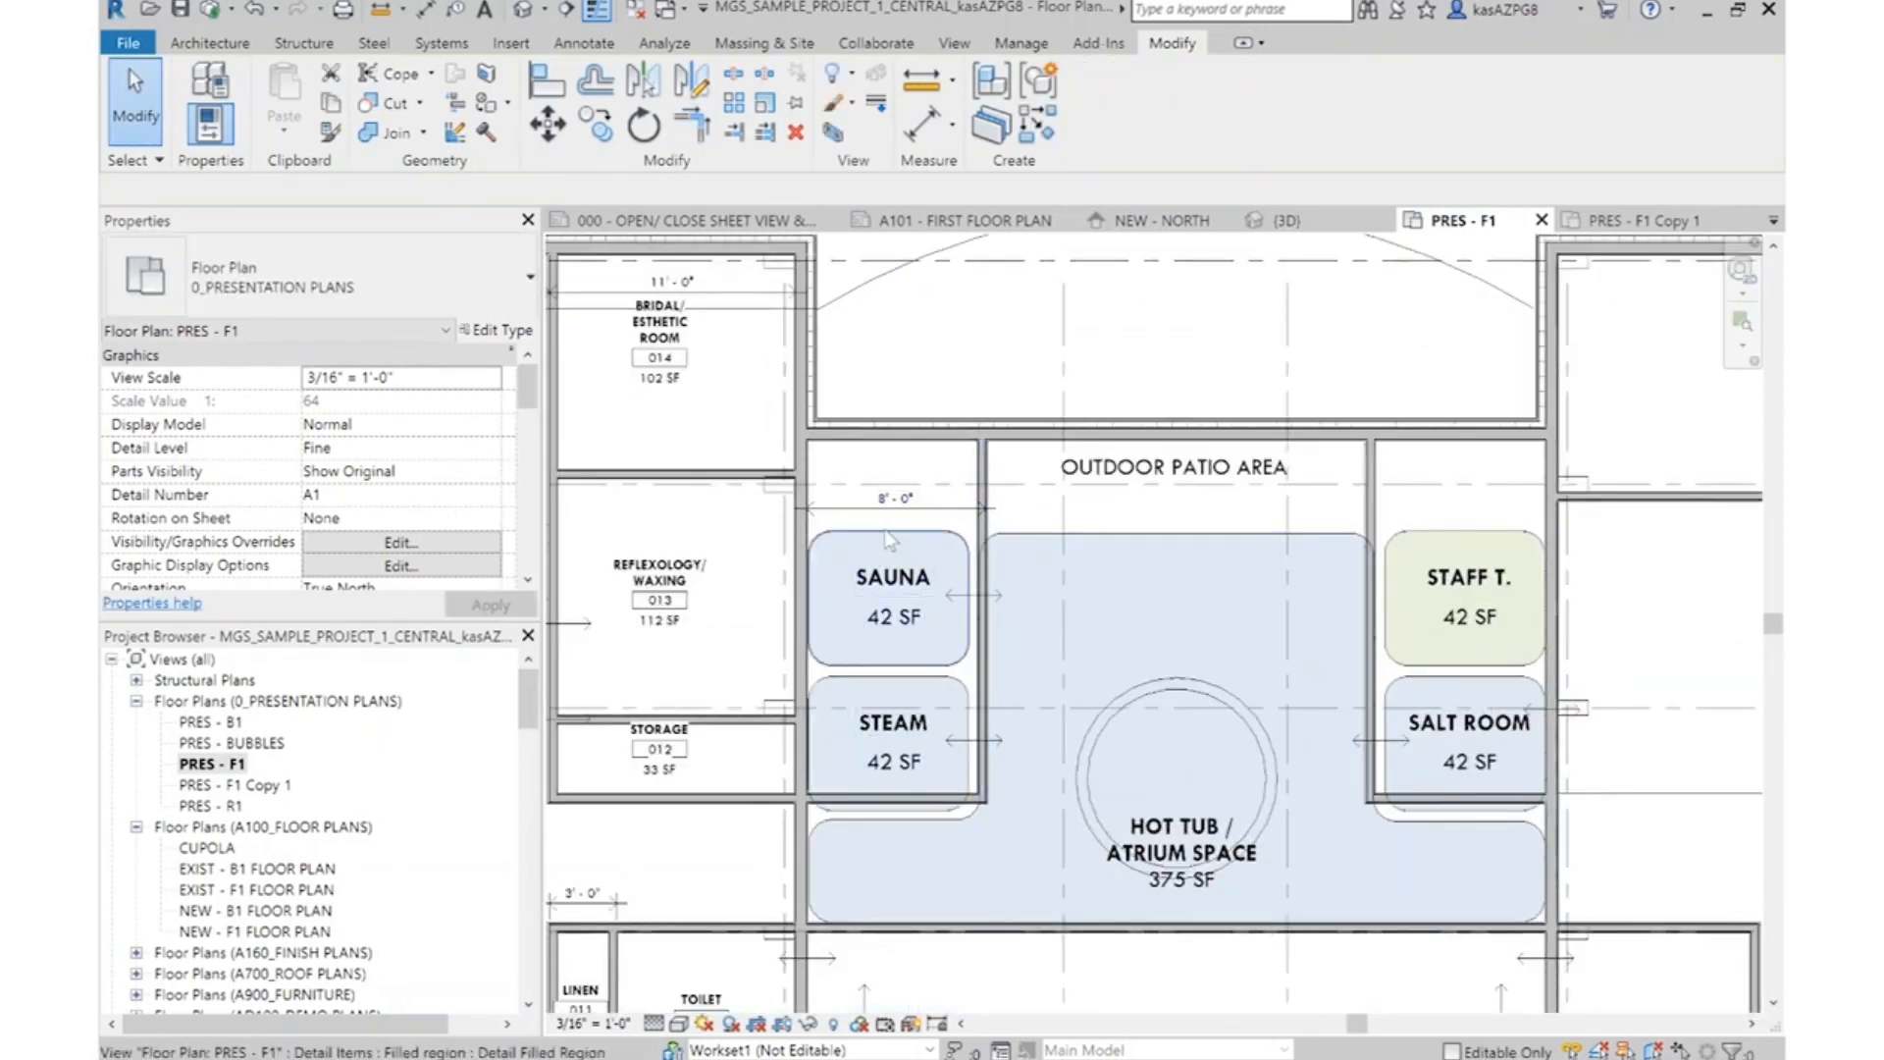
{"action": "scroll", "coordinate": [930, 535], "scroll_direction": "up", "scroll_amount": 2}
{"action": "left_click", "coordinate": [1023, 429]}
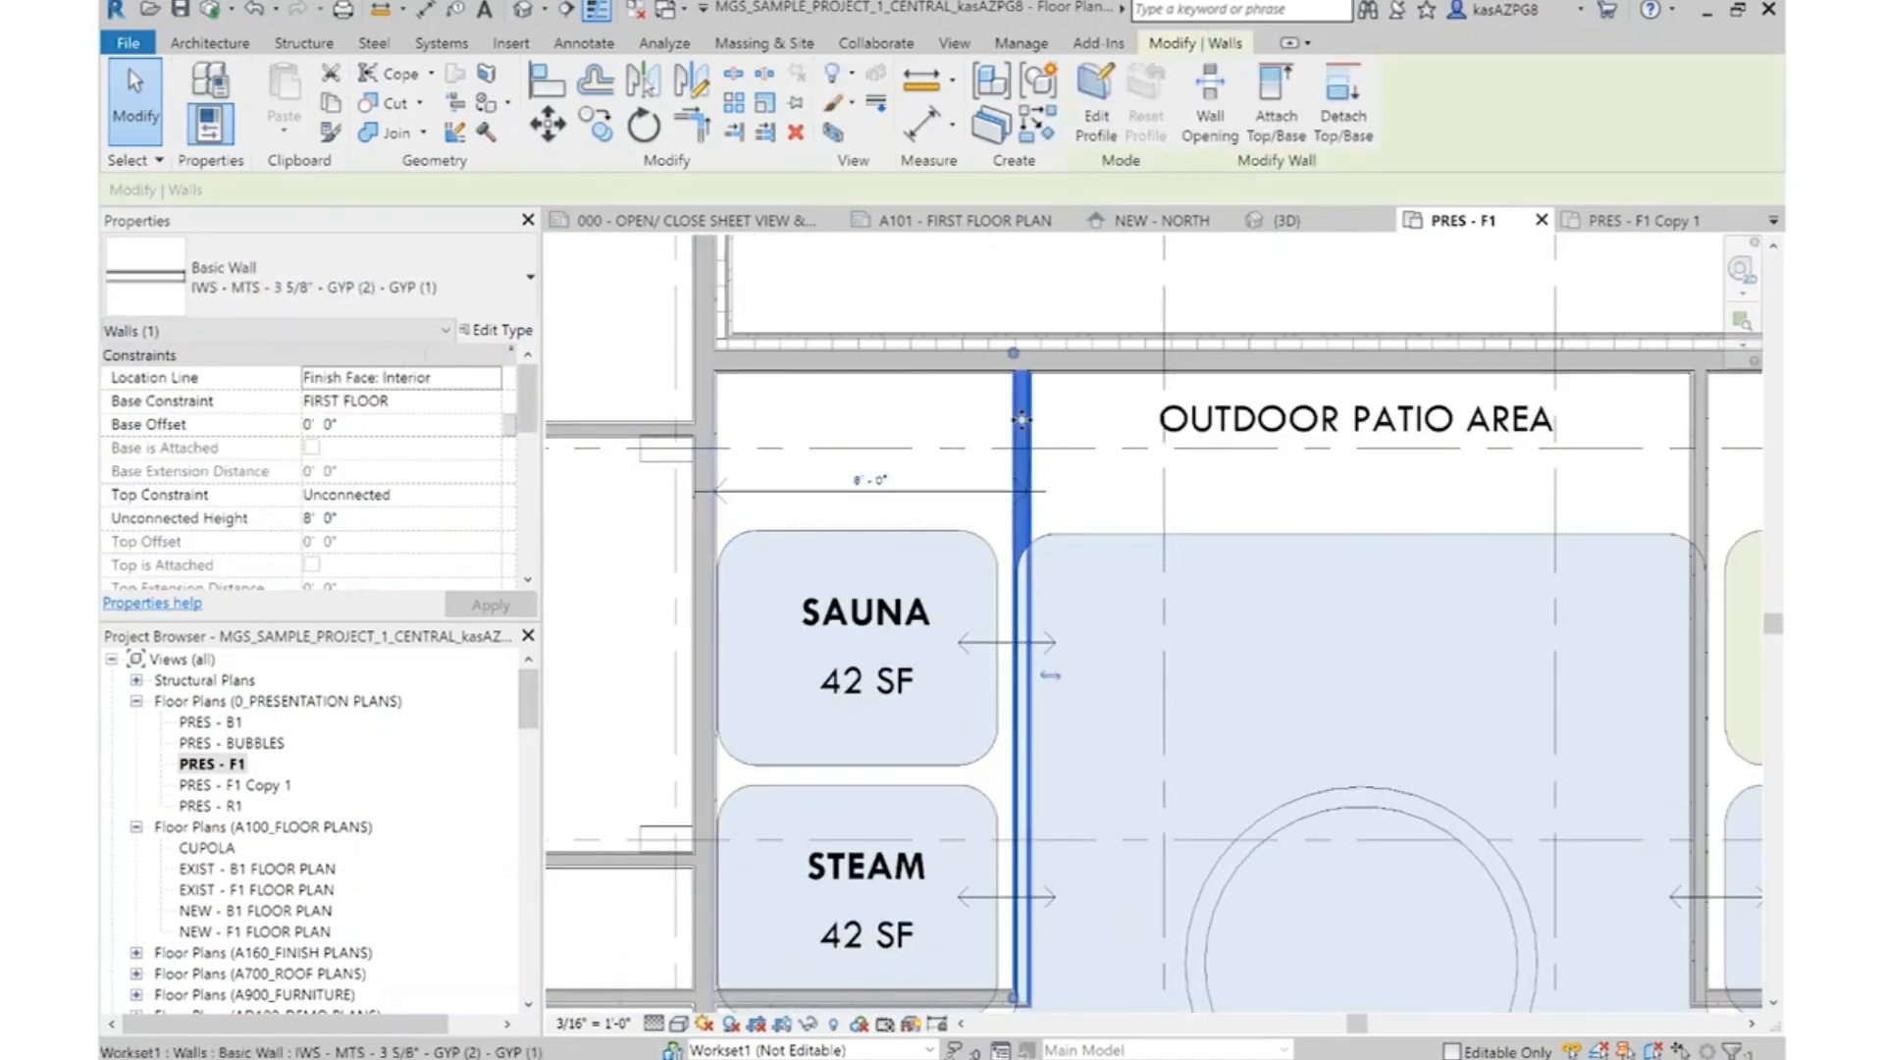
{"action": "key", "text": "Escape"}
Draw an IWS - MTS - 3 5/8" - GYP (2) - GYP (2) wall by Wall Centerline from the Sauna/Steam partition's midpoint across to the Reflexology/Waxing side
{"action": "left_click", "coordinate": [209, 44]}
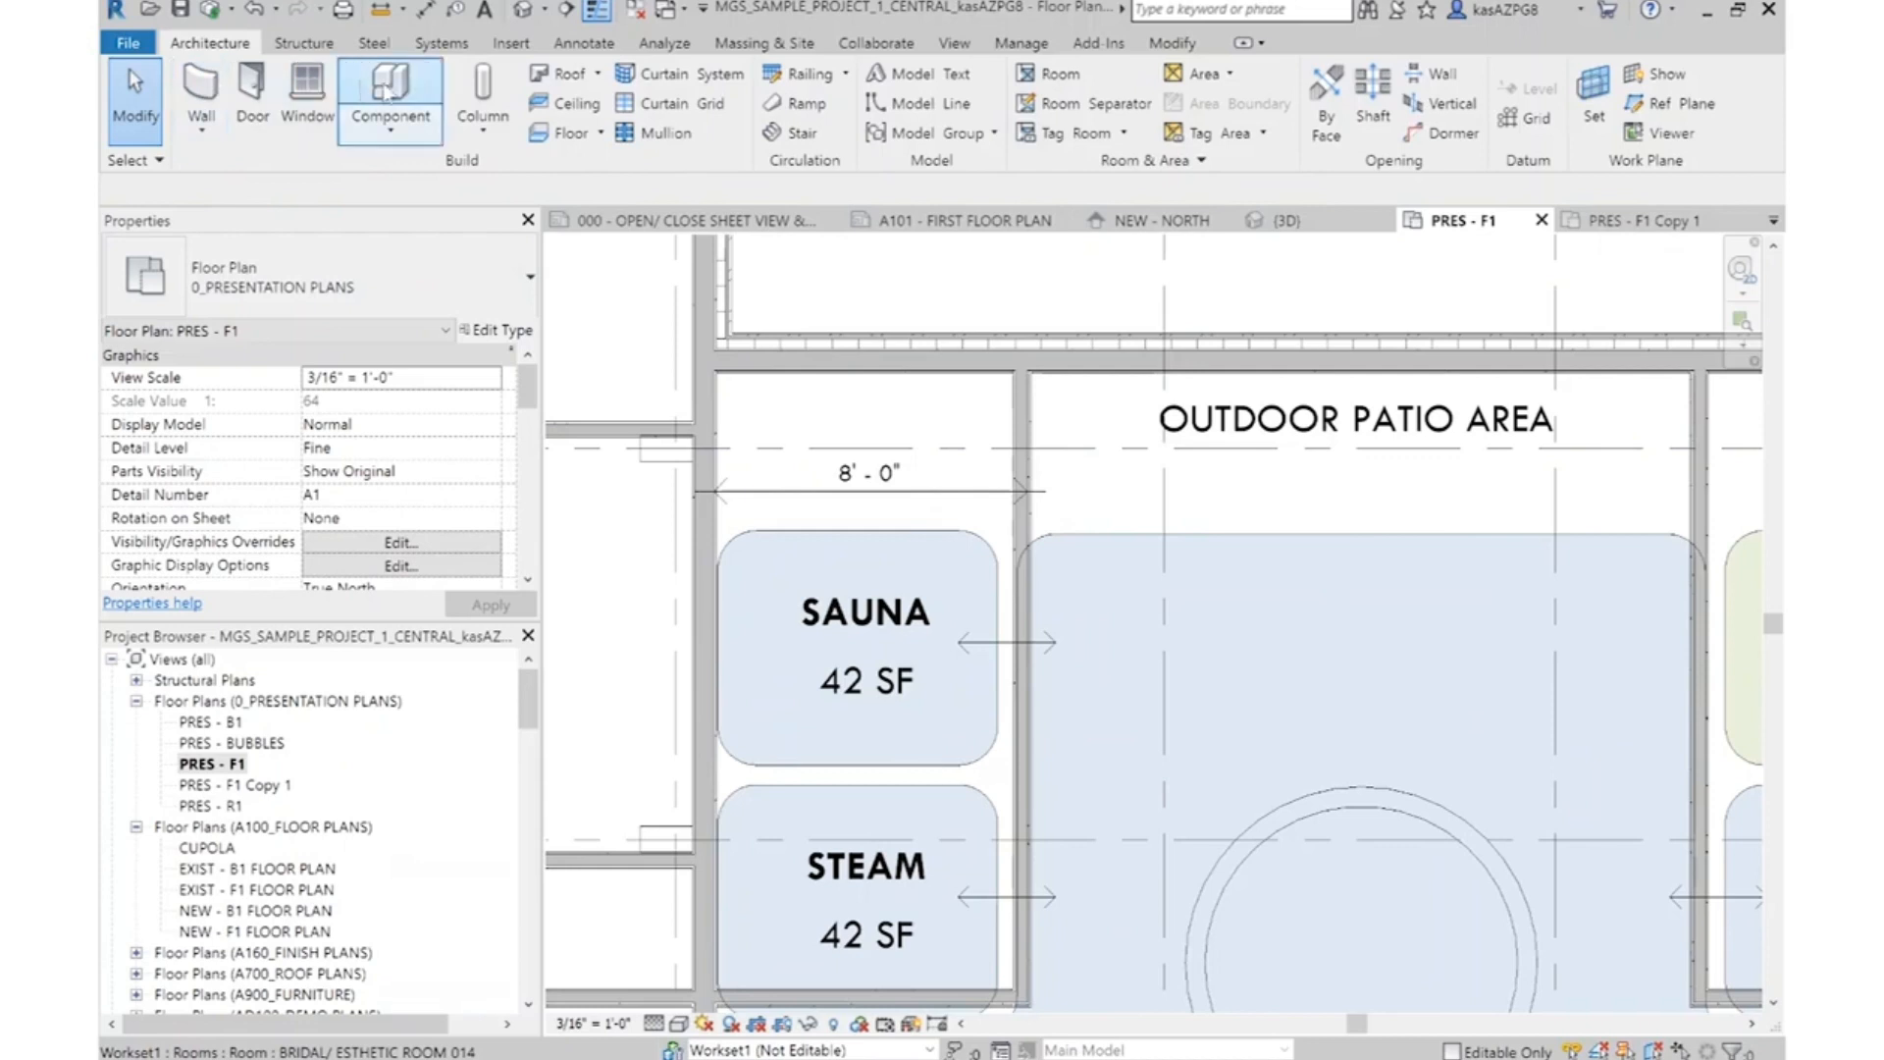
{"action": "left_click", "coordinate": [316, 280]}
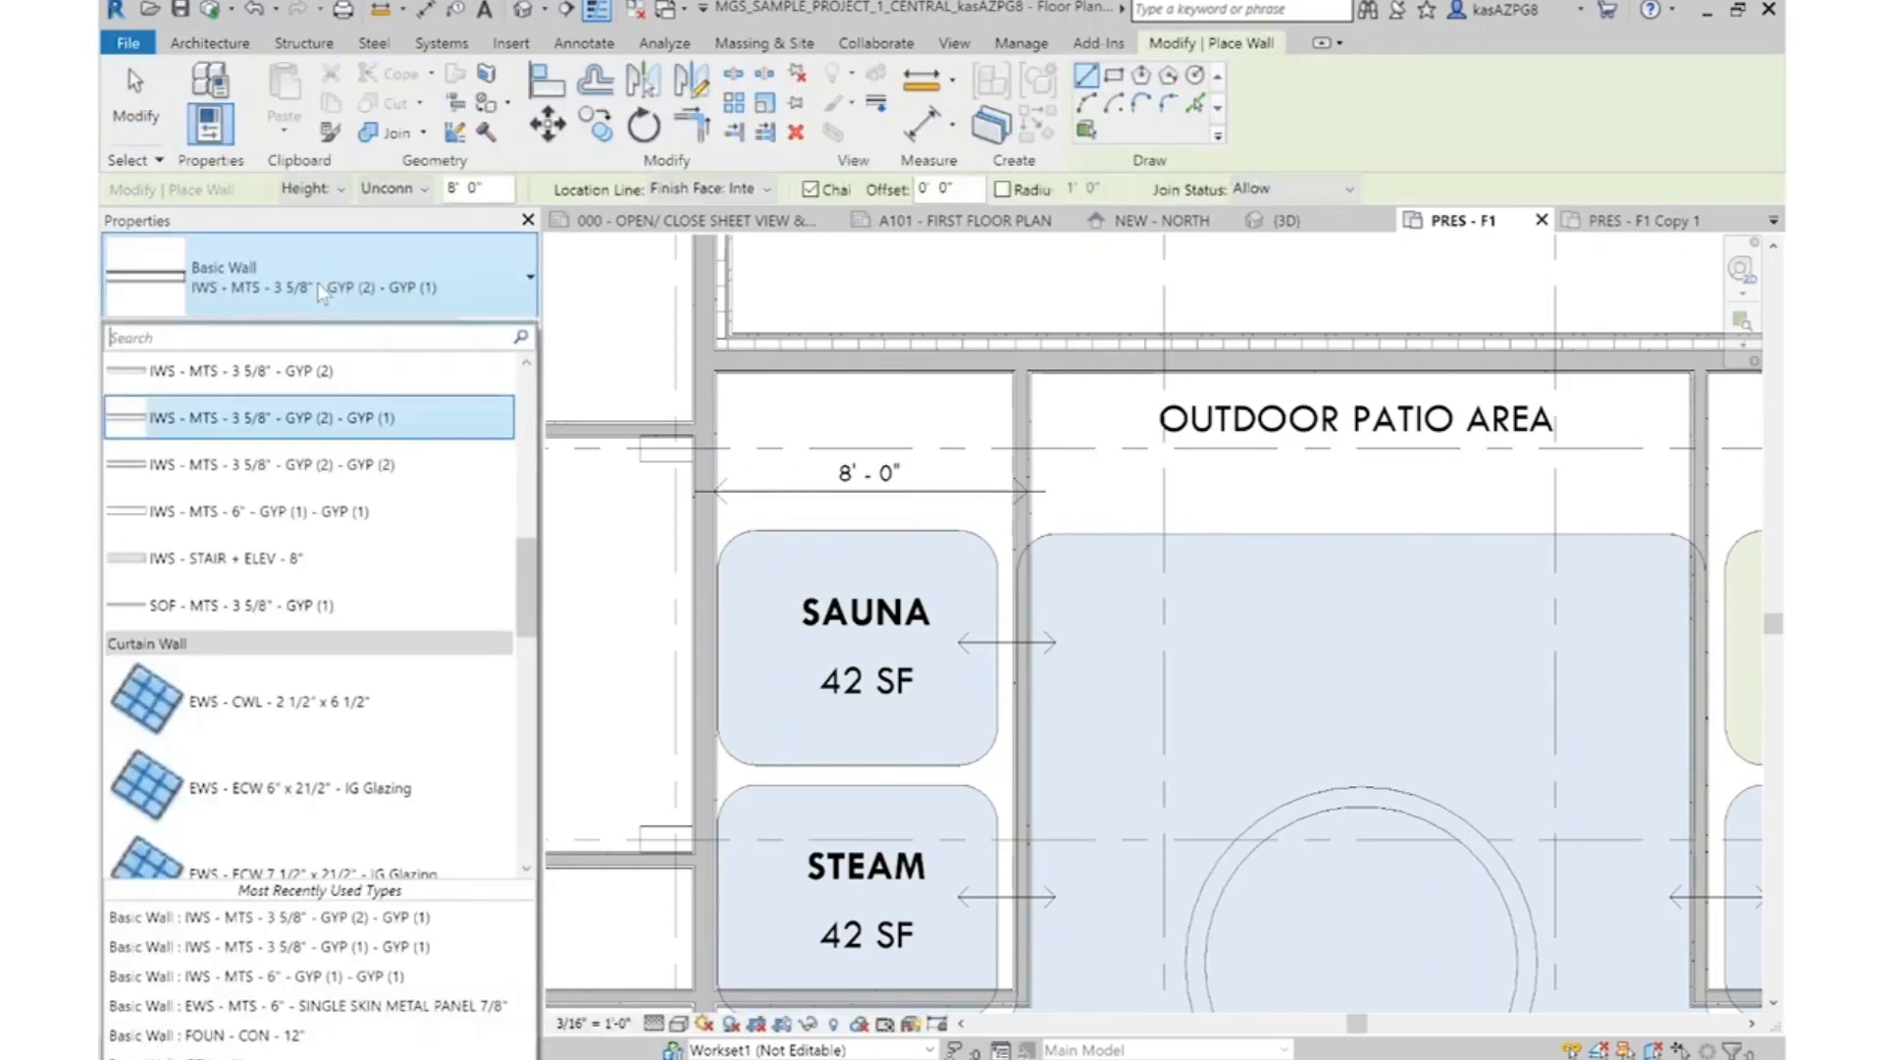
{"action": "left_click", "coordinate": [403, 595]}
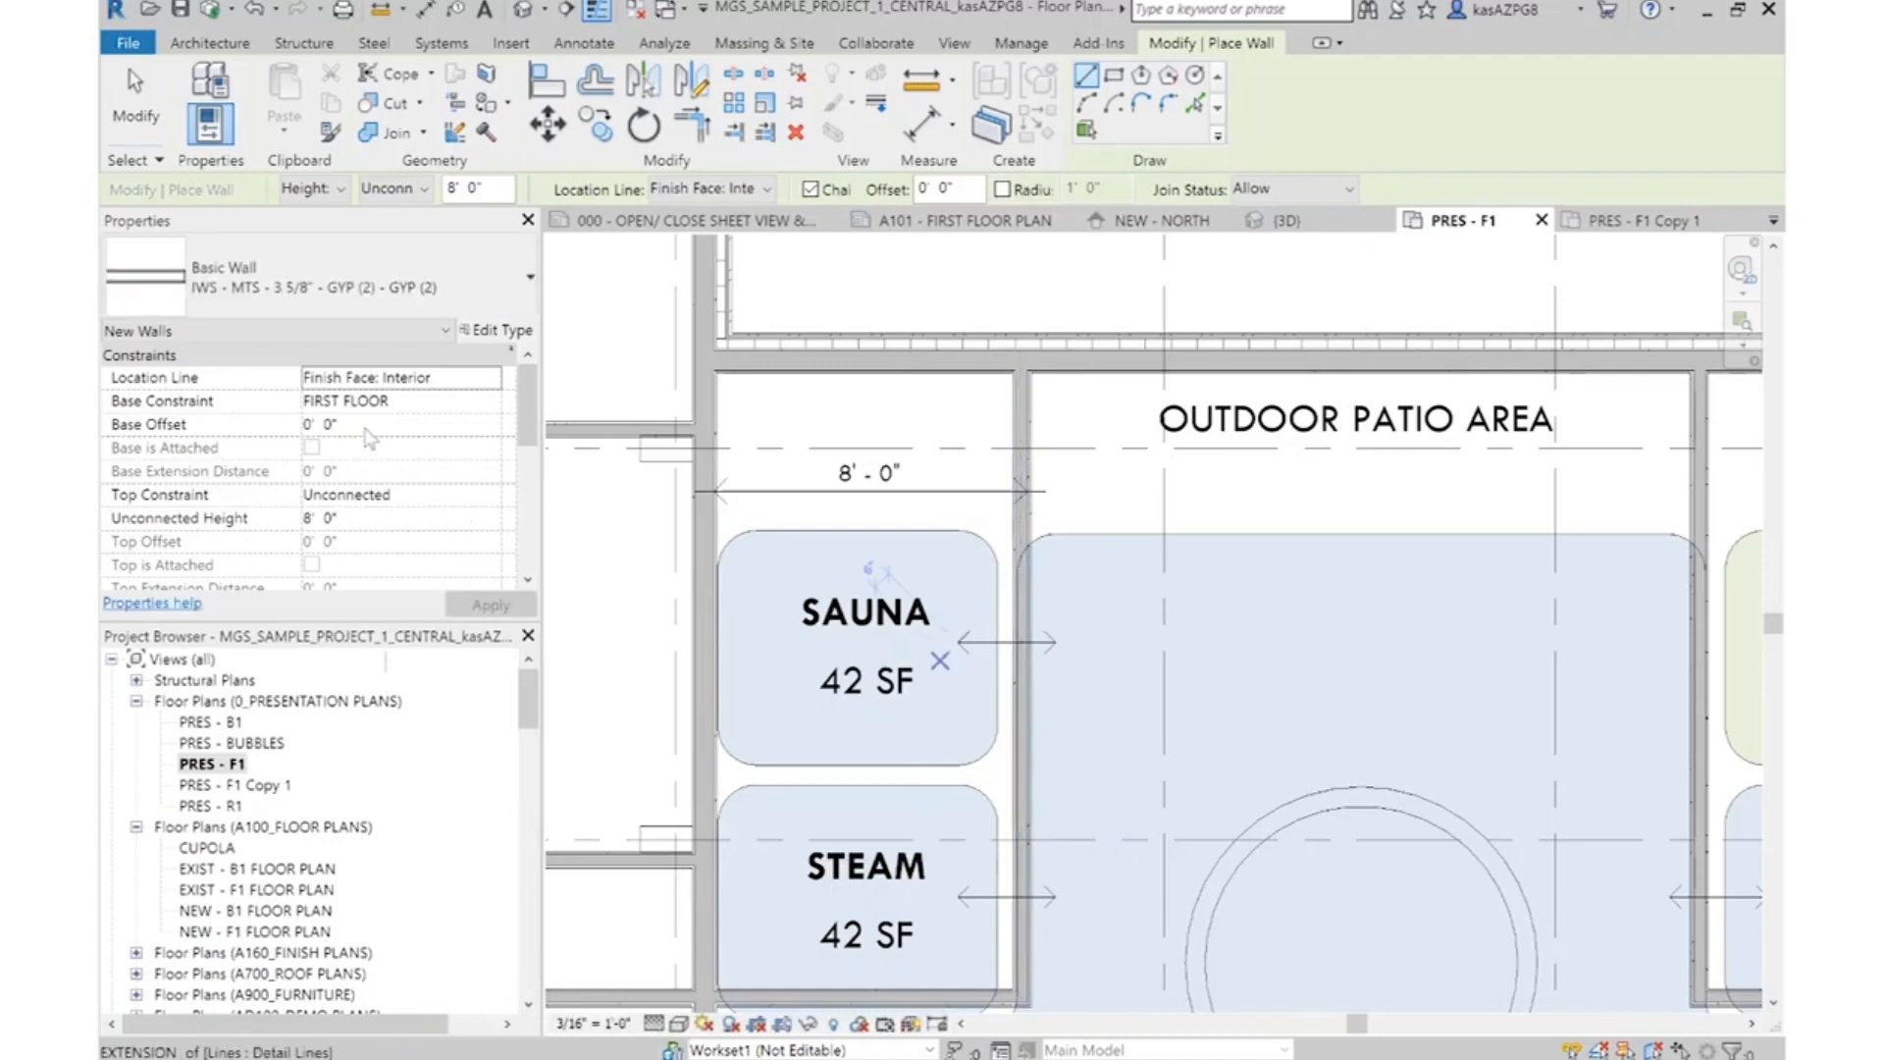
{"action": "left_click", "coordinate": [491, 380]}
{"action": "left_click", "coordinate": [385, 402]}
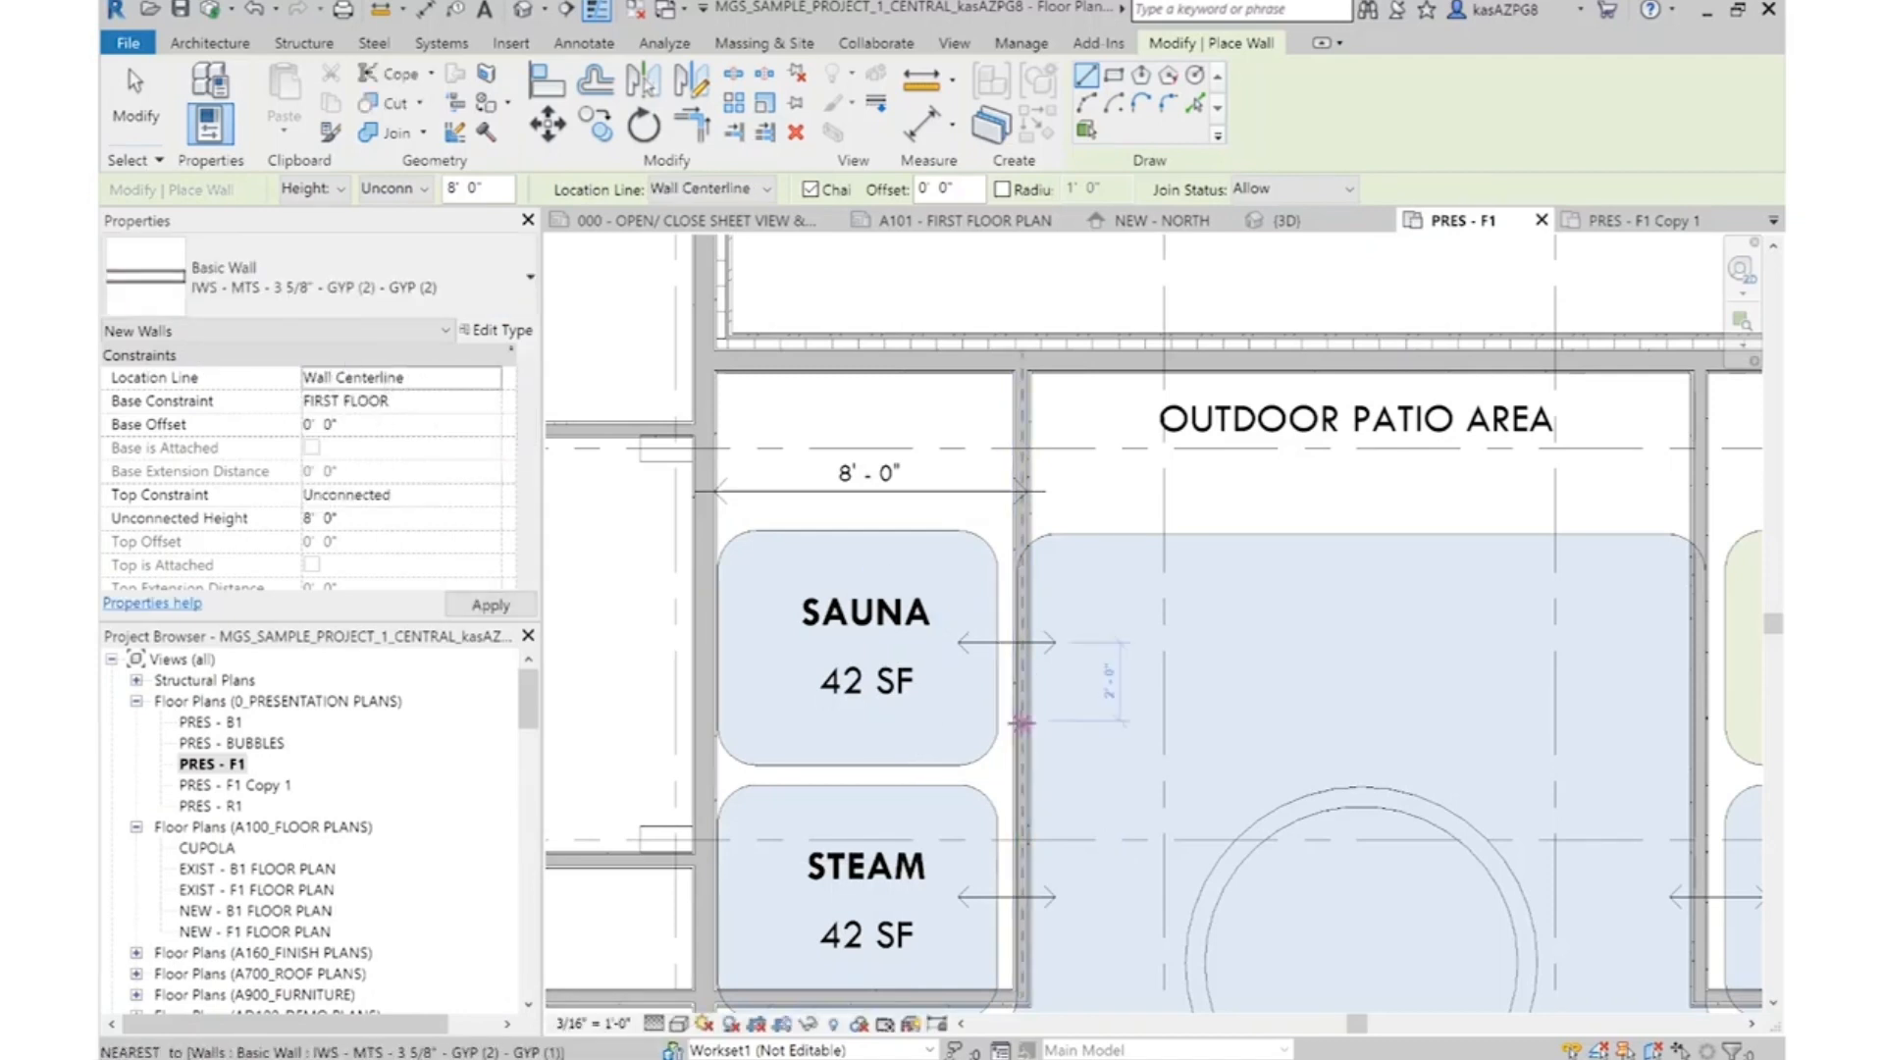
{"action": "scroll", "coordinate": [1021, 677], "scroll_direction": "down", "scroll_amount": 1}
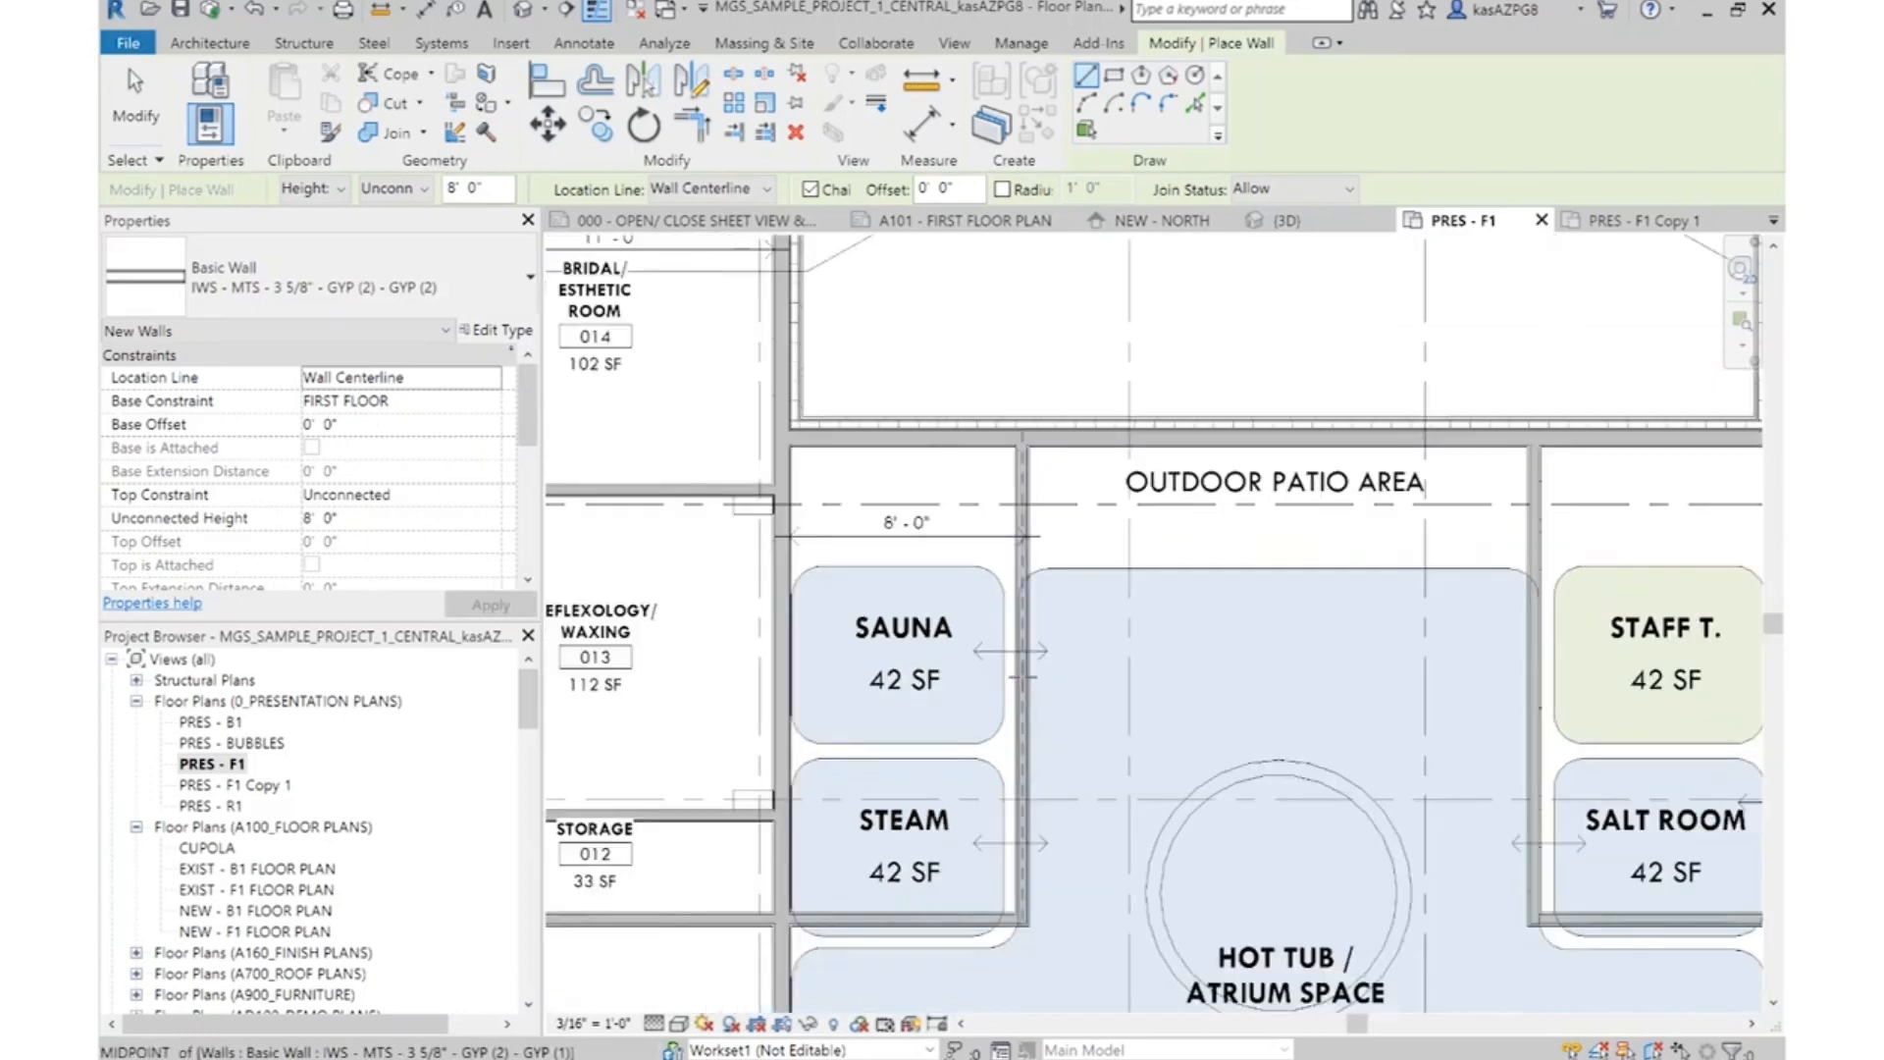
{"action": "left_click", "coordinate": [1022, 678]}
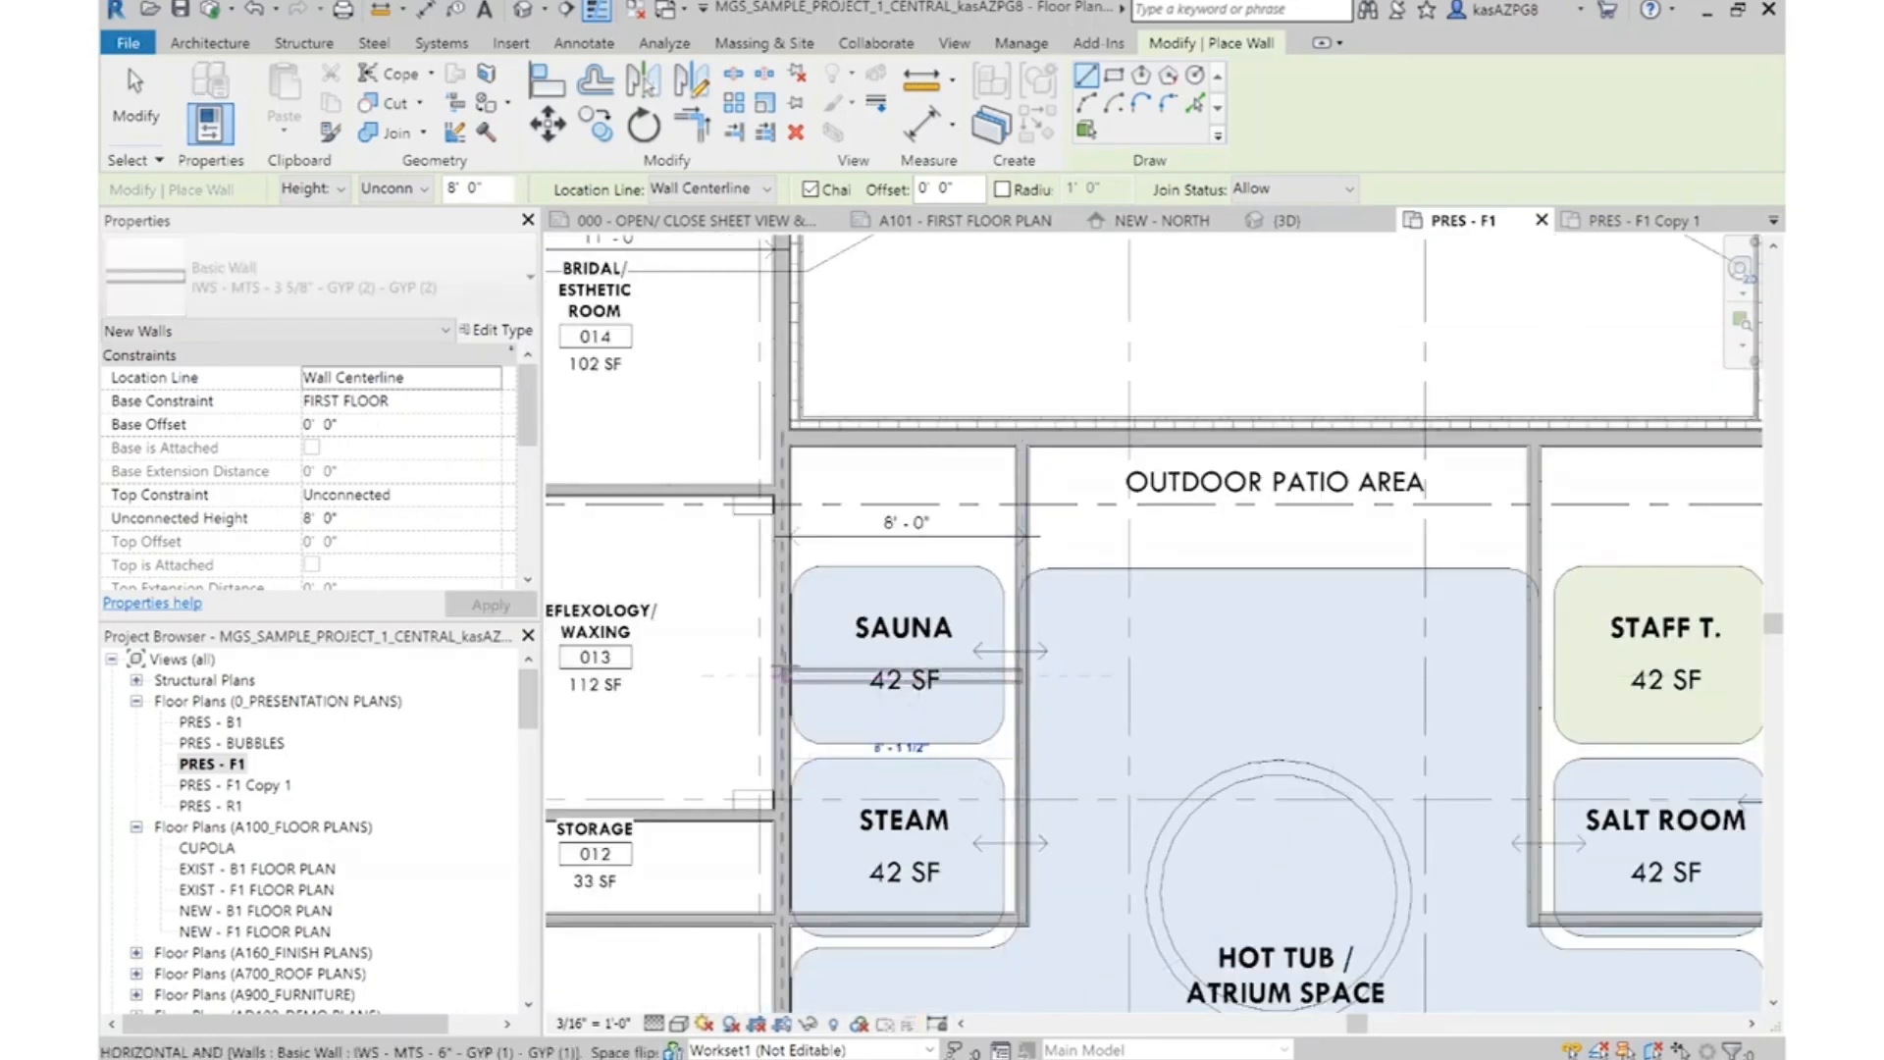
{"action": "left_click", "coordinate": [782, 673]}
{"action": "key", "text": "Escape"}
{"action": "key", "text": "Escape"}
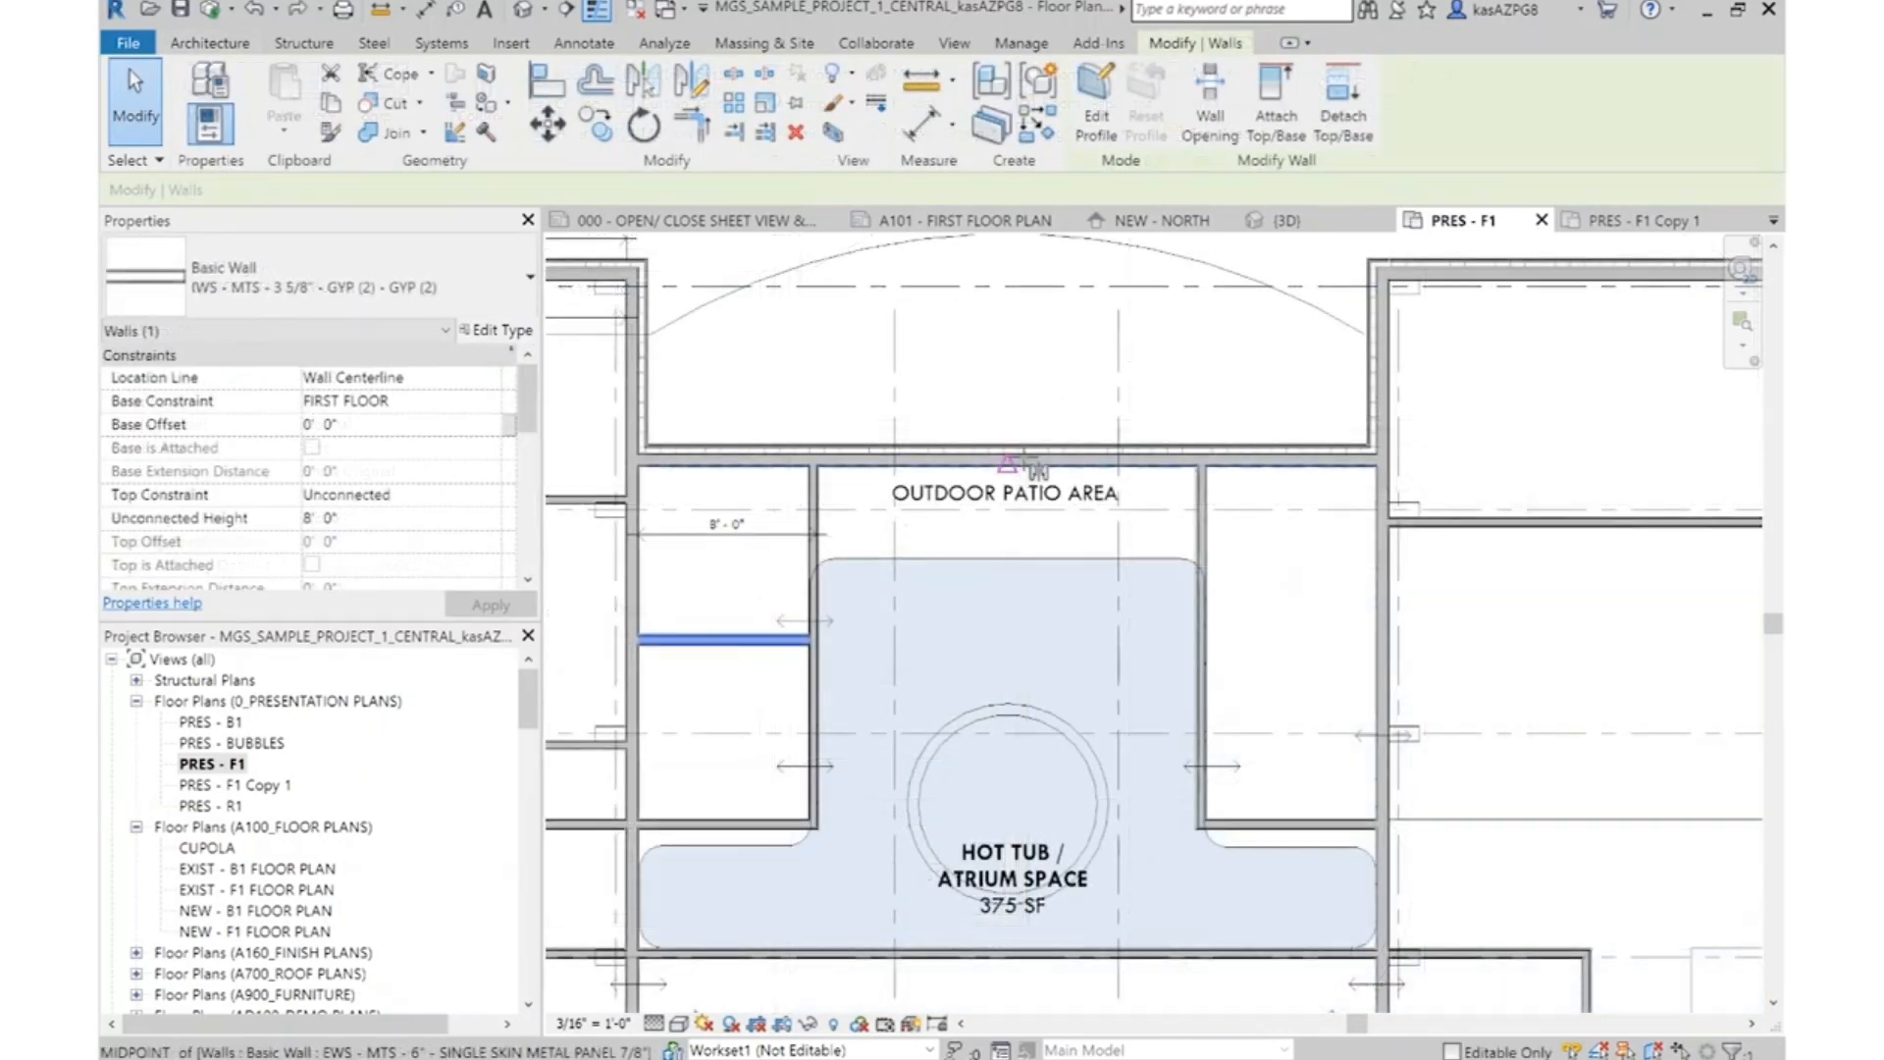
Delete the Sauna, Steam, Staff T. and Salt Room bubbles with labels, and mirror a copy of the Sauna/Steam dividing wall about the spa's centre
{"action": "key", "text": "d"}
{"action": "key", "text": "m"}
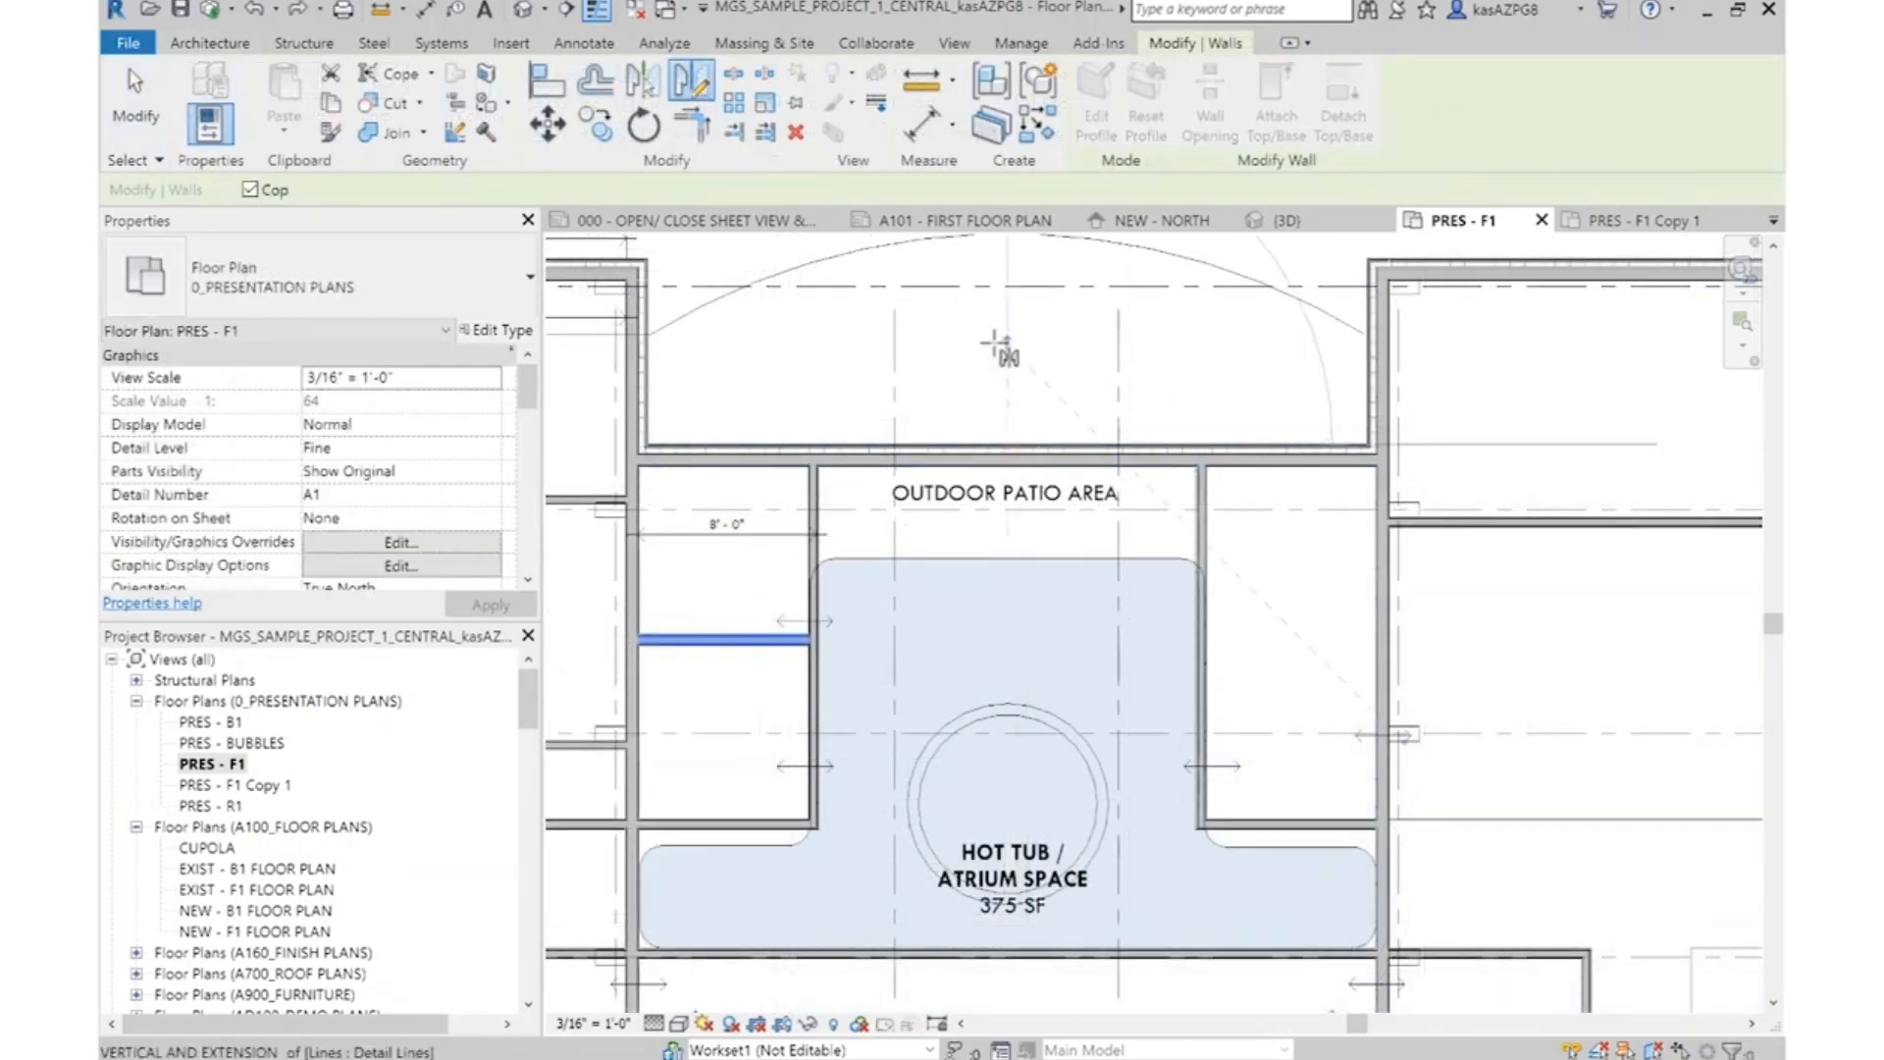
{"action": "key", "text": "Escape"}
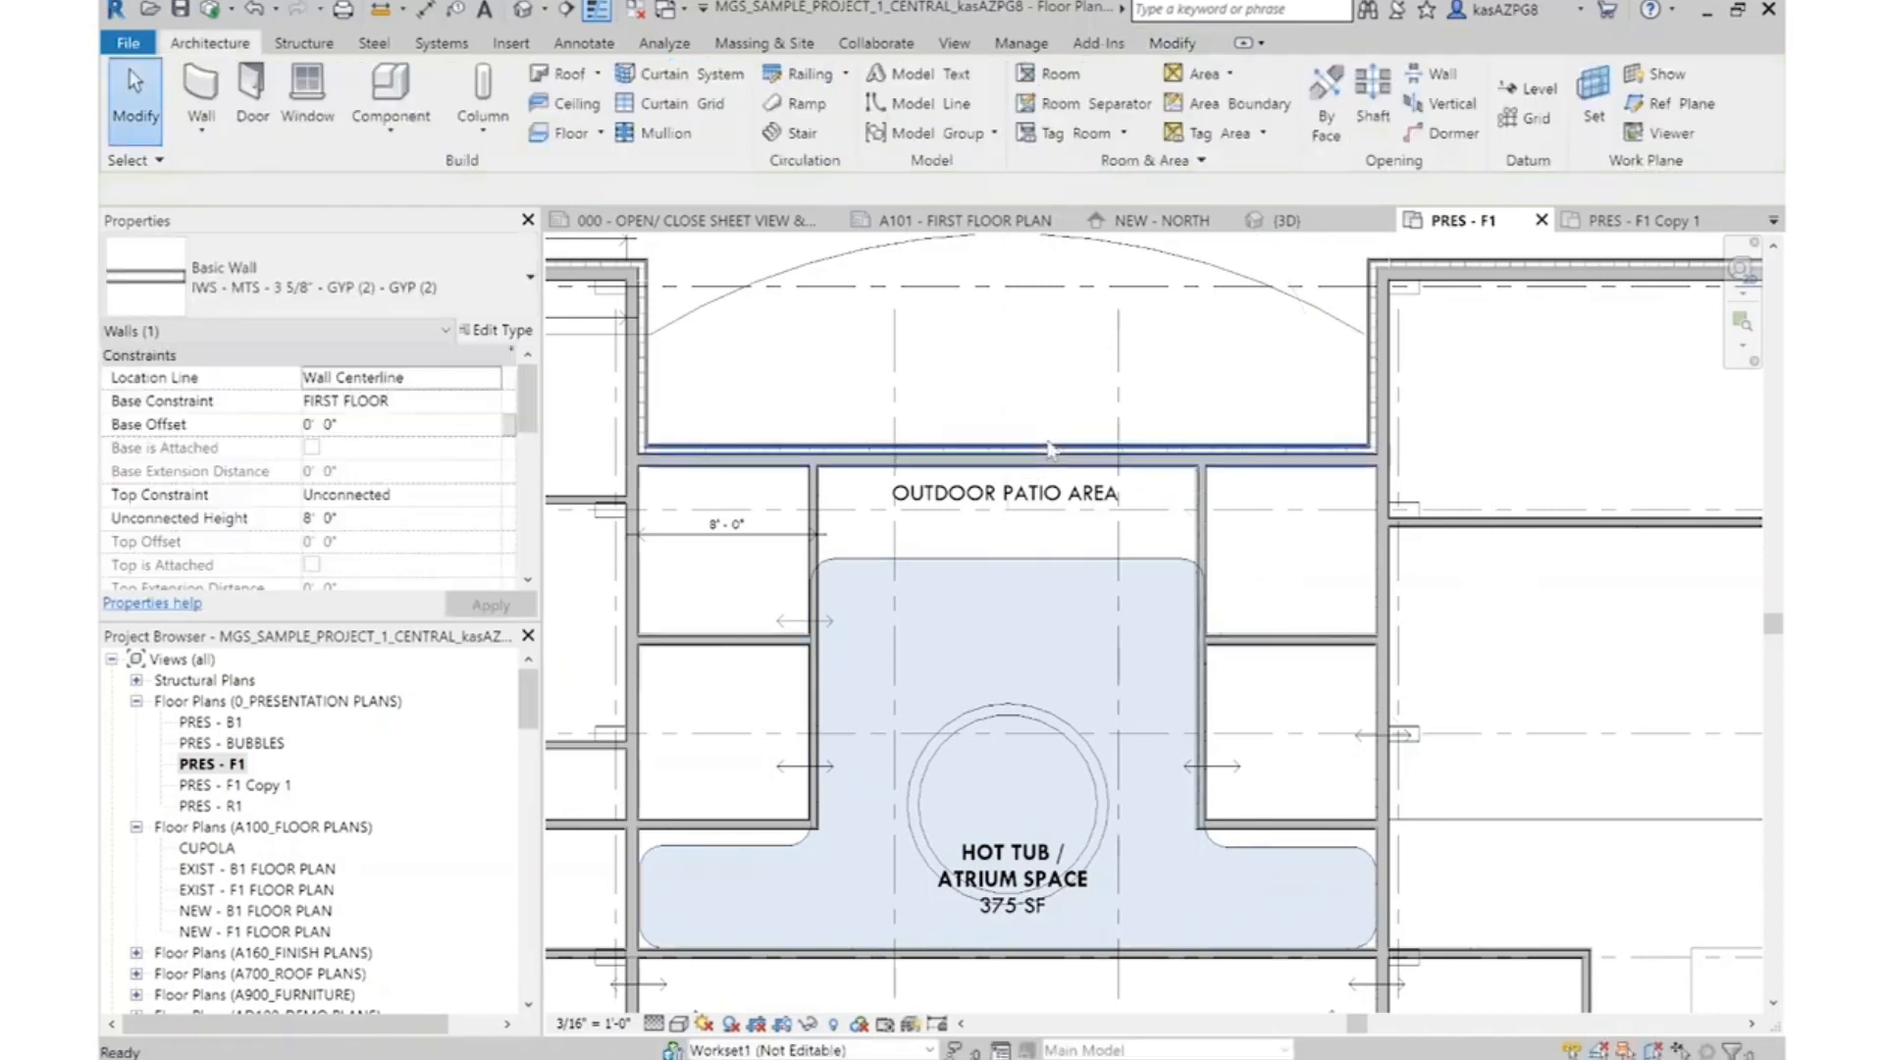
Delete the Hot Tub / Atrium Space filled region and its label, keeping the round tub outline
{"action": "scroll", "coordinate": [1050, 442], "scroll_direction": "down", "scroll_amount": 2}
{"action": "left_click", "coordinate": [1040, 513]}
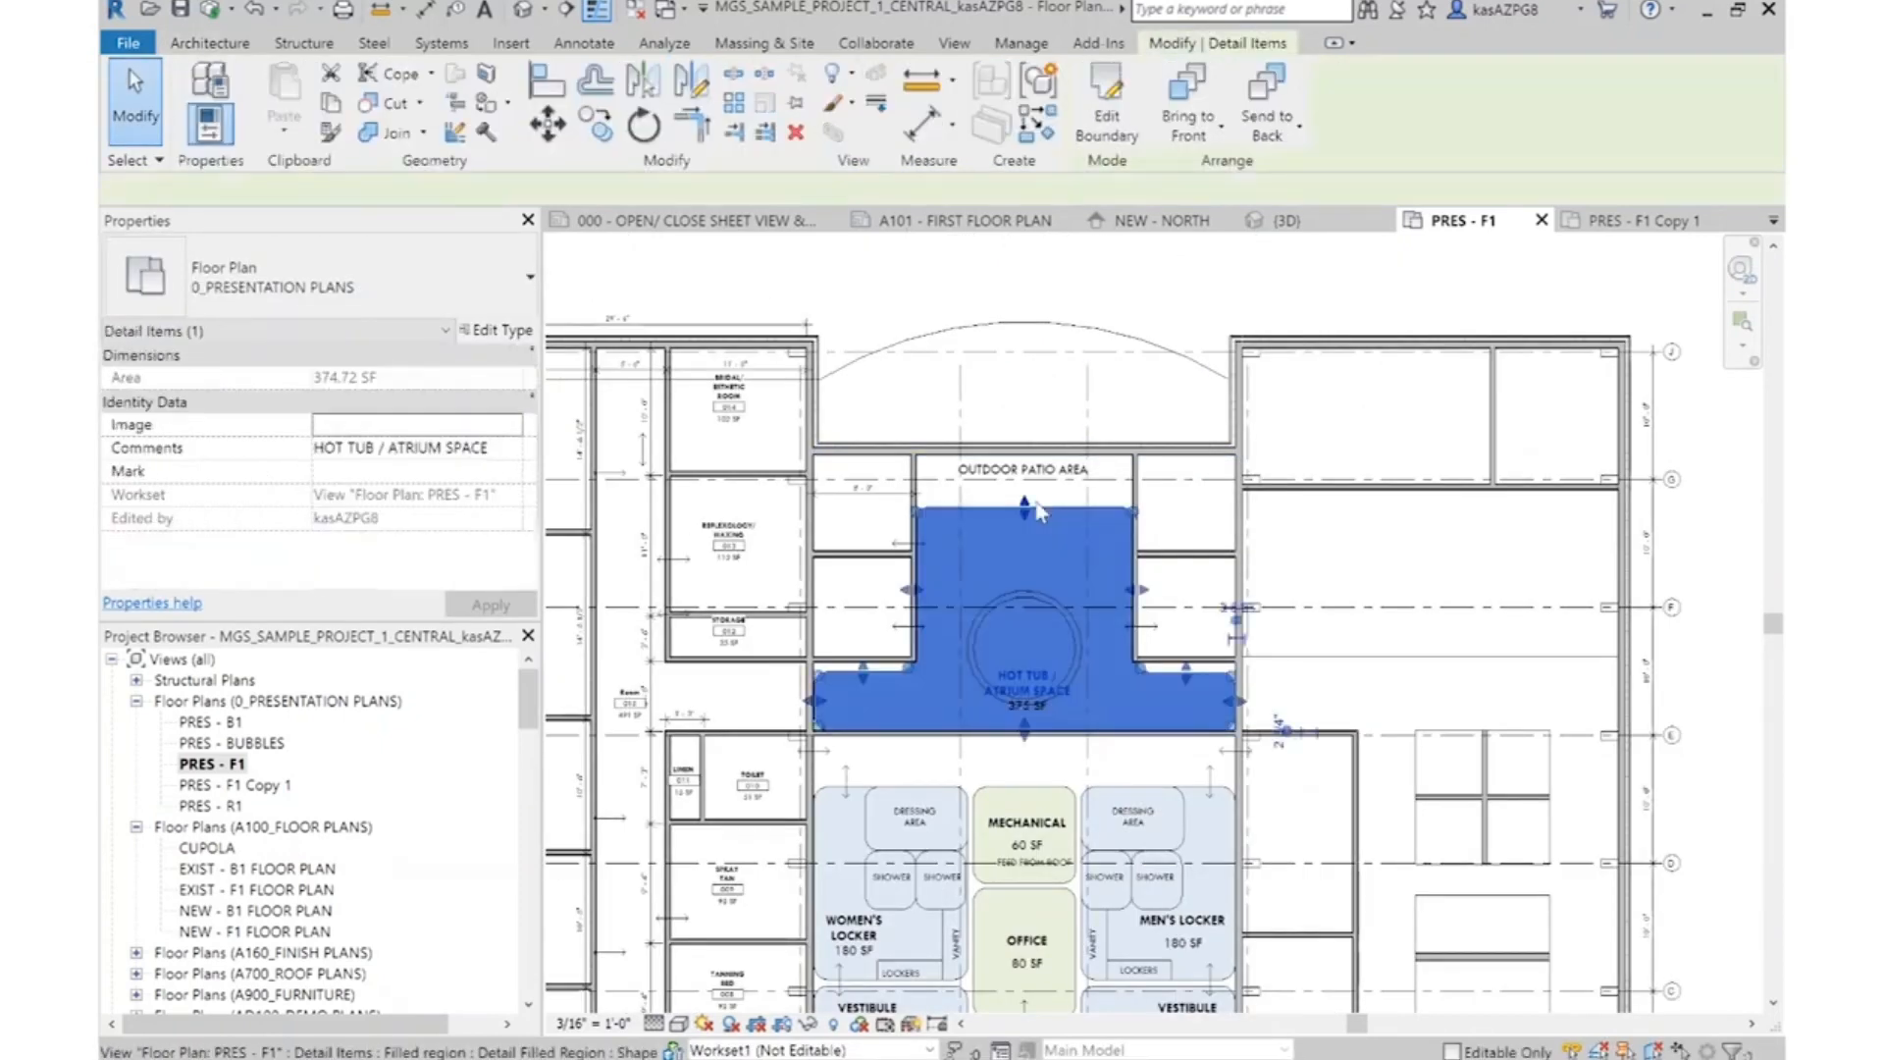
{"action": "key", "text": "Delete"}
{"action": "scroll", "coordinate": [1036, 685], "scroll_direction": "up", "scroll_amount": 2}
{"action": "scroll", "coordinate": [948, 511], "scroll_direction": "down", "scroll_amount": 2}
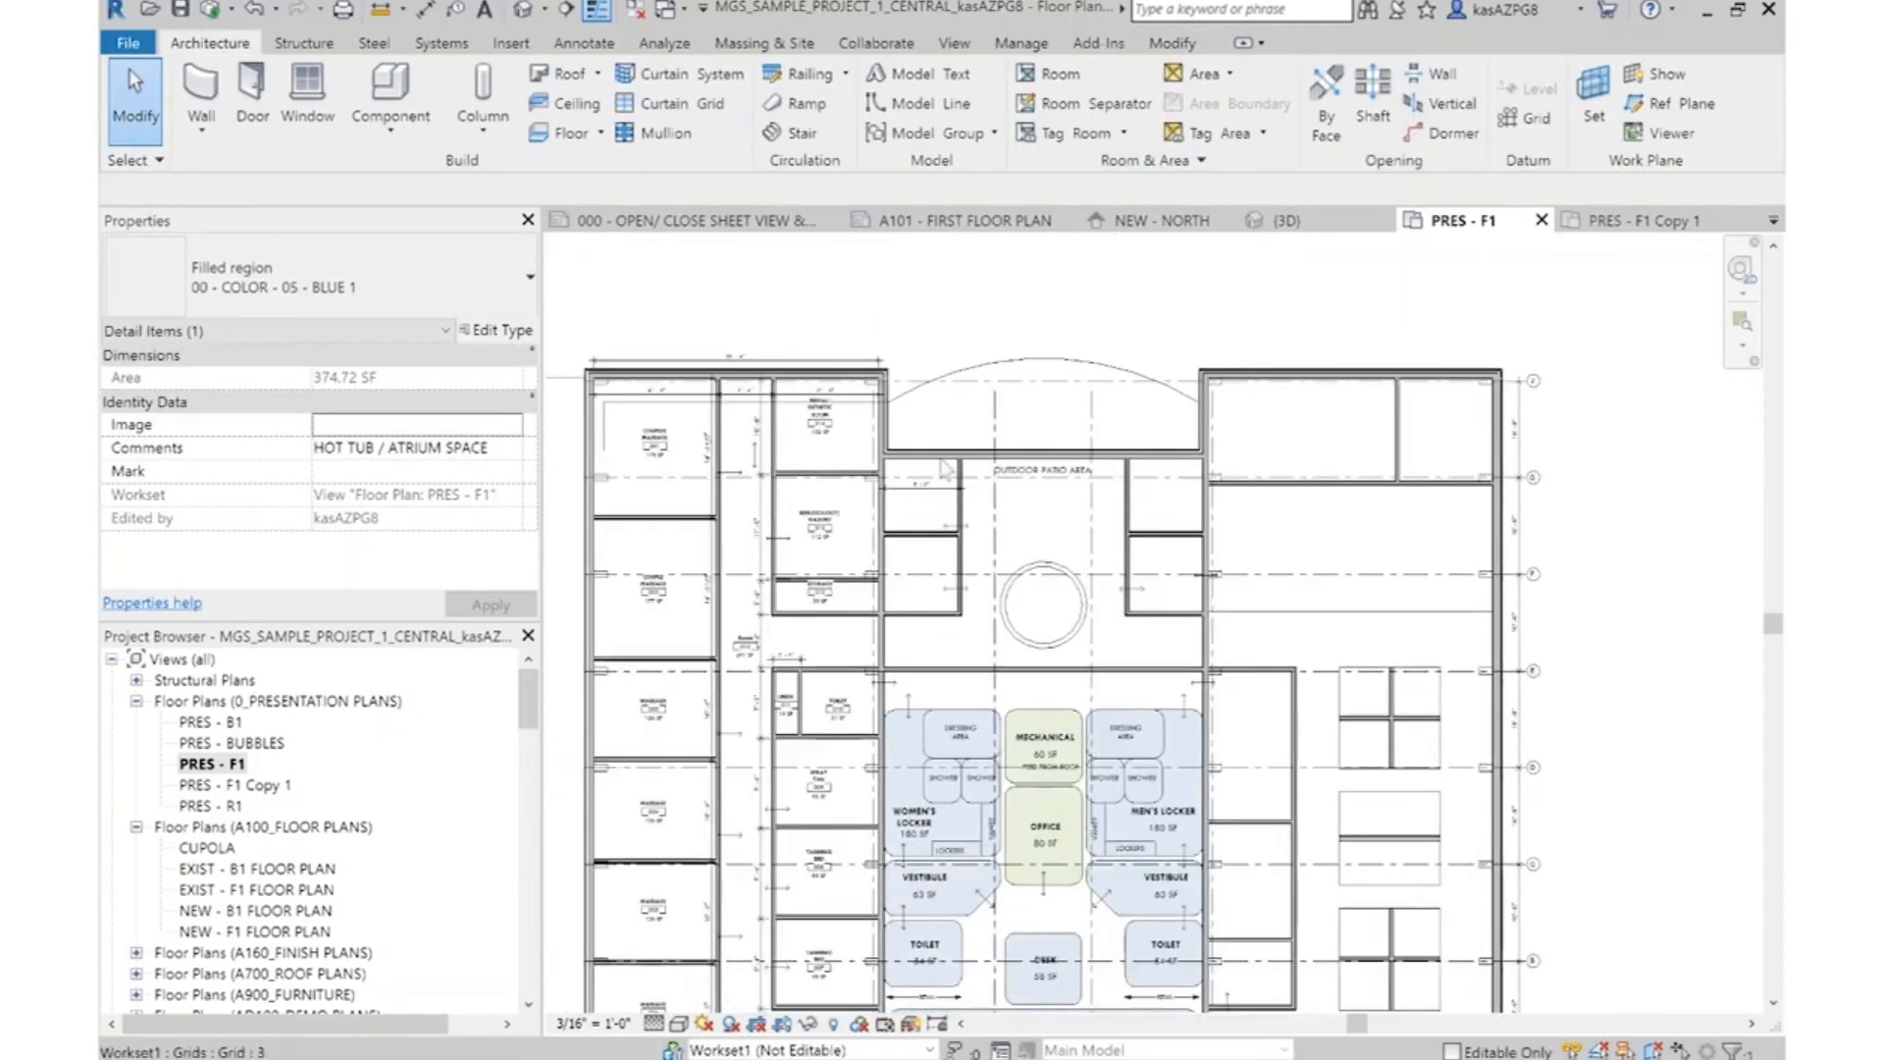
{"action": "scroll", "coordinate": [1009, 638], "scroll_direction": "up", "scroll_amount": 1}
{"action": "middle_click_drag", "start_coordinate": [1108, 790], "coordinate": [1118, 505]}
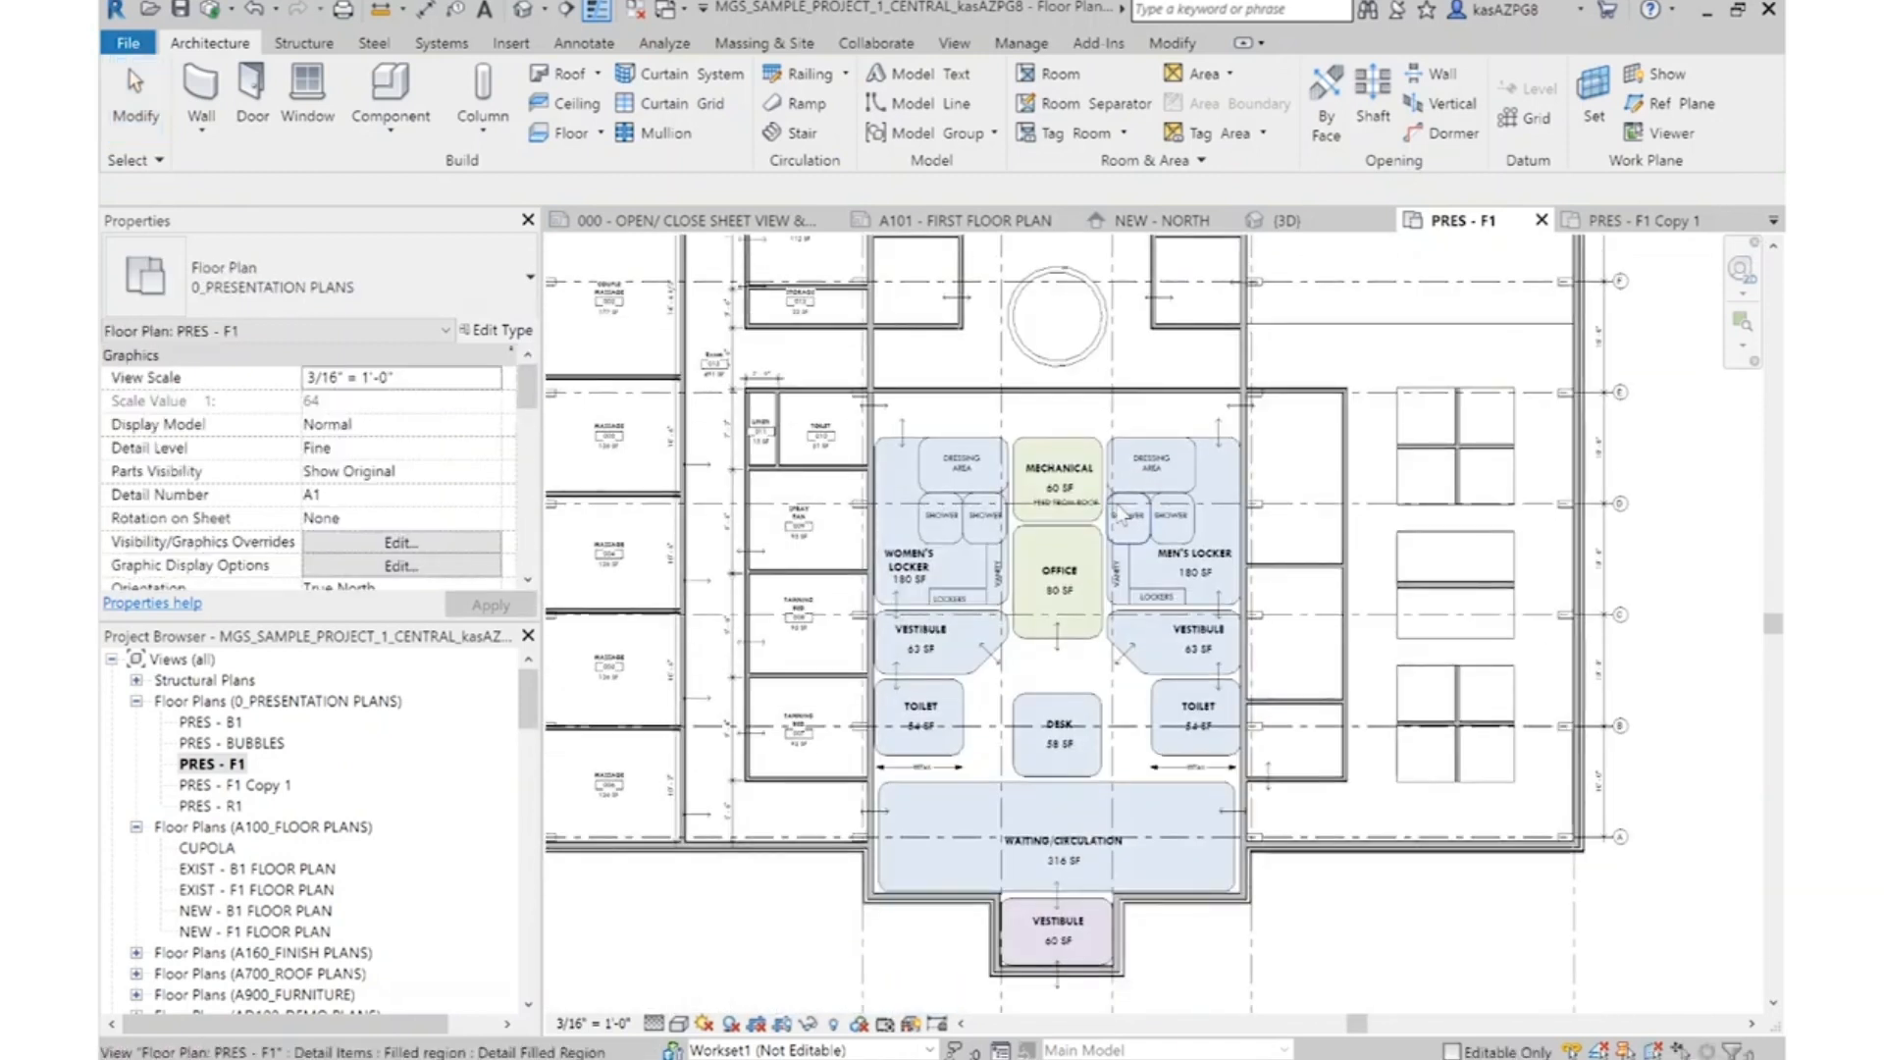
{"action": "scroll", "coordinate": [1129, 422], "scroll_direction": "up", "scroll_amount": 2}
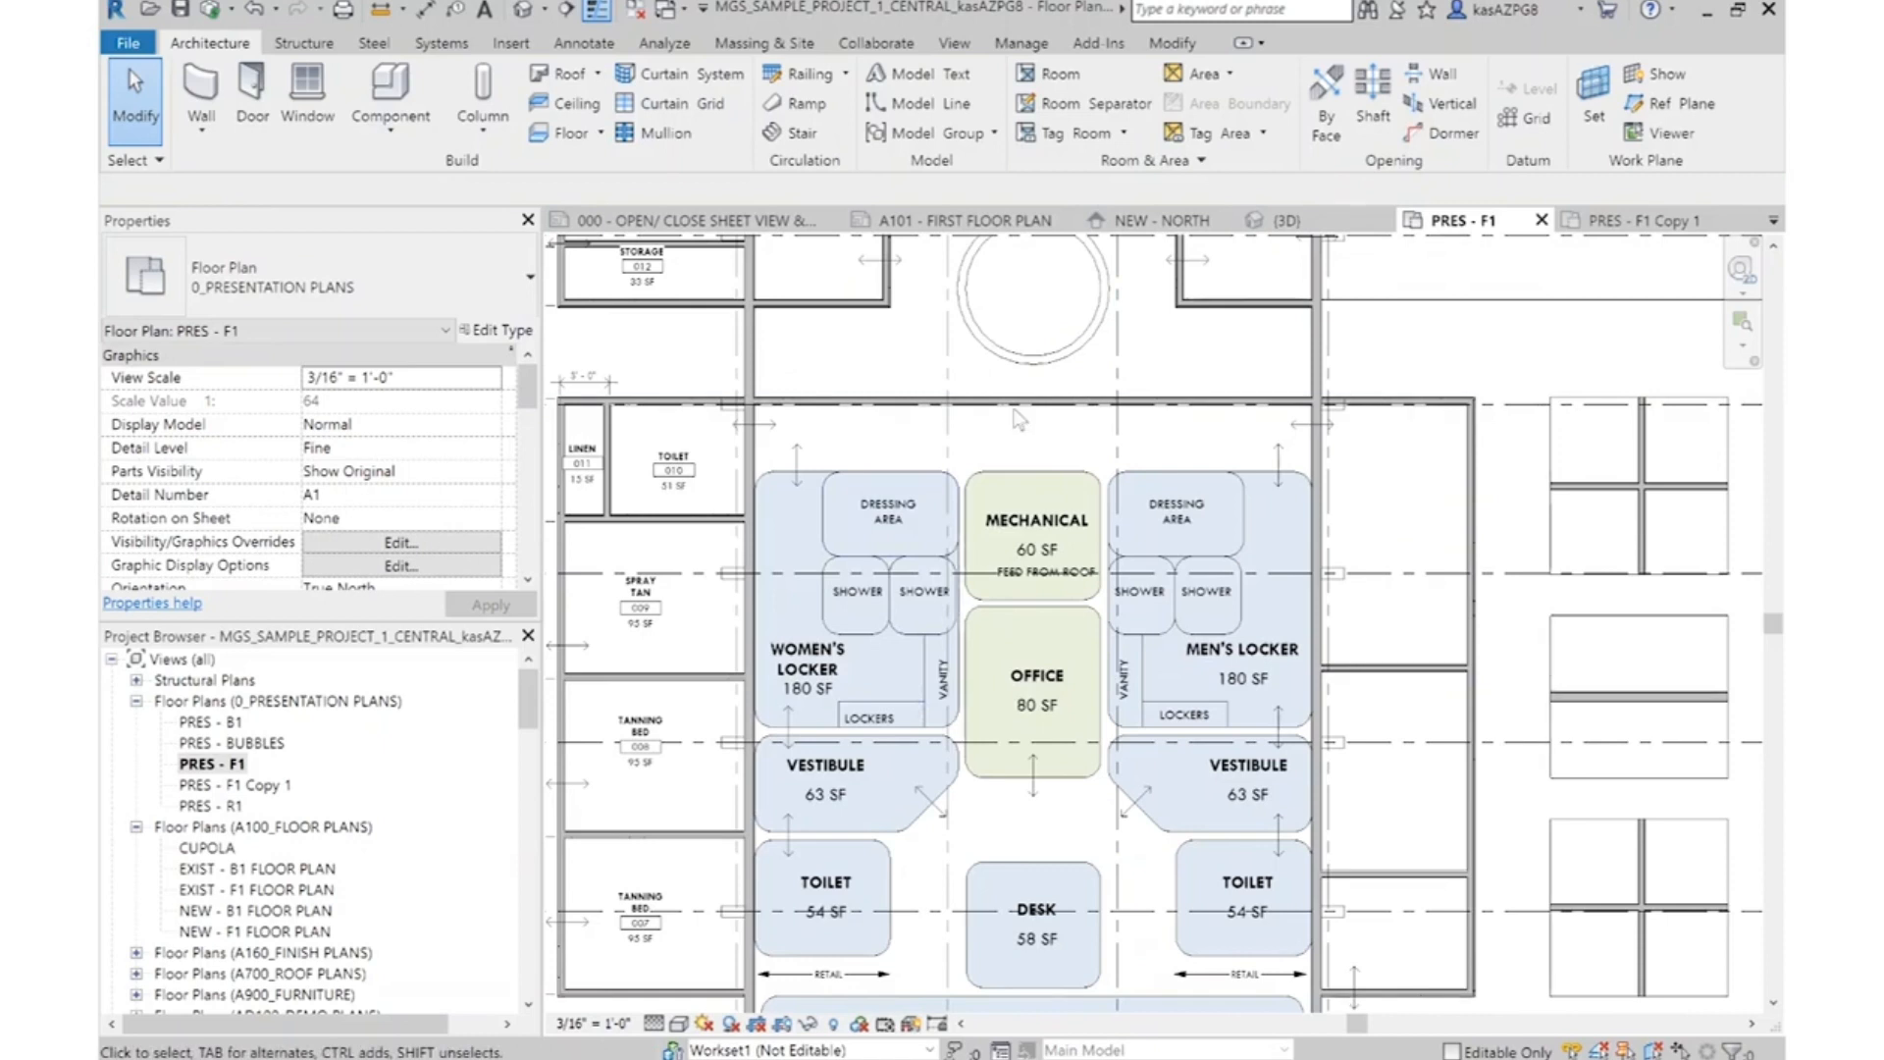
{"action": "scroll", "coordinate": [1019, 420], "scroll_direction": "down", "scroll_amount": 1}
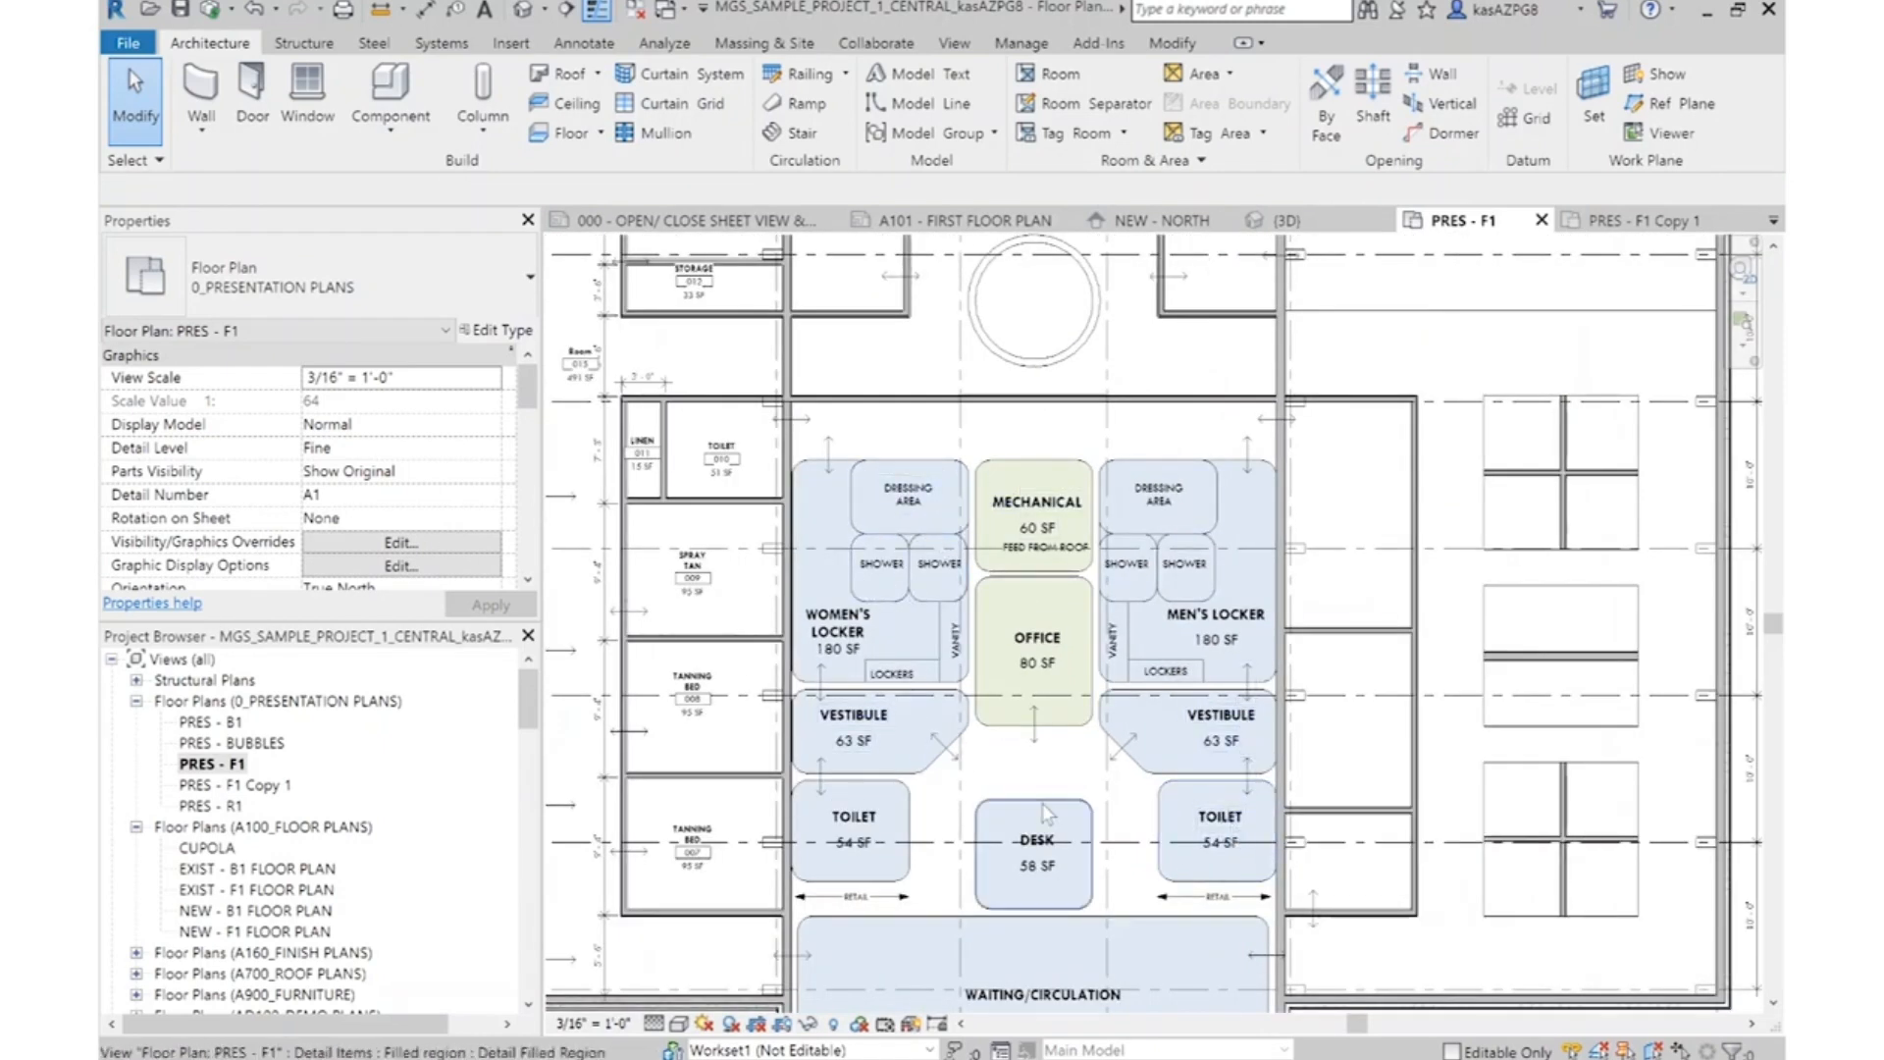
Extend the wall between Tanning Beds 007 and 008 past the corridor wall, between the women's side Vestibule and Toilet bubbles, to about 20' long
{"action": "middle_click_drag", "start_coordinate": [1043, 813], "coordinate": [1200, 718]}
{"action": "middle_click_drag", "start_coordinate": [1175, 533], "coordinate": [1095, 562]}
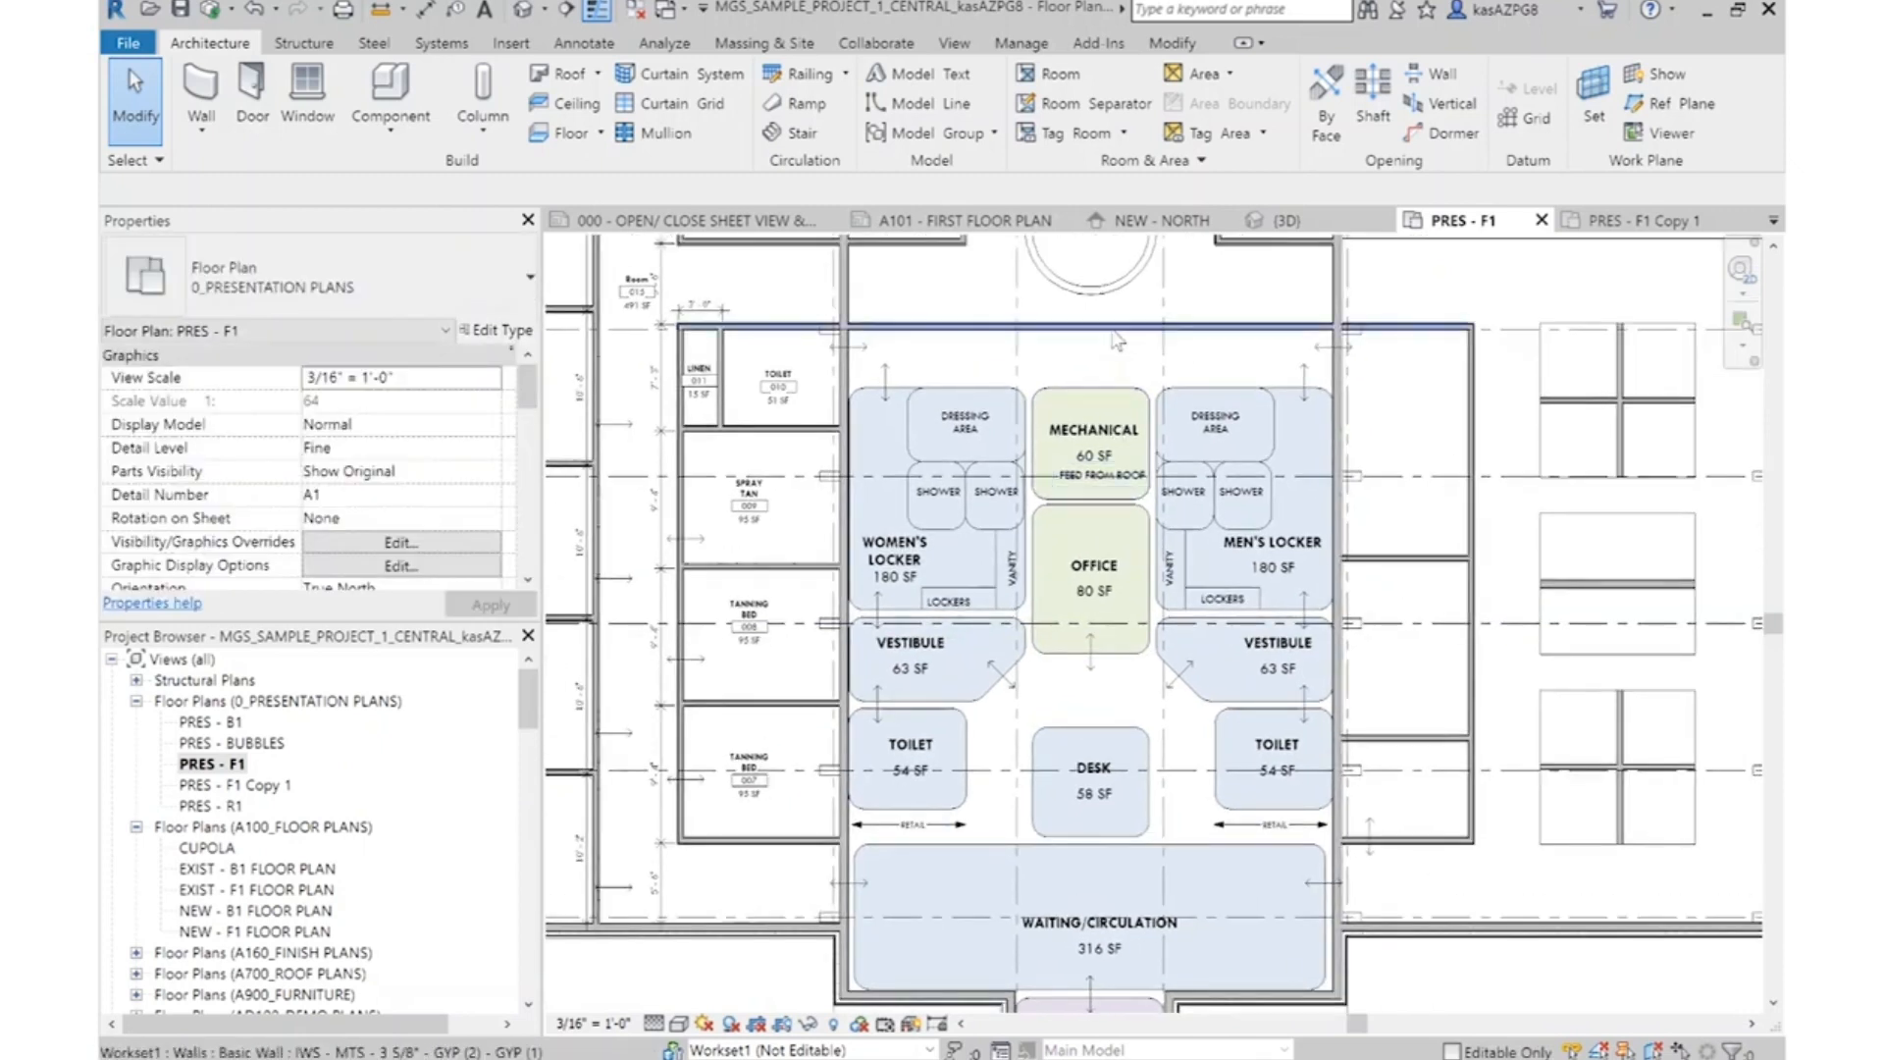
{"action": "scroll", "coordinate": [947, 339], "scroll_direction": "up", "scroll_amount": 1}
{"action": "scroll", "coordinate": [790, 775], "scroll_direction": "up", "scroll_amount": 3}
{"action": "left_click", "coordinate": [765, 765]}
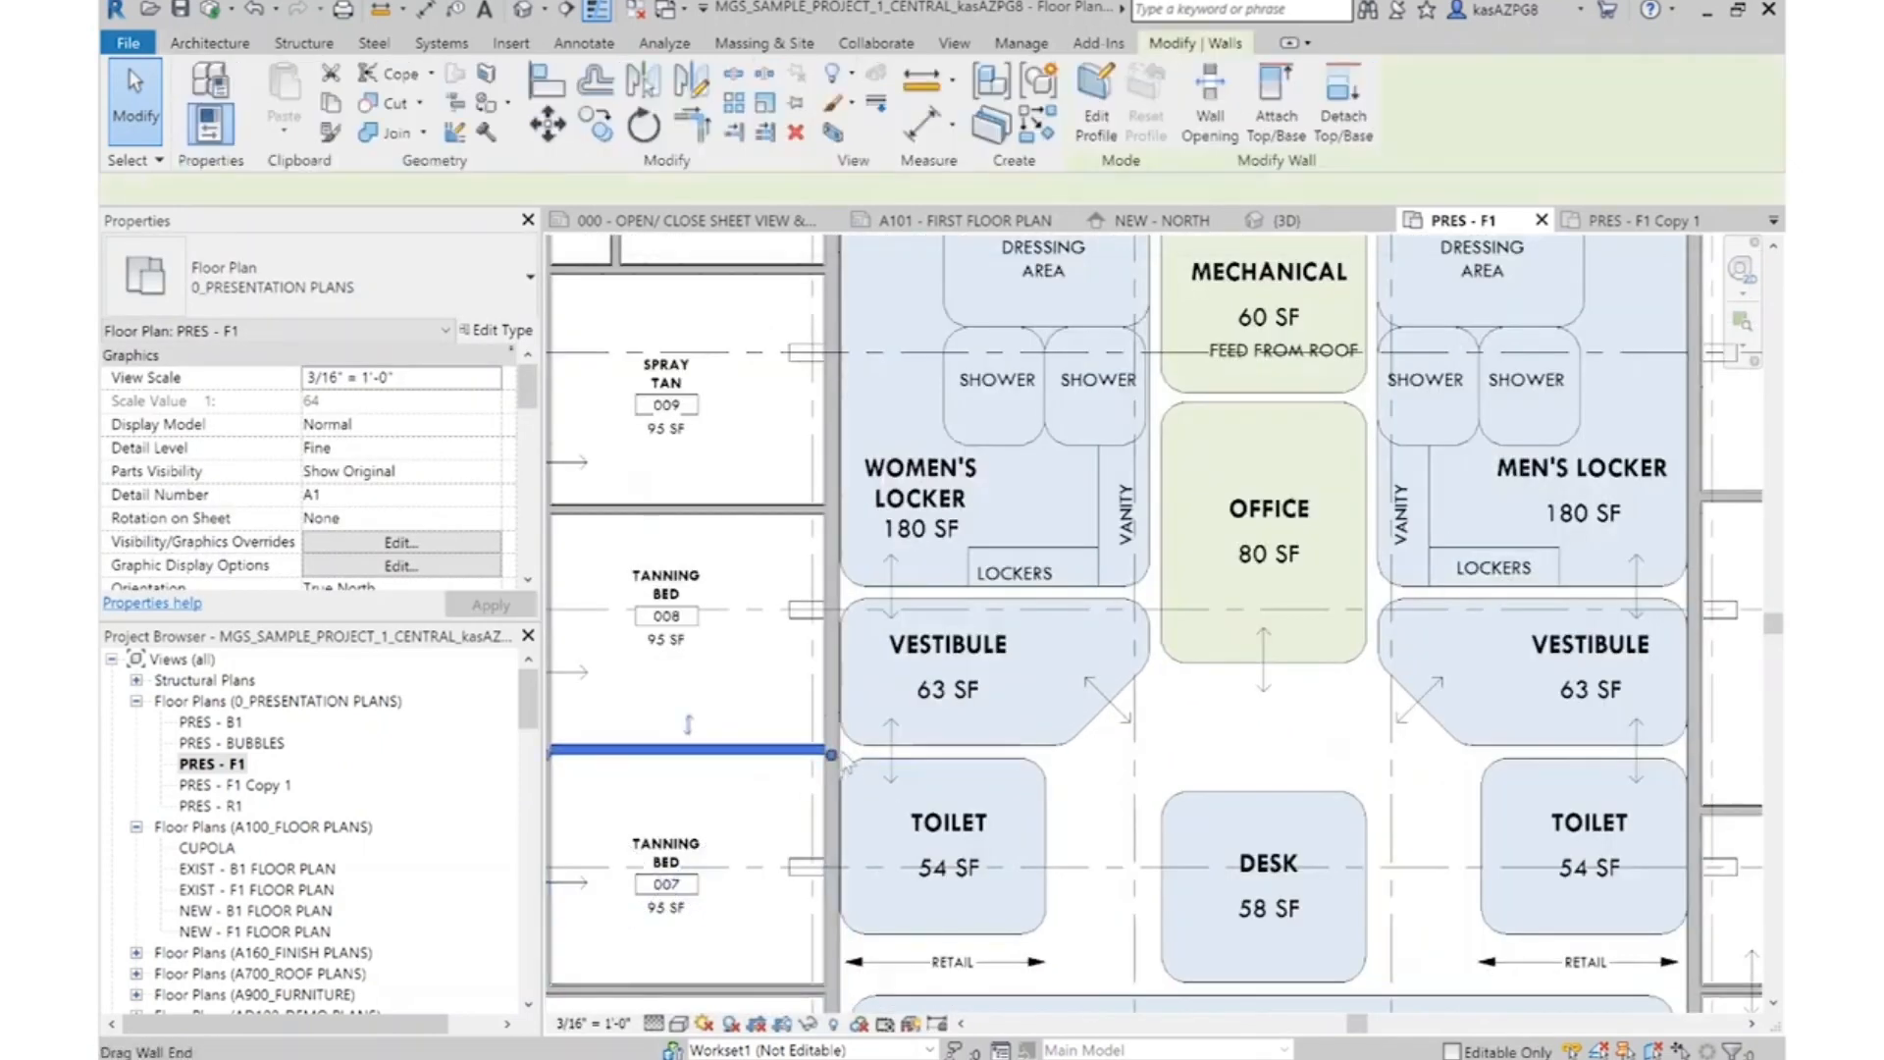
{"action": "scroll", "coordinate": [829, 756], "scroll_direction": "up", "scroll_amount": 2}
{"action": "key", "text": "r"}
{"action": "key", "text": "s"}
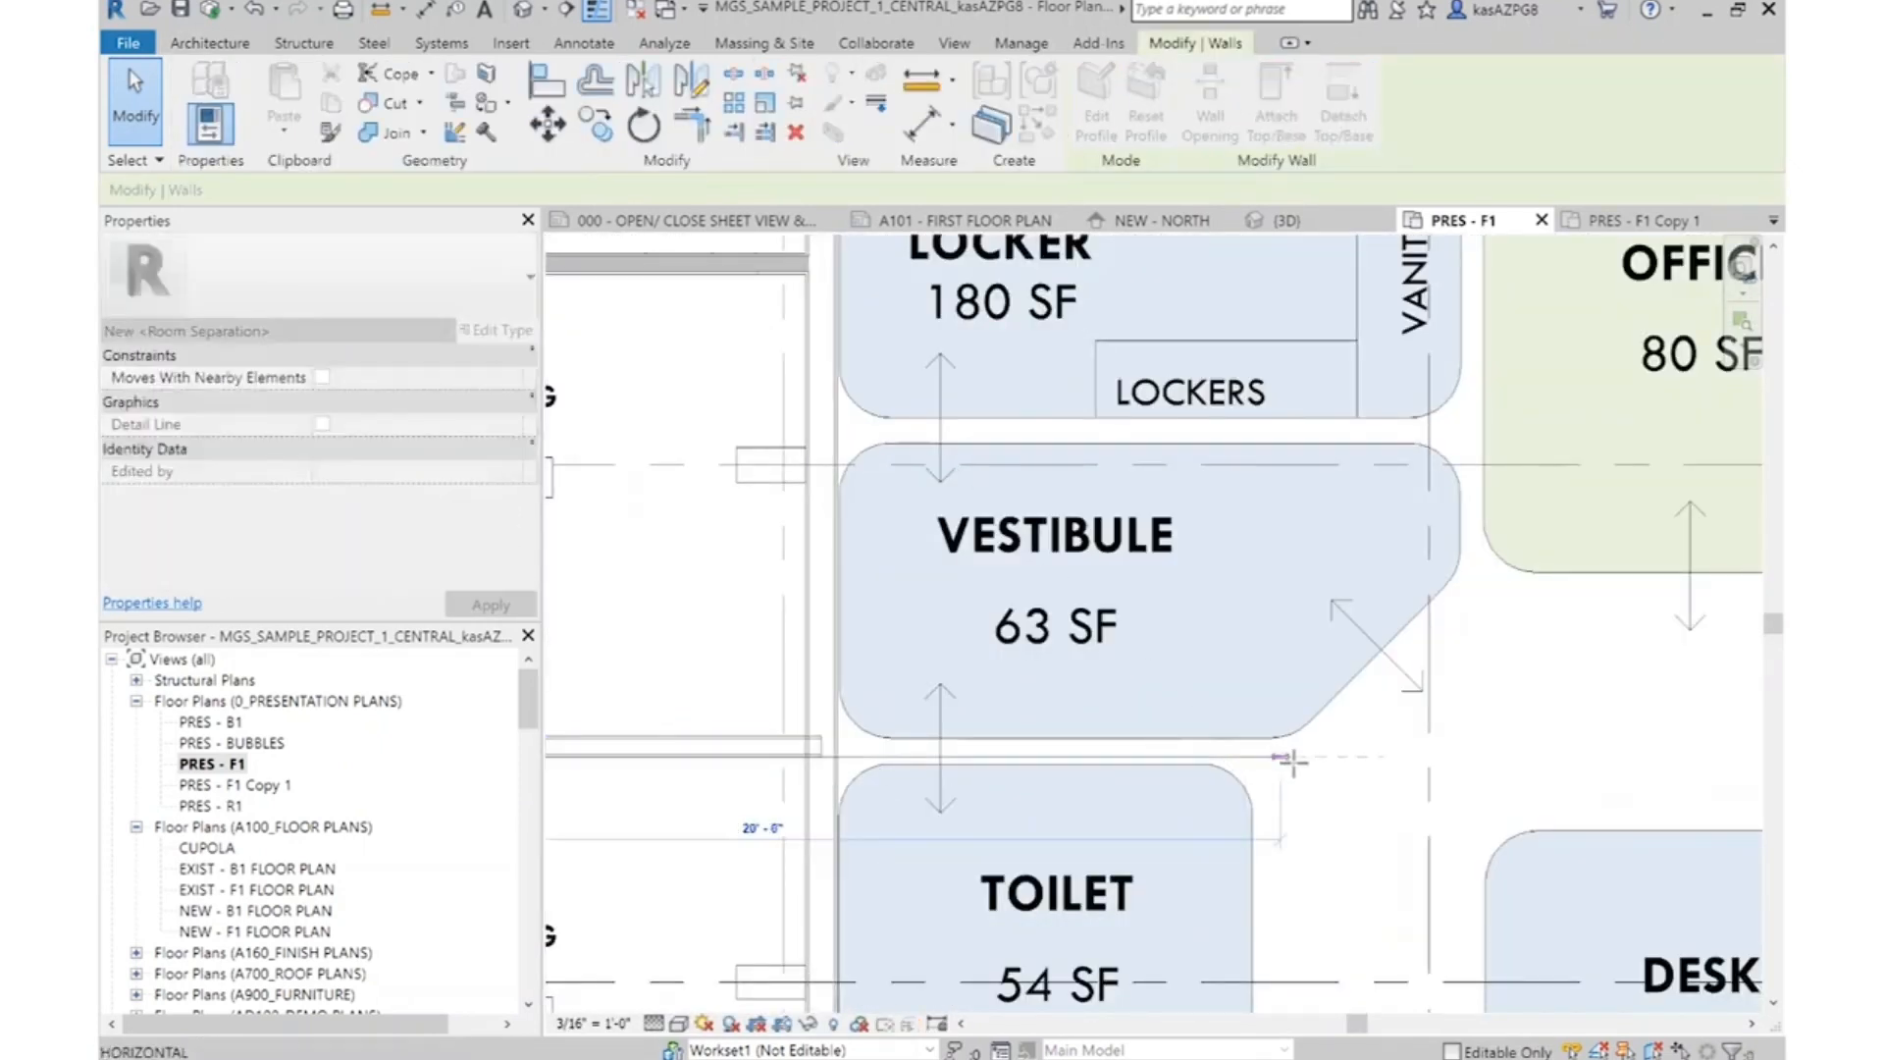
{"action": "left_click", "coordinate": [1276, 755]}
{"action": "scroll", "coordinate": [1164, 643], "scroll_direction": "down", "scroll_amount": 2}
{"action": "key", "text": "Escape"}
{"action": "key", "text": "Escape"}
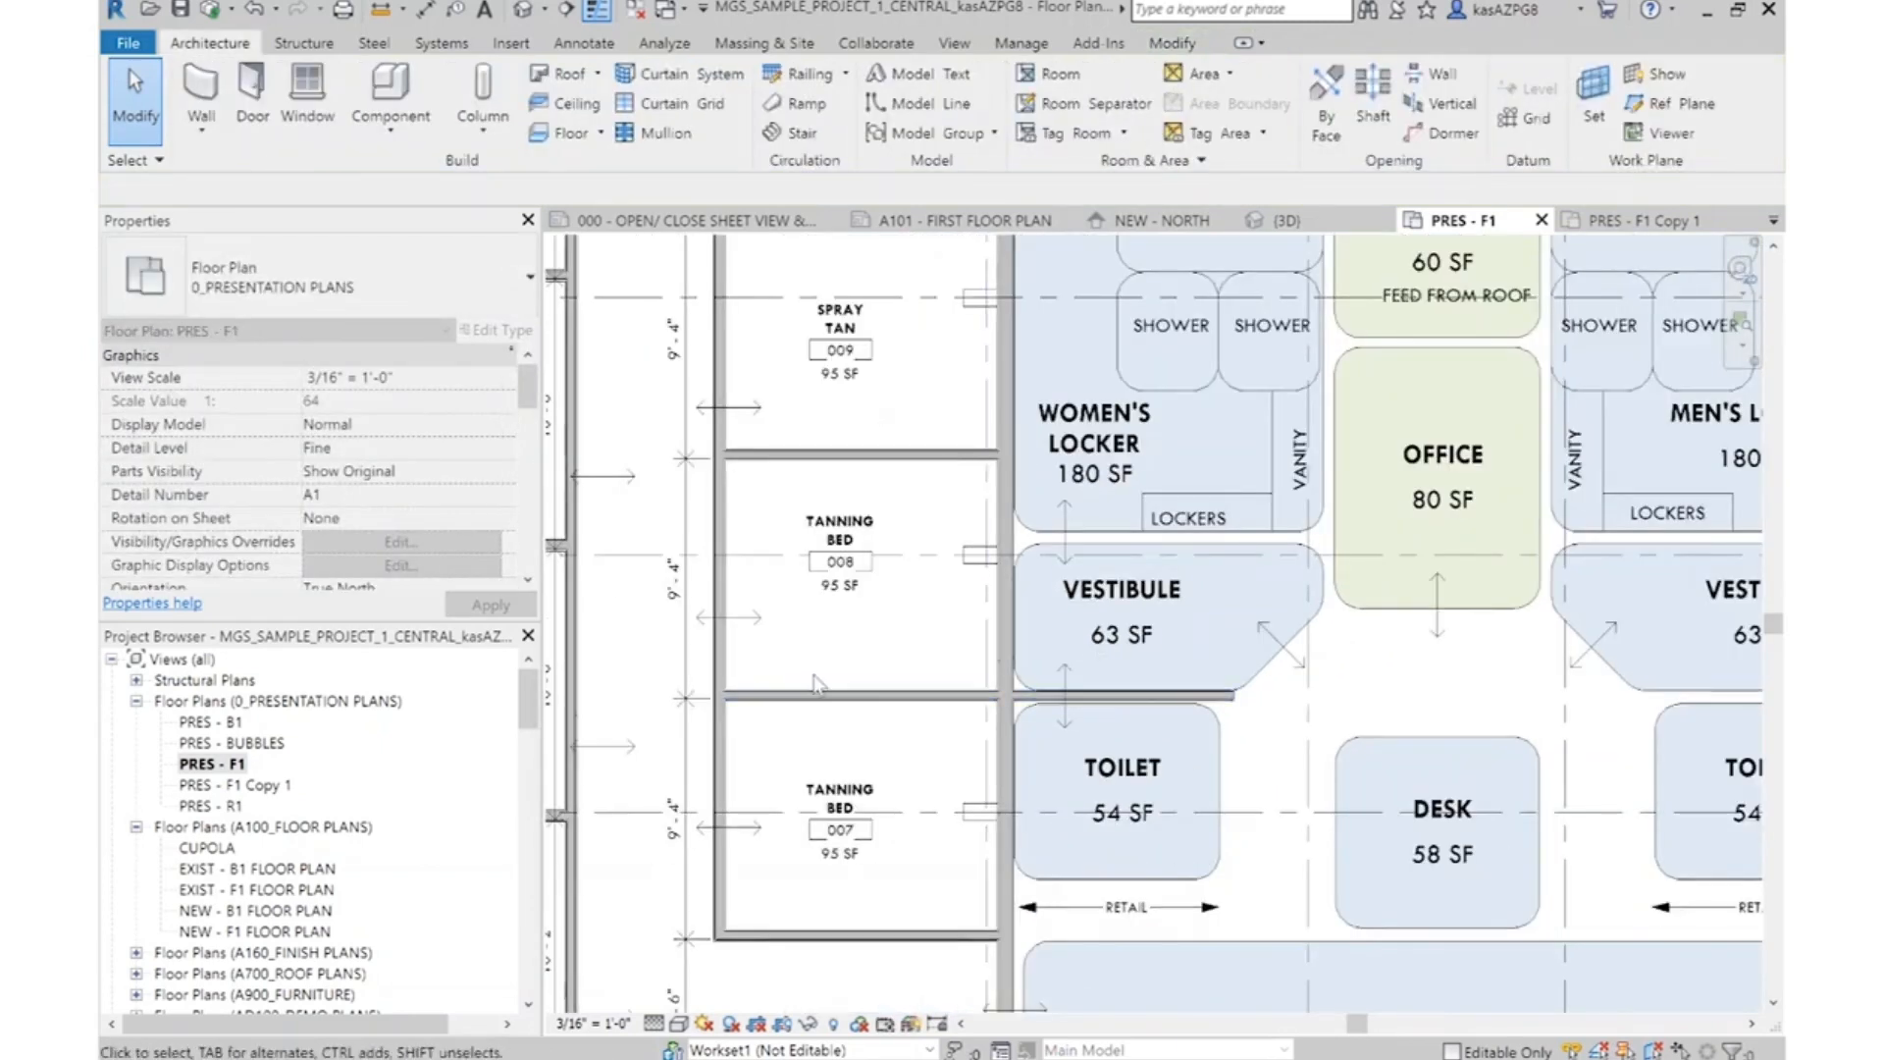
Enclose the women's side Toilet bubble with lower and side walls of type IWS - MTS - 3 5/8" - GYP (2) - GYP (1), about 8' 10 1/2" wide
{"action": "scroll", "coordinate": [1229, 685], "scroll_direction": "down", "scroll_amount": 3}
{"action": "scroll", "coordinate": [1384, 719], "scroll_direction": "up", "scroll_amount": 3}
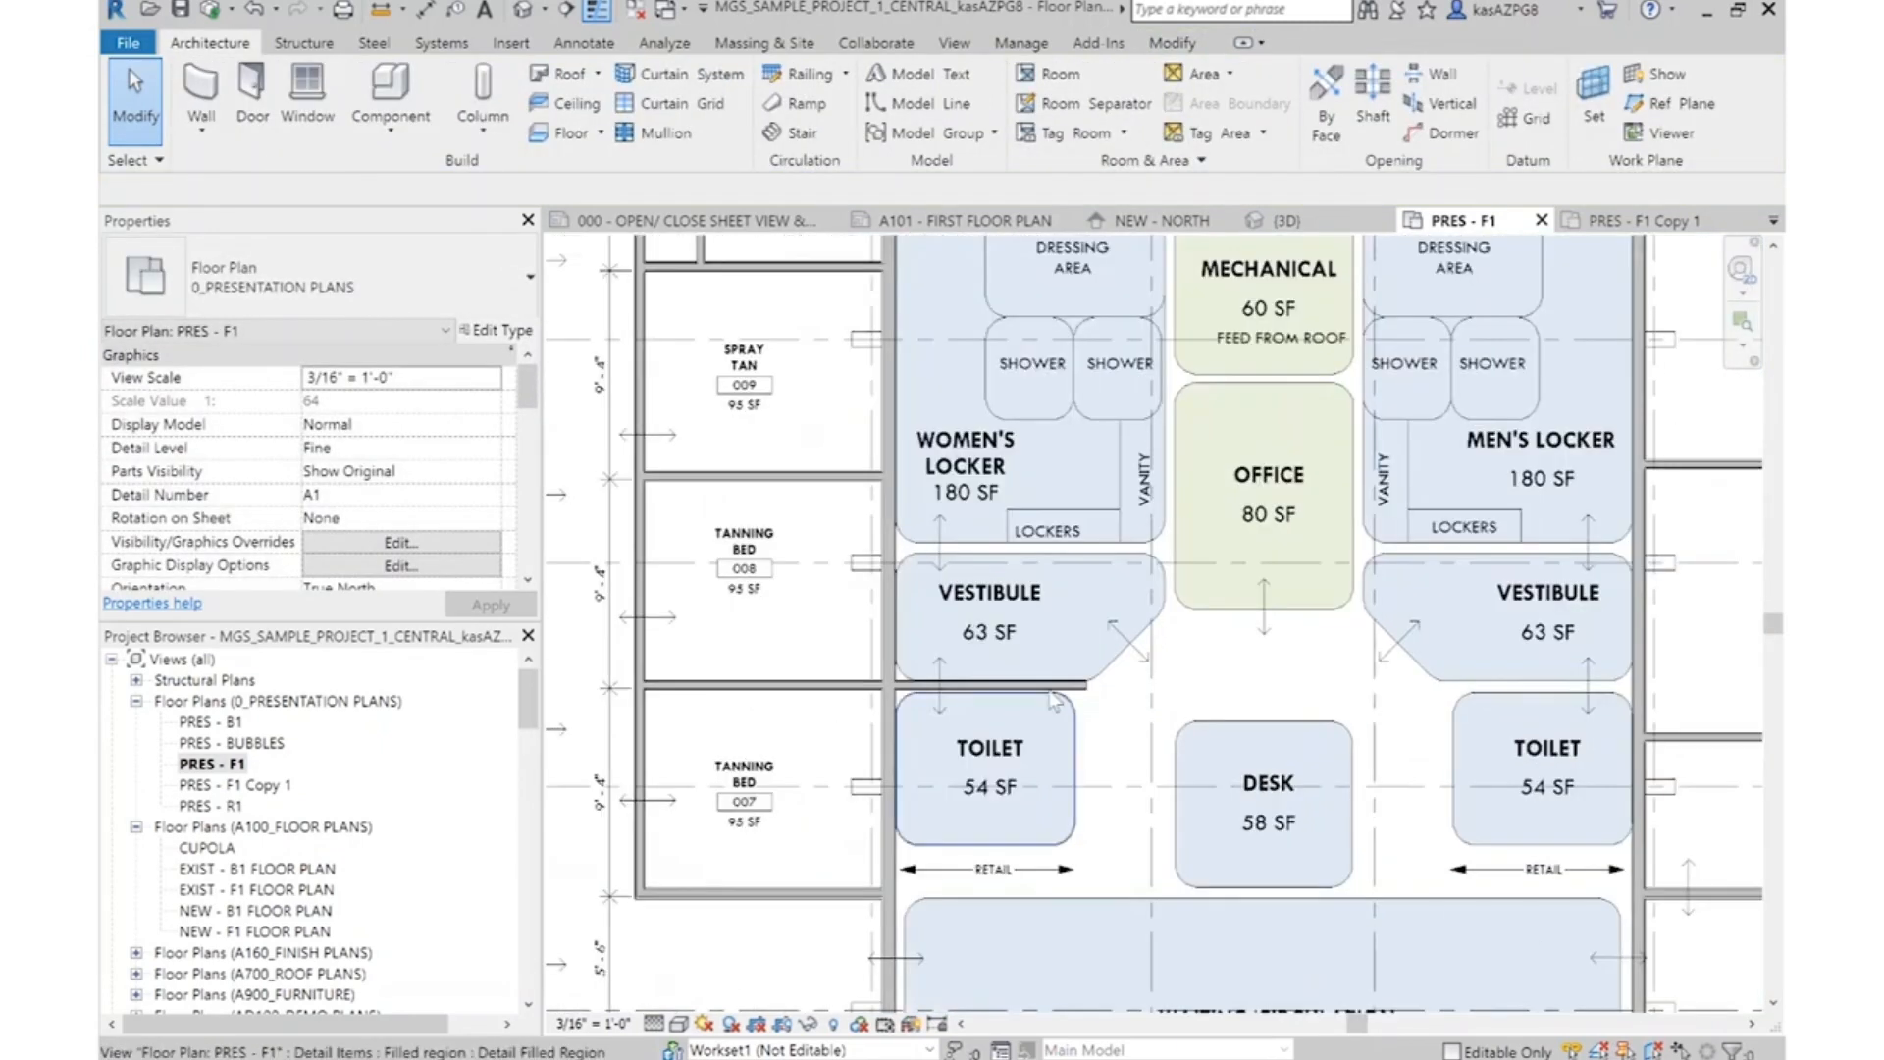
{"action": "scroll", "coordinate": [1086, 706], "scroll_direction": "up", "scroll_amount": 3}
{"action": "key", "text": "w"}
{"action": "key", "text": "a"}
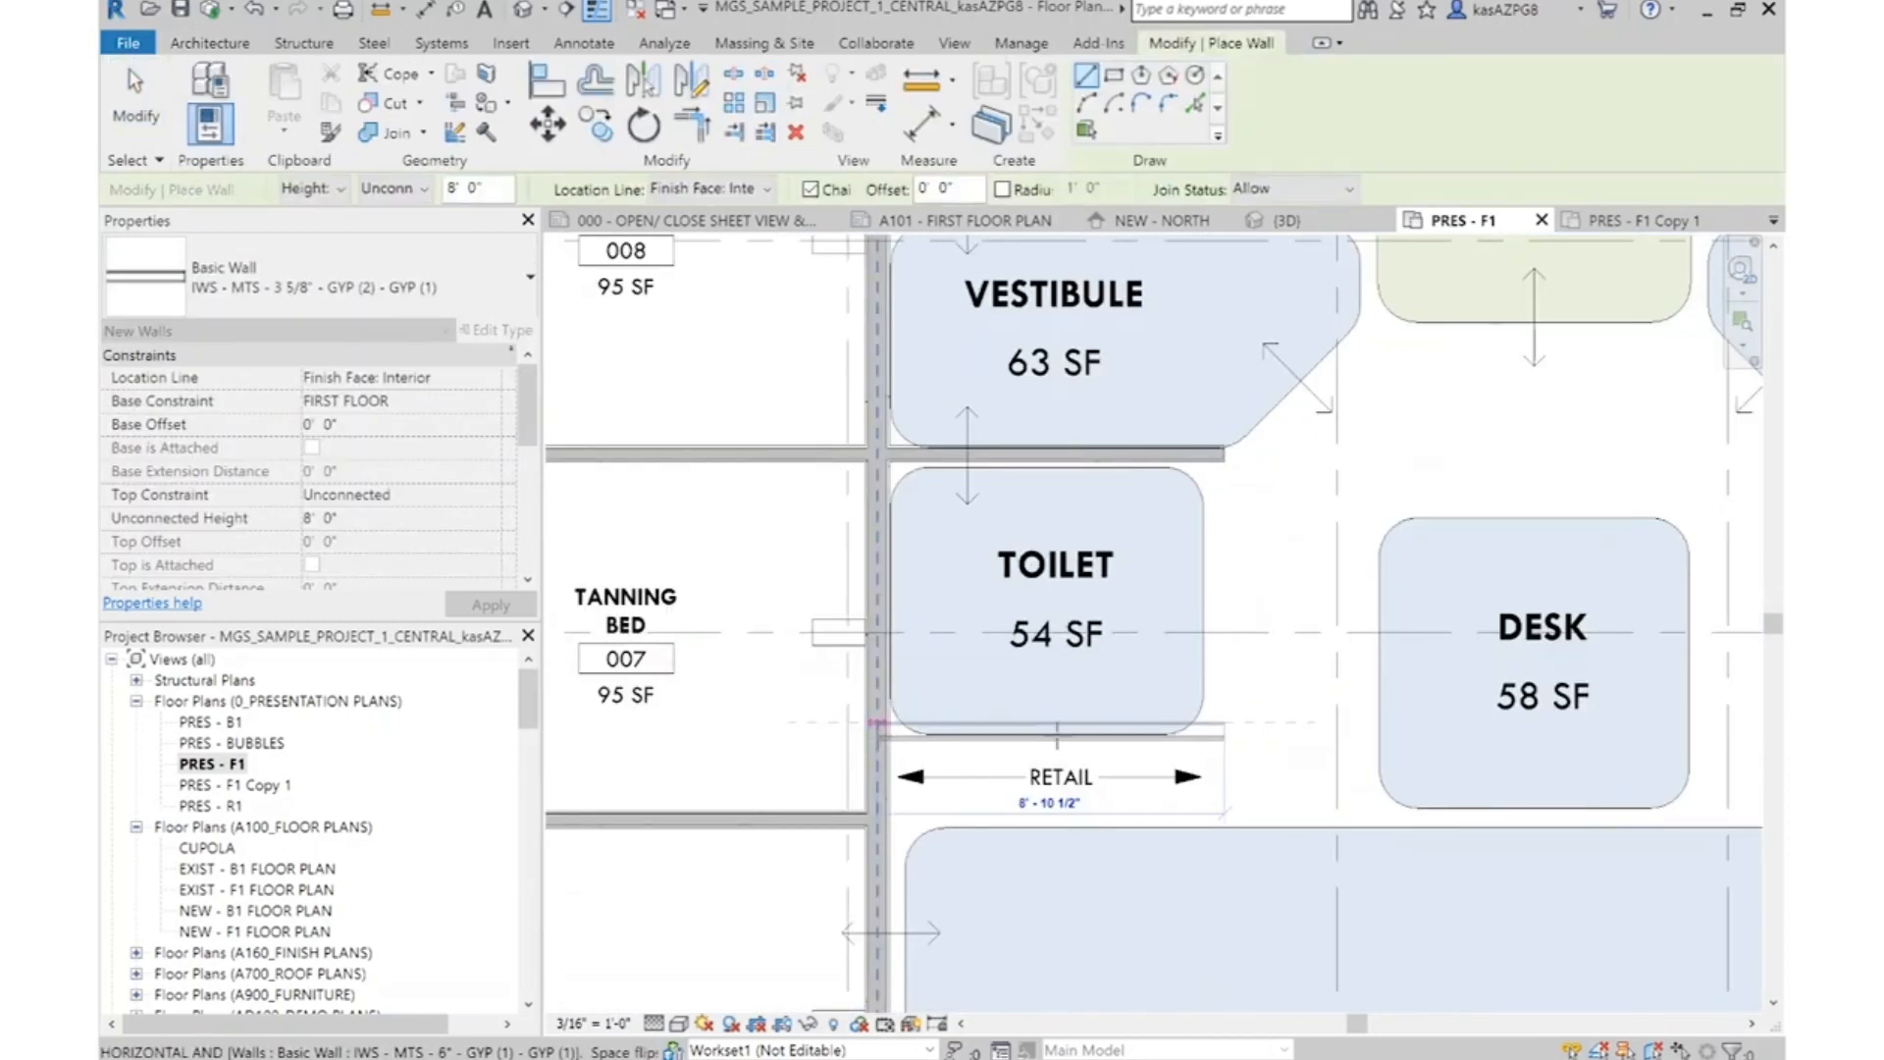
{"action": "key", "text": "Escape"}
{"action": "left_click", "coordinate": [1217, 450]}
{"action": "left_click", "coordinate": [1238, 699]}
{"action": "left_click", "coordinate": [136, 98]}
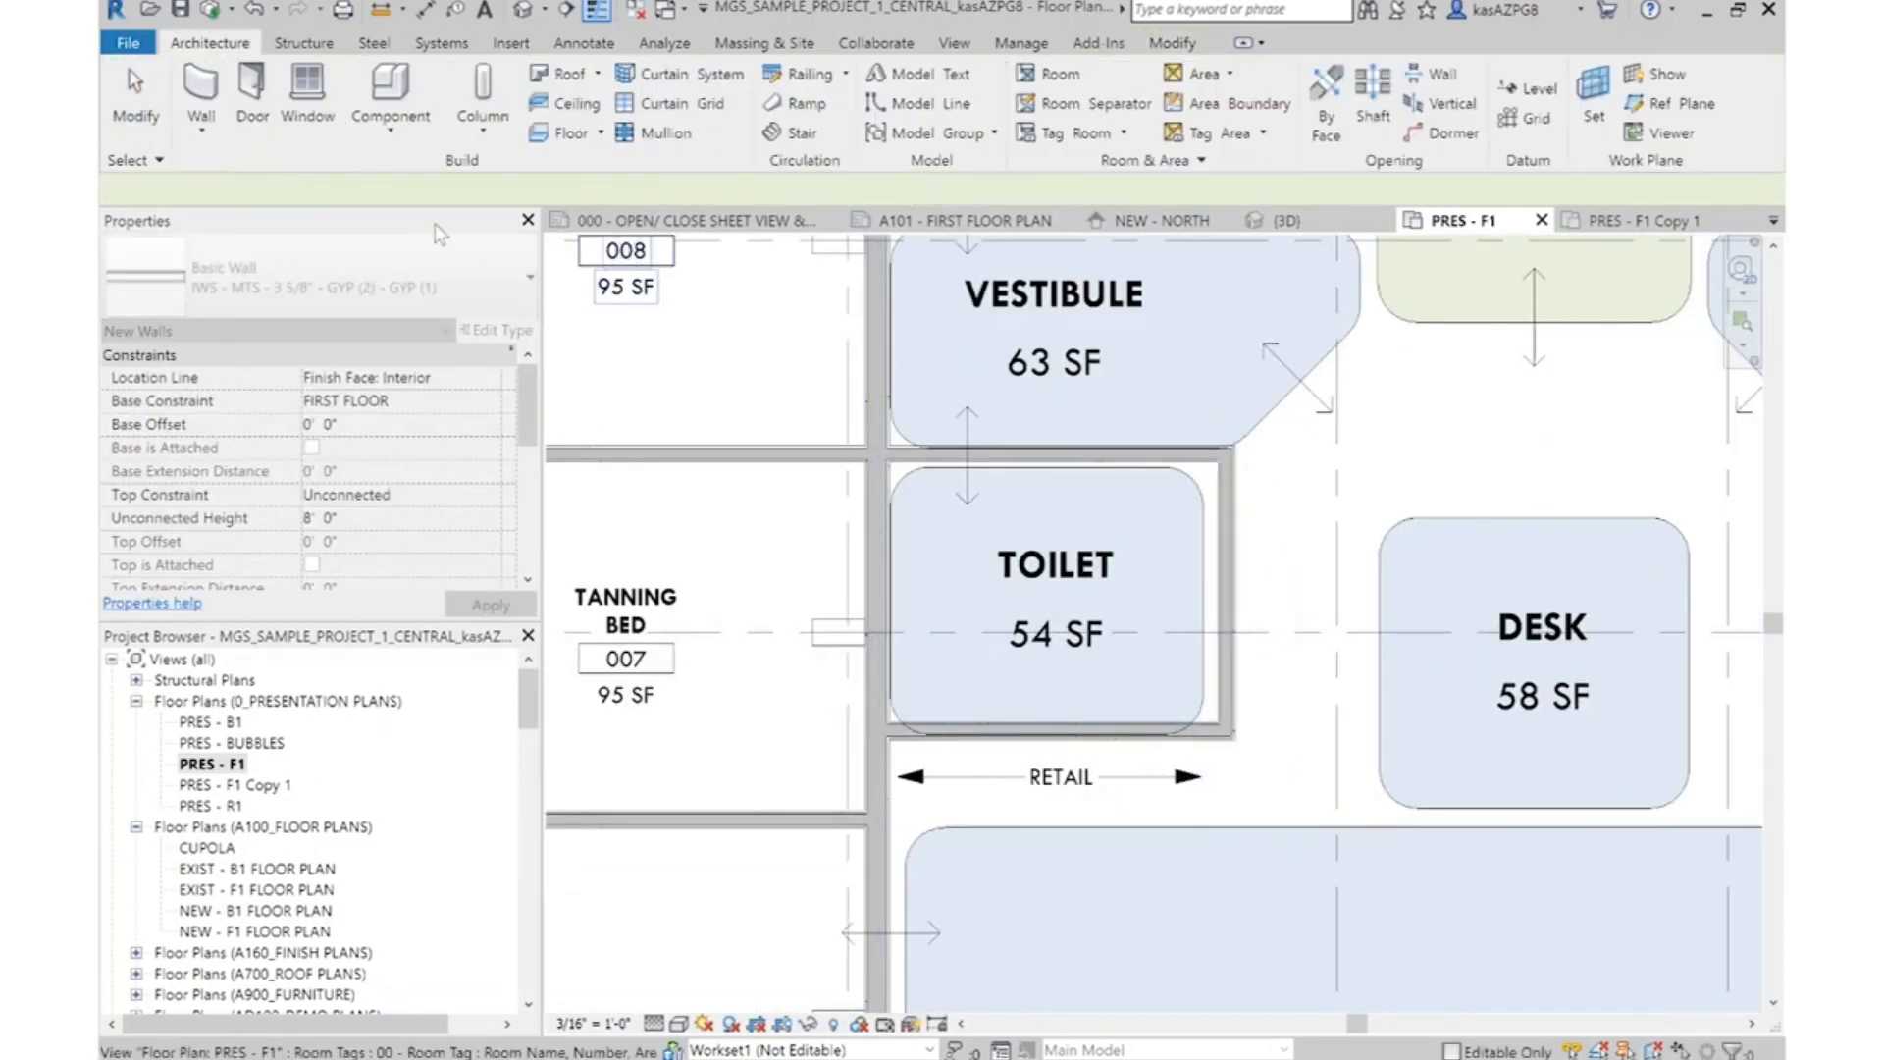
Add an aligned dimension to core faces across the new Toilet room's width
{"action": "left_click", "coordinate": [584, 42]}
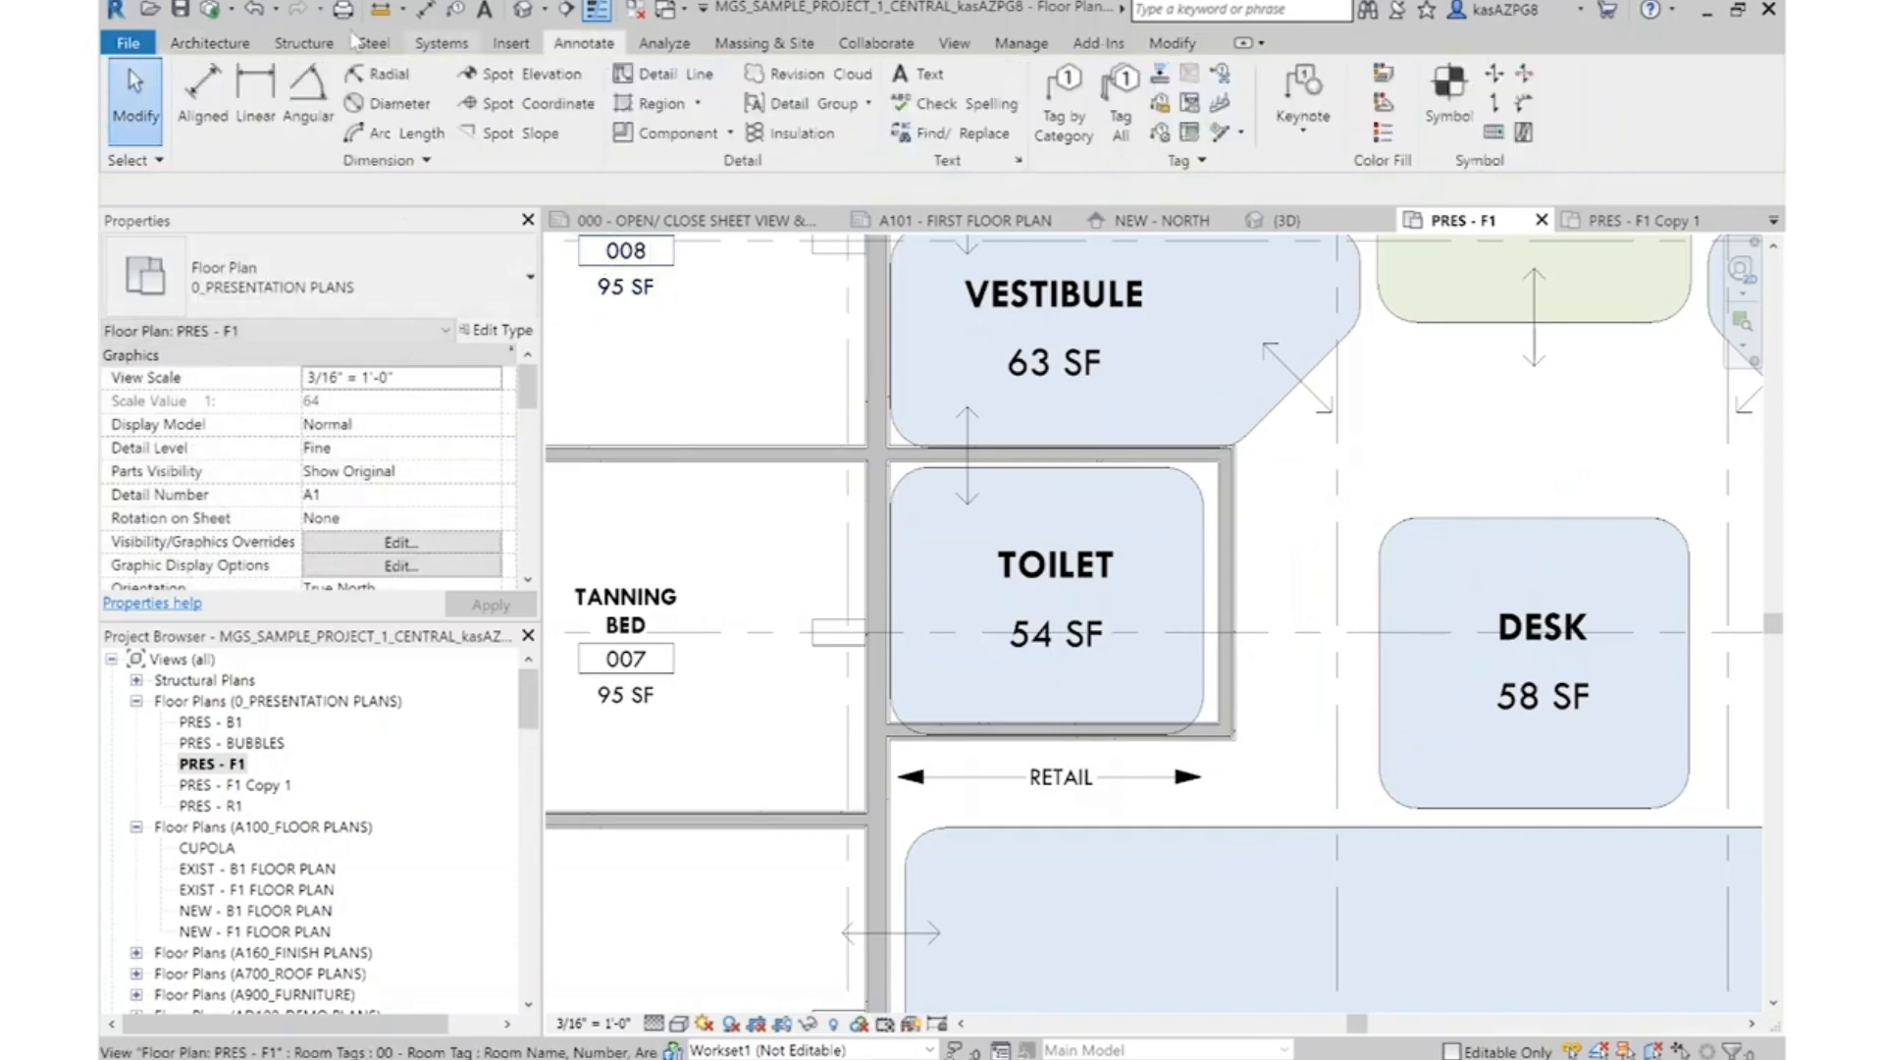
{"action": "left_click", "coordinate": [191, 121]}
{"action": "scroll", "coordinate": [874, 577], "scroll_direction": "up", "scroll_amount": 2}
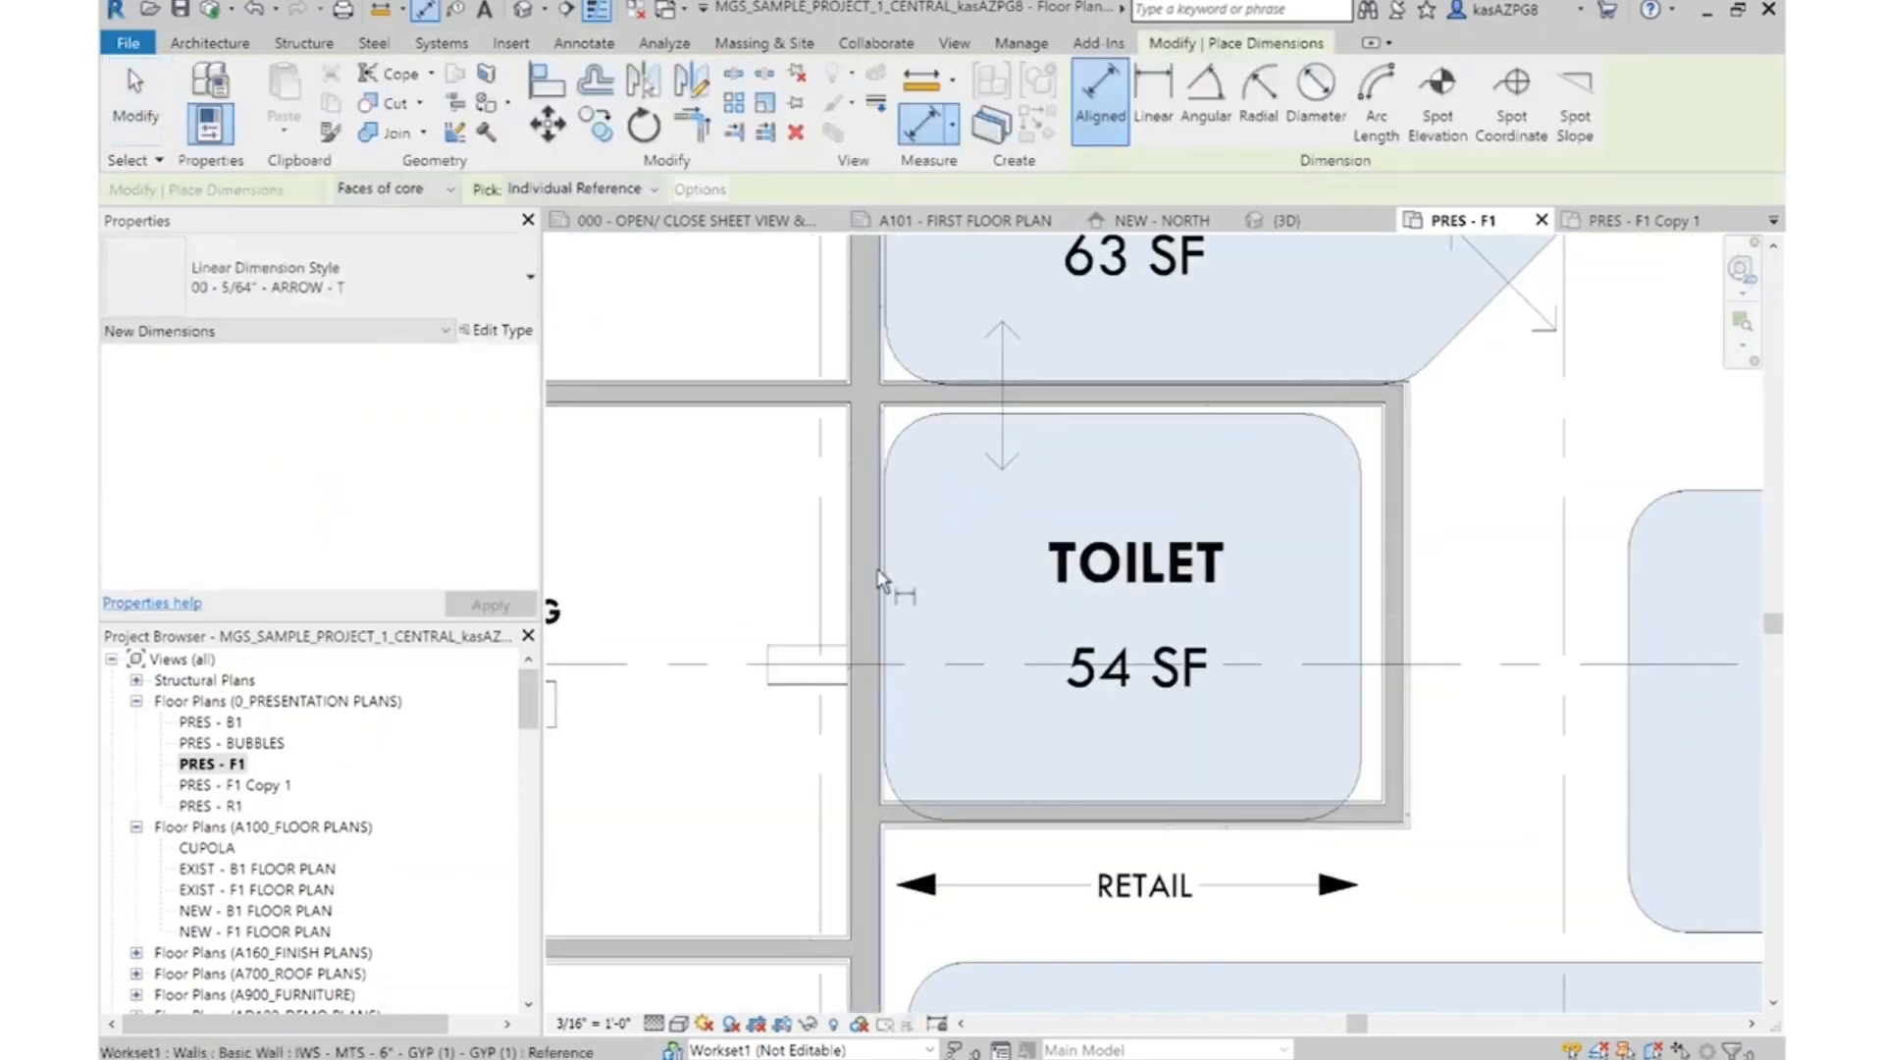
{"action": "left_click", "coordinate": [1412, 564]}
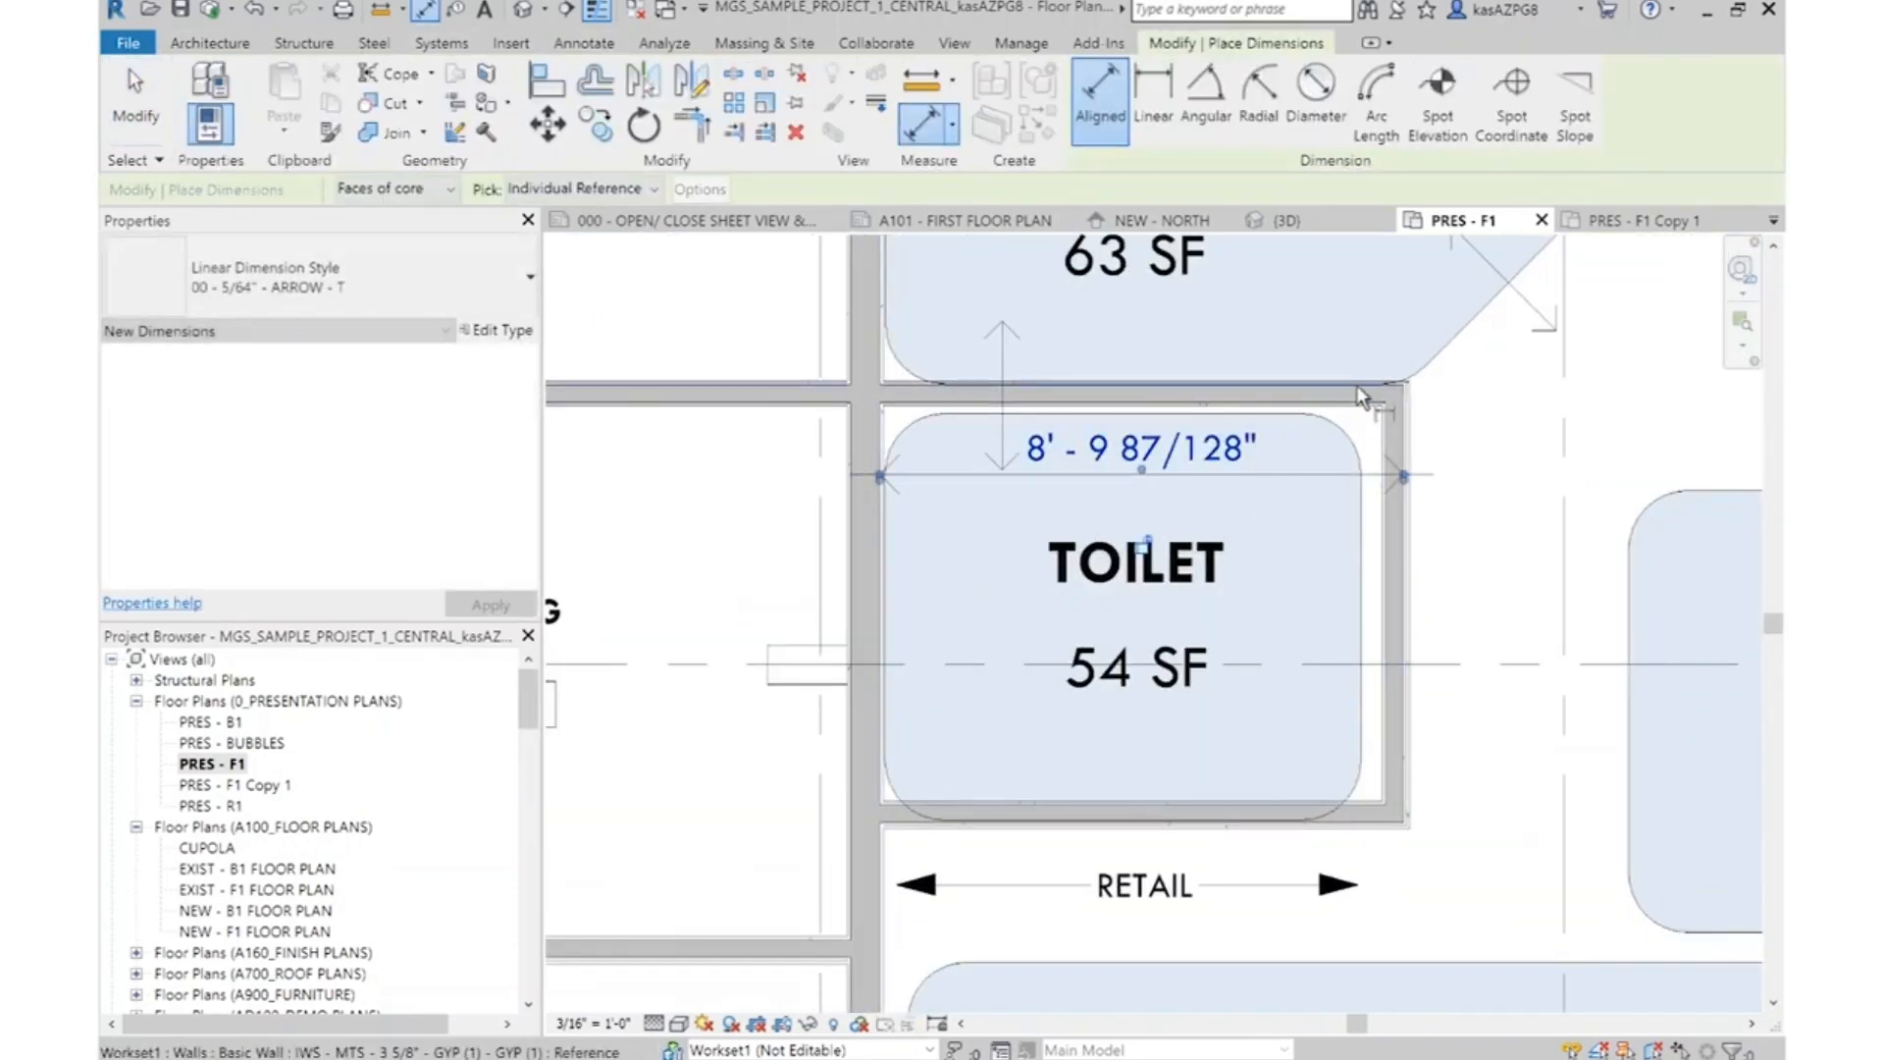
Dimension vertically from the Toilet's upper wall to its lower wall and on to the Waiting/Circulation front wall
{"action": "scroll", "coordinate": [1336, 797], "scroll_direction": "up", "scroll_amount": 1}
{"action": "scroll", "coordinate": [1254, 571], "scroll_direction": "down", "scroll_amount": 2}
{"action": "middle_click_drag", "start_coordinate": [1230, 928], "coordinate": [1172, 431]}
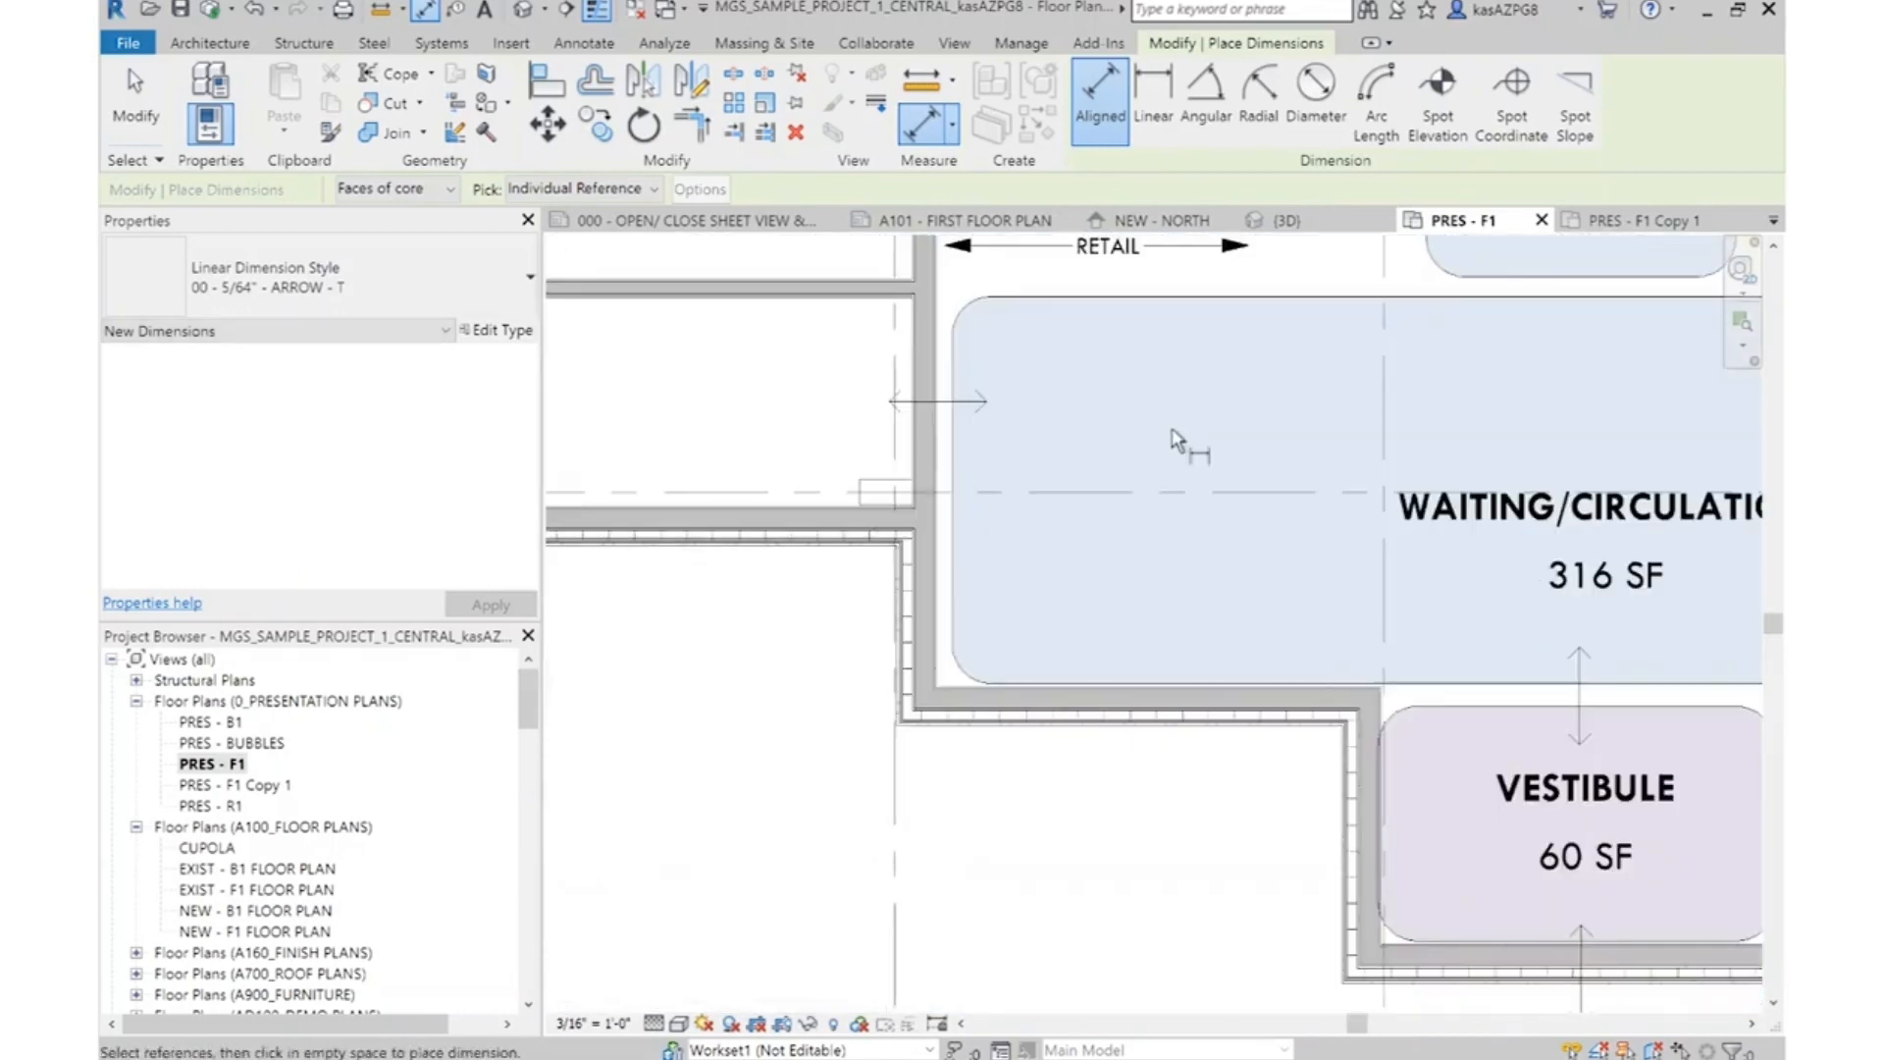
{"action": "scroll", "coordinate": [1136, 713], "scroll_direction": "up", "scroll_amount": 2}
{"action": "scroll", "coordinate": [1143, 675], "scroll_direction": "down", "scroll_amount": 4}
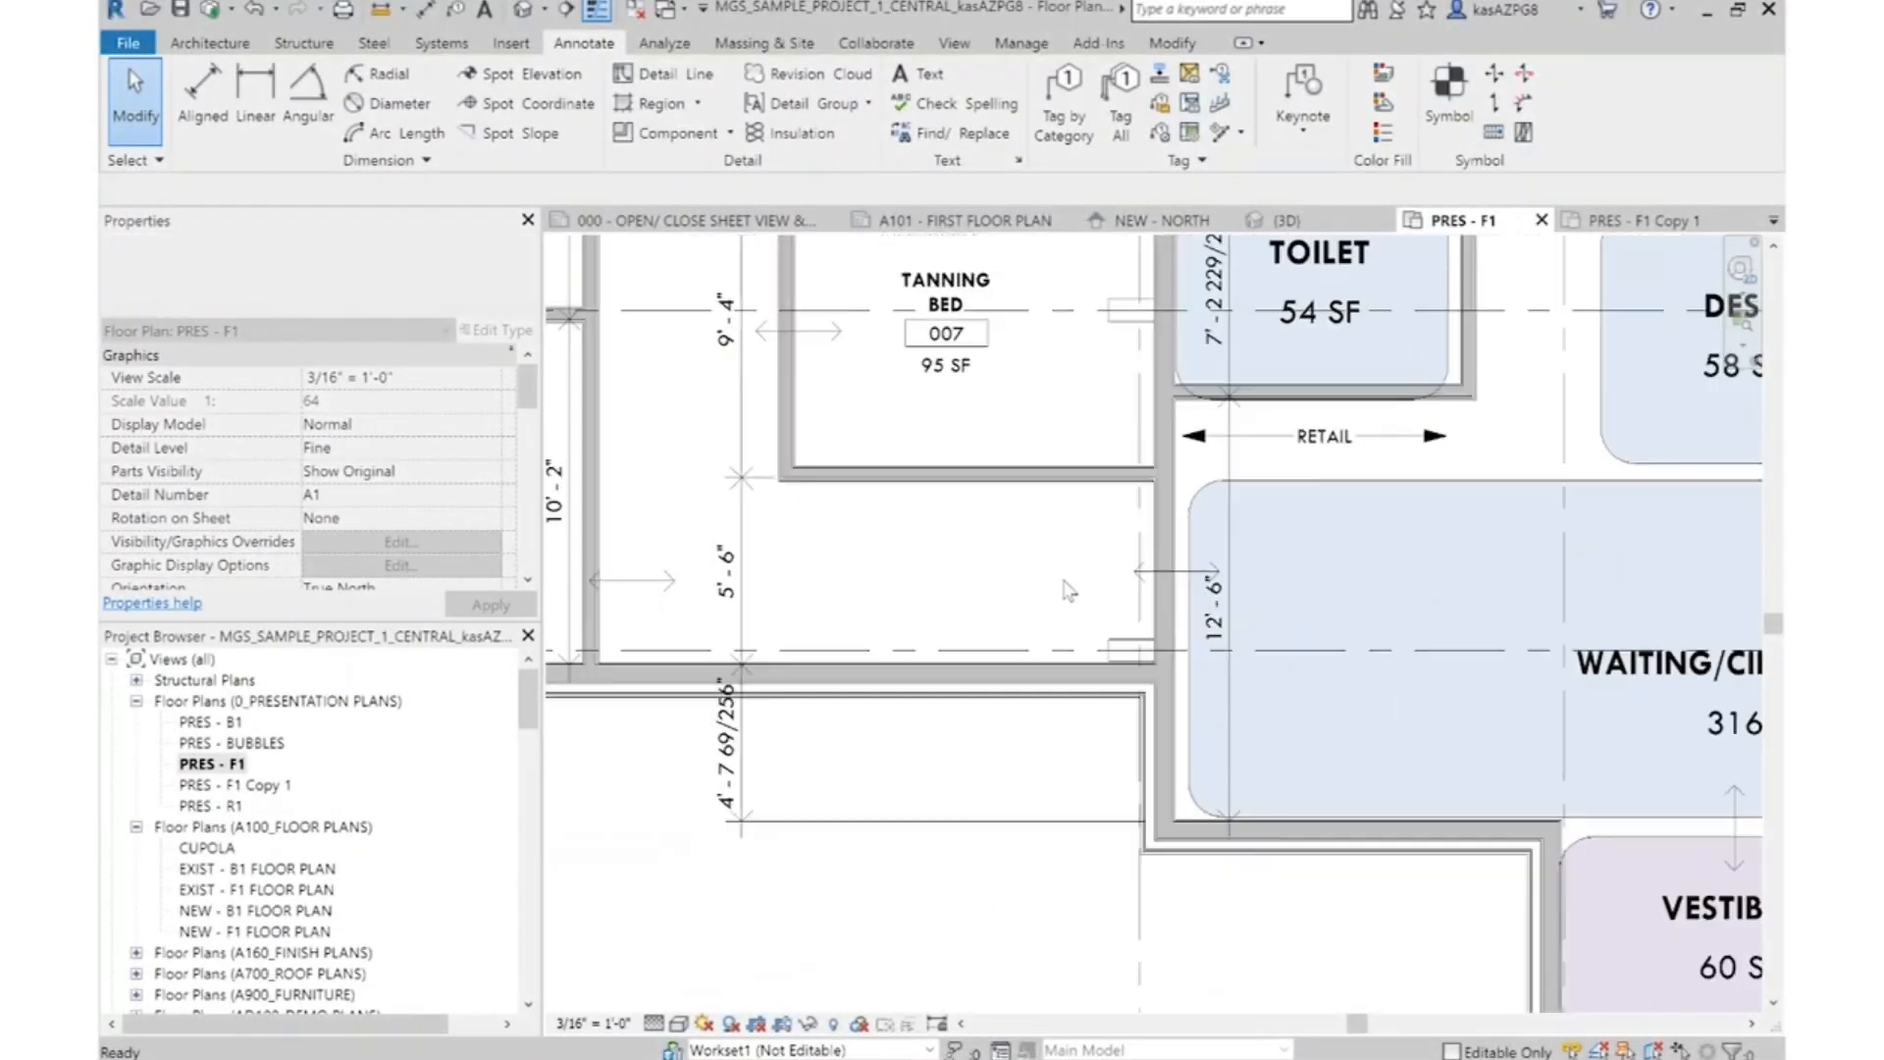
{"action": "scroll", "coordinate": [1068, 590], "scroll_direction": "down", "scroll_amount": 2}
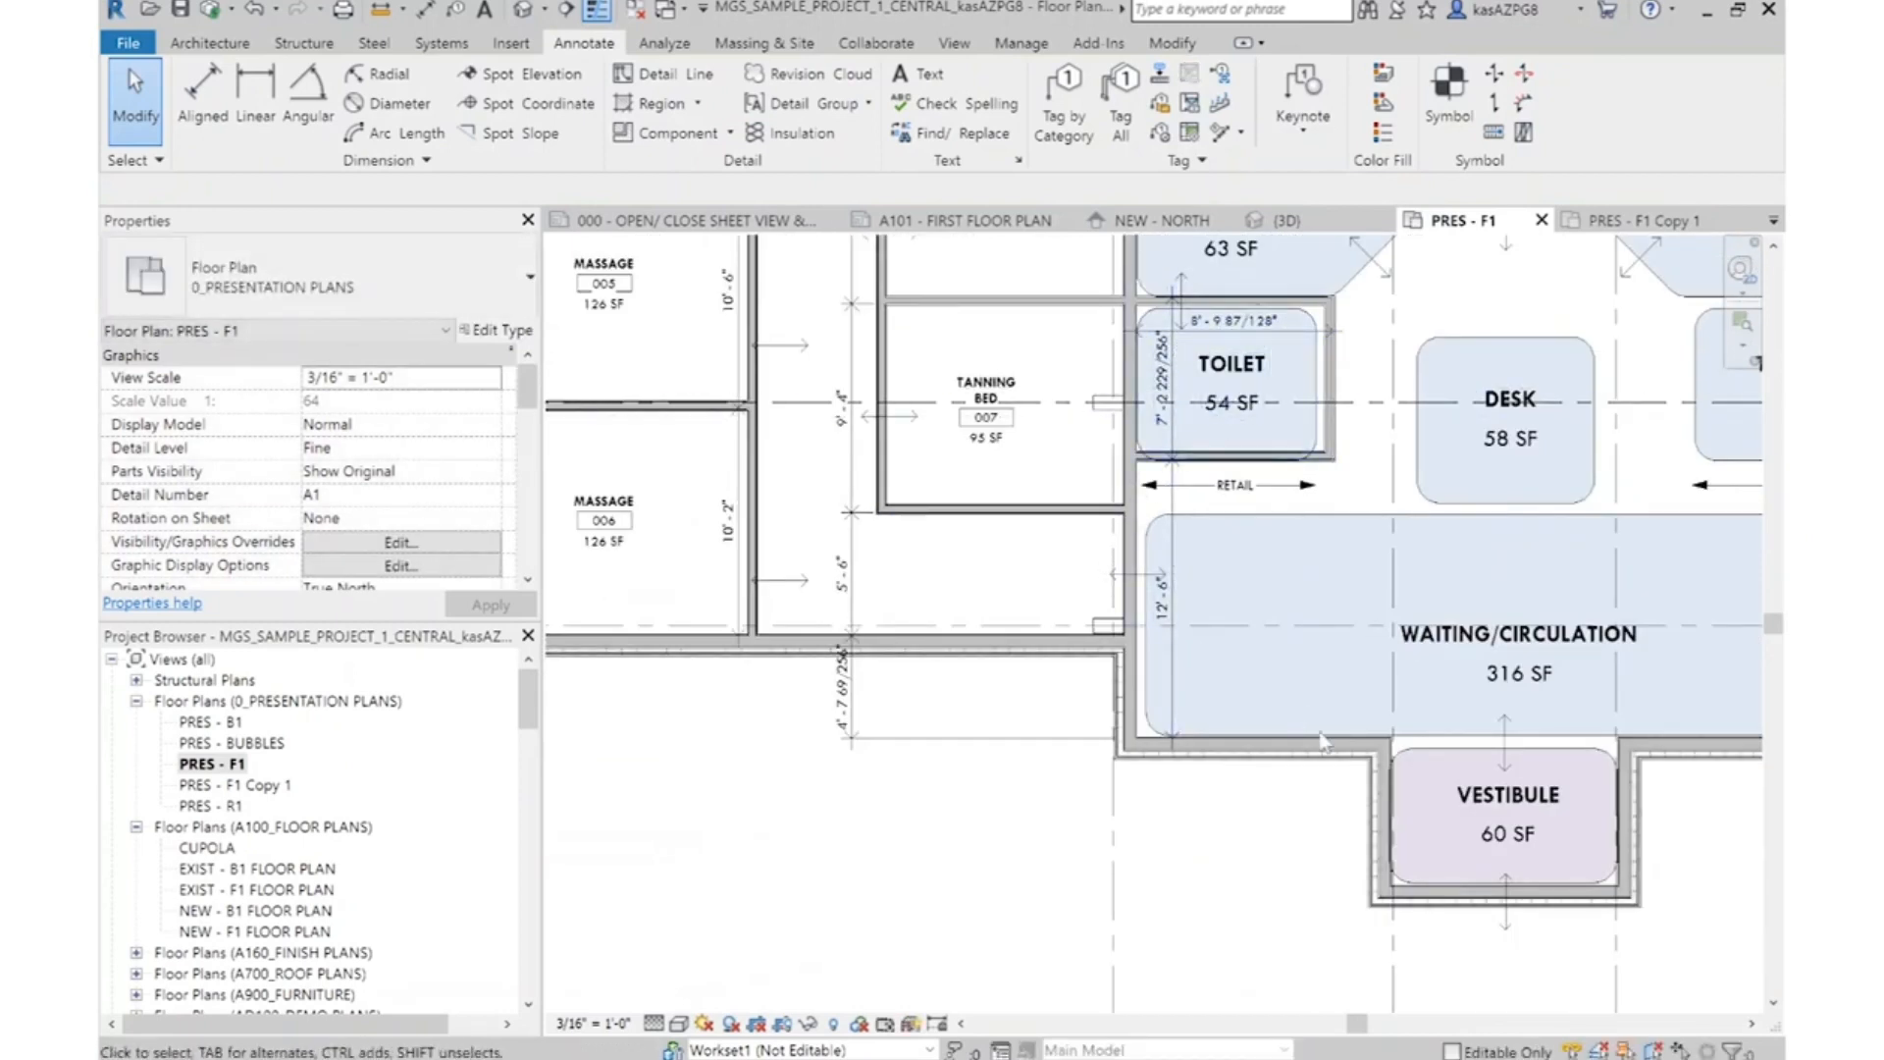
Move the two front exterior walls flanking the entry Vestibule 69/256" up toward the building
{"action": "scroll", "coordinate": [1305, 654], "scroll_direction": "up", "scroll_amount": 2}
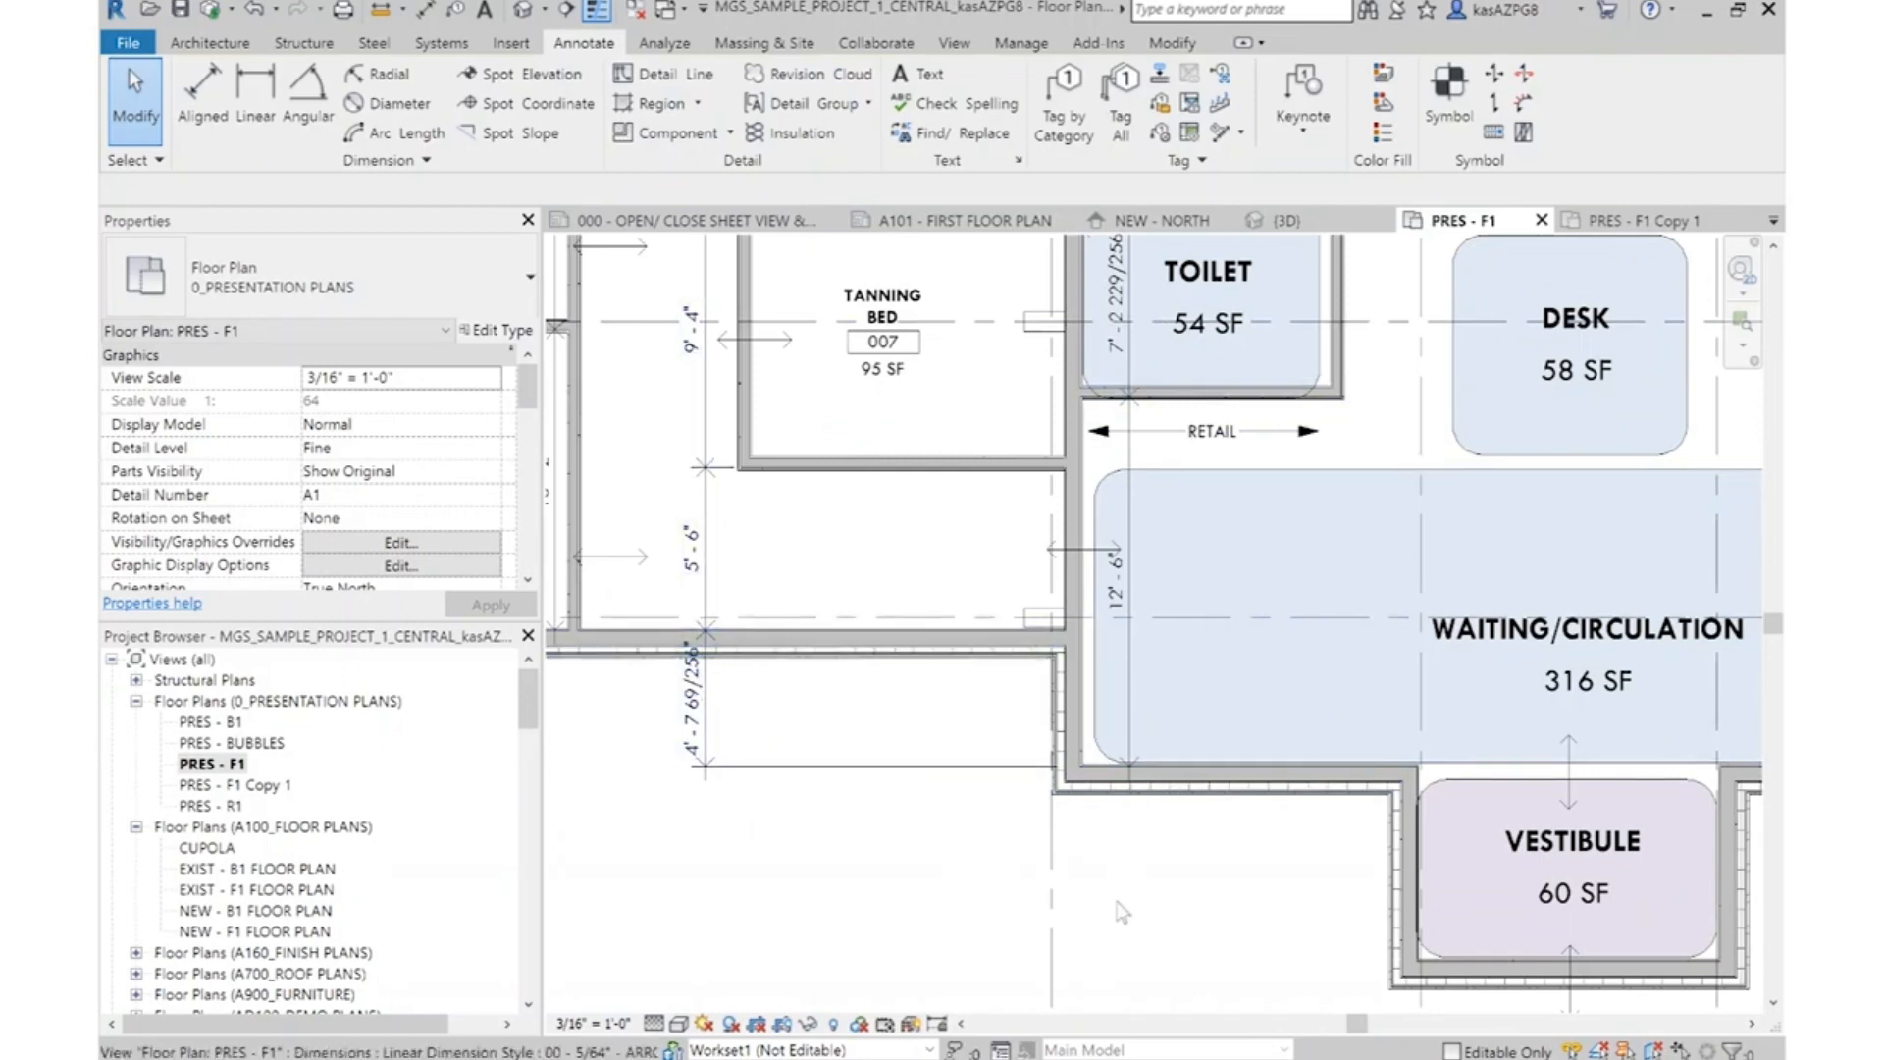
{"action": "left_click", "coordinate": [1260, 777]}
{"action": "scroll", "coordinate": [1260, 778], "scroll_direction": "down", "scroll_amount": 2}
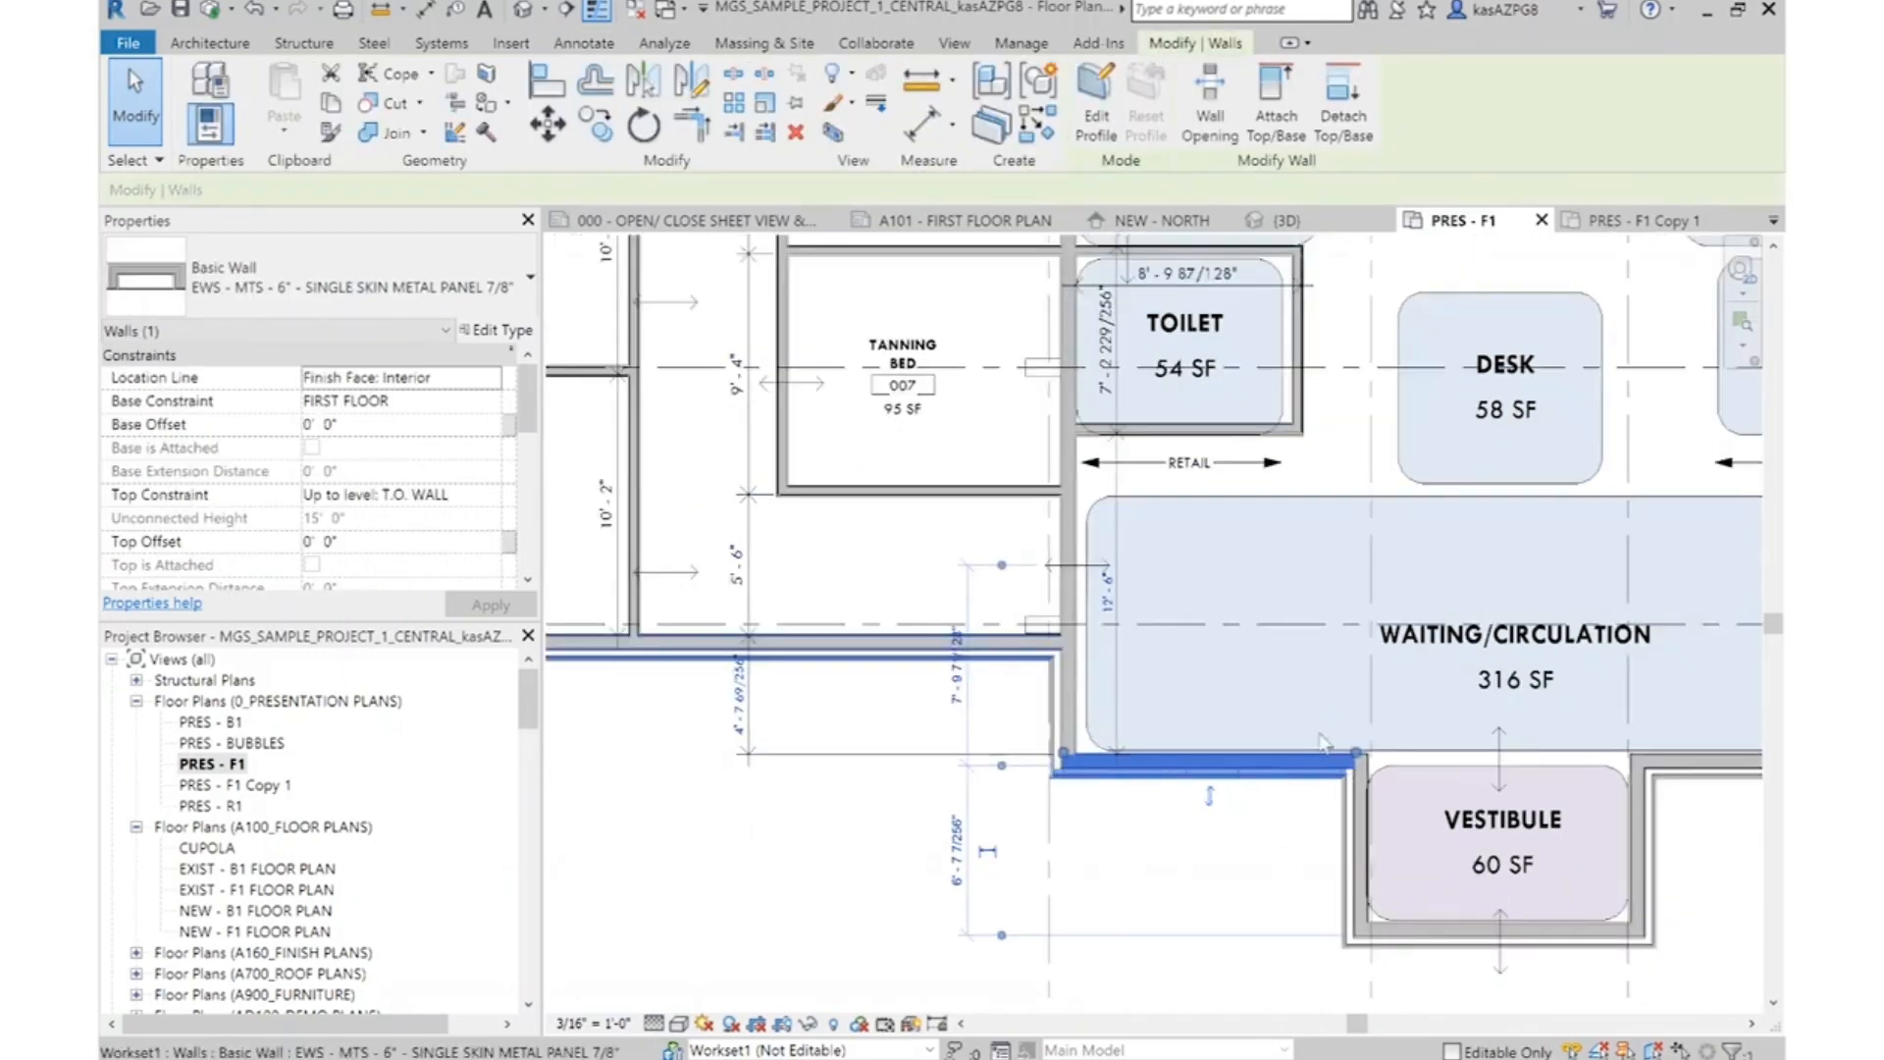
{"action": "left_click", "coordinate": [1500, 752], "text": "ctrl"}
{"action": "scroll", "coordinate": [911, 663], "scroll_direction": "up", "scroll_amount": 3}
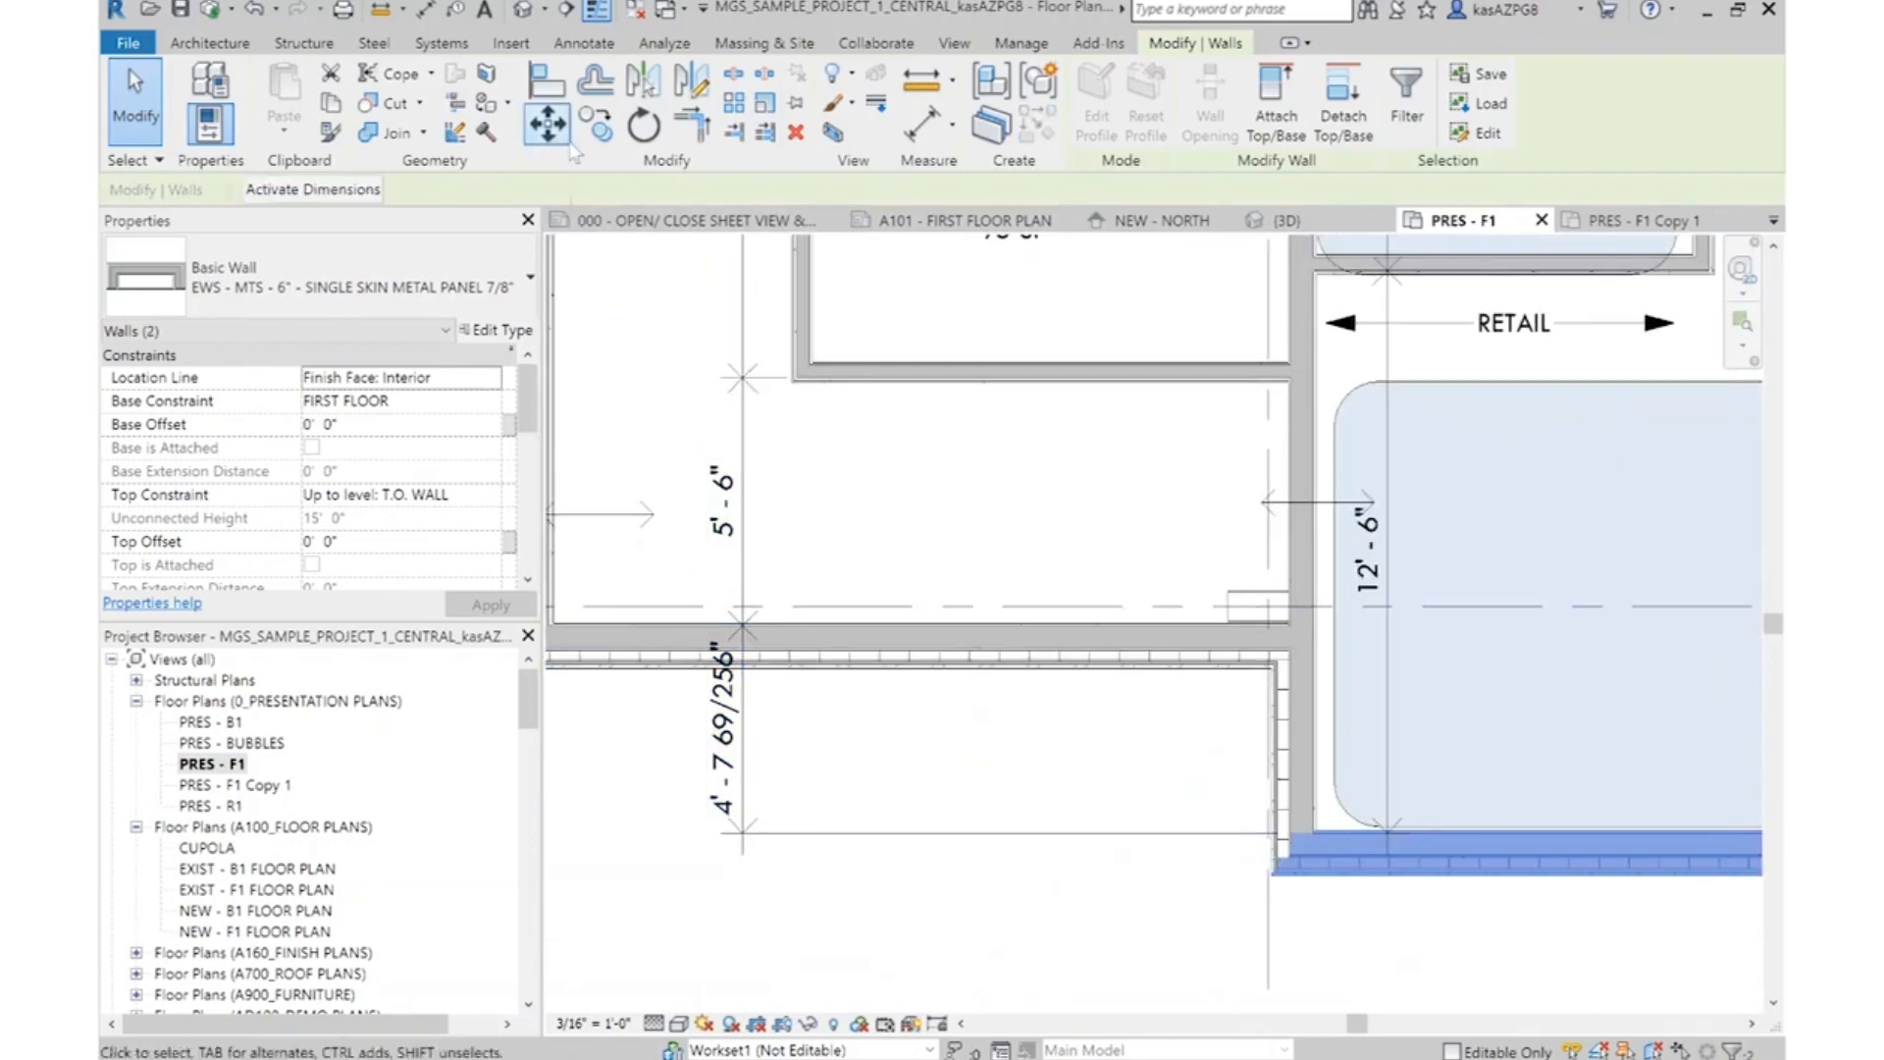
{"action": "left_click", "coordinate": [965, 790]}
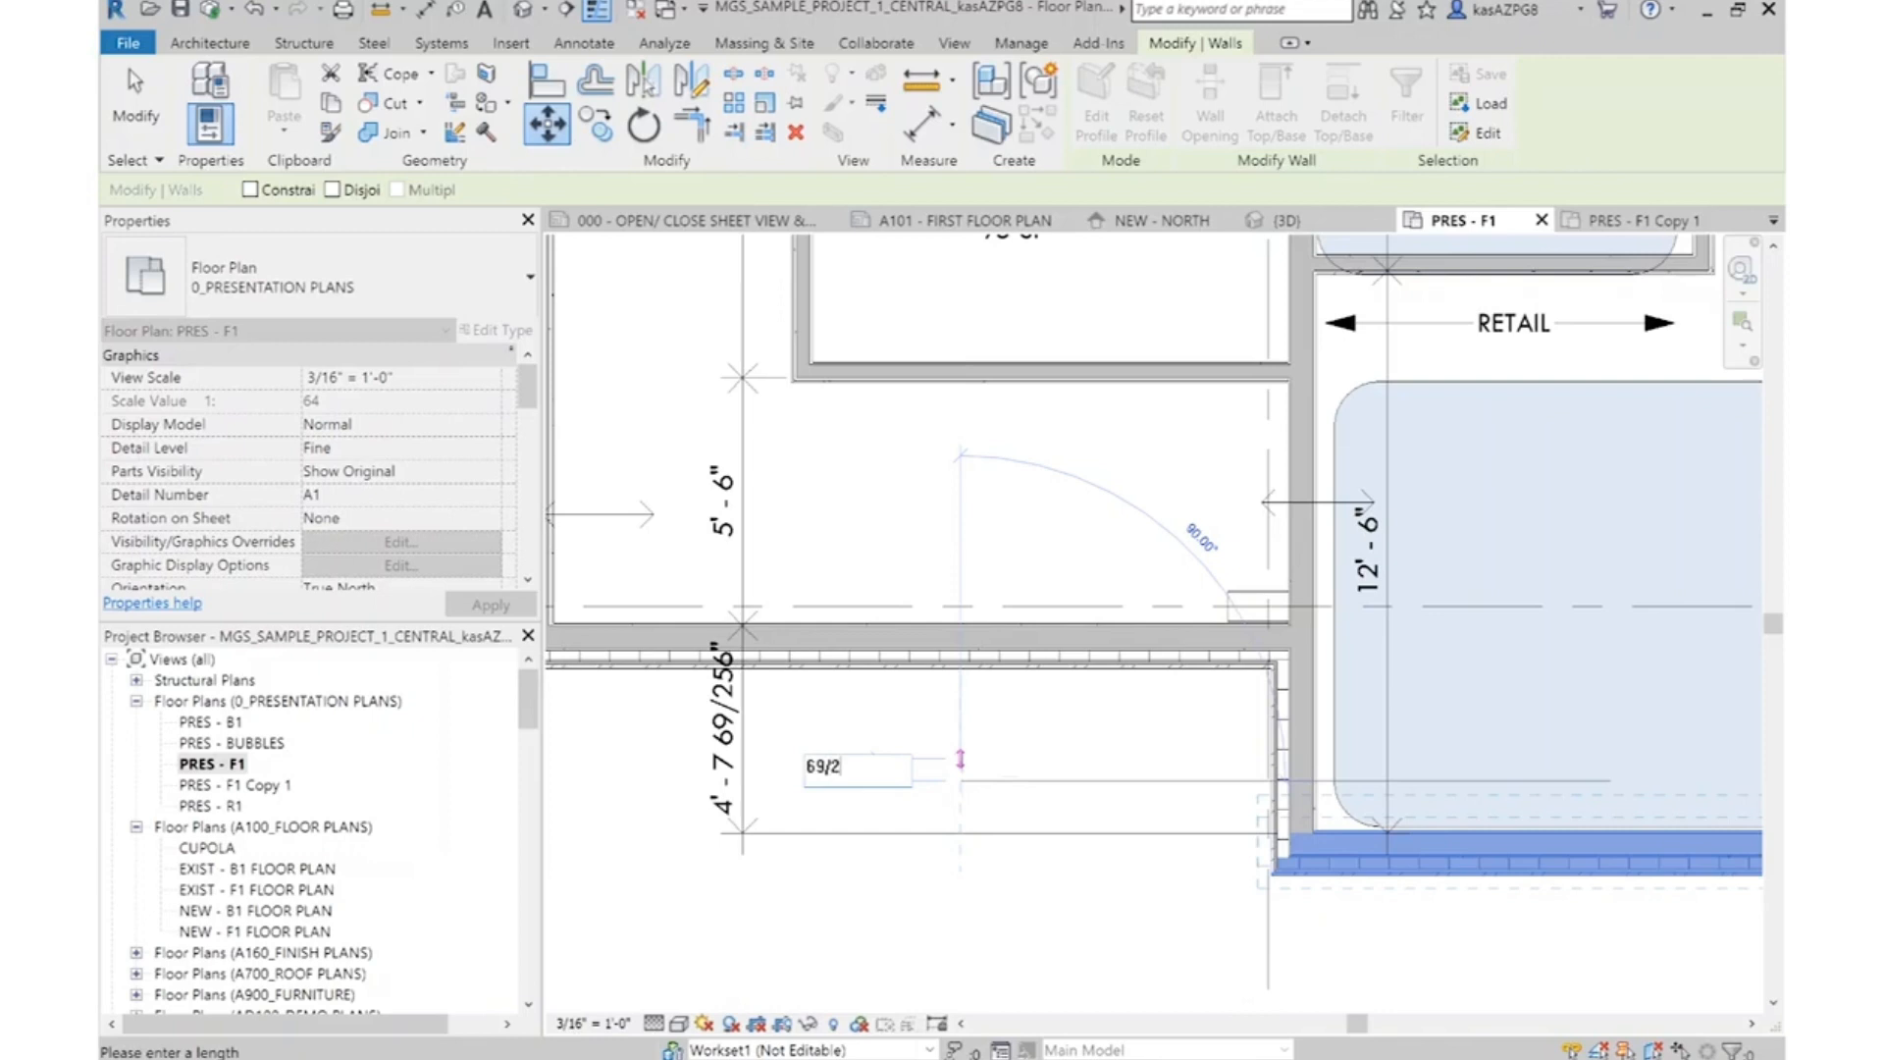
{"action": "key", "text": "Return"}
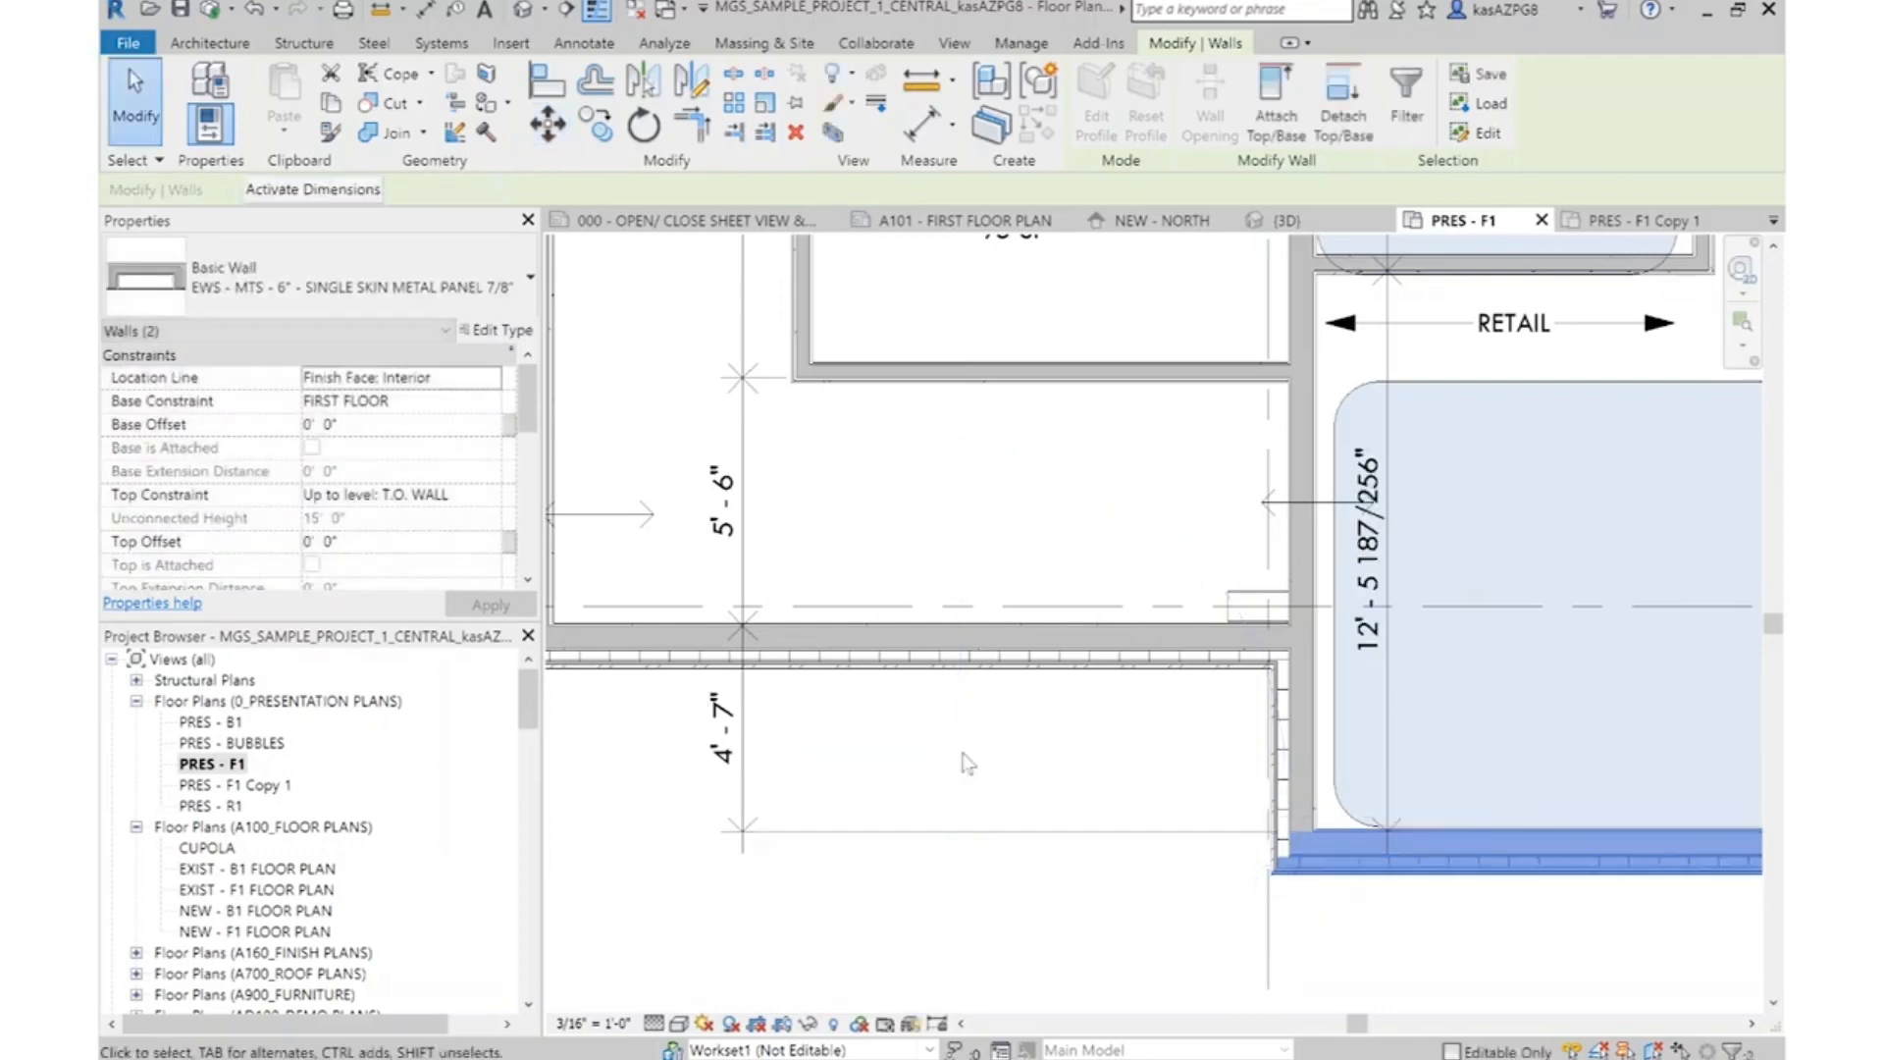
Move the same two front walls up again so their offset from the adjacent exterior wall is 4' - 6"
{"action": "left_click", "coordinate": [547, 128]}
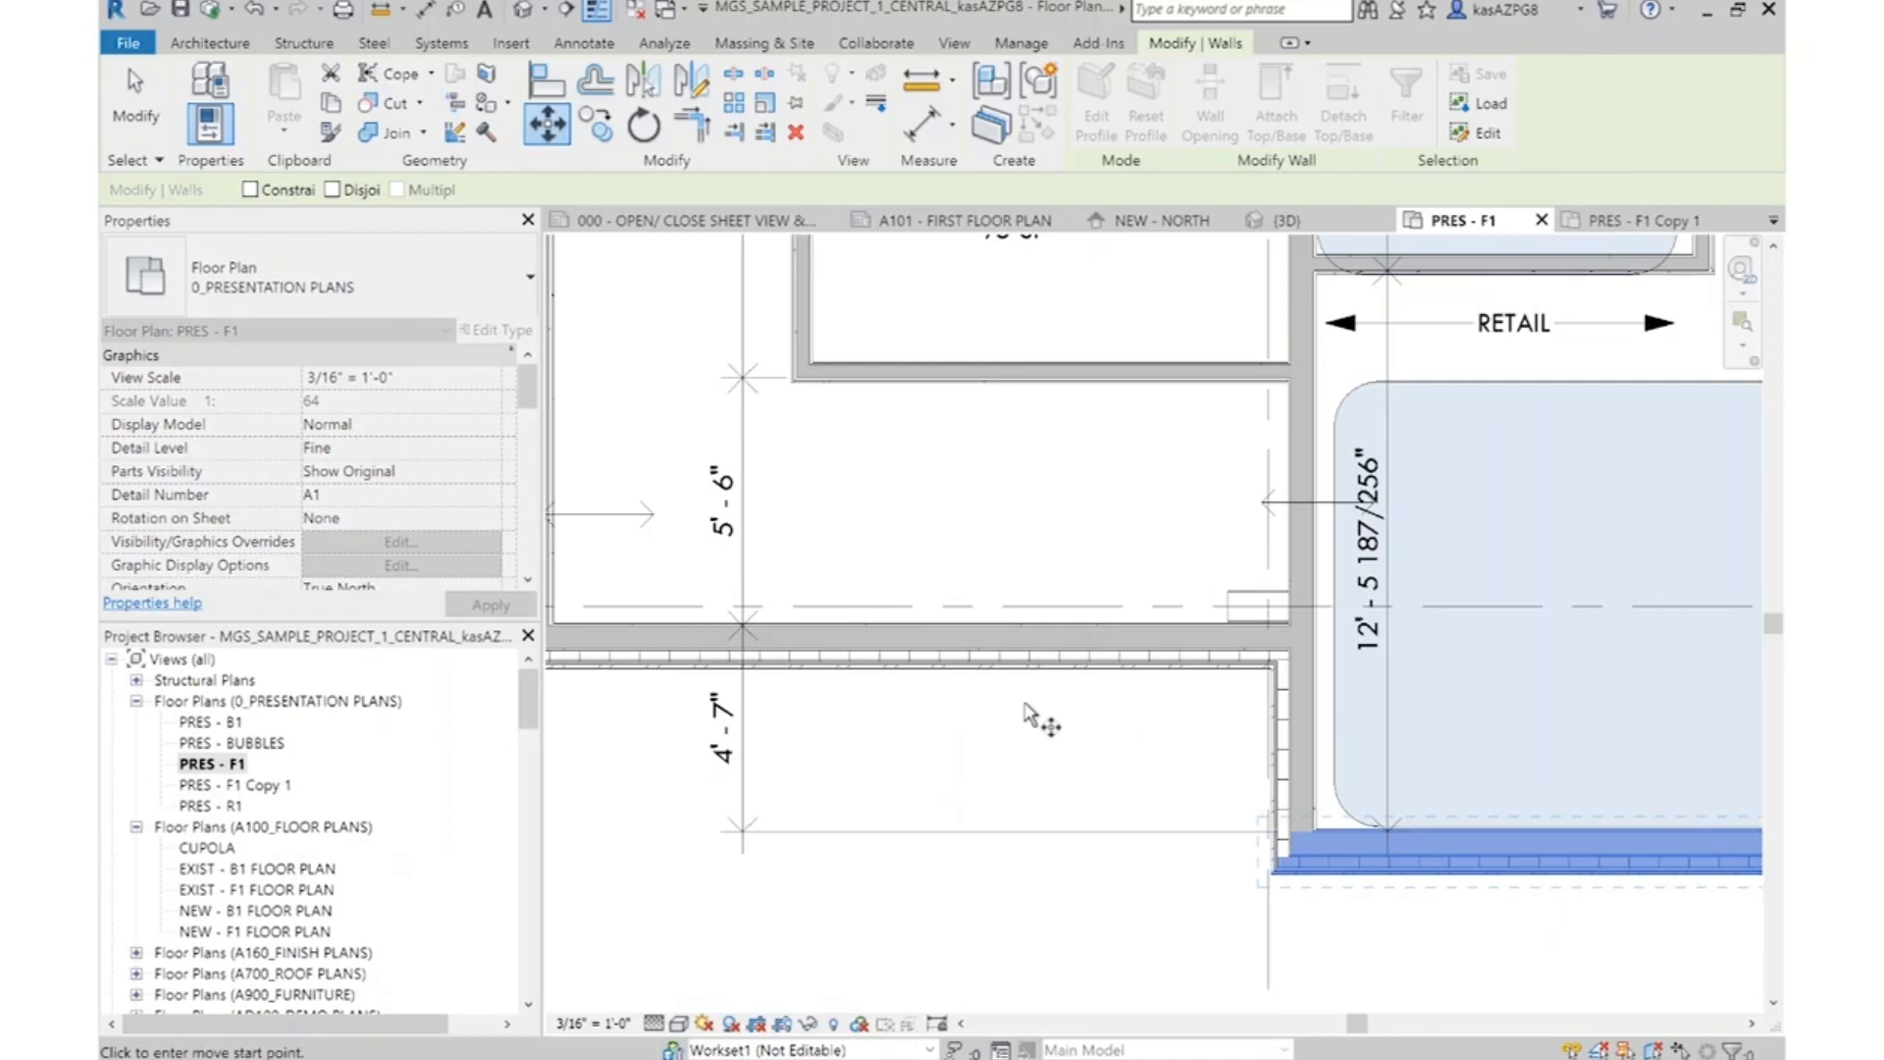
{"action": "left_click", "coordinate": [1016, 750]}
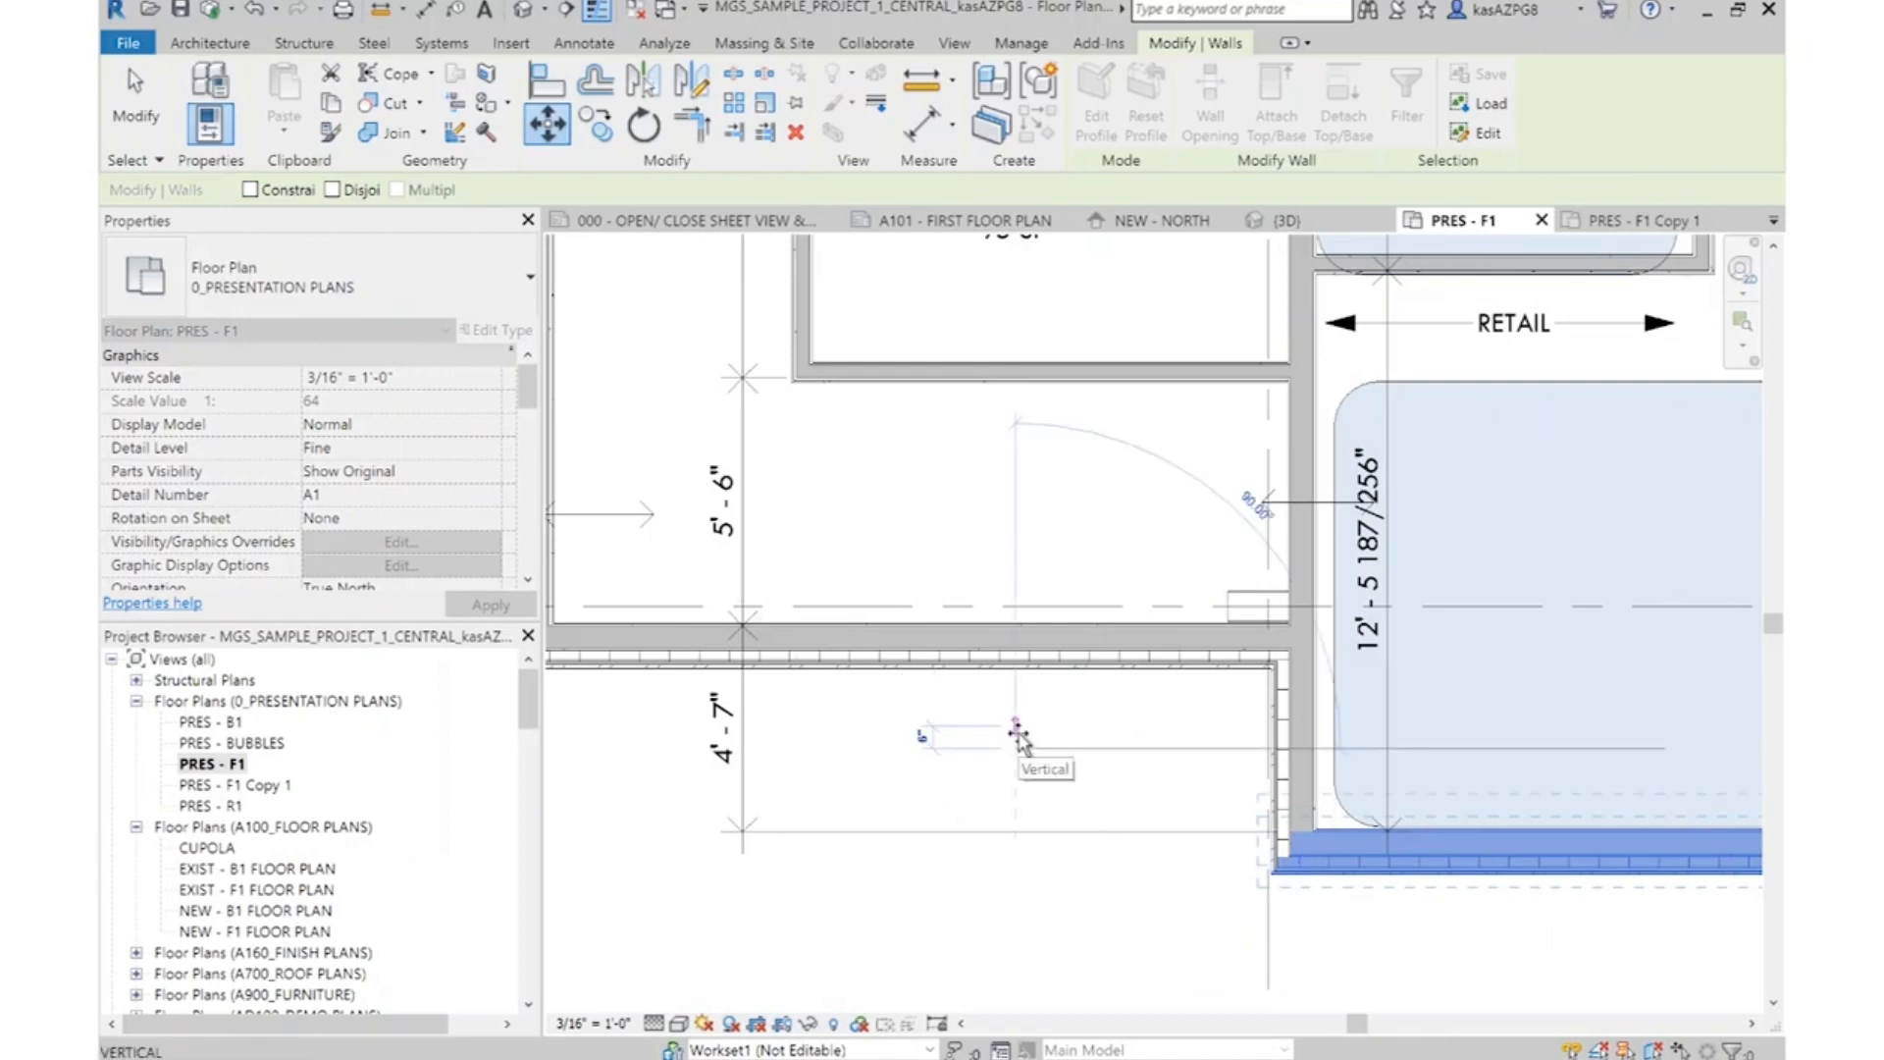
{"action": "key", "text": "Return"}
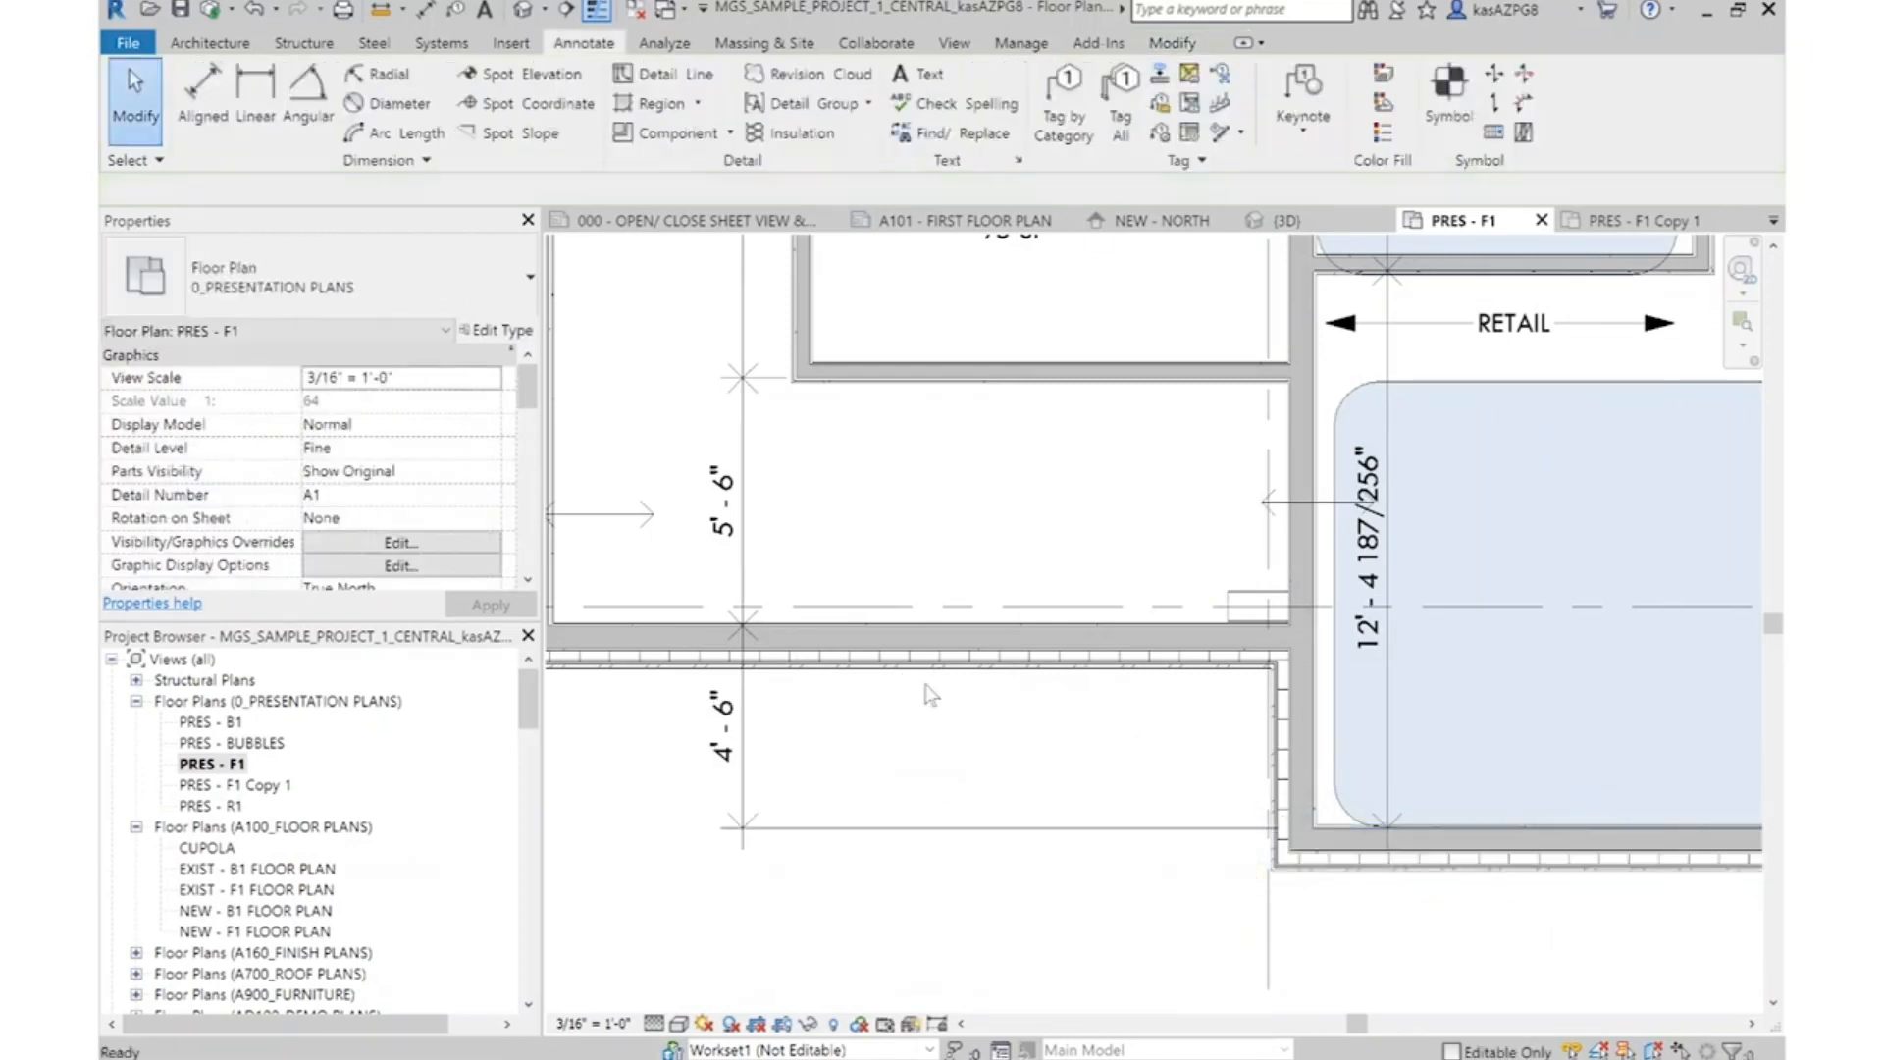
{"action": "scroll", "coordinate": [1634, 743], "scroll_direction": "down", "scroll_amount": 3}
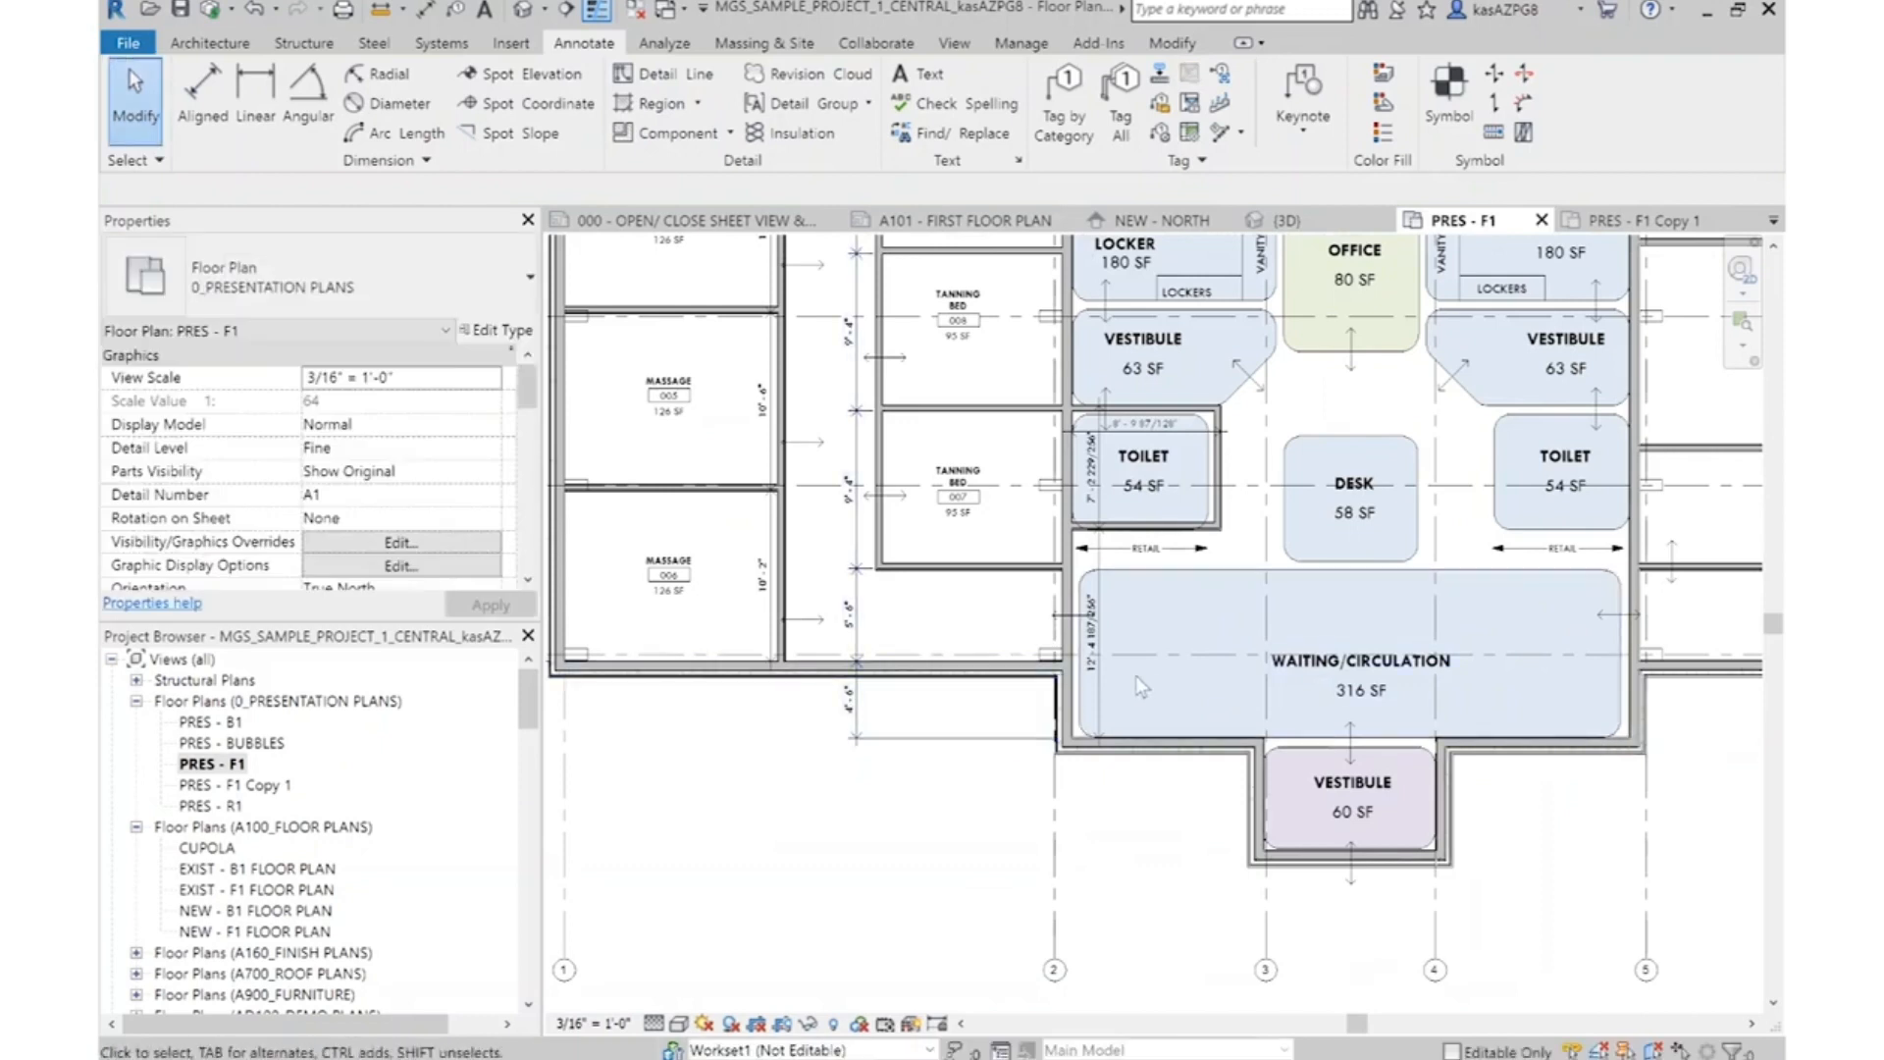
Extend the exterior vertical dimension string to the core face of the entry Vestibule's front wall
{"action": "scroll", "coordinate": [1129, 676], "scroll_direction": "up", "scroll_amount": 2}
{"action": "scroll", "coordinate": [1287, 555], "scroll_direction": "down", "scroll_amount": 3}
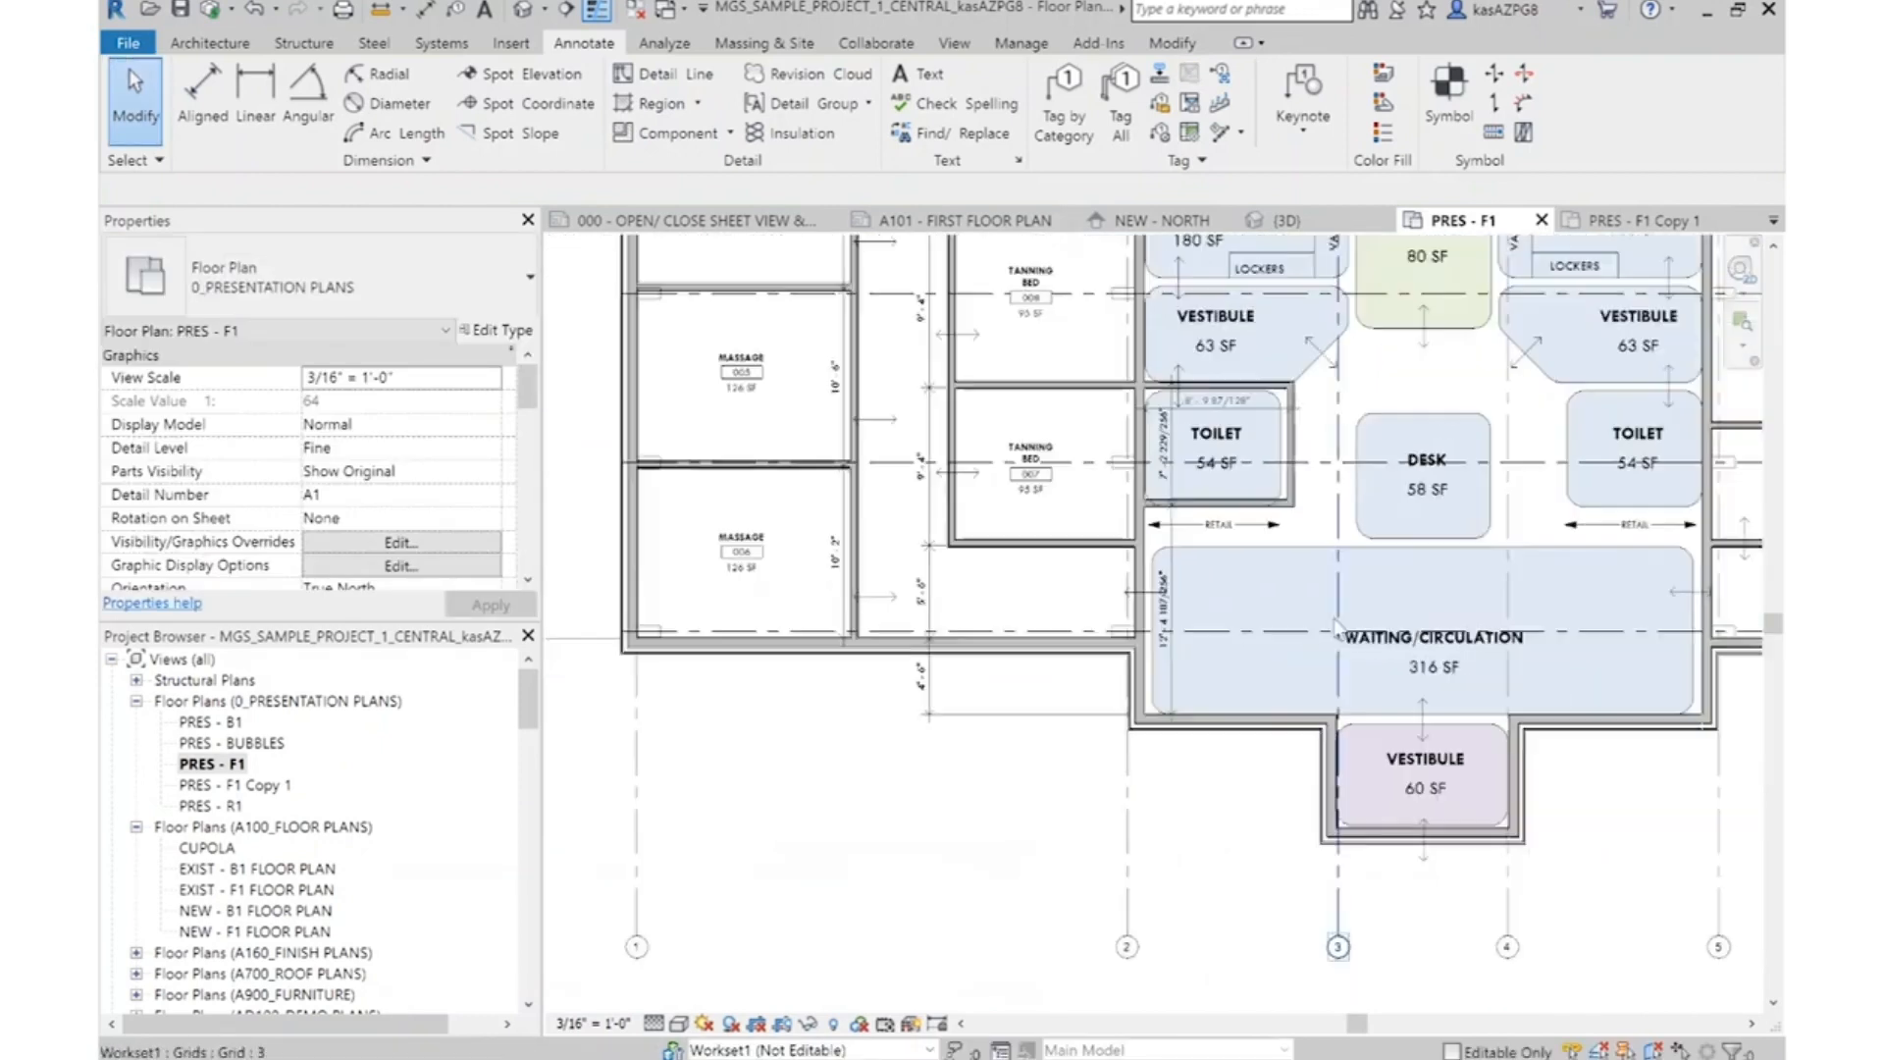
{"action": "left_click", "coordinate": [928, 687]}
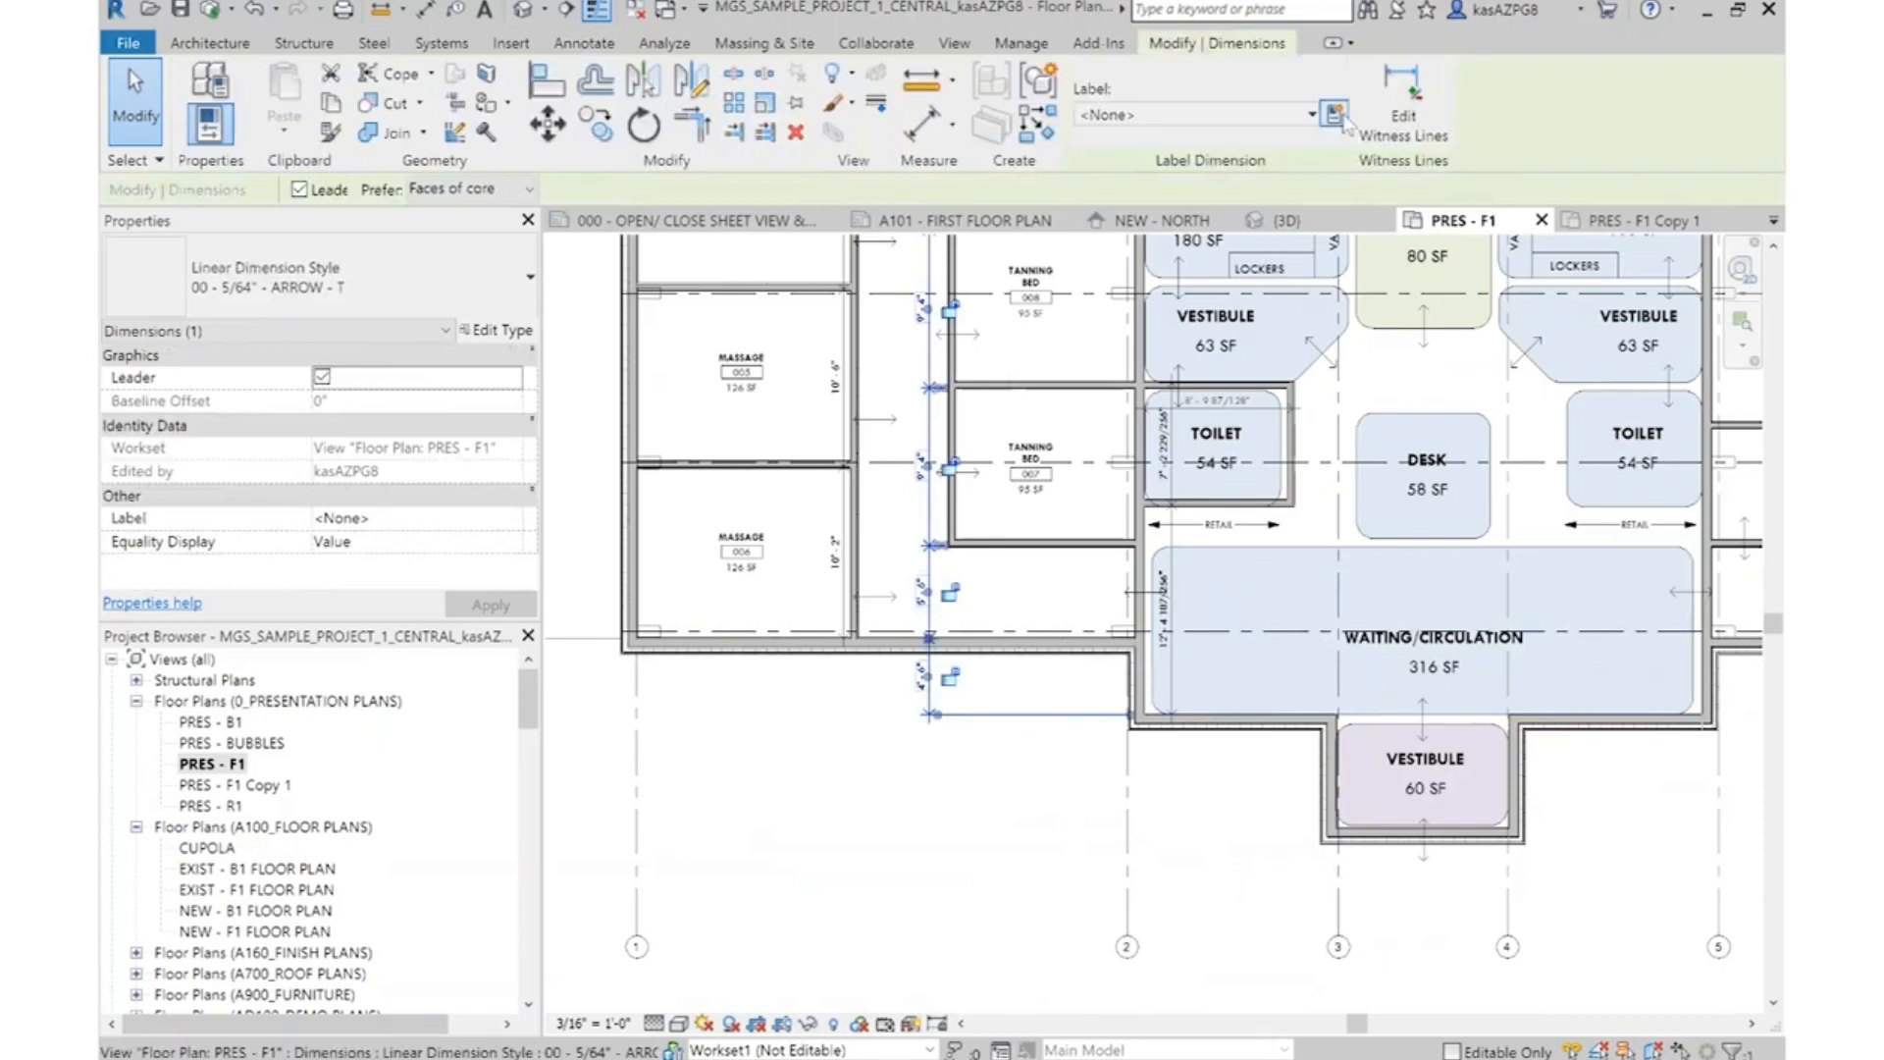
{"action": "scroll", "coordinate": [1358, 875], "scroll_direction": "up", "scroll_amount": 5}
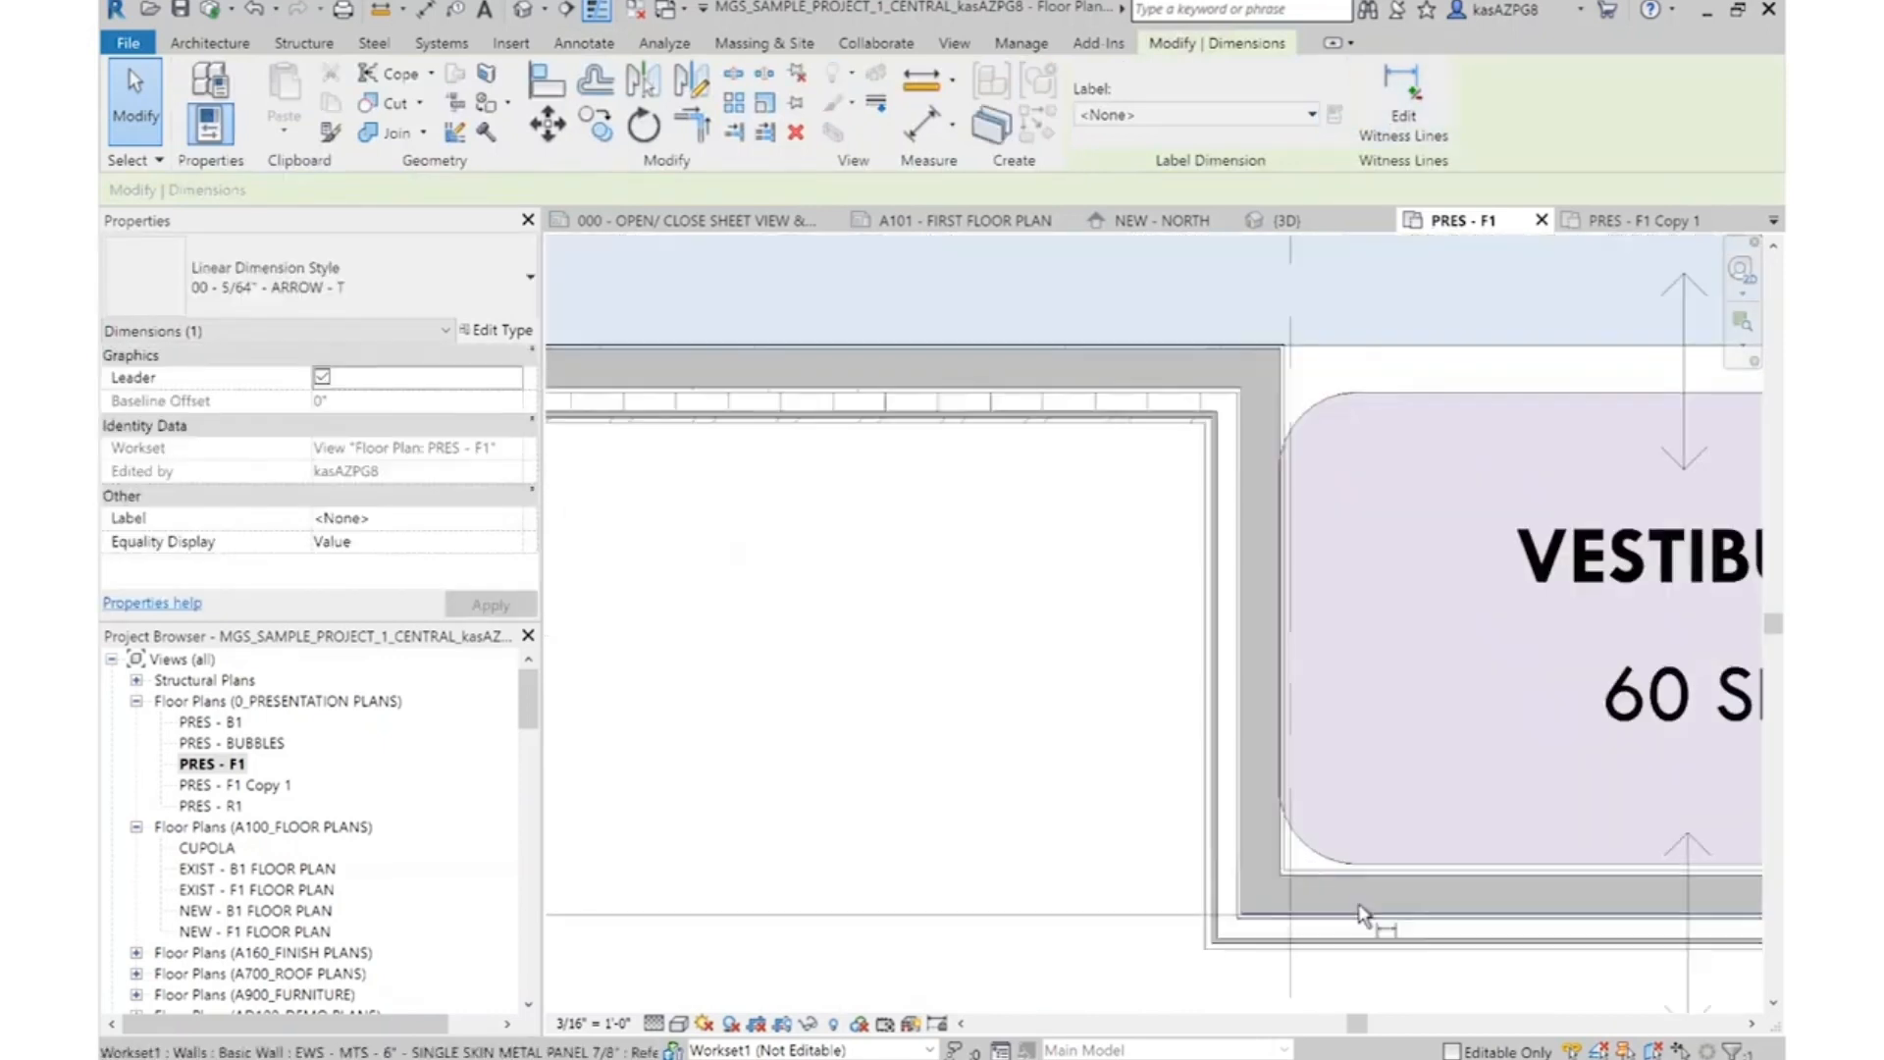
{"action": "key", "text": "Escape"}
{"action": "left_click", "coordinate": [1358, 876]}
{"action": "scroll", "coordinate": [1220, 704], "scroll_direction": "down", "scroll_amount": 4}
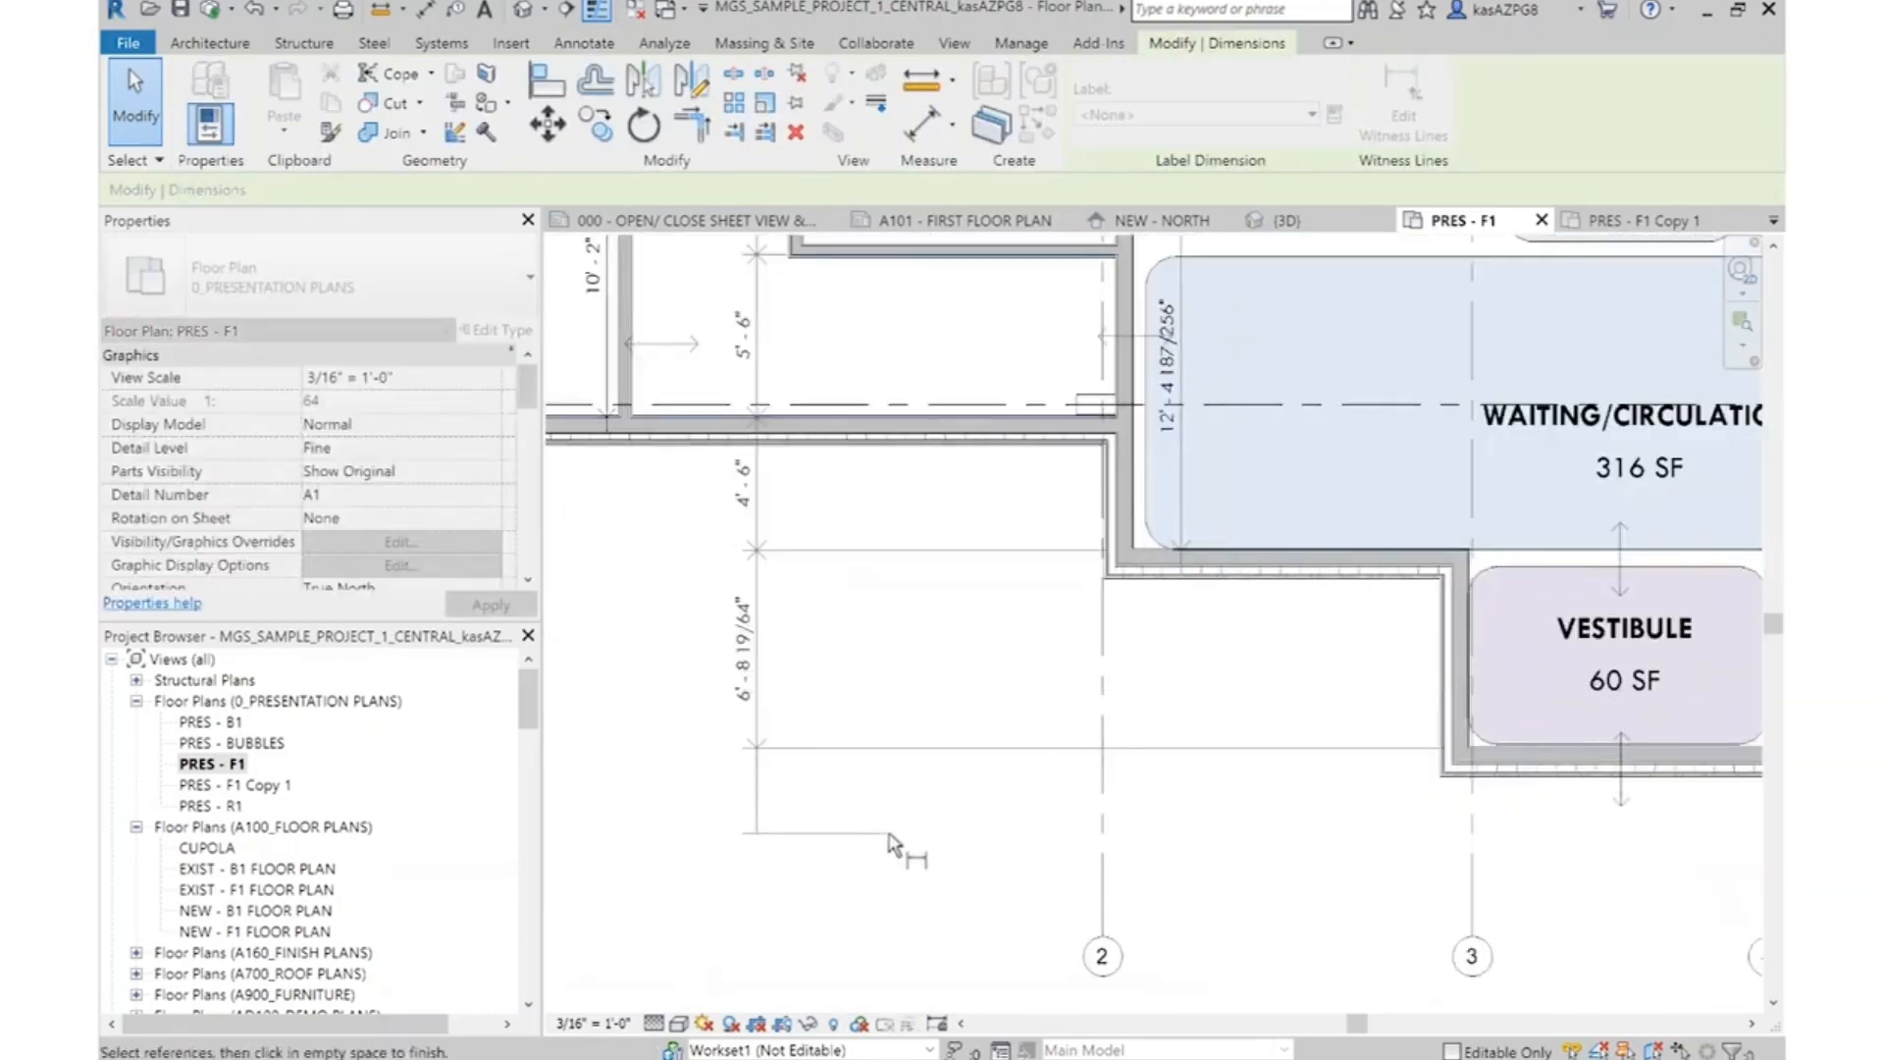
{"action": "key", "text": "Escape"}
{"action": "key", "text": "Escape"}
Set the entry Vestibule front wall's offset from the Waiting/Circulation front wall to 6' - 8"
{"action": "left_click", "coordinate": [1603, 763]}
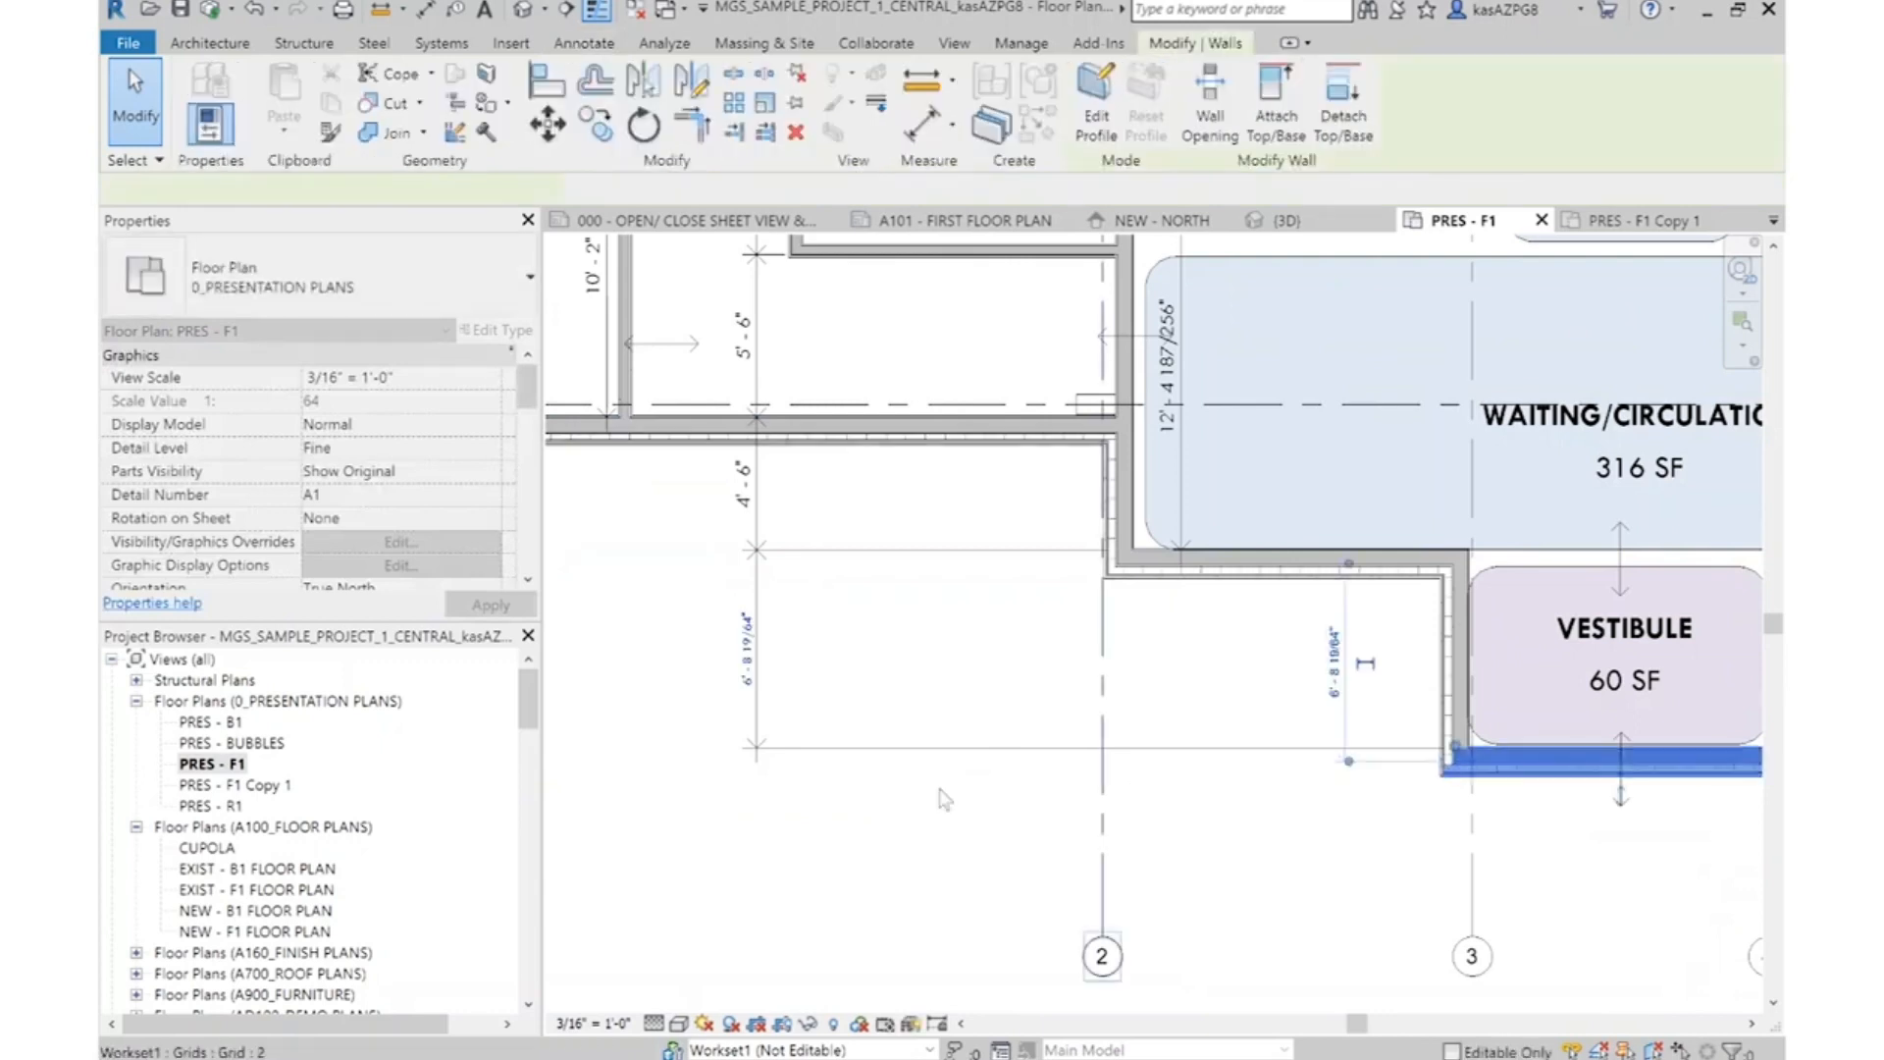
{"action": "left_click", "coordinate": [758, 677]}
{"action": "type", "text": "6'"}
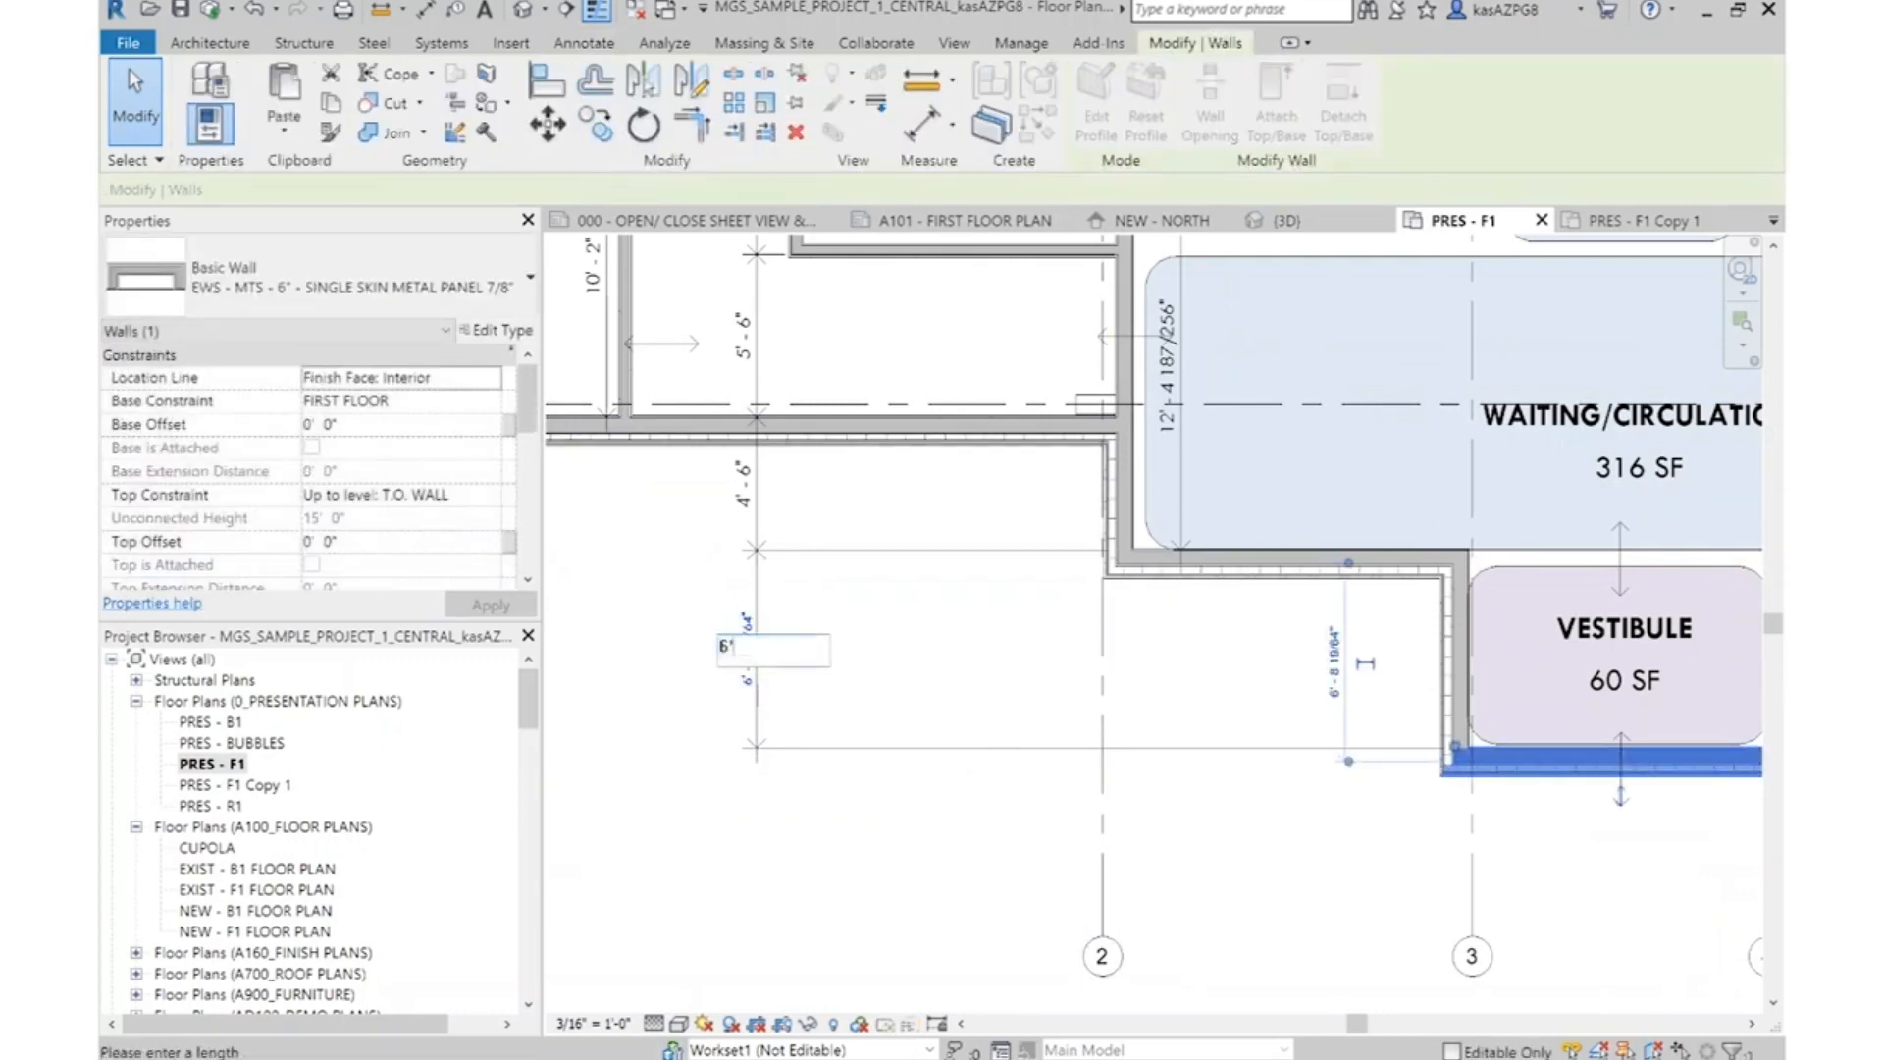
{"action": "type", "text": " - 8"}
{"action": "key", "text": "Return"}
{"action": "key", "text": "Escape"}
Set the distance between the Toilet's lower wall and the Waiting/Circulation front wall to 12' - 6"
{"action": "scroll", "coordinate": [1279, 416], "scroll_direction": "down", "scroll_amount": 3}
{"action": "scroll", "coordinate": [1161, 480], "scroll_direction": "up", "scroll_amount": 3}
{"action": "left_click", "coordinate": [1161, 479]}
{"action": "left_click", "coordinate": [1014, 721]}
{"action": "type", "text": "1"}
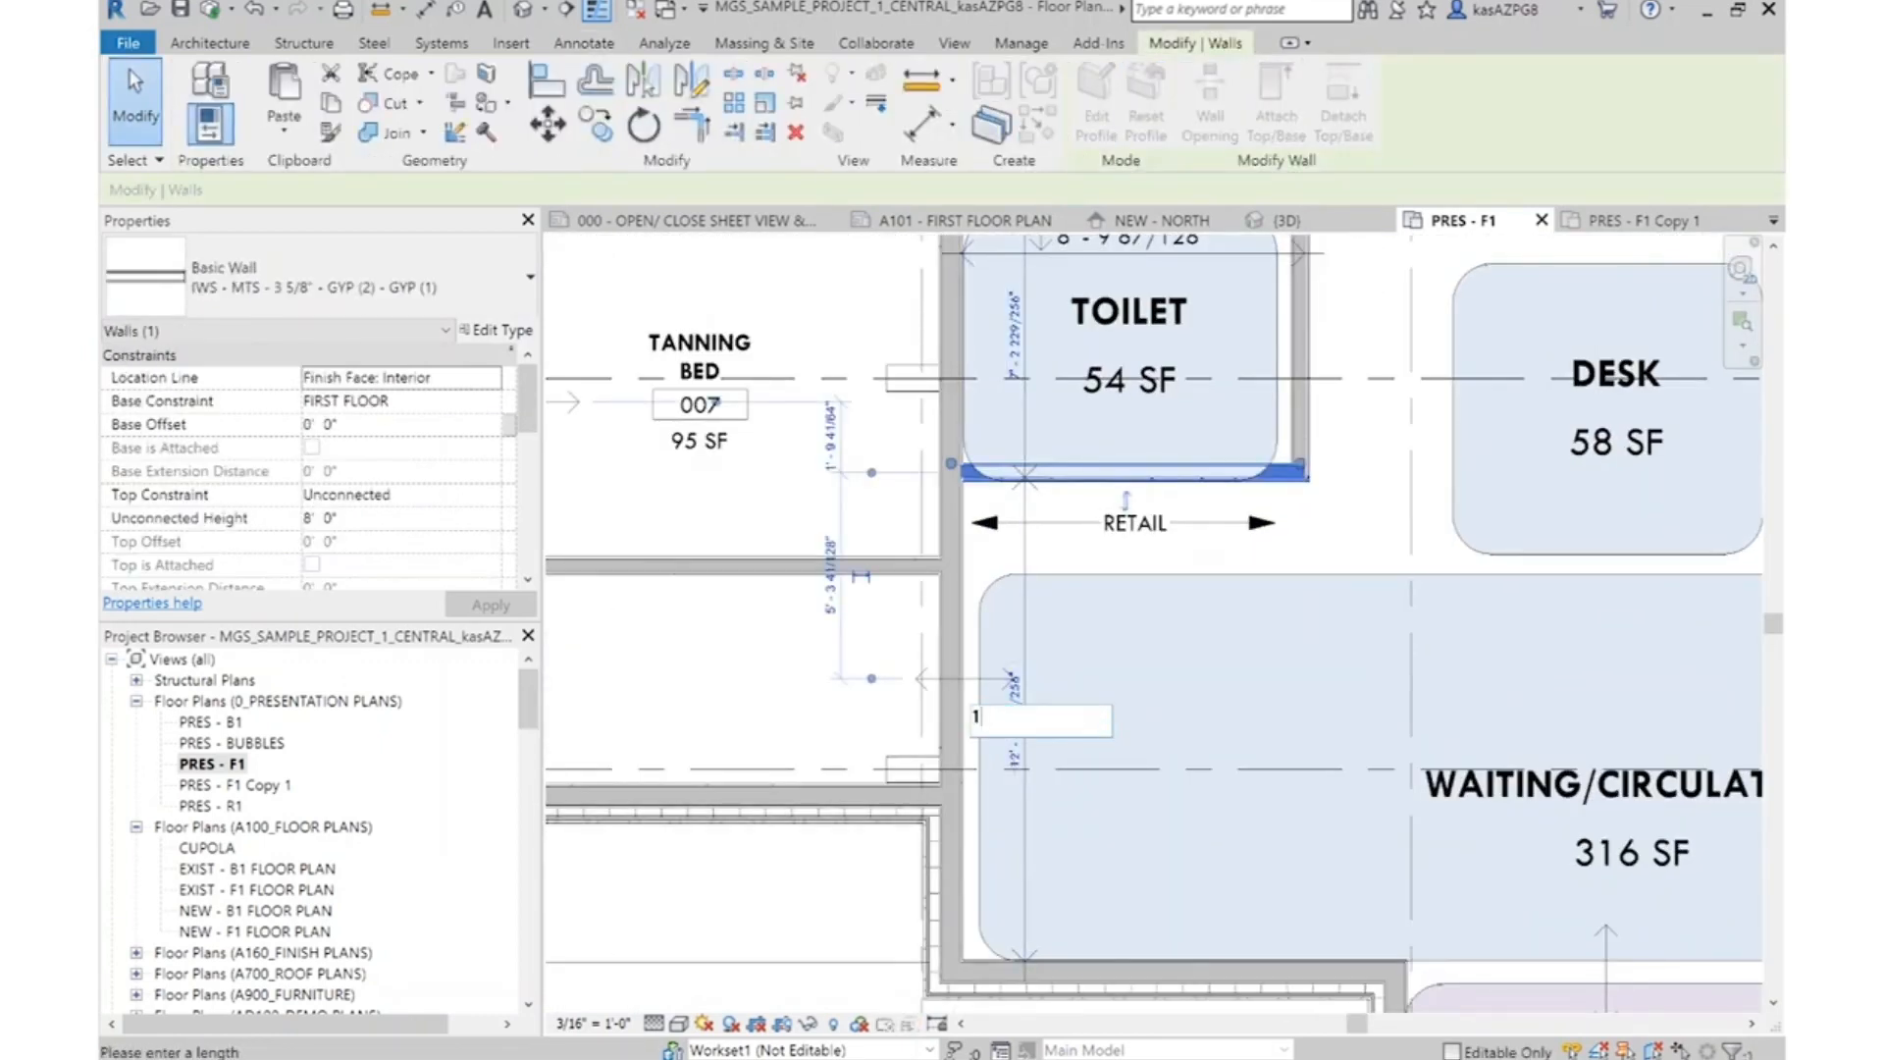
{"action": "type", "text": "2' - 6"}
{"action": "key", "text": "Return"}
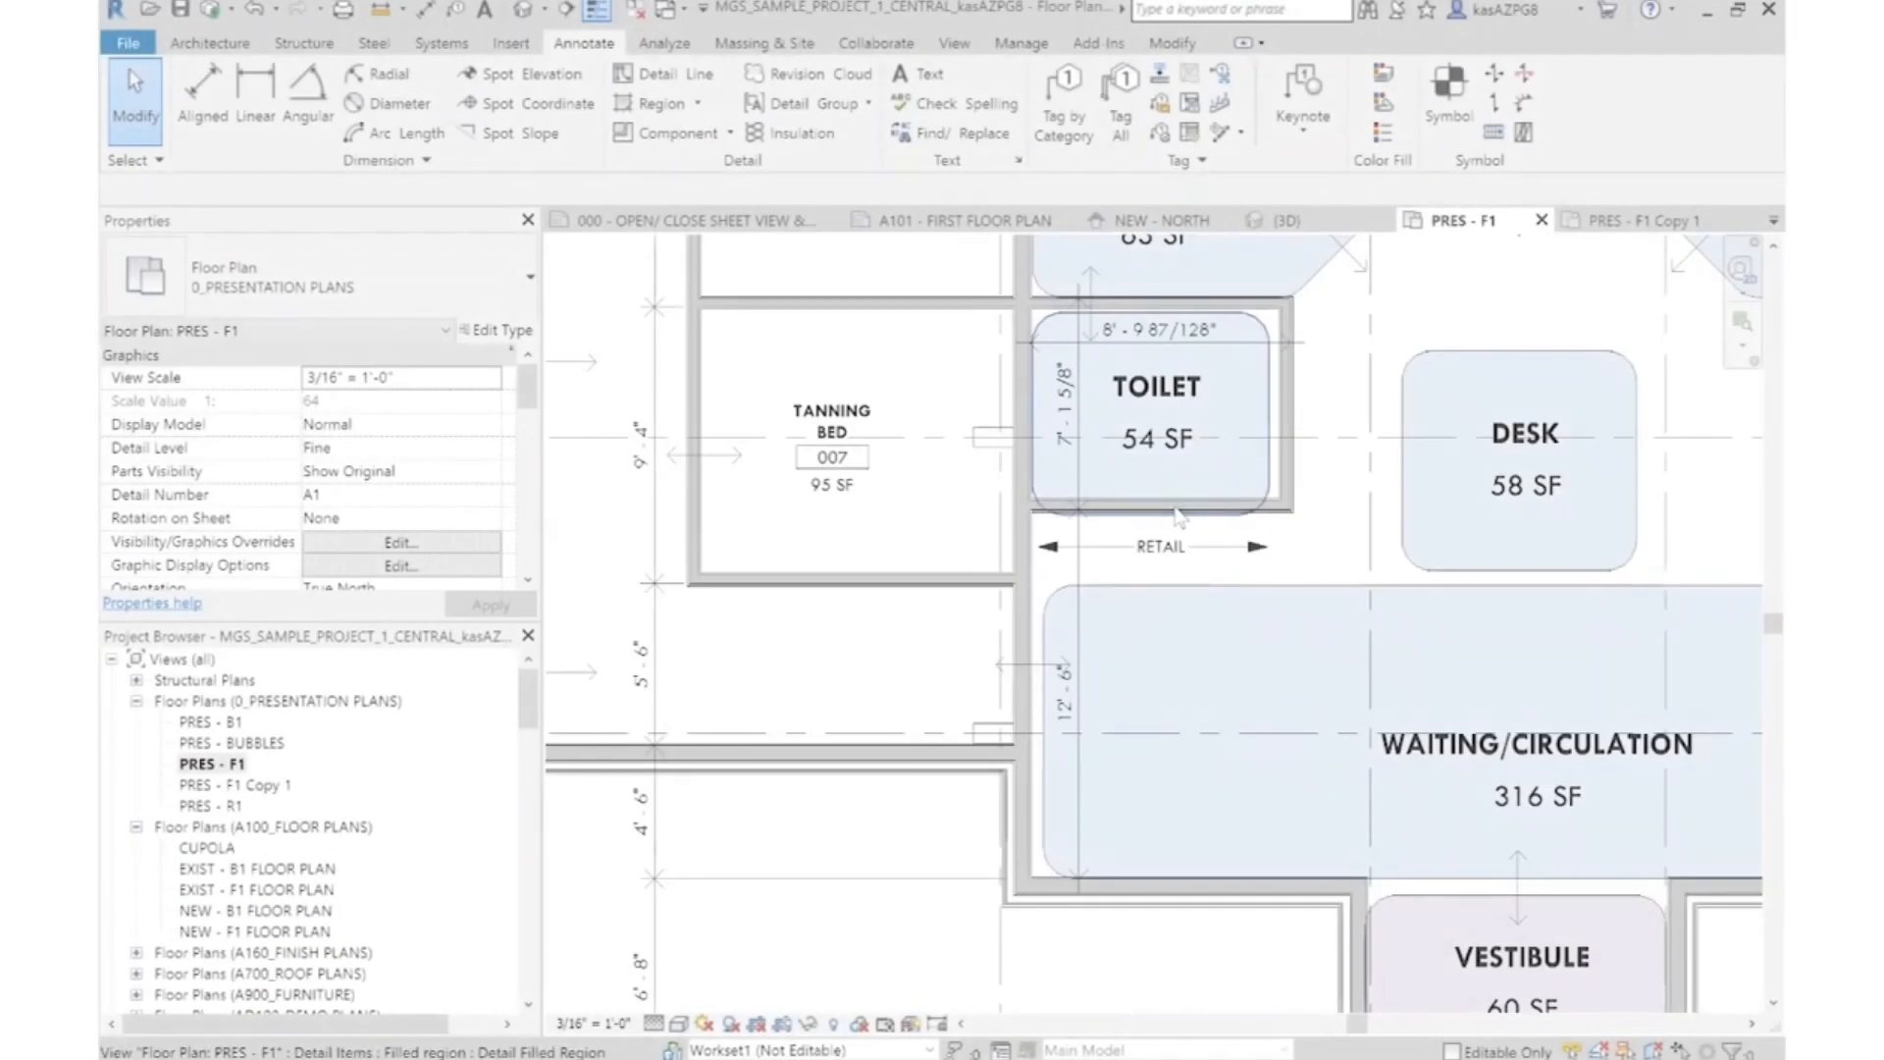
Add a wall about 8' 11" long between the Women's Locker and Vestibule bubbles and extend the Toilet's vertical dimension string to it
{"action": "scroll", "coordinate": [1070, 292], "scroll_direction": "up", "scroll_amount": 2}
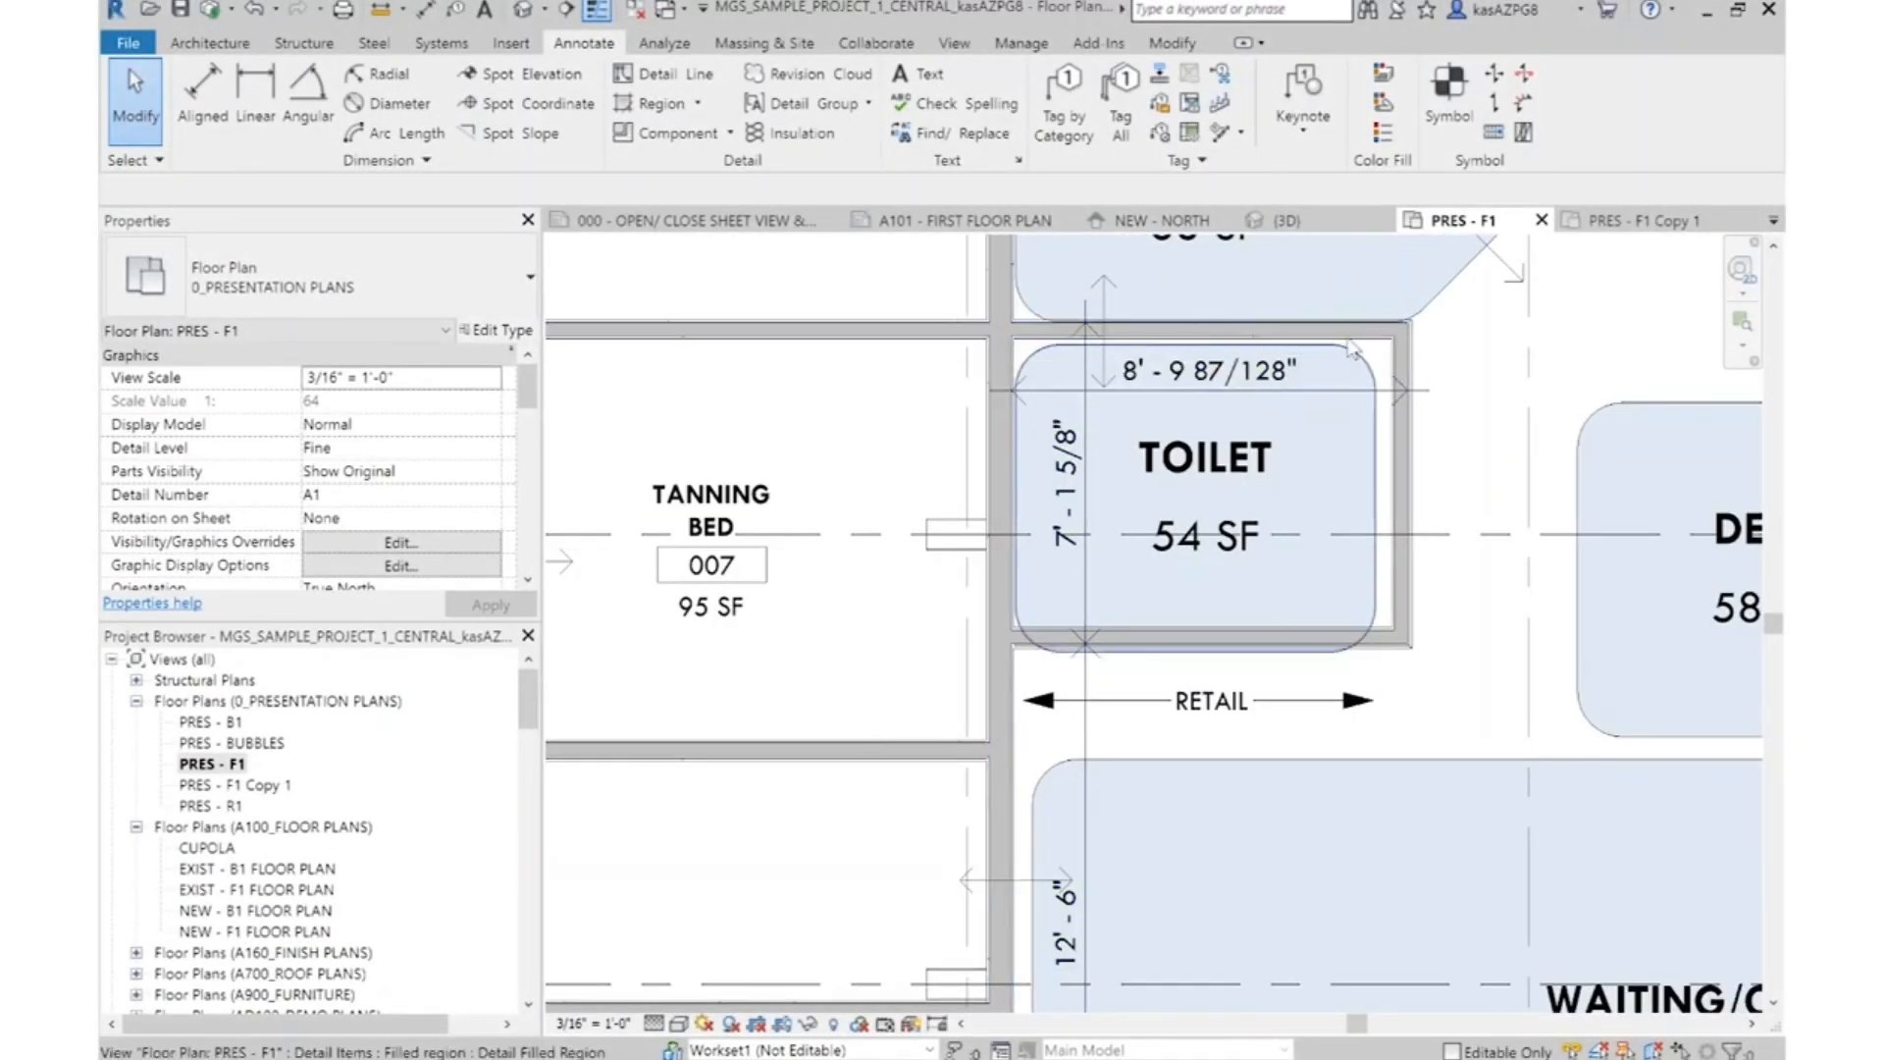
{"action": "scroll", "coordinate": [1349, 348], "scroll_direction": "down", "scroll_amount": 2}
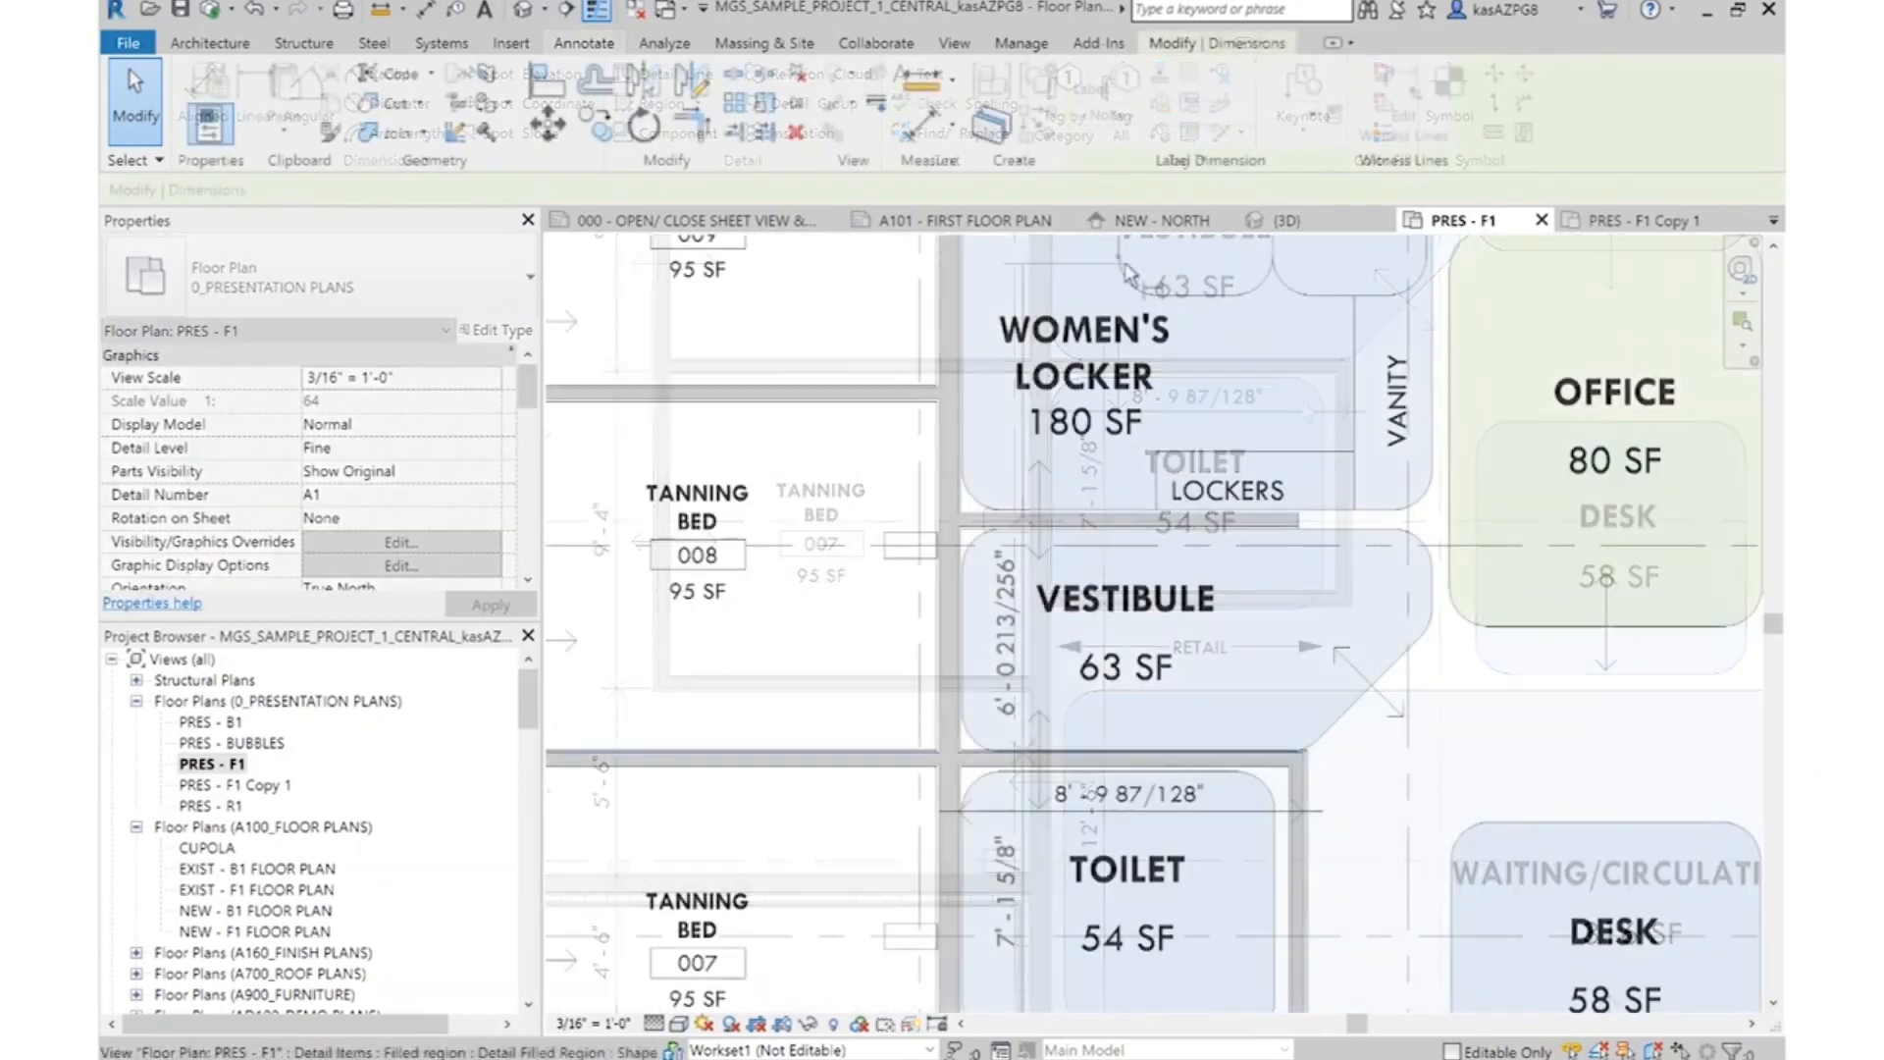
{"action": "scroll", "coordinate": [1106, 385], "scroll_direction": "down", "scroll_amount": 4}
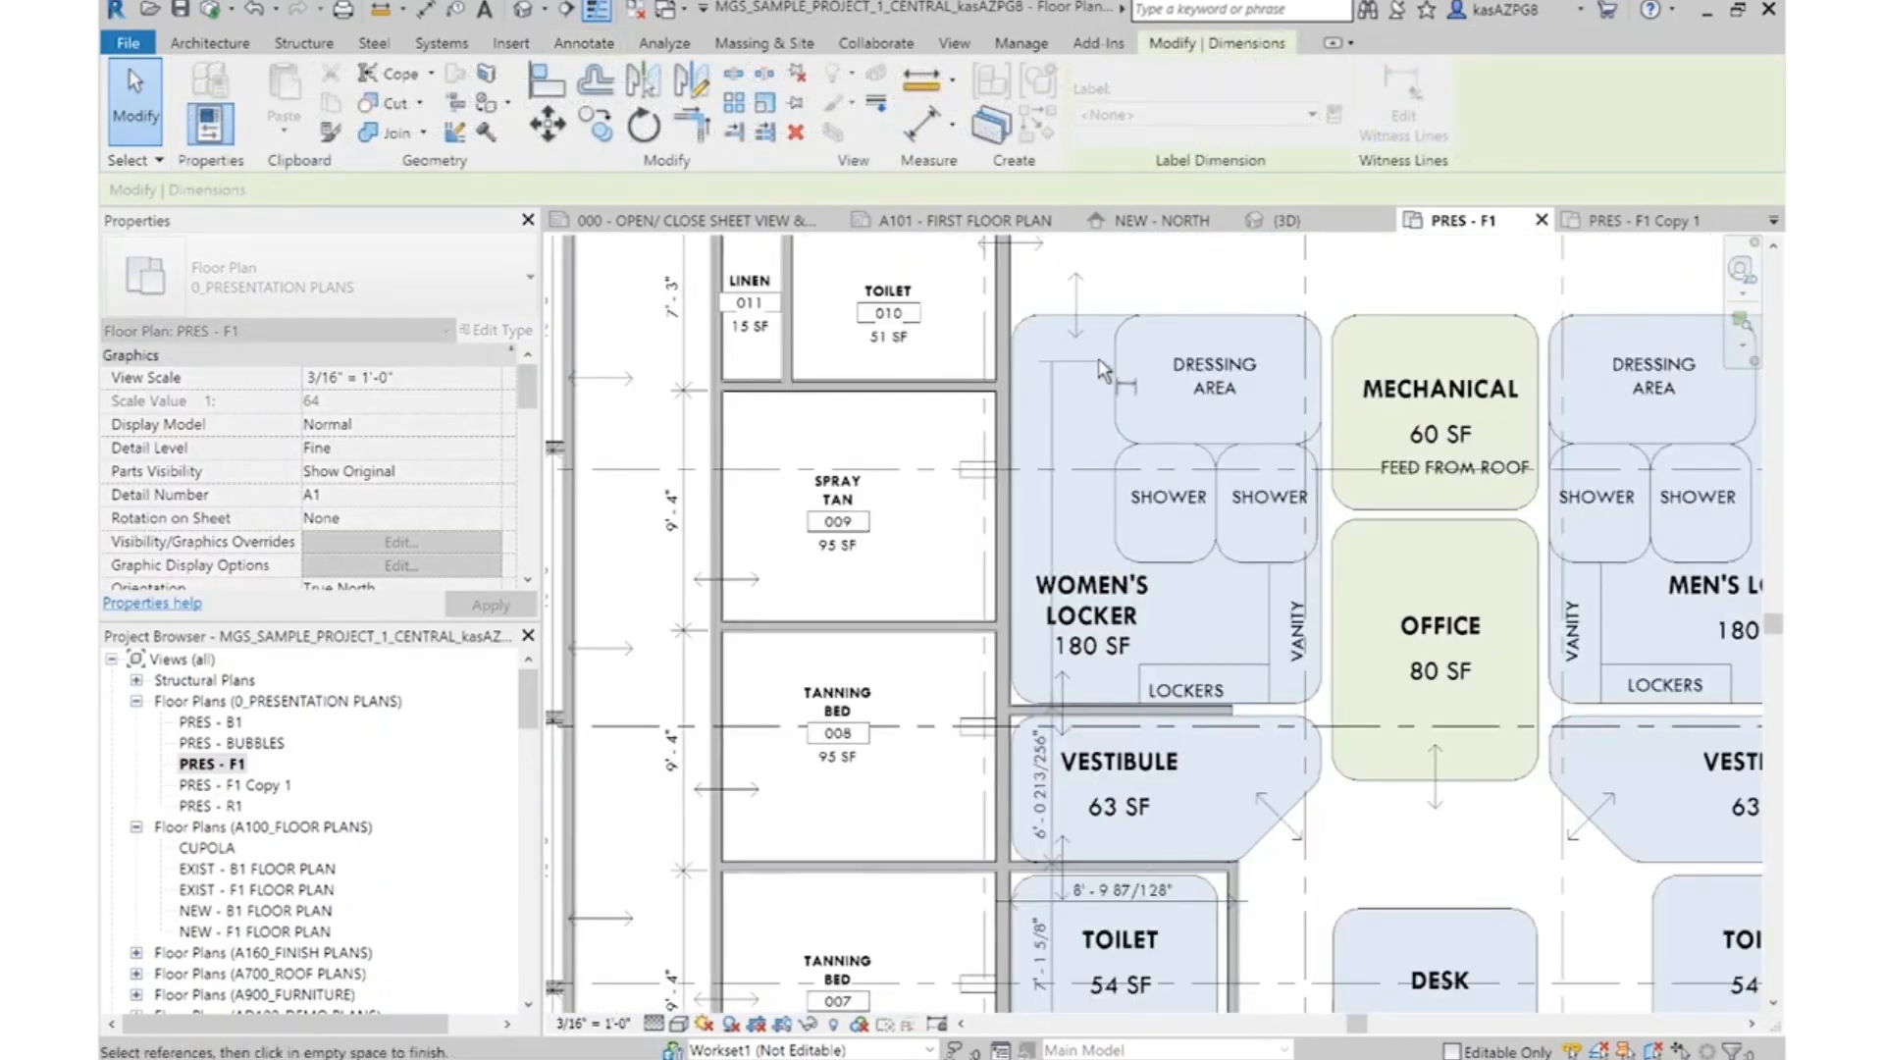
{"action": "key", "text": "Escape"}
Set the Vestibule's depth to 6' - 0" by moving the wall below the Women's Locker
{"action": "scroll", "coordinate": [1232, 706], "scroll_direction": "up", "scroll_amount": 3}
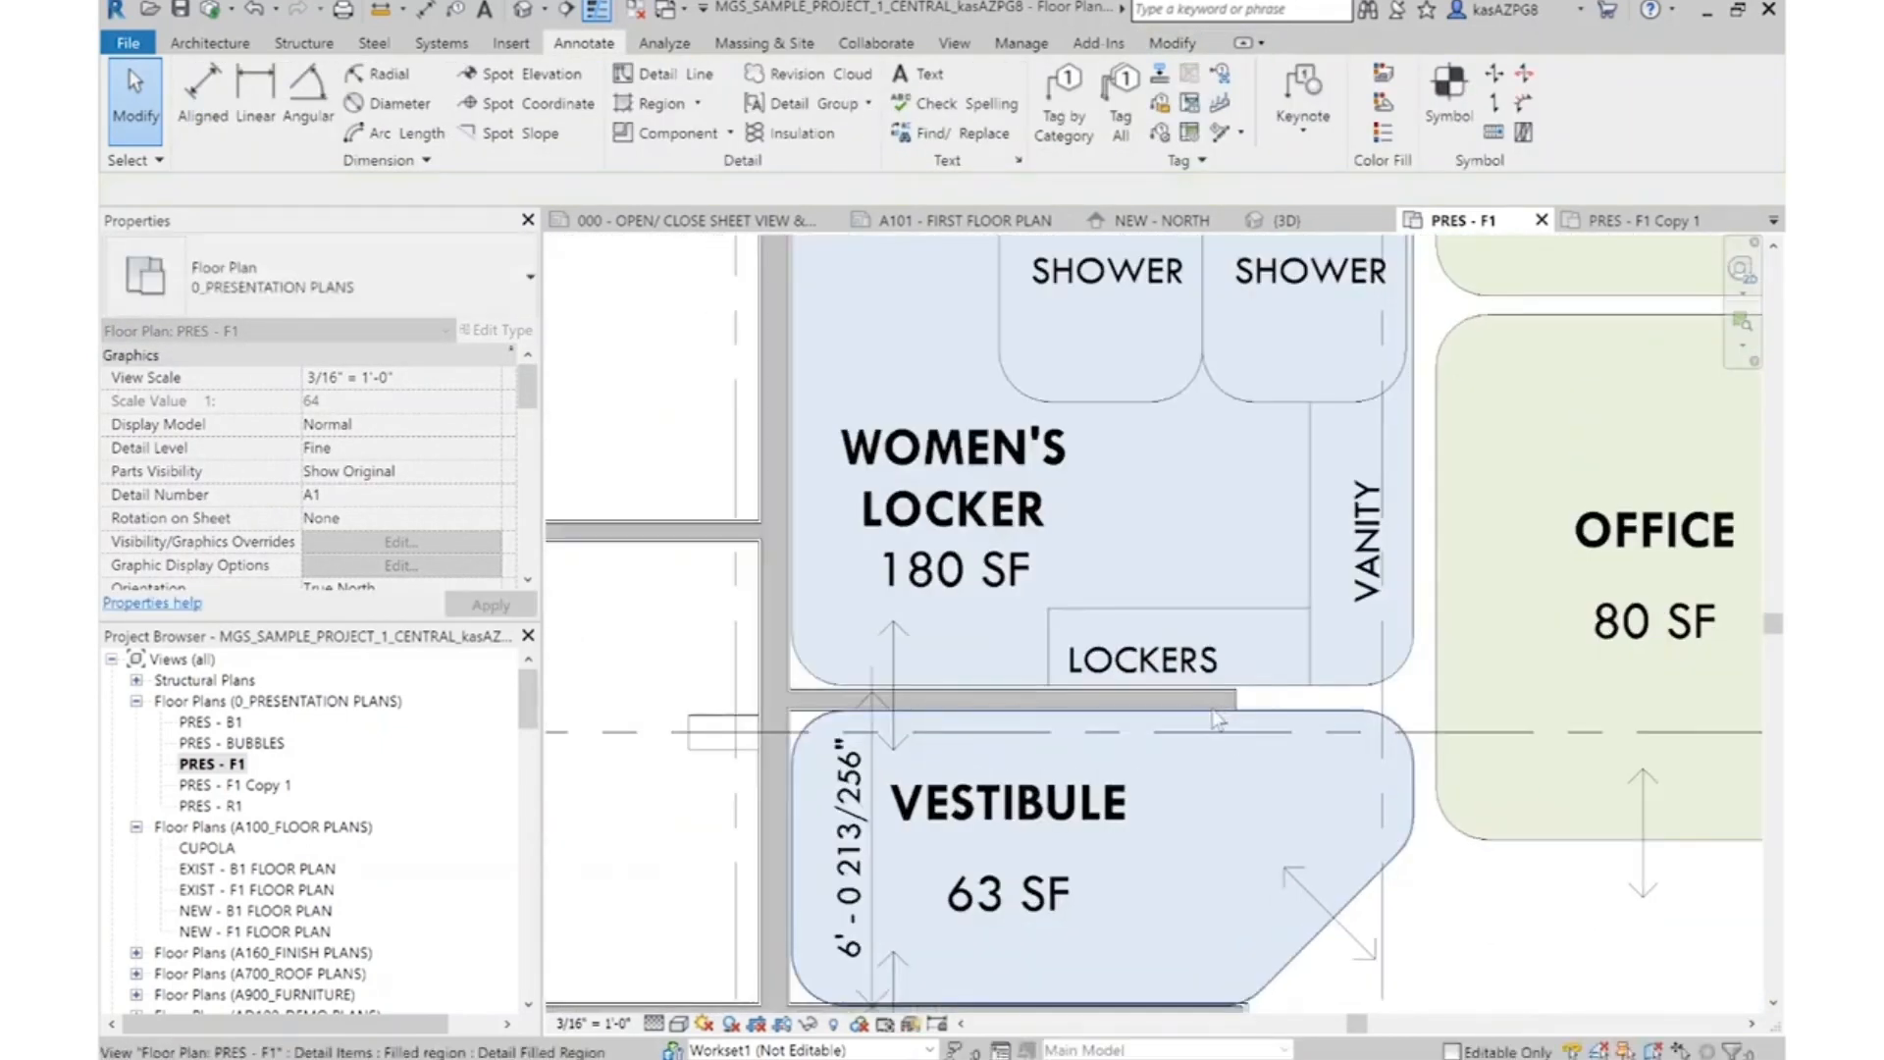
{"action": "scroll", "coordinate": [1229, 700], "scroll_direction": "up", "scroll_amount": 2}
{"action": "left_click", "coordinate": [1235, 703]}
{"action": "scroll", "coordinate": [1262, 685], "scroll_direction": "down", "scroll_amount": 3}
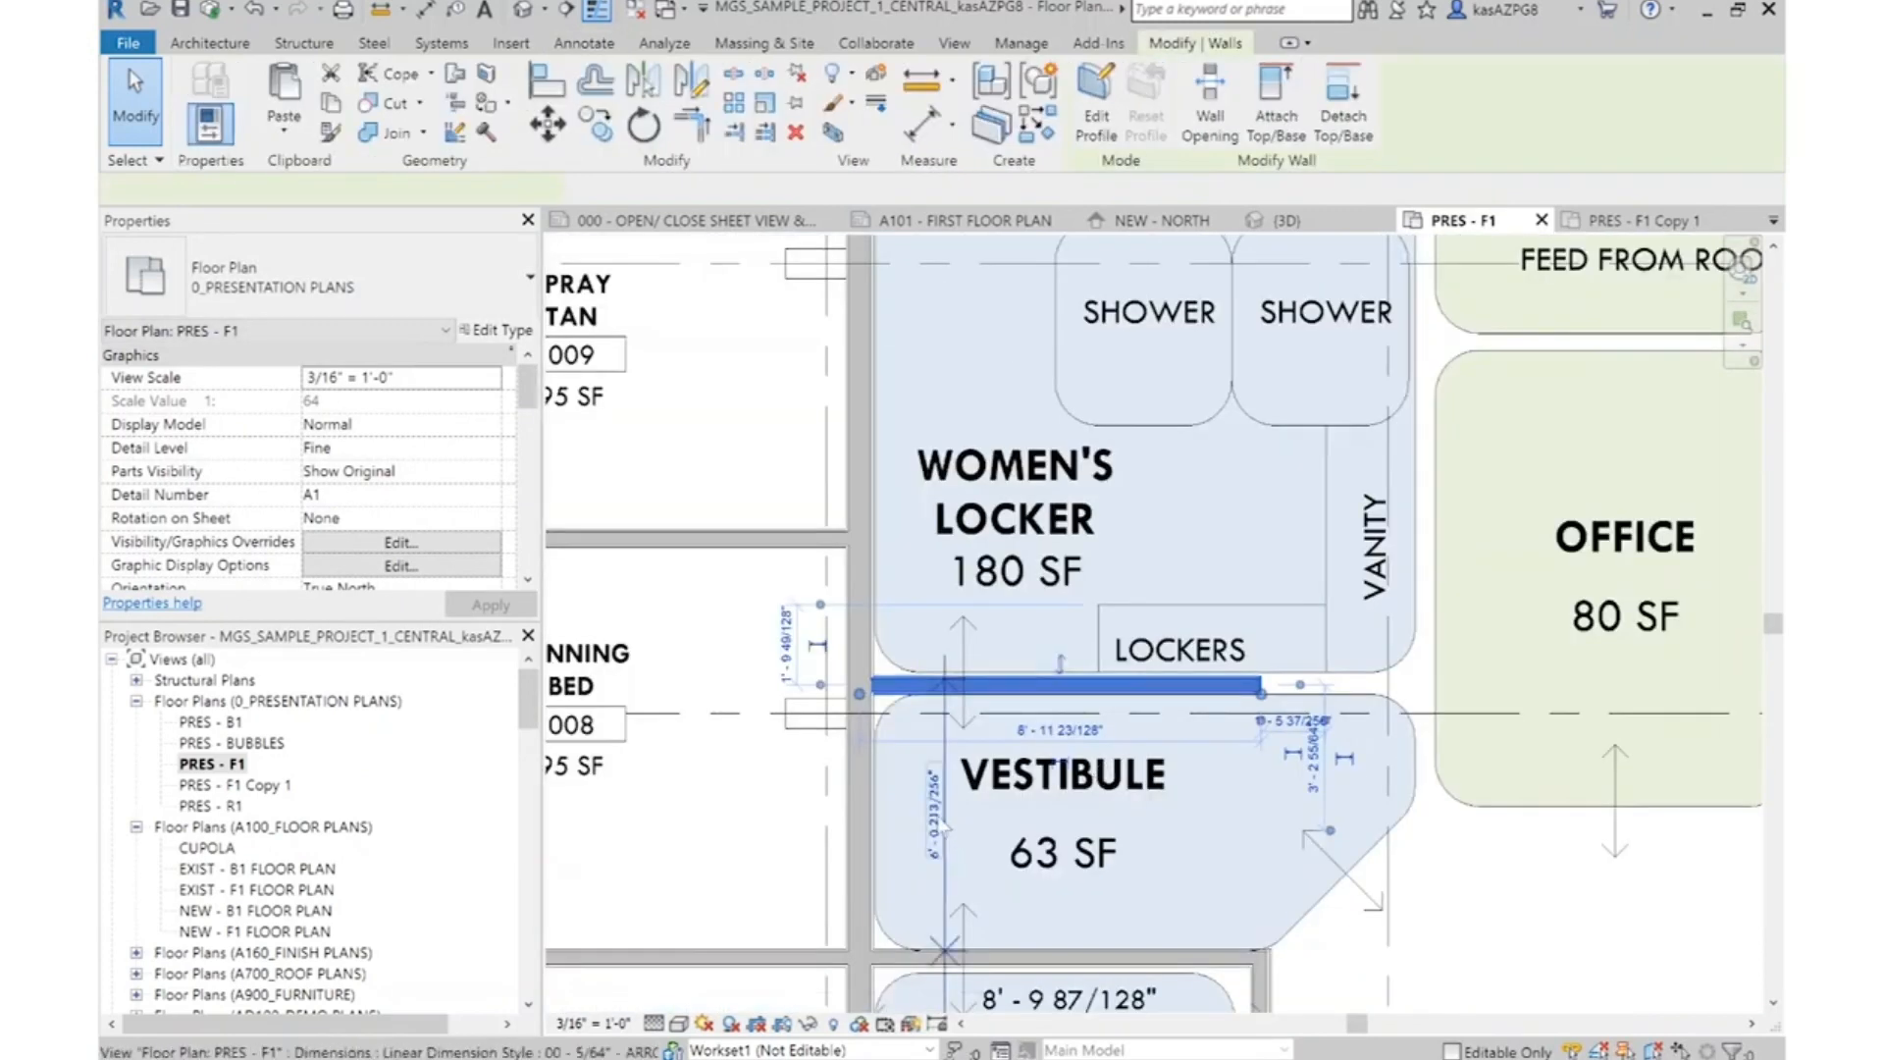
{"action": "scroll", "coordinate": [929, 822], "scroll_direction": "up", "scroll_amount": 2}
{"action": "left_click", "coordinate": [934, 813]}
{"action": "middle_click_drag", "start_coordinate": [1149, 924], "coordinate": [1164, 699]}
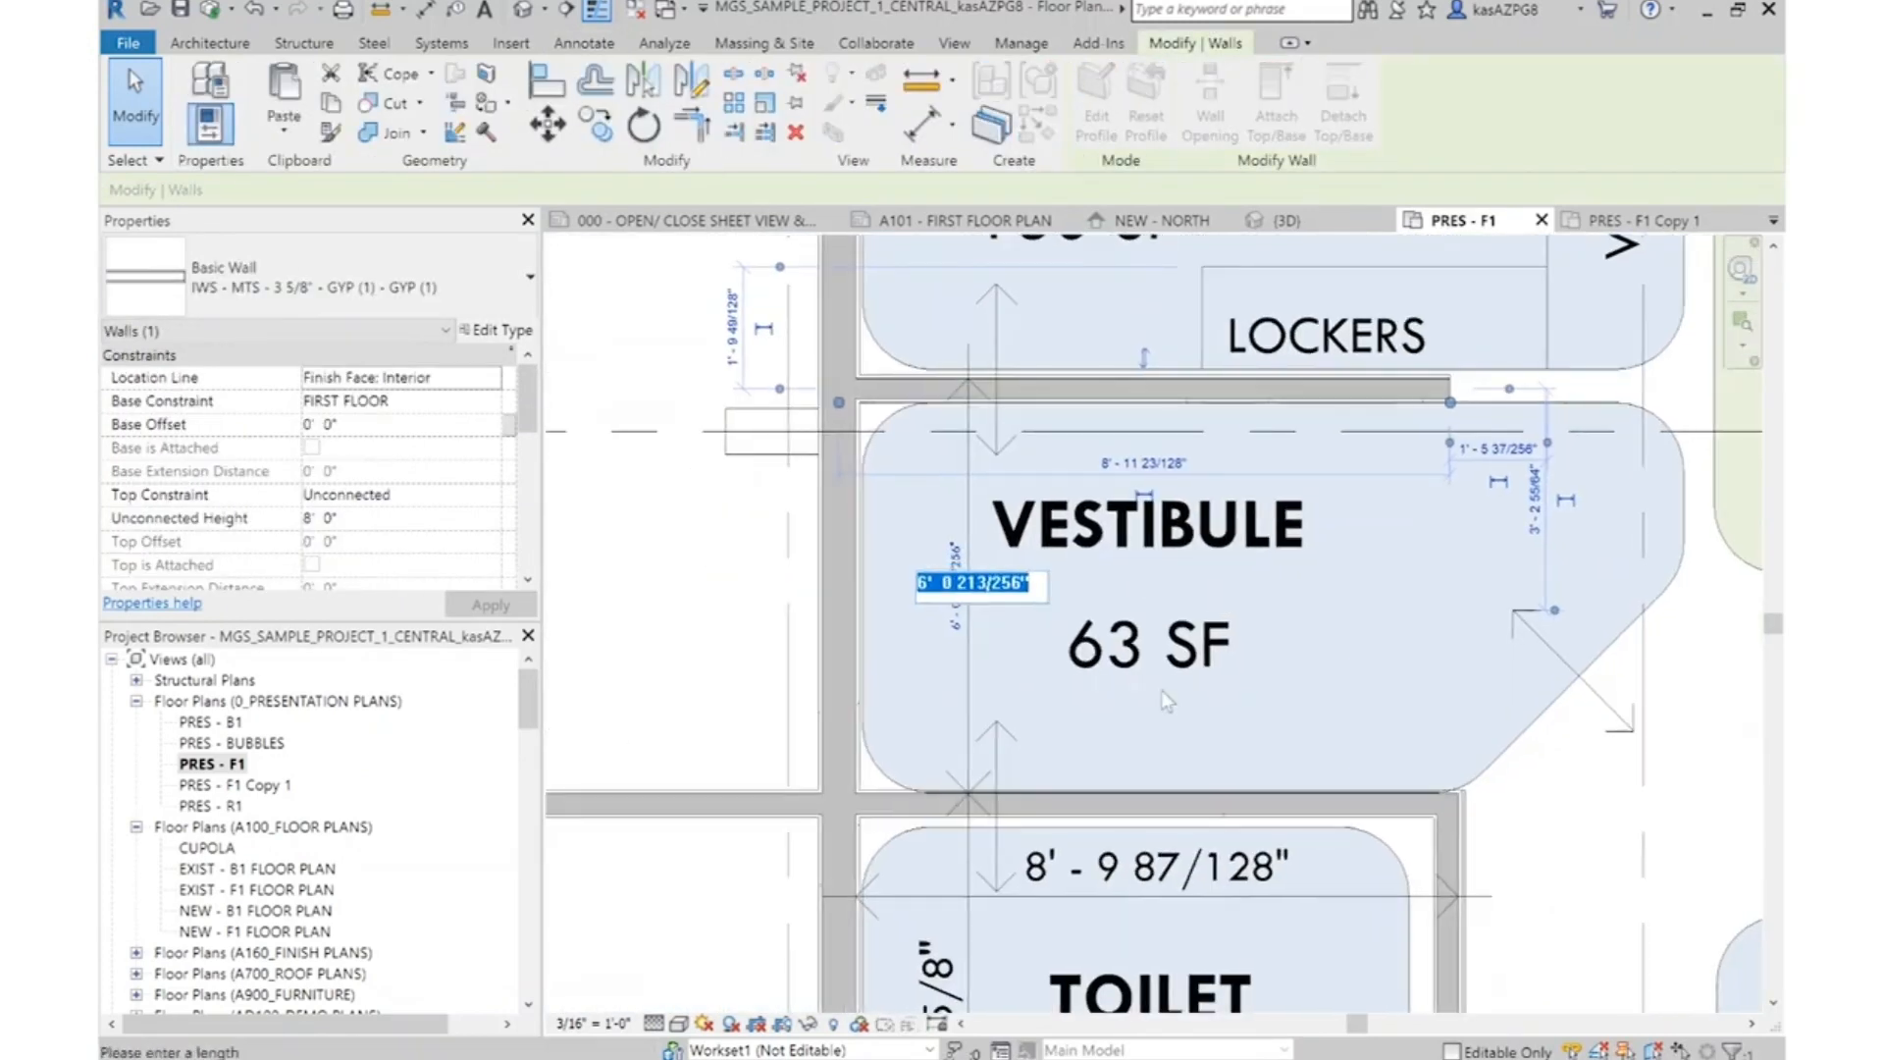
{"action": "type", "text": "6"}
{"action": "key", "text": "Return"}
{"action": "key", "text": "Escape"}
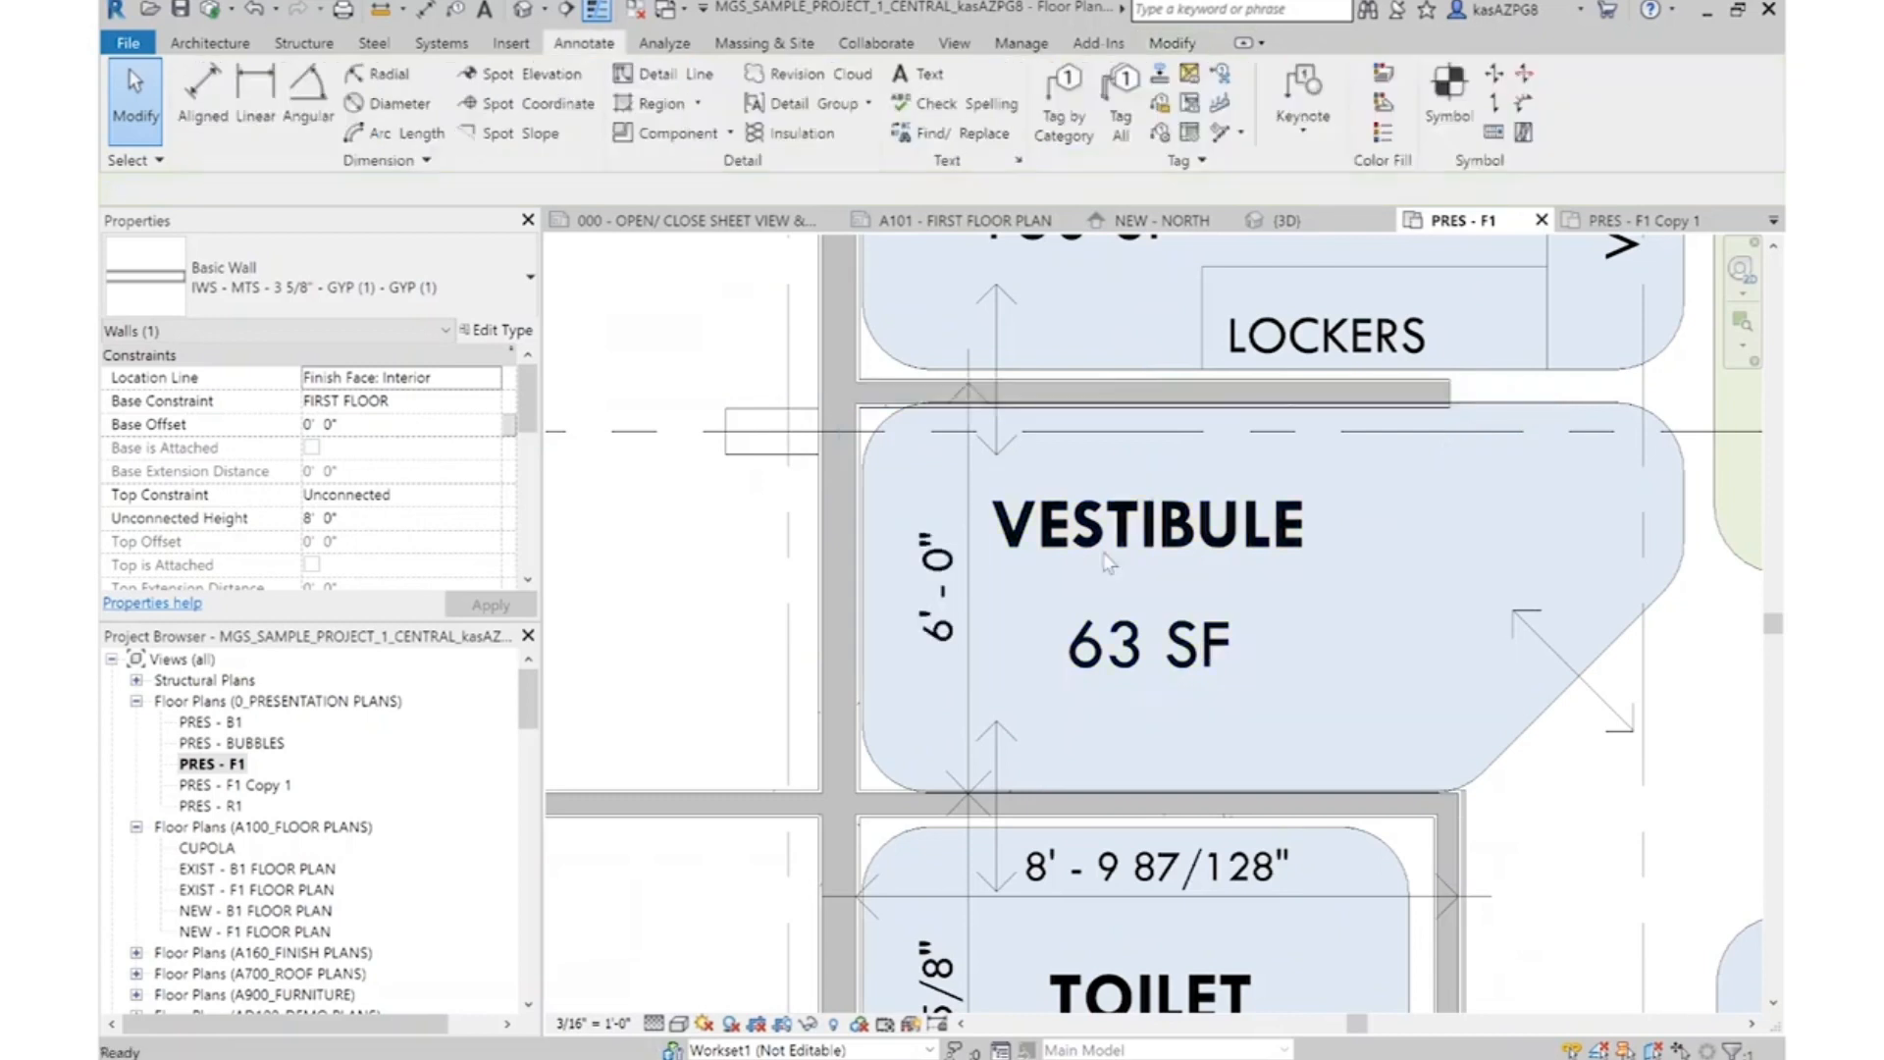
Extend the wall between the Women's Locker and Vestibule to the near edge of the Office bubble, about 12' 9" long
{"action": "scroll", "coordinate": [966, 758], "scroll_direction": "down", "scroll_amount": 2}
{"action": "scroll", "coordinate": [1266, 548], "scroll_direction": "up", "scroll_amount": 2}
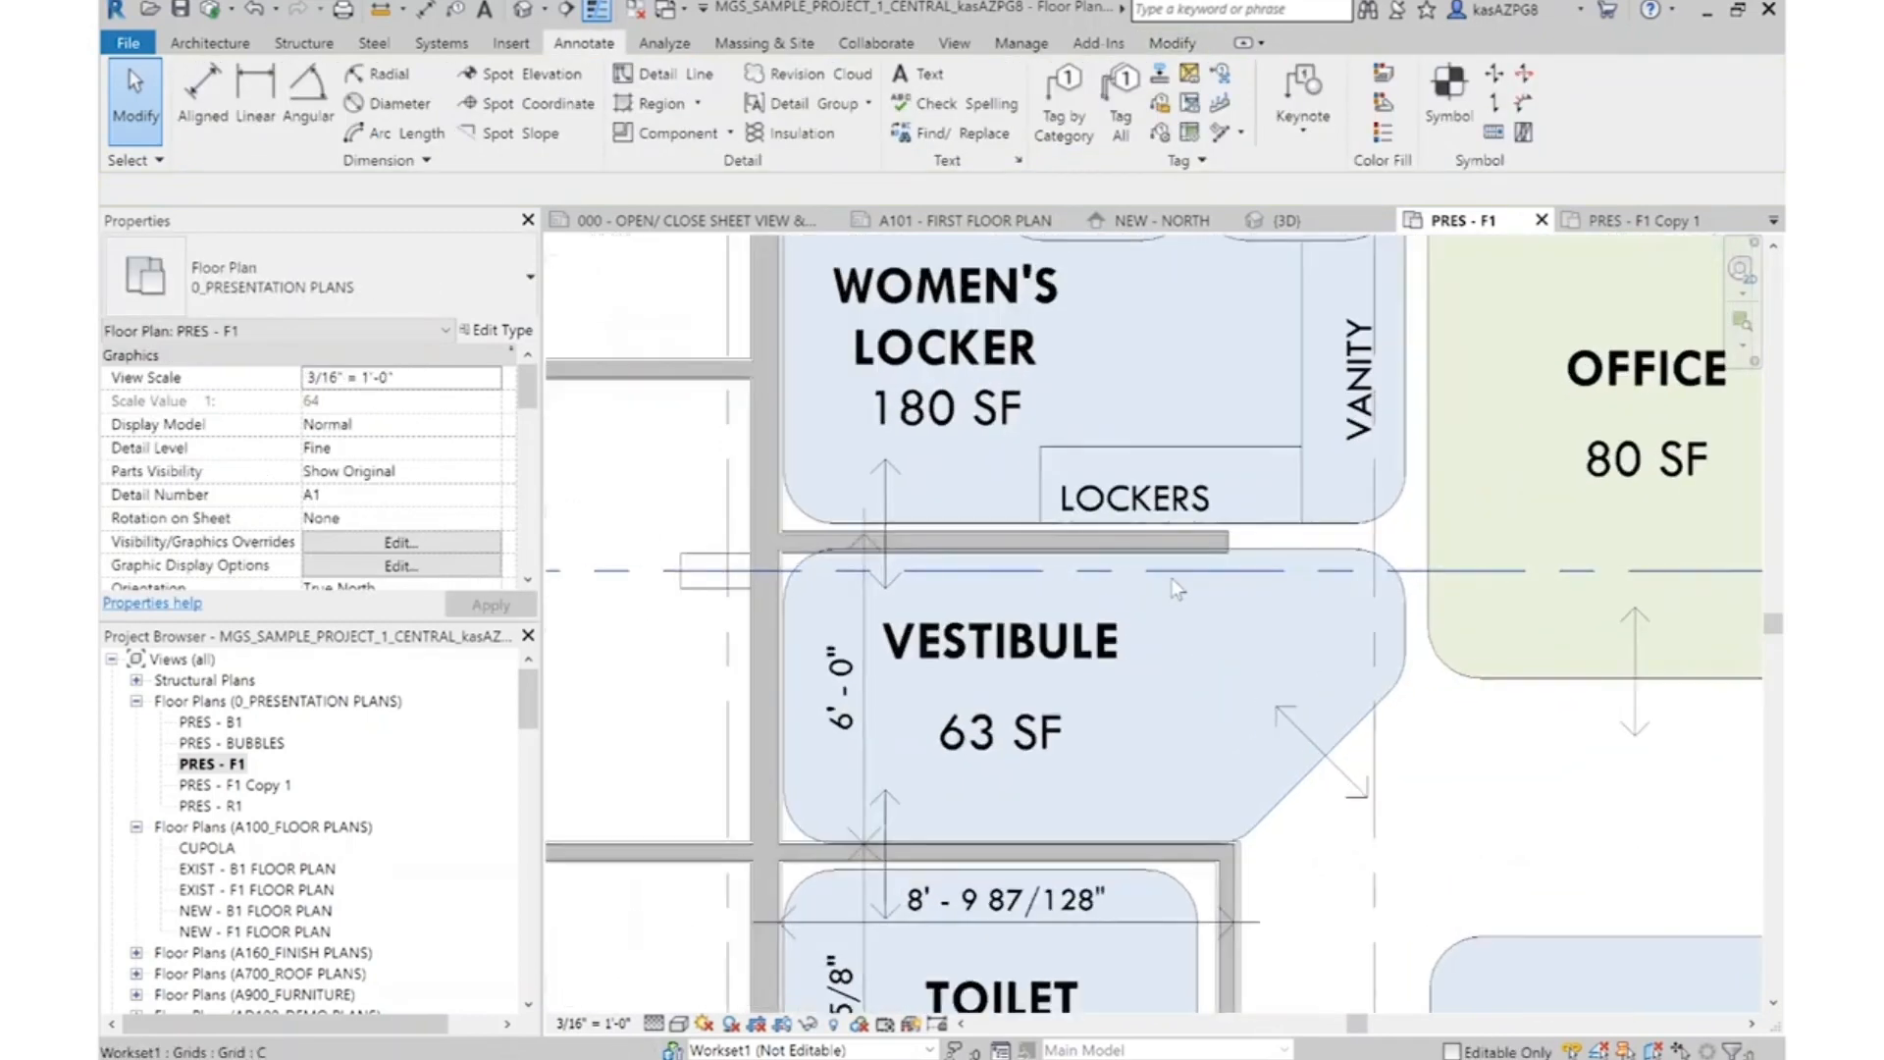
{"action": "left_click", "coordinate": [1250, 542]}
{"action": "key", "text": "Escape"}
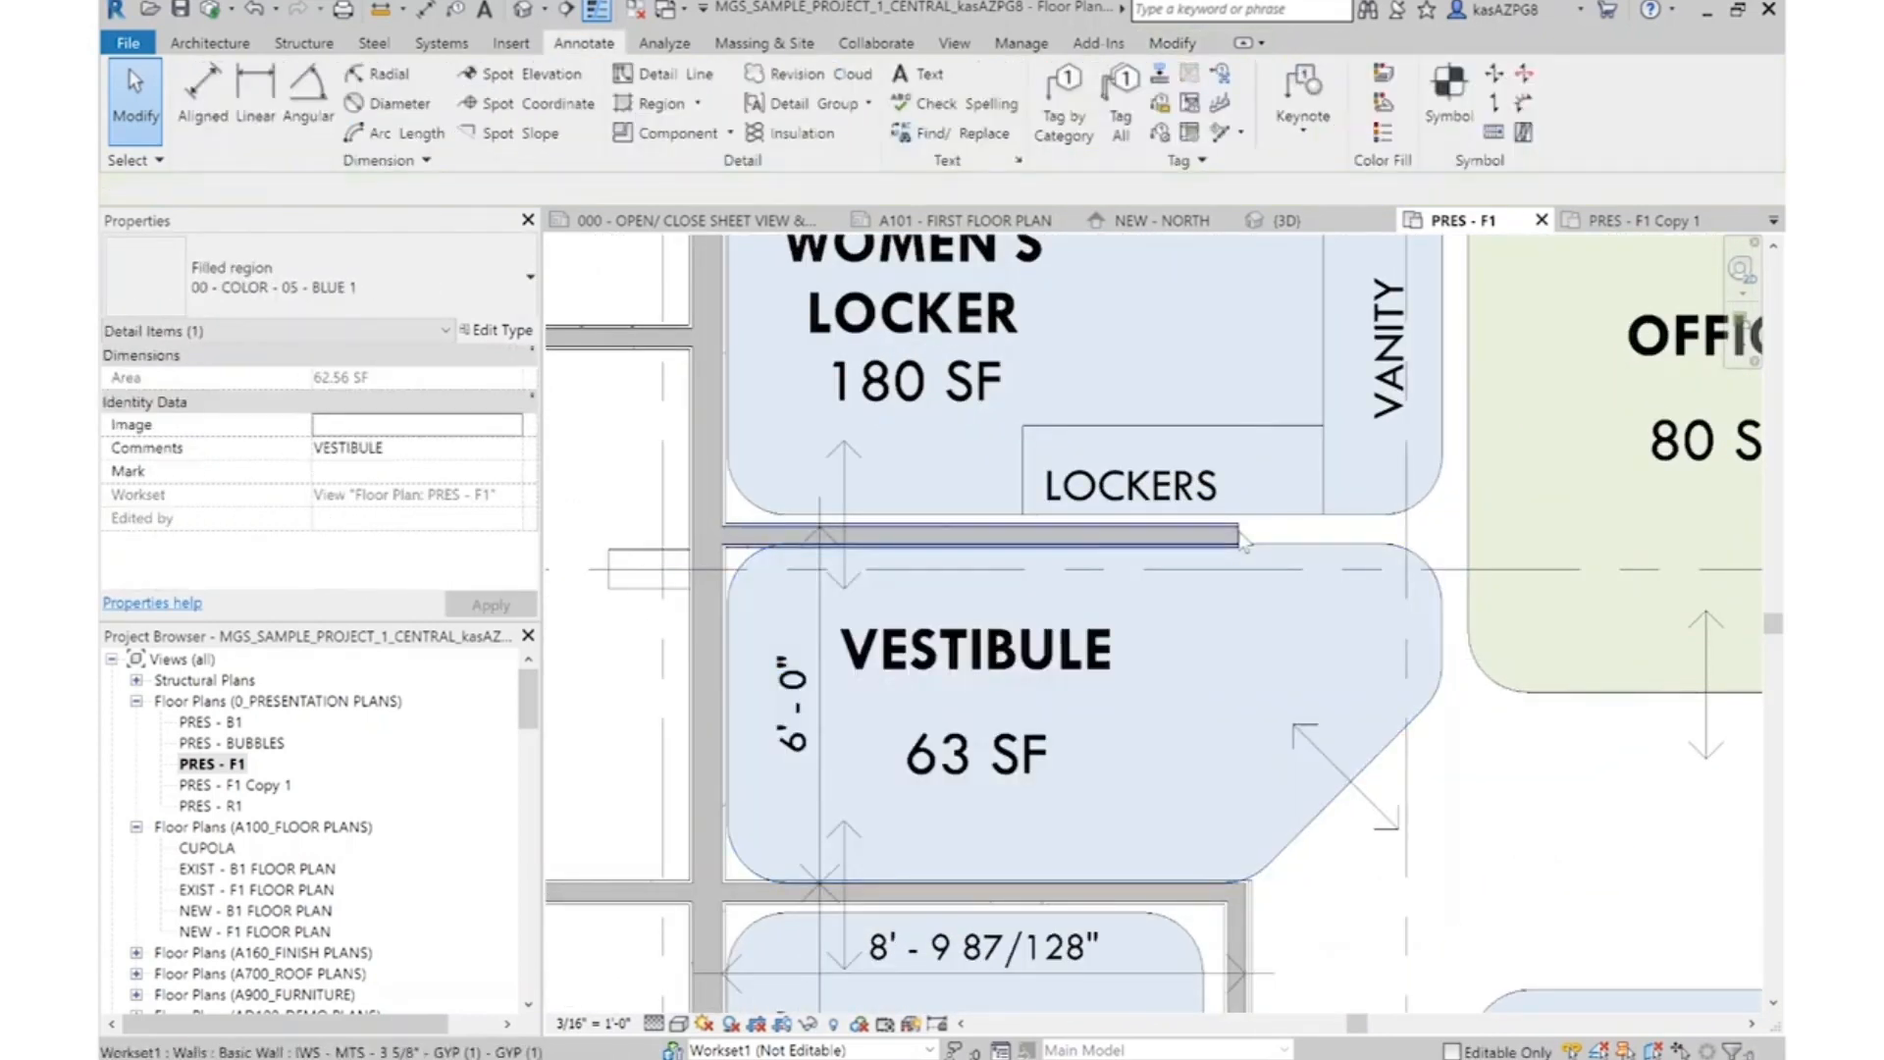
{"action": "left_click", "coordinate": [1239, 542]}
{"action": "key", "text": "Escape"}
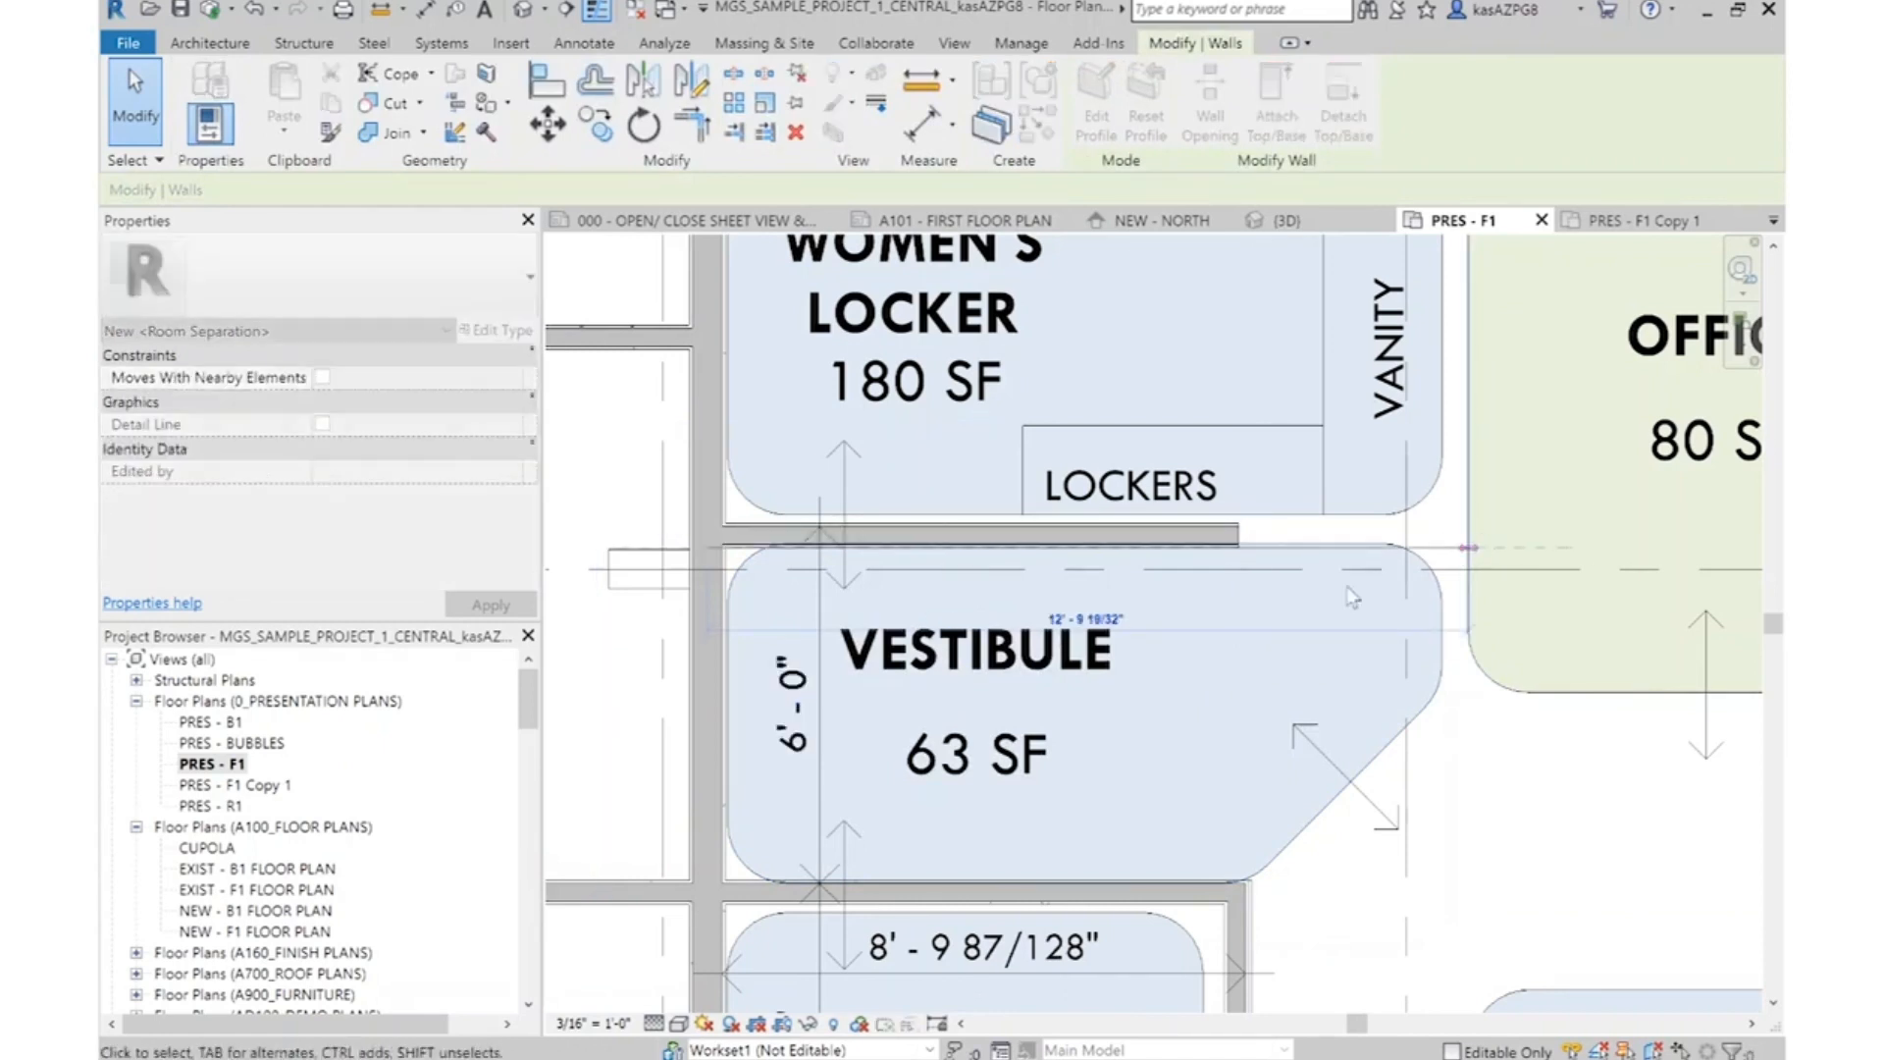
{"action": "scroll", "coordinate": [1240, 453], "scroll_direction": "down", "scroll_amount": 3}
{"action": "scroll", "coordinate": [1364, 530], "scroll_direction": "up", "scroll_amount": 2}
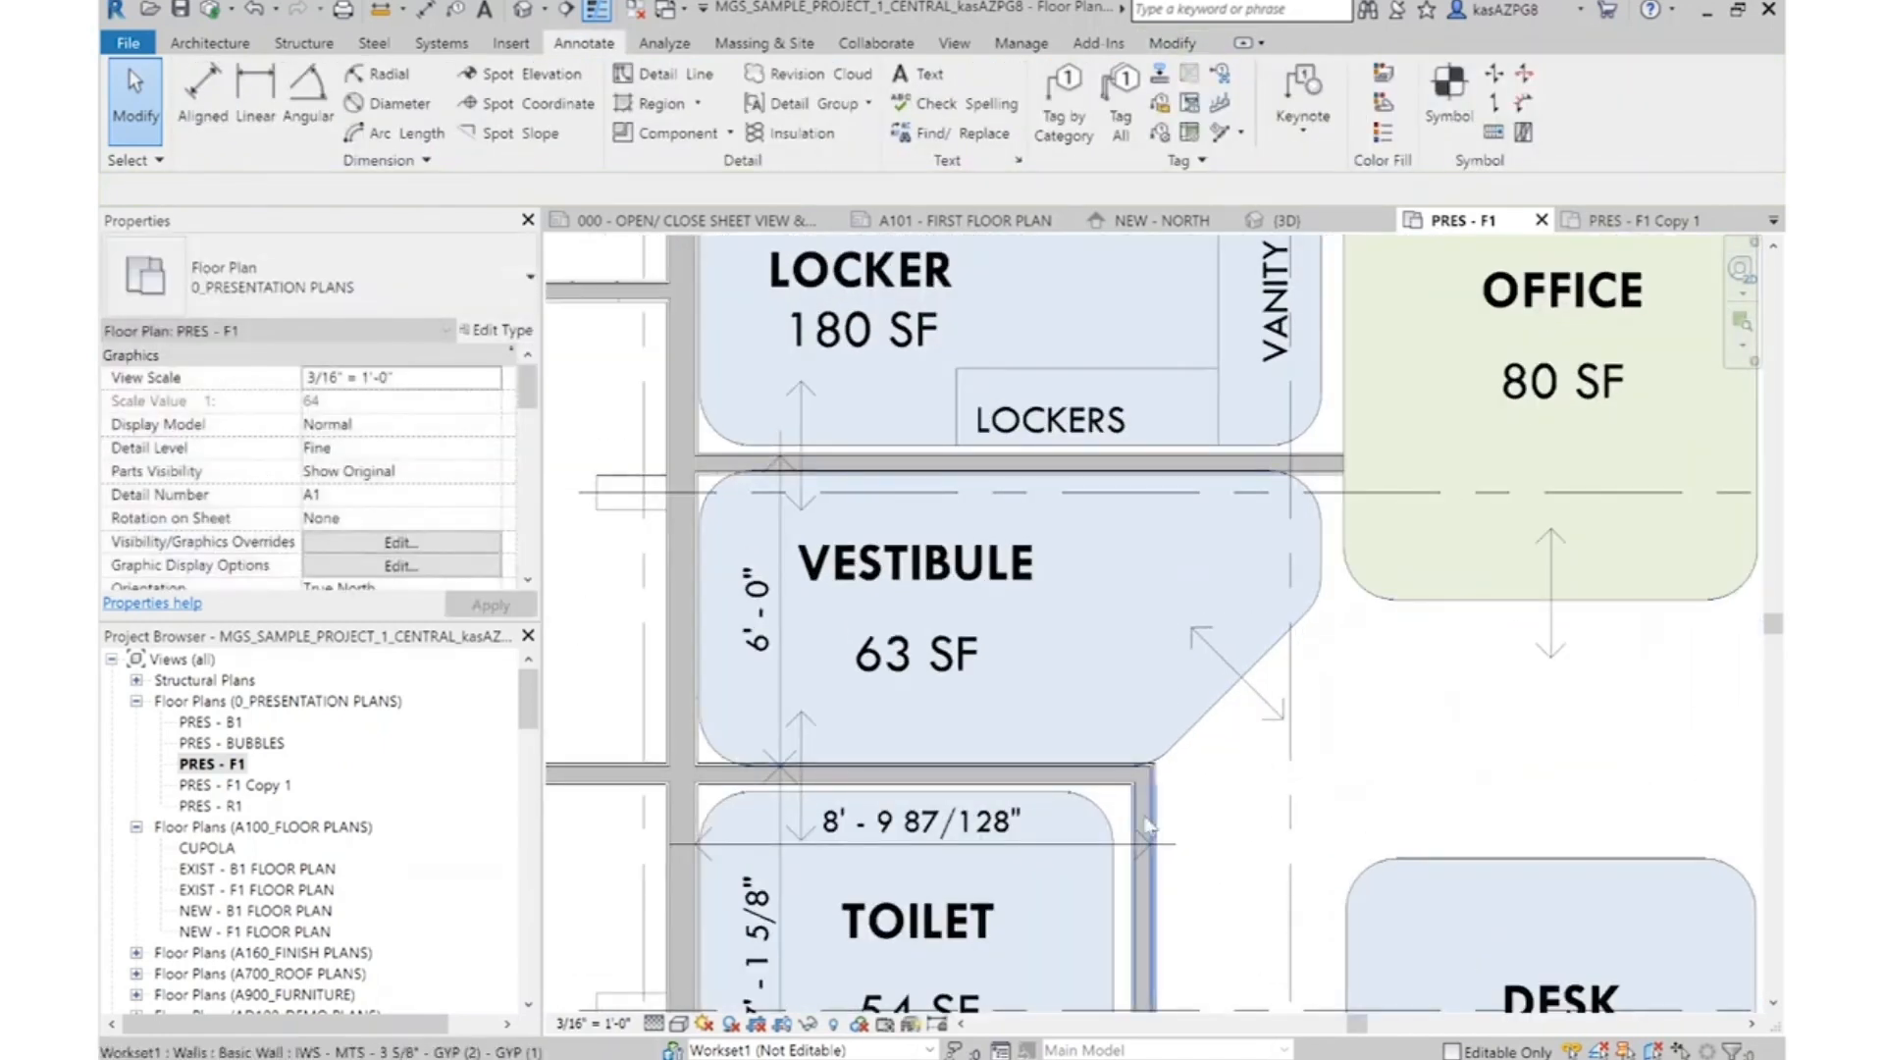
Try a matching wall about 6' 2" long at 45° from the Toilet's upper corner along the Vestibule's angled edge
{"action": "right_click", "coordinate": [1333, 468]}
{"action": "left_click", "coordinate": [1410, 654]}
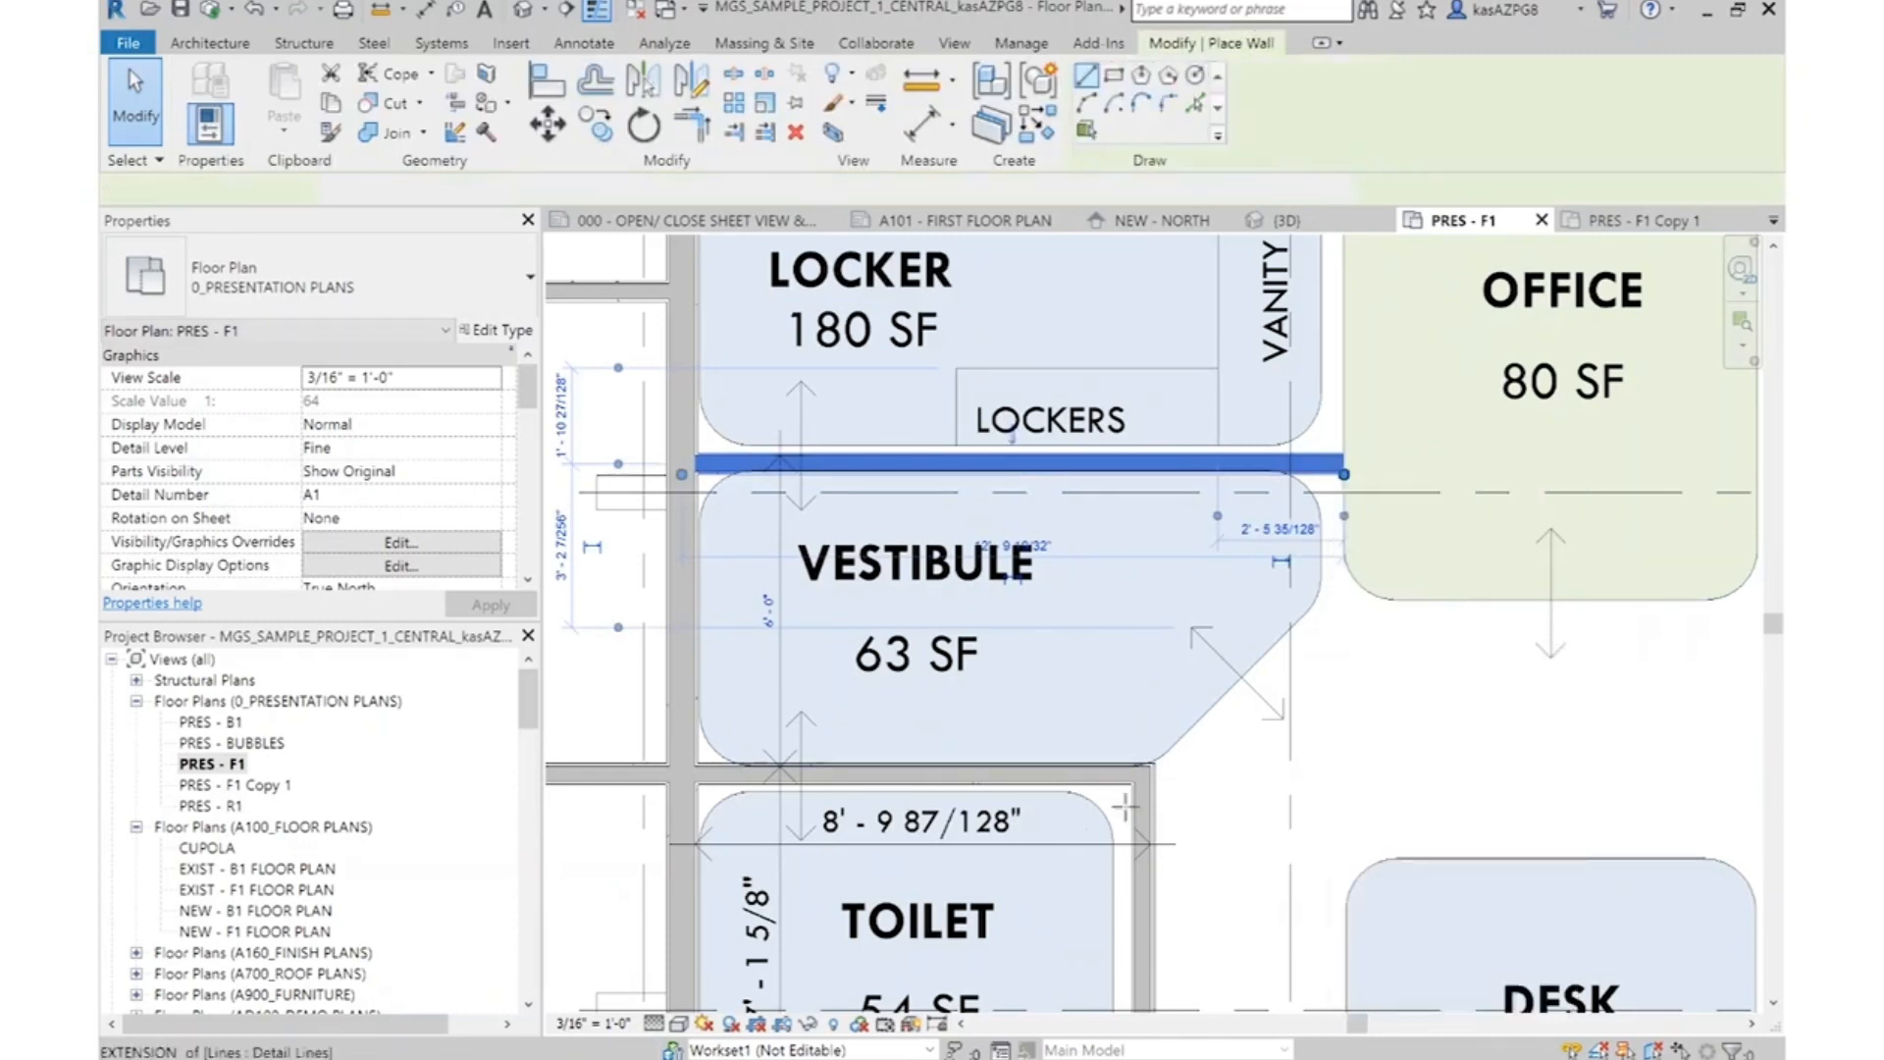
{"action": "left_click", "coordinate": [1143, 766]}
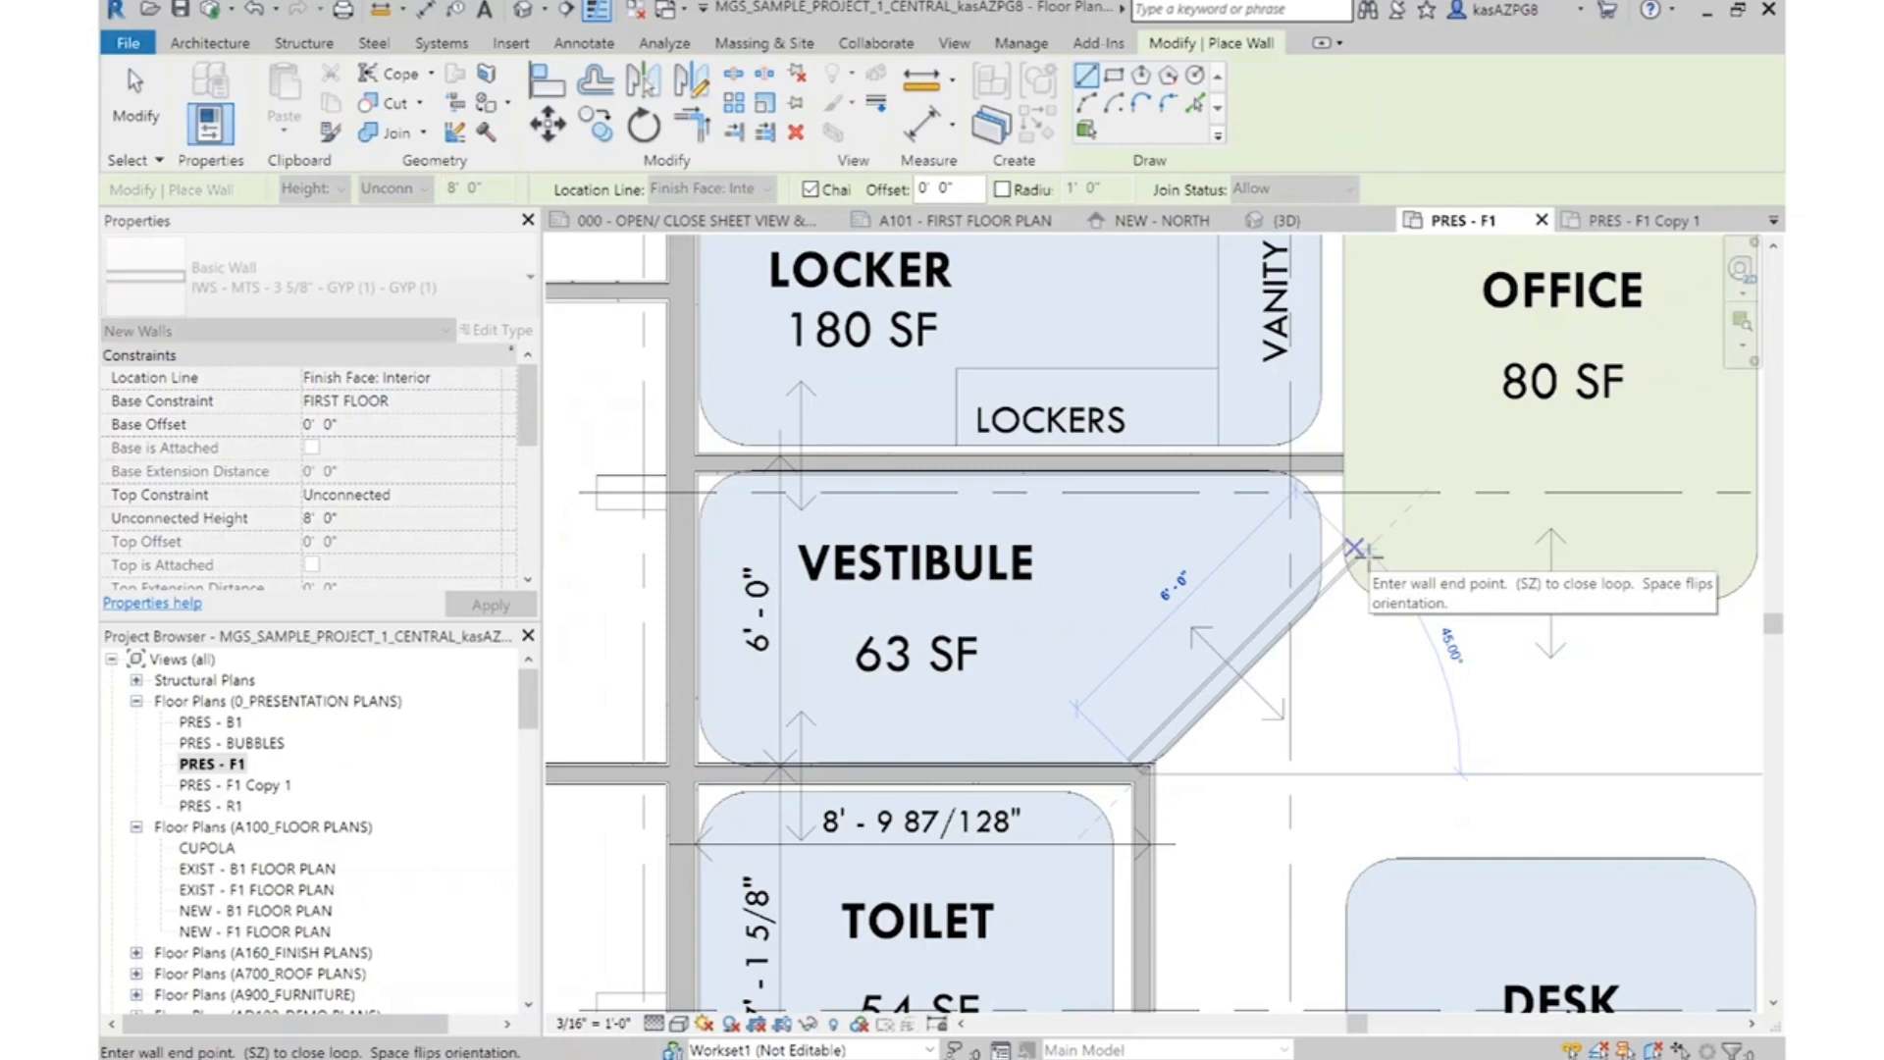
{"action": "left_click", "coordinate": [1355, 547]}
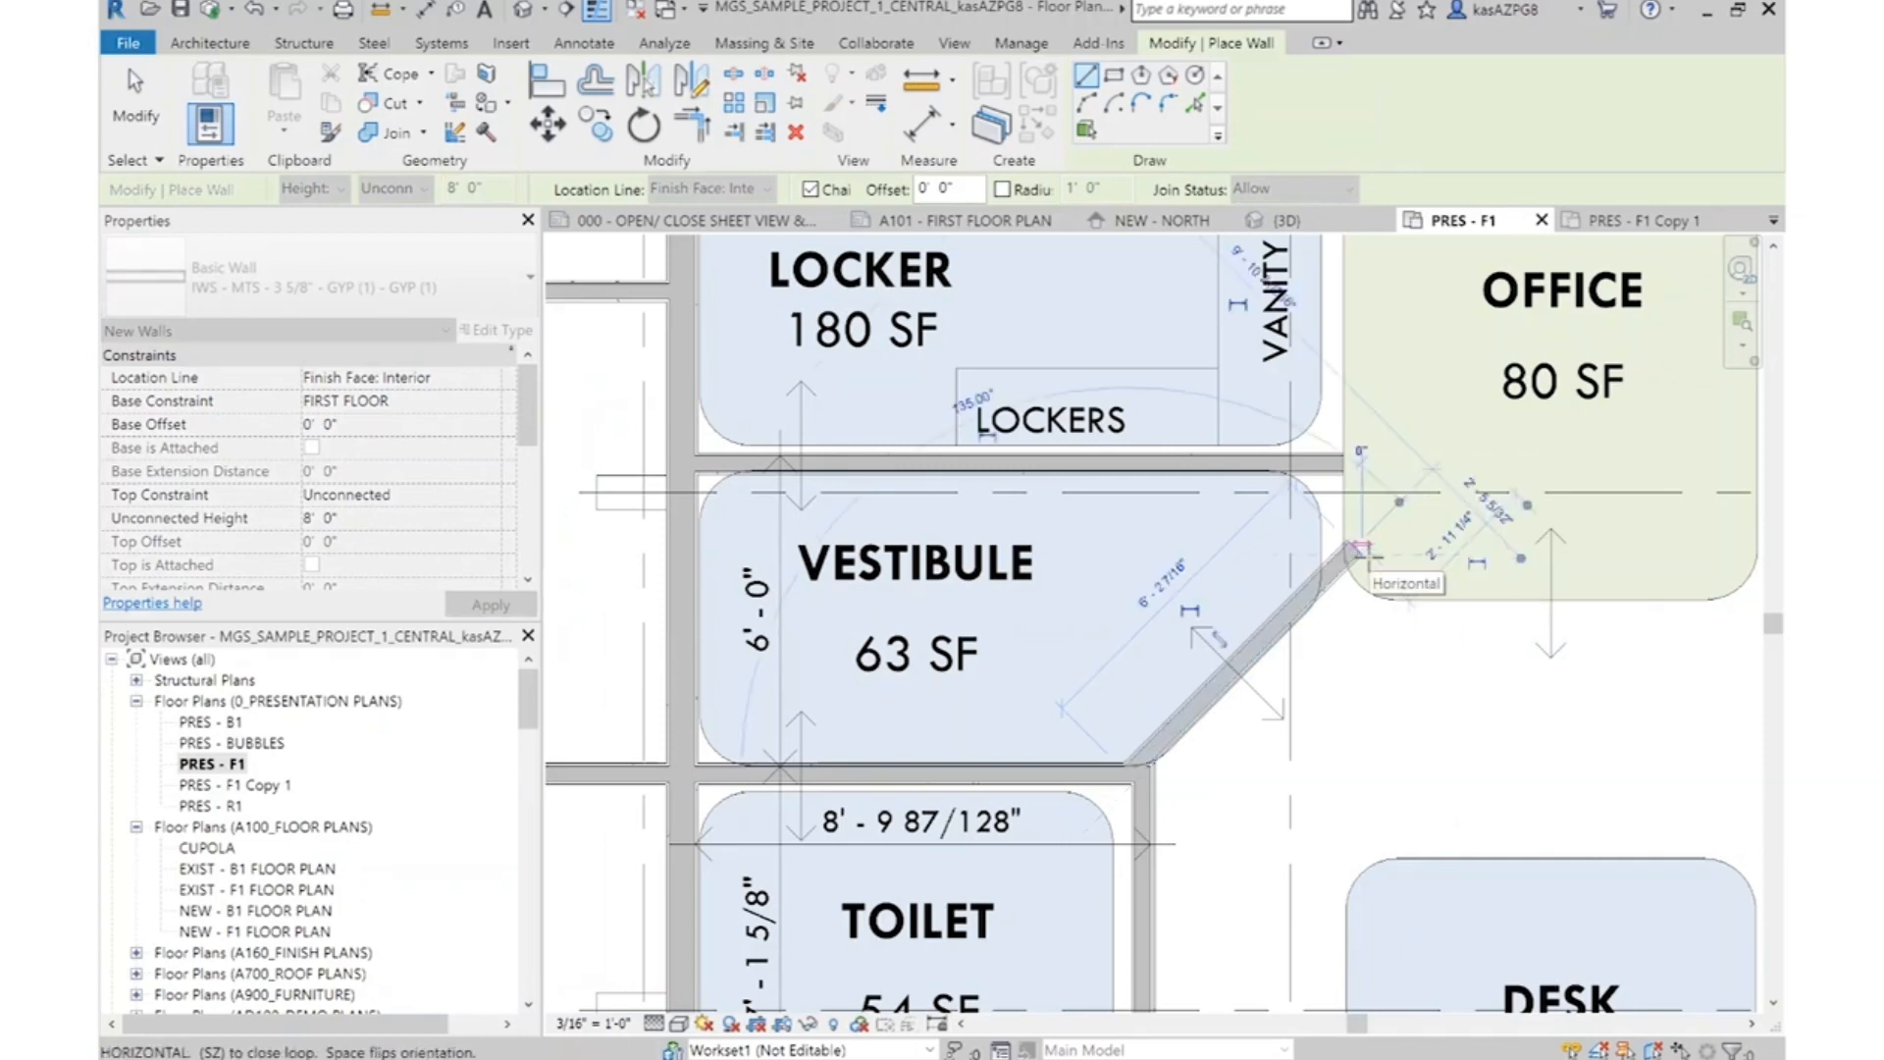
{"action": "key", "text": "Escape"}
{"action": "key", "text": "Escape"}
Delete the diagonal wall along the Vestibule's angled edge
{"action": "scroll", "coordinate": [1178, 746], "scroll_direction": "up", "scroll_amount": 4}
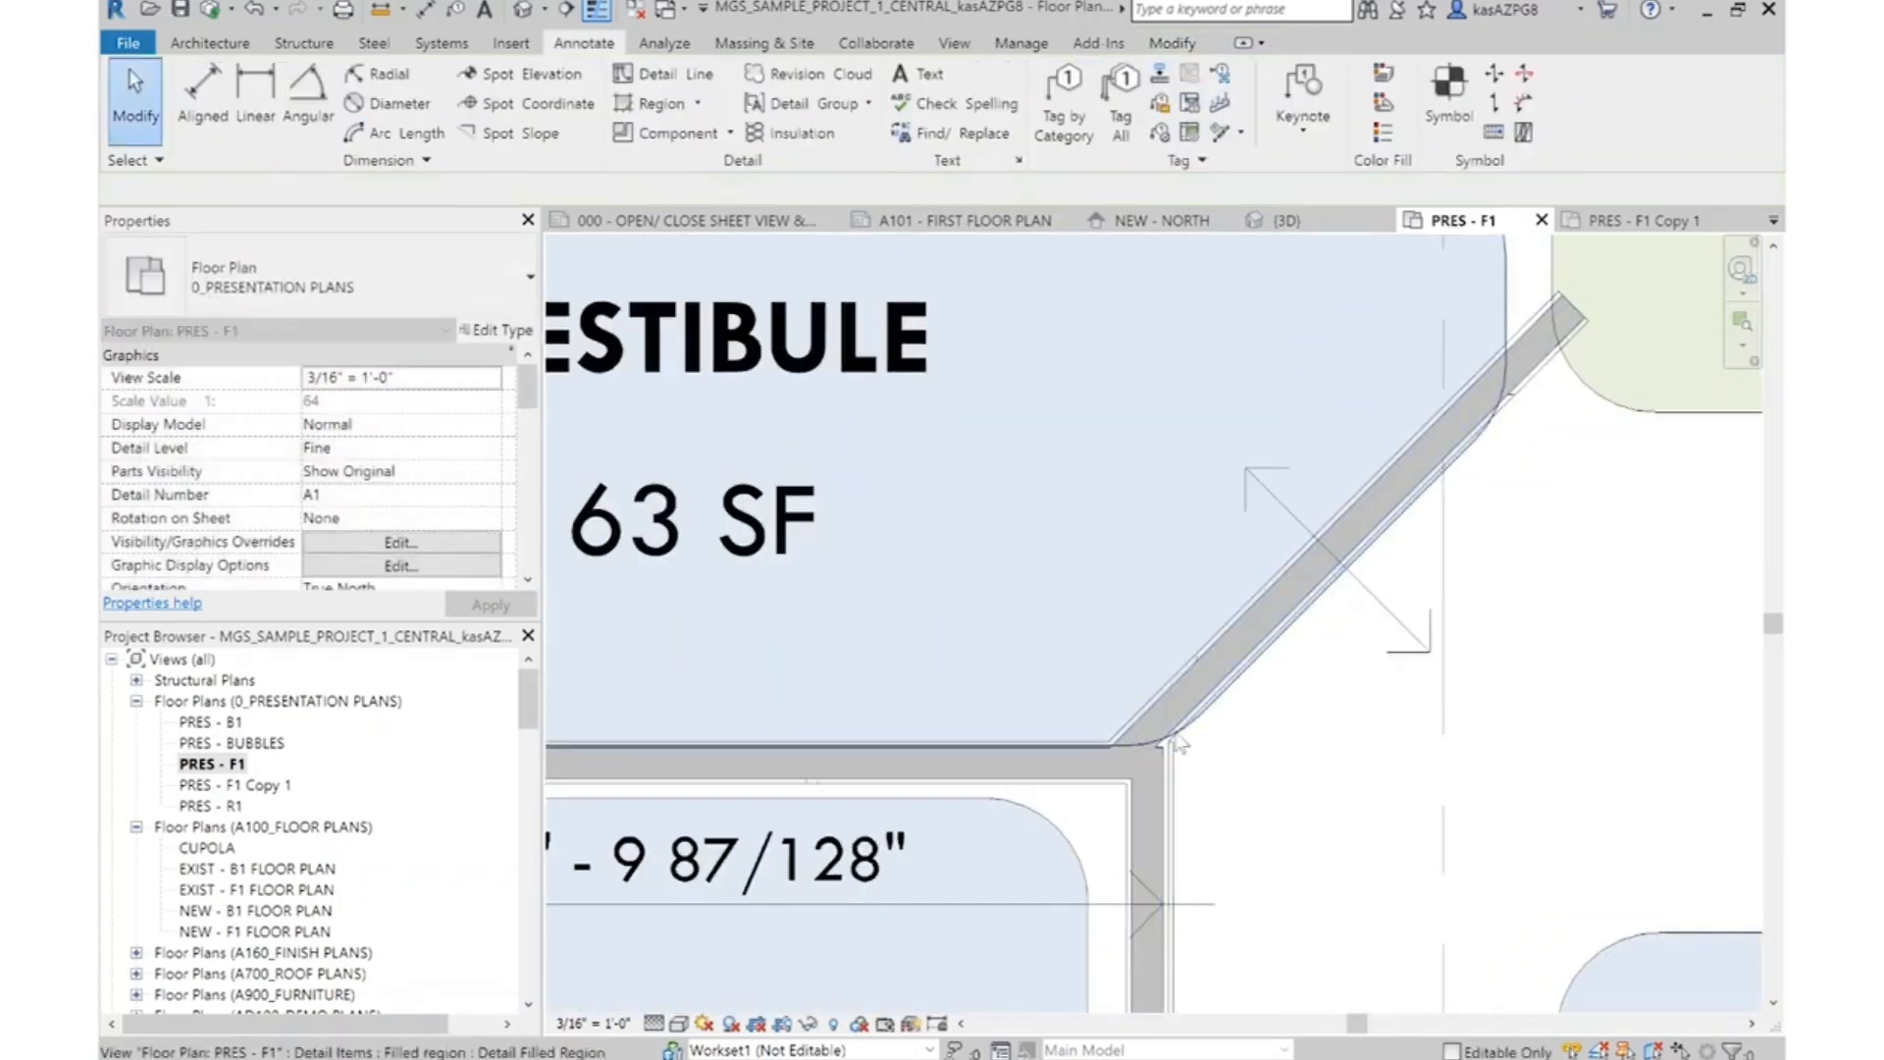
{"action": "left_click", "coordinate": [1198, 672]}
{"action": "scroll", "coordinate": [1197, 672], "scroll_direction": "down", "scroll_amount": 3}
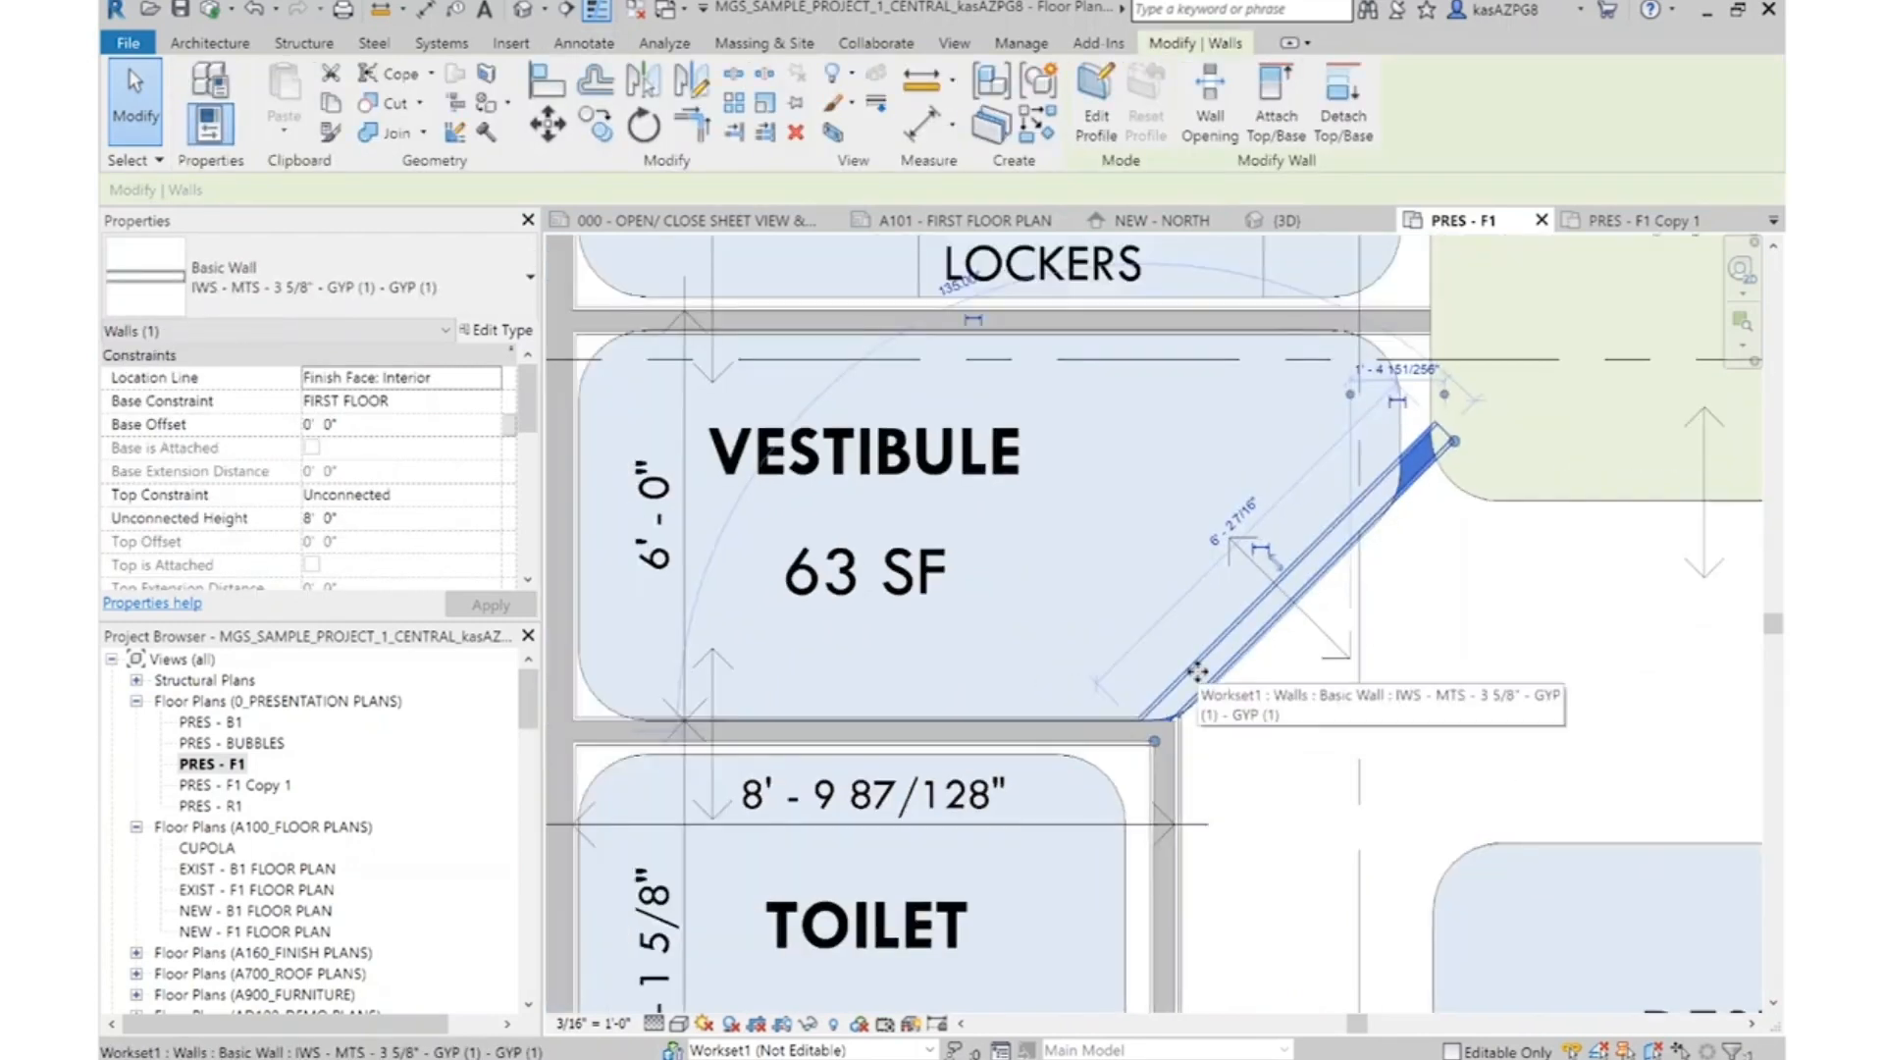
{"action": "key", "text": "Delete"}
Sketch a detail line about 6' 6" long at 45° from the Toilet's wall corner to the Office bubble in the 00 - SKETCH LINE style
{"action": "scroll", "coordinate": [1241, 756], "scroll_direction": "down", "scroll_amount": 1}
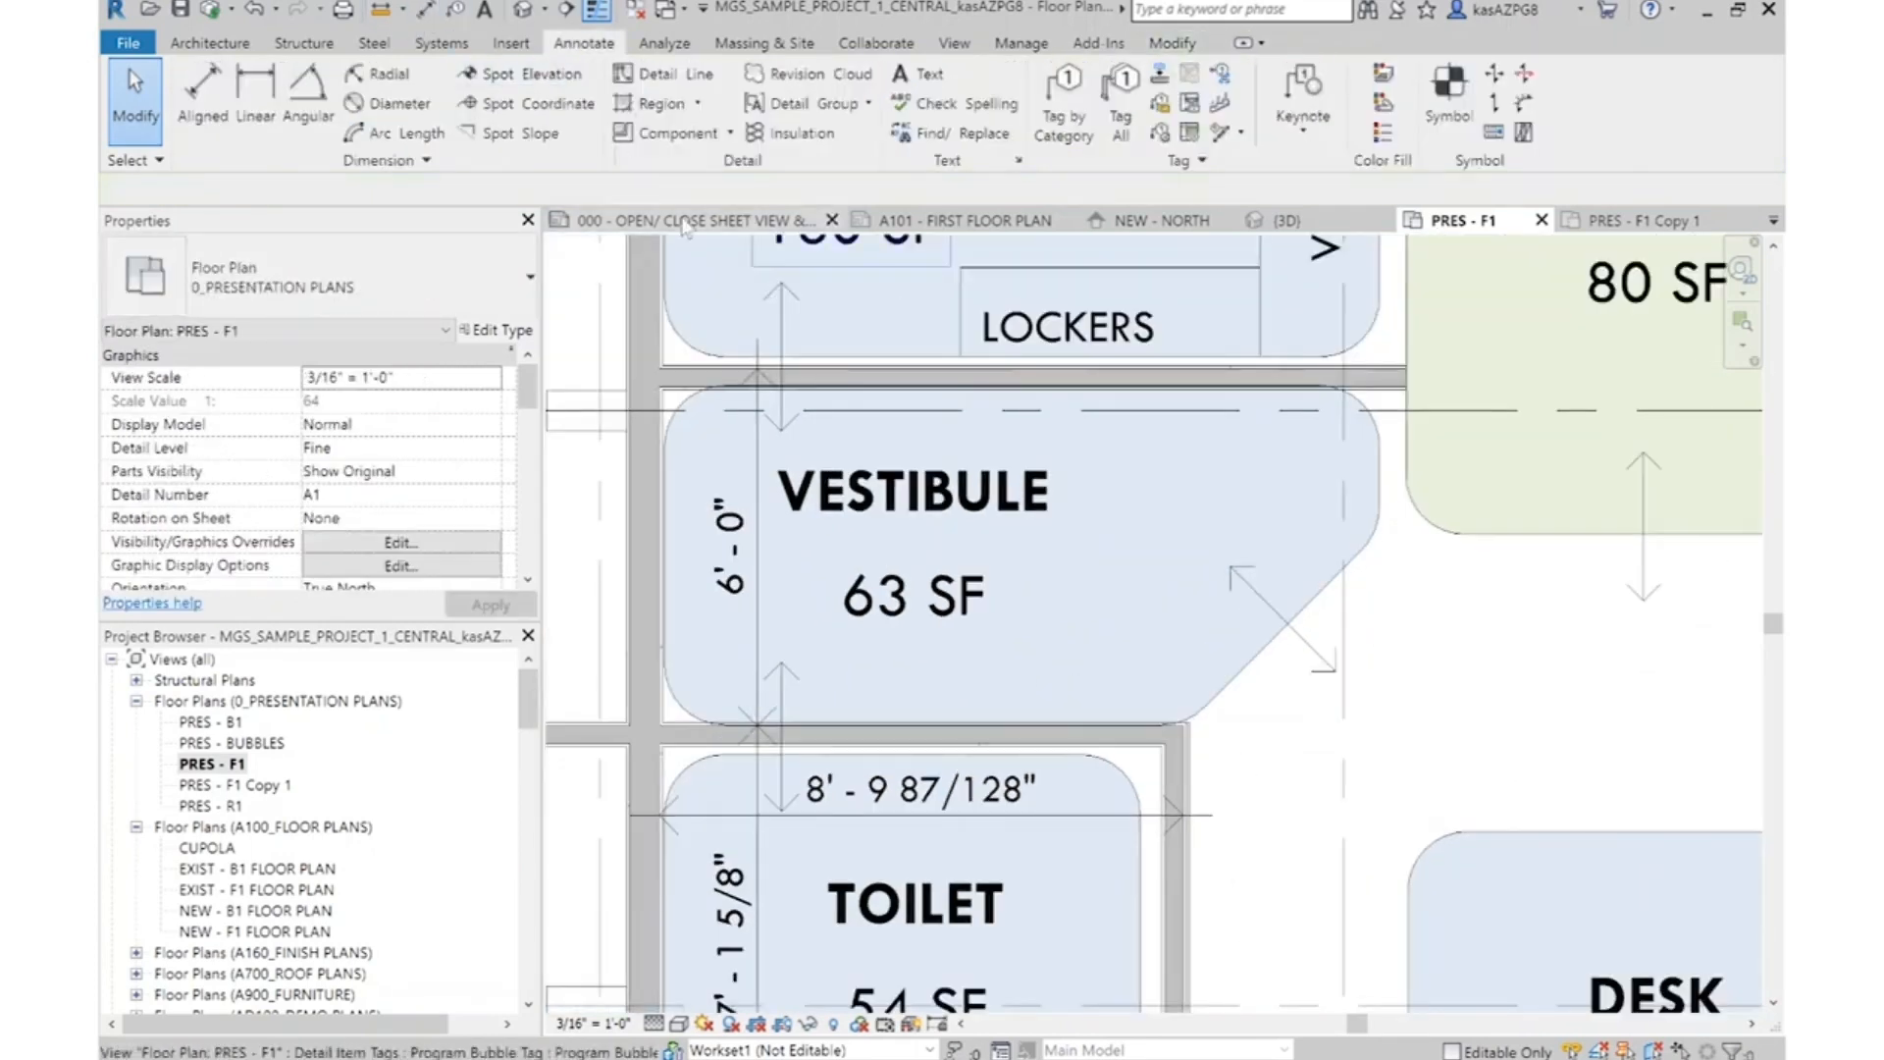
{"action": "key", "text": "d"}
{"action": "key", "text": "l"}
{"action": "scroll", "coordinate": [1193, 746], "scroll_direction": "up", "scroll_amount": 3}
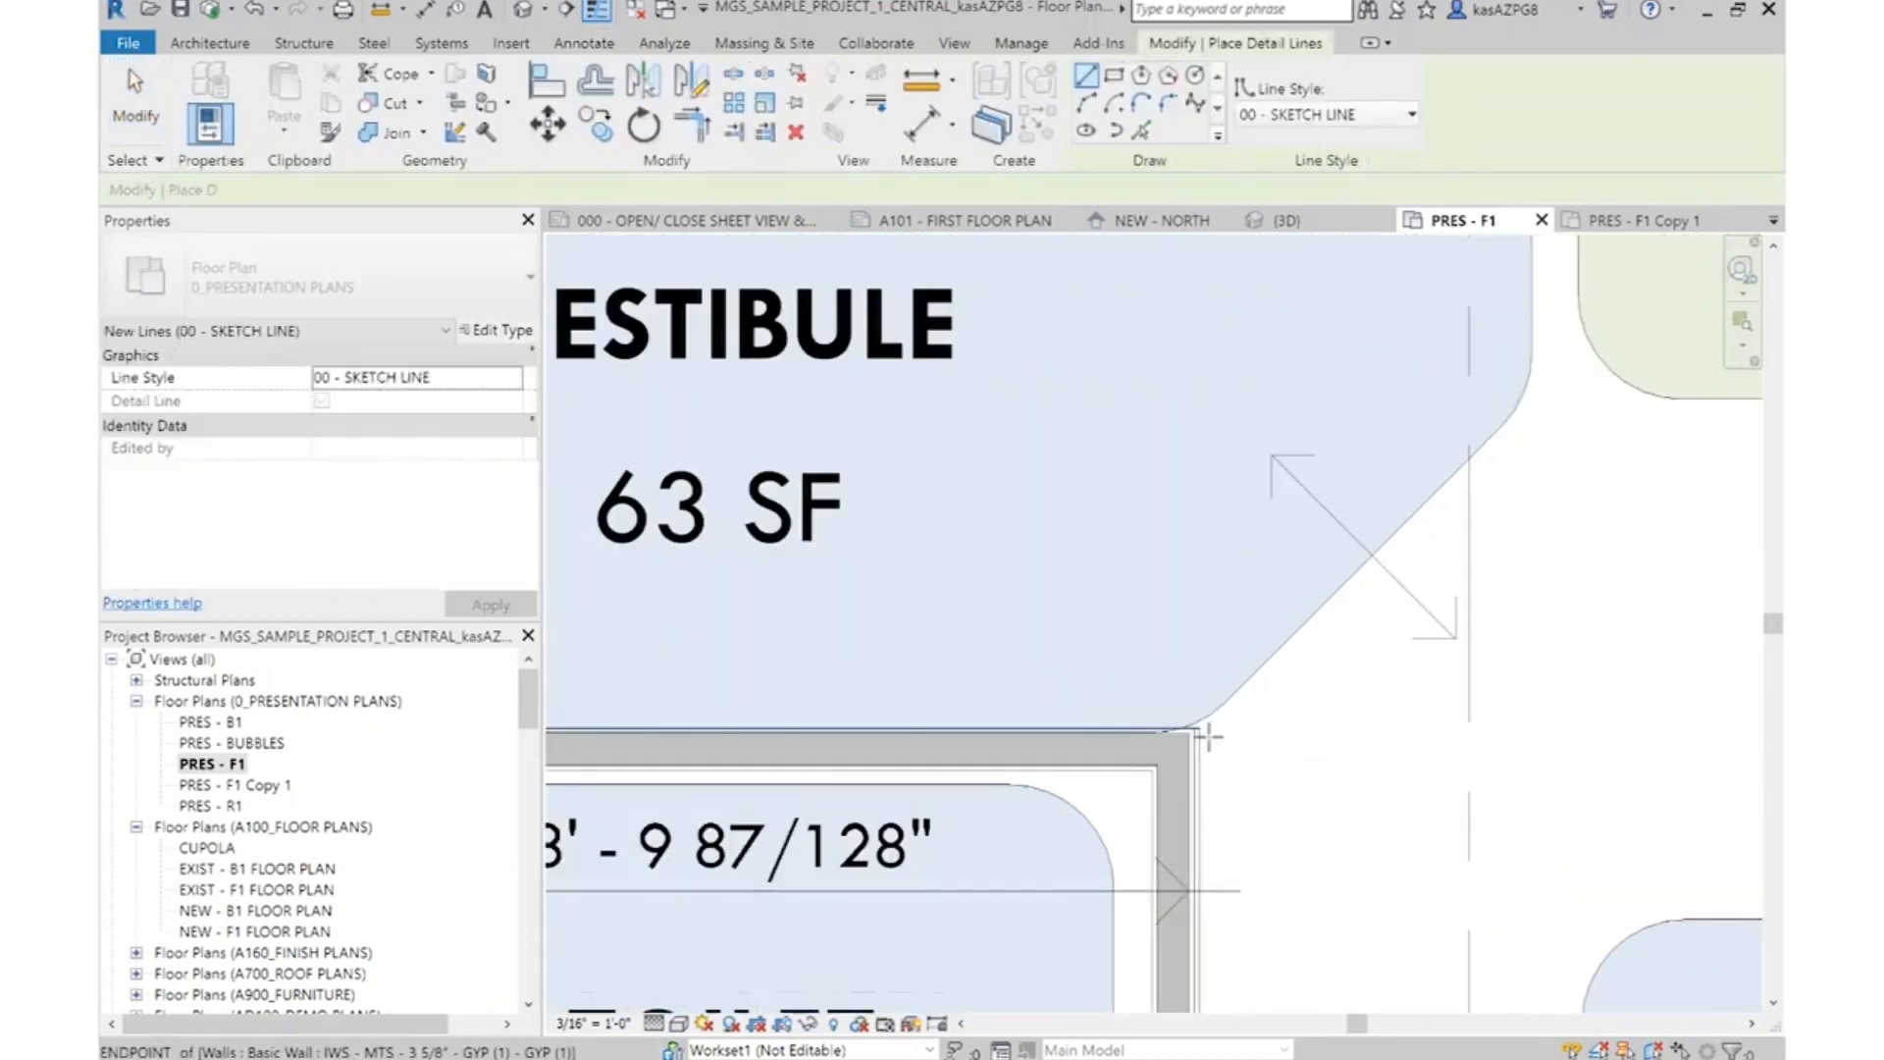
{"action": "scroll", "coordinate": [1206, 741], "scroll_direction": "down", "scroll_amount": 2}
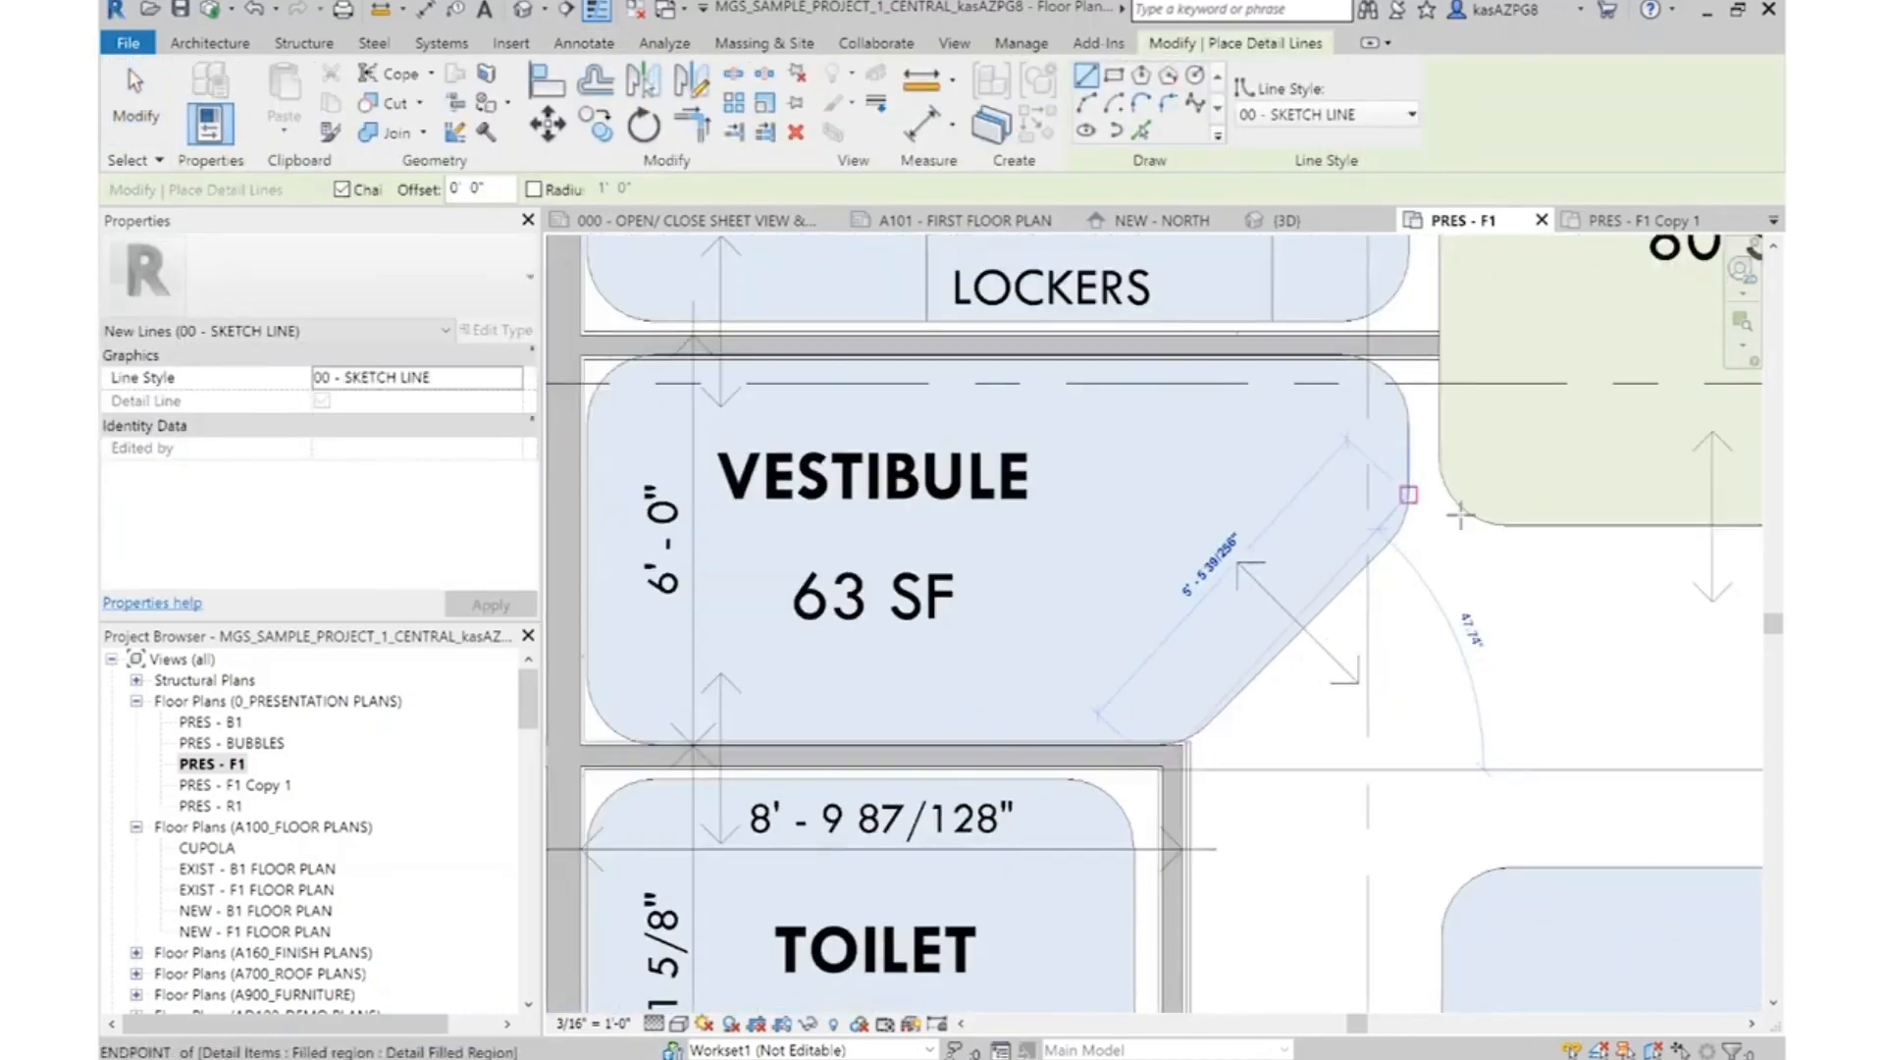
{"action": "left_click", "coordinate": [1486, 445]}
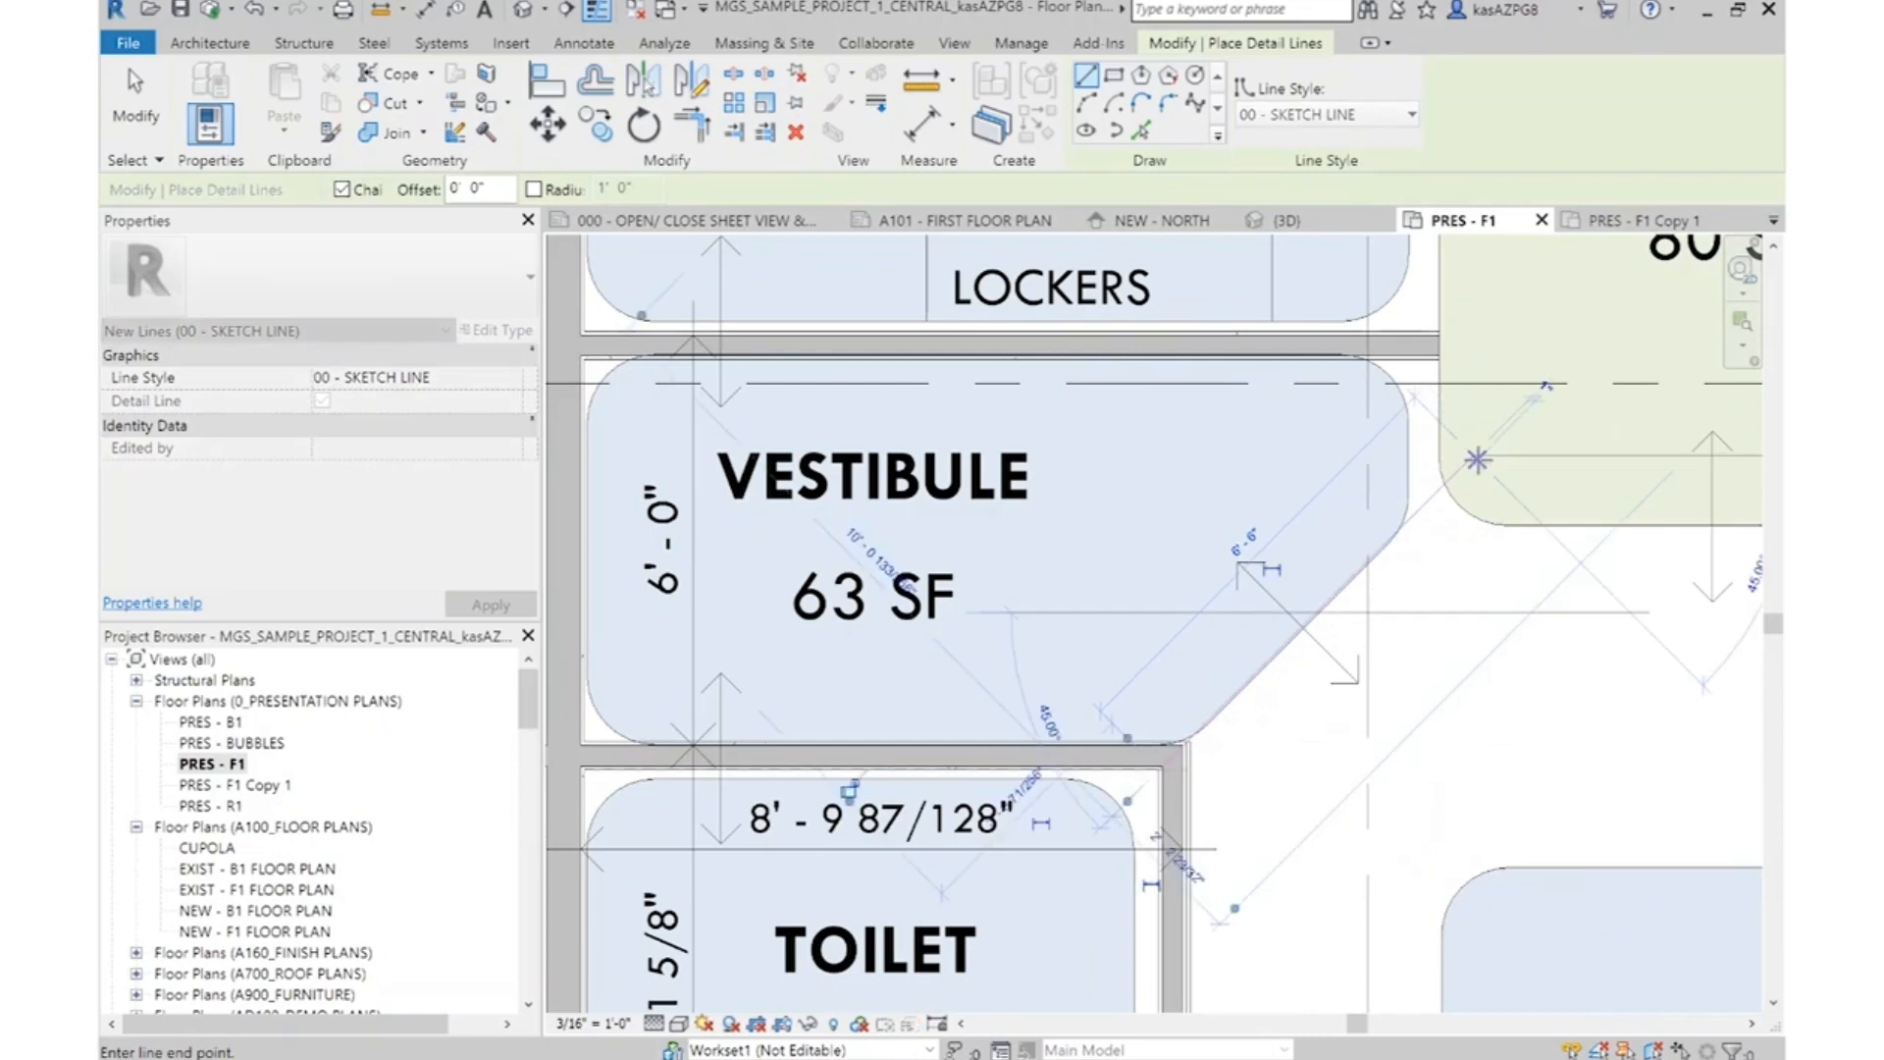
{"action": "key", "text": "Escape"}
{"action": "key", "text": "Escape"}
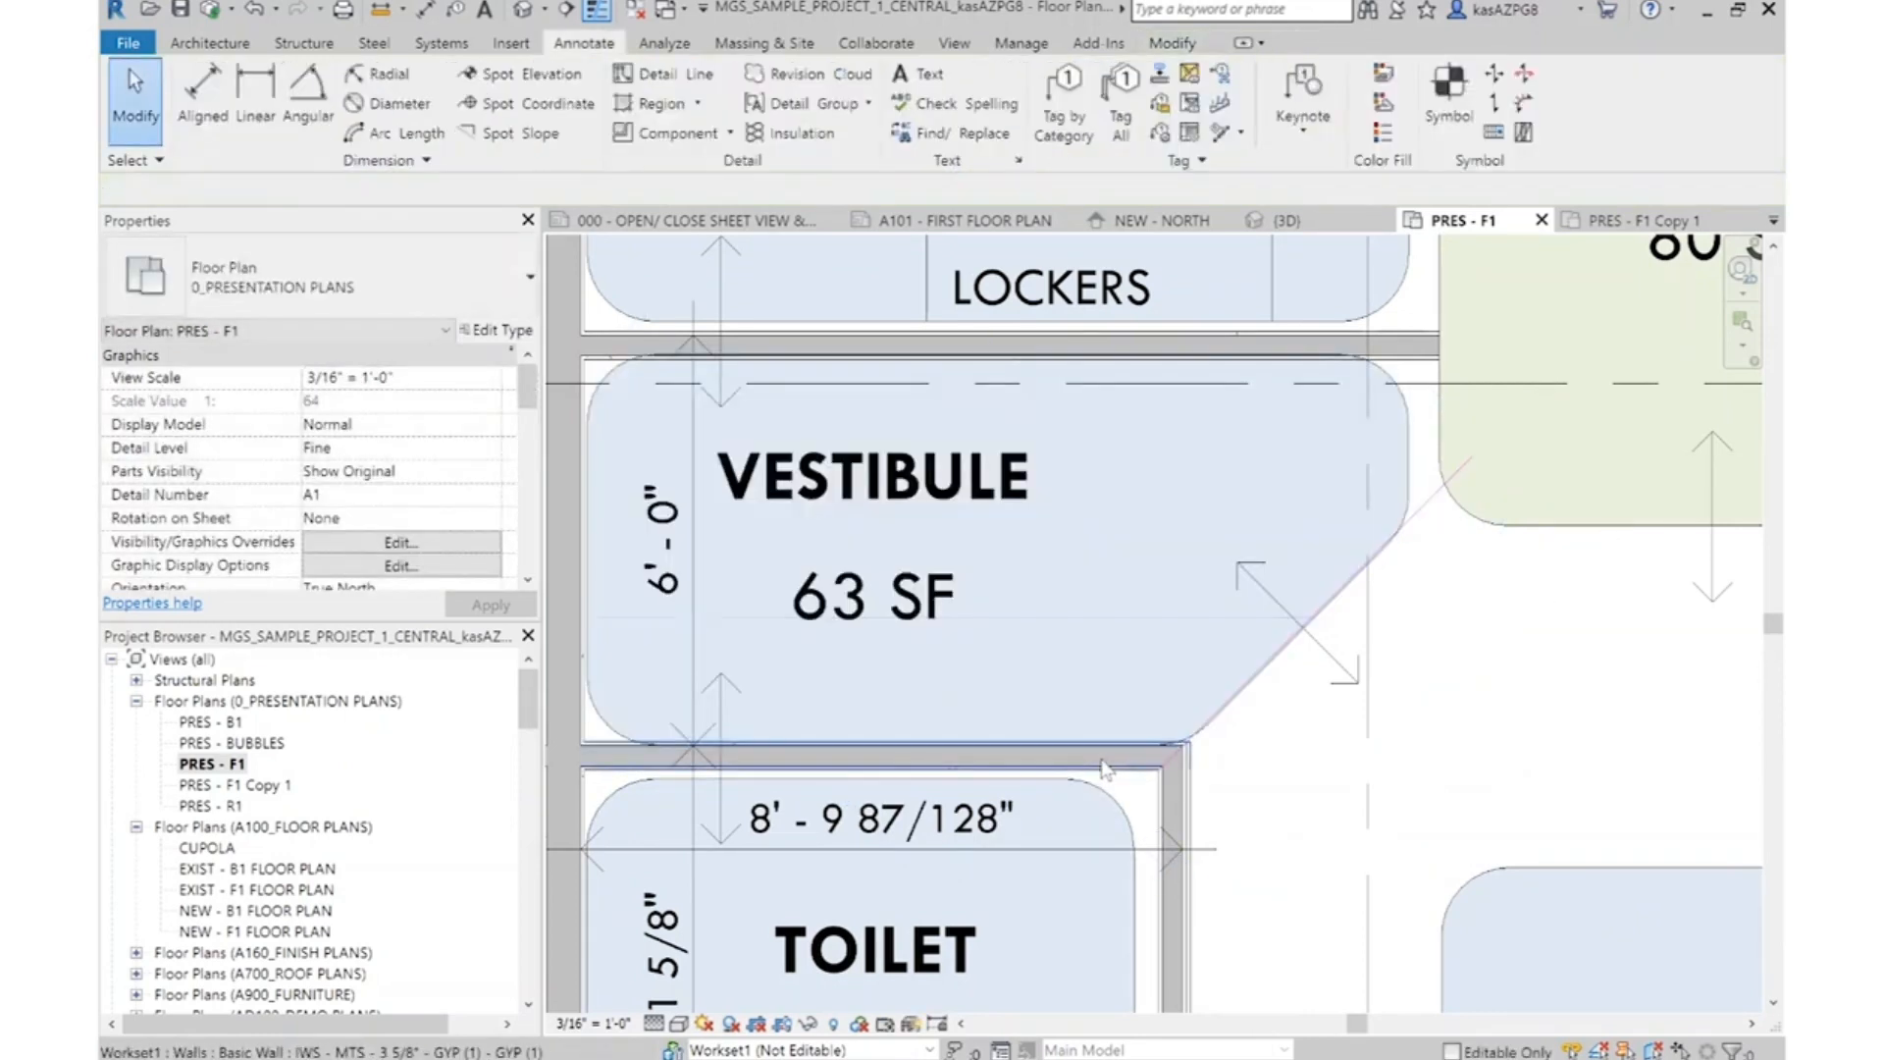
Add an IWS - MTS - 3 5/8" - GYP (2) - GYP (1) wall about 6' 1" long along the diagonal sketch line, located by Wall Centerline
{"action": "left_click", "coordinate": [1189, 806]}
{"action": "right_click", "coordinate": [1192, 807]}
{"action": "left_click", "coordinate": [1354, 453]}
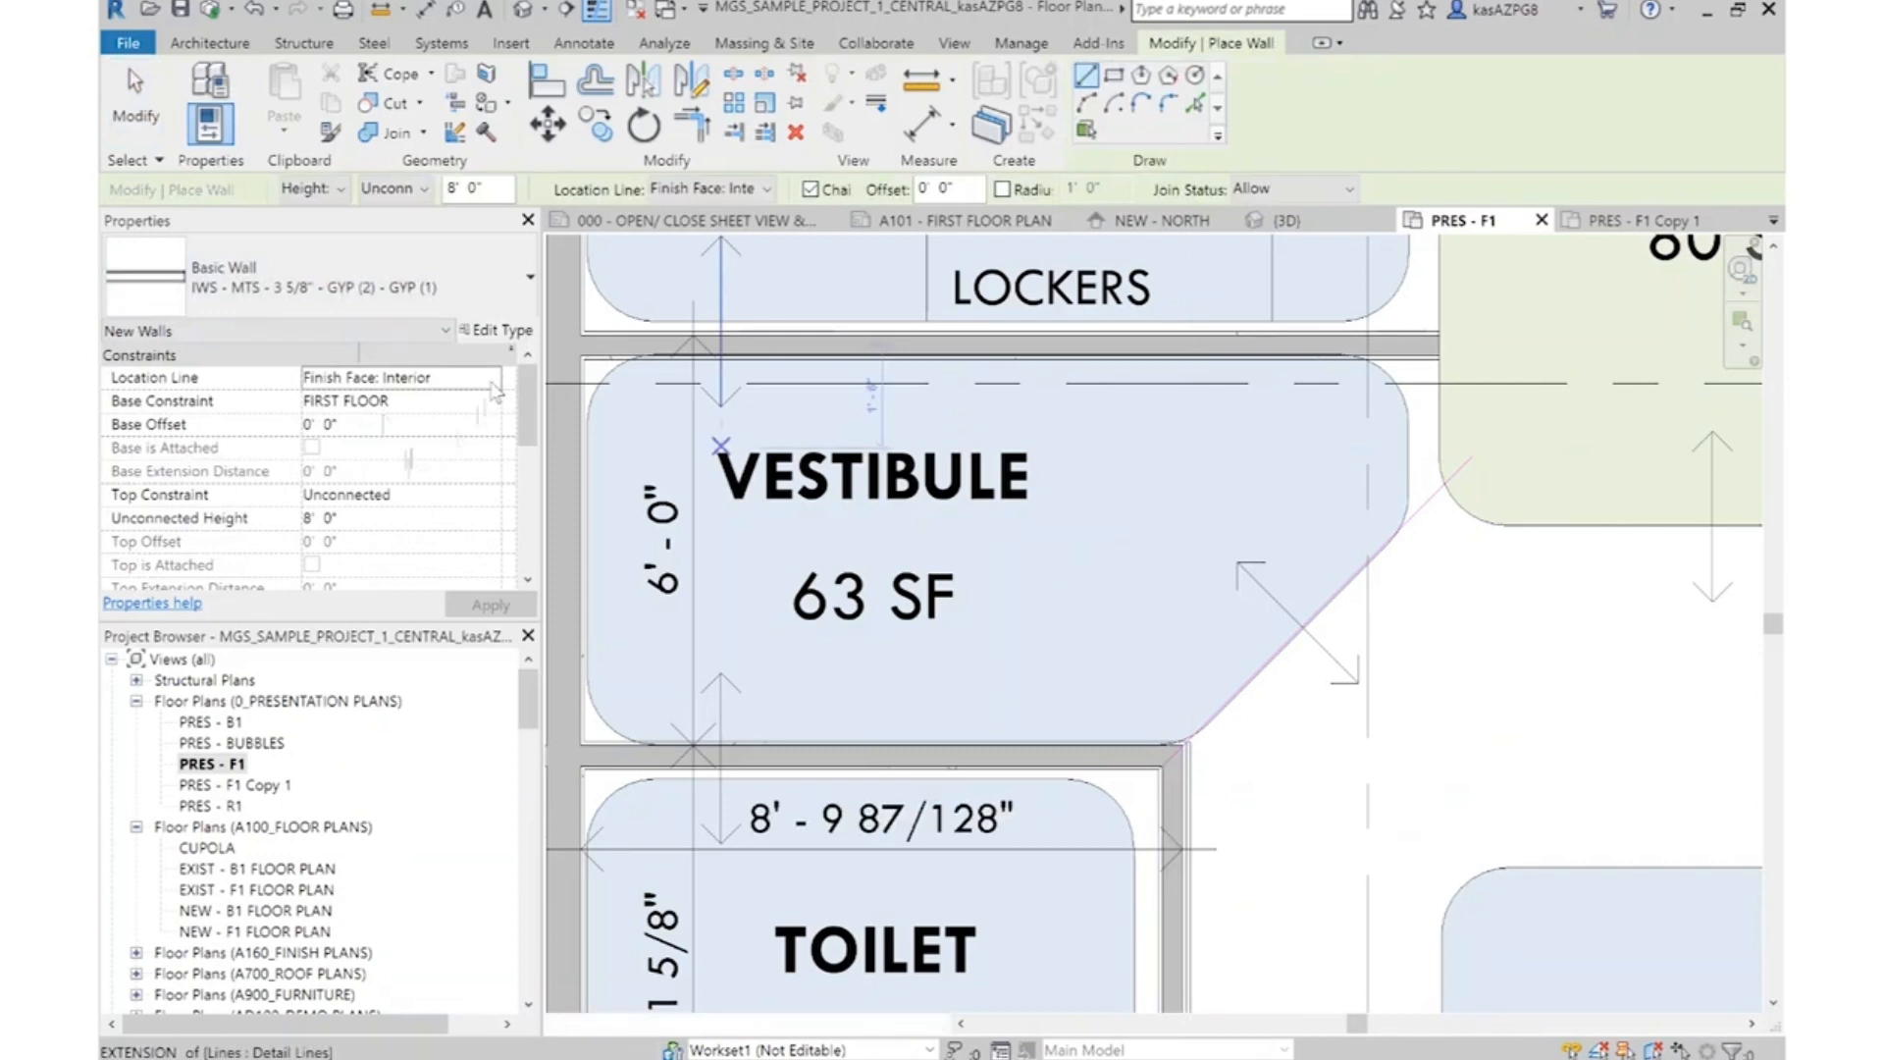
{"action": "left_click", "coordinate": [494, 384]}
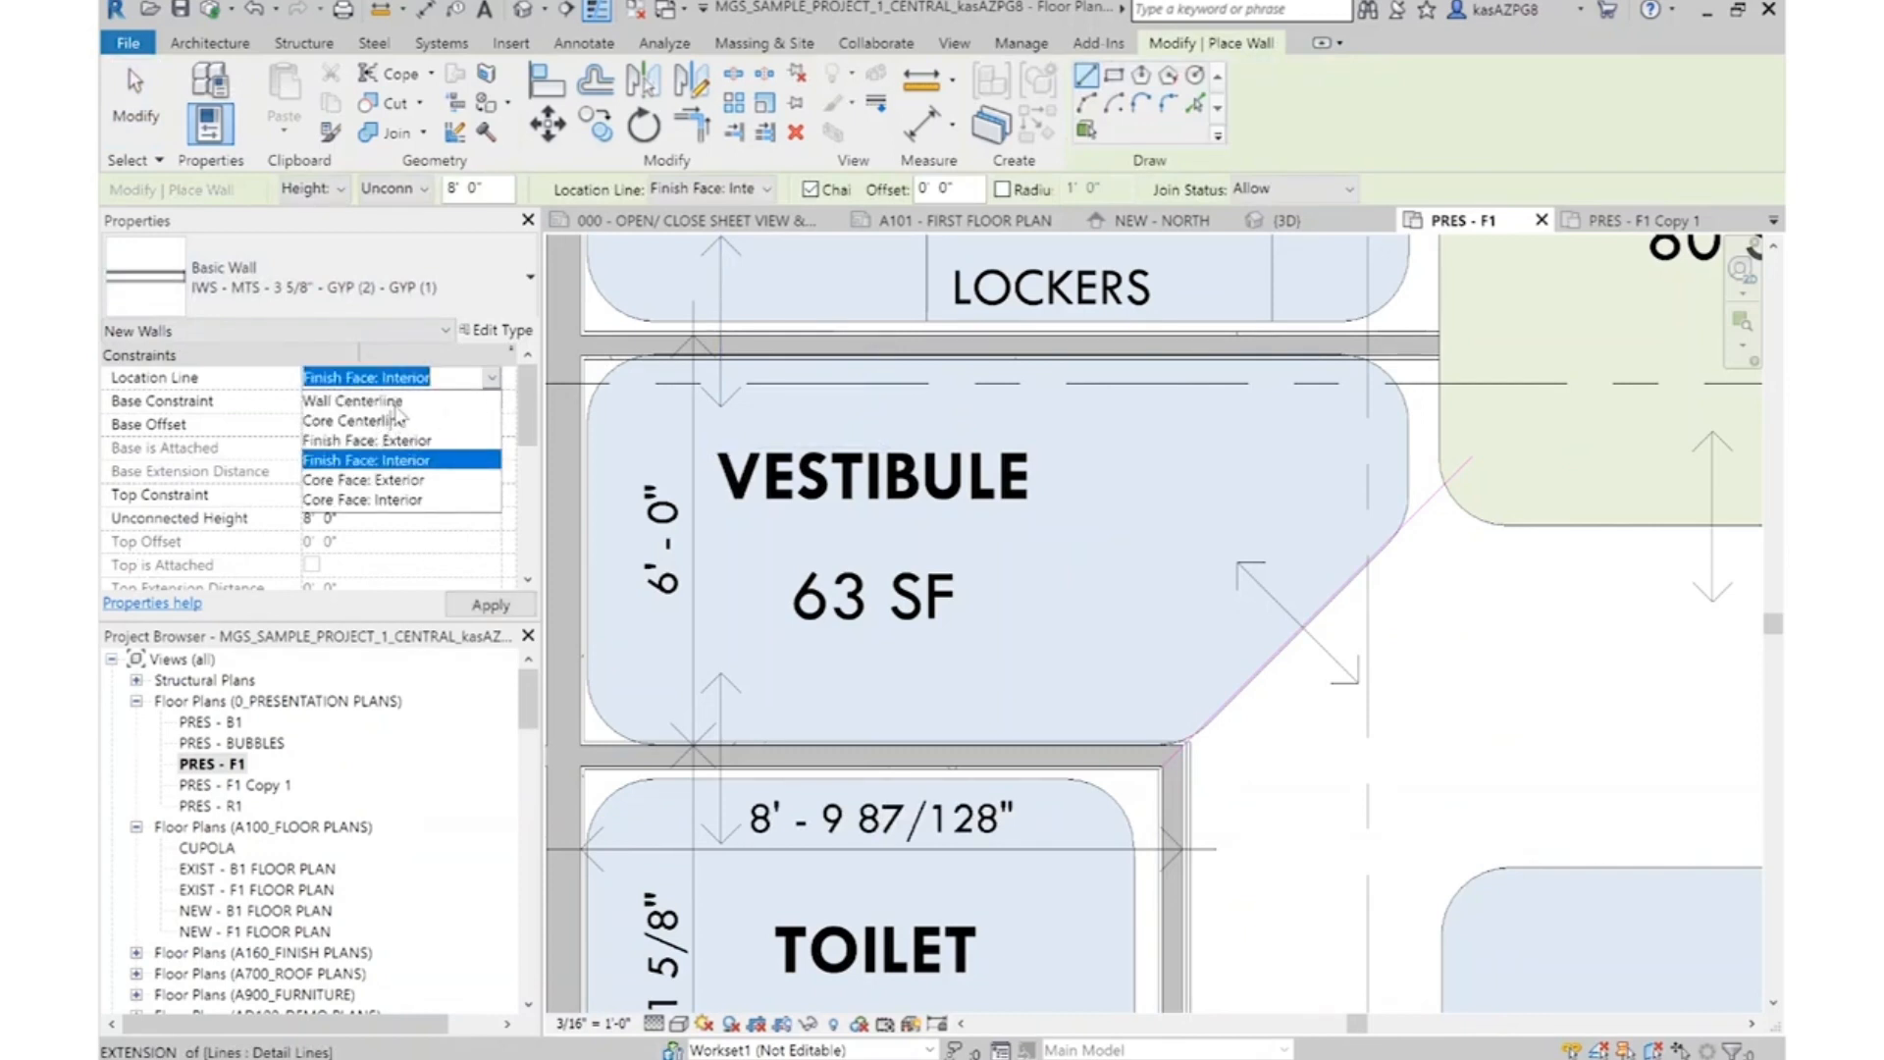
{"action": "left_click", "coordinate": [351, 400]}
{"action": "left_click", "coordinate": [1183, 743]}
{"action": "scroll", "coordinate": [1183, 743], "scroll_direction": "up", "scroll_amount": 2}
{"action": "left_click", "coordinate": [1549, 378]}
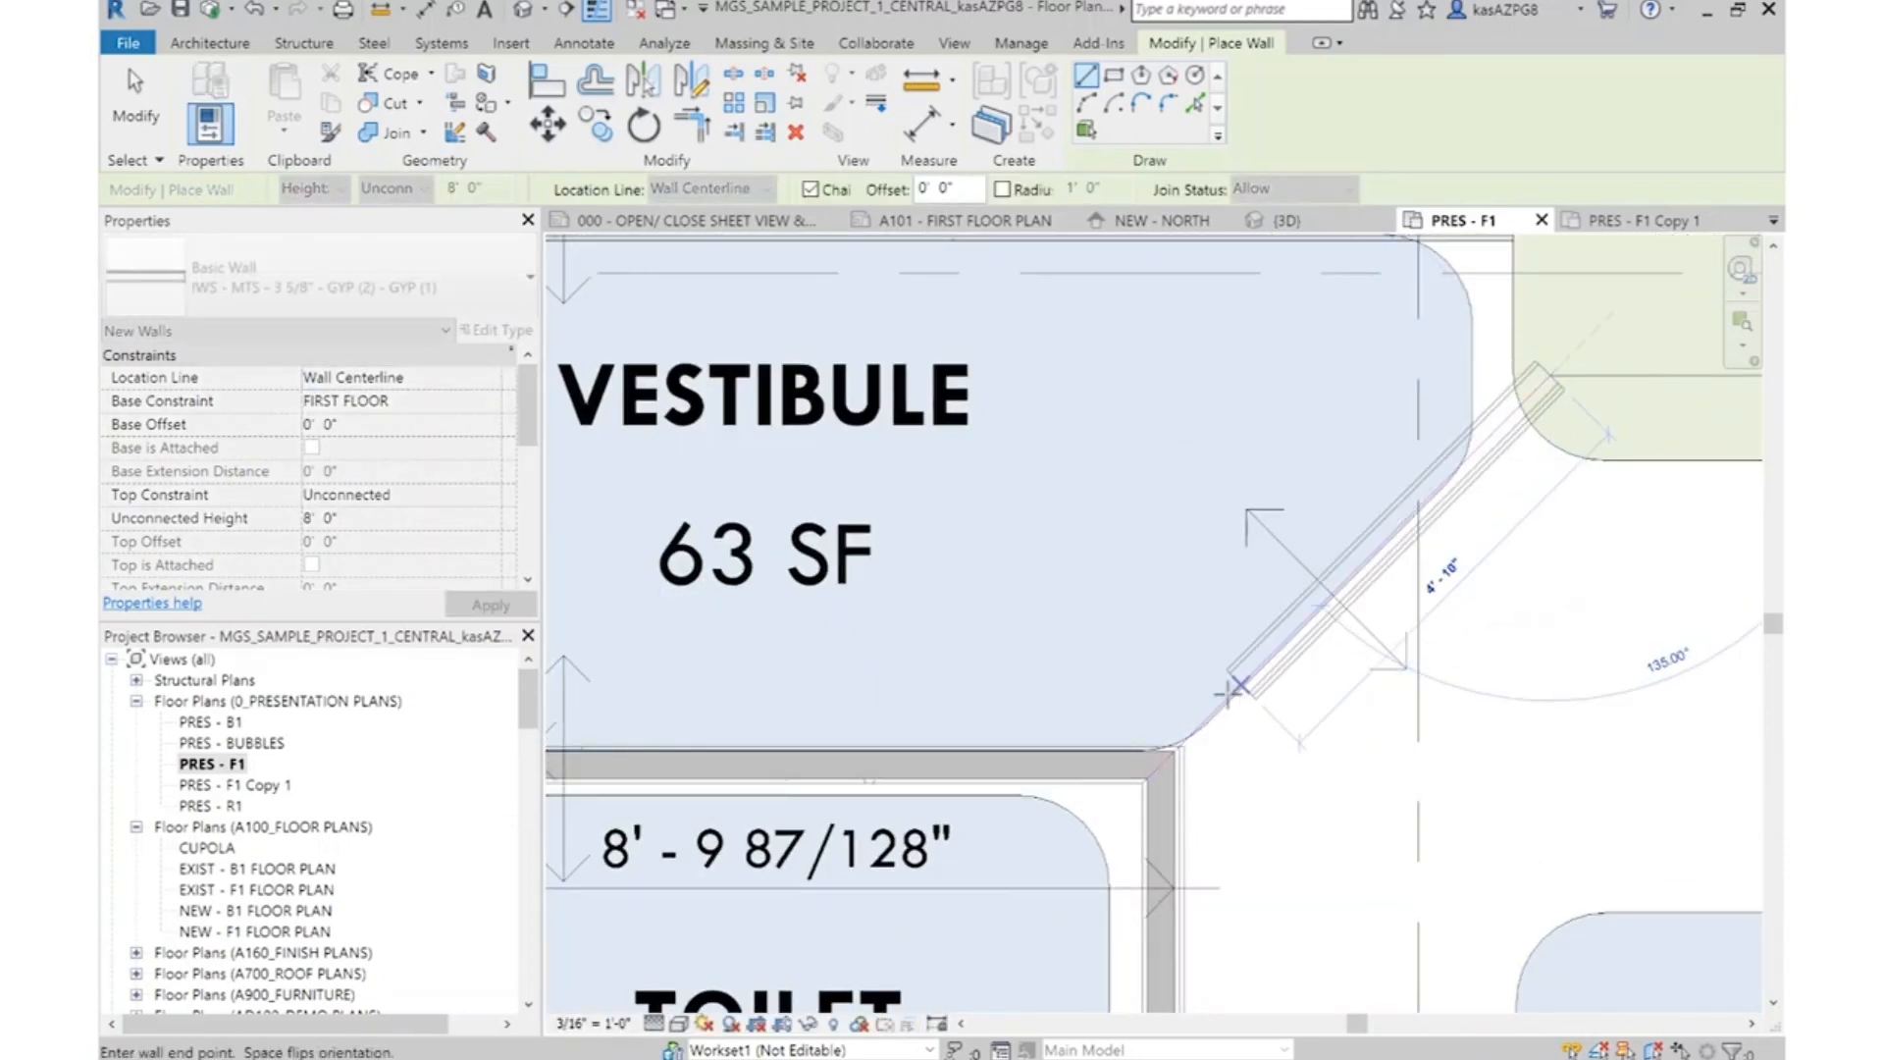
{"action": "left_click", "coordinate": [1160, 764]}
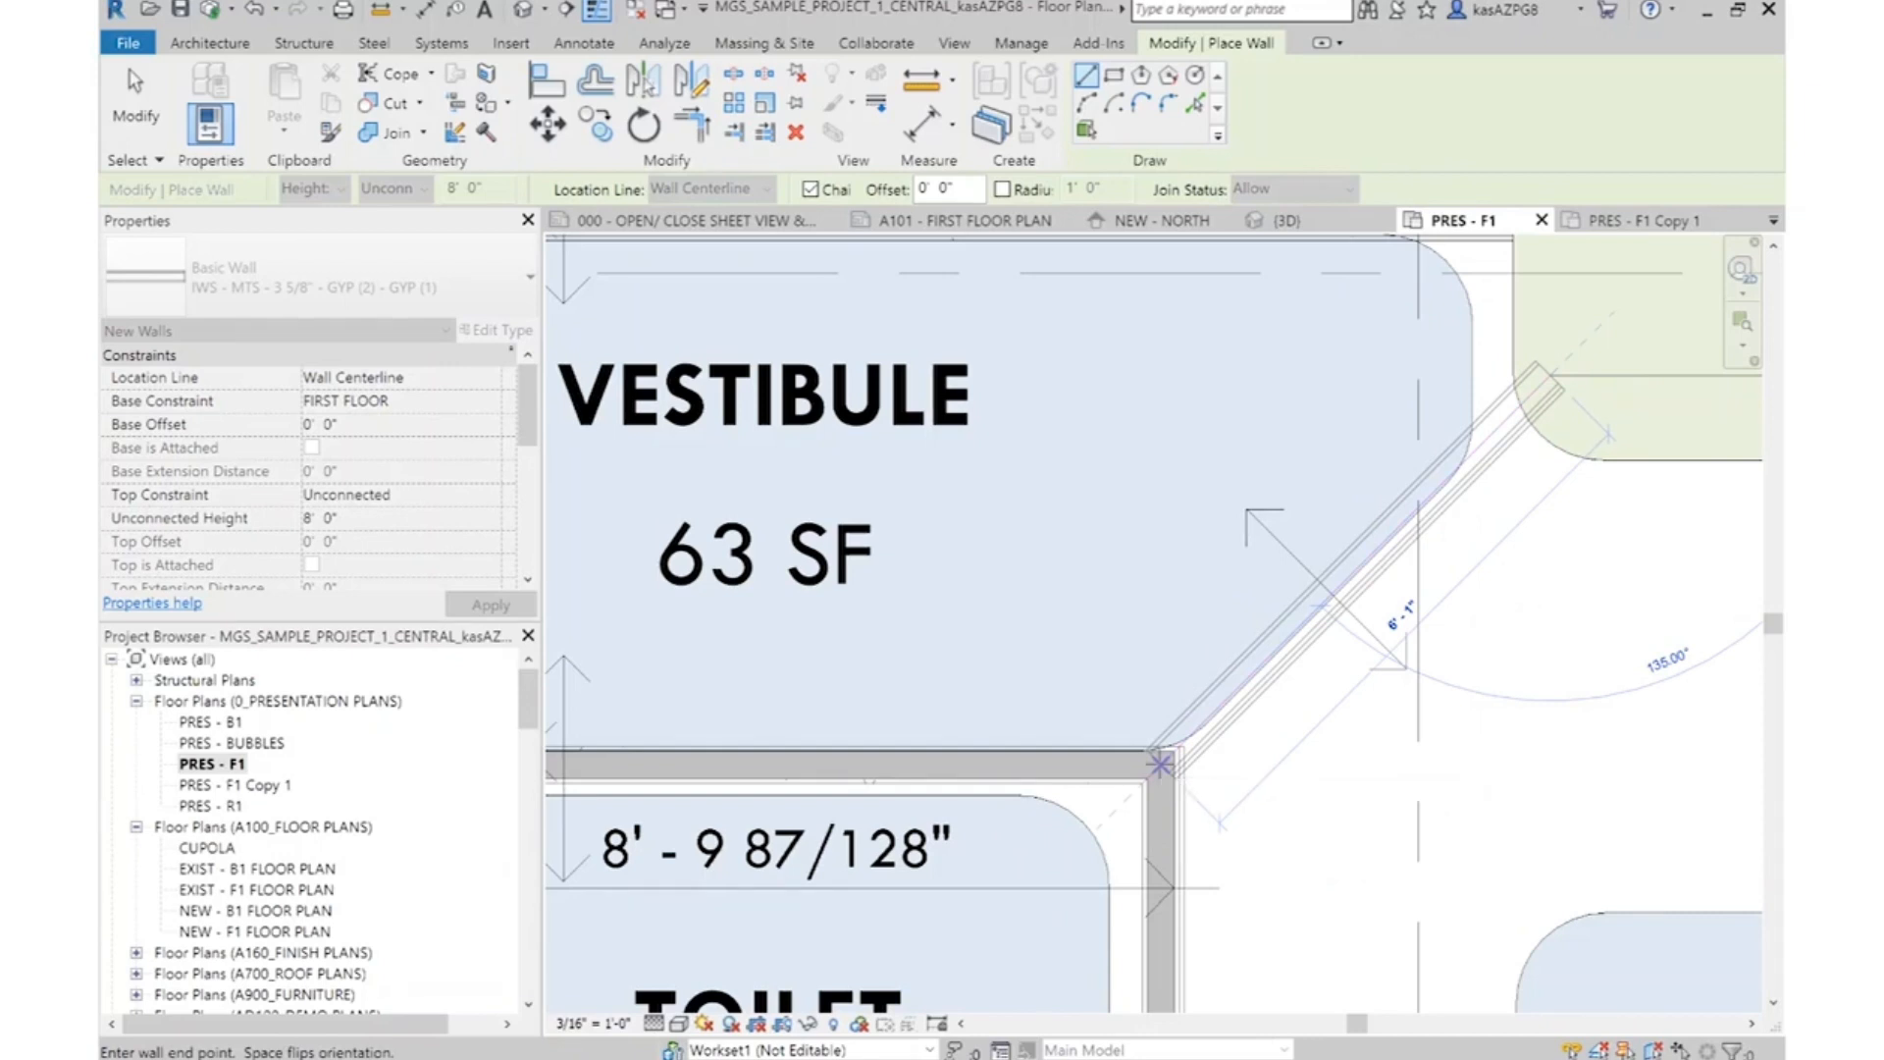
{"action": "key", "text": "Escape"}
{"action": "key", "text": "Escape"}
{"action": "scroll", "coordinate": [1229, 839], "scroll_direction": "up", "scroll_amount": 2}
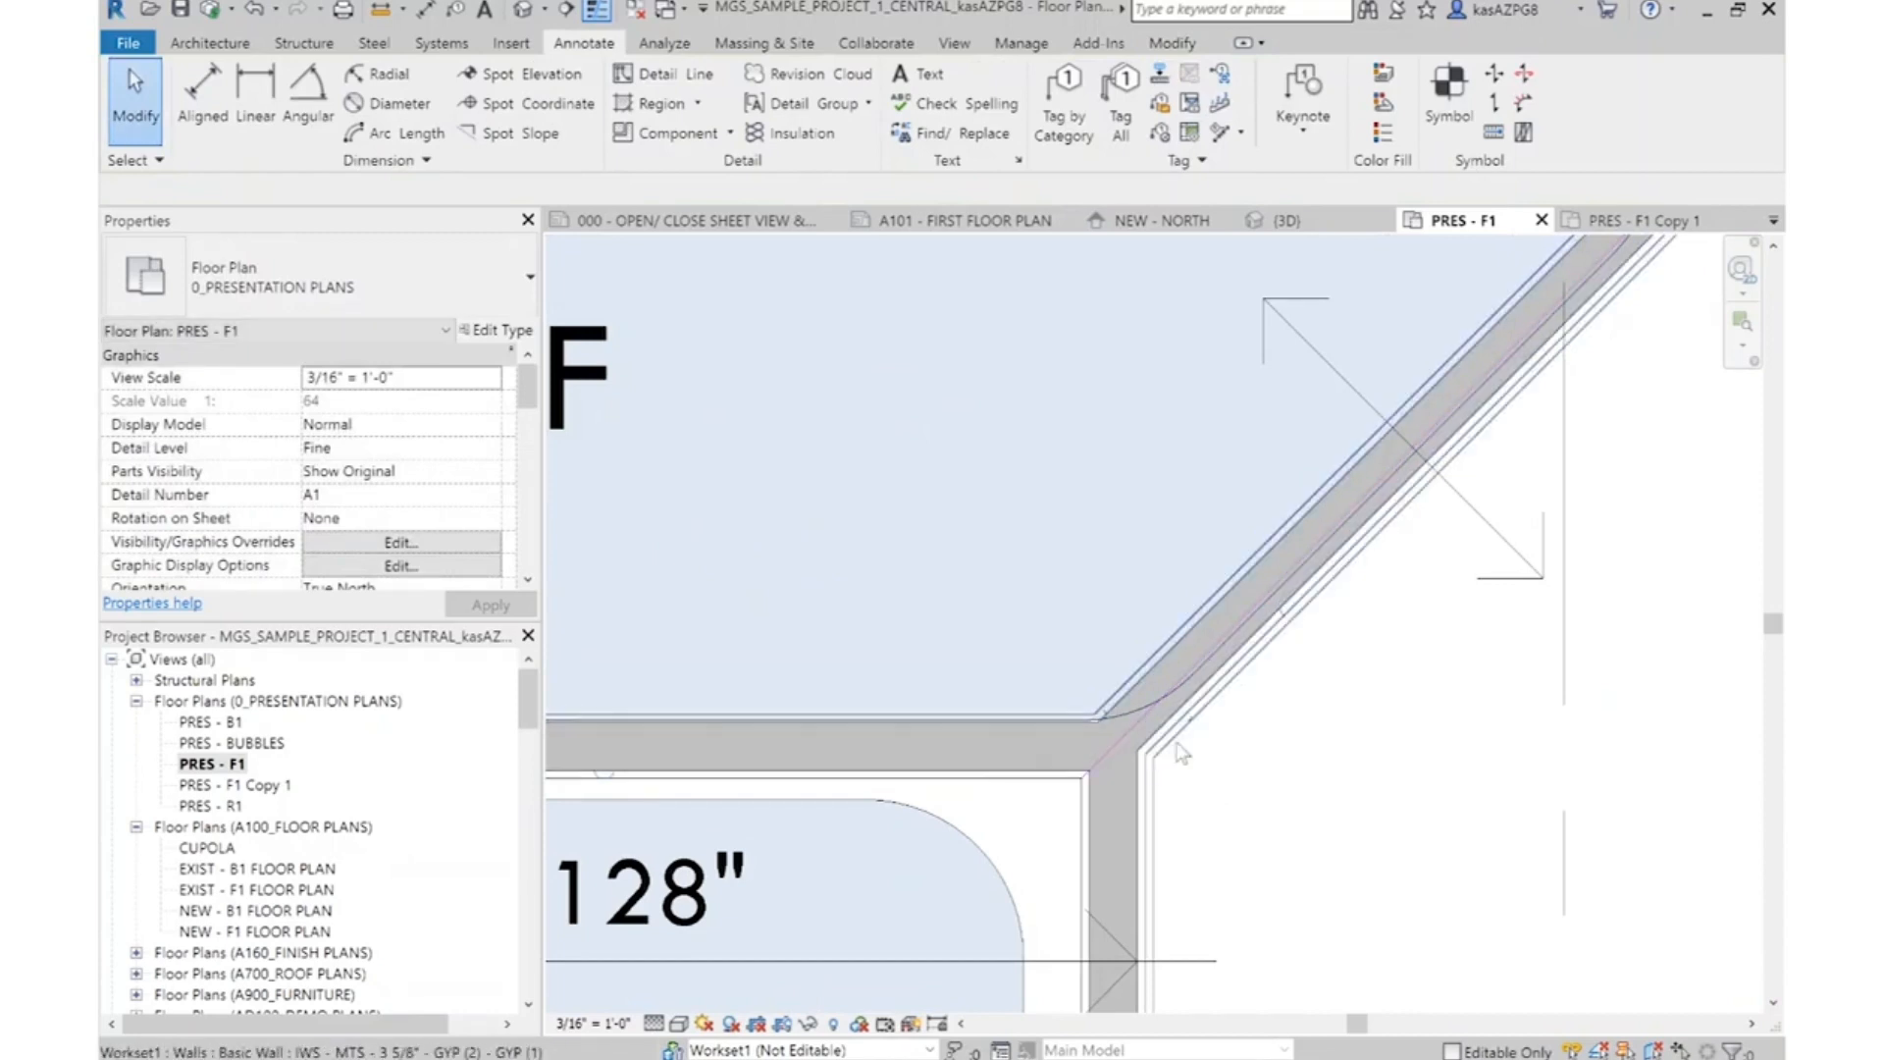
{"action": "scroll", "coordinate": [1103, 733], "scroll_direction": "down", "scroll_amount": 3}
{"action": "scroll", "coordinate": [1392, 518], "scroll_direction": "up", "scroll_amount": 3}
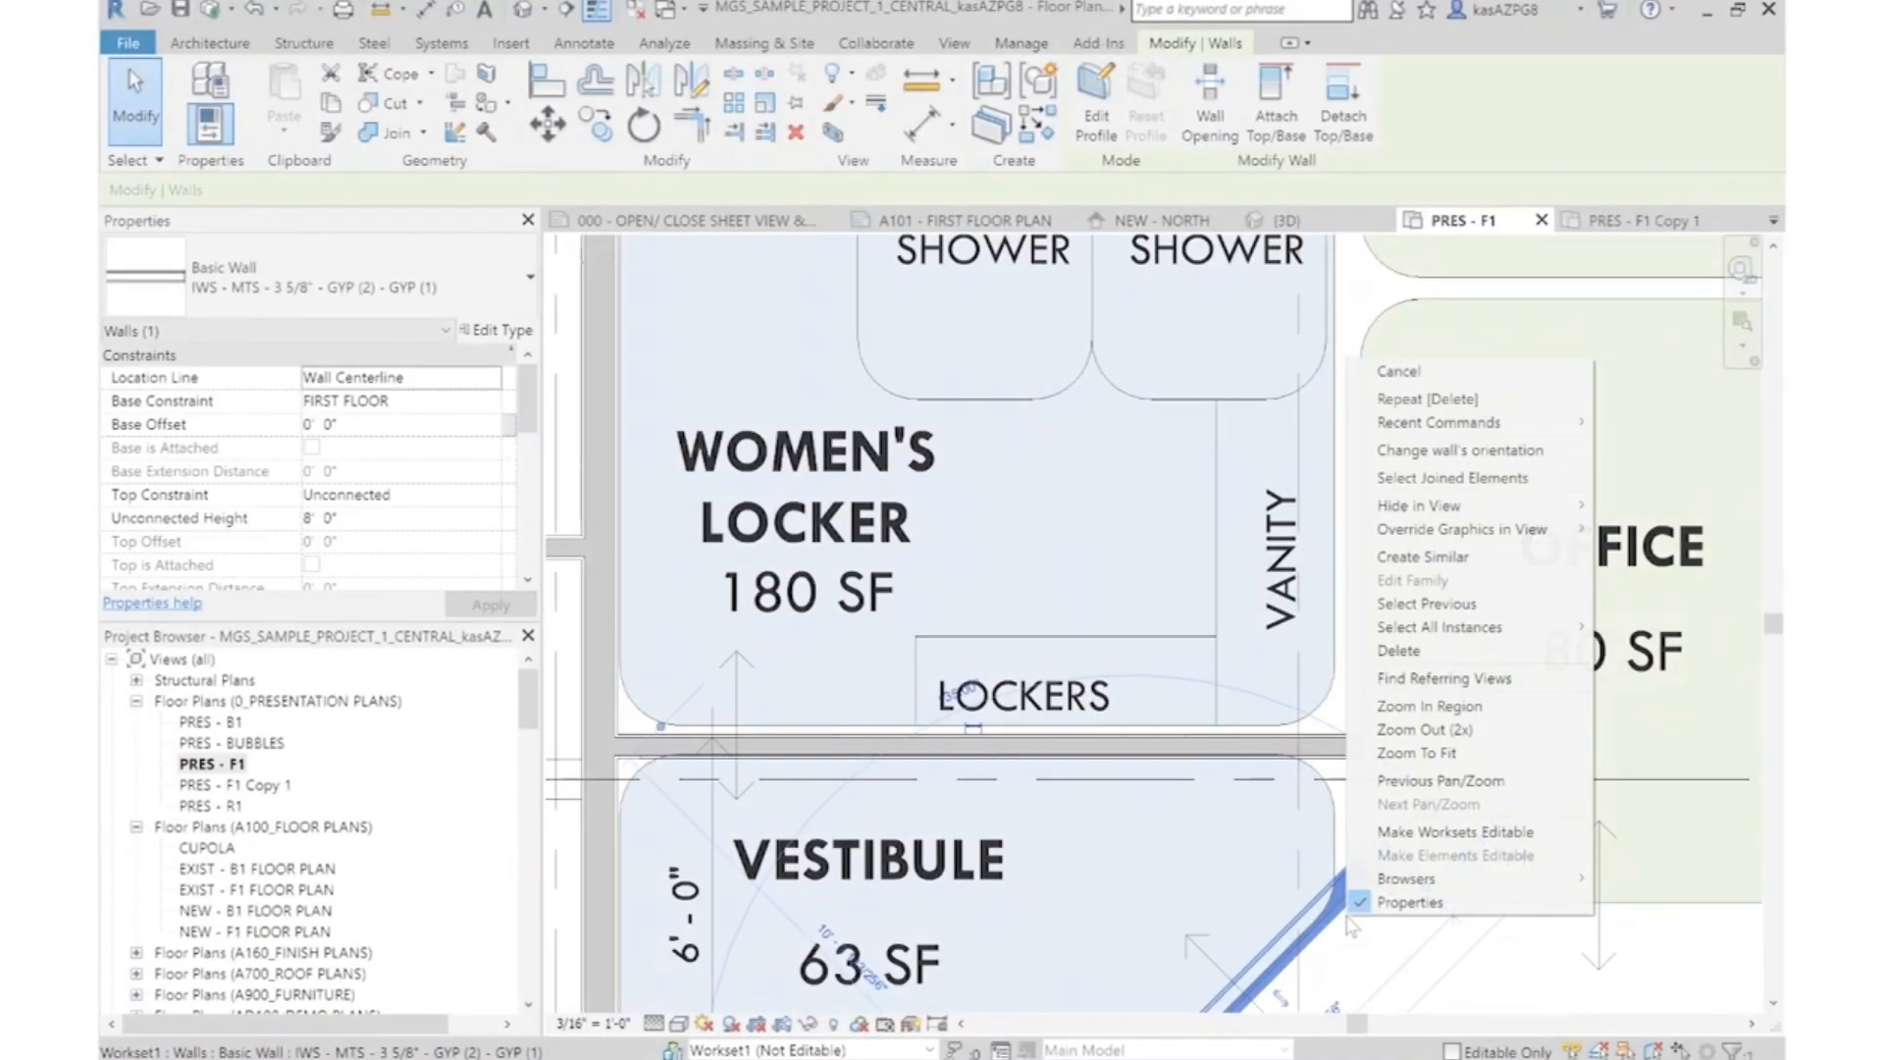
{"action": "key", "text": "Escape"}
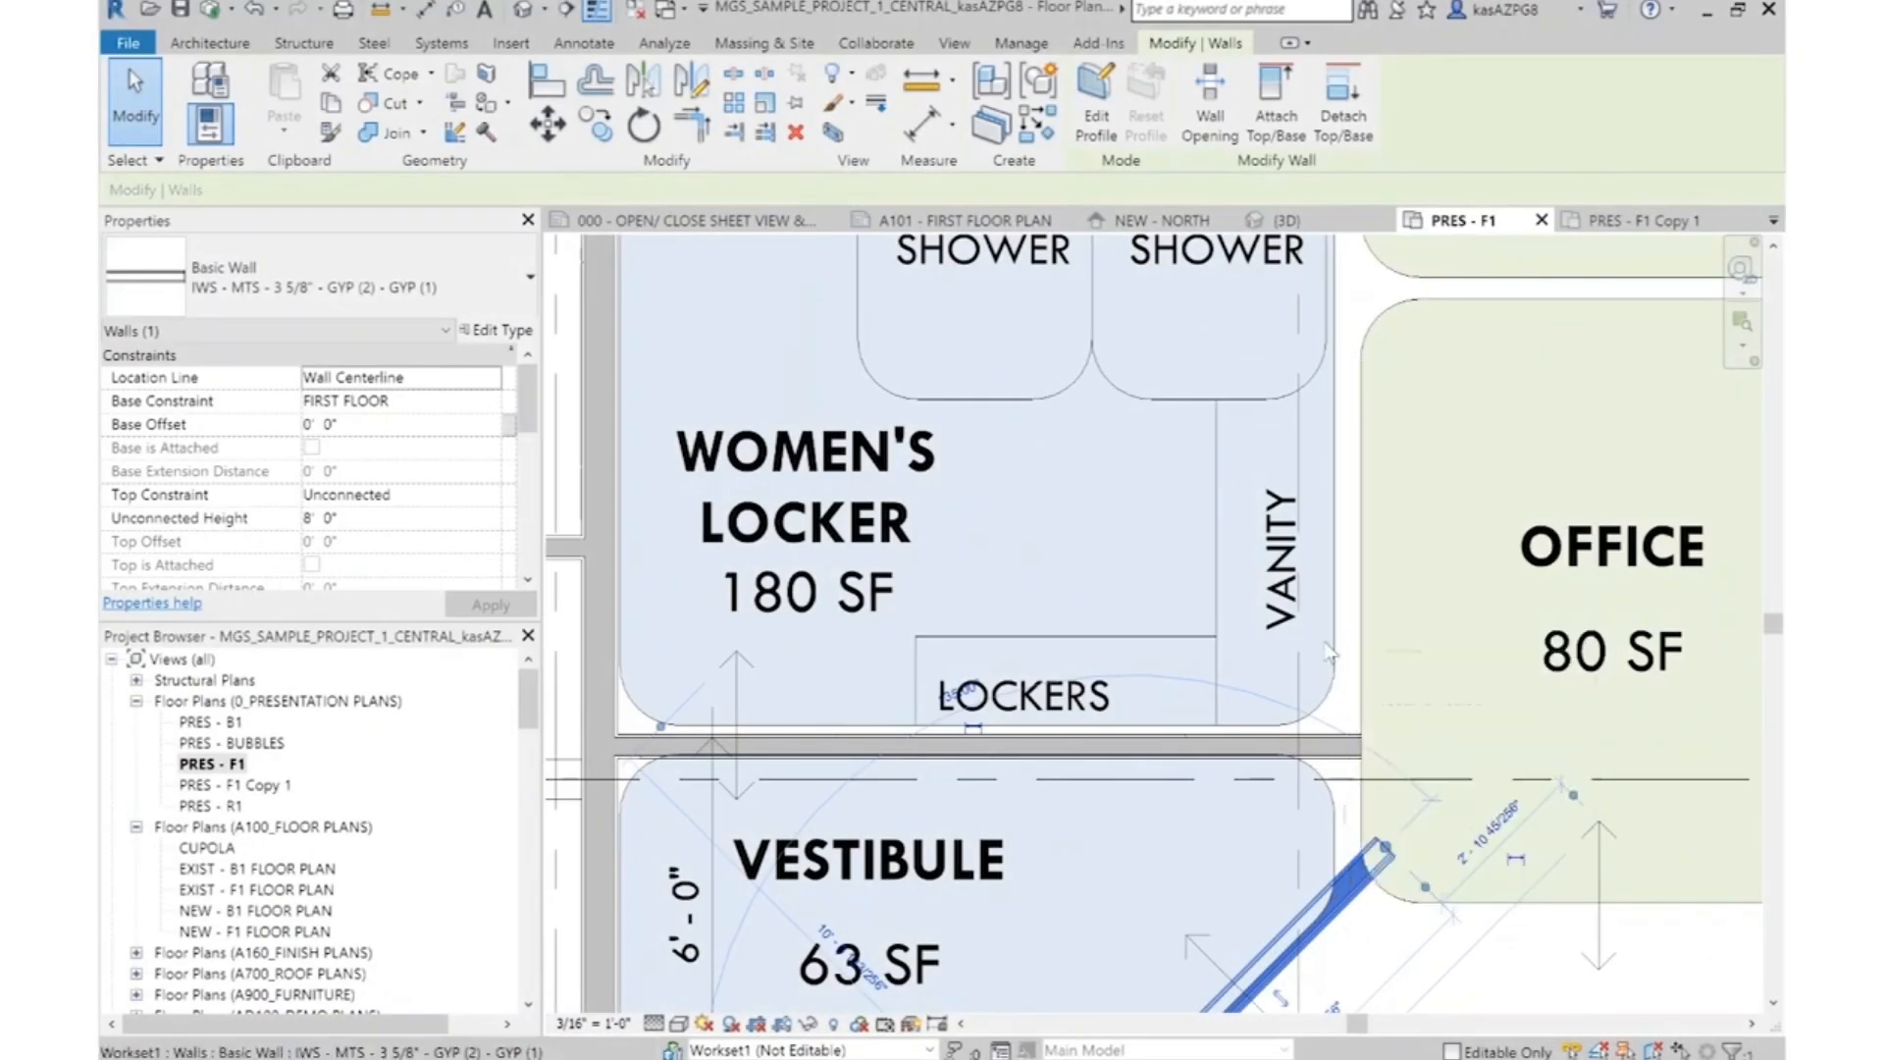
{"action": "key", "text": "Escape"}
Add a matching vertical wall about 16' 6" long from the Women's Locker's Dressing Area to the diagonal wall, located by Finish Face: Interior
{"action": "scroll", "coordinate": [1224, 788], "scroll_direction": "down", "scroll_amount": 3}
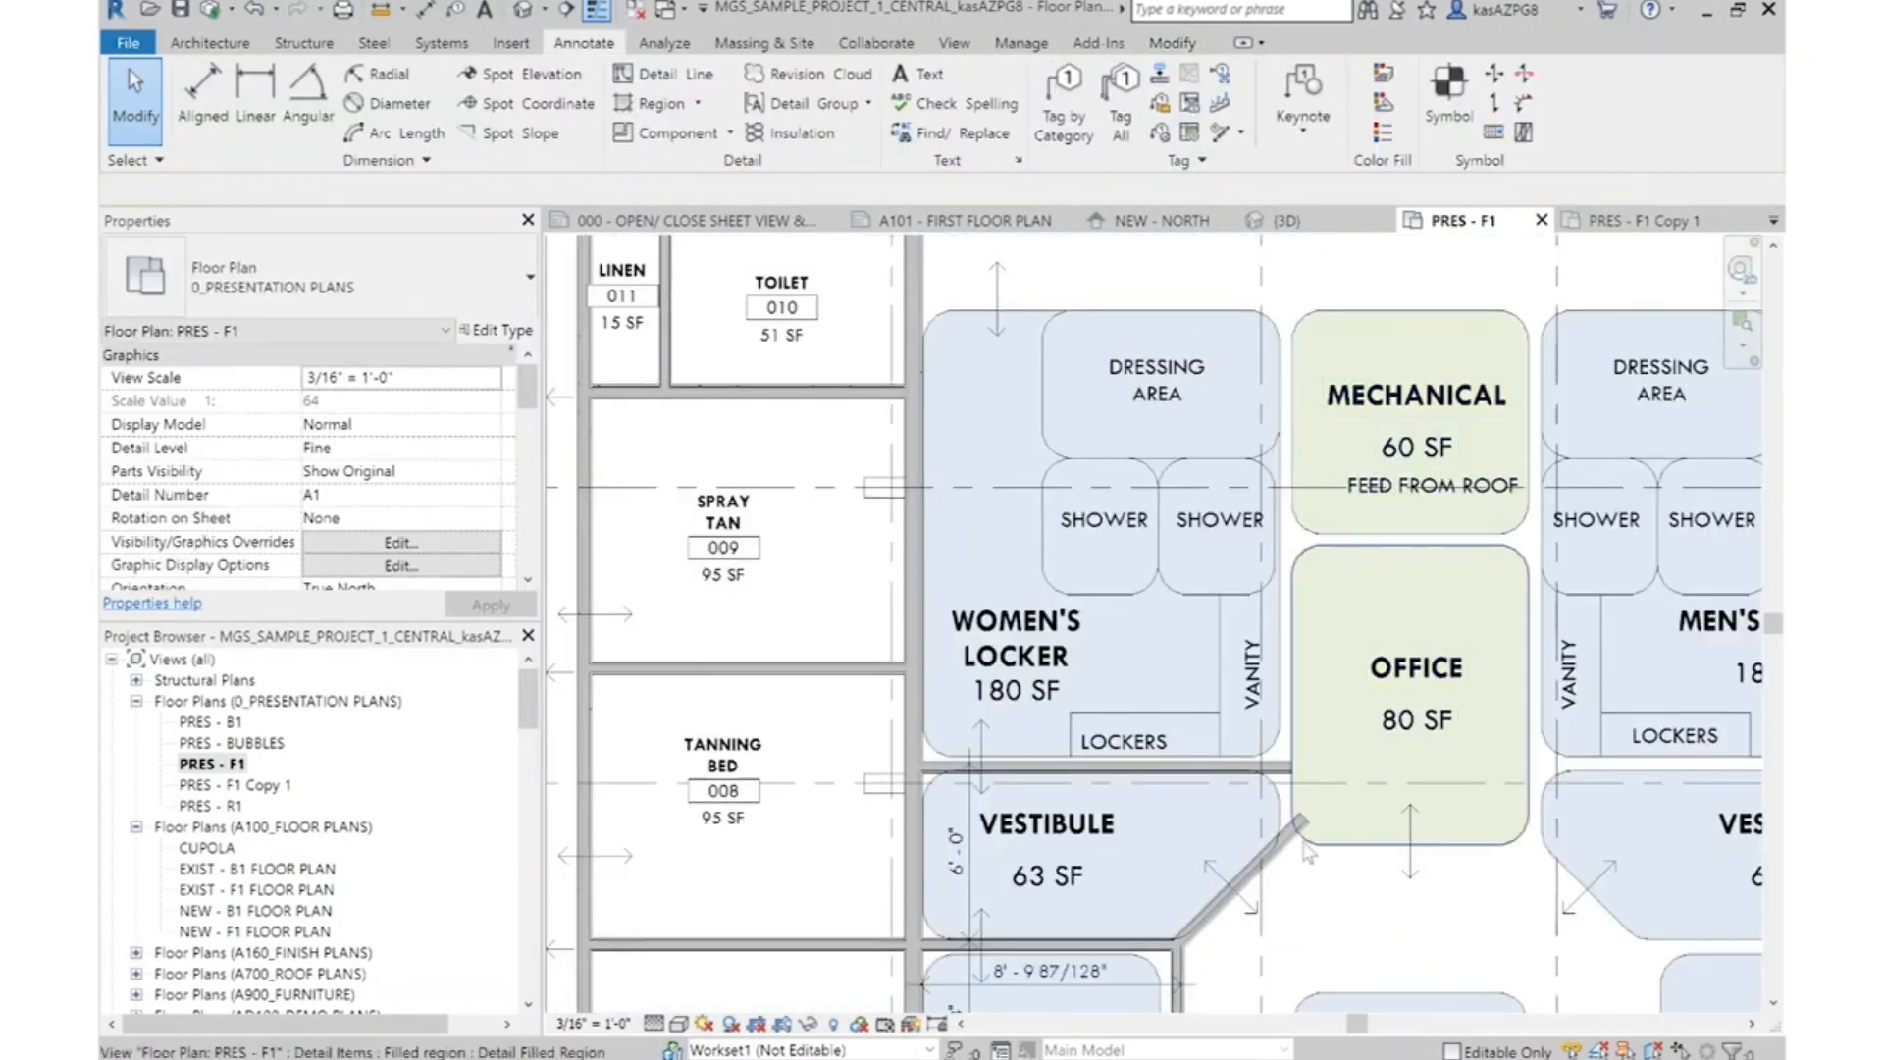
{"action": "scroll", "coordinate": [1303, 849], "scroll_direction": "up", "scroll_amount": 3}
{"action": "left_click", "coordinate": [1266, 830]}
{"action": "right_click", "coordinate": [1272, 834]}
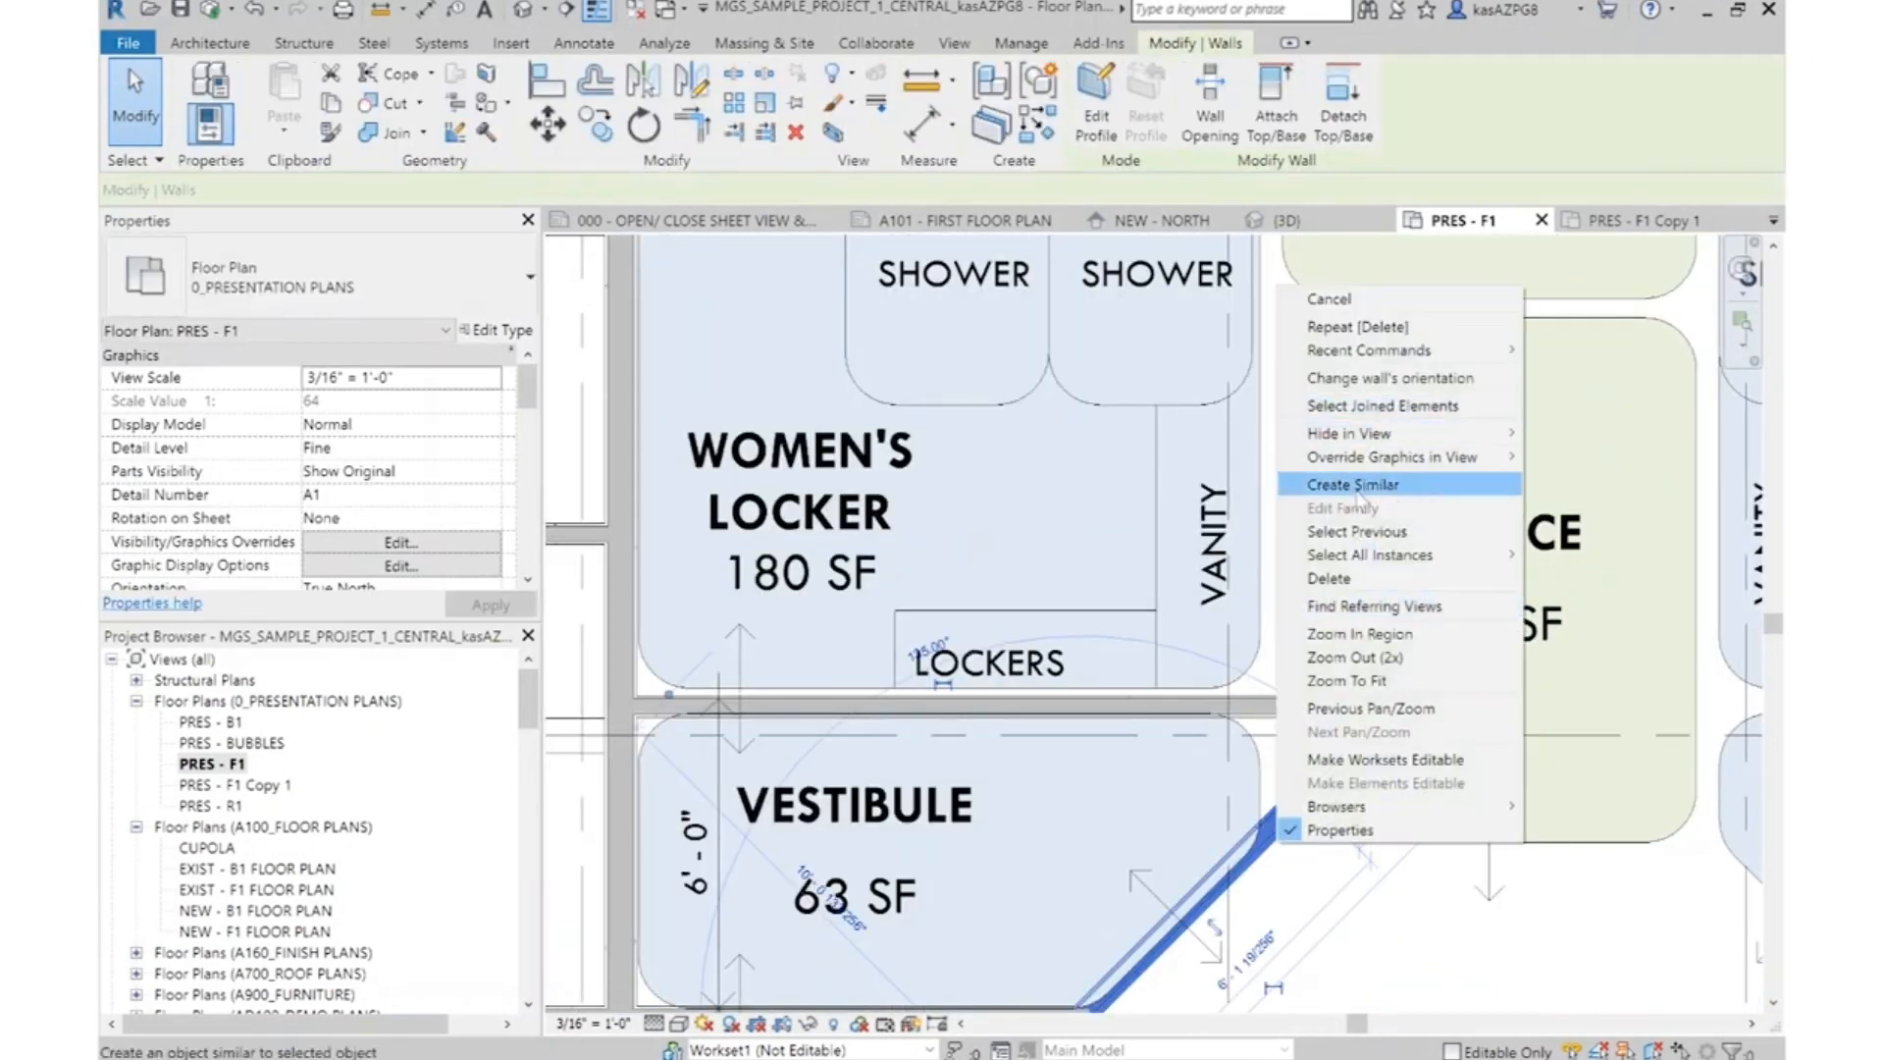
{"action": "left_click", "coordinate": [1354, 485]}
{"action": "scroll", "coordinate": [1423, 696], "scroll_direction": "down", "scroll_amount": 2}
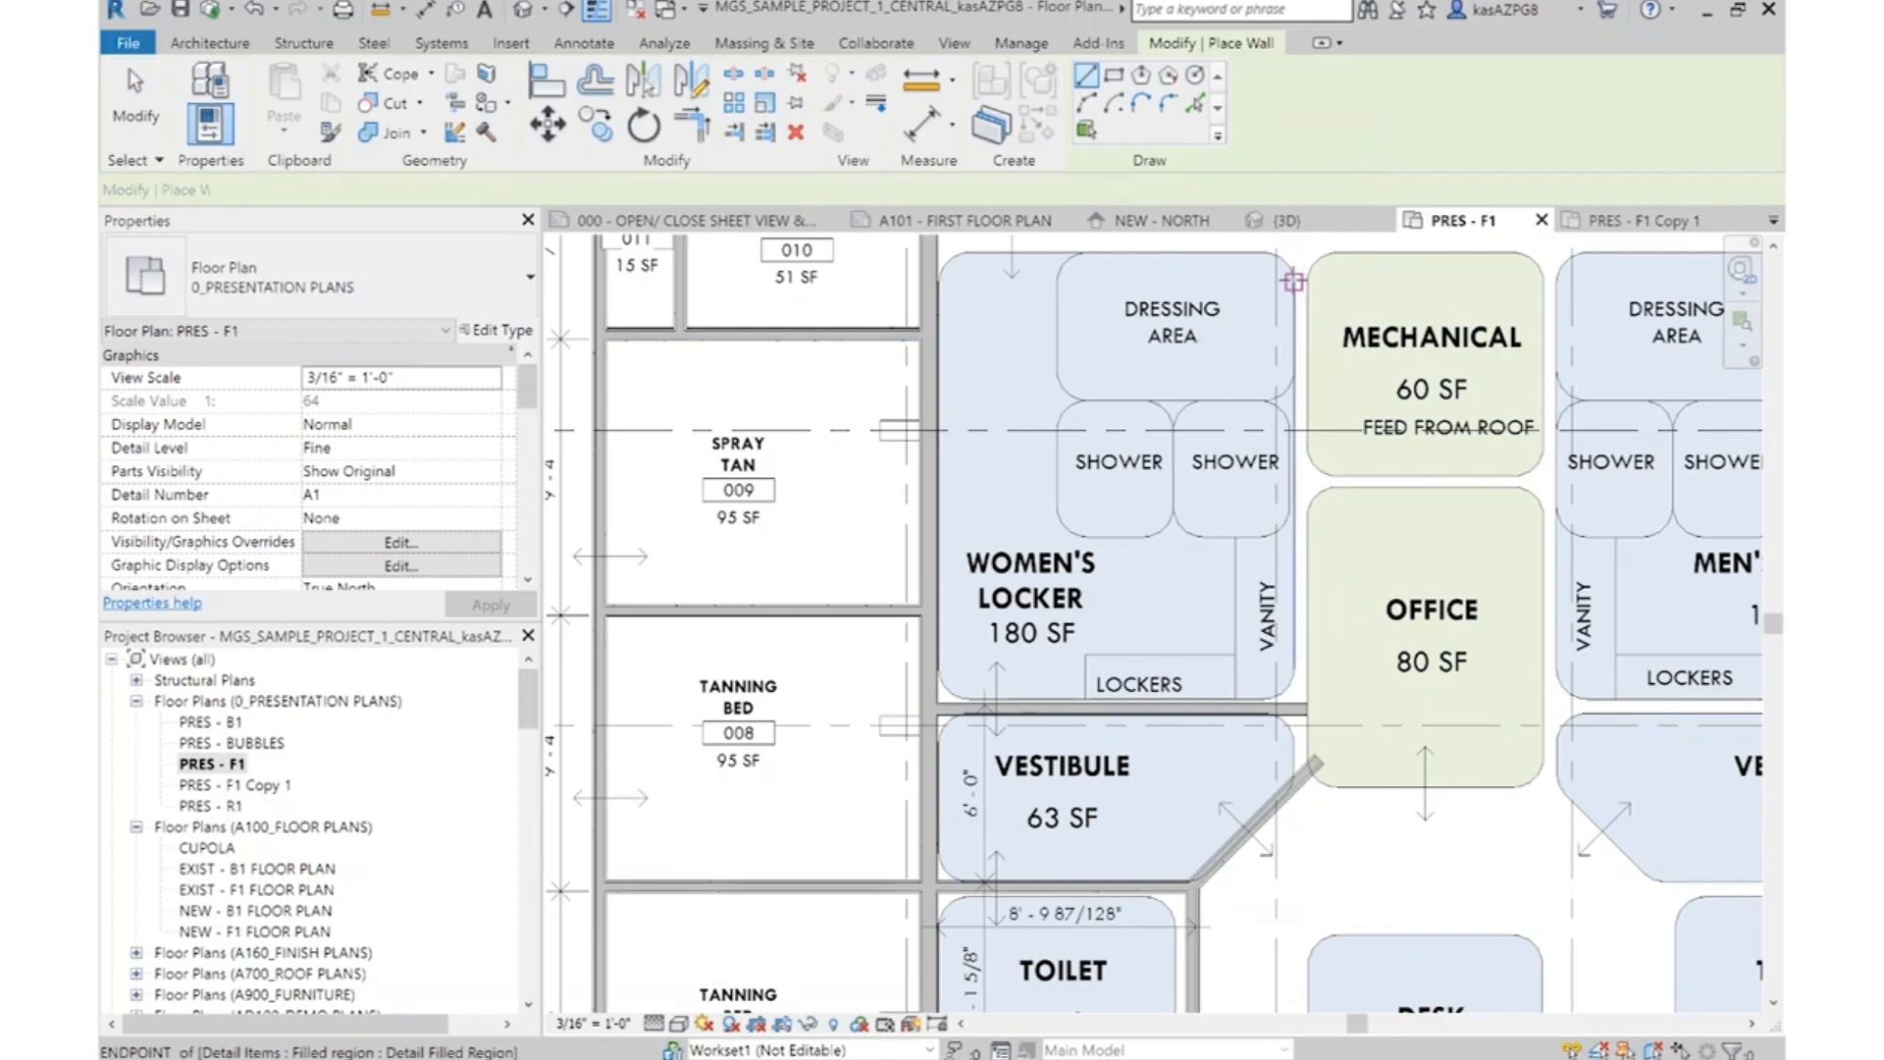
{"action": "scroll", "coordinate": [1298, 447], "scroll_direction": "up", "scroll_amount": 3}
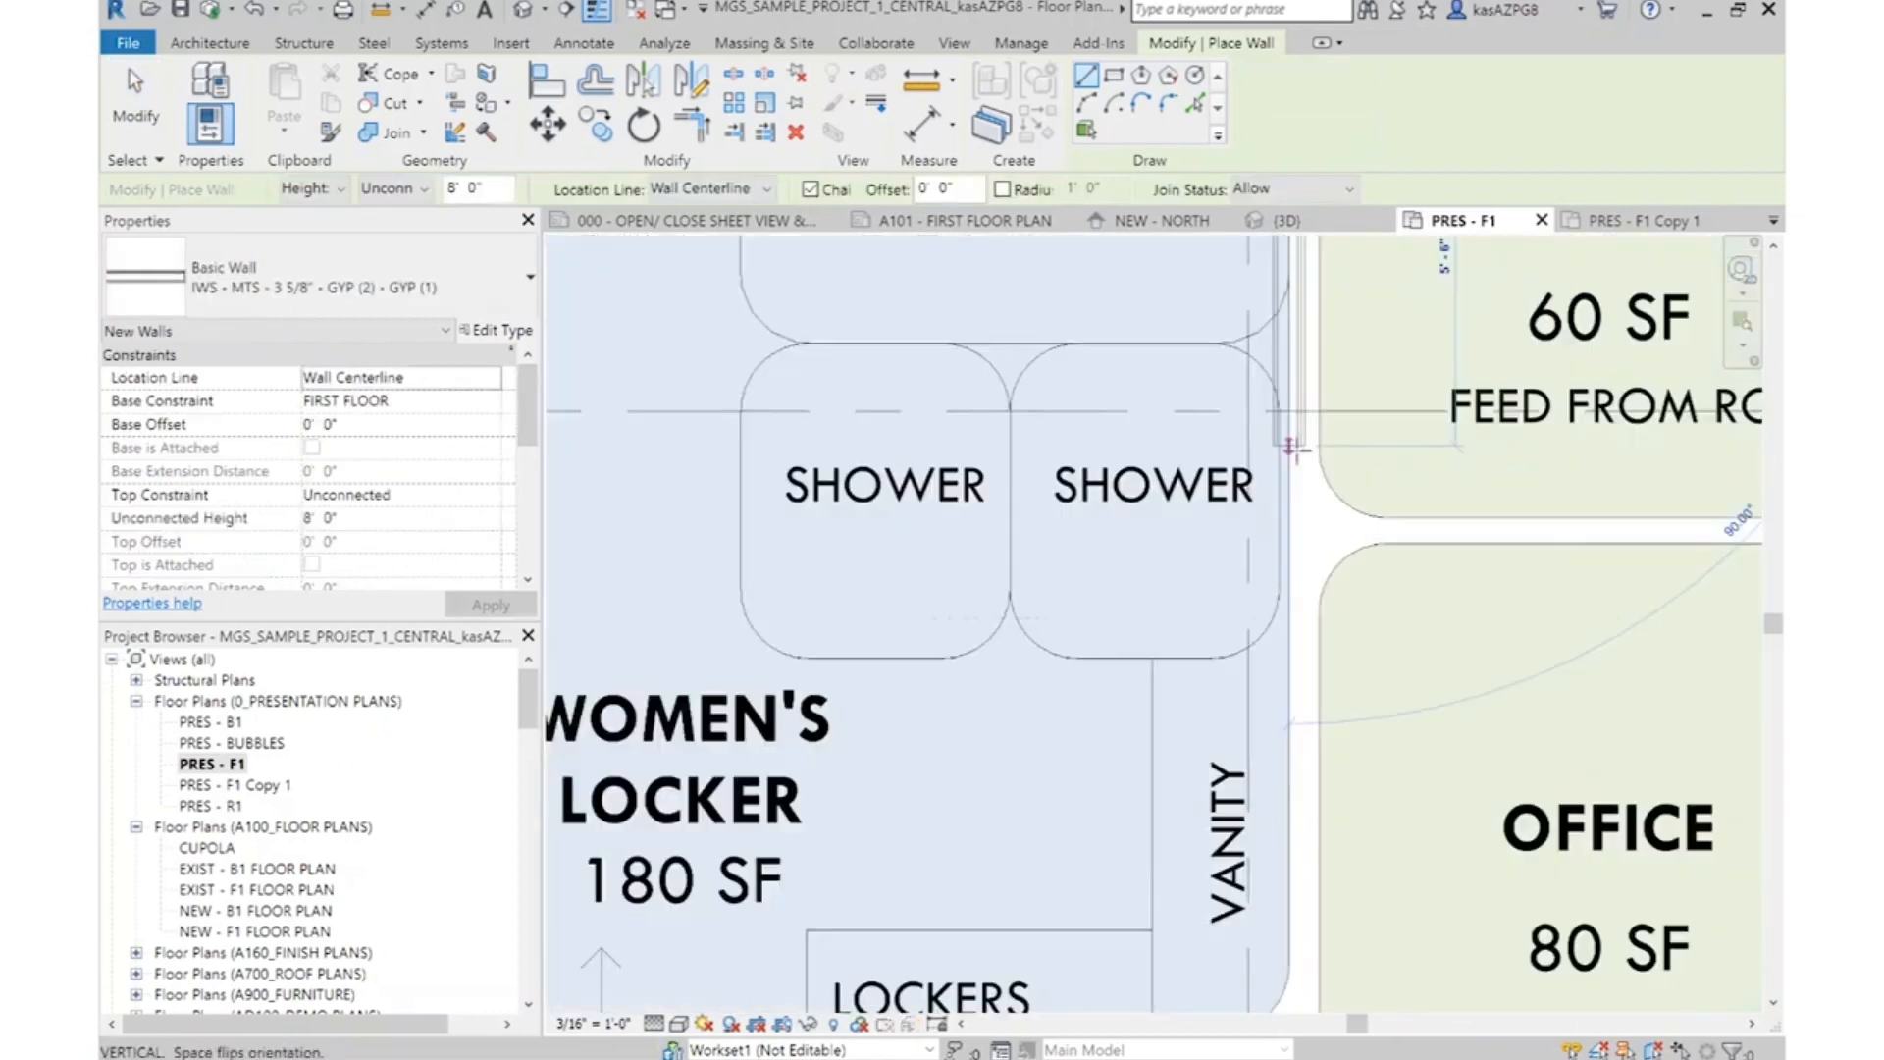
{"action": "scroll", "coordinate": [1256, 546], "scroll_direction": "down", "scroll_amount": 3}
{"action": "left_click", "coordinate": [402, 377]}
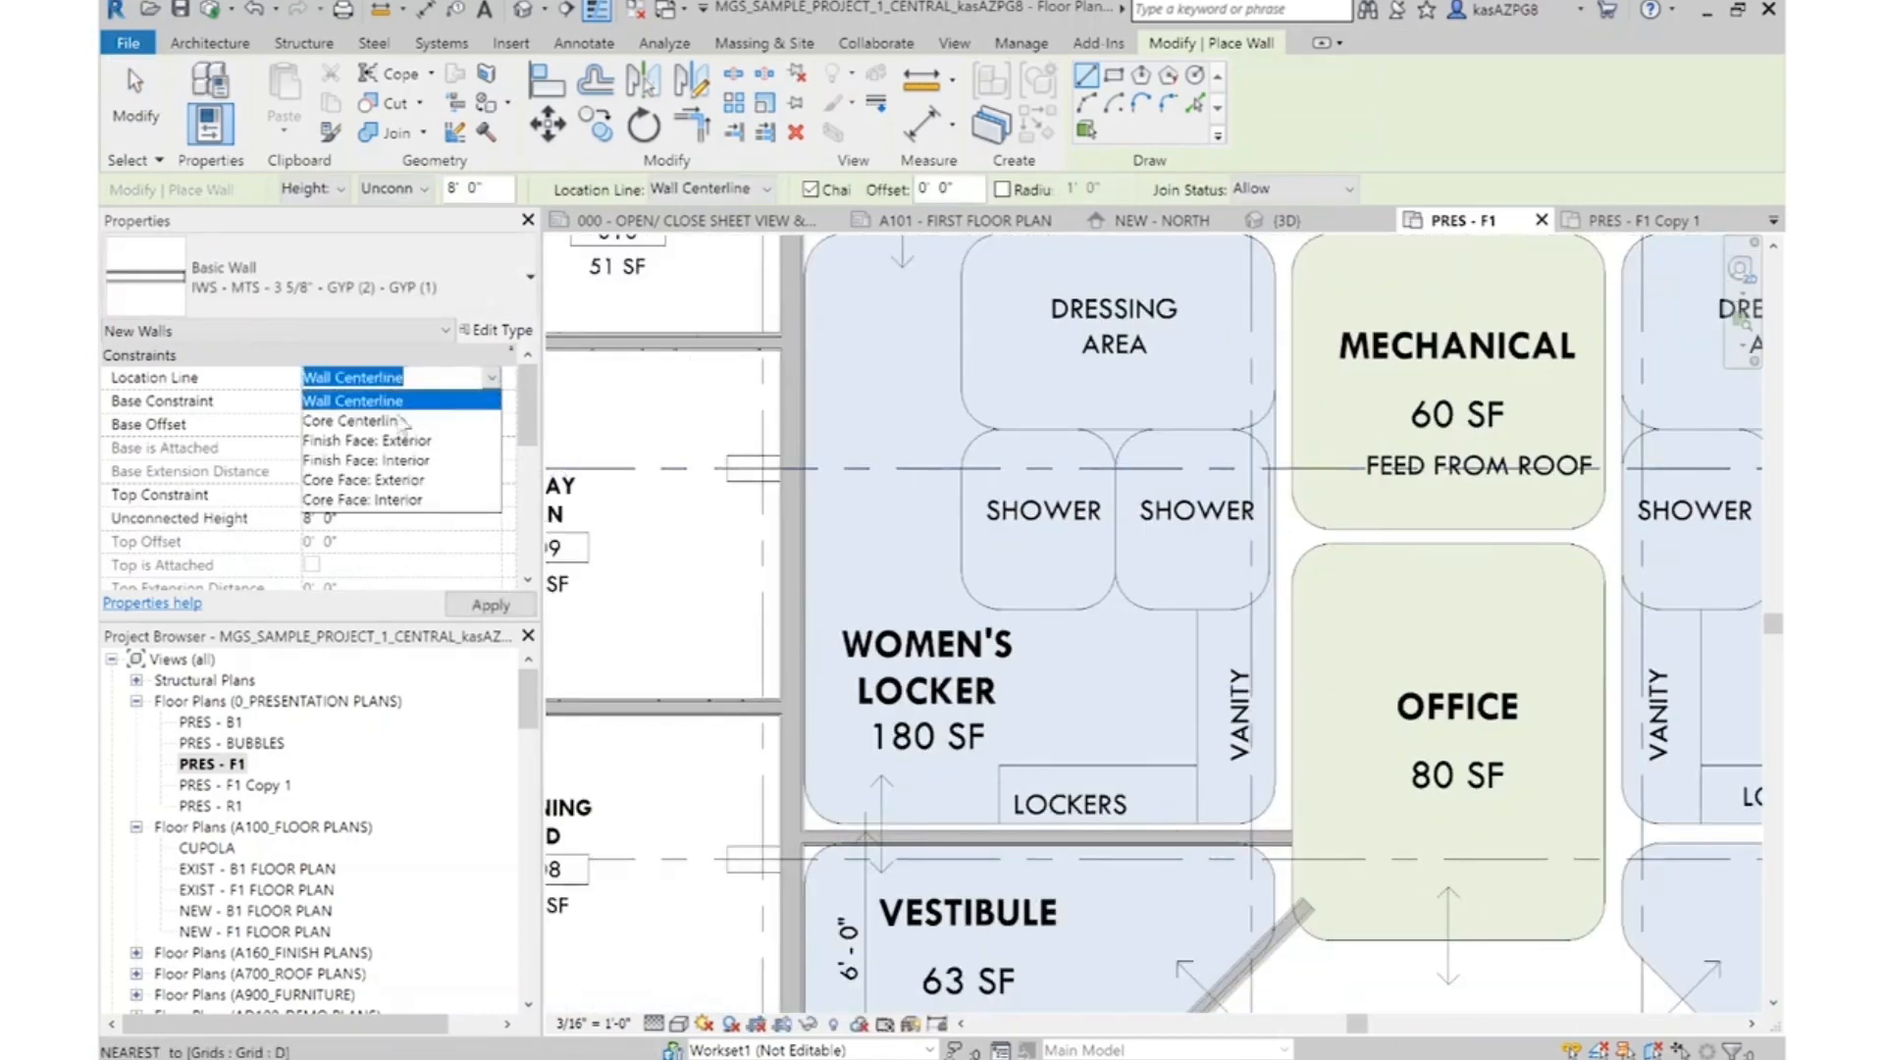
{"action": "left_click", "coordinate": [365, 460]}
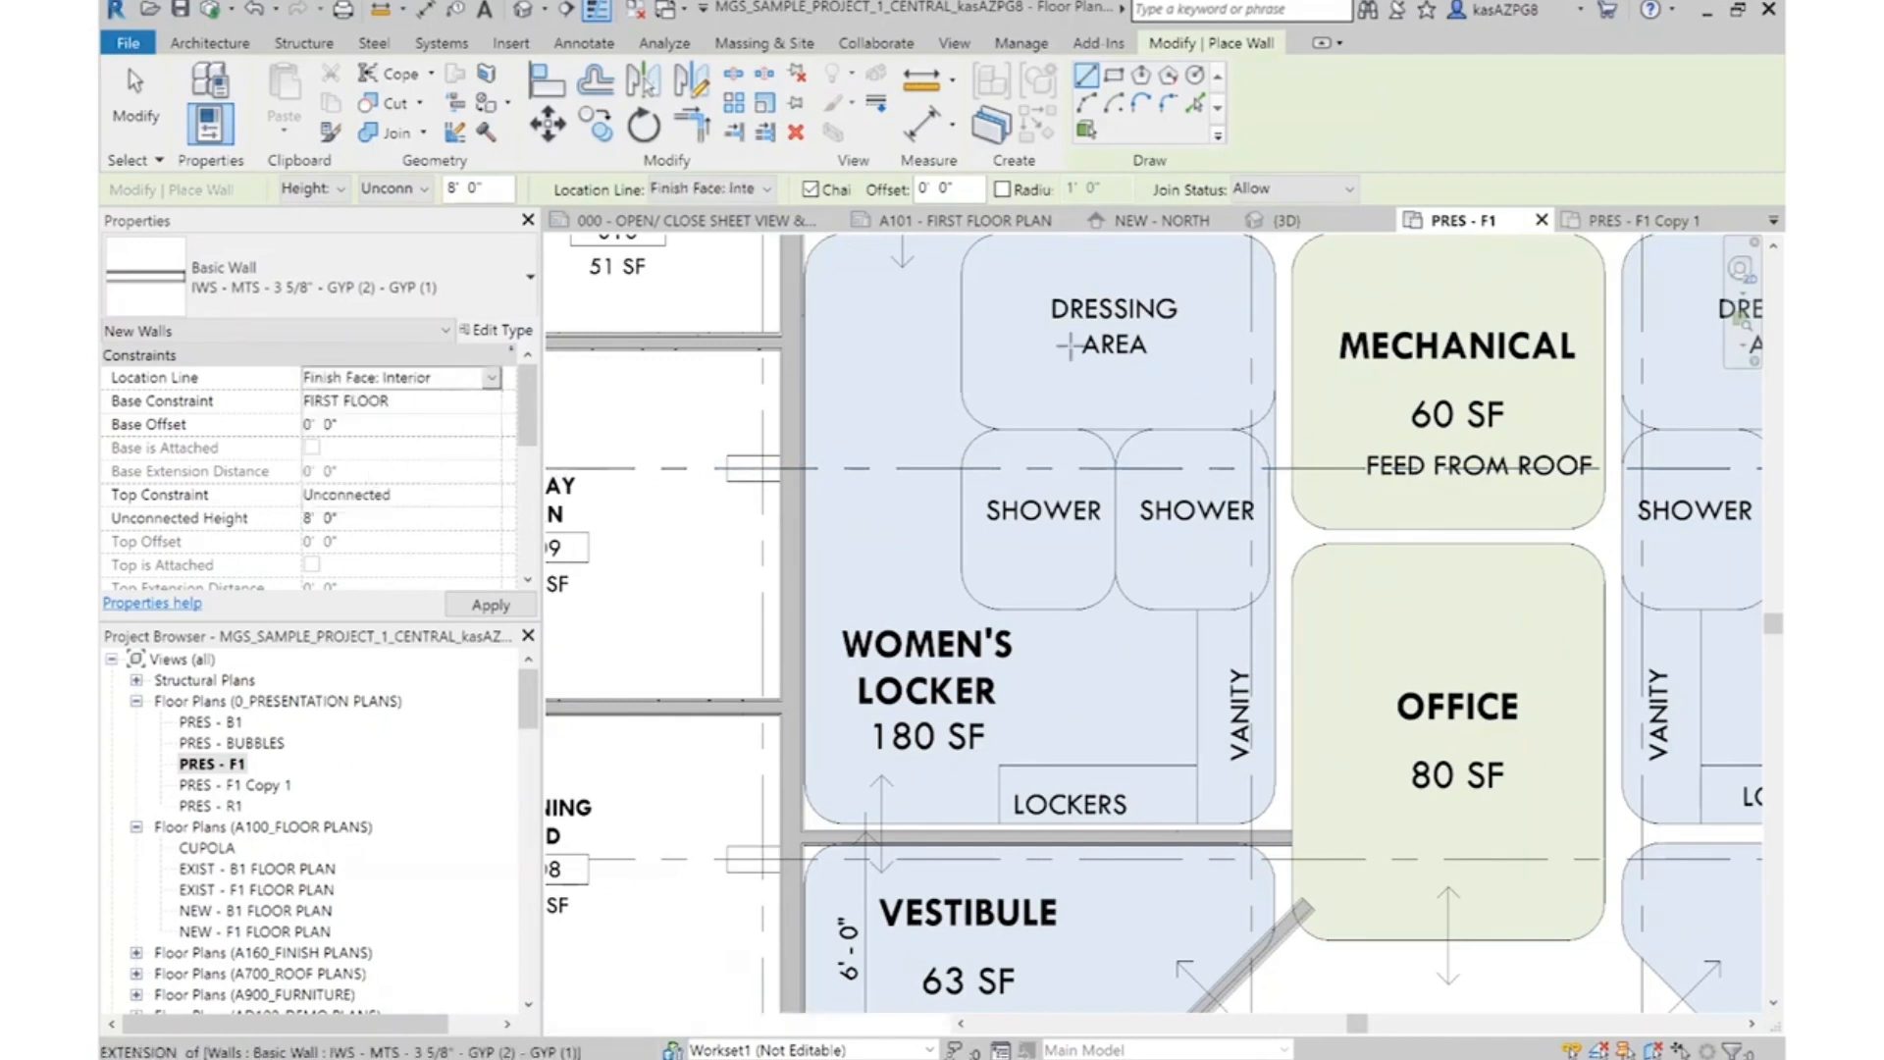
{"action": "left_click", "coordinate": [1276, 275]}
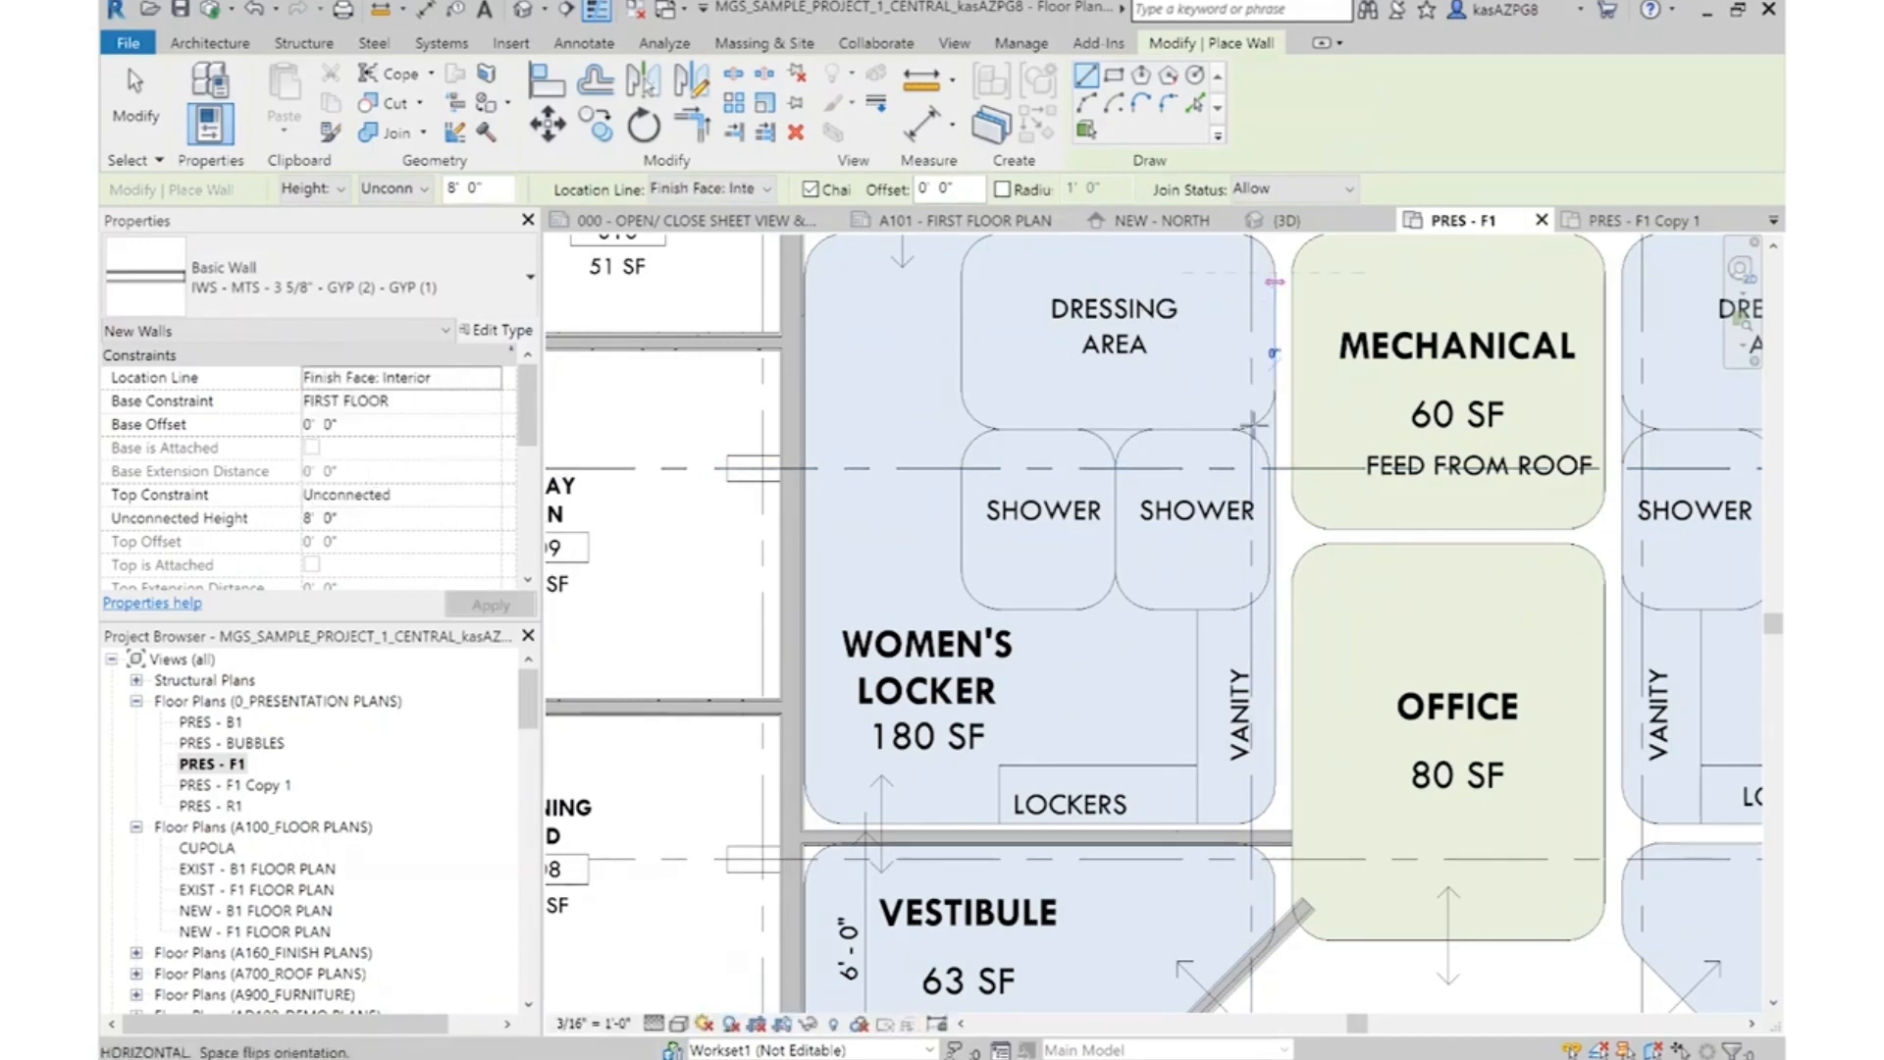
{"action": "left_click", "coordinate": [1278, 928]}
{"action": "scroll", "coordinate": [1377, 647], "scroll_direction": "down", "scroll_amount": 2}
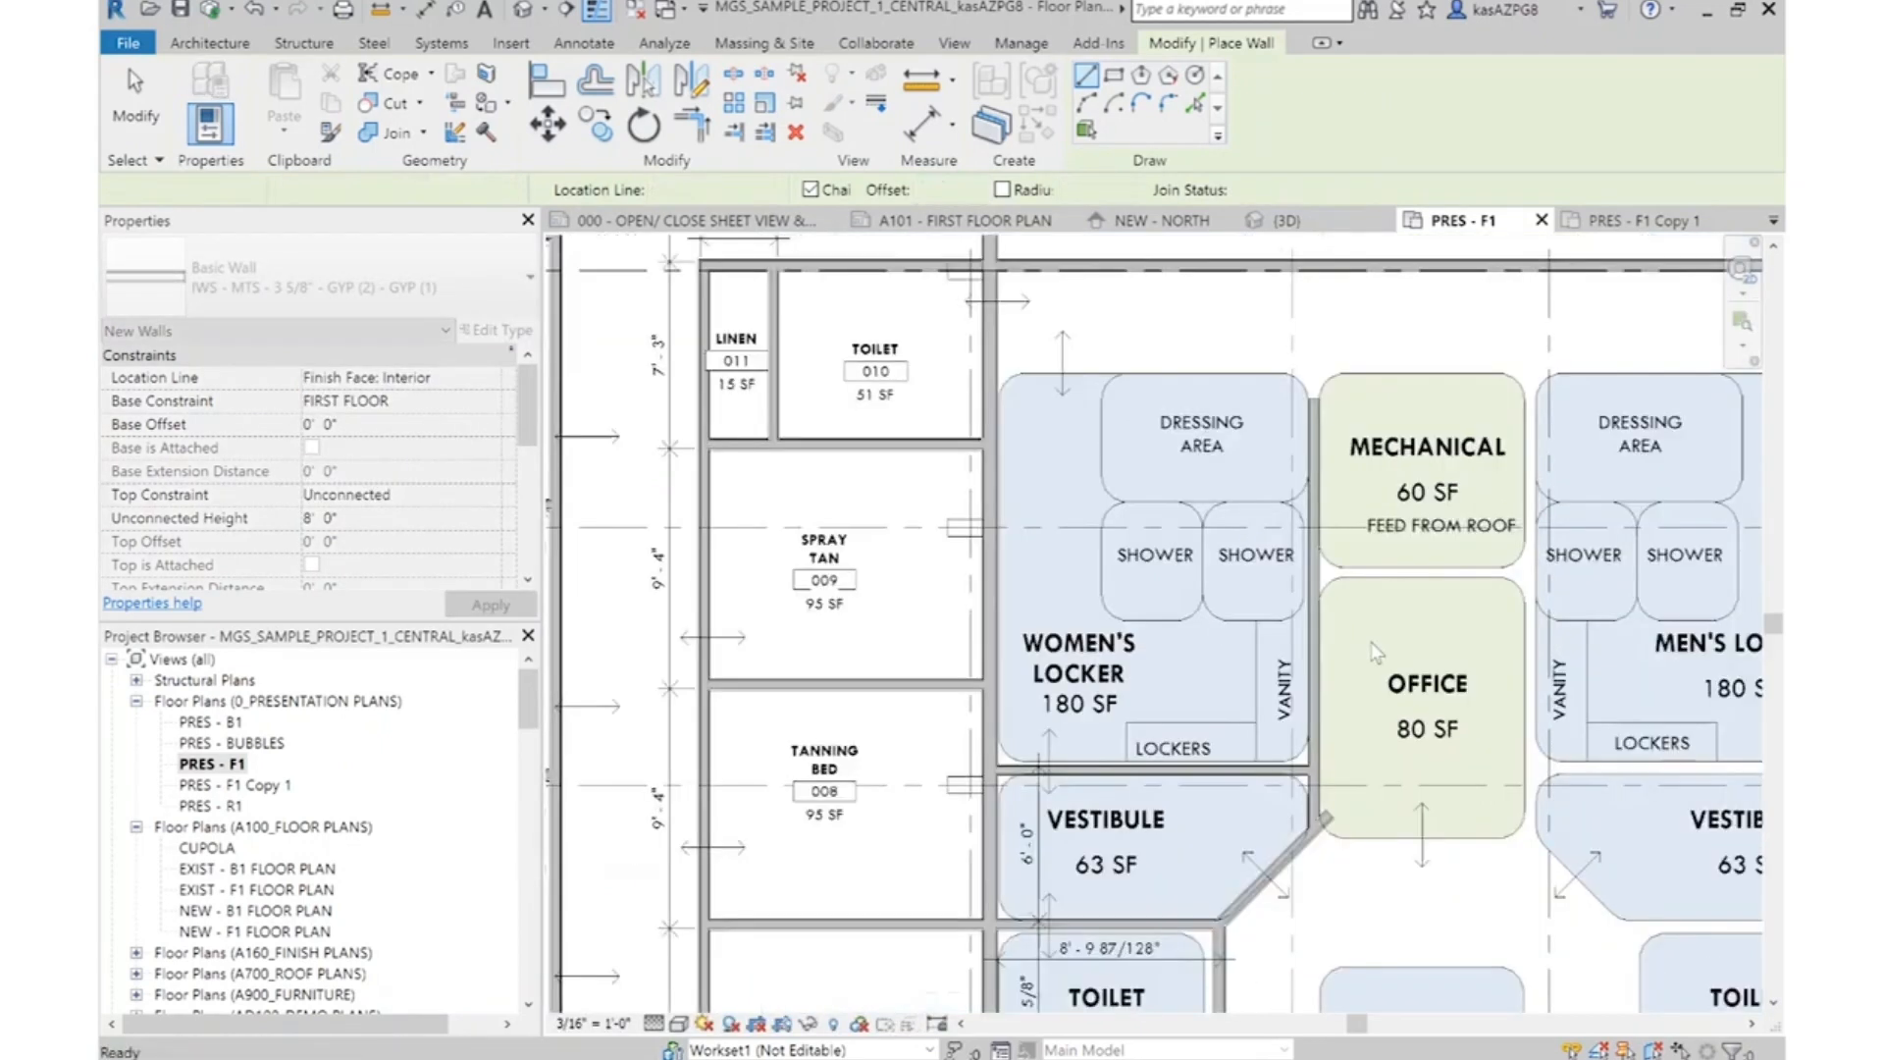
{"action": "key", "text": "Escape"}
{"action": "key", "text": "Escape"}
Dimension the Women's Locker's width at the Dressing Area between its two vertical walls with an aligned dimension to faces of core
{"action": "scroll", "coordinate": [1006, 412], "scroll_direction": "down", "scroll_amount": 1}
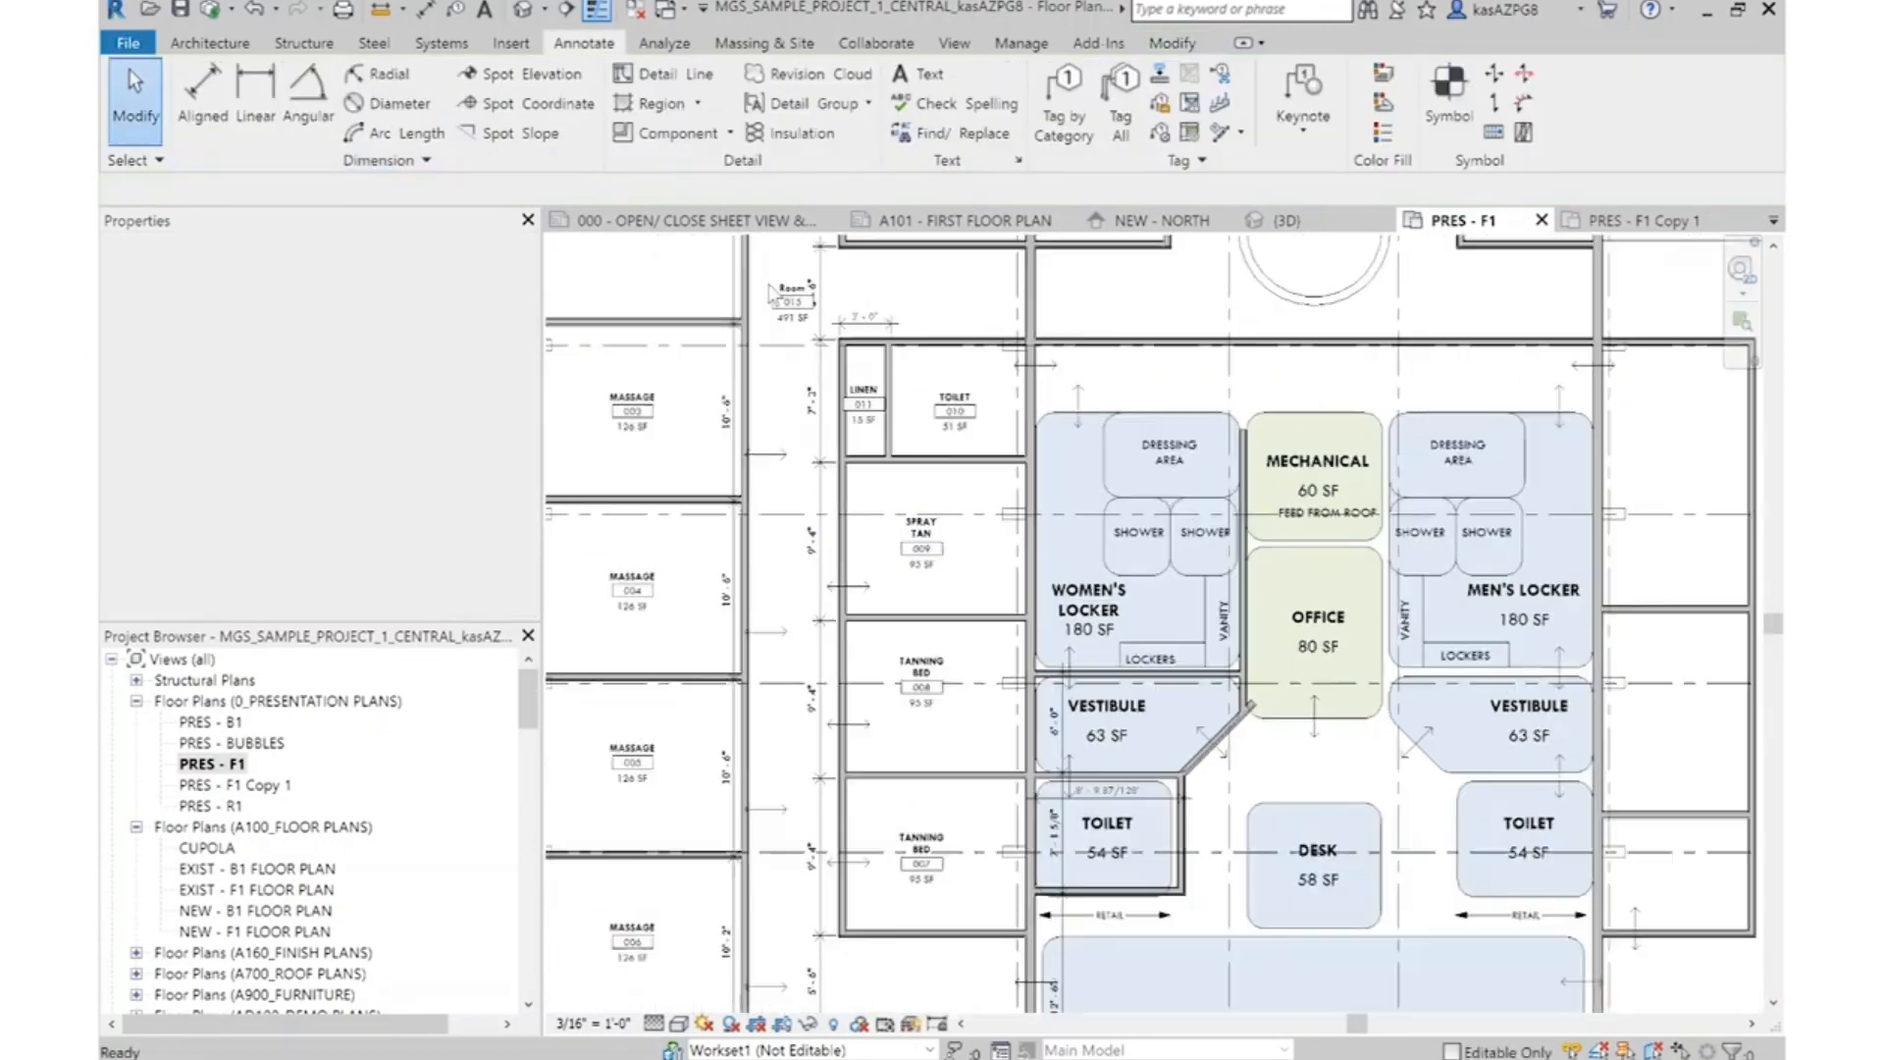
{"action": "left_click", "coordinate": [203, 94]}
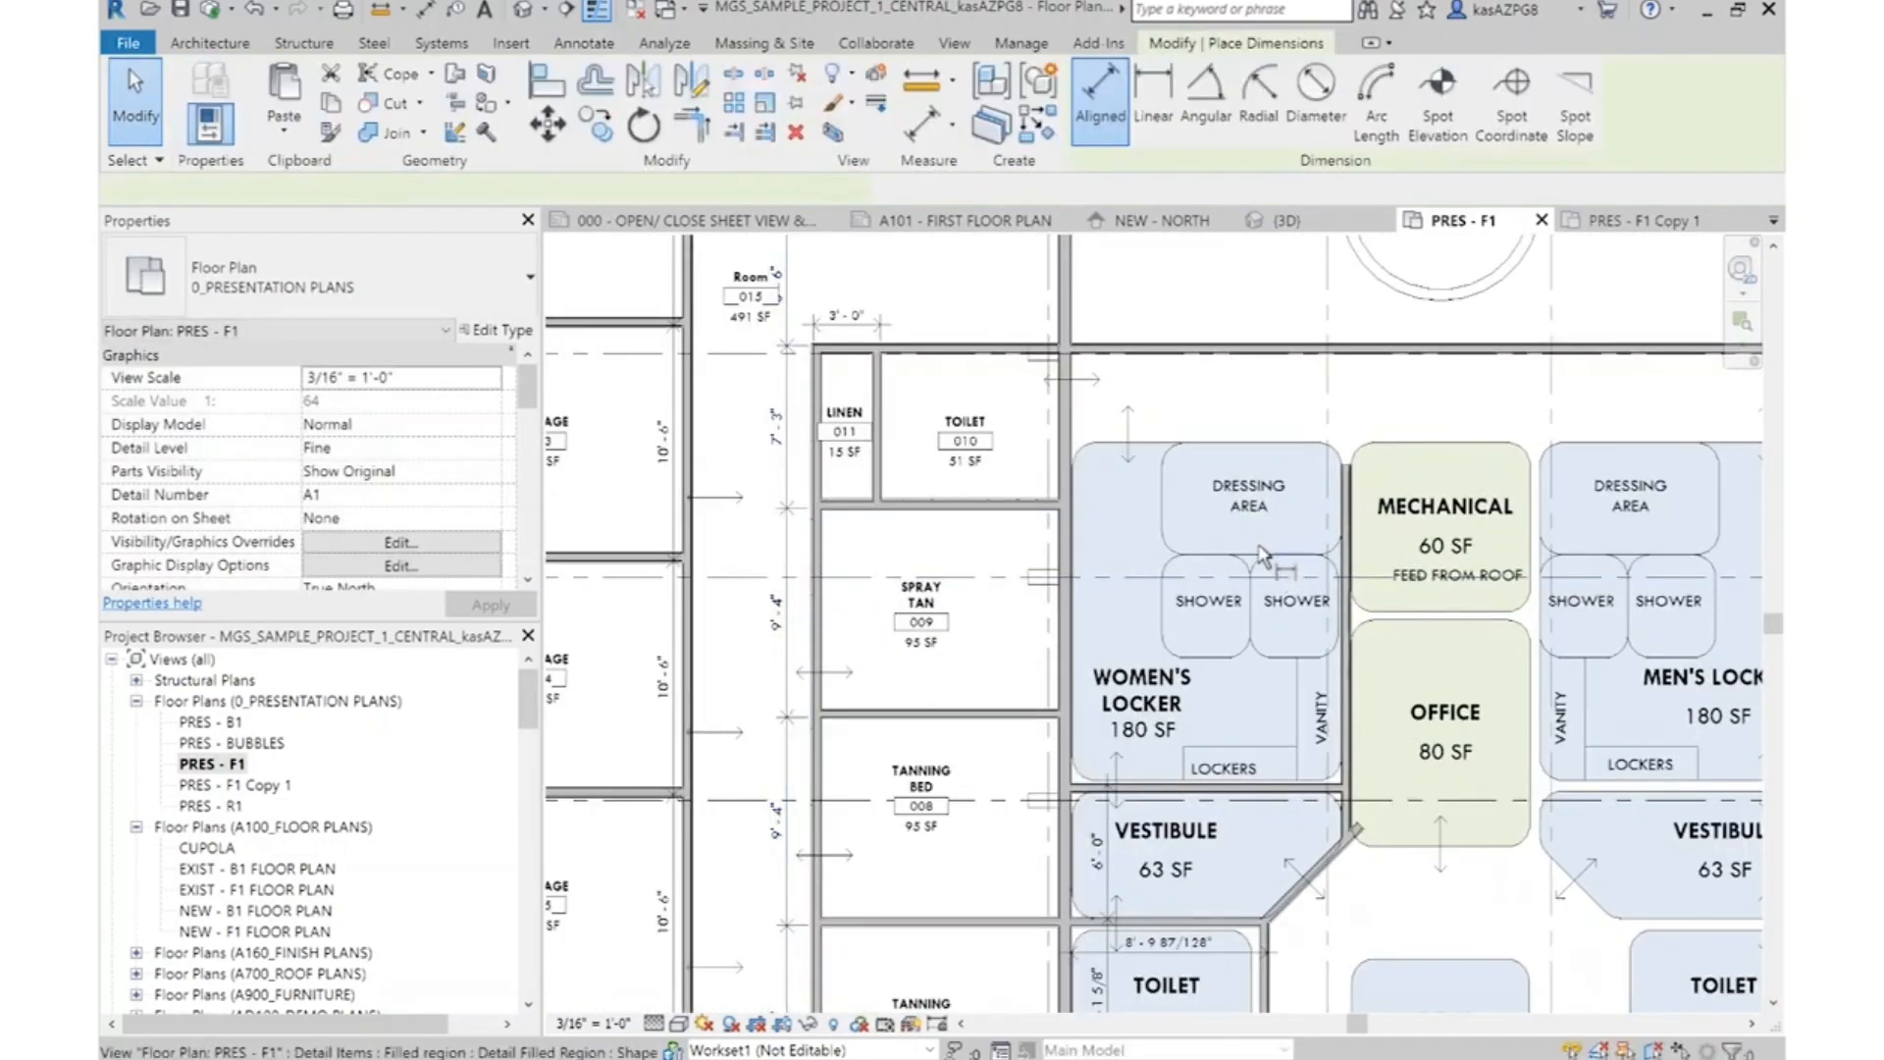
{"action": "scroll", "coordinate": [994, 564], "scroll_direction": "up", "scroll_amount": 3}
{"action": "scroll", "coordinate": [984, 556], "scroll_direction": "up", "scroll_amount": 4}
{"action": "left_click", "coordinate": [930, 622]}
{"action": "scroll", "coordinate": [978, 506], "scroll_direction": "down", "scroll_amount": 4}
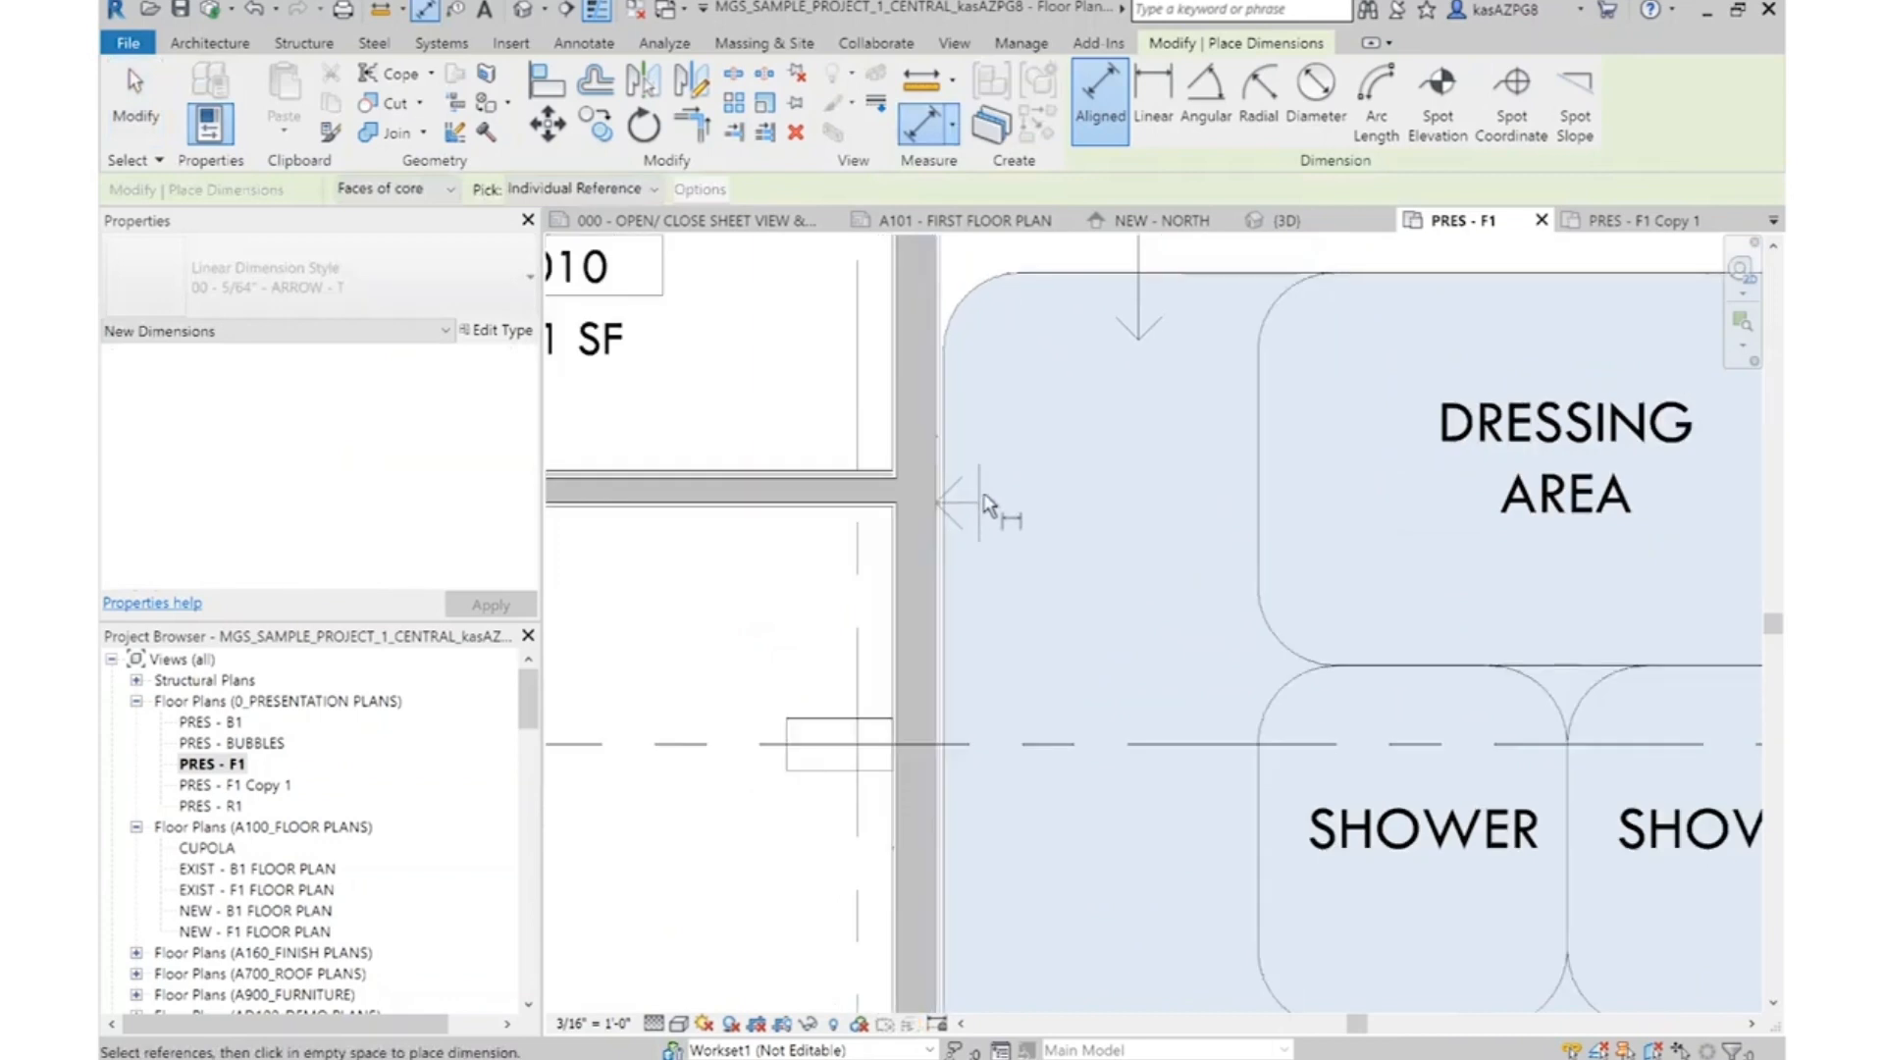
{"action": "scroll", "coordinate": [1563, 573], "scroll_direction": "up", "scroll_amount": 3}
{"action": "left_click", "coordinate": [1567, 573]}
{"action": "scroll", "coordinate": [1364, 559], "scroll_direction": "down", "scroll_amount": 1}
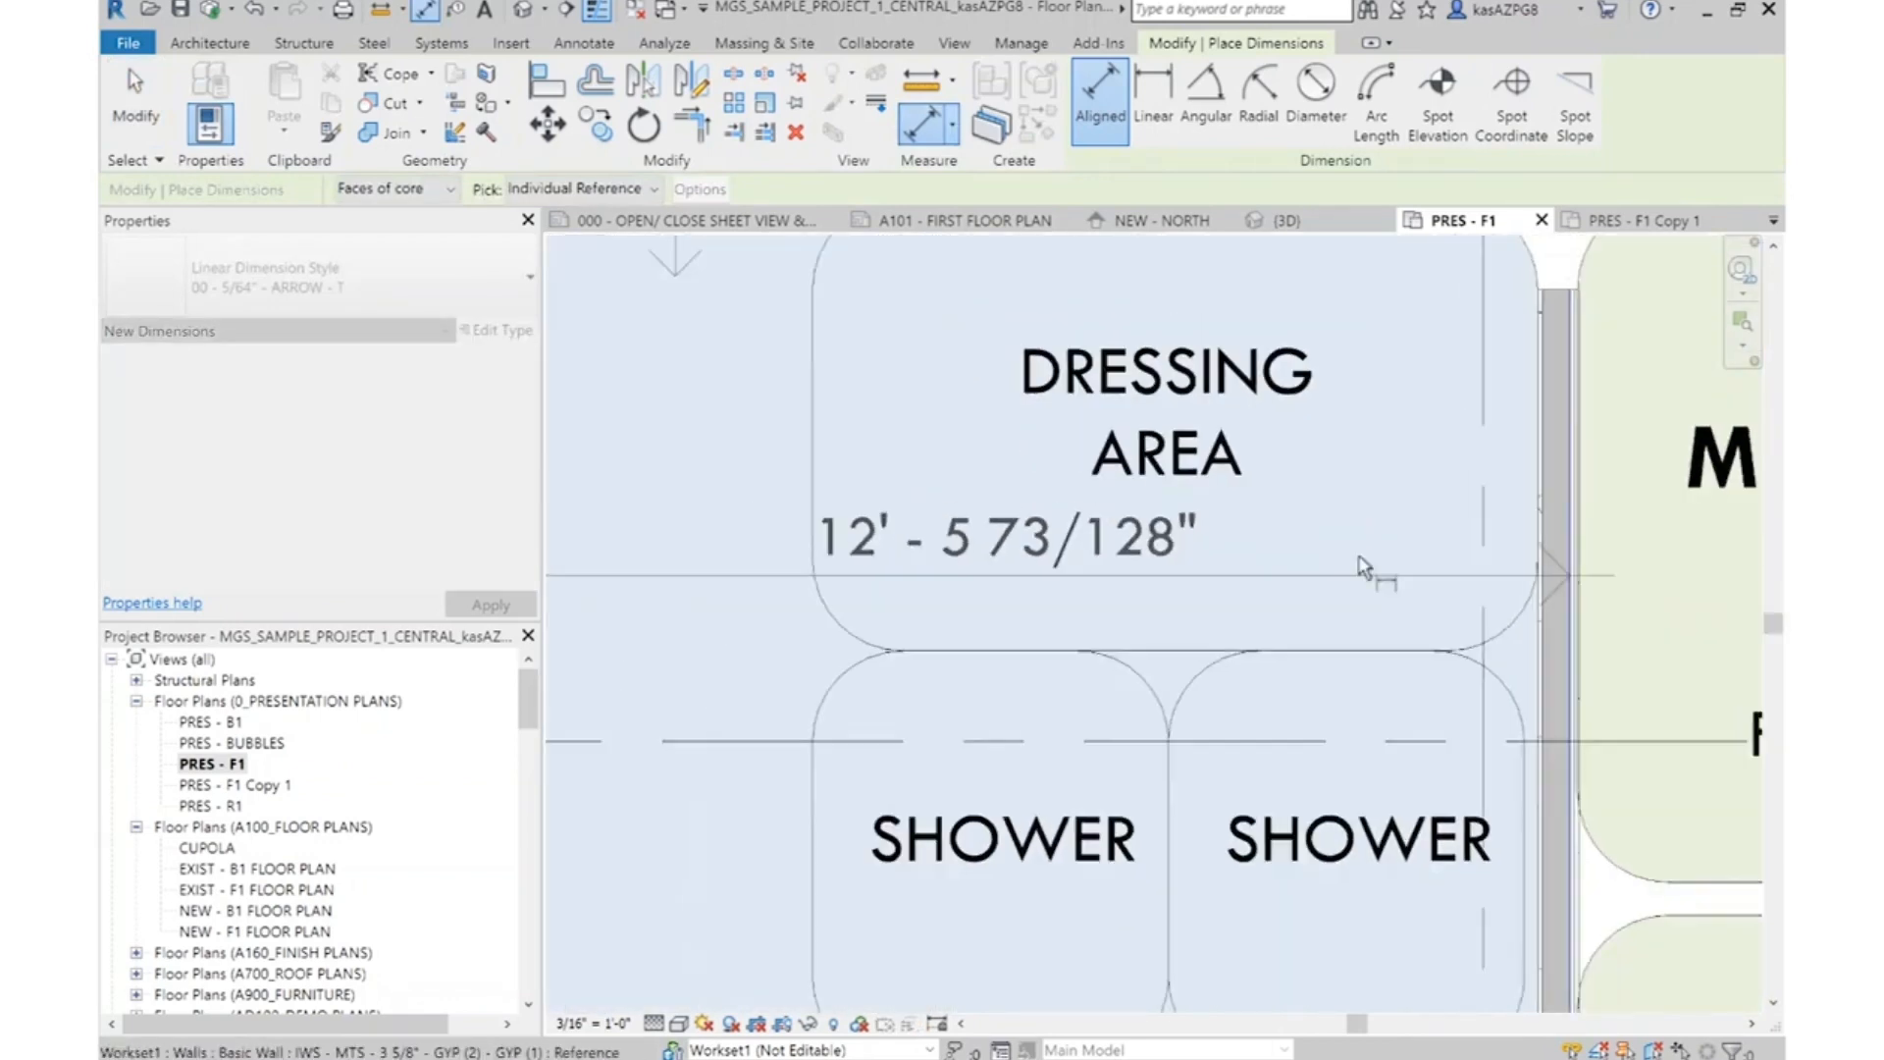
{"action": "left_click", "coordinate": [1245, 539]}
{"action": "key", "text": "Escape"}
{"action": "key", "text": "Escape"}
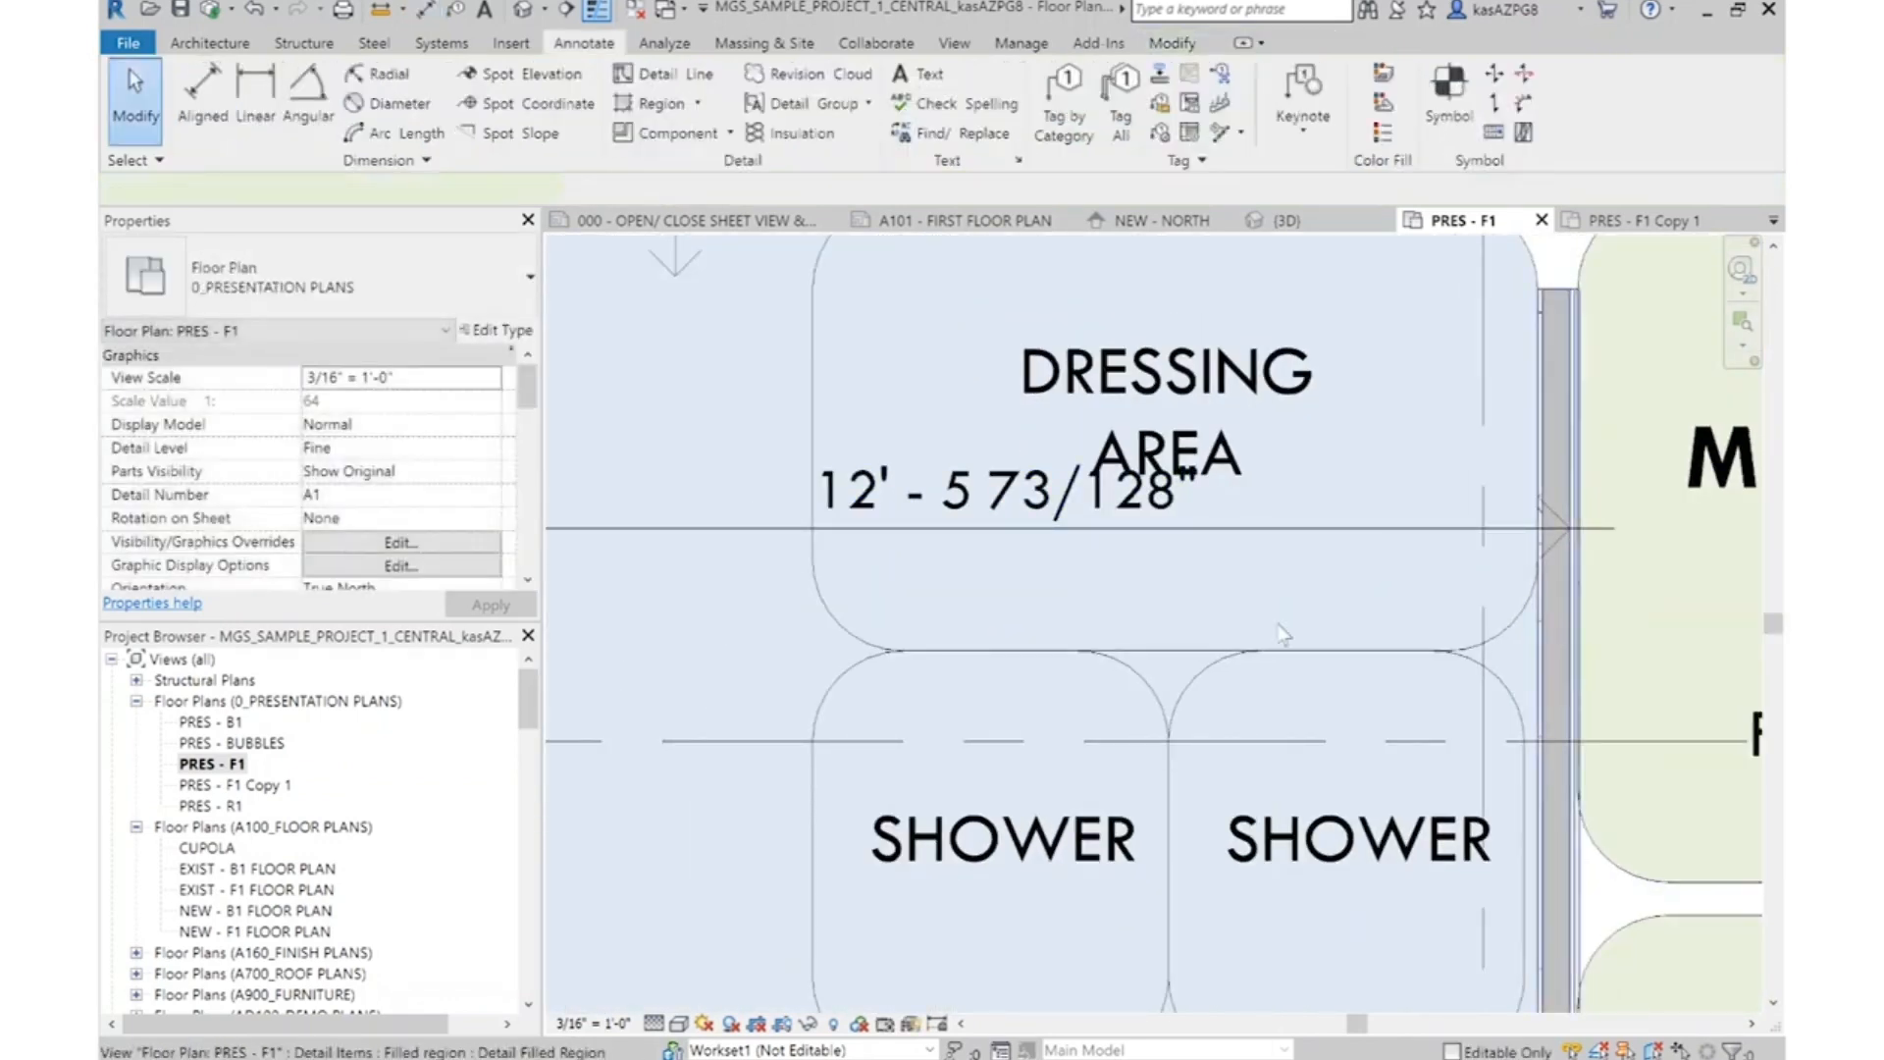
Set the Women's Locker's width to 12' 6" by repositioning the vertical wall beside the Mechanical bubble
{"action": "left_click", "coordinate": [1558, 681]}
{"action": "left_click", "coordinate": [1006, 512]}
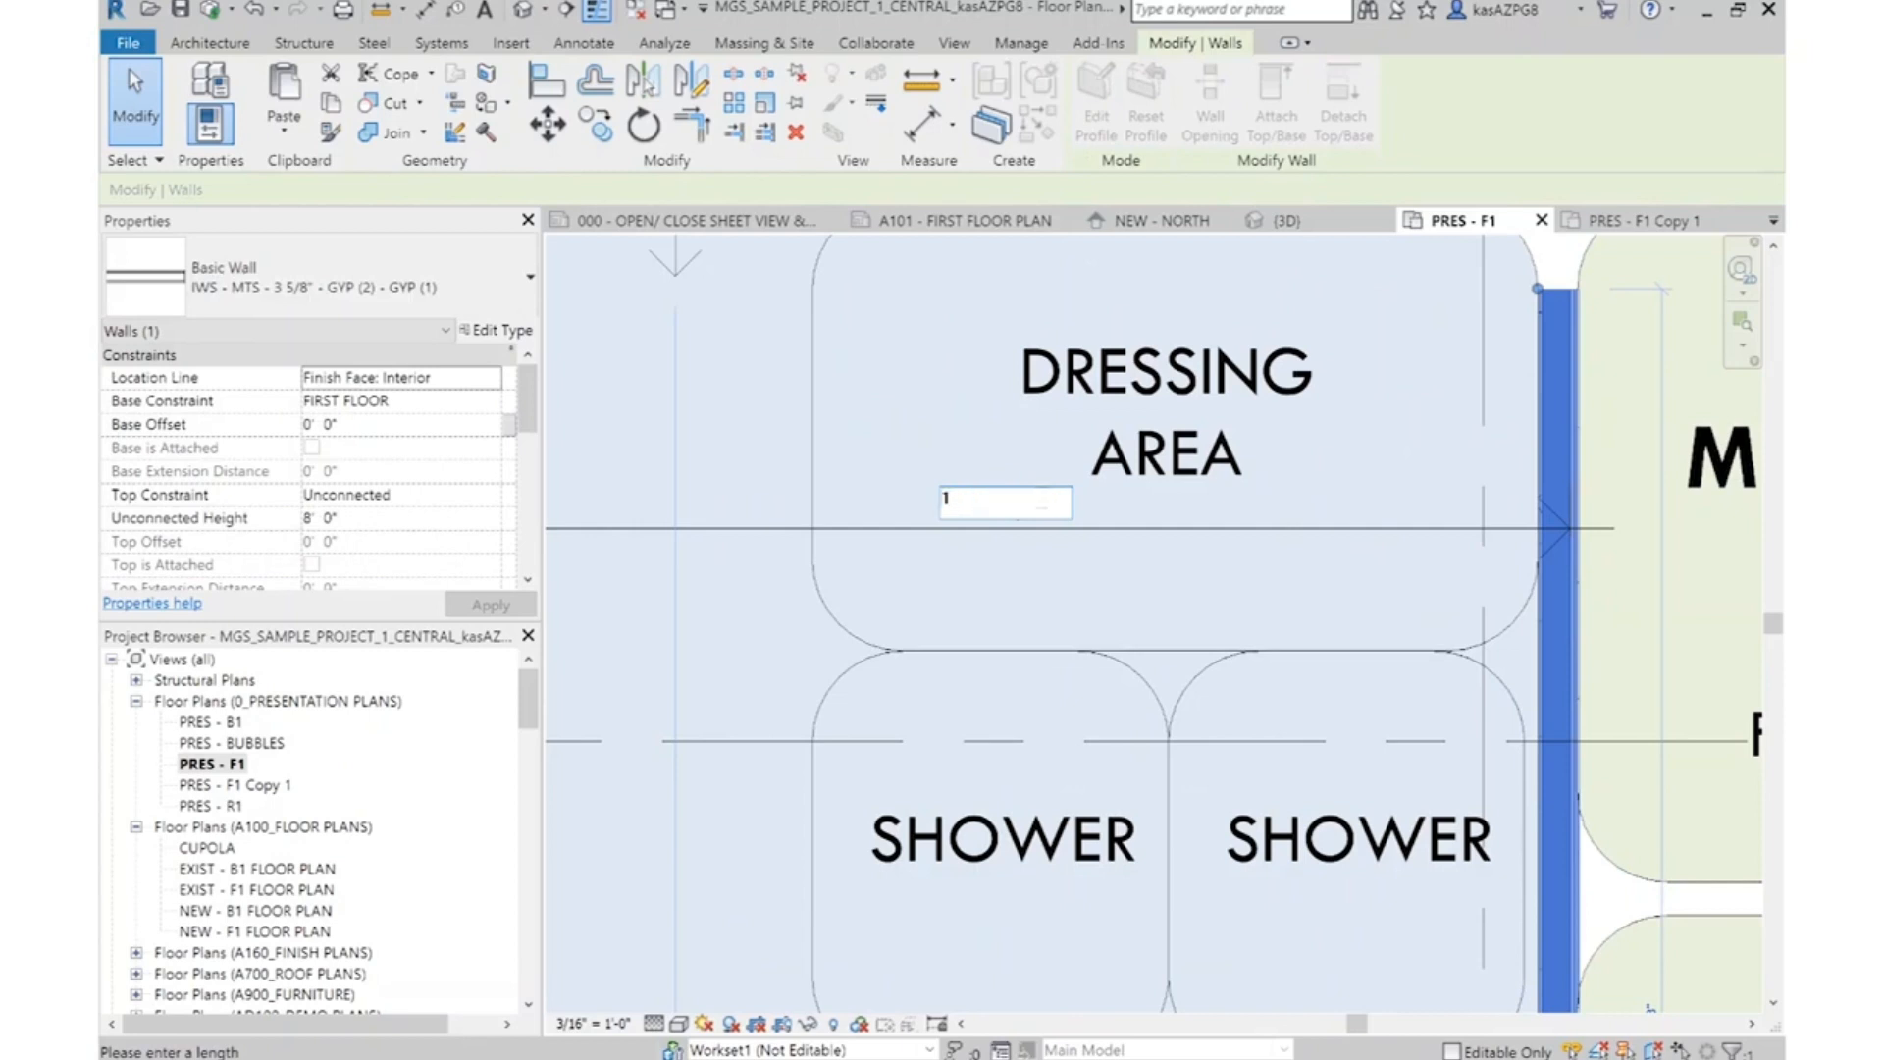
{"action": "key", "text": "Return"}
{"action": "key", "text": "Escape"}
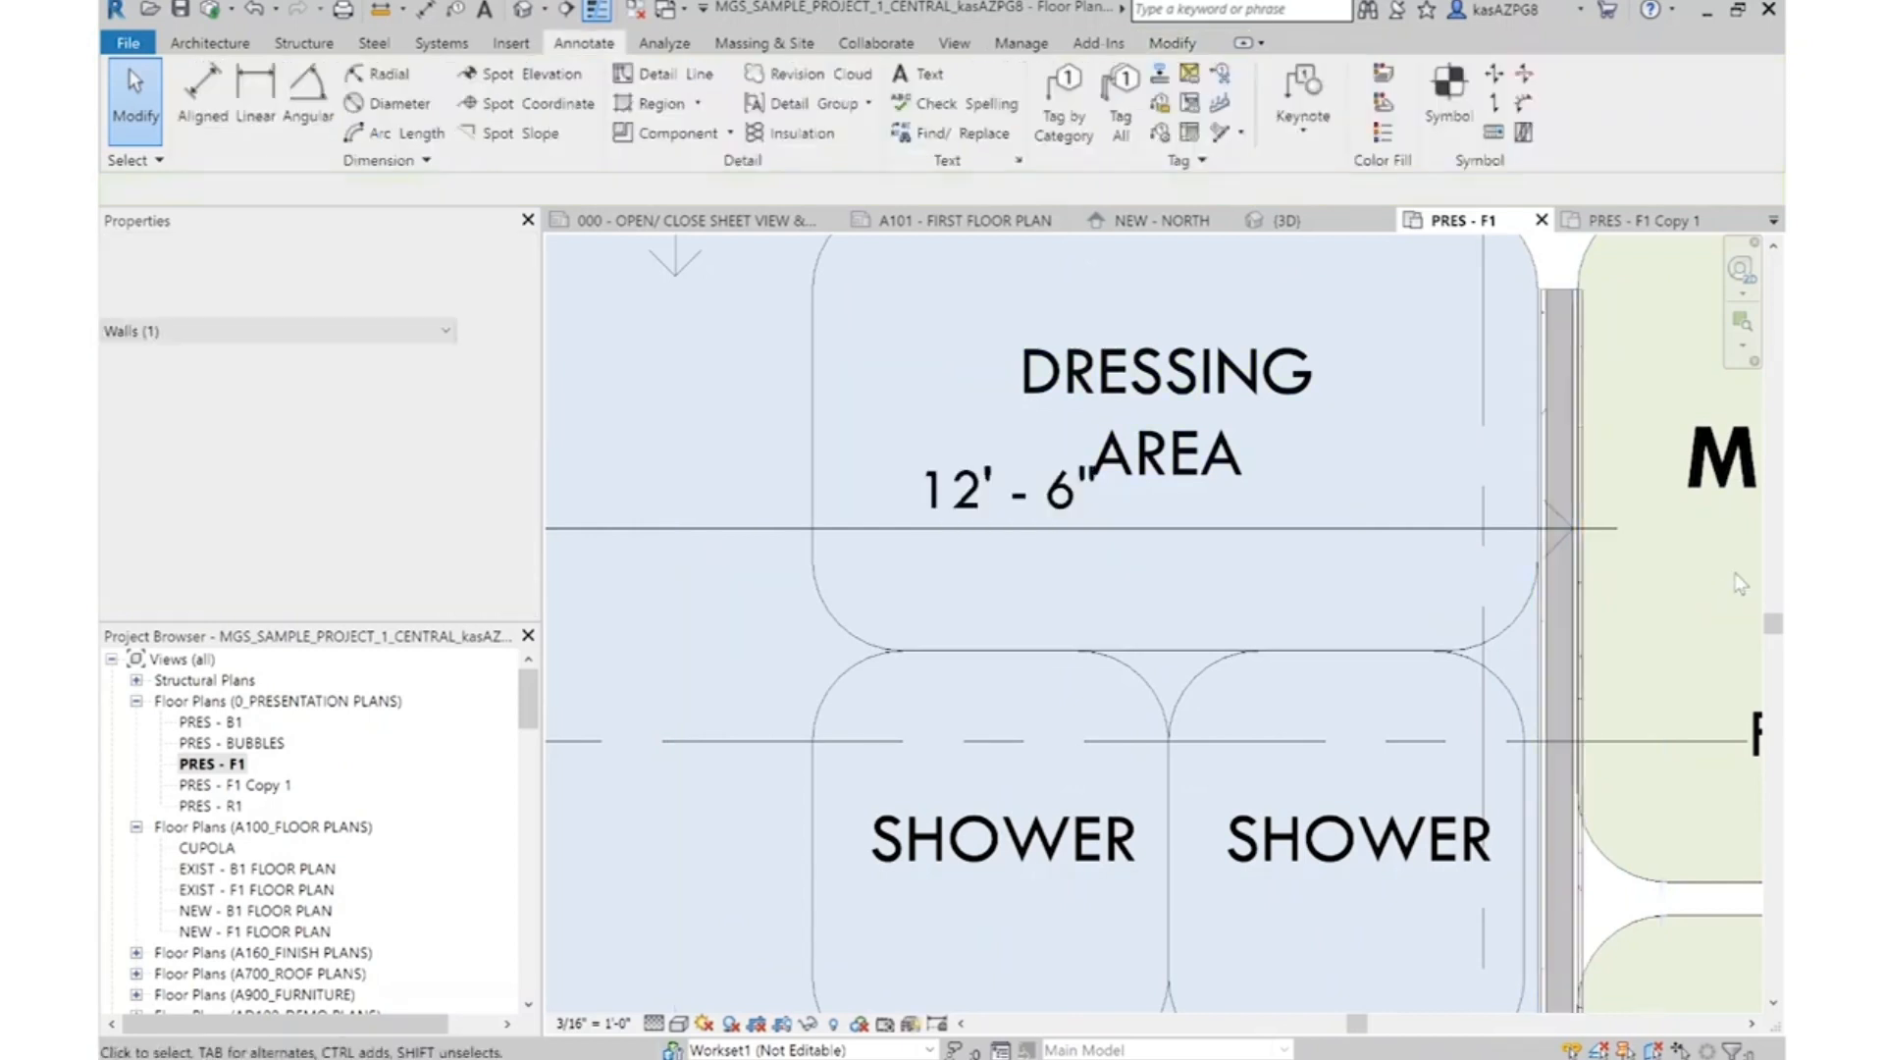
{"action": "scroll", "coordinate": [1686, 608], "scroll_direction": "down", "scroll_amount": 3}
{"action": "scroll", "coordinate": [1387, 620], "scroll_direction": "down", "scroll_amount": 2}
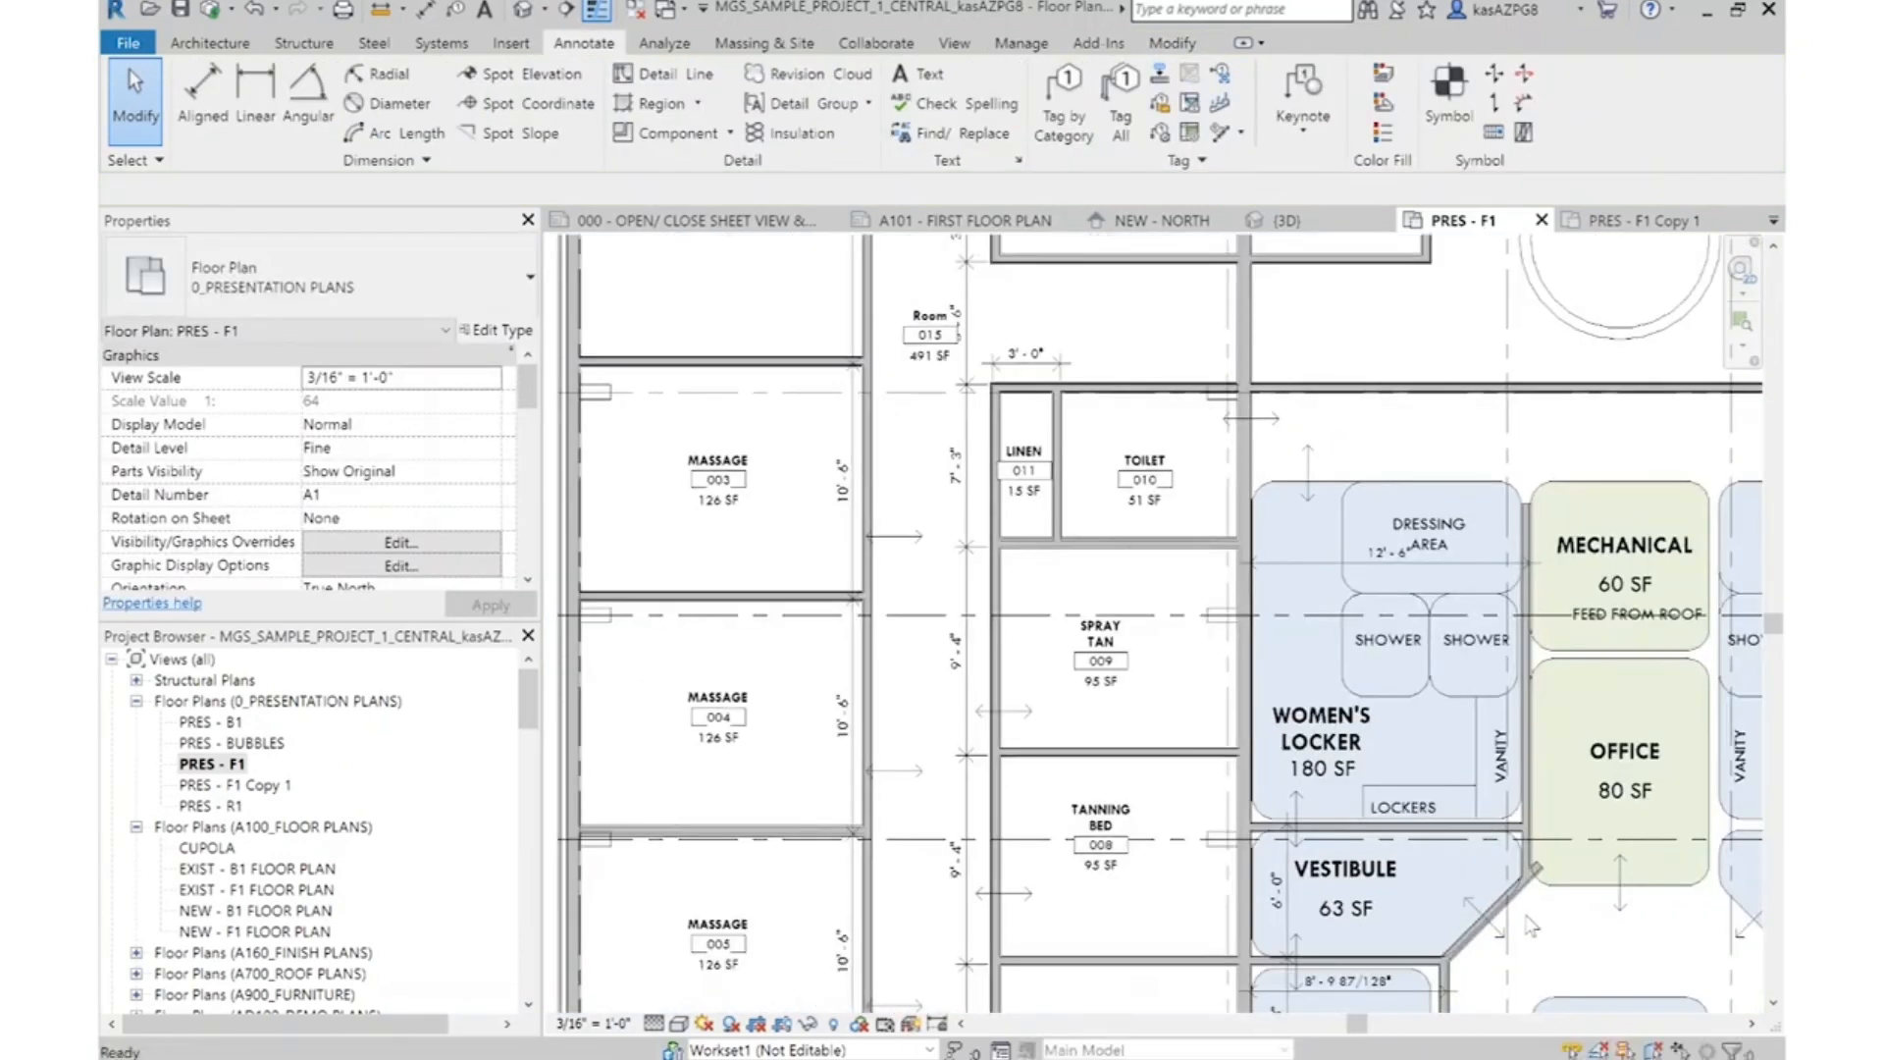
Trim the Vestibule's diagonal wall and the vertical wall beside the Office bubble to a clean corner
{"action": "scroll", "coordinate": [1453, 785], "scroll_direction": "up", "scroll_amount": 3}
{"action": "scroll", "coordinate": [1453, 785], "scroll_direction": "up", "scroll_amount": 2}
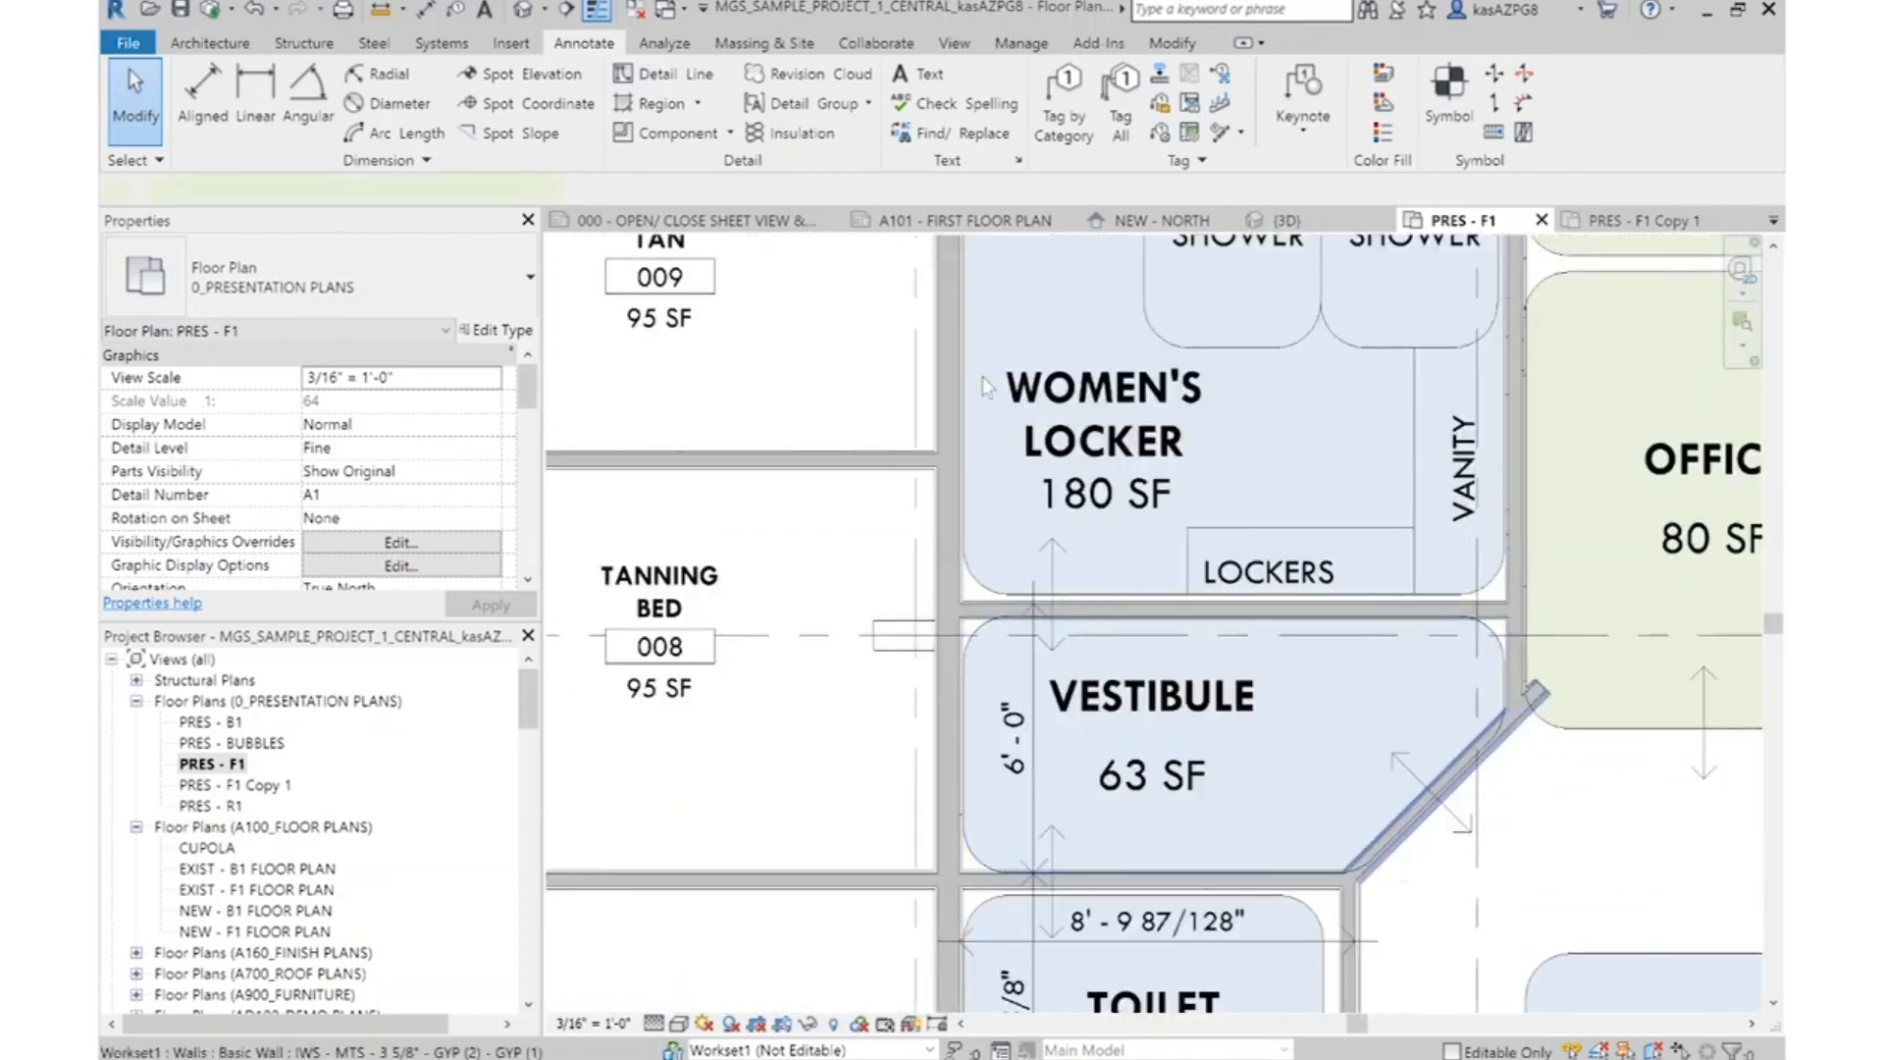
{"action": "left_click", "coordinate": [1380, 846]}
{"action": "left_click", "coordinate": [691, 124]}
{"action": "left_click", "coordinate": [1519, 500]}
{"action": "left_click", "coordinate": [1477, 770]}
{"action": "key", "text": "Escape"}
{"action": "key", "text": "Escape"}
{"action": "scroll", "coordinate": [1477, 776], "scroll_direction": "down", "scroll_amount": 3}
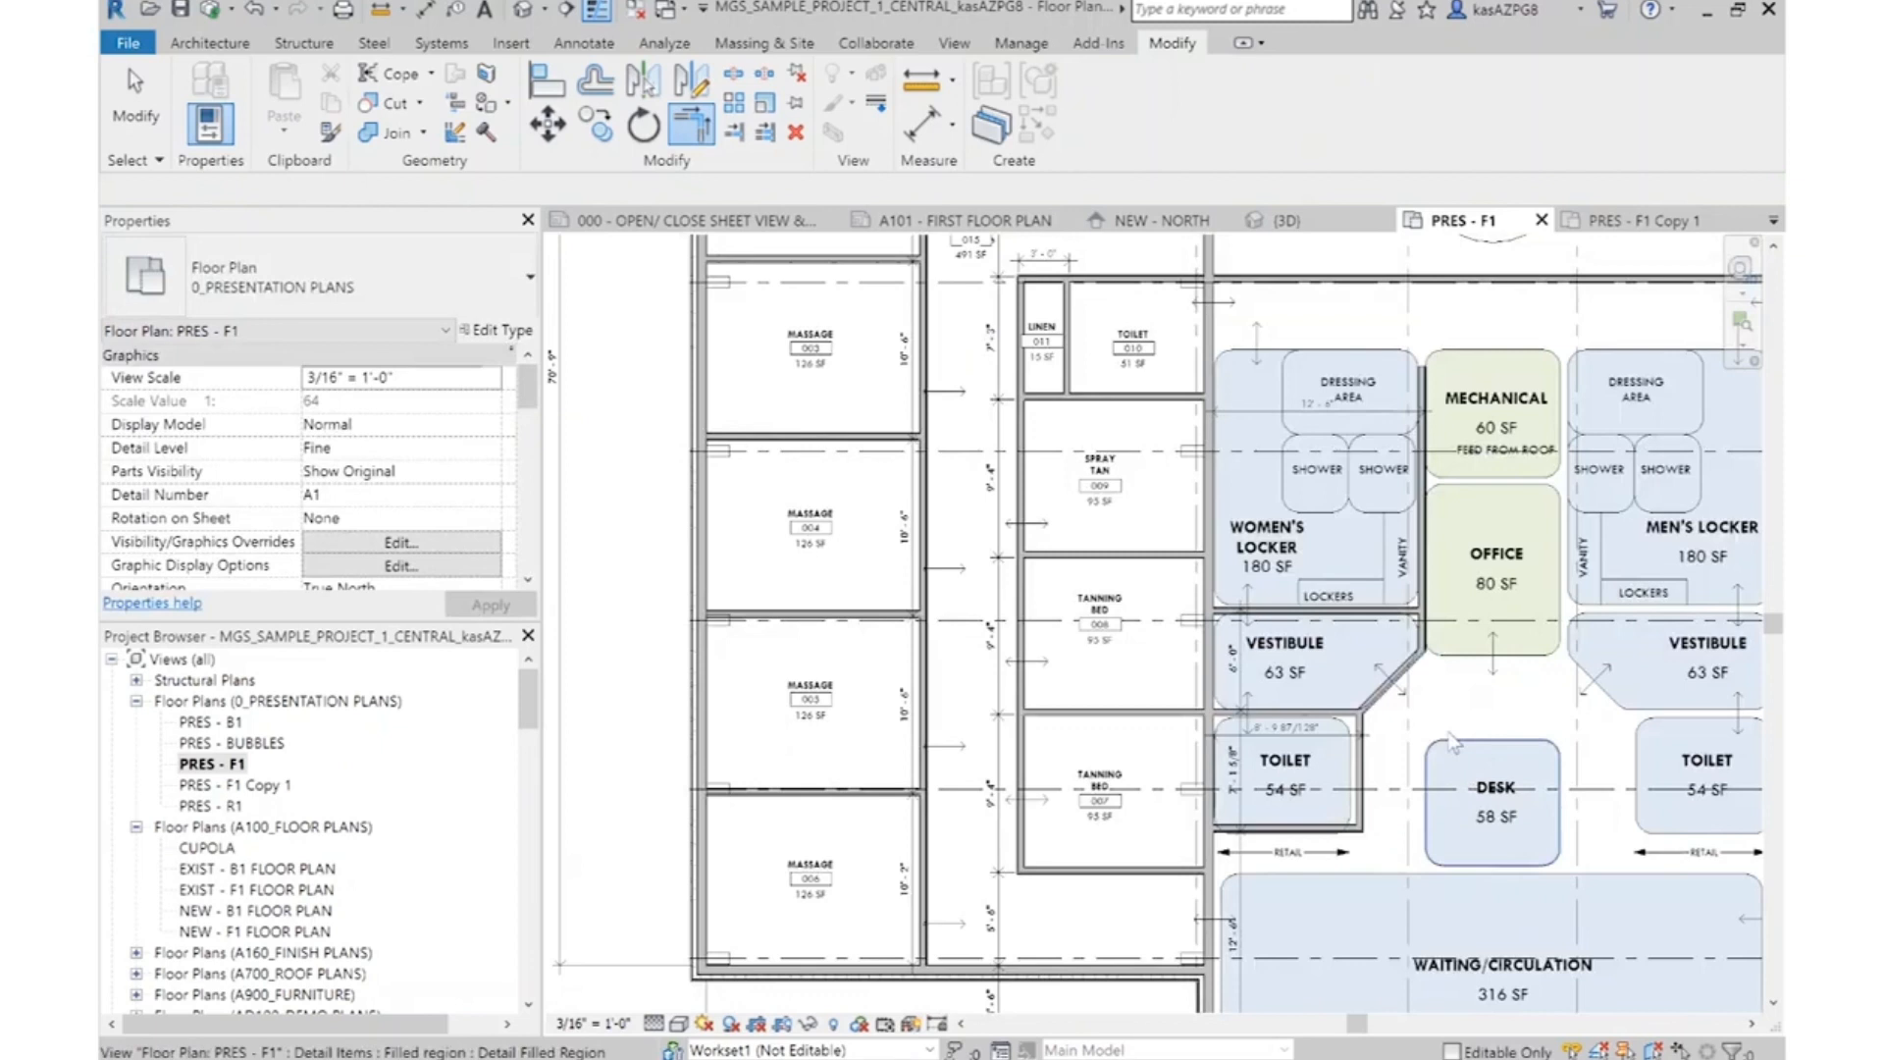
Move the wall between the Women's Locker and the Vestibule 1' up toward the lockers
{"action": "scroll", "coordinate": [1454, 743], "scroll_direction": "up", "scroll_amount": 4}
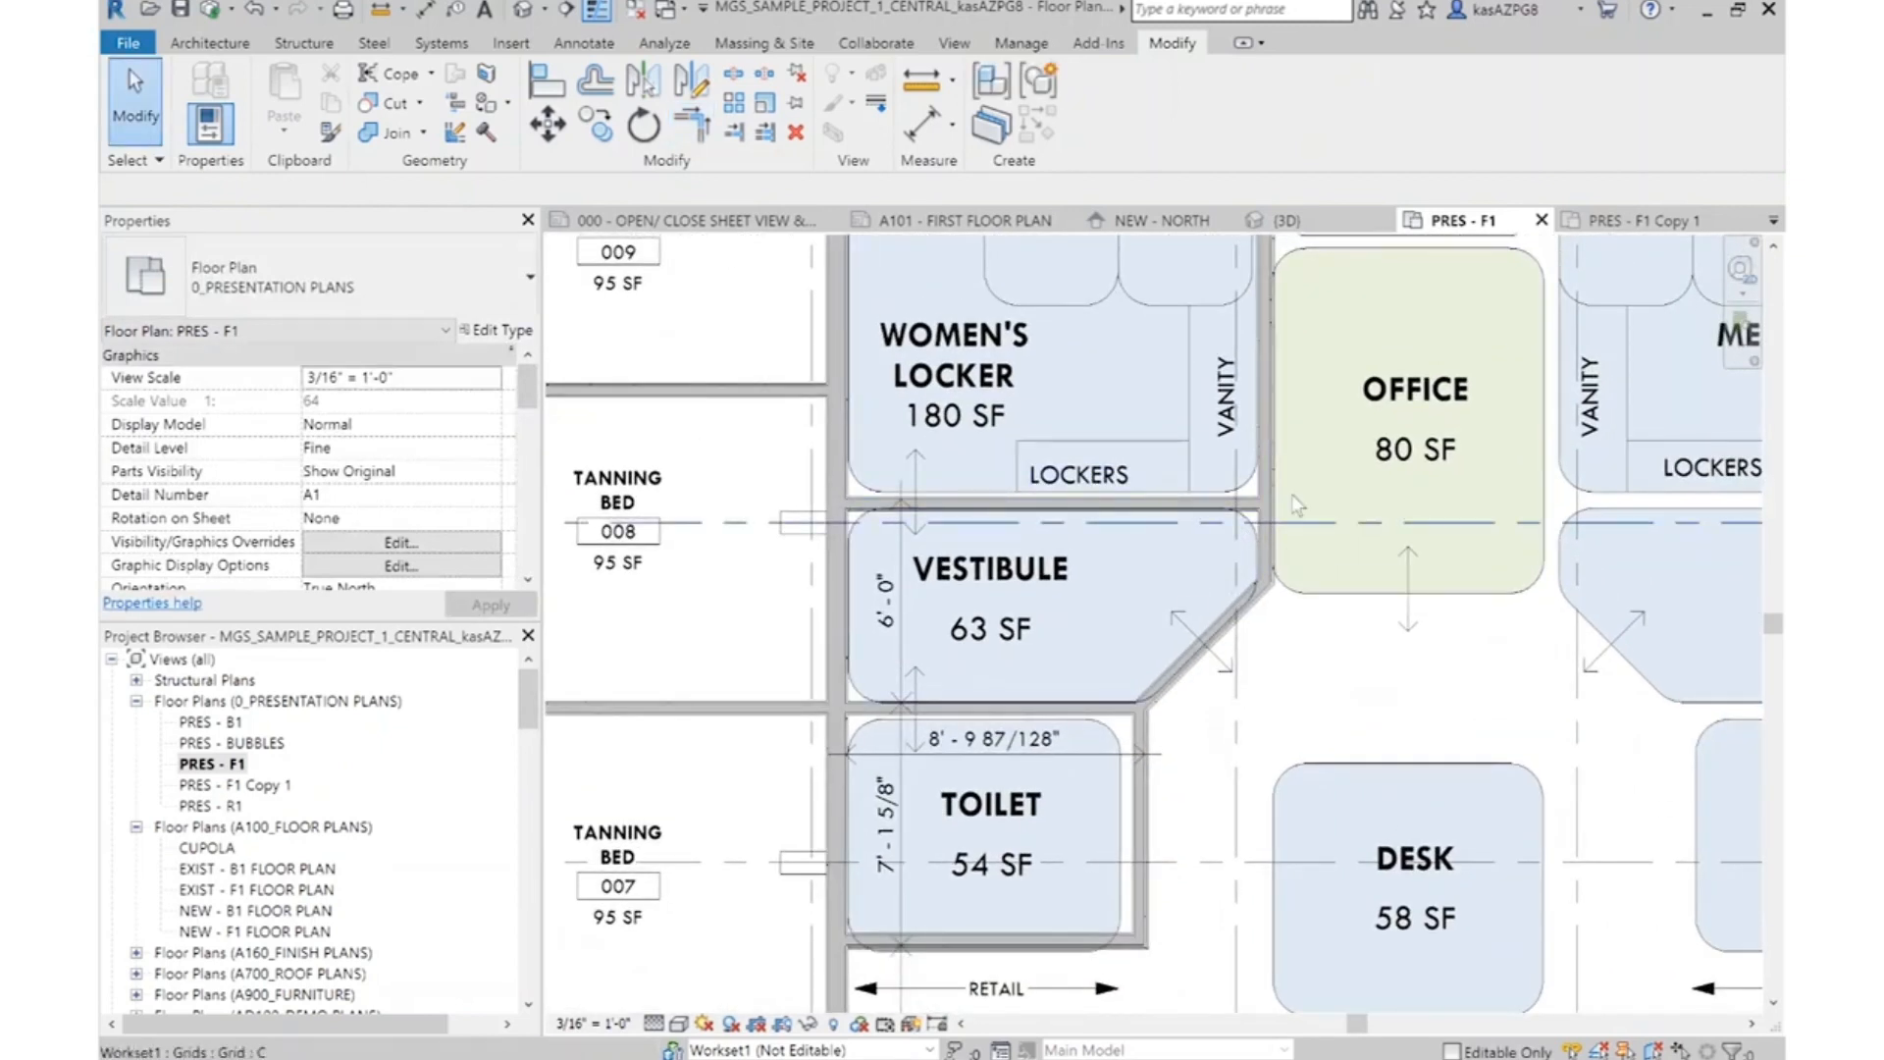
{"action": "scroll", "coordinate": [1182, 715], "scroll_direction": "down", "scroll_amount": 5}
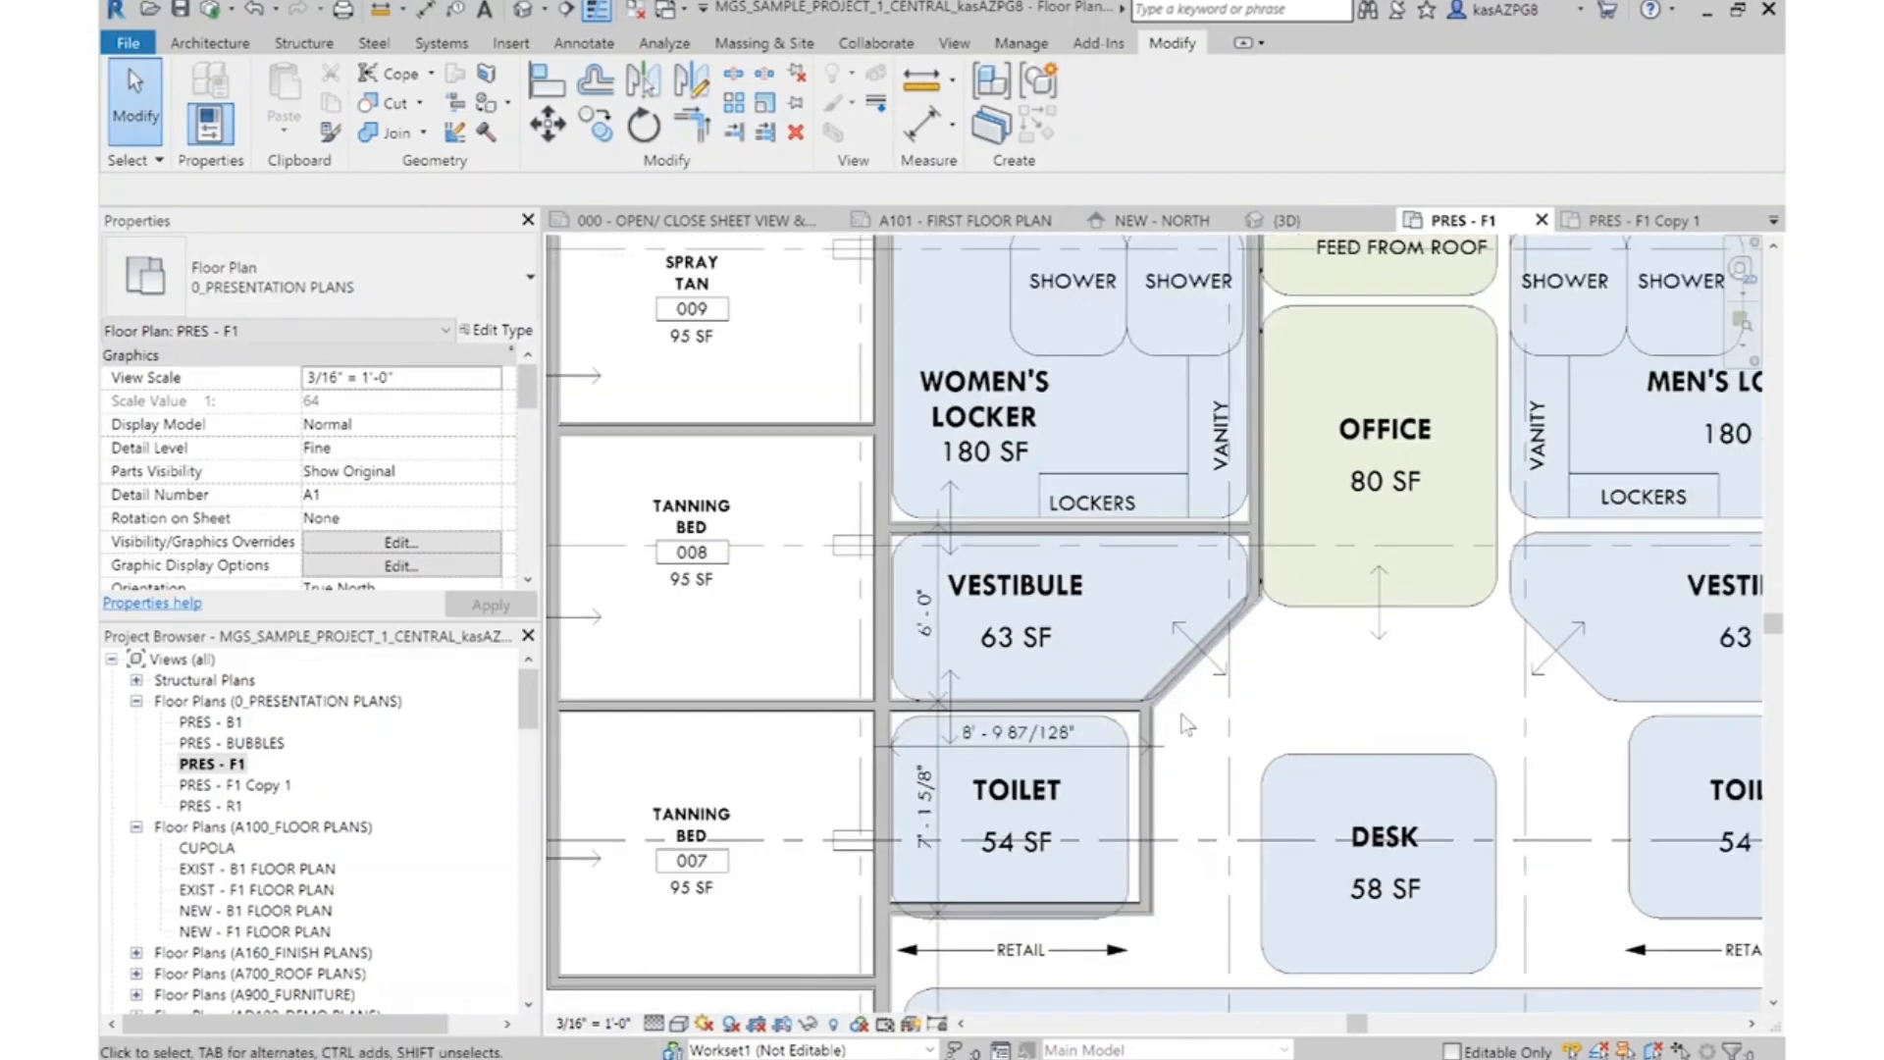
{"action": "middle_click_drag", "start_coordinate": [1222, 596], "coordinate": [1186, 737]}
{"action": "scroll", "coordinate": [1185, 741], "scroll_direction": "down", "scroll_amount": 1}
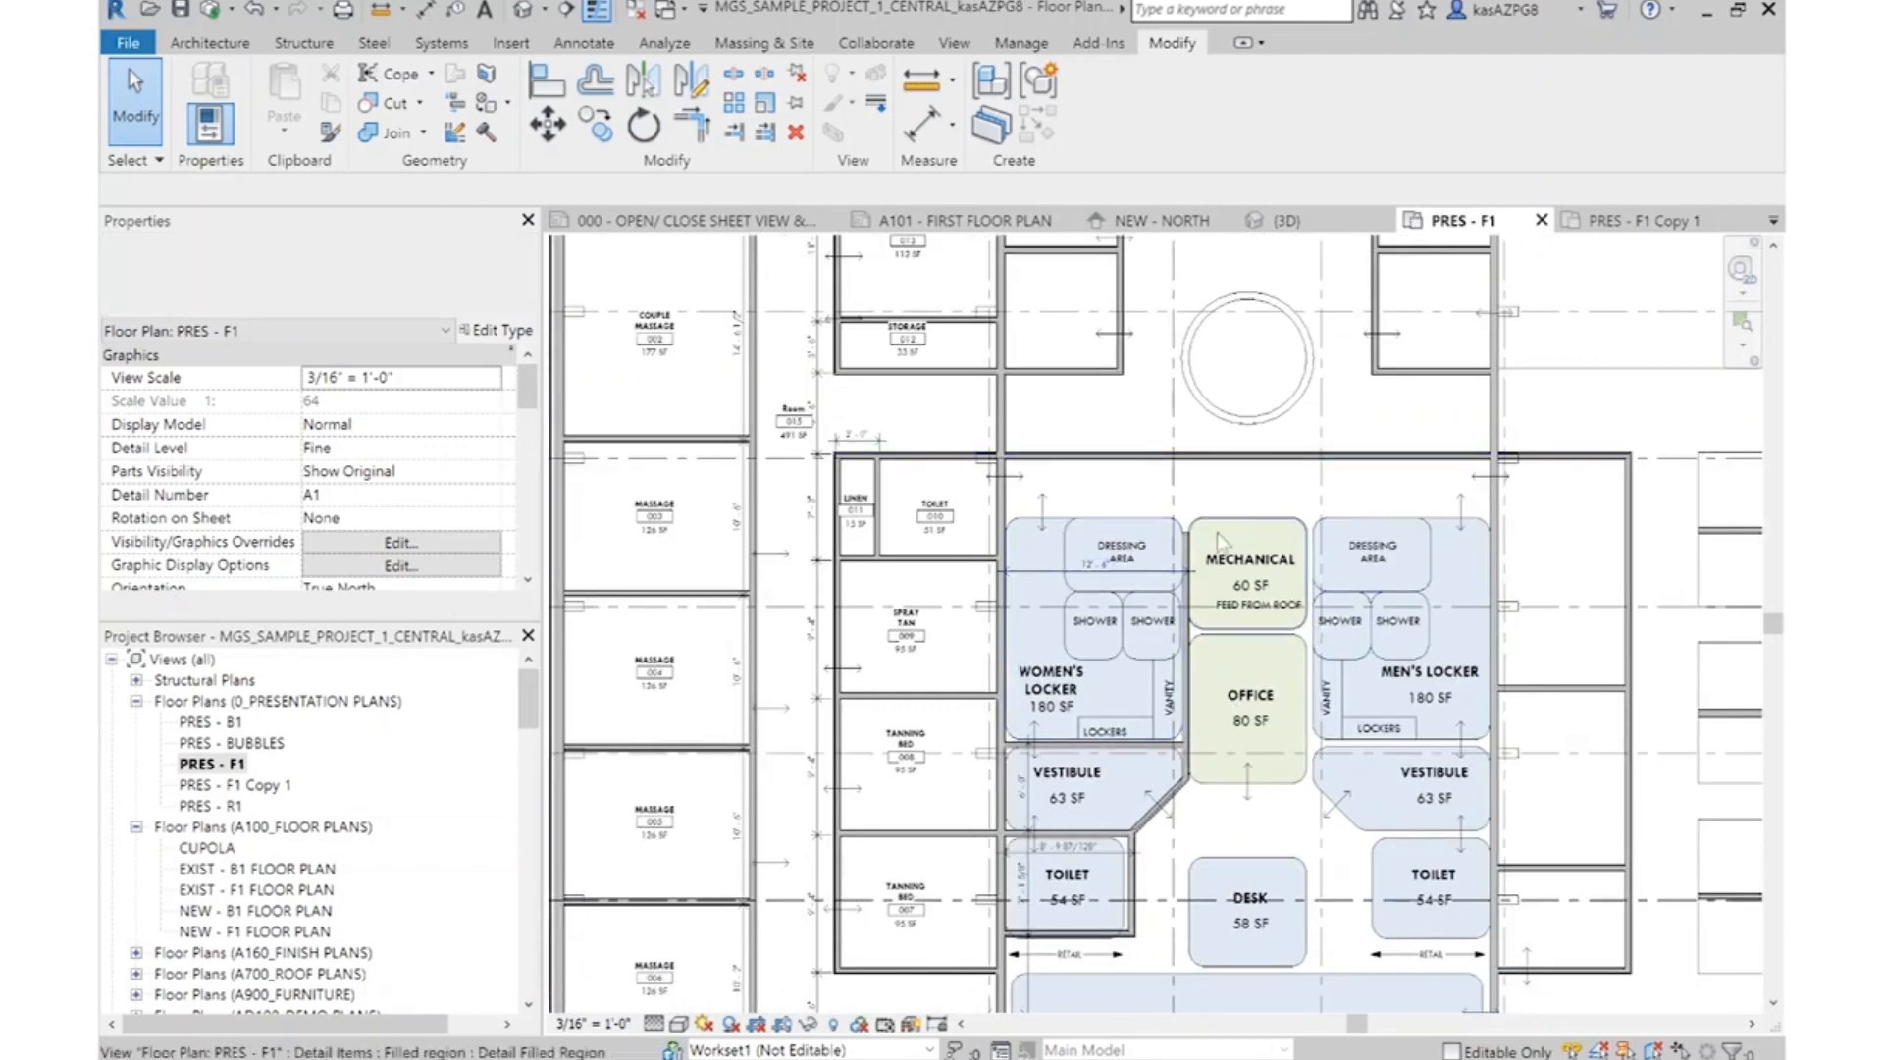
{"action": "scroll", "coordinate": [1114, 751], "scroll_direction": "up", "scroll_amount": 4}
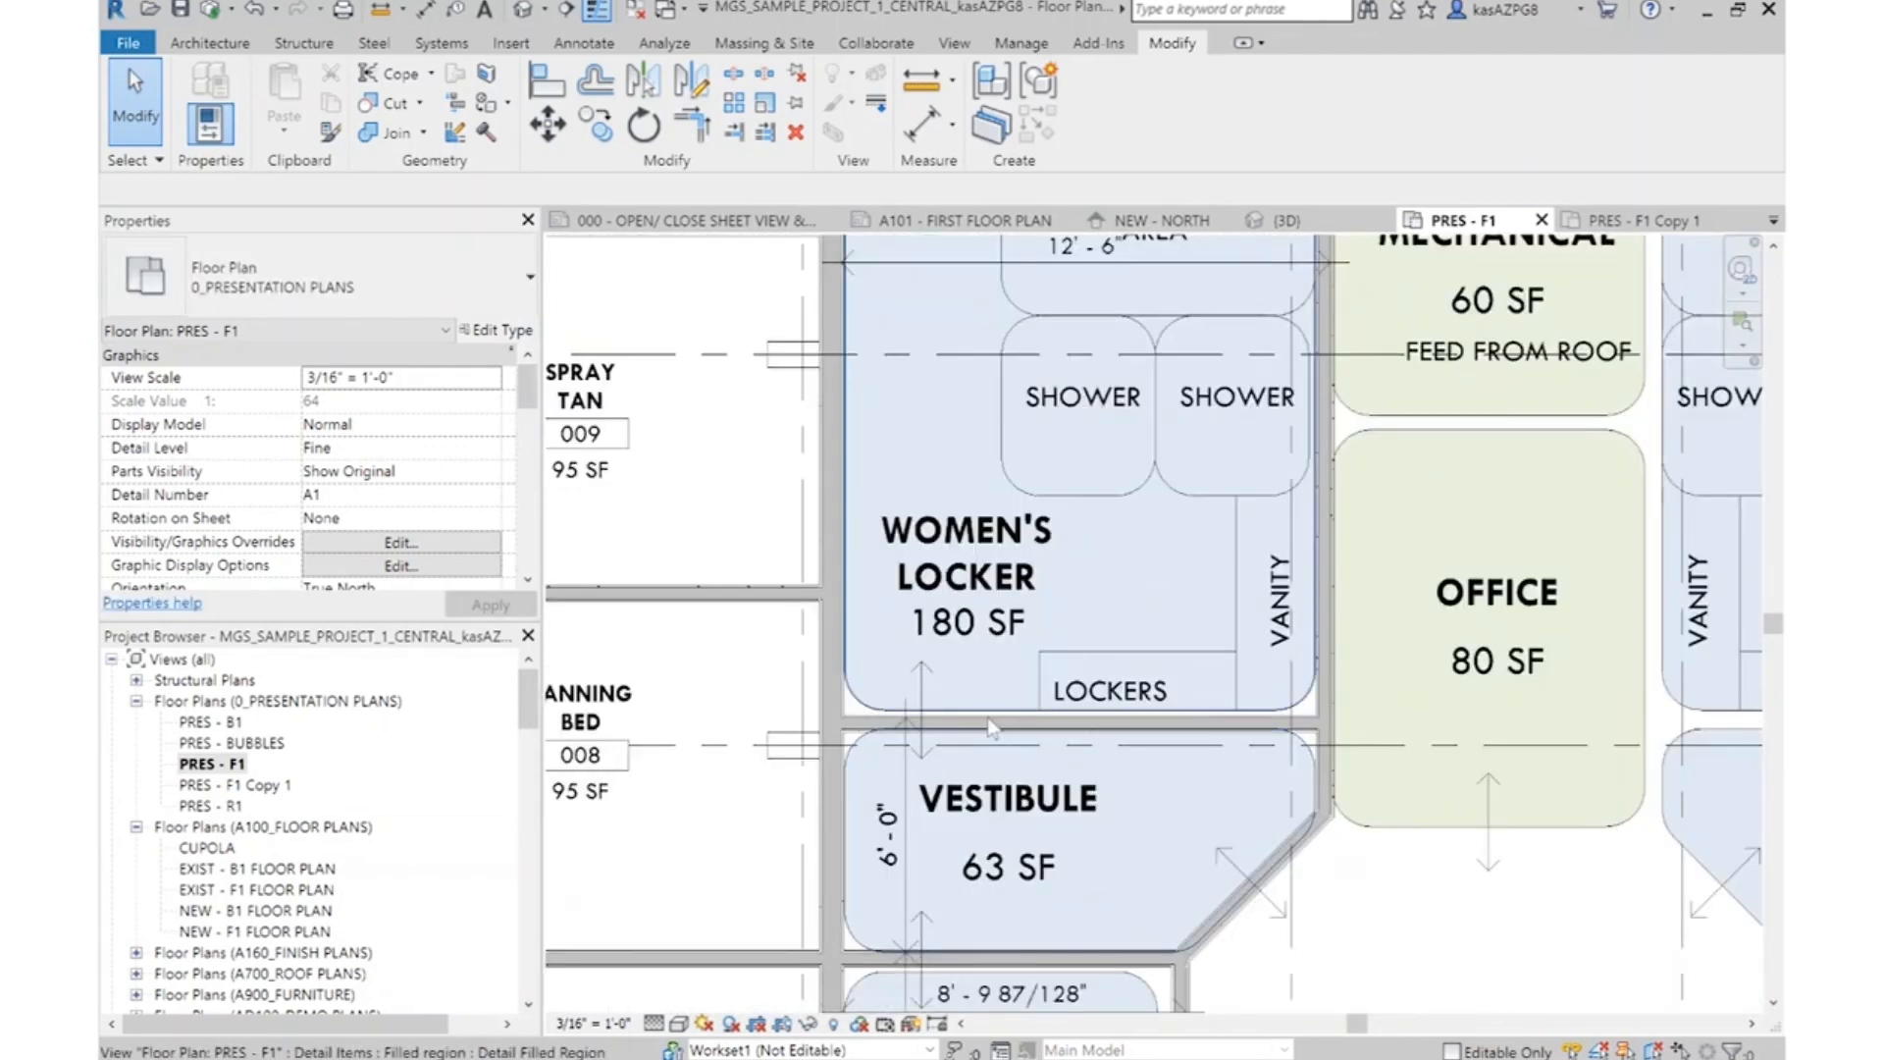
{"action": "scroll", "coordinate": [993, 728], "scroll_direction": "down", "scroll_amount": 1}
{"action": "left_click", "coordinate": [1148, 636]}
{"action": "type", "text": "m"}
{"action": "type", "text": "v"}
{"action": "type", "text": "1"}
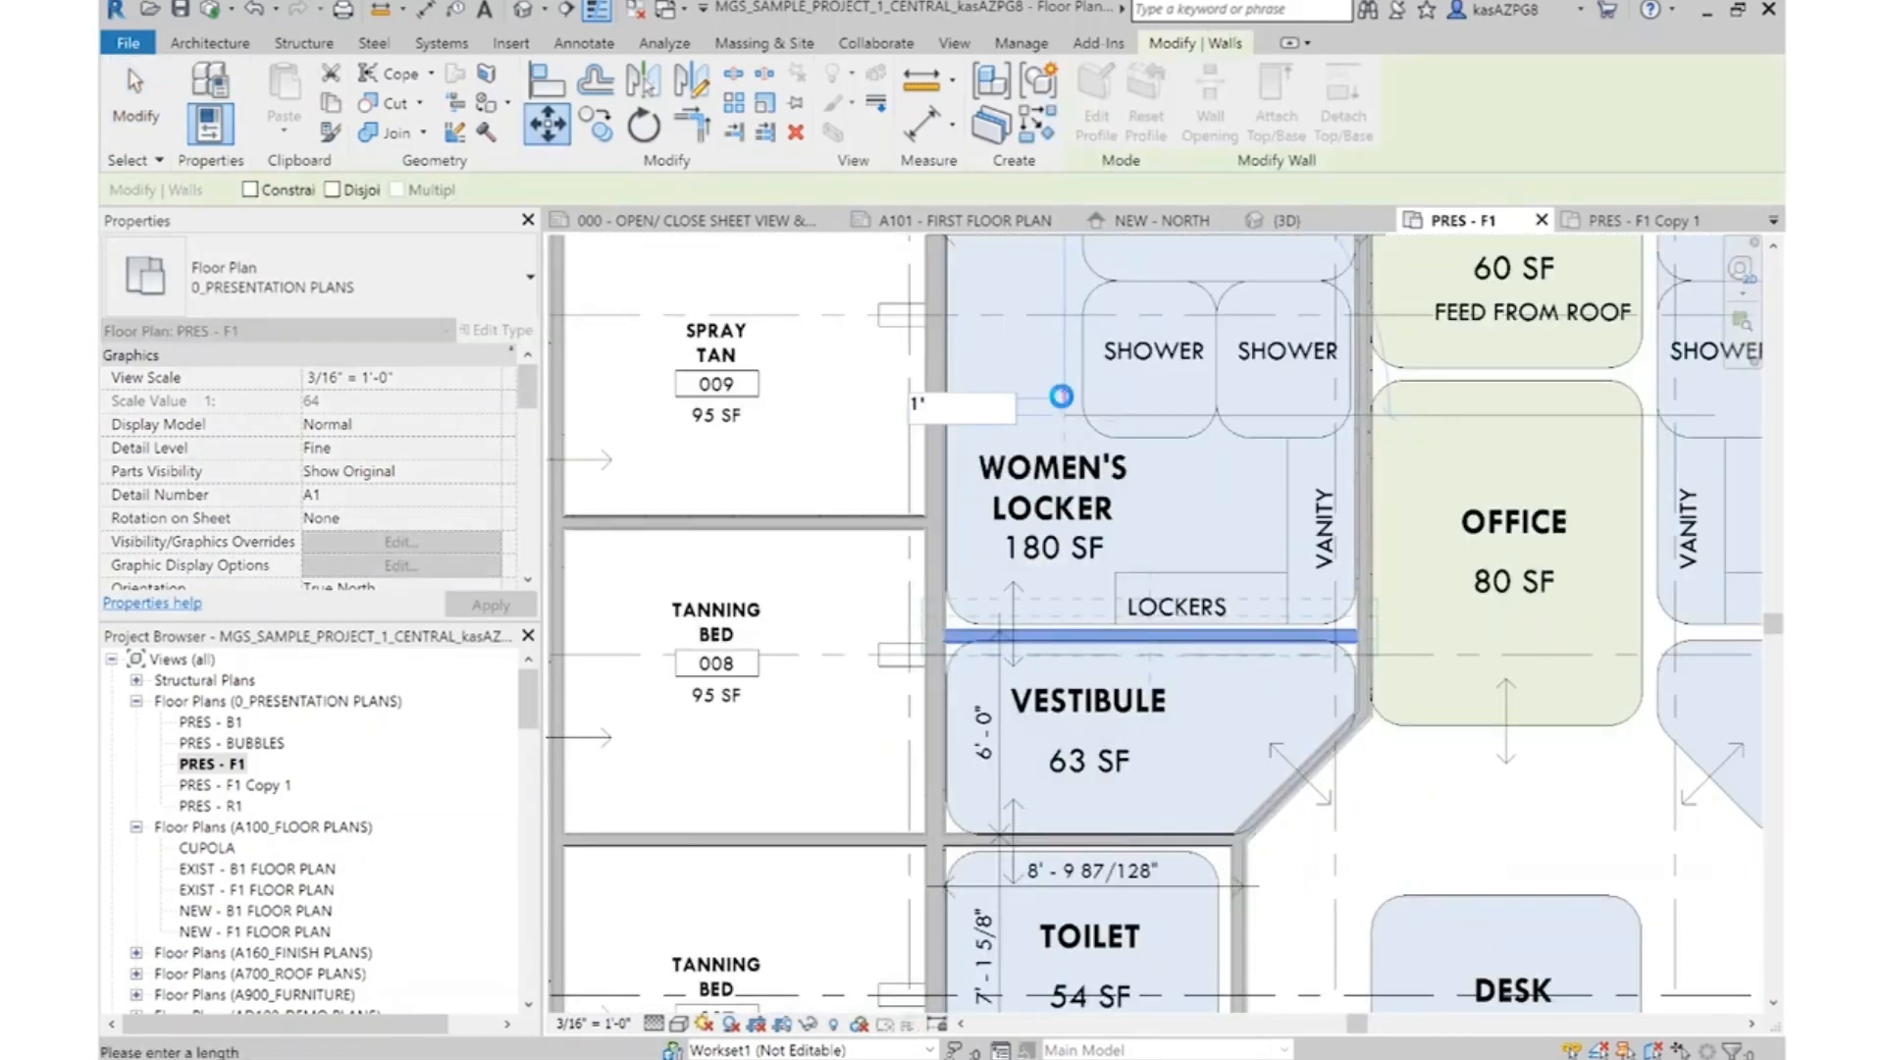
{"action": "key", "text": "Return"}
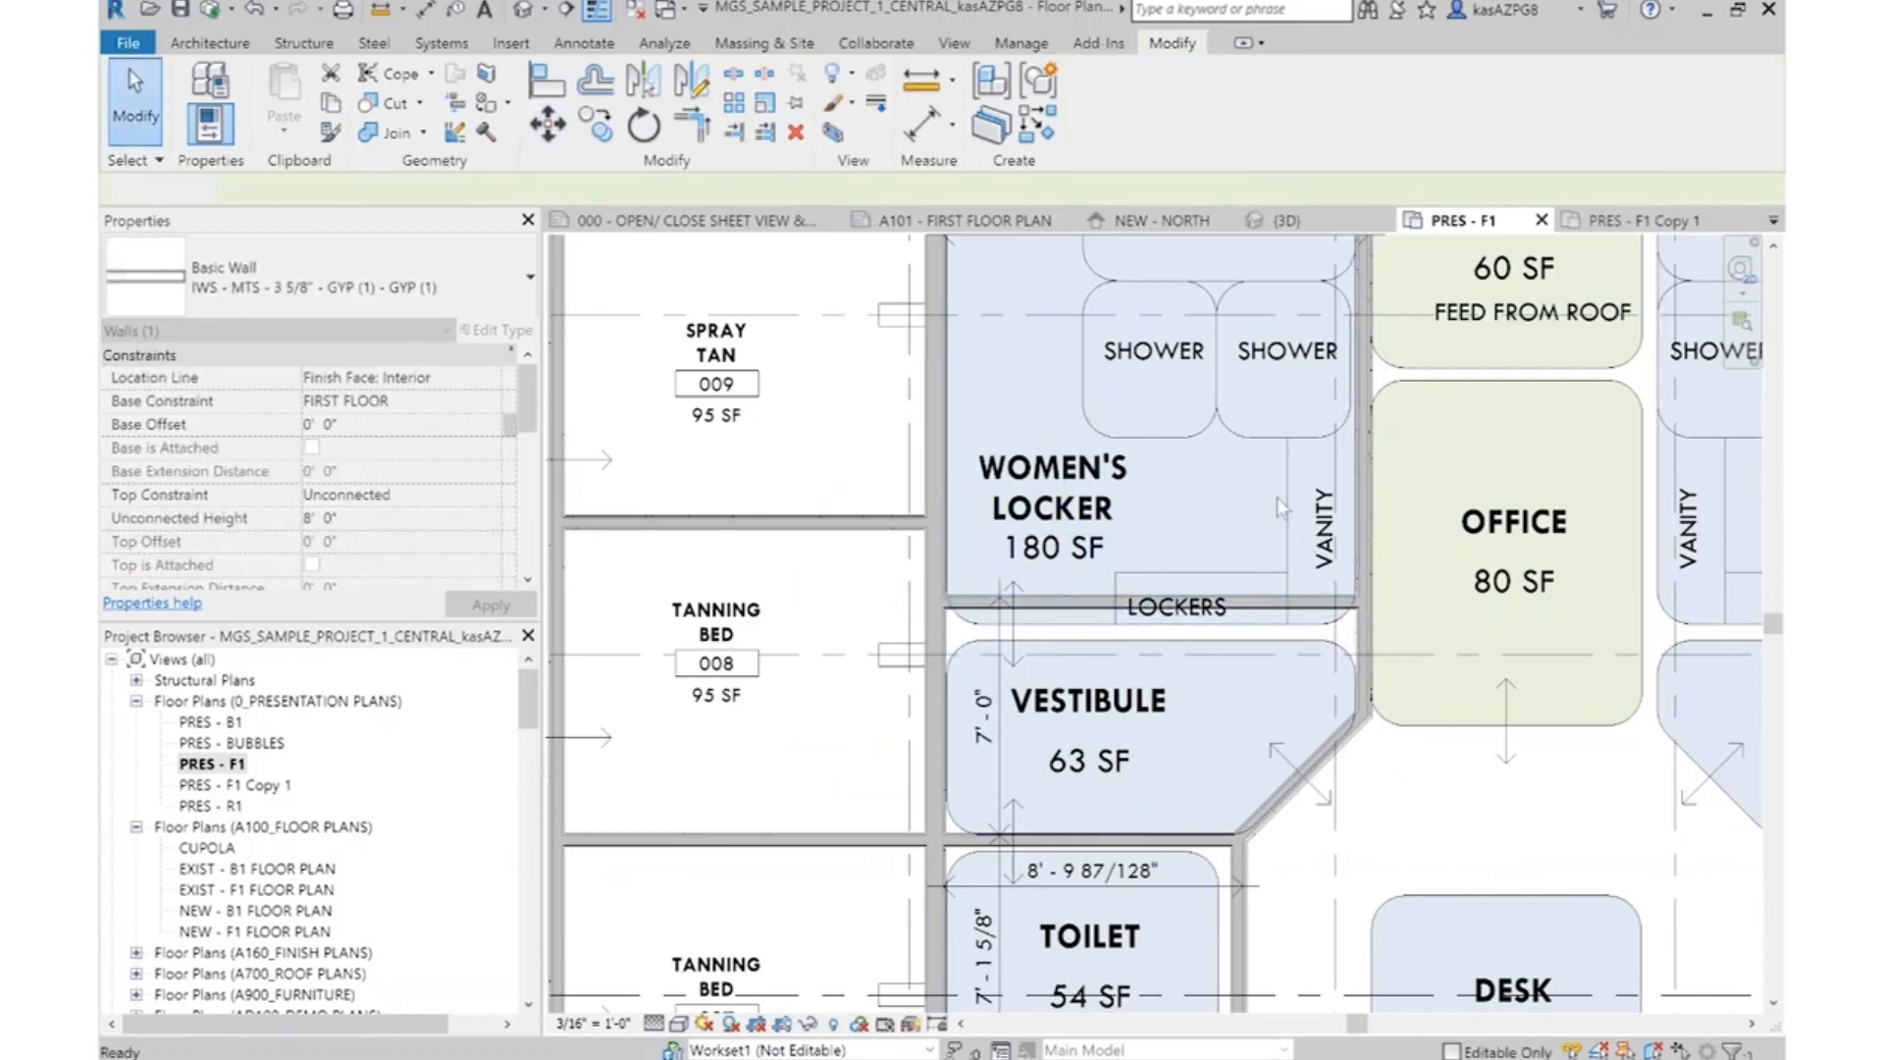
Move the Women's Locker bubble with its contents and labels up so its lower edge meets the wall above the Vestibule
{"action": "scroll", "coordinate": [1285, 619], "scroll_direction": "down", "scroll_amount": 2}
{"action": "middle_click_drag", "start_coordinate": [1219, 403], "coordinate": [1215, 562]}
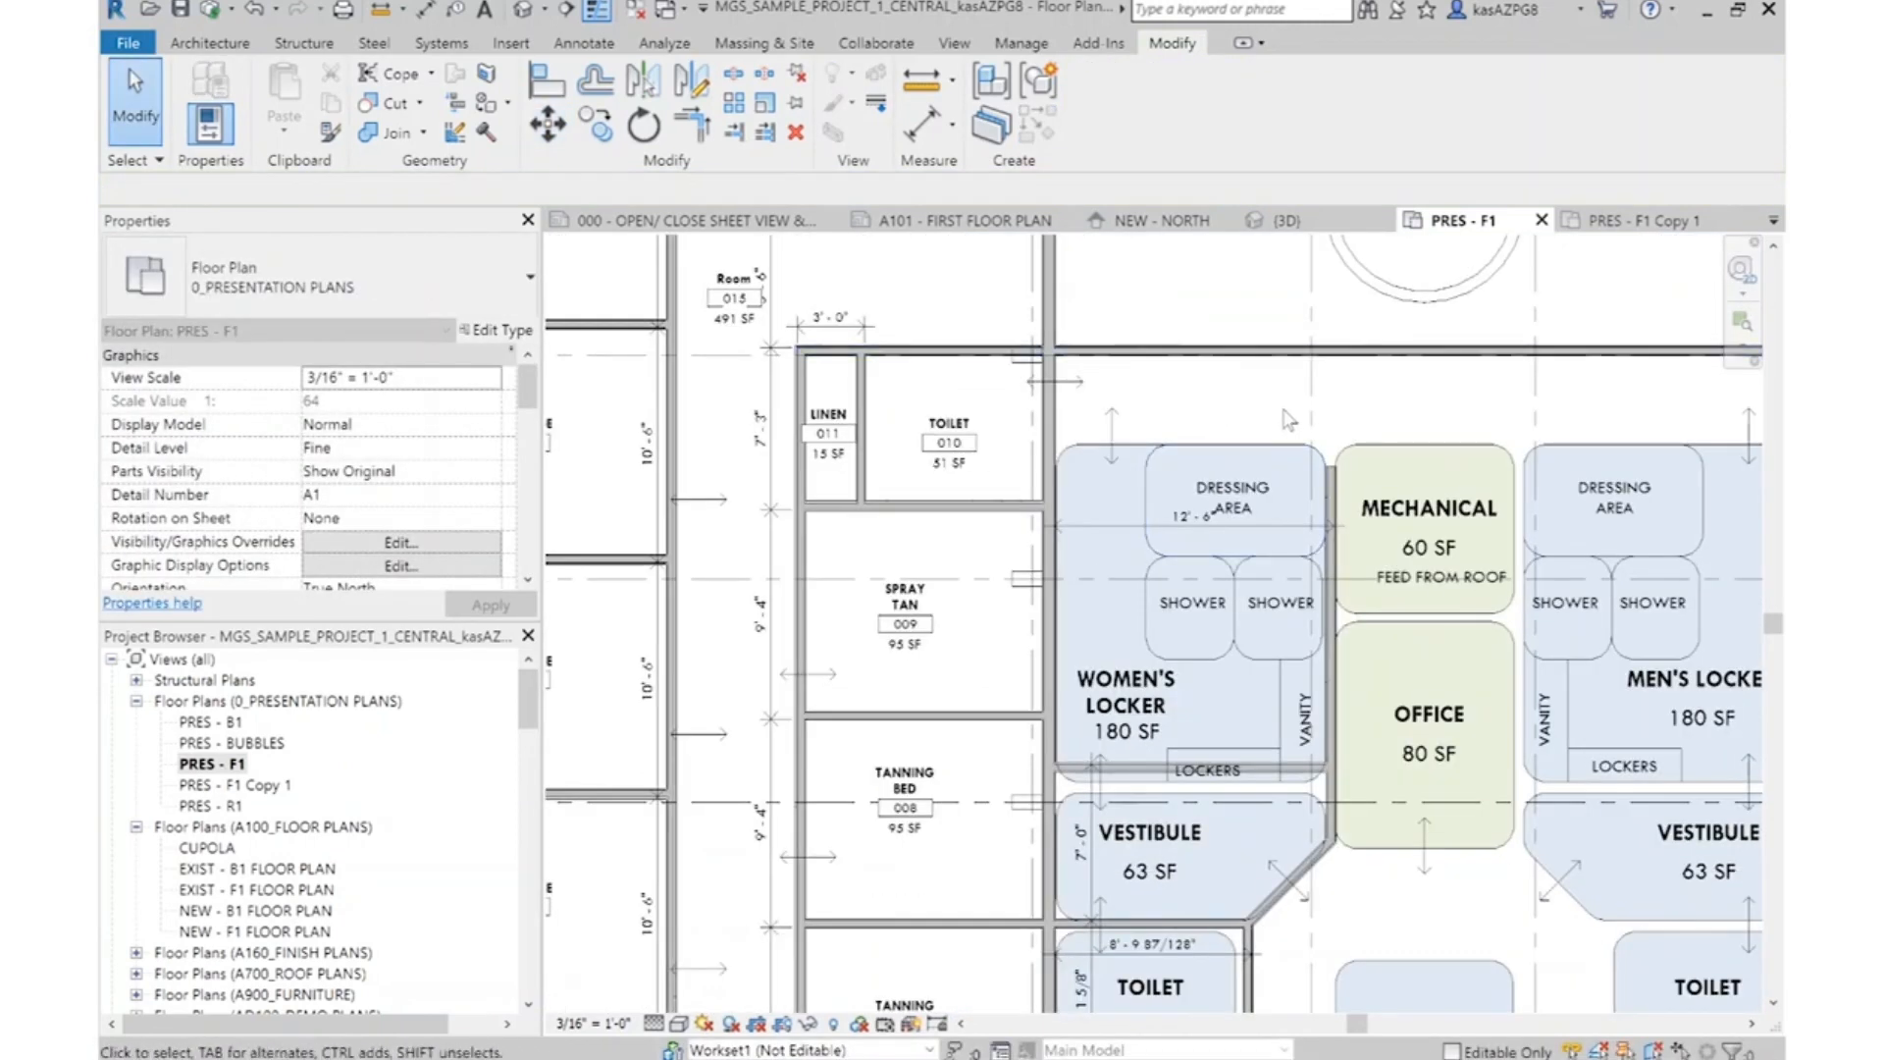
{"action": "scroll", "coordinate": [1289, 420], "scroll_direction": "up", "scroll_amount": 1}
{"action": "left_click_drag", "start_coordinate": [1221, 757], "coordinate": [1405, 940]}
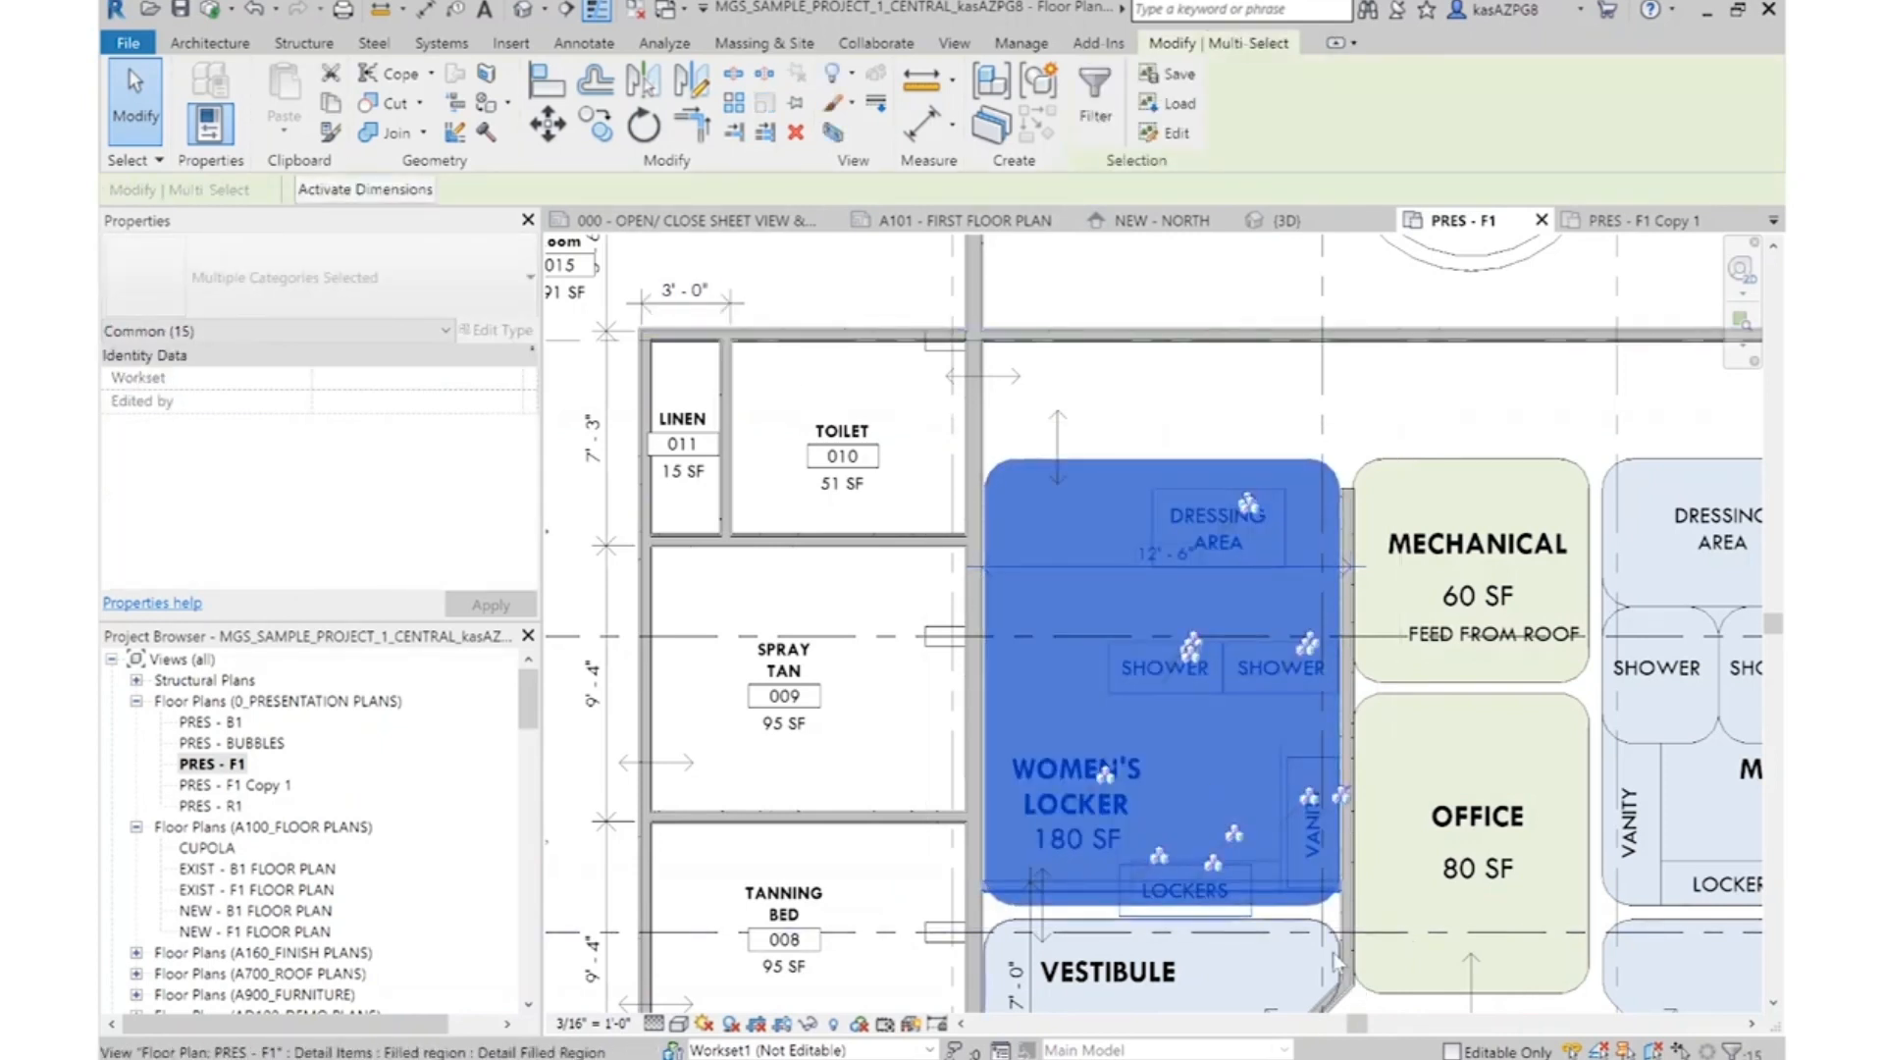
{"action": "scroll", "coordinate": [1266, 895], "scroll_direction": "up", "scroll_amount": 3}
{"action": "left_click", "coordinate": [1252, 874], "text": "shift"}
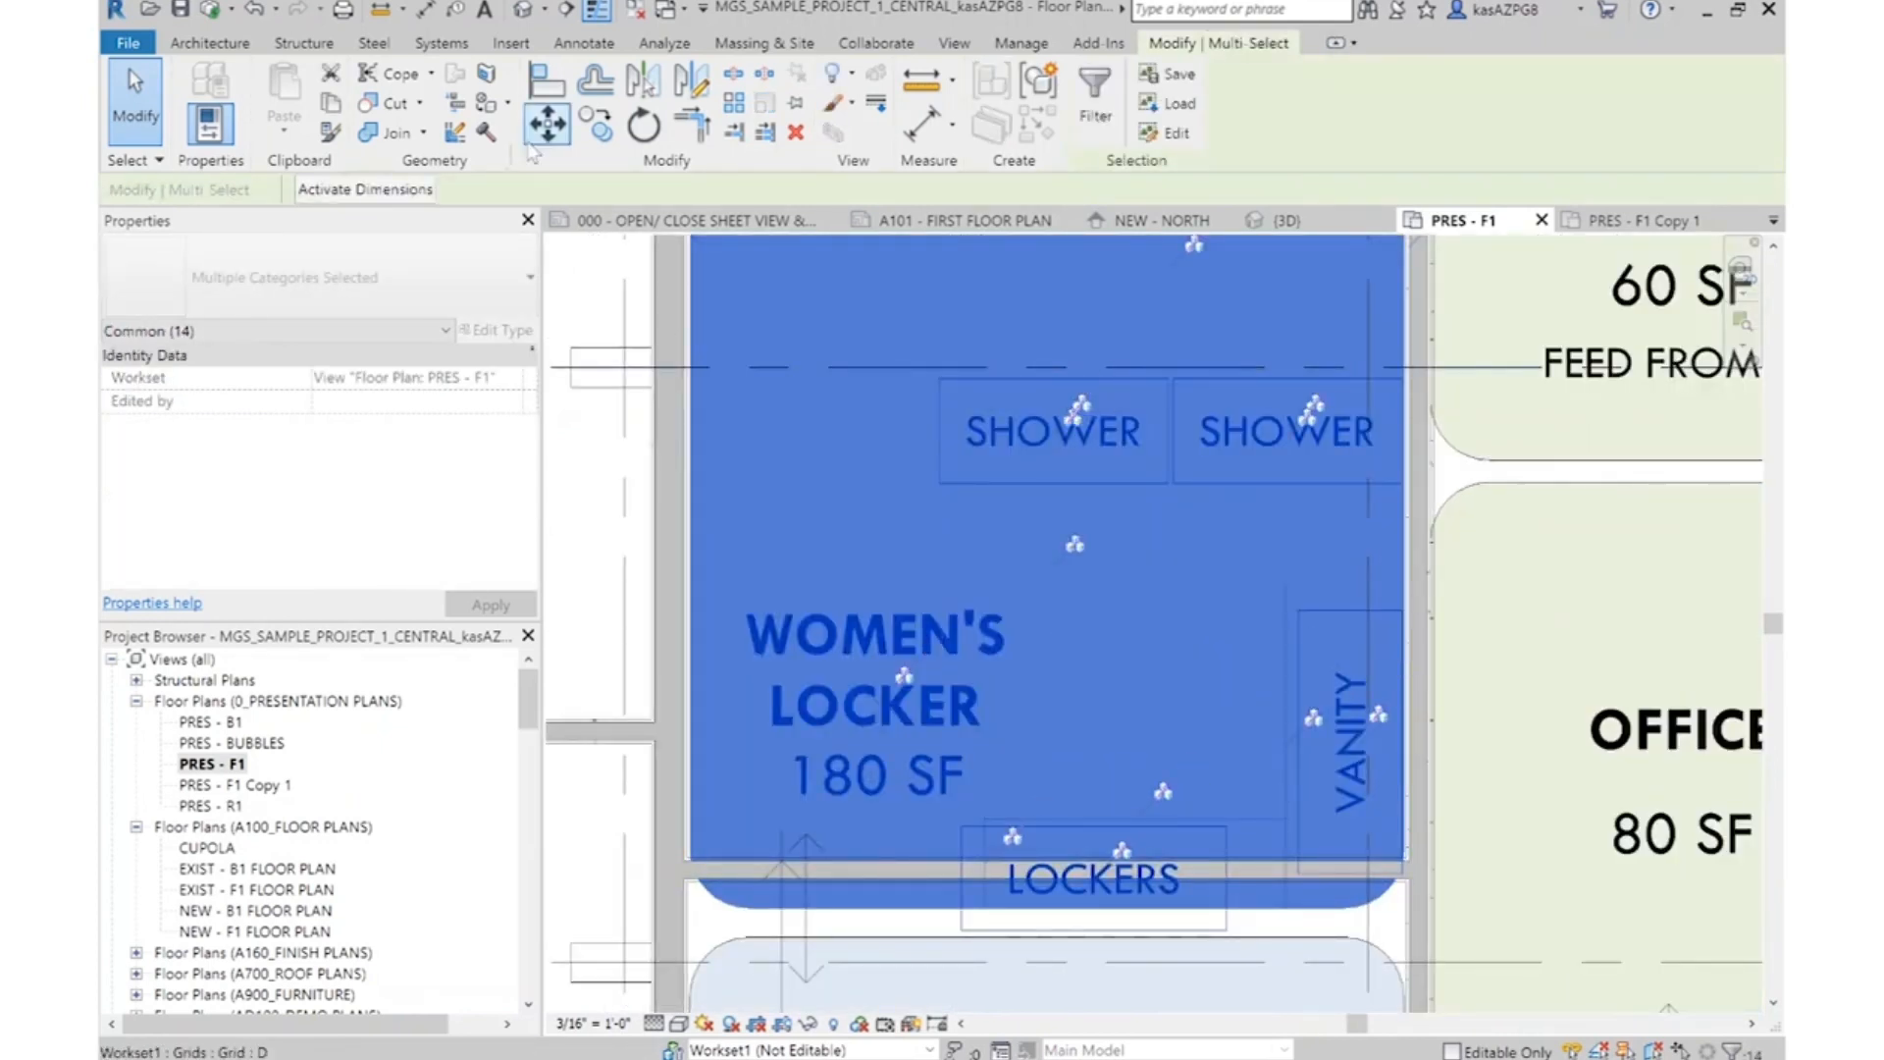
{"action": "key", "text": "m"}
{"action": "key", "text": "v"}
{"action": "scroll", "coordinate": [1059, 903], "scroll_direction": "up", "scroll_amount": 2}
{"action": "left_click", "coordinate": [1049, 841]}
{"action": "scroll", "coordinate": [1253, 727], "scroll_direction": "down", "scroll_amount": 4}
{"action": "key", "text": "Escape"}
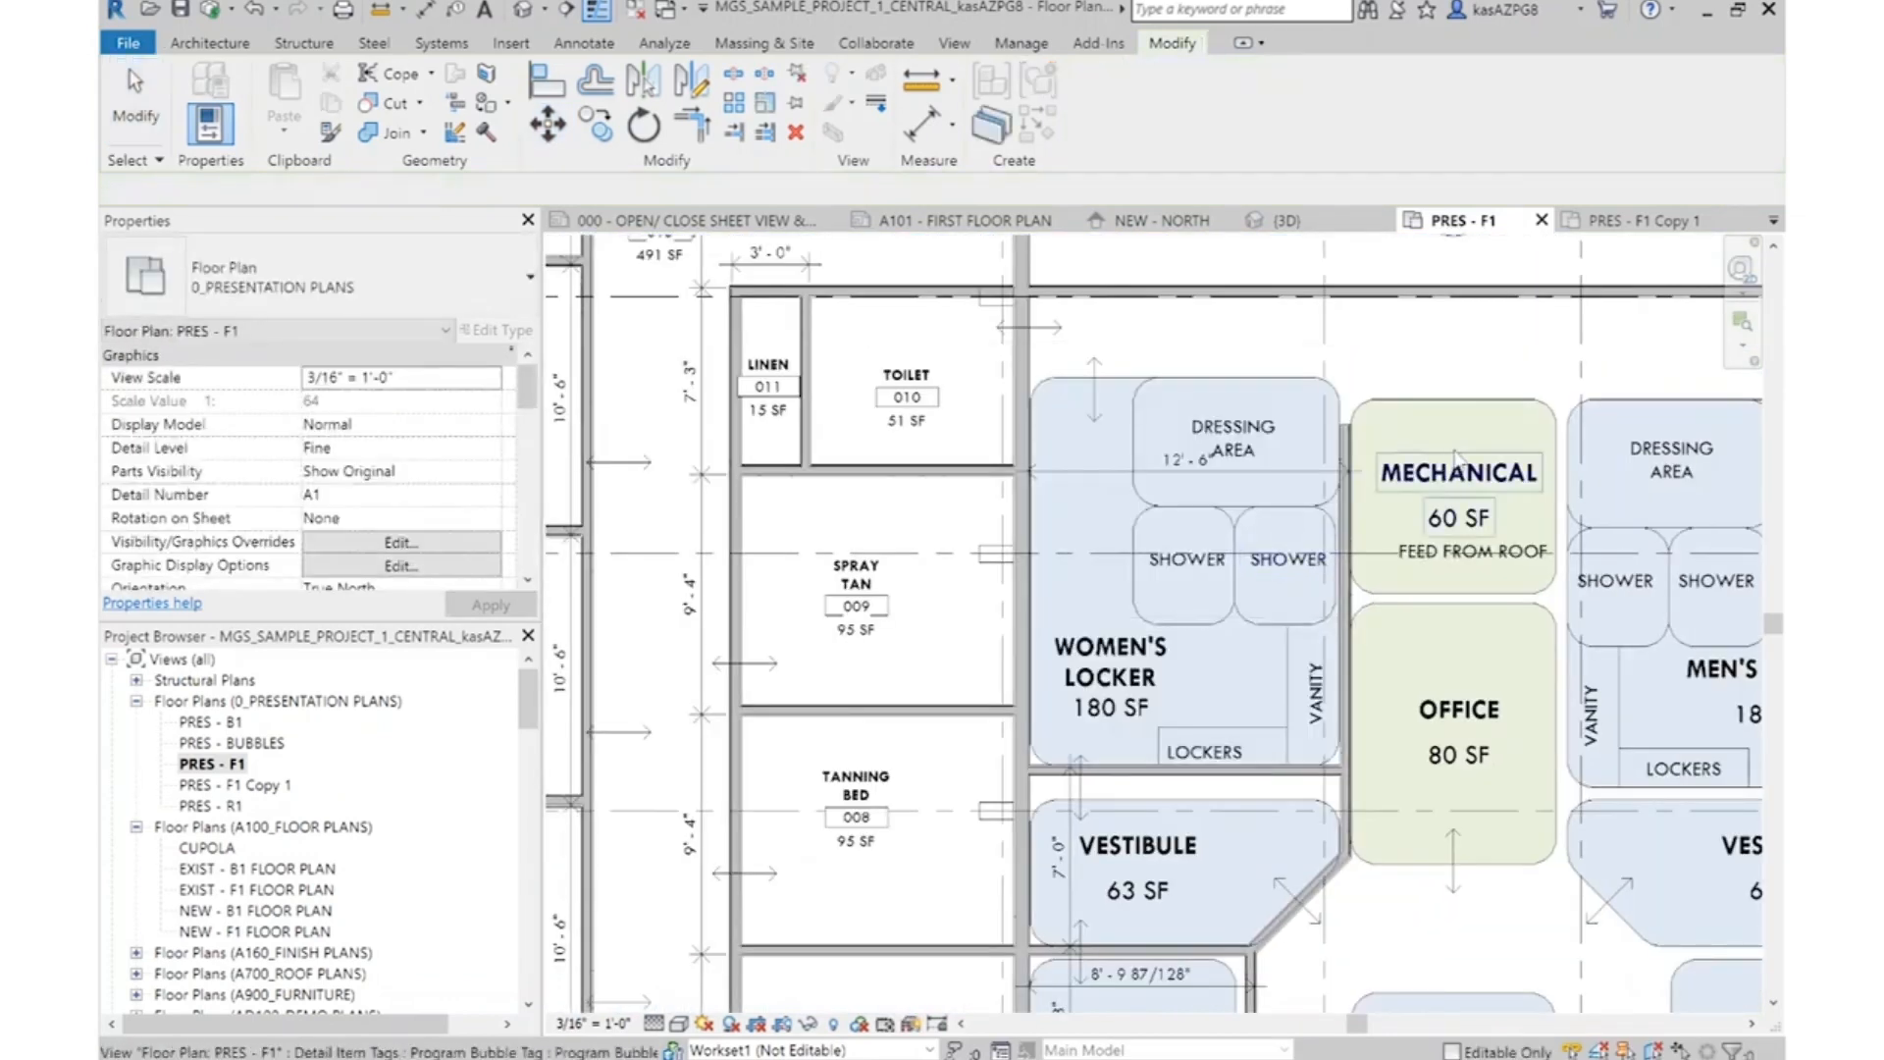
Set the width of the Toilet below the Vestibule to 8' 9" by repositioning its vertical wall facing the Desk bubble
{"action": "scroll", "coordinate": [1340, 429], "scroll_direction": "up", "scroll_amount": 2}
{"action": "left_click", "coordinate": [1165, 751]}
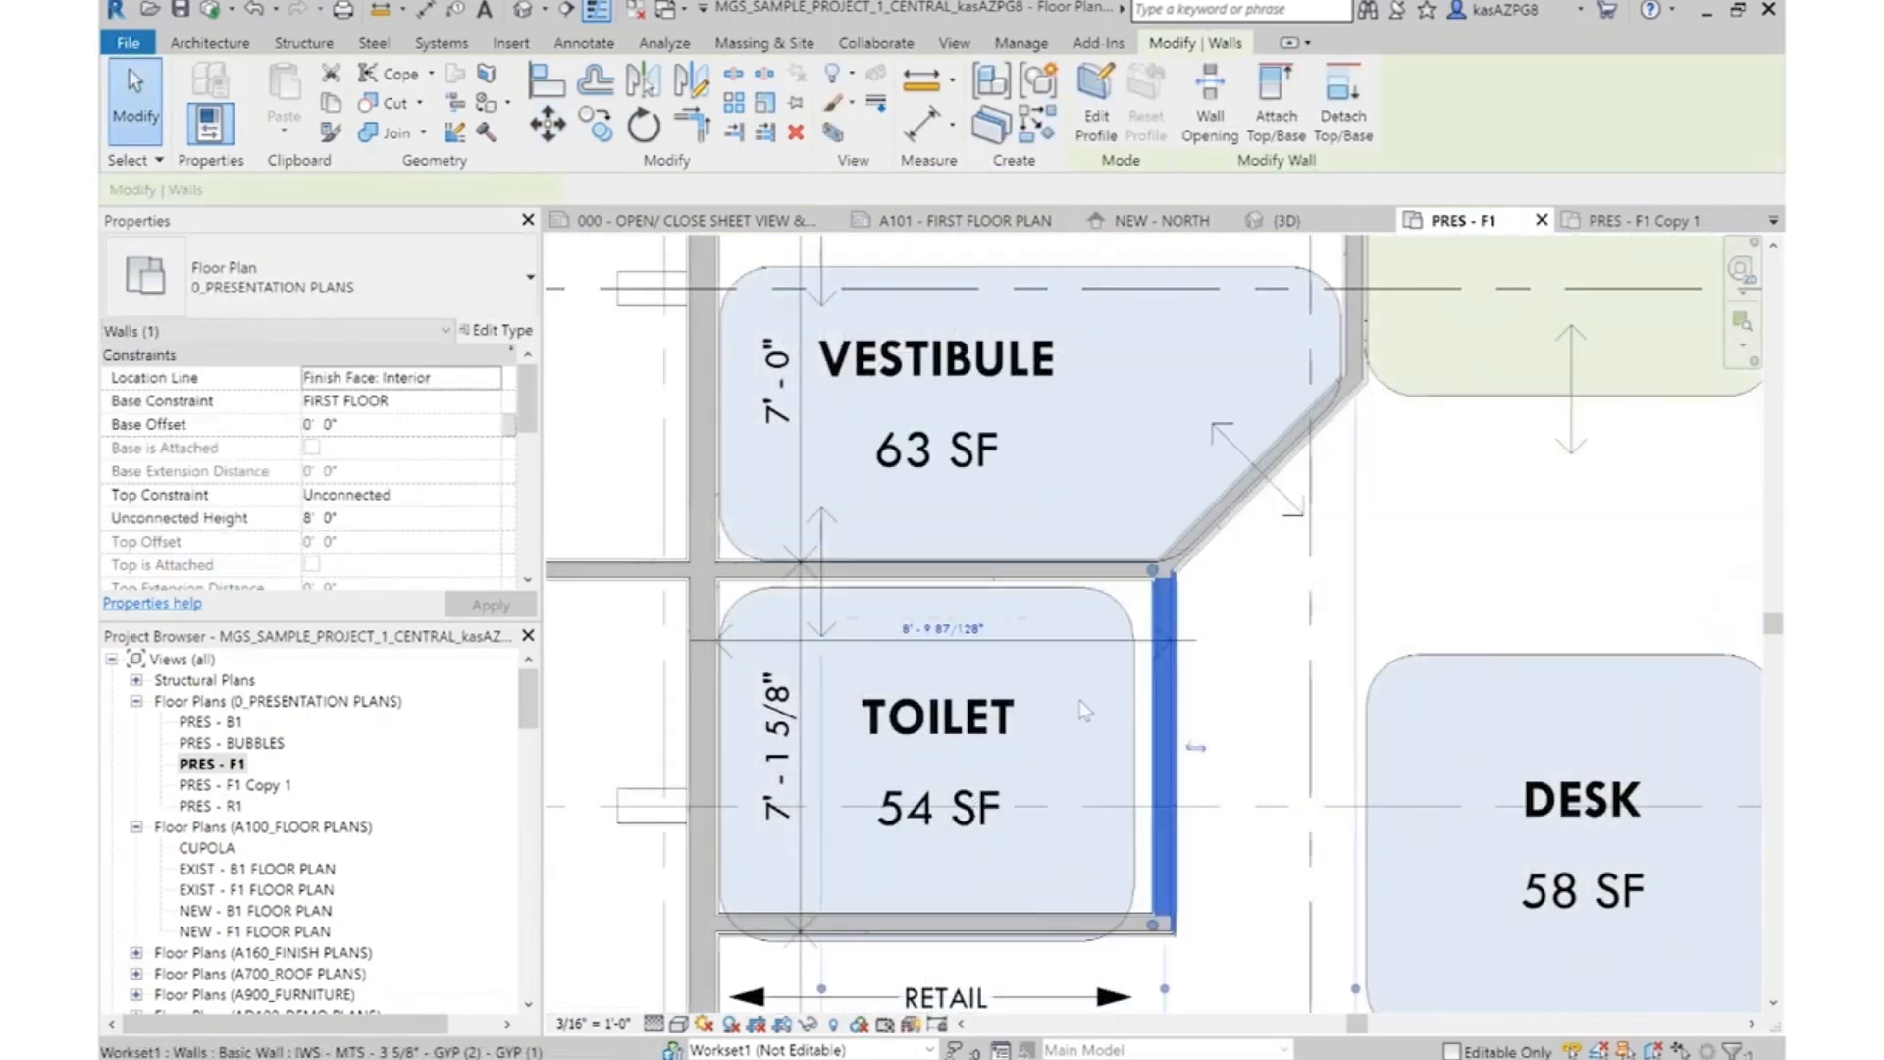
{"action": "left_click", "coordinate": [955, 628]}
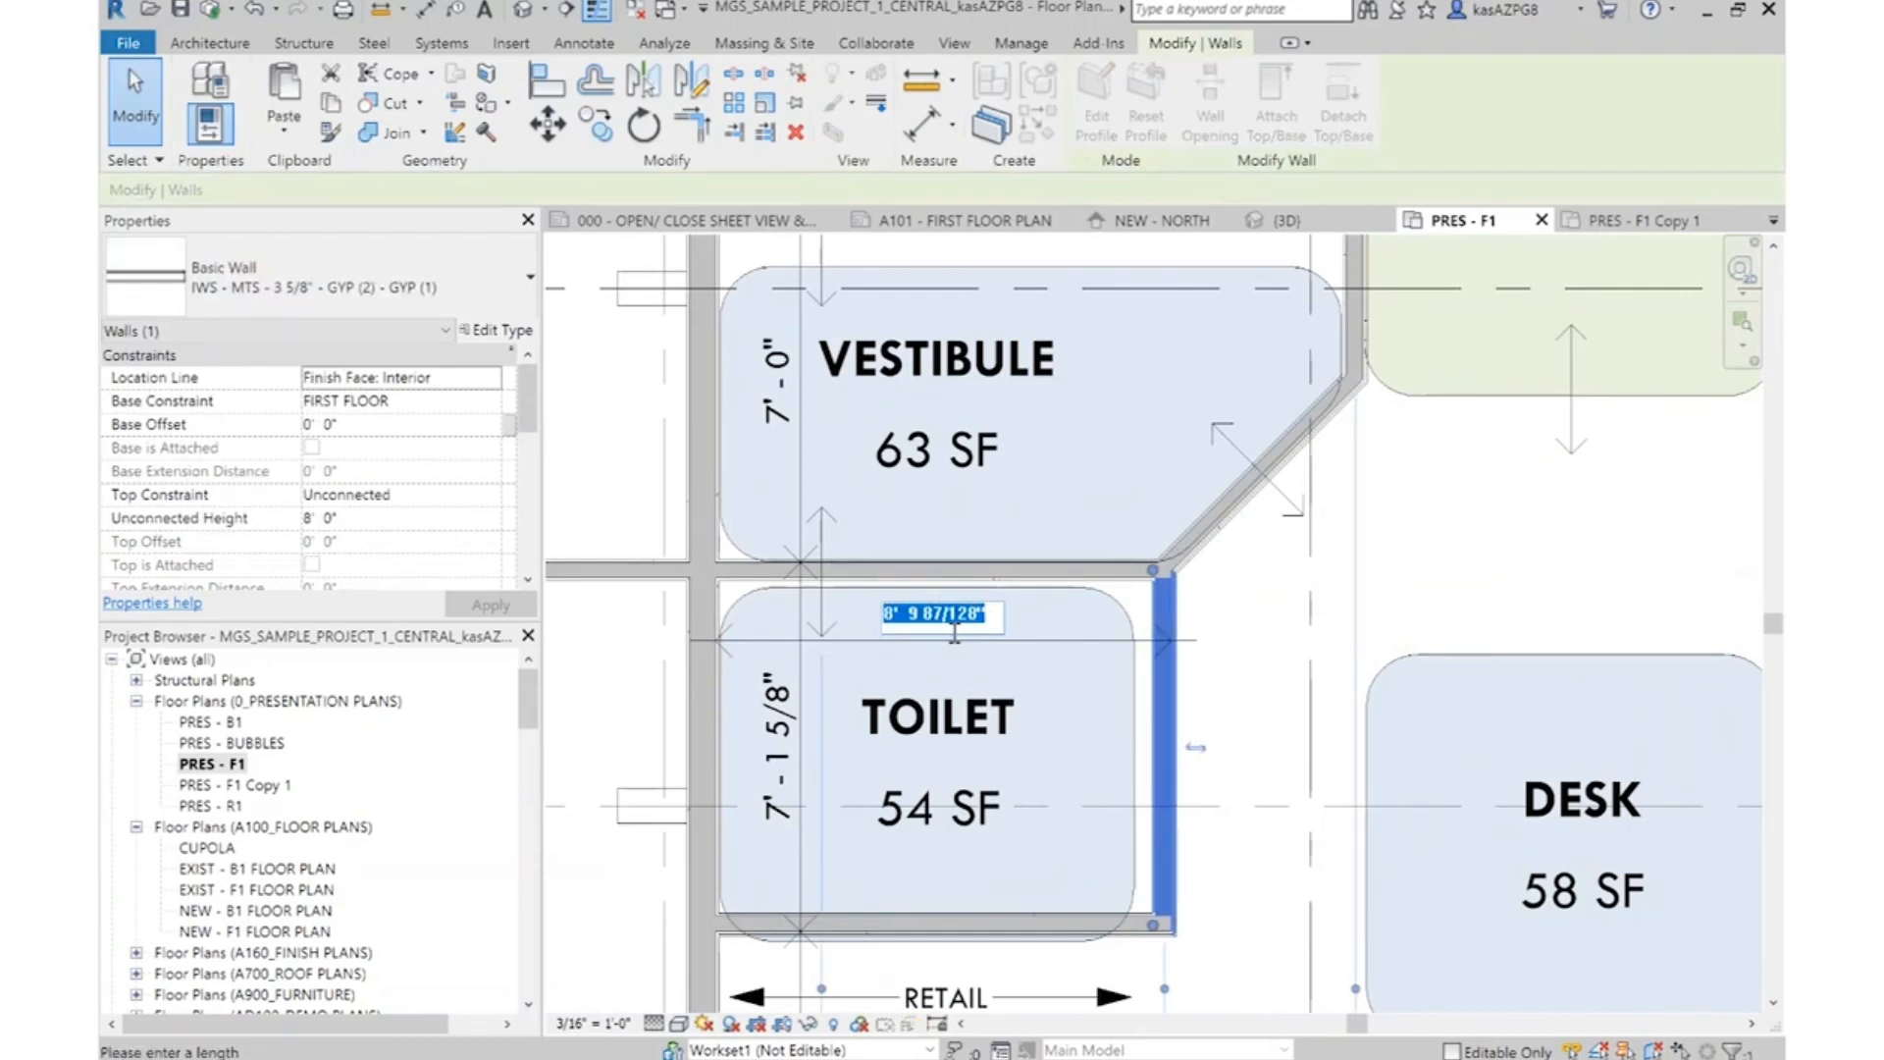
{"action": "type", "text": "8'9"}
{"action": "key", "text": "Return"}
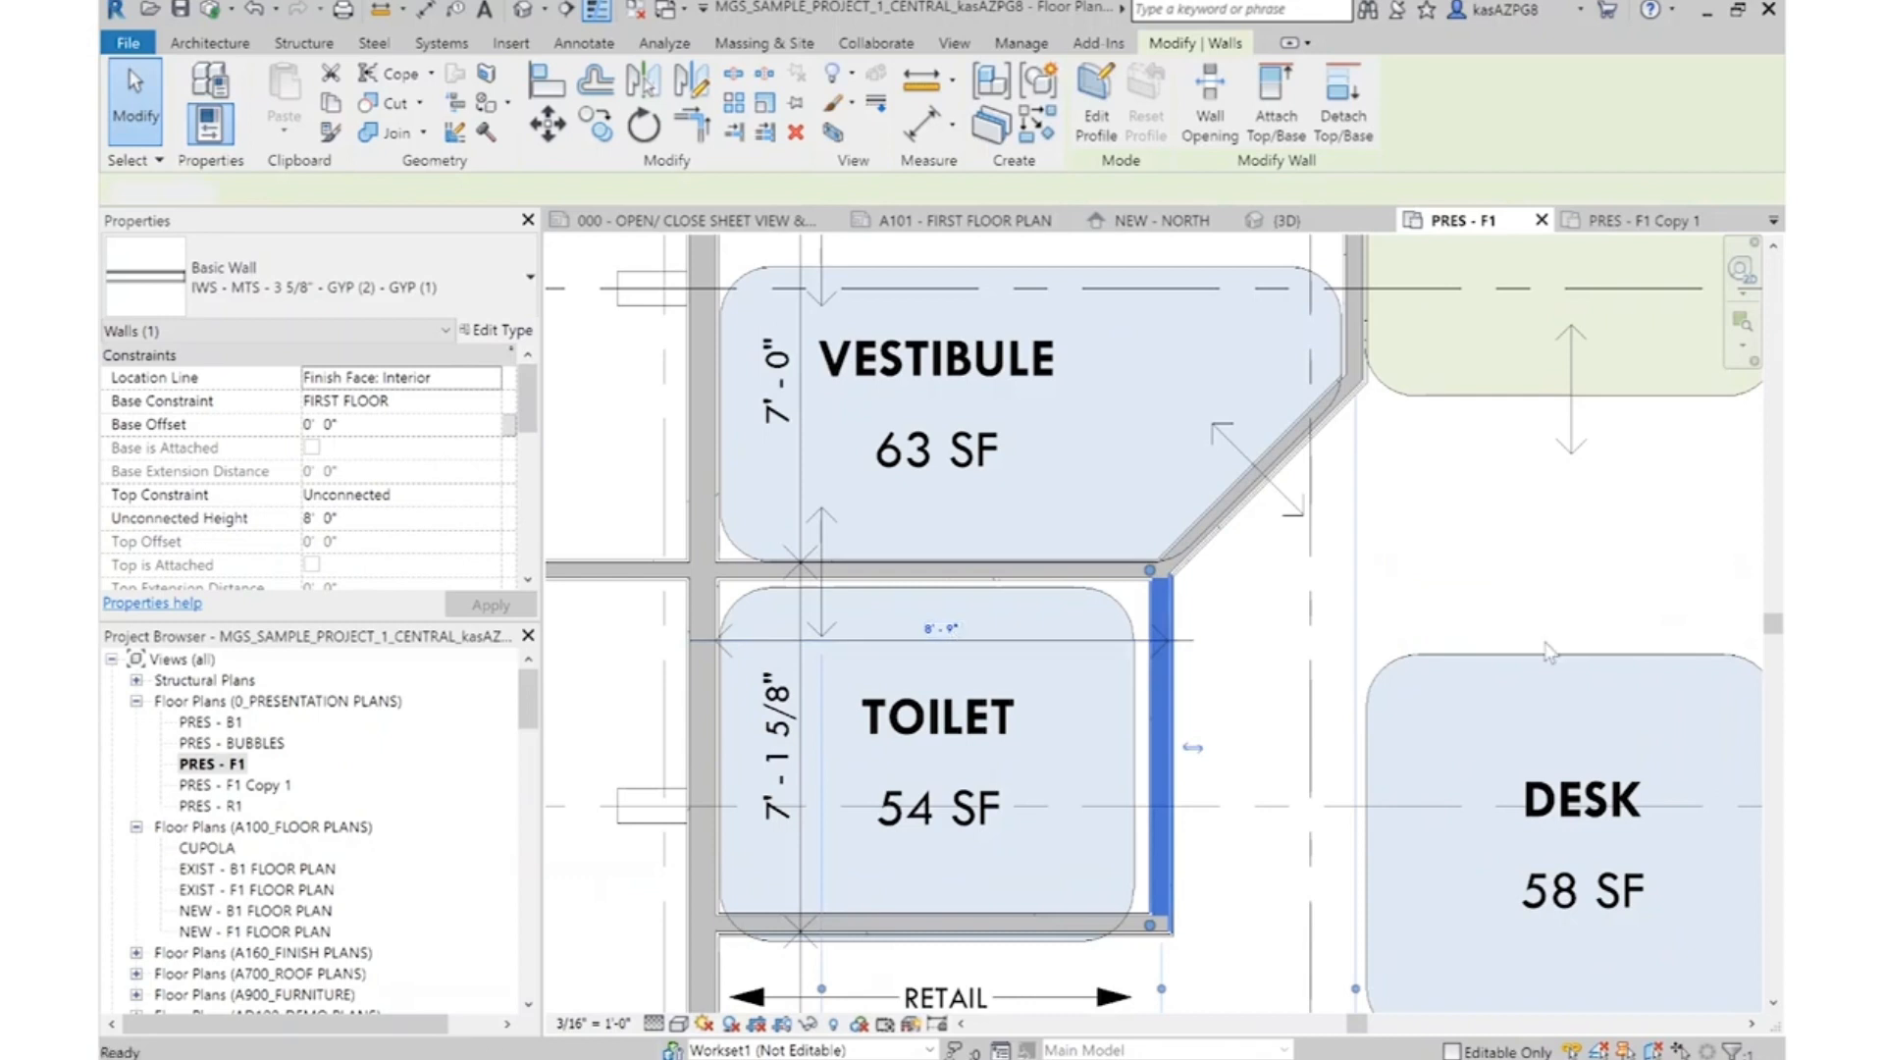
{"action": "key", "text": "Escape"}
Extend the vertical wall between the Women's Locker and Mechanical bubbles up to the long horizontal wall above
{"action": "scroll", "coordinate": [1085, 777], "scroll_direction": "down", "scroll_amount": 2}
{"action": "scroll", "coordinate": [1355, 439], "scroll_direction": "down", "scroll_amount": 3}
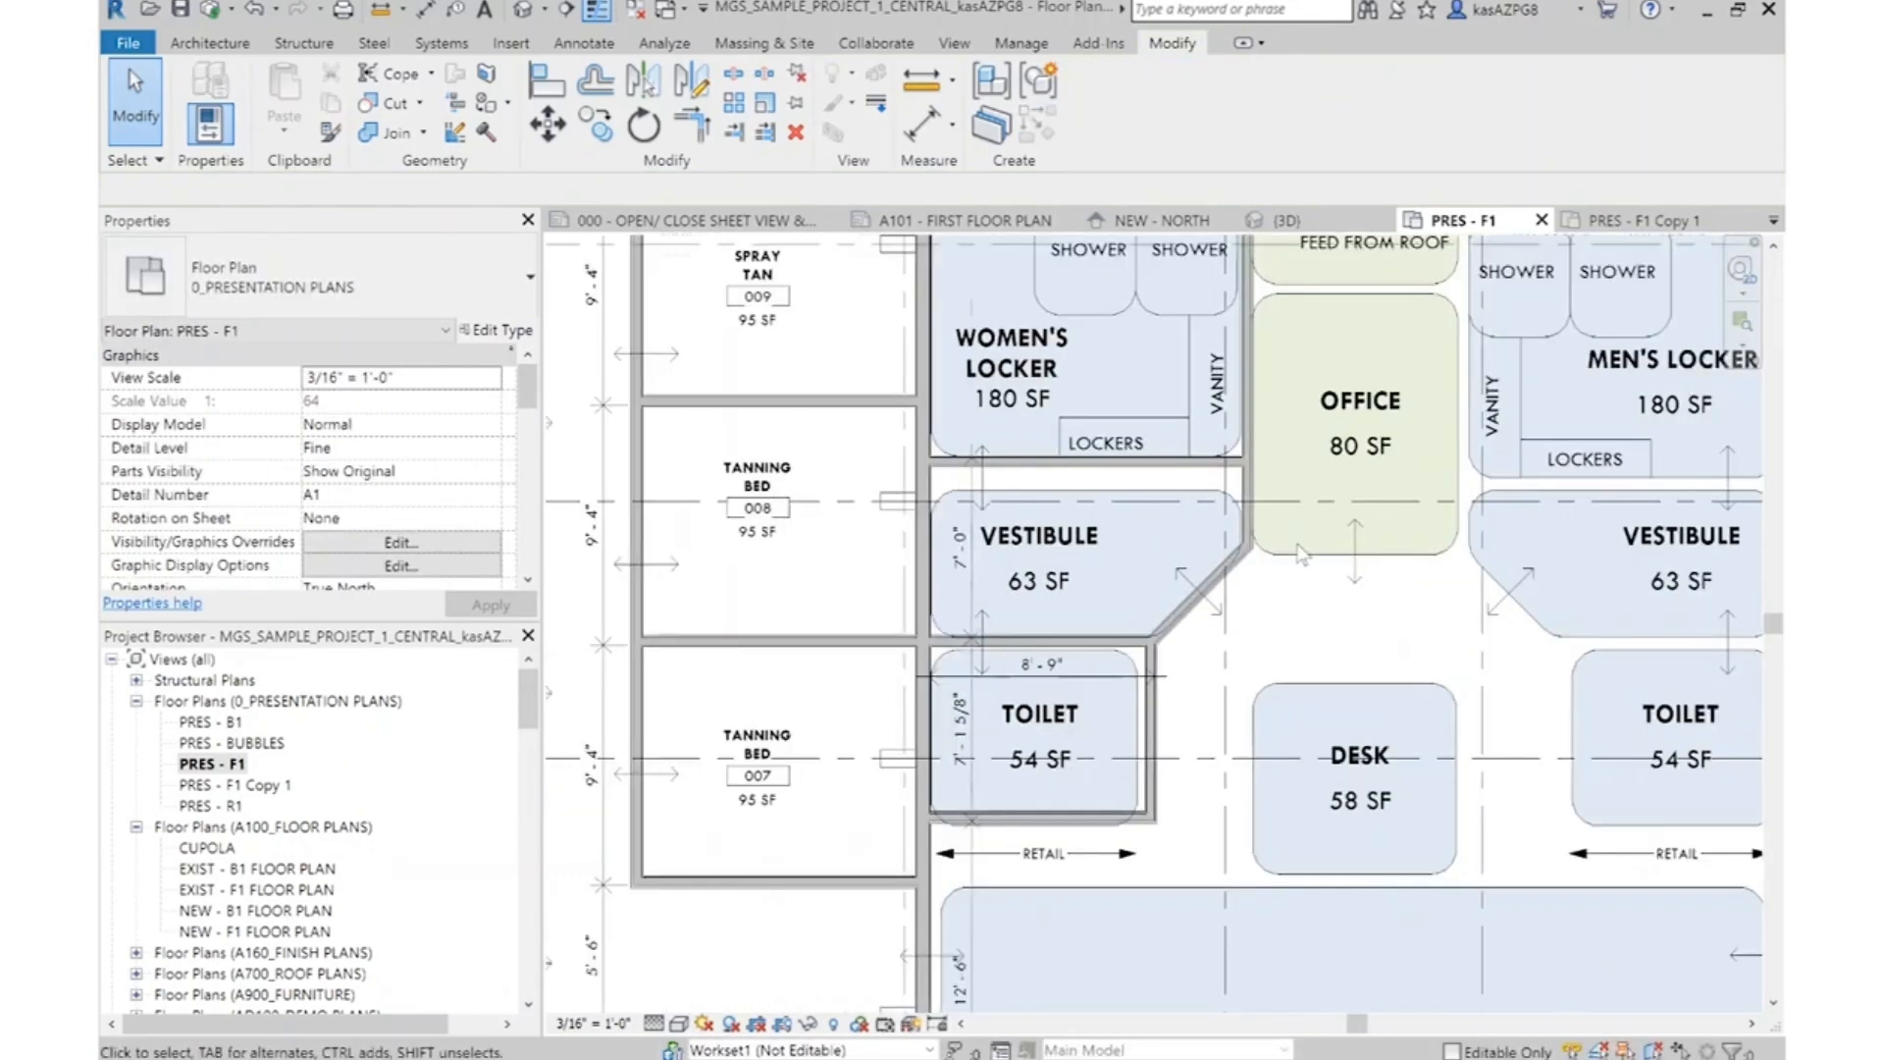
{"action": "scroll", "coordinate": [1200, 510], "scroll_direction": "up", "scroll_amount": 1}
{"action": "scroll", "coordinate": [1200, 507], "scroll_direction": "up", "scroll_amount": 1}
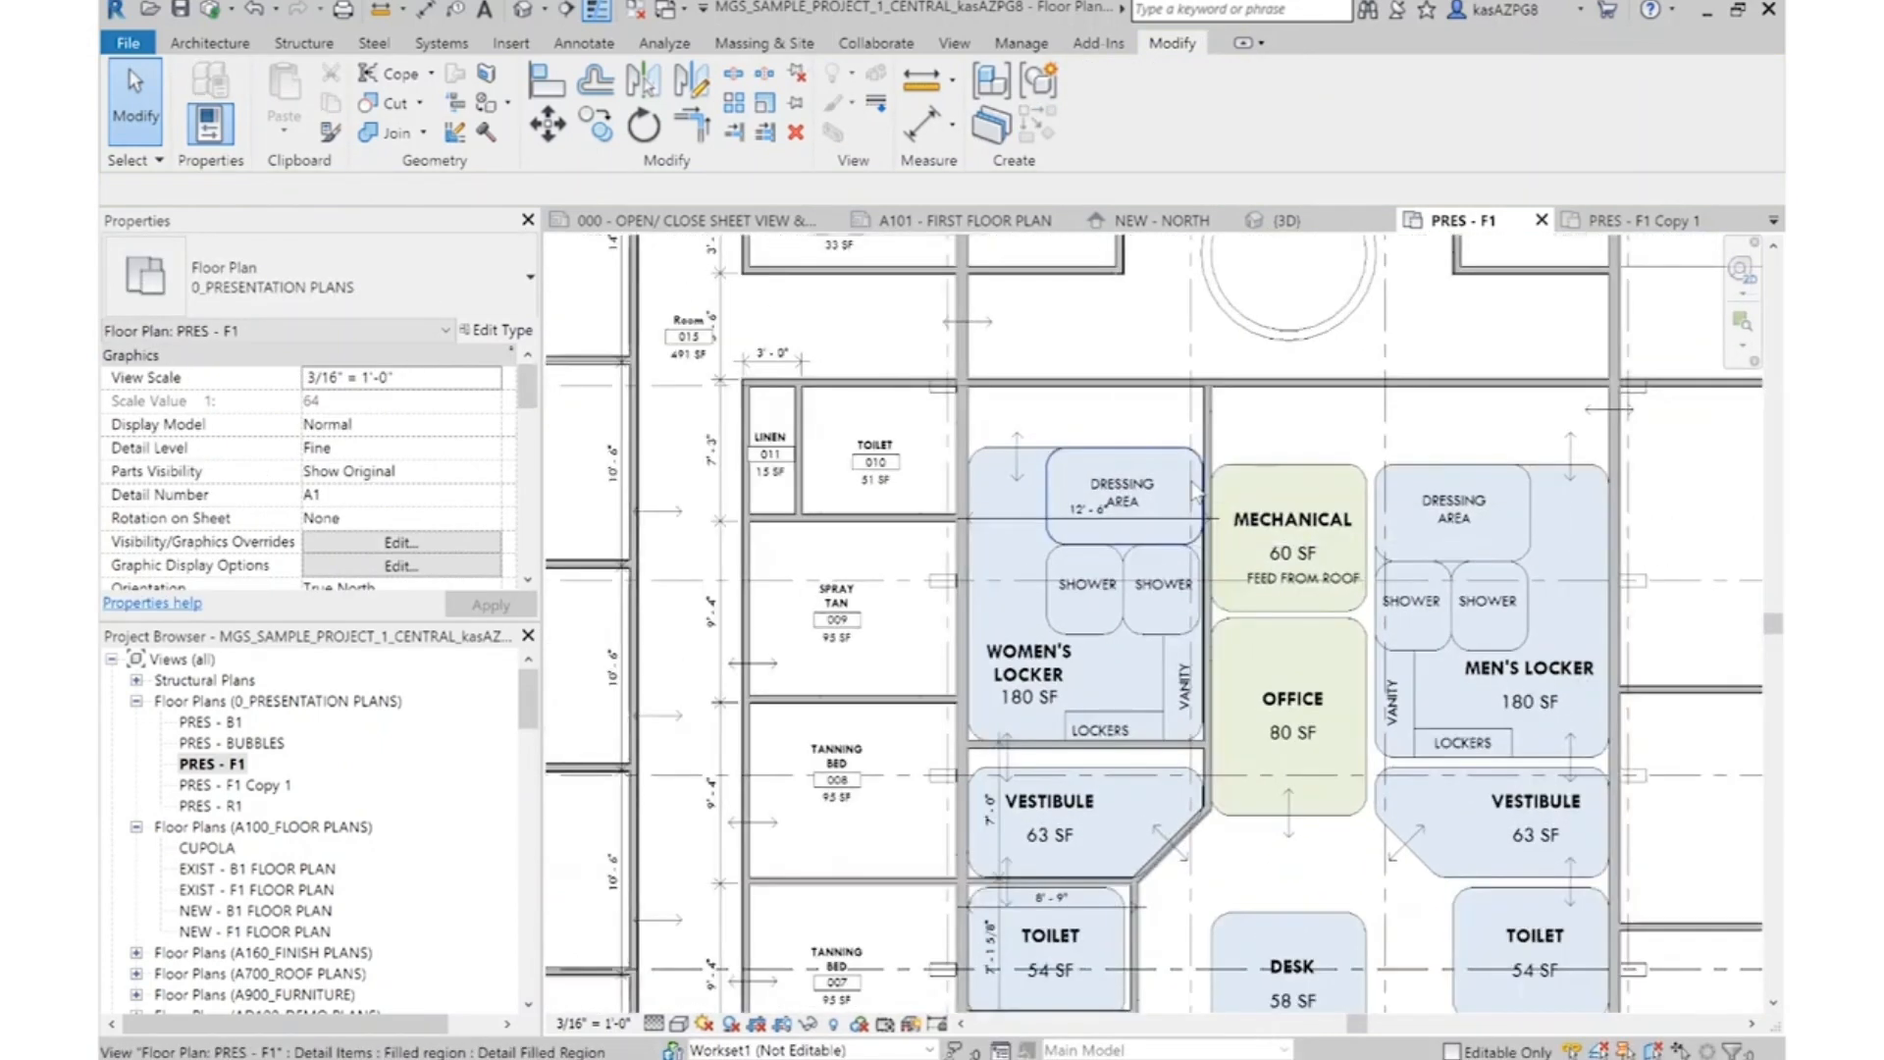
Move the women's Dressing Area and two Shower bubbles up against the horizontal wall, and place the Dressing Area label inside its bubble
{"action": "scroll", "coordinate": [1158, 524], "scroll_direction": "up", "scroll_amount": 2}
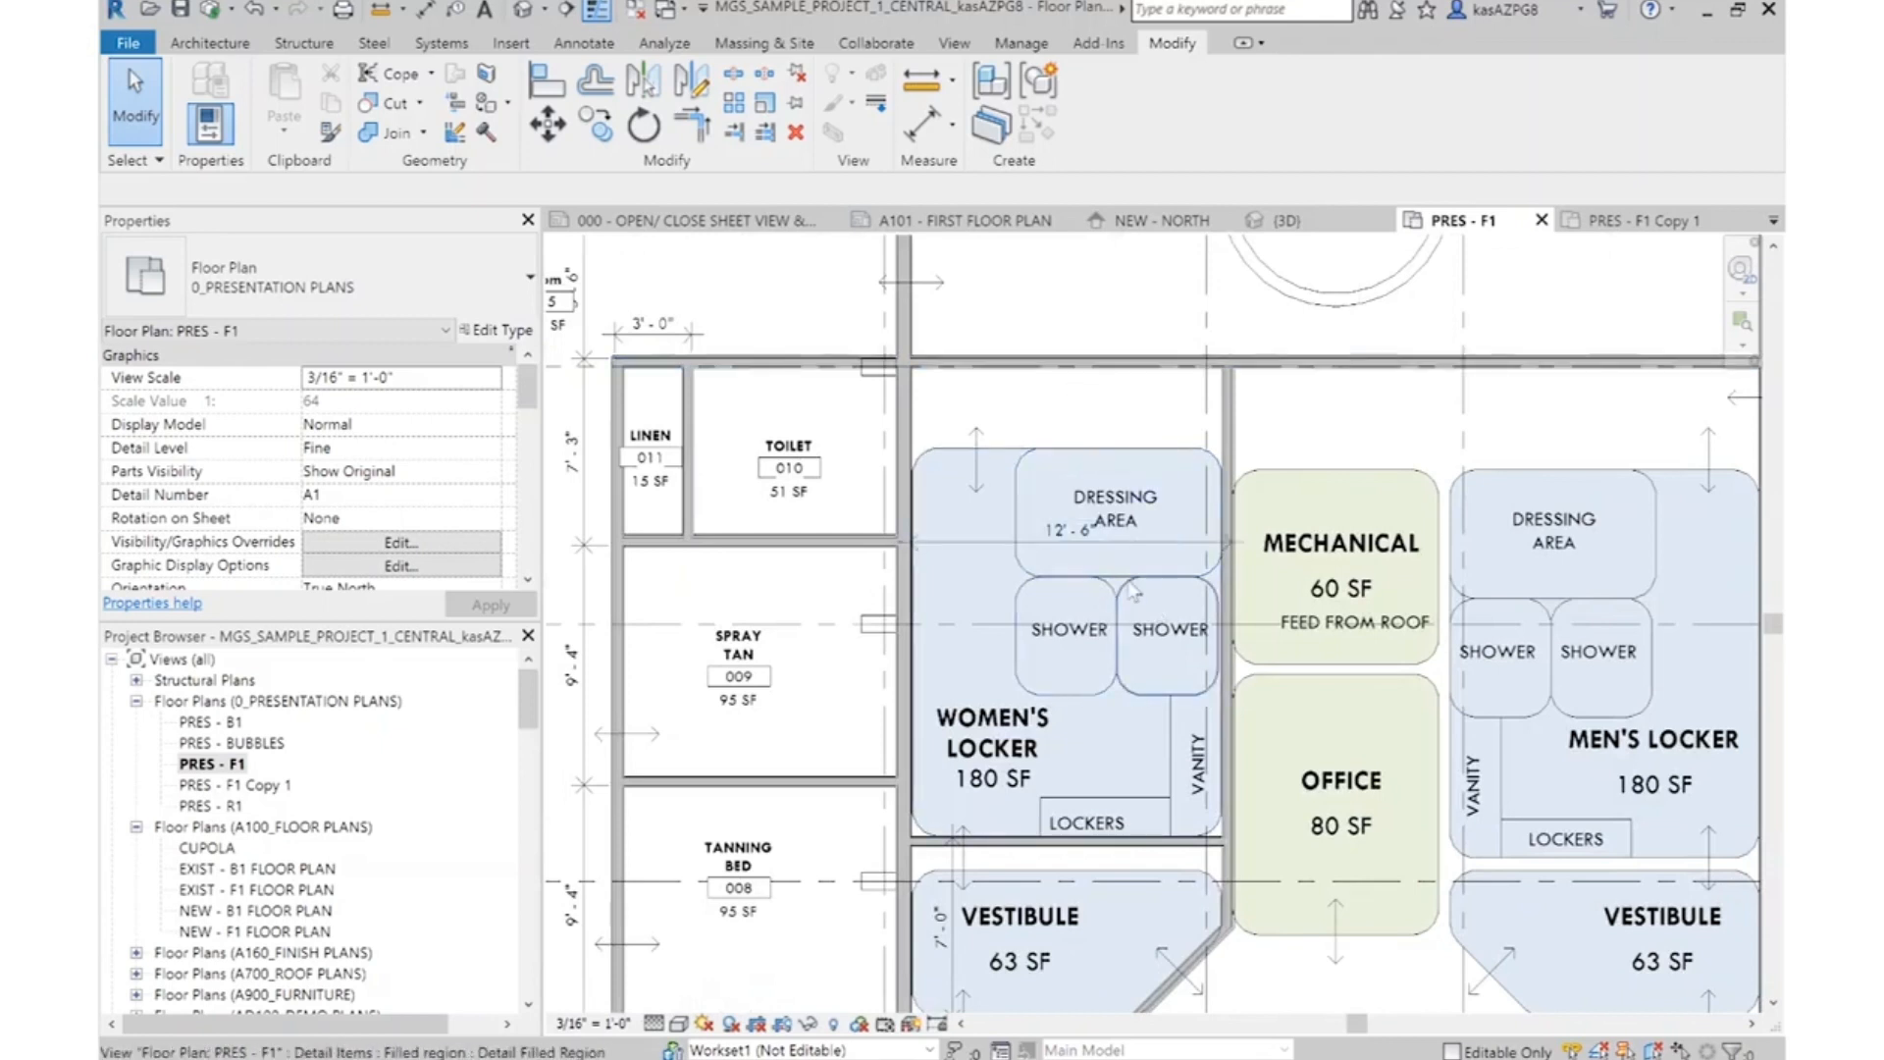
{"action": "scroll", "coordinate": [1156, 566], "scroll_direction": "up", "scroll_amount": 2}
{"action": "left_click_drag", "start_coordinate": [1149, 556], "coordinate": [1070, 637]}
{"action": "left_click", "coordinate": [546, 123]}
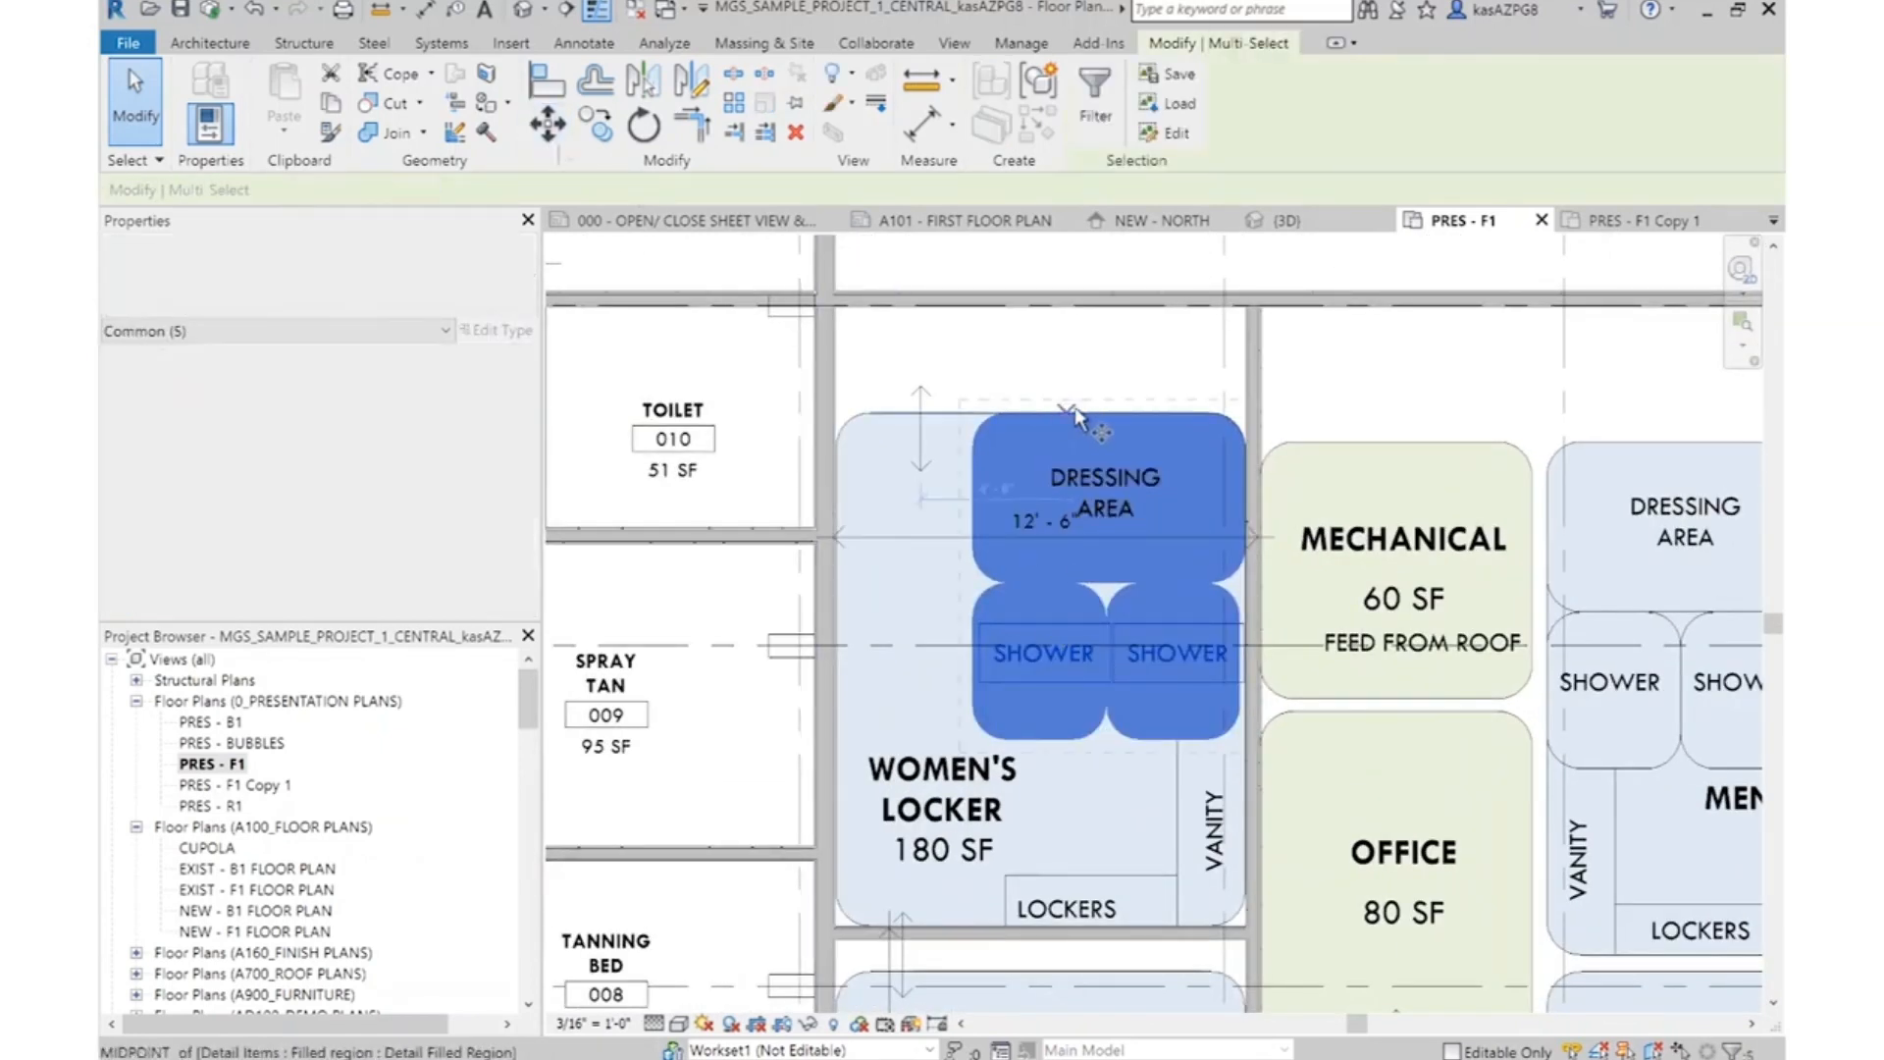
{"action": "left_click", "coordinate": [1107, 407]}
{"action": "left_click", "coordinate": [1111, 312]}
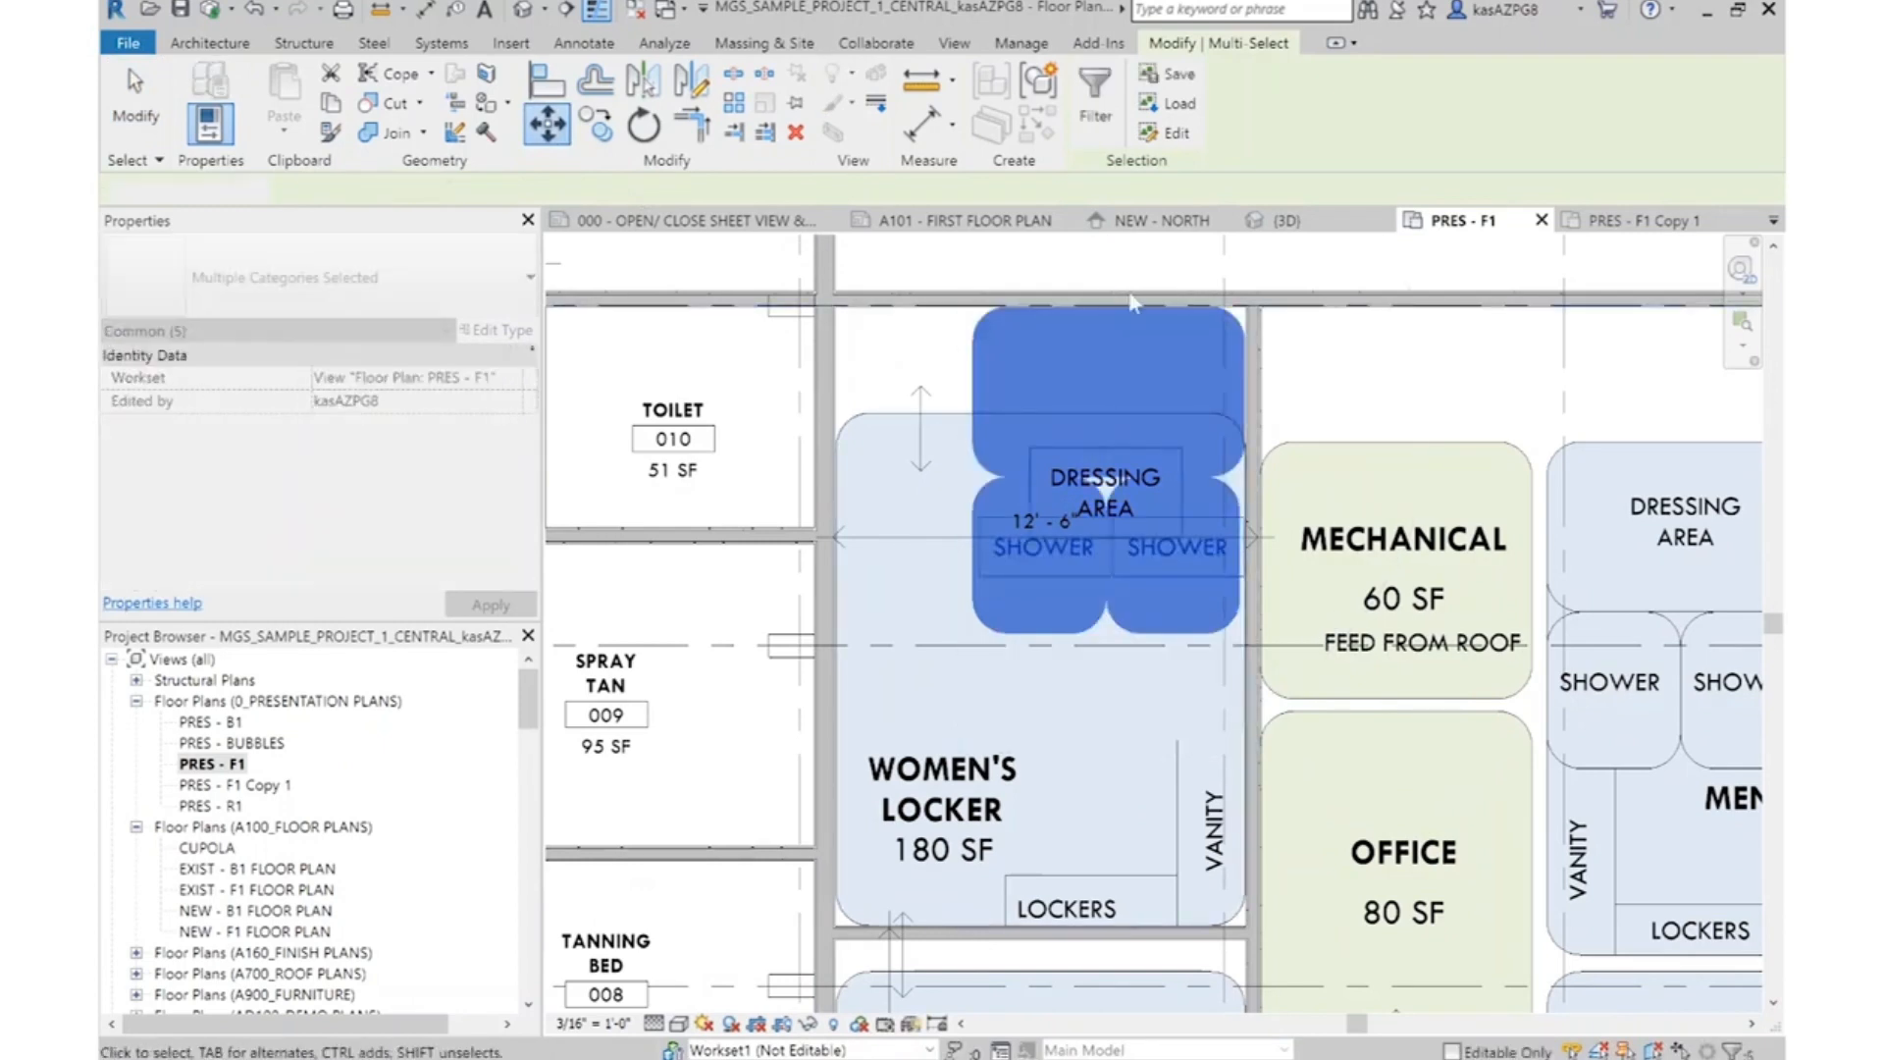
{"action": "key", "text": "Escape"}
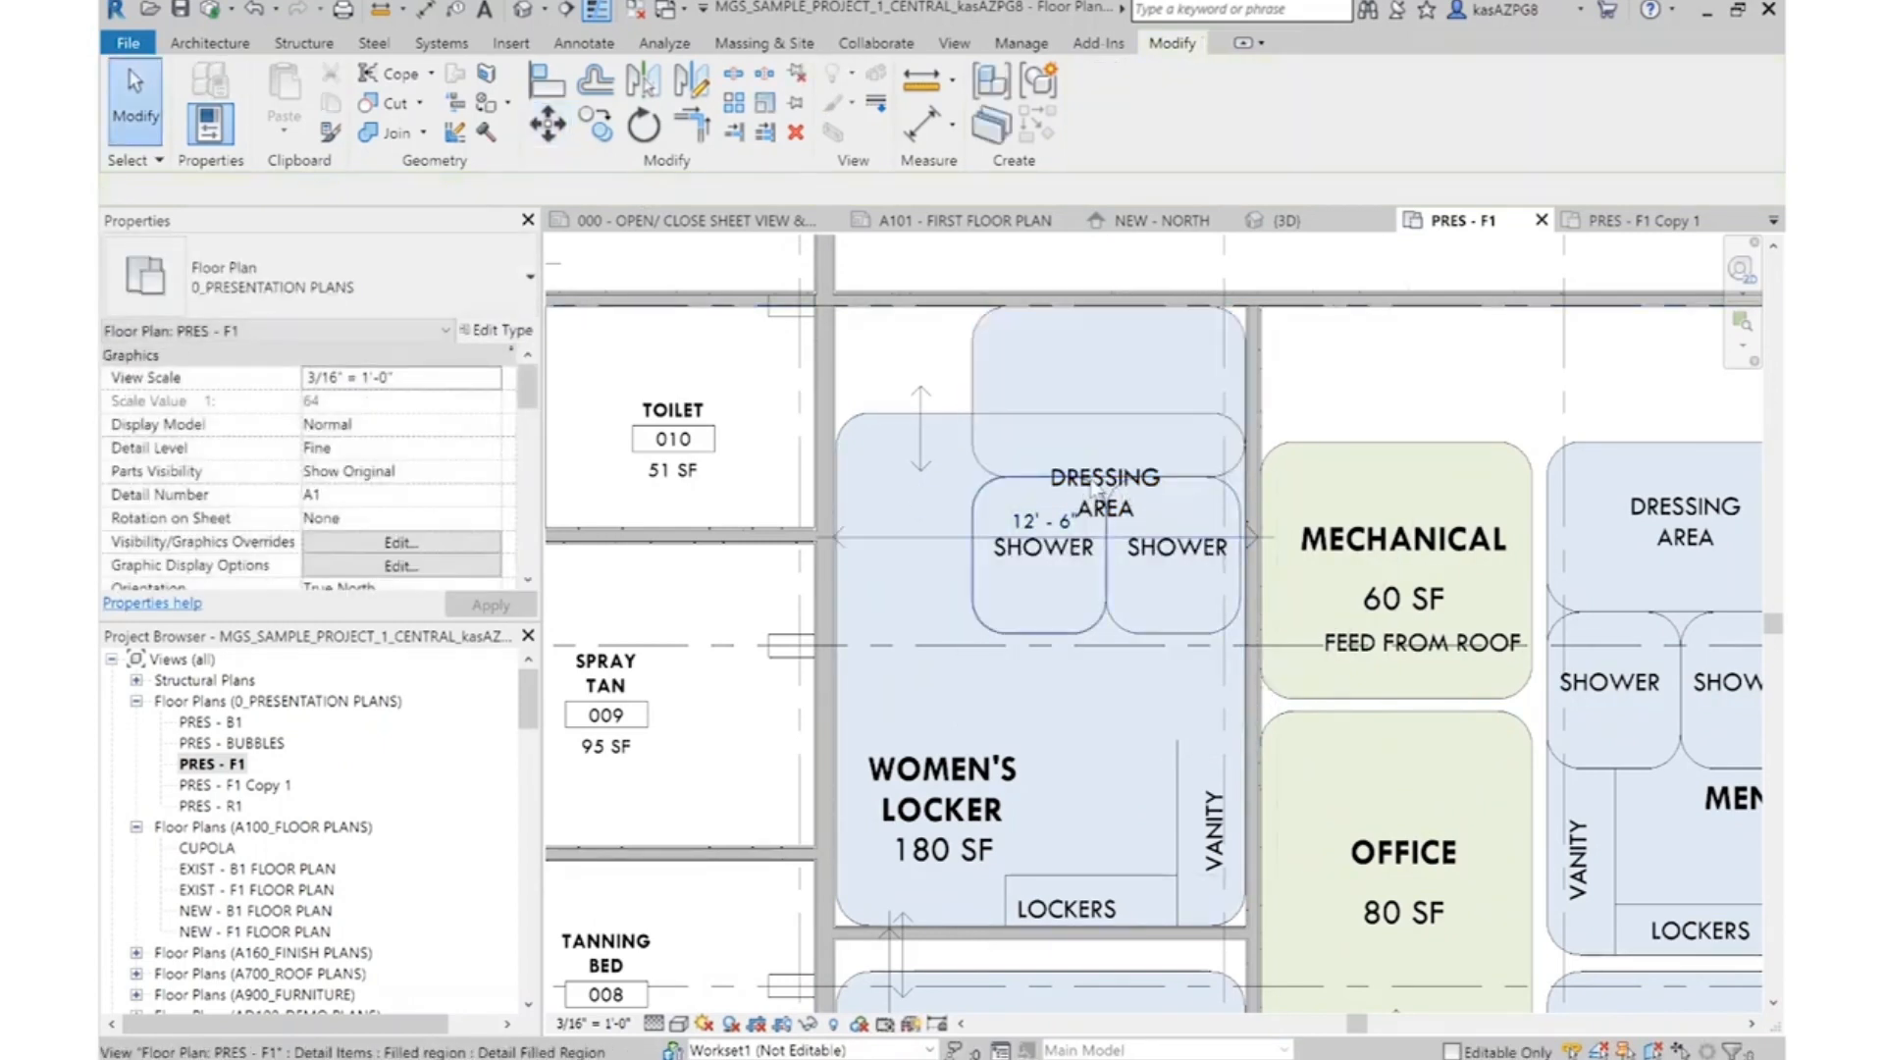
{"action": "left_click_drag", "start_coordinate": [1096, 422], "coordinate": [1084, 324]}
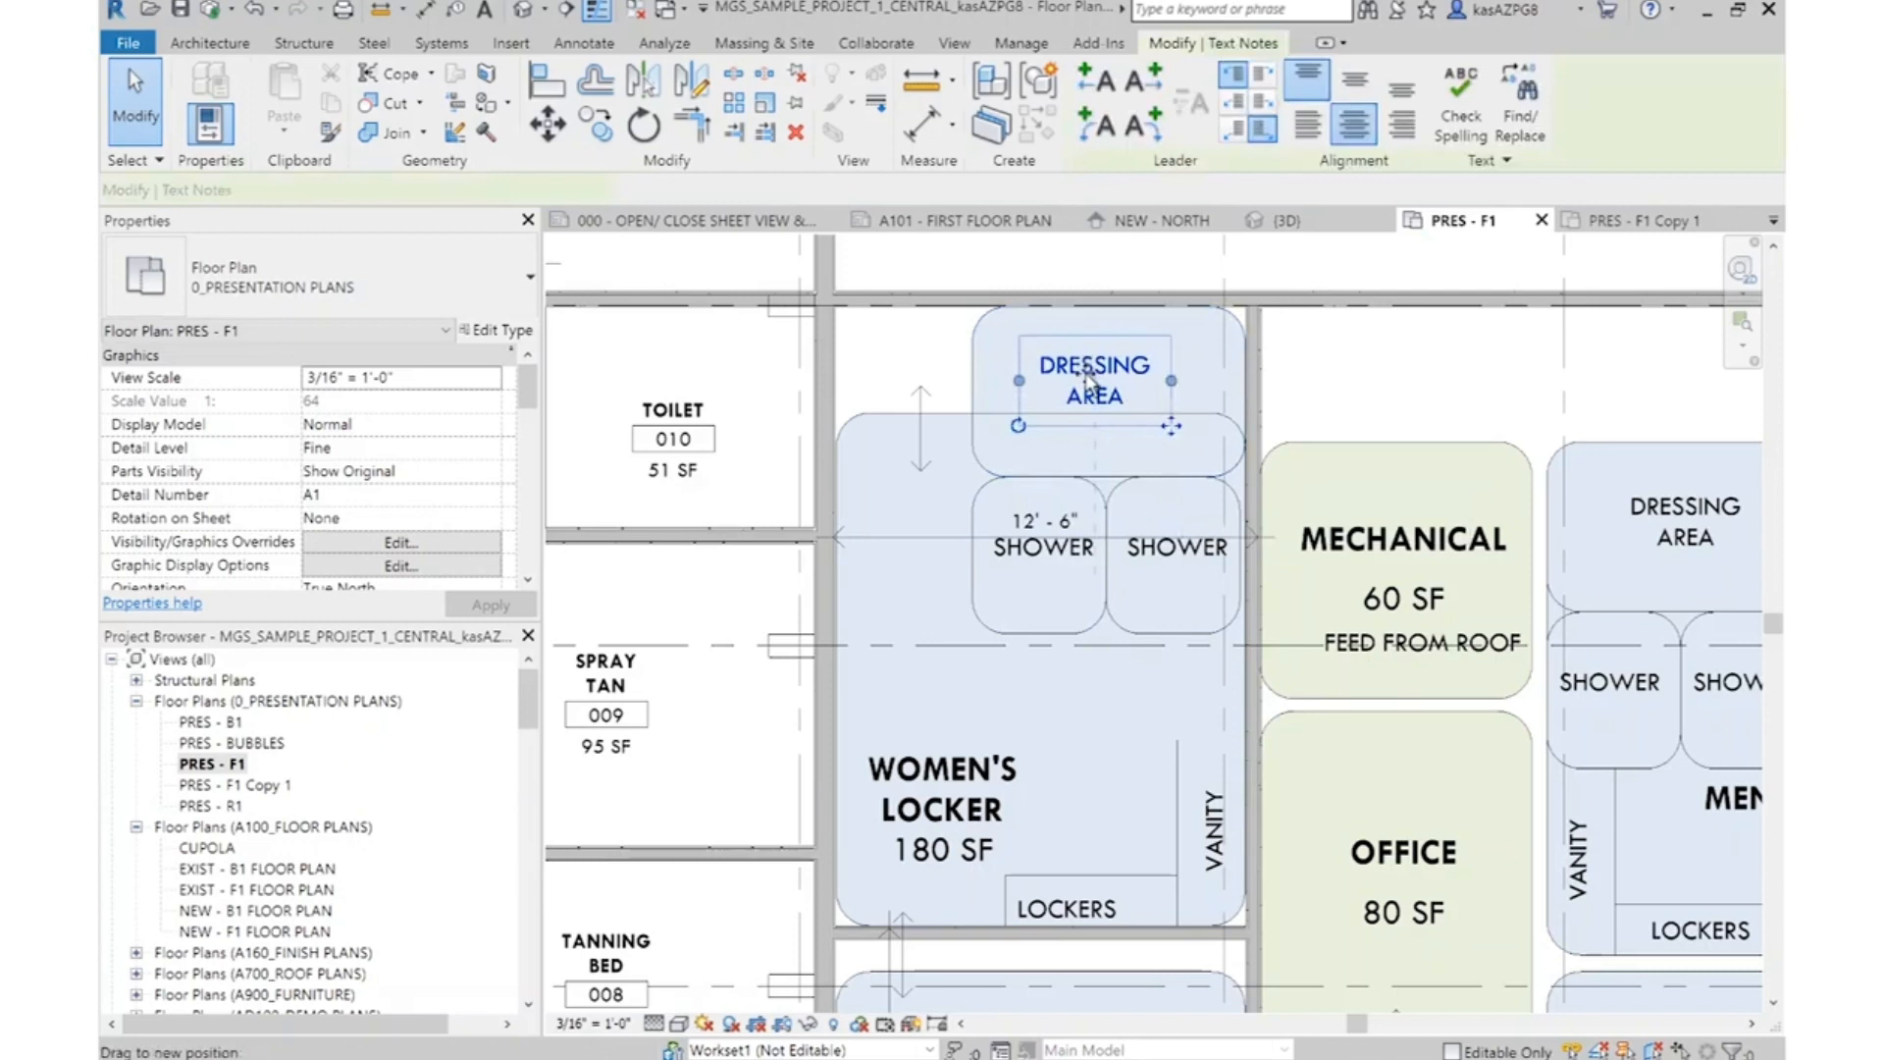
{"action": "key", "text": "Escape"}
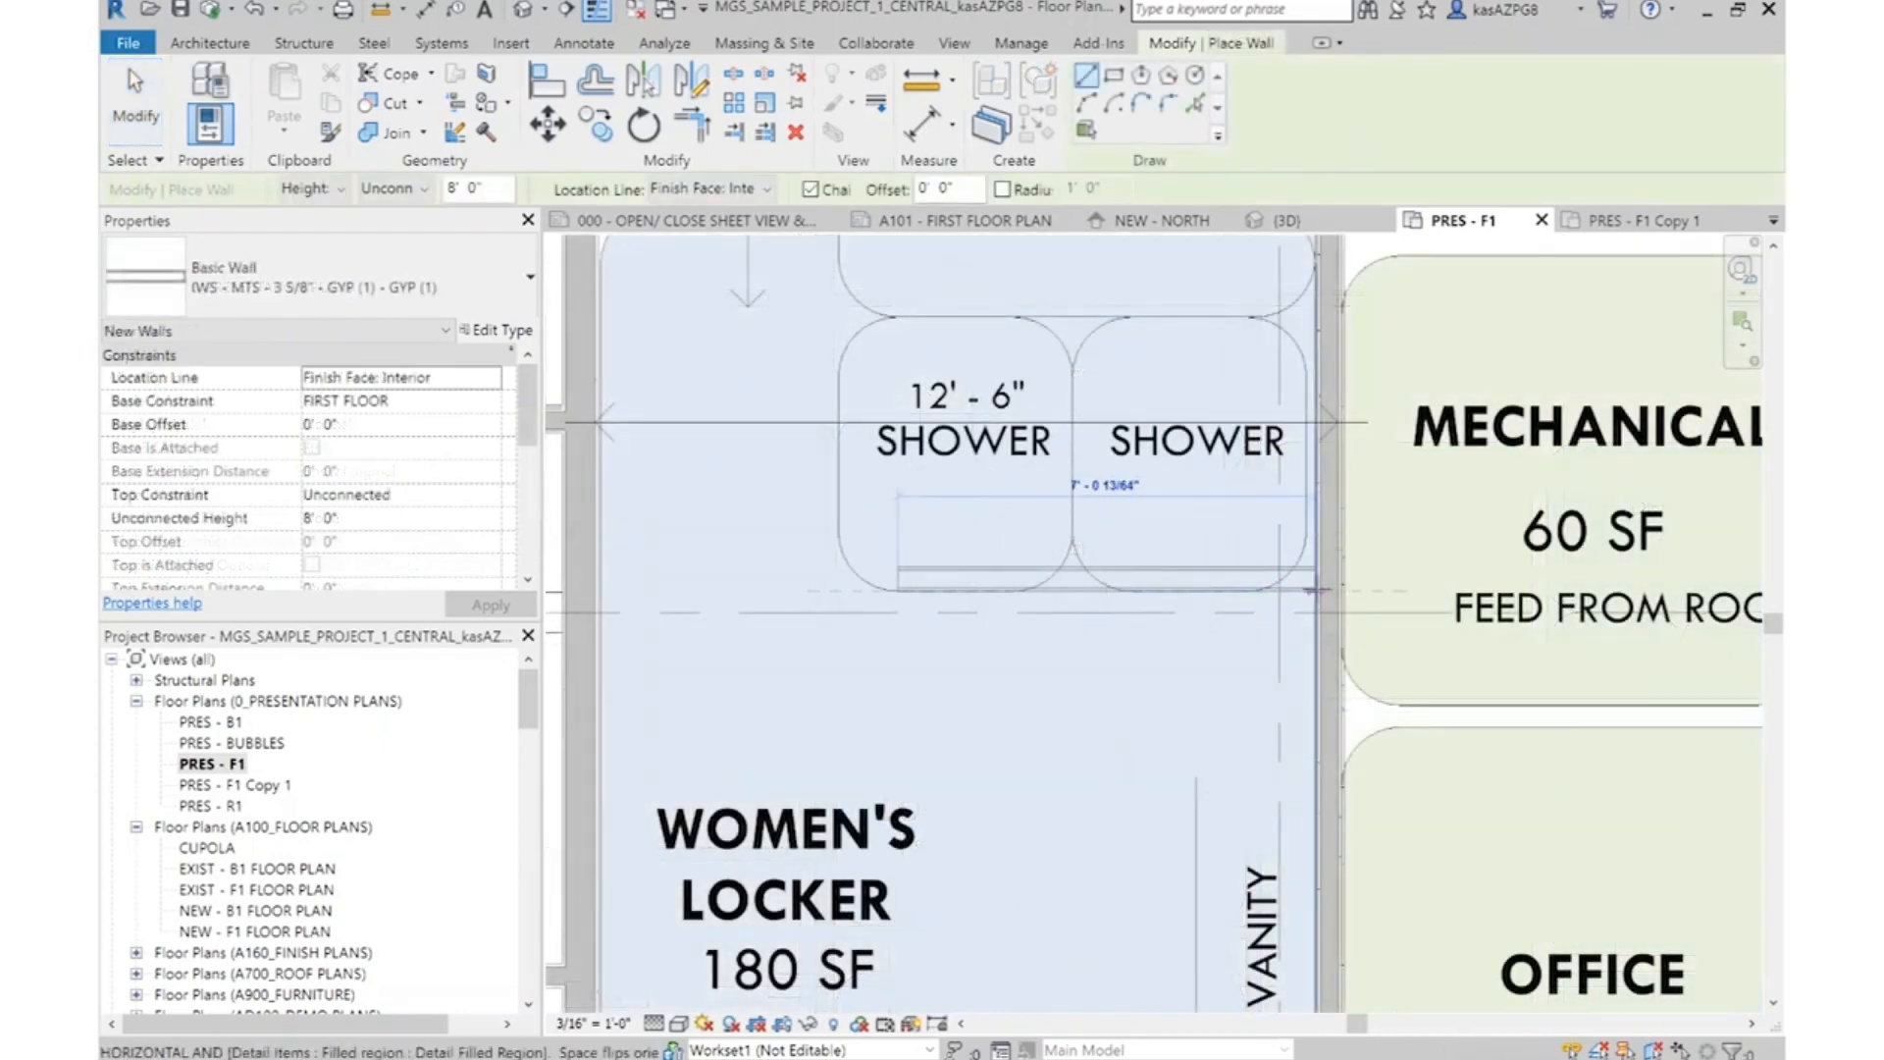
Enclose and divide the women's Dressing Area and two Showers with IWS - MTS - 3 5/8" - GYP (2) - GYP (1) walls following their bubbles
{"action": "left_click", "coordinate": [1315, 590]}
{"action": "key", "text": "Escape"}
{"action": "key", "text": "Escape"}
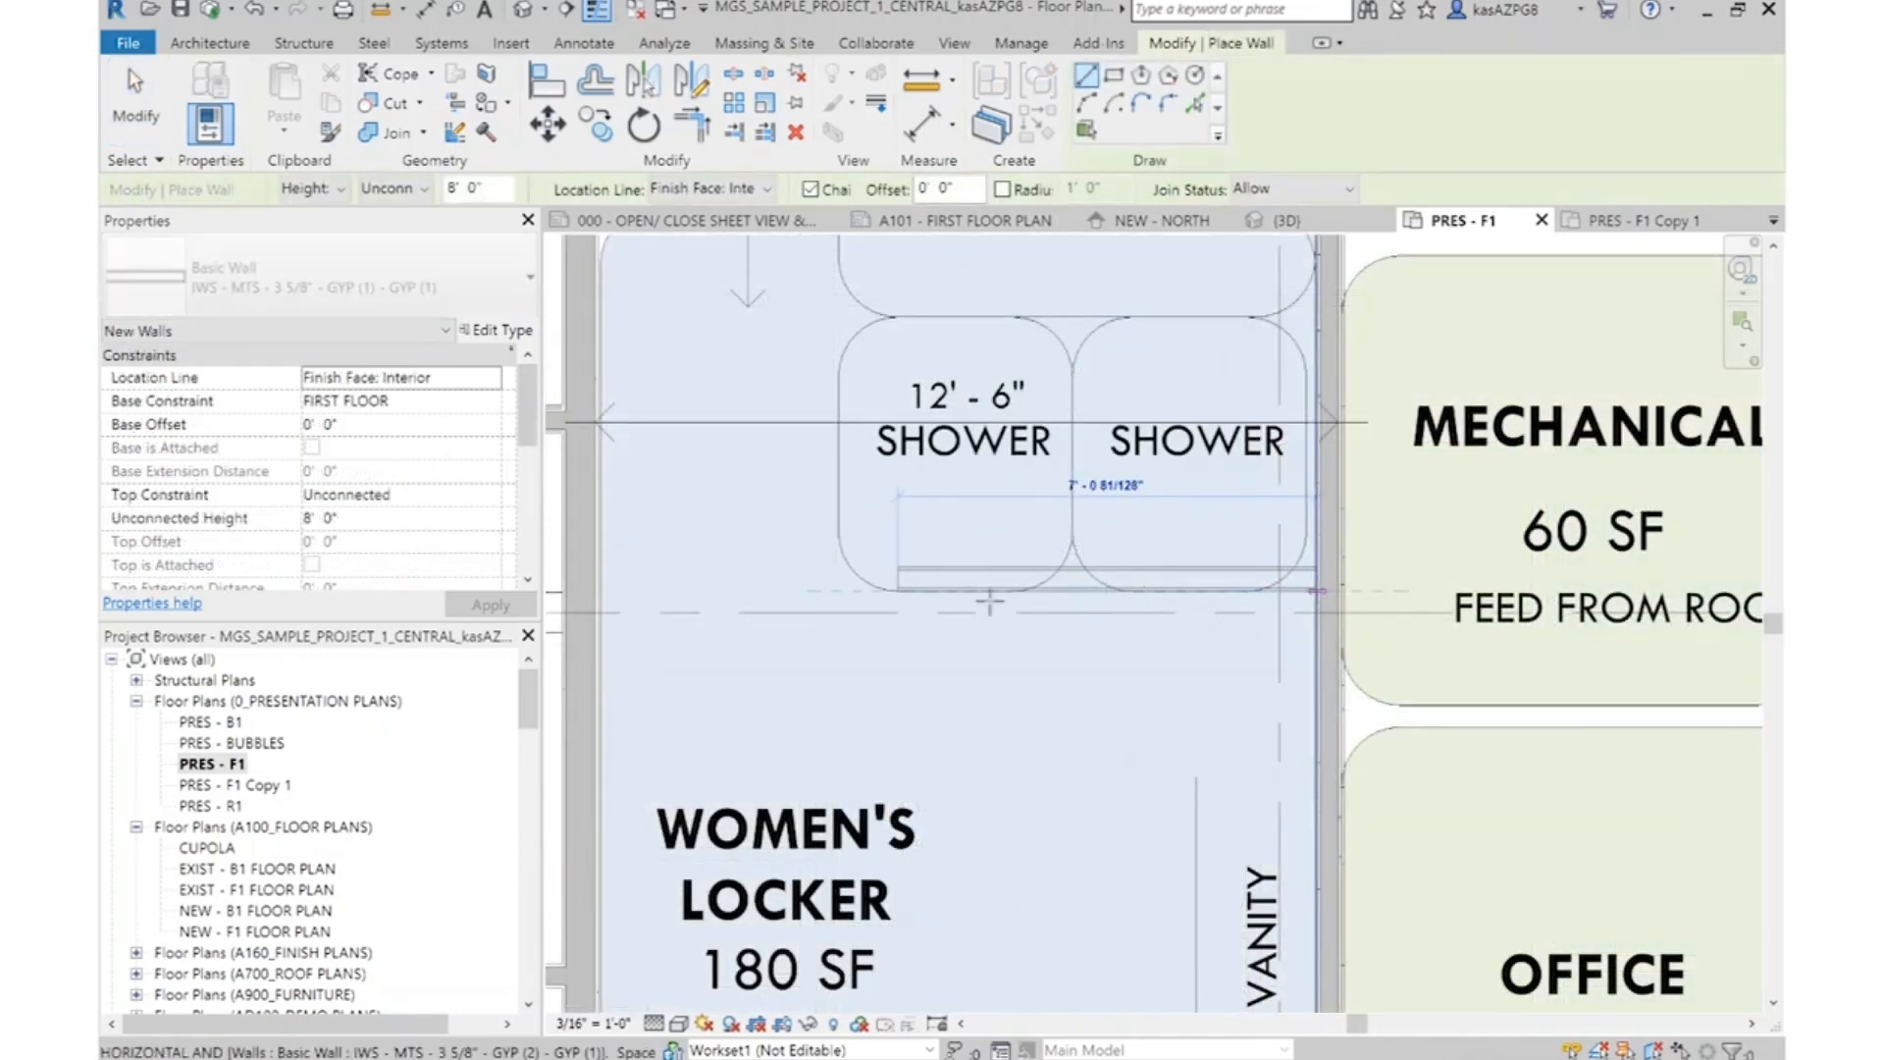
{"action": "left_click", "coordinate": [846, 538]}
{"action": "scroll", "coordinate": [846, 538], "scroll_direction": "down", "scroll_amount": 3}
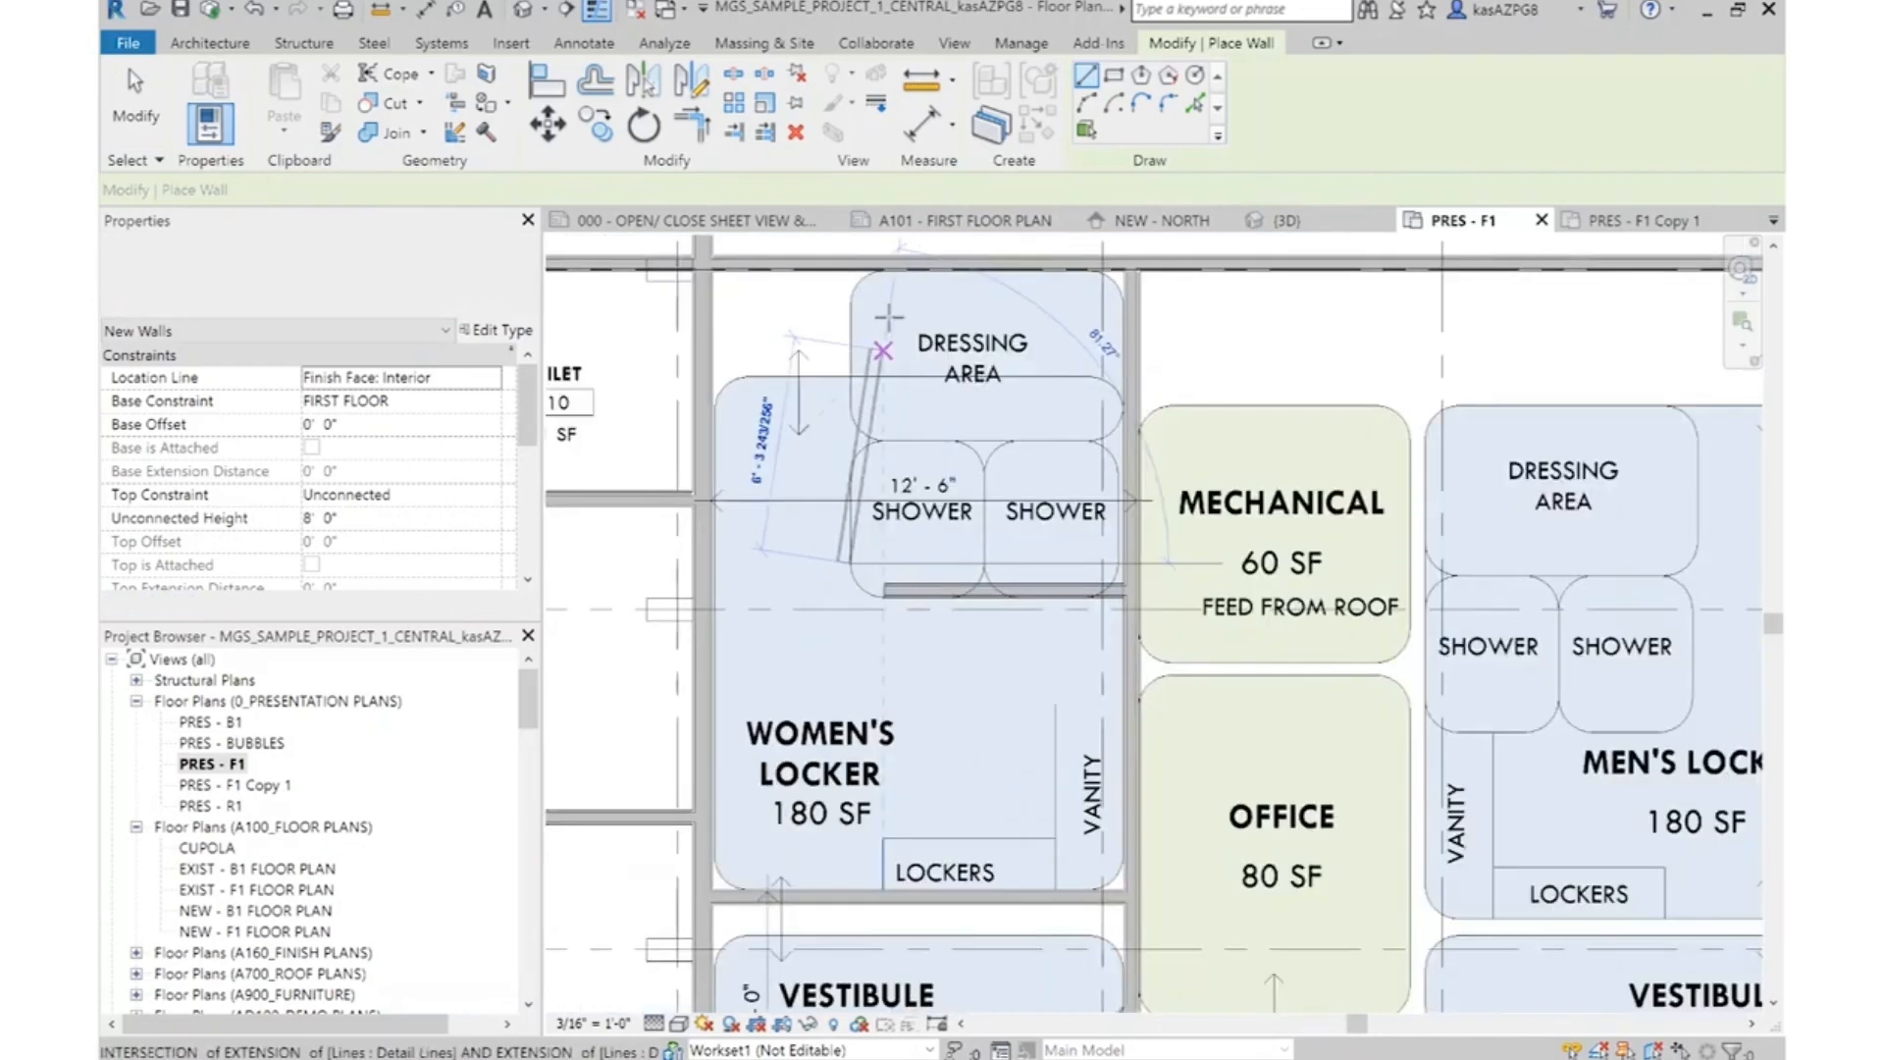
{"action": "left_click", "coordinate": [849, 266]}
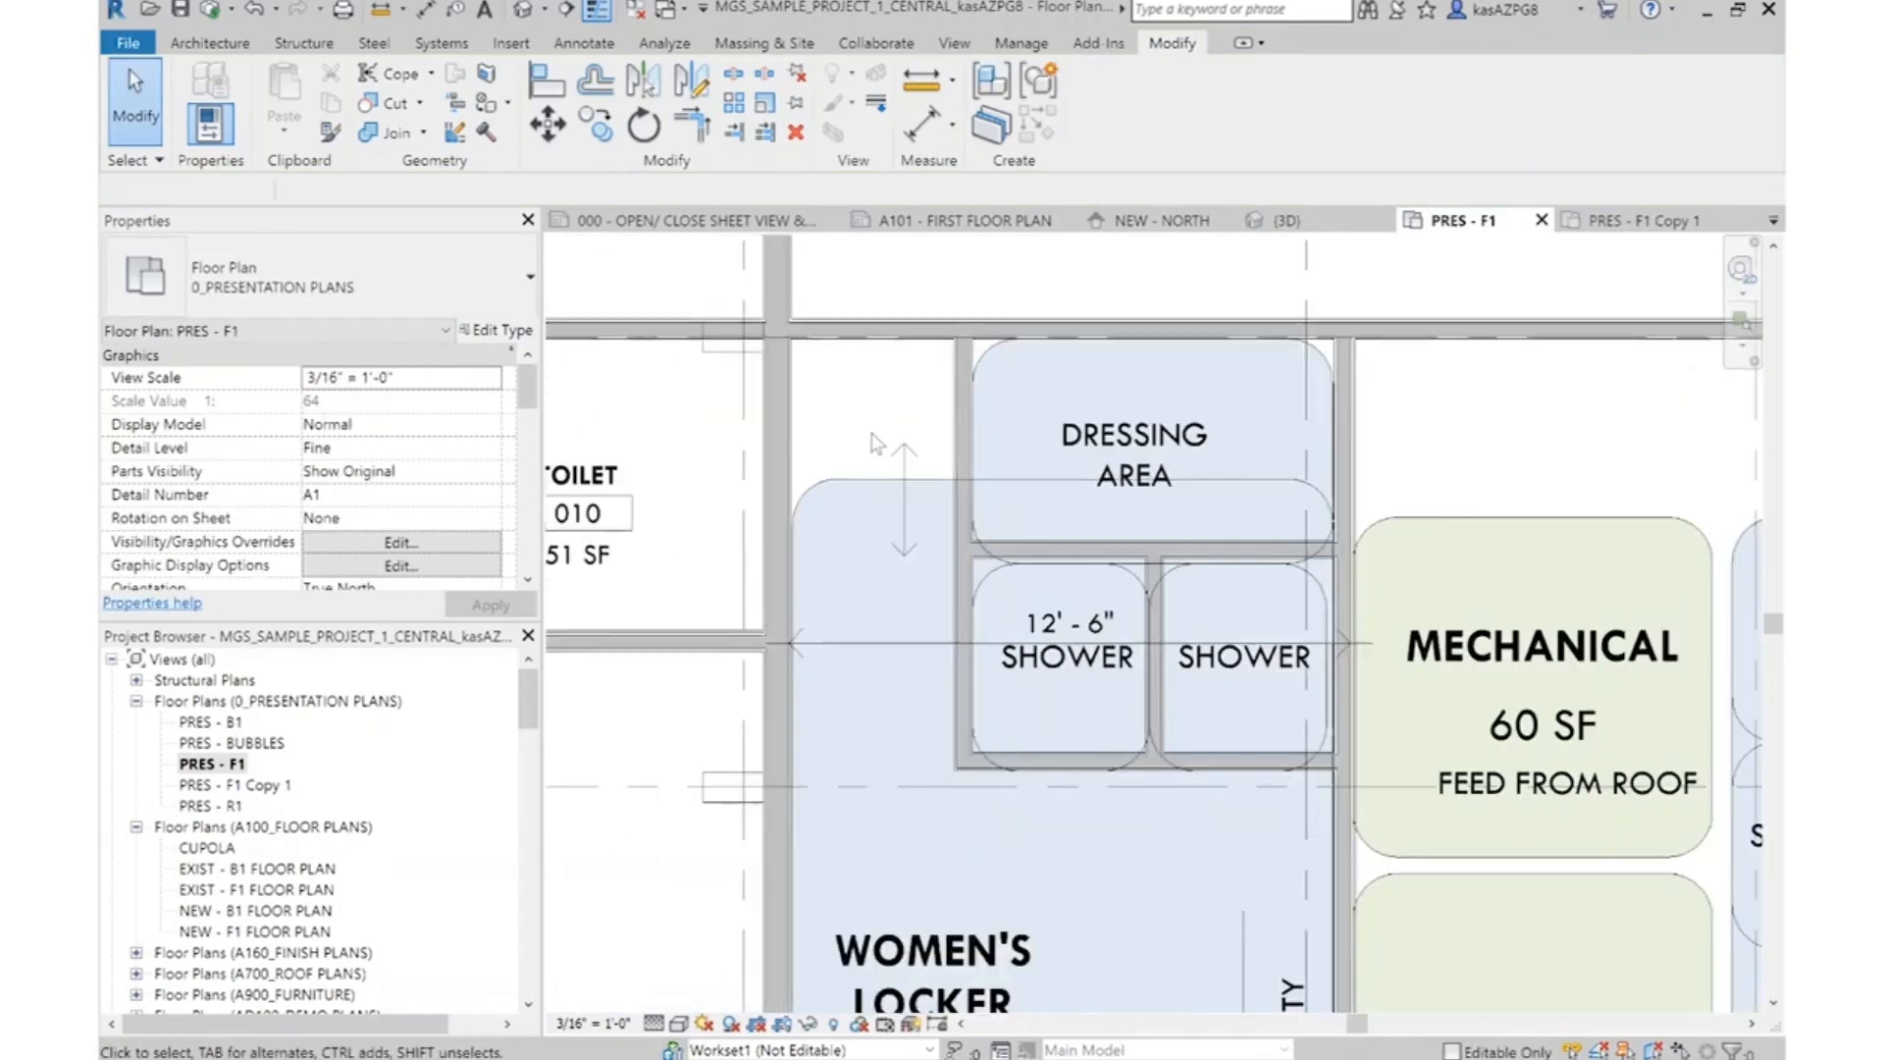
Add an aligned dimension between the long vertical wall beside Toilet 010 and the facing side wall of the women's Dressing Area
{"action": "scroll", "coordinate": [874, 440], "scroll_direction": "down", "scroll_amount": 1}
{"action": "left_click", "coordinate": [582, 43]}
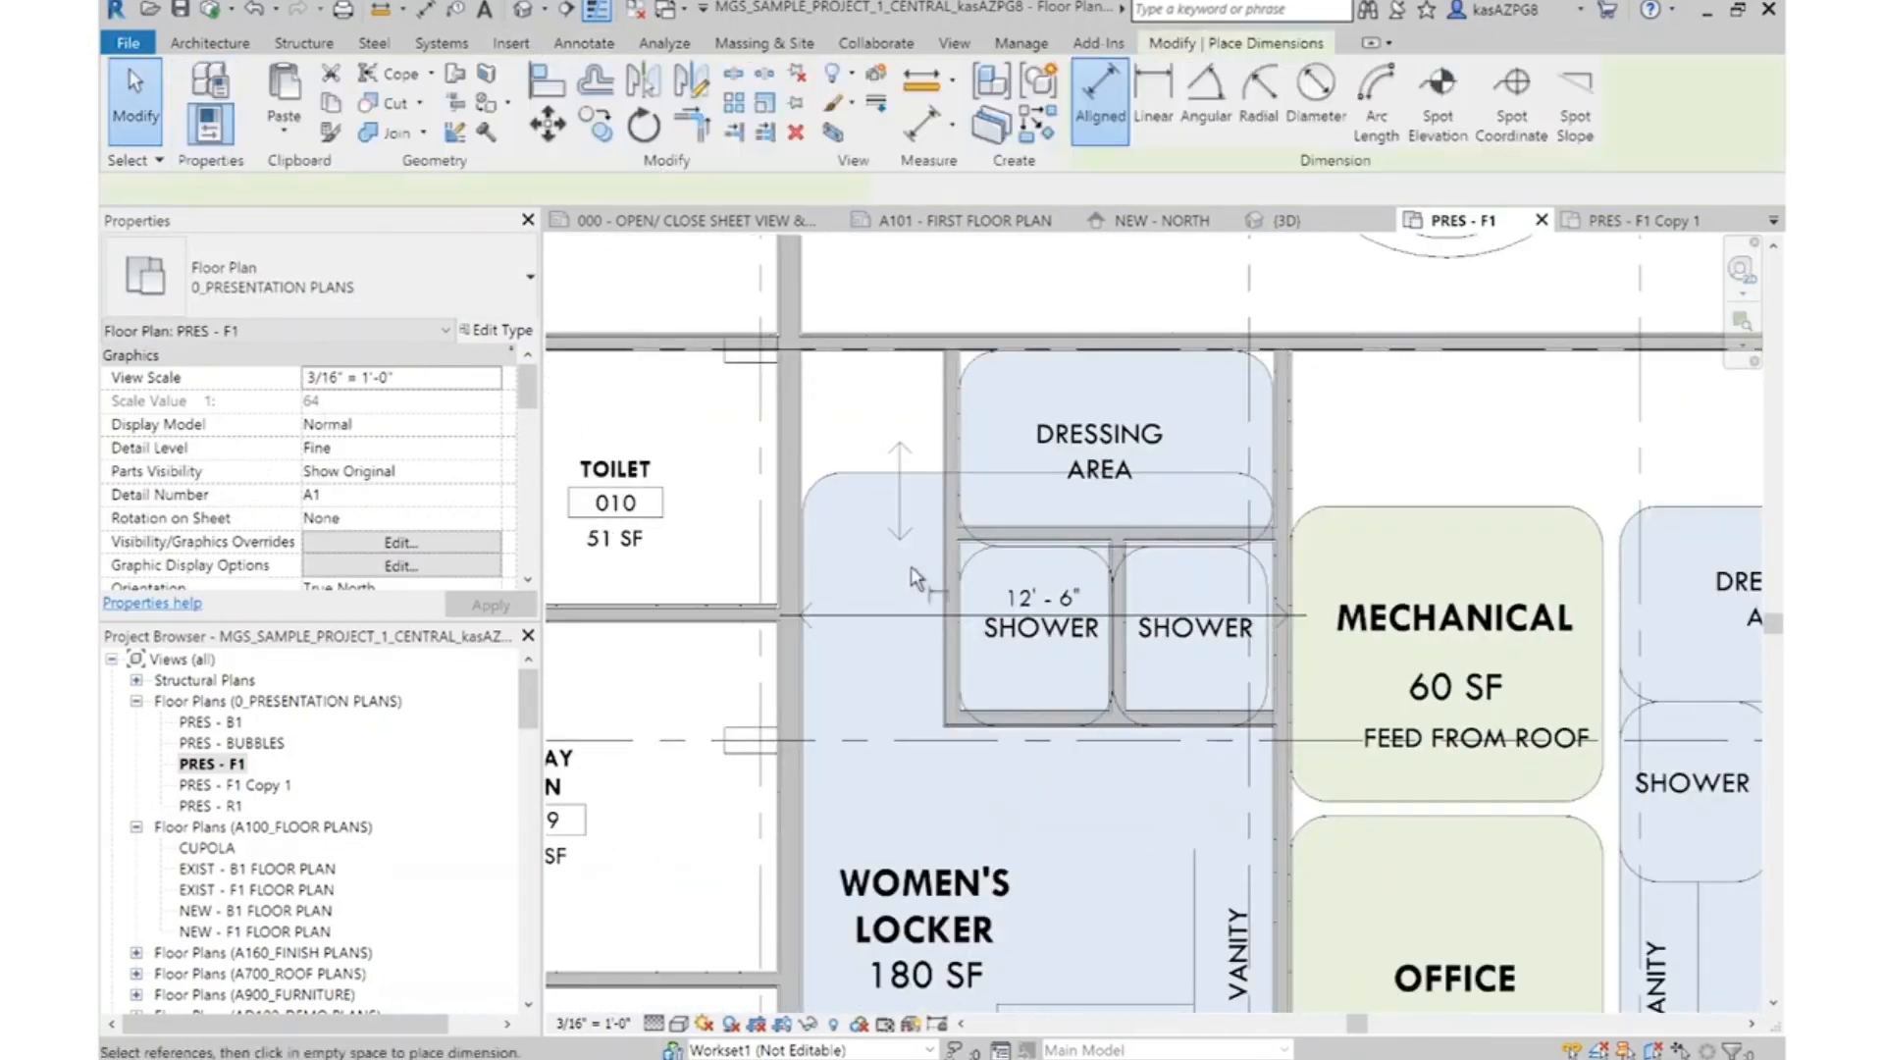
{"action": "scroll", "coordinate": [900, 577], "scroll_direction": "down", "scroll_amount": 2}
{"action": "scroll", "coordinate": [892, 455], "scroll_direction": "up", "scroll_amount": 3}
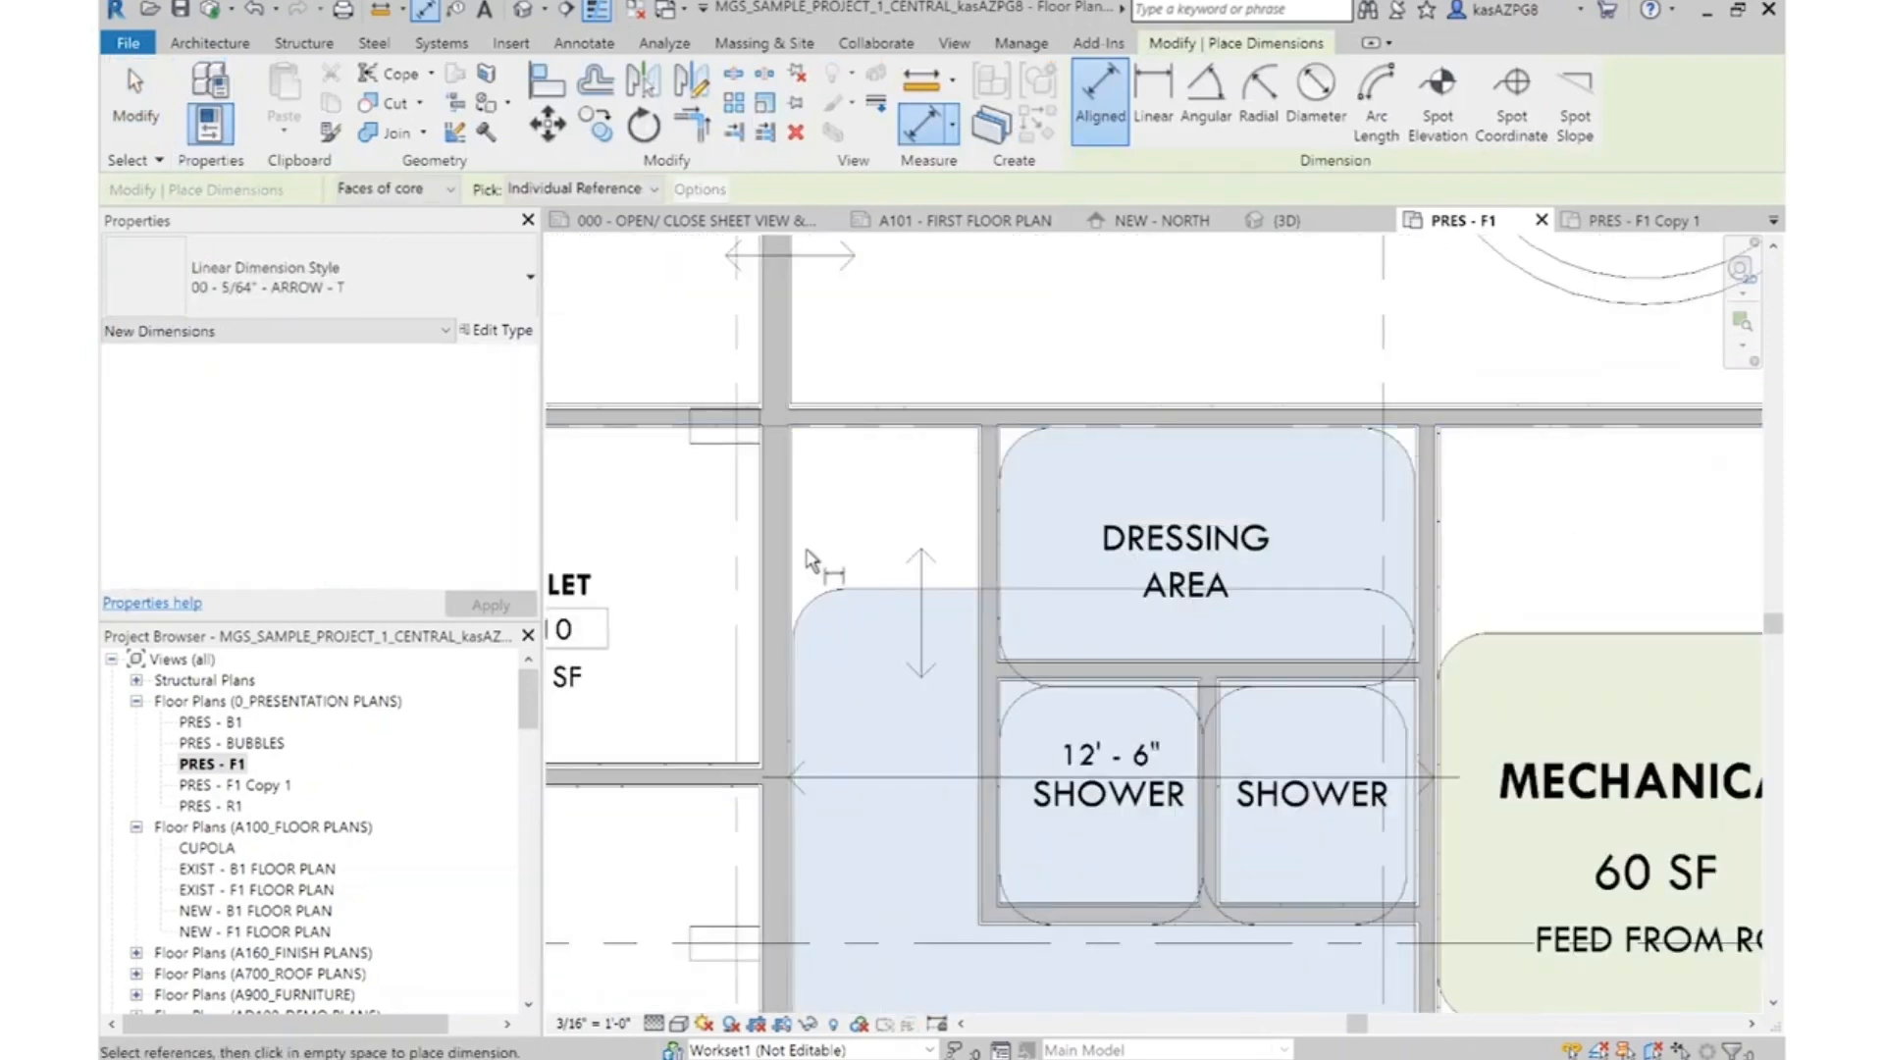
{"action": "scroll", "coordinate": [798, 557], "scroll_direction": "up", "scroll_amount": 2}
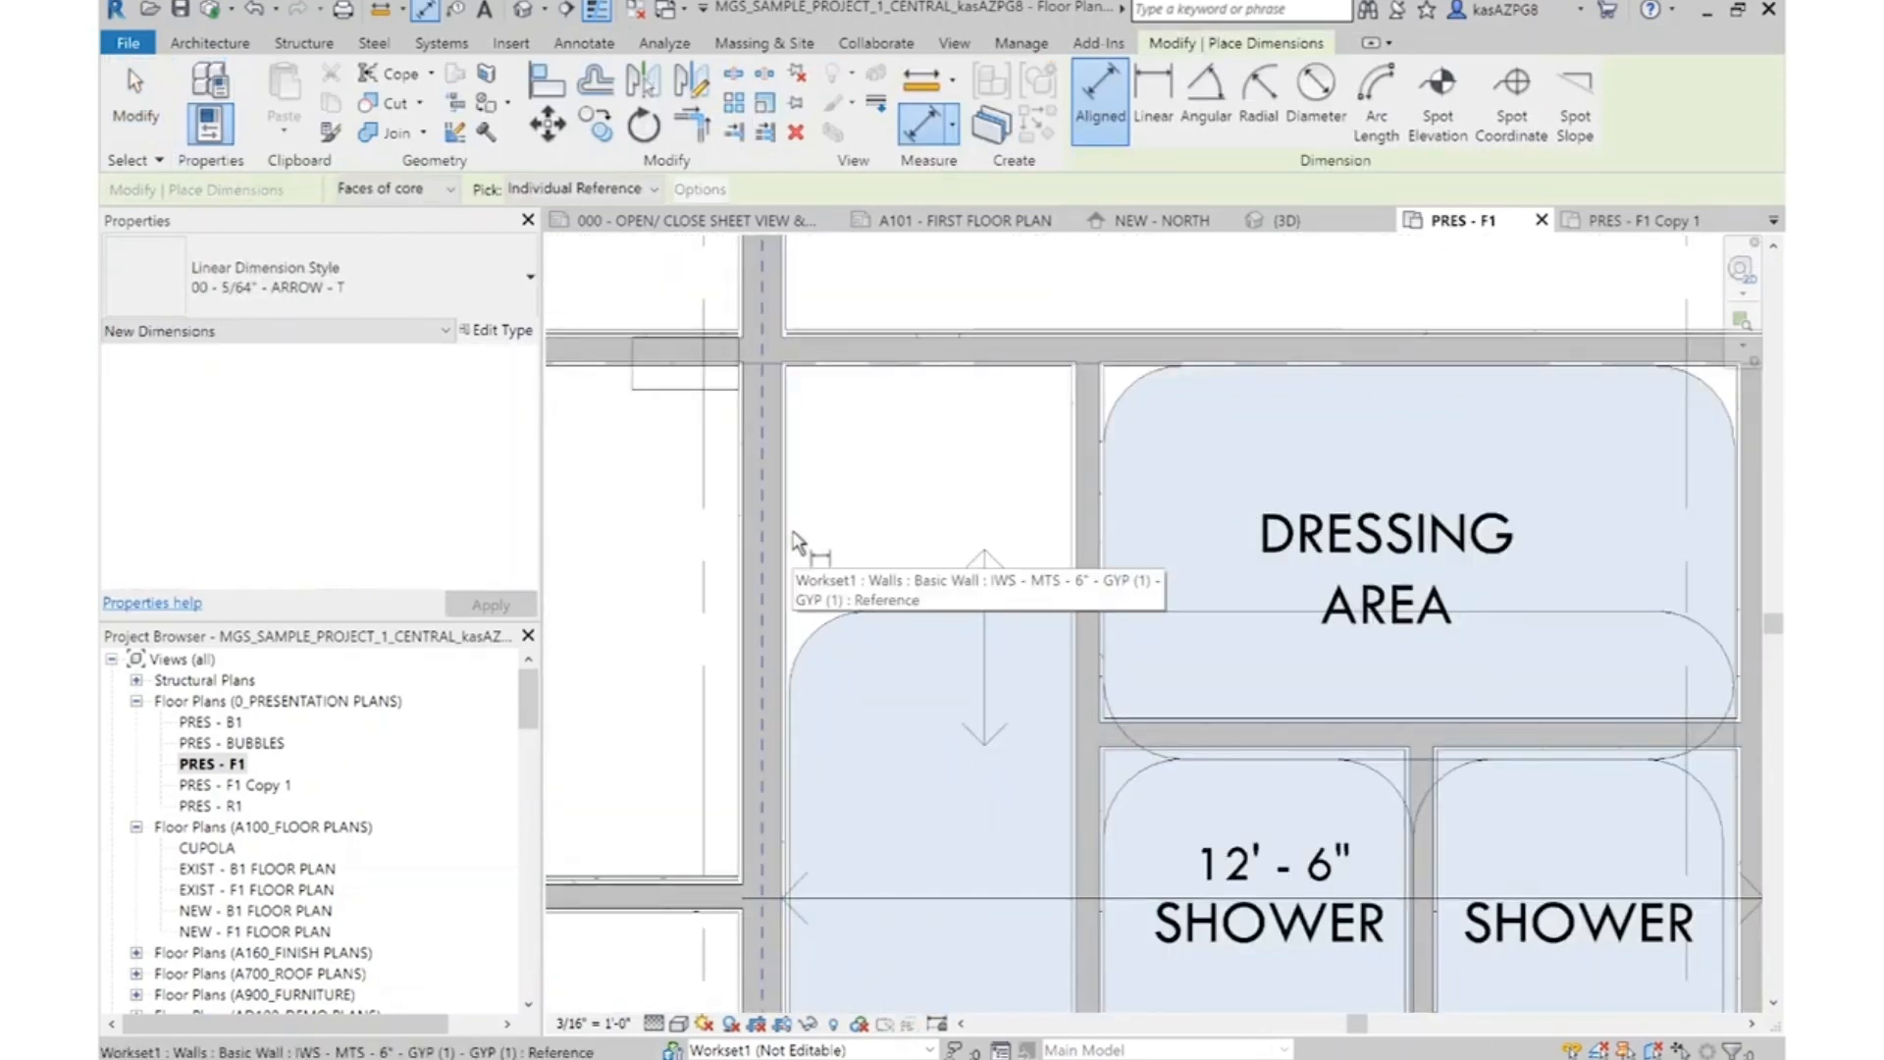
{"action": "left_click", "coordinate": [795, 543]}
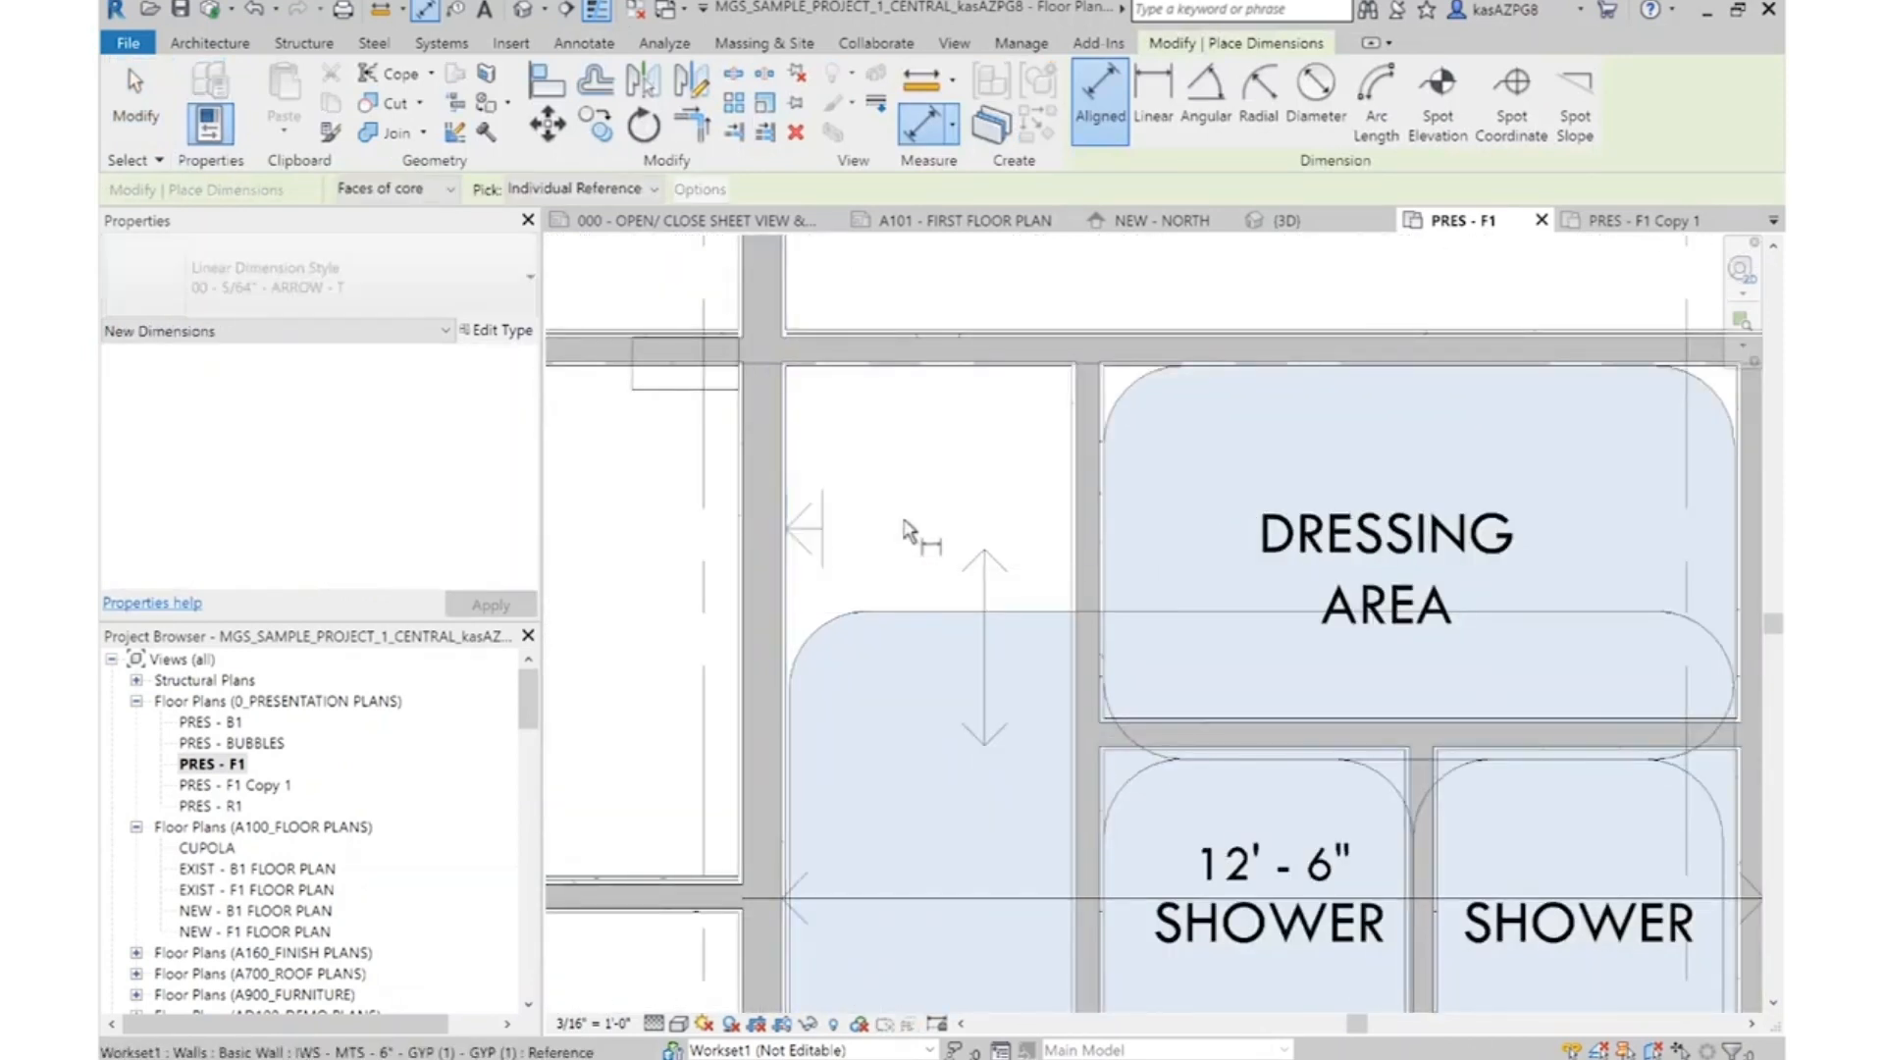
{"action": "left_click", "coordinate": [1071, 491]}
{"action": "left_click", "coordinate": [951, 483]}
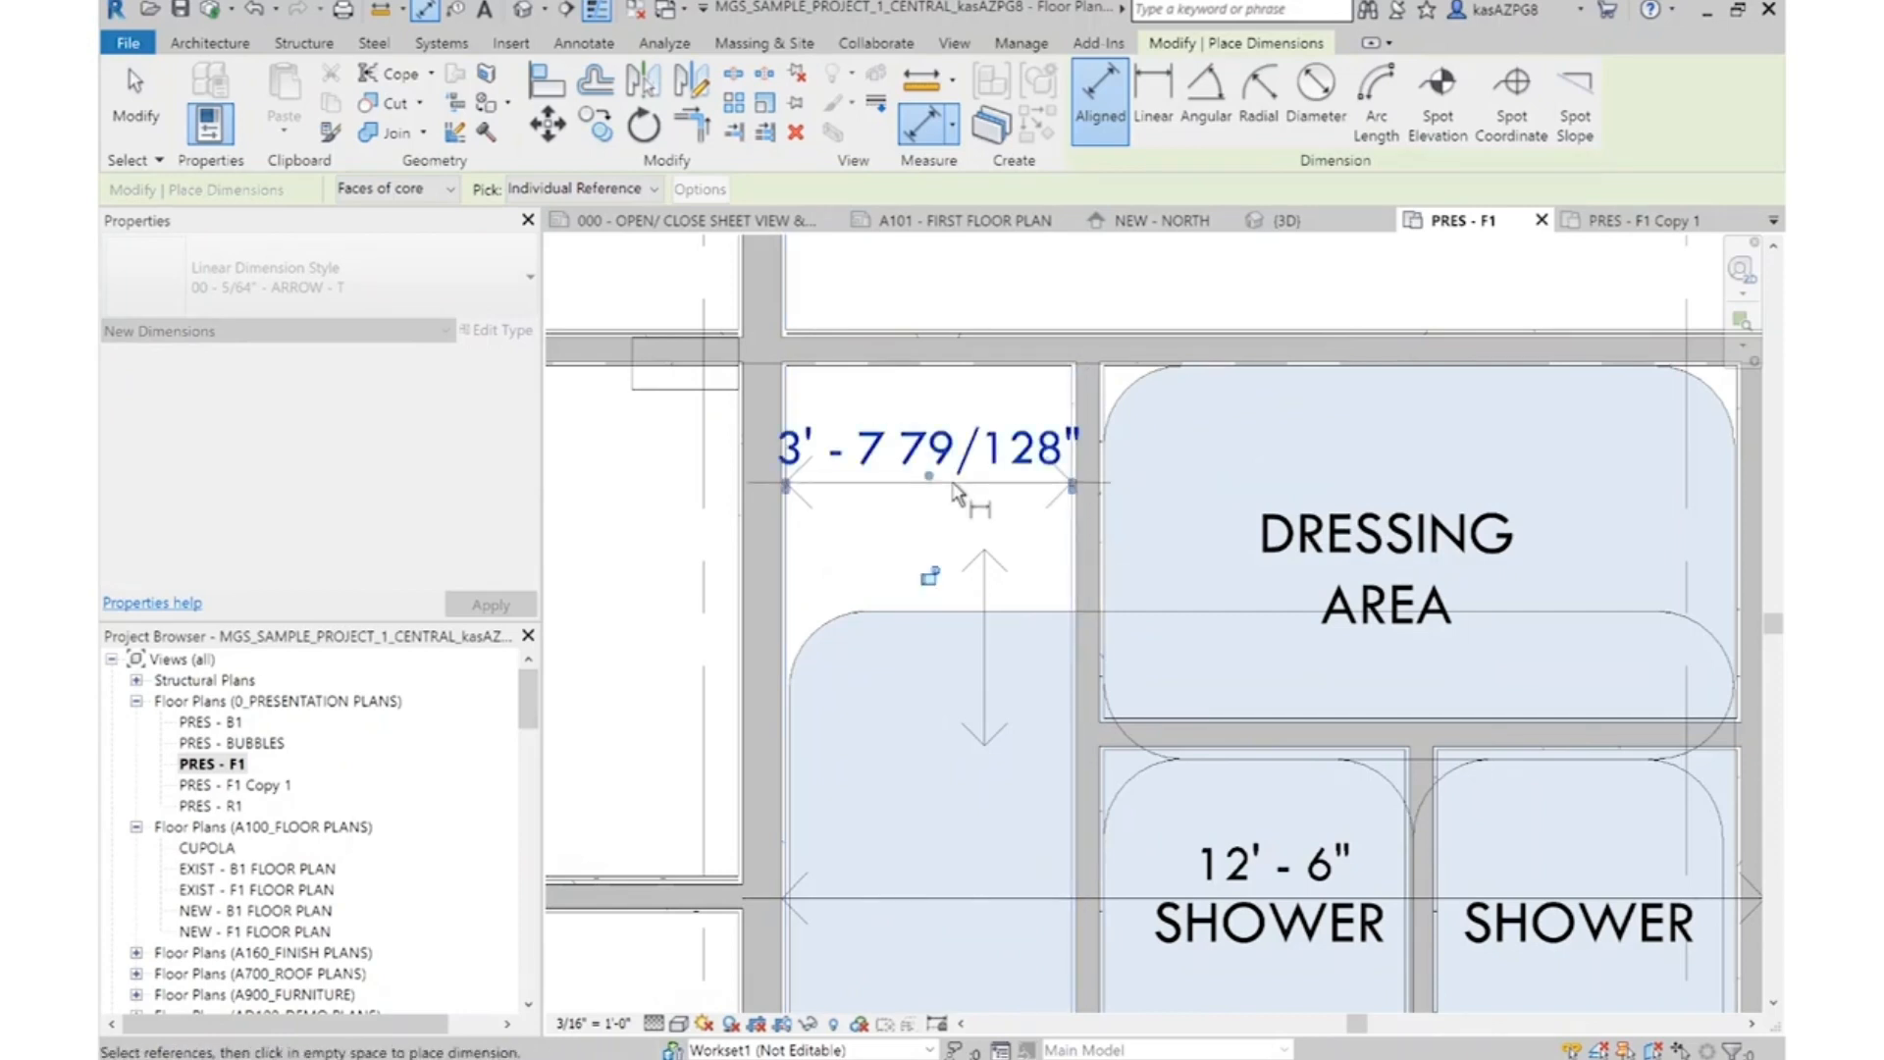
{"action": "key", "text": "Escape"}
{"action": "key", "text": "Escape"}
Set the passage beside the women's Dressing Area to 4' 0" by repositioning the Dressing Area and shower side wall
{"action": "scroll", "coordinate": [1042, 441], "scroll_direction": "down", "scroll_amount": 1}
{"action": "left_click", "coordinate": [1079, 539]}
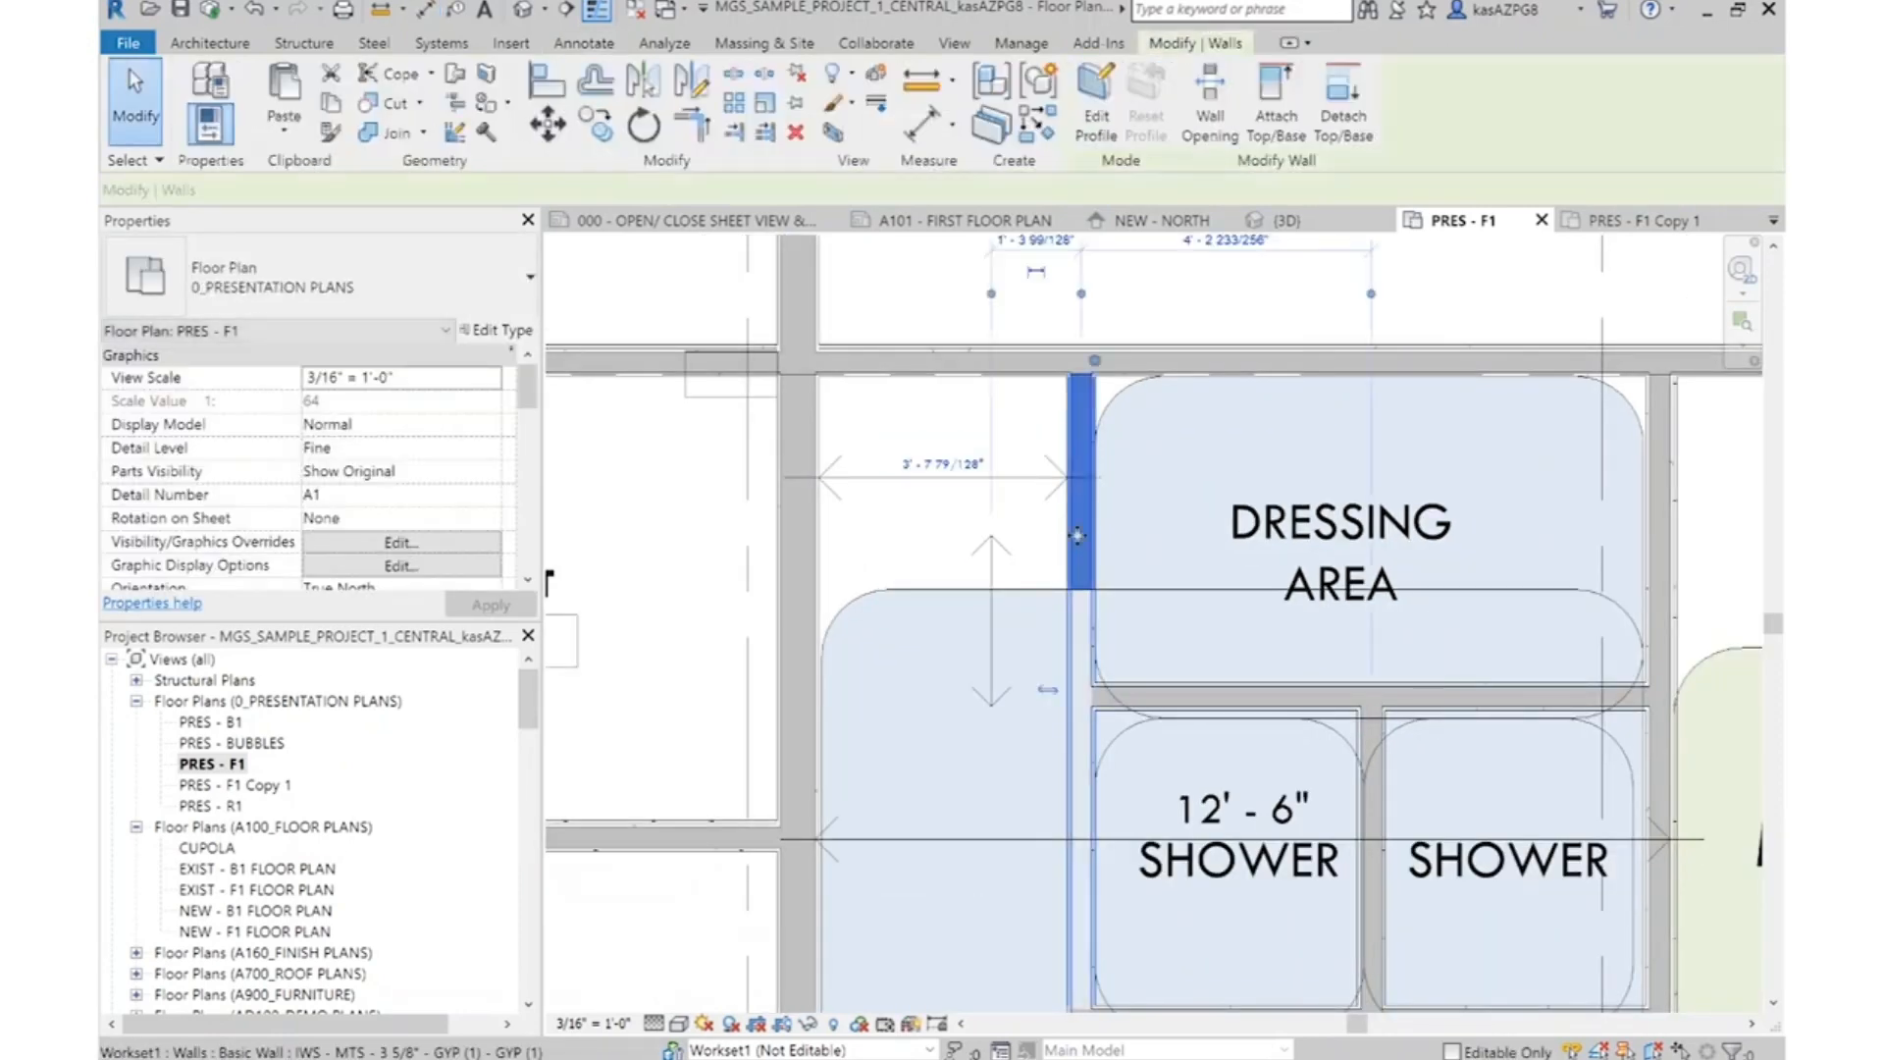
{"action": "left_click", "coordinate": [960, 468]}
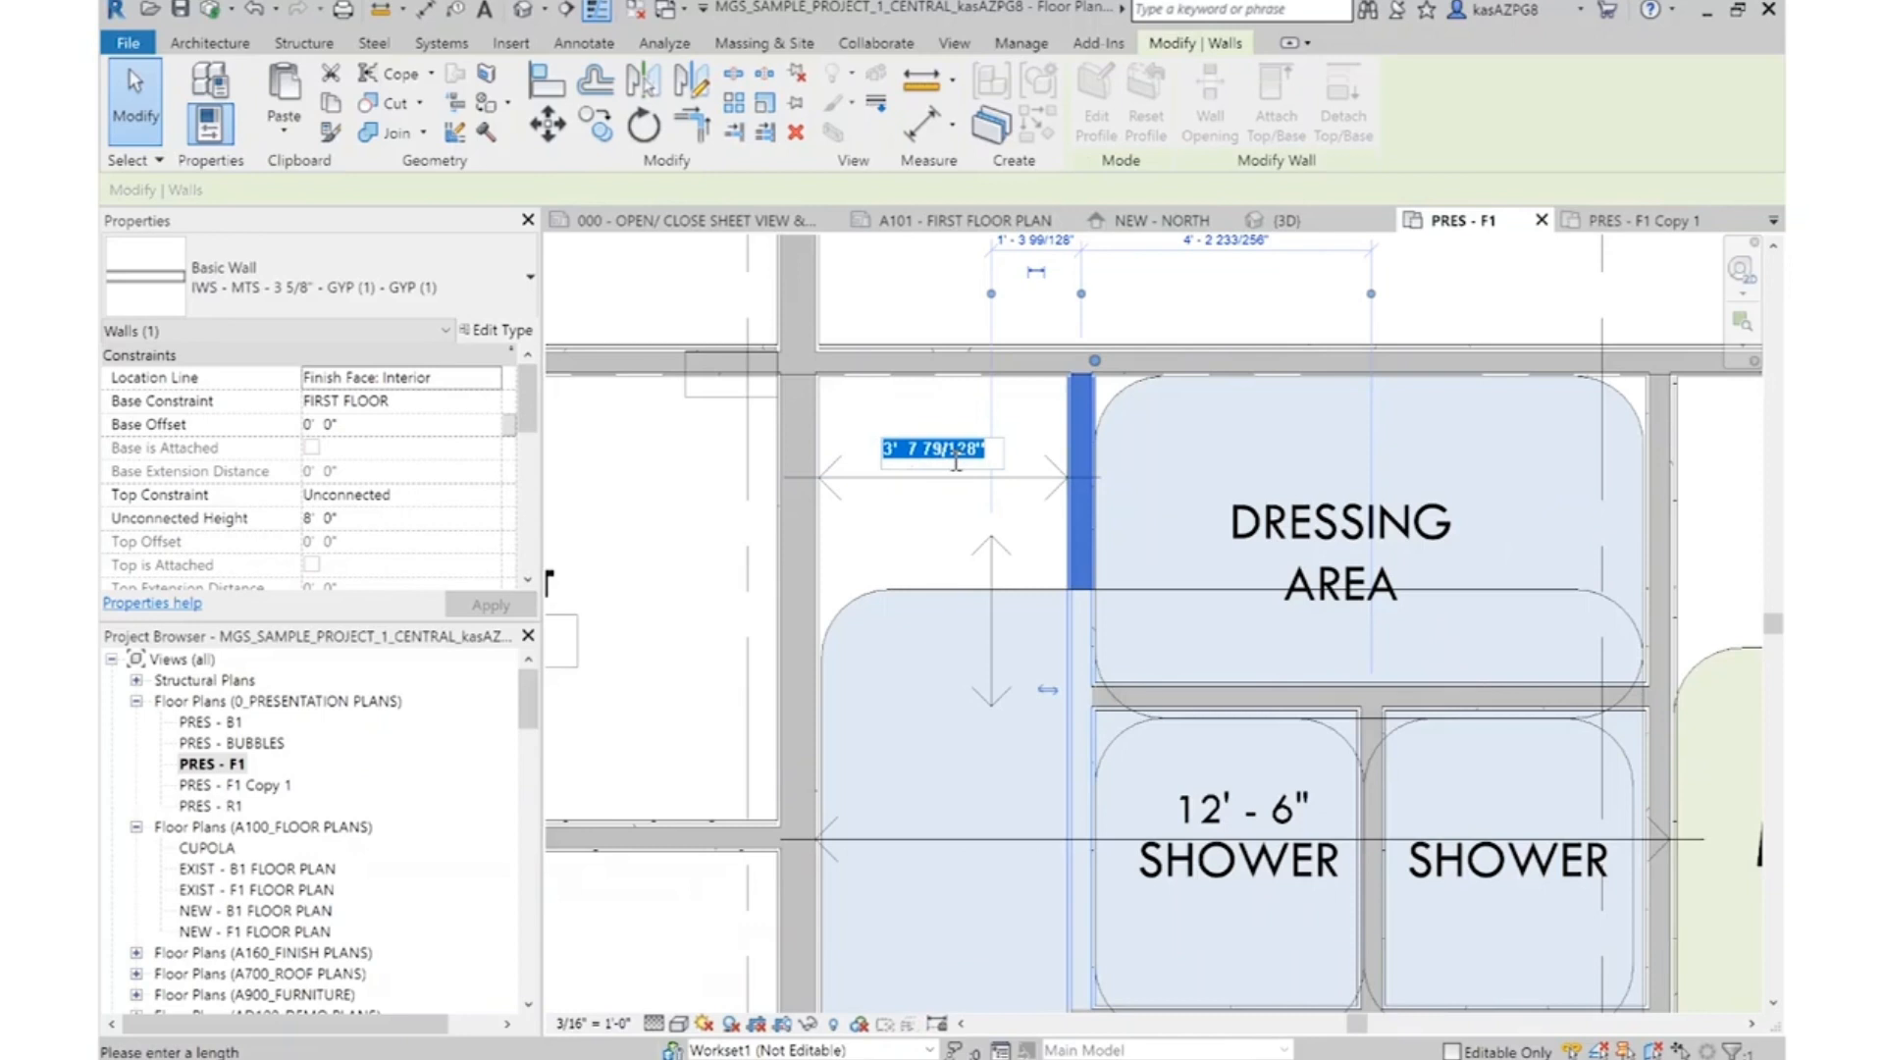
{"action": "type", "text": "4"}
{"action": "key", "text": "Return"}
{"action": "key", "text": "Escape"}
Extend the Vestibule's vertical dimension string upward with witness lines at the shower walls and the long horizontal wall above the Dressing Area
{"action": "scroll", "coordinate": [1105, 443], "scroll_direction": "down", "scroll_amount": 2}
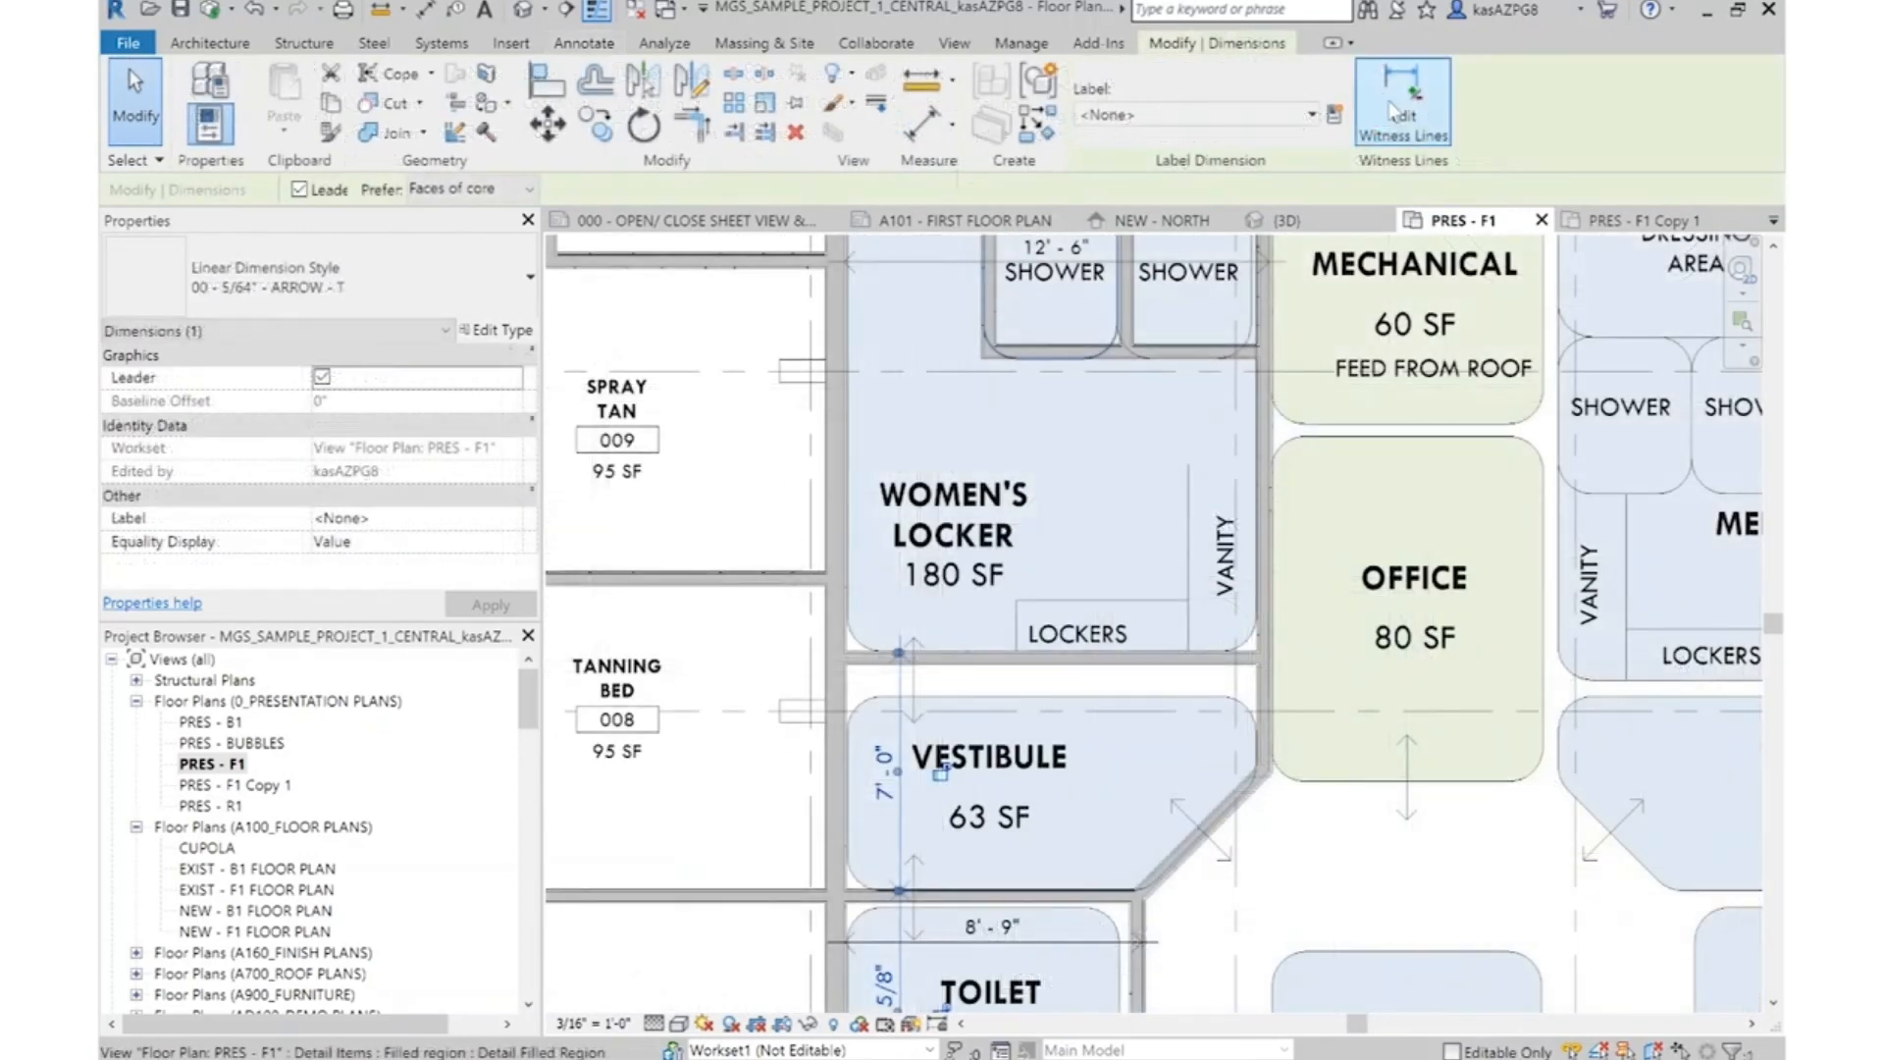
{"action": "left_click", "coordinate": [1394, 113]}
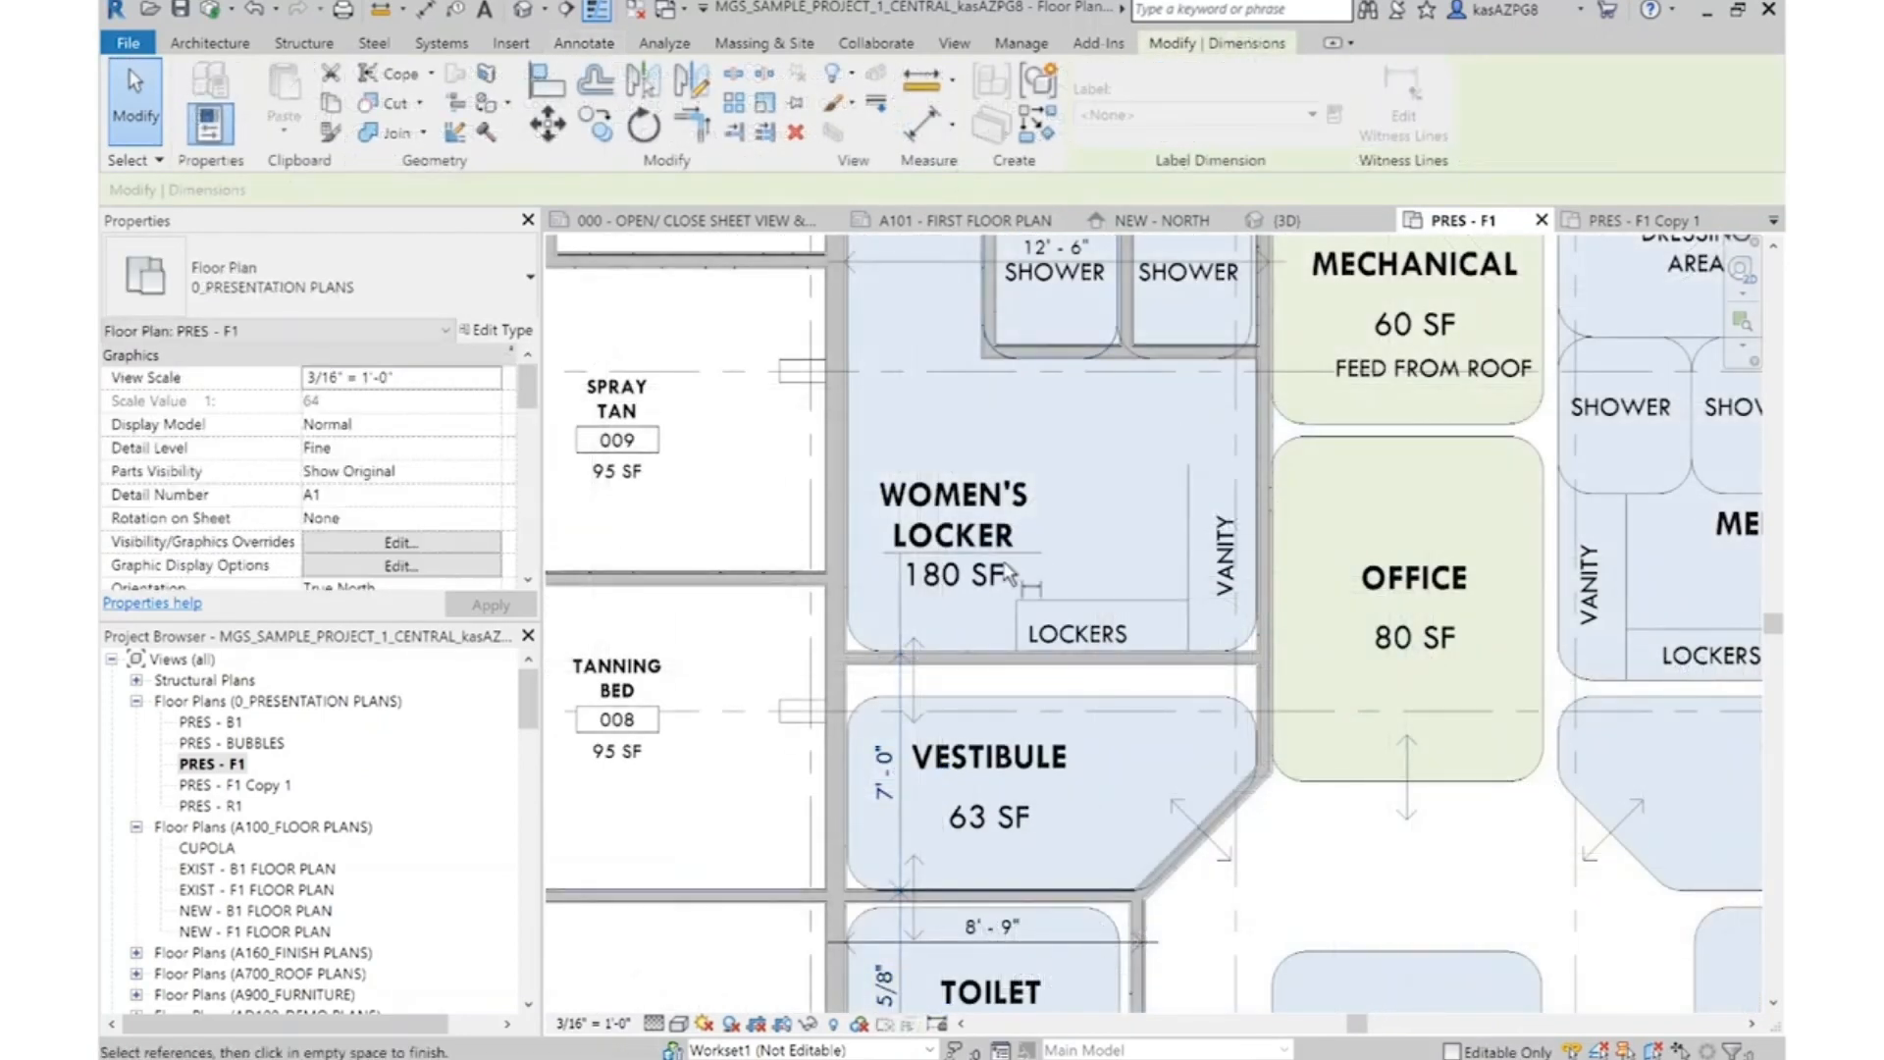
{"action": "scroll", "coordinate": [1050, 348], "scroll_direction": "up", "scroll_amount": 3}
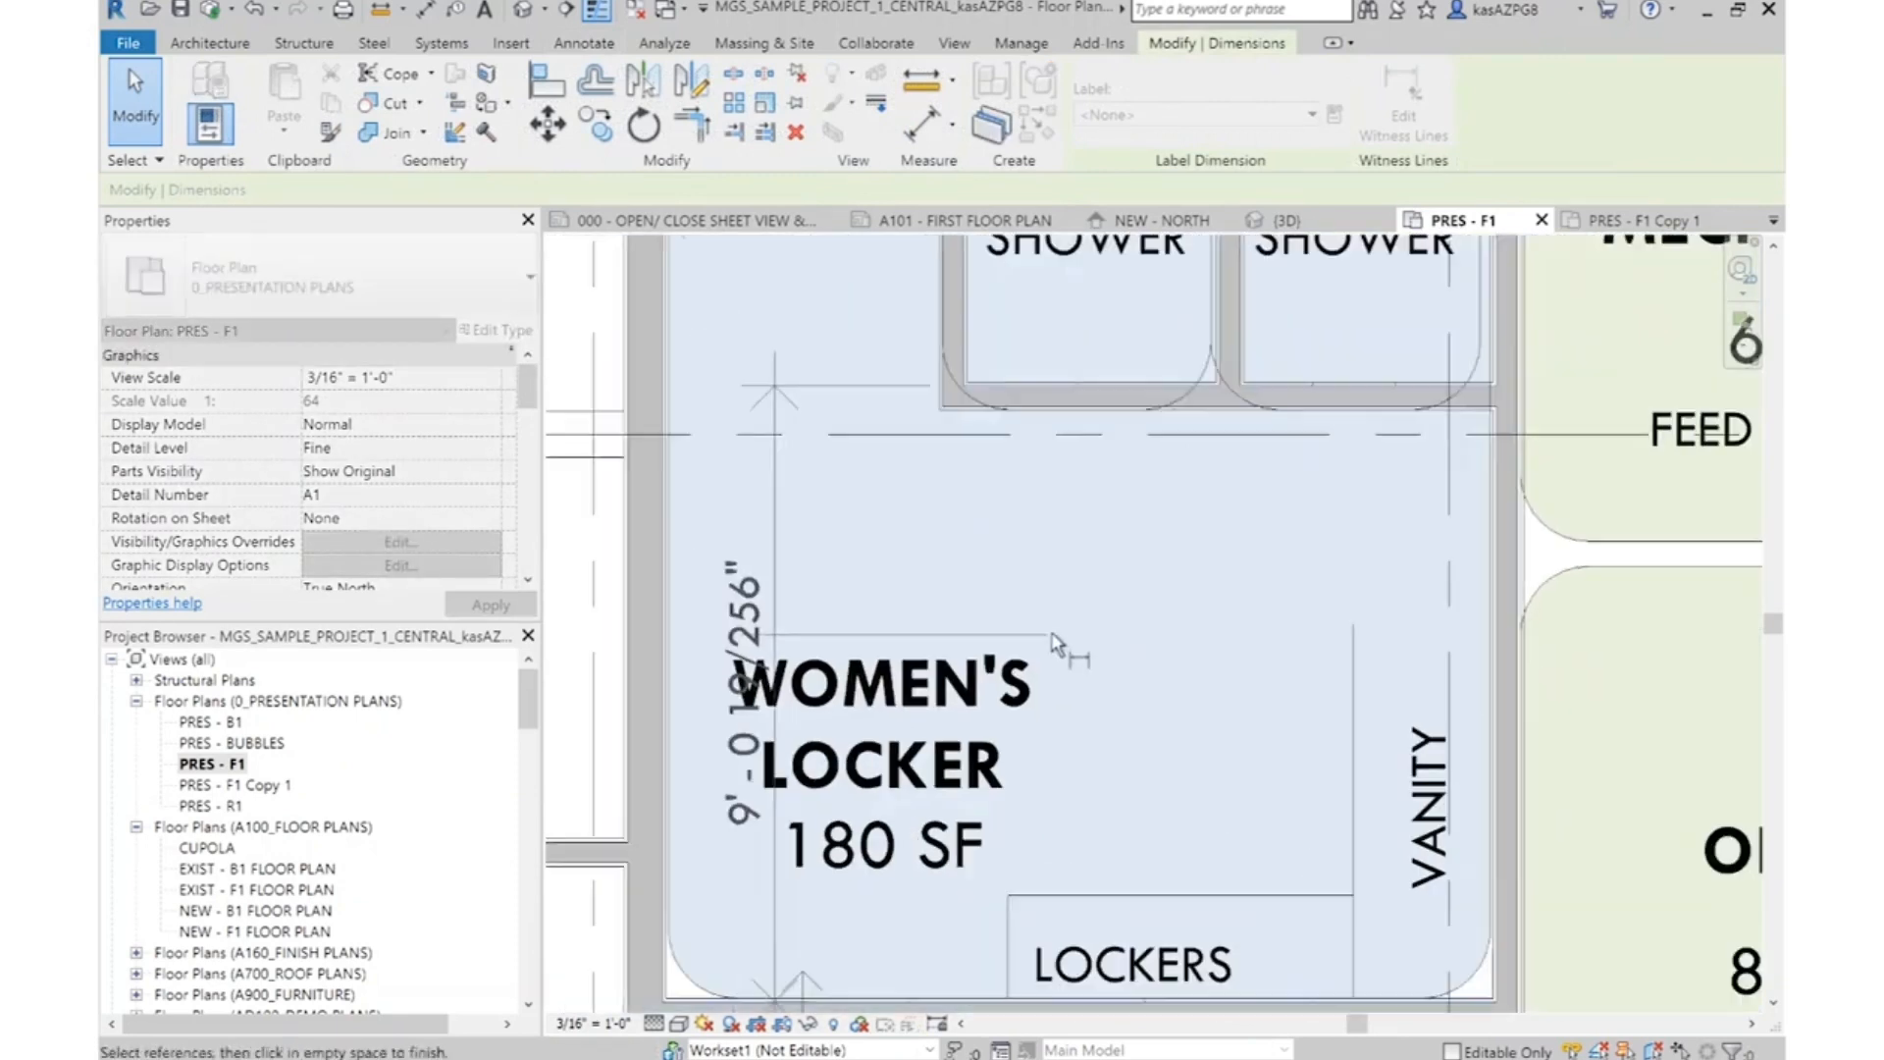
{"action": "scroll", "coordinate": [1055, 643], "scroll_direction": "down", "scroll_amount": 3}
{"action": "scroll", "coordinate": [1016, 677], "scroll_direction": "up", "scroll_amount": 2}
{"action": "left_click", "coordinate": [1021, 652]}
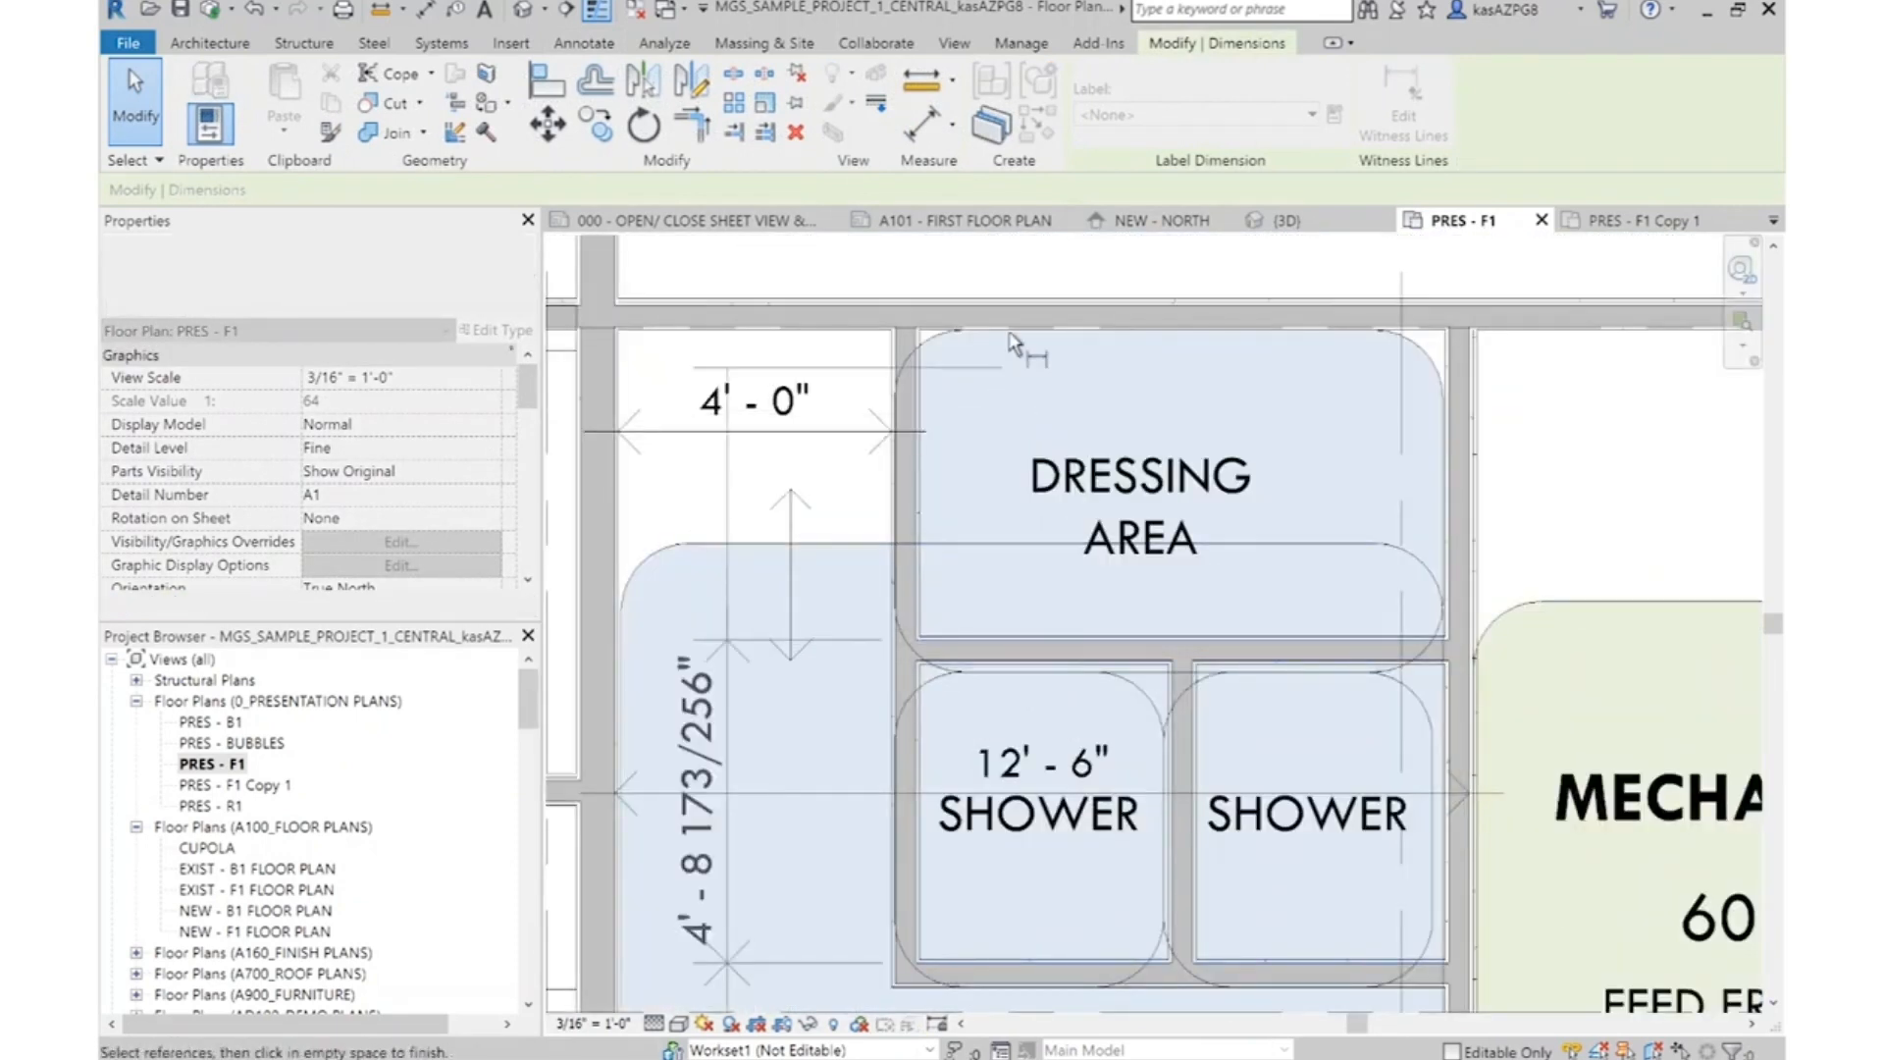
{"action": "scroll", "coordinate": [1025, 398], "scroll_direction": "down", "scroll_amount": 2}
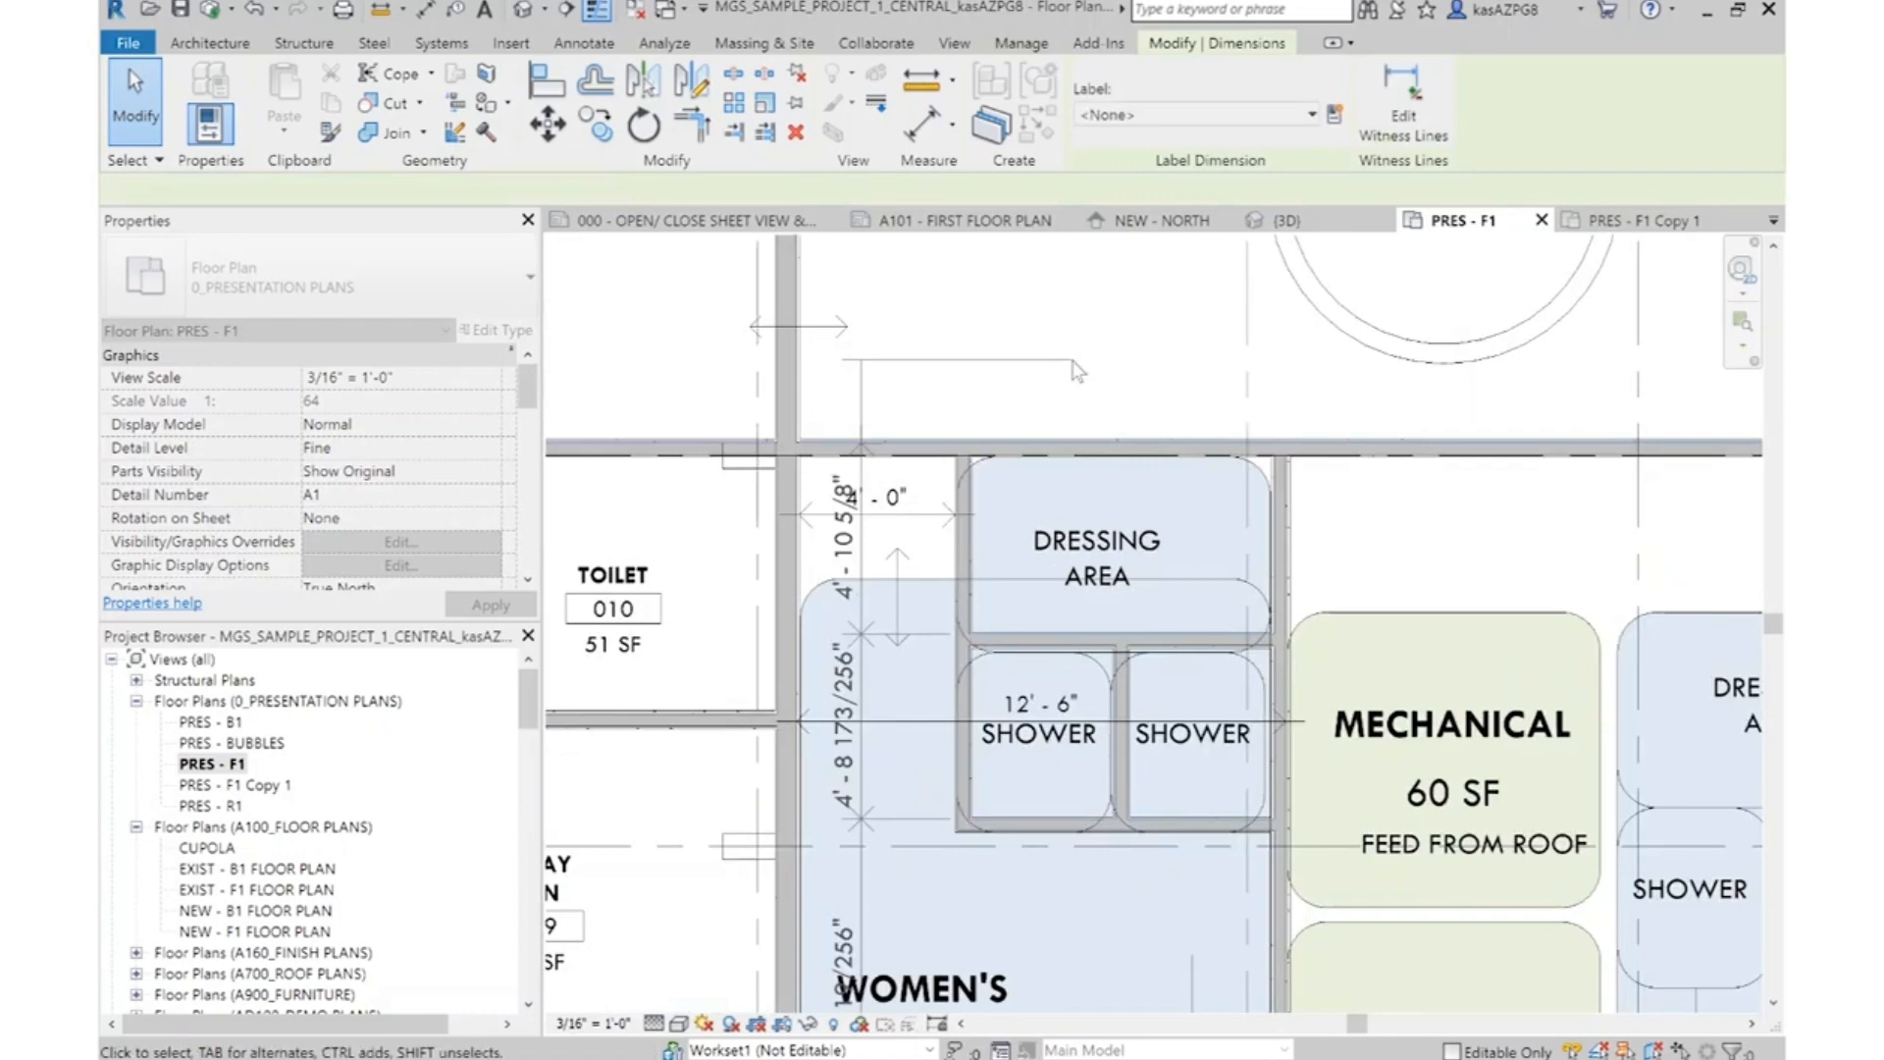
{"action": "left_click", "coordinate": [1073, 362]}
Set the Women's Locker distance below the showers to 9' by repositioning the lower shower wall
{"action": "scroll", "coordinate": [1038, 343], "scroll_direction": "down", "scroll_amount": 2}
{"action": "scroll", "coordinate": [1028, 633], "scroll_direction": "up", "scroll_amount": 3}
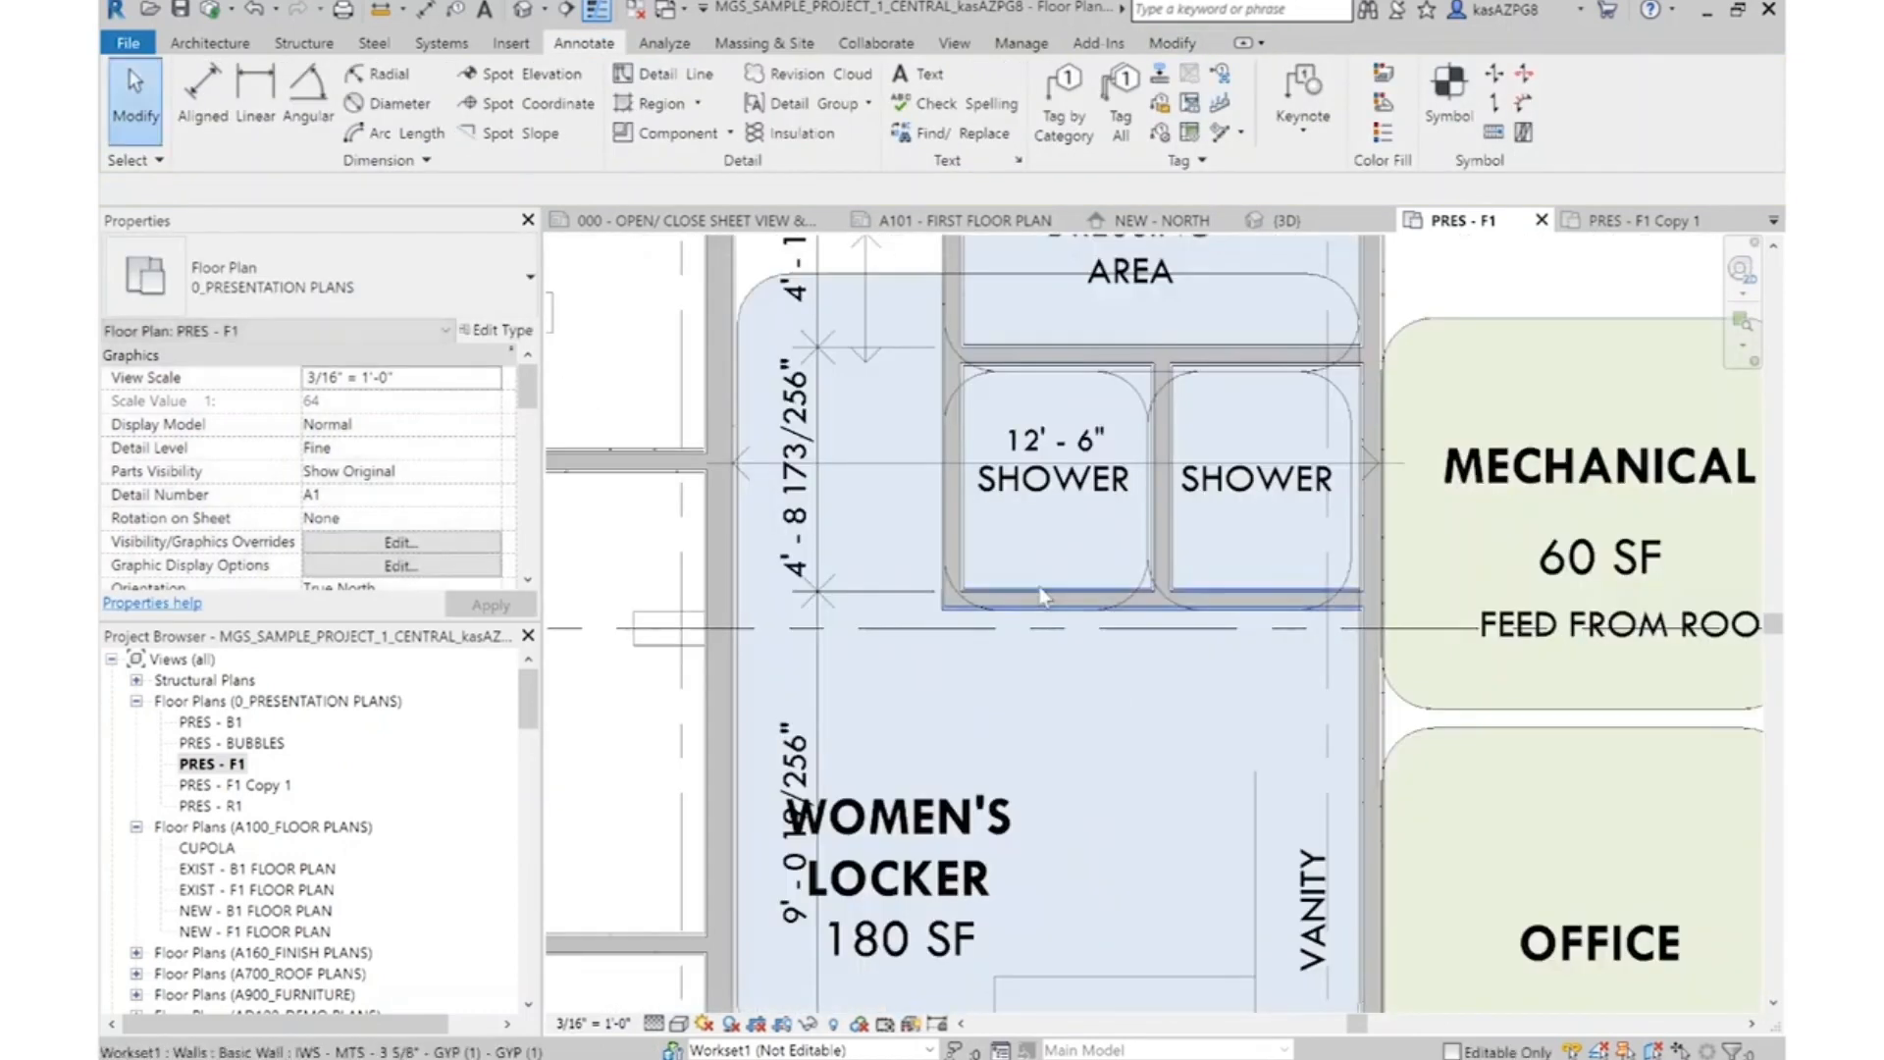
{"action": "left_click", "coordinate": [1042, 596]}
{"action": "left_click", "coordinate": [807, 844]}
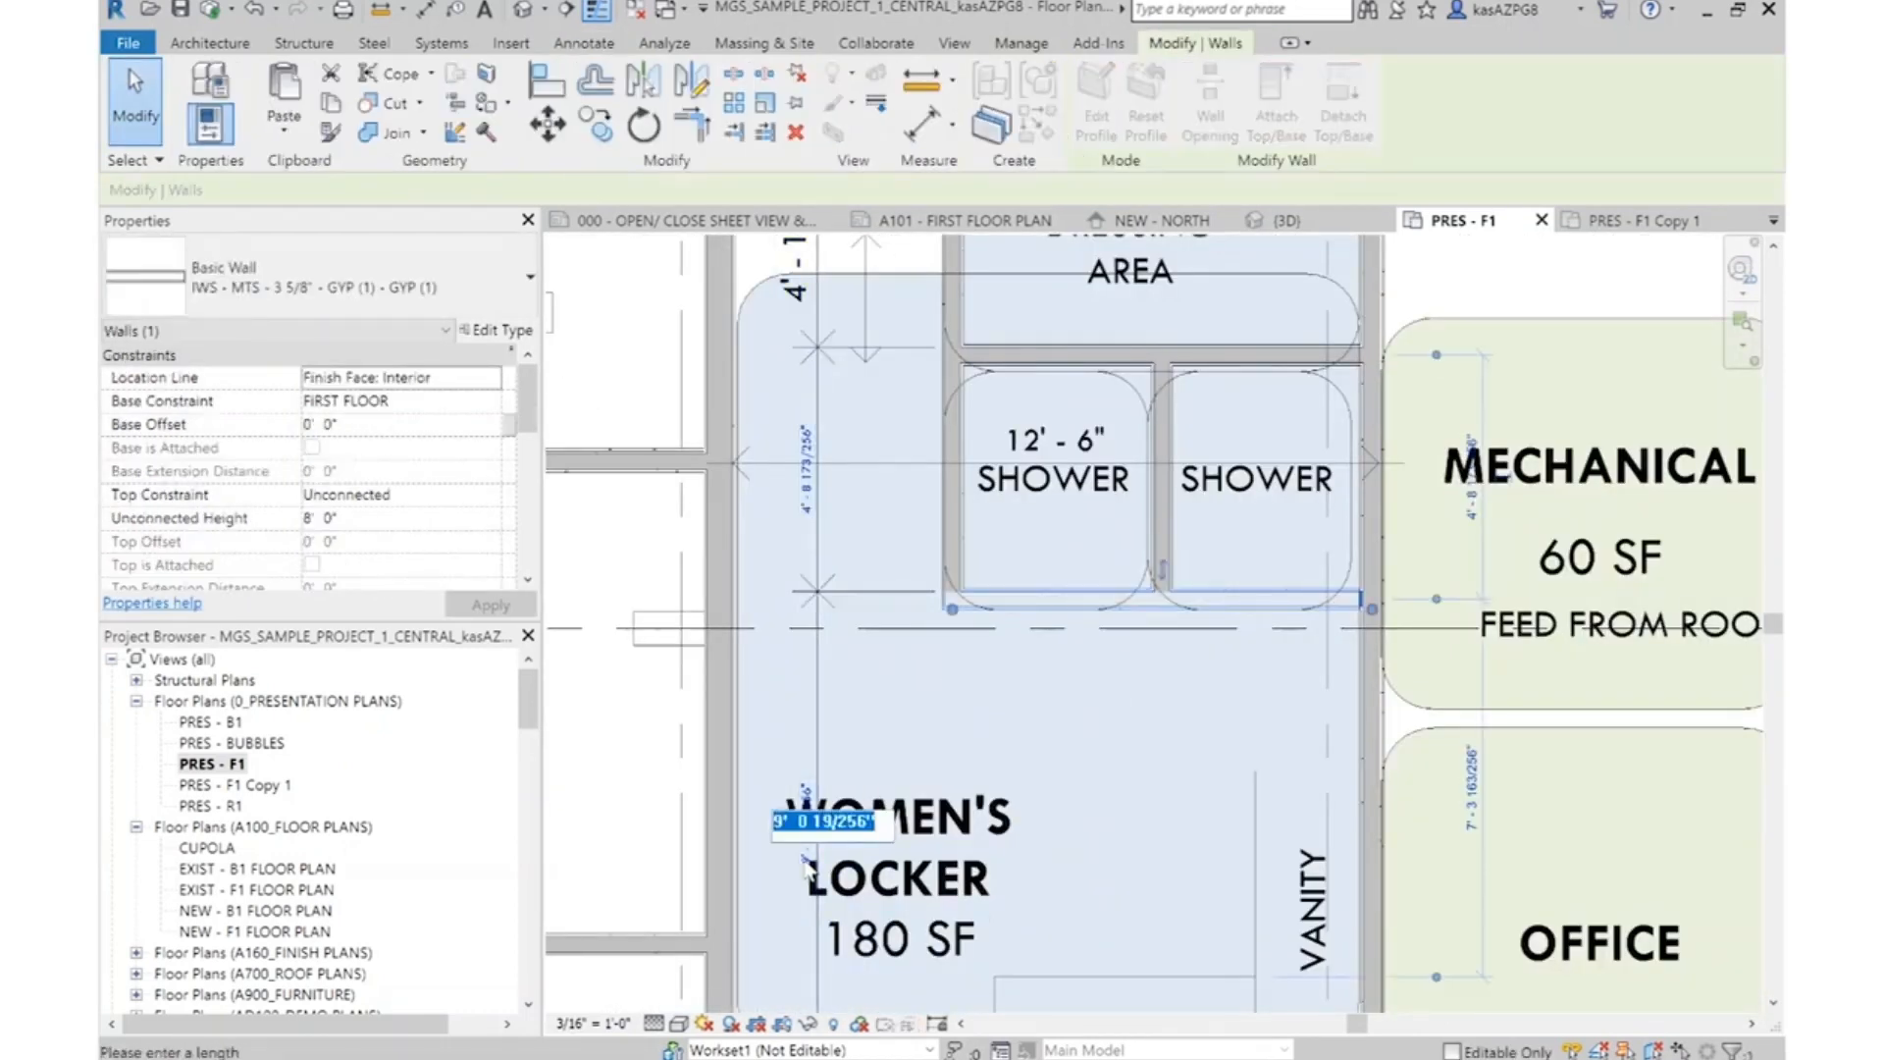
{"action": "type", "text": "9'"}
{"action": "key", "text": "Return"}
{"action": "key", "text": "Escape"}
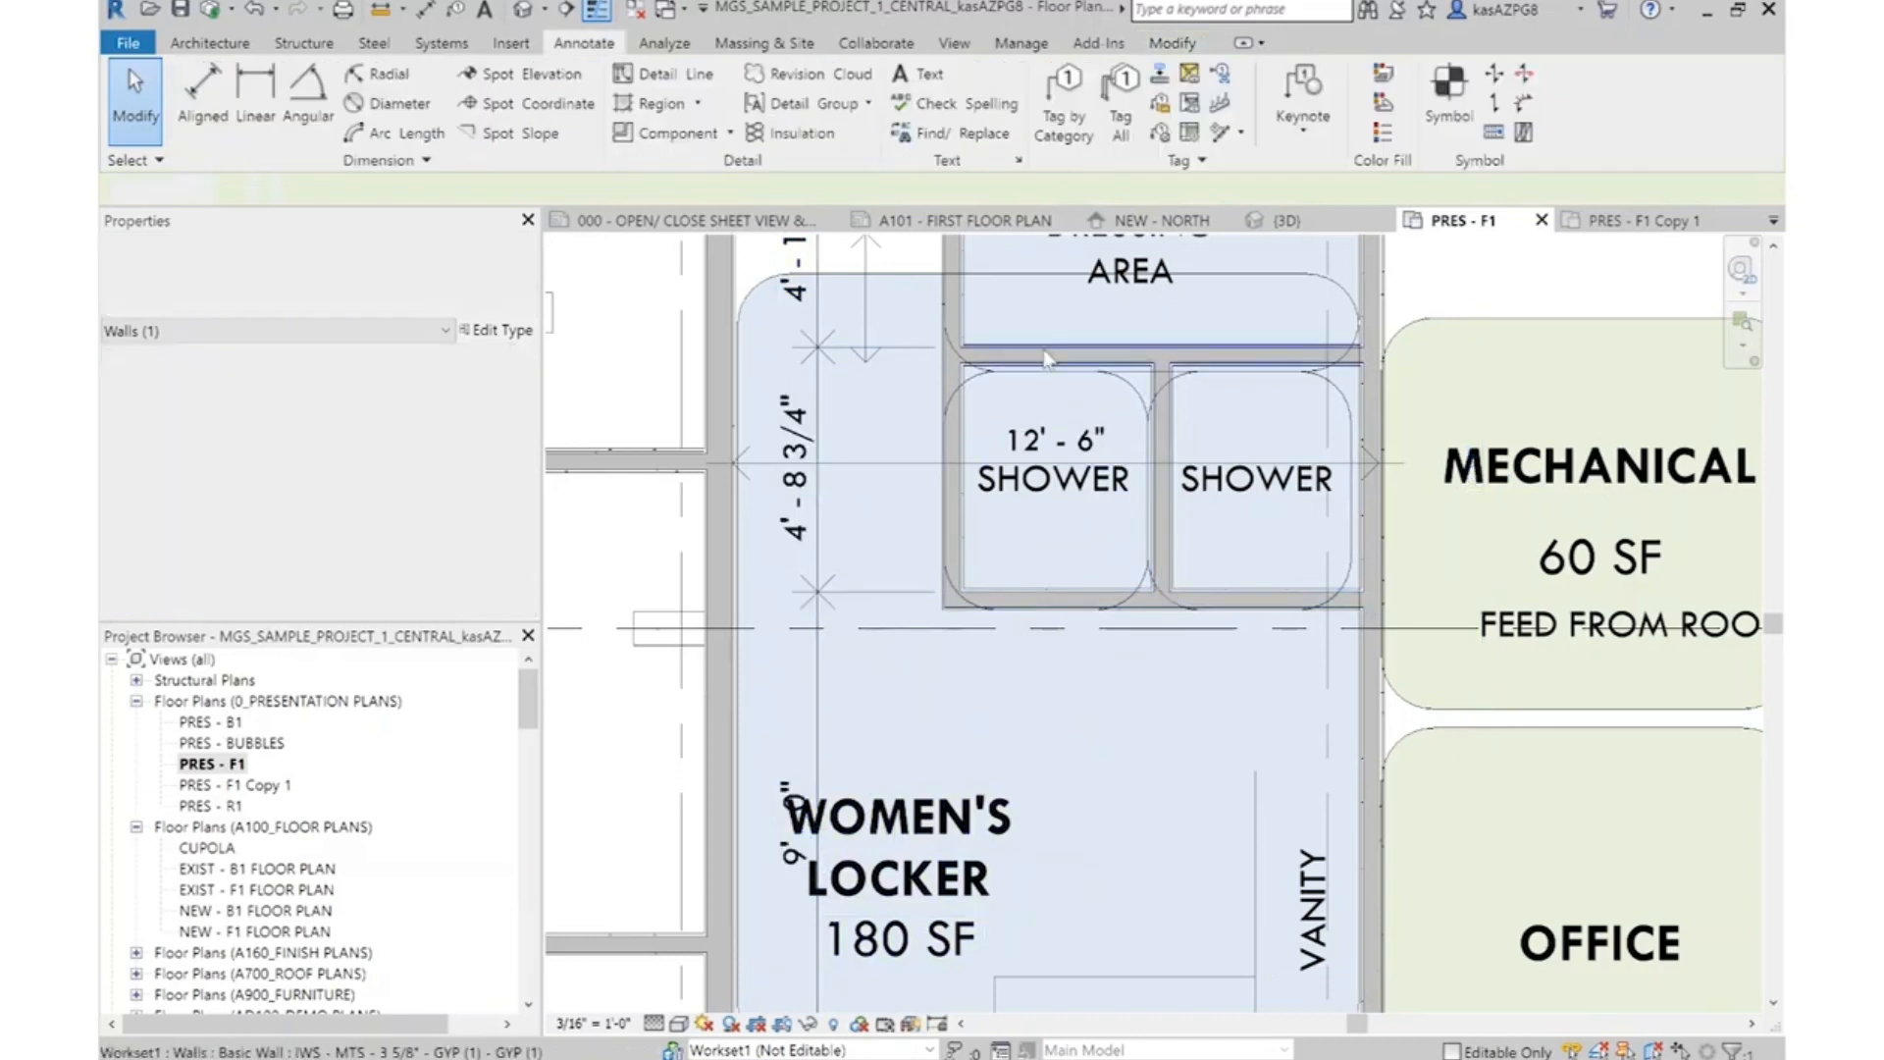
Set the shower dimension to 4' 8" by repositioning the wall between the Dressing Area and the showers
{"action": "left_click", "coordinate": [1052, 356]}
{"action": "scroll", "coordinate": [998, 612], "scroll_direction": "down", "scroll_amount": 3}
{"action": "scroll", "coordinate": [964, 512], "scroll_direction": "up", "scroll_amount": 4}
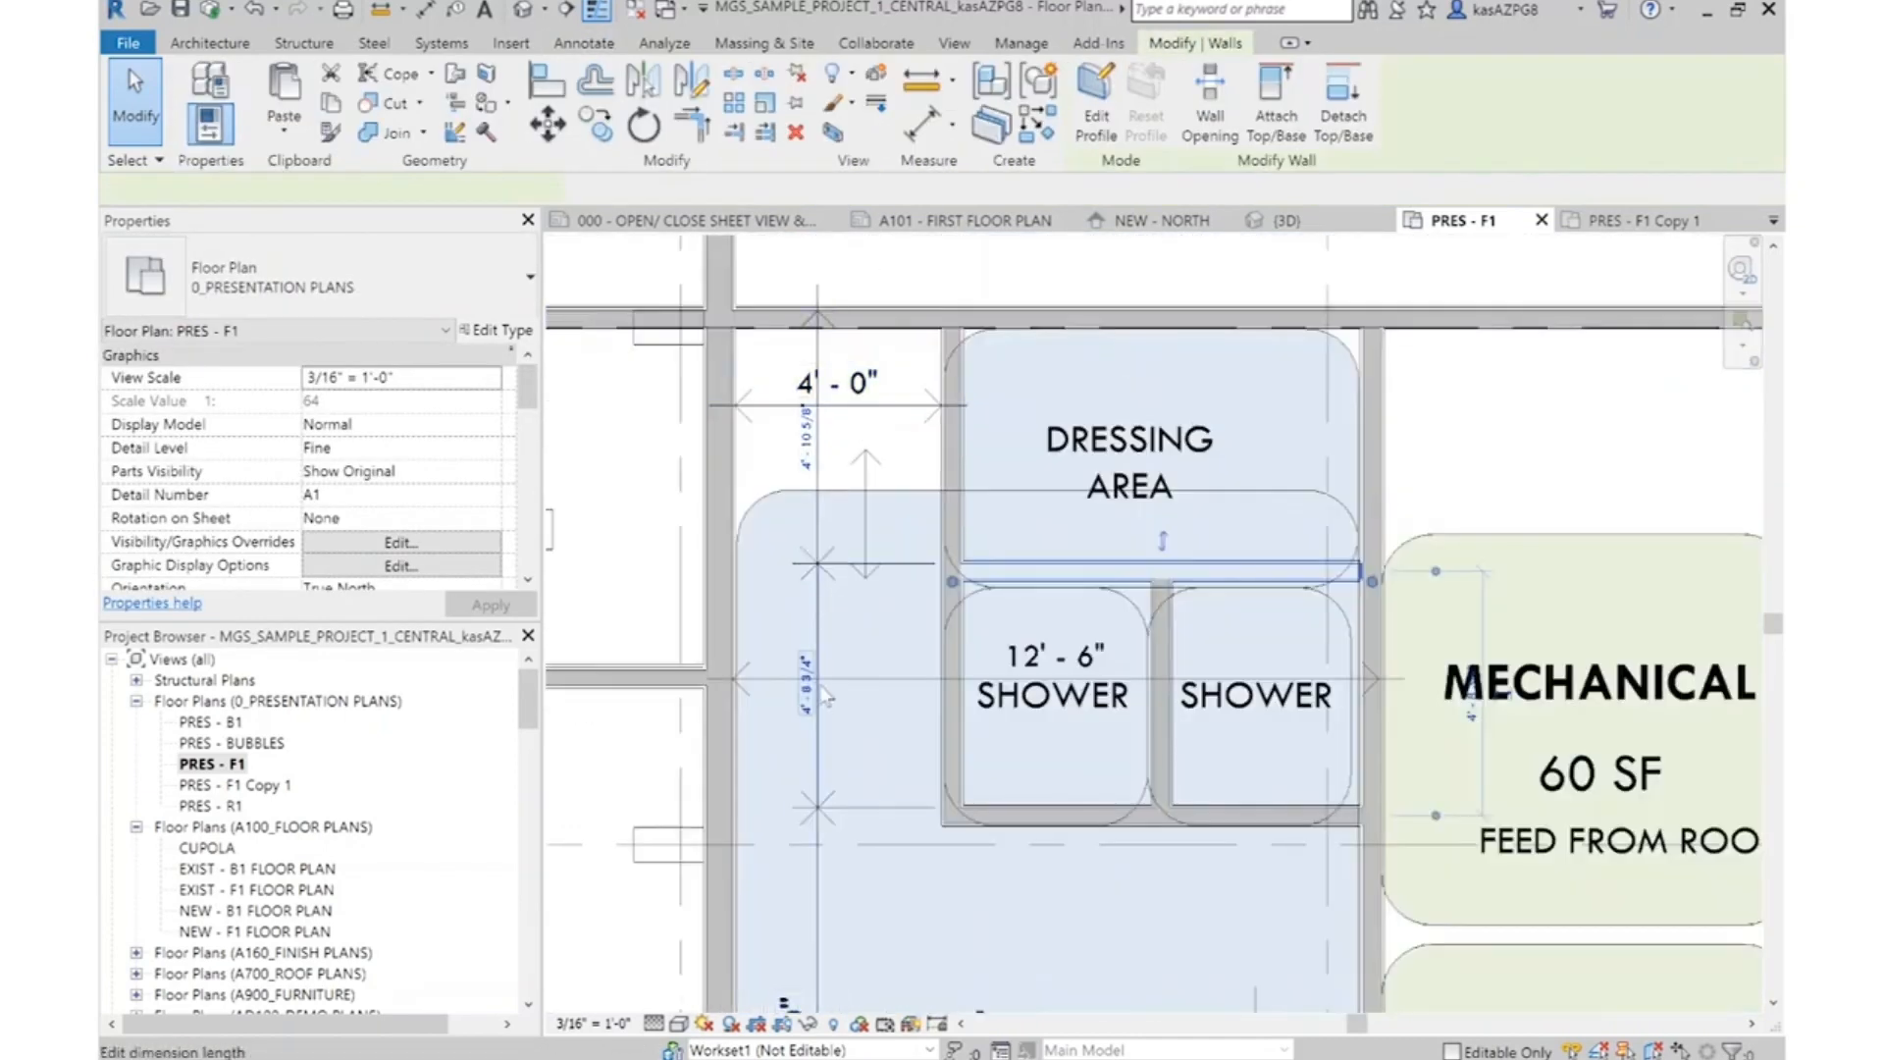
{"action": "left_click", "coordinate": [814, 709]}
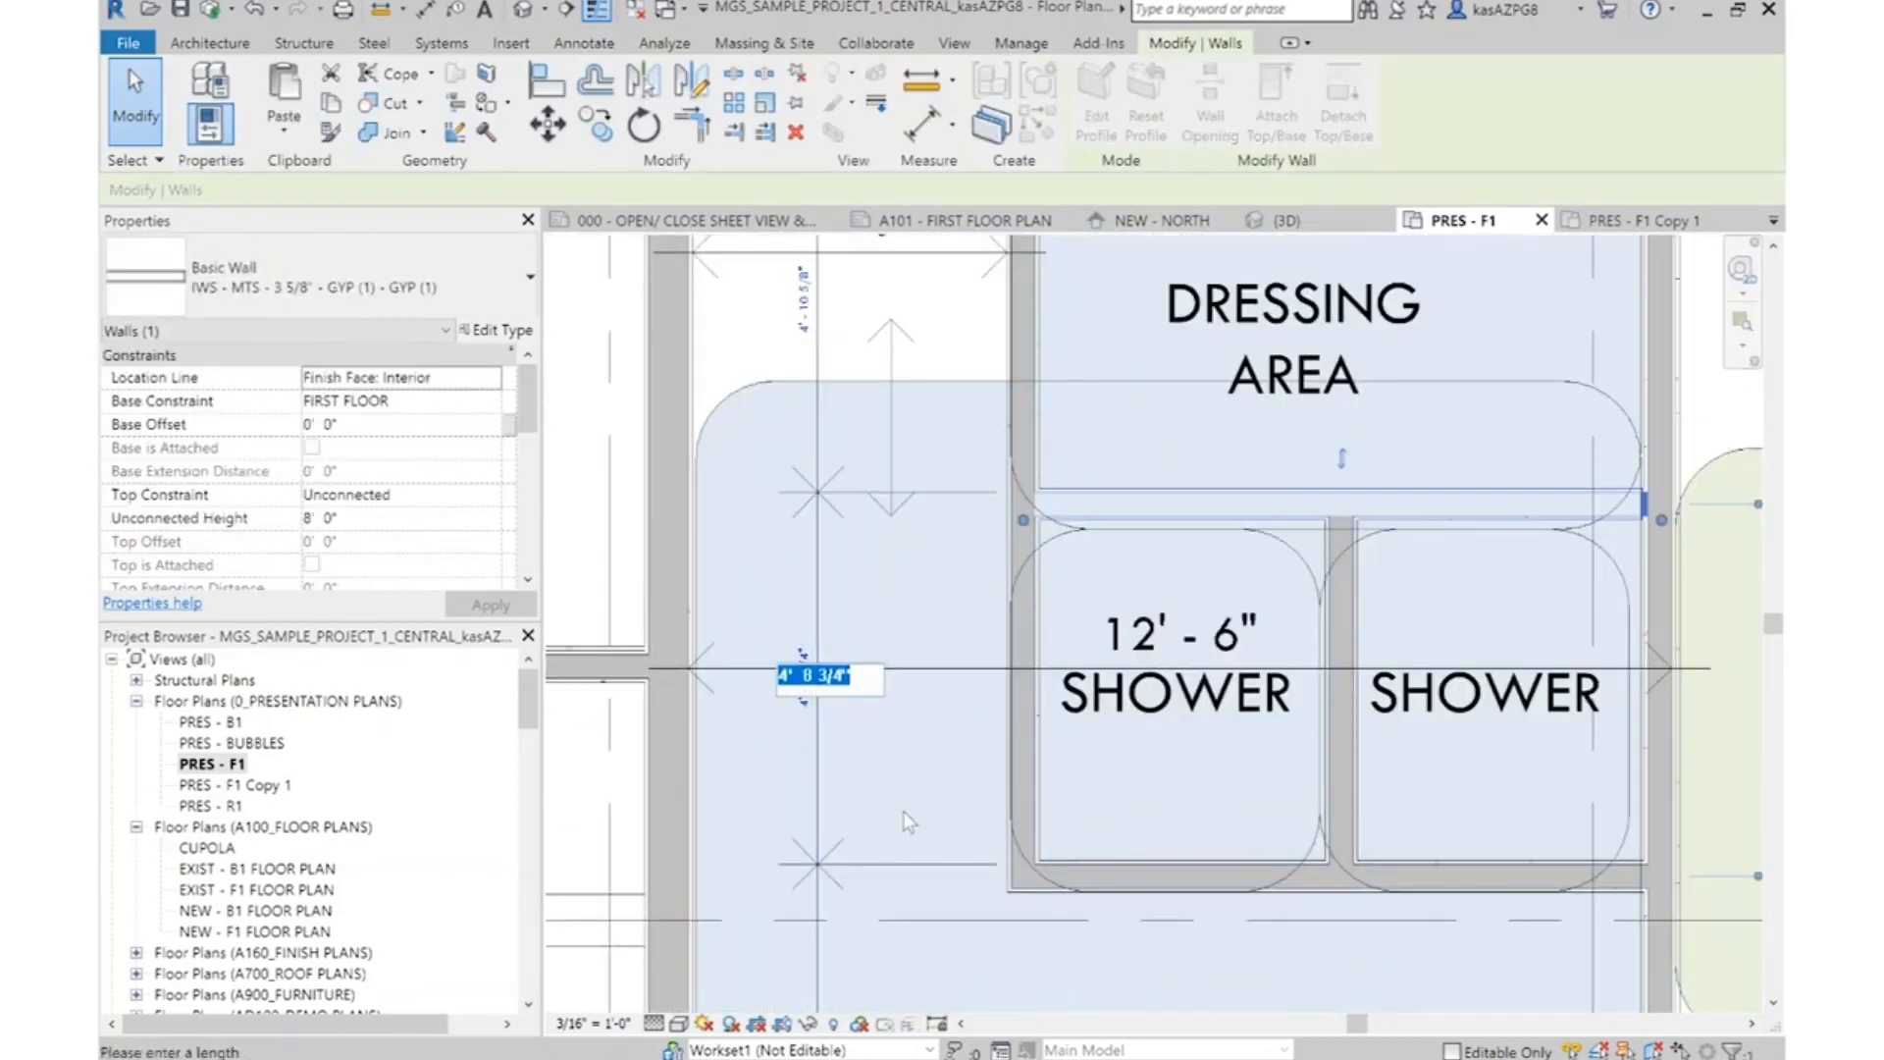
{"action": "type", "text": "4' - 8"}
{"action": "key", "text": "Return"}
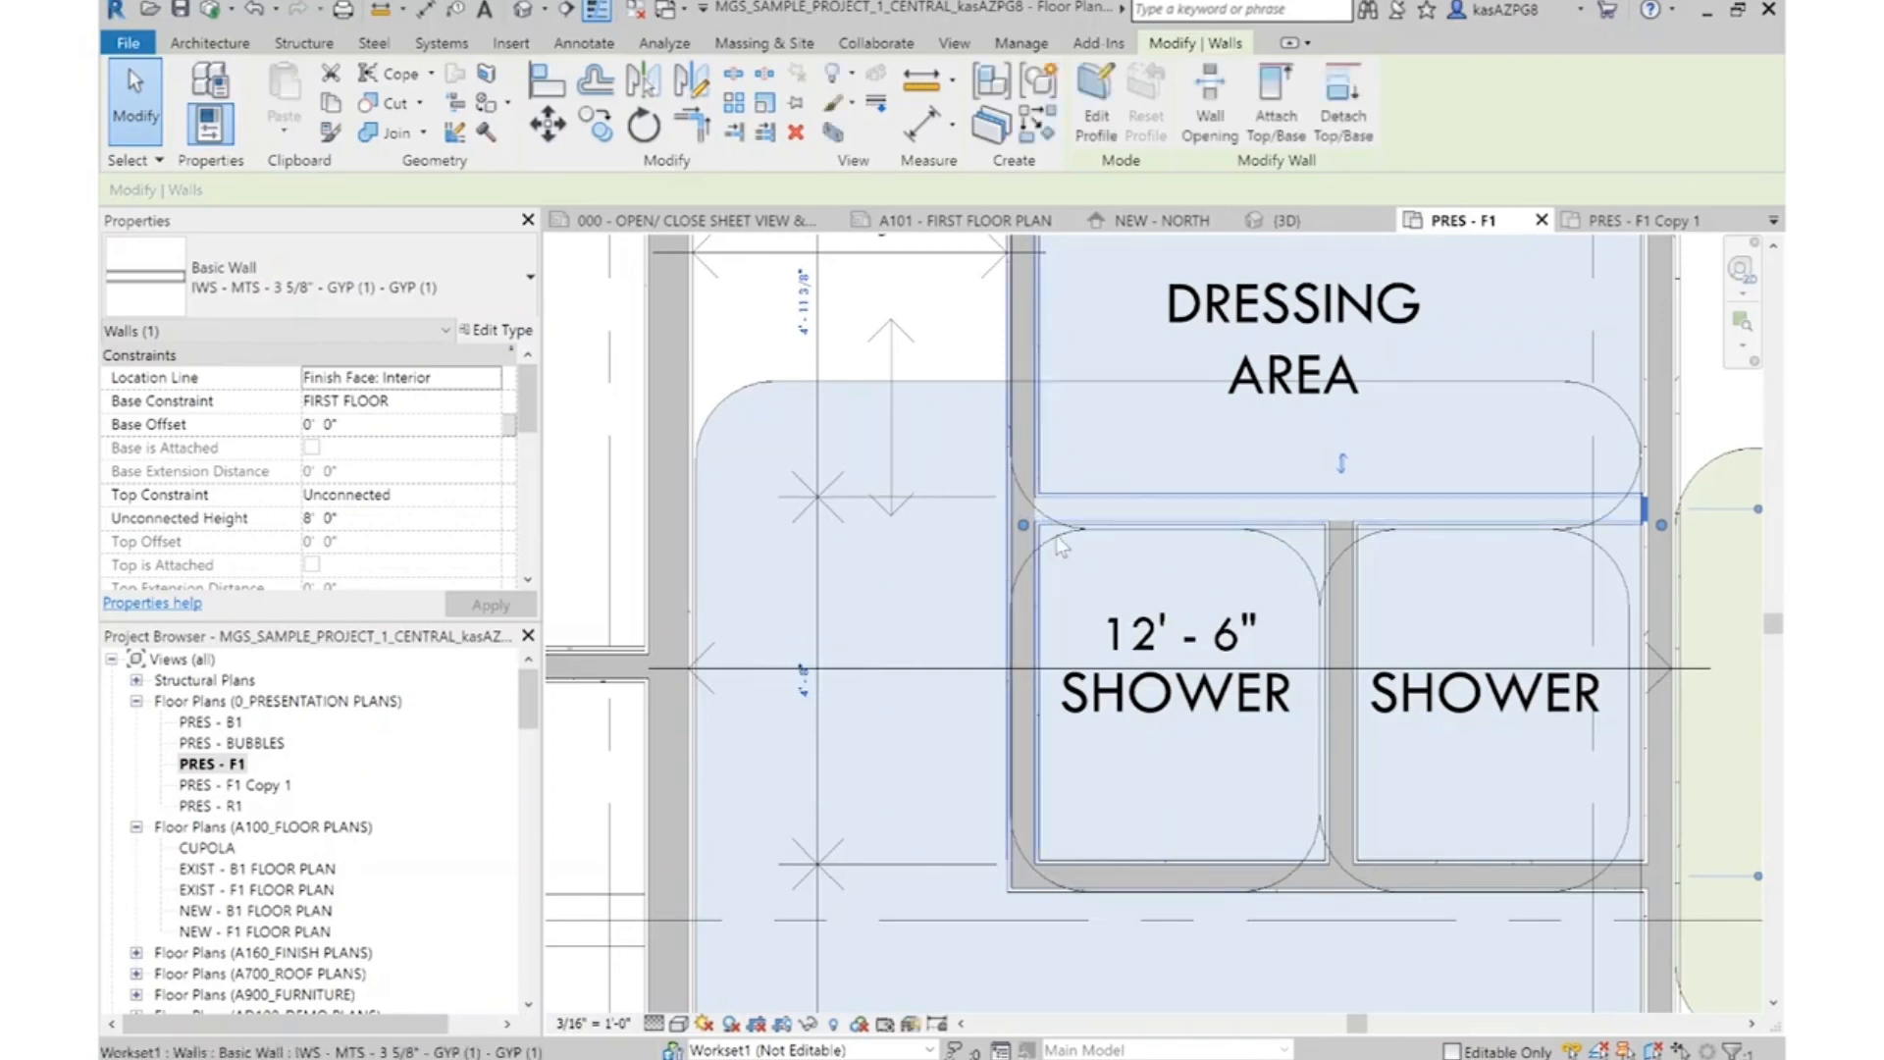
{"action": "key", "text": "Escape"}
{"action": "scroll", "coordinate": [977, 589], "scroll_direction": "down", "scroll_amount": 3}
{"action": "middle_click_drag", "start_coordinate": [982, 778], "coordinate": [1066, 473]}
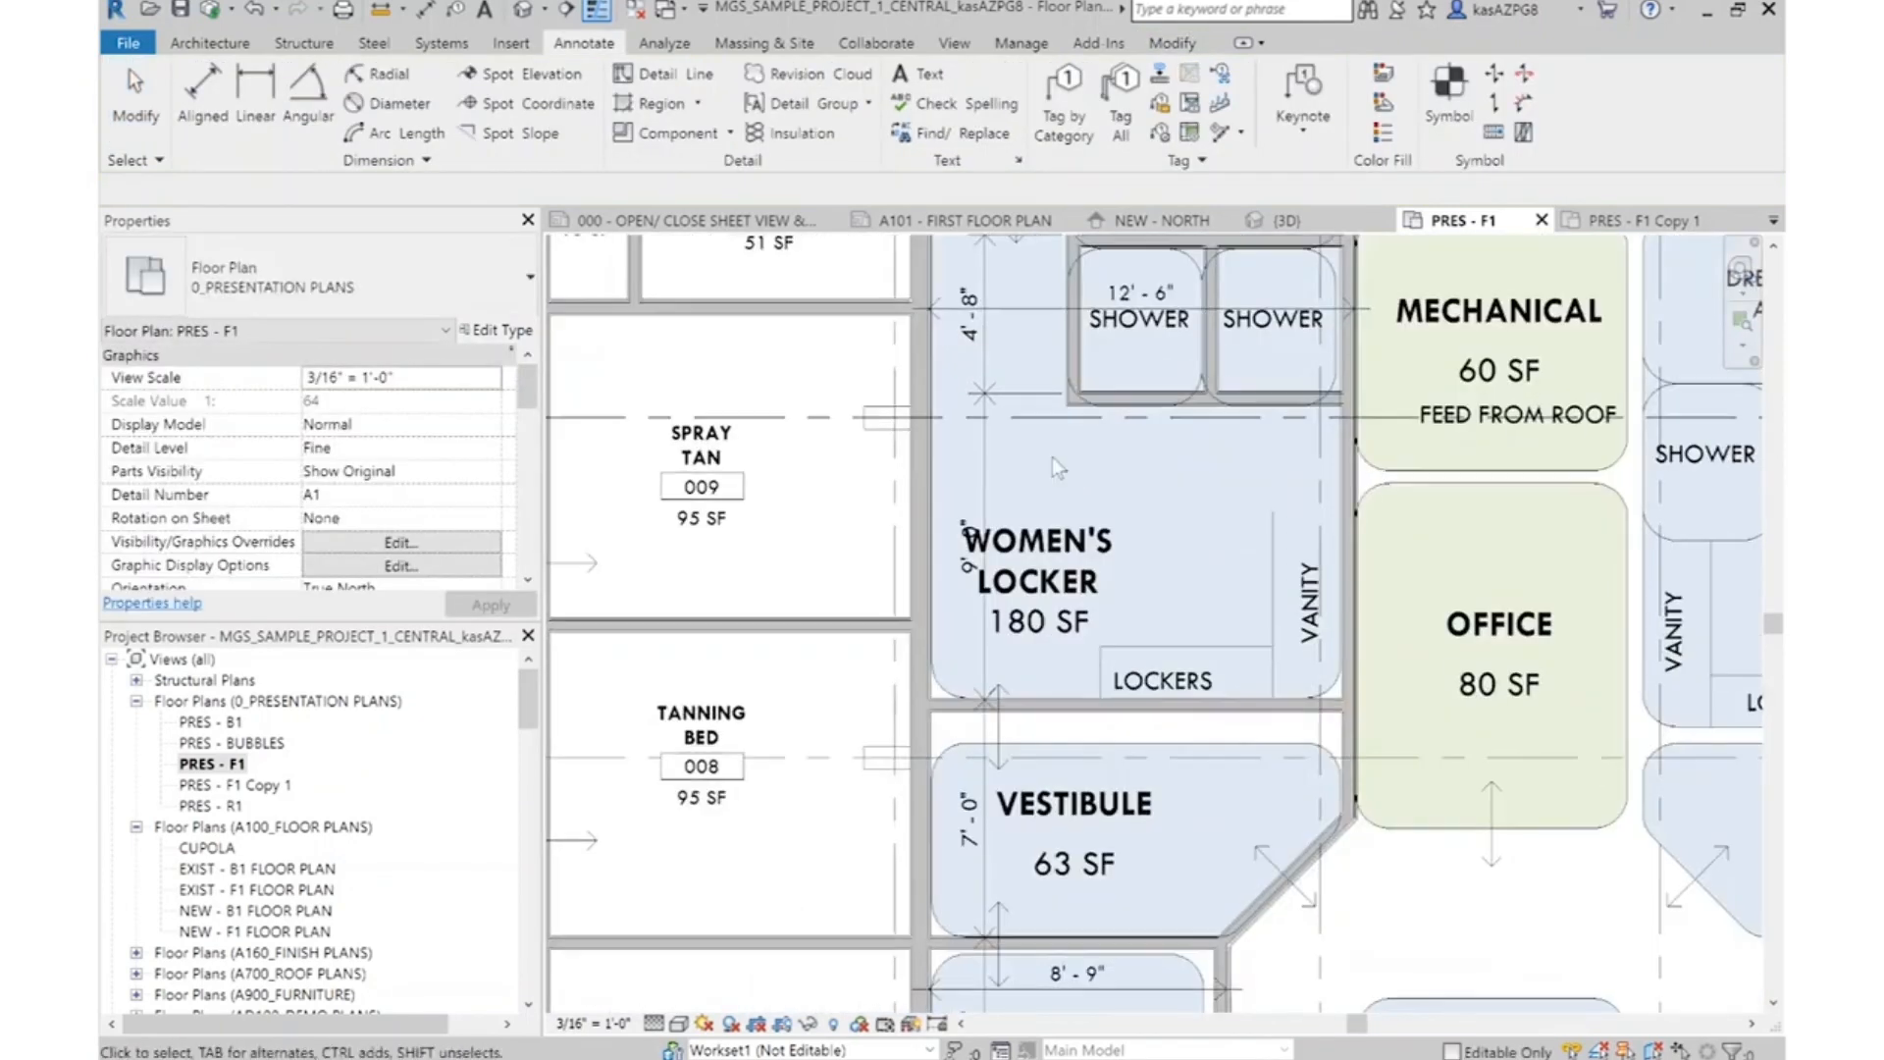
{"action": "scroll", "coordinate": [1058, 464], "scroll_direction": "down", "scroll_amount": 2}
{"action": "middle_click_drag", "start_coordinate": [1054, 565], "coordinate": [1047, 724]}
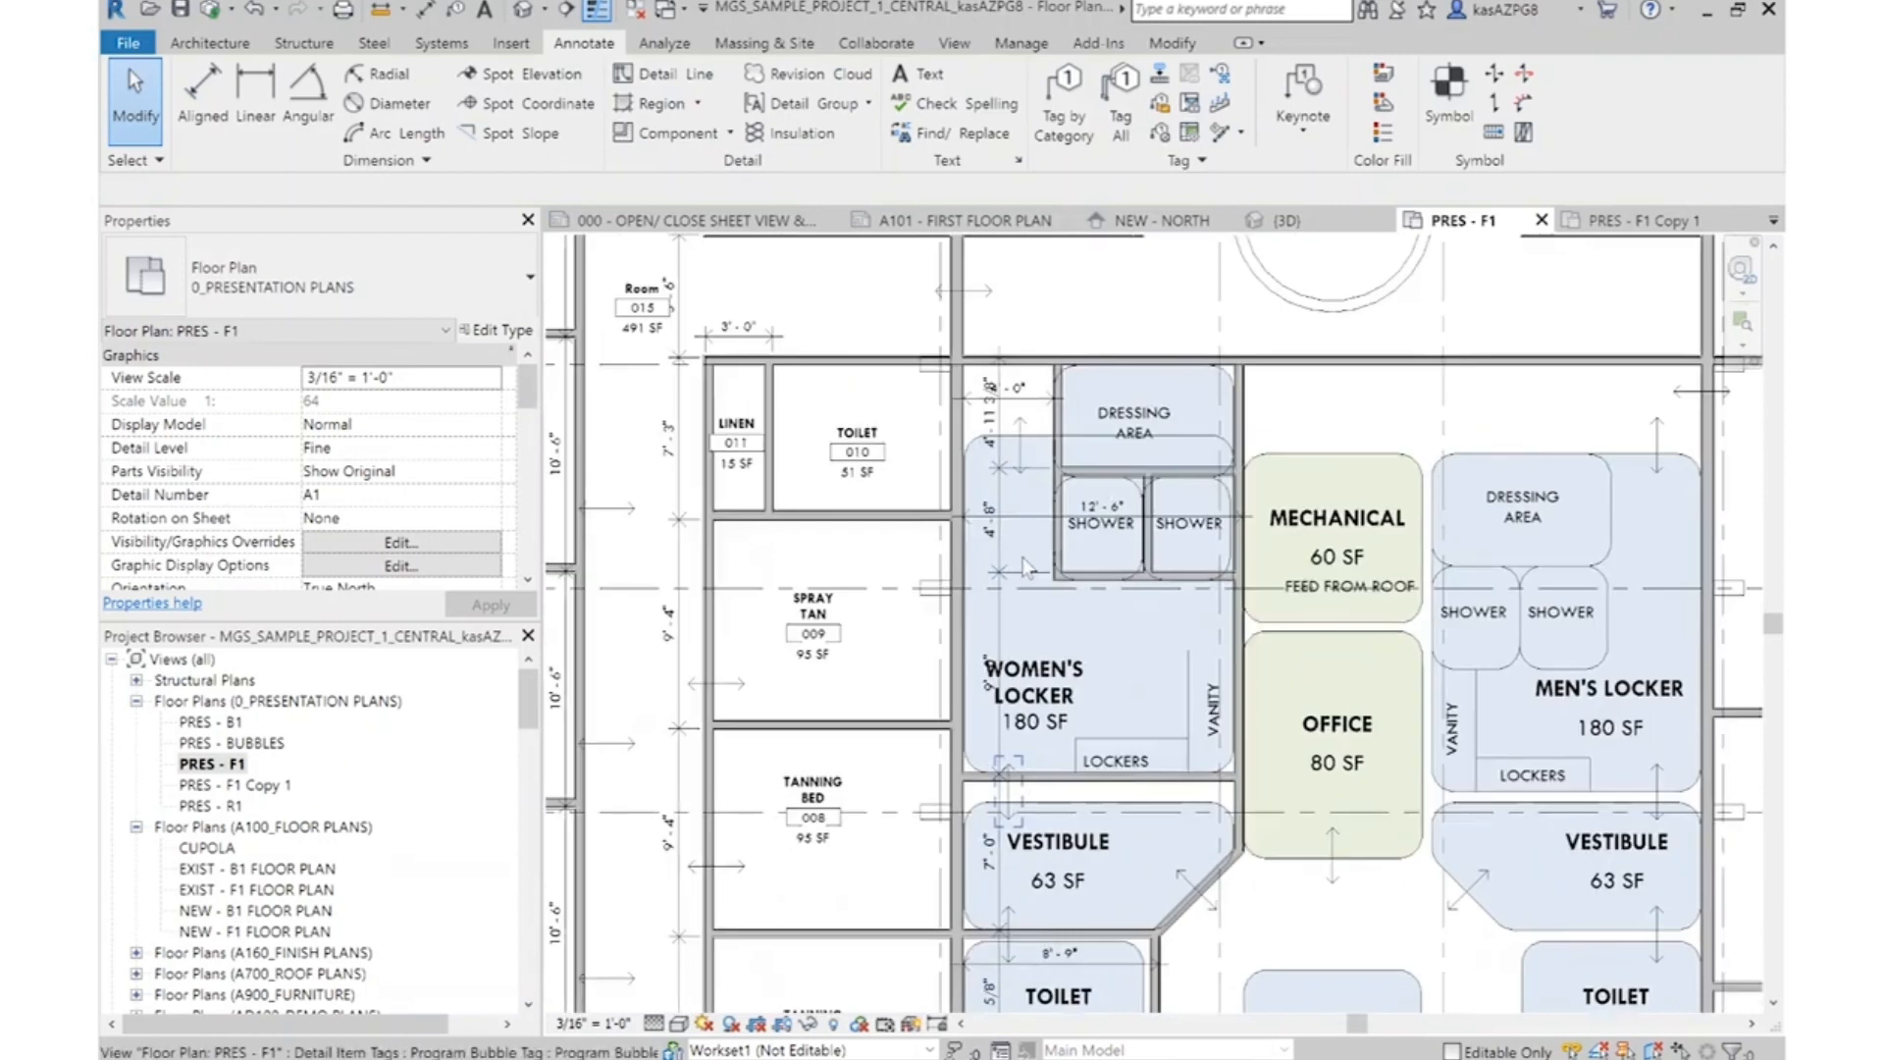
Add a vertical aligned dimension inside the women's Dressing Area between its upper and lower walls
{"action": "scroll", "coordinate": [1002, 377], "scroll_direction": "up", "scroll_amount": 3}
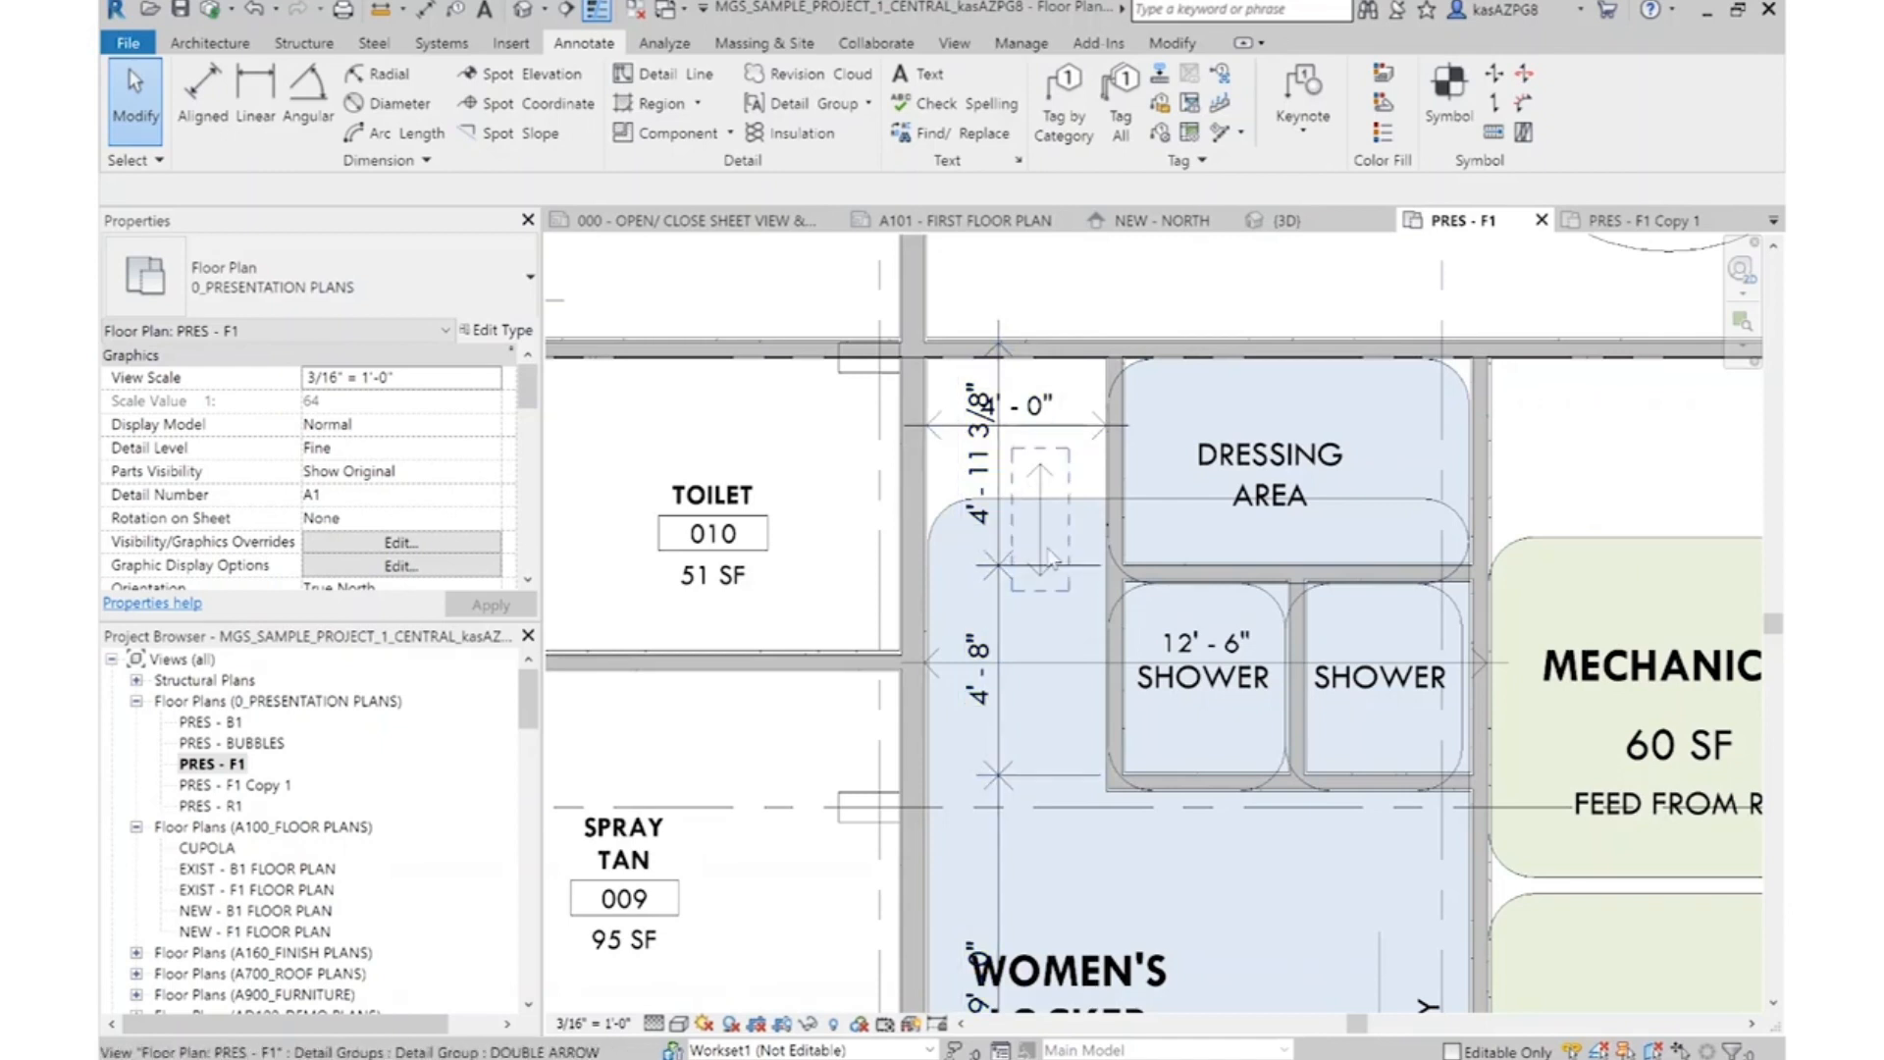
{"action": "key", "text": "d"}
{"action": "key", "text": "i"}
{"action": "scroll", "coordinate": [1388, 537], "scroll_direction": "up", "scroll_amount": 3}
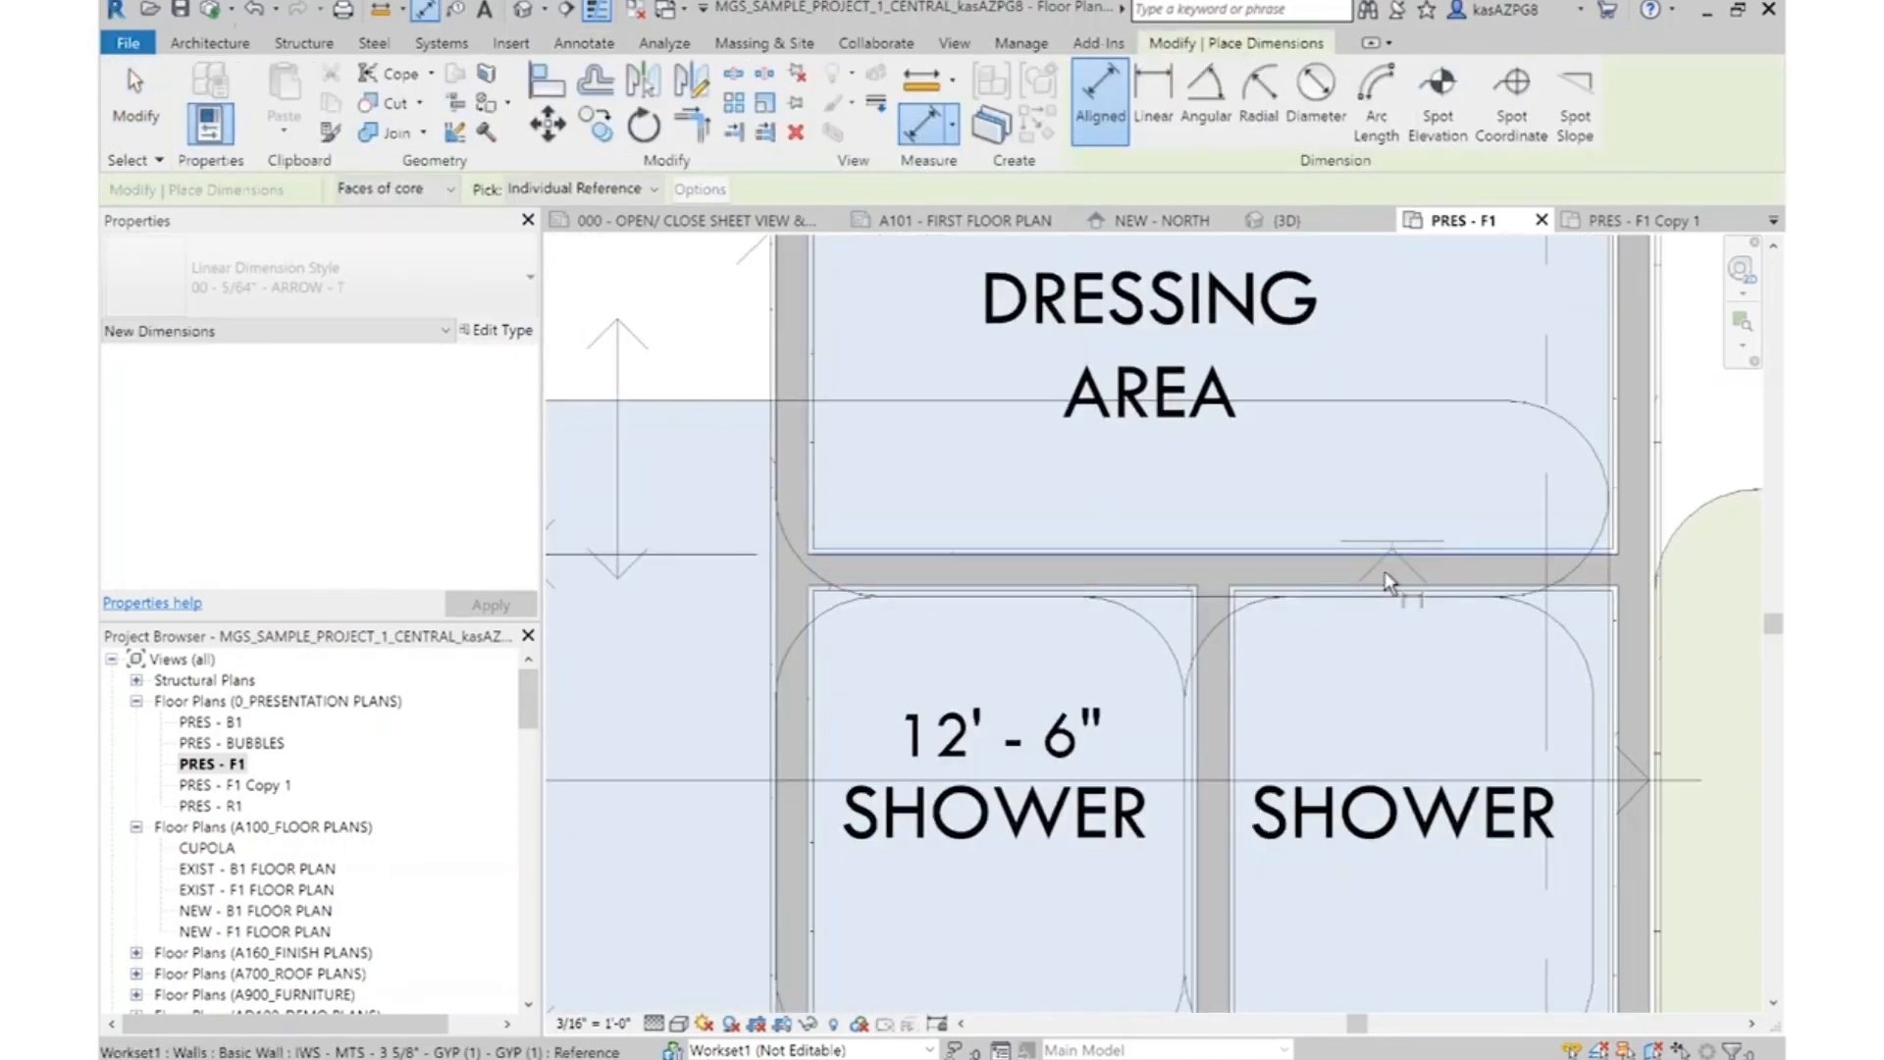
{"action": "scroll", "coordinate": [1384, 547], "scroll_direction": "down", "scroll_amount": 2}
{"action": "scroll", "coordinate": [1388, 282], "scroll_direction": "up", "scroll_amount": 3}
{"action": "left_click", "coordinate": [1396, 314]}
{"action": "scroll", "coordinate": [1418, 429], "scroll_direction": "down", "scroll_amount": 2}
{"action": "left_click", "coordinate": [1436, 451]}
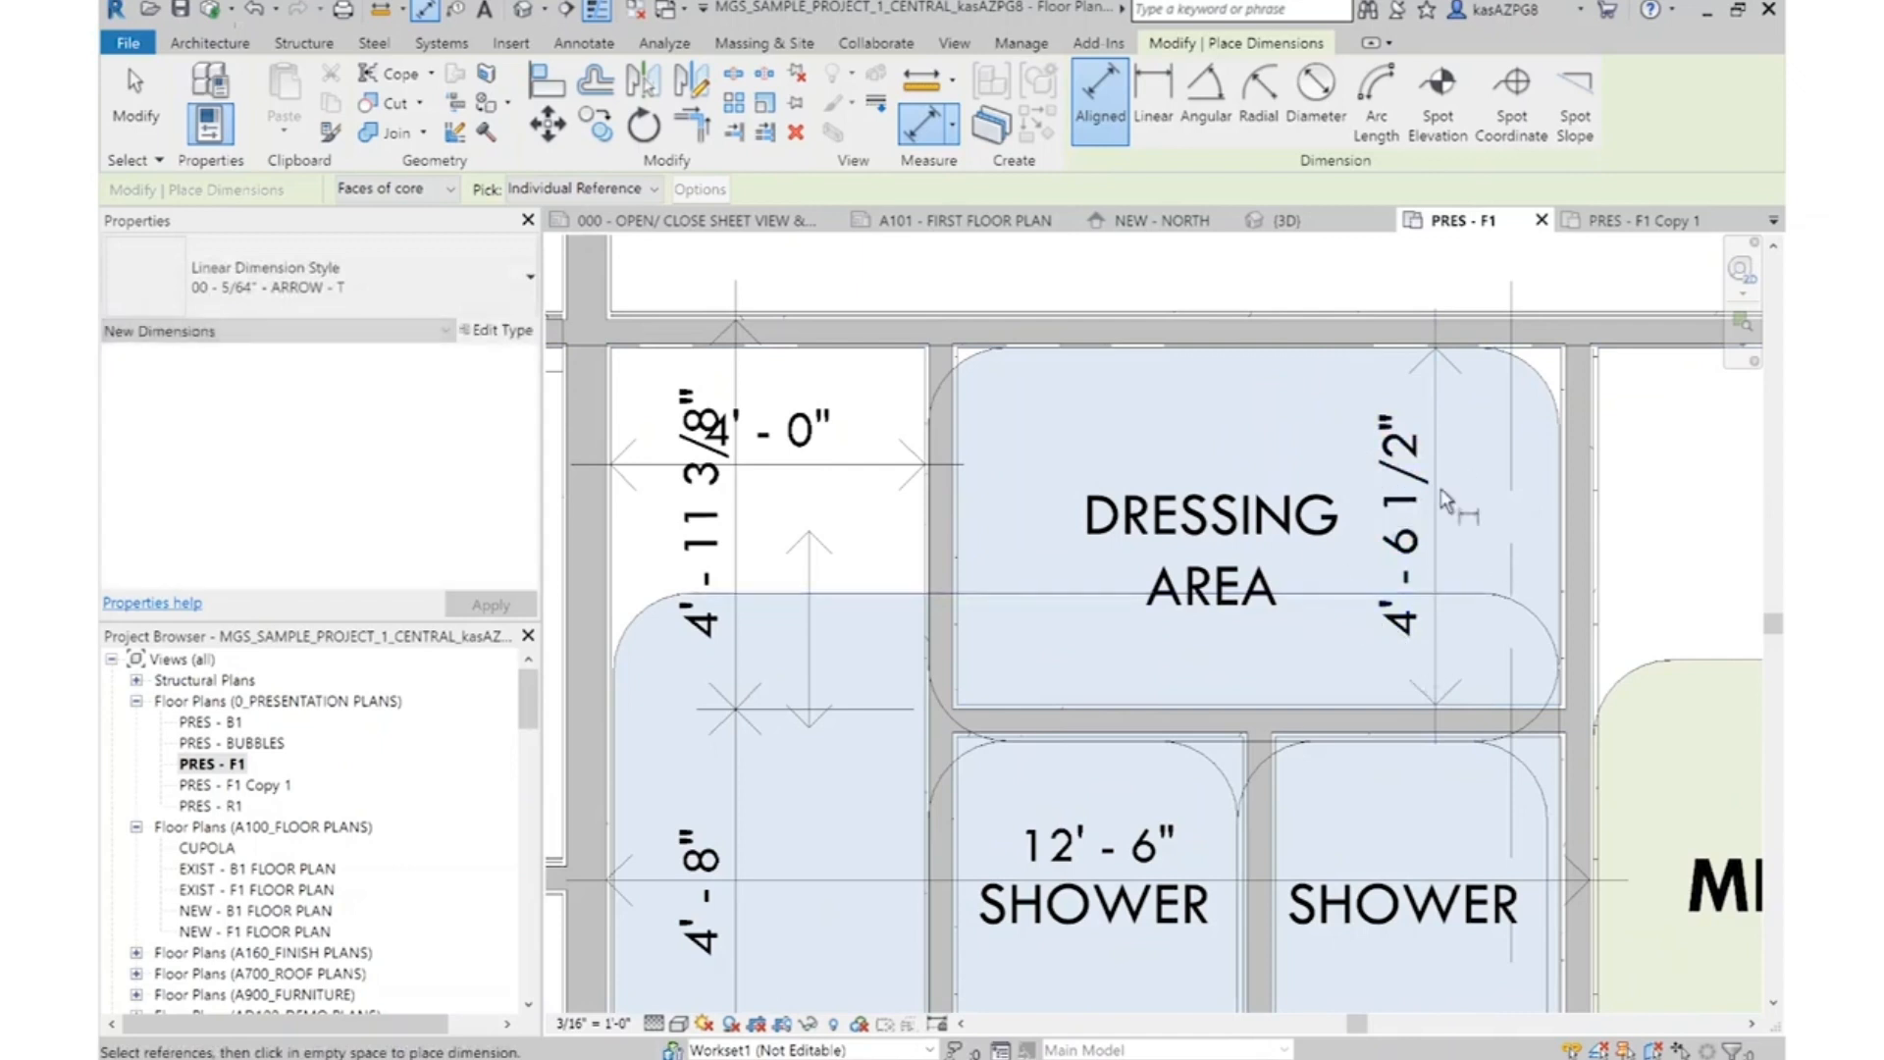
{"action": "key", "text": "Escape"}
{"action": "scroll", "coordinate": [1336, 447], "scroll_direction": "down", "scroll_amount": 2}
{"action": "key", "text": "Escape"}
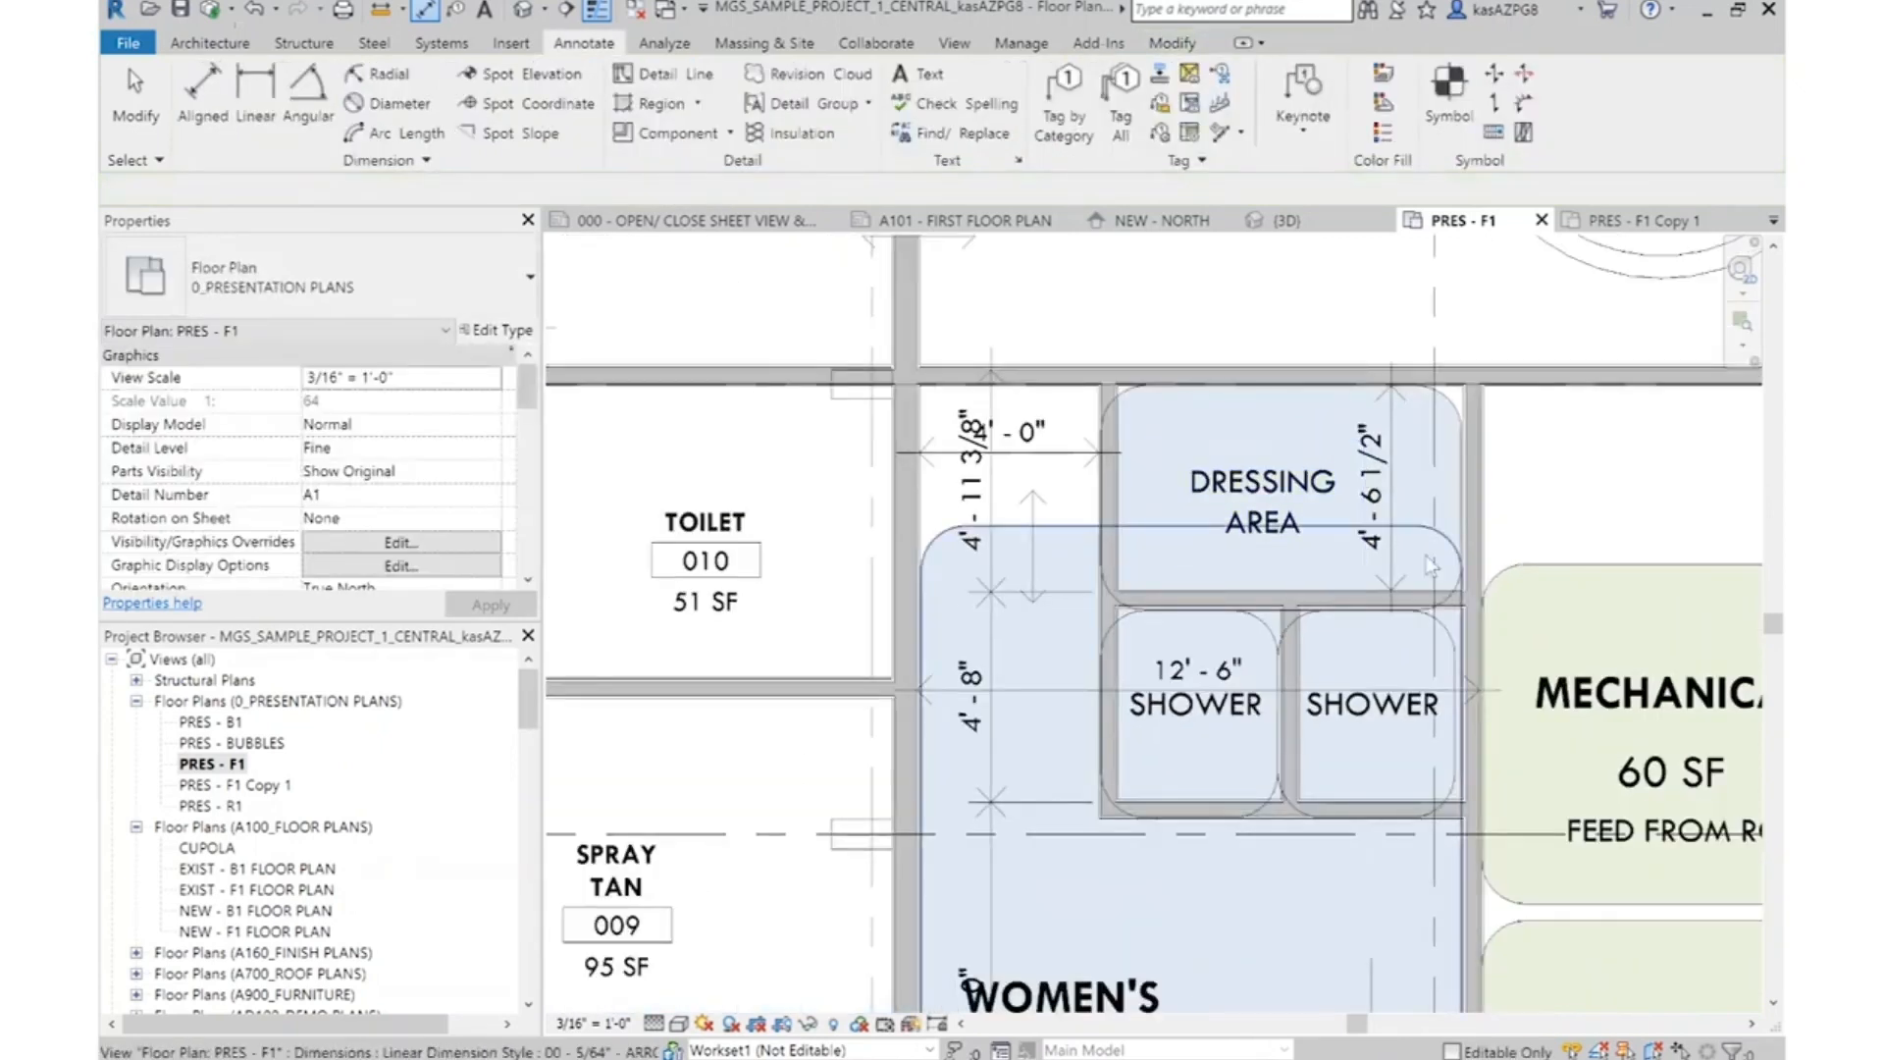
Move the Dressing Area and shower bubbles, labels and horizontal walls down 6" and a further 11.5", giving the Dressing Area a 6' 0" depth
{"action": "scroll", "coordinate": [1063, 422], "scroll_direction": "up", "scroll_amount": 1}
{"action": "scroll", "coordinate": [1063, 422], "scroll_direction": "down", "scroll_amount": 1}
{"action": "left_click_drag", "start_coordinate": [1056, 413], "coordinate": [1477, 869]}
{"action": "left_click", "coordinate": [547, 126]}
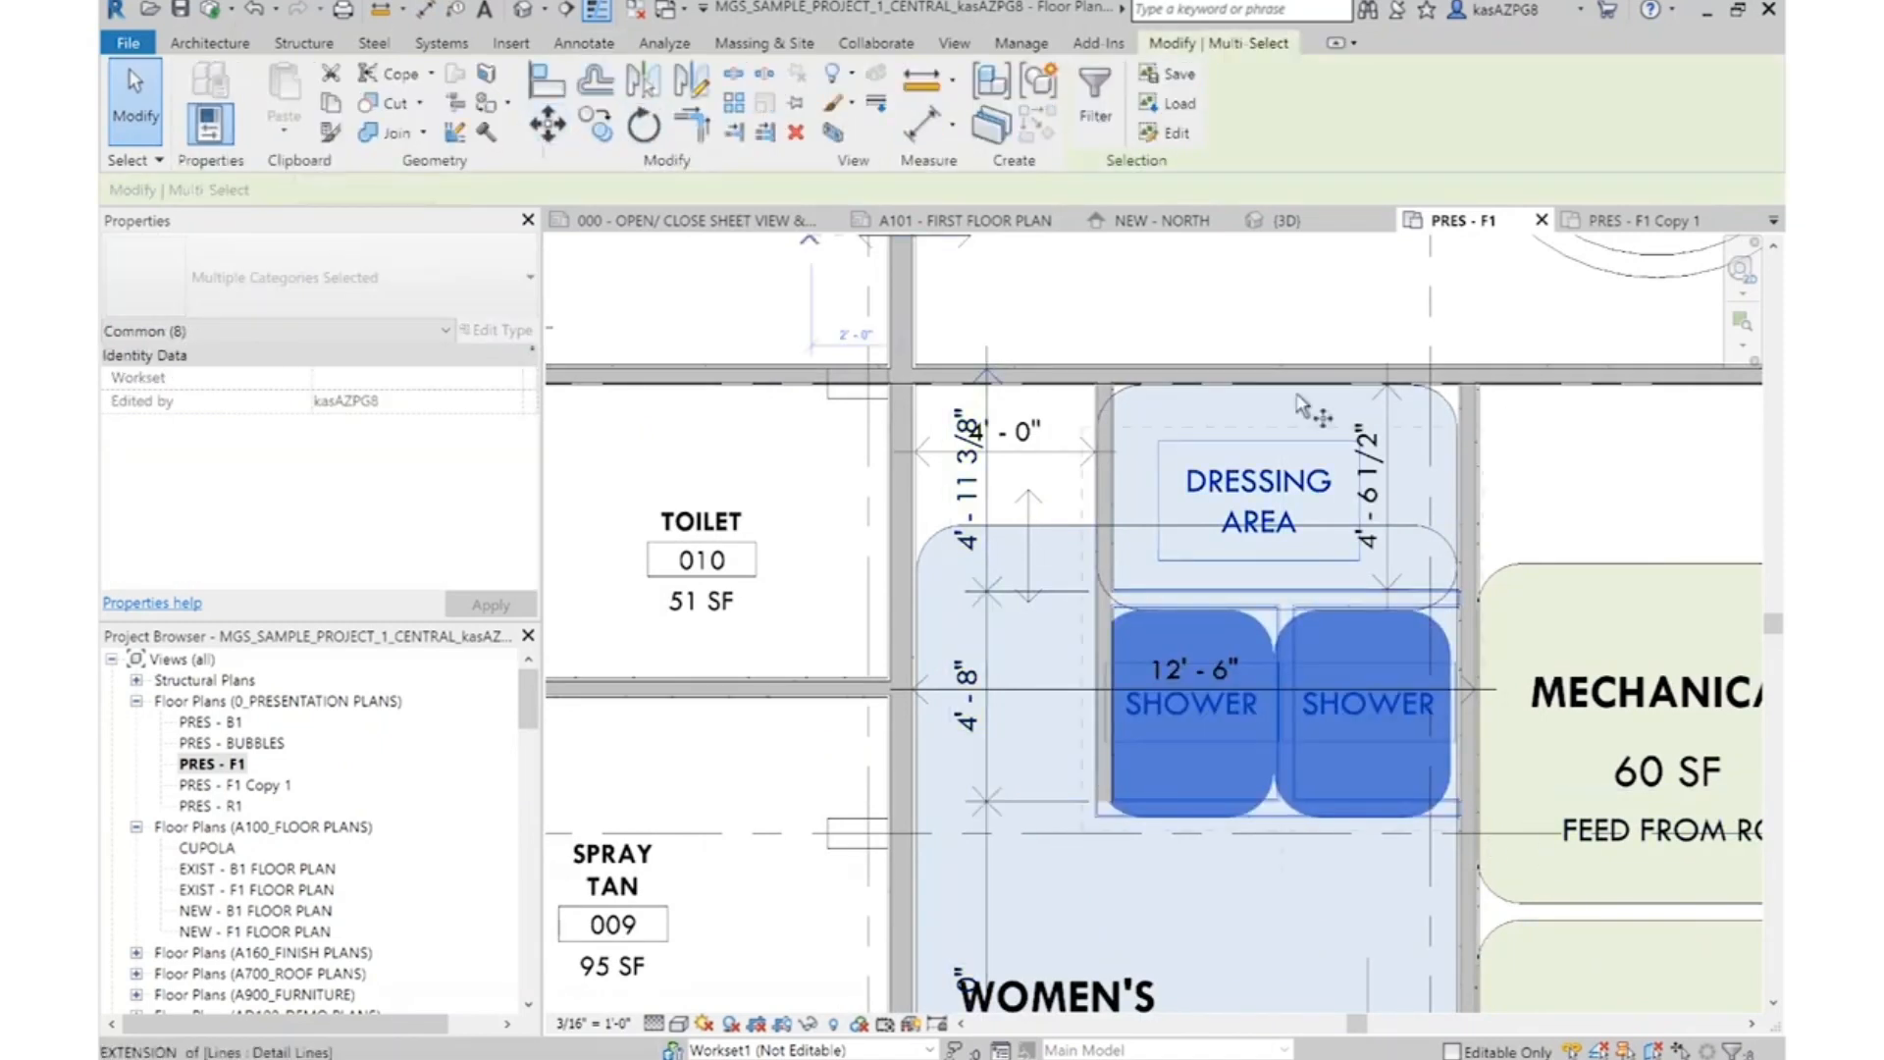
{"action": "left_click", "coordinate": [1574, 442]}
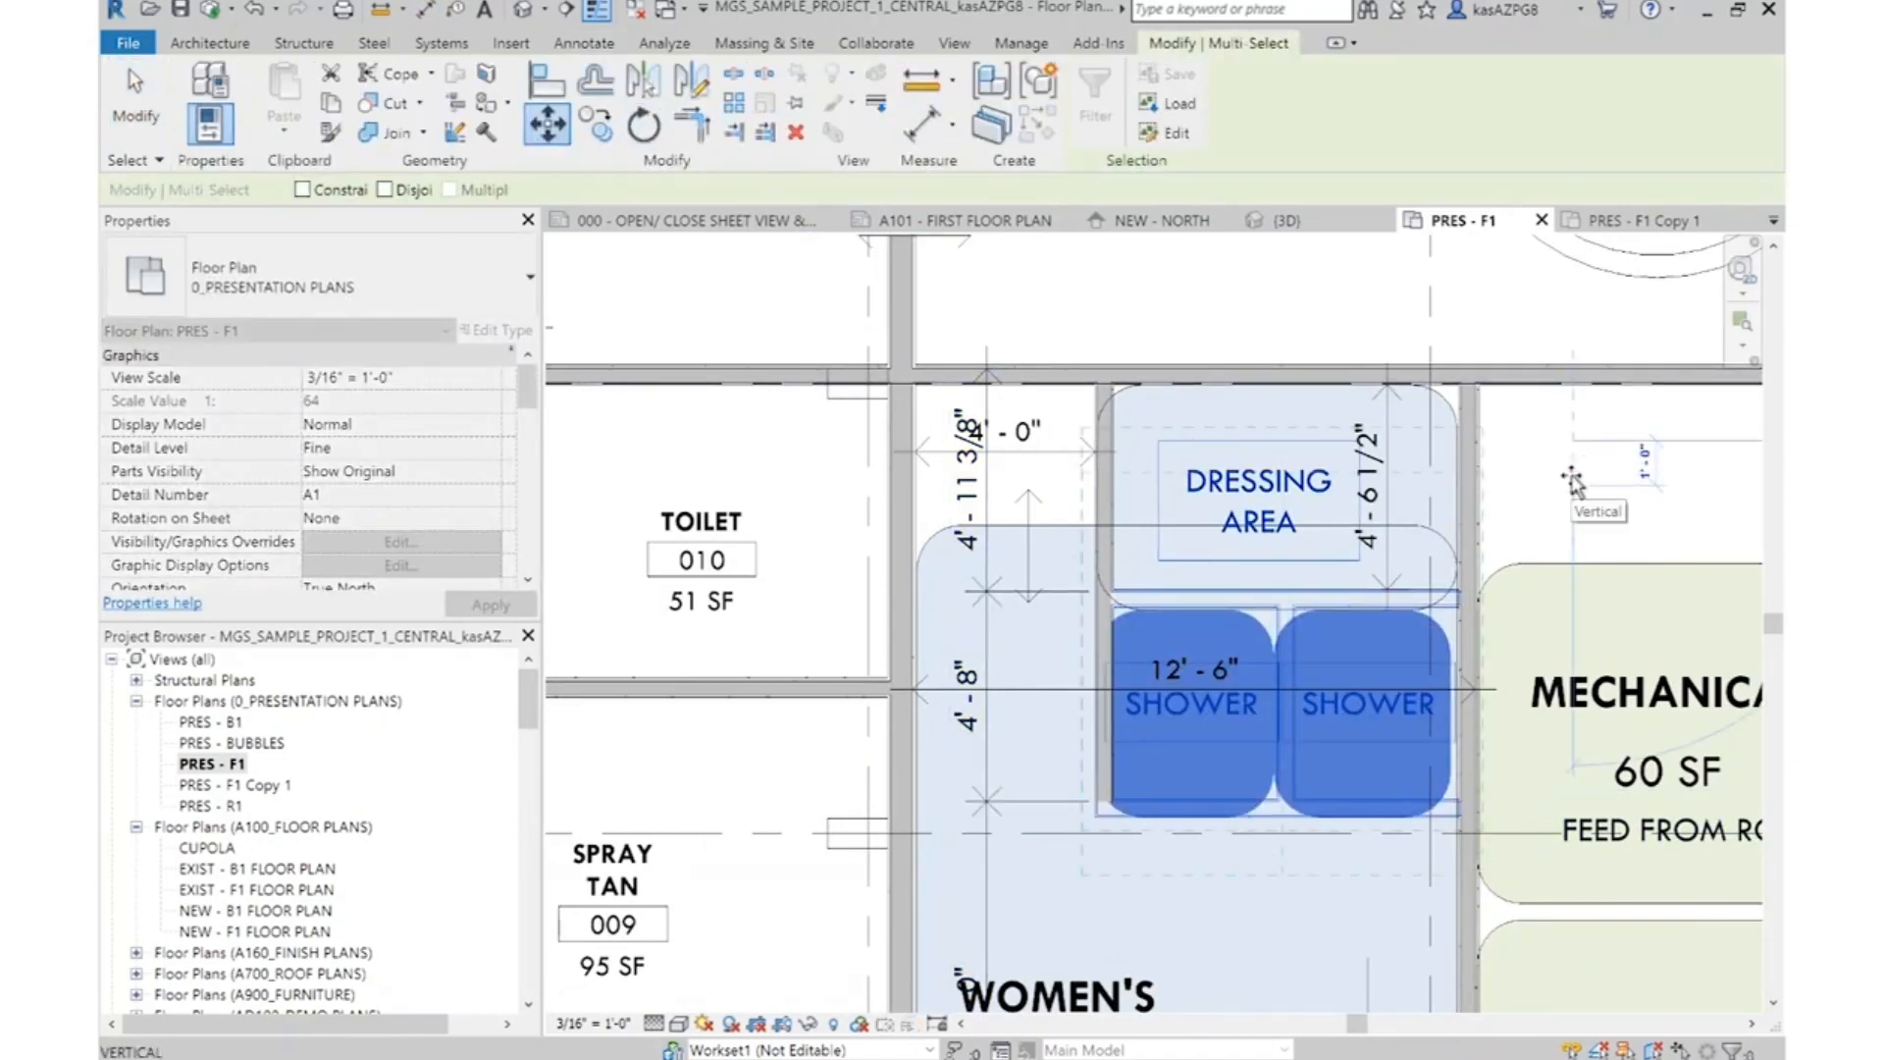
{"action": "left_click", "coordinate": [1574, 485]}
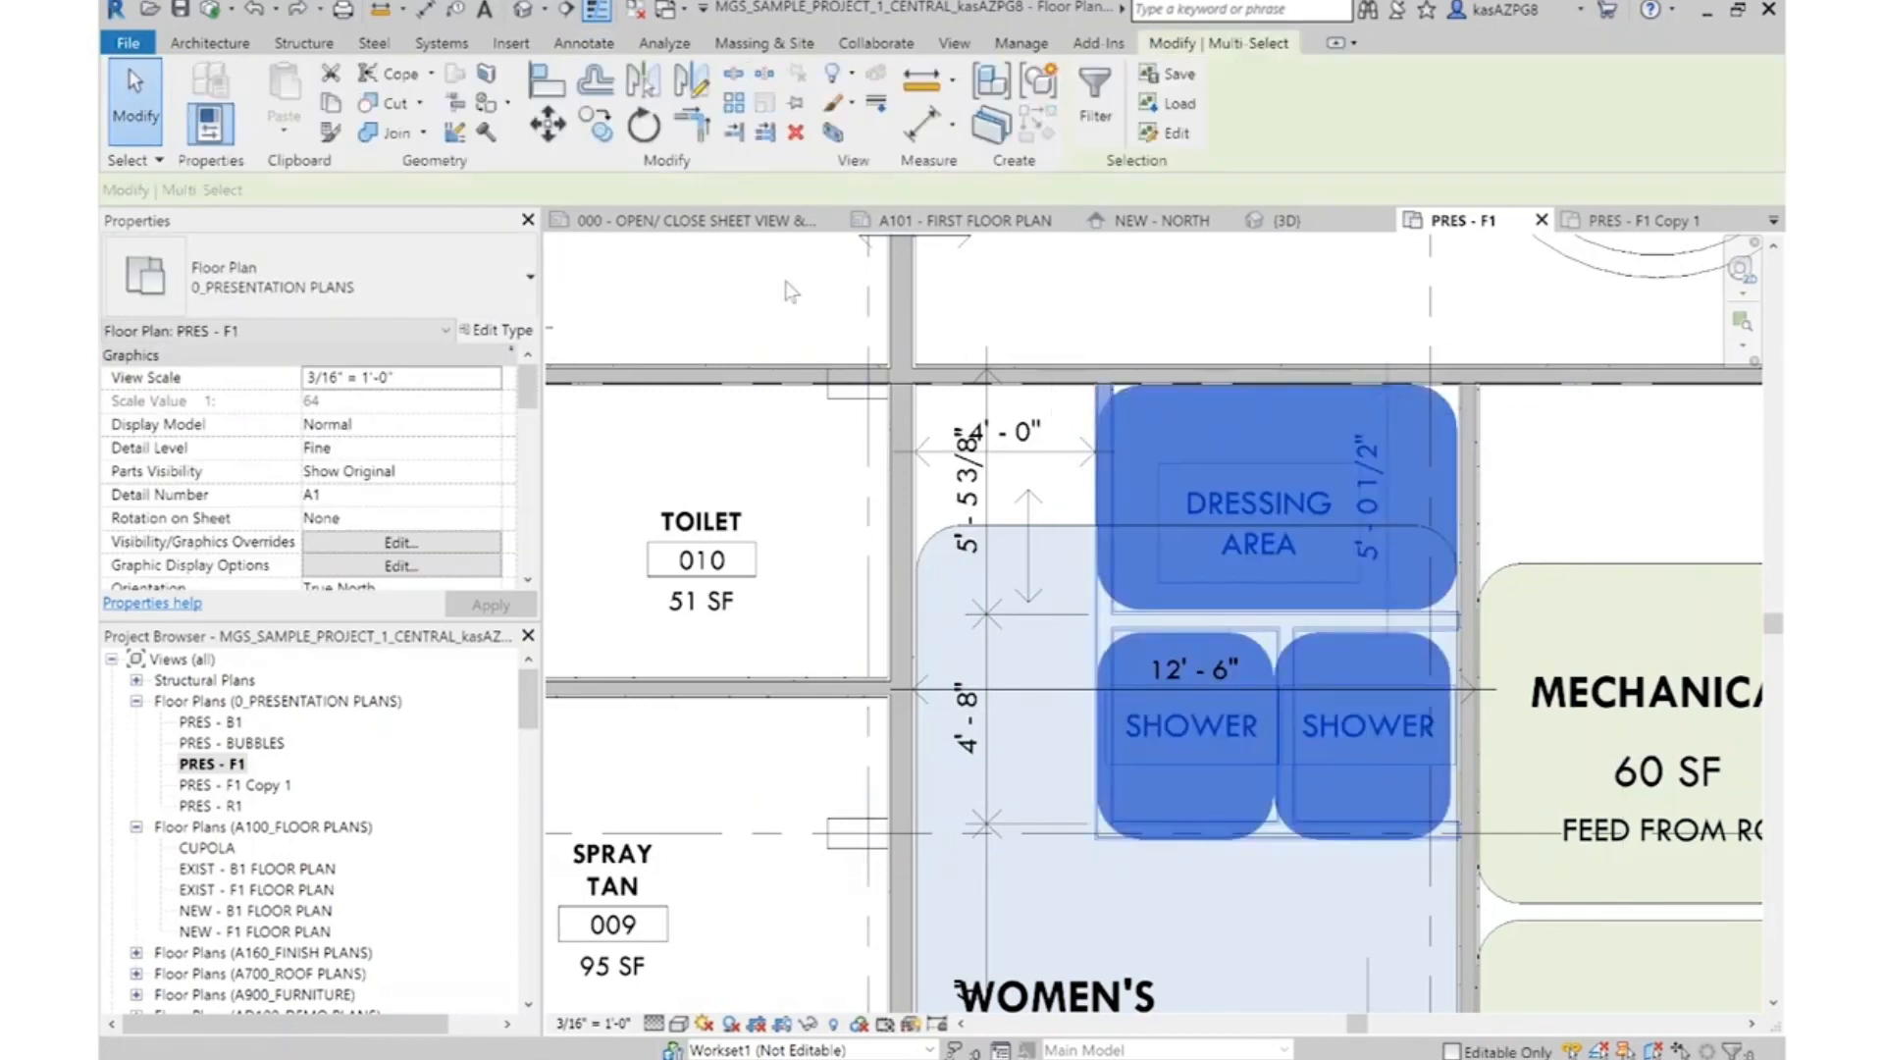
{"action": "left_click", "coordinate": [1587, 487]}
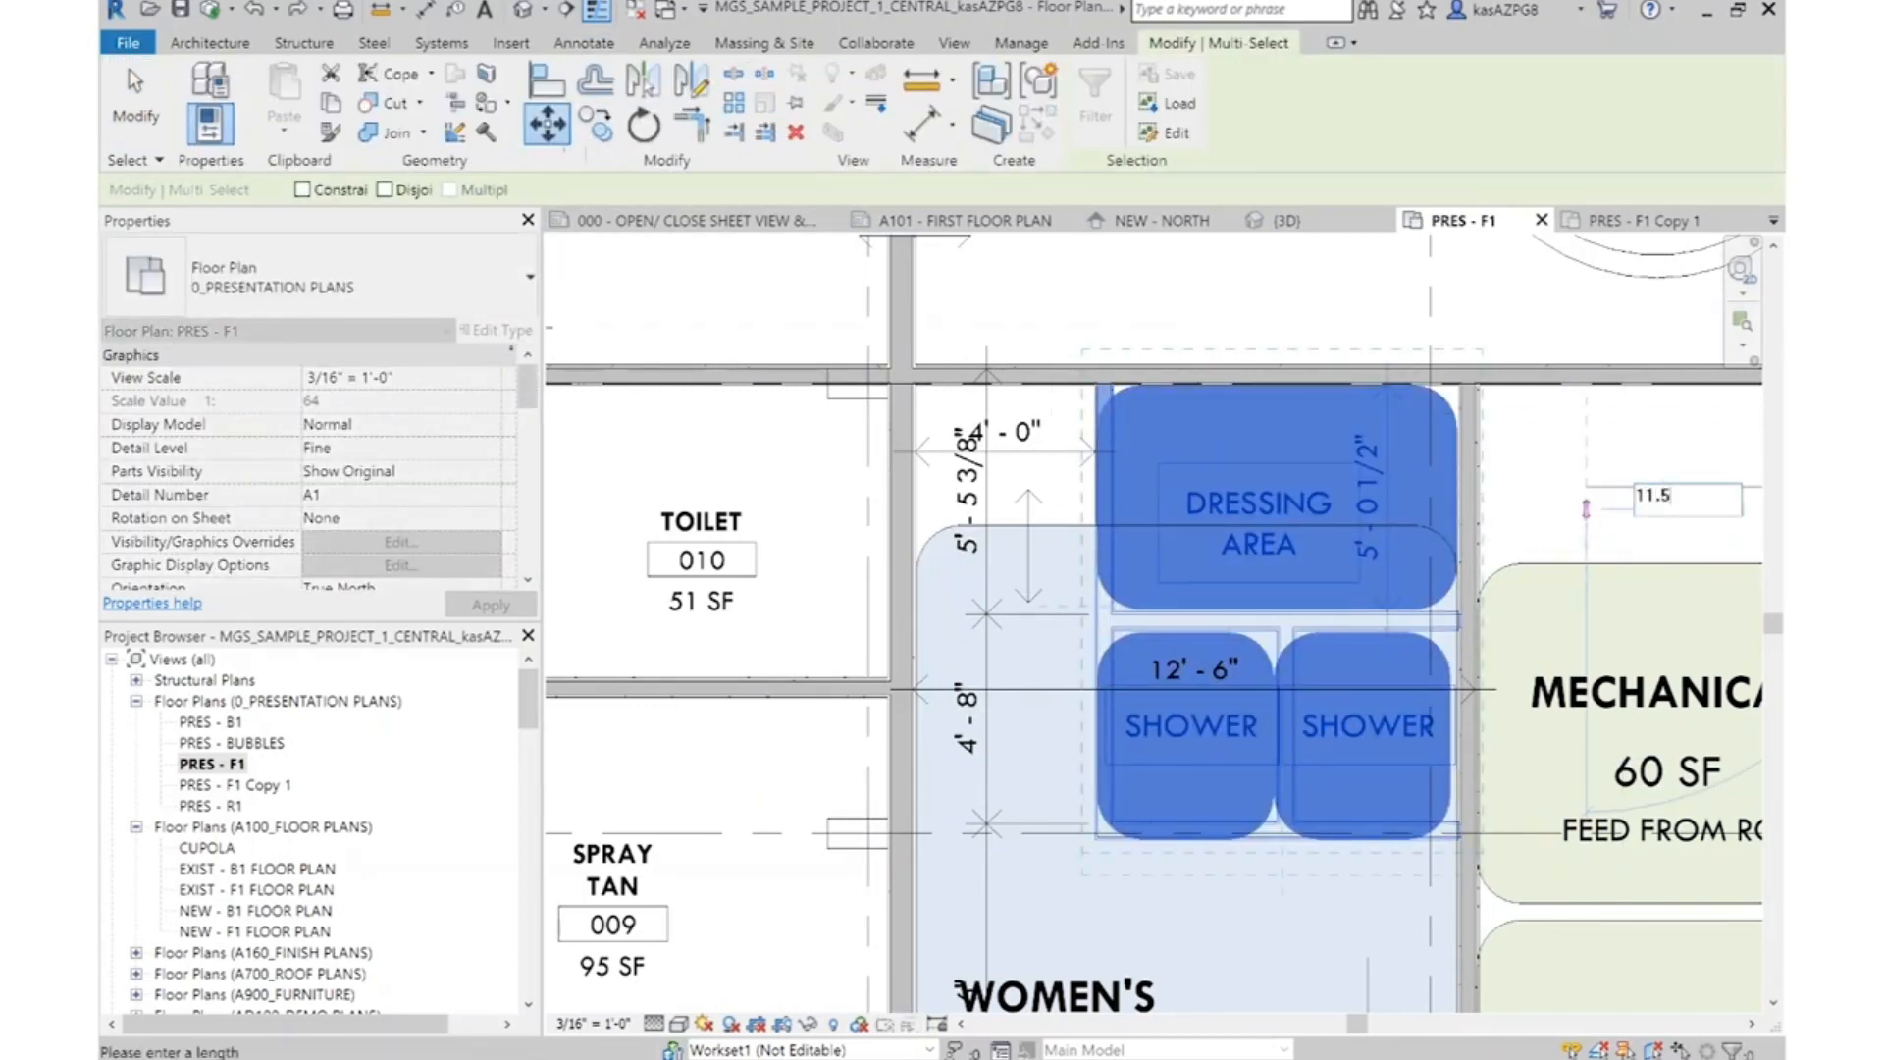
{"action": "left_click", "coordinate": [1589, 510]}
{"action": "key", "text": "Escape"}
Move the Women's Locker 12' - 6" width dimension down into the open area between the showers and the room label
{"action": "scroll", "coordinate": [1158, 353], "scroll_direction": "down", "scroll_amount": 3}
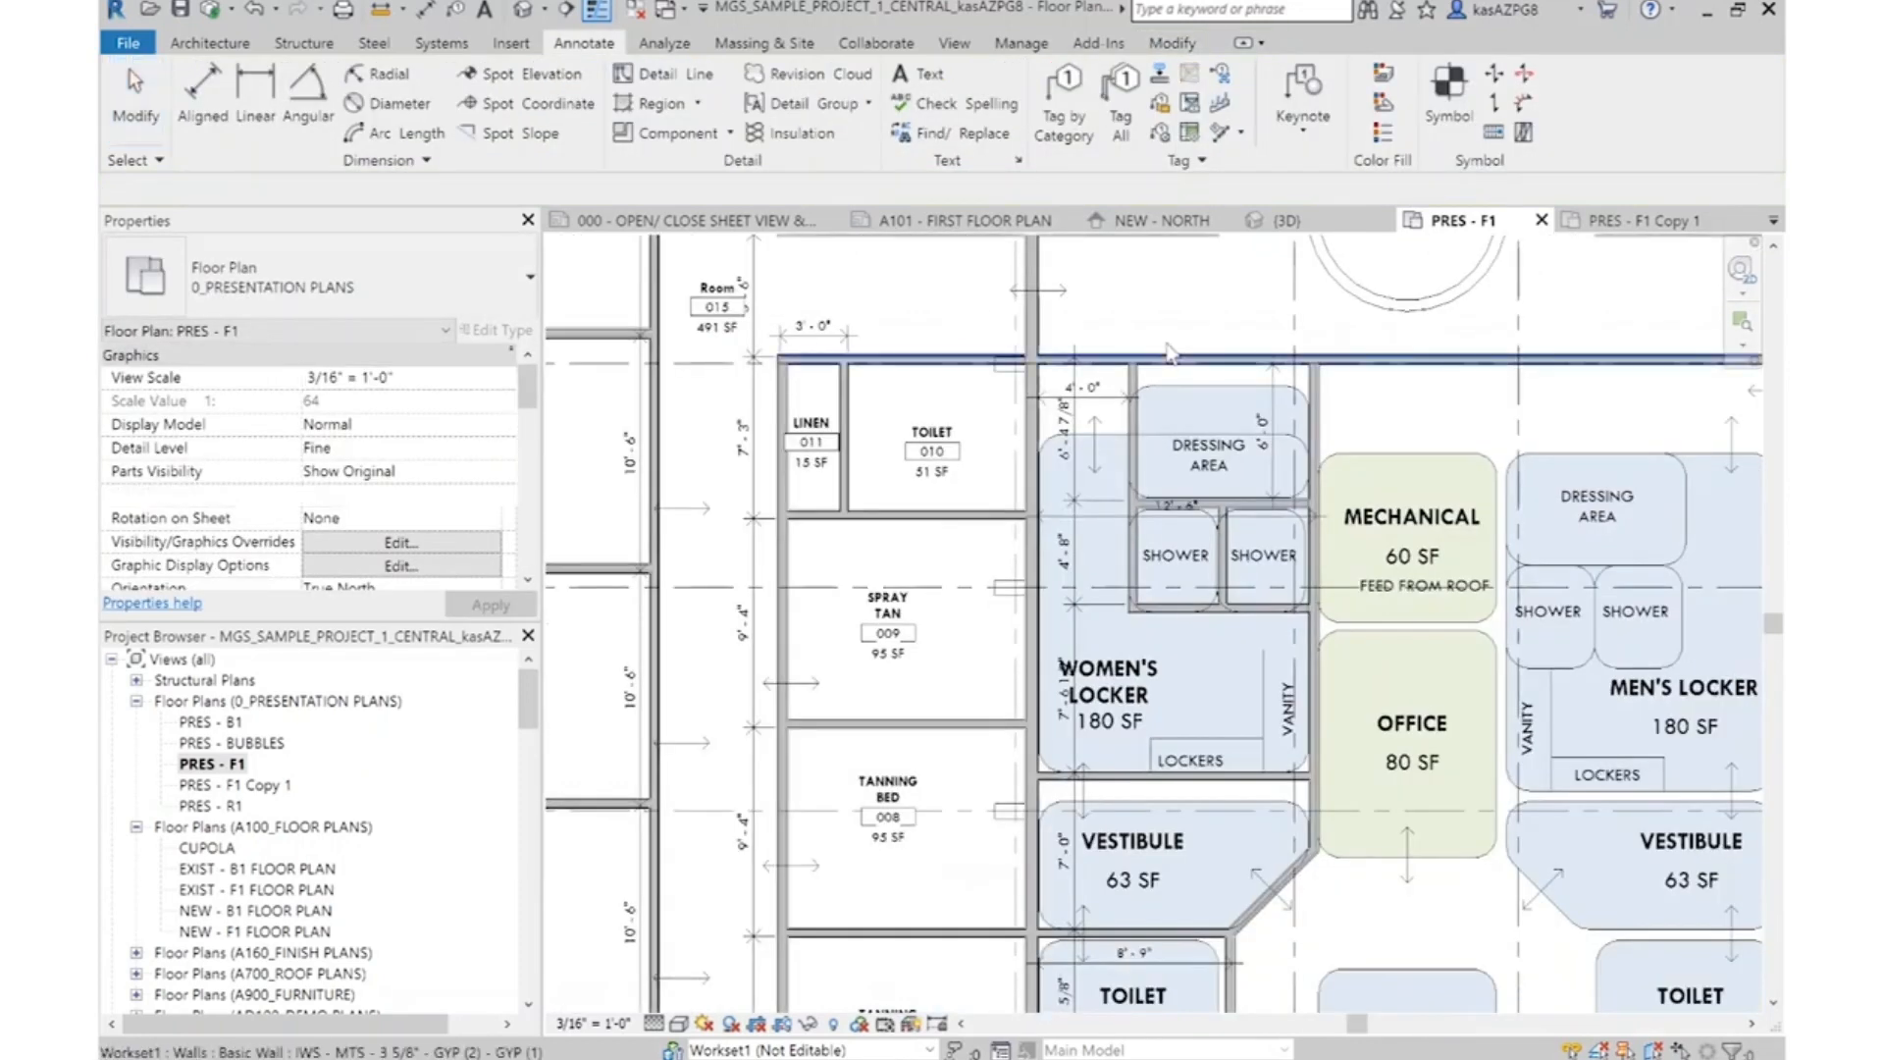
{"action": "scroll", "coordinate": [1309, 709], "scroll_direction": "up", "scroll_amount": 3}
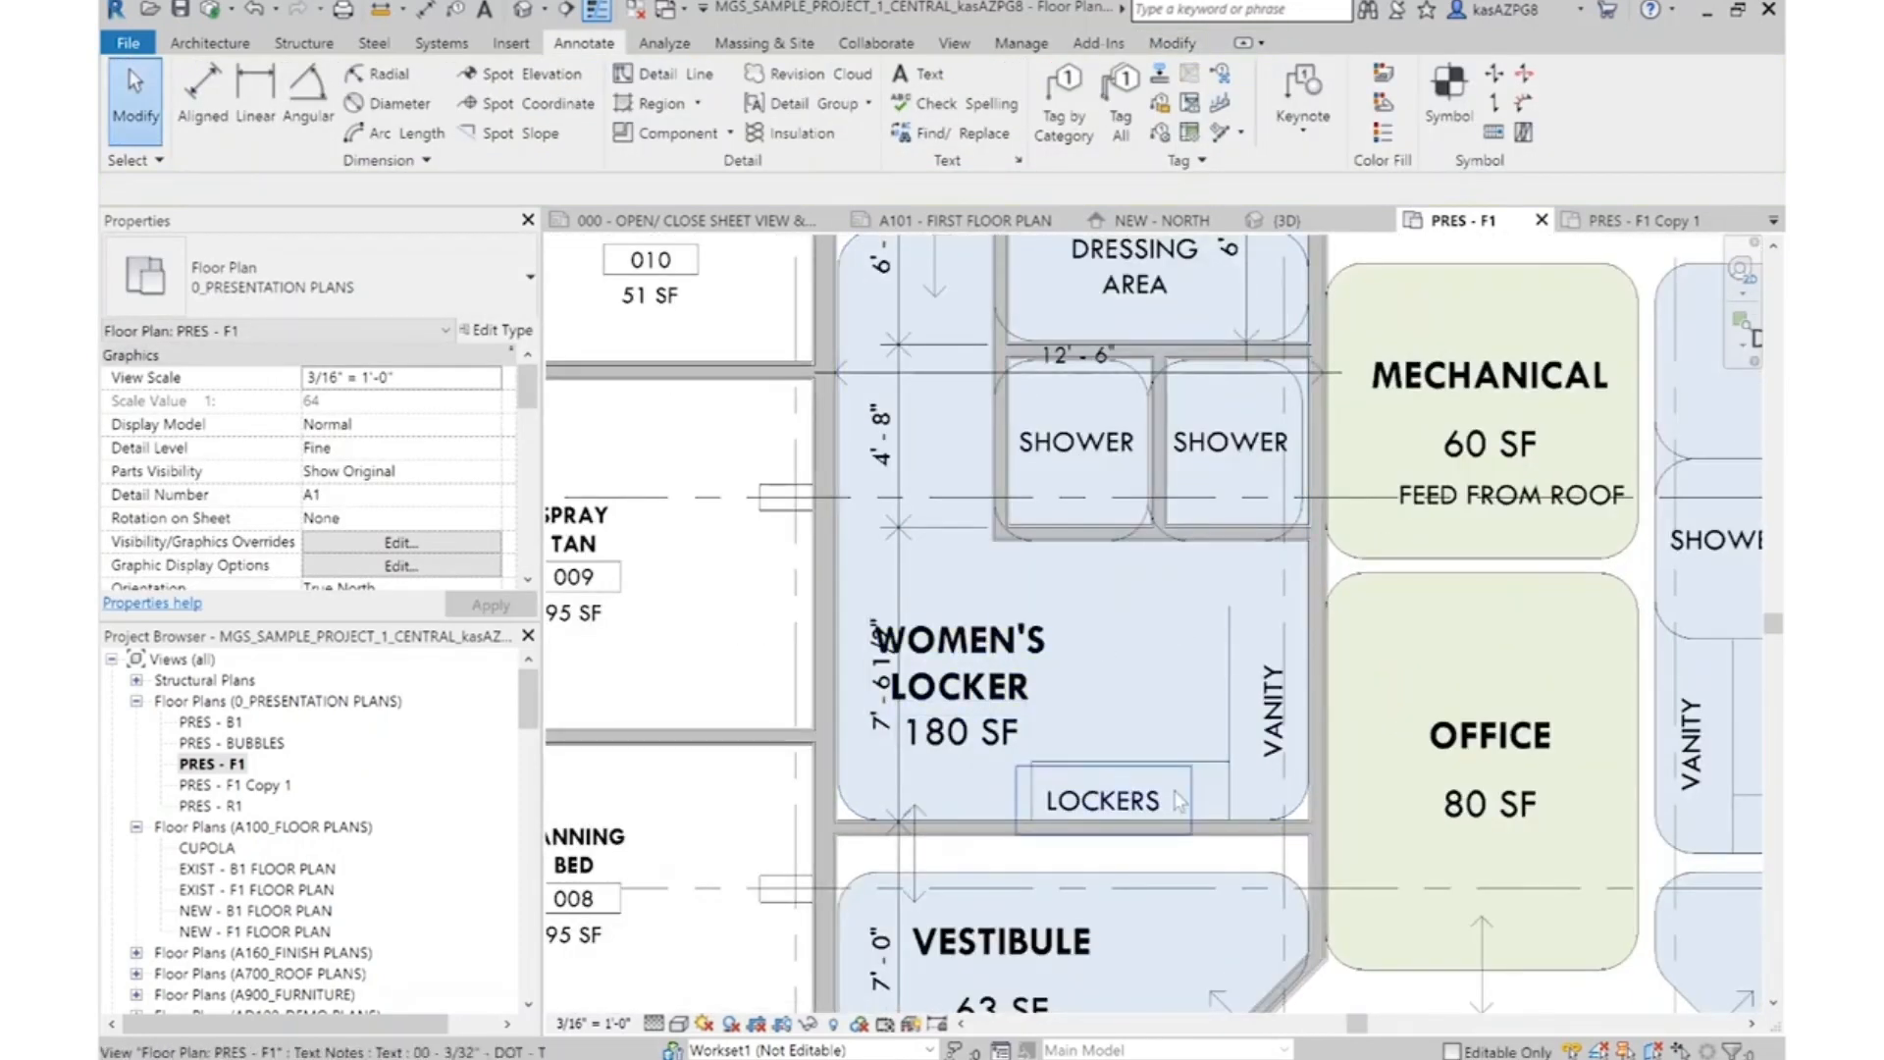
{"action": "scroll", "coordinate": [1322, 683], "scroll_direction": "down", "scroll_amount": 3}
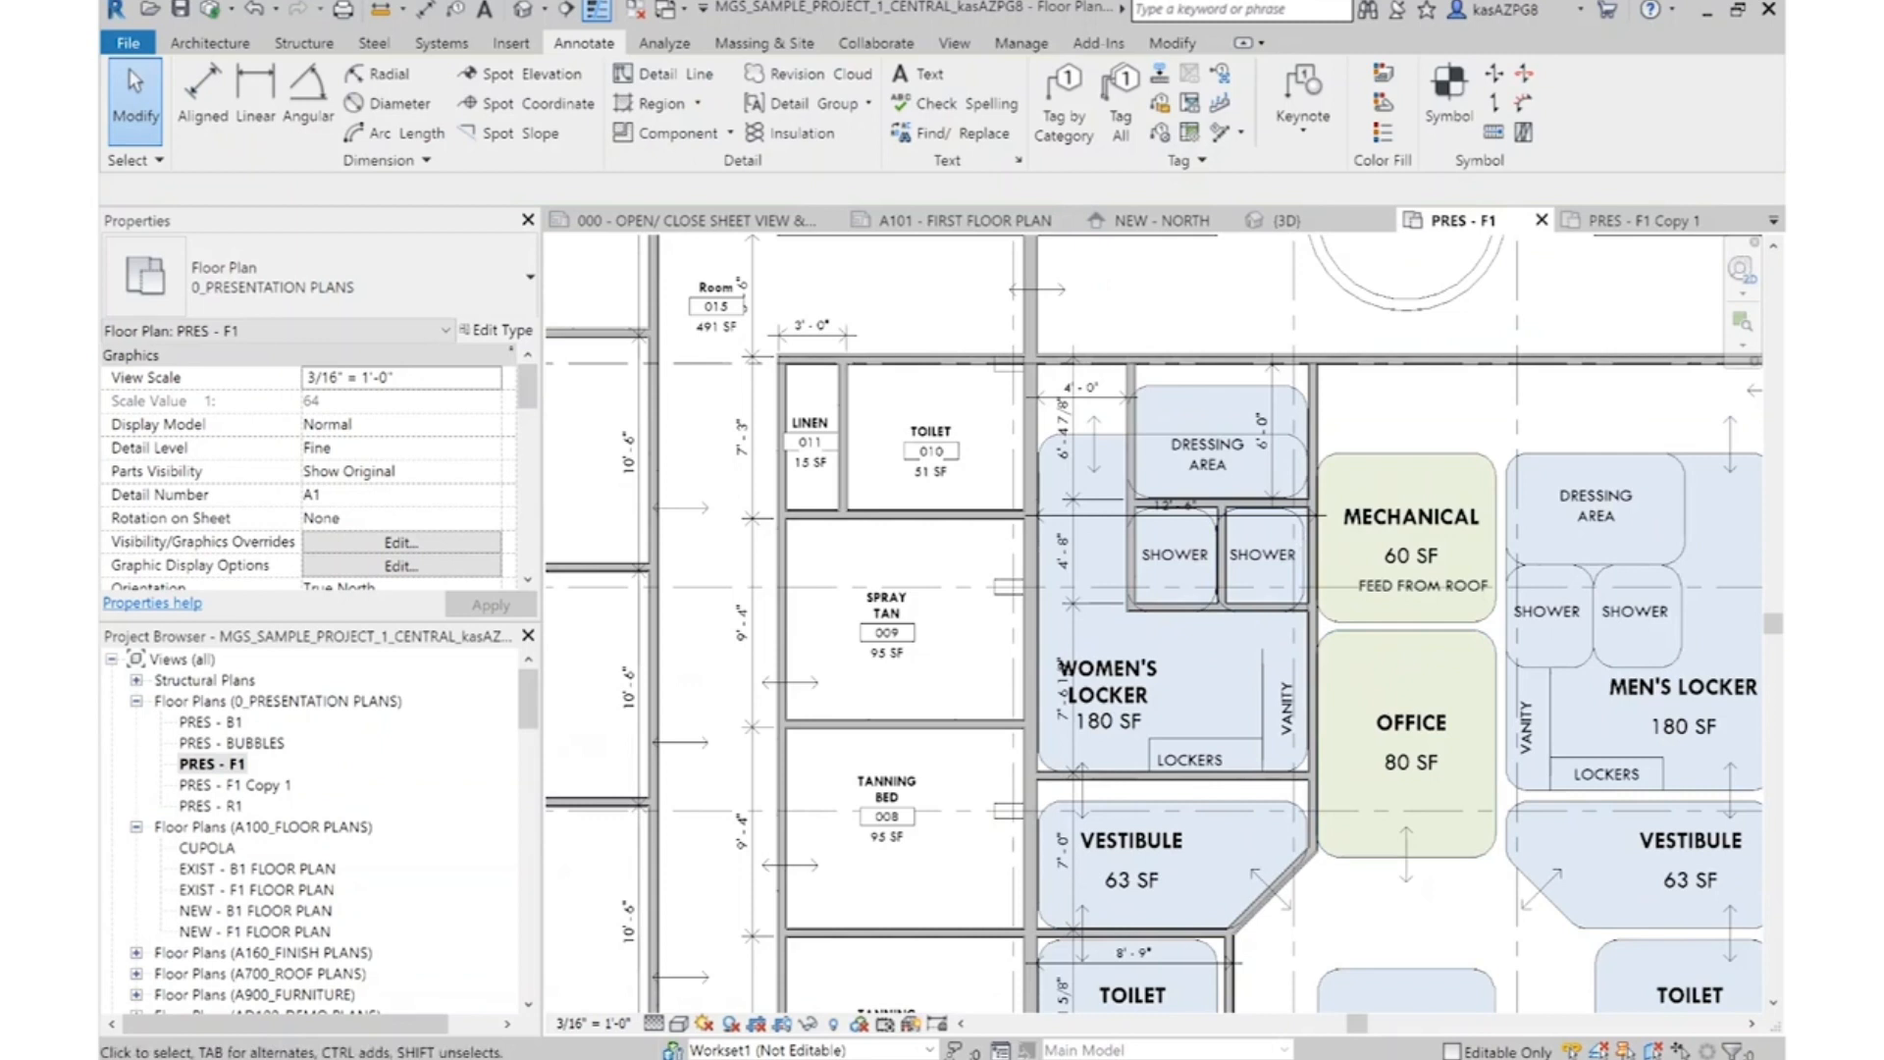
{"action": "scroll", "coordinate": [1322, 677], "scroll_direction": "down", "scroll_amount": 1}
{"action": "scroll", "coordinate": [1077, 552], "scroll_direction": "up", "scroll_amount": 2}
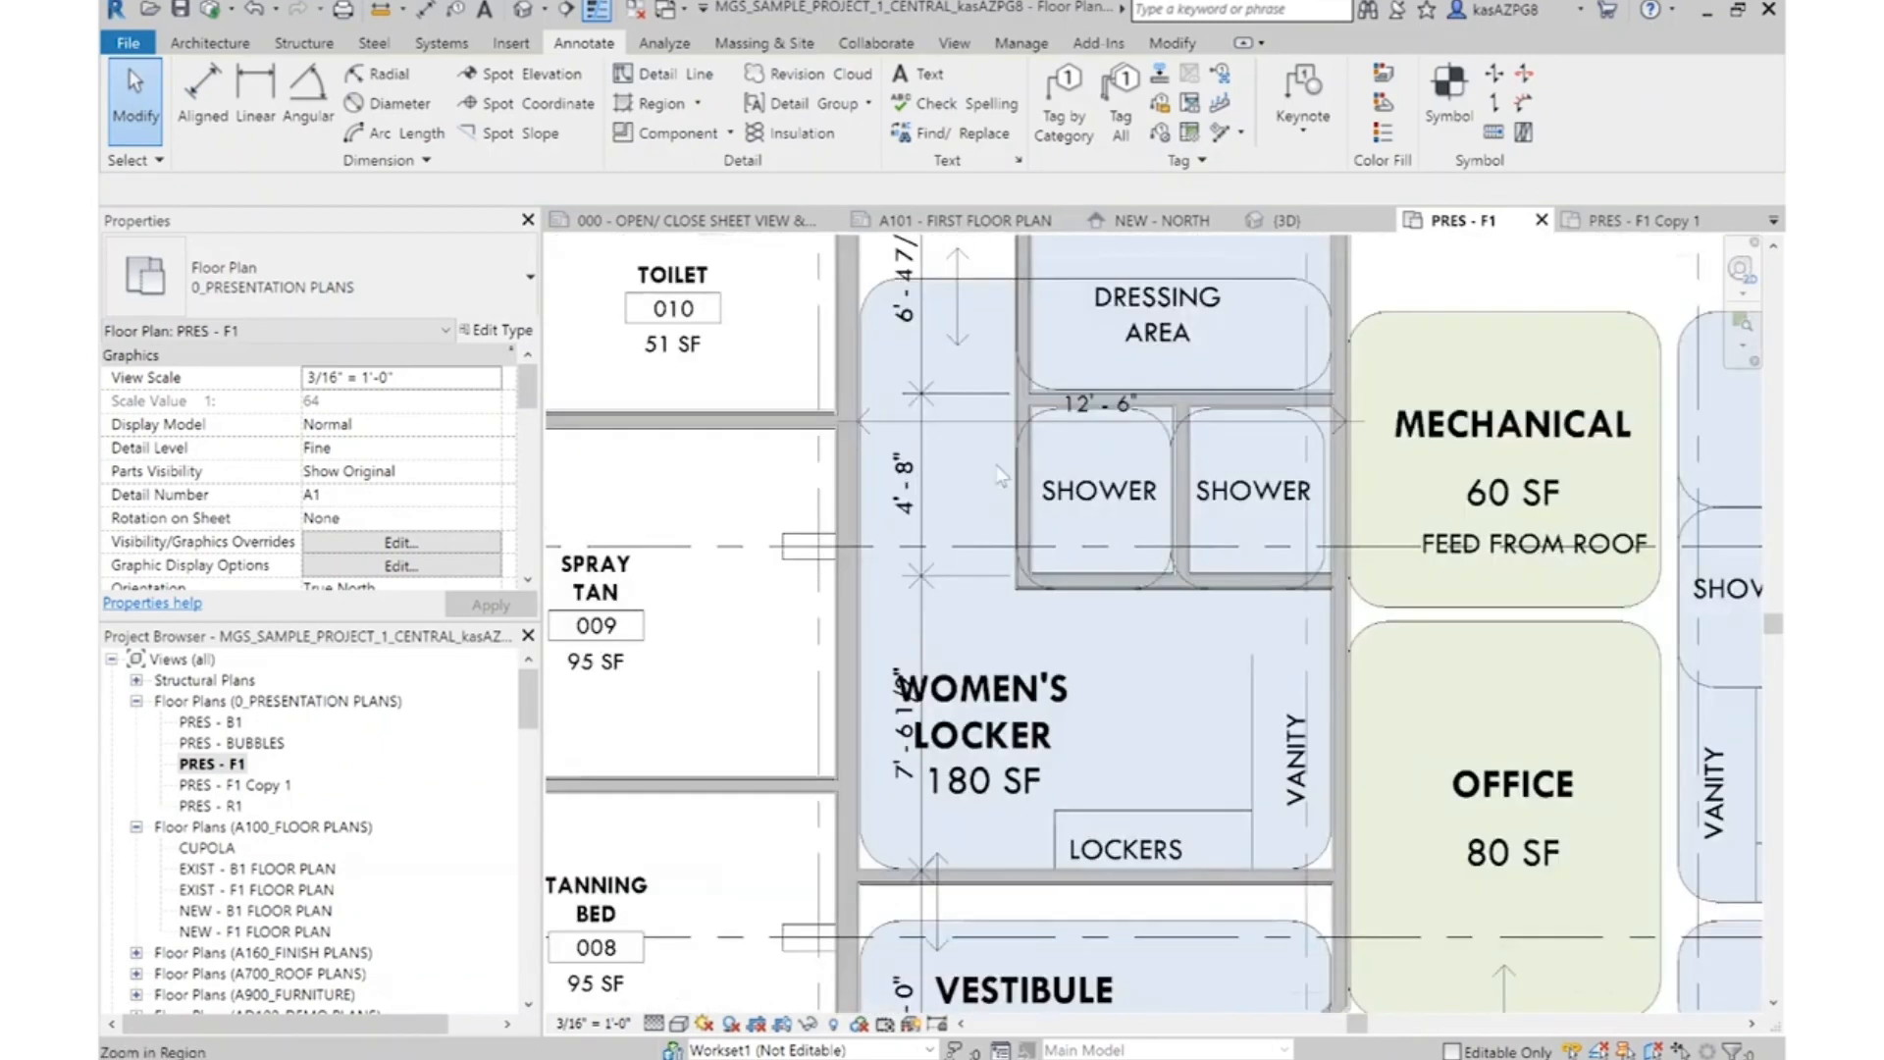
{"action": "left_click_drag", "start_coordinate": [940, 428], "coordinate": [960, 628]}
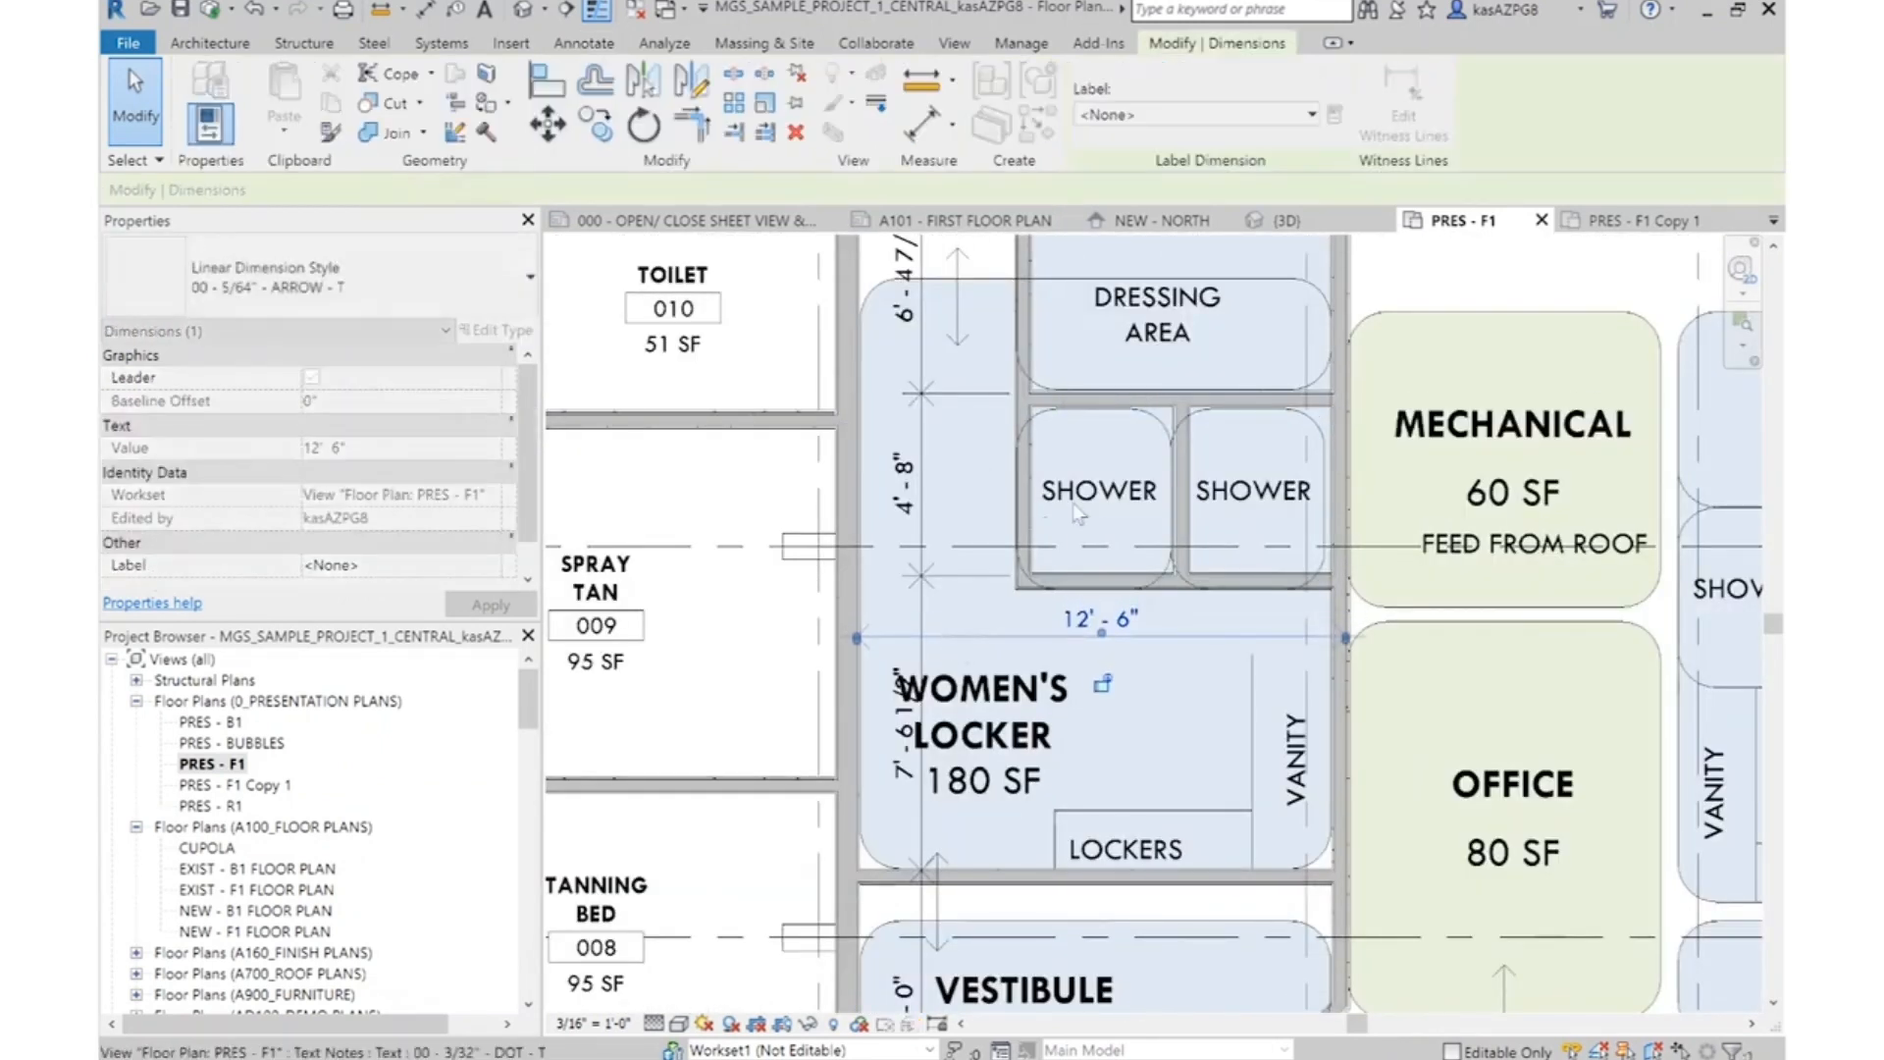
{"action": "scroll", "coordinate": [883, 638], "scroll_direction": "down", "scroll_amount": 3}
{"action": "scroll", "coordinate": [861, 640], "scroll_direction": "up", "scroll_amount": 4}
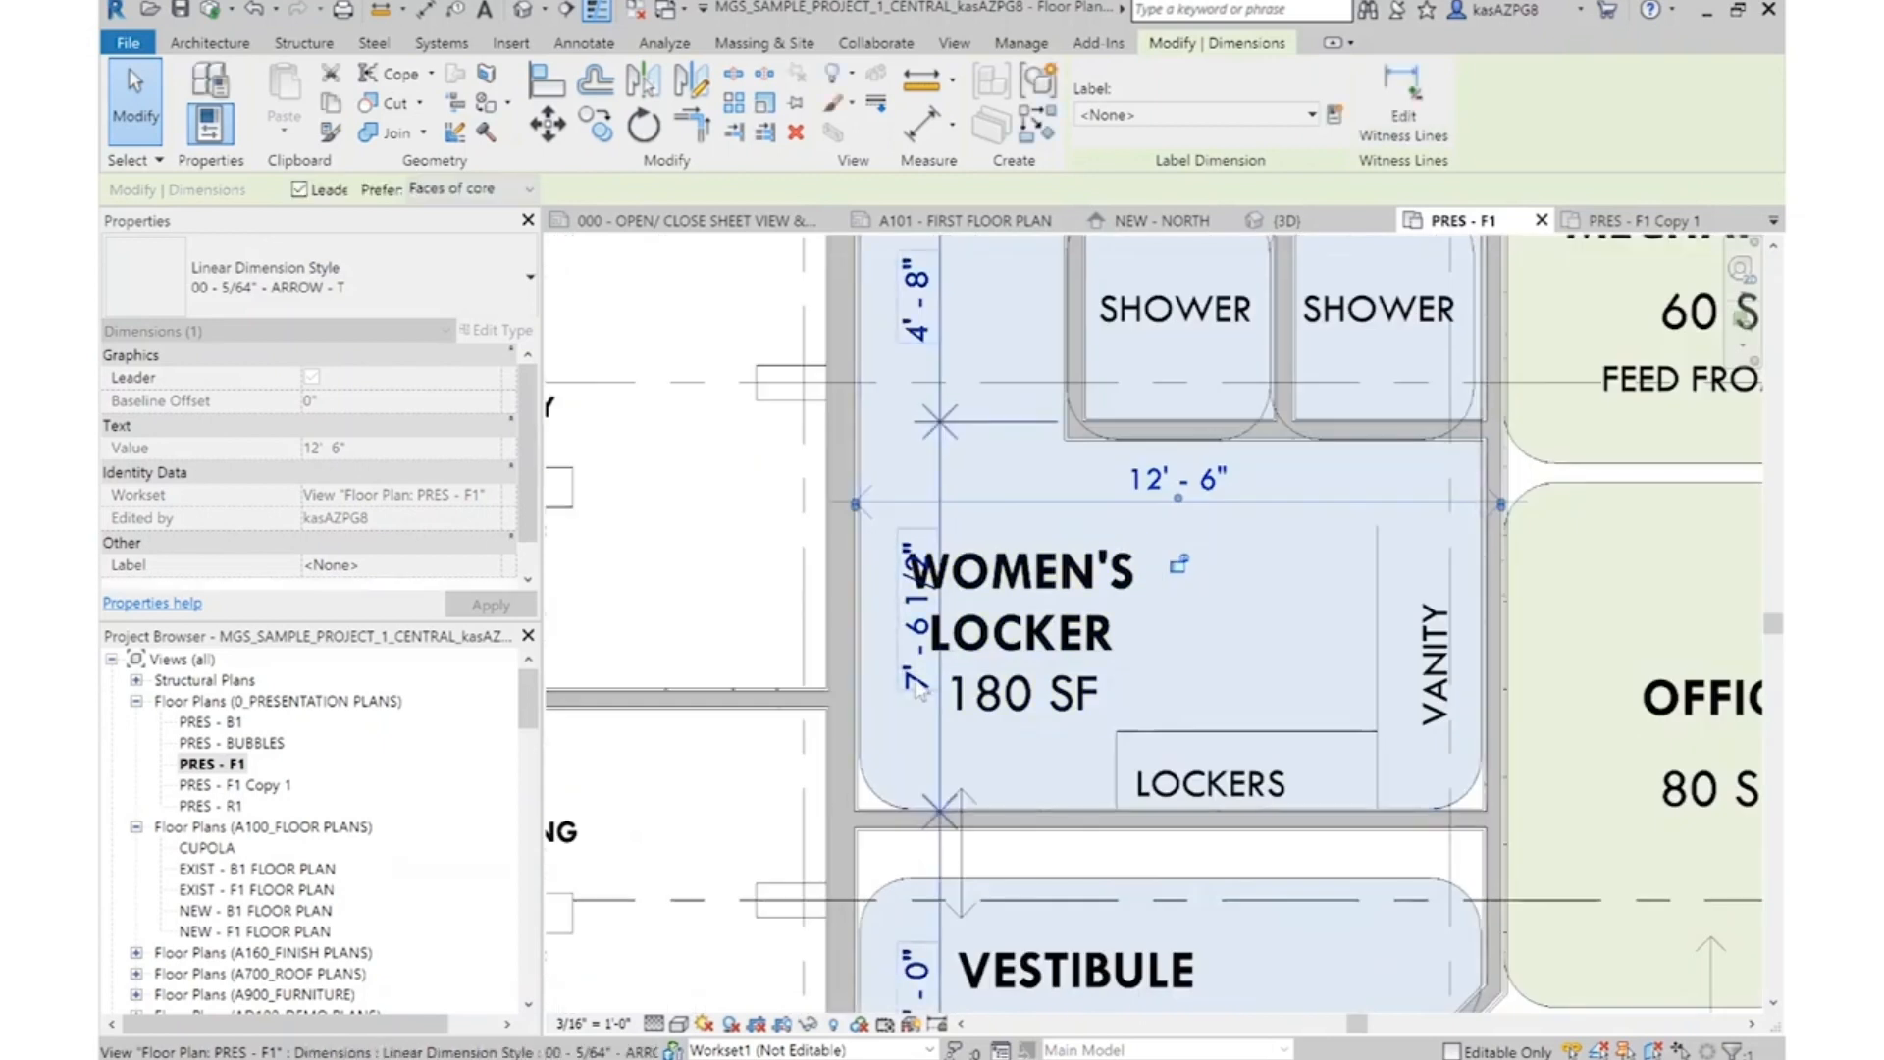
{"action": "scroll", "coordinate": [1044, 620], "scroll_direction": "down", "scroll_amount": 1}
{"action": "scroll", "coordinate": [1044, 620], "scroll_direction": "down", "scroll_amount": 3}
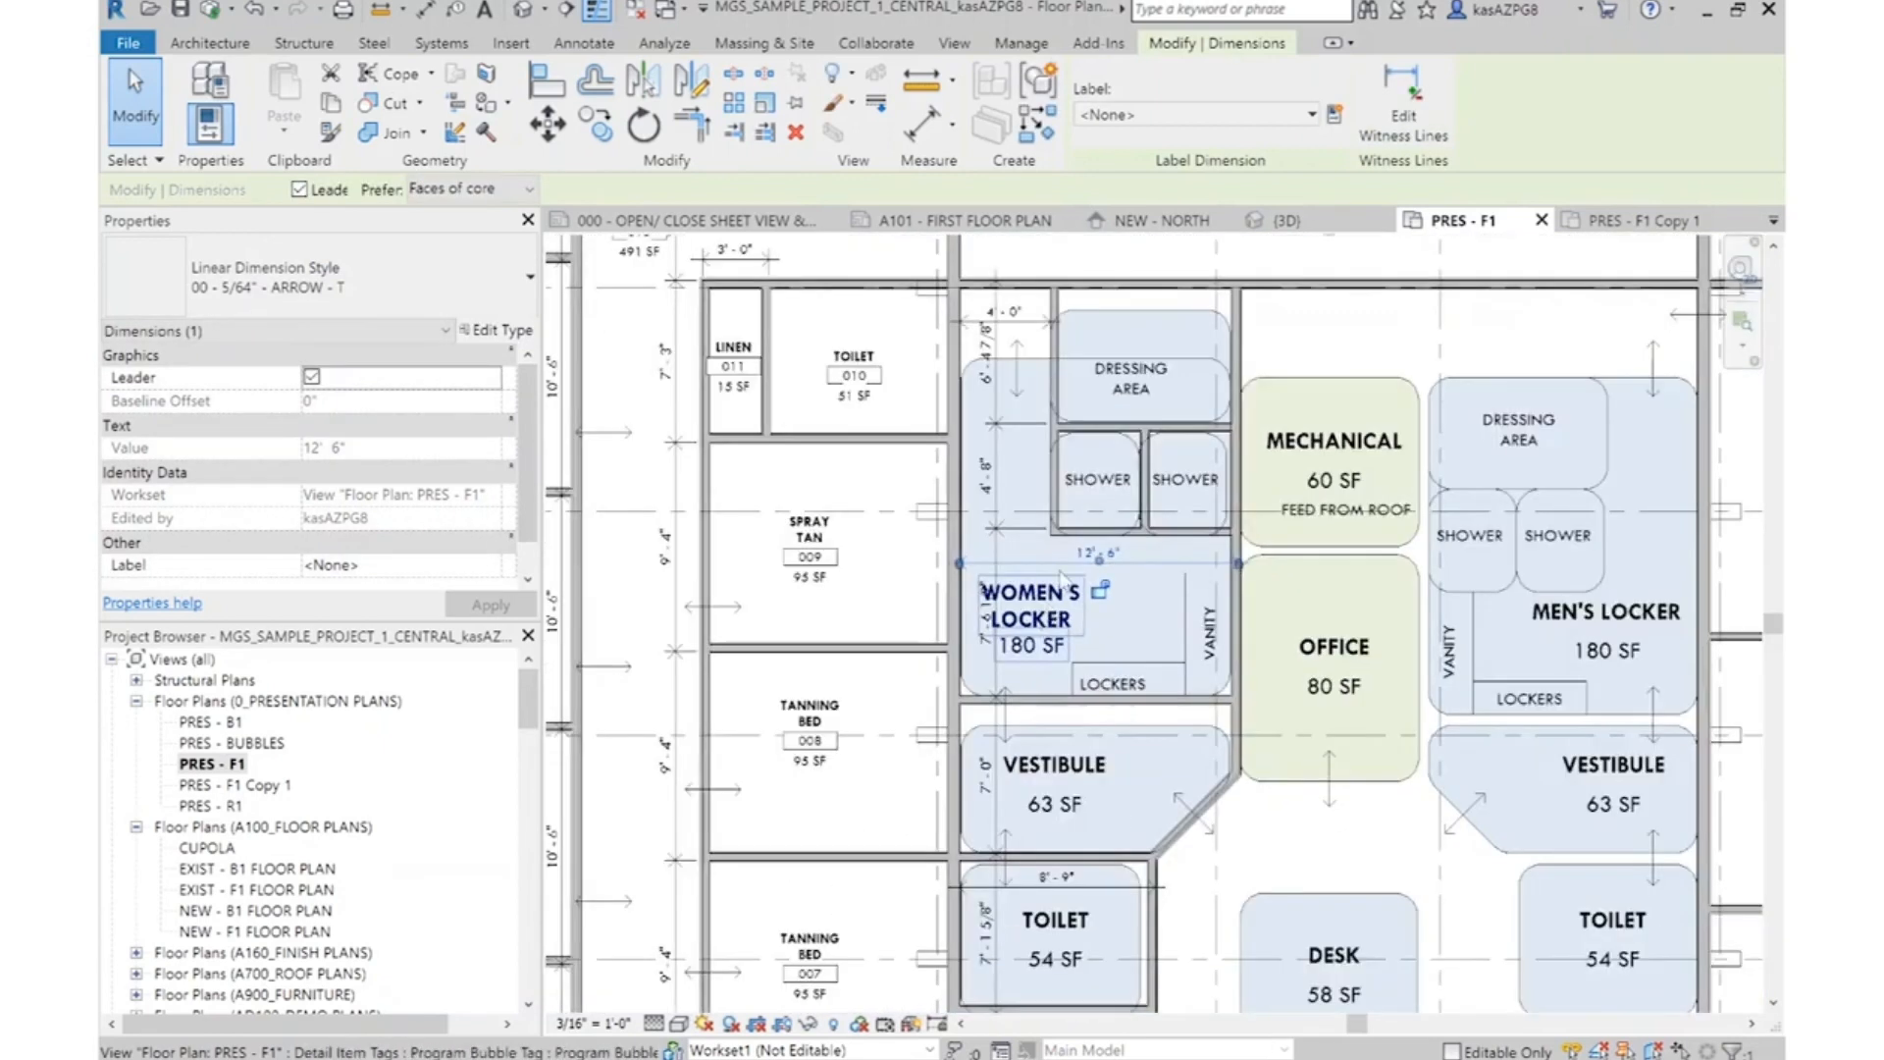
Select the women's locker, dressing, shower, vestibule and toilet partitions, filtering the selection down to Walls only
{"action": "scroll", "coordinate": [915, 261], "scroll_direction": "down", "scroll_amount": 1}
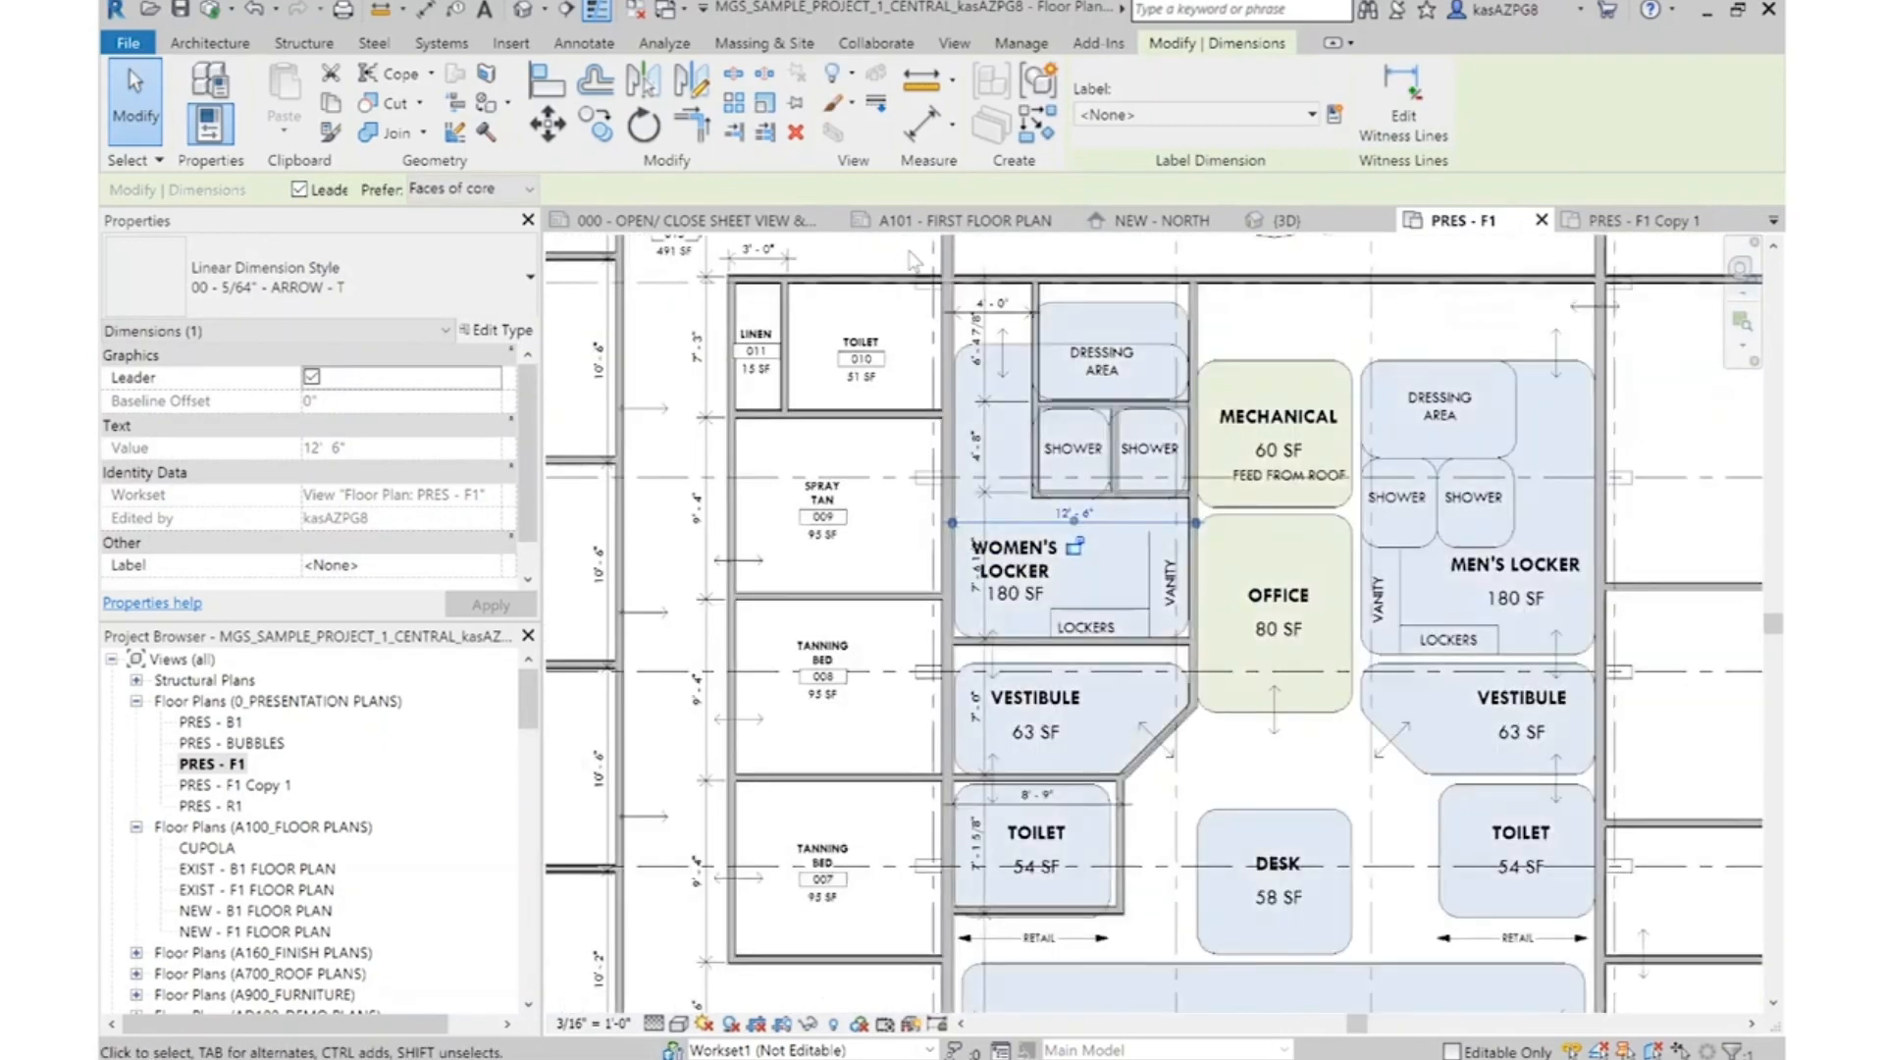
{"action": "mouse_move", "coordinate": [915, 262]}
{"action": "left_mouse_down"}
{"action": "mouse_move", "coordinate": [1188, 610]}
{"action": "mouse_move", "coordinate": [1274, 775]}
{"action": "left_mouse_up"}
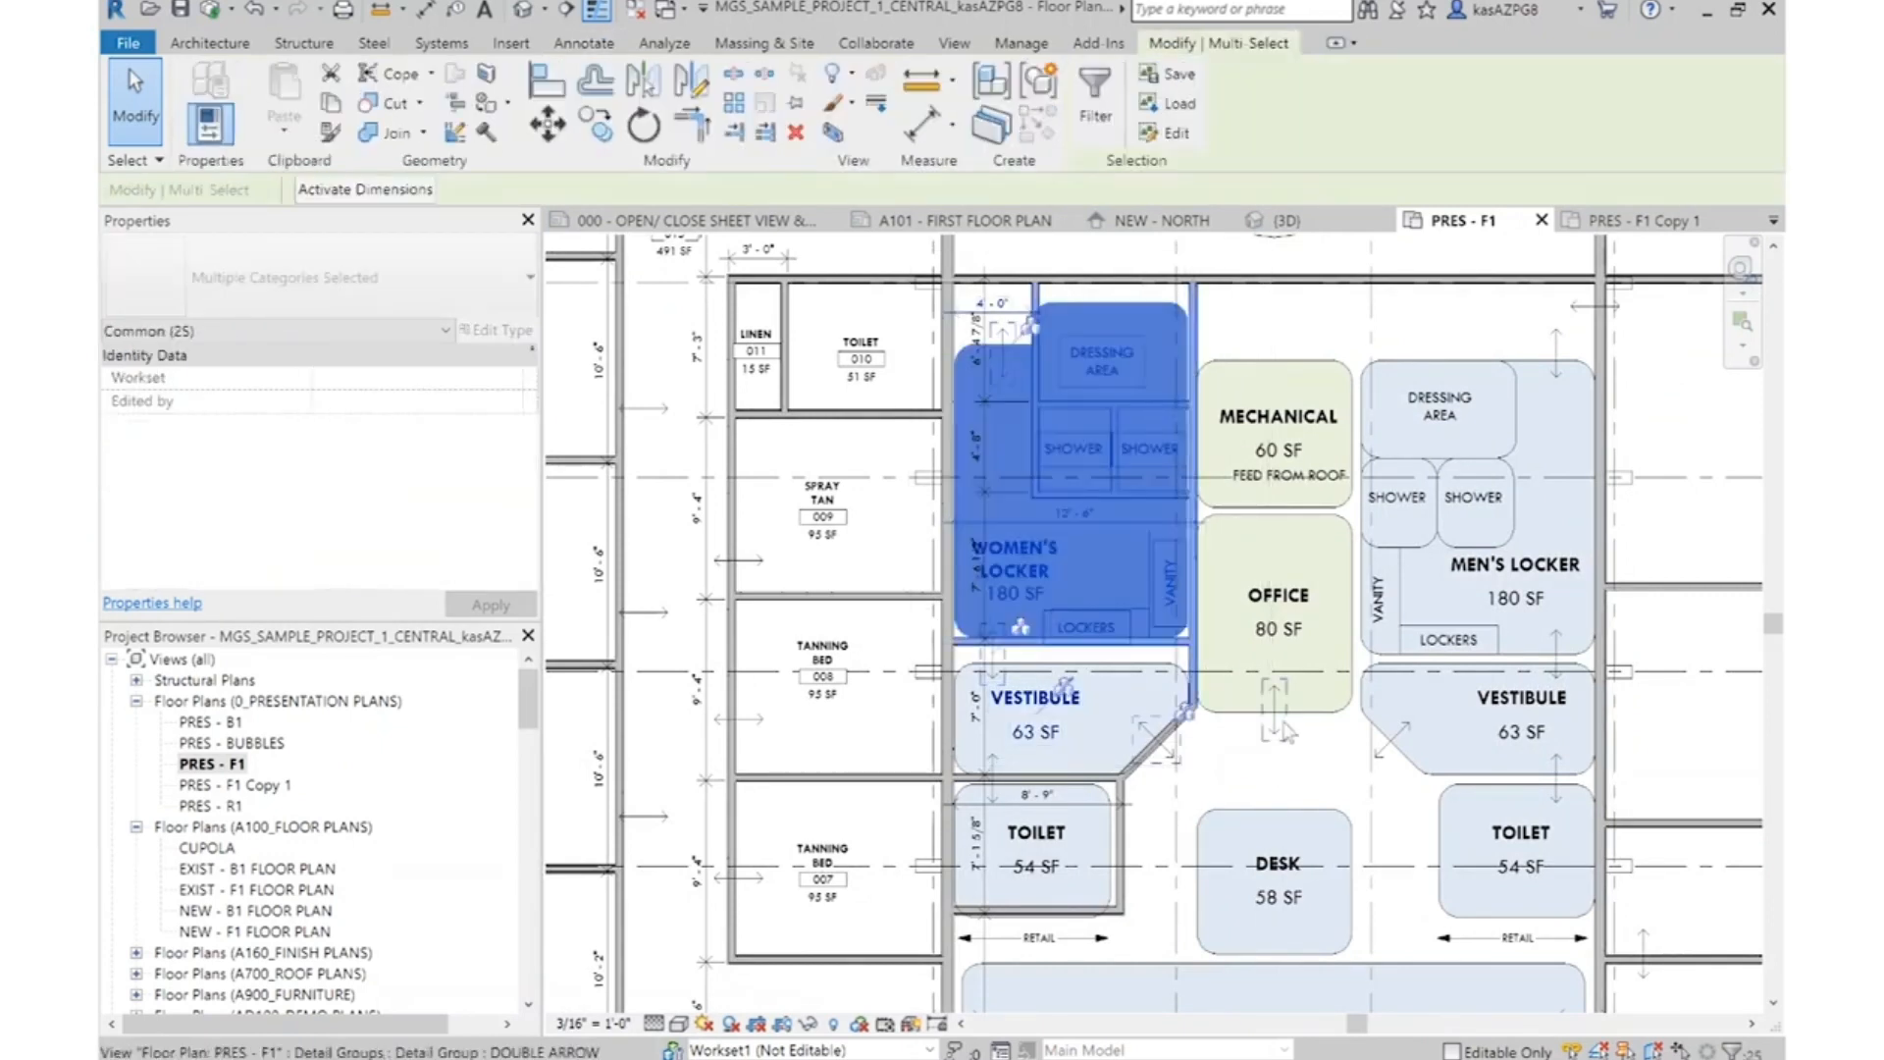
{"action": "scroll", "coordinate": [1148, 780], "scroll_direction": "up", "scroll_amount": 2}
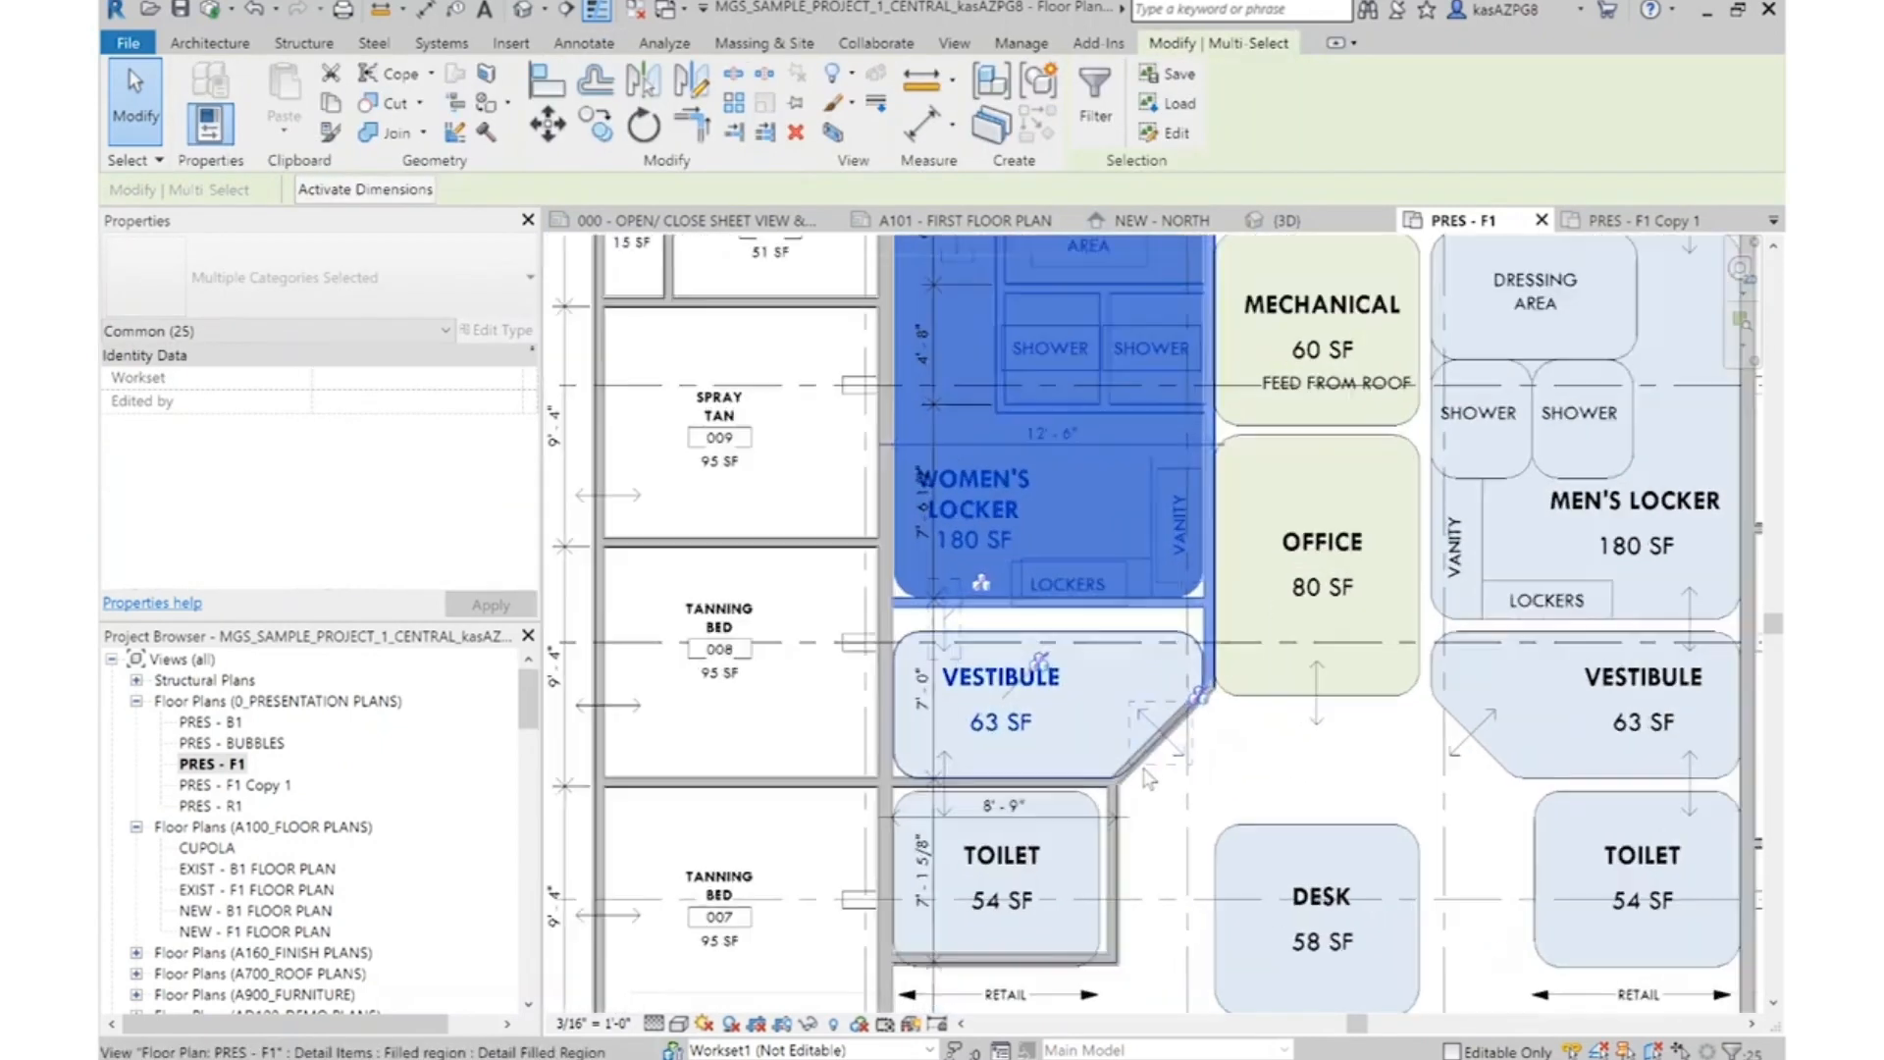
{"action": "key", "text": "Tab"}
{"action": "left_click", "coordinate": [1125, 833], "text": "ctrl"}
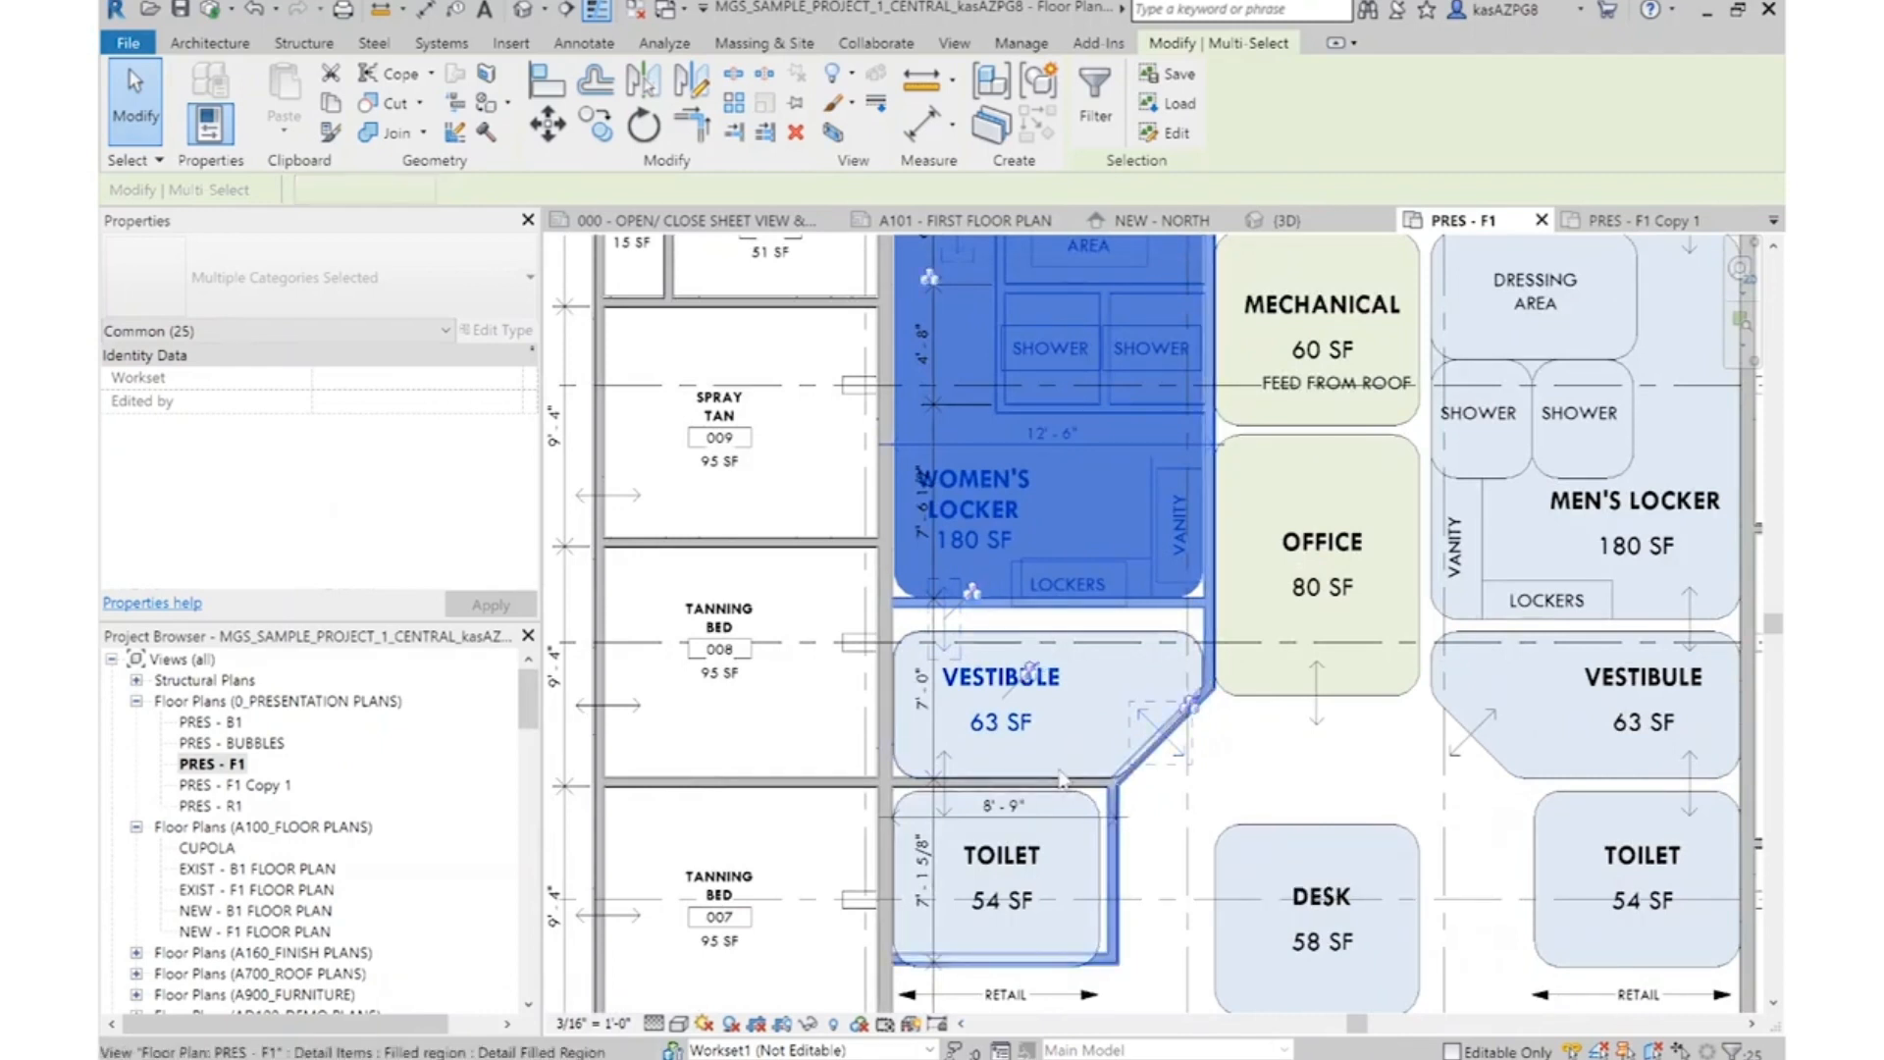
{"action": "scroll", "coordinate": [1089, 794], "scroll_direction": "up", "scroll_amount": 3}
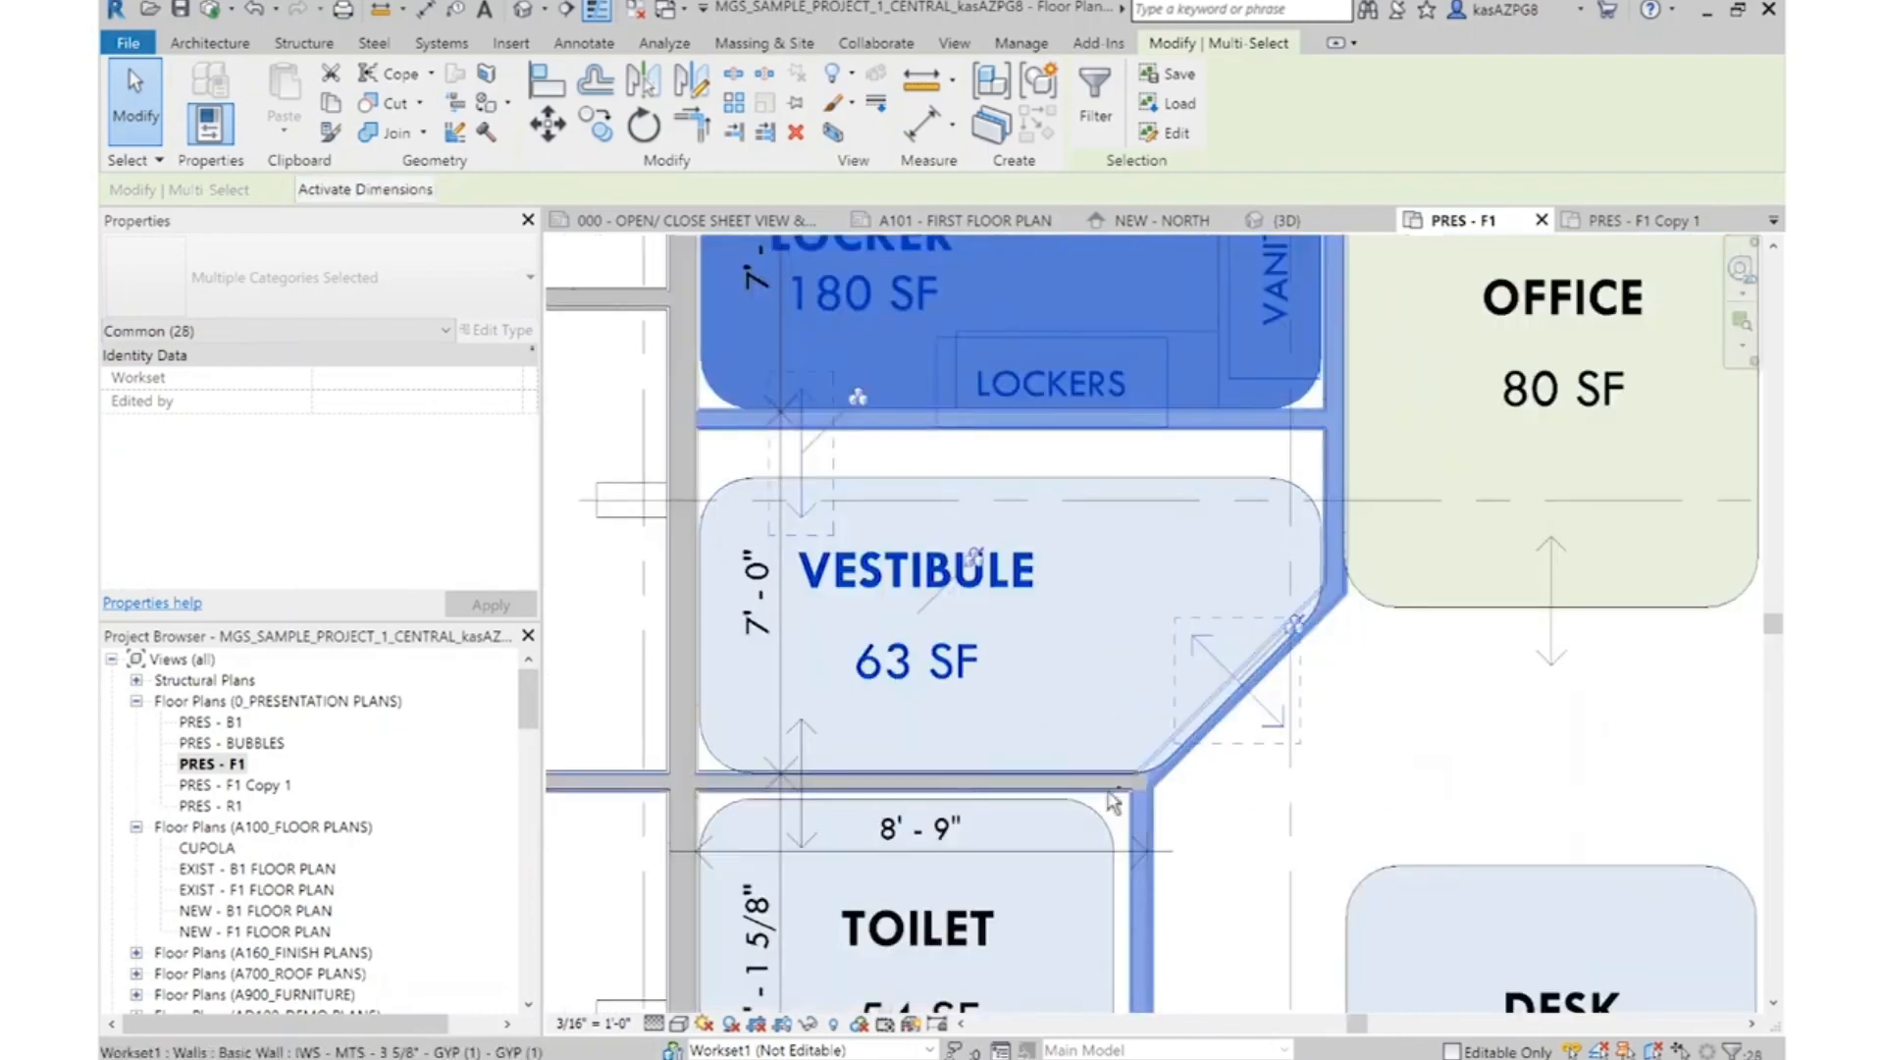
{"action": "scroll", "coordinate": [1119, 726], "scroll_direction": "down", "scroll_amount": 3}
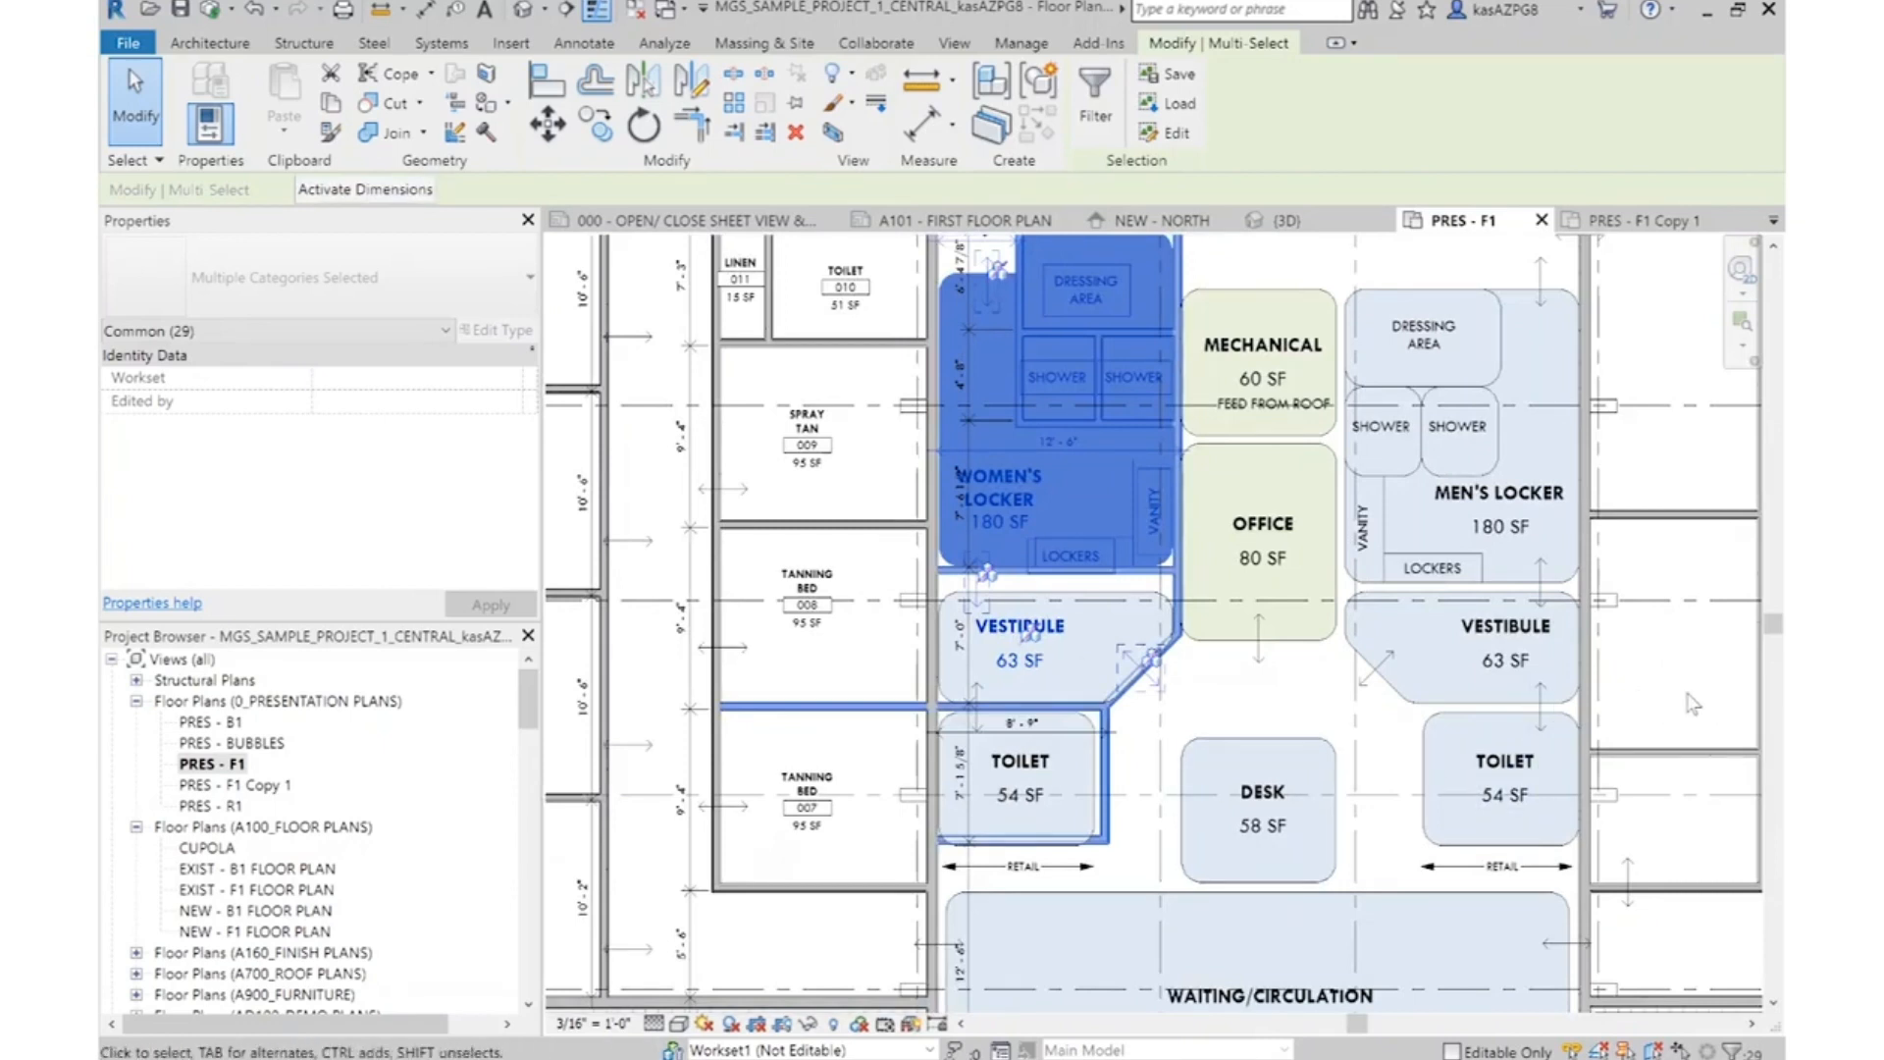
{"action": "middle_click_drag", "start_coordinate": [1284, 680], "coordinate": [1241, 731]}
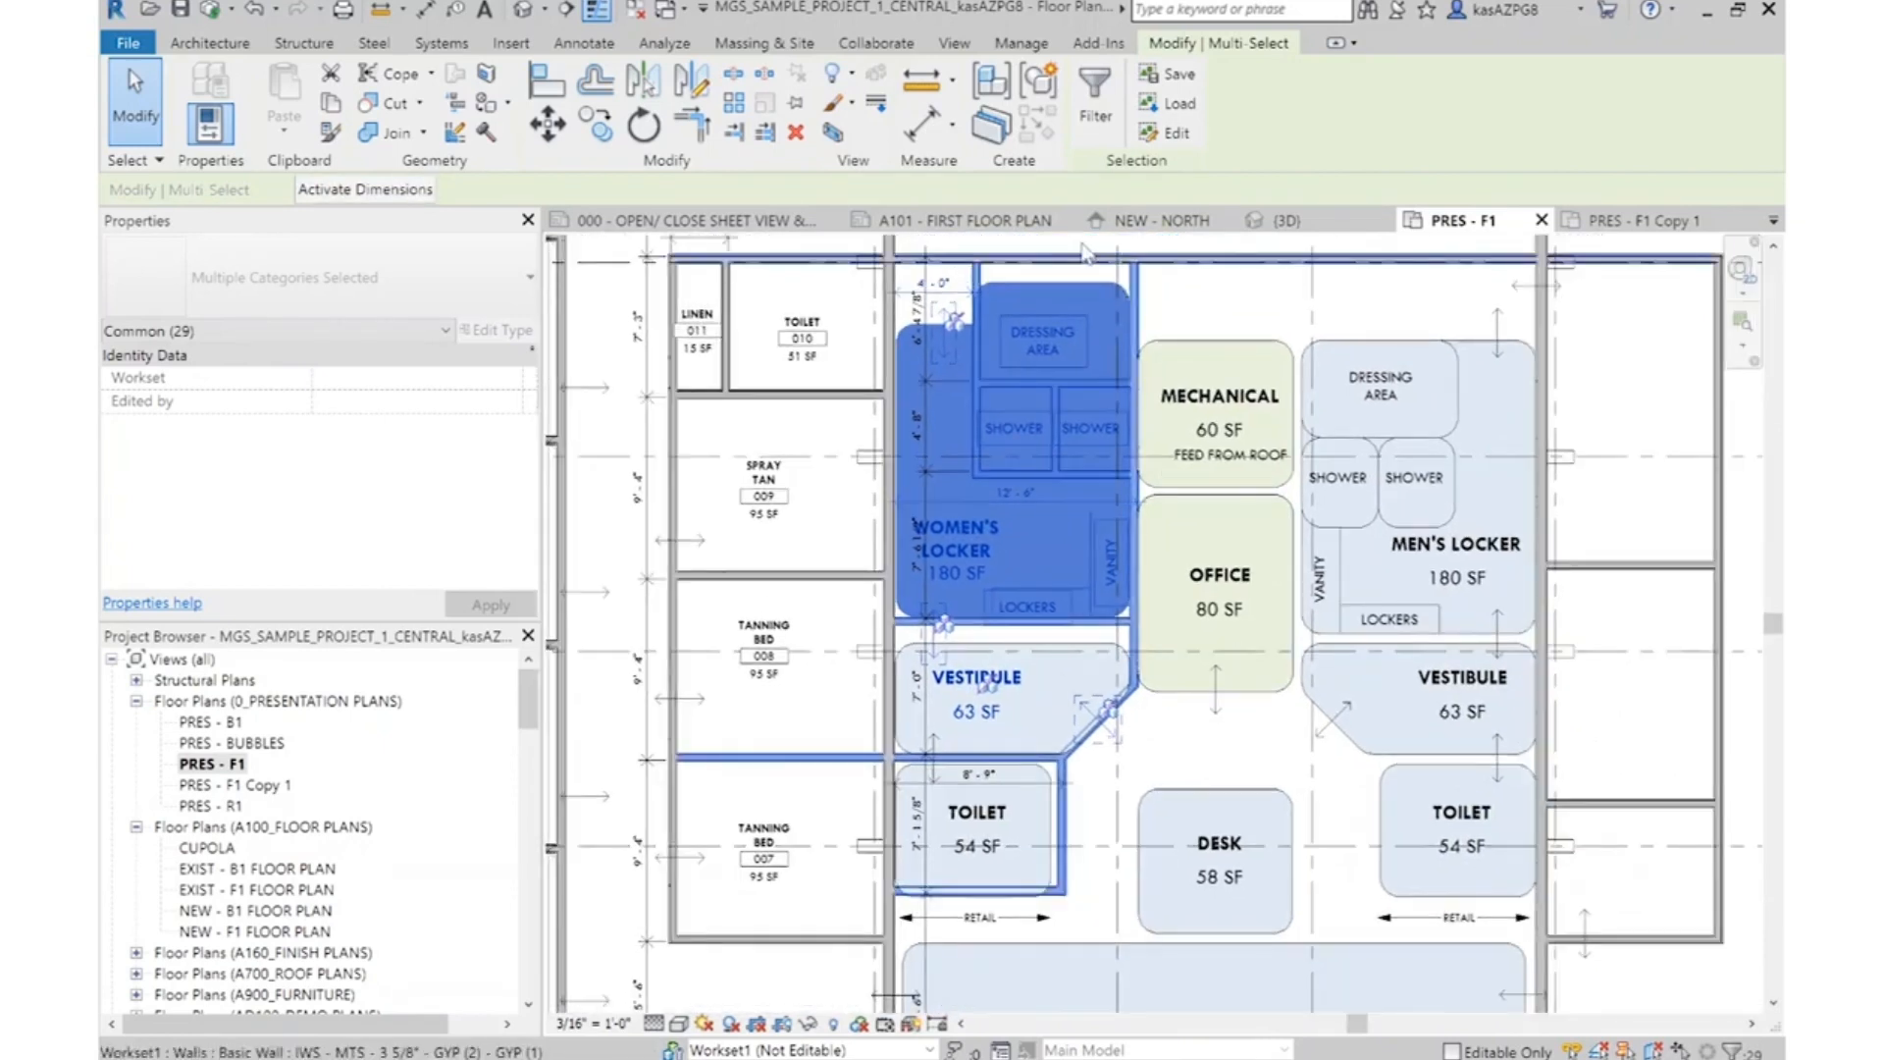
{"action": "left_click", "coordinate": [1096, 103]}
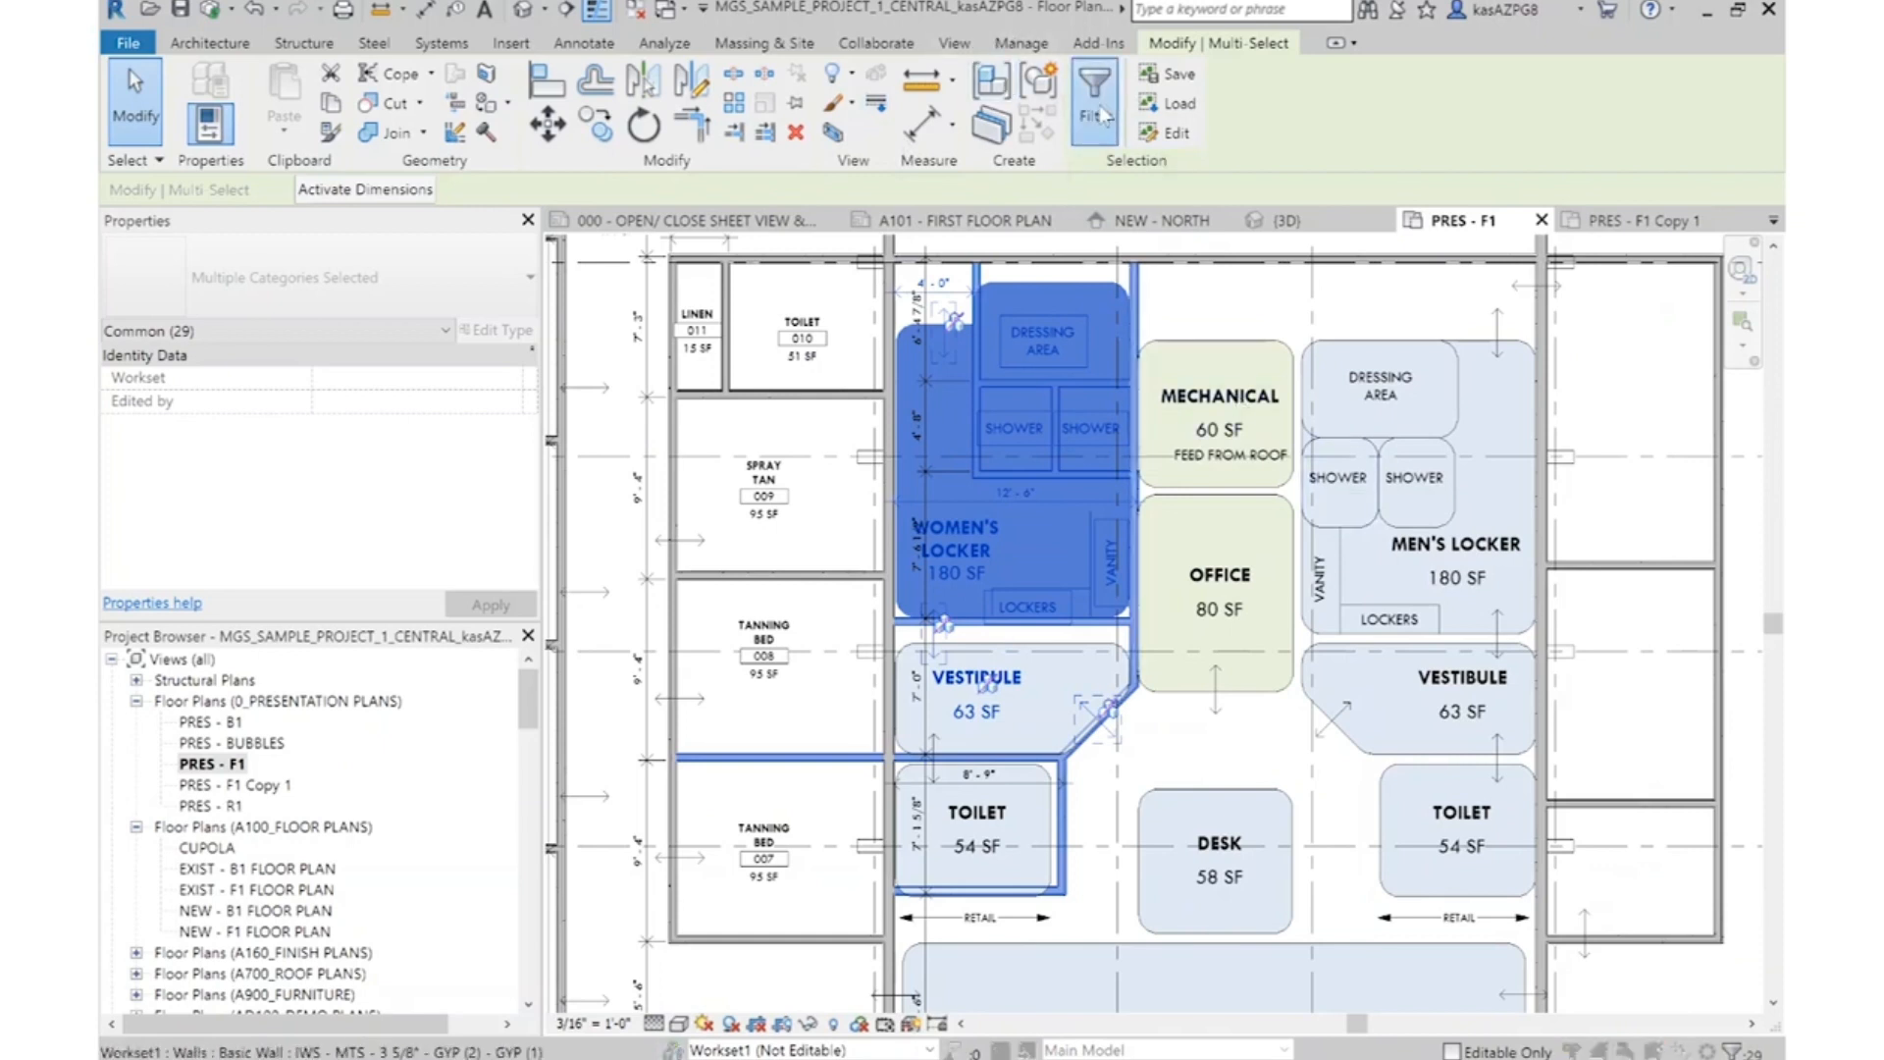
{"action": "left_click", "coordinate": [1092, 432]}
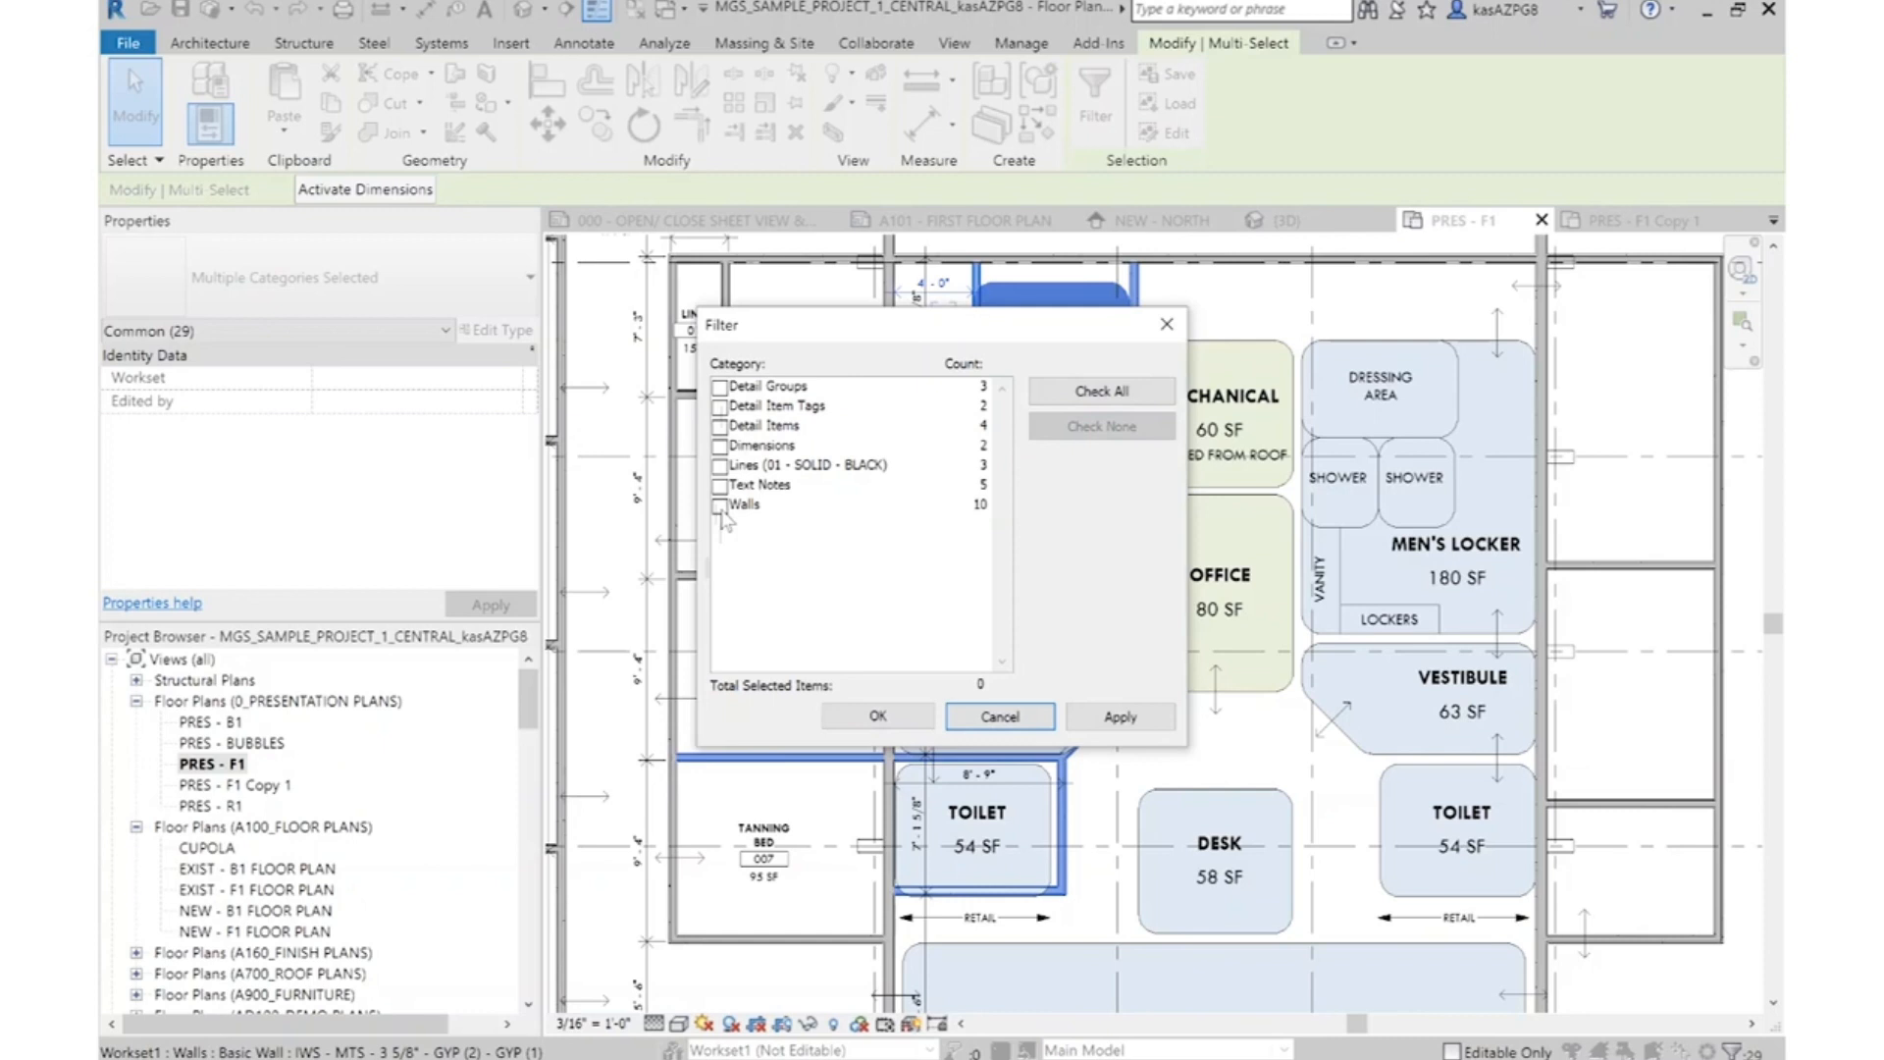
{"action": "left_click", "coordinate": [720, 506]}
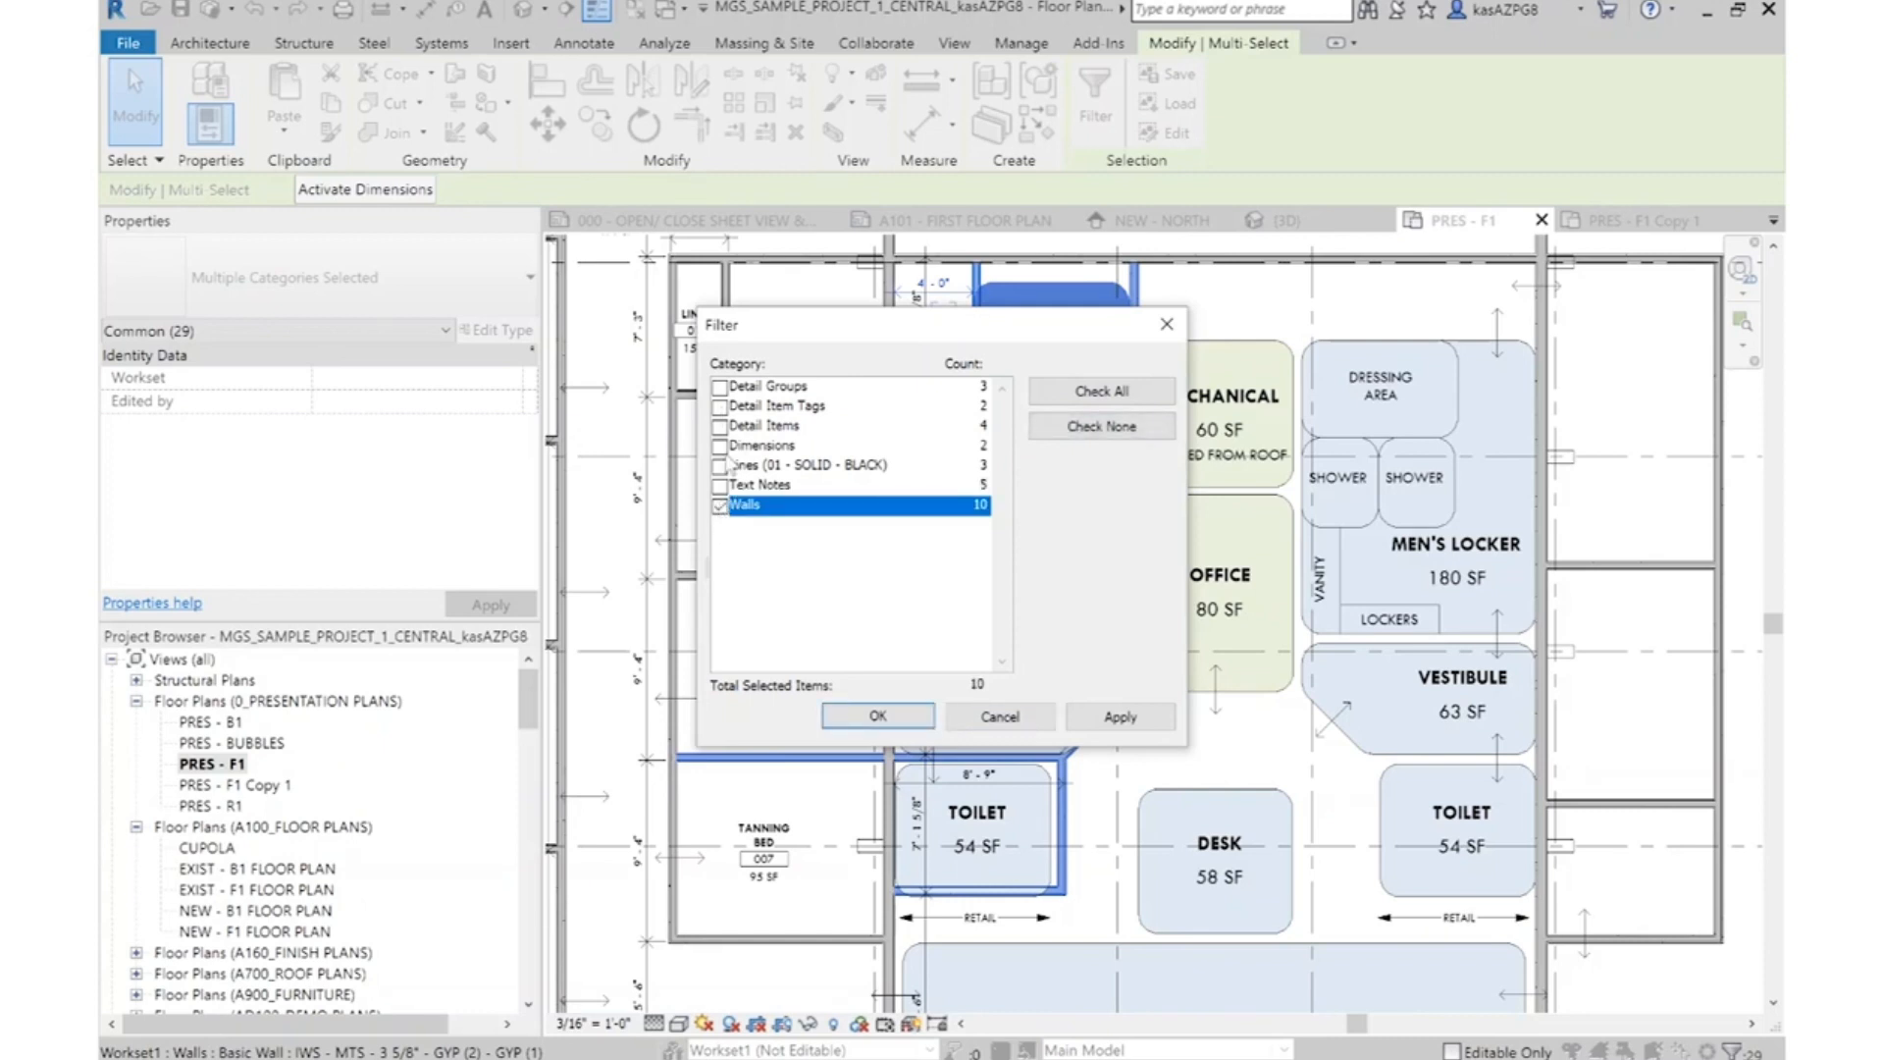
{"action": "left_click", "coordinate": [886, 718]}
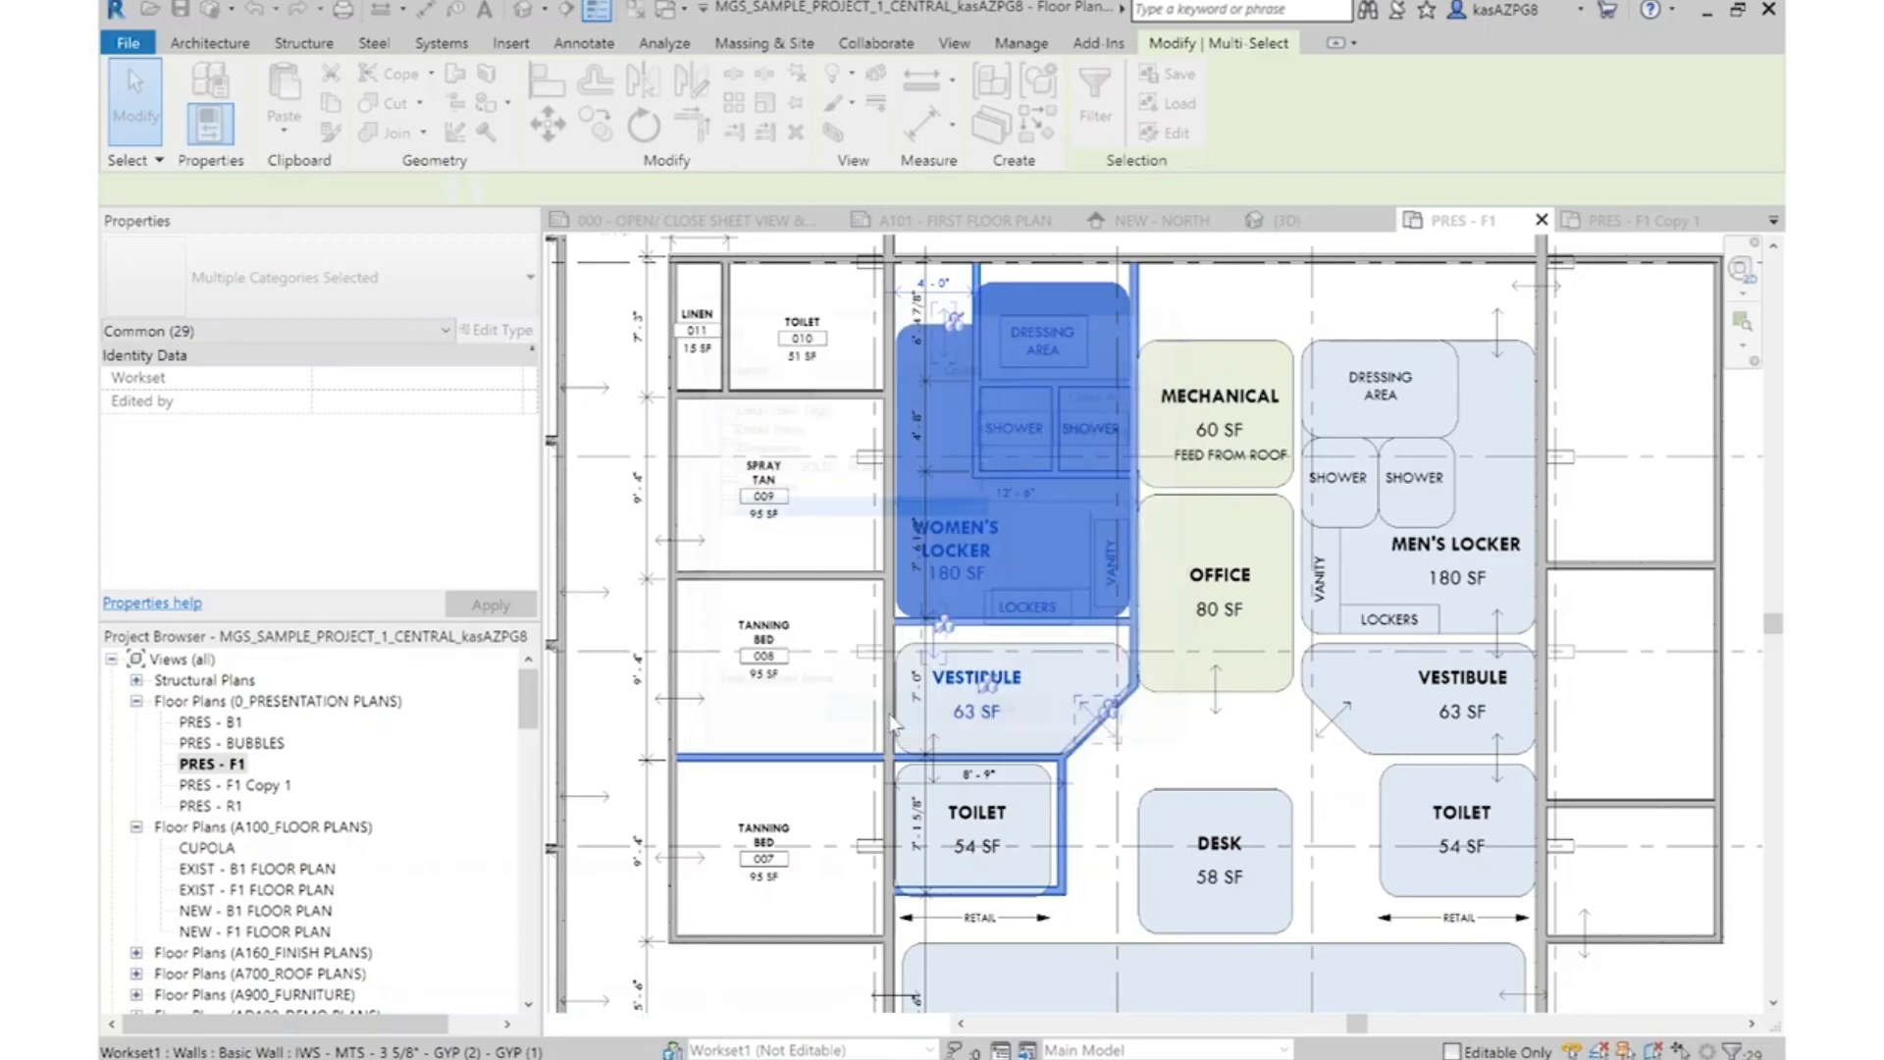
Mirror copies of the selected walls onto the men's side about the midpoint of the exterior wall behind the outdoor patio
{"action": "left_click", "coordinate": [709, 88]}
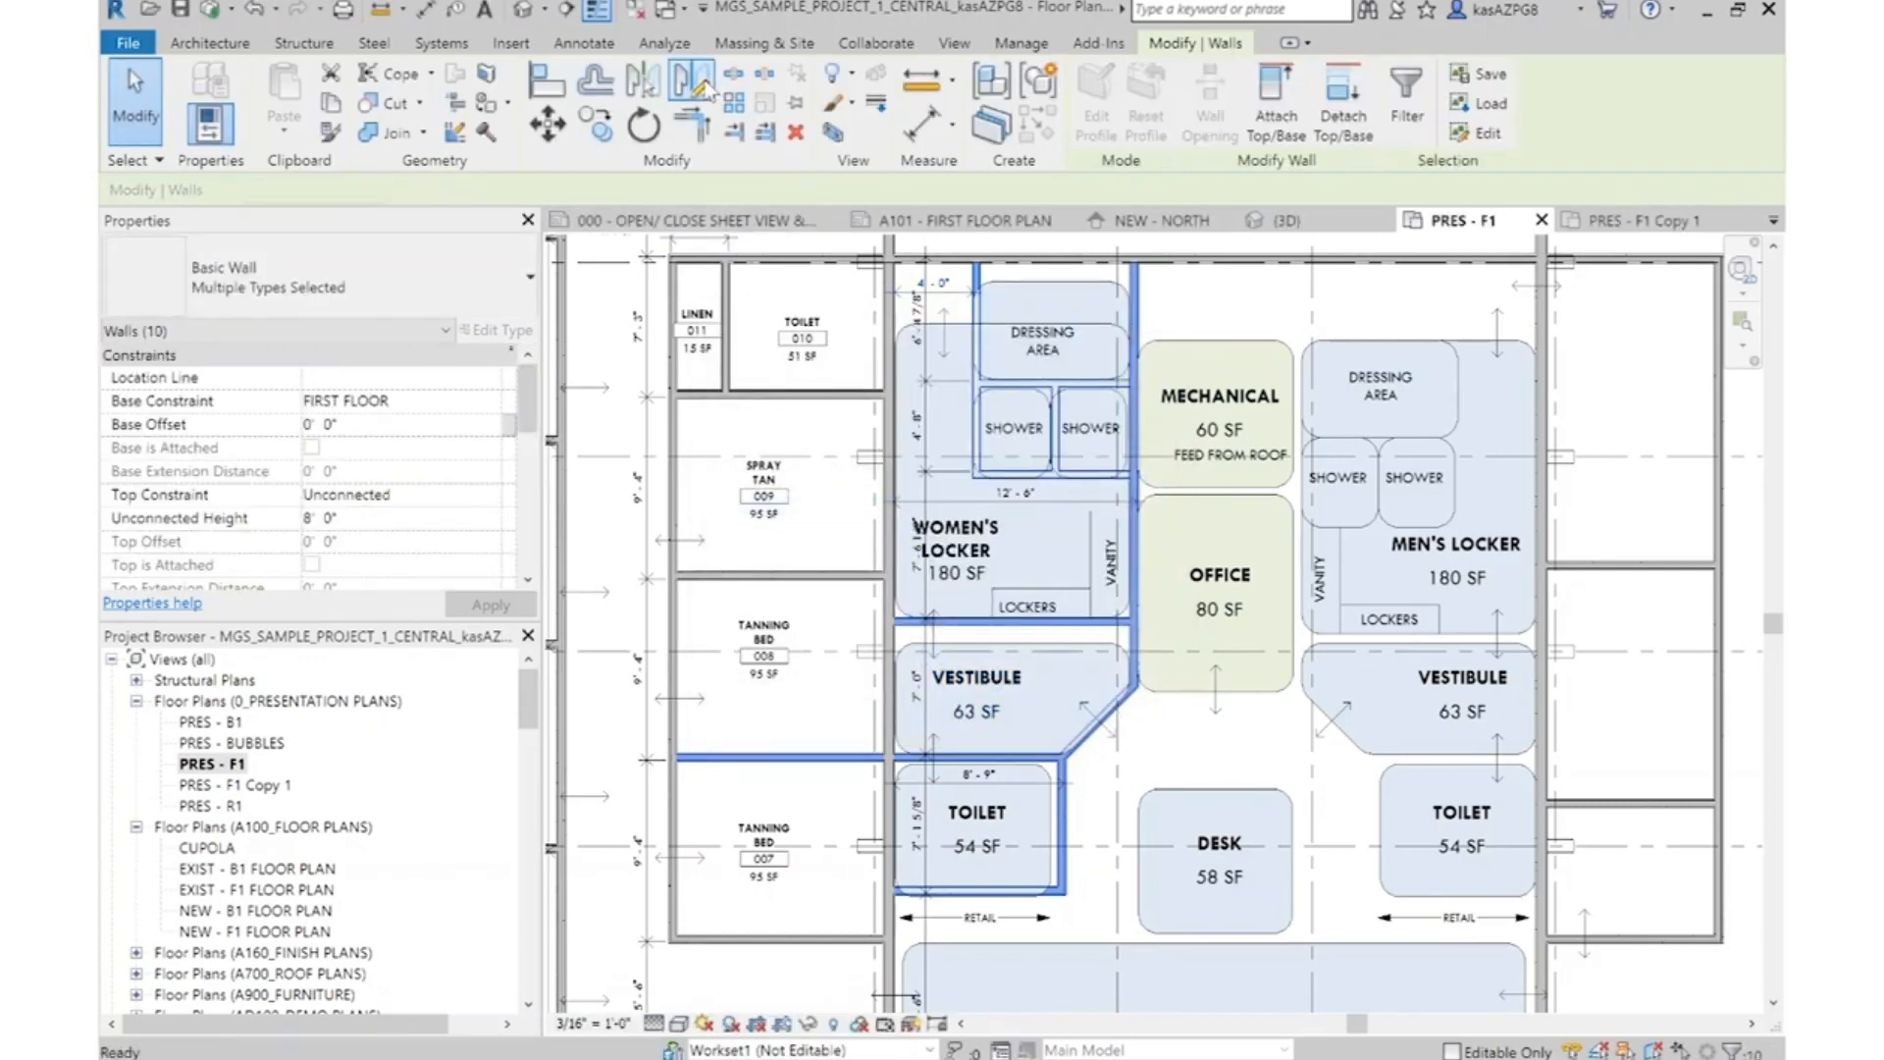
{"action": "scroll", "coordinate": [1130, 718], "scroll_direction": "down", "scroll_amount": 3}
{"action": "scroll", "coordinate": [1186, 432], "scroll_direction": "up", "scroll_amount": 4}
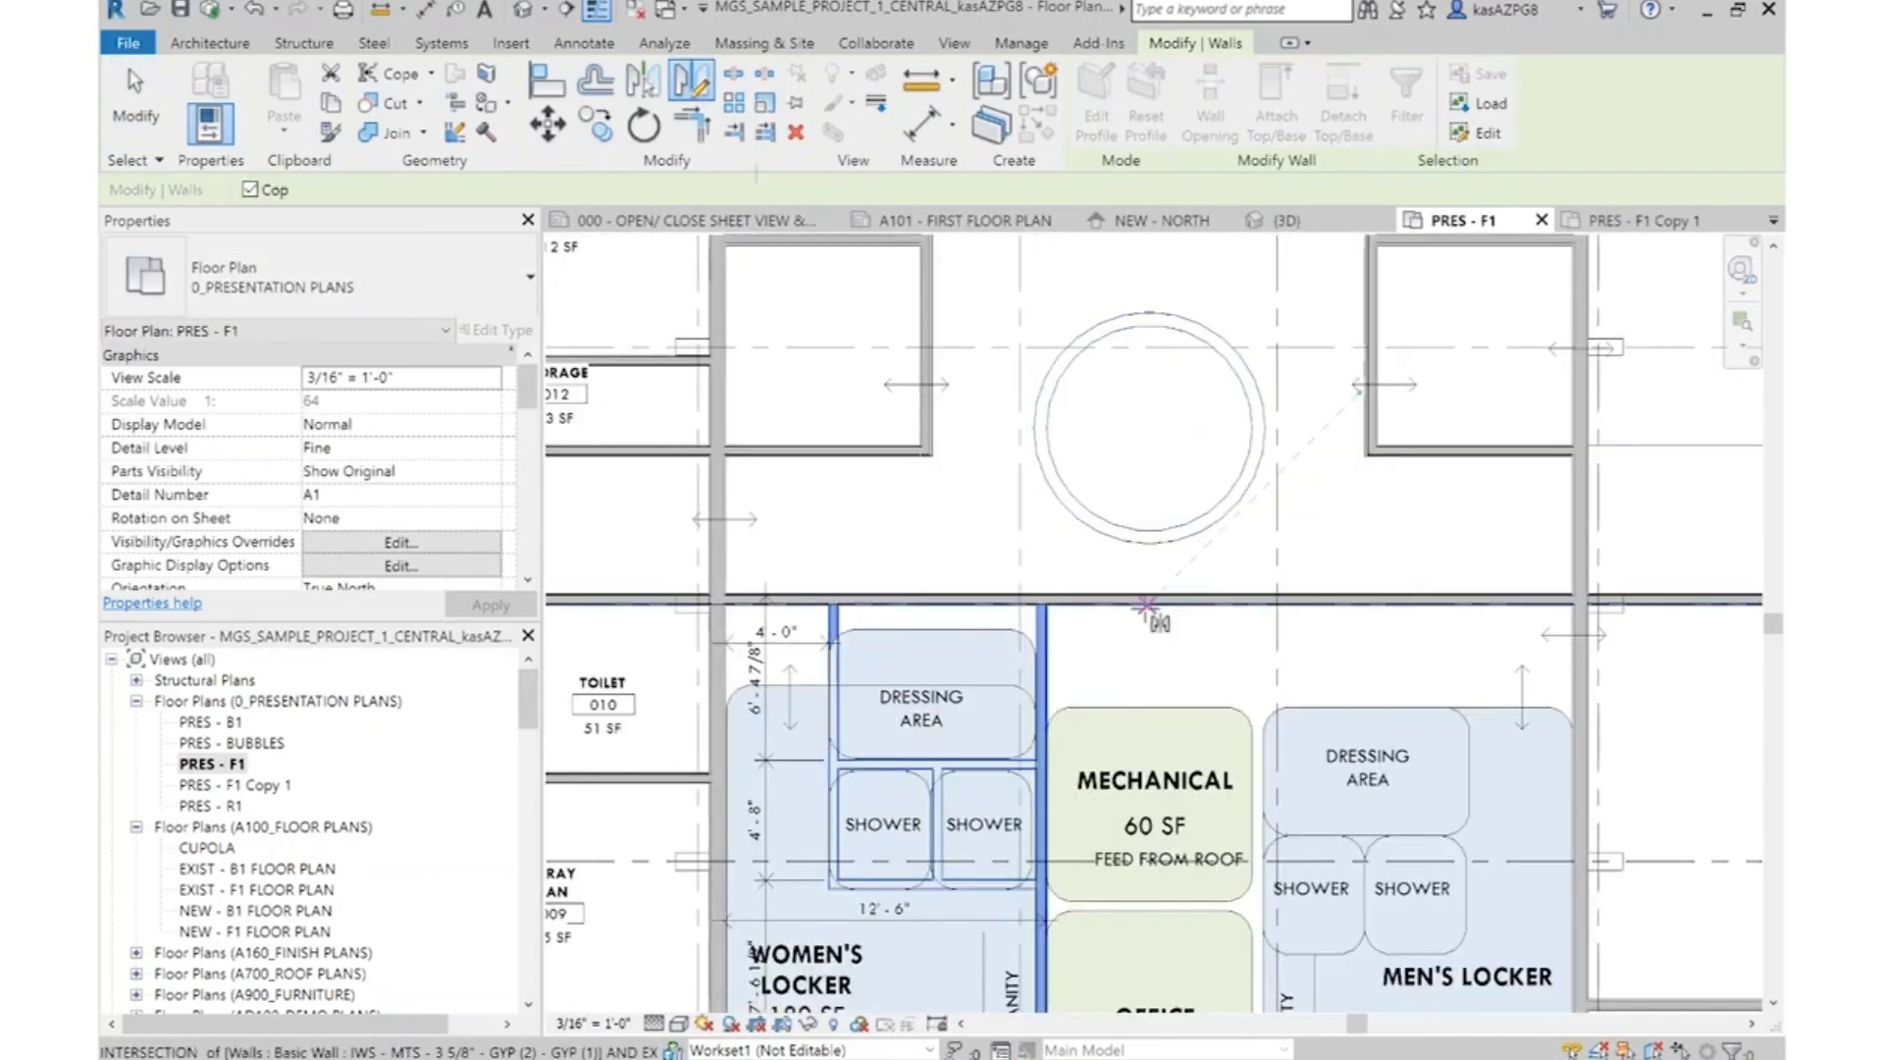
{"action": "scroll", "coordinate": [1165, 533], "scroll_direction": "down", "scroll_amount": 4}
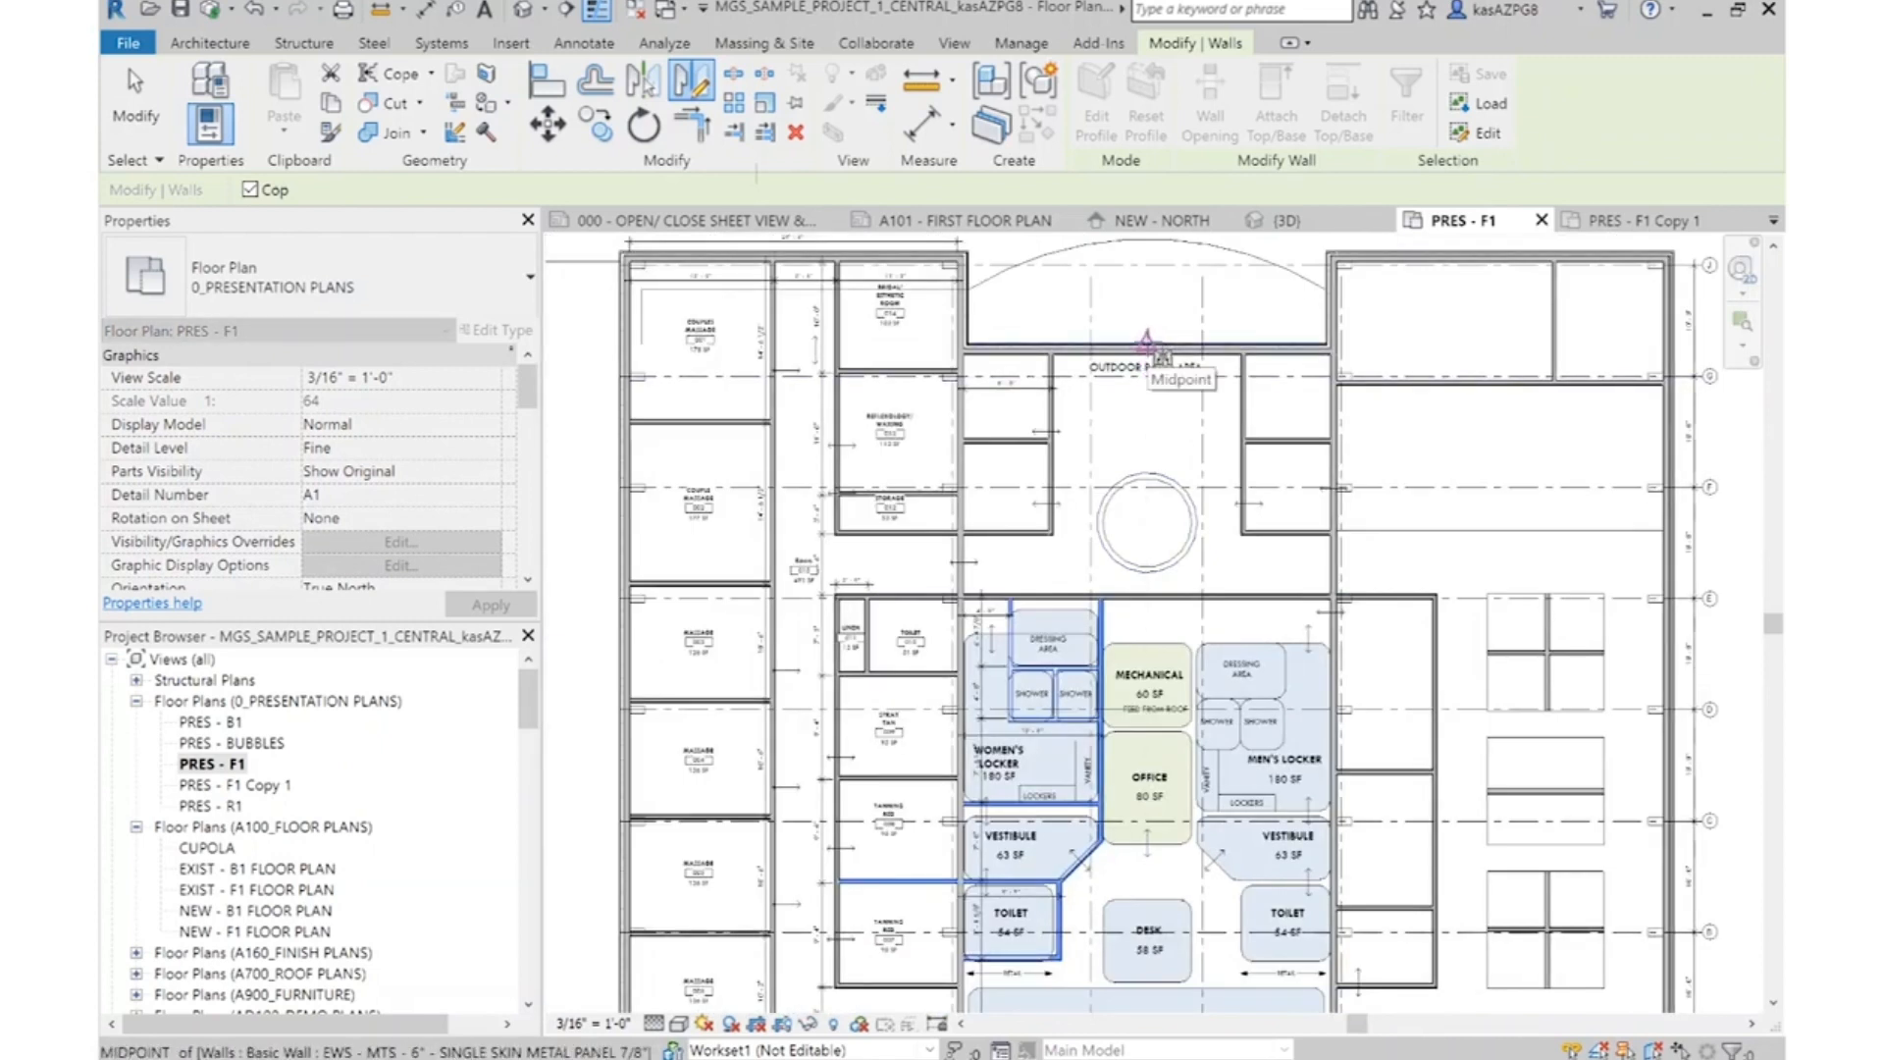
{"action": "left_click", "coordinate": [1148, 345]}
{"action": "left_click", "coordinate": [1191, 669]}
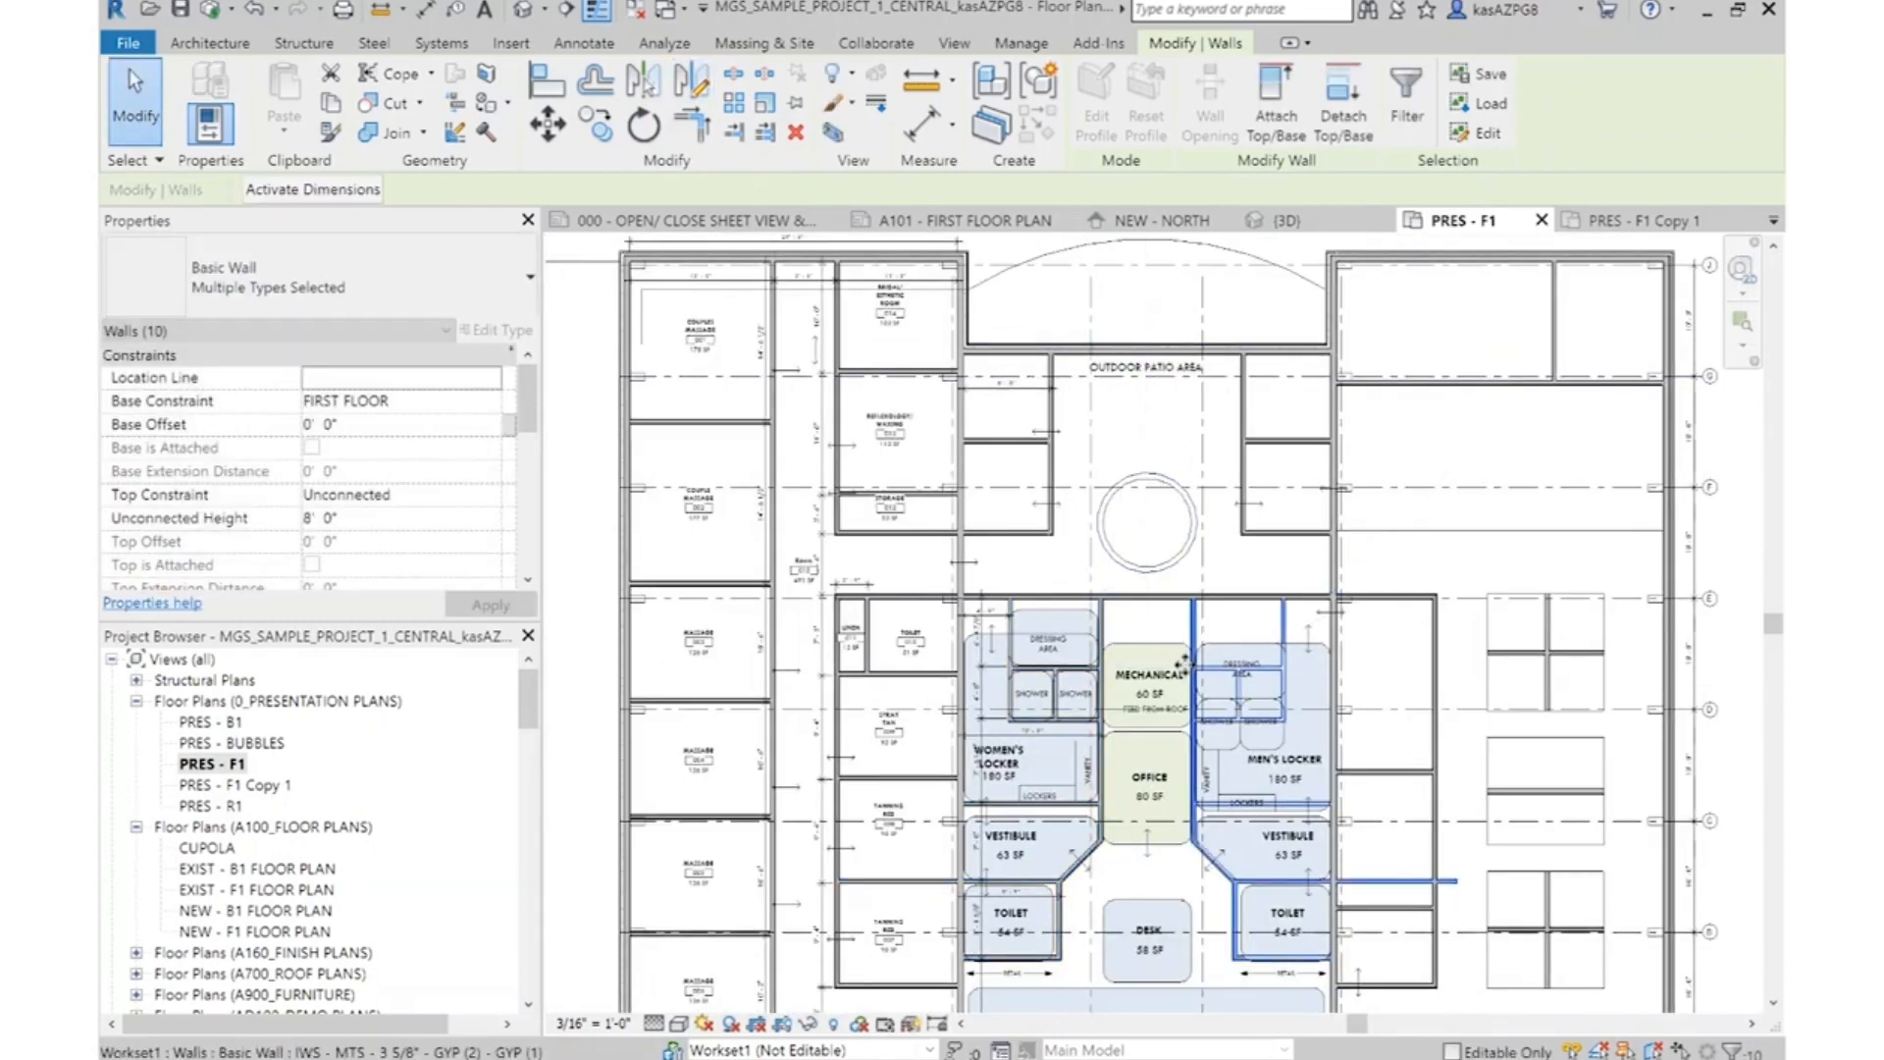
{"action": "key", "text": "Escape"}
Shorten the mirrored wall between the men's vestibule and toilet so it ends at the long side wall
{"action": "scroll", "coordinate": [1419, 955], "scroll_direction": "up", "scroll_amount": 3}
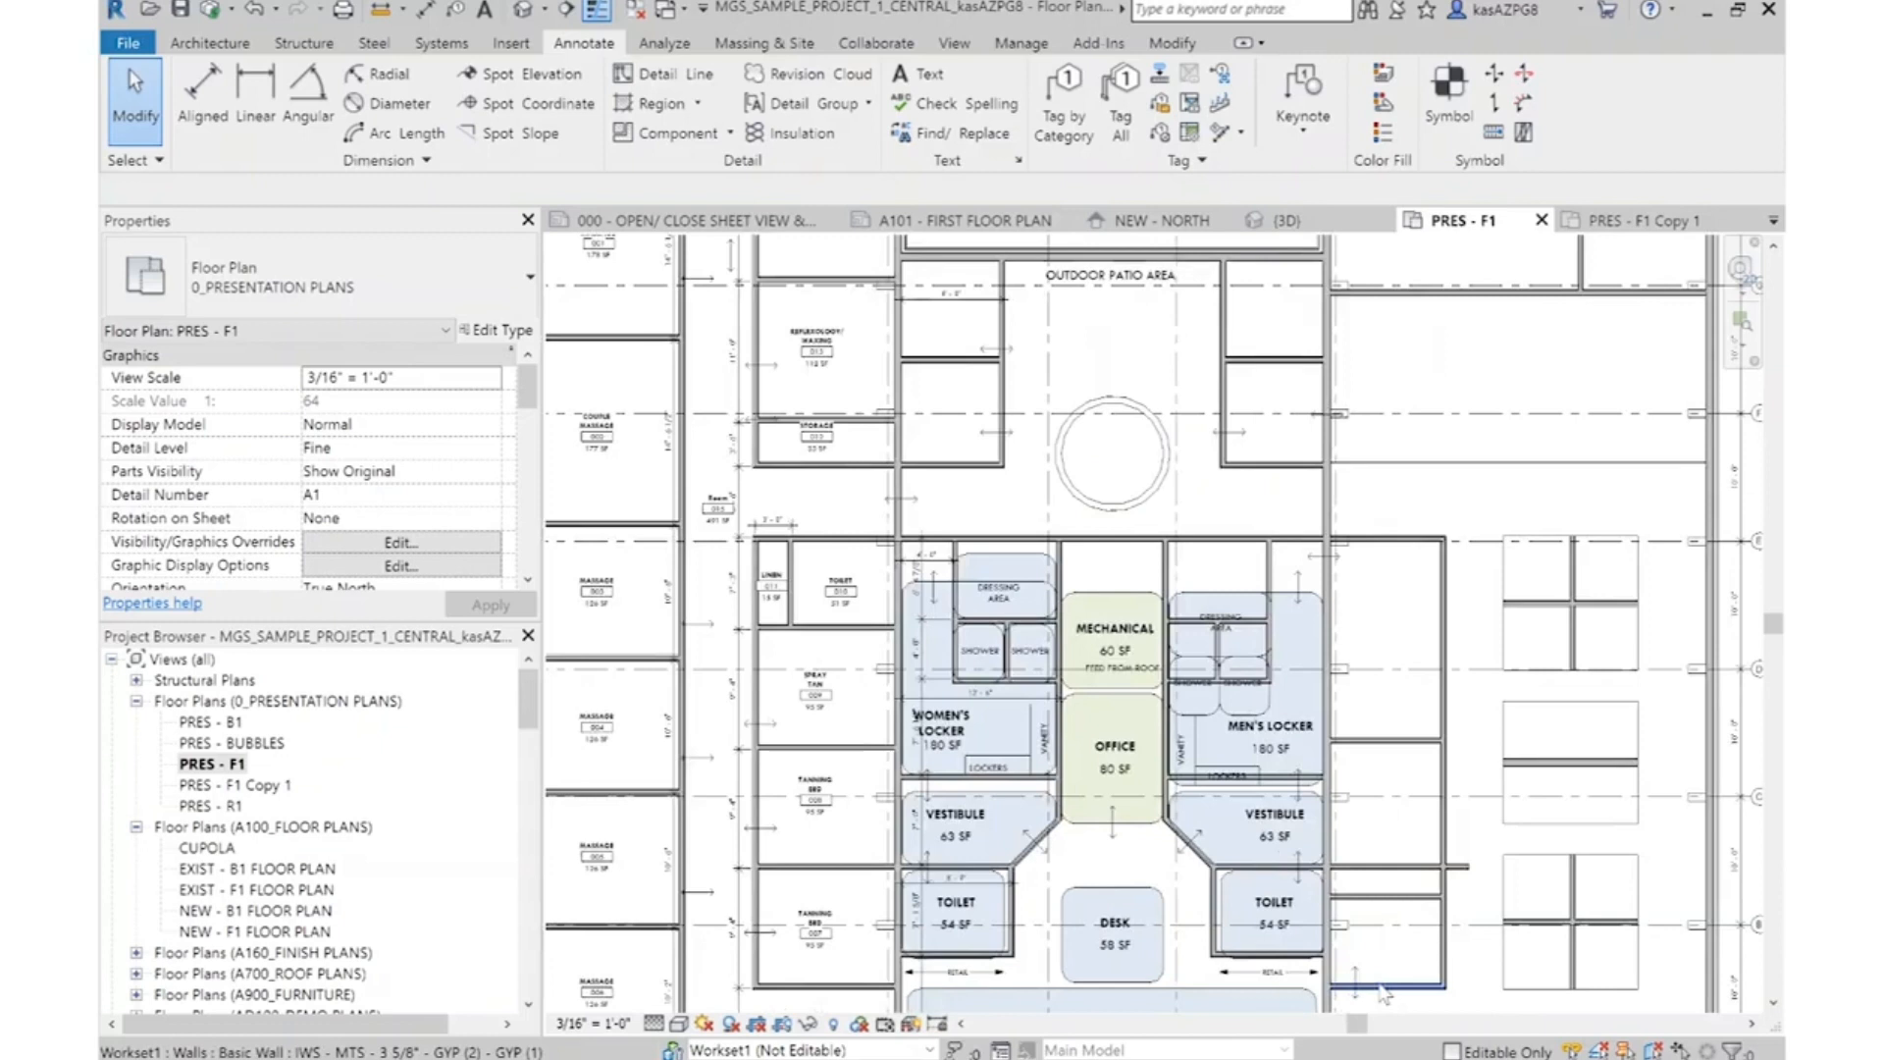
{"action": "left_click", "coordinate": [1419, 807]}
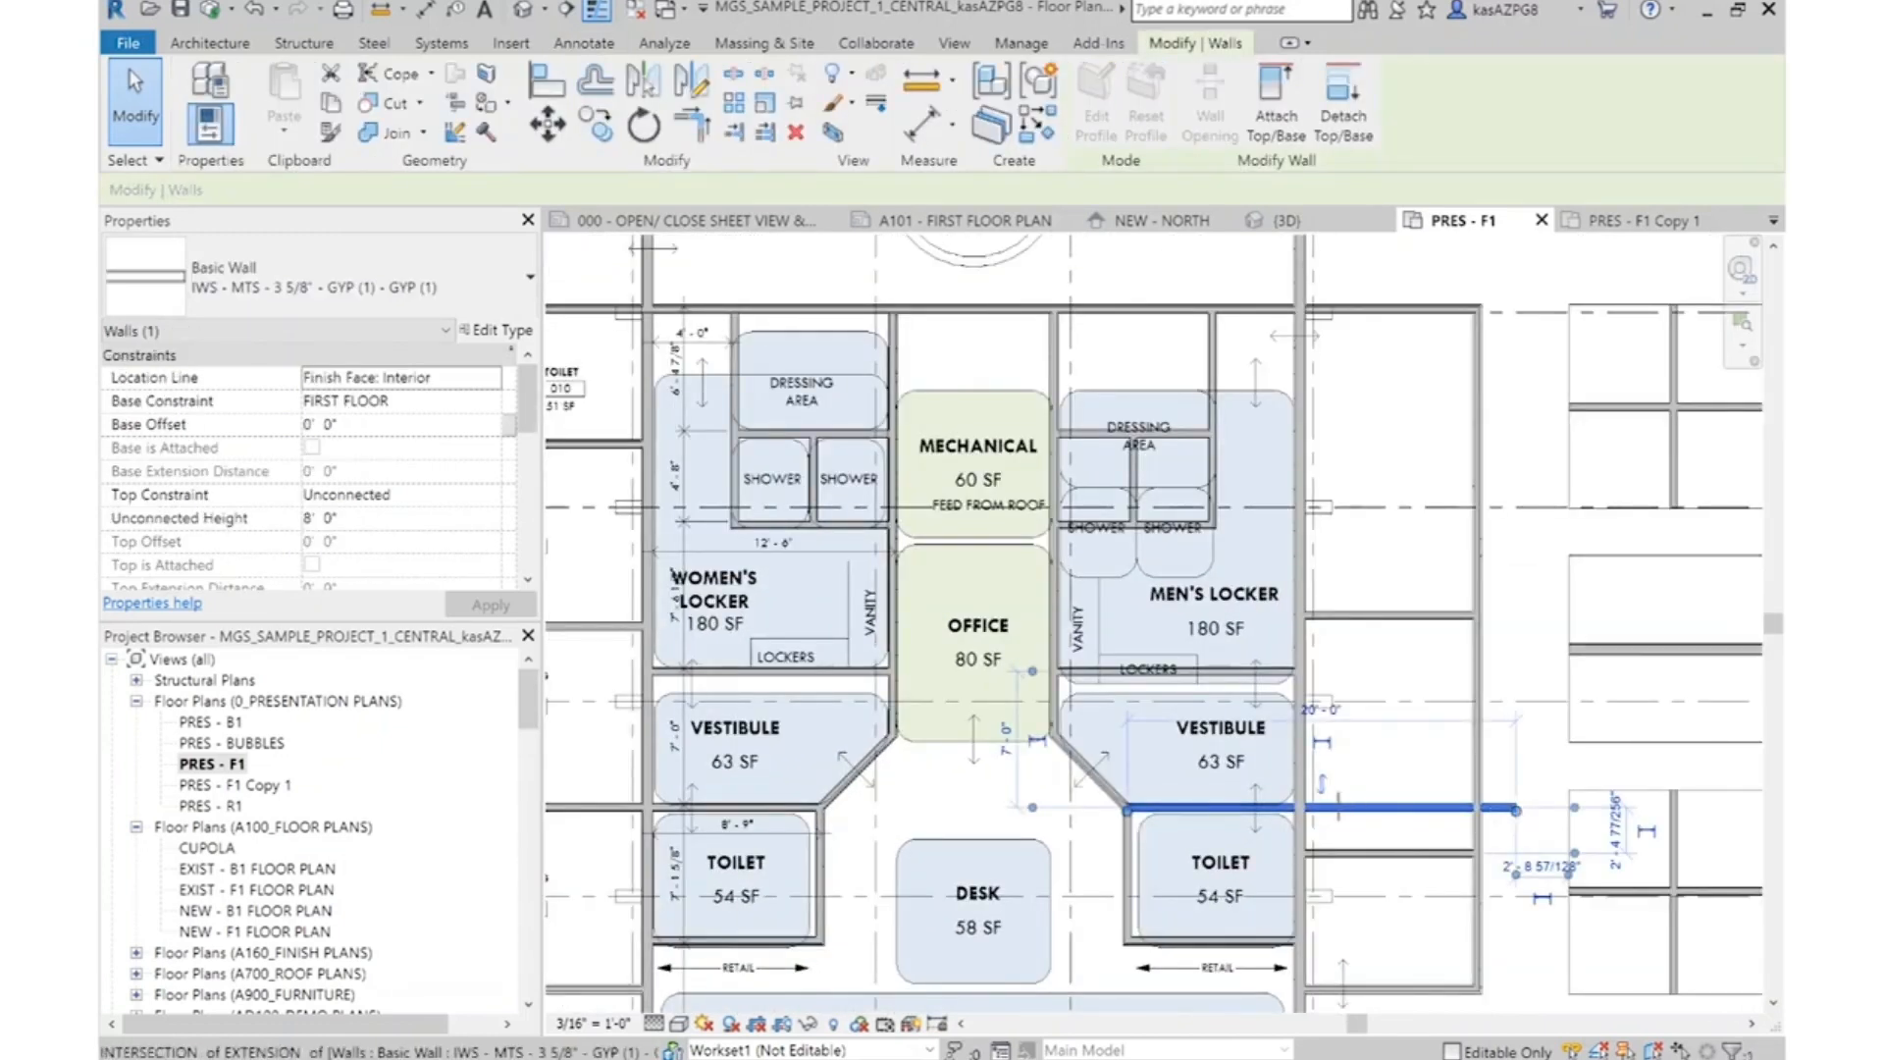
{"action": "key", "text": "Escape"}
{"action": "scroll", "coordinate": [1436, 726], "scroll_direction": "down", "scroll_amount": 3}
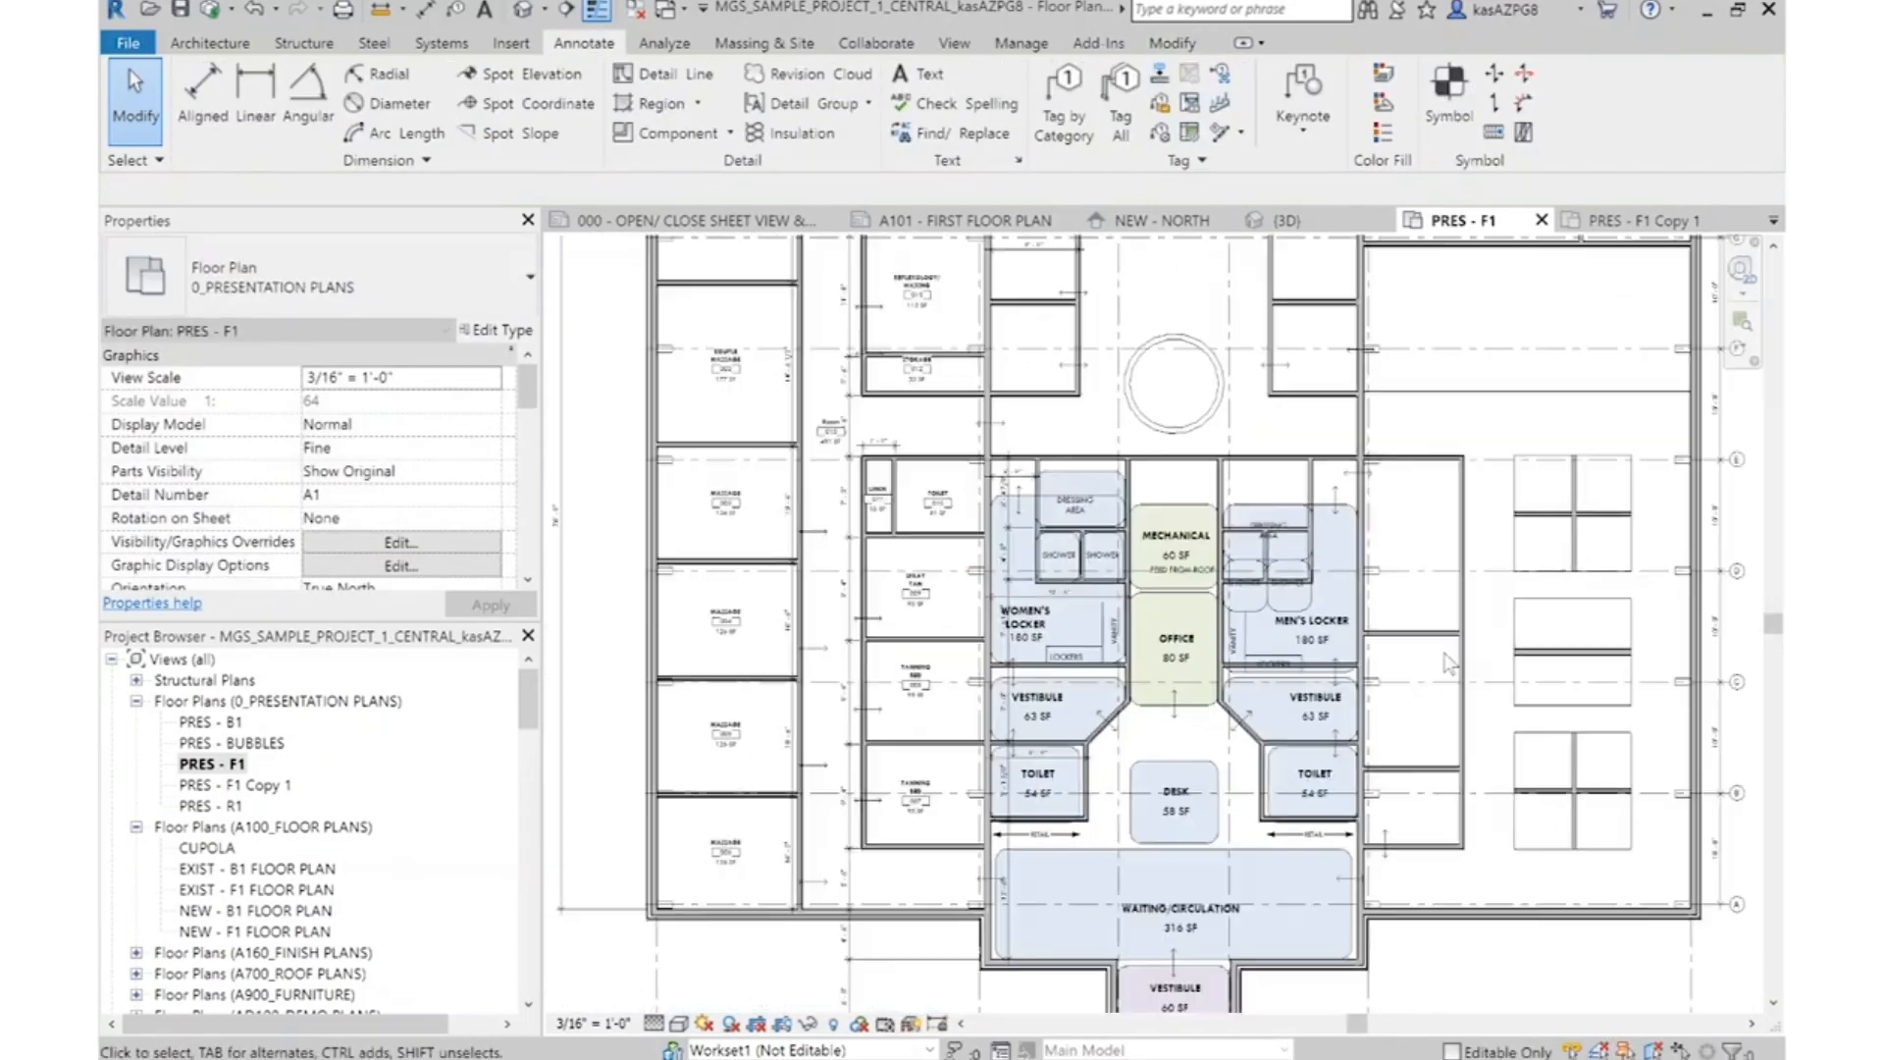
Replace the mirrored wall below the men's showers by extending the women's lower shower wall to the men's outer shower wall with Trim/Extend to Corner
{"action": "scroll", "coordinate": [1199, 505], "scroll_direction": "up", "scroll_amount": 4}
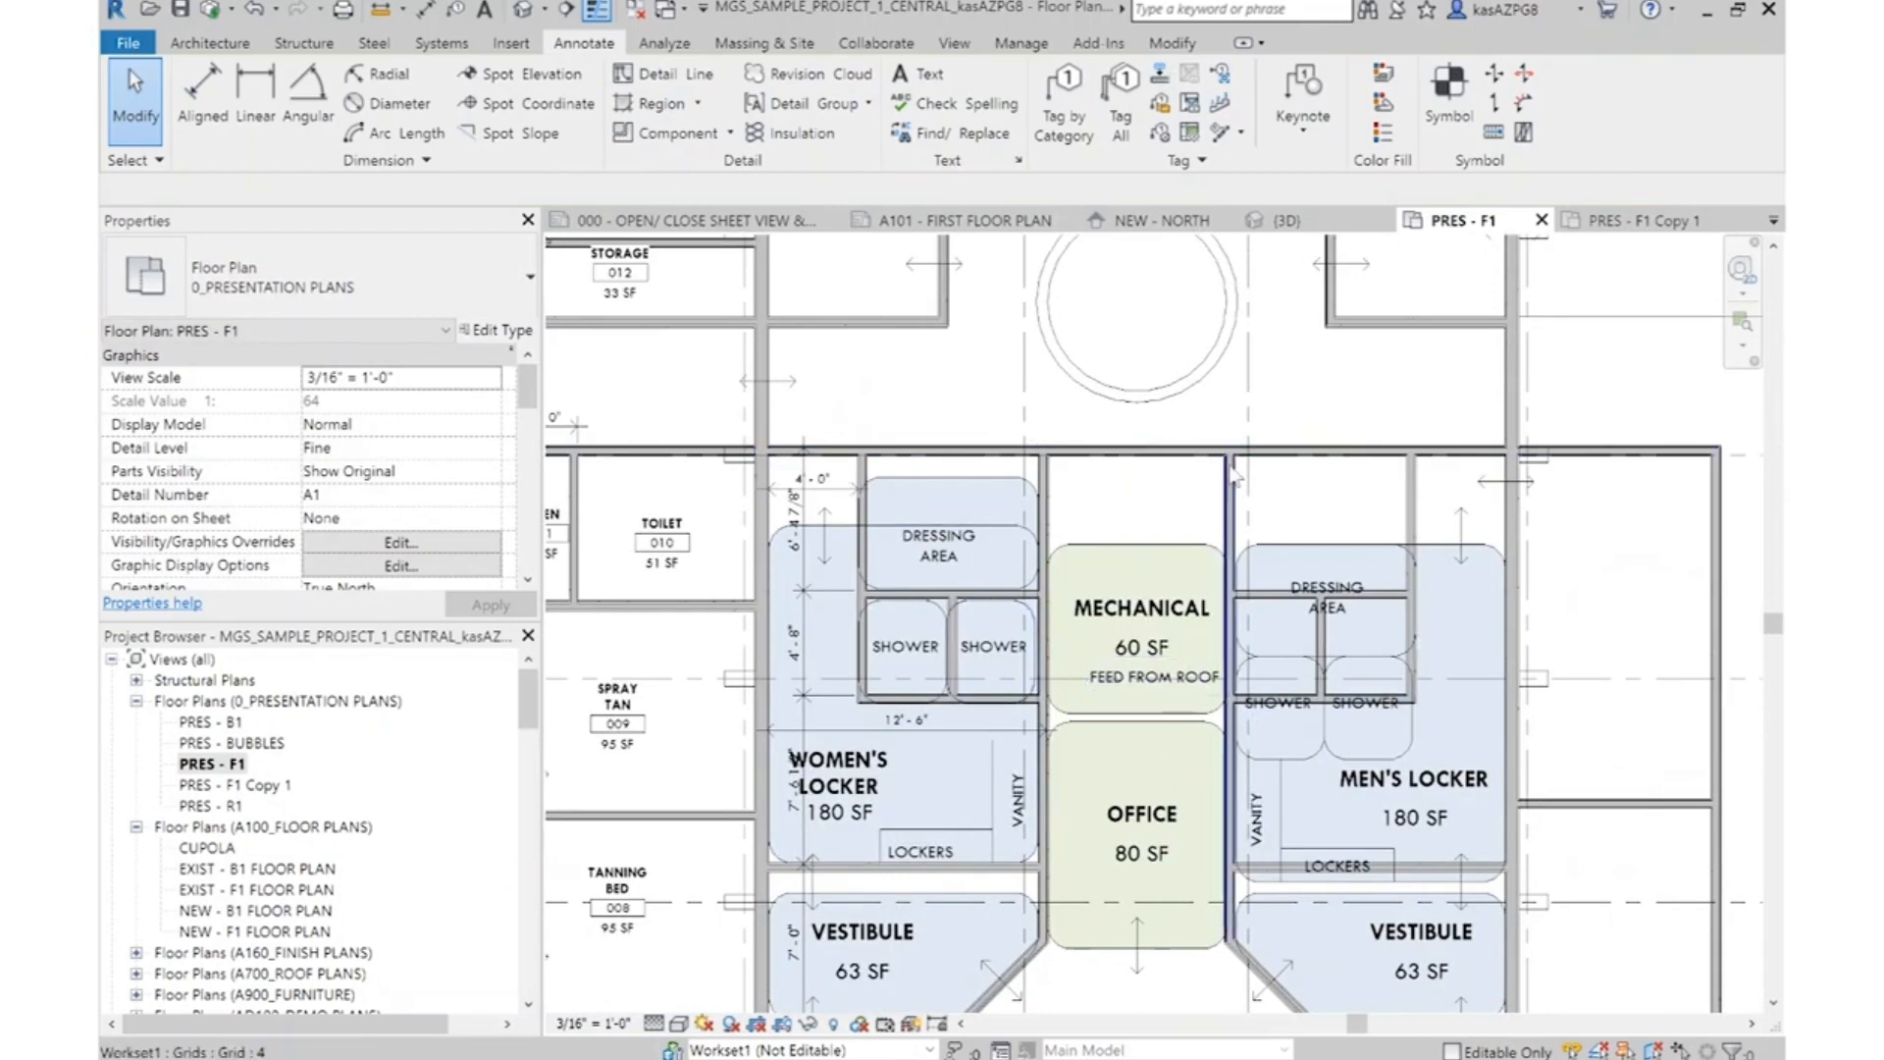
{"action": "scroll", "coordinate": [1134, 711], "scroll_direction": "up", "scroll_amount": 2}
{"action": "scroll", "coordinate": [1134, 707], "scroll_direction": "up", "scroll_amount": 1}
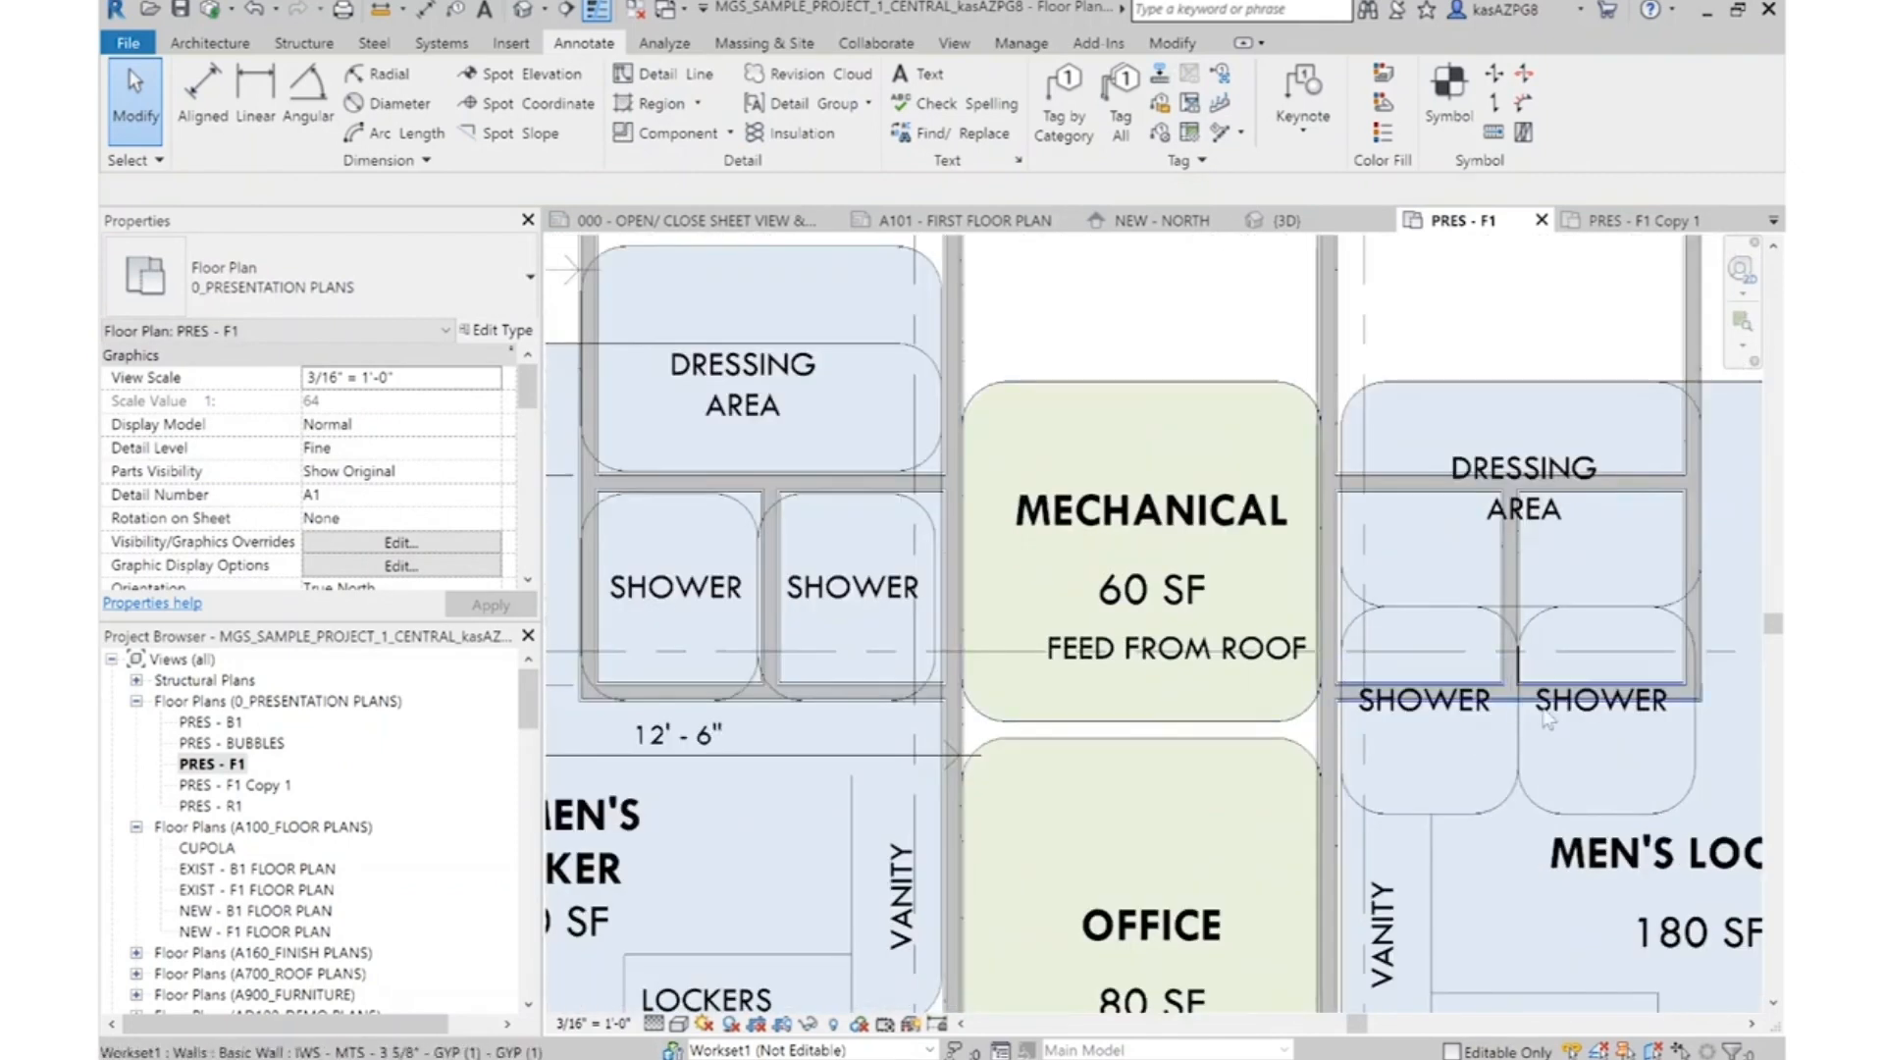
{"action": "left_click", "coordinate": [859, 707]}
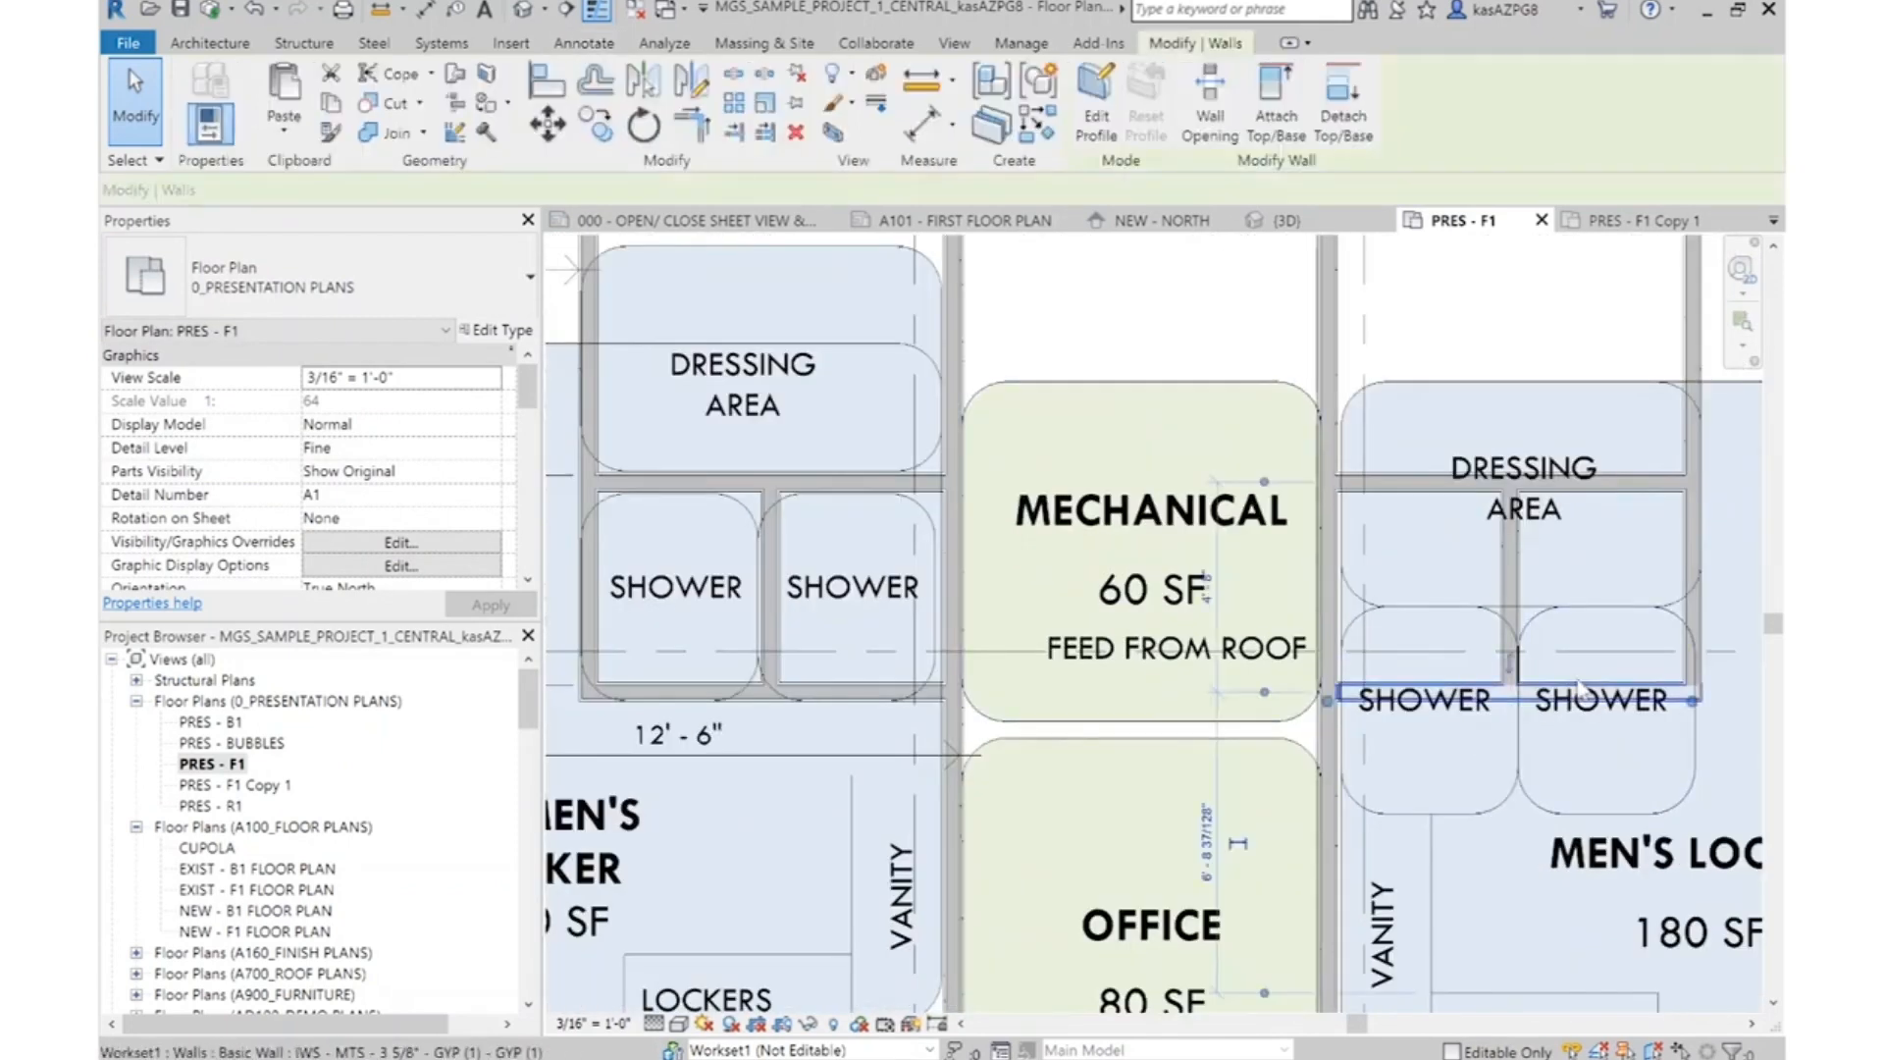
{"action": "left_click", "coordinate": [834, 691]}
{"action": "left_click", "coordinate": [691, 125]}
{"action": "left_click", "coordinate": [887, 696]}
{"action": "left_click", "coordinate": [1696, 631]}
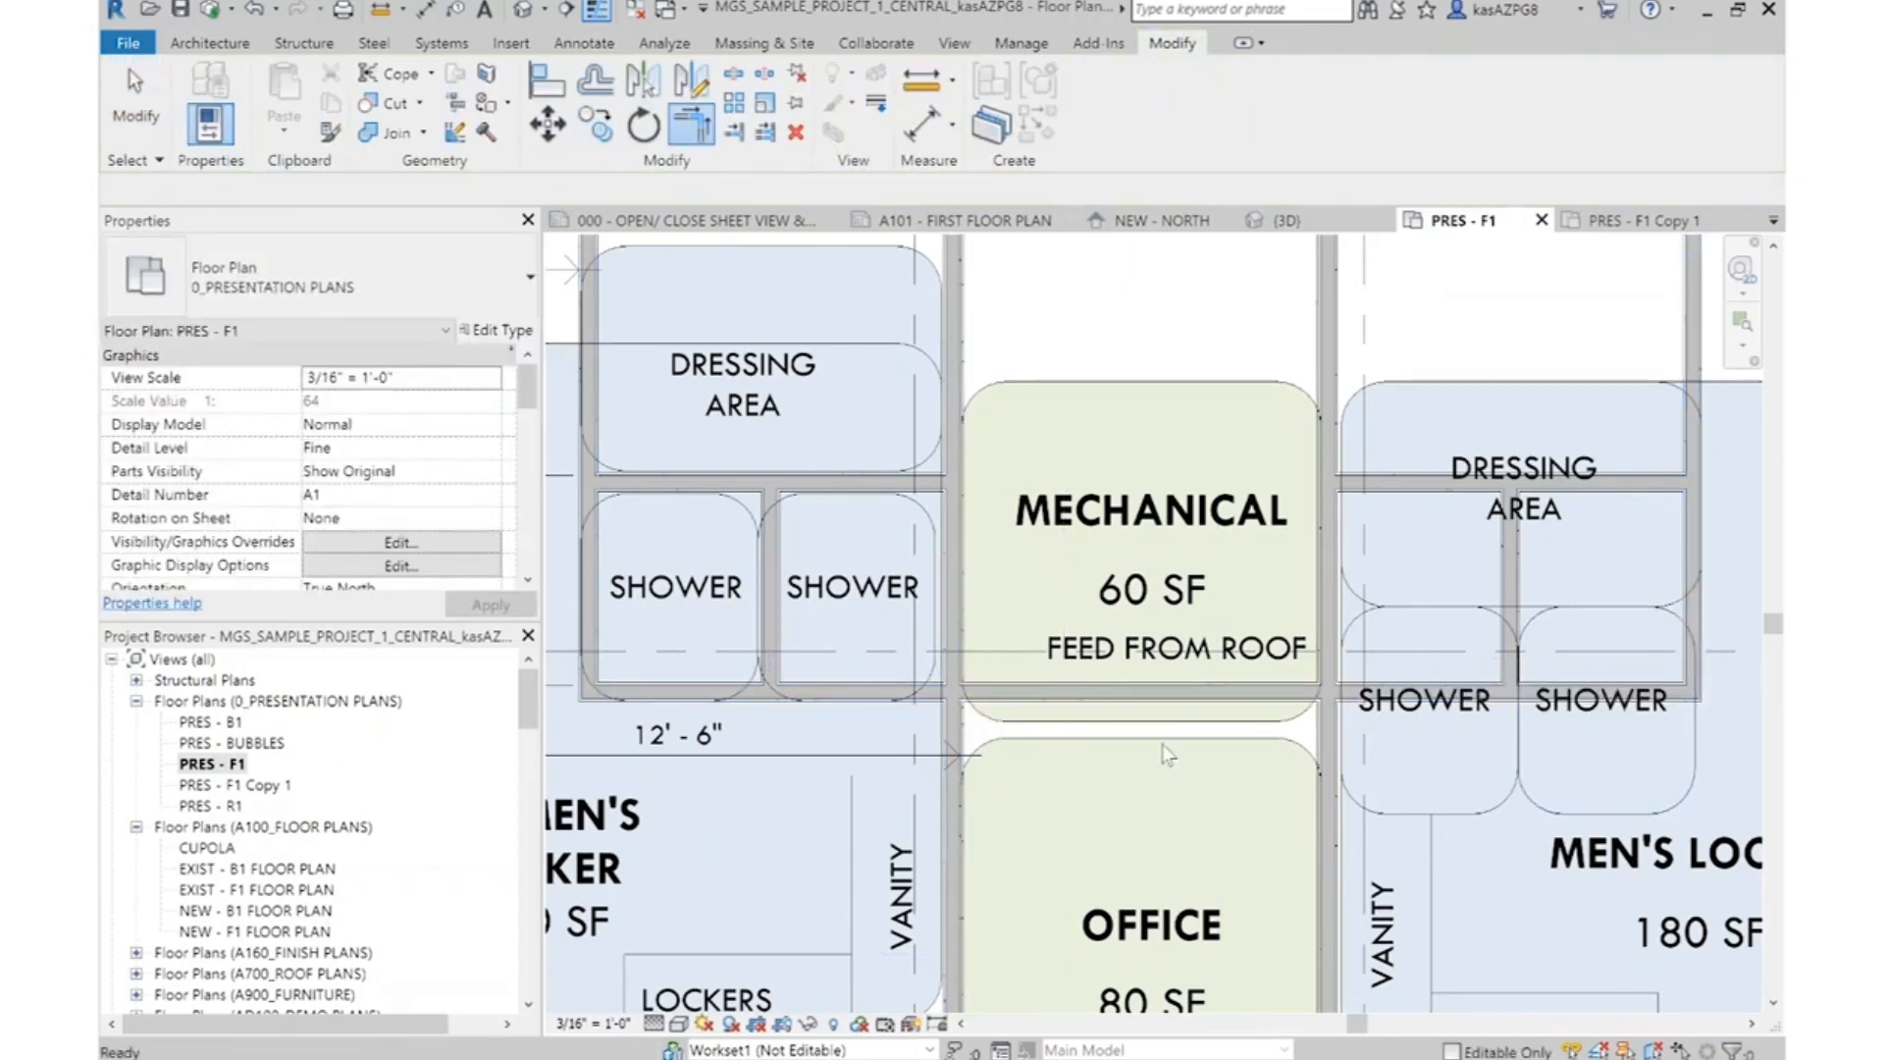
Move the Mechanical bubble and labels up to the upper wall and stretch its lower edge down to the cross wall, about 85 SF
{"action": "scroll", "coordinate": [1183, 535], "scroll_direction": "down", "scroll_amount": 3}
{"action": "scroll", "coordinate": [1168, 510], "scroll_direction": "up", "scroll_amount": 2}
{"action": "key", "text": "Escape"}
{"action": "left_click", "coordinate": [1160, 501]}
{"action": "left_click_drag", "start_coordinate": [1193, 415], "coordinate": [1089, 609]}
{"action": "left_click_drag", "start_coordinate": [1128, 459], "coordinate": [1130, 304]}
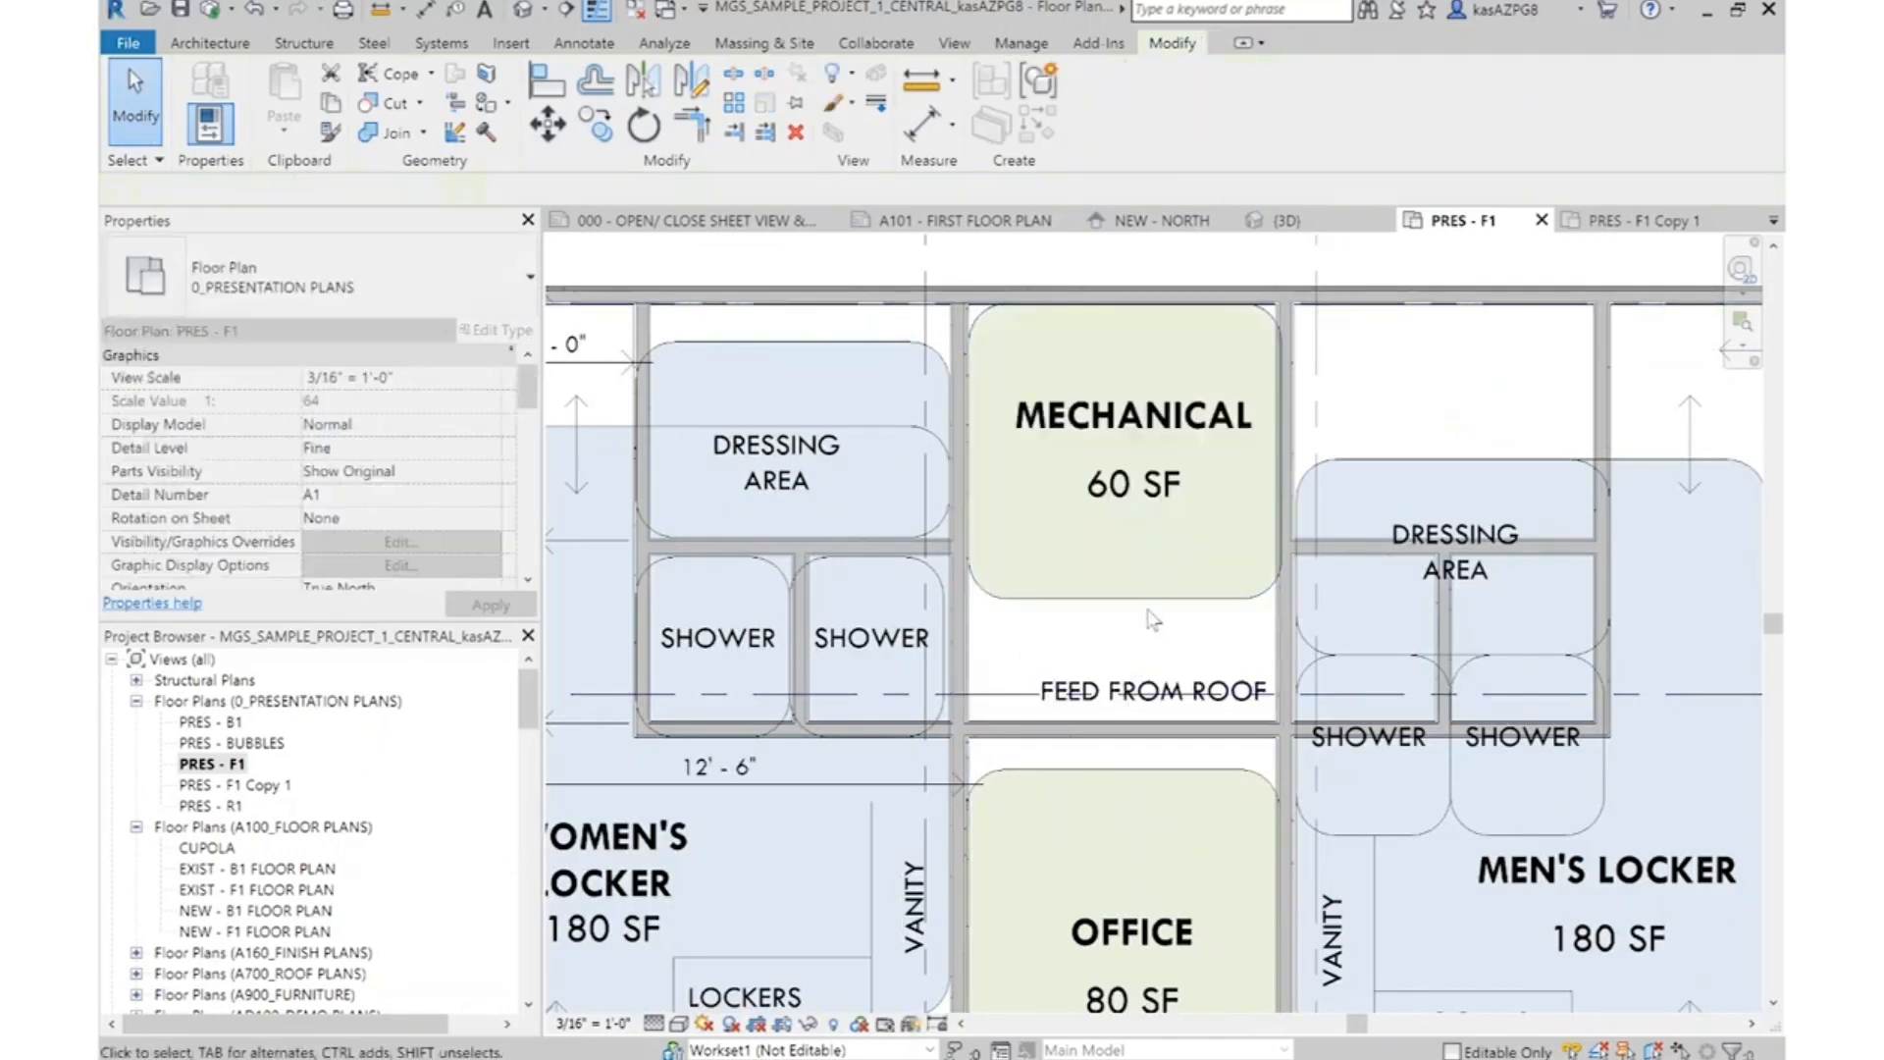
{"action": "left_click", "coordinate": [1124, 592]}
{"action": "left_click_drag", "start_coordinate": [1122, 608], "coordinate": [1122, 725]}
{"action": "key", "text": "Escape"}
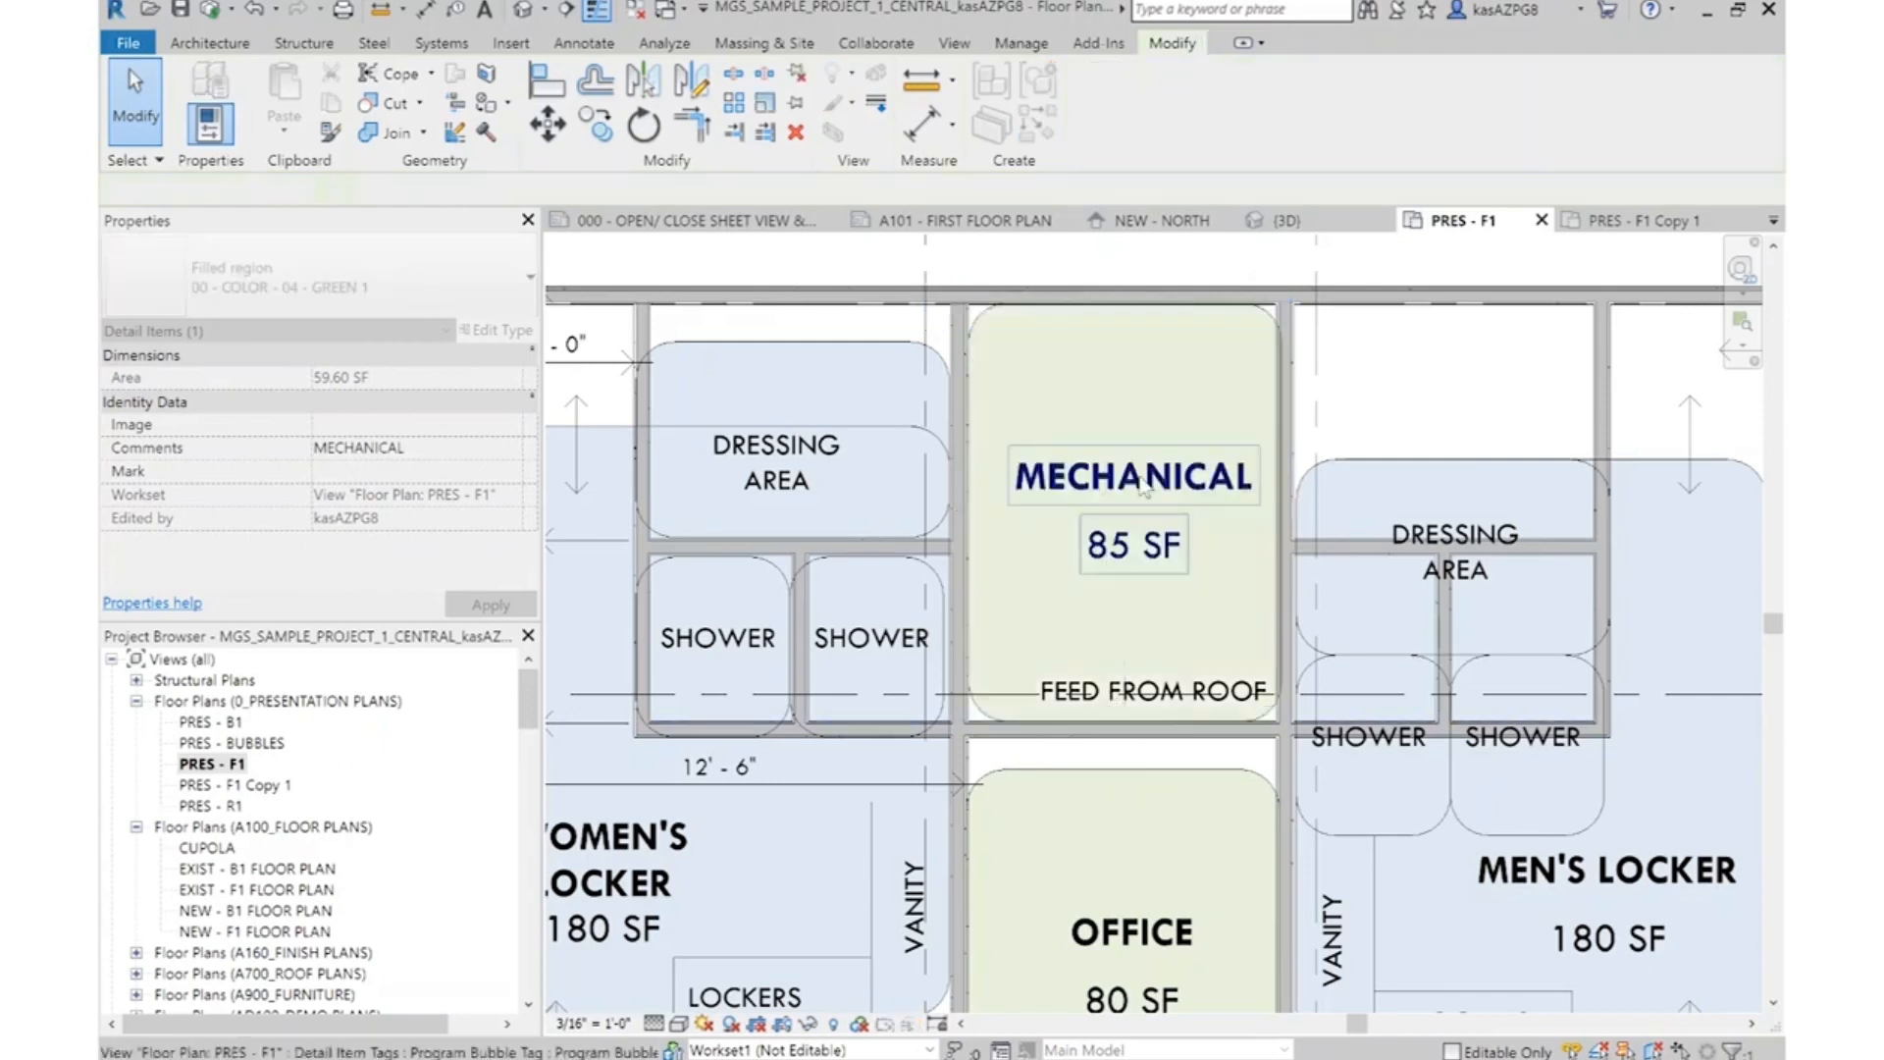
Draw an IWS - MTS - 3 5/8" - GYP (2) - GYP (1) wall across the Office's lower end between the two angled vestibule walls
{"action": "scroll", "coordinate": [1127, 510], "scroll_direction": "down", "scroll_amount": 3}
{"action": "scroll", "coordinate": [1060, 893], "scroll_direction": "up", "scroll_amount": 2}
{"action": "scroll", "coordinate": [891, 867], "scroll_direction": "up", "scroll_amount": 3}
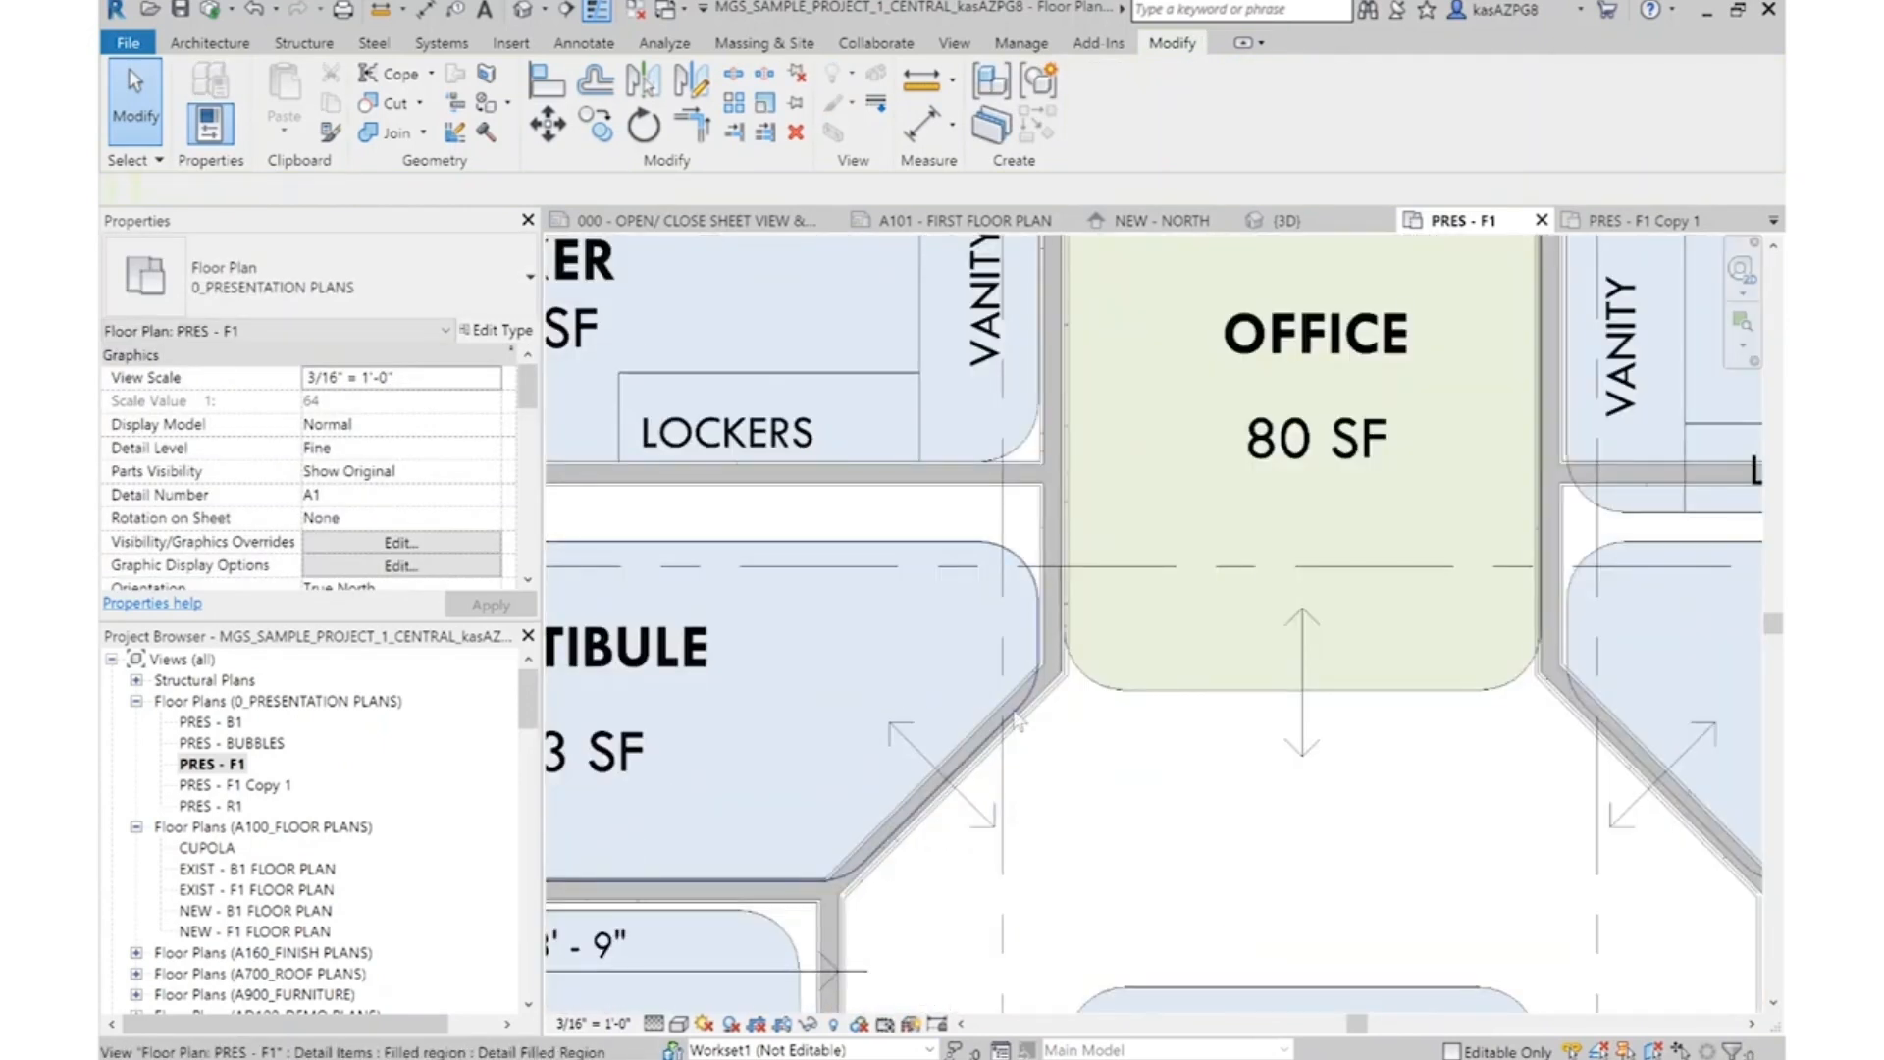
{"action": "right_click", "coordinate": [1063, 717]}
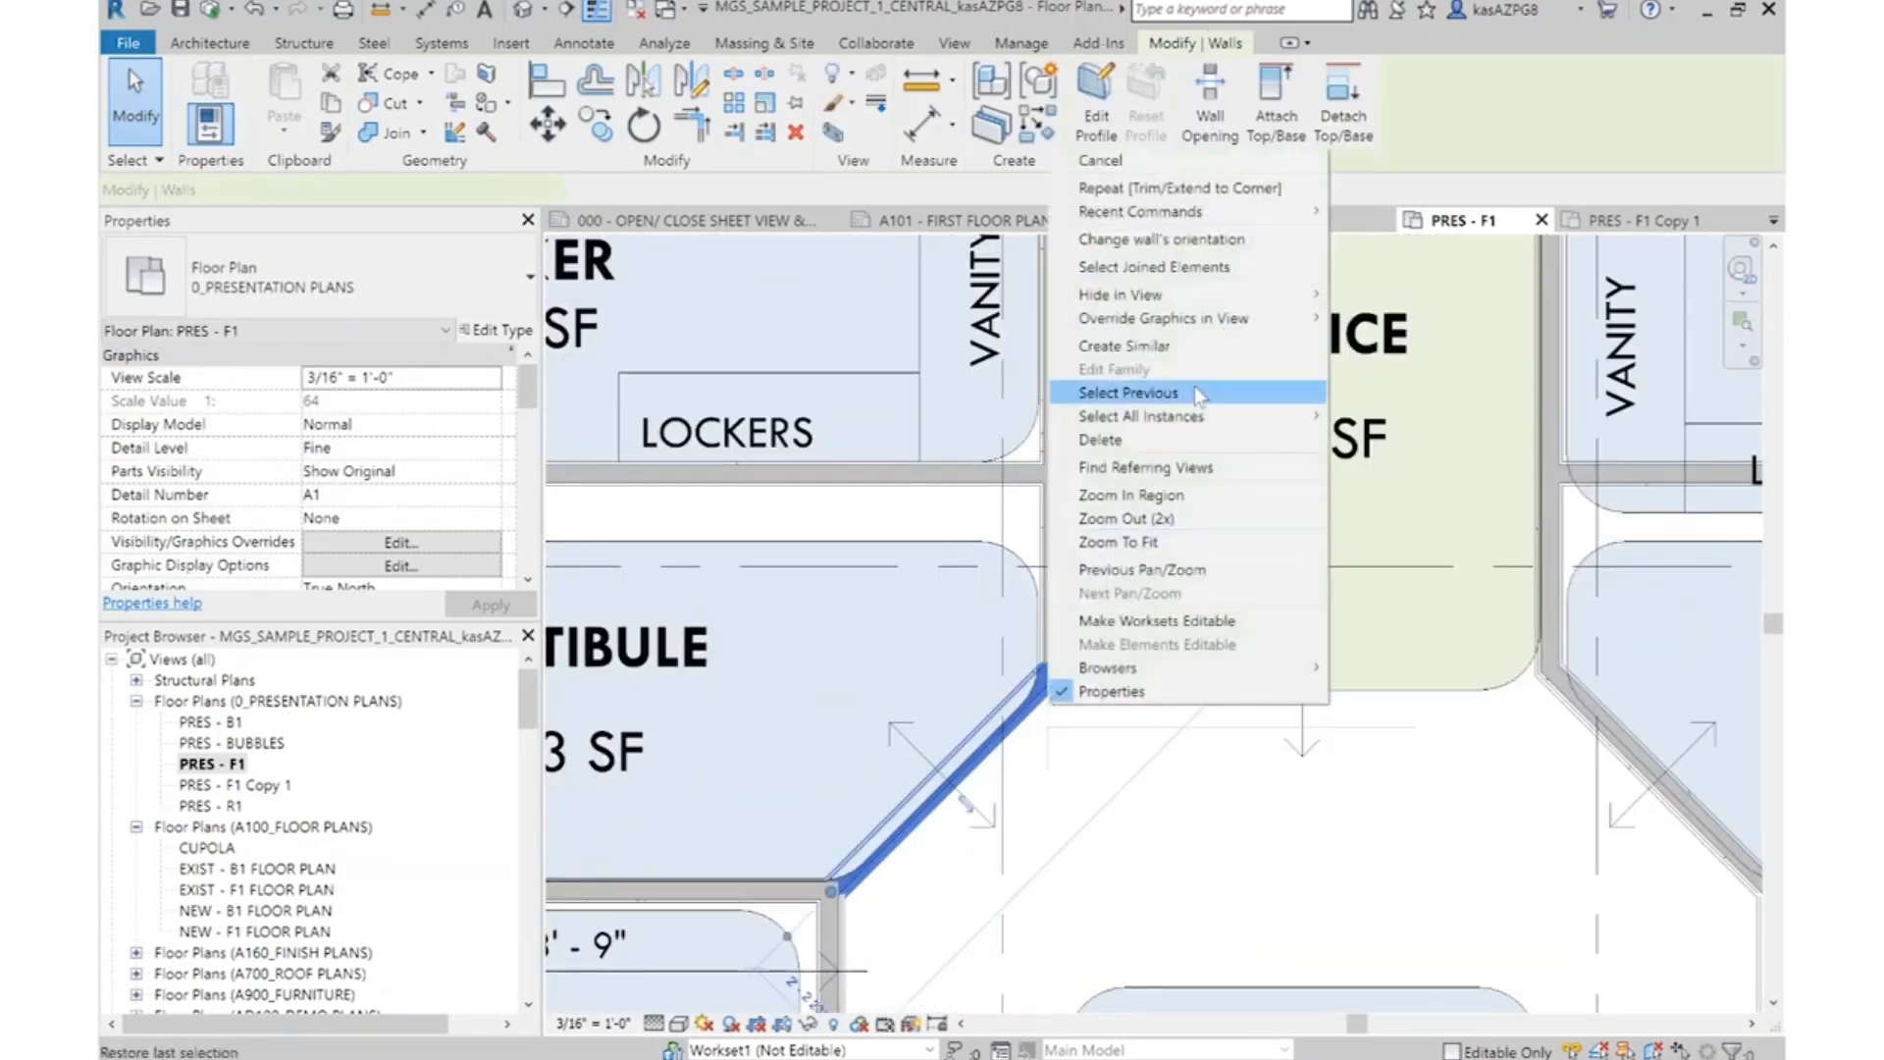
{"action": "key", "text": "Escape"}
{"action": "key", "text": "c"}
{"action": "key", "text": "s"}
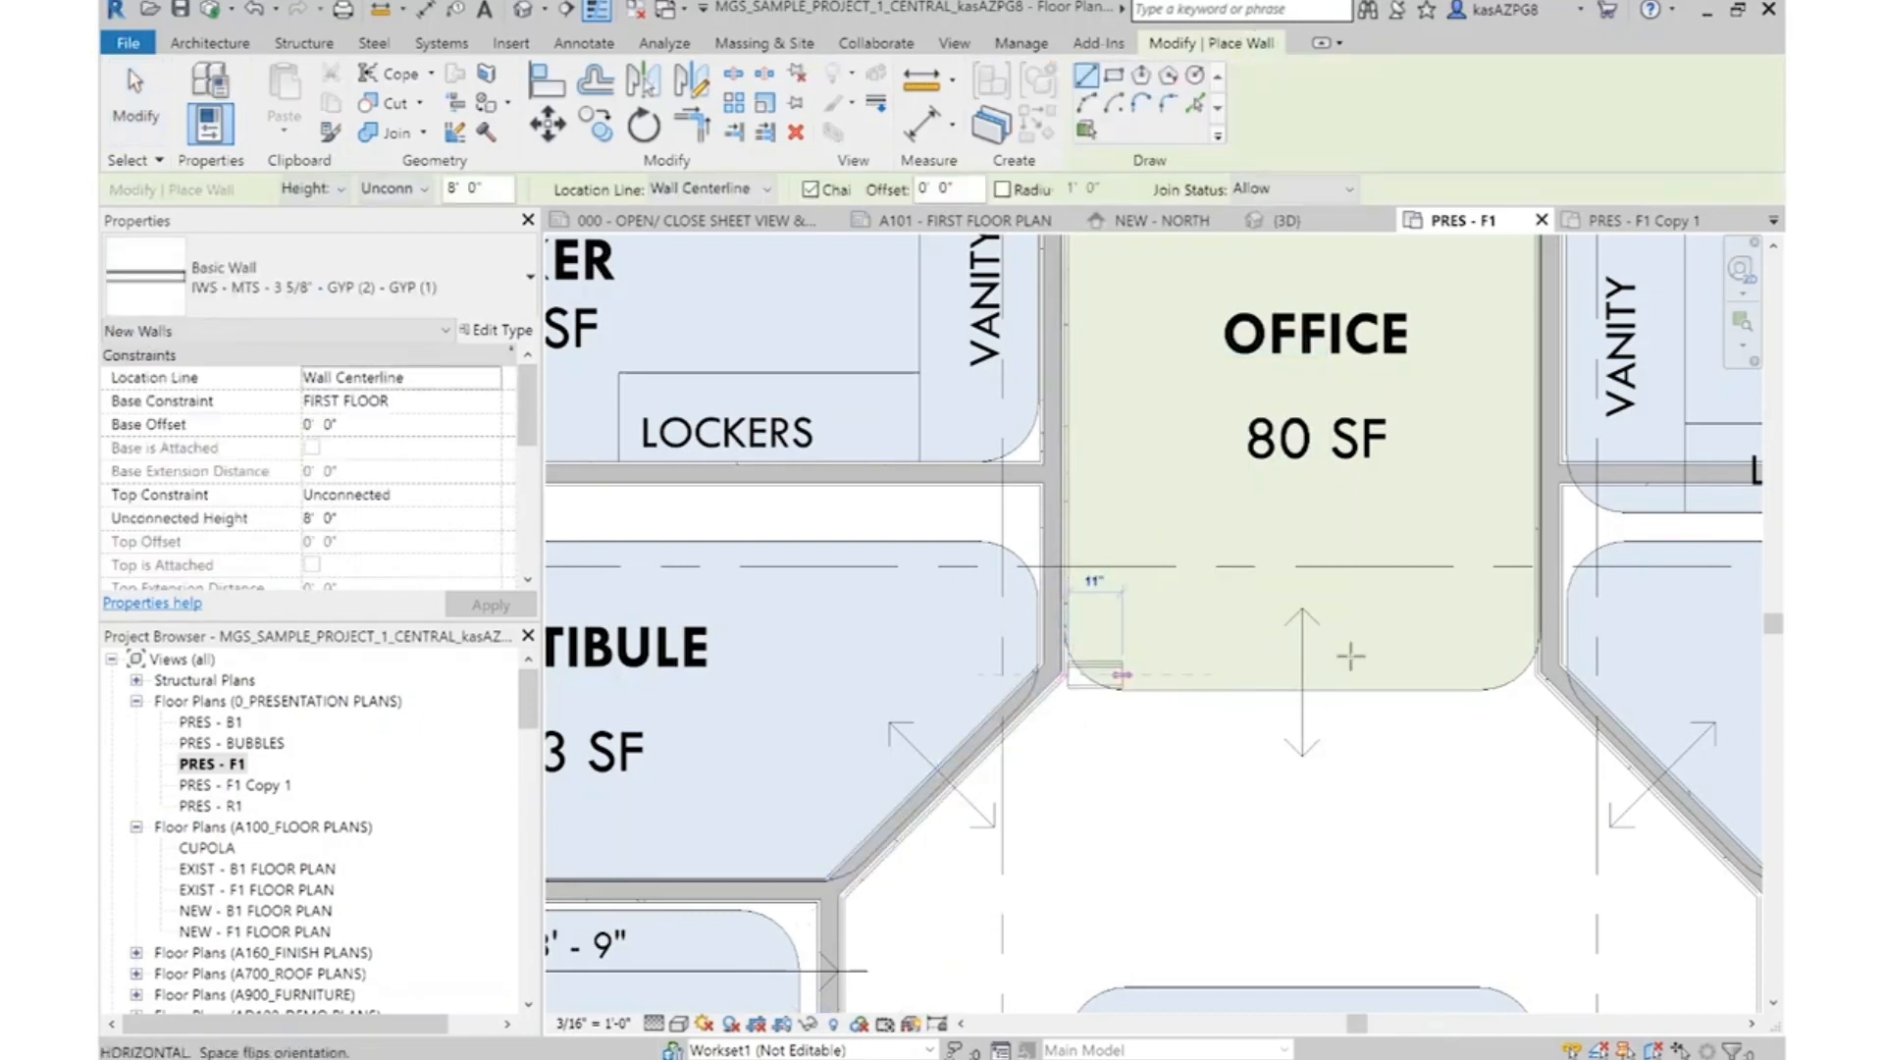
{"action": "left_click", "coordinate": [1531, 675]}
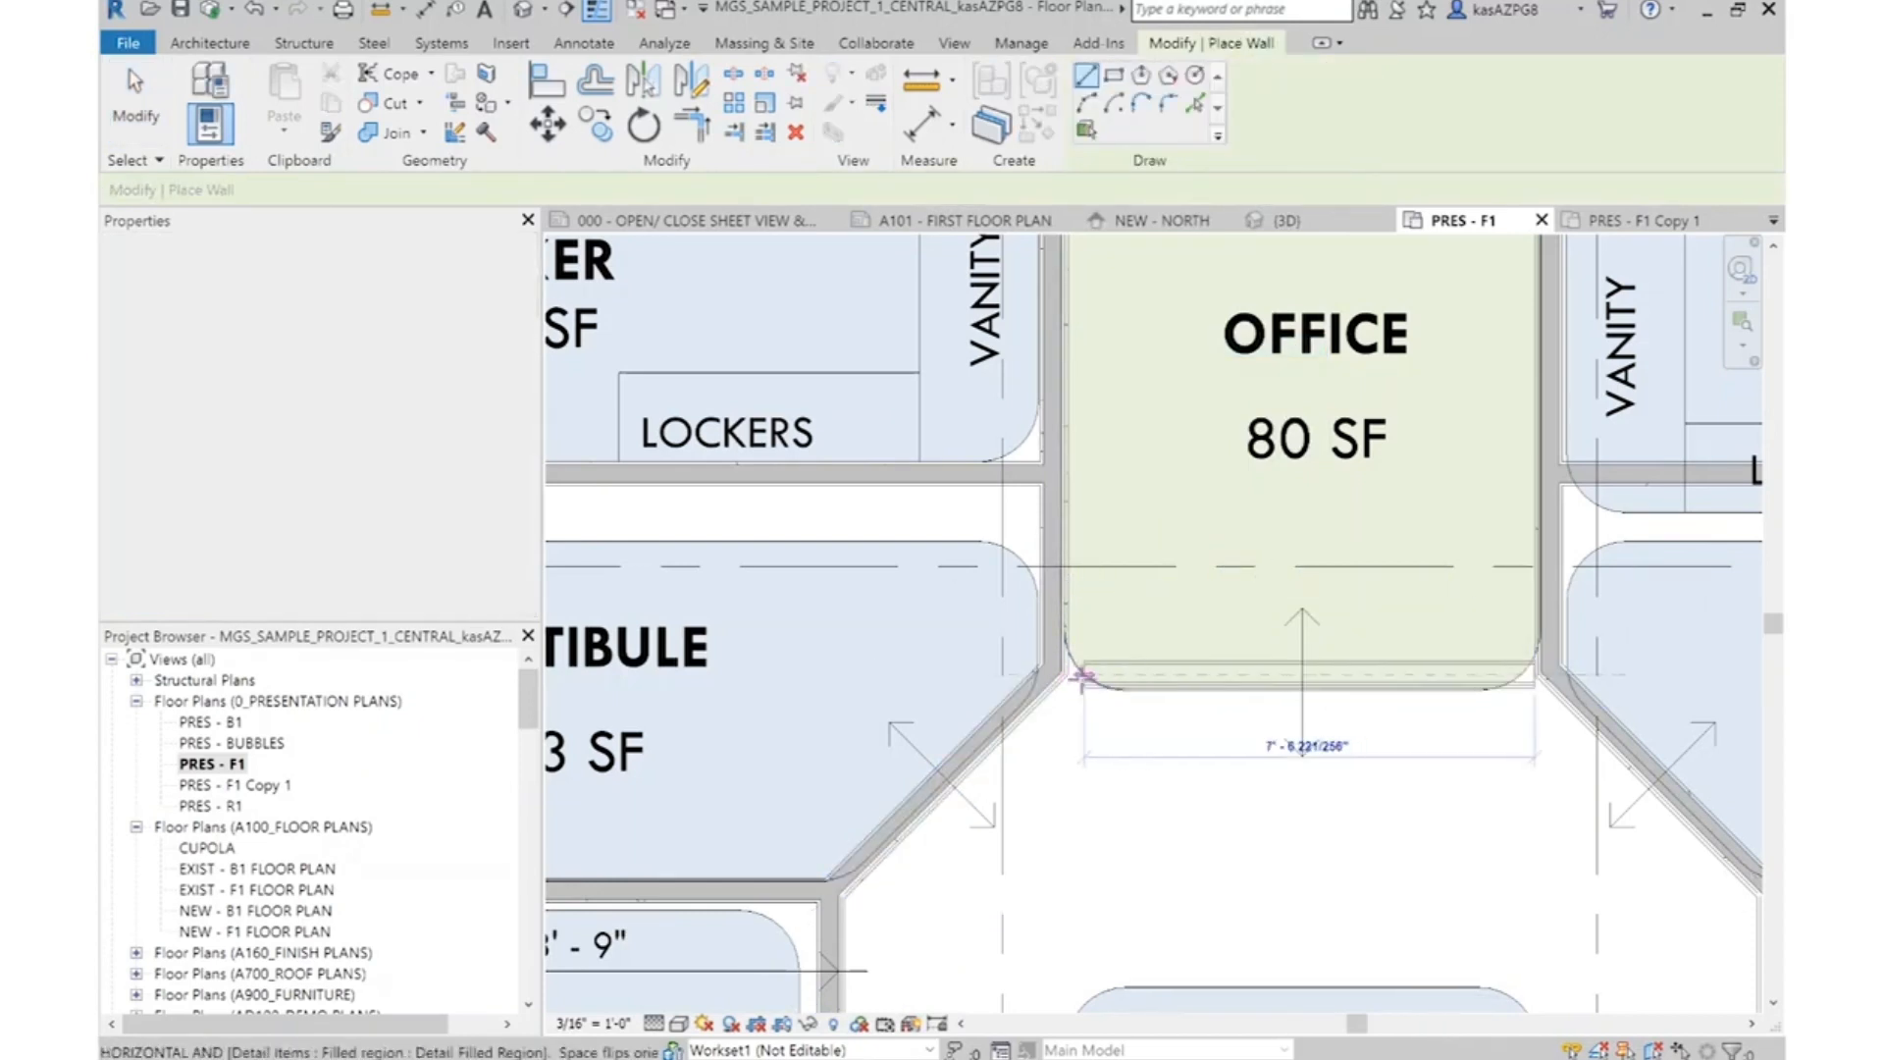
{"action": "left_click", "coordinate": [1064, 674]}
{"action": "scroll", "coordinate": [1519, 690], "scroll_direction": "up", "scroll_amount": 3}
{"action": "key", "text": "Escape"}
{"action": "key", "text": "Escape"}
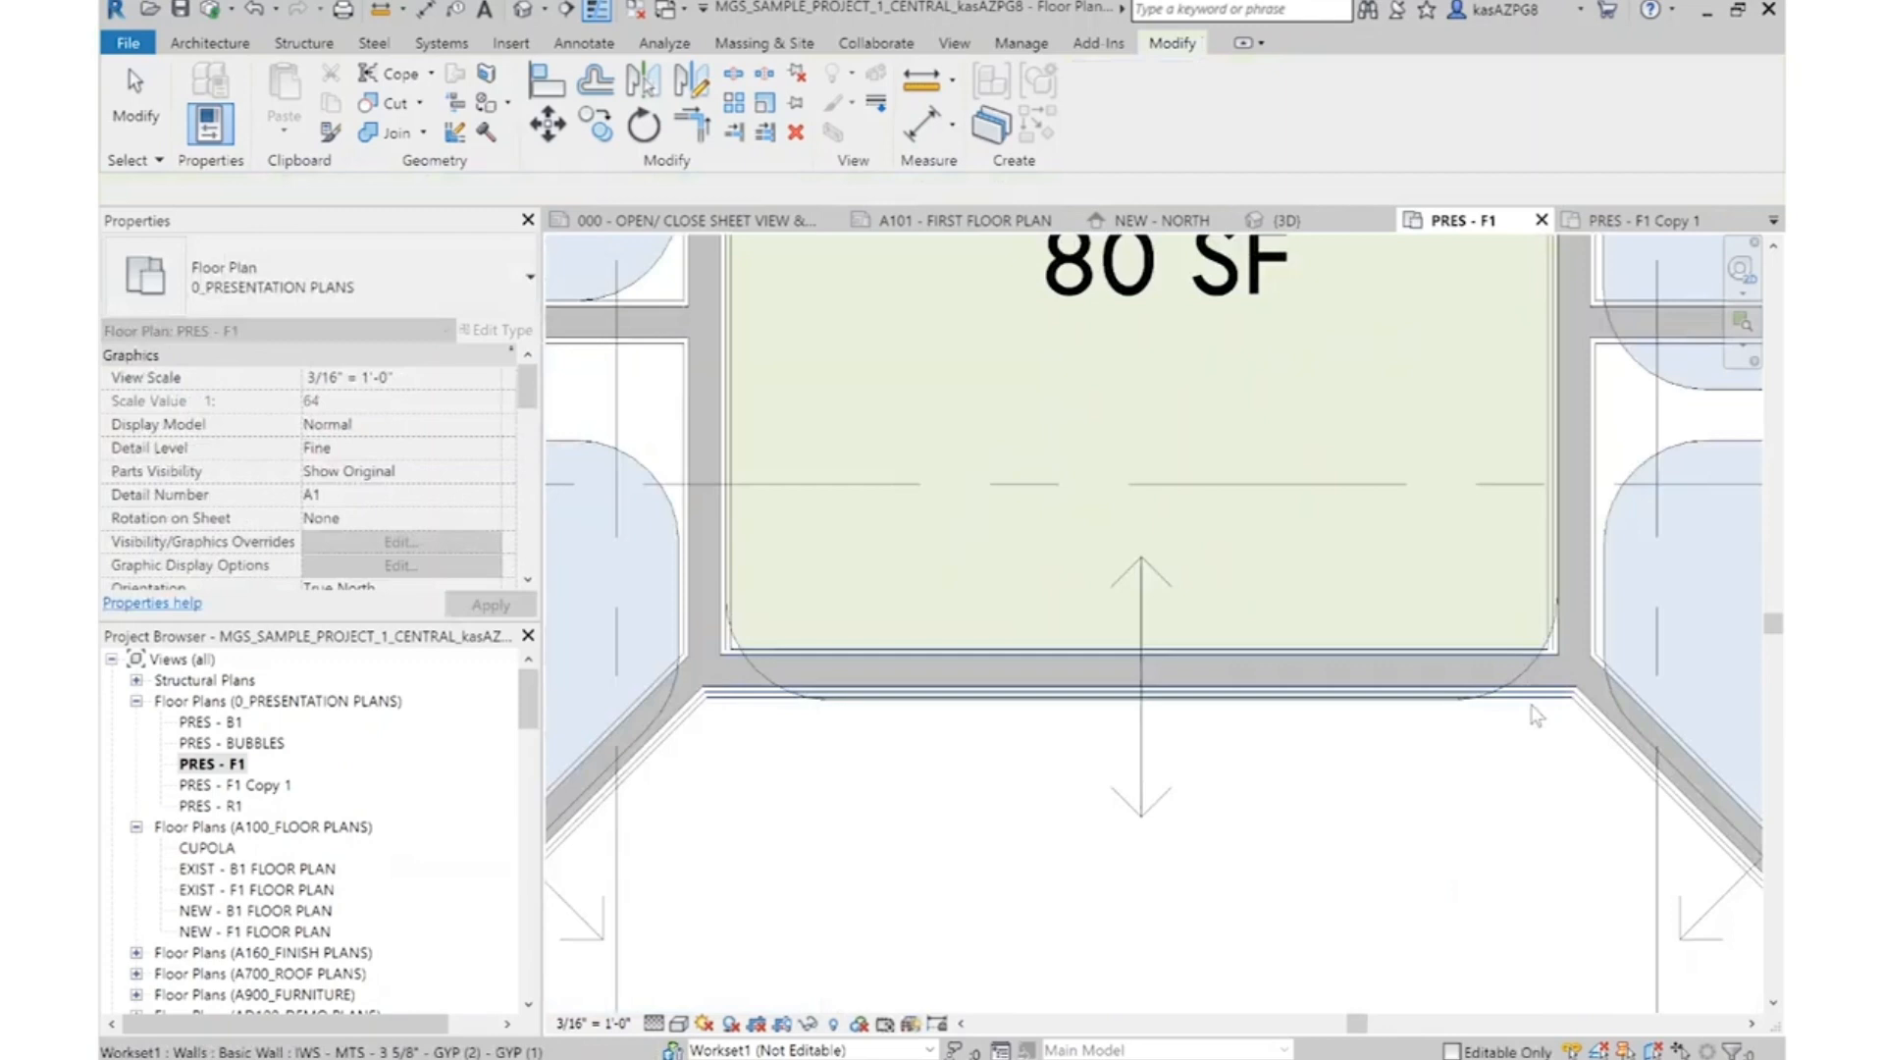
{"action": "scroll", "coordinate": [1161, 506], "scroll_direction": "down", "scroll_amount": 5}
{"action": "scroll", "coordinate": [1161, 505], "scroll_direction": "down", "scroll_amount": 2}
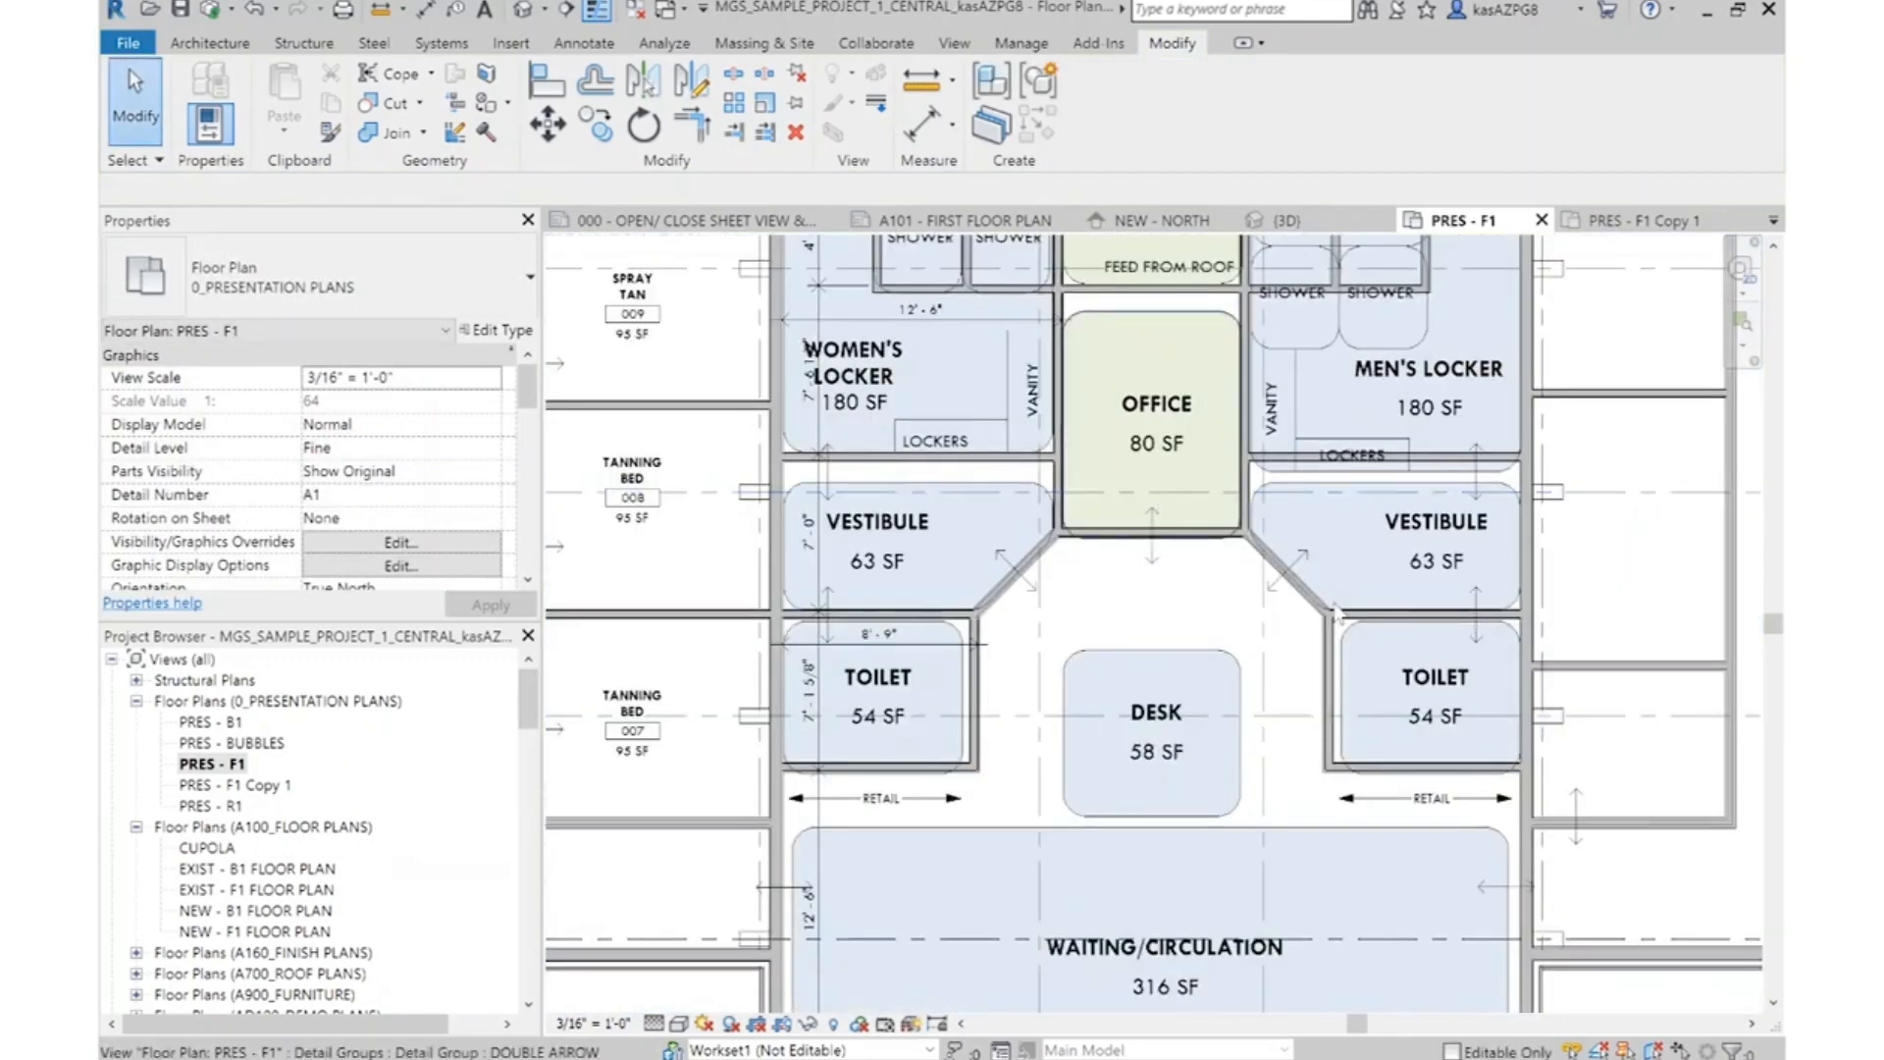
{"action": "middle_click_drag", "start_coordinate": [1246, 638], "coordinate": [1259, 780]}
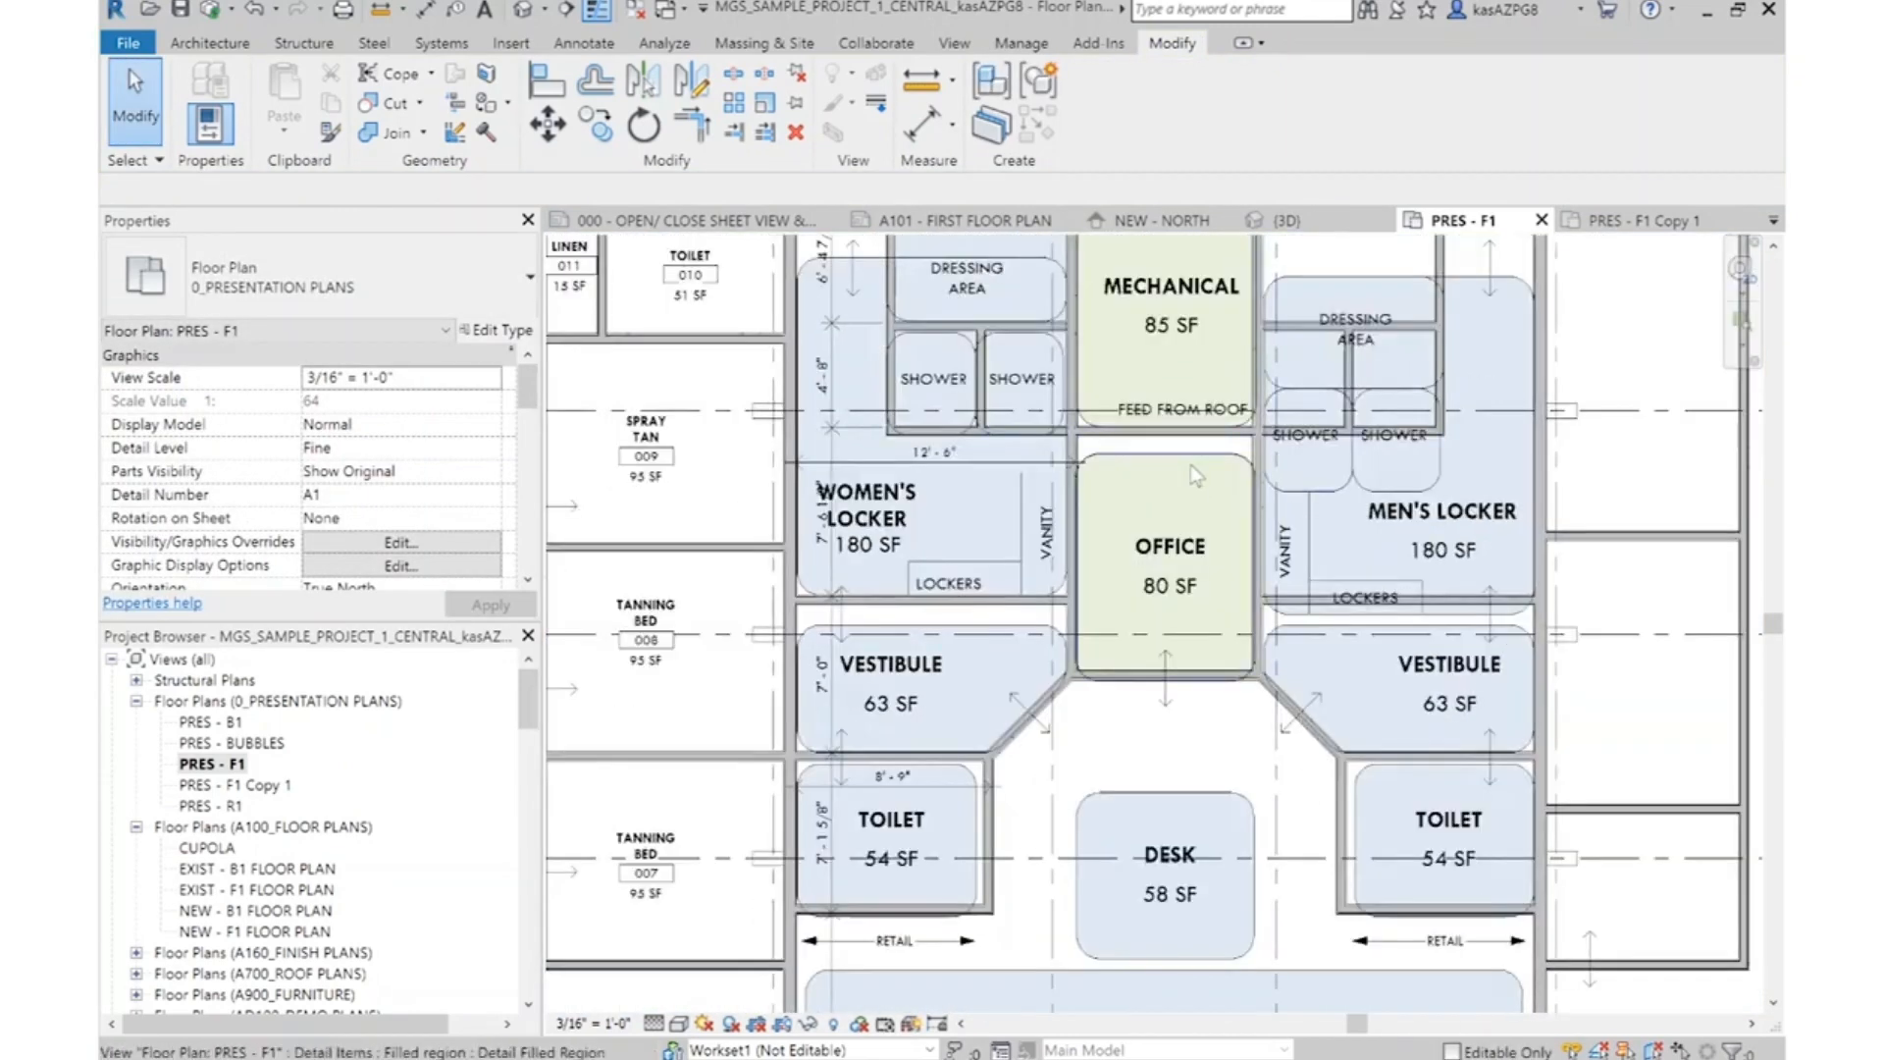
{"action": "left_click", "coordinate": [1158, 457]}
{"action": "key", "text": "Escape"}
Draw an IWS - MTS - 6" - GYP (1) - GYP (1) wall between Waiting/Circulation and the entry vestibule, closing the opening
{"action": "scroll", "coordinate": [1165, 550], "scroll_direction": "down", "scroll_amount": 3}
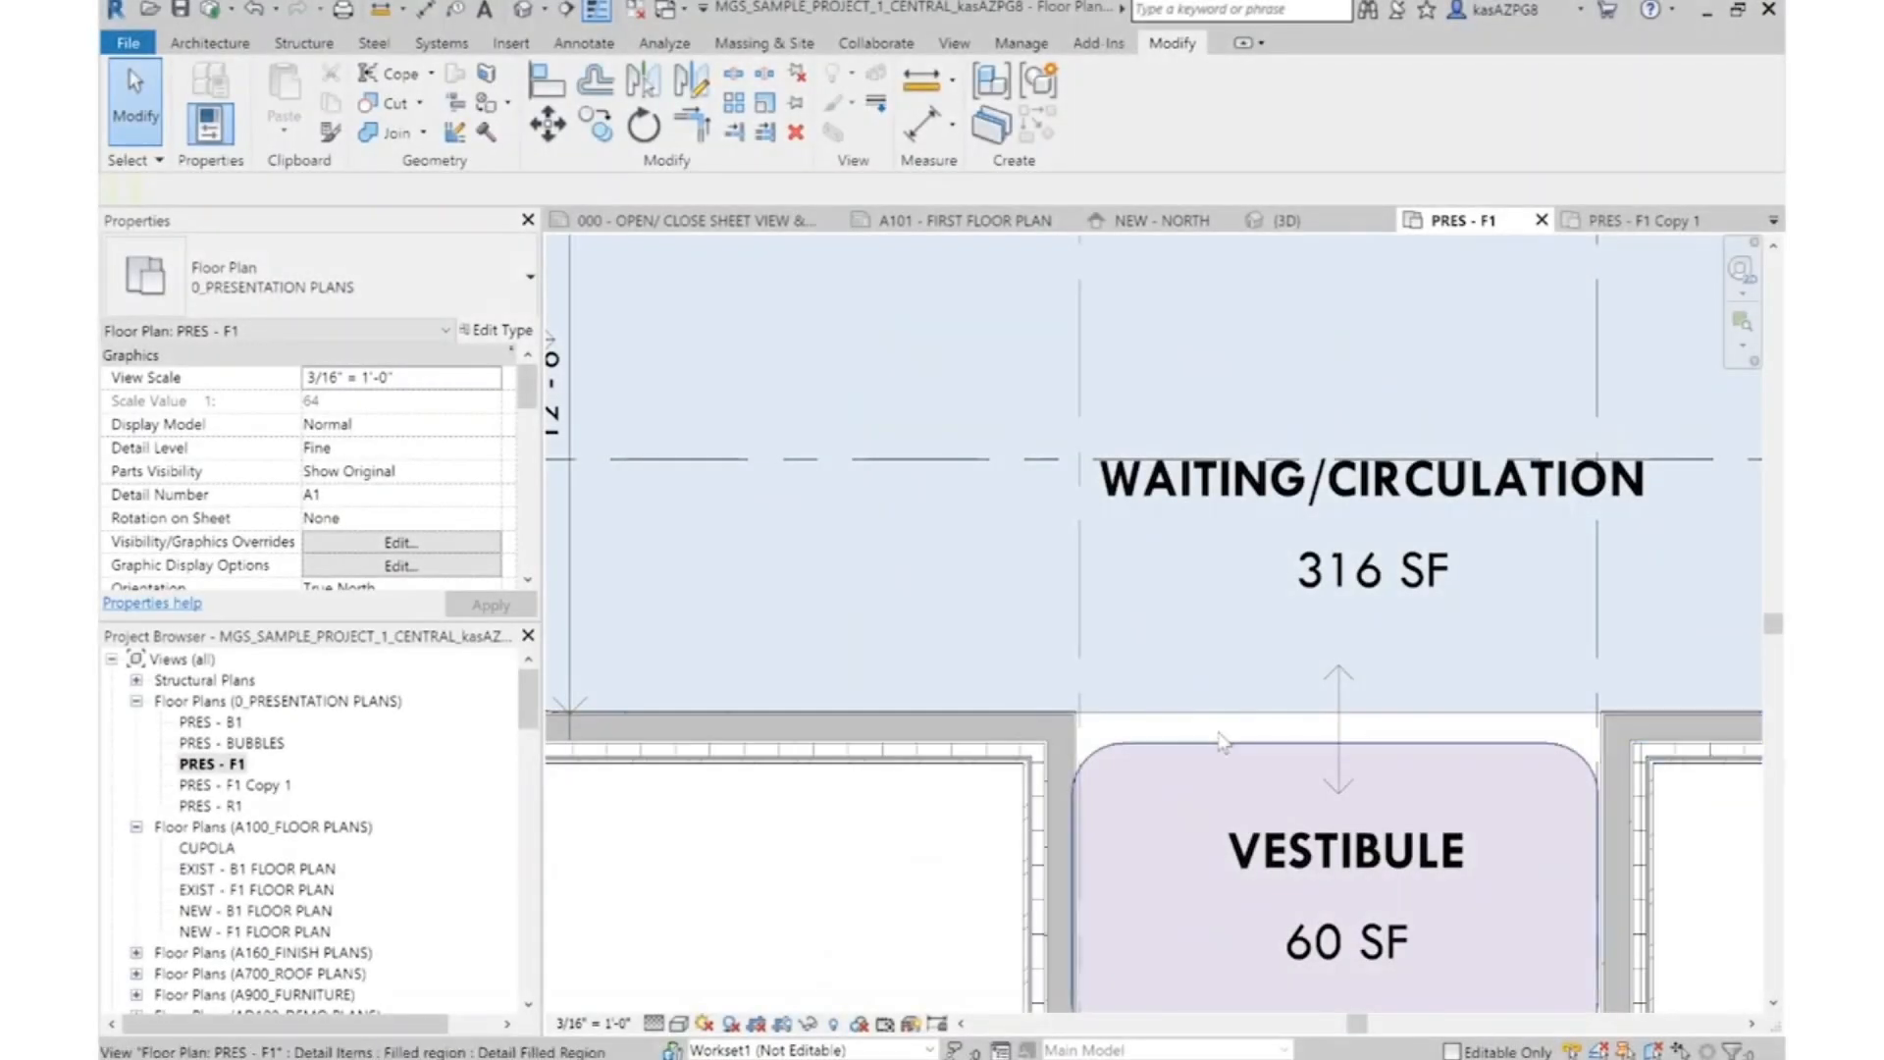
{"action": "scroll", "coordinate": [1237, 736], "scroll_direction": "down", "scroll_amount": 2}
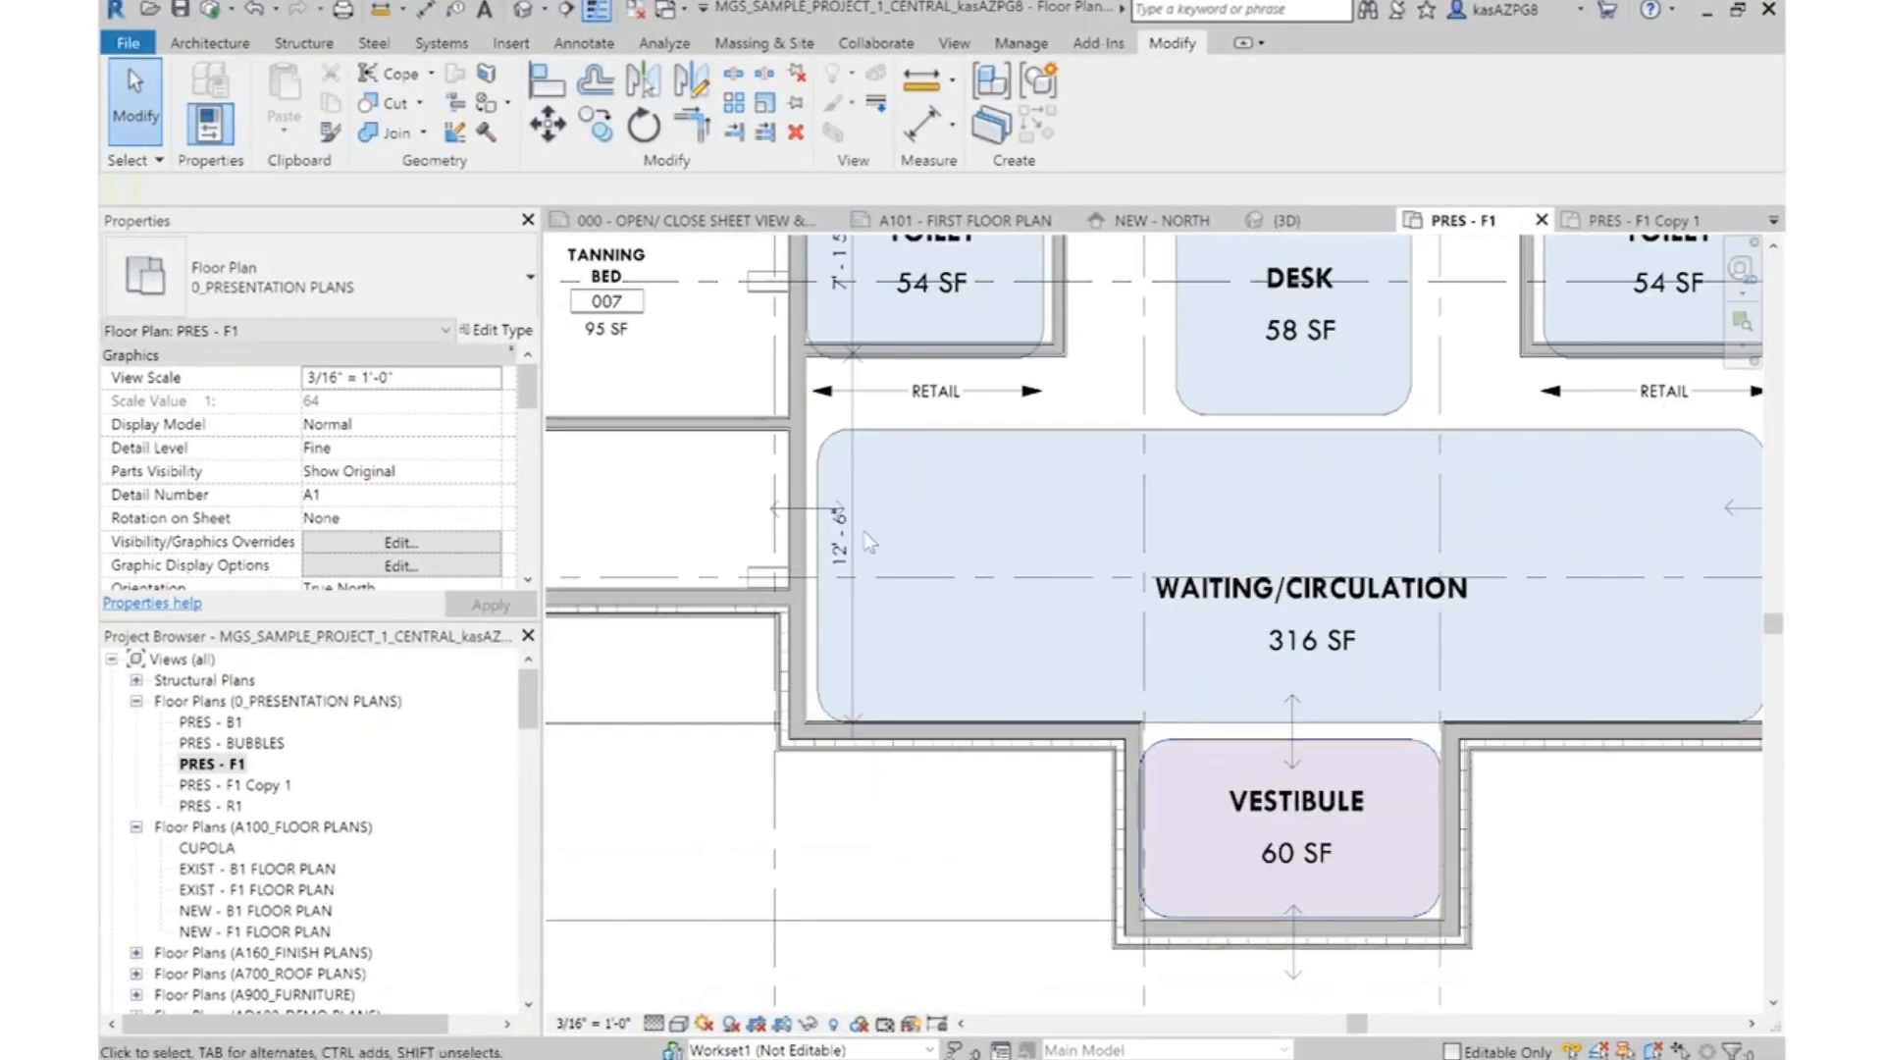
{"action": "left_click", "coordinate": [796, 457]}
{"action": "right_click", "coordinate": [796, 457]}
{"action": "left_click", "coordinate": [854, 653]}
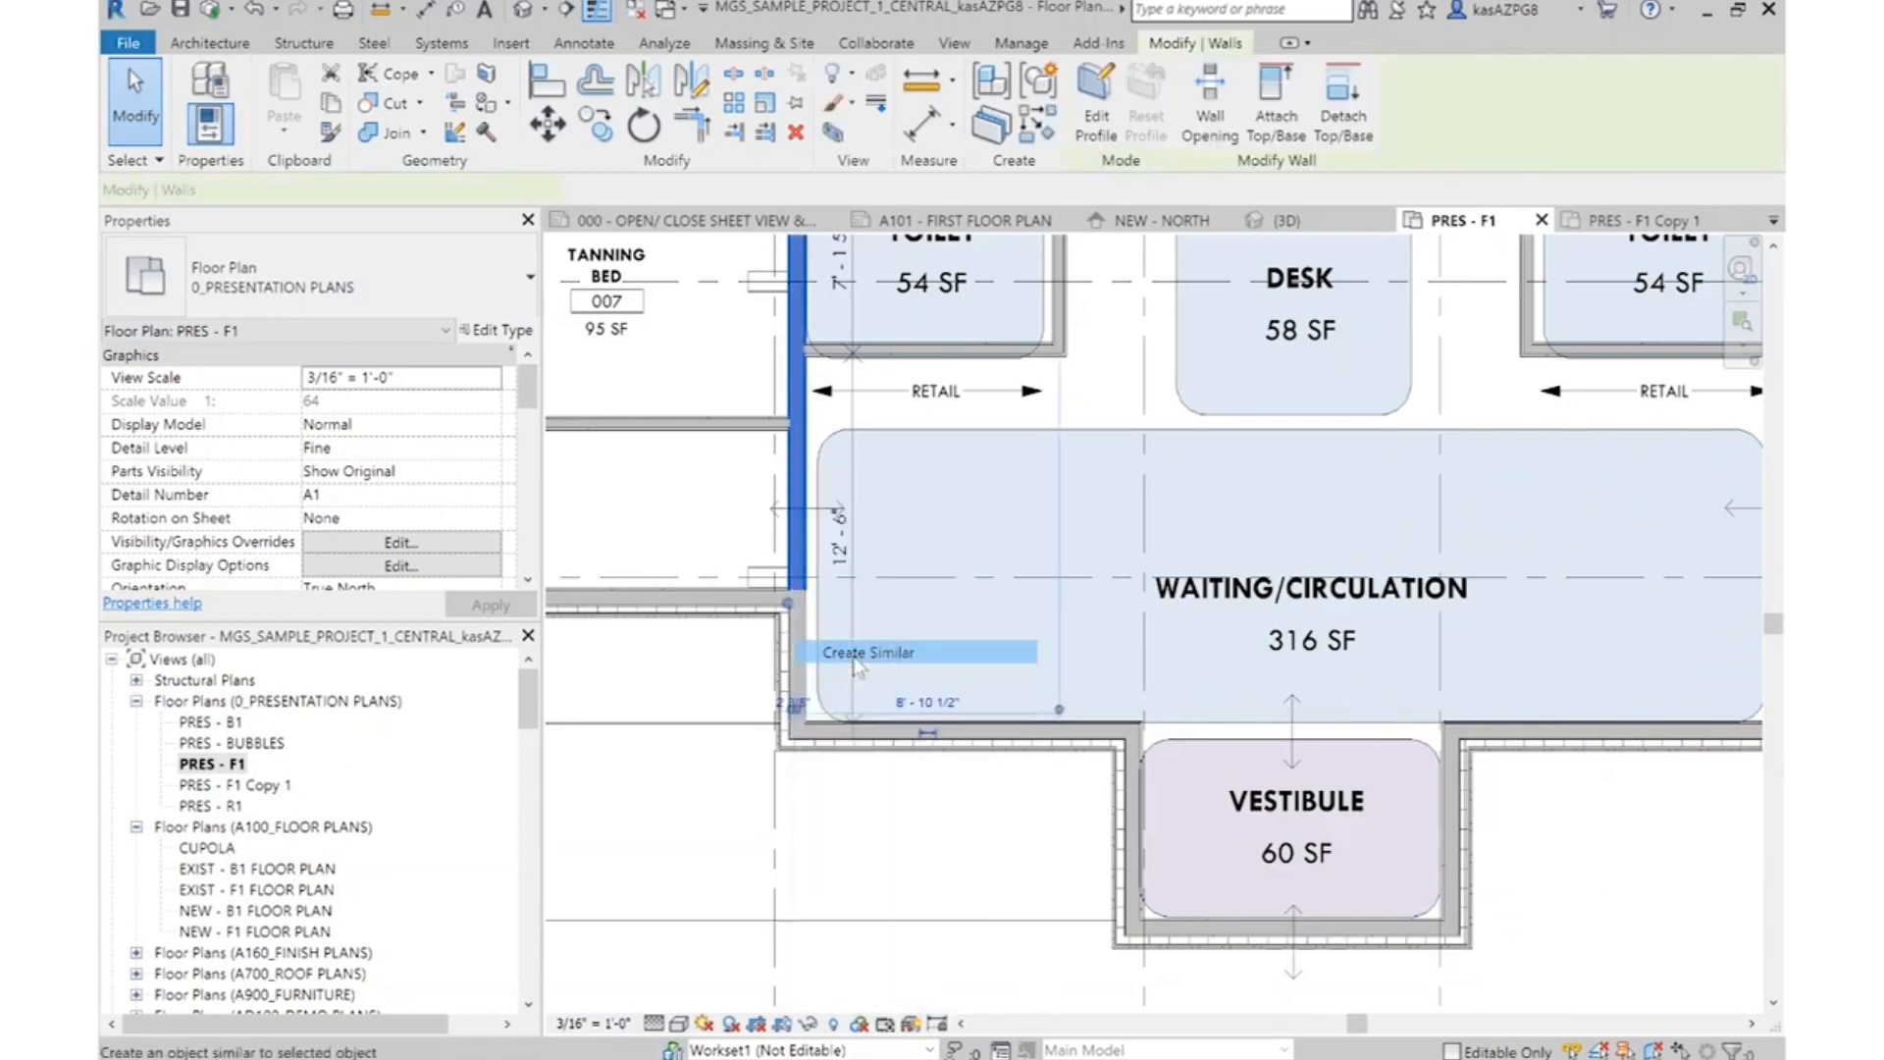
{"action": "scroll", "coordinate": [1162, 730], "scroll_direction": "up", "scroll_amount": 3}
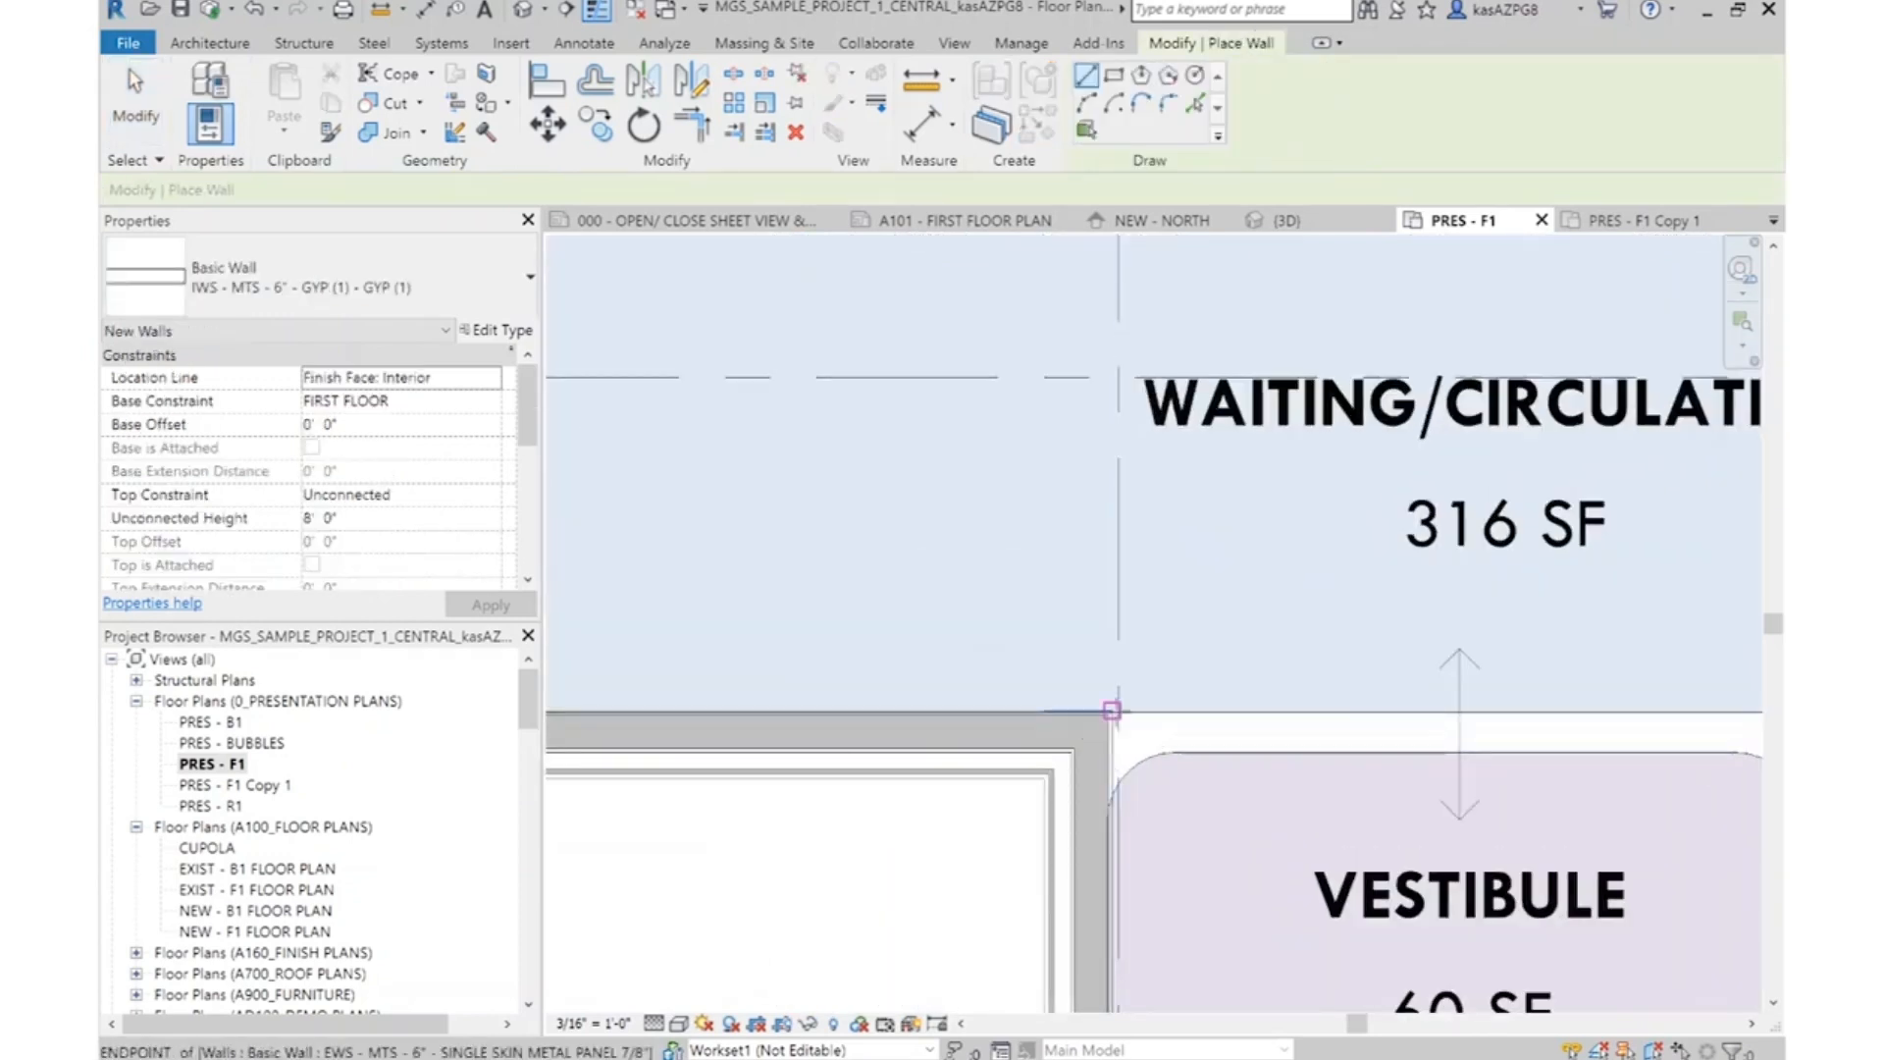
{"action": "left_click", "coordinate": [1112, 710]}
{"action": "scroll", "coordinate": [1125, 716], "scroll_direction": "down", "scroll_amount": 3}
{"action": "scroll", "coordinate": [1449, 719], "scroll_direction": "up", "scroll_amount": 1}
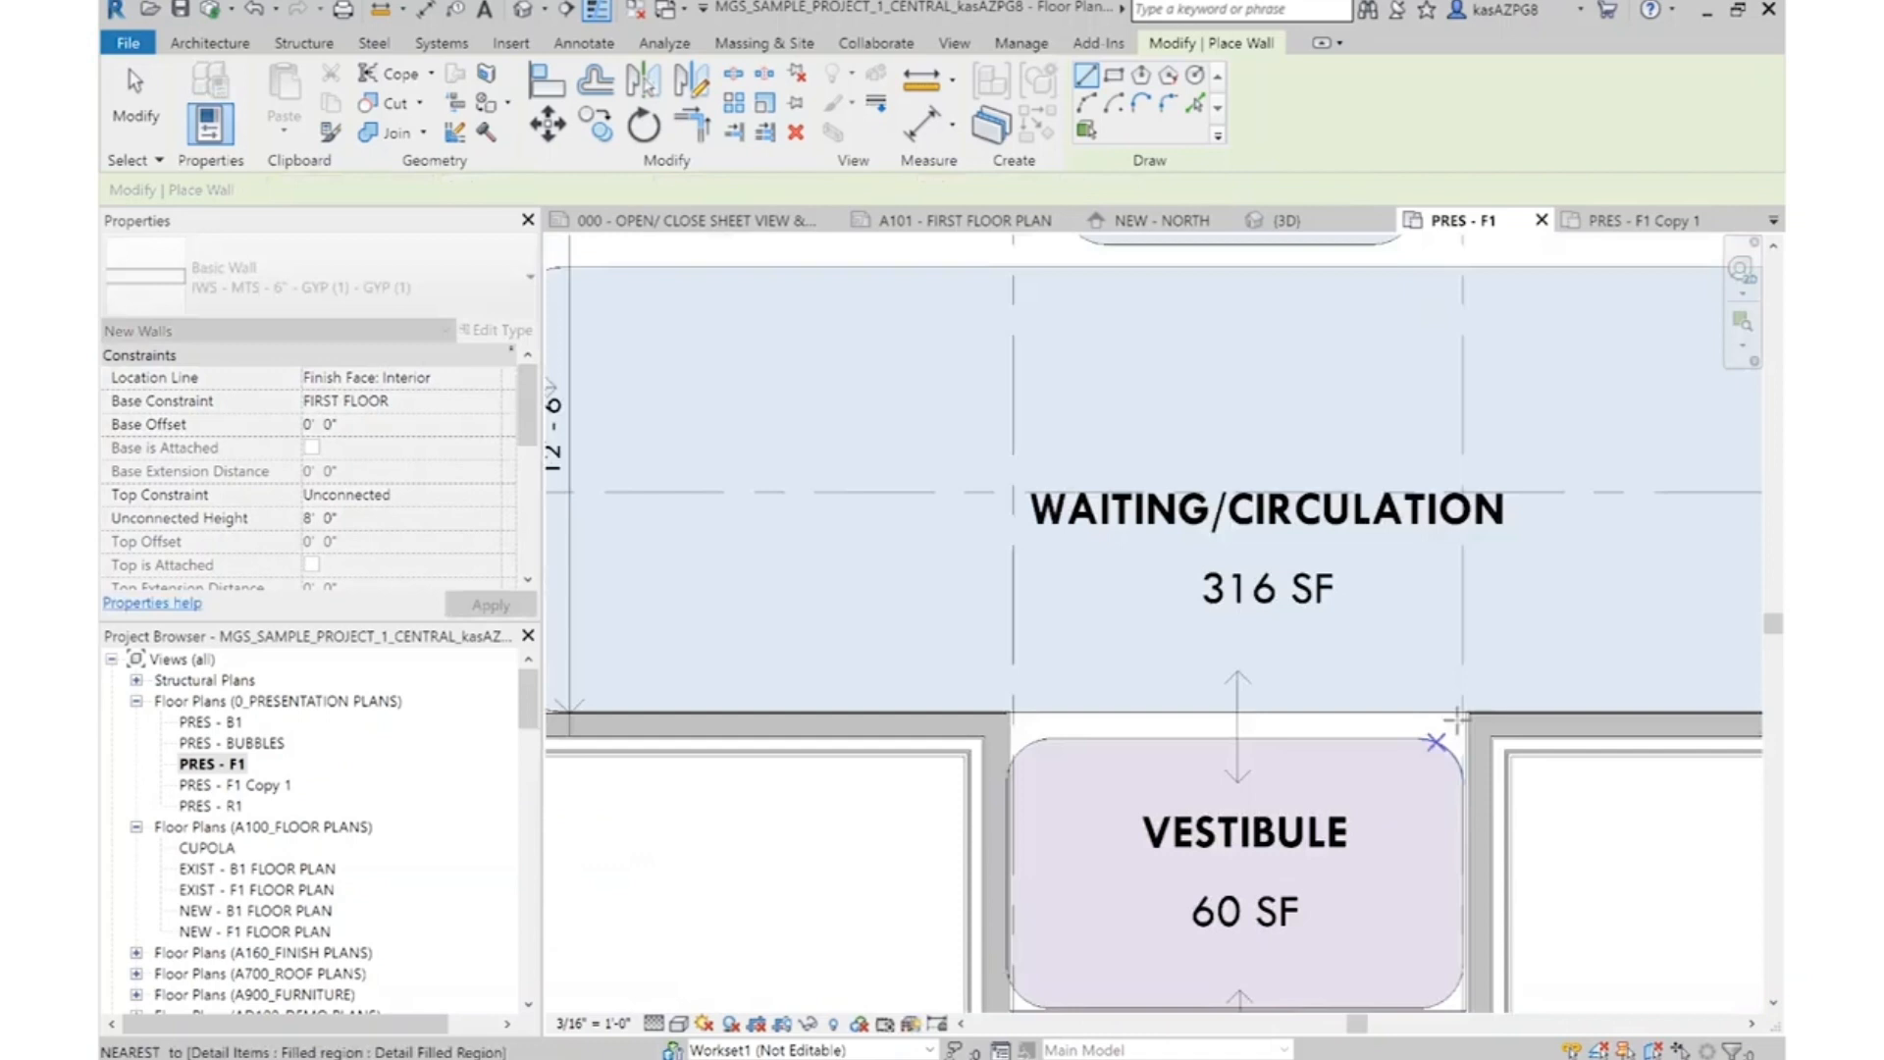
{"action": "left_click", "coordinate": [1466, 712]}
{"action": "scroll", "coordinate": [1021, 714], "scroll_direction": "up", "scroll_amount": 3}
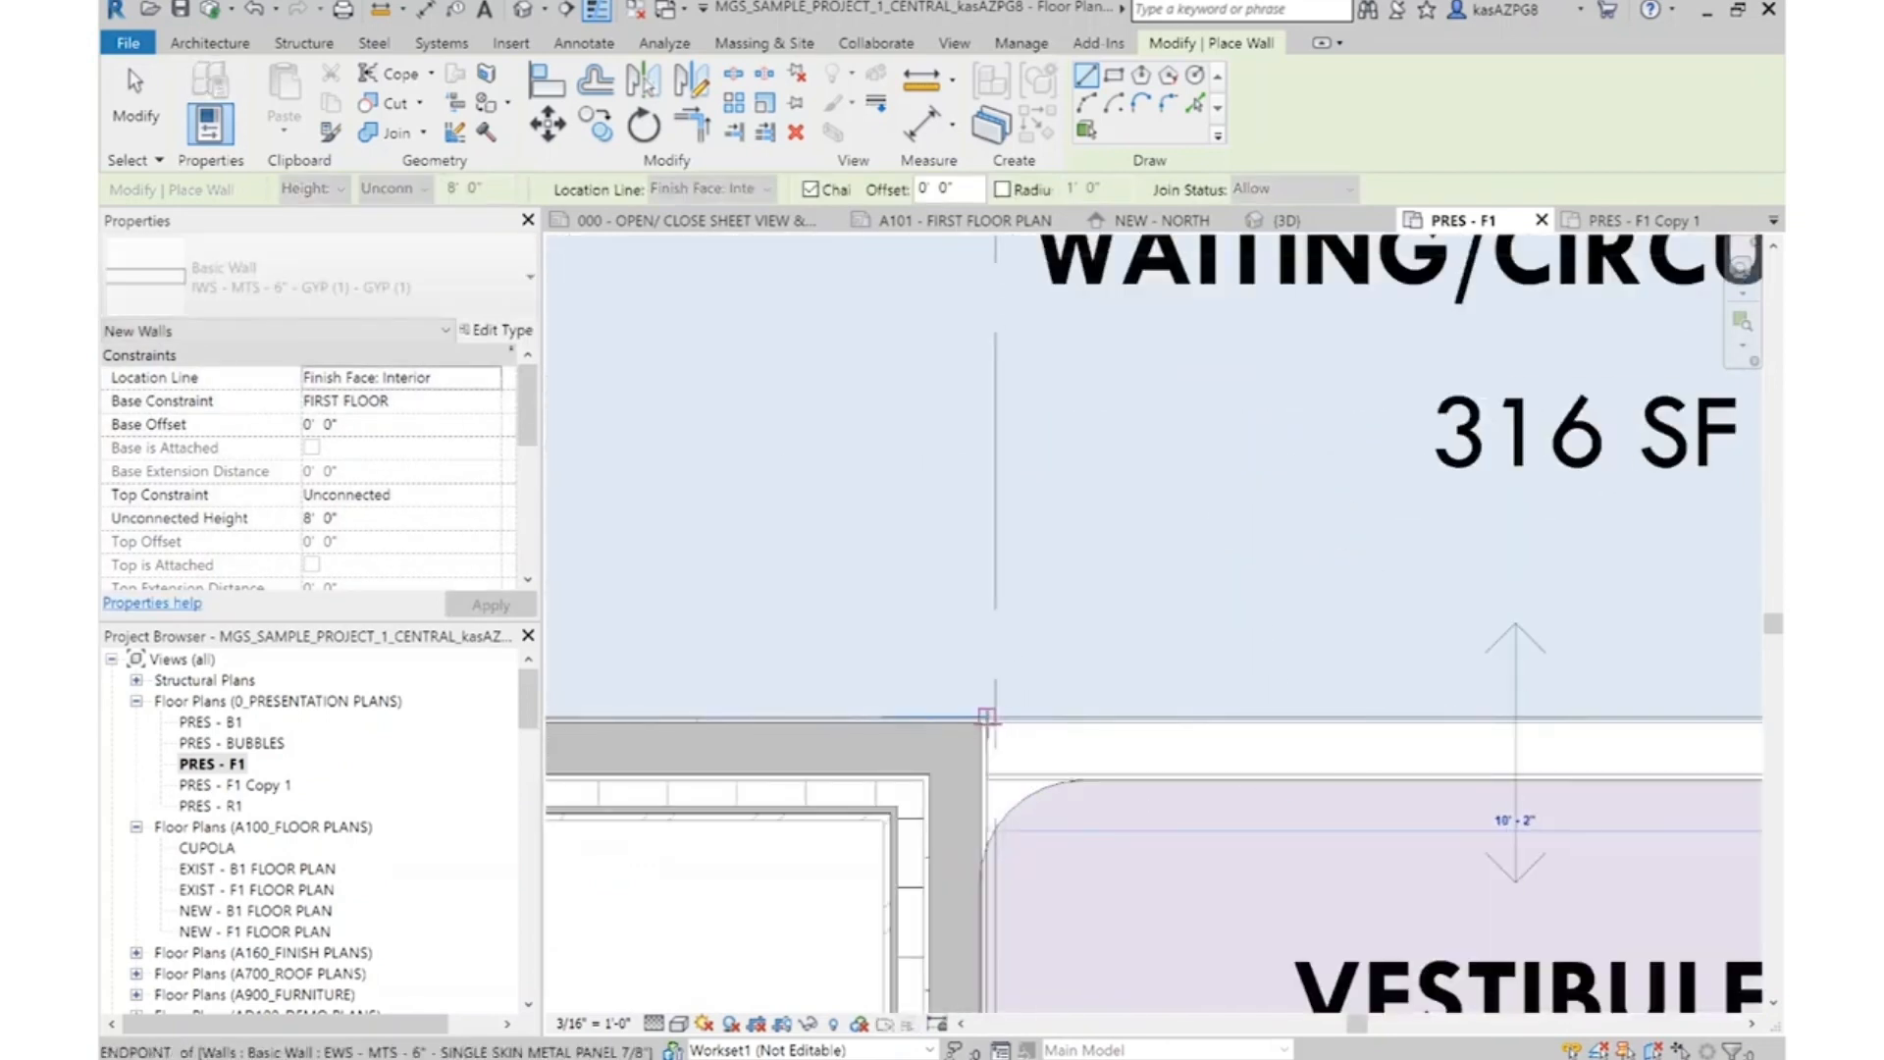
{"action": "left_click", "coordinate": [1074, 687]}
{"action": "scroll", "coordinate": [1354, 671], "scroll_direction": "down", "scroll_amount": 5}
{"action": "key", "text": "Escape"}
{"action": "key", "text": "Escape"}
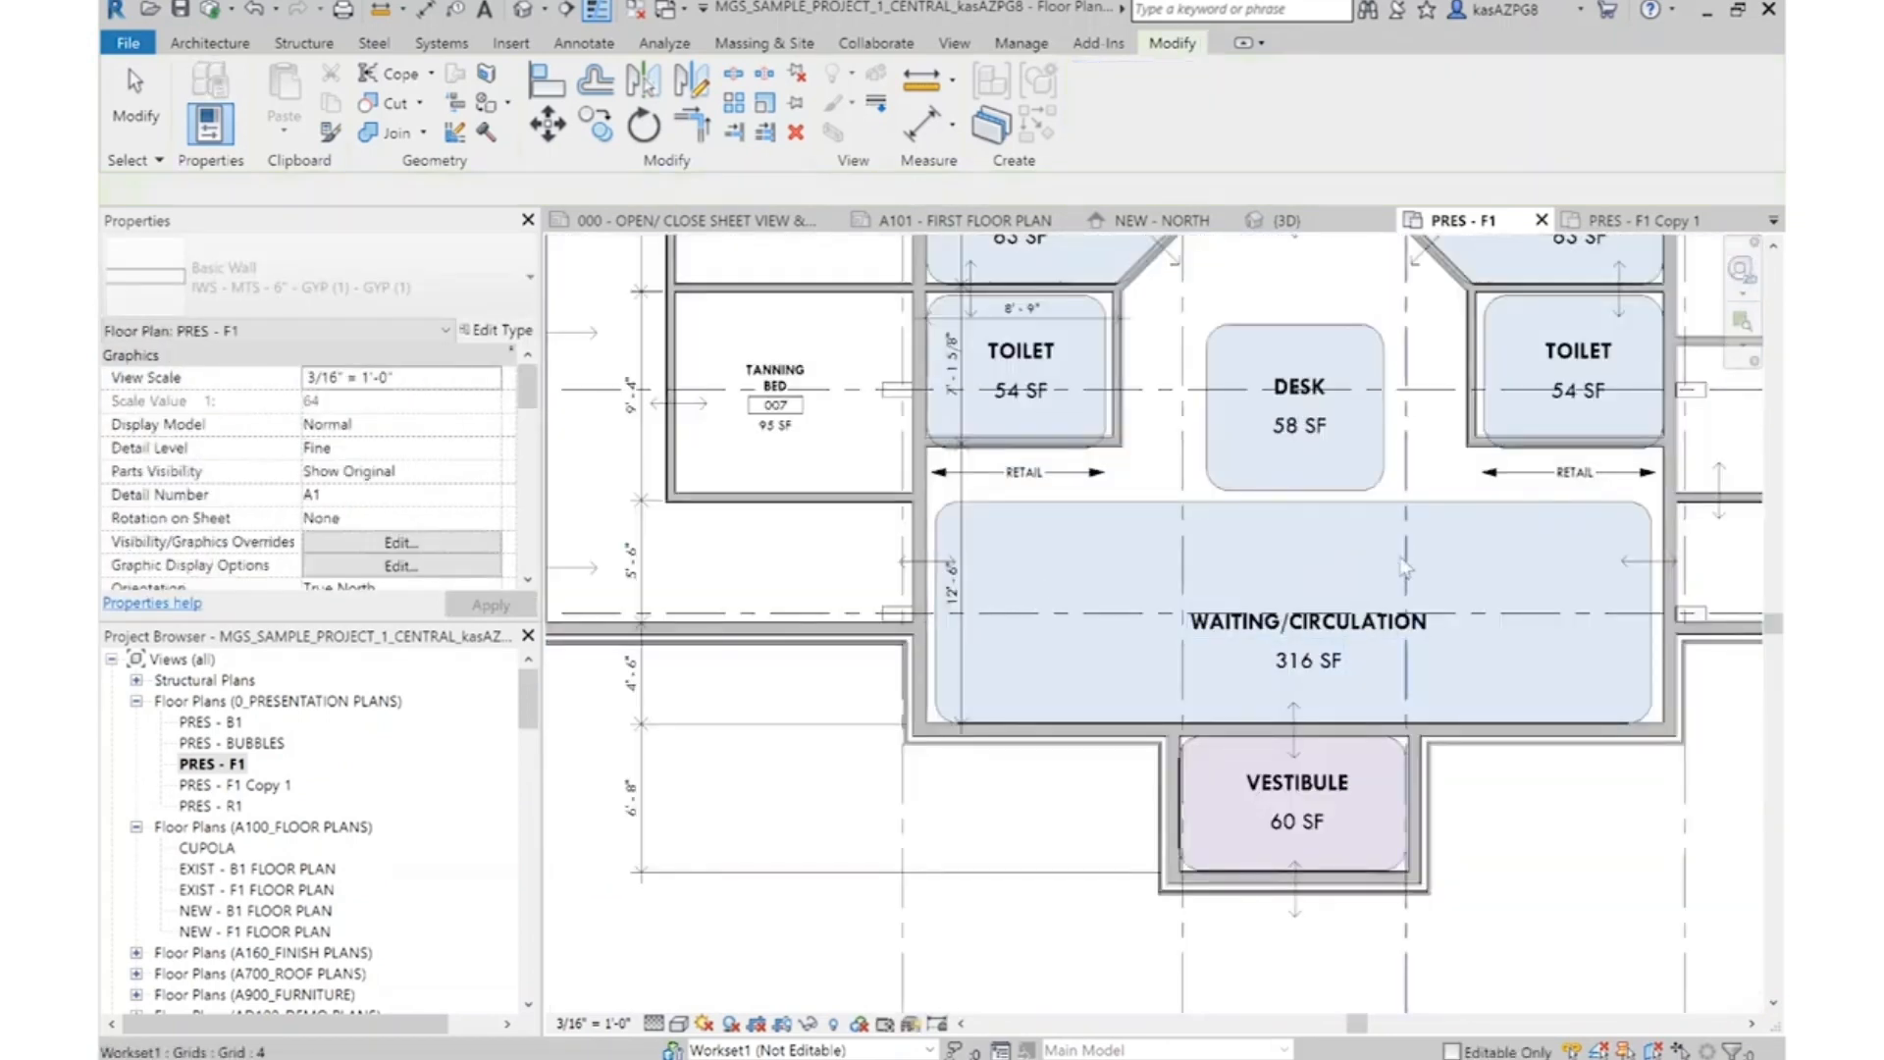
Delete the program bubbles and labels for the men's rooms, Mechanical and Office
{"action": "scroll", "coordinate": [1350, 734], "scroll_direction": "down", "scroll_amount": 1}
{"action": "scroll", "coordinate": [1278, 543], "scroll_direction": "up", "scroll_amount": 1}
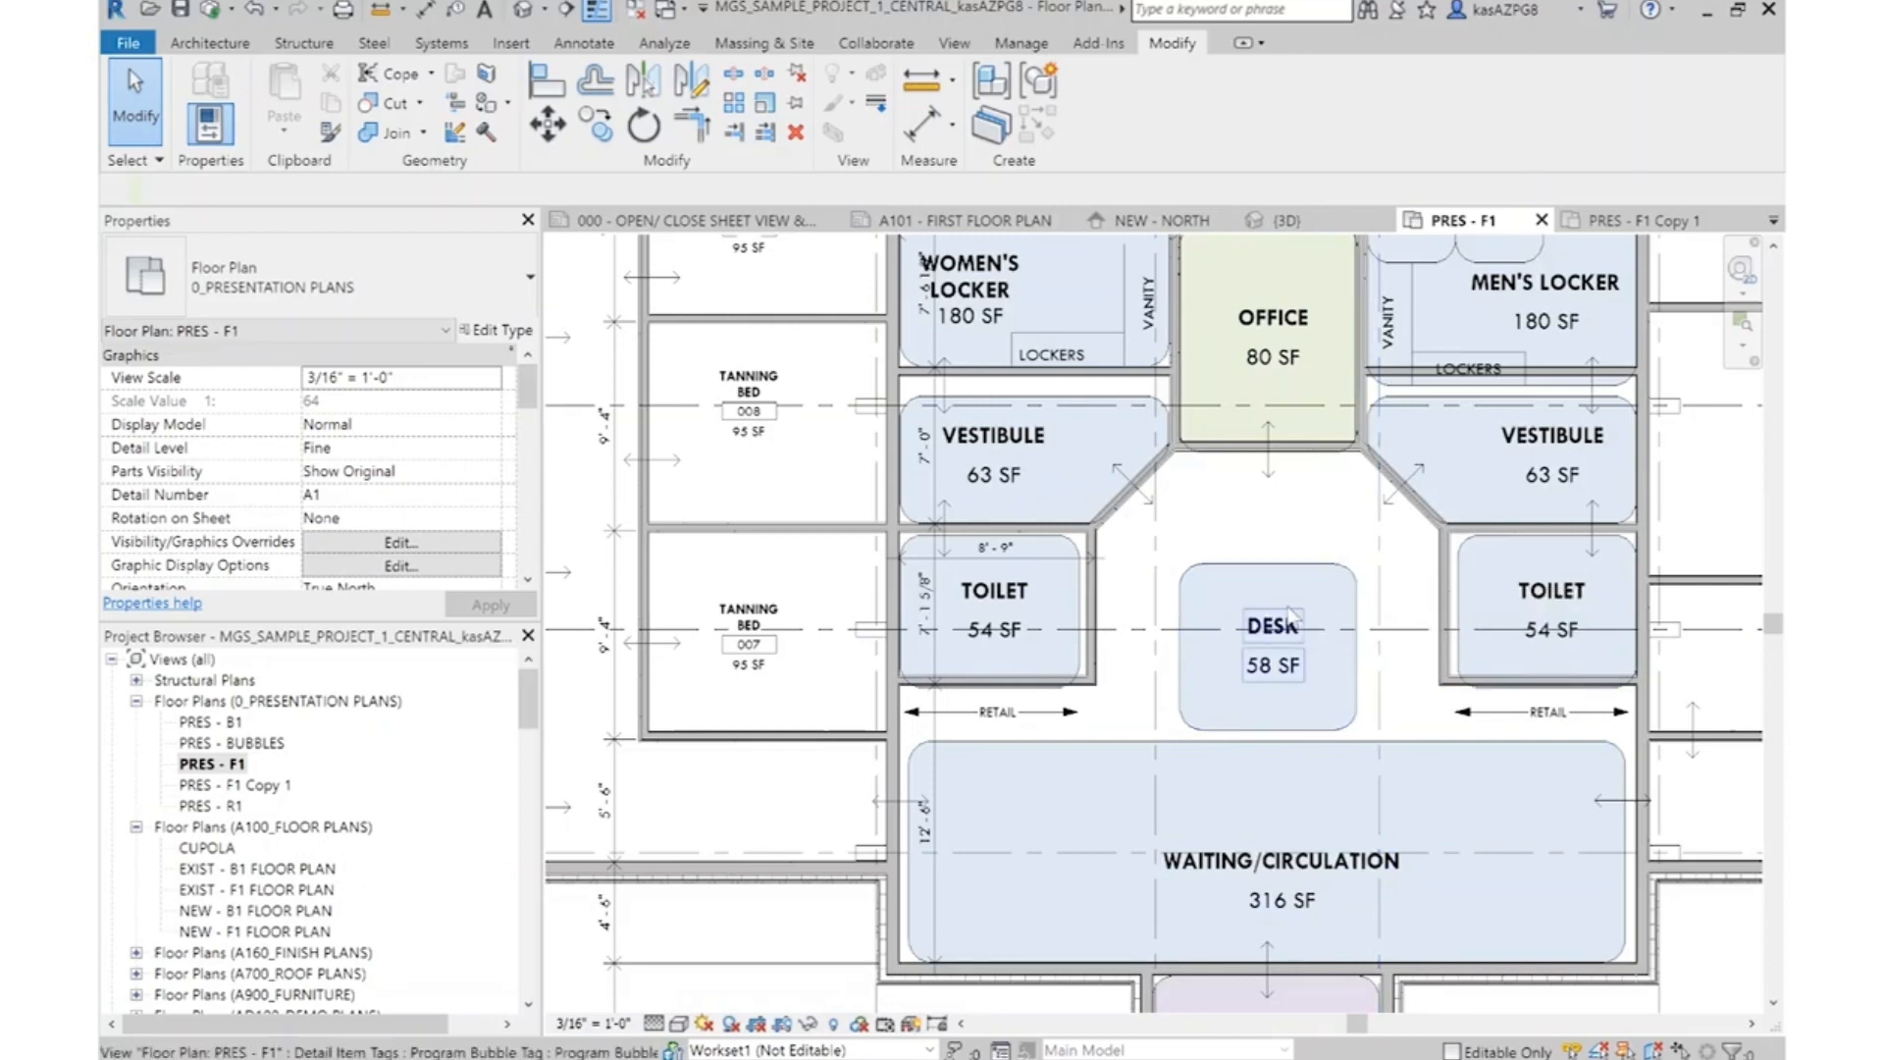
{"action": "scroll", "coordinate": [1354, 655], "scroll_direction": "down", "scroll_amount": 2}
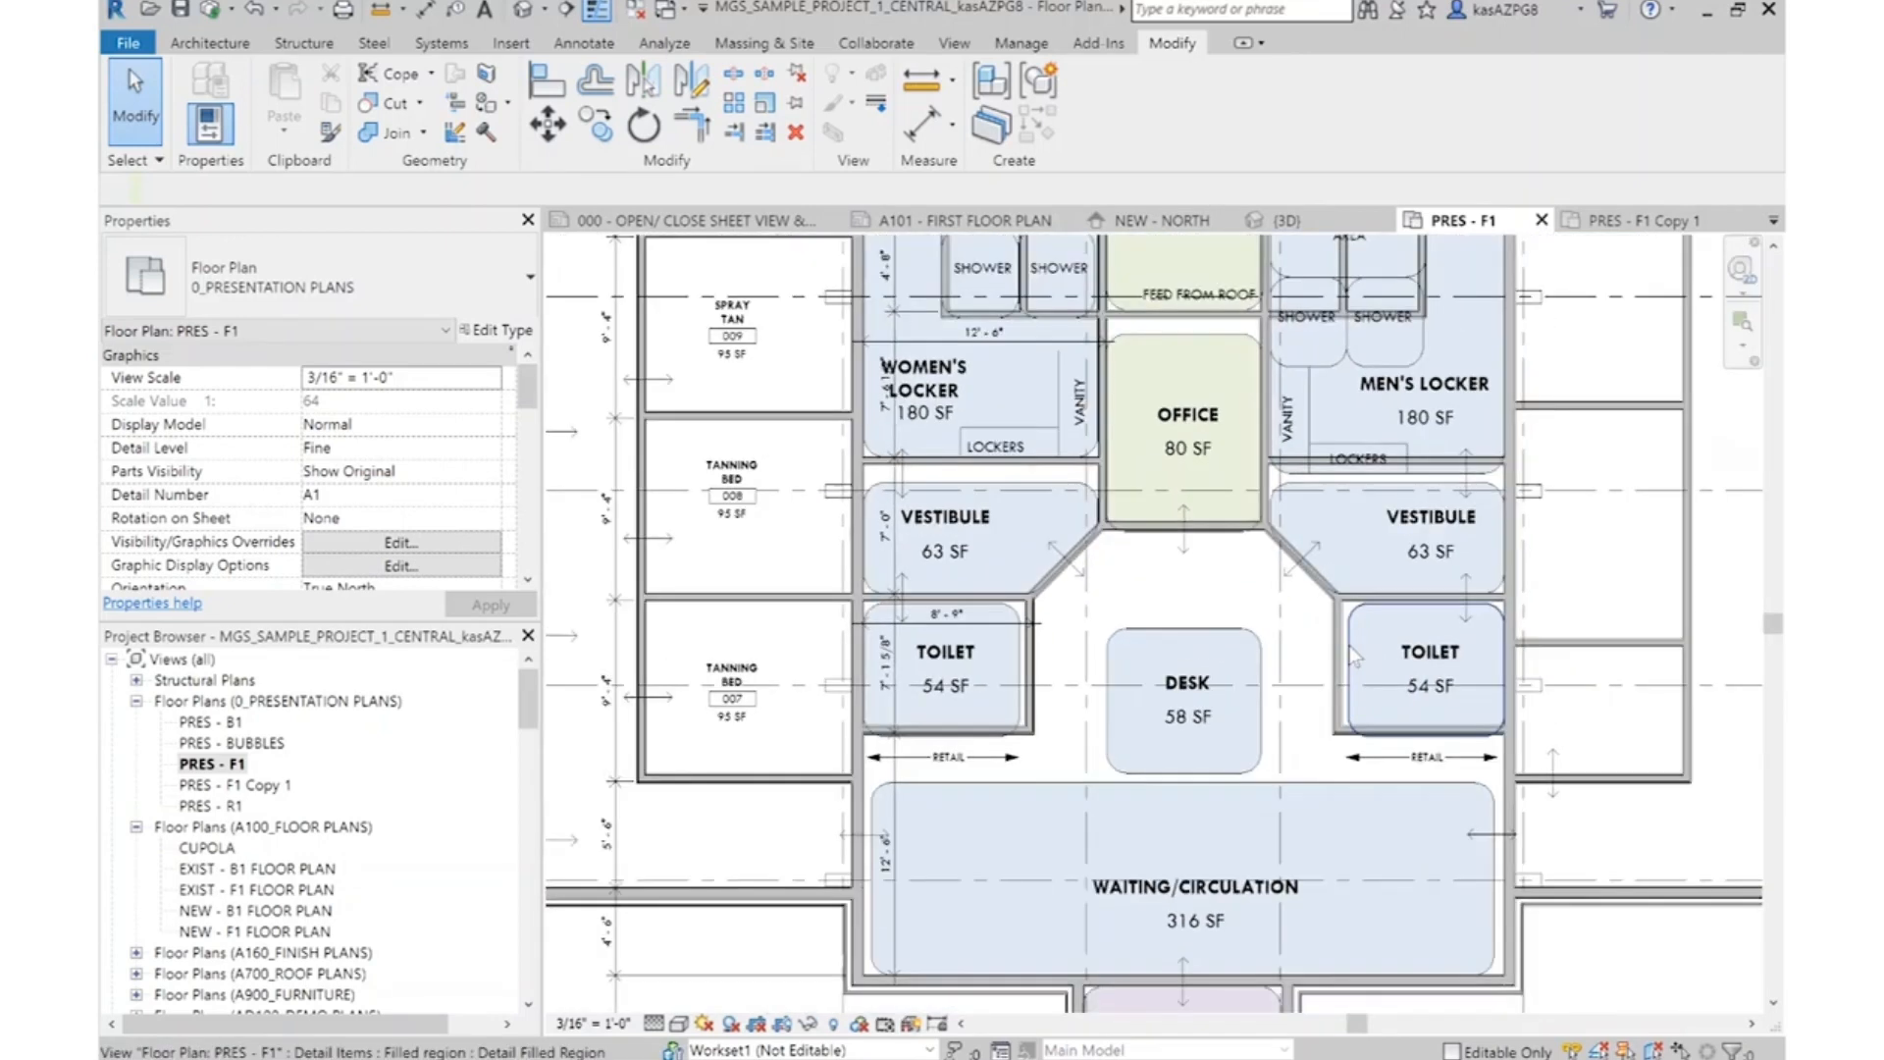
{"action": "scroll", "coordinate": [1354, 656], "scroll_direction": "down", "scroll_amount": 1}
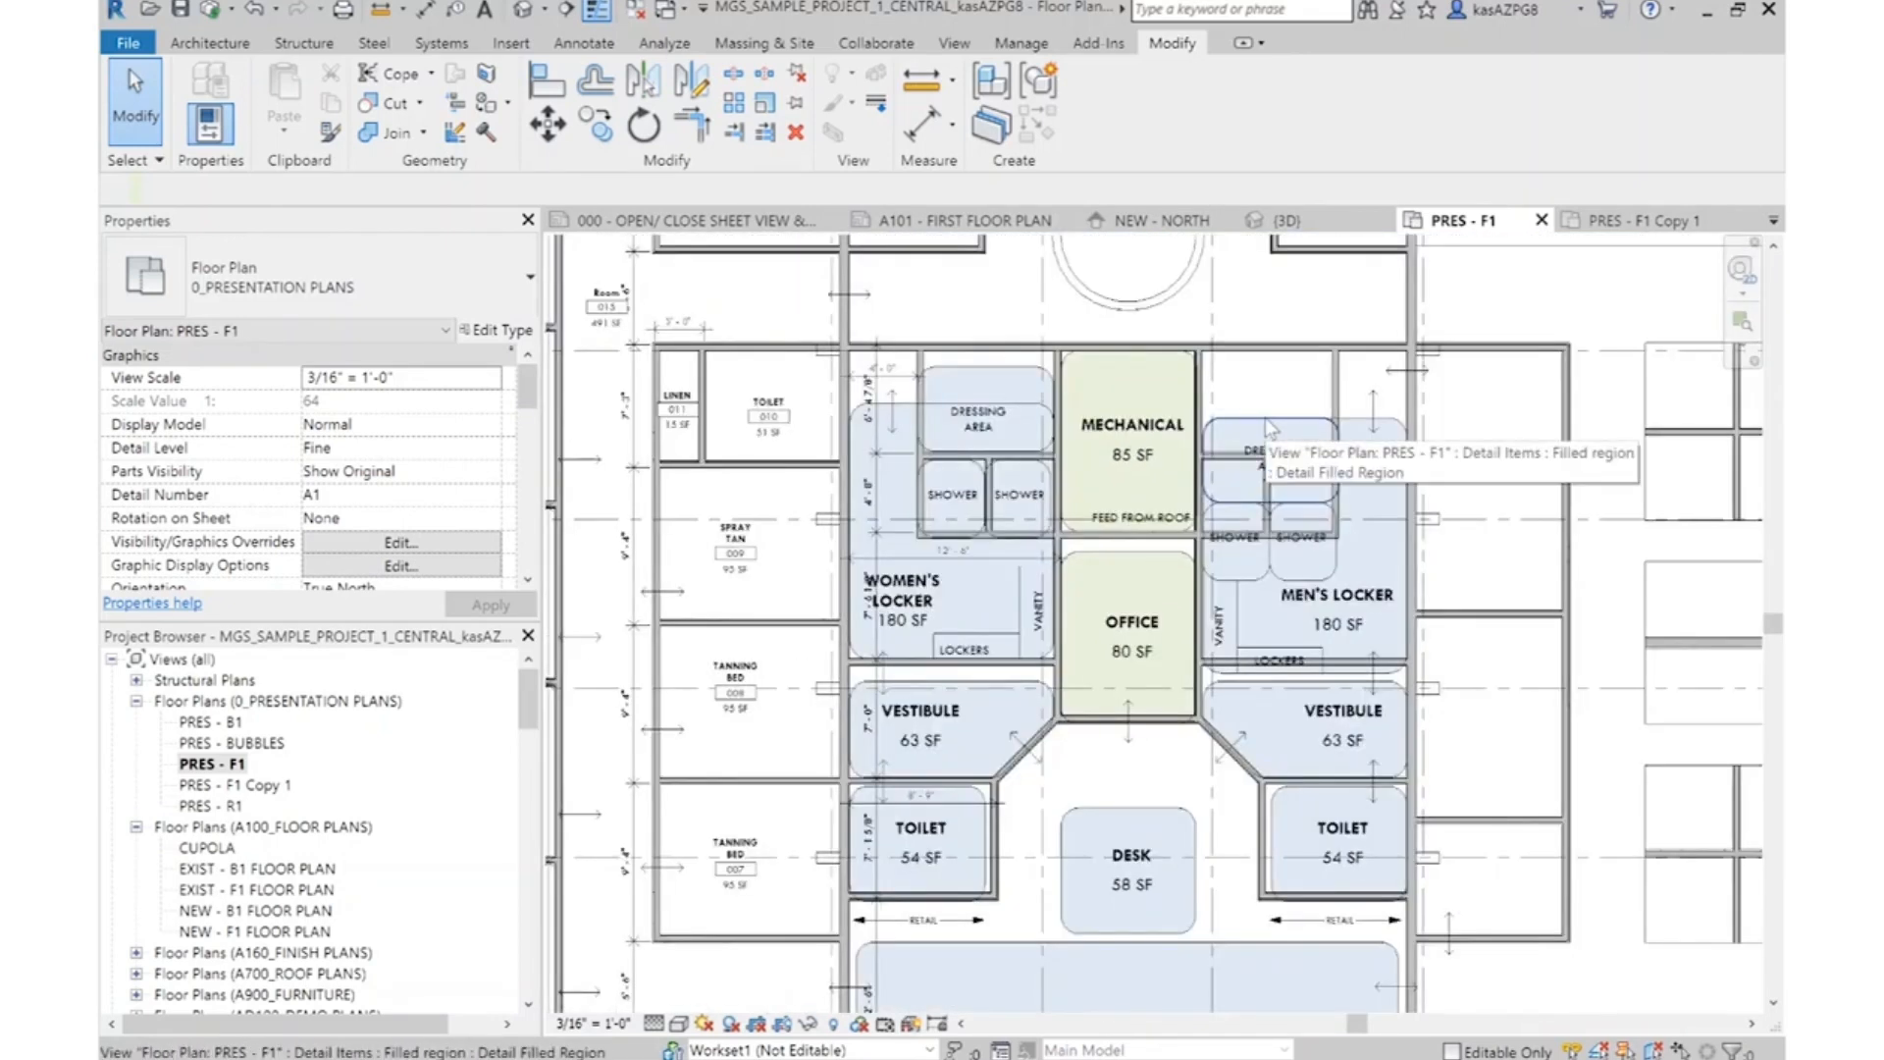
{"action": "scroll", "coordinate": [1026, 957], "scroll_direction": "down", "scroll_amount": 3}
{"action": "left_click", "coordinate": [1270, 427]}
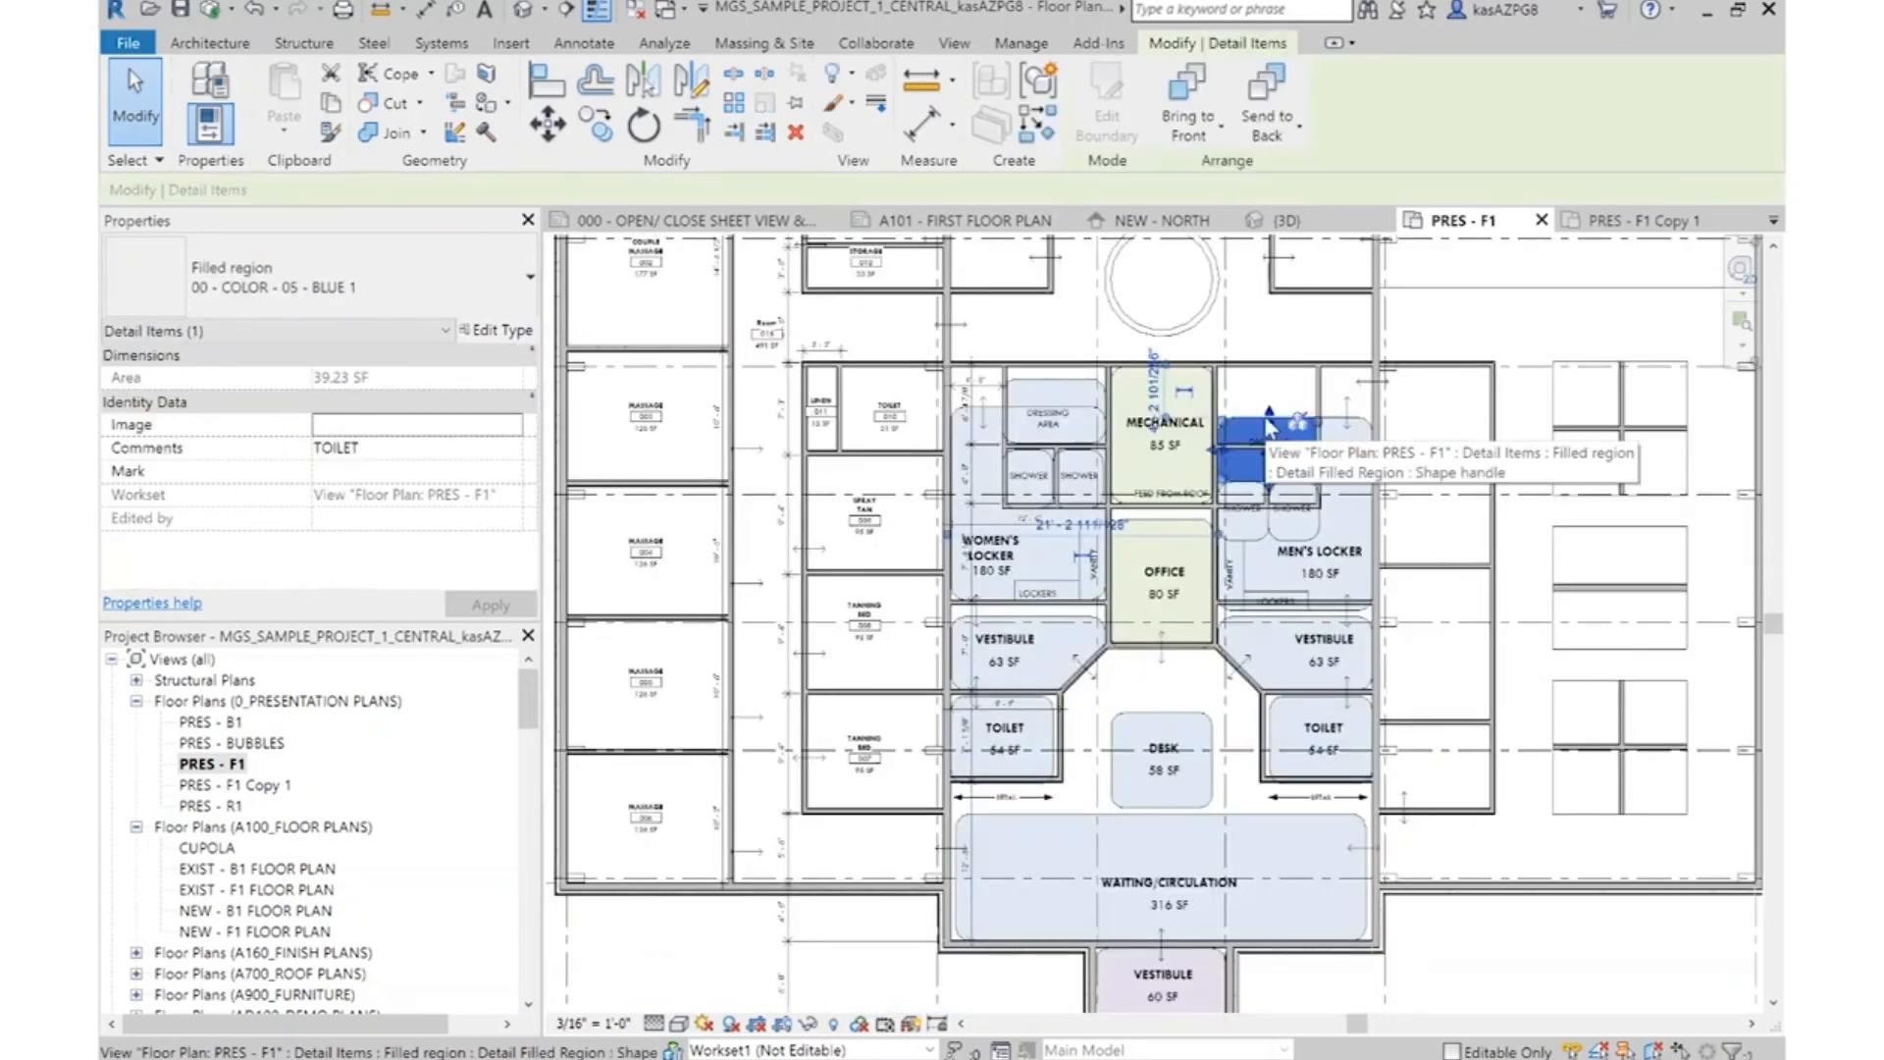
{"action": "key", "text": "Escape"}
{"action": "scroll", "coordinate": [1287, 428], "scroll_direction": "up", "scroll_amount": 2}
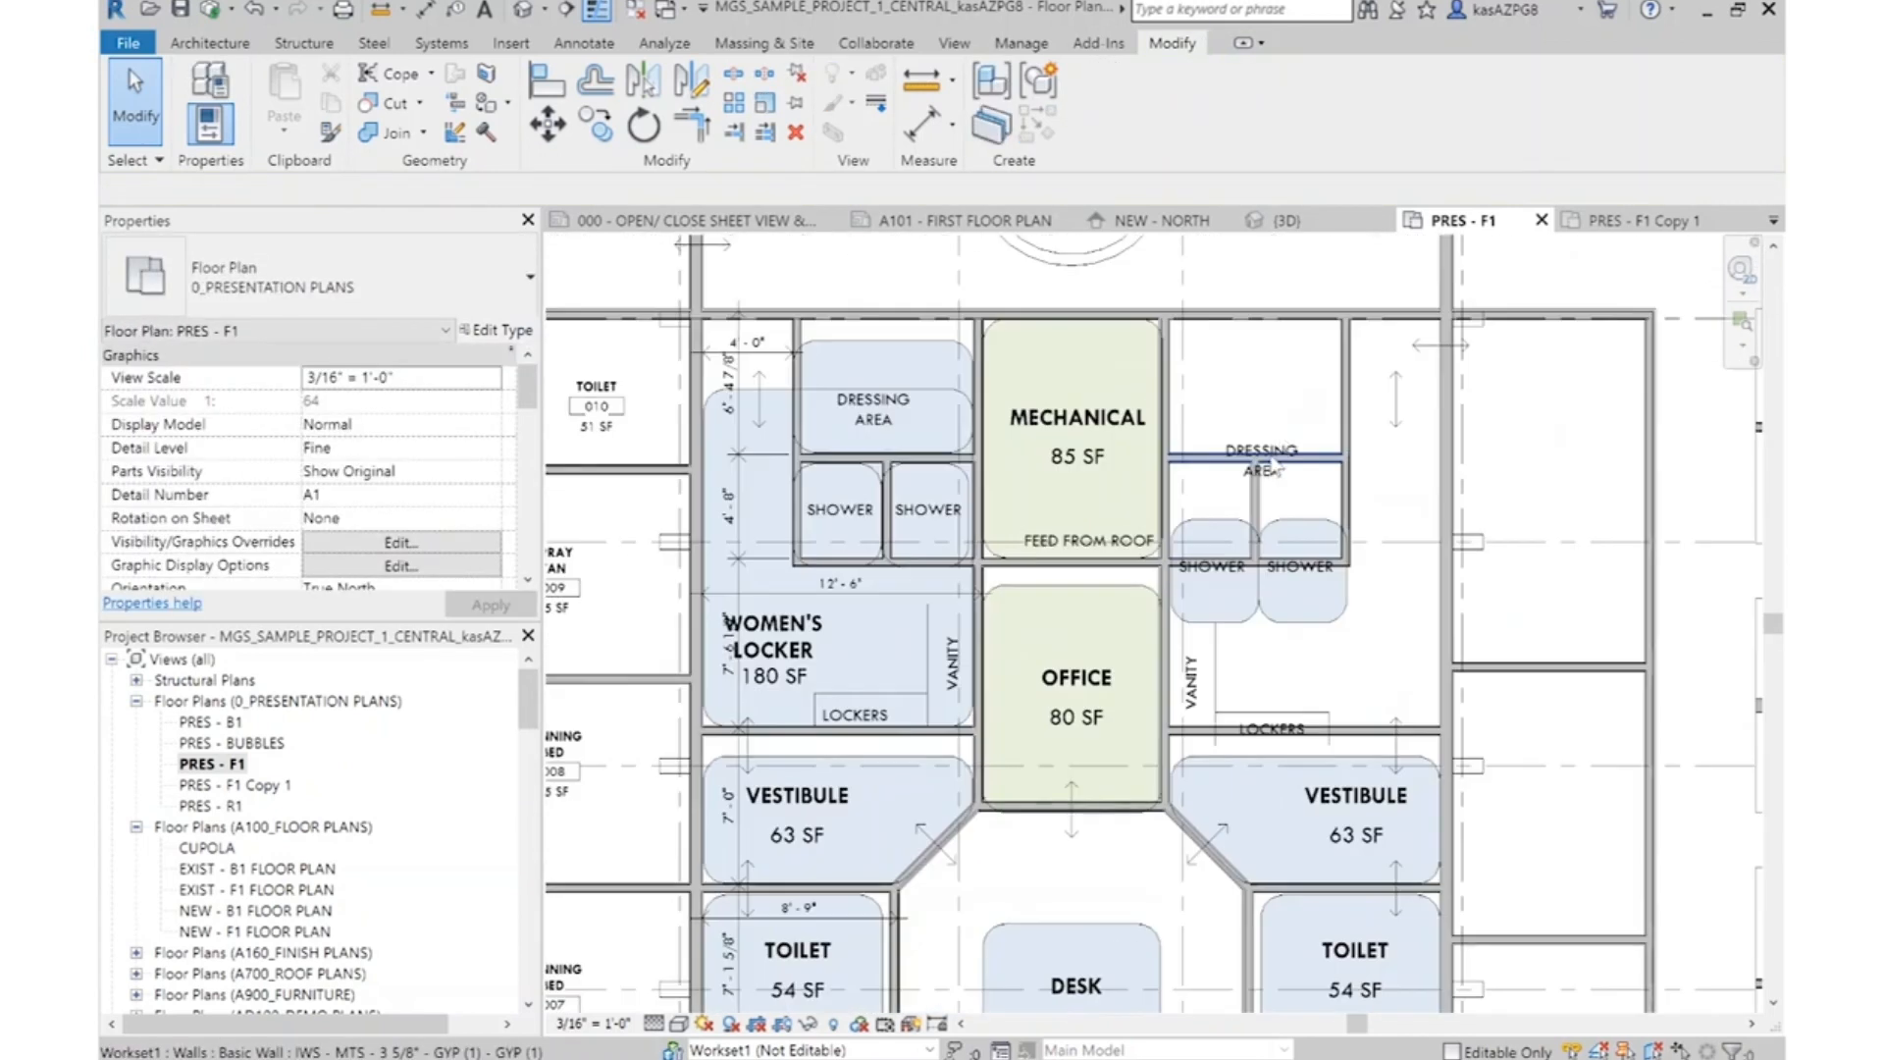
{"action": "key", "text": "Delete"}
{"action": "left_click", "coordinate": [1210, 517]}
{"action": "key", "text": "Delete"}
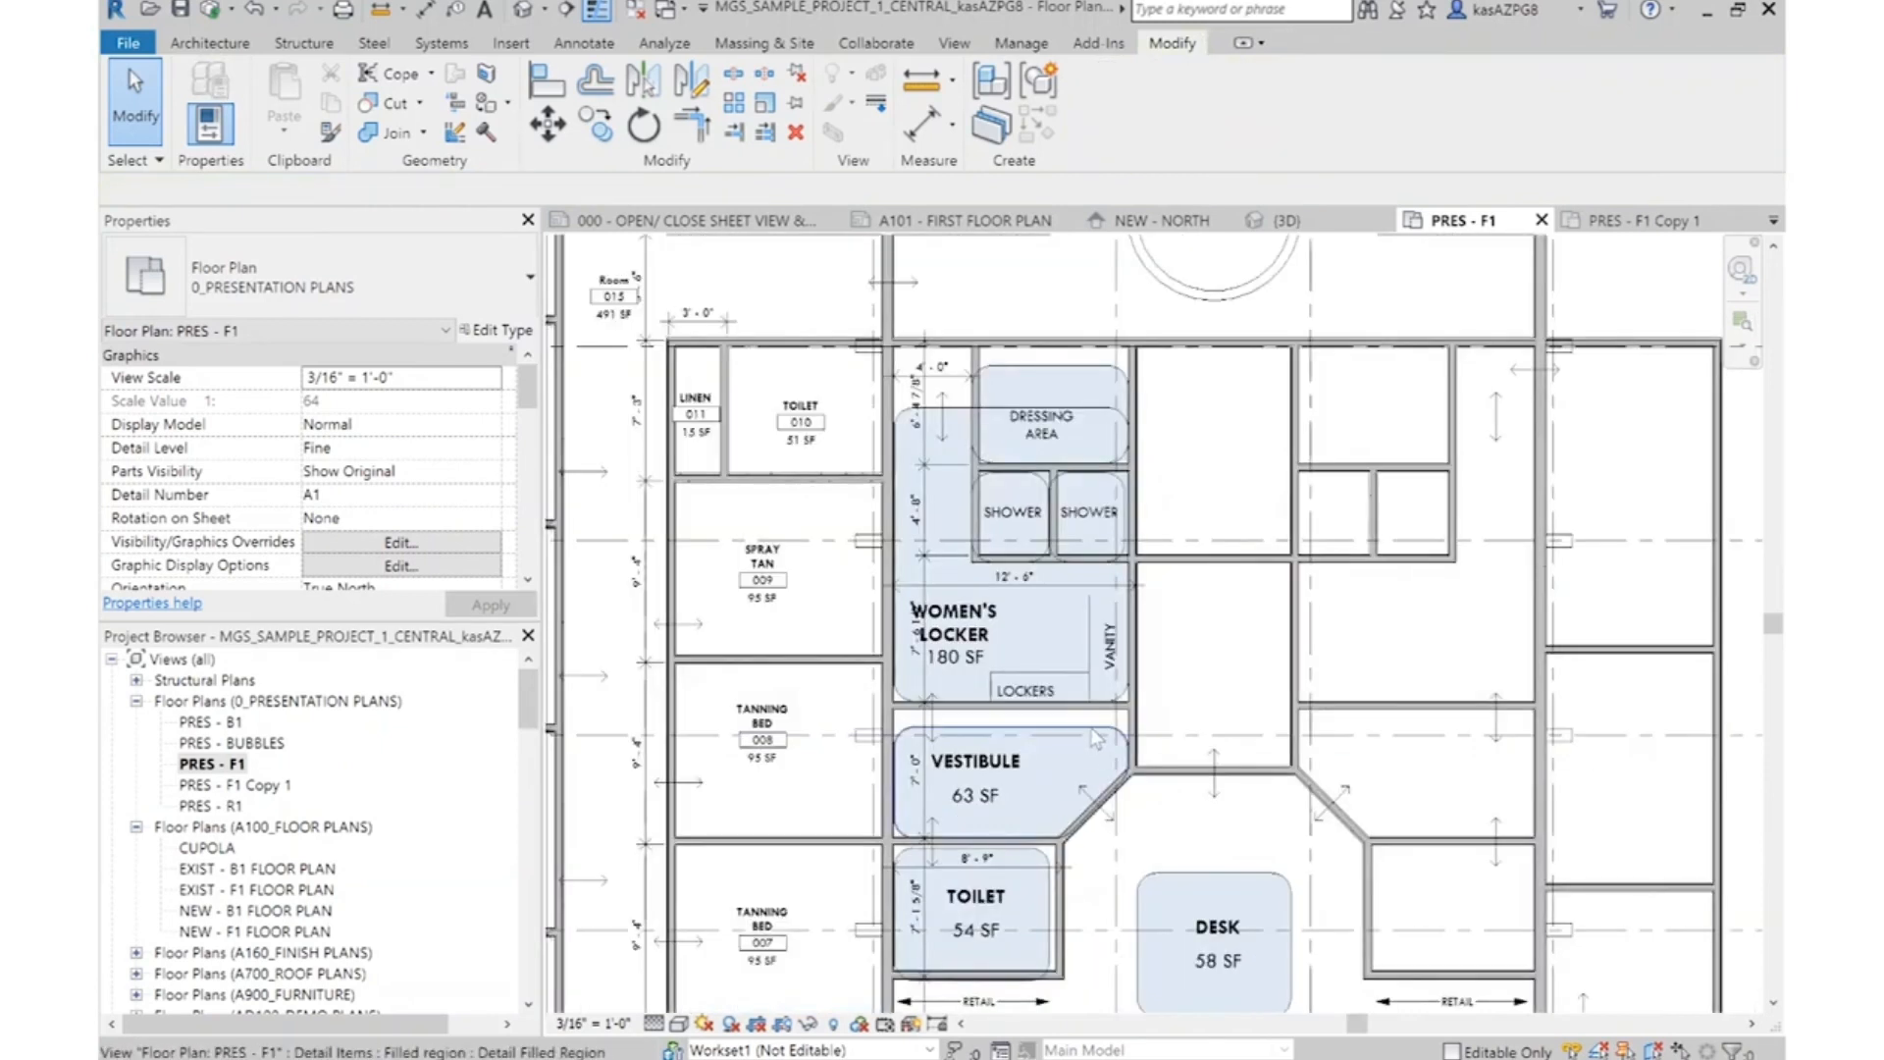
Delete the women's vestibule and toilet bubbles with their labels
{"action": "left_click", "coordinate": [986, 781]}
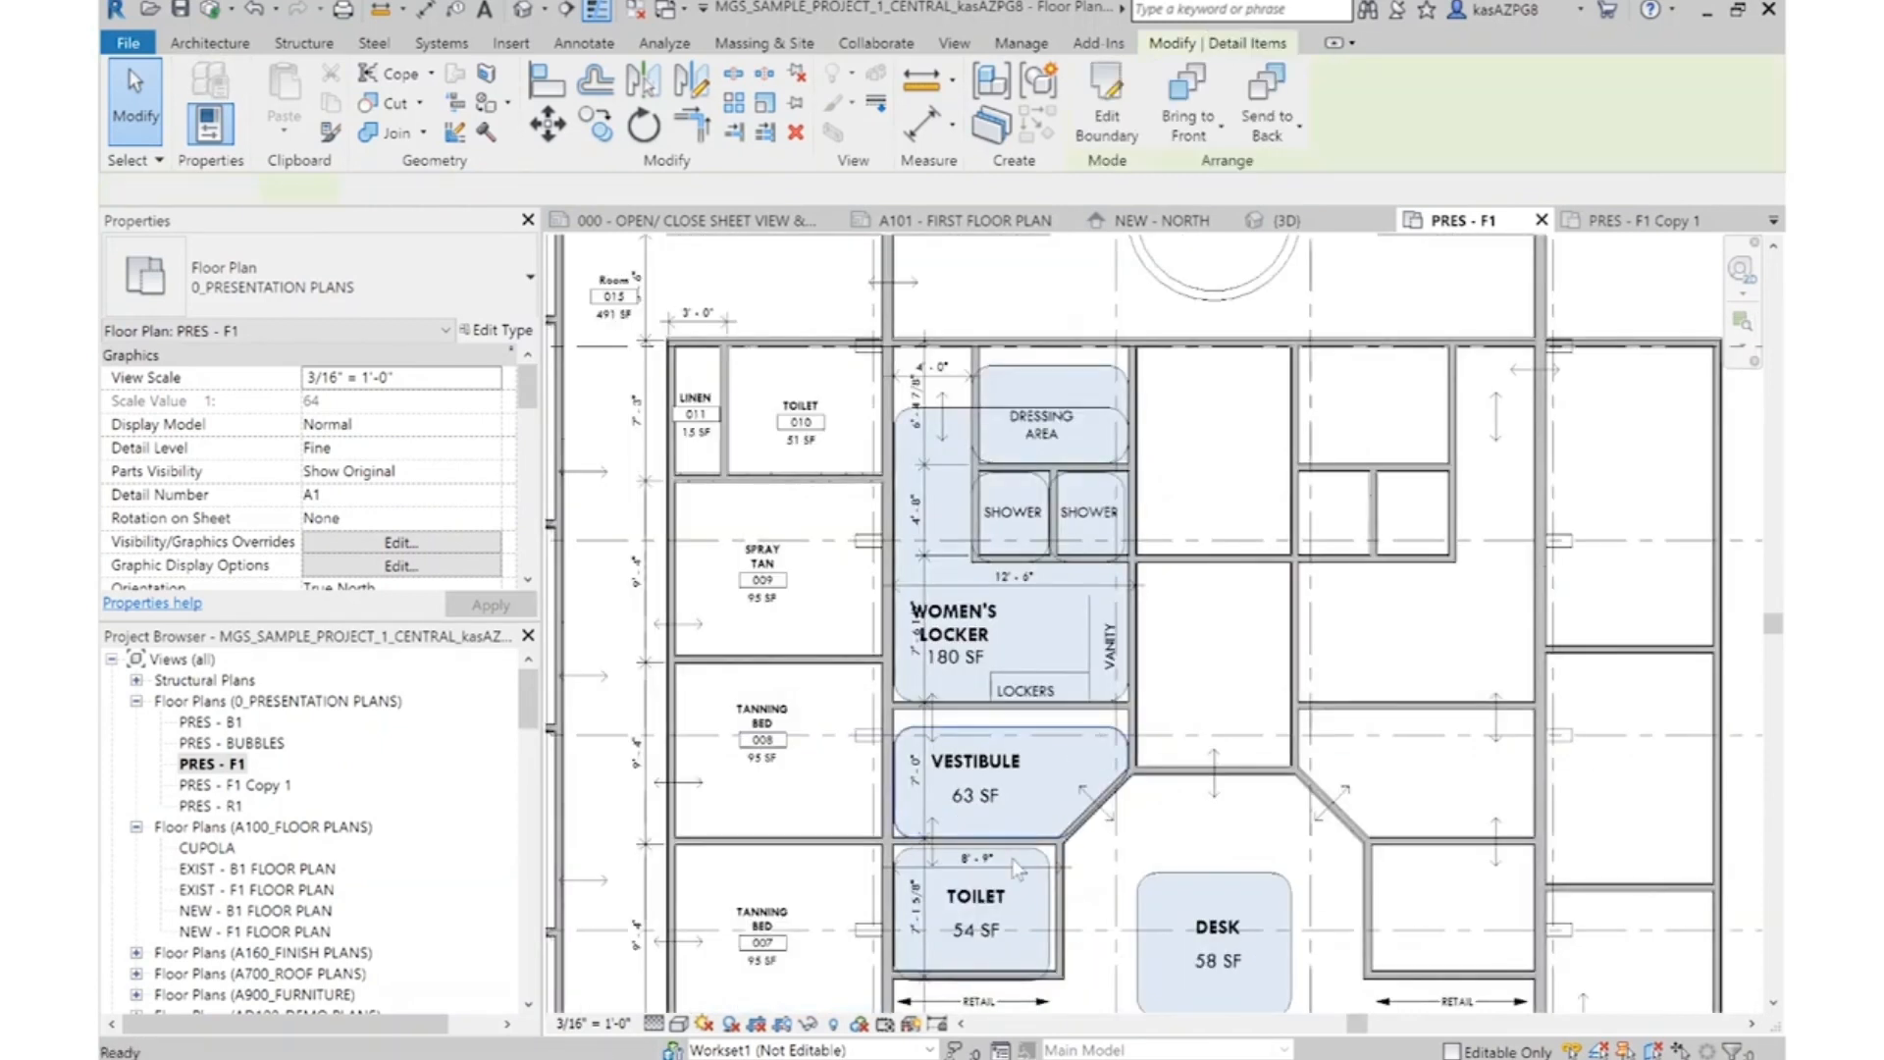
{"action": "key", "text": "Delete"}
{"action": "left_click", "coordinate": [1050, 888]}
{"action": "scroll", "coordinate": [1050, 888], "scroll_direction": "up", "scroll_amount": 3}
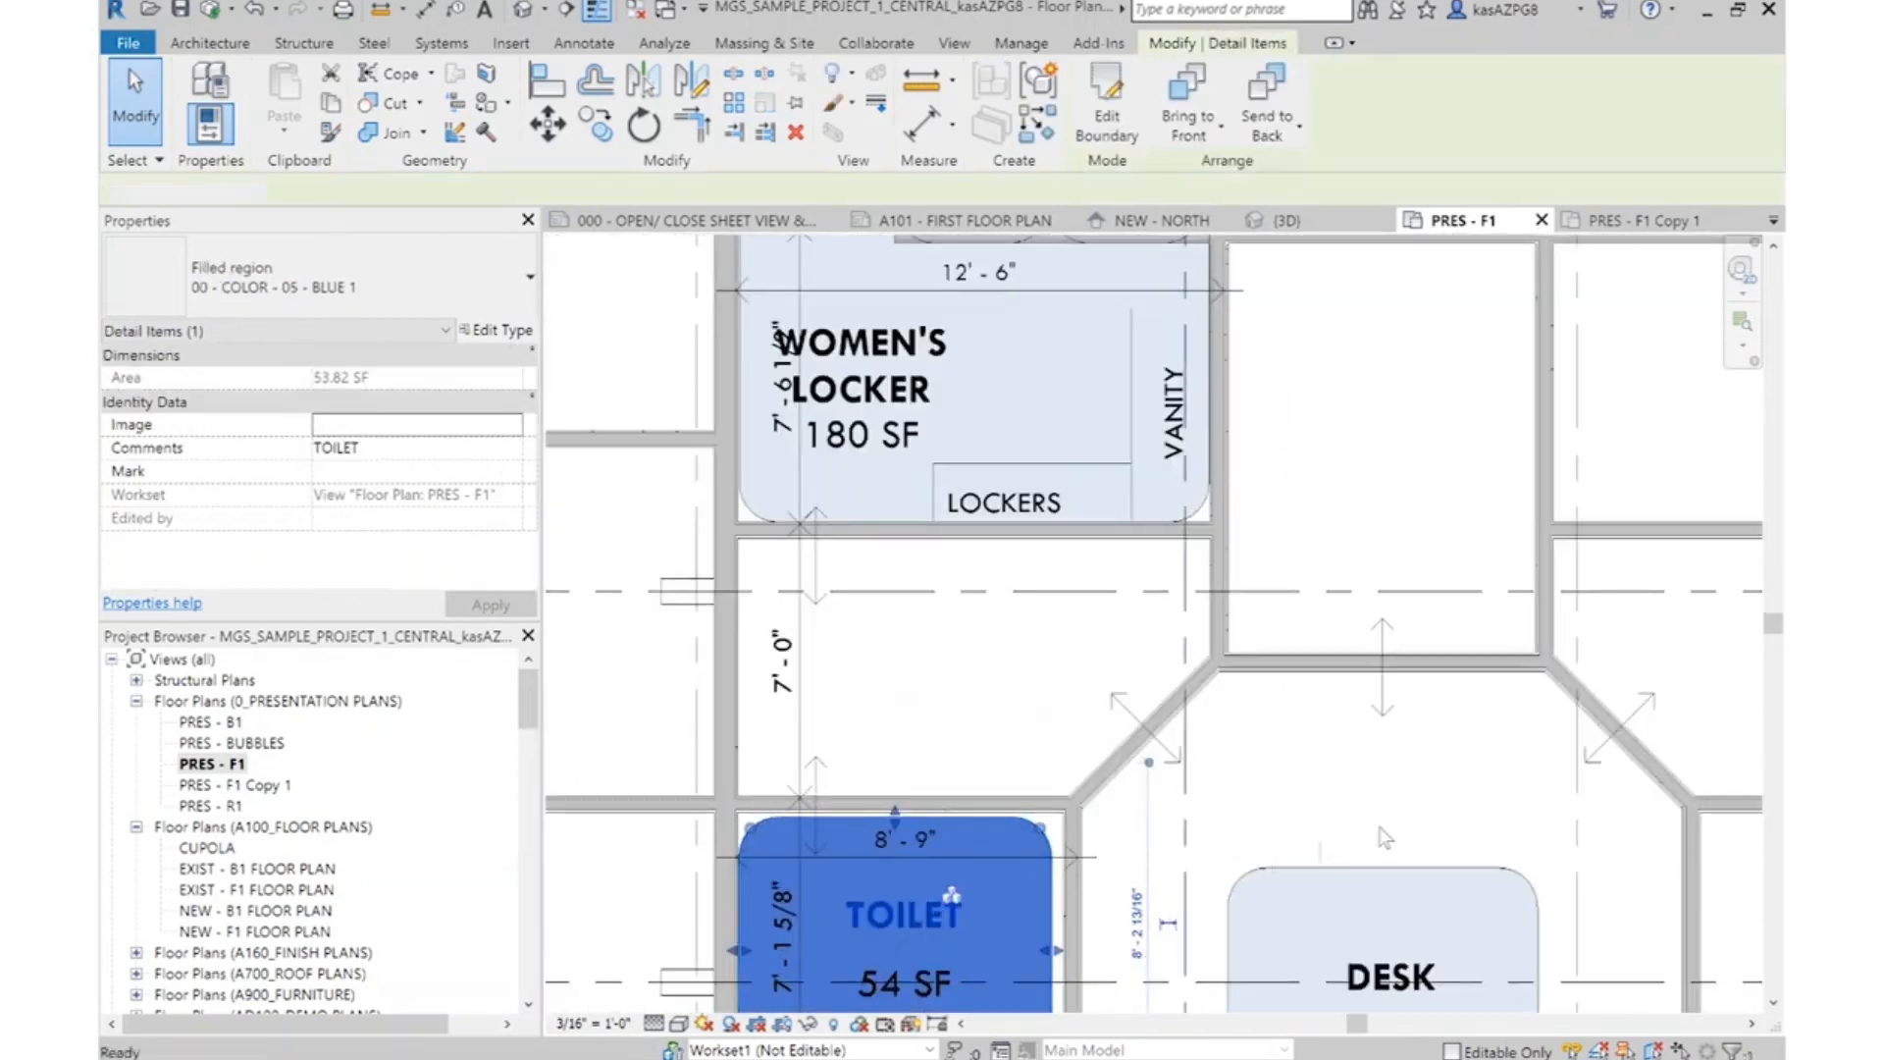
{"action": "key", "text": "Delete"}
{"action": "scroll", "coordinate": [1245, 653], "scroll_direction": "down", "scroll_amount": 1}
{"action": "scroll", "coordinate": [1224, 403], "scroll_direction": "up", "scroll_amount": 3}
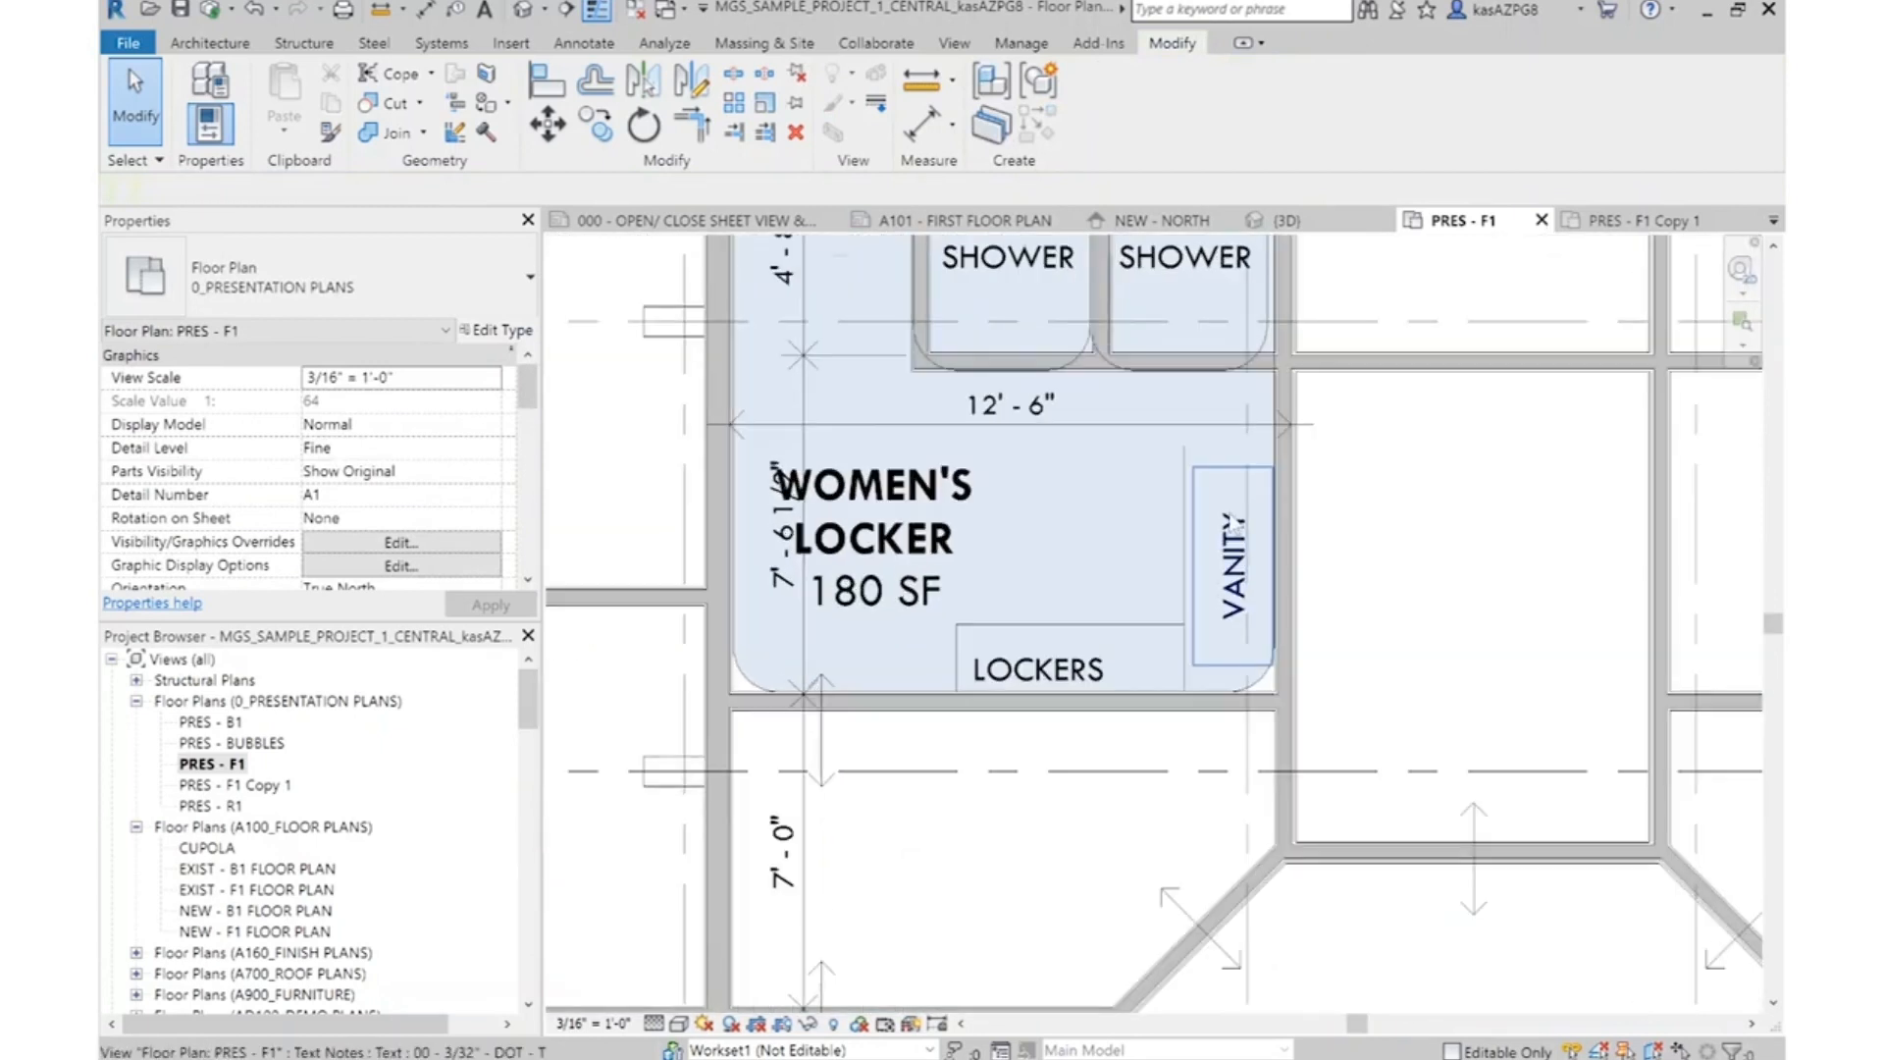
Delete the Women's Locker, Dressing Area and Shower bubbles, leaving the walls, vanity and lockers
{"action": "left_click", "coordinate": [1262, 685]}
{"action": "scroll", "coordinate": [1194, 461], "scroll_direction": "down", "scroll_amount": 1}
{"action": "middle_click_drag", "start_coordinate": [1202, 414], "coordinate": [1204, 725]}
{"action": "key", "text": "Delete"}
{"action": "left_click", "coordinate": [1244, 528]}
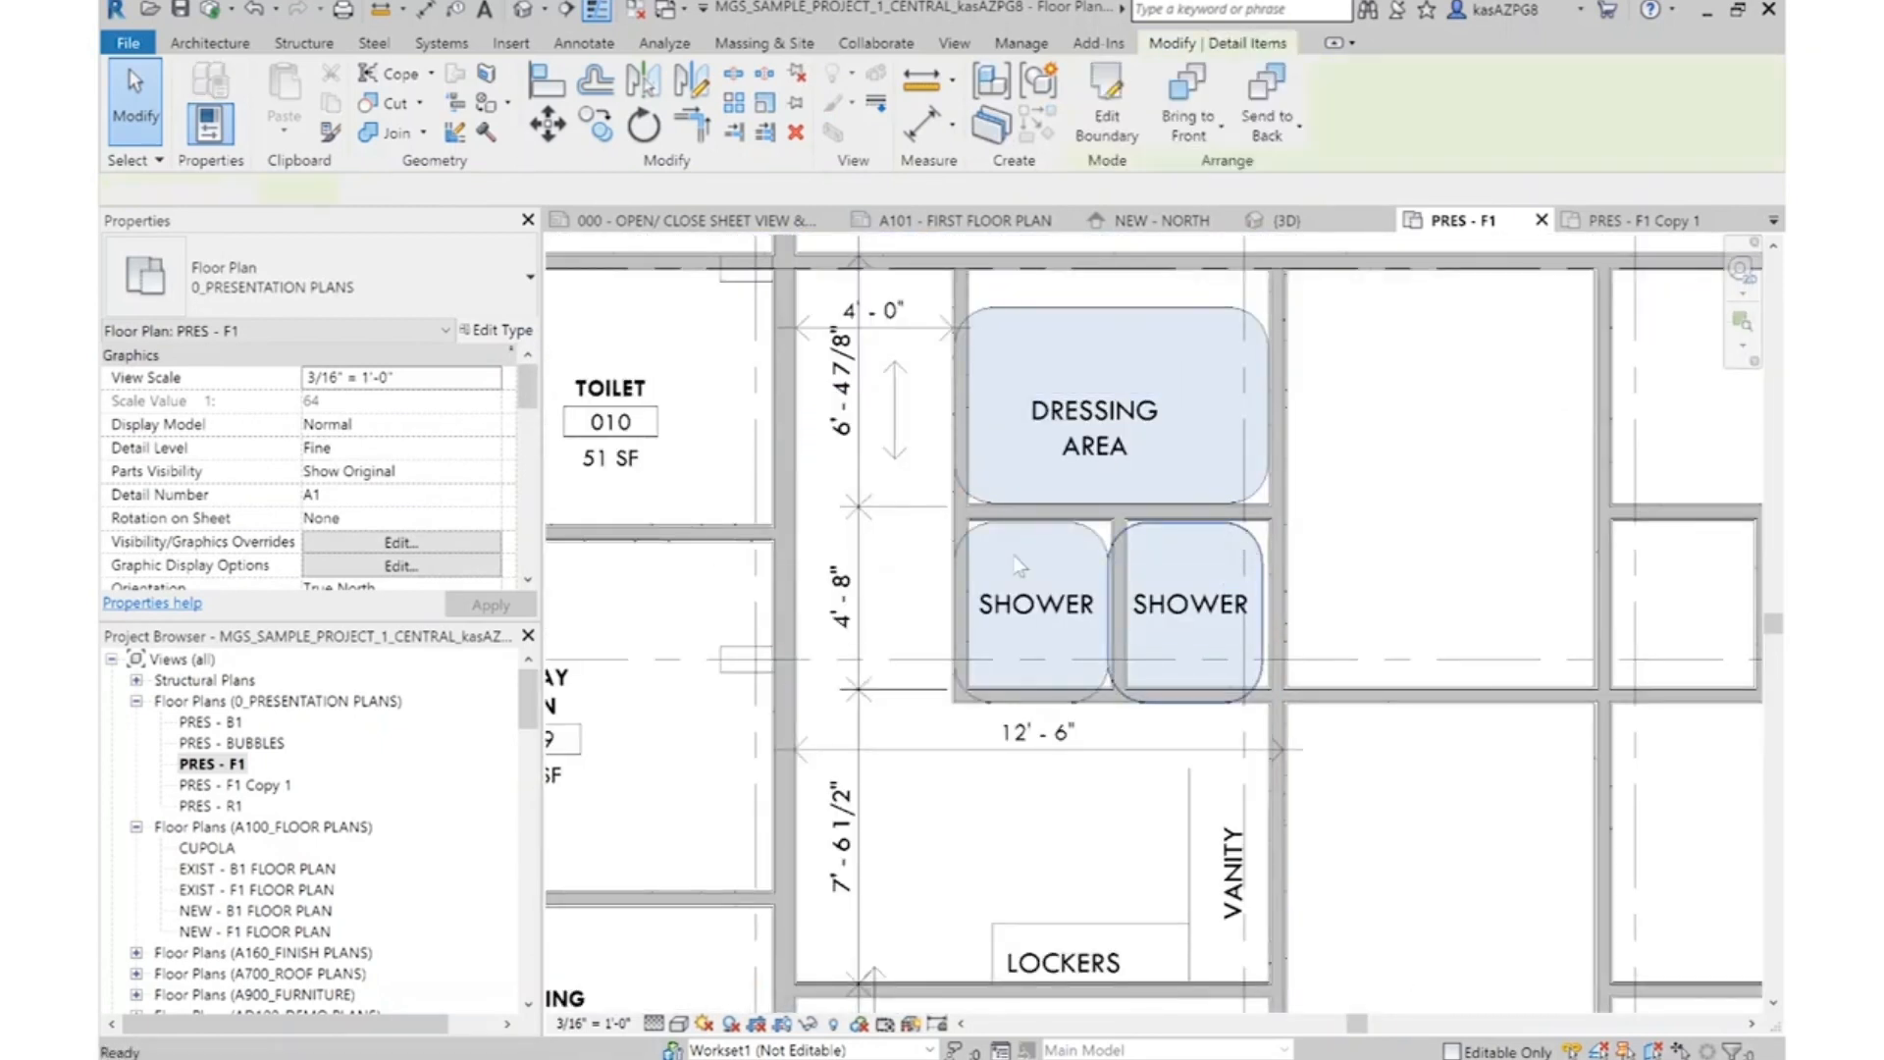
{"action": "key", "text": "Delete"}
{"action": "left_click", "coordinate": [1095, 534]}
{"action": "key", "text": "Delete"}
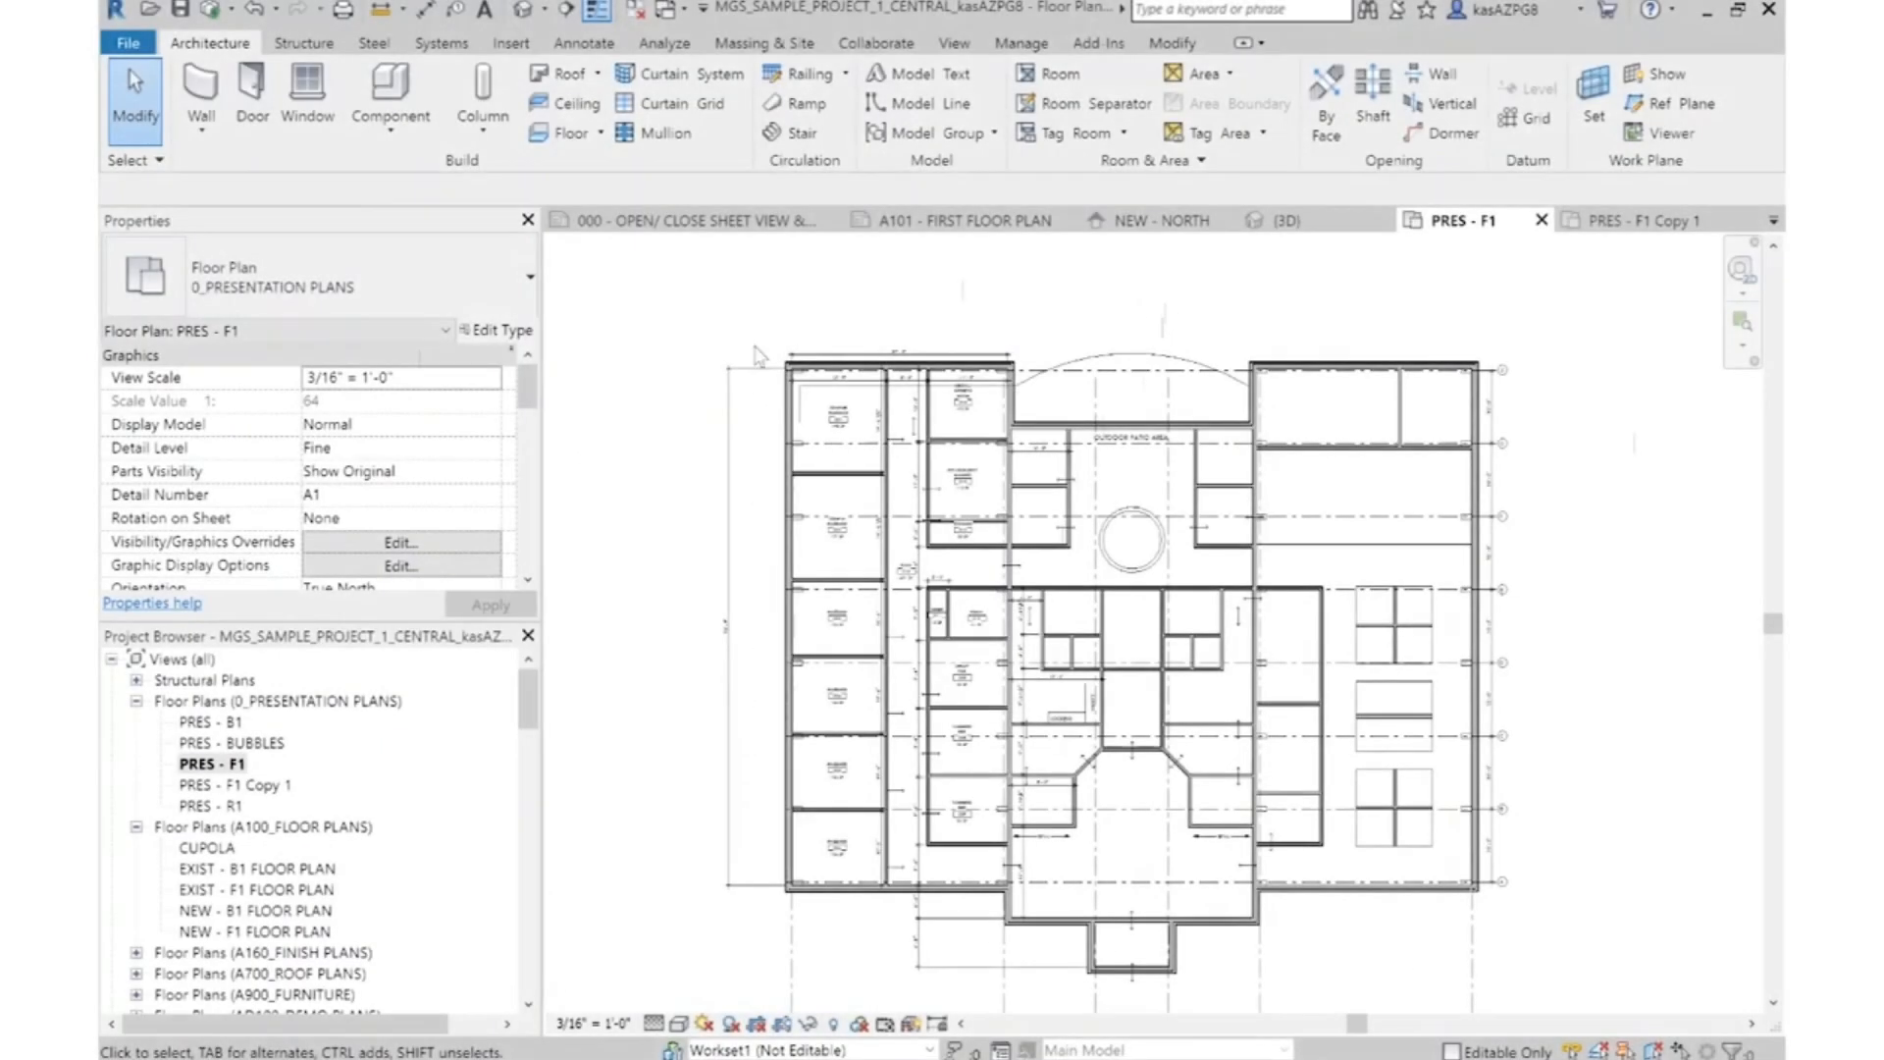
Place tagged rooms in the entry vestibule, waiting area, and the women's toilet, vestibule, locker and first shower
{"action": "left_click", "coordinate": [1060, 76]}
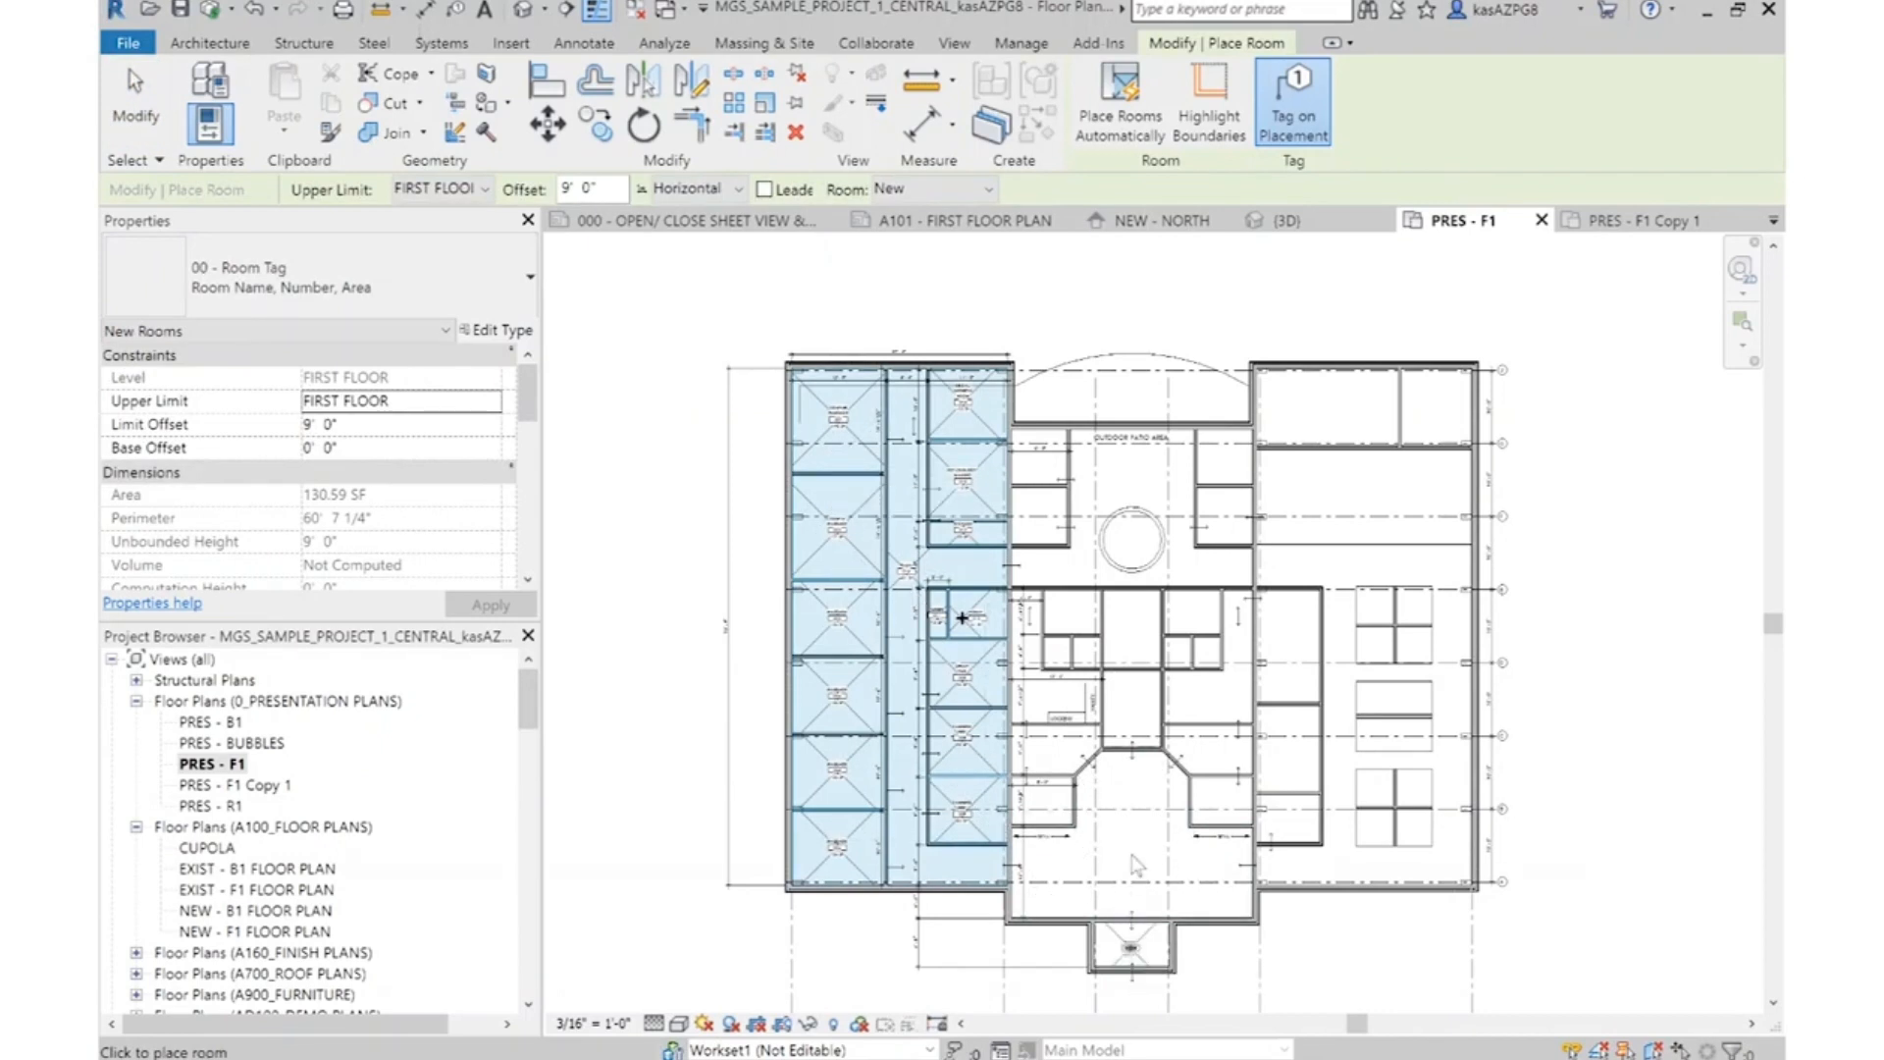
{"action": "left_click", "coordinate": [1132, 948]}
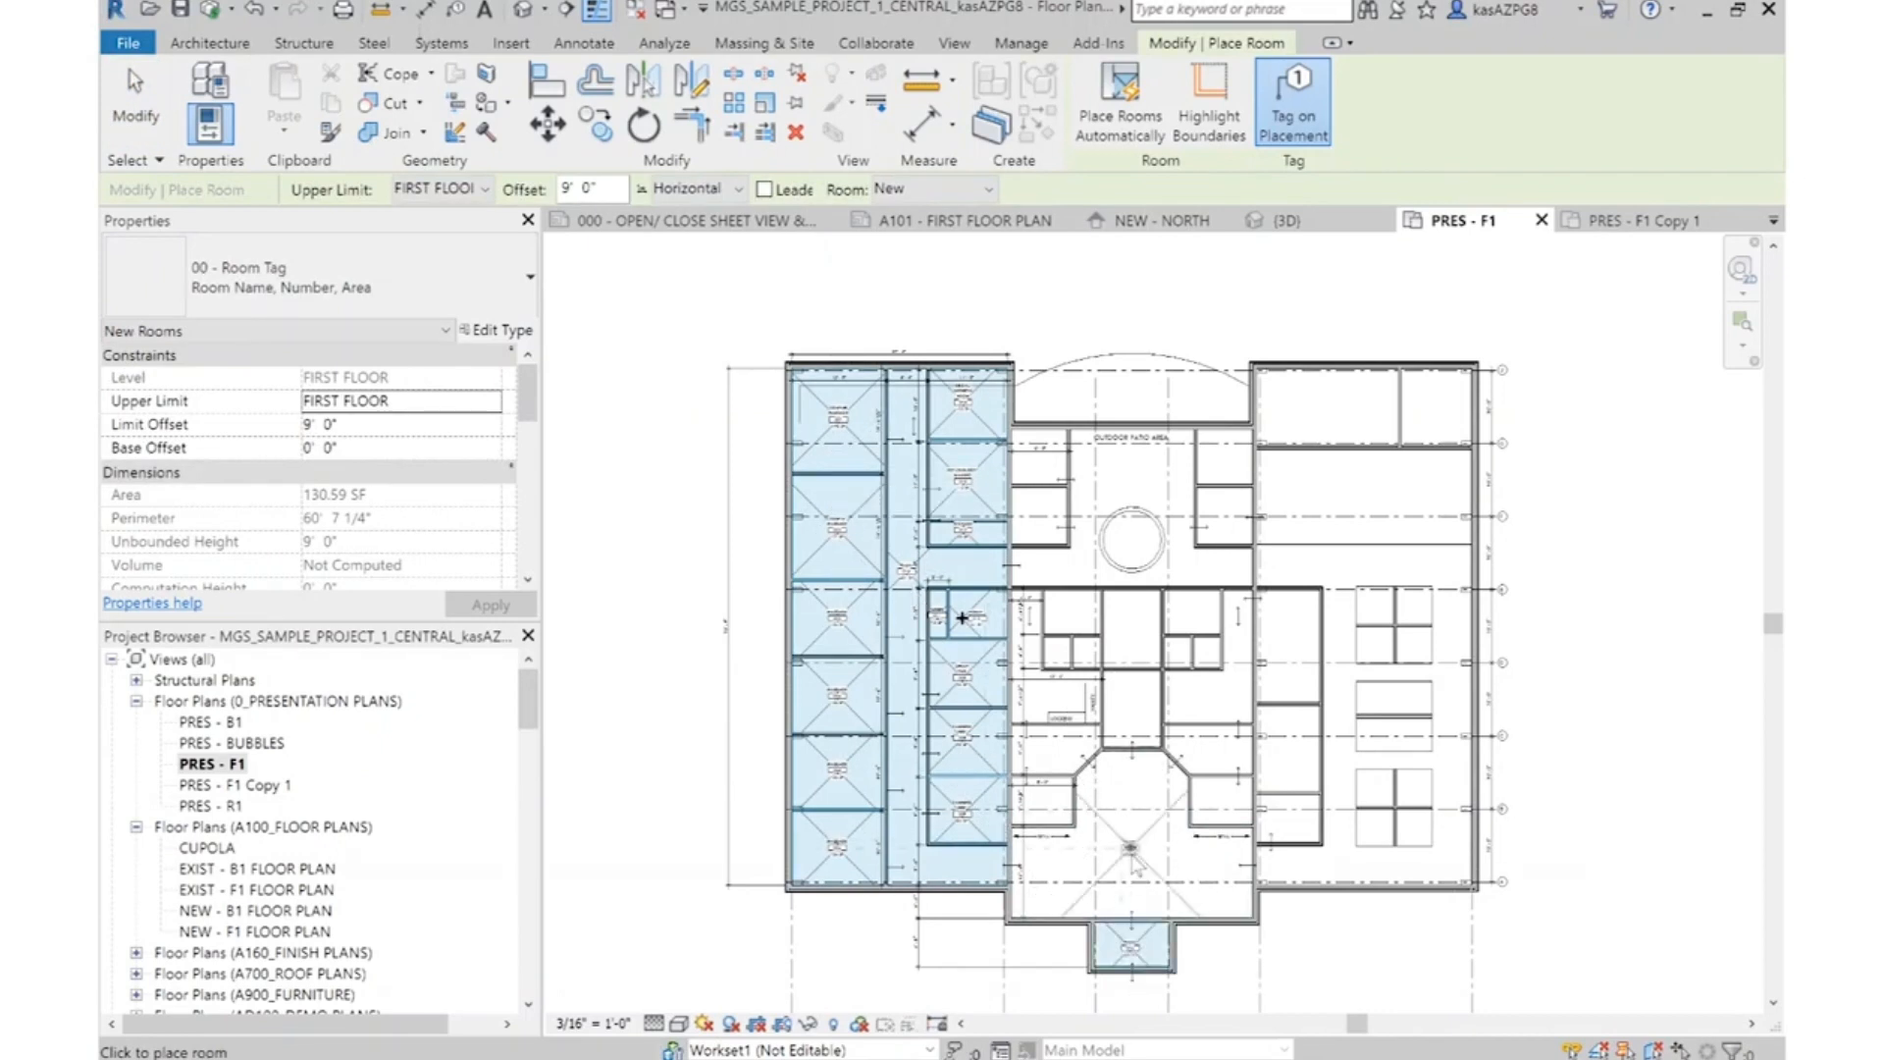
{"action": "left_click", "coordinate": [1056, 813]}
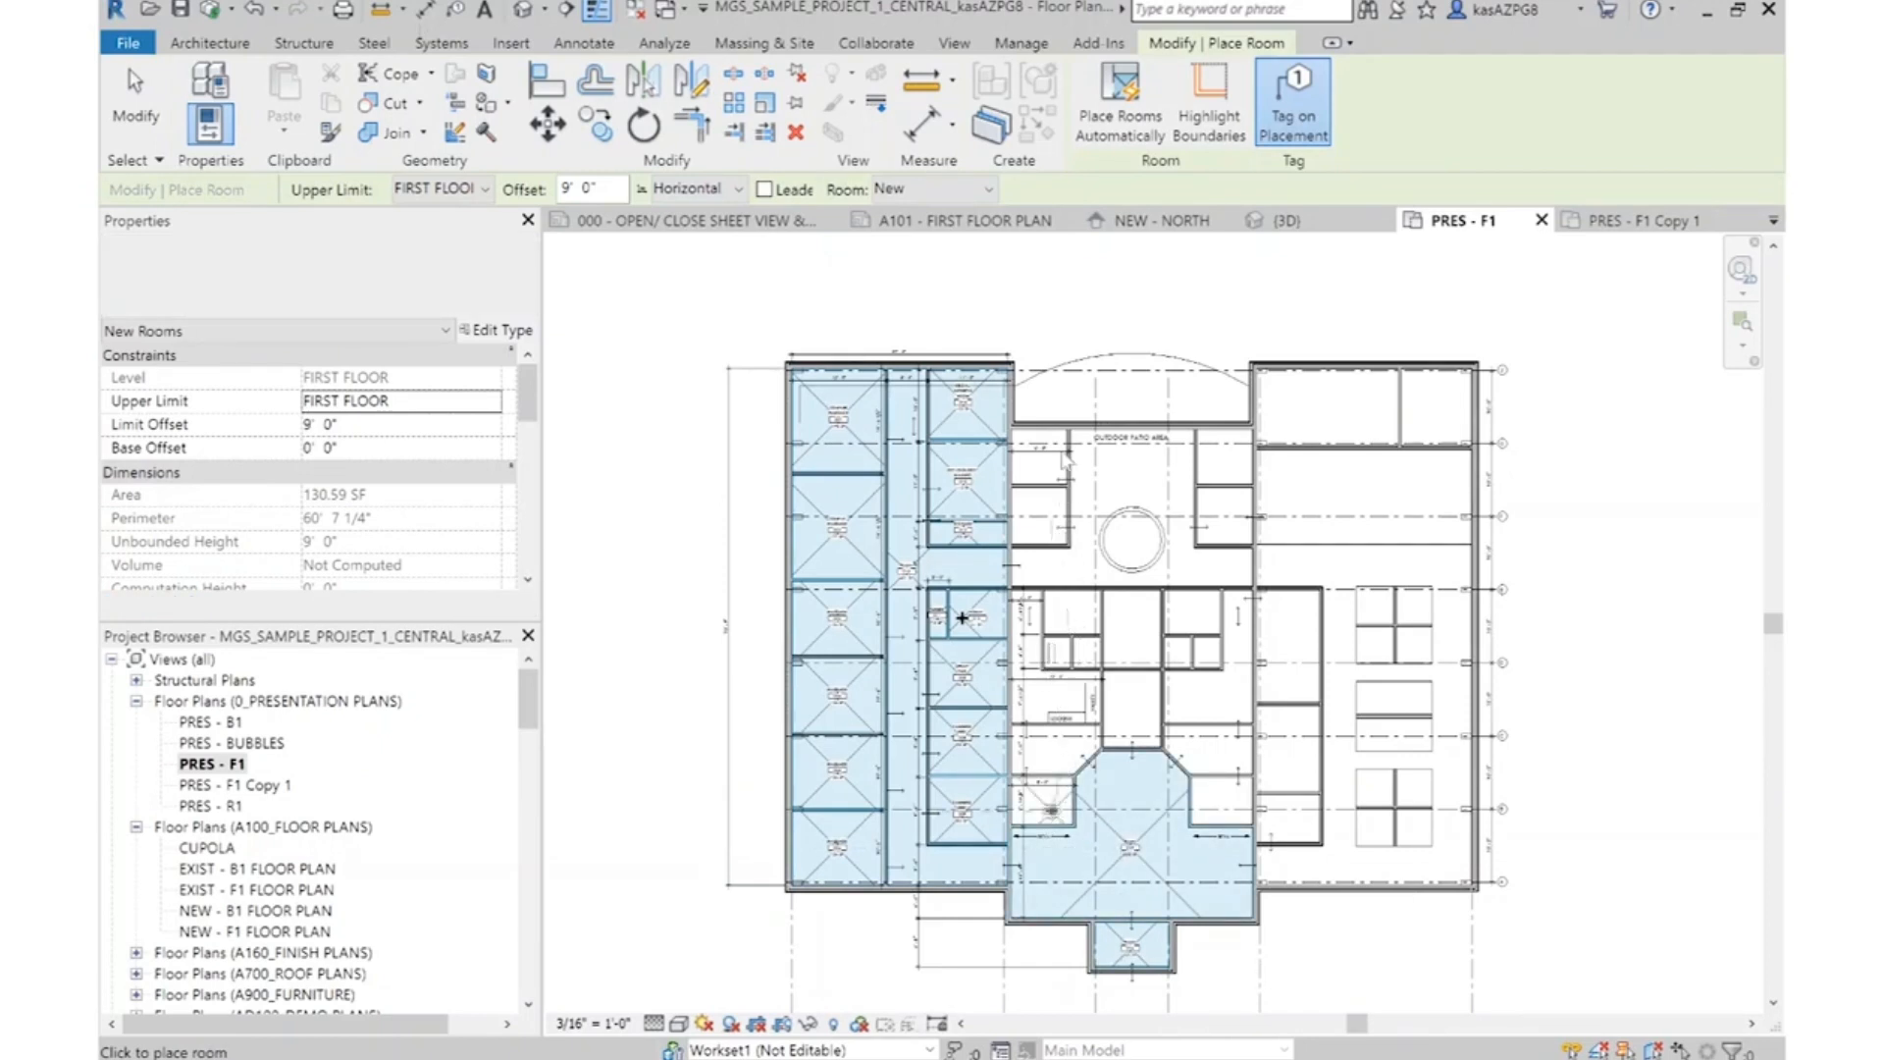
{"action": "left_click", "coordinate": [1030, 679]}
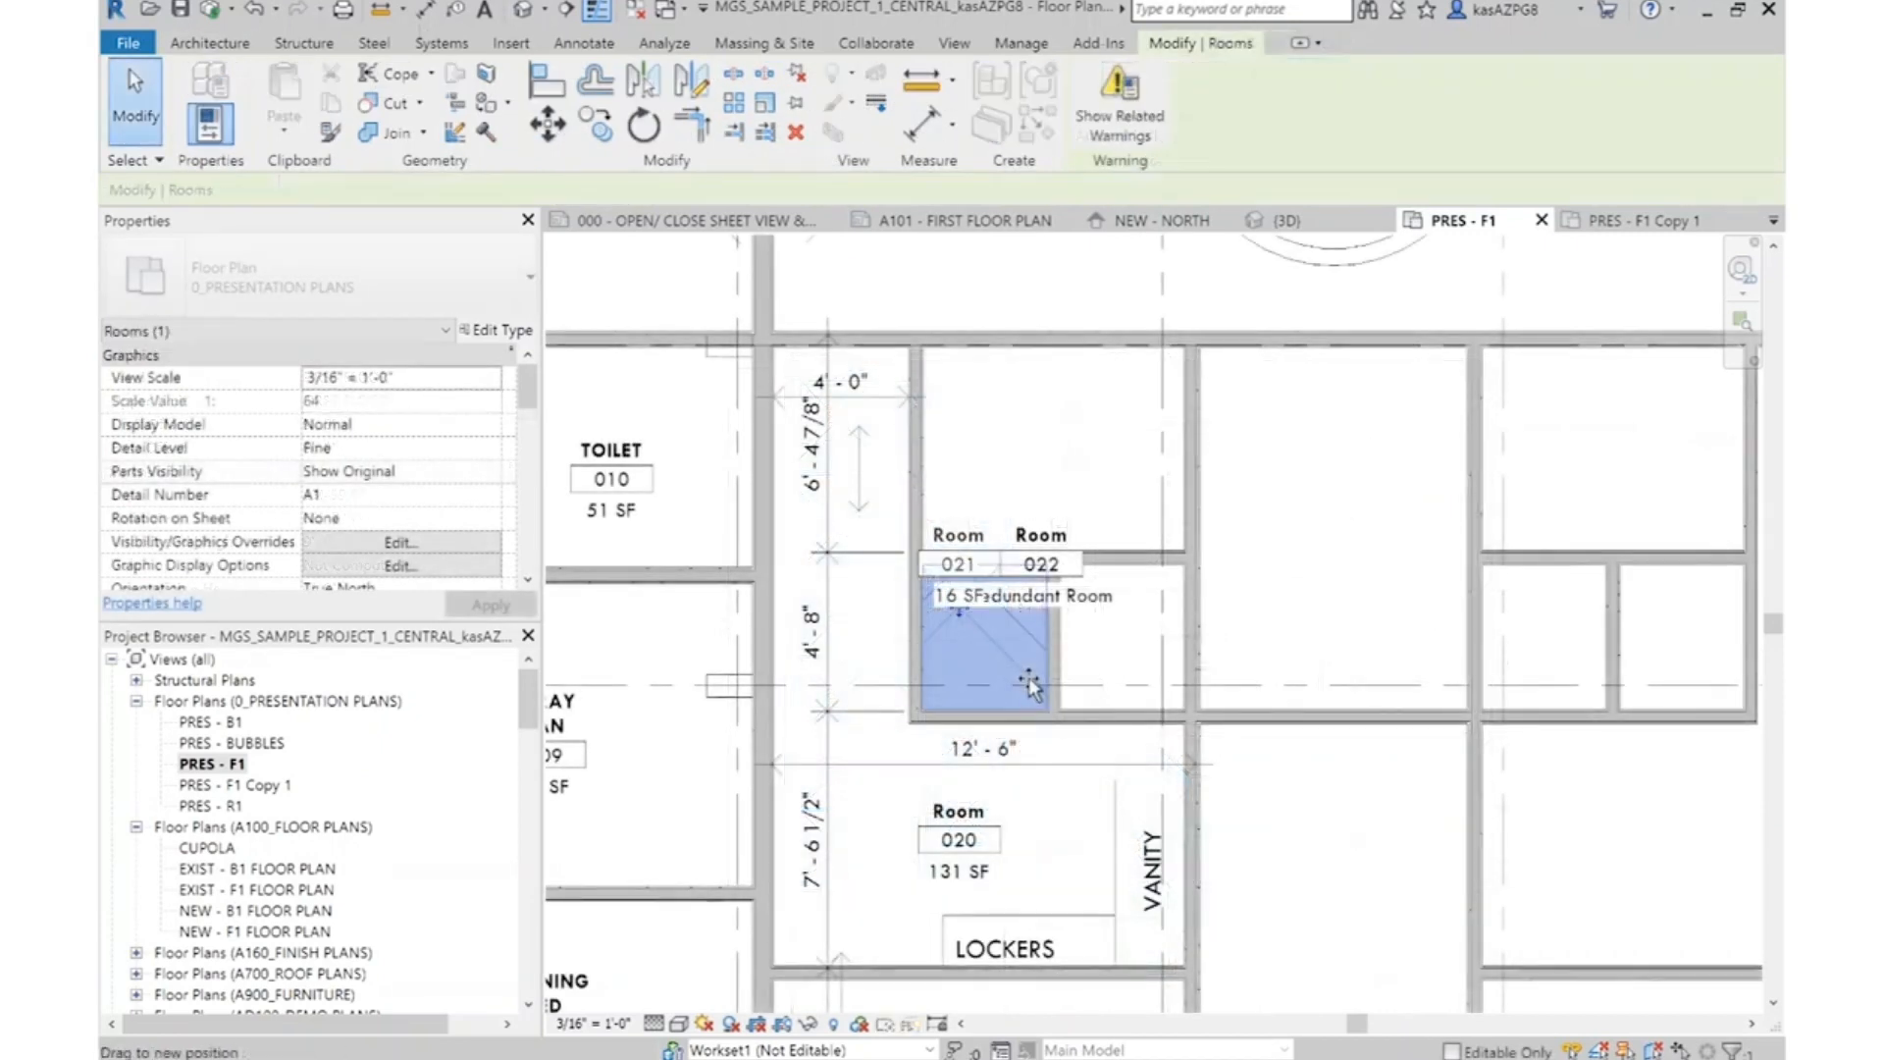
{"action": "key", "text": "Escape"}
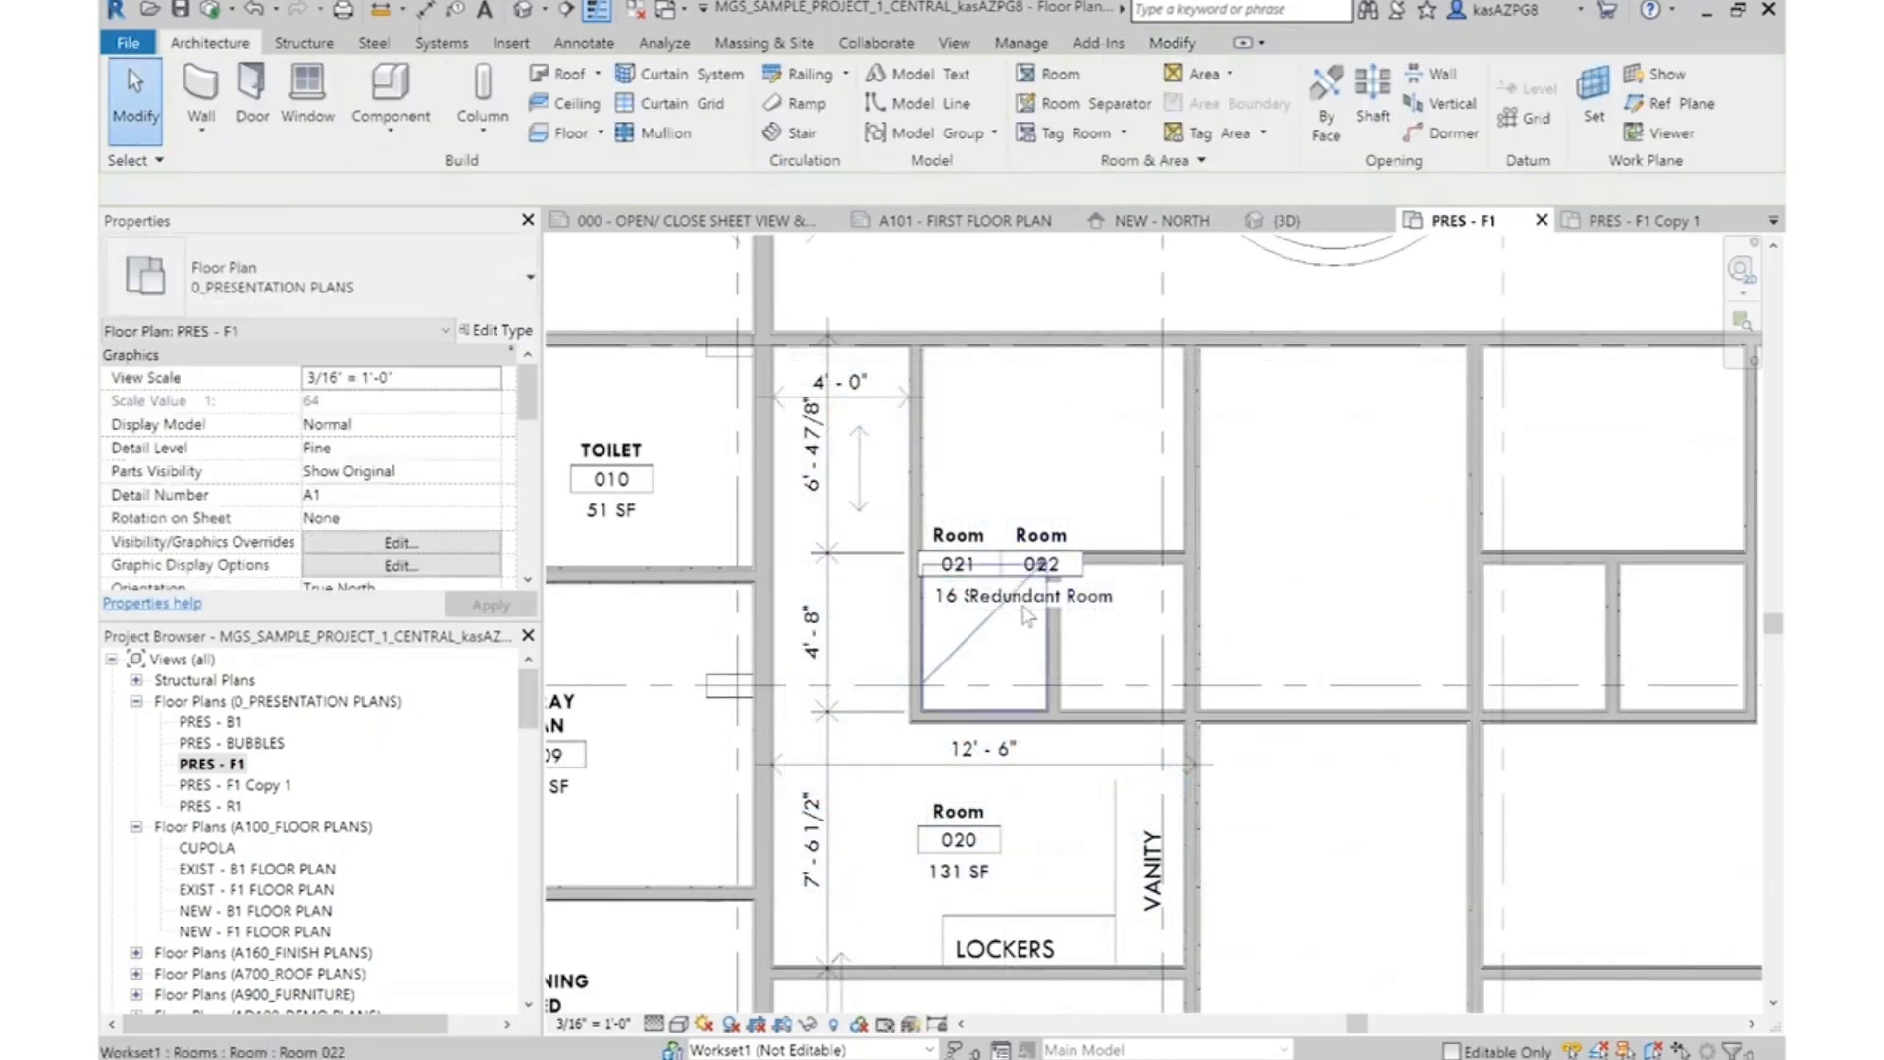
Move redundant room 022 and its tag into the adjacent women's shower, and centre tag 021 in its own shower
{"action": "left_click", "coordinate": [1026, 615]}
{"action": "left_click_drag", "start_coordinate": [1027, 615], "coordinate": [1074, 700]}
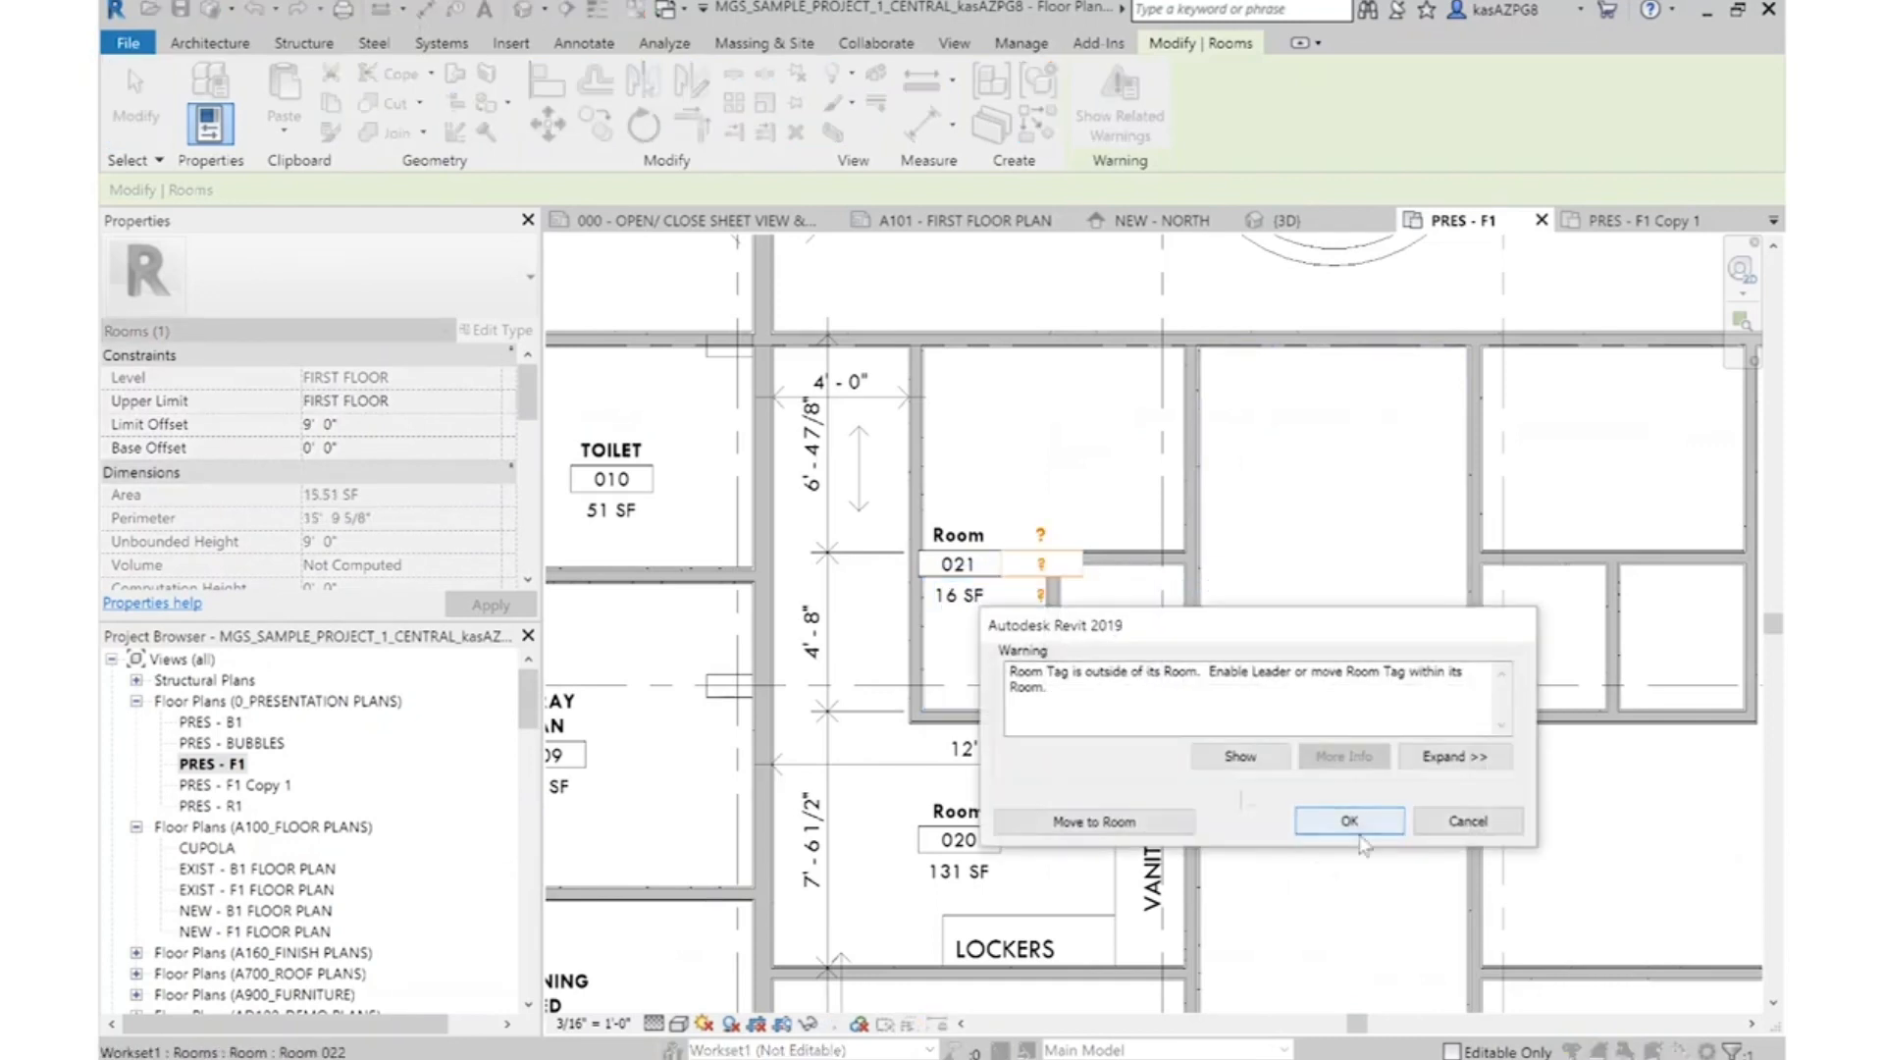
{"action": "left_click", "coordinate": [1094, 821]}
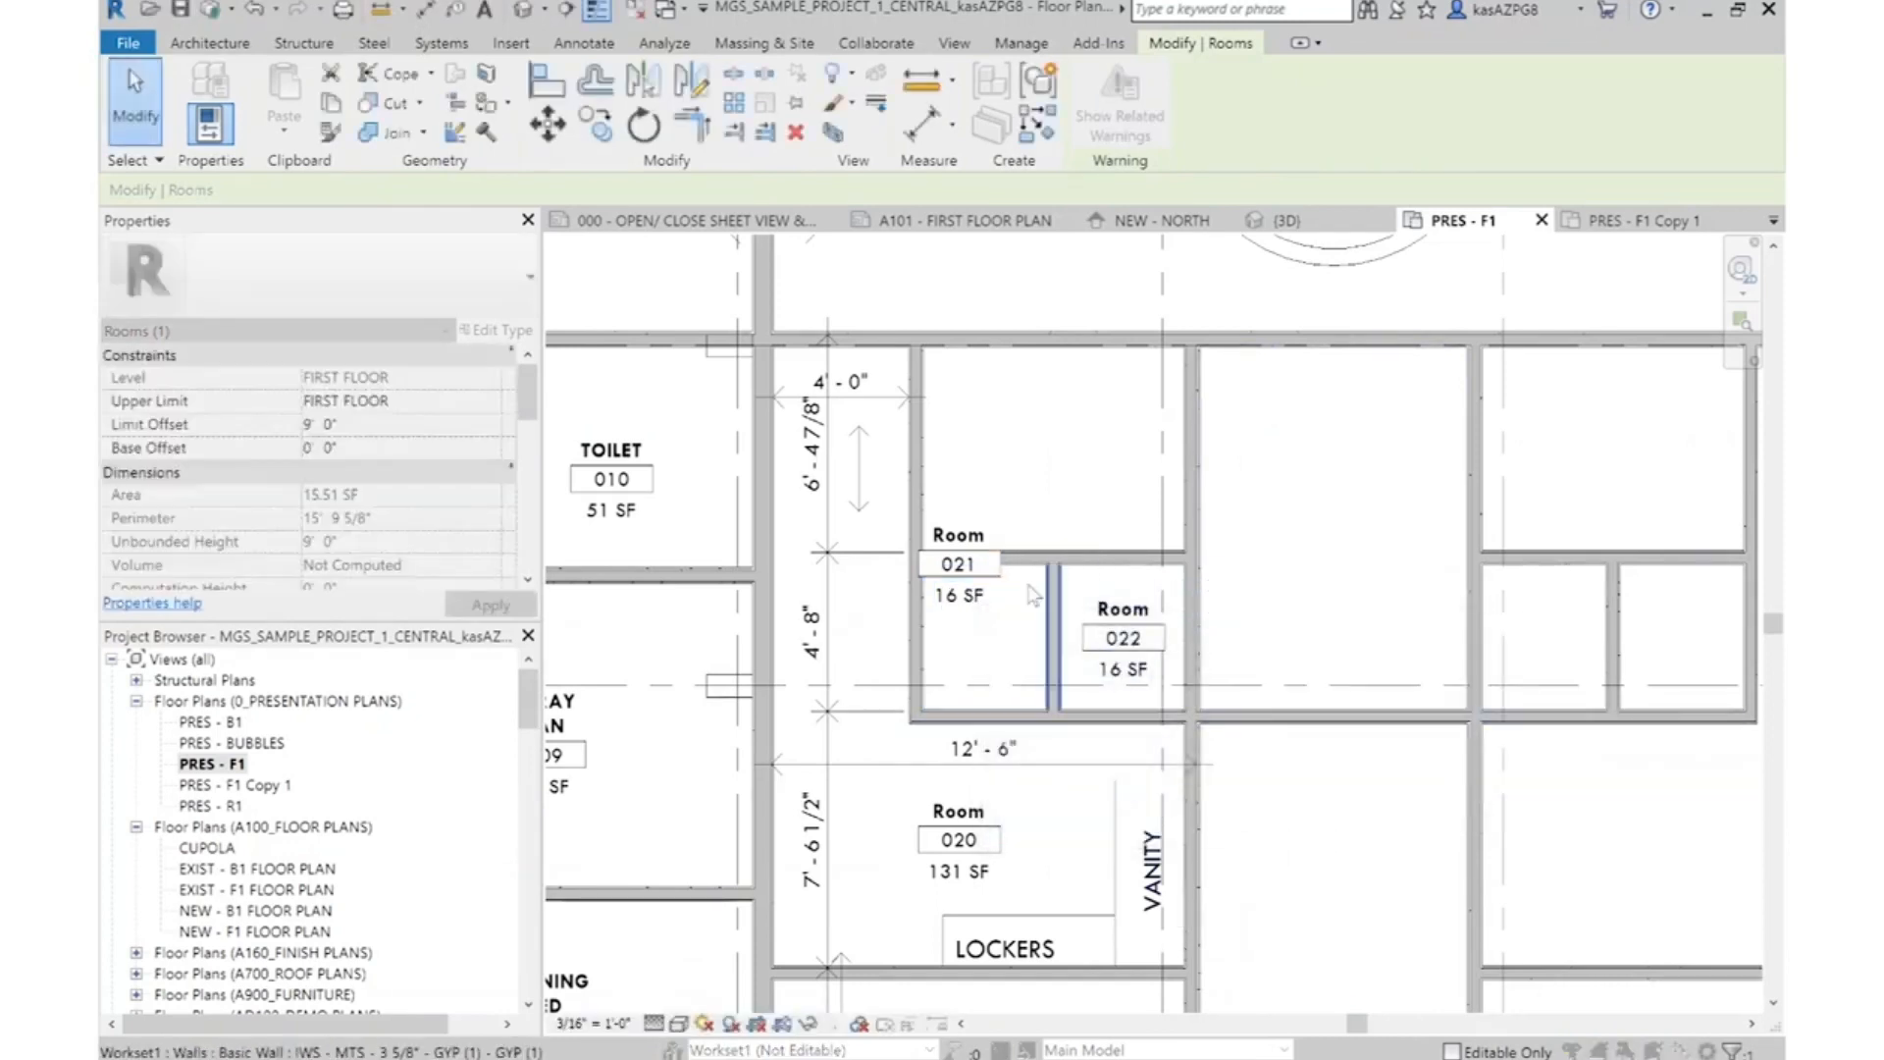
{"action": "left_click", "coordinate": [960, 610]}
{"action": "left_click_drag", "start_coordinate": [987, 684], "coordinate": [987, 685]}
{"action": "key", "text": "Escape"}
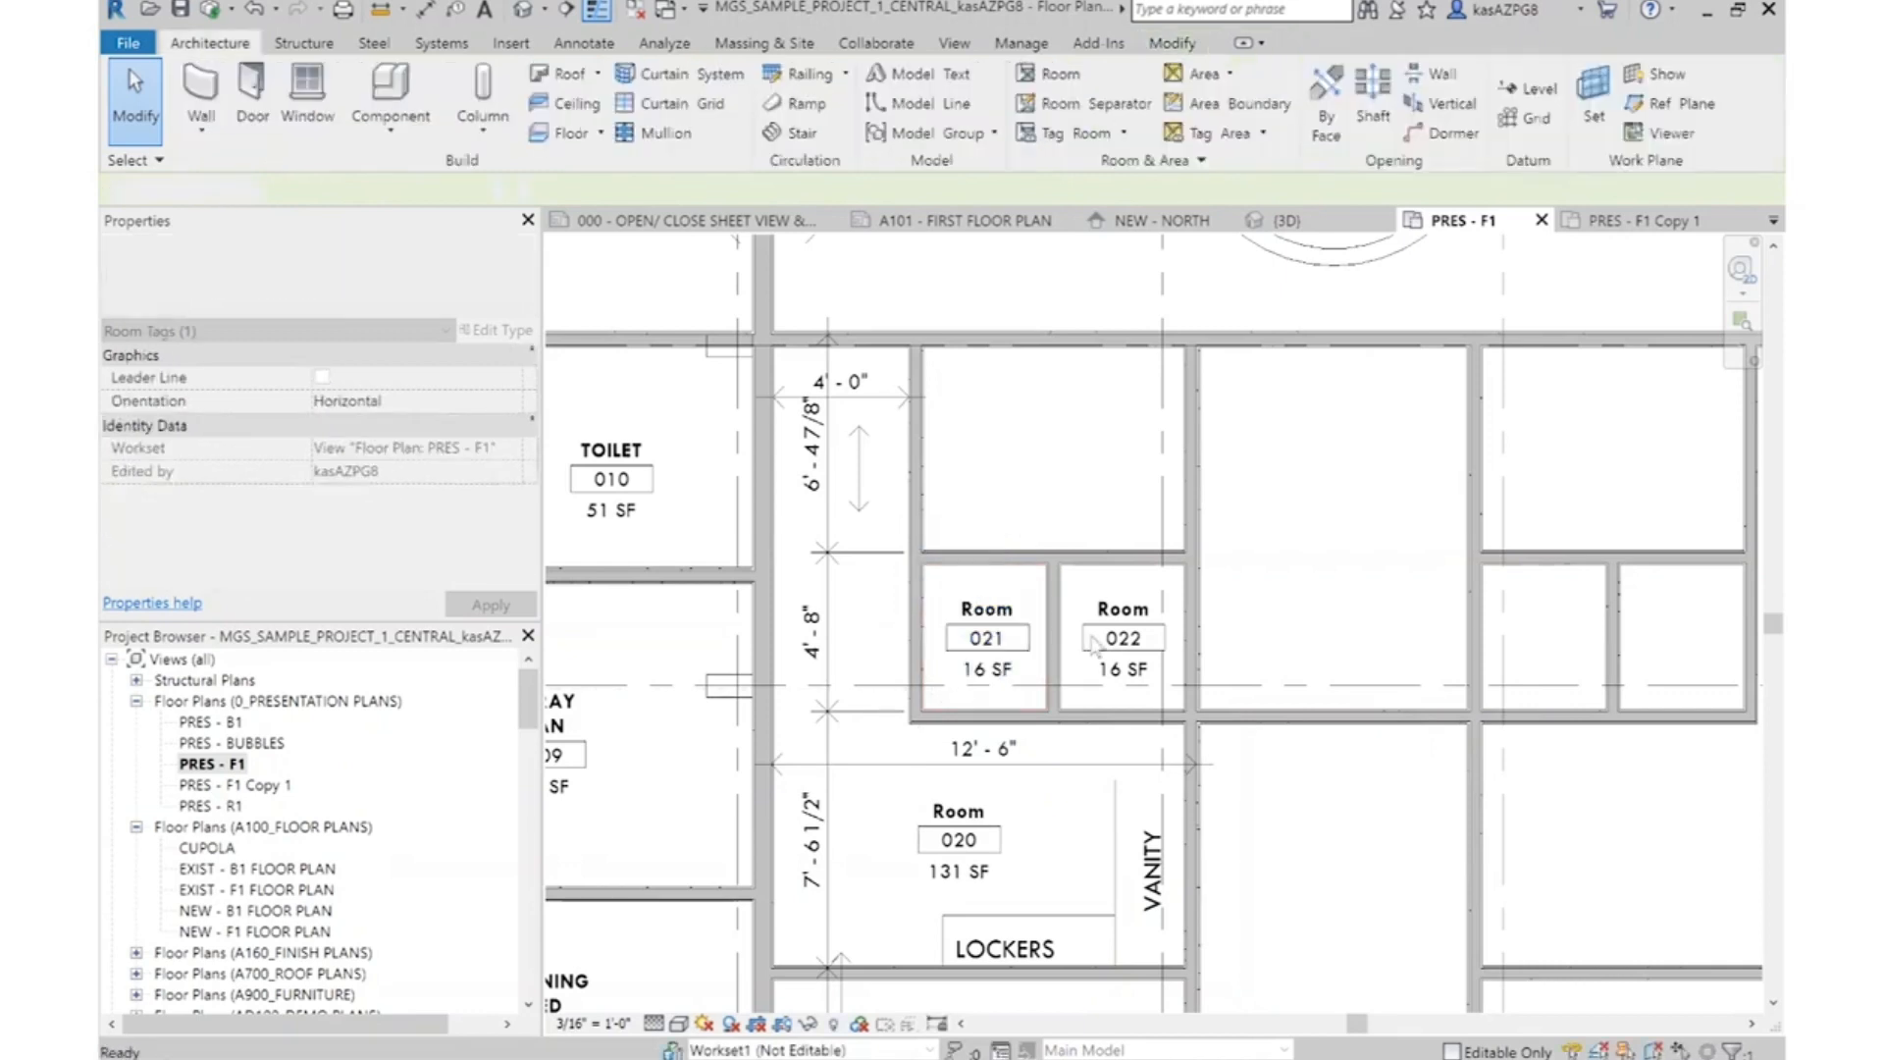
Place tagged rooms in the dressing area, the central patio-side spaces, Mechanical, Office and the men's rooms
{"action": "scroll", "coordinate": [1090, 600], "scroll_direction": "down", "scroll_amount": 3}
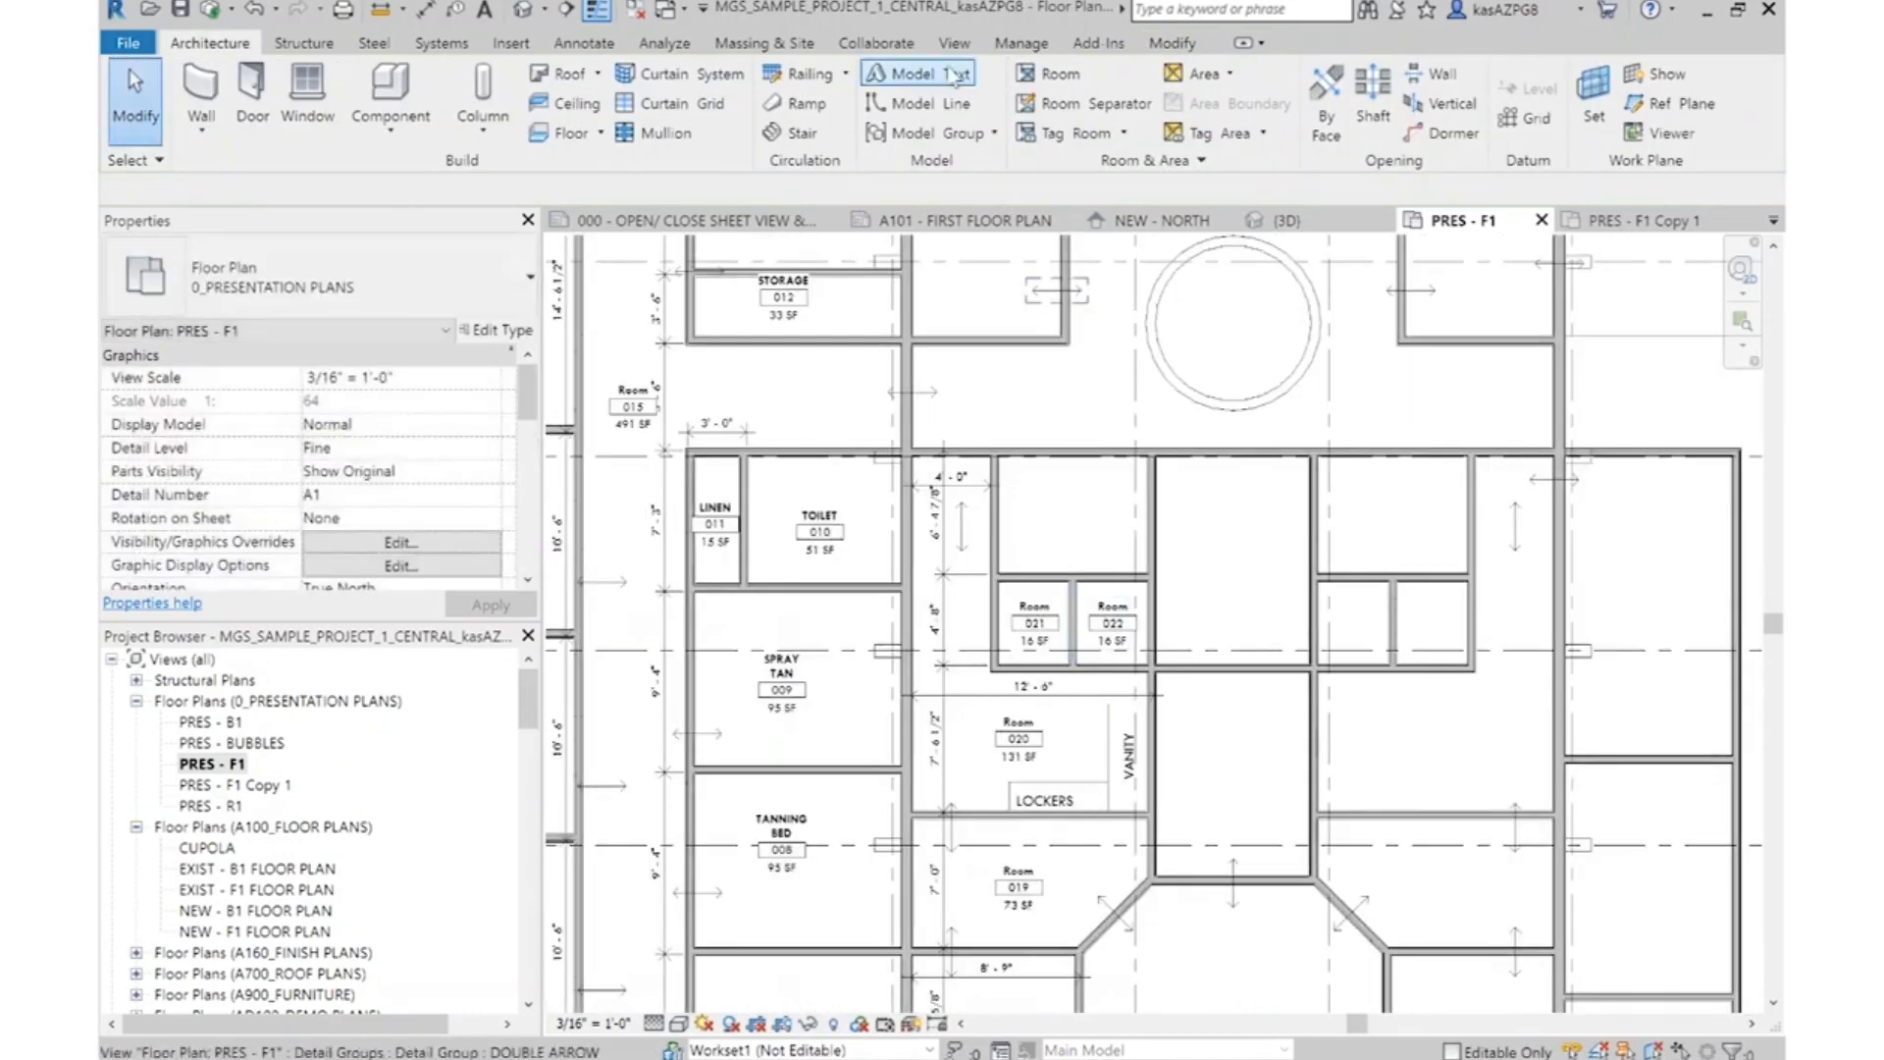
{"action": "left_click", "coordinate": [1079, 84]}
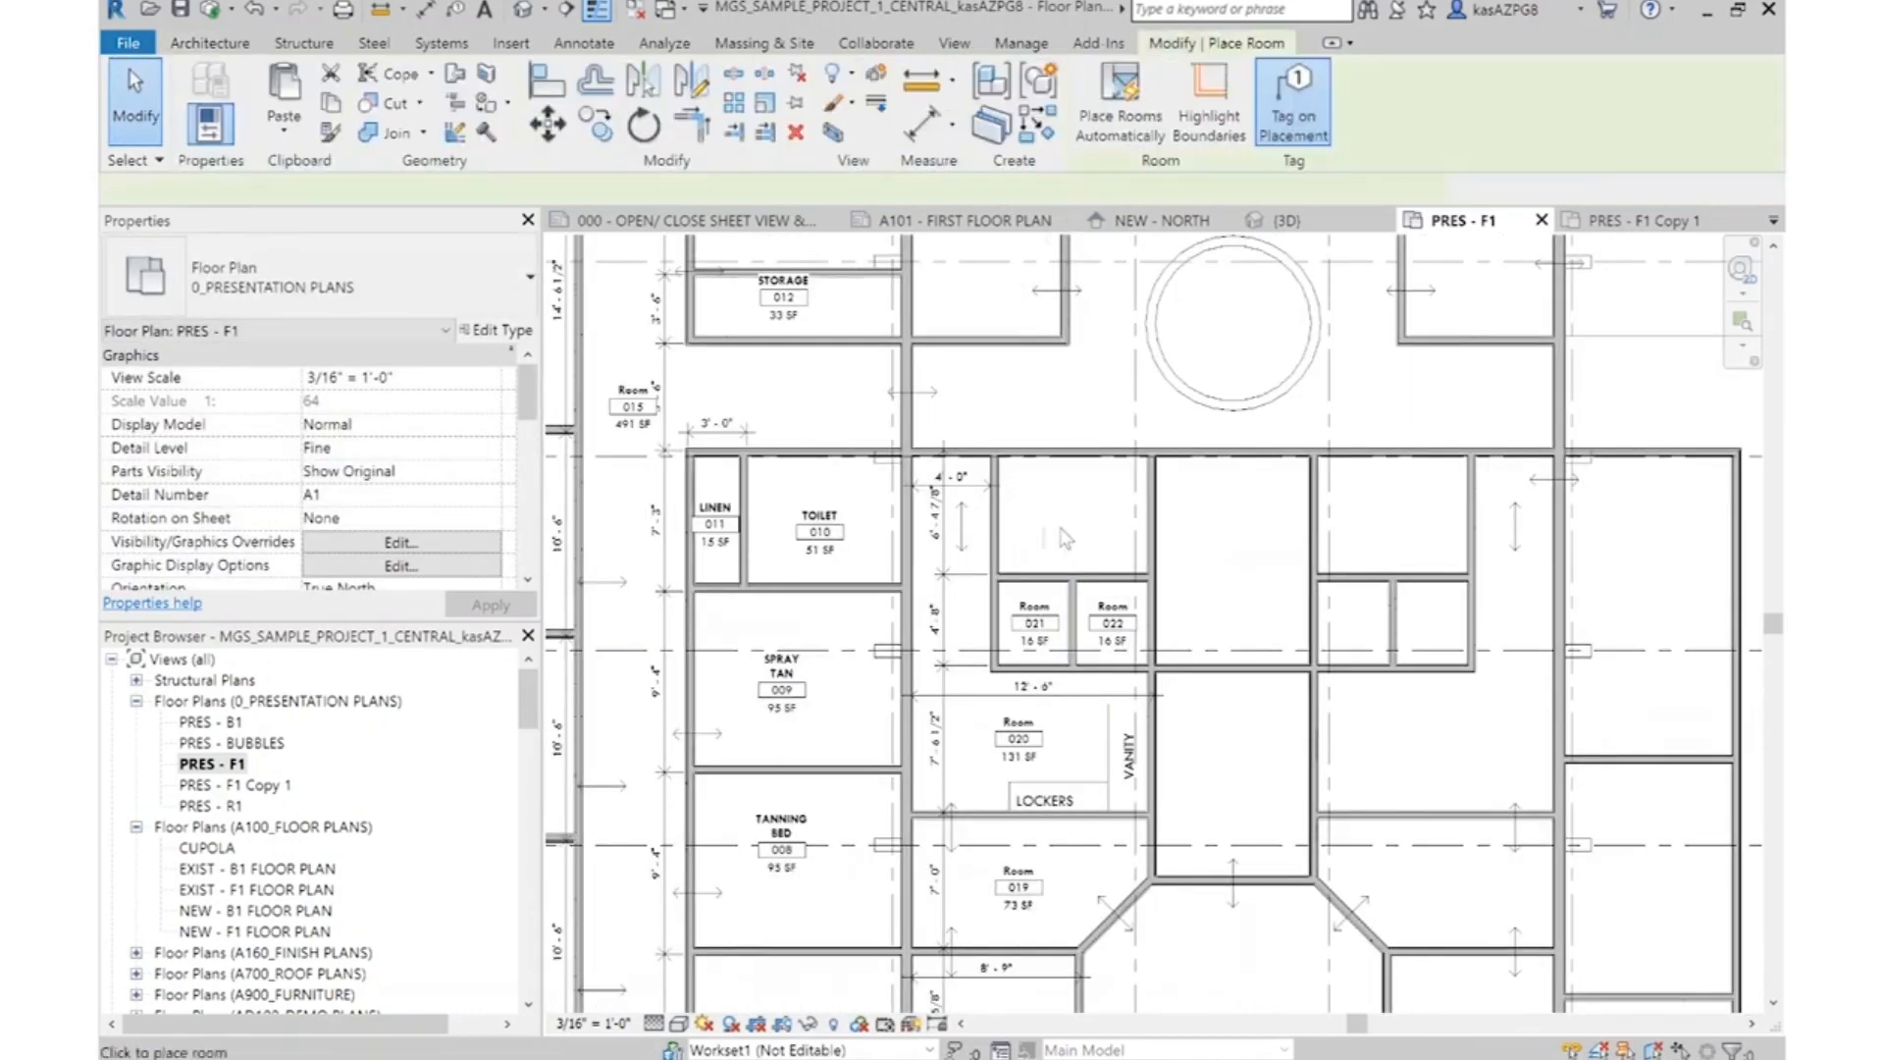
{"action": "scroll", "coordinate": [1083, 518], "scroll_direction": "down", "scroll_amount": 3}
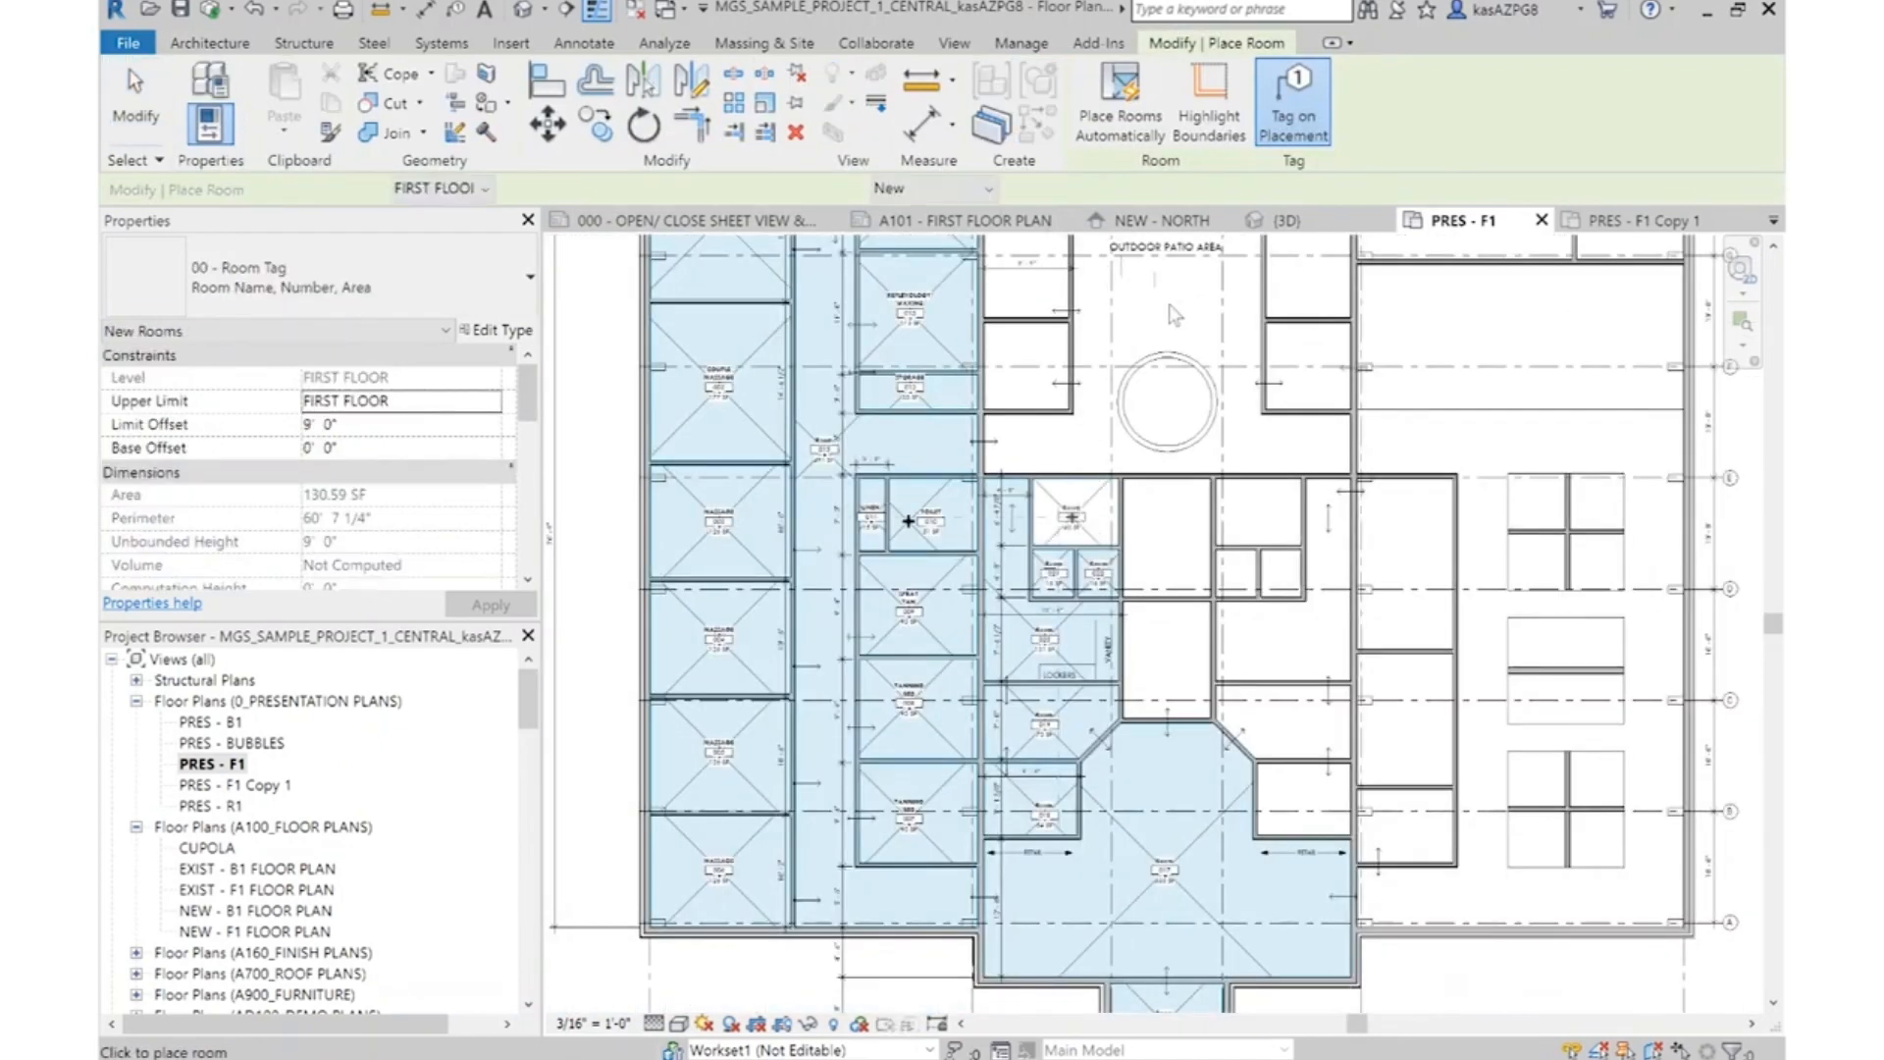
{"action": "left_click", "coordinate": [1043, 360]}
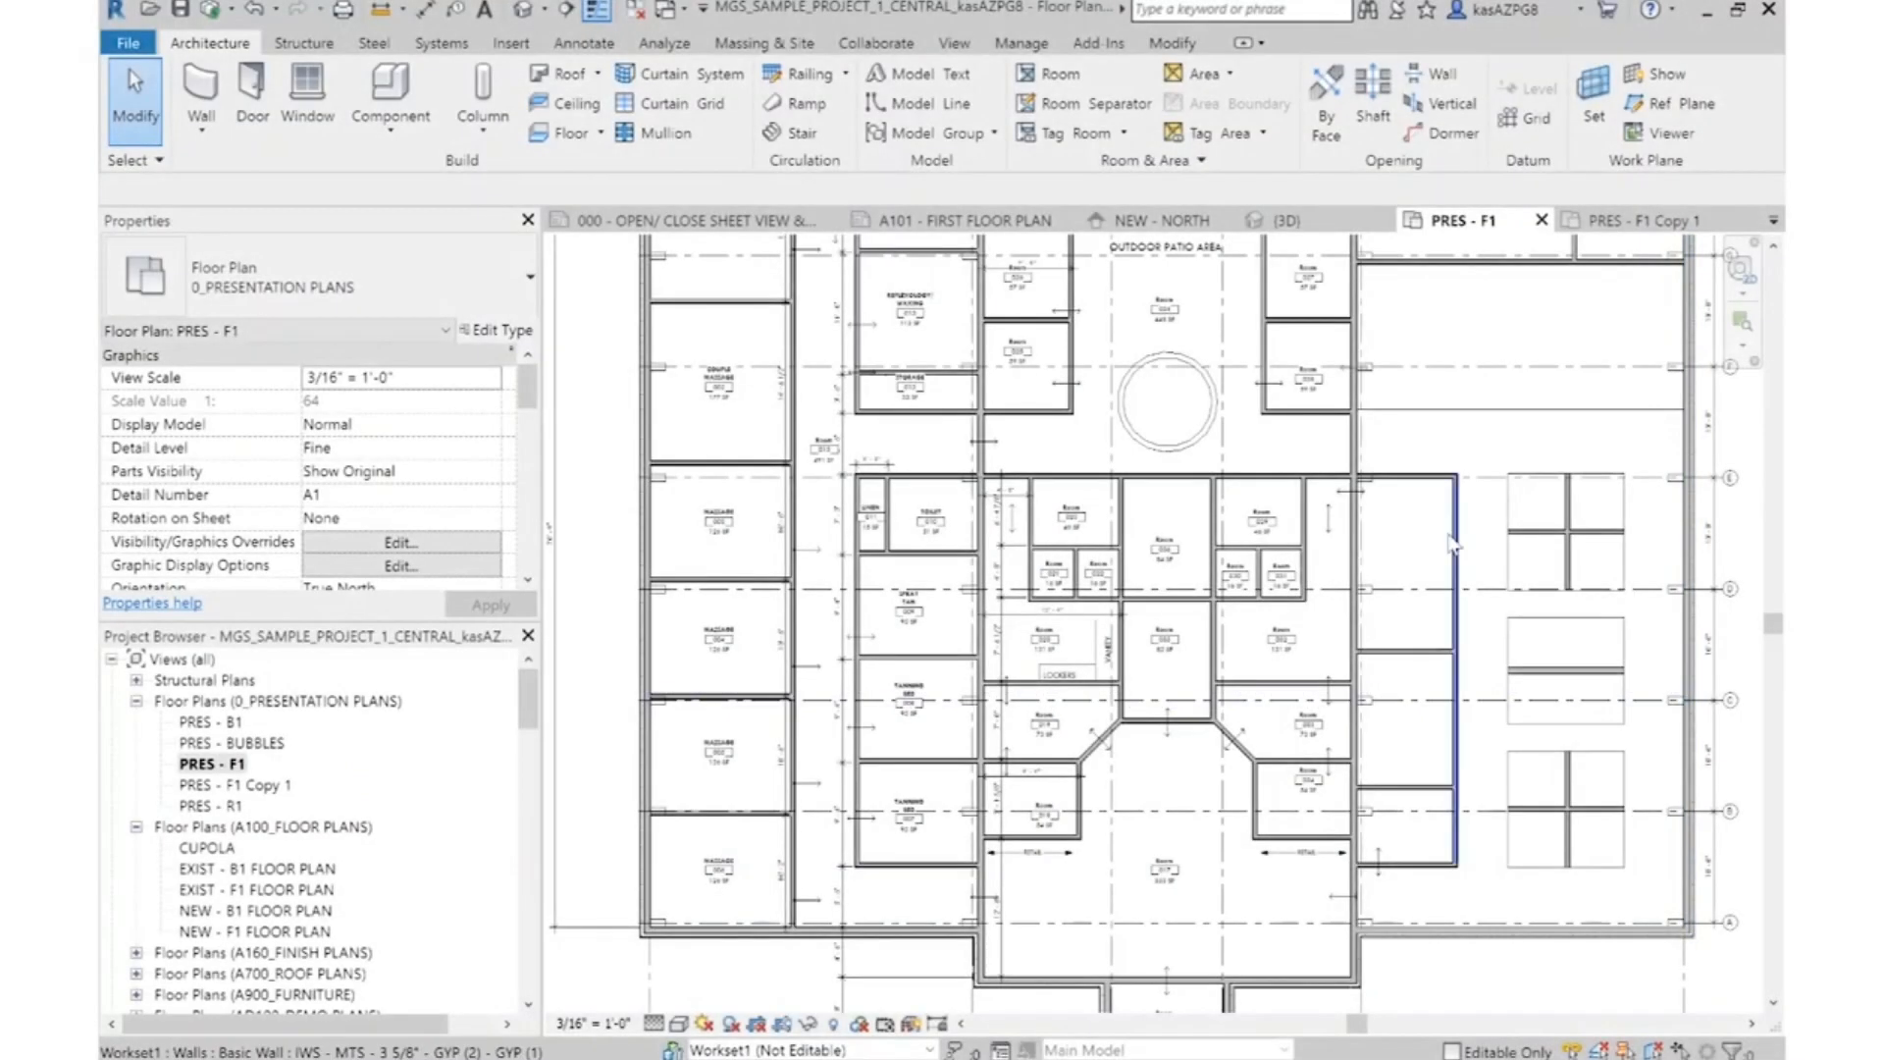
{"action": "scroll", "coordinate": [1211, 922], "scroll_direction": "down", "scroll_amount": 1}
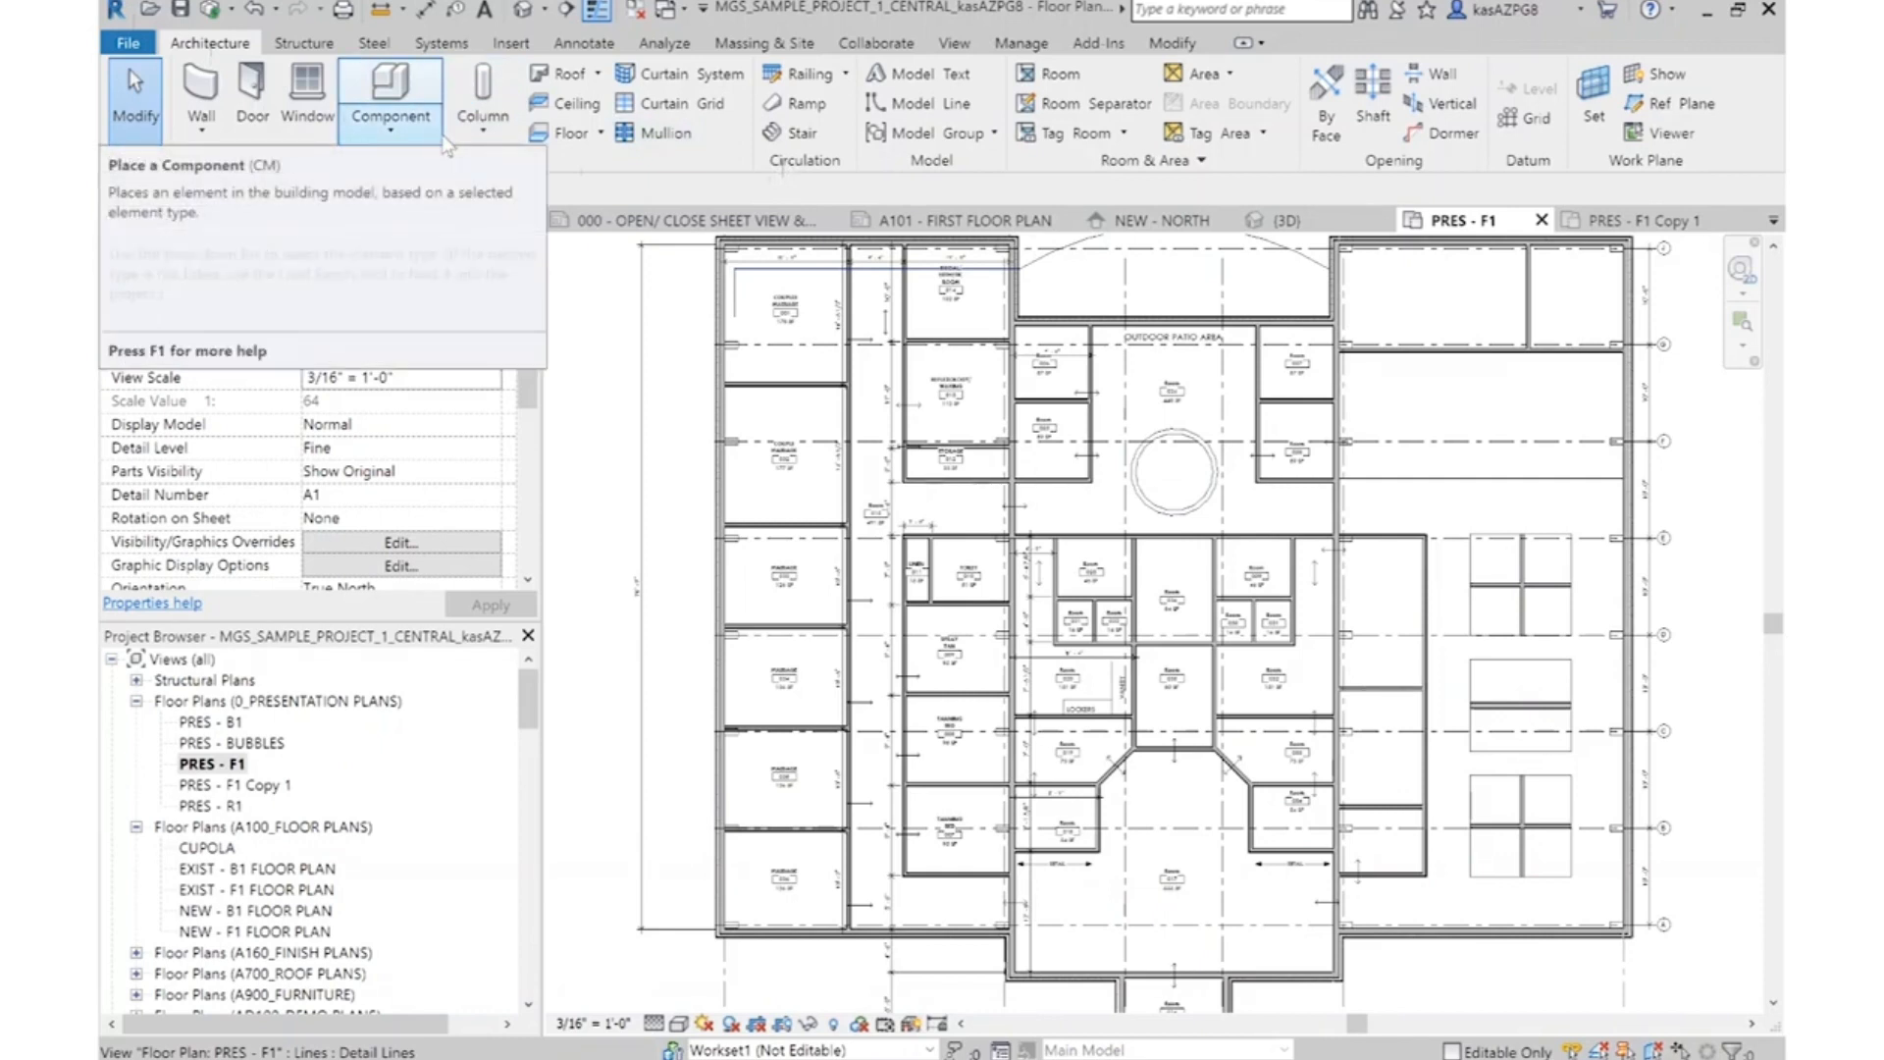
Place tagged rooms automatically in all remaining enclosed areas of the floor plan
{"action": "left_click", "coordinate": [1055, 77]}
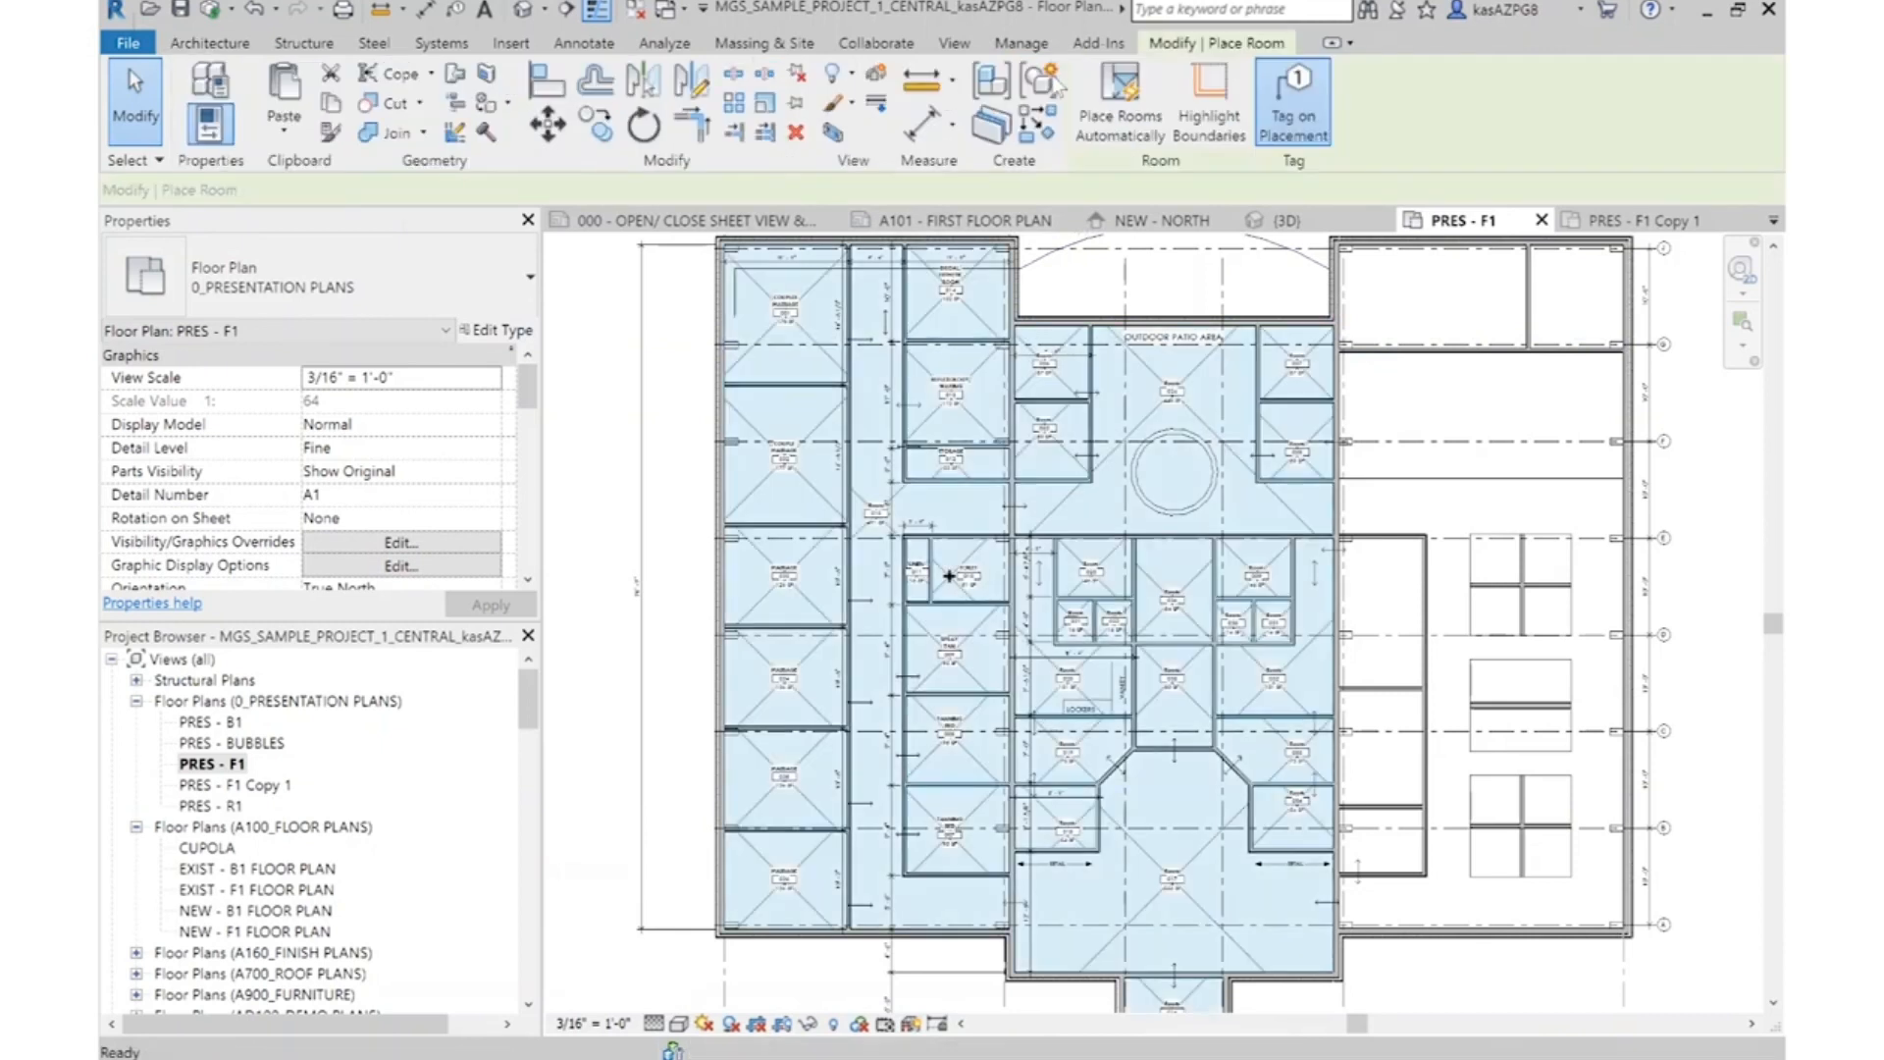
{"action": "left_click", "coordinate": [1143, 129]}
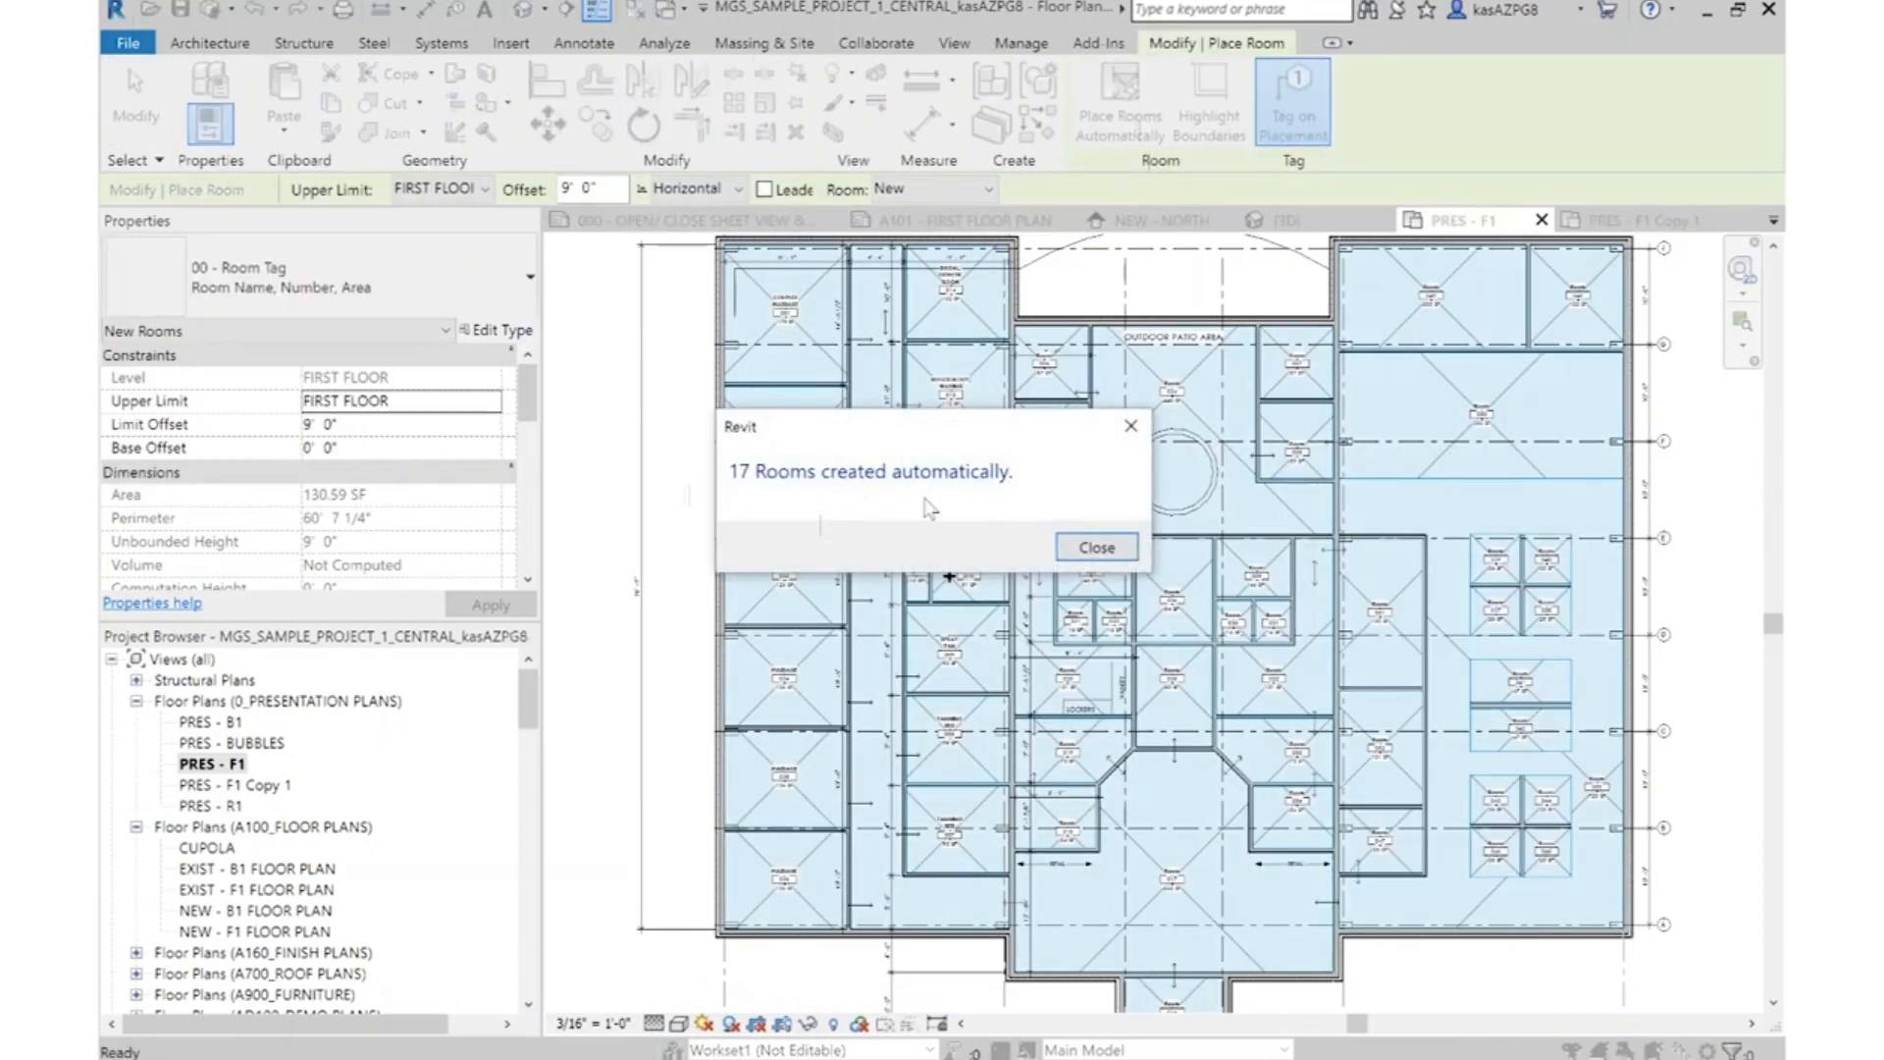
{"action": "left_click", "coordinate": [1116, 555]}
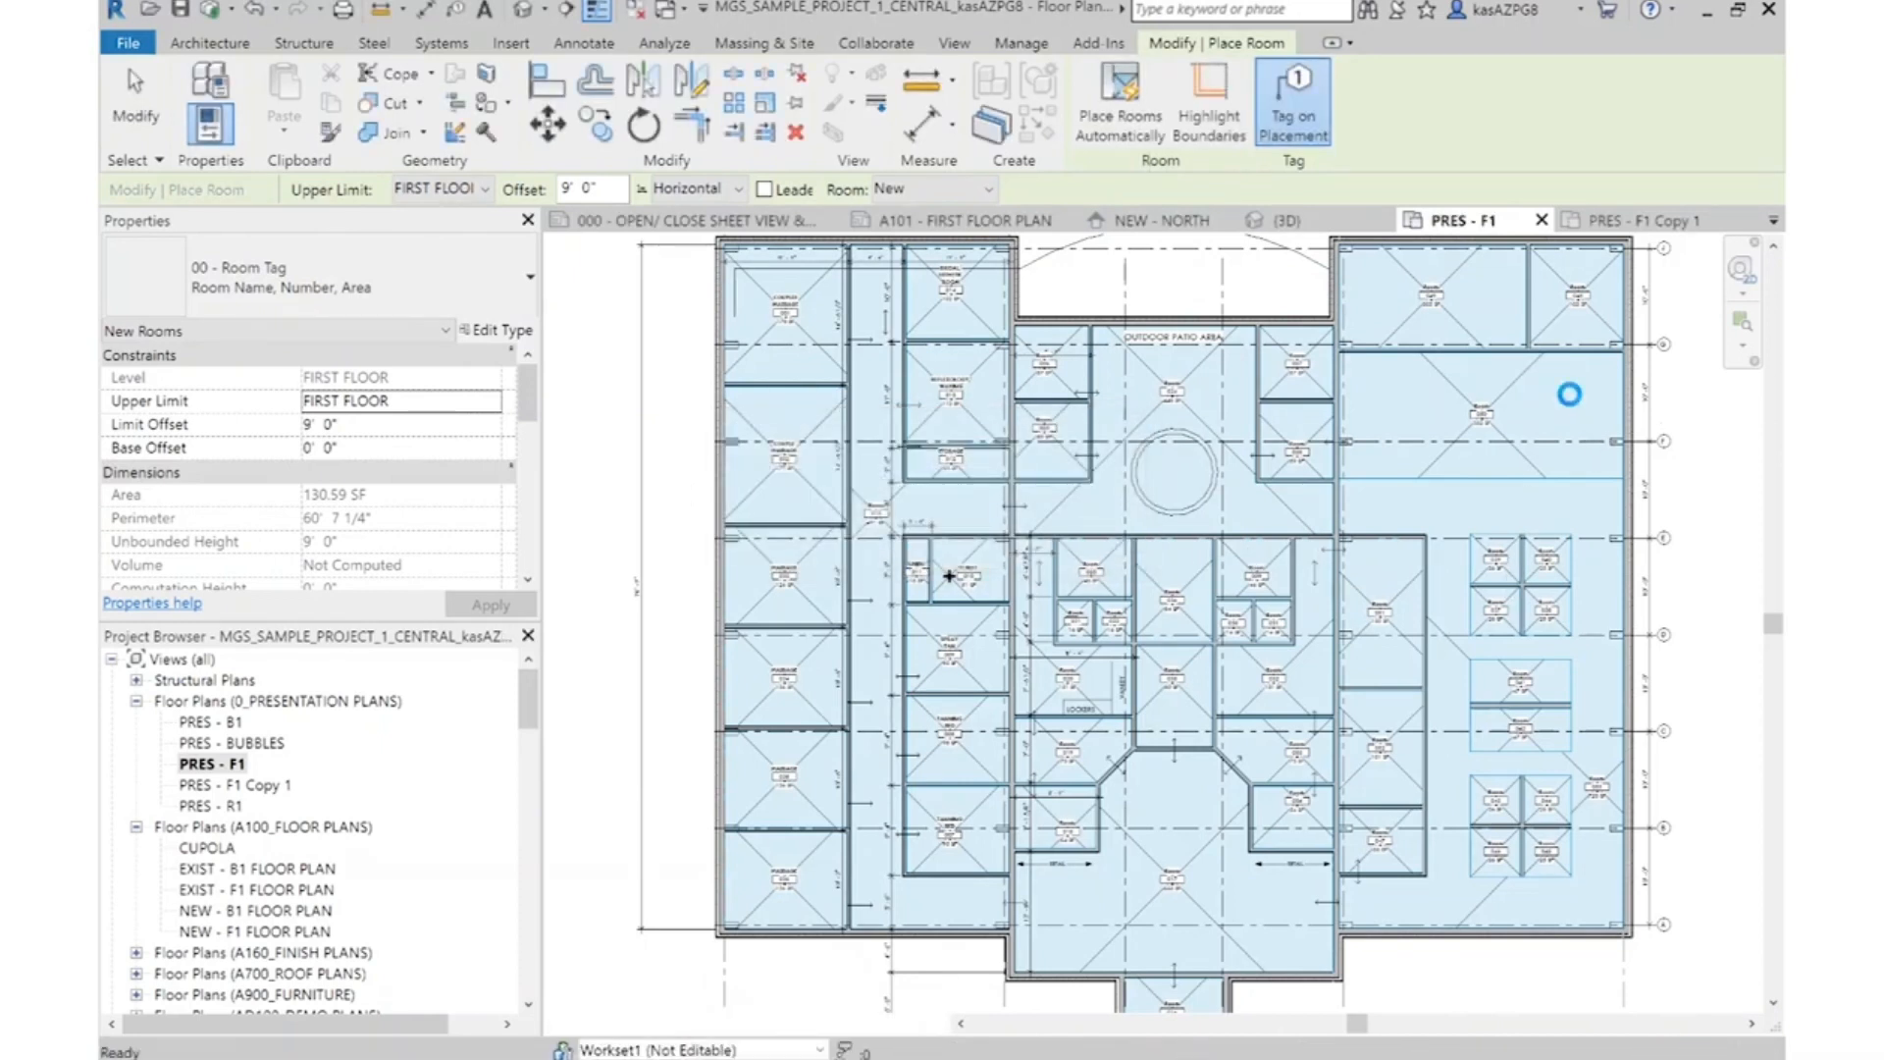
{"action": "key", "text": "Escape"}
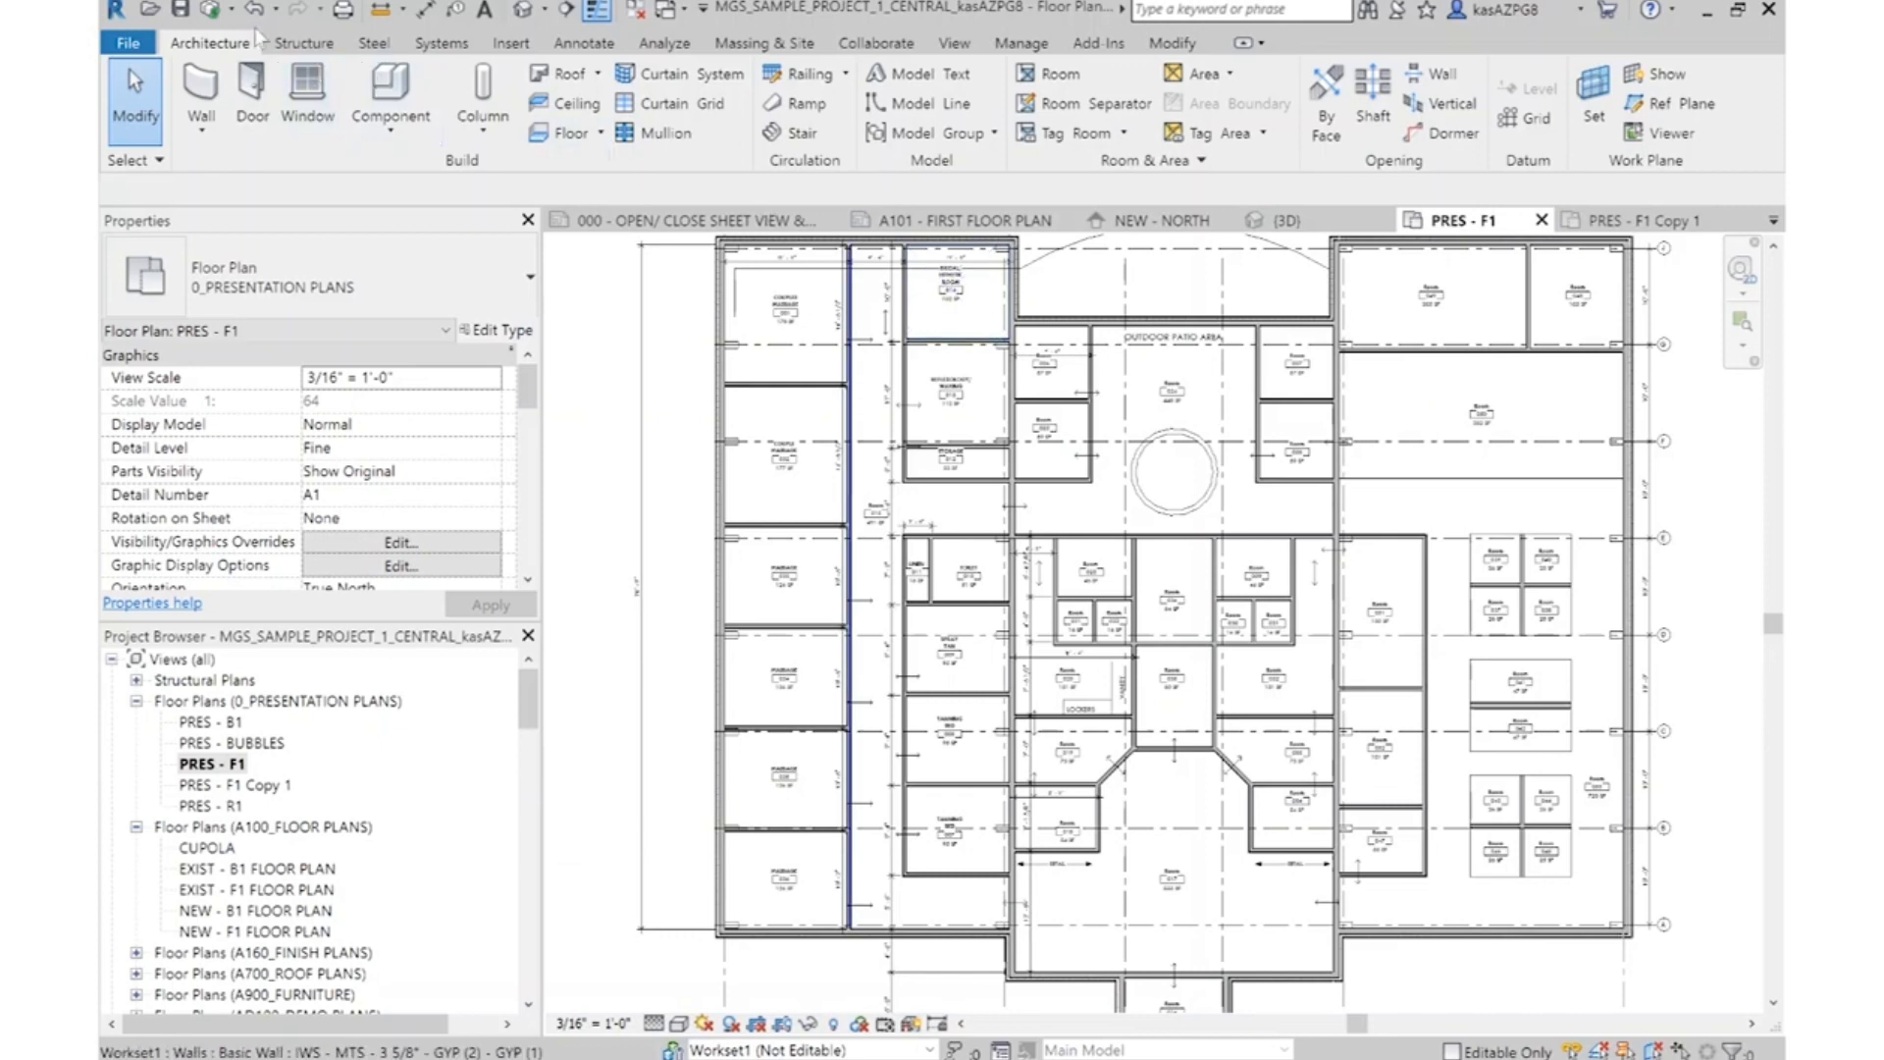
Tag all untagged walls in the current view with Wall Tag : 1/4", using leaders with a length of 1/4"
{"action": "left_click", "coordinate": [587, 47]}
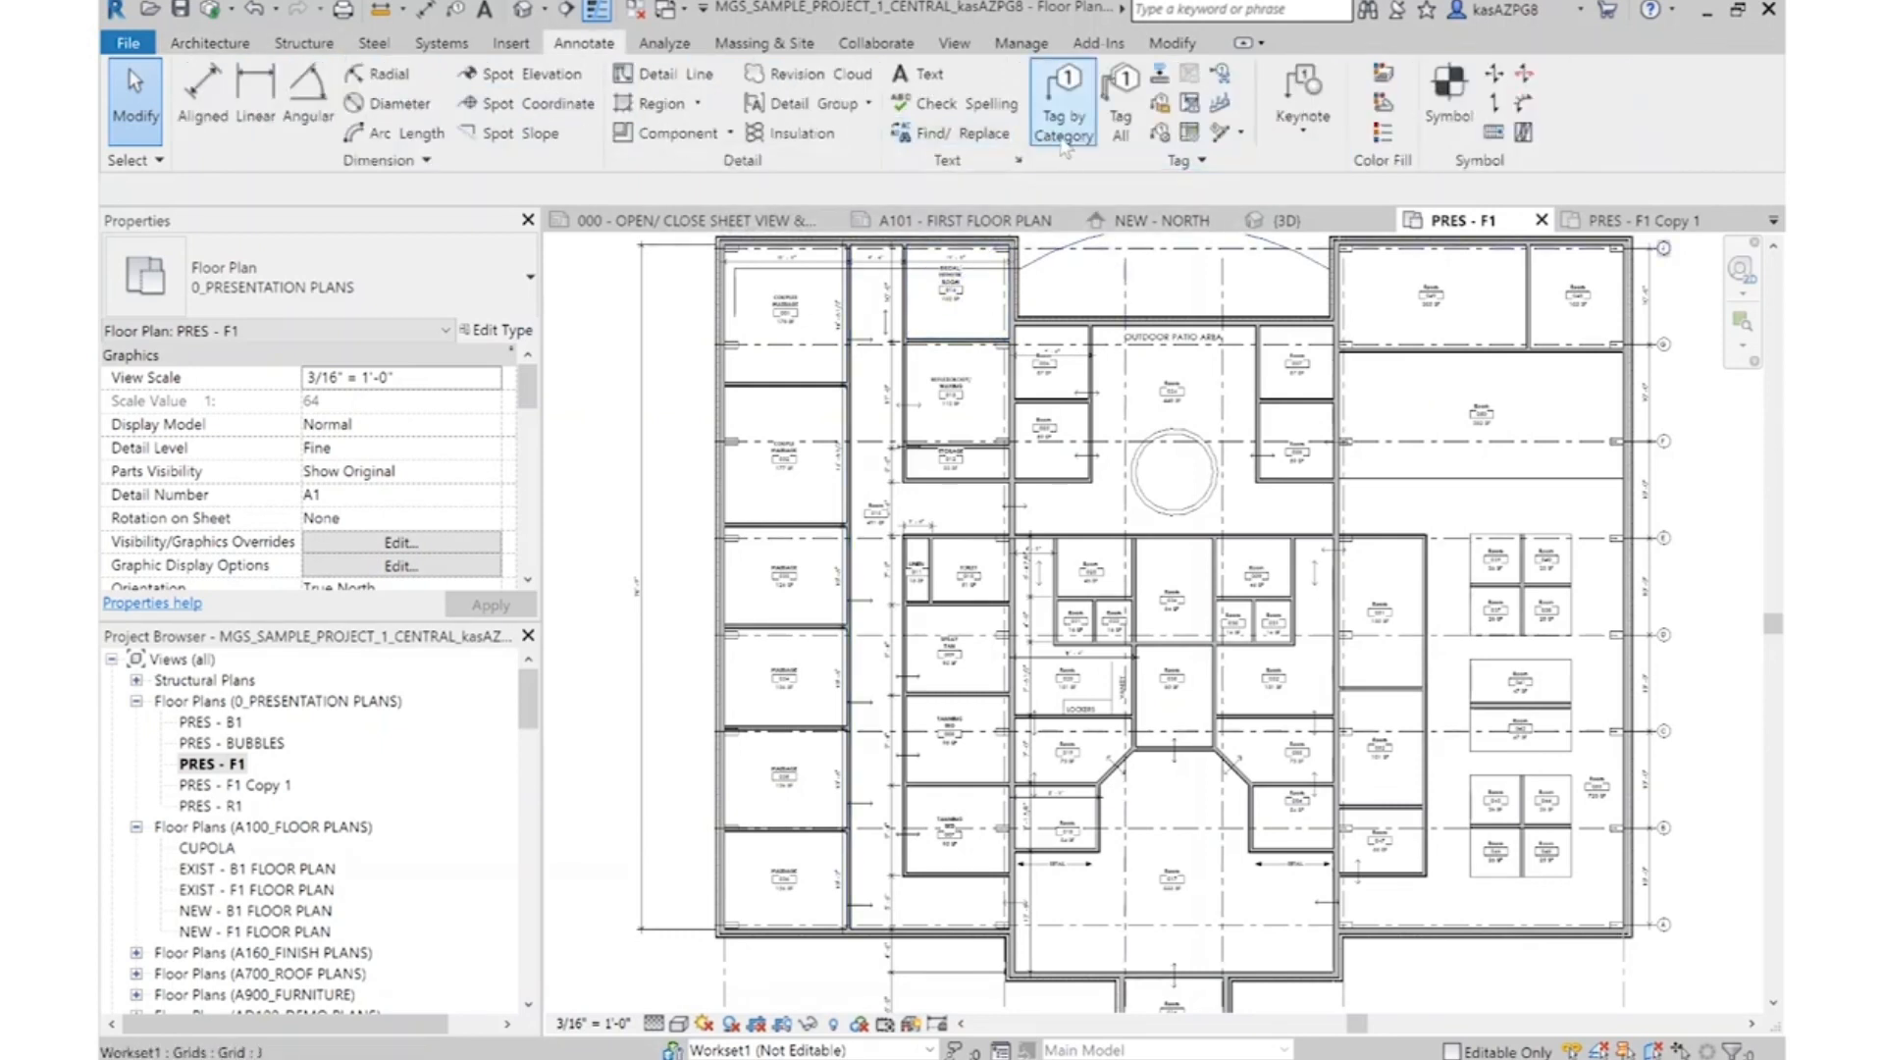
{"action": "left_click", "coordinate": [1123, 121]}
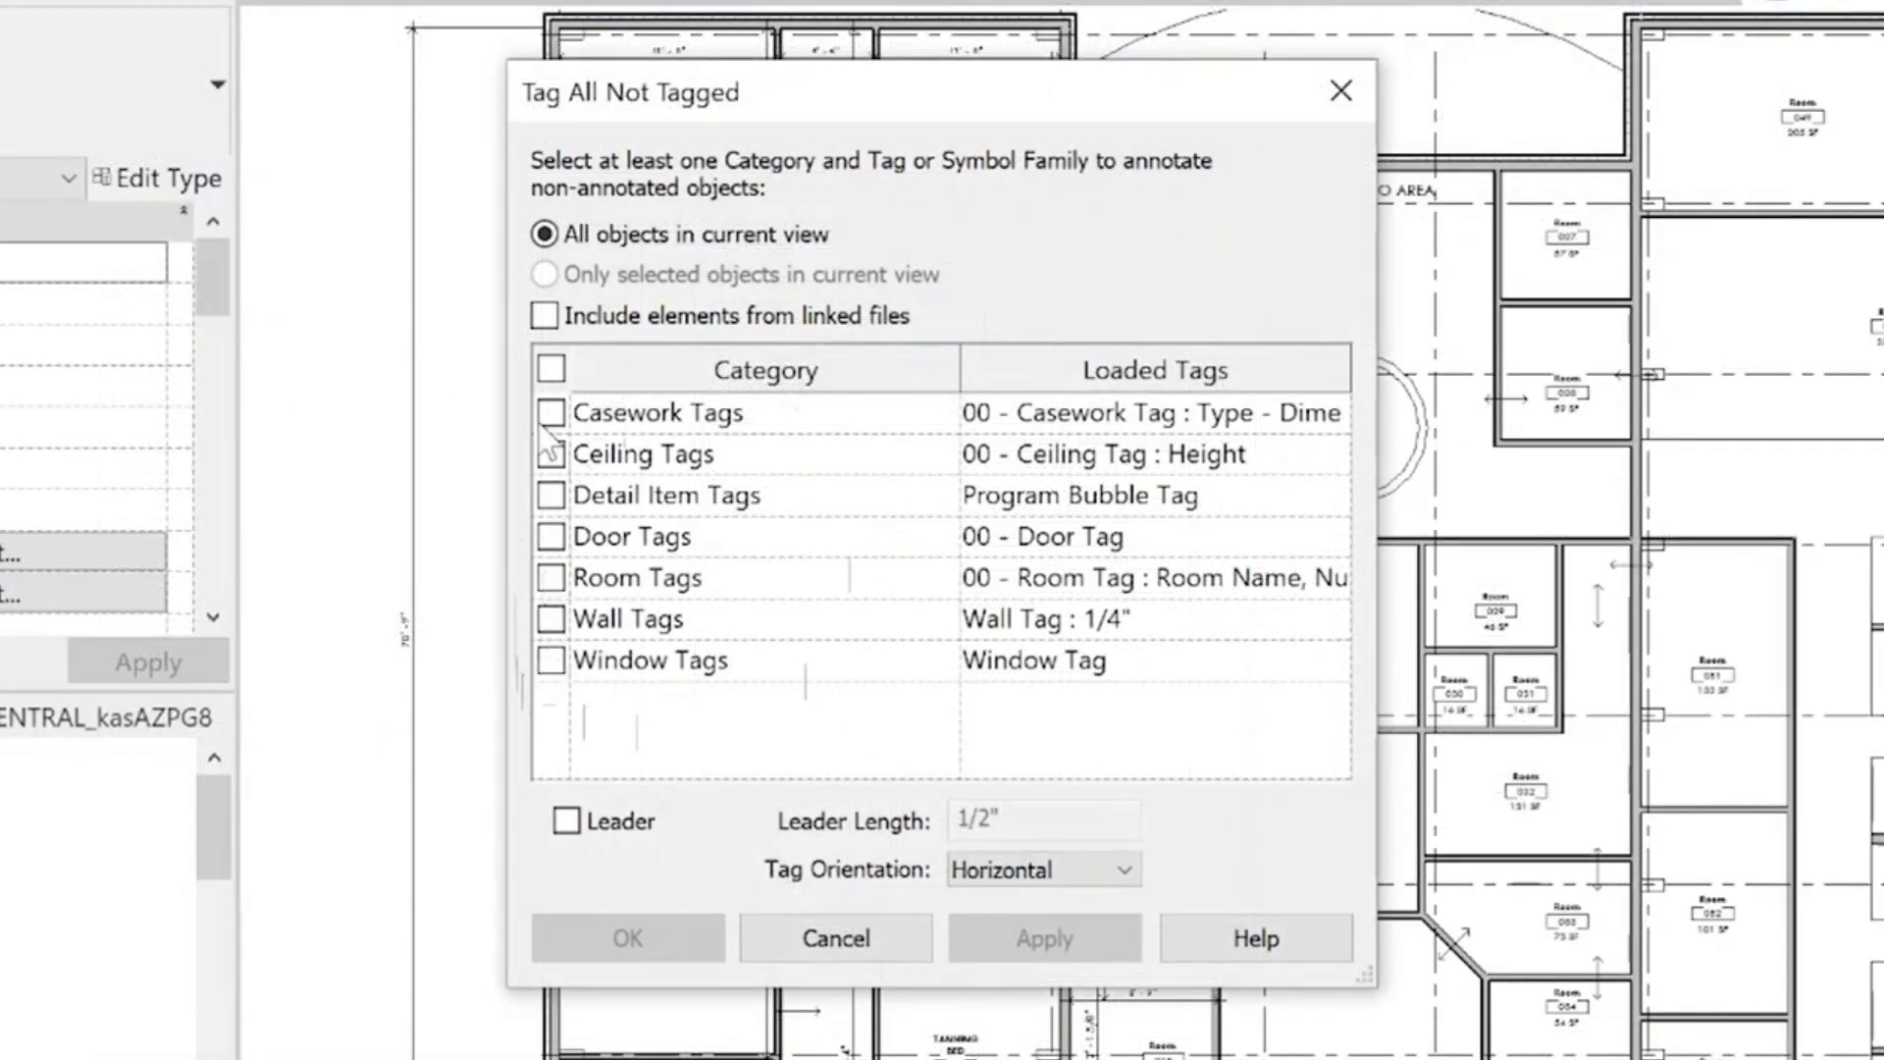
{"action": "left_click", "coordinate": [552, 619]}
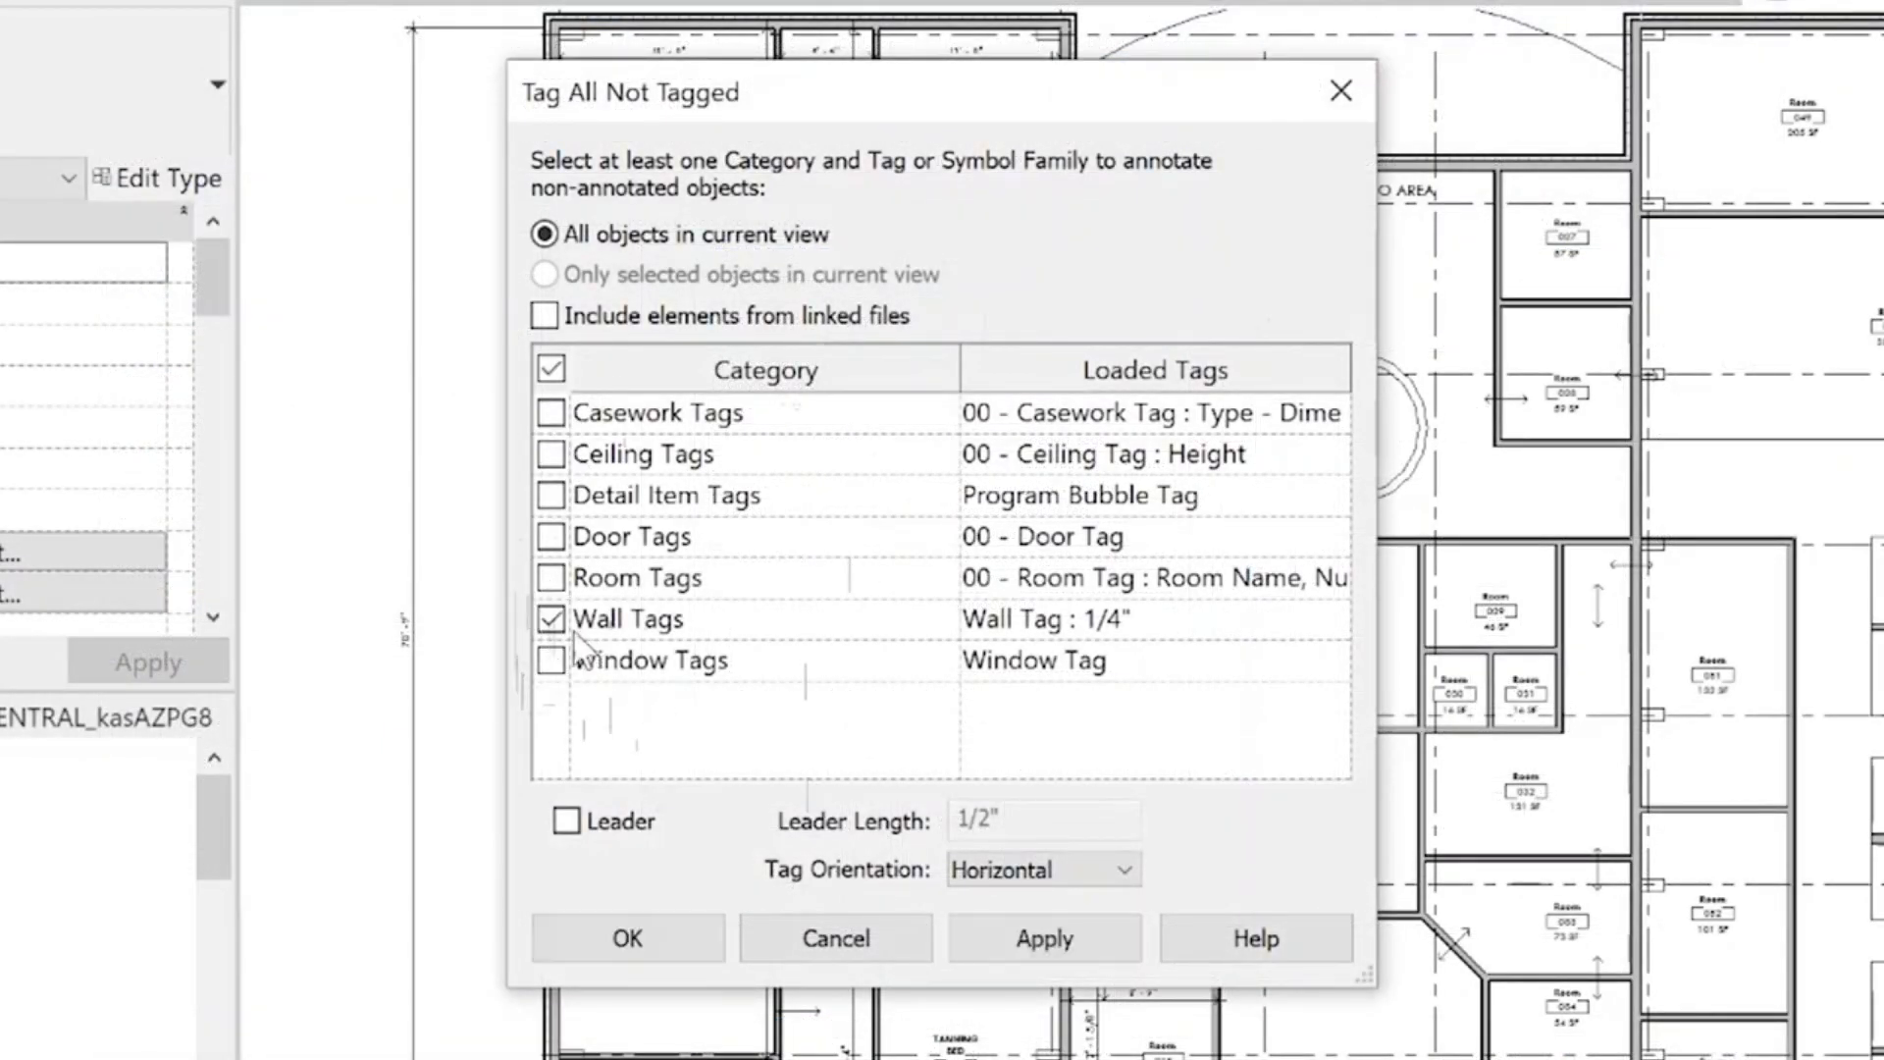
{"action": "left_click", "coordinate": [554, 623]}
{"action": "left_click", "coordinate": [552, 620]}
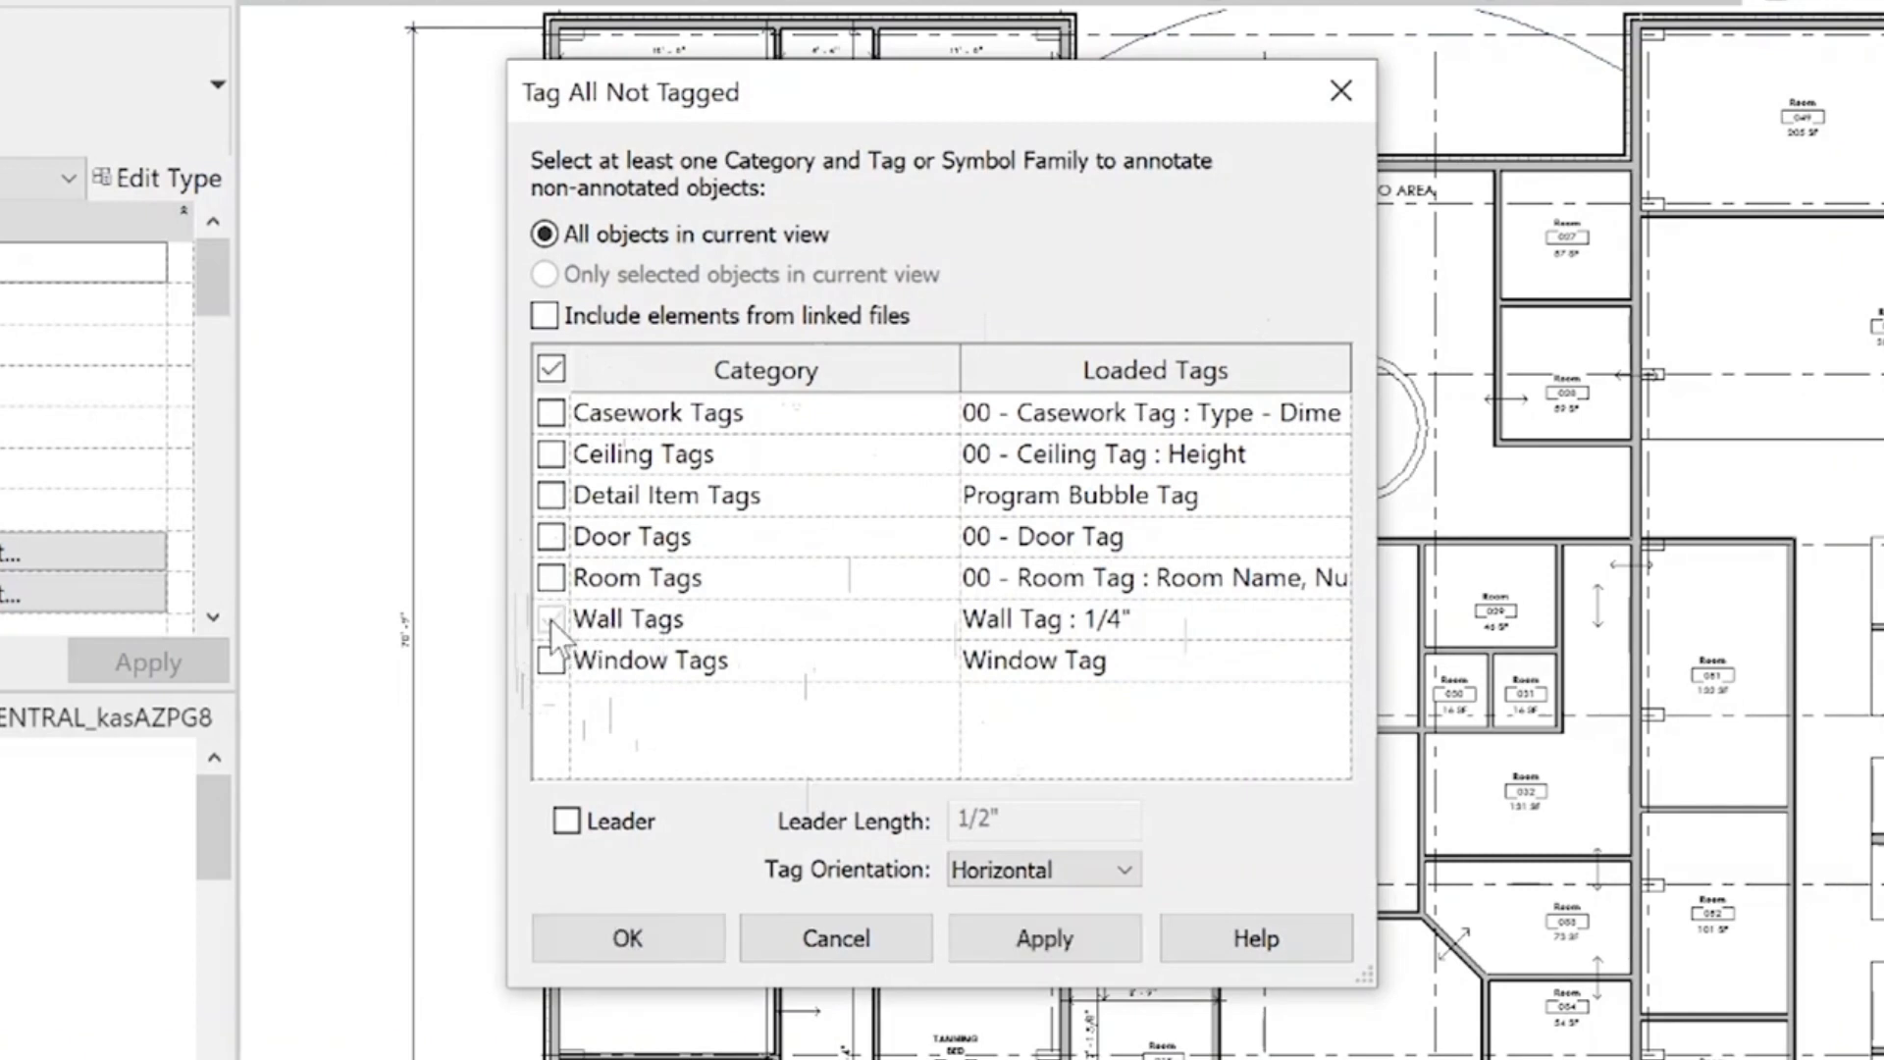
{"action": "left_click", "coordinate": [1191, 636]}
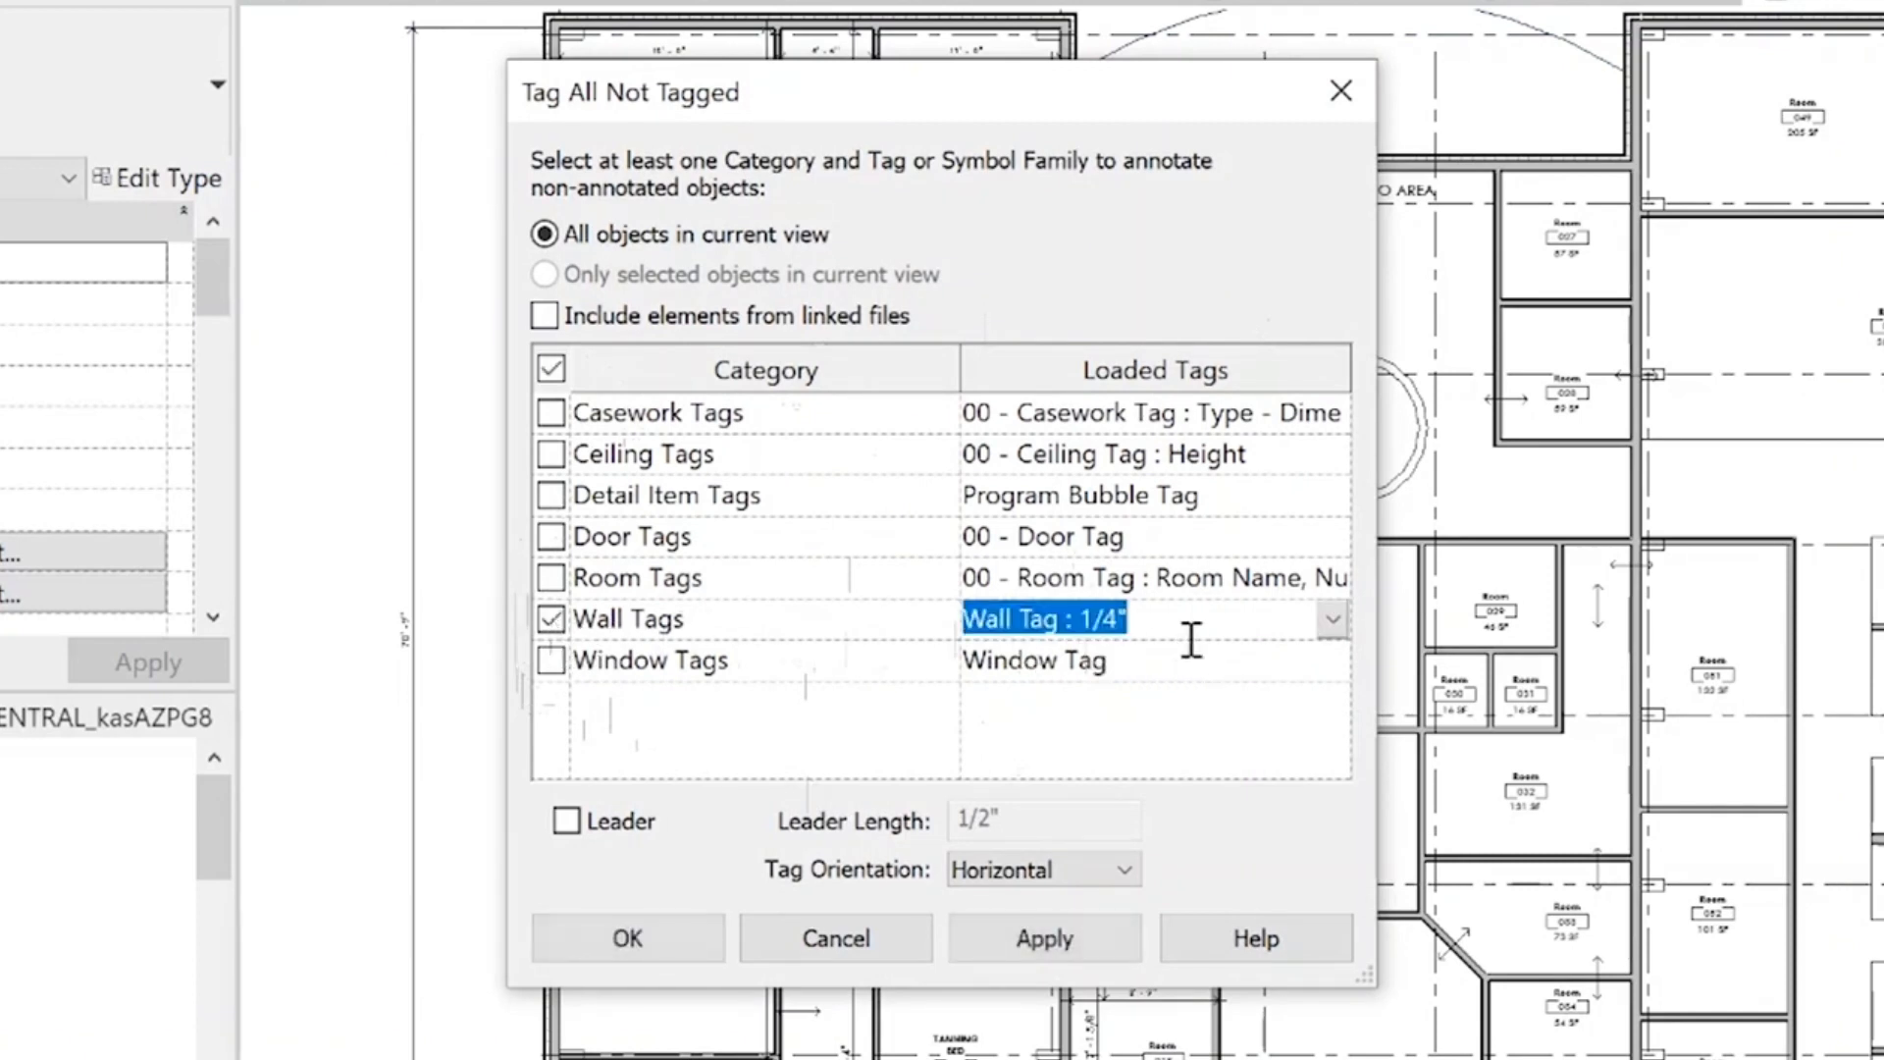
{"action": "left_click", "coordinate": [1333, 632]}
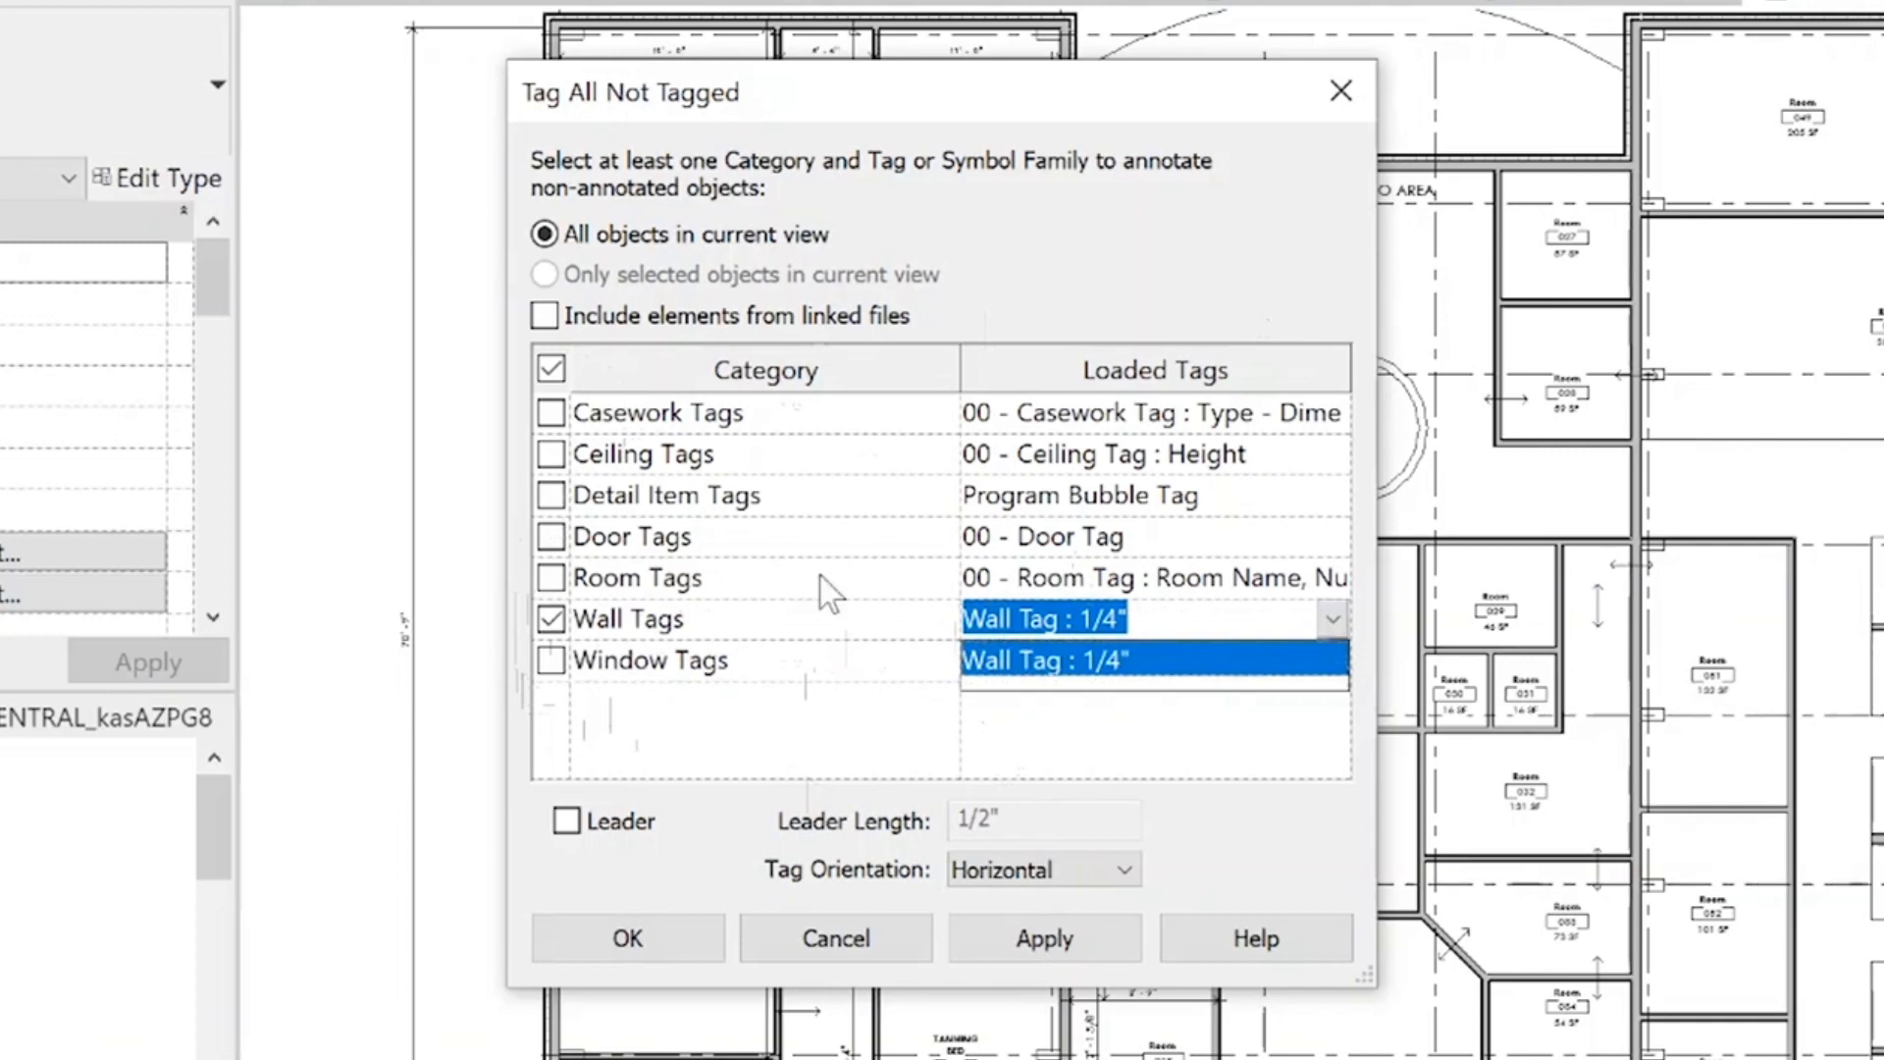
{"action": "left_click", "coordinate": [1137, 619]}
{"action": "left_click", "coordinate": [1202, 615]}
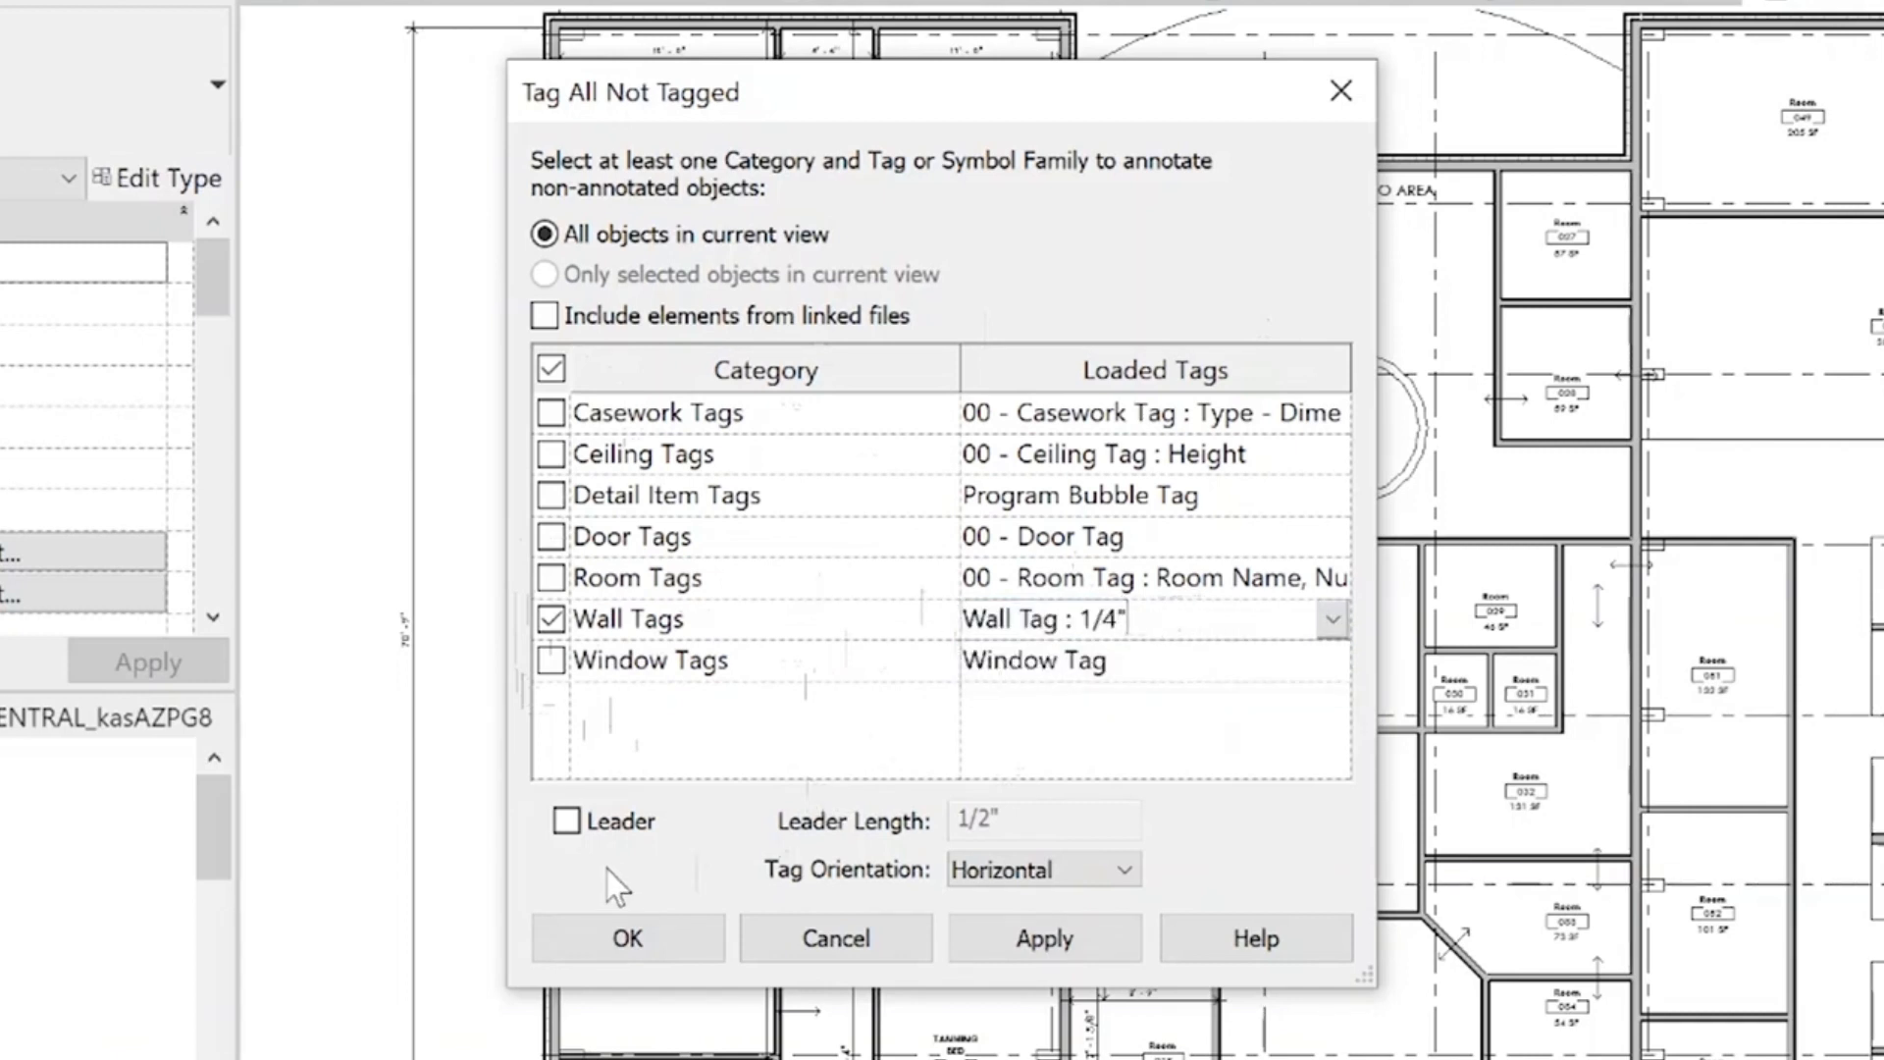
{"action": "left_click", "coordinate": [567, 820]}
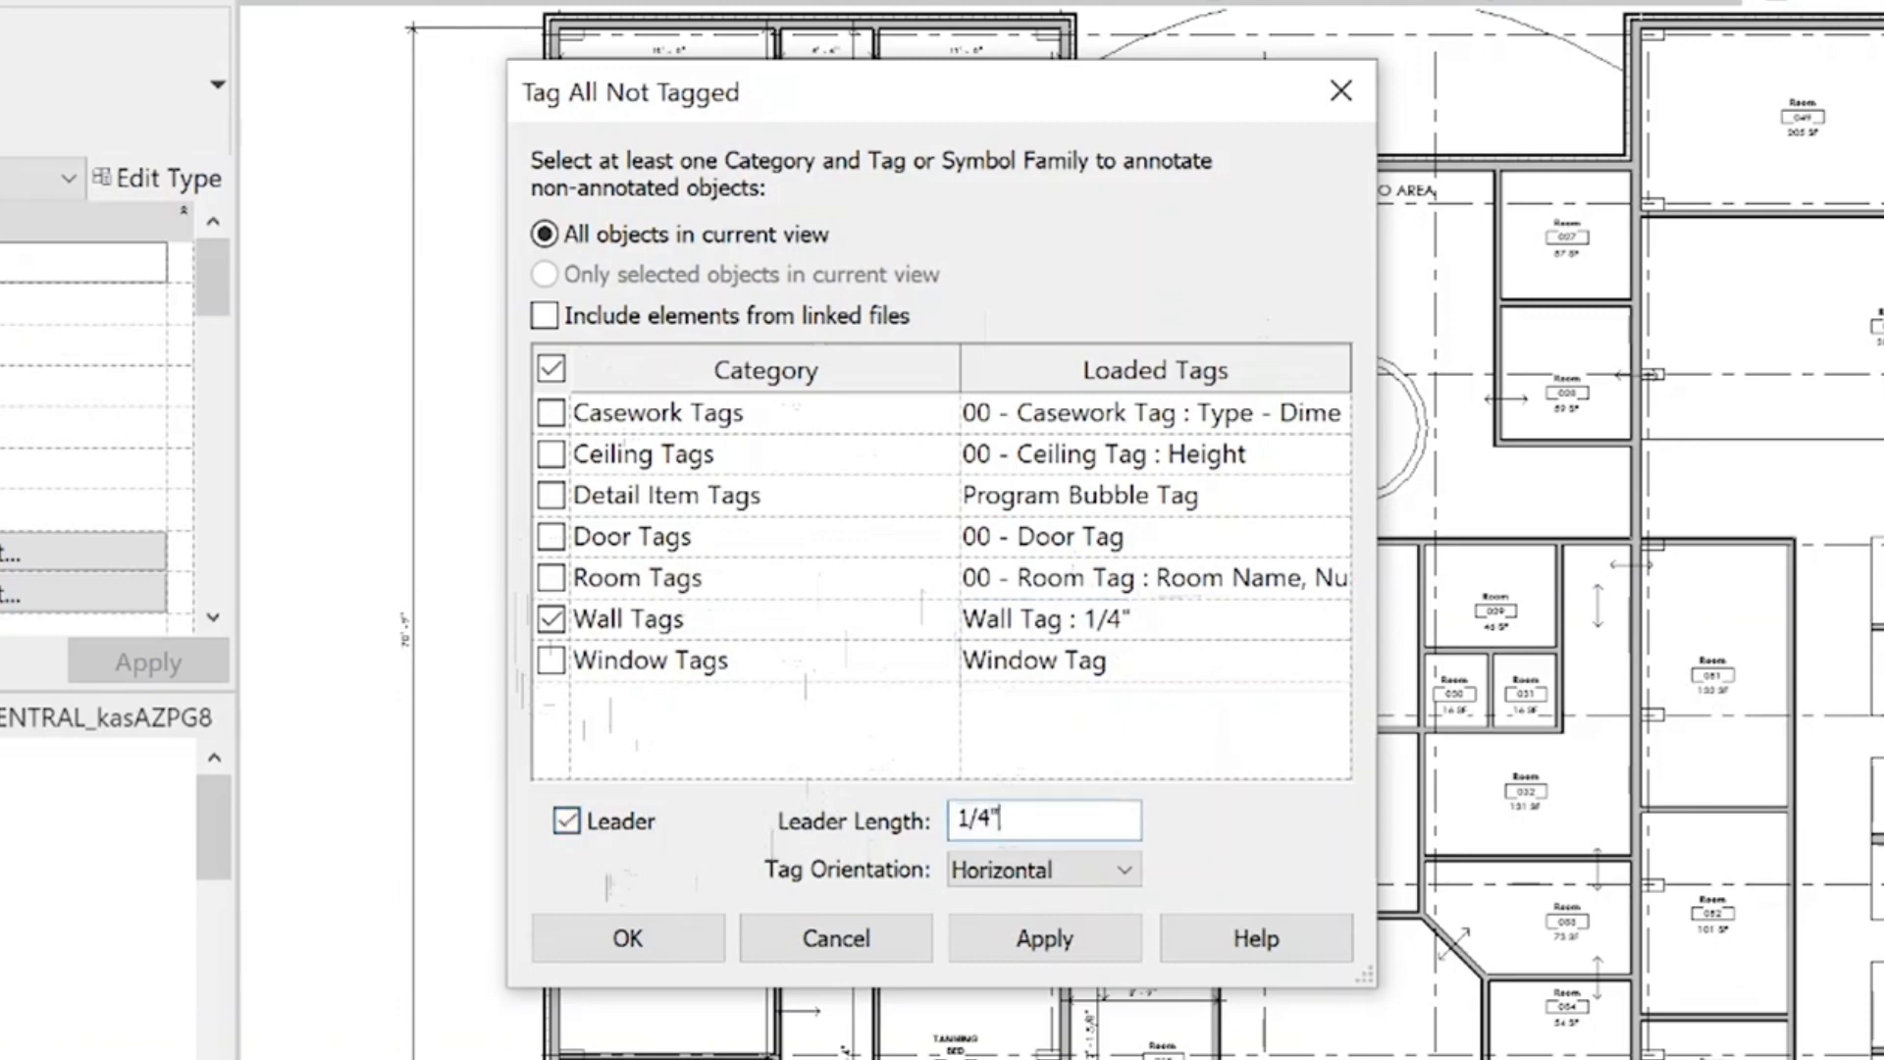
{"action": "left_click", "coordinate": [1075, 934]}
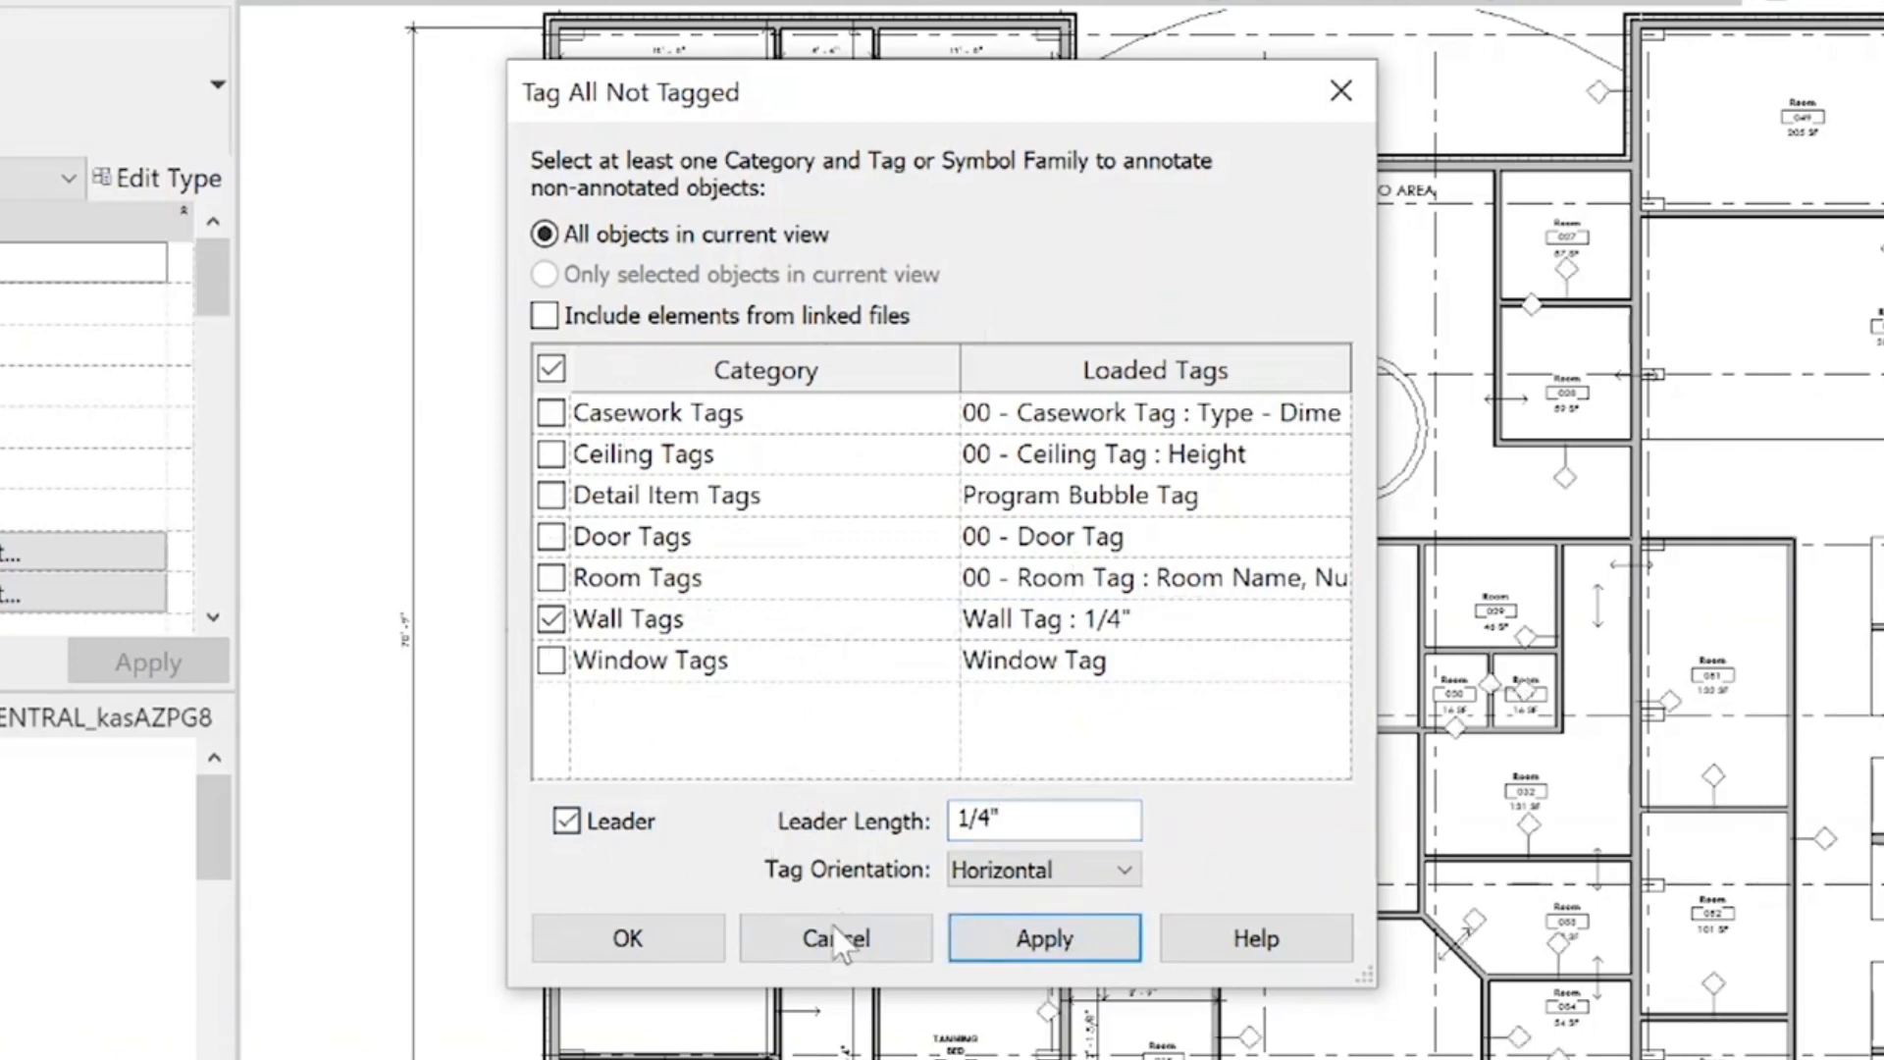
{"action": "left_click", "coordinate": [677, 944]}
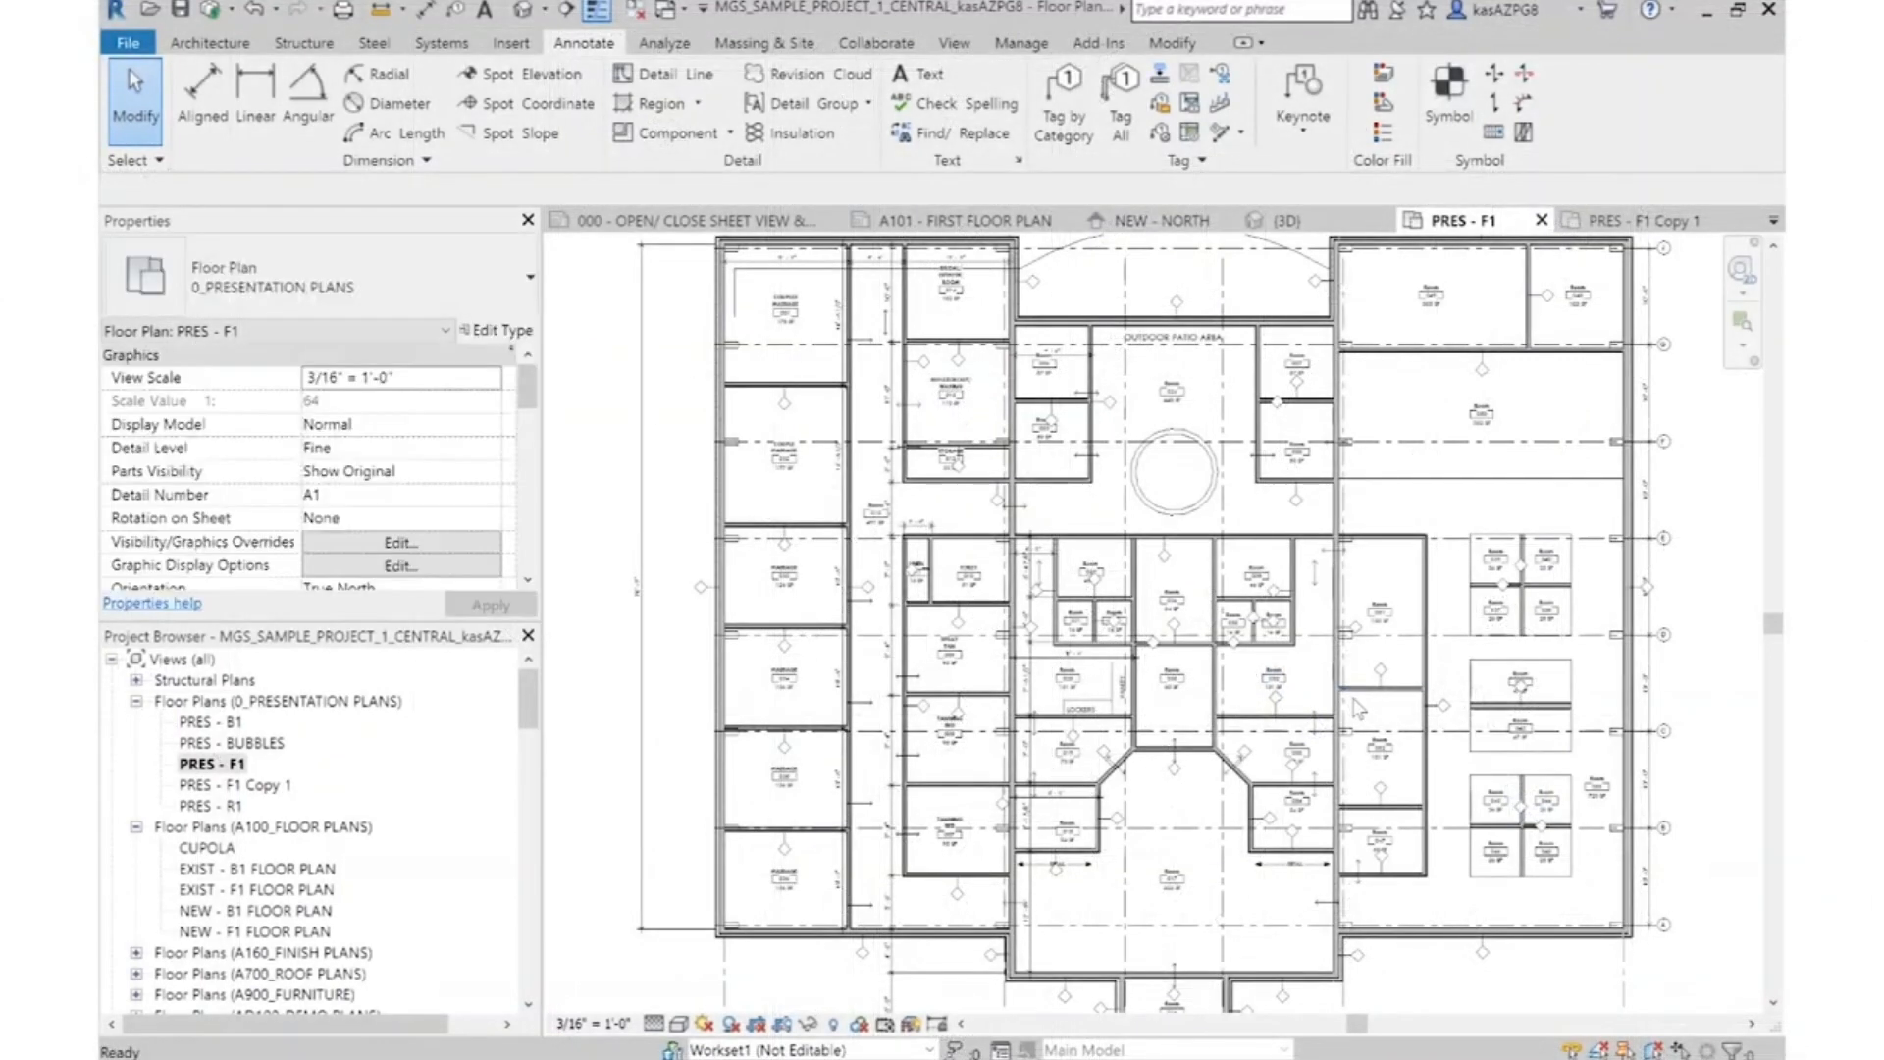
Move the upper exterior wall's tag sideways along the wall, clear of the 29' - 6" dimension text
{"action": "scroll", "coordinate": [950, 271], "scroll_direction": "up", "scroll_amount": 6}
{"action": "middle_click_drag", "start_coordinate": [872, 739], "coordinate": [1177, 795]}
{"action": "scroll", "coordinate": [1009, 502], "scroll_direction": "up", "scroll_amount": 4}
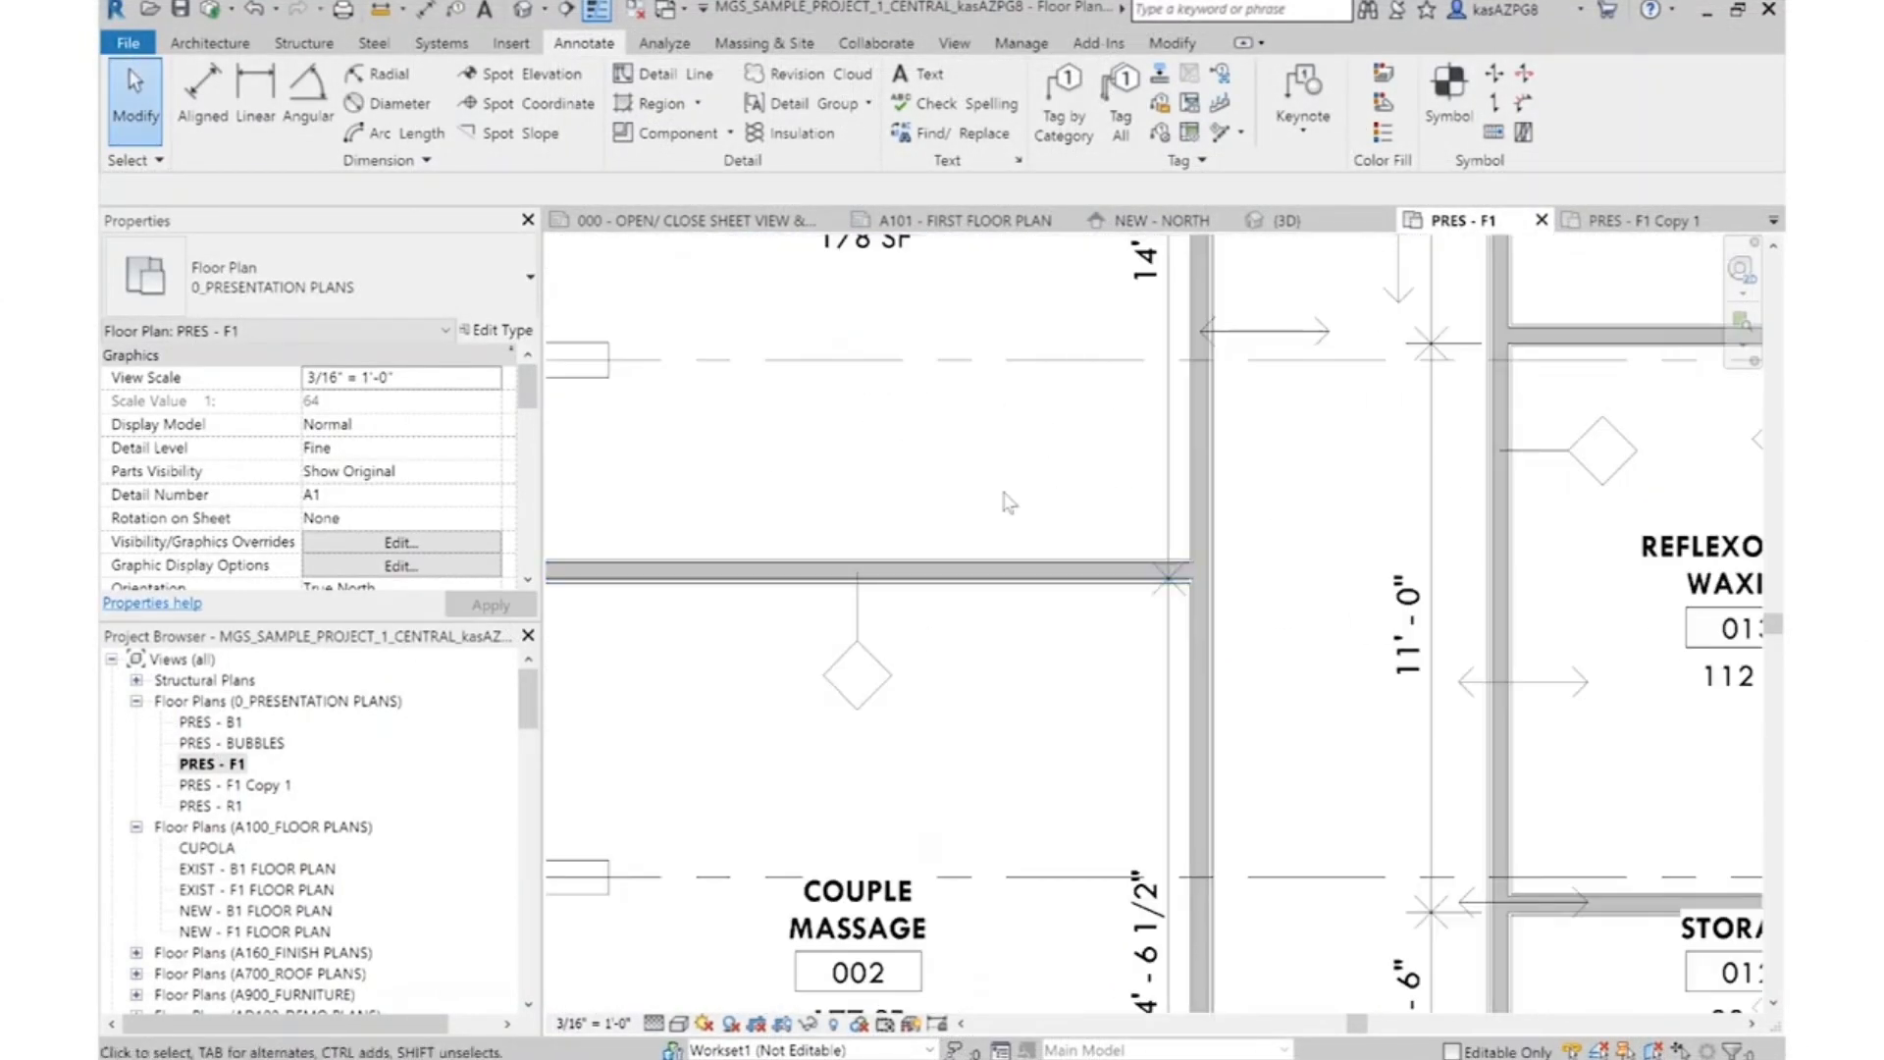
{"action": "scroll", "coordinate": [1009, 502], "scroll_direction": "down", "scroll_amount": 4}
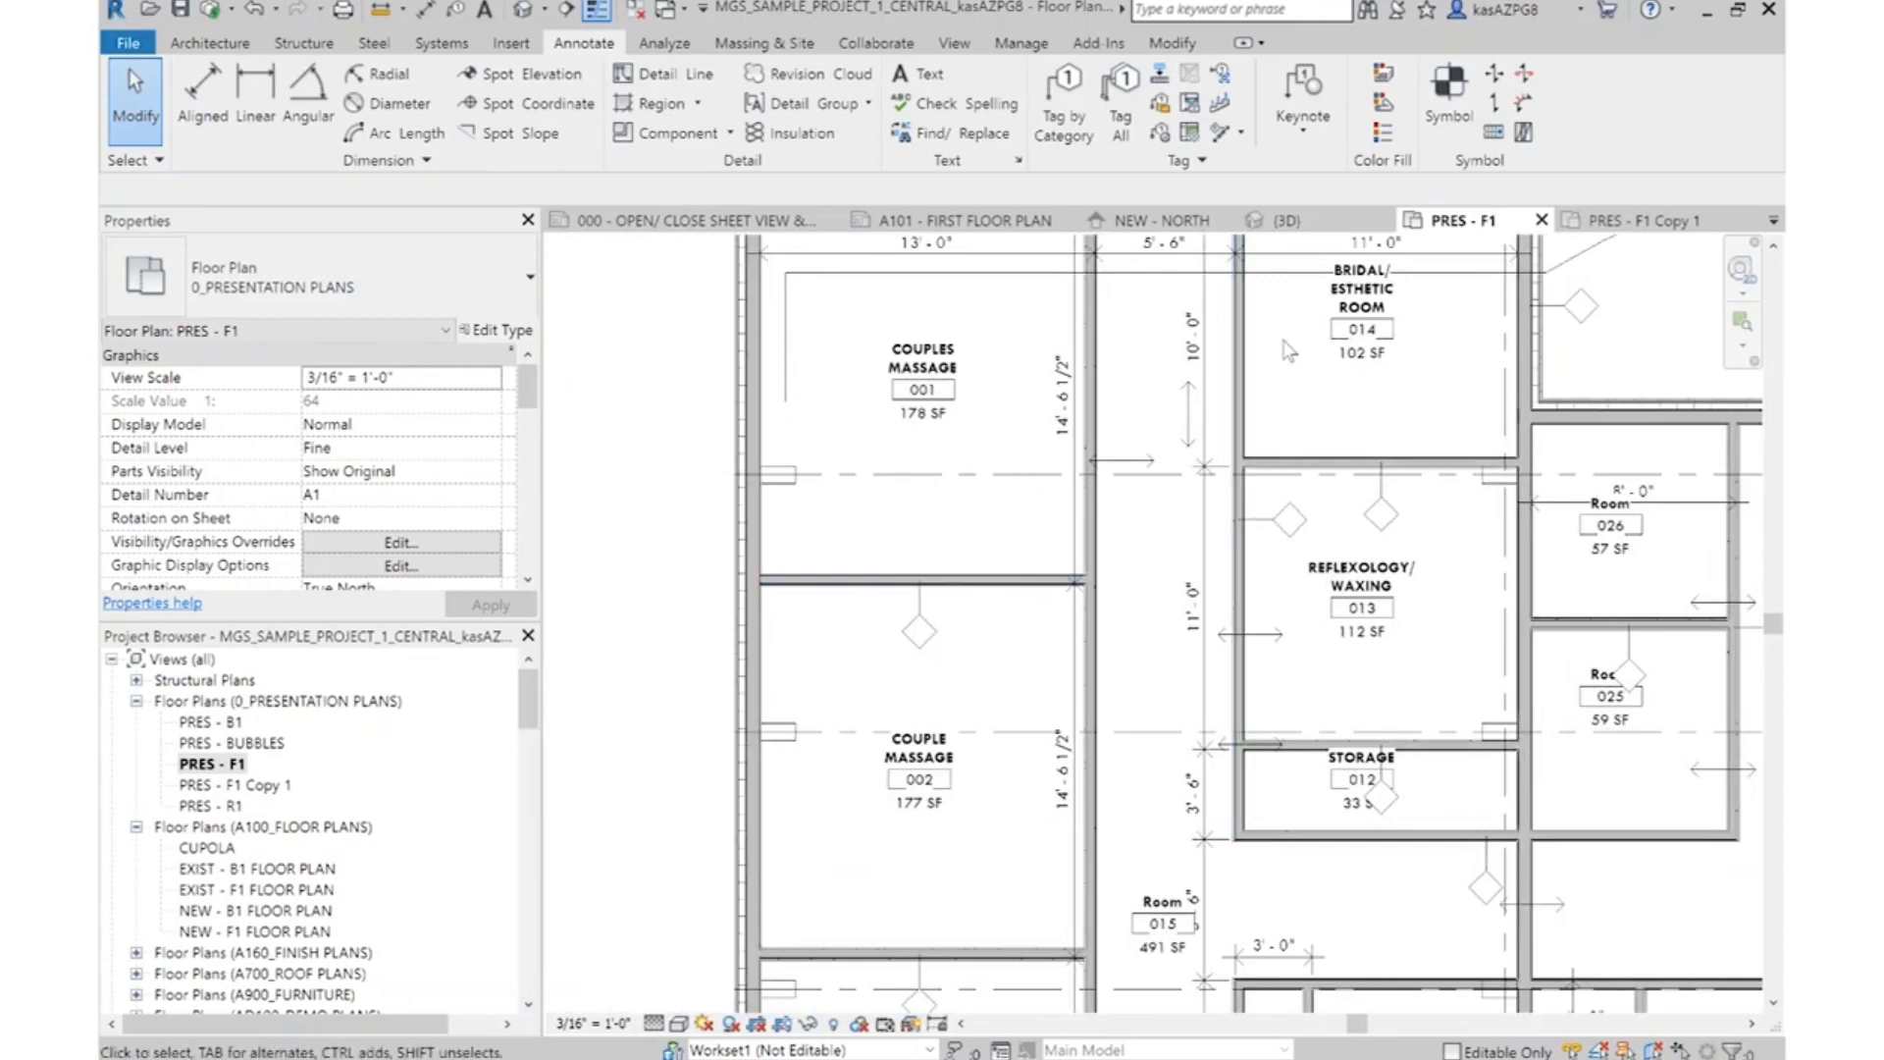
{"action": "scroll", "coordinate": [1141, 353], "scroll_direction": "down", "scroll_amount": 3}
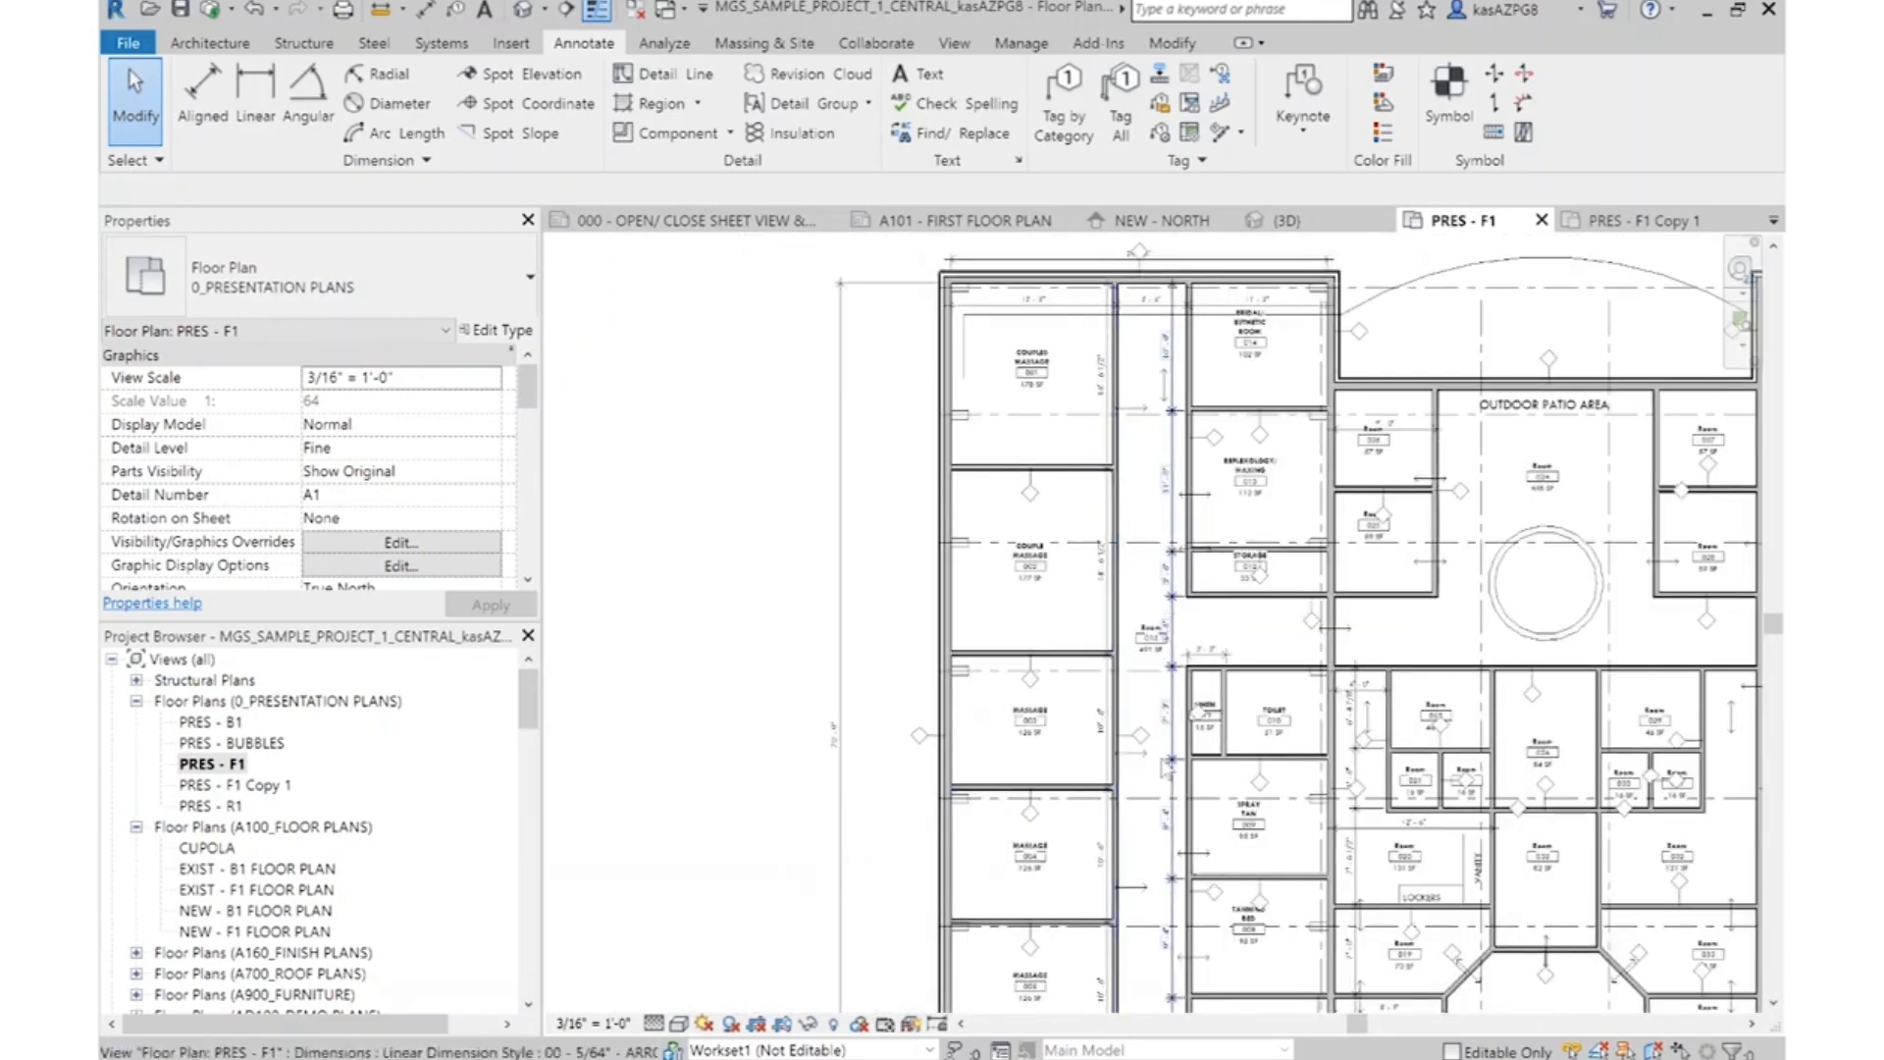
{"action": "scroll", "coordinate": [1168, 295], "scroll_direction": "up", "scroll_amount": 8}
{"action": "left_click", "coordinate": [1131, 665]}
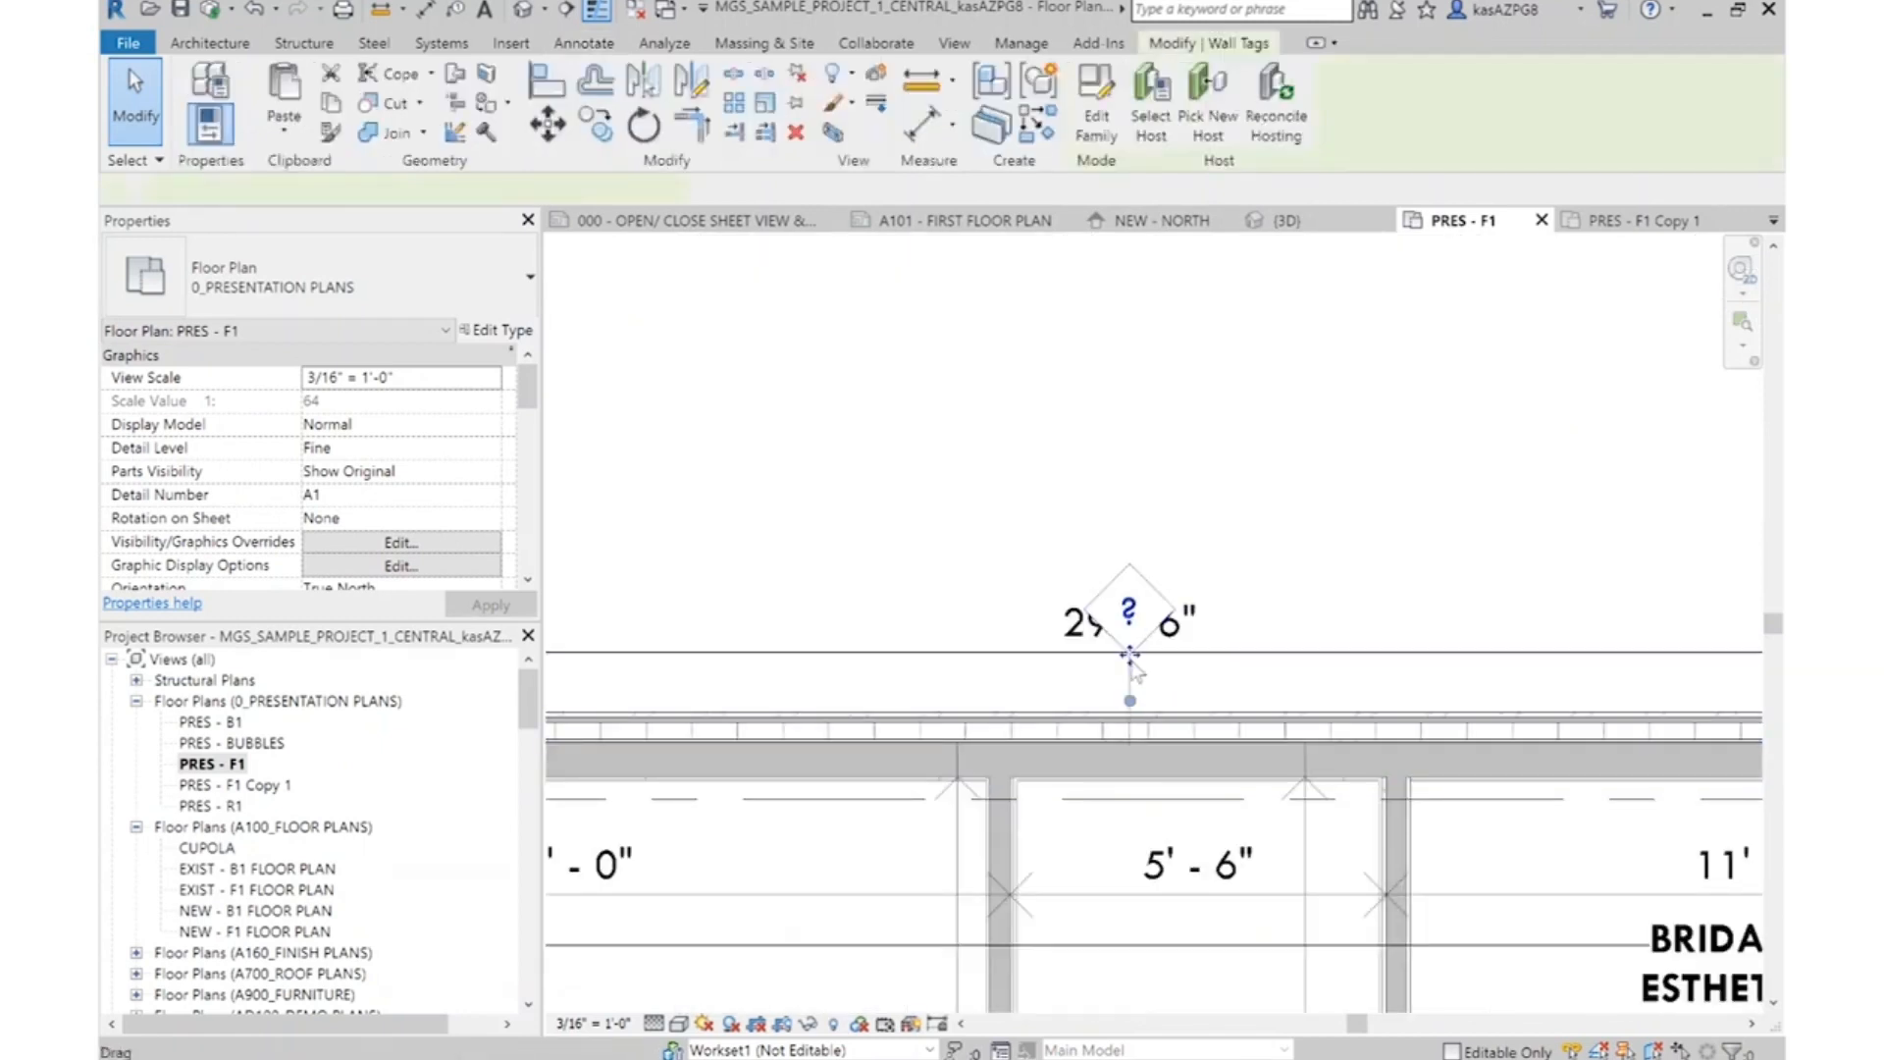
{"action": "left_click", "coordinate": [1128, 690]}
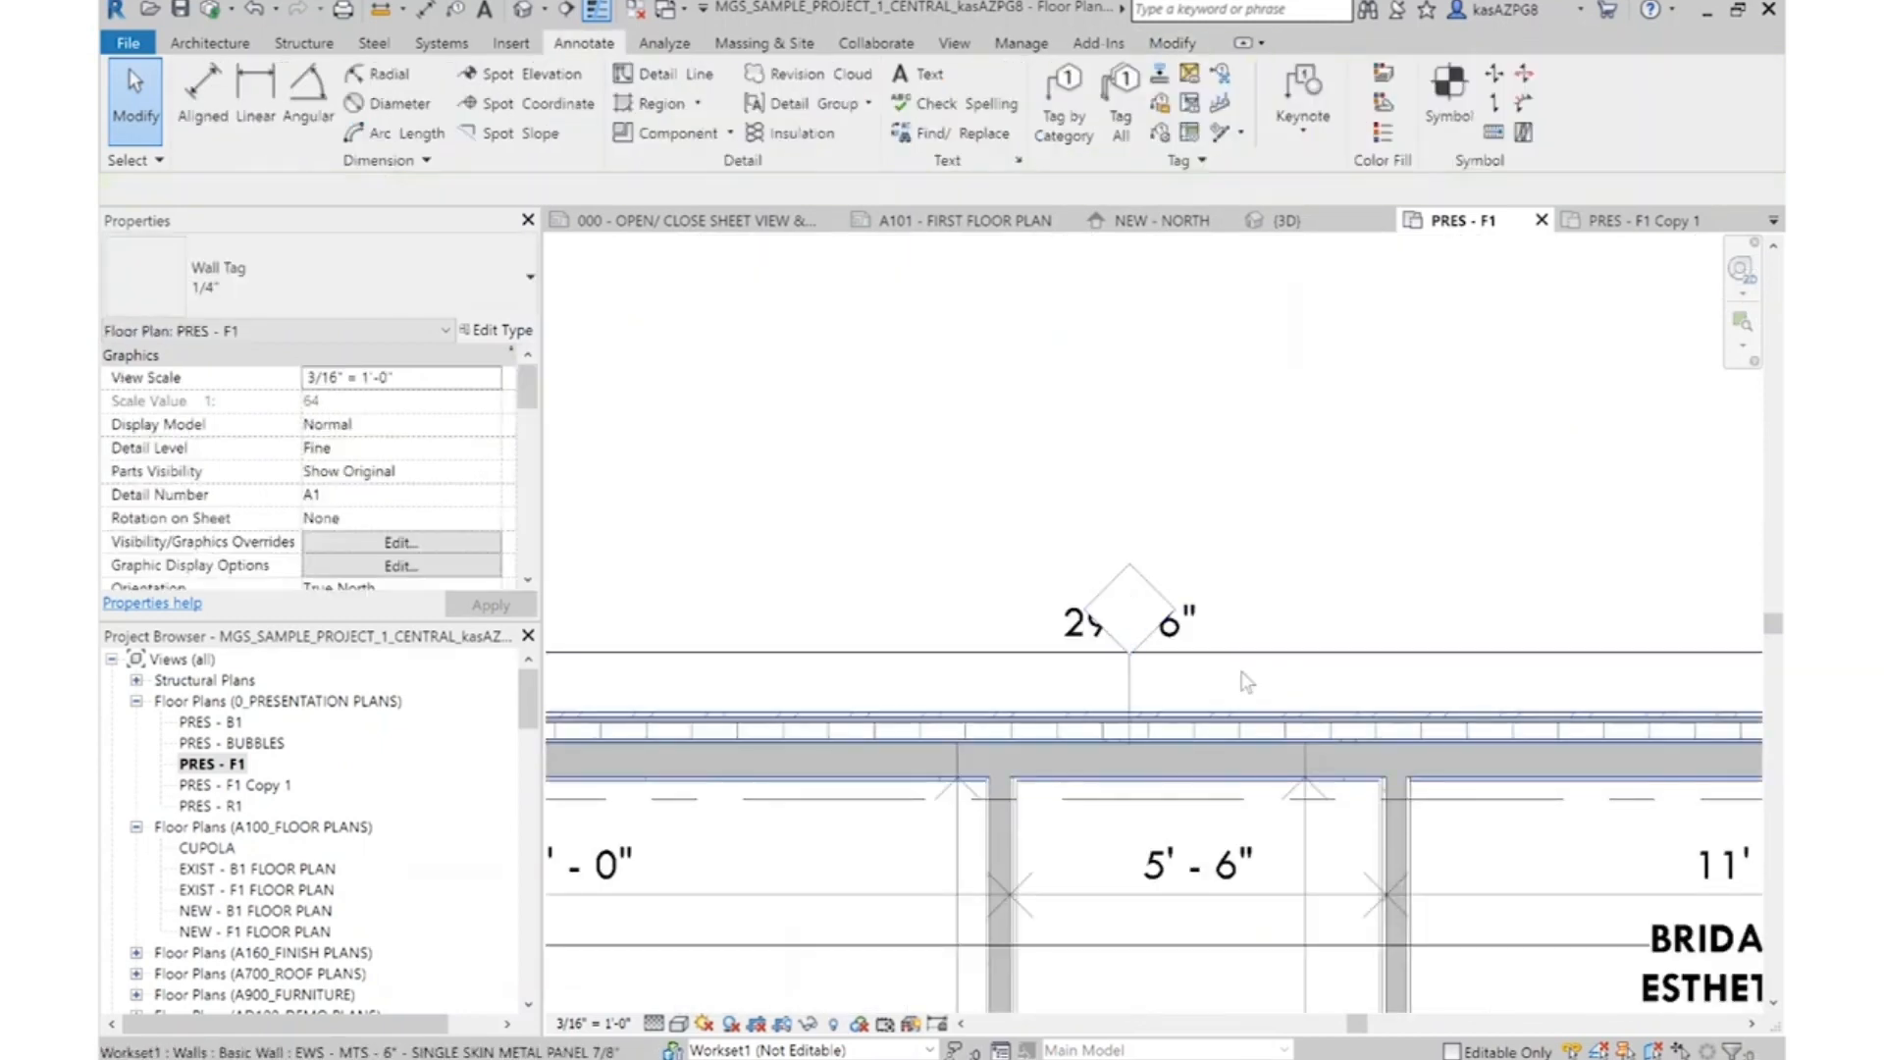
{"action": "left_click", "coordinate": [1129, 671]}
{"action": "key", "text": "Escape"}
{"action": "scroll", "coordinate": [1126, 678], "scroll_direction": "up", "scroll_amount": 1}
{"action": "left_click", "coordinate": [1130, 679]}
{"action": "left_click_drag", "start_coordinate": [1130, 704], "coordinate": [971, 687]}
{"action": "mouse_move", "coordinate": [837, 684]}
{"action": "left_mouse_down"}
{"action": "mouse_move", "coordinate": [825, 649]}
{"action": "mouse_move", "coordinate": [830, 704]}
{"action": "left_mouse_up"}
{"action": "key", "text": "Escape"}
{"action": "left_click", "coordinate": [840, 671]}
{"action": "key", "text": "Escape"}
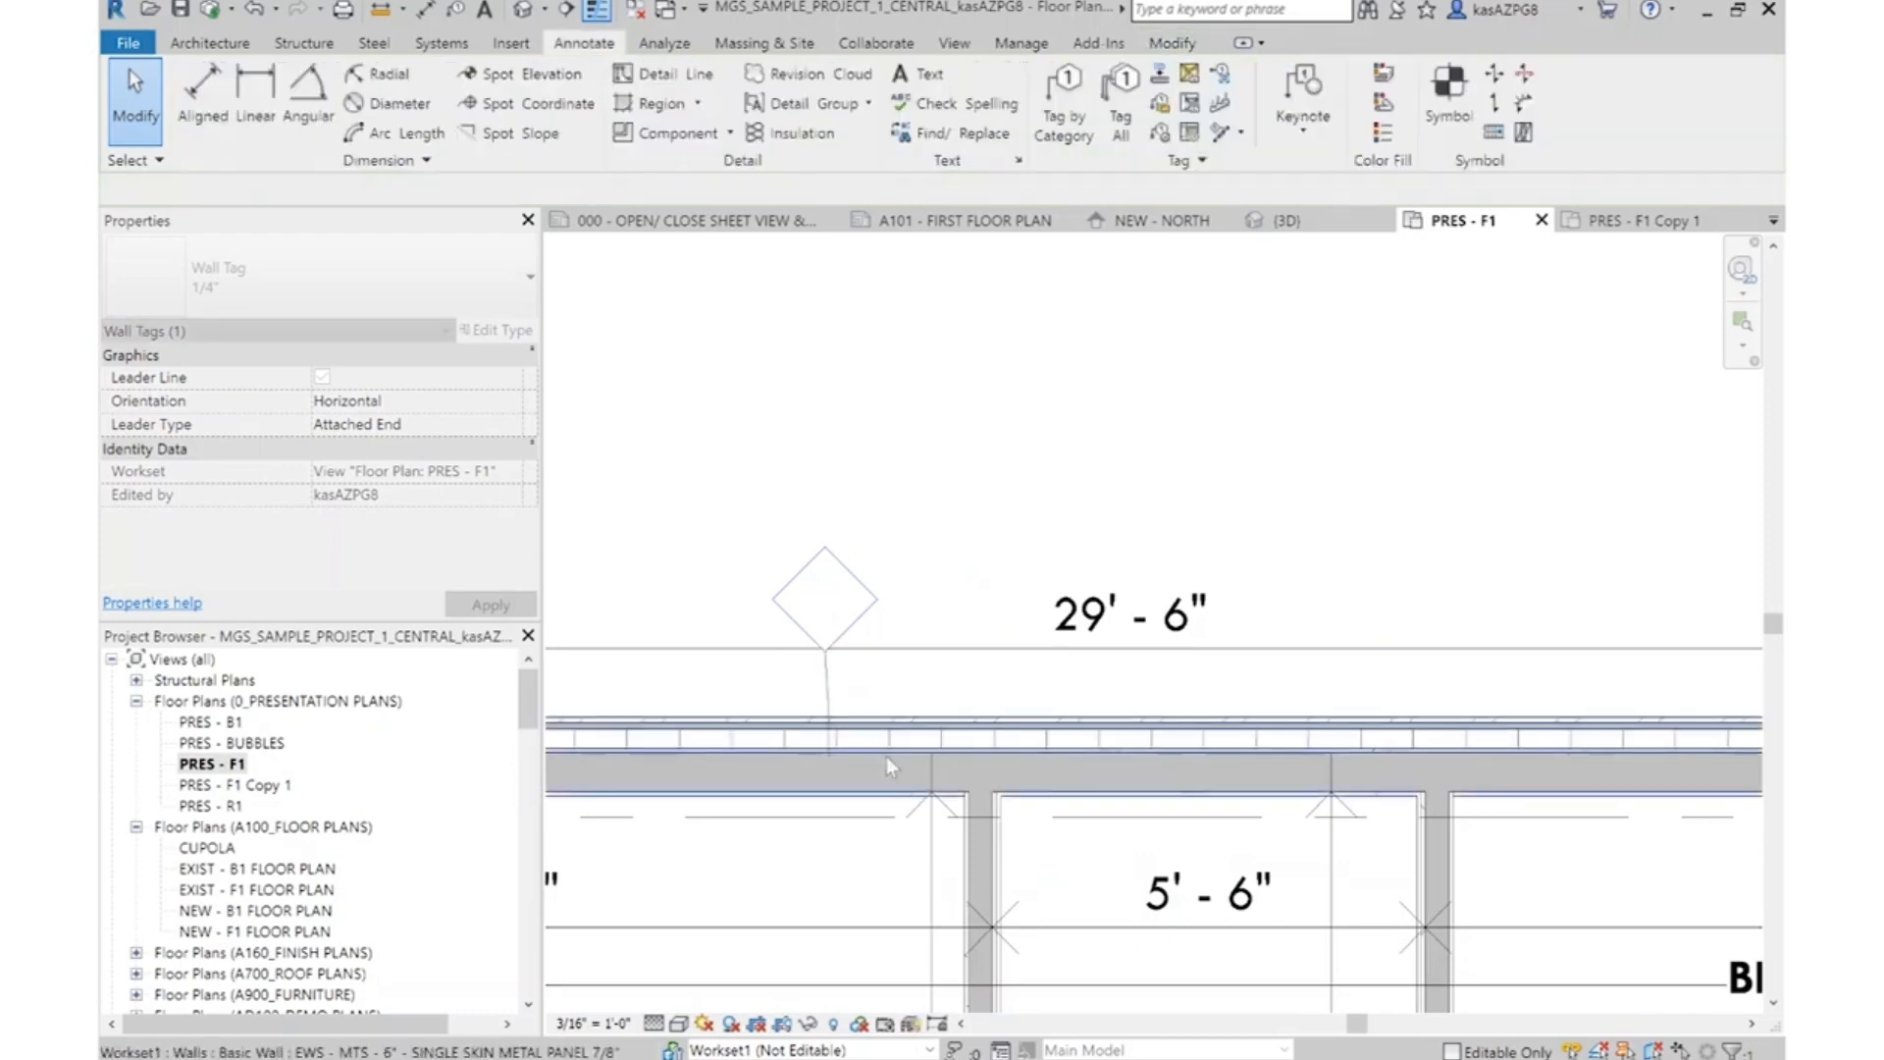
Set the Type Mark of the exterior wall type EWS - MTS - 6" - SINGLE SKIN METAL PANEL 7/8" to EWS1
{"action": "left_click", "coordinate": [885, 756]}
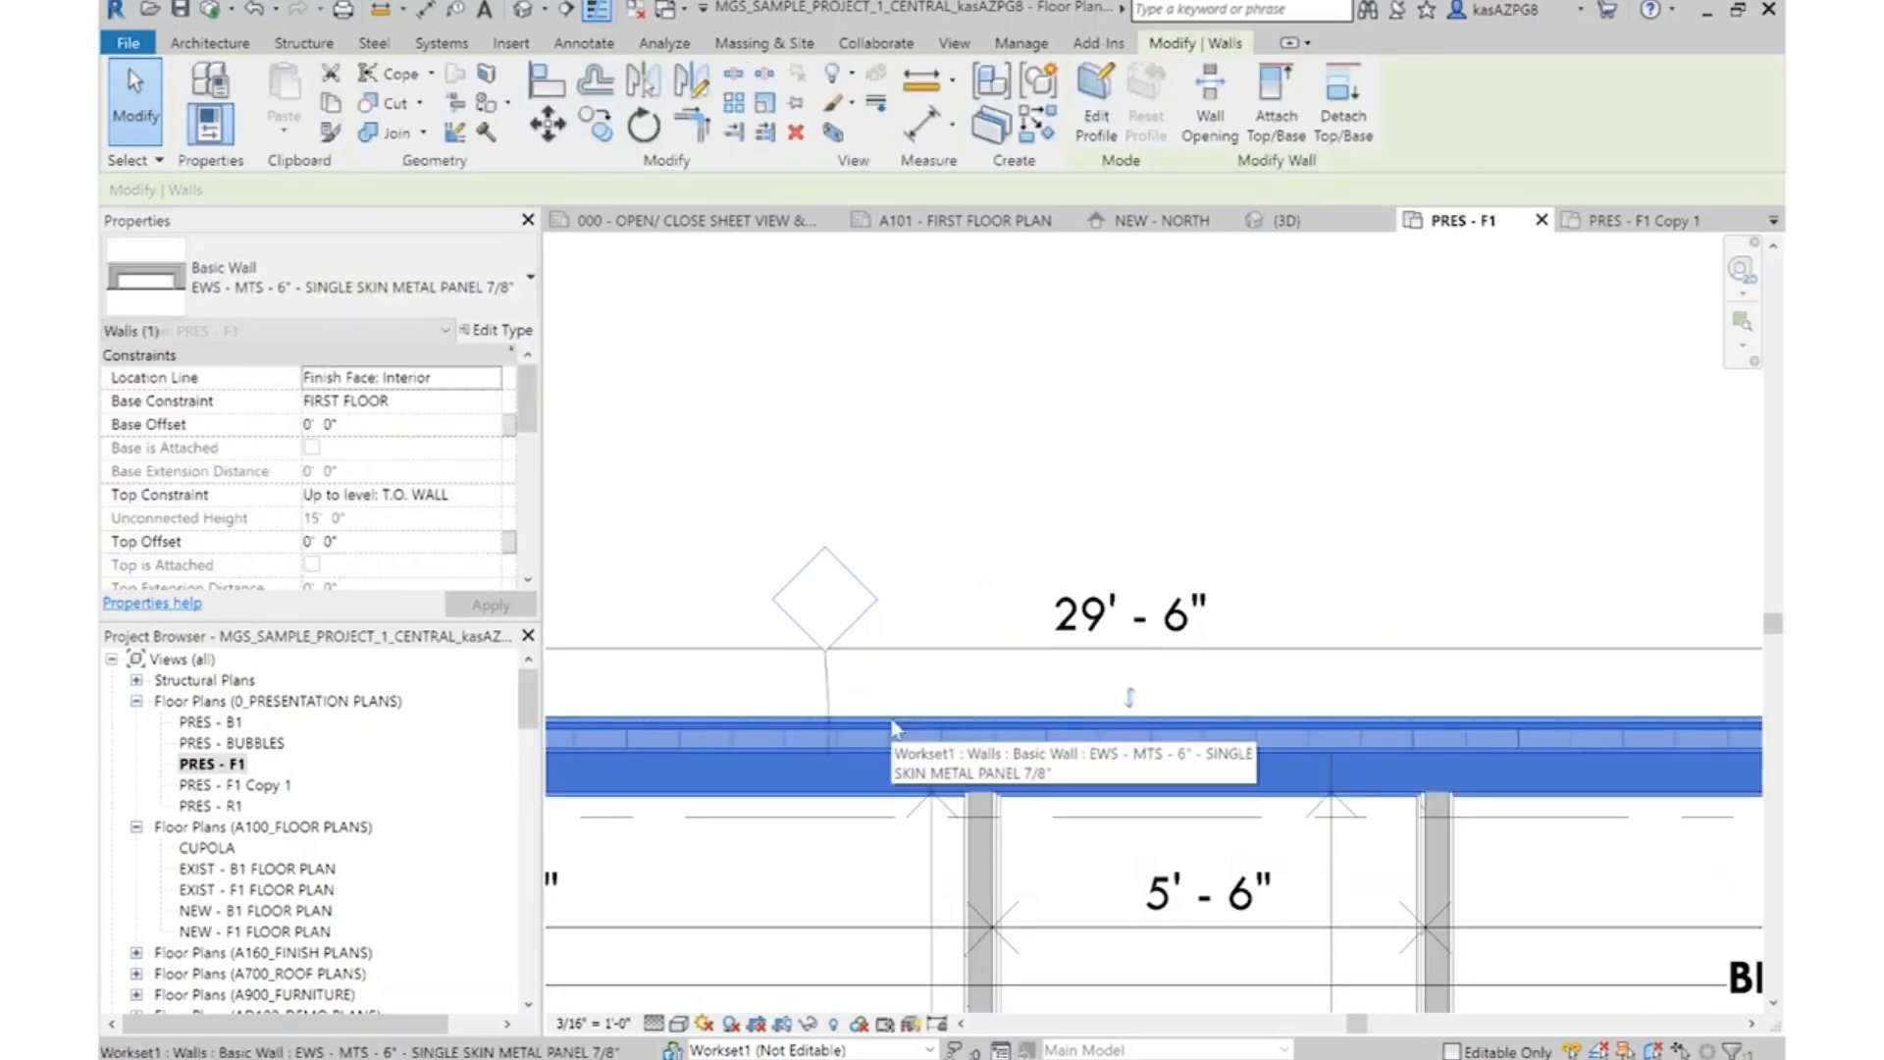
{"action": "left_click", "coordinate": [506, 331]}
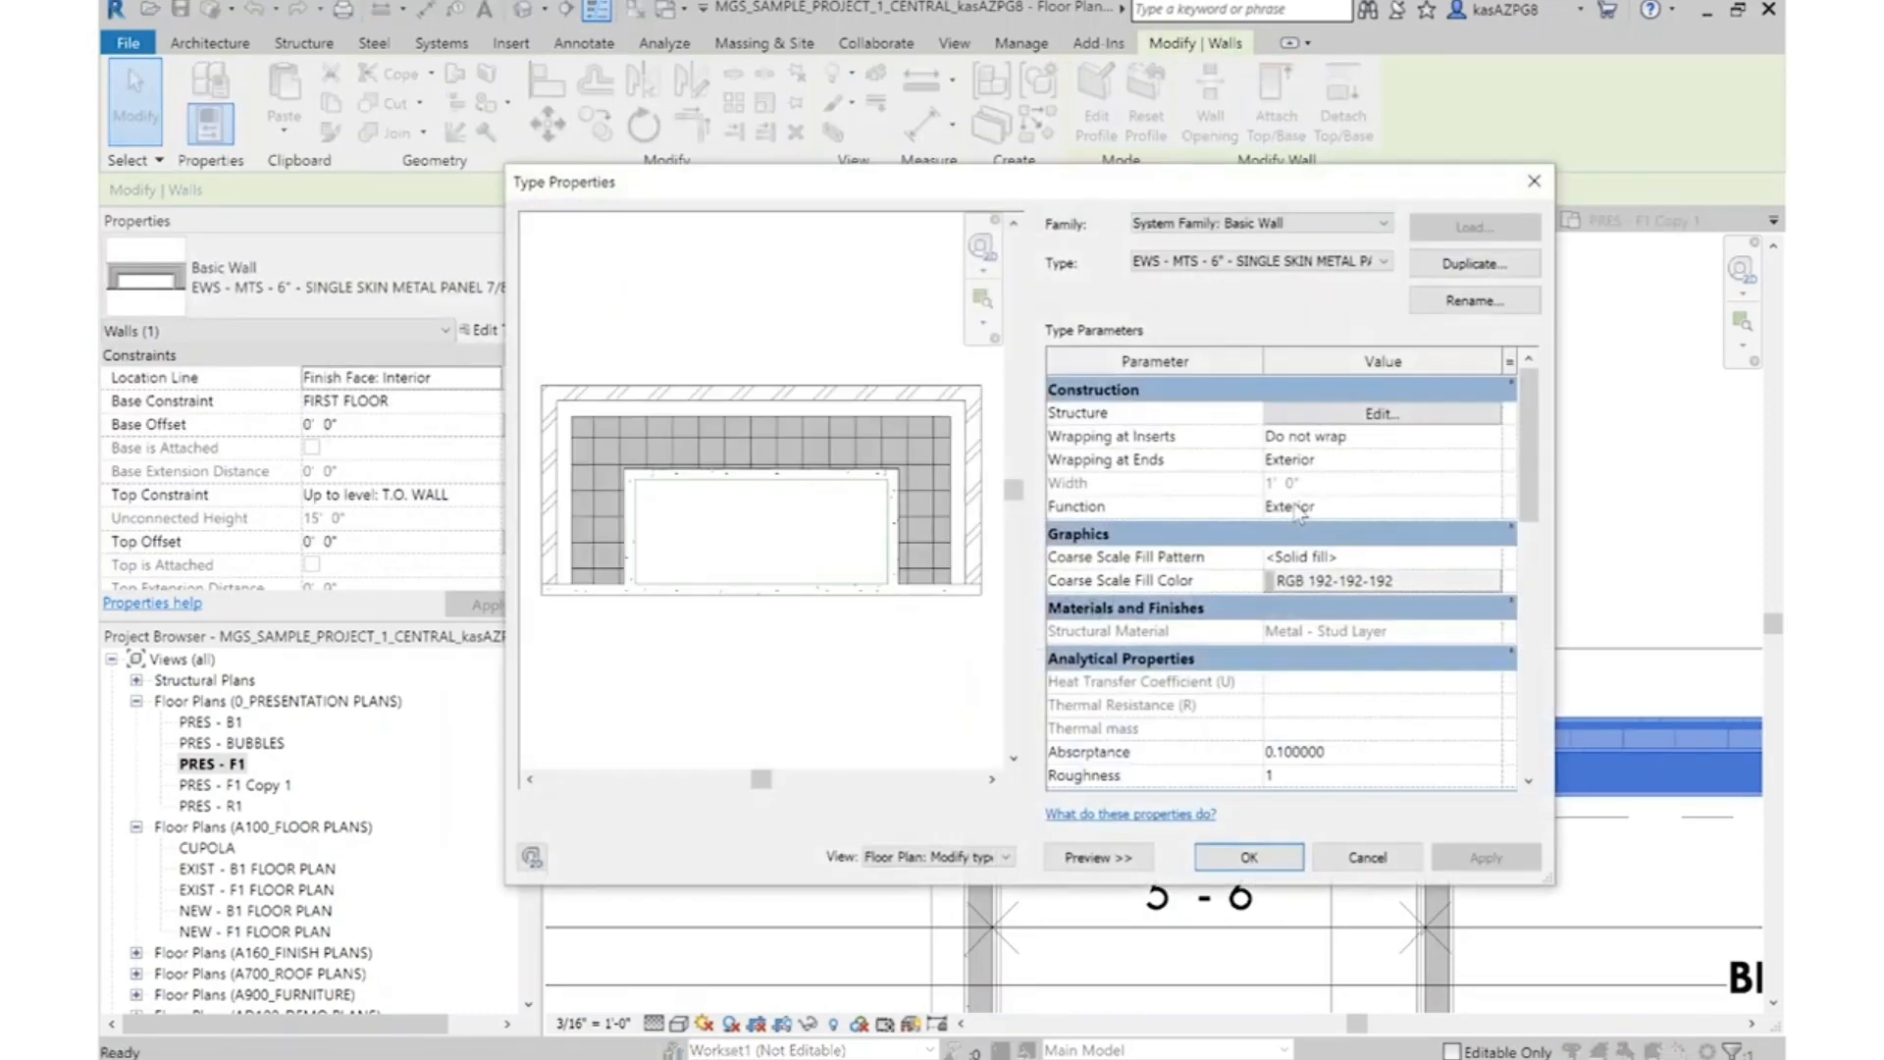
{"action": "scroll", "coordinate": [1377, 631], "scroll_direction": "down", "scroll_amount": 5}
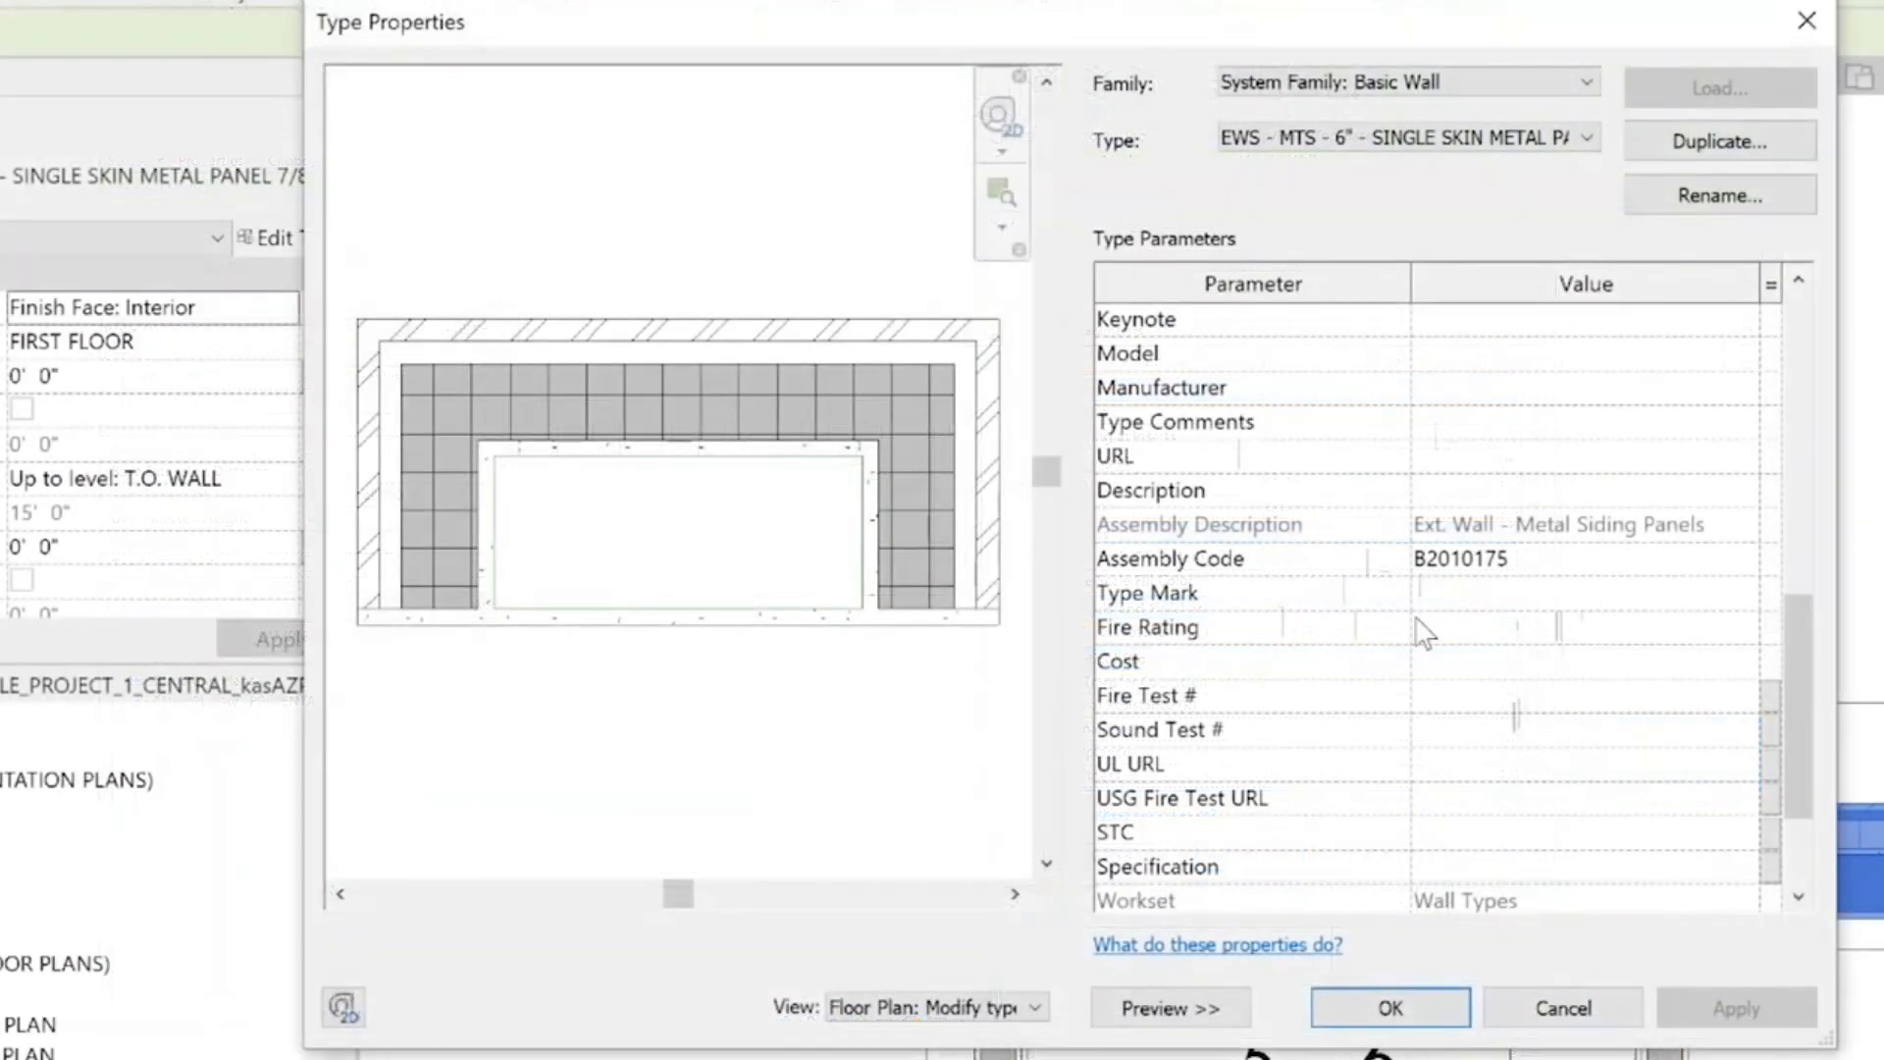
{"action": "left_click", "coordinate": [1462, 604]}
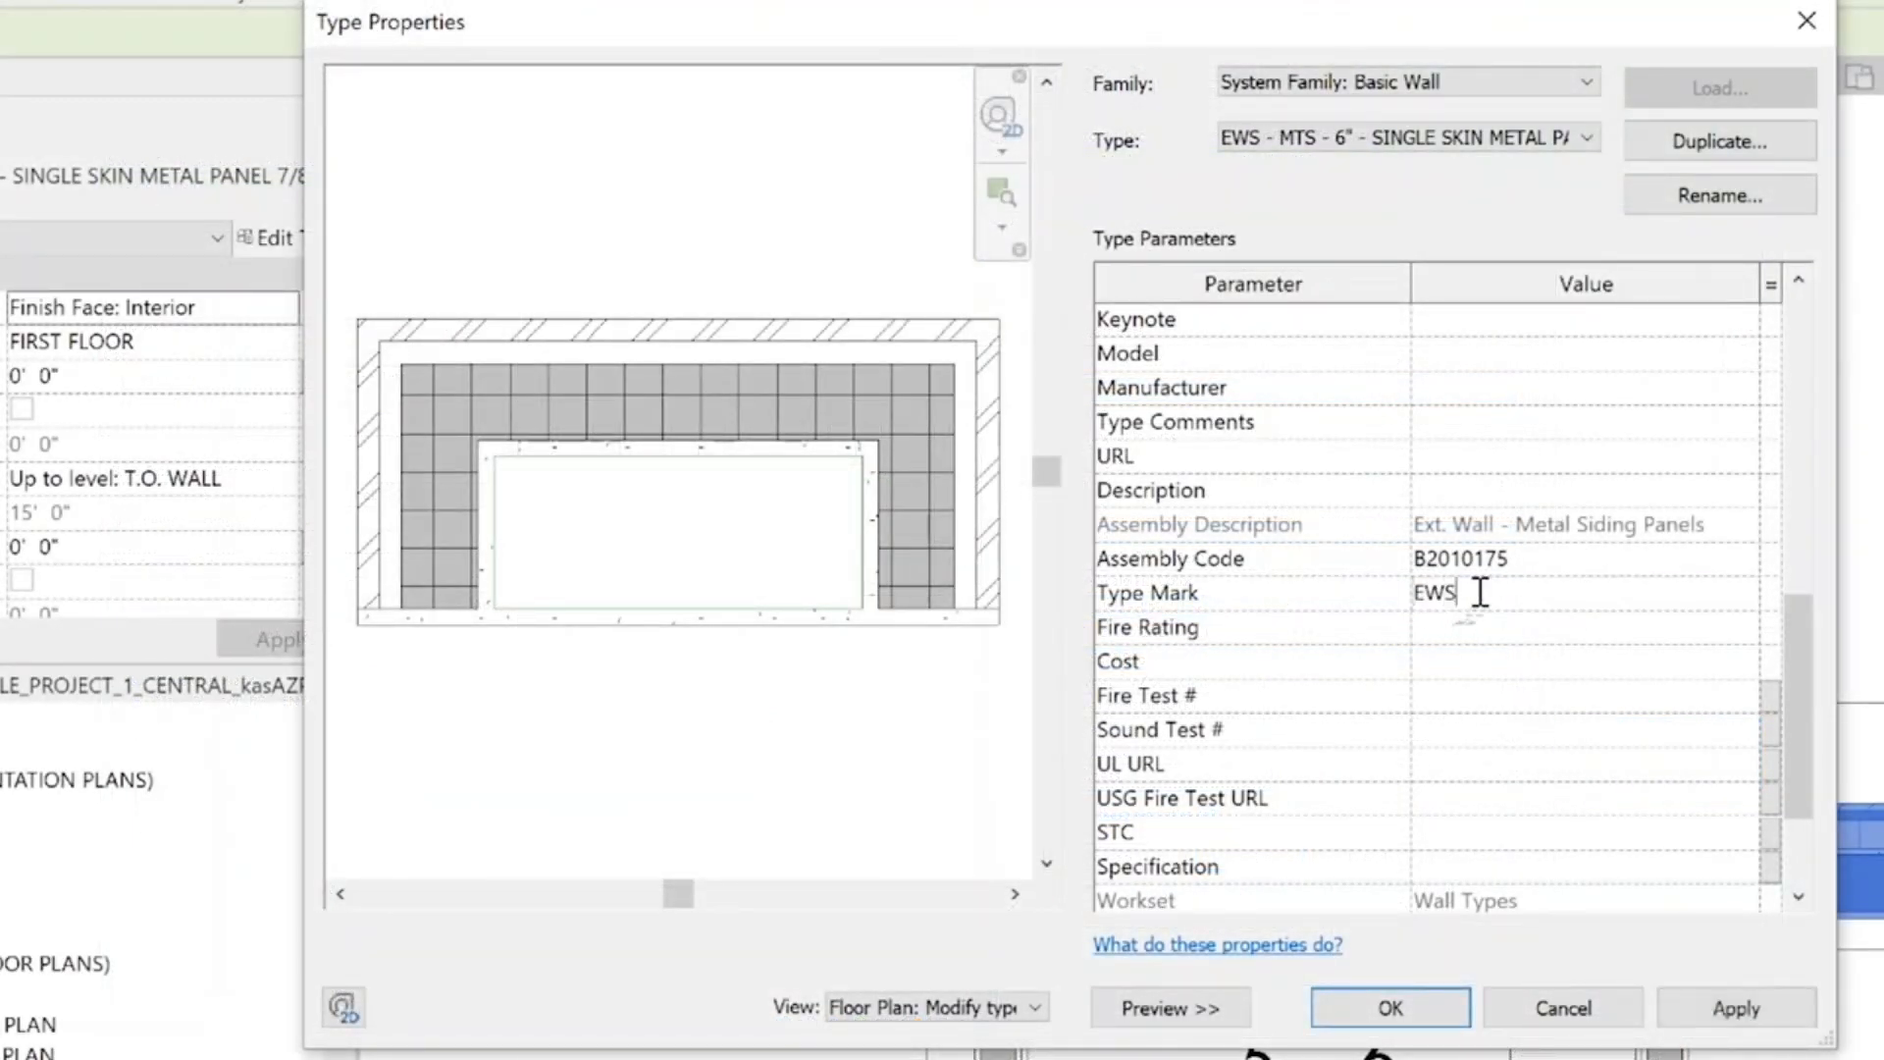
{"action": "left_click", "coordinate": [1379, 1009]}
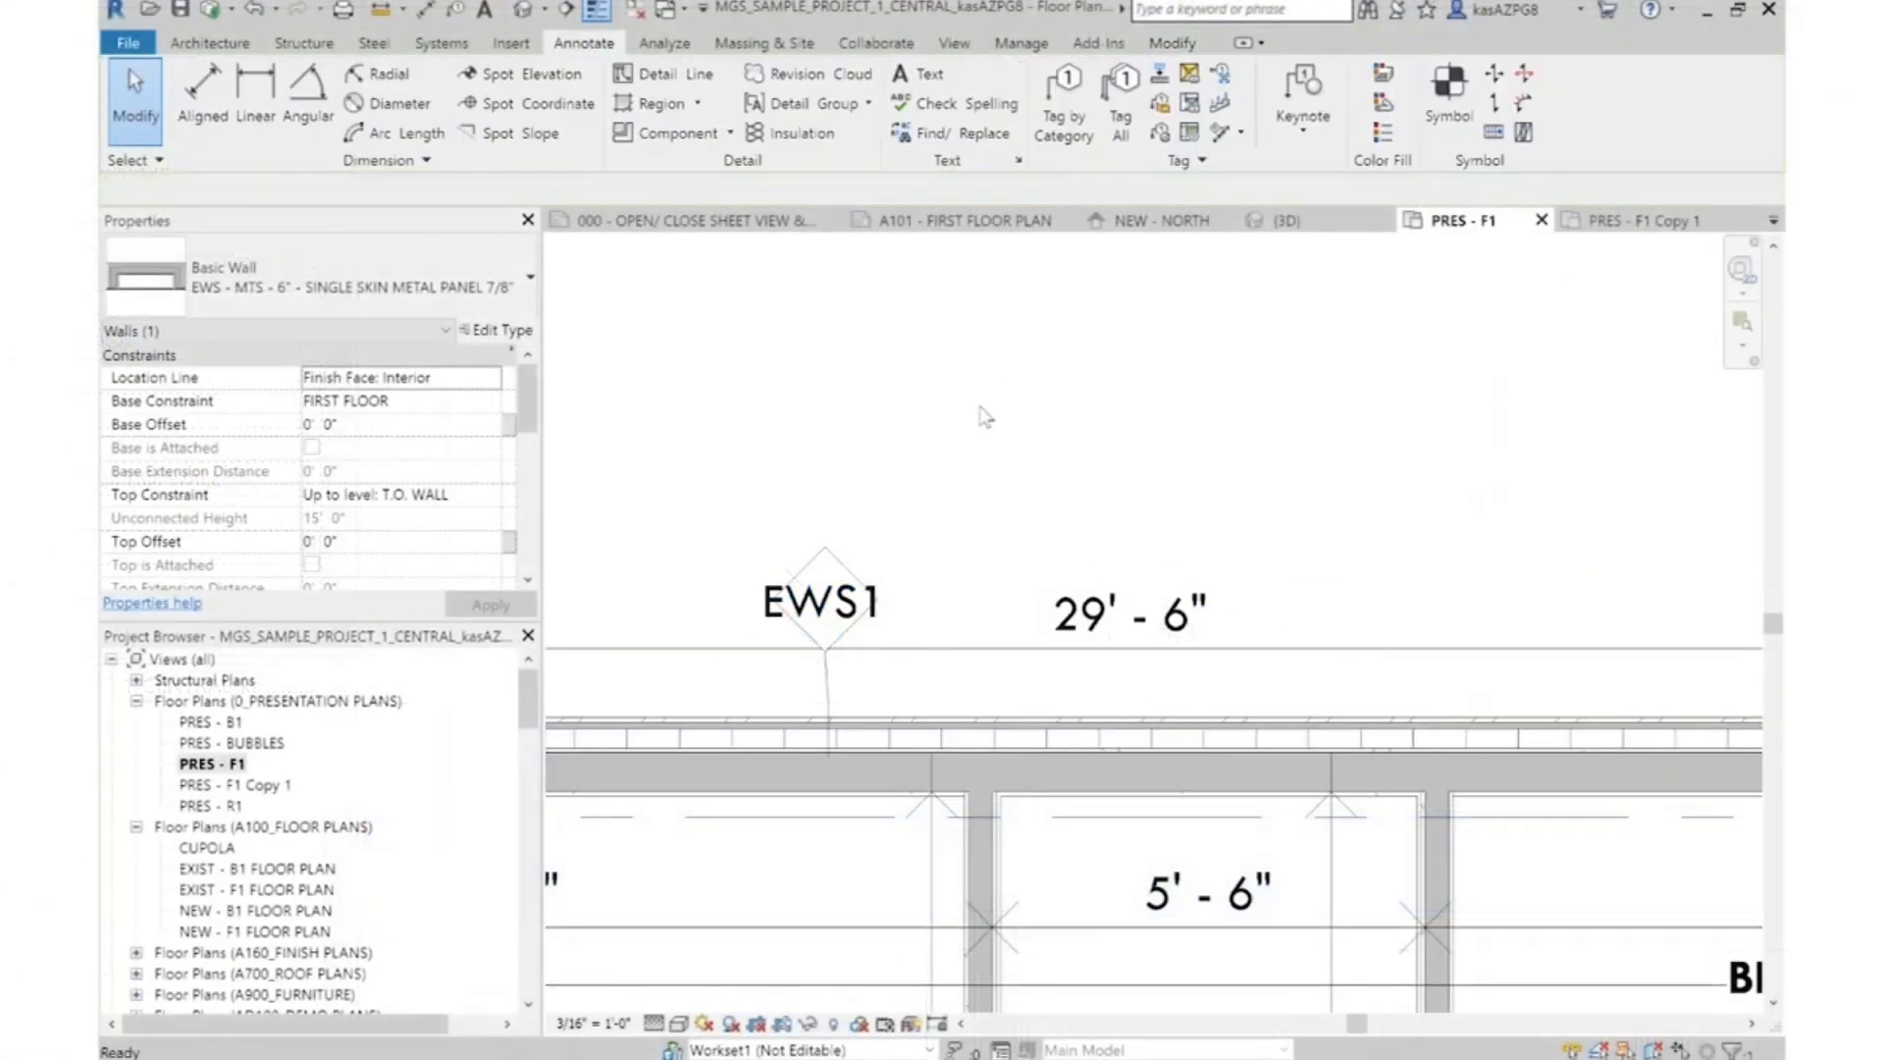
{"action": "left_click", "coordinate": [986, 417]}
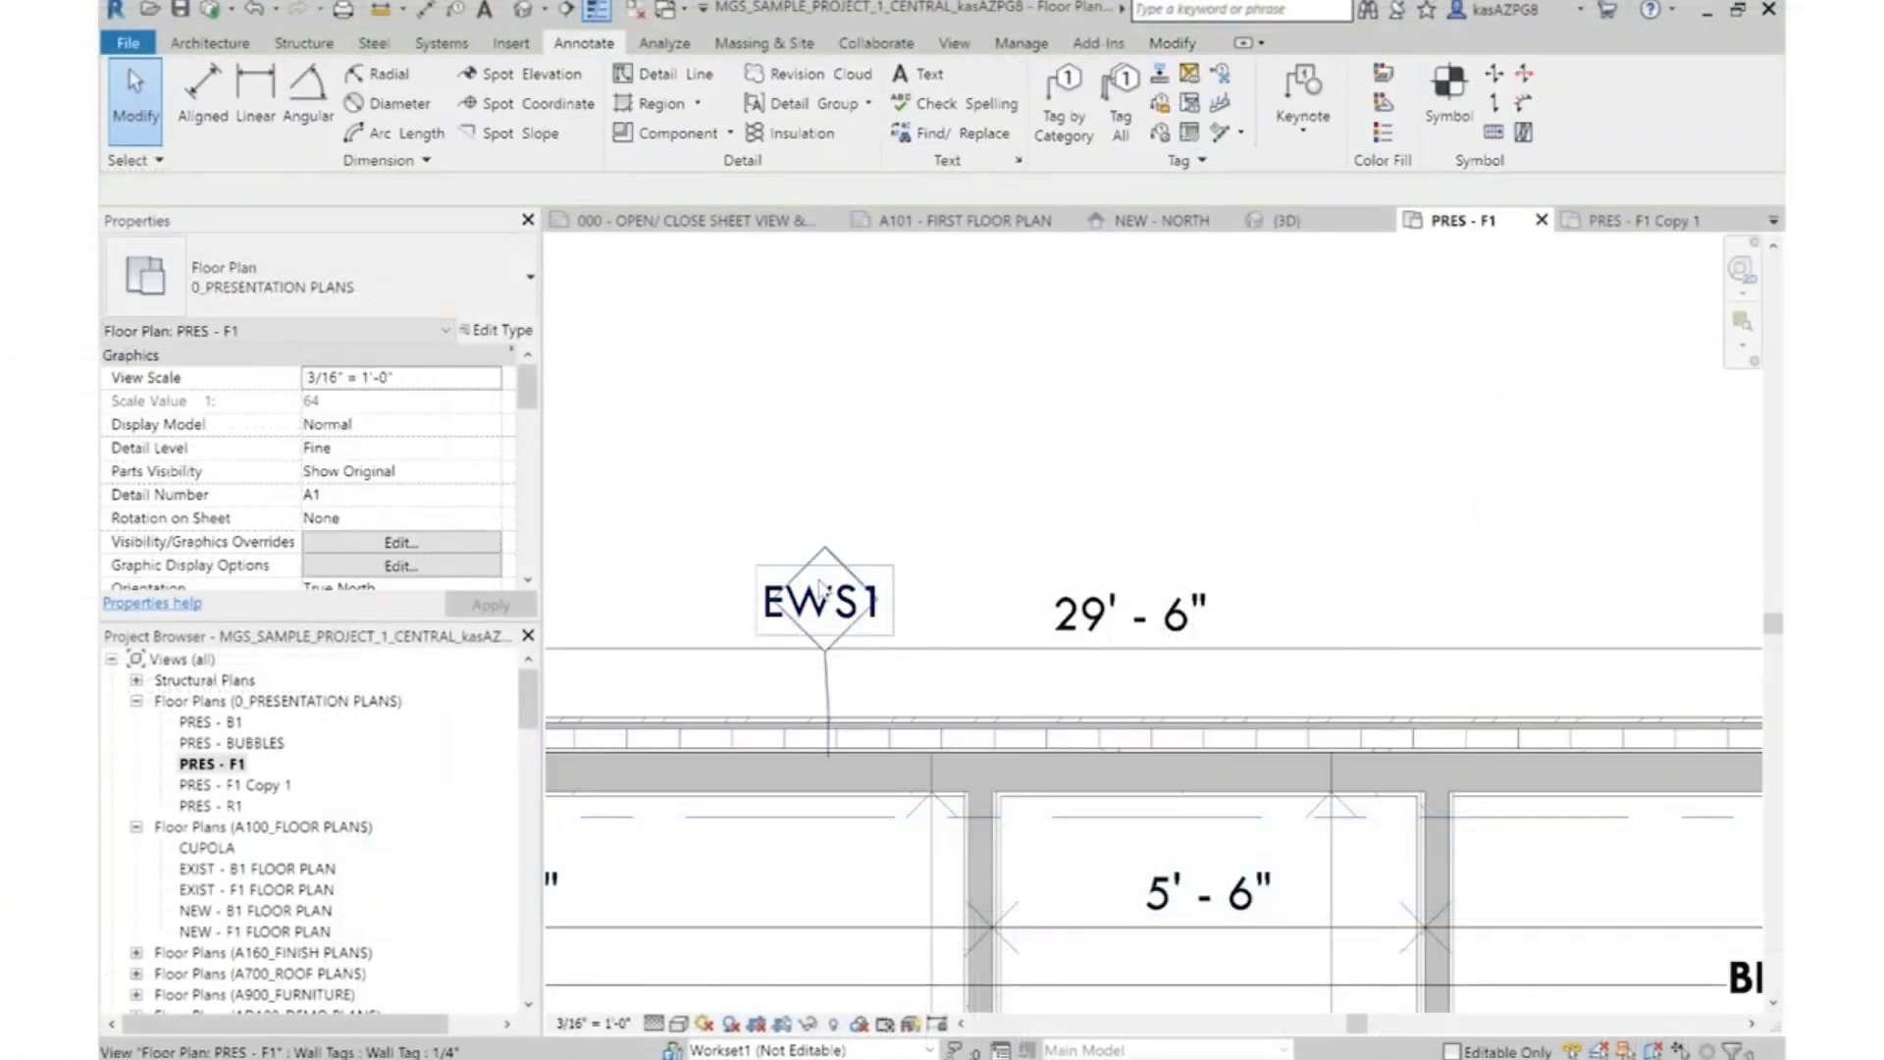
Examine the wall tags on the exterior walls and check the wall type of the partition between rooms 002 and 003
{"action": "scroll", "coordinate": [1064, 437], "scroll_direction": "down", "scroll_amount": 5}
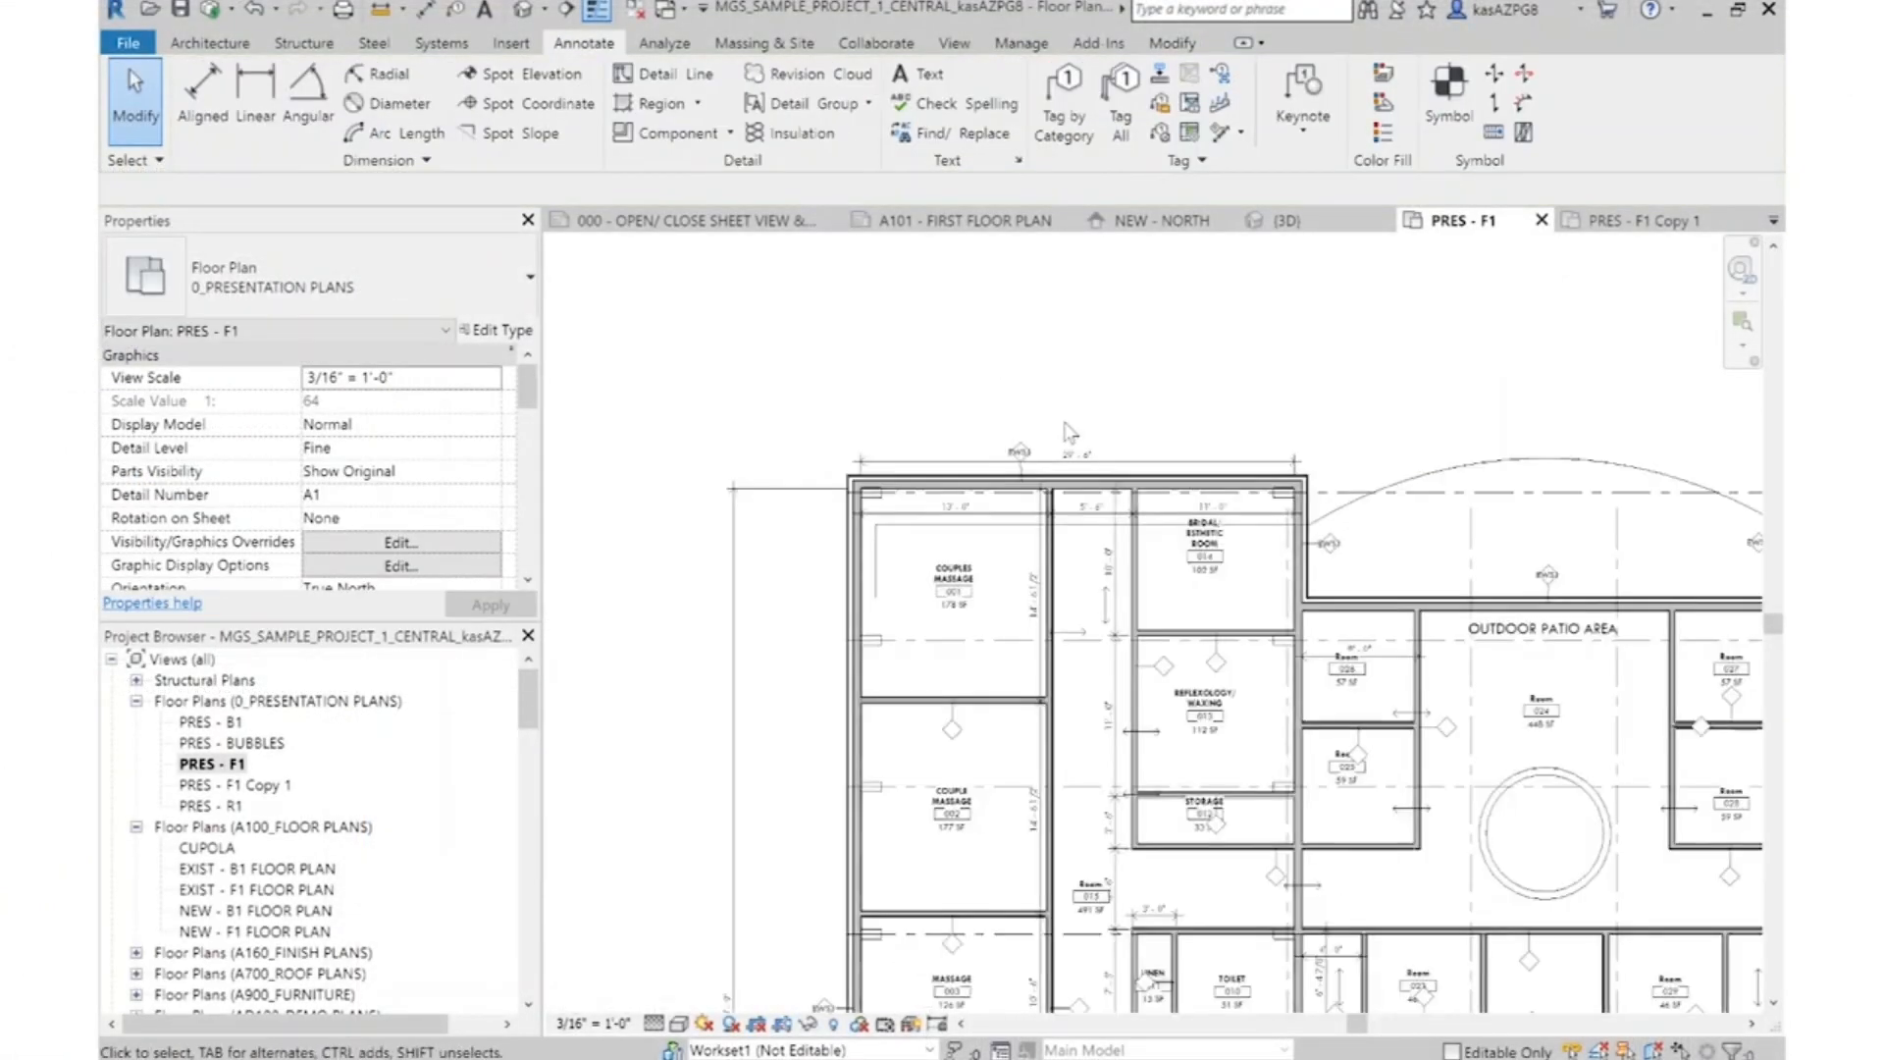
{"action": "scroll", "coordinate": [847, 755], "scroll_direction": "up", "scroll_amount": 5}
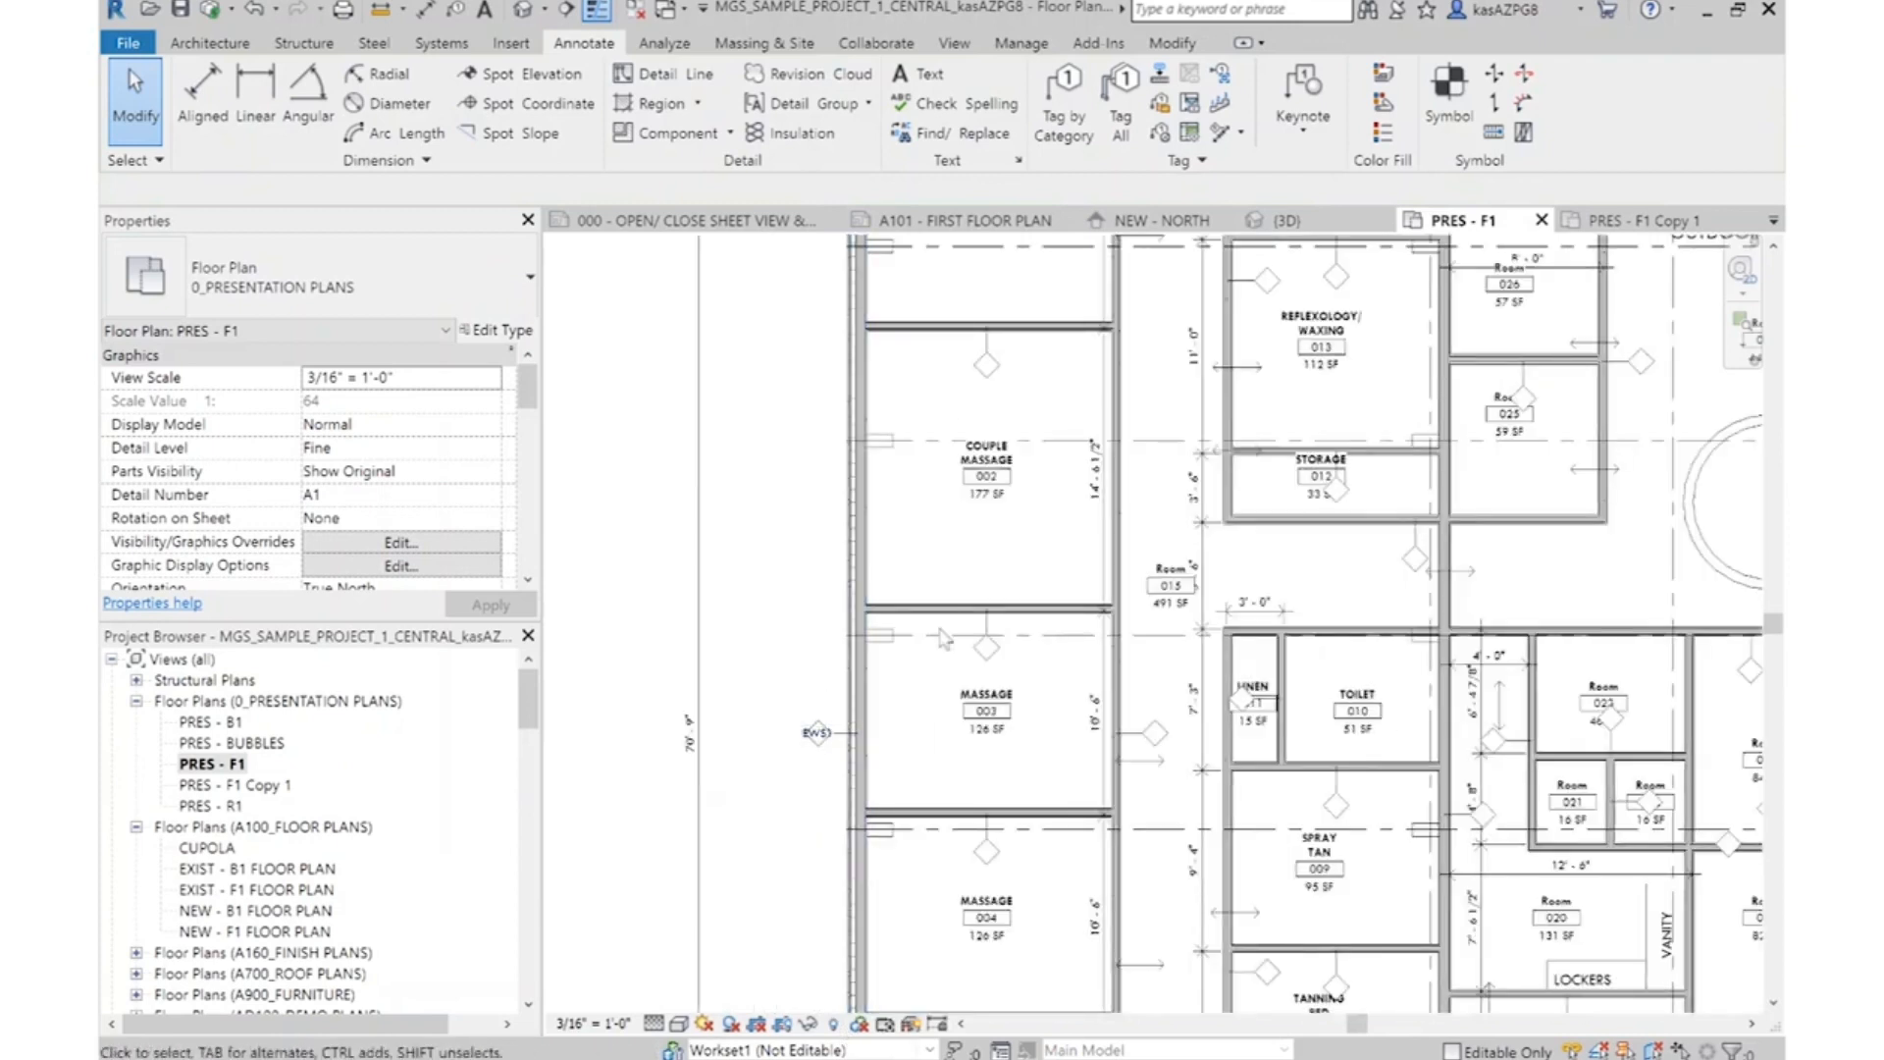
{"action": "scroll", "coordinate": [989, 609], "scroll_direction": "up", "scroll_amount": 3}
{"action": "left_click", "coordinate": [990, 609]}
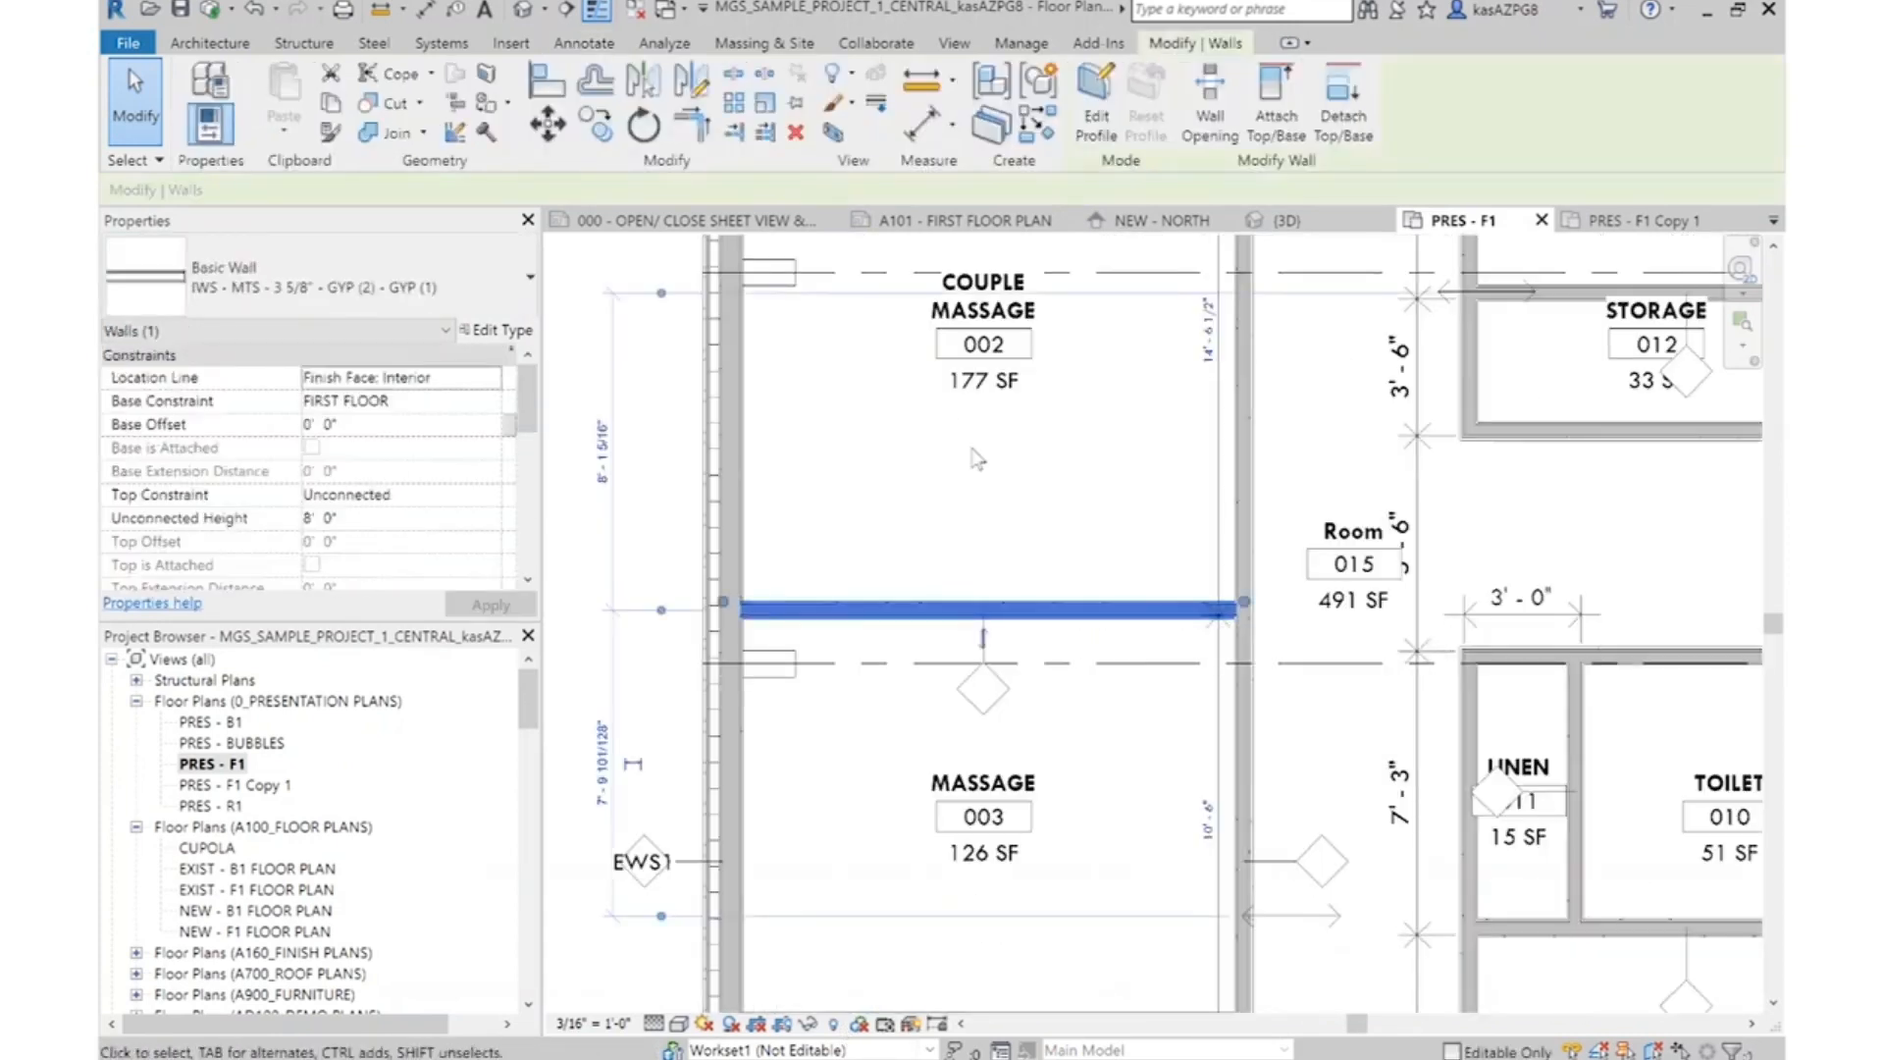
{"action": "key", "text": "Escape"}
{"action": "scroll", "coordinate": [1026, 633], "scroll_direction": "up", "scroll_amount": 6}
{"action": "scroll", "coordinate": [936, 473], "scroll_direction": "down", "scroll_amount": 8}
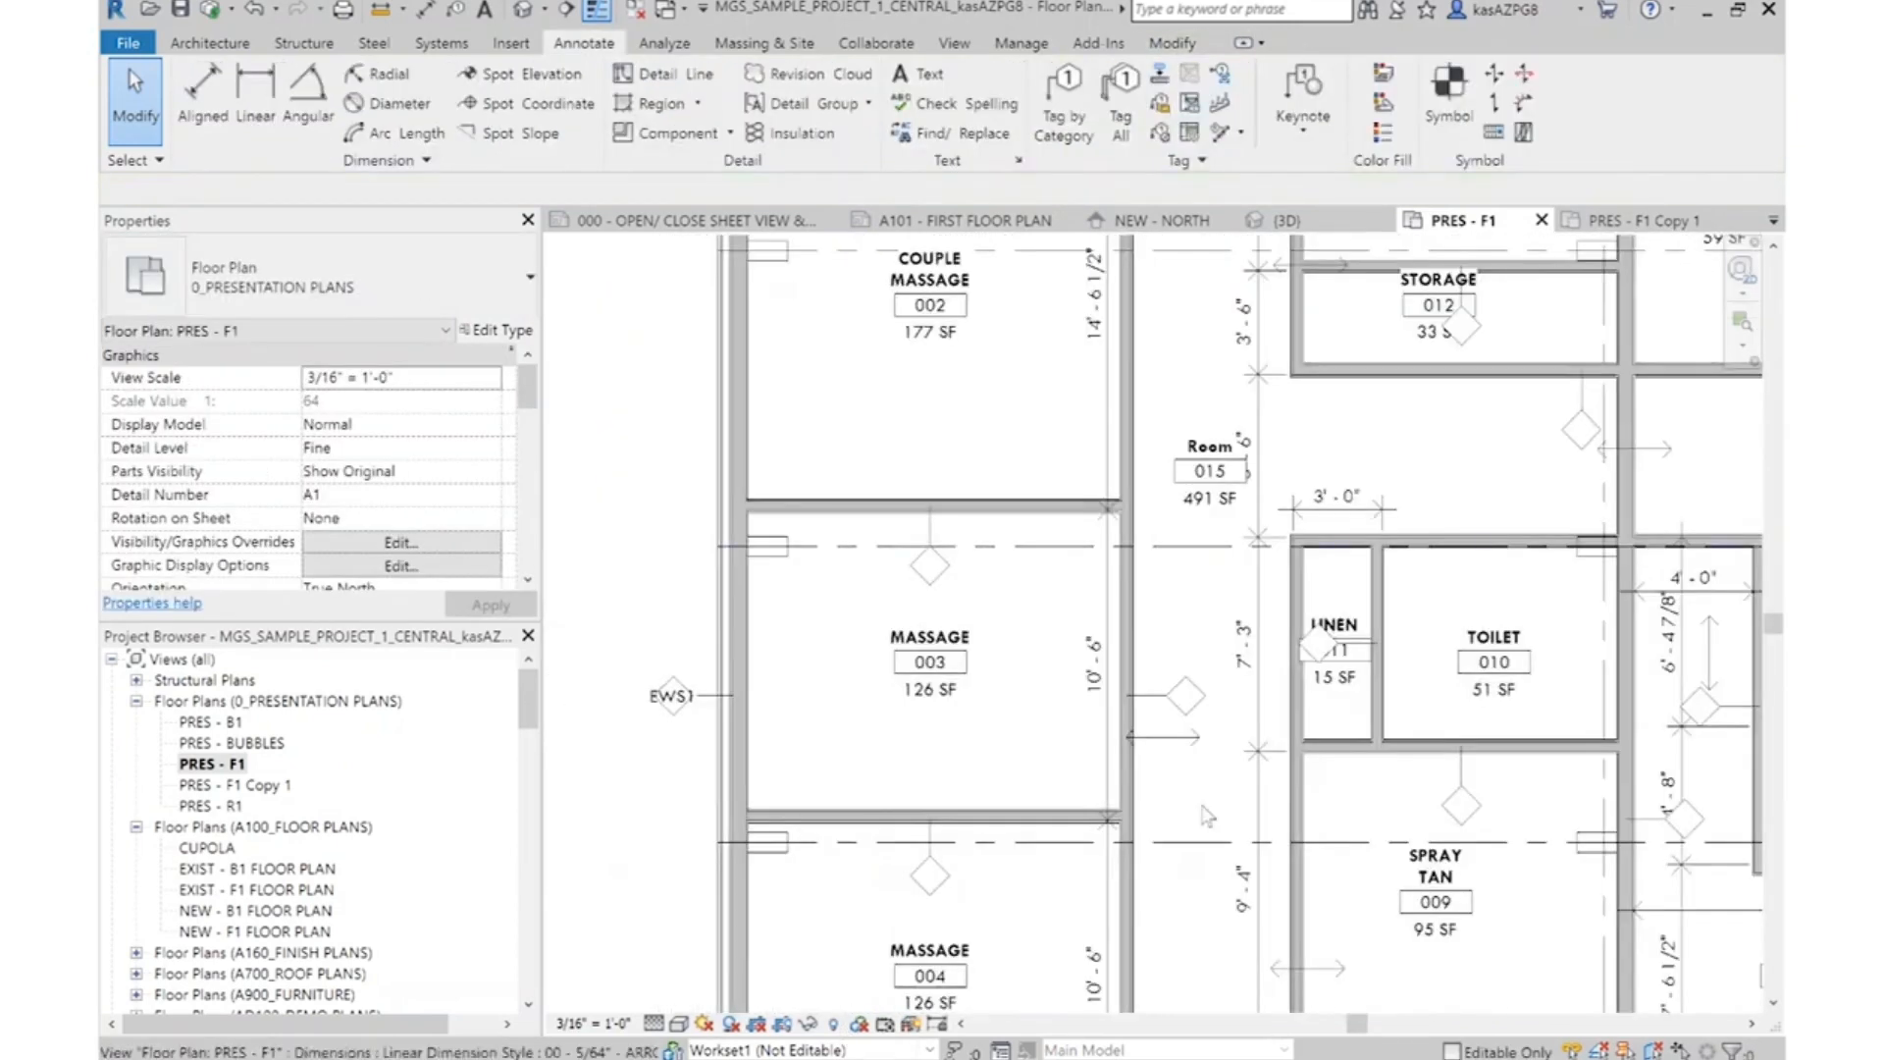
{"action": "middle_click_drag", "start_coordinate": [1346, 611], "coordinate": [1178, 457]}
Move the linen–toilet partition's wall tag off the Linen 011 room label and across the wall into Toilet 010
{"action": "scroll", "coordinate": [1179, 449], "scroll_direction": "up", "scroll_amount": 3}
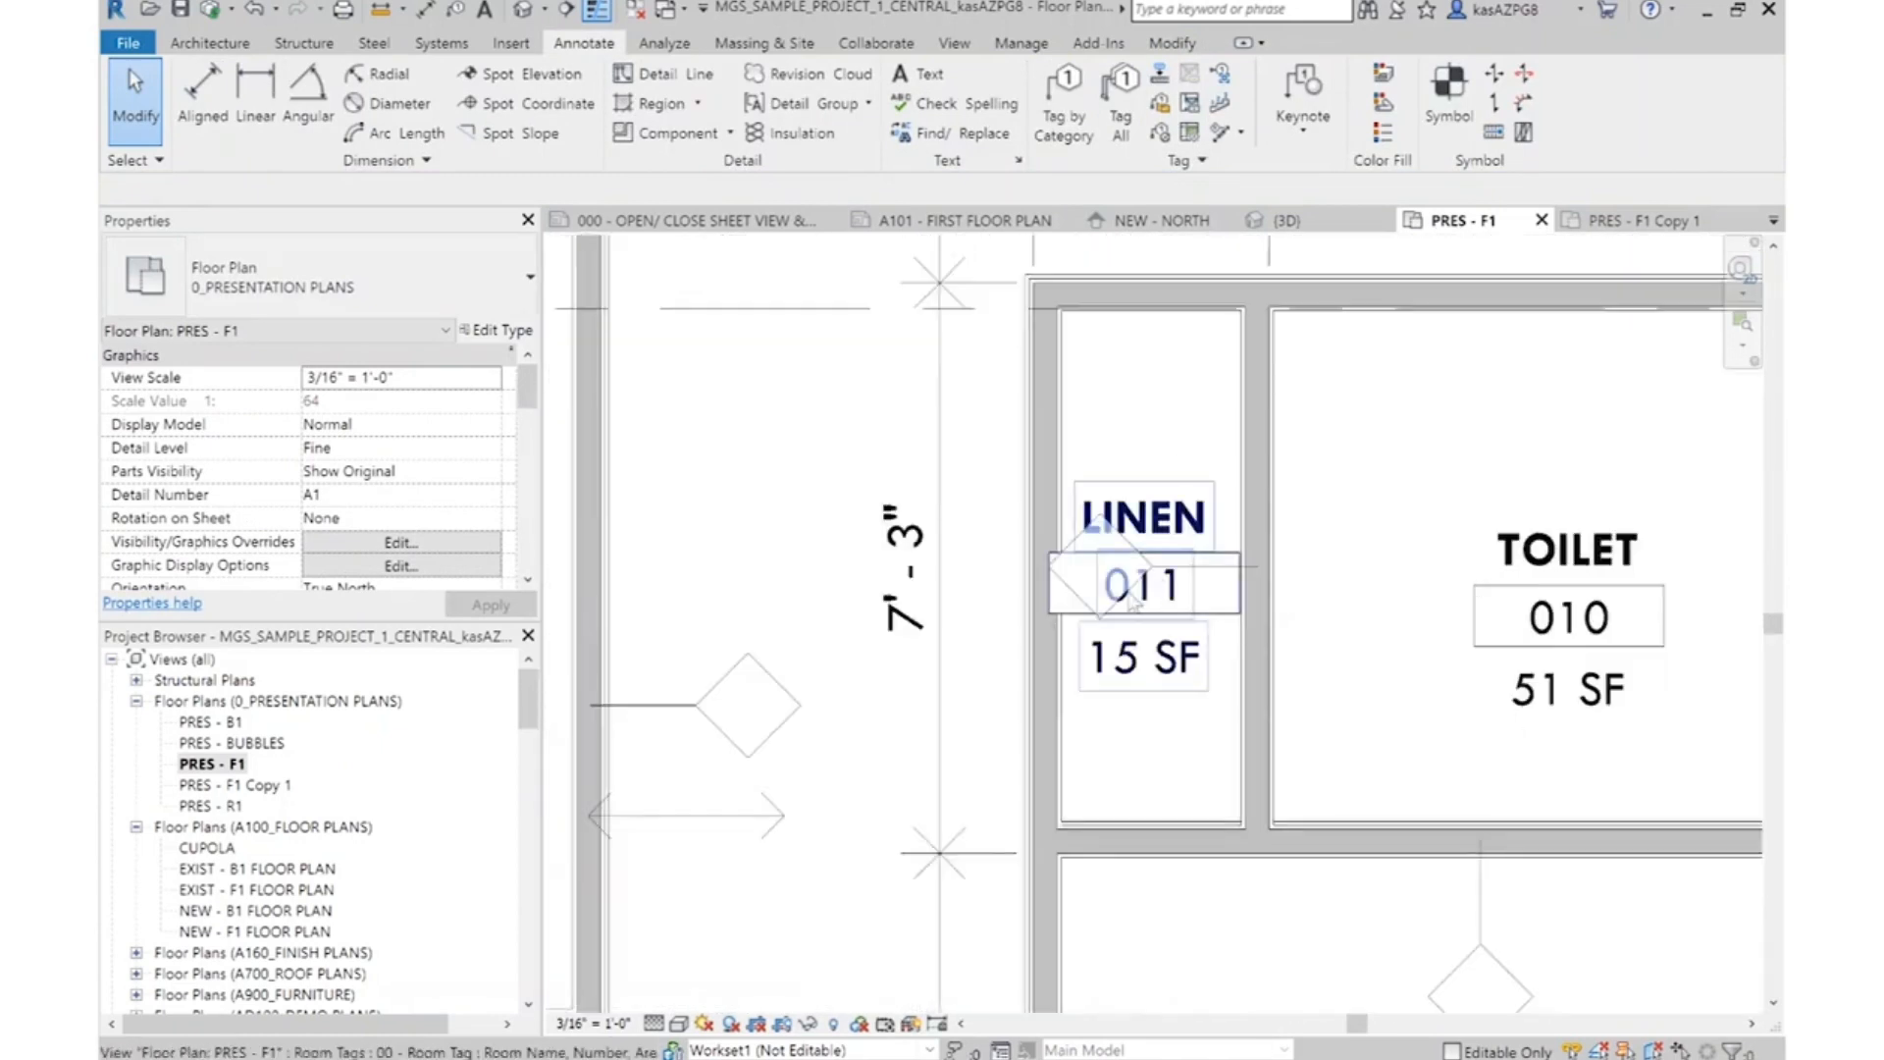
{"action": "scroll", "coordinate": [1250, 573], "scroll_direction": "up", "scroll_amount": 2}
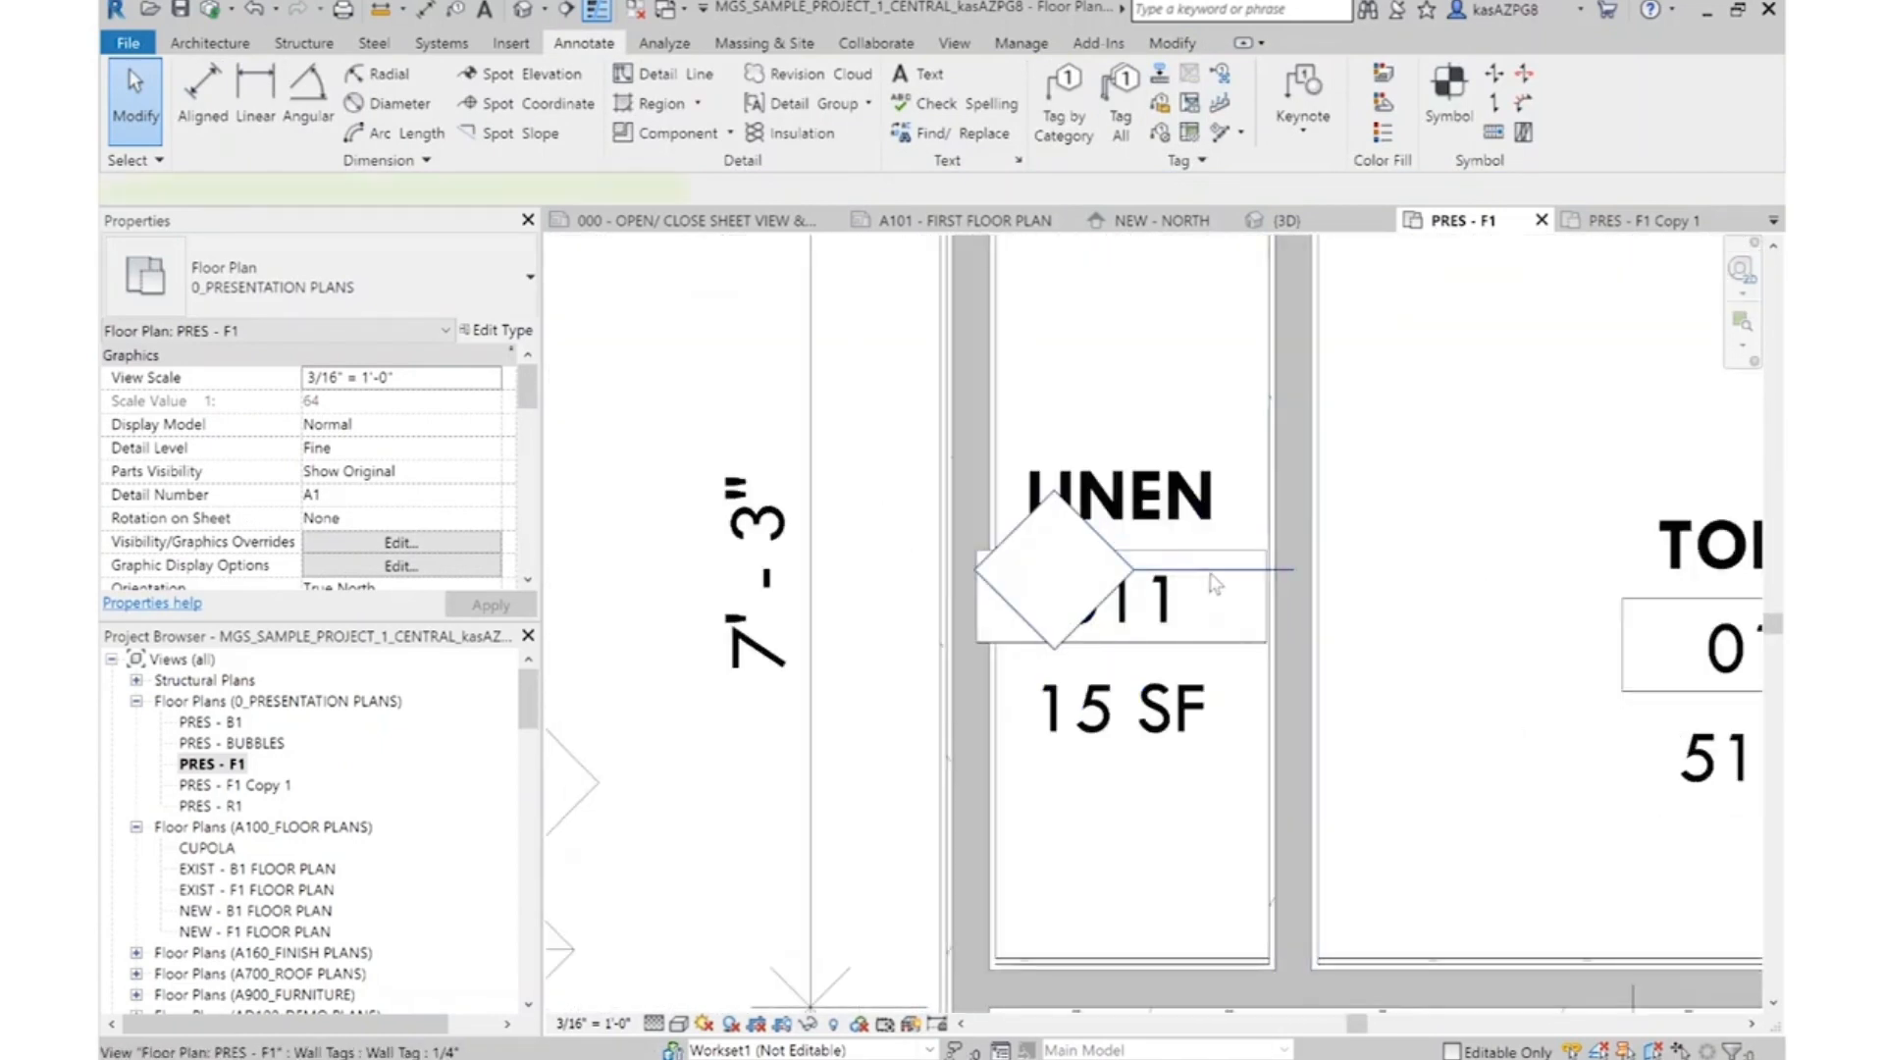
{"action": "left_click_drag", "start_coordinate": [1215, 584], "coordinate": [1220, 379]}
{"action": "key", "text": "Escape"}
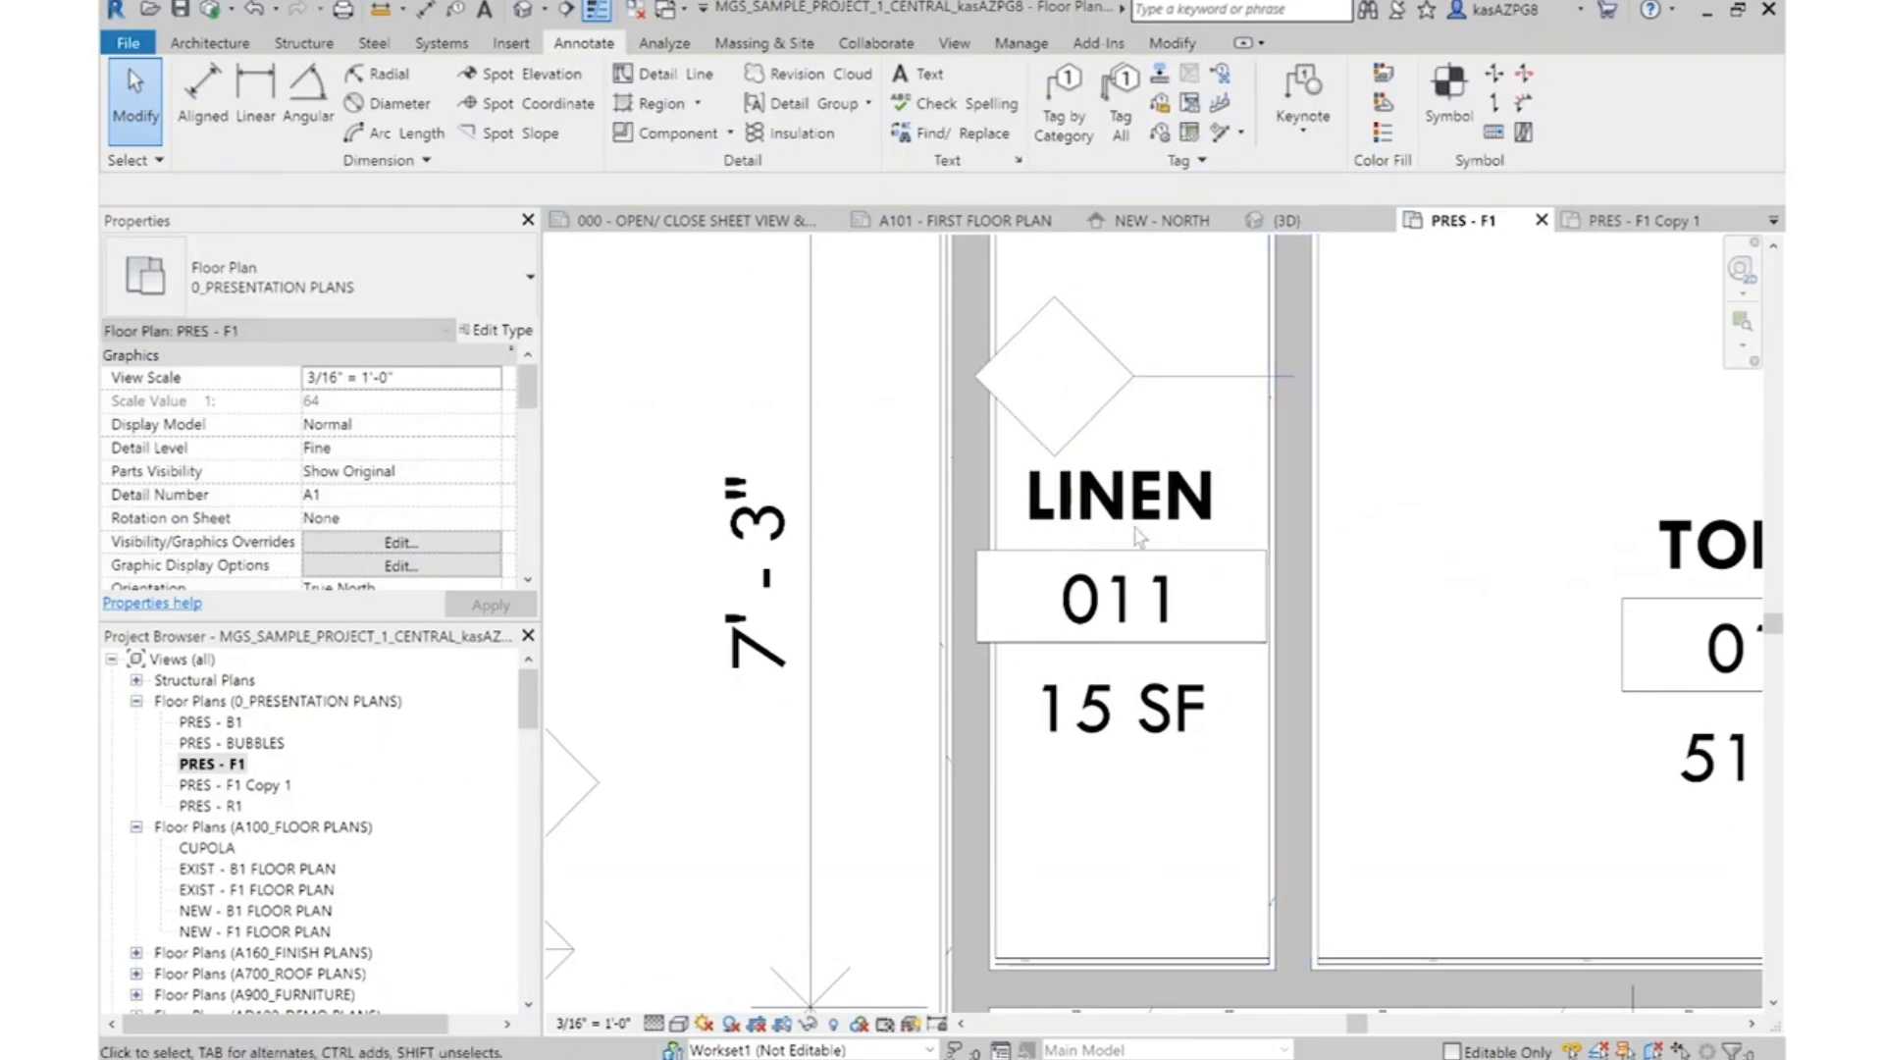
{"action": "scroll", "coordinate": [1139, 535], "scroll_direction": "down", "scroll_amount": 3}
{"action": "scroll", "coordinate": [1136, 464], "scroll_direction": "up", "scroll_amount": 2}
{"action": "left_click", "coordinate": [1136, 464]}
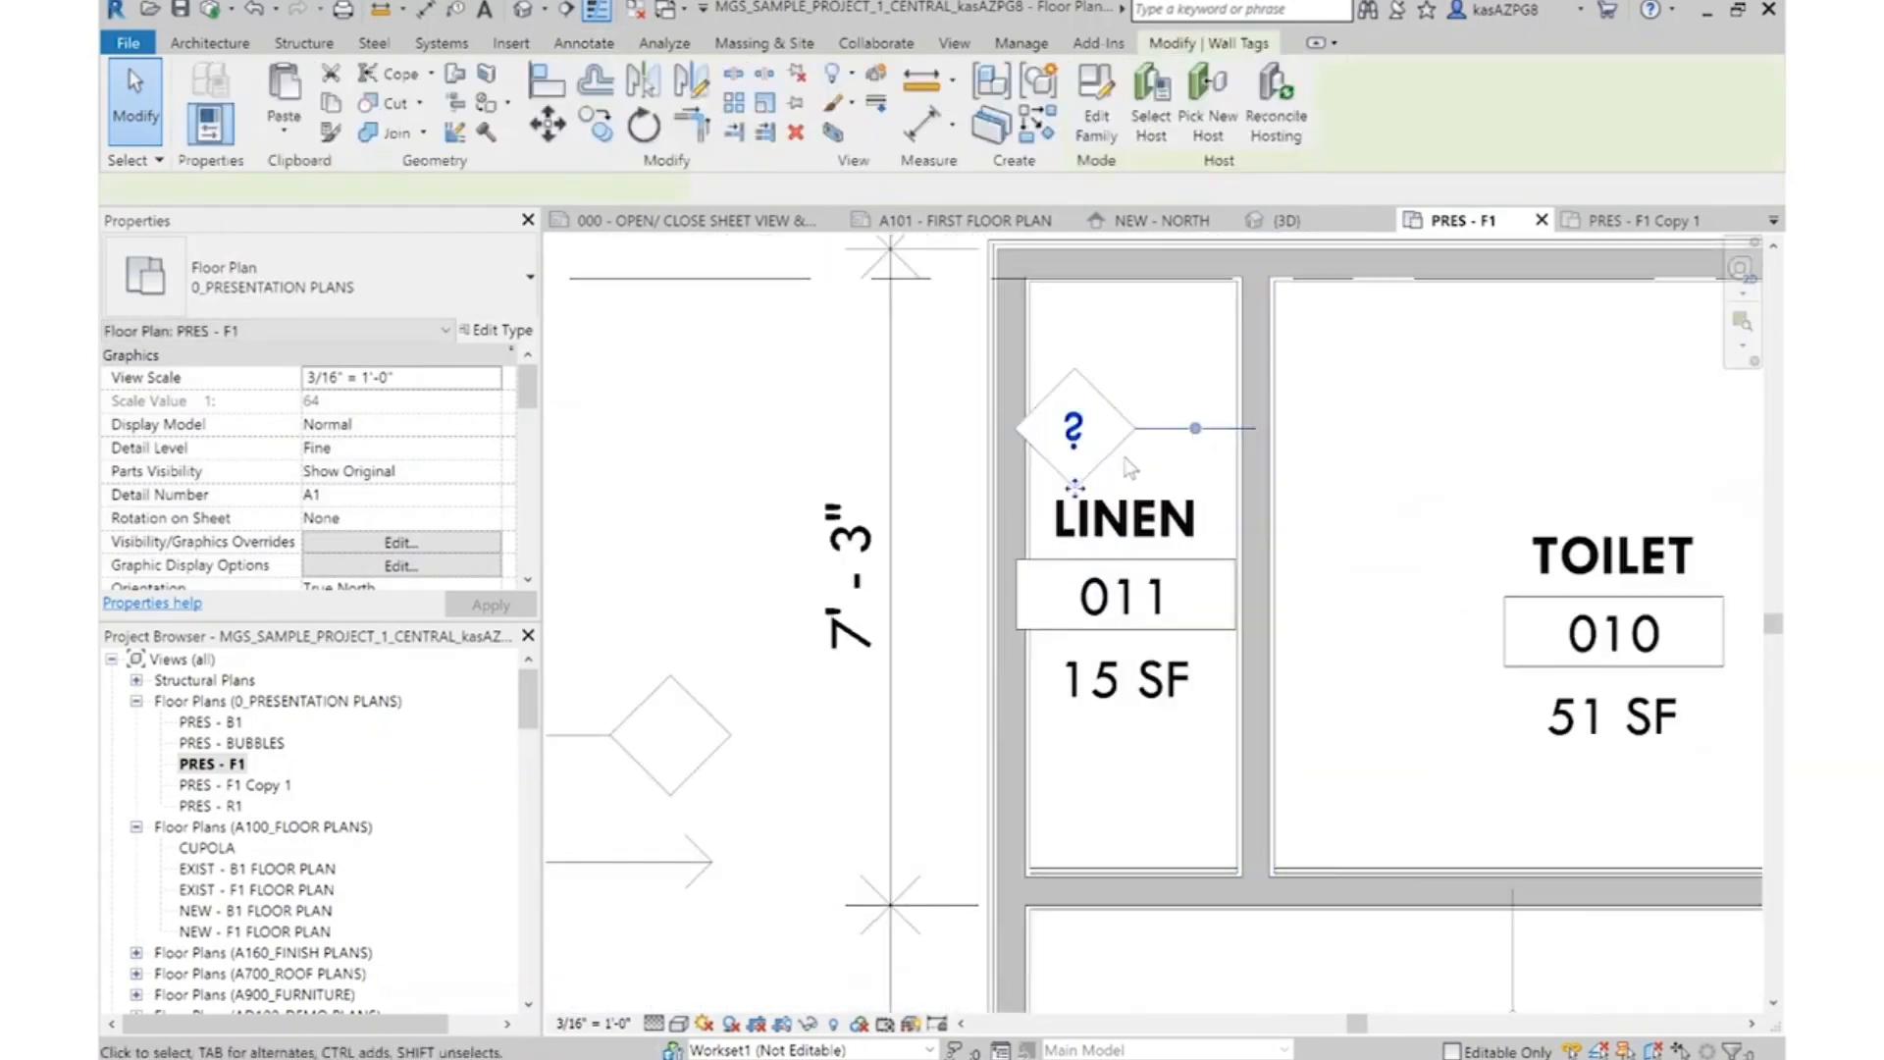
{"action": "left_click_drag", "start_coordinate": [1401, 476], "coordinate": [1399, 474]}
{"action": "key", "text": "Escape"}
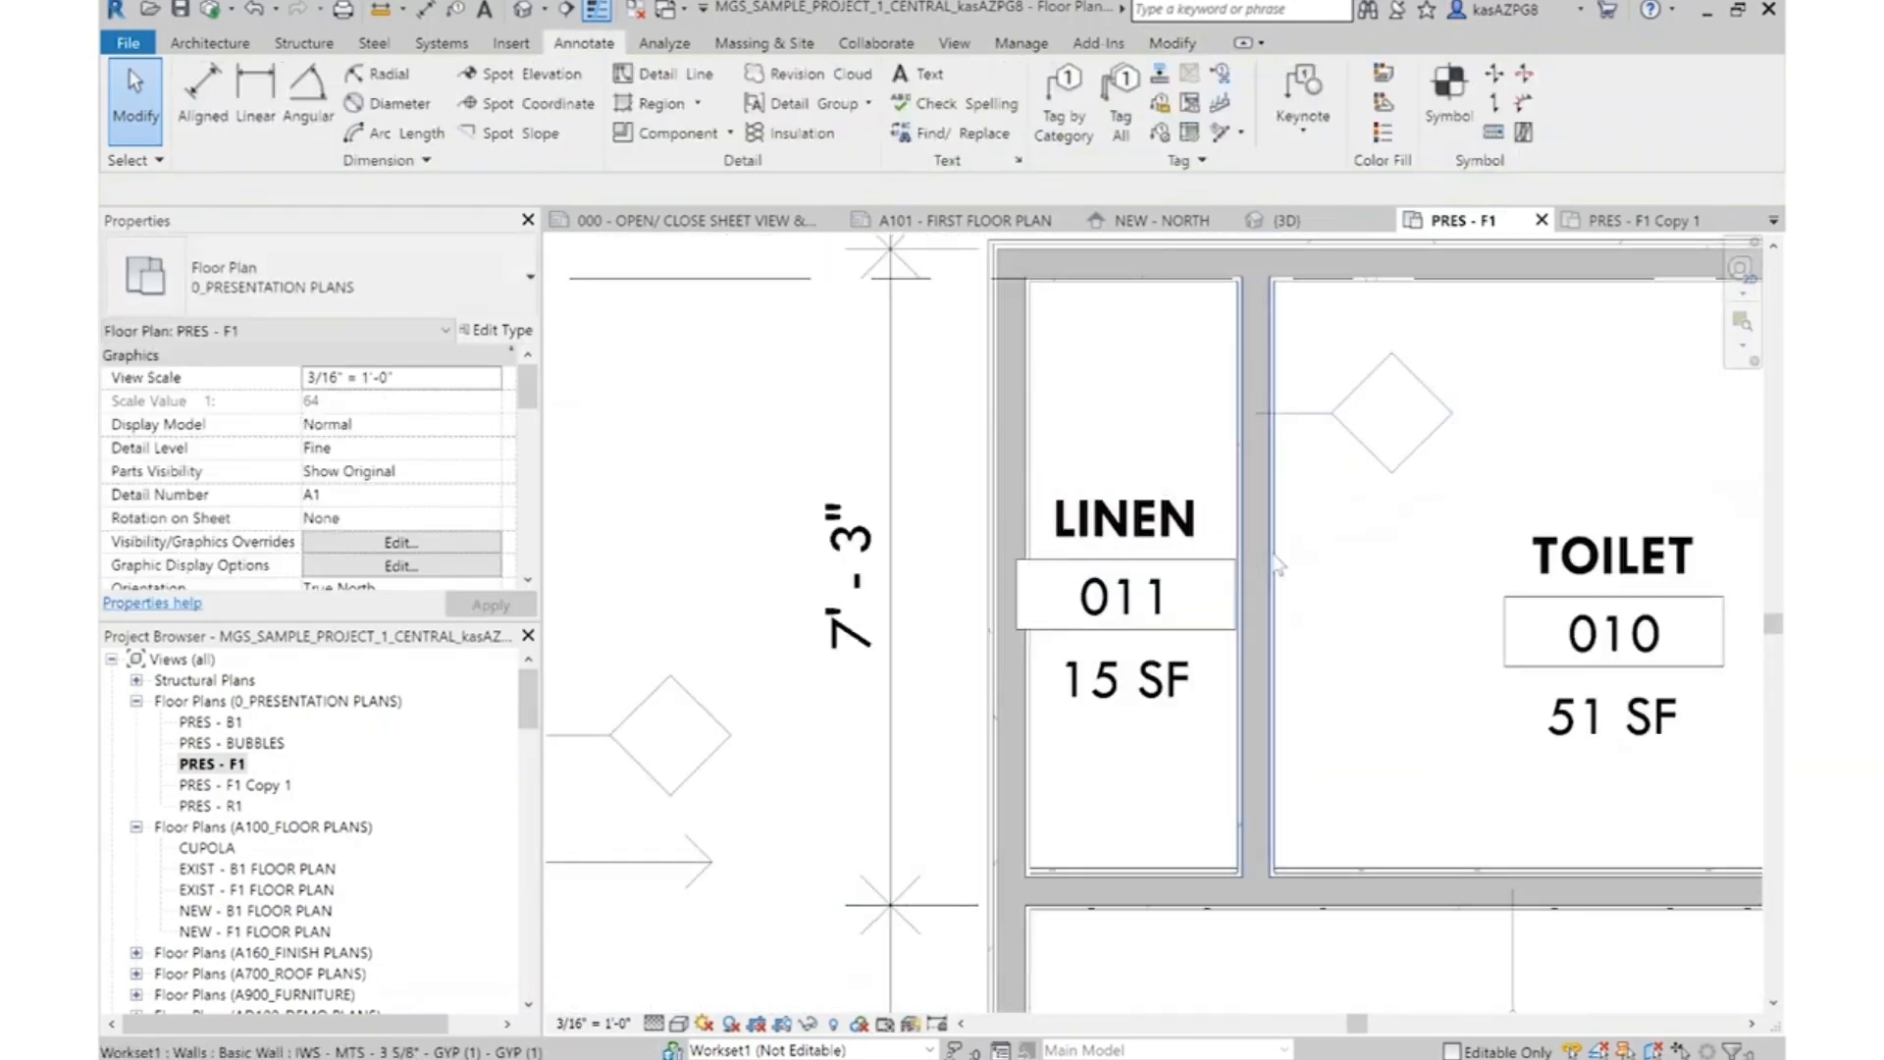
Set the Type Mark of the linen–toilet partition's wall type IWS - MTS - 3 5/8" - GYP (1) - GYP (1) to 1A
{"action": "left_click", "coordinate": [1256, 541]}
{"action": "left_click", "coordinate": [491, 329]}
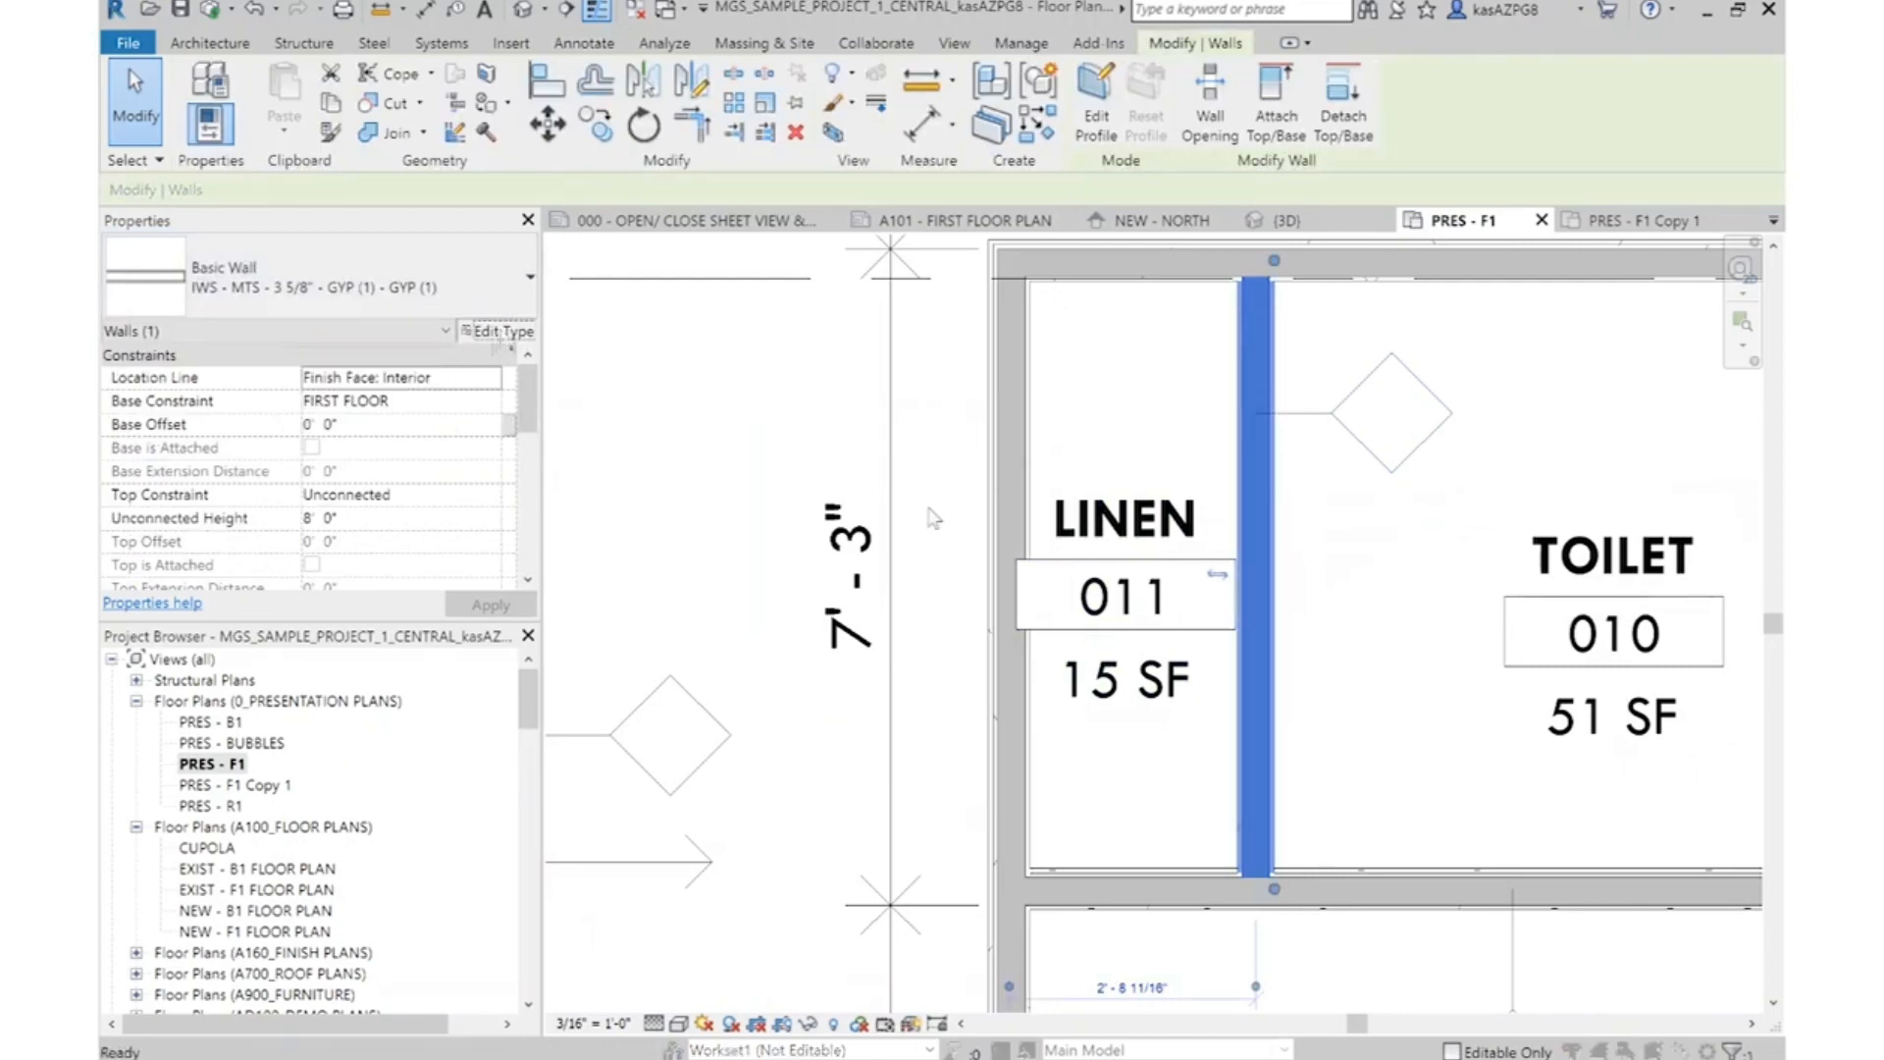
{"action": "scroll", "coordinate": [1181, 561], "scroll_direction": "down", "scroll_amount": 6}
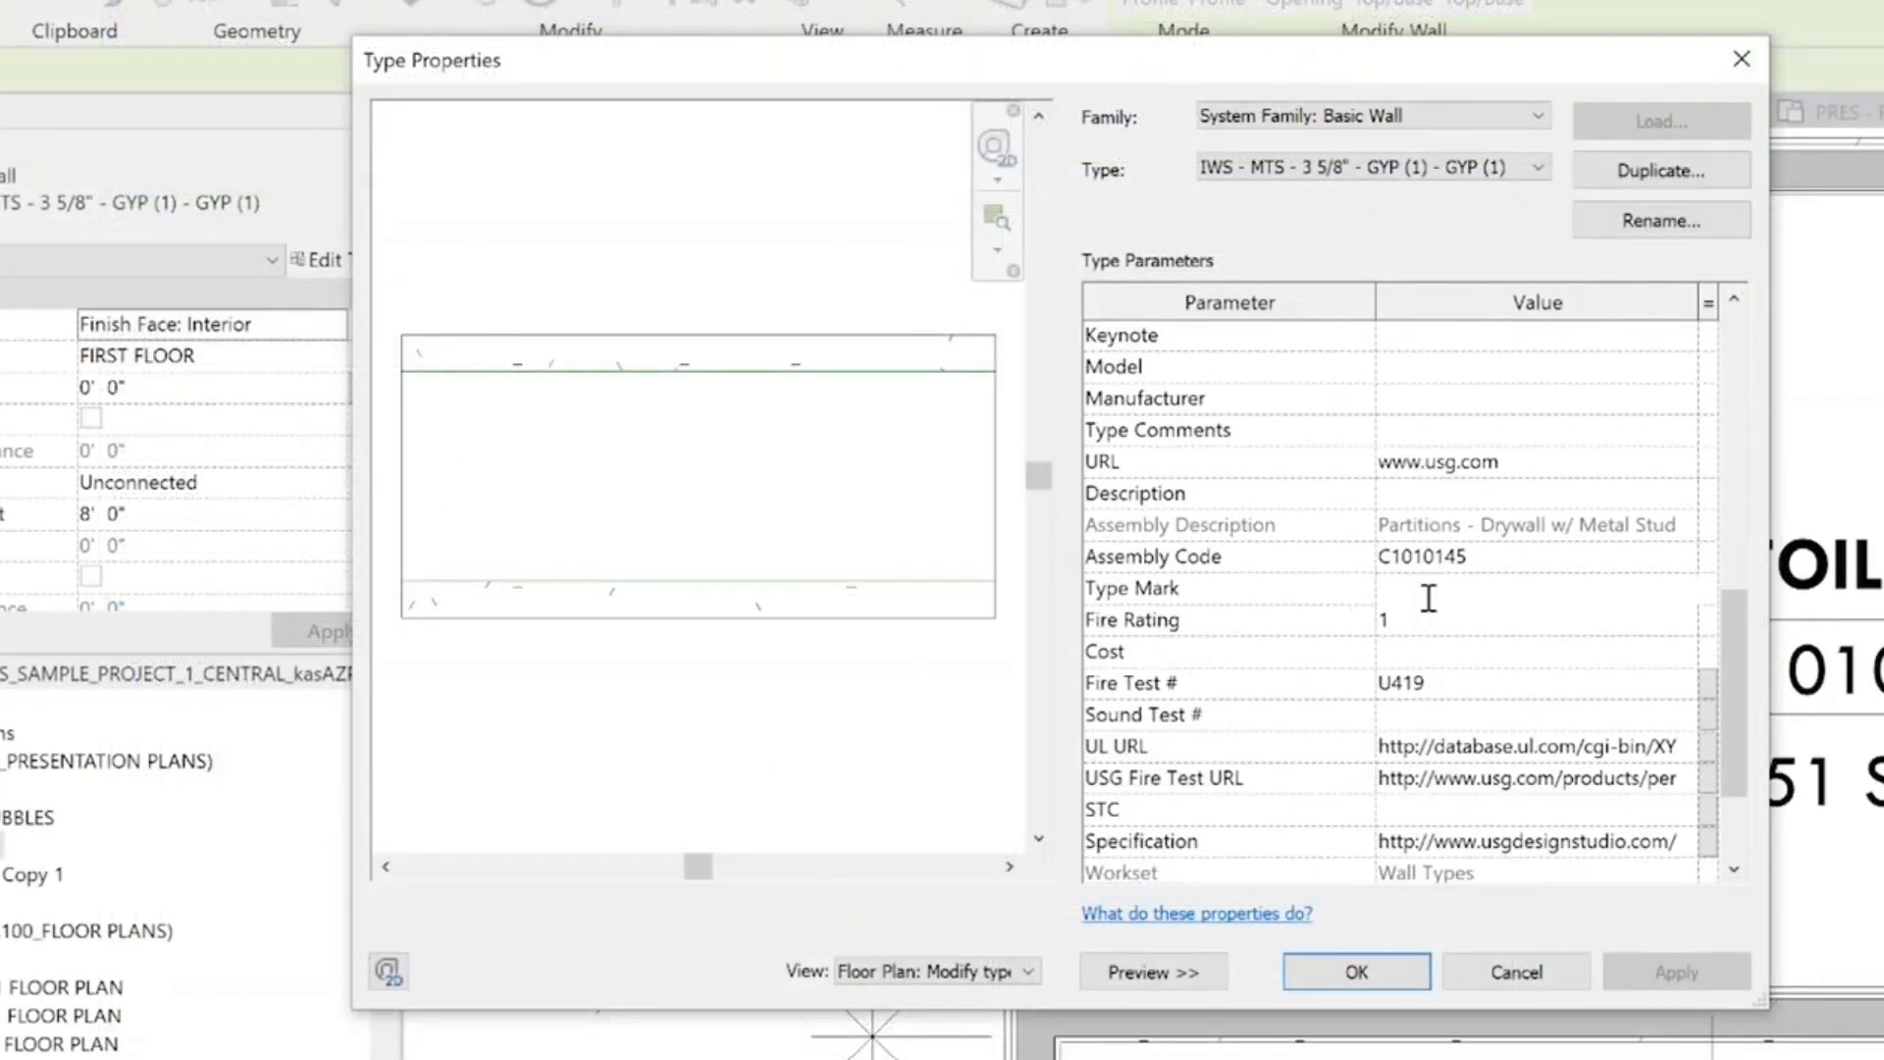
{"action": "left_click", "coordinate": [1319, 981]}
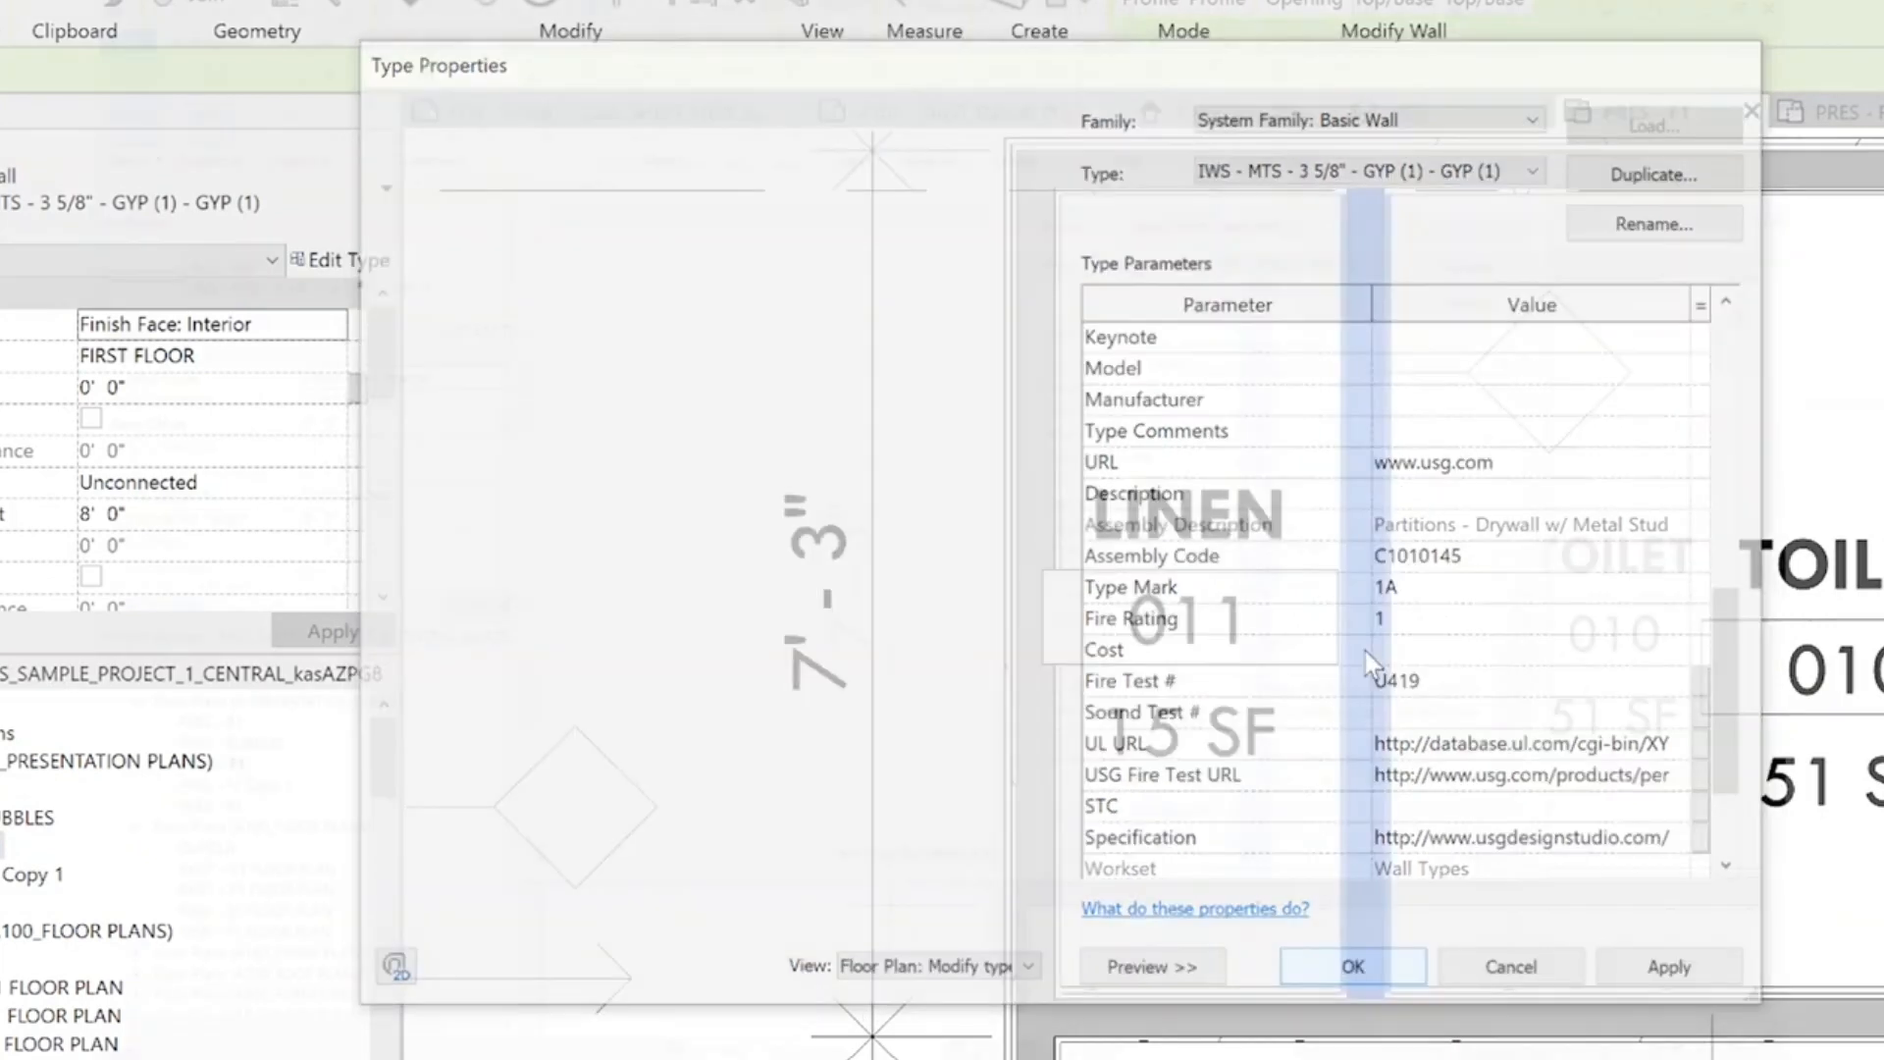
{"action": "key", "text": "Escape"}
{"action": "scroll", "coordinate": [1231, 454], "scroll_direction": "down", "scroll_amount": 5}
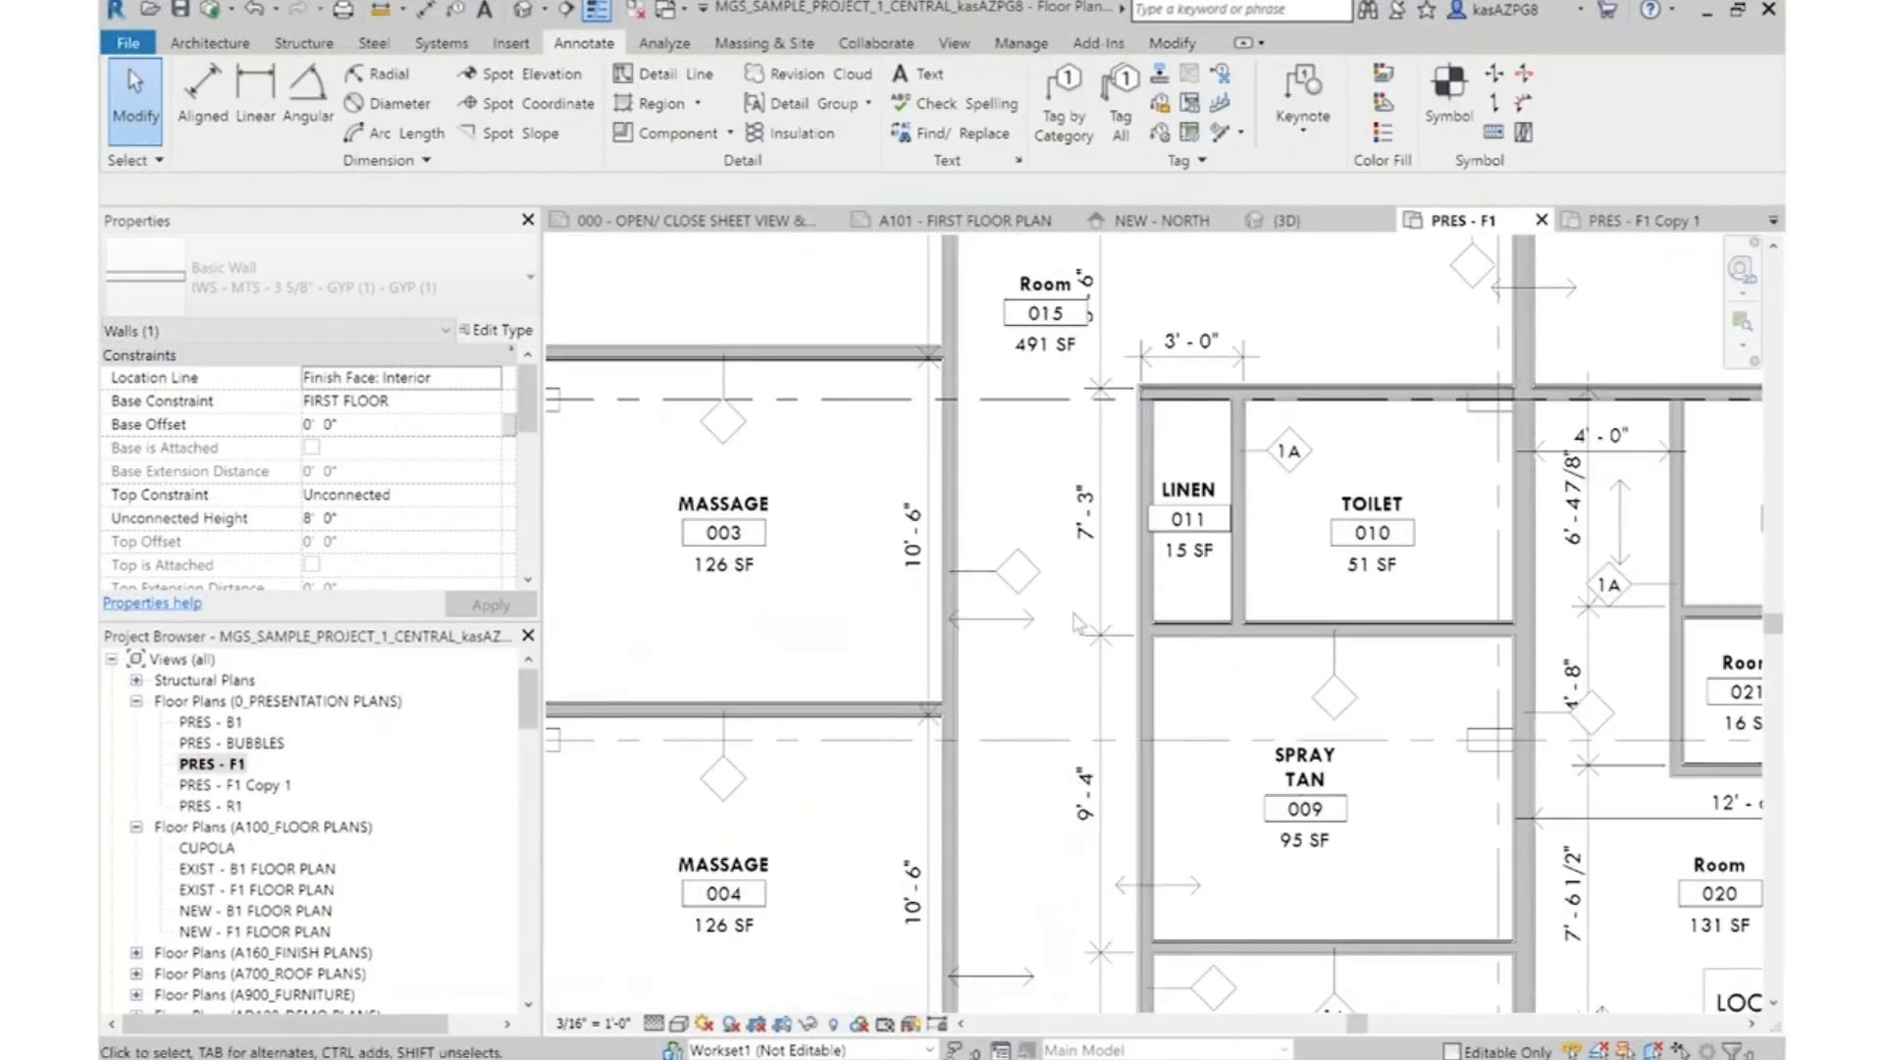
{"action": "scroll", "coordinate": [1320, 673], "scroll_direction": "up", "scroll_amount": 5}
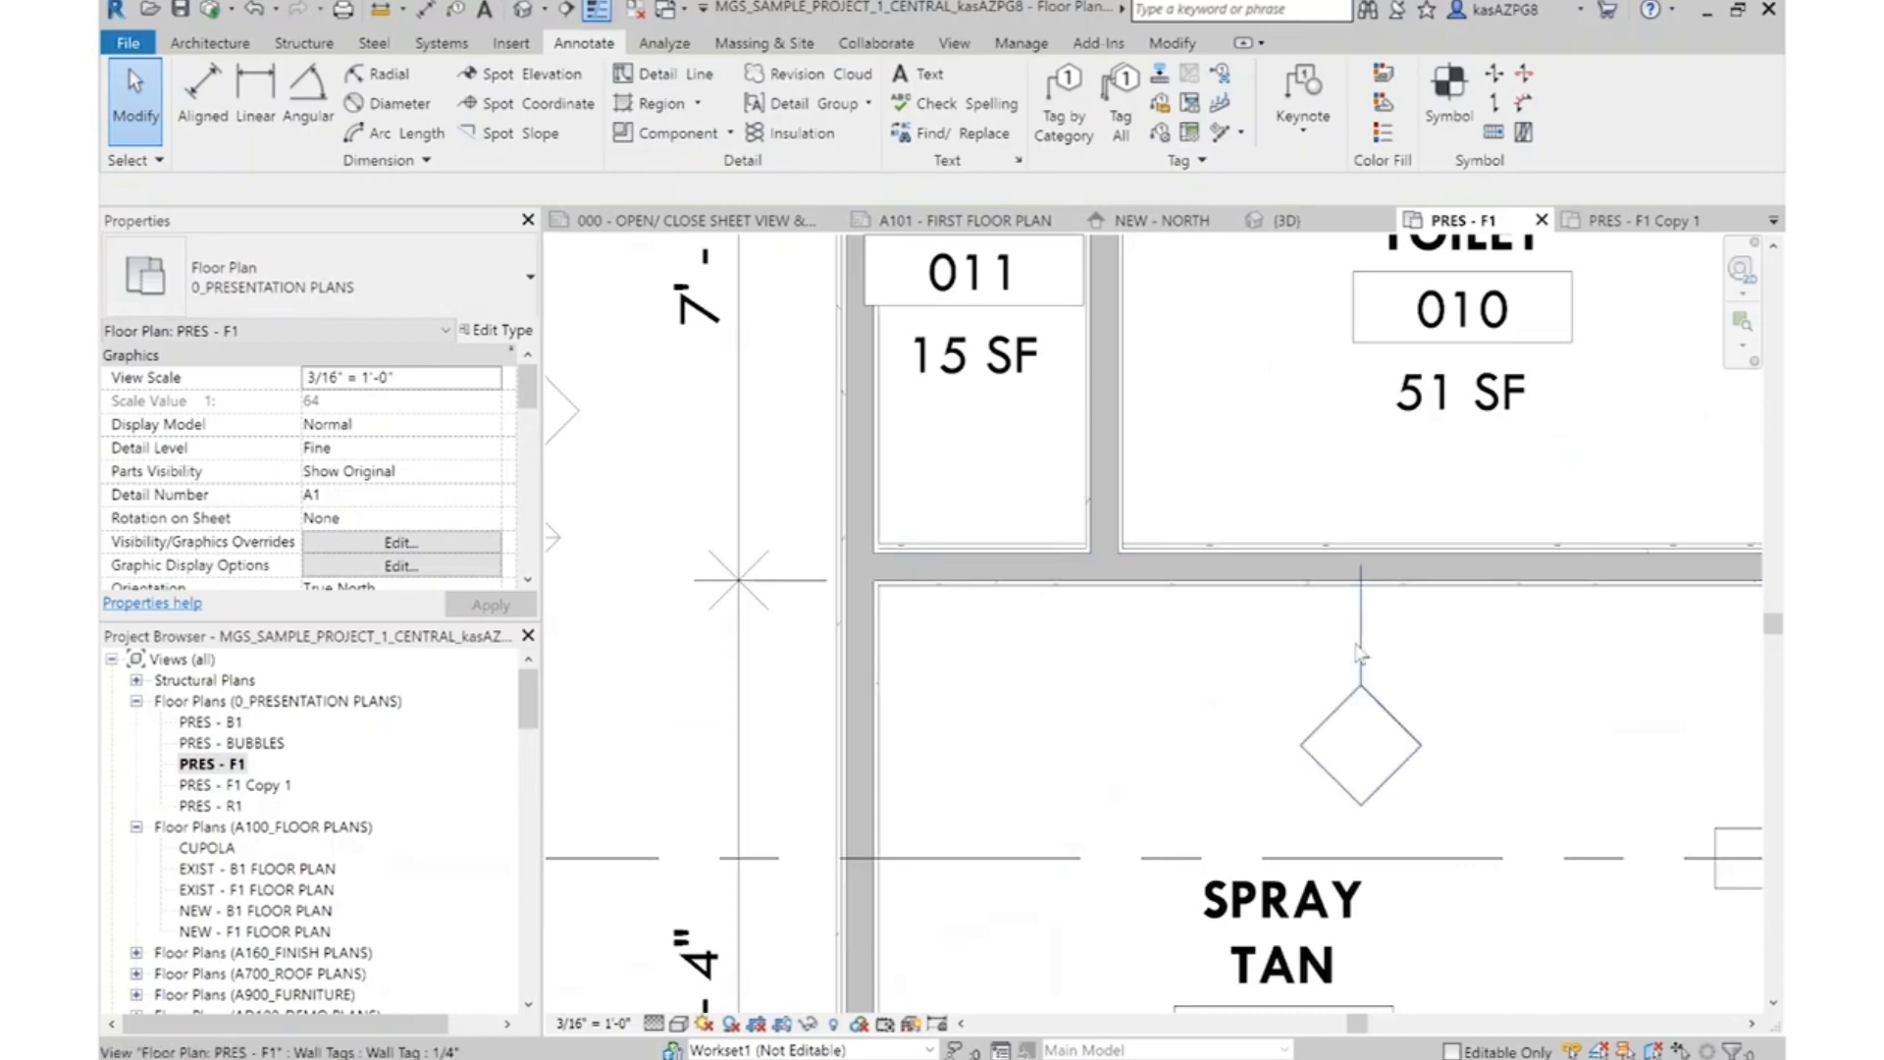
Move the wall tag of the Toilet 010–Spray Tan 009 partition across the wall into Toilet 010
{"action": "left_click", "coordinate": [1364, 802]}
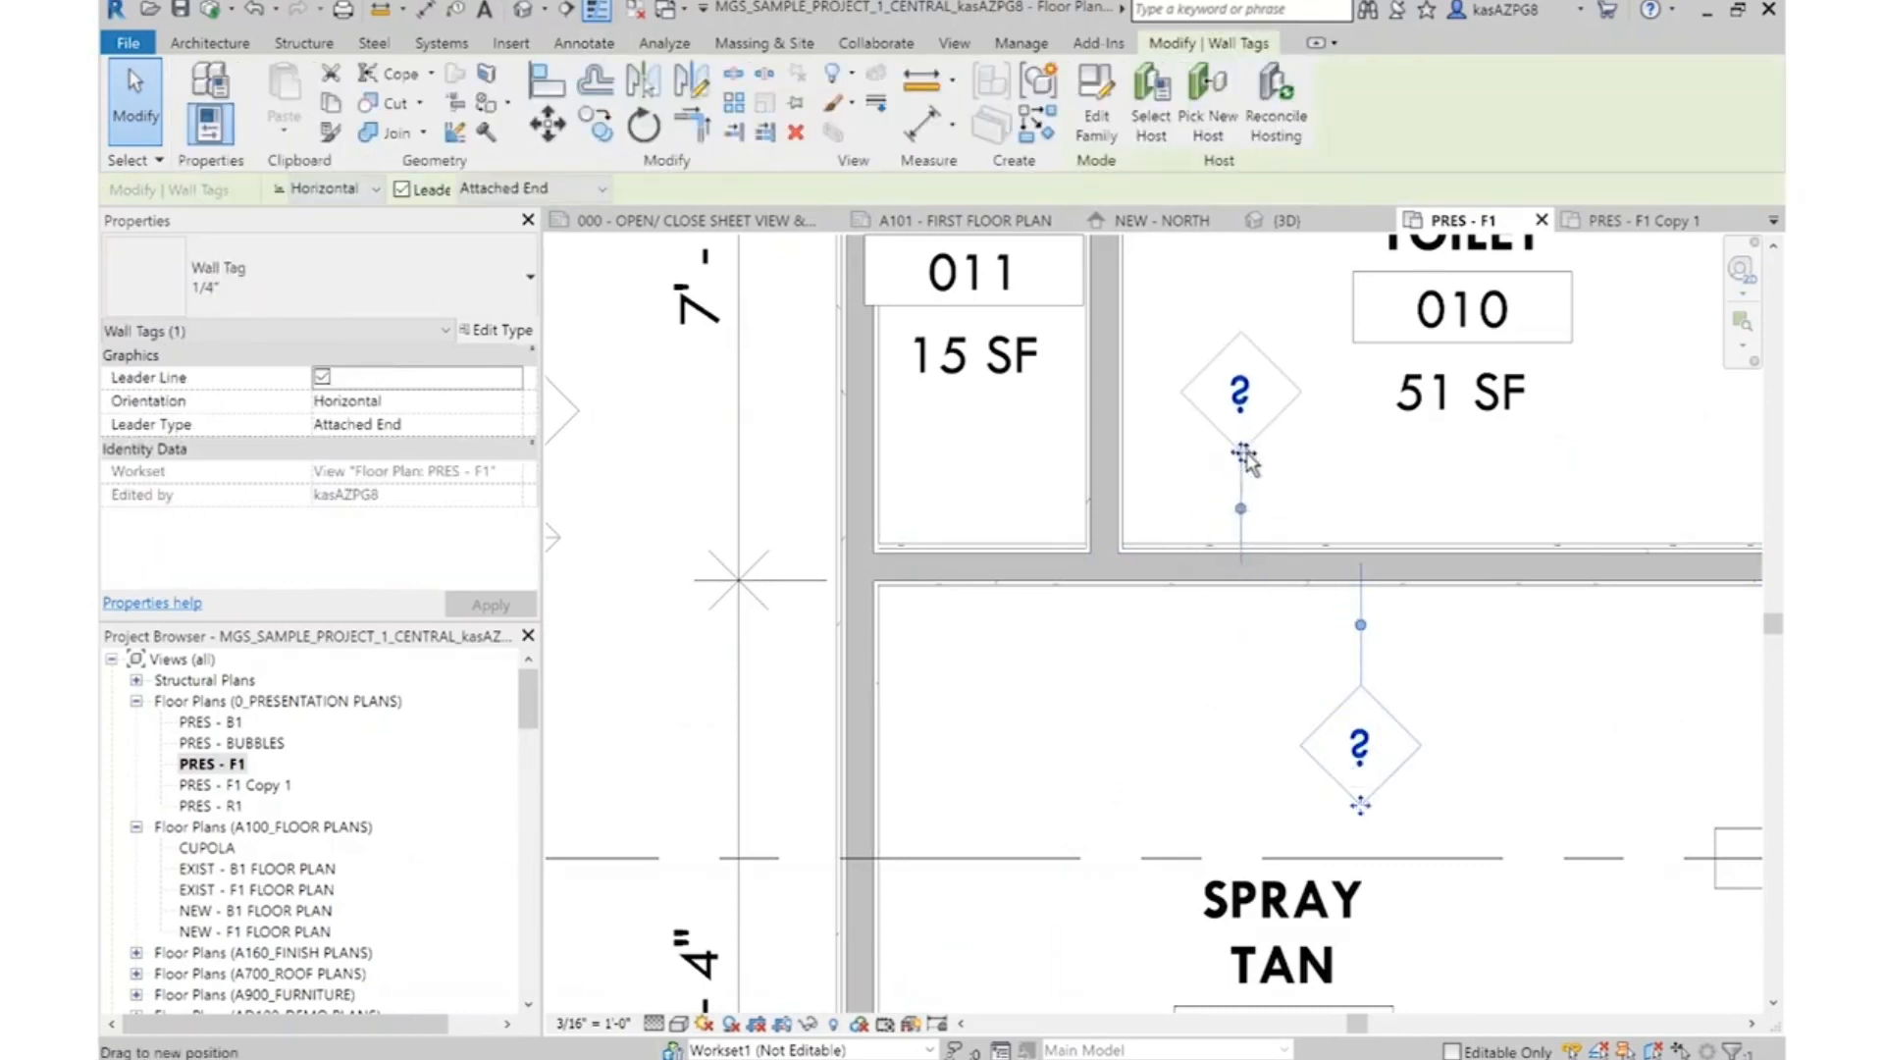
{"action": "left_click_drag", "start_coordinate": [1245, 457], "coordinate": [1240, 466]}
{"action": "left_click", "coordinate": [1346, 510]}
Set the Type Mark of the toilet–spray tan partition's wall type IWS - MTS - 3 5/8" - GYP (2) - GYP (1) to 1B
{"action": "scroll", "coordinate": [1321, 551], "scroll_direction": "up", "scroll_amount": 1}
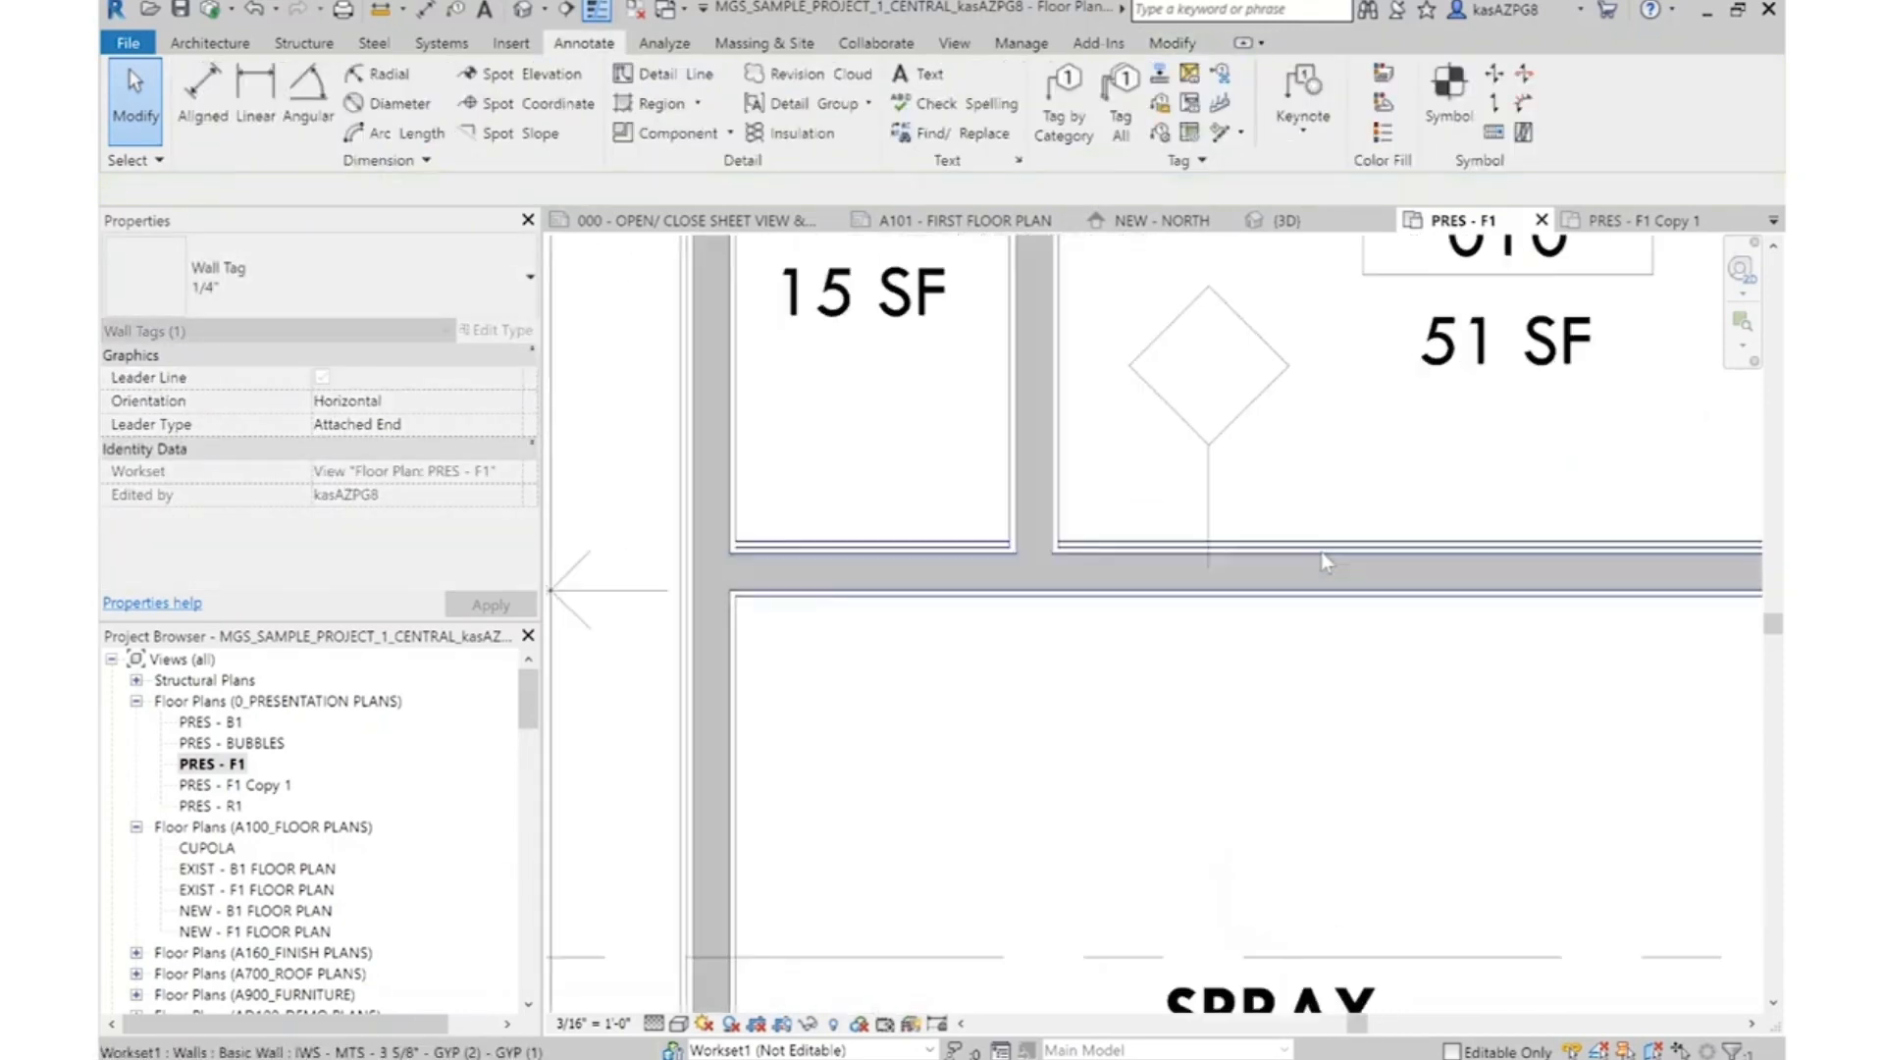
{"action": "left_click", "coordinate": [1307, 552]}
{"action": "left_click", "coordinate": [485, 329]}
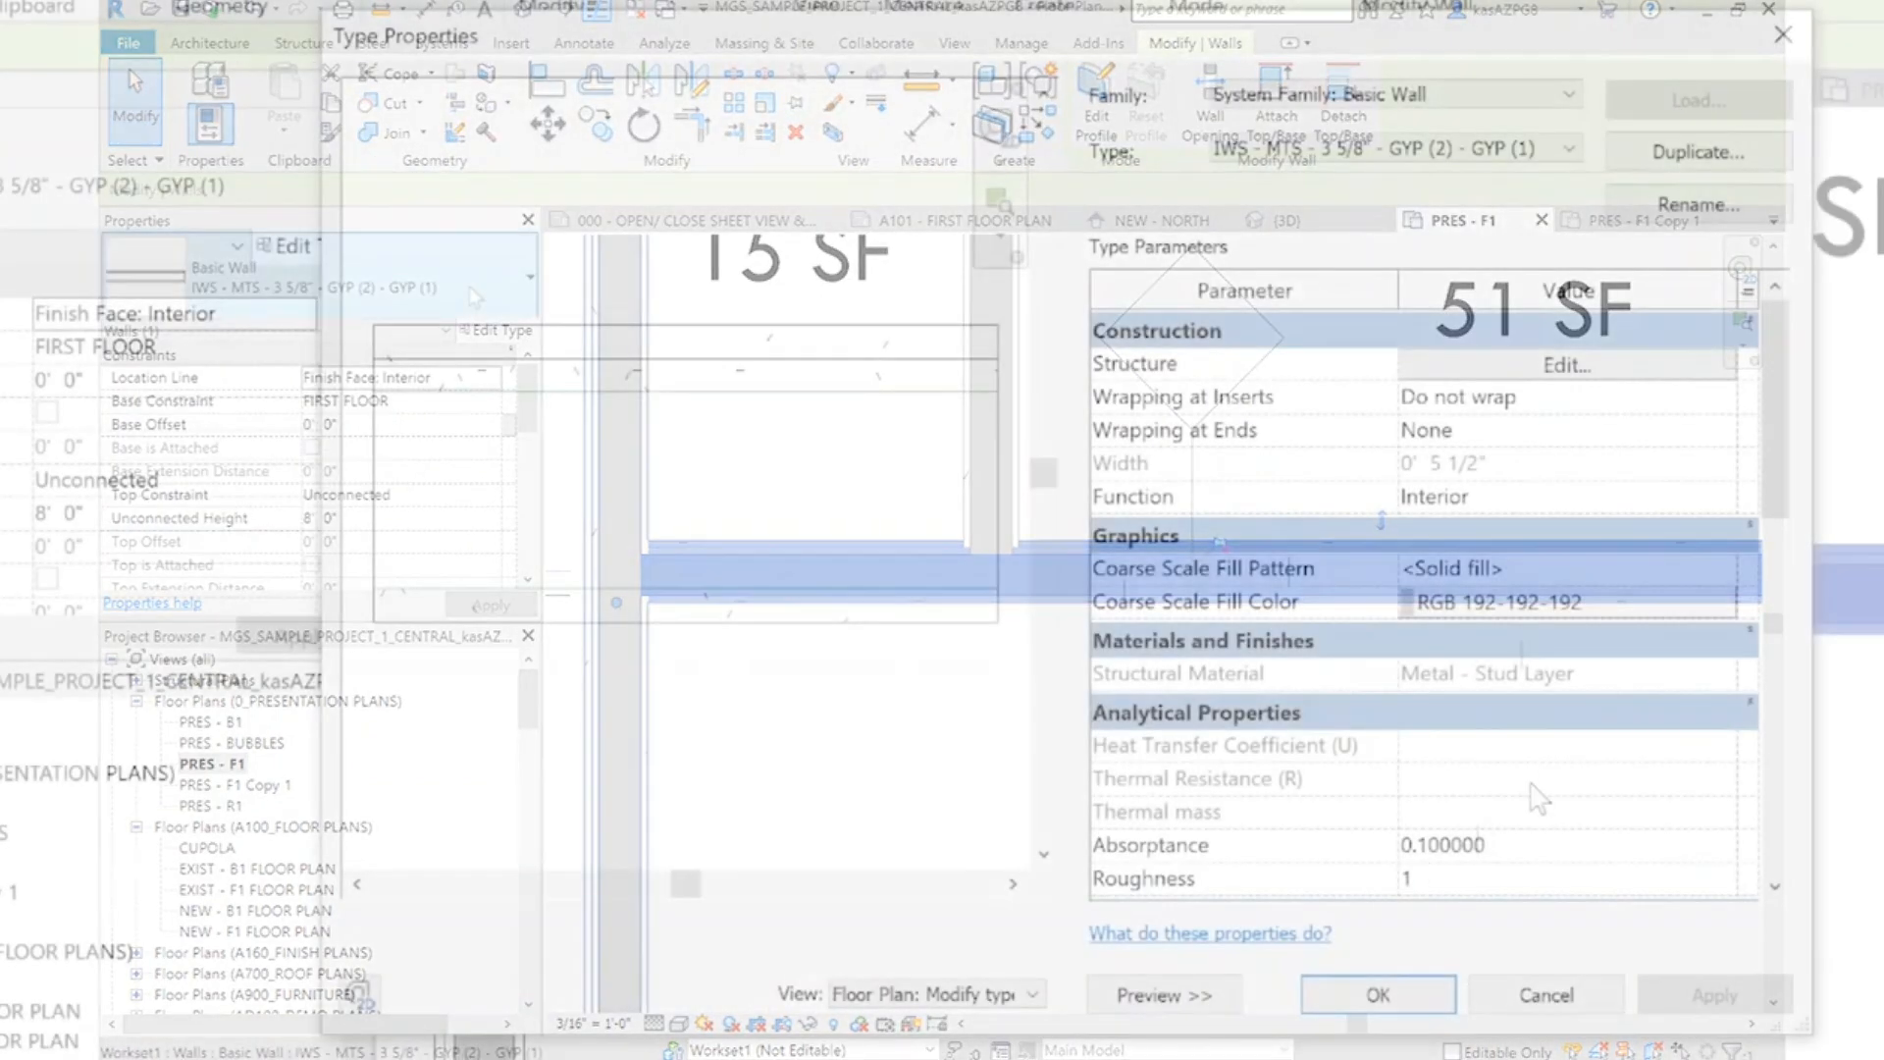
{"action": "scroll", "coordinate": [1540, 795], "scroll_direction": "down", "scroll_amount": 5}
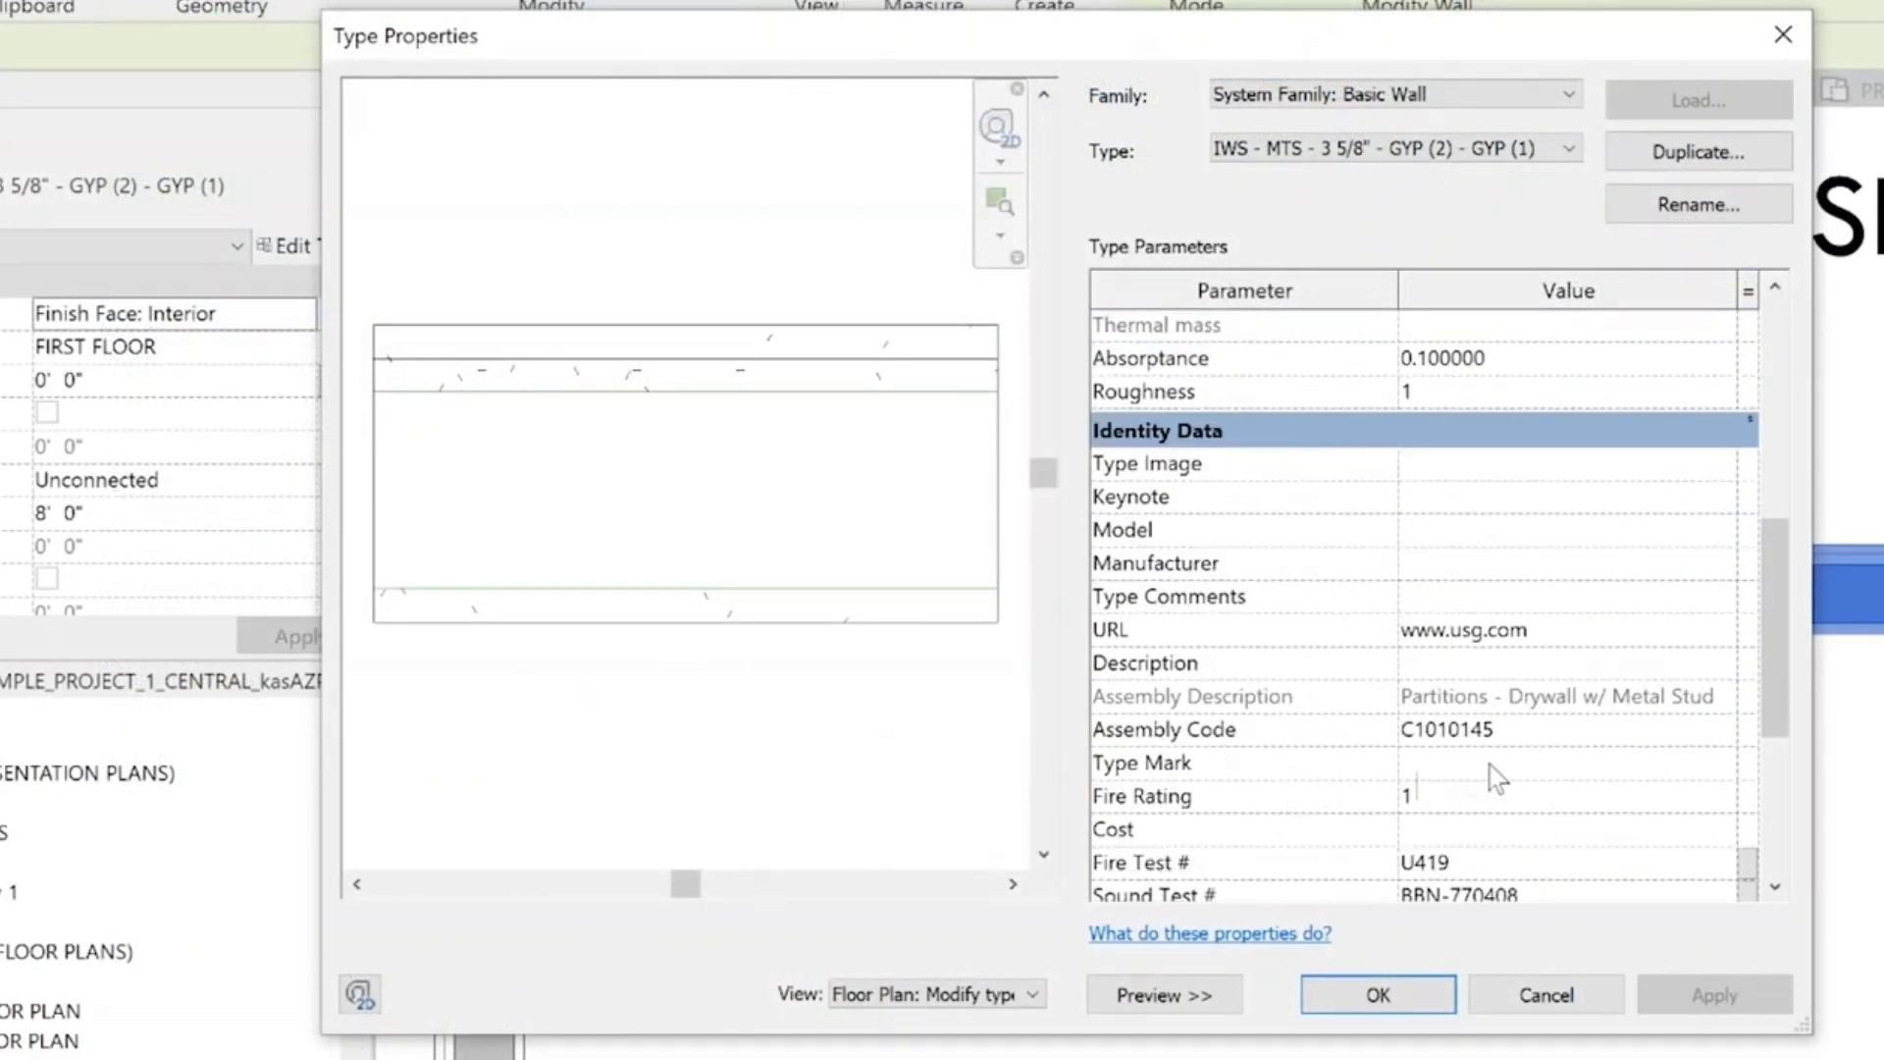
{"action": "type", "text": "B"}
{"action": "left_click", "coordinate": [1378, 994]}
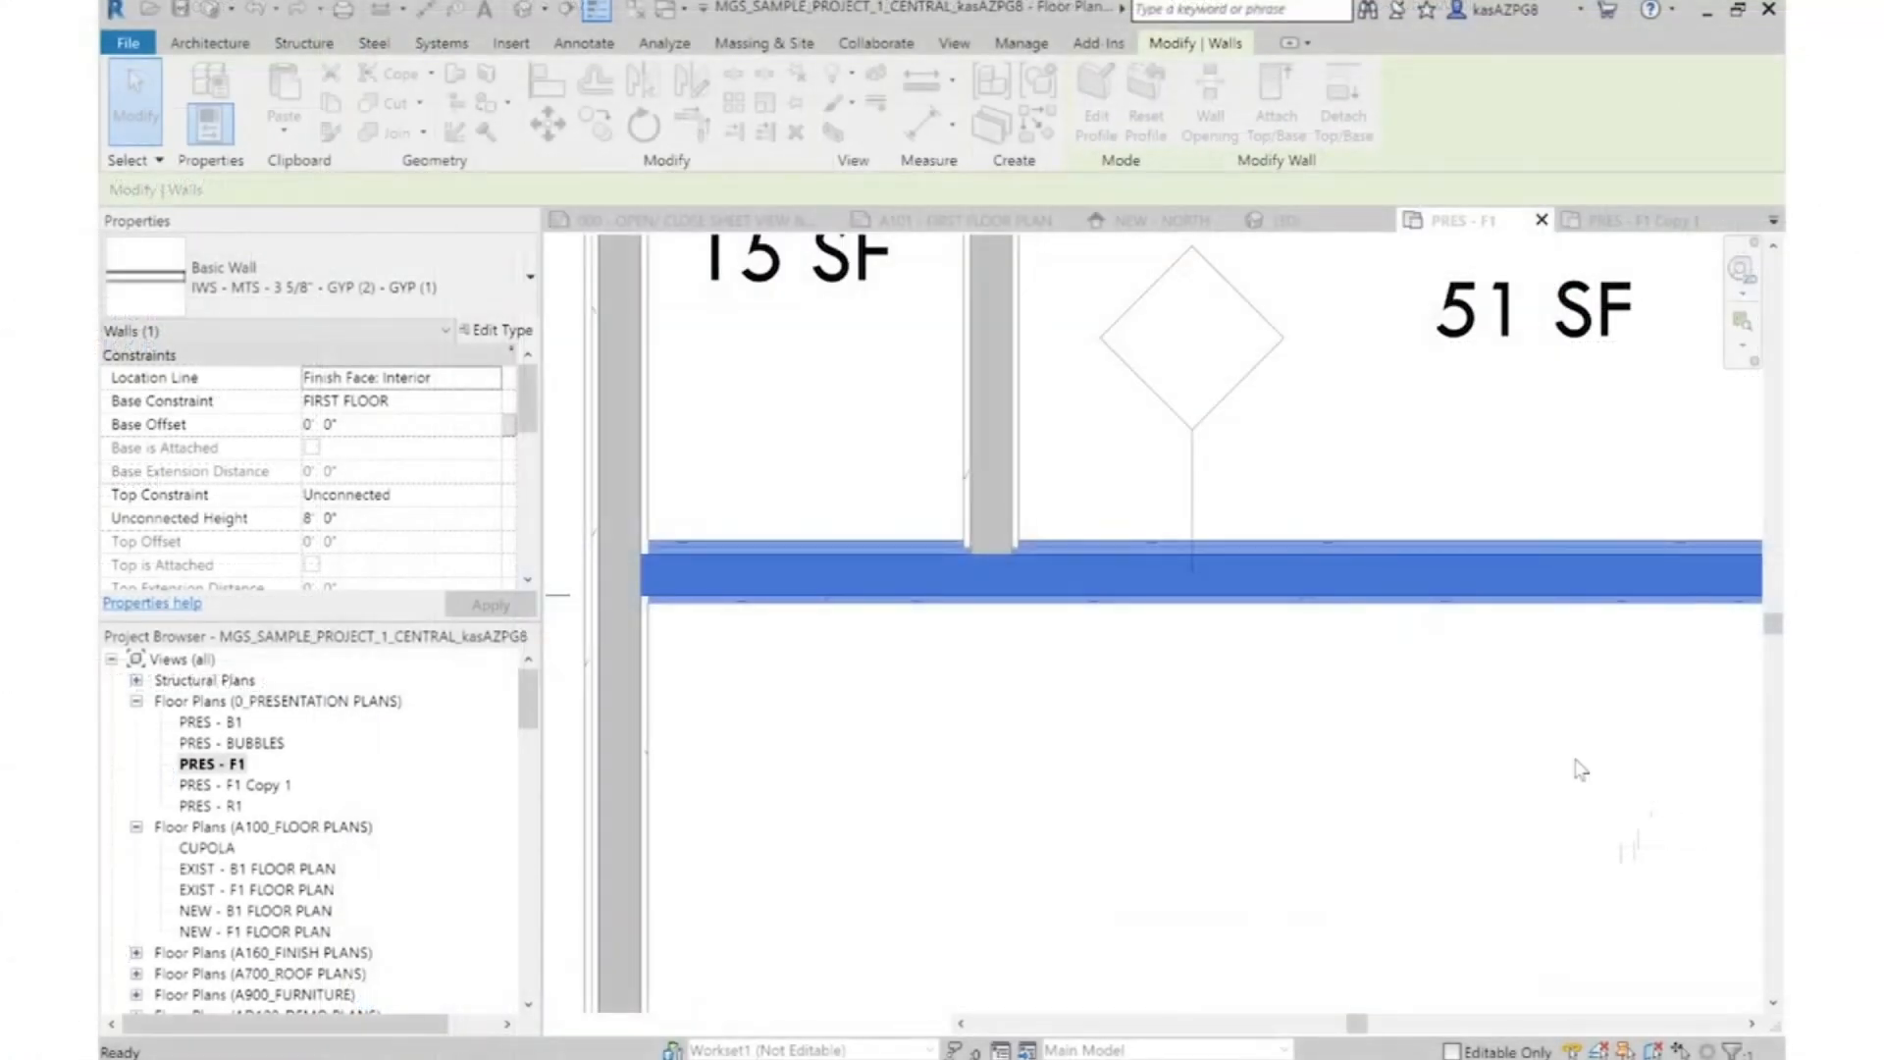
{"action": "key", "text": "Escape"}
Slide the 1B tag of the wall south of Storage 012 west along the wall, to below the room label
{"action": "scroll", "coordinate": [1227, 695], "scroll_direction": "down", "scroll_amount": 5}
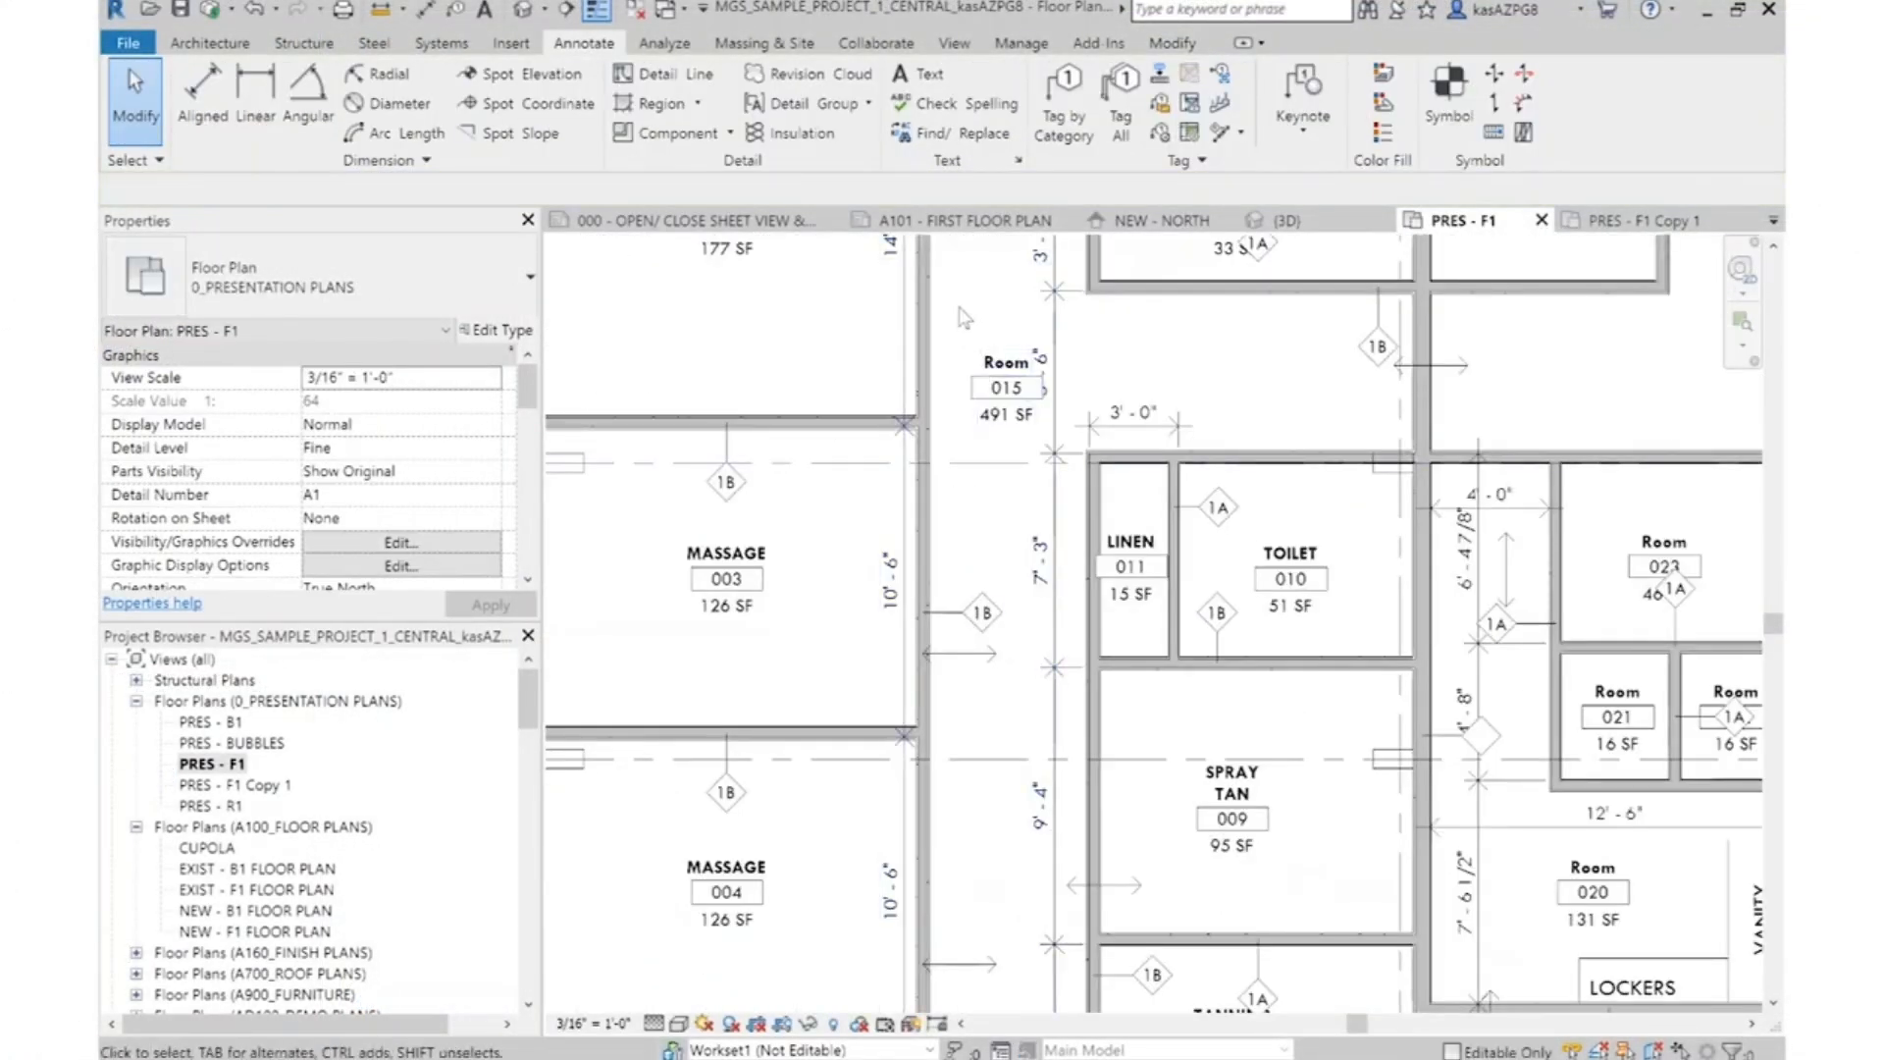
{"action": "scroll", "coordinate": [962, 309], "scroll_direction": "up", "scroll_amount": 3}
{"action": "middle_click_drag", "start_coordinate": [1464, 256], "coordinate": [1458, 584]}
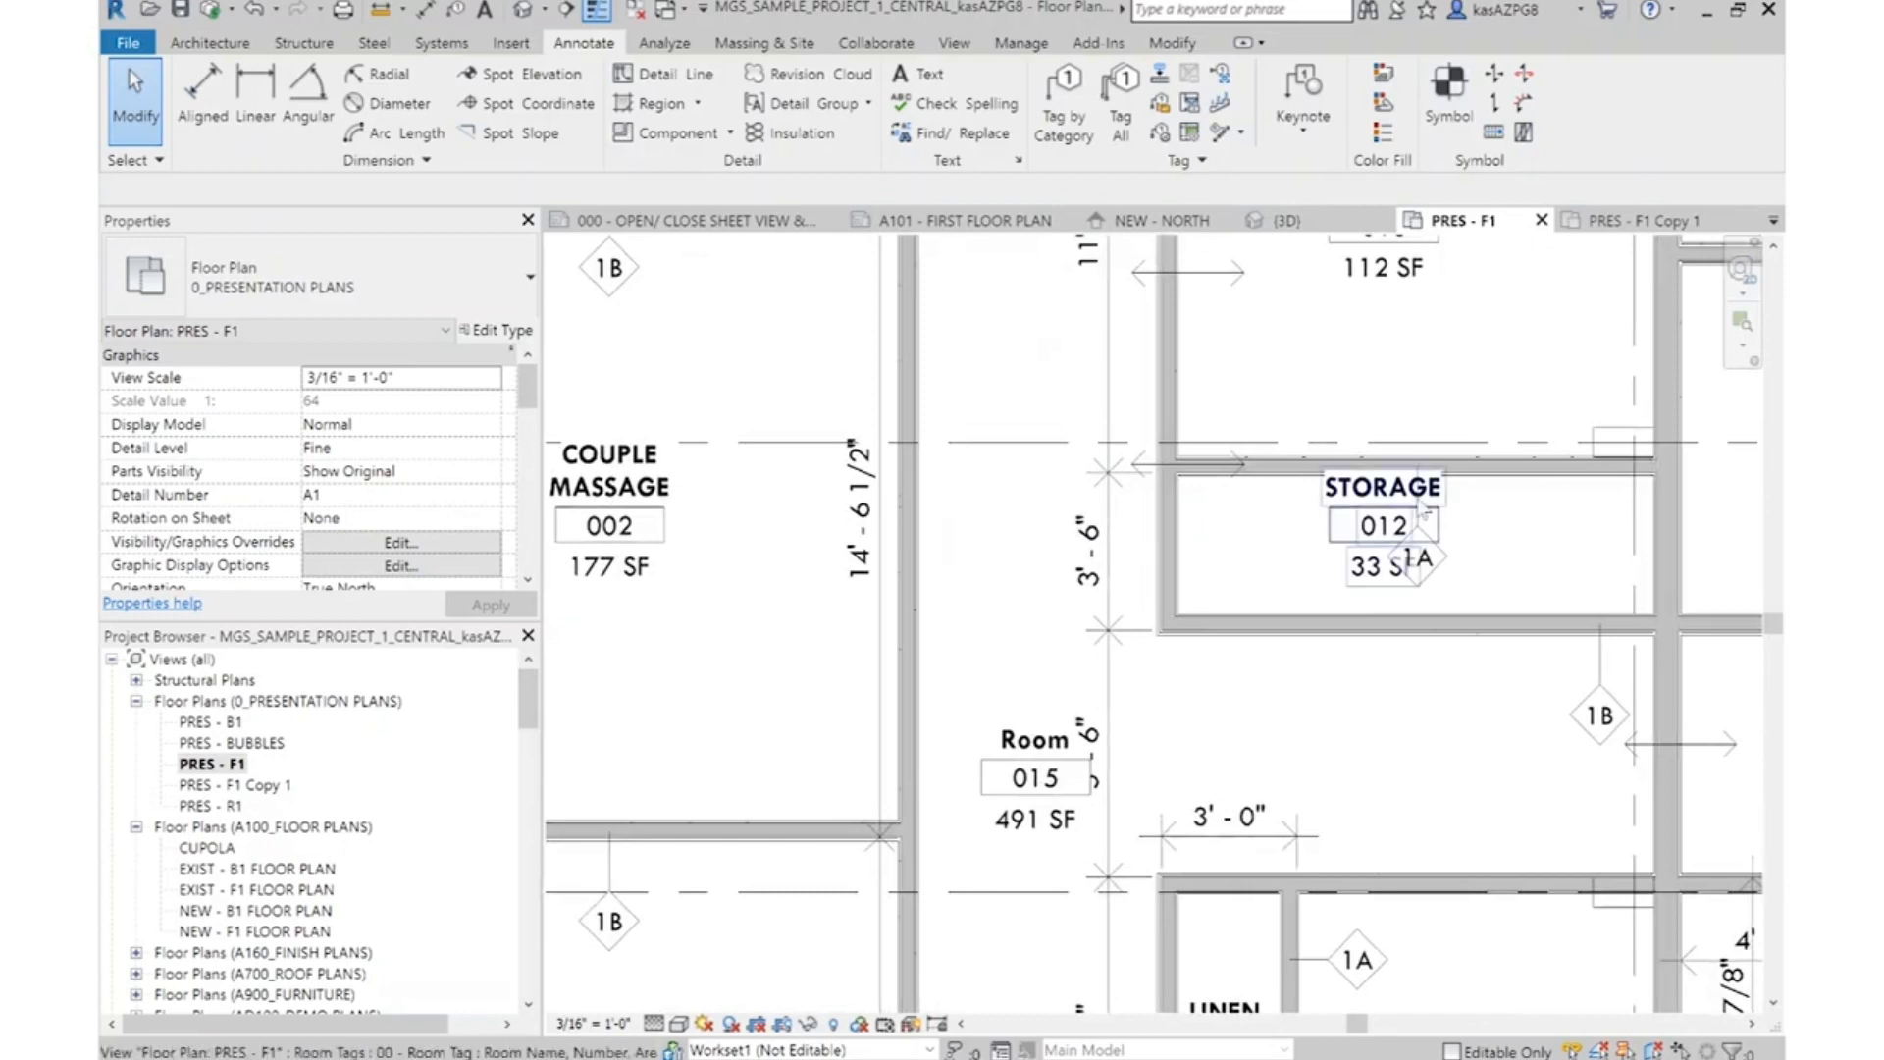
{"action": "left_click_drag", "start_coordinate": [1592, 736], "coordinate": [1420, 738]}
{"action": "key", "text": "Escape"}
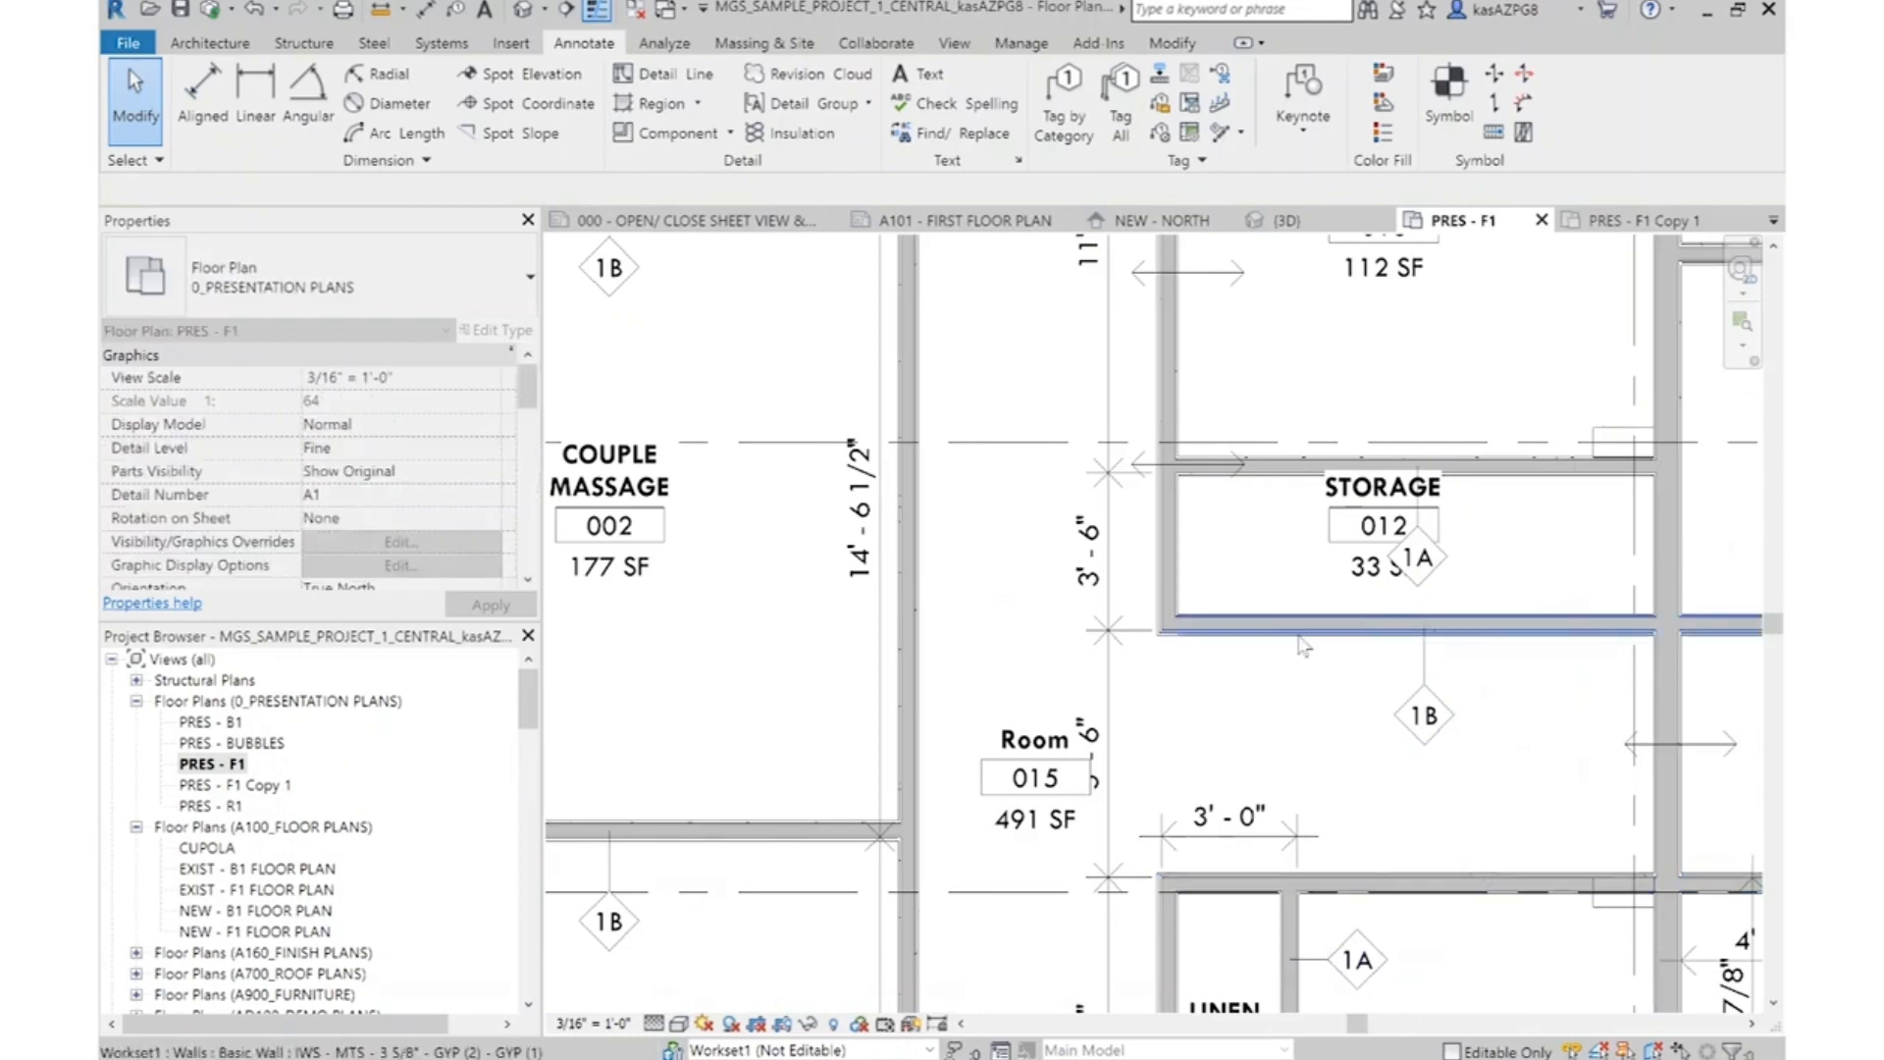
Move the 1B tag of Reflexology/Waxing 013's west wall across the wall into the corridor
{"action": "middle_click_drag", "start_coordinate": [1203, 483], "coordinate": [1216, 791]}
{"action": "middle_click_drag", "start_coordinate": [1190, 420], "coordinate": [1166, 626]}
{"action": "middle_click_drag", "start_coordinate": [1179, 475], "coordinate": [1175, 745]}
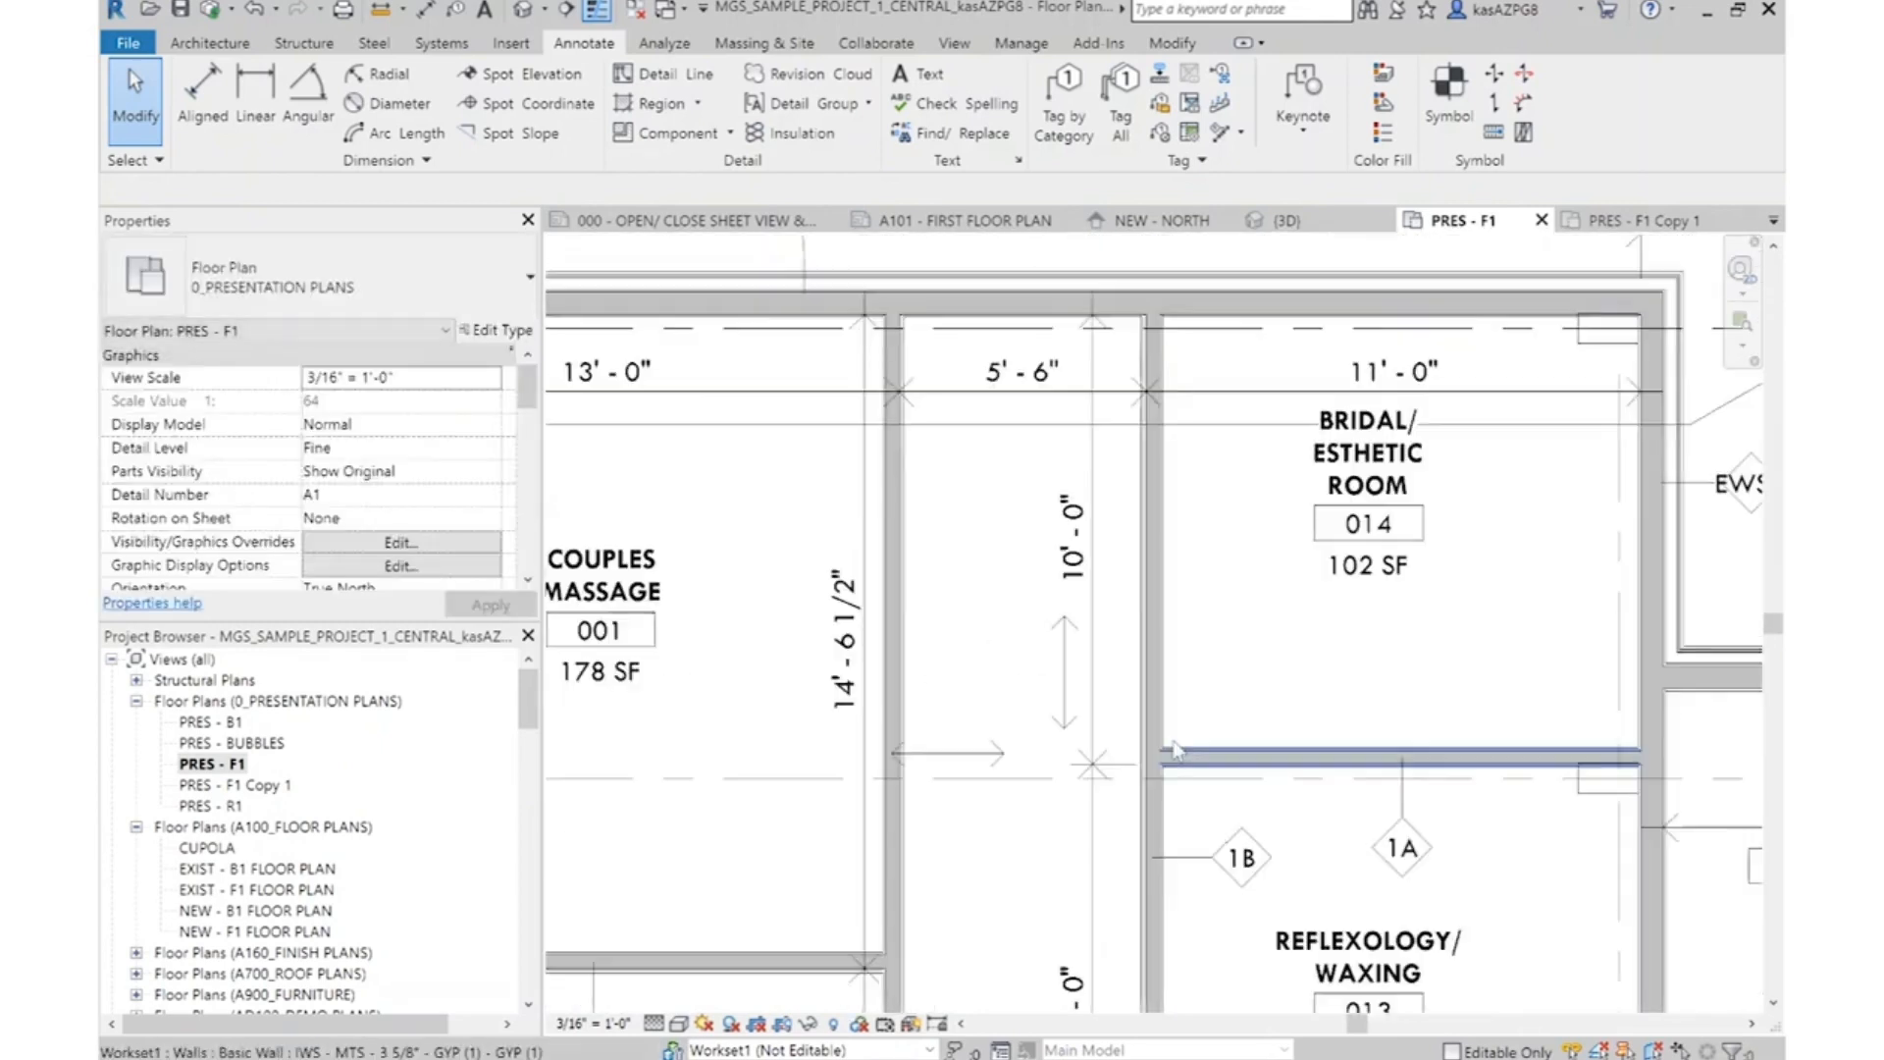
{"action": "scroll", "coordinate": [1175, 749], "scroll_direction": "down", "scroll_amount": 4}
{"action": "left_click", "coordinate": [1202, 675]}
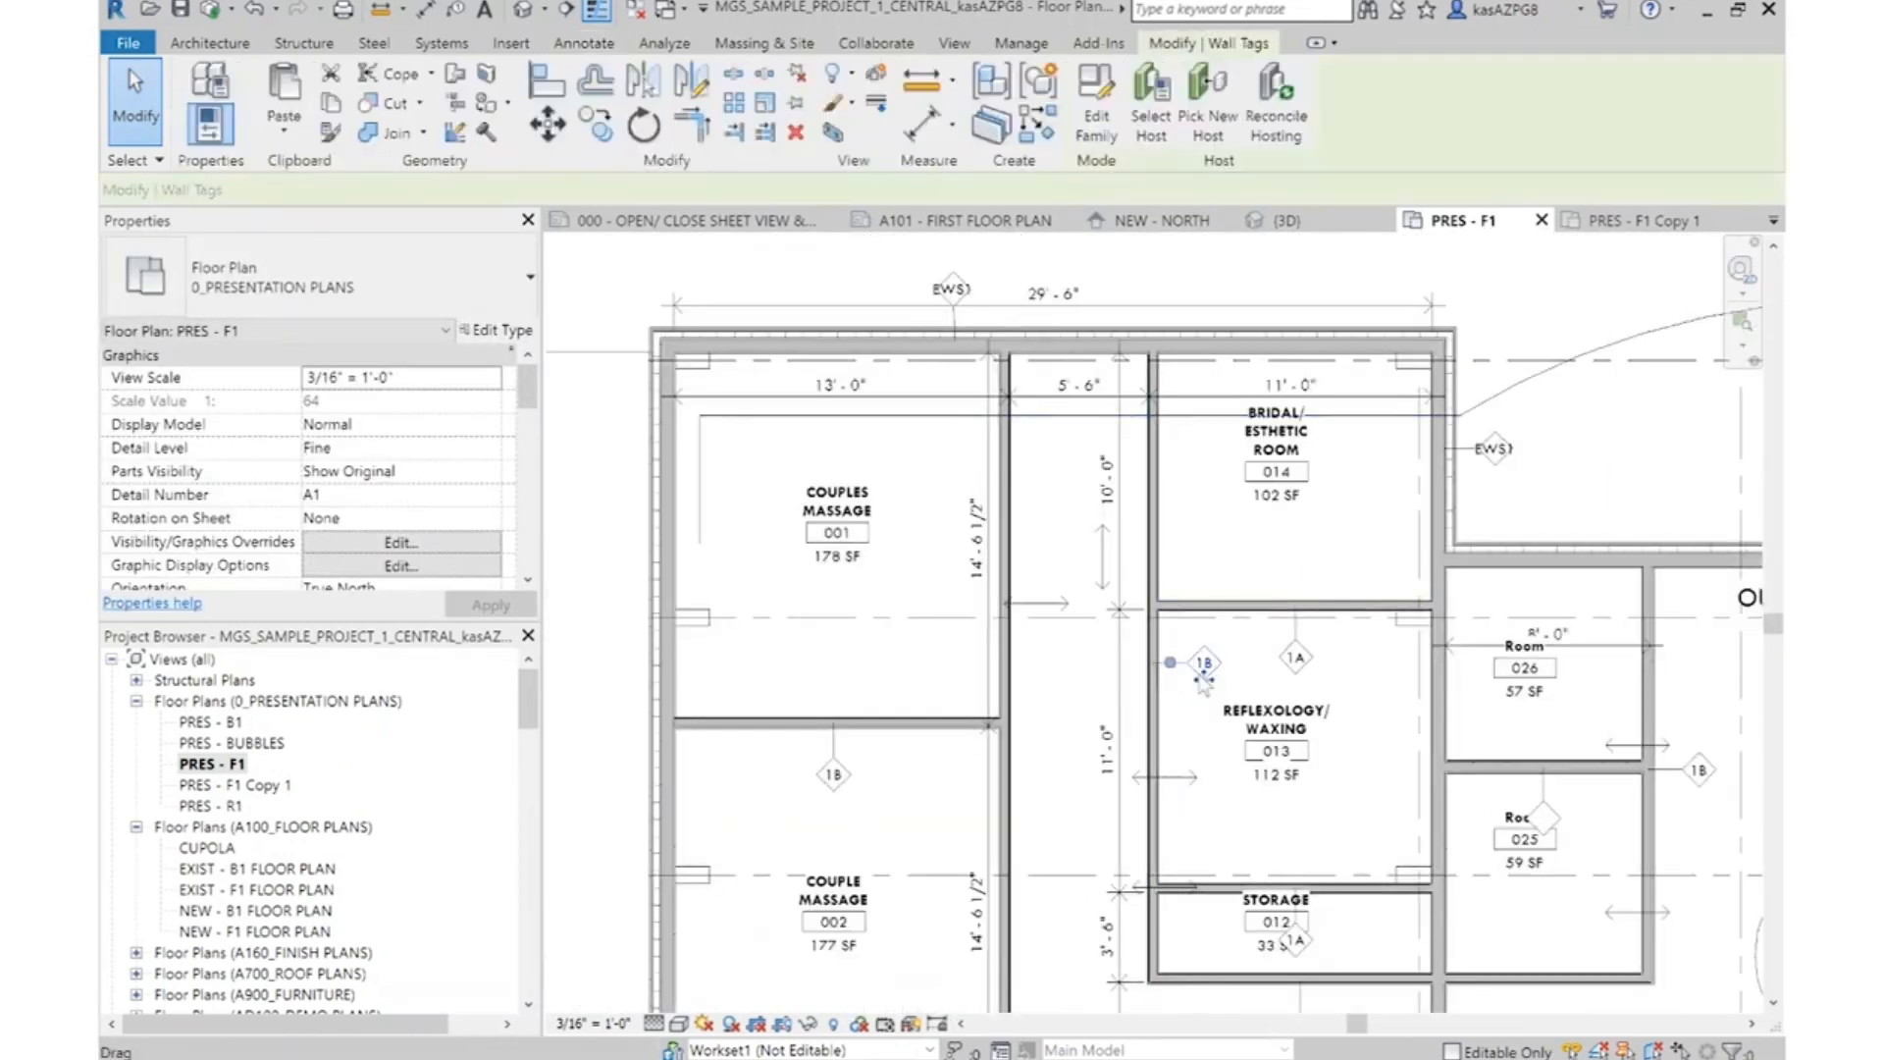
{"action": "scroll", "coordinate": [1202, 680], "scroll_direction": "up", "scroll_amount": 3}
{"action": "scroll", "coordinate": [1064, 678], "scroll_direction": "up", "scroll_amount": 2}
{"action": "left_click_drag", "start_coordinate": [1073, 677], "coordinate": [955, 679]}
{"action": "scroll", "coordinate": [994, 549], "scroll_direction": "down", "scroll_amount": 4}
{"action": "key", "text": "Escape"}
Move the tag of the partition between rooms 026 and 025 east, clear of the Room 025 label
{"action": "scroll", "coordinate": [1565, 713], "scroll_direction": "up", "scroll_amount": 6}
{"action": "middle_click_drag", "start_coordinate": [1565, 713], "coordinate": [1198, 358]}
{"action": "scroll", "coordinate": [1198, 355], "scroll_direction": "up", "scroll_amount": 1}
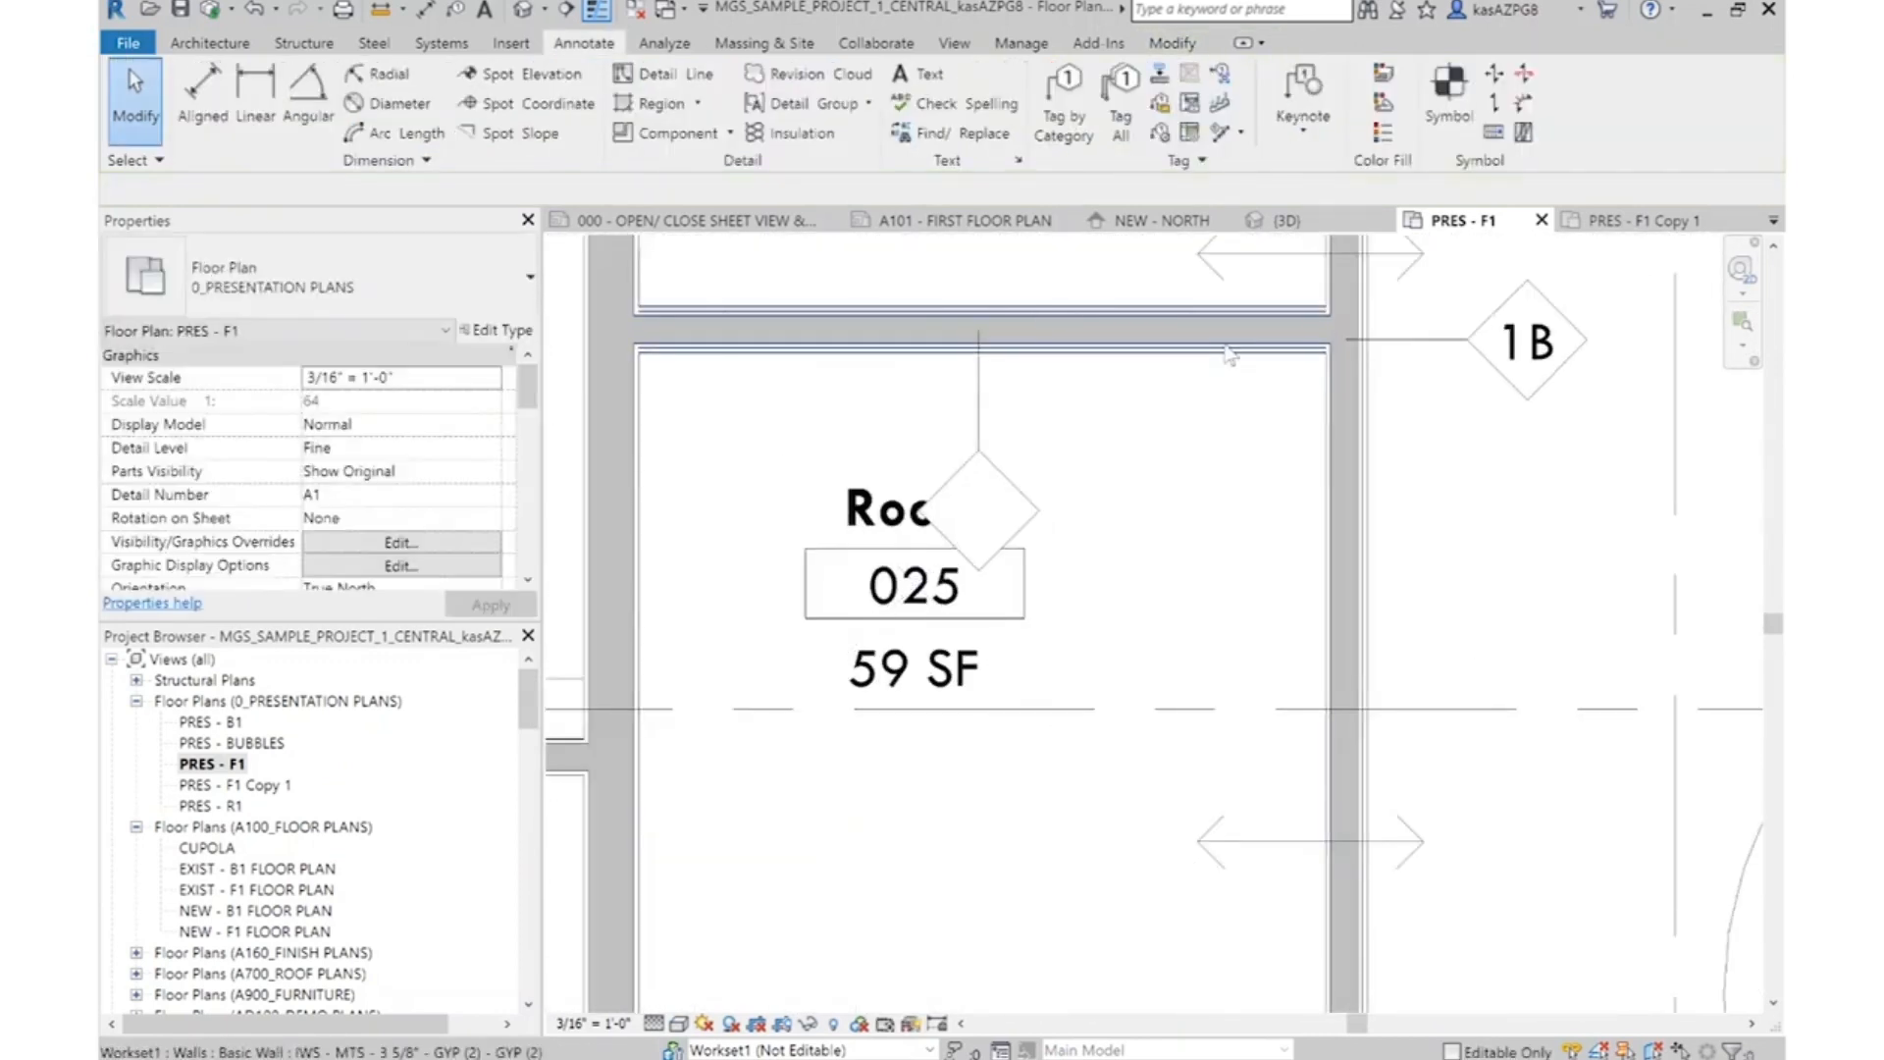
{"action": "left_click", "coordinate": [1224, 346]}
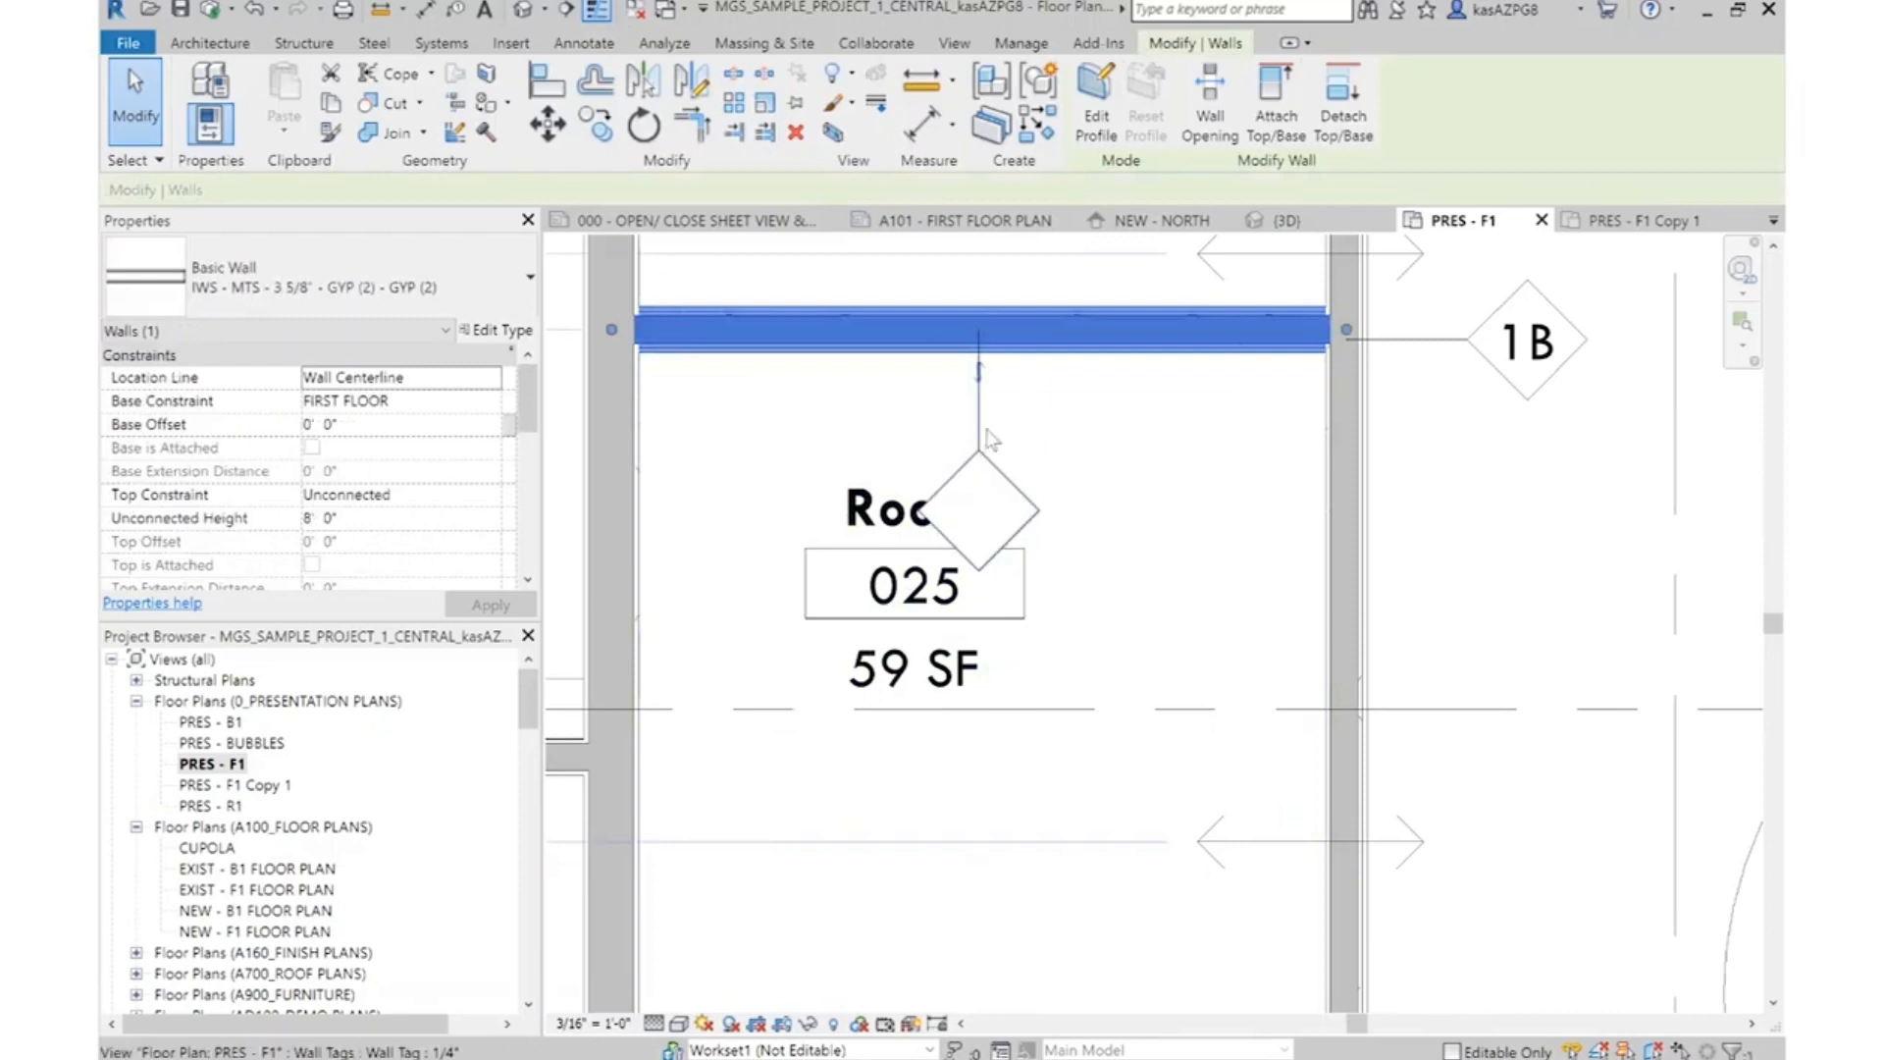
{"action": "left_click", "coordinate": [981, 430]}
{"action": "left_click", "coordinate": [1189, 439]}
{"action": "left_click", "coordinate": [981, 429]}
{"action": "left_click_drag", "start_coordinate": [980, 422], "coordinate": [1169, 430], "text": "ctrl"}
Set the Type Mark of the 026–025 partition's wall type IWS - MTS - 3 5/8" - GYP (2) - GYP (2) to 1C
{"action": "left_click", "coordinate": [978, 349]}
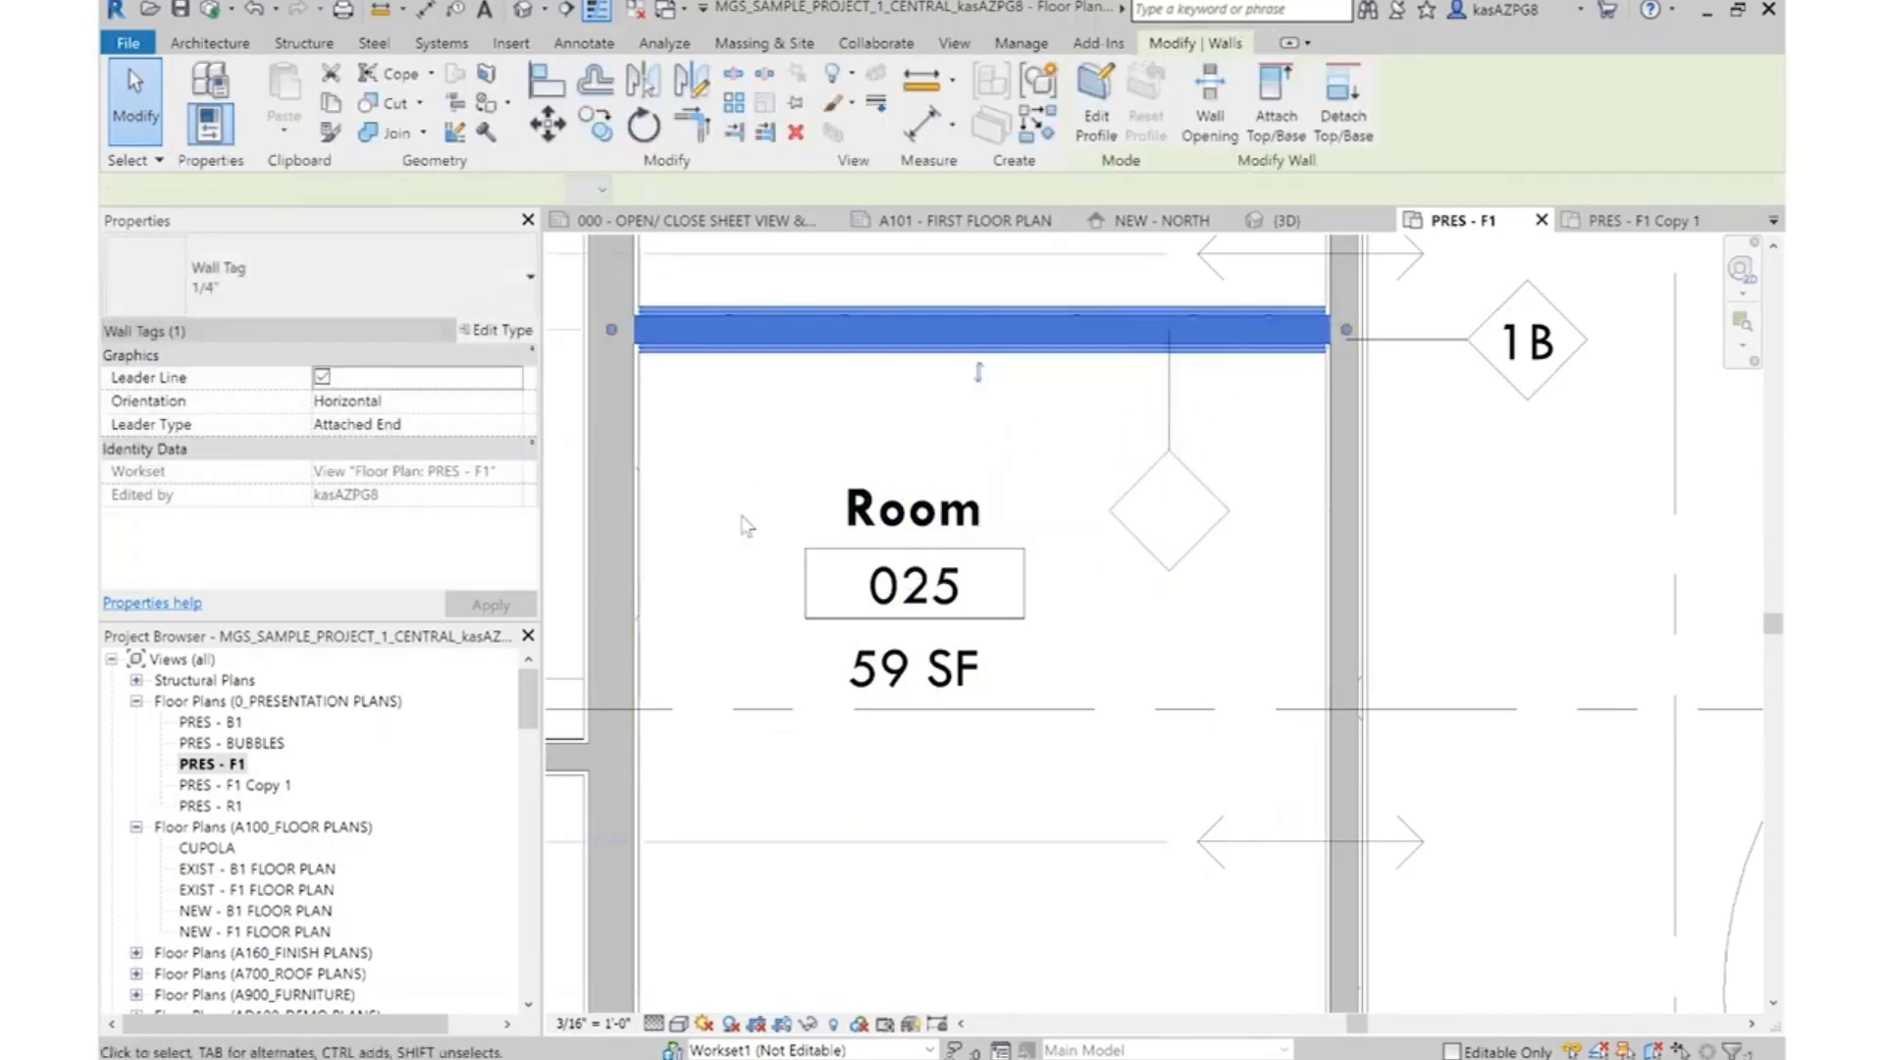
{"action": "scroll", "coordinate": [496, 518], "scroll_direction": "down", "scroll_amount": 3}
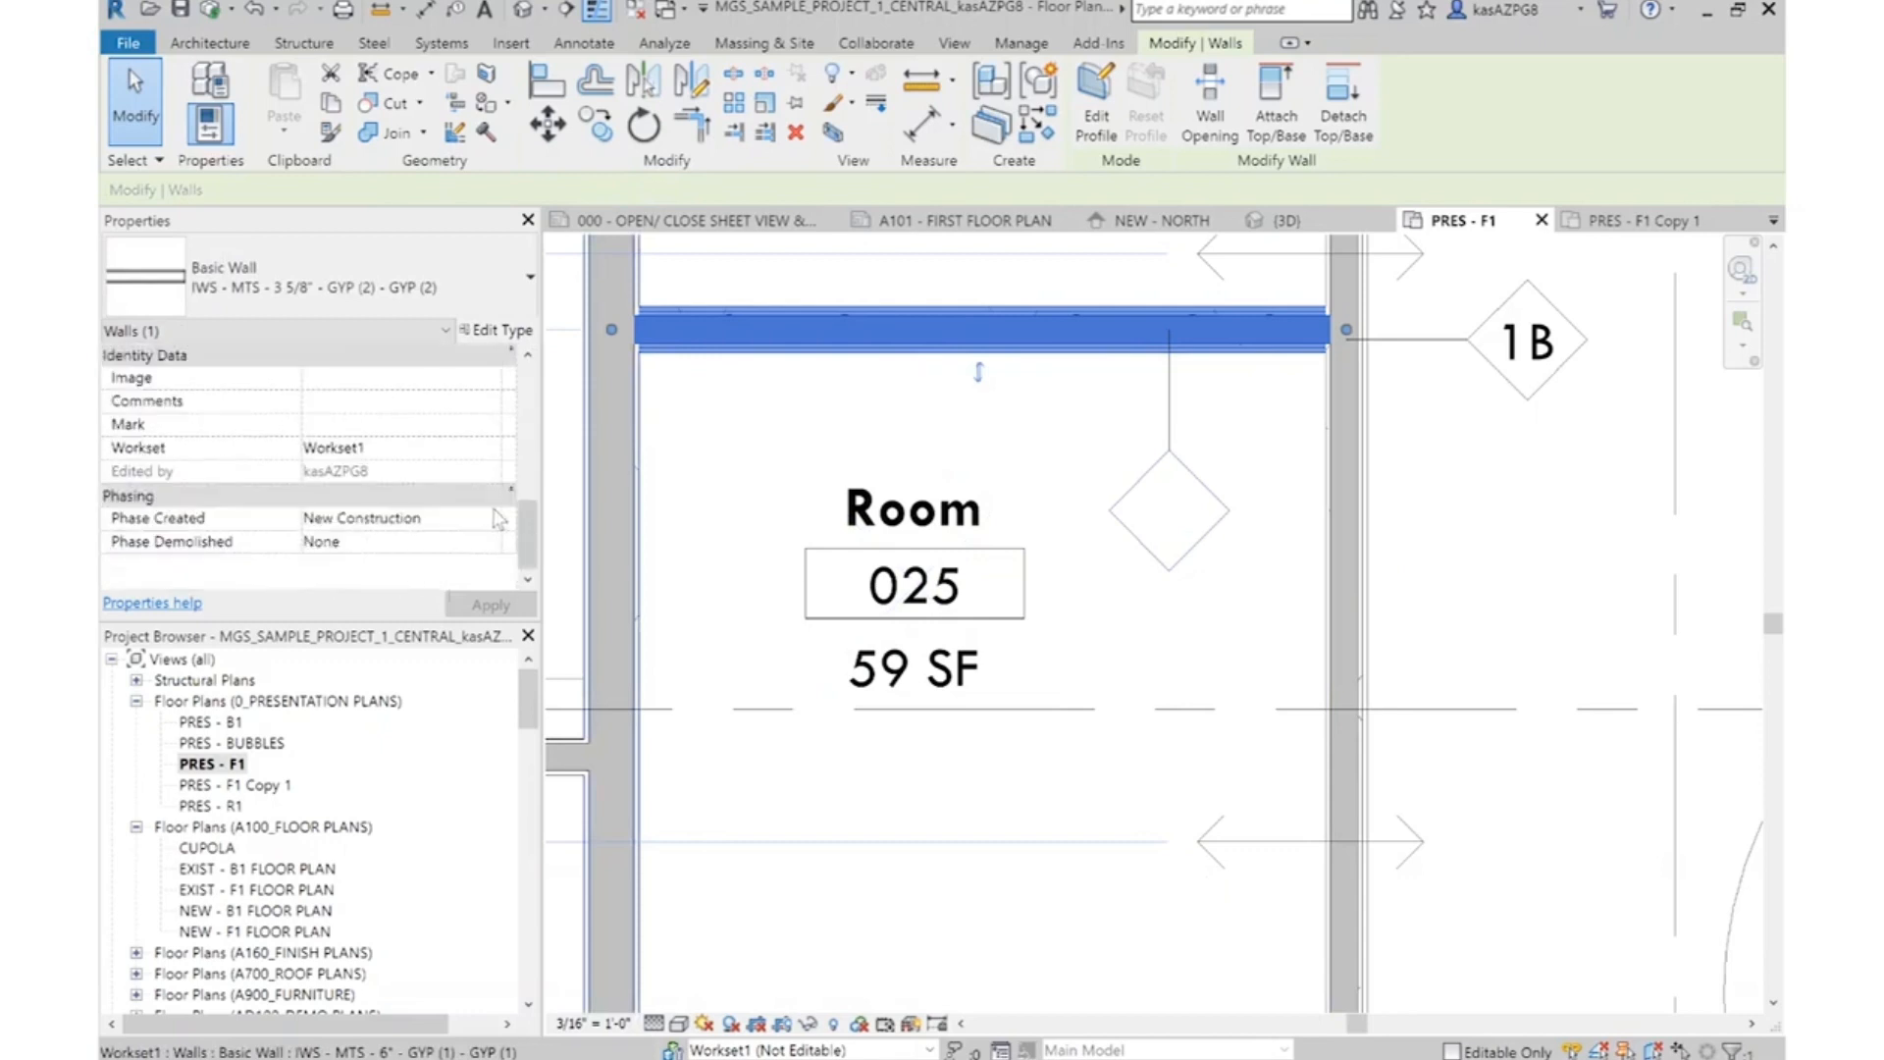
{"action": "scroll", "coordinate": [1111, 601], "scroll_direction": "down", "scroll_amount": 3}
{"action": "scroll", "coordinate": [1178, 550], "scroll_direction": "up", "scroll_amount": 2}
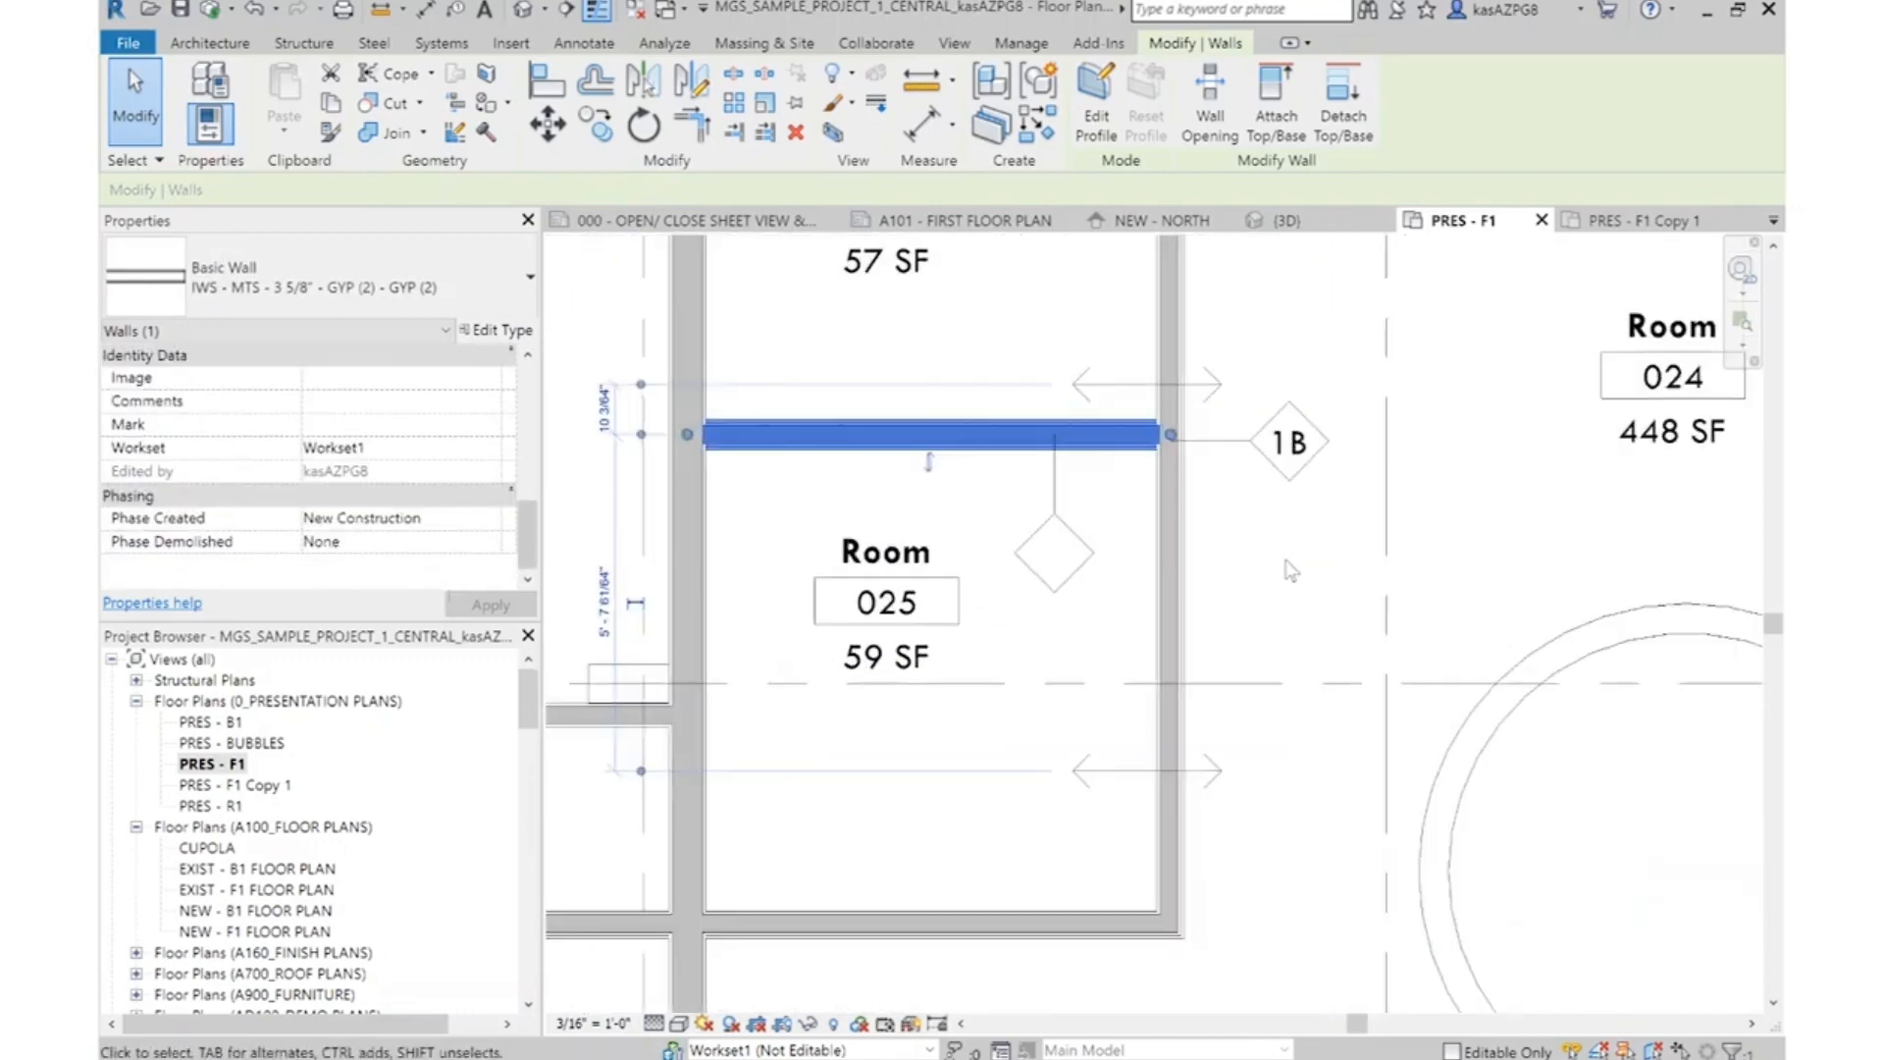
{"action": "scroll", "coordinate": [1217, 517], "scroll_direction": "down", "scroll_amount": 2}
{"action": "scroll", "coordinate": [1180, 576], "scroll_direction": "up", "scroll_amount": 2}
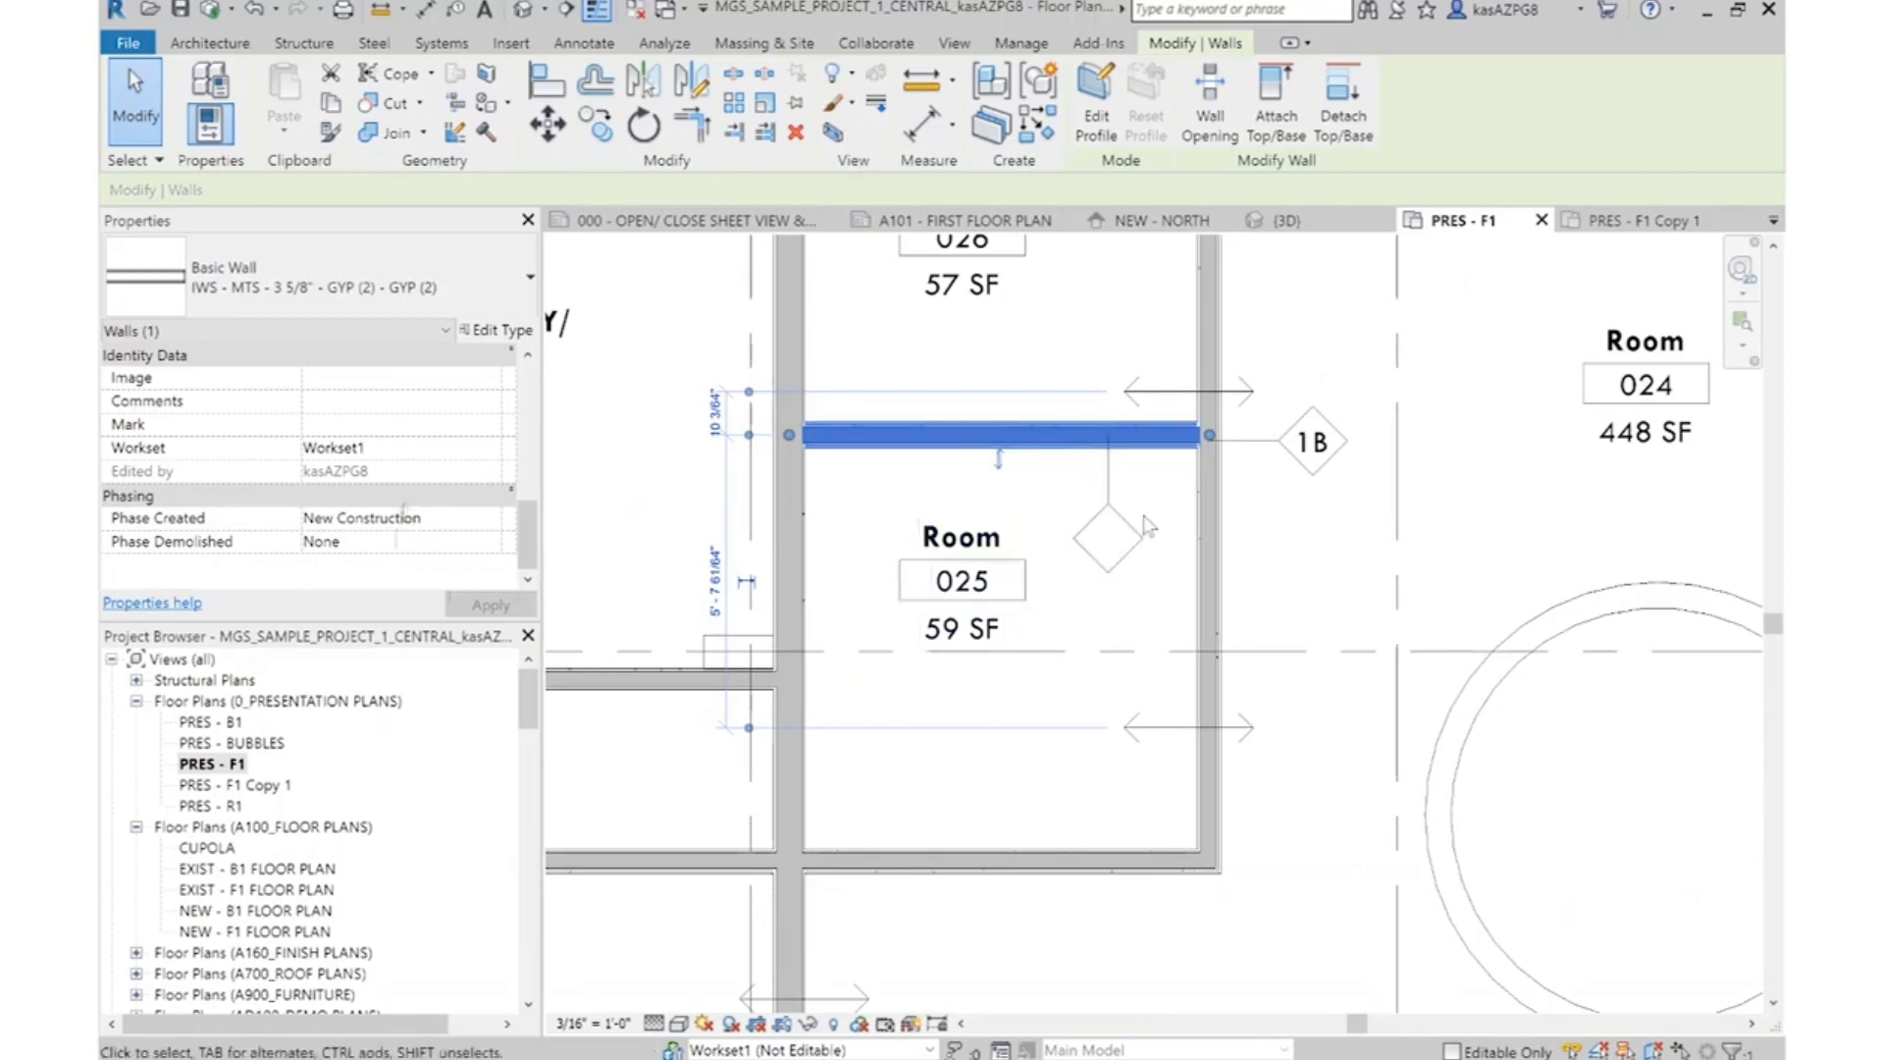
{"action": "left_click", "coordinate": [1124, 465]}
{"action": "left_click", "coordinate": [1134, 445]}
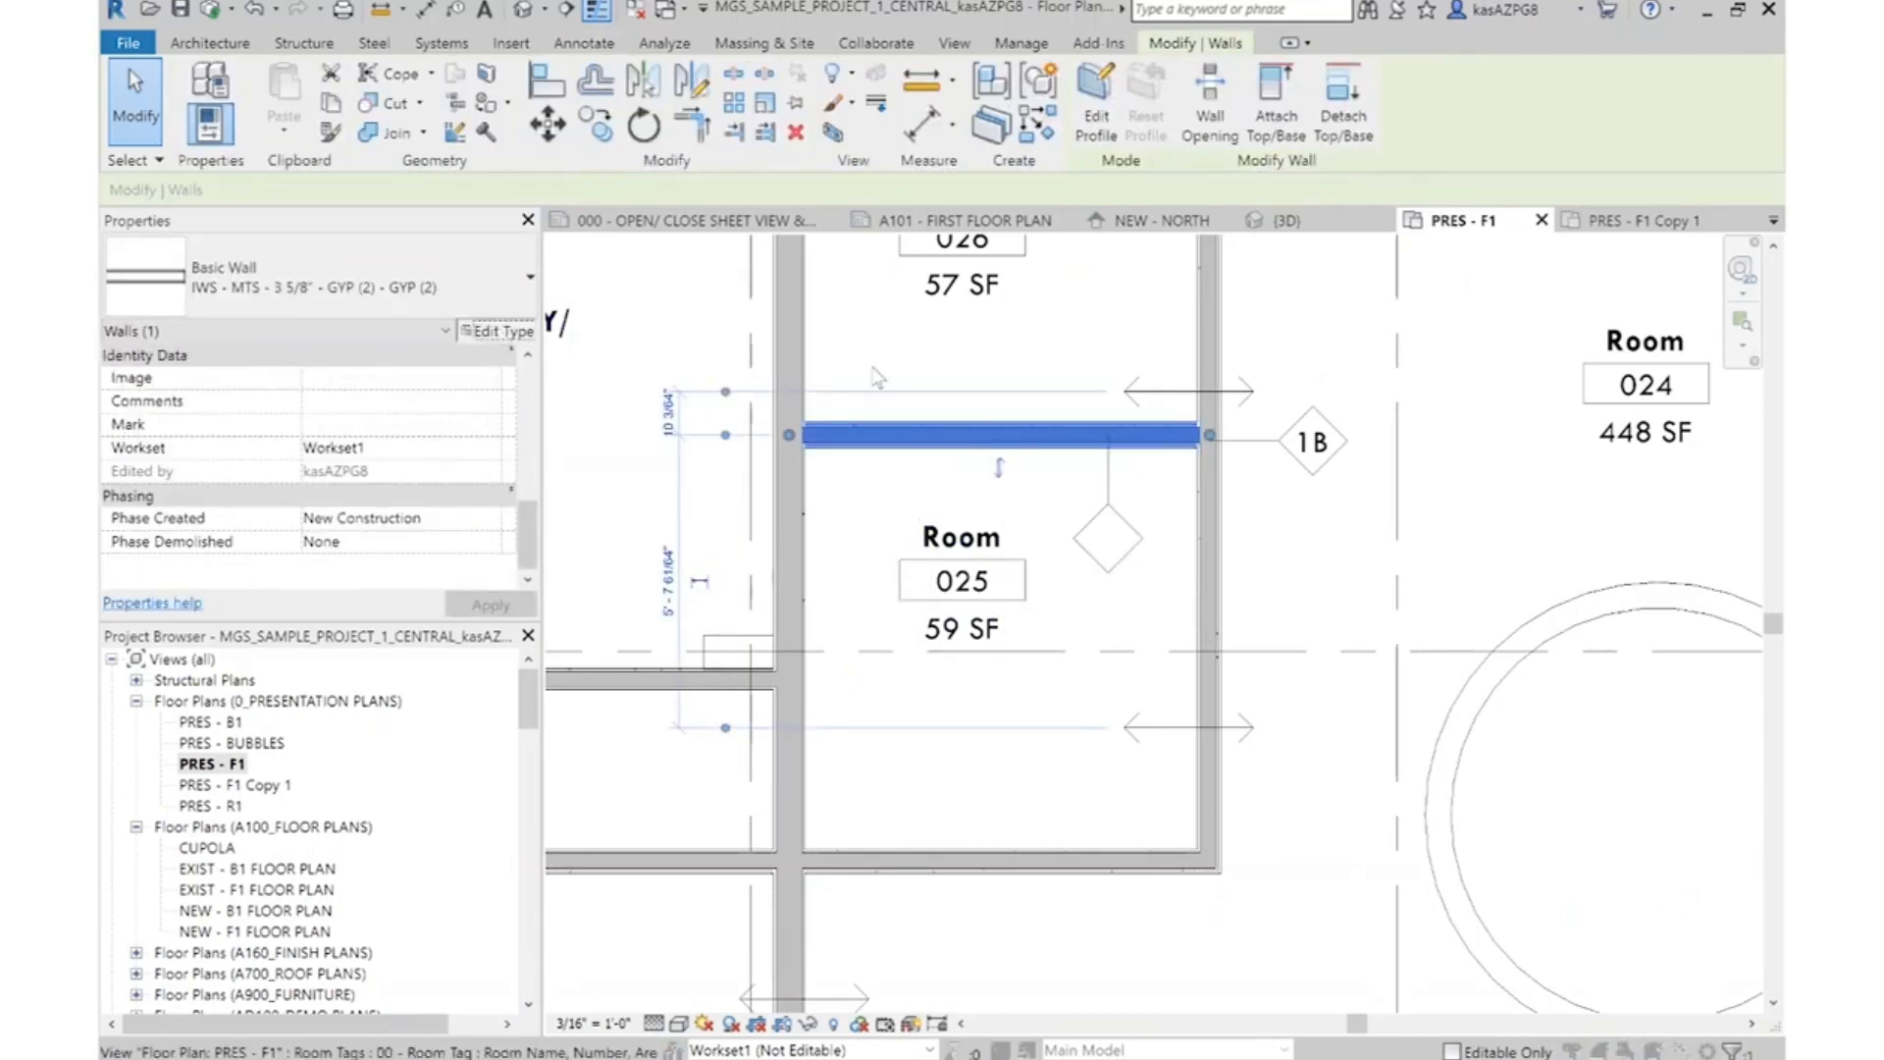
{"action": "left_click", "coordinate": [497, 330]}
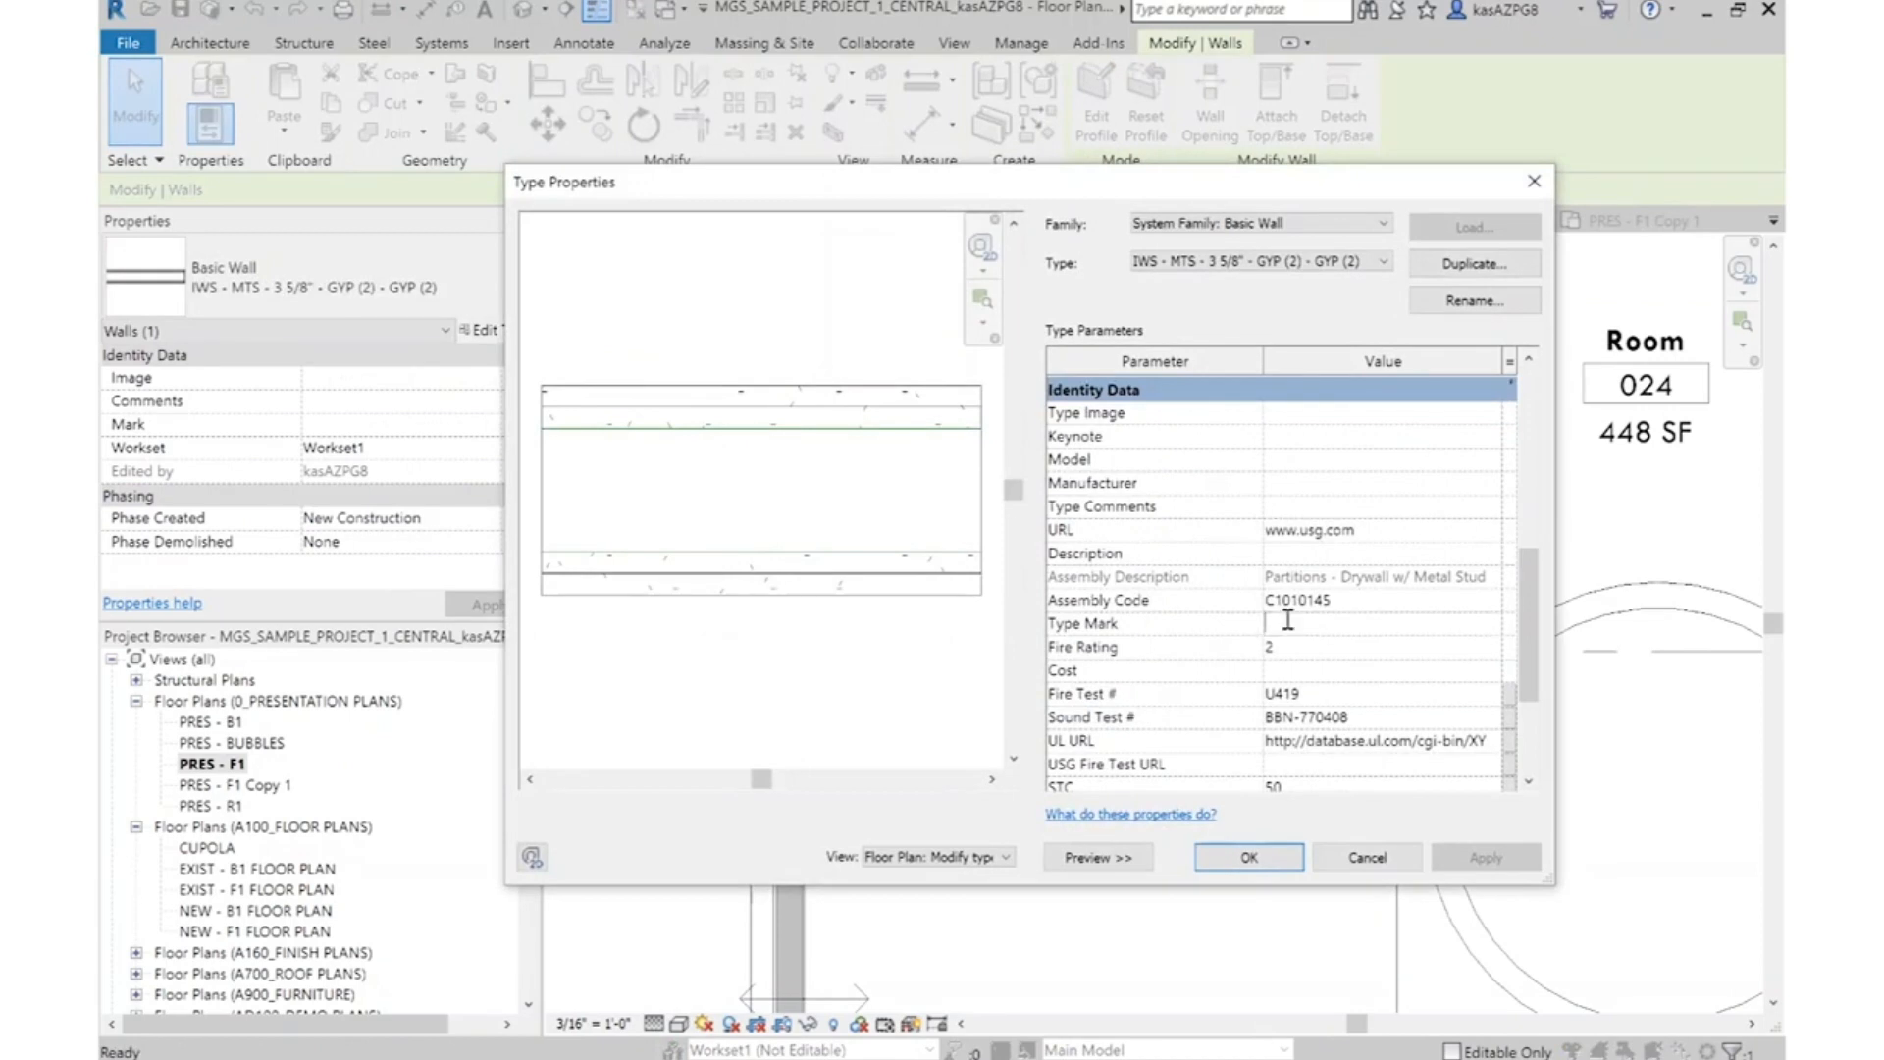
{"action": "left_click", "coordinate": [1284, 846]}
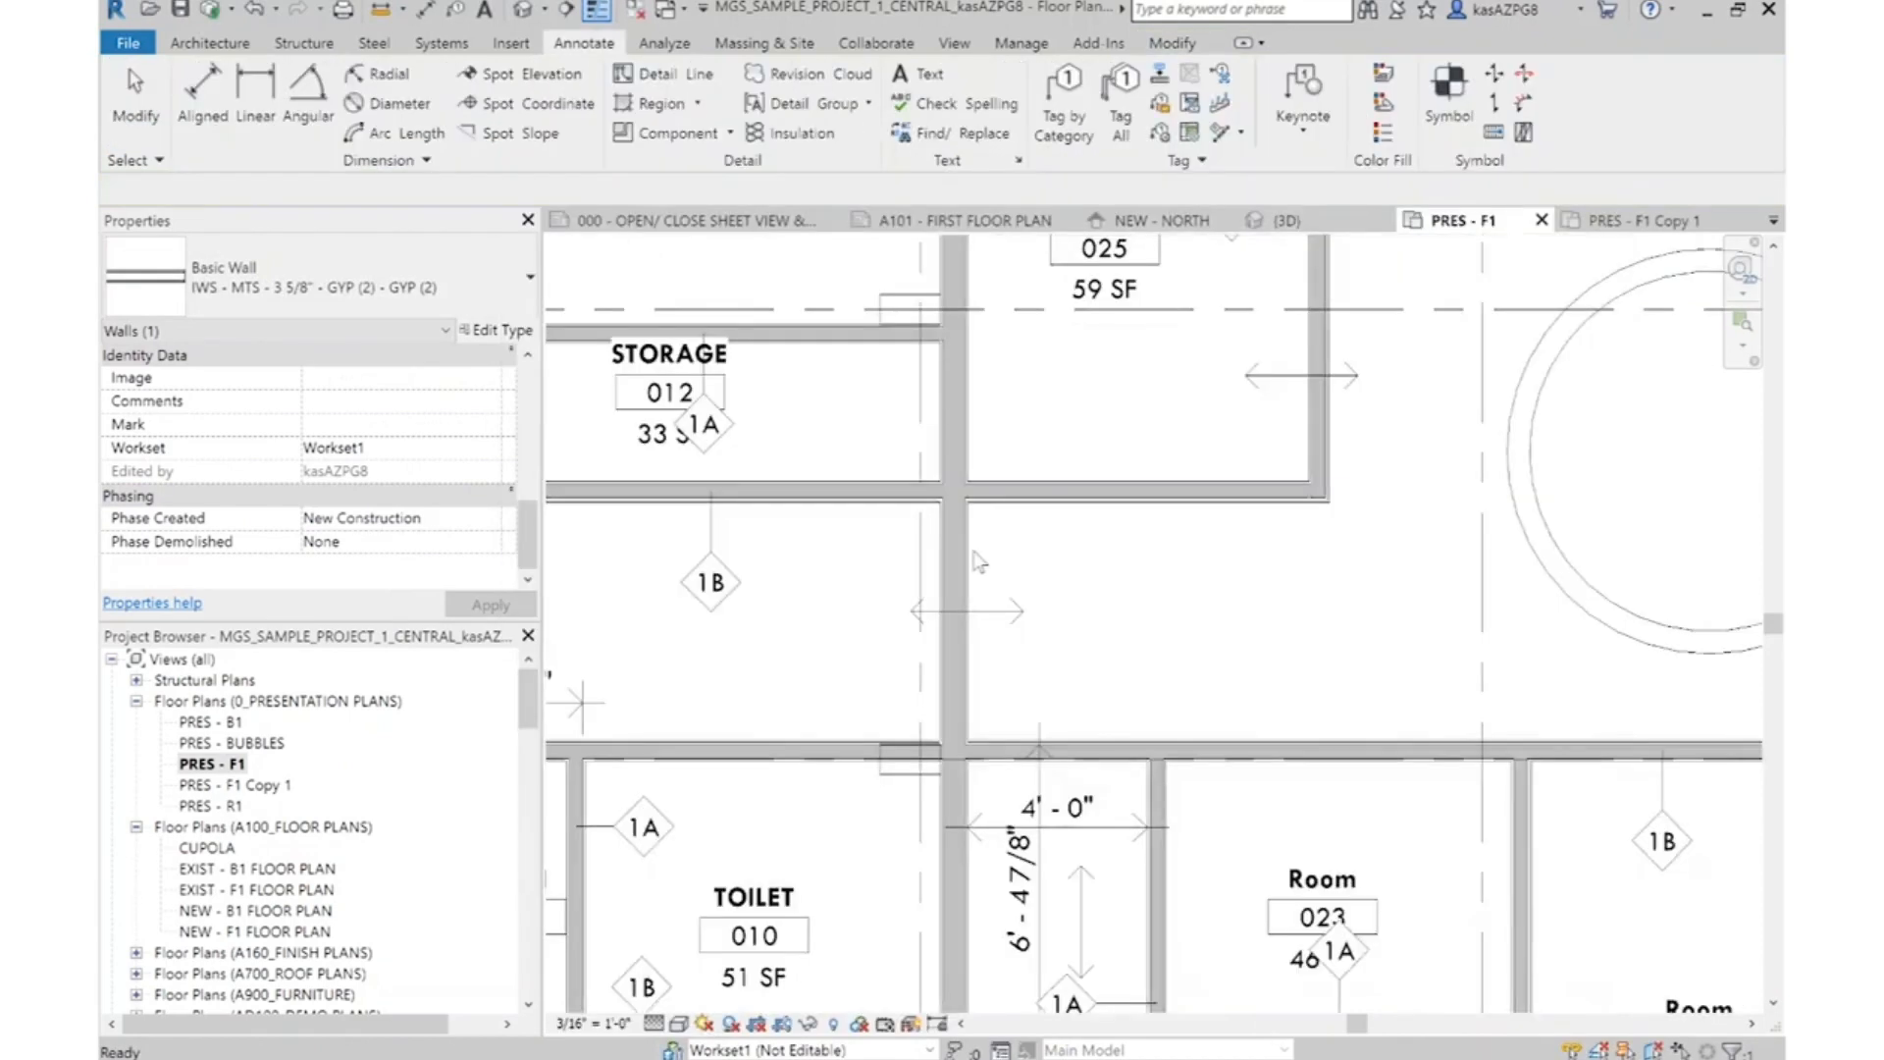
Set the Type Mark of the long wall east of Toilet 010, type IWS - MTS - 6" - GYP (1) - GYP (1), to 2A
{"action": "left_click", "coordinate": [957, 550]}
{"action": "scroll", "coordinate": [1109, 707], "scroll_direction": "down", "scroll_amount": 3}
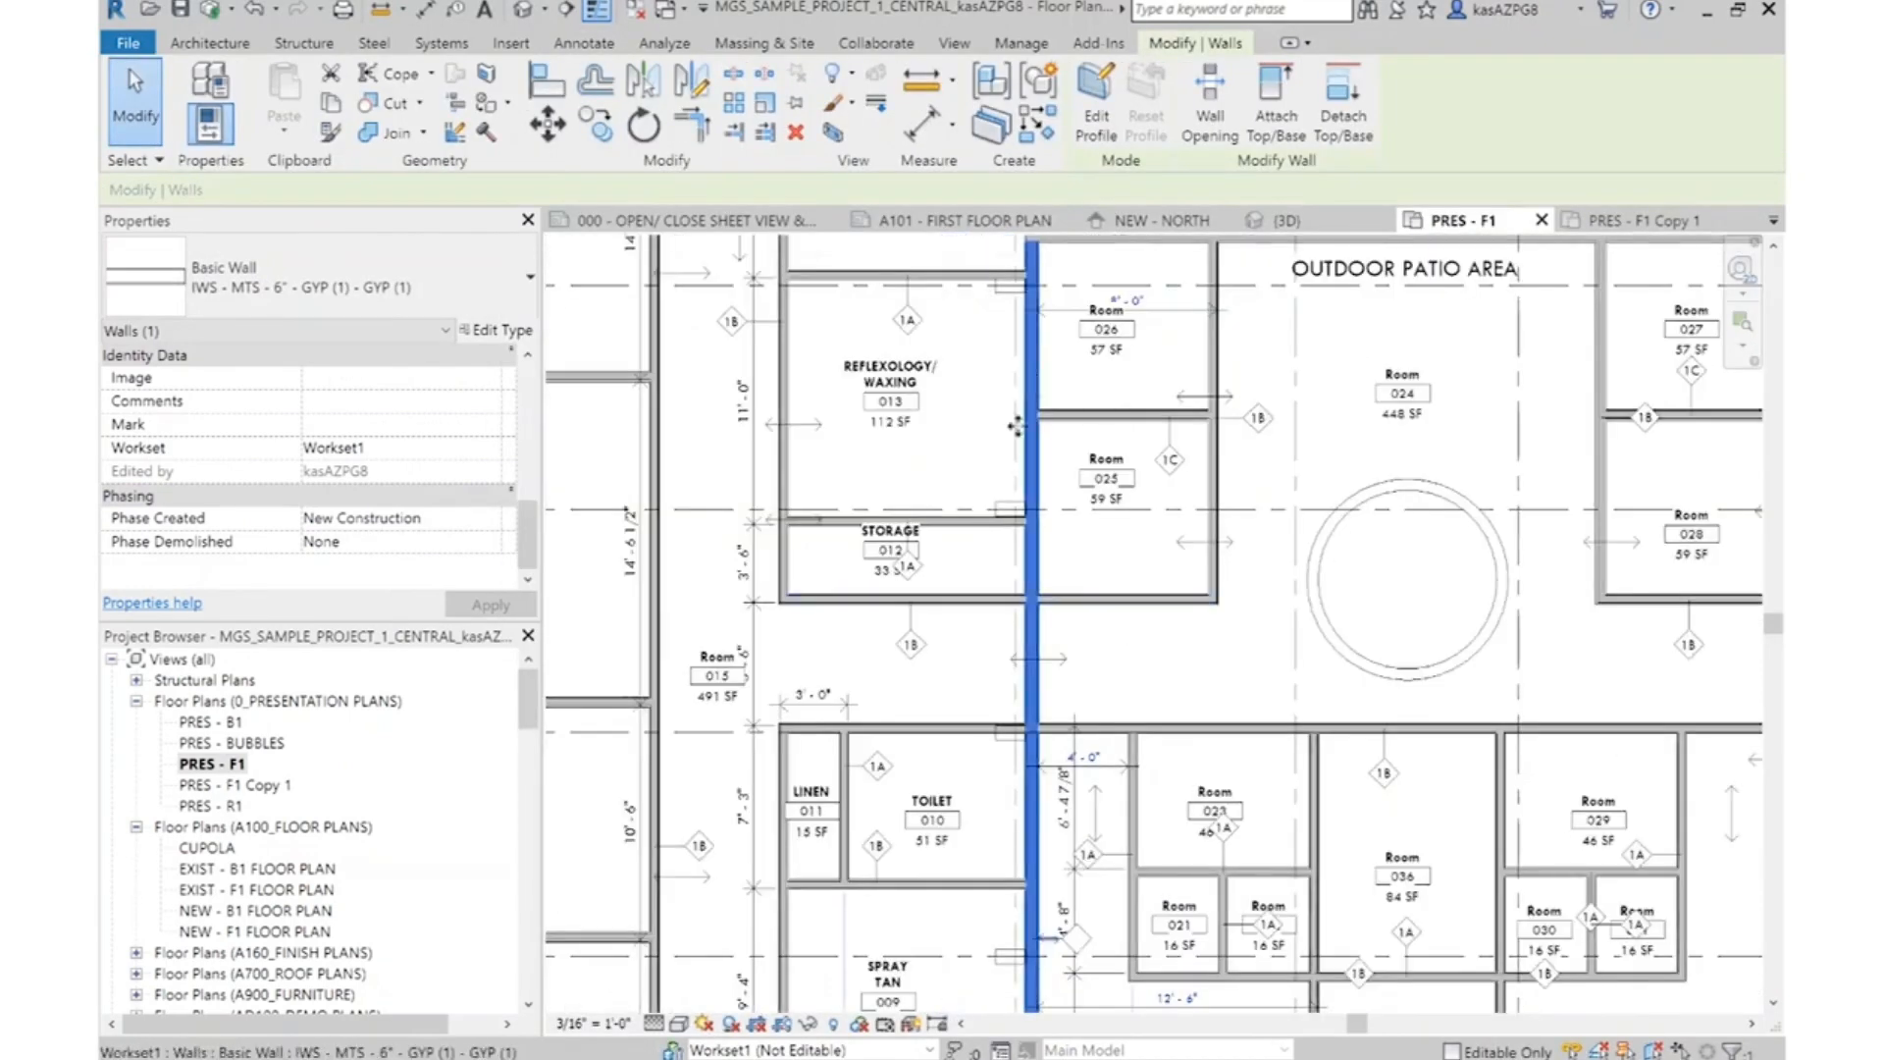
{"action": "scroll", "coordinate": [1055, 986], "scroll_direction": "up", "scroll_amount": 3}
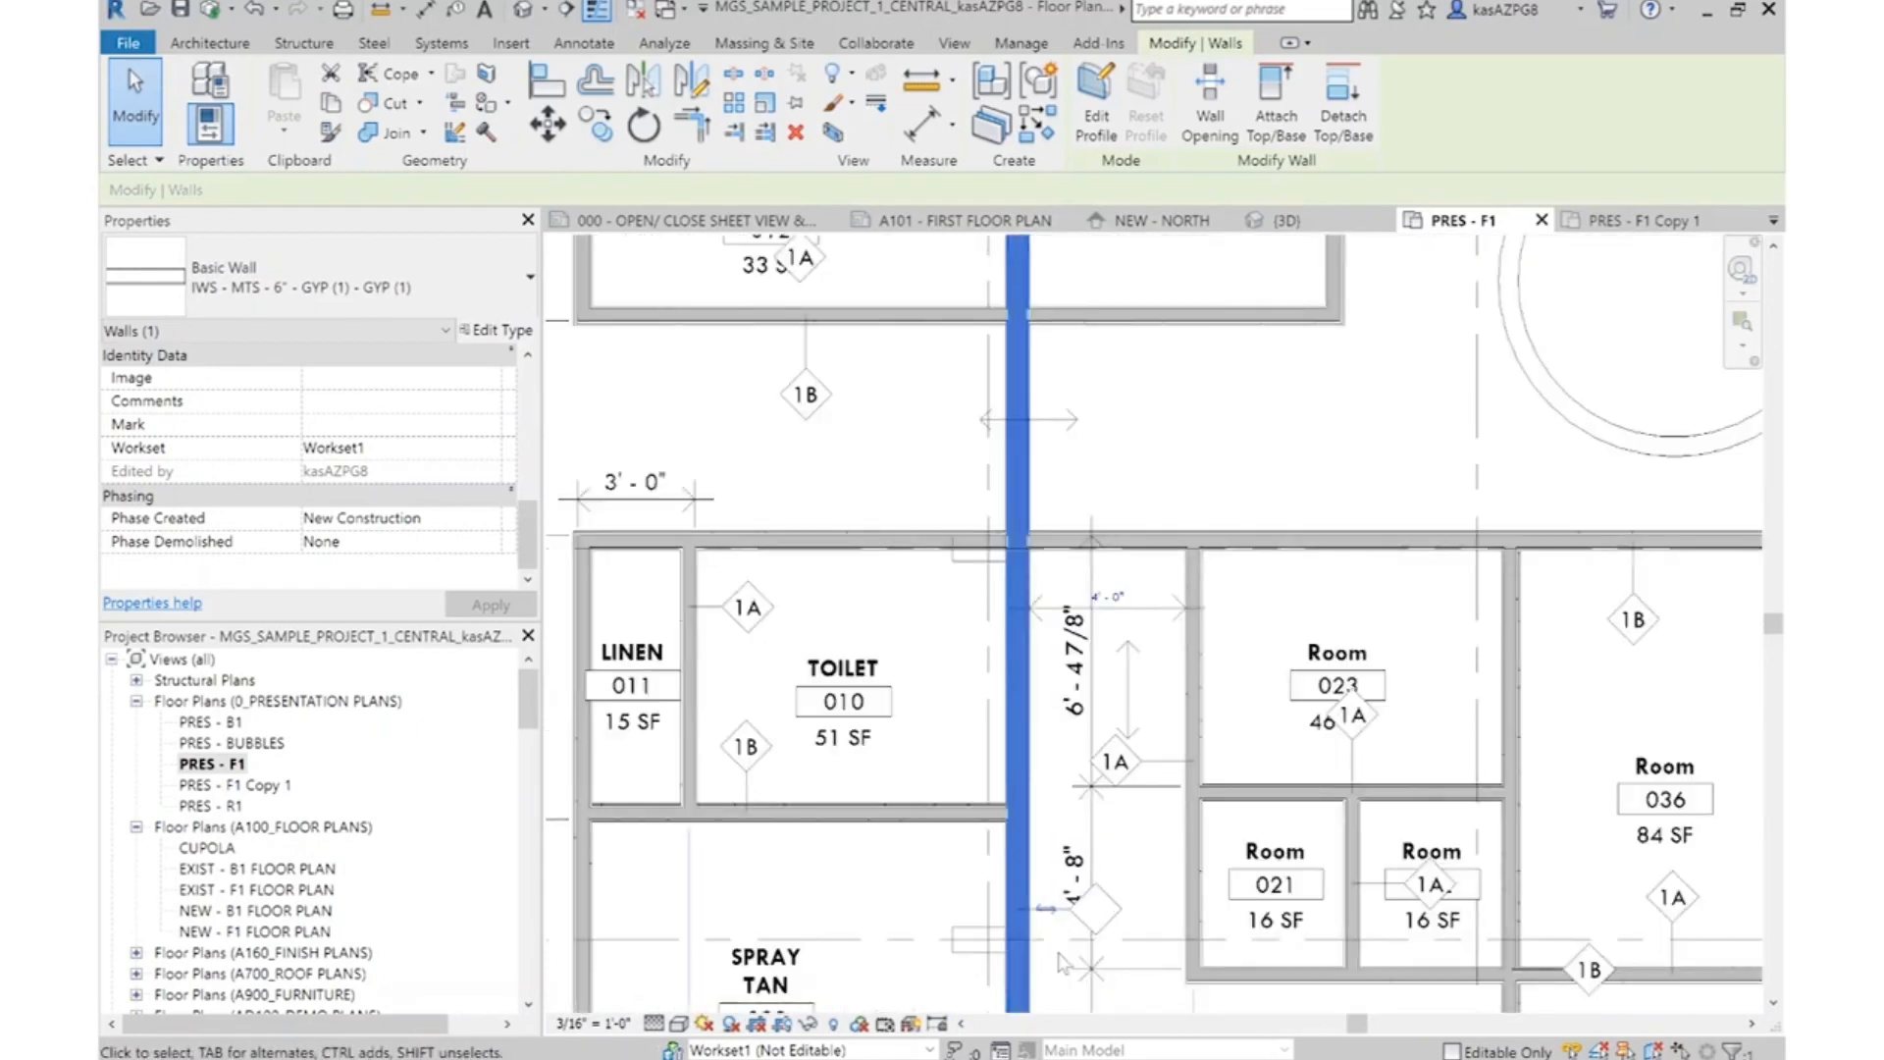
{"action": "left_click", "coordinate": [495, 330]}
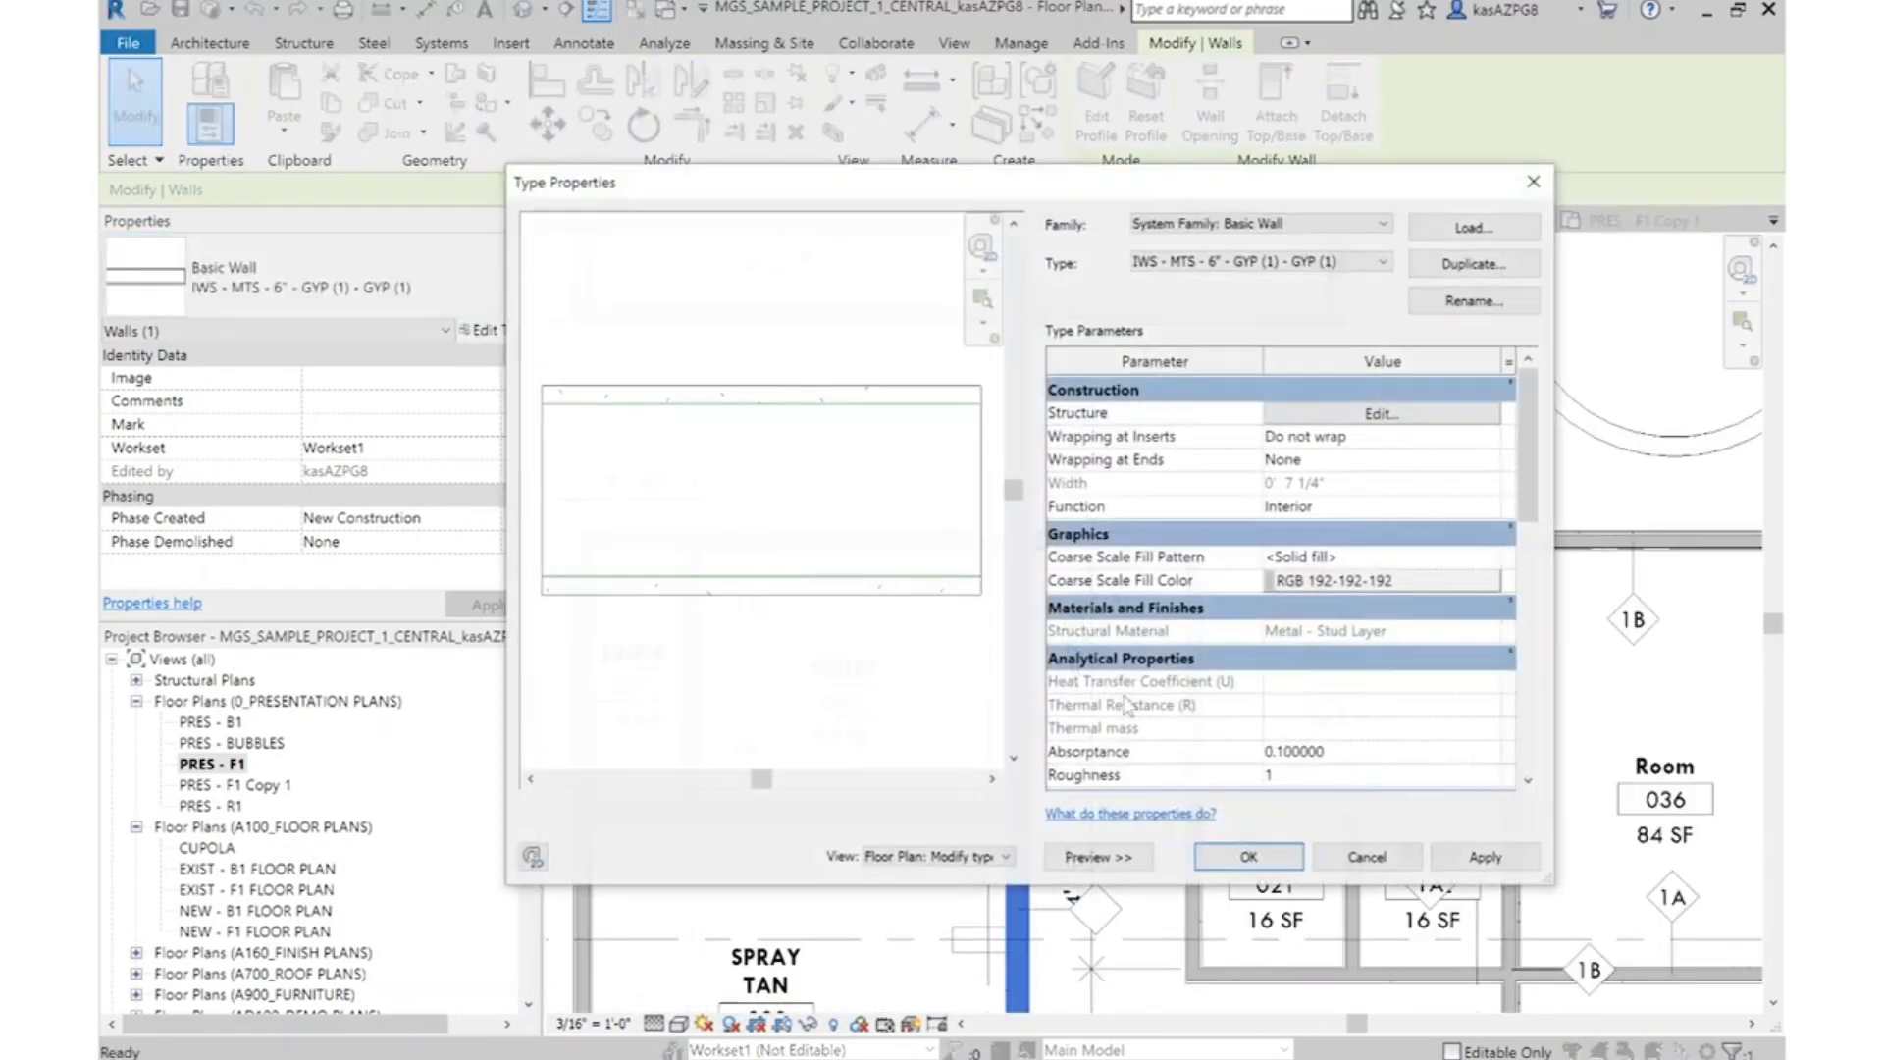
{"action": "scroll", "coordinate": [1291, 643], "scroll_direction": "down", "scroll_amount": 2}
{"action": "scroll", "coordinate": [1305, 645], "scroll_direction": "down", "scroll_amount": 1}
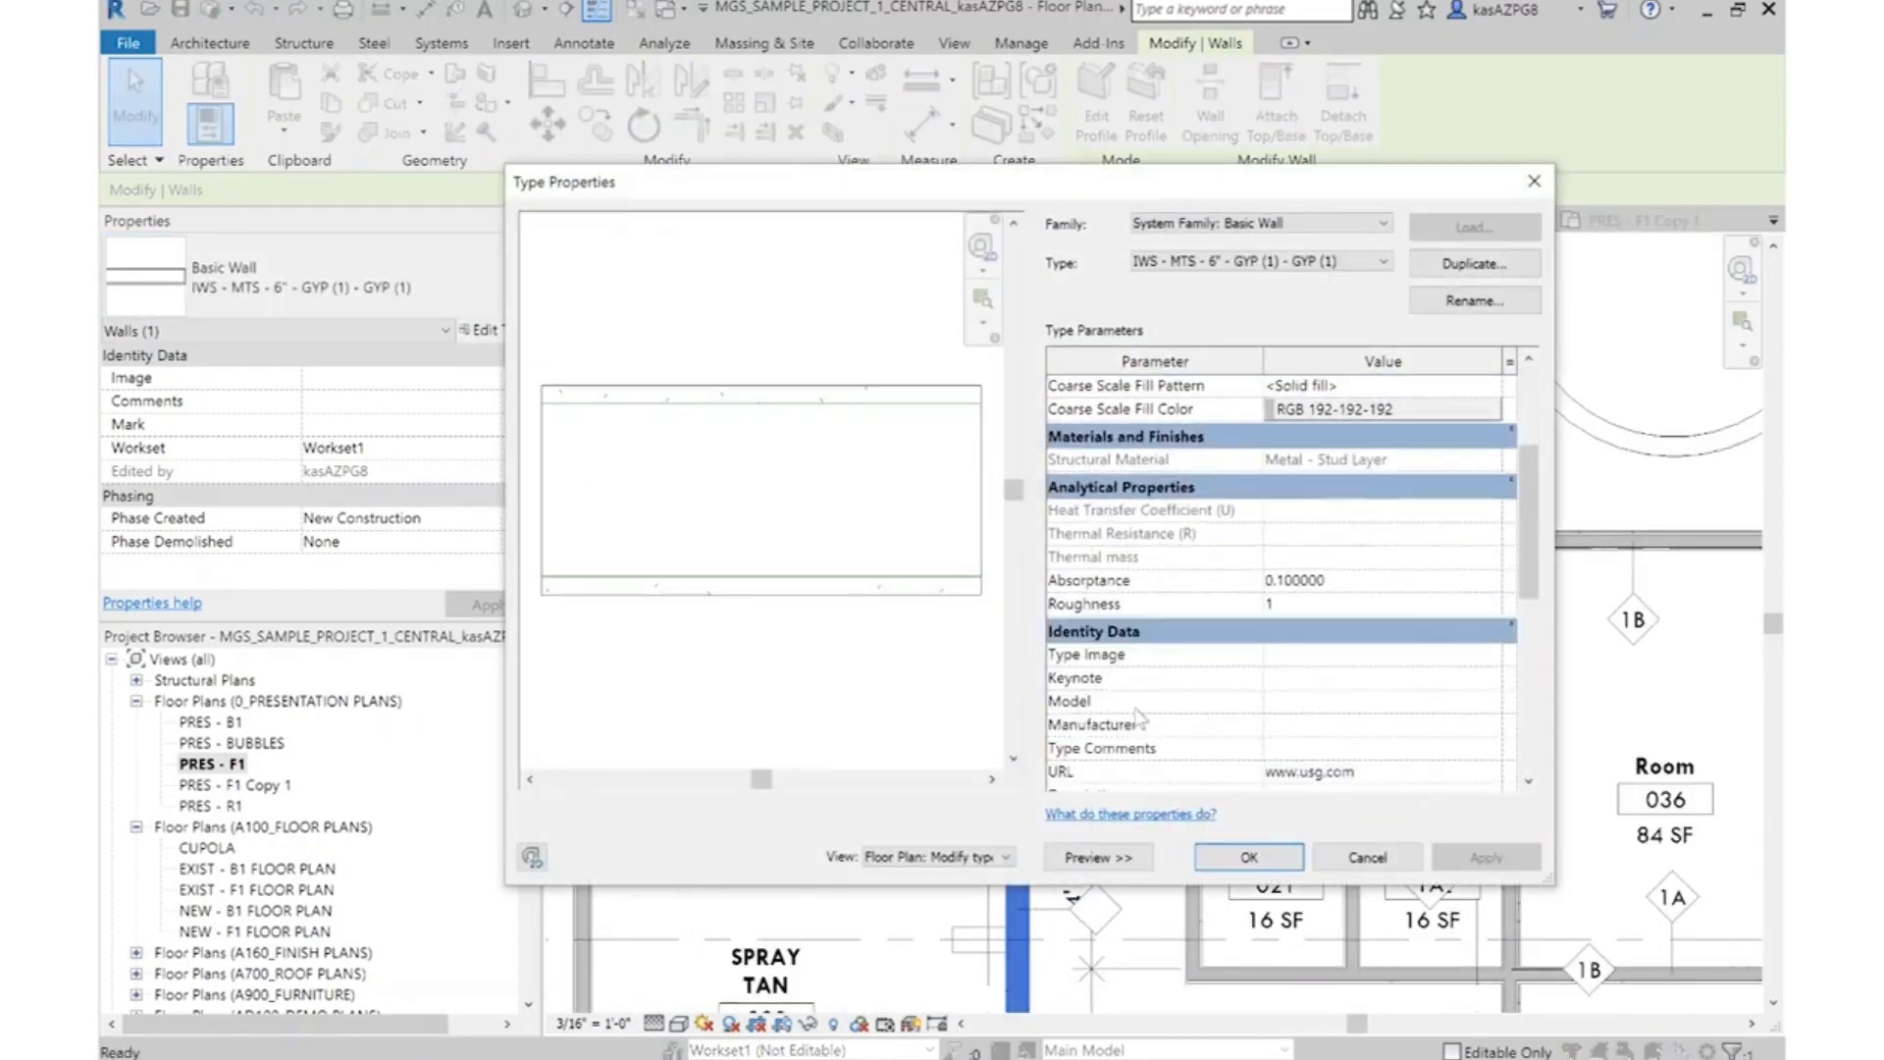
{"action": "scroll", "coordinate": [1310, 707], "scroll_direction": "down", "scroll_amount": 3}
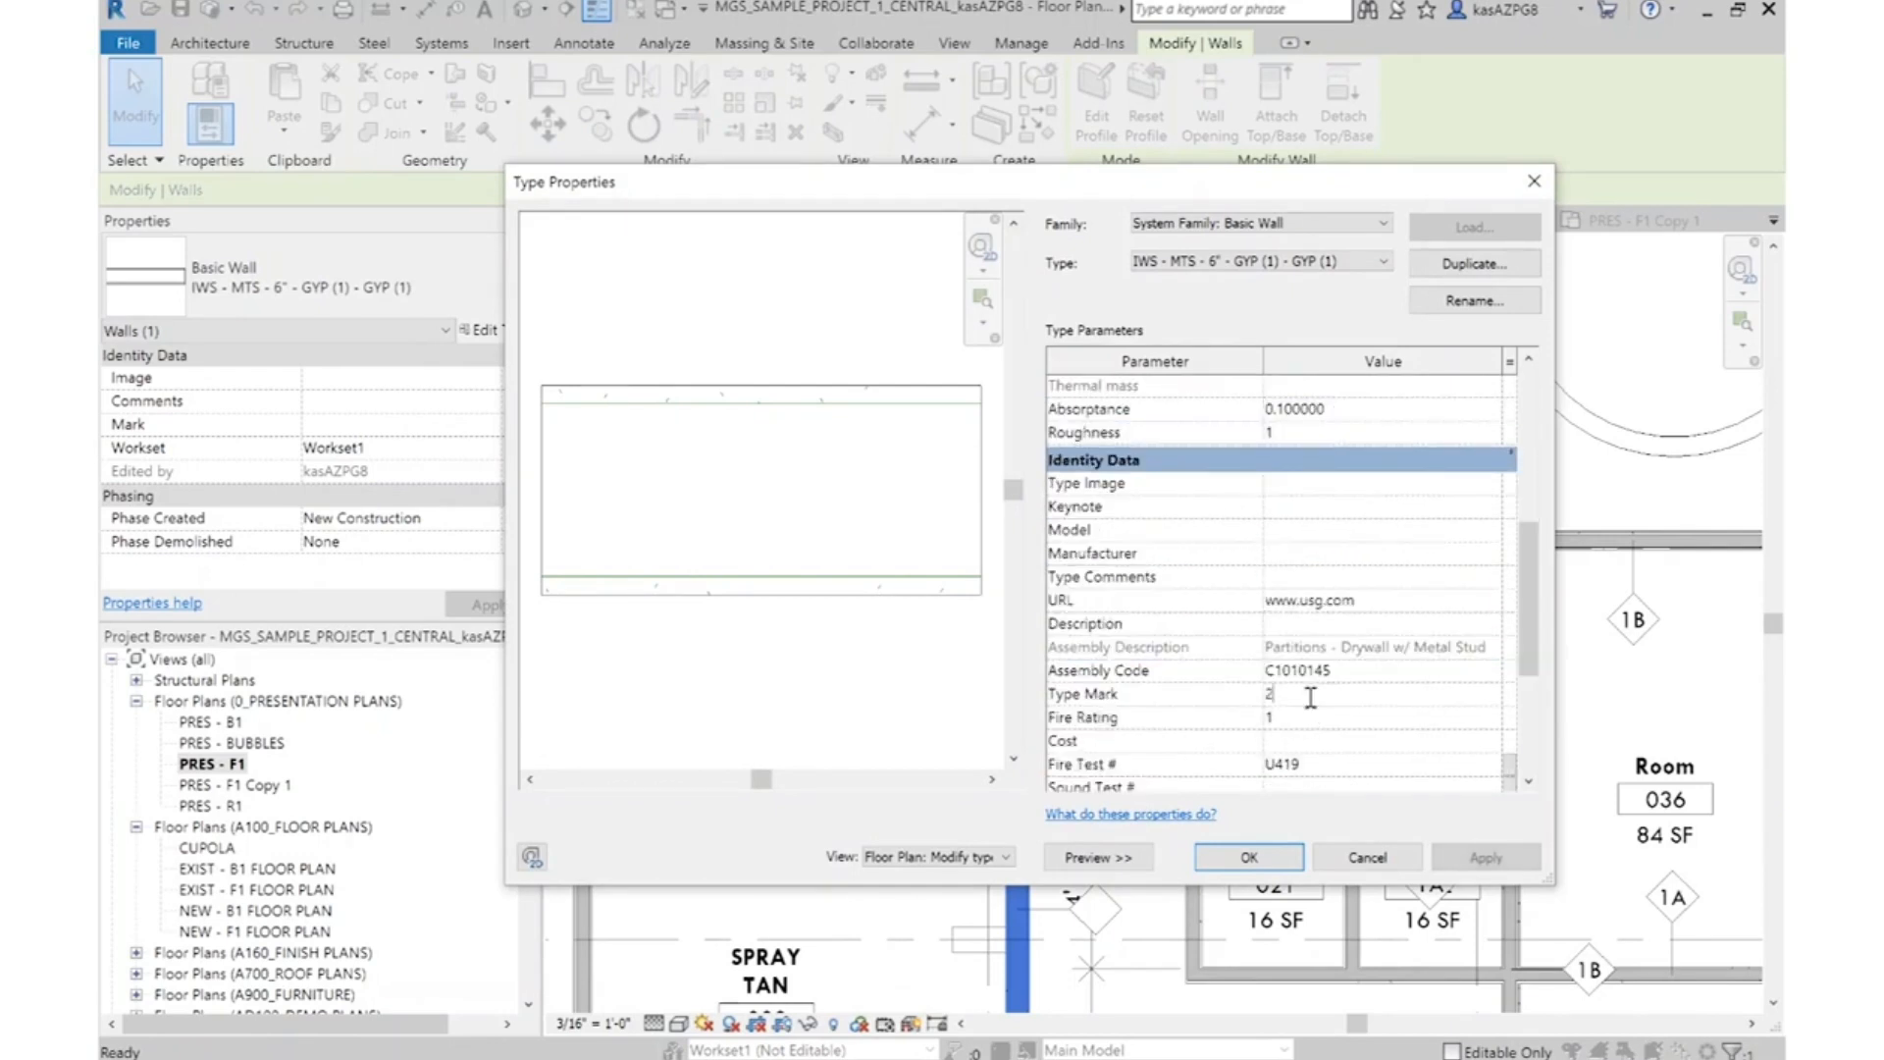
{"action": "left_click", "coordinate": [1249, 857]}
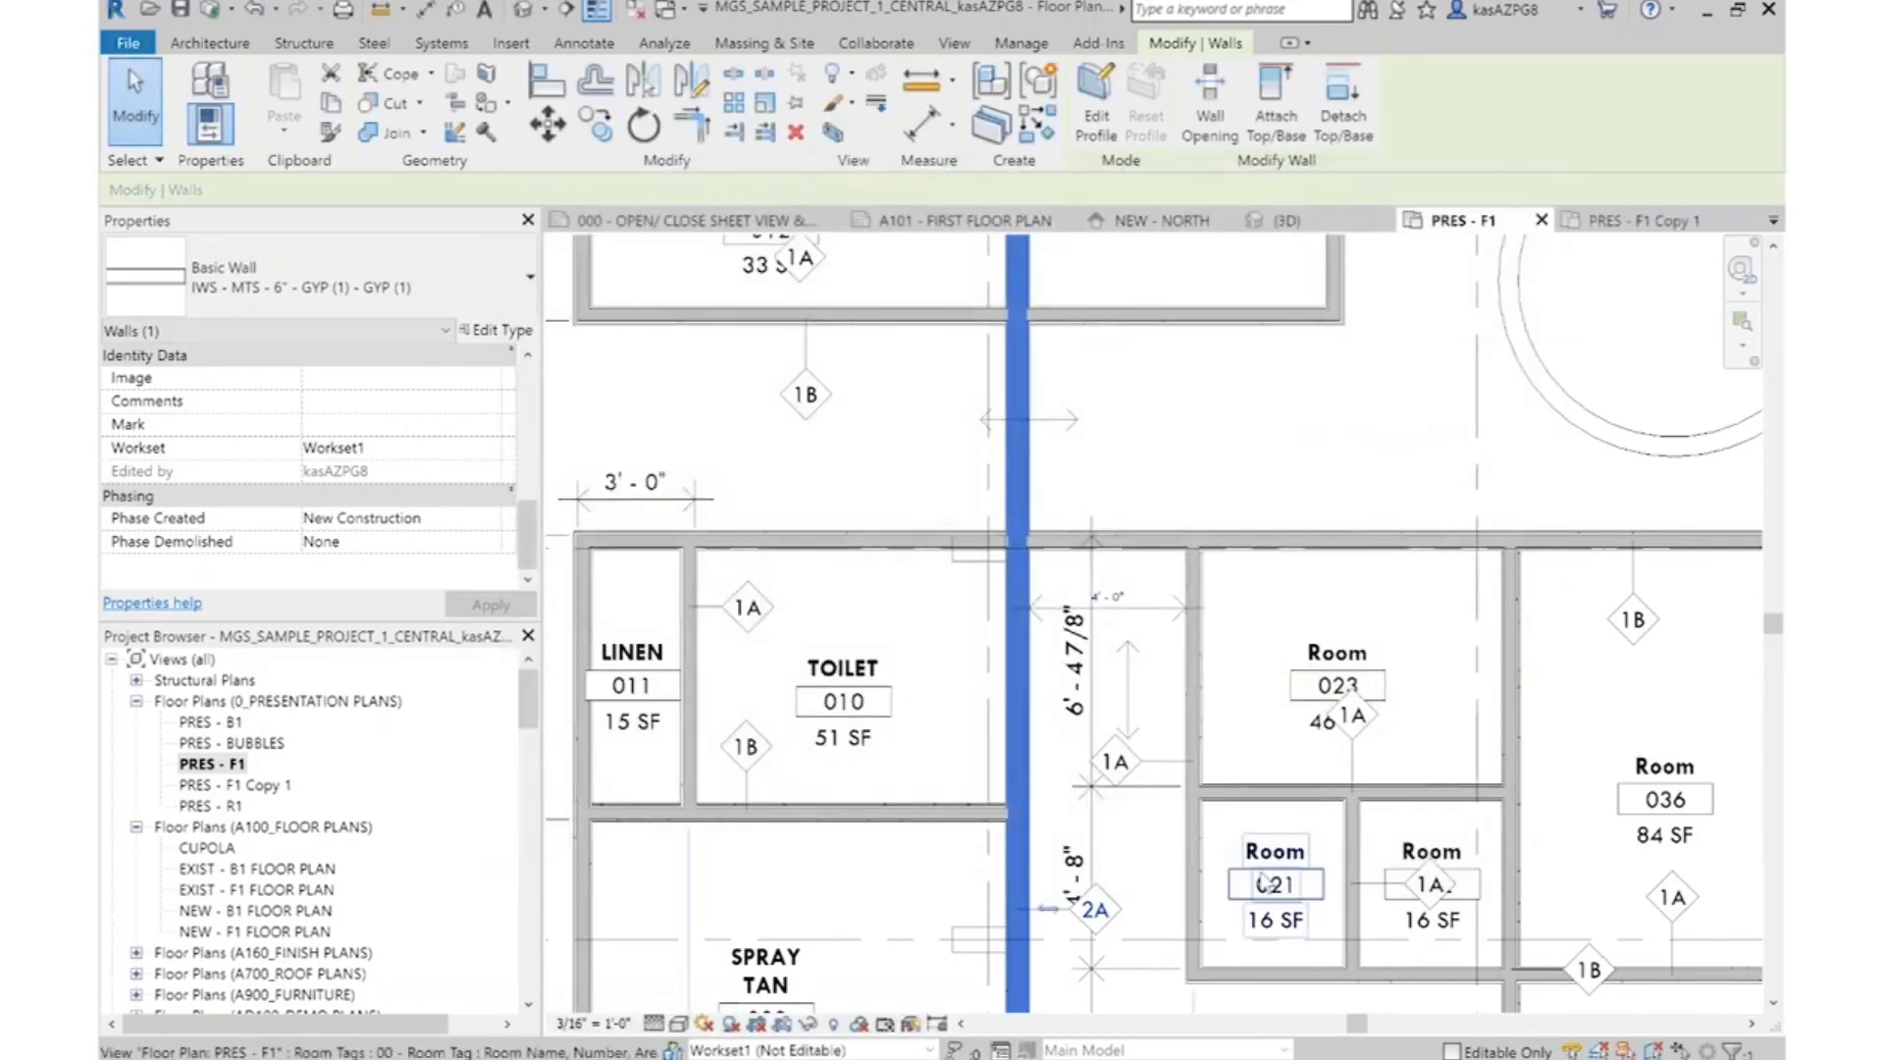
{"action": "key", "text": "Escape"}
Move the 2A wall tag off the 4'-8" dimension and across the wall into Spray Tan 009
{"action": "scroll", "coordinate": [1104, 922], "scroll_direction": "up", "scroll_amount": 3}
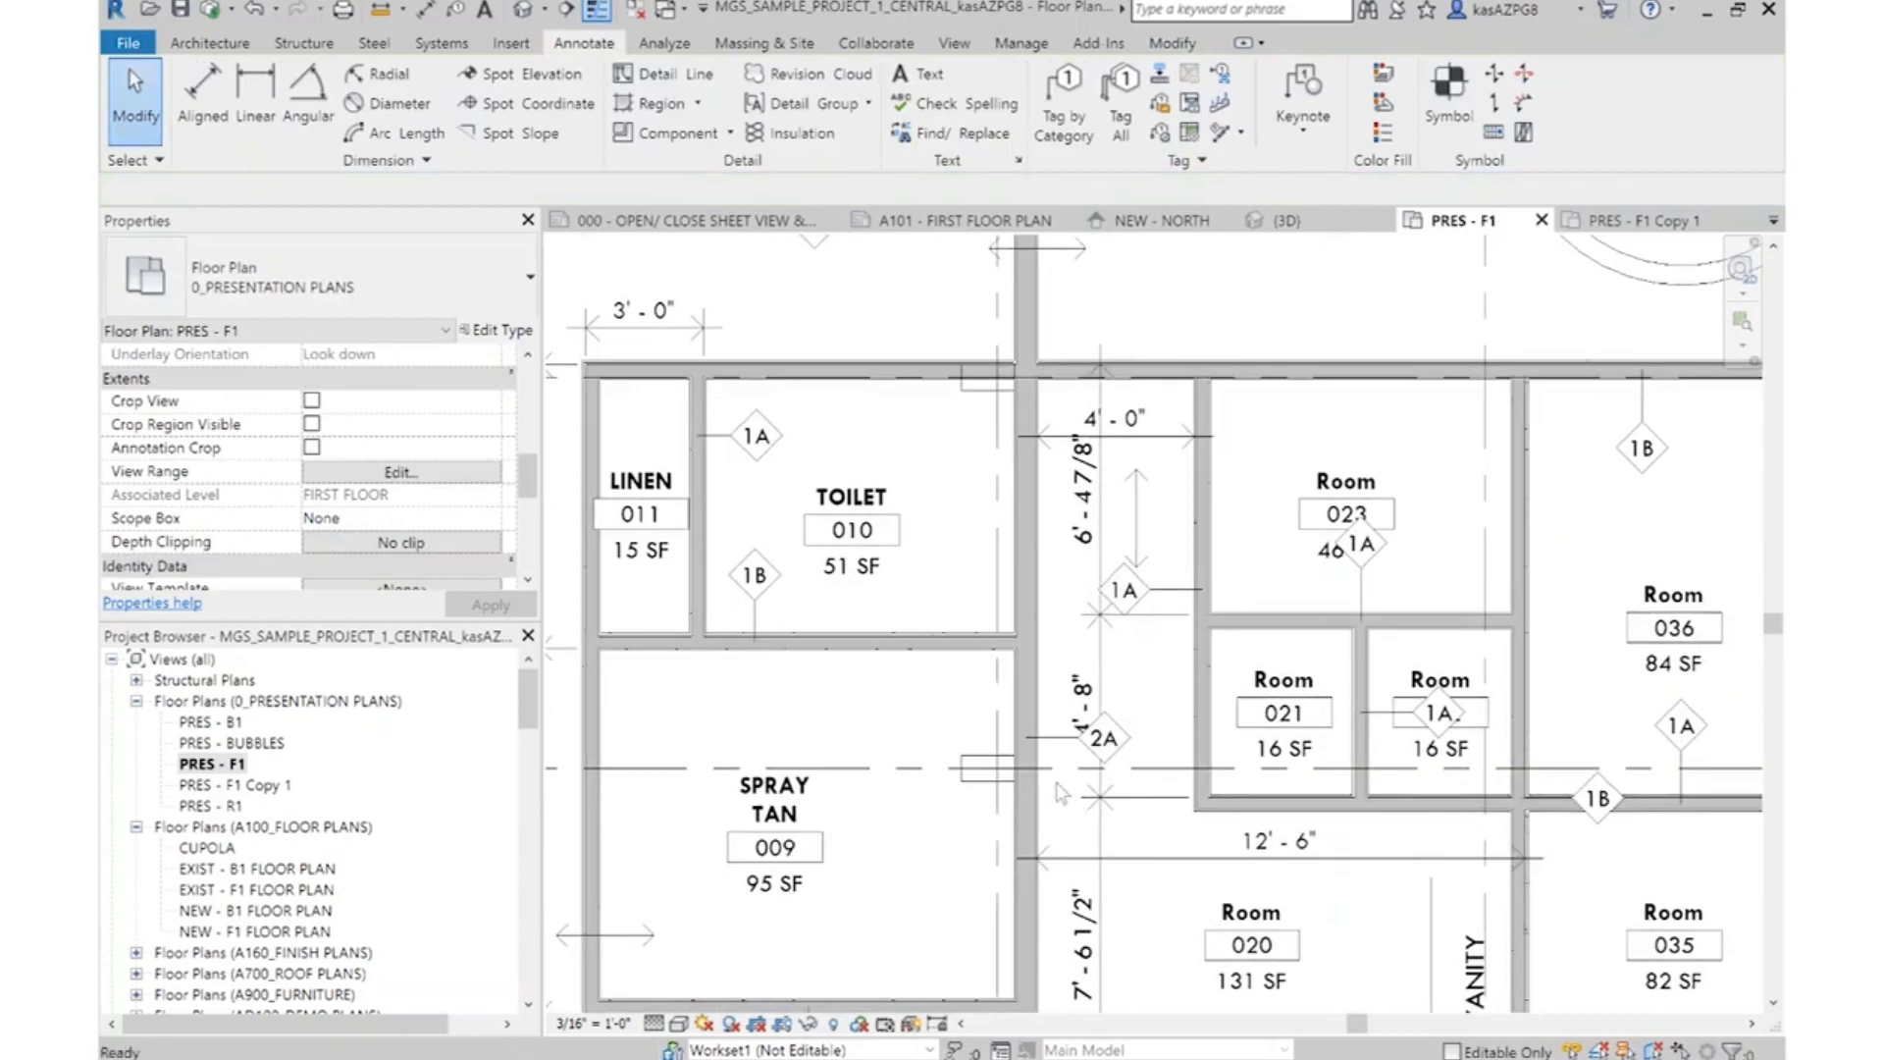
{"action": "left_click", "coordinate": [1048, 752]}
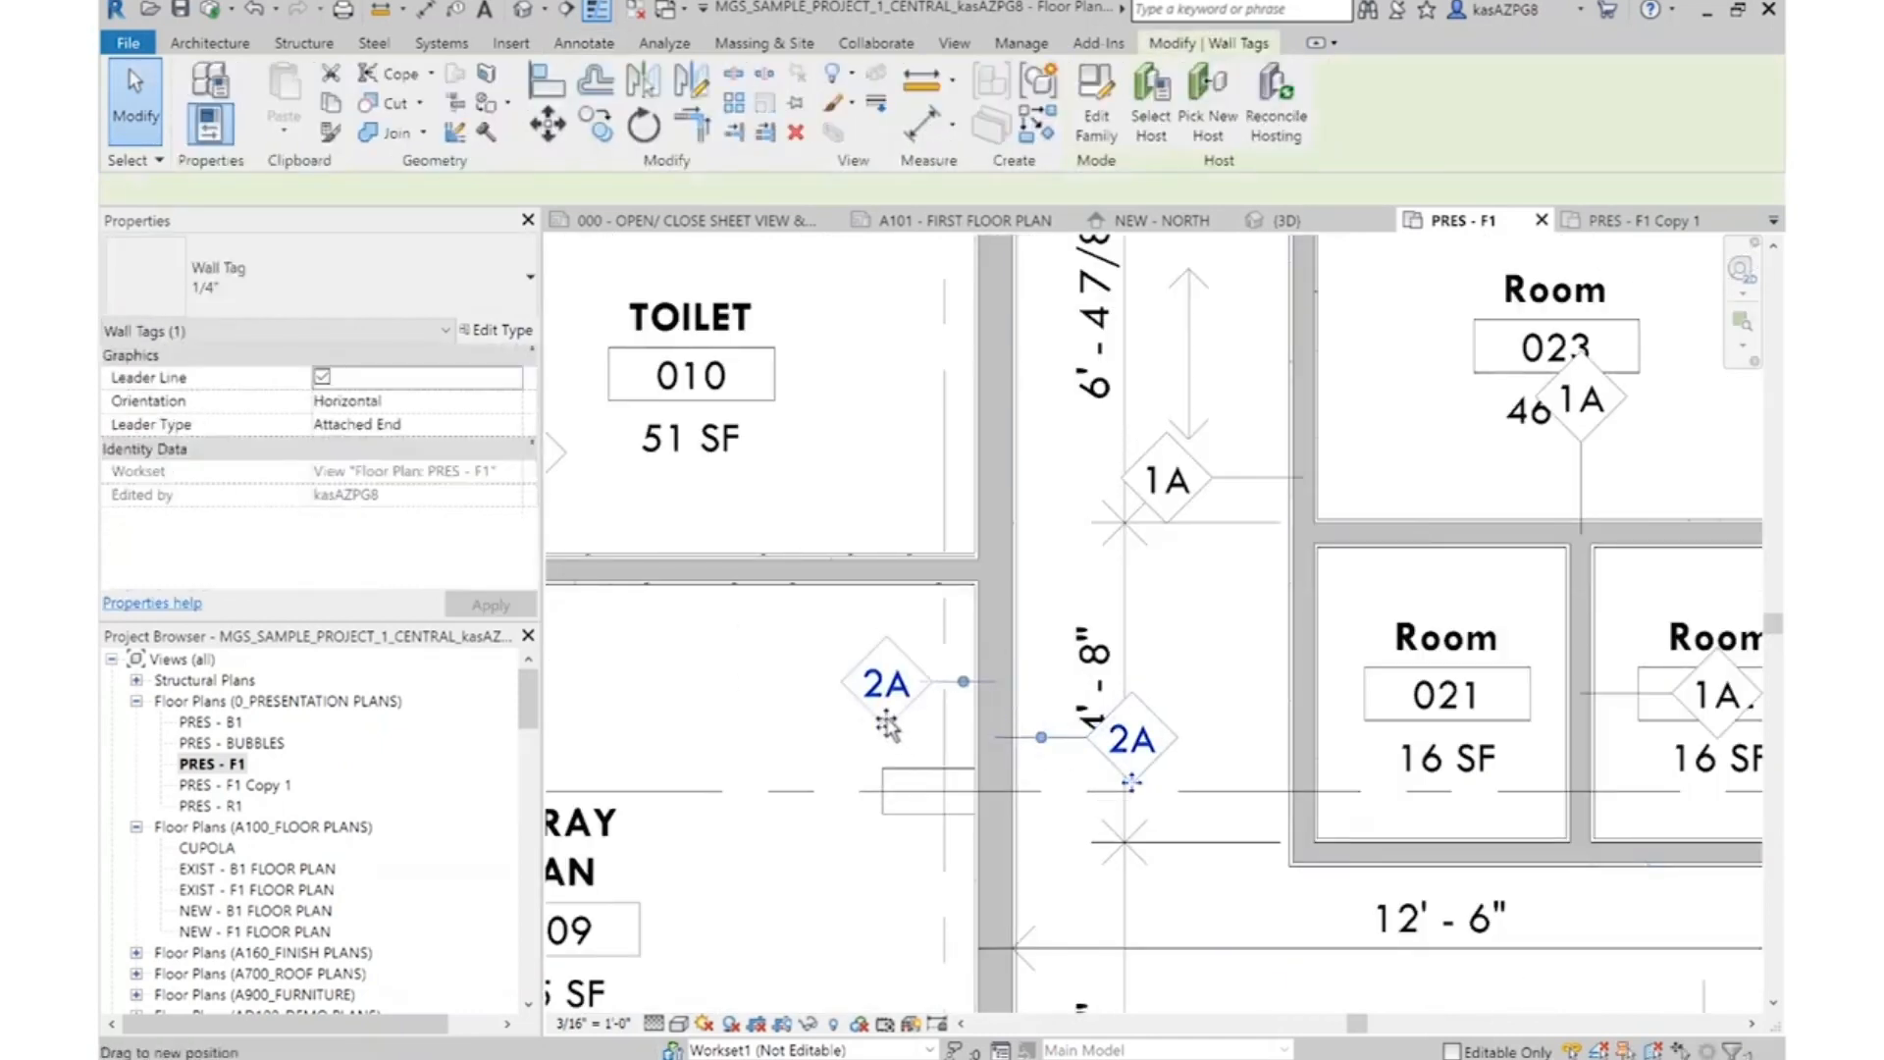
{"action": "key", "text": "Escape"}
Examine the wall tags around the central rooms, the entrance area and the rest of the floor plan
{"action": "scroll", "coordinate": [829, 599], "scroll_direction": "down", "scroll_amount": 4}
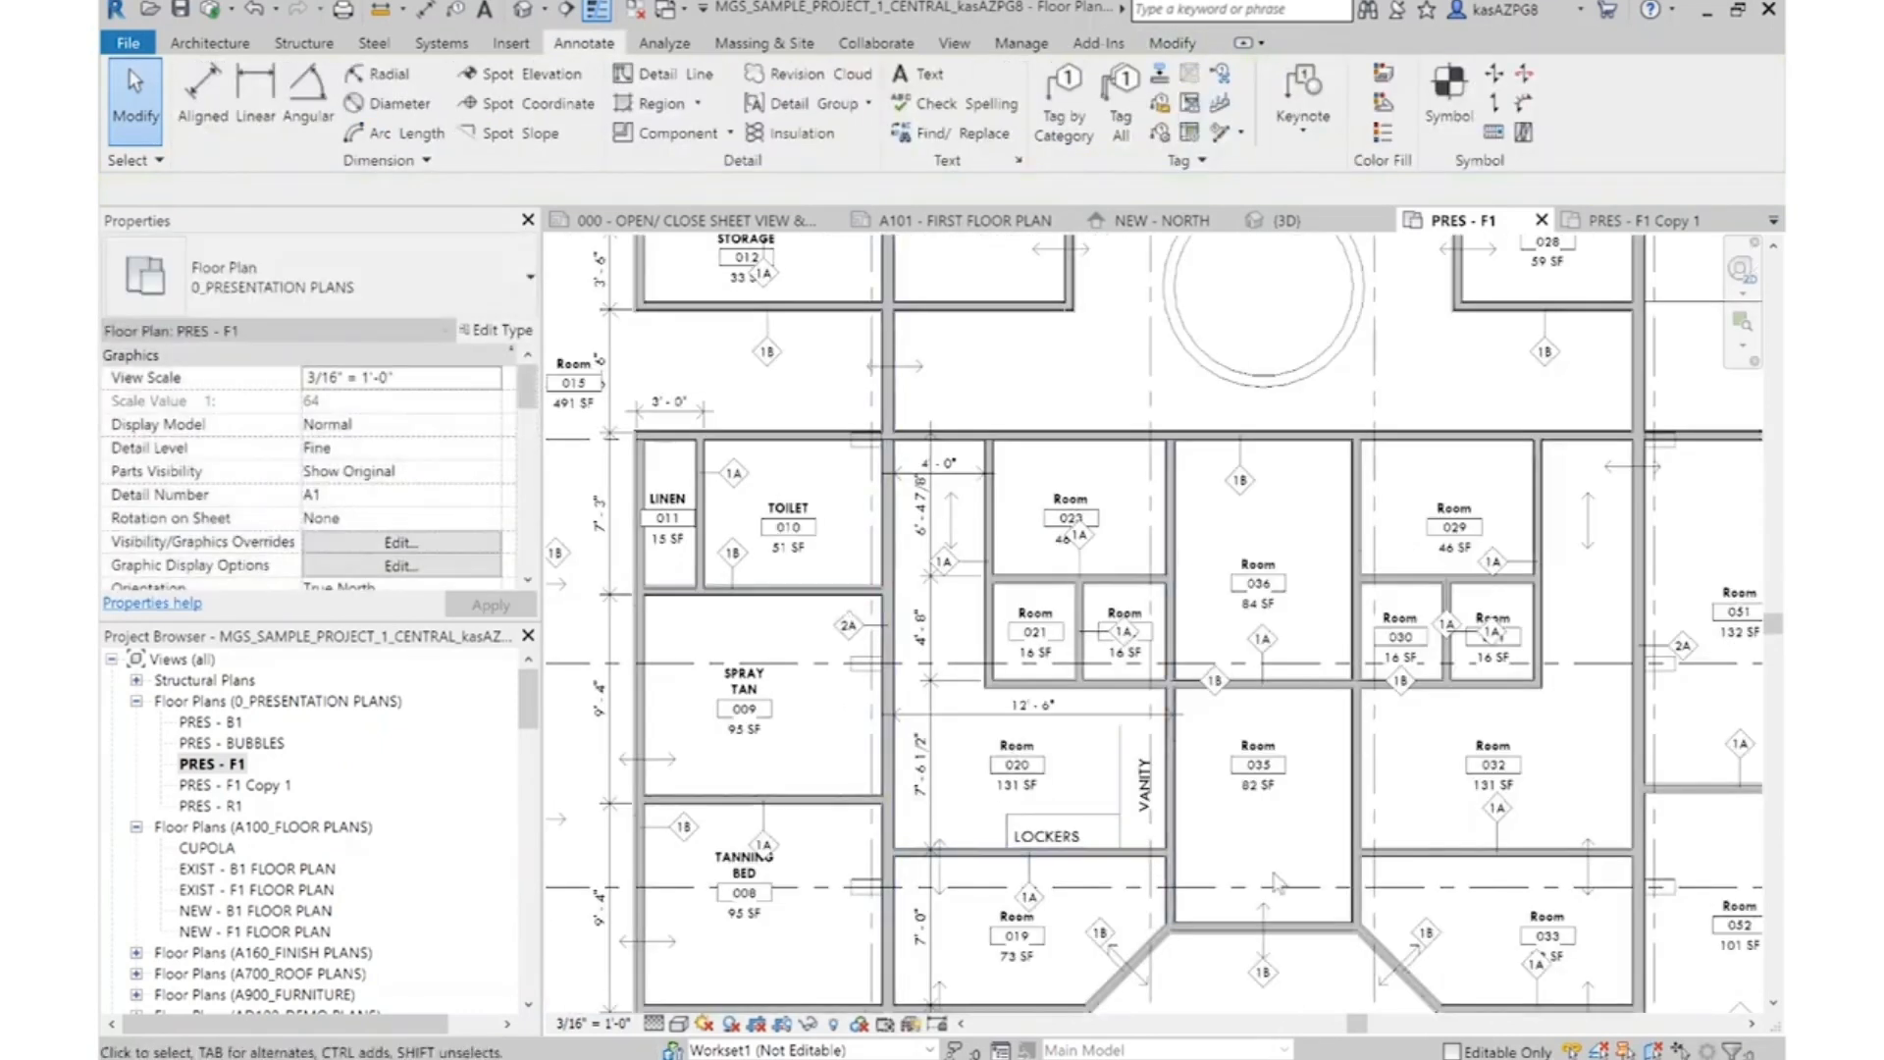
{"action": "middle_click_drag", "start_coordinate": [1276, 881], "coordinate": [1057, 608]}
{"action": "scroll", "coordinate": [1107, 520], "scroll_direction": "down", "scroll_amount": 2}
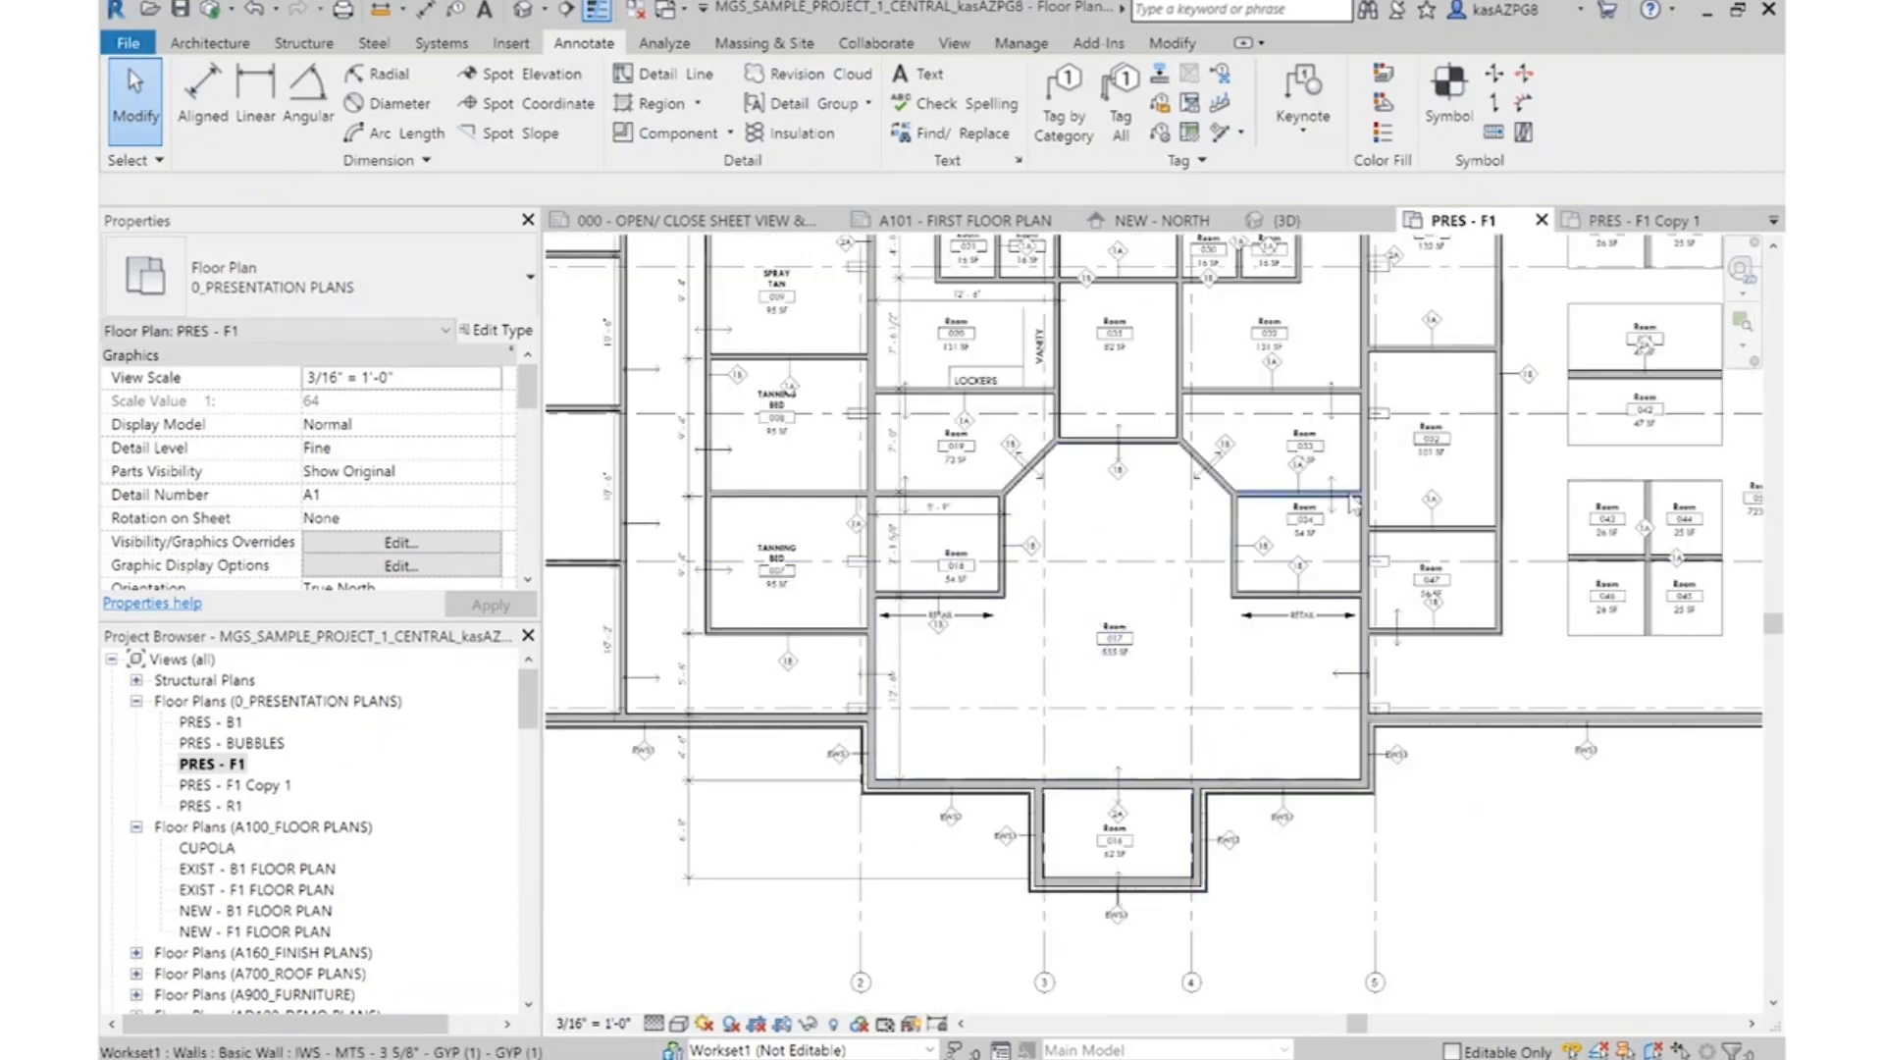
{"action": "middle_click_drag", "start_coordinate": [1713, 658], "coordinate": [1579, 741]}
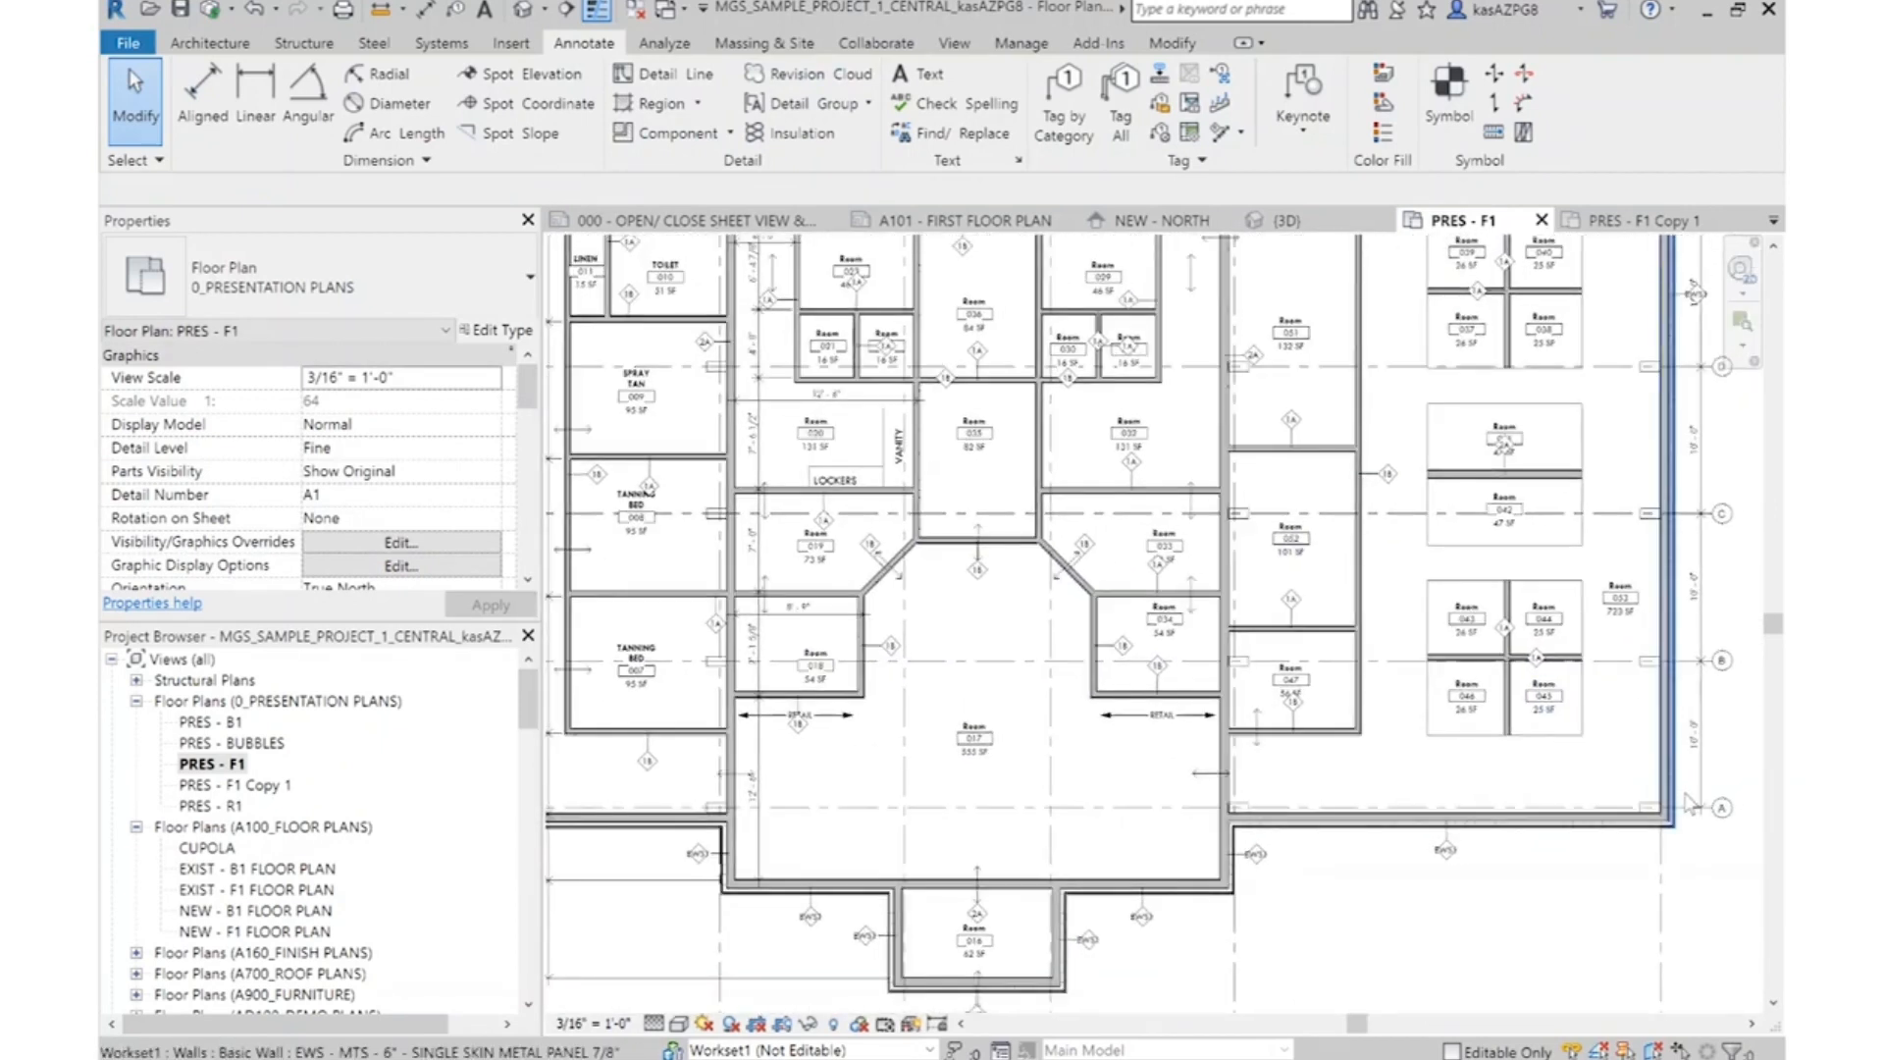
{"action": "scroll", "coordinate": [1684, 800], "scroll_direction": "down", "scroll_amount": 2}
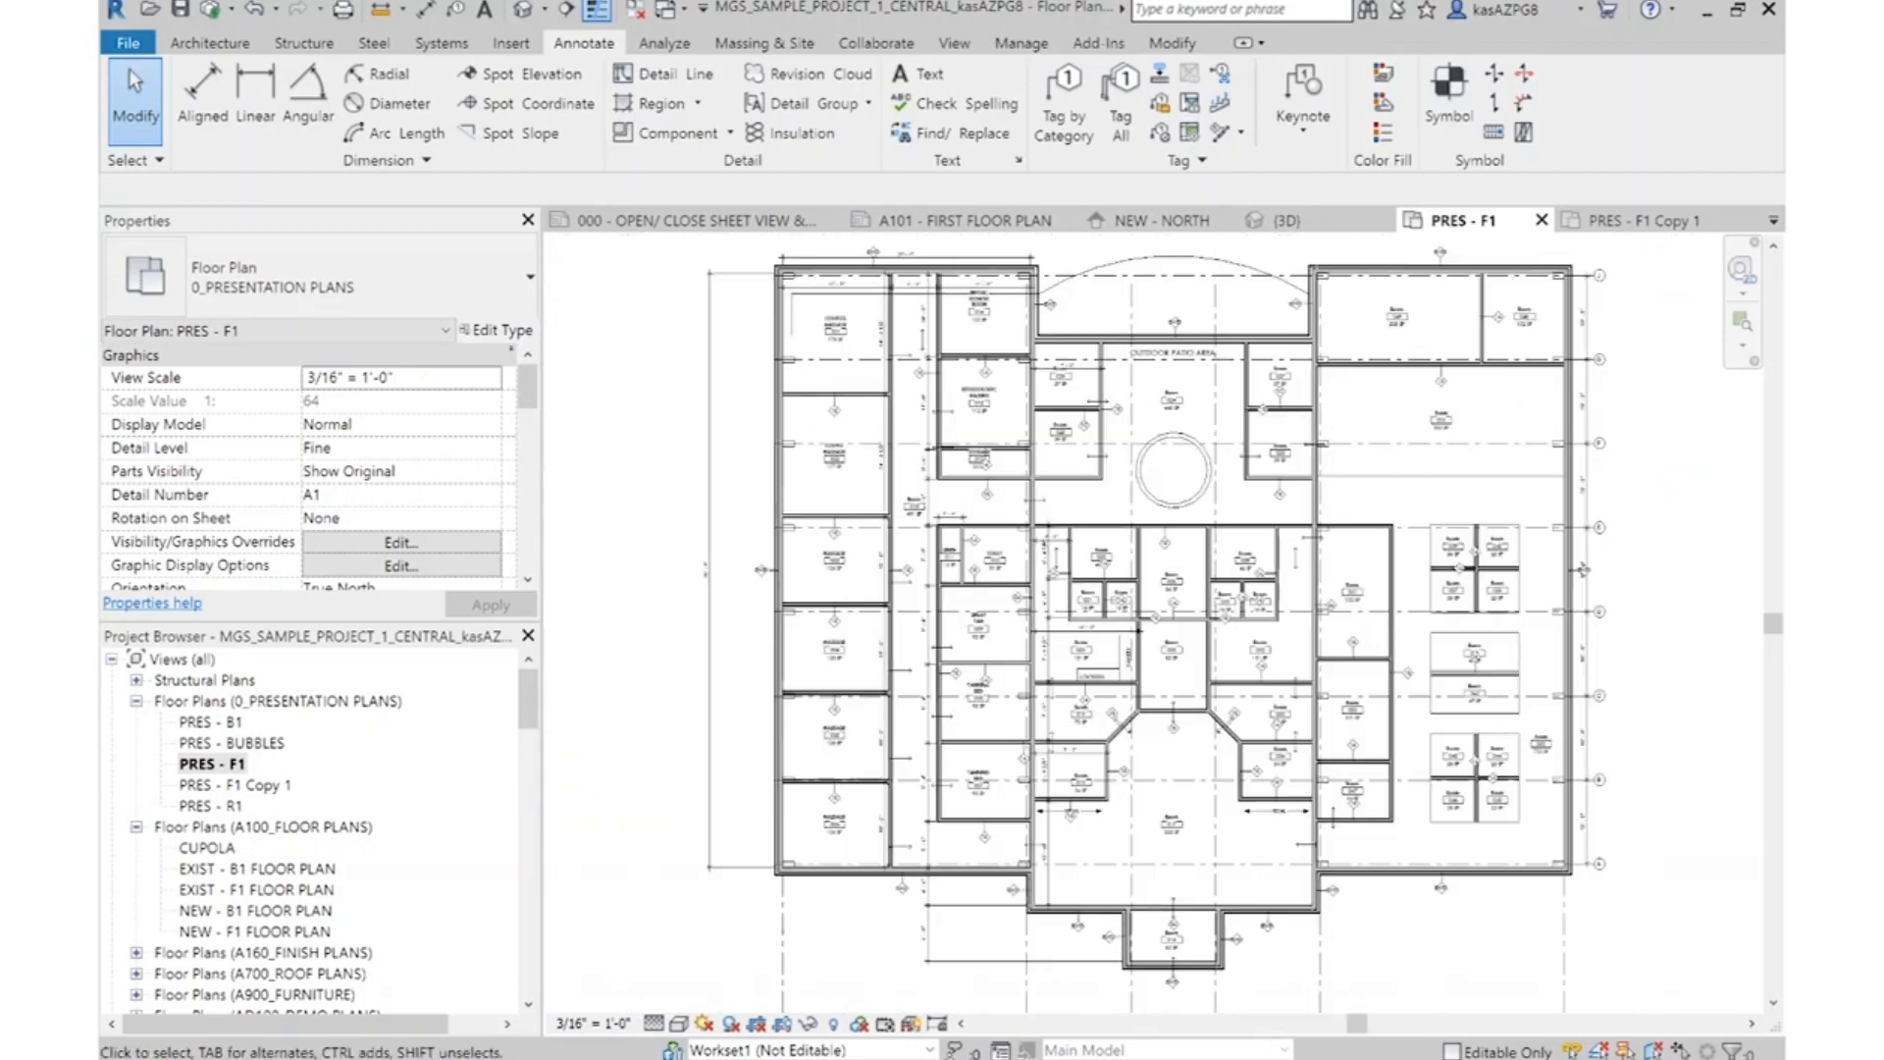